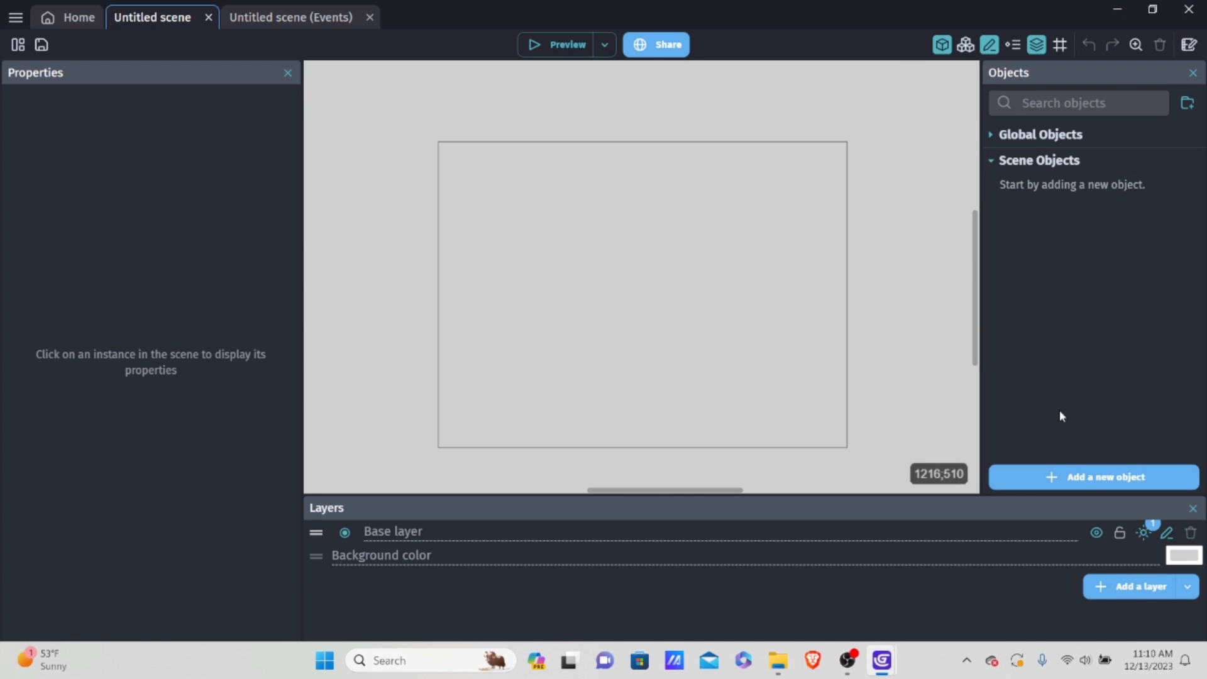
Step: Create a new Sprite object from scratch and name it Player
{"action": "left_click", "coordinate": [1091, 476]}
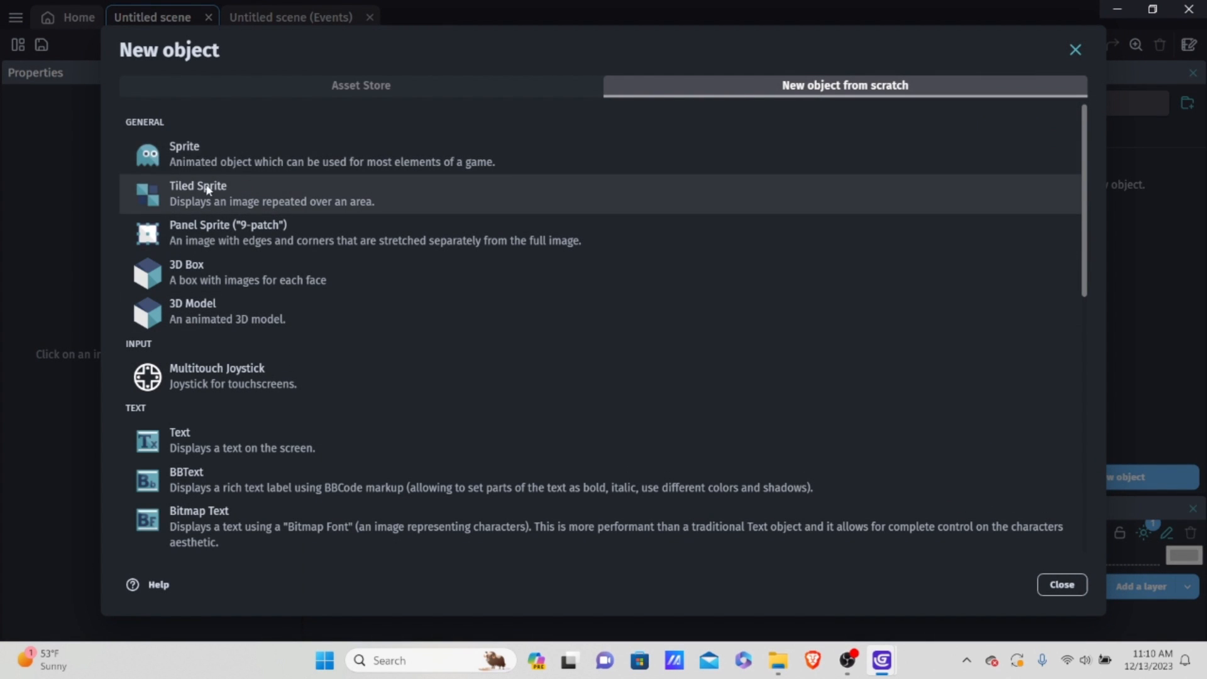
{"action": "left_click", "coordinate": [242, 156]}
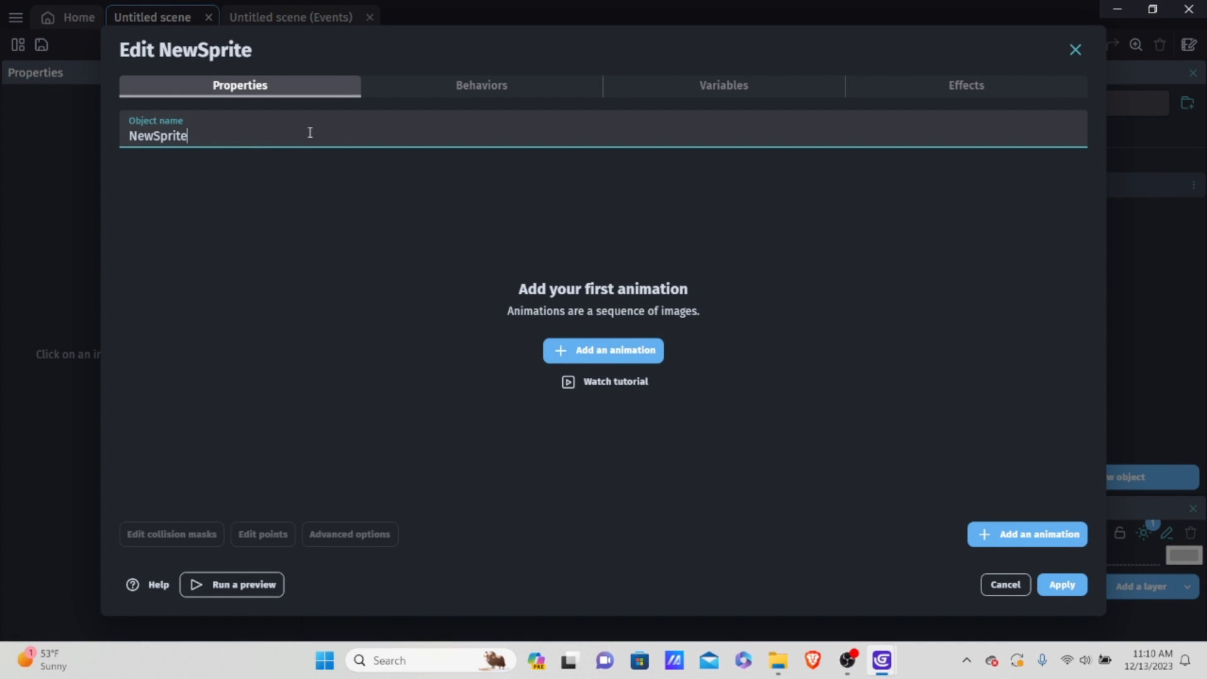
{"action": "left_click_drag", "start_coordinate": [334, 141], "coordinate": [88, 155]}
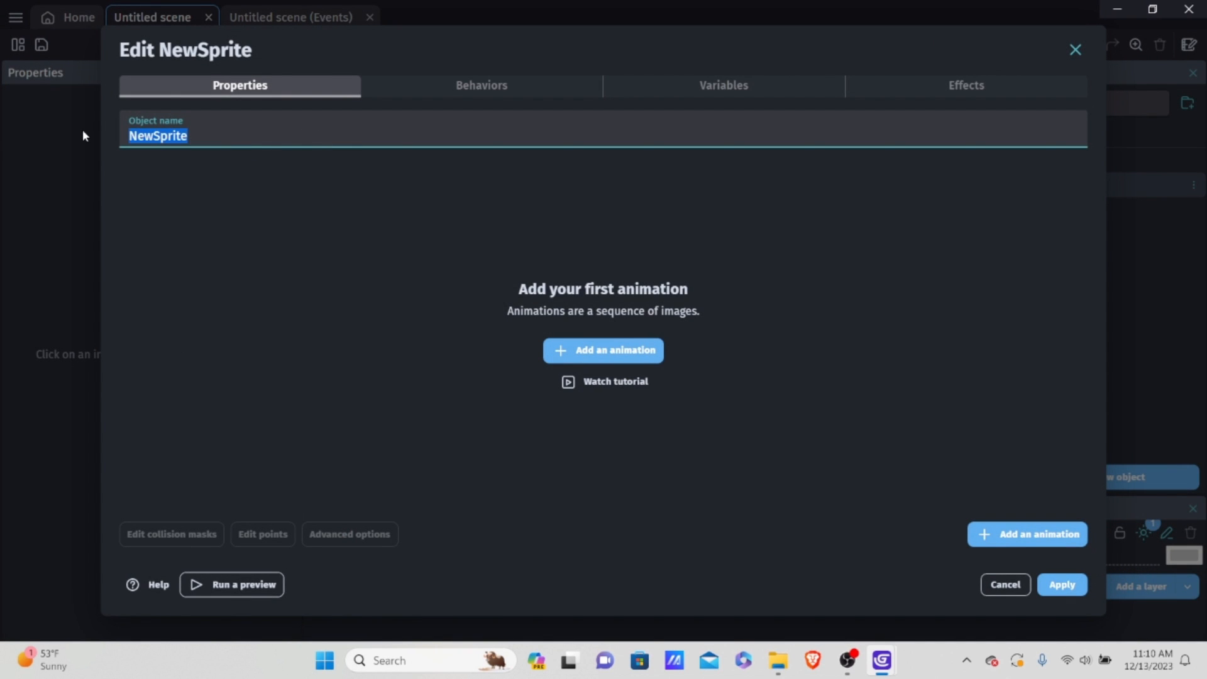
{"action": "key", "text": "BackSpace"}
{"action": "type", "text": "Player"}
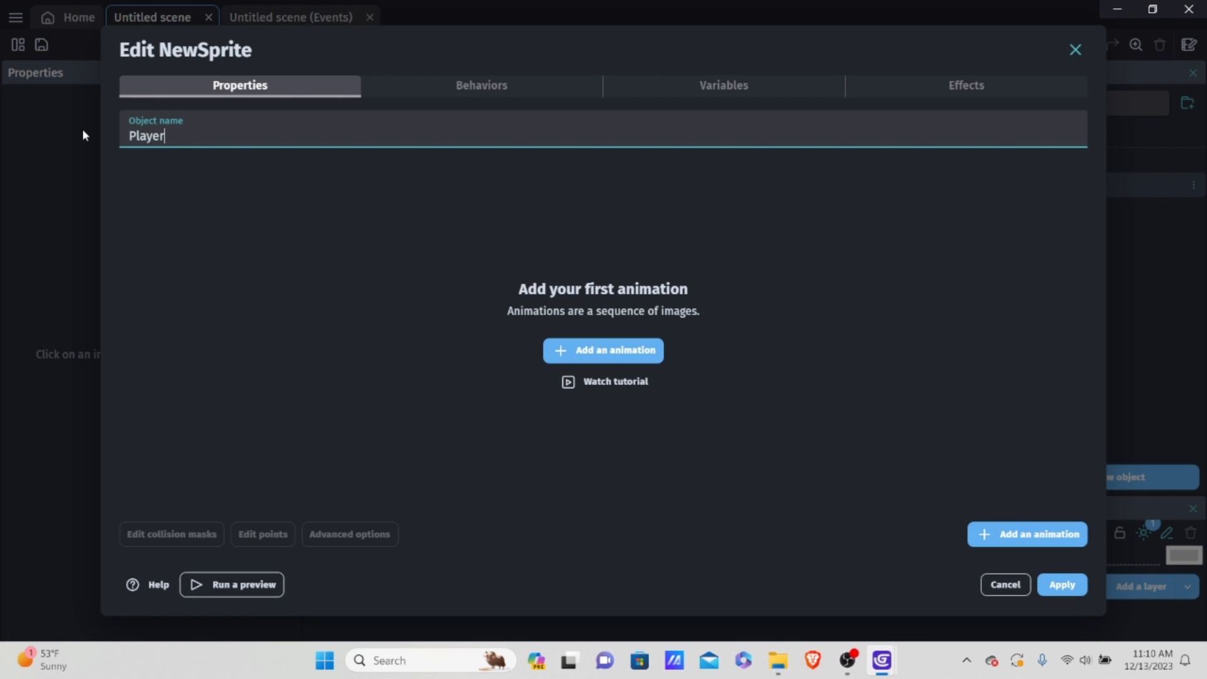
Step: Add an animation to Player and browse to the Endless Runner Test folder in GDevelop projects for its sprite image
{"action": "left_click", "coordinate": [585, 347]}
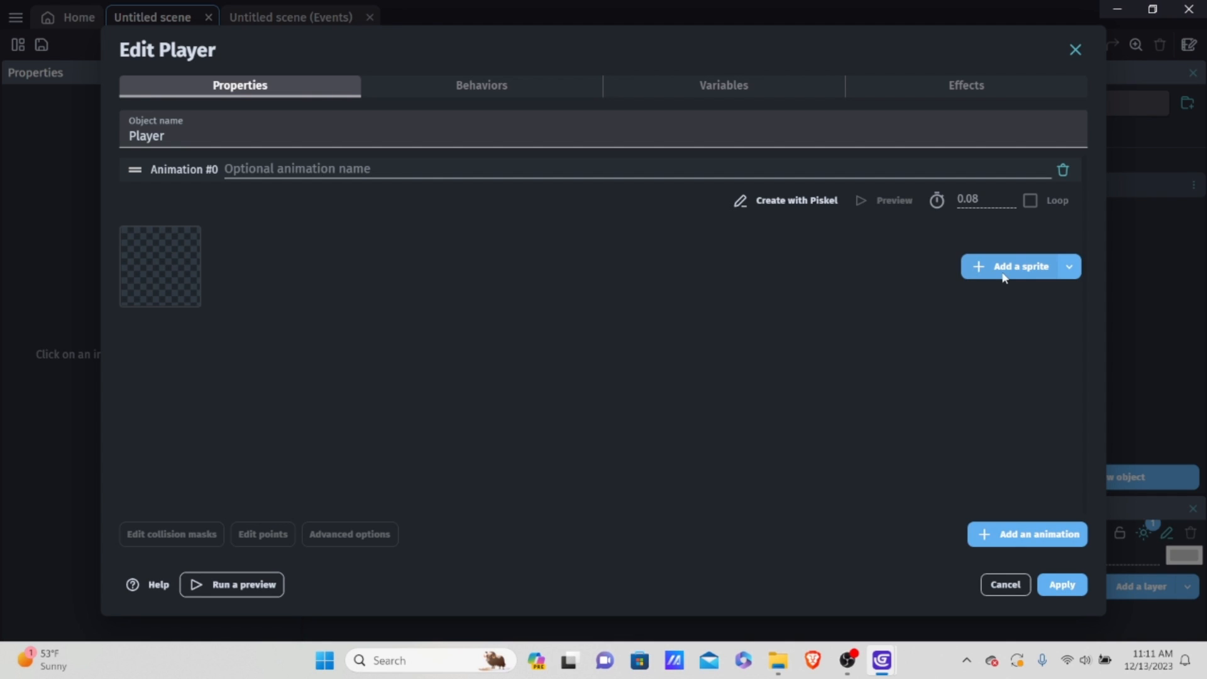
{"action": "left_click", "coordinate": [981, 267]}
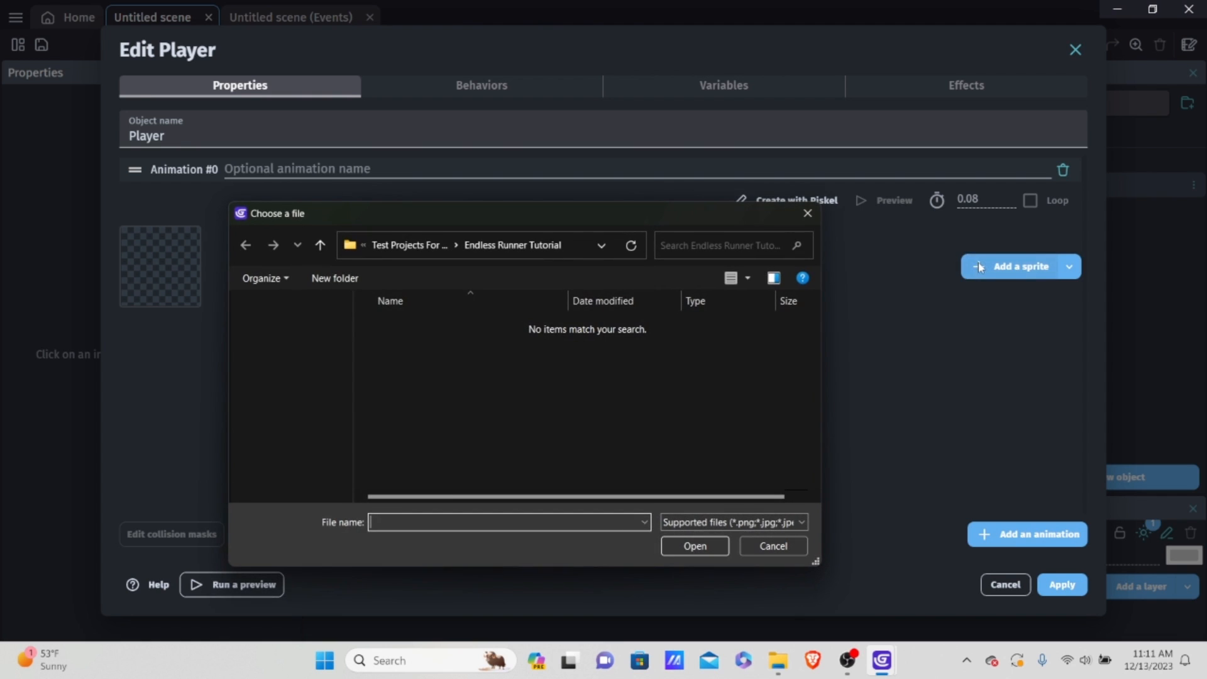
{"action": "left_click", "coordinate": [321, 245]}
{"action": "left_click", "coordinate": [320, 246]}
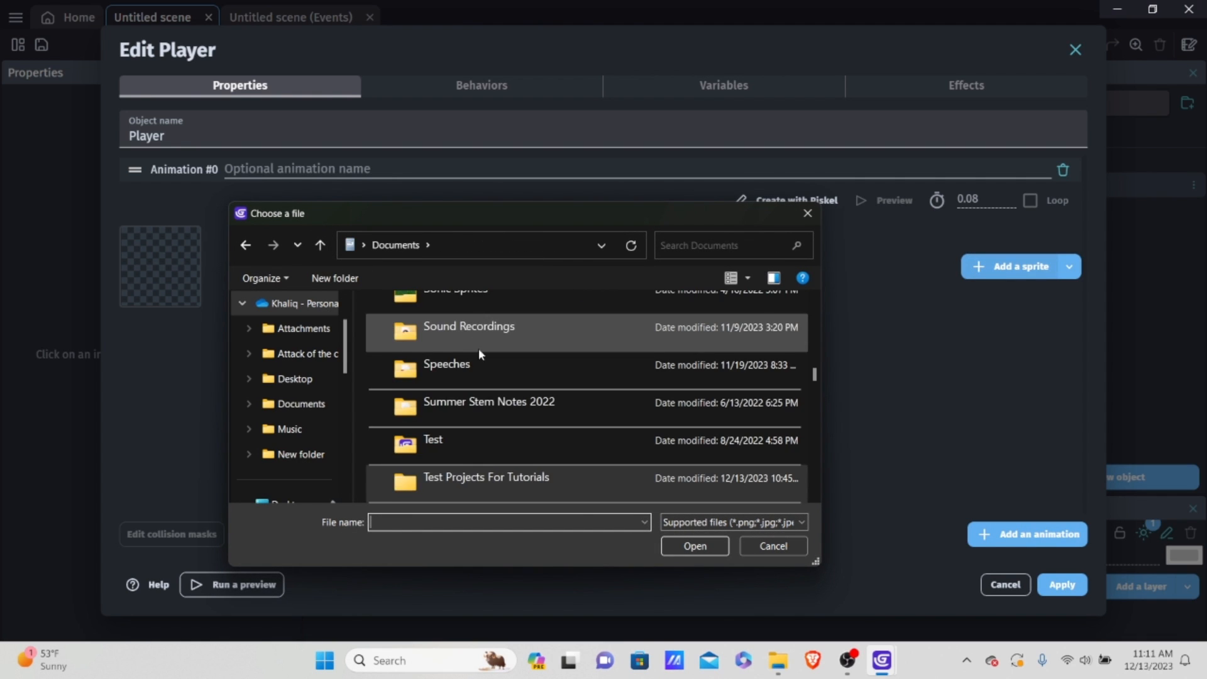
{"action": "scroll", "coordinate": [505, 392], "scroll_direction": "up", "scroll_amount": 8}
{"action": "scroll", "coordinate": [506, 394], "scroll_direction": "up", "scroll_amount": 3}
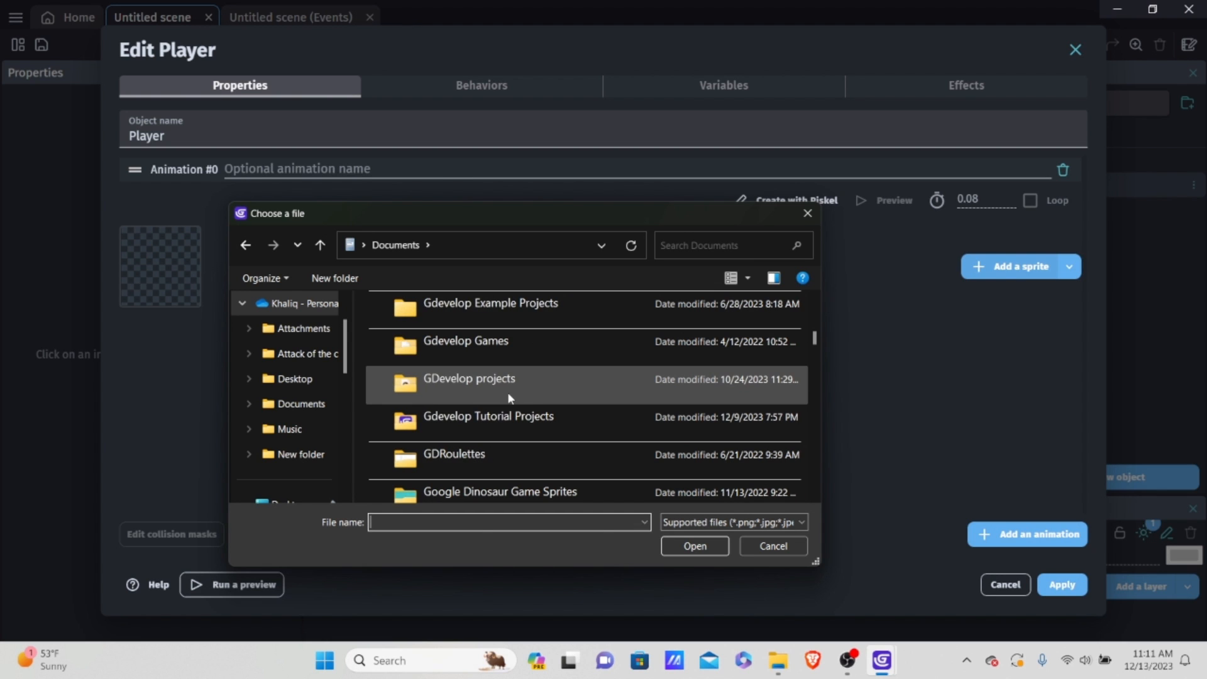
{"action": "double_click", "coordinate": [527, 389]}
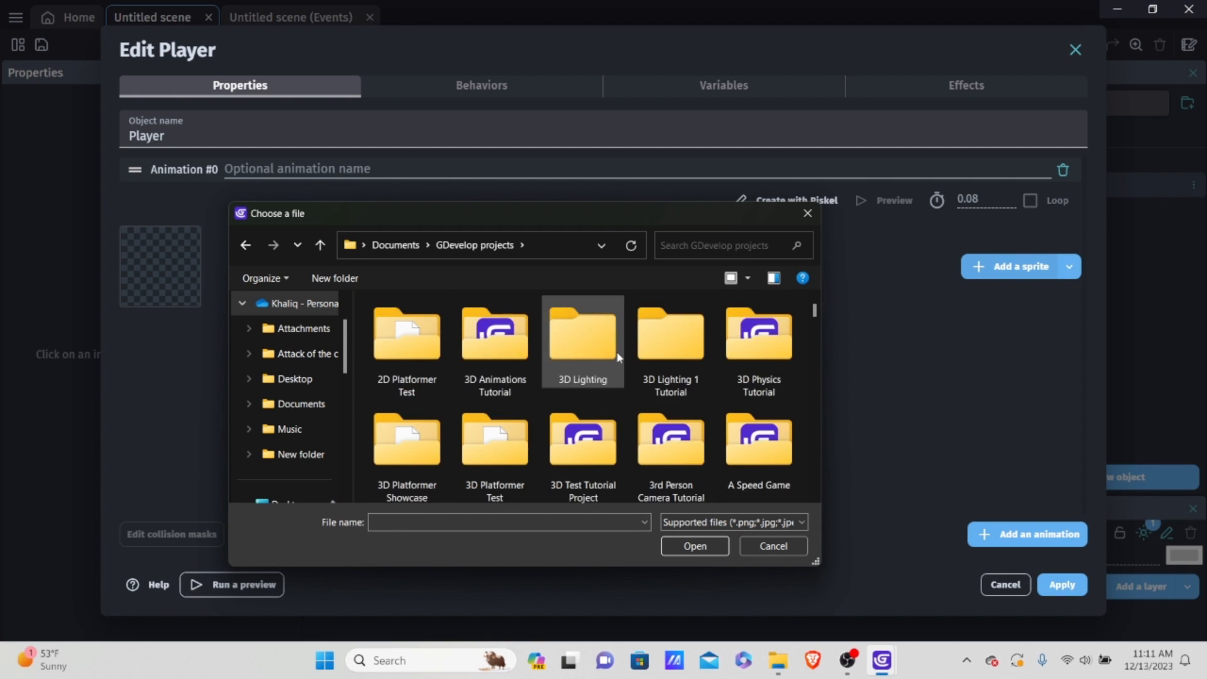
{"action": "scroll", "coordinate": [726, 383], "scroll_direction": "up", "scroll_amount": 5}
{"action": "scroll", "coordinate": [726, 384], "scroll_direction": "down", "scroll_amount": 5}
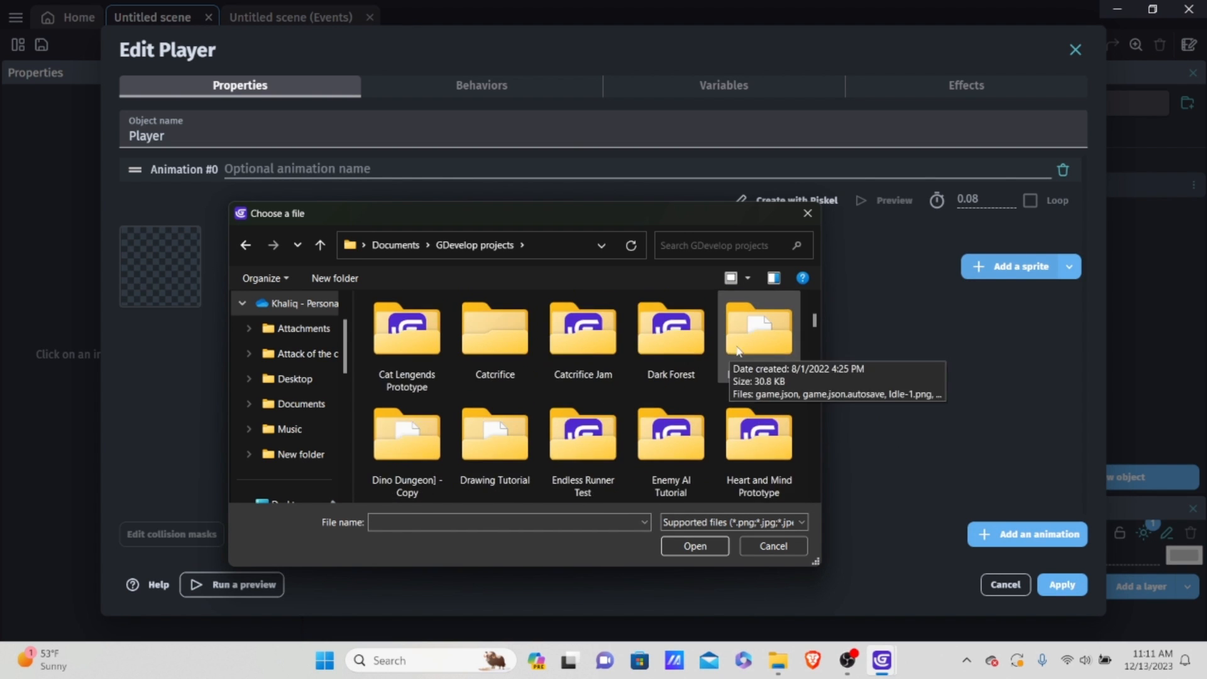
{"action": "double_click", "coordinate": [583, 443]}
Step: Import the standing dinosaur image NewSprite-1-3.png as the animation's frame, copying the file into the project folder
{"action": "scroll", "coordinate": [736, 330], "scroll_direction": "down", "scroll_amount": 3}
{"action": "scroll", "coordinate": [737, 330], "scroll_direction": "up", "scroll_amount": 3}
{"action": "scroll", "coordinate": [737, 330], "scroll_direction": "down", "scroll_amount": 6}
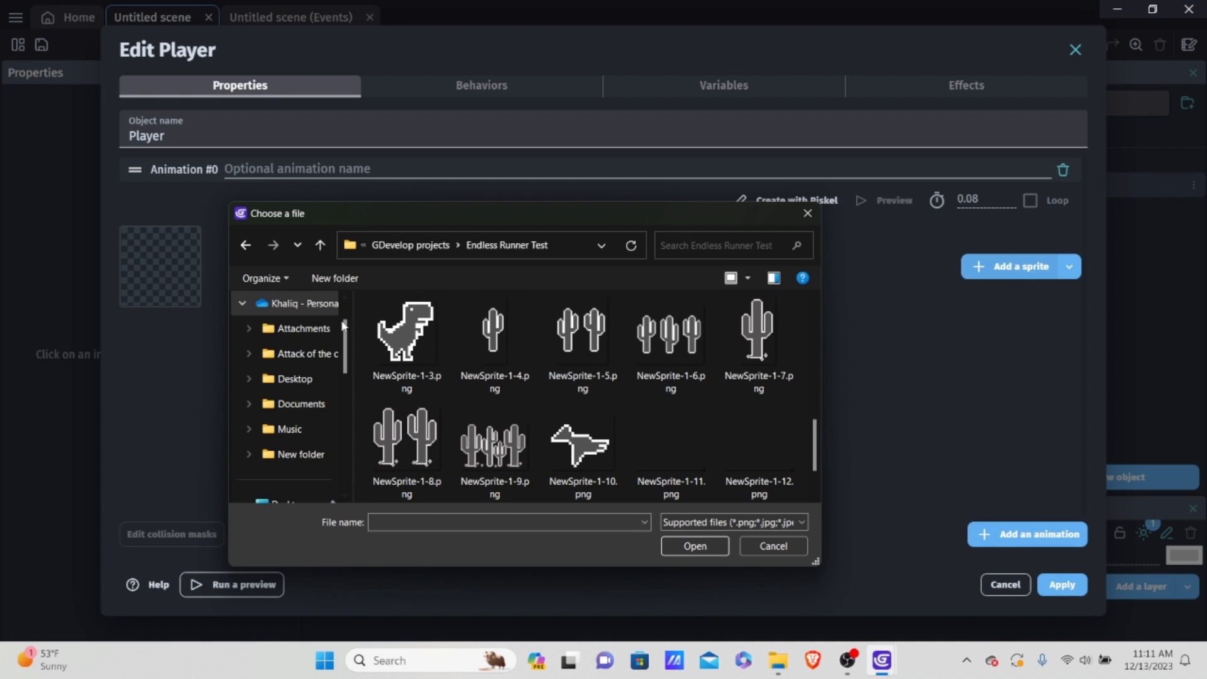
{"action": "scroll", "coordinate": [434, 336], "scroll_direction": "down", "scroll_amount": 2}
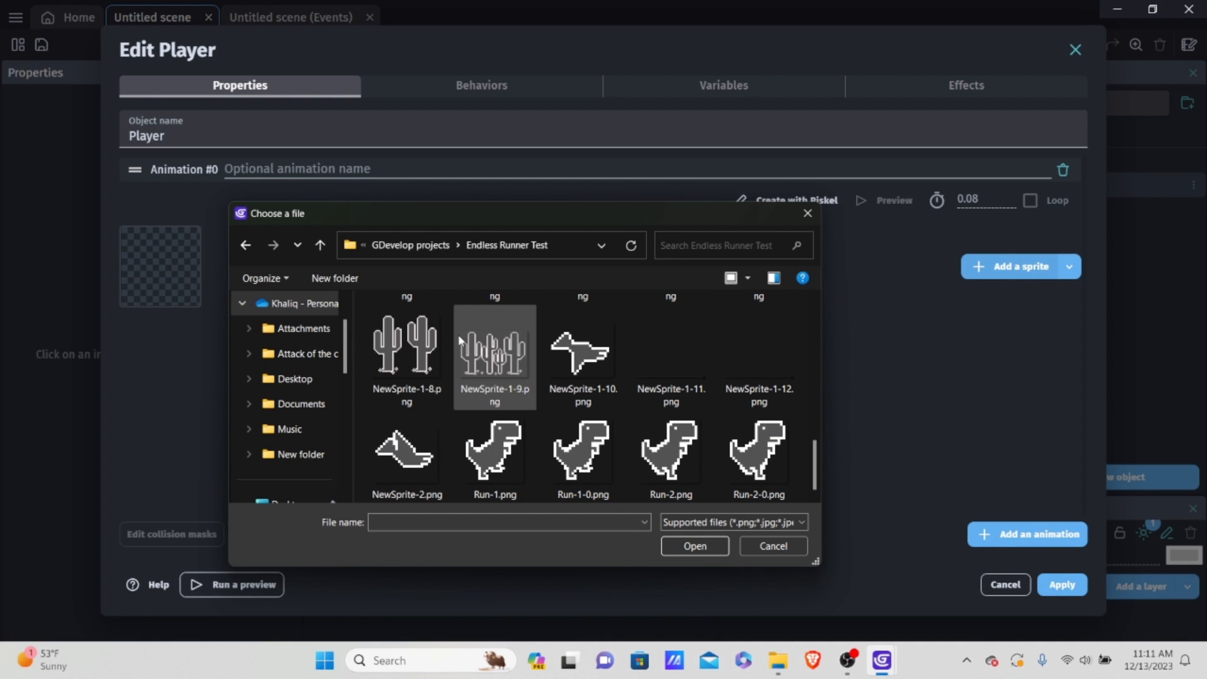
{"action": "scroll", "coordinate": [402, 339], "scroll_direction": "up", "scroll_amount": 4}
{"action": "scroll", "coordinate": [415, 358], "scroll_direction": "down", "scroll_amount": 2}
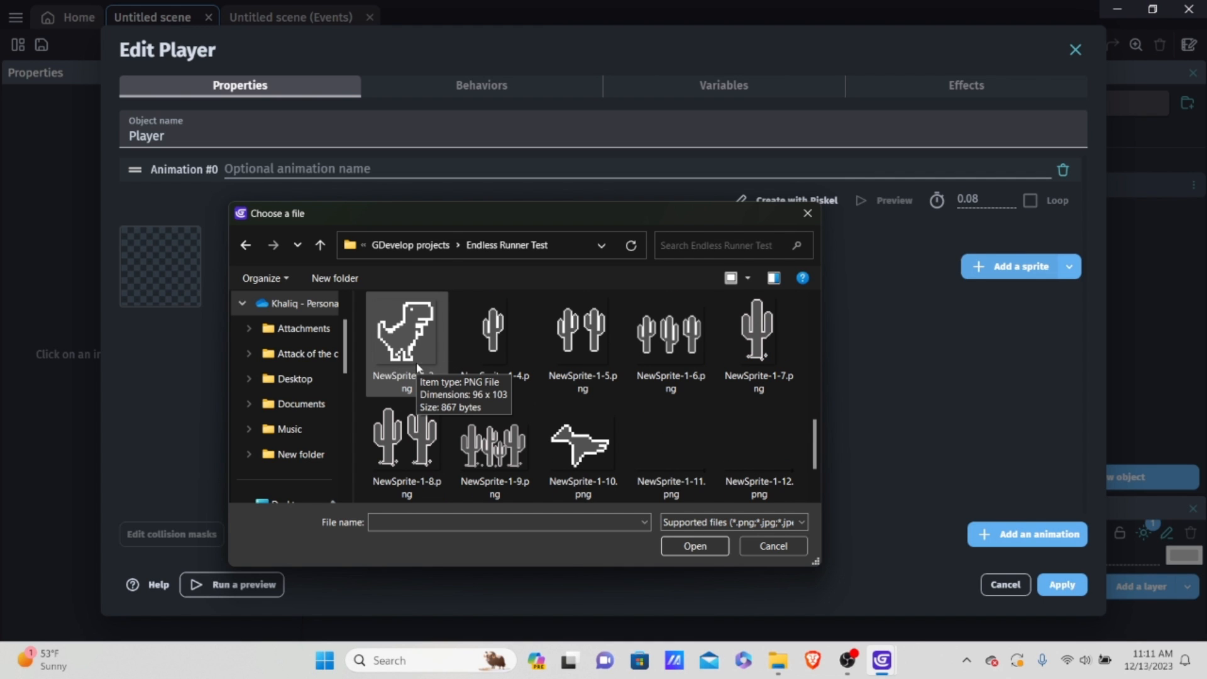
{"action": "scroll", "coordinate": [440, 346], "scroll_direction": "down", "scroll_amount": 2}
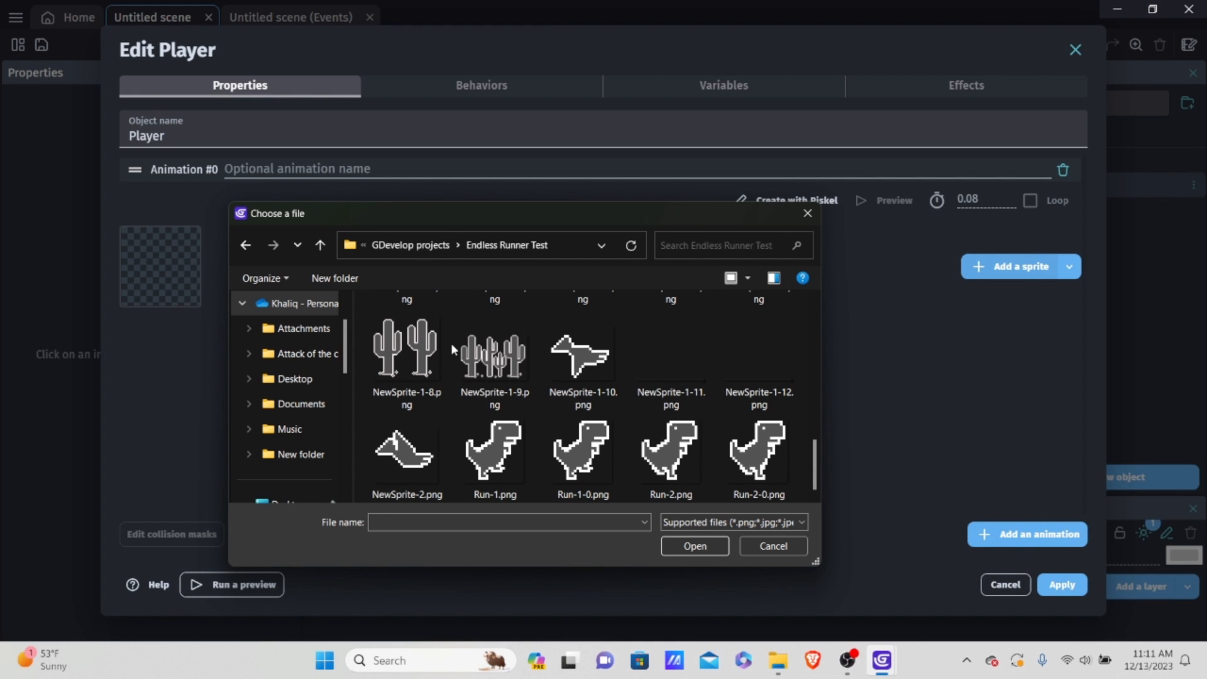
{"action": "scroll", "coordinate": [451, 342], "scroll_direction": "up", "scroll_amount": 4}
{"action": "double_click", "coordinate": [412, 361]}
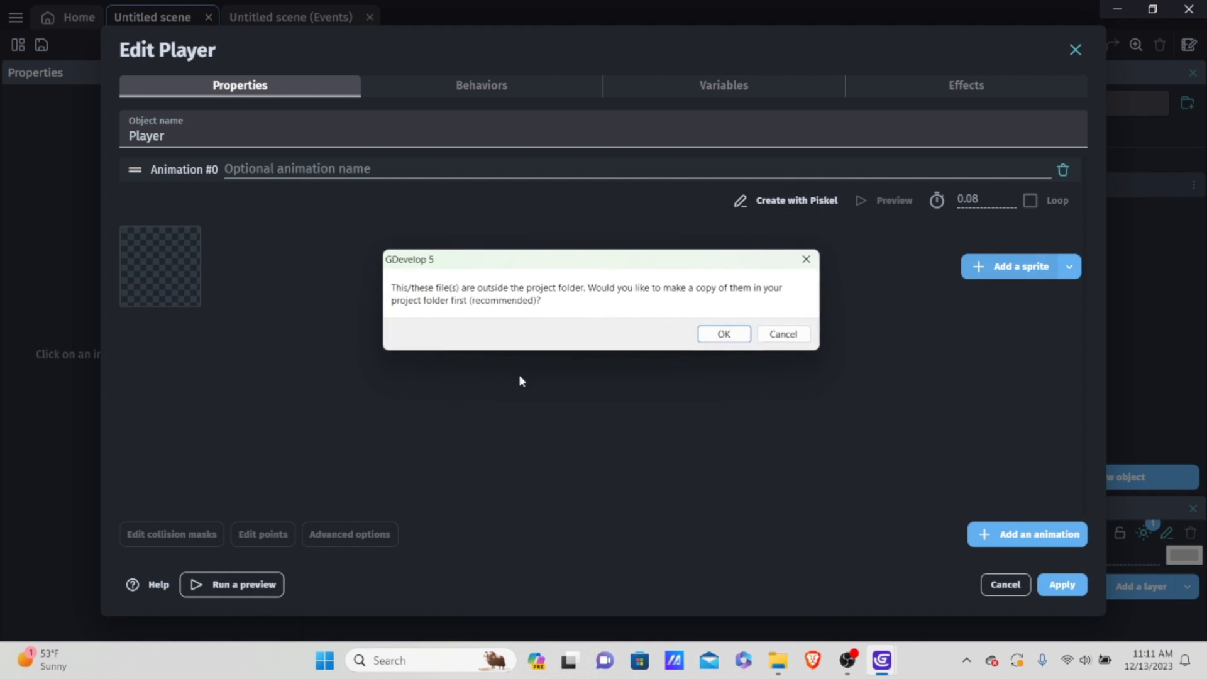
{"action": "key", "text": "Return"}
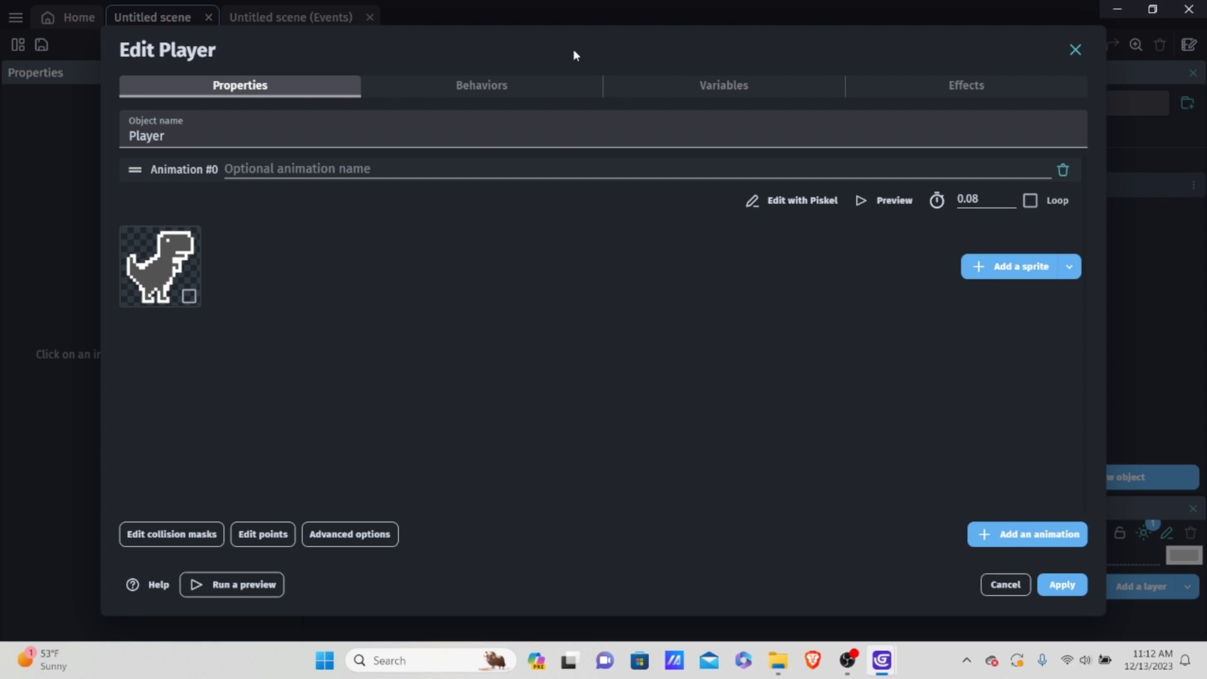
Step: Add the Platformer character behavior to Player and turn off its default controls
{"action": "left_click", "coordinate": [499, 85]}
{"action": "left_click", "coordinate": [622, 346]}
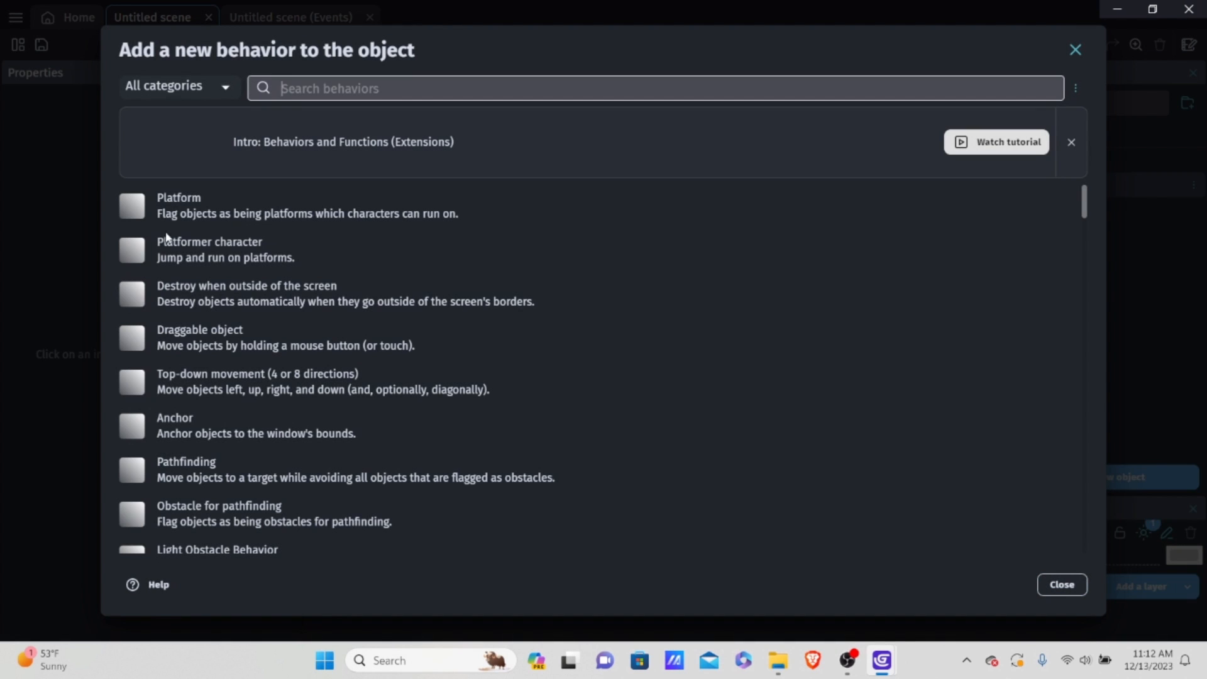
{"action": "left_click", "coordinate": [244, 251]}
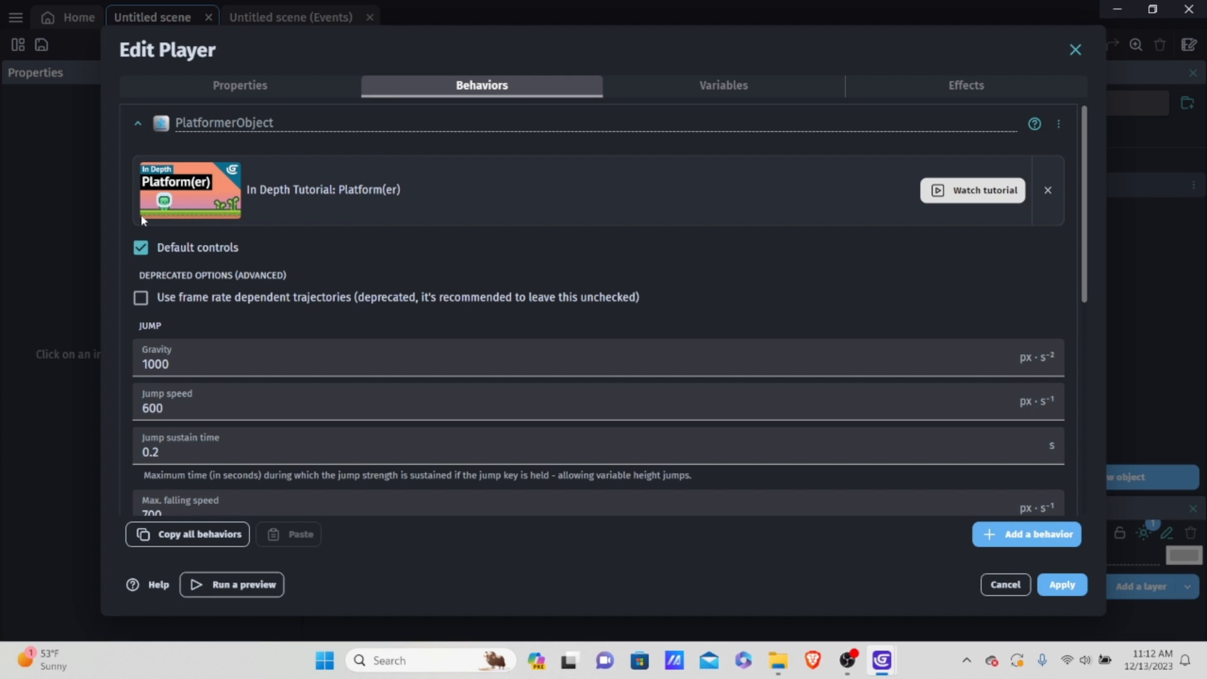
{"action": "left_click", "coordinate": [177, 248]}
Step: Set the platformer behavior's gravity to 1300
{"action": "scroll", "coordinate": [258, 294], "scroll_direction": "down", "scroll_amount": 1}
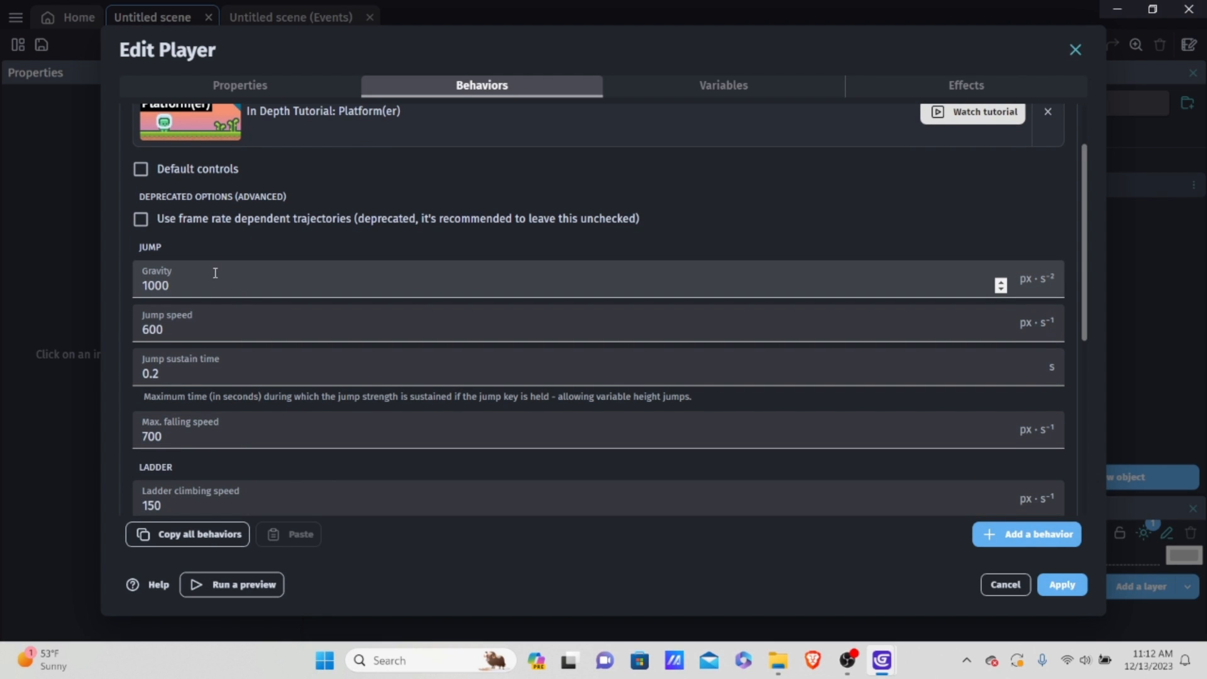
{"action": "left_click", "coordinate": [227, 291]}
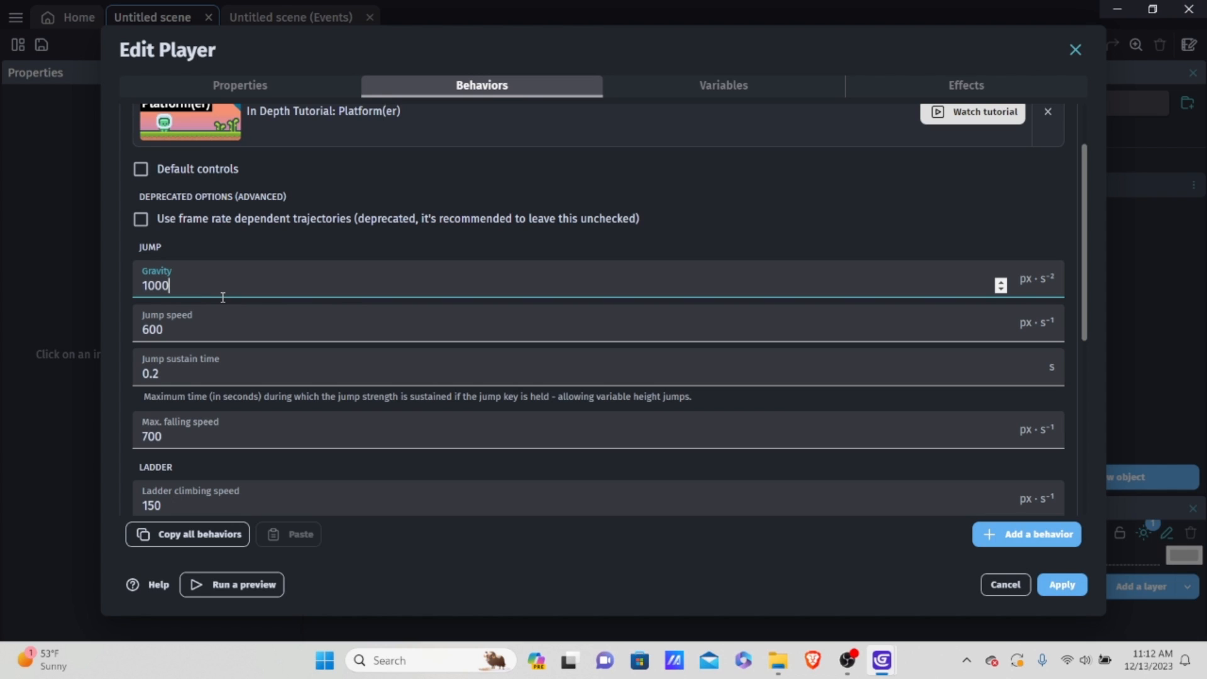
{"action": "key", "text": "BackSpace"}
{"action": "key", "text": "BackSpace"}
{"action": "key", "text": "BackSpace"}
{"action": "type", "text": "3"}
{"action": "key", "text": "BackSpace"}
{"action": "key", "text": "BackSpace"}
{"action": "type", "text": "1300"}
Step: Set the platformer behavior's jump speed to 800
{"action": "left_click", "coordinate": [211, 332]}
{"action": "scroll", "coordinate": [214, 327], "scroll_direction": "down", "scroll_amount": 1}
{"action": "key", "text": "BackSpace"}
{"action": "key", "text": "BackSpace"}
{"action": "key", "text": "BackSpace"}
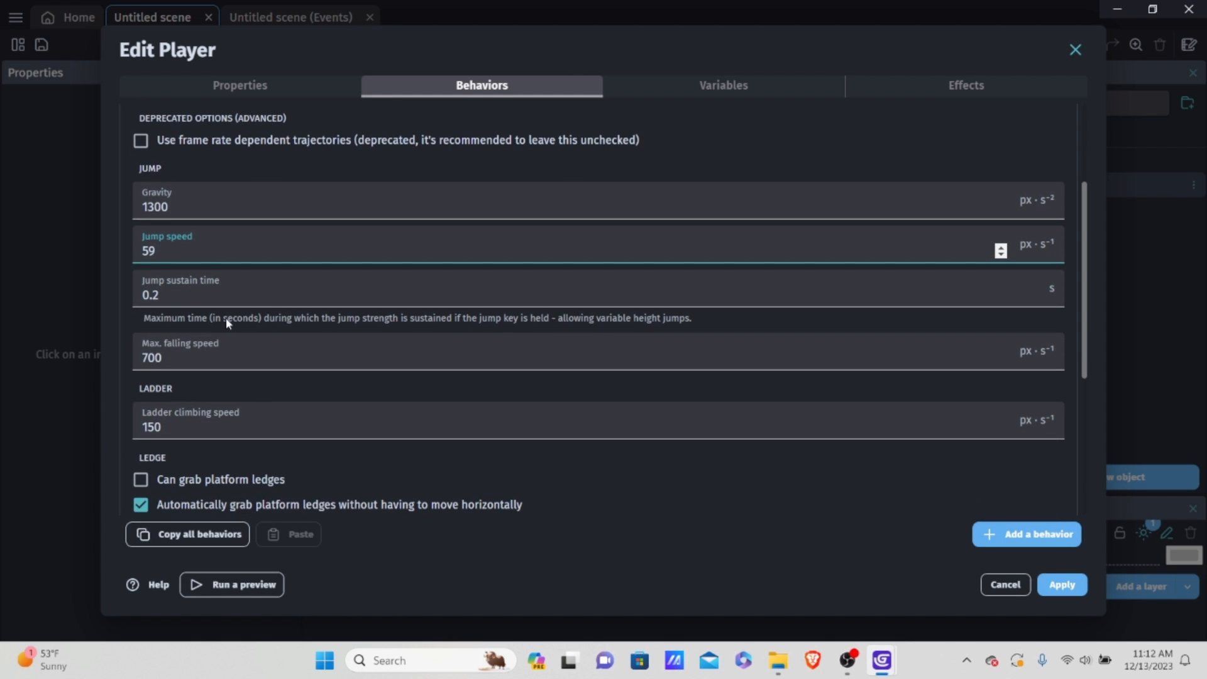
{"action": "type", "text": "800"}
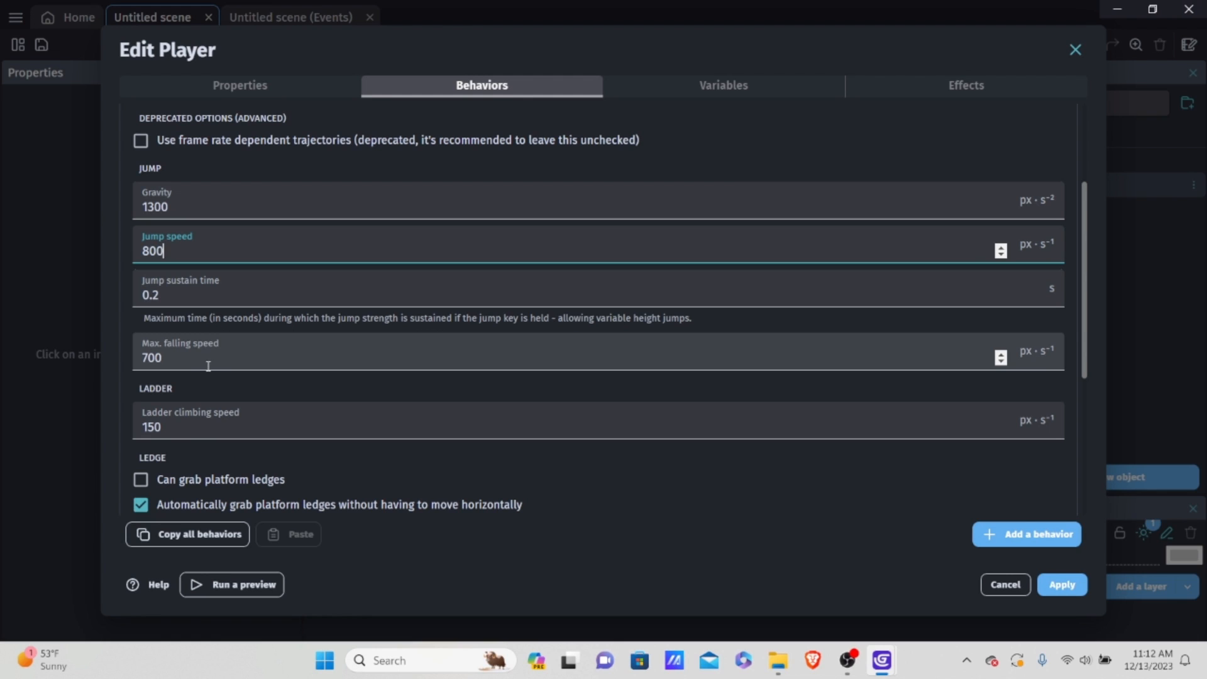
Step: Set the maximum falling speed to 1000 and the jump sustain time to 0
{"action": "left_click_drag", "start_coordinate": [245, 352], "coordinate": [124, 345]}
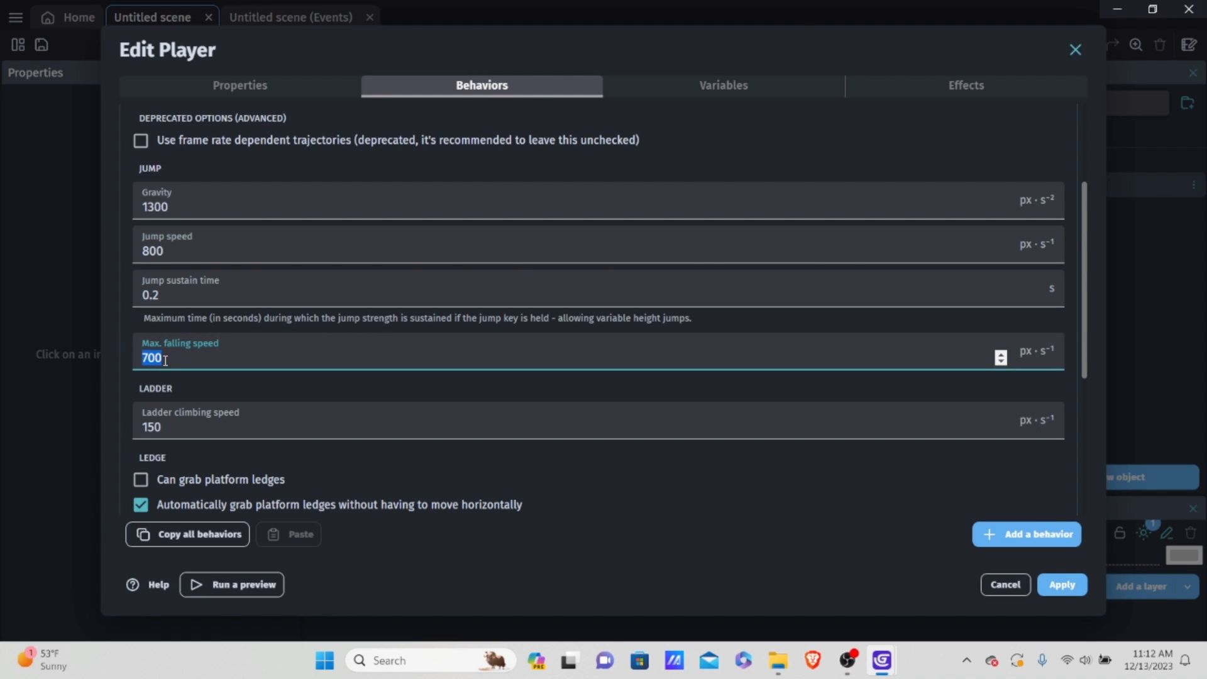
{"action": "type", "text": "1000"}
{"action": "left_click_drag", "start_coordinate": [237, 294], "coordinate": [66, 293]}
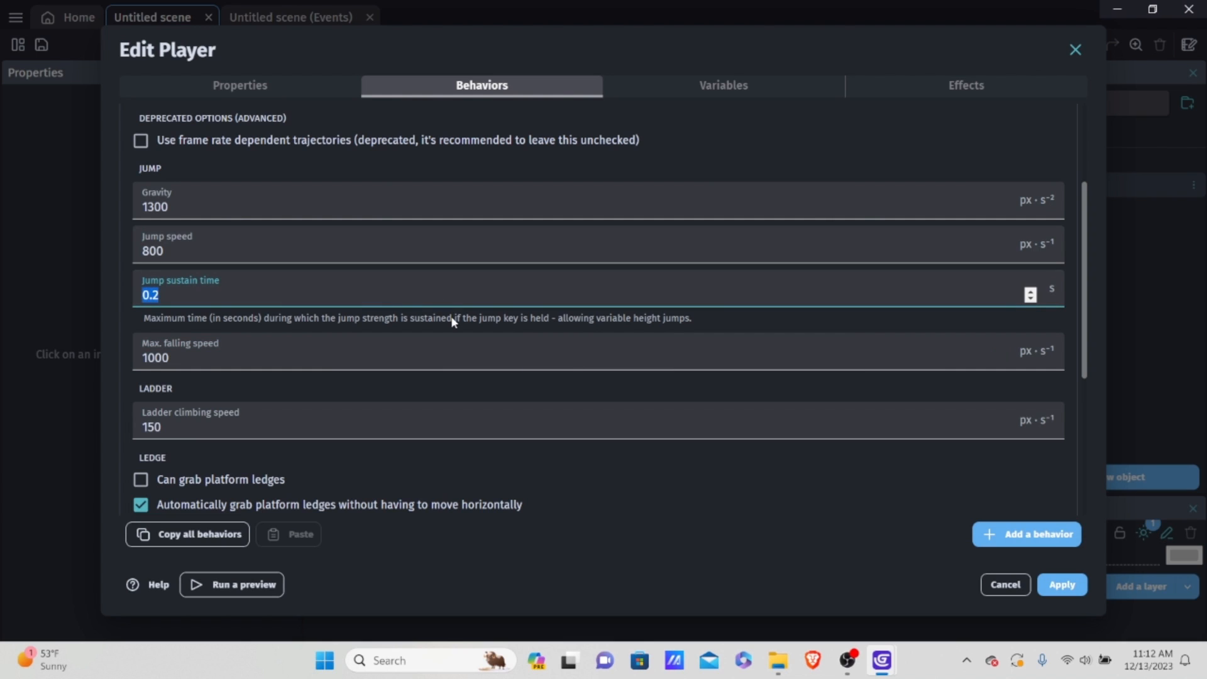
{"action": "key", "text": "BackSpace"}
{"action": "type", "text": "0"}
Step: Disable automatic ledge grabbing and going down from jumpthru platforms, and apply the changes to Player
{"action": "scroll", "coordinate": [222, 312], "scroll_direction": "down", "scroll_amount": 1}
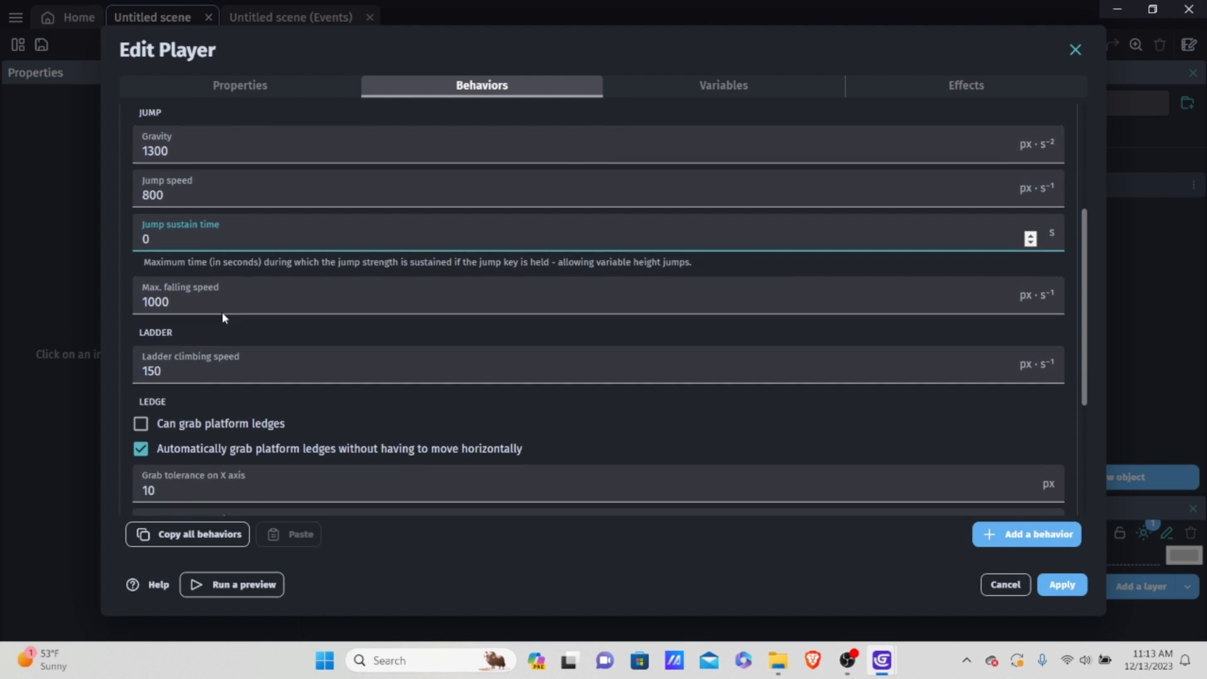
{"action": "scroll", "coordinate": [221, 312], "scroll_direction": "down", "scroll_amount": 1}
{"action": "scroll", "coordinate": [215, 364], "scroll_direction": "down", "scroll_amount": 1}
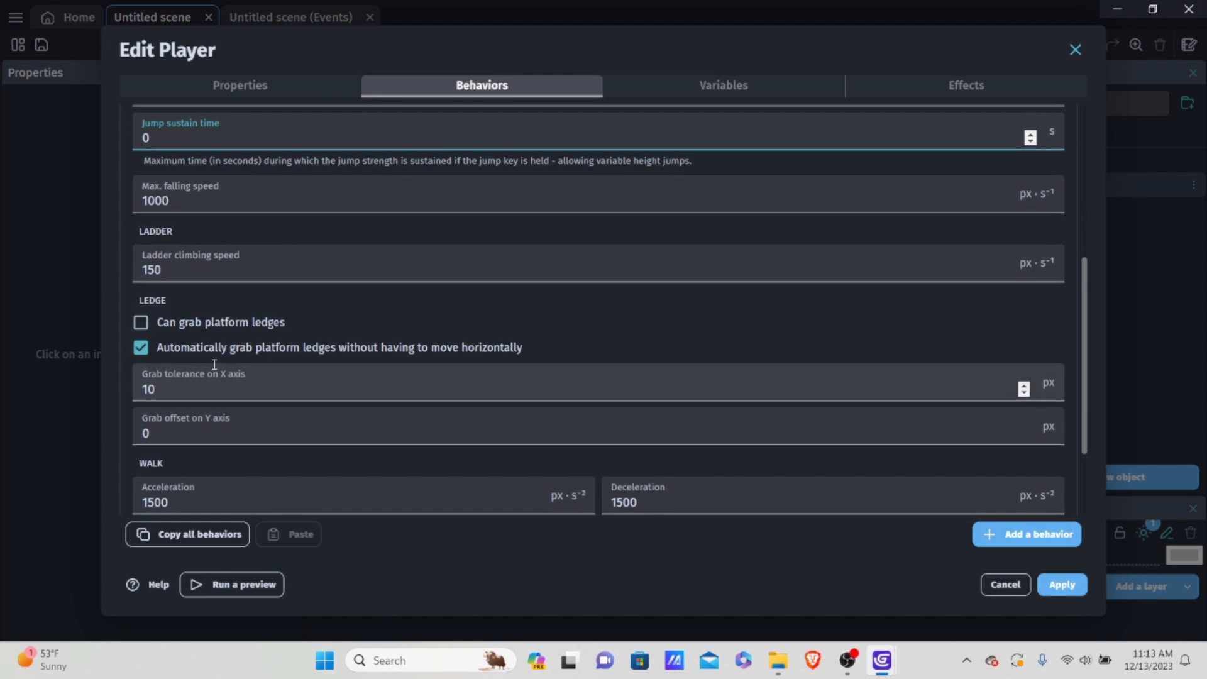
{"action": "scroll", "coordinate": [346, 377], "scroll_direction": "down", "scroll_amount": 1}
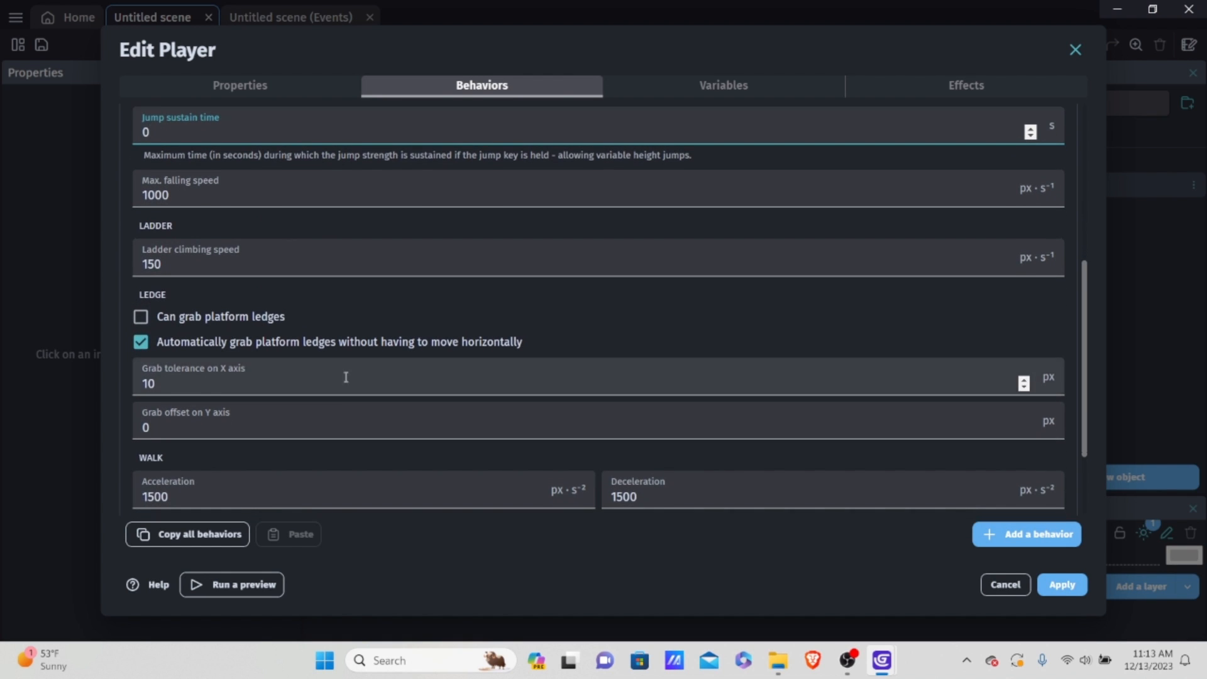
{"action": "scroll", "coordinate": [345, 377], "scroll_direction": "down", "scroll_amount": 2}
{"action": "left_click", "coordinate": [202, 225]}
{"action": "left_click", "coordinate": [239, 405]}
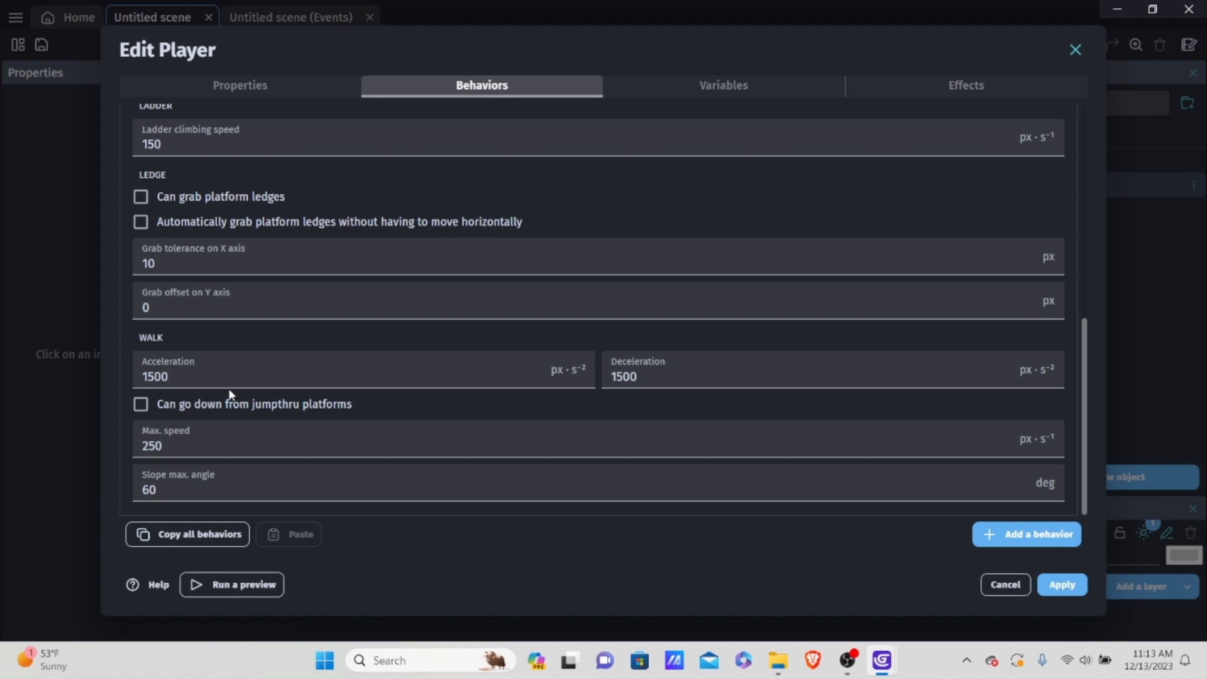
{"action": "left_click", "coordinate": [1084, 587]}
Step: Place a Player instance inside the scene frame at about X 262, Y 185
{"action": "left_click_drag", "start_coordinate": [1046, 186], "coordinate": [586, 229]}
{"action": "left_click_drag", "start_coordinate": [595, 220], "coordinate": [581, 225]}
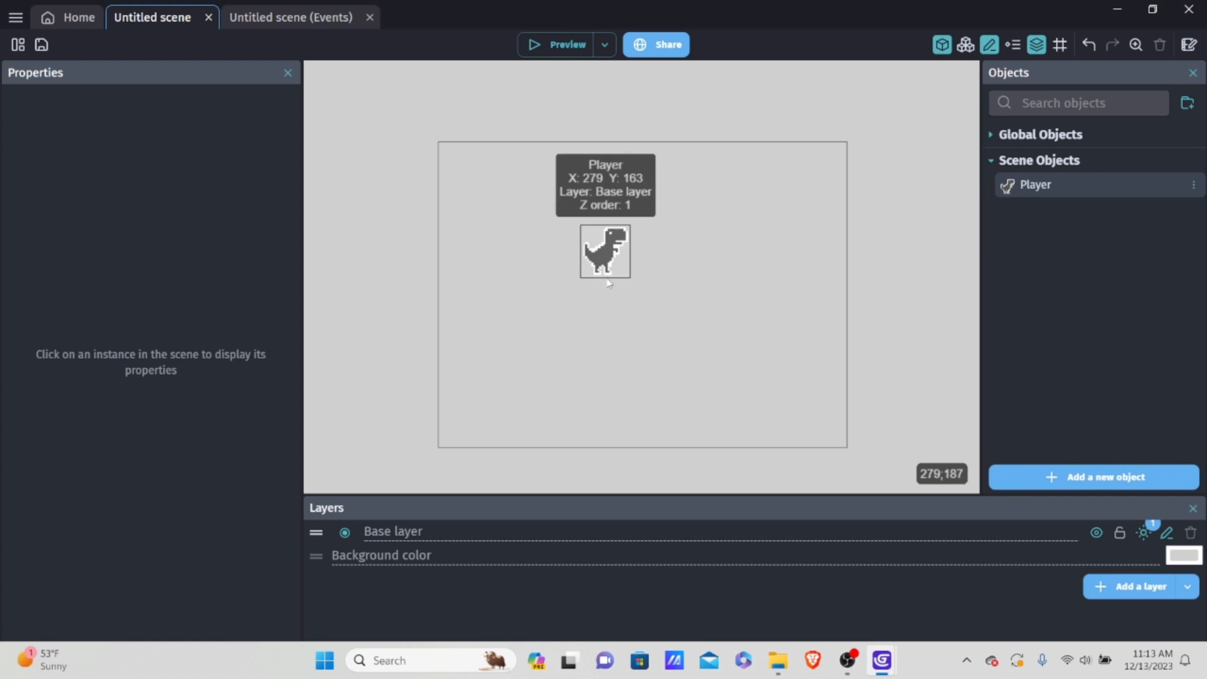
{"action": "scroll", "coordinate": [619, 328], "scroll_direction": "up", "scroll_amount": 2}
{"action": "middle_click_drag", "start_coordinate": [734, 237], "coordinate": [728, 310]}
{"action": "scroll", "coordinate": [686, 329], "scroll_direction": "up", "scroll_amount": 1}
{"action": "scroll", "coordinate": [673, 332], "scroll_direction": "up", "scroll_amount": 2}
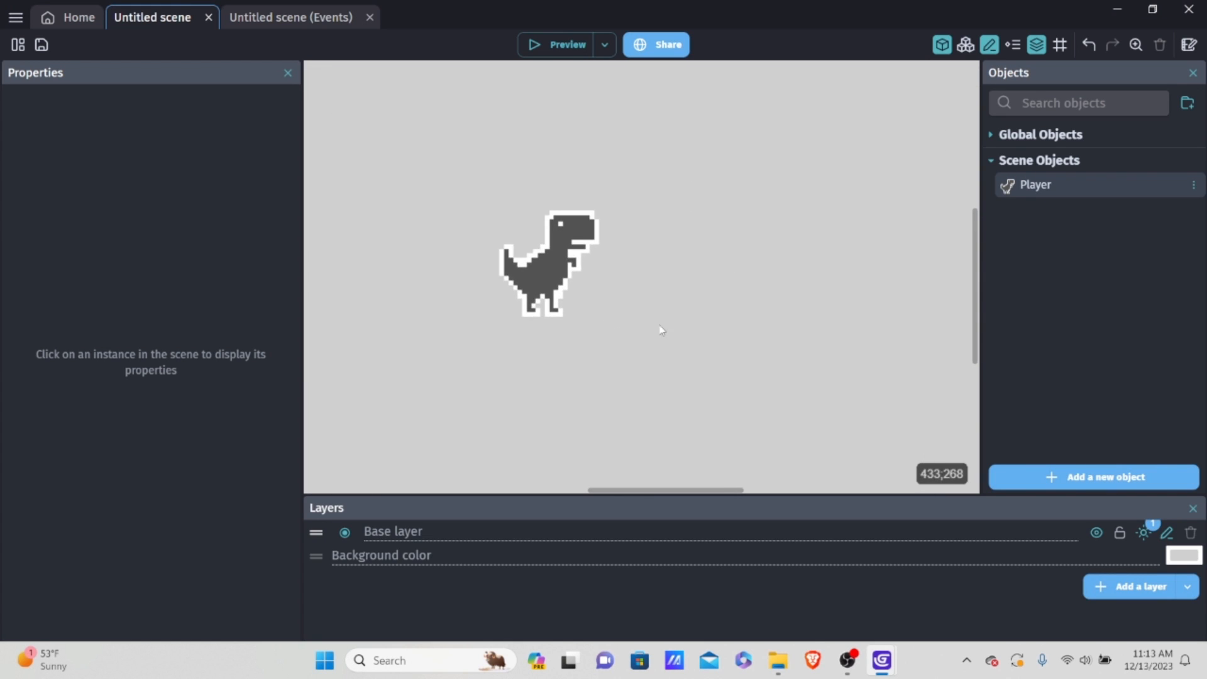
{"action": "scroll", "coordinate": [628, 318], "scroll_direction": "down", "scroll_amount": 2}
{"action": "mouse_move", "coordinate": [565, 273]}
{"action": "left_mouse_down"}
{"action": "mouse_move", "coordinate": [554, 303]}
{"action": "mouse_move", "coordinate": [551, 290]}
{"action": "left_mouse_up"}
{"action": "scroll", "coordinate": [602, 301], "scroll_direction": "down", "scroll_amount": 3}
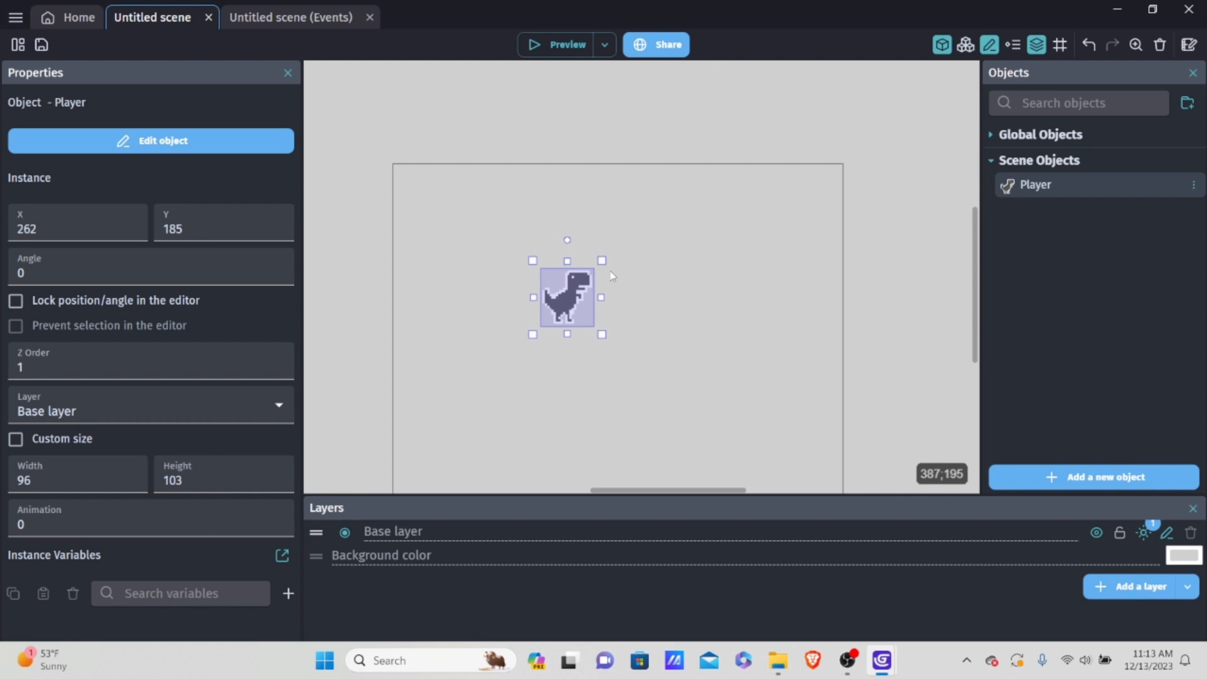
{"action": "left_click", "coordinate": [695, 293]}
Step: Enable a custom size for the Player instance and set its width and height to 70
{"action": "left_click", "coordinate": [579, 300]}
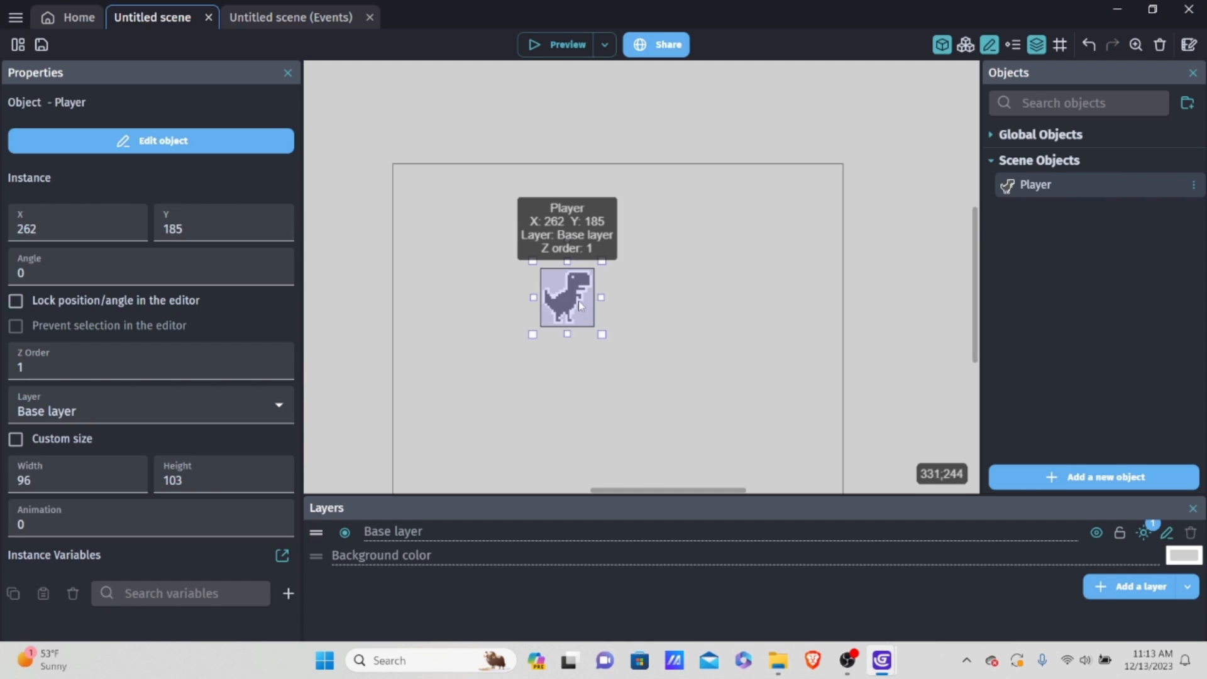
{"action": "left_click", "coordinate": [16, 439]}
{"action": "left_click", "coordinate": [53, 478]}
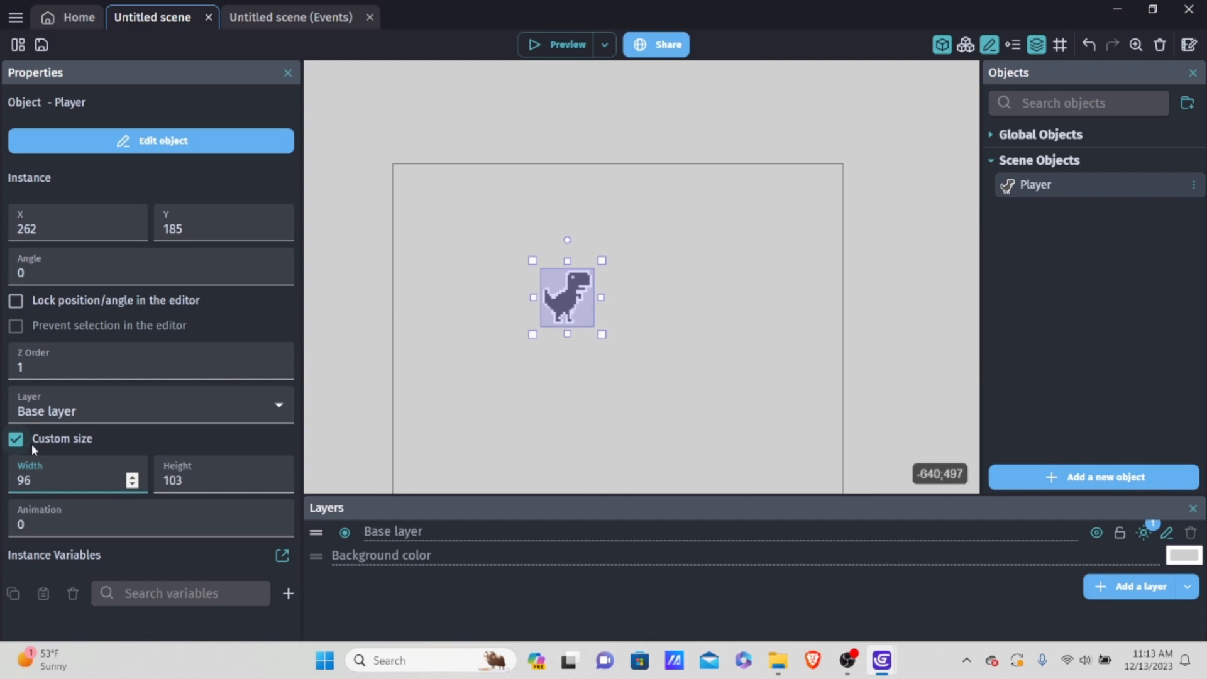
{"action": "key", "text": "BackSpace"}
{"action": "key", "text": "BackSpace"}
{"action": "type", "text": "780"}
{"action": "key", "text": "BackSpace"}
{"action": "key", "text": "BackSpace"}
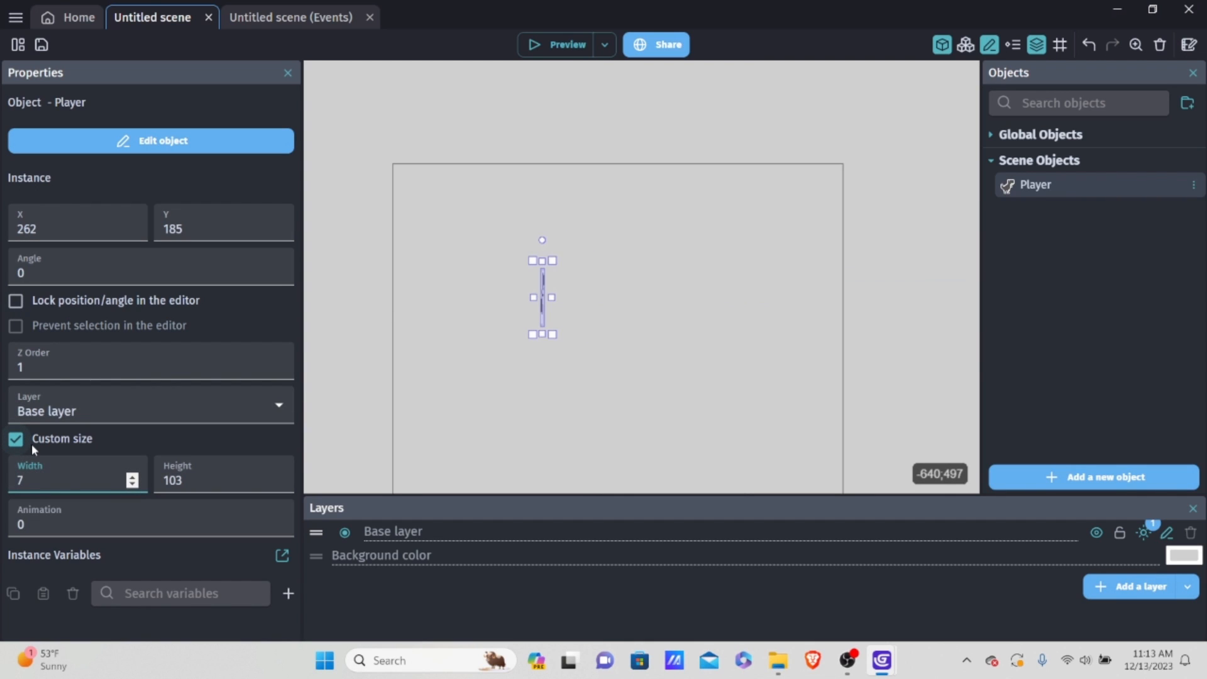
{"action": "type", "text": "0"}
{"action": "double_click", "coordinate": [201, 481]}
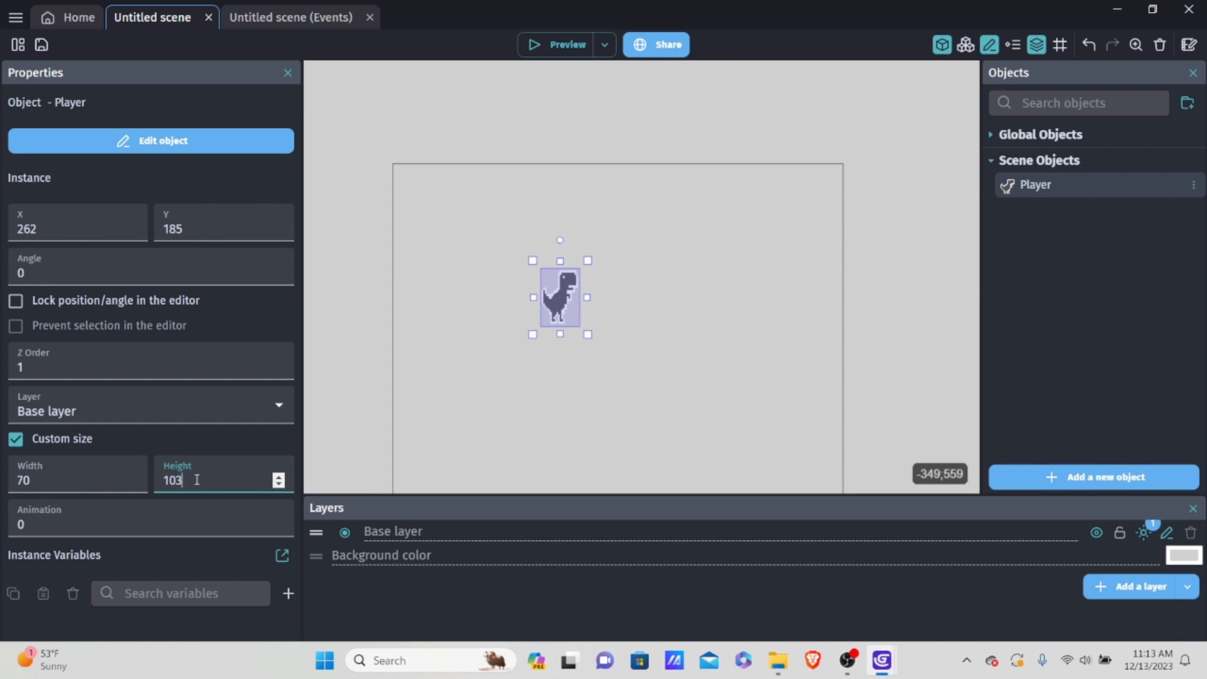
{"action": "type", "text": "70"}
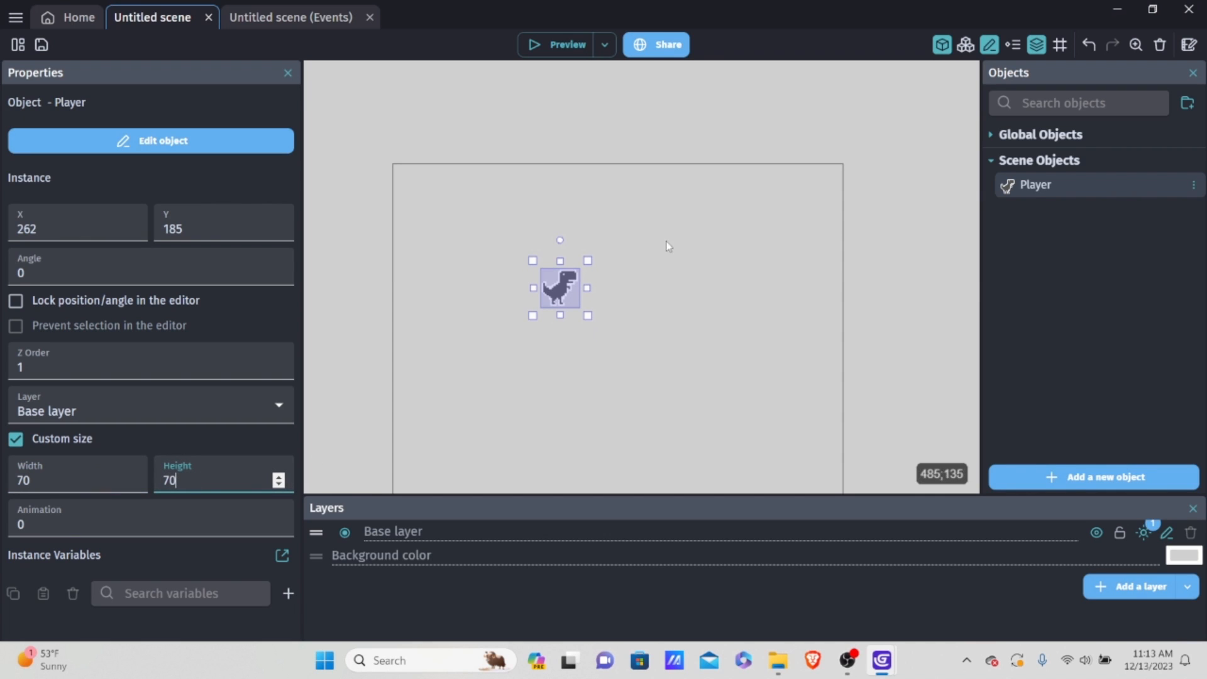
Step: Move the Player instance to about X 358, Y 160 and check the scene in a preview
{"action": "left_click_drag", "start_coordinate": [573, 282], "coordinate": [627, 268]}
{"action": "left_click", "coordinate": [559, 47]}
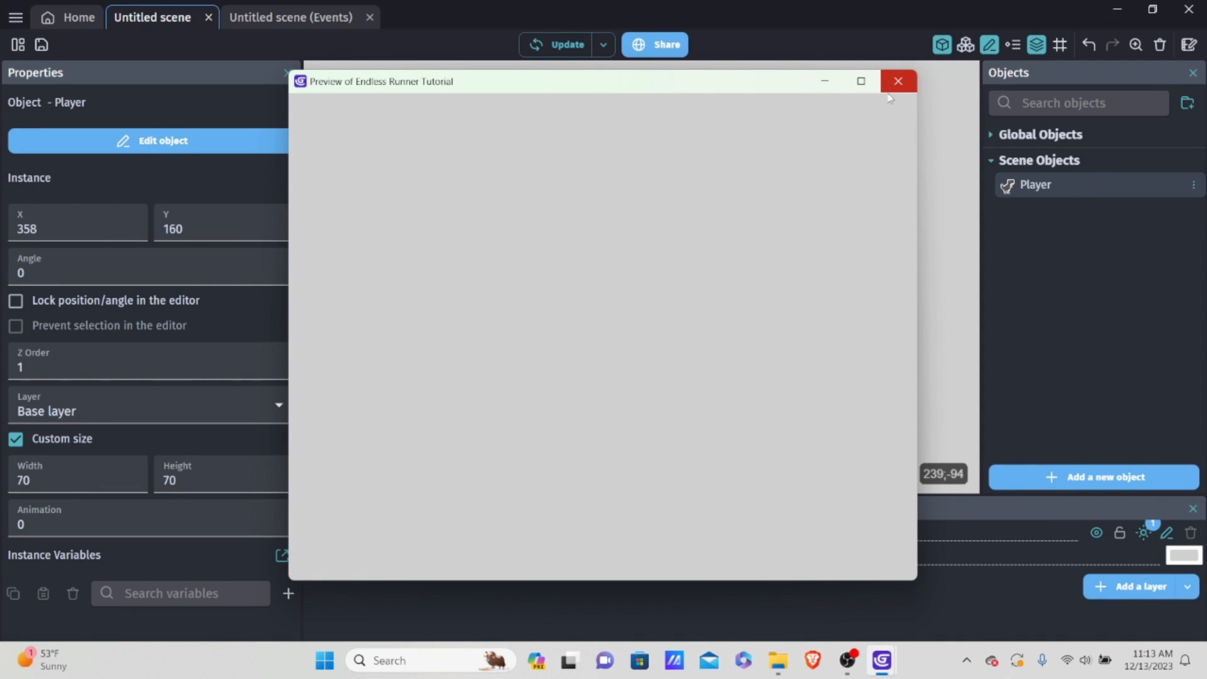
{"action": "left_click", "coordinate": [891, 88]}
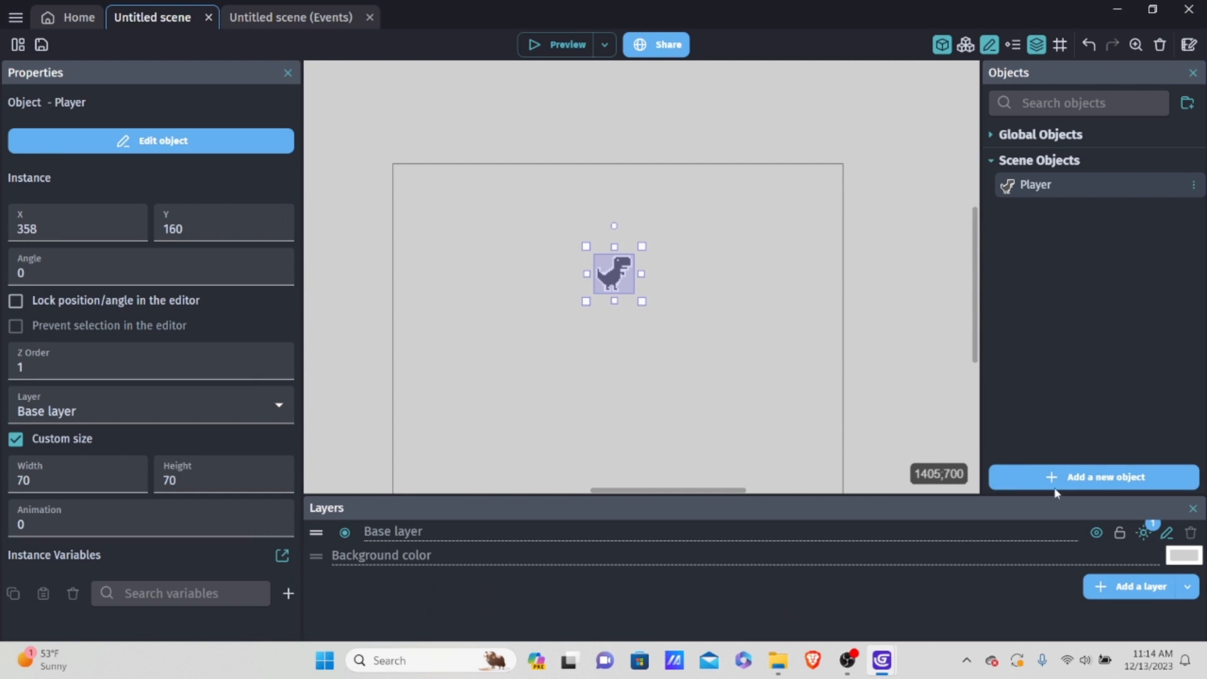
Step: Change the scene's background color to white (FFFFFF)
{"action": "left_click", "coordinate": [1183, 561]}
{"action": "left_click", "coordinate": [1076, 492]}
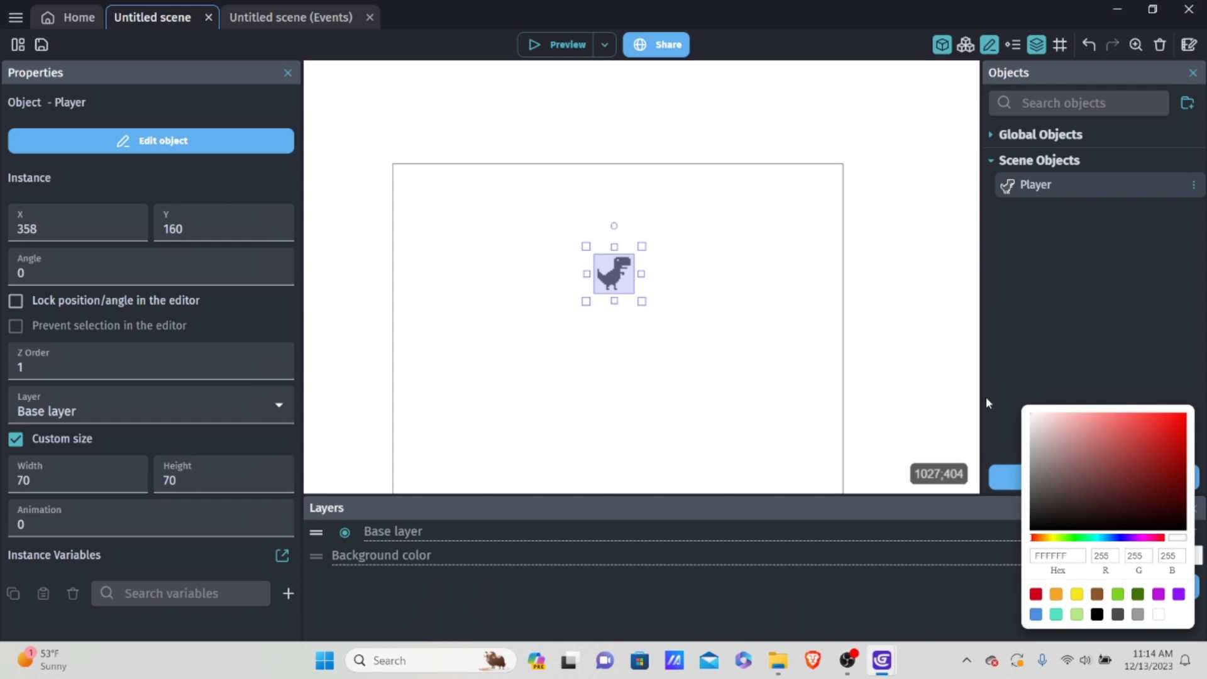
{"action": "left_click", "coordinate": [749, 300]}
{"action": "left_click", "coordinate": [750, 301]}
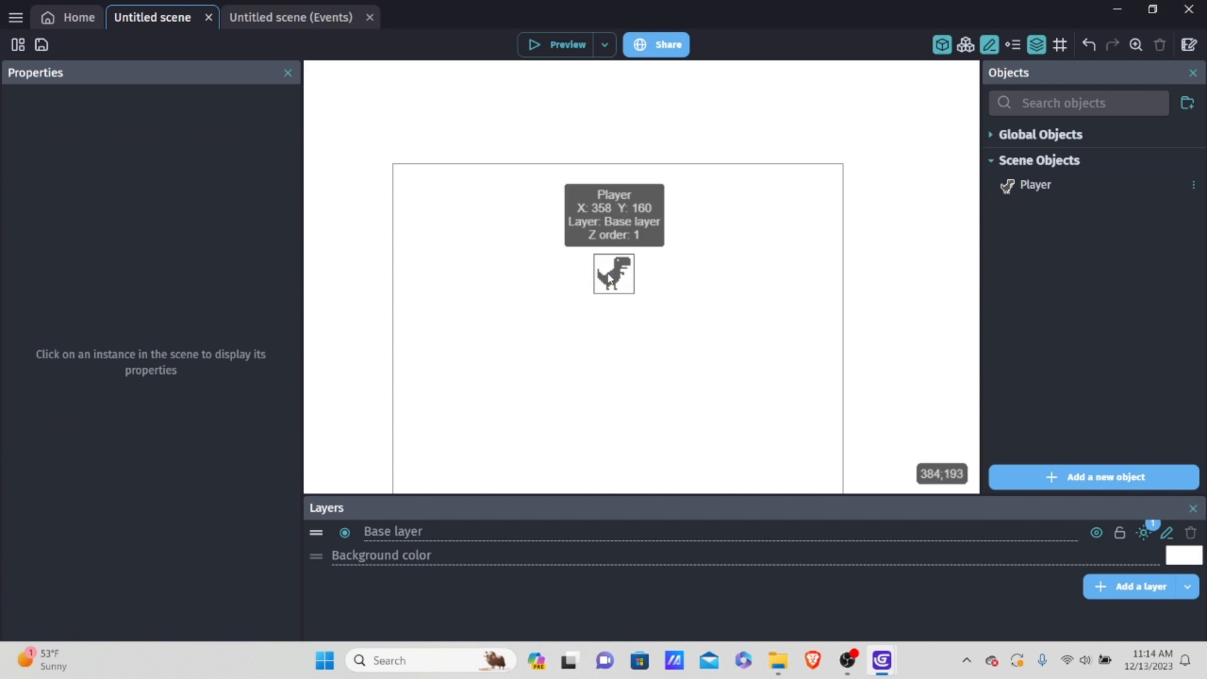
Step: Move the Player instance to about X 320, Y 246, near the middle of the scene frame, and leave it selected
{"action": "left_click_drag", "start_coordinate": [610, 274], "coordinate": [588, 322]}
{"action": "scroll", "coordinate": [610, 371], "scroll_direction": "up", "scroll_amount": 9}
{"action": "scroll", "coordinate": [653, 320], "scroll_direction": "up", "scroll_amount": 5}
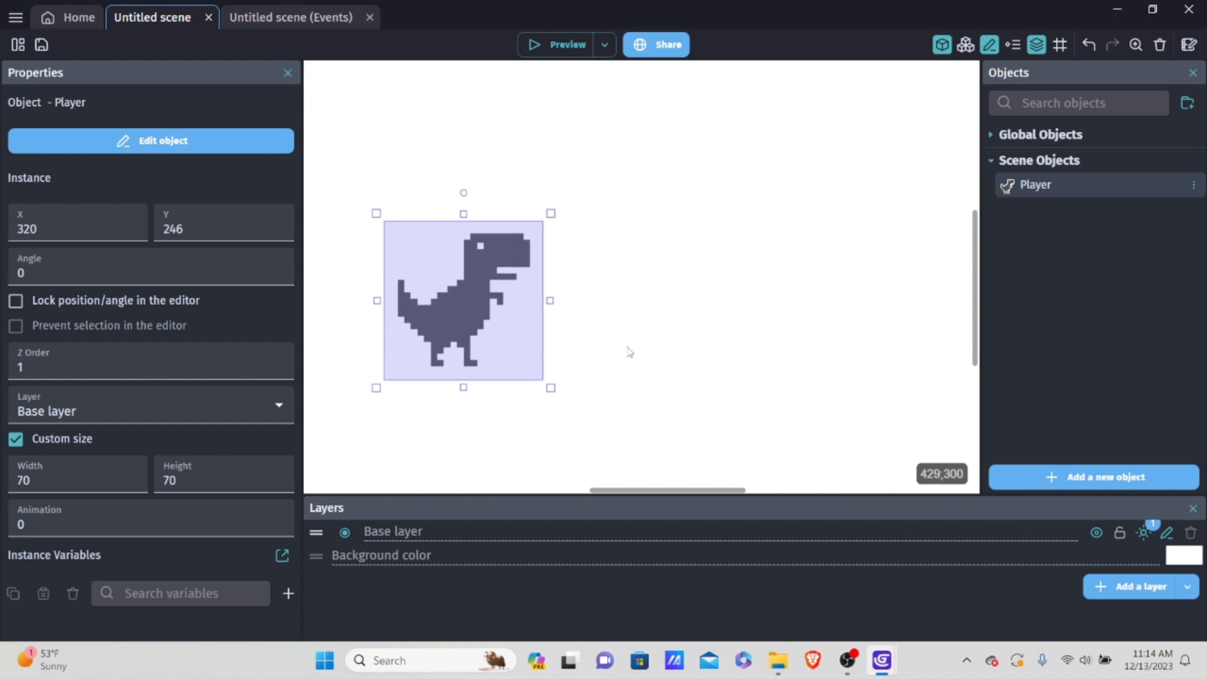
{"action": "left_click", "coordinate": [606, 357]}
{"action": "scroll", "coordinate": [623, 359], "scroll_direction": "down", "scroll_amount": 7}
{"action": "middle_click_drag", "start_coordinate": [681, 335], "coordinate": [716, 209]}
{"action": "scroll", "coordinate": [647, 272], "scroll_direction": "down", "scroll_amount": 4}
{"action": "middle_click_drag", "start_coordinate": [659, 270], "coordinate": [704, 323]}
{"action": "scroll", "coordinate": [705, 323], "scroll_direction": "down", "scroll_amount": 1}
{"action": "scroll", "coordinate": [706, 325], "scroll_direction": "down", "scroll_amount": 2}
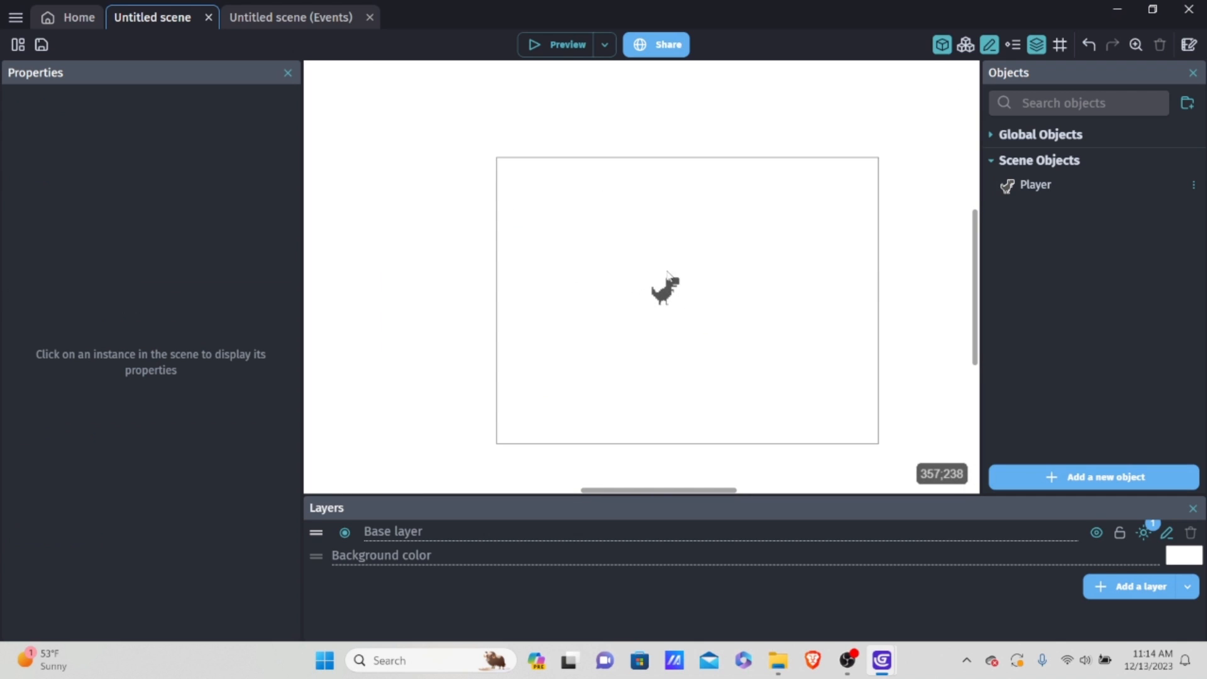
{"action": "left_click", "coordinate": [665, 291]}
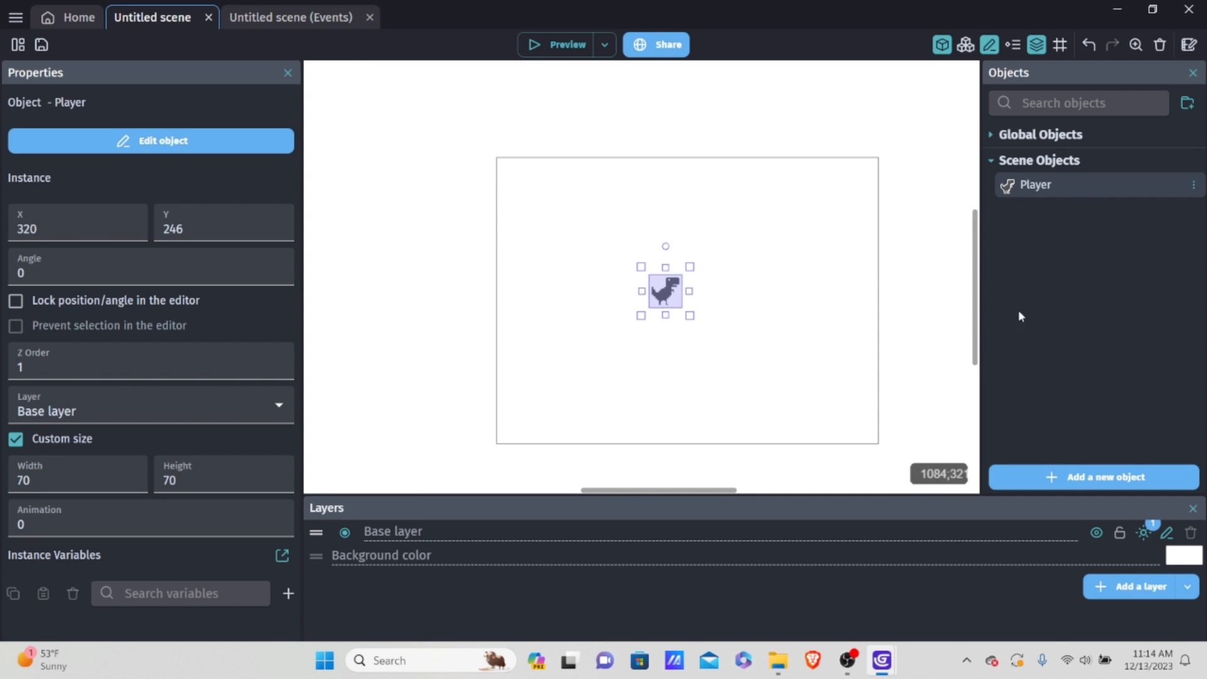
Step: Add a new sprite object and name it Ground
{"action": "left_click", "coordinate": [1069, 477]}
{"action": "left_click", "coordinate": [242, 147]}
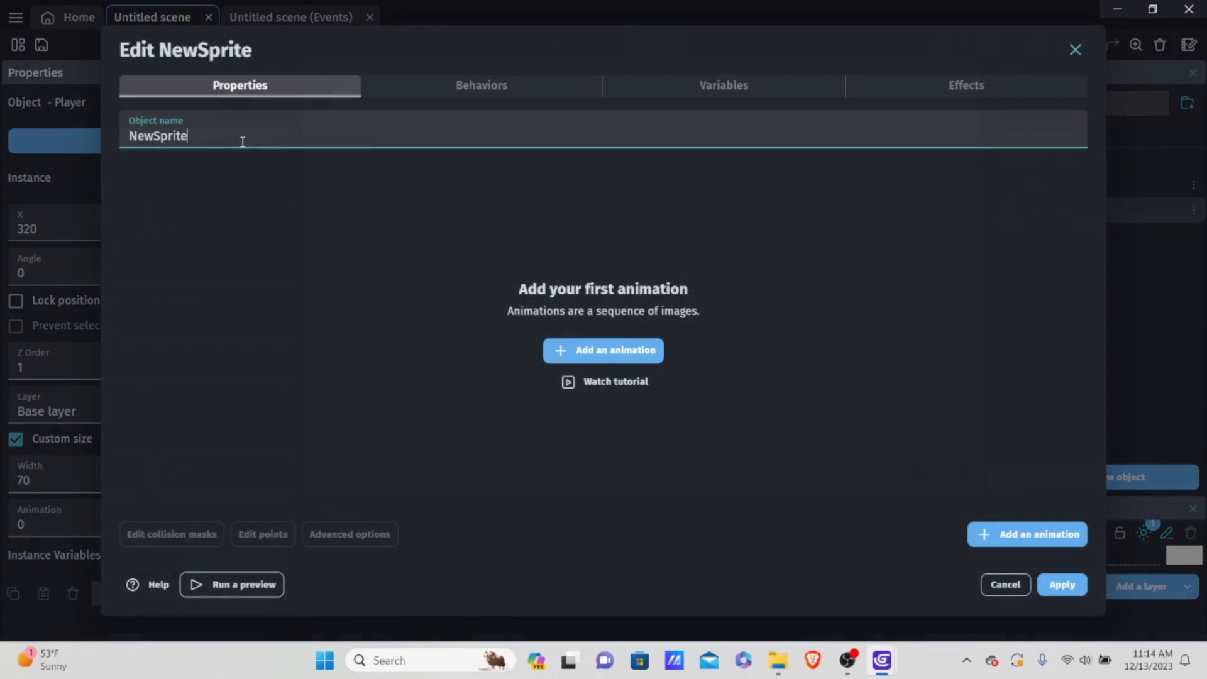
{"action": "key", "text": "ctrl+a"}
{"action": "key", "text": "BackSpace"}
{"action": "type", "text": "Ground"}
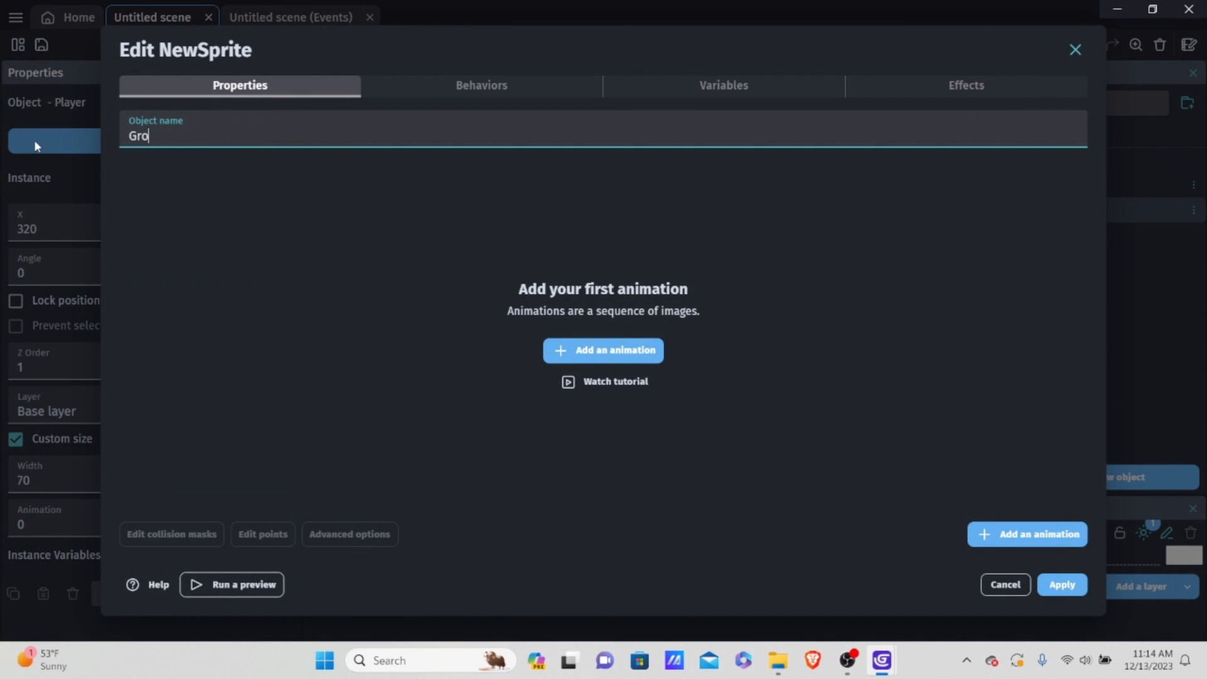
Step: Add an animation to Ground using the black square image NewSprite-1.png
{"action": "left_click", "coordinate": [579, 351]}
{"action": "left_click", "coordinate": [981, 266]}
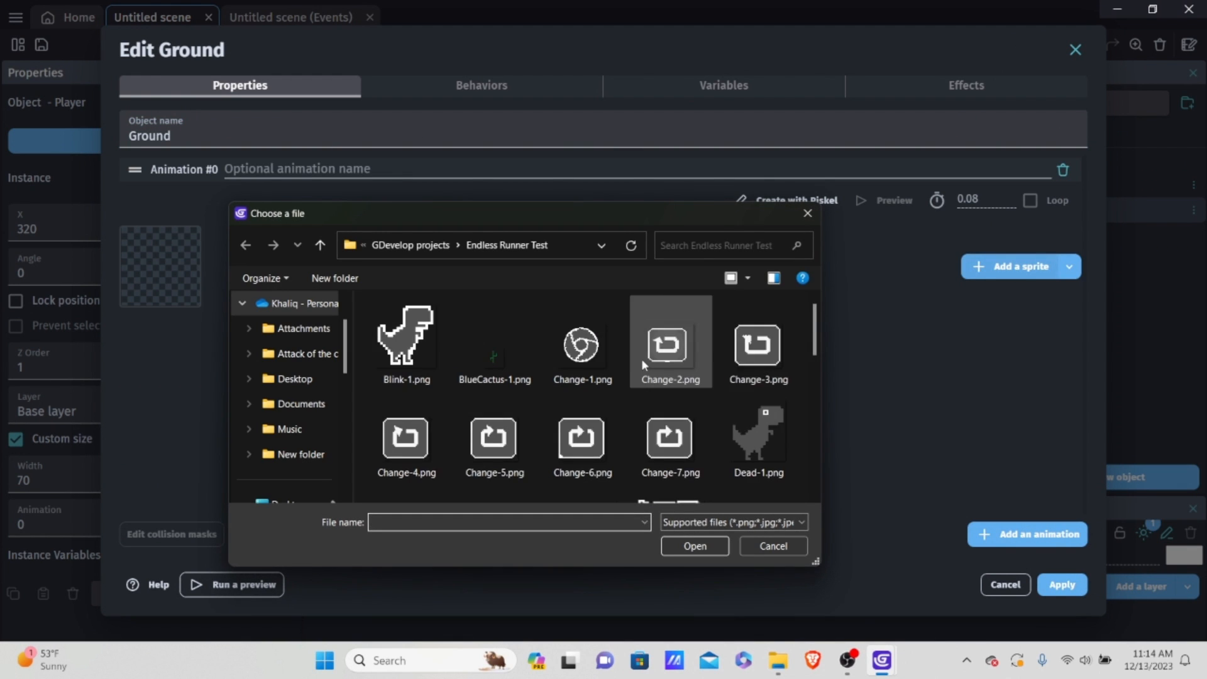
{"action": "scroll", "coordinate": [651, 355], "scroll_direction": "down", "scroll_amount": 5}
{"action": "scroll", "coordinate": [651, 355], "scroll_direction": "up", "scroll_amount": 2}
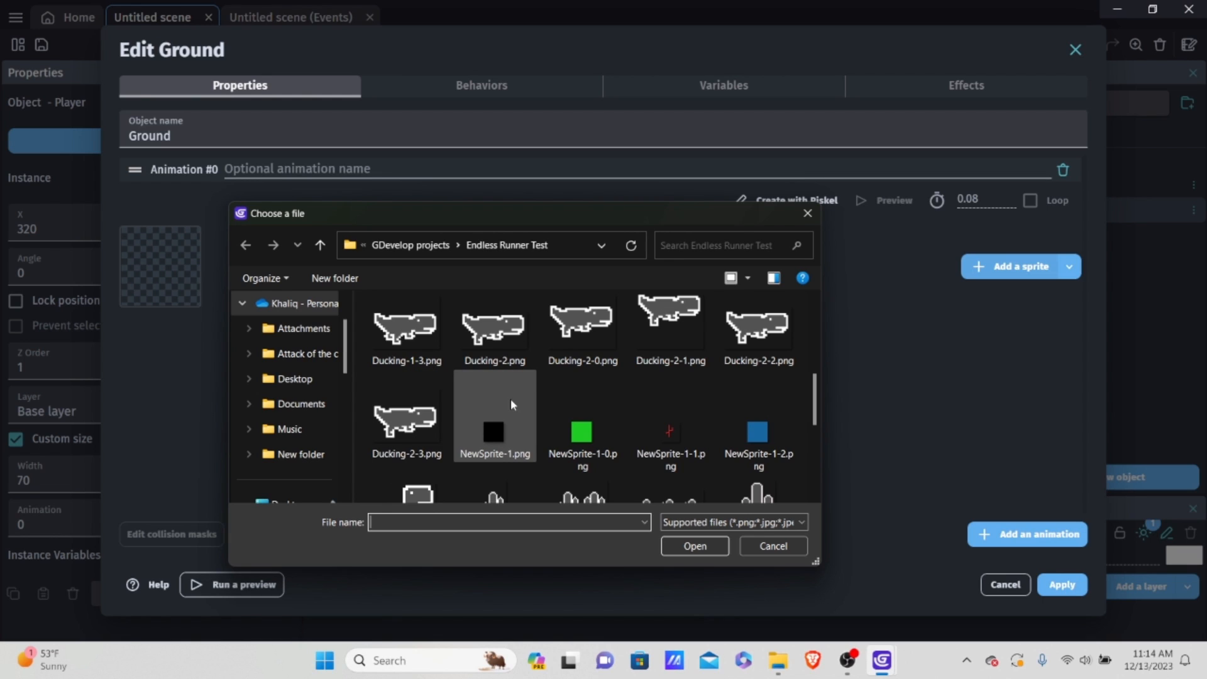
{"action": "double_click", "coordinate": [482, 437]}
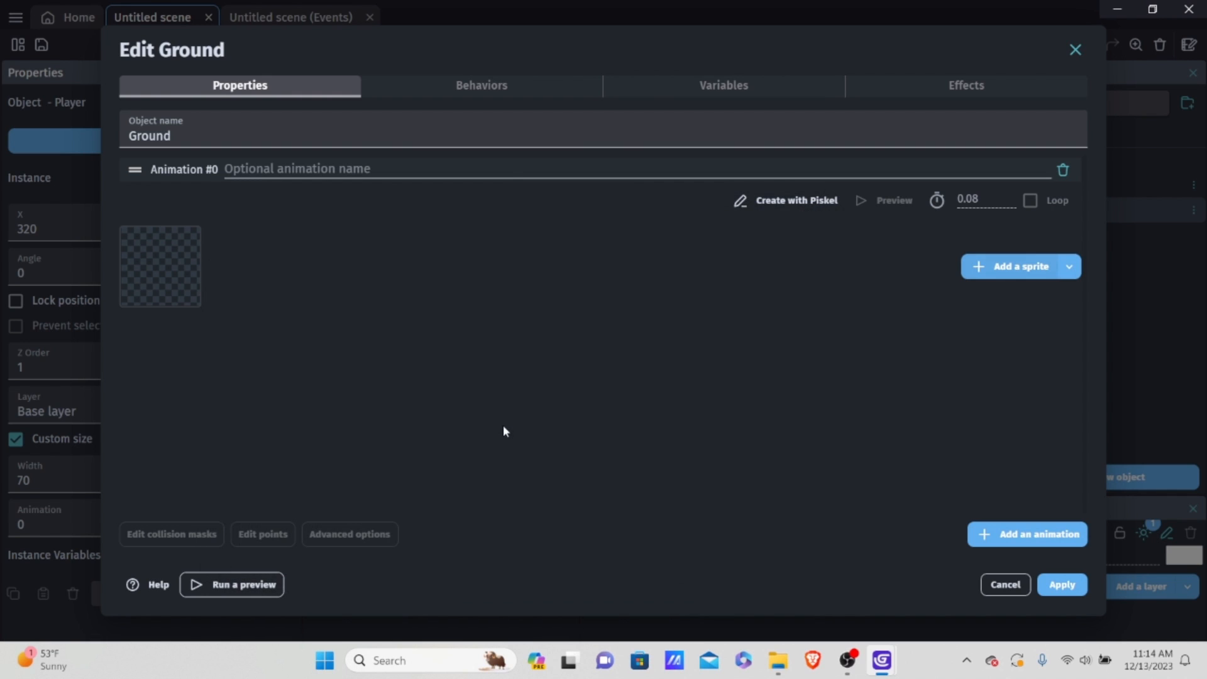
{"action": "left_click", "coordinate": [725, 334]}
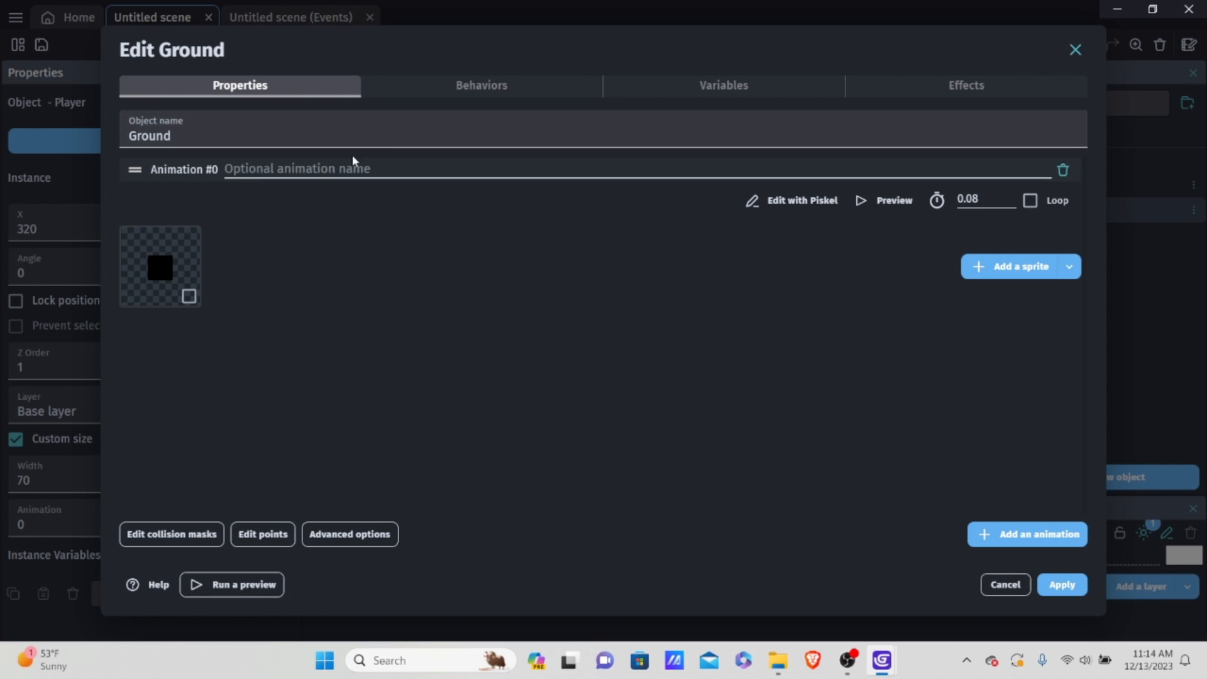
Step: Add the Platform behavior to the Ground object
{"action": "left_click", "coordinate": [476, 92]}
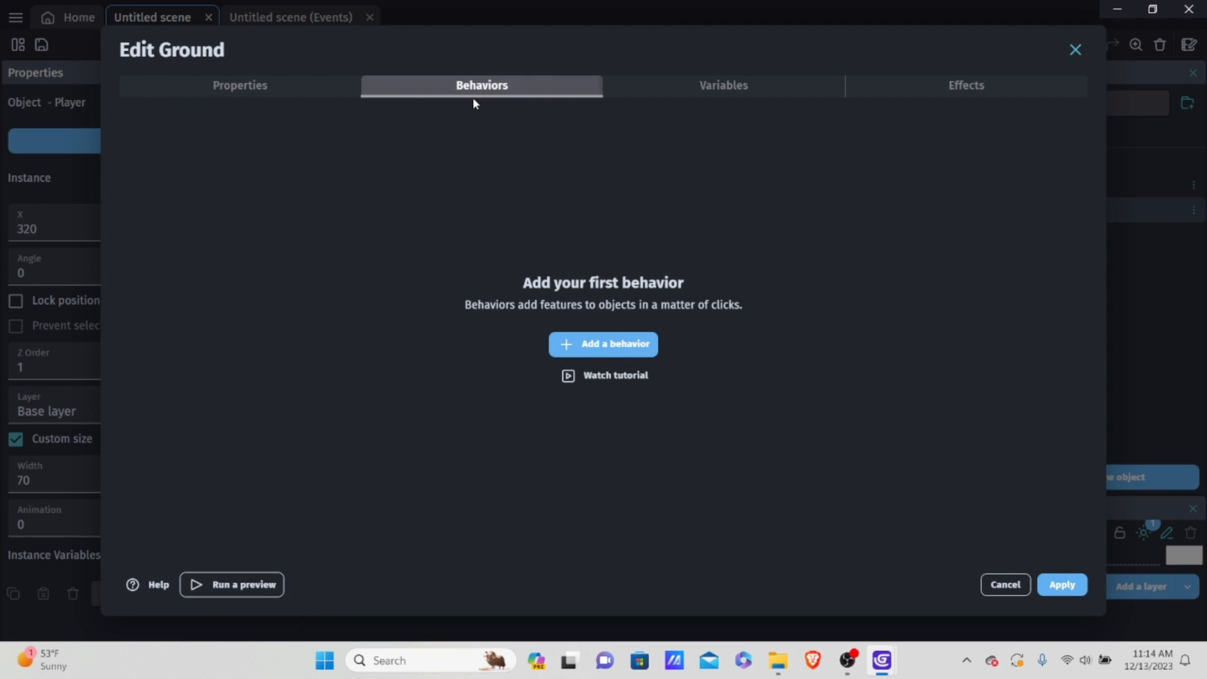
{"action": "left_click", "coordinate": [607, 343]}
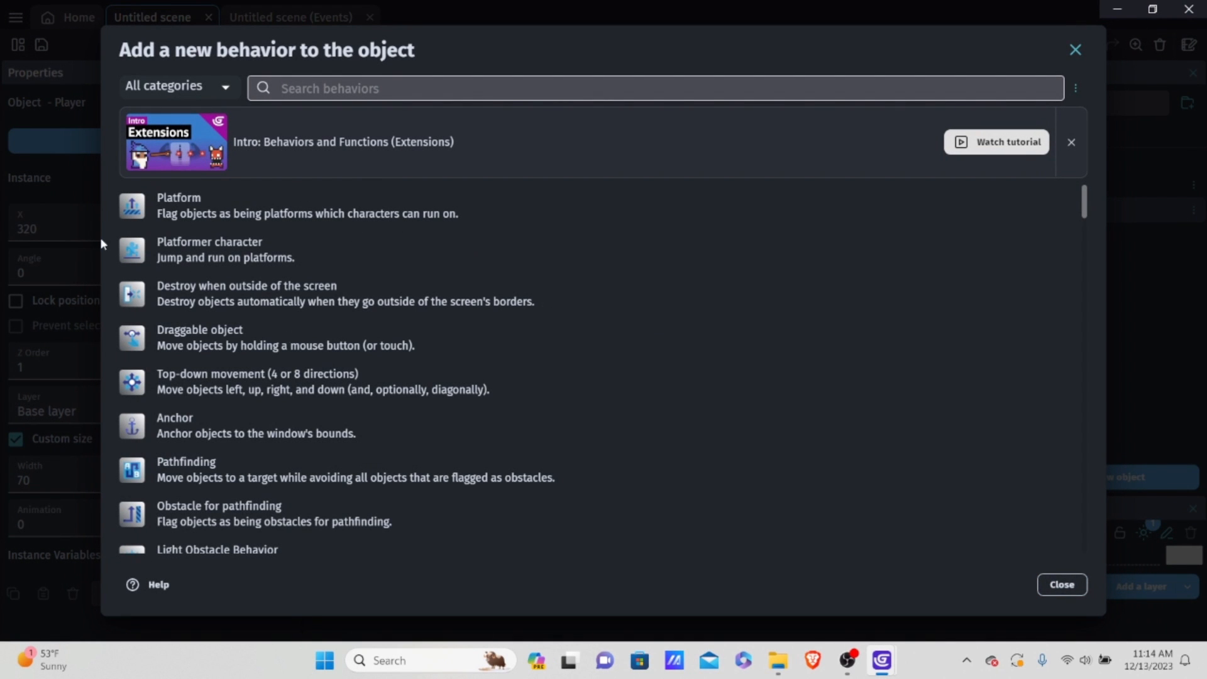
{"action": "left_click", "coordinate": [248, 208]}
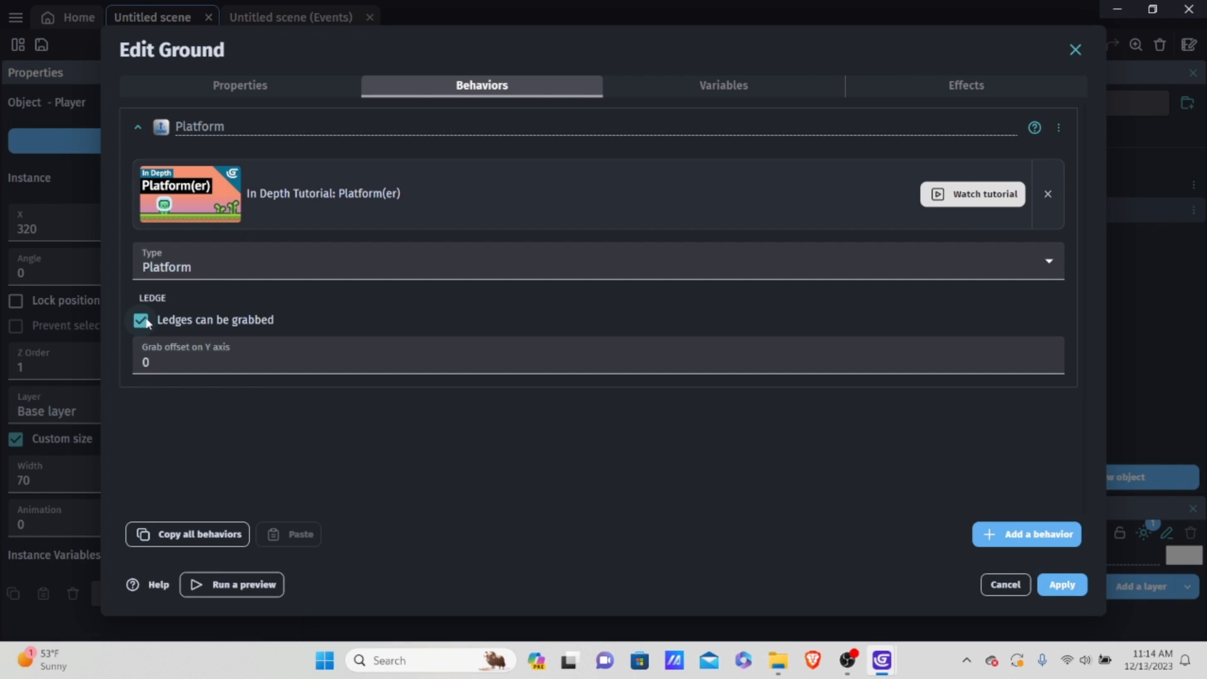
Step: Disable ledge grabbing in the Platform behavior, keep its type as Platform, and apply the changes to Ground
{"action": "left_click", "coordinate": [147, 322]}
{"action": "left_click", "coordinate": [198, 270]}
{"action": "left_click", "coordinate": [212, 271]}
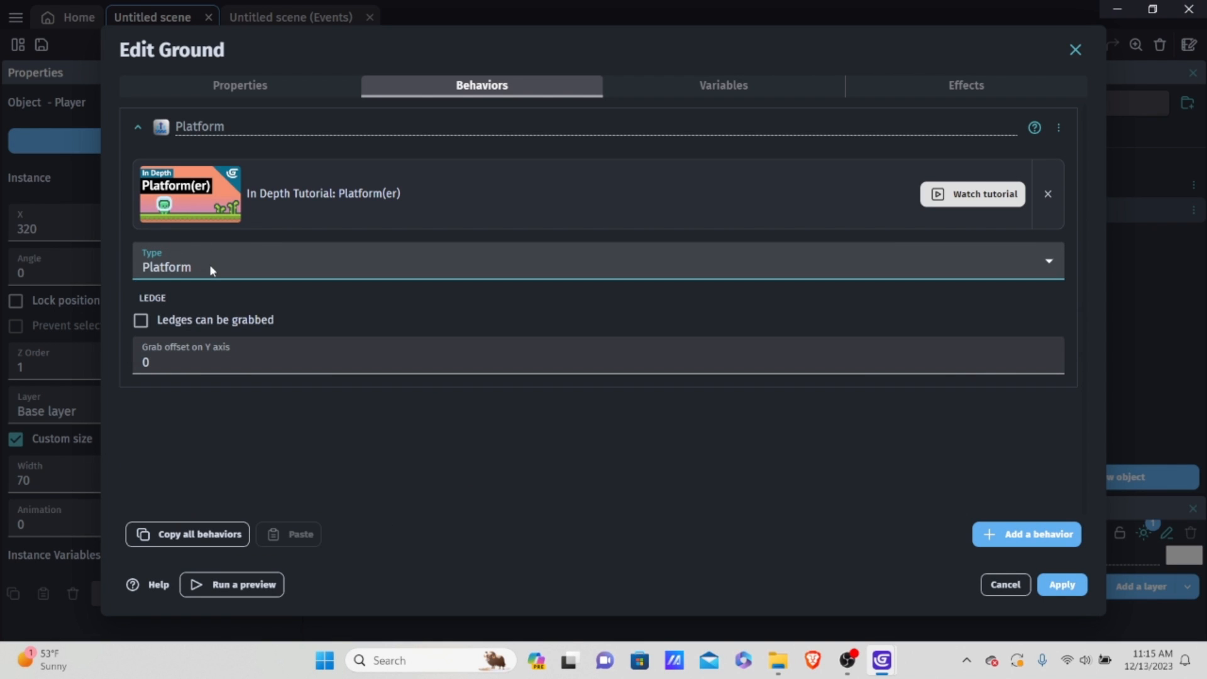
{"action": "left_click", "coordinate": [166, 264]}
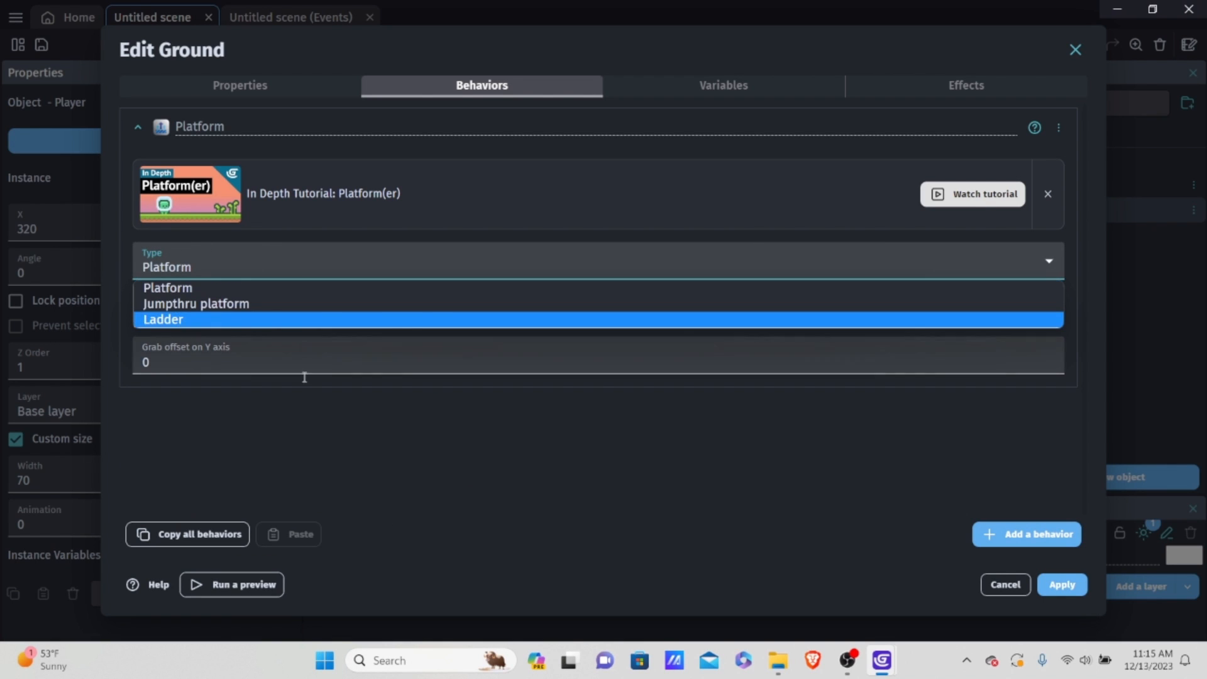
{"action": "left_click", "coordinate": [370, 258]}
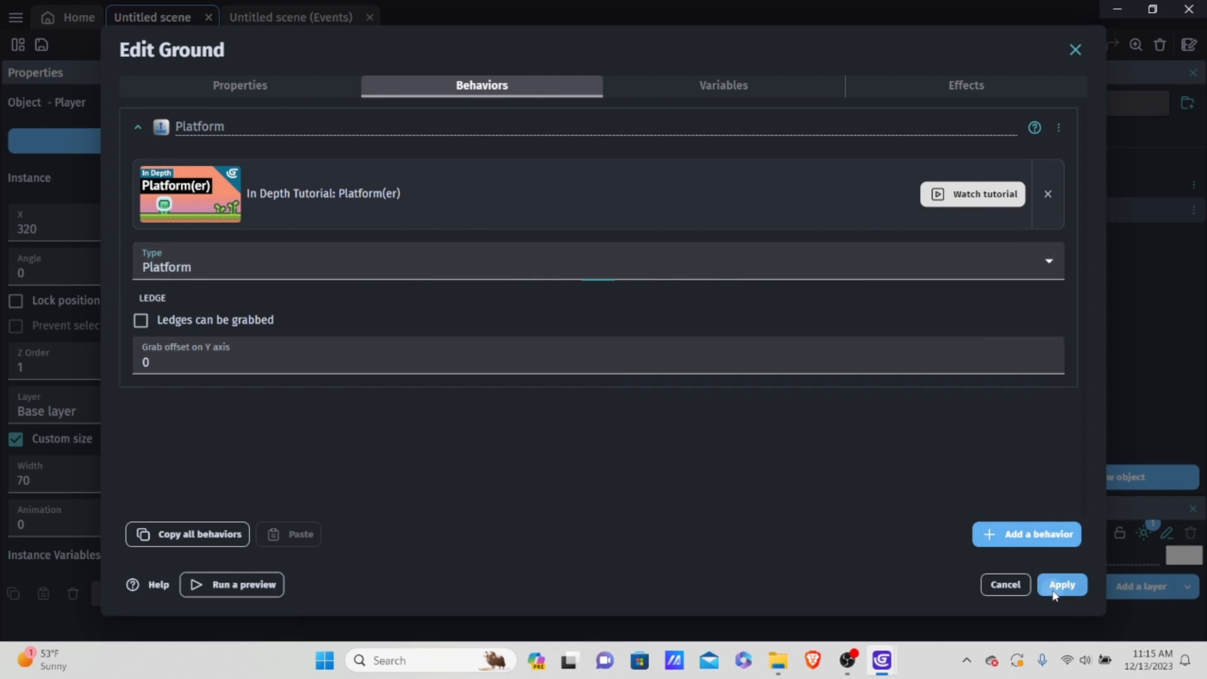
{"action": "left_click", "coordinate": [1061, 584]}
Step: Place a Ground instance at X 0, Y 477 and stretch it to about 868 wide across the scene frame
{"action": "left_click_drag", "start_coordinate": [1039, 210], "coordinate": [919, 388]}
{"action": "scroll", "coordinate": [611, 415], "scroll_direction": "up", "scroll_amount": 5}
{"action": "middle_click_drag", "start_coordinate": [616, 419], "coordinate": [505, 395]}
{"action": "left_click", "coordinate": [446, 387]}
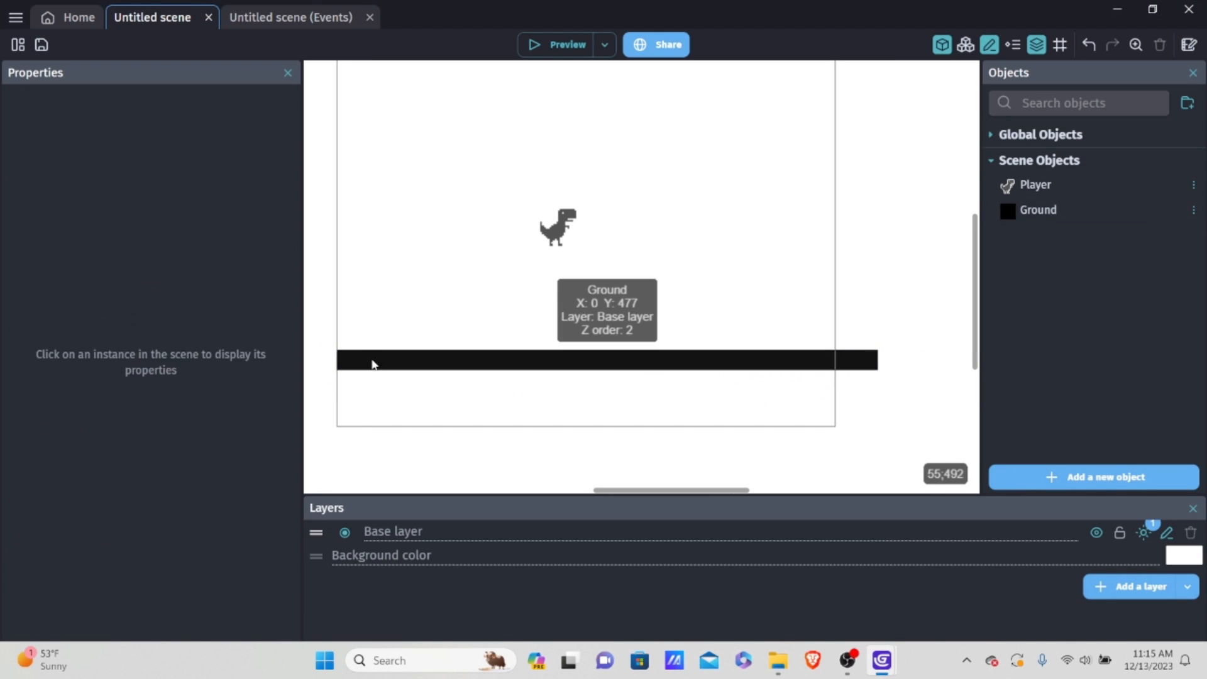
Step: Stretch the Ground instance downward to about 164 high and extend its left edge to about X -32, making it 900 wide
{"action": "left_click", "coordinate": [365, 364]}
{"action": "left_click_drag", "start_coordinate": [606, 378], "coordinate": [605, 452]}
{"action": "left_click", "coordinate": [327, 390]}
{"action": "left_click", "coordinate": [402, 396]}
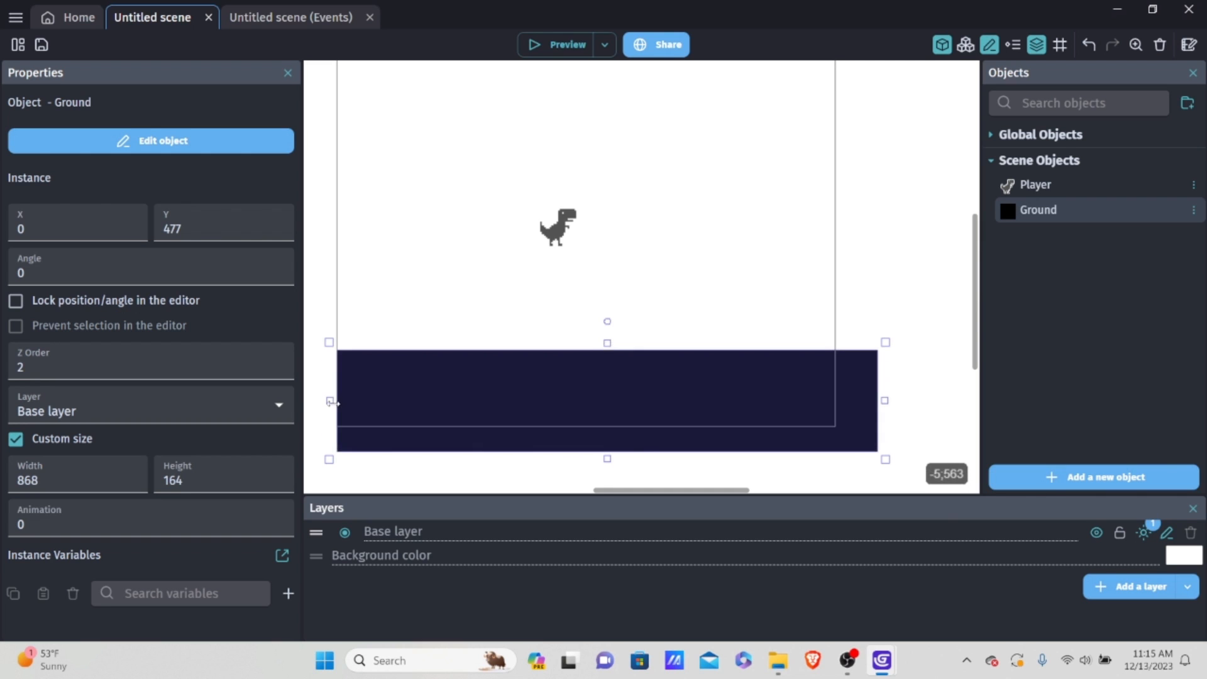
{"action": "left_click_drag", "start_coordinate": [329, 400], "coordinate": [309, 400]}
Step: Preview the game in both a normal and a maximized window to check the dinosaur on the ground, and close the preview
{"action": "left_click", "coordinate": [566, 50]}
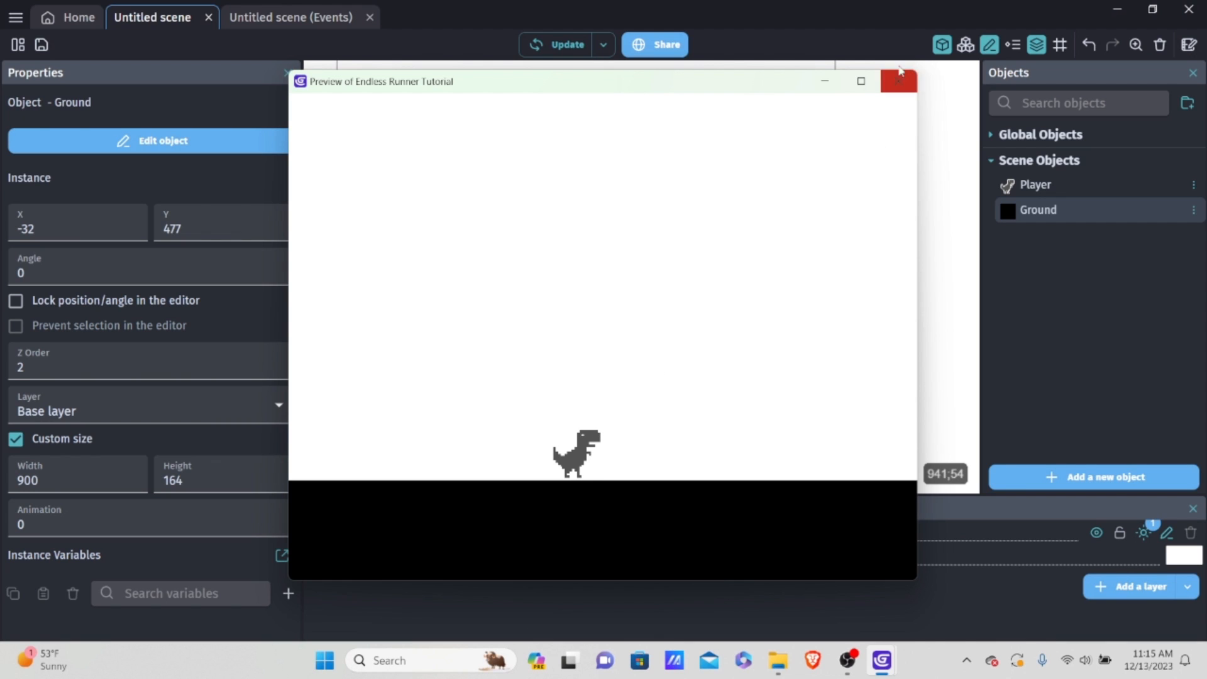
{"action": "left_click", "coordinate": [861, 81]}
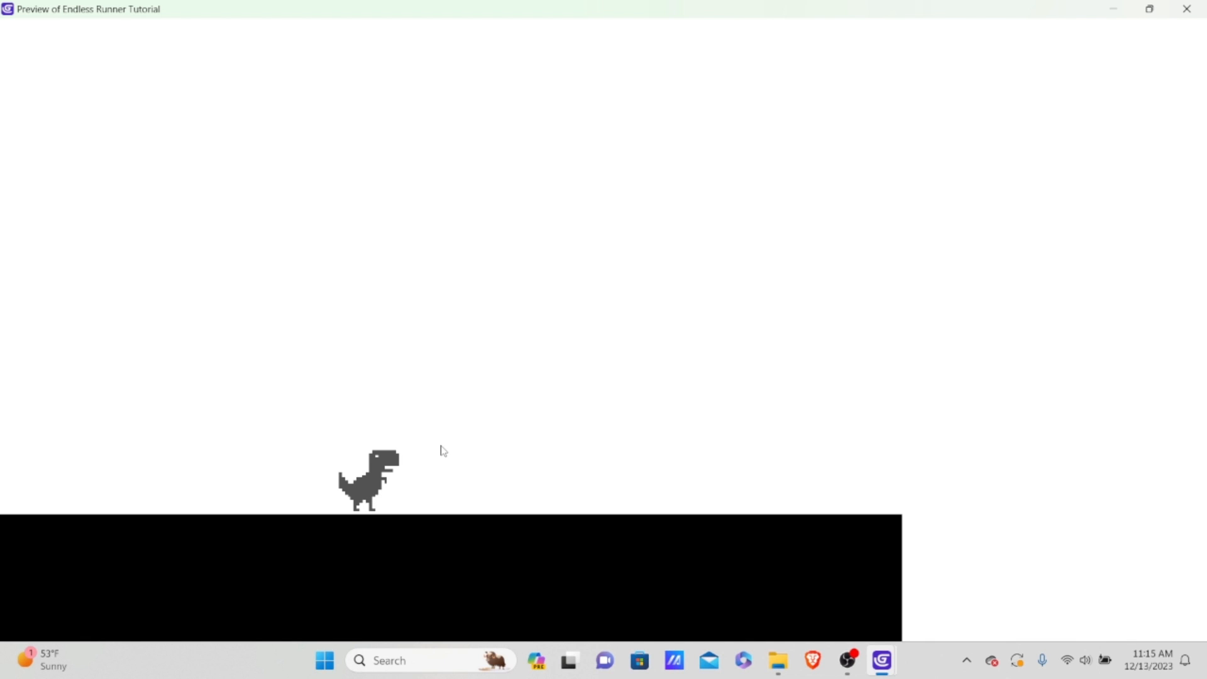
{"action": "left_click_drag", "start_coordinate": [920, 6], "coordinate": [671, 84]}
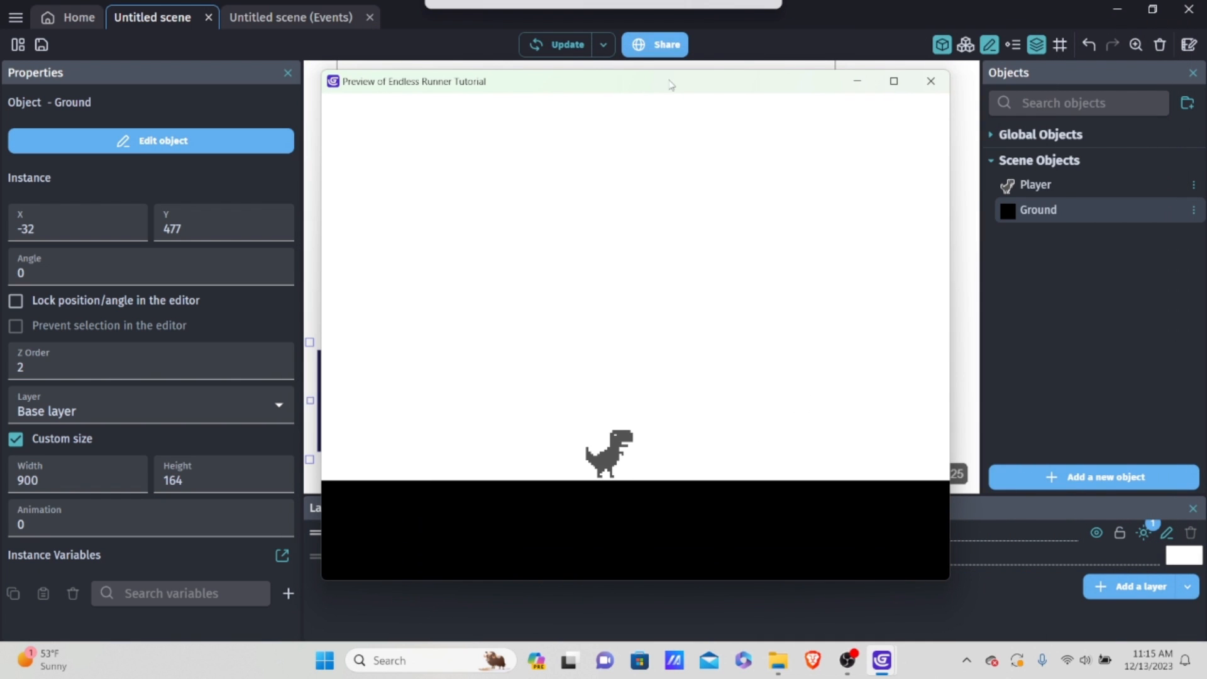
{"action": "left_click", "coordinate": [931, 83]}
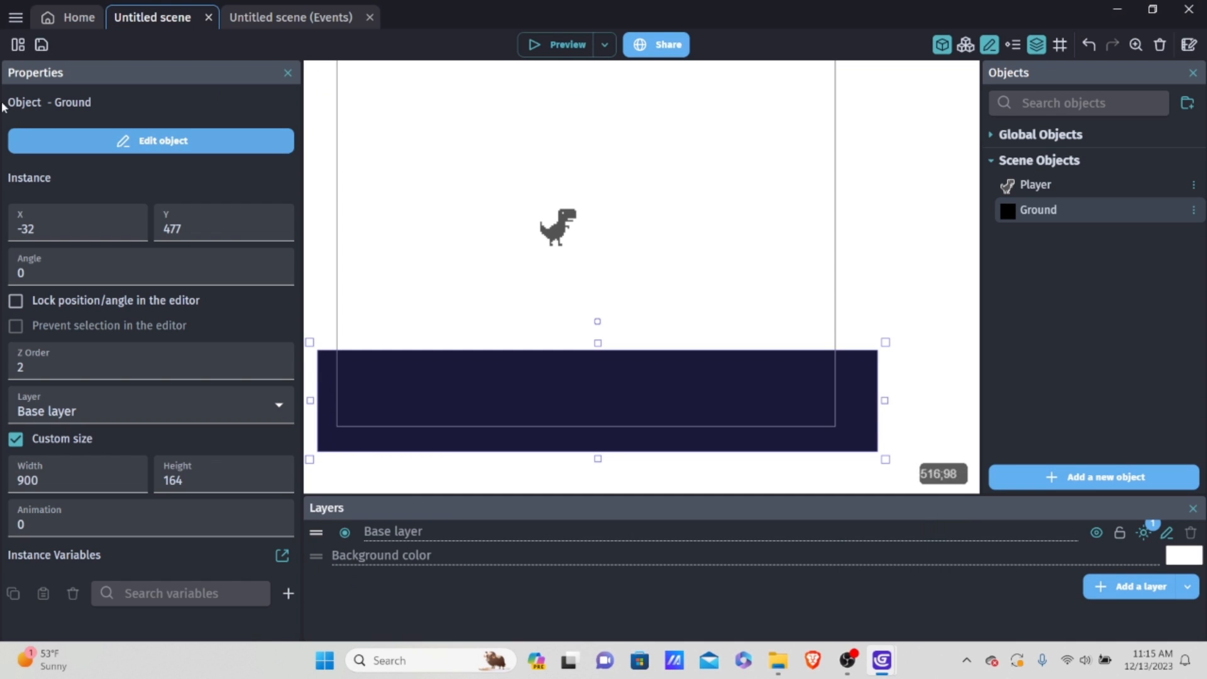
Step: Set the game resolution resize mode to "No changes to the game size" in the game properties and apply it
{"action": "left_click", "coordinate": [18, 45]}
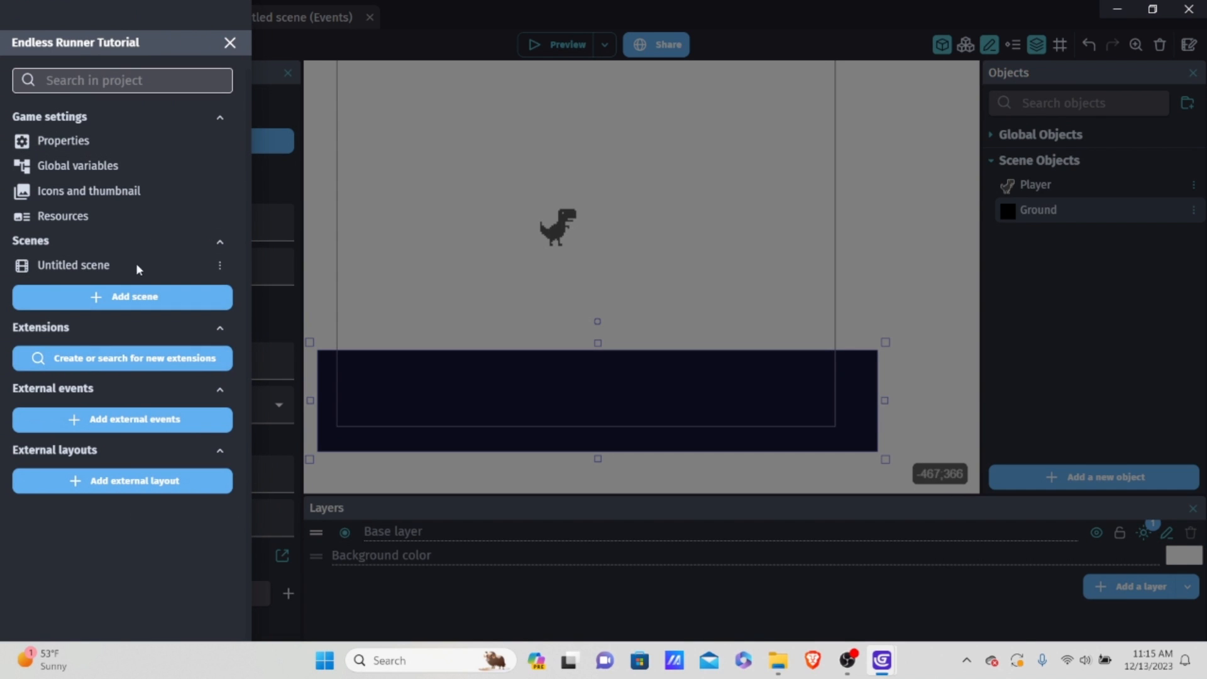
{"action": "left_click", "coordinate": [116, 139]}
{"action": "scroll", "coordinate": [477, 283], "scroll_direction": "down", "scroll_amount": 5}
{"action": "scroll", "coordinate": [432, 324], "scroll_direction": "down", "scroll_amount": 1}
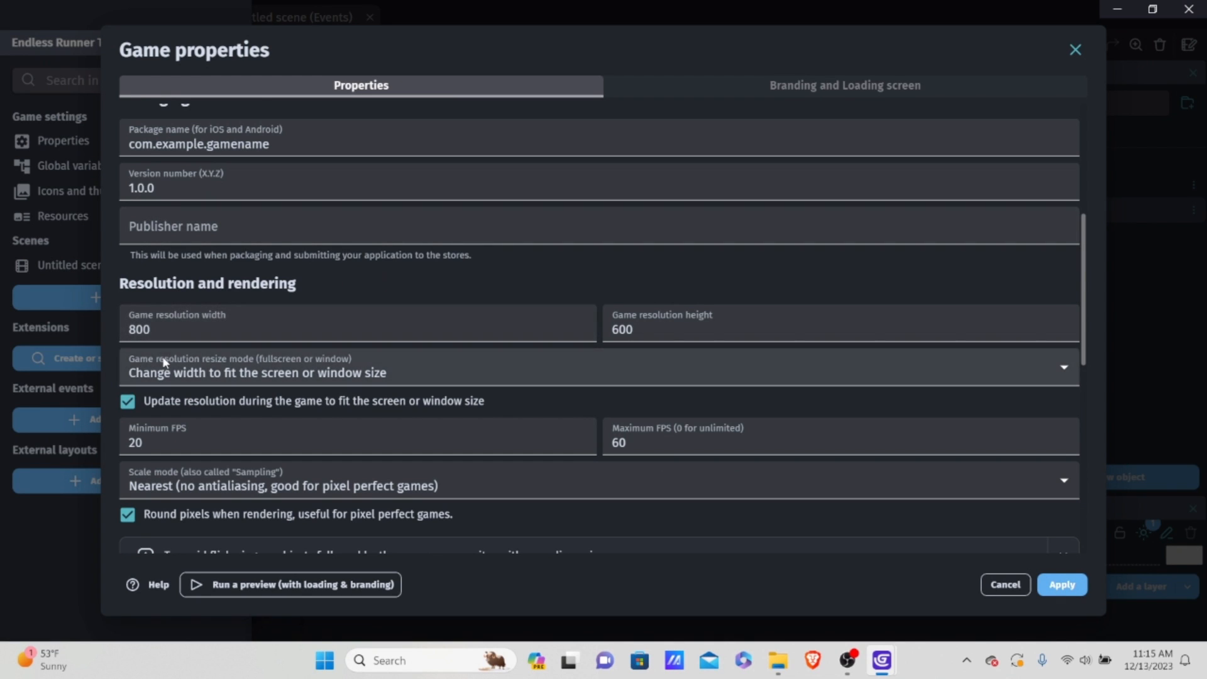
{"action": "left_click", "coordinate": [189, 376]}
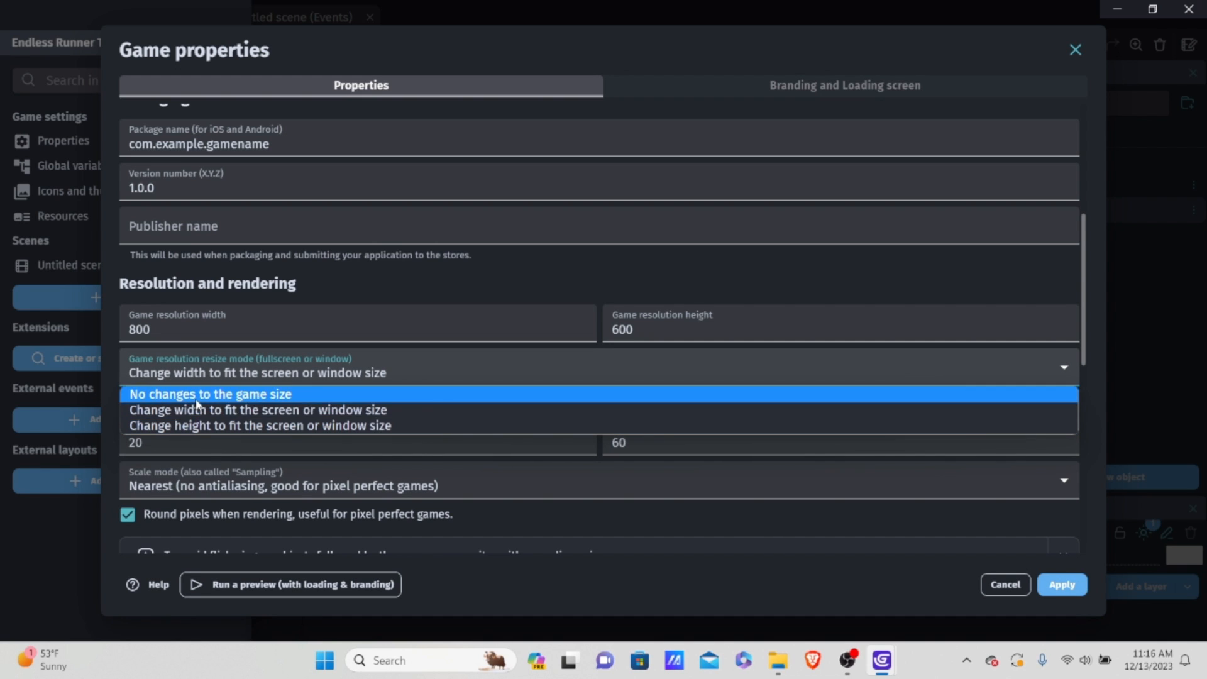
{"action": "left_click", "coordinate": [165, 398]}
{"action": "scroll", "coordinate": [493, 353], "scroll_direction": "down", "scroll_amount": 2}
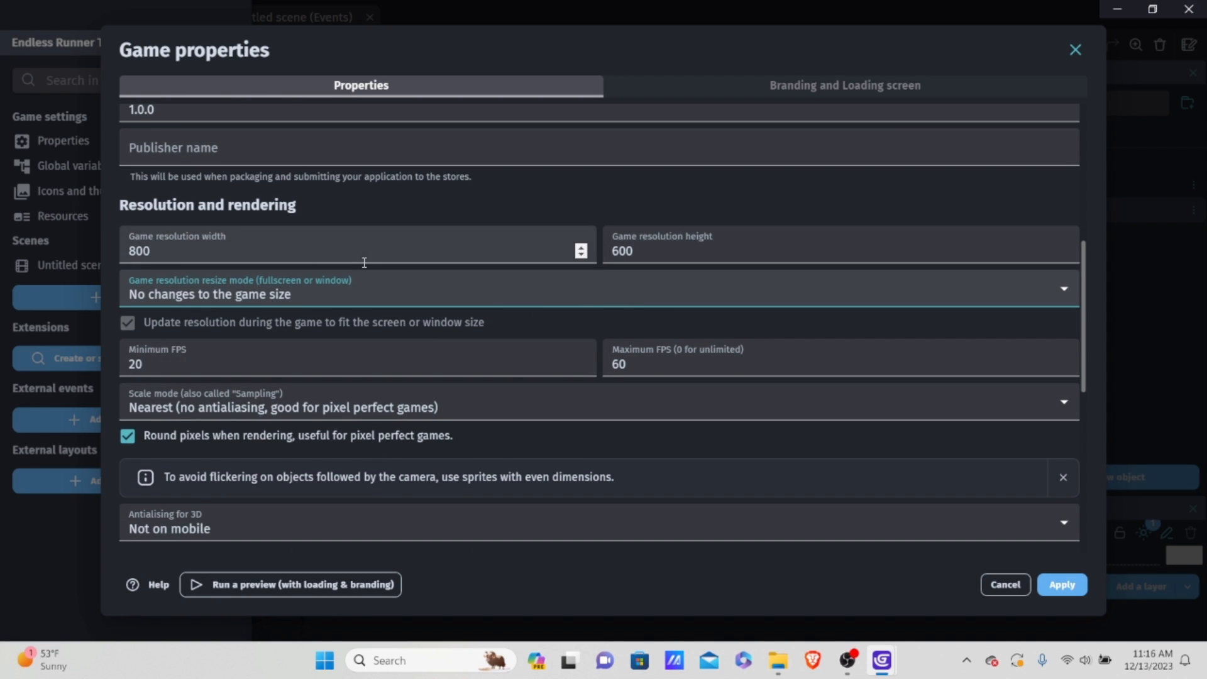
{"action": "scroll", "coordinate": [441, 352], "scroll_direction": "down", "scroll_amount": 7}
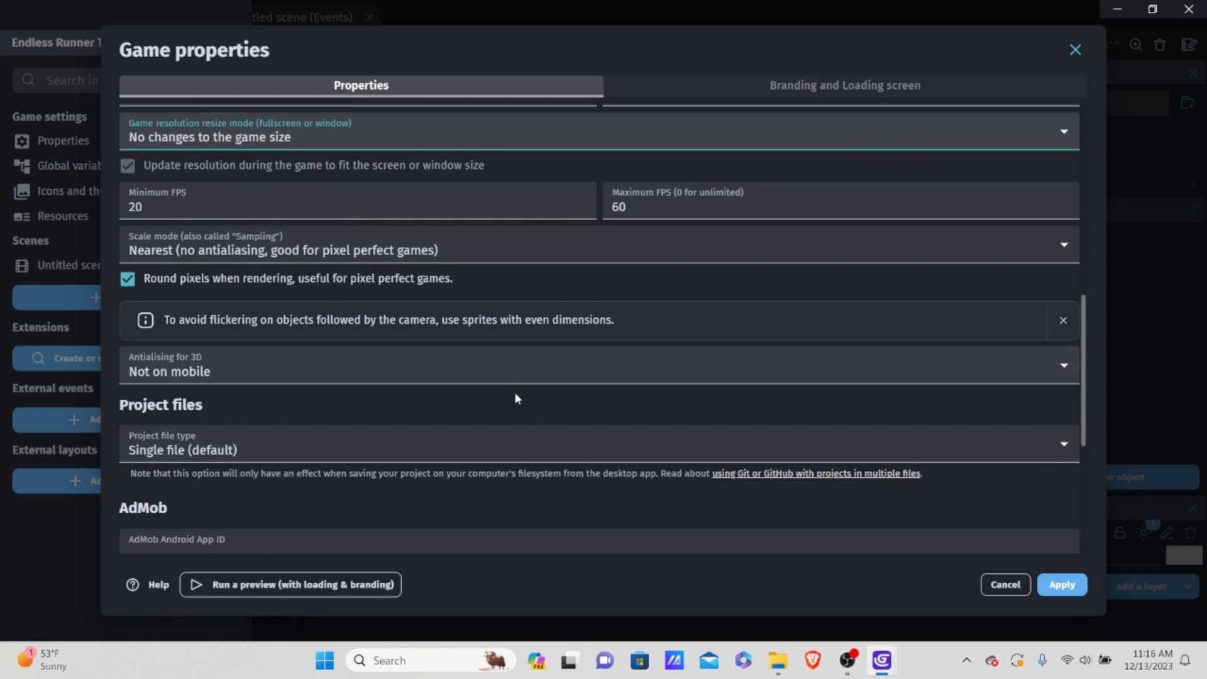
{"action": "left_click", "coordinate": [1063, 585]}
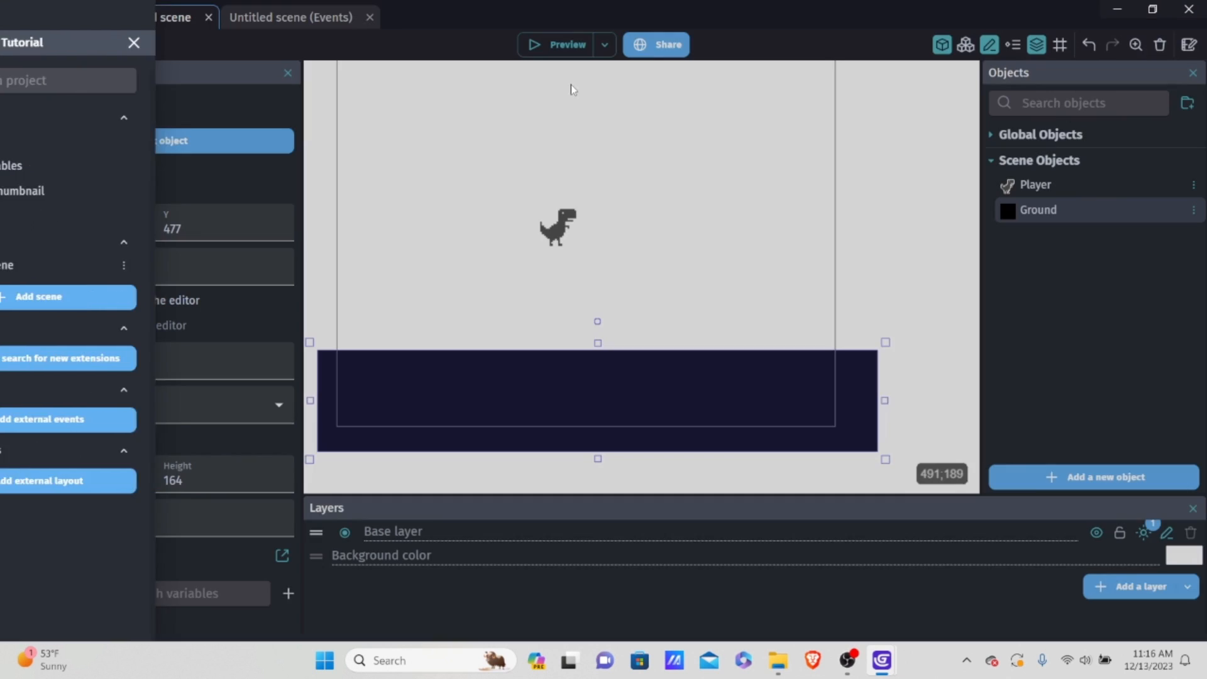
Step: Preview the game in a maximized and a restored window to check the fixed game size, and close the preview
{"action": "left_click", "coordinate": [553, 41]}
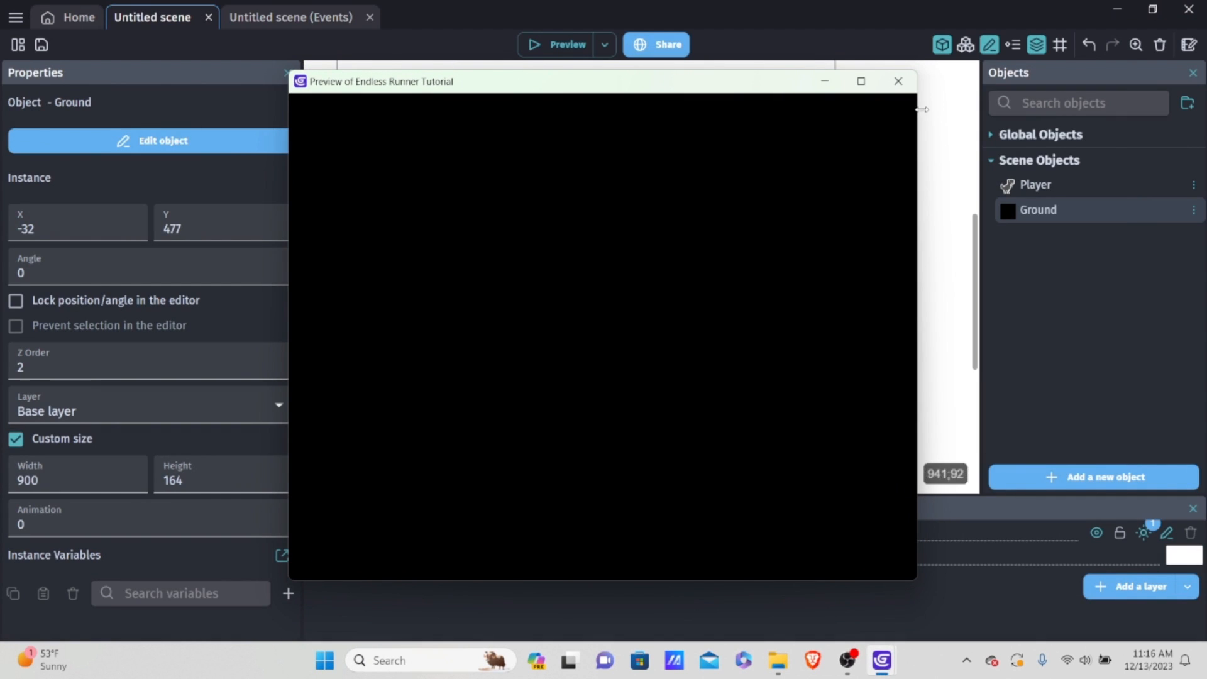
{"action": "left_click", "coordinate": [852, 88]}
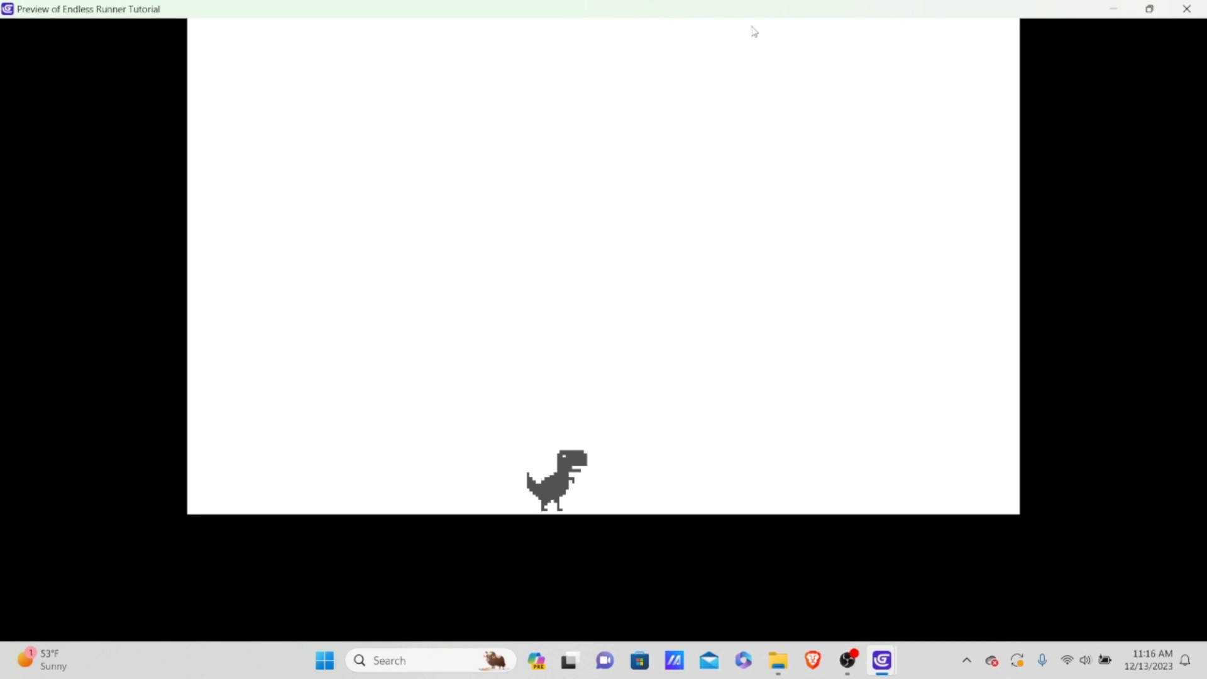
{"action": "left_click_drag", "start_coordinate": [804, 7], "coordinate": [627, 53]}
{"action": "left_click", "coordinate": [883, 58]}
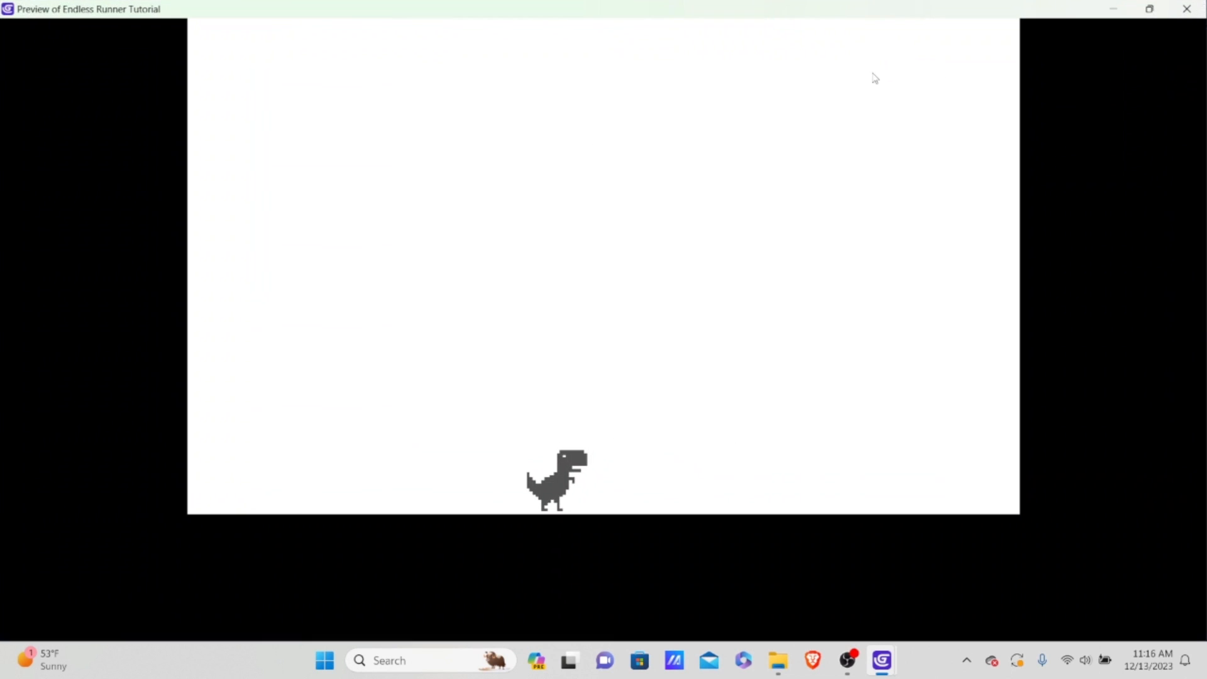
{"action": "left_click", "coordinate": [1187, 9]}
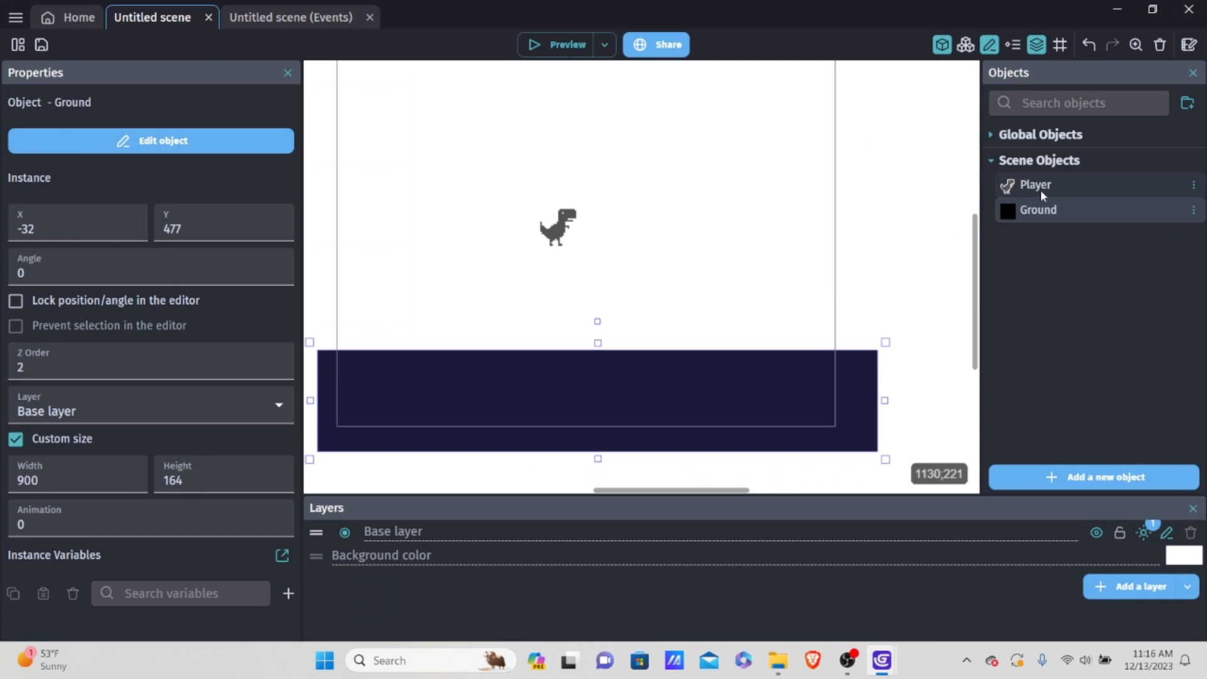
Step: Give the Player a custom collision mask and raise its lower vertices to about (4.5, 94.5) and (90, 95)
{"action": "double_click", "coordinate": [1040, 189]}
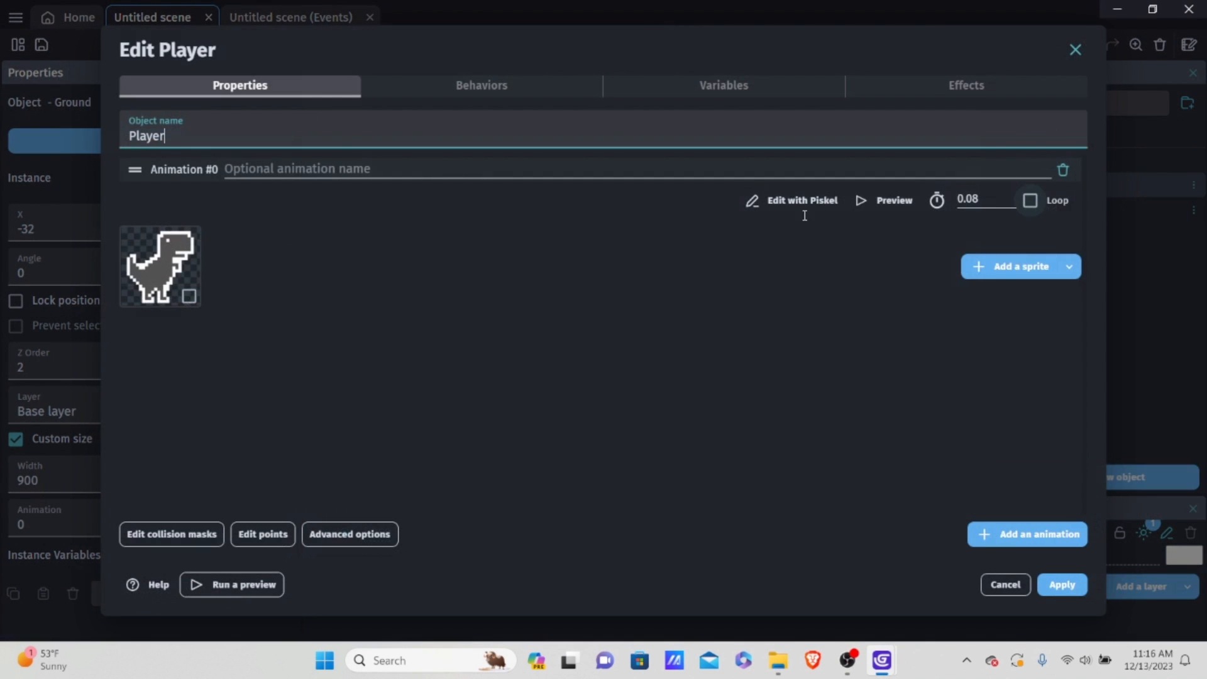
{"action": "left_click", "coordinate": [149, 536]}
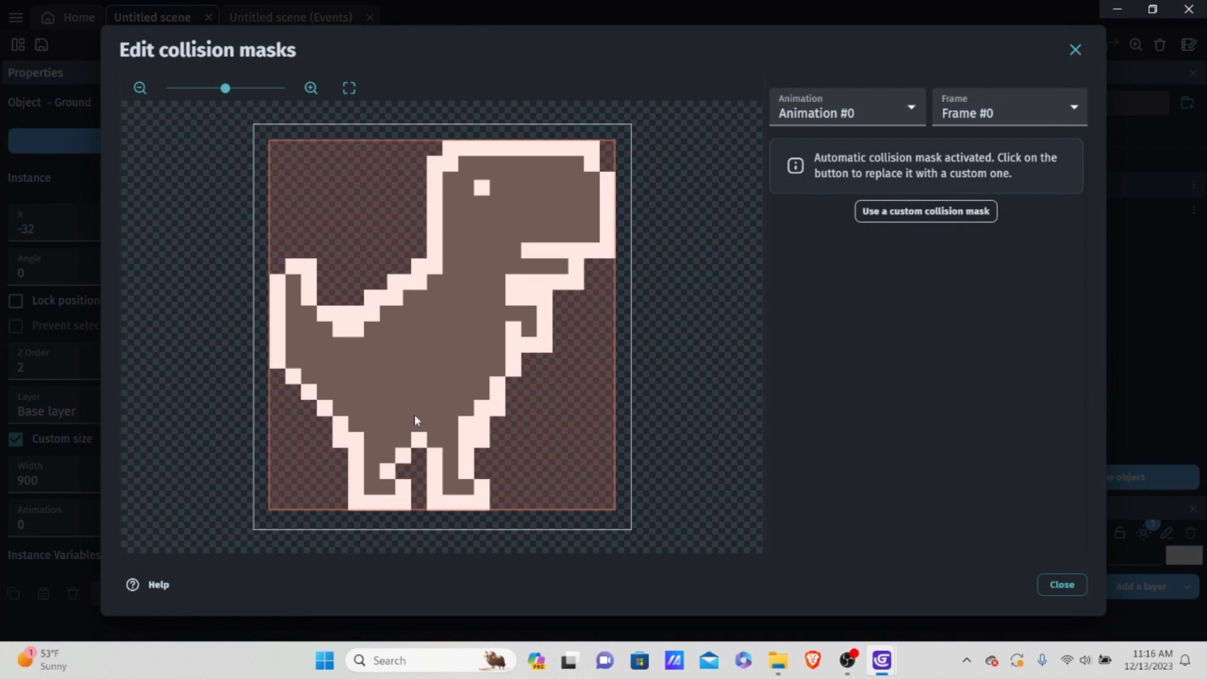
{"action": "scroll", "coordinate": [416, 420], "scroll_direction": "down", "scroll_amount": 3}
{"action": "scroll", "coordinate": [418, 420], "scroll_direction": "up", "scroll_amount": 2}
{"action": "scroll", "coordinate": [431, 427], "scroll_direction": "up", "scroll_amount": 2}
{"action": "scroll", "coordinate": [452, 454], "scroll_direction": "down", "scroll_amount": 4}
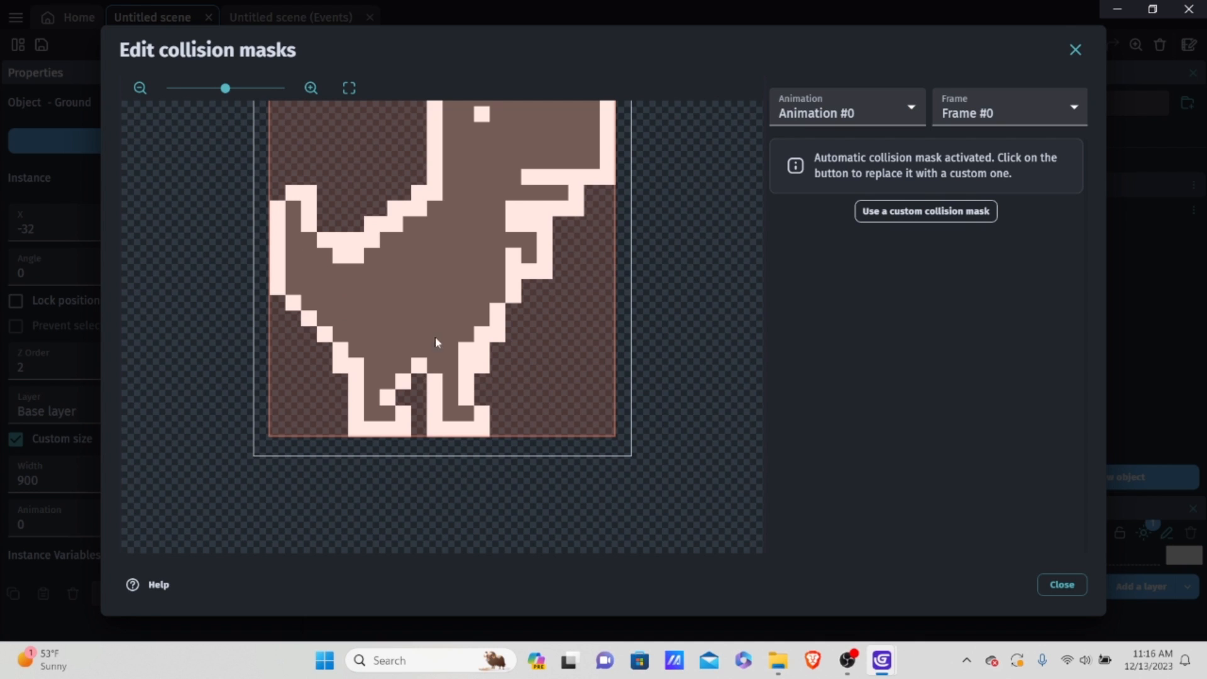
{"action": "left_click", "coordinate": [928, 212]}
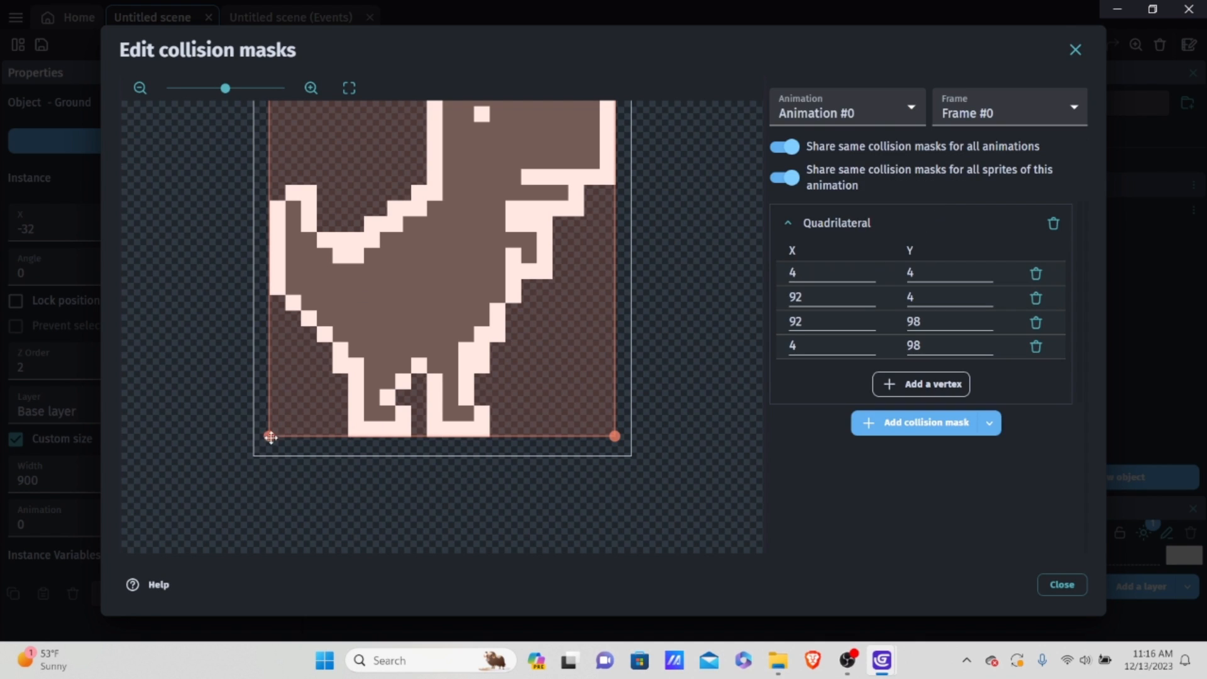
{"action": "left_click_drag", "start_coordinate": [270, 436], "coordinate": [275, 422]}
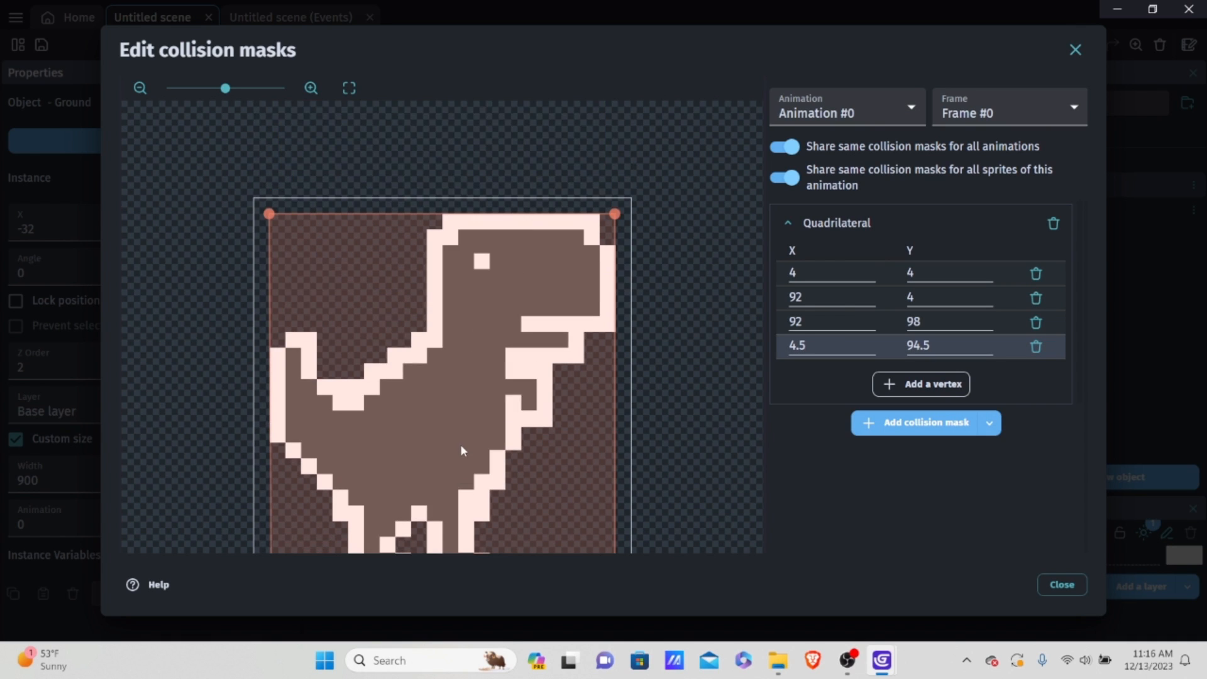
{"action": "left_click_drag", "start_coordinate": [615, 461], "coordinate": [608, 449]}
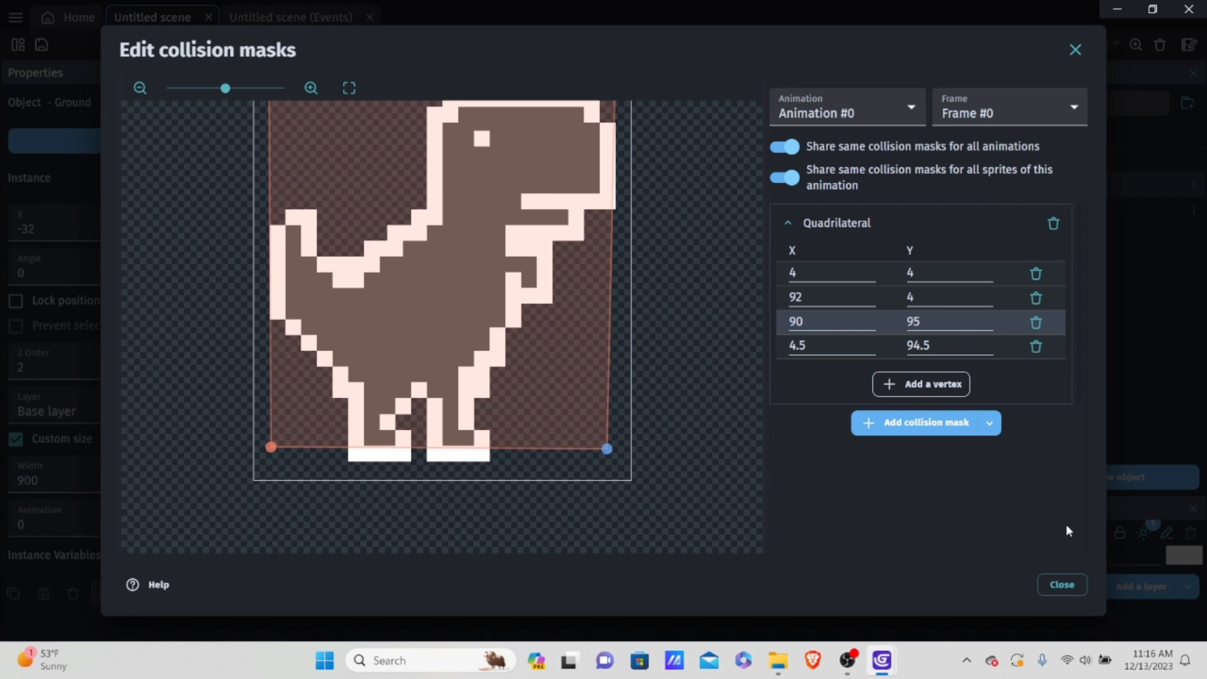
Step: Set the Y of the collision mask's lower-left vertex to 95 and apply the changes to Player
{"action": "left_click", "coordinate": [931, 340]}
{"action": "key", "text": "BackSpace"}
{"action": "key", "text": "BackSpace"}
{"action": "key", "text": "BackSpace"}
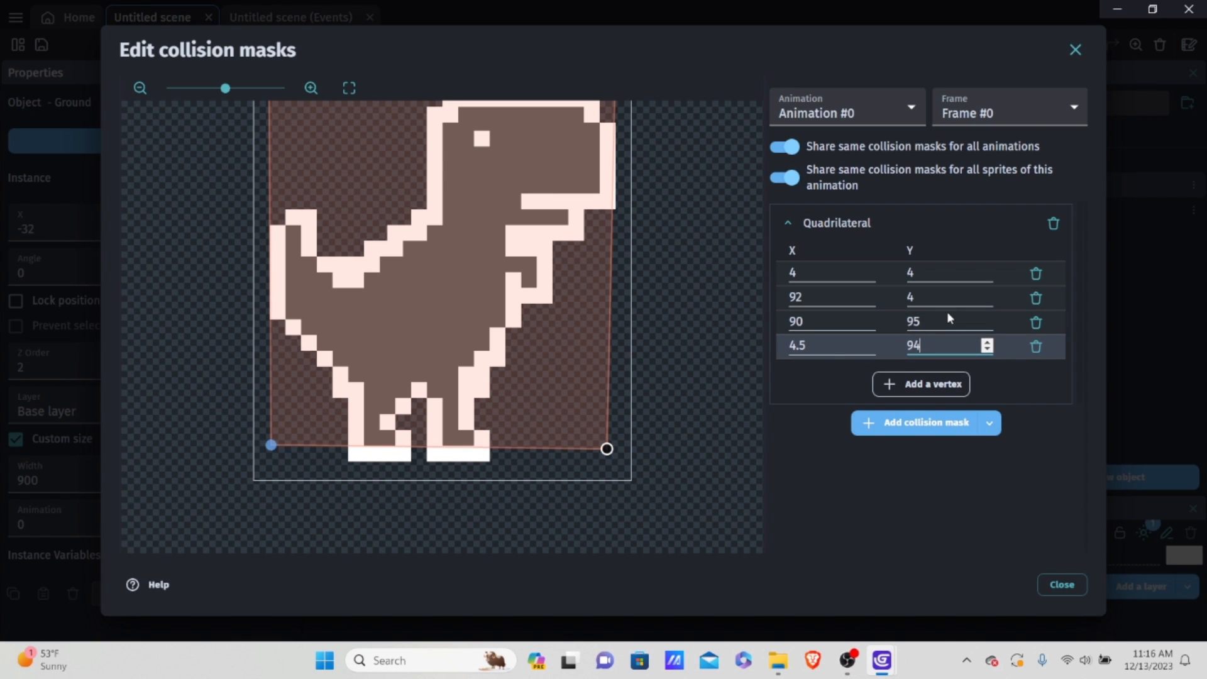
{"action": "type", "text": "5"}
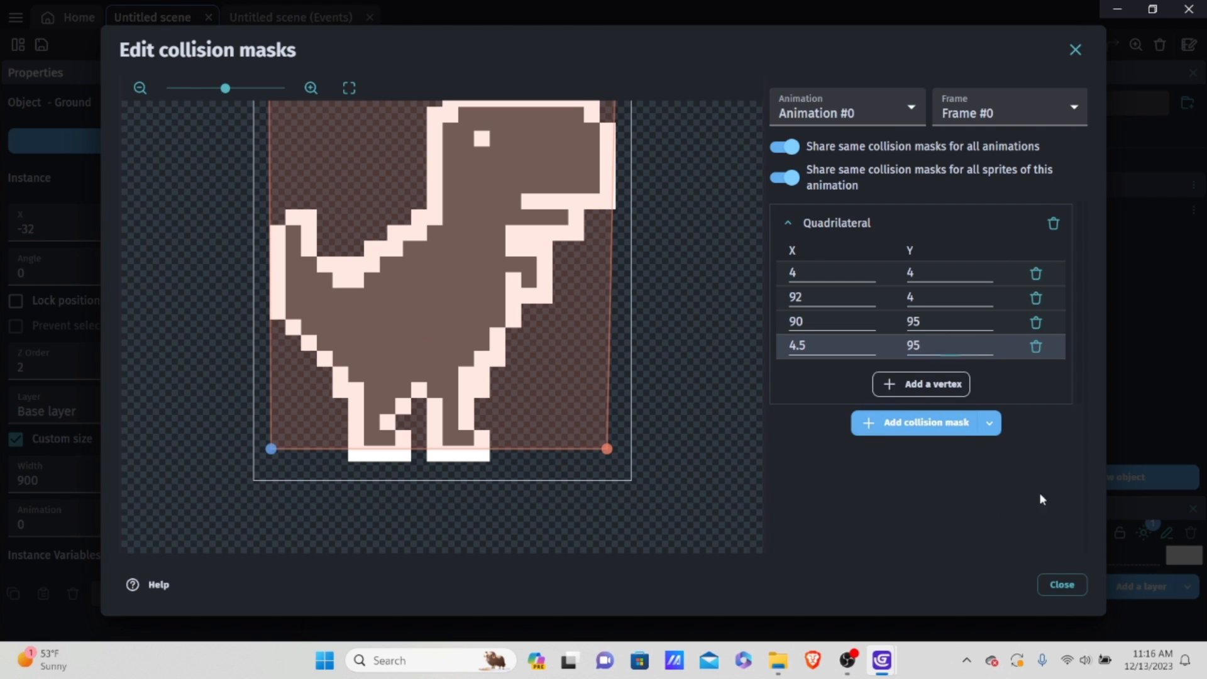
{"action": "left_click", "coordinate": [1062, 584]}
{"action": "left_click", "coordinate": [1064, 584]}
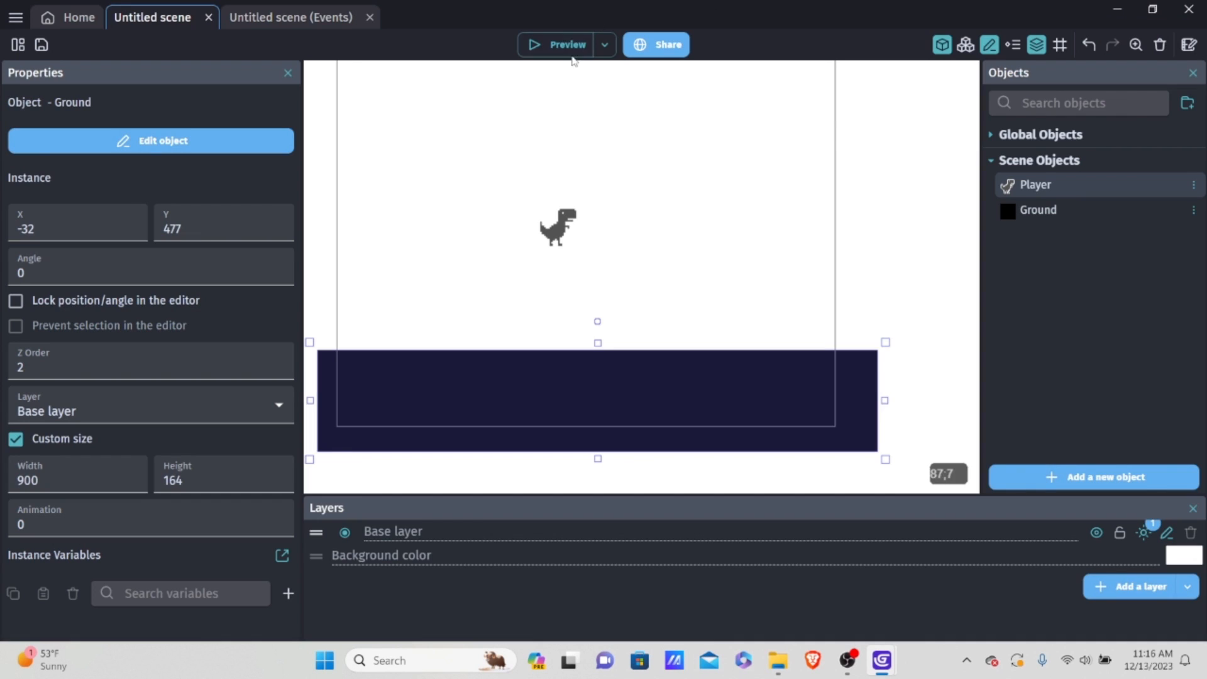
Step: Preview how the dinosaur stands on the ground, close the preview, and move the Player just above the Ground near the scene's left edge
{"action": "left_click", "coordinate": [553, 44]}
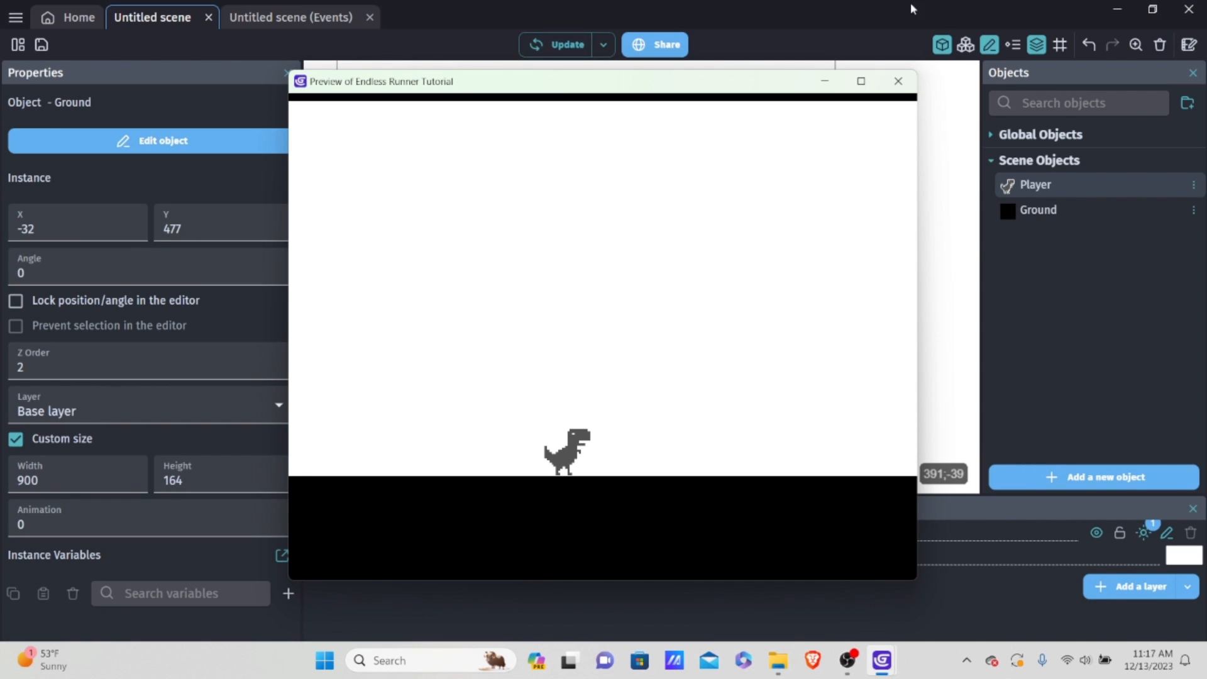
{"action": "left_click", "coordinate": [899, 81]}
{"action": "left_click_drag", "start_coordinate": [566, 235], "coordinate": [383, 327]}
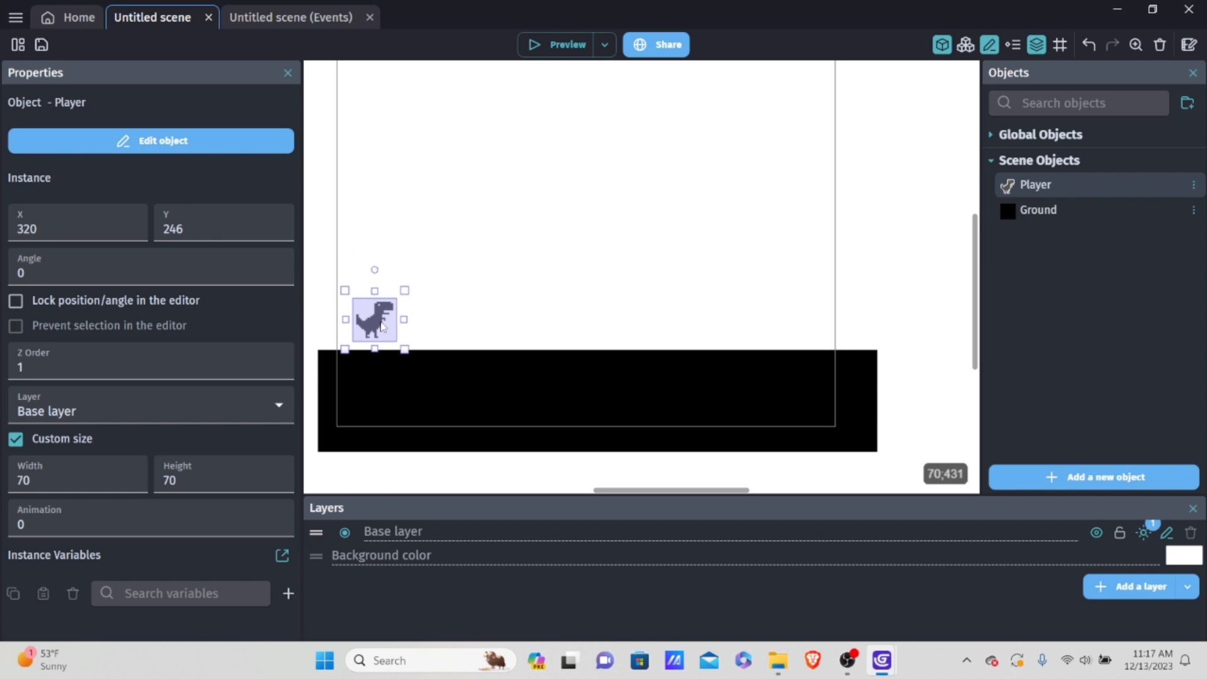
Step: Add a first event to the scene's events sheet and add an event group named Initialize
{"action": "left_click", "coordinate": [263, 20]}
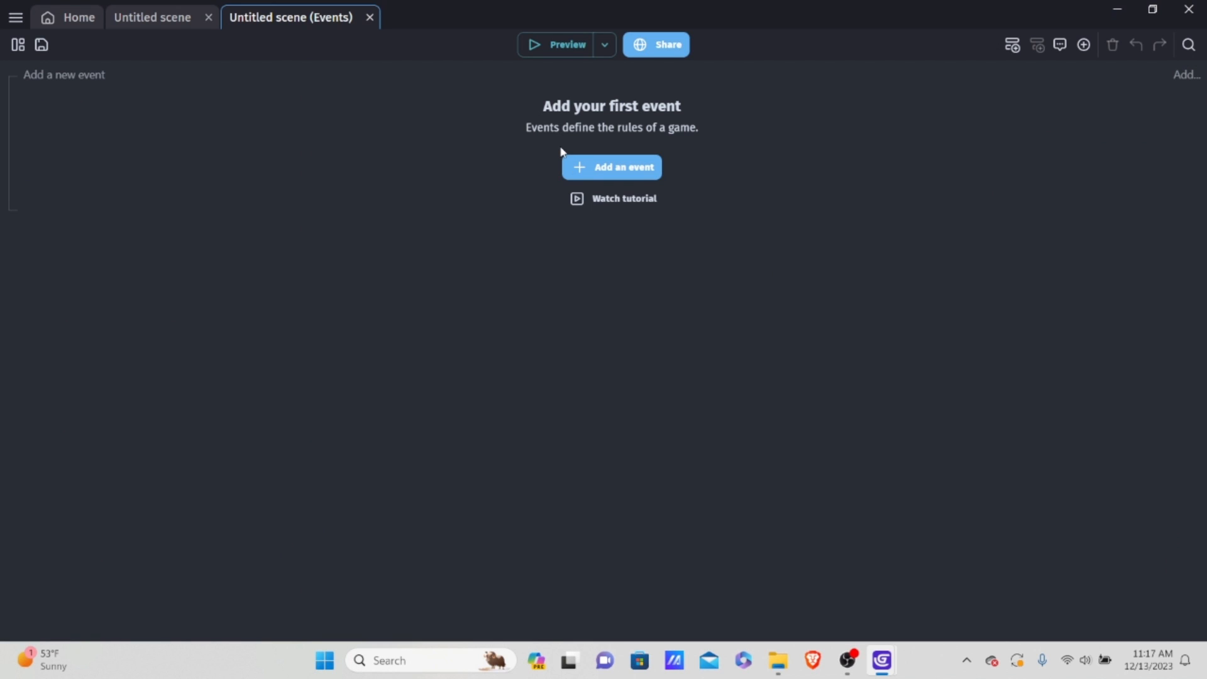
{"action": "left_click", "coordinate": [616, 167]}
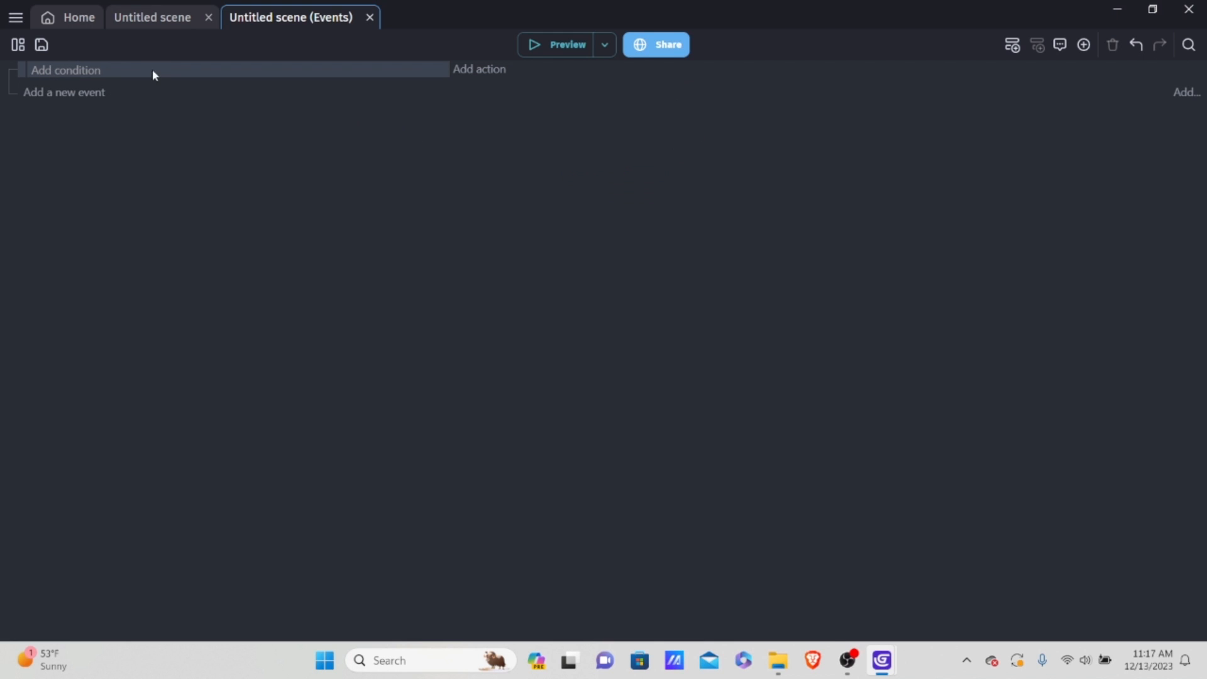
{"action": "left_click", "coordinate": [240, 77]}
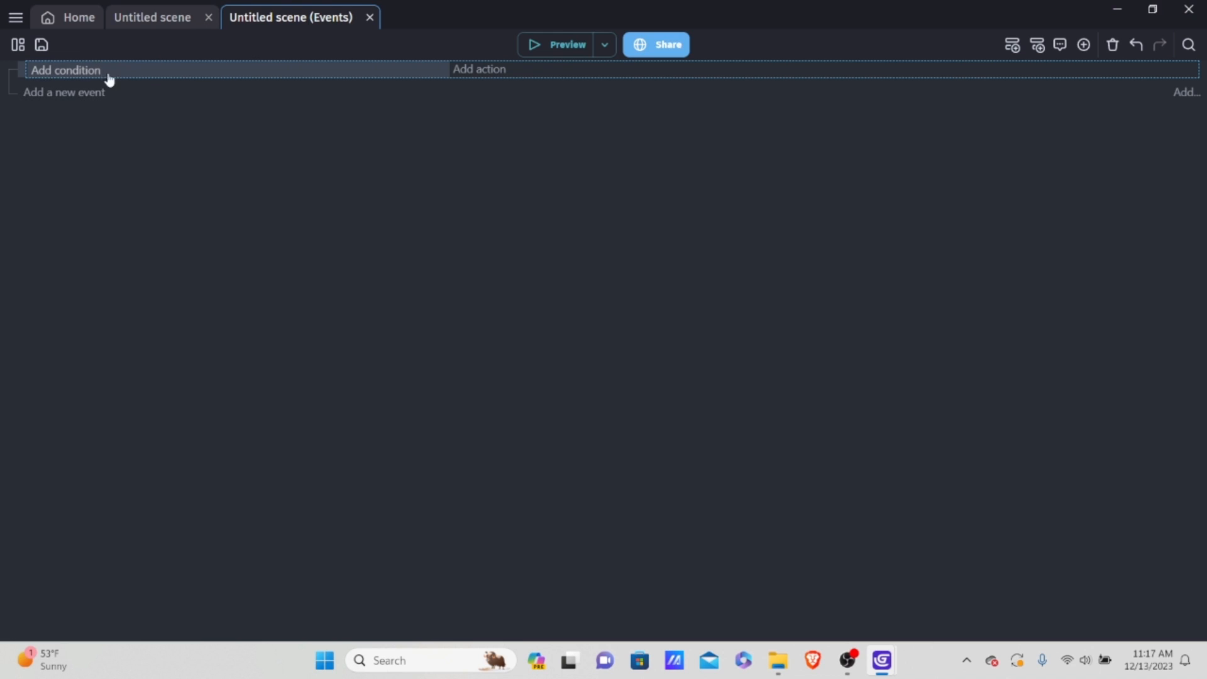
{"action": "right_click", "coordinate": [137, 69]}
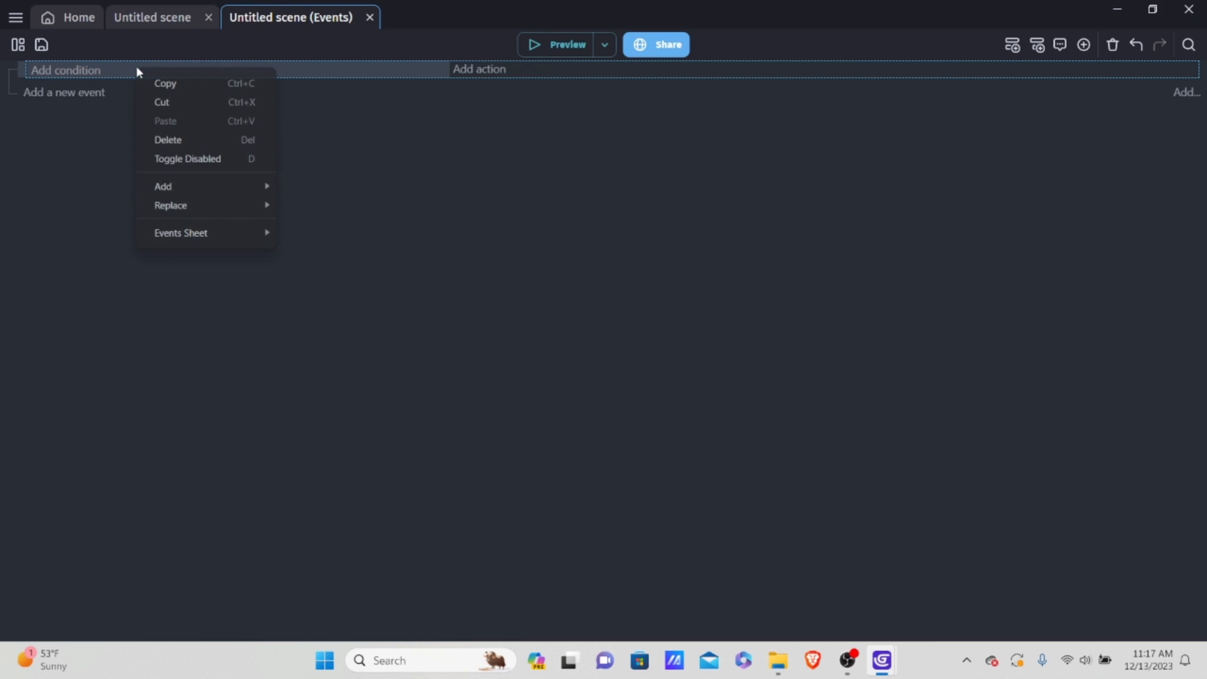
{"action": "mouse_move", "coordinate": [185, 192]}
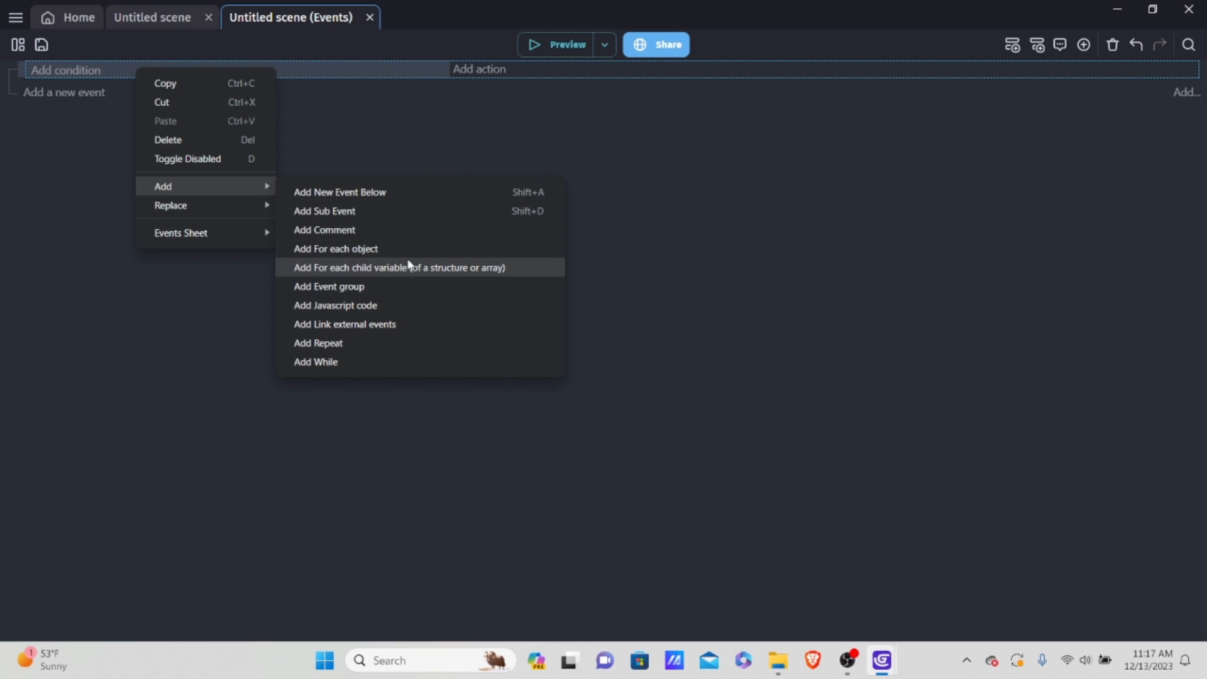
{"action": "left_click", "coordinate": [328, 286]}
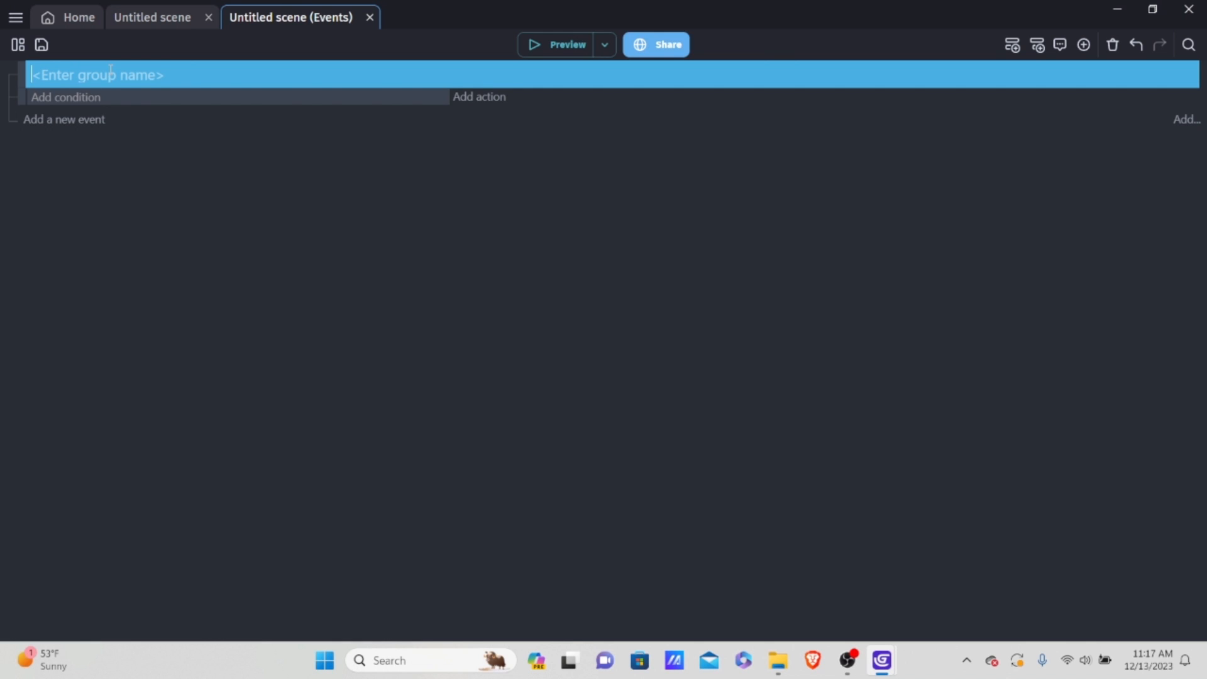
{"action": "type", "text": "Initialize"}
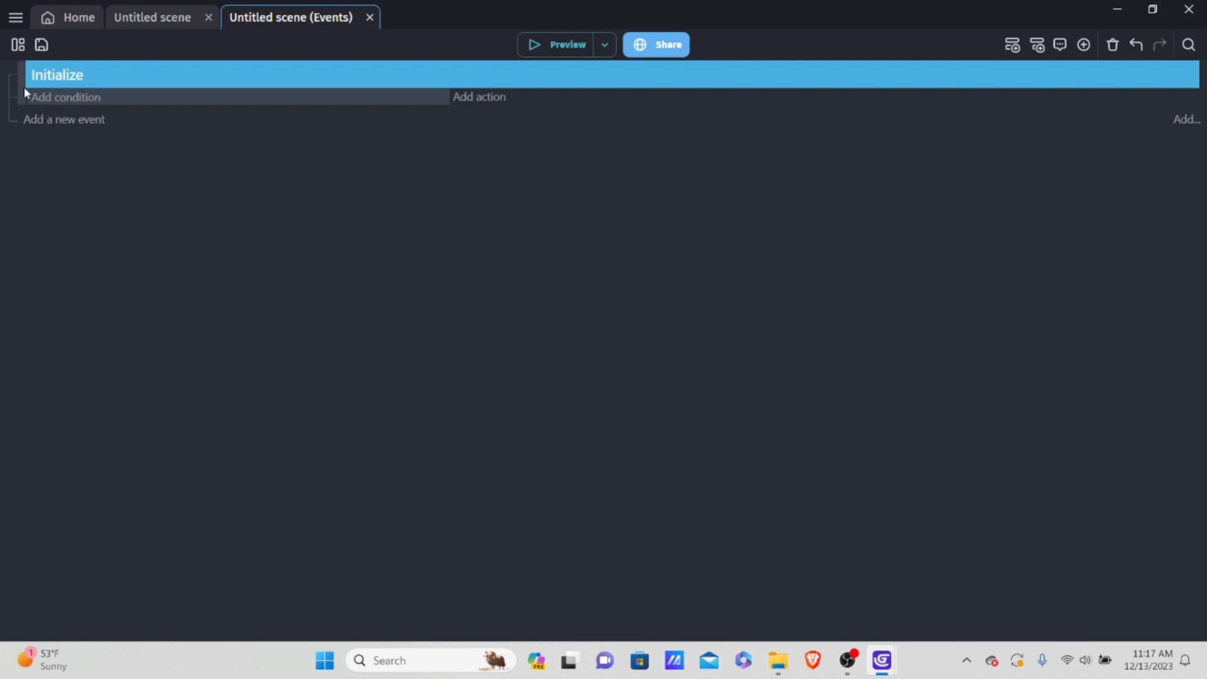
Step: Nest the empty event inside the Initialize group and add another empty event below the group
{"action": "mouse_move", "coordinate": [24, 100]}
{"action": "left_mouse_down"}
{"action": "mouse_move", "coordinate": [50, 96]}
{"action": "mouse_move", "coordinate": [19, 91]}
{"action": "mouse_move", "coordinate": [31, 98]}
{"action": "left_mouse_up"}
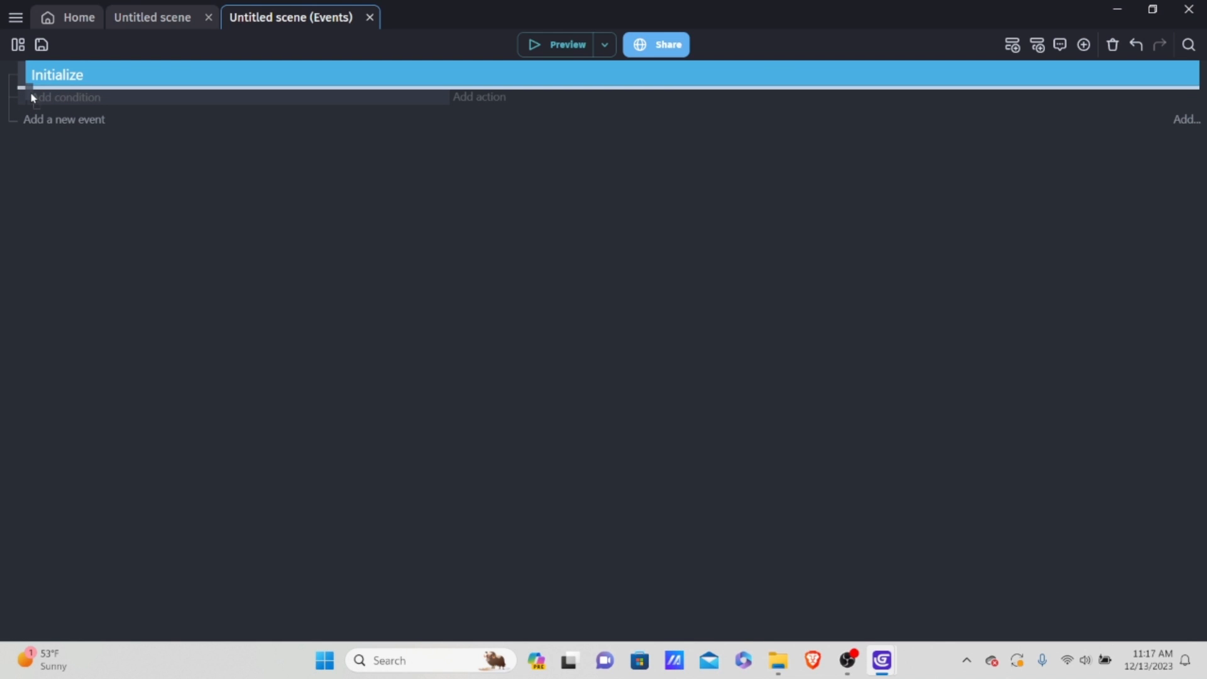
{"action": "left_click_drag", "start_coordinate": [32, 98], "coordinate": [61, 98]}
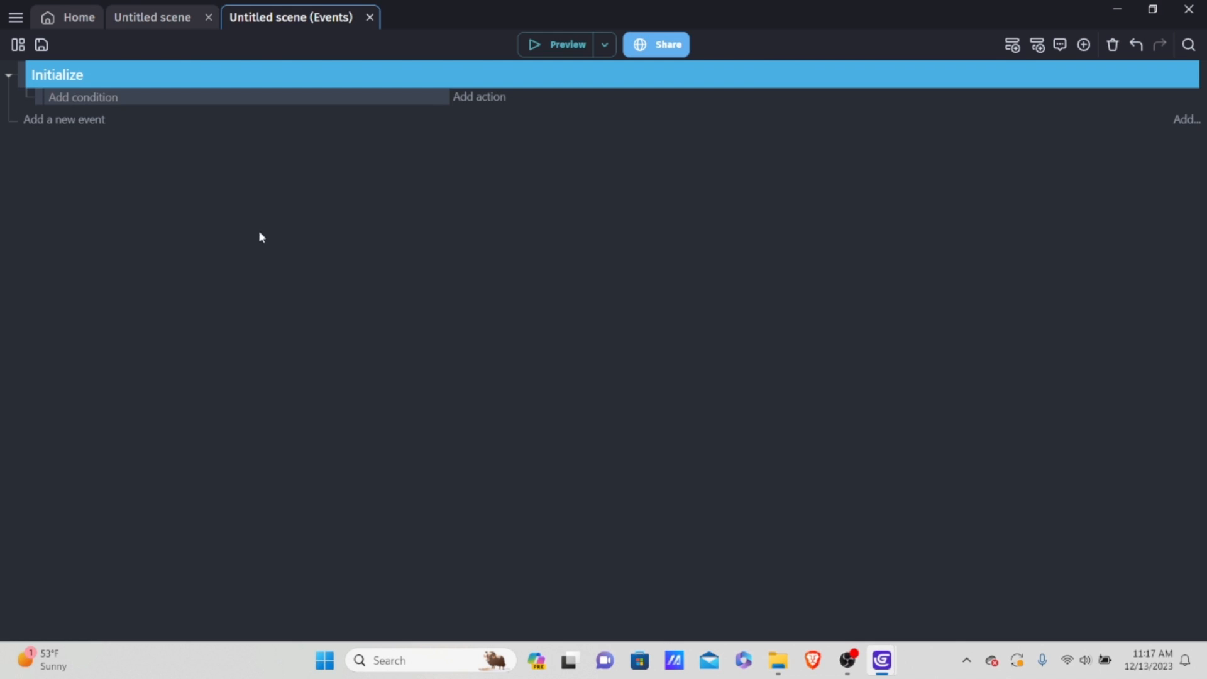
{"action": "left_click", "coordinate": [73, 122]}
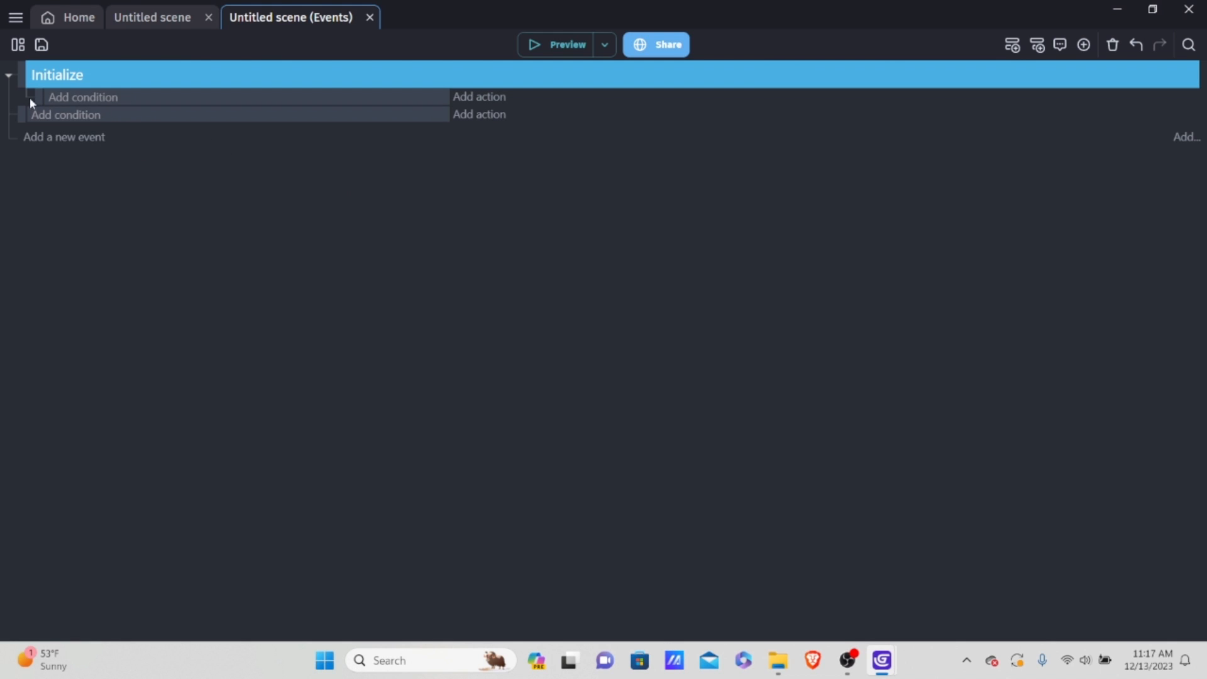
Step: Add the Scene condition "At the beginning of the scene" to the event inside the Initialize group
{"action": "left_click", "coordinate": [94, 97]}
{"action": "left_click", "coordinate": [330, 122]}
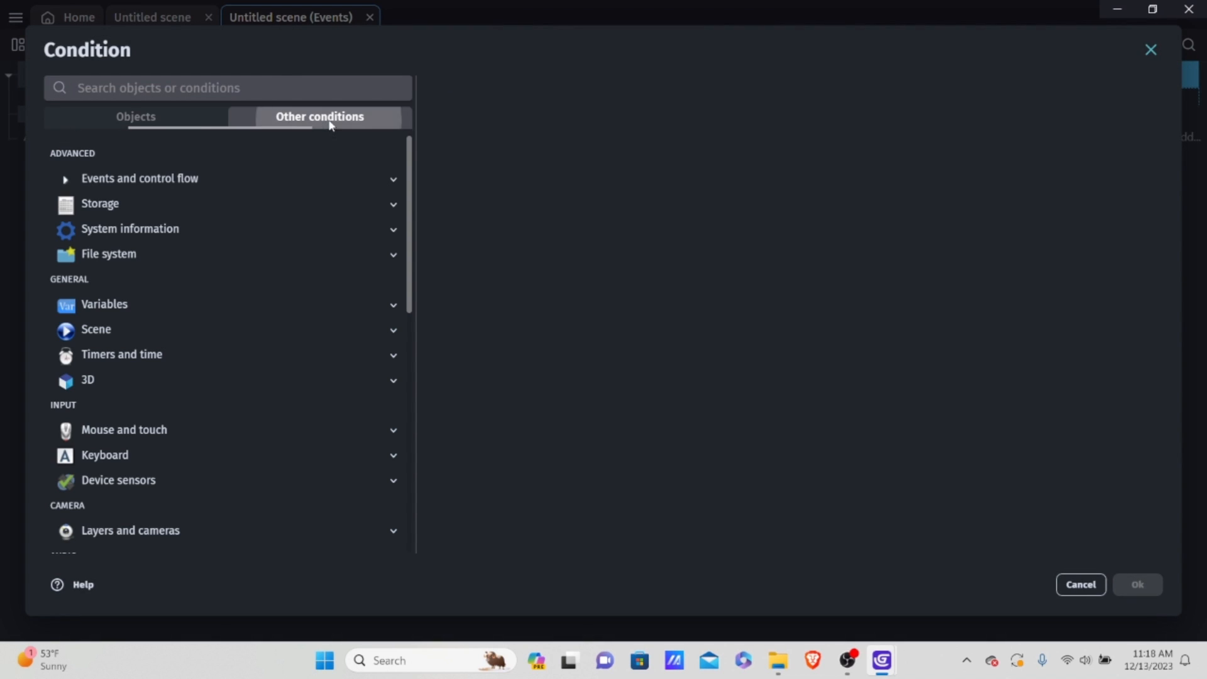
{"action": "left_click", "coordinate": [112, 330]}
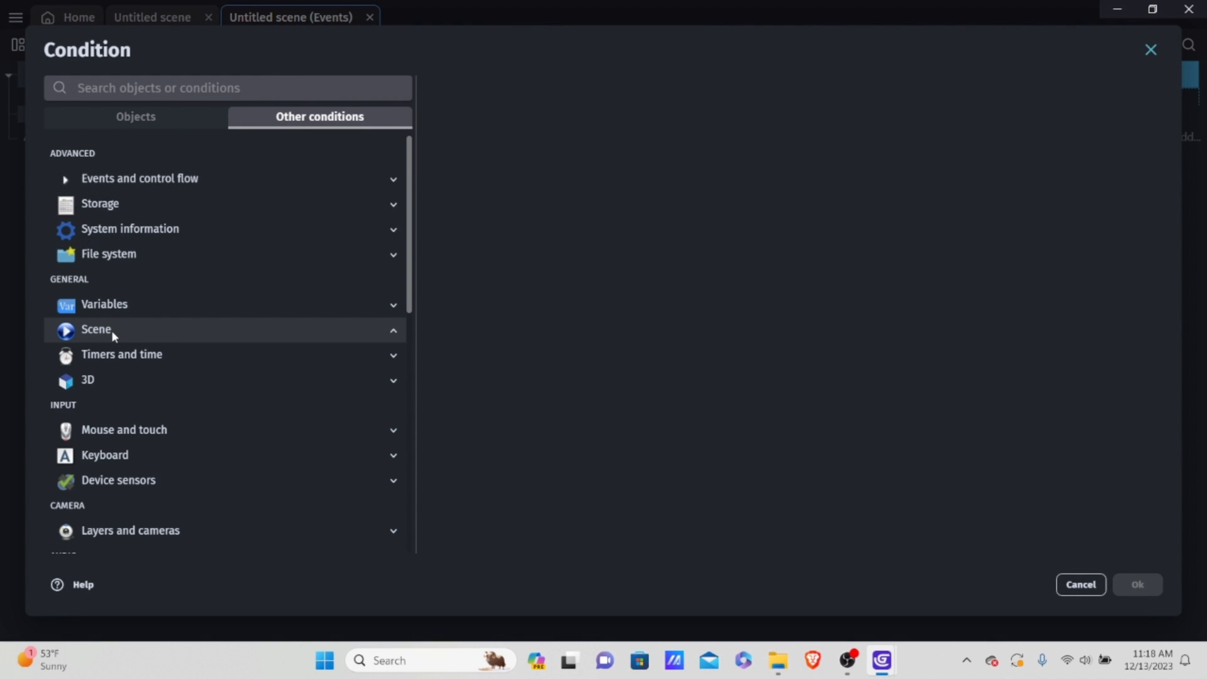
{"action": "left_click", "coordinate": [171, 353]}
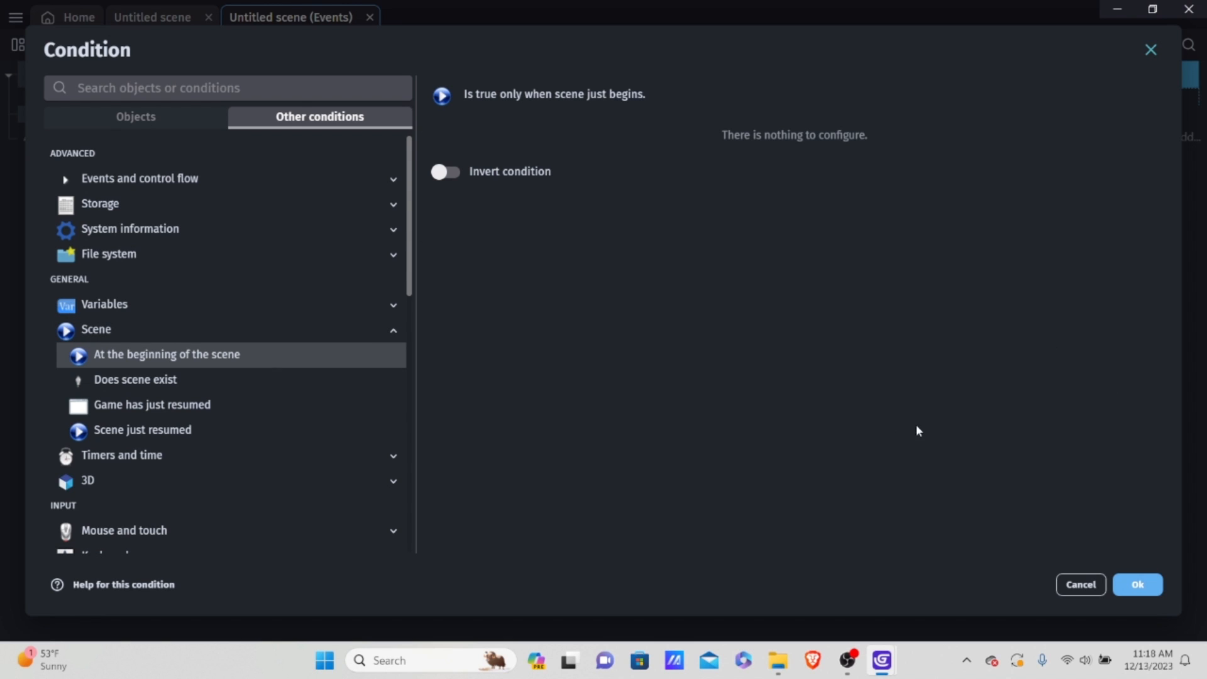
{"action": "left_click", "coordinate": [1144, 588]}
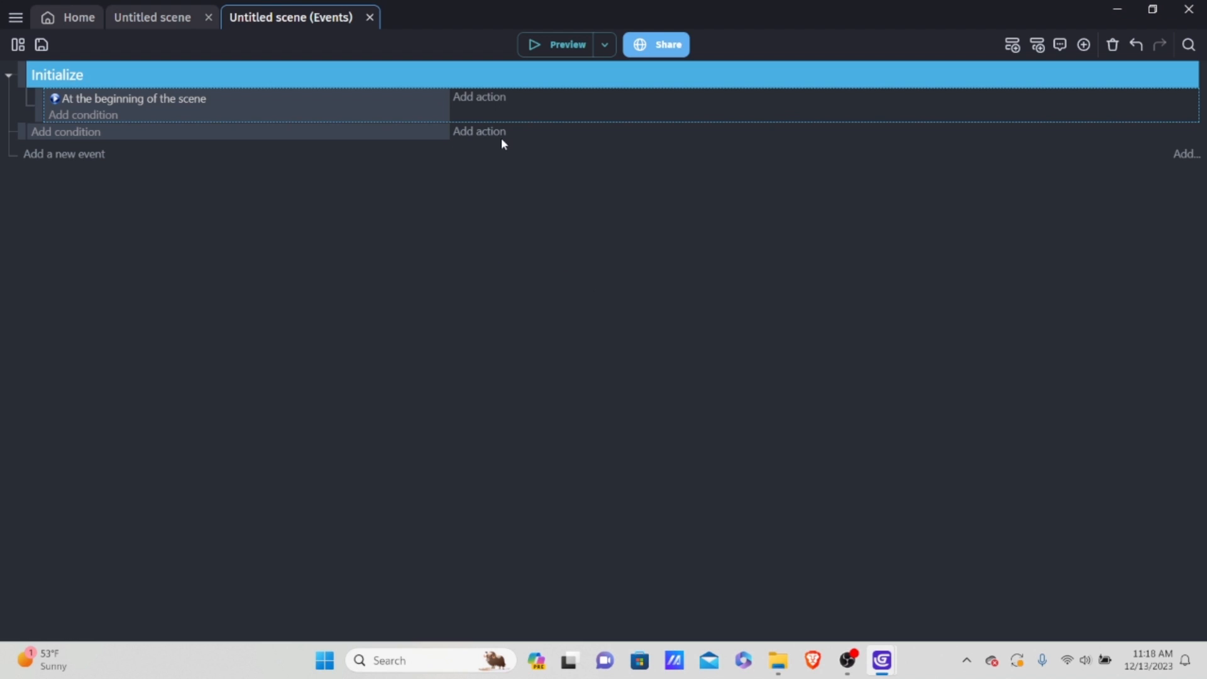
{"action": "left_click", "coordinate": [487, 101]}
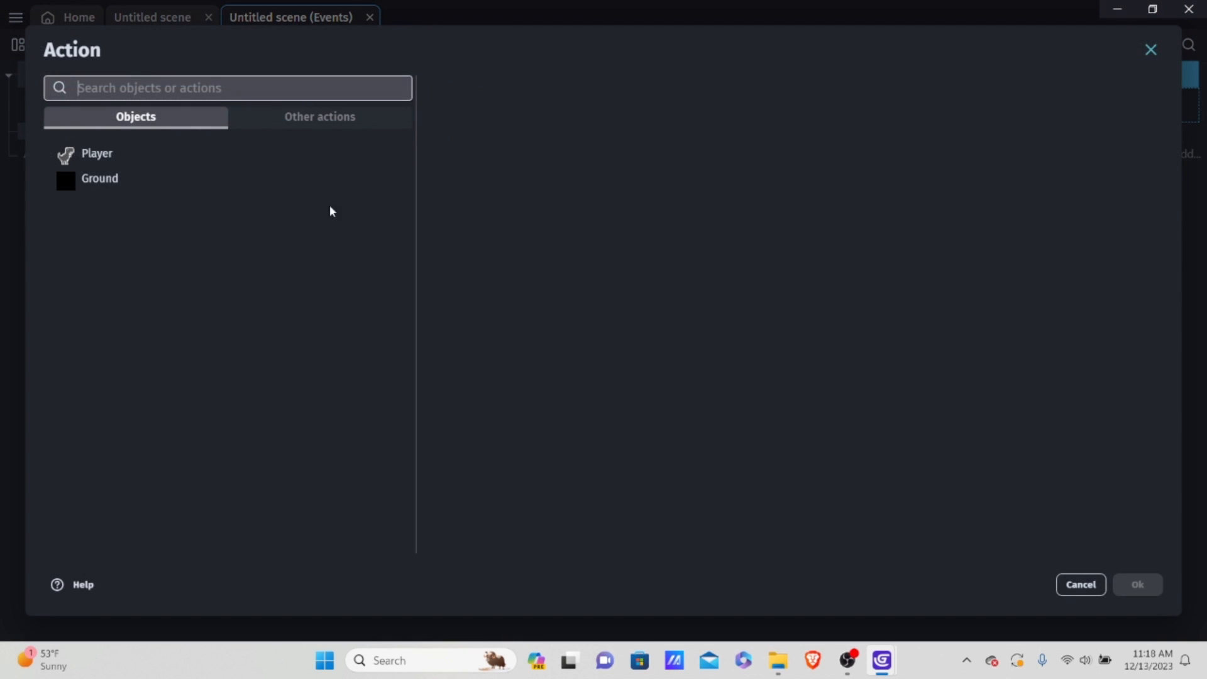
{"action": "left_click", "coordinate": [130, 157]}
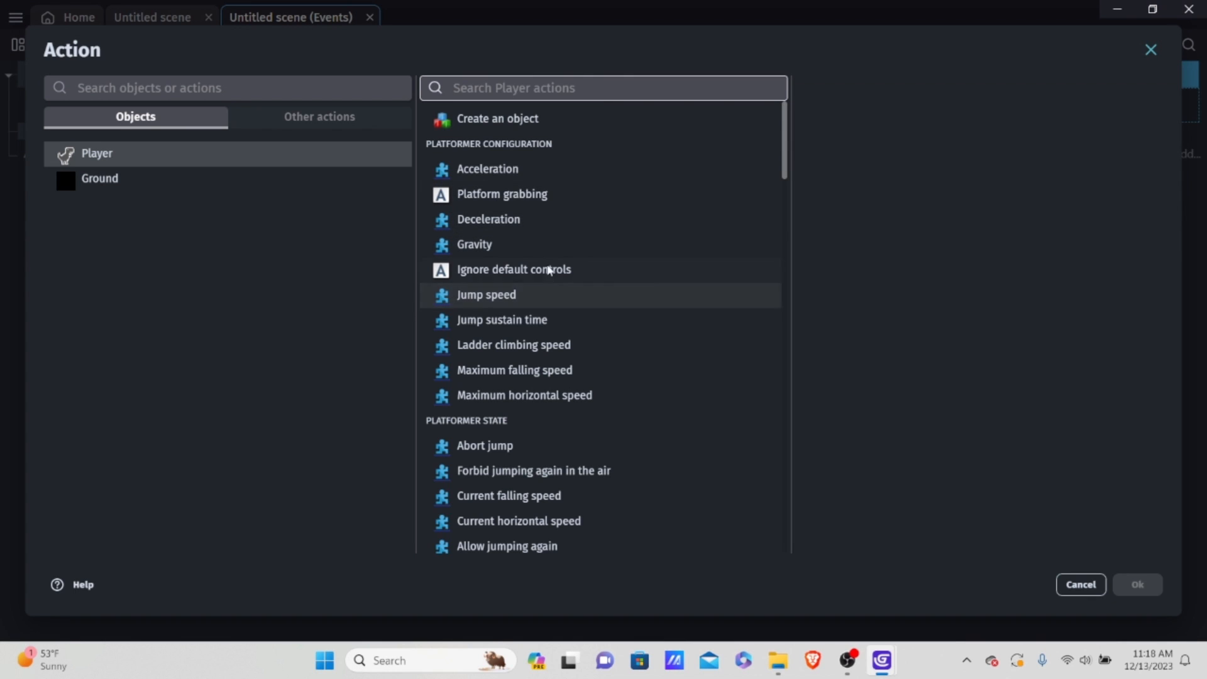
{"action": "left_click", "coordinate": [1081, 585]}
Step: Preview the game to check how the Player behaves with the default controls, and close the preview
{"action": "left_click", "coordinate": [549, 47]}
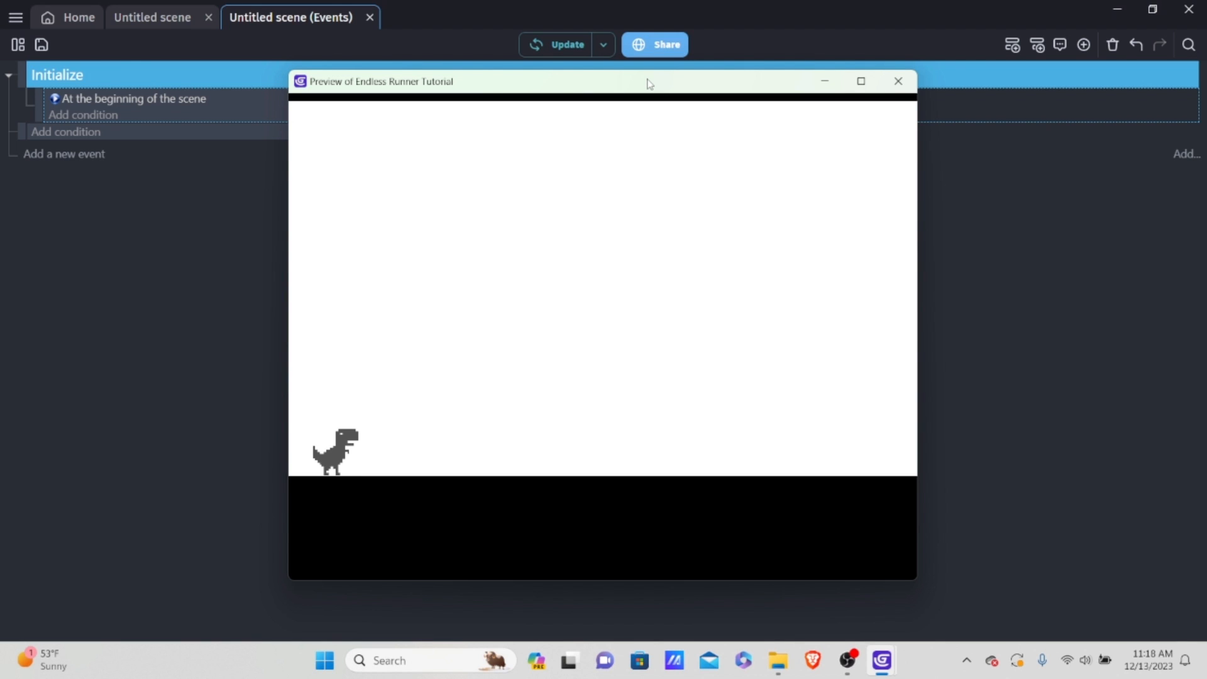
{"action": "left_click", "coordinate": [898, 81]}
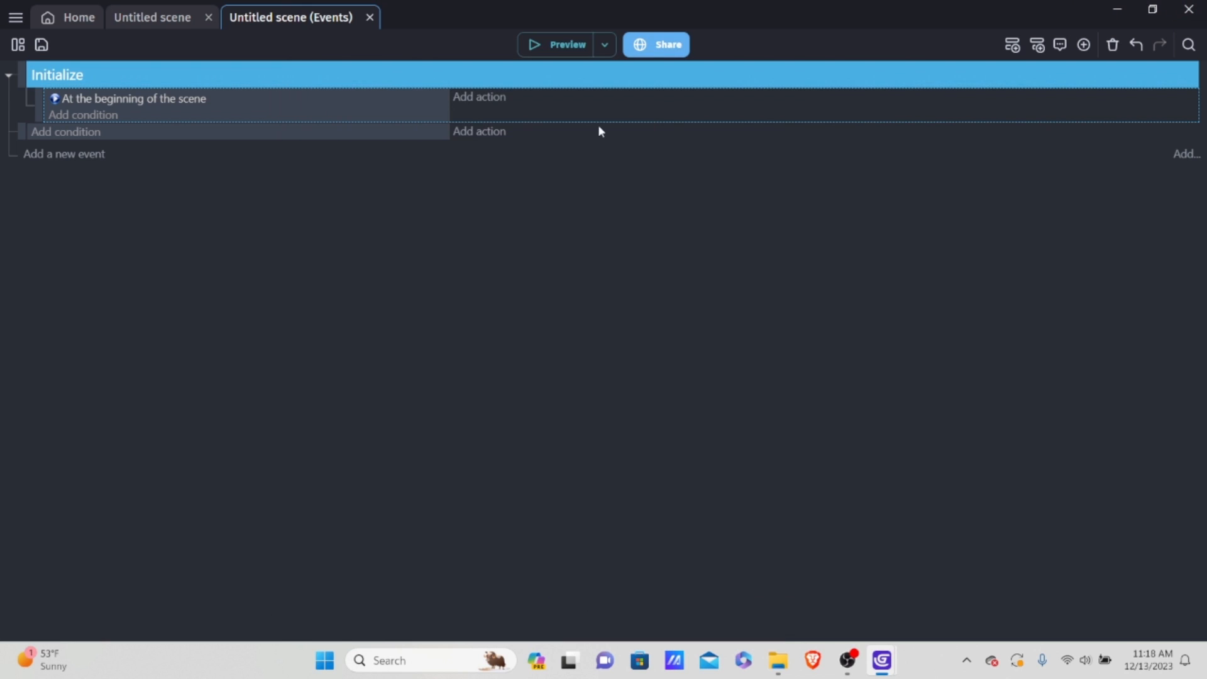
Step: Add the Player action "Ignore default controls" set to Yes to the beginning-of-scene event, and test it in a preview
{"action": "left_click", "coordinate": [483, 100]}
{"action": "left_click", "coordinate": [143, 153]}
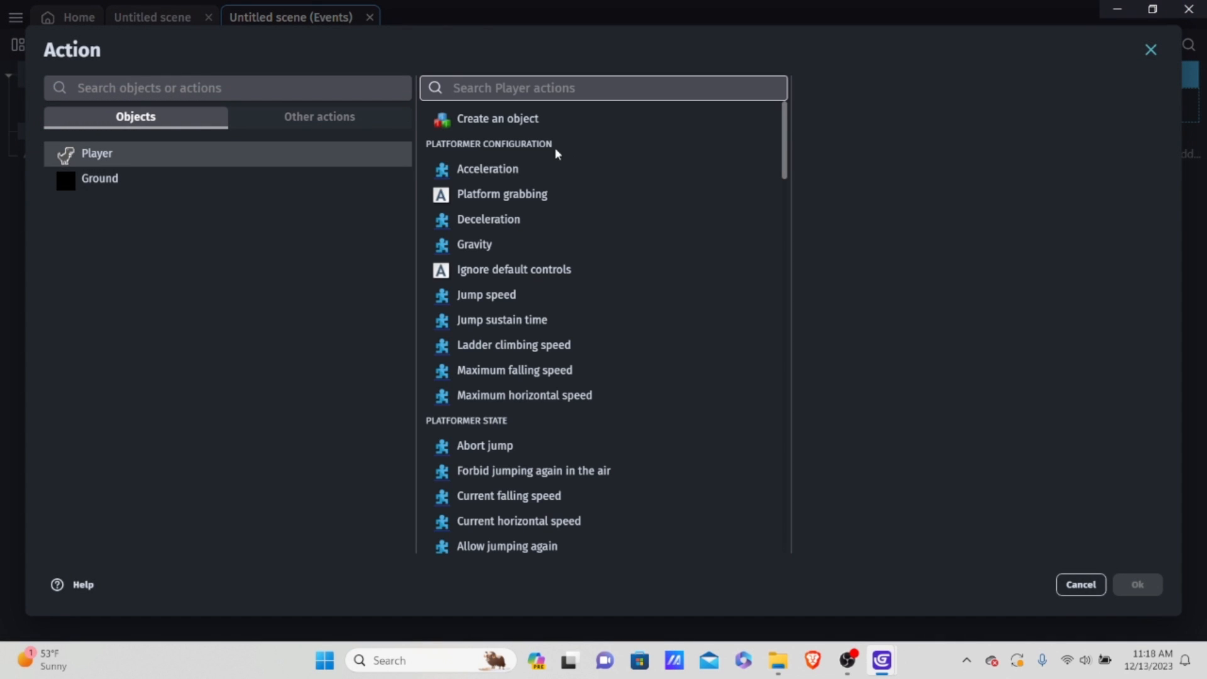
{"action": "left_click", "coordinate": [561, 270]}
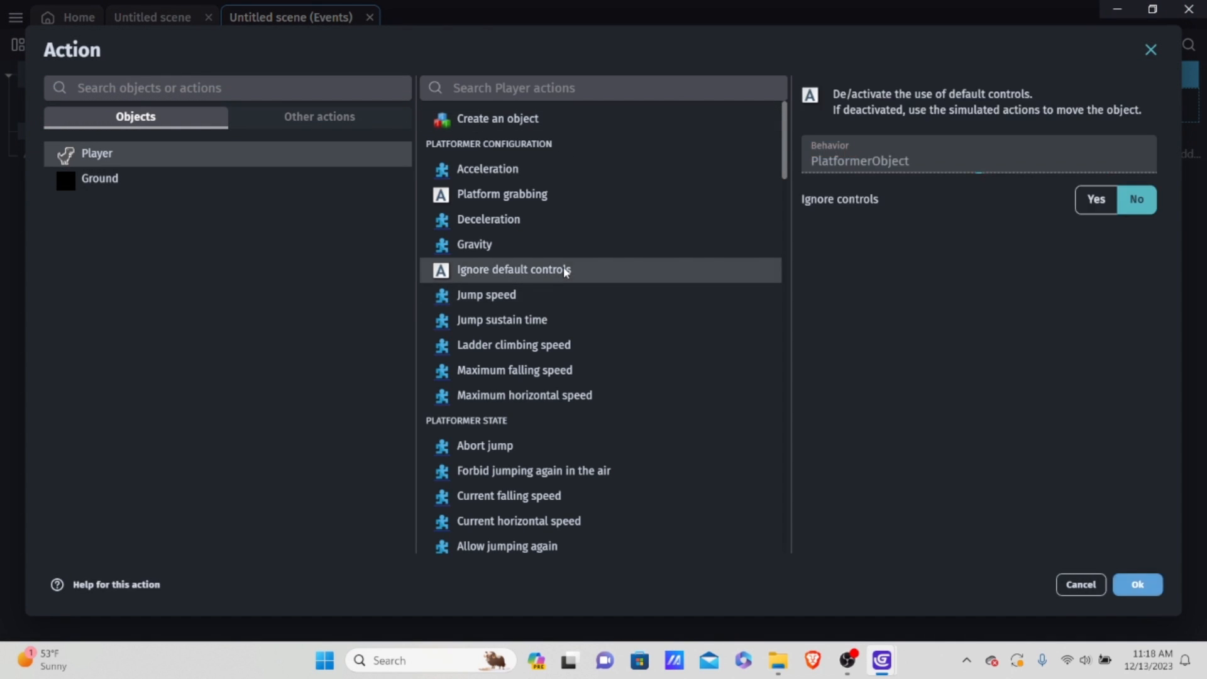
{"action": "left_click", "coordinate": [1096, 200]}
{"action": "left_click", "coordinate": [1143, 584]}
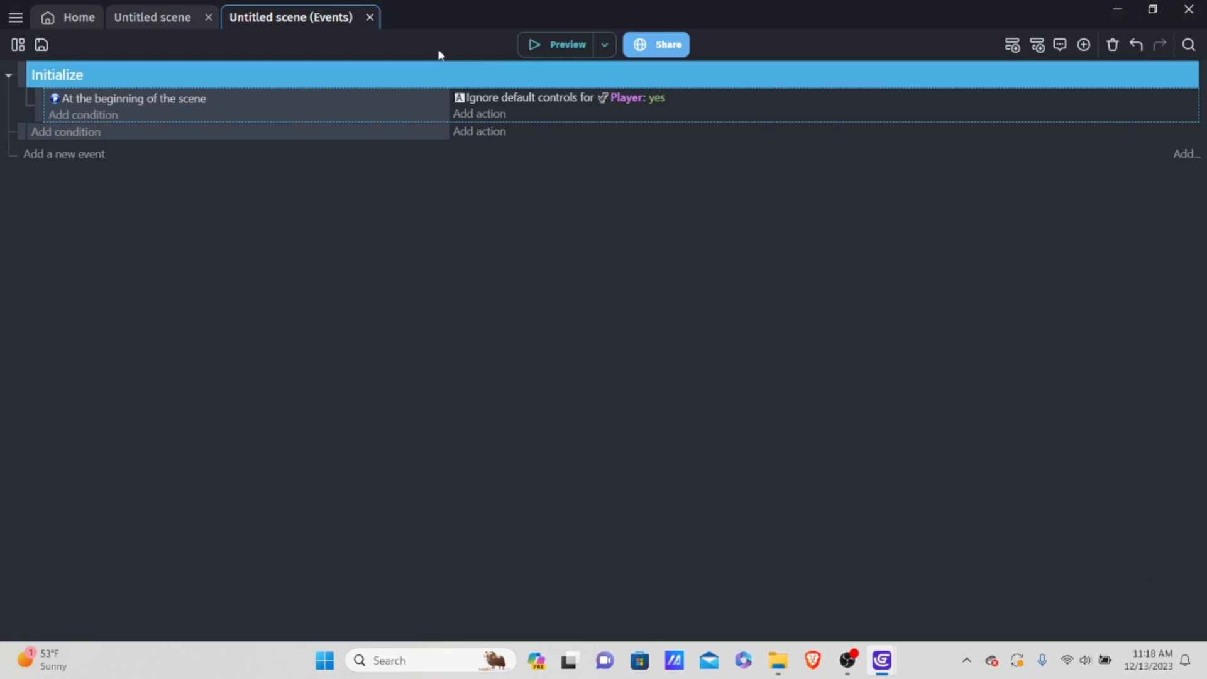
{"action": "left_click", "coordinate": [551, 44]}
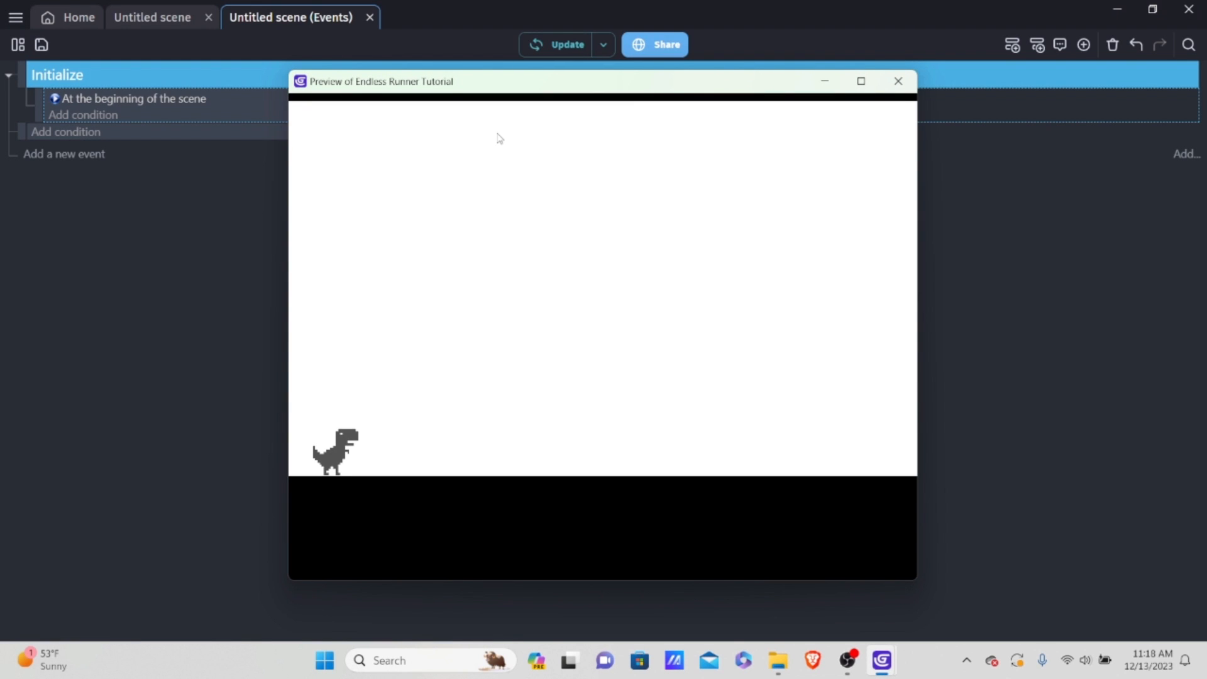
{"action": "left_click", "coordinate": [898, 81]}
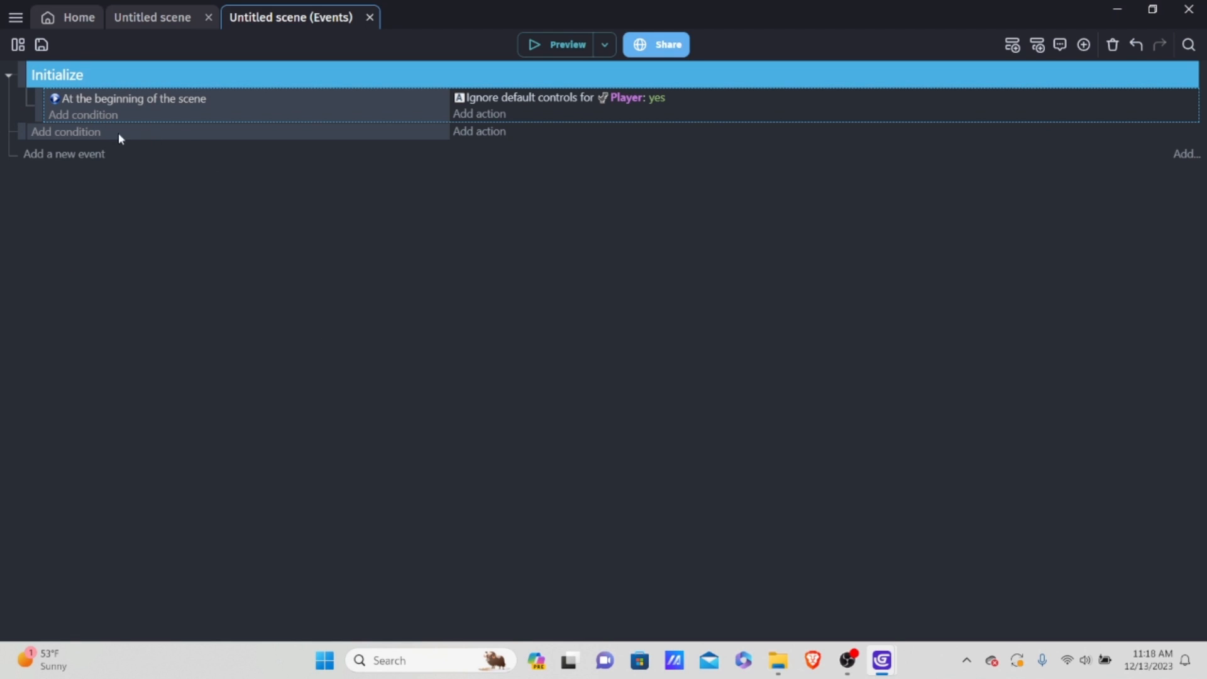
Step: Add another empty event at the end of the sheet and insert an event group directly below the Initialize group
{"action": "left_click", "coordinate": [88, 154]}
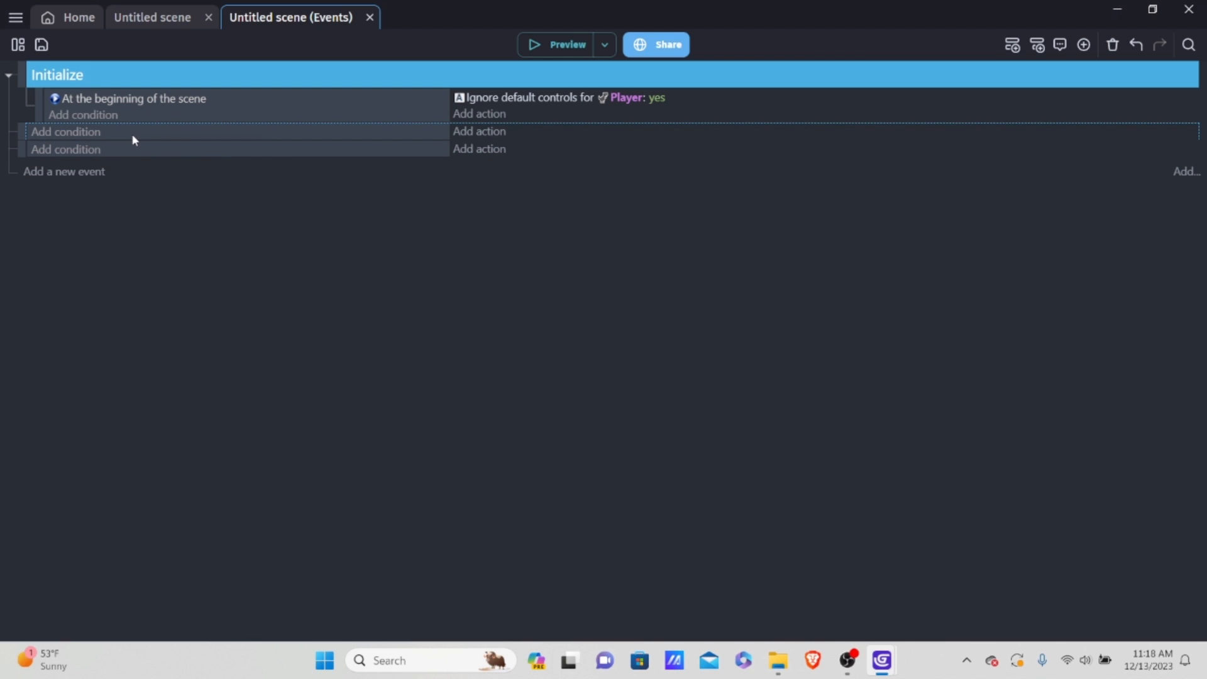
{"action": "right_click", "coordinate": [132, 133]}
{"action": "left_click", "coordinate": [115, 198]}
{"action": "right_click", "coordinate": [120, 135]}
{"action": "mouse_move", "coordinate": [207, 251]}
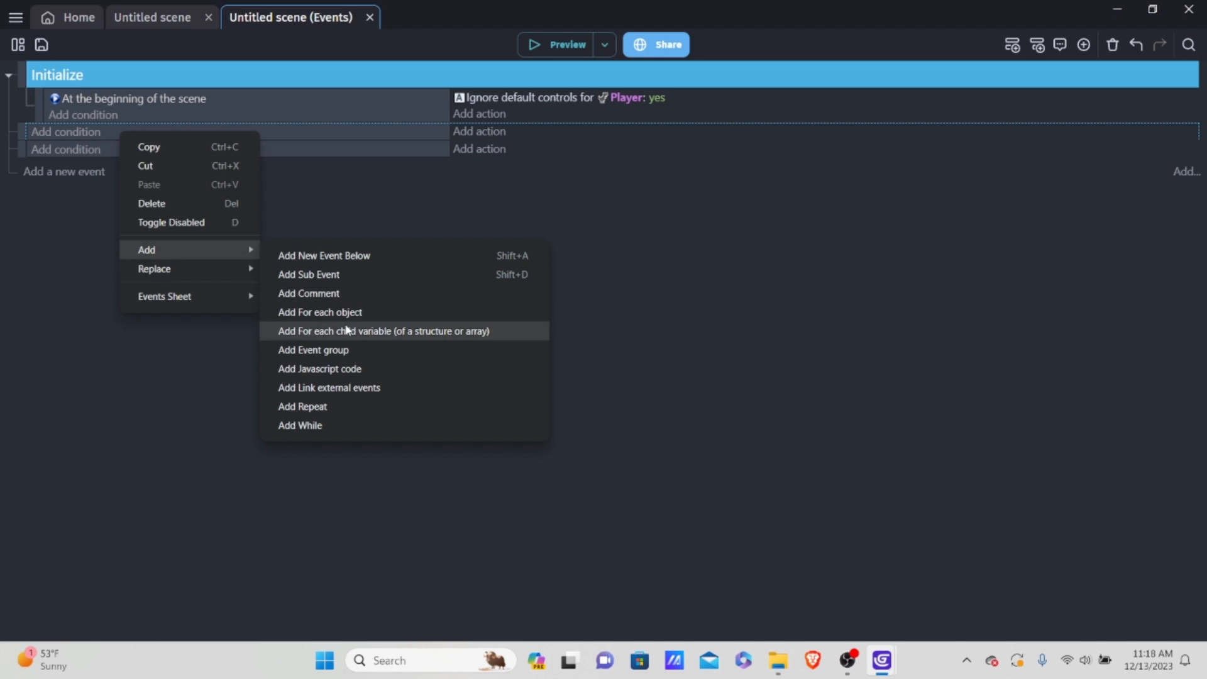
{"action": "left_click", "coordinate": [420, 349]}
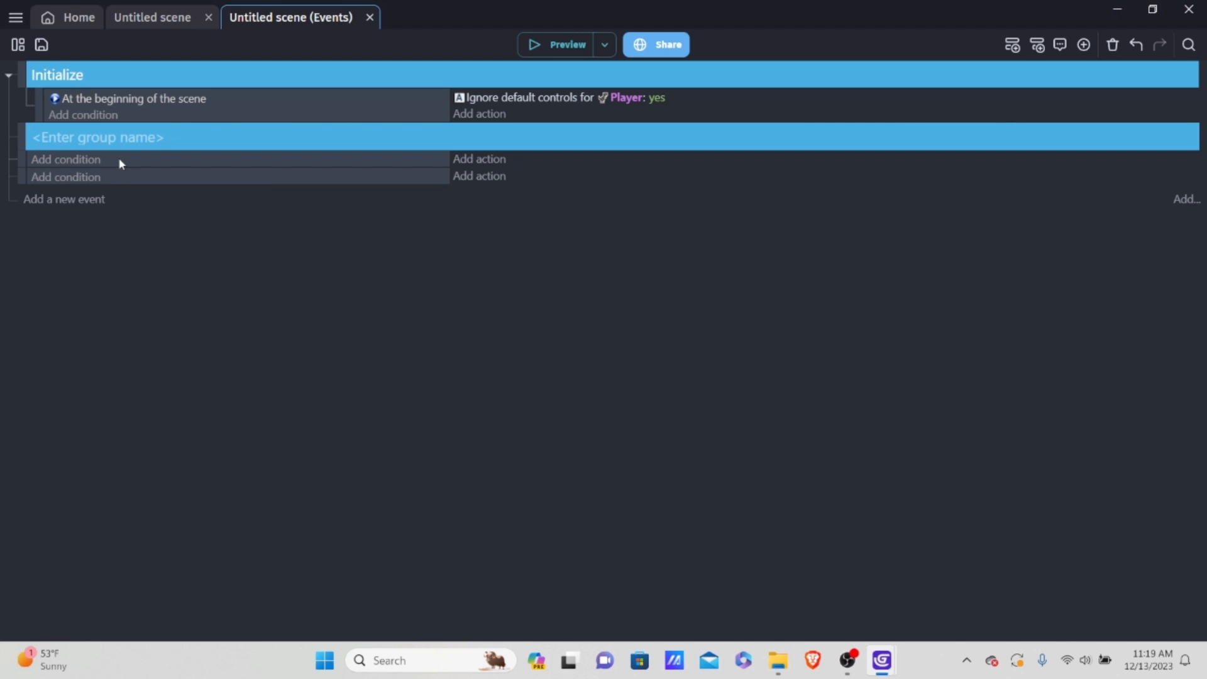
Step: Name the new event group Player Controls and nest the first empty event inside it
{"action": "type", "text": "Playe"}
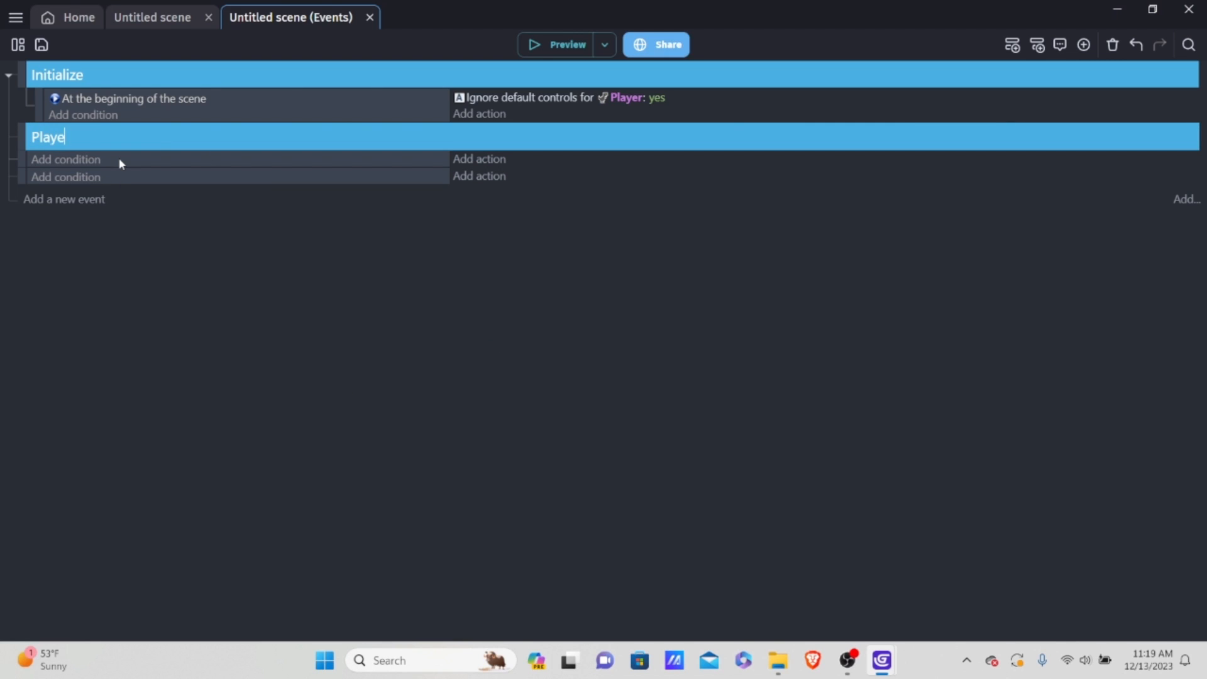
{"action": "type", "text": "r COn"}
{"action": "key", "text": "BackSpace"}
{"action": "key", "text": "BackSpace"}
{"action": "type", "text": "o"}
{"action": "left_click_drag", "start_coordinate": [17, 163], "coordinate": [63, 151]}
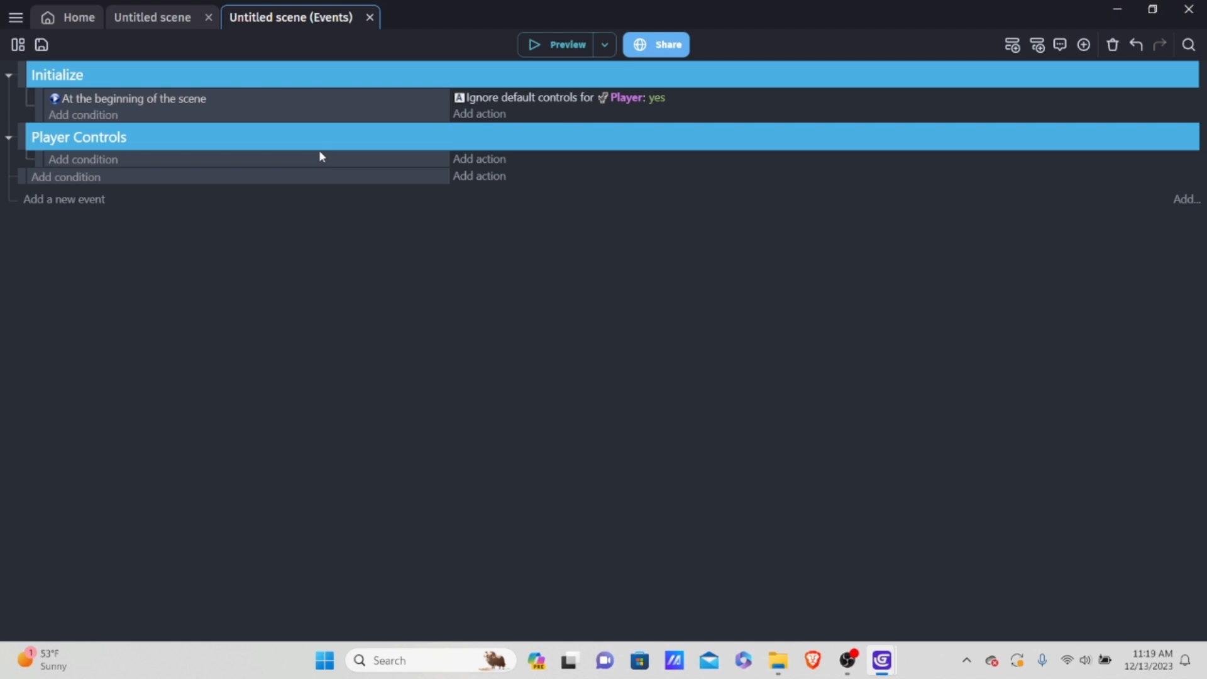
Step: Add the Keyboard condition "Key pressed" with the key Up to the event inside the Player Controls group
{"action": "left_click", "coordinate": [102, 161]}
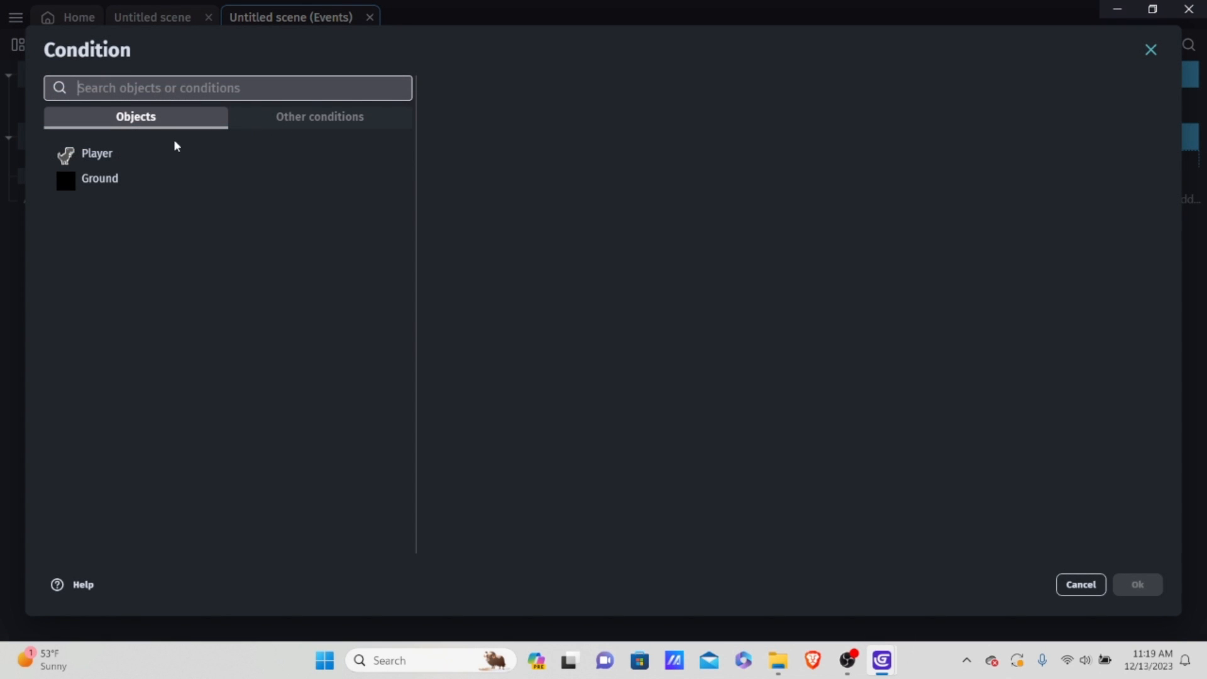
{"action": "left_click", "coordinate": [292, 118]}
{"action": "left_click", "coordinate": [179, 125]}
{"action": "left_click", "coordinate": [251, 119]}
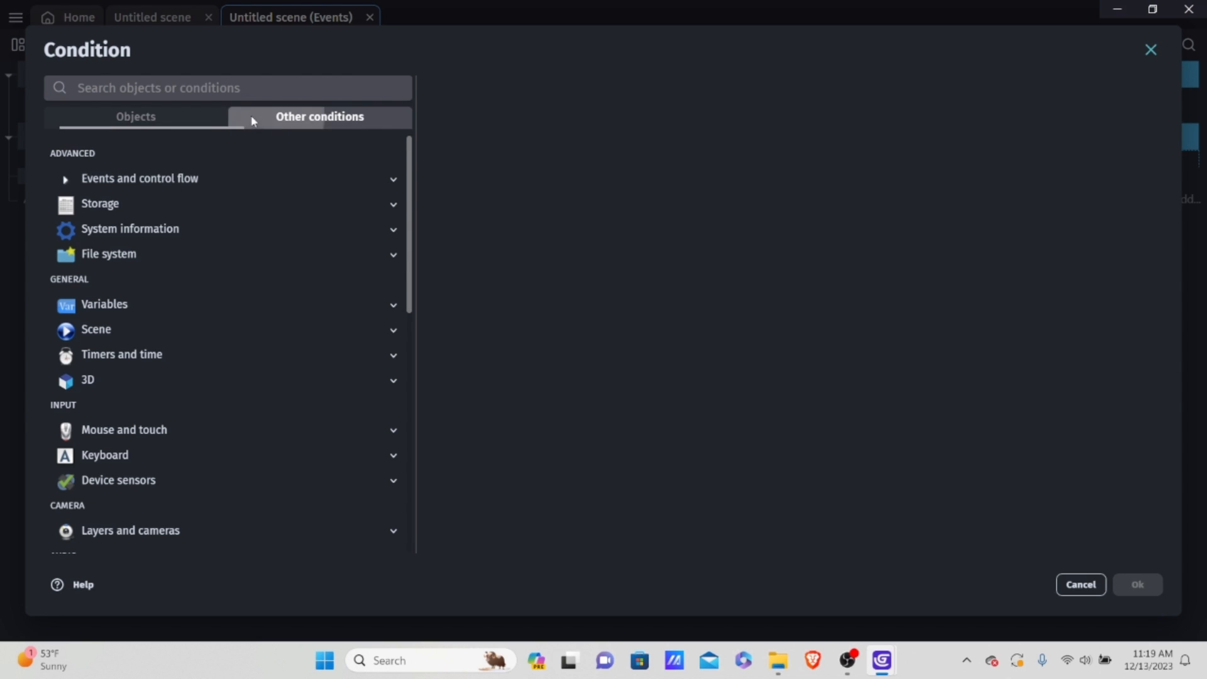
{"action": "scroll", "coordinate": [201, 322], "scroll_direction": "down", "scroll_amount": 3}
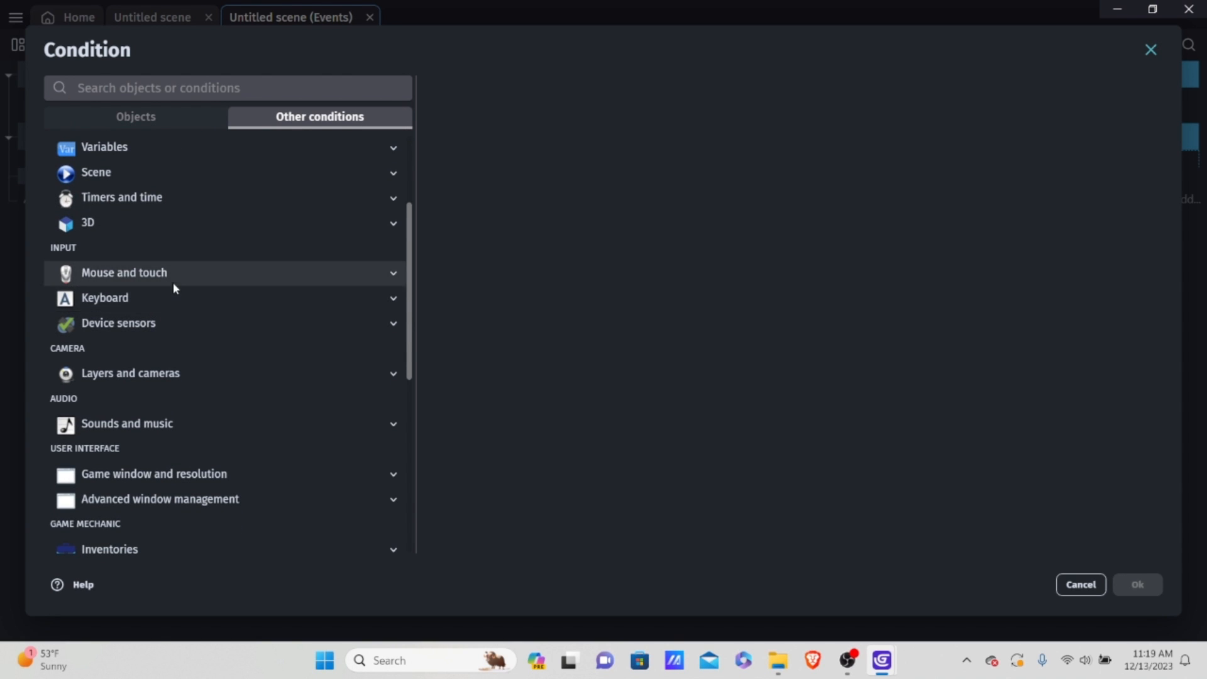
{"action": "left_click", "coordinate": [177, 298]}
{"action": "left_click", "coordinate": [161, 424]}
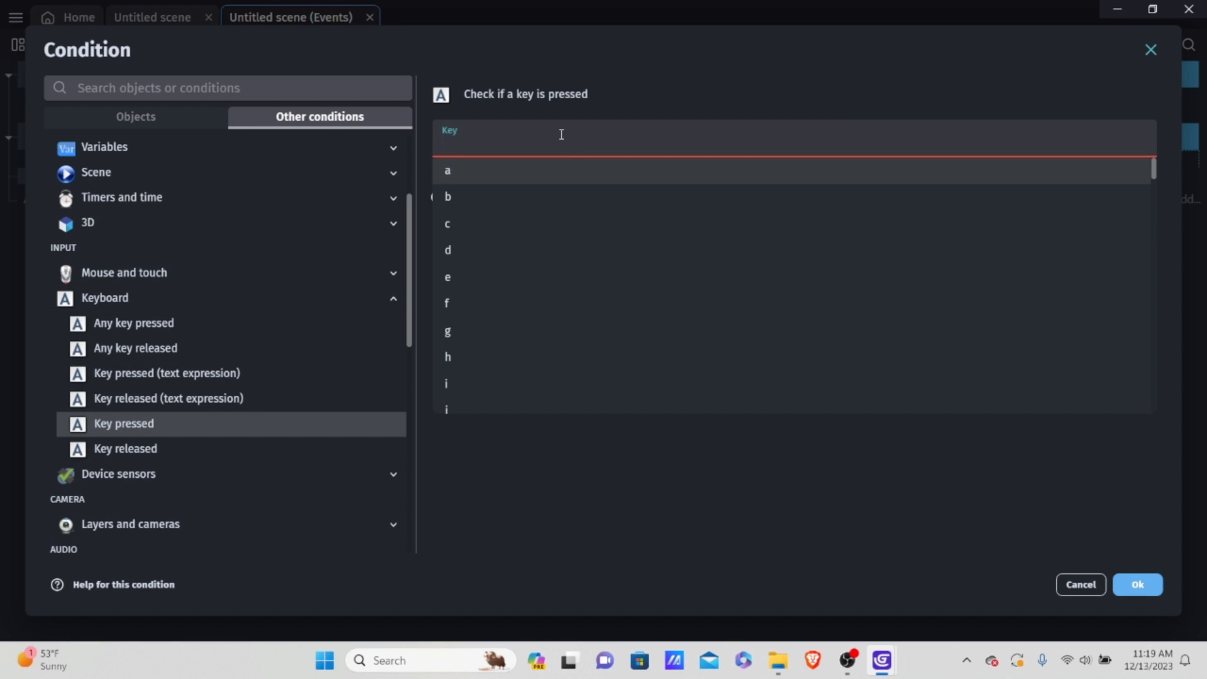
{"action": "type", "text": "up"}
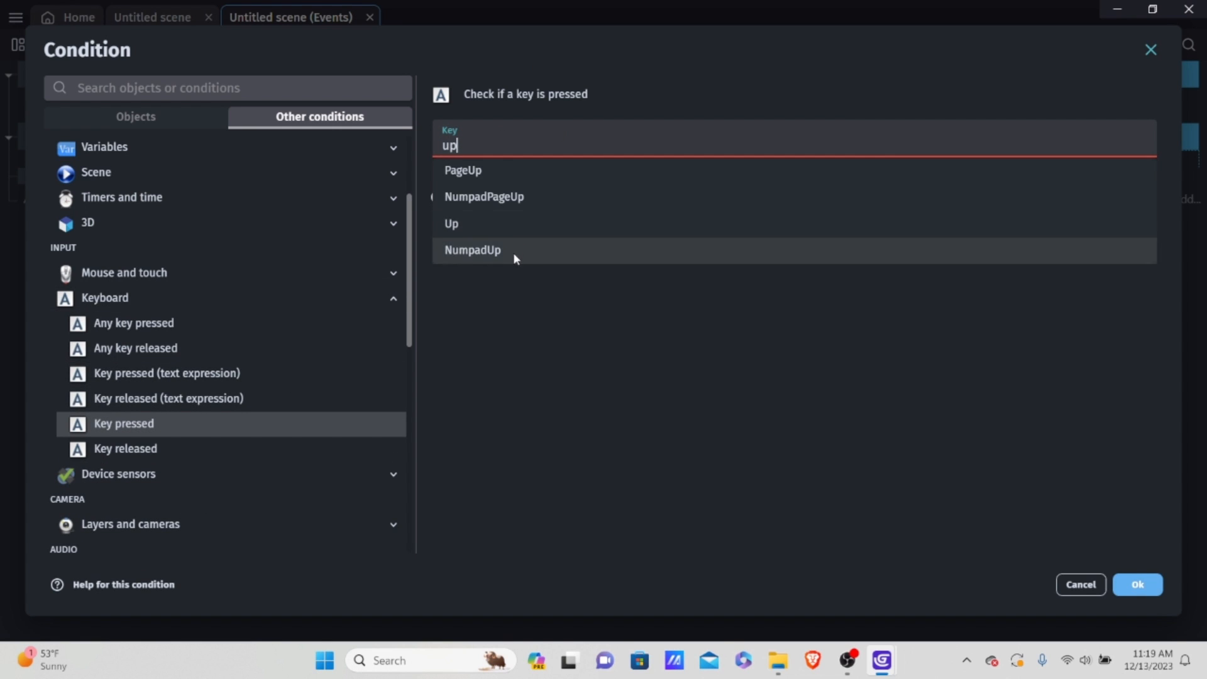
{"action": "key", "text": "Return"}
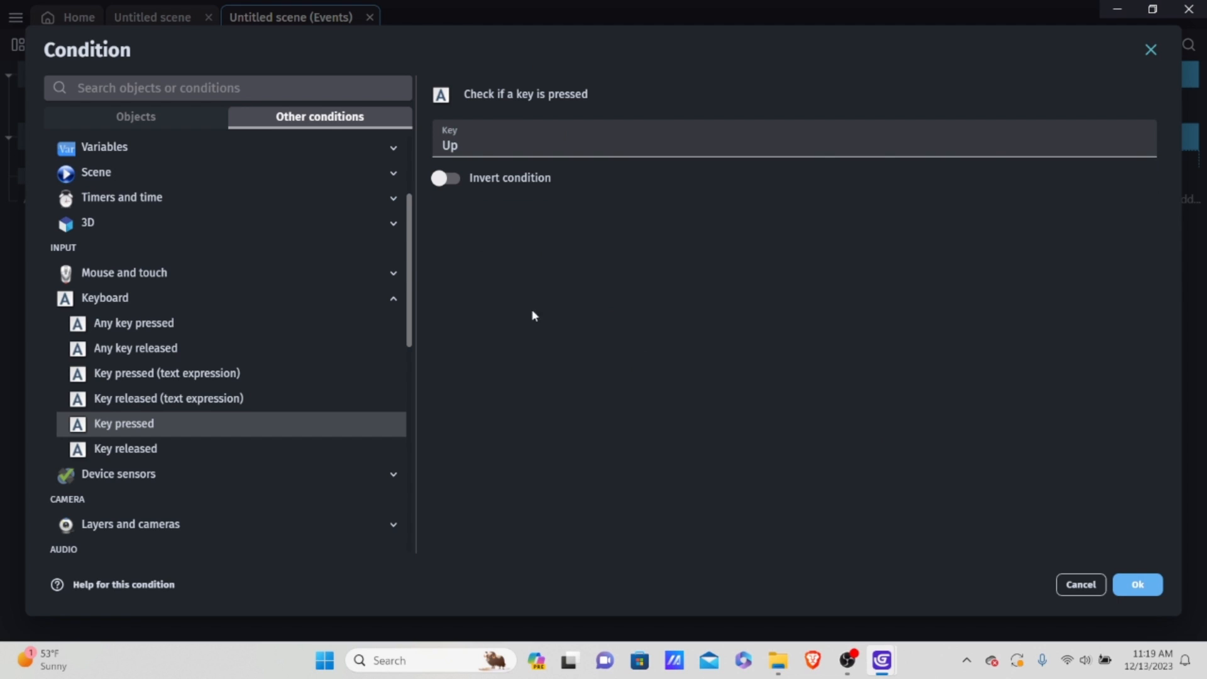
{"action": "left_click", "coordinate": [1138, 585]}
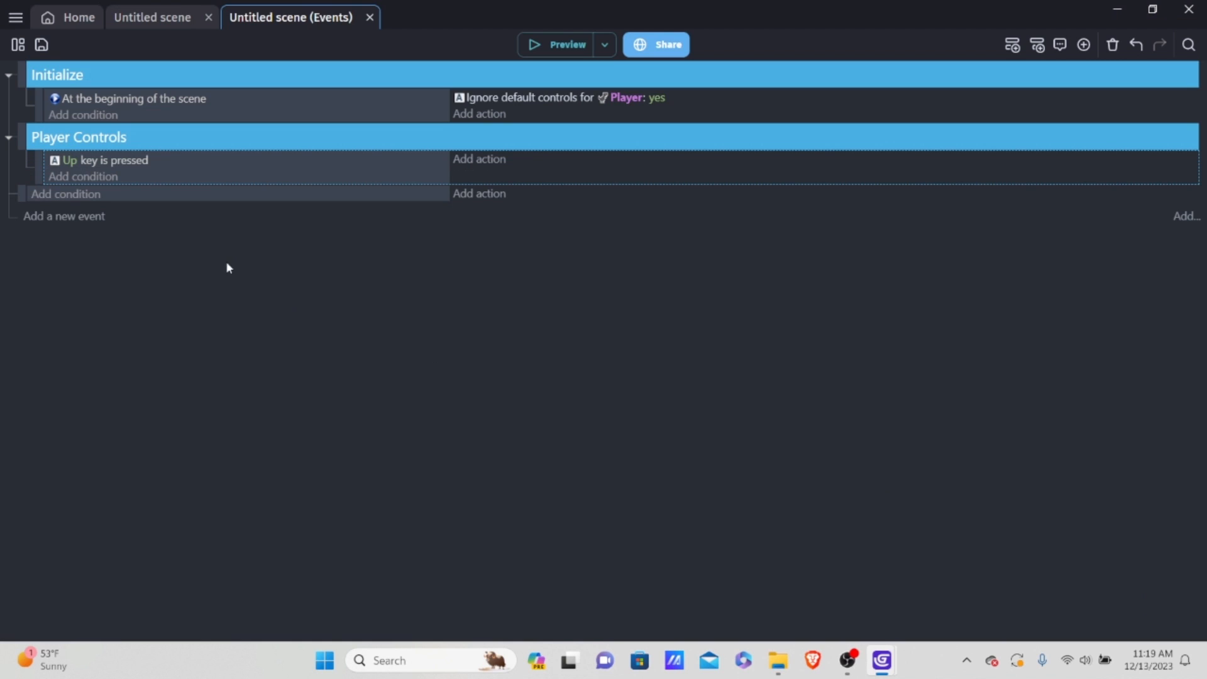
Step: Add an "And" condition from Events and control flow below the Up key condition
{"action": "left_click", "coordinate": [54, 176]}
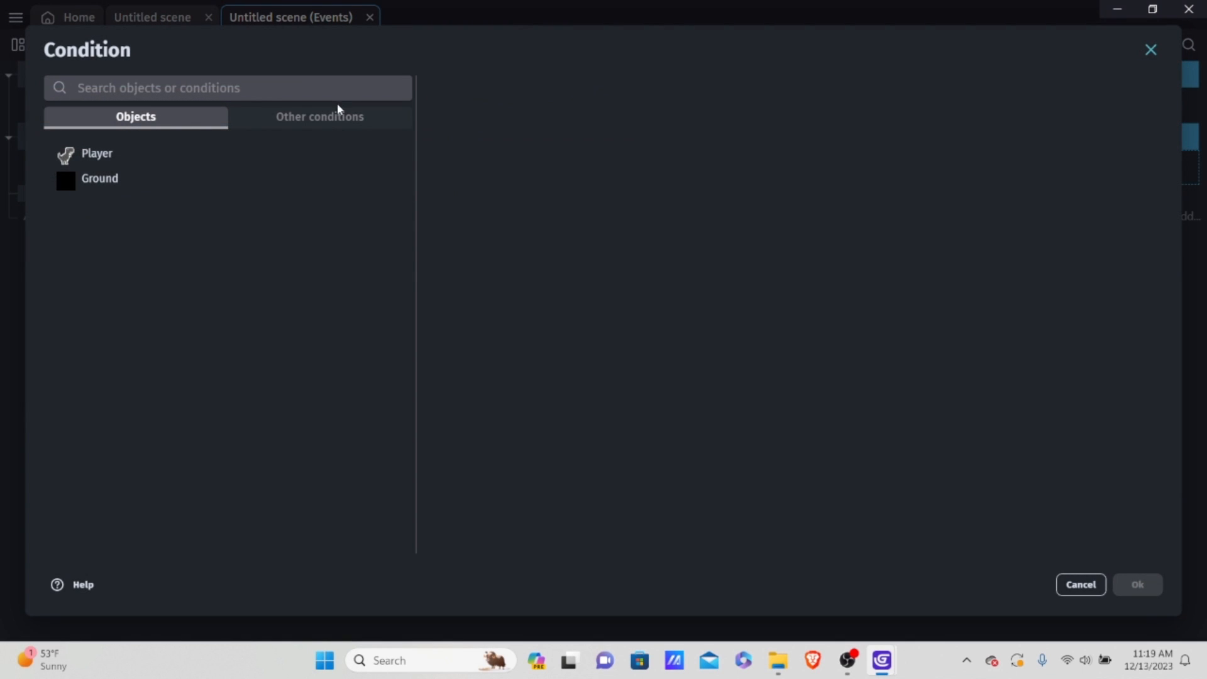
{"action": "left_click", "coordinate": [333, 114]}
{"action": "left_click", "coordinate": [139, 179]}
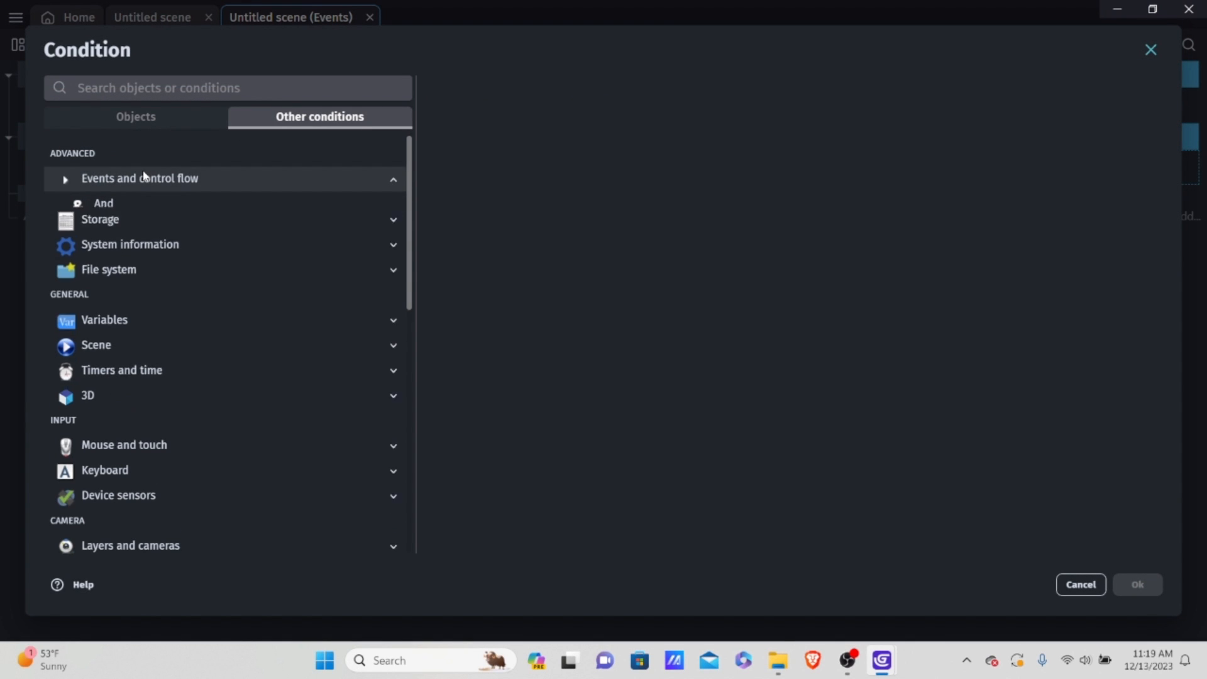
{"action": "left_click", "coordinate": [115, 203]}
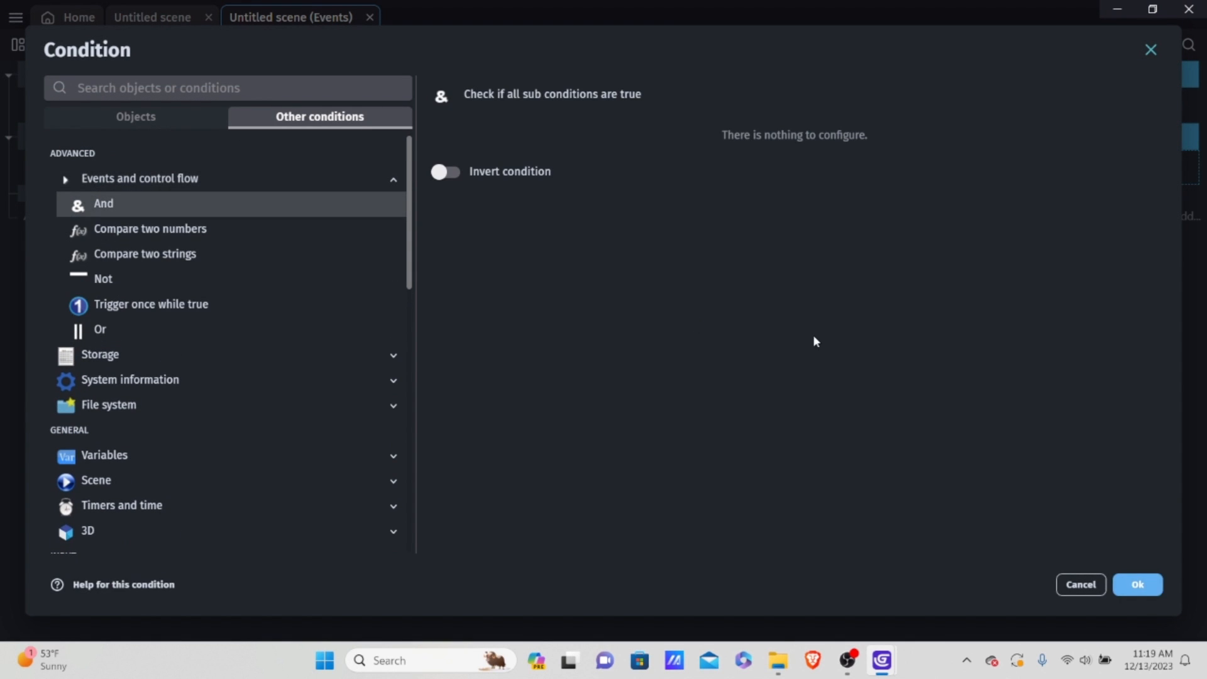
{"action": "left_click", "coordinate": [1140, 585]}
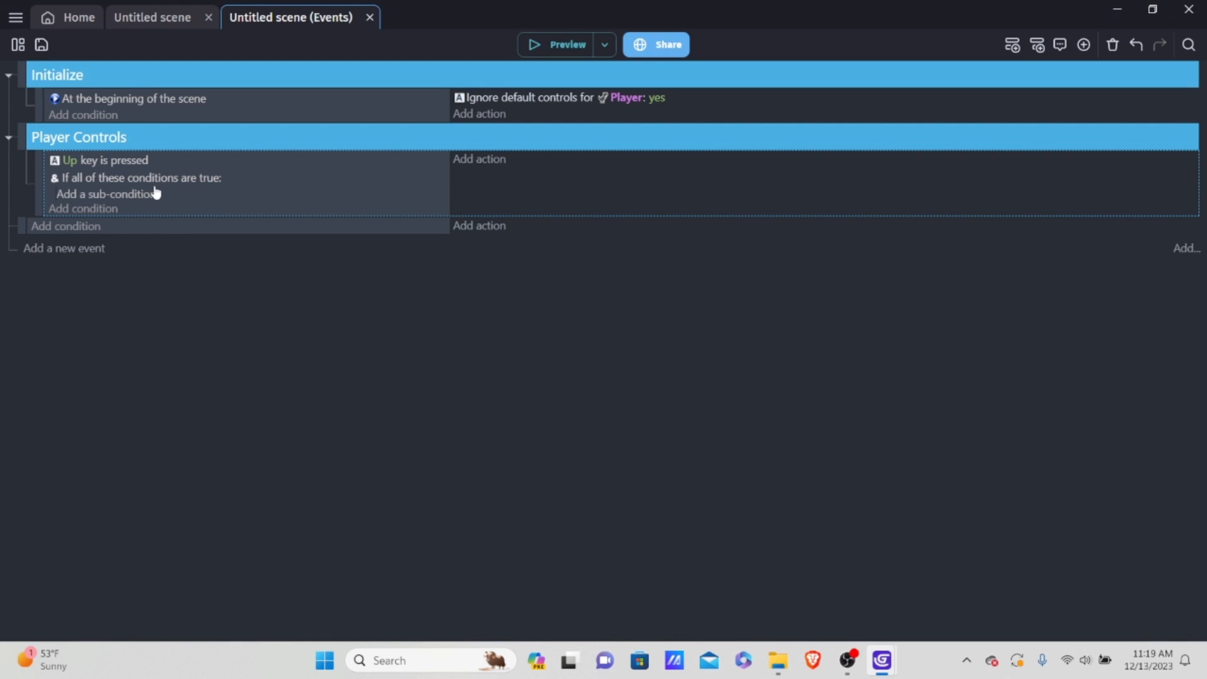
Step: Add an inverted Keyboard "Key pressed" sub-condition for the Down key under the And condition
{"action": "left_click", "coordinate": [129, 196]}
{"action": "left_click", "coordinate": [1077, 586]}
{"action": "left_click", "coordinate": [93, 200]}
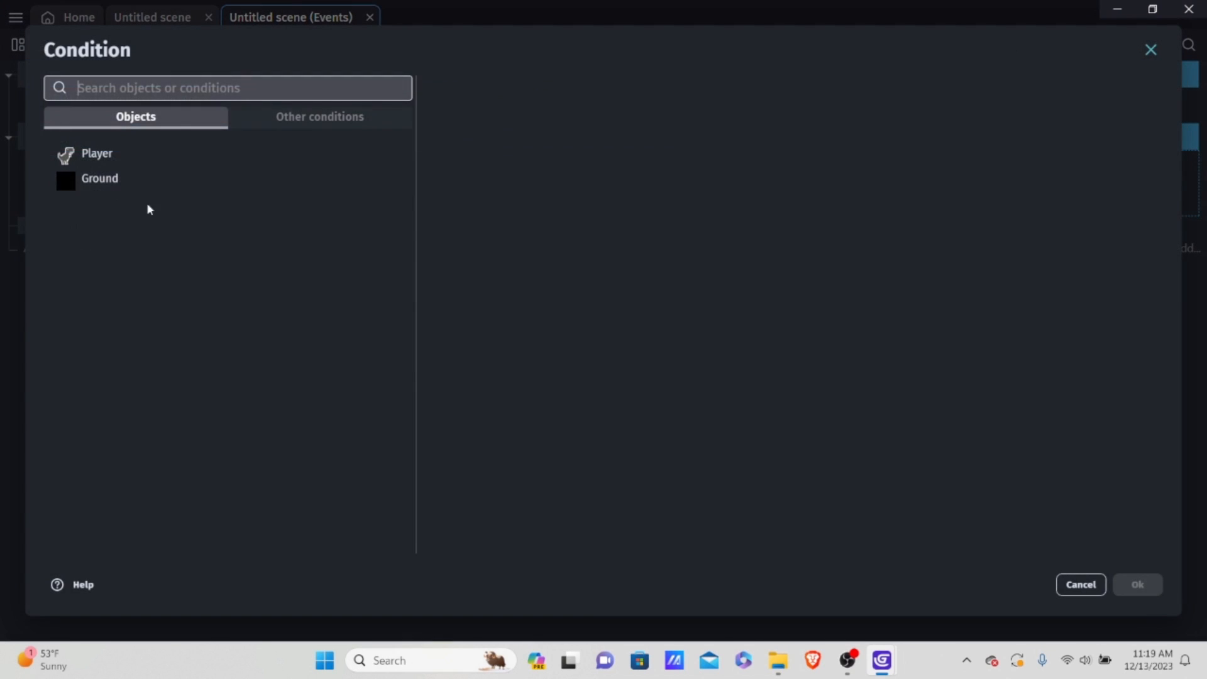
{"action": "left_click", "coordinate": [310, 120]}
{"action": "scroll", "coordinate": [138, 402], "scroll_direction": "down", "scroll_amount": 2}
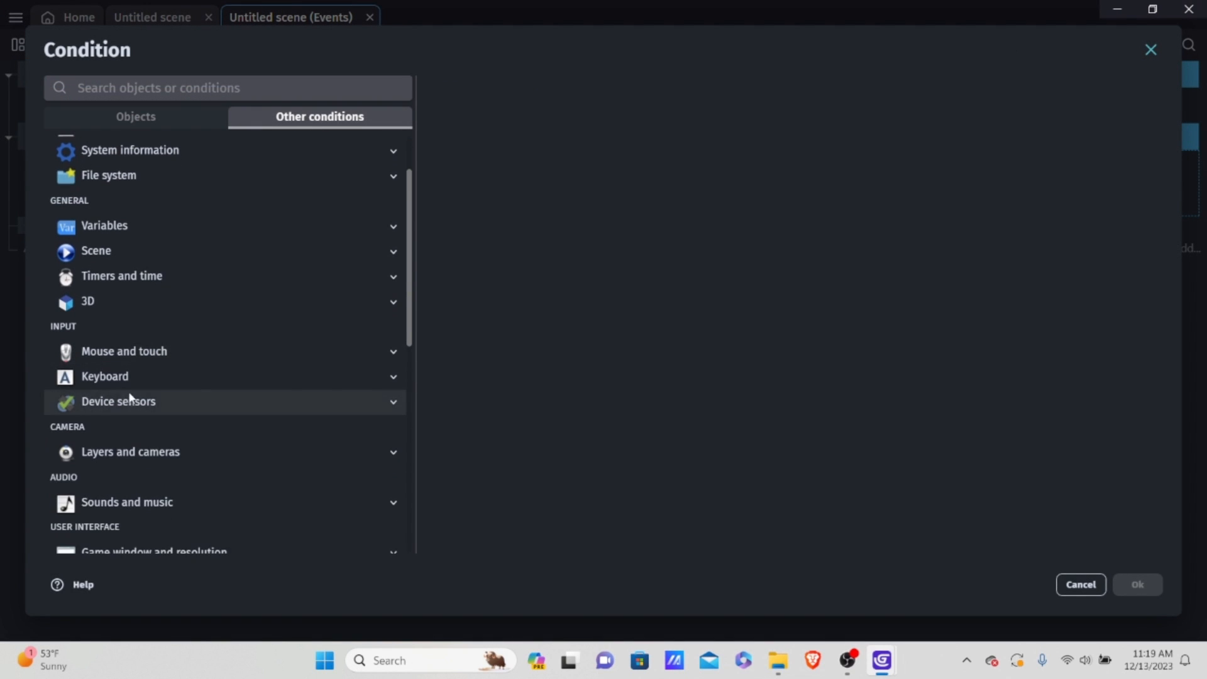
{"action": "left_click", "coordinate": [134, 397]}
{"action": "left_click", "coordinate": [134, 385]}
{"action": "left_click", "coordinate": [142, 502]}
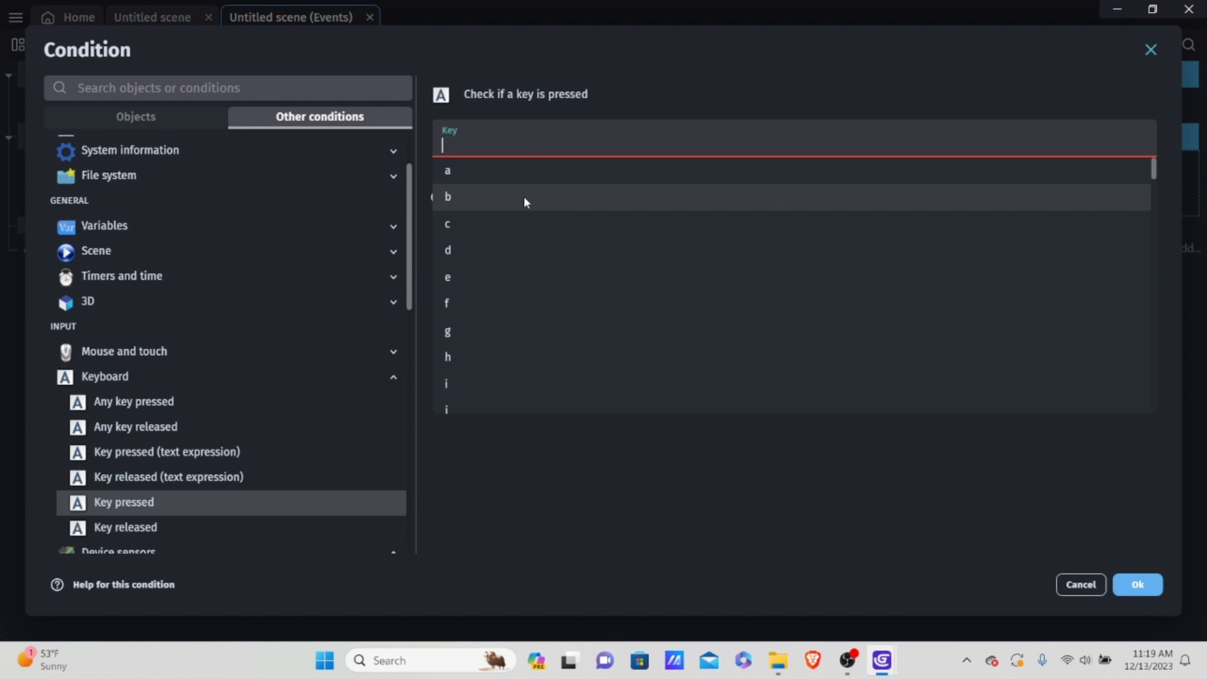
{"action": "type", "text": "dlwn"}
{"action": "key", "text": "BackSpace"}
{"action": "key", "text": "BackSpace"}
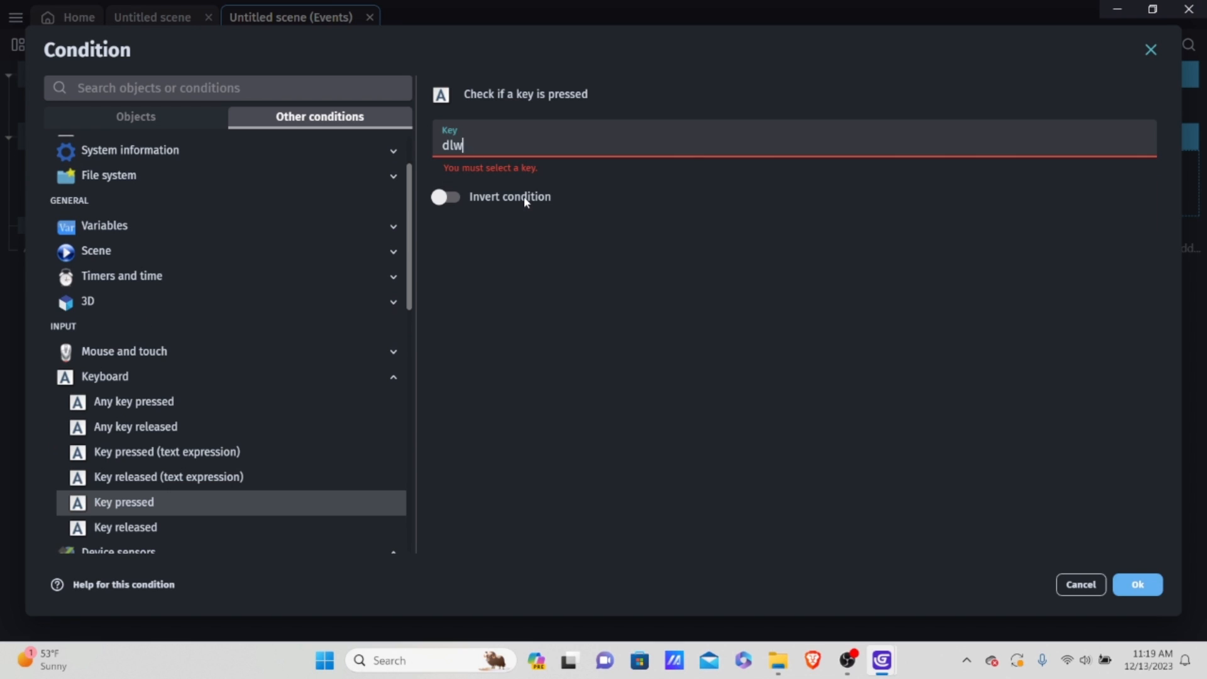
{"action": "key", "text": "BackSpace"}
{"action": "type", "text": "own"}
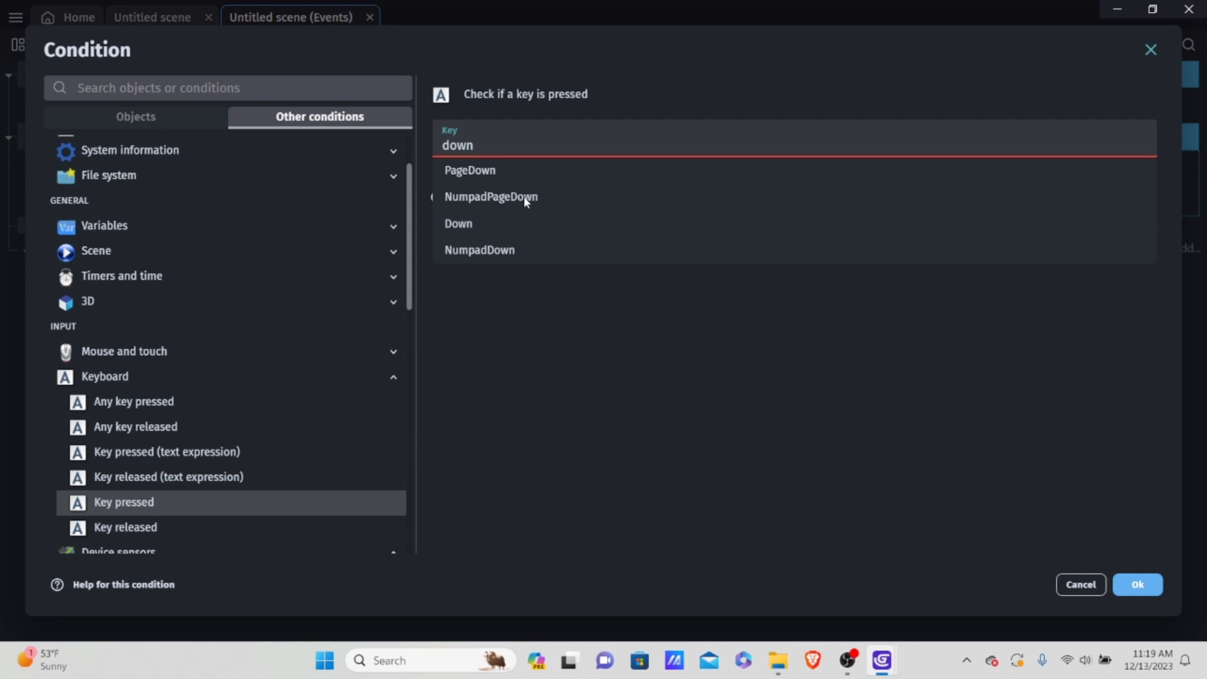
{"action": "left_click", "coordinate": [513, 221]}
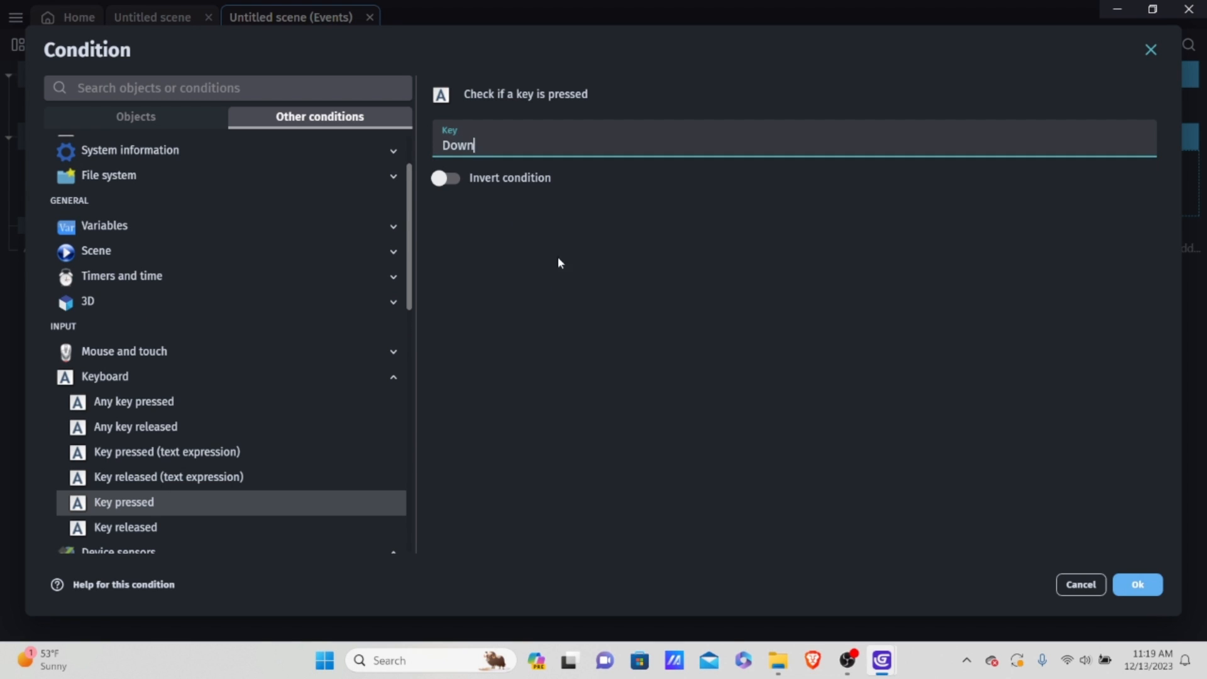
{"action": "left_click", "coordinate": [446, 179]}
{"action": "left_click", "coordinate": [1138, 584]}
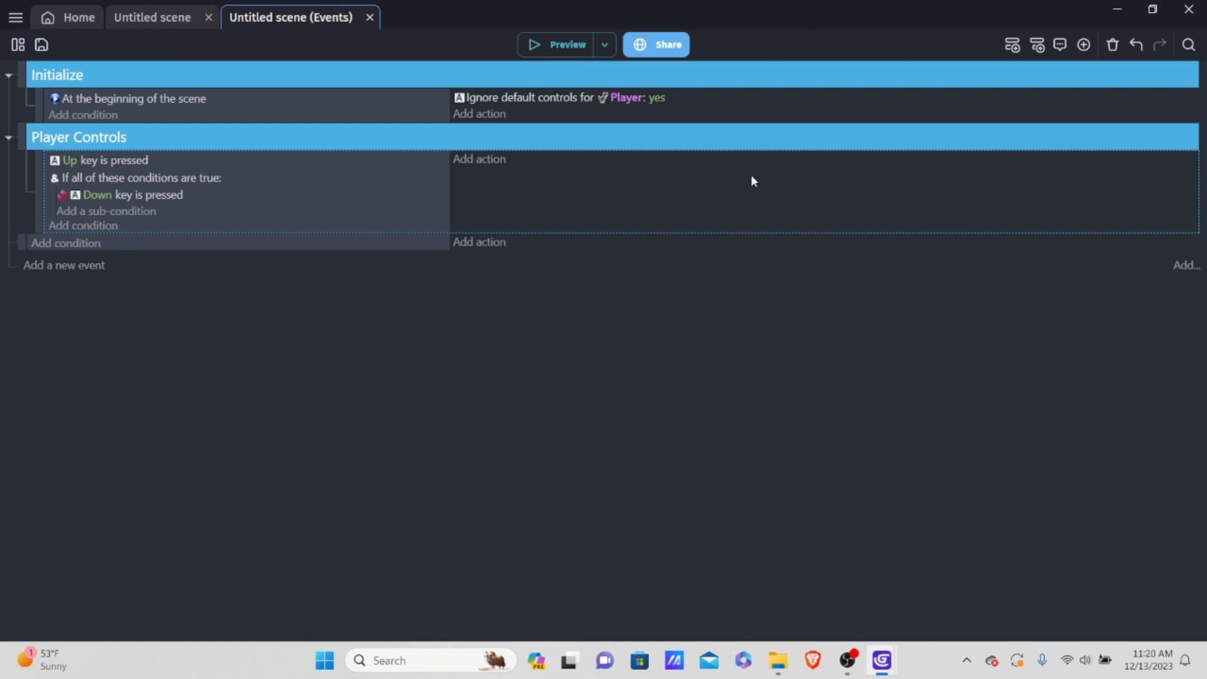
Step: Add the Player action "Simulate jump key press" to the Up key event
{"action": "left_click", "coordinate": [491, 163]}
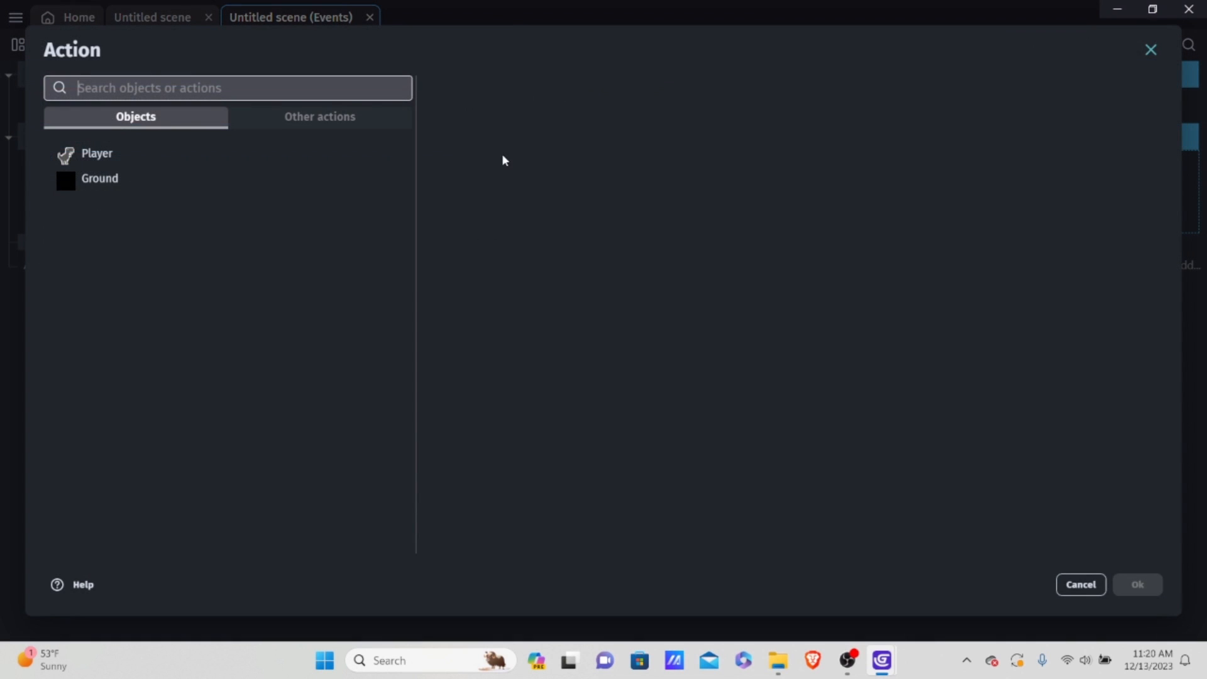
{"action": "left_click", "coordinate": [180, 154]}
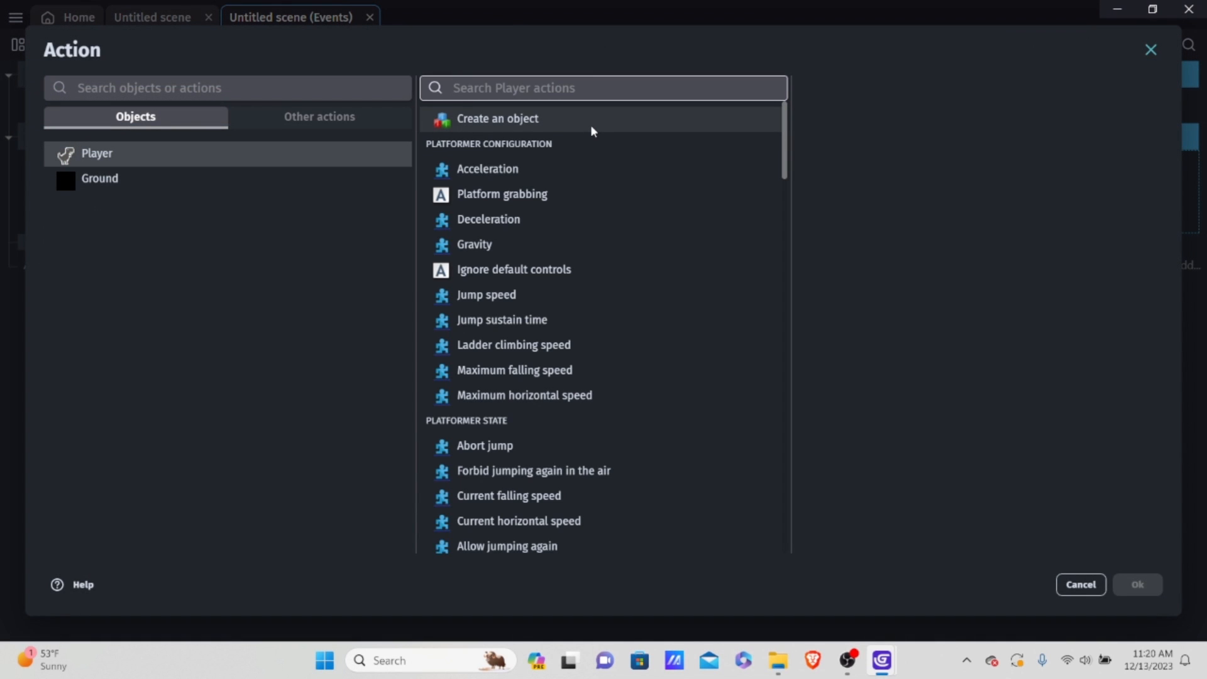
{"action": "scroll", "coordinate": [538, 311], "scroll_direction": "down", "scroll_amount": 2}
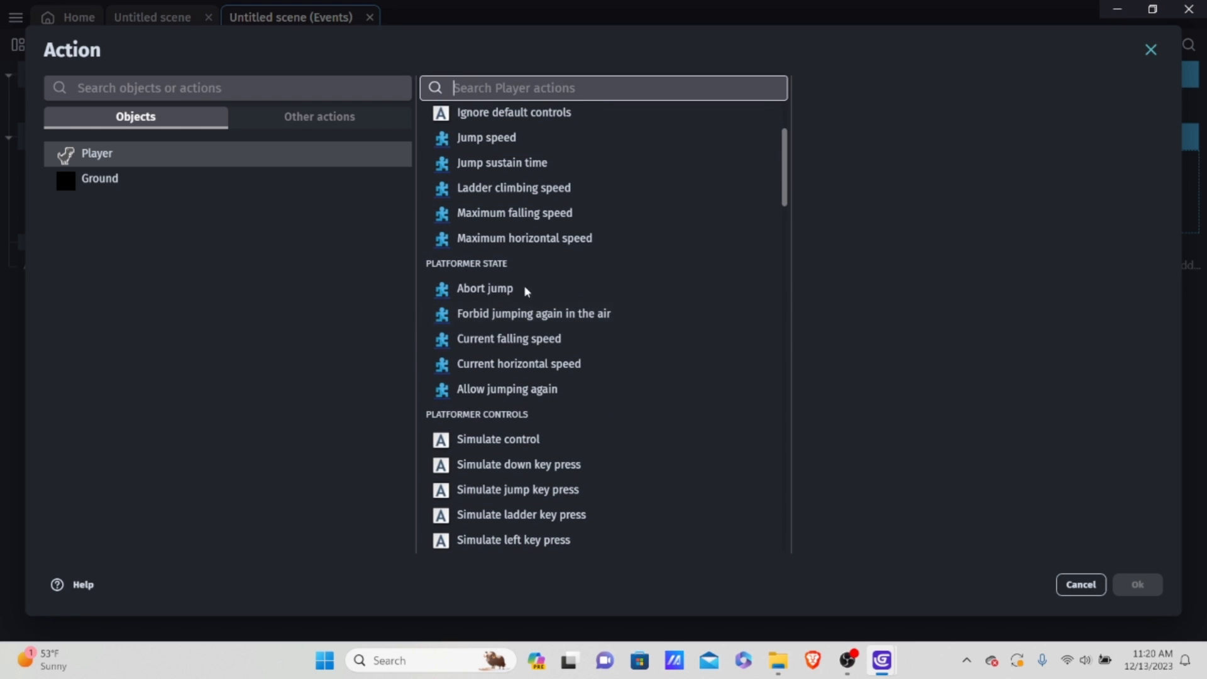
{"action": "scroll", "coordinate": [601, 286], "scroll_direction": "up", "scroll_amount": 1}
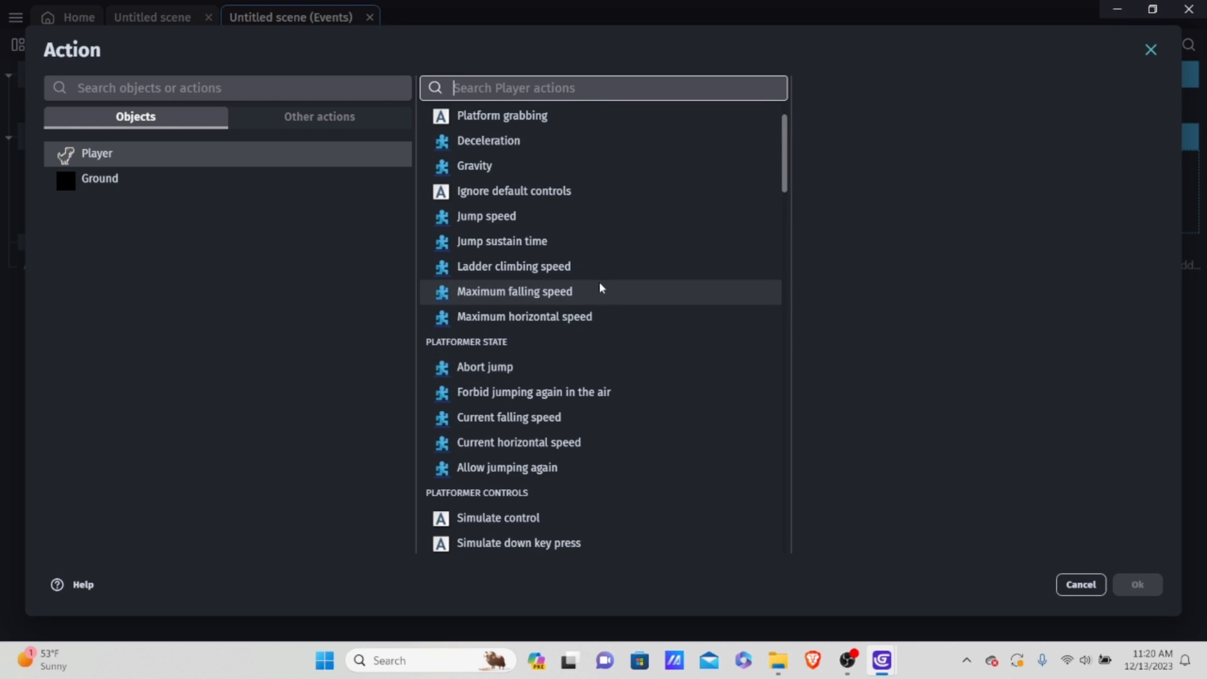
{"action": "scroll", "coordinate": [599, 286], "scroll_direction": "up", "scroll_amount": 1}
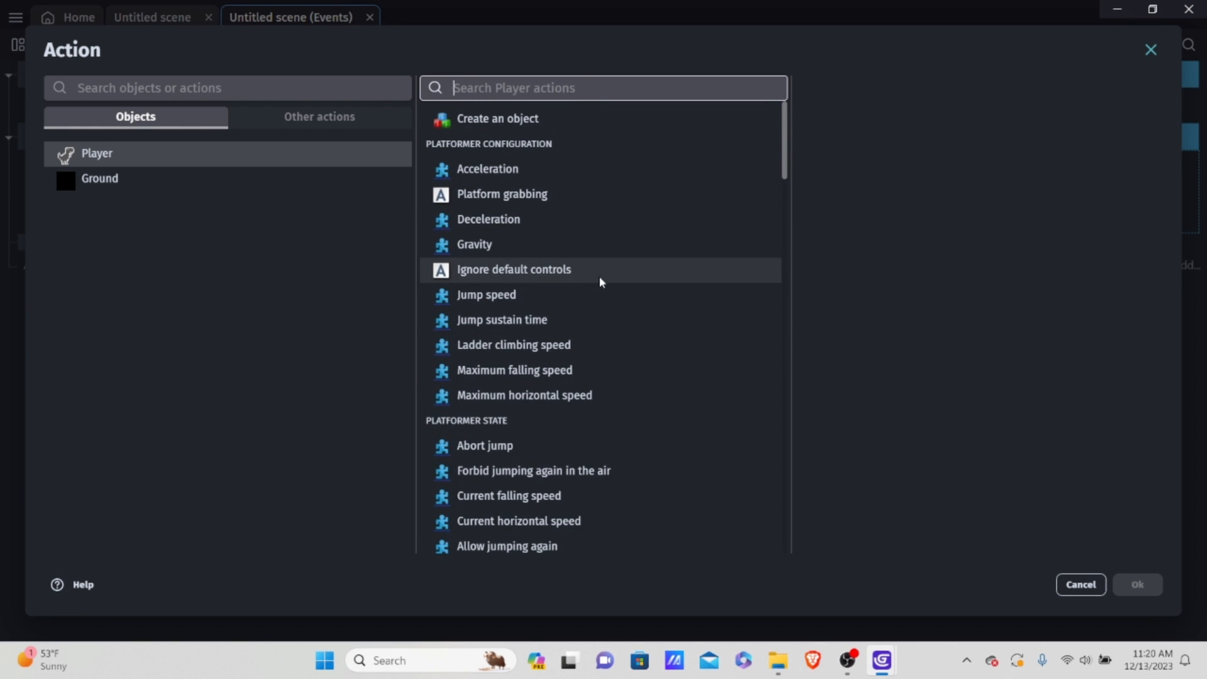
{"action": "type", "text": "simula"}
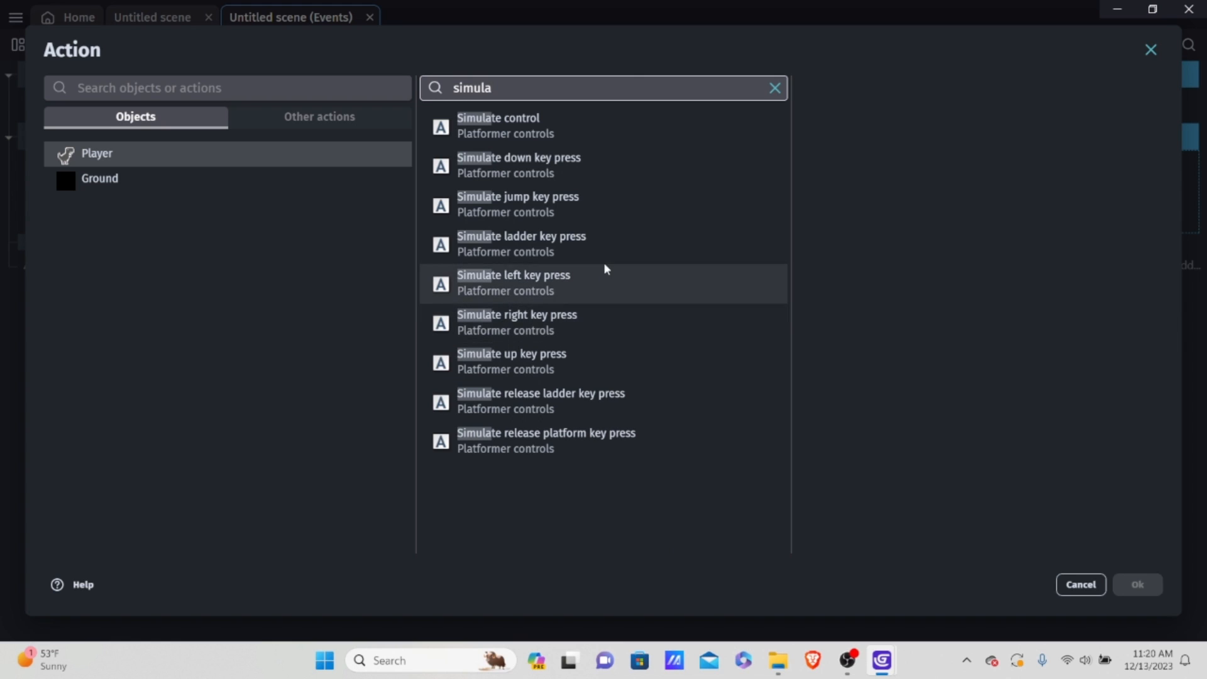
{"action": "left_click", "coordinate": [512, 197]}
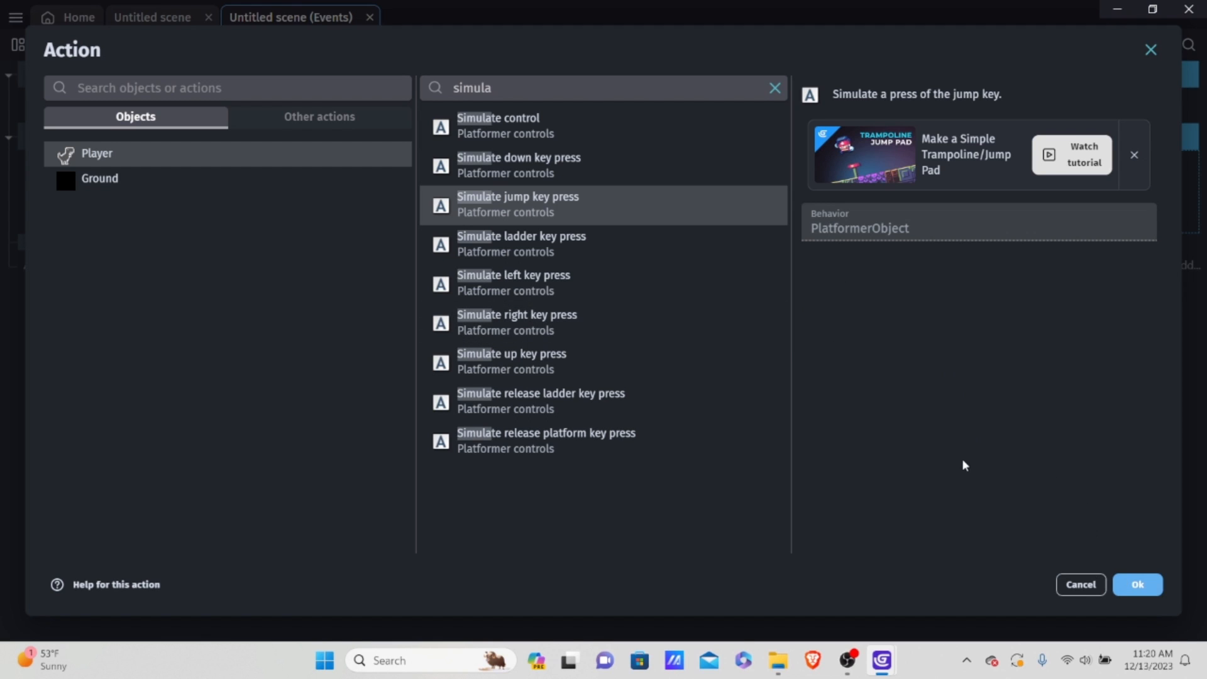
{"action": "left_click", "coordinate": [1138, 585]}
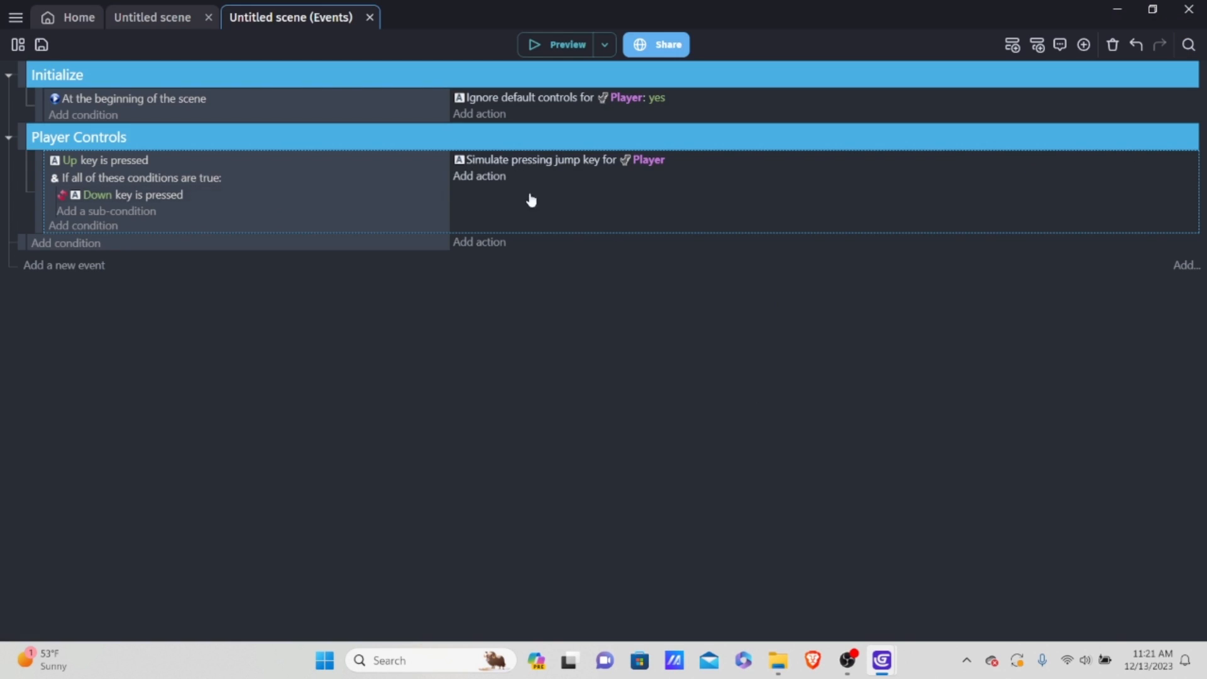
Step: Preview the game, test the dinosaur's jump repeatedly with the Up control, and close the preview
{"action": "left_click", "coordinate": [559, 44]}
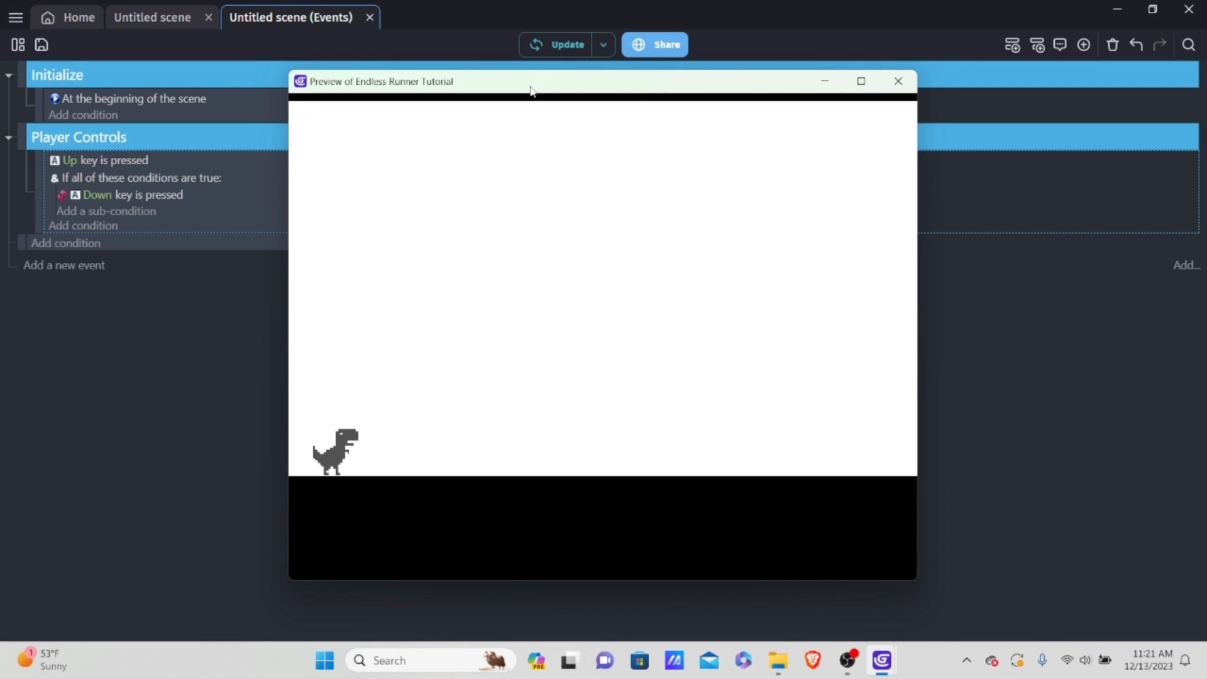
{"action": "key", "text": "Up"}
{"action": "key", "text": "Up"}
{"action": "key", "text": "Up"}
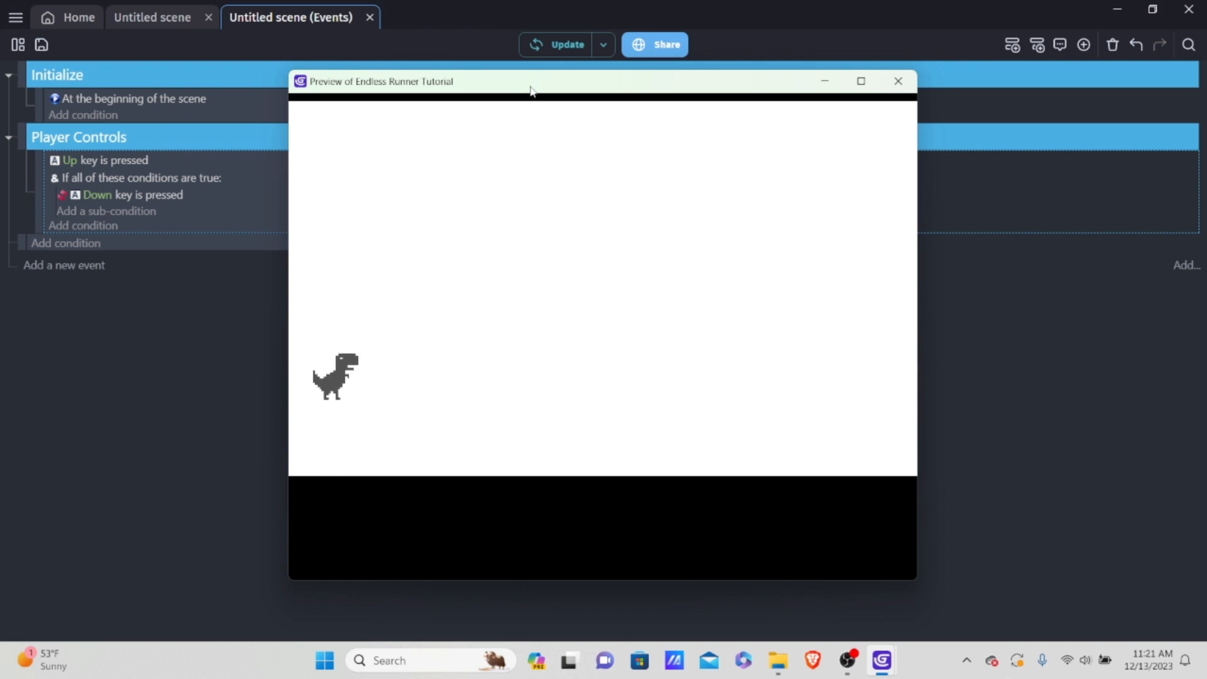
{"action": "key", "text": "Up"}
{"action": "key", "text": "Up"}
{"action": "key", "text": "Up"}
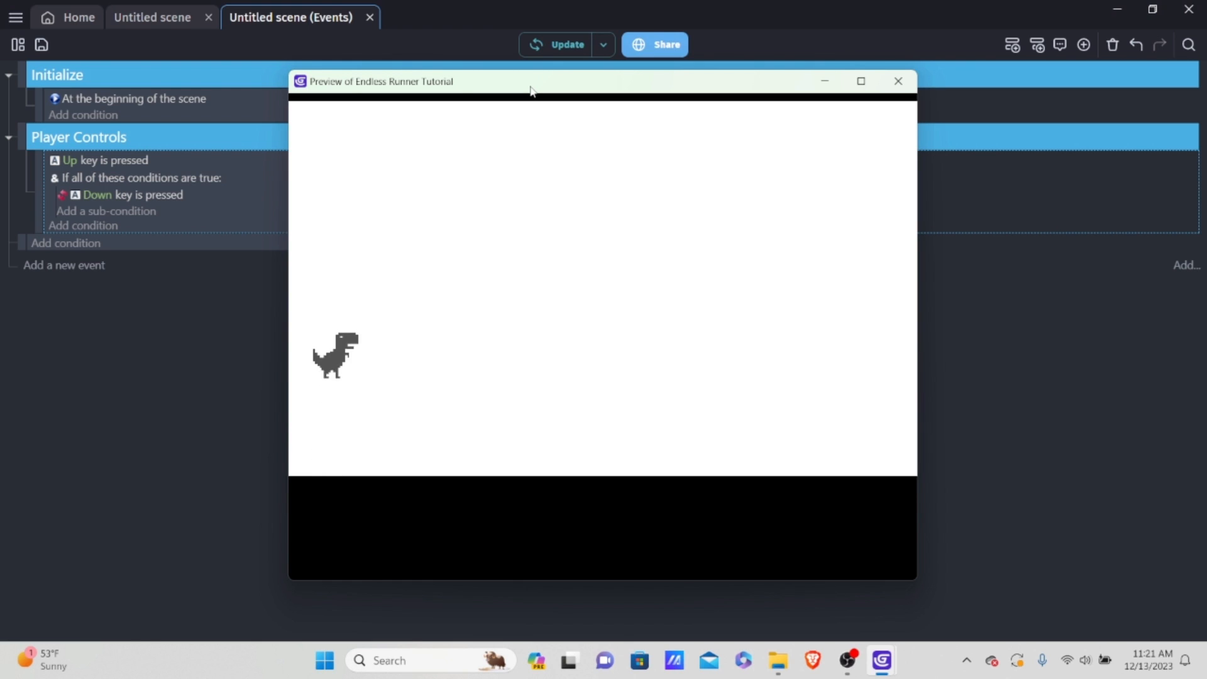
{"action": "key", "text": "Up"}
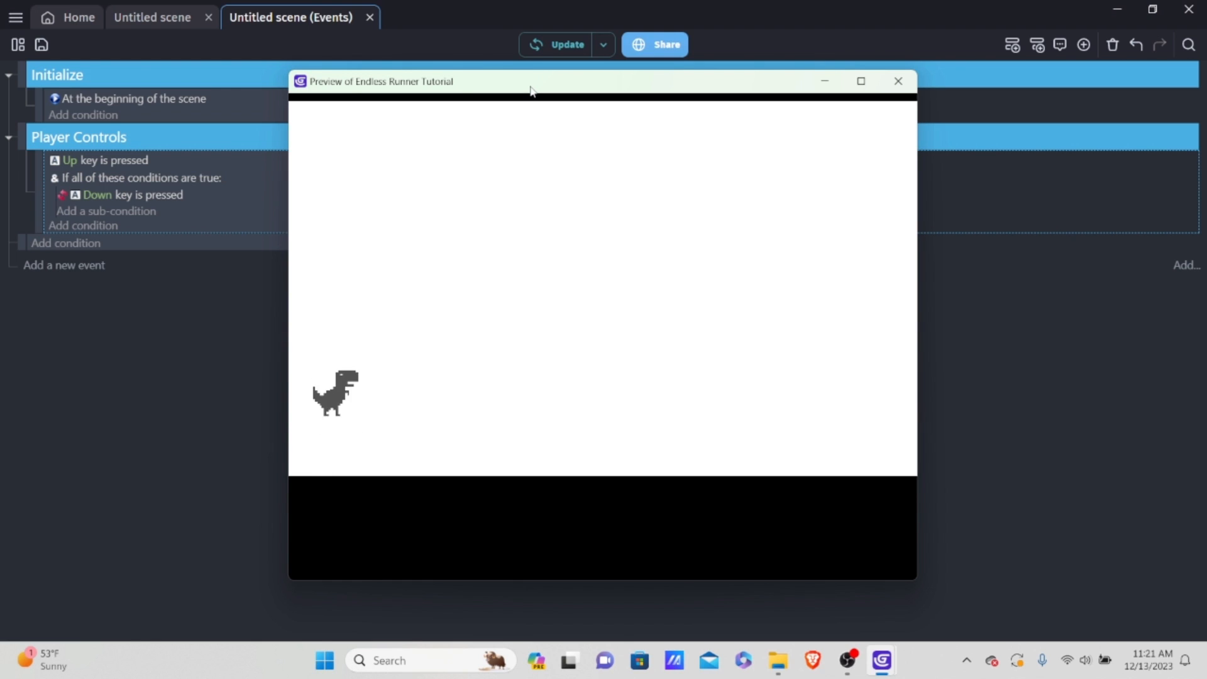
{"action": "key", "text": "Up"}
{"action": "key", "text": "Up"}
{"action": "key", "text": "Up"}
{"action": "key", "text": "Up"}
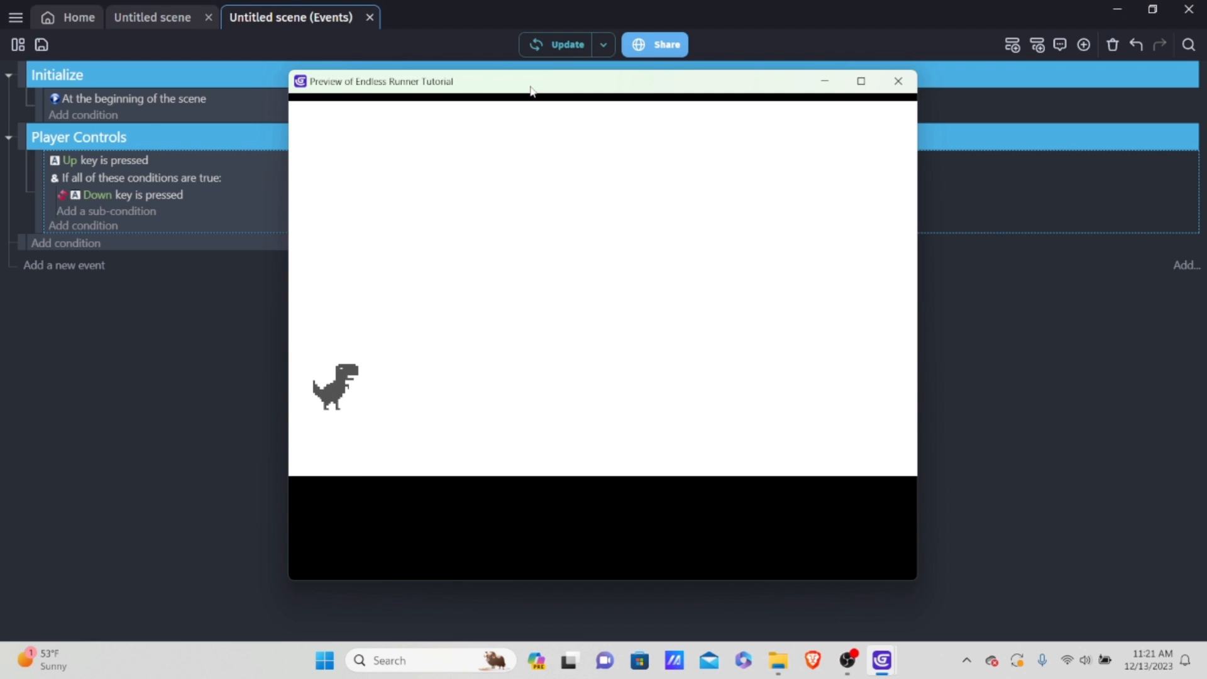
{"action": "key", "text": "Up"}
{"action": "key", "text": "Up"}
{"action": "key", "text": "Up"}
{"action": "key", "text": "Up"}
{"action": "key", "text": "Up"}
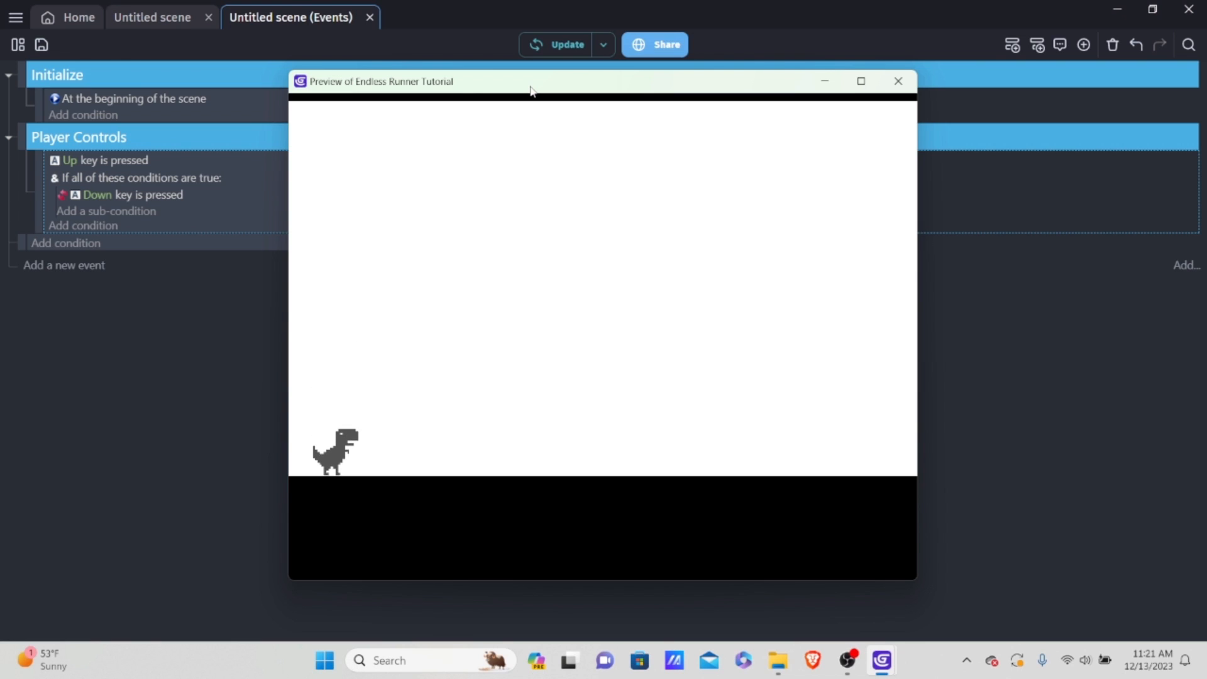
{"action": "key", "text": "Up"}
{"action": "key", "text": "Up"}
{"action": "key", "text": "Up"}
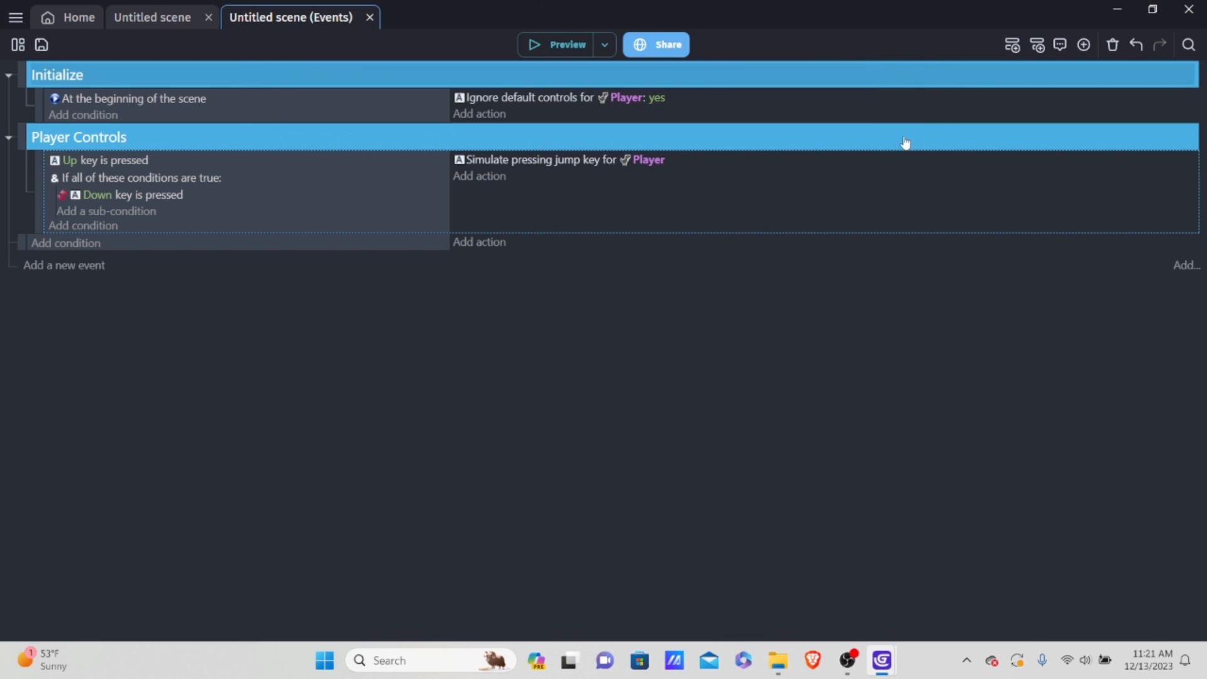
{"action": "left_click", "coordinate": [899, 81]}
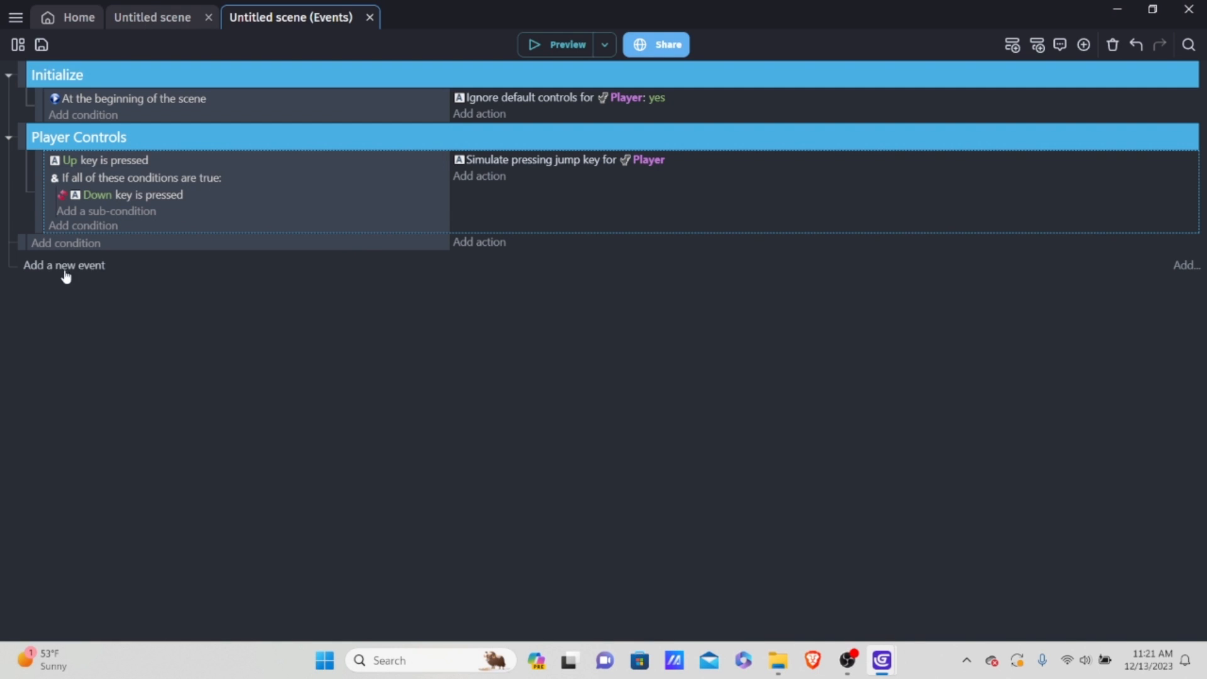
Step: Nest the remaining empty event inside the Player Controls group and give it the Keyboard condition "Key pressed" with the key Down
{"action": "left_click_drag", "start_coordinate": [19, 243], "coordinate": [57, 251]}
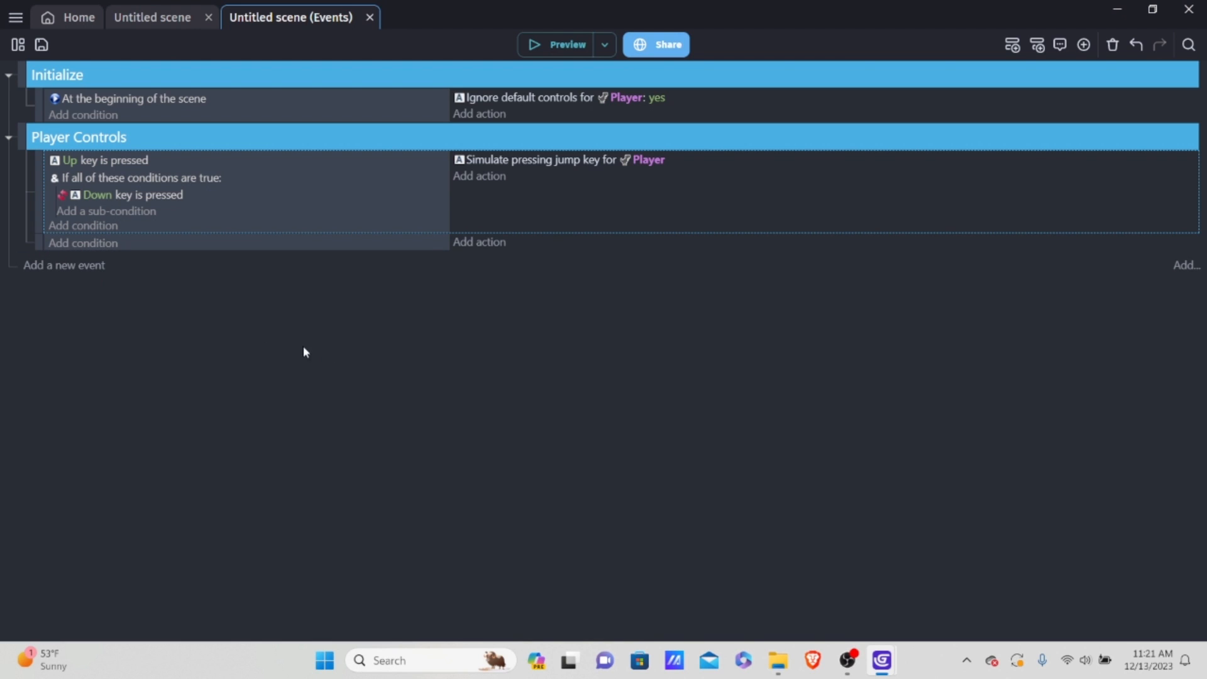
{"action": "left_click", "coordinate": [95, 244]}
{"action": "left_click", "coordinate": [344, 119]}
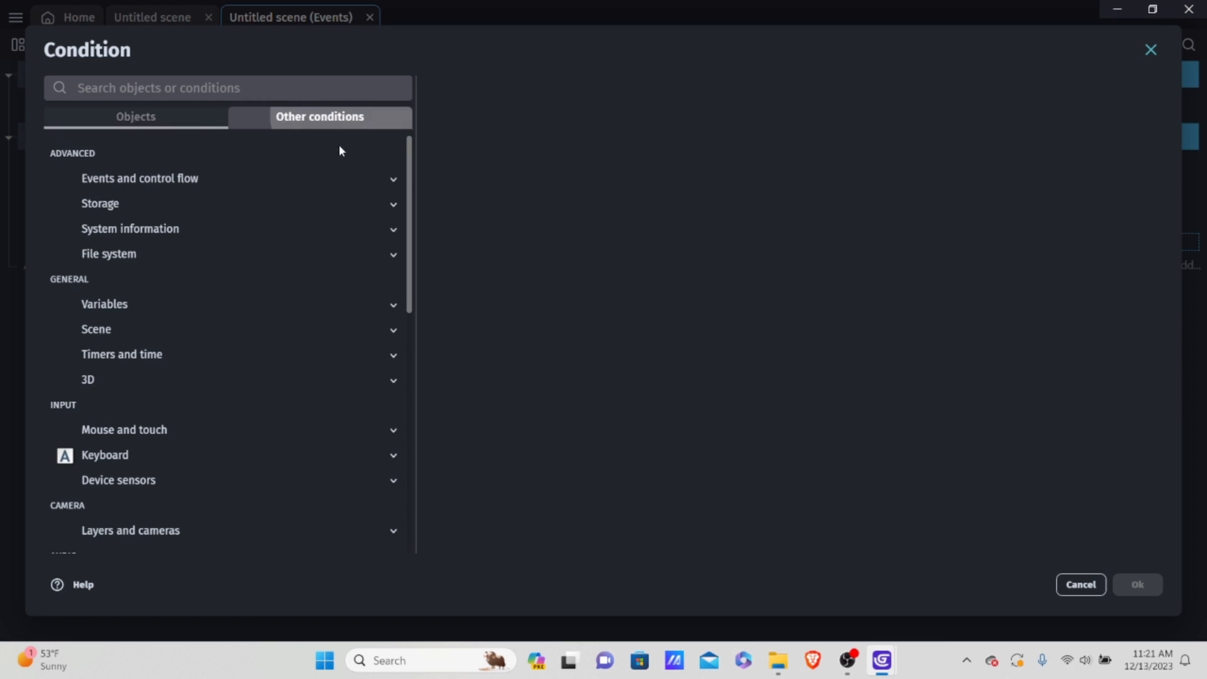
{"action": "scroll", "coordinate": [130, 394], "scroll_direction": "down", "scroll_amount": 4}
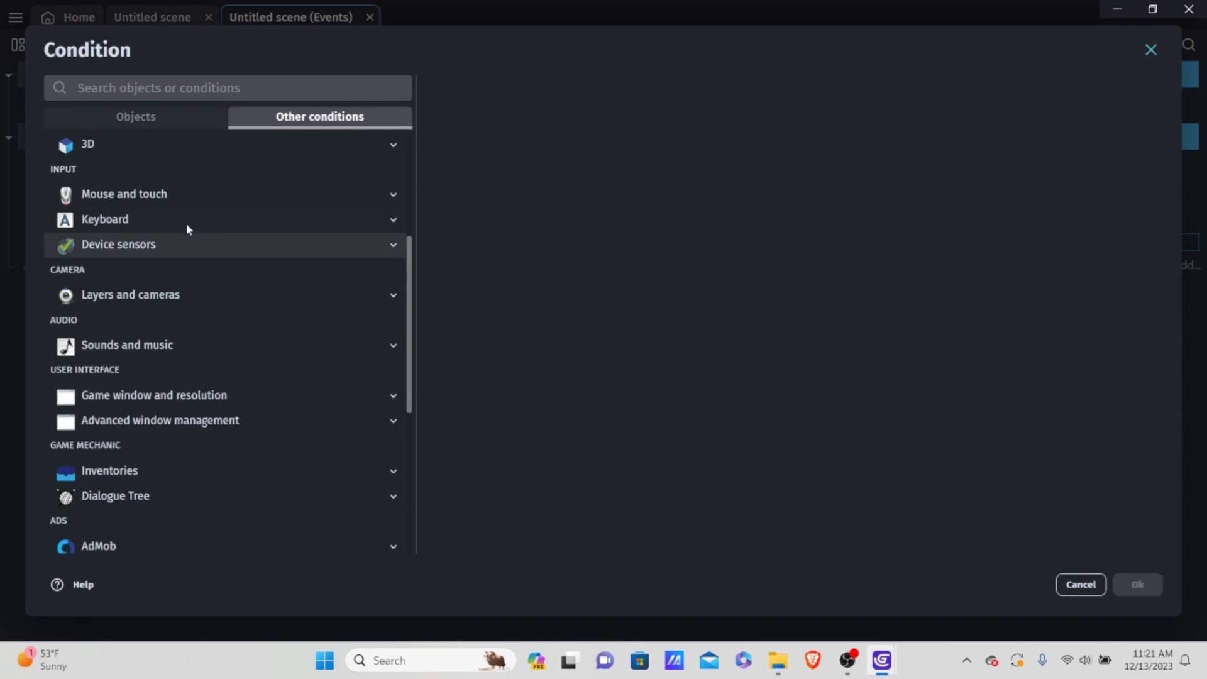
{"action": "left_click", "coordinate": [186, 220]}
{"action": "left_click", "coordinate": [136, 347]}
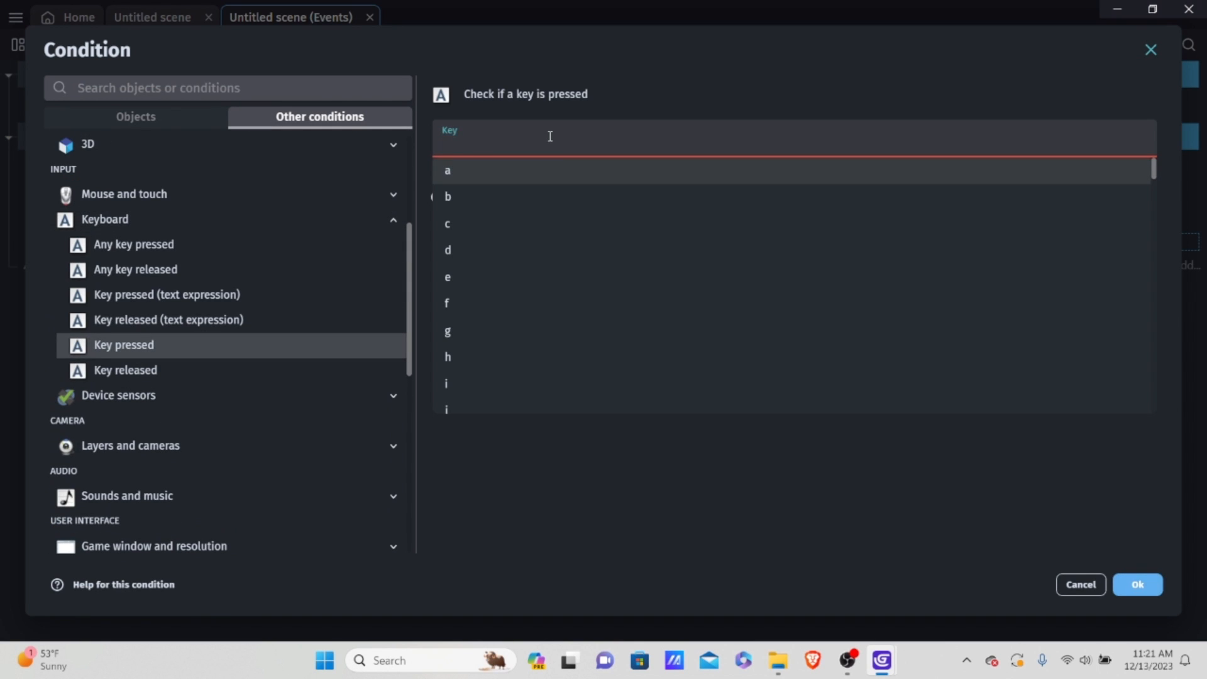
{"action": "type", "text": "down"}
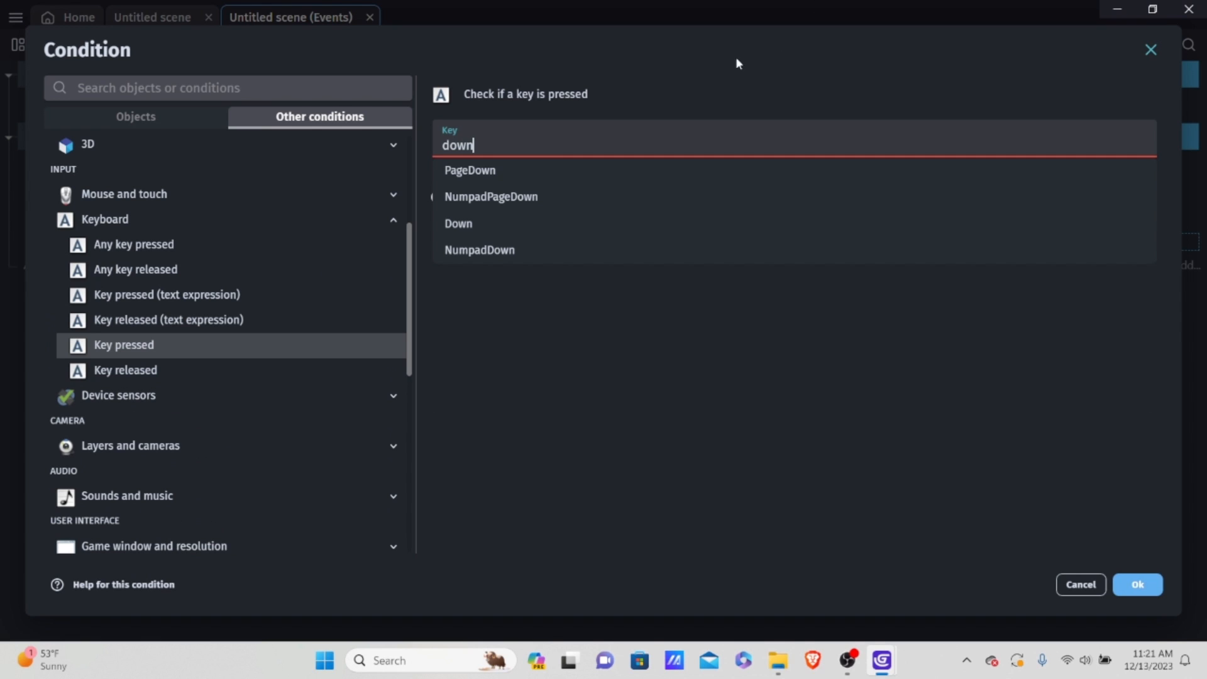
{"action": "left_click", "coordinate": [549, 224]}
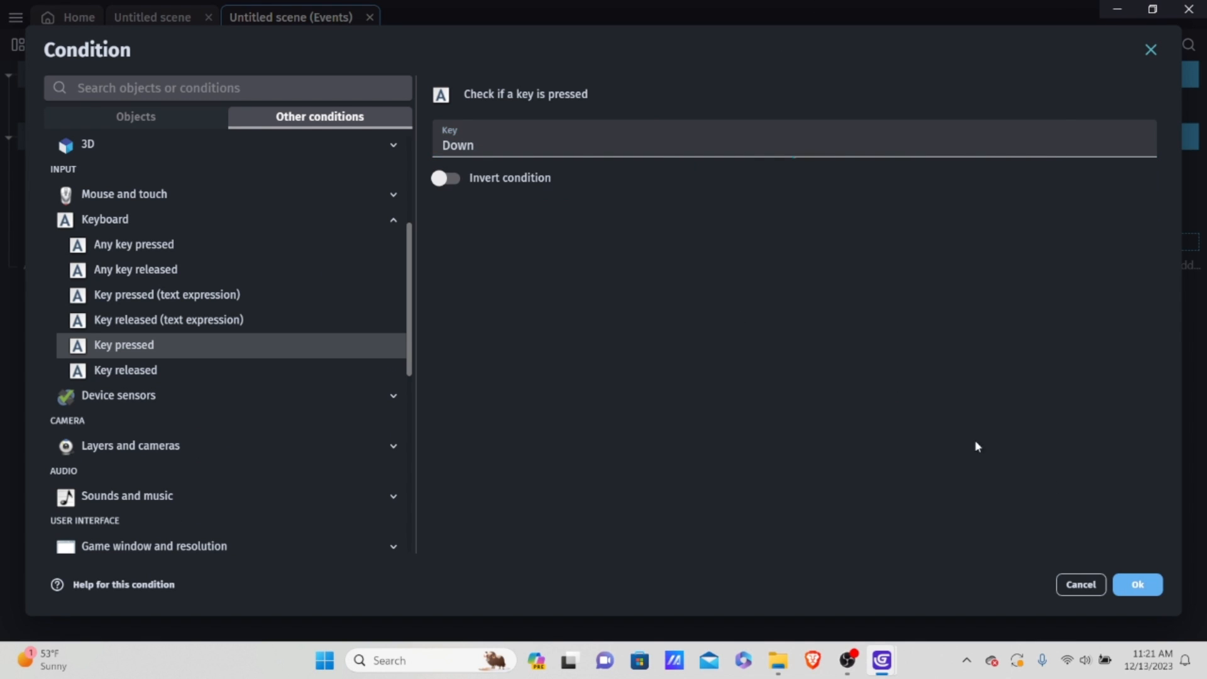
{"action": "left_click", "coordinate": [1136, 585]}
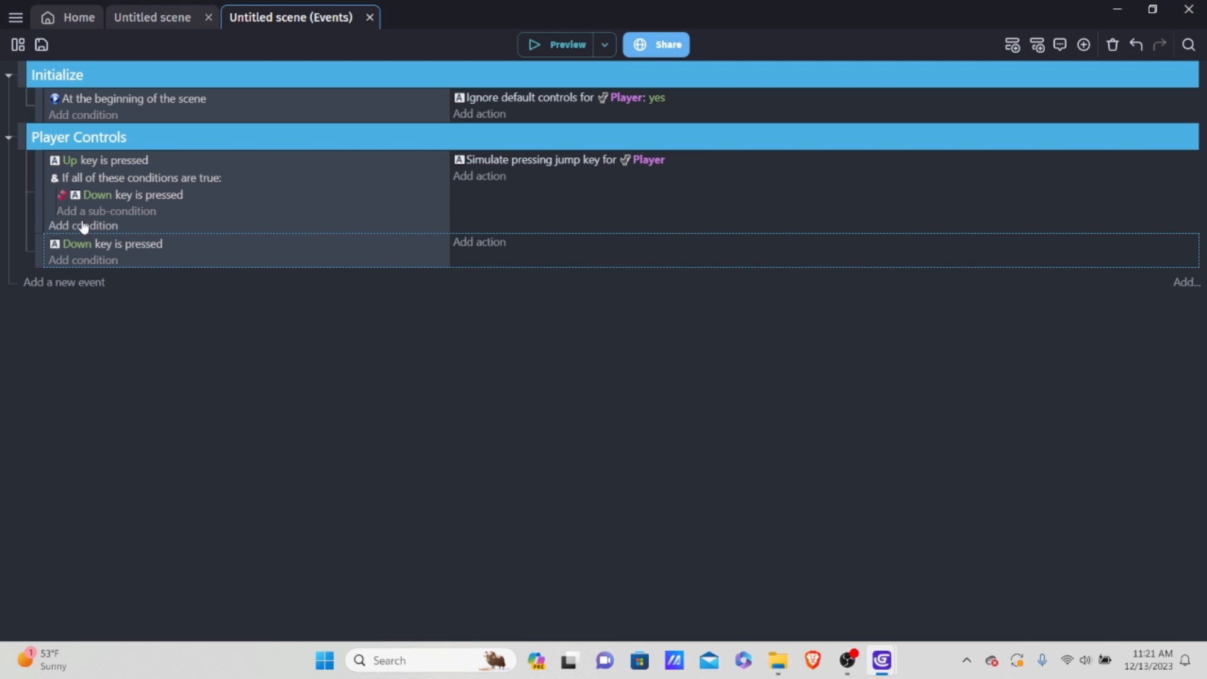
Step: Add an "And" condition from Events and control flow to the second Player Controls event, below its Down key condition
{"action": "left_click", "coordinate": [84, 260]}
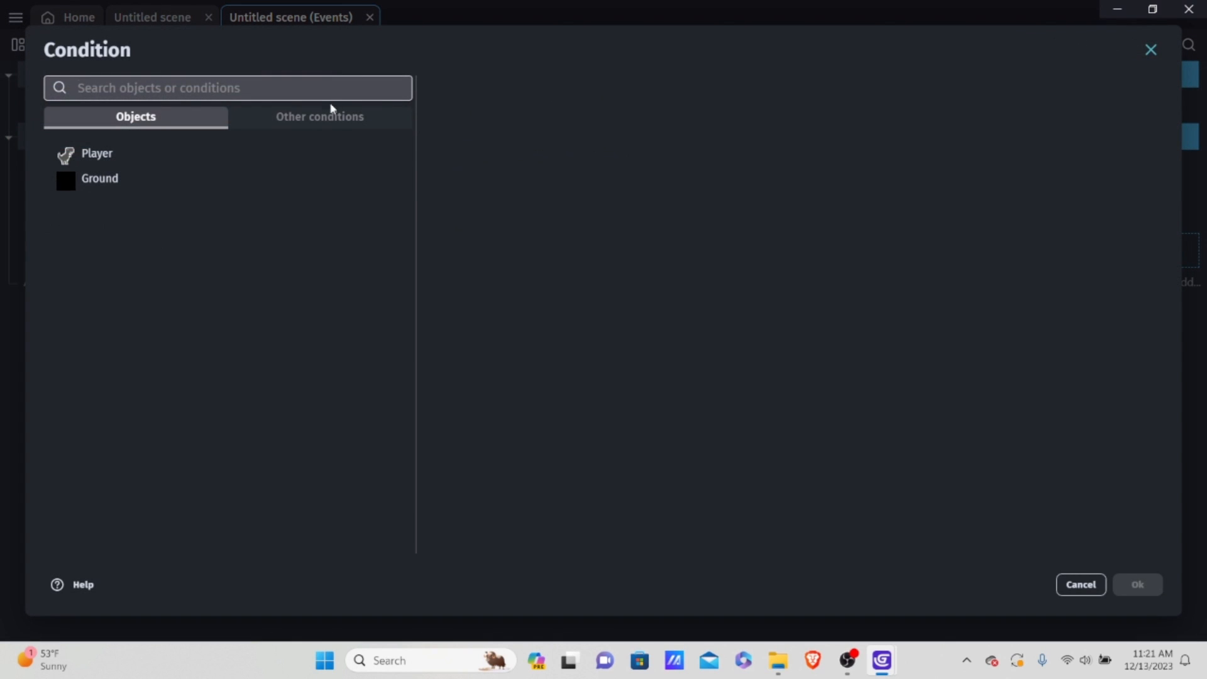
{"action": "left_click", "coordinate": [321, 118]}
{"action": "left_click", "coordinate": [92, 183]}
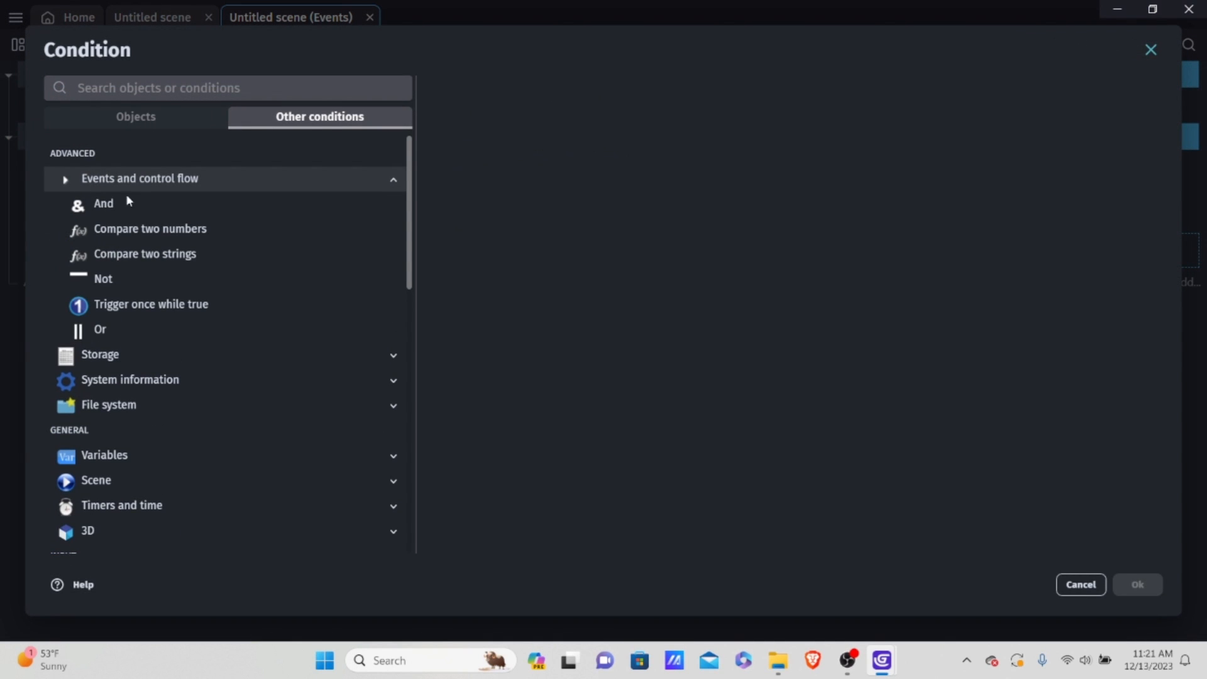
{"action": "left_click", "coordinate": [139, 201]}
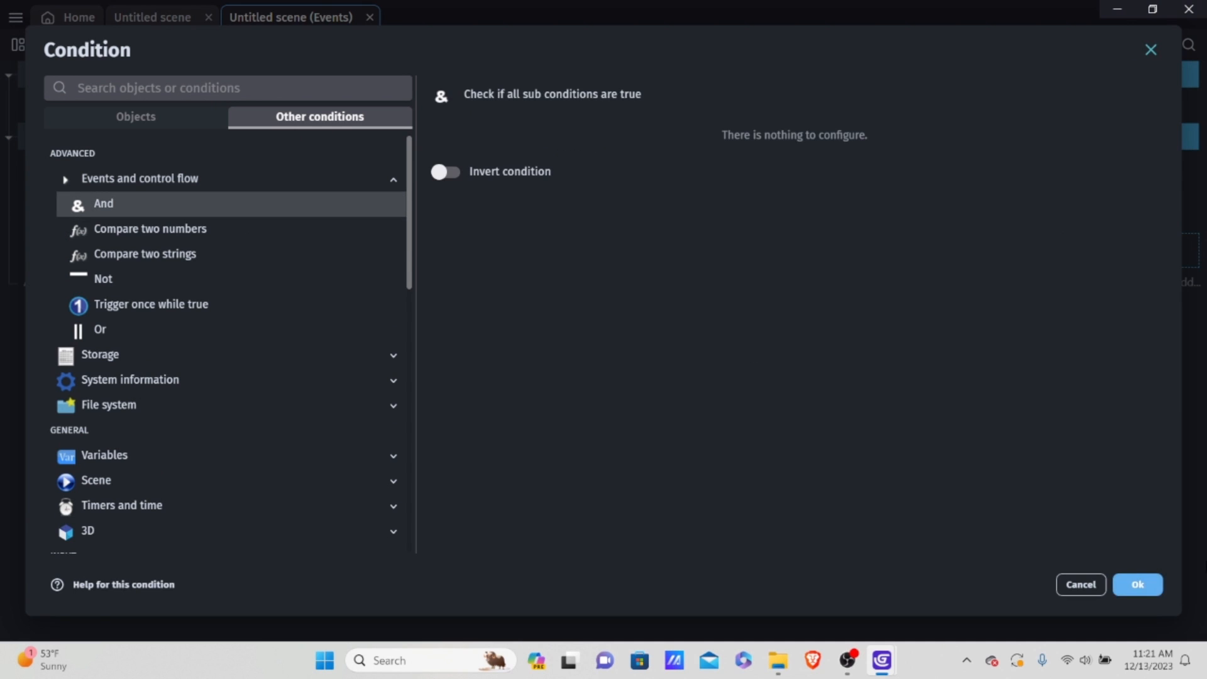
{"action": "left_click", "coordinate": [1151, 590]}
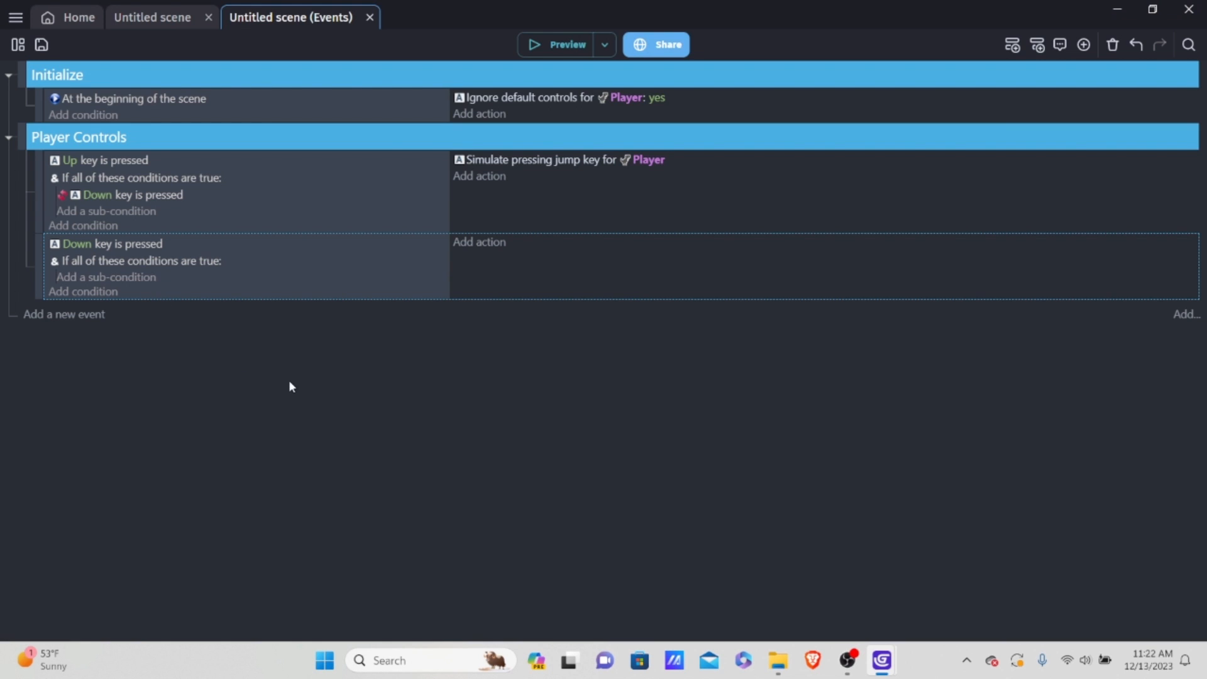
Step: Add an inverted Player "Is on floor" sub-condition under the And condition of the second Player Controls event
{"action": "left_click", "coordinate": [129, 280]}
{"action": "left_click", "coordinate": [149, 153]}
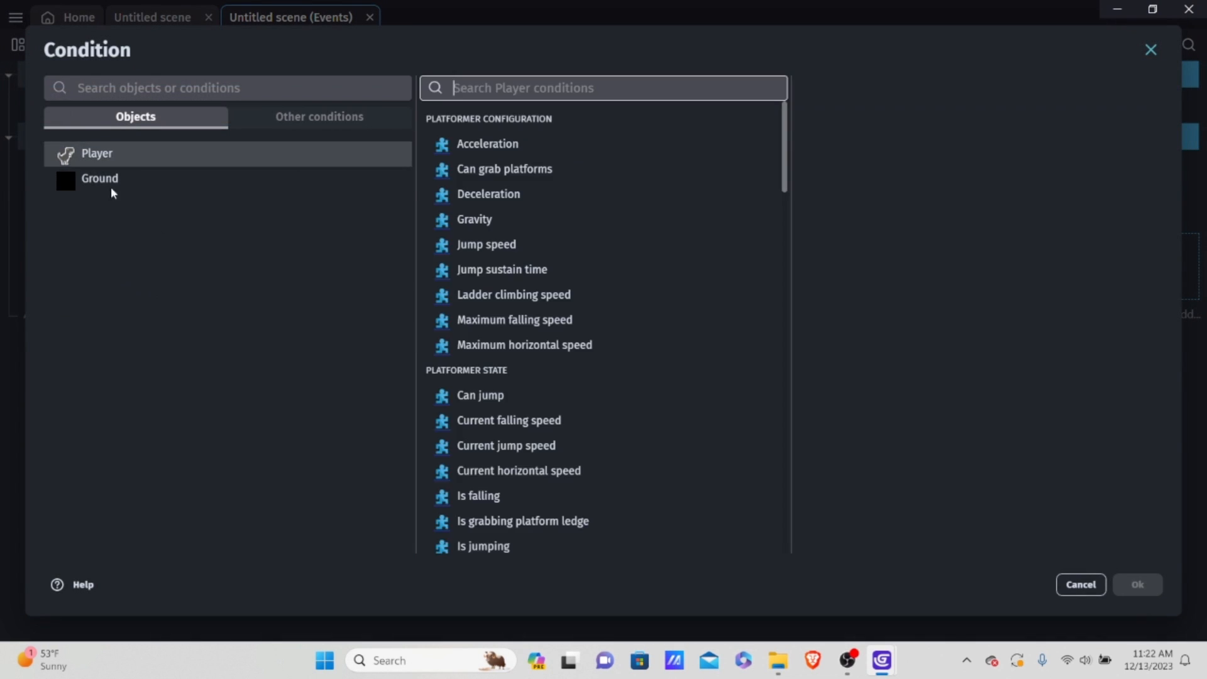
{"action": "left_click", "coordinate": [145, 178]}
{"action": "left_click", "coordinate": [129, 153]}
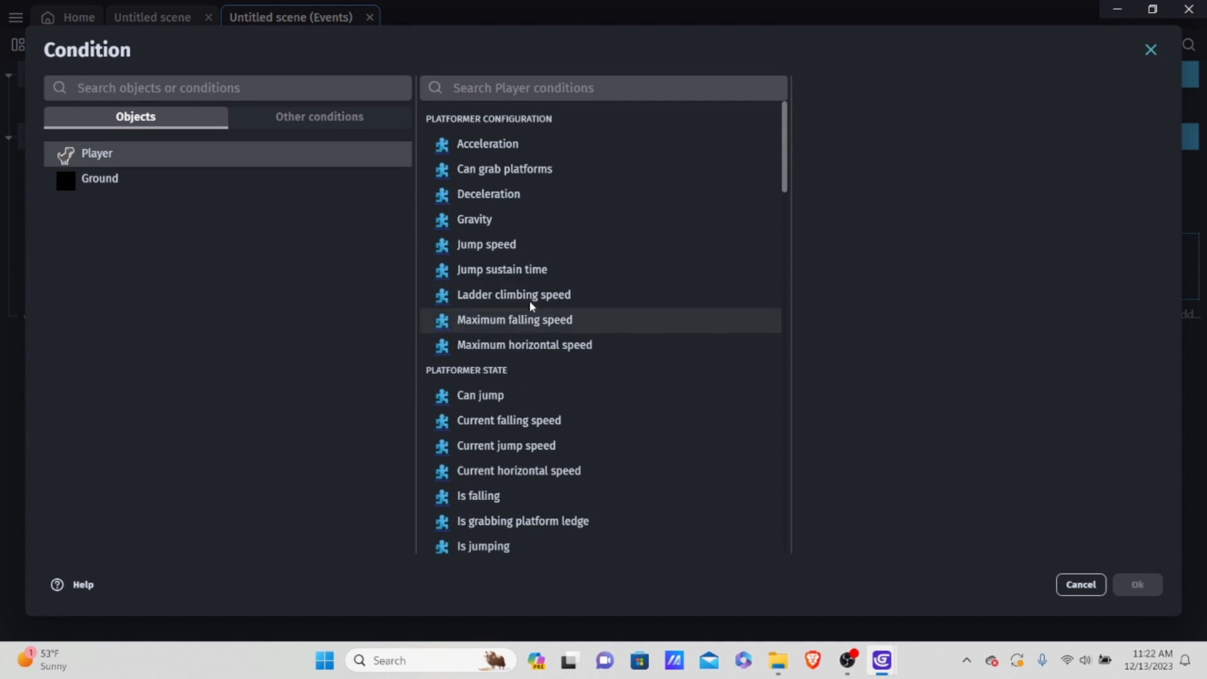
{"action": "scroll", "coordinate": [579, 290], "scroll_direction": "down", "scroll_amount": 1}
{"action": "scroll", "coordinate": [575, 308], "scroll_direction": "down", "scroll_amount": 2}
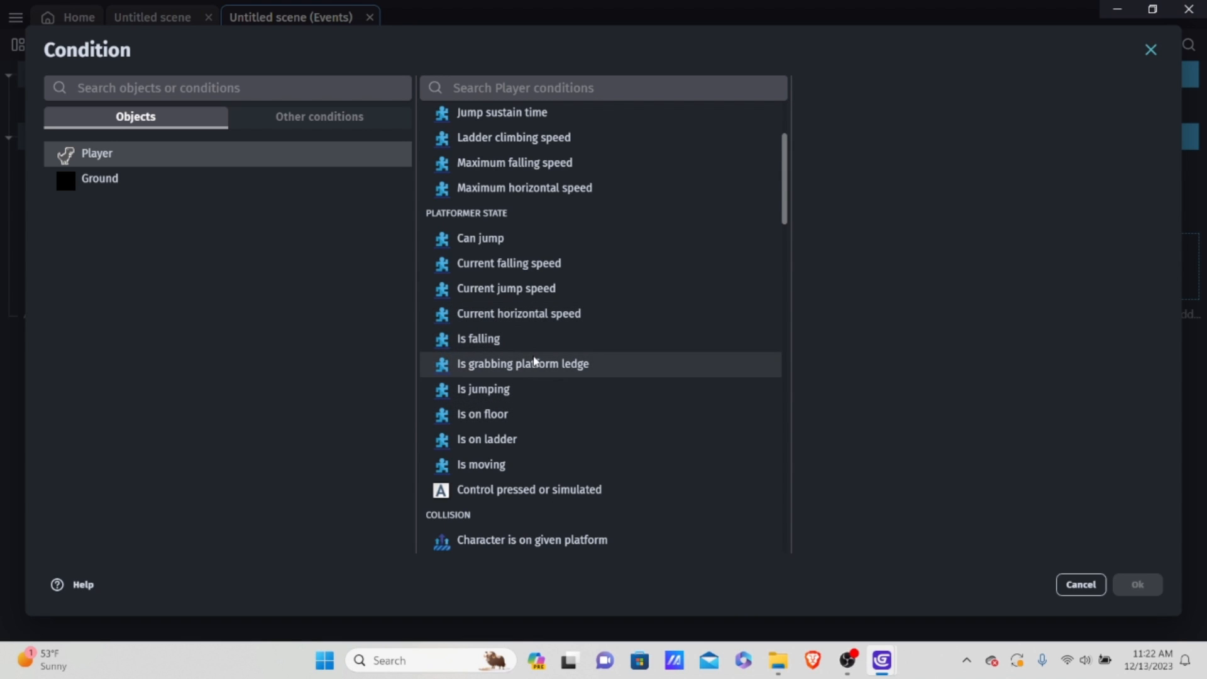
{"action": "left_click", "coordinate": [510, 413]}
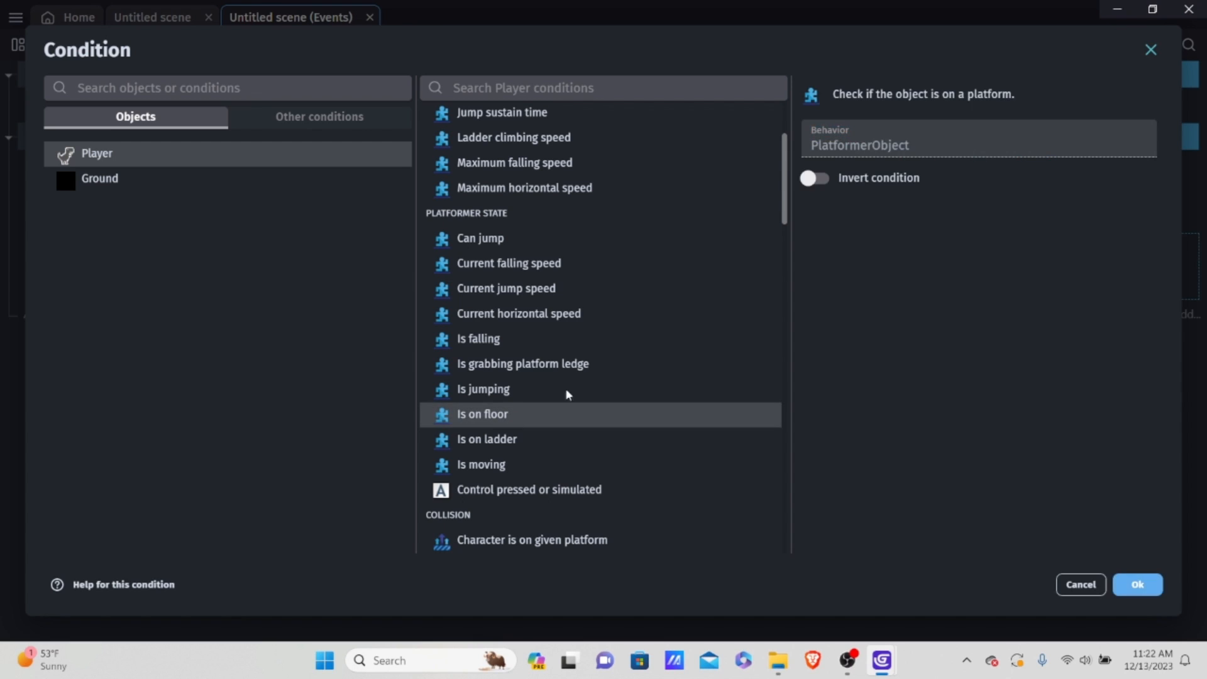
{"action": "left_click", "coordinate": [815, 181]}
{"action": "left_click", "coordinate": [1139, 580]}
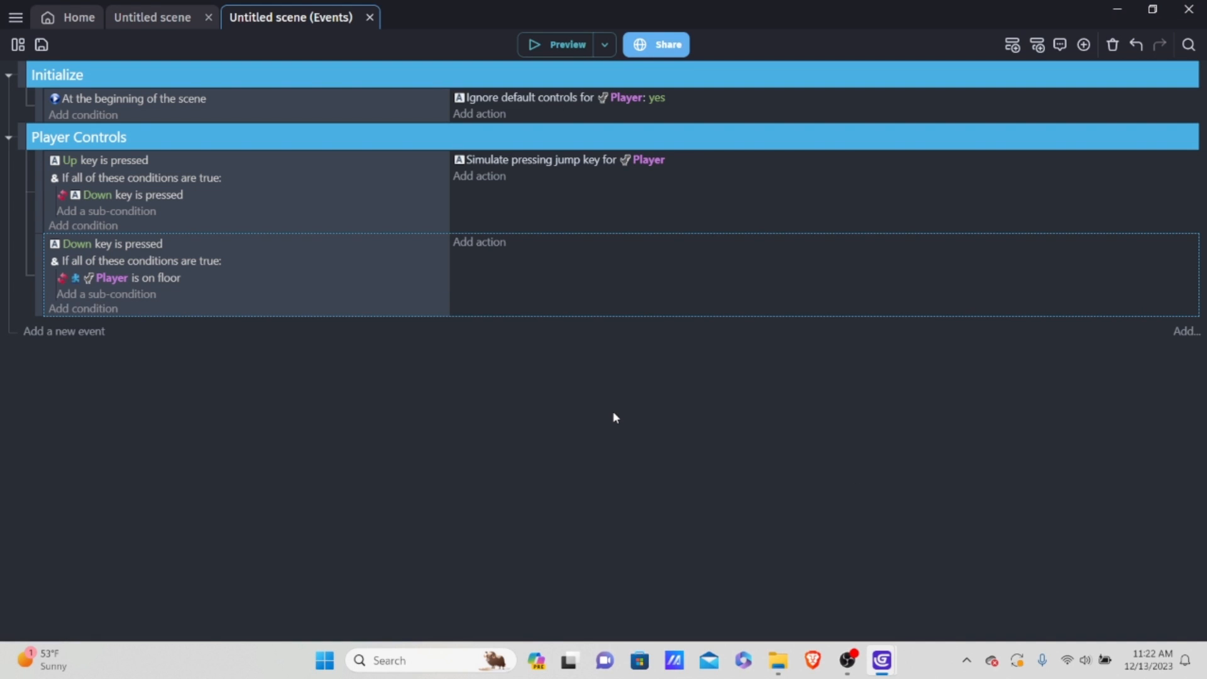
Step: Add the Player action "Abort jump" to the second Player Controls event
{"action": "left_click", "coordinate": [481, 244]}
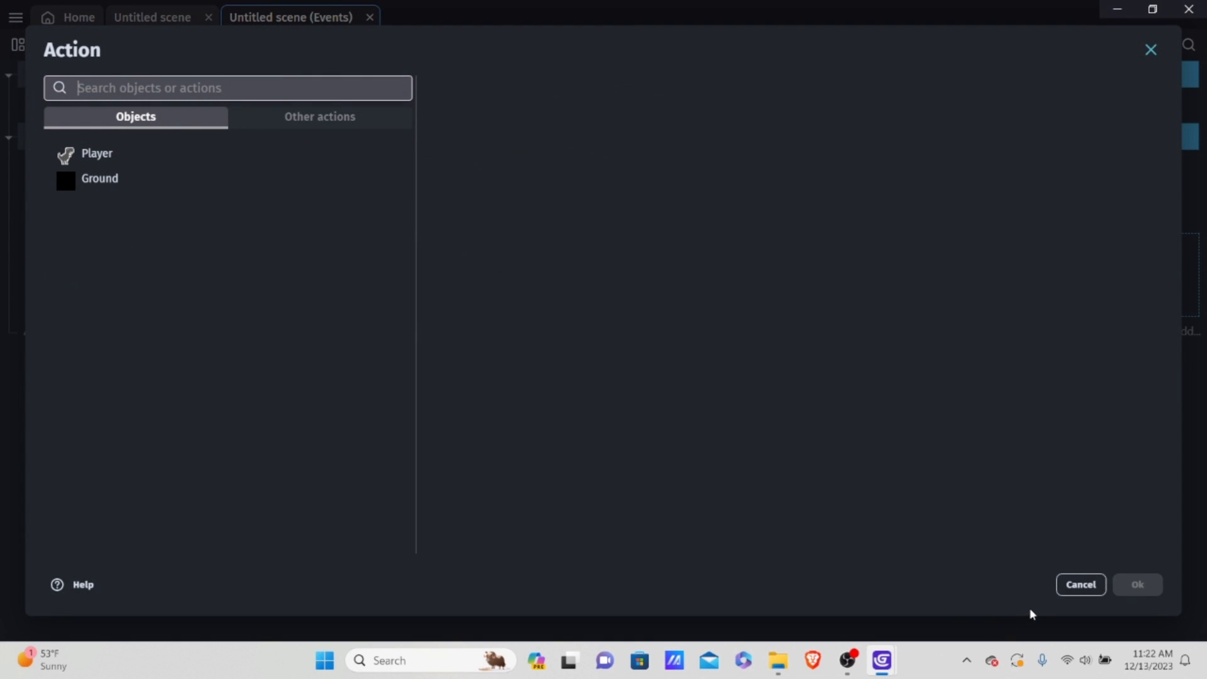
{"action": "left_click", "coordinate": [171, 166]}
{"action": "scroll", "coordinate": [524, 217], "scroll_direction": "down", "scroll_amount": 1}
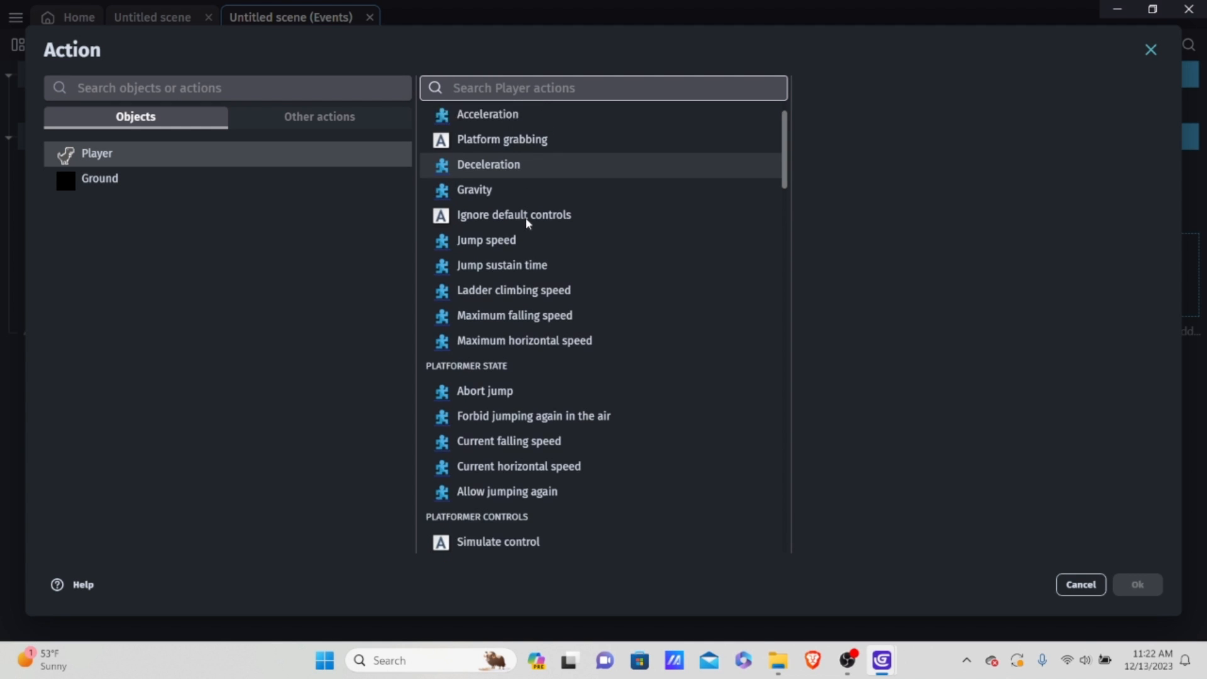
{"action": "left_click", "coordinate": [457, 368]}
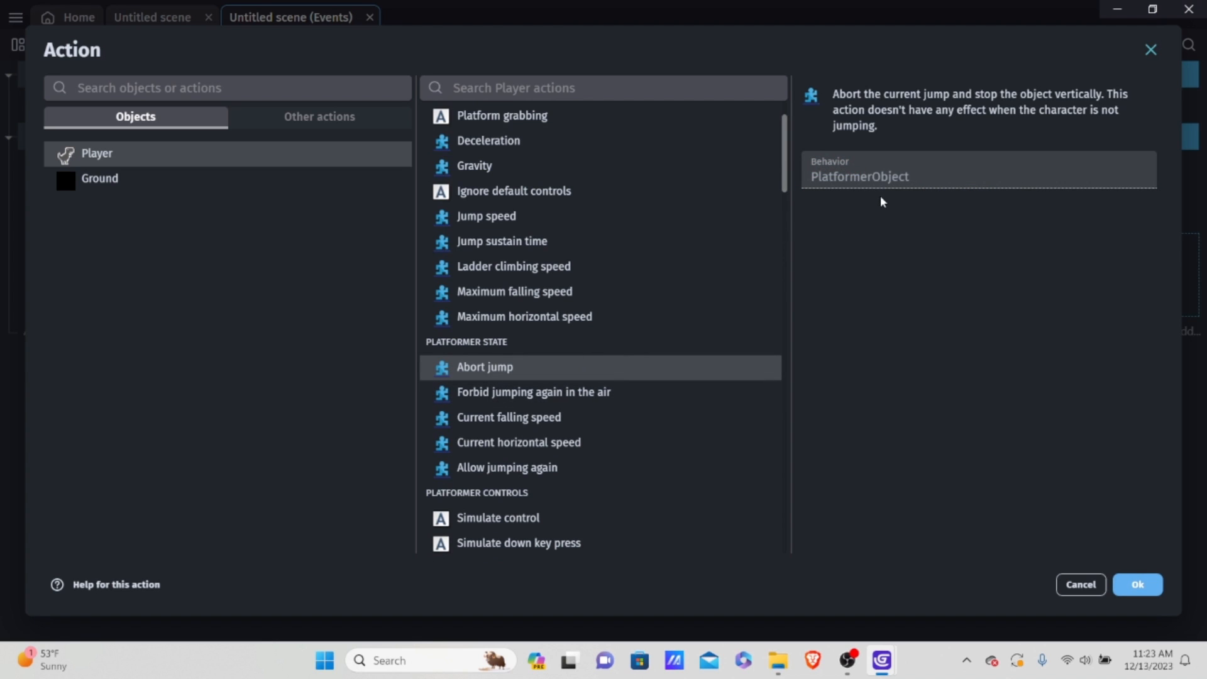
{"action": "left_click", "coordinate": [1130, 590]}
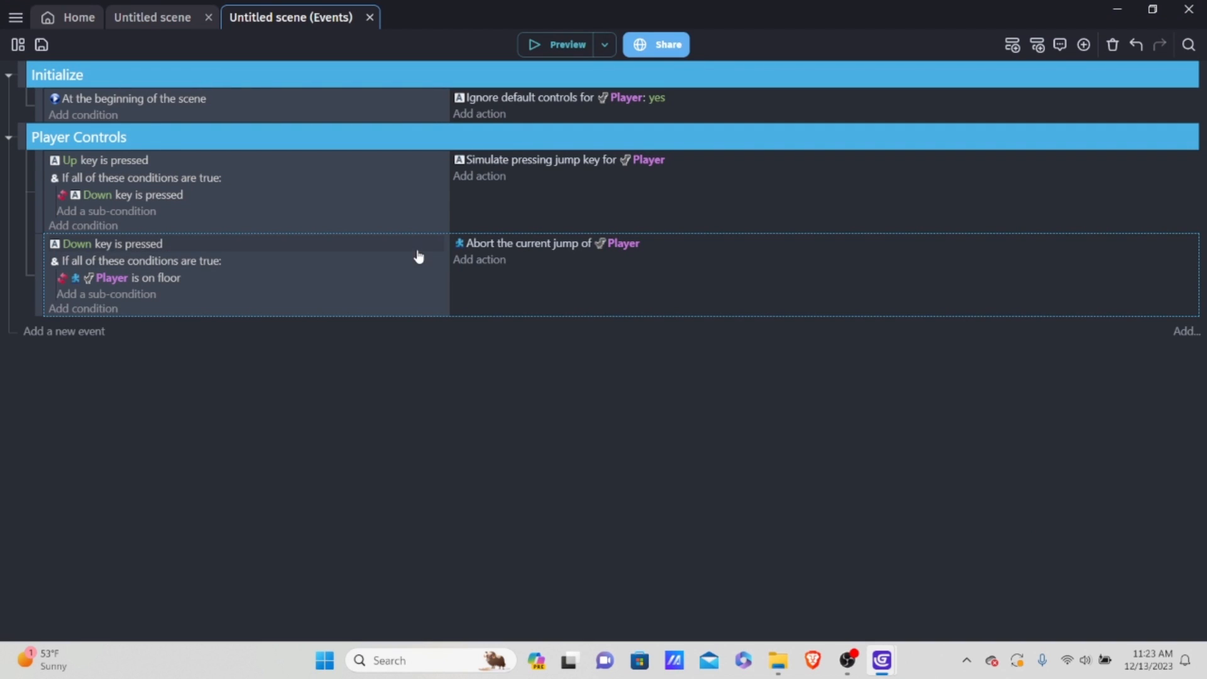
Step: Run a preview of the game, make the dinosaur jump several times, and close the preview
{"action": "left_click", "coordinate": [548, 44]}
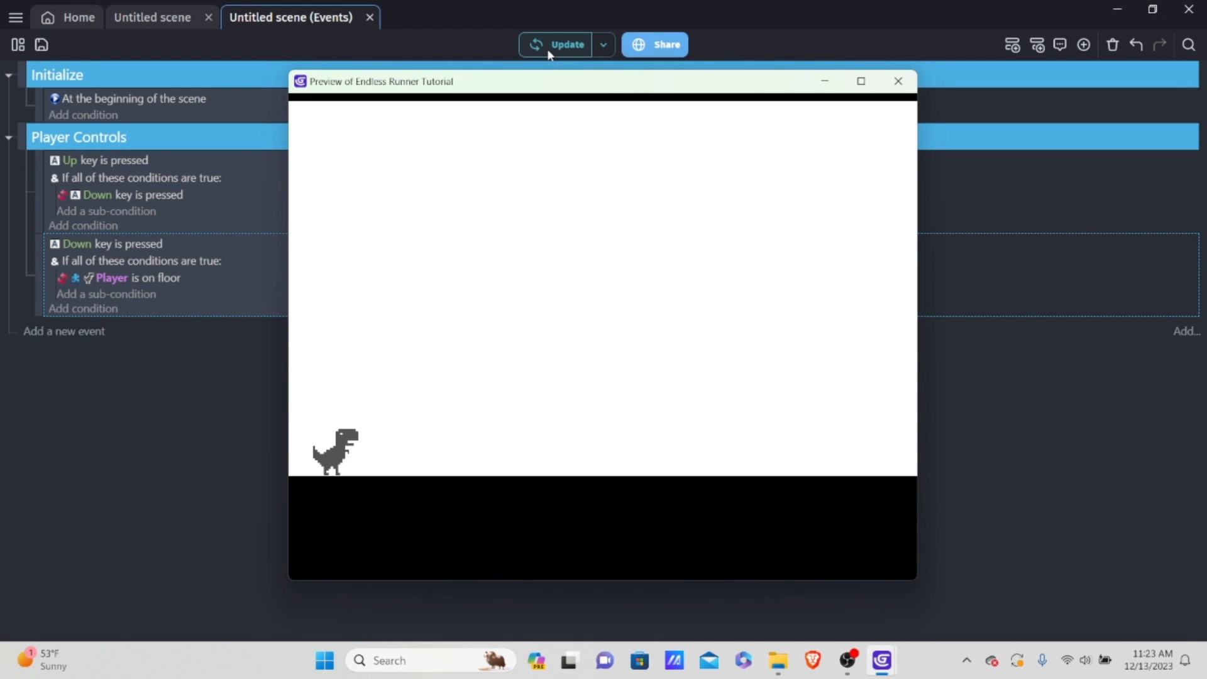
{"action": "key", "text": "Up"}
{"action": "key", "text": "Up"}
{"action": "key", "text": "Up"}
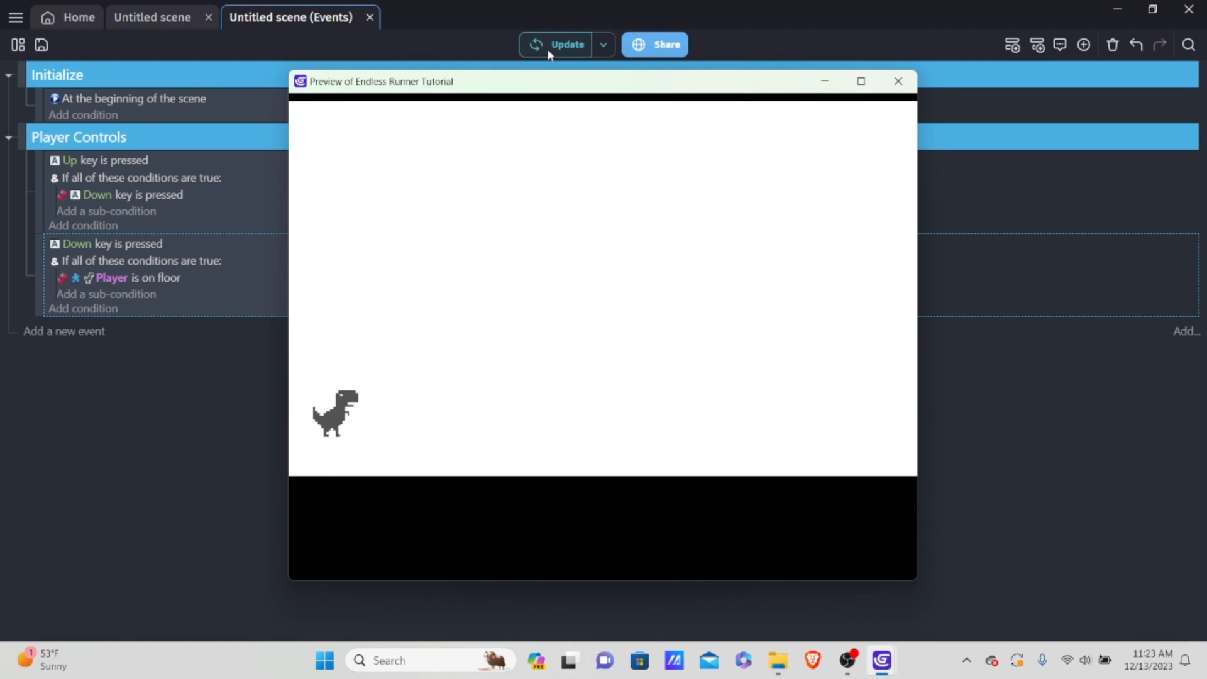
{"action": "key", "text": "Up"}
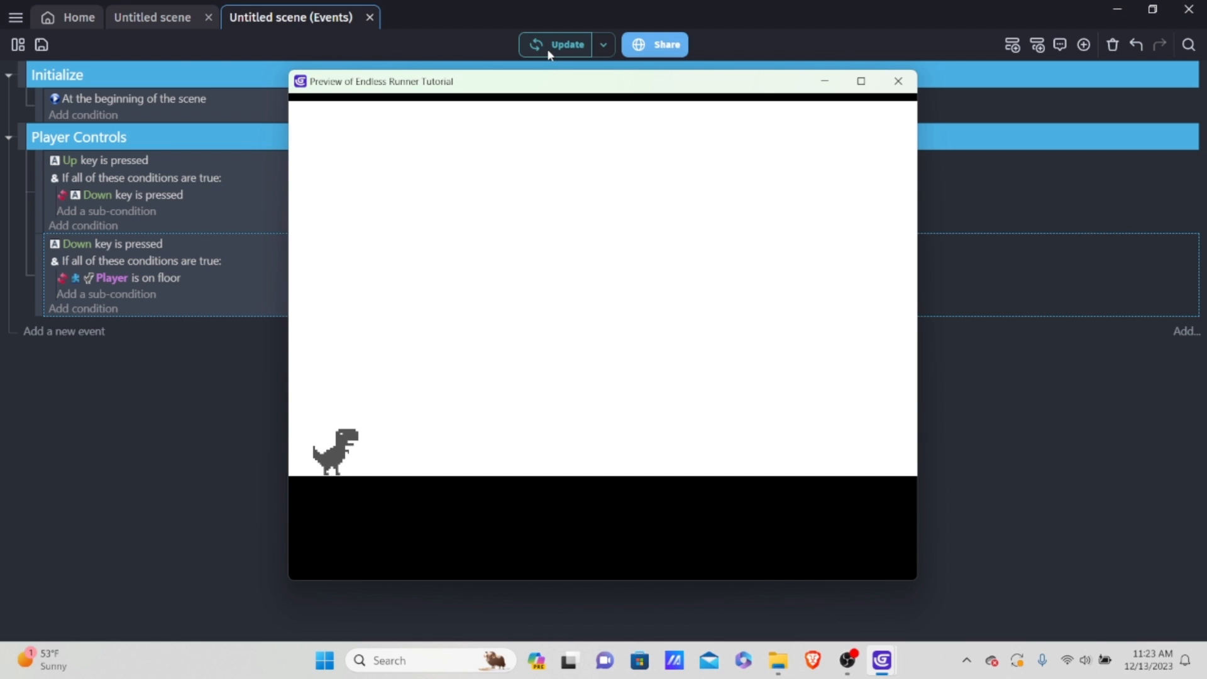
{"action": "key", "text": "Up"}
{"action": "key", "text": "Up"}
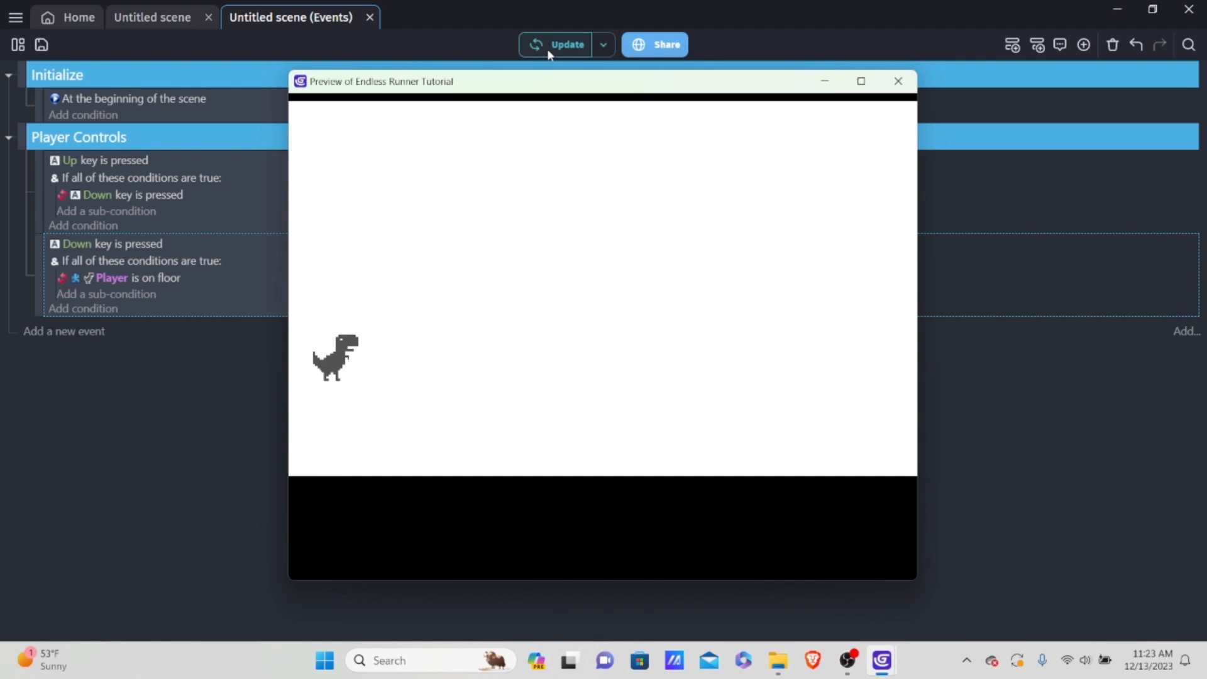
{"action": "key", "text": "Up"}
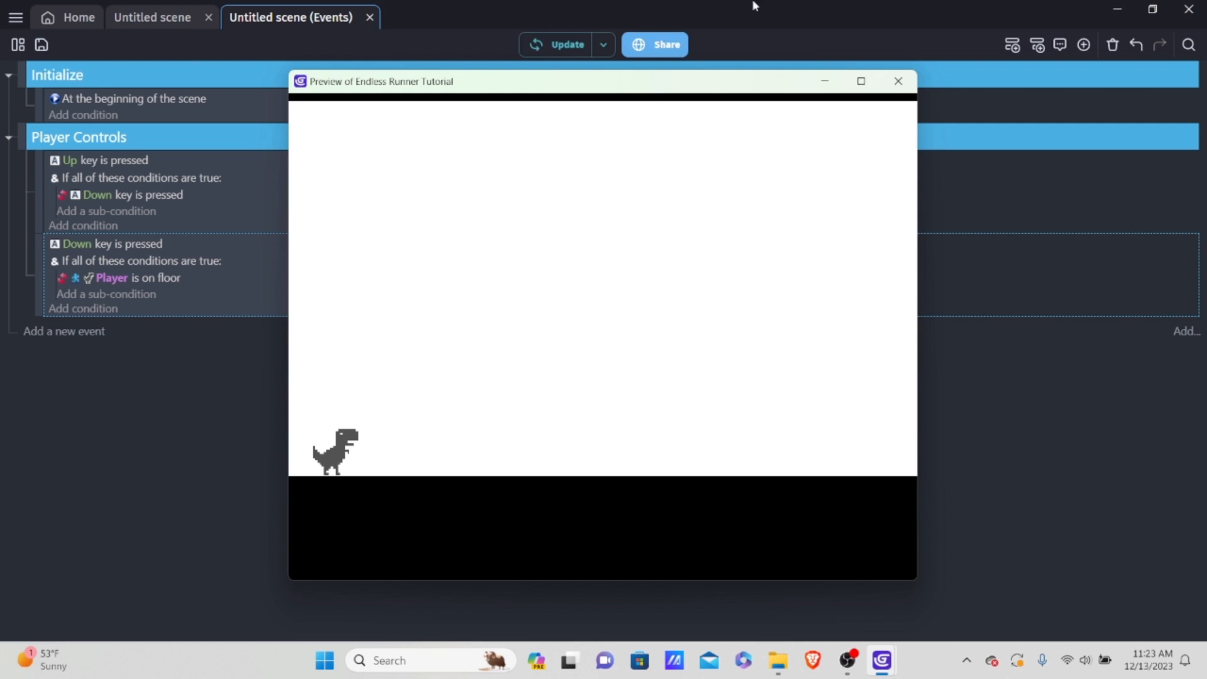
{"action": "left_click", "coordinate": [900, 81]}
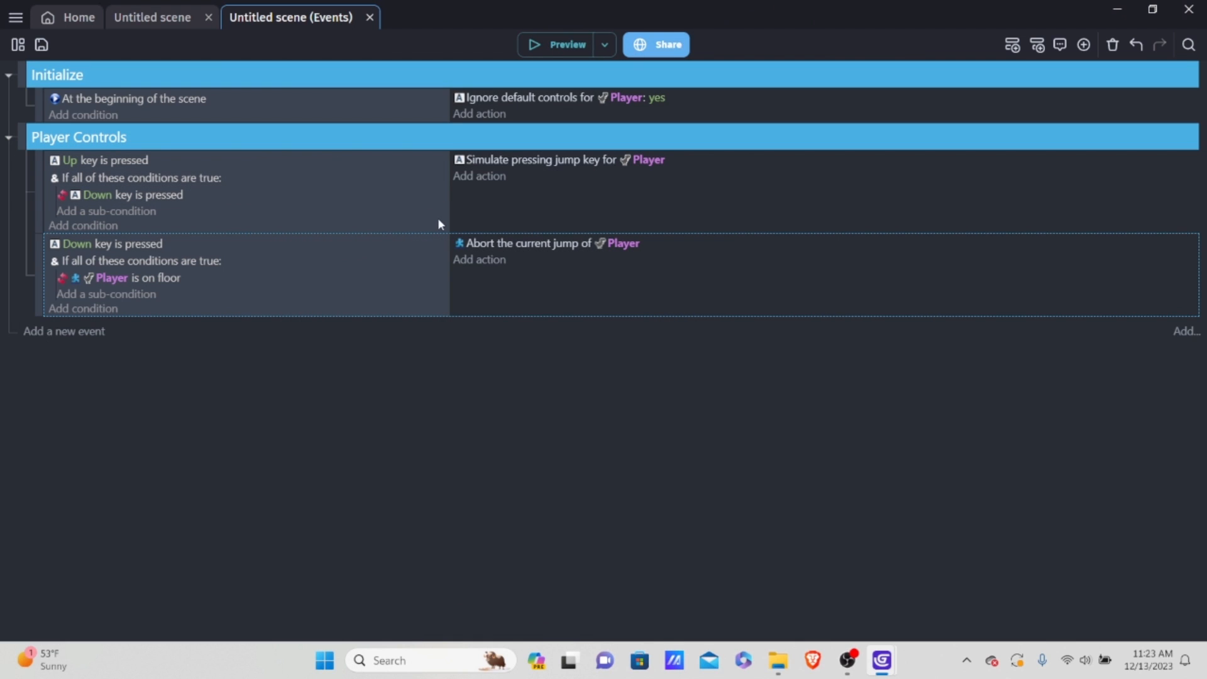
Step: Add a Player "Y position" action to the second Player Controls event that adds 10 to the position
{"action": "left_click", "coordinate": [488, 259]}
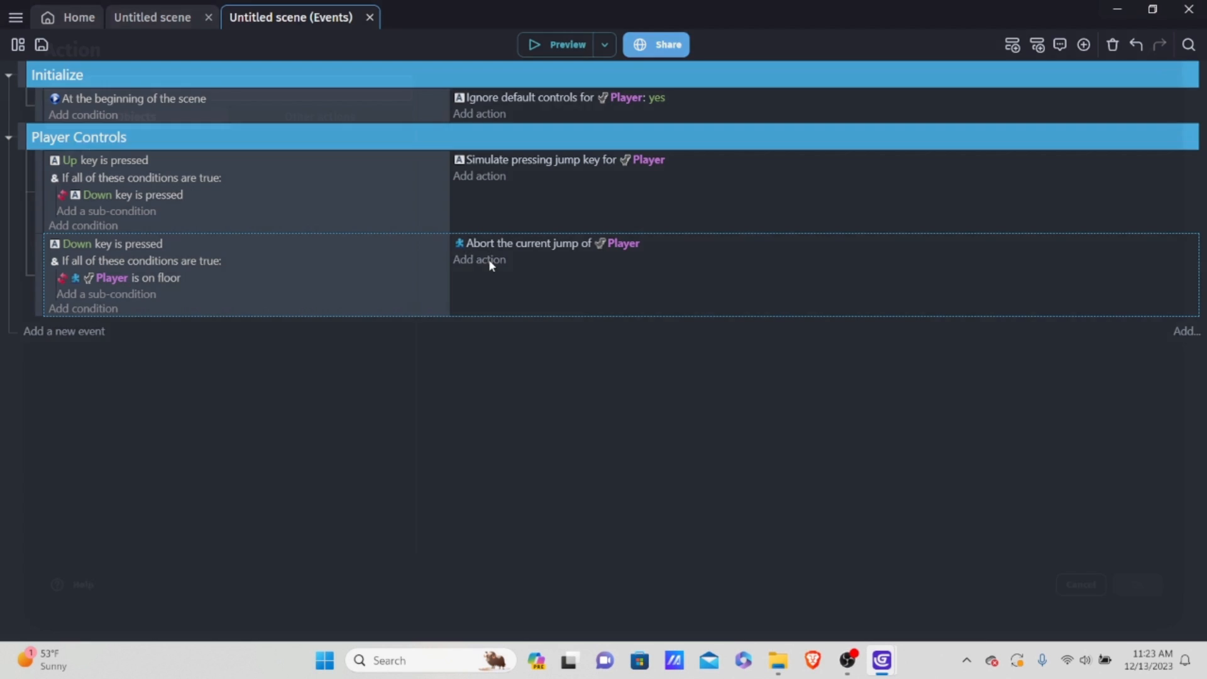
{"action": "left_click", "coordinate": [122, 156]}
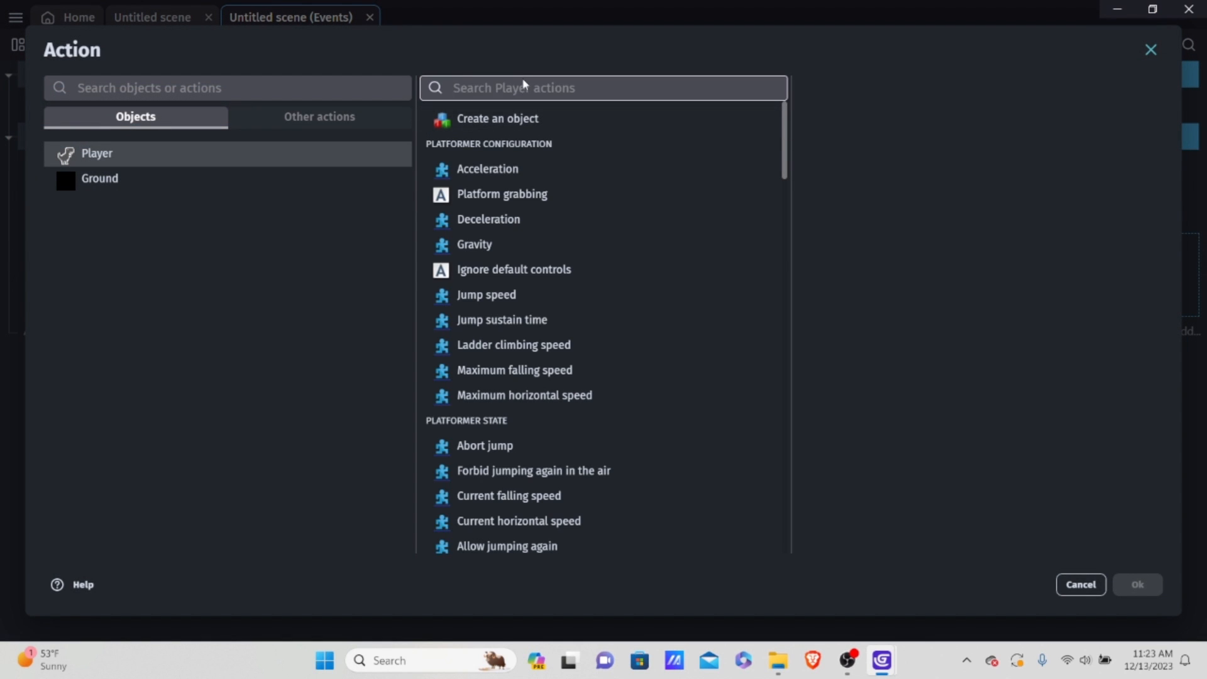
{"action": "type", "text": "y po"}
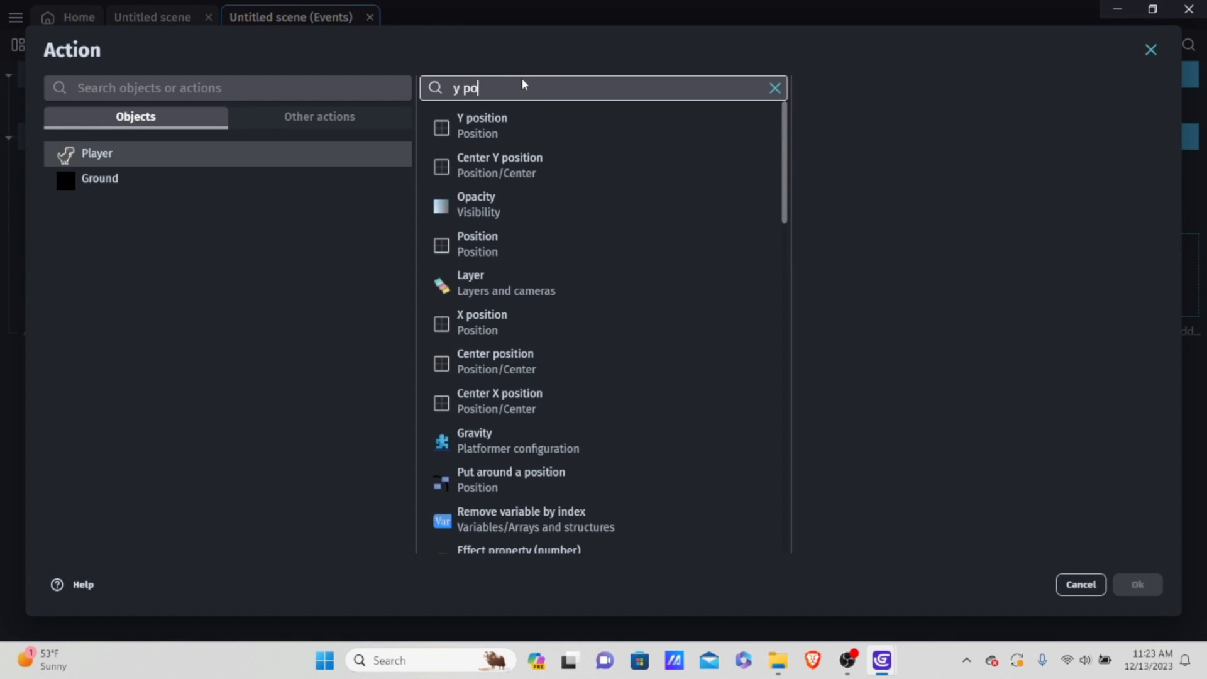
{"action": "left_click", "coordinate": [499, 124]}
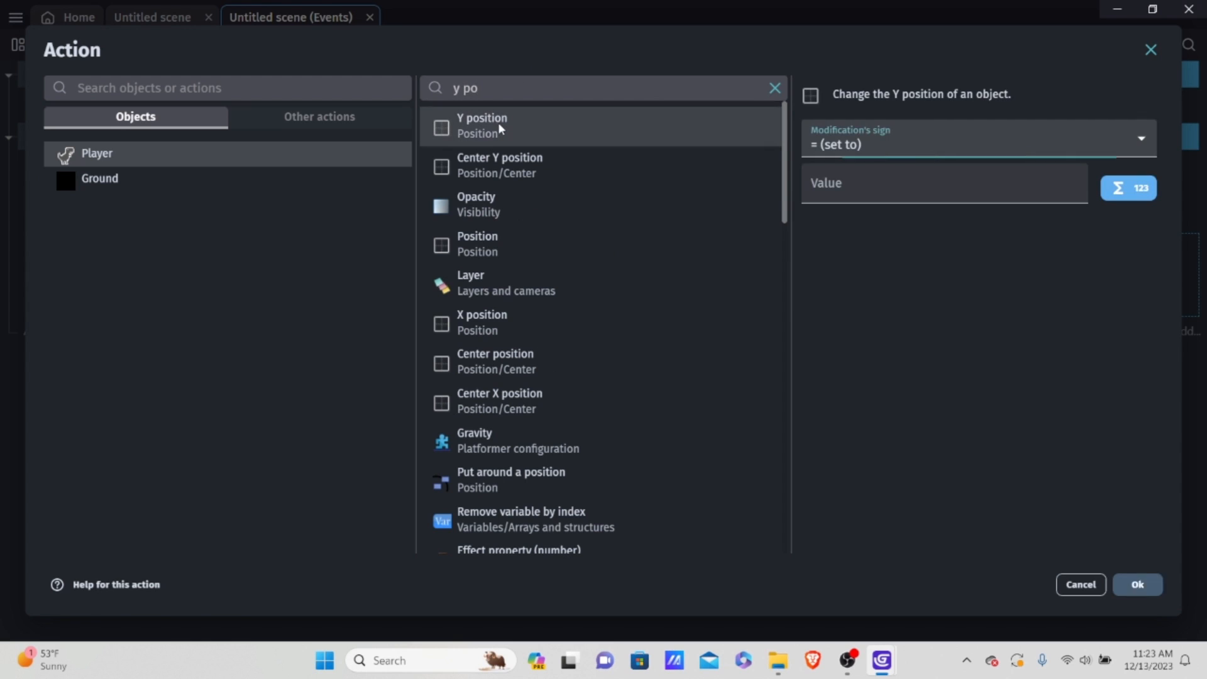
{"action": "left_click", "coordinate": [876, 139]}
{"action": "left_click", "coordinate": [843, 182]}
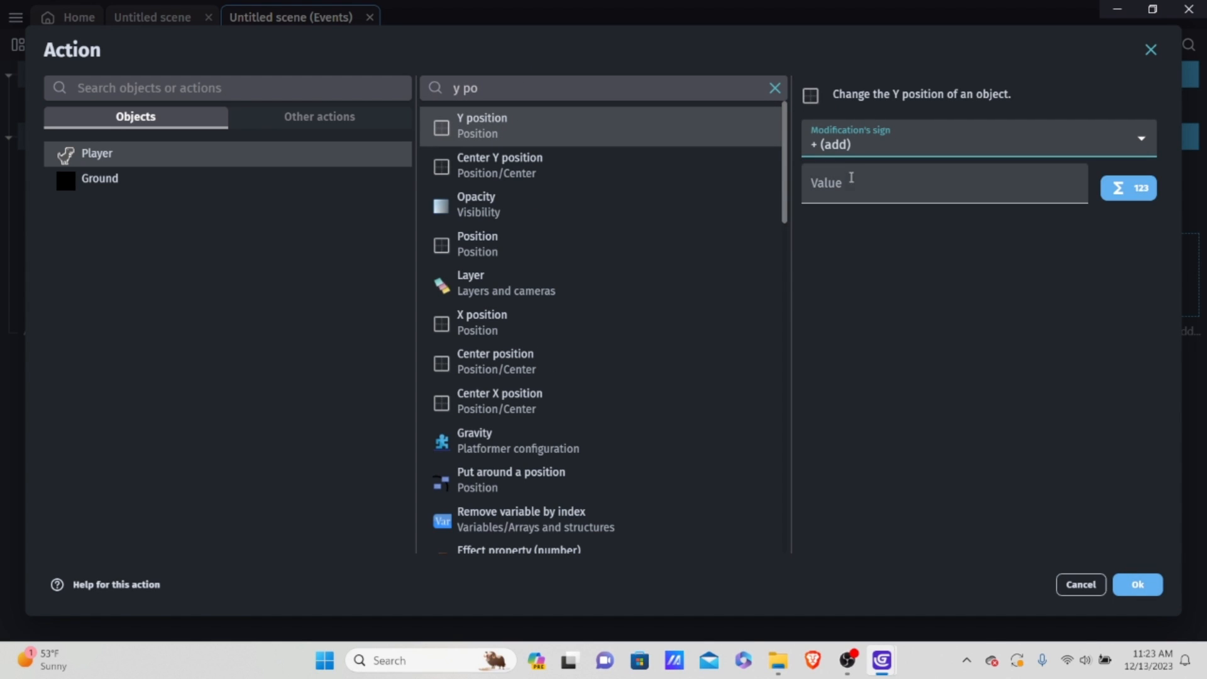
{"action": "left_click", "coordinate": [861, 147]}
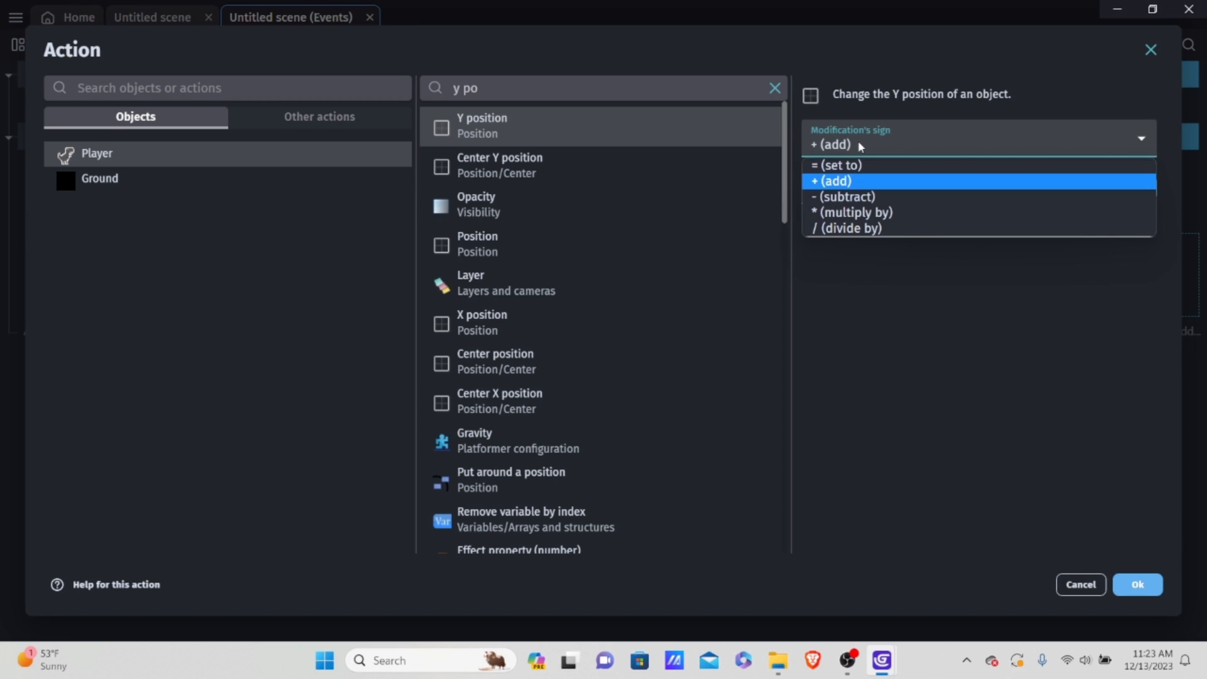
{"action": "left_click", "coordinate": [847, 192]}
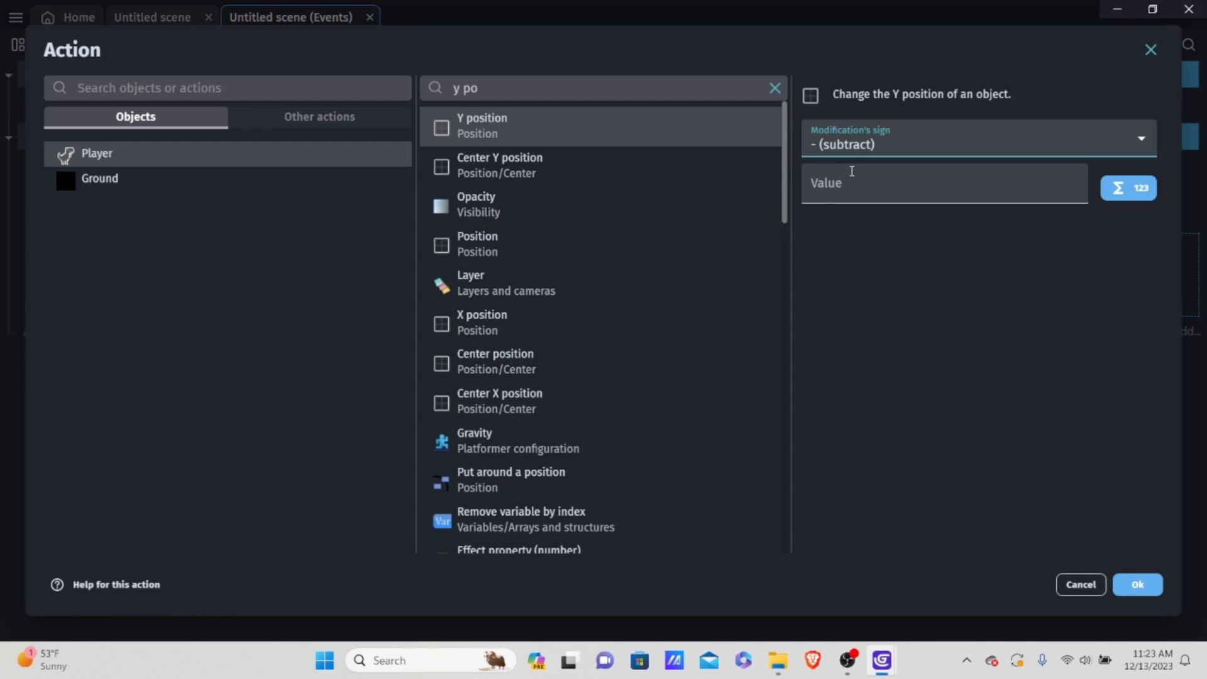
{"action": "left_click", "coordinate": [887, 135]}
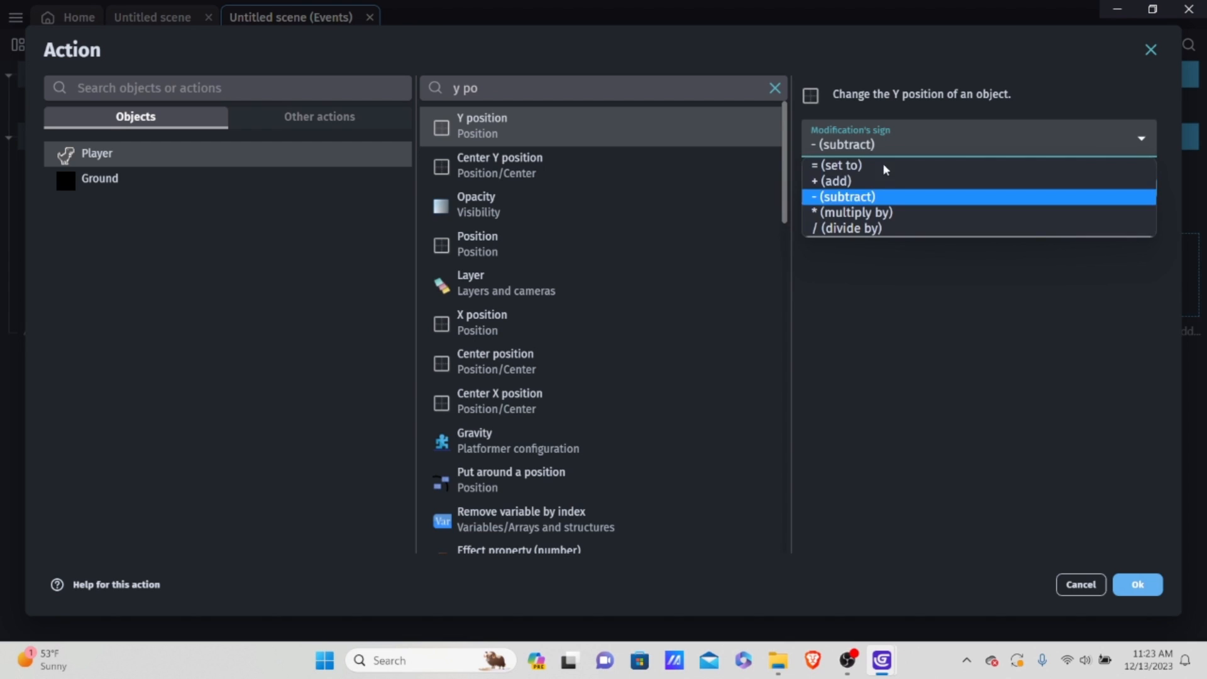
{"action": "left_click", "coordinate": [867, 181]}
{"action": "left_click", "coordinate": [869, 180]}
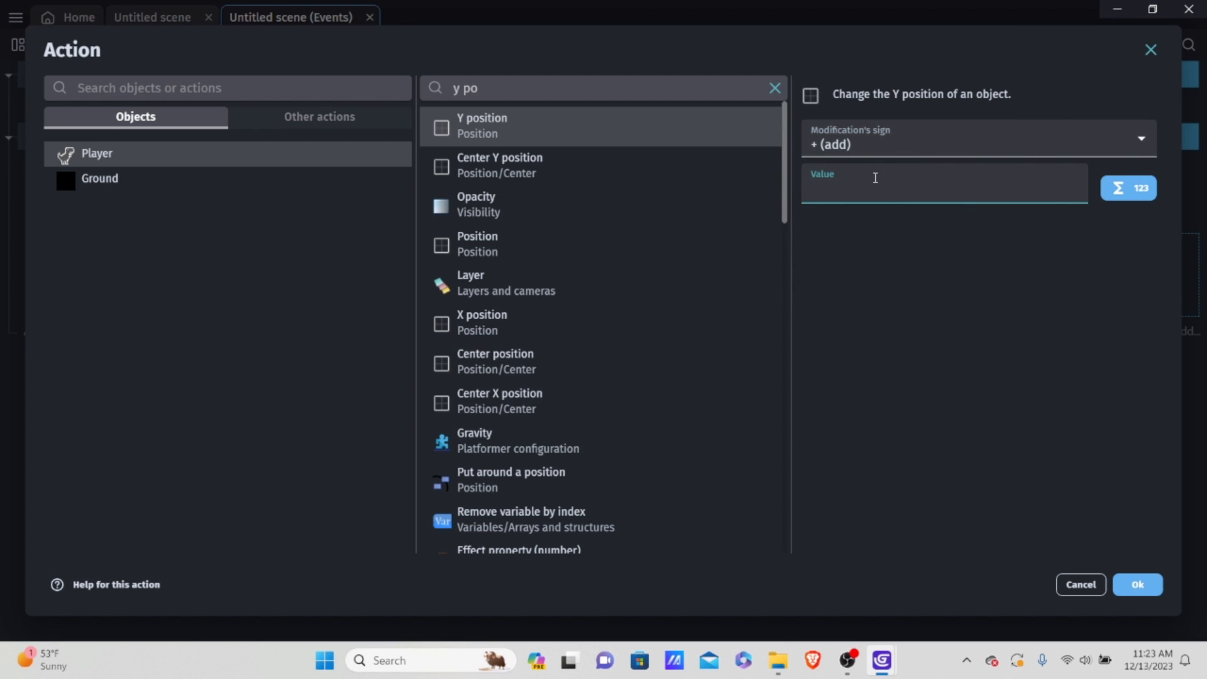
{"action": "type", "text": "10"}
{"action": "left_click", "coordinate": [1043, 349]}
{"action": "left_click", "coordinate": [1134, 584]}
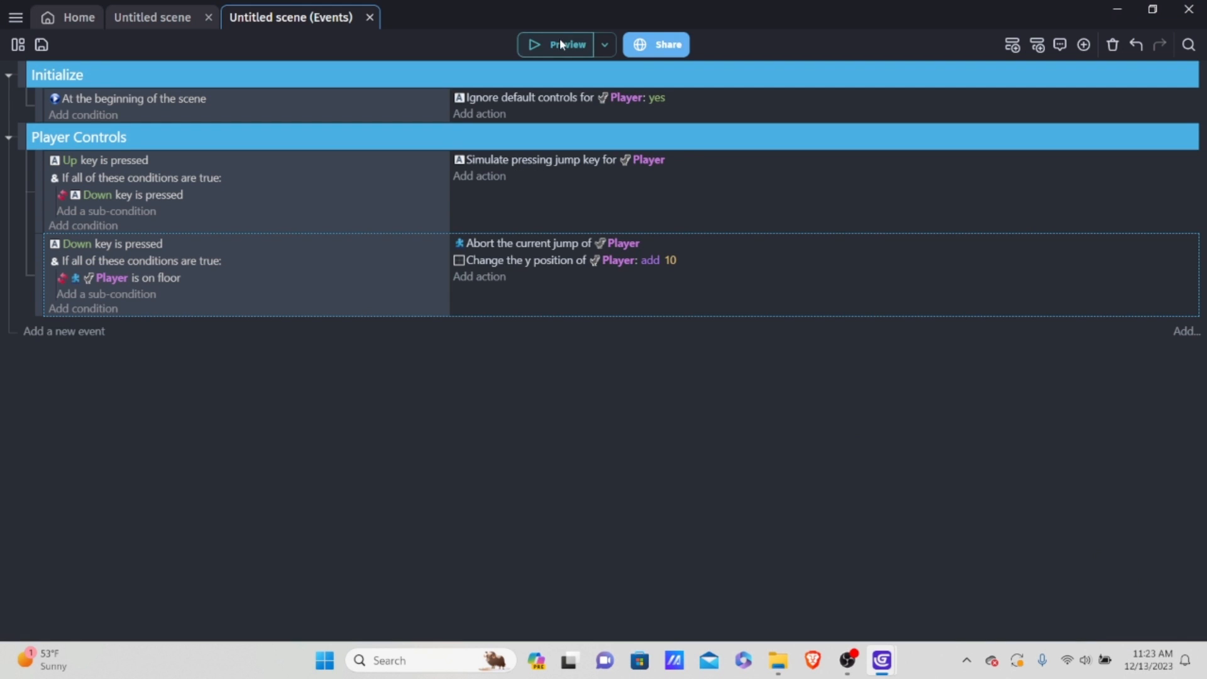
Step: Preview the game again, test jumping and dropping mid-air with the jump and down controls, and close the preview
{"action": "left_click", "coordinate": [558, 47]}
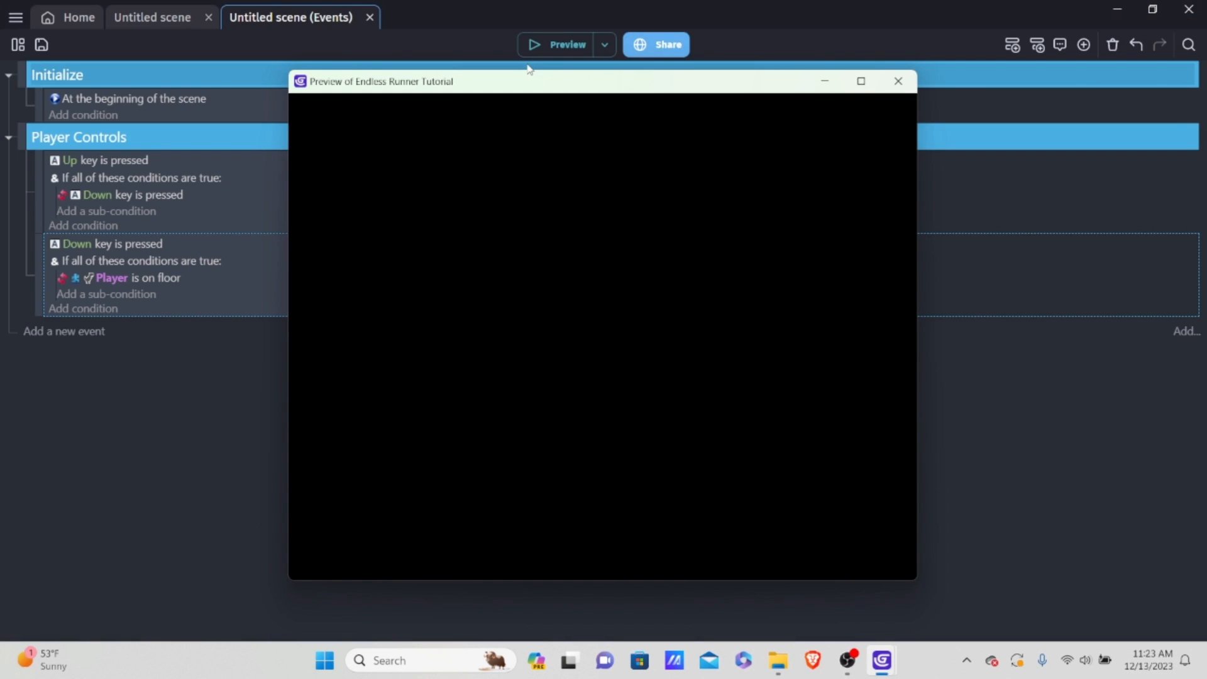
{"action": "key", "text": "Up"}
{"action": "key", "text": "Down"}
{"action": "key", "text": "Up"}
{"action": "key", "text": "Down"}
{"action": "key", "text": "Up"}
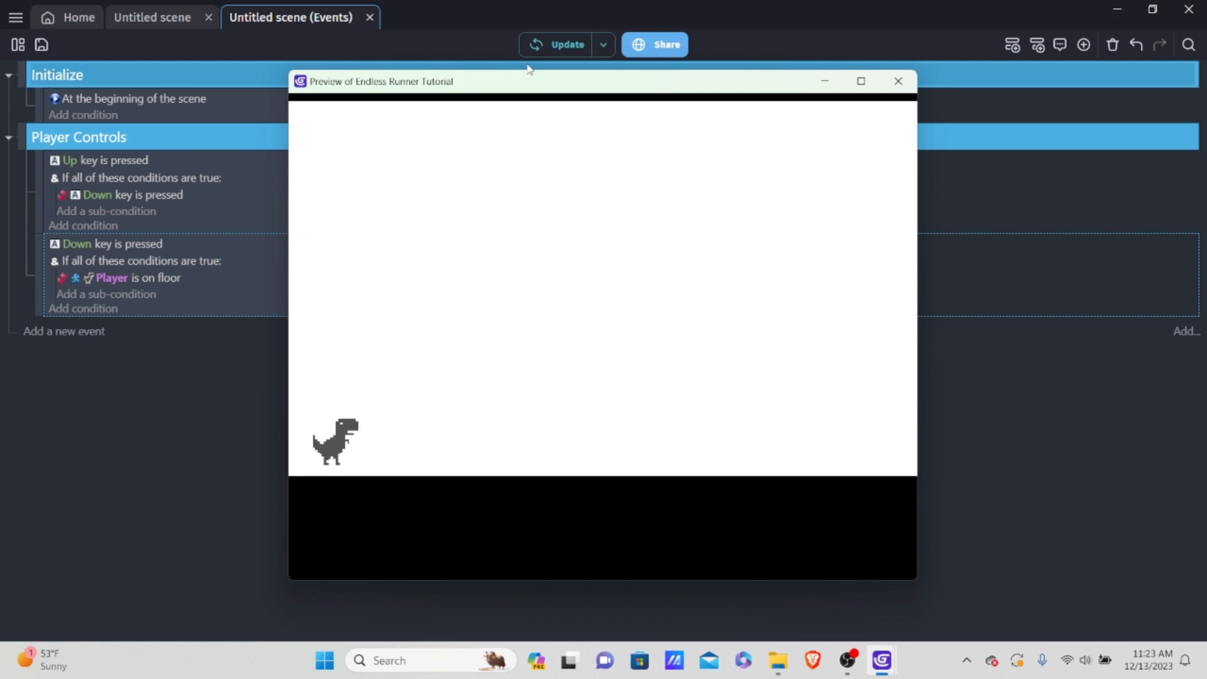
{"action": "key", "text": "Down"}
{"action": "key", "text": "Up"}
{"action": "key", "text": "Up"}
{"action": "key", "text": "Up"}
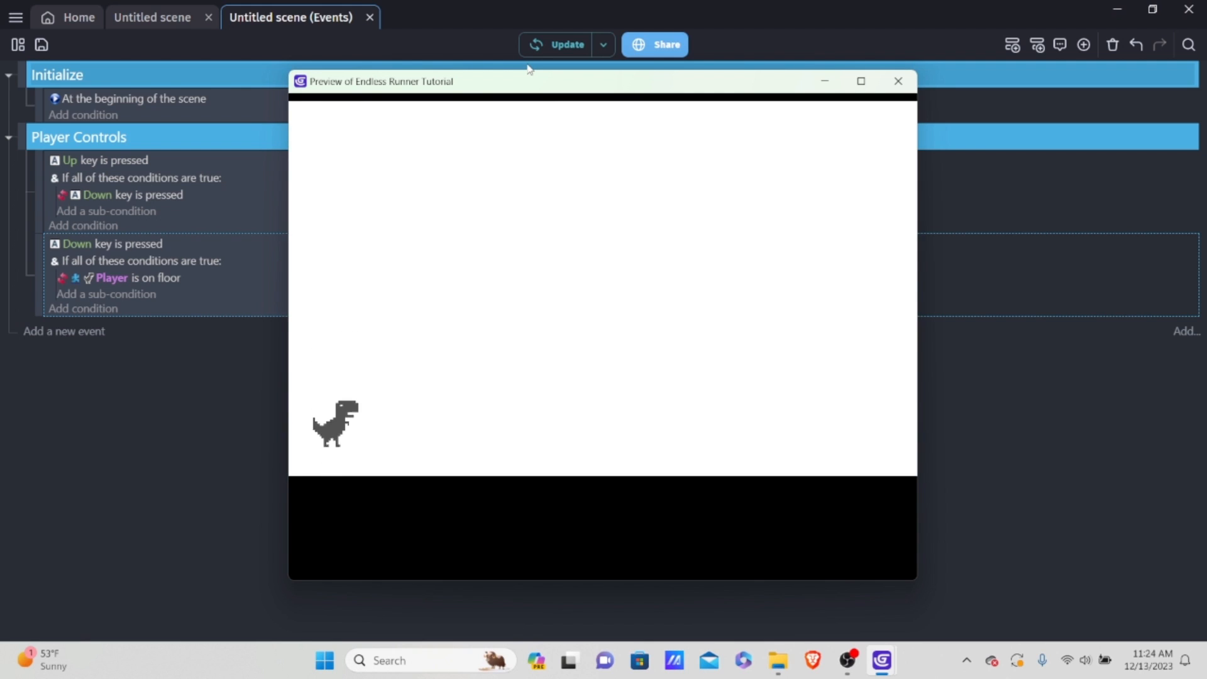
{"action": "key", "text": "Up"}
{"action": "key", "text": "Down"}
{"action": "key", "text": "Up"}
{"action": "key", "text": "Down"}
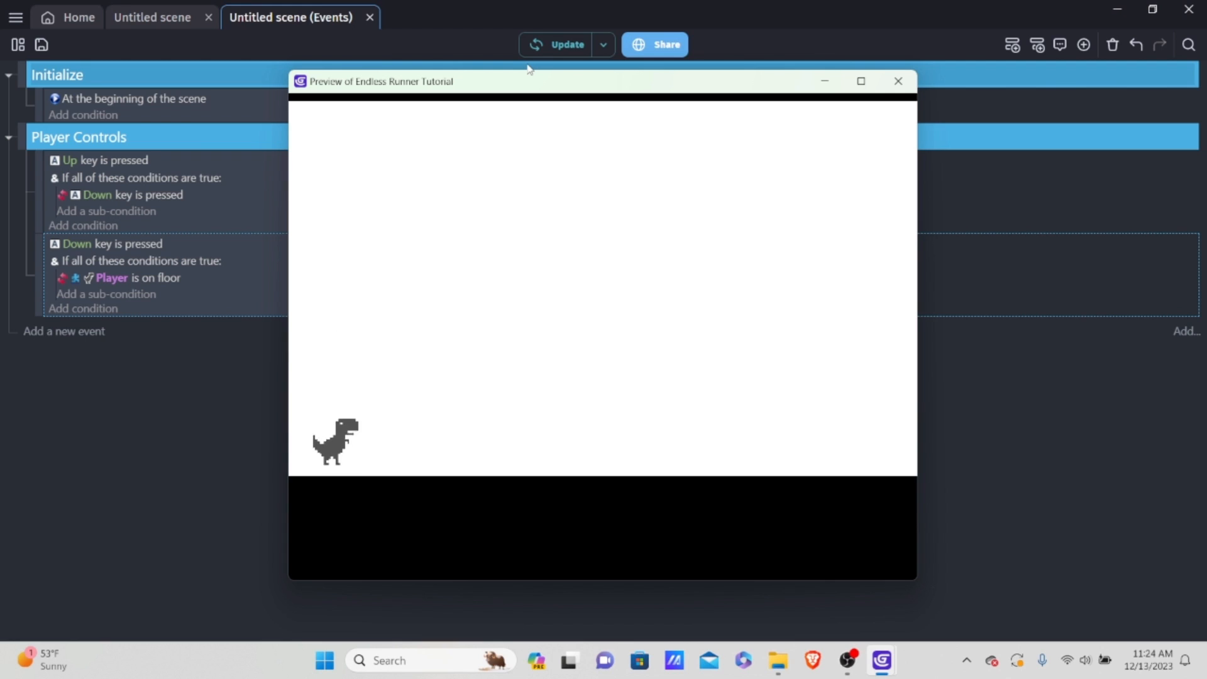
{"action": "key", "text": "Up"}
{"action": "key", "text": "Down"}
{"action": "key", "text": "Up"}
{"action": "key", "text": "Up"}
{"action": "key", "text": "Up"}
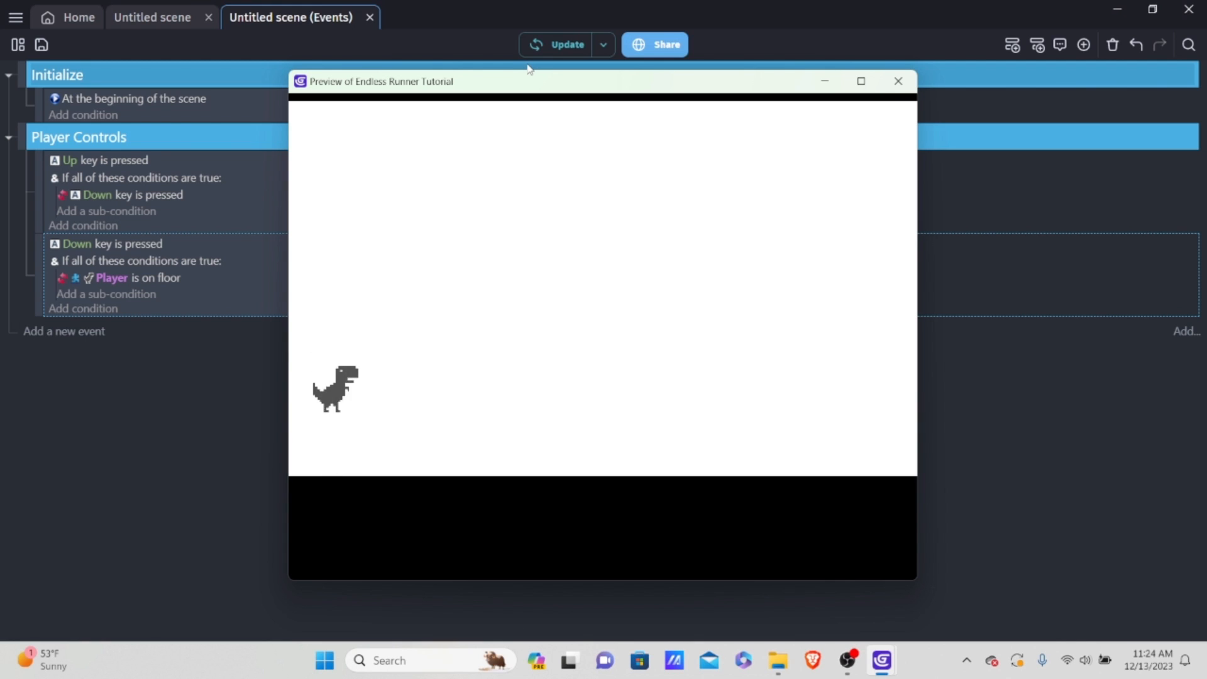
{"action": "key", "text": "Up"}
{"action": "key", "text": "Up"}
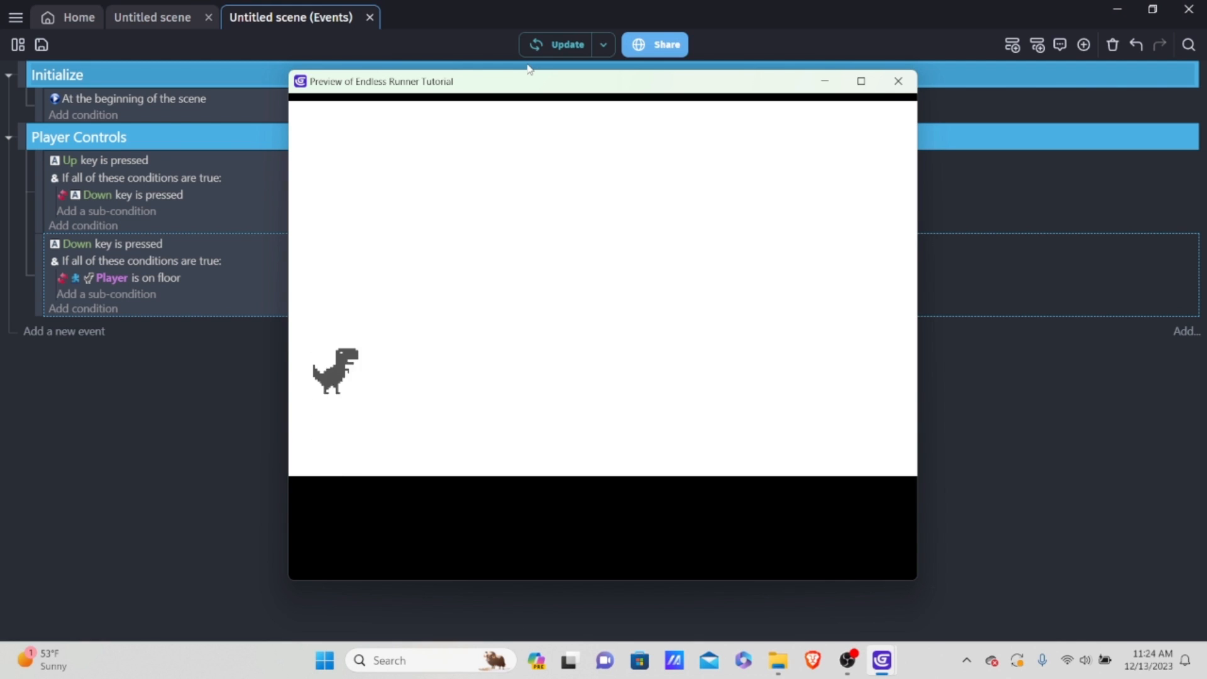
{"action": "key", "text": "Up"}
{"action": "key", "text": "Up"}
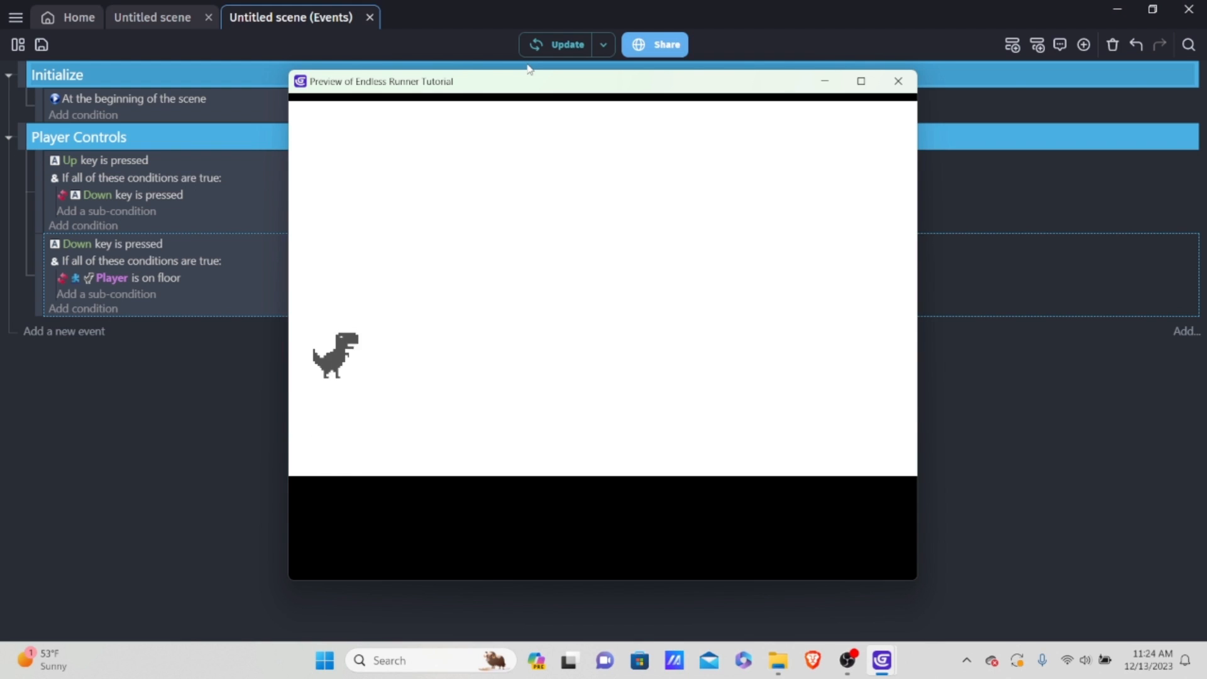
{"action": "key", "text": "Up"}
{"action": "key", "text": "Up"}
{"action": "key", "text": "Up"}
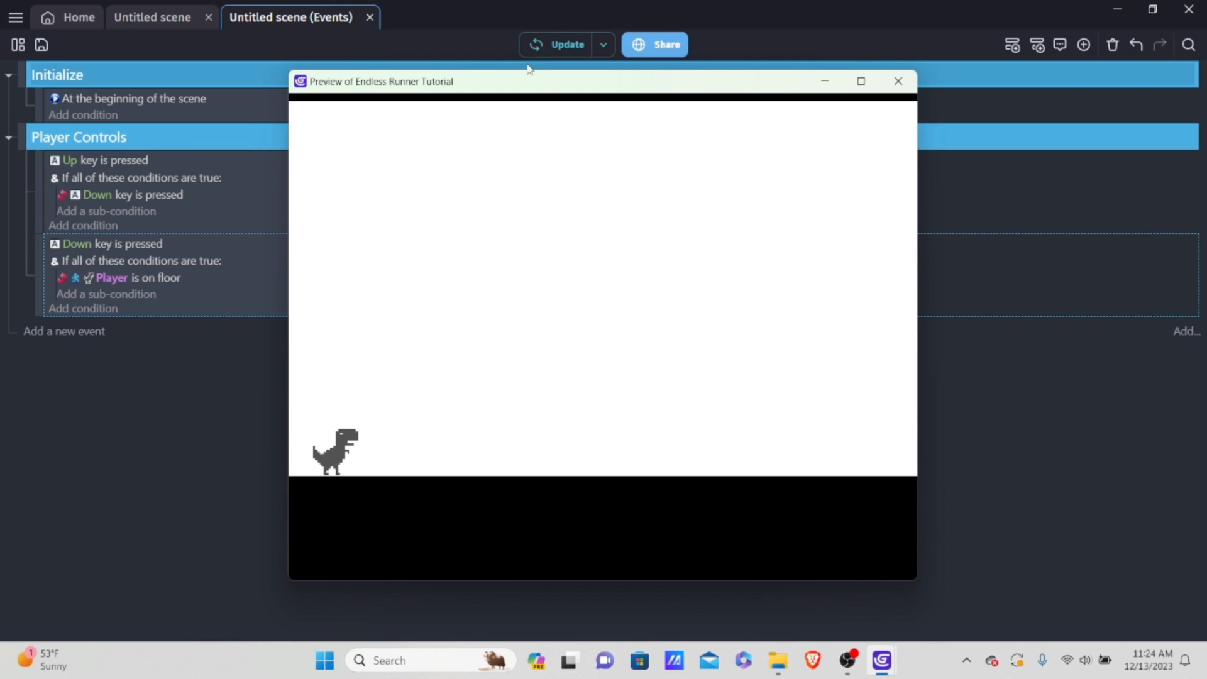
{"action": "key", "text": "Up"}
{"action": "key", "text": "Up"}
{"action": "key", "text": "Up"}
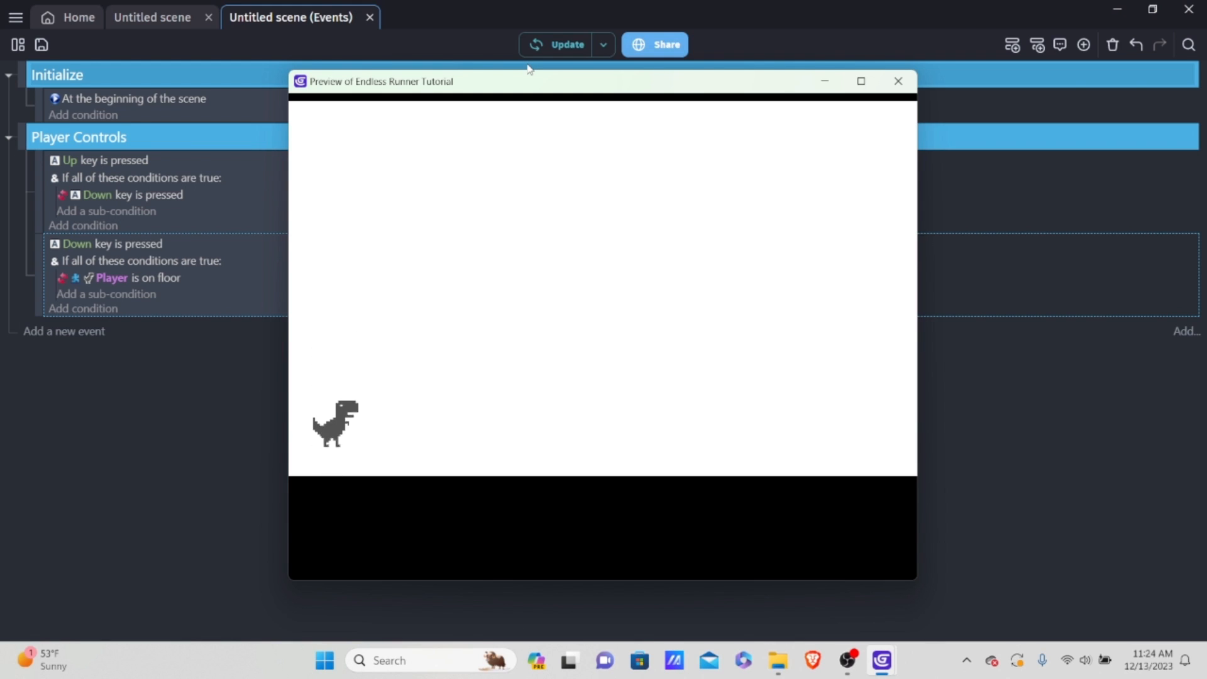
{"action": "key", "text": "Up"}
{"action": "key", "text": "Up"}
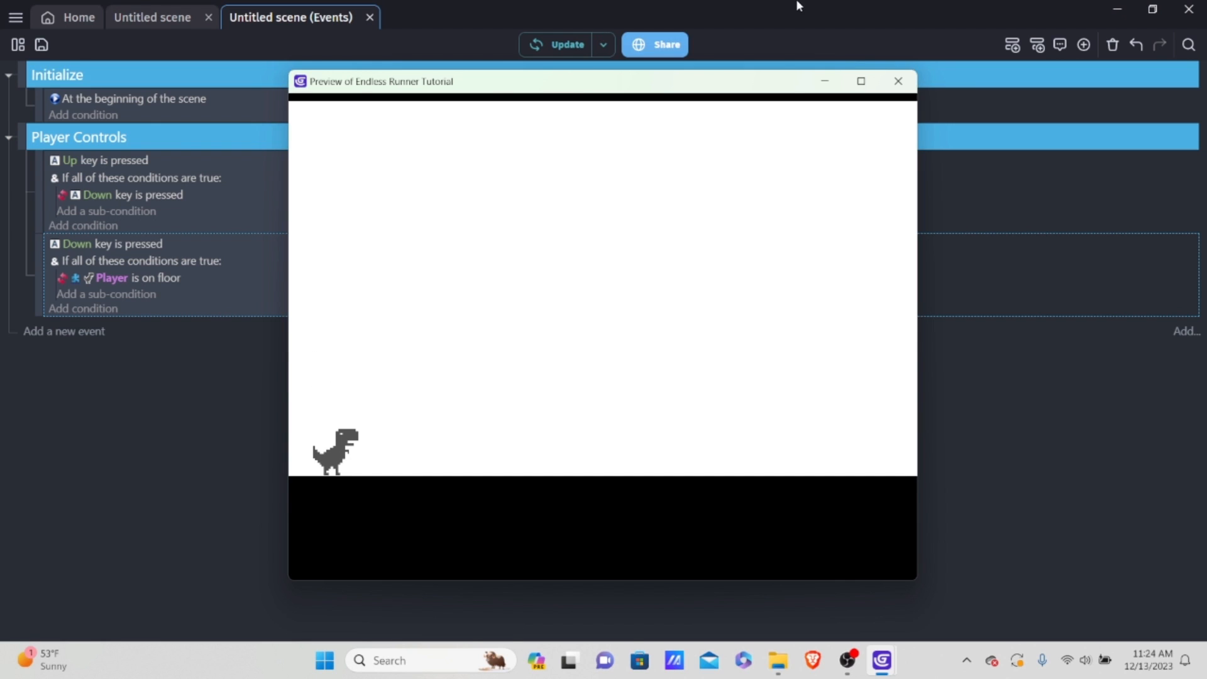
{"action": "left_click", "coordinate": [898, 82]}
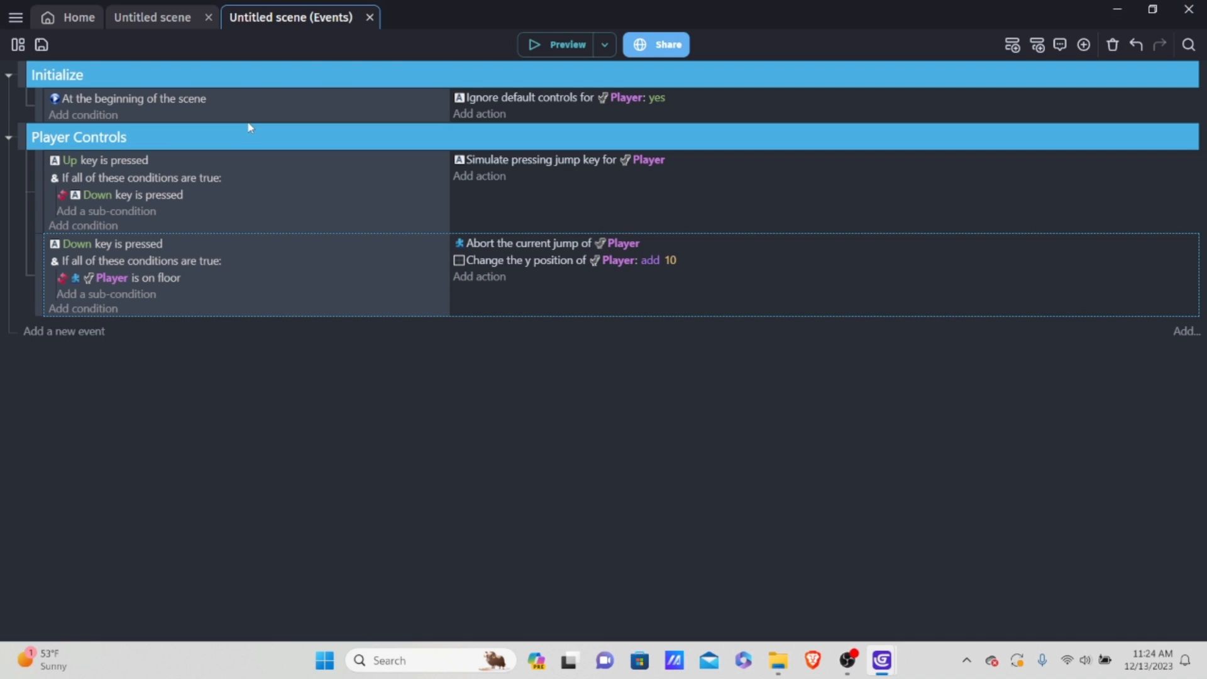
Step: Open the Player object from the scene editor for editing and name its first animation "Run"
{"action": "left_click", "coordinate": [146, 17]}
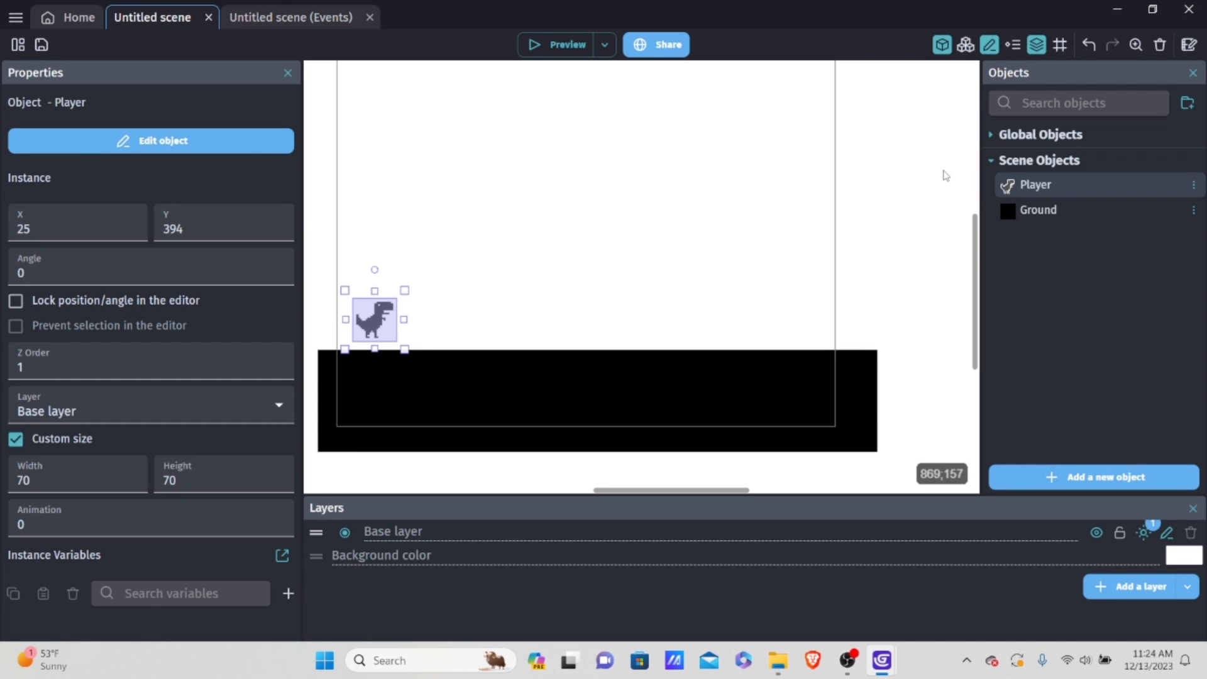
{"action": "scroll", "coordinate": [943, 175], "scroll_direction": "down", "scroll_amount": 1}
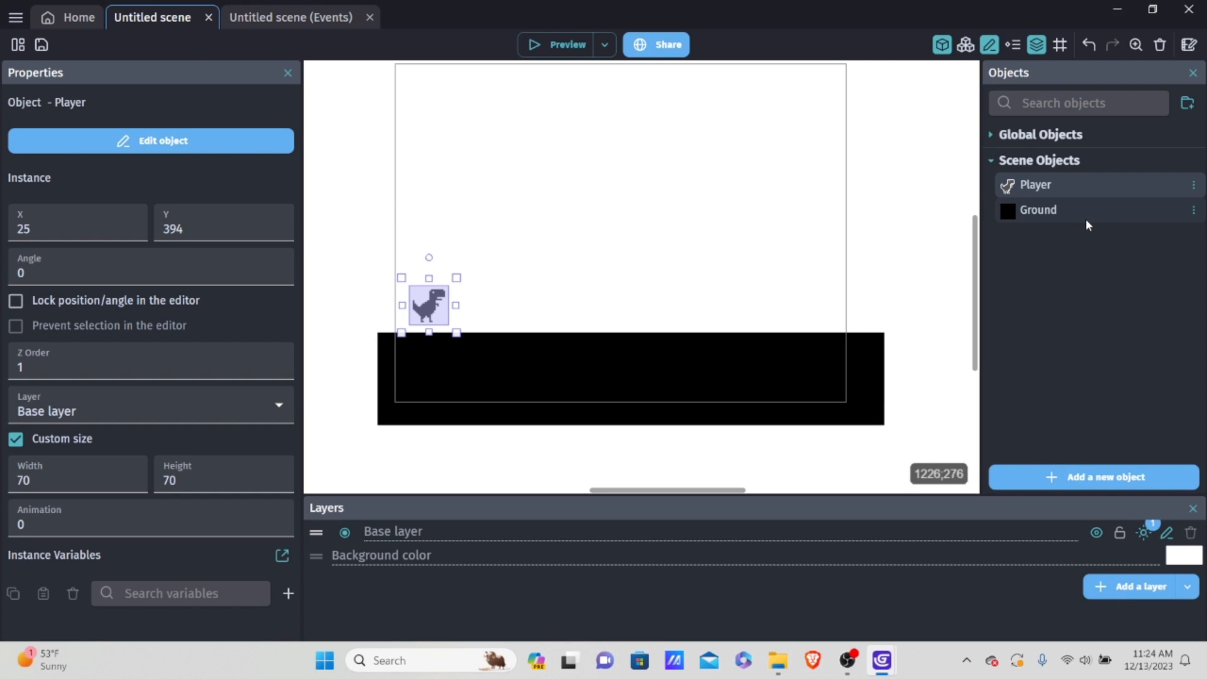
{"action": "double_click", "coordinate": [1040, 183]}
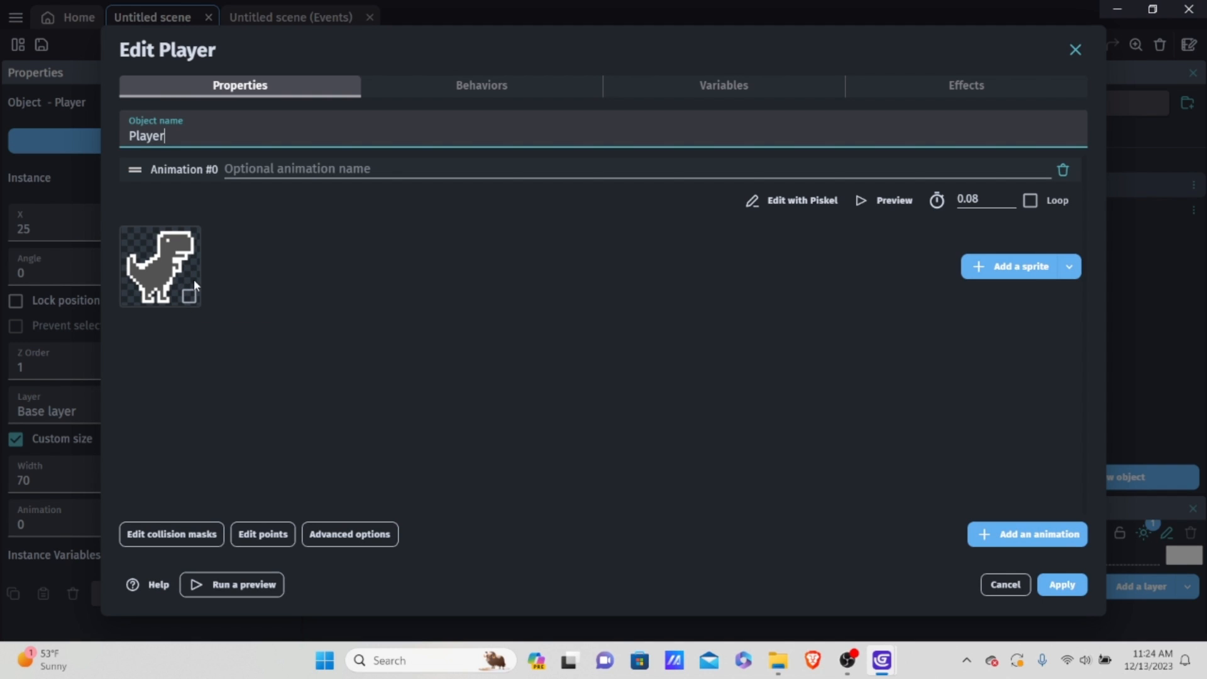
{"action": "left_click", "coordinate": [321, 152]}
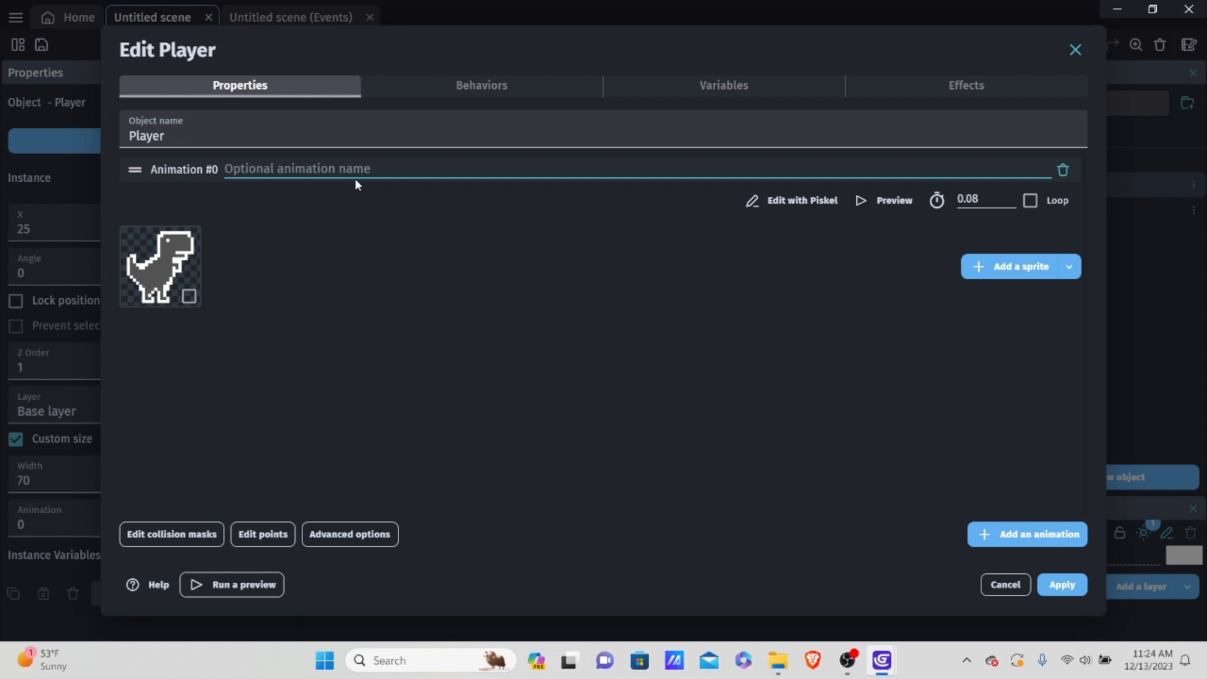
{"action": "type", "text": "Run"}
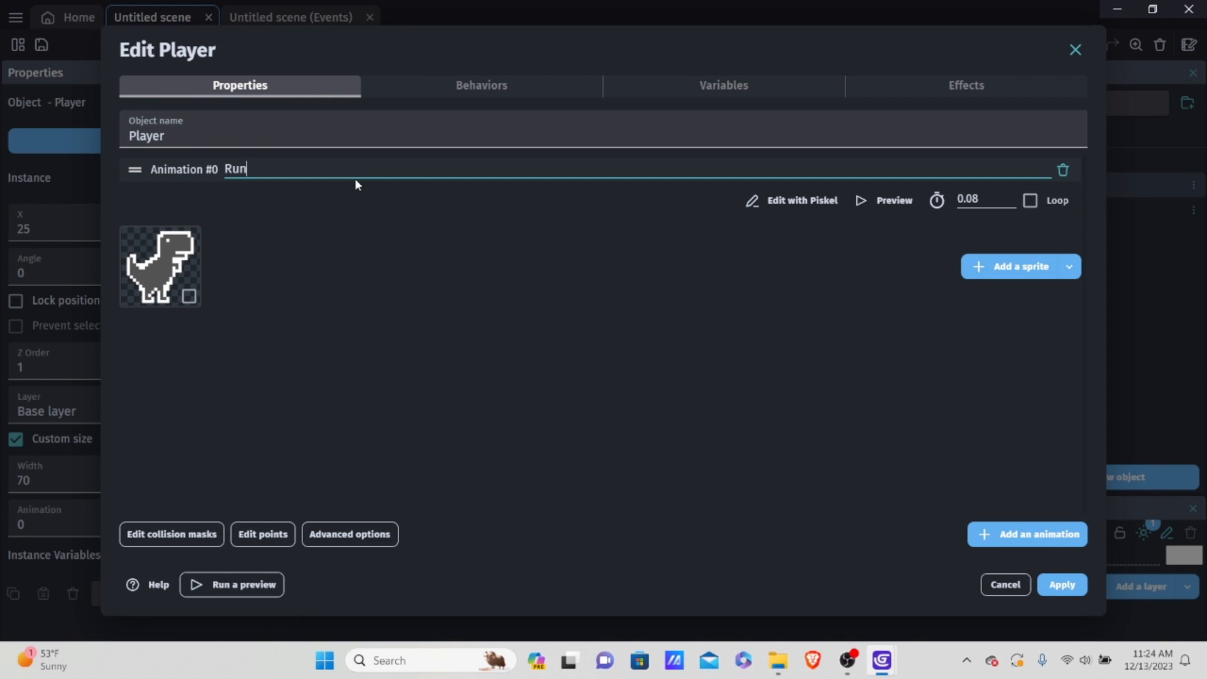
Step: Delete the dinosaur sprite from the Run animation and confirm losing its custom collision mask
{"action": "left_click", "coordinate": [189, 296]}
{"action": "right_click", "coordinate": [165, 256]}
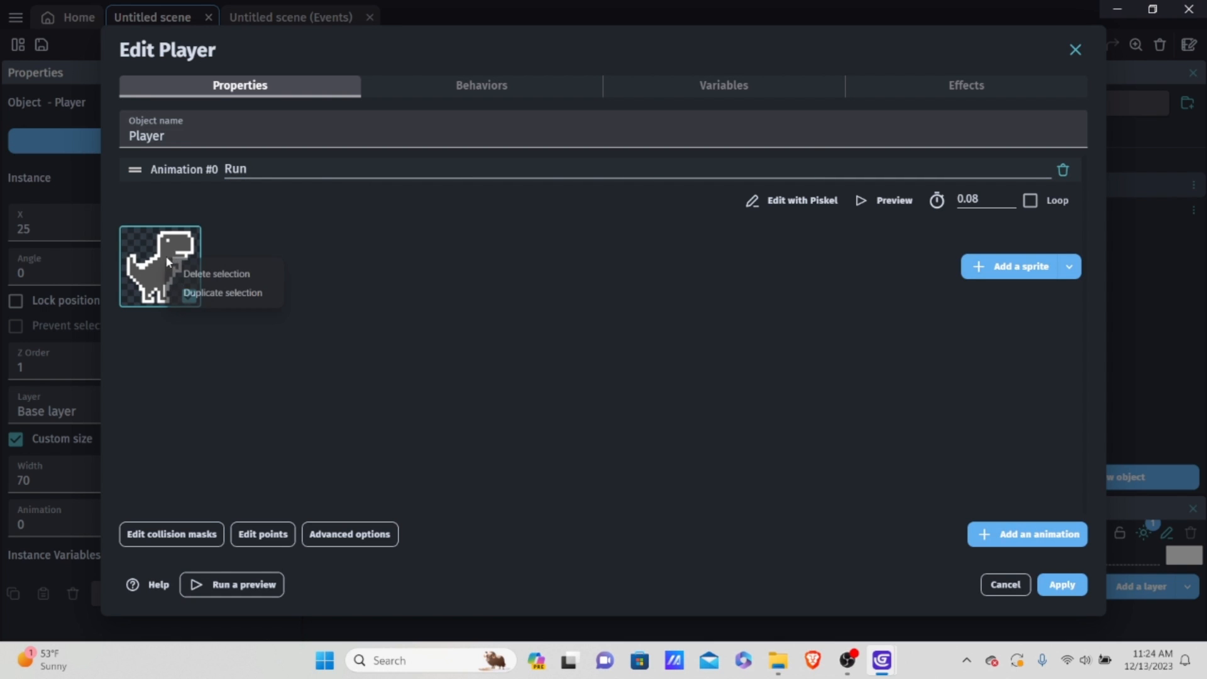
{"action": "left_click", "coordinate": [196, 273]}
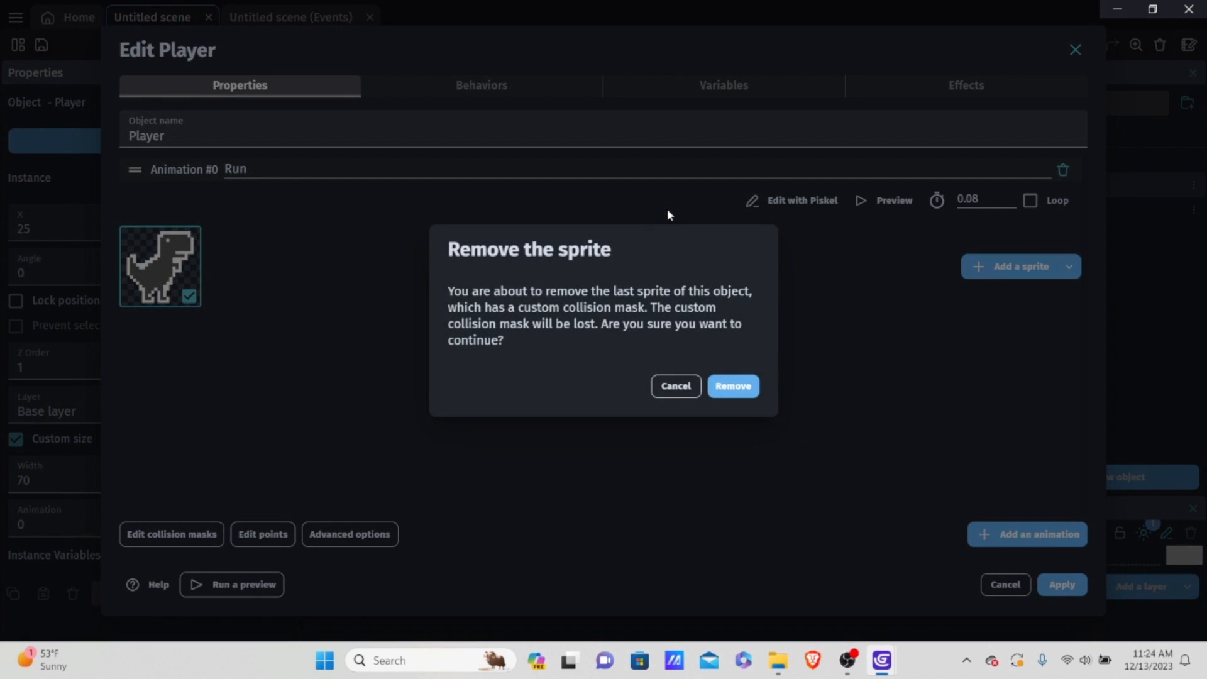
{"action": "left_click", "coordinate": [730, 386]}
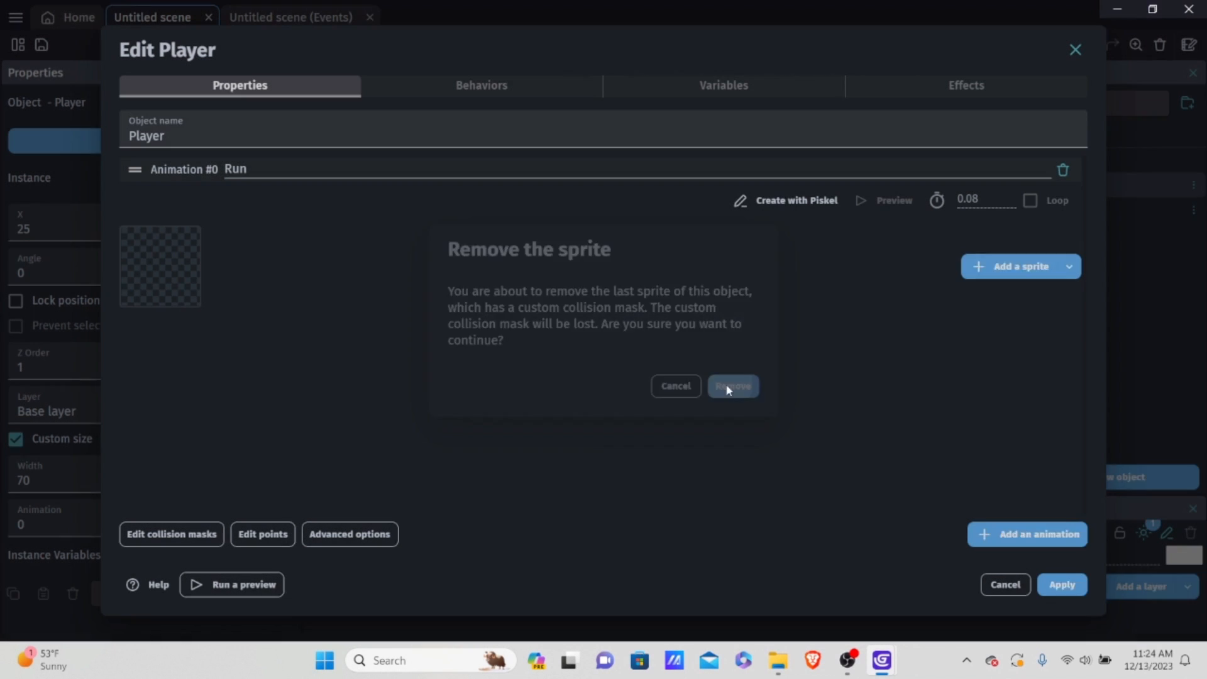
Step: Add the four sprites Run-1.png, Run-1-0.png, Run-2.png and Run-2-0.png from the Endless Runner Test folder to the Run animation
{"action": "left_click", "coordinate": [1002, 270]}
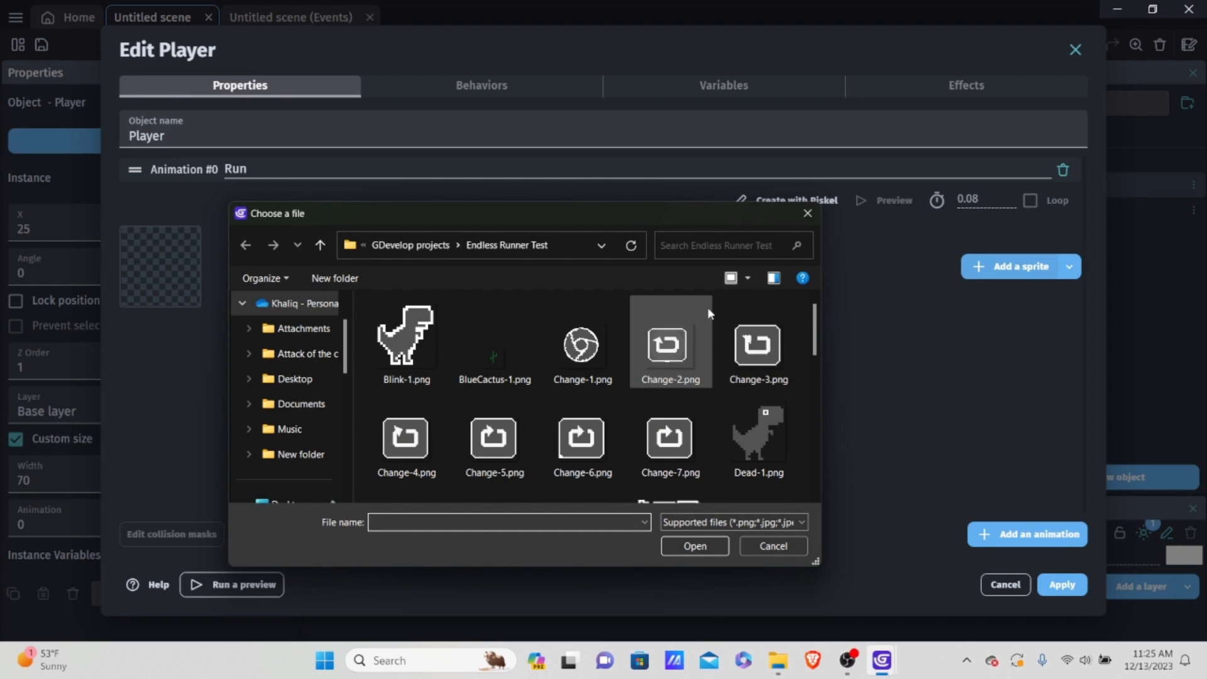
{"action": "scroll", "coordinate": [707, 307], "scroll_direction": "down", "scroll_amount": 1}
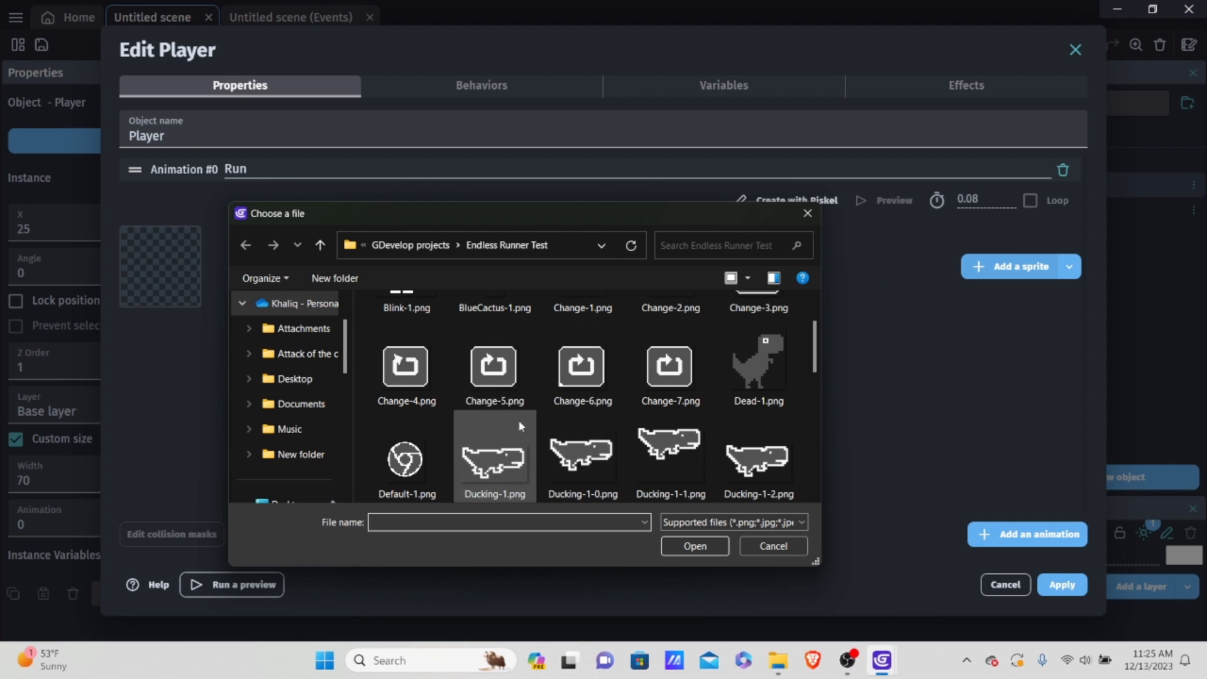
{"action": "scroll", "coordinate": [528, 384], "scroll_direction": "down", "scroll_amount": 1}
{"action": "scroll", "coordinate": [538, 361], "scroll_direction": "up", "scroll_amount": 1}
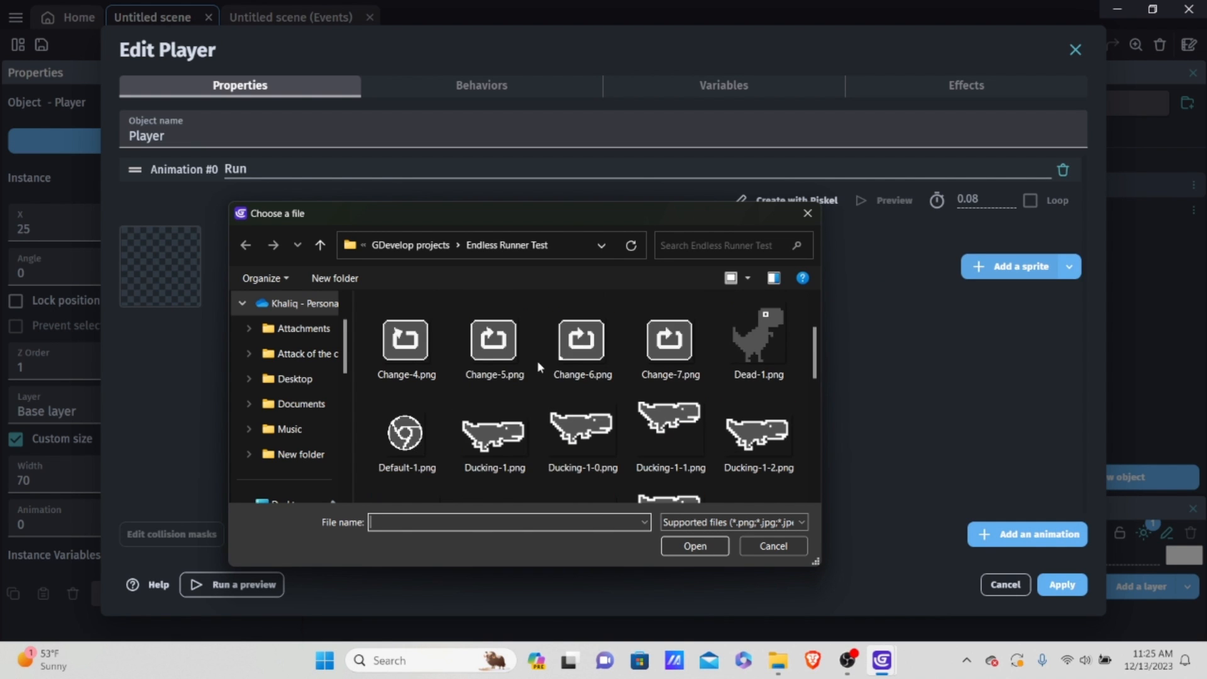
{"action": "scroll", "coordinate": [539, 366], "scroll_direction": "down", "scroll_amount": 5}
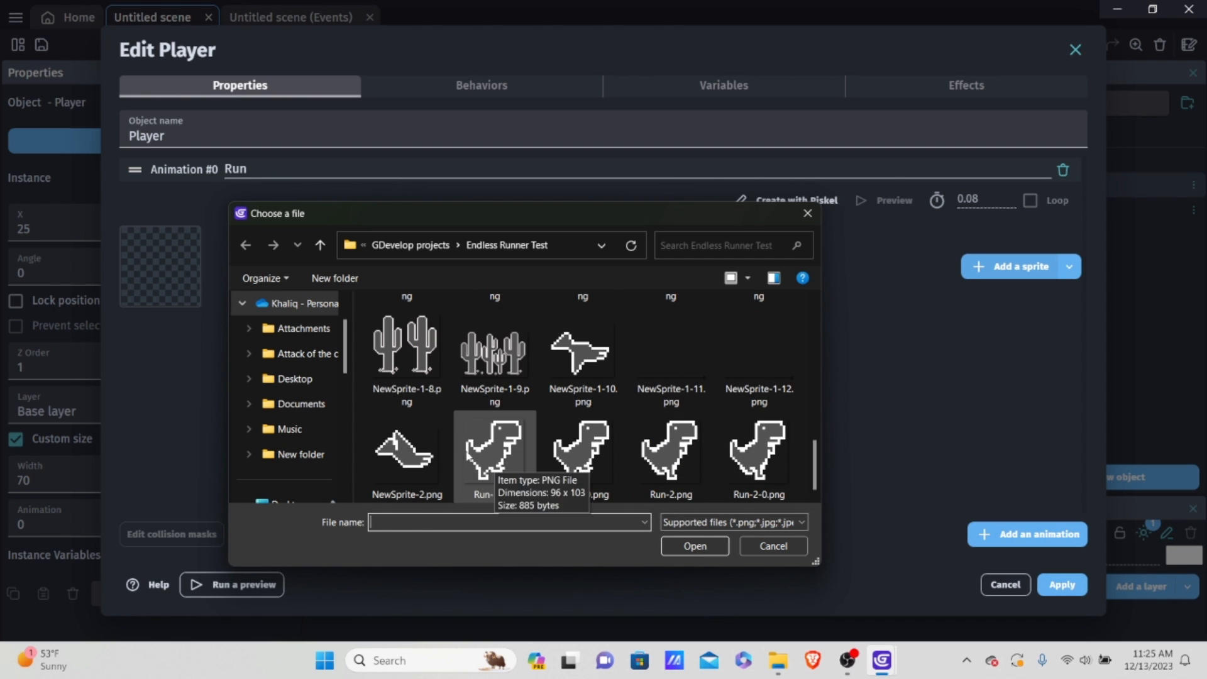
{"action": "left_click", "coordinate": [479, 452]}
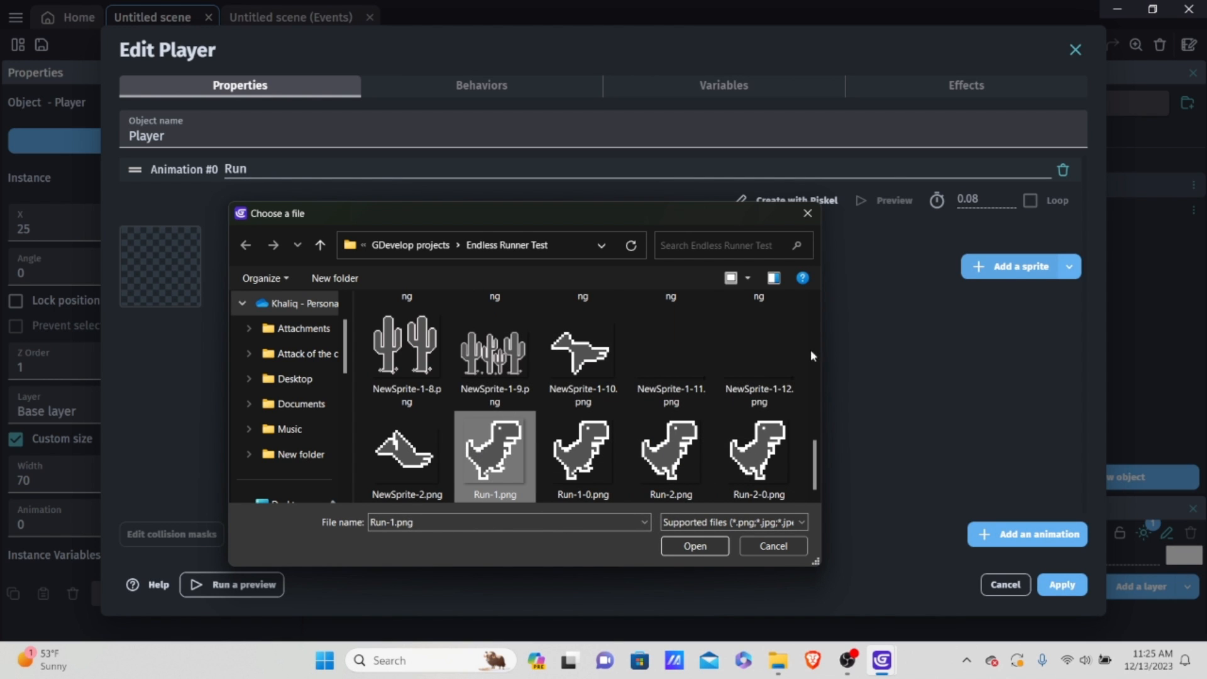
{"action": "left_click", "coordinate": [777, 470], "text": "shift"}
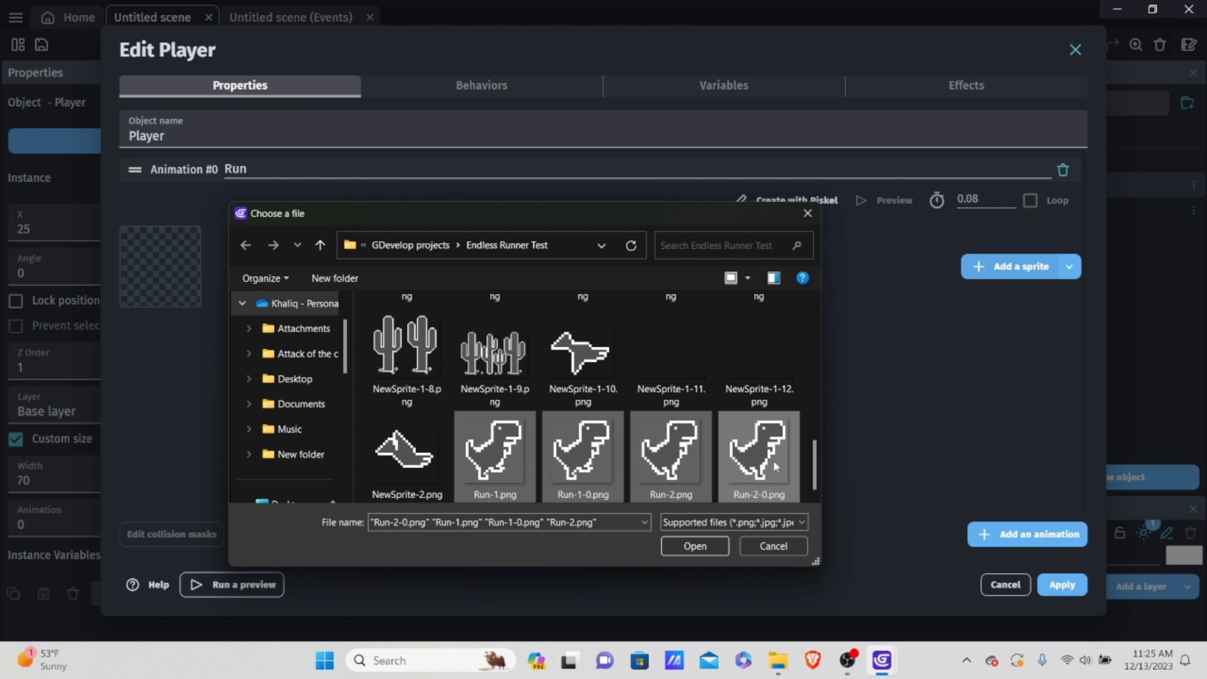
{"action": "left_click", "coordinate": [590, 442]}
{"action": "left_click", "coordinate": [507, 456]}
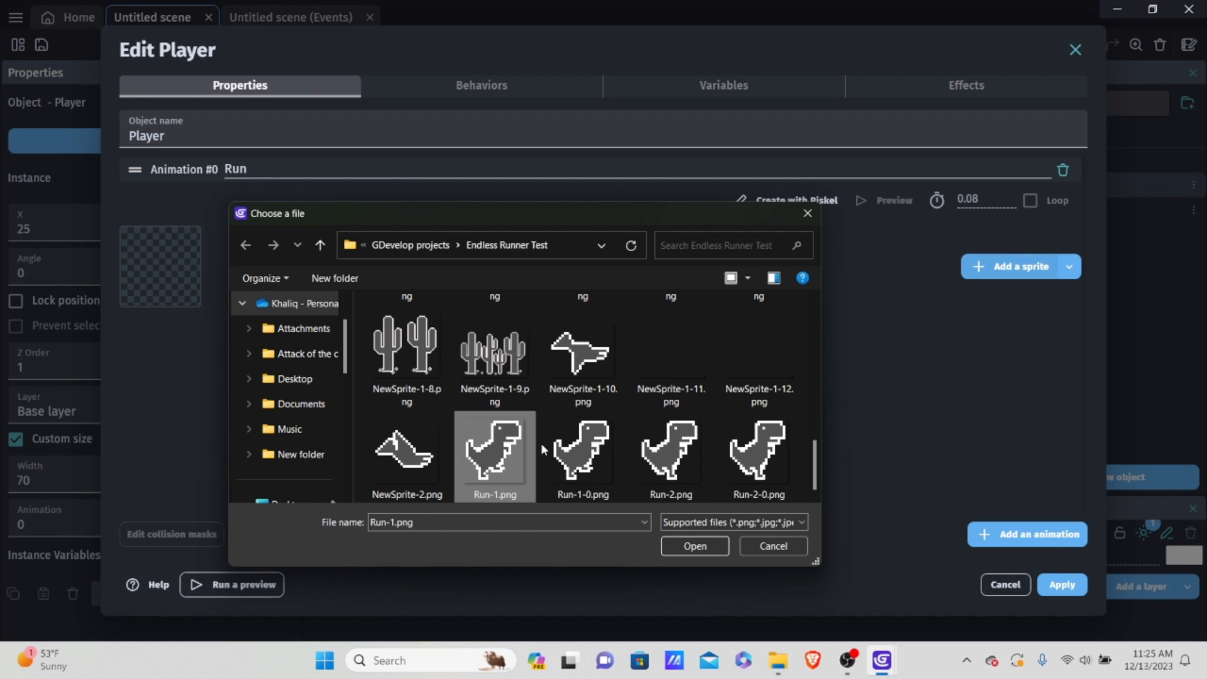
{"action": "left_click", "coordinate": [756, 453], "text": "shift"}
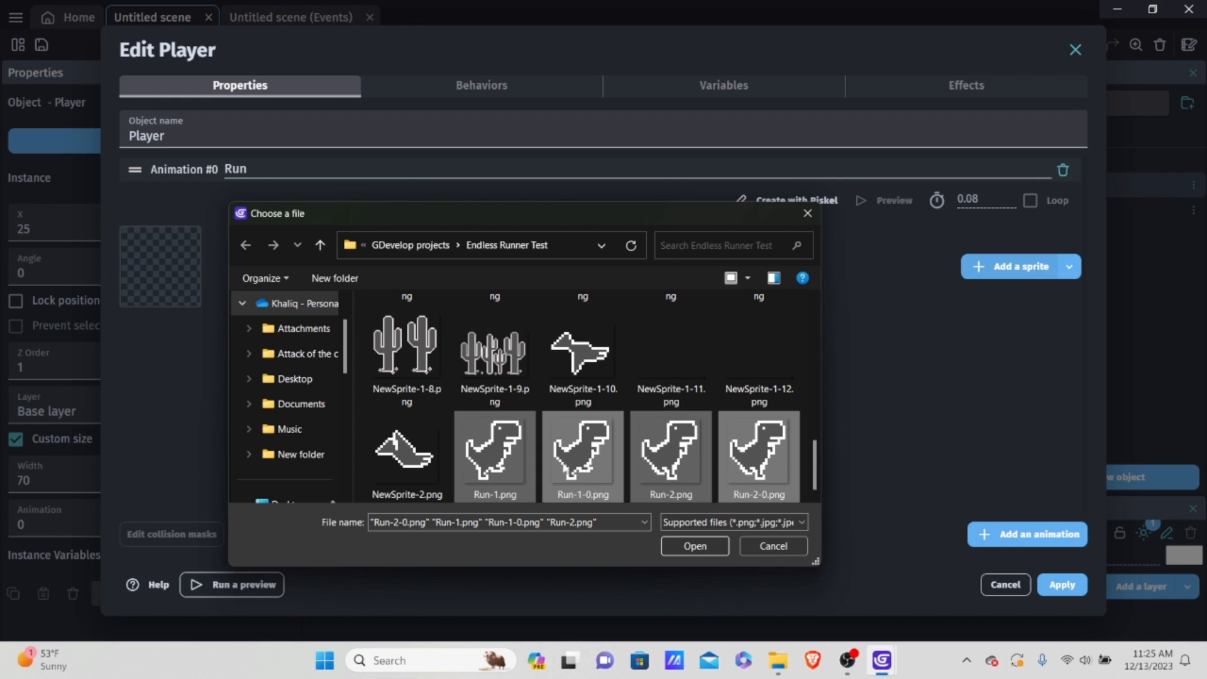
{"action": "left_click", "coordinate": [695, 544]}
{"action": "left_click", "coordinate": [714, 337]}
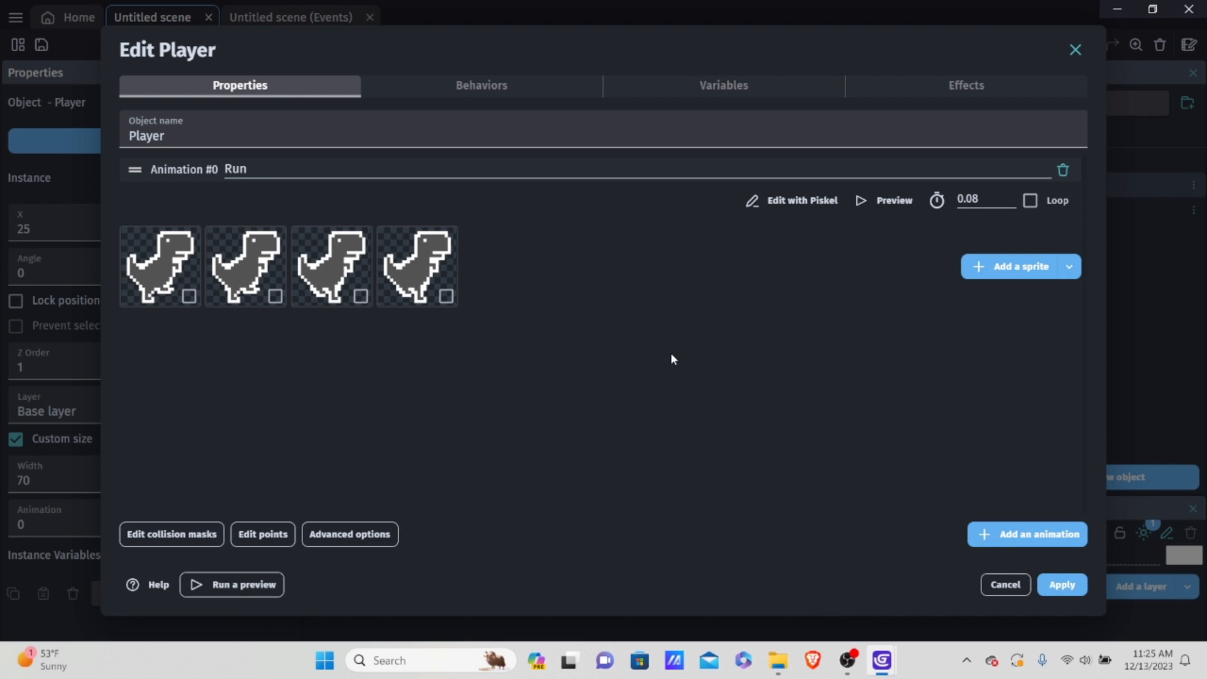
Step: Enable looping for the Run animation, and set its speed to 6 FPS in the animation preview, replaying it to check
{"action": "left_click", "coordinate": [1031, 201]}
{"action": "left_click", "coordinate": [888, 201]}
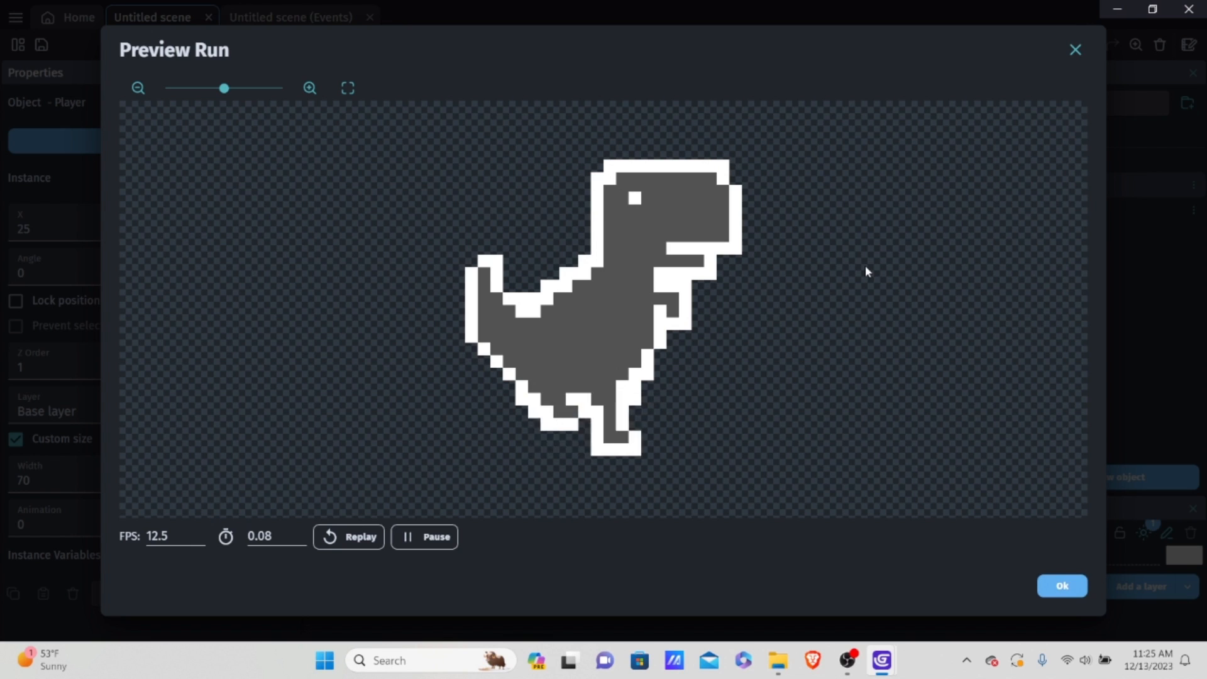
{"action": "left_click", "coordinate": [176, 530]}
{"action": "key", "text": "Left"}
{"action": "key", "text": "Left"}
{"action": "key", "text": "BackSpace"}
{"action": "key", "text": "BackSpace"}
{"action": "type", "text": "6"}
{"action": "key", "text": "Delete"}
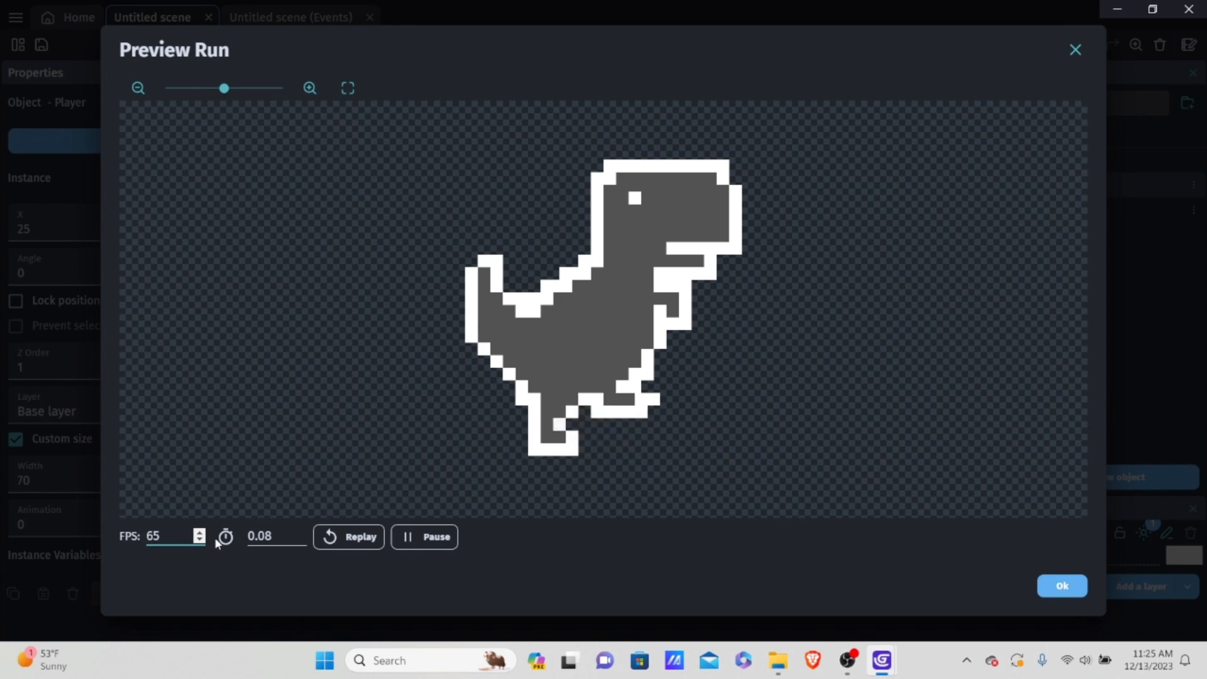
{"action": "key", "text": "Delete"}
{"action": "left_click", "coordinate": [336, 538]}
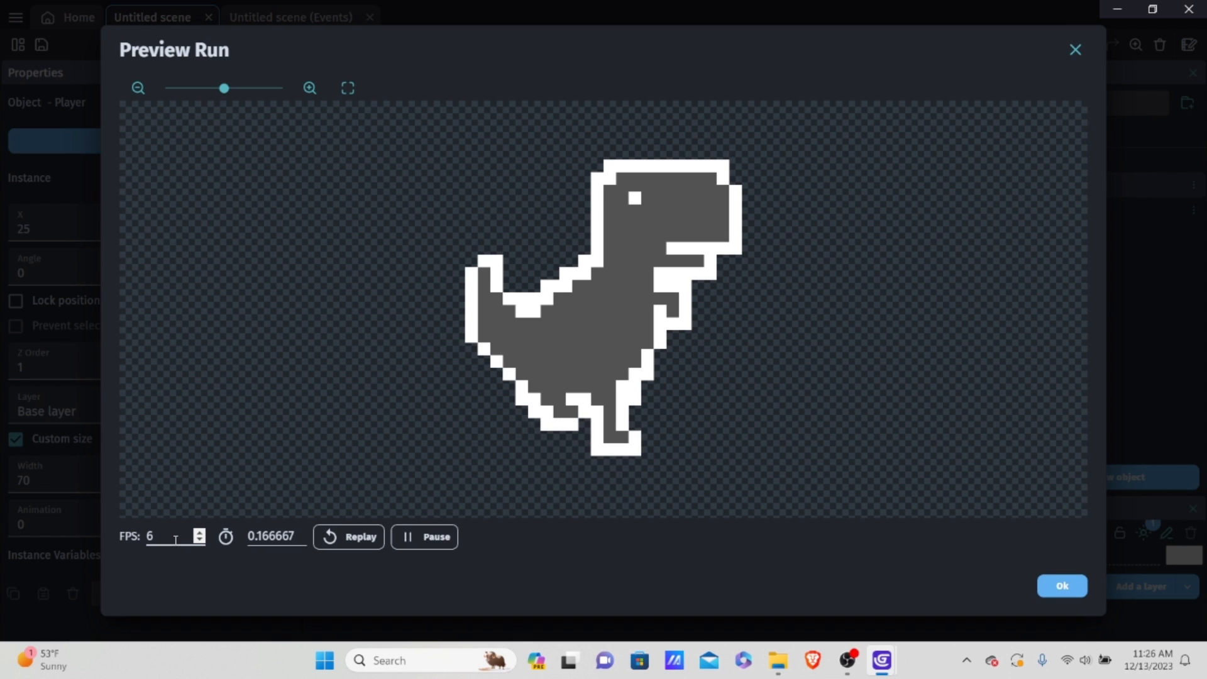
Step: Add a second animation to the Player object and name it "Jump", applying the object changes along the way
{"action": "left_click", "coordinate": [1067, 586]}
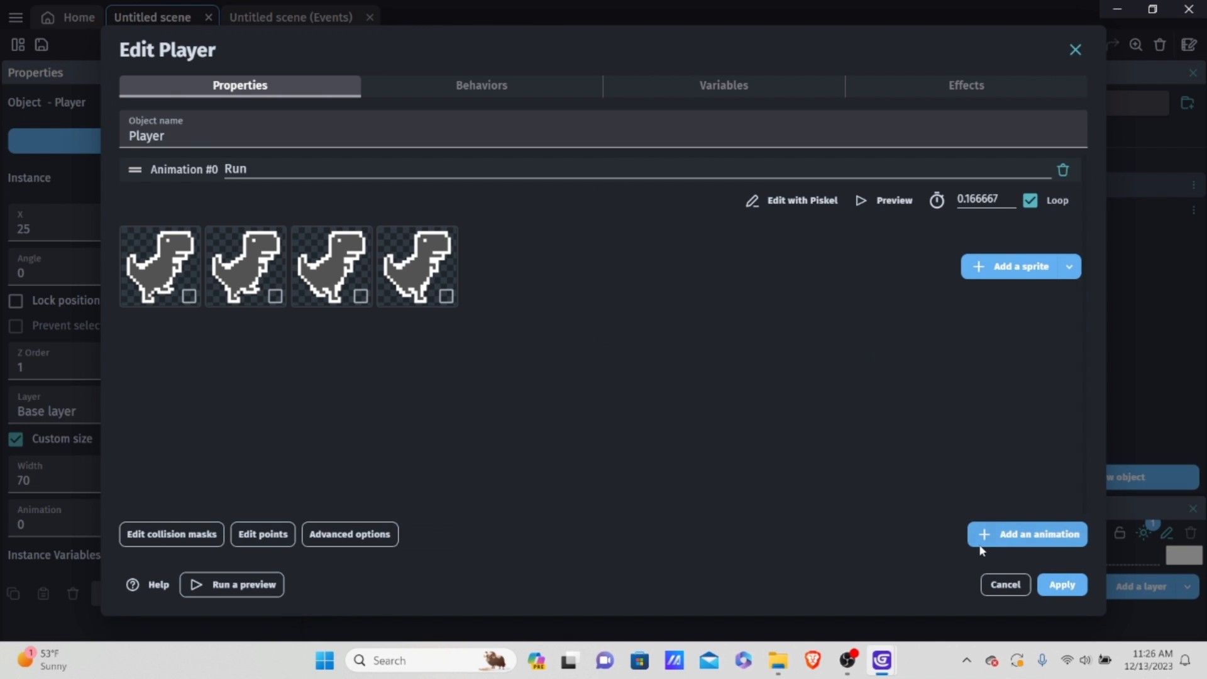
{"action": "left_click", "coordinate": [1009, 533]}
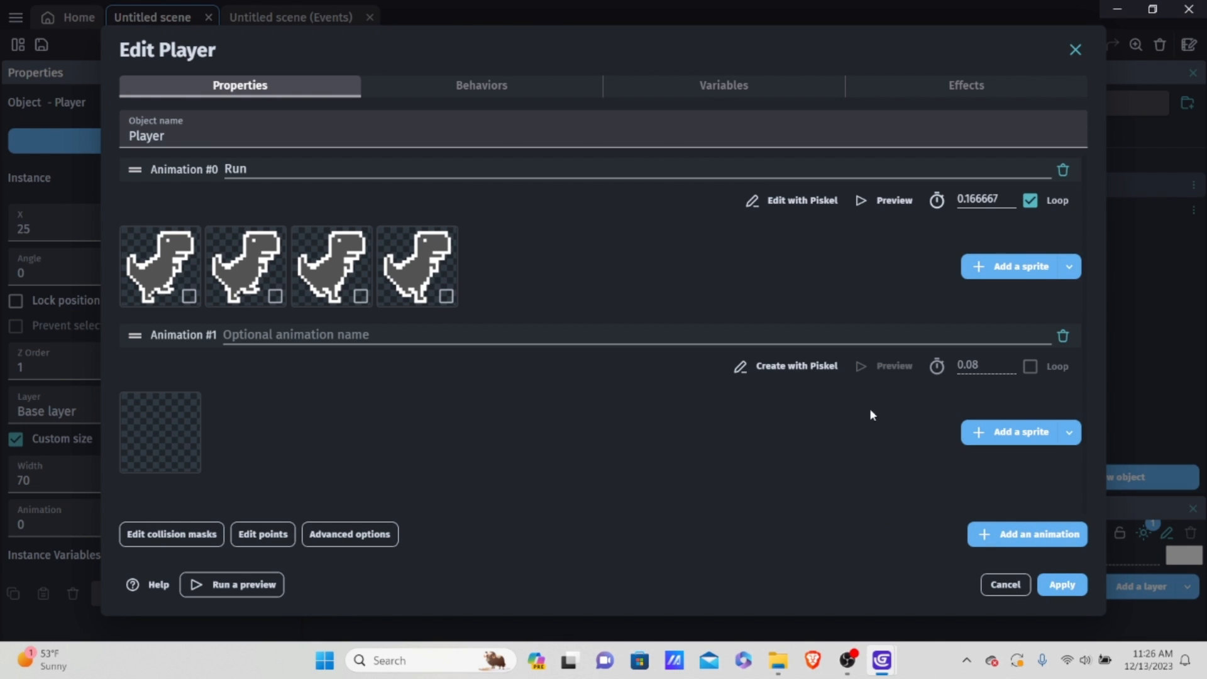
{"action": "left_click", "coordinate": [1064, 584]}
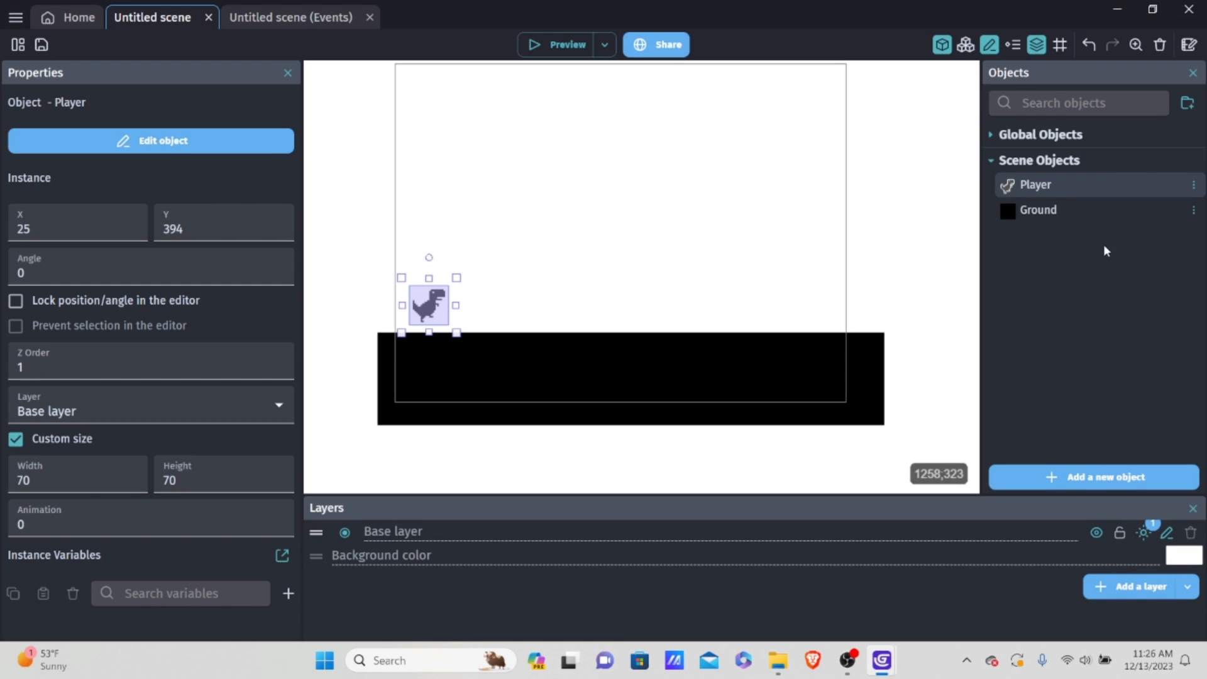
{"action": "double_click", "coordinate": [1075, 182]}
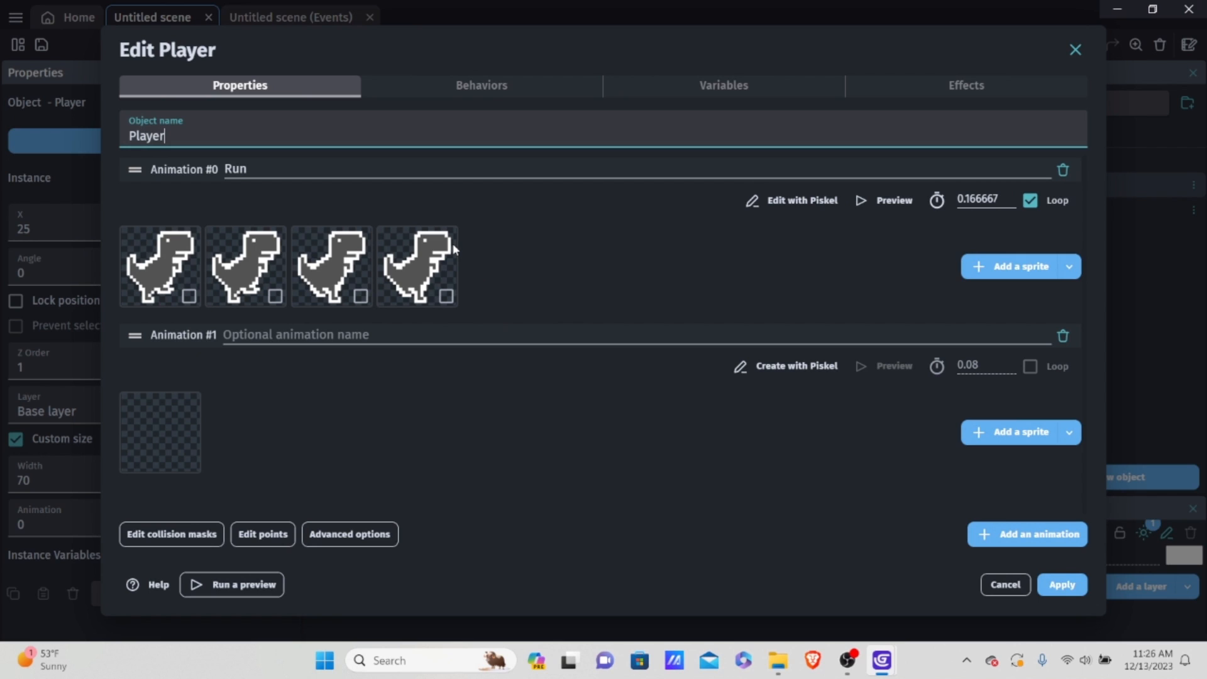
{"action": "left_click", "coordinate": [404, 332]}
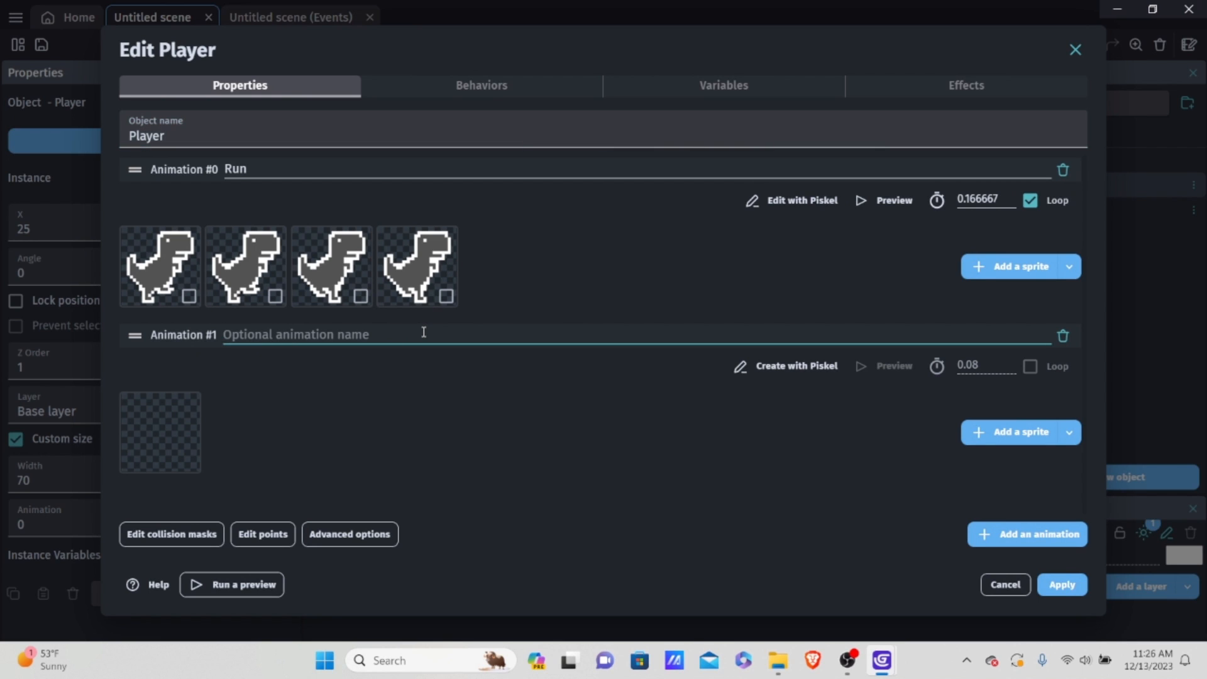
{"action": "type", "text": "Jump"}
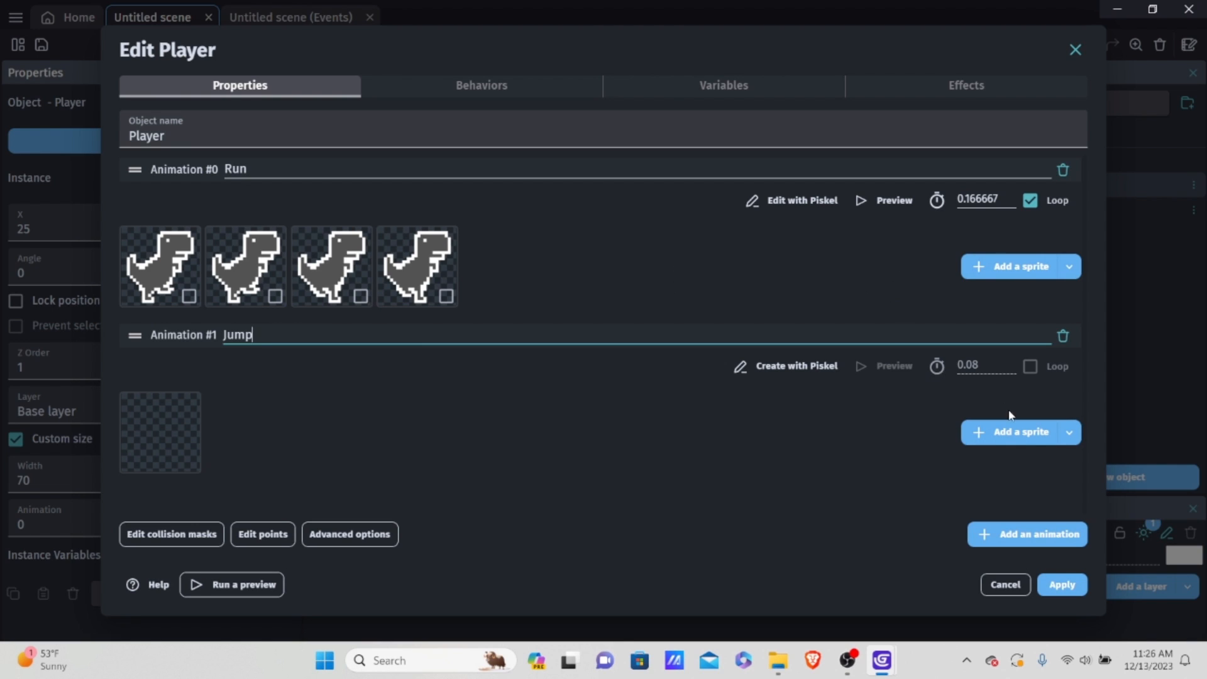
Step: Add the sprite NewSprite-1-3.png from the Endless Runner Test folder to the Jump animation, copying it into the project folder
{"action": "left_click", "coordinate": [1000, 443]}
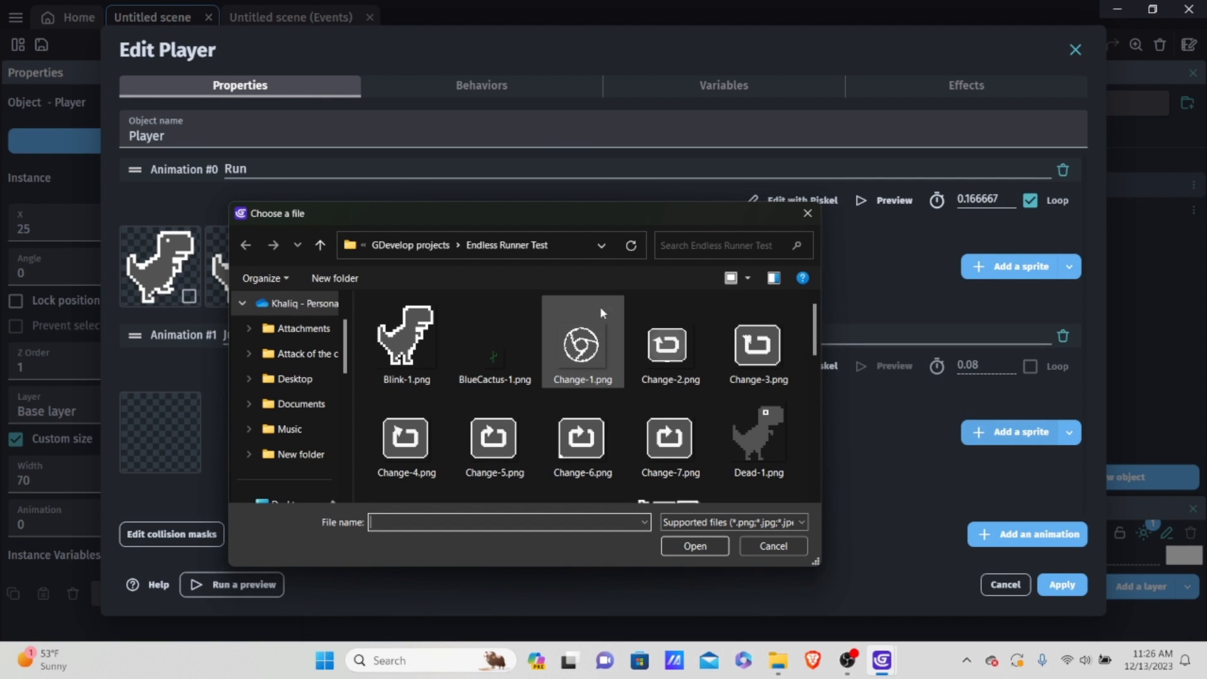
{"action": "scroll", "coordinate": [578, 321], "scroll_direction": "down", "scroll_amount": 2}
{"action": "scroll", "coordinate": [567, 313], "scroll_direction": "up", "scroll_amount": 1}
{"action": "scroll", "coordinate": [566, 318], "scroll_direction": "down", "scroll_amount": 4}
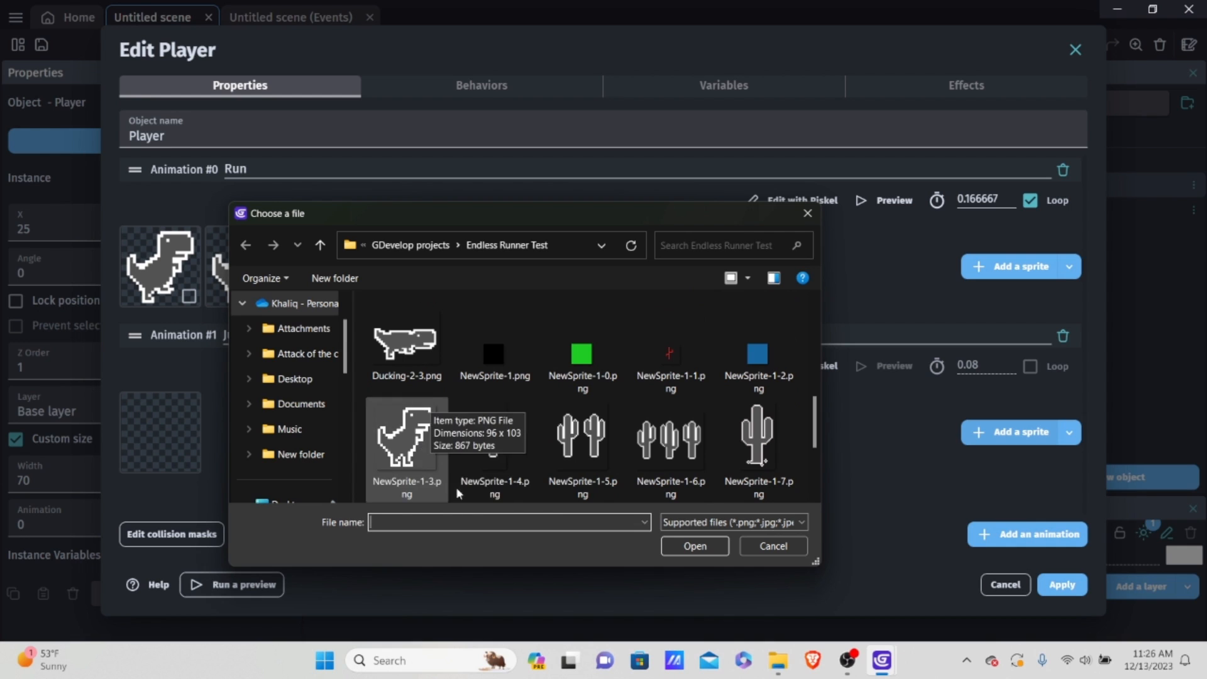
{"action": "double_click", "coordinate": [405, 441]}
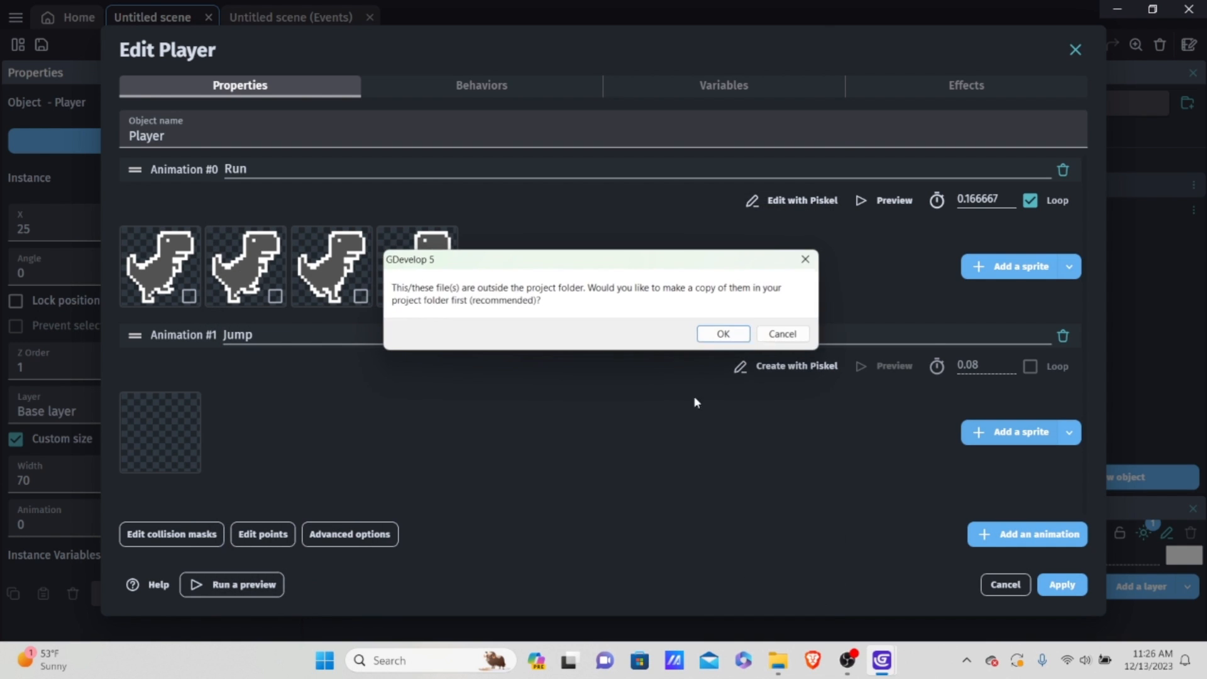
{"action": "left_click", "coordinate": [734, 338]}
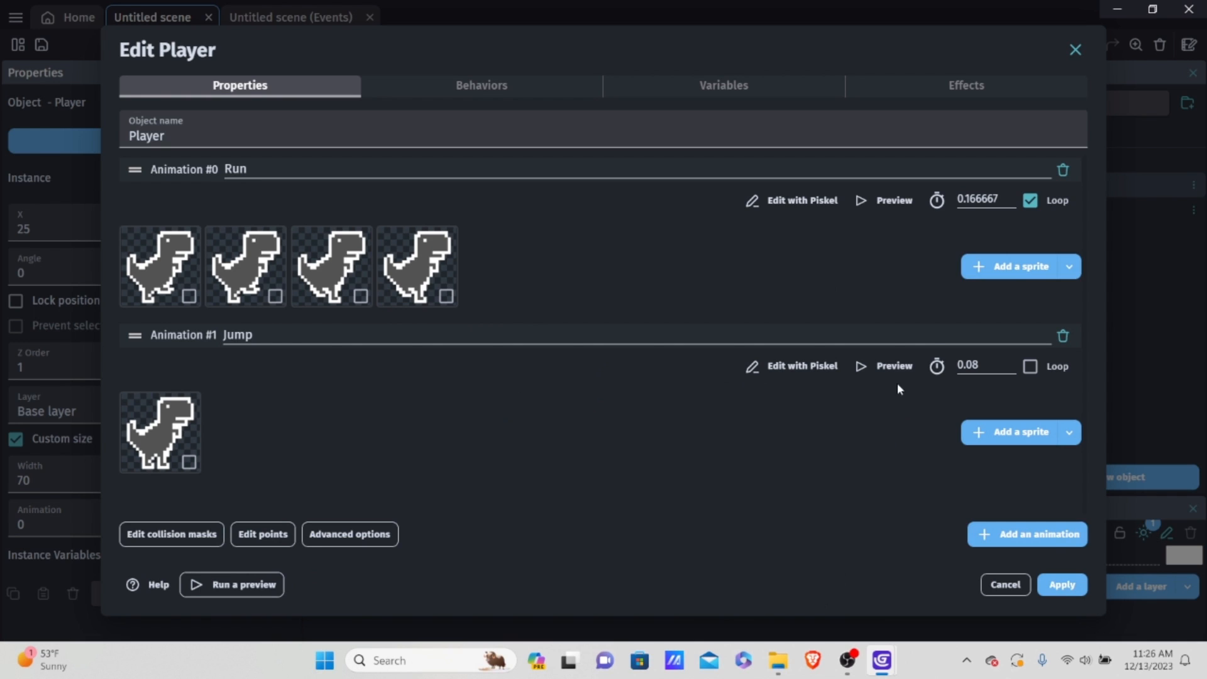
Step: Add a third animation to the Player object and name it "Ducking"
{"action": "left_click", "coordinate": [1060, 531]}
{"action": "left_click", "coordinate": [366, 370]}
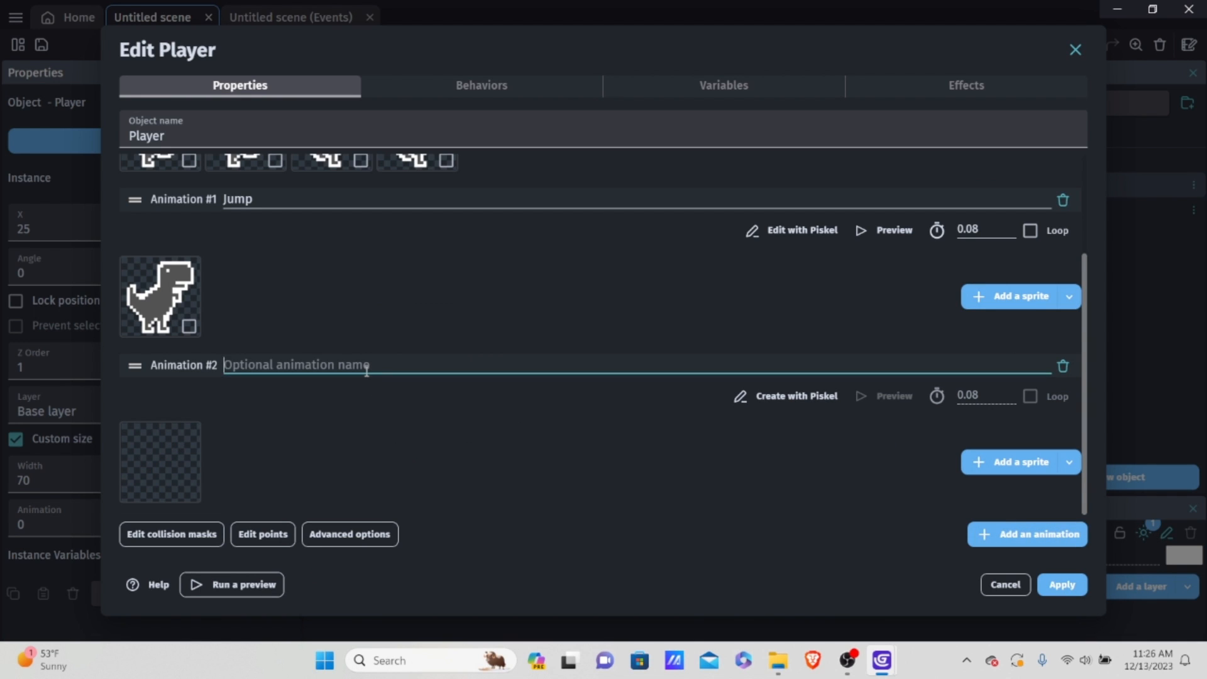
{"action": "type", "text": "Dunc"}
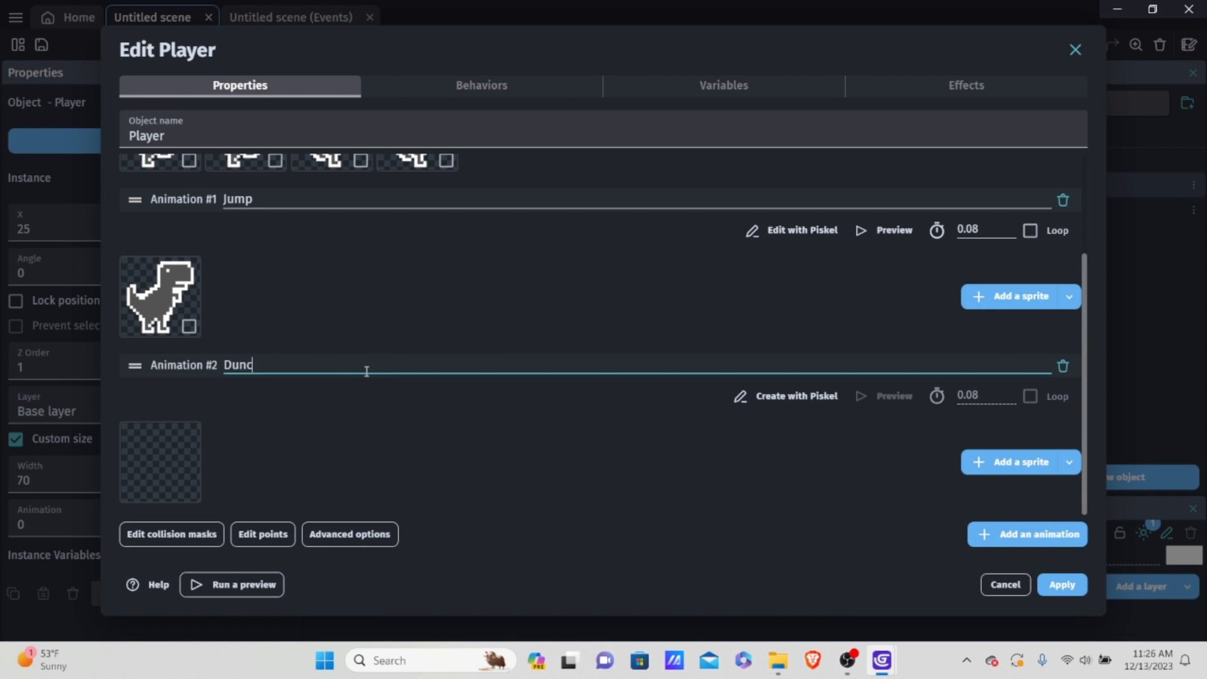
{"action": "key", "text": "BackSpace"}
{"action": "key", "text": "BackSpace"}
{"action": "type", "text": "cking"}
Step: Add all sprites from Ducking-1.png through Ducking-2-3.png to the Ducking animation, copying them into the project folder
{"action": "left_click", "coordinate": [1011, 463]}
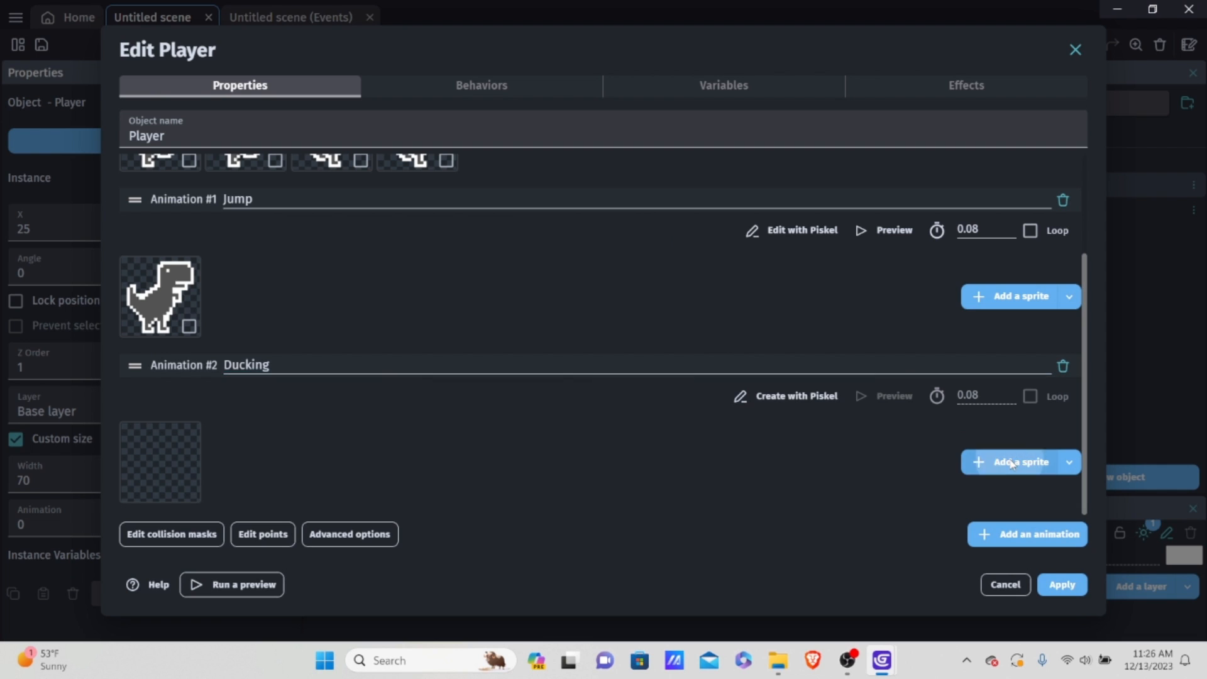
{"action": "scroll", "coordinate": [627, 362], "scroll_direction": "down", "scroll_amount": 3}
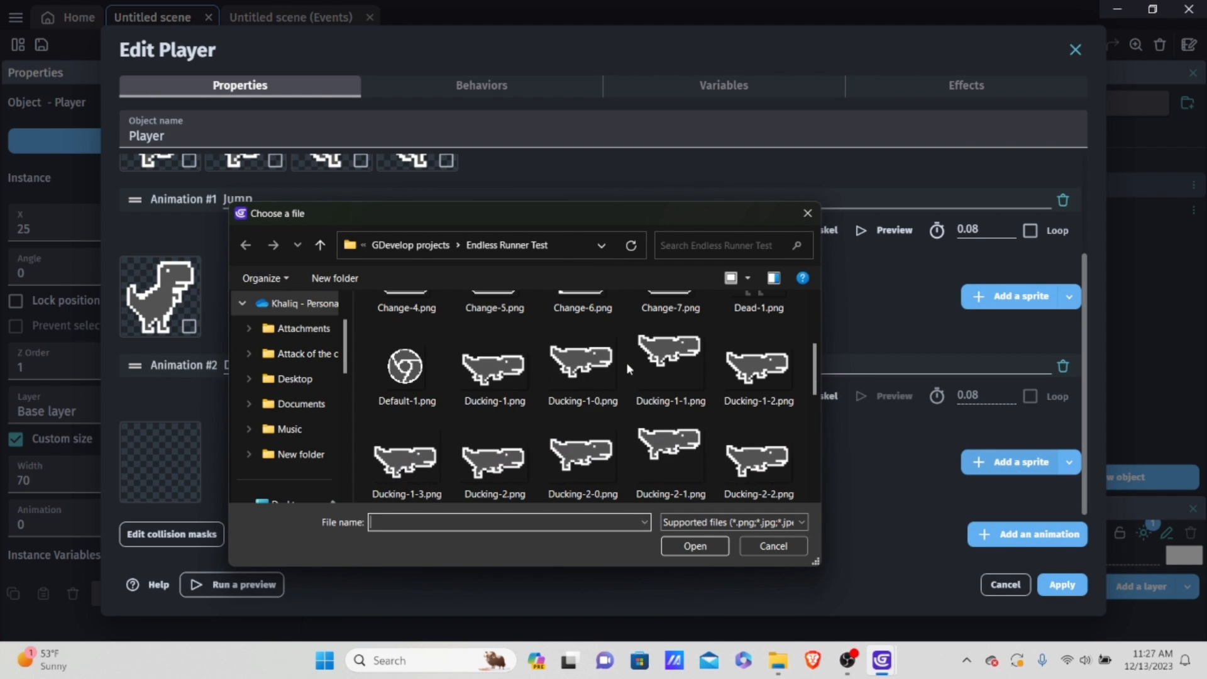
{"action": "scroll", "coordinate": [585, 396], "scroll_direction": "up", "scroll_amount": 2}
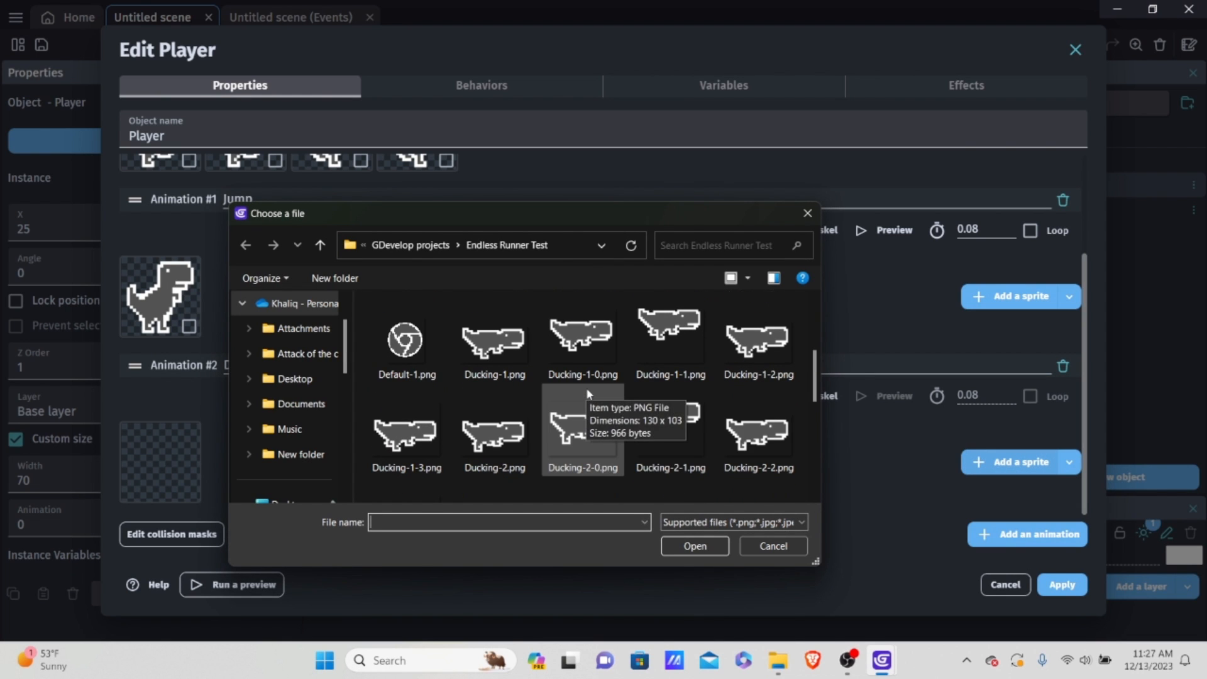
{"action": "left_click", "coordinate": [520, 358]}
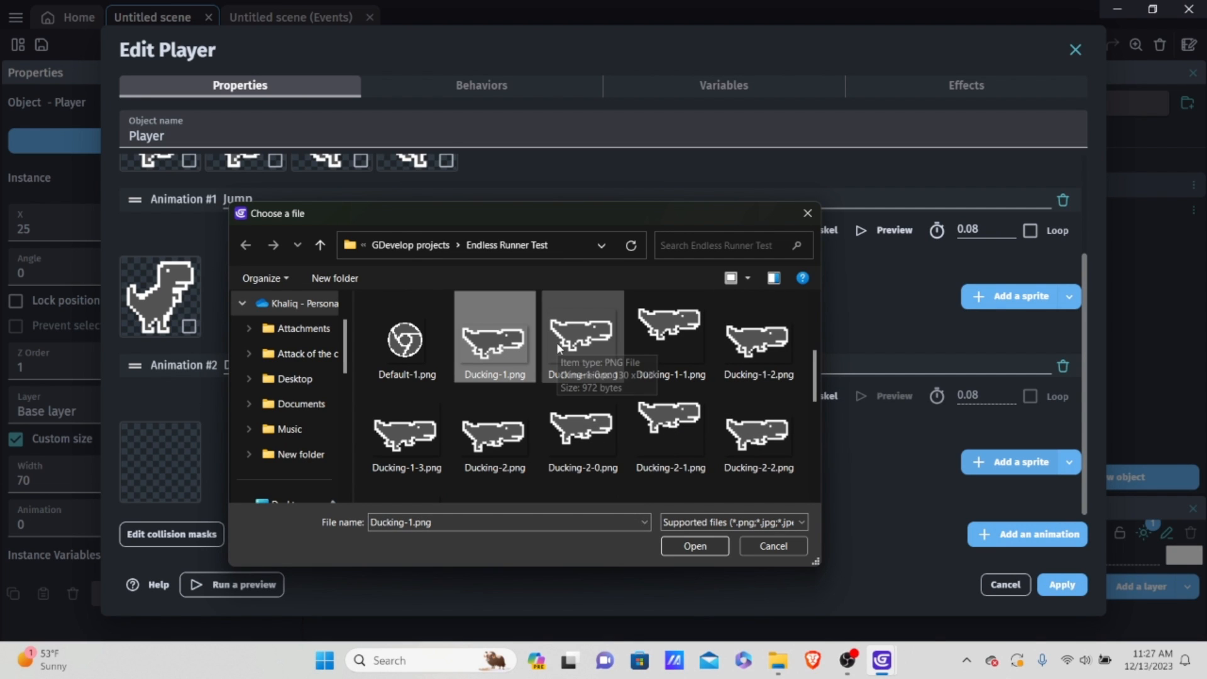
{"action": "scroll", "coordinate": [666, 371], "scroll_direction": "down", "scroll_amount": 1}
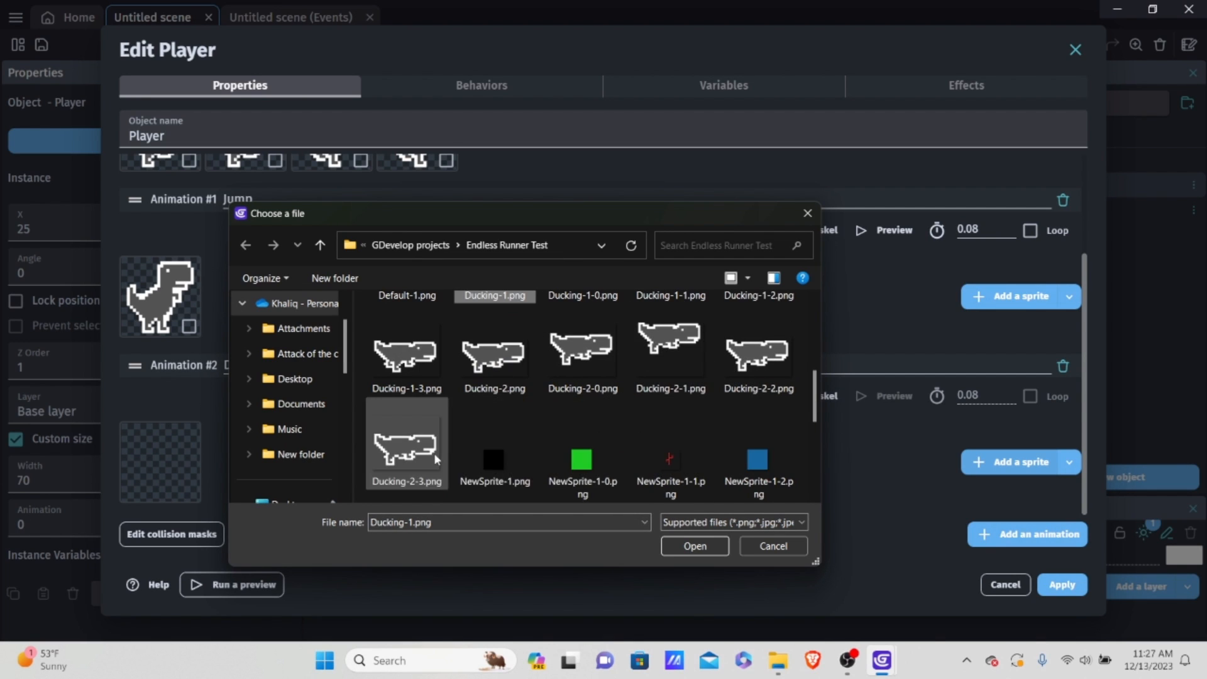
{"action": "left_click", "coordinate": [410, 452], "text": "shift"}
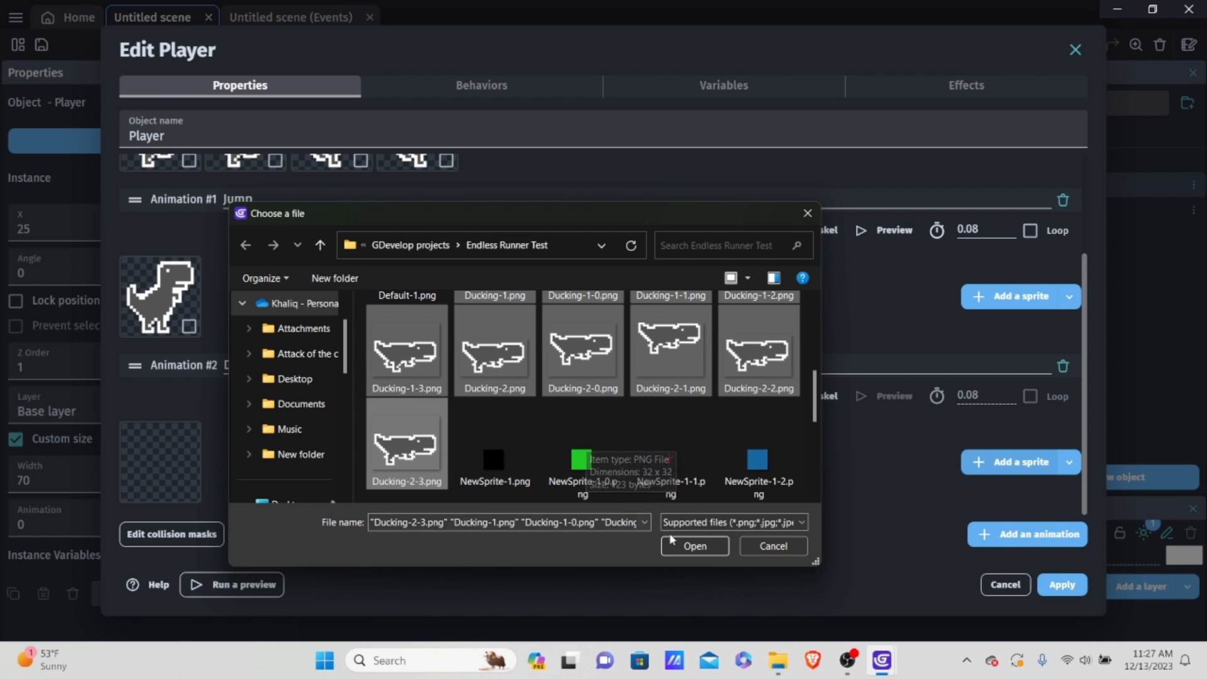
{"action": "left_click", "coordinate": [698, 546]}
{"action": "left_click", "coordinate": [723, 334]}
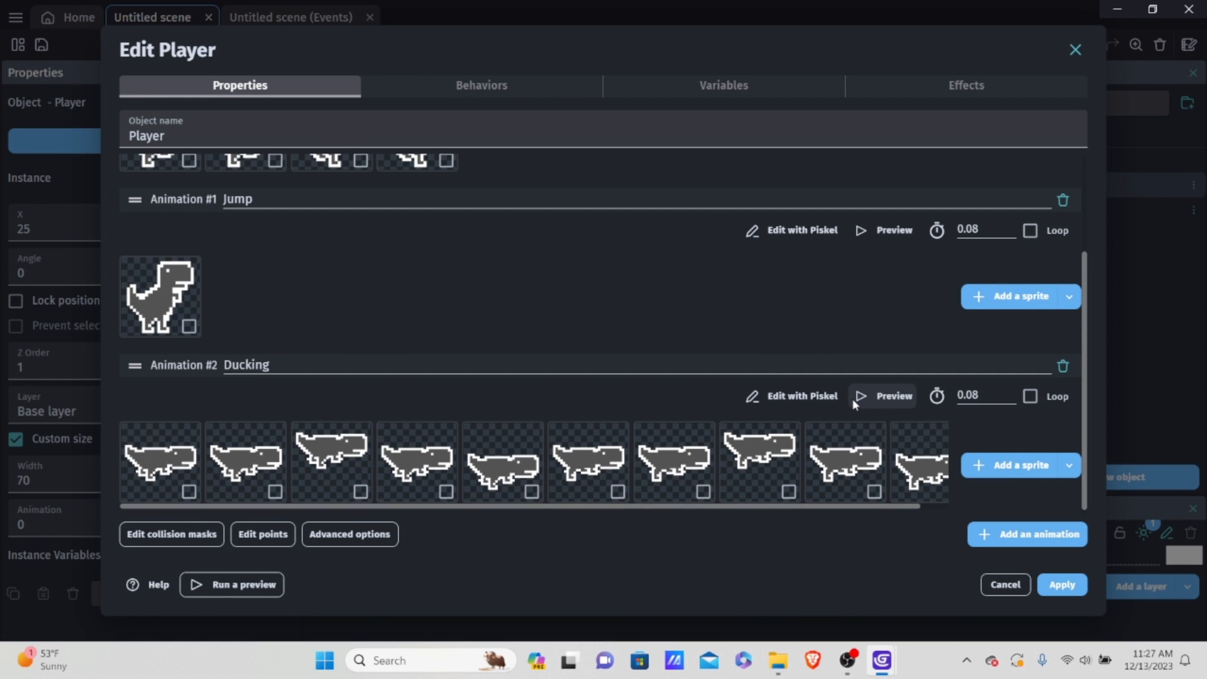
Step: Preview the Ducking animation twice to check how its frames play
{"action": "left_click", "coordinate": [899, 398]}
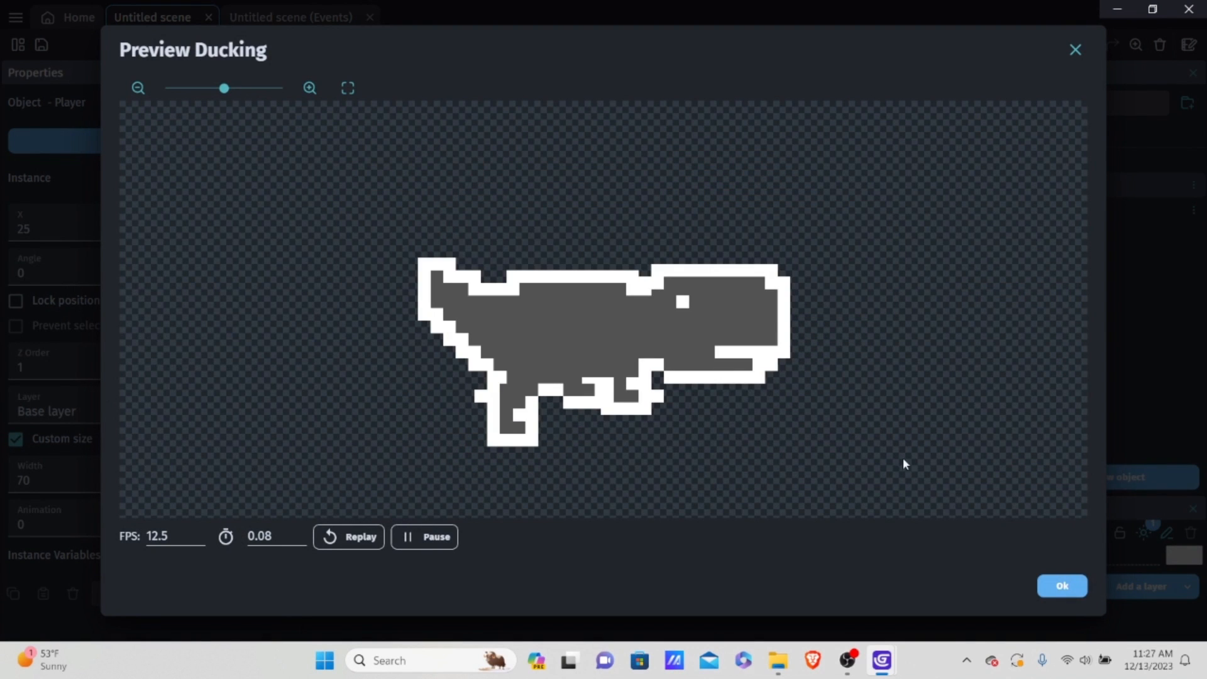
{"action": "left_click", "coordinate": [1063, 587]}
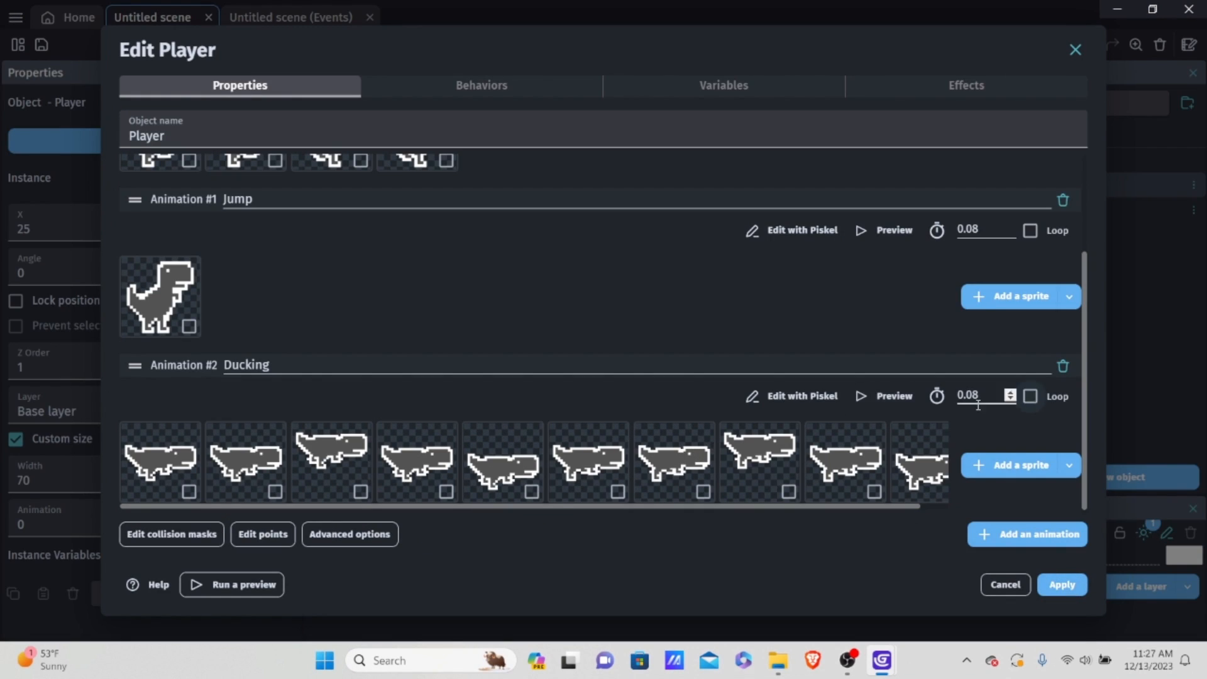
{"action": "left_click", "coordinate": [879, 400]}
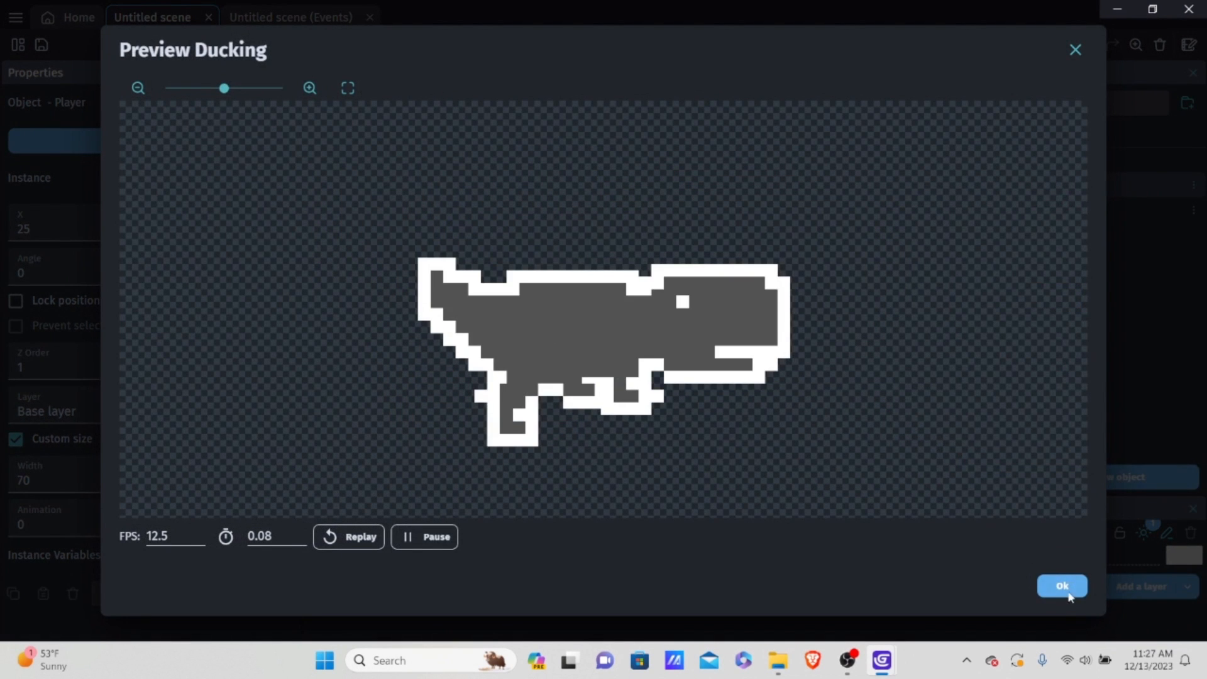
{"action": "left_click", "coordinate": [1068, 593]}
Step: Select all ten sprites of the Ducking animation and delete them
{"action": "left_click", "coordinate": [189, 491]}
{"action": "left_click", "coordinate": [275, 491]}
{"action": "left_click", "coordinate": [361, 491]}
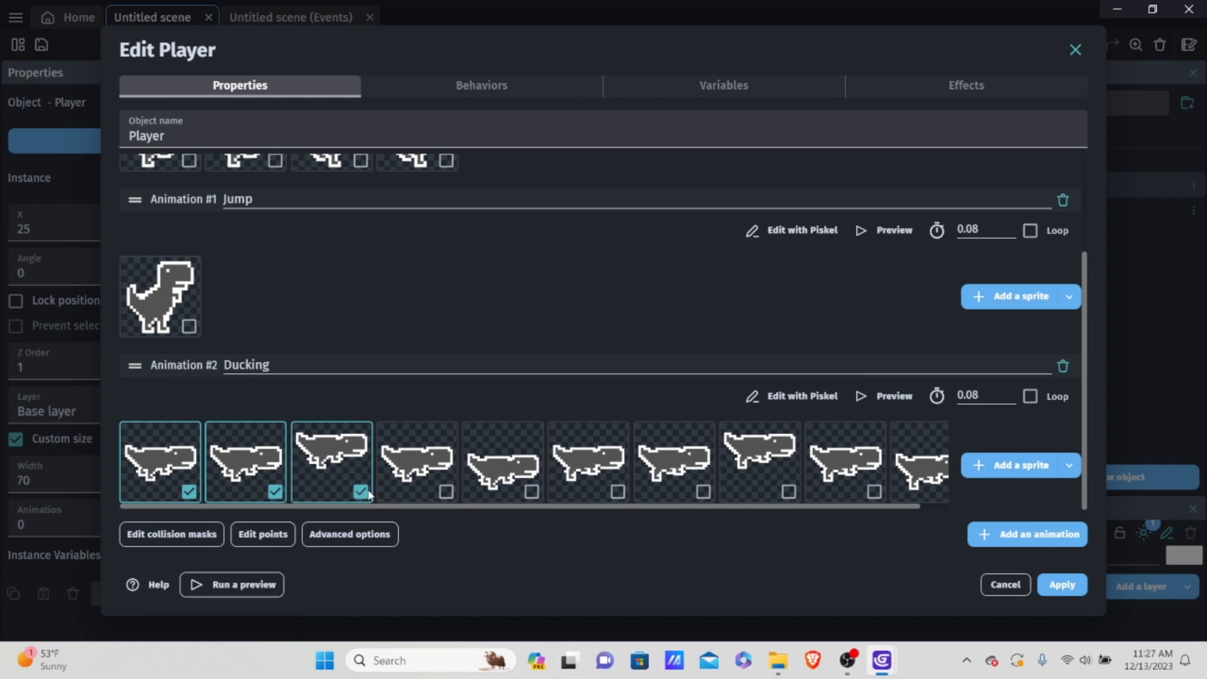
{"action": "left_click", "coordinate": [447, 491]}
{"action": "left_click", "coordinate": [531, 491]}
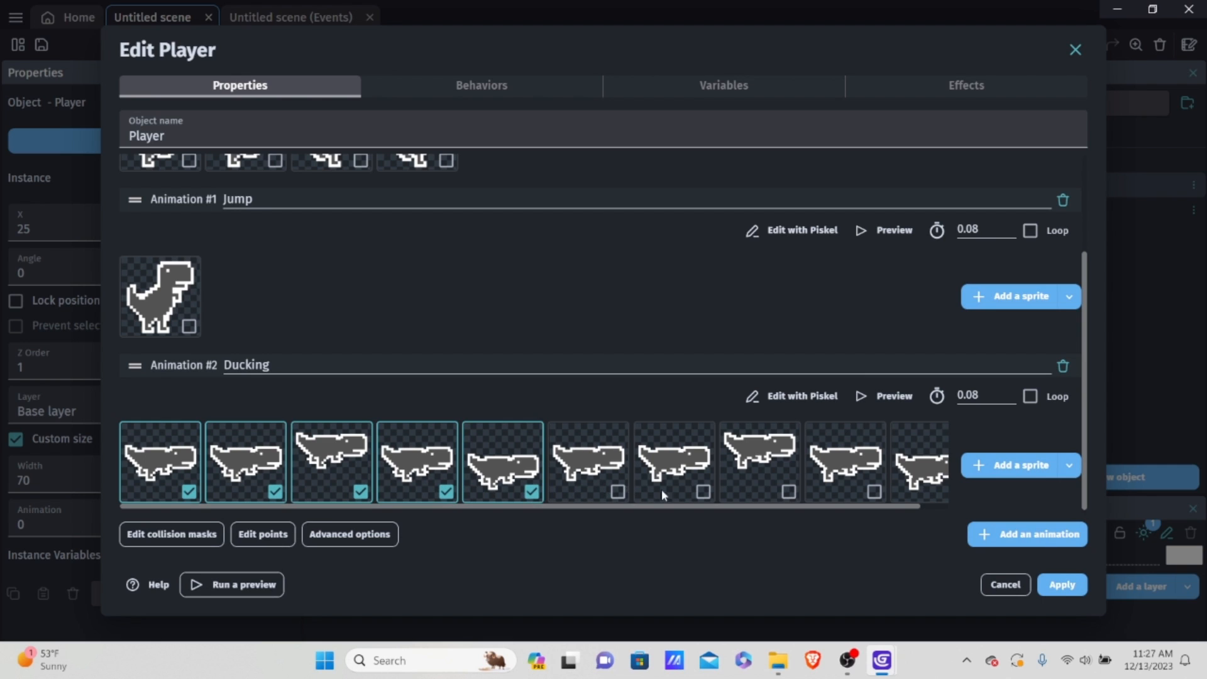
{"action": "left_click", "coordinate": [618, 491]}
{"action": "left_click", "coordinate": [703, 491]}
{"action": "left_click_drag", "start_coordinate": [791, 507], "coordinate": [819, 508]}
{"action": "left_click", "coordinate": [760, 491]}
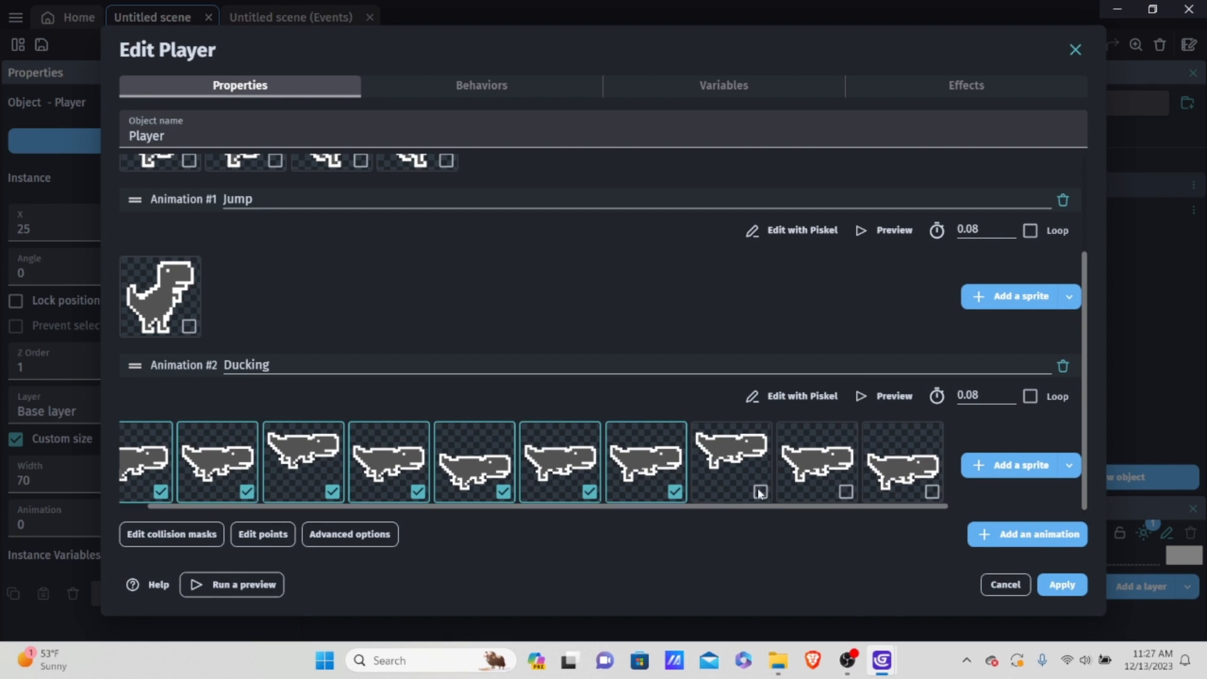
{"action": "left_click", "coordinate": [845, 491]}
{"action": "left_click", "coordinate": [933, 491]}
{"action": "right_click", "coordinate": [856, 463]}
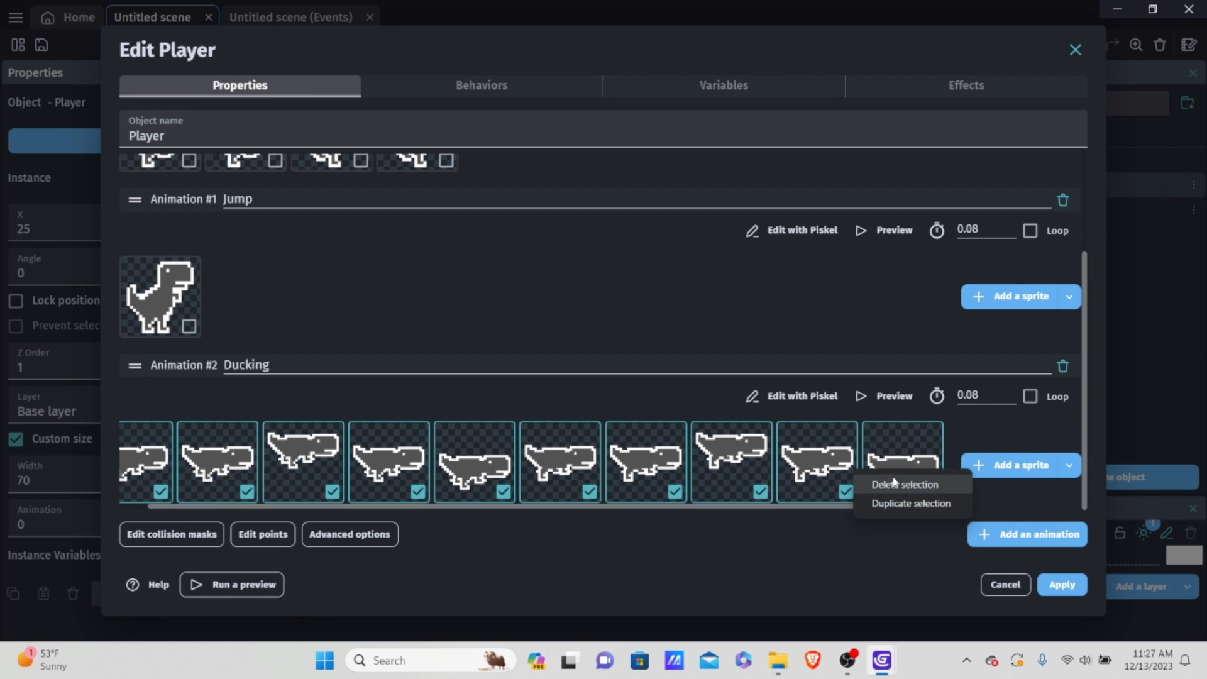
{"action": "left_click", "coordinate": [881, 478]}
Step: Add only the sprite Ducking-1.png to the emptied Ducking animation, copying it into the project folder
{"action": "left_click", "coordinate": [994, 462]}
{"action": "scroll", "coordinate": [794, 386], "scroll_direction": "down", "scroll_amount": 4}
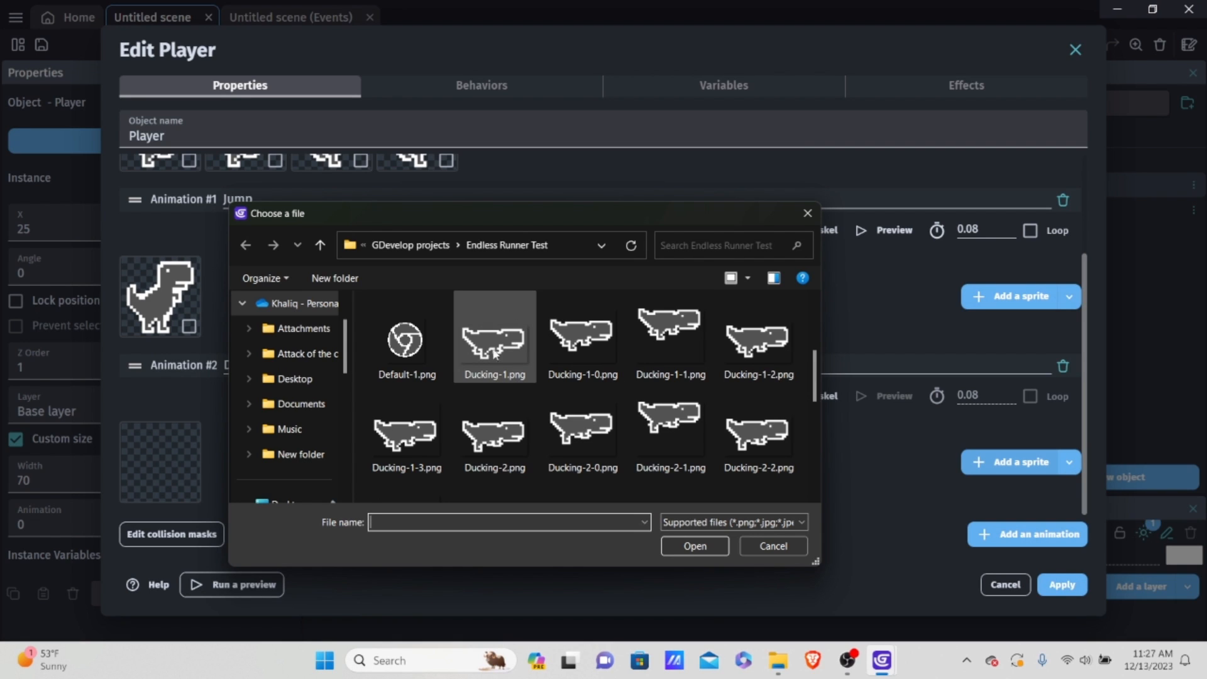
{"action": "left_click", "coordinate": [522, 350]}
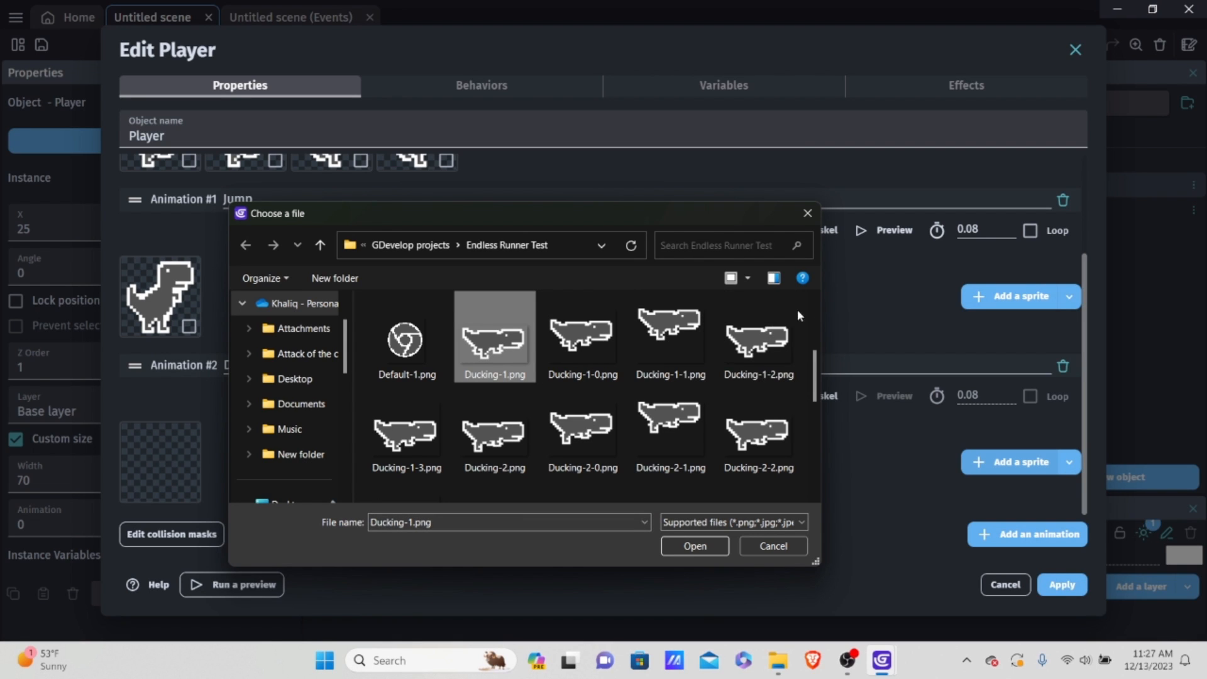
{"action": "left_click", "coordinate": [755, 368]}
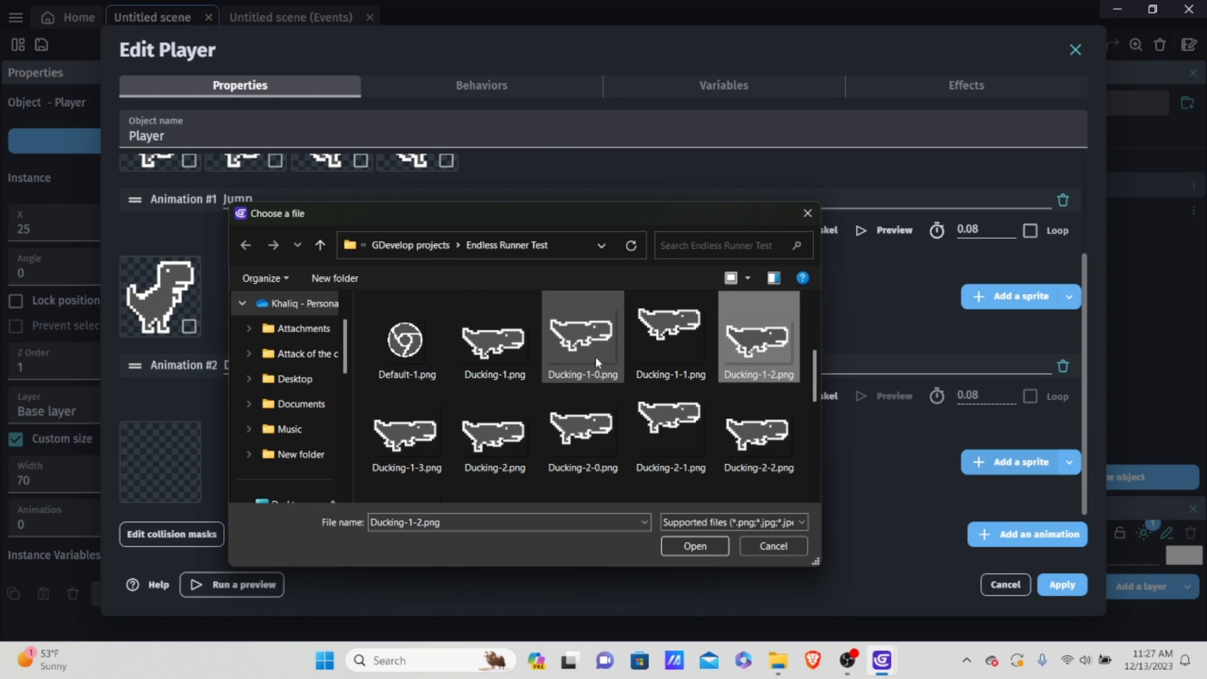
{"action": "left_click", "coordinate": [487, 340]}
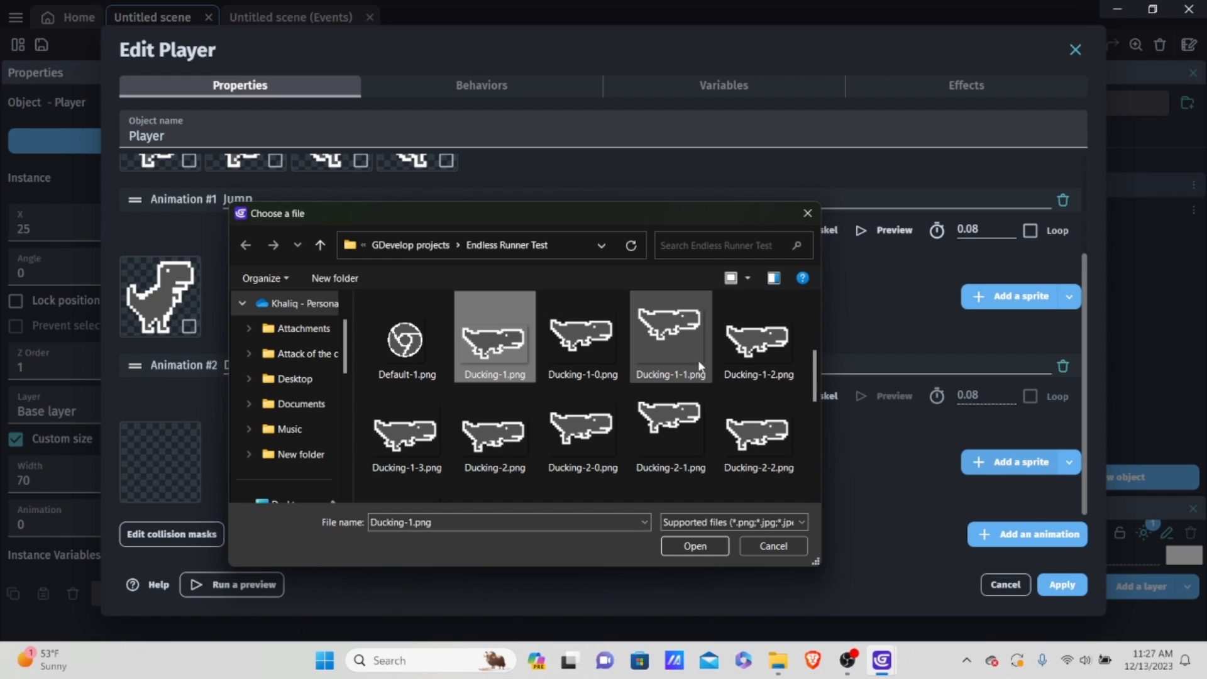
{"action": "double_click", "coordinate": [534, 334]}
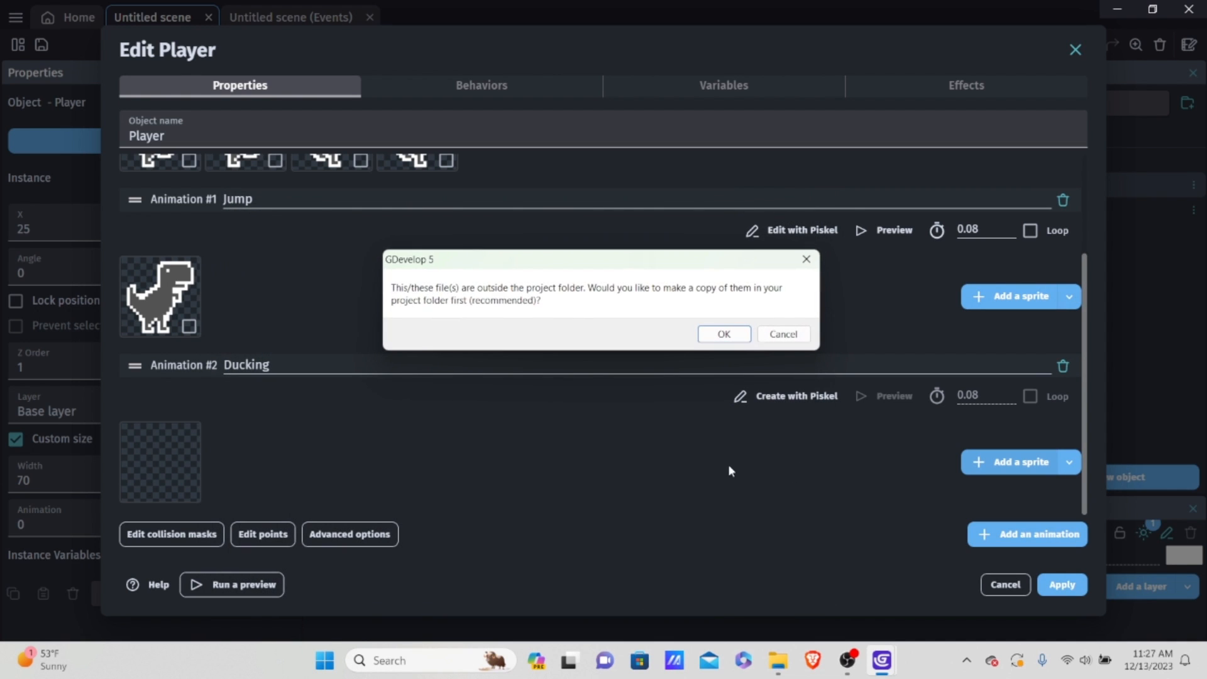
{"action": "left_click", "coordinate": [724, 334]}
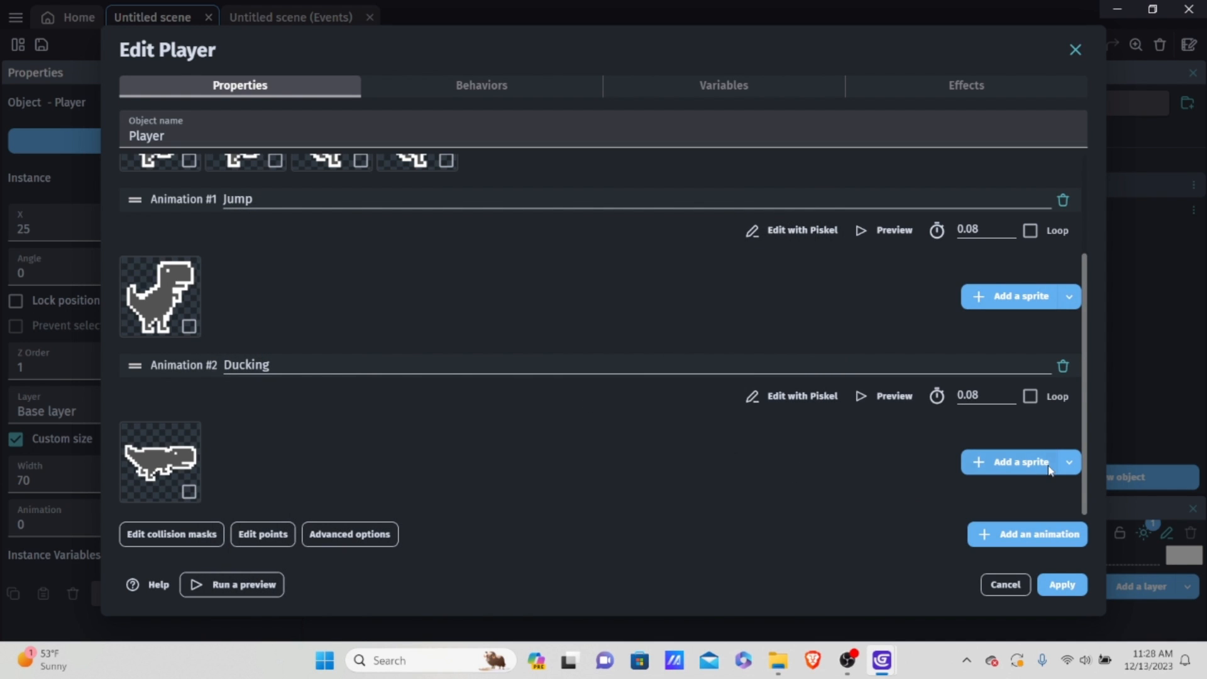
Step: Add the sprite Ducking-1-2.png to the Ducking animation as its second frame, copying it into the project folder
{"action": "left_click", "coordinate": [996, 466]}
{"action": "scroll", "coordinate": [628, 390], "scroll_direction": "down", "scroll_amount": 5}
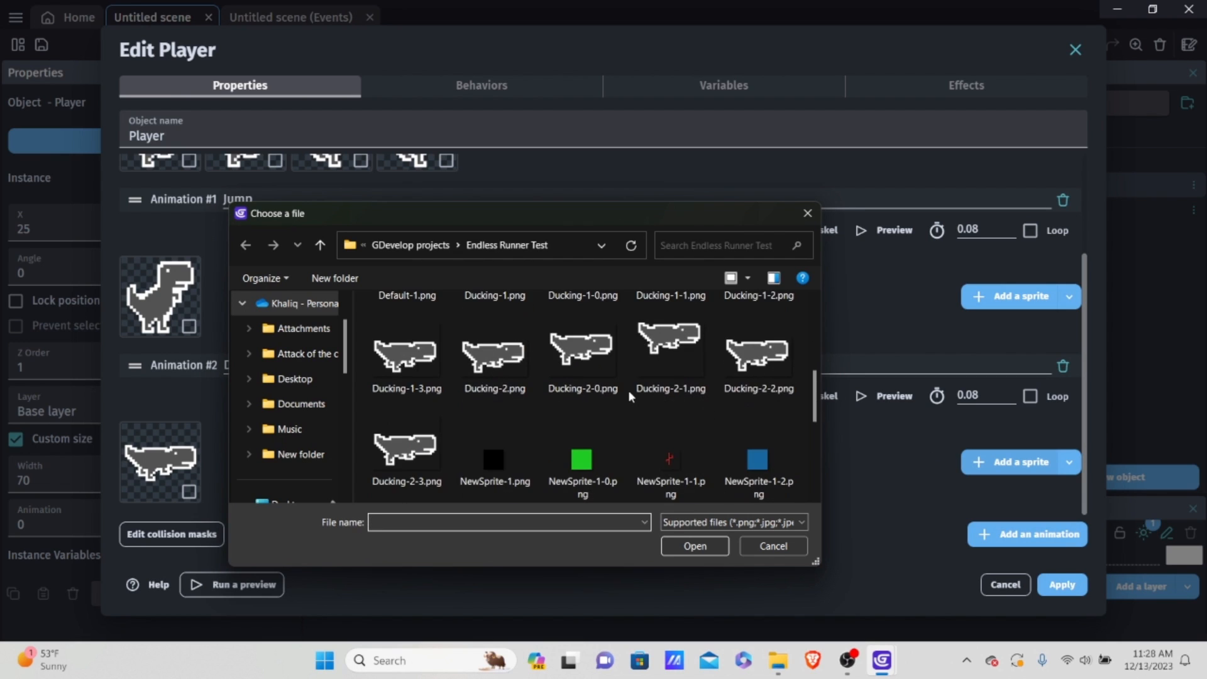
{"action": "scroll", "coordinate": [628, 390], "scroll_direction": "up", "scroll_amount": 1}
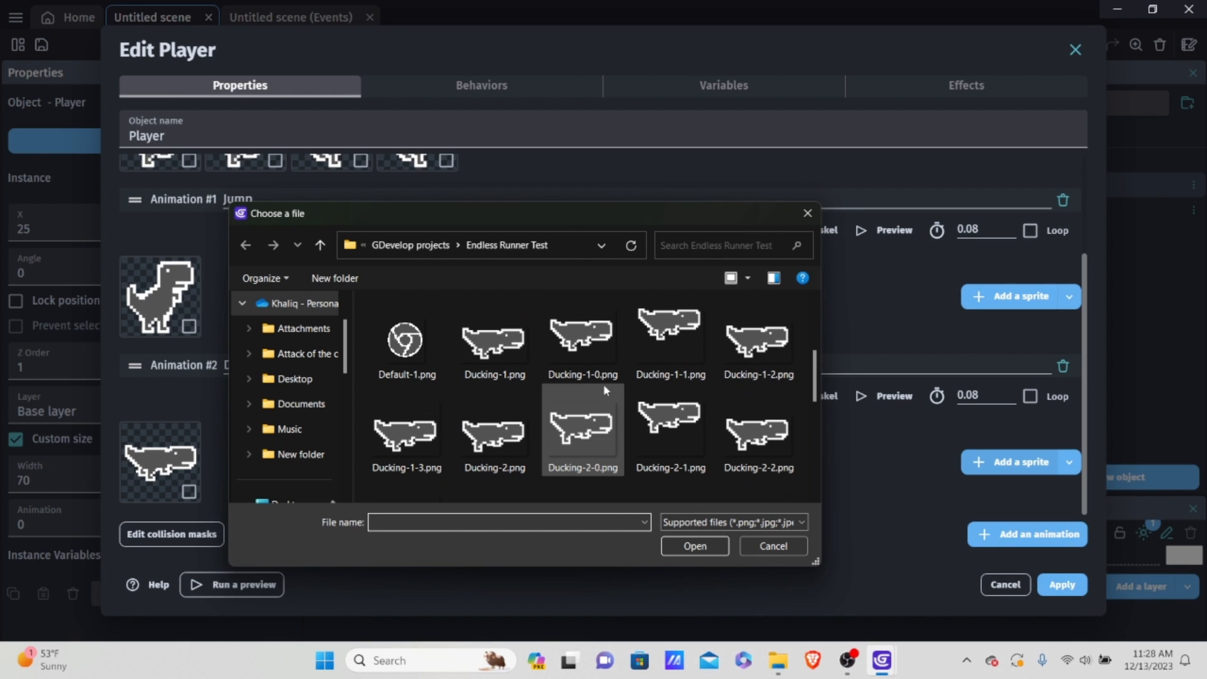
{"action": "scroll", "coordinate": [698, 377], "scroll_direction": "down", "scroll_amount": 1}
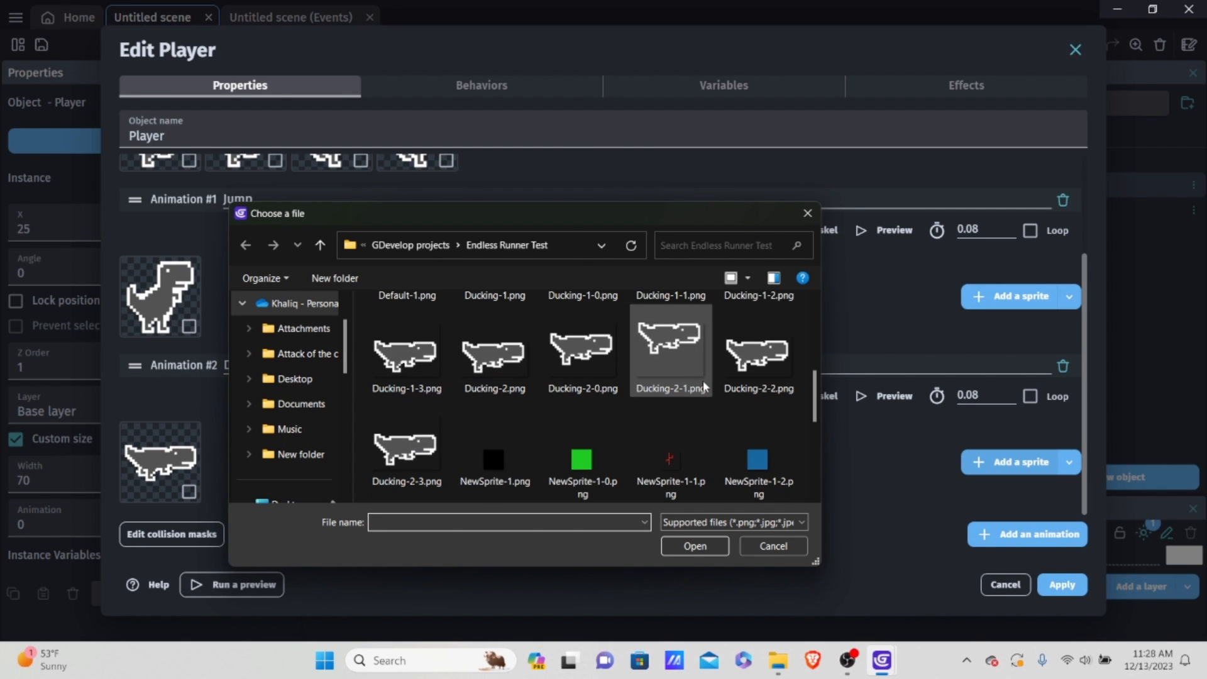
{"action": "scroll", "coordinate": [571, 353], "scroll_direction": "up", "scroll_amount": 1}
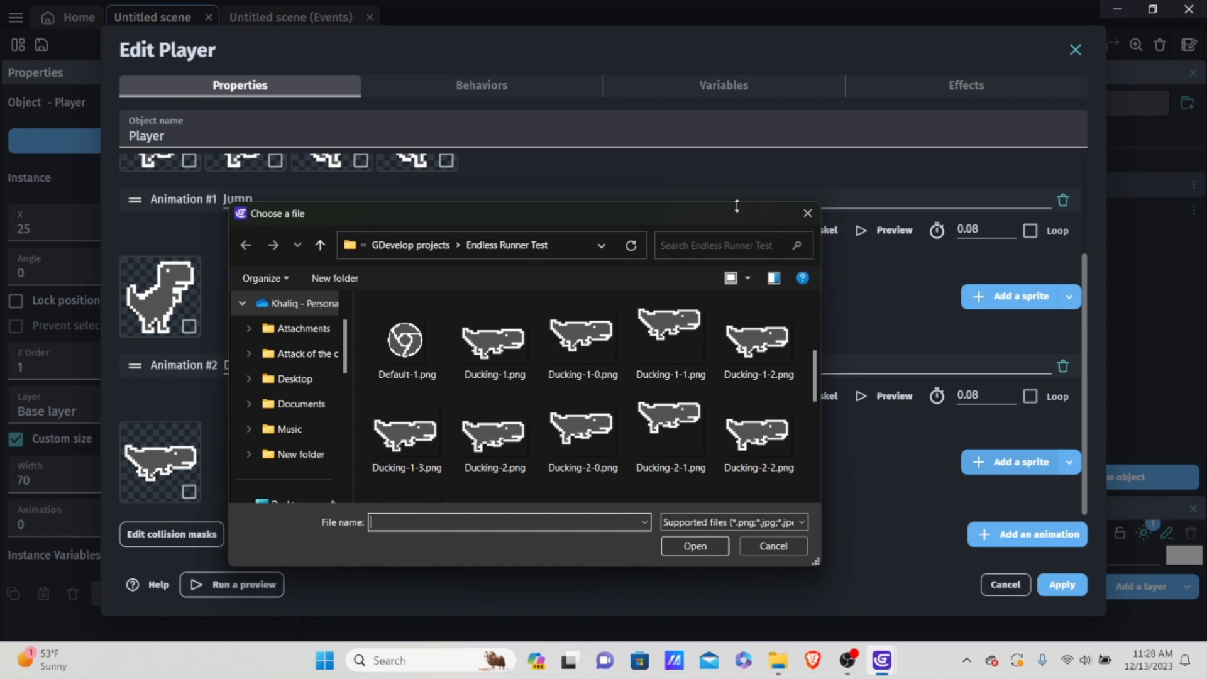
{"action": "double_click", "coordinate": [767, 346]}
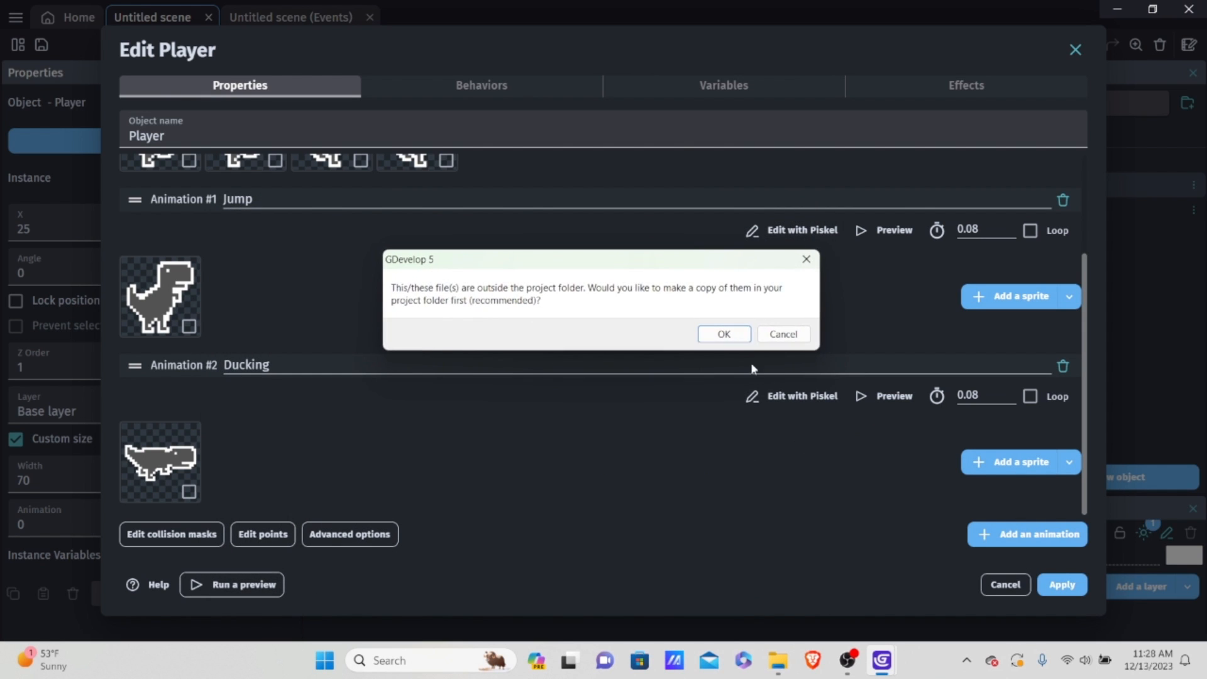
{"action": "left_click", "coordinate": [737, 335]}
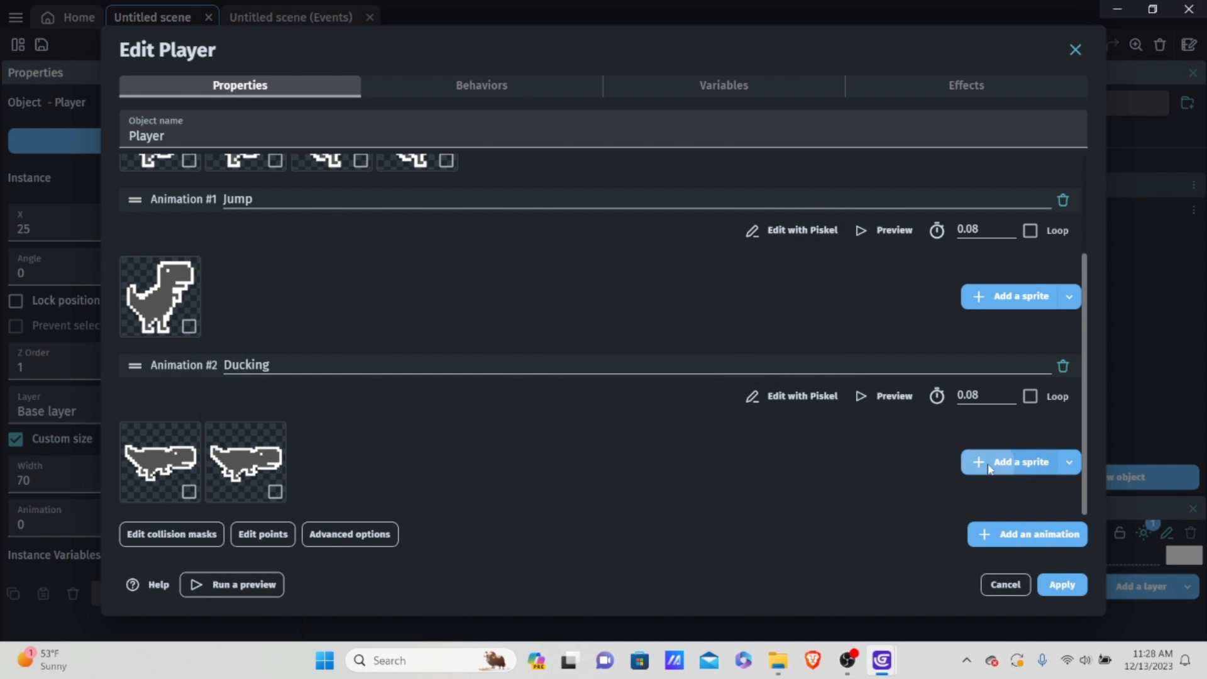
Step: Add the sprite Ducking-1-3.png to the Ducking animation as its third frame, copying it into the project folder
{"action": "left_click", "coordinate": [1003, 462]}
{"action": "scroll", "coordinate": [641, 374], "scroll_direction": "down", "scroll_amount": 5}
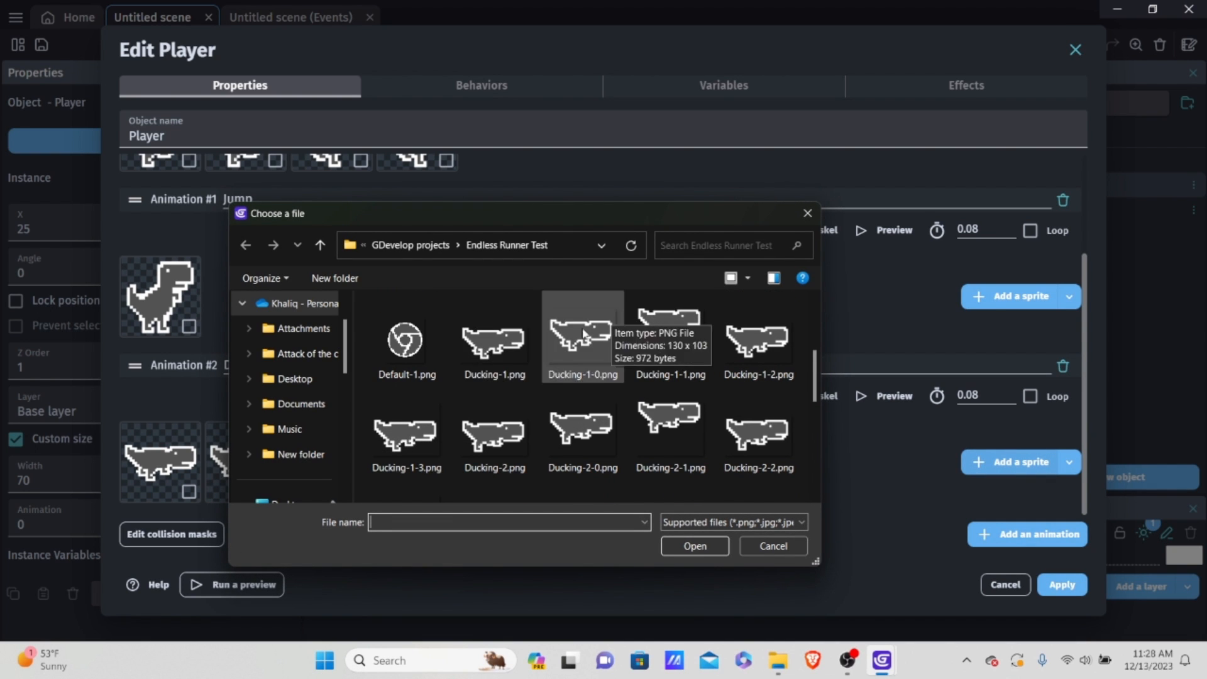
{"action": "double_click", "coordinate": [410, 439]}
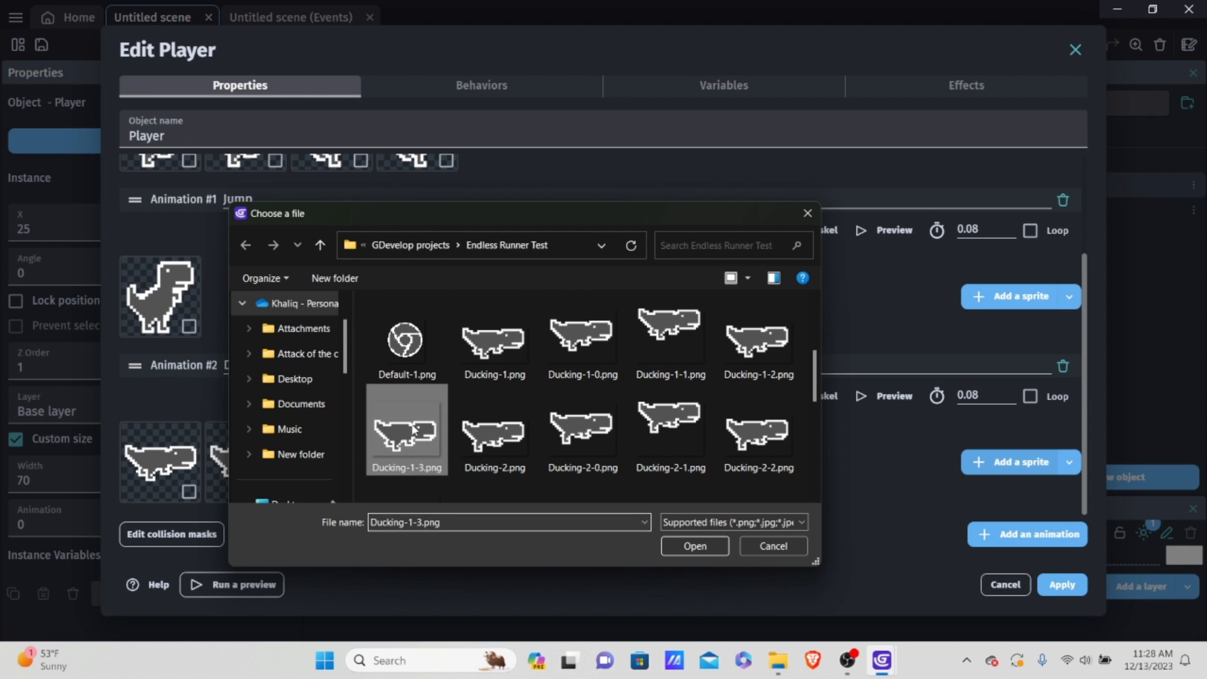
{"action": "left_click", "coordinate": [734, 340]}
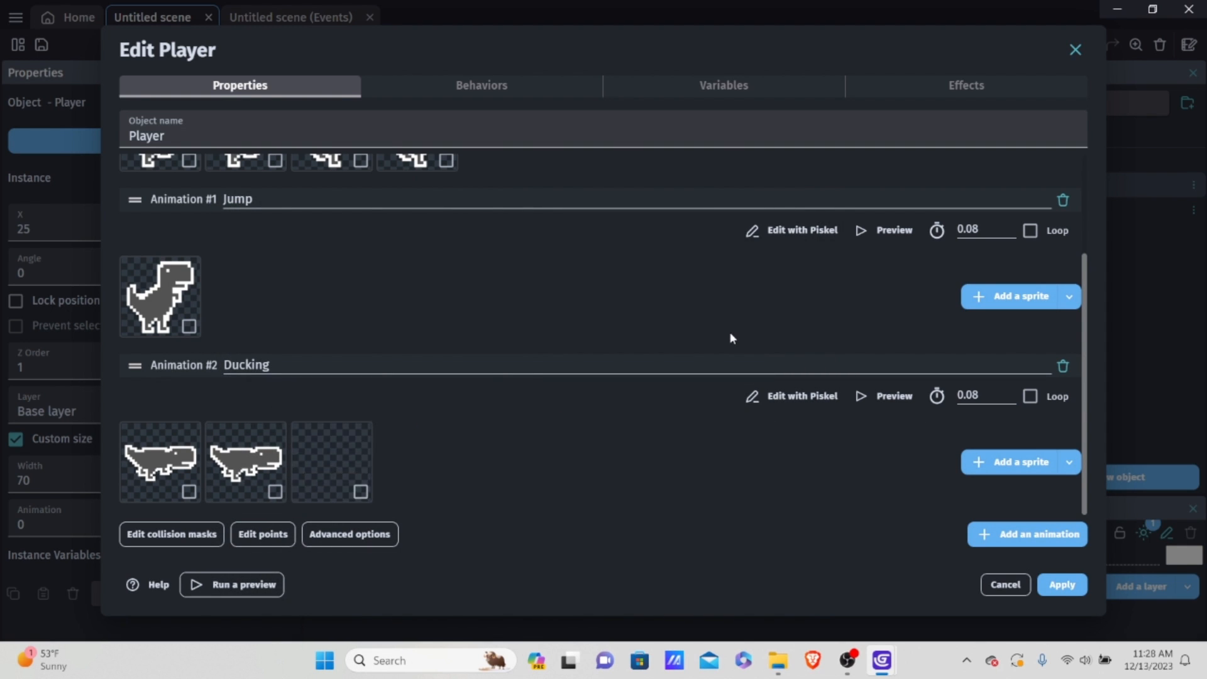
{"action": "scroll", "coordinate": [518, 345], "scroll_direction": "up", "scroll_amount": 1}
{"action": "scroll", "coordinate": [525, 346], "scroll_direction": "down", "scroll_amount": 1}
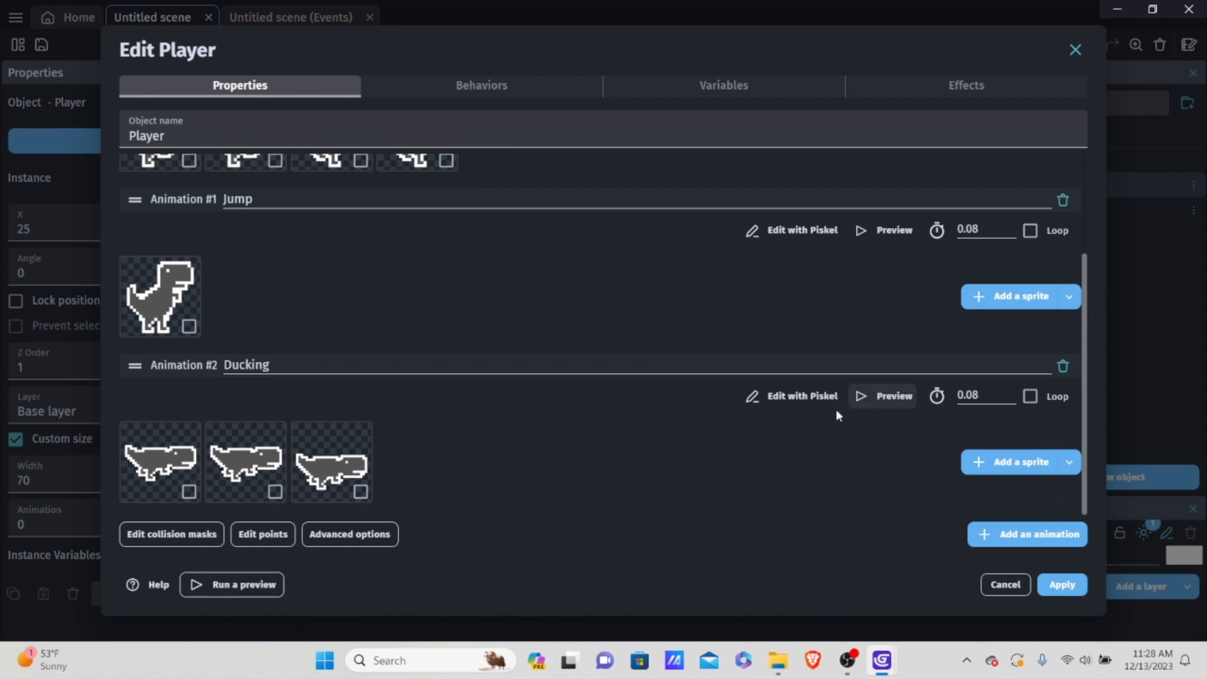
Step: Add the sprite Ducking-2.png to the end of the Ducking animation, copying it into the project folder
{"action": "left_click", "coordinate": [987, 464]}
{"action": "scroll", "coordinate": [647, 368], "scroll_direction": "down", "scroll_amount": 2}
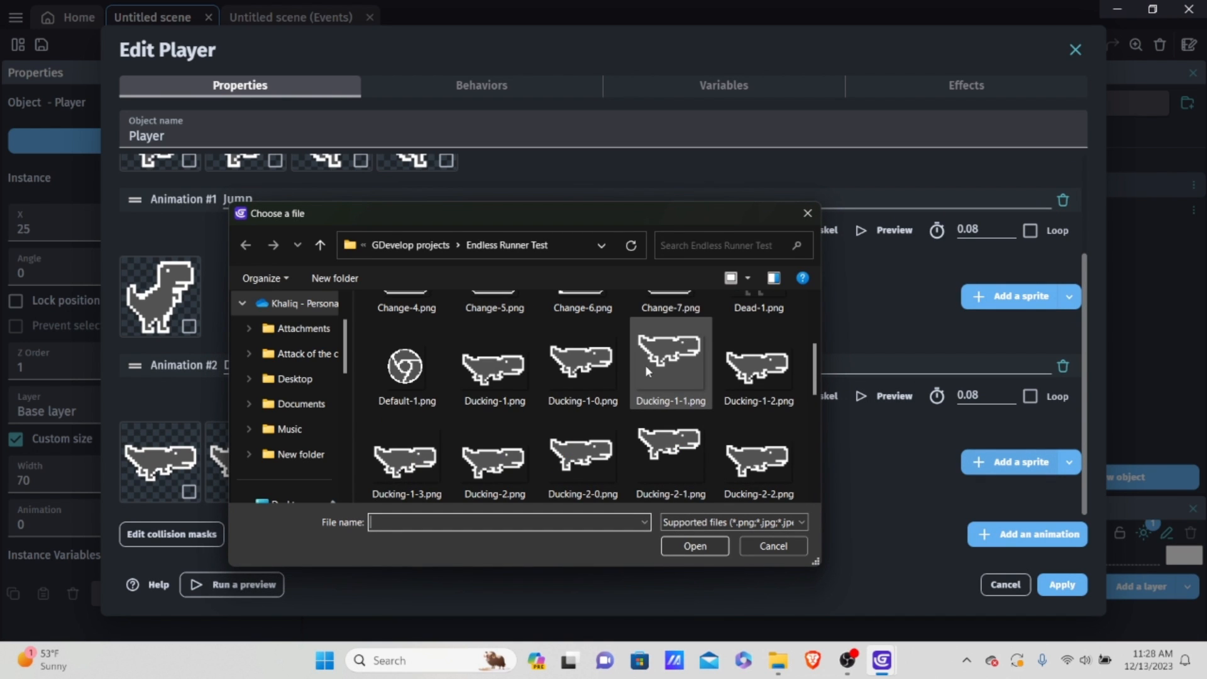
{"action": "scroll", "coordinate": [714, 344], "scroll_direction": "down", "scroll_amount": 1}
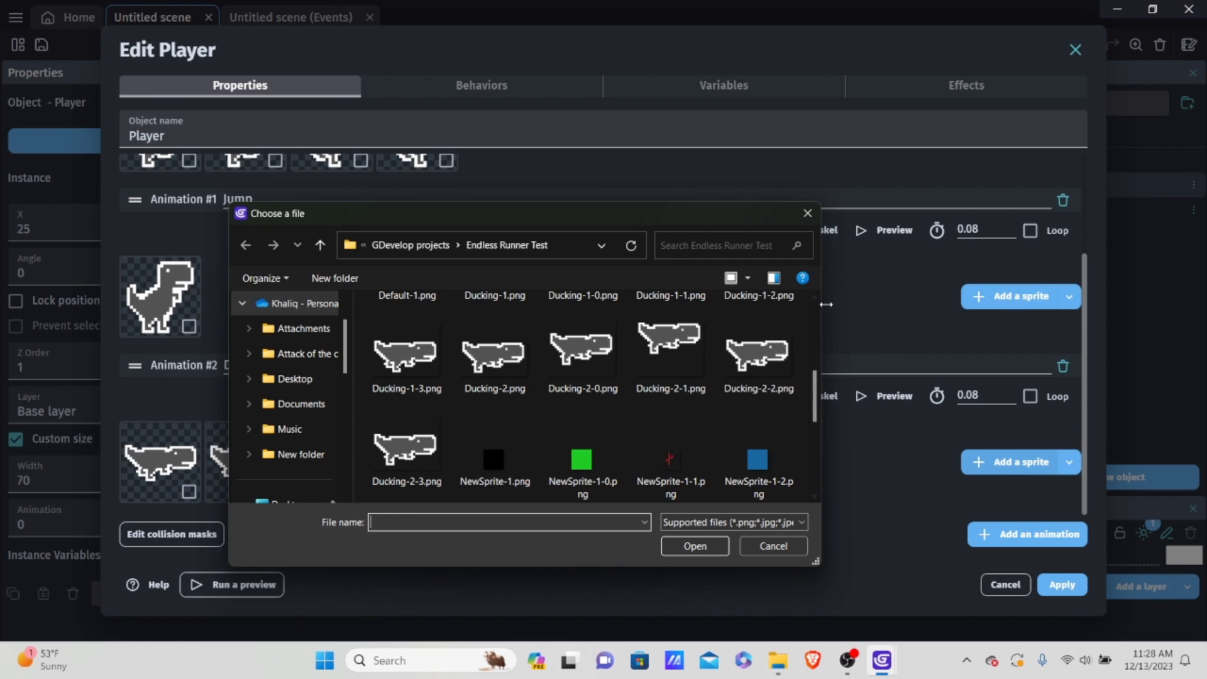
{"action": "double_click", "coordinate": [471, 369]}
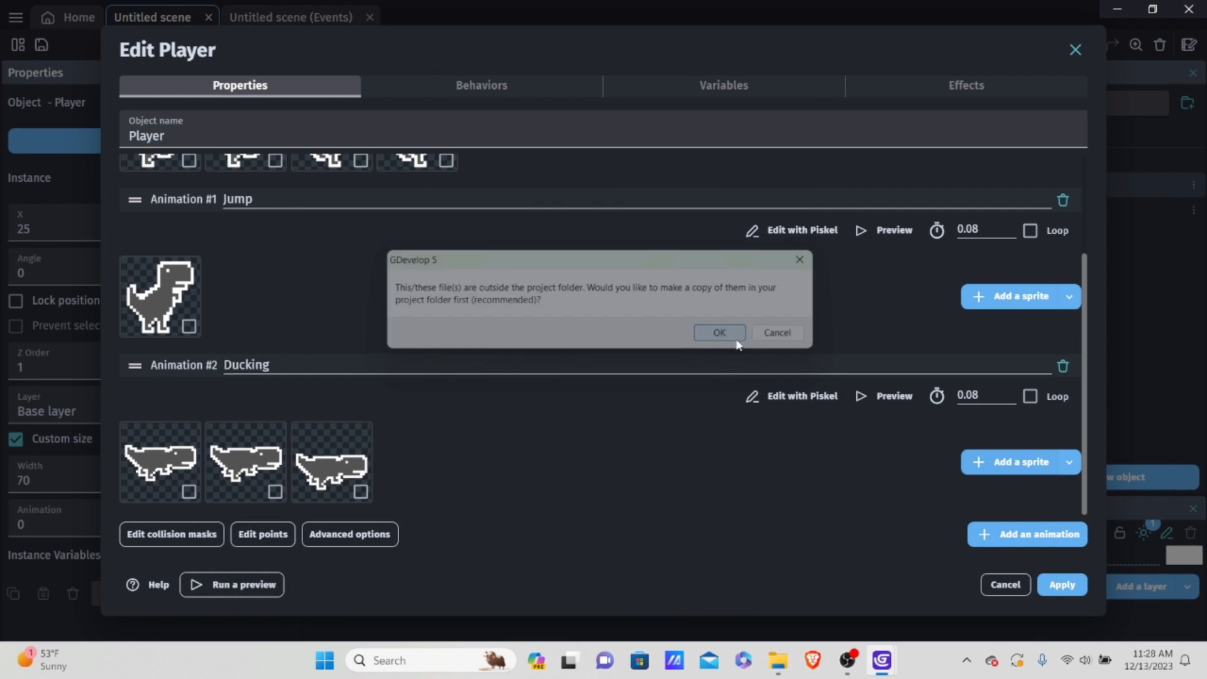
{"action": "left_click", "coordinate": [723, 334]}
Step: Preview the four-frame Ducking animation twice to check its motion
{"action": "left_click", "coordinate": [878, 396]}
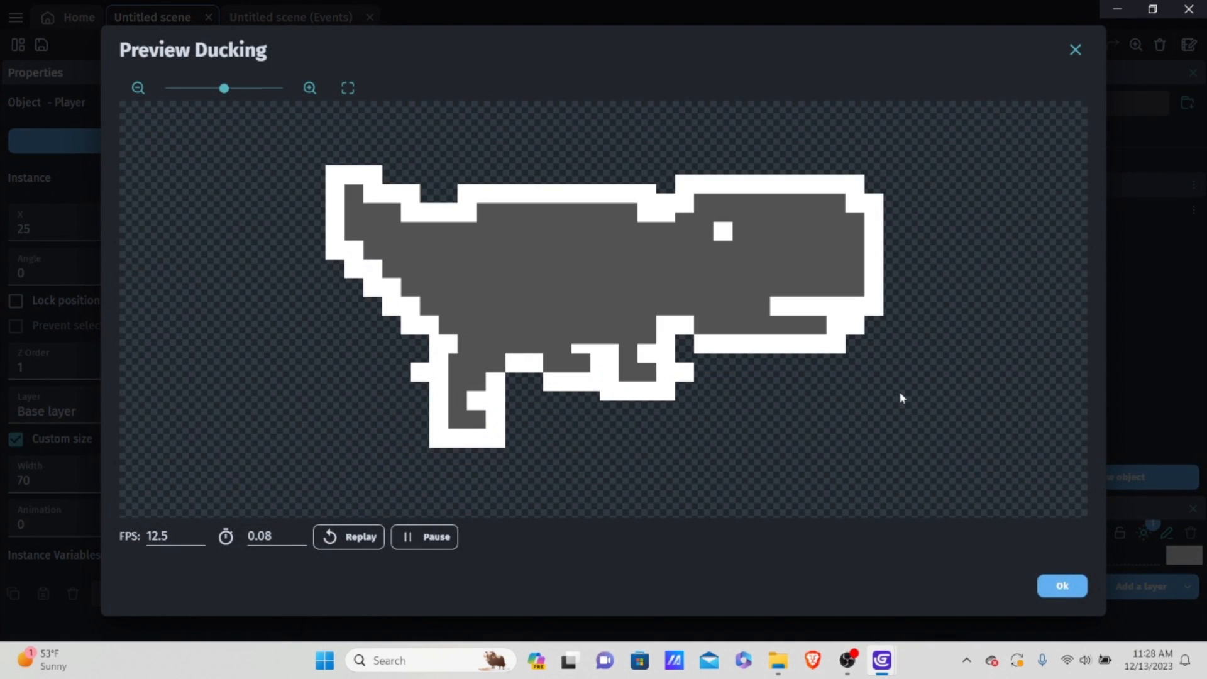
{"action": "left_click", "coordinate": [1069, 586]}
{"action": "left_click", "coordinate": [866, 396]}
{"action": "left_click", "coordinate": [1065, 588]}
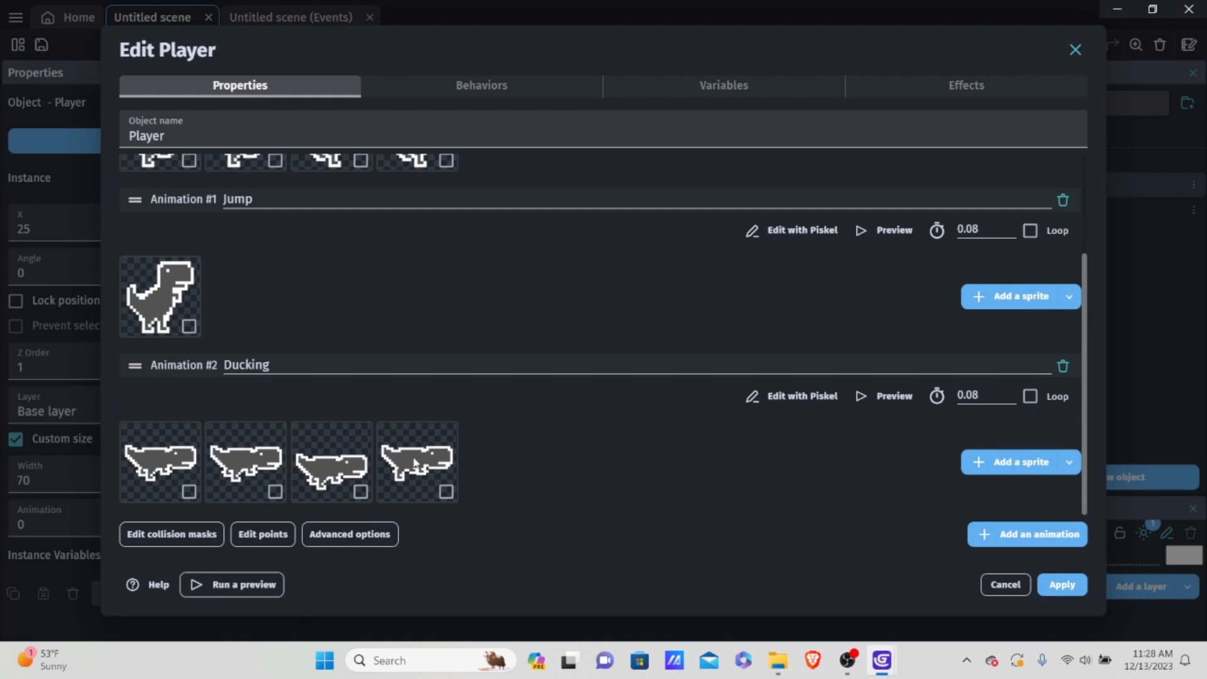
Step: Select the third sprite of the Ducking animation, the one sitting lower than the others, and delete it
{"action": "left_click", "coordinate": [361, 492]}
{"action": "right_click", "coordinate": [340, 465]}
{"action": "left_click", "coordinate": [372, 474]}
Step: Preview the three-frame Ducking animation three times and enable its Loop option
{"action": "left_click", "coordinate": [883, 397]}
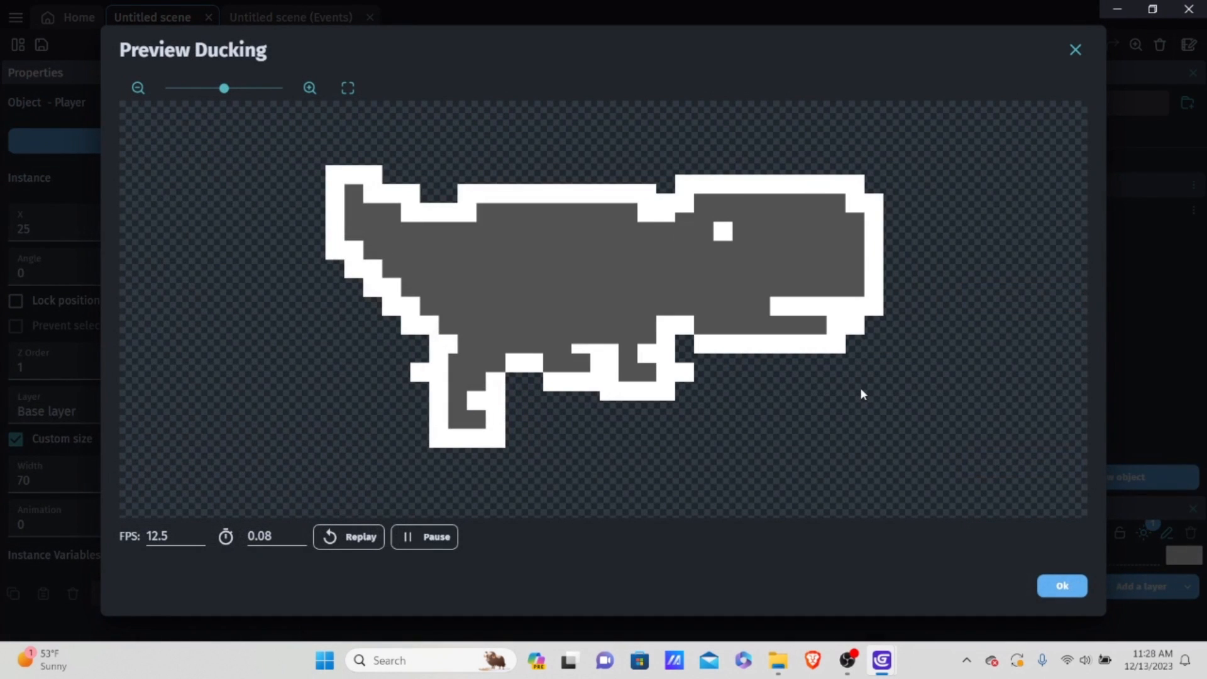
{"action": "left_click", "coordinate": [1065, 586]}
{"action": "left_click", "coordinate": [884, 397]}
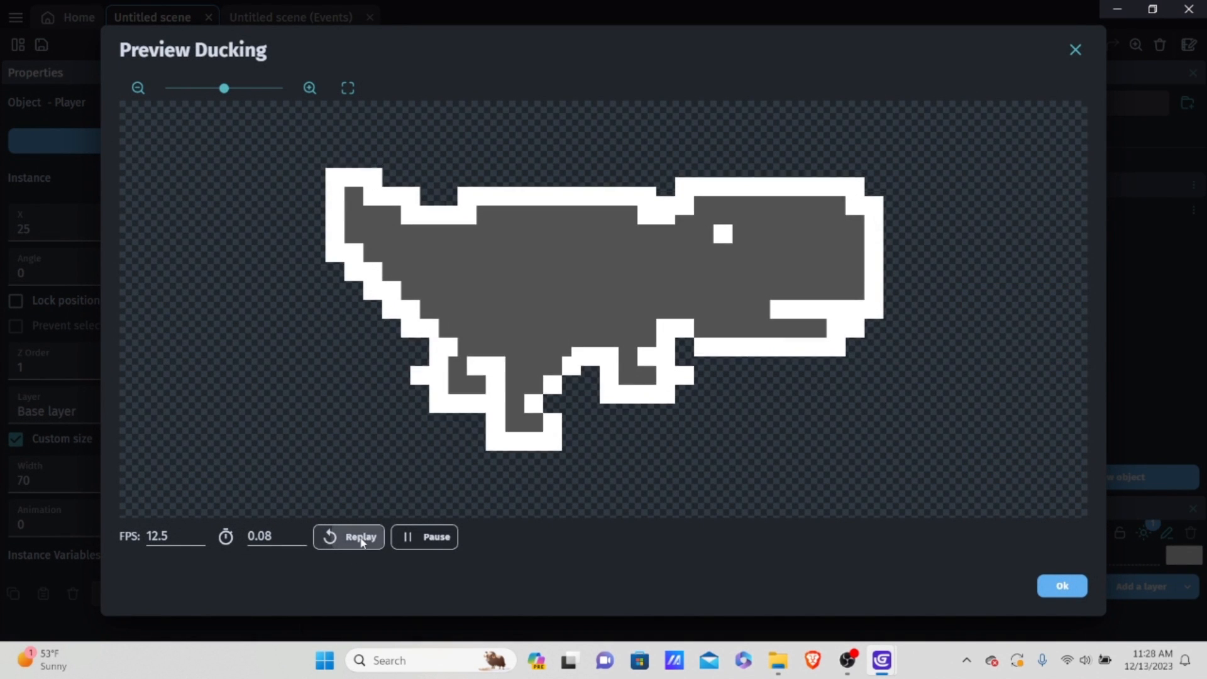
{"action": "left_click", "coordinate": [1062, 585]}
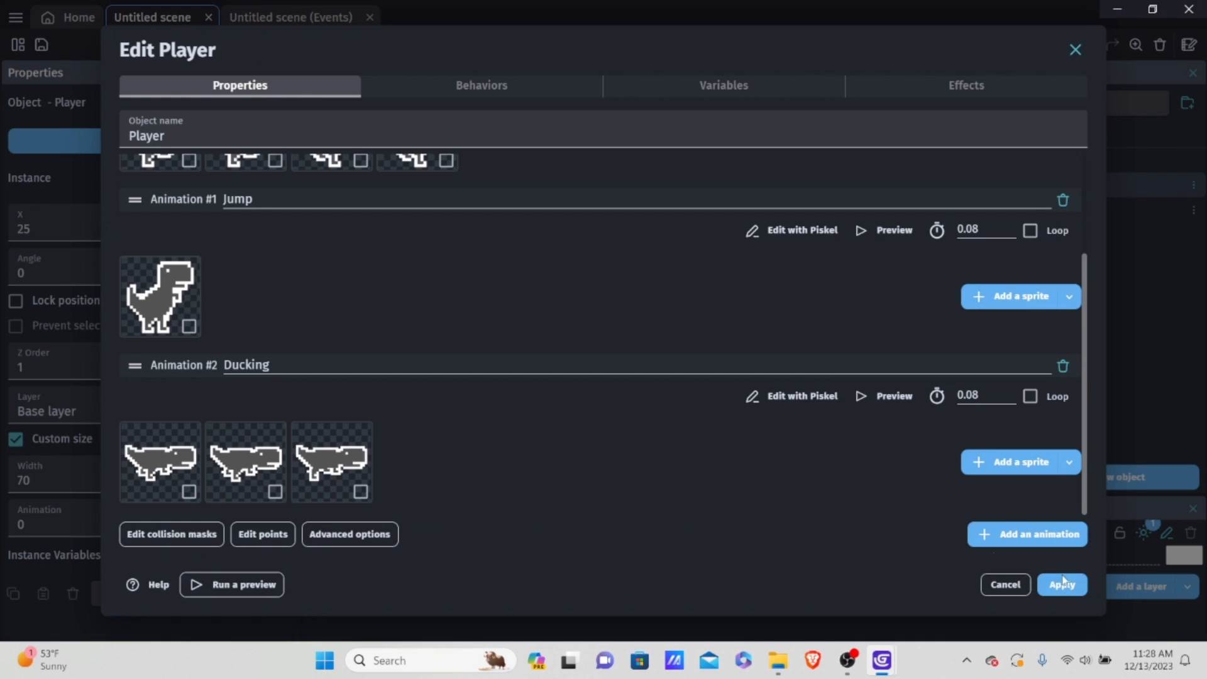
{"action": "left_click", "coordinate": [861, 396]}
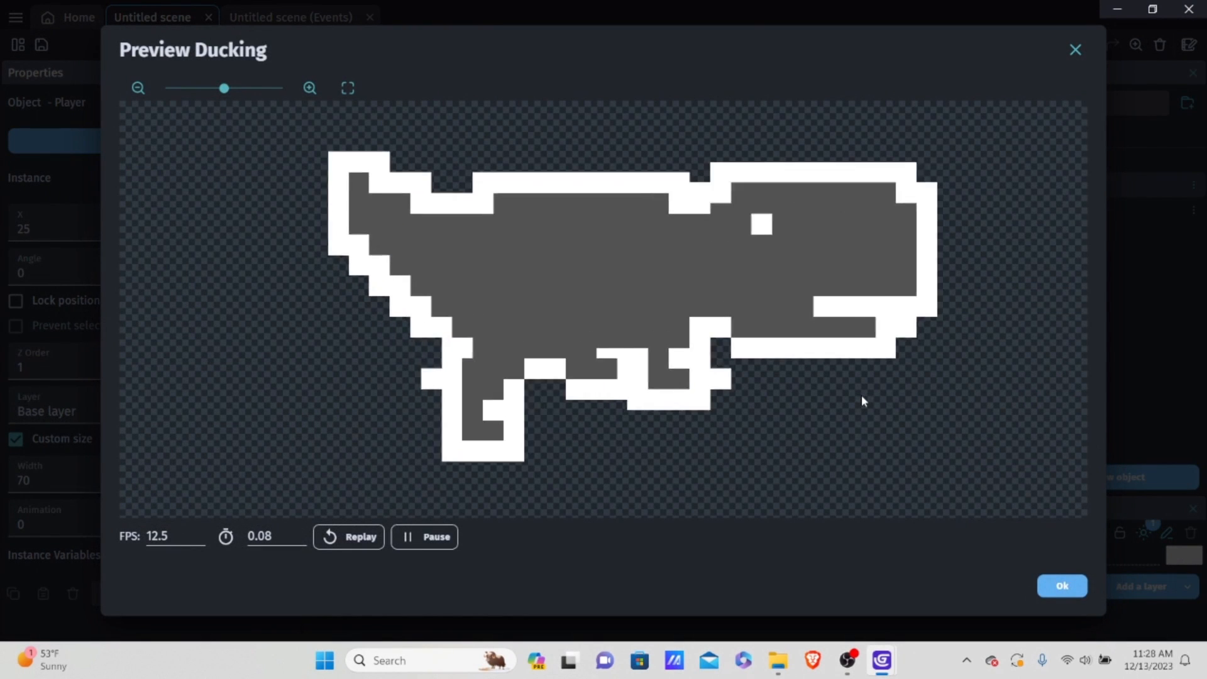
{"action": "left_click", "coordinate": [1063, 585]}
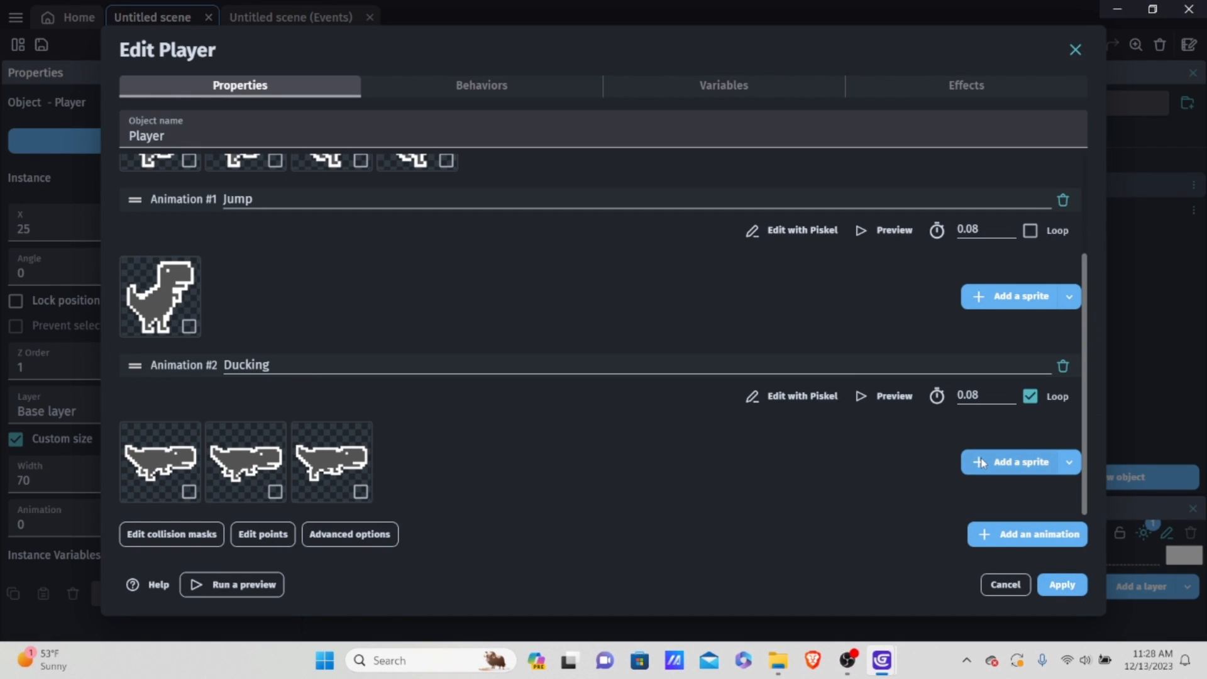
{"action": "left_click", "coordinate": [1013, 462]}
{"action": "scroll", "coordinate": [734, 349], "scroll_direction": "down", "scroll_amount": 4}
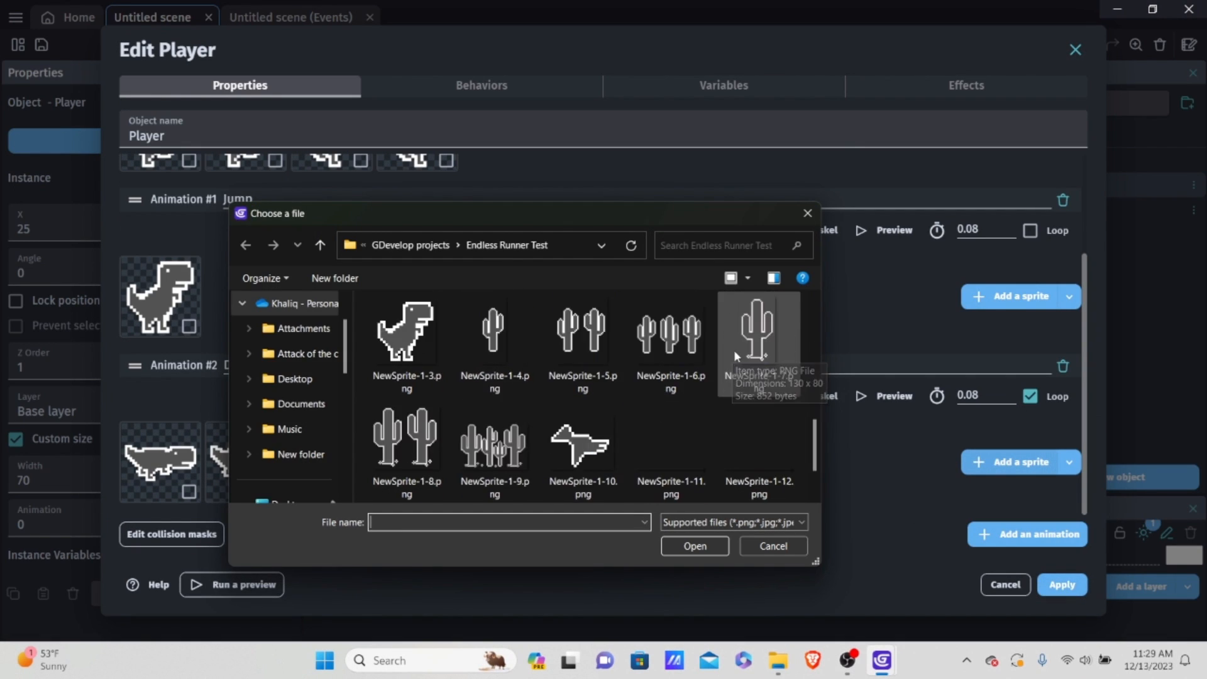
{"action": "scroll", "coordinate": [741, 348], "scroll_direction": "up", "scroll_amount": 3}
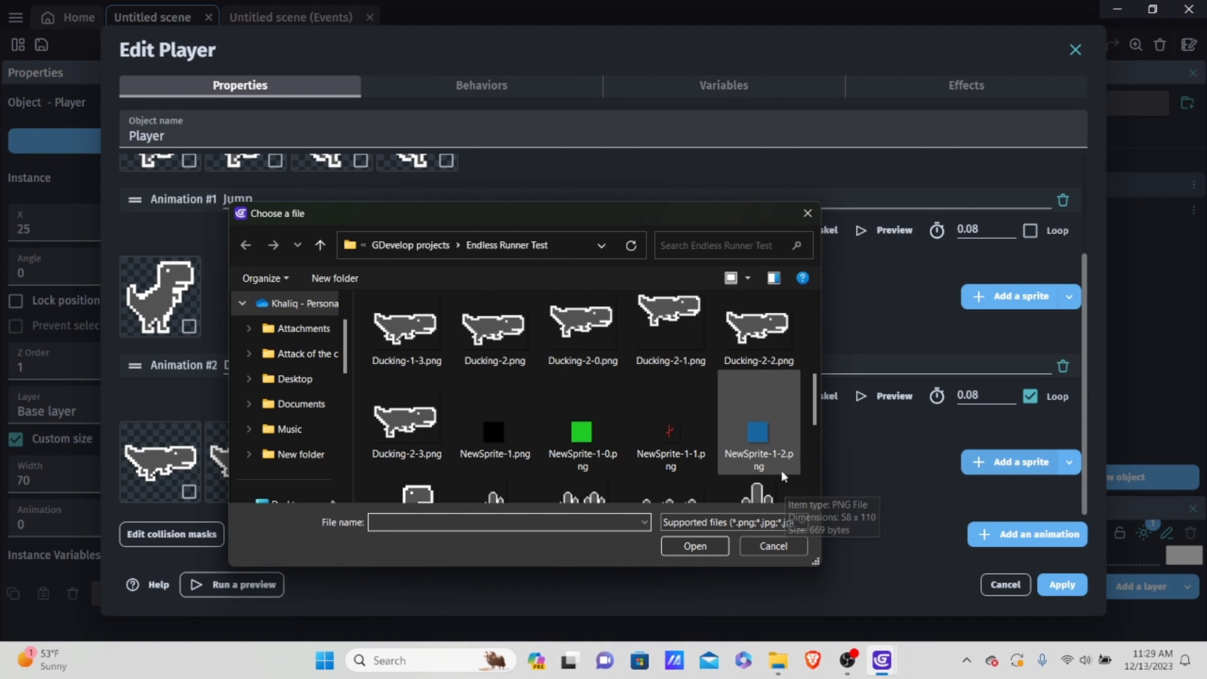
{"action": "scroll", "coordinate": [779, 466], "scroll_direction": "up", "scroll_amount": 1}
{"action": "scroll", "coordinate": [777, 471], "scroll_direction": "down", "scroll_amount": 1}
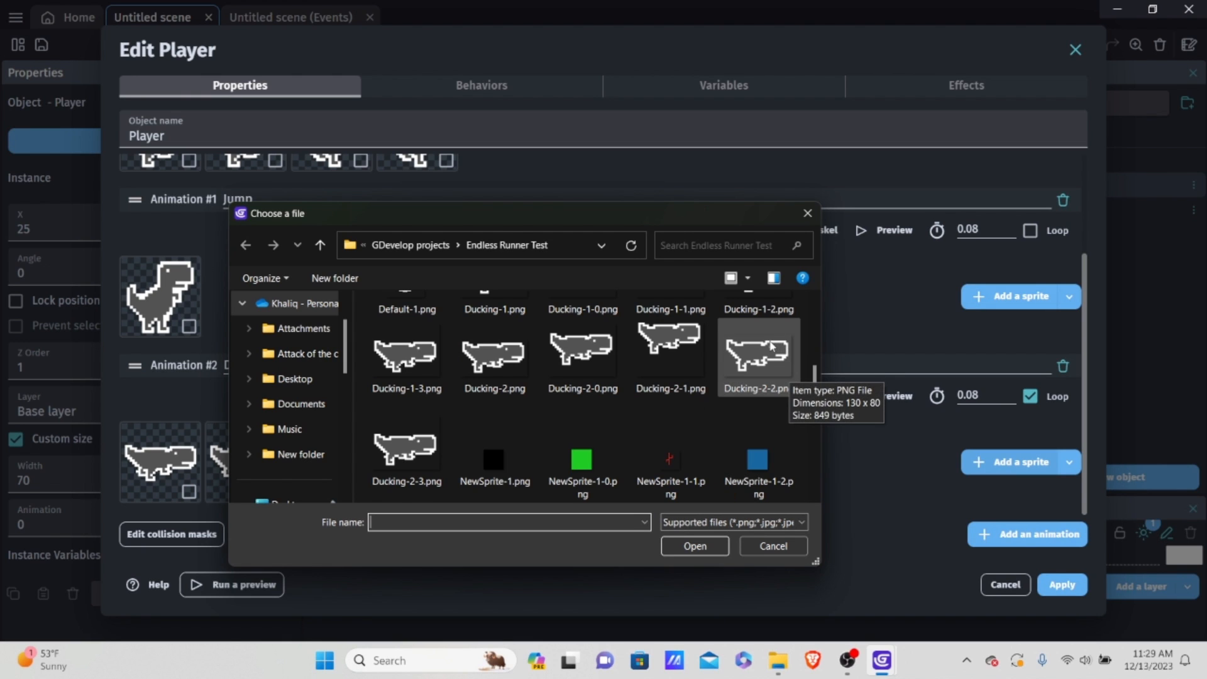
{"action": "left_click", "coordinate": [775, 546]}
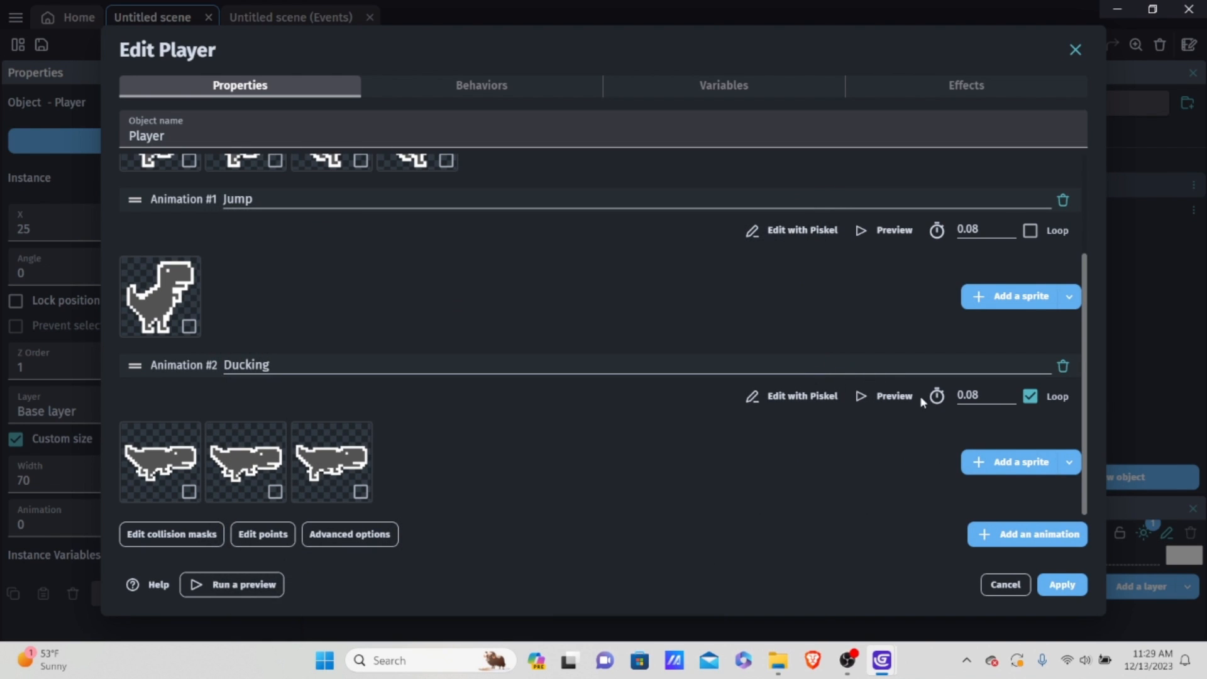
Step: Preview the looping Ducking animation and apply the changes to the Player object
{"action": "left_click", "coordinate": [898, 402]}
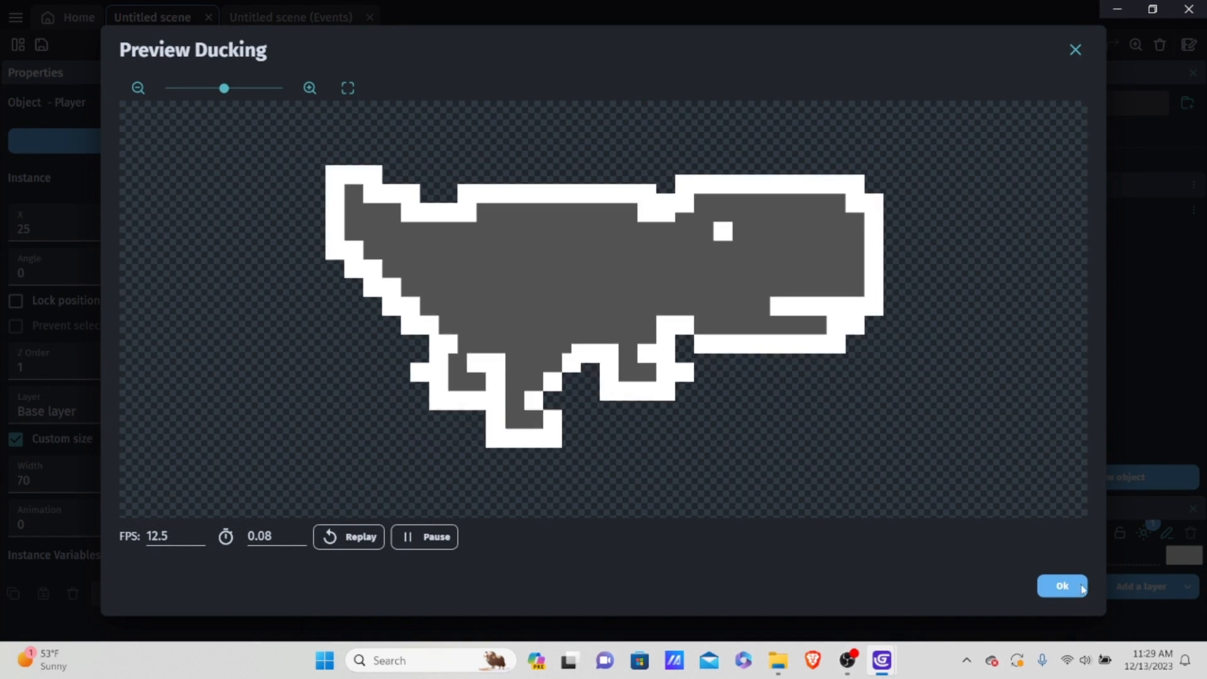
{"action": "left_click", "coordinate": [1063, 586]}
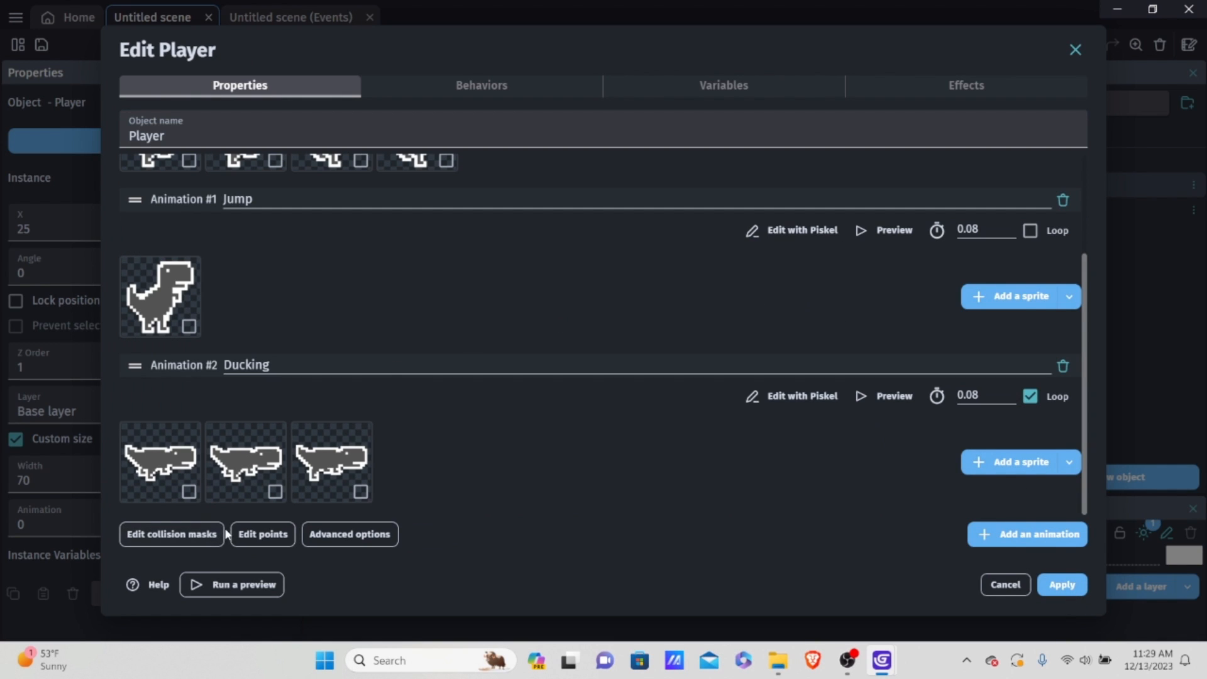
{"action": "left_click", "coordinate": [1053, 583]}
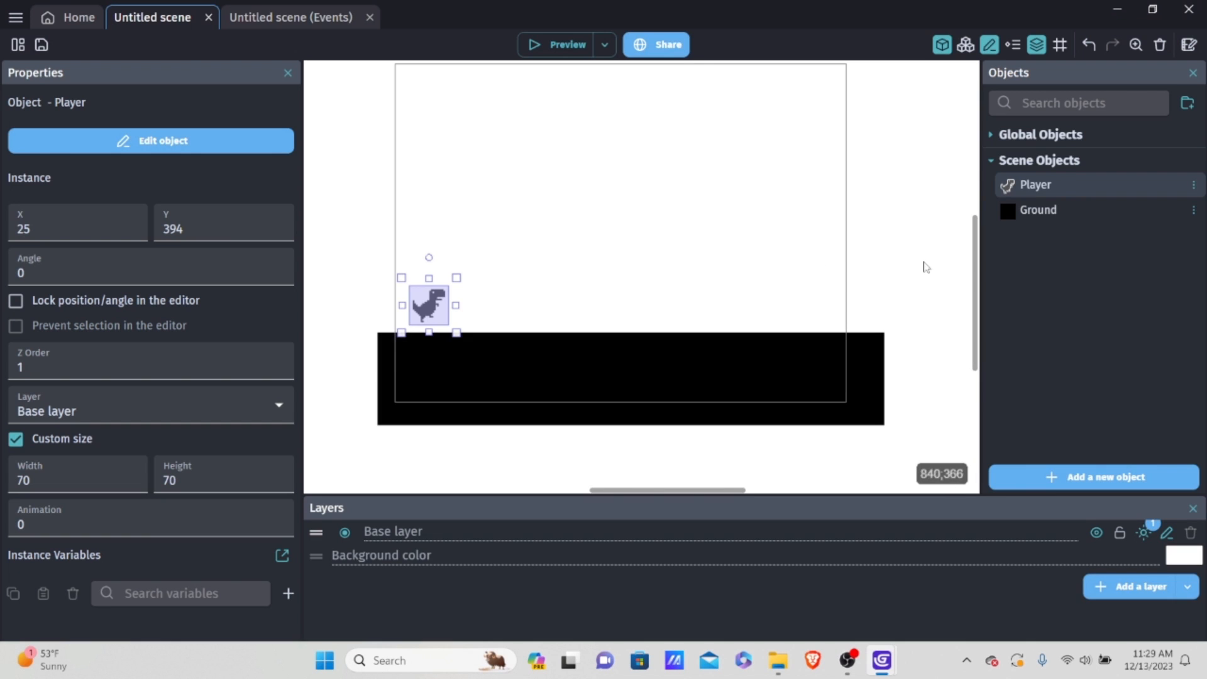
Step: Reopen the Player object for editing and show the Ducking animation in its collision mask editor
{"action": "double_click", "coordinate": [1058, 187]}
{"action": "scroll", "coordinate": [485, 397], "scroll_direction": "down", "scroll_amount": 2}
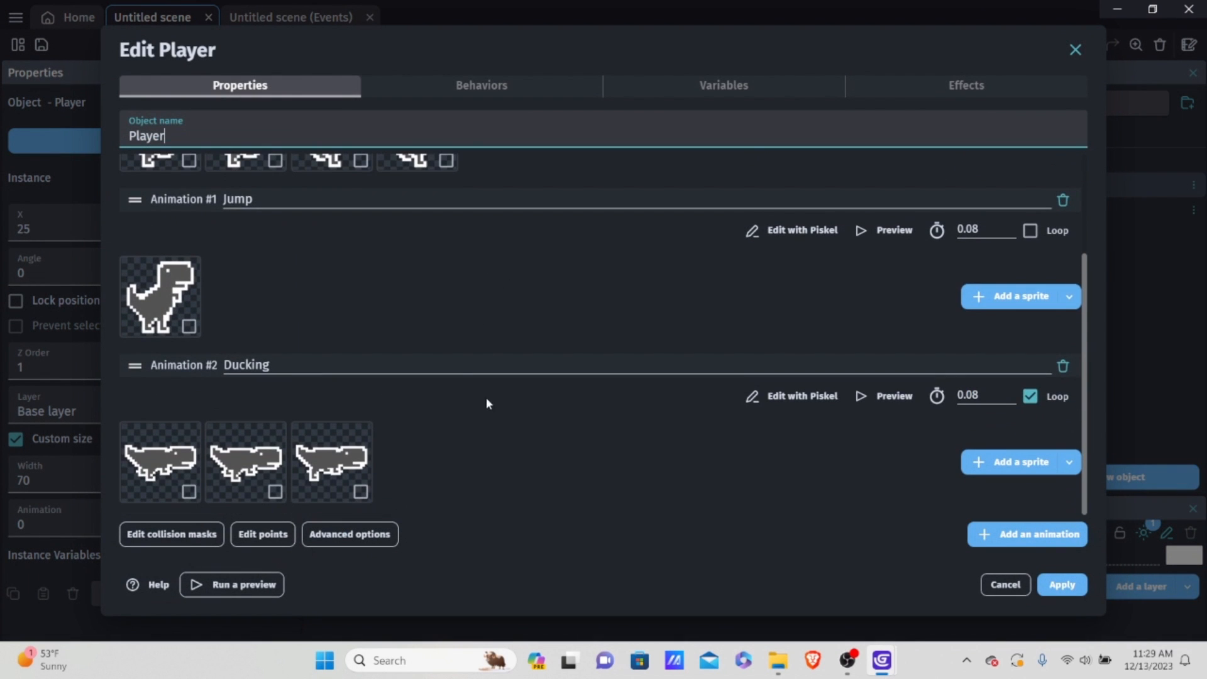
{"action": "left_click", "coordinate": [191, 532]}
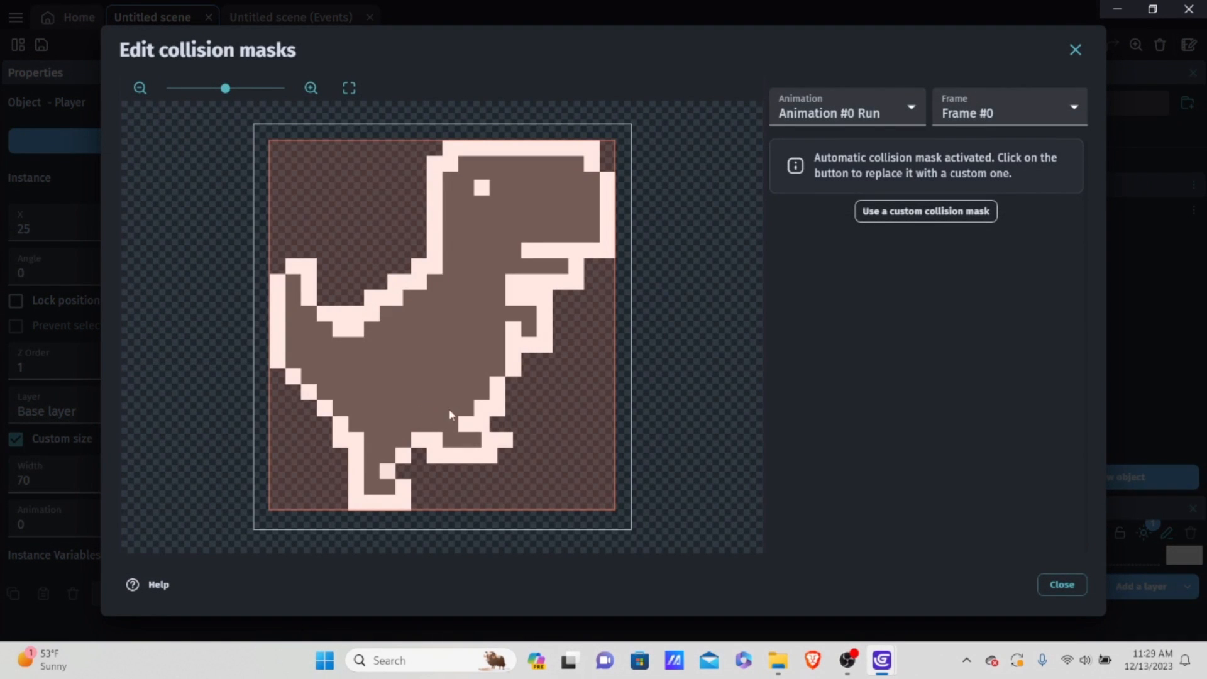
{"action": "left_click", "coordinate": [850, 108]}
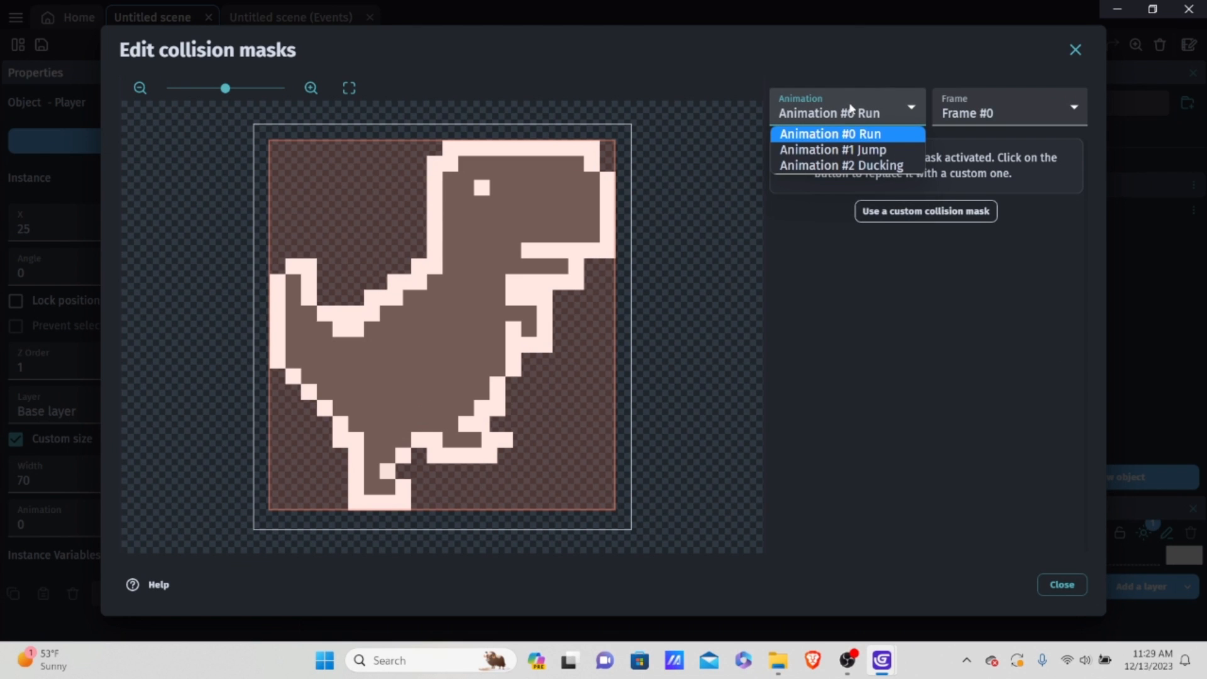
{"action": "left_click", "coordinate": [870, 165]}
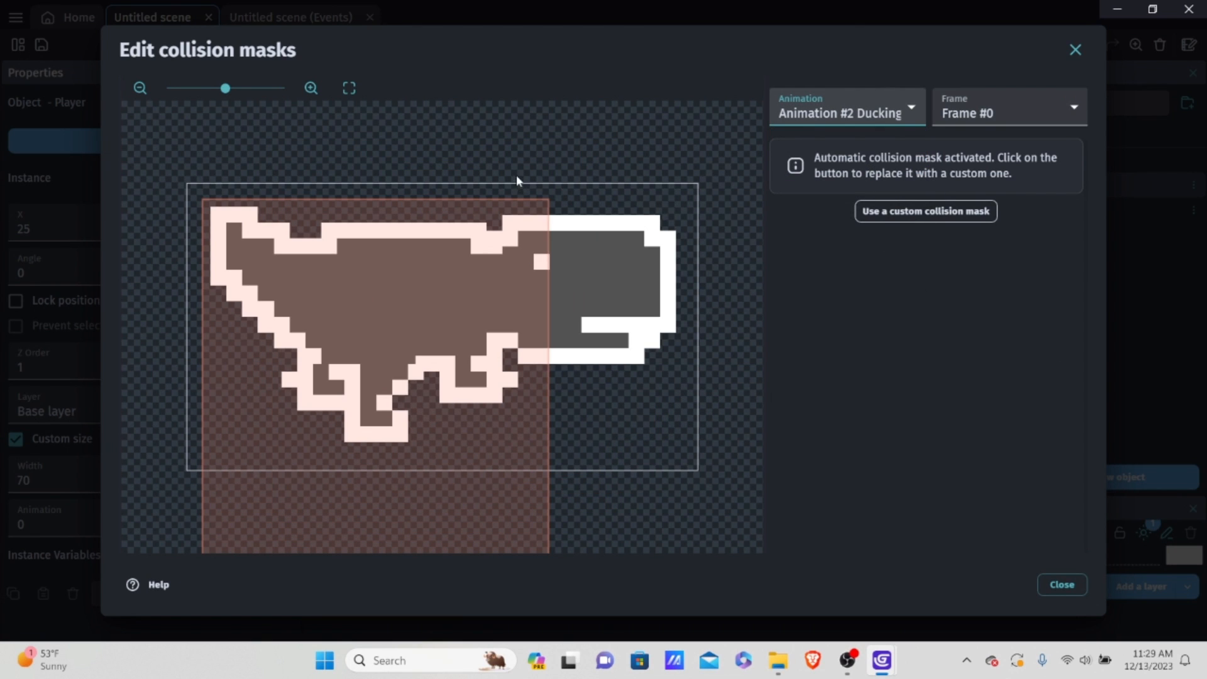
Step: Inspect the automatic collision mask on the Ducking animation's first frame and replace it with a custom collision mask
{"action": "scroll", "coordinate": [311, 432], "scroll_direction": "down", "scroll_amount": 4}
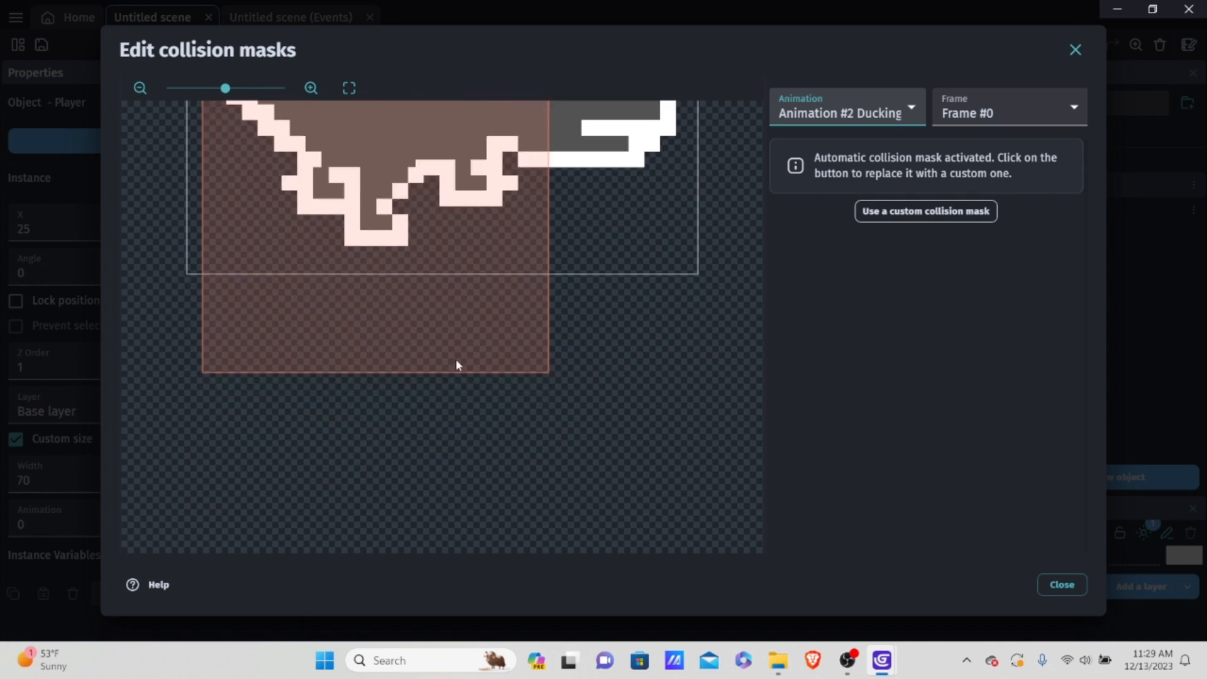
{"action": "scroll", "coordinate": [459, 359], "scroll_direction": "up", "scroll_amount": 3}
{"action": "scroll", "coordinate": [463, 351], "scroll_direction": "up", "scroll_amount": 1}
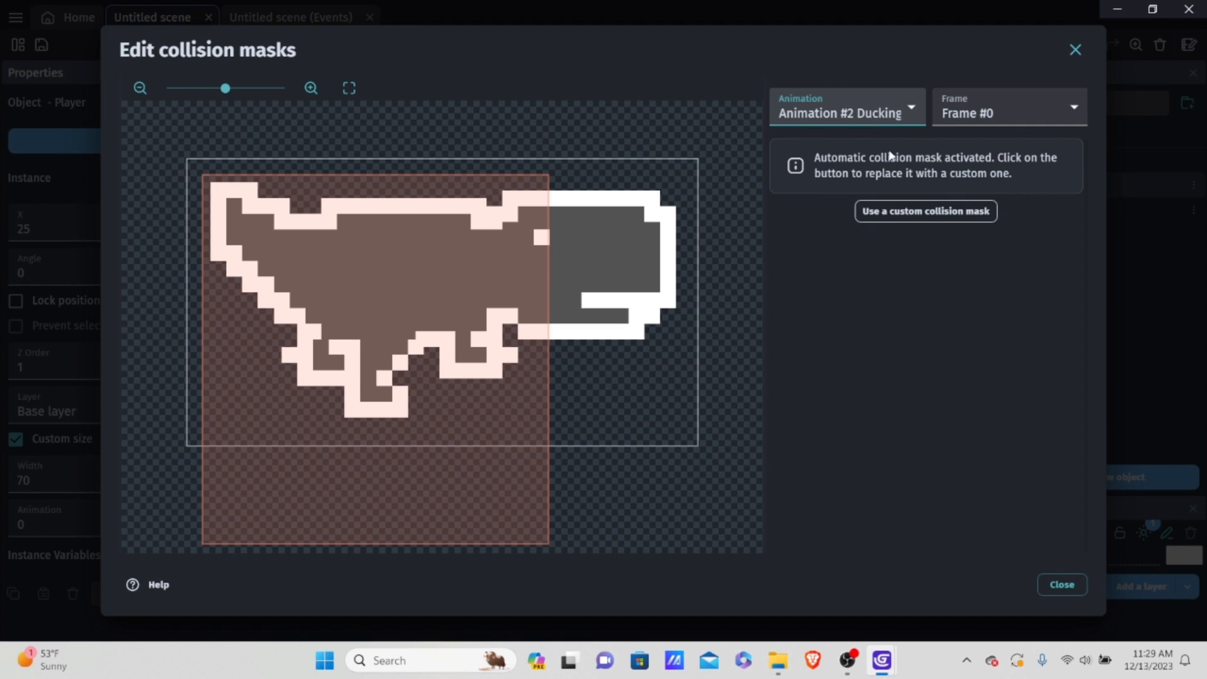
{"action": "left_click", "coordinate": [934, 217]}
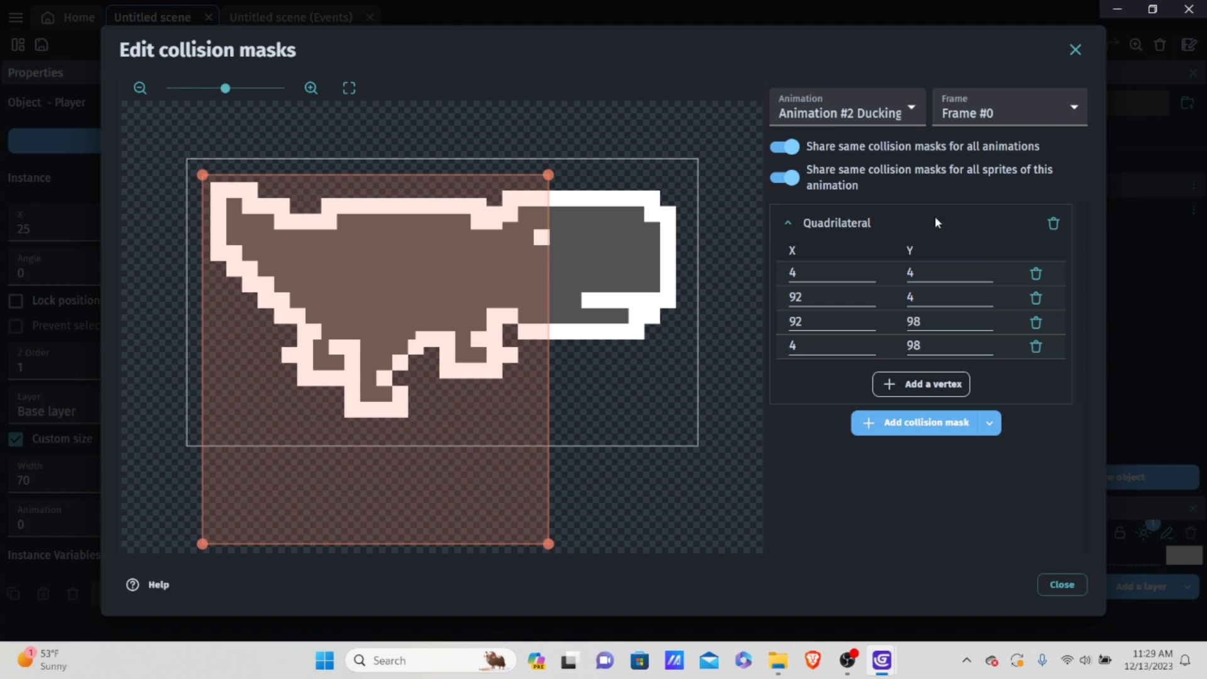
{"action": "left_click", "coordinate": [867, 114]}
{"action": "left_click", "coordinate": [865, 134]}
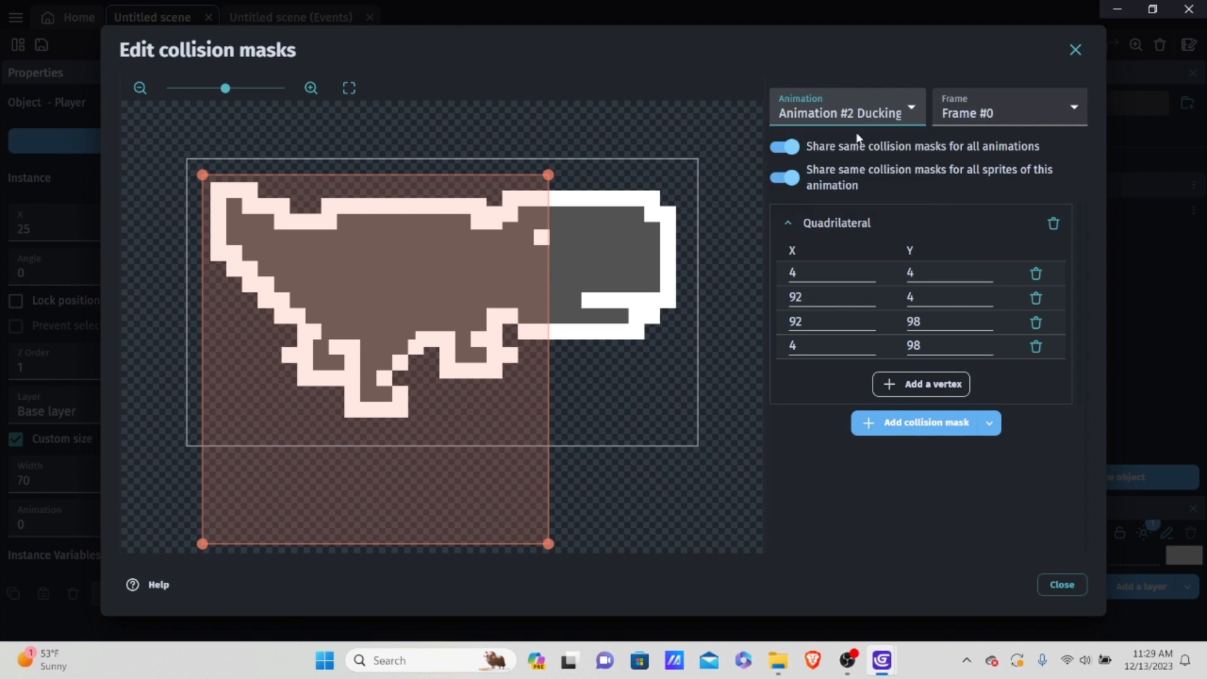
Step: Compare the shared collision mask on the Jump and Ducking animations and disable sharing the same masks for all animations
{"action": "left_click", "coordinate": [865, 115]}
{"action": "left_click", "coordinate": [864, 150]}
{"action": "left_click", "coordinate": [864, 120]}
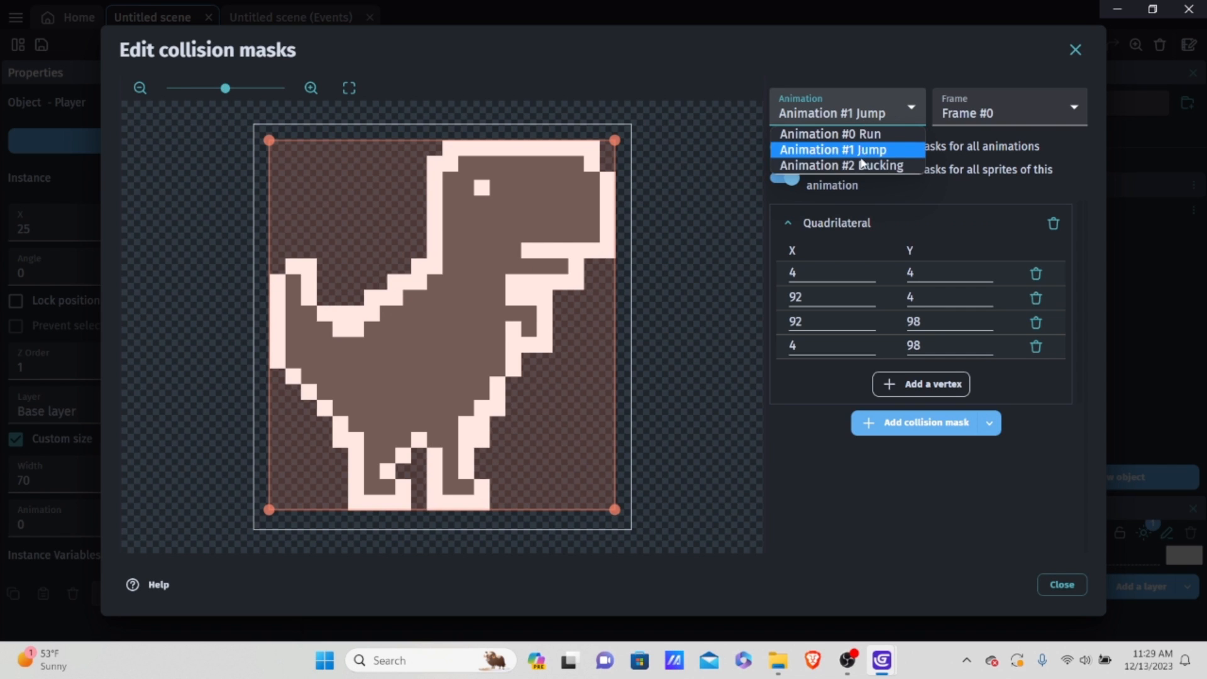
{"action": "left_click", "coordinate": [864, 165]}
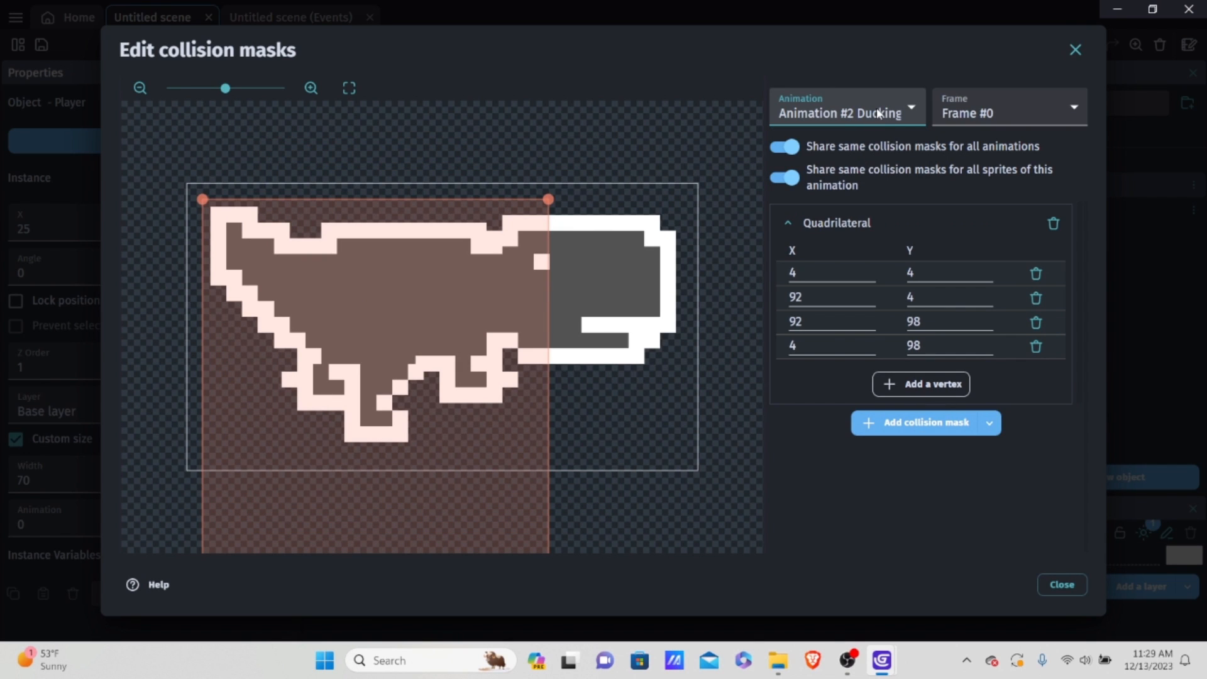
{"action": "left_click", "coordinate": [787, 147]}
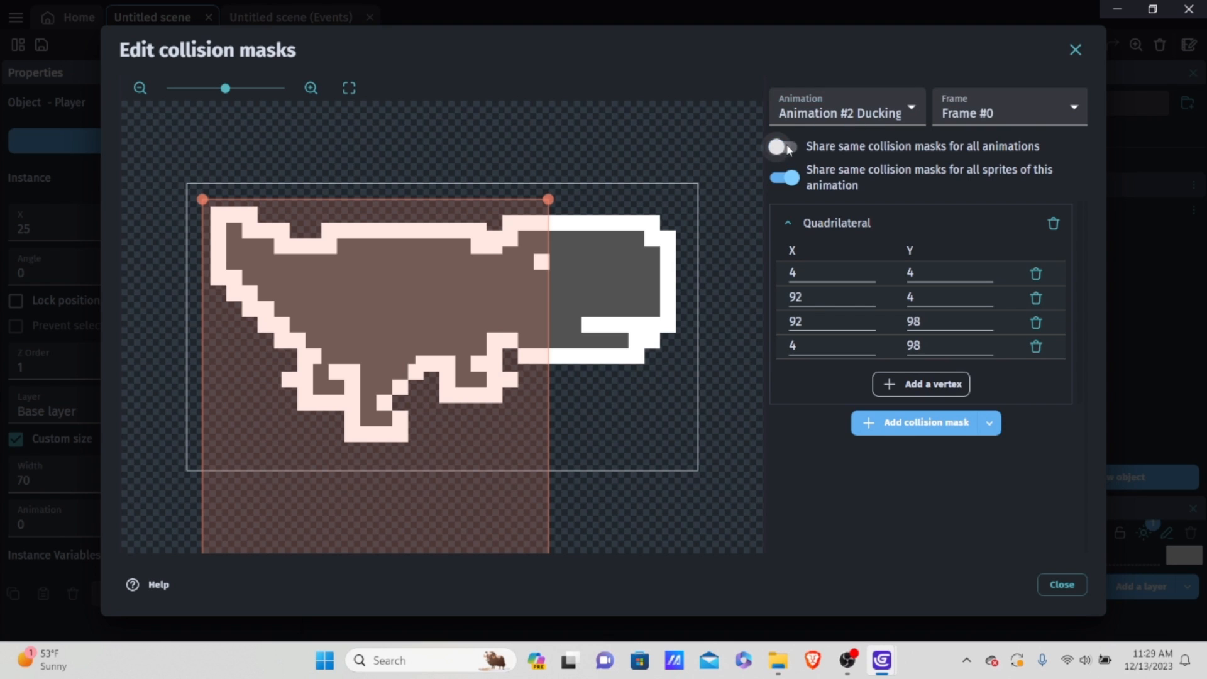
Step: Examine the collision masks of the Run, Jump and Ducking animations on their first frames
{"action": "left_click", "coordinate": [835, 107]}
{"action": "left_click", "coordinate": [830, 134]}
{"action": "left_click", "coordinate": [868, 113]}
{"action": "left_click", "coordinate": [863, 150]}
{"action": "left_click", "coordinate": [868, 113]}
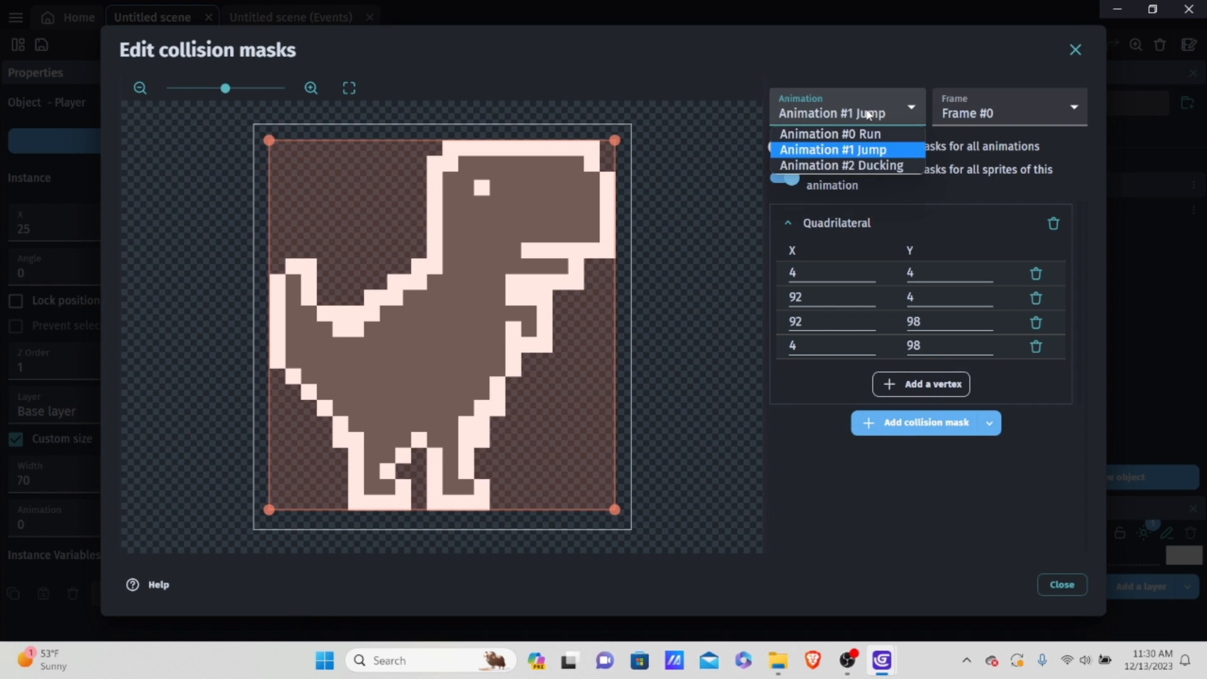
{"action": "left_click", "coordinate": [841, 149]}
{"action": "left_click", "coordinate": [868, 113]}
{"action": "left_click", "coordinate": [830, 134]}
{"action": "left_click", "coordinate": [868, 113]}
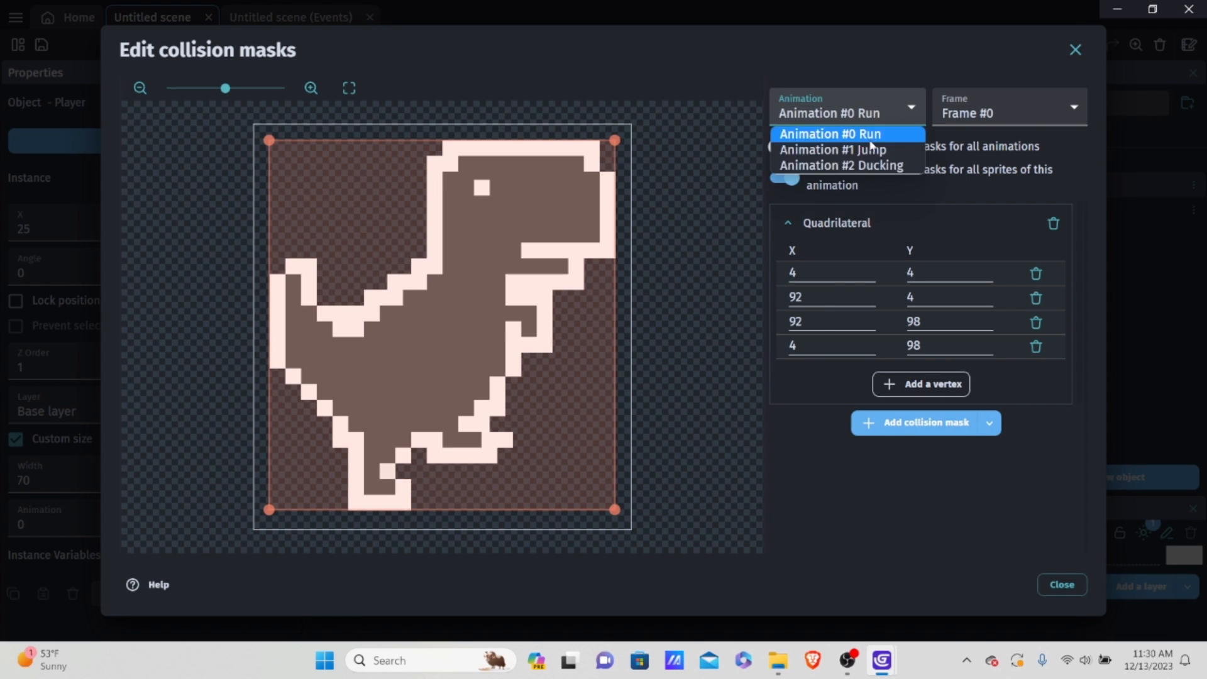
{"action": "left_click", "coordinate": [862, 149]}
{"action": "left_click", "coordinate": [870, 119]}
{"action": "left_click", "coordinate": [874, 162]}
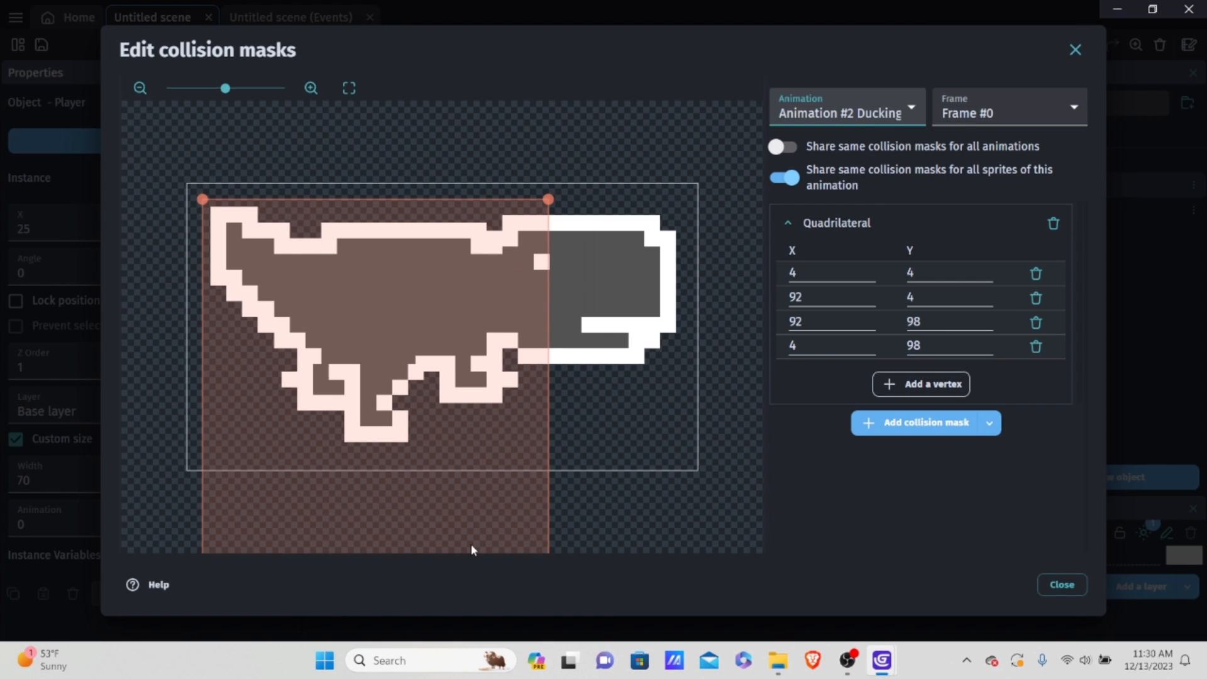
Step: Raise the Ducking mask's lower-right vertex to about X 90.5, Y 73 and delete the duplicate vertex beside it
{"action": "scroll", "coordinate": [617, 307], "scroll_direction": "down", "scroll_amount": 5}
{"action": "scroll", "coordinate": [605, 333], "scroll_direction": "up", "scroll_amount": 4}
{"action": "left_click_drag", "start_coordinate": [548, 516], "coordinate": [552, 418]}
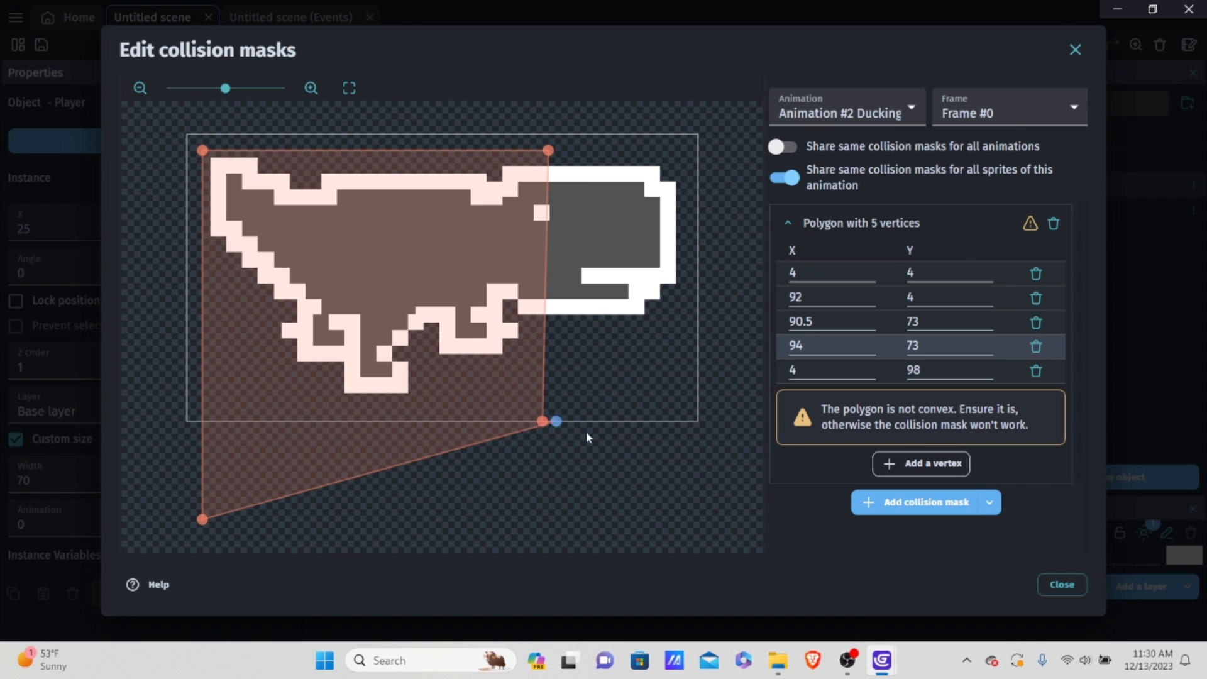
{"action": "left_click", "coordinate": [1035, 347]}
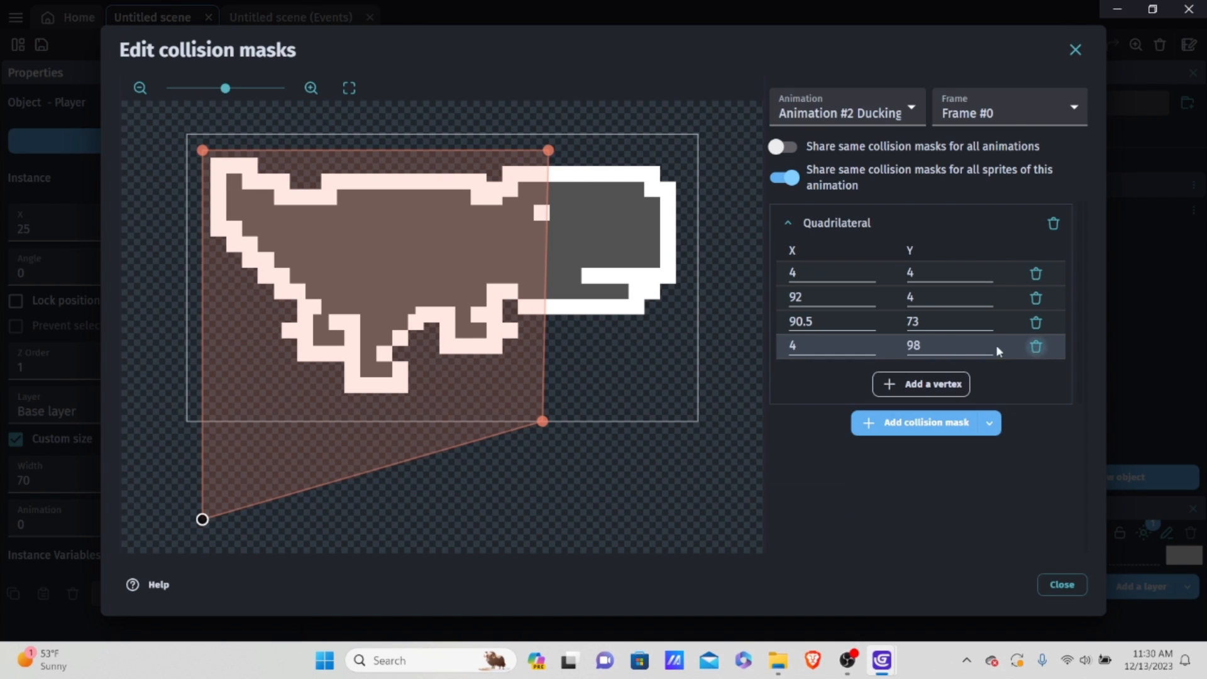
{"action": "left_click_drag", "start_coordinate": [202, 421], "coordinate": [224, 409]}
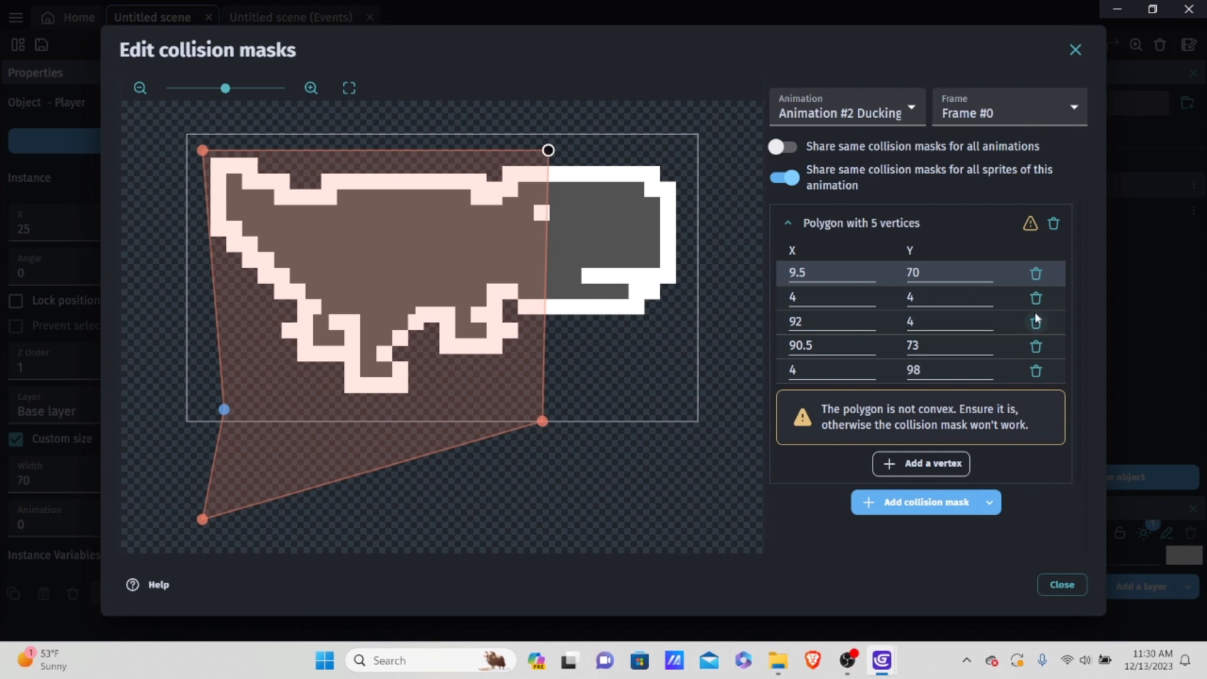
{"action": "left_click", "coordinate": [1037, 274]}
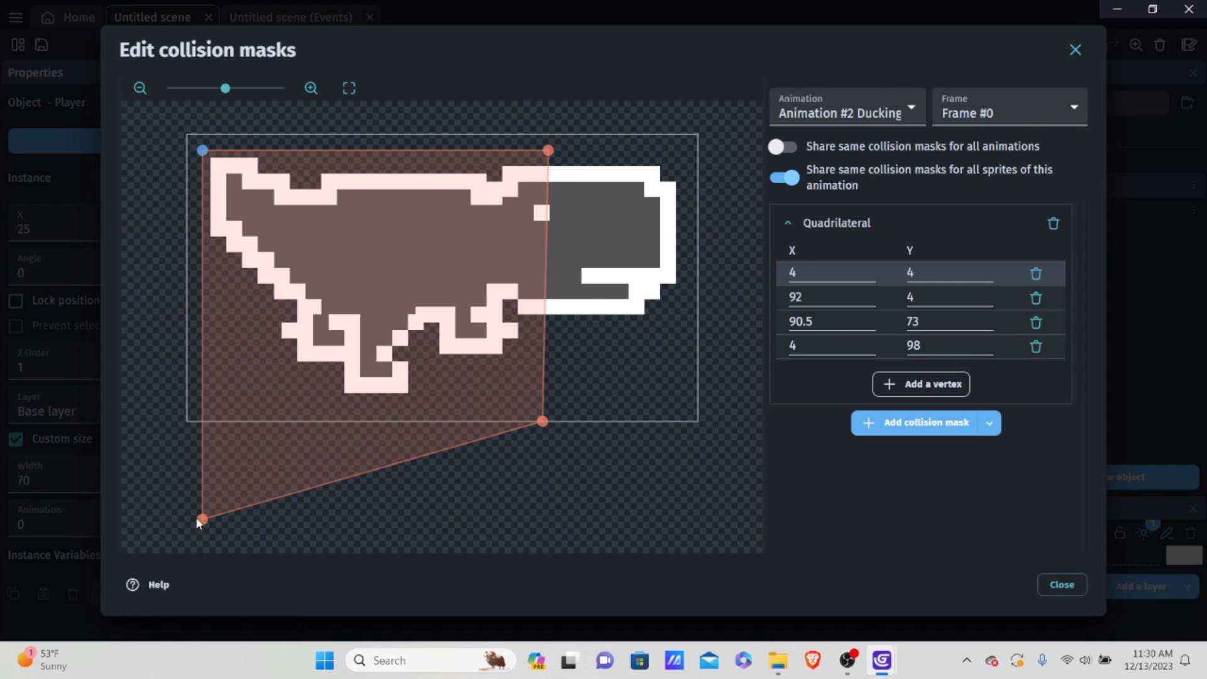
{"action": "left_click_drag", "start_coordinate": [202, 520], "coordinate": [190, 494]}
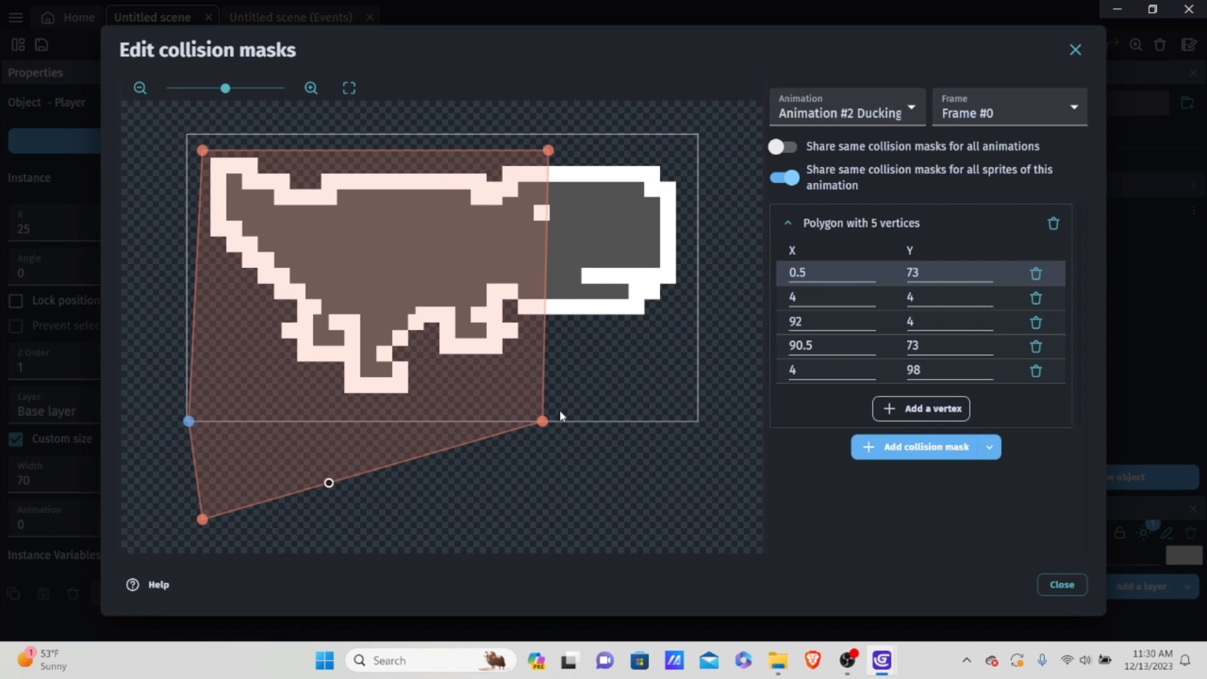
{"action": "left_click", "coordinate": [1035, 273]}
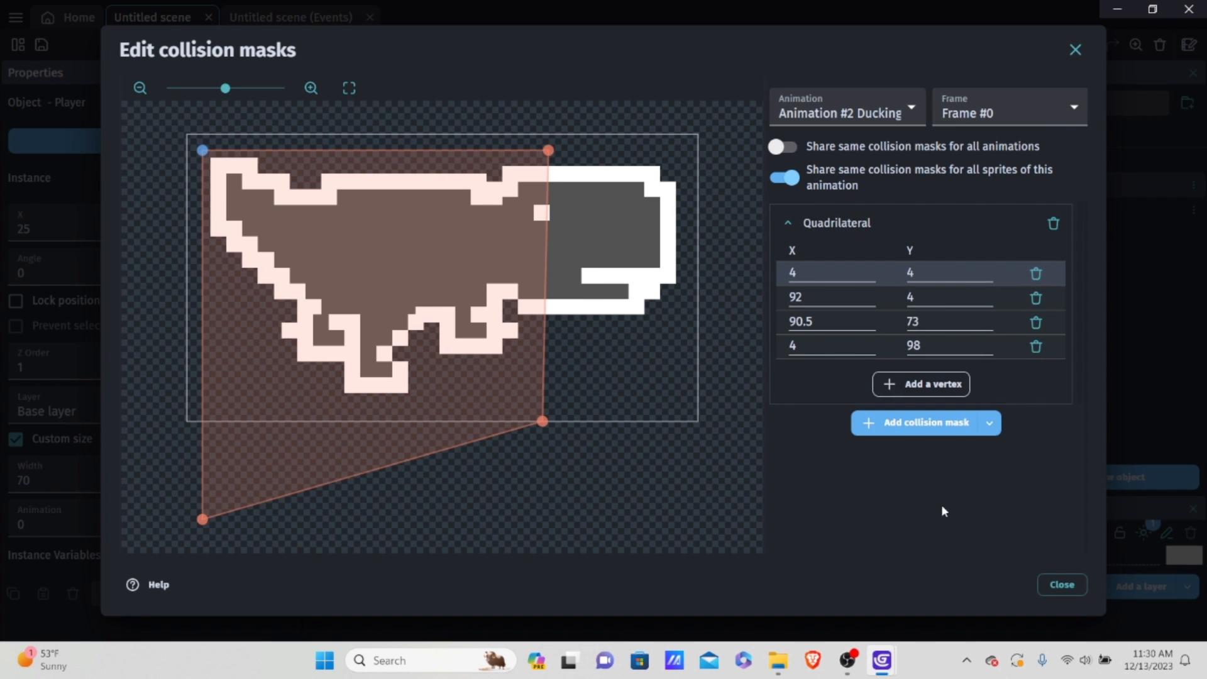
Step: Reopen the Ducking collision mask and move its right-hand vertices to about (120.5, 7.5) and (120.5, 61.5)
{"action": "left_click", "coordinate": [1061, 585]}
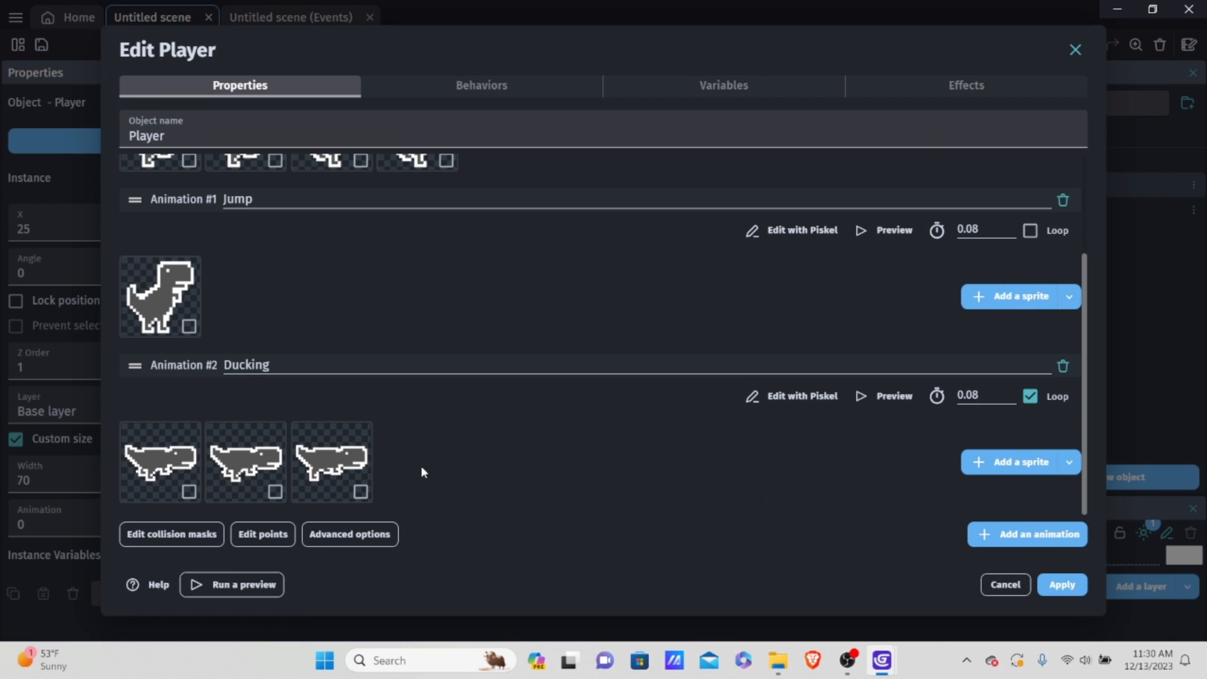
{"action": "left_click", "coordinate": [189, 534]}
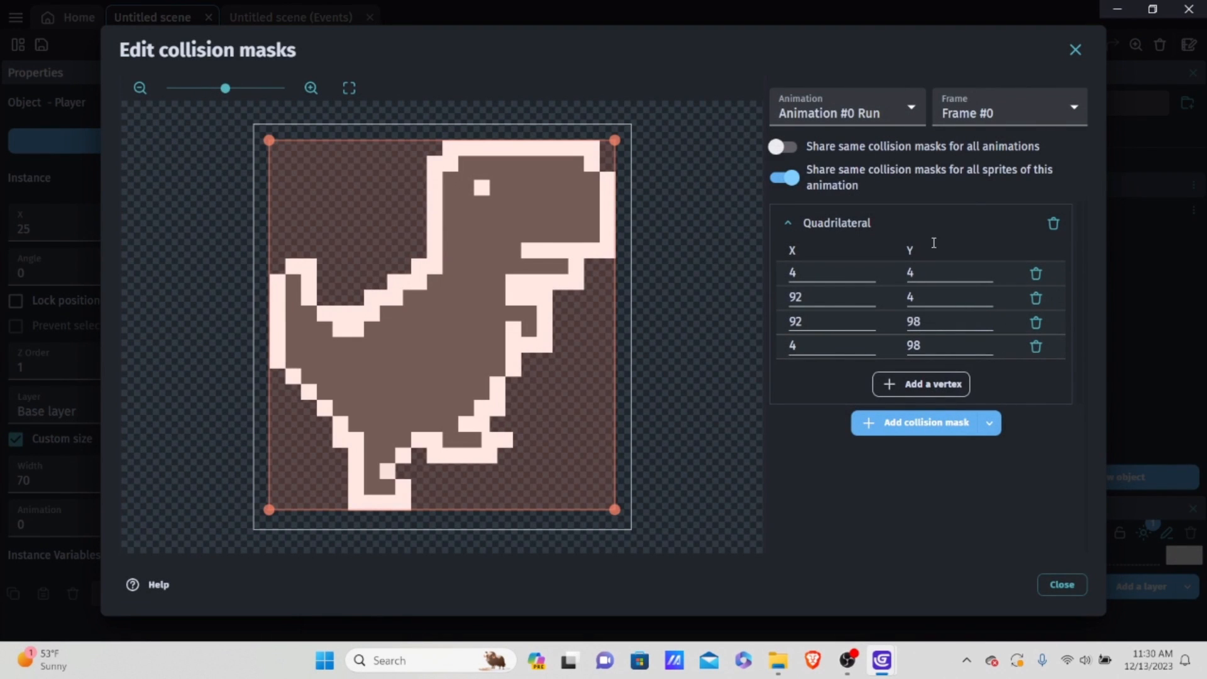
{"action": "left_click", "coordinate": [896, 112]}
{"action": "left_click", "coordinate": [830, 165]}
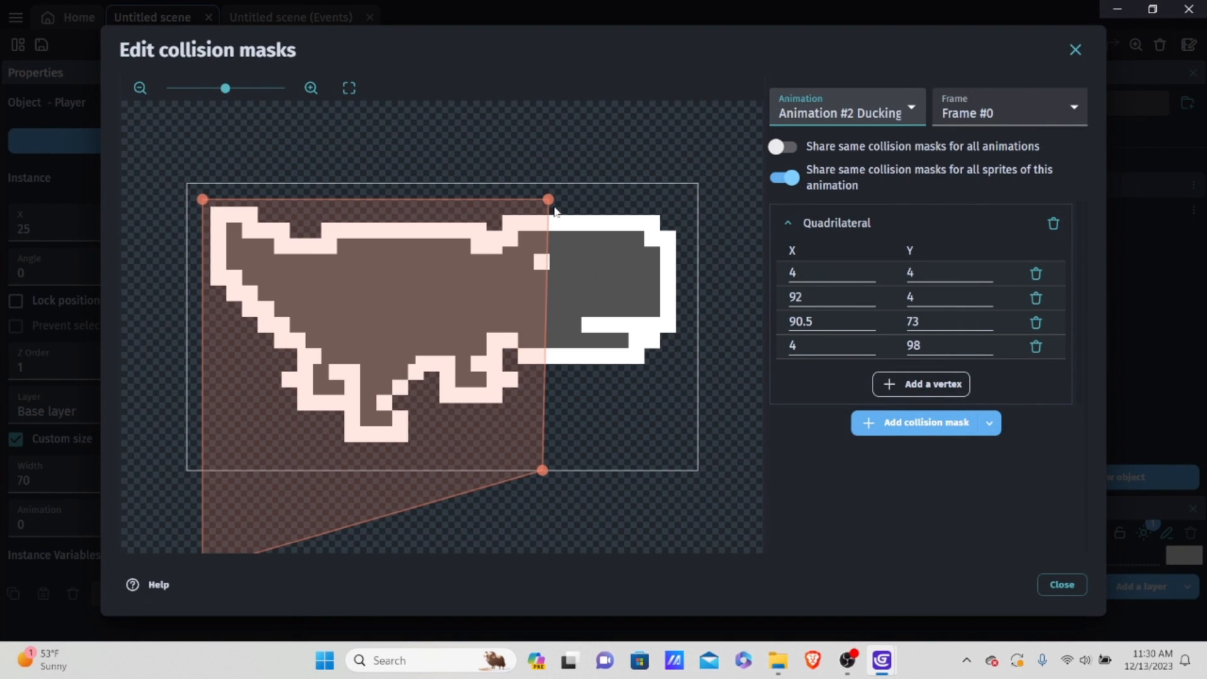
{"action": "left_click_drag", "start_coordinate": [549, 199], "coordinate": [568, 214]}
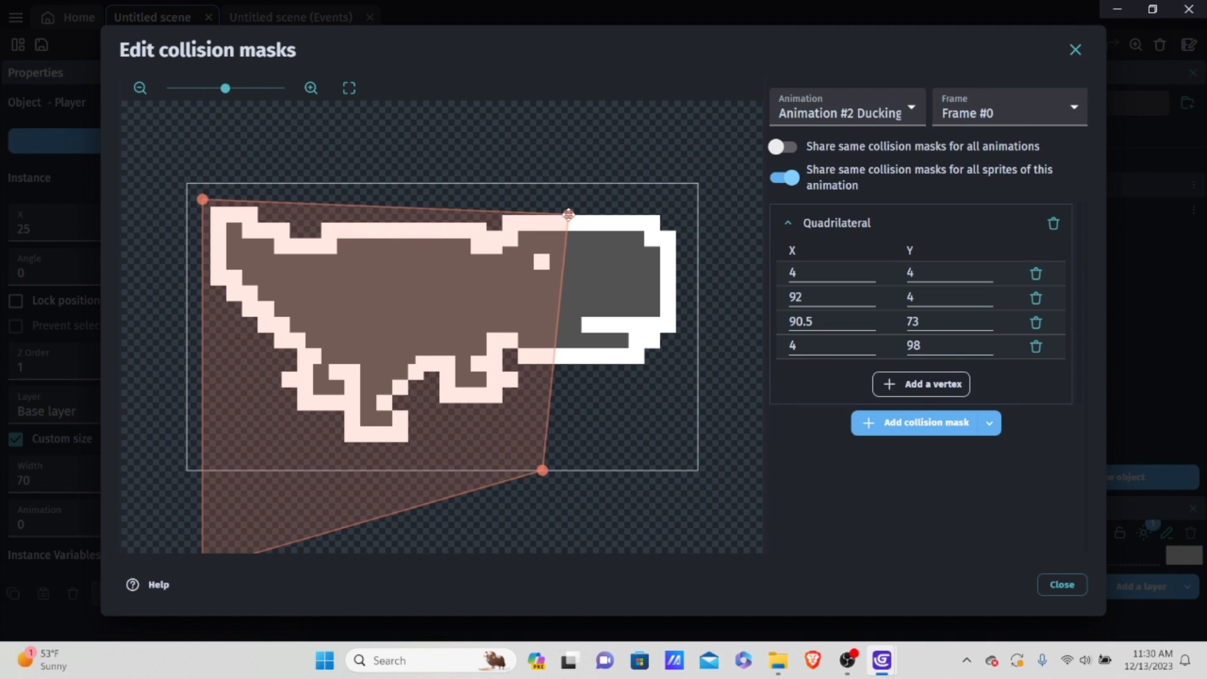
{"action": "left_click_drag", "start_coordinate": [542, 471], "coordinate": [661, 425]}
{"action": "left_click_drag", "start_coordinate": [569, 216], "coordinate": [660, 213]}
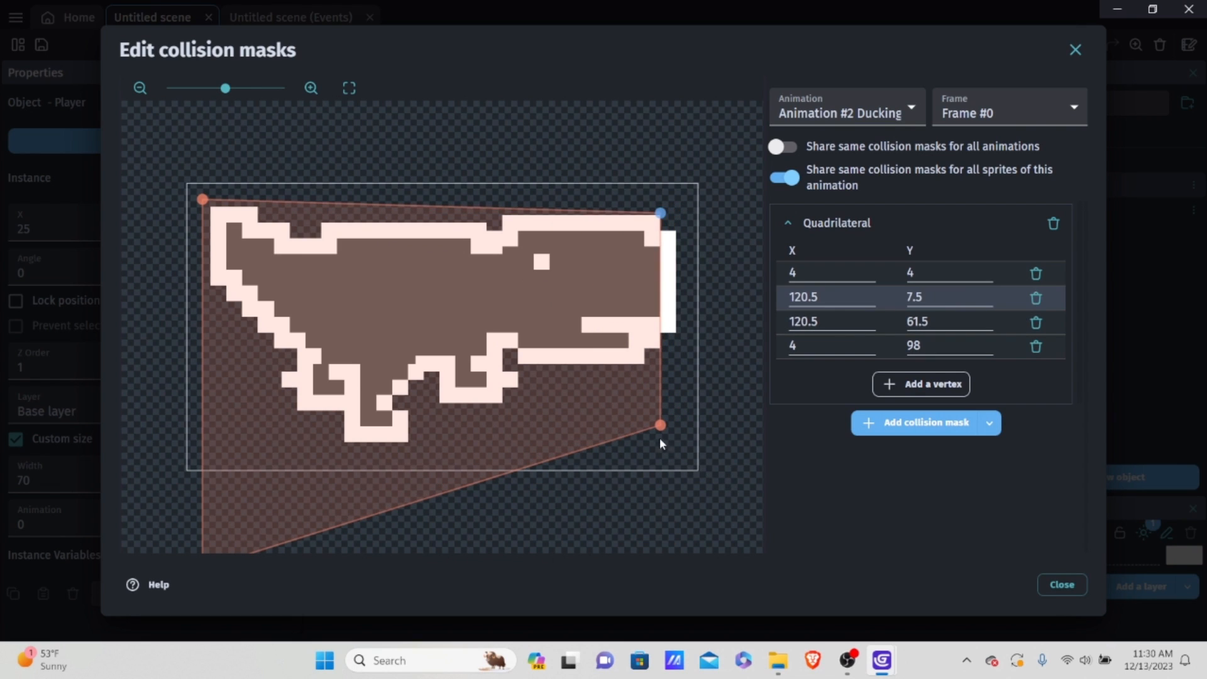
Step: Reshape the Ducking mask's tail side into a quadrilateral with vertices at about (6, 61) and (6, 9)
{"action": "scroll", "coordinate": [282, 498], "scroll_direction": "down", "scroll_amount": 1}
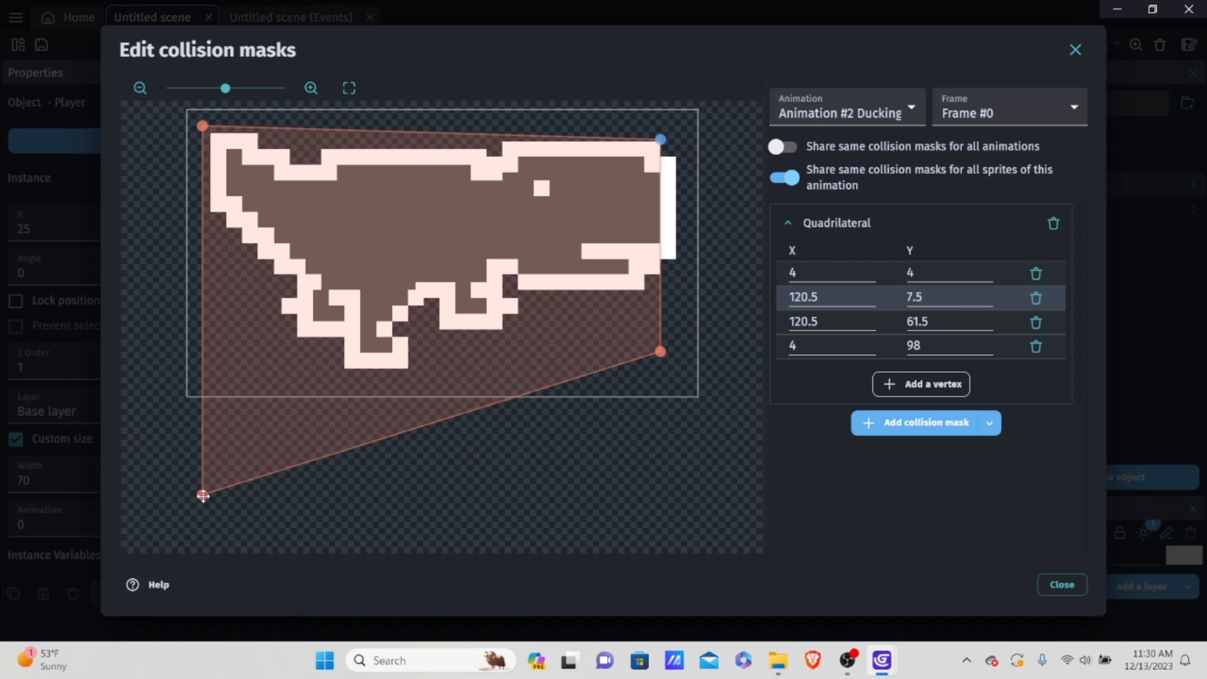
{"action": "left_click_drag", "start_coordinate": [203, 495], "coordinate": [194, 454]}
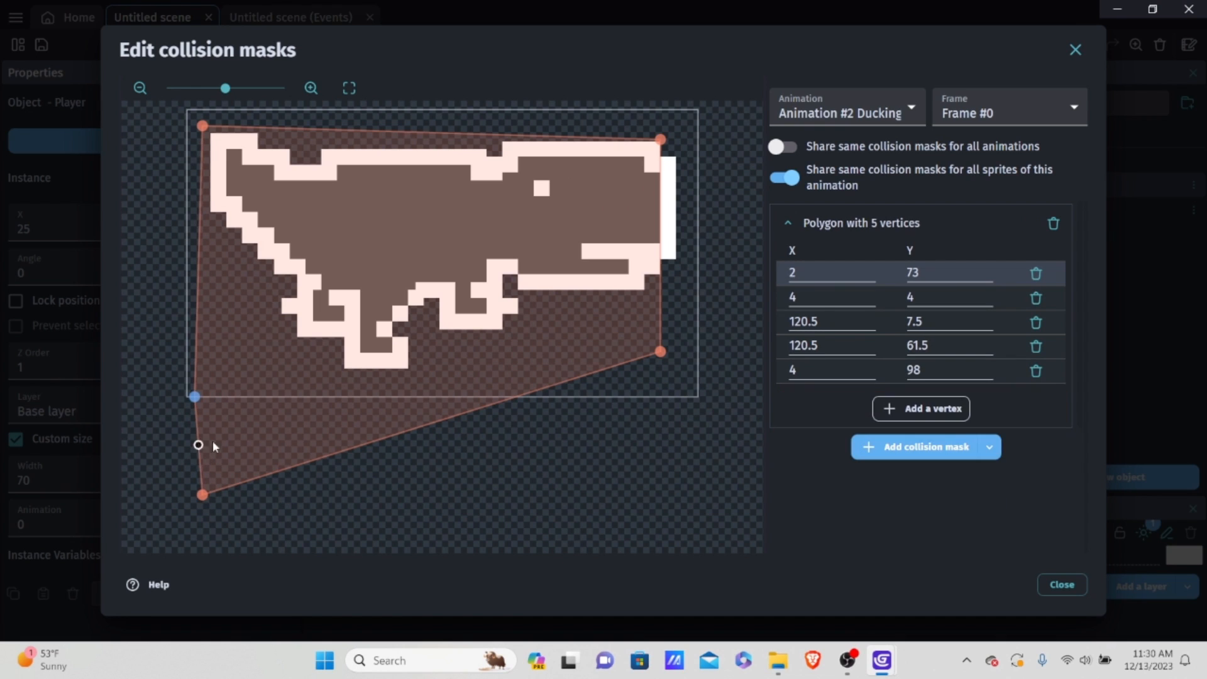
{"action": "left_click_drag", "start_coordinate": [207, 495], "coordinate": [267, 405]}
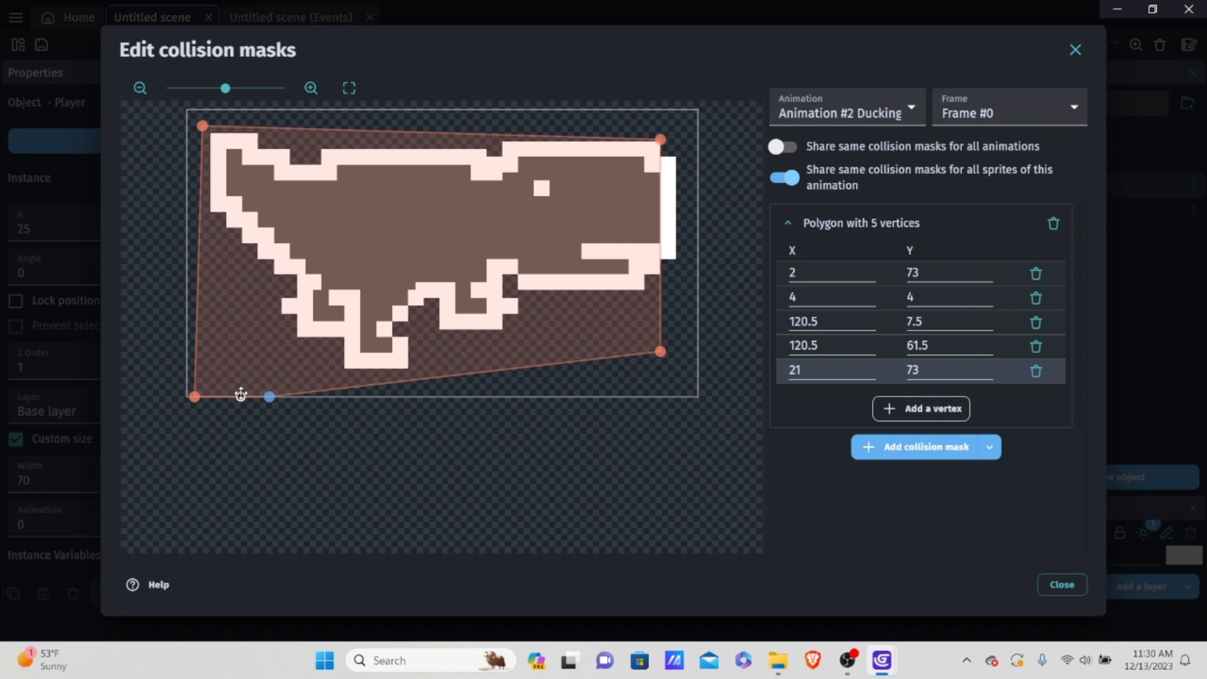
{"action": "left_click_drag", "start_coordinate": [194, 397], "coordinate": [214, 369]}
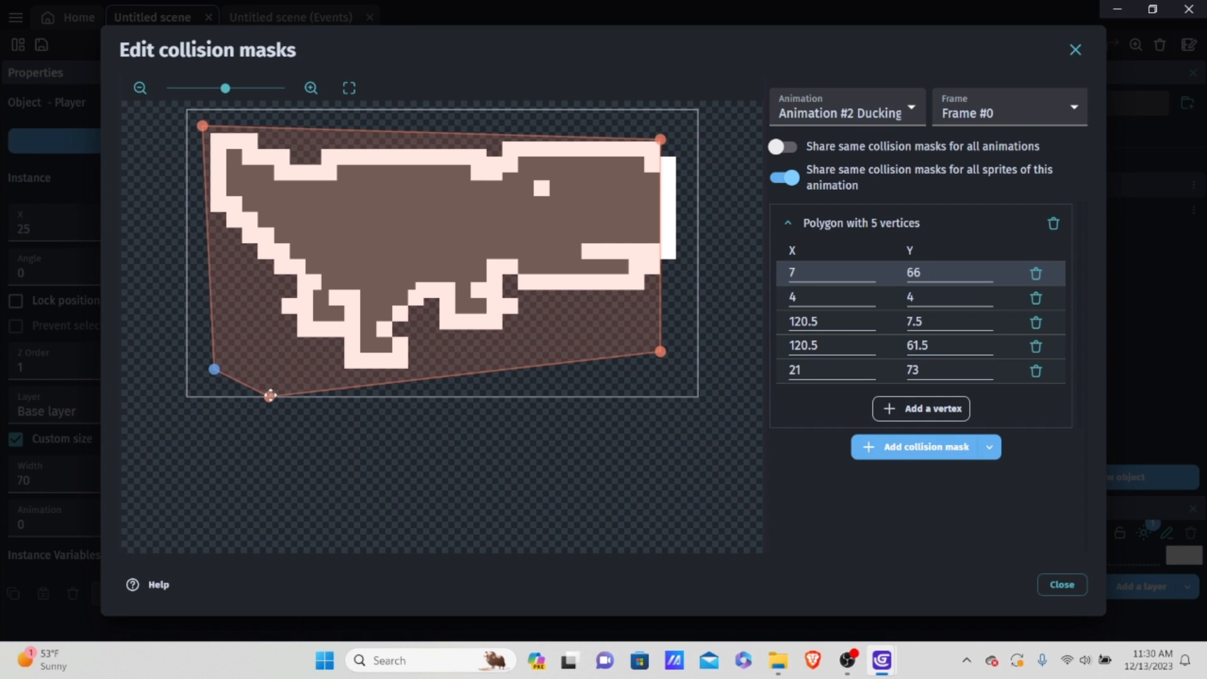
{"action": "left_click_drag", "start_coordinate": [270, 396], "coordinate": [210, 349]}
{"action": "double_click", "coordinate": [287, 368]}
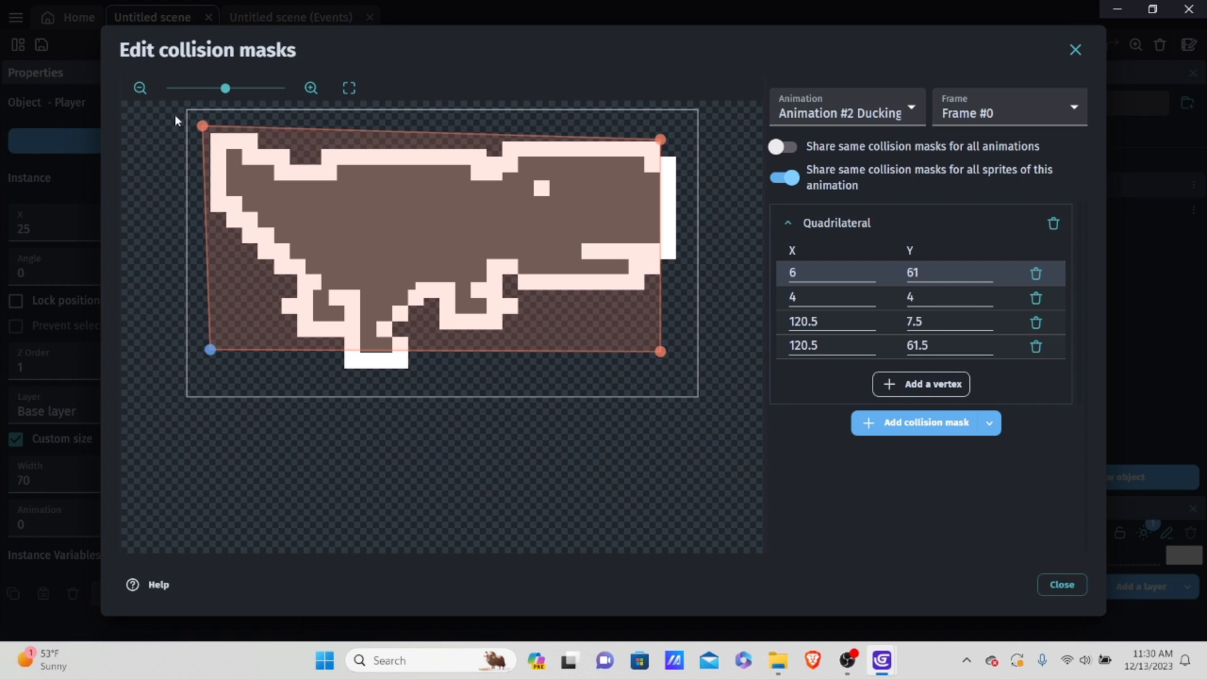
{"action": "left_click_drag", "start_coordinate": [203, 126], "coordinate": [210, 146]}
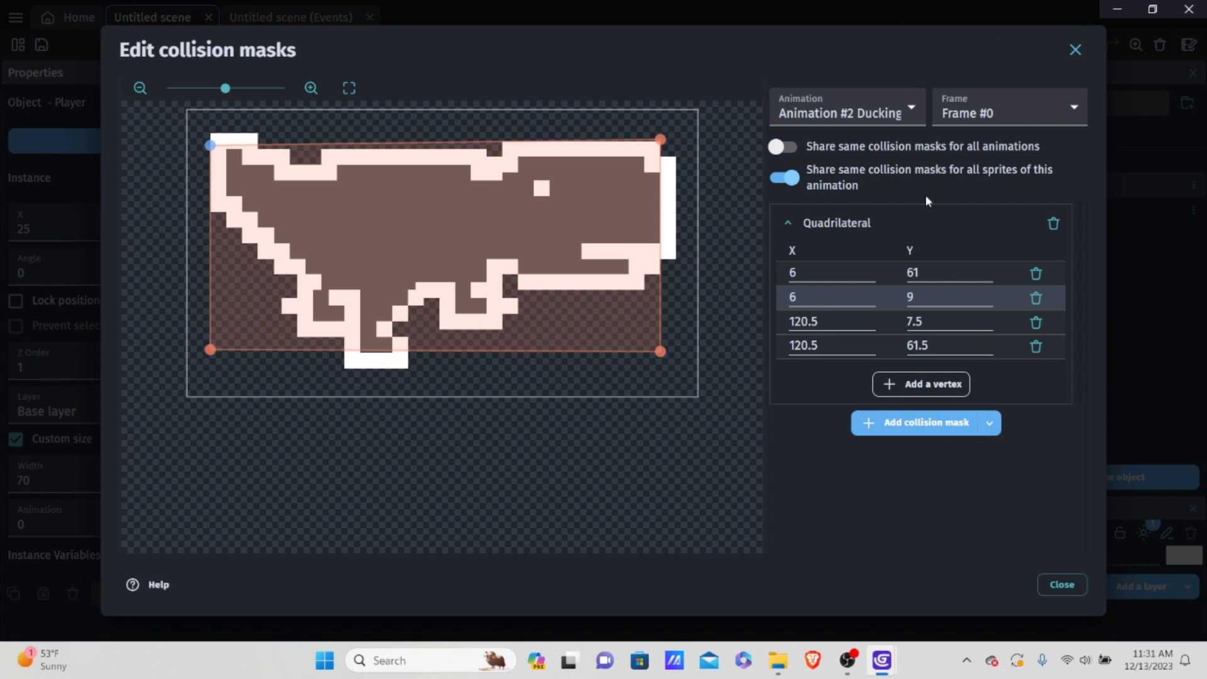
Step: Examine how the collision mask fits the Ducking animation's Frame #0, Frame #1 and Frame #2
{"action": "left_click", "coordinate": [843, 113]}
{"action": "left_click", "coordinate": [868, 164]}
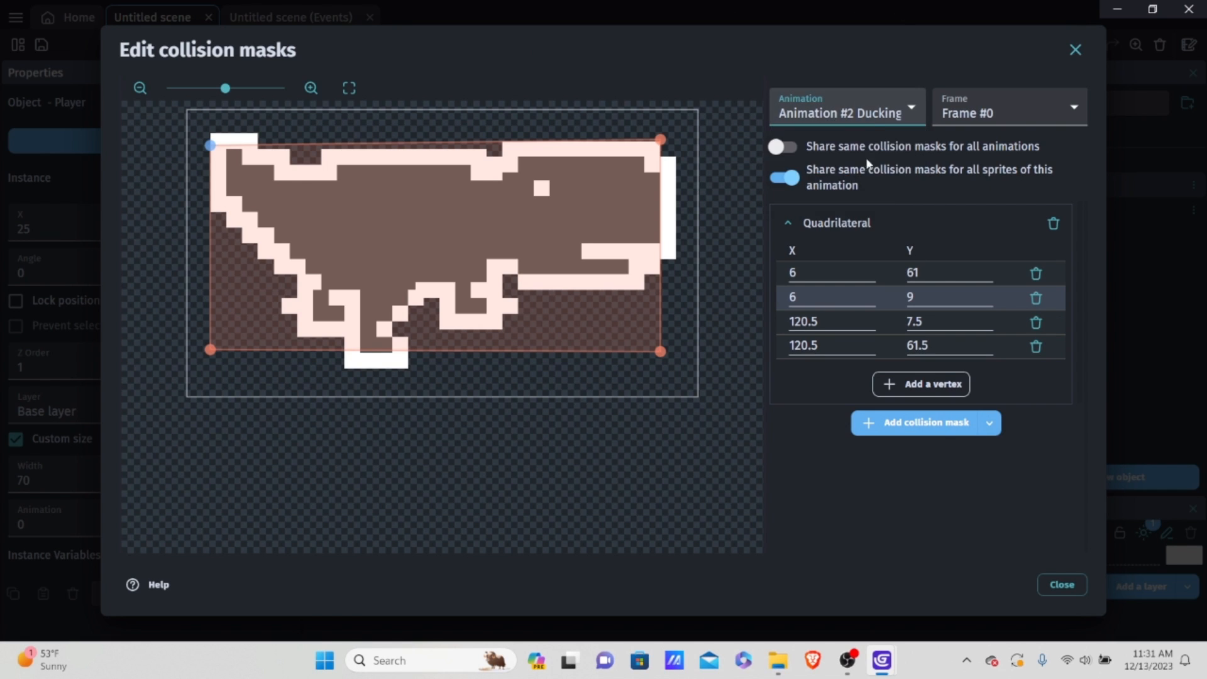
{"action": "left_click", "coordinate": [1028, 125]}
{"action": "left_click", "coordinate": [965, 151]}
{"action": "left_click", "coordinate": [1016, 113]}
{"action": "left_click", "coordinate": [995, 157]}
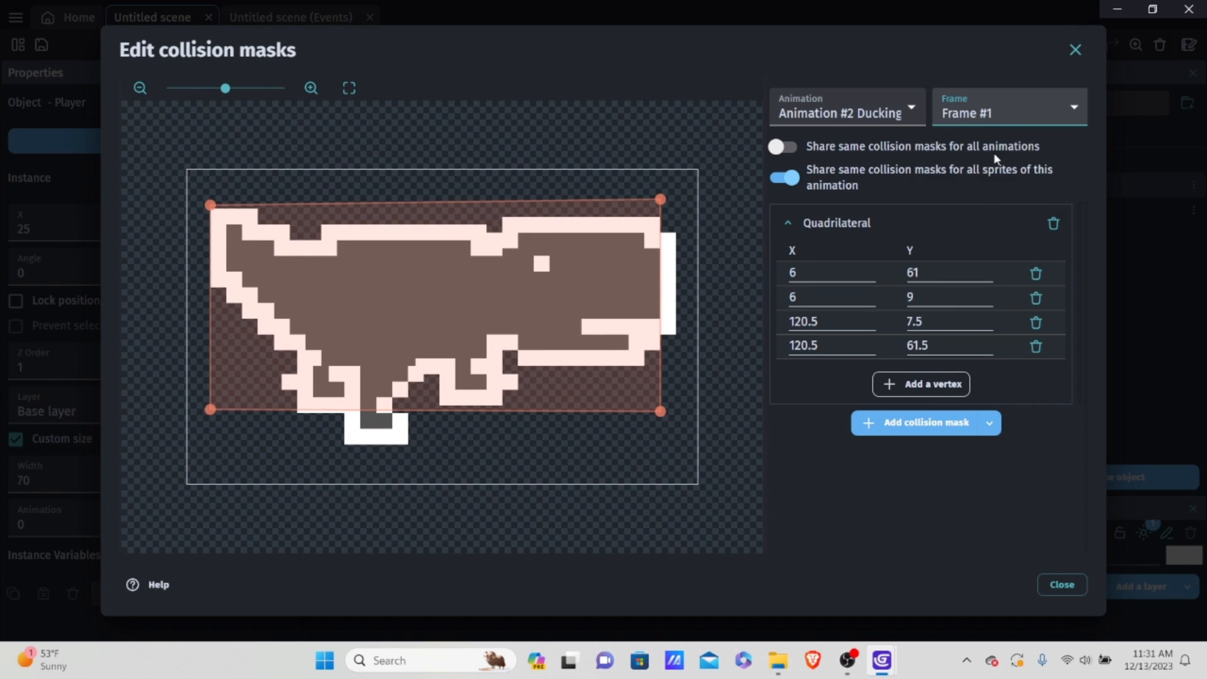
{"action": "left_click", "coordinate": [1002, 119]}
{"action": "left_click", "coordinate": [1000, 166]}
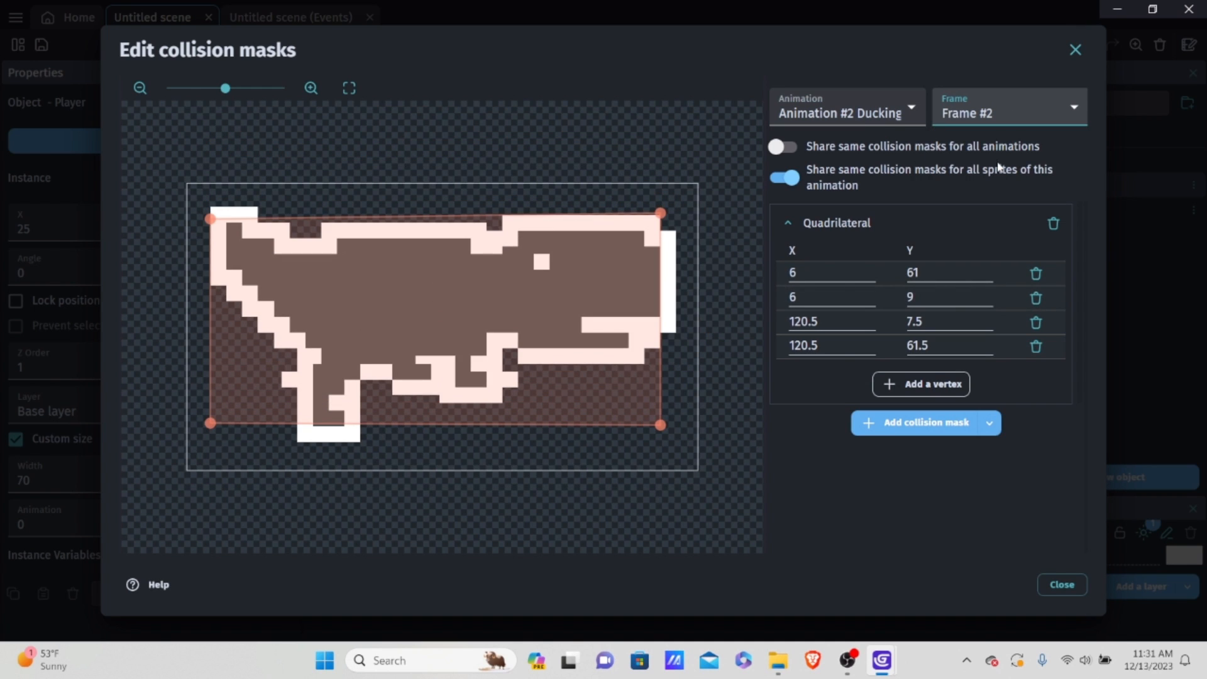
{"action": "left_click", "coordinate": [1000, 116]}
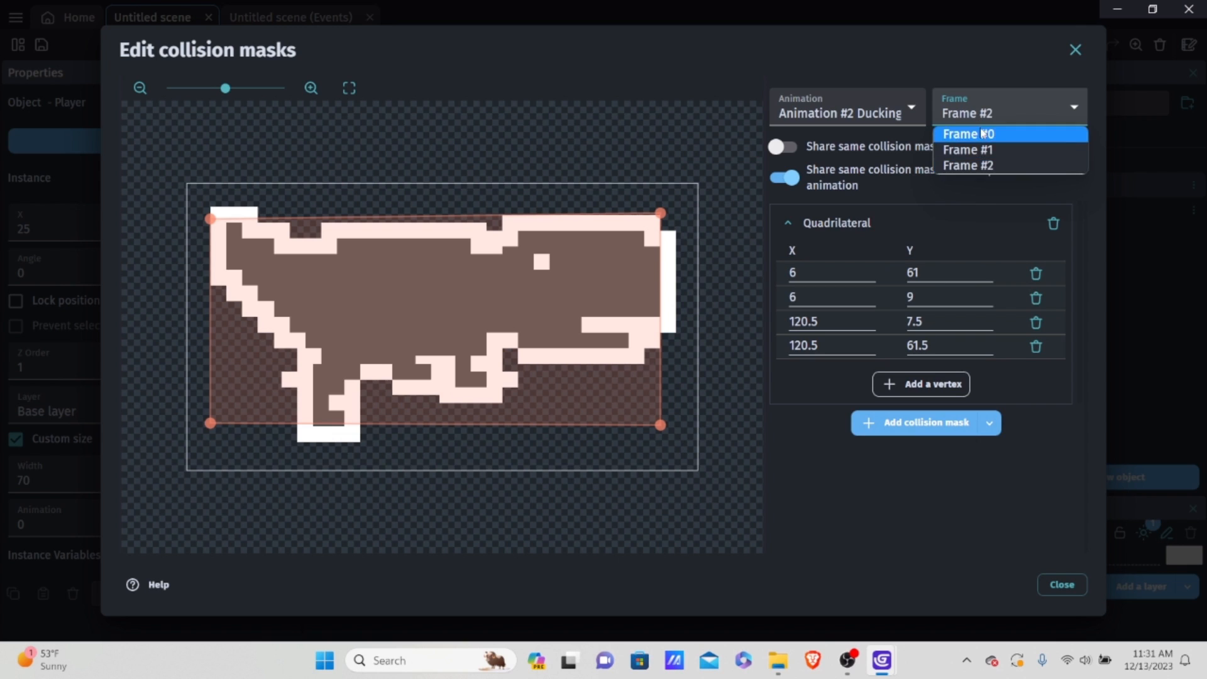
{"action": "left_click", "coordinate": [982, 129]}
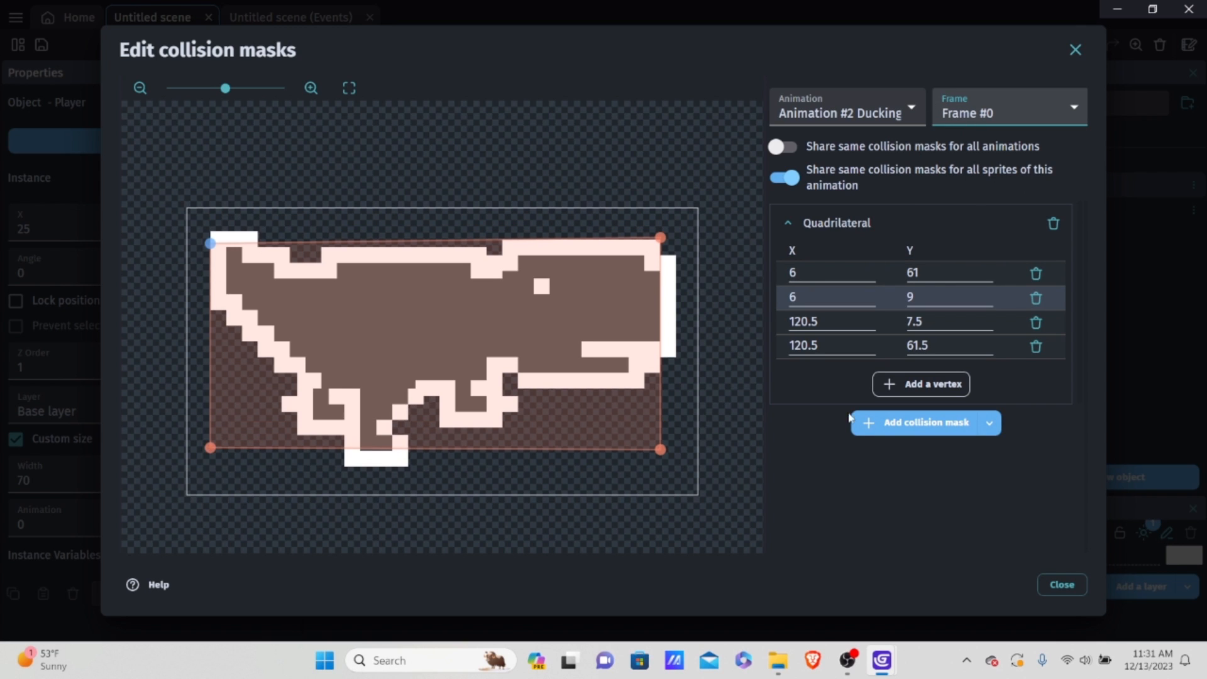
Step: Close the collision mask editor, apply the changes to the Player object and save the project
{"action": "left_click", "coordinate": [1062, 585]}
{"action": "left_click", "coordinate": [1062, 583]}
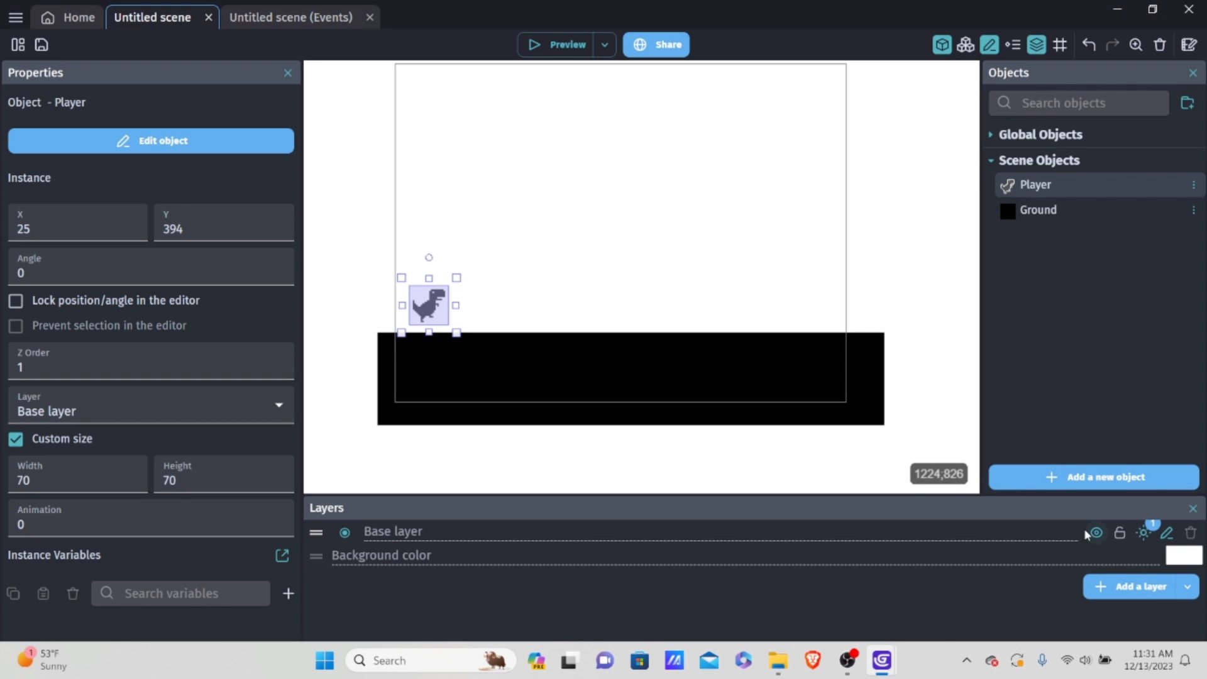
{"action": "key", "text": "ctrl+s"}
Step: In the scene's events, collapse the Player Controls group, add two empty events, and place the group between them
{"action": "left_click", "coordinate": [259, 18]}
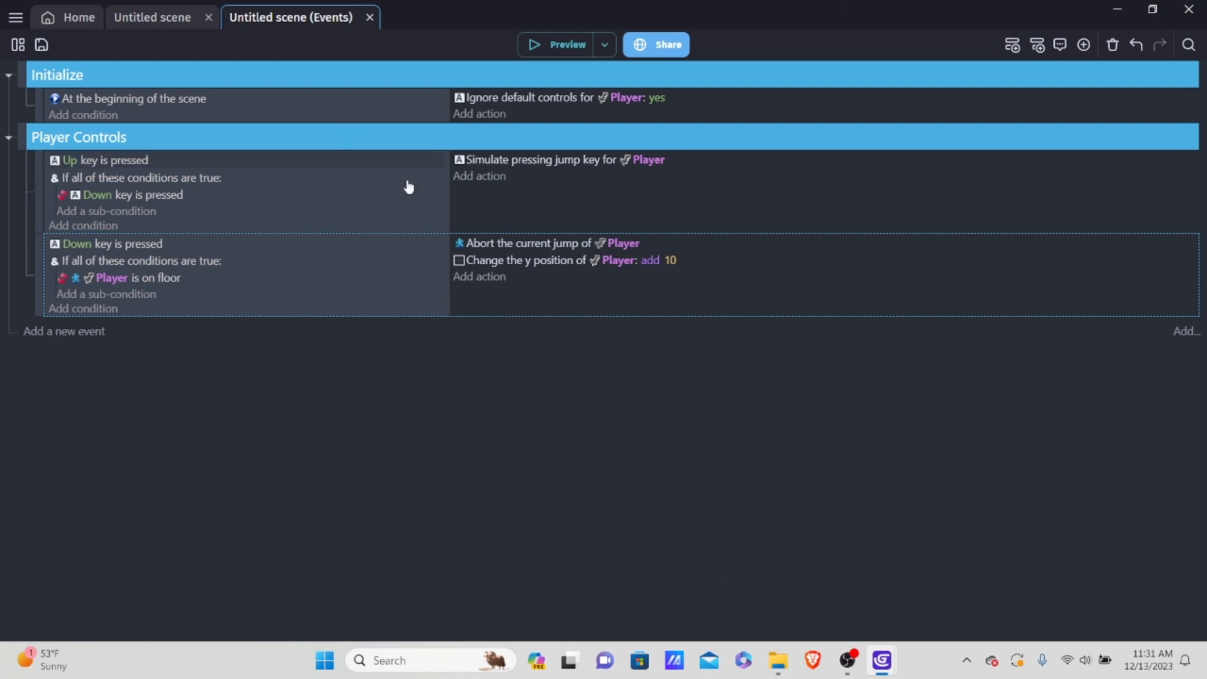
{"action": "left_click", "coordinate": [9, 137]}
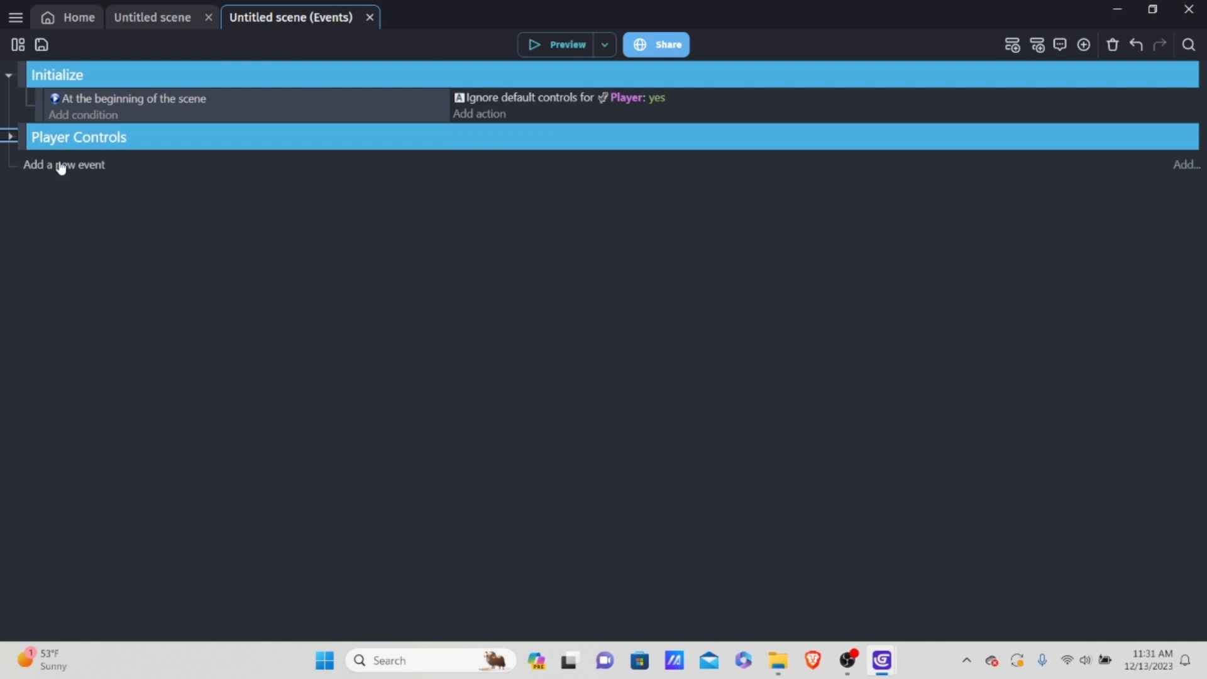
{"action": "left_click", "coordinate": [88, 182]}
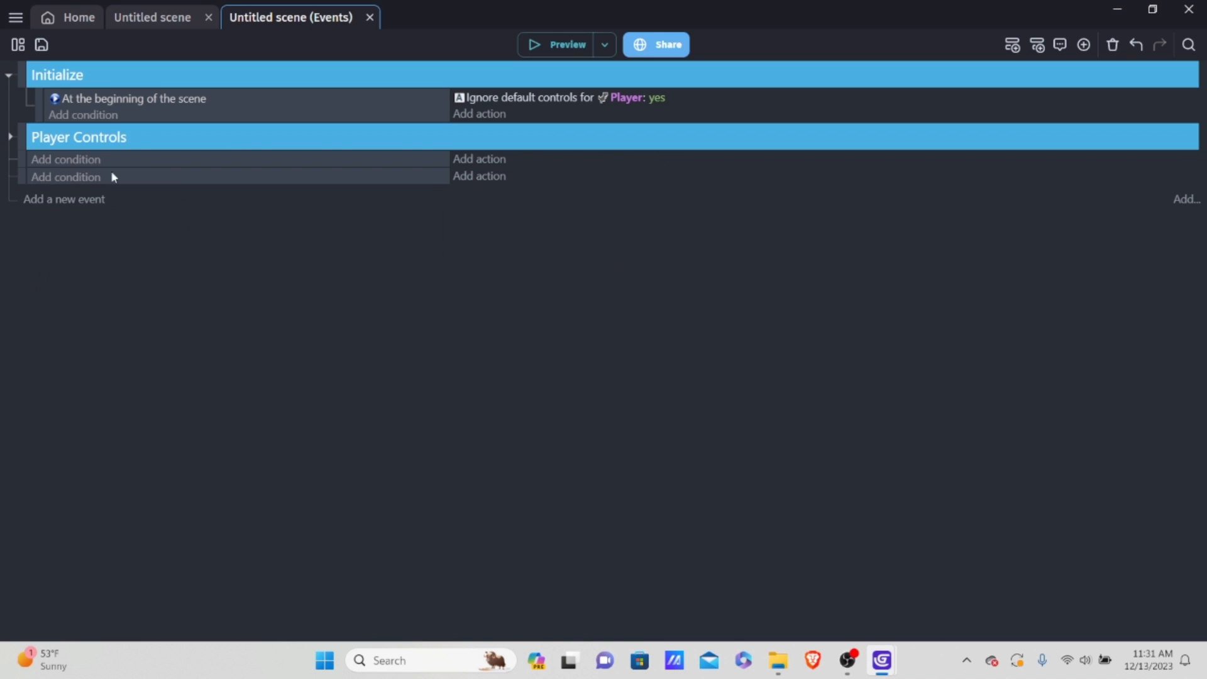
{"action": "right_click", "coordinate": [129, 158]}
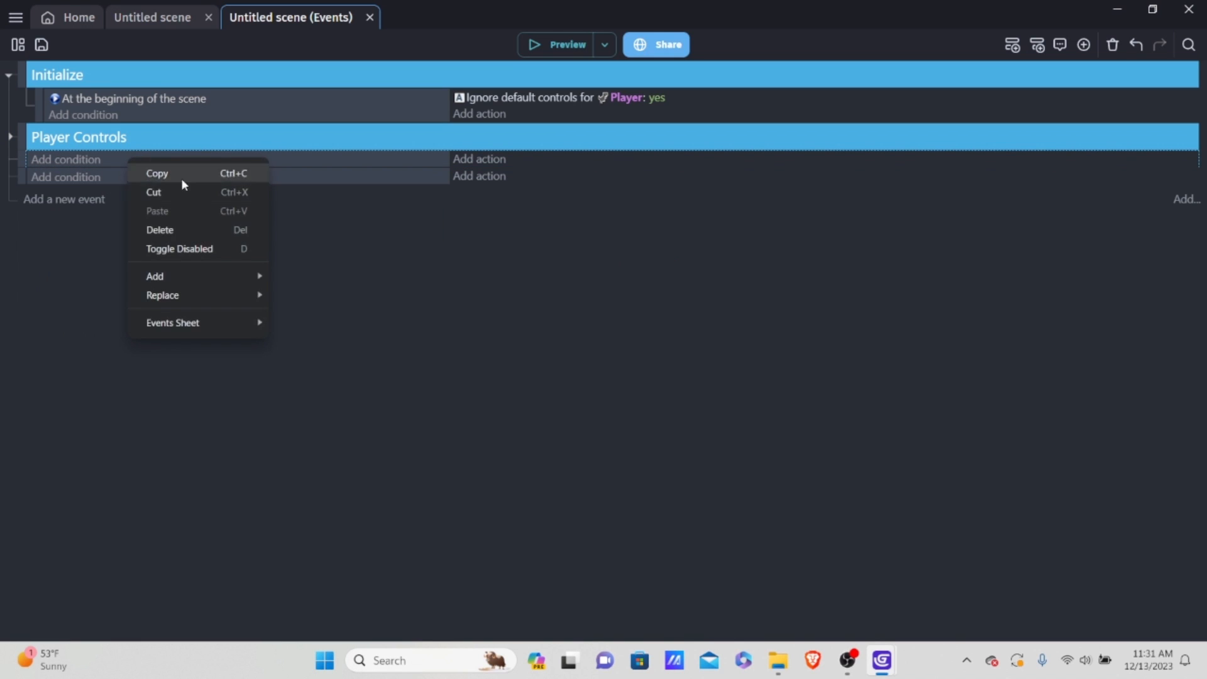
{"action": "left_click", "coordinate": [33, 283]}
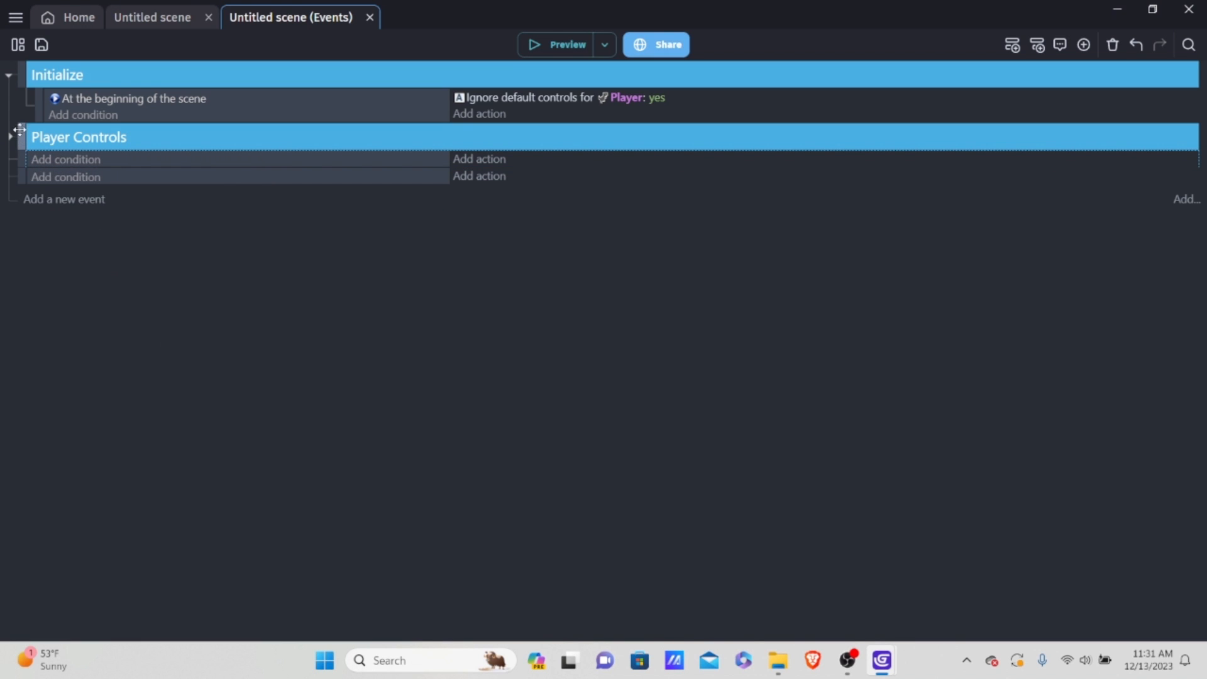
{"action": "left_click_drag", "start_coordinate": [21, 131], "coordinate": [29, 171]}
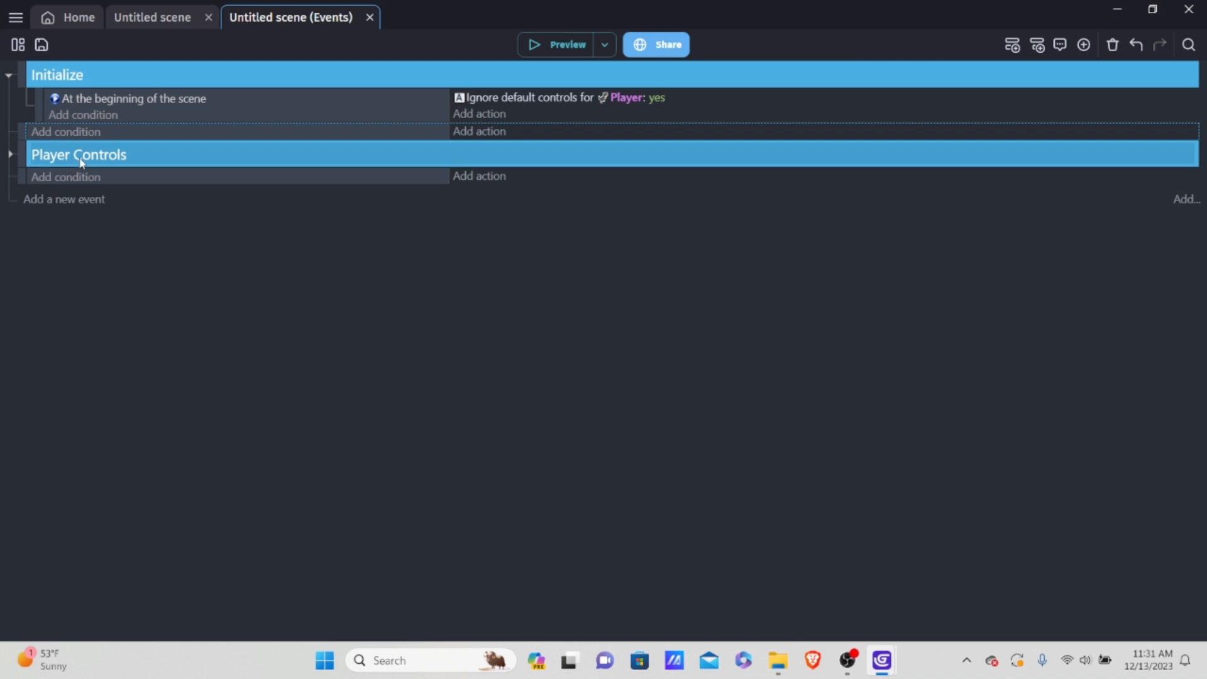
Step: Add an event group named "Player Animations" above Player Controls and move the empty event above it into the group
{"action": "right_click", "coordinate": [116, 138]}
{"action": "mouse_move", "coordinate": [187, 250]}
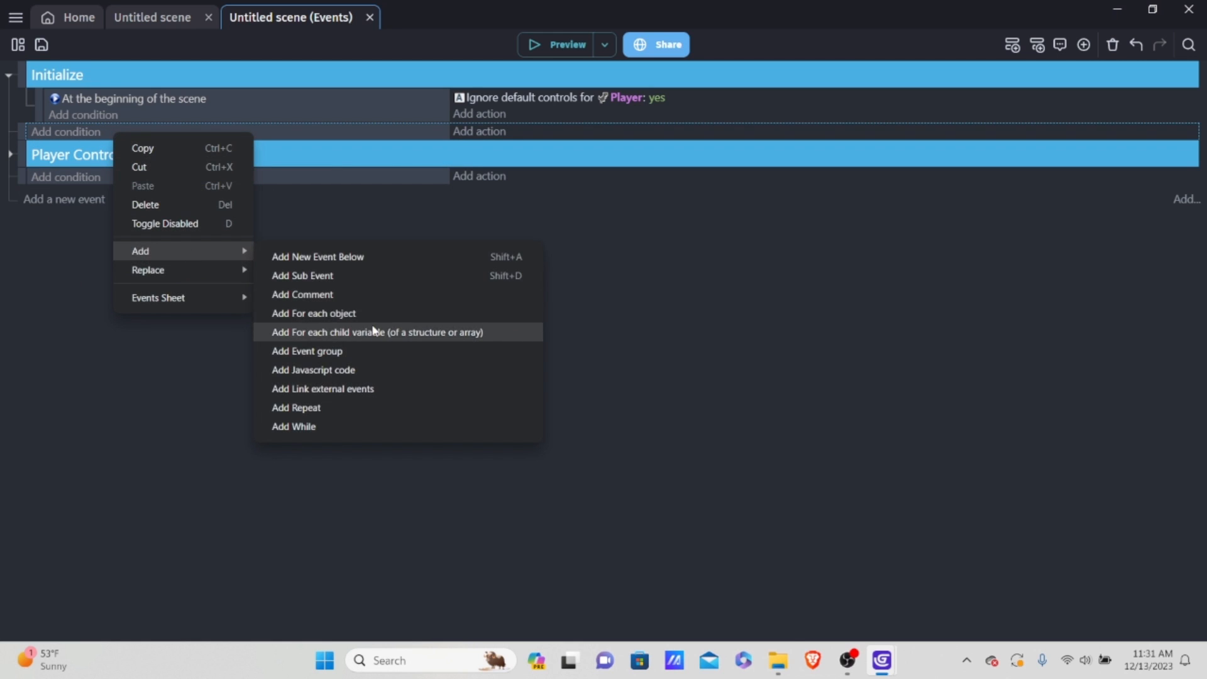
{"action": "left_click", "coordinate": [340, 350]}
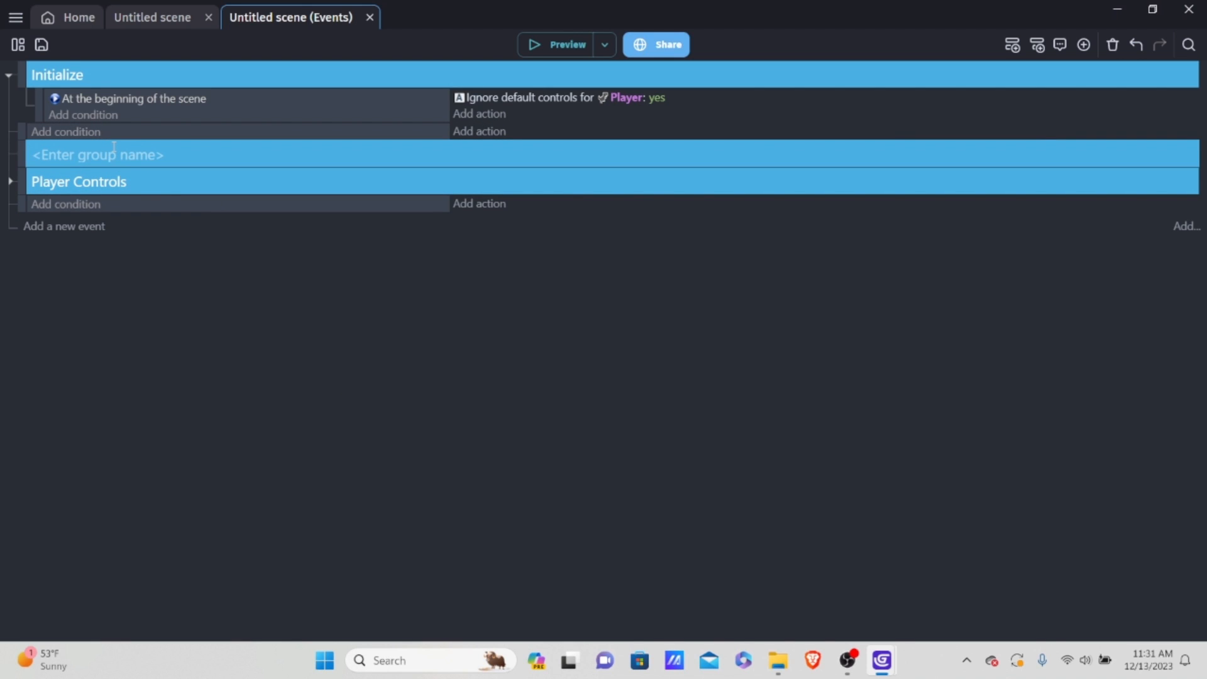
{"action": "type", "text": "P{la"}
{"action": "type", "text": "layer Anima"}
{"action": "type", "text": "tions"}
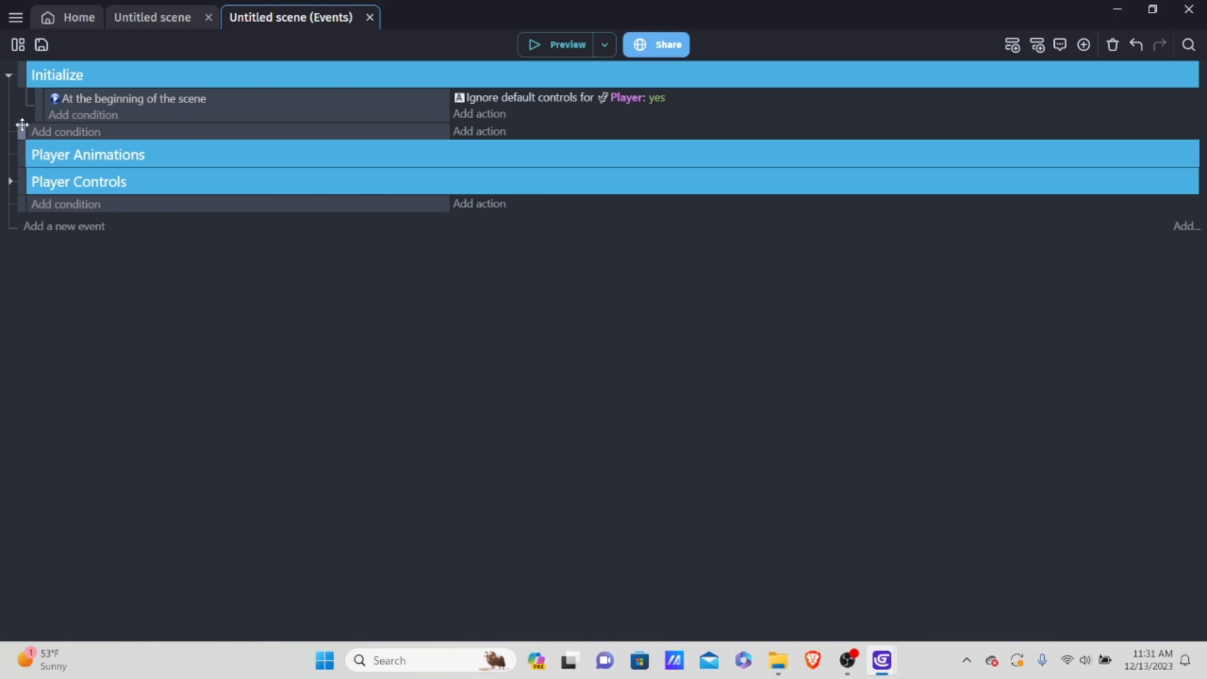
{"action": "left_click_drag", "start_coordinate": [22, 125], "coordinate": [45, 172]}
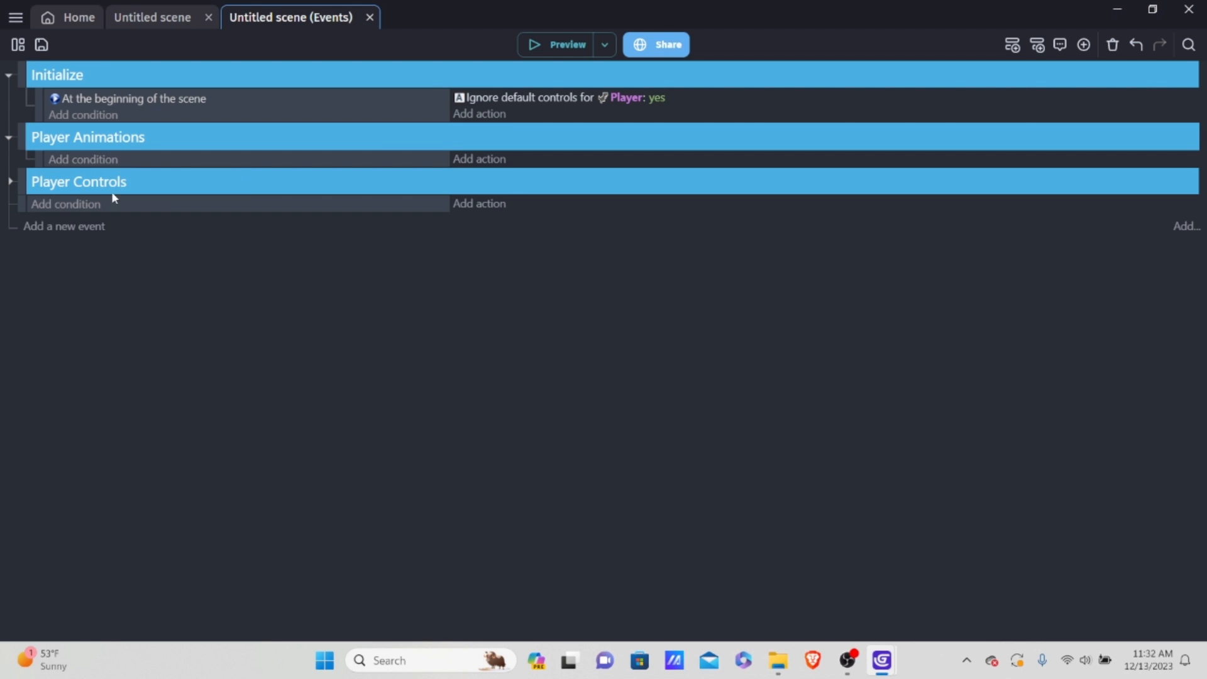
Step: Add the Player "Is on floor" condition to the empty event in the Player Animations group
{"action": "left_click", "coordinate": [78, 159]}
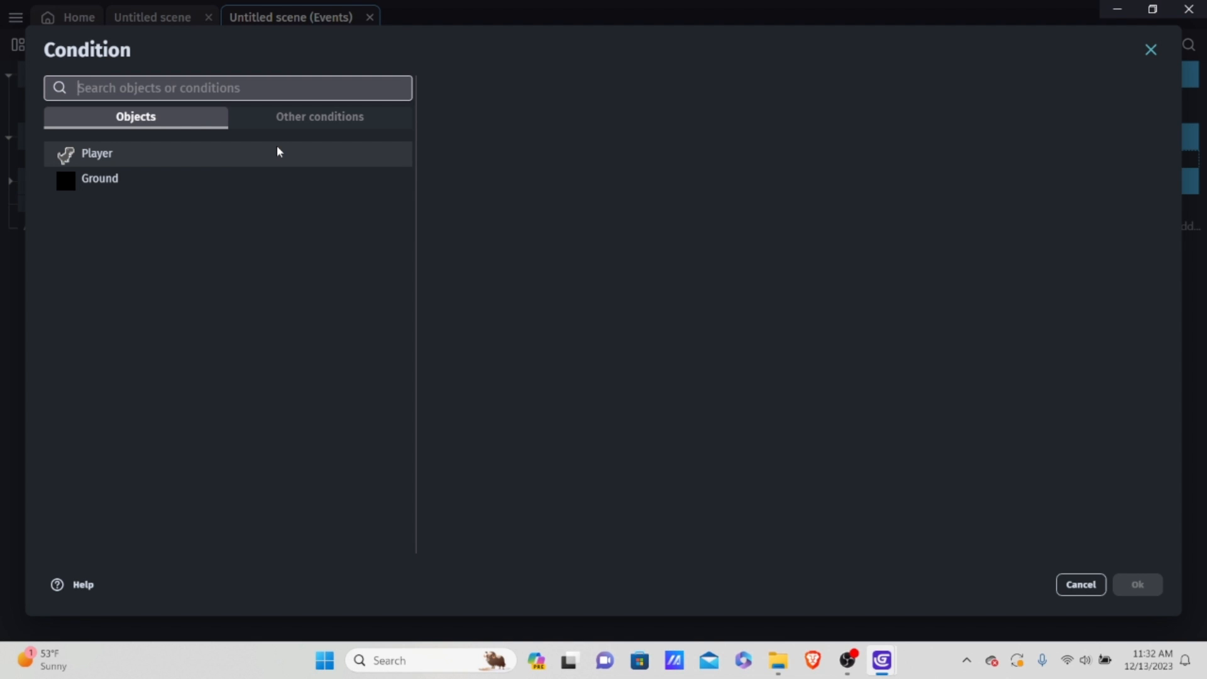
{"action": "left_click", "coordinate": [114, 155]}
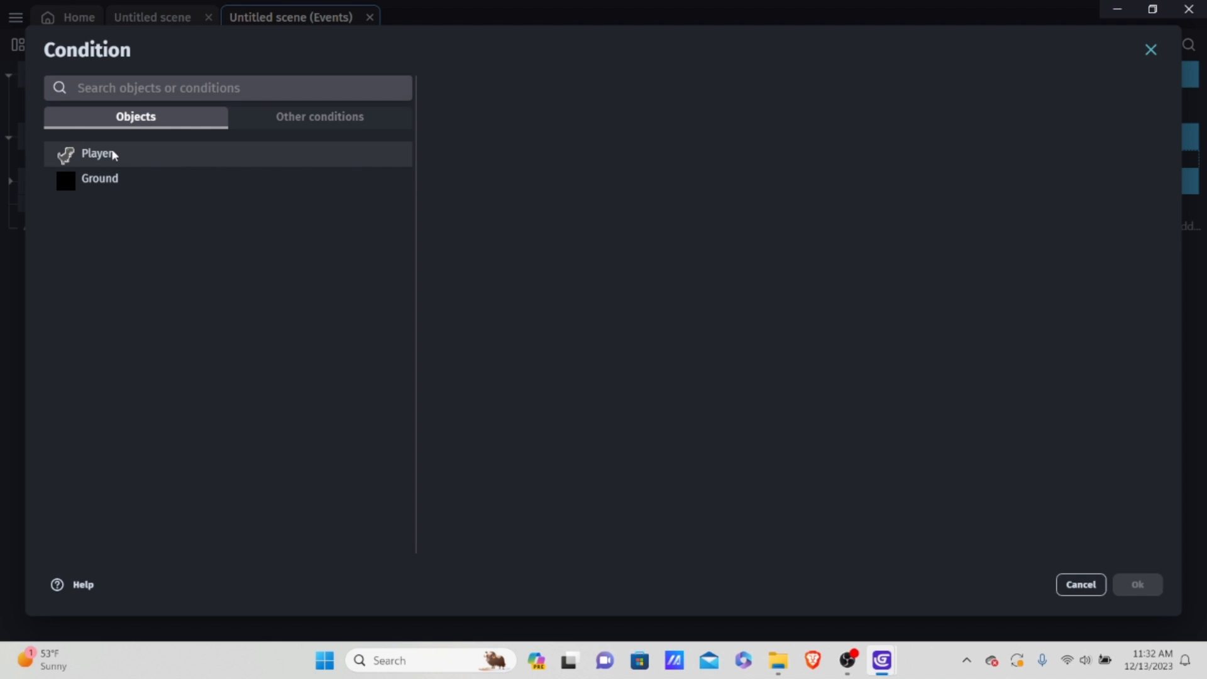
{"action": "scroll", "coordinate": [598, 162], "scroll_direction": "down", "scroll_amount": 3}
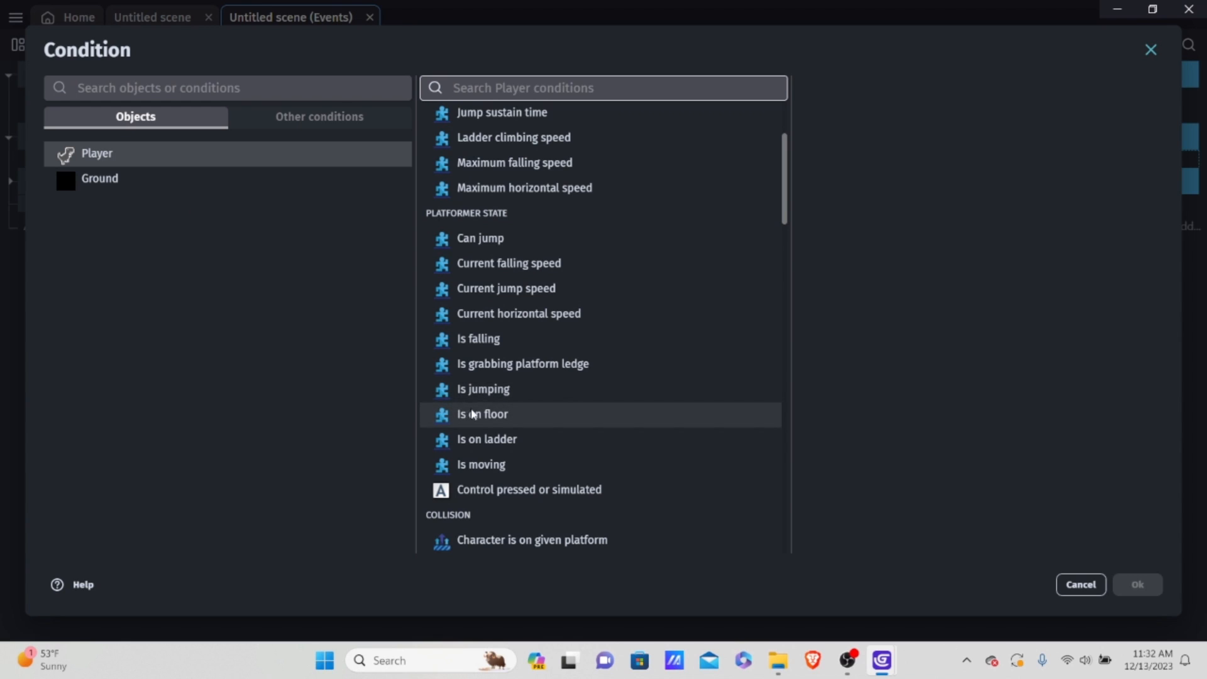
{"action": "left_click", "coordinate": [511, 414]}
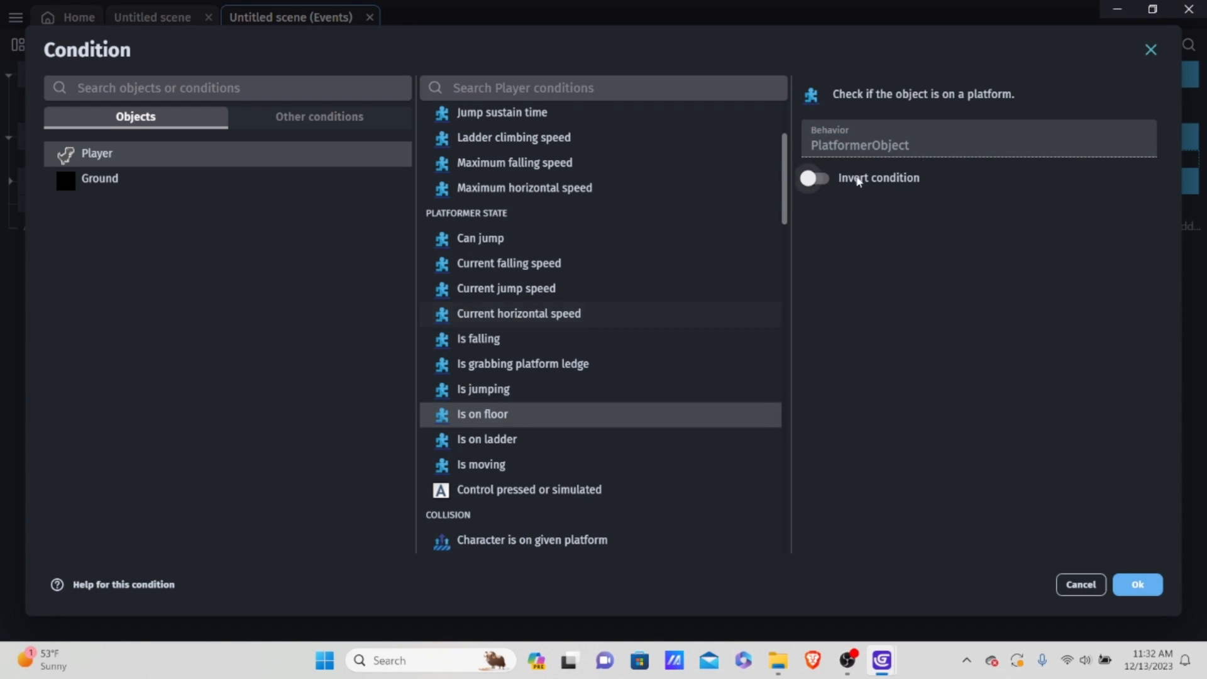
{"action": "left_click", "coordinate": [1142, 582]}
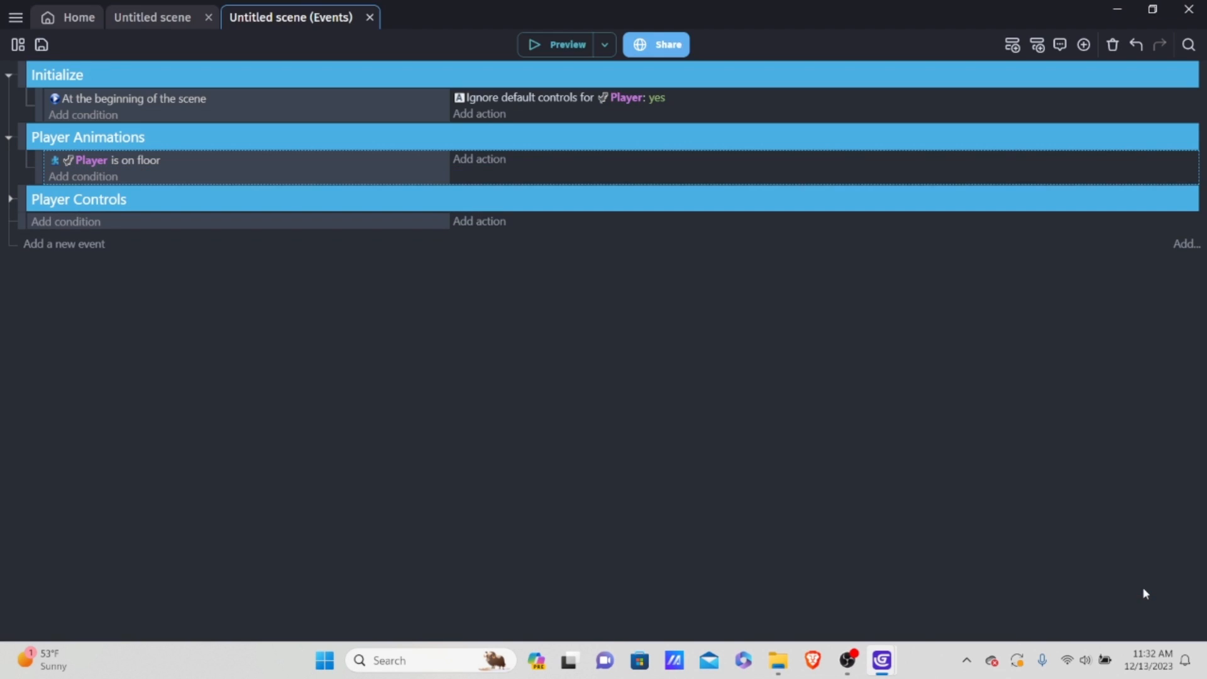
Step: Add an "And" condition beneath the Player's on-floor condition in the Player Animations event
{"action": "left_click", "coordinate": [68, 172]}
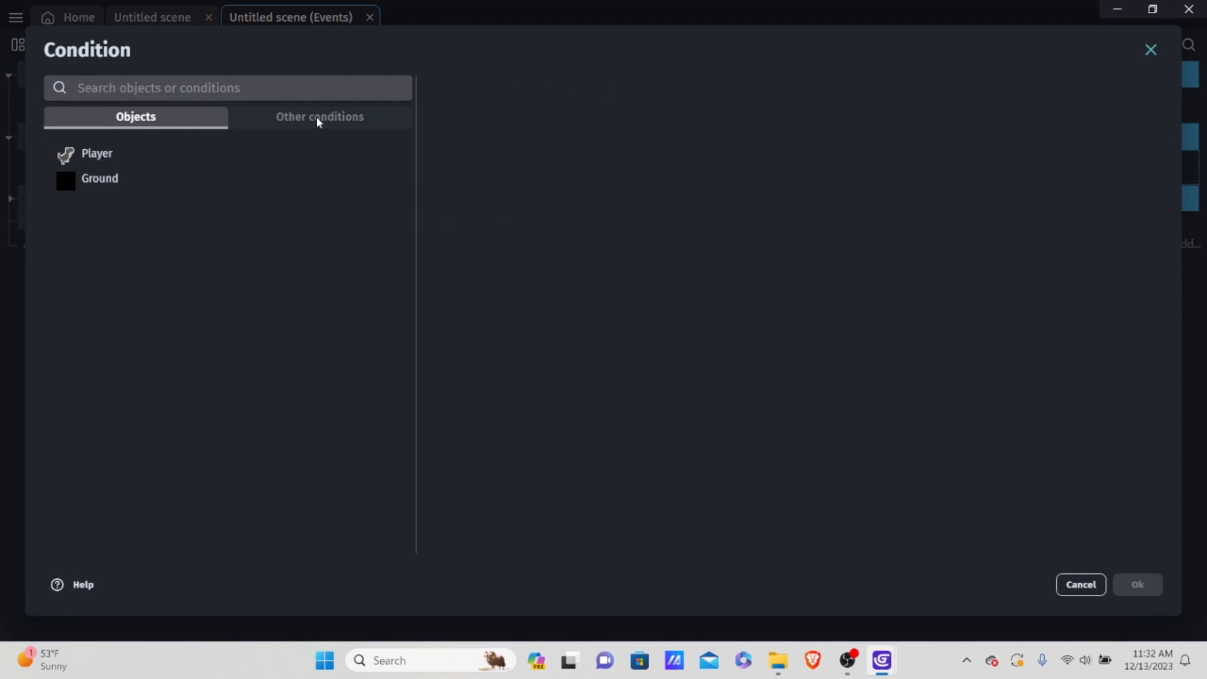
{"action": "left_click", "coordinate": [316, 117]}
{"action": "left_click", "coordinate": [154, 179]}
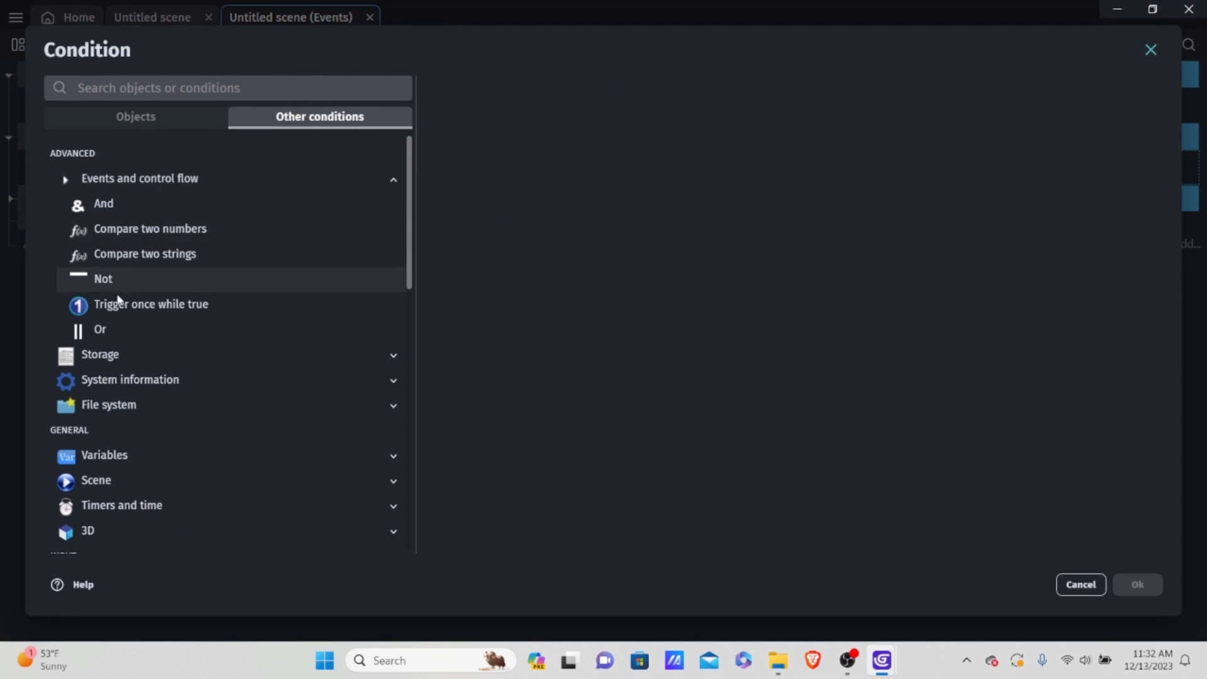
{"action": "left_click", "coordinate": [142, 202]}
{"action": "left_click", "coordinate": [1140, 585]}
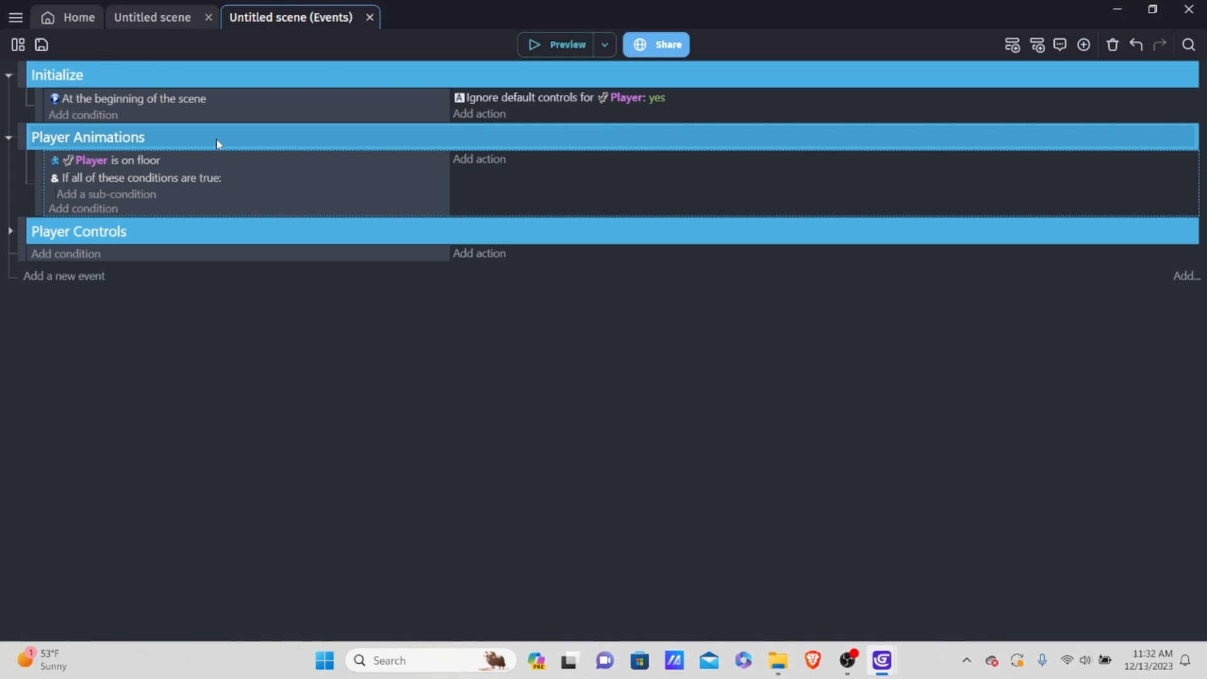
{"action": "left_click", "coordinate": [133, 199]}
{"action": "left_click", "coordinate": [1064, 585]}
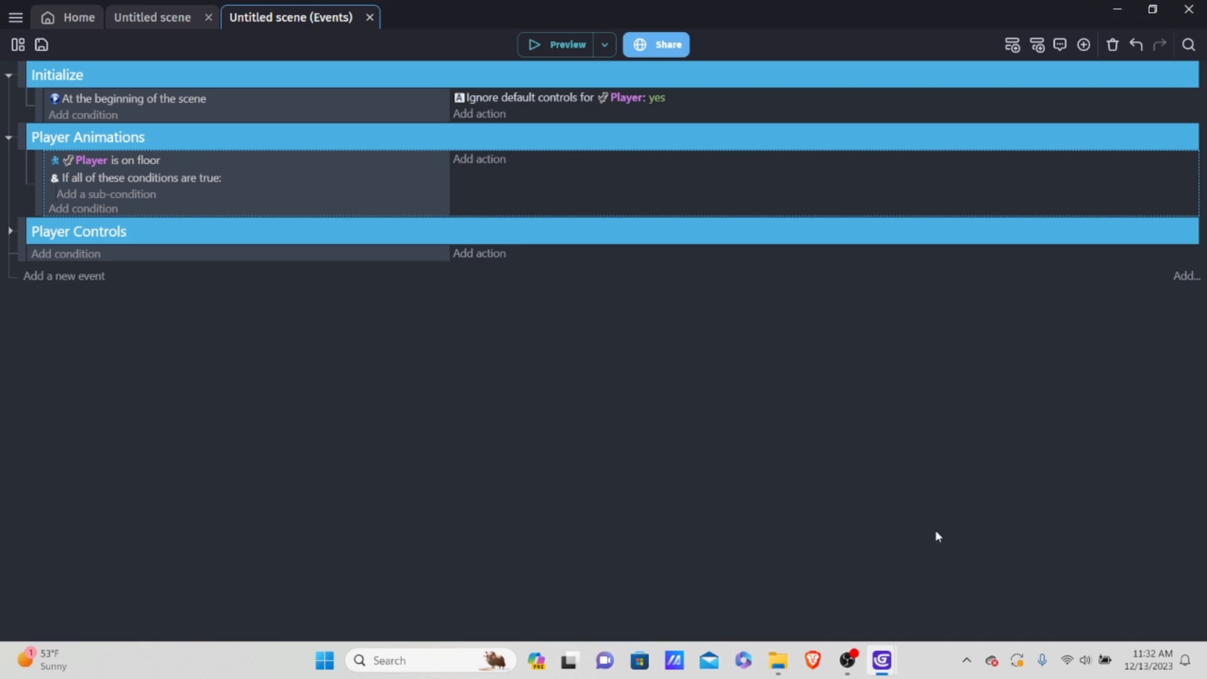
Step: Add an inverted Player "Is moving" sub-condition under the And condition
{"action": "left_click", "coordinate": [122, 194]}
{"action": "left_click", "coordinate": [183, 154]}
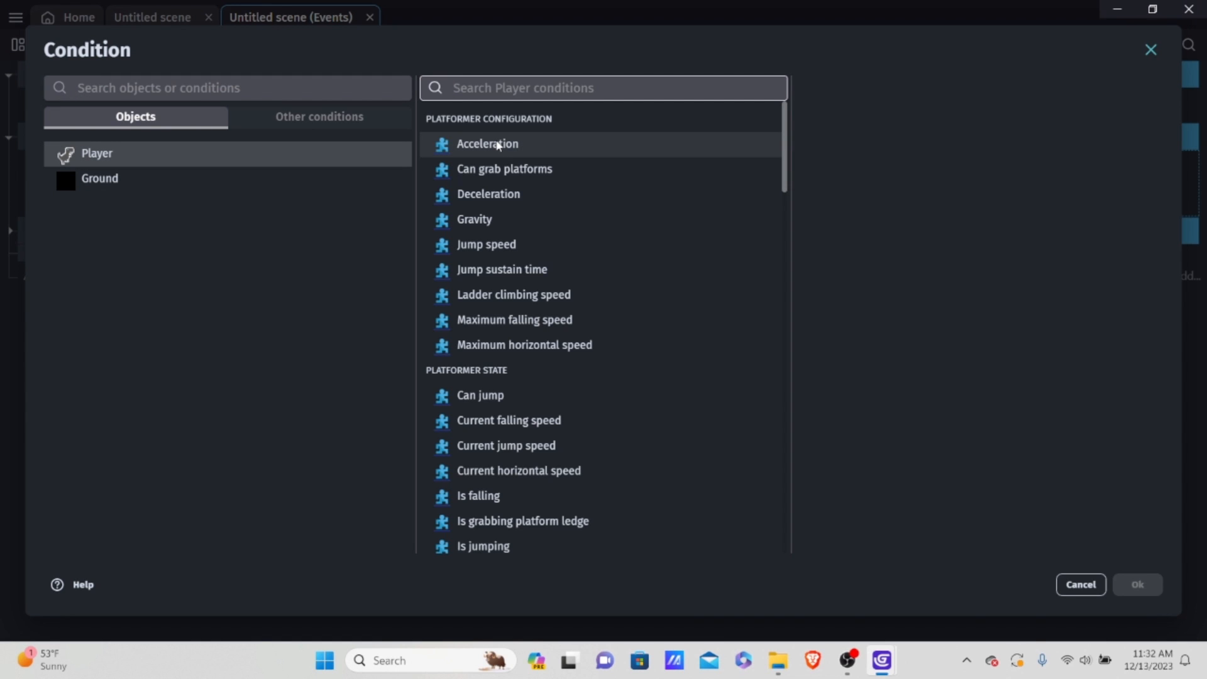
{"action": "type", "text": "s"}
{"action": "key", "text": "BackSpace"}
{"action": "type", "text": "is"}
{"action": "key", "text": "BackSpace"}
{"action": "key", "text": "BackSpace"}
{"action": "key", "text": "BackSpace"}
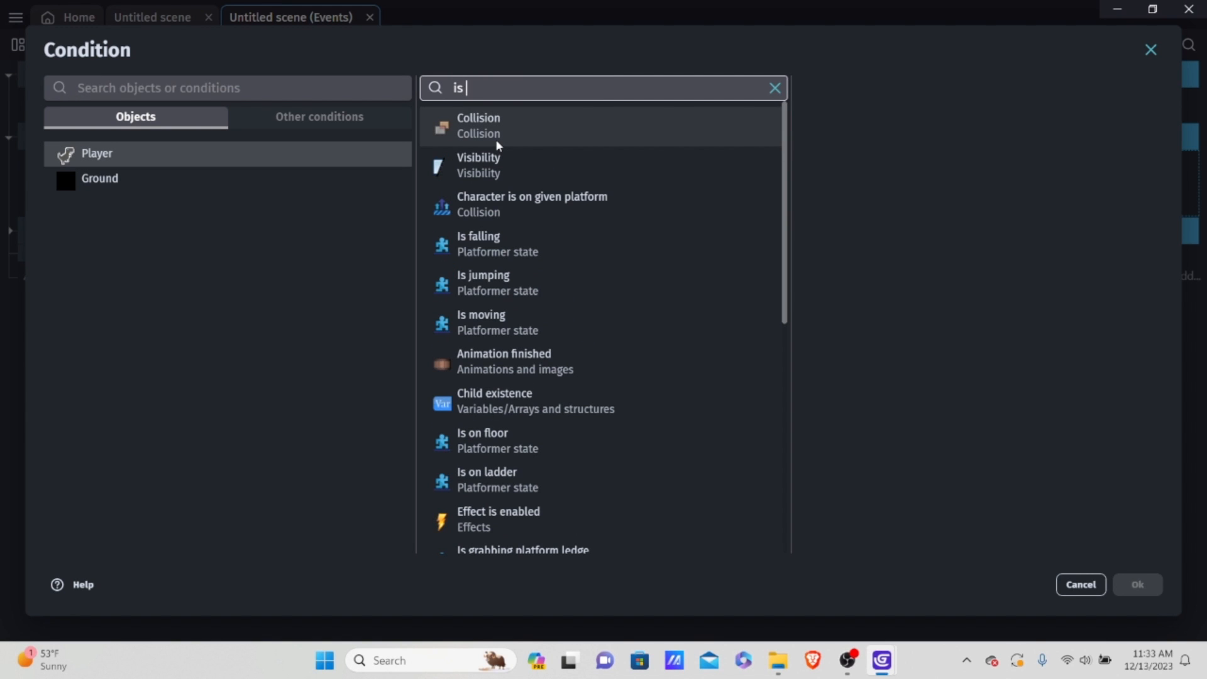
{"action": "scroll", "coordinate": [610, 192], "scroll_direction": "down", "scroll_amount": 3}
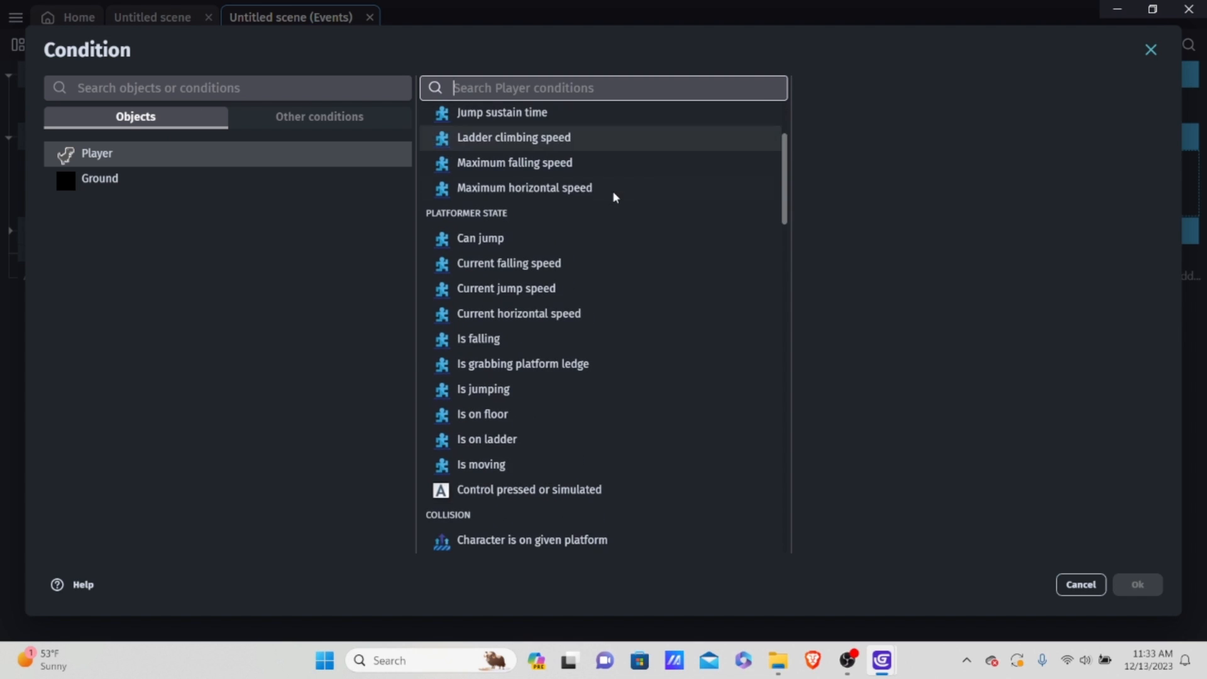
{"action": "scroll", "coordinate": [608, 201], "scroll_direction": "down", "scroll_amount": 1}
{"action": "left_click", "coordinate": [517, 386]}
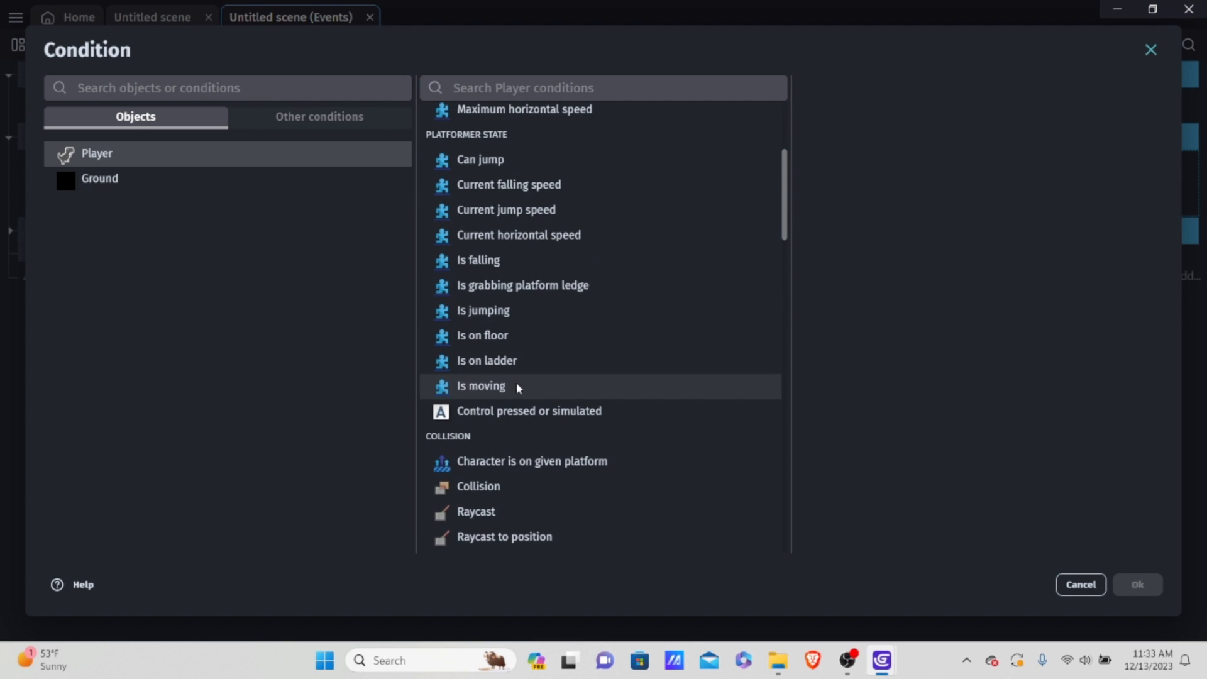
{"action": "left_click", "coordinate": [818, 195]}
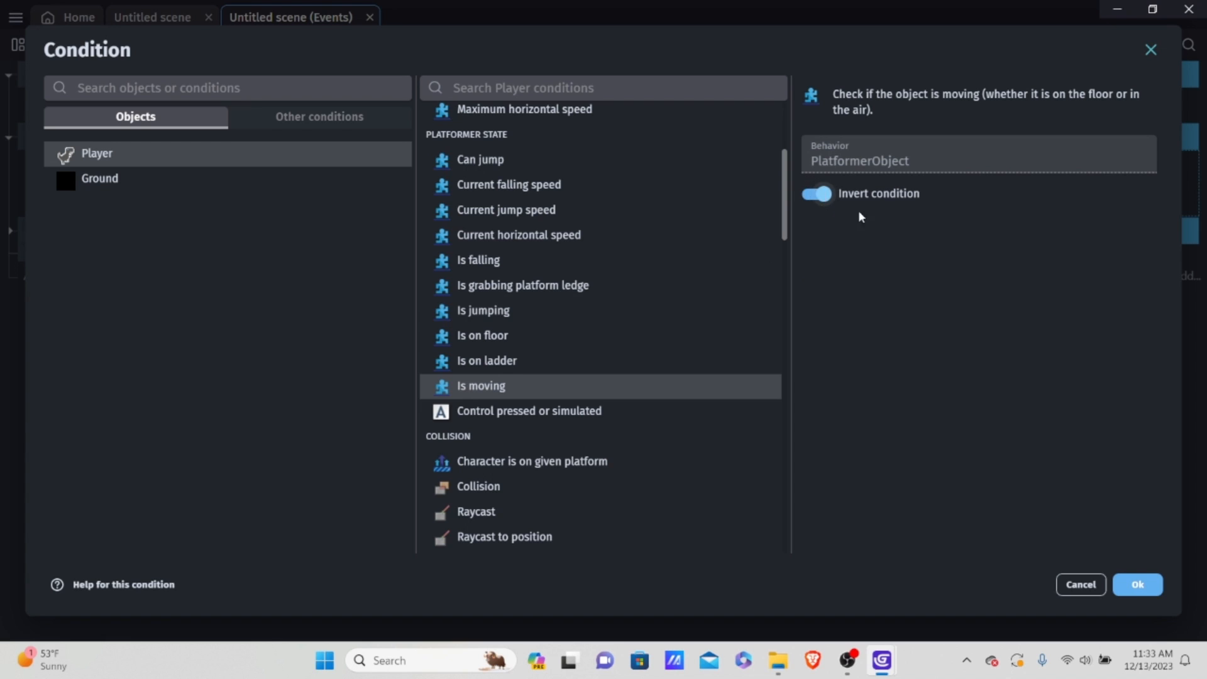
{"action": "left_click", "coordinate": [1138, 584]}
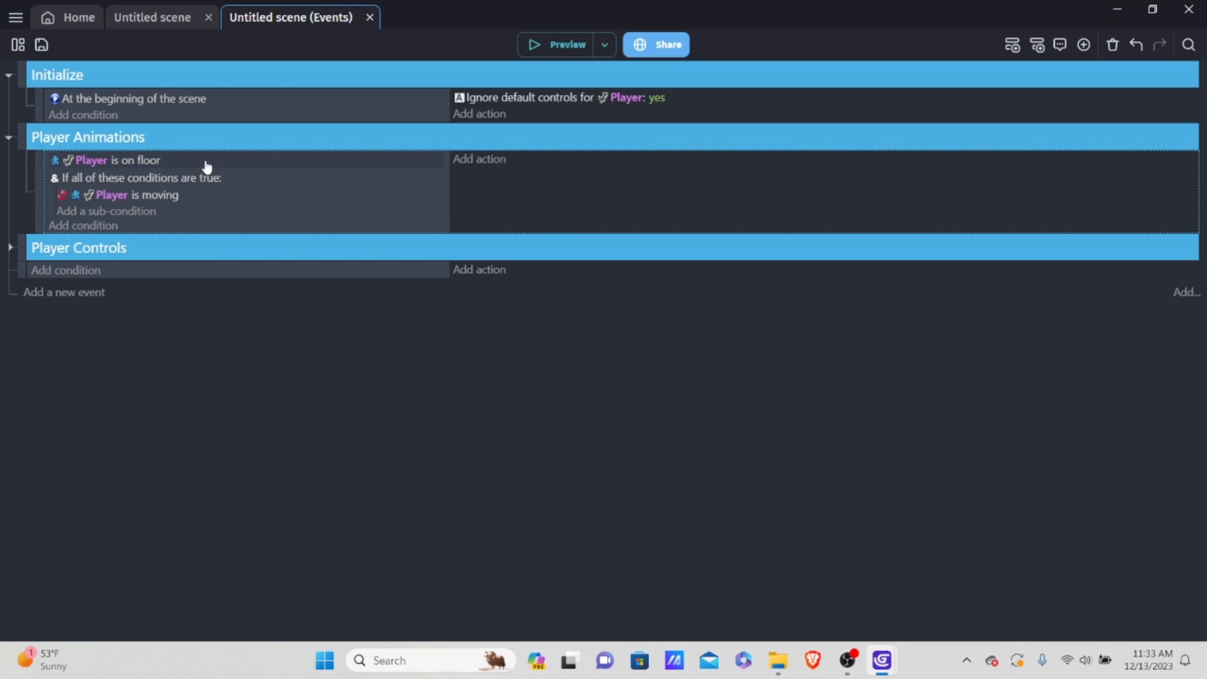
Step: Add an inverted "Key pressed" sub-condition for the Down key under the And condition
{"action": "left_click", "coordinate": [129, 213]}
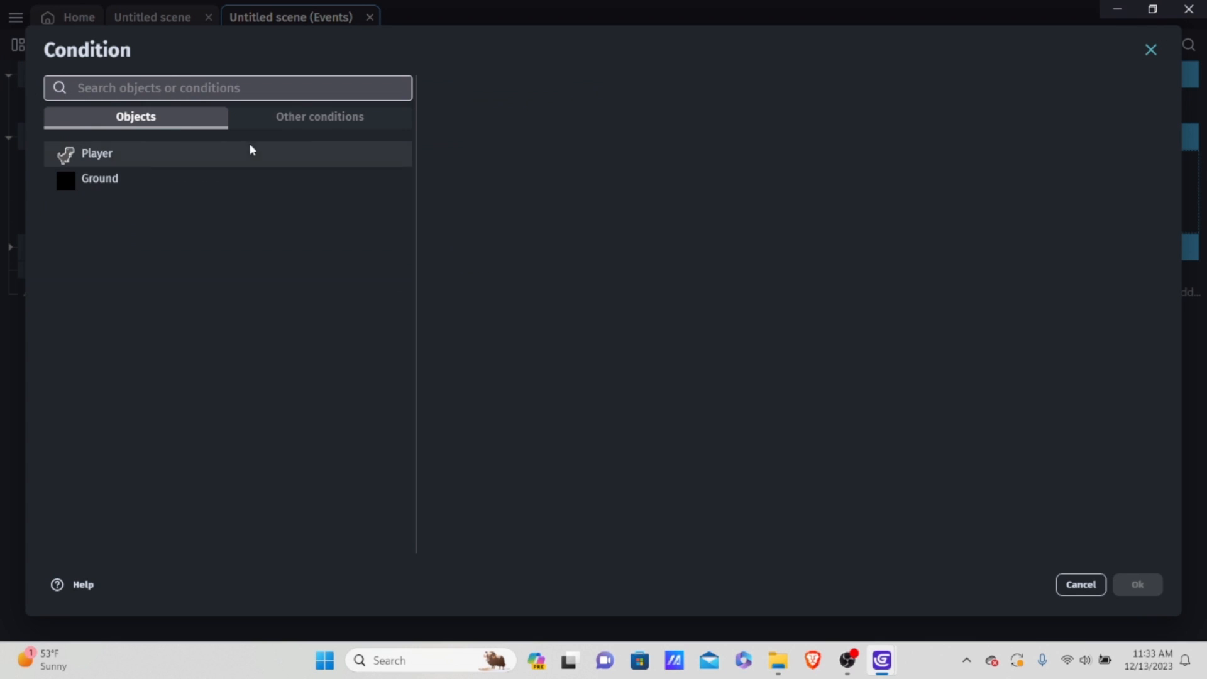
{"action": "left_click", "coordinate": [314, 118]}
{"action": "scroll", "coordinate": [151, 340], "scroll_direction": "down", "scroll_amount": 3}
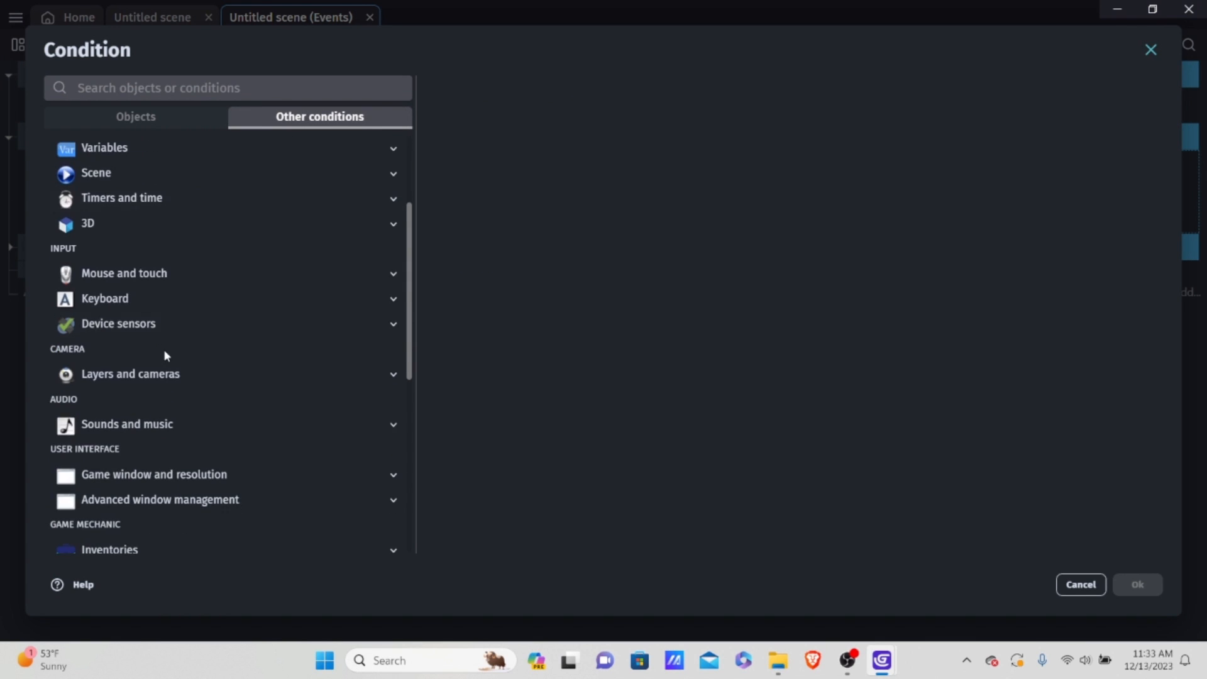
{"action": "scroll", "coordinate": [126, 453], "scroll_direction": "down", "scroll_amount": 3}
{"action": "scroll", "coordinate": [138, 395], "scroll_direction": "up", "scroll_amount": 3}
{"action": "left_click", "coordinate": [137, 294]}
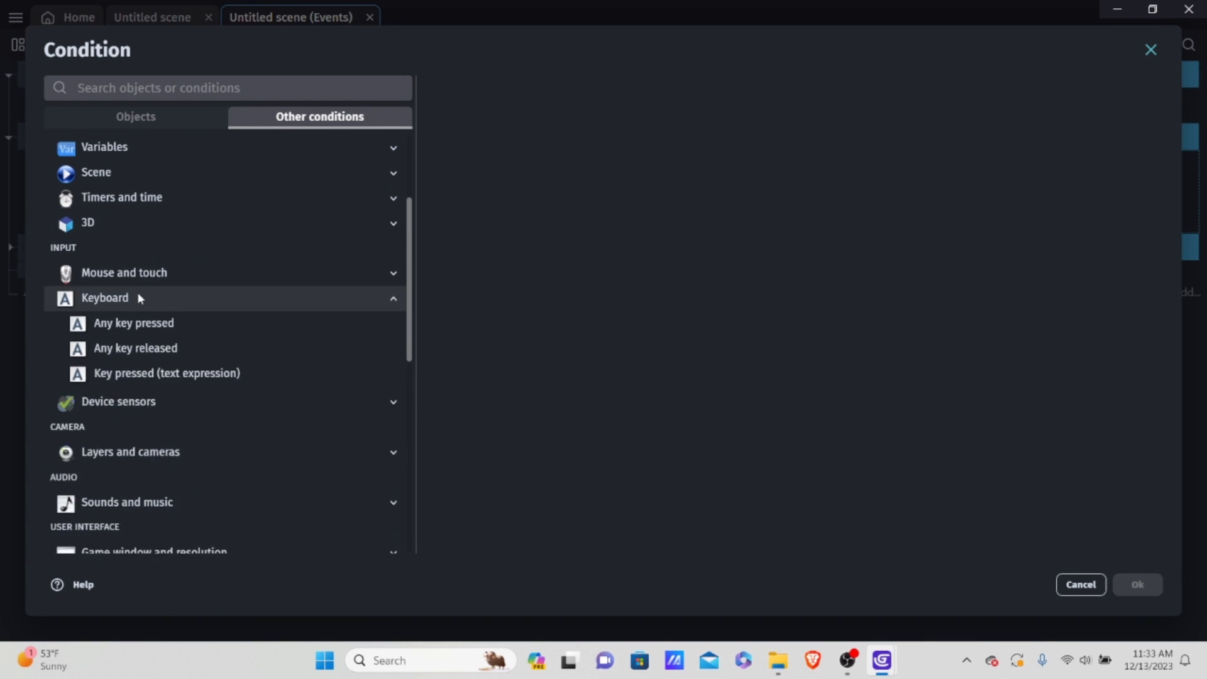
{"action": "left_click", "coordinate": [153, 425]}
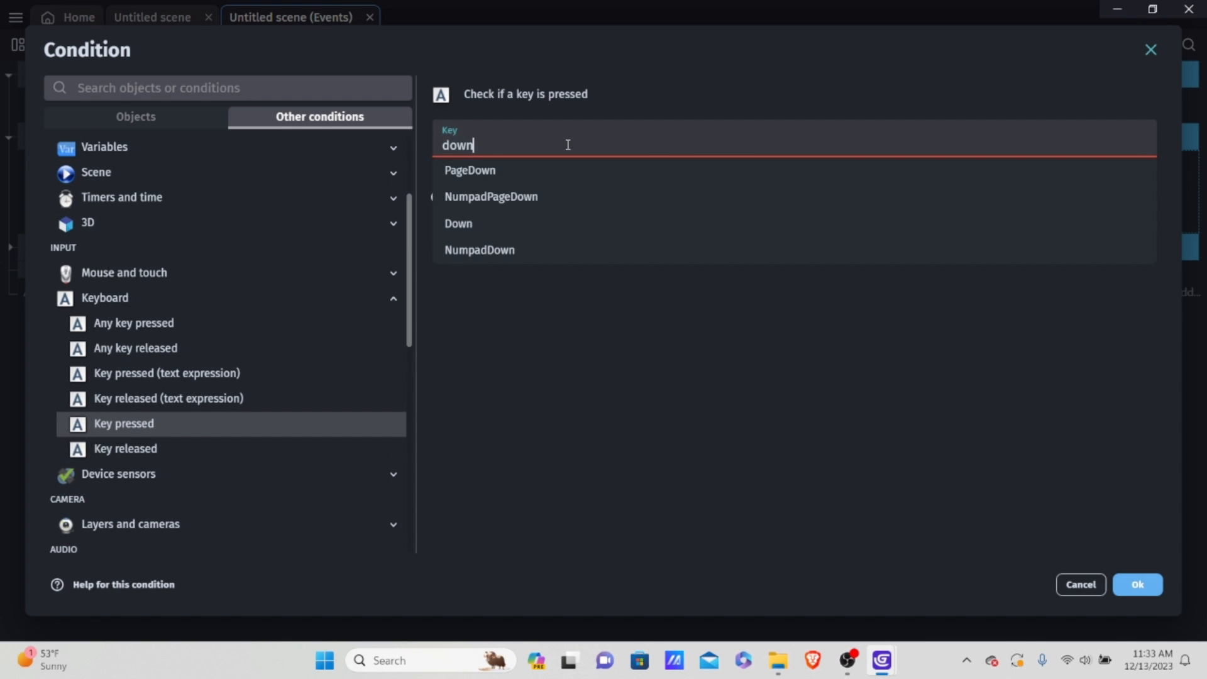
{"action": "left_click", "coordinate": [613, 223]}
{"action": "left_click", "coordinate": [448, 178]}
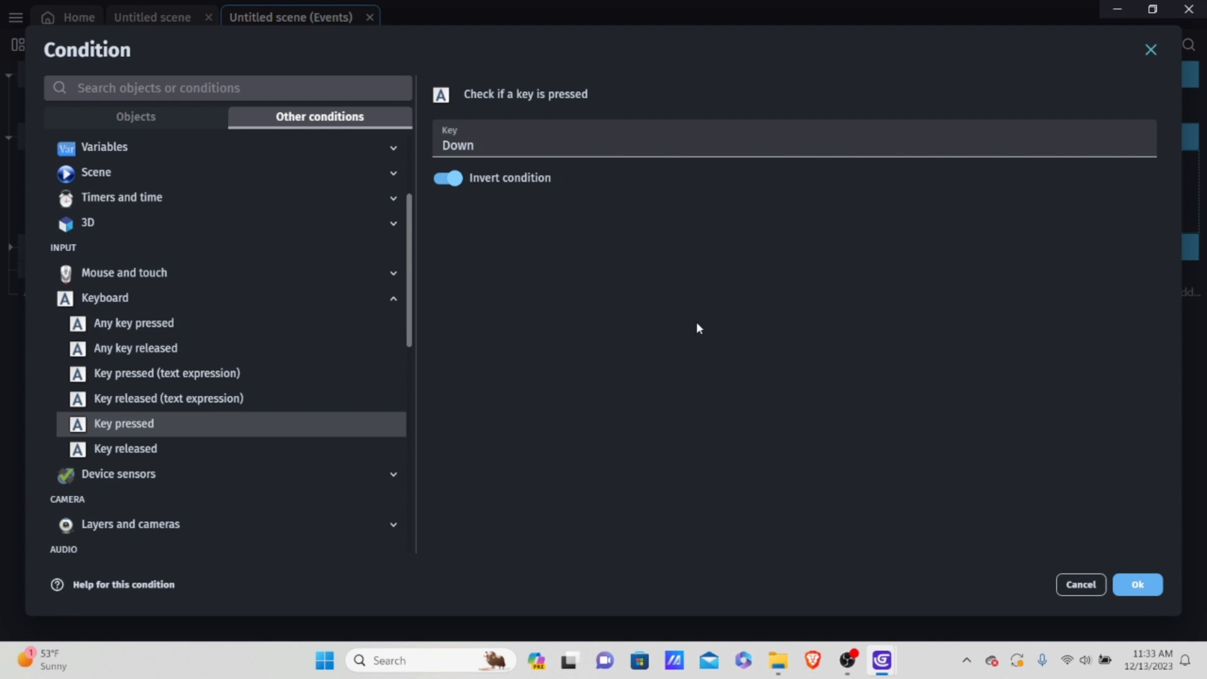
{"action": "left_click", "coordinate": [1140, 585]}
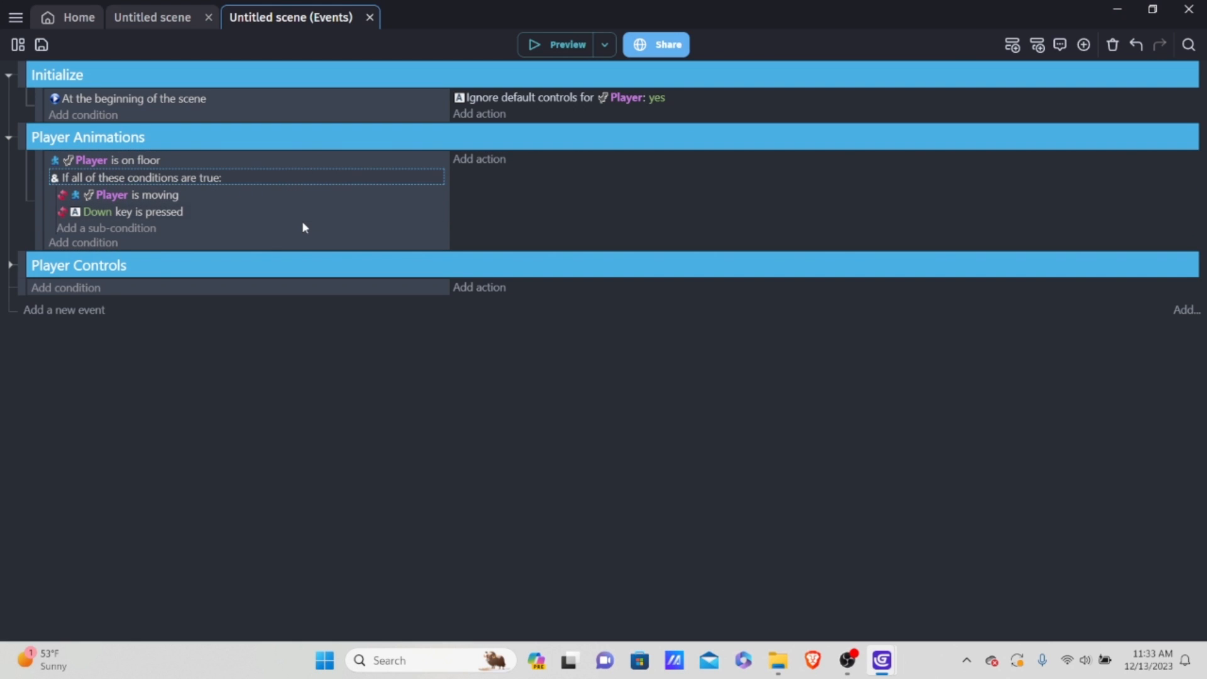
{"action": "left_click", "coordinate": [286, 196]}
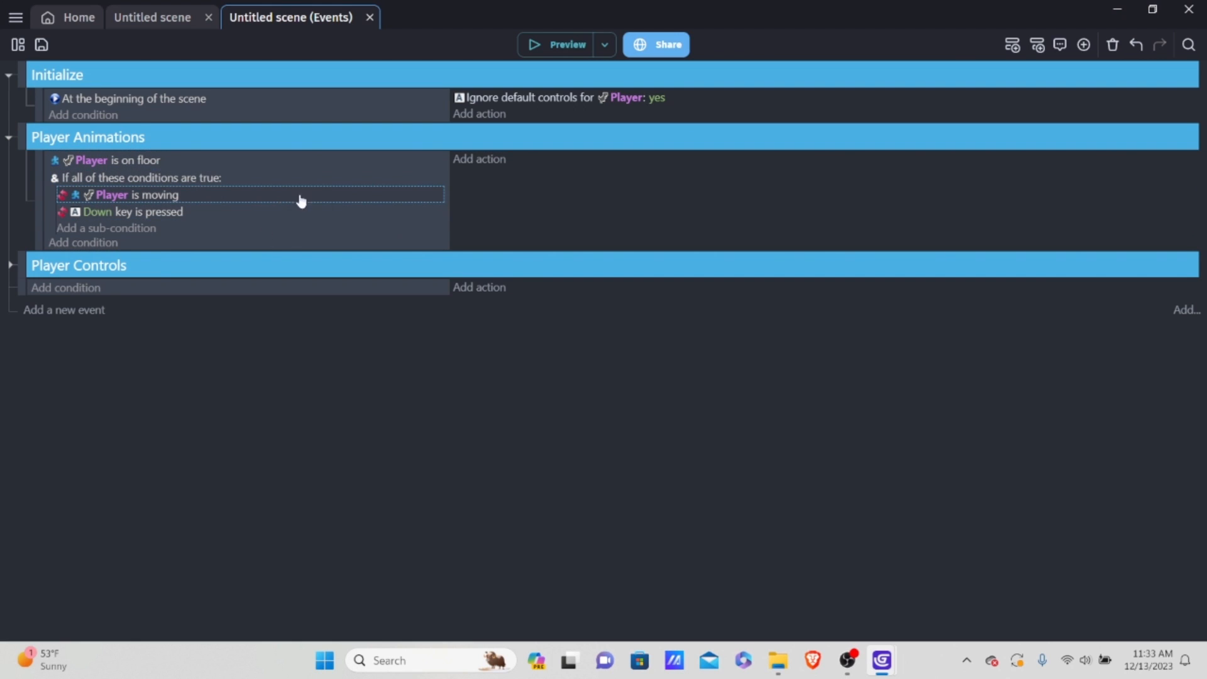
Step: Start a new Player action in the on-floor event and choose "Animation (by name)" as its type
{"action": "left_click", "coordinate": [496, 162]}
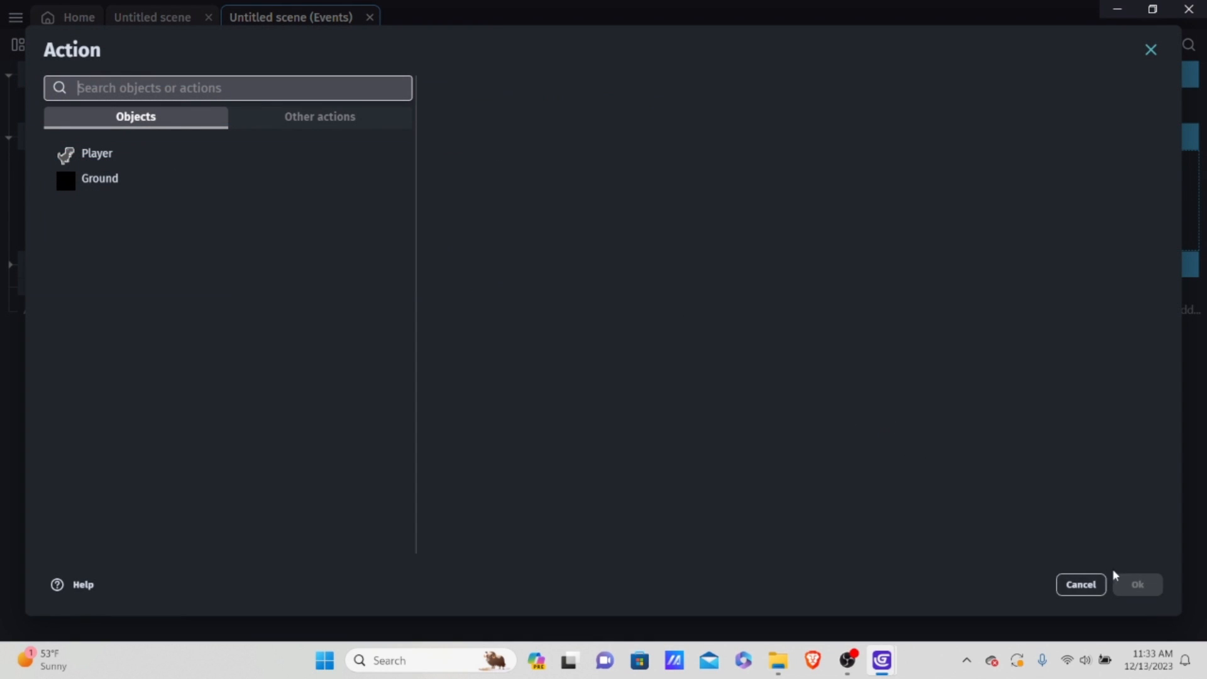
{"action": "left_click", "coordinate": [1093, 584]}
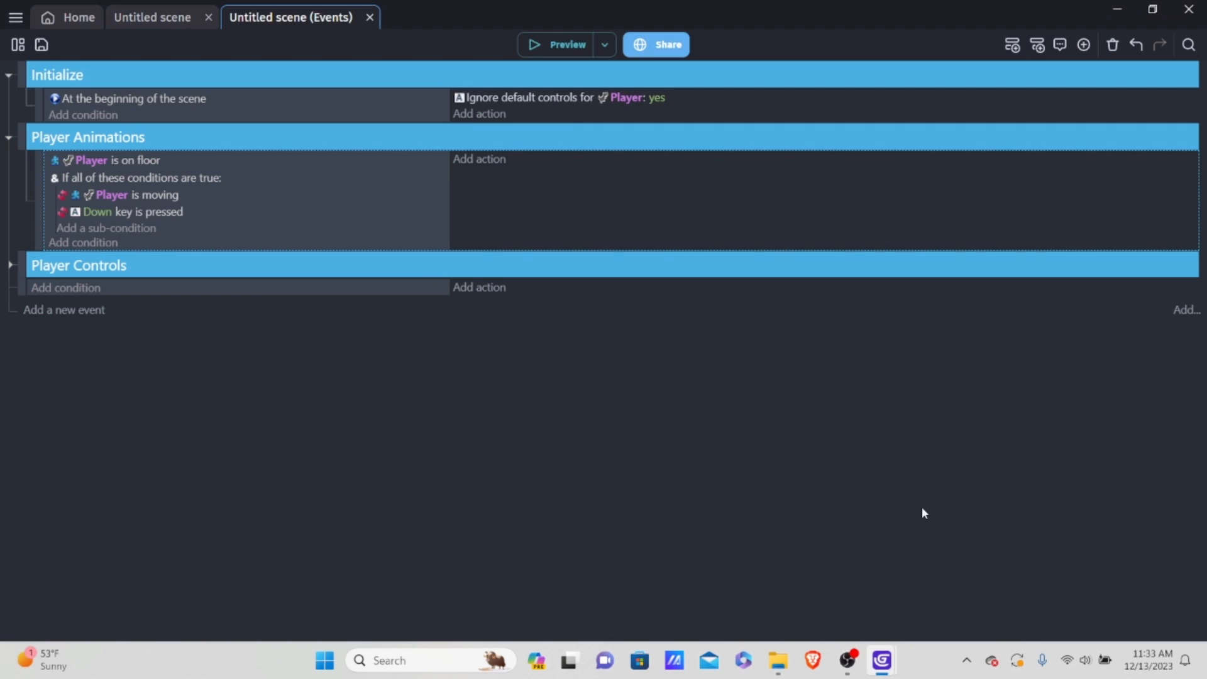
{"action": "left_click", "coordinate": [480, 160]}
{"action": "left_click", "coordinate": [154, 154]}
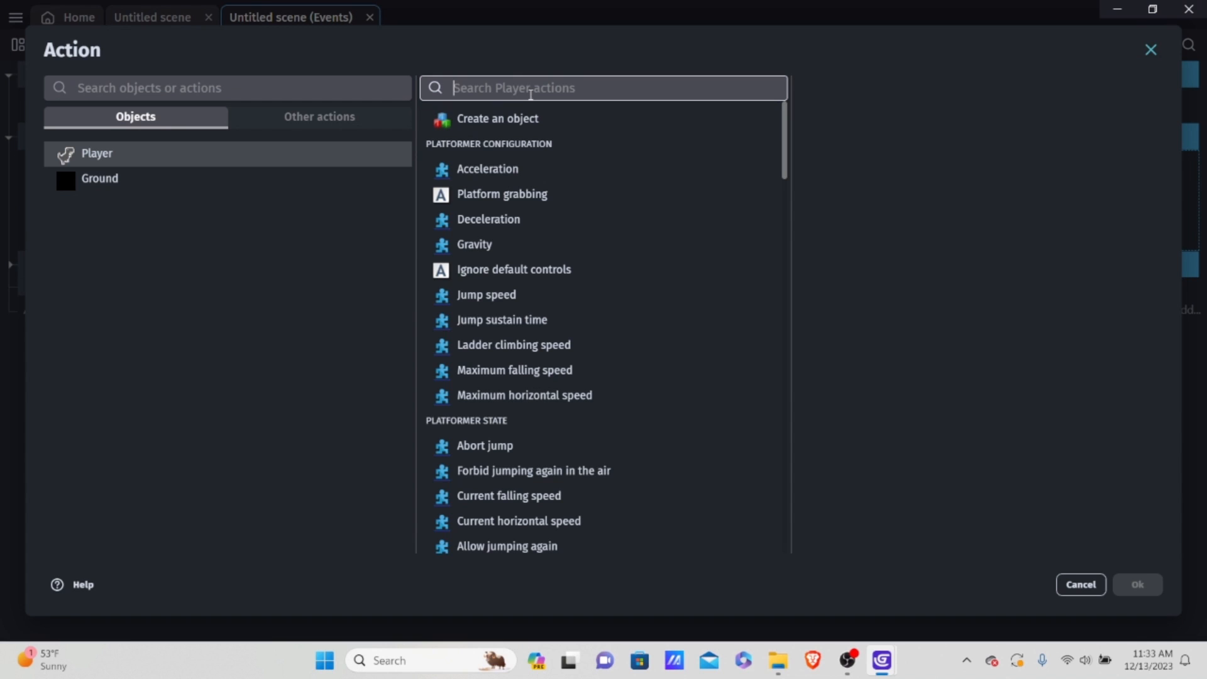
{"action": "type", "text": "anima"}
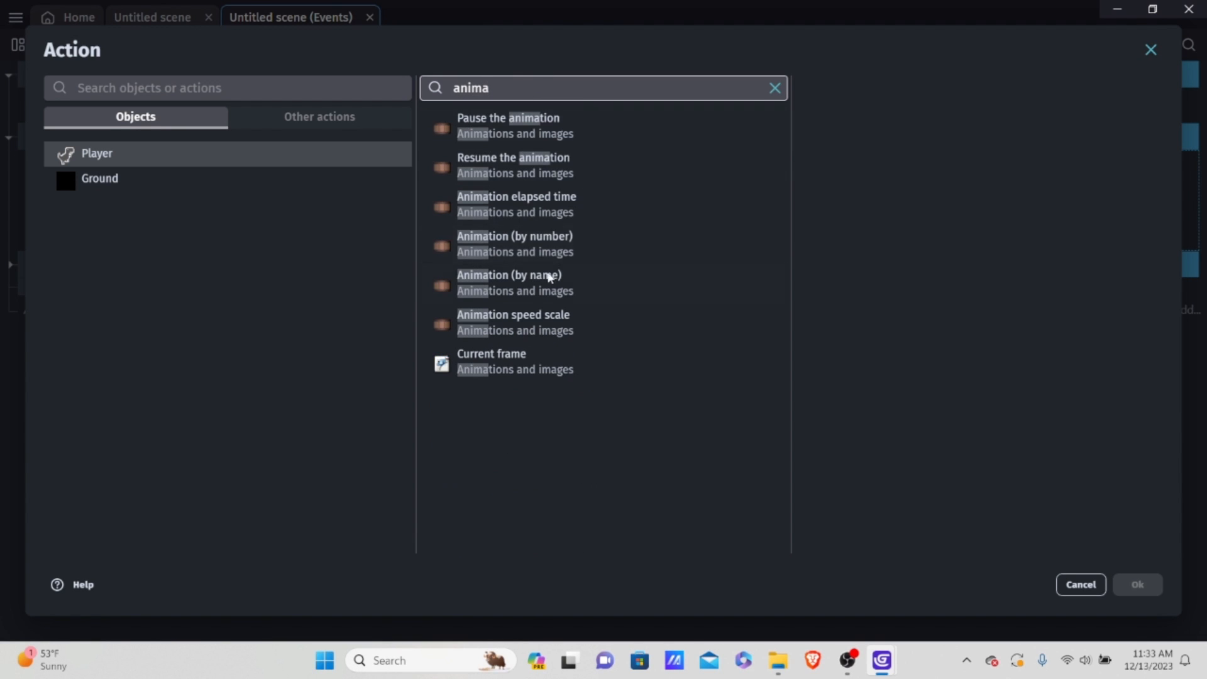
{"action": "left_click", "coordinate": [562, 294]}
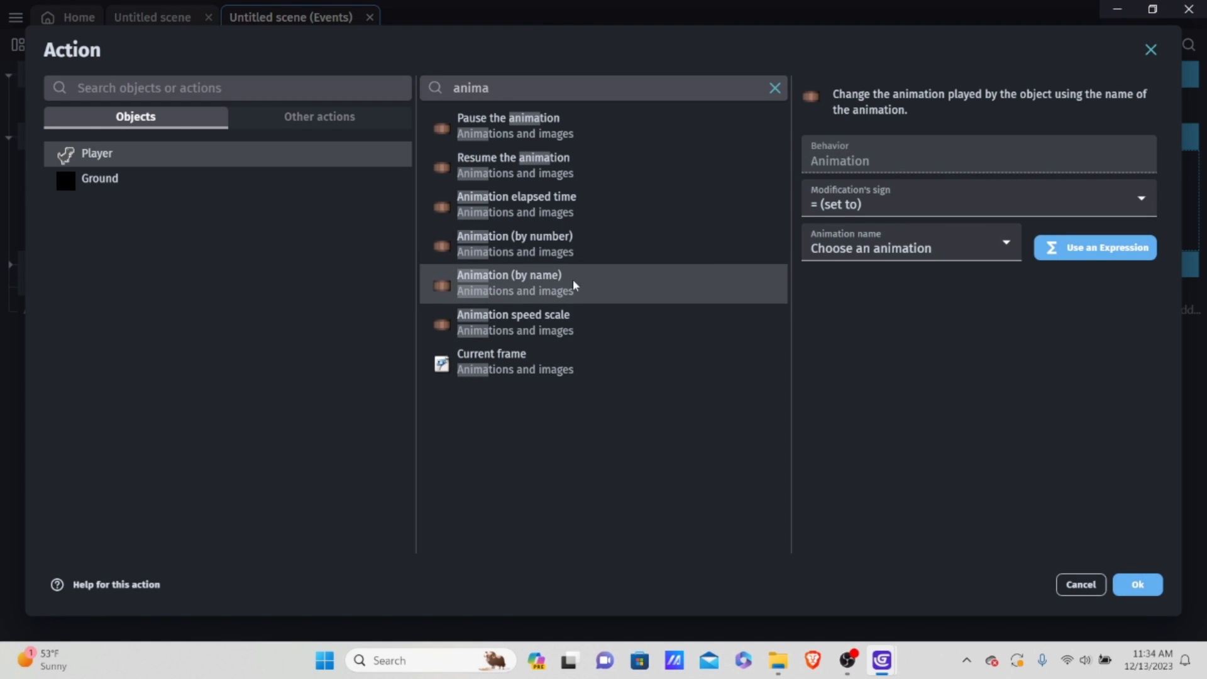
{"action": "left_click", "coordinate": [578, 243]}
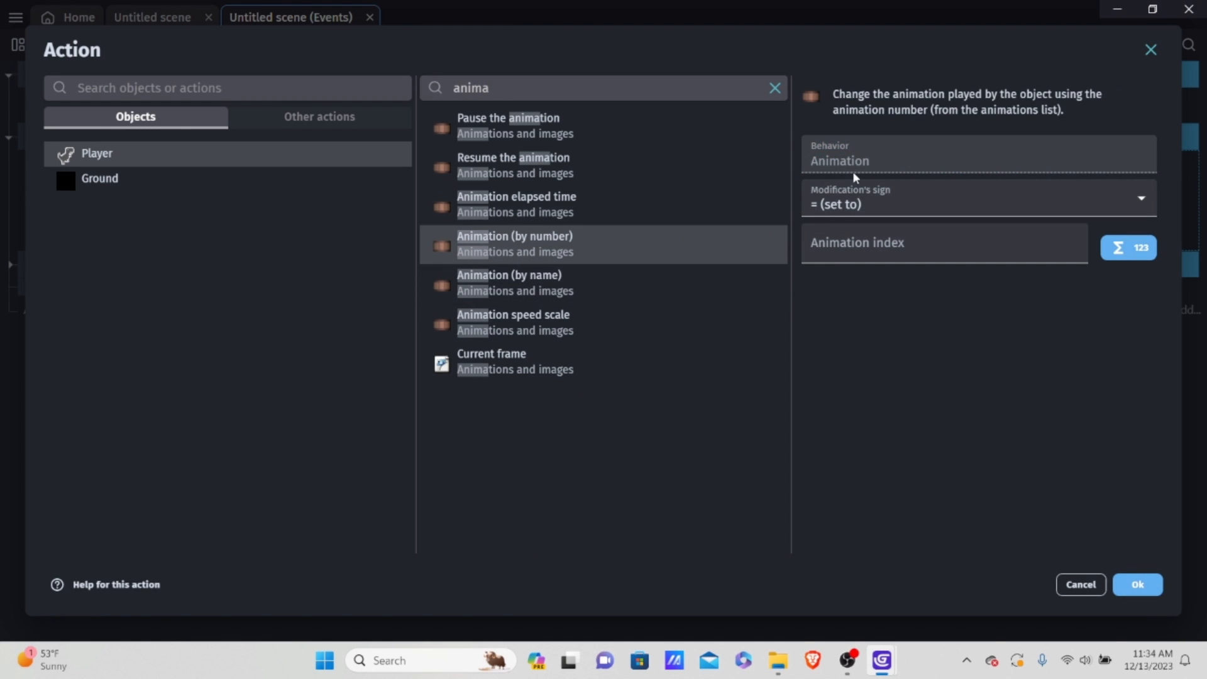
{"action": "left_click", "coordinate": [892, 205]}
{"action": "left_click", "coordinate": [896, 205]}
{"action": "left_click", "coordinate": [925, 247]}
{"action": "type", "text": "g"}
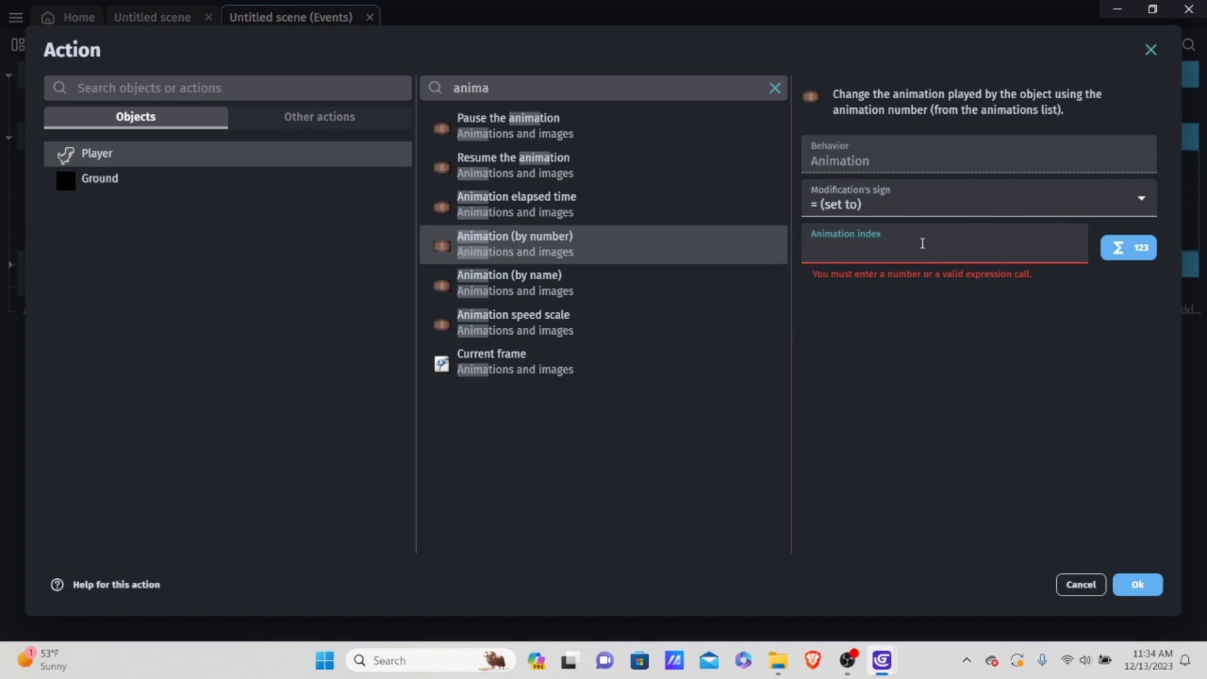
{"action": "key", "text": "BackSpace"}
{"action": "type", "text": "0"}
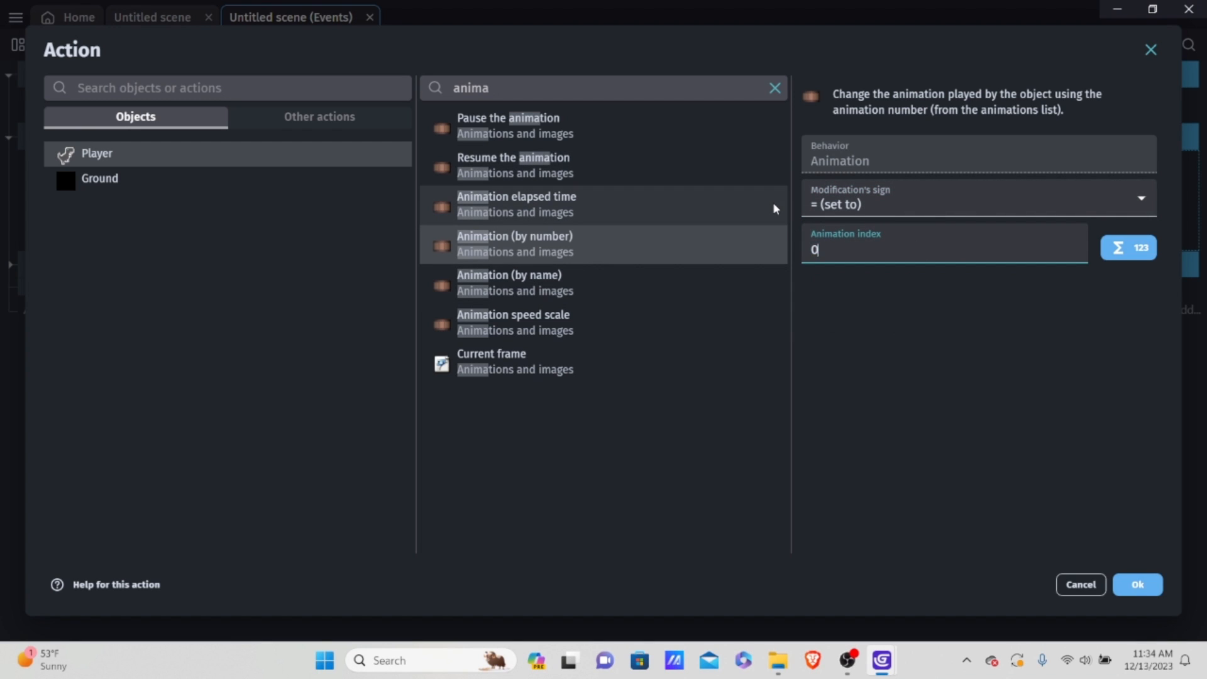
{"action": "left_click", "coordinate": [559, 276]}
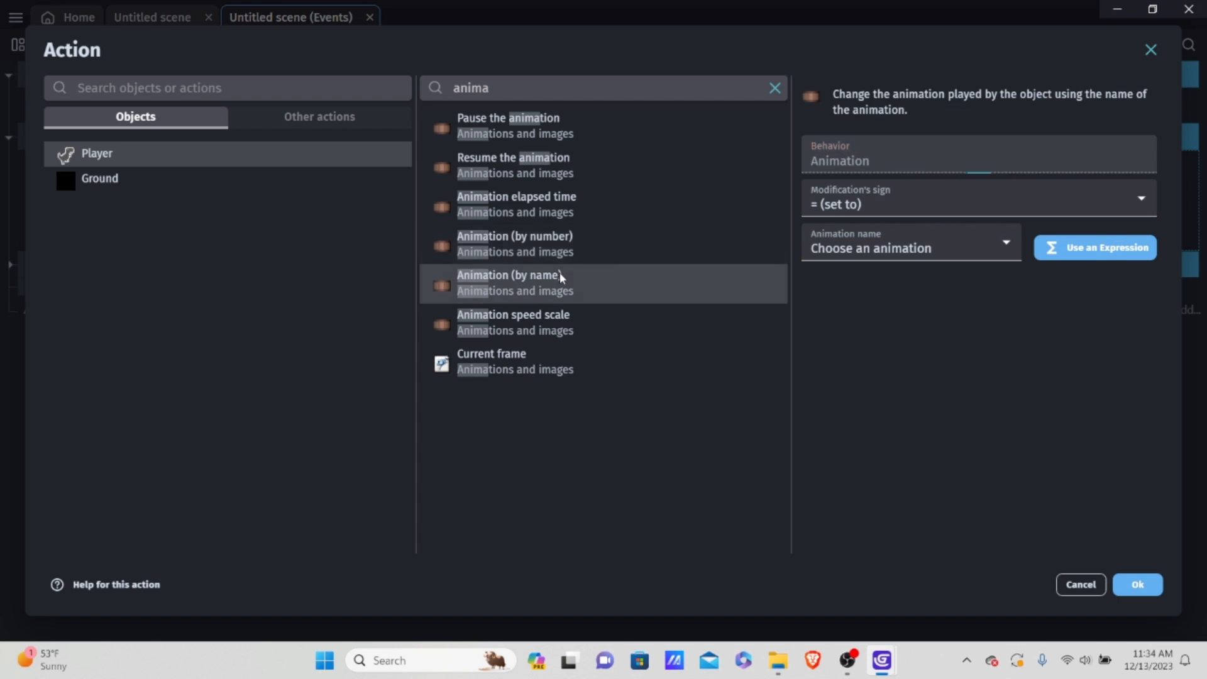
Step: Set the Player's animation to "Run" with the "= (set to)" sign and add the action to the on-floor event
{"action": "left_click", "coordinate": [899, 191]}
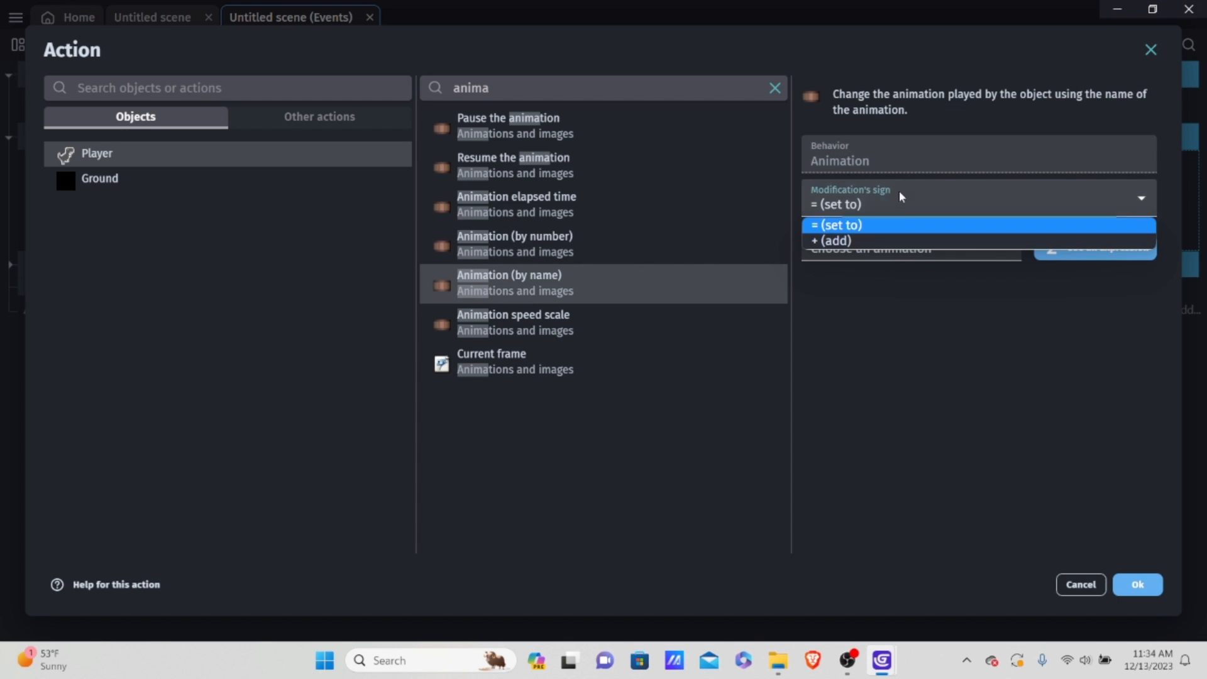
{"action": "left_click", "coordinate": [874, 225]}
{"action": "left_click", "coordinate": [881, 251]}
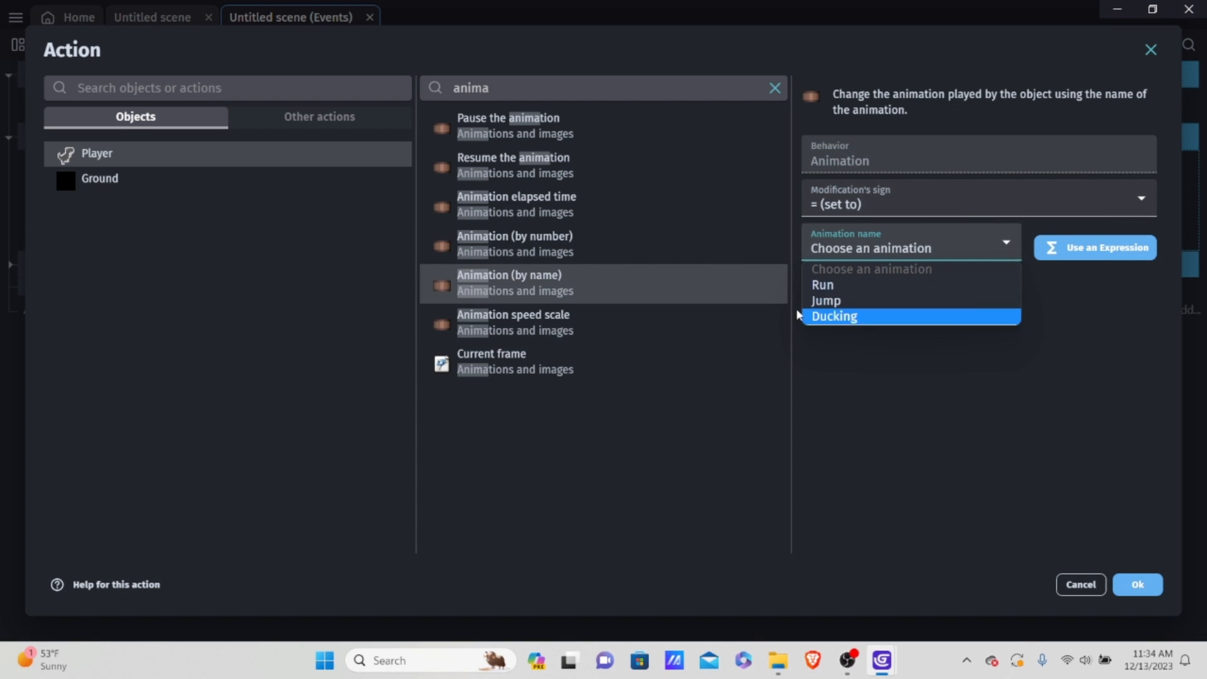
{"action": "left_click", "coordinate": [848, 287]}
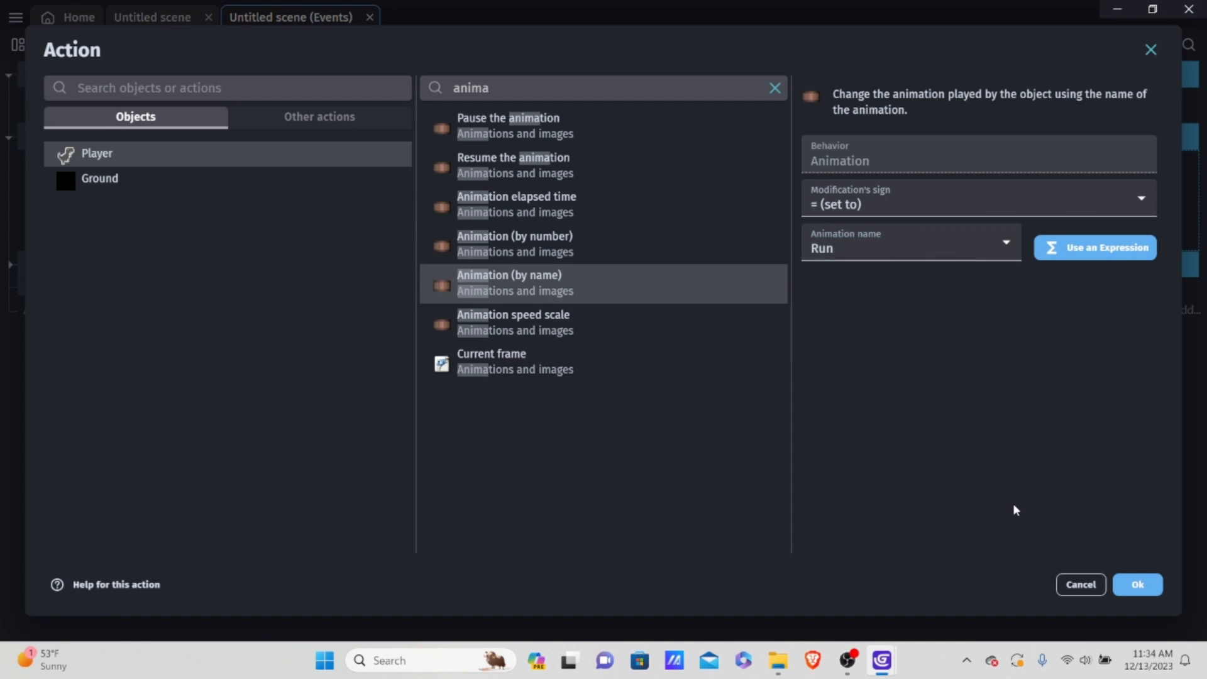
{"action": "left_click", "coordinate": [1137, 584]}
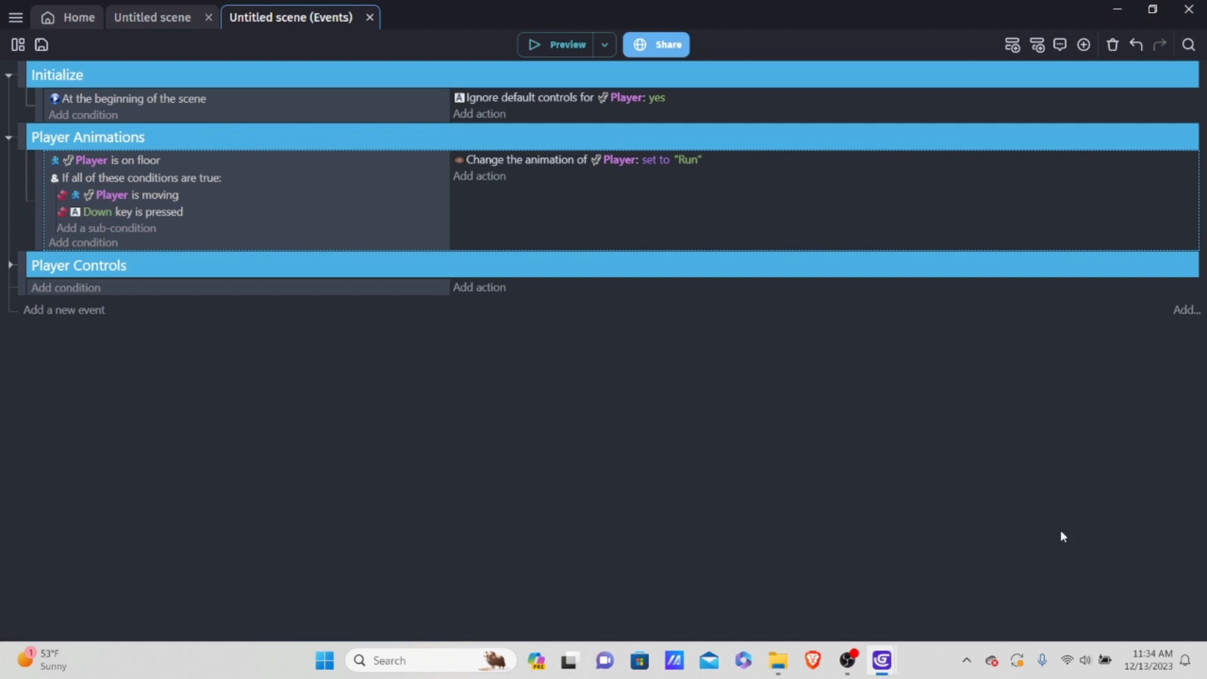
Step: Preview the game, make the dinosaur jump repeatedly to check its run animation, and close the preview
{"action": "left_click", "coordinate": [548, 47]}
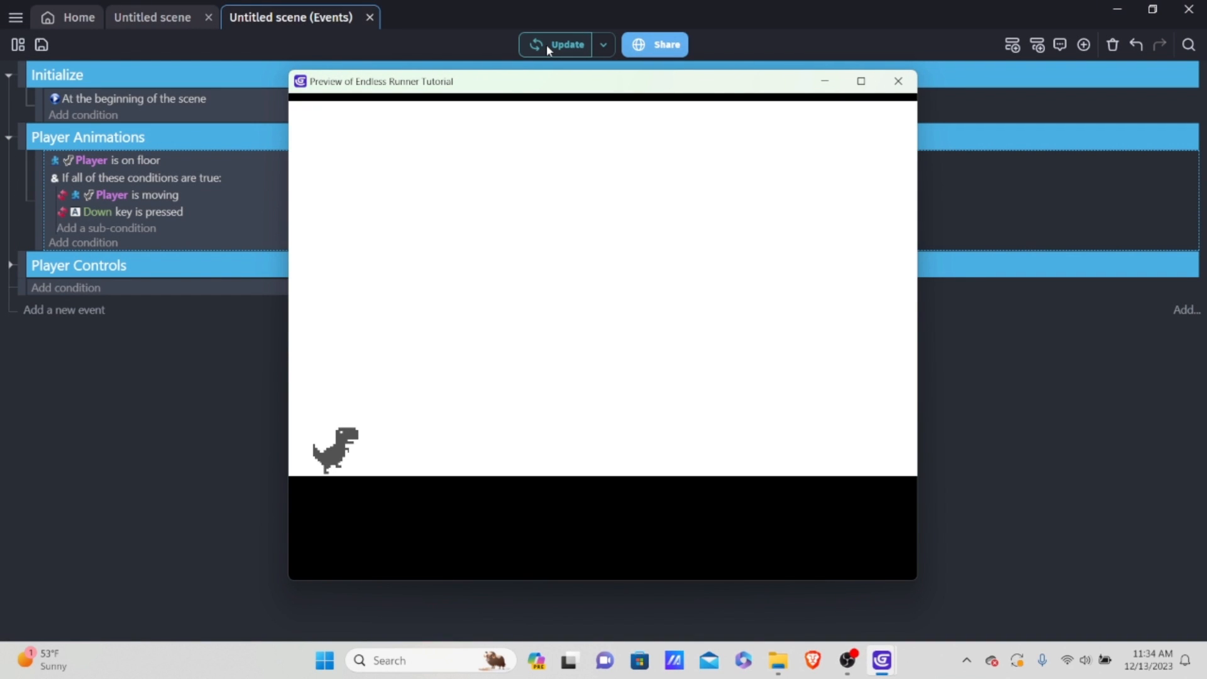
{"action": "key", "text": "space"}
{"action": "key", "text": "space"}
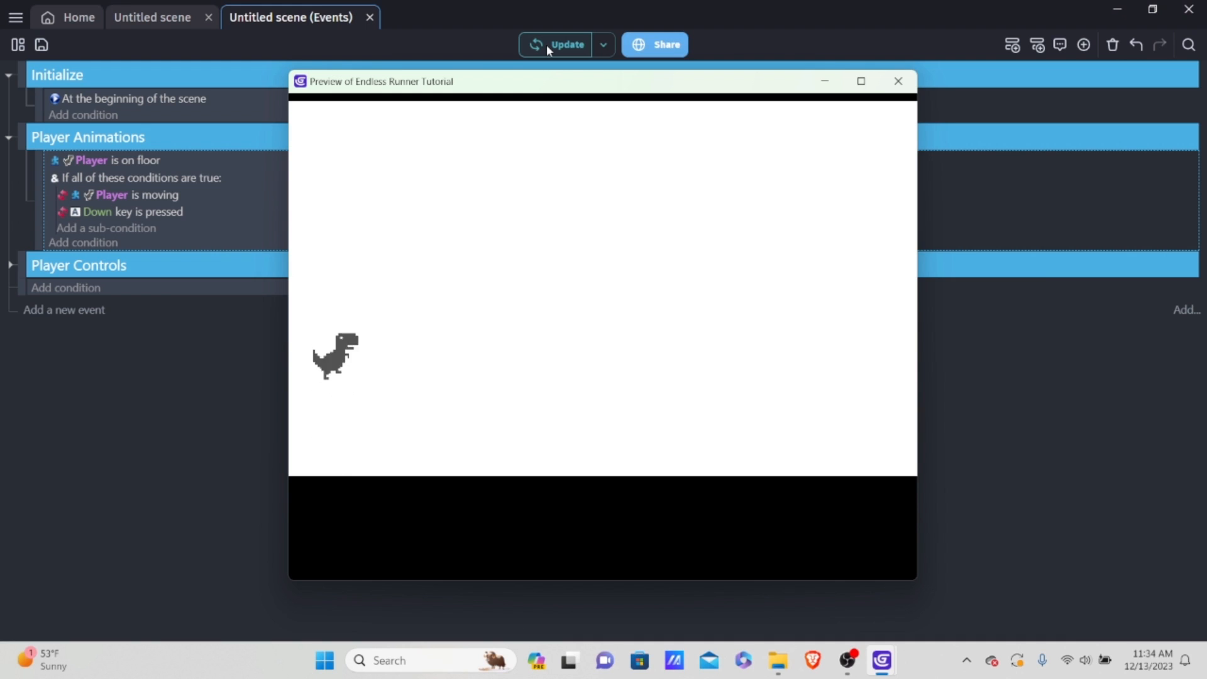
{"action": "key", "text": "space"}
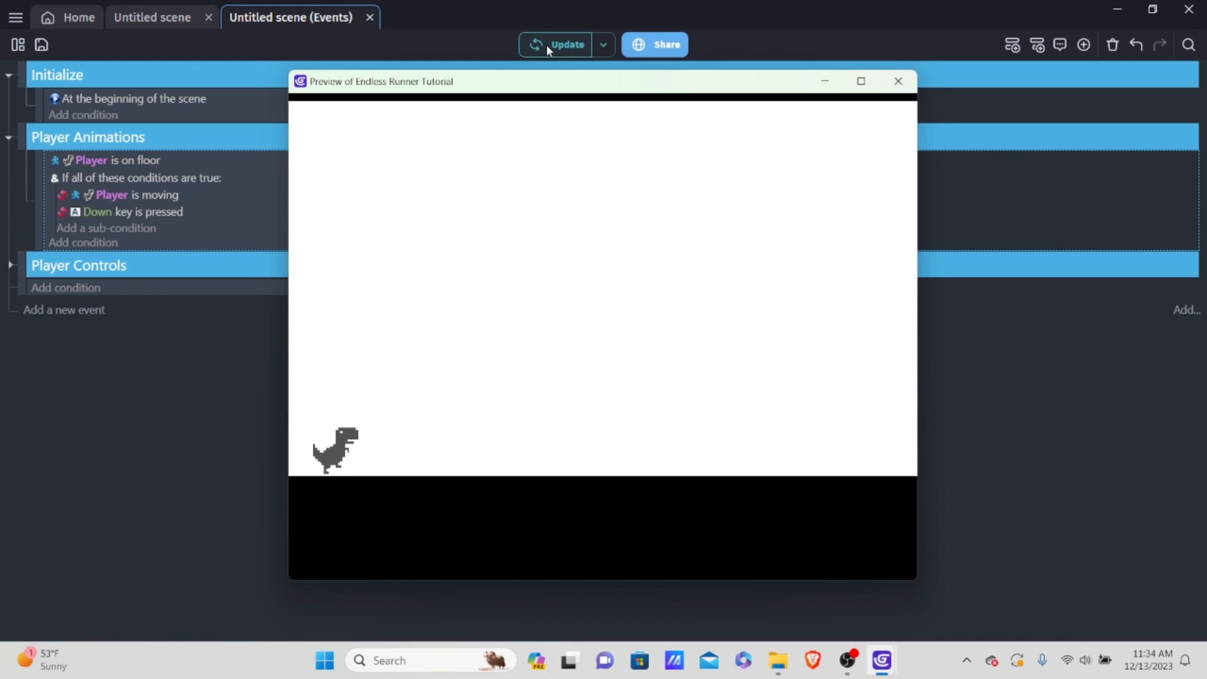
{"action": "key", "text": "space"}
{"action": "key", "text": "space"}
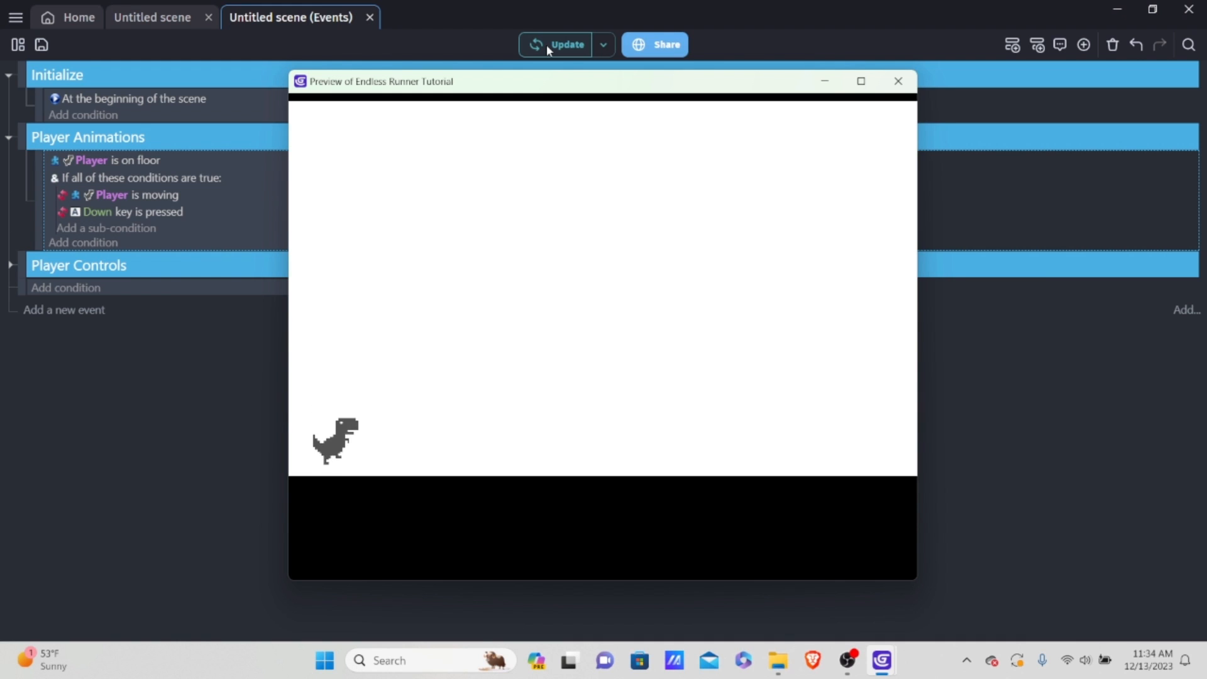
{"action": "key", "text": "space"}
{"action": "key", "text": "space"}
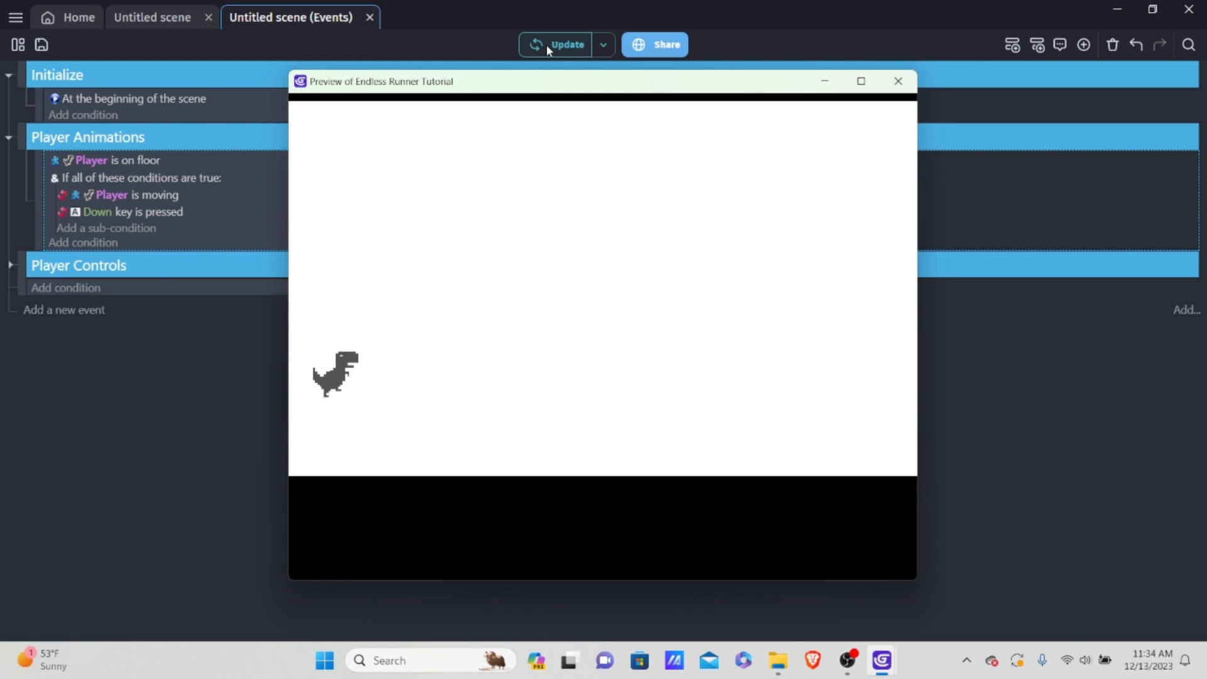
{"action": "key", "text": "space"}
{"action": "key", "text": "space"}
{"action": "key", "text": "space"}
{"action": "key", "text": "space"}
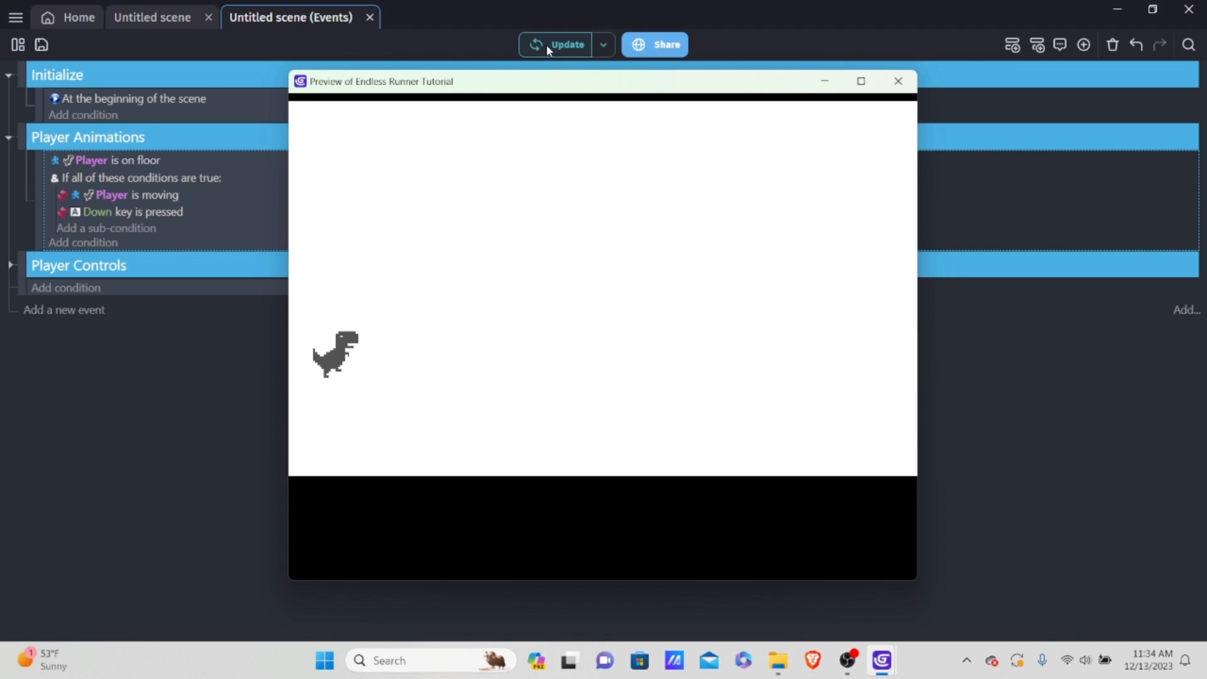
{"action": "key", "text": "space"}
{"action": "key", "text": "space"}
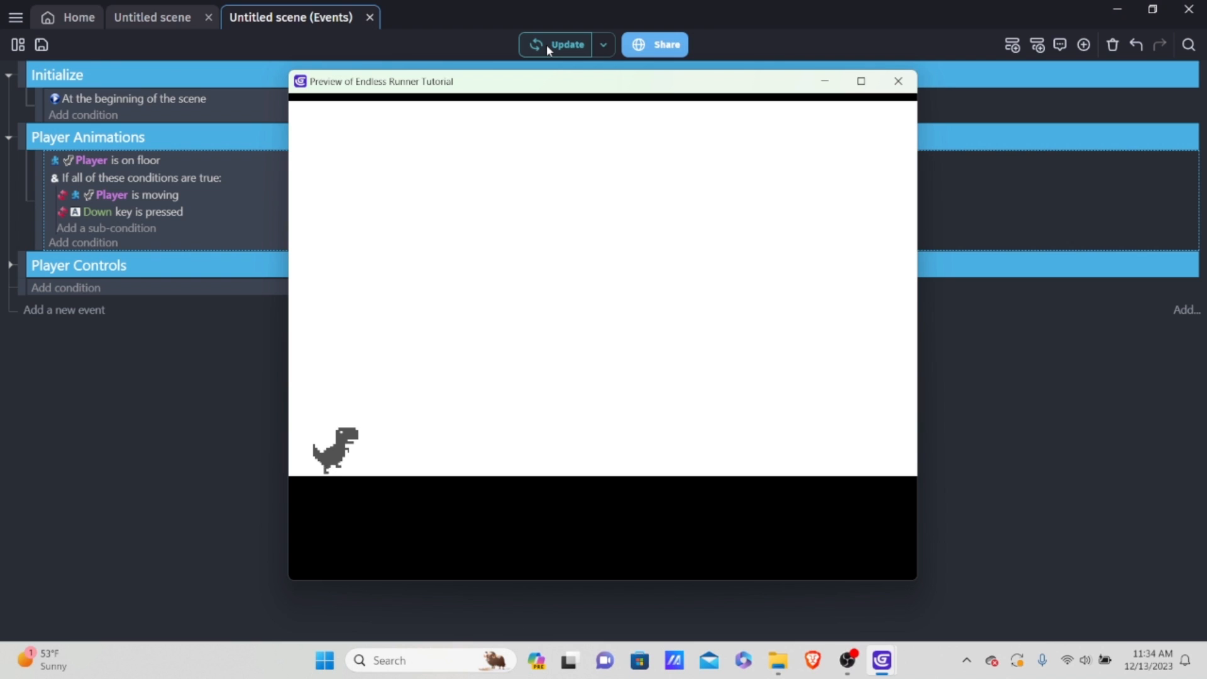
{"action": "key", "text": "space"}
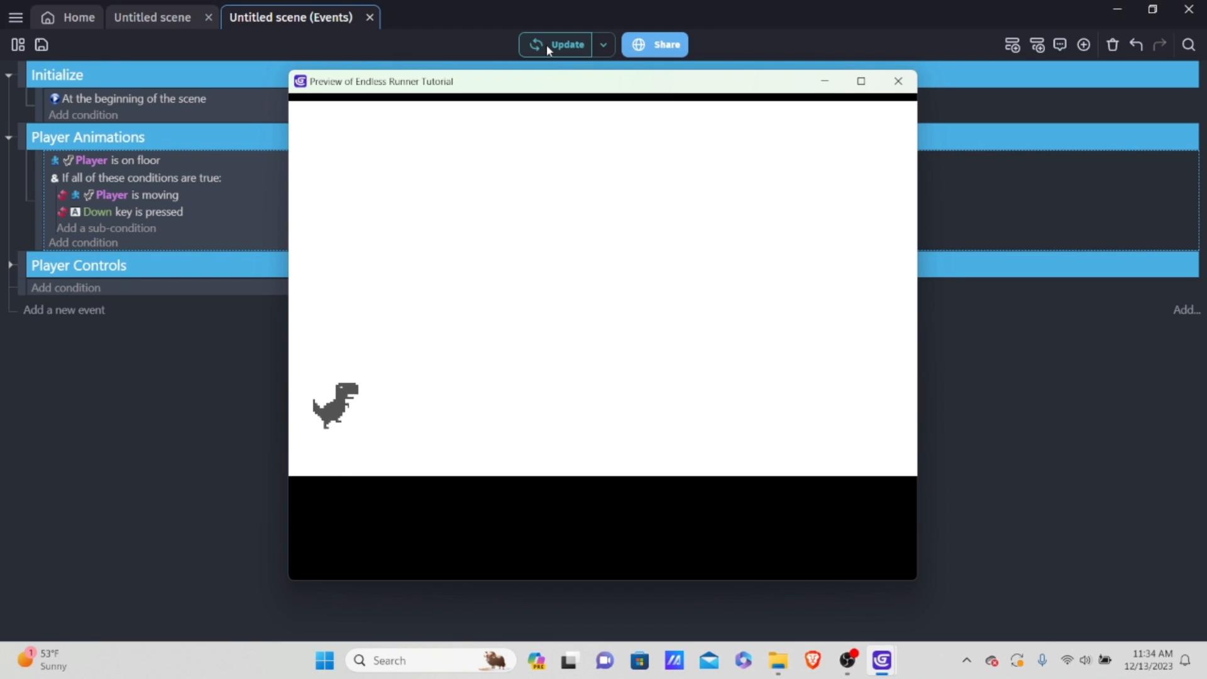
{"action": "key", "text": "space"}
{"action": "key", "text": "space"}
{"action": "key", "text": "space"}
{"action": "key", "text": "space"}
{"action": "key", "text": "space"}
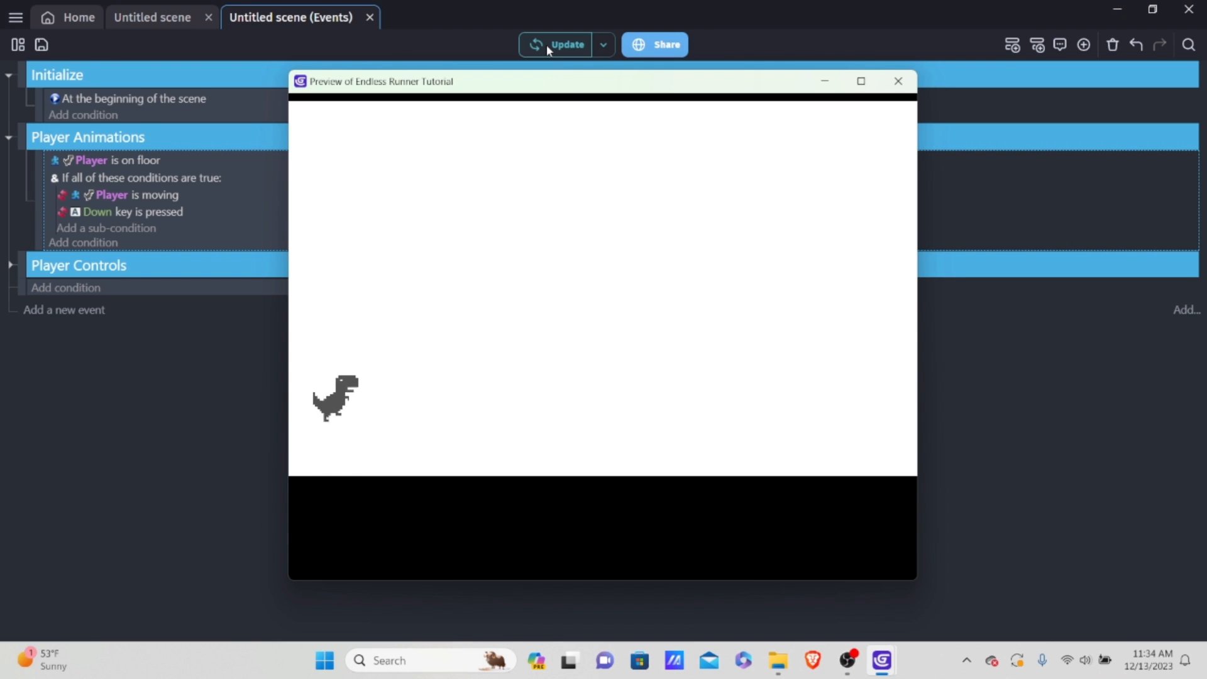
{"action": "key", "text": "space"}
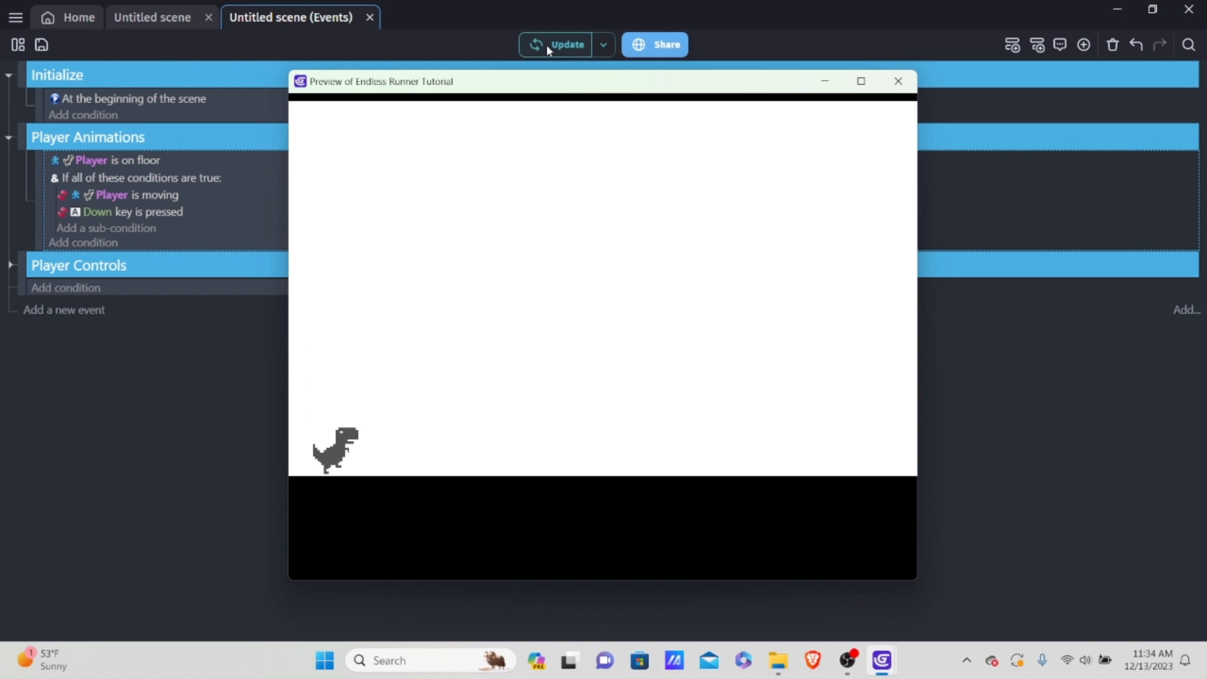
{"action": "left_click", "coordinate": [898, 82]}
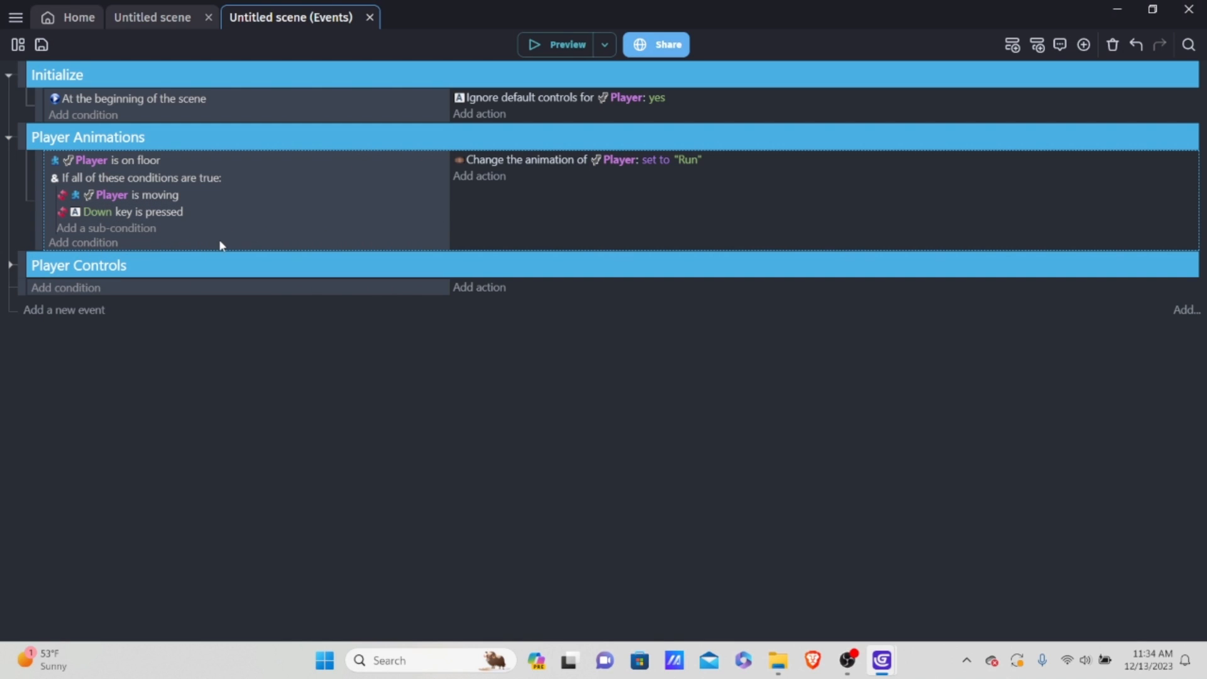
Step: Add a new event to the Player Animations group with the Player condition "Is jumping"
{"action": "key", "text": "shift+a"}
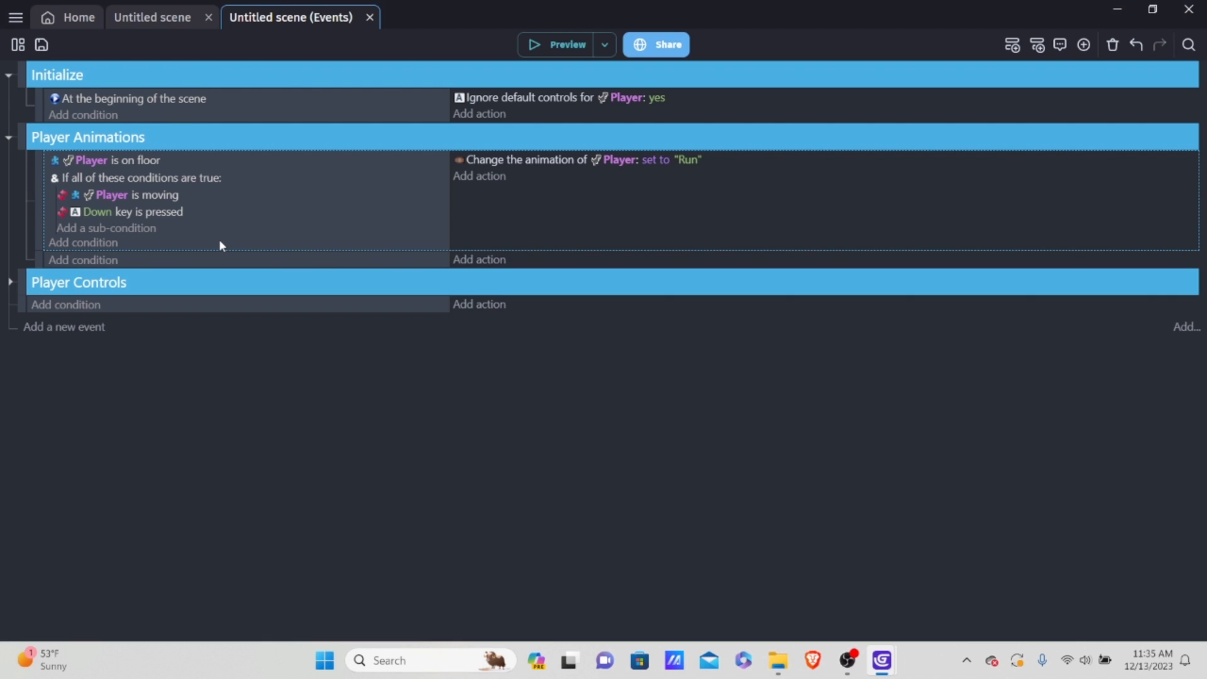
{"action": "left_click", "coordinate": [88, 259]}
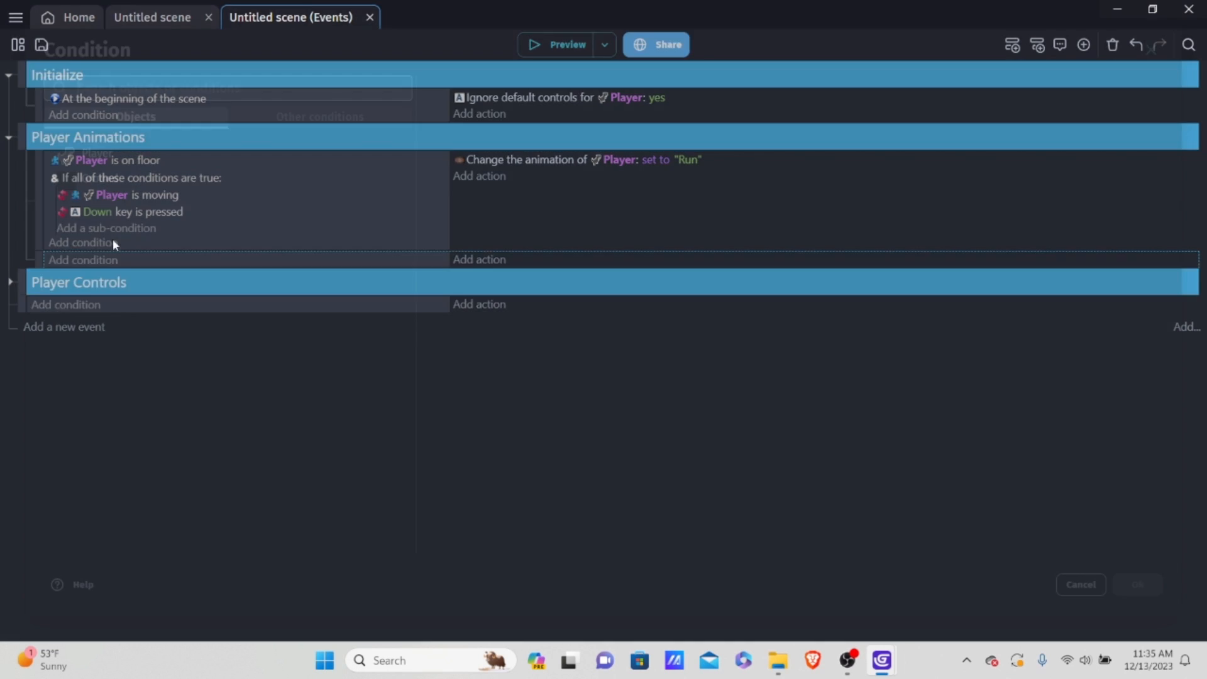
{"action": "left_click", "coordinate": [129, 162]}
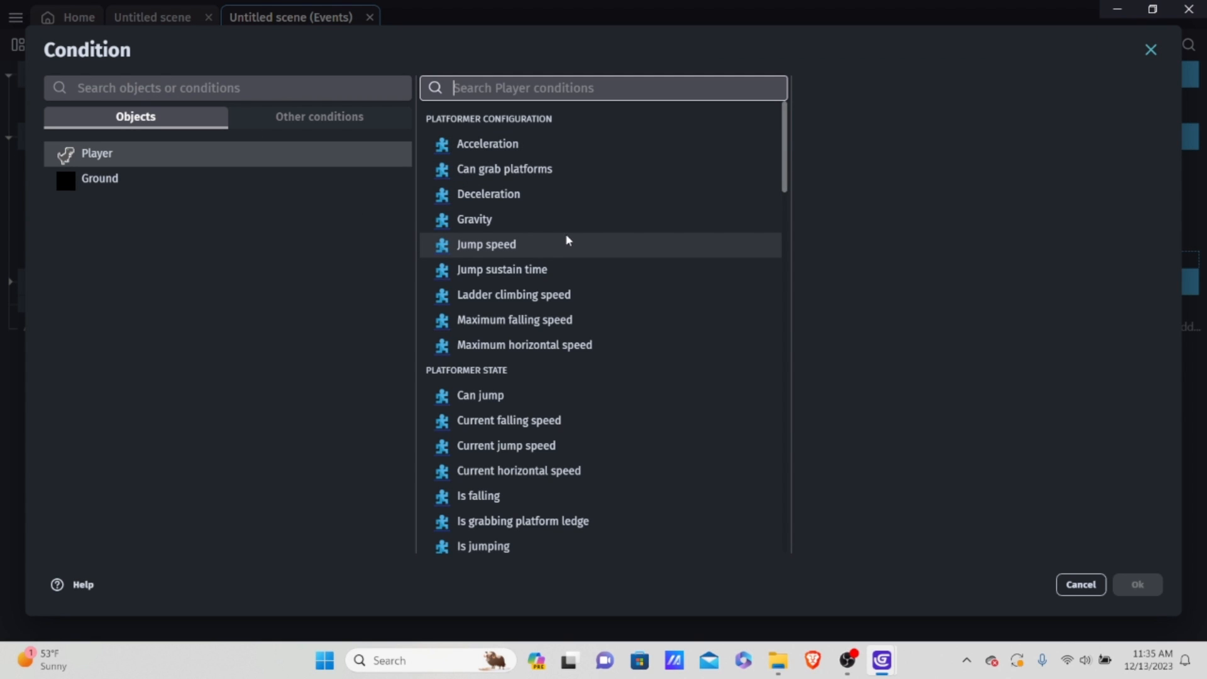
{"action": "scroll", "coordinate": [574, 214], "scroll_direction": "down", "scroll_amount": 4}
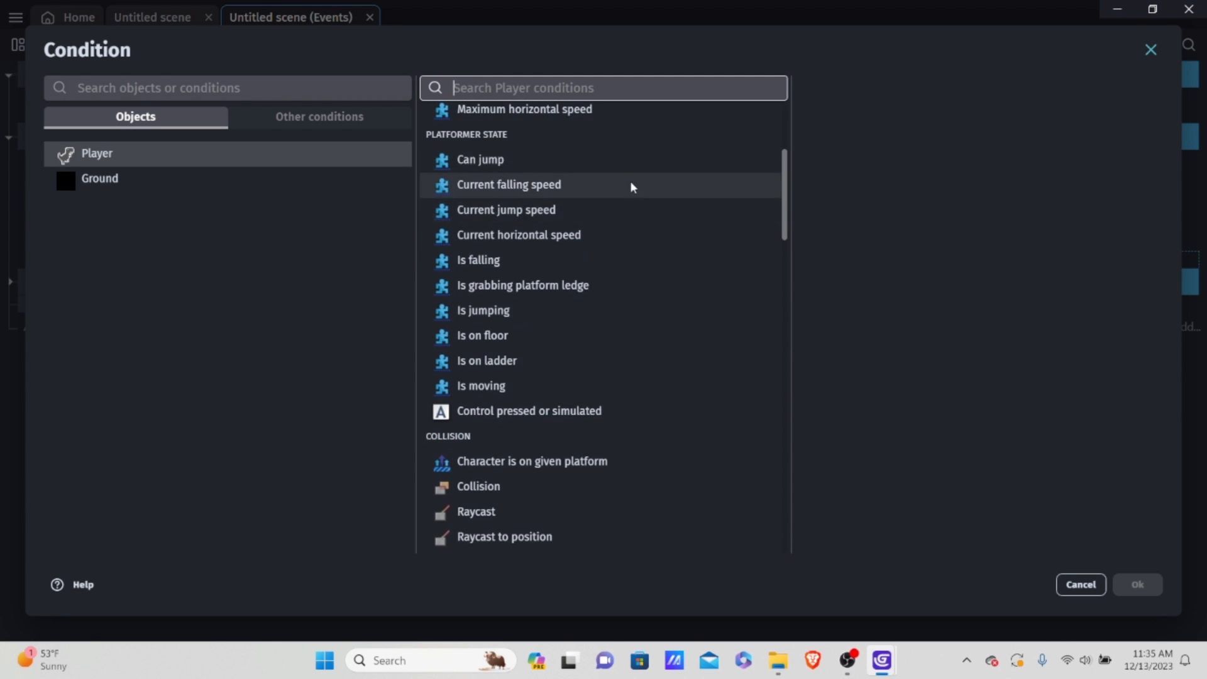
{"action": "left_click", "coordinate": [493, 311]}
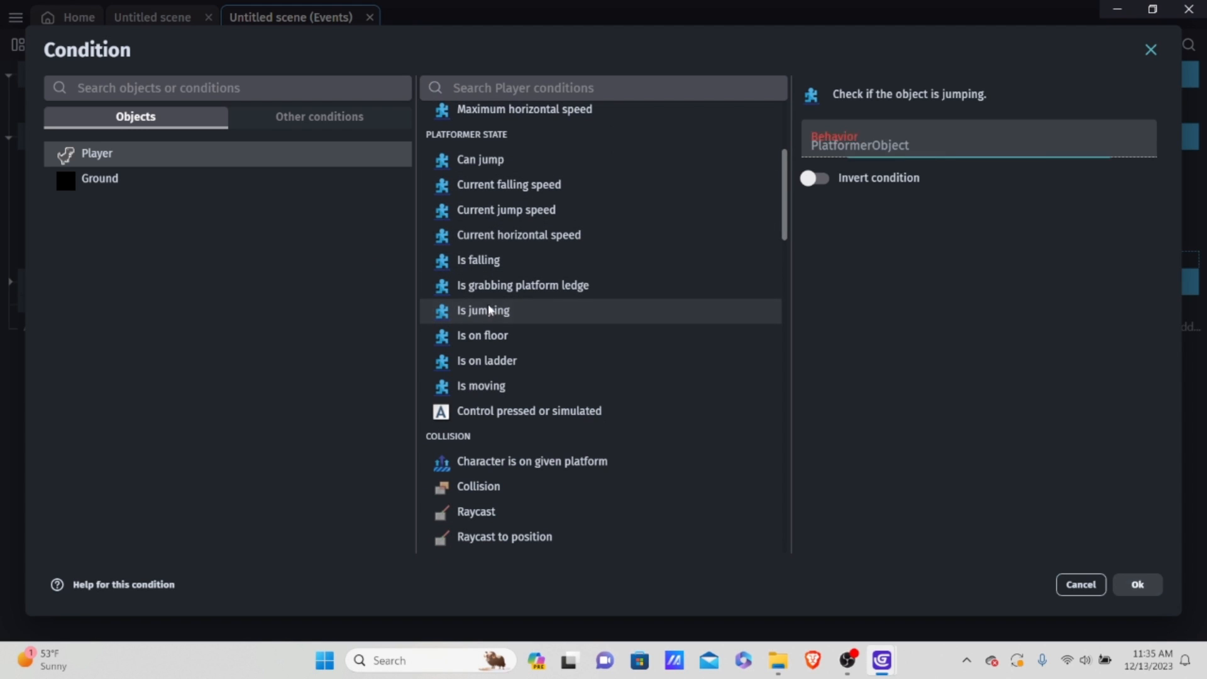
{"action": "left_click", "coordinate": [1139, 585]}
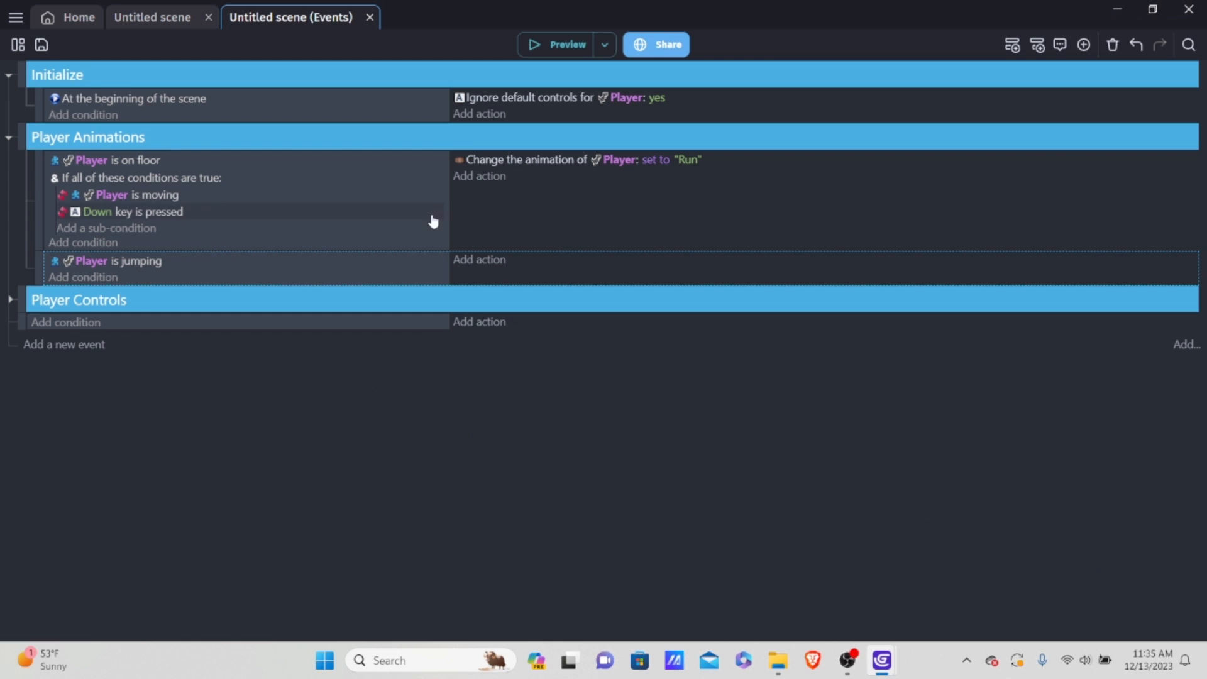
Step: Add an "Animation (by name)" action to the jumping event that sets the Player's animation to "Jump"
{"action": "left_click", "coordinate": [479, 267]}
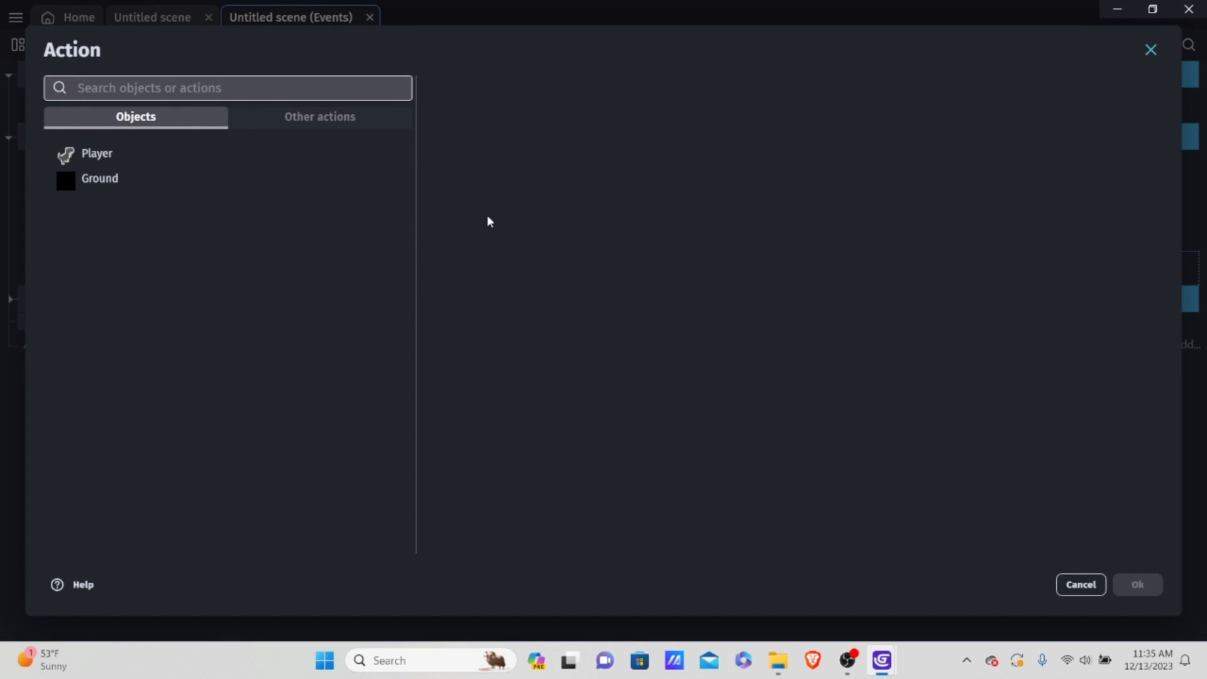
{"action": "left_click", "coordinate": [113, 153]}
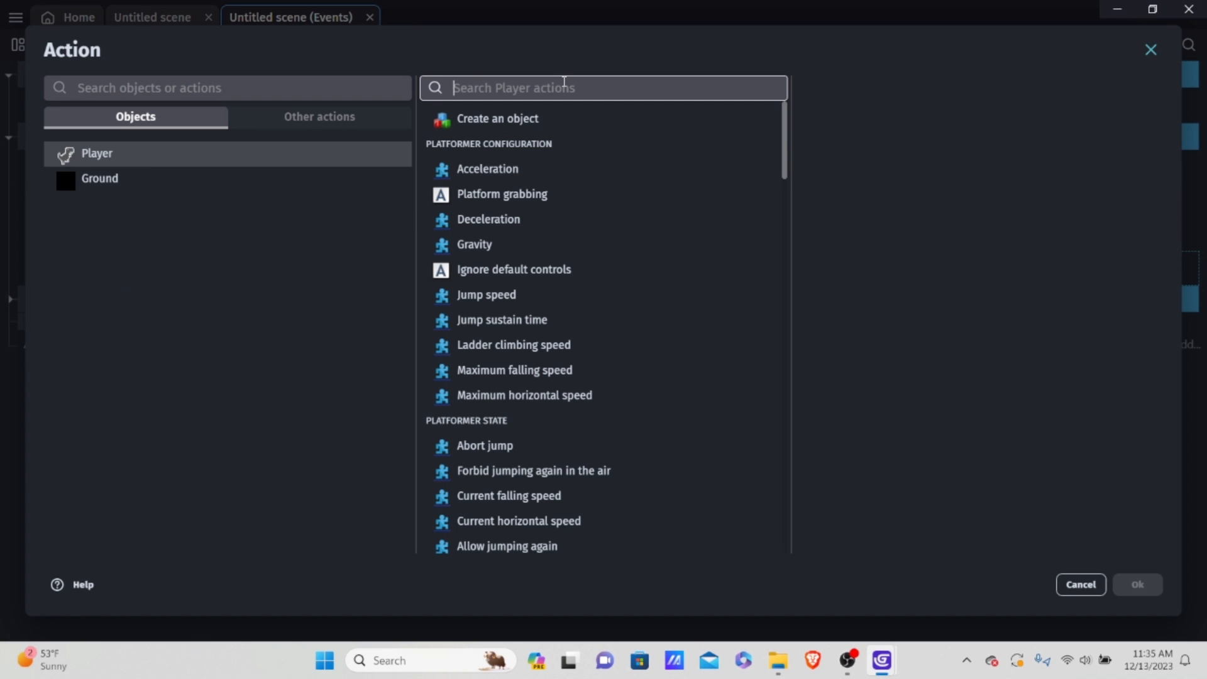
{"action": "type", "text": "anima"}
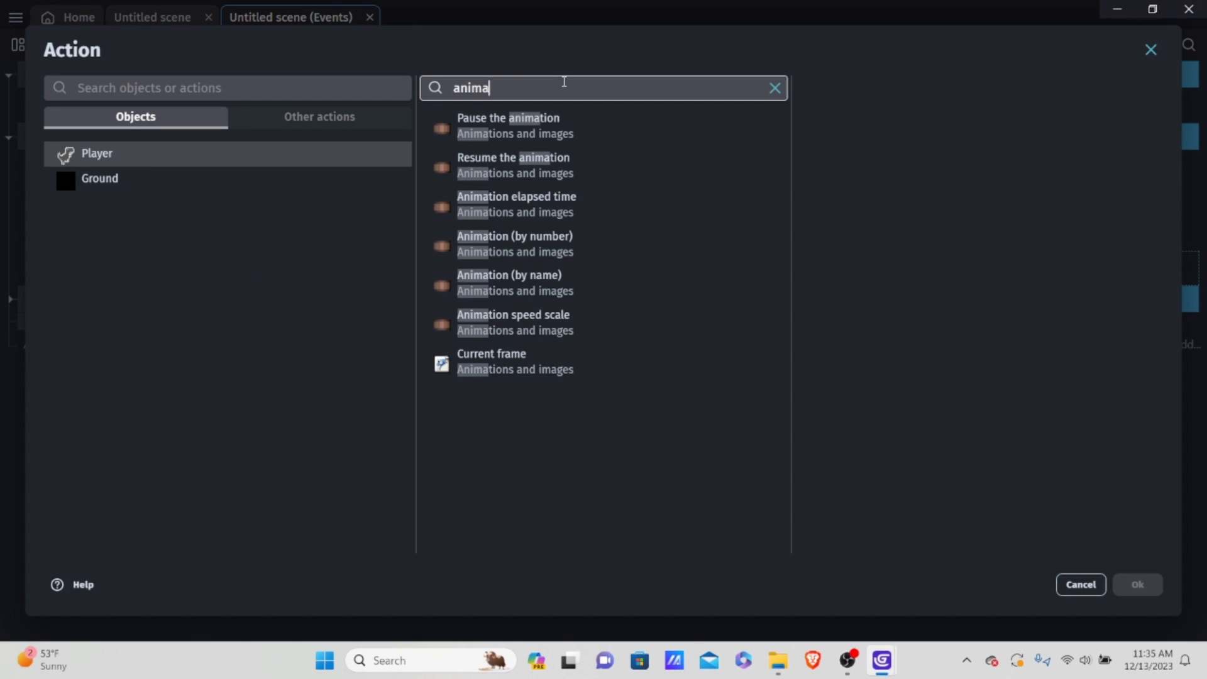
{"action": "left_click", "coordinate": [583, 240]}
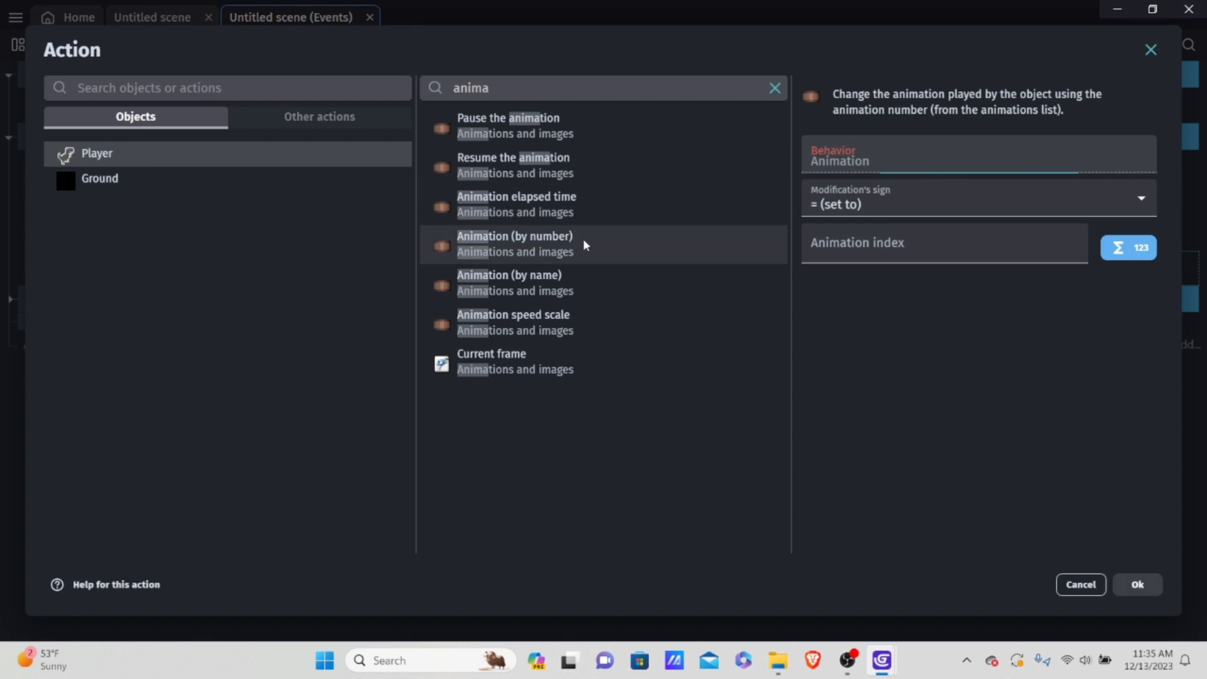
{"action": "left_click", "coordinate": [925, 206]}
{"action": "left_click", "coordinate": [908, 224]}
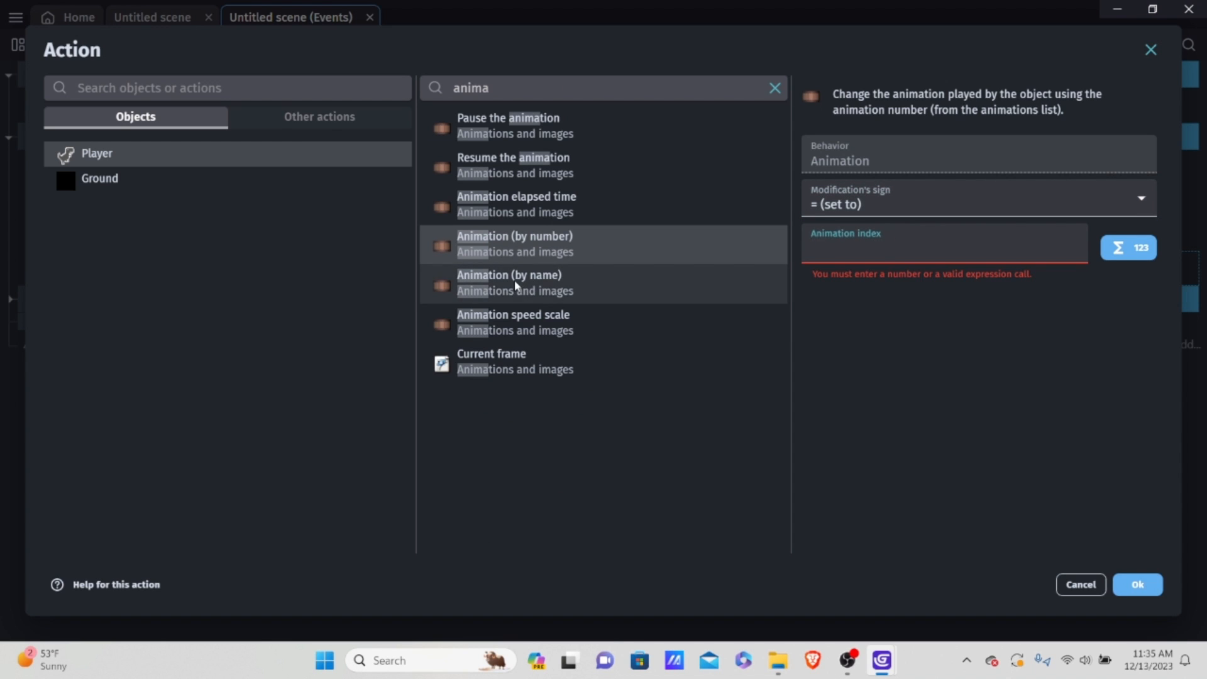
{"action": "left_click", "coordinate": [512, 281]}
{"action": "left_click", "coordinate": [849, 231]}
{"action": "left_click", "coordinate": [860, 292]}
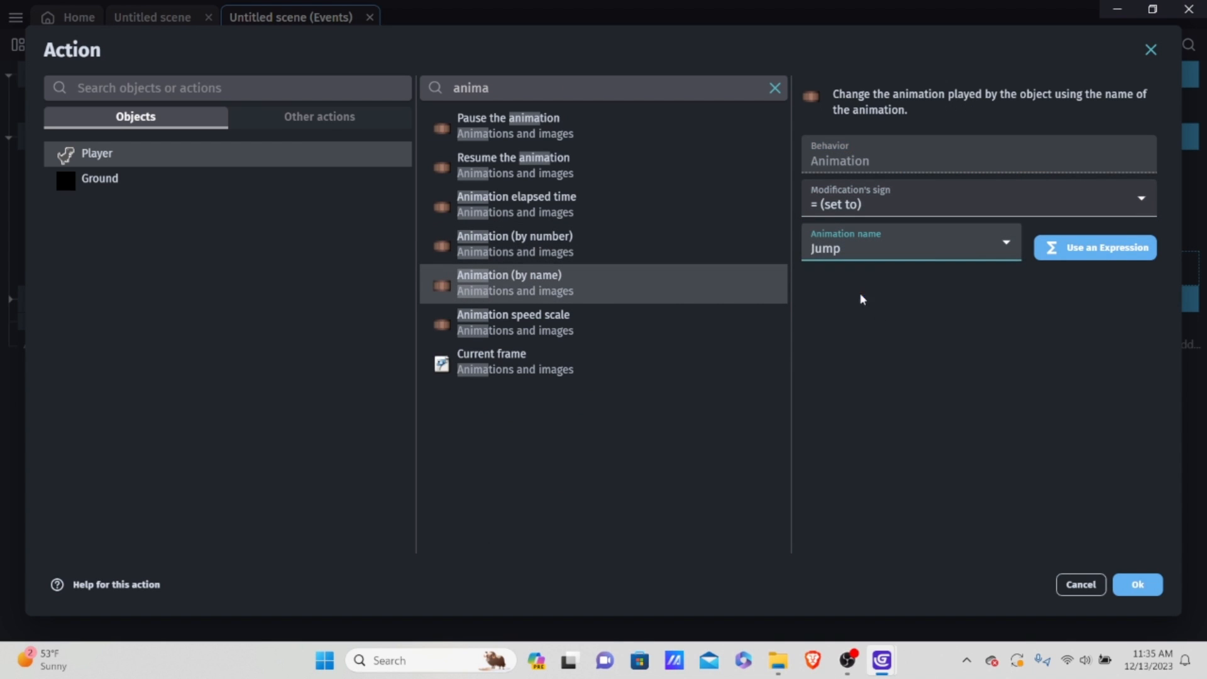
{"action": "left_click", "coordinate": [1137, 585]}
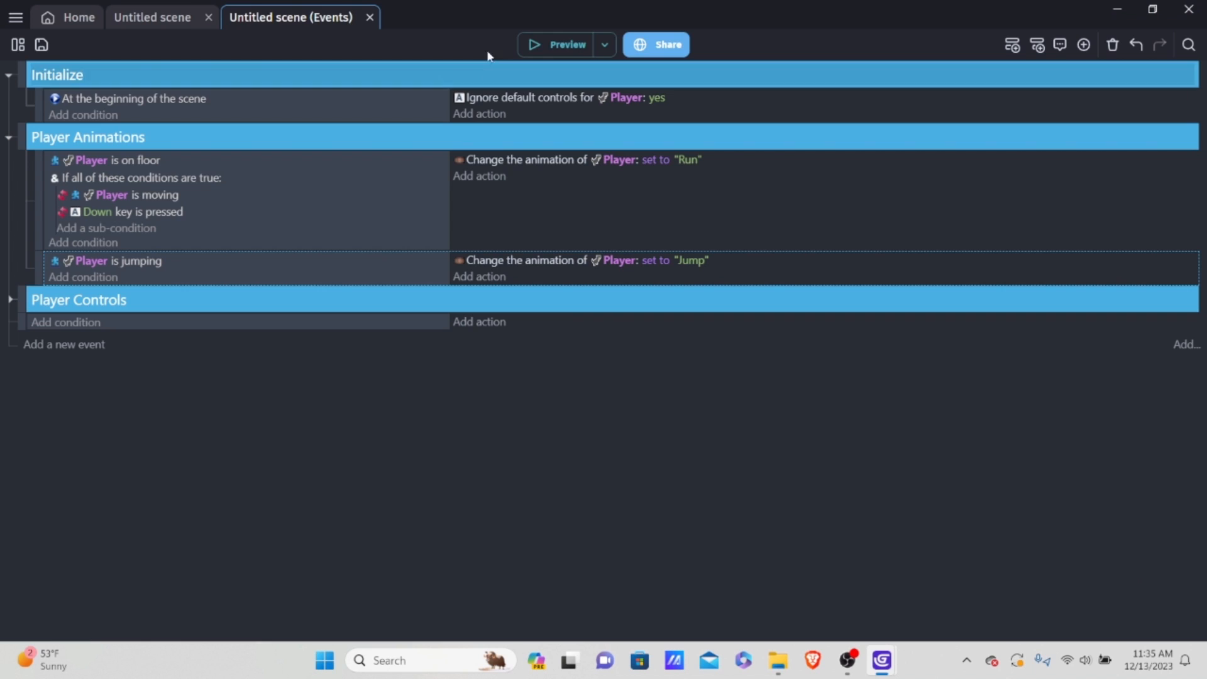
Step: Preview the game again, testing the jump animation with repeated jumps, and close the preview
{"action": "left_click", "coordinate": [566, 46]}
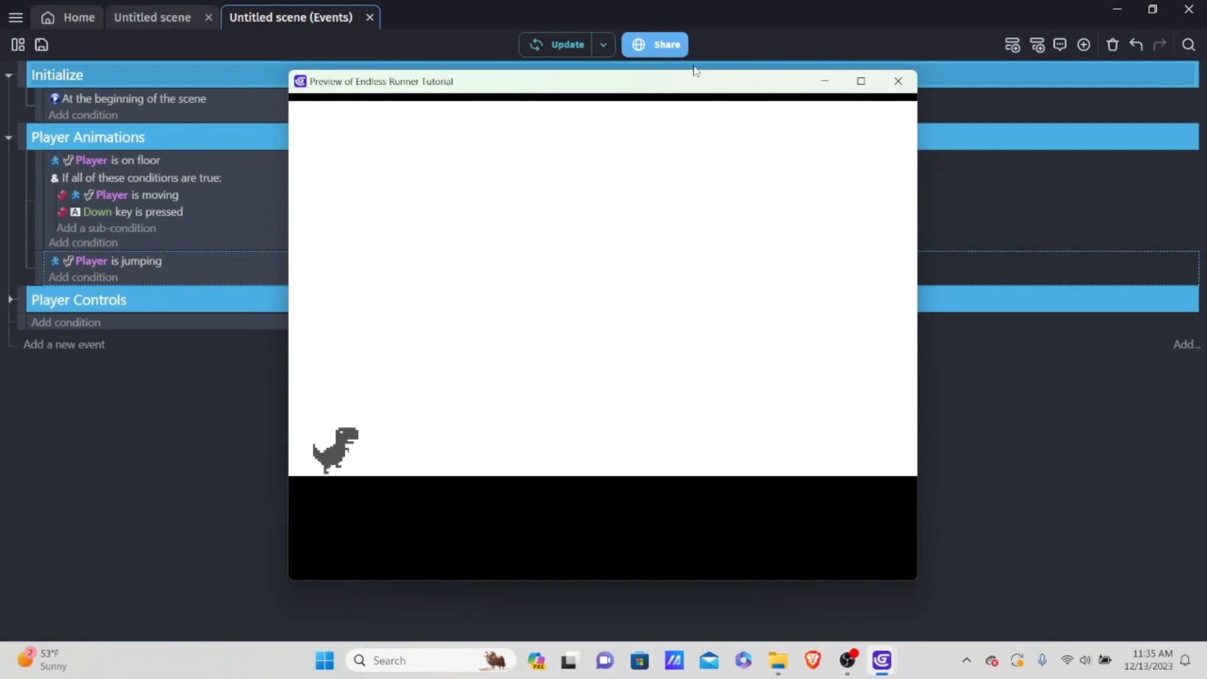
{"action": "key", "text": "space"}
{"action": "key", "text": "space"}
{"action": "key", "text": "space"}
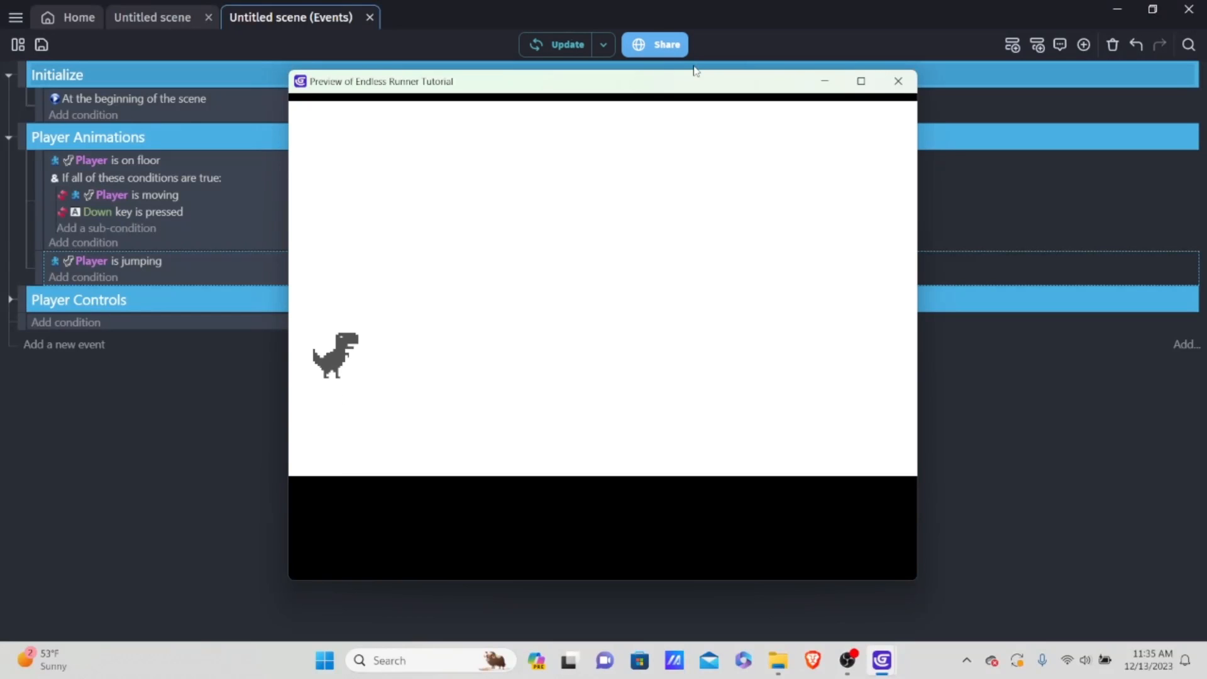
{"action": "key", "text": "space"}
{"action": "key", "text": "space"}
{"action": "key", "text": "space"}
{"action": "key", "text": "space"}
{"action": "key", "text": "space"}
{"action": "key", "text": "space"}
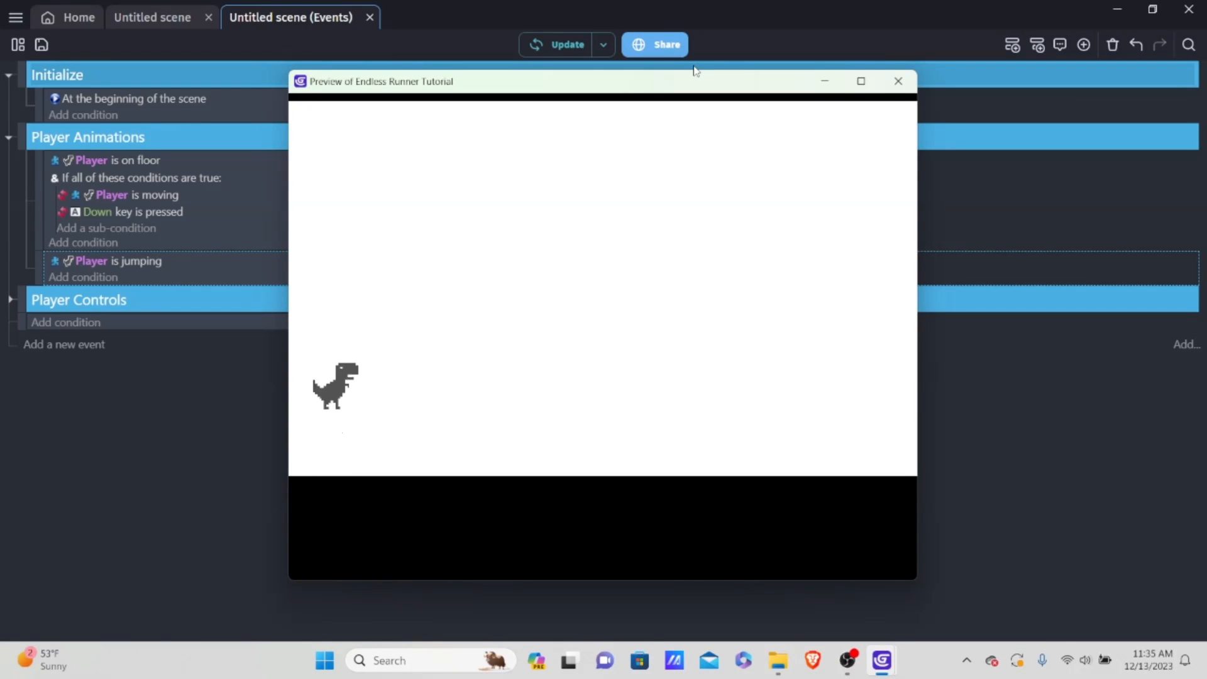
{"action": "key", "text": "space"}
{"action": "key", "text": "space"}
{"action": "key", "text": "space"}
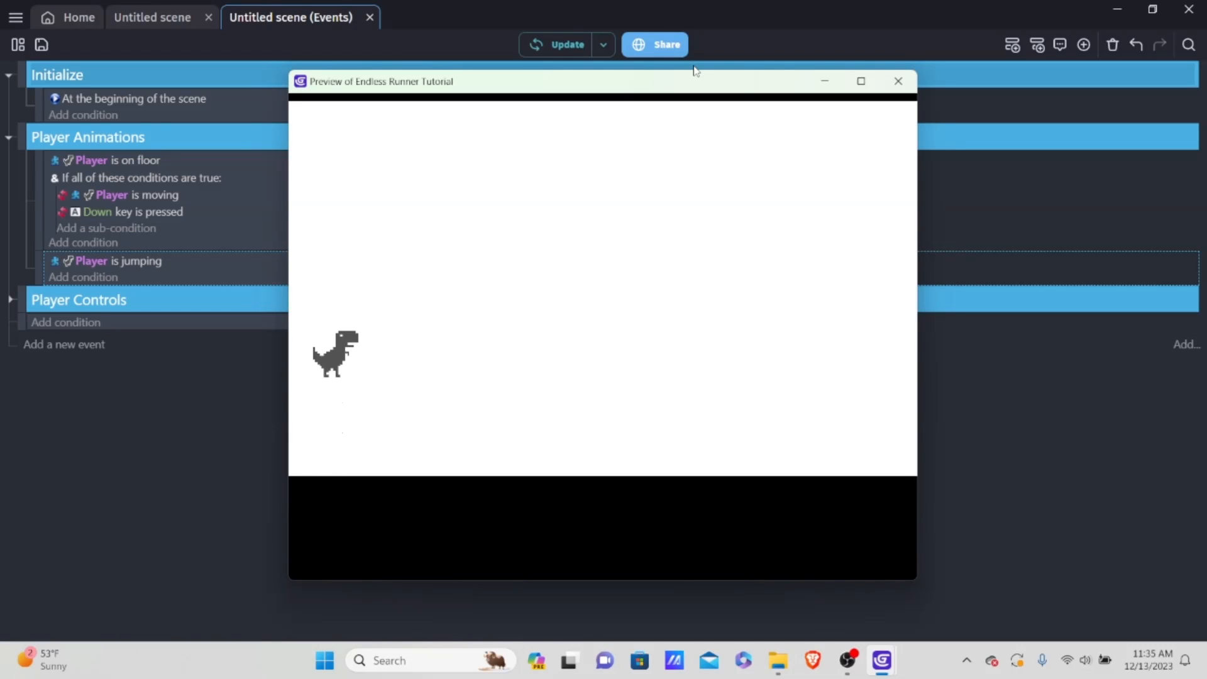
{"action": "key", "text": "space"}
{"action": "key", "text": "space"}
{"action": "key", "text": "space"}
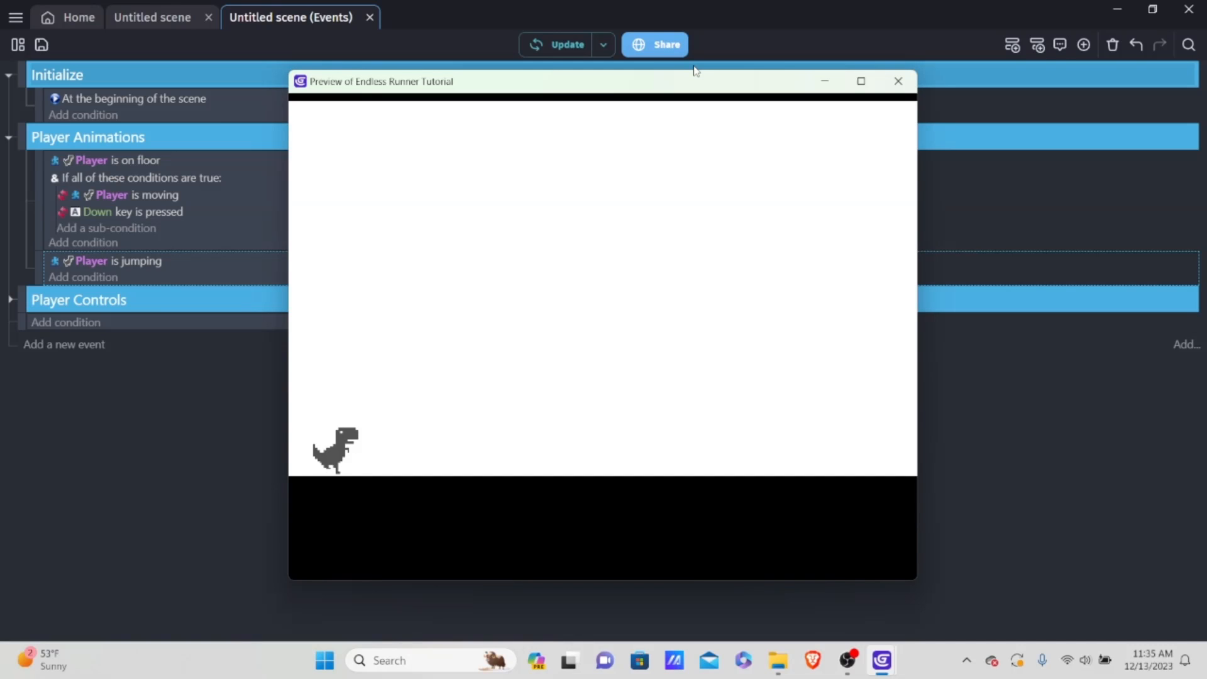
{"action": "left_click", "coordinate": [899, 81]}
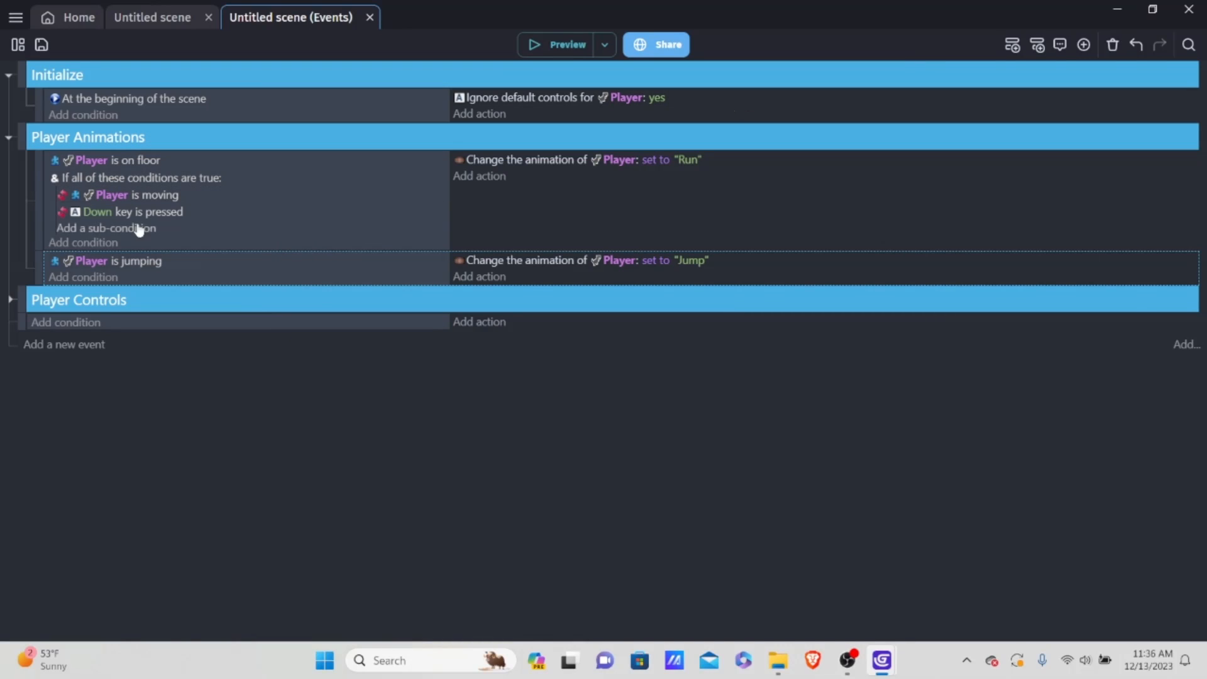
Step: Add another event to the Player Animations group with a "Key pressed" condition for the Down key
{"action": "left_click", "coordinate": [198, 289]}
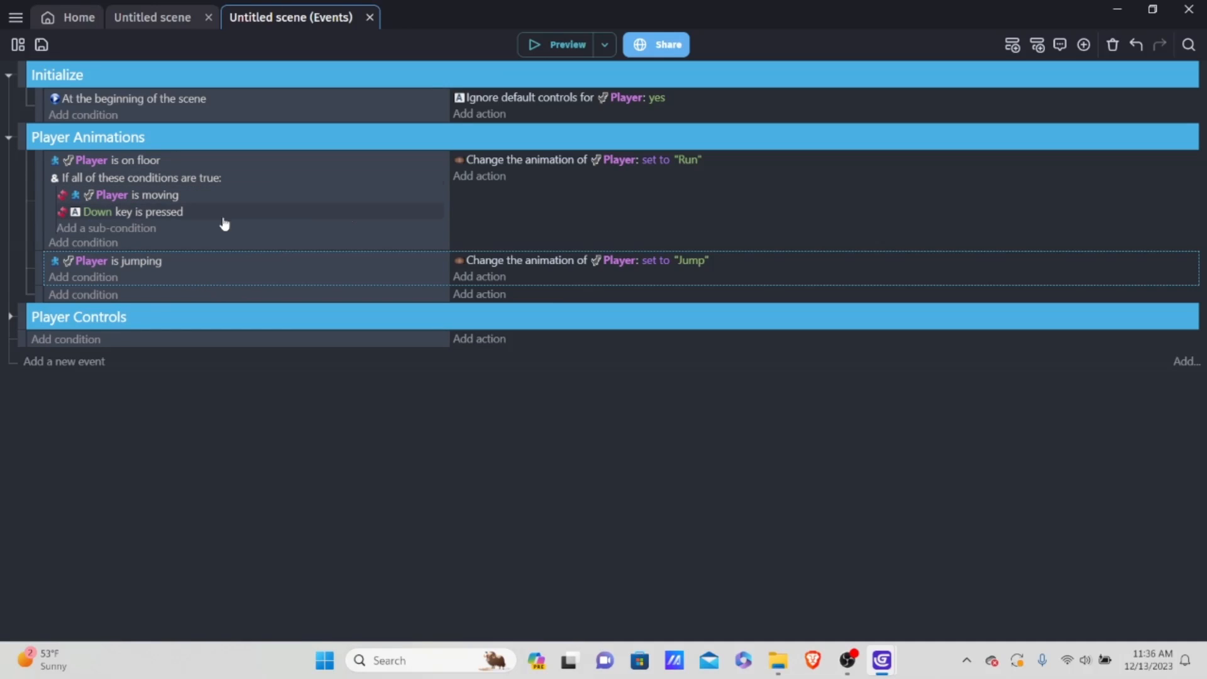
{"action": "left_click", "coordinate": [83, 294]}
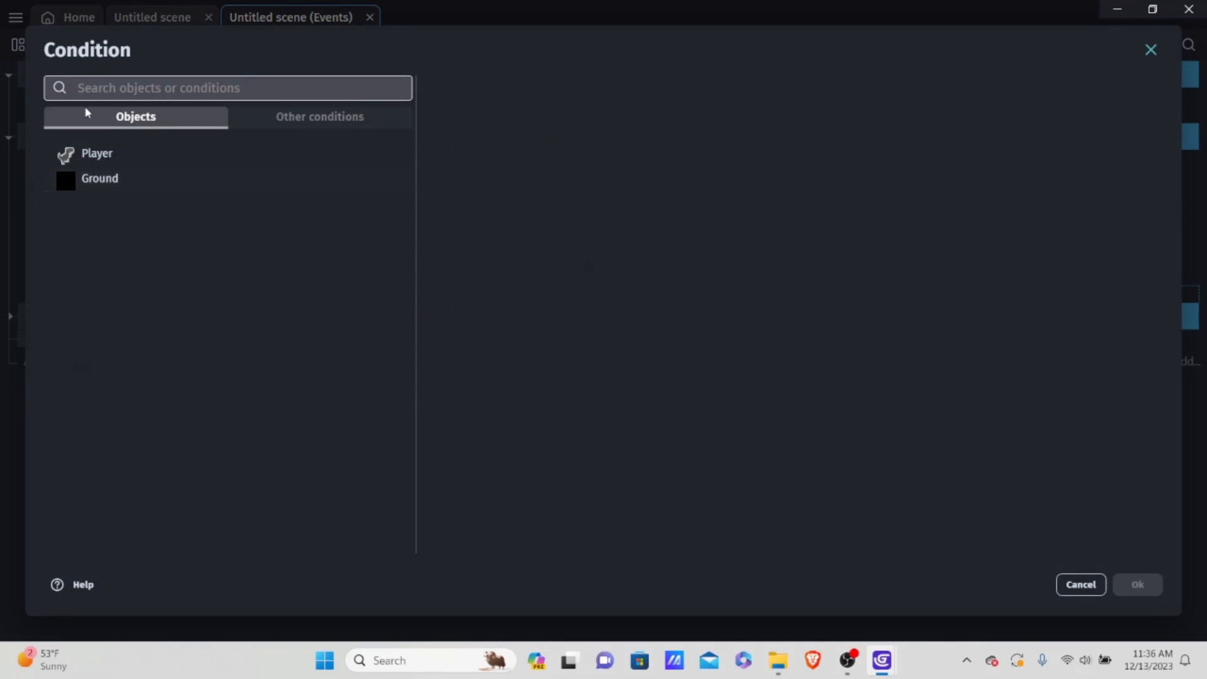
{"action": "left_click", "coordinate": [274, 113]}
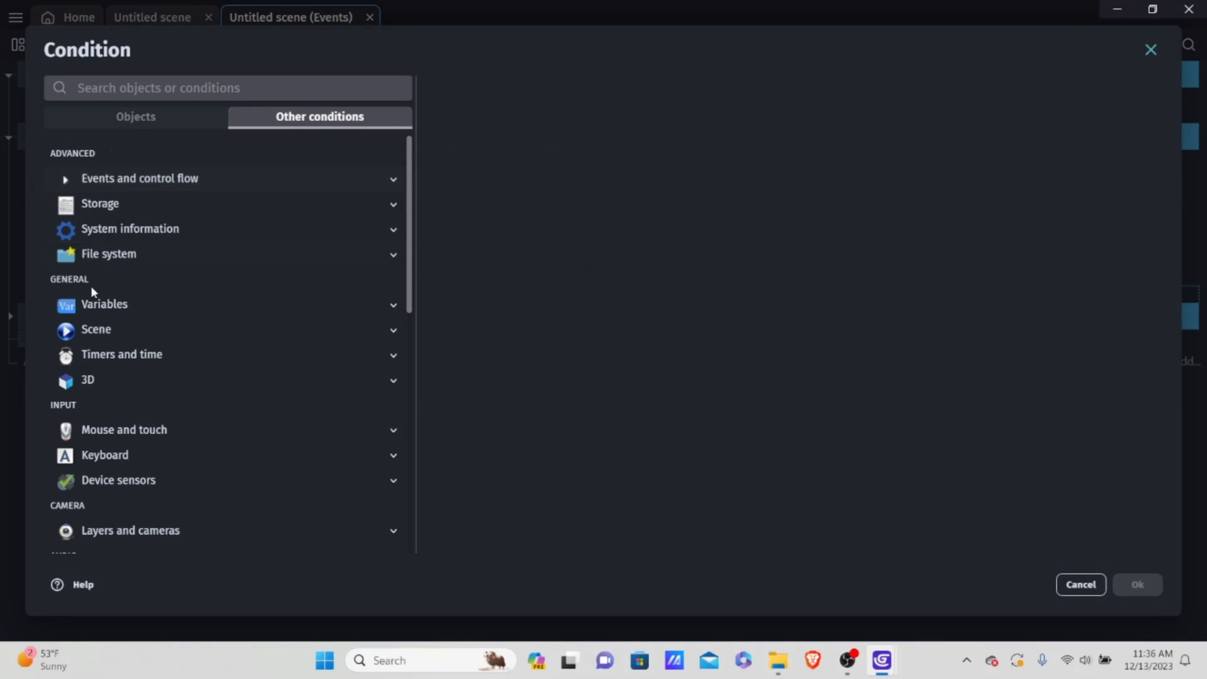
{"action": "scroll", "coordinate": [117, 283], "scroll_direction": "down", "scroll_amount": 4}
{"action": "left_click", "coordinate": [112, 219]}
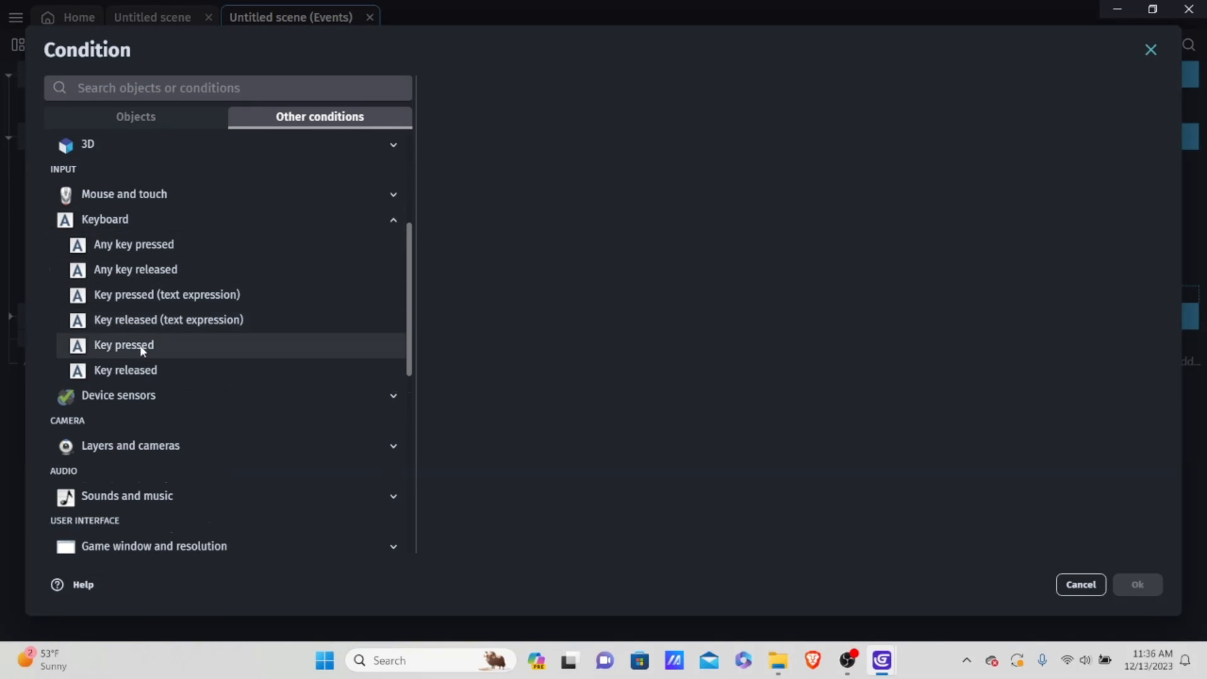
{"action": "left_click", "coordinate": [123, 345]}
{"action": "type", "text": "down"}
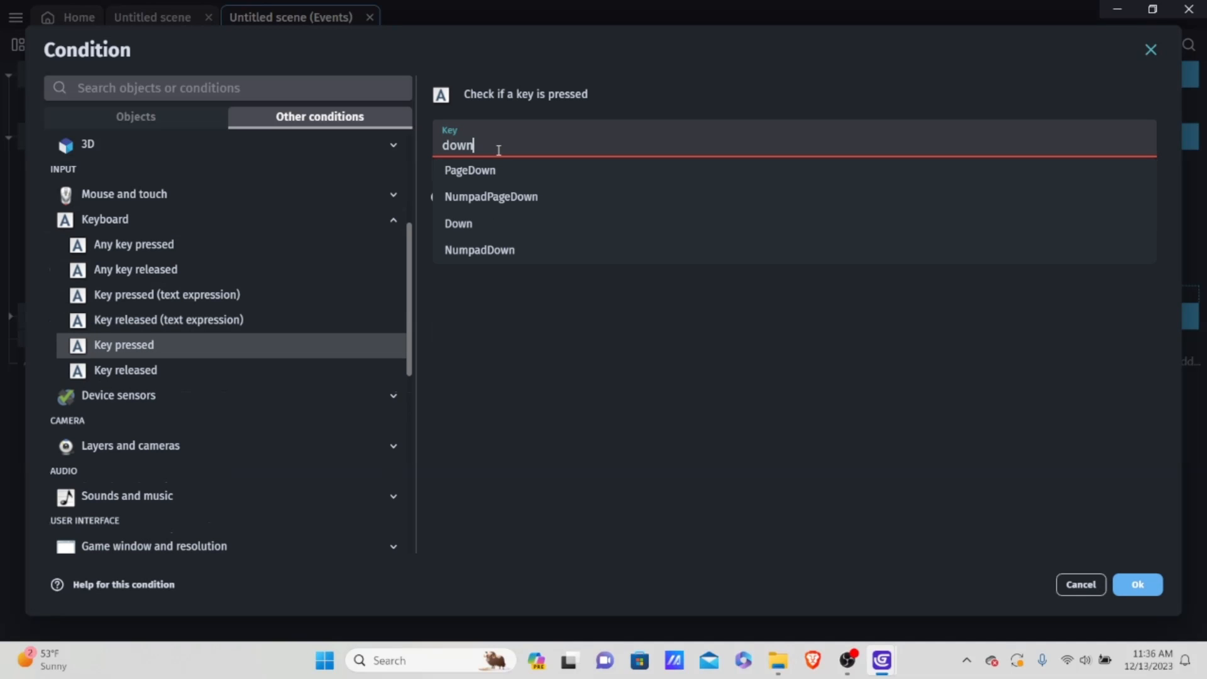
{"action": "left_click", "coordinate": [523, 227]}
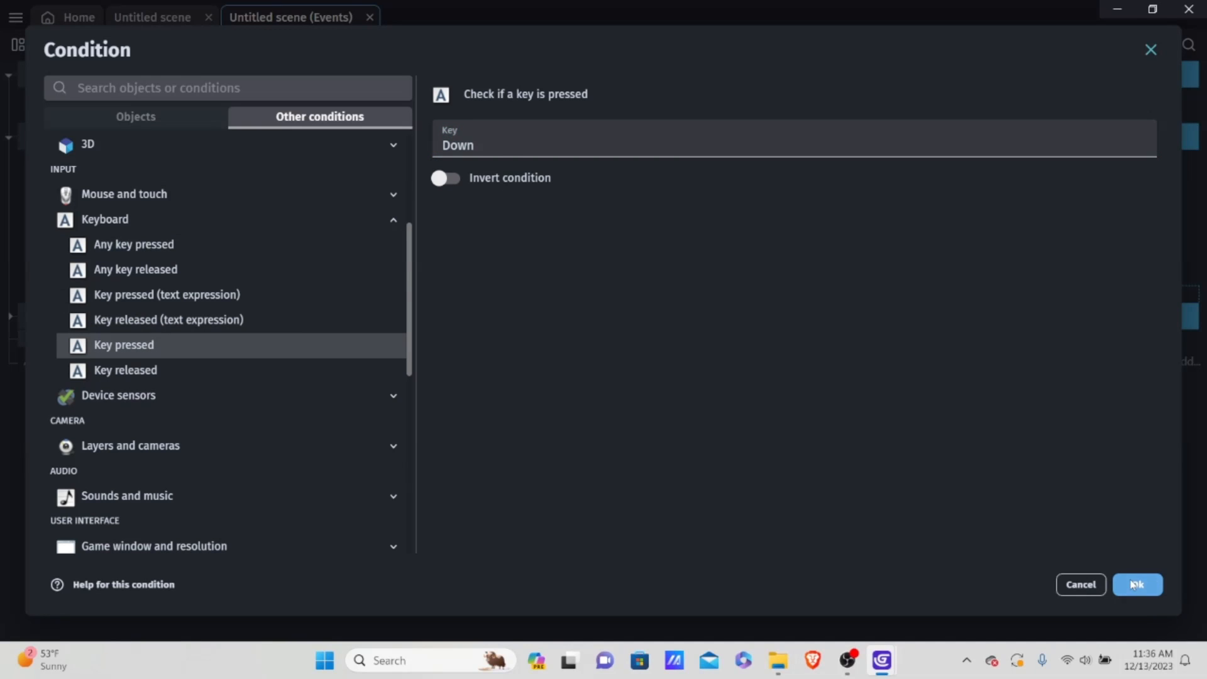
{"action": "left_click", "coordinate": [1138, 584]}
Step: Add an "If all of these conditions are true" condition to the Down key event, with the Player sub-condition "Is on floor"
{"action": "left_click", "coordinate": [117, 313]}
{"action": "left_click", "coordinate": [313, 119]}
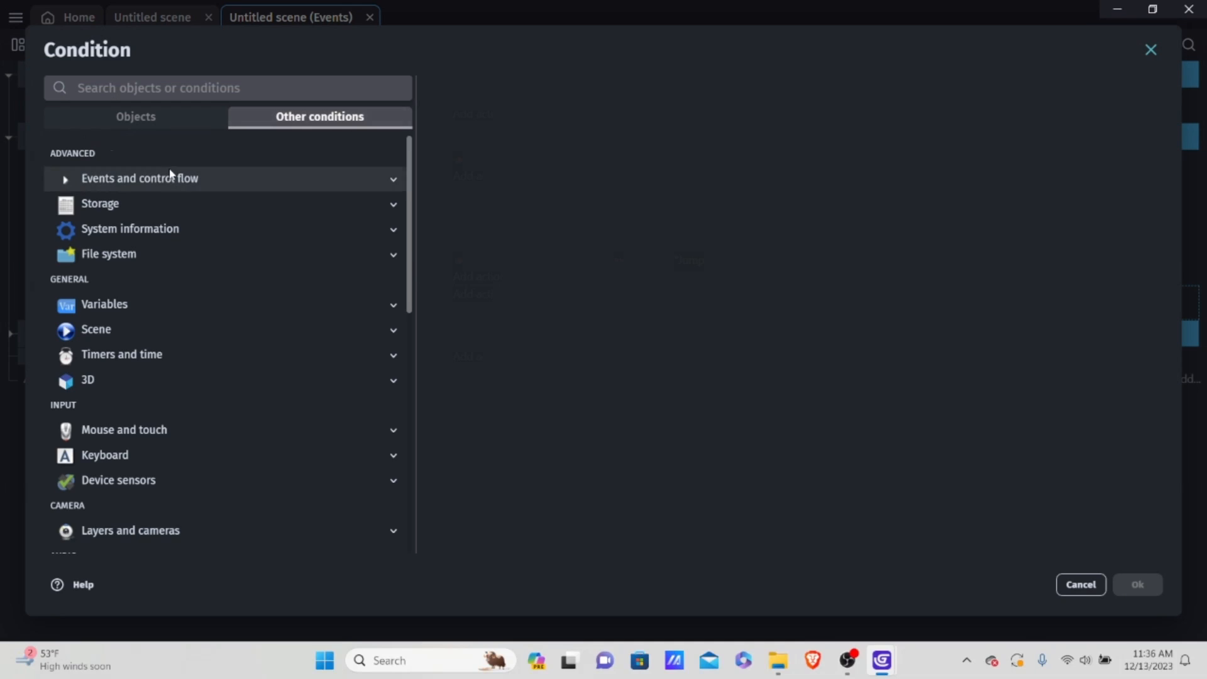
{"action": "left_click", "coordinate": [165, 179]}
{"action": "left_click", "coordinate": [154, 203]}
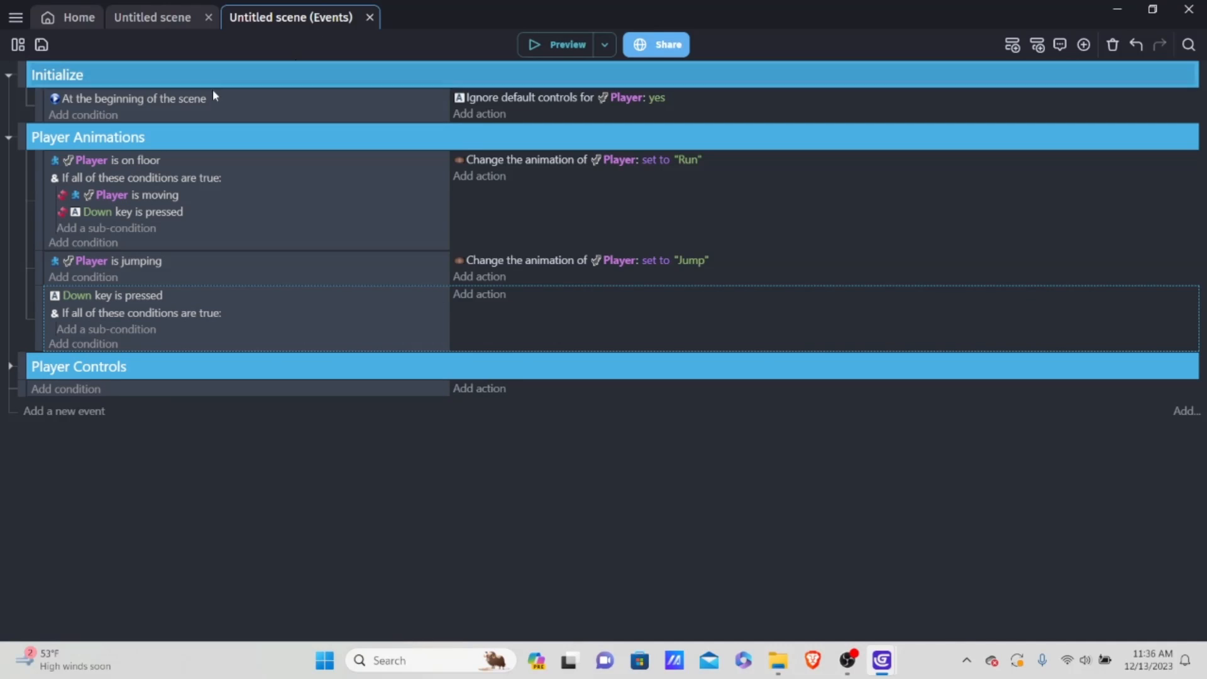
{"action": "left_click", "coordinate": [112, 329]}
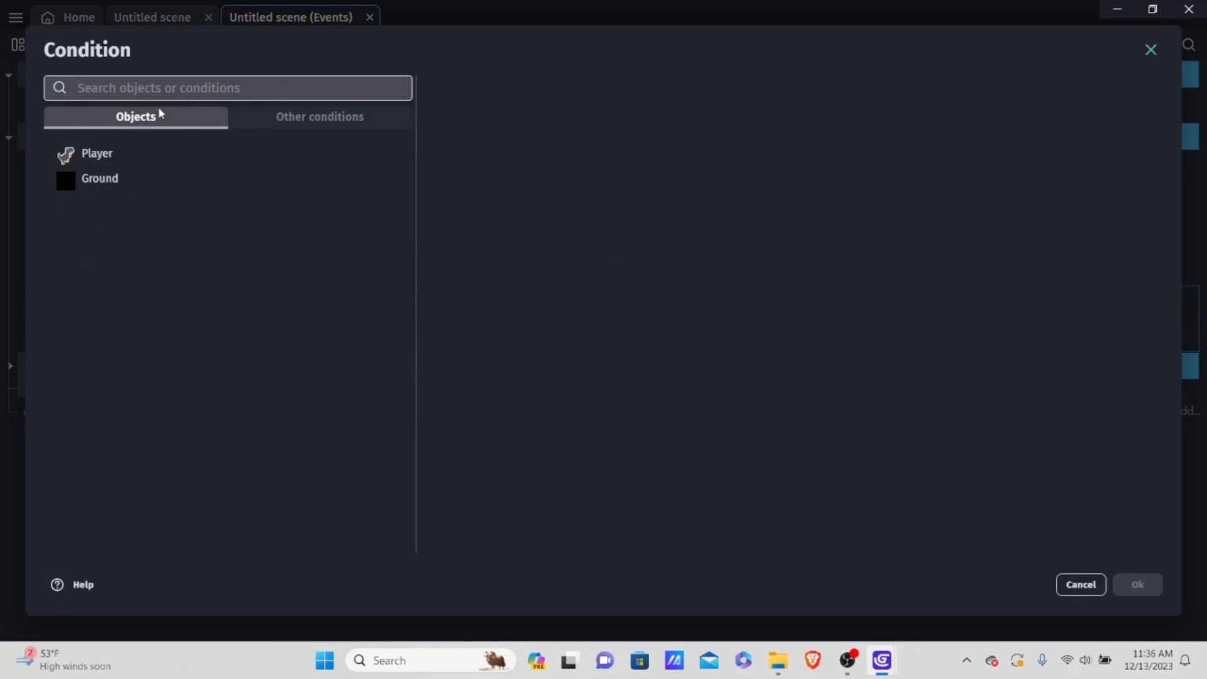
{"action": "left_click", "coordinate": [115, 162]}
{"action": "scroll", "coordinate": [547, 201], "scroll_direction": "down", "scroll_amount": 2}
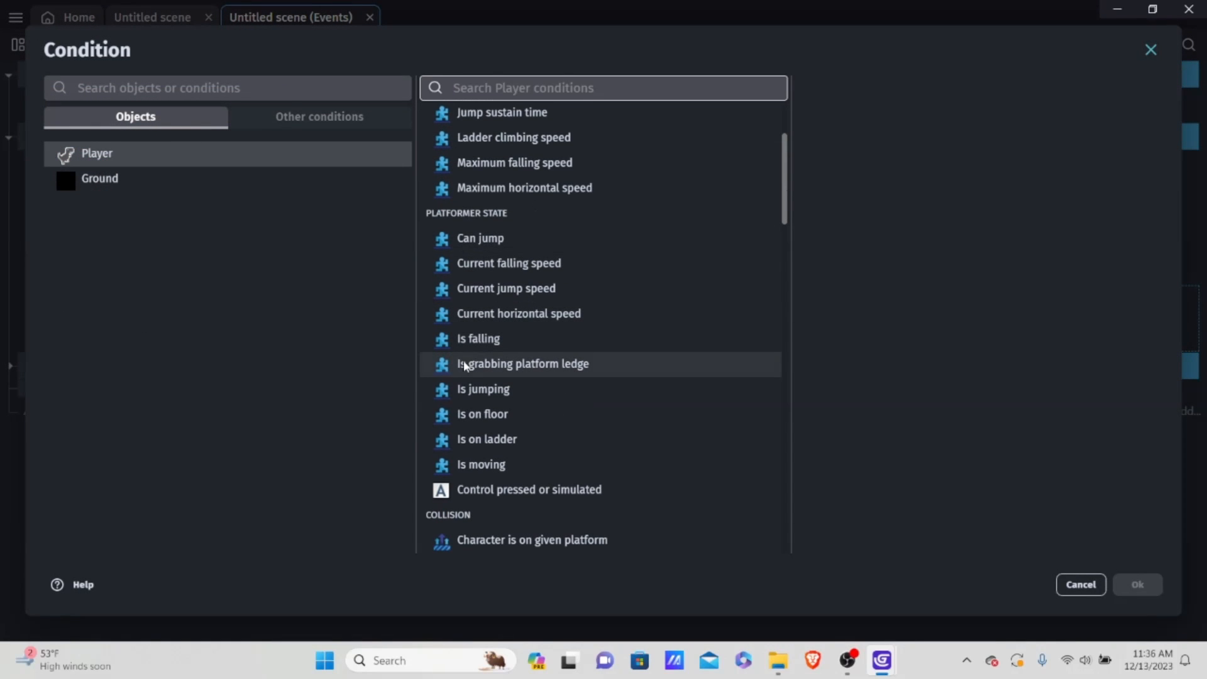
{"action": "left_click", "coordinate": [514, 417]}
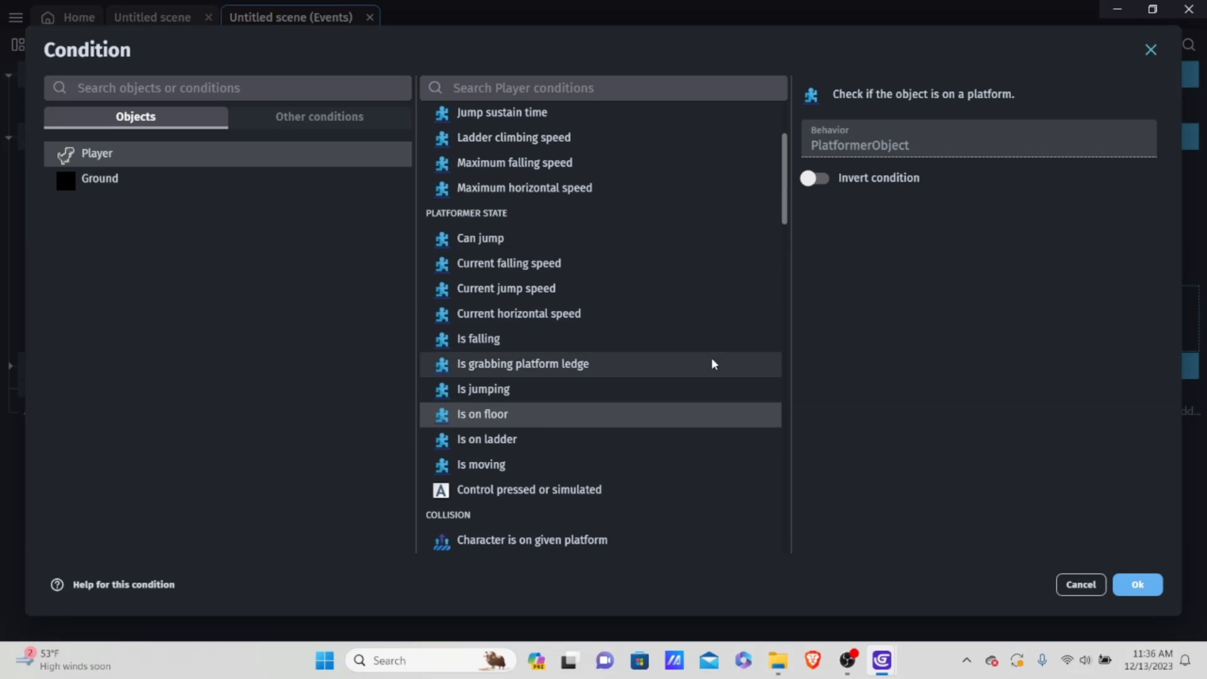
{"action": "left_click", "coordinate": [1140, 585]}
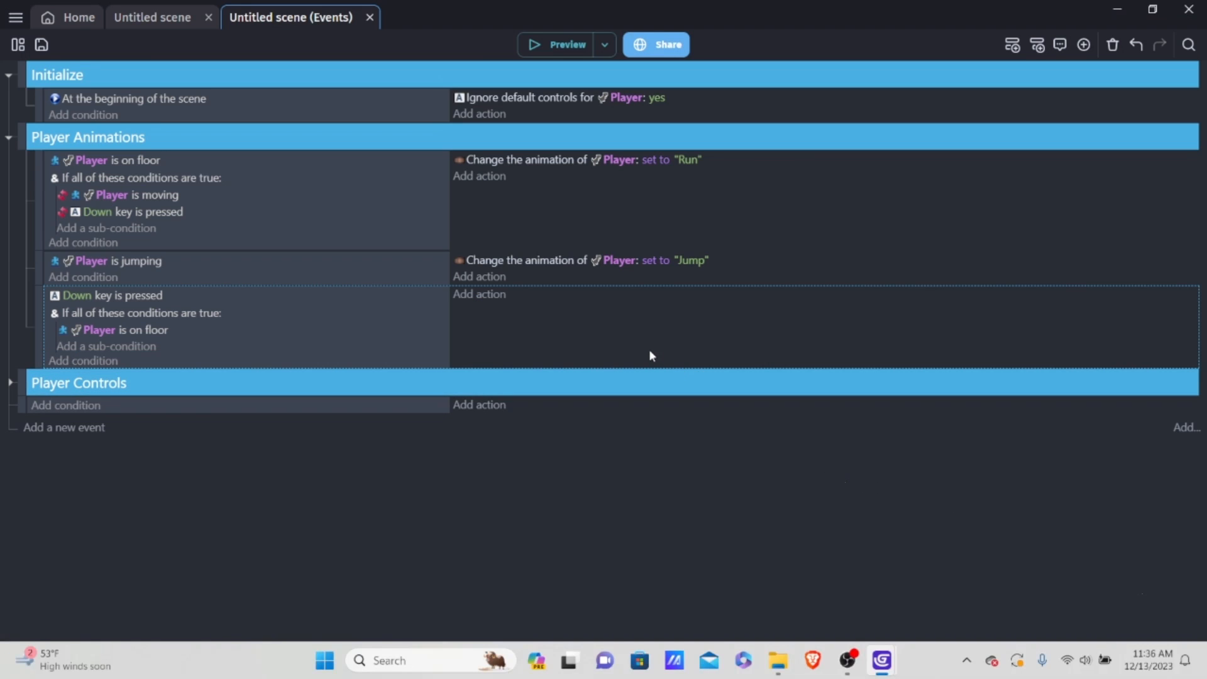
Step: Copy the jumping event's animation action into the Down key event and set its animation name to "Ducking"
{"action": "right_click", "coordinate": [732, 263]}
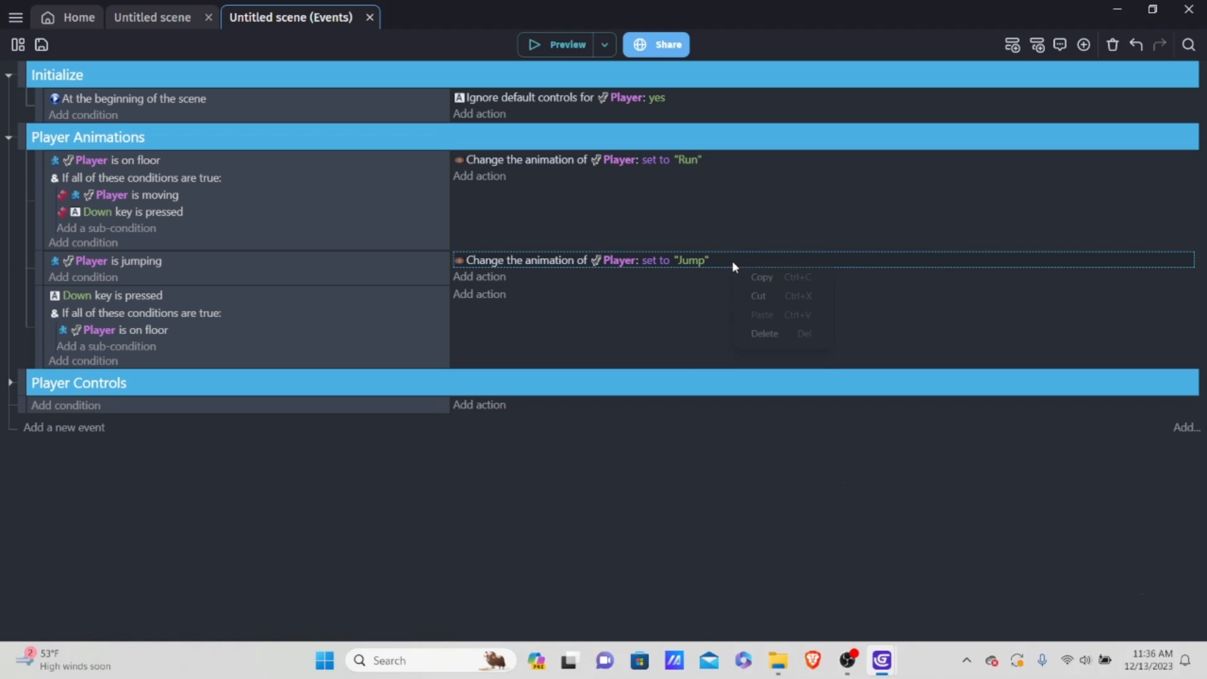
{"action": "left_click", "coordinate": [759, 276]}
{"action": "right_click", "coordinate": [488, 295]}
{"action": "left_click", "coordinate": [488, 295]}
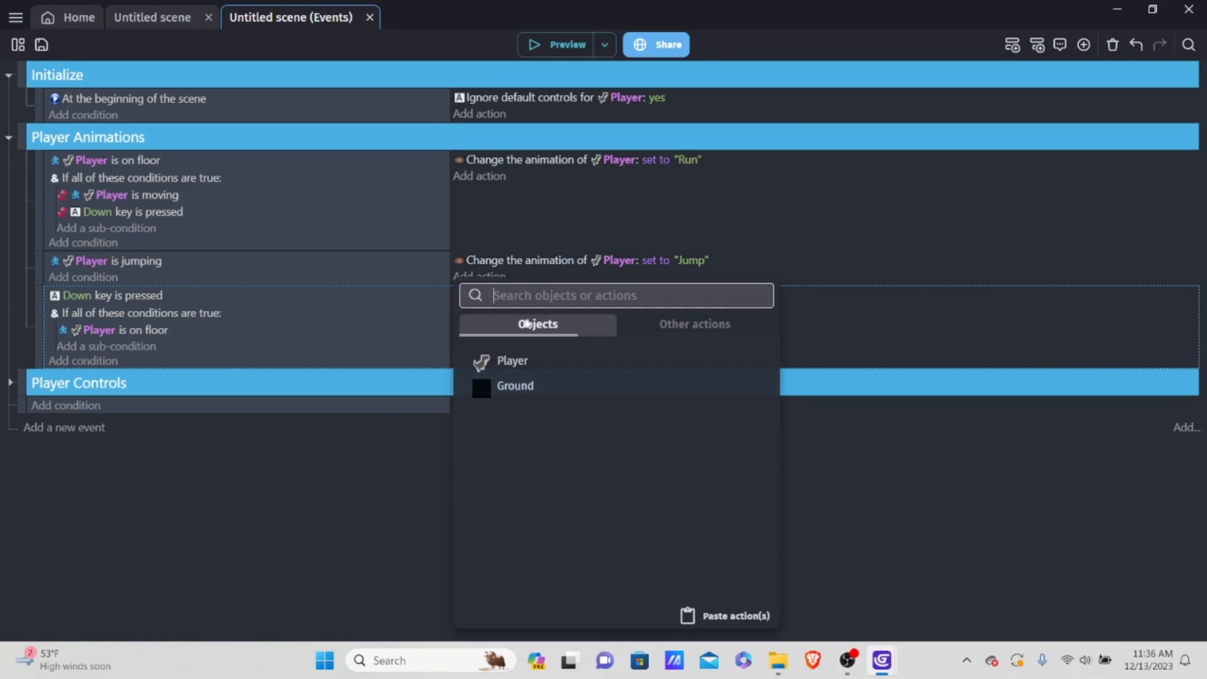
{"action": "left_click", "coordinate": [723, 617]}
{"action": "double_click", "coordinate": [749, 295]}
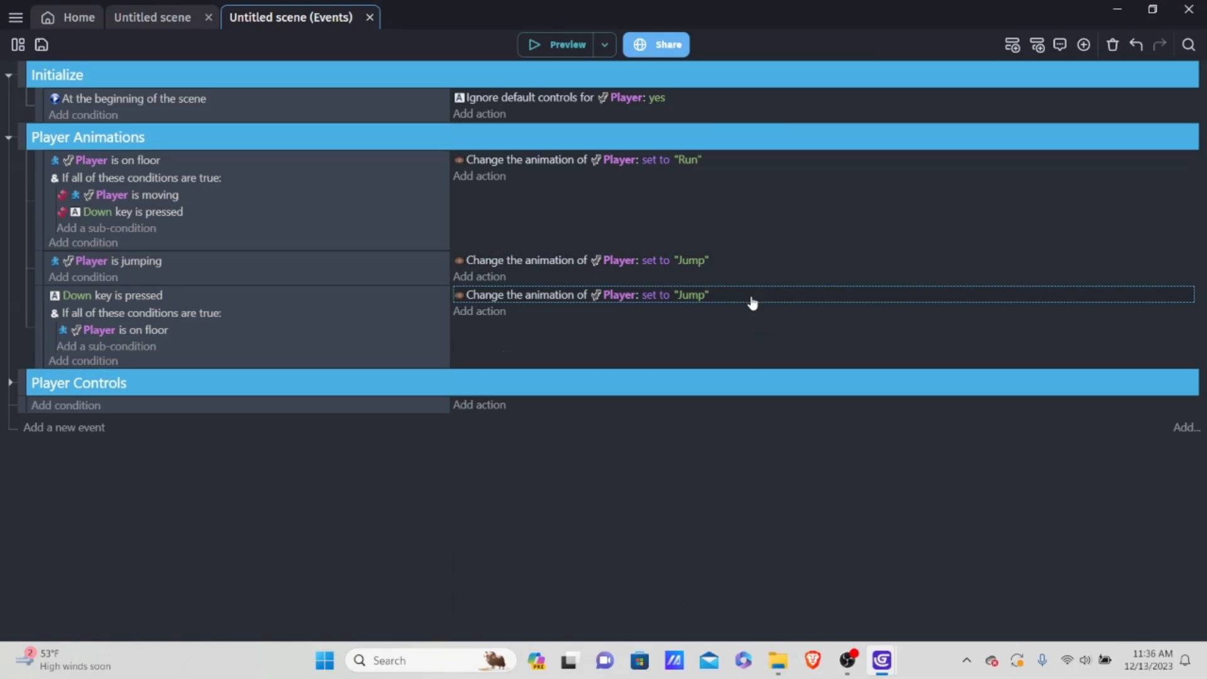
{"action": "left_click", "coordinate": [856, 243]}
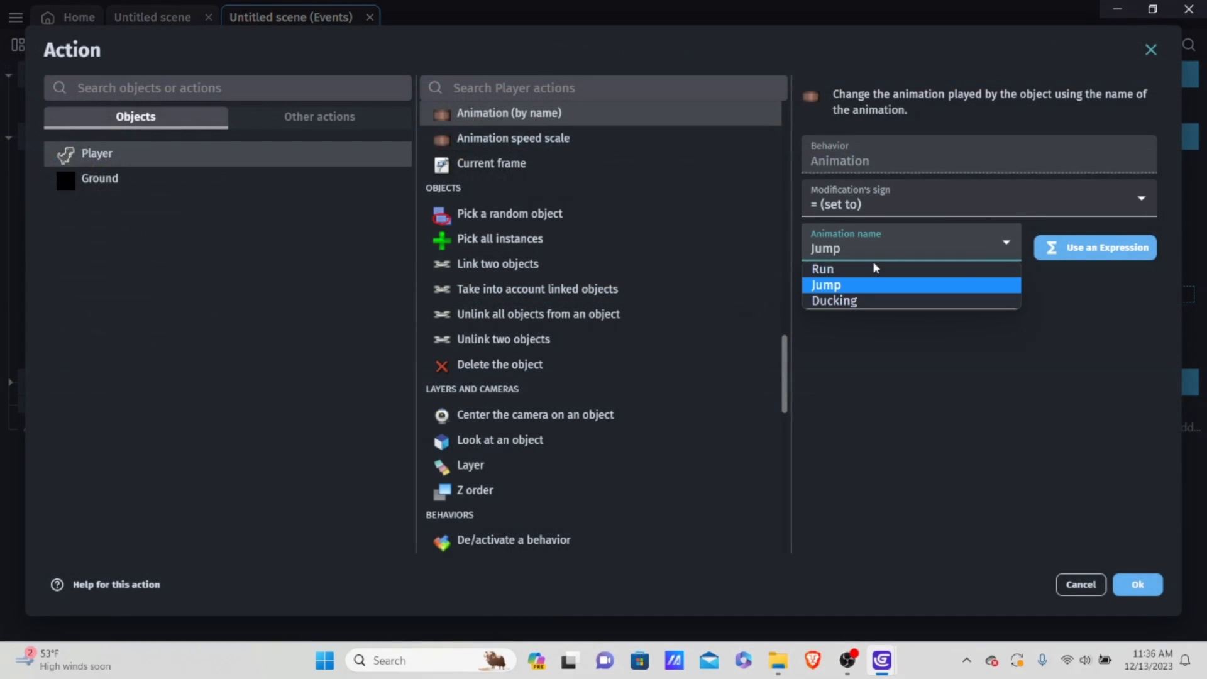
{"action": "left_click", "coordinate": [822, 299]}
{"action": "left_click", "coordinate": [1138, 585]}
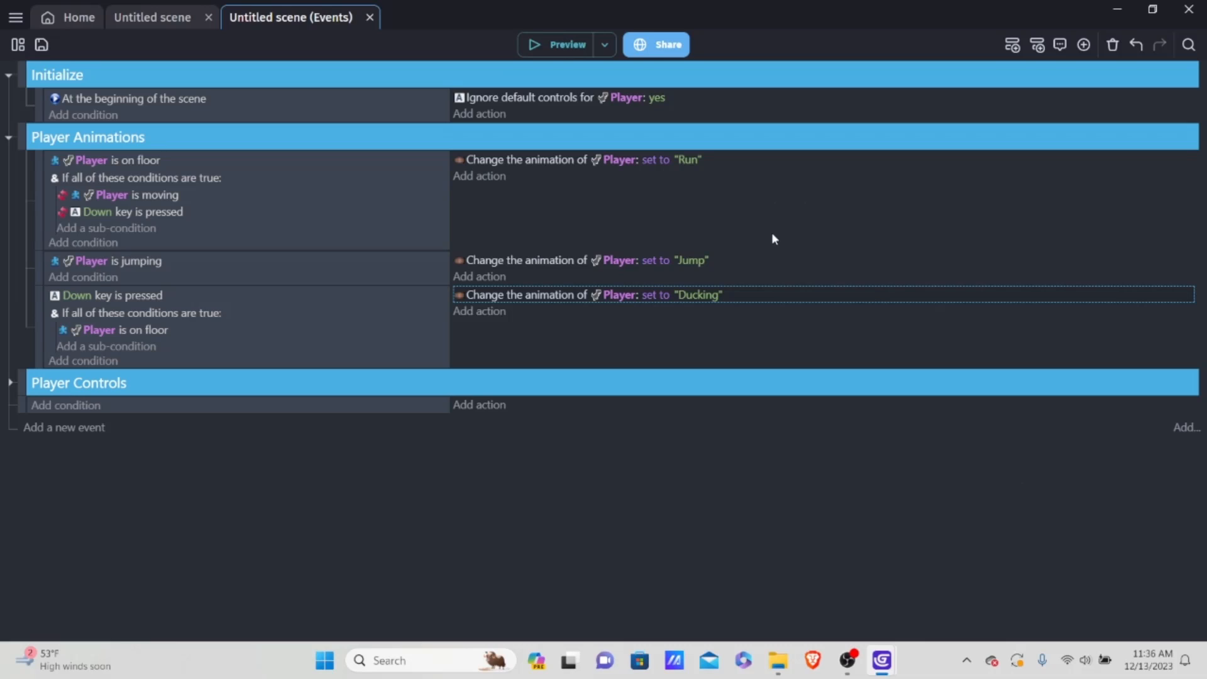
Step: Preview the game, make the dinosaur jump and duck repeatedly to check its animations, and close the preview
{"action": "left_click", "coordinate": [563, 45]}
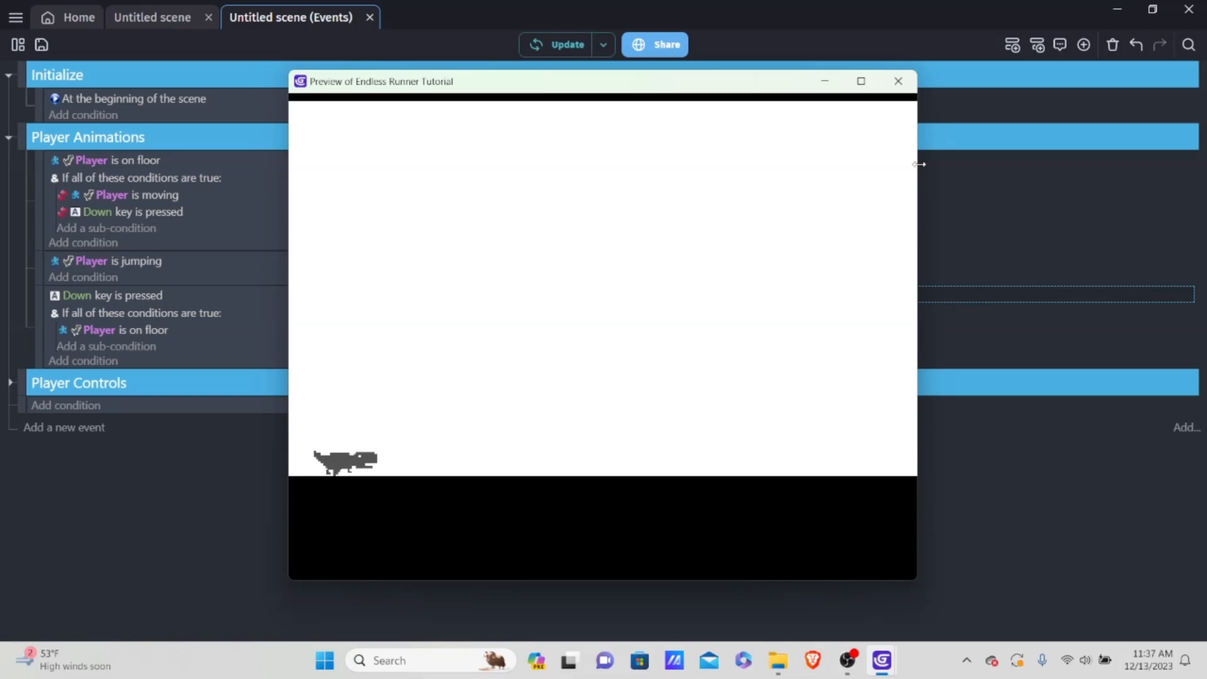
{"action": "key", "text": "Up"}
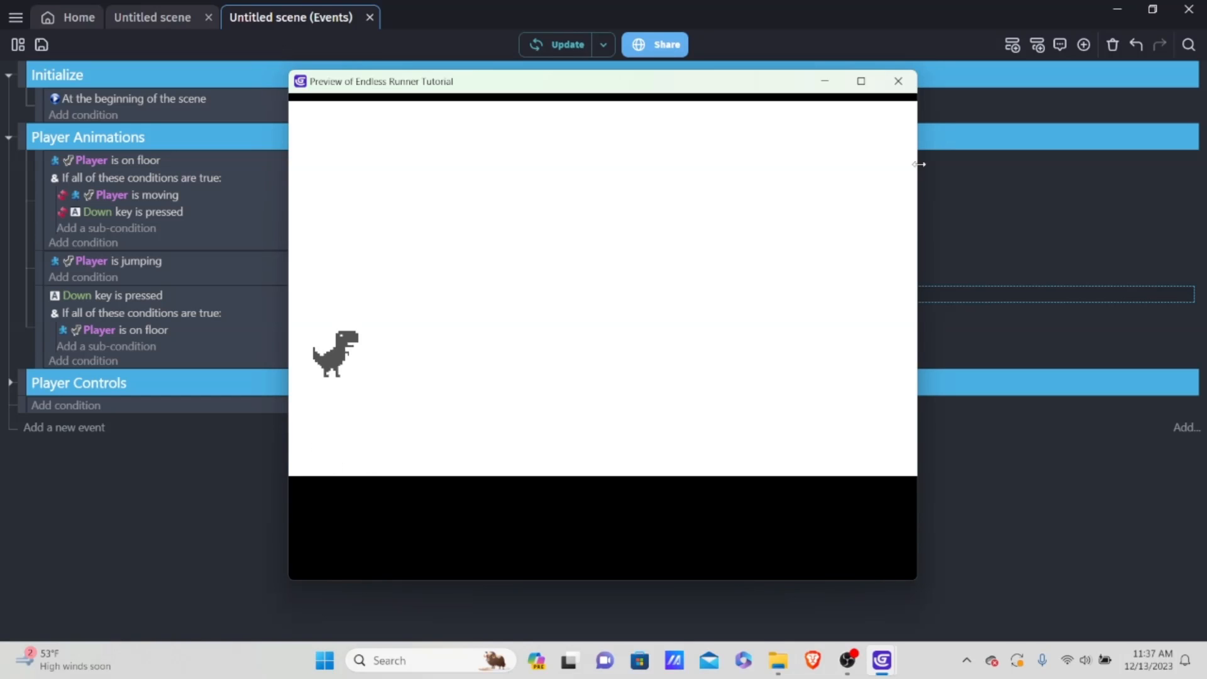
{"action": "key", "text": "Down"}
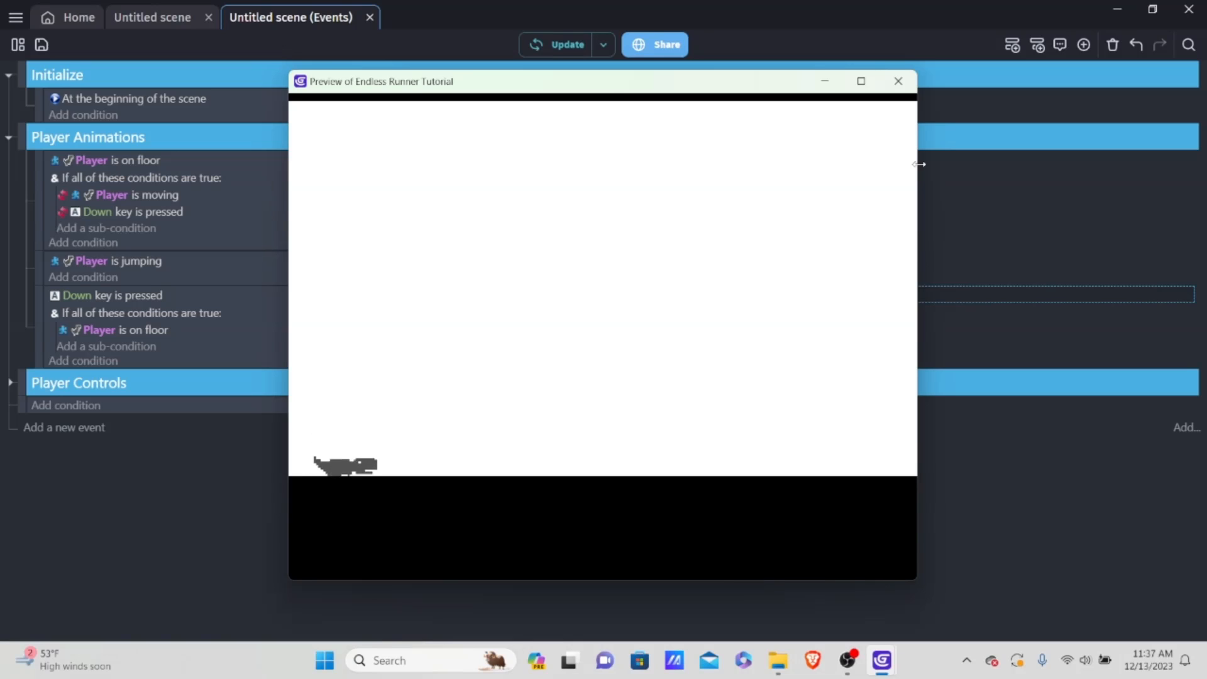
{"action": "key", "text": "Up"}
{"action": "key", "text": "Down"}
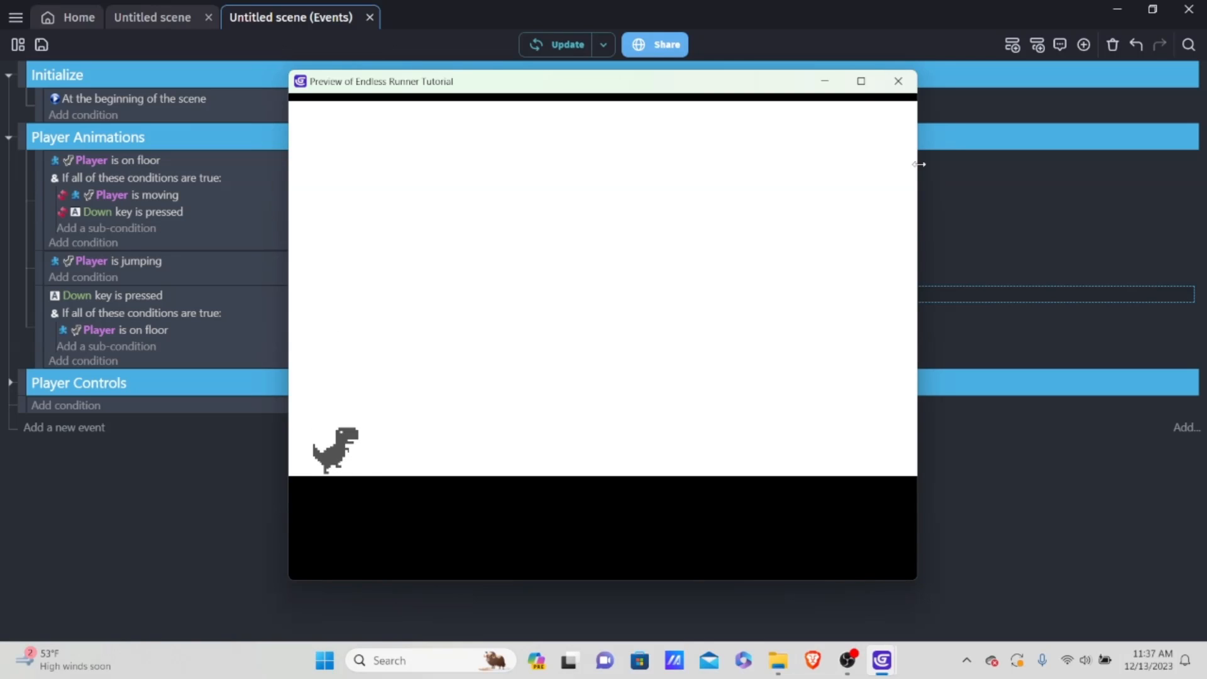
{"action": "key", "text": "Down"}
{"action": "key", "text": "Down"}
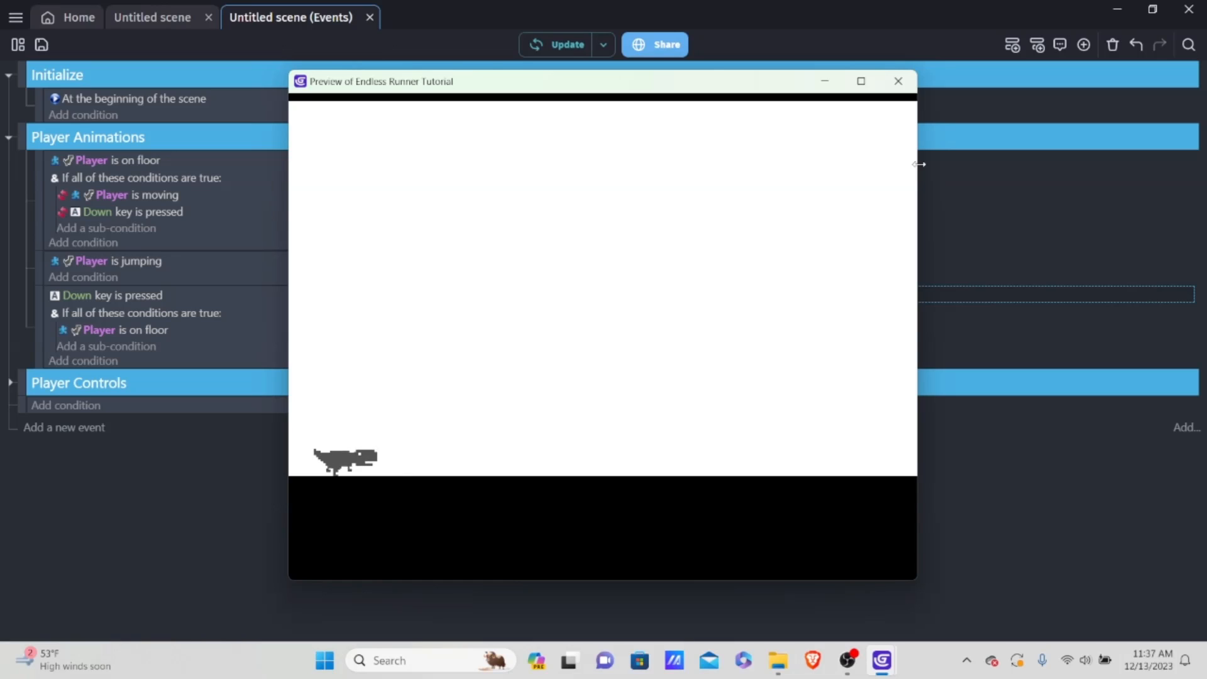
{"action": "key", "text": "Down"}
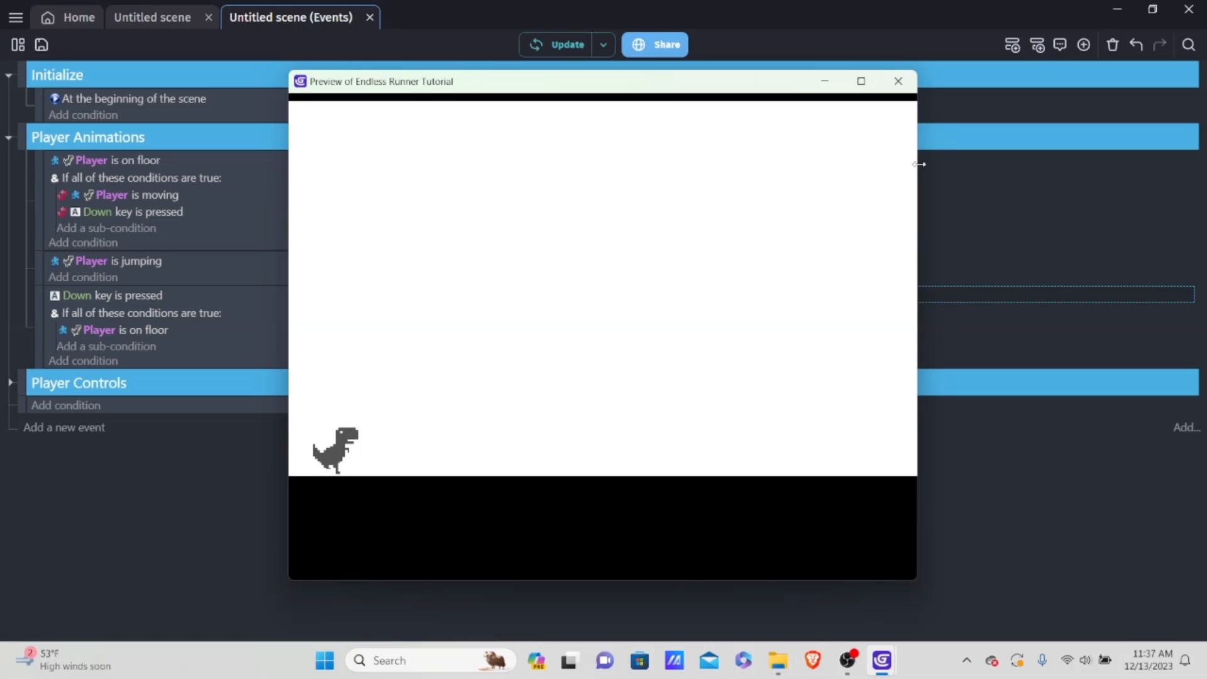
{"action": "key", "text": "Up"}
{"action": "key", "text": "Up"}
{"action": "key", "text": "Up"}
{"action": "key", "text": "Down"}
{"action": "key", "text": "Up"}
{"action": "key", "text": "Up"}
{"action": "key", "text": "Down"}
{"action": "key", "text": "Up"}
{"action": "key", "text": "Down"}
{"action": "key", "text": "Up"}
{"action": "key", "text": "Down"}
{"action": "key", "text": "Up"}
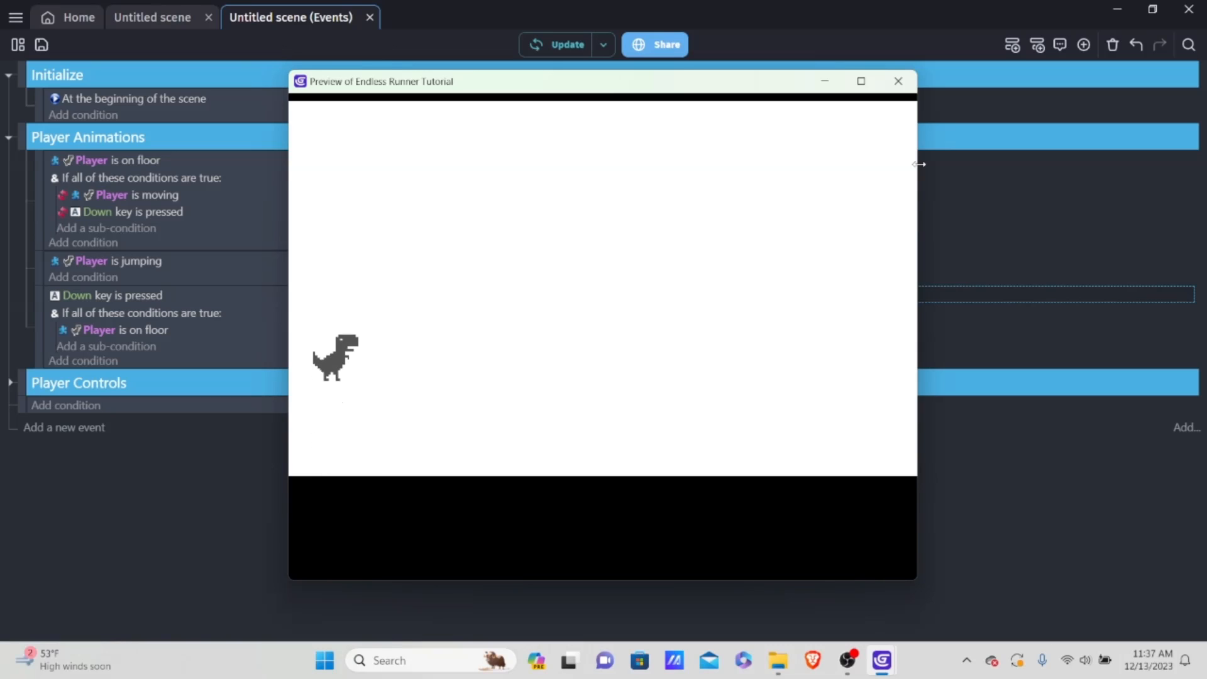
{"action": "left_click", "coordinate": [898, 81]}
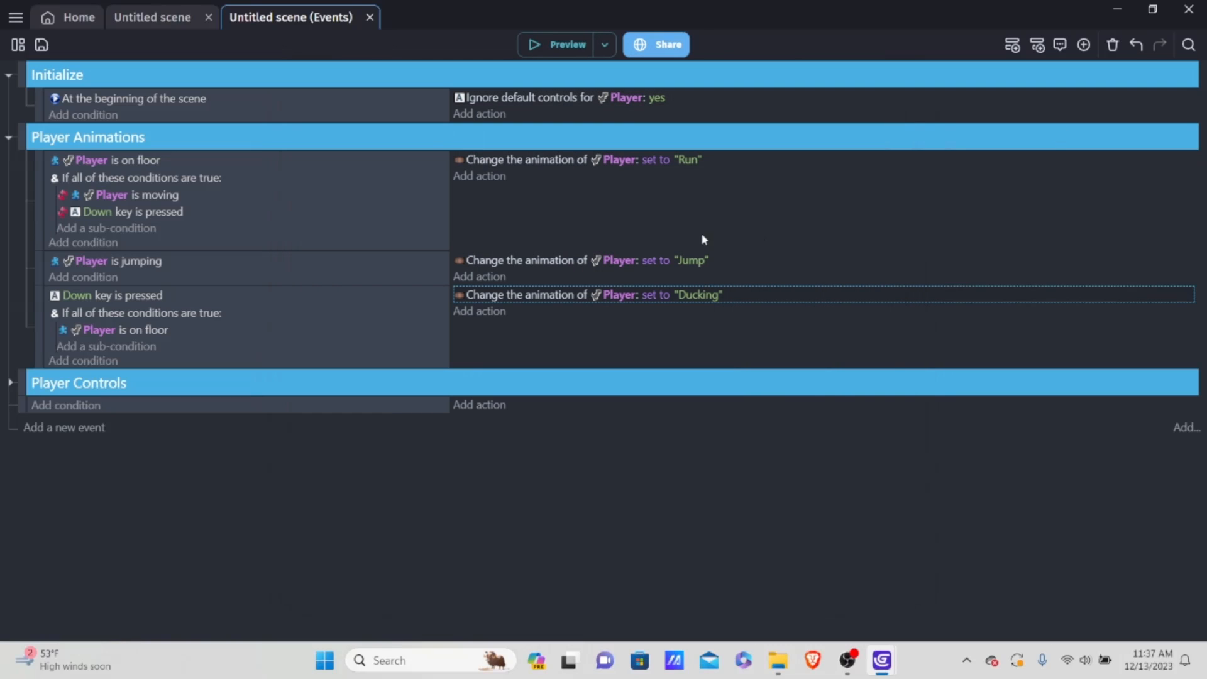
Step: Return to the scene editor and create a new Sprite object from scratch named "Cactus"
{"action": "left_click", "coordinate": [156, 19]}
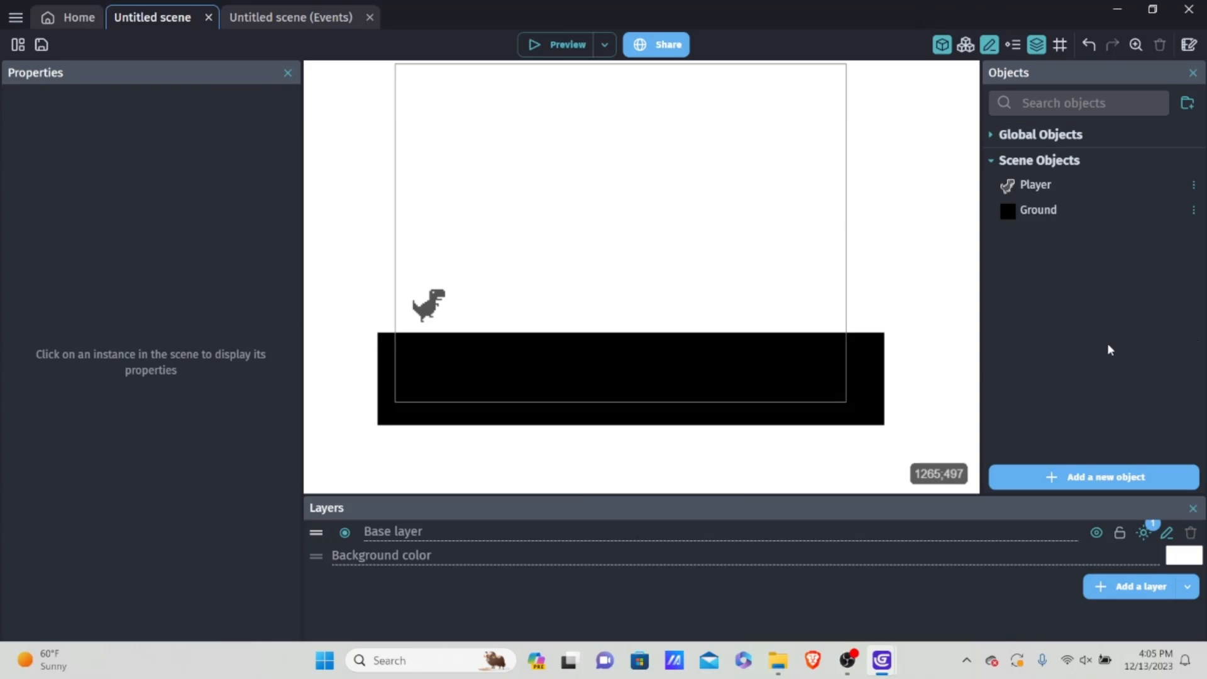
{"action": "left_click", "coordinate": [1050, 211]}
{"action": "left_click", "coordinate": [1039, 185]}
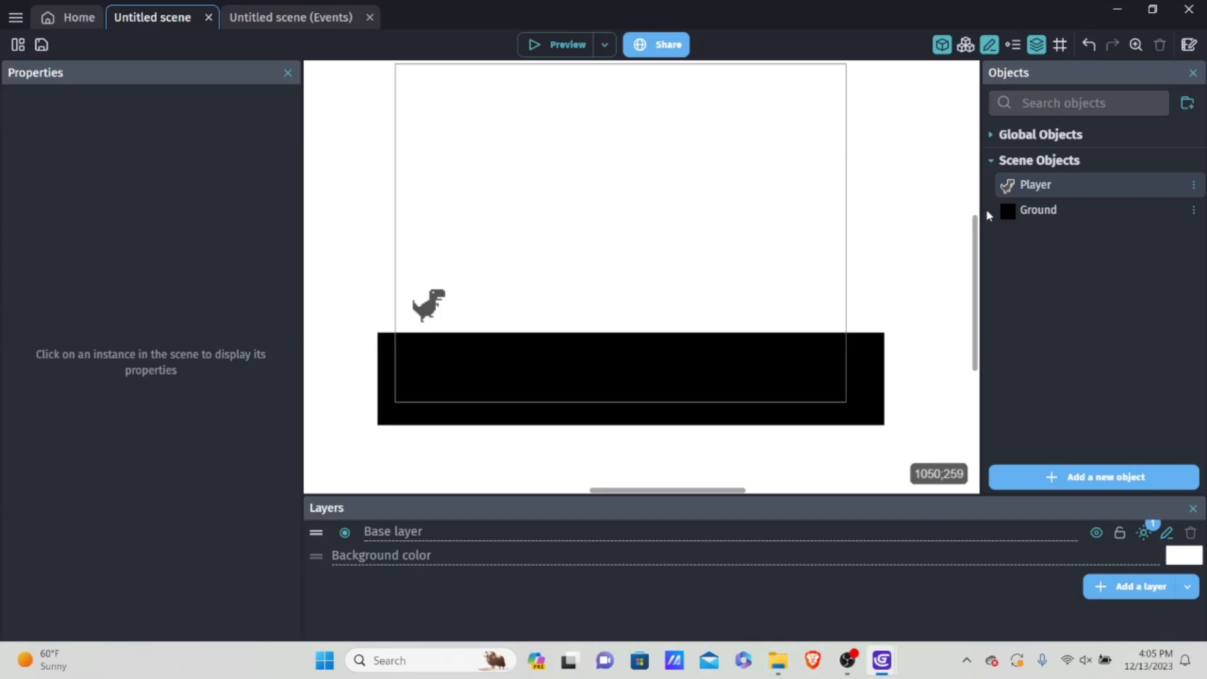
{"action": "left_click", "coordinate": [1082, 210]}
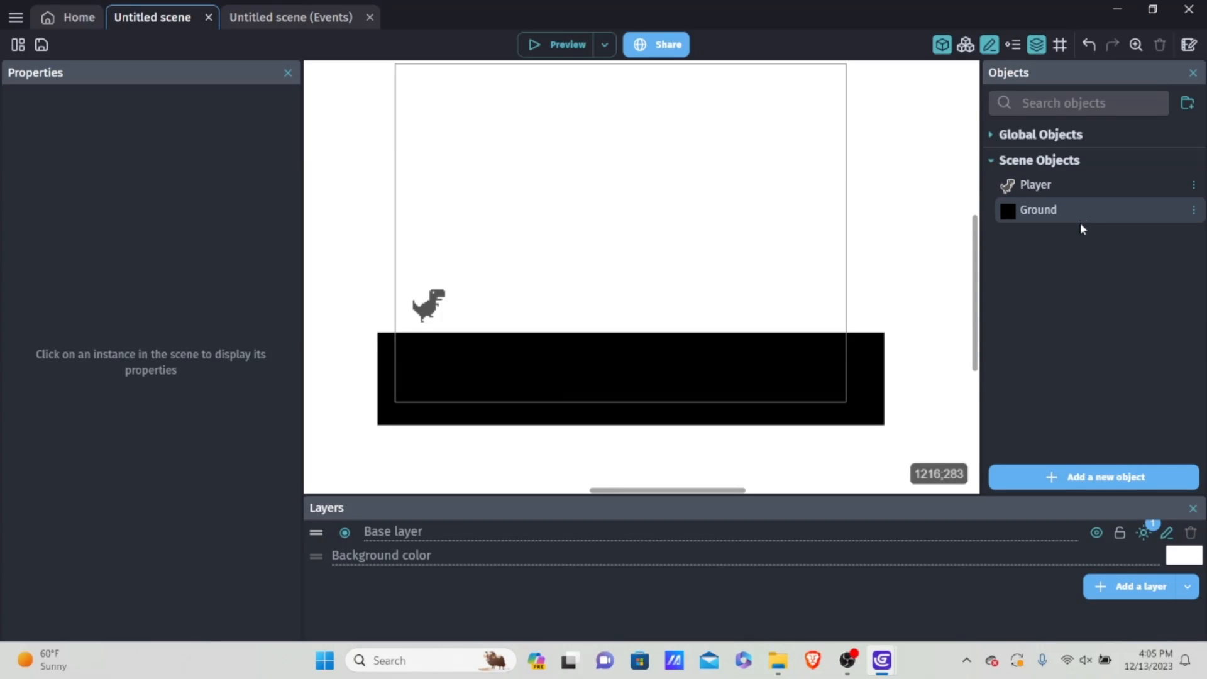
{"action": "left_click", "coordinate": [1056, 192]}
{"action": "left_click", "coordinate": [1046, 216]}
{"action": "left_click", "coordinate": [1071, 477]}
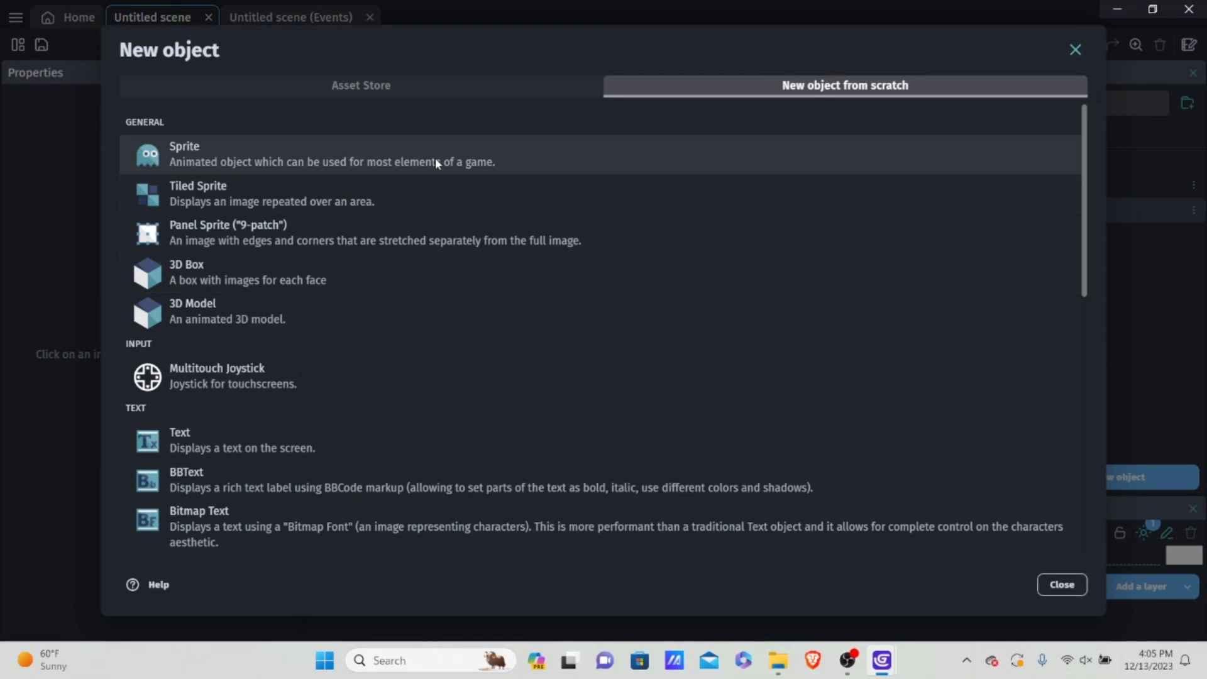
{"action": "left_click", "coordinate": [205, 145]}
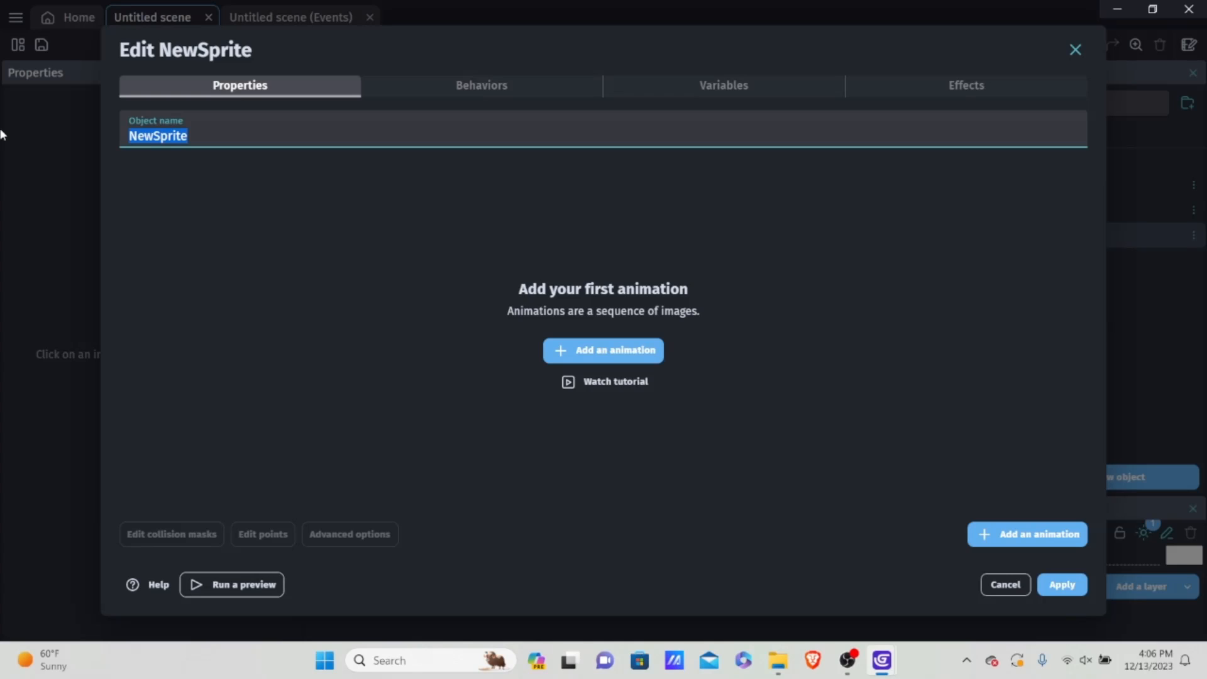
{"action": "key", "text": "BackSpace"}
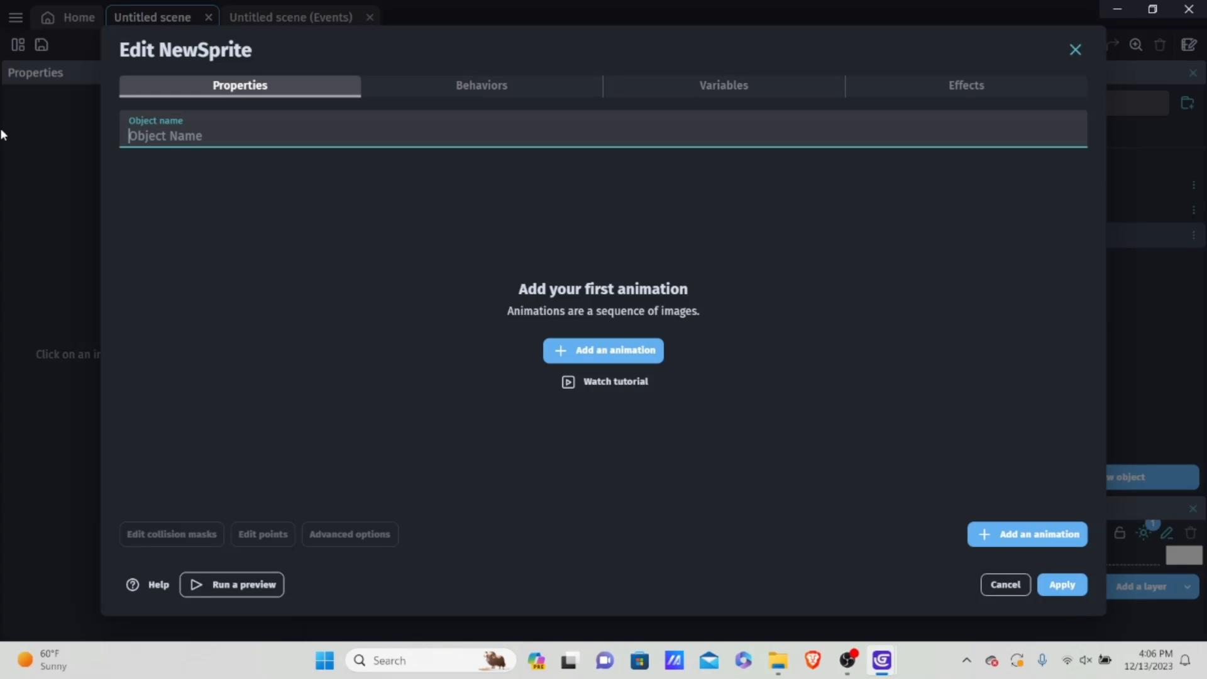
{"action": "type", "text": "Cactus"}
Step: Add an animation to the Cactus object using the large single cactus image NewSprite-1-7.png, copy the file into the project and apply
{"action": "left_click", "coordinate": [603, 351]}
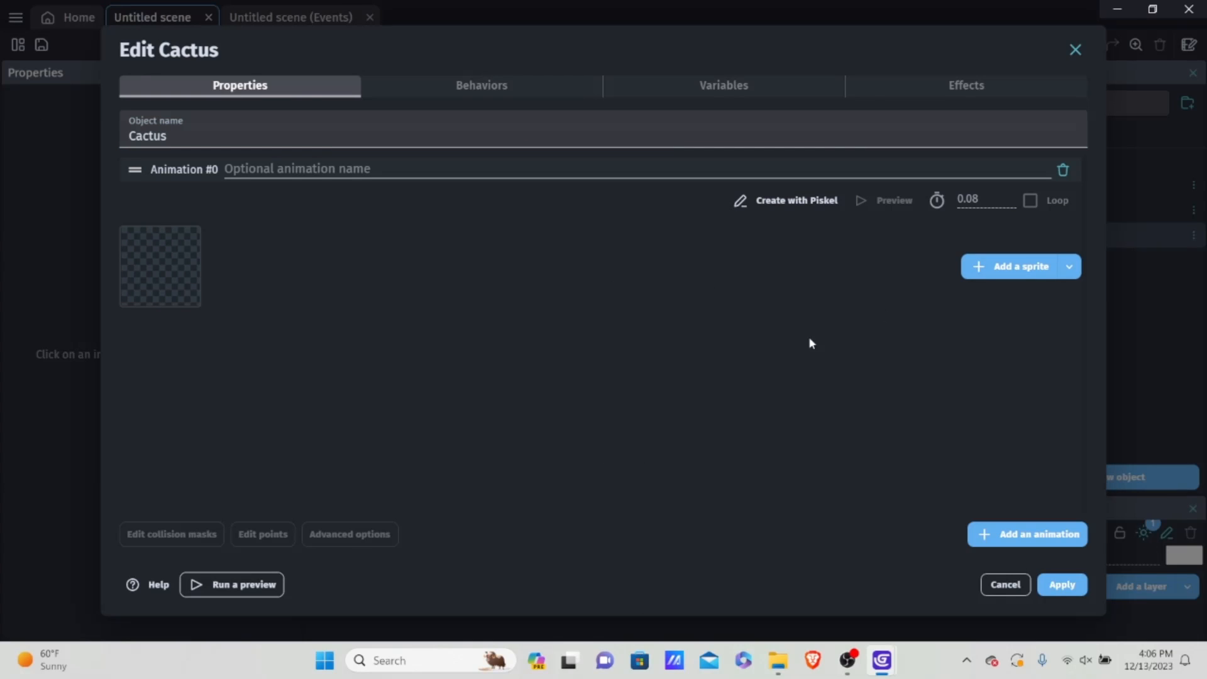
{"action": "left_click", "coordinate": [974, 267]}
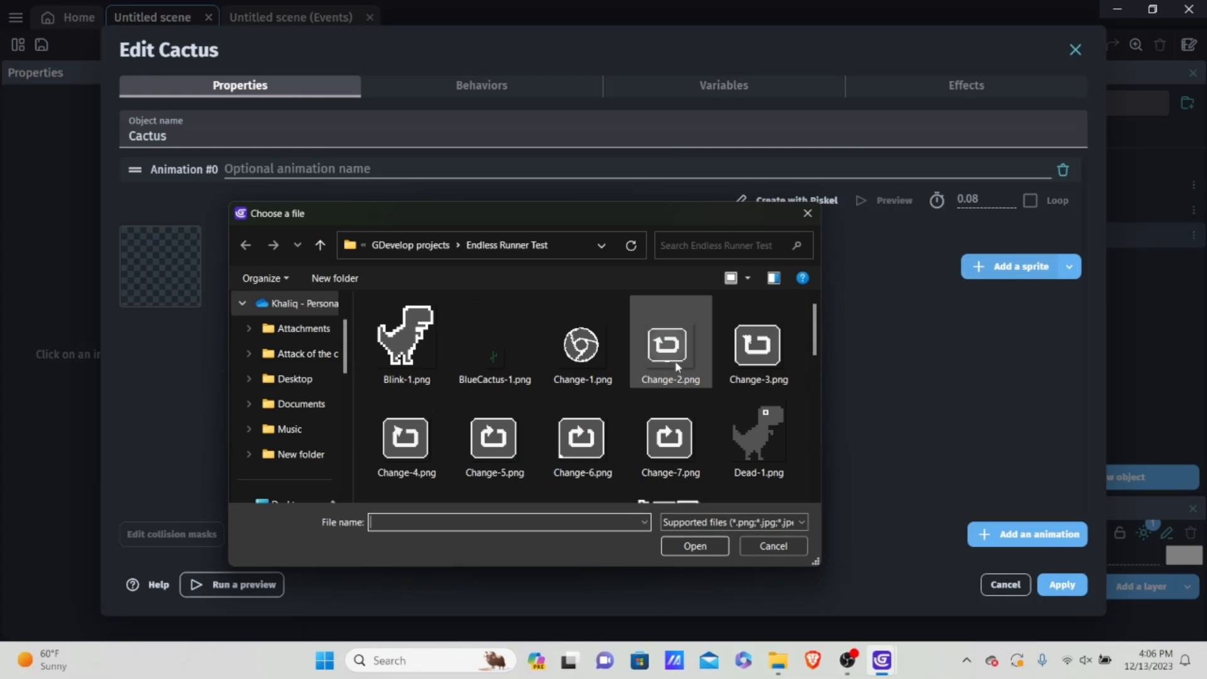
{"action": "scroll", "coordinate": [665, 355], "scroll_direction": "down", "scroll_amount": 10}
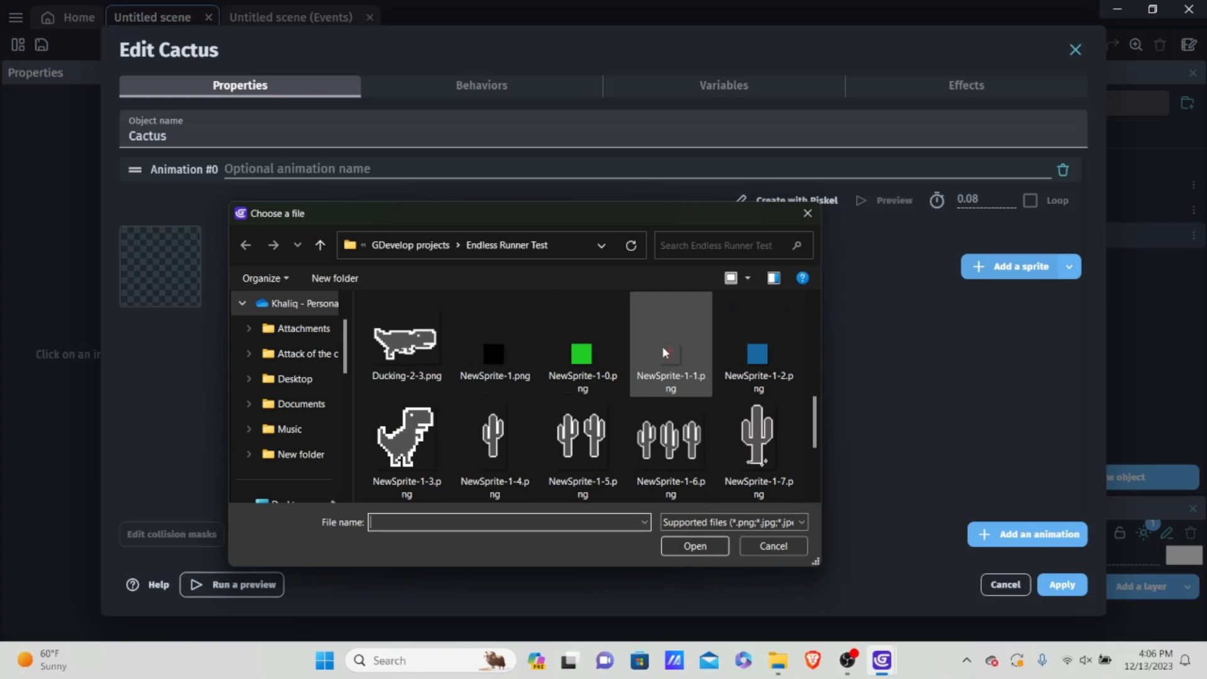
{"action": "left_click", "coordinate": [670, 440]}
{"action": "left_click", "coordinate": [764, 448]}
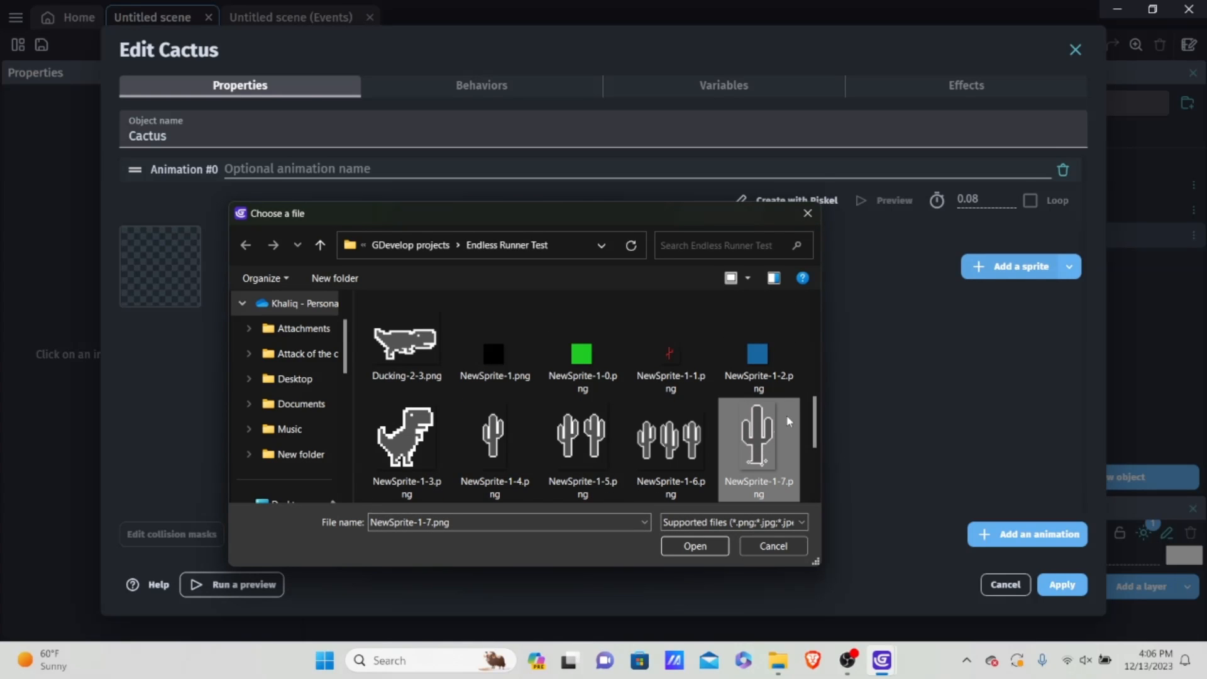
{"action": "scroll", "coordinate": [789, 422], "scroll_direction": "down", "scroll_amount": 1}
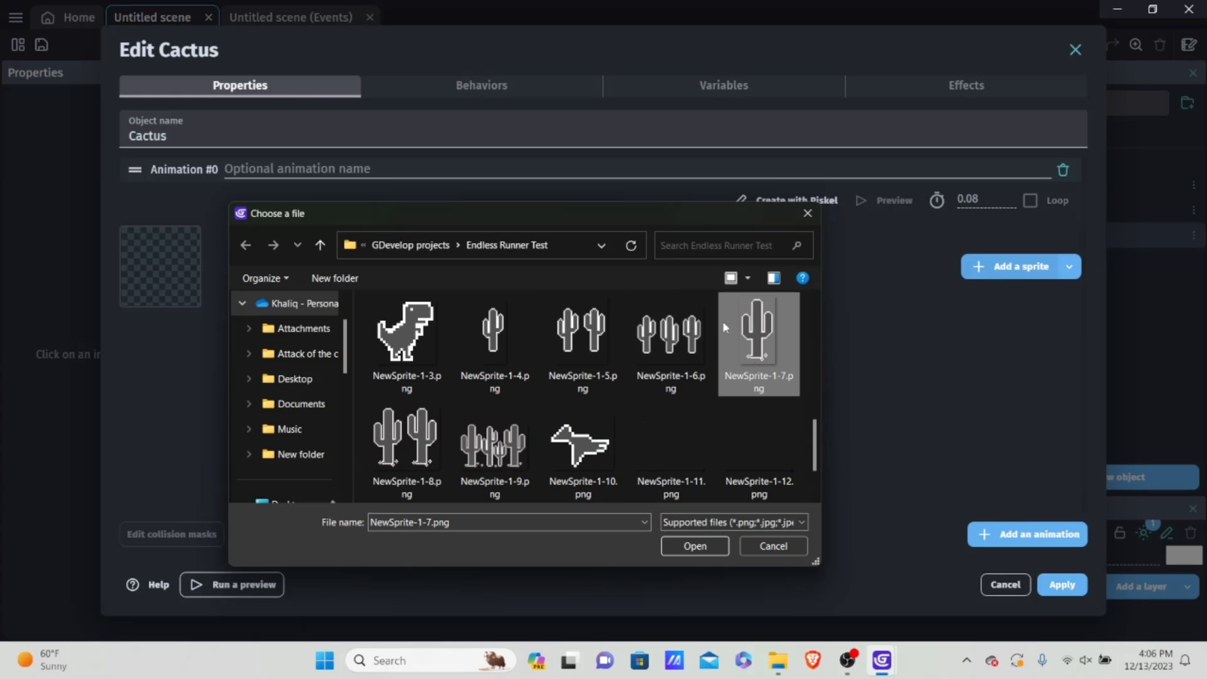
{"action": "double_click", "coordinate": [752, 333]}
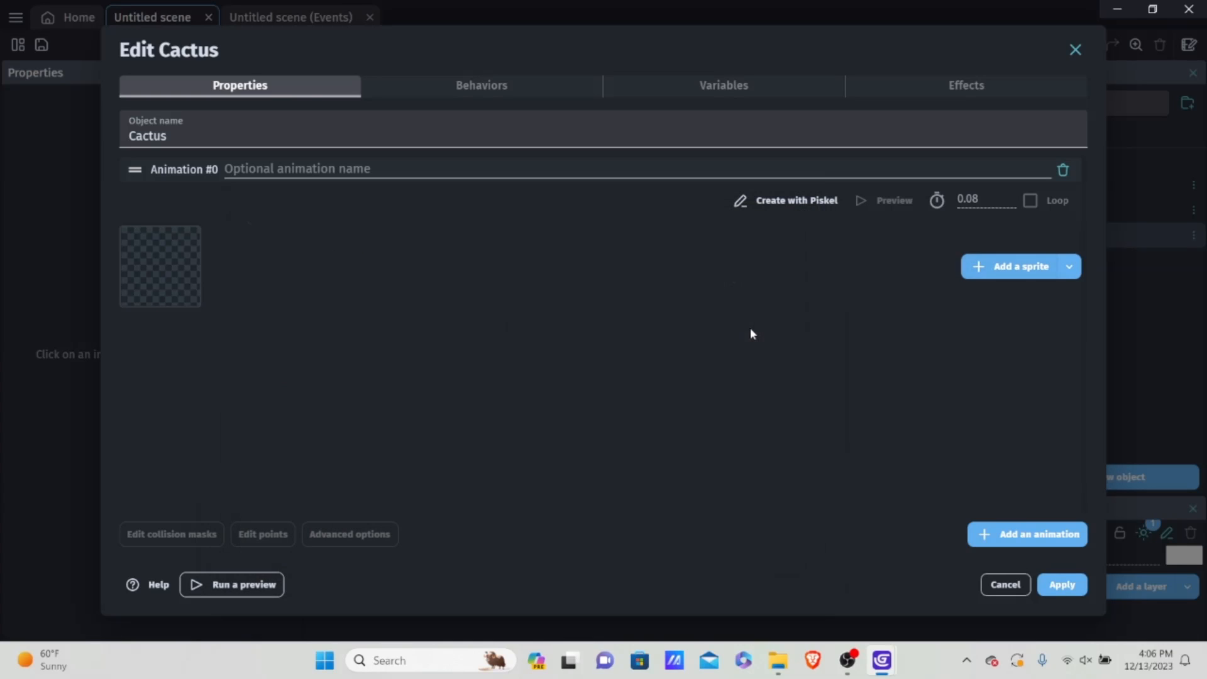
{"action": "left_click", "coordinate": [716, 335]}
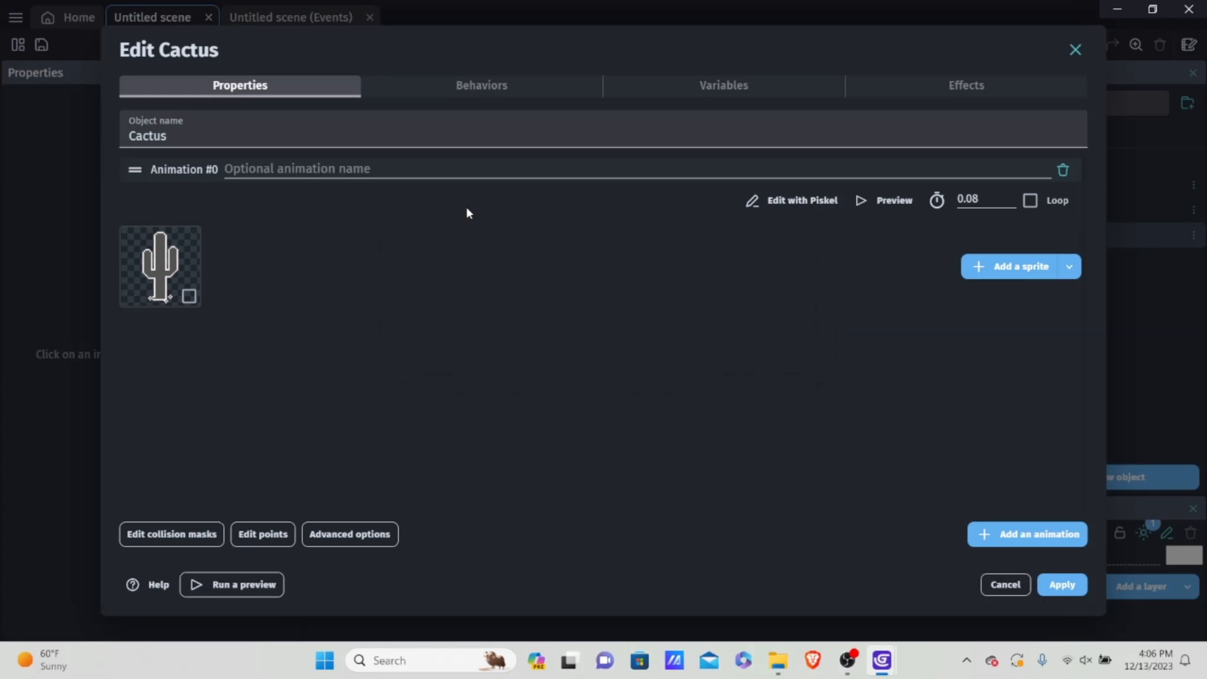
{"action": "left_click", "coordinate": [497, 91]}
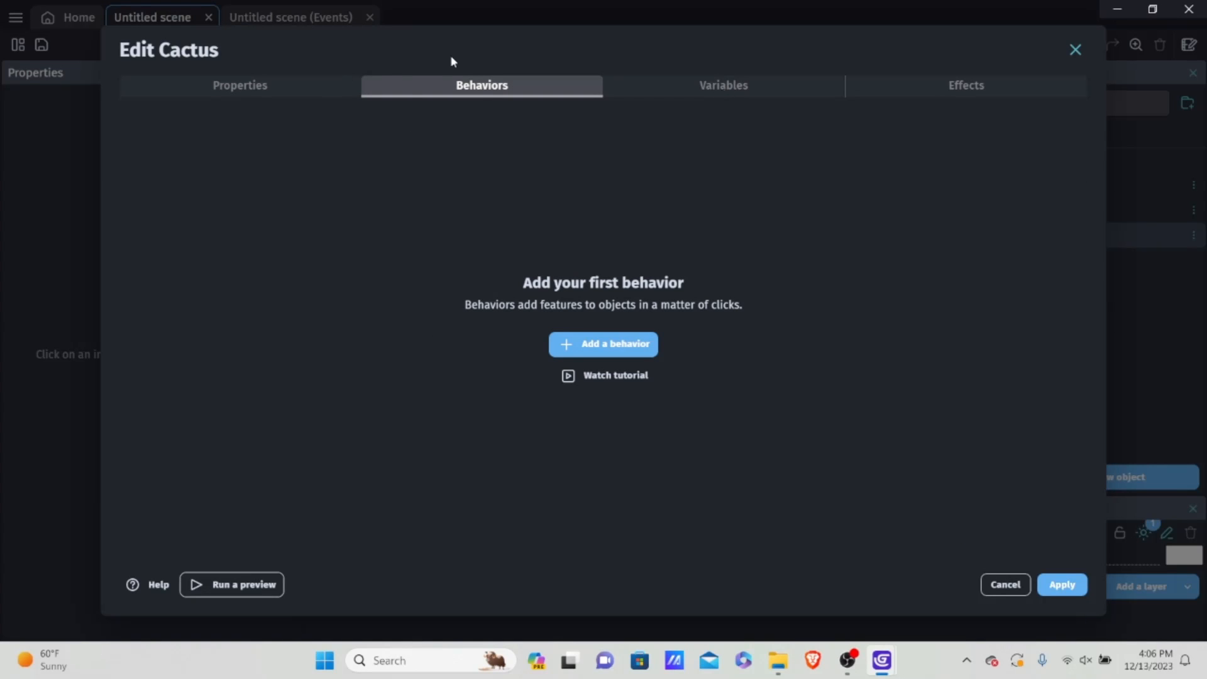
{"action": "left_click", "coordinate": [288, 91]}
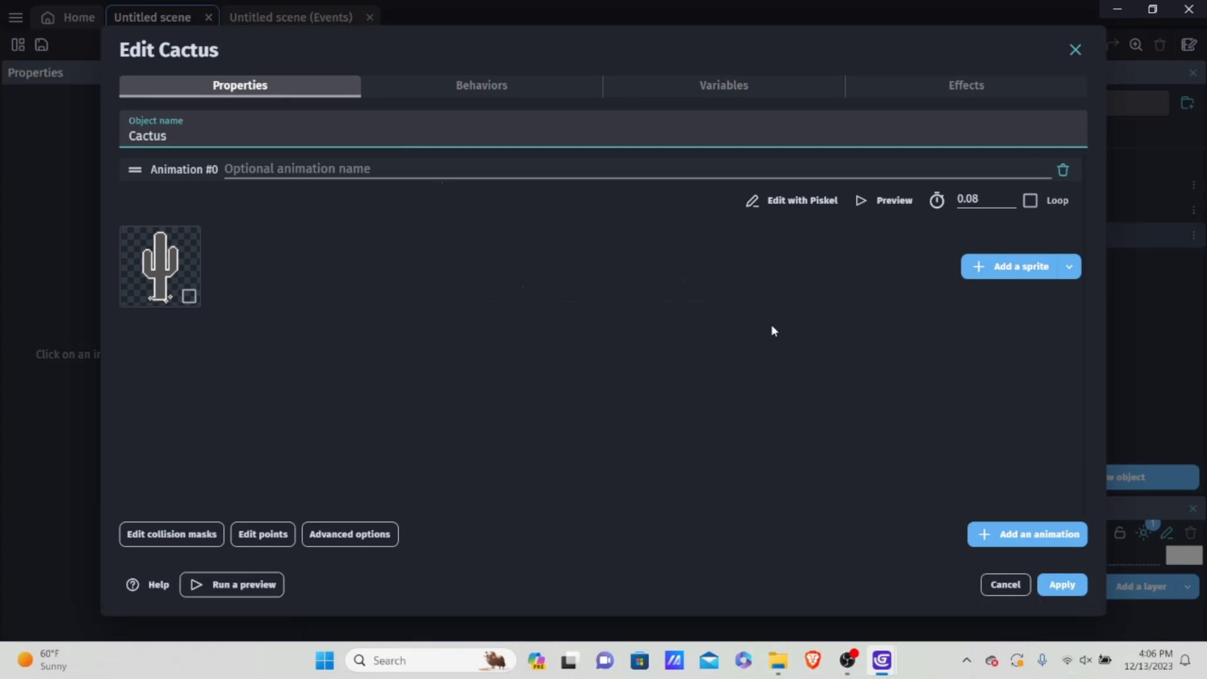
{"action": "left_click", "coordinate": [1061, 585]}
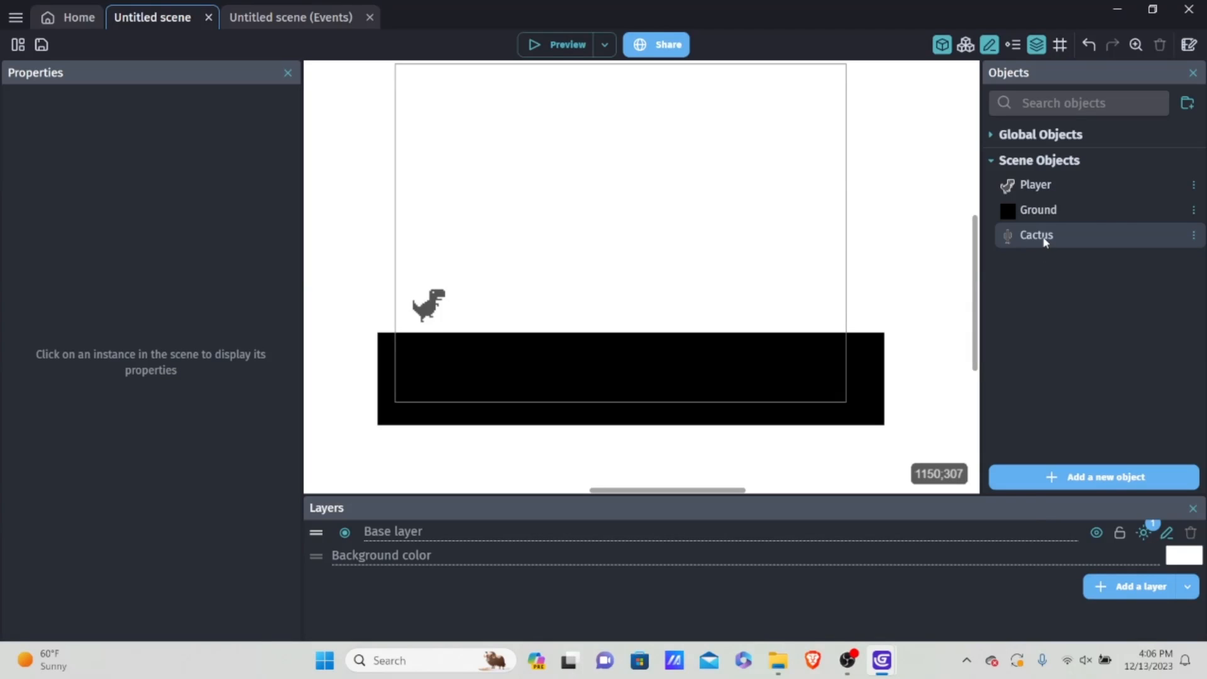
Step: Place a Cactus instance in the scene and move it just beyond the game frame's right edge, at about X 841, Y 283
{"action": "left_click_drag", "start_coordinate": [1108, 227], "coordinate": [770, 214]}
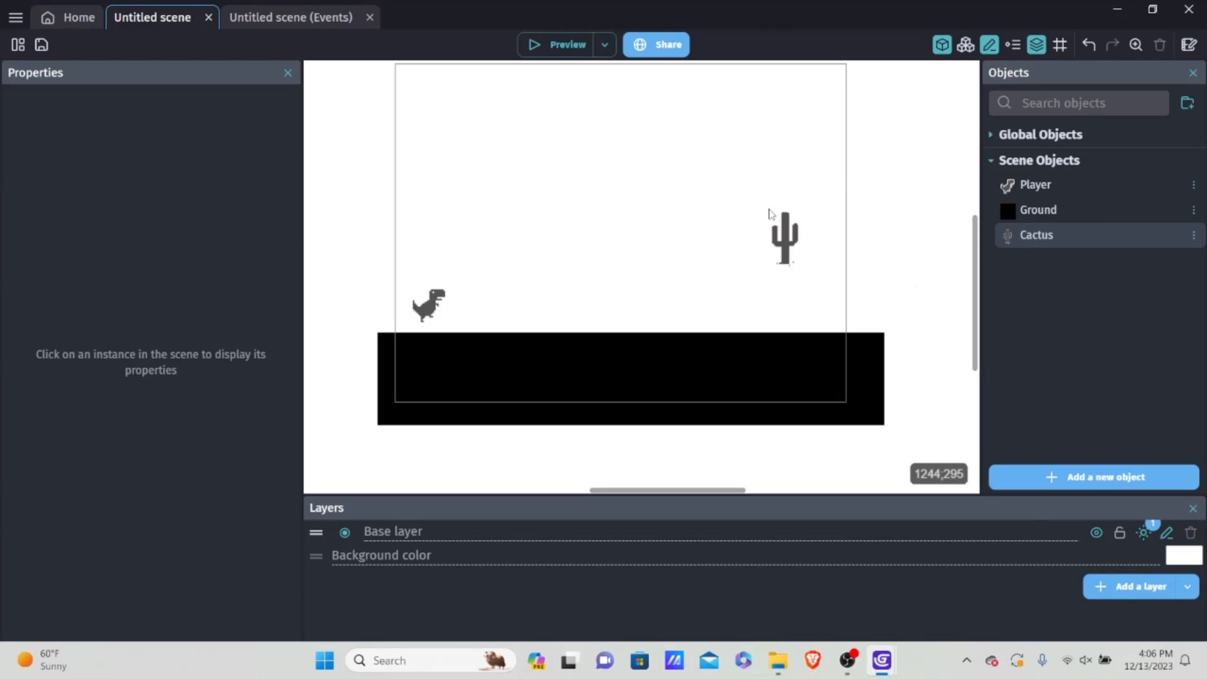
{"action": "left_click", "coordinate": [787, 236]}
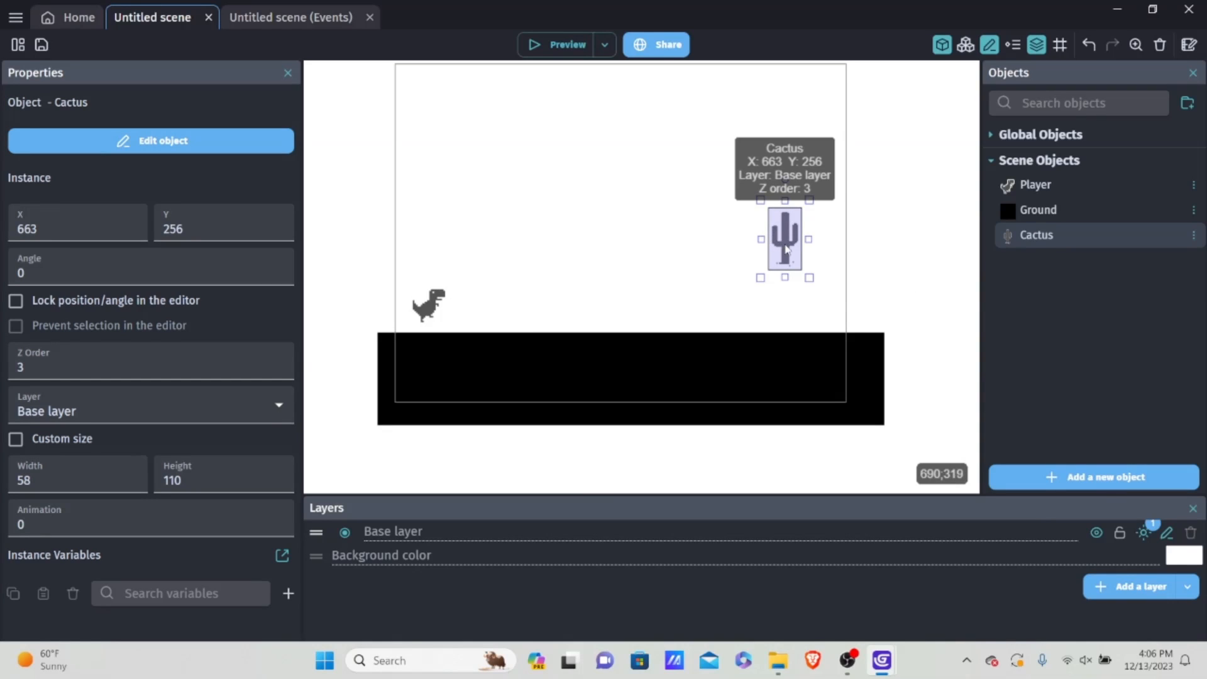
{"action": "left_click_drag", "start_coordinate": [790, 237], "coordinate": [890, 270]}
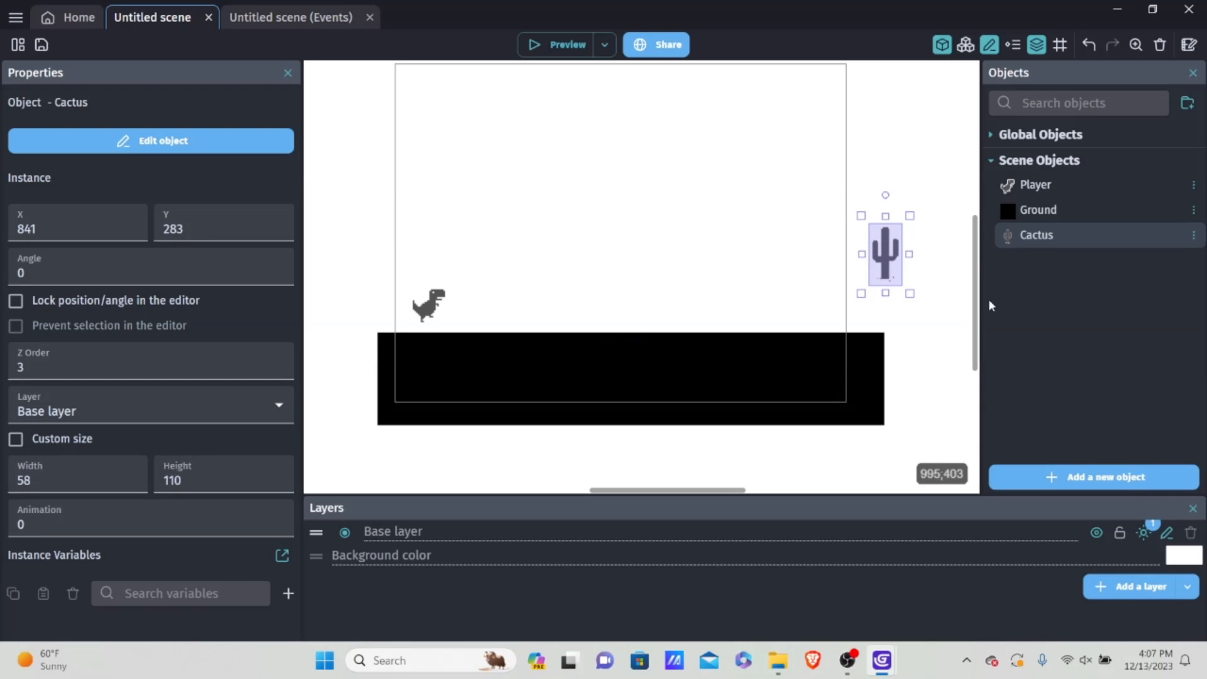
Step: Create a new Sprite object from scratch and name it "SmallCactus"
{"action": "left_click", "coordinate": [1072, 476]}
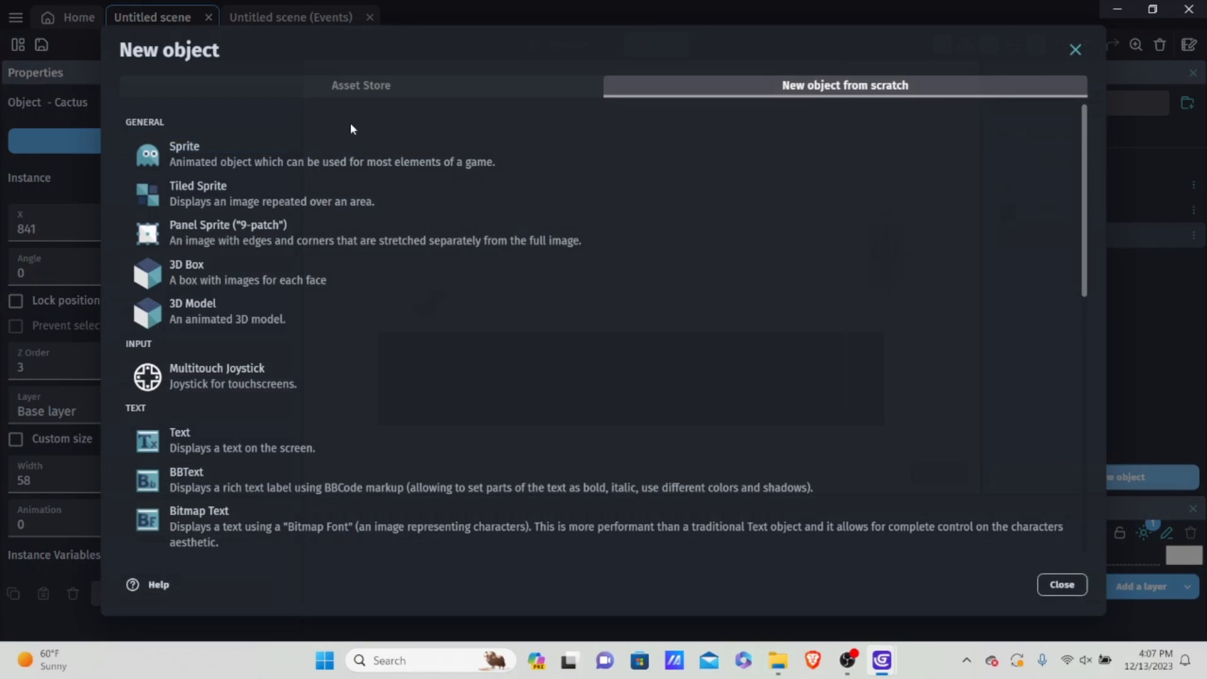
{"action": "left_click", "coordinate": [327, 158]}
{"action": "key", "text": "BackSpace"}
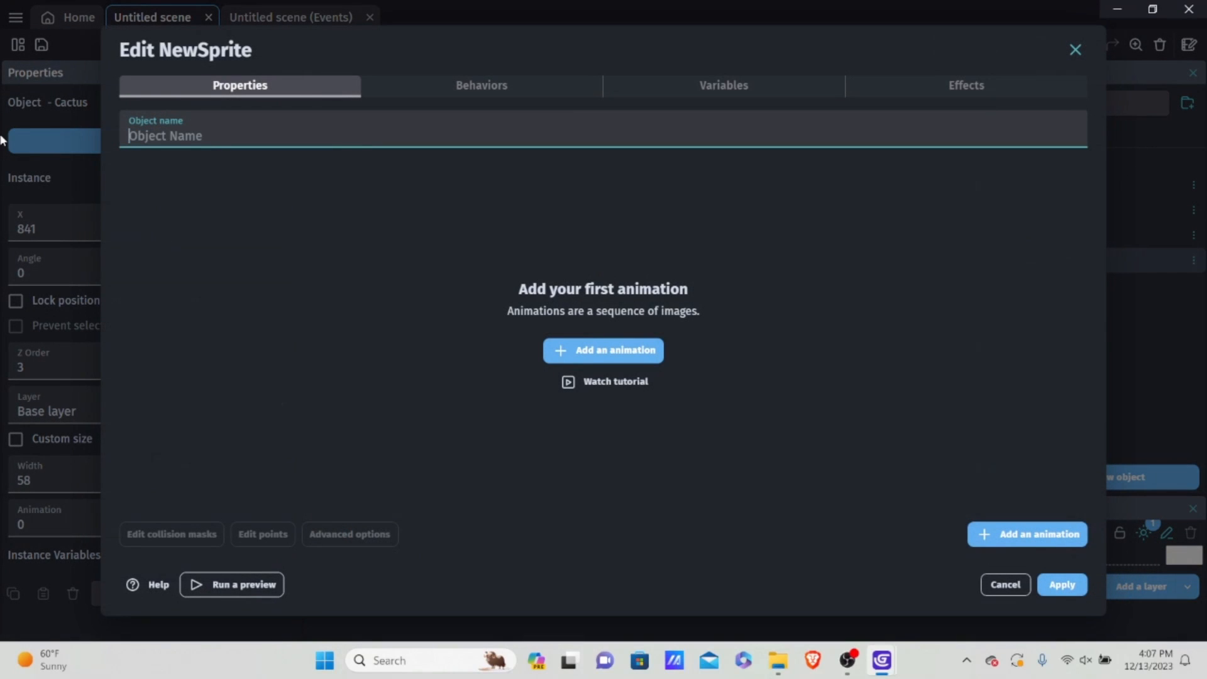
{"action": "type", "text": "C"}
{"action": "key", "text": "BackSpace"}
{"action": "type", "text": "SmallCactus"}
Step: Add an animation to SmallCactus using the small single cactus image NewSprite-1-4.png and copy the file into the project
{"action": "left_click", "coordinate": [583, 362]}
{"action": "left_click", "coordinate": [987, 267]}
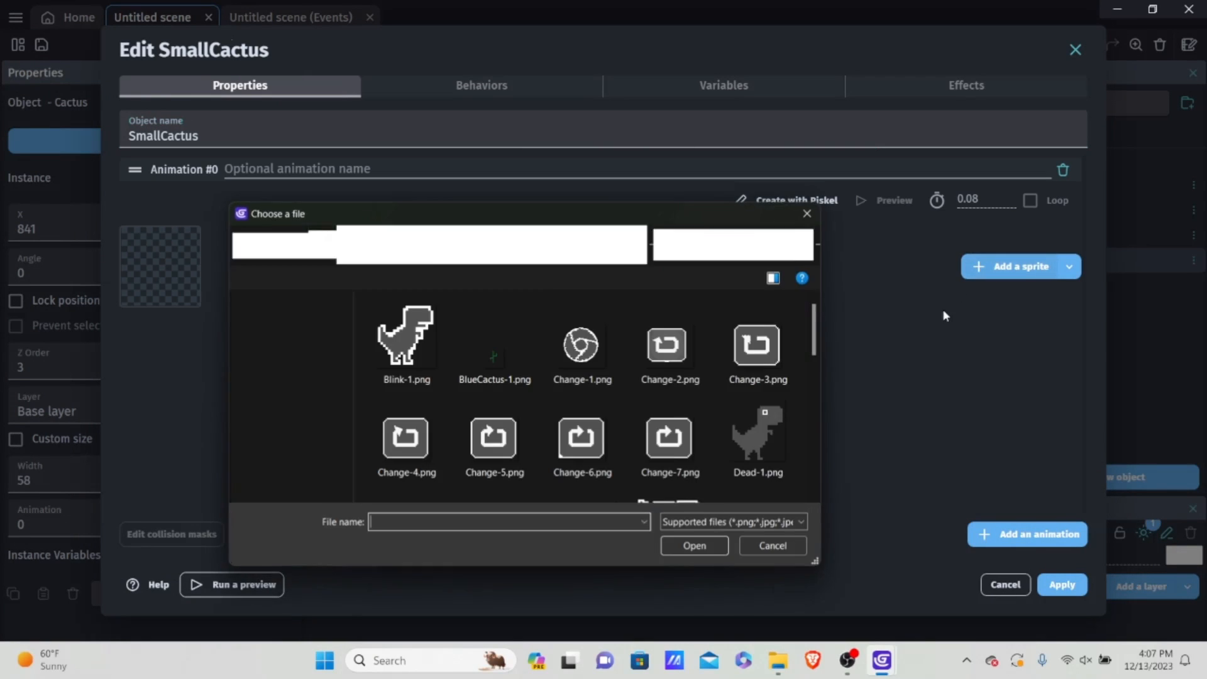
{"action": "scroll", "coordinate": [605, 416], "scroll_direction": "down", "scroll_amount": 5}
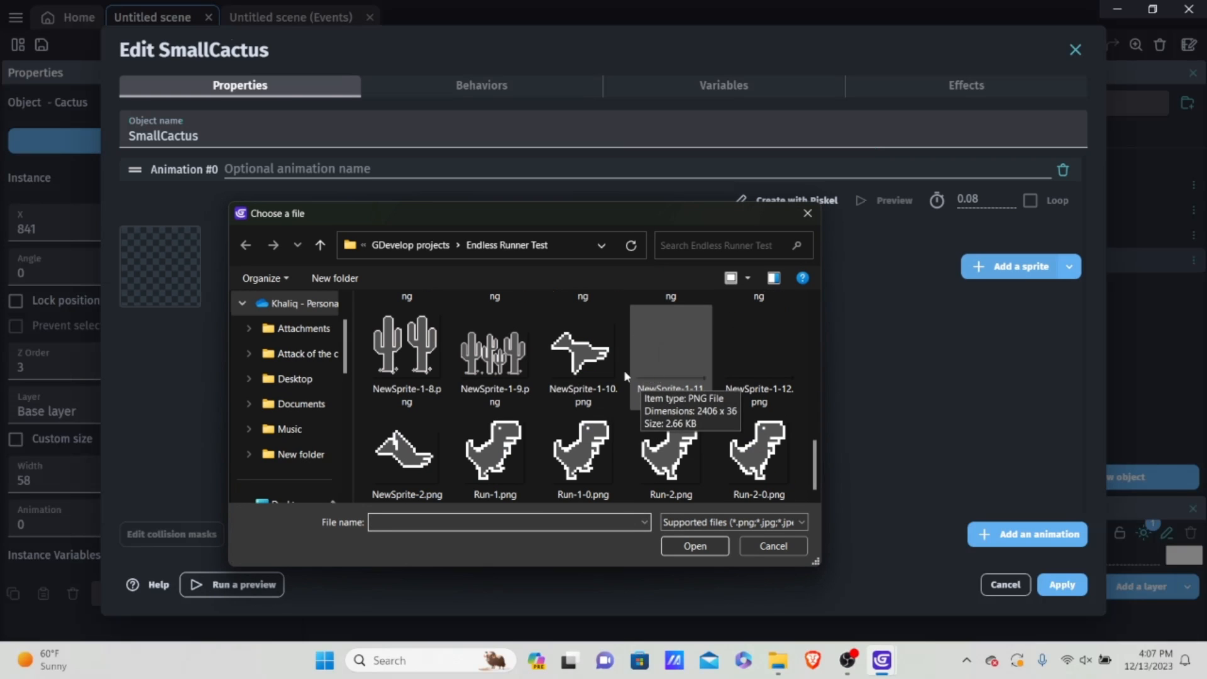
{"action": "scroll", "coordinate": [618, 378], "scroll_direction": "up", "scroll_amount": 1}
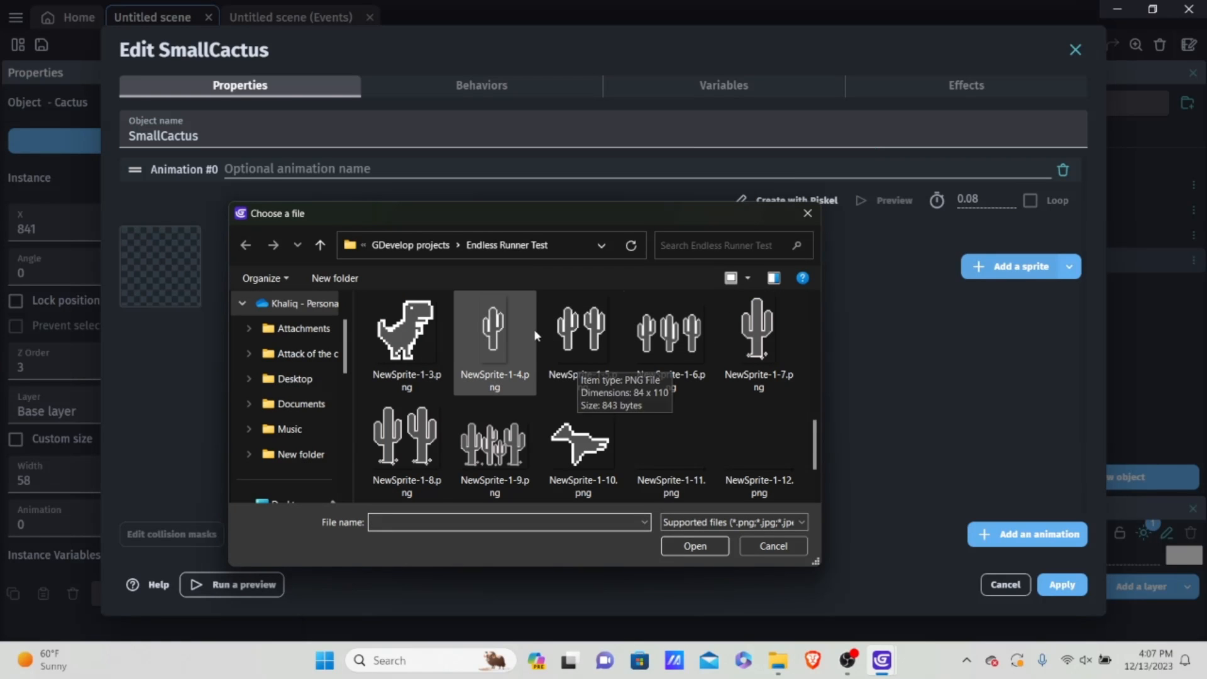
{"action": "left_click", "coordinate": [586, 325]}
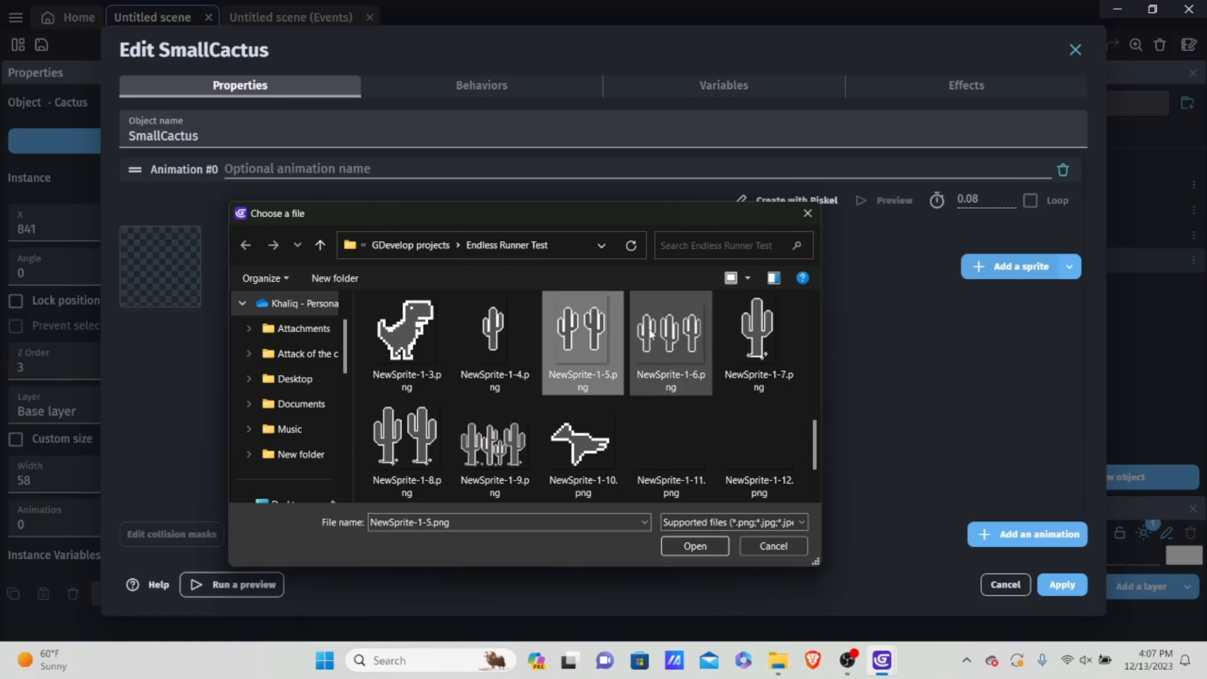
{"action": "scroll", "coordinate": [669, 335], "scroll_direction": "down", "scroll_amount": 1}
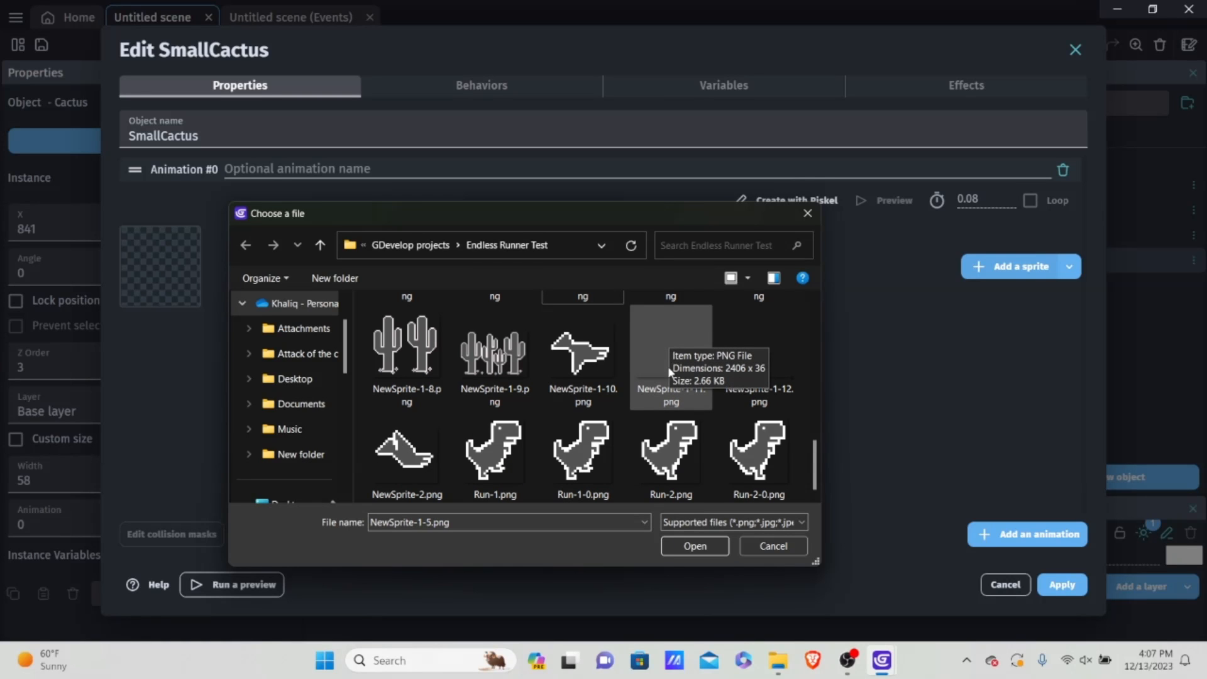
{"action": "scroll", "coordinate": [656, 375], "scroll_direction": "up", "scroll_amount": 1}
{"action": "scroll", "coordinate": [656, 375], "scroll_direction": "up", "scroll_amount": 1}
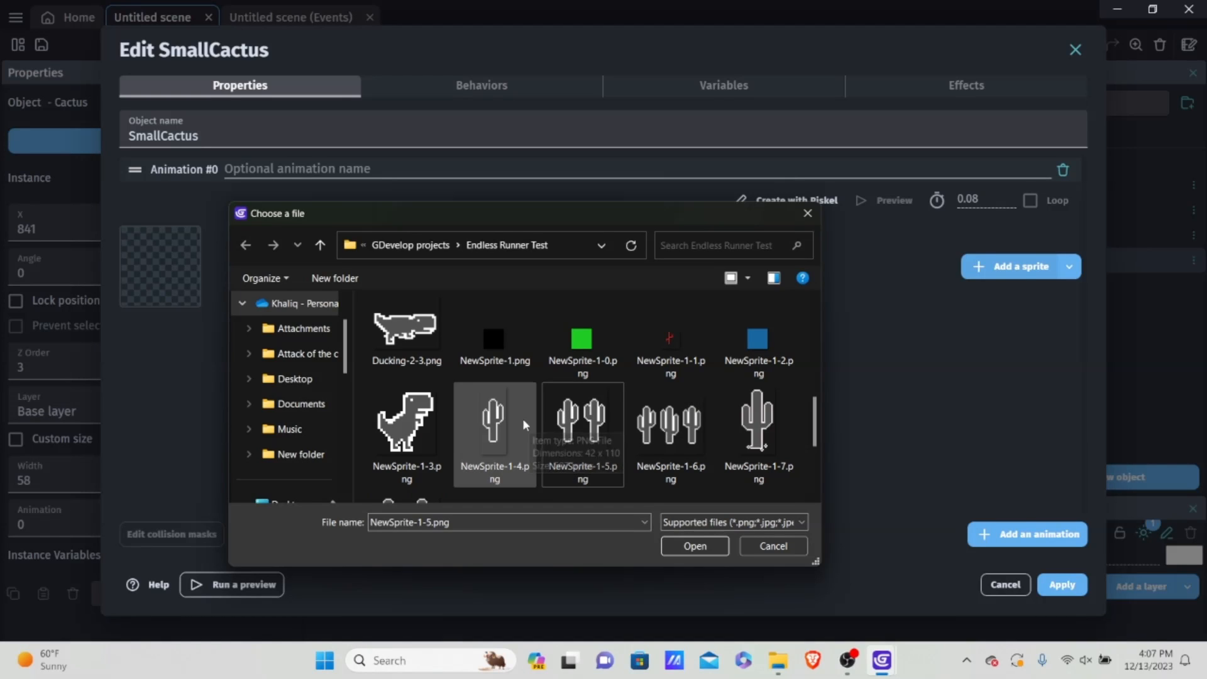
{"action": "left_click", "coordinate": [734, 422]}
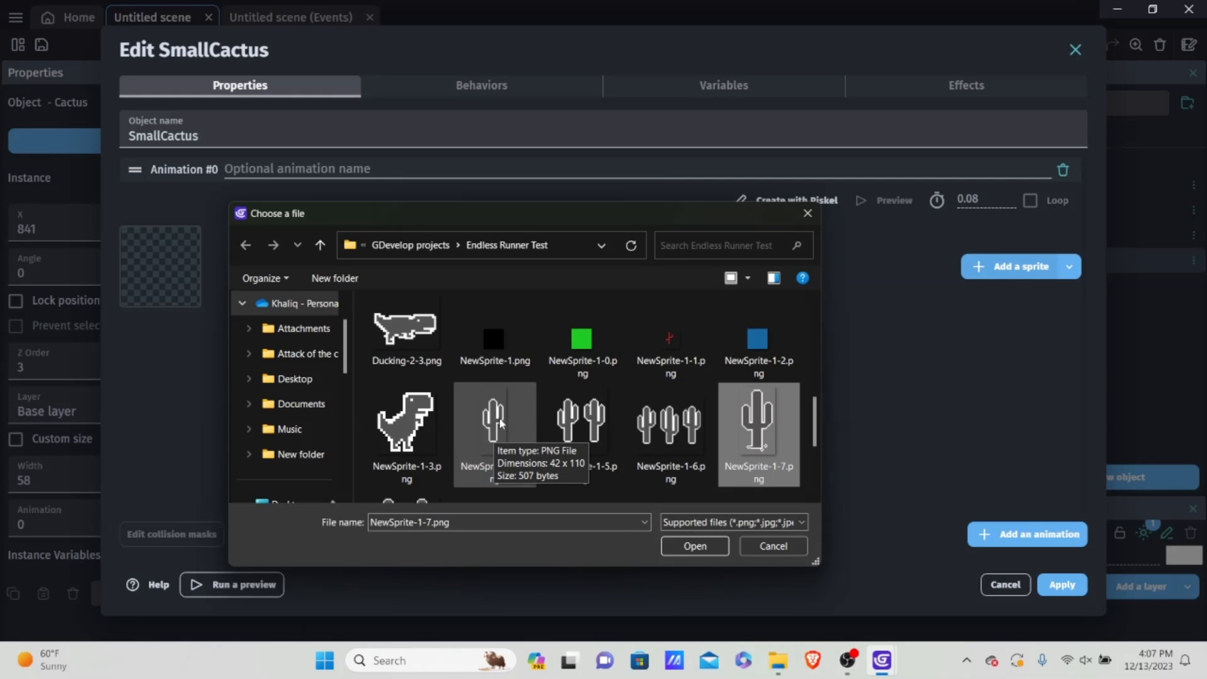
{"action": "left_click", "coordinate": [582, 423]}
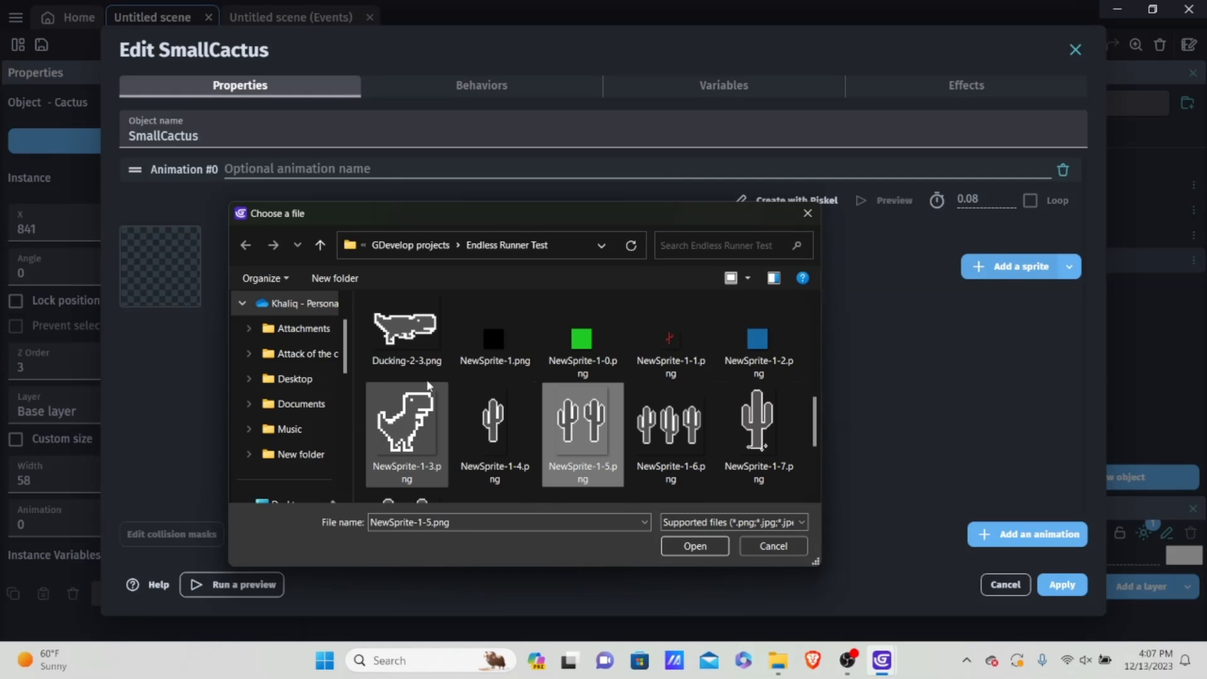
{"action": "double_click", "coordinate": [503, 435]}
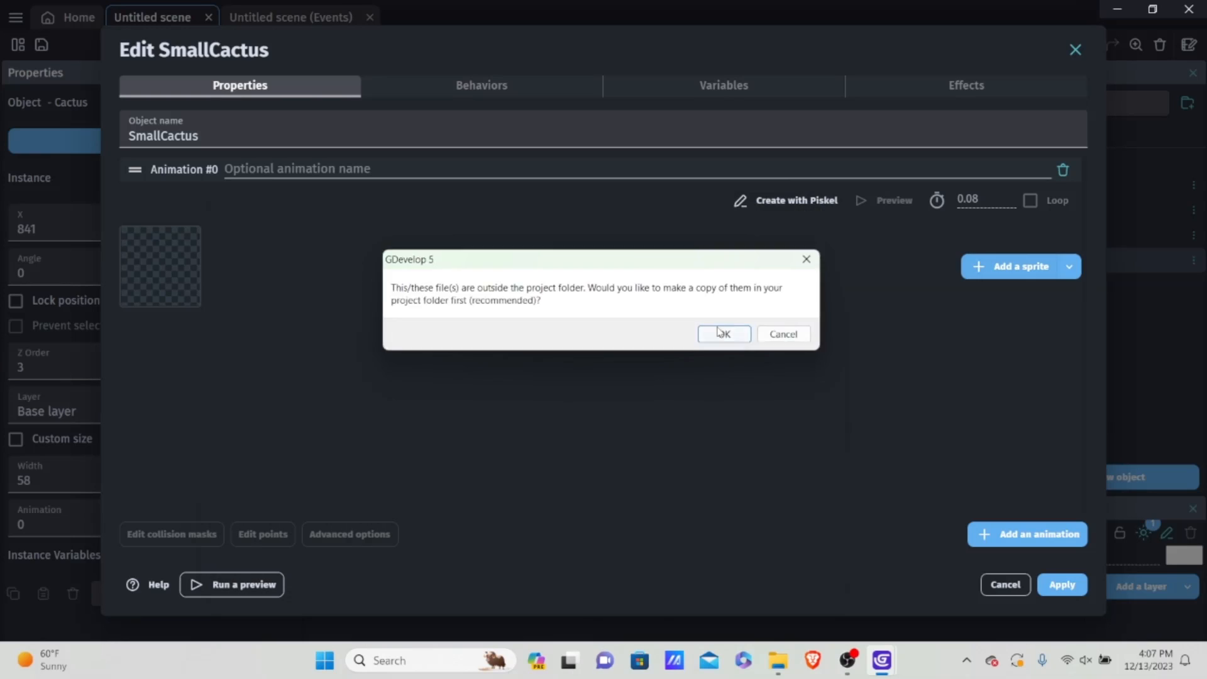
{"action": "left_click", "coordinate": [723, 334]}
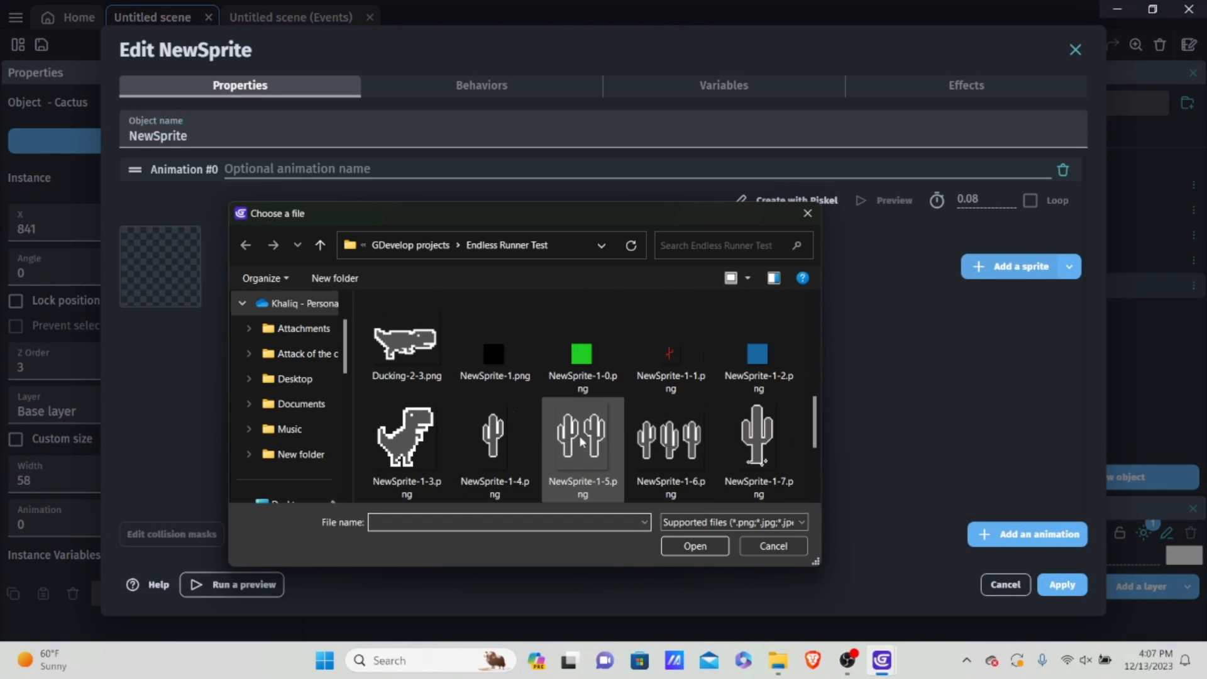
Step: Give the next new Sprite object the two-small-cacti image NewSprite-1-5.png and name it "DoubleSmallCacti"
{"action": "double_click", "coordinate": [582, 440]}
{"action": "double_click", "coordinate": [157, 136]}
{"action": "type", "text": "DoubleSmallCacti"}
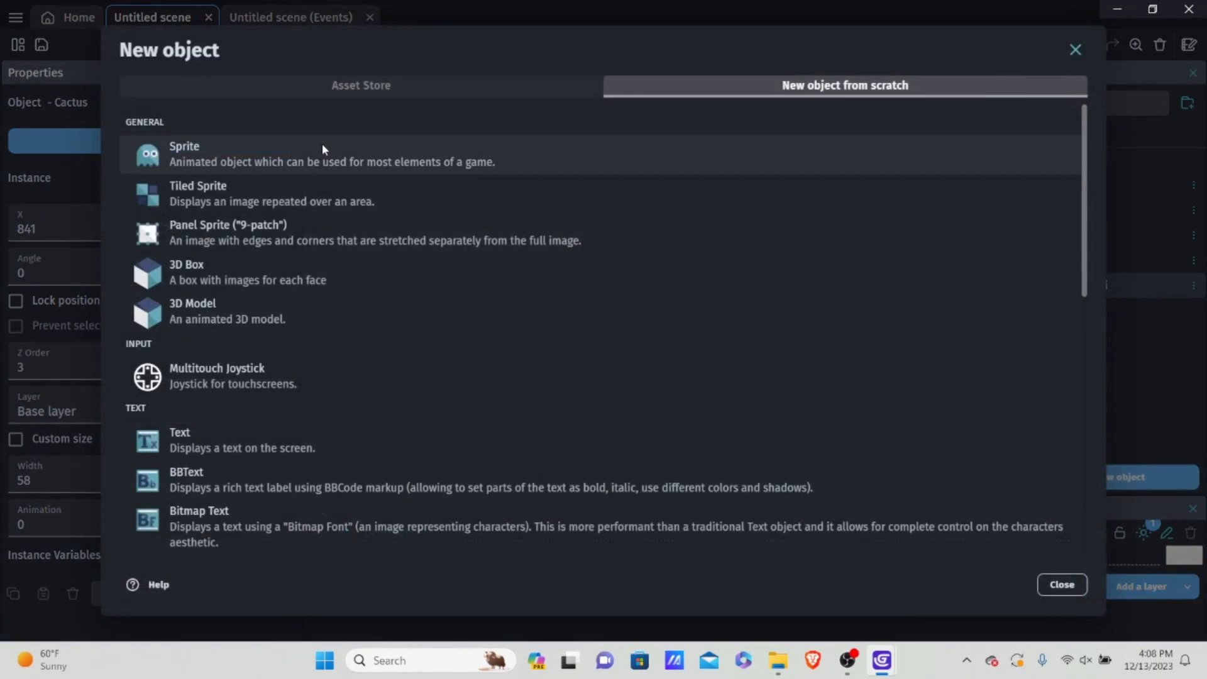
Step: Create another Sprite object named "TripleSmallCacti" with the three-small-cacti image, copying the file into the project
{"action": "left_click", "coordinate": [323, 143]}
{"action": "left_click", "coordinate": [1009, 266]}
{"action": "key", "text": "Escape"}
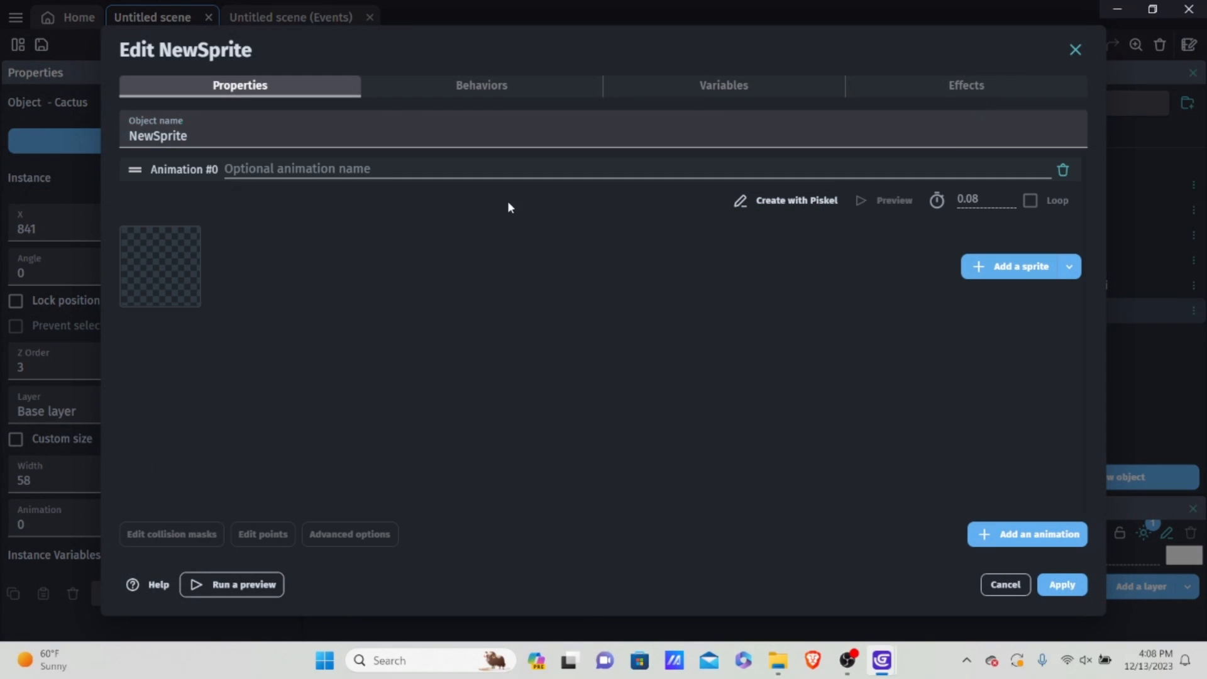
{"action": "left_click", "coordinate": [723, 334]}
{"action": "double_click", "coordinate": [164, 136]}
{"action": "key", "text": "BackSpace"}
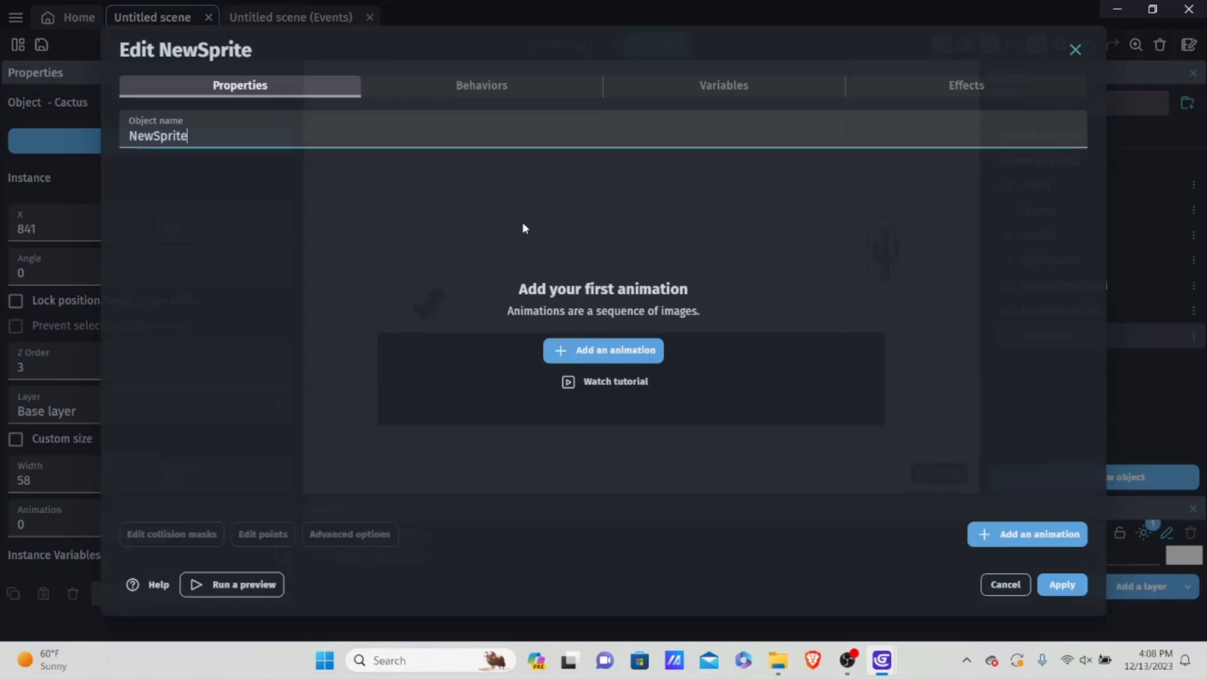
Step: Create a Sprite object named "DoubleCacti" with an animation using the two-large-cacti image NewSprite-1-8.png and apply it
{"action": "left_click", "coordinate": [628, 362]}
{"action": "left_click", "coordinate": [1011, 266]}
{"action": "double_click", "coordinate": [414, 441]}
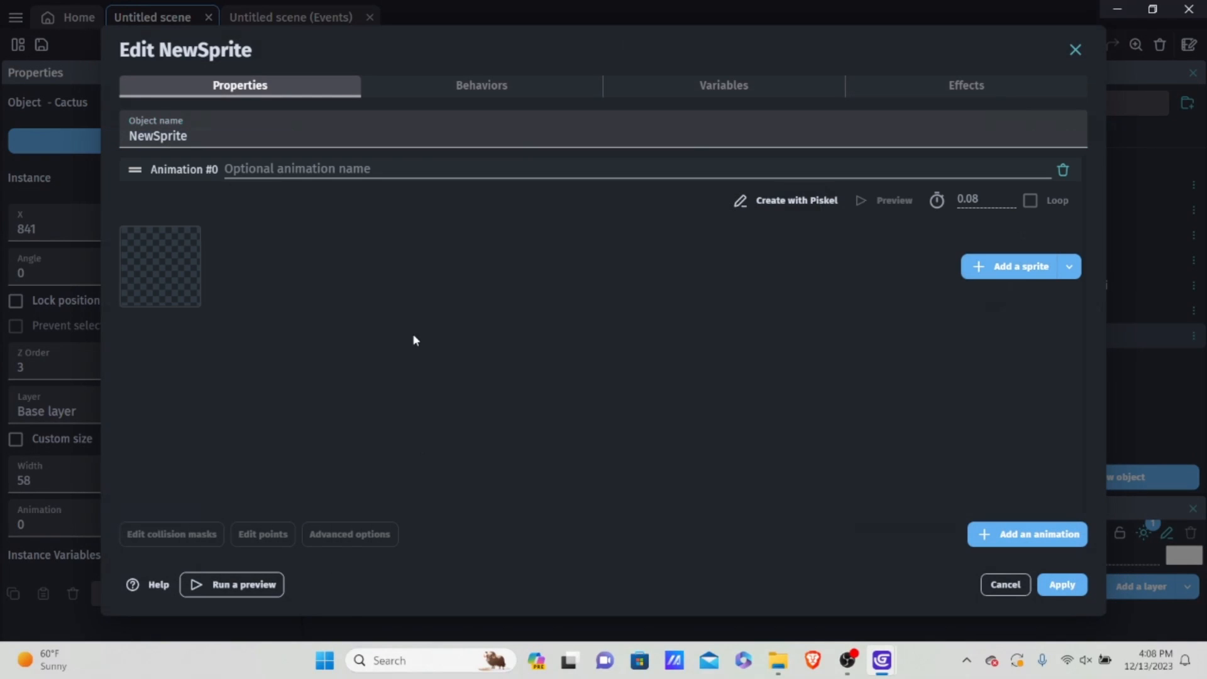
{"action": "left_click_drag", "start_coordinate": [315, 133], "coordinate": [2, 132]}
{"action": "key", "text": "BackSpace"}
{"action": "type", "text": "DoubleCacti"}
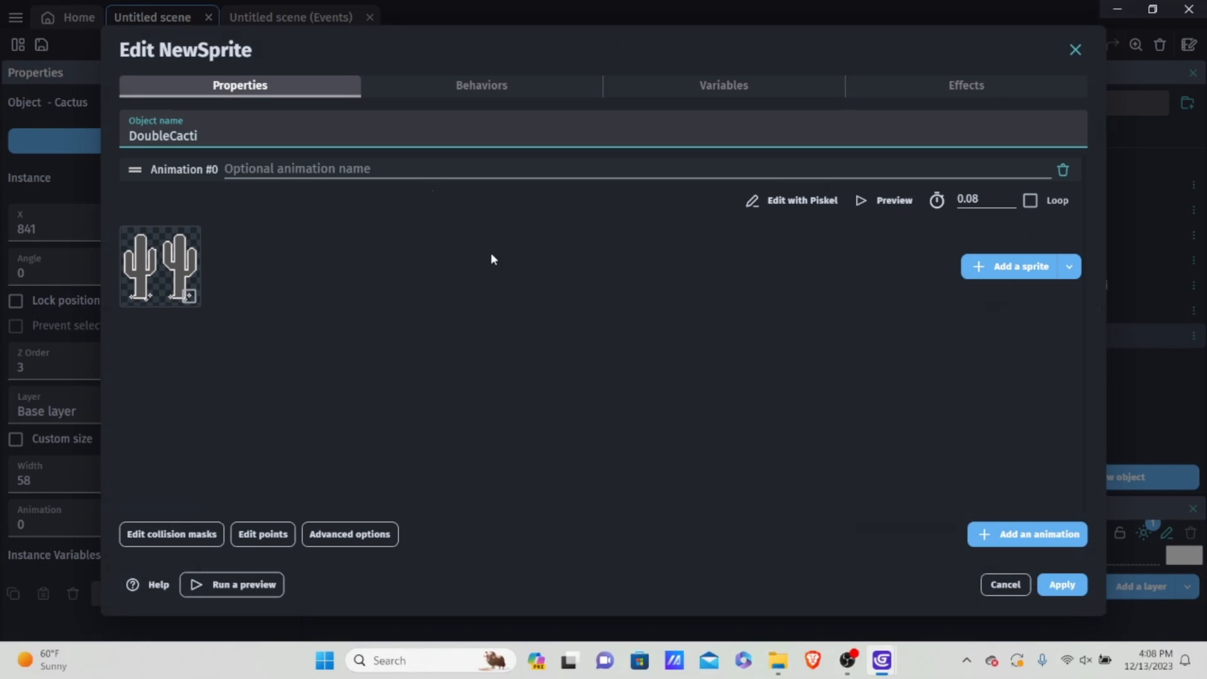
{"action": "left_click", "coordinate": [1062, 585]}
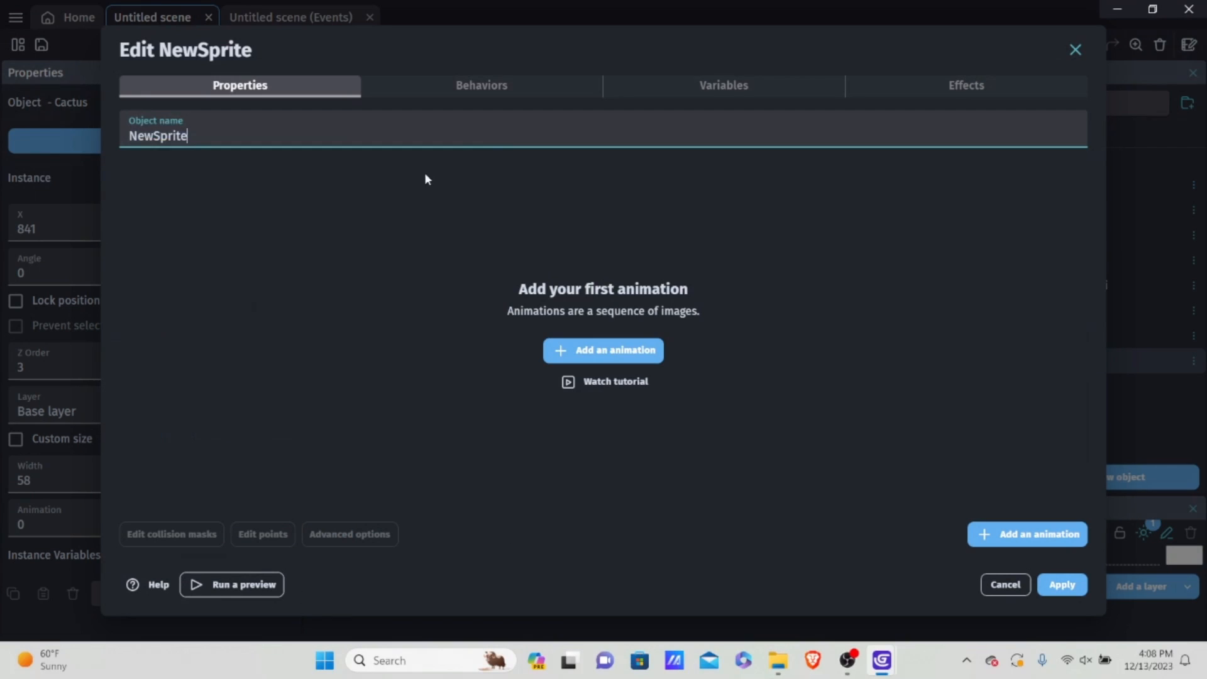
Step: Create a Sprite object named "TripleCacti" with the cacti cluster image NewSprite-1-9.png, copy the file into the project and apply
{"action": "left_click", "coordinate": [604, 350]}
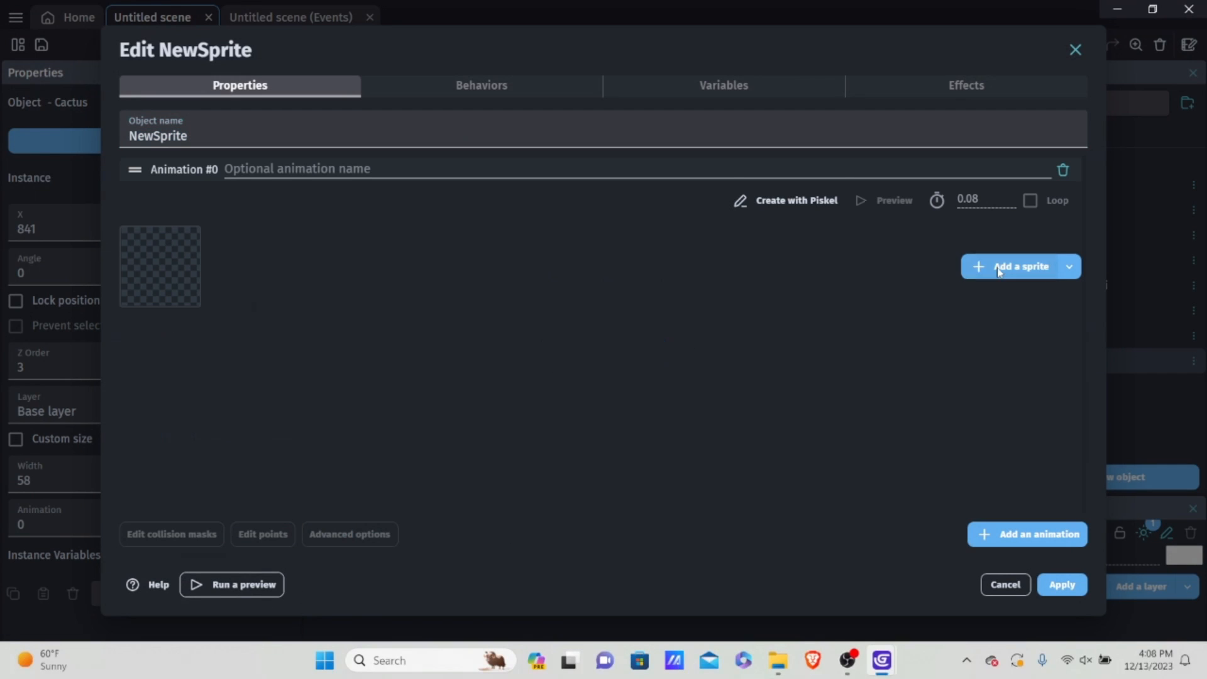
{"action": "left_click", "coordinate": [1011, 266]}
{"action": "double_click", "coordinate": [518, 454]}
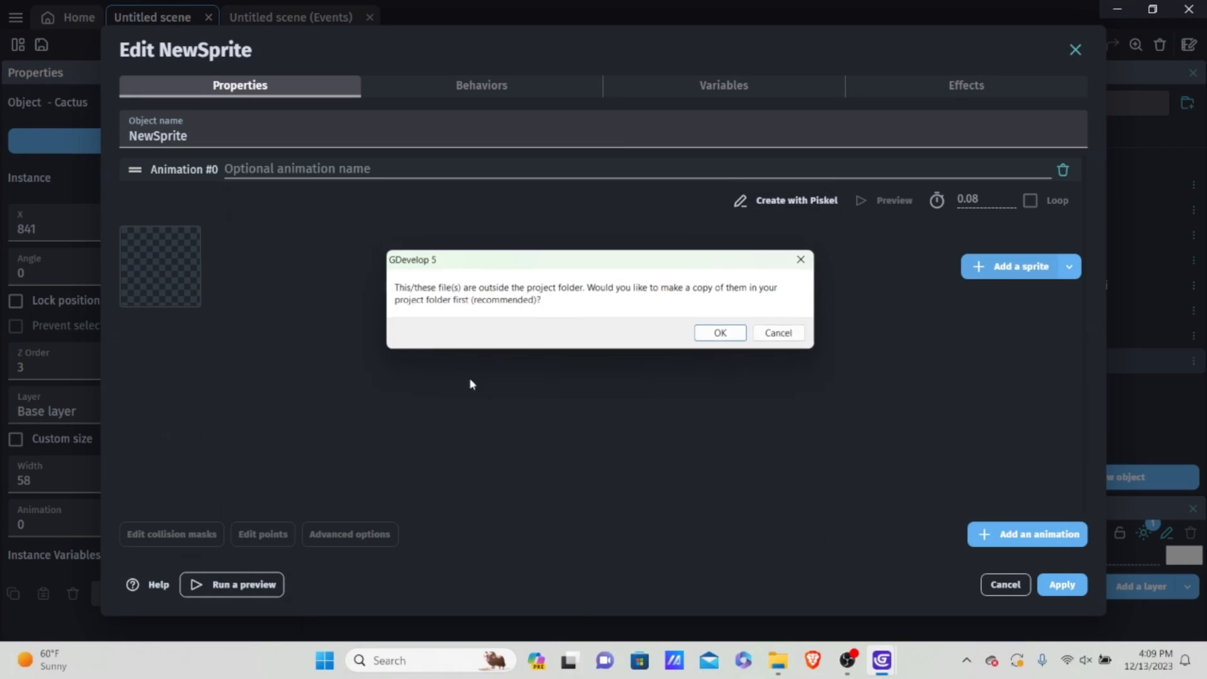
{"action": "left_click", "coordinate": [704, 330]}
{"action": "left_click_drag", "start_coordinate": [189, 135], "coordinate": [2, 138]}
{"action": "type", "text": "TripleCacti"}
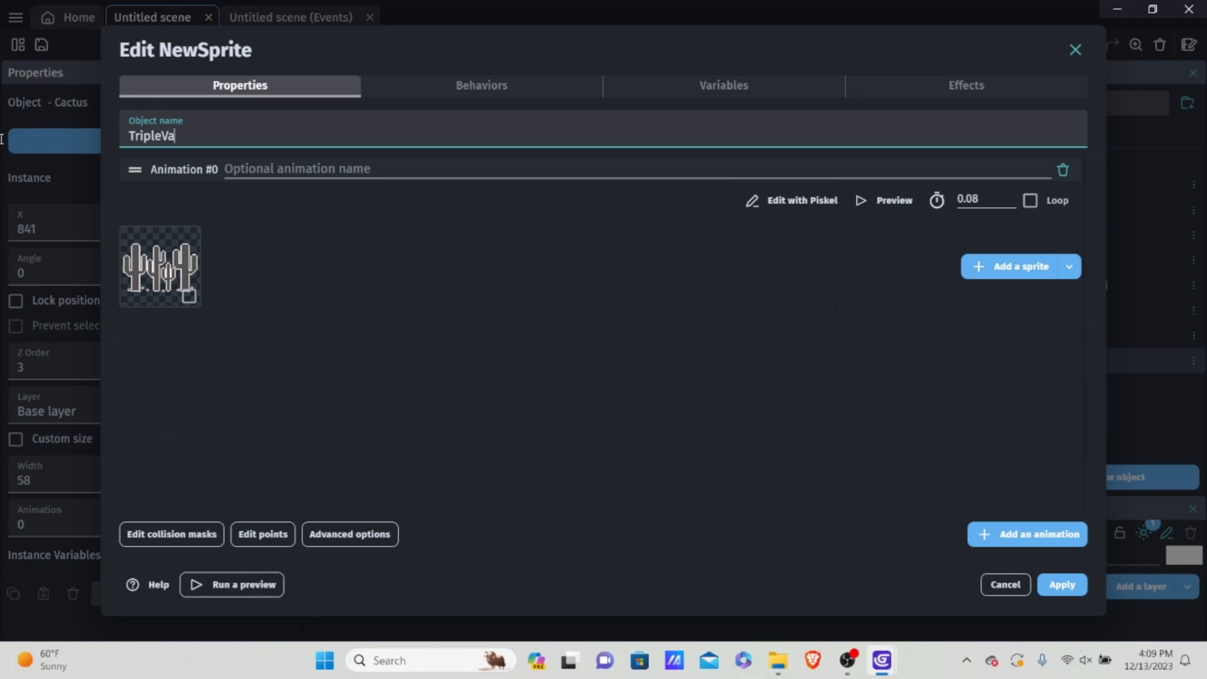
{"action": "left_click", "coordinate": [1063, 585]}
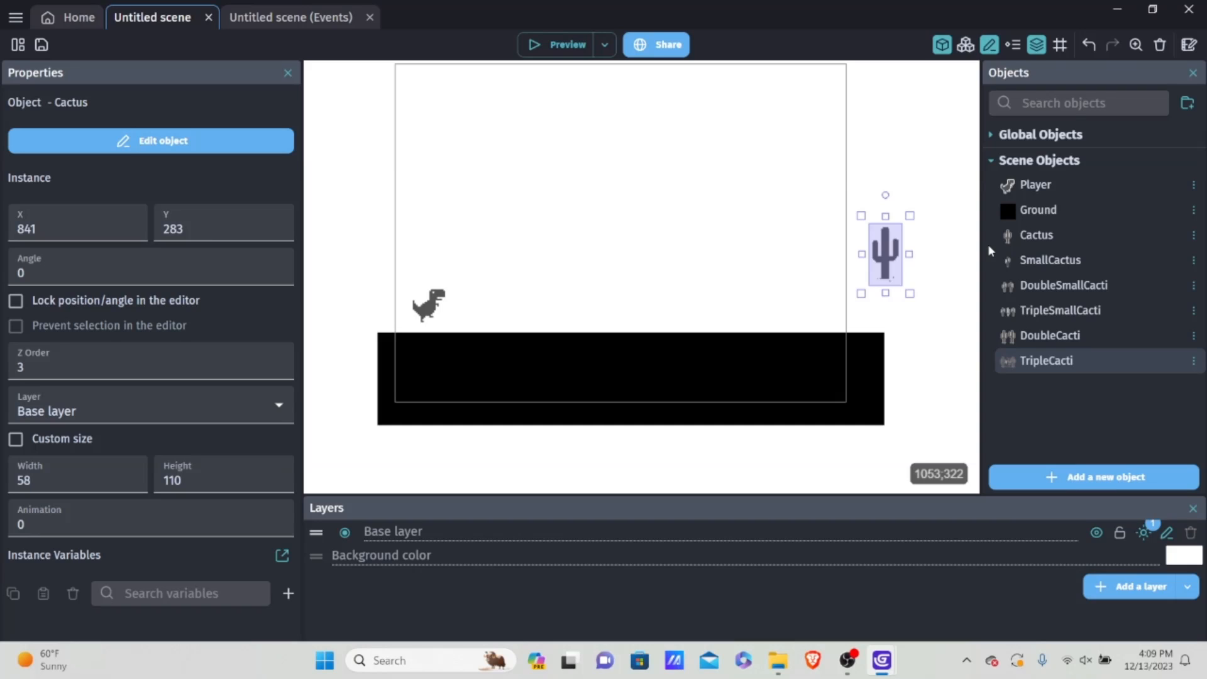
{"action": "left_click", "coordinate": [1069, 235]}
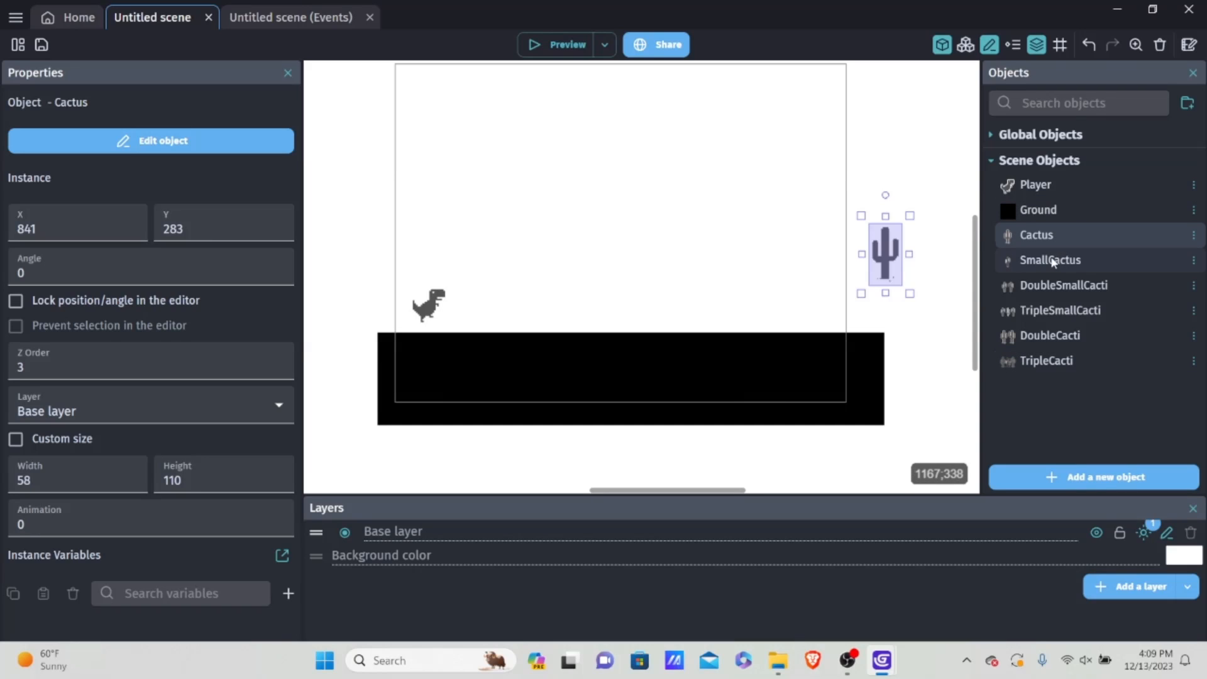
Step: Create another Sprite object with an animation using the single small cactus image NewSprite-1-4.png, copying the file into the project
{"action": "left_click", "coordinate": [1094, 477]}
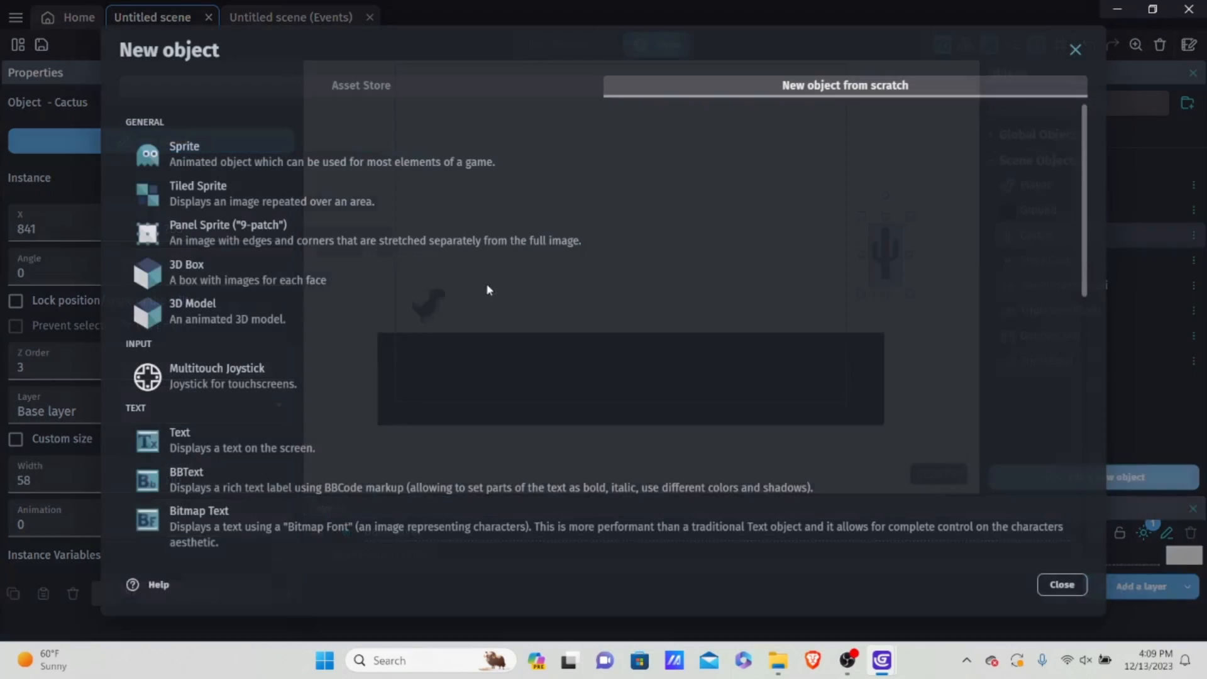
{"action": "left_click", "coordinate": [356, 165]}
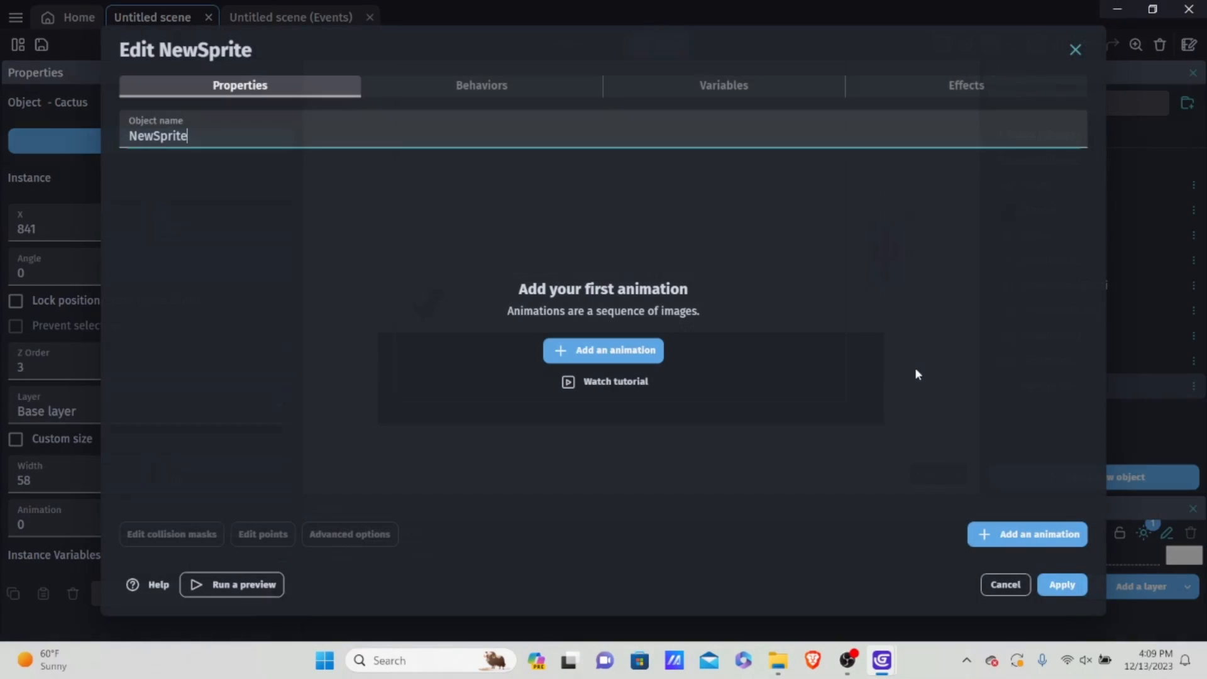
{"action": "left_click", "coordinate": [652, 358]}
{"action": "left_click", "coordinate": [994, 271]}
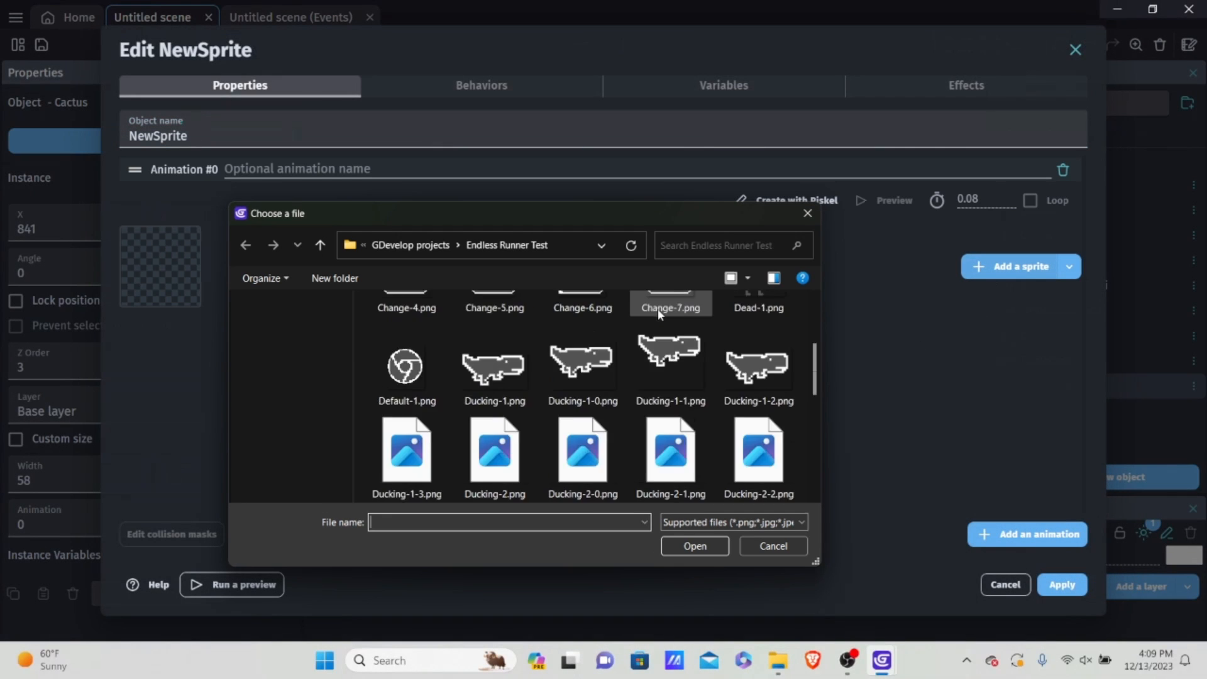
{"action": "scroll", "coordinate": [658, 327], "scroll_direction": "down", "scroll_amount": 10}
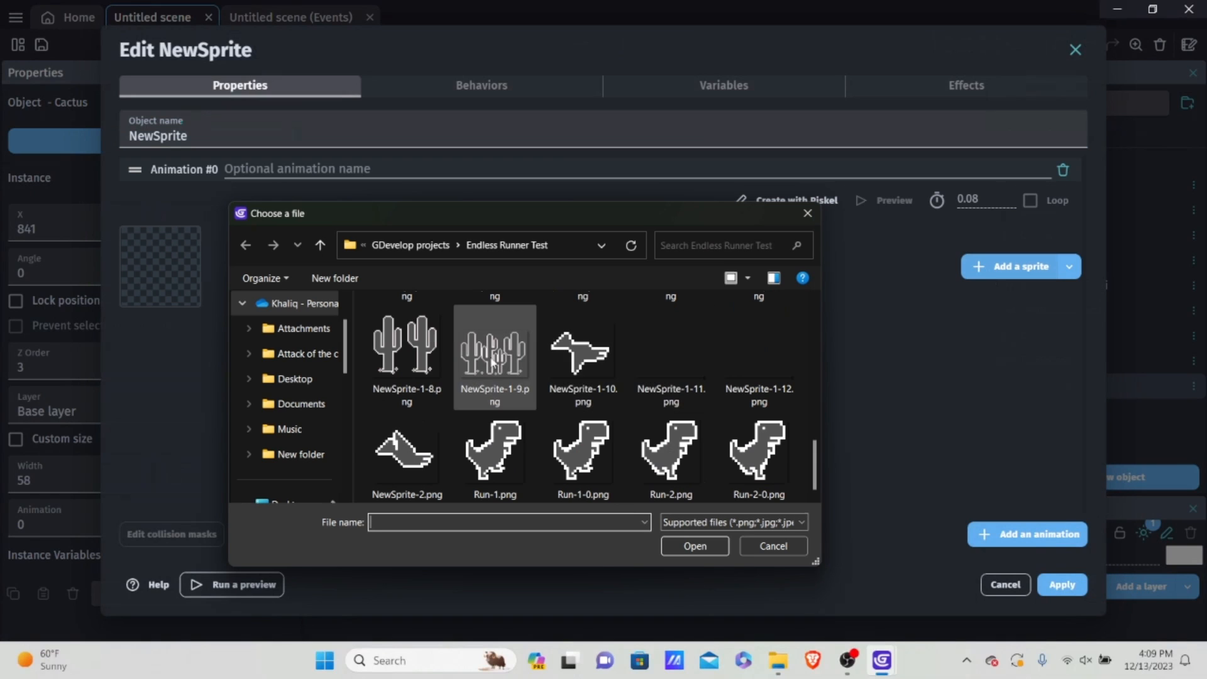
{"action": "scroll", "coordinate": [493, 361], "scroll_direction": "up", "scroll_amount": 1}
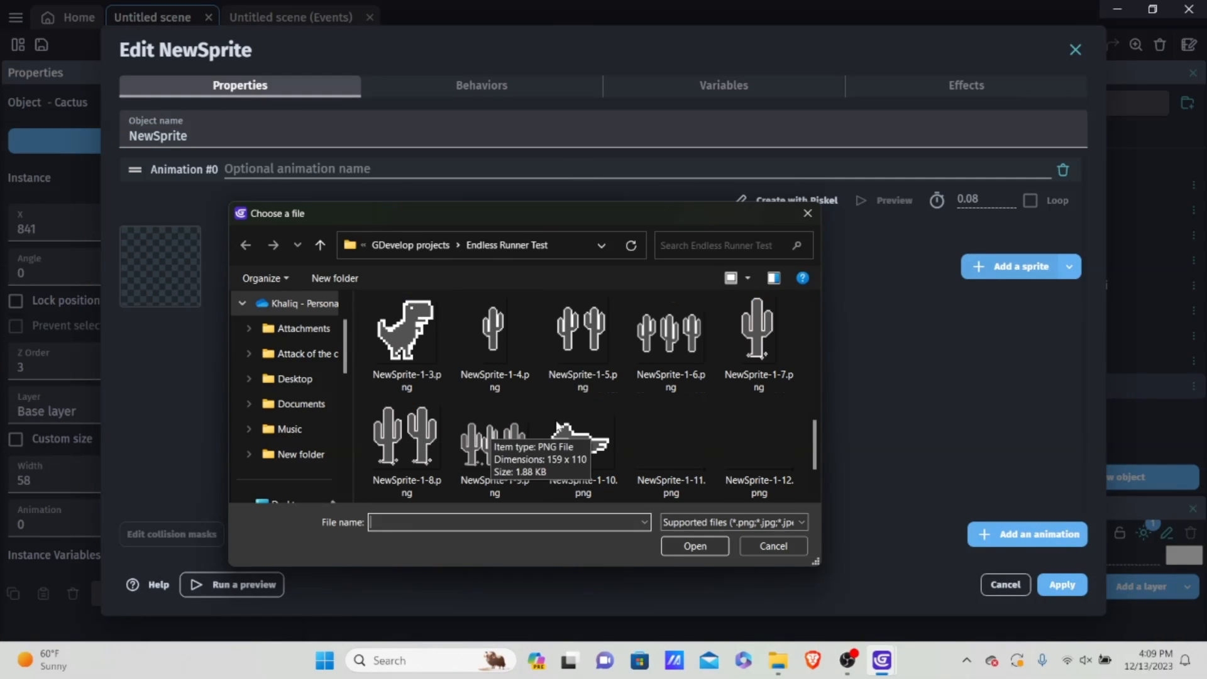
{"action": "scroll", "coordinate": [712, 393], "scroll_direction": "up", "scroll_amount": 1}
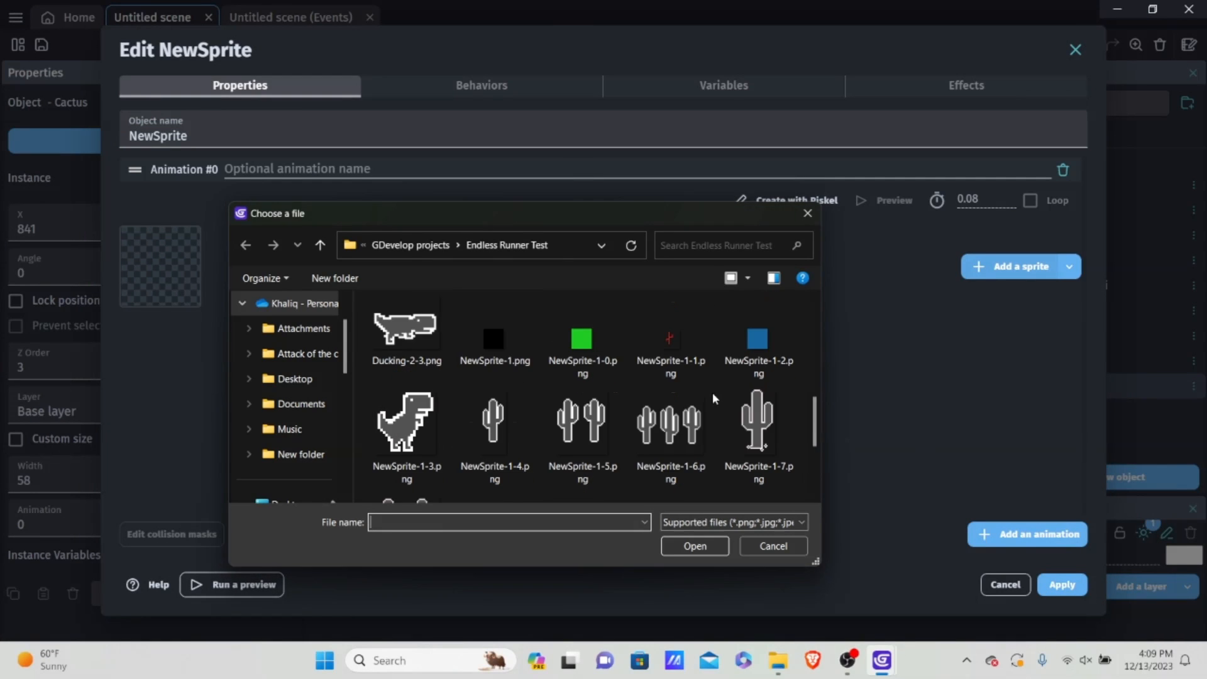
{"action": "scroll", "coordinate": [712, 417], "scroll_direction": "down", "scroll_amount": 2}
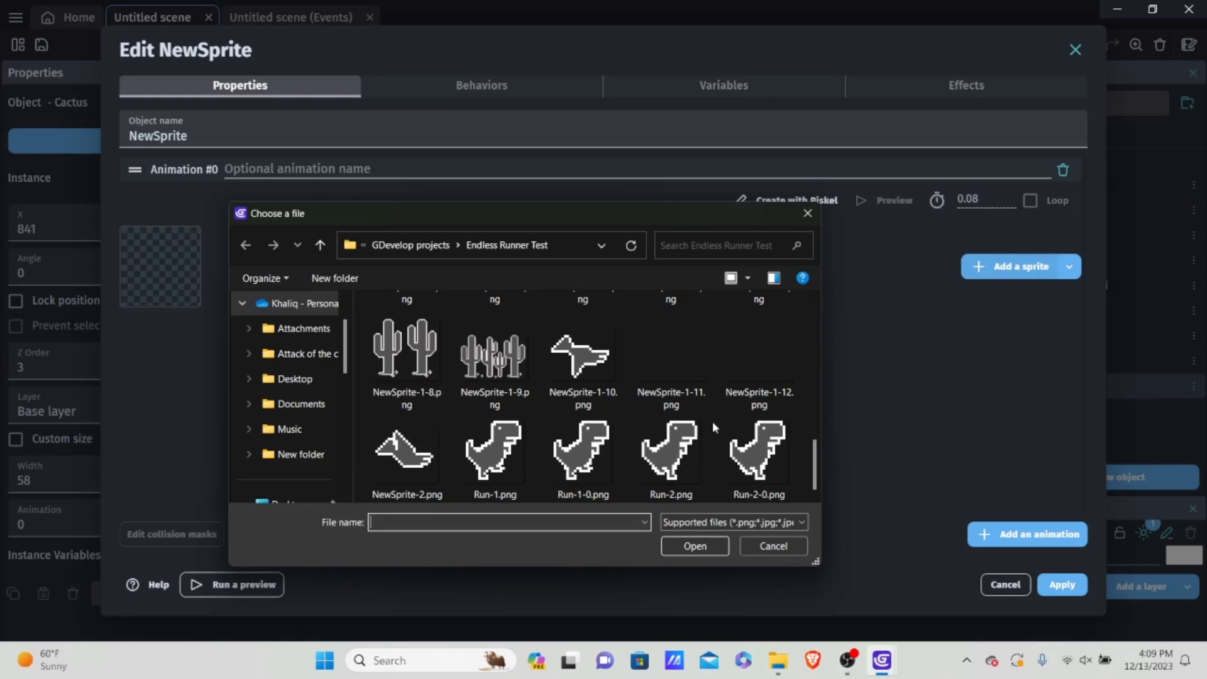
{"action": "scroll", "coordinate": [712, 421], "scroll_direction": "up", "scroll_amount": 3}
{"action": "scroll", "coordinate": [711, 417], "scroll_direction": "down", "scroll_amount": 1}
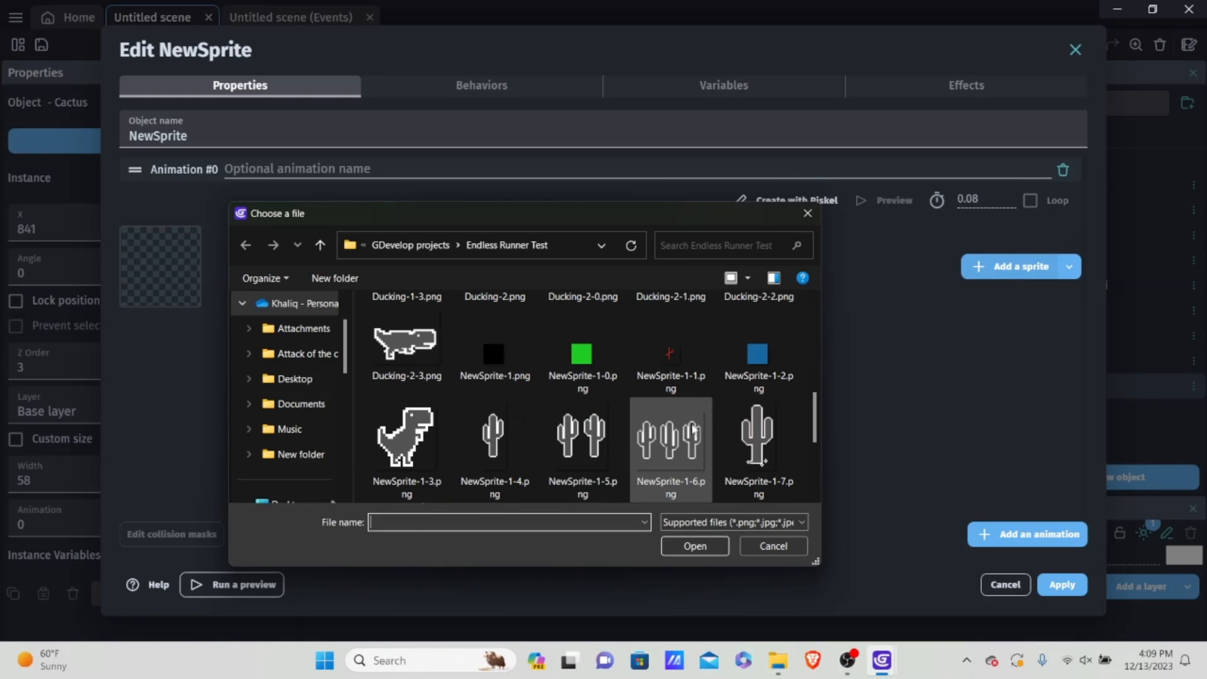
{"action": "double_click", "coordinate": [506, 430]}
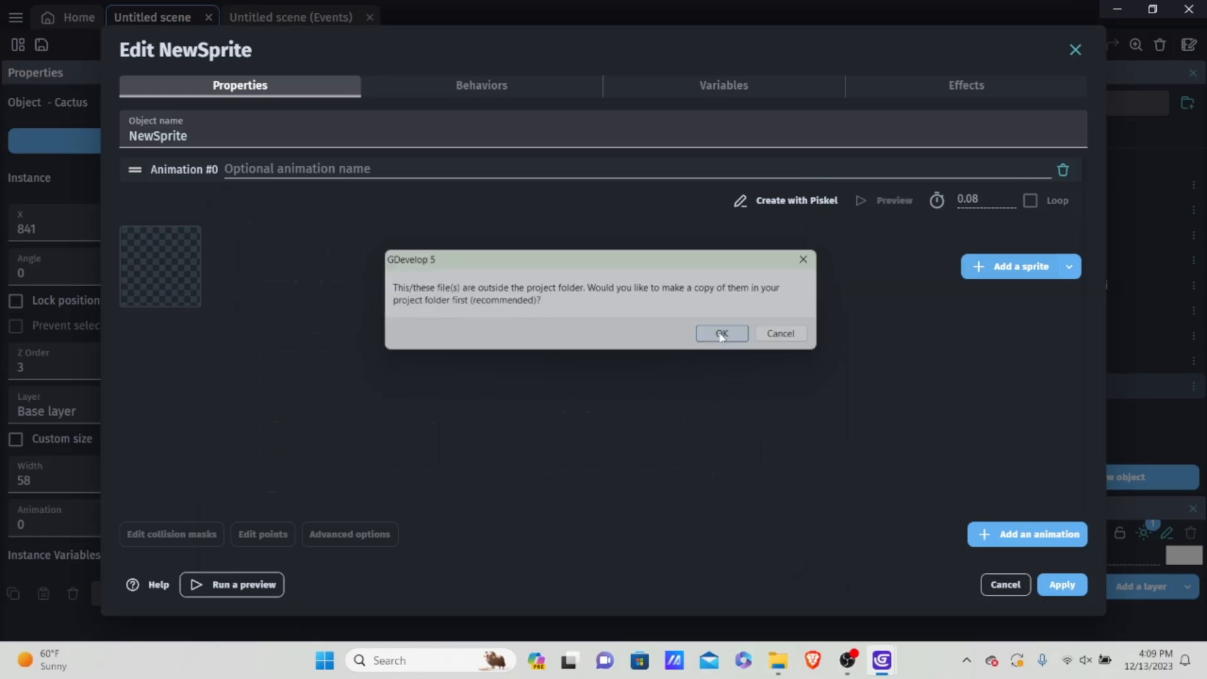
{"action": "left_click", "coordinate": [723, 334]}
Step: Name the new sprite object "SmallCactus" and apply it
{"action": "type", "text": "S"}
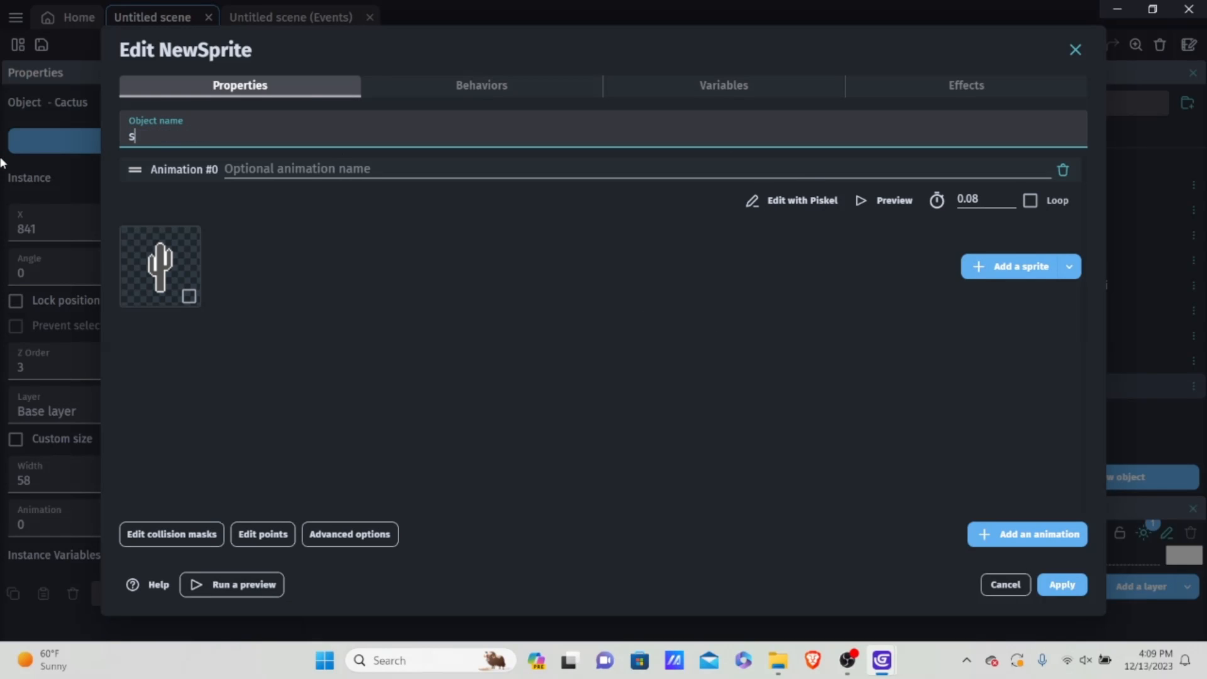
{"action": "key", "text": "BackSpace"}
{"action": "type", "text": "SmallCactu"}
{"action": "key", "text": "BackSpace"}
{"action": "type", "text": "us"}
{"action": "left_click", "coordinate": [1062, 584]}
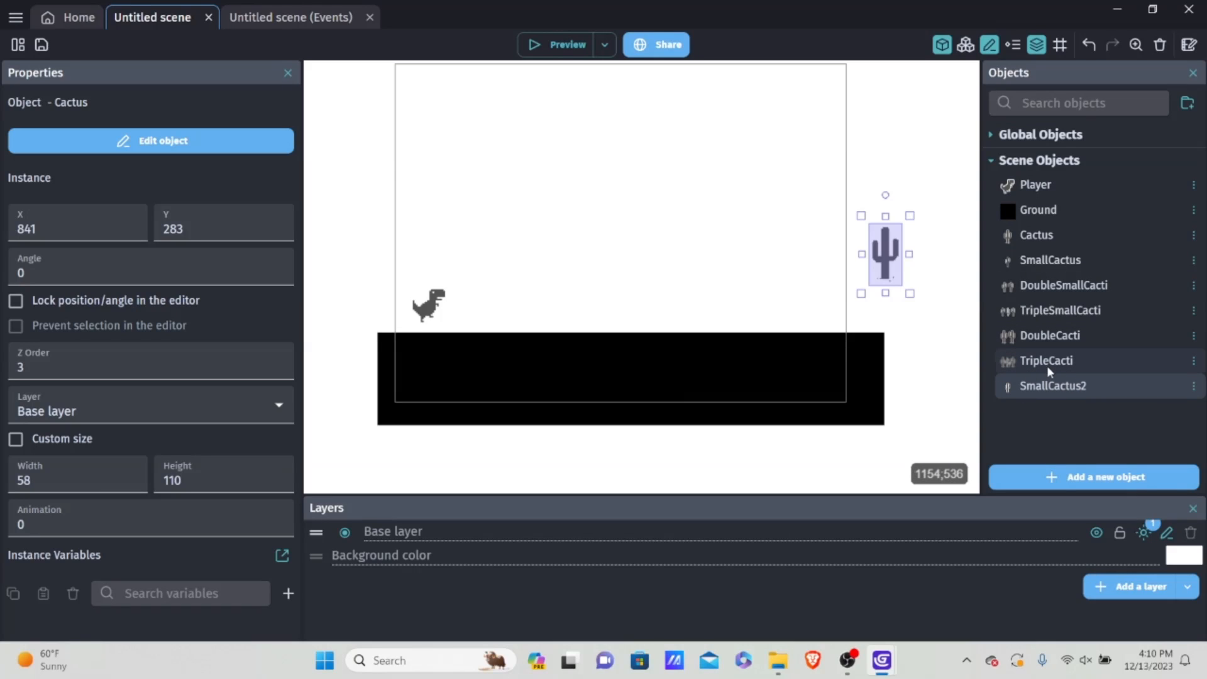
Step: Replace the cactus image in SmallCactus2 with the flying dinosaur image NewSprite-1-10.png, copying the file into the project
{"action": "double_click", "coordinate": [1074, 387]}
{"action": "left_click", "coordinate": [1011, 264]}
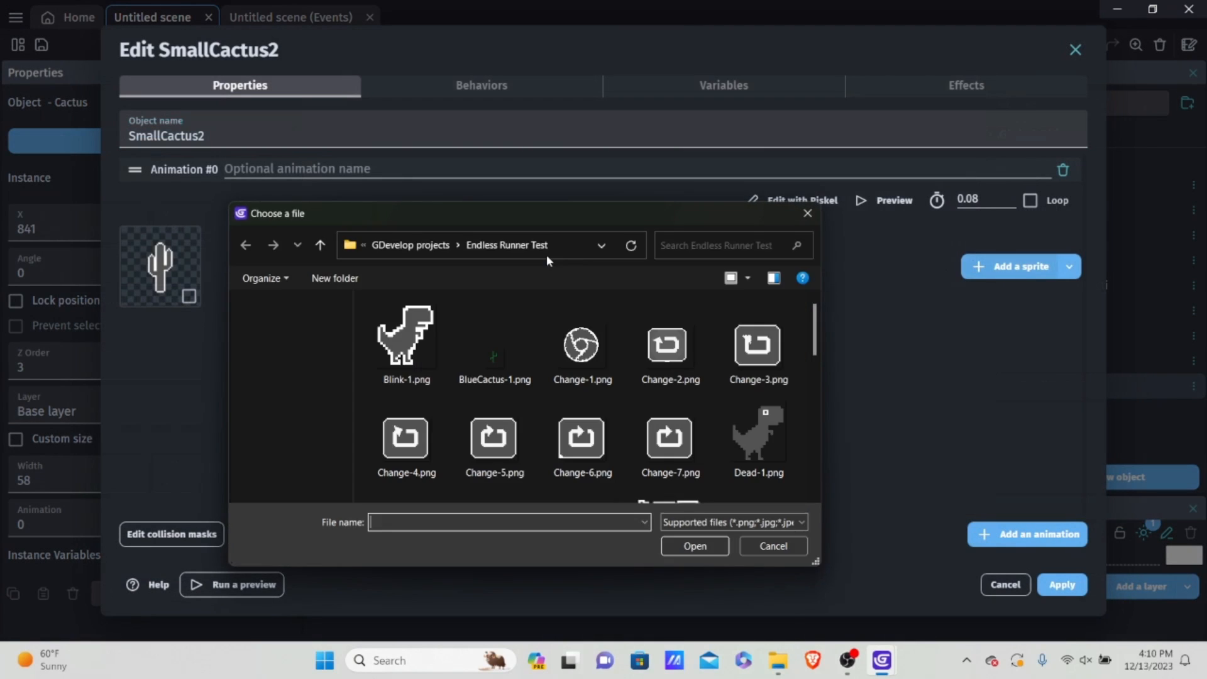
{"action": "scroll", "coordinate": [607, 340], "scroll_direction": "down", "scroll_amount": 8}
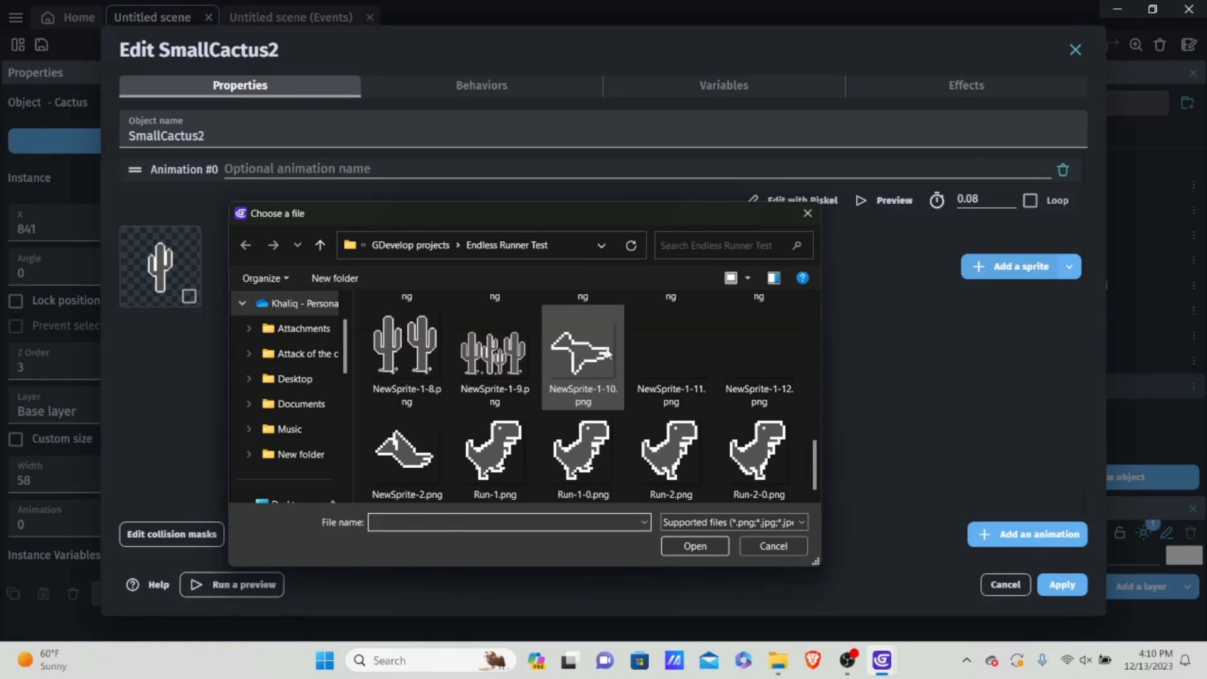
{"action": "double_click", "coordinate": [607, 352]}
{"action": "left_click", "coordinate": [714, 334]}
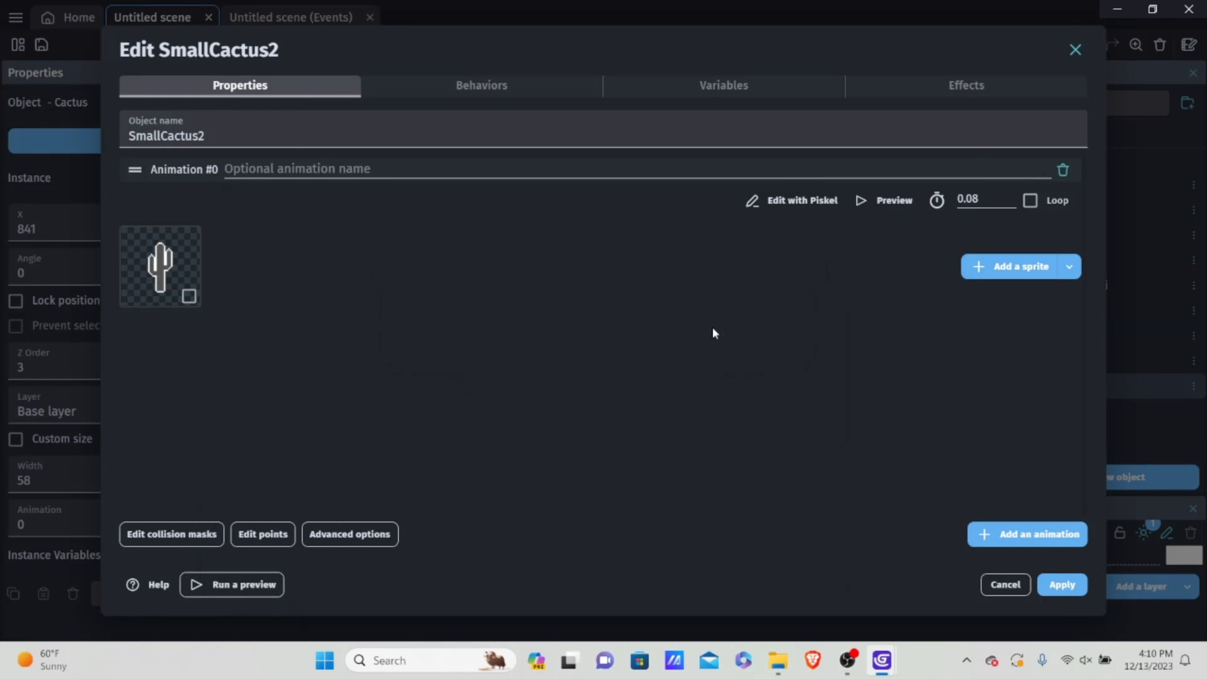
{"action": "left_click", "coordinate": [189, 297]}
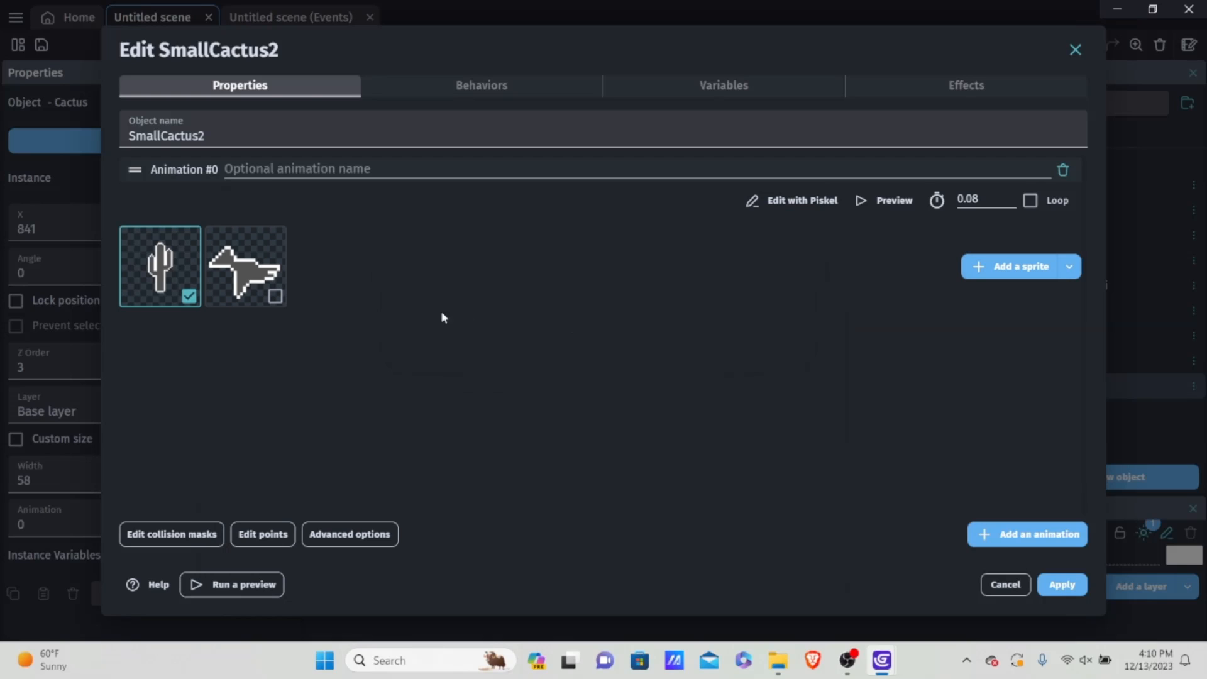
{"action": "right_click", "coordinate": [133, 252]}
{"action": "left_click", "coordinate": [182, 267]}
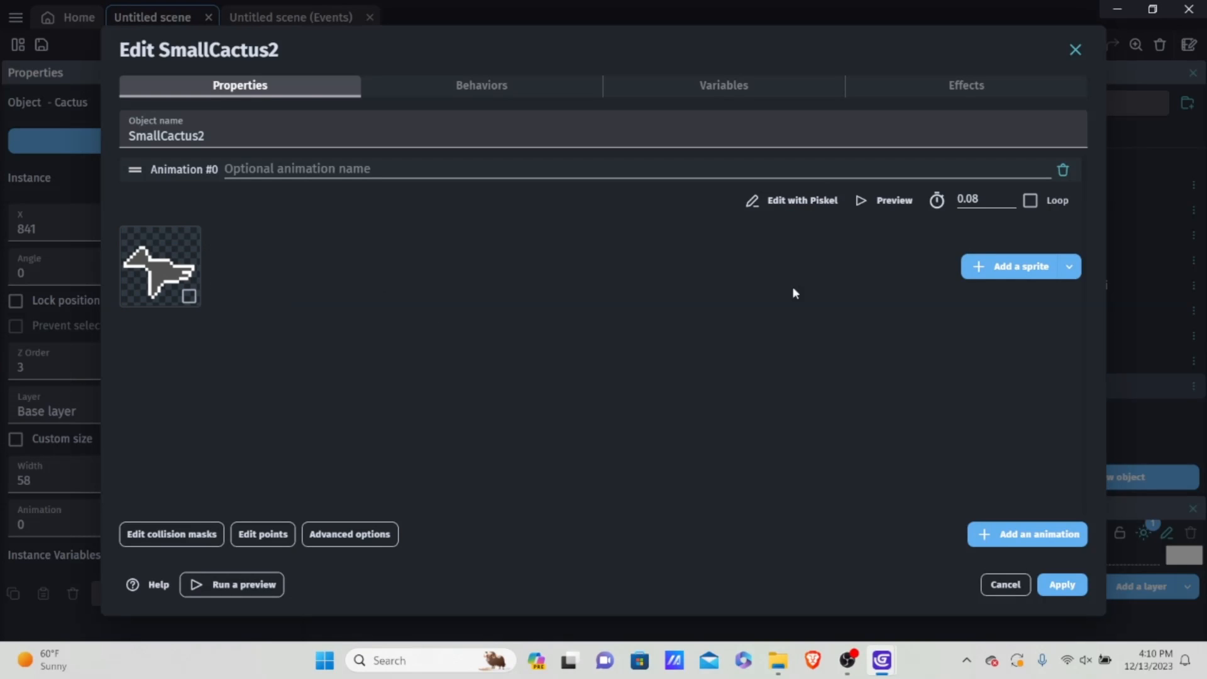
Step: Rename the SmallCactus2 object as "Pterodactyl"
{"action": "left_click_drag", "start_coordinate": [206, 136], "coordinate": [0, 141]}
{"action": "type", "text": "P"}
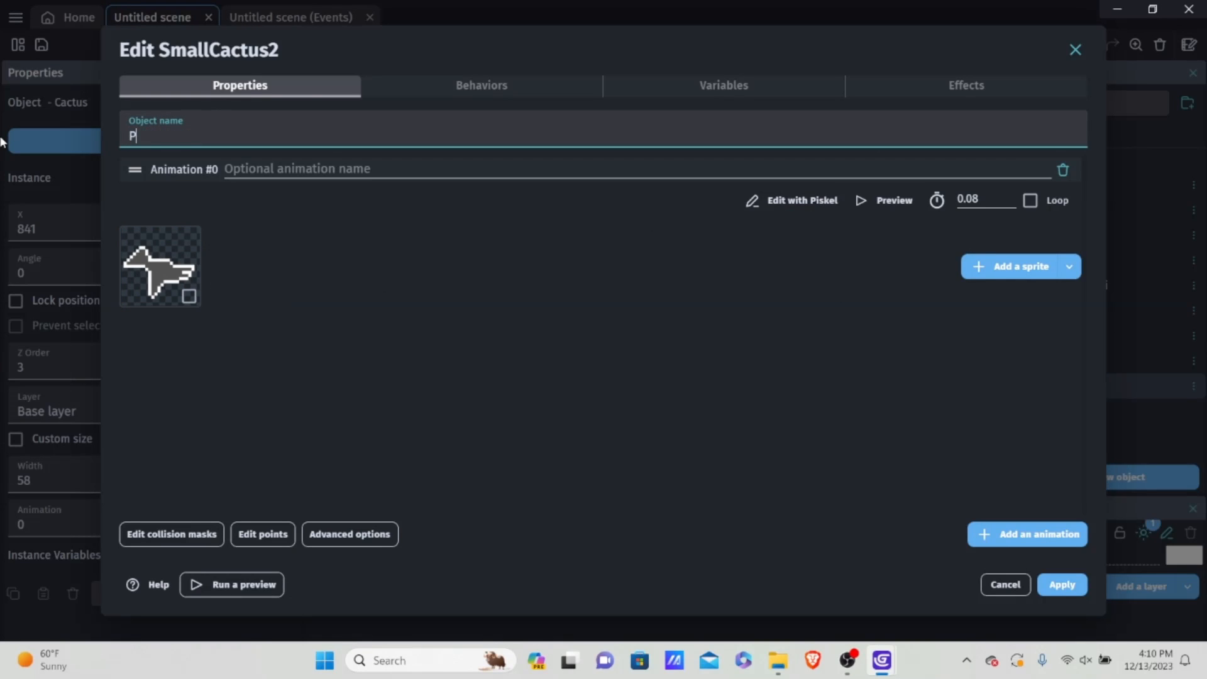
{"action": "type", "text": "terodactly"}
{"action": "key", "text": "BackSpace"}
{"action": "key", "text": "BackSpace"}
{"action": "type", "text": "yl"}
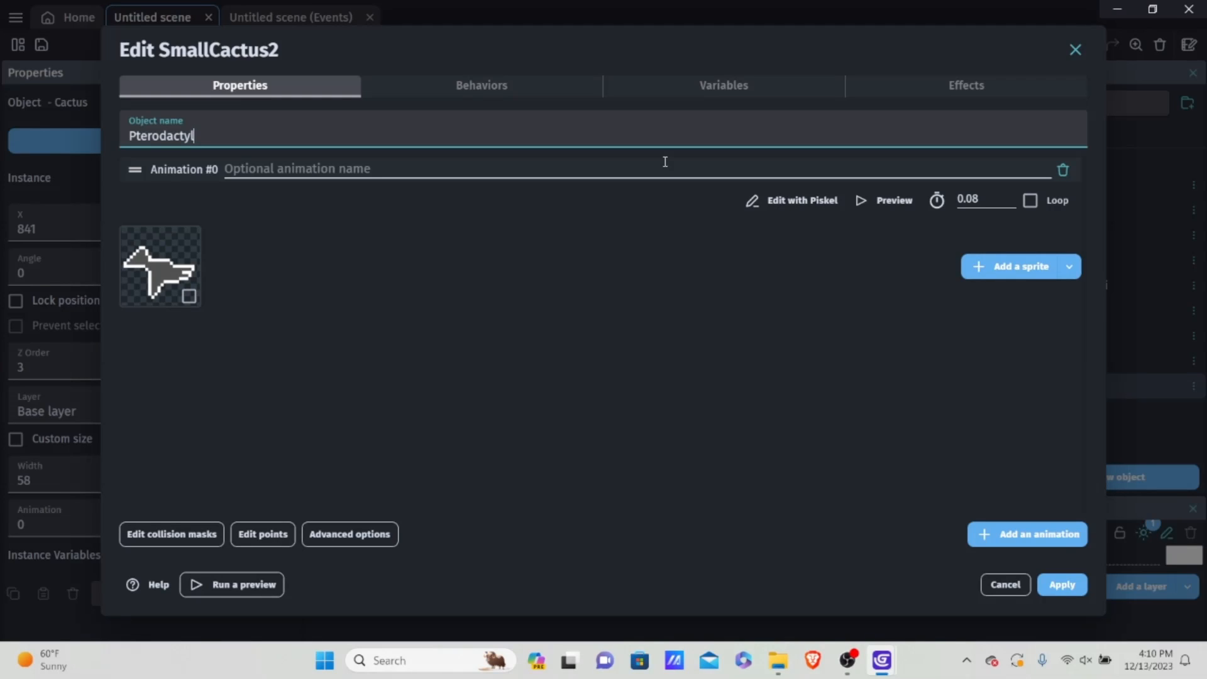
Step: Add the raised-wing image NewSprite-2.png to the Pterodactyl animation, copying it into the project, and make the animation loop
{"action": "left_click", "coordinate": [986, 267]}
{"action": "scroll", "coordinate": [535, 409], "scroll_direction": "down", "scroll_amount": 8}
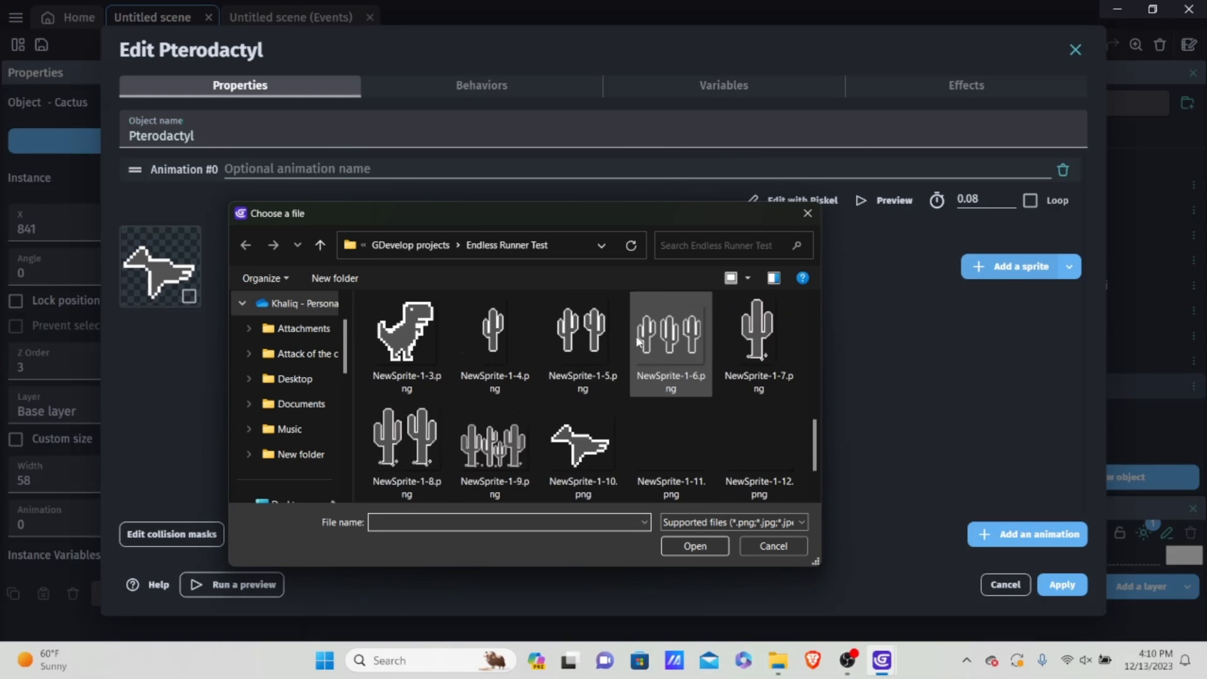
{"action": "double_click", "coordinate": [434, 440]}
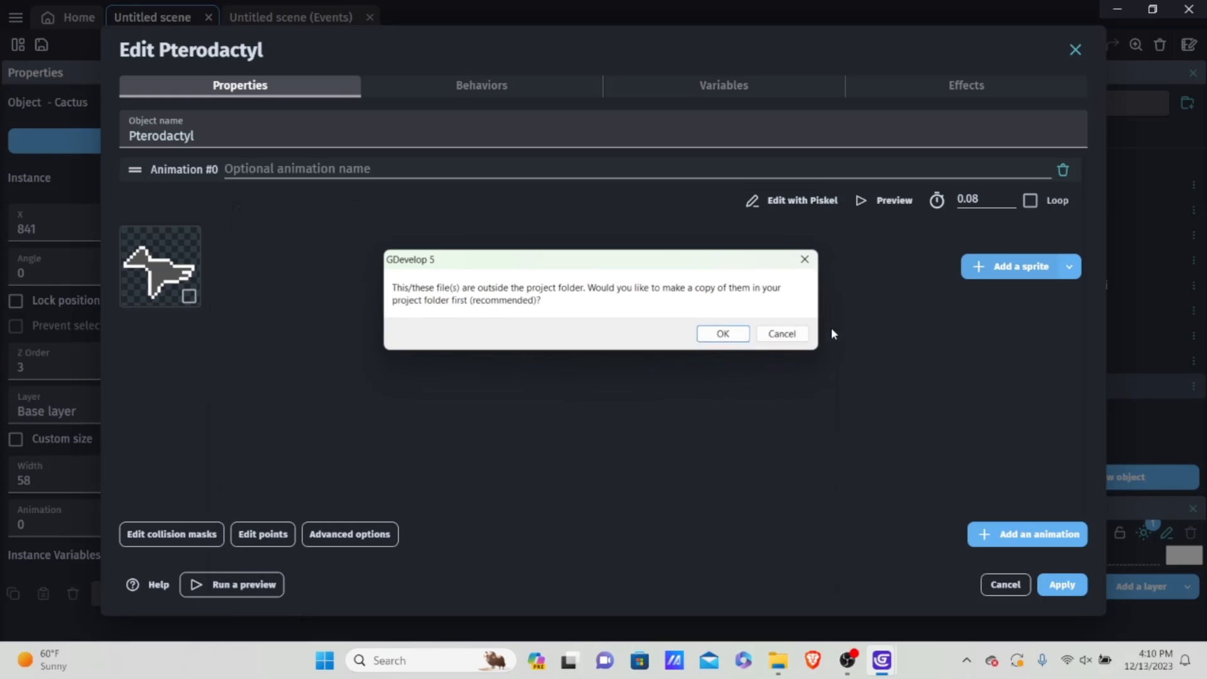
{"action": "left_click", "coordinate": [724, 334]}
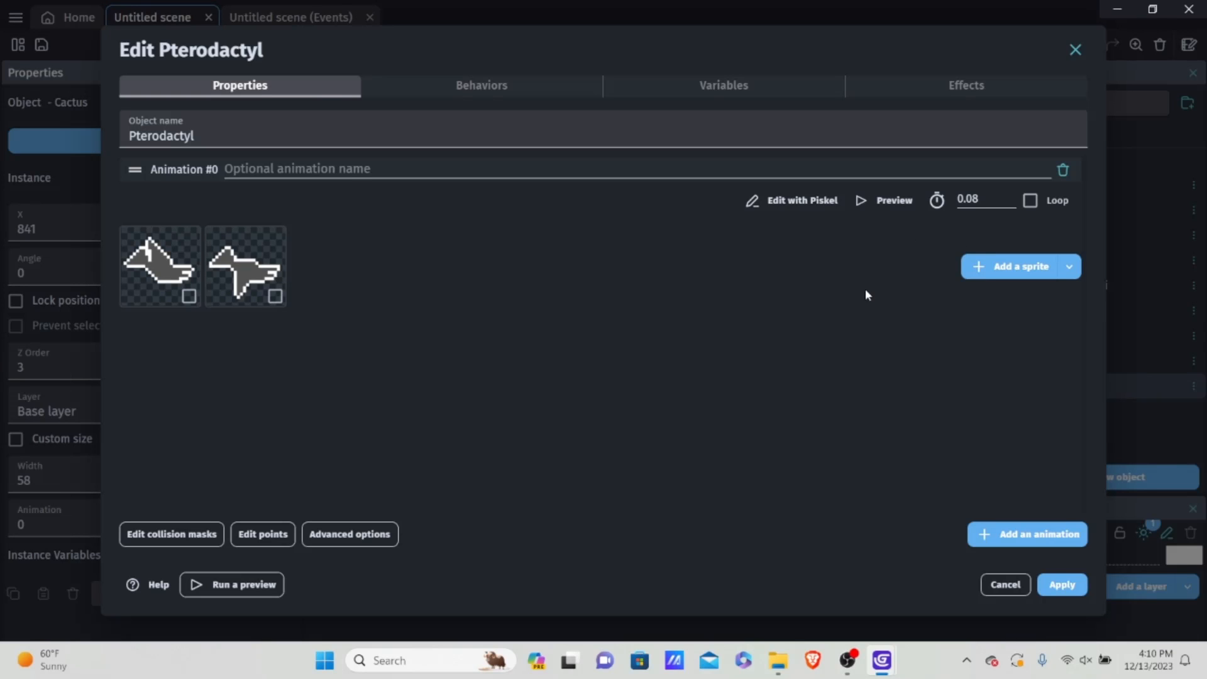
{"action": "left_click", "coordinate": [1037, 201]}
Step: Preview the Pterodactyl animation, slow it to 4 FPS (0.25 seconds per frame), and apply the object changes
{"action": "left_click", "coordinate": [893, 199]}
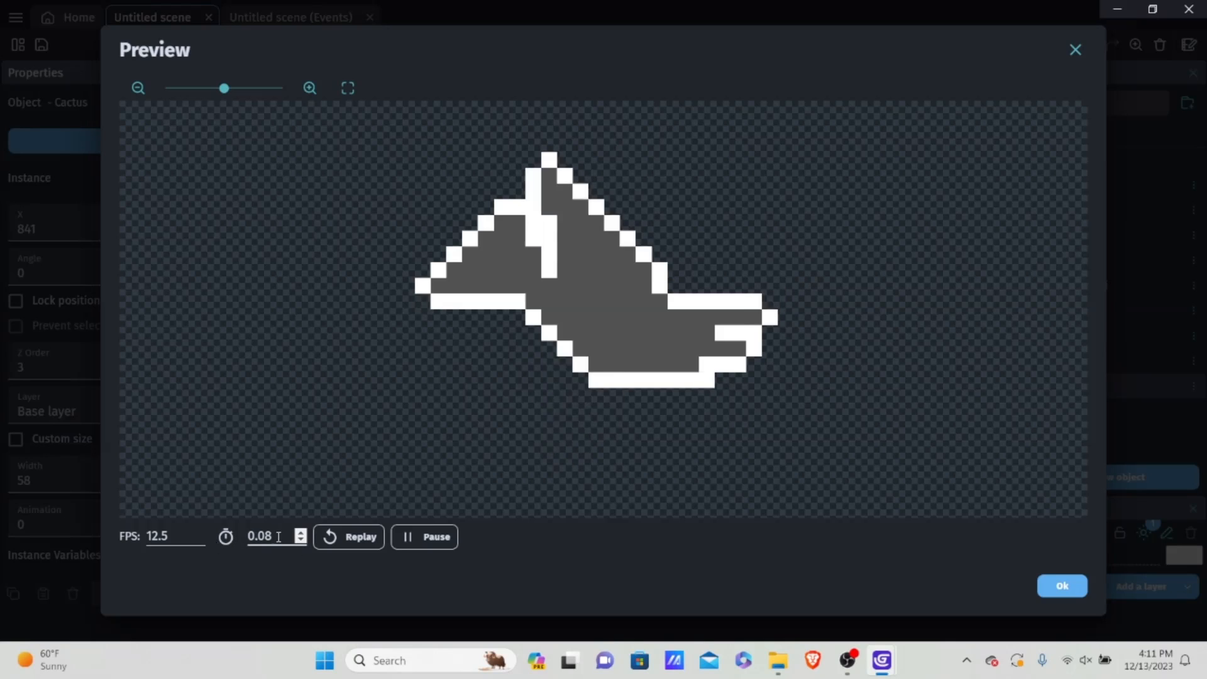
{"action": "left_click", "coordinate": [199, 543]}
{"action": "left_click", "coordinate": [199, 543]}
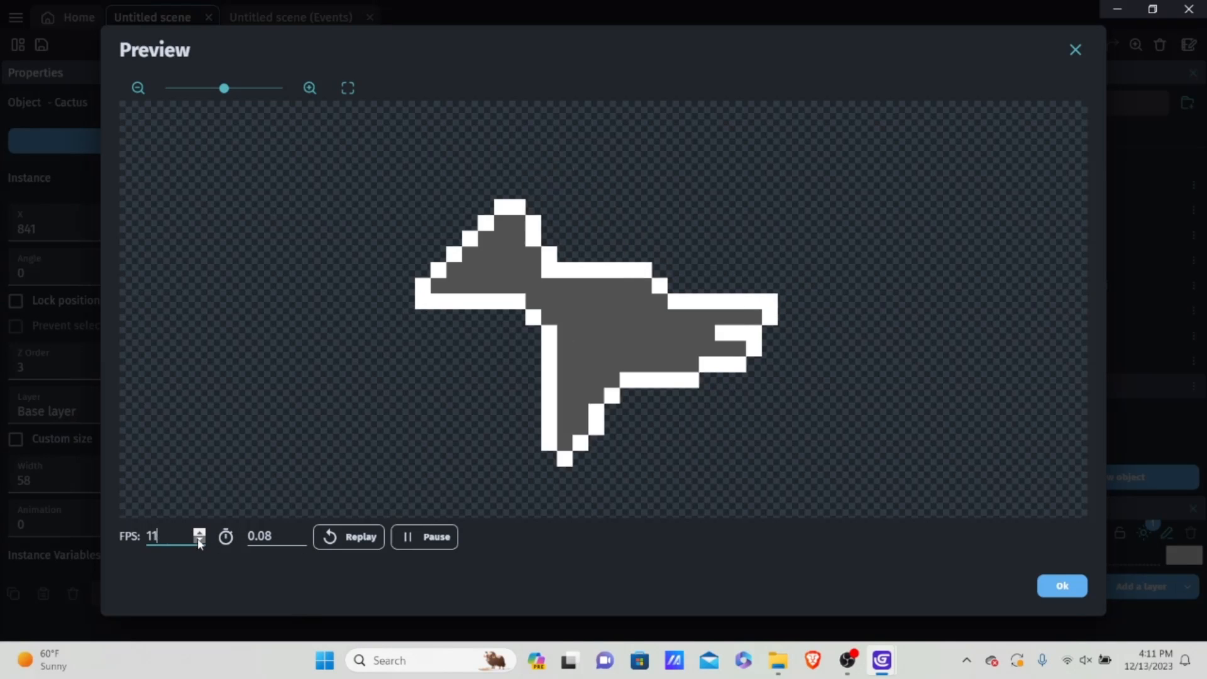
{"action": "left_click", "coordinate": [200, 542]}
{"action": "left_click", "coordinate": [199, 542]}
{"action": "left_click", "coordinate": [325, 538]}
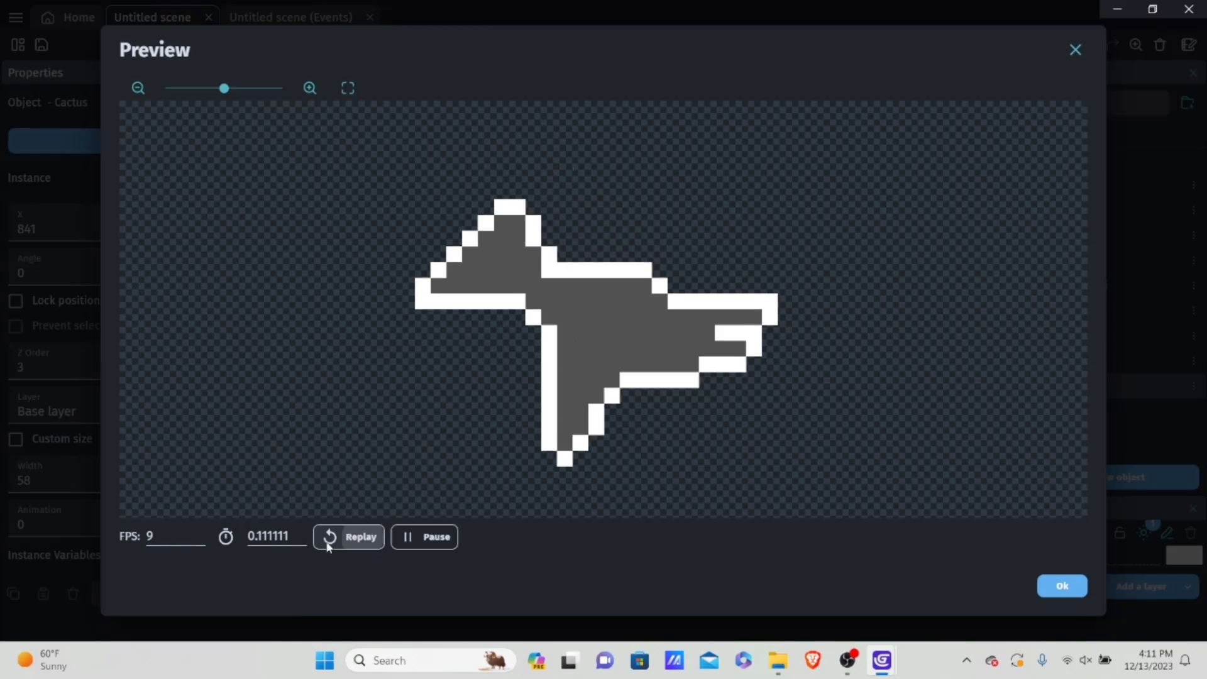
{"action": "left_click", "coordinate": [200, 542]}
{"action": "left_click", "coordinate": [200, 542]}
{"action": "left_click", "coordinate": [199, 542]}
{"action": "left_click", "coordinate": [199, 542]}
{"action": "left_click", "coordinate": [359, 538]}
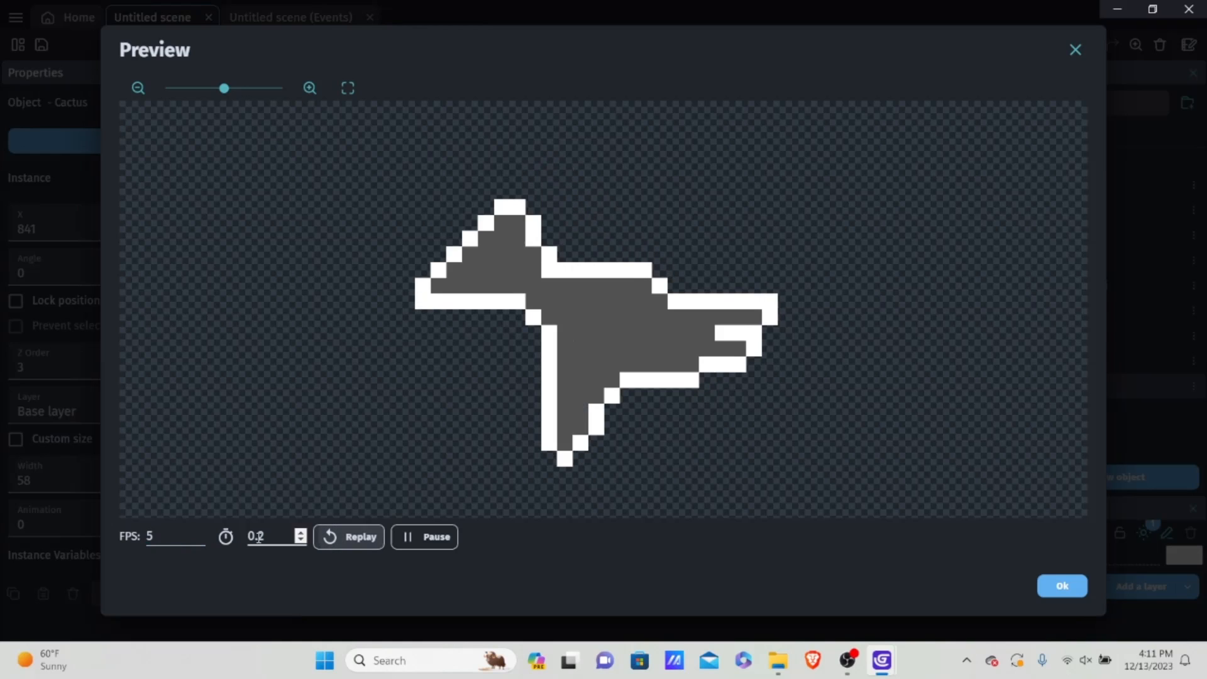
{"action": "left_click", "coordinate": [199, 542]}
{"action": "left_click", "coordinate": [366, 540]}
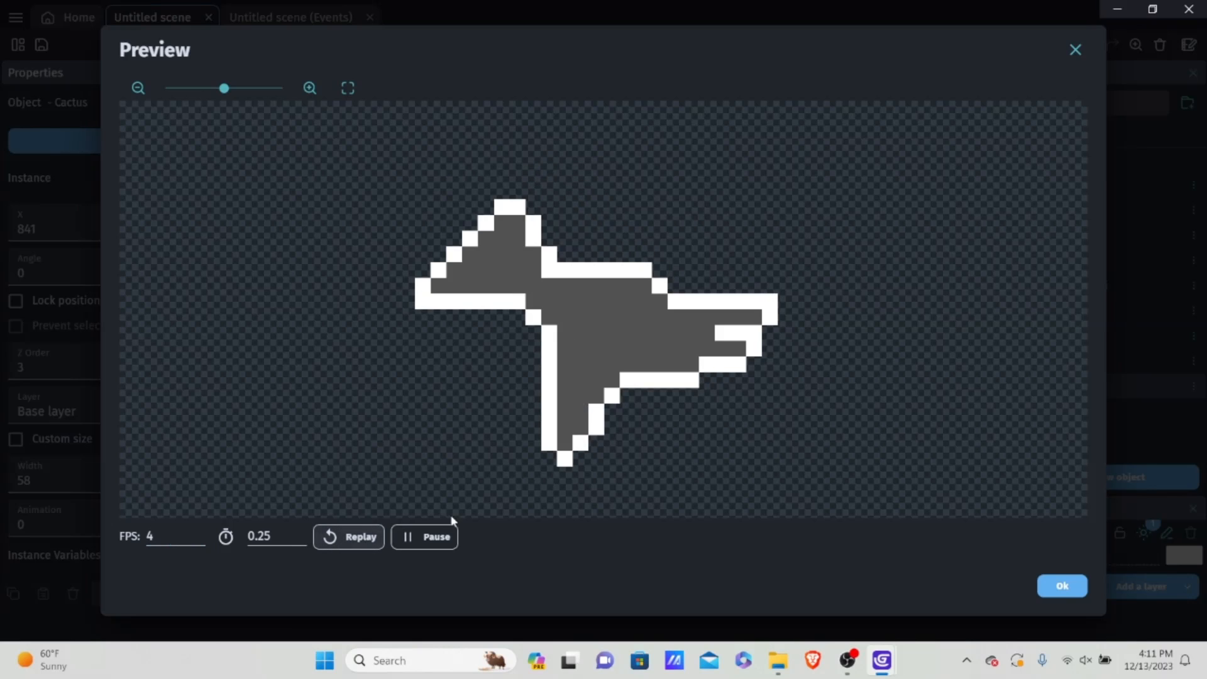
{"action": "left_click", "coordinate": [1062, 585]}
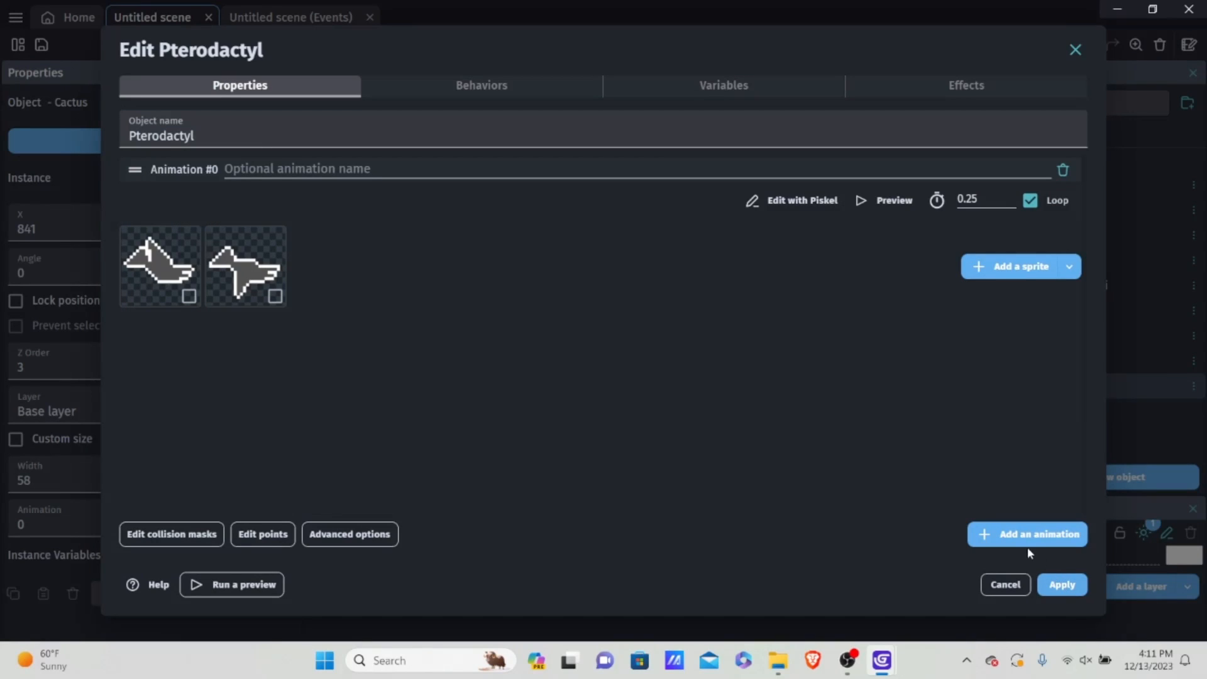
{"action": "left_click", "coordinate": [1063, 585]}
Step: Delete the Cactus instance placed outside the game frame in the scene
{"action": "left_click_drag", "start_coordinate": [878, 244], "coordinate": [898, 223]}
{"action": "key", "text": "Delete"}
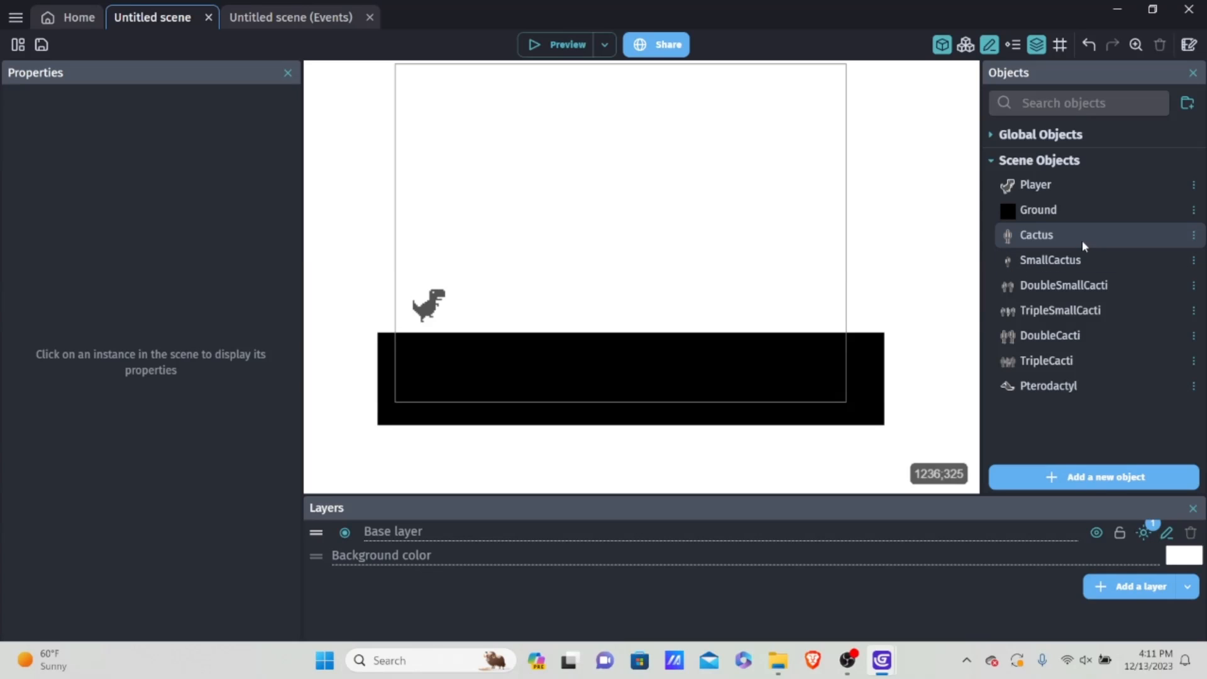
Step: Place a trial Cactus and a trial Pterodactyl instance above the ground and delete both from the scene
{"action": "left_click_drag", "start_coordinate": [1081, 240], "coordinate": [677, 210]}
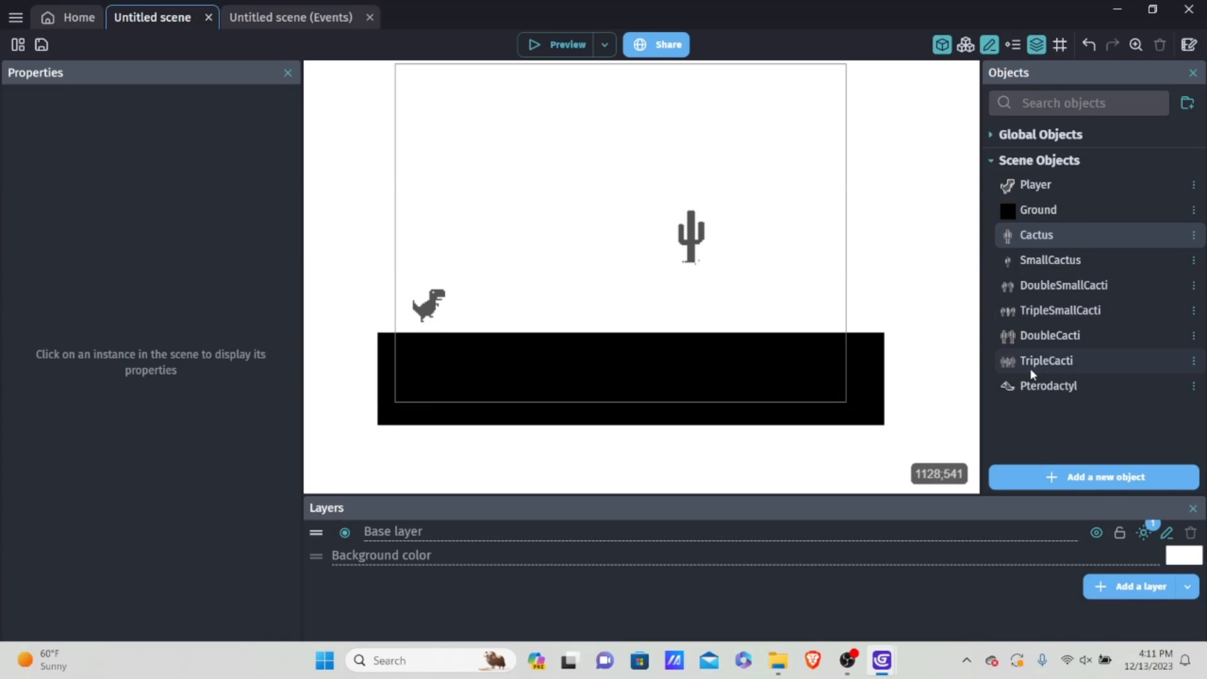
{"action": "left_click_drag", "start_coordinate": [1012, 387], "coordinate": [767, 243]}
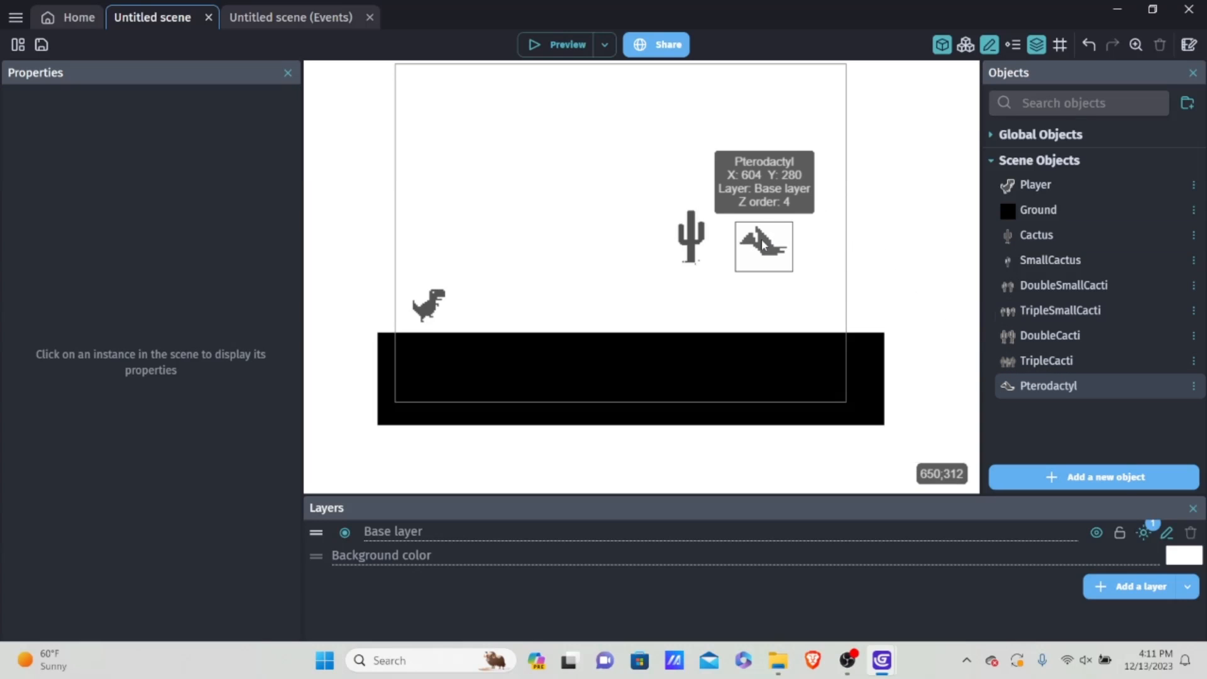
{"action": "key", "text": "Delete"}
{"action": "left_click", "coordinate": [700, 234]}
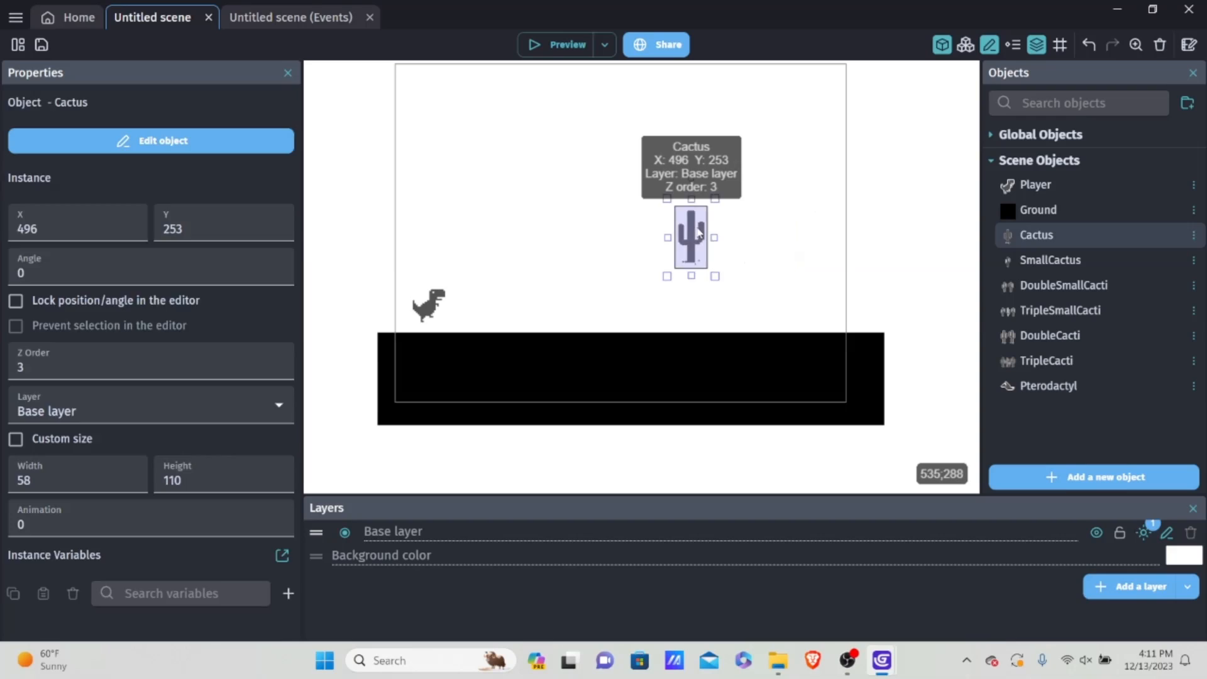
{"action": "key", "text": "Delete"}
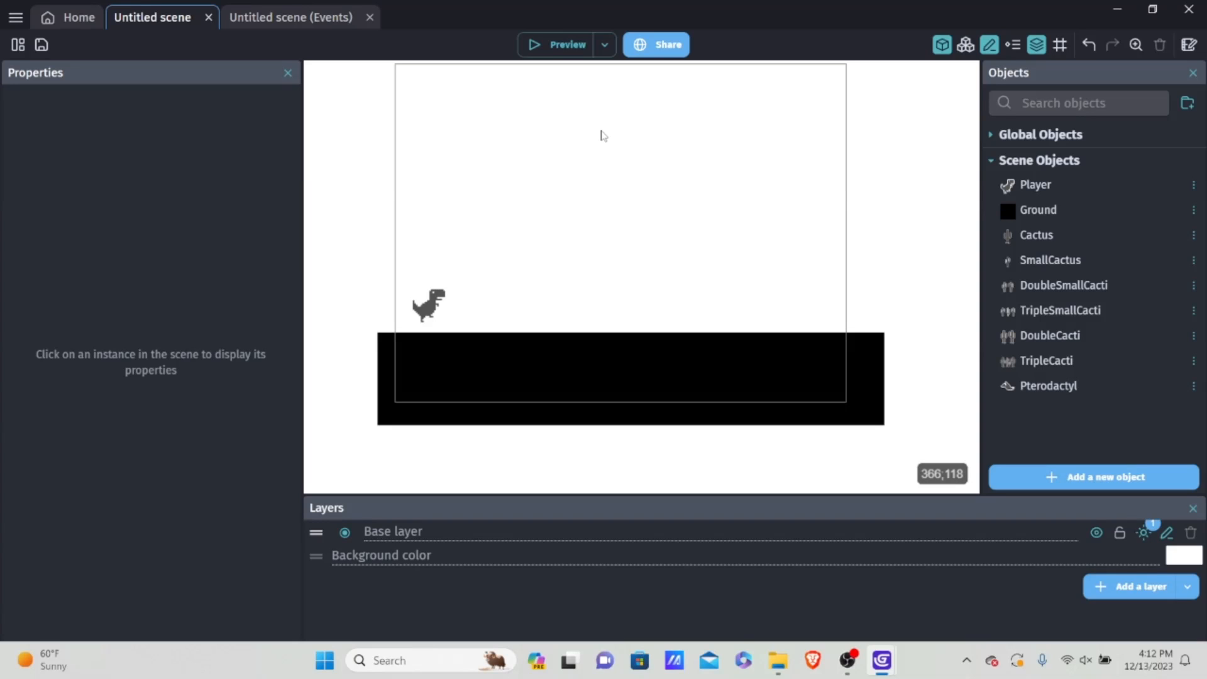
Step: Open the scene variables of Untitled scene from the project manager and add a variable named CactusRNG
{"action": "left_click", "coordinate": [17, 44]}
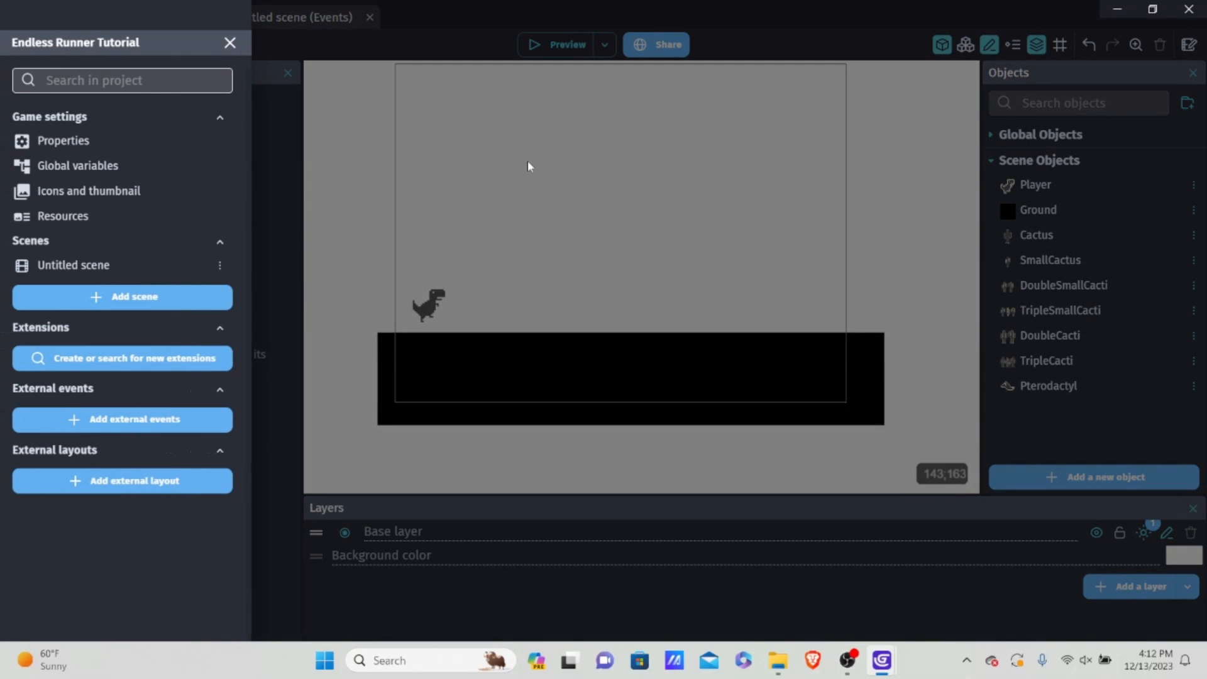
{"action": "left_click", "coordinate": [528, 166]}
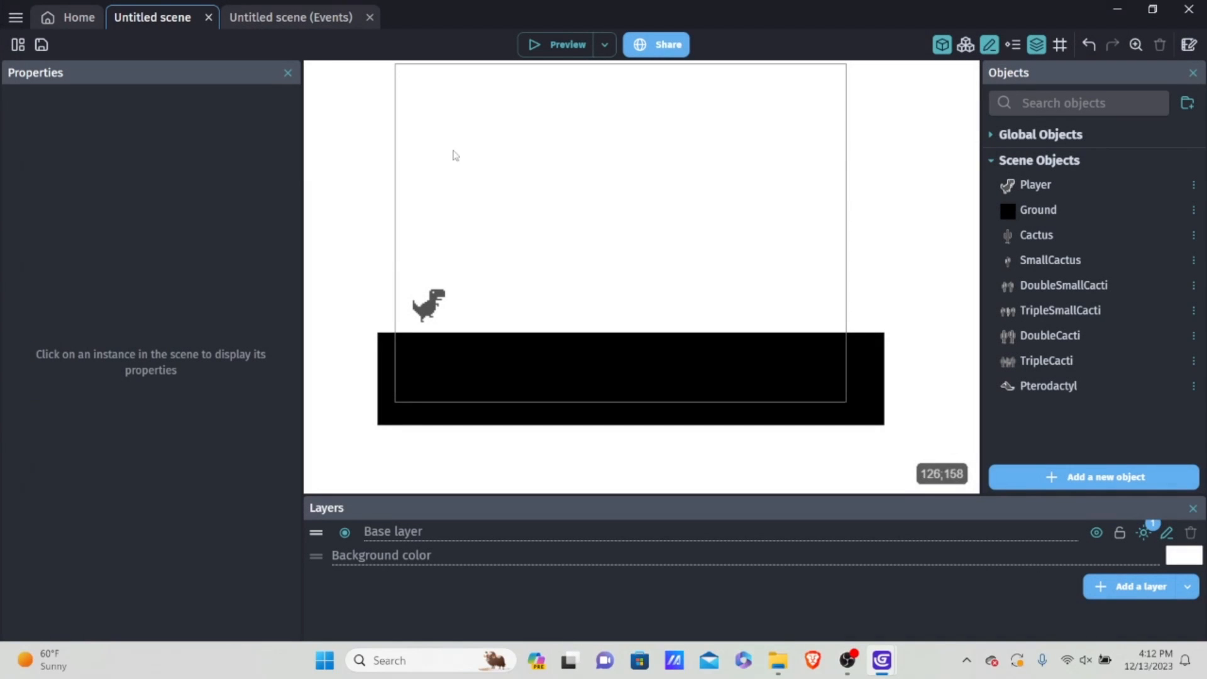
{"action": "left_click", "coordinate": [20, 47]}
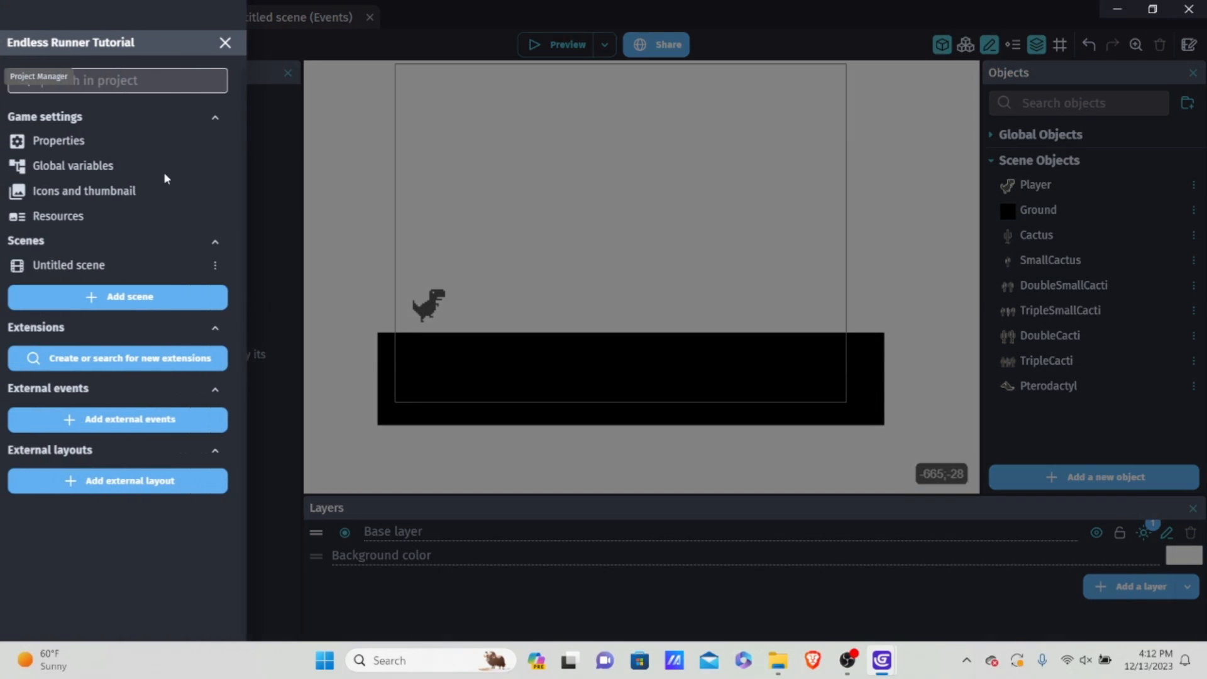
{"action": "left_click", "coordinate": [217, 266]}
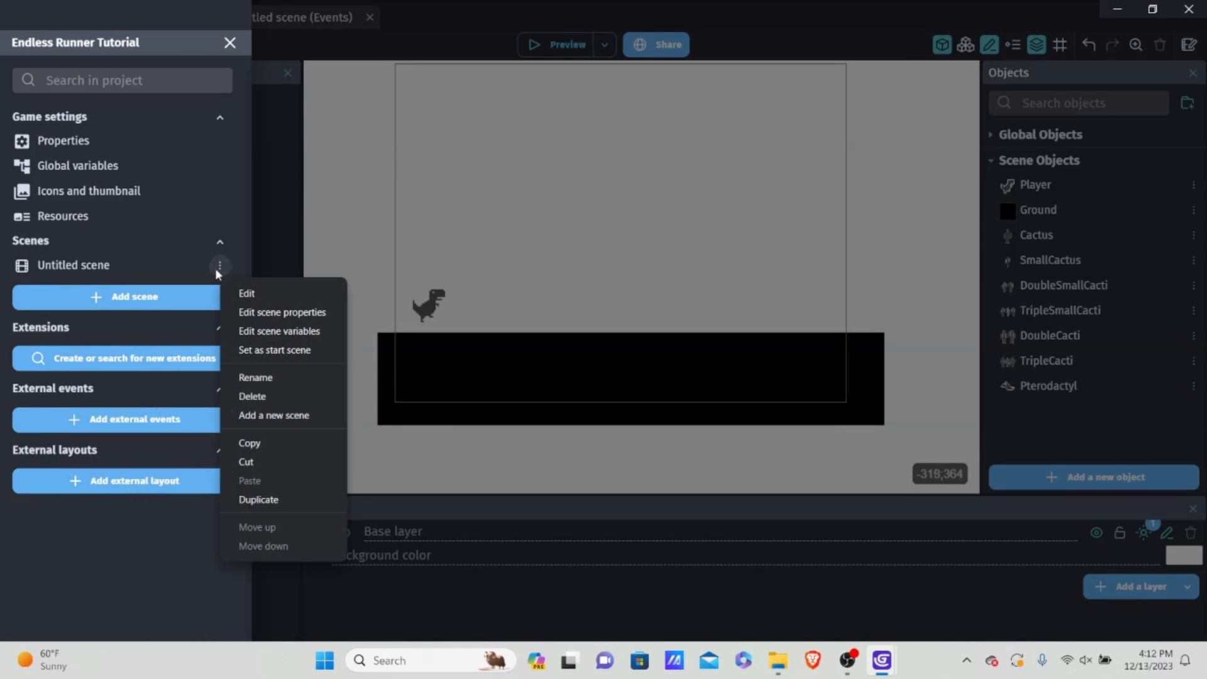
{"action": "left_click", "coordinate": [294, 328]}
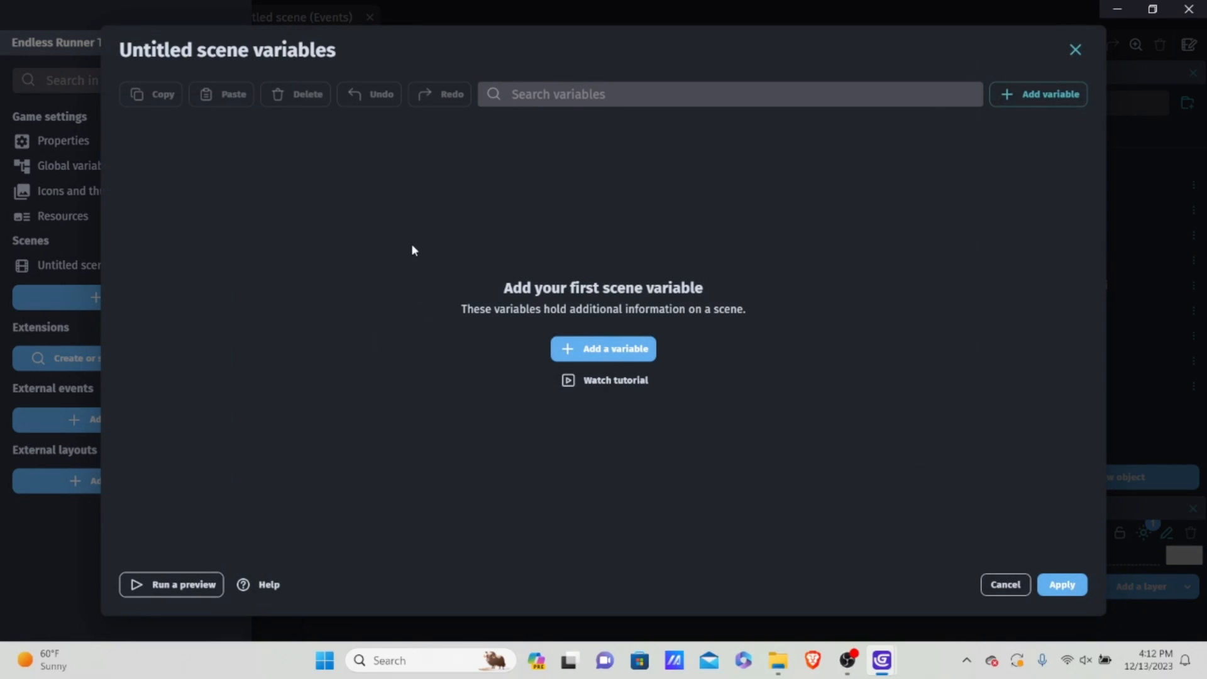
{"action": "left_click", "coordinate": [605, 349]}
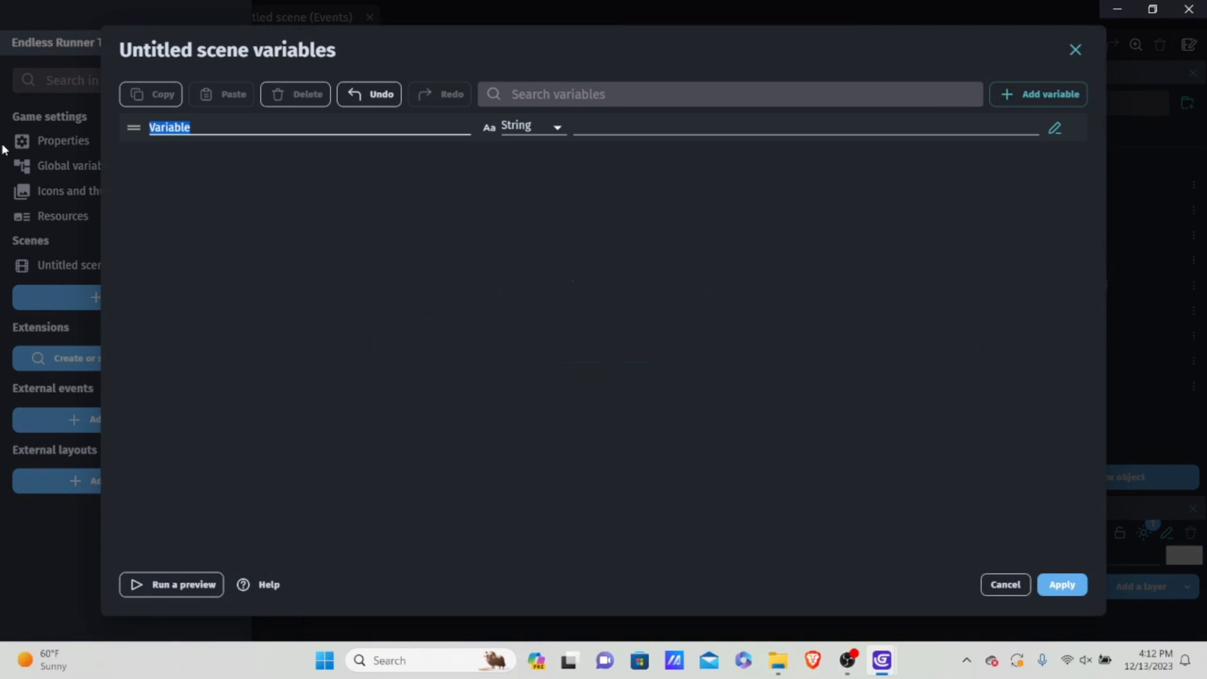
{"action": "key", "text": "BackSpace"}
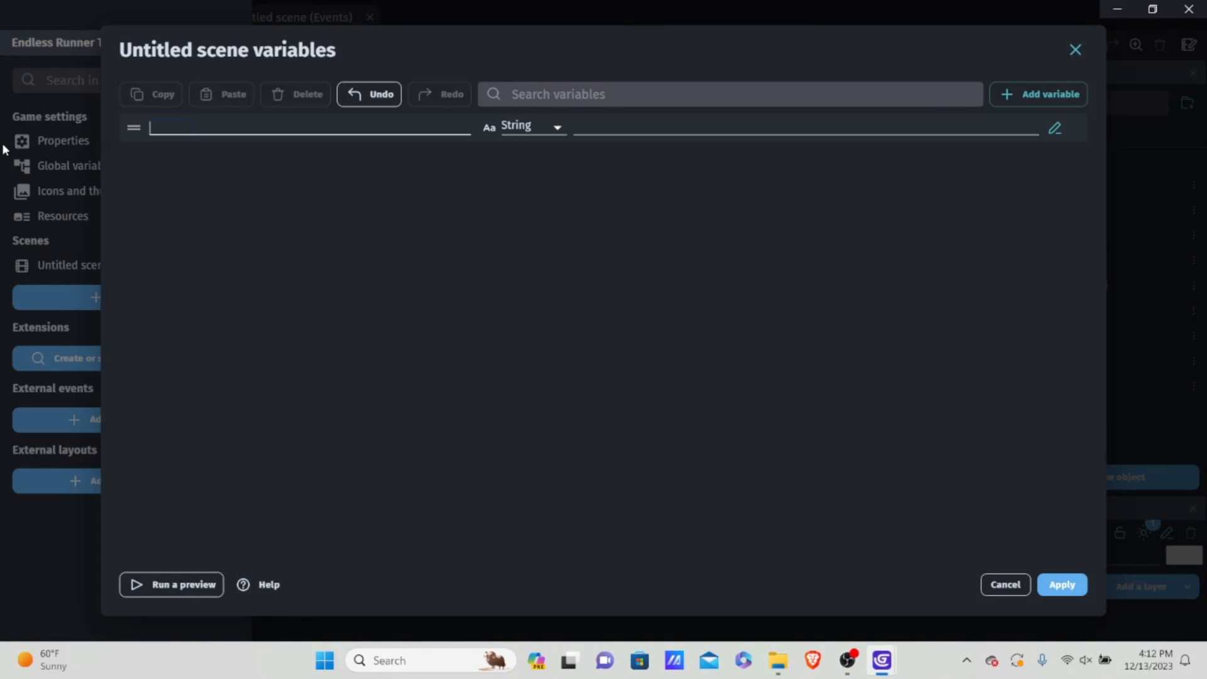
{"action": "type", "text": "CadtusRNG"}
Step: Change the CactusRNG variable's type to Number and set its initial value to 99
{"action": "left_click", "coordinate": [530, 127]}
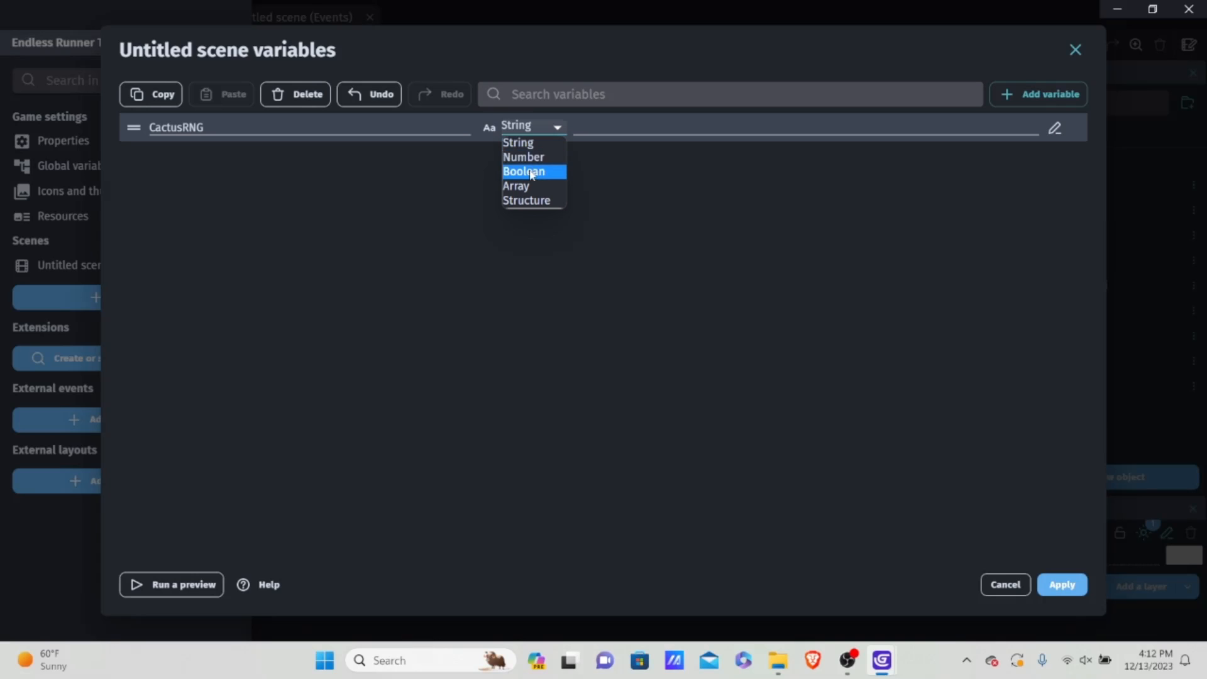
{"action": "left_click", "coordinate": [544, 157]}
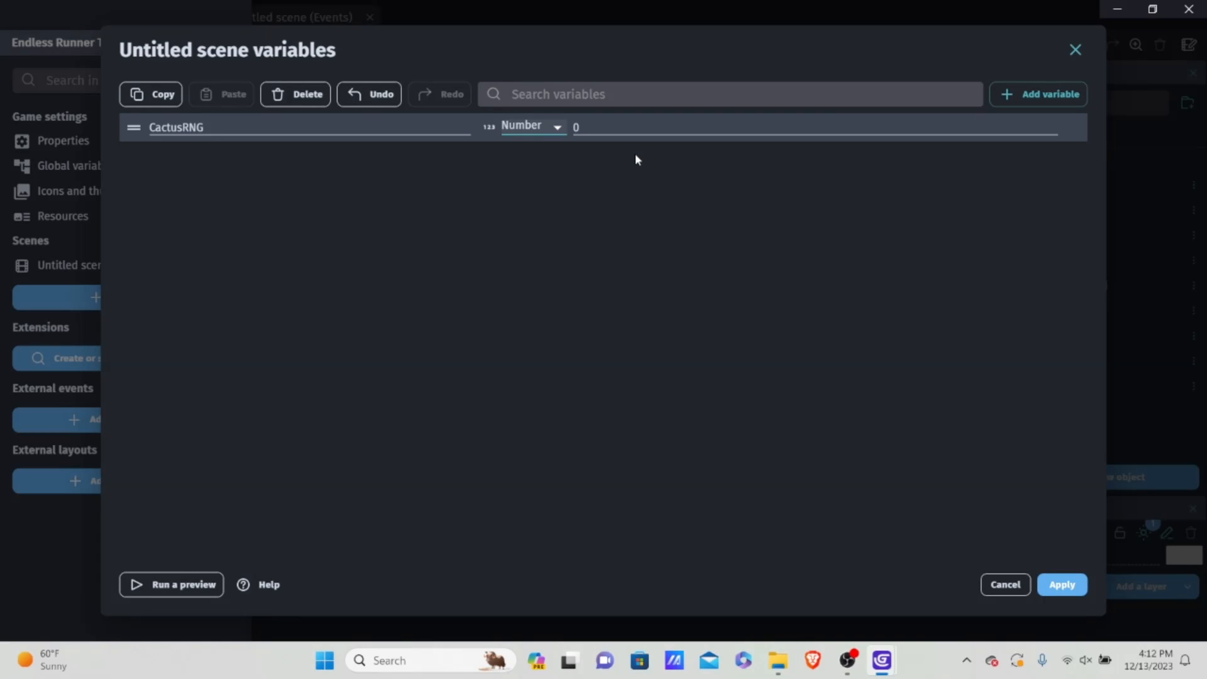
{"action": "left_click", "coordinate": [613, 126]}
{"action": "key", "text": "BackSpace"}
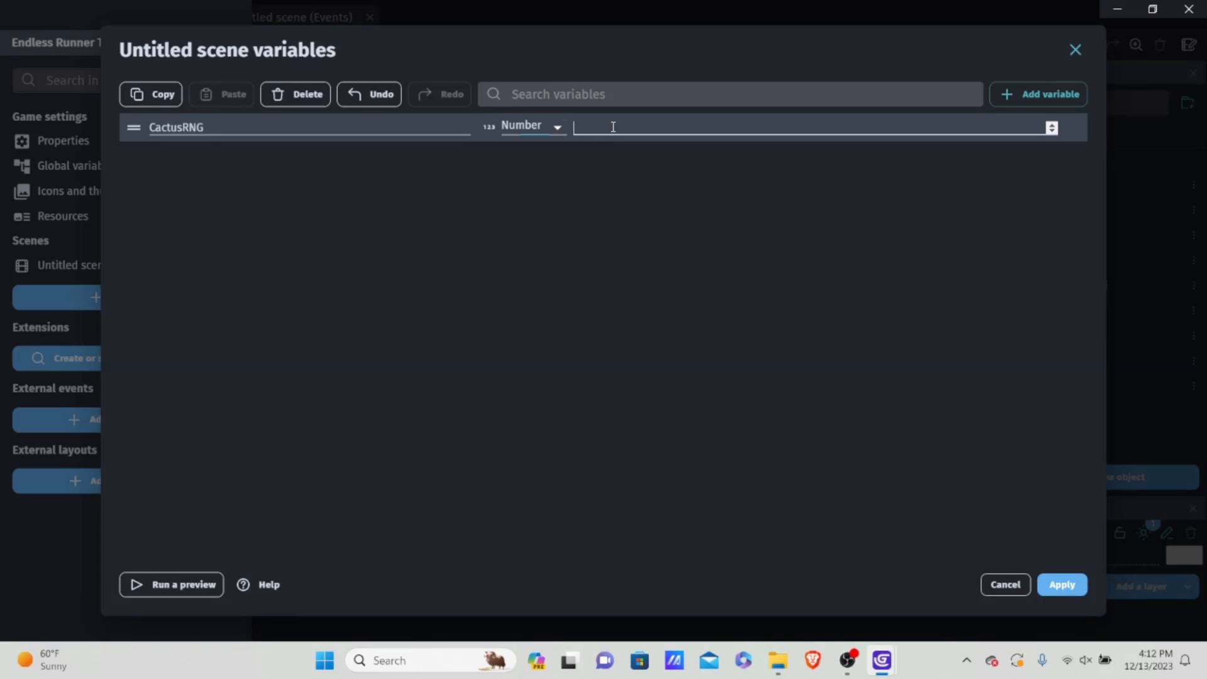
{"action": "type", "text": "11"}
{"action": "key", "text": "BackSpace"}
{"action": "key", "text": "BackSpace"}
{"action": "type", "text": "99"}
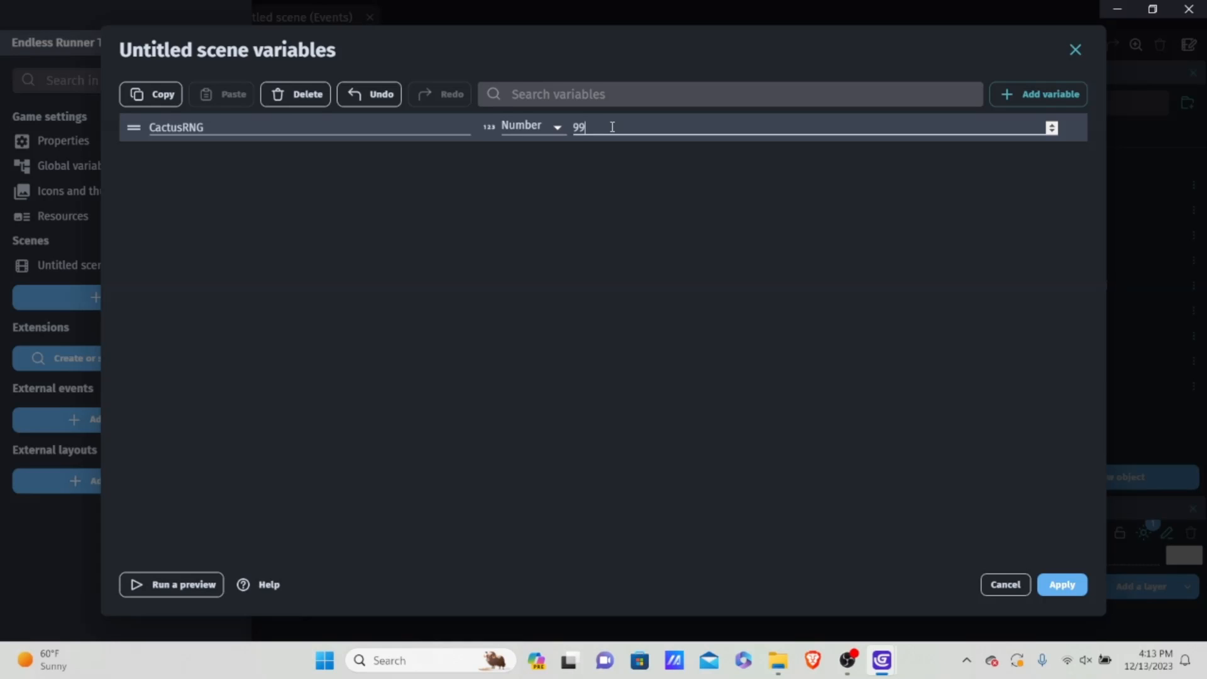
Step: Add a second scene variable named spawnRate below CactusRNG
{"action": "left_click", "coordinate": [1037, 94]}
{"action": "left_click_drag", "start_coordinate": [251, 151], "coordinate": [144, 163]}
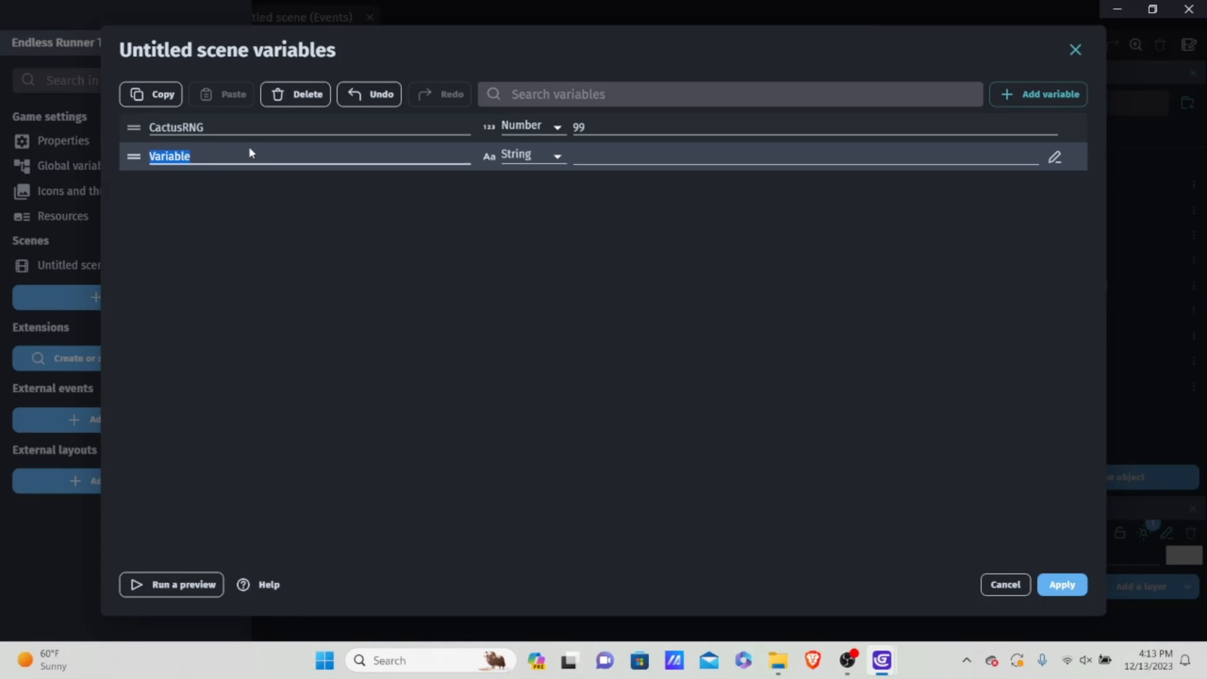
{"action": "key", "text": "BackSpace"}
{"action": "type", "text": "spaw"}
{"action": "key", "text": "BackSpace"}
{"action": "key", "text": "BackSpace"}
{"action": "key", "text": "BackSpace"}
{"action": "key", "text": "BackSpace"}
{"action": "type", "text": "spawnRate"}
{"action": "key", "text": "BackSpace"}
{"action": "key", "text": "BackSpace"}
{"action": "type", "text": "te"}
Step: Change the spawnRate variable's type to Number, set its value to 1 and apply the scene variables
{"action": "left_click", "coordinate": [540, 157]}
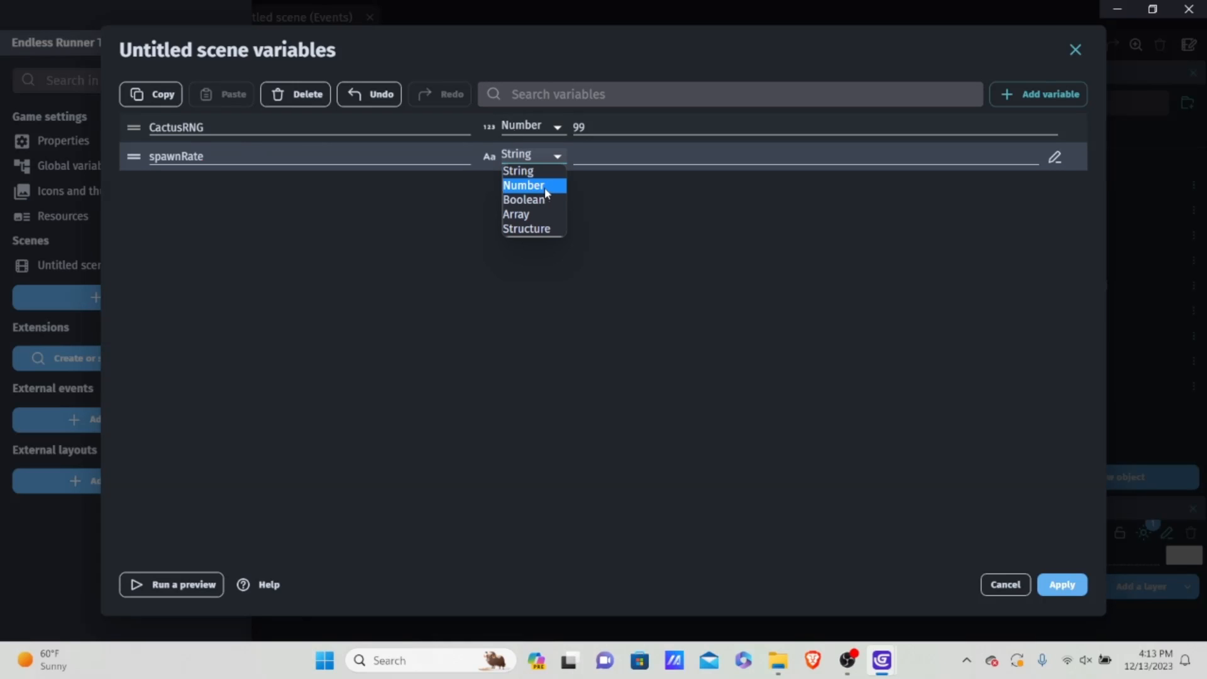
{"action": "left_click", "coordinate": [545, 186]}
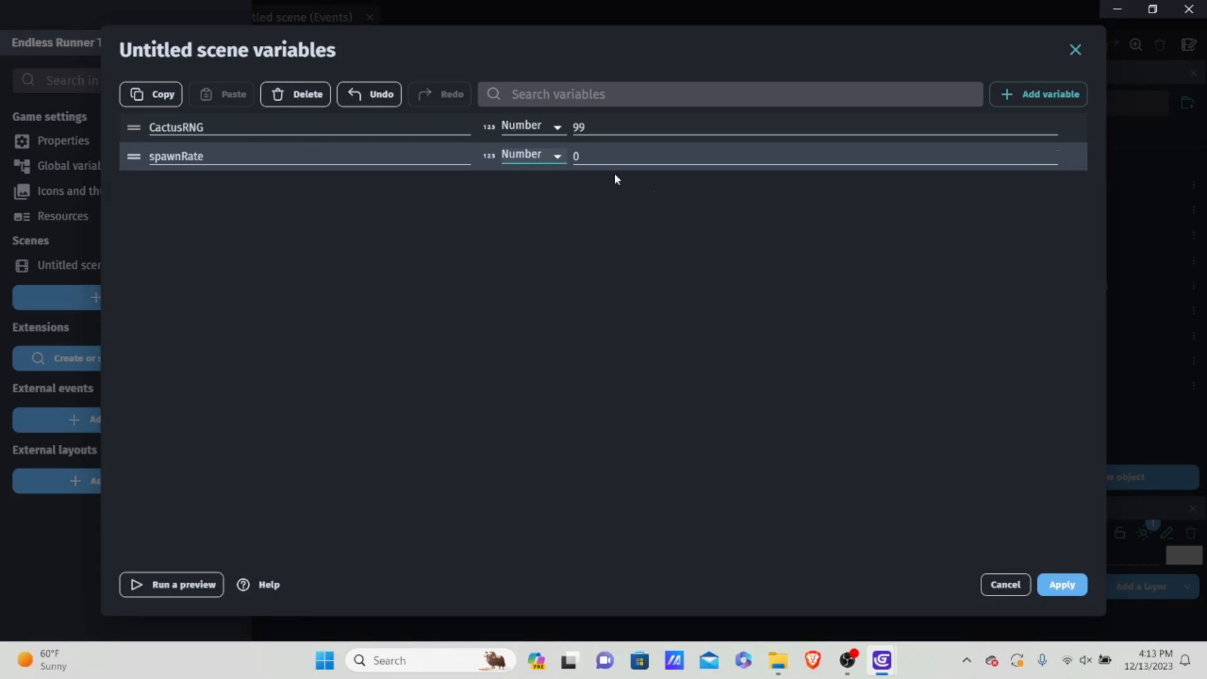
{"action": "left_click", "coordinate": [609, 158]}
{"action": "key", "text": "BackSpace"}
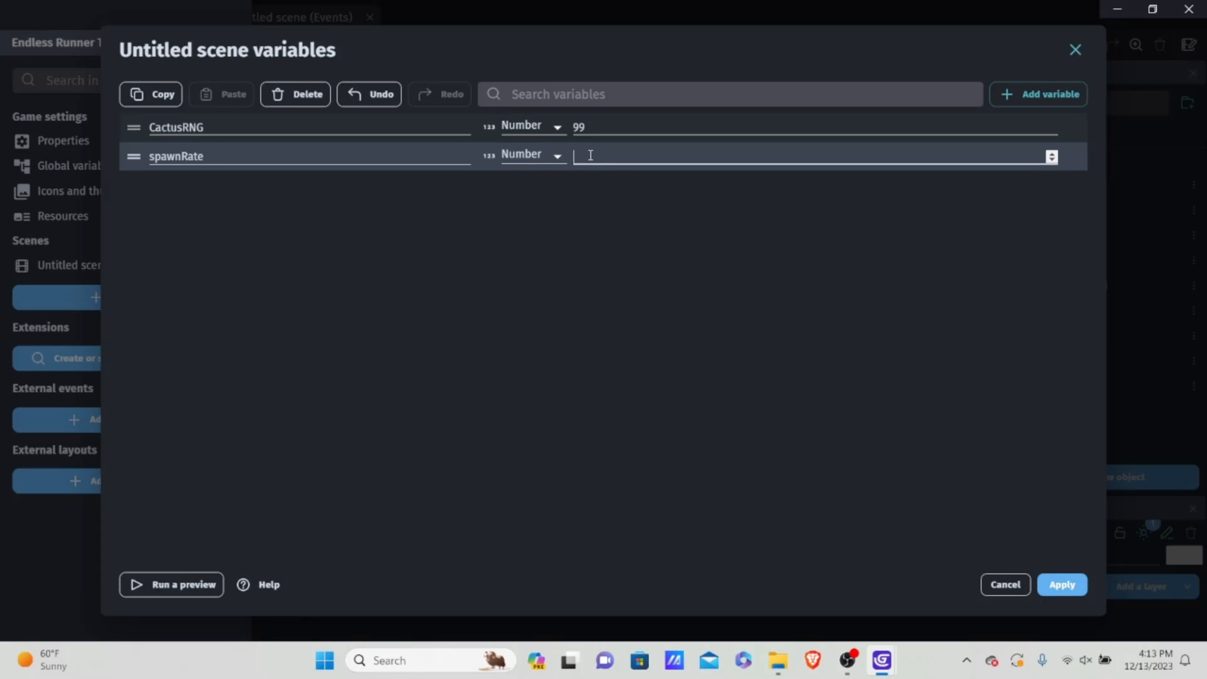
{"action": "type", "text": "1"}
{"action": "left_click", "coordinate": [1051, 580]}
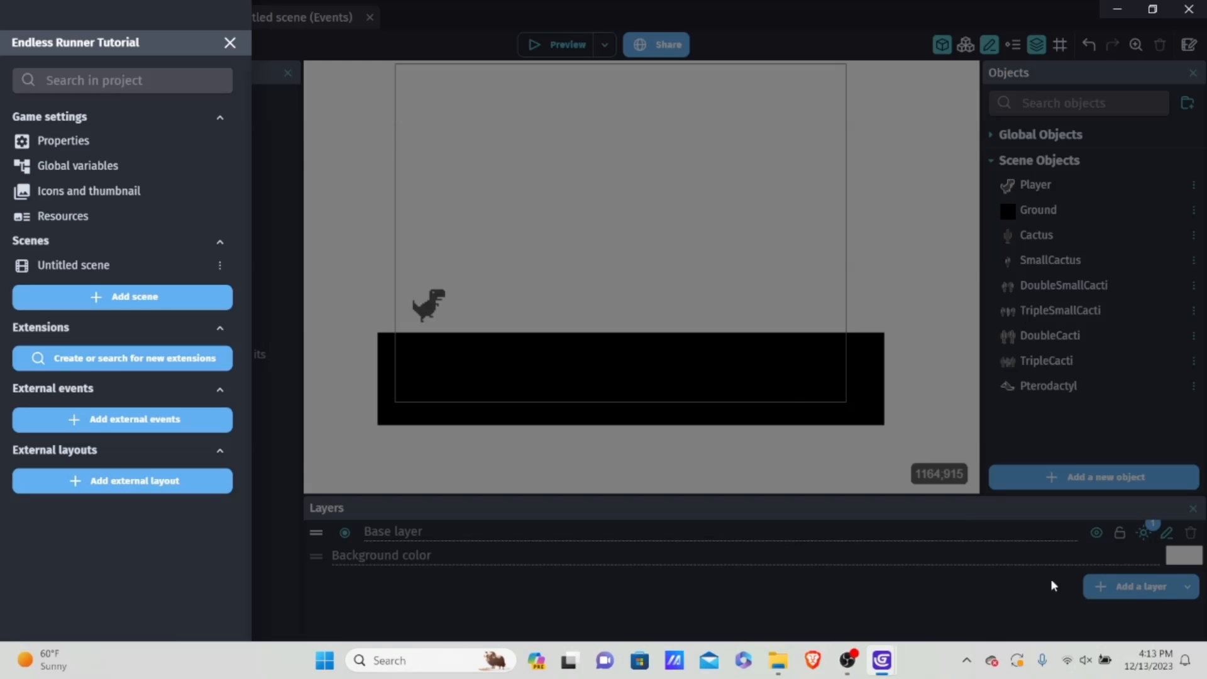
Step: Return to the scene's events sheet and add another empty event below the Player Controls group
{"action": "left_click", "coordinate": [550, 202]}
{"action": "left_click", "coordinate": [277, 15]}
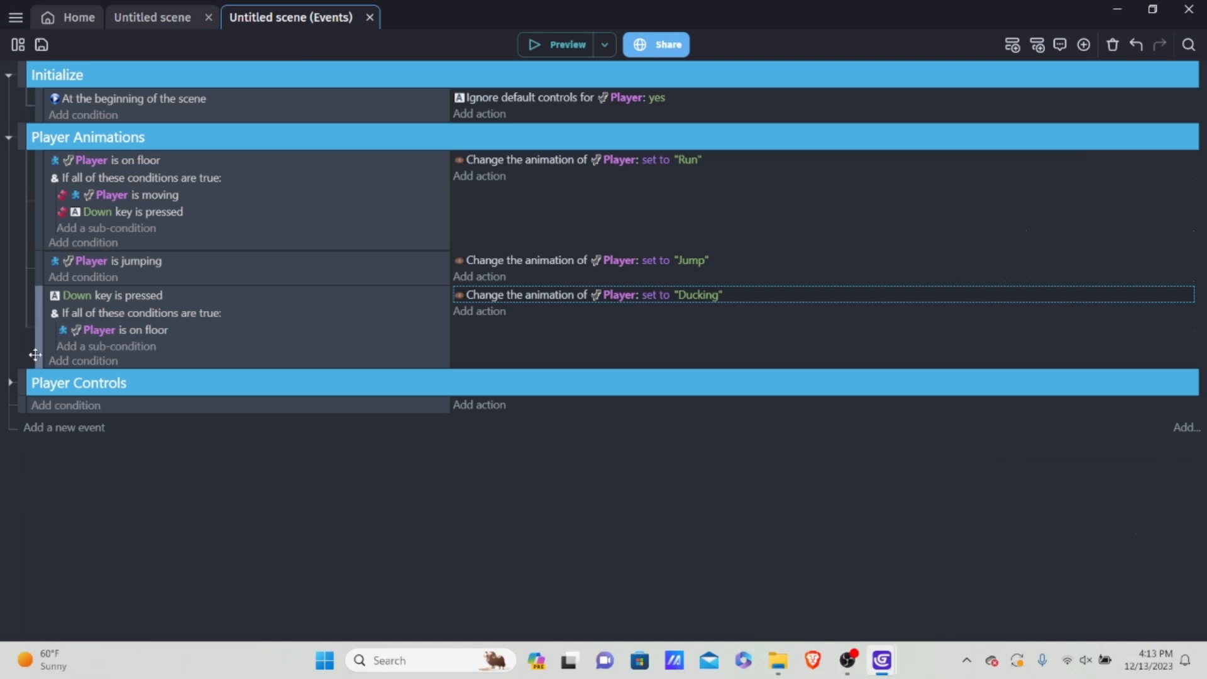
{"action": "left_click", "coordinate": [130, 407]}
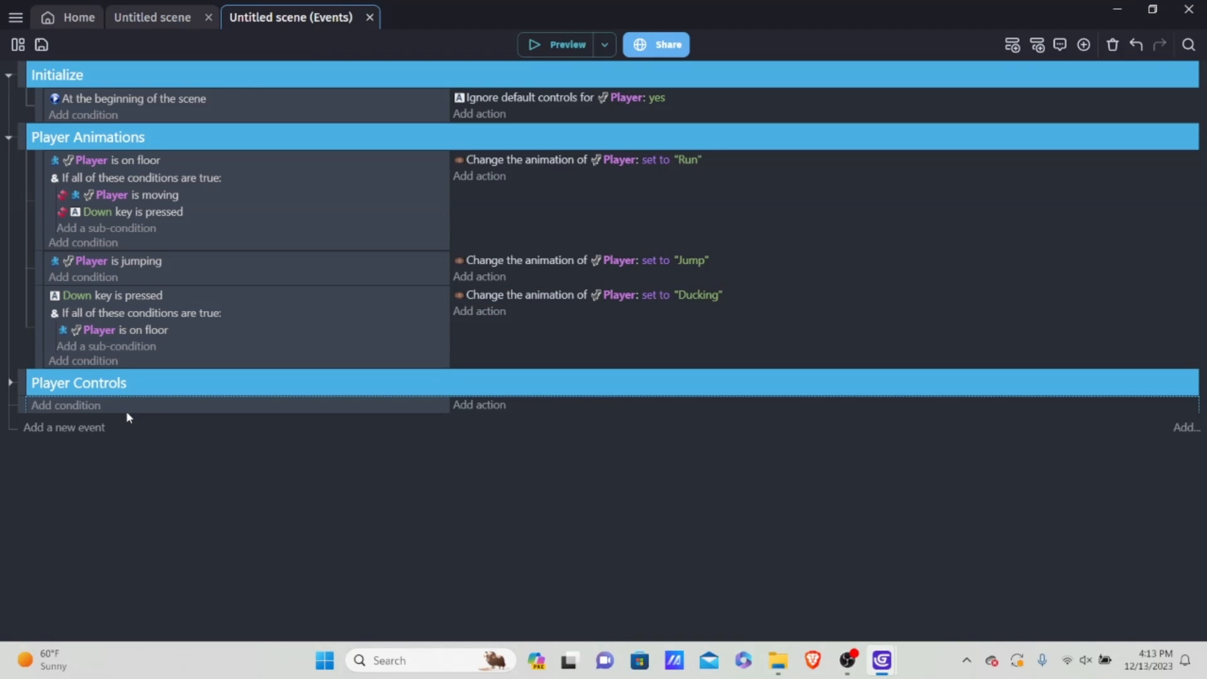
{"action": "left_click", "coordinate": [125, 417]}
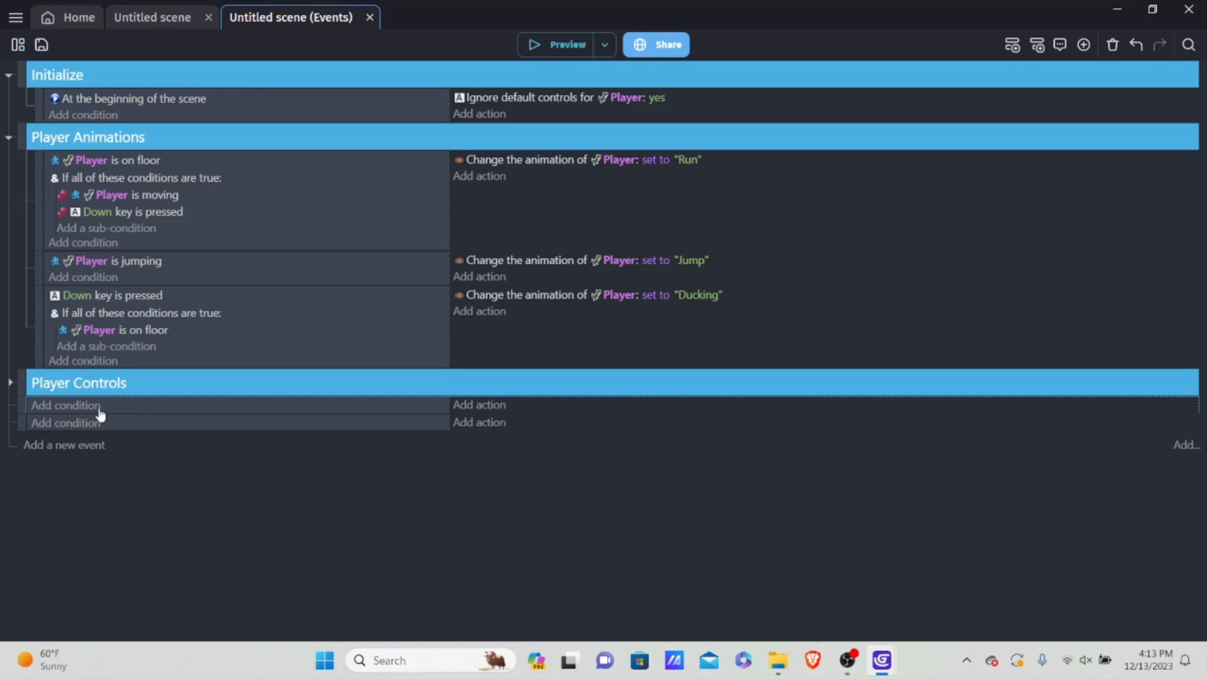
Step: Add an event group named "RNG Loop(Cacti & Pterodactyl)" directly below the Player Controls group
{"action": "right_click", "coordinate": [134, 405]}
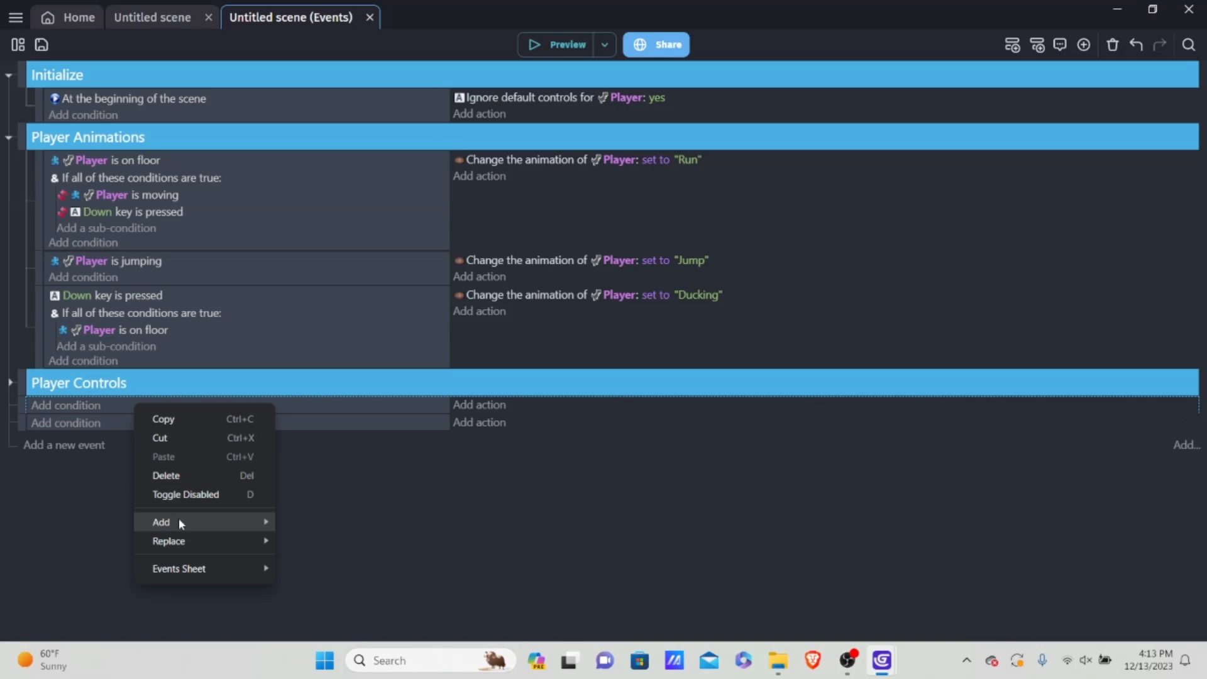
{"action": "mouse_move", "coordinate": [179, 522]}
{"action": "left_click", "coordinate": [314, 551]}
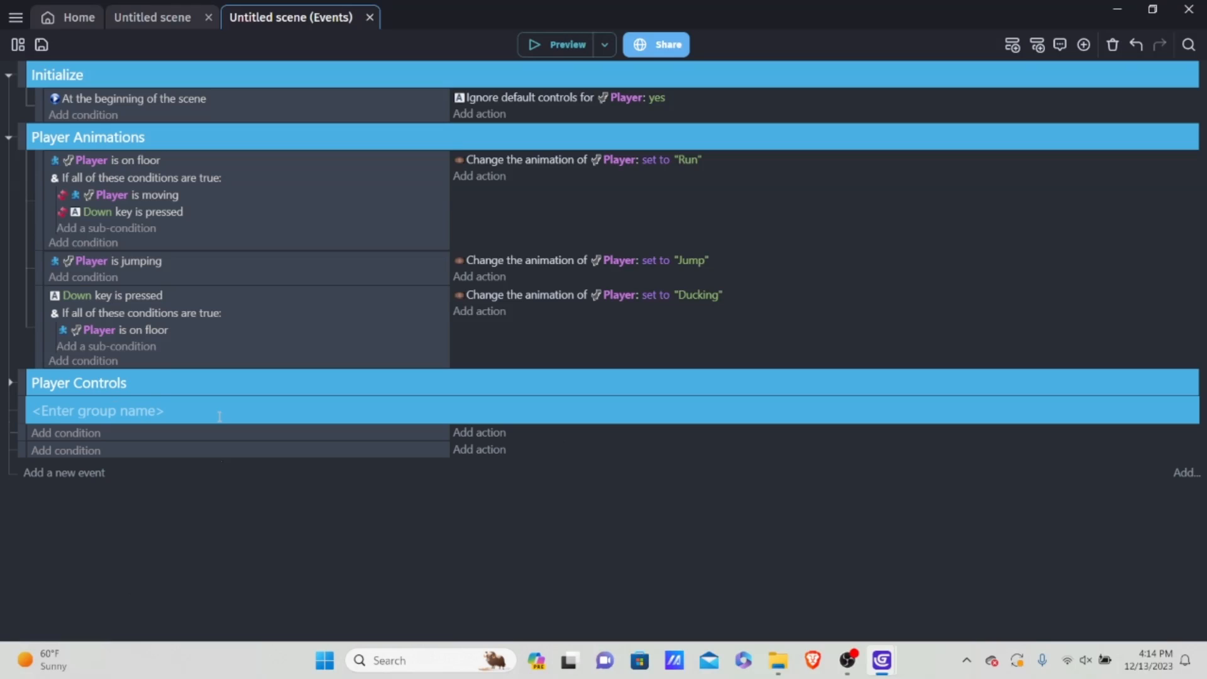
{"action": "type", "text": "RNG Loop"}
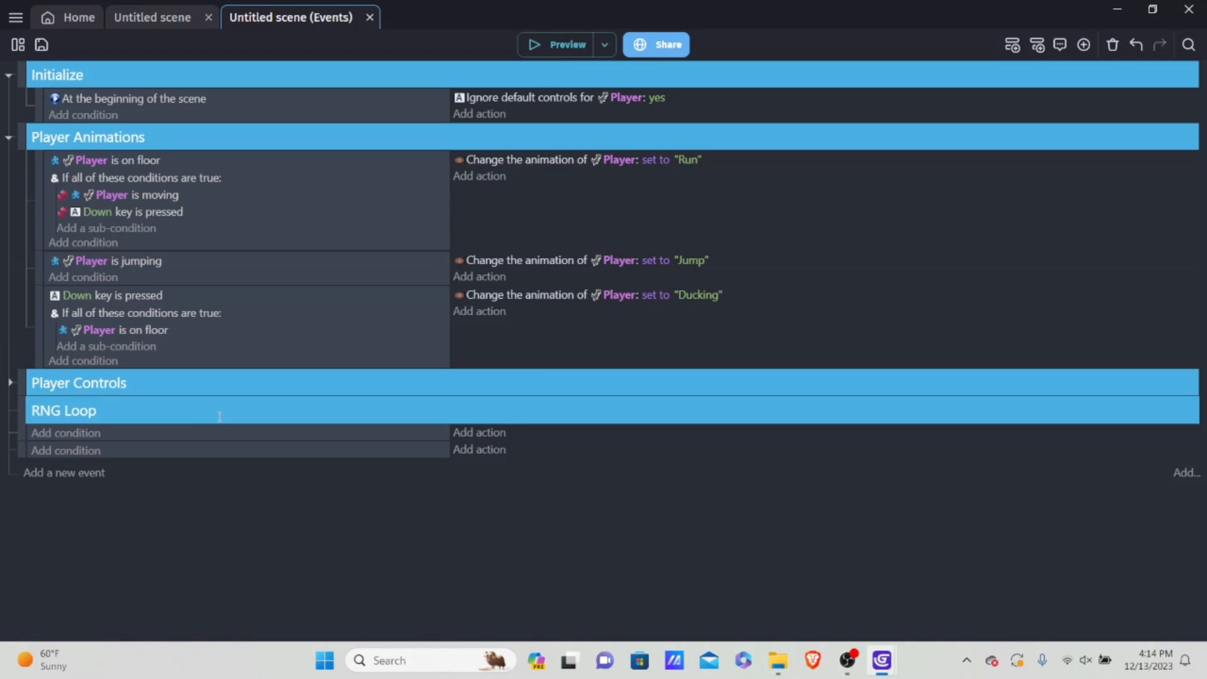
{"action": "type", "text": "()"}
{"action": "type", "text": "Cacti"}
{"action": "type", "text": " & Pterod"}
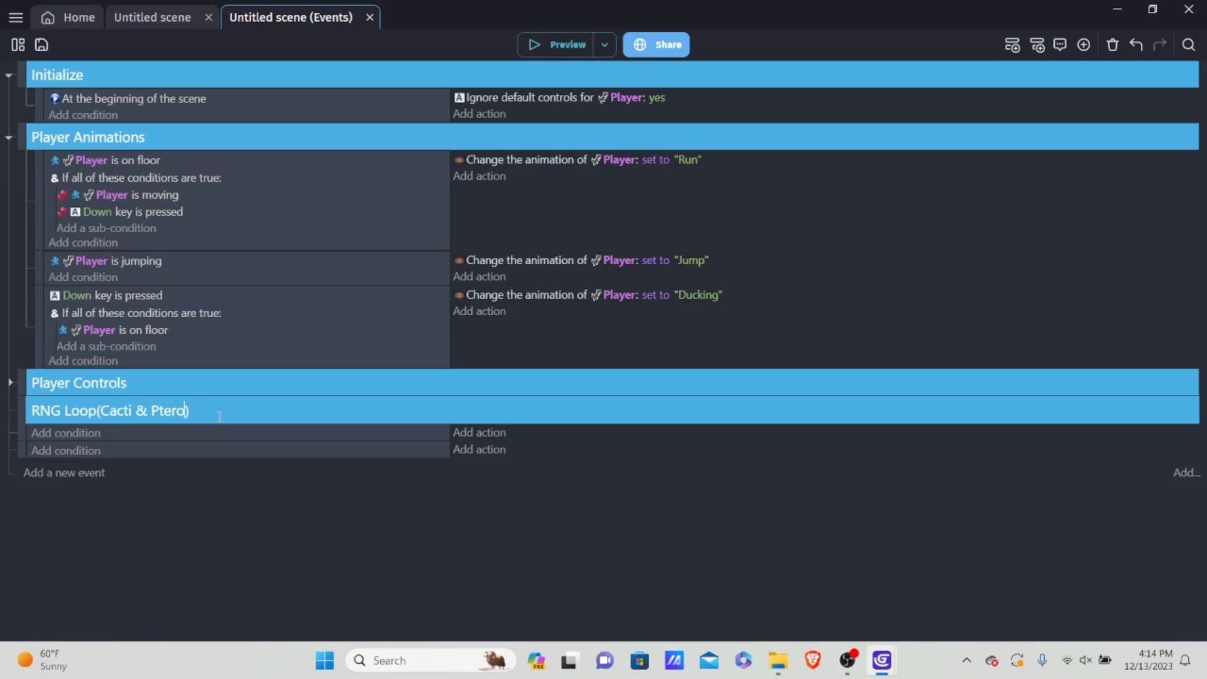
{"action": "type", "text": "actyl"}
Step: Nest the first empty event inside the RNG Loop group, then collapse and expand the group to check it
{"action": "left_click", "coordinate": [22, 429]}
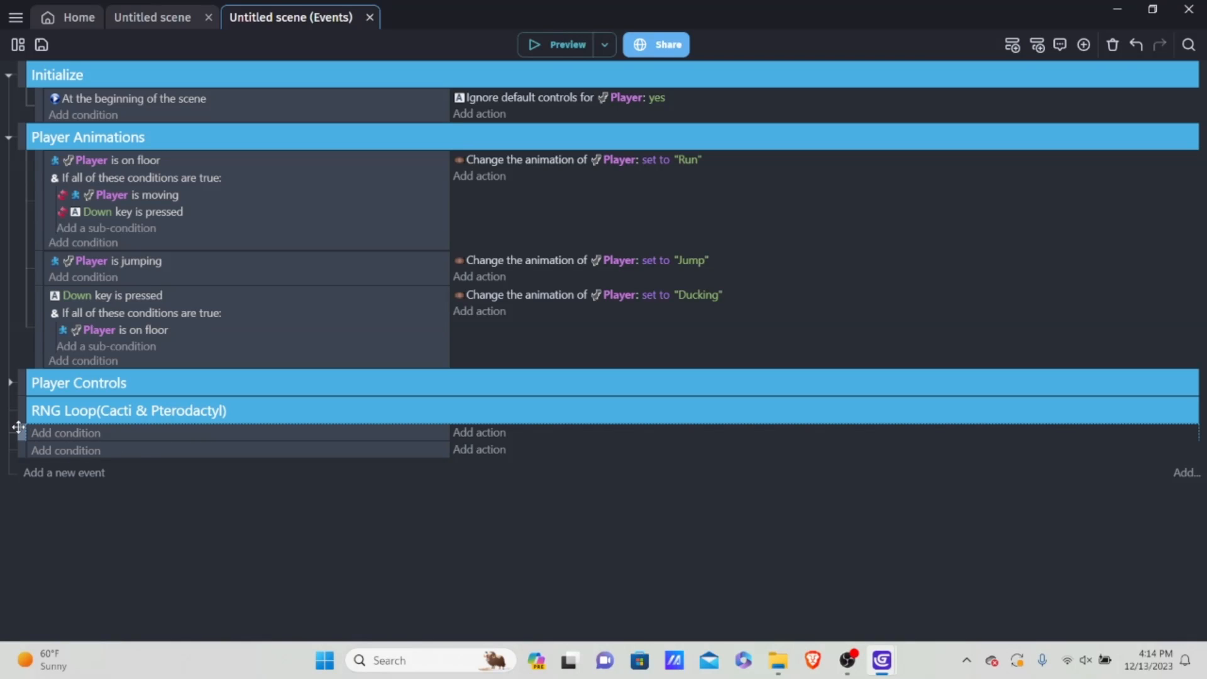
{"action": "left_click_drag", "start_coordinate": [20, 427], "coordinate": [46, 438]}
{"action": "left_click", "coordinate": [13, 410]}
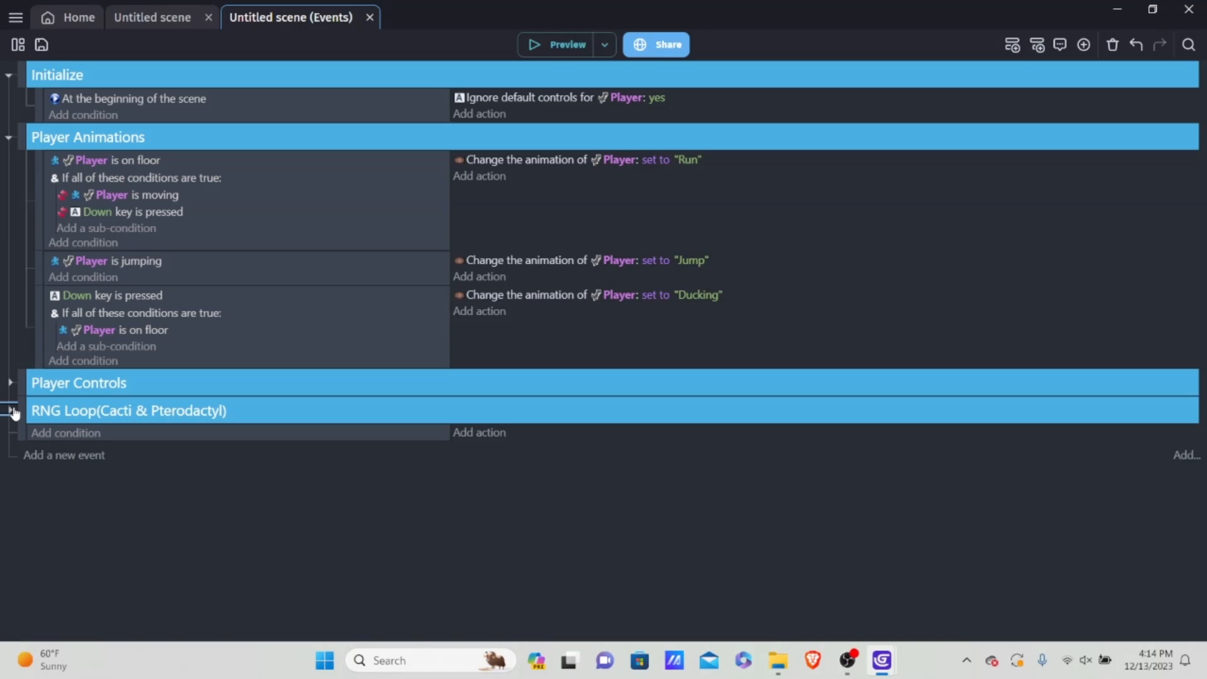
{"action": "left_click", "coordinate": [12, 410]}
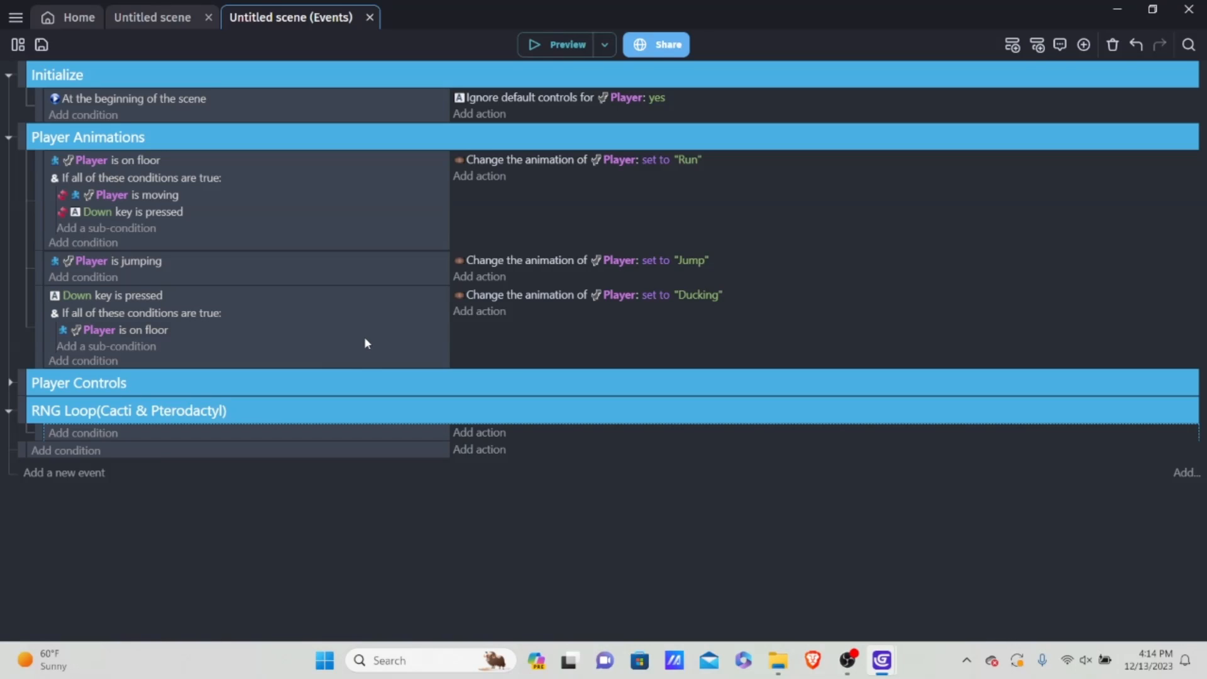
{"action": "left_click", "coordinate": [93, 433]}
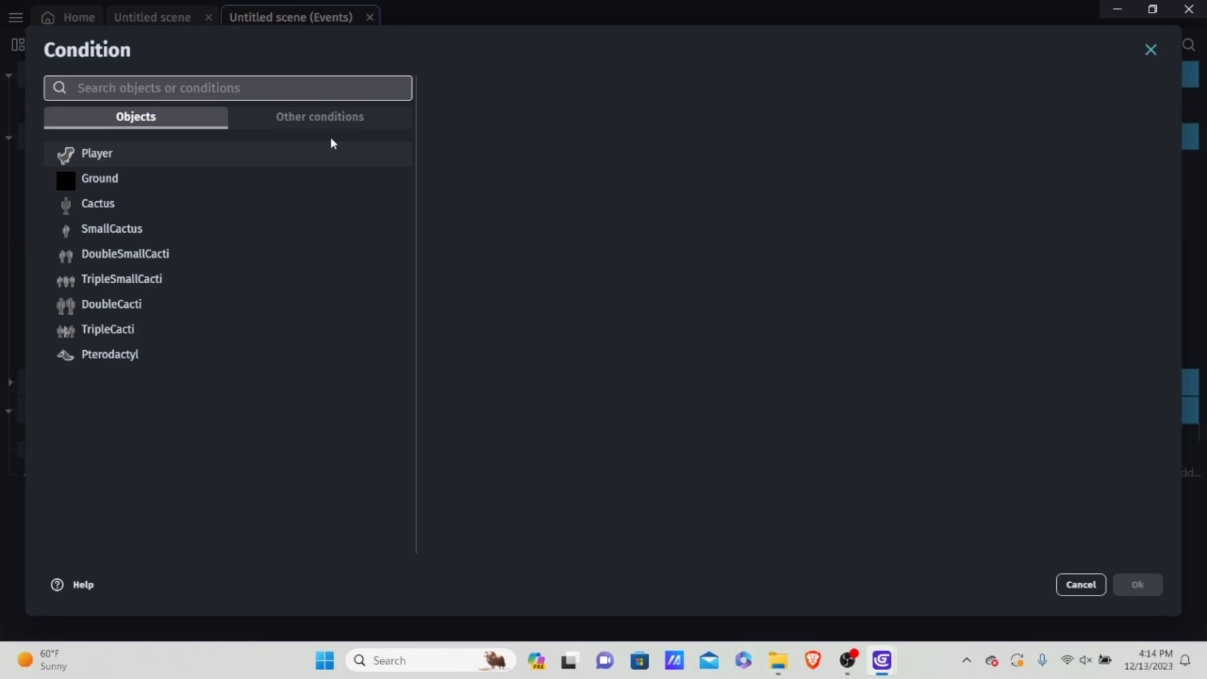
{"action": "left_click", "coordinate": [321, 118]}
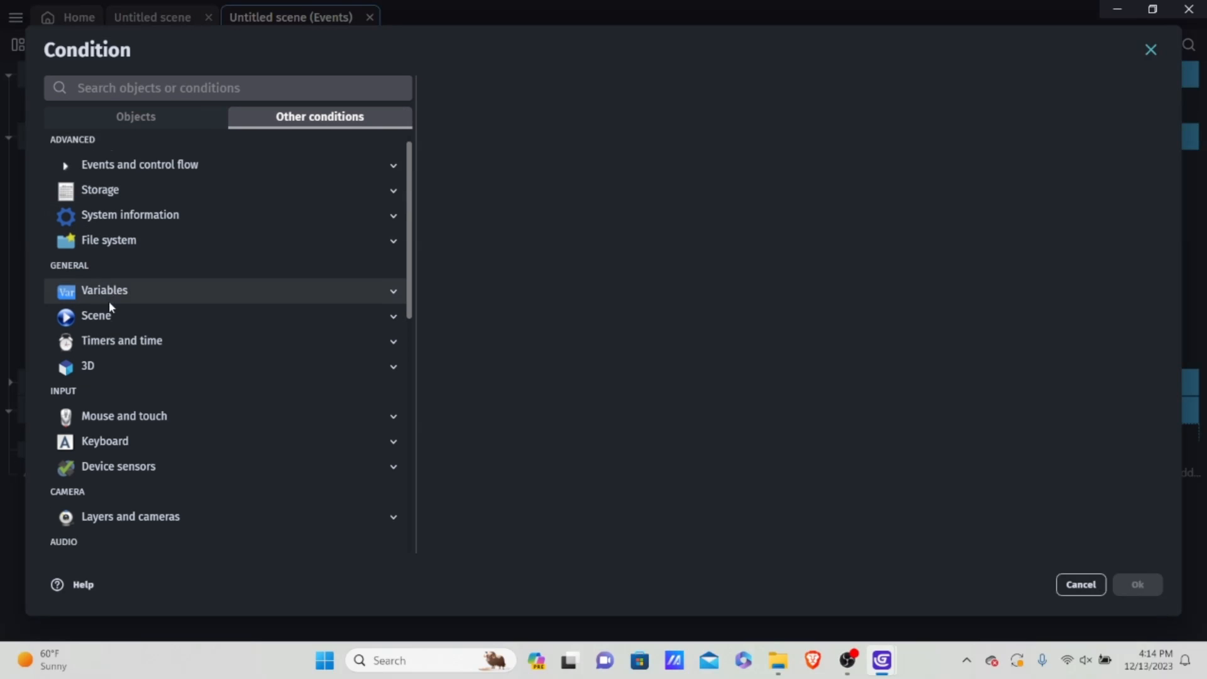
{"action": "scroll", "coordinate": [113, 296], "scroll_direction": "down", "scroll_amount": 1}
{"action": "left_click", "coordinate": [120, 275]}
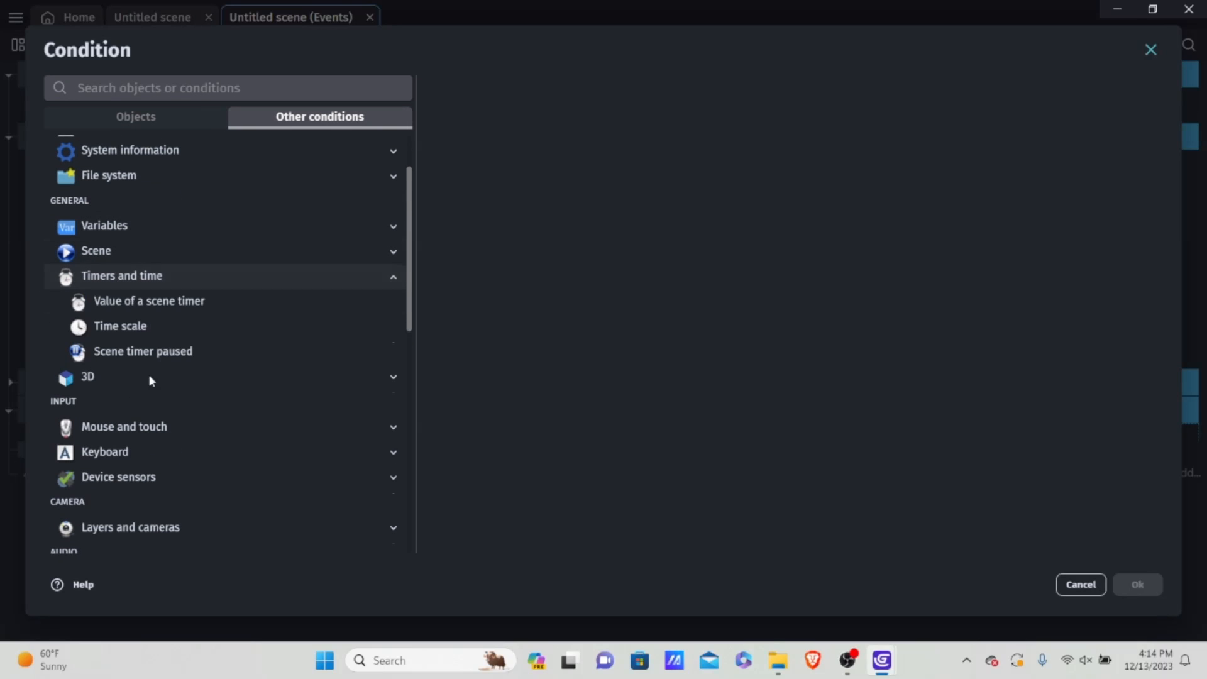
{"action": "left_click", "coordinate": [176, 301]}
{"action": "left_click", "coordinate": [171, 328]}
{"action": "left_click", "coordinate": [195, 302]}
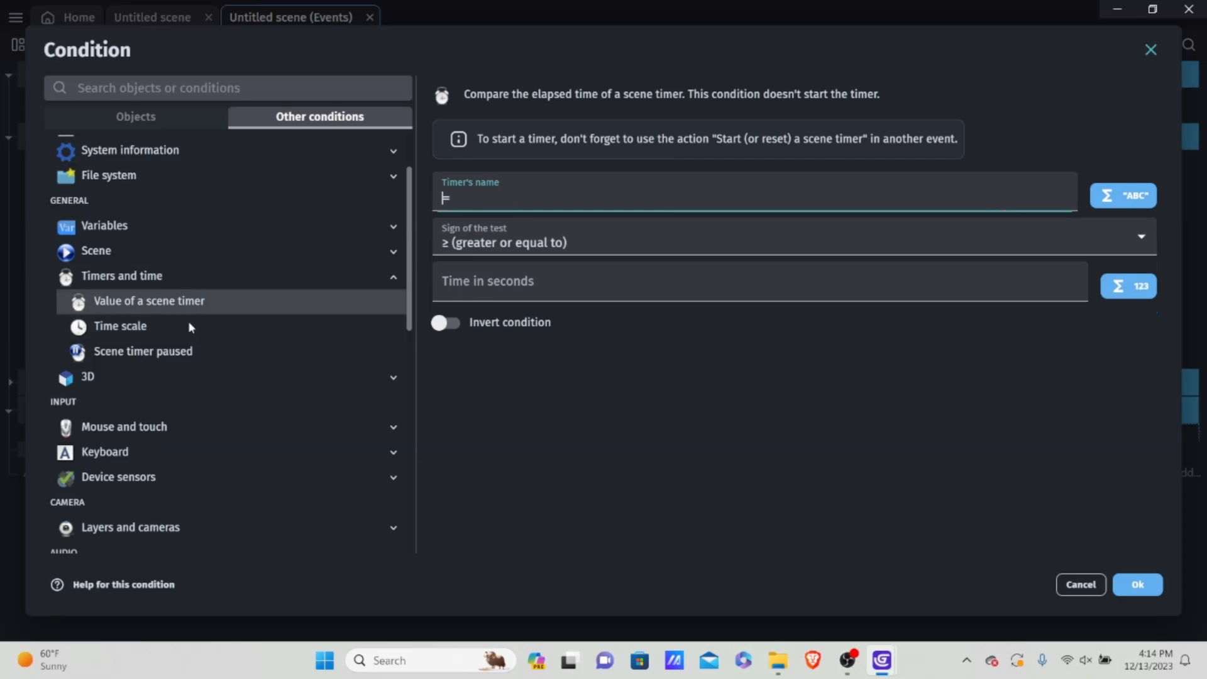
{"action": "left_click", "coordinate": [183, 323]}
{"action": "left_click", "coordinate": [192, 304]}
{"action": "left_click", "coordinate": [198, 316]}
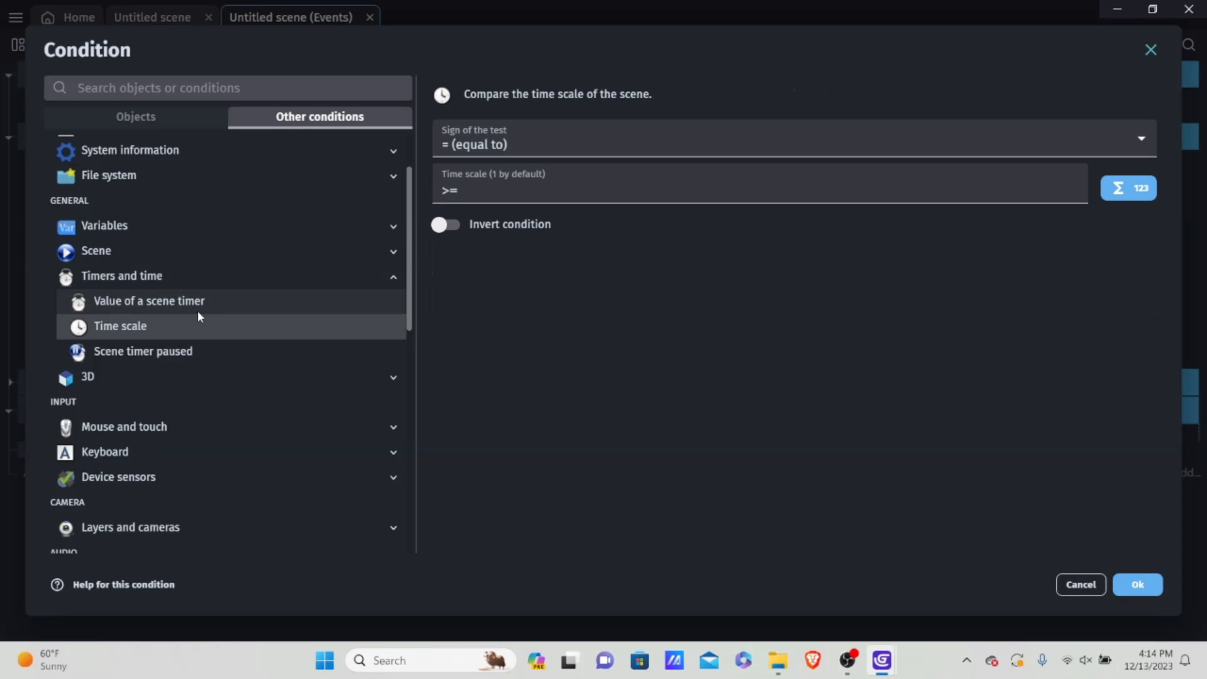
{"action": "left_click", "coordinate": [205, 301]}
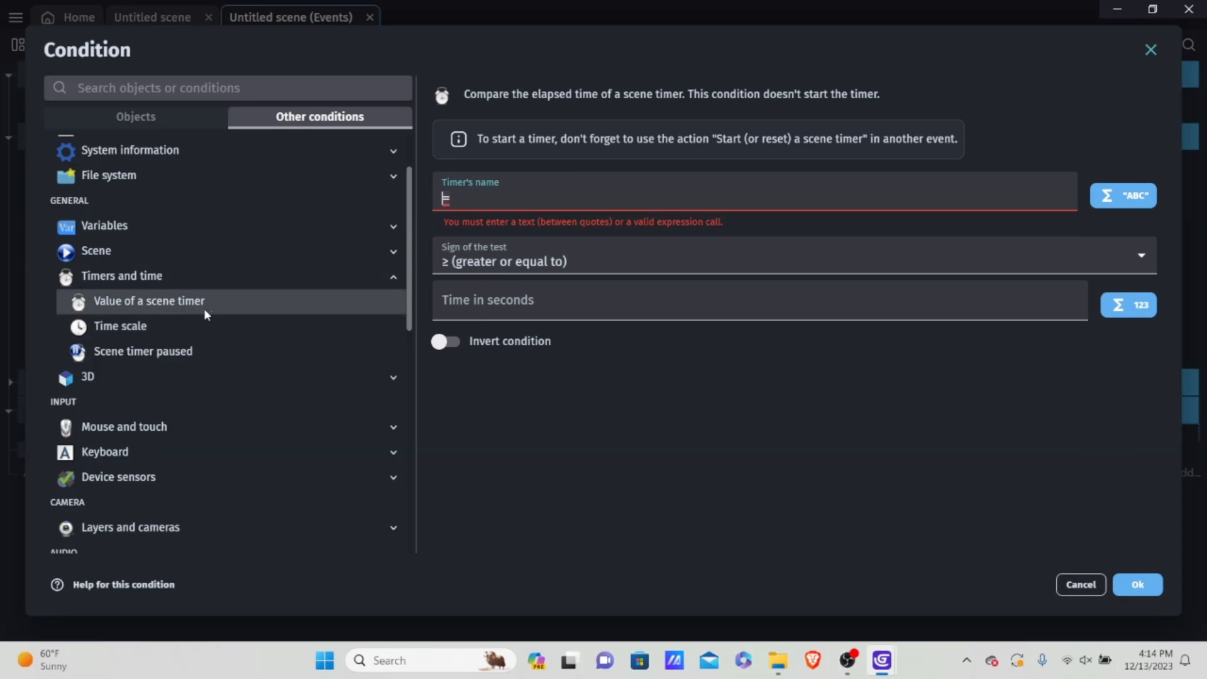
{"action": "left_click", "coordinate": [1151, 586]}
{"action": "left_click", "coordinate": [280, 437]}
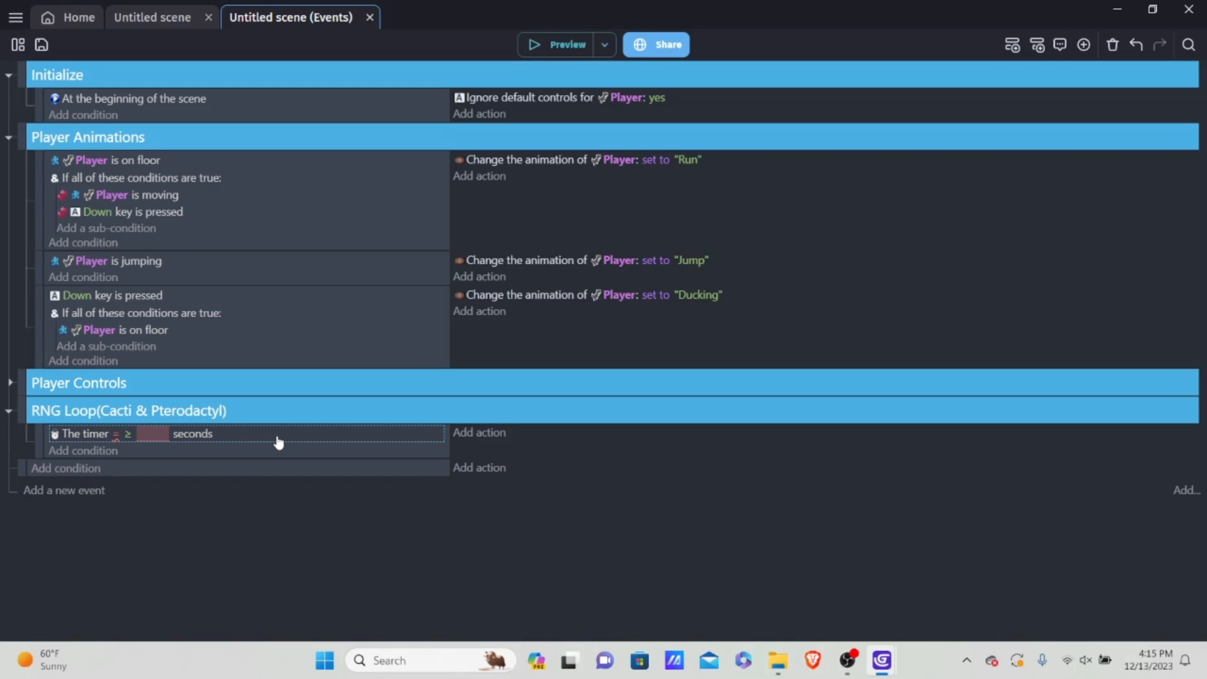
{"action": "key", "text": "Delete"}
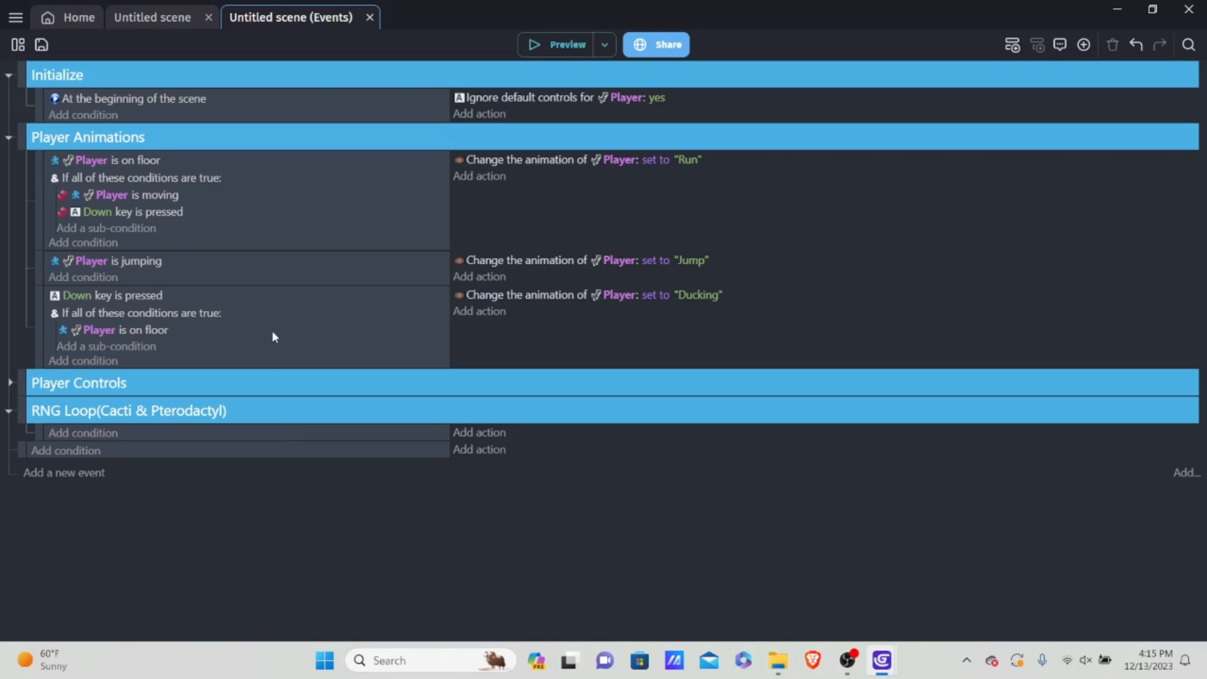
Step: Search the extensions for "rep", install Repeat every X seconds in the project and return to the events sheet
{"action": "left_click", "coordinate": [18, 46]}
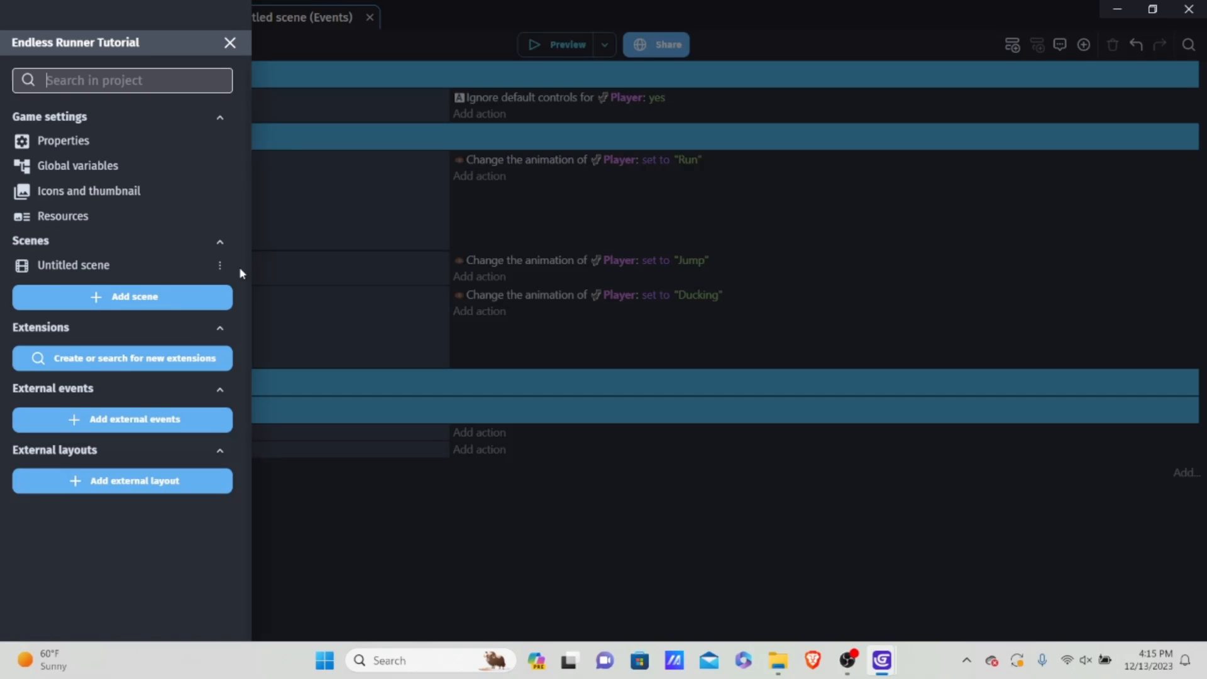
{"action": "left_click", "coordinate": [78, 359]}
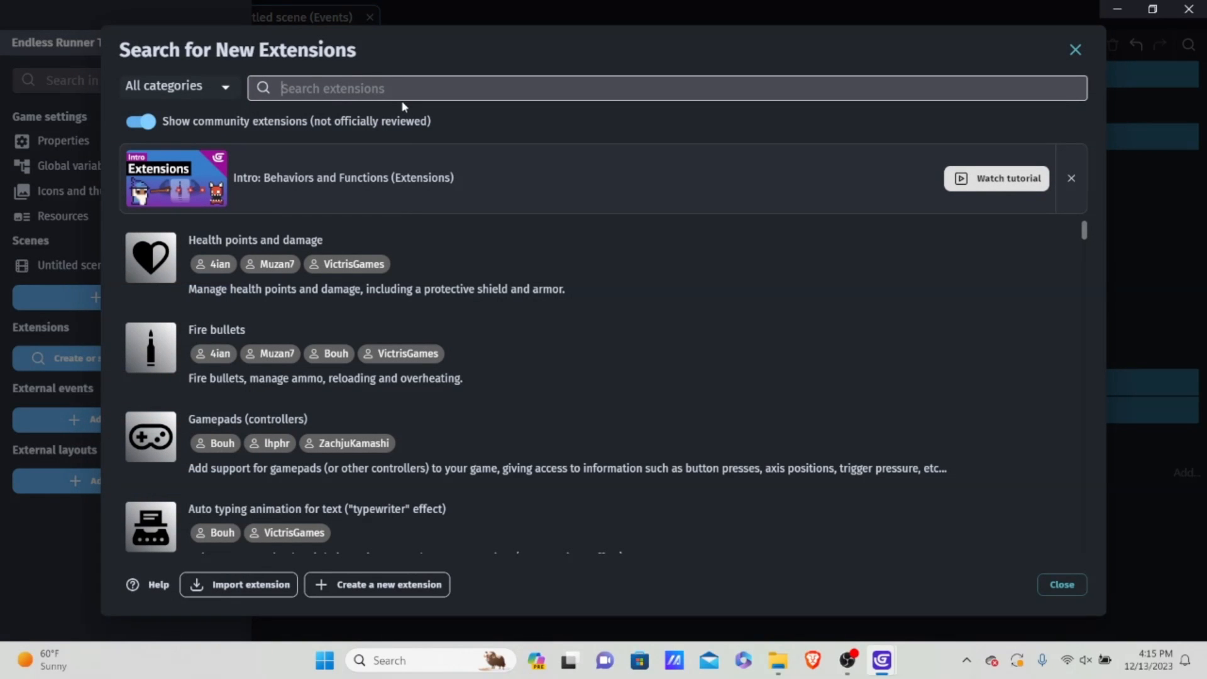
{"action": "type", "text": "rep"}
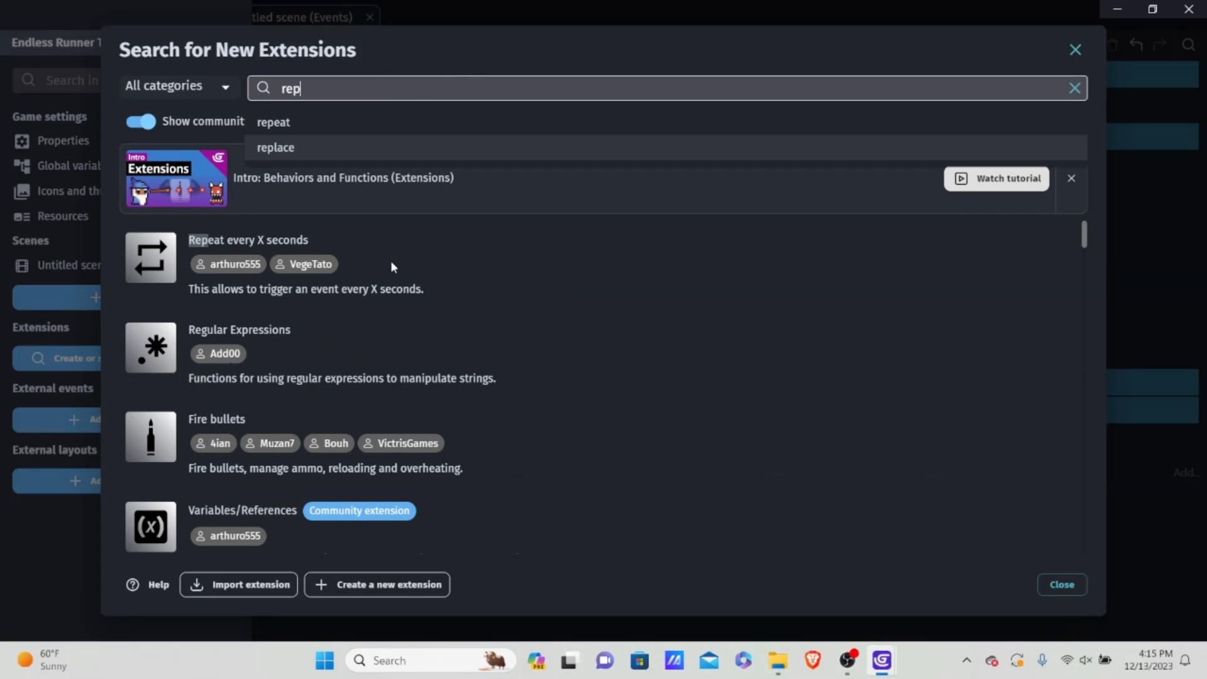
{"action": "left_click", "coordinate": [416, 258]}
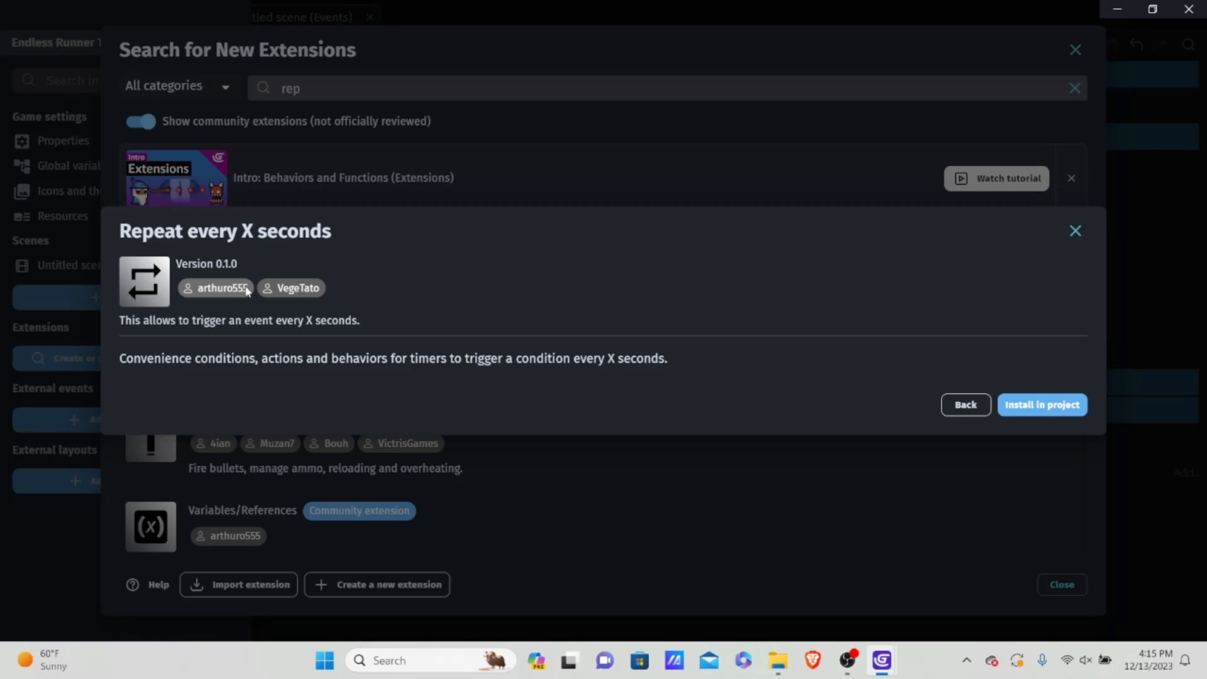
{"action": "left_click", "coordinate": [1032, 405]}
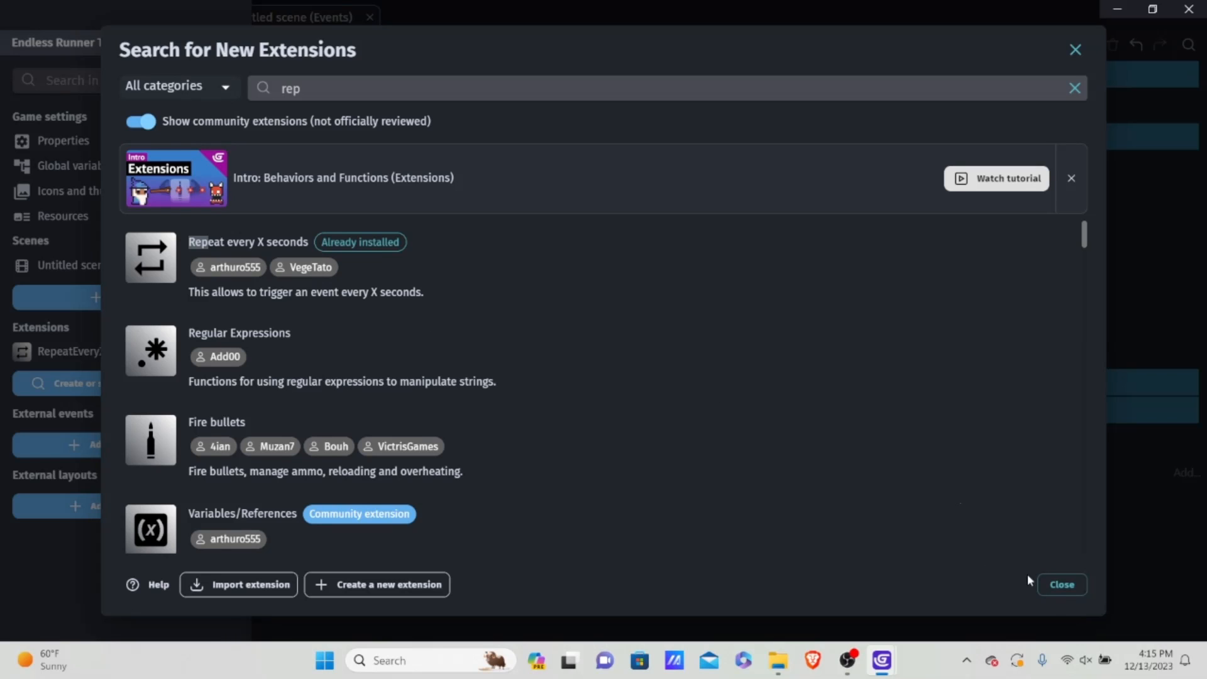
{"action": "left_click", "coordinate": [1056, 584]}
{"action": "left_click", "coordinate": [538, 463]}
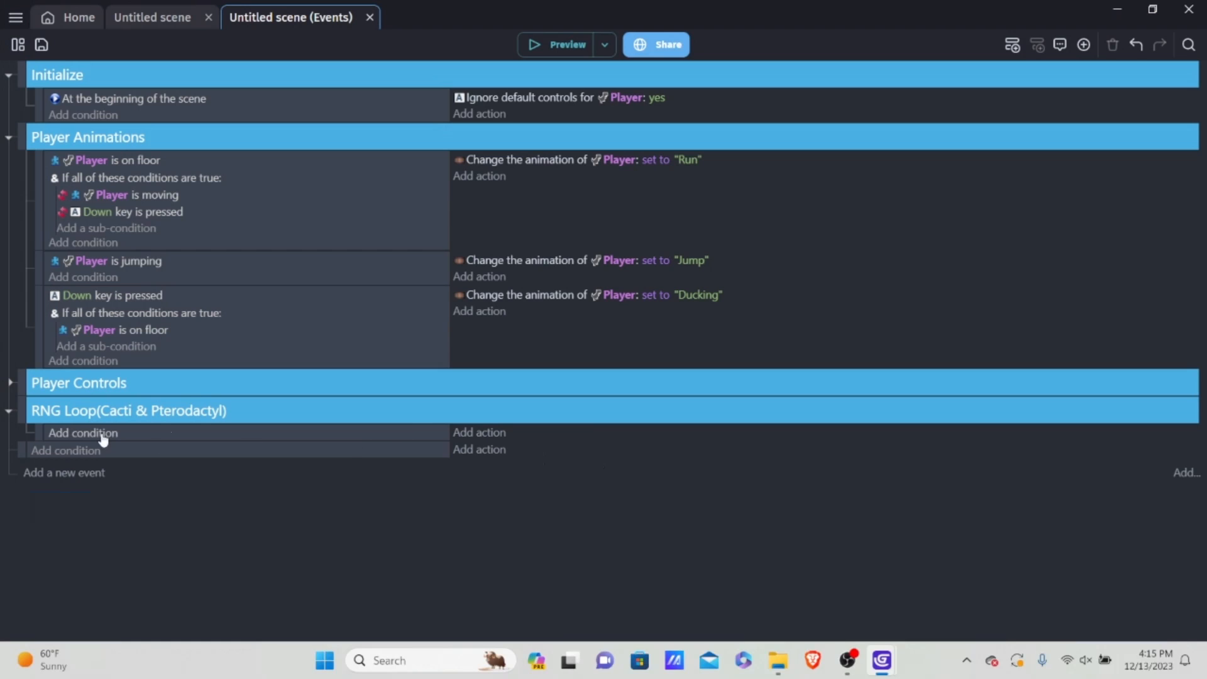
{"action": "left_click", "coordinate": [18, 44]}
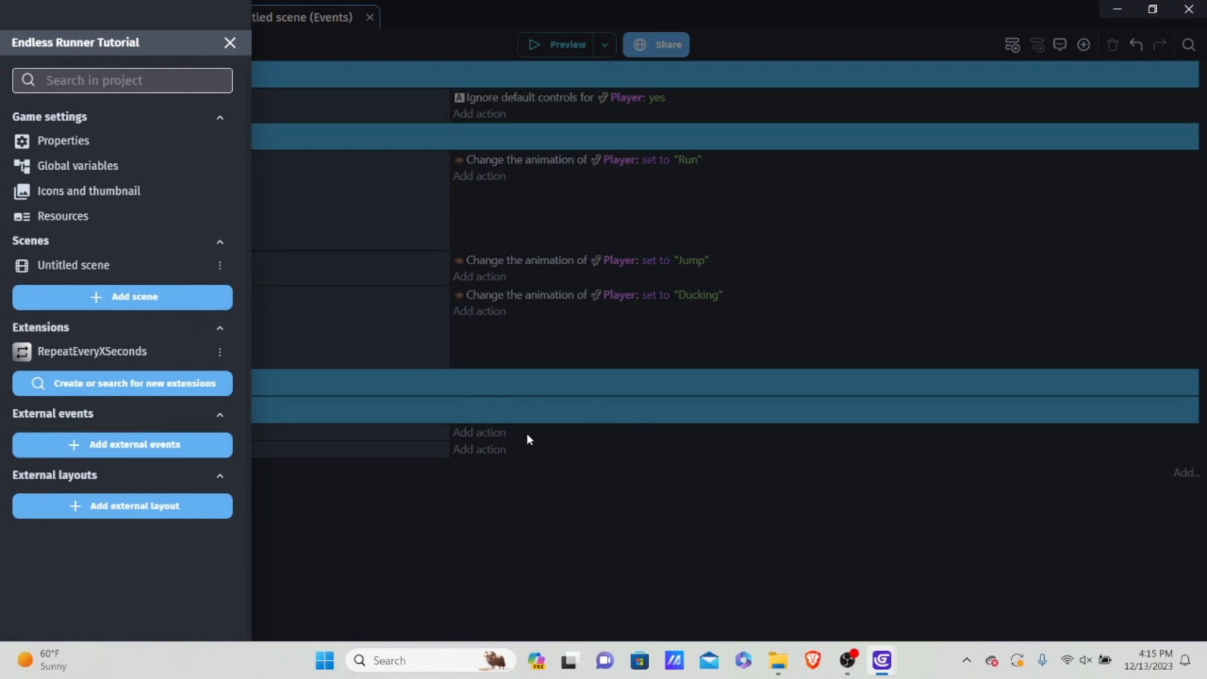
{"action": "left_click", "coordinate": [635, 399]}
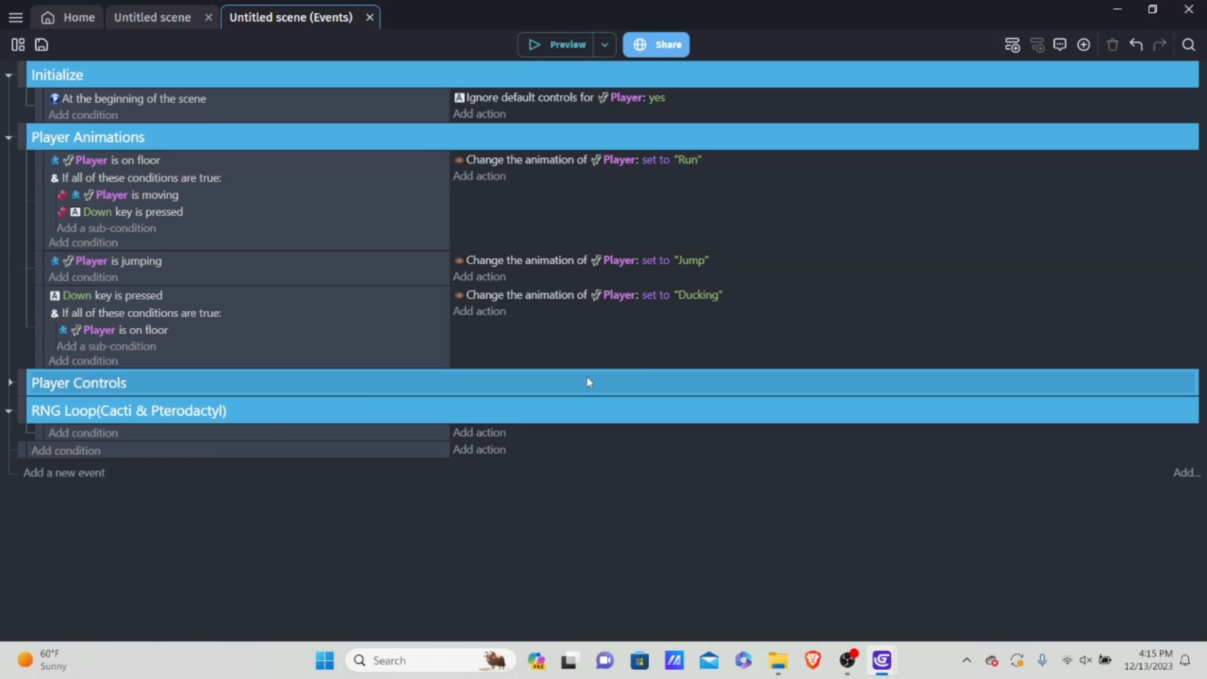
Step: Start a new condition on the empty event in the RNG Loop group and list the Repeat every X seconds conditions
{"action": "left_click", "coordinate": [107, 433]}
{"action": "left_click", "coordinate": [315, 120]}
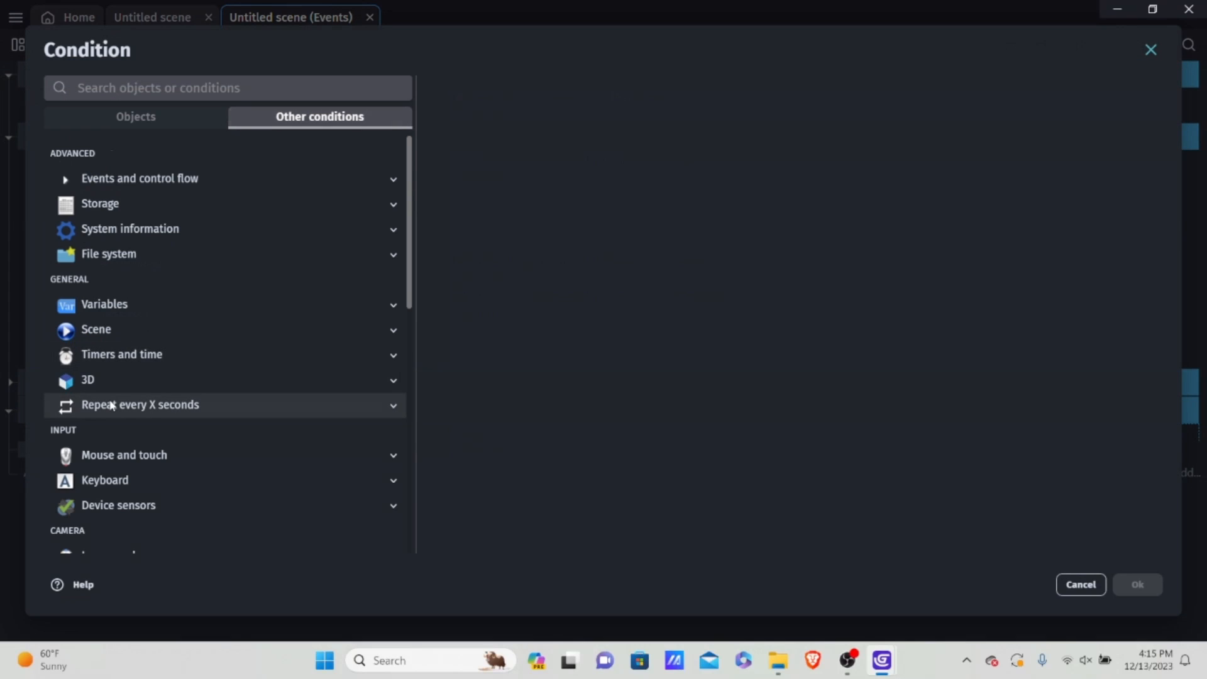
{"action": "left_click", "coordinate": [143, 405]}
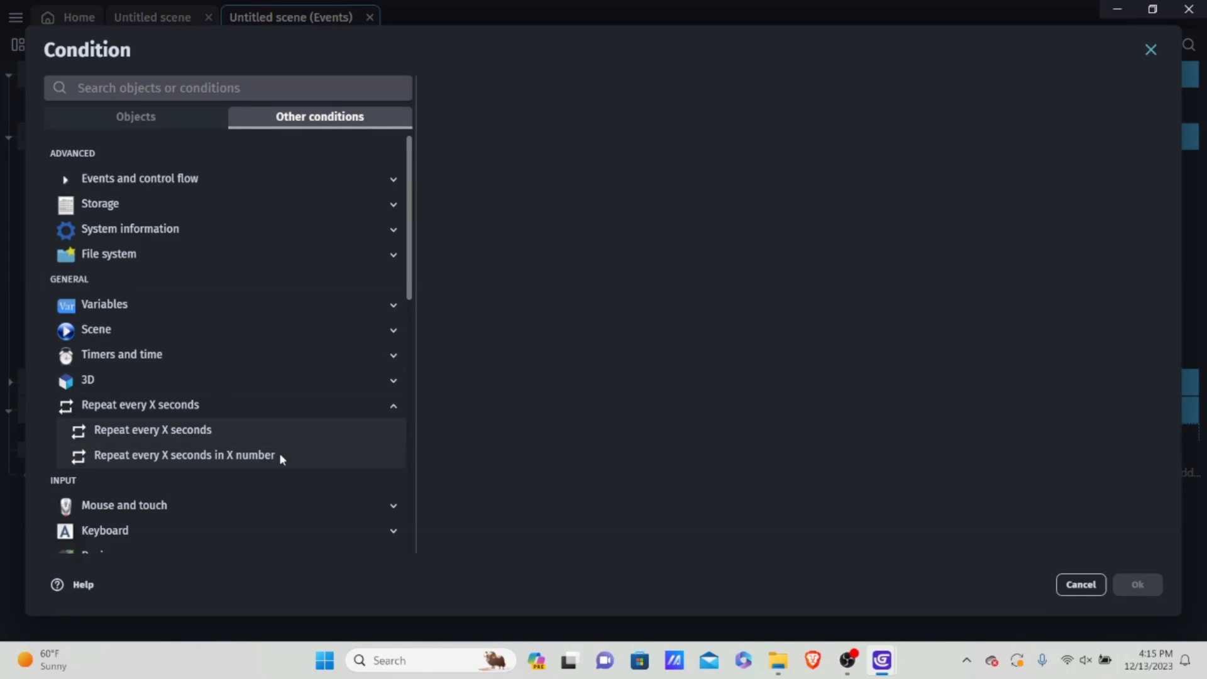
{"action": "left_click", "coordinate": [239, 455]}
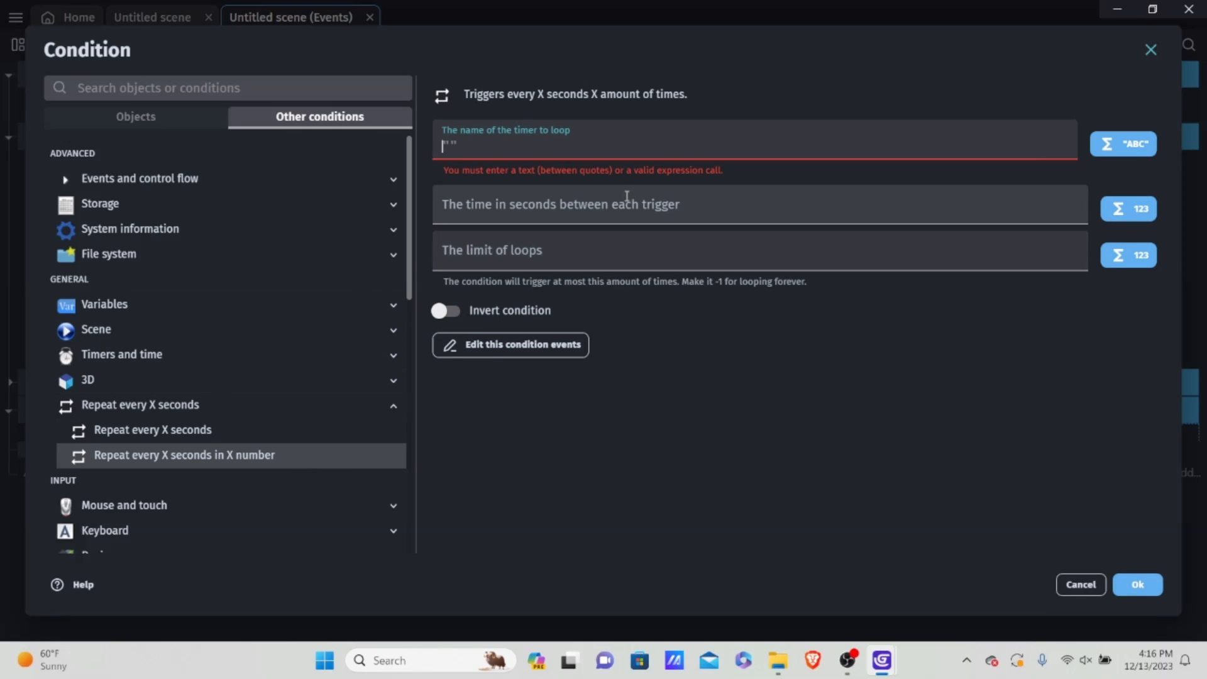
{"action": "left_click", "coordinate": [571, 244]}
{"action": "type", "text": "-1"}
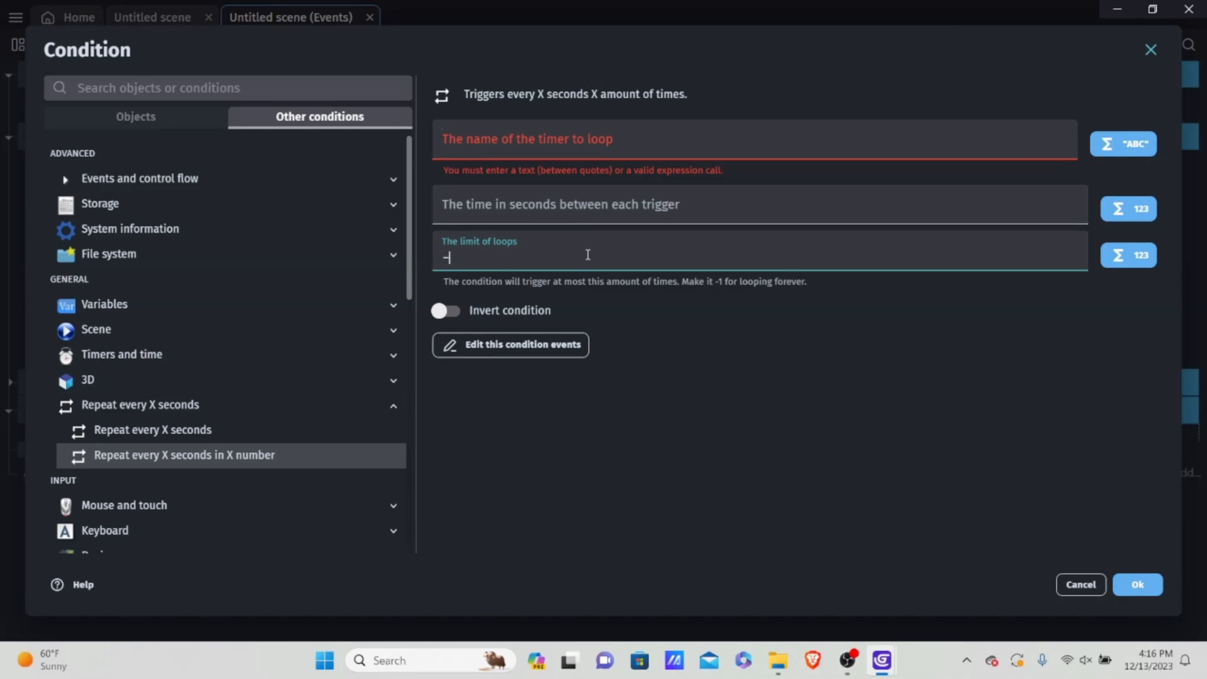
{"action": "key", "text": "BackSpace"}
{"action": "key", "text": "BackSpace"}
Step: Choose the Repeat every X seconds condition and name its timer "Cactoid"
{"action": "left_click", "coordinate": [263, 434]}
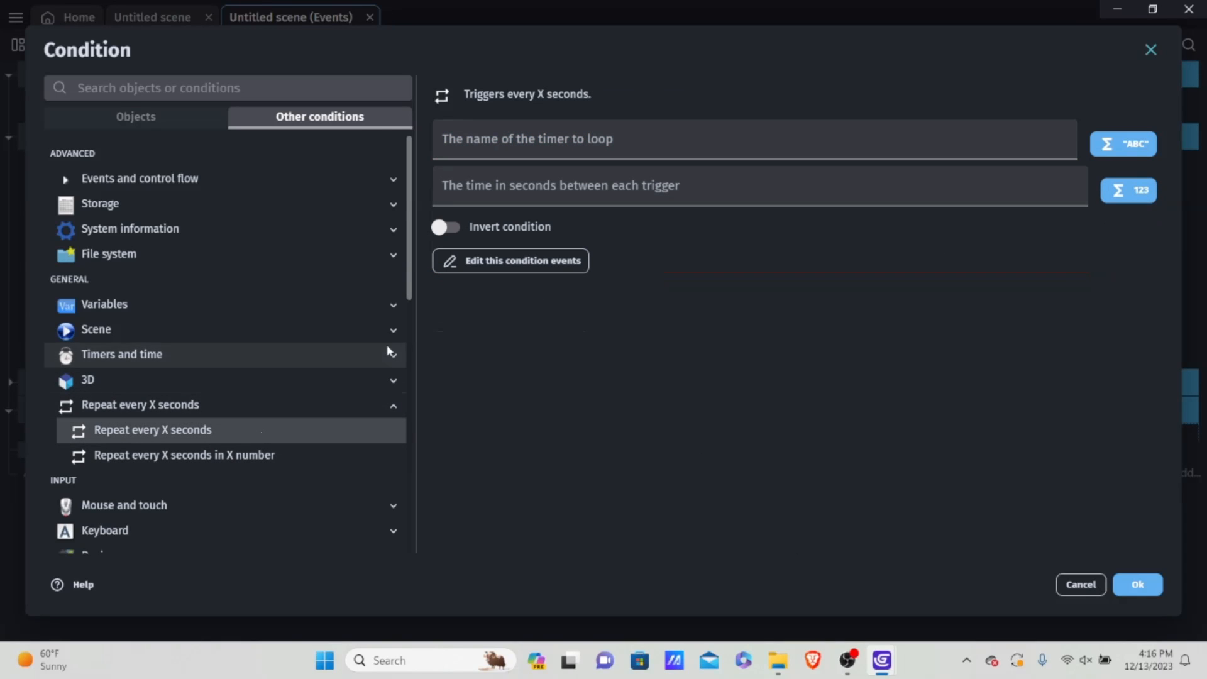
{"action": "left_click", "coordinate": [597, 140]}
{"action": "type", "text": "\"\""}
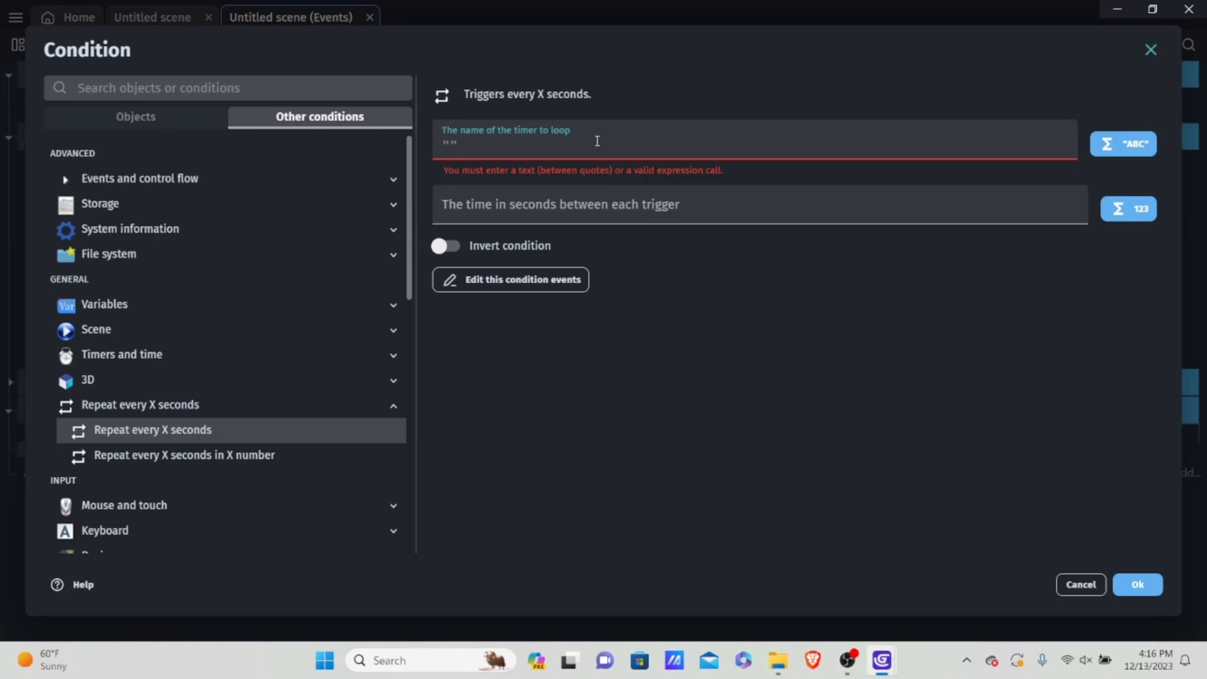
{"action": "key", "text": "Left"}
{"action": "type", "text": "Cat"}
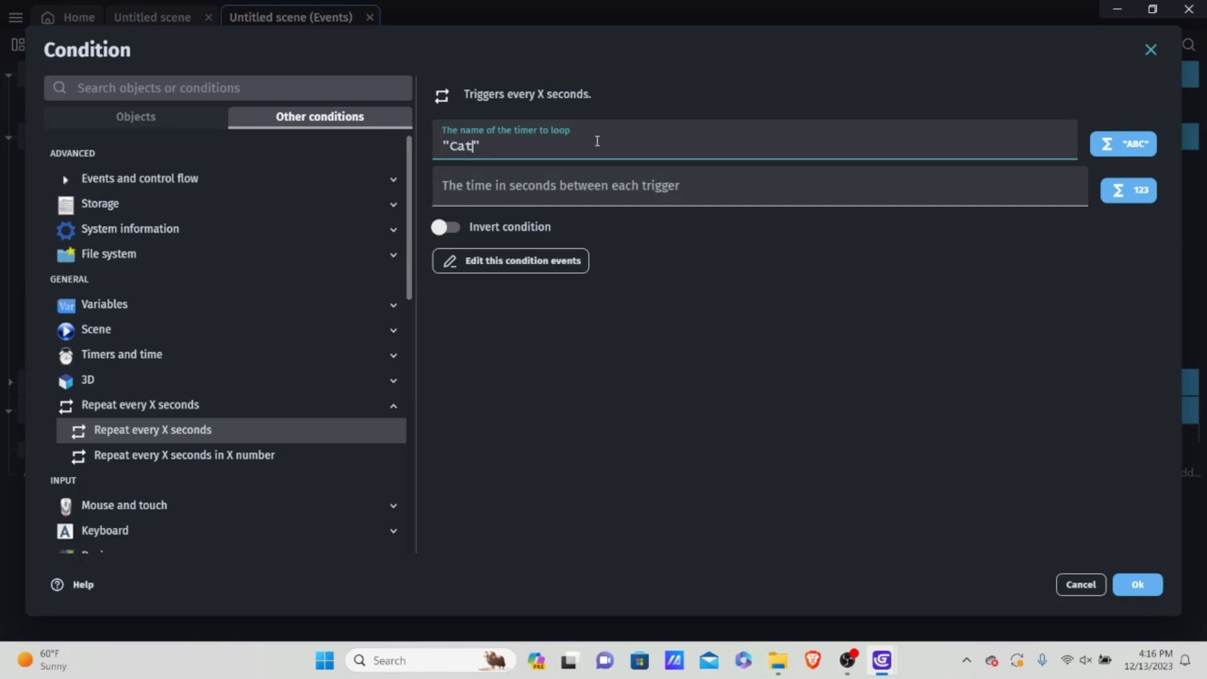
{"action": "key", "text": "BackSpace"}
{"action": "type", "text": "ctoid"}
Step: Set the time between triggers of the "Cactoid" timer to Variable(spawnRate) and confirm the condition
{"action": "left_click", "coordinate": [550, 190]}
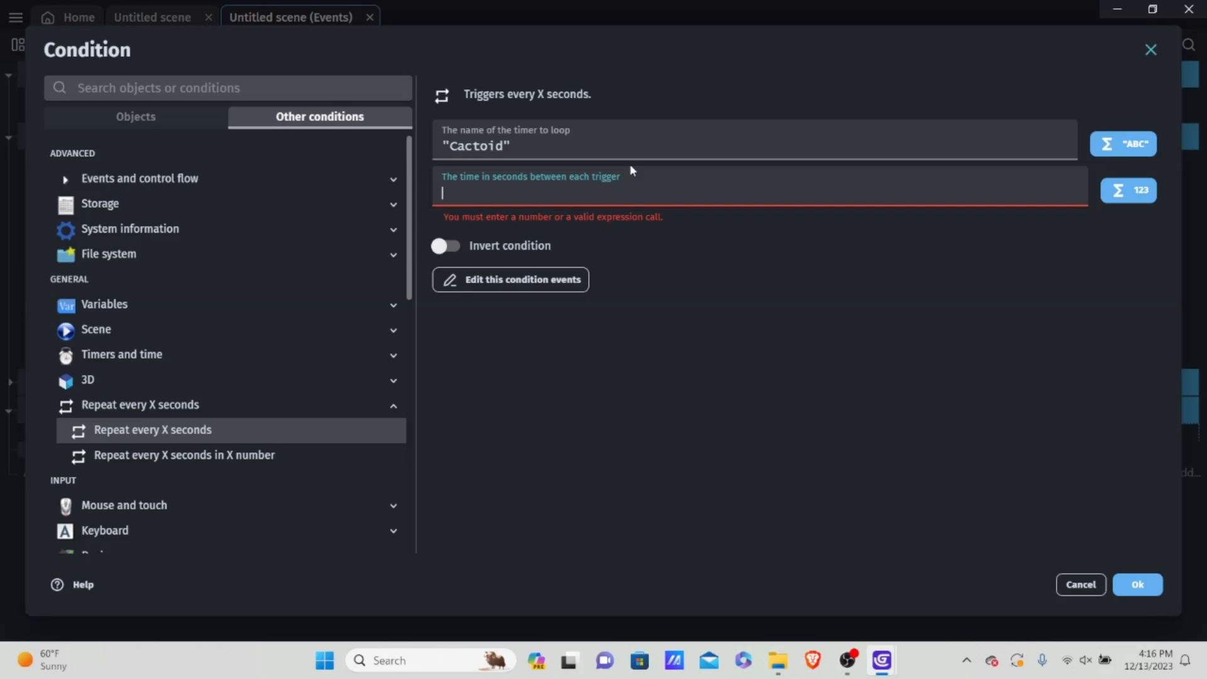
{"action": "type", "text": "G"}
{"action": "key", "text": "BackSpace"}
{"action": "type", "text": "Vari"}
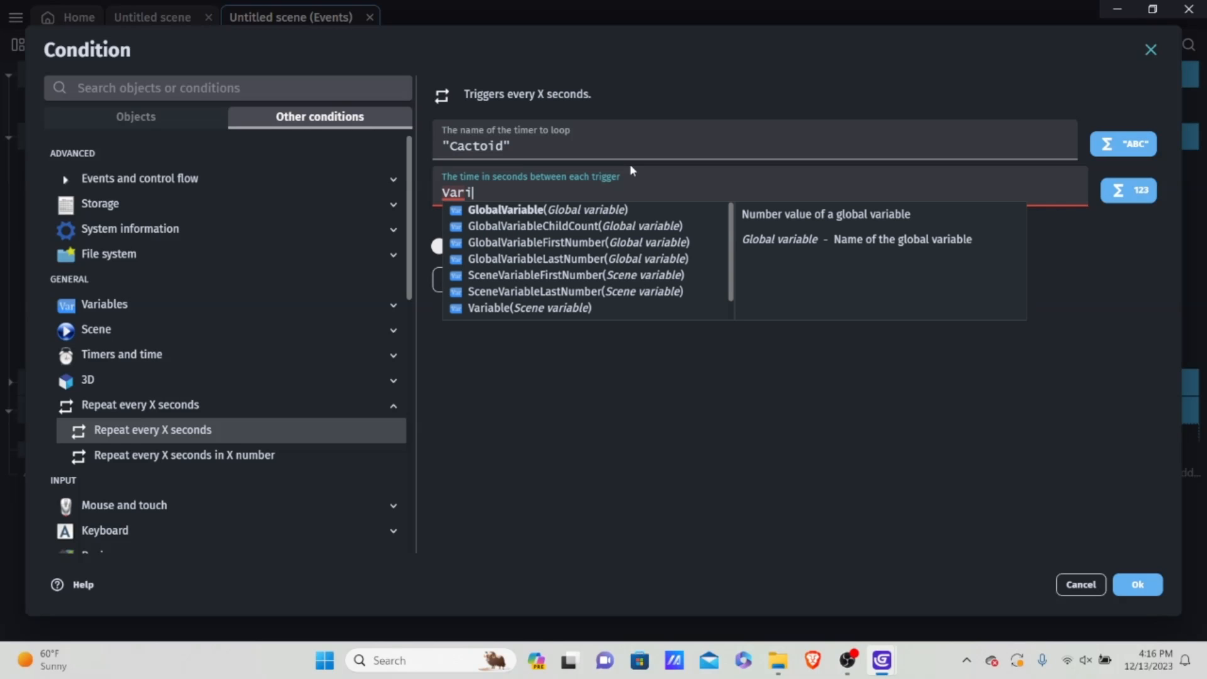
{"action": "type", "text": "able"}
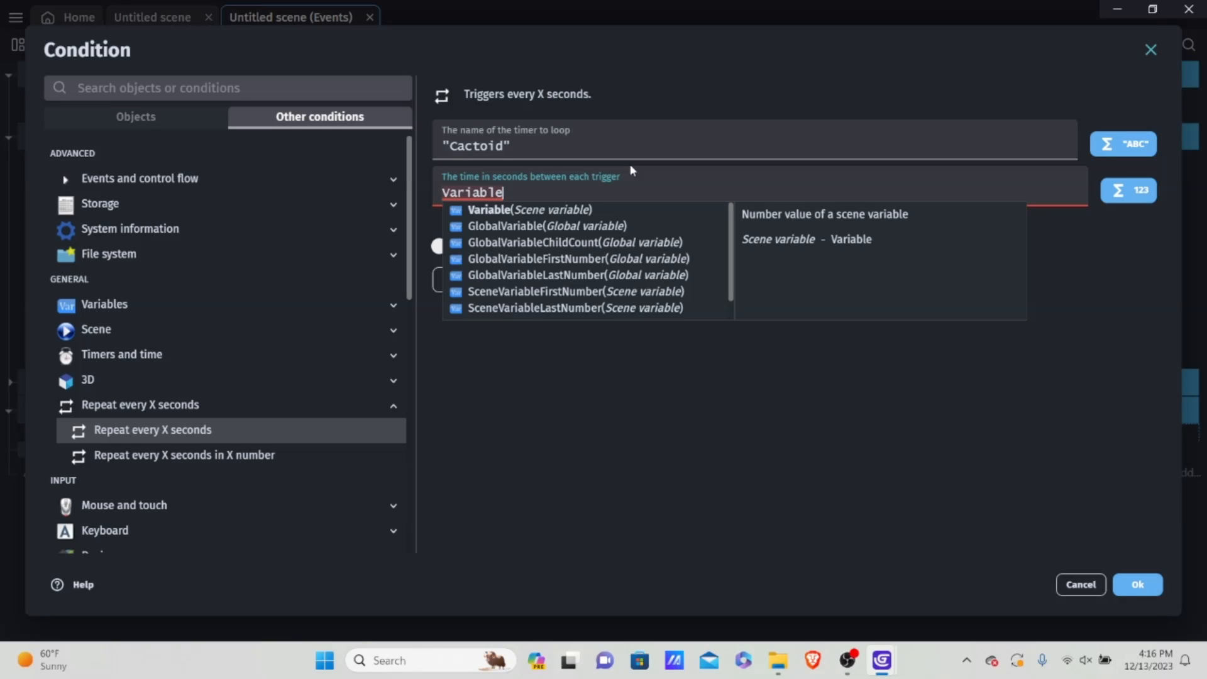
{"action": "type", "text": "()"}
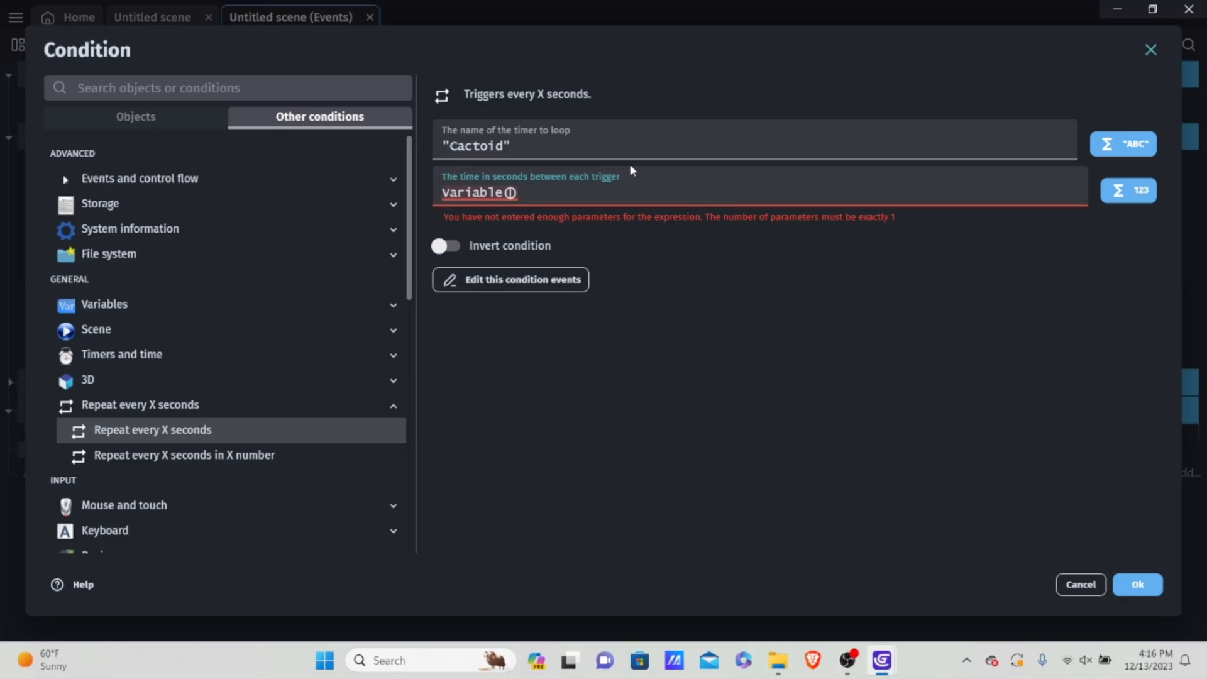
{"action": "type", "text": "spawnRate"}
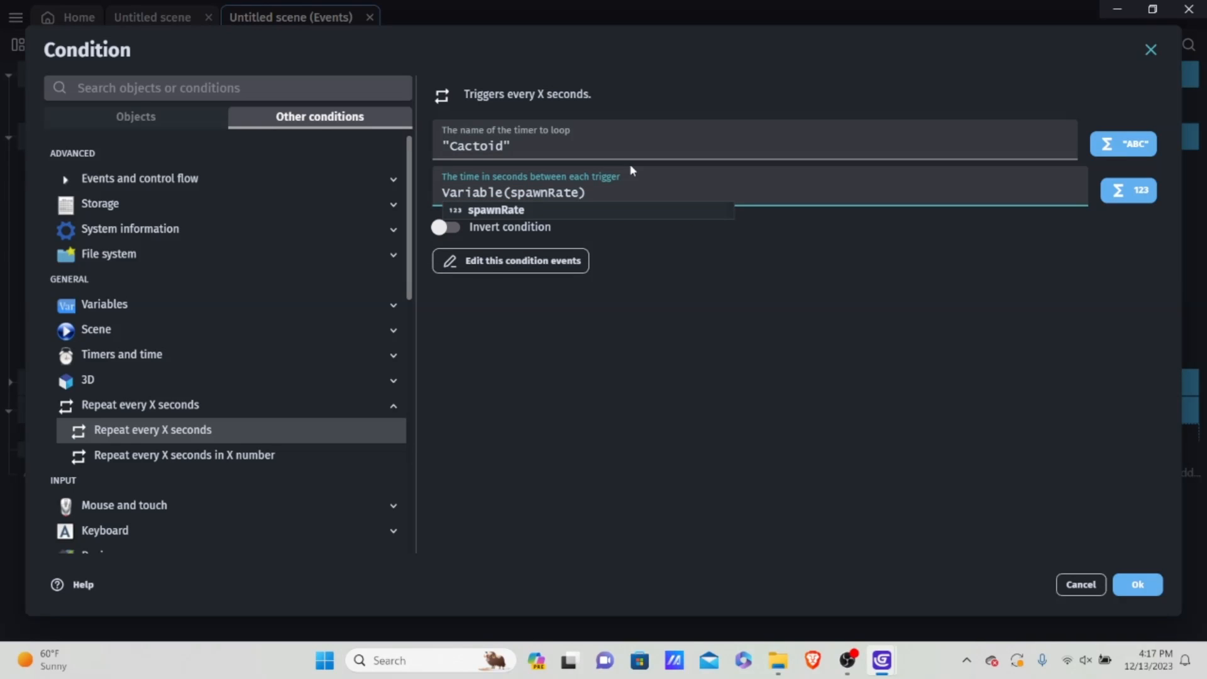
{"action": "left_click", "coordinate": [734, 194]}
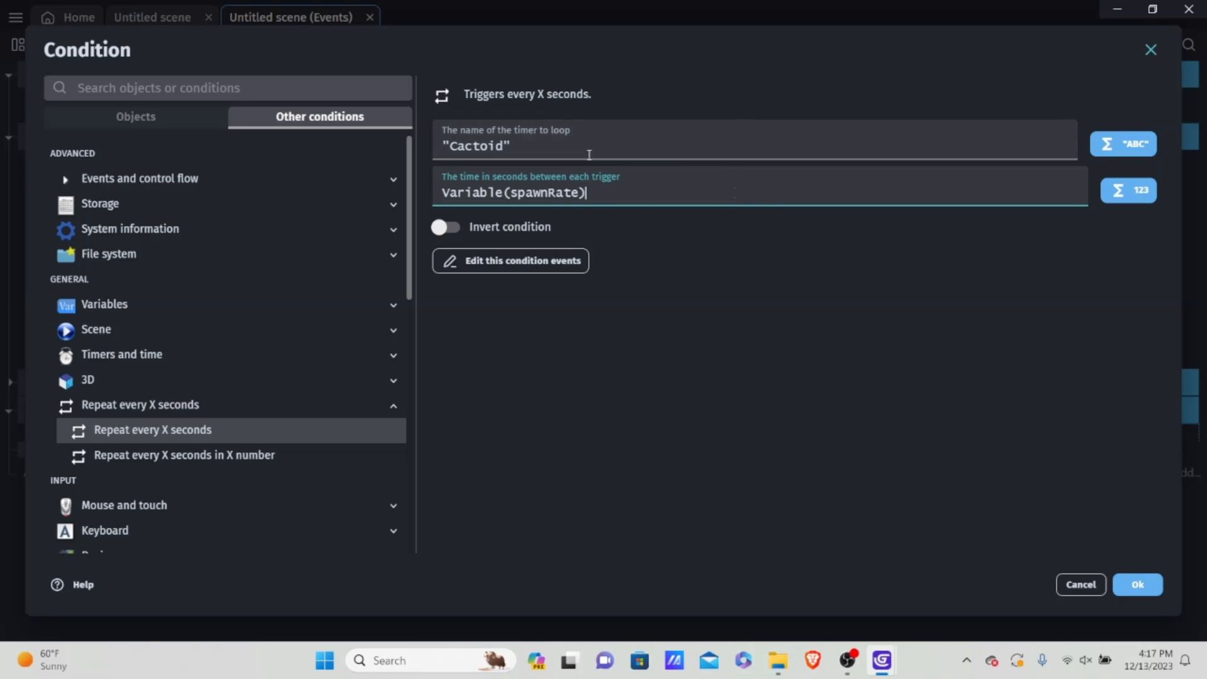
{"action": "left_click", "coordinate": [1138, 584]}
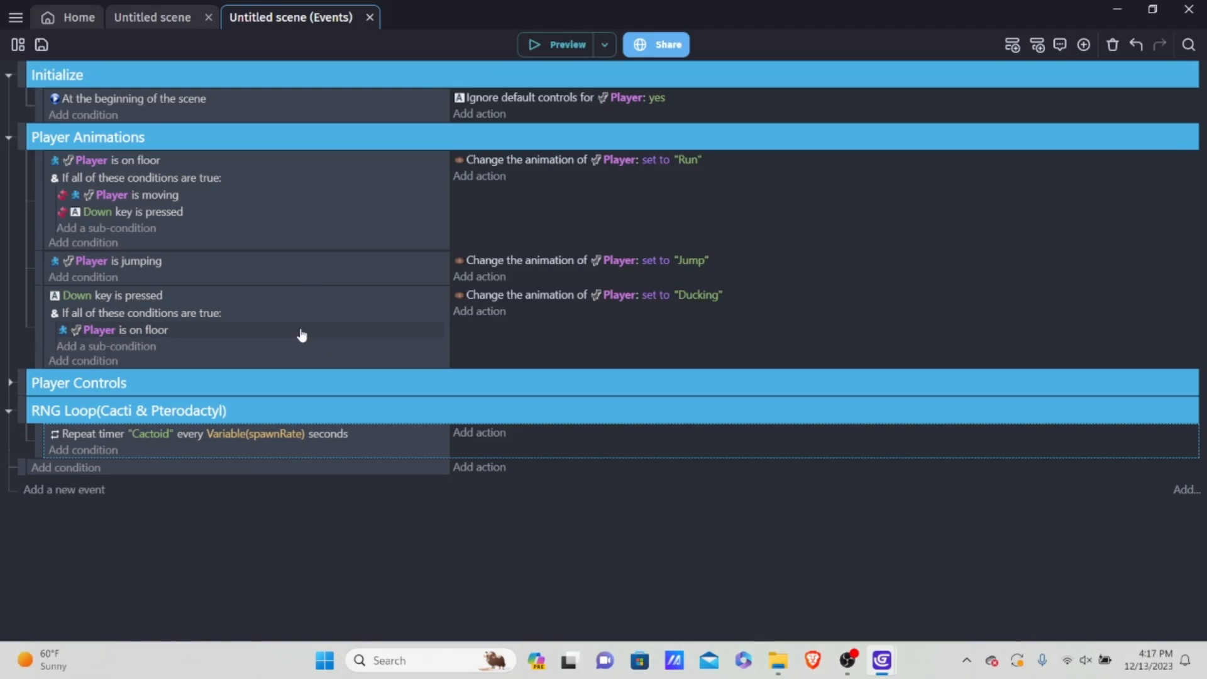
Step: Start a Change number variable action on the "Cactoid" timer event that sets the scene variable CactusRNG
{"action": "left_click", "coordinate": [485, 432]}
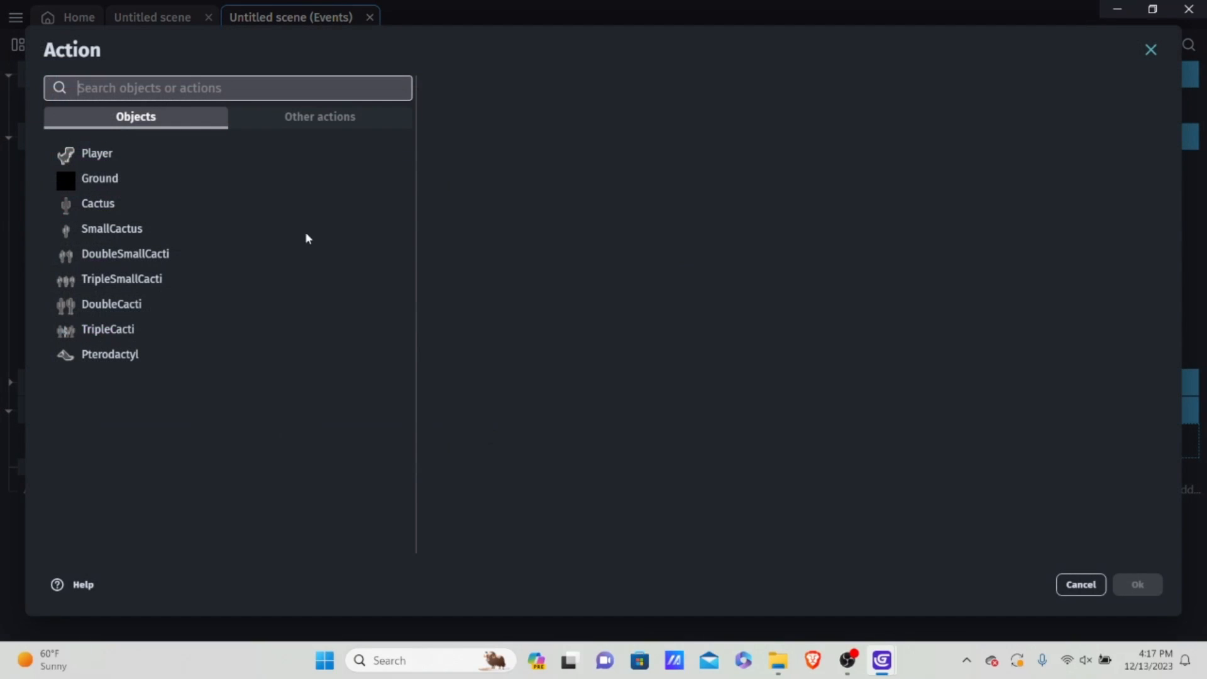
{"action": "left_click", "coordinate": [312, 118]}
{"action": "left_click", "coordinate": [145, 229]}
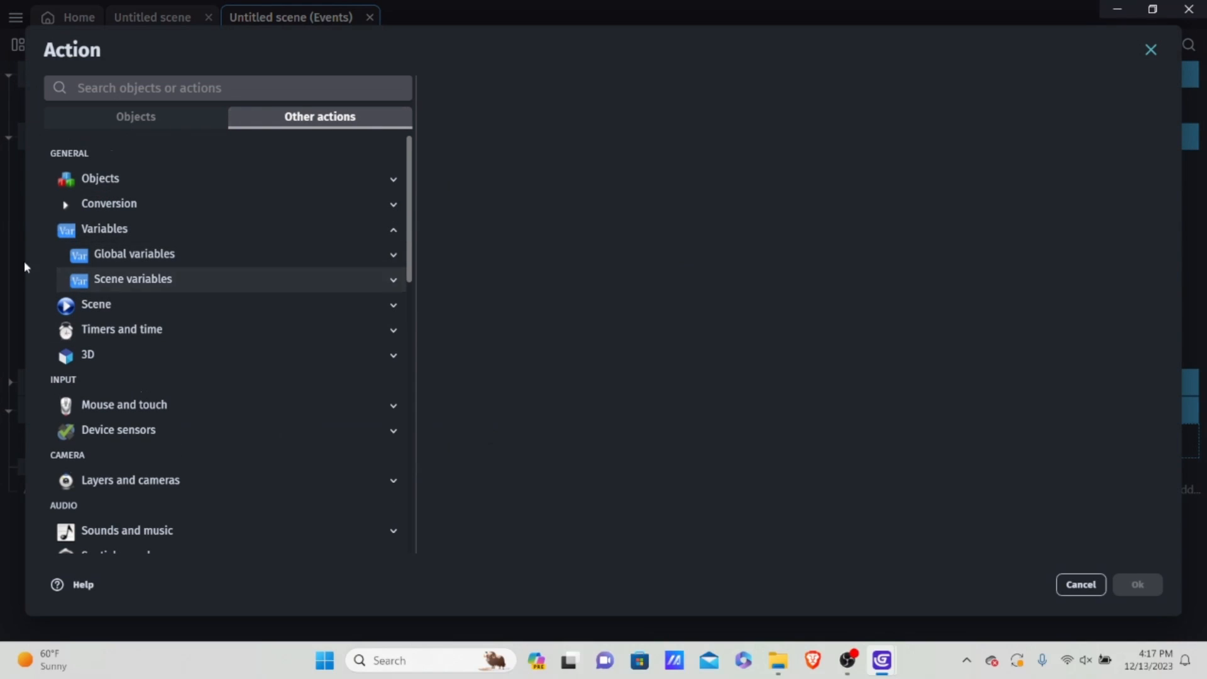
{"action": "left_click", "coordinate": [147, 279]}
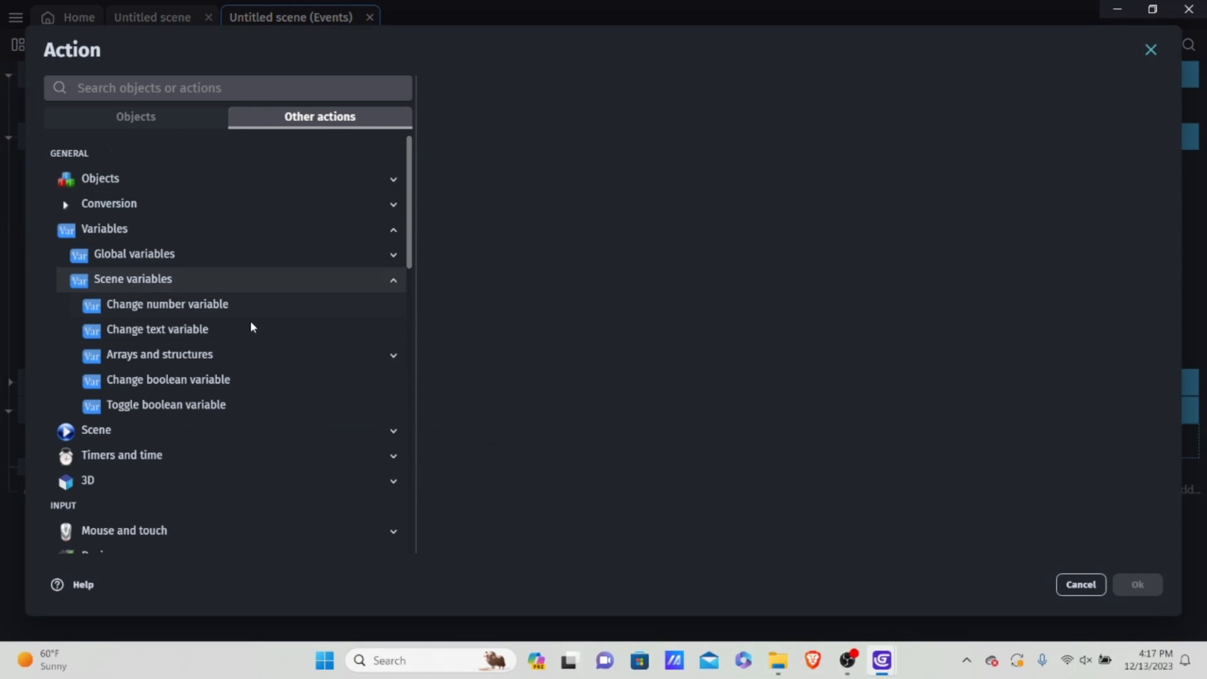
{"action": "left_click", "coordinate": [167, 310]}
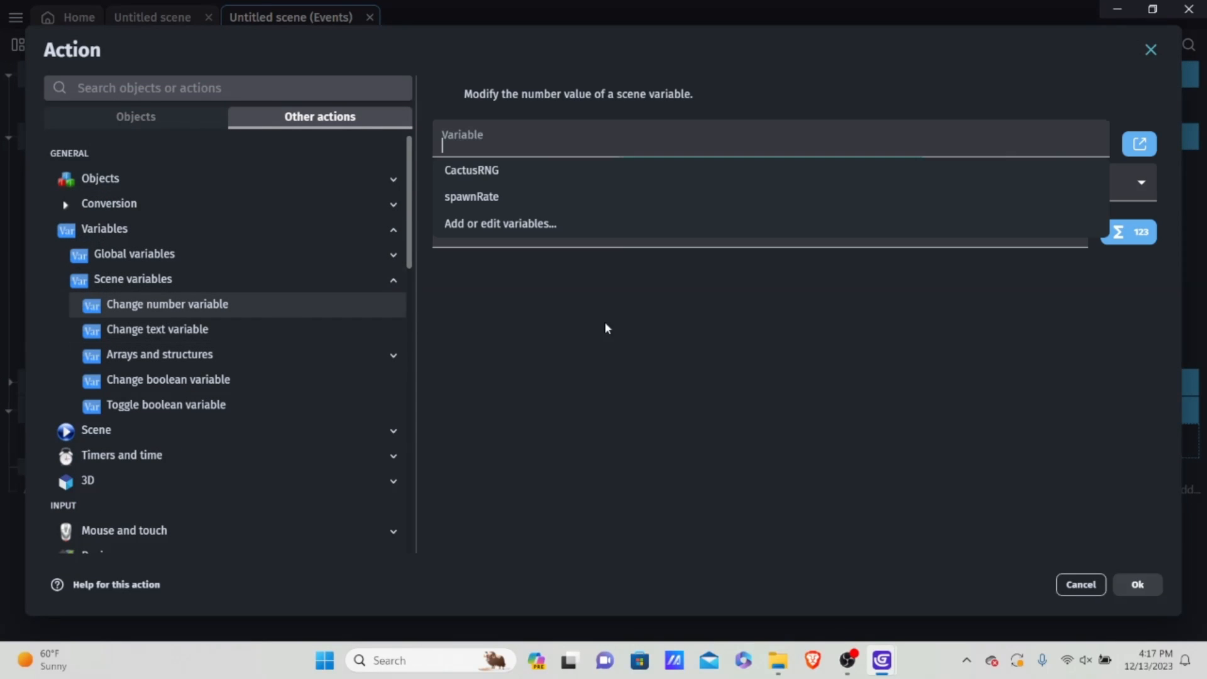
{"action": "left_click", "coordinate": [486, 171]}
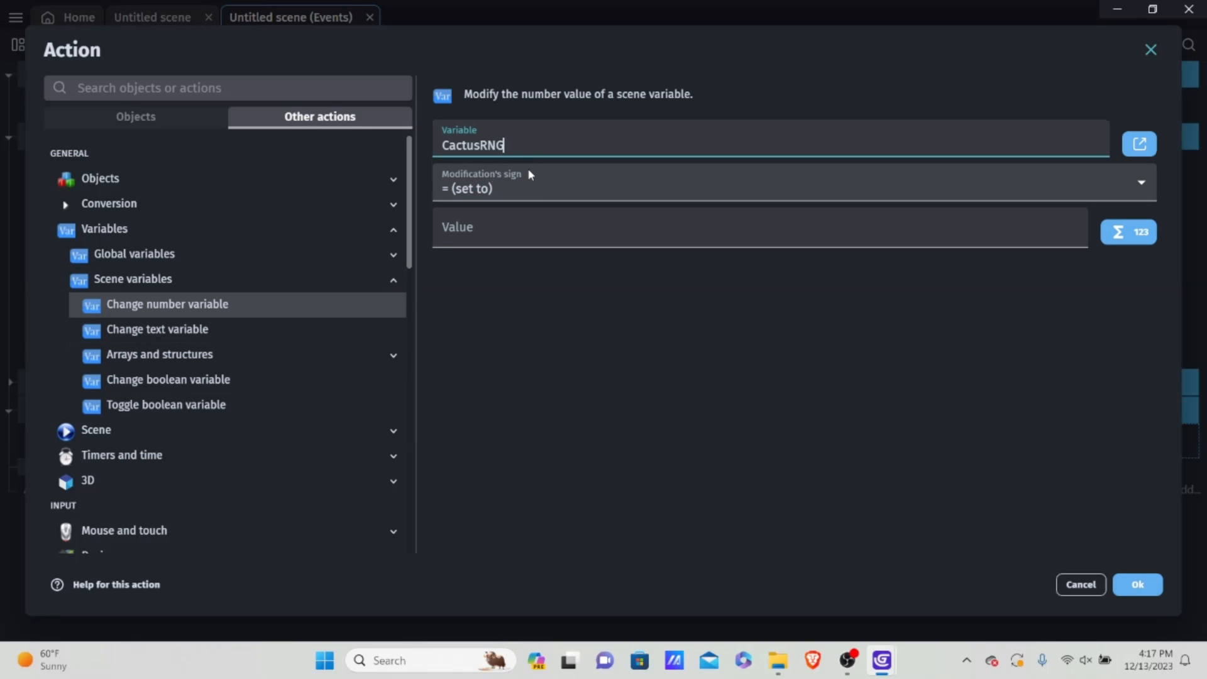
{"action": "left_click", "coordinate": [493, 227]}
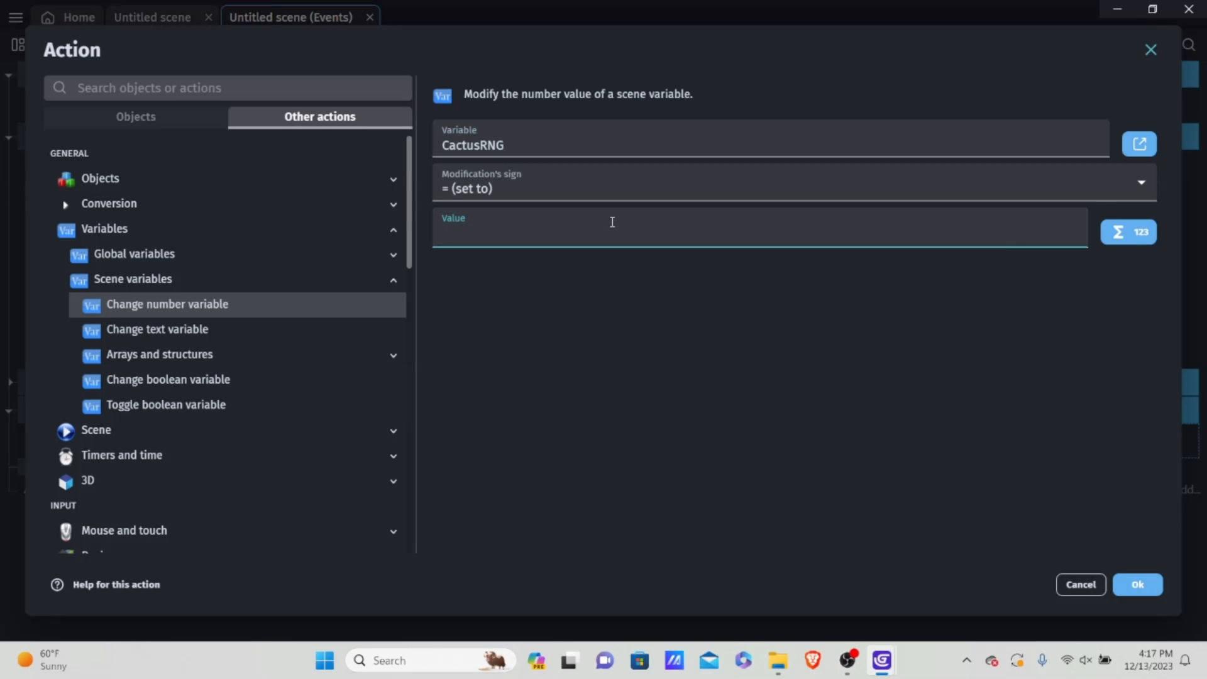
Step: Try Random(7) as the value assigned to CactusRNG
{"action": "type", "text": "R"}
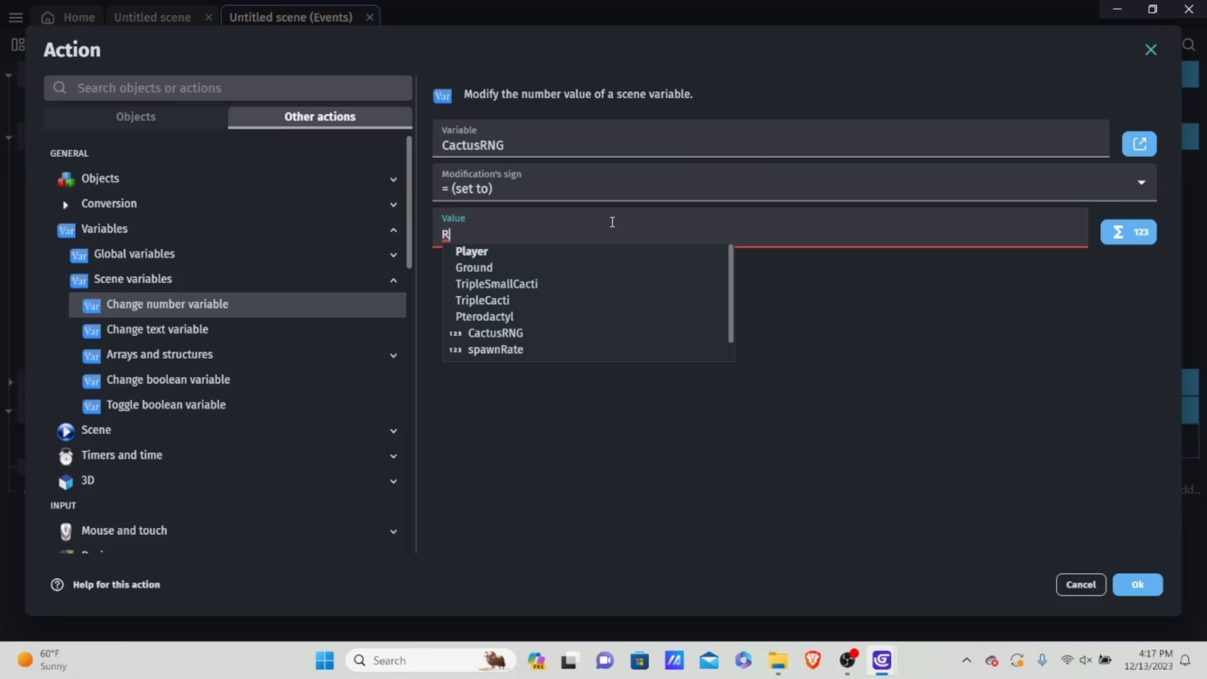
{"action": "key", "text": "BackSpace"}
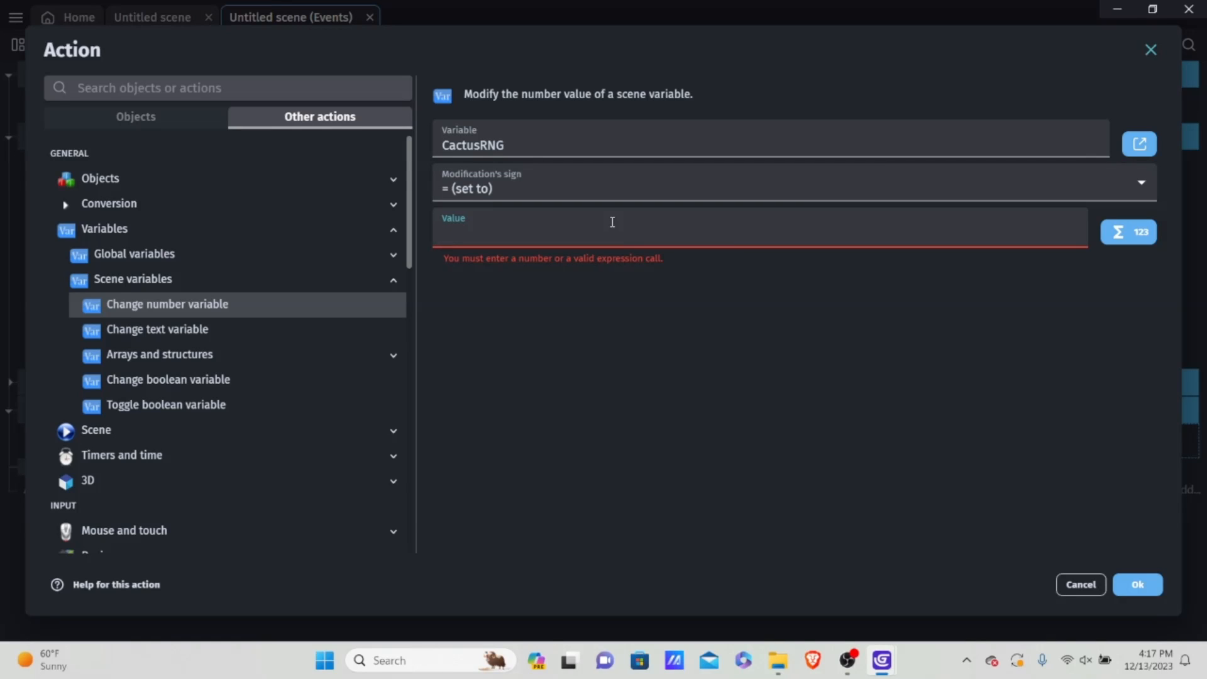
{"action": "type", "text": "Random"}
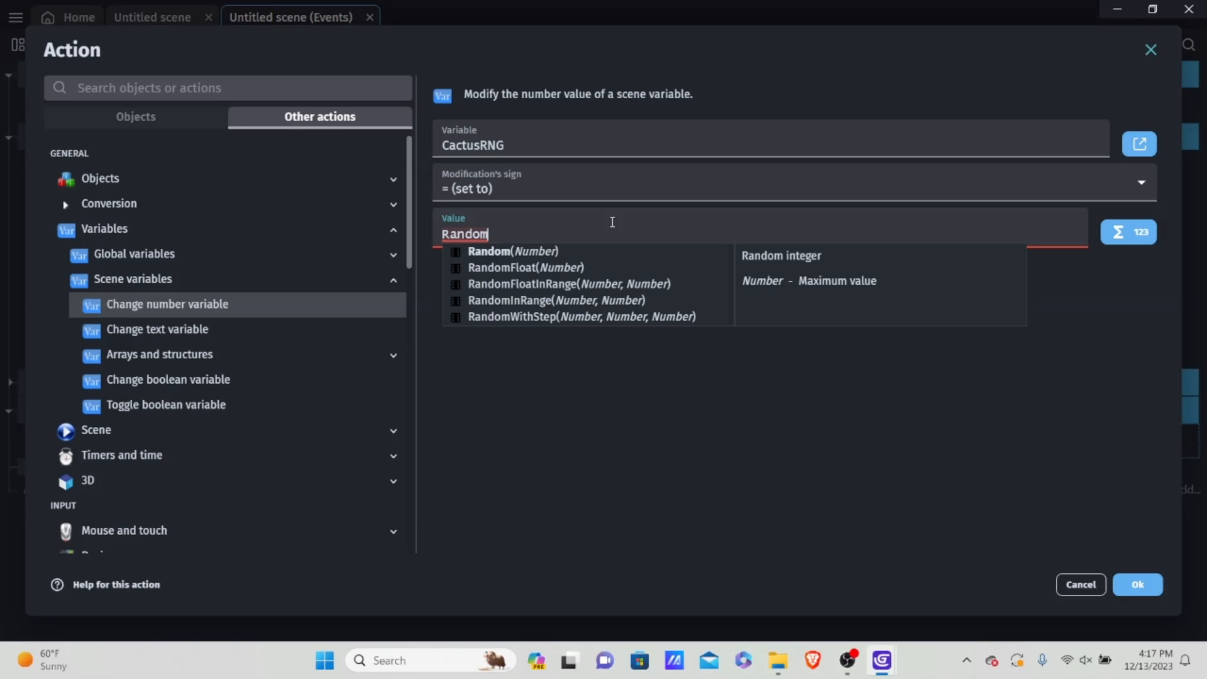
{"action": "type", "text": "()"}
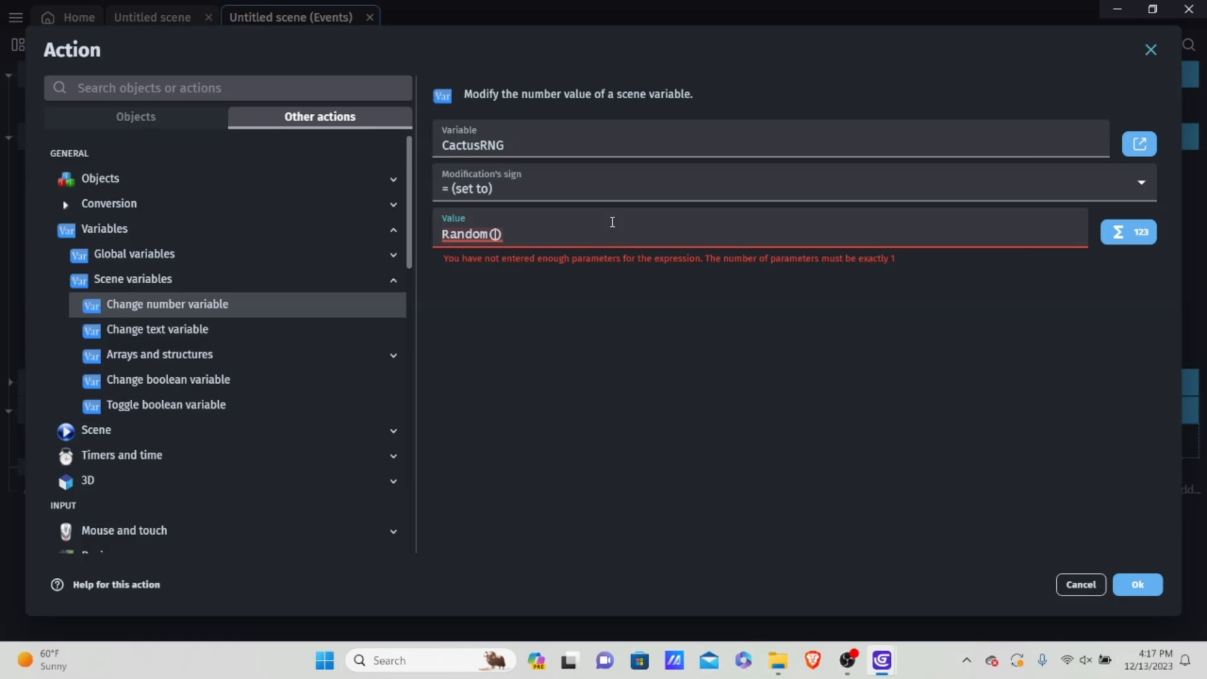
{"action": "type", "text": "7"}
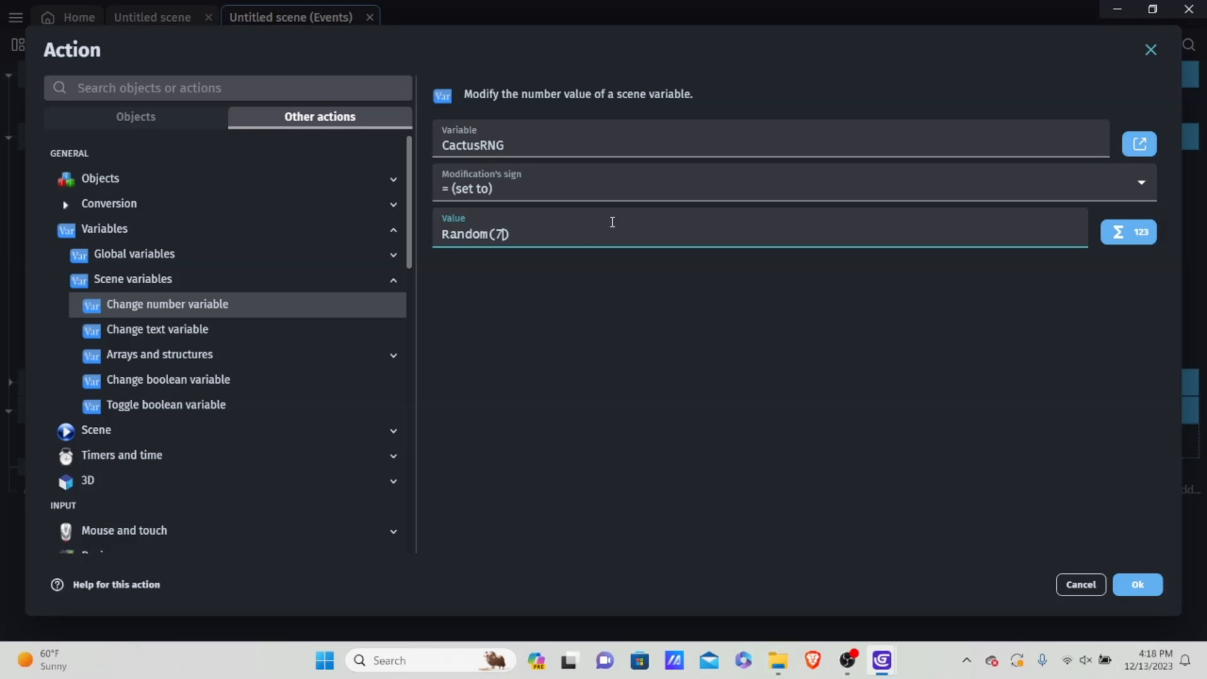
Step: Replace the value assigned to CactusRNG with RandomInRange(0, 6)
{"action": "key", "text": "ctrl+a"}
{"action": "key", "text": "BackSpace"}
{"action": "type", "text": "Rando"}
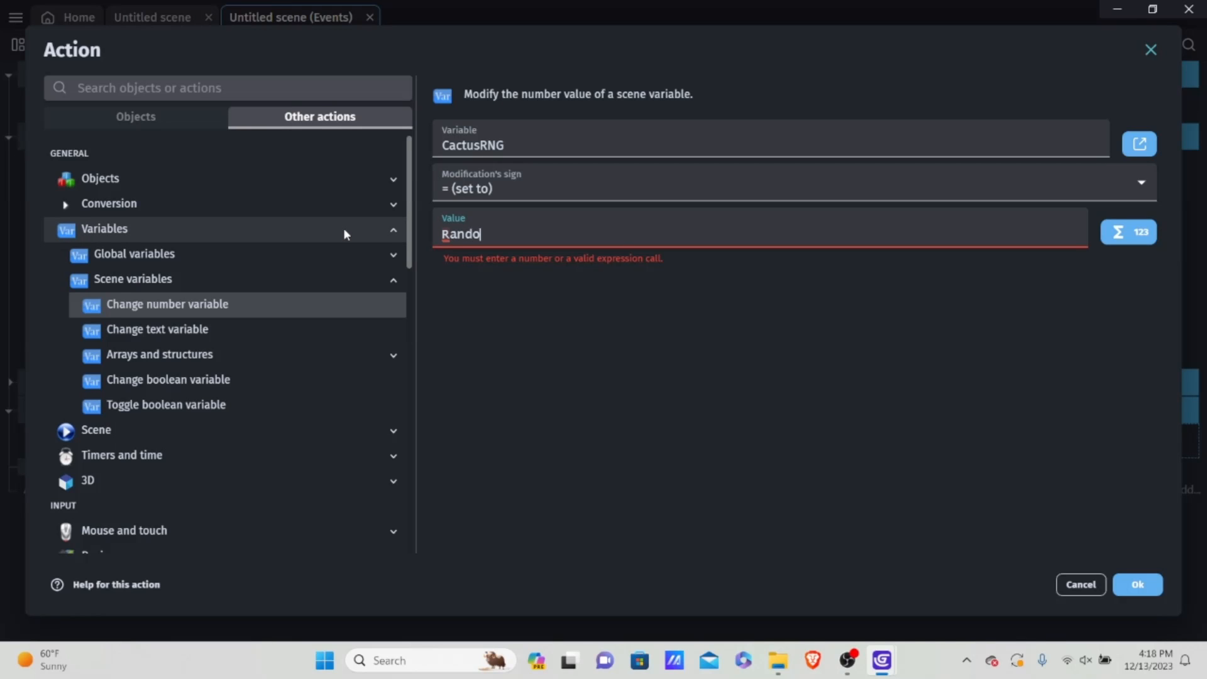
{"action": "type", "text": "mI"}
{"action": "key", "text": "BackSpace"}
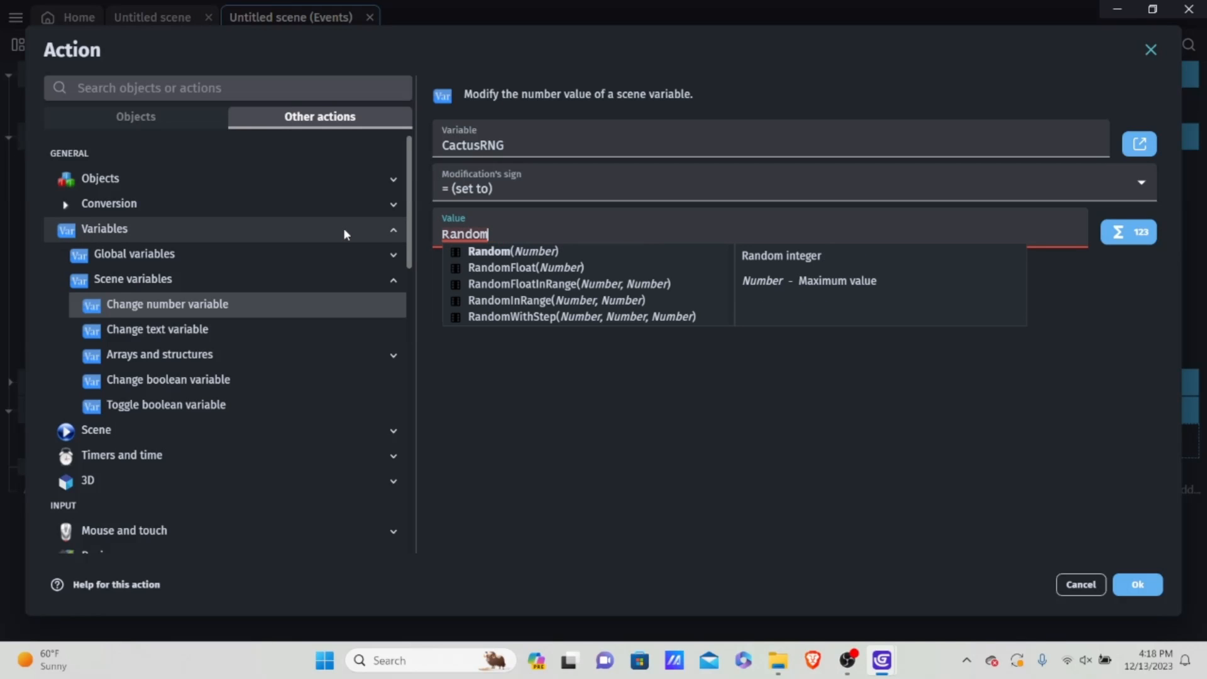
{"action": "type", "text": "In"}
{"action": "key", "text": "Return"}
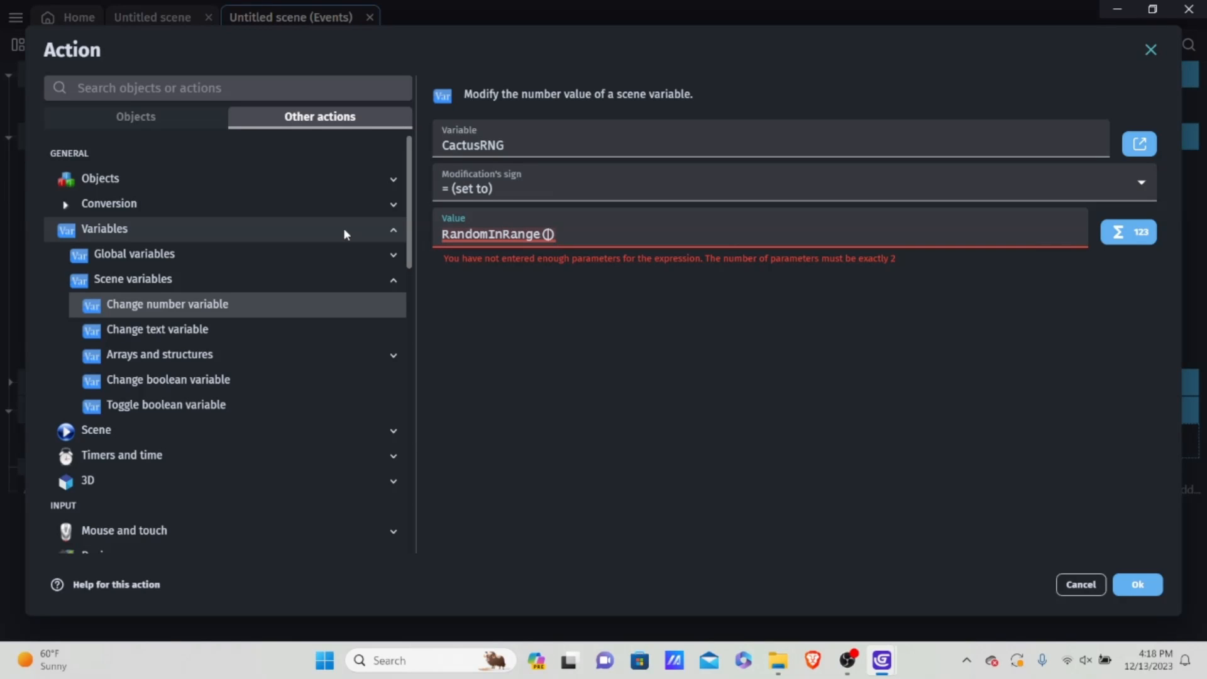
{"action": "type", "text": "0, 6"}
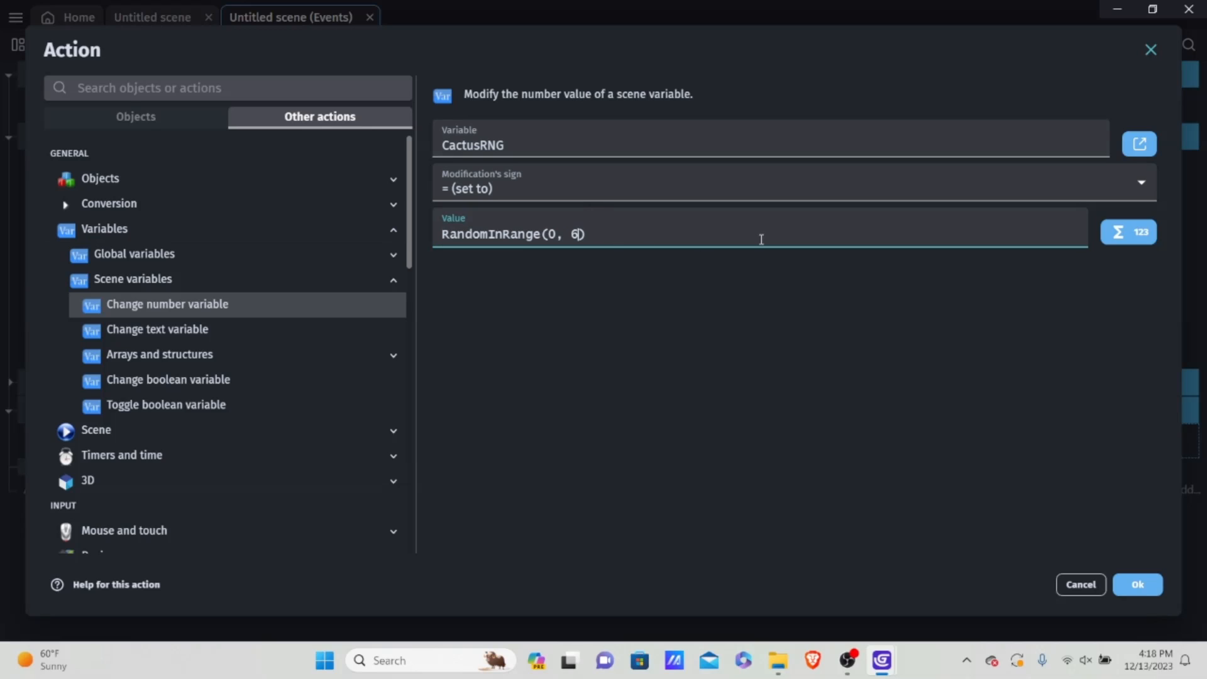
Step: Try a different range for CactusRNG by changing the value to RandomInRange(9, 18)
{"action": "key", "text": "Left"}
{"action": "key", "text": "Left"}
{"action": "key", "text": "Left"}
{"action": "key", "text": "BackSpace"}
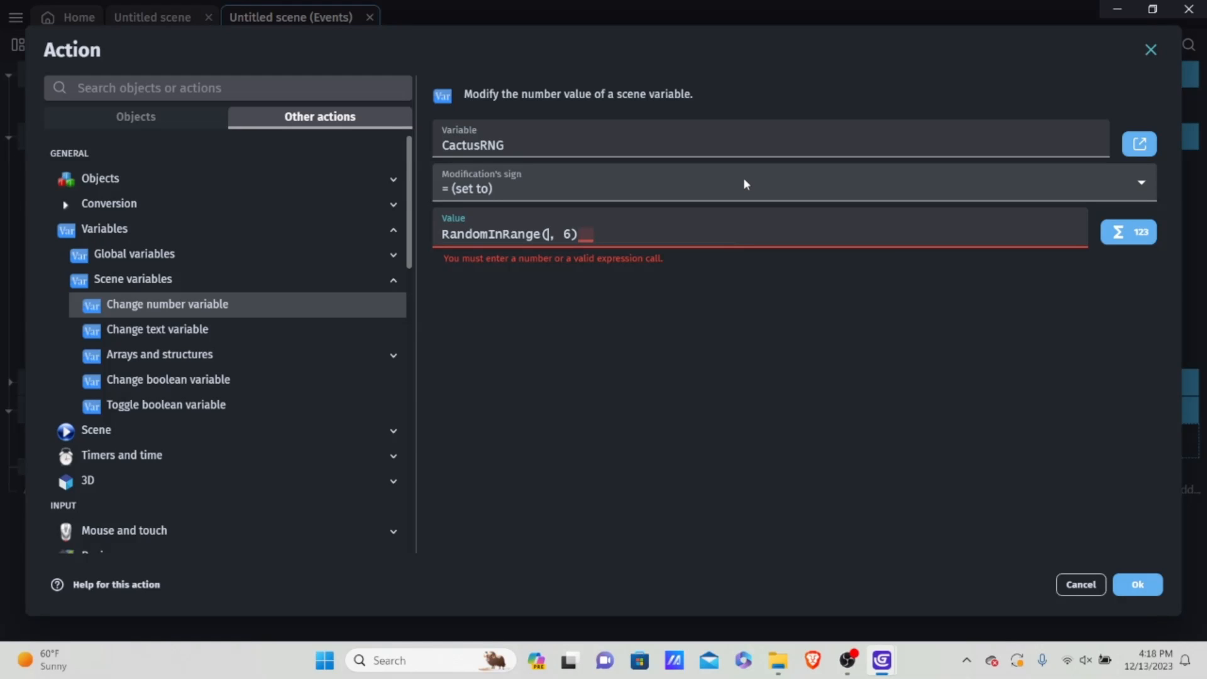
{"action": "type", "text": "9"}
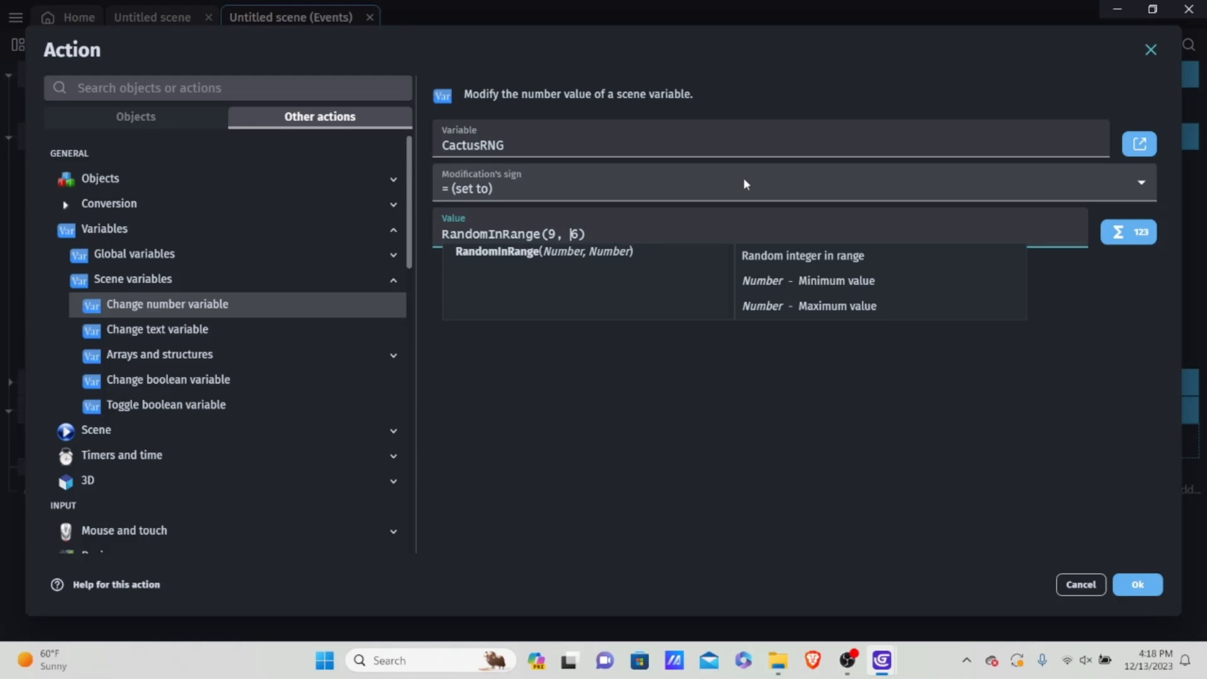
{"action": "key", "text": "BackSpace"}
{"action": "type", "text": "18"}
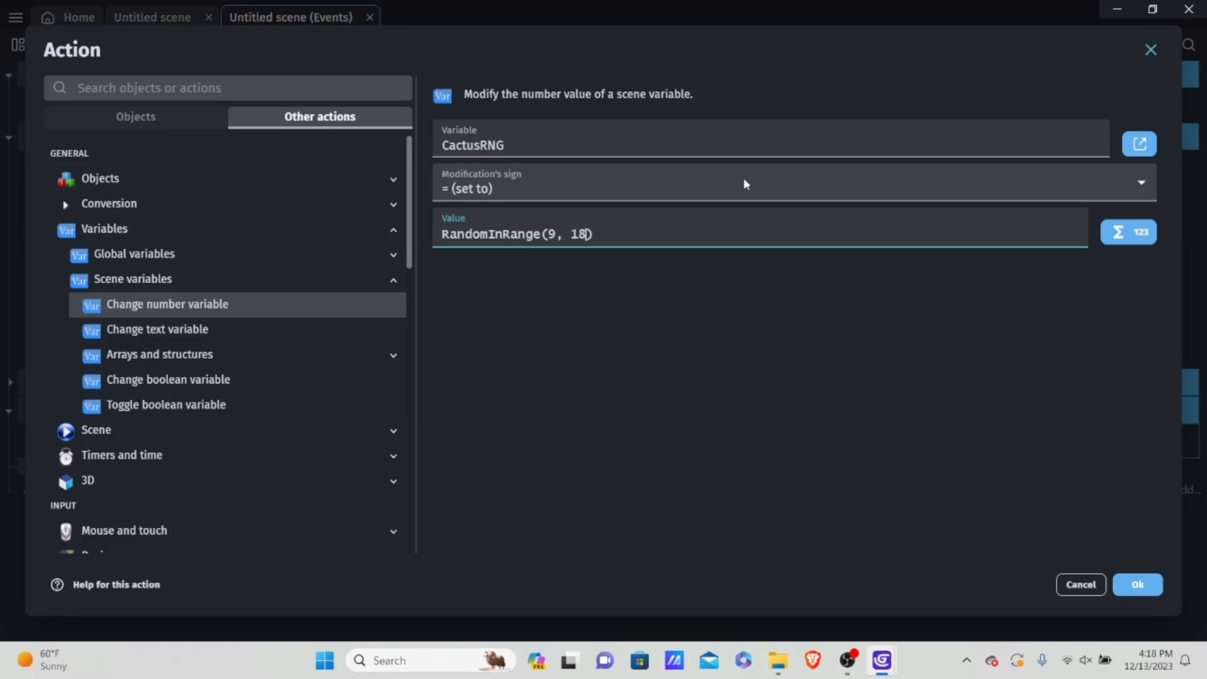
Step: Restore the CactusRNG value to RandomInRange(0, 6)
{"action": "key", "text": "BackSpace"}
{"action": "key", "text": "BackSpace"}
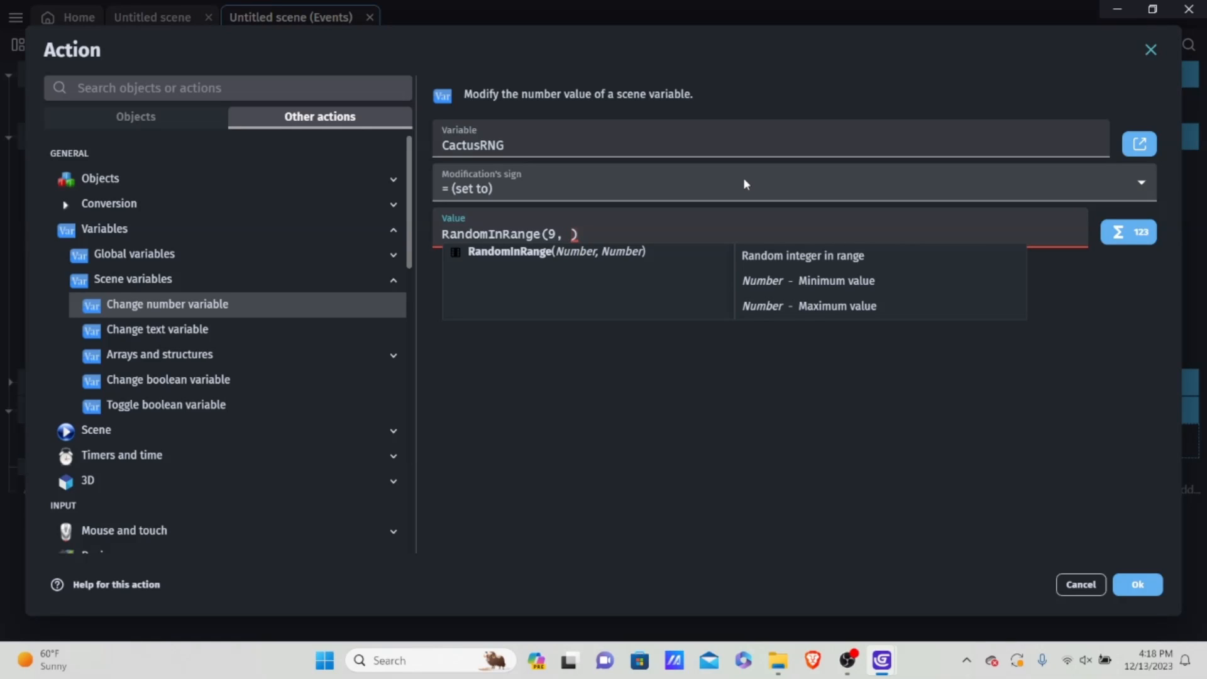
{"action": "type", "text": "6"}
{"action": "key", "text": "Left"}
{"action": "key", "text": "Left"}
{"action": "key", "text": "Left"}
{"action": "key", "text": "BackSpace"}
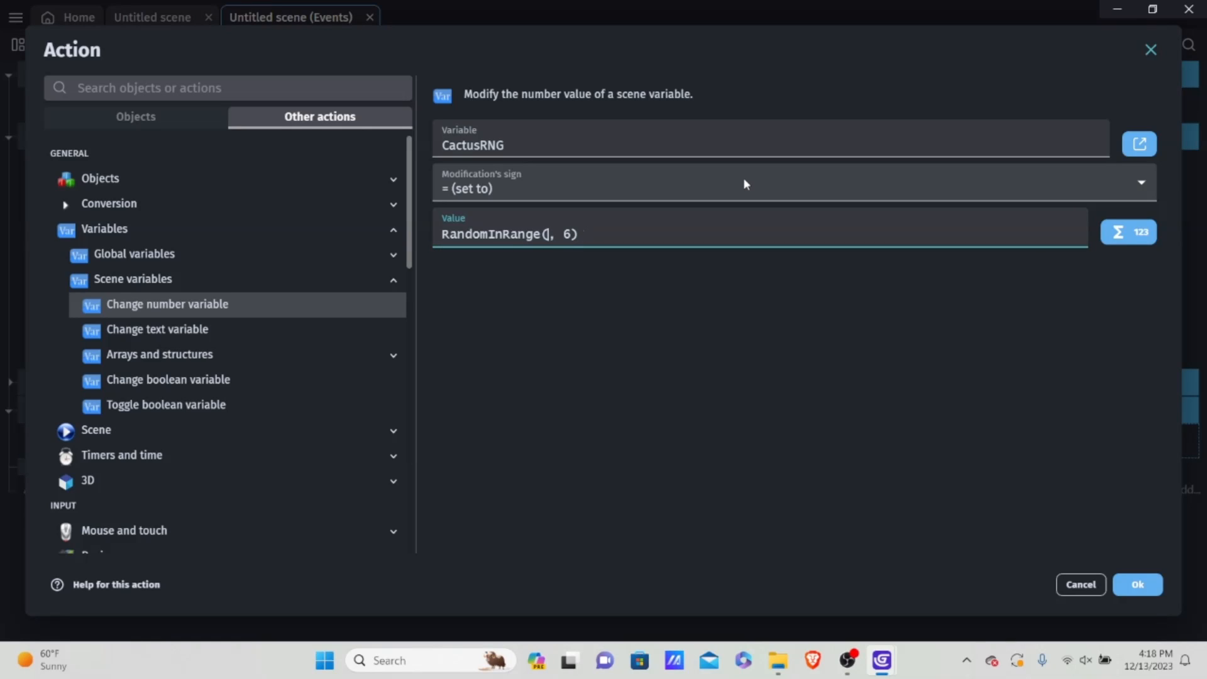
{"action": "type", "text": "0"}
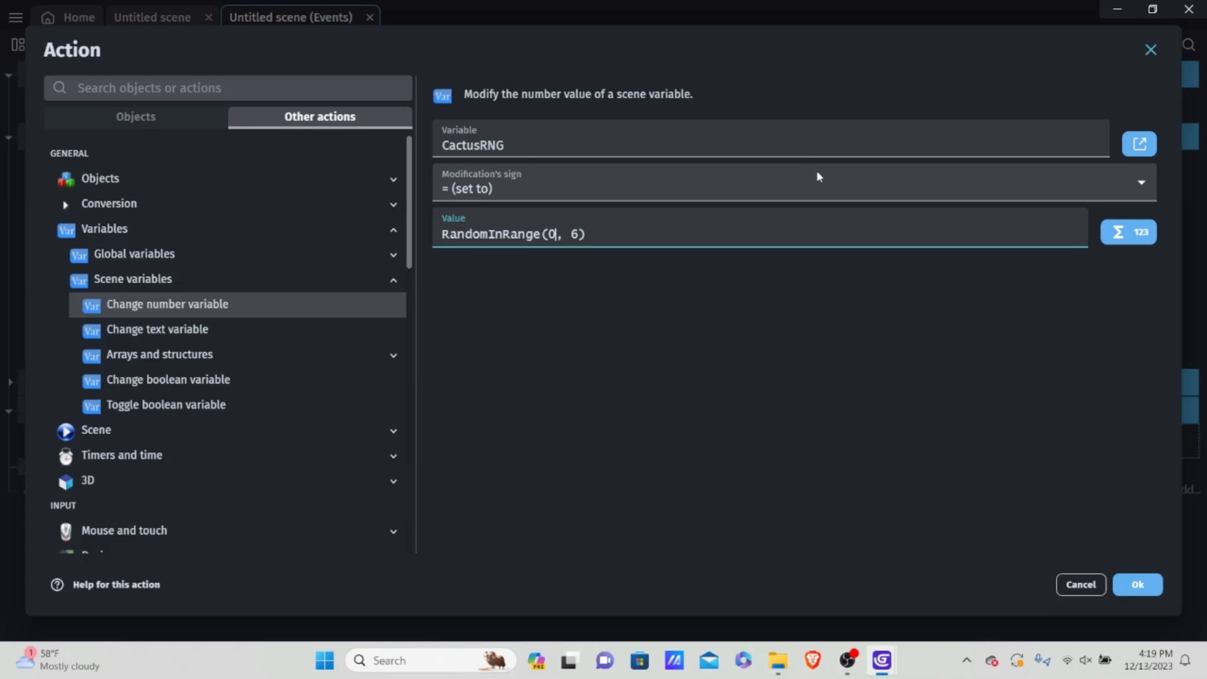
Step: Confirm the CactusRNG action and add a change number variable action for spawnRate to the Cactoid timer event
{"action": "left_click", "coordinate": [1132, 583]}
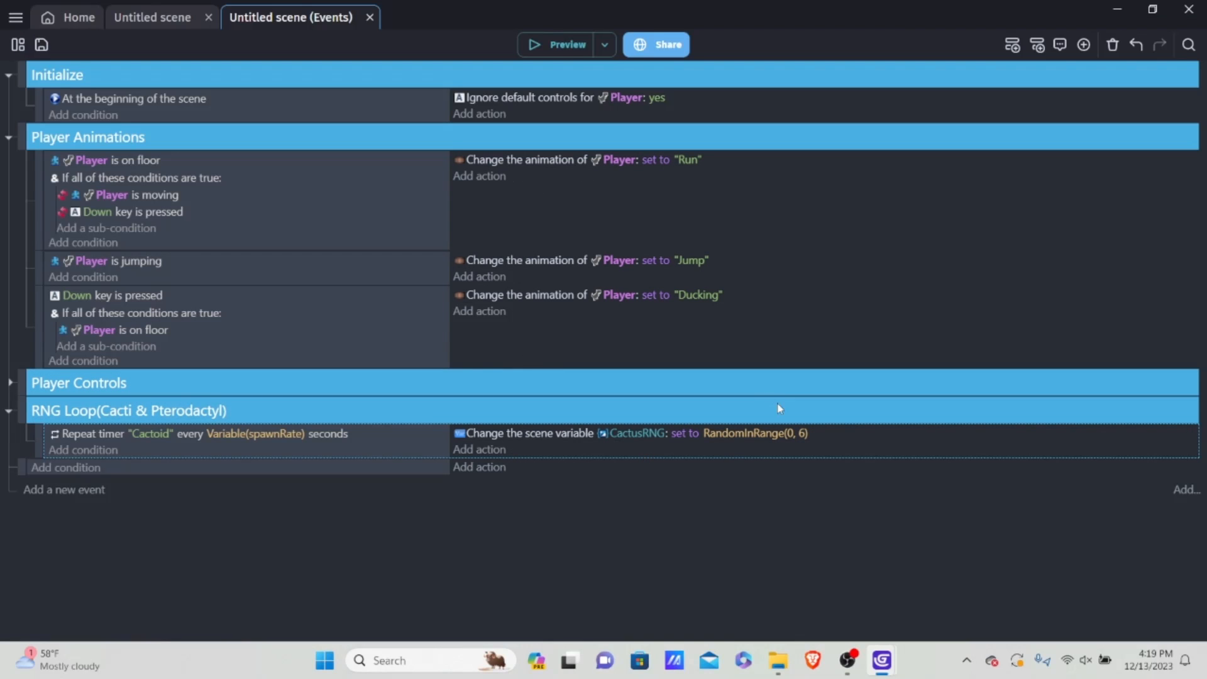
{"action": "left_click", "coordinate": [487, 450]}
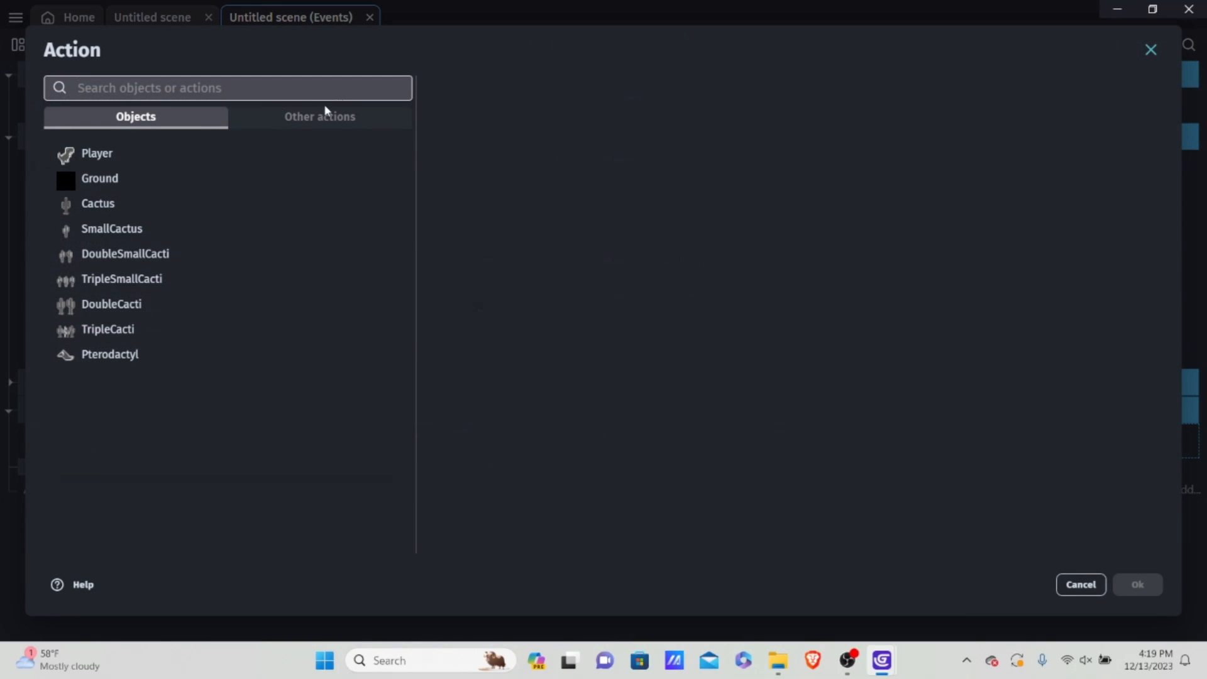
{"action": "left_click", "coordinate": [316, 118]}
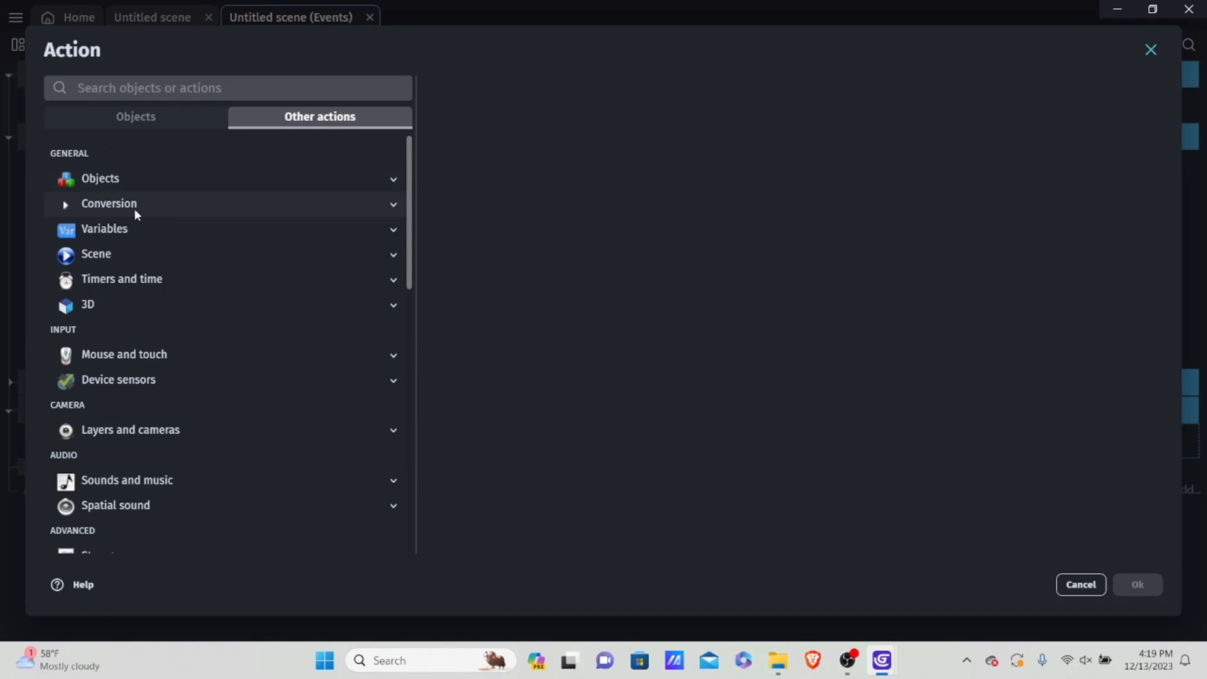
{"action": "left_click", "coordinate": [165, 120]}
{"action": "left_click", "coordinate": [282, 123]}
{"action": "left_click", "coordinate": [127, 228]}
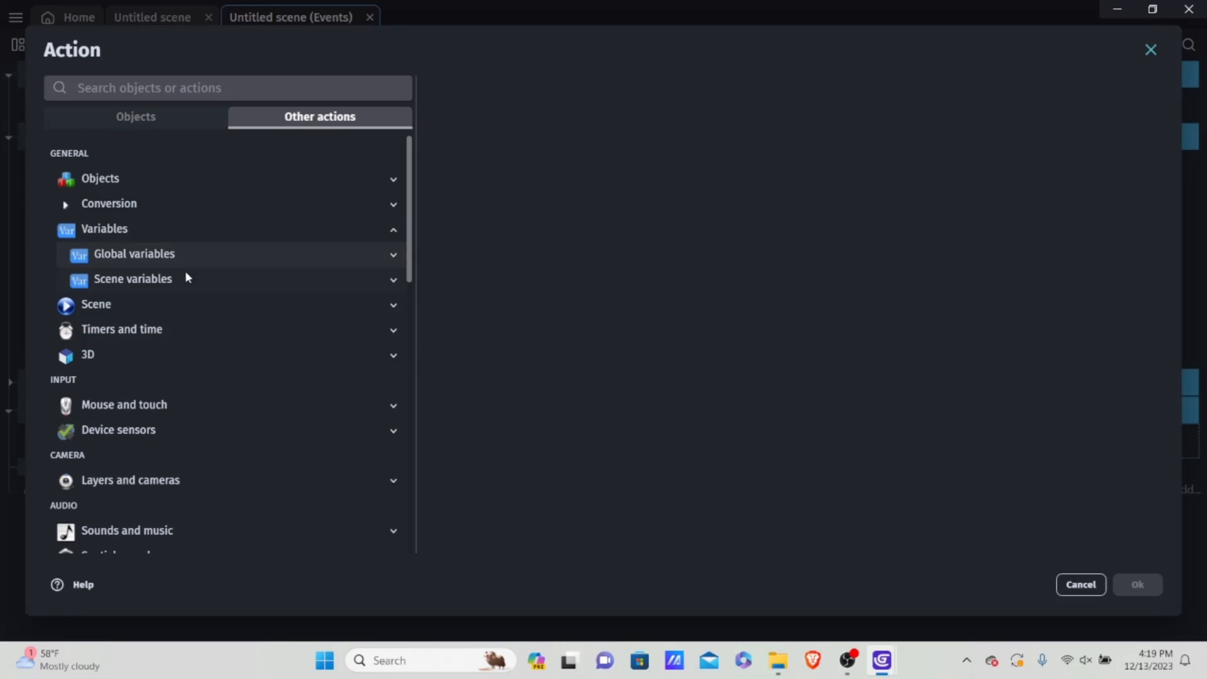
{"action": "left_click", "coordinate": [170, 280]}
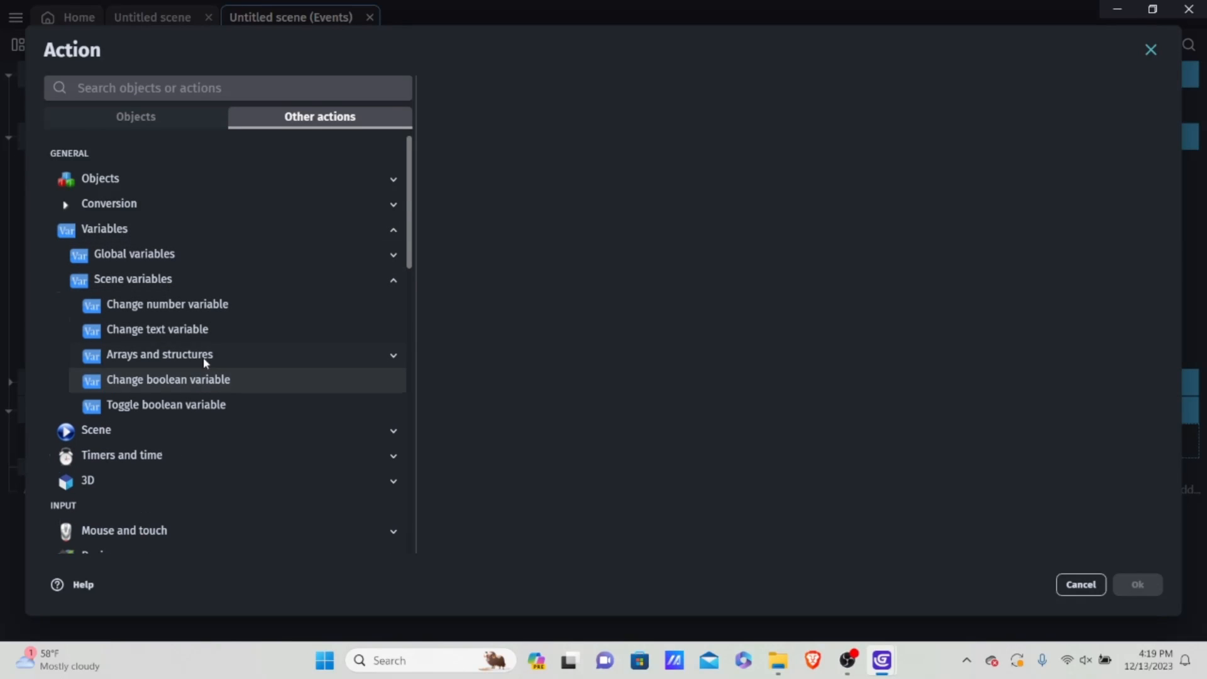
{"action": "left_click", "coordinate": [157, 306]}
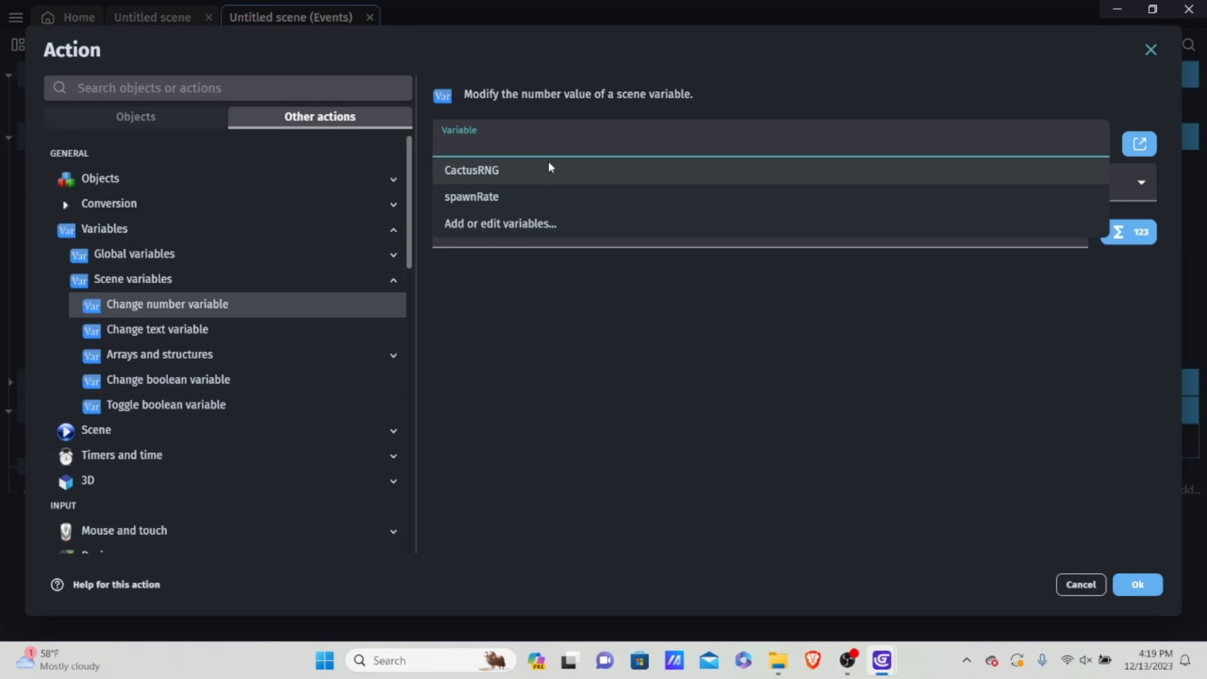
{"action": "left_click", "coordinate": [485, 197]}
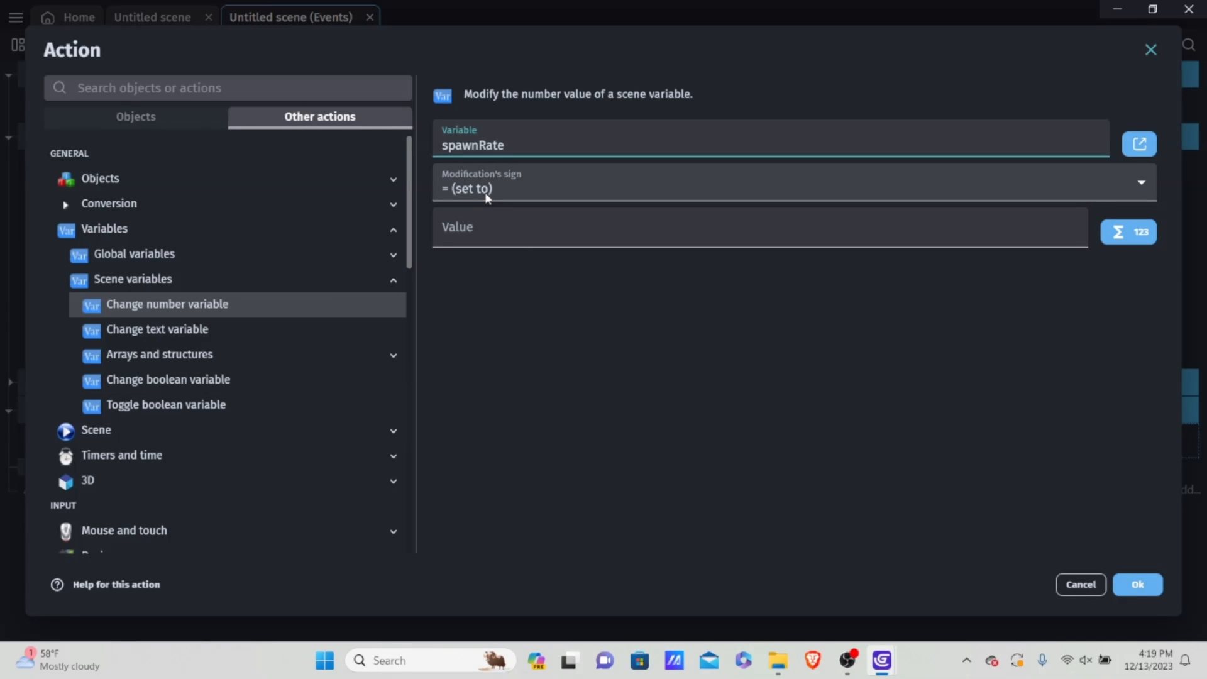
Step: Set the spawnRate action's value to RandomInRange(0.8, 2) and confirm the action
{"action": "left_click", "coordinate": [472, 238]}
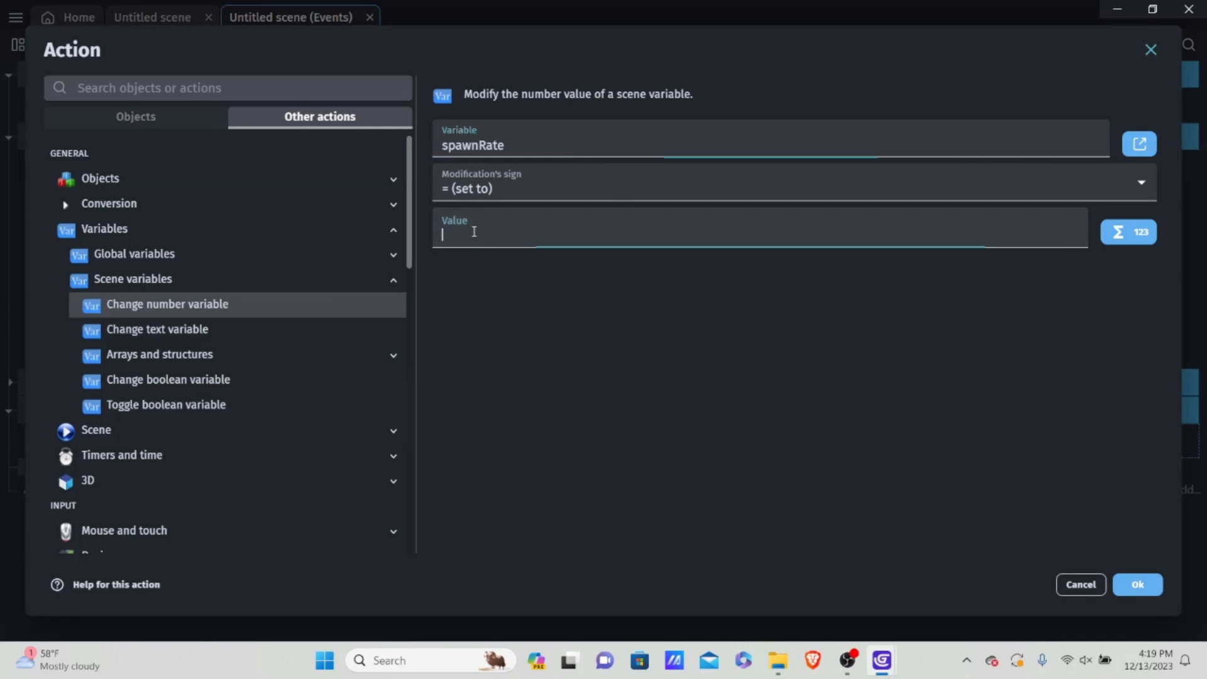
{"action": "type", "text": "RandomIn"}
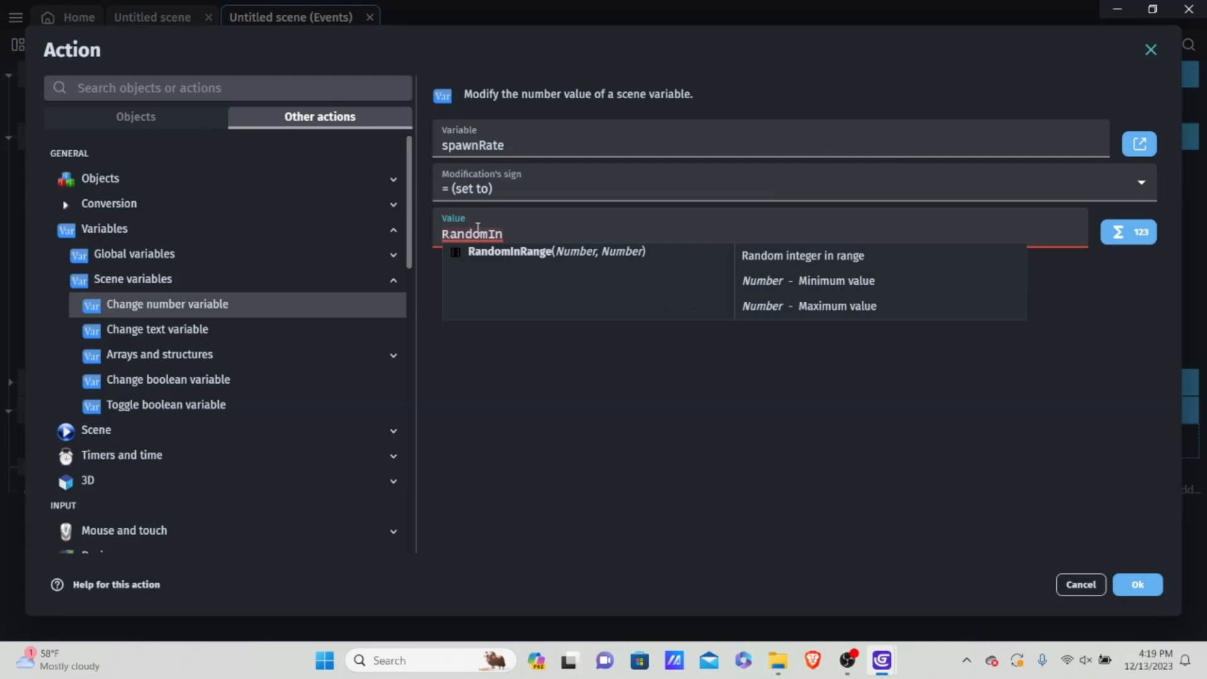
{"action": "key", "text": "BackSpace"}
{"action": "key", "text": "BackSpace"}
{"action": "type", "text": "In"}
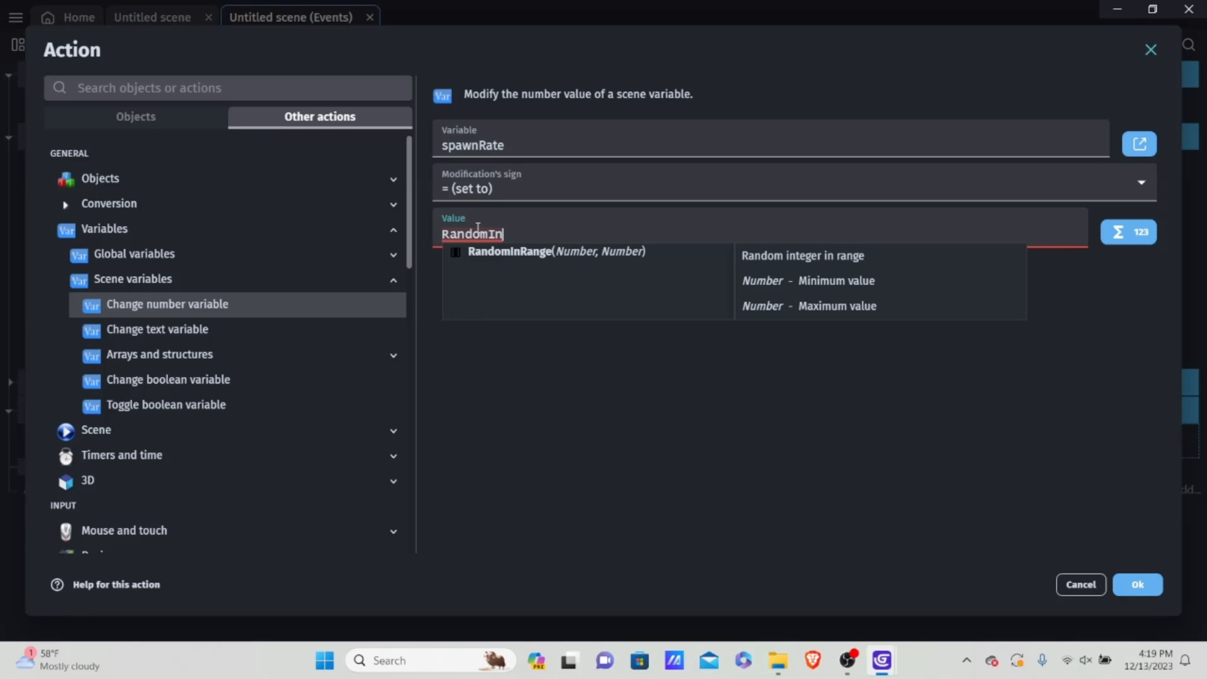
{"action": "key", "text": "Return"}
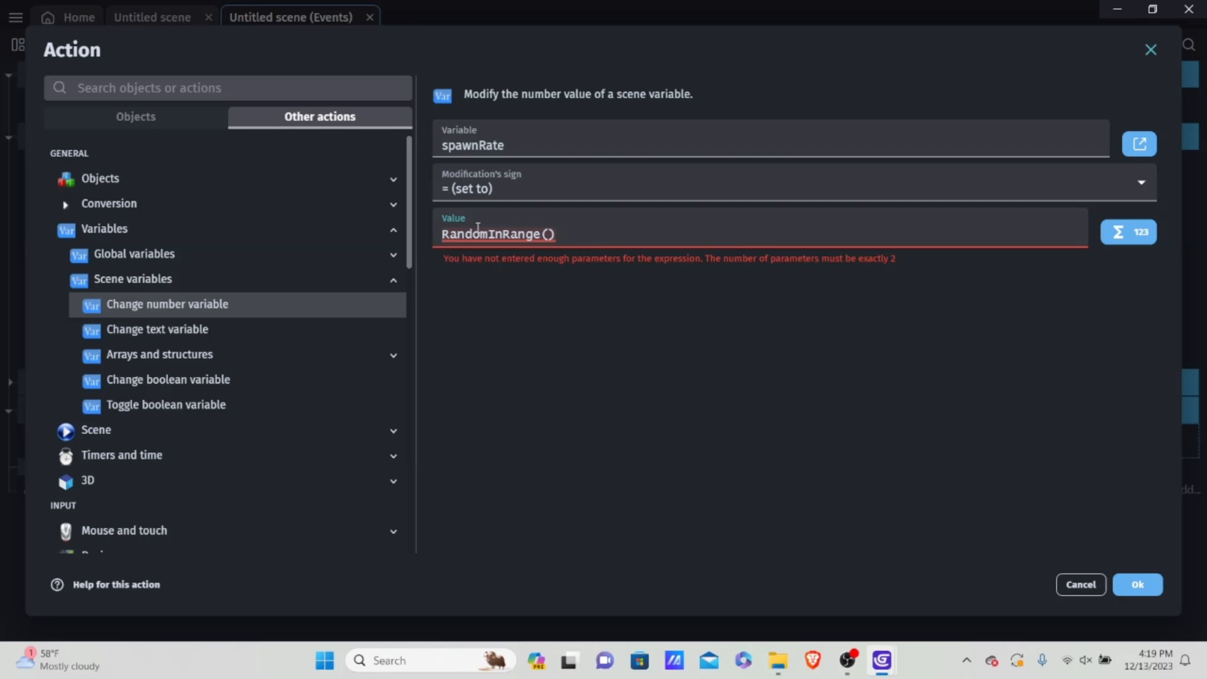
{"action": "type", "text": "0.8, "}
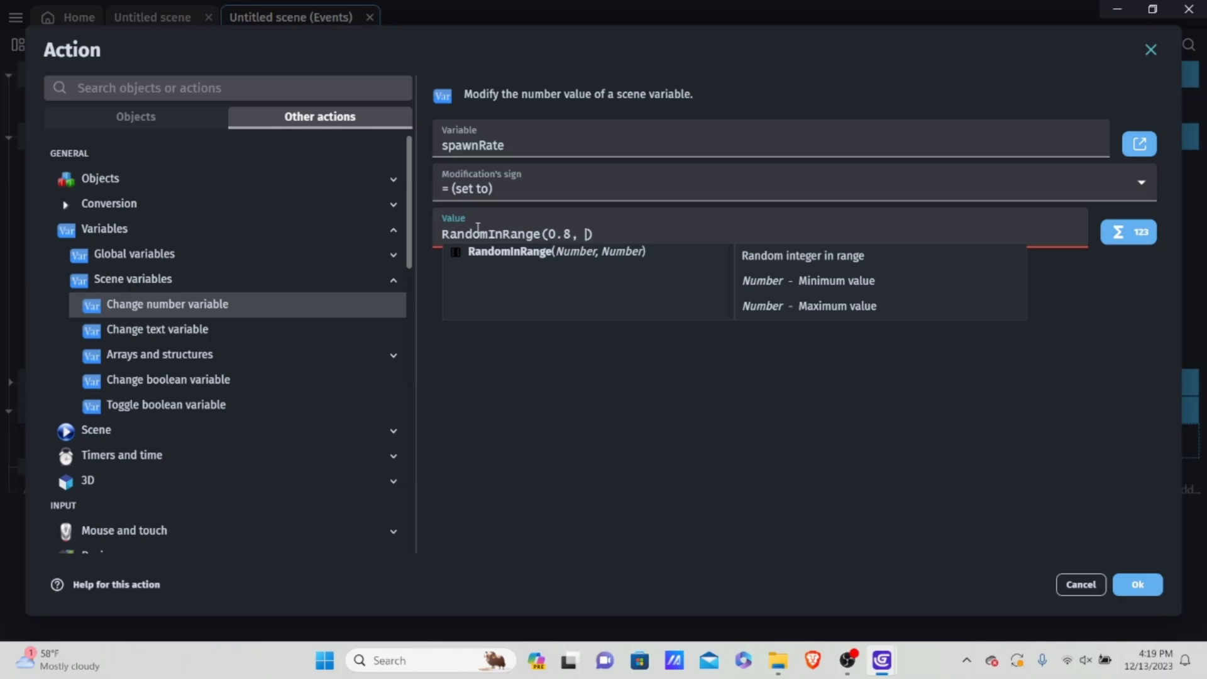
{"action": "type", "text": "2"}
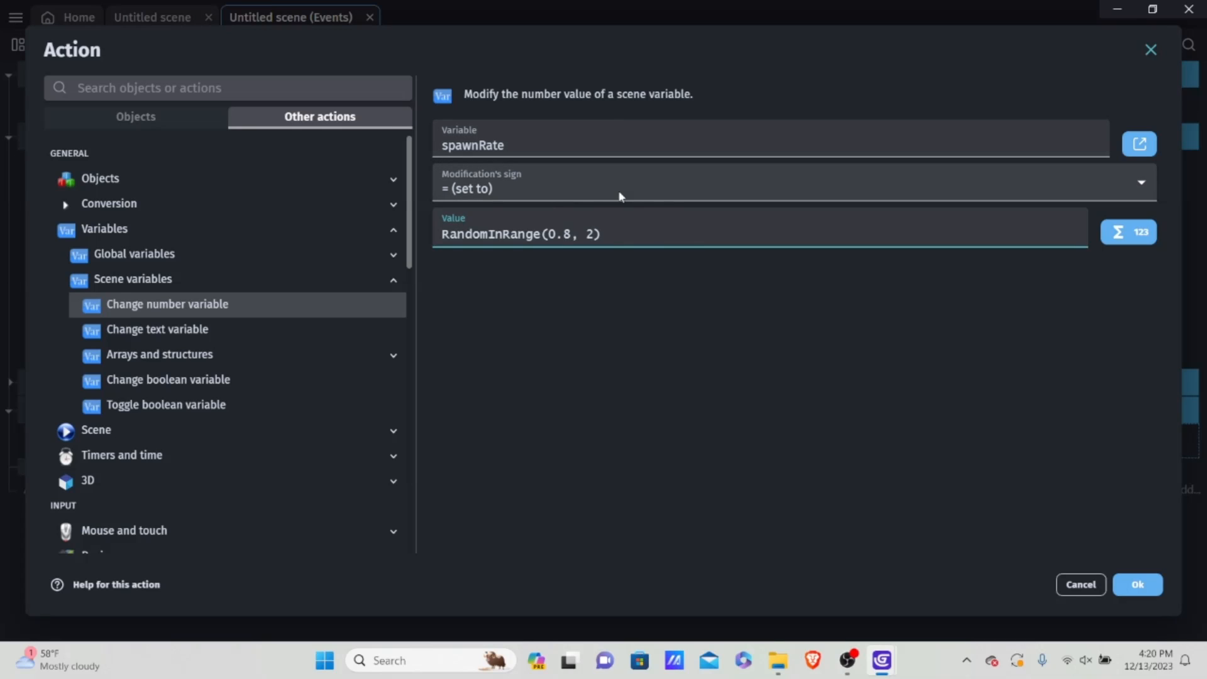
{"action": "left_click", "coordinate": [1142, 583]}
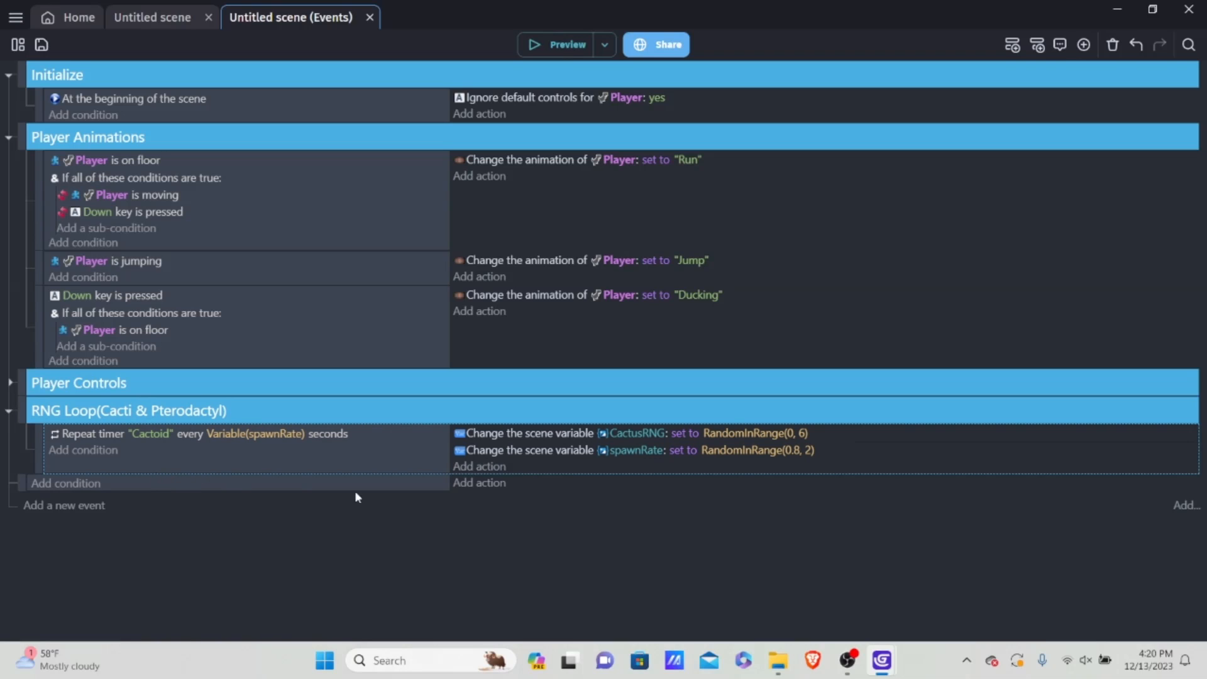
{"action": "left_click", "coordinate": [623, 433]}
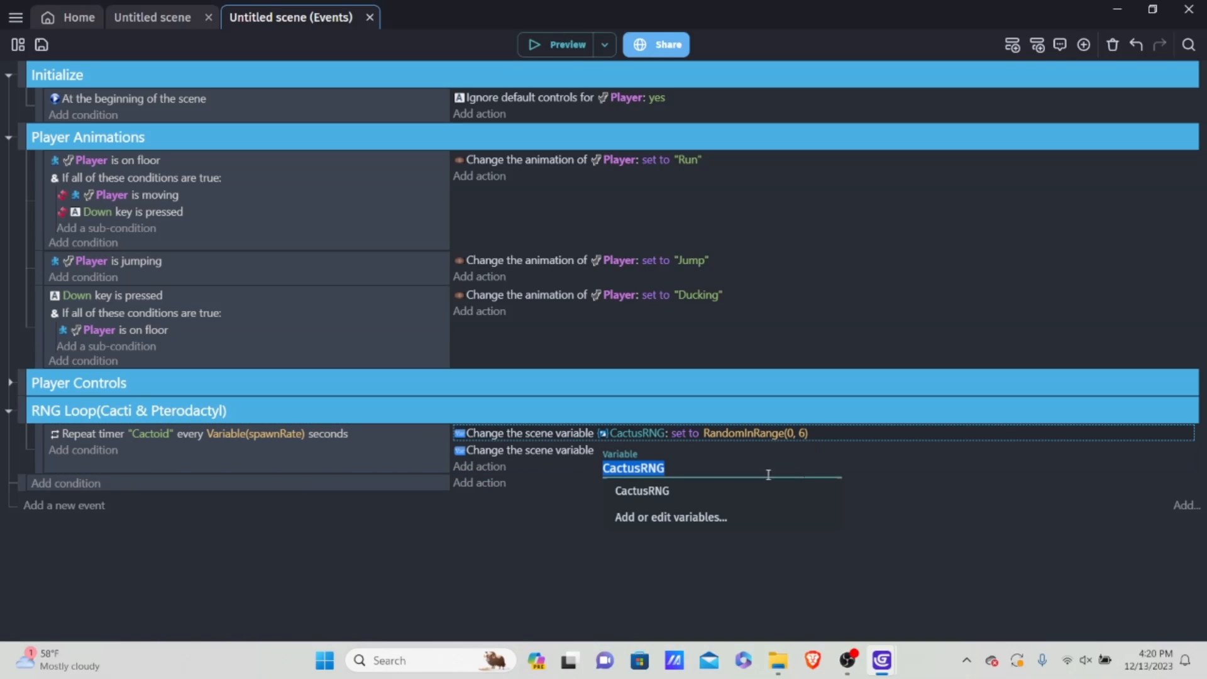
{"action": "left_click", "coordinate": [937, 544]}
{"action": "left_click", "coordinate": [630, 463]}
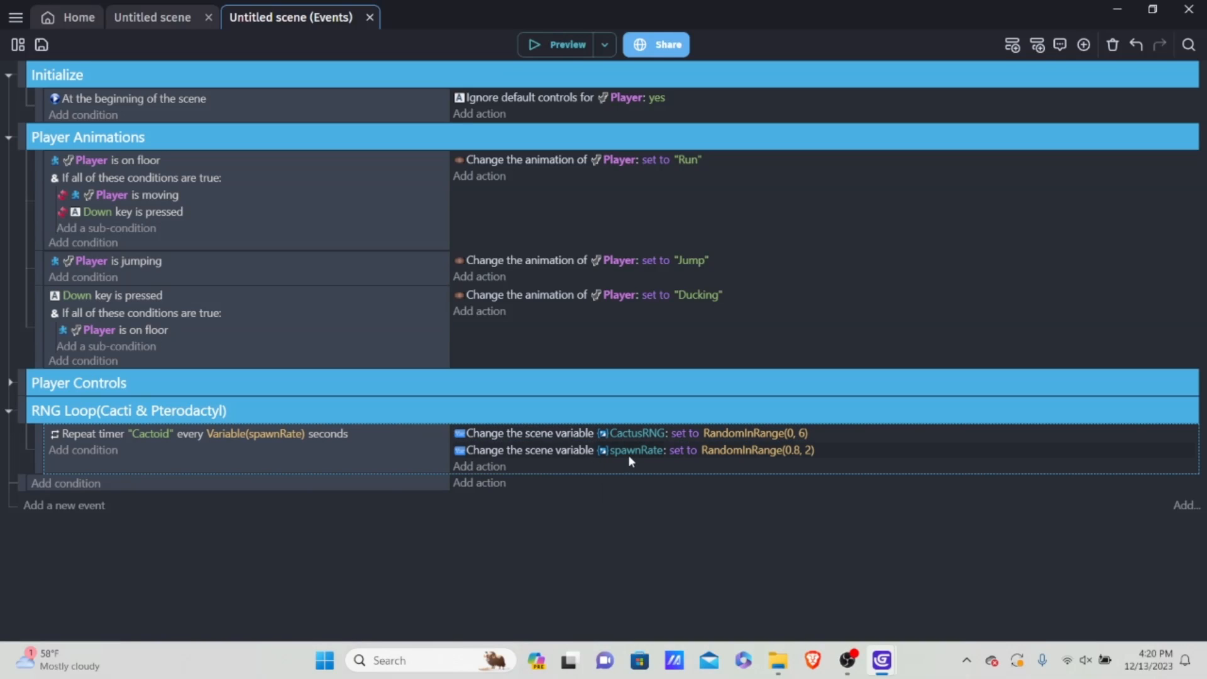
{"action": "left_click", "coordinate": [632, 450]}
{"action": "left_click", "coordinate": [937, 512]}
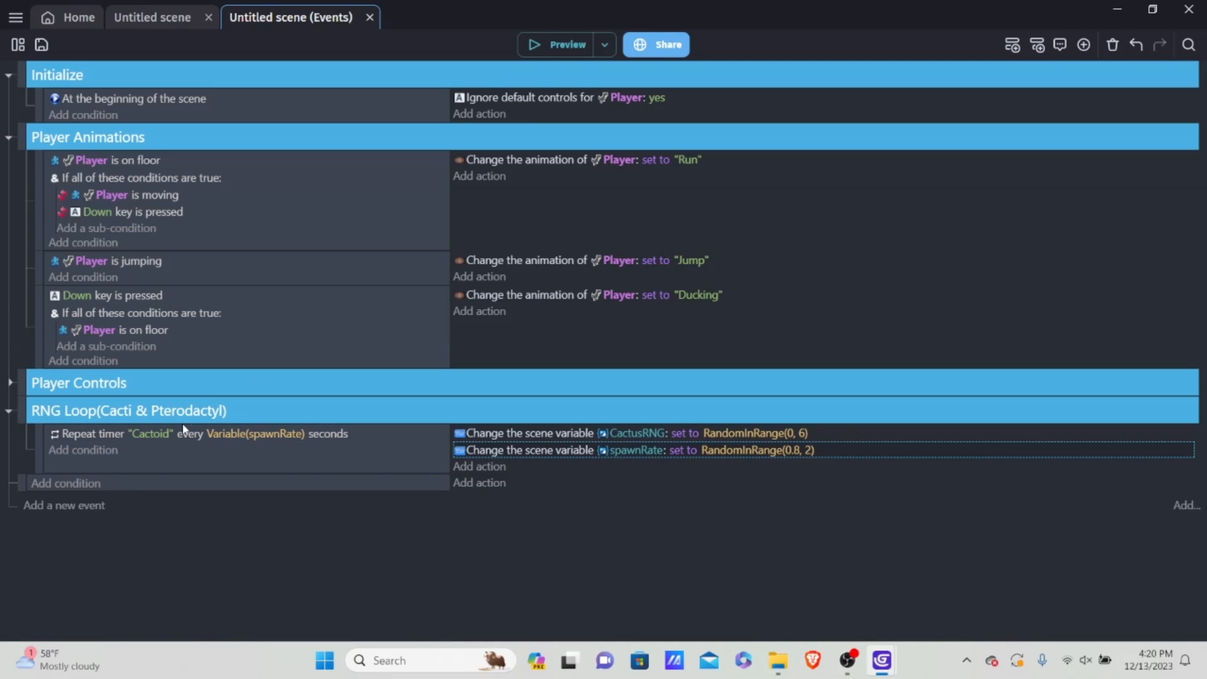
Step: Add a sub-event under the Cactoid repeat timer event
{"action": "left_click", "coordinate": [201, 466]}
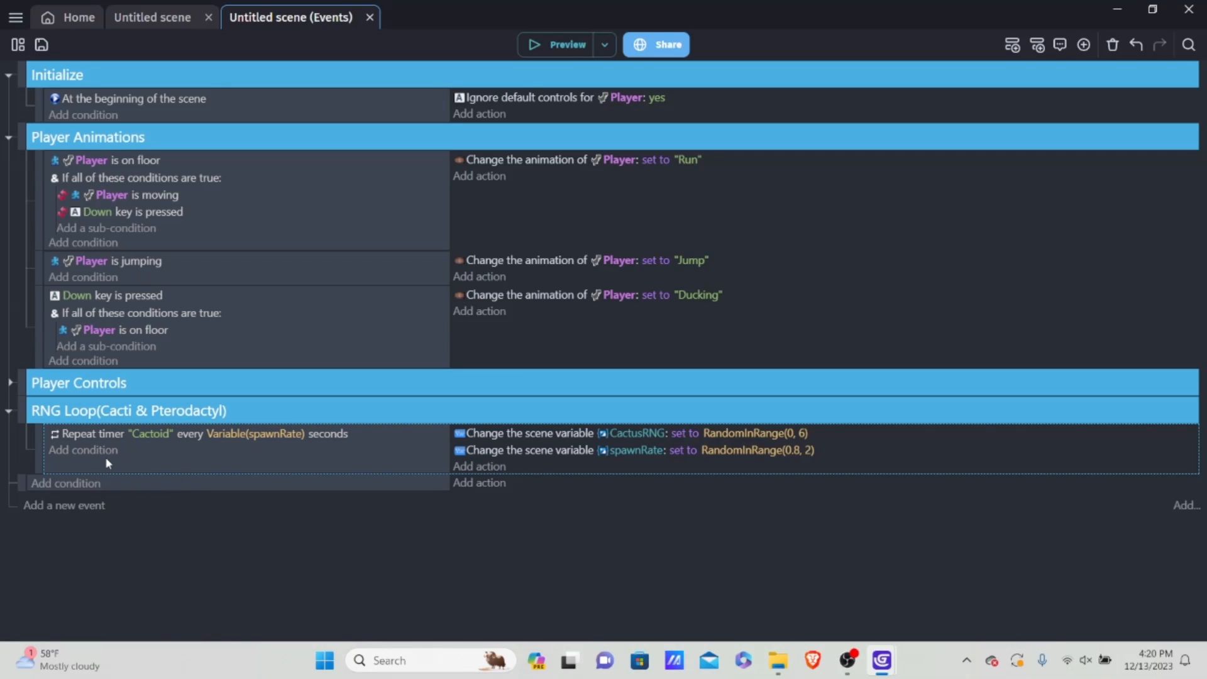
{"action": "key", "text": "shift+d"}
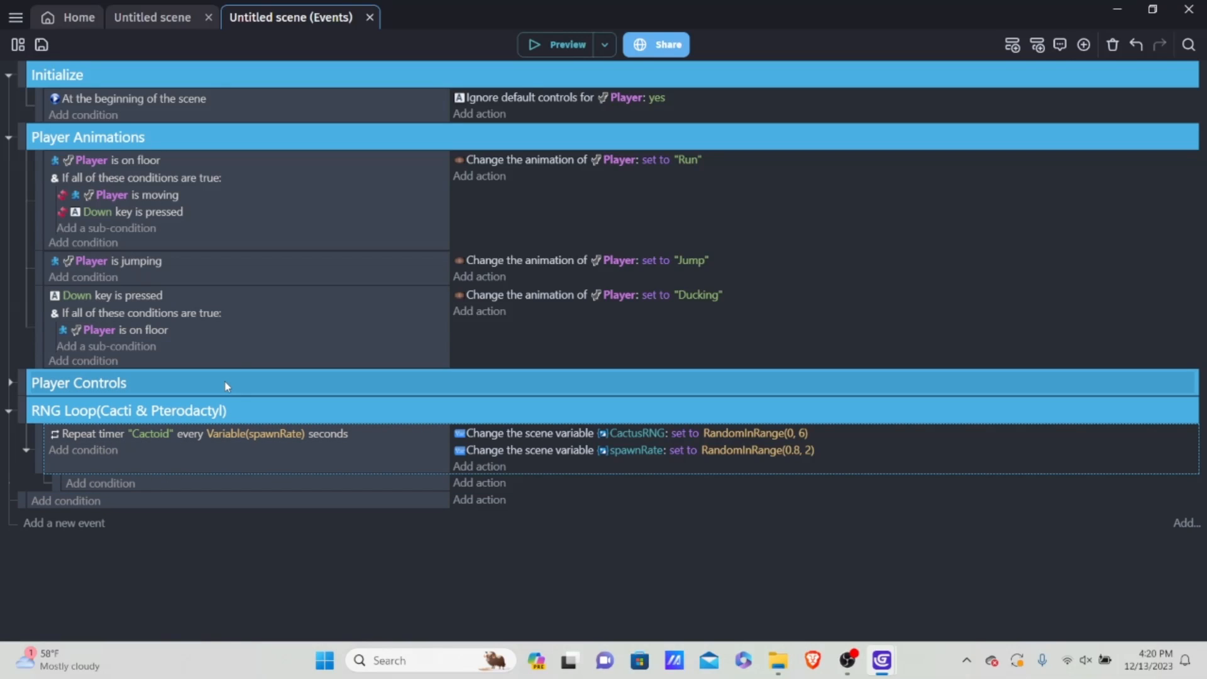
{"action": "right_click", "coordinate": [157, 466]}
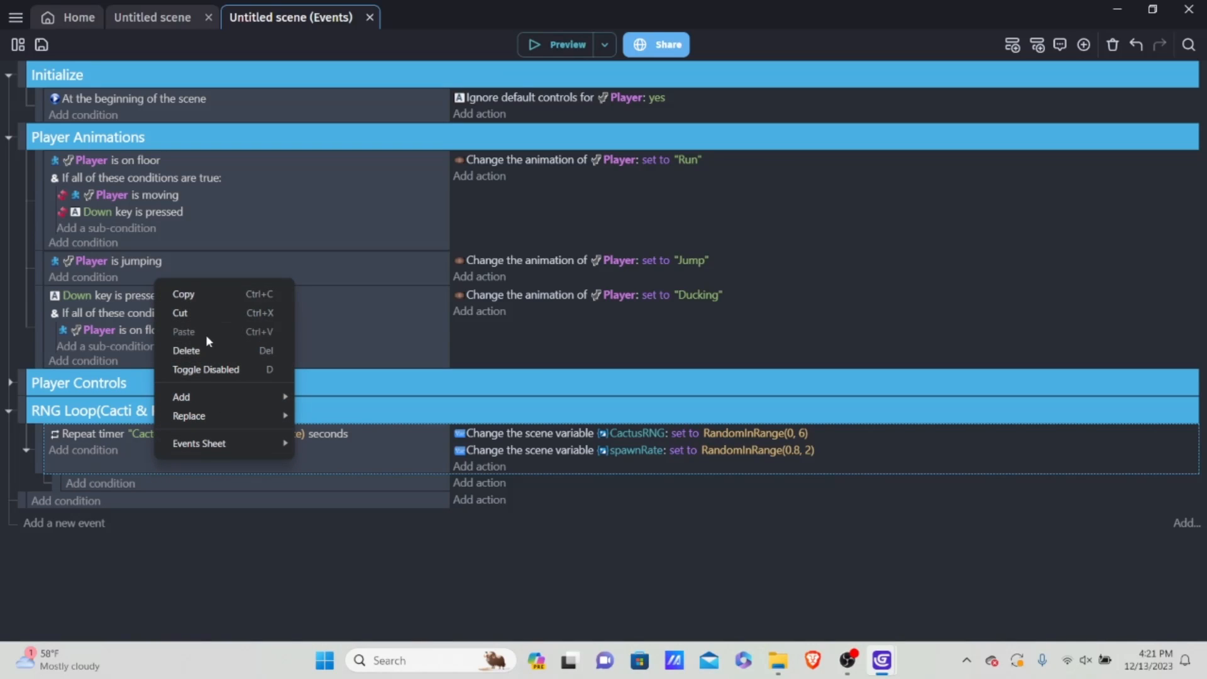
{"action": "mouse_move", "coordinate": [208, 397]}
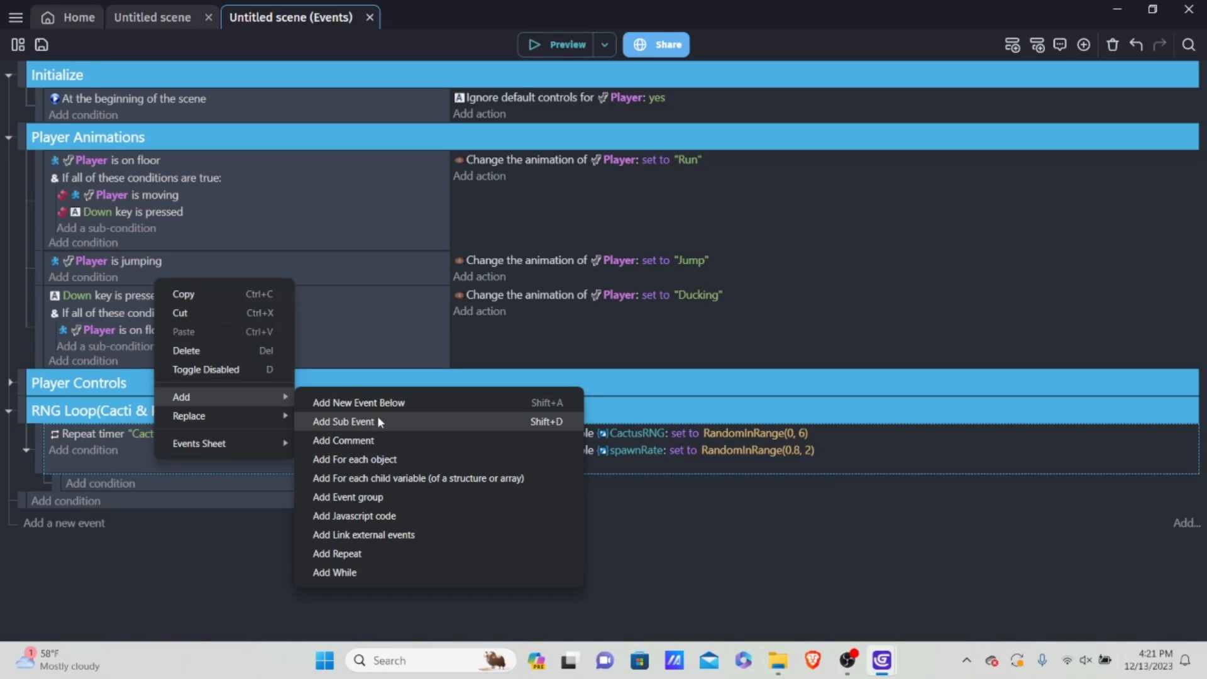
{"action": "left_click", "coordinate": [542, 422]}
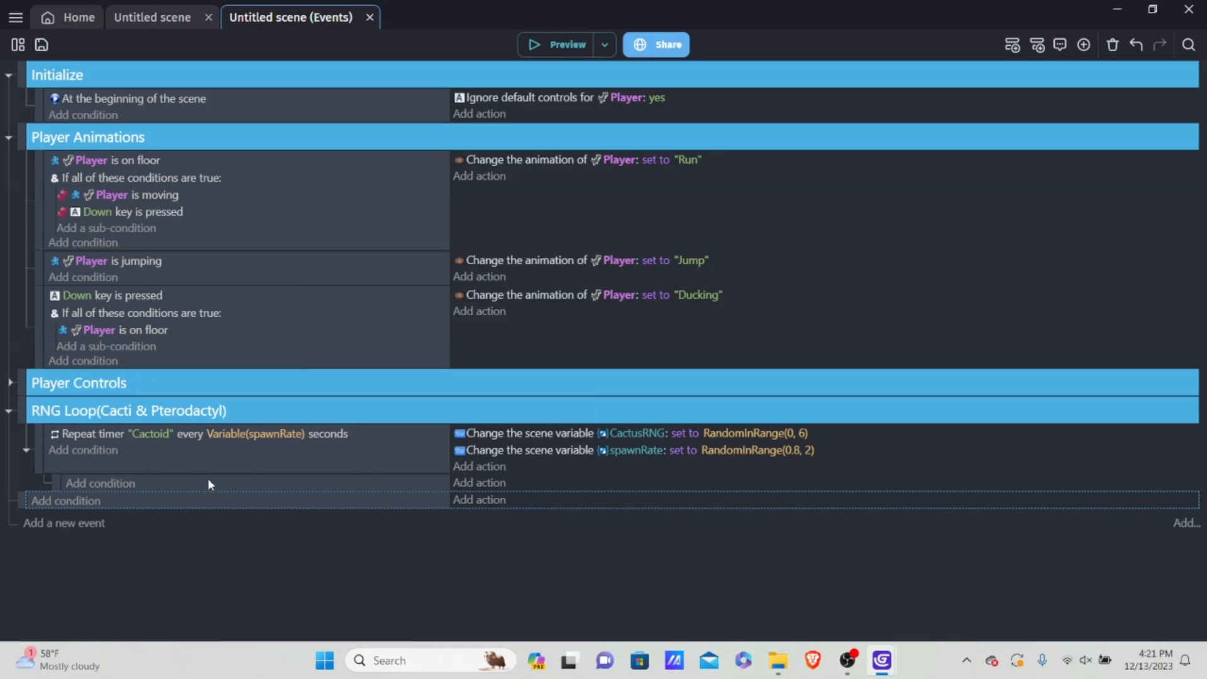
Step: Add a scene number variable condition to the sub-event that checks whether CactusRNG is equal to 0
{"action": "left_click", "coordinate": [96, 486]}
{"action": "left_click", "coordinate": [344, 116]}
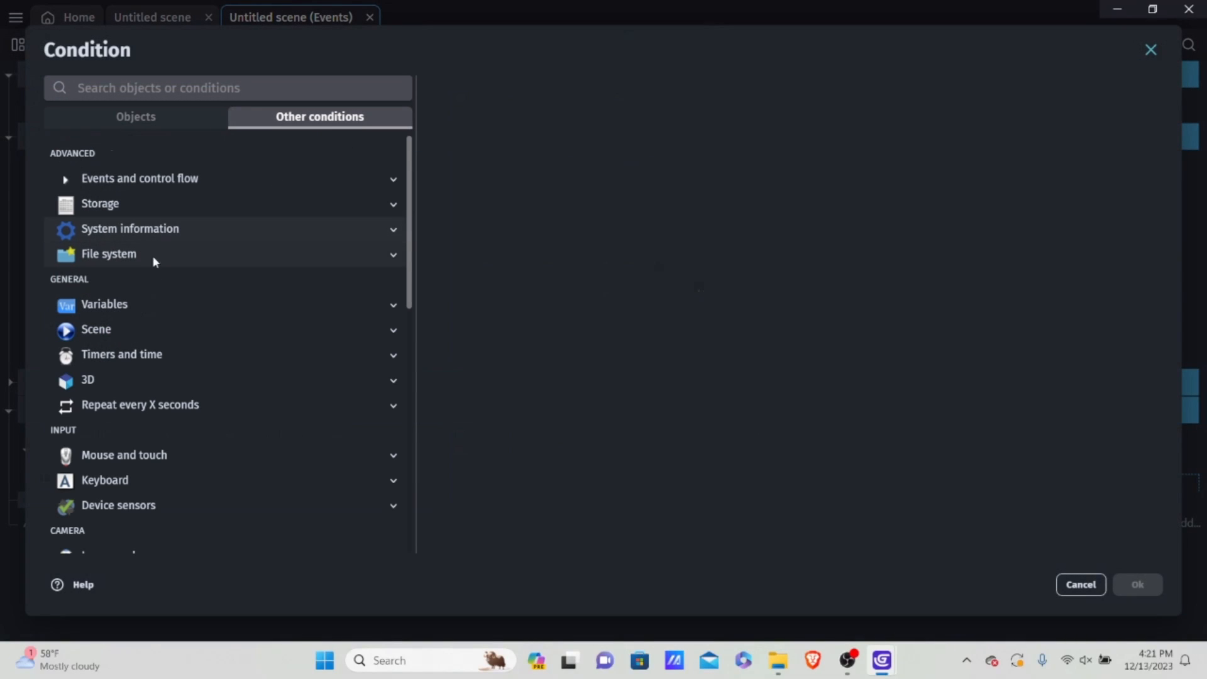
{"action": "left_click", "coordinate": [152, 308]}
{"action": "left_click", "coordinate": [155, 357]}
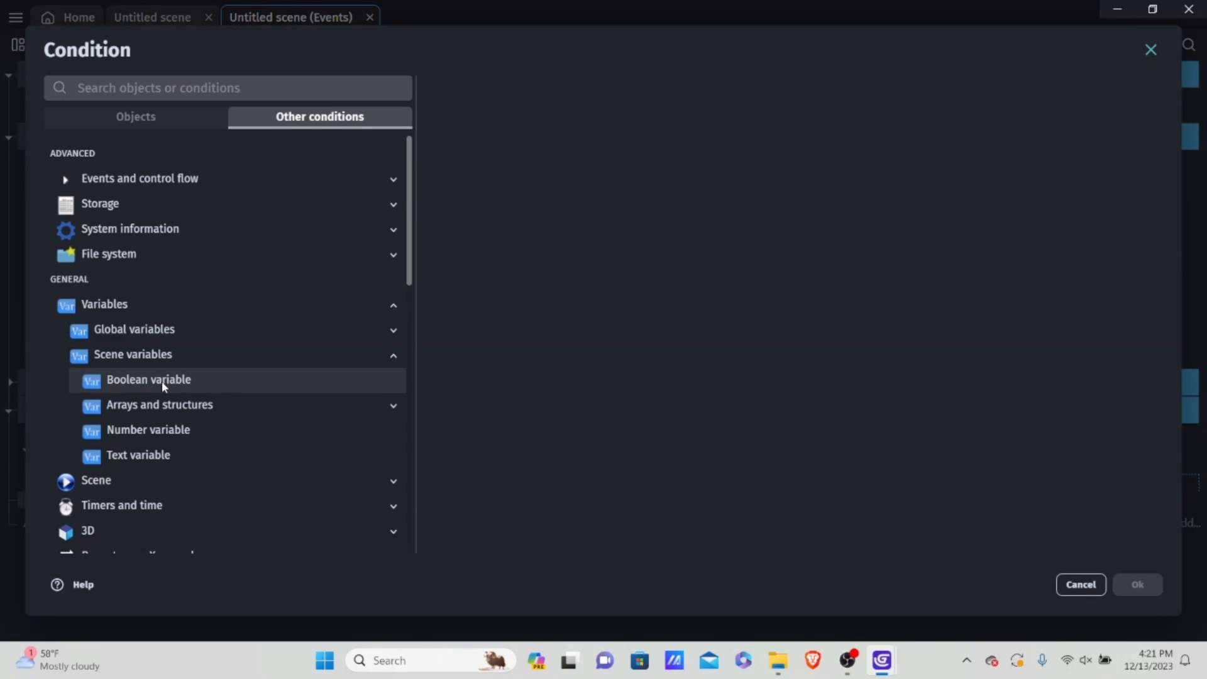
{"action": "left_click", "coordinate": [160, 430]}
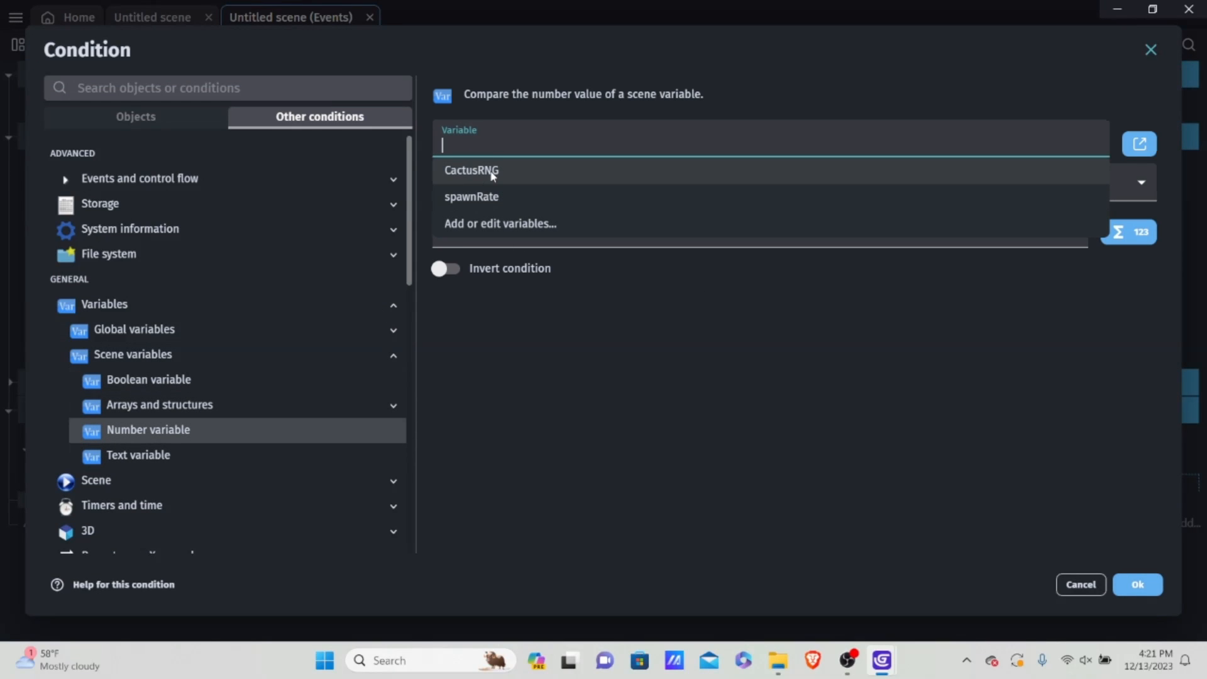
{"action": "left_click", "coordinate": [493, 170]}
{"action": "left_click", "coordinate": [509, 182]}
{"action": "left_click", "coordinate": [508, 202]}
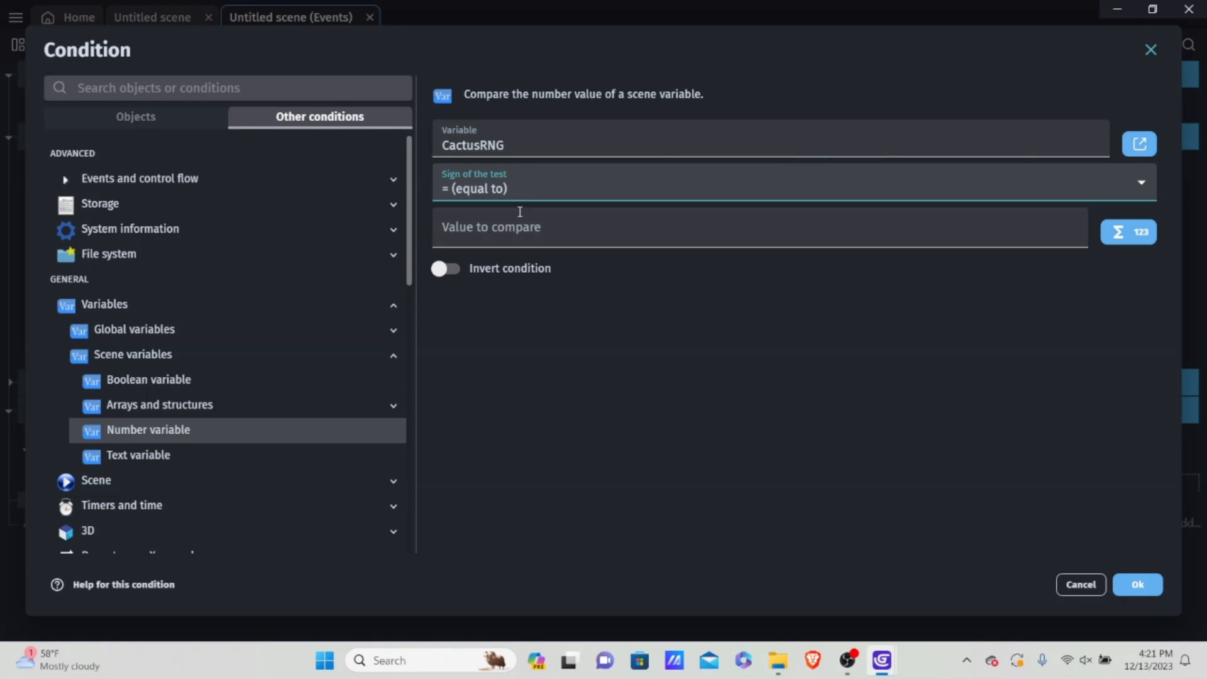
{"action": "left_click", "coordinate": [507, 234]}
{"action": "type", "text": "0"}
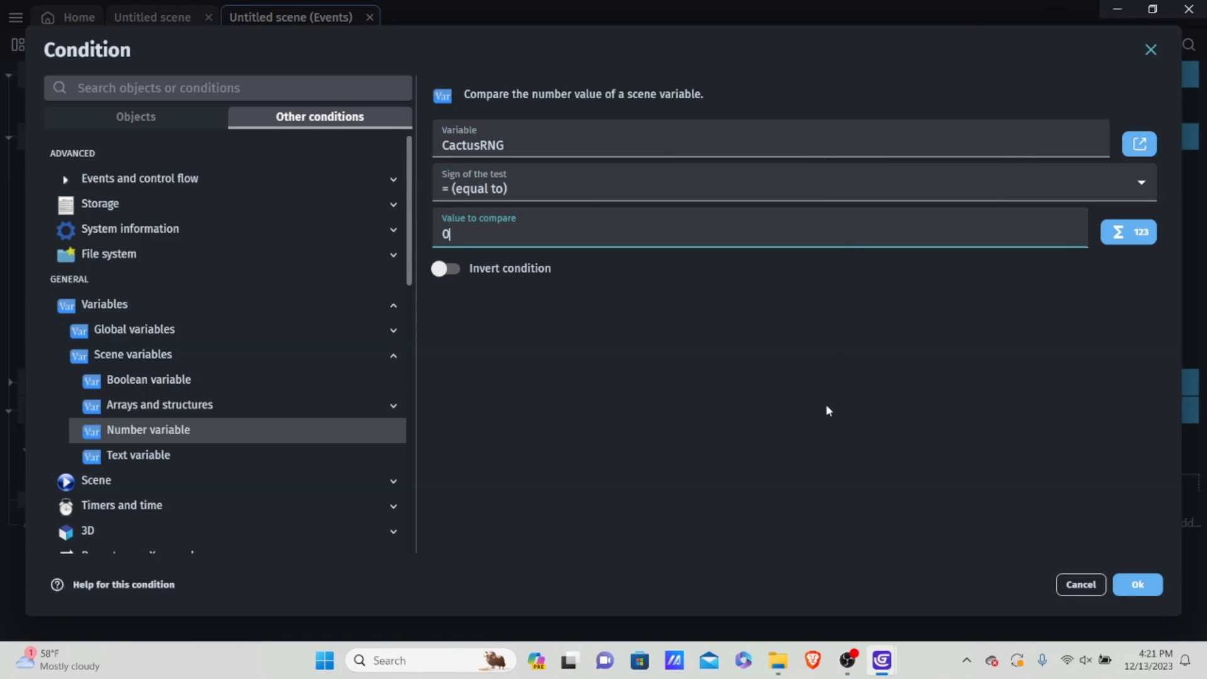
{"action": "left_click", "coordinate": [1137, 585]}
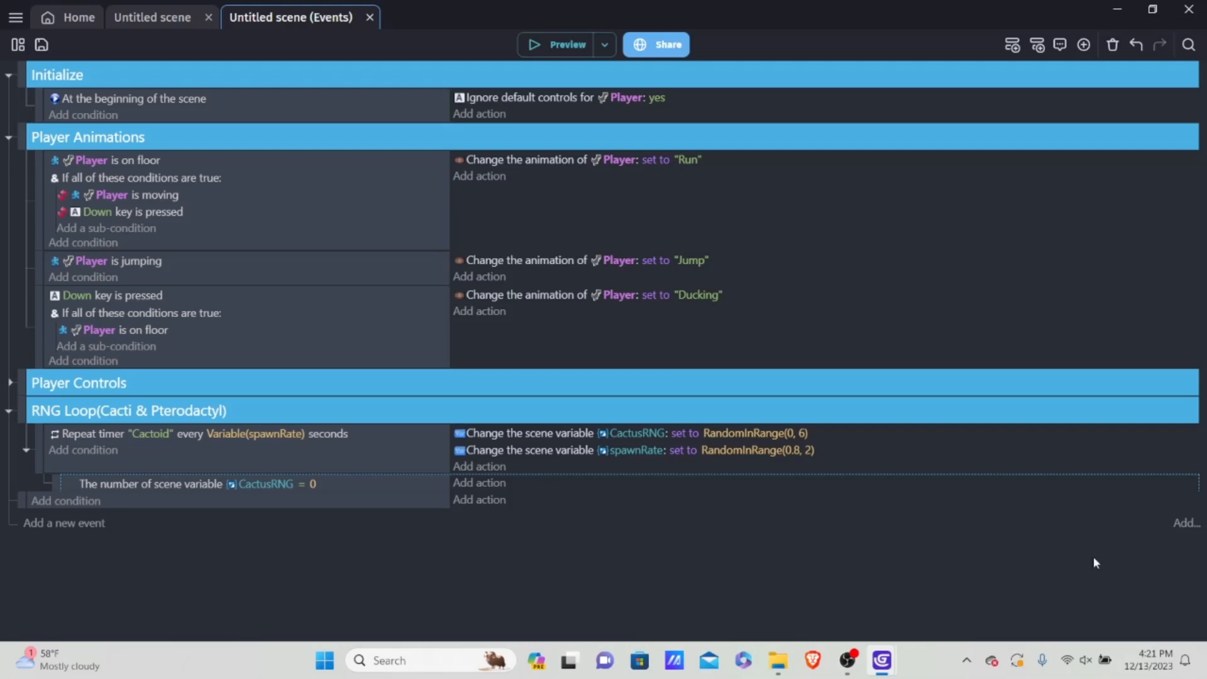
{"action": "left_click", "coordinate": [145, 19]}
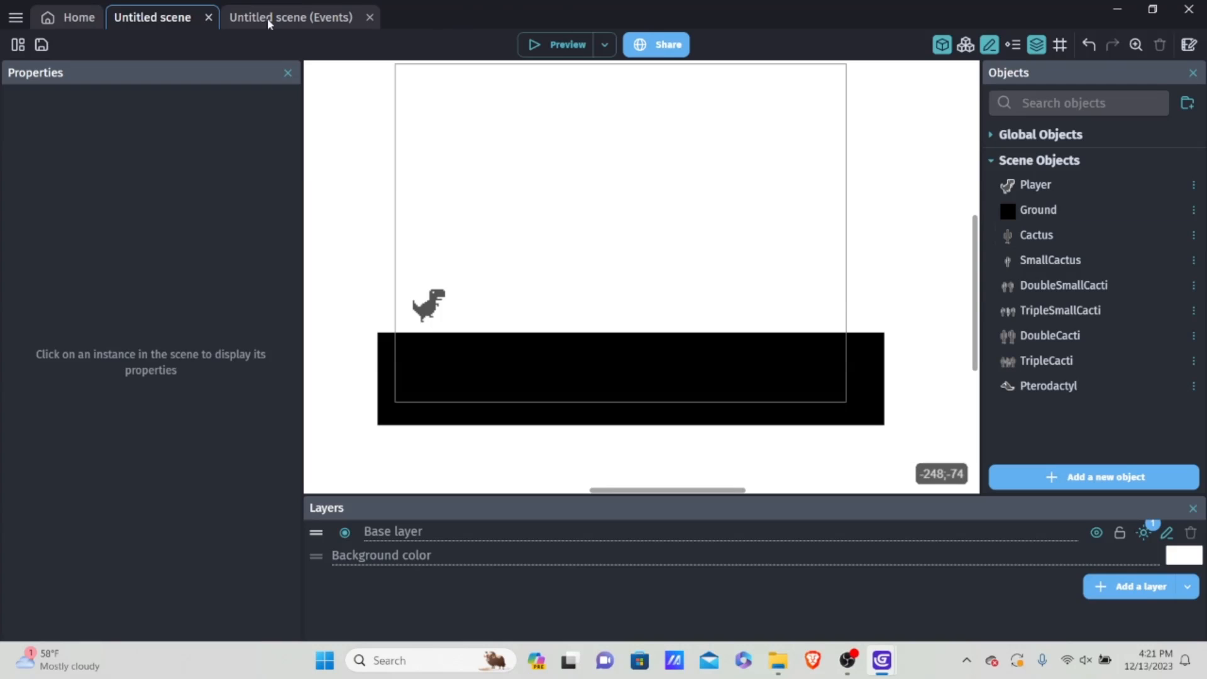
{"action": "left_click", "coordinate": [293, 19]}
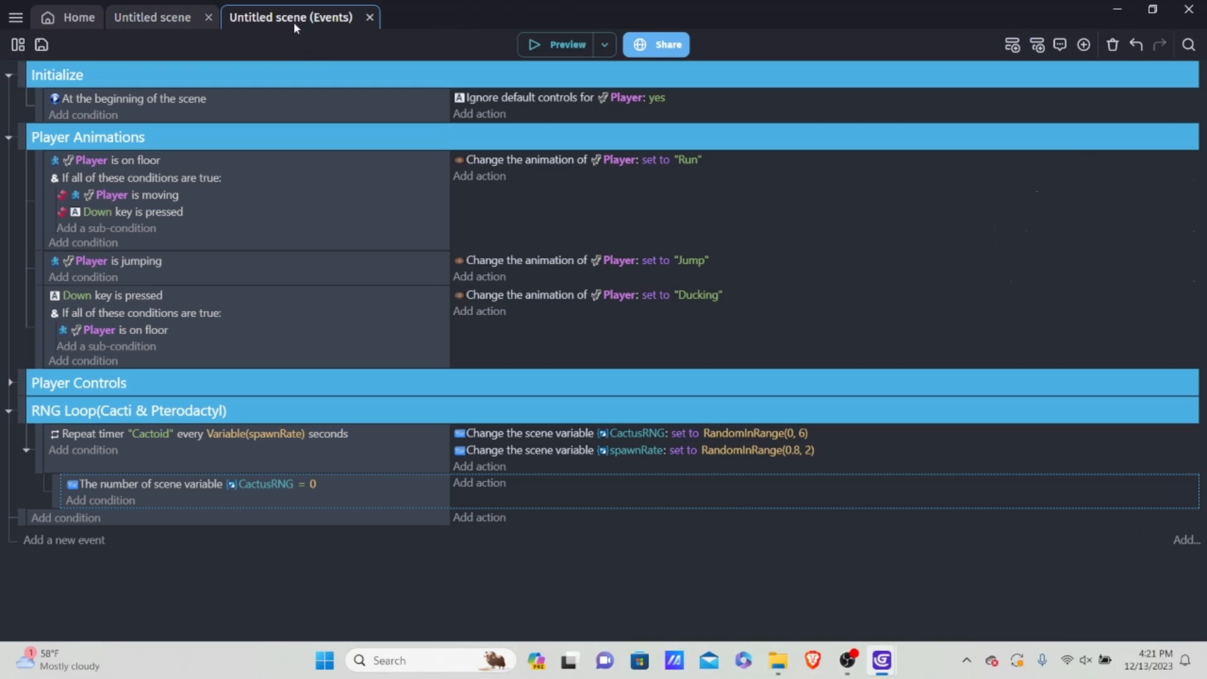
{"action": "left_click", "coordinate": [480, 490]}
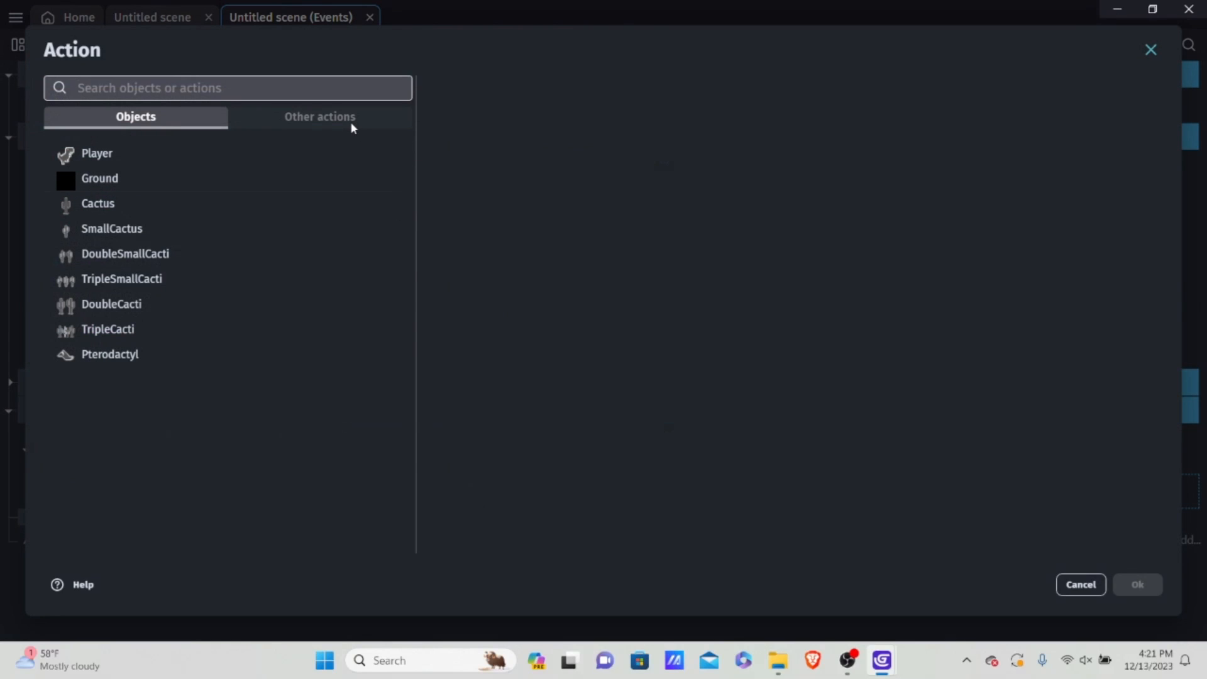
{"action": "left_click", "coordinate": [1080, 586]}
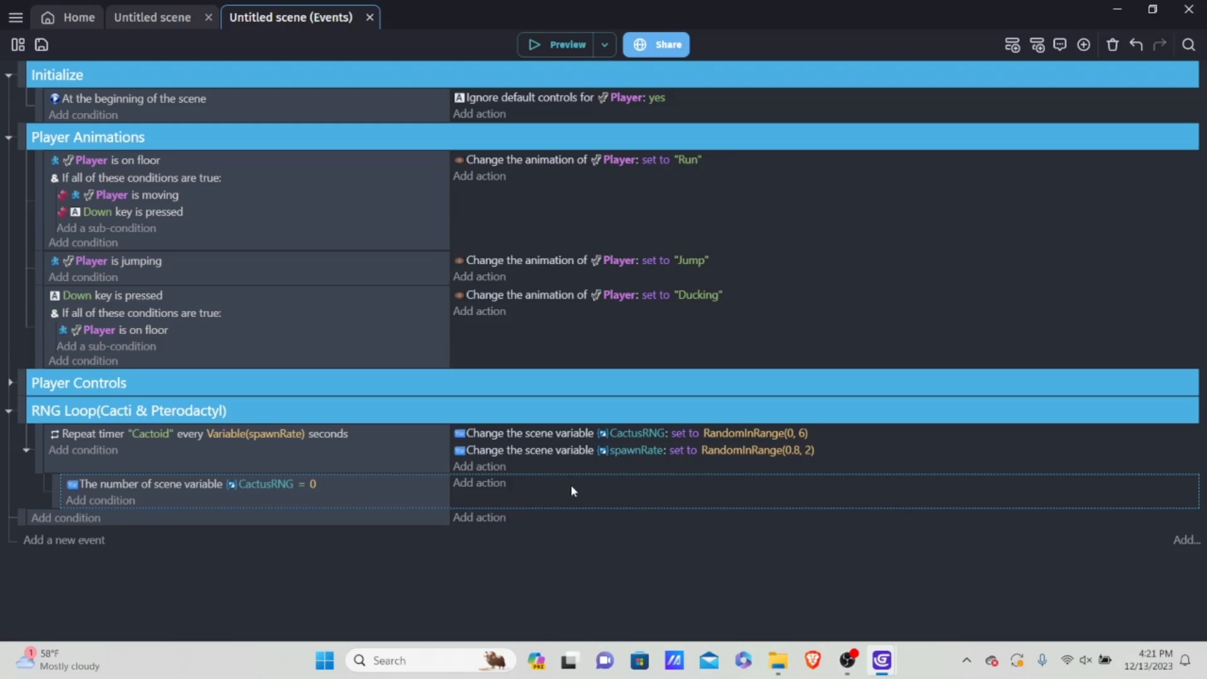
Step: Add a Create an object action for Cactus to the CactusRNG = 0 sub-event, leaving its position empty
{"action": "left_click", "coordinate": [481, 478]}
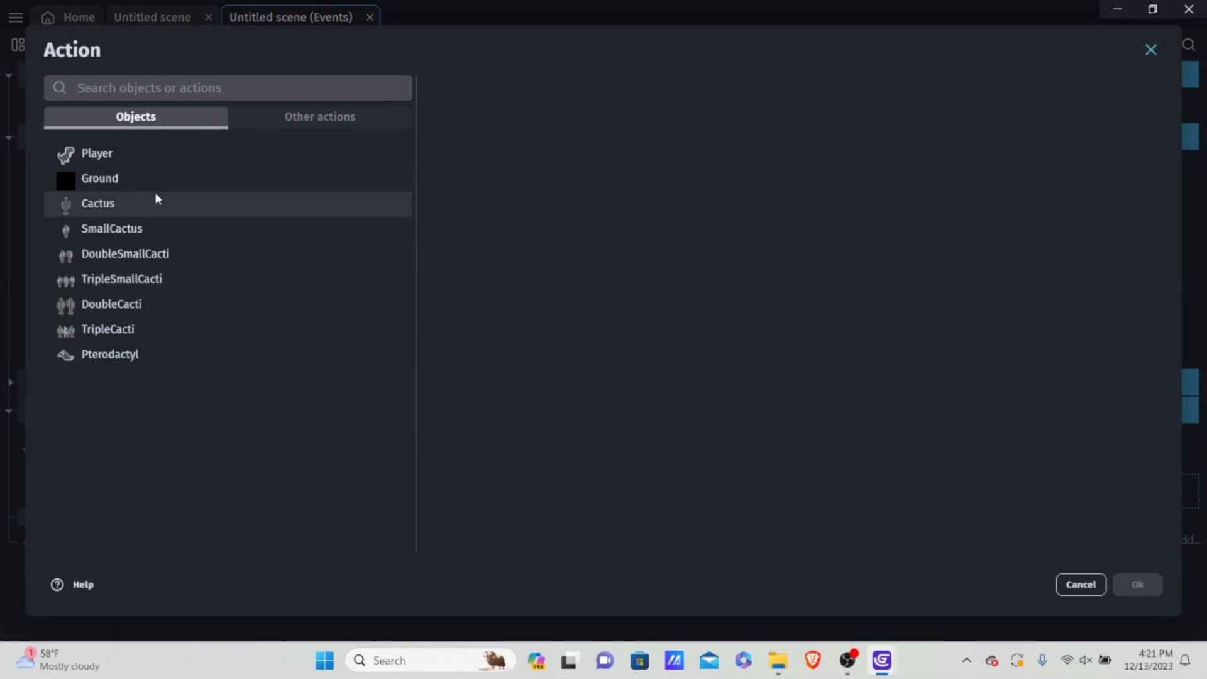
{"action": "left_click", "coordinate": [157, 199]}
{"action": "type", "text": "create"}
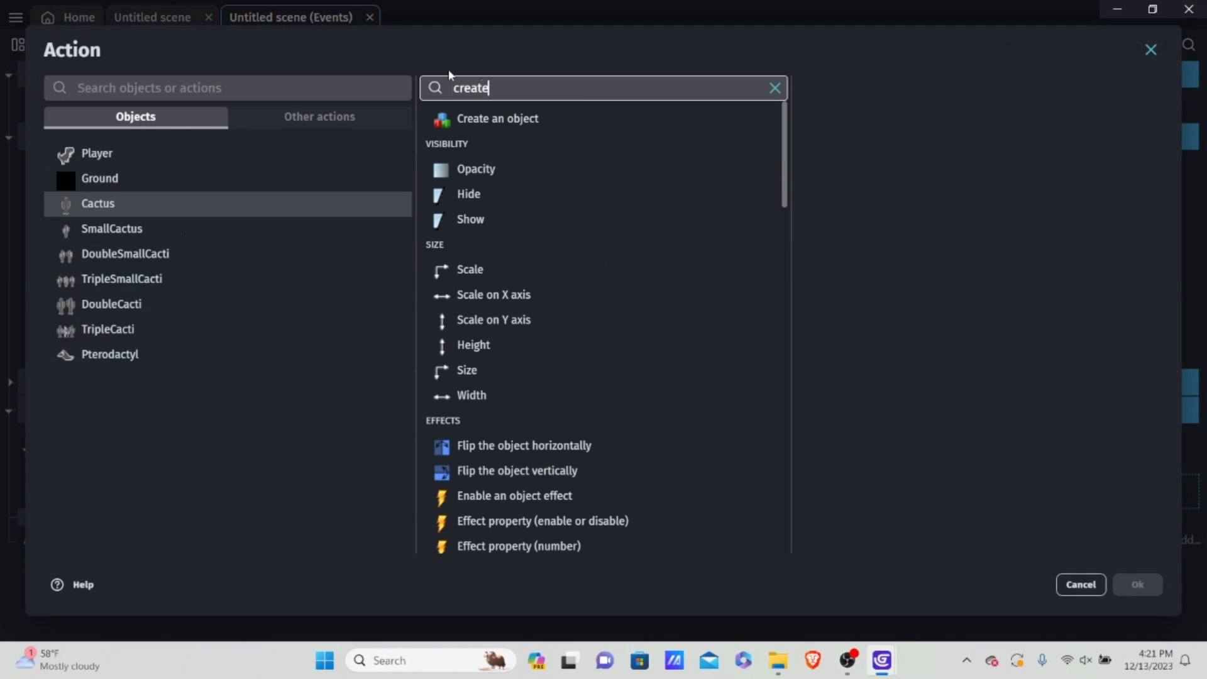
{"action": "left_click", "coordinate": [498, 121]}
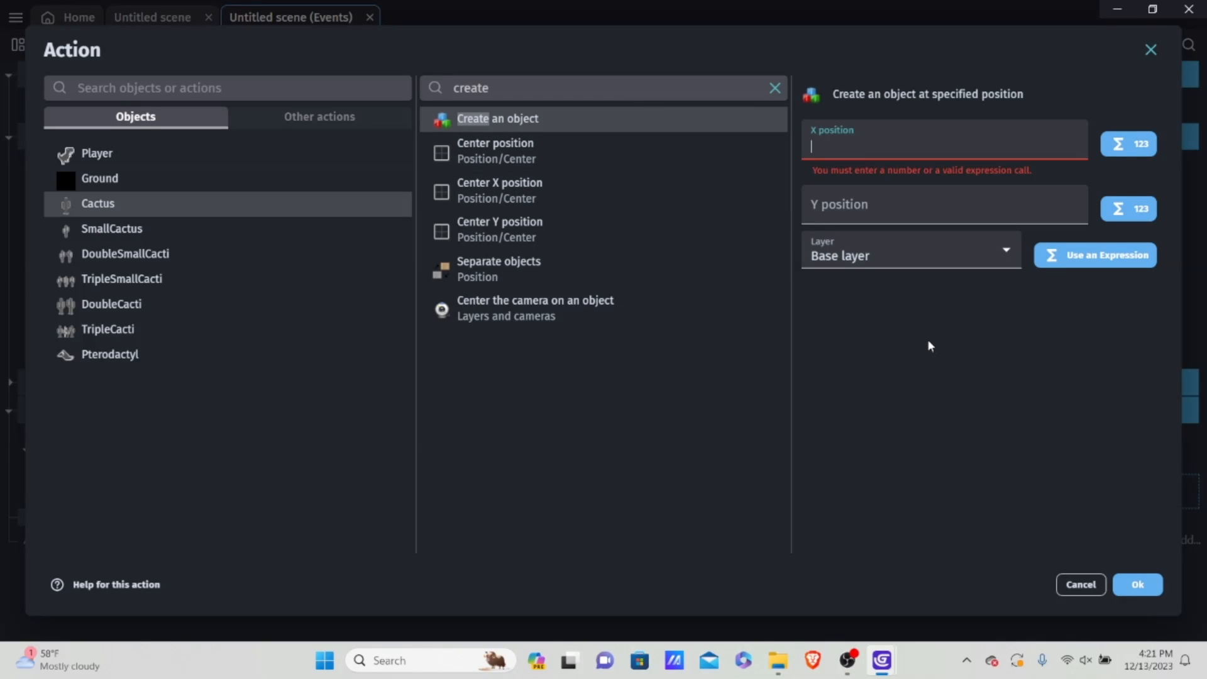
{"action": "left_click", "coordinate": [1150, 593]}
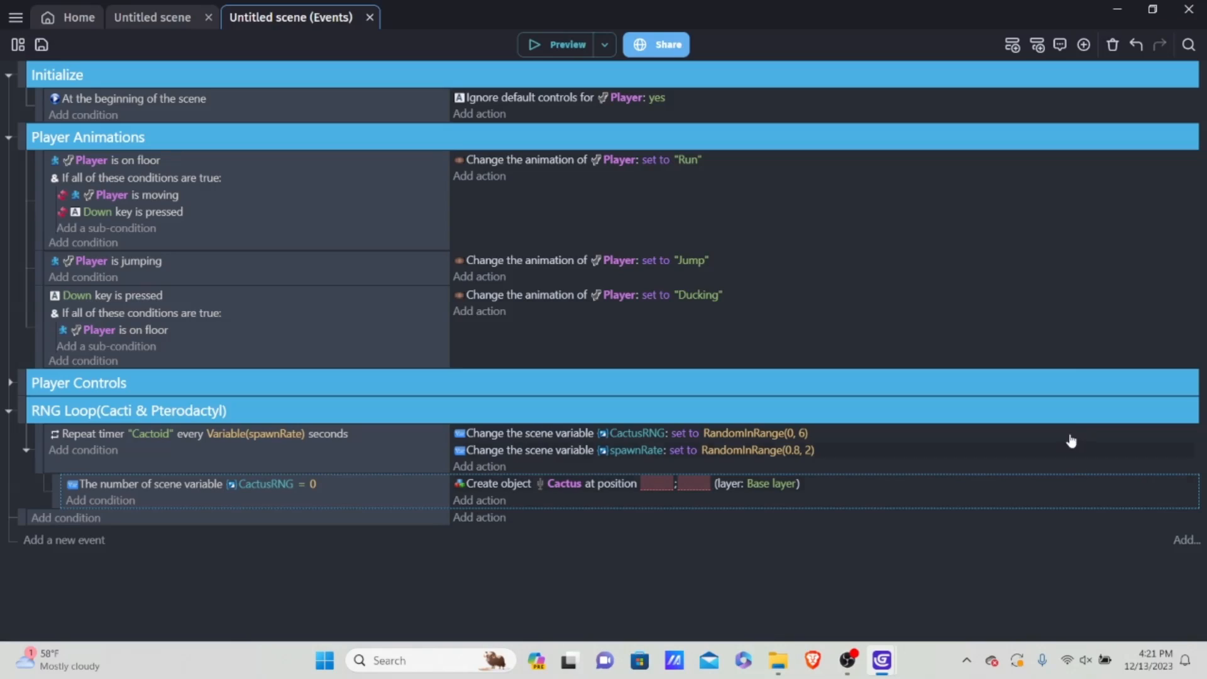
Step: Examine the coordinates just beyond the right edge of the scene frame to find a cactus spawn position
{"action": "left_click", "coordinate": [146, 17]}
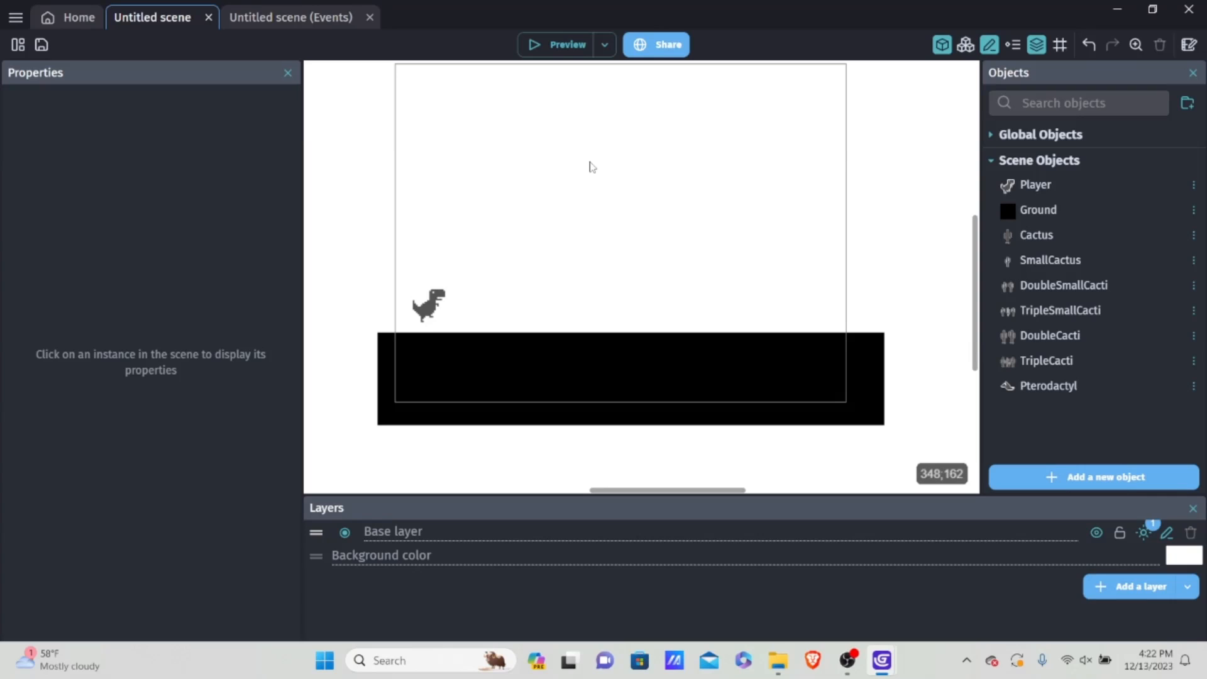
{"action": "scroll", "coordinate": [885, 314], "scroll_direction": "up", "scroll_amount": 2, "text": "ctrl"}
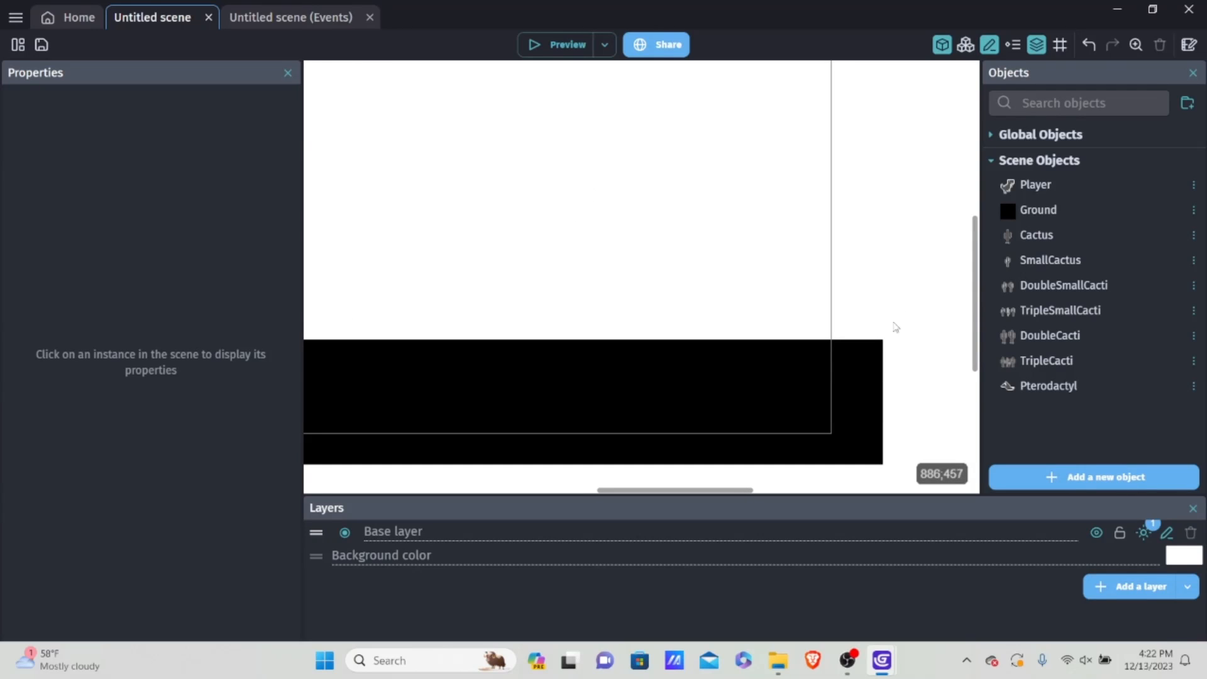
{"action": "scroll", "coordinate": [859, 313], "scroll_direction": "up", "scroll_amount": 1, "text": "ctrl"}
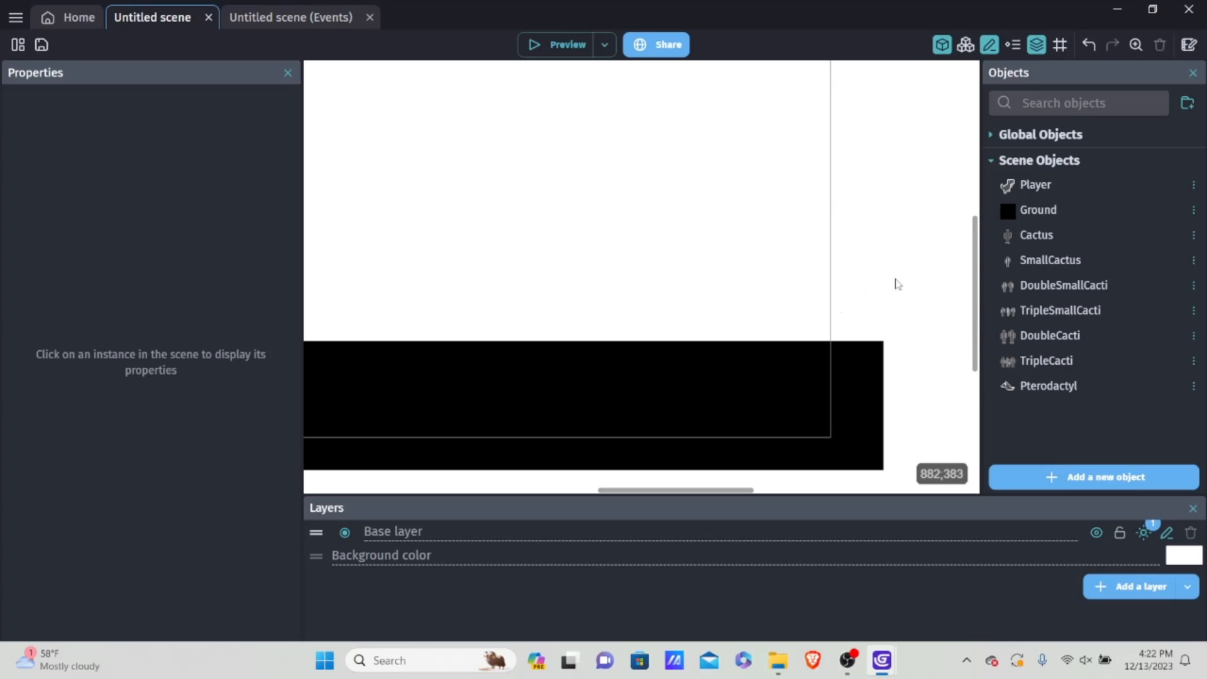
{"action": "left_click", "coordinate": [335, 19]}
{"action": "left_click", "coordinate": [657, 486]}
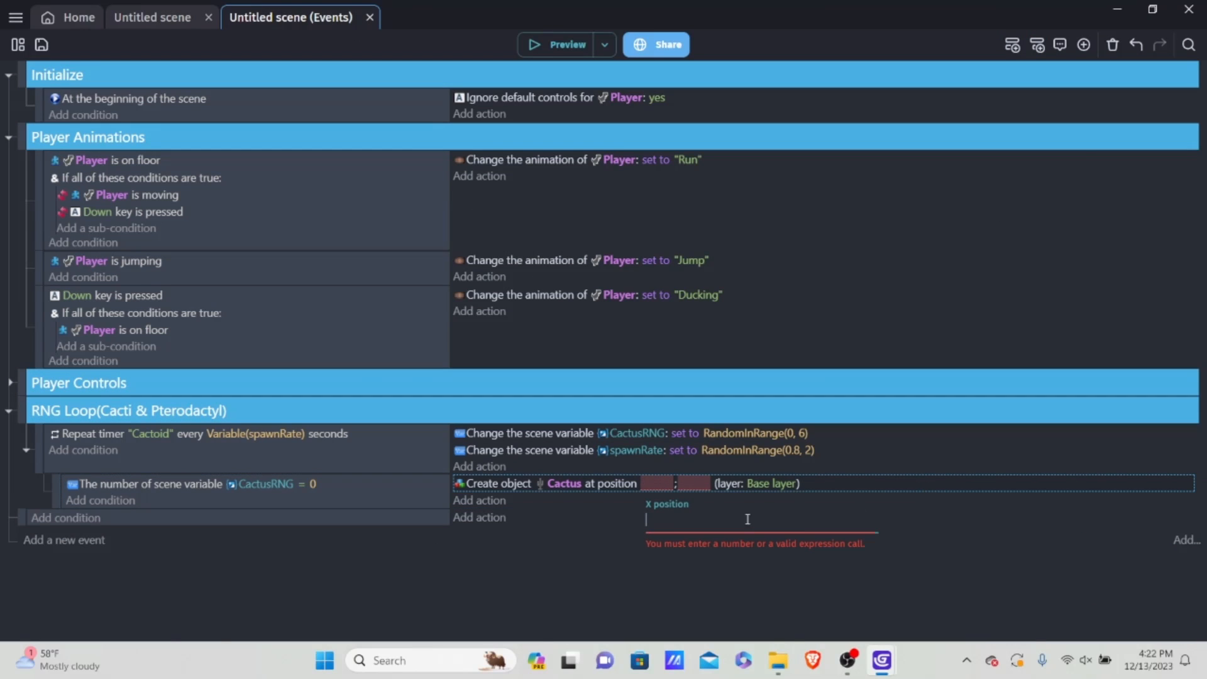
{"action": "left_click", "coordinate": [544, 541]}
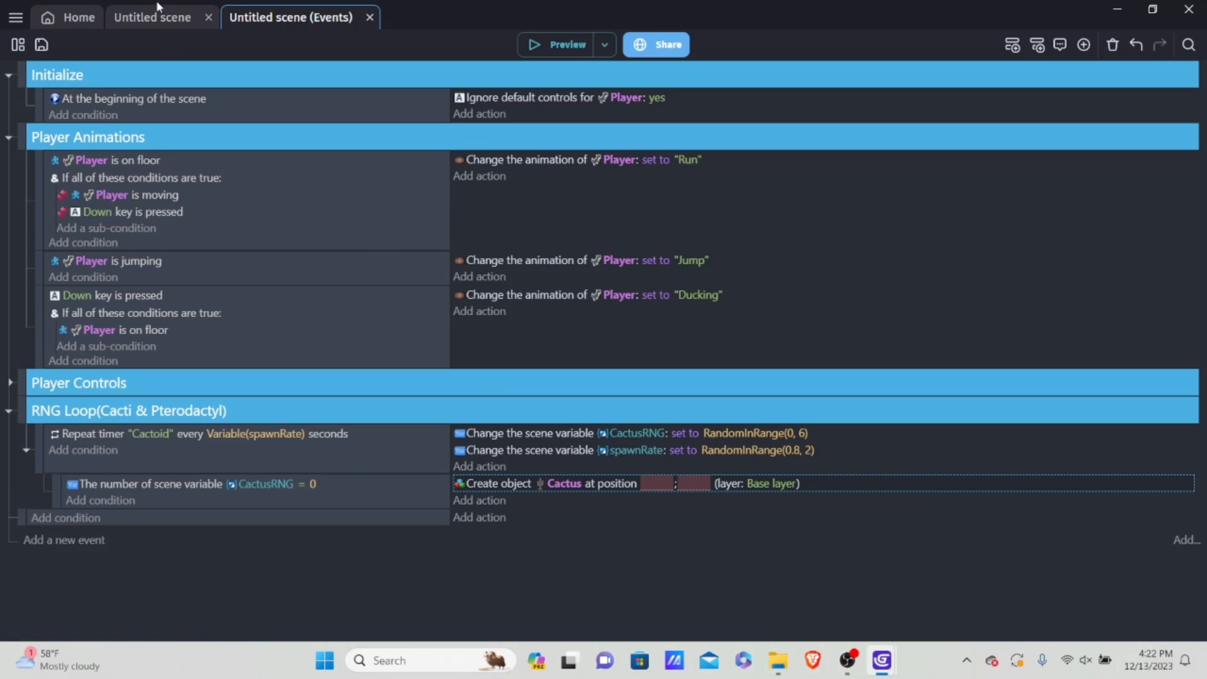
{"action": "left_click", "coordinate": [161, 19]}
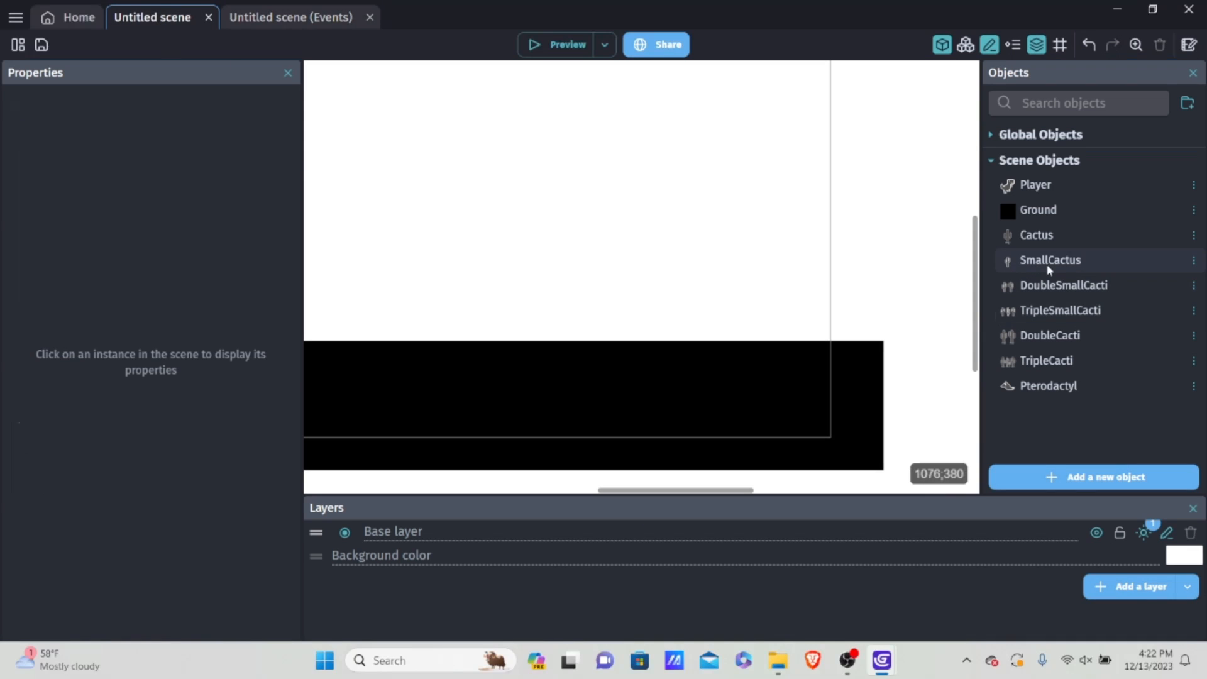
{"action": "left_click_drag", "start_coordinate": [1063, 398], "coordinate": [696, 265]}
{"action": "key", "text": "Delete"}
Step: Create a new sprite object from scratch in the scene and name it SpawnPoint
{"action": "left_click", "coordinate": [1082, 473]}
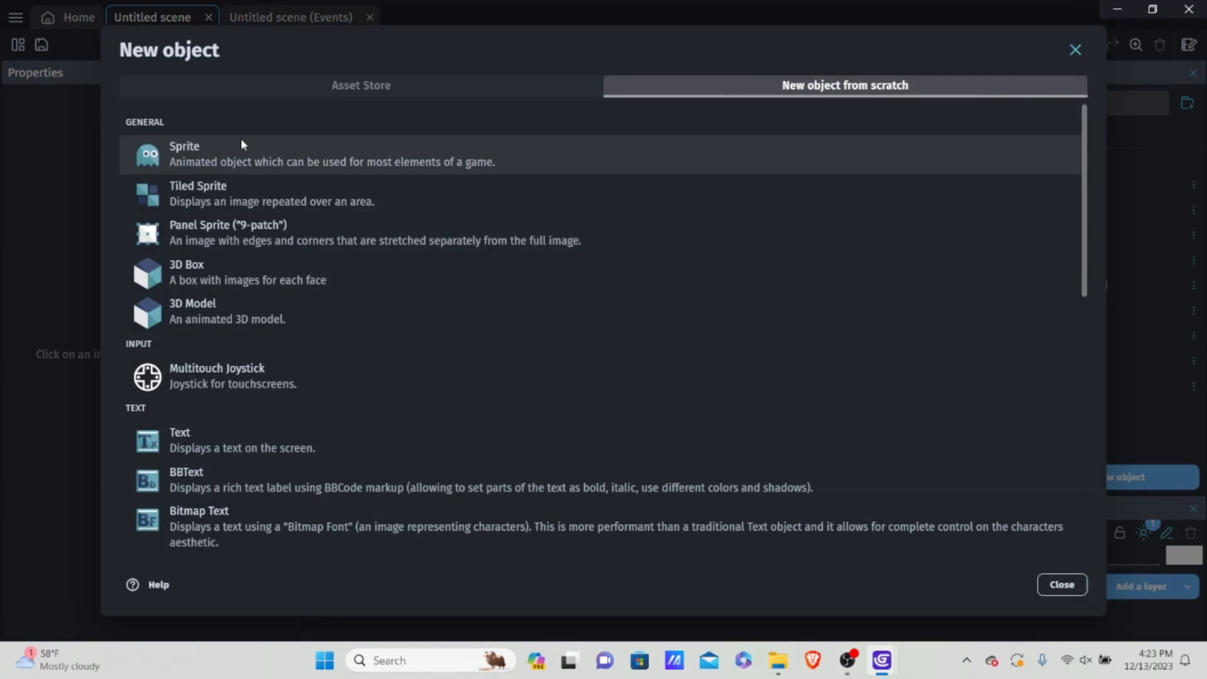
{"action": "left_click", "coordinate": [239, 143]}
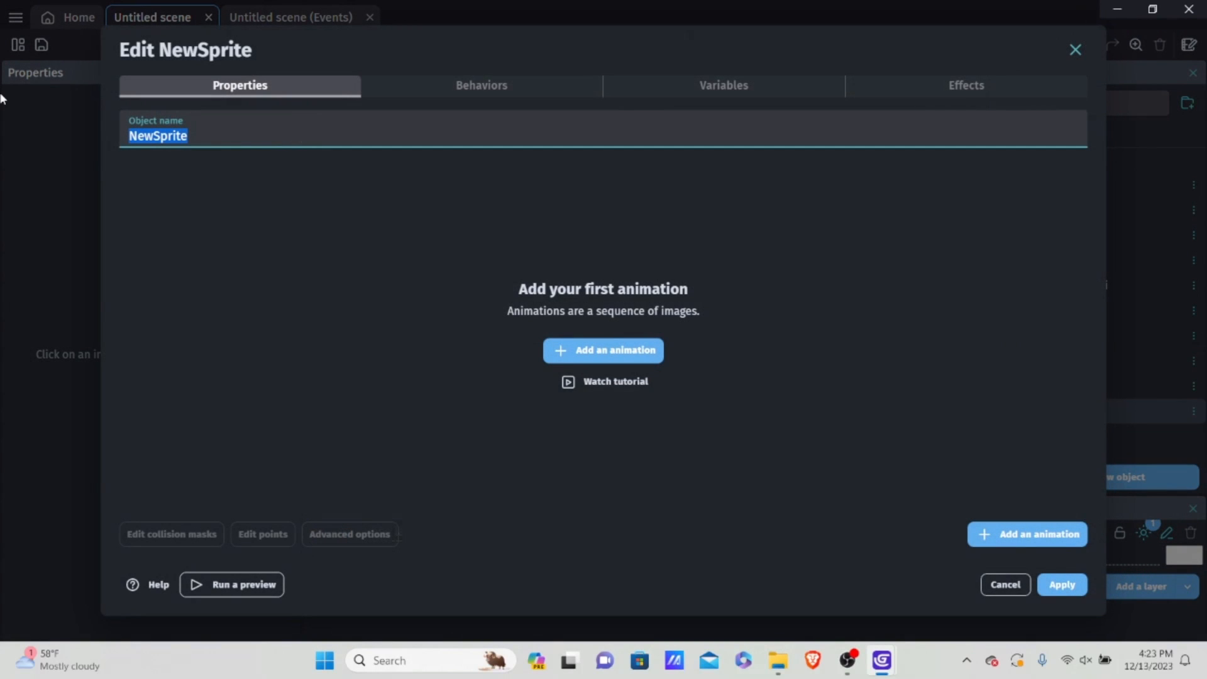
{"action": "key", "text": "BackSpace"}
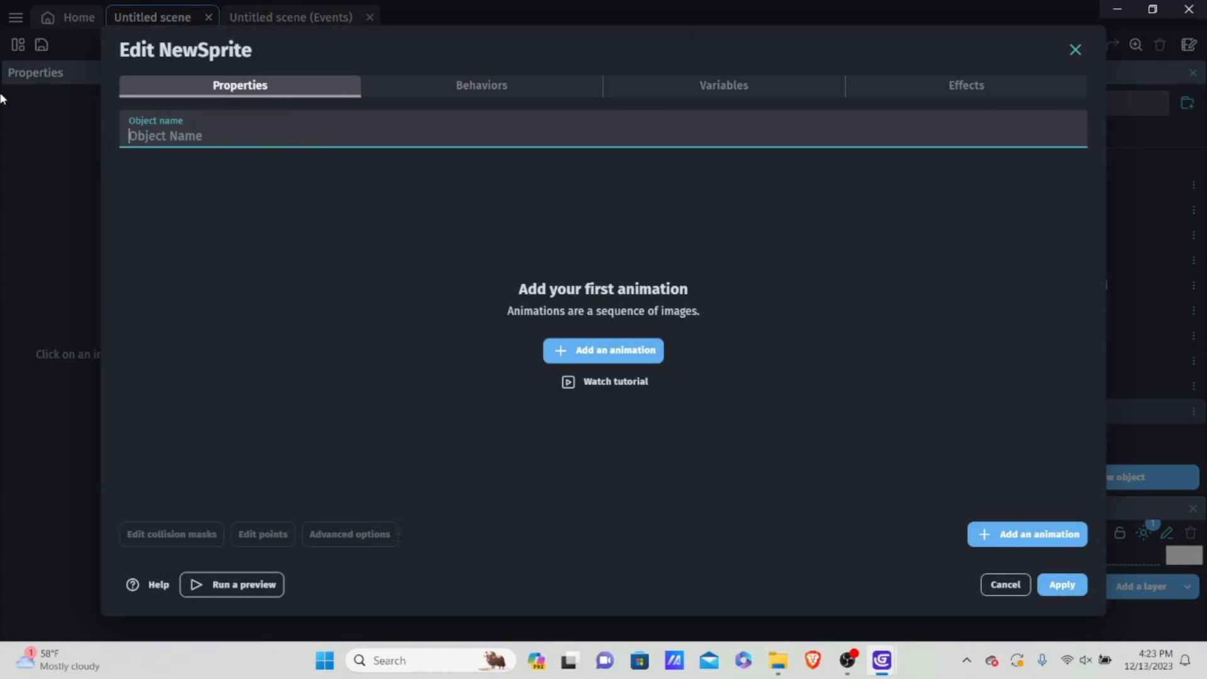
{"action": "type", "text": "SpawnPoint"}
Step: Give SpawnPoint an animation using the blue NewSprite-1-2.png image, copying the file into the project folder, and apply the object
{"action": "left_click", "coordinate": [620, 343]}
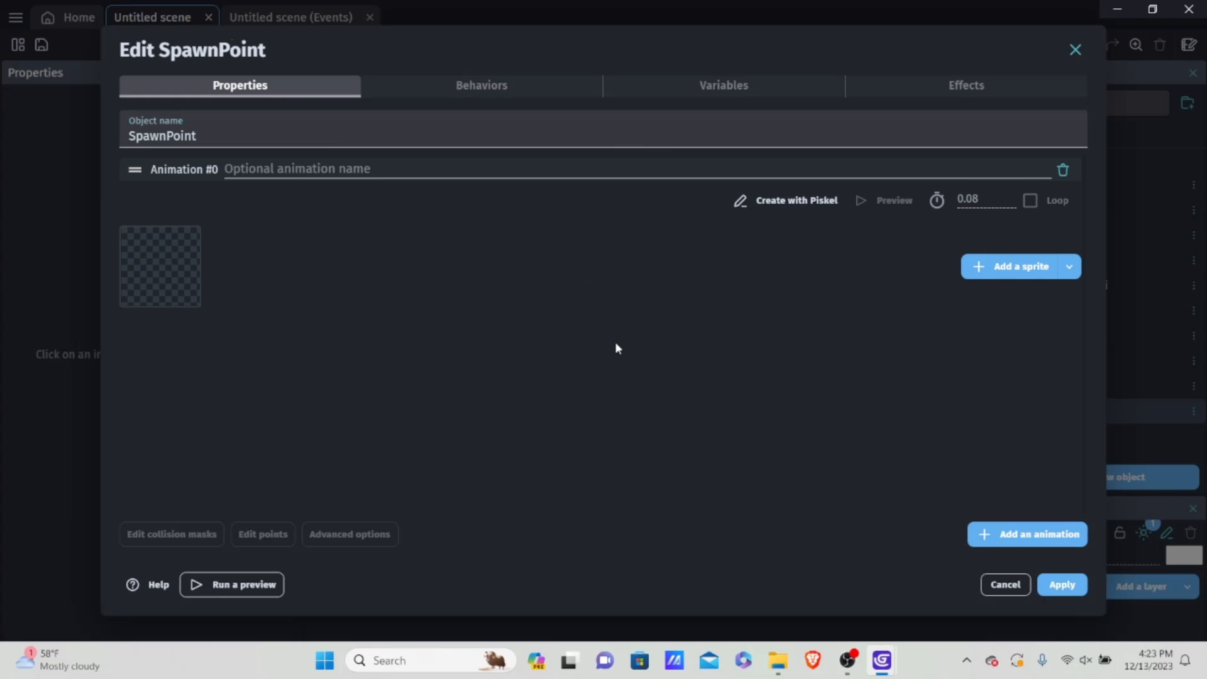
{"action": "left_click", "coordinate": [994, 266]}
{"action": "scroll", "coordinate": [579, 336], "scroll_direction": "down", "scroll_amount": 5}
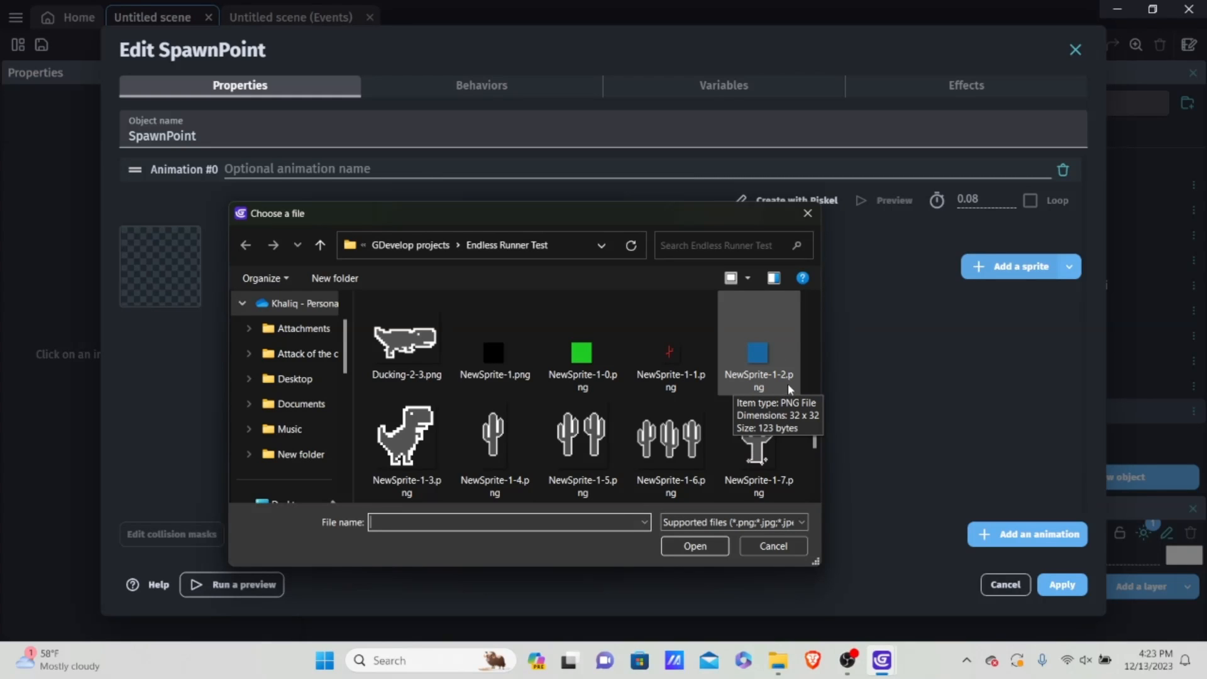
{"action": "double_click", "coordinate": [761, 351]}
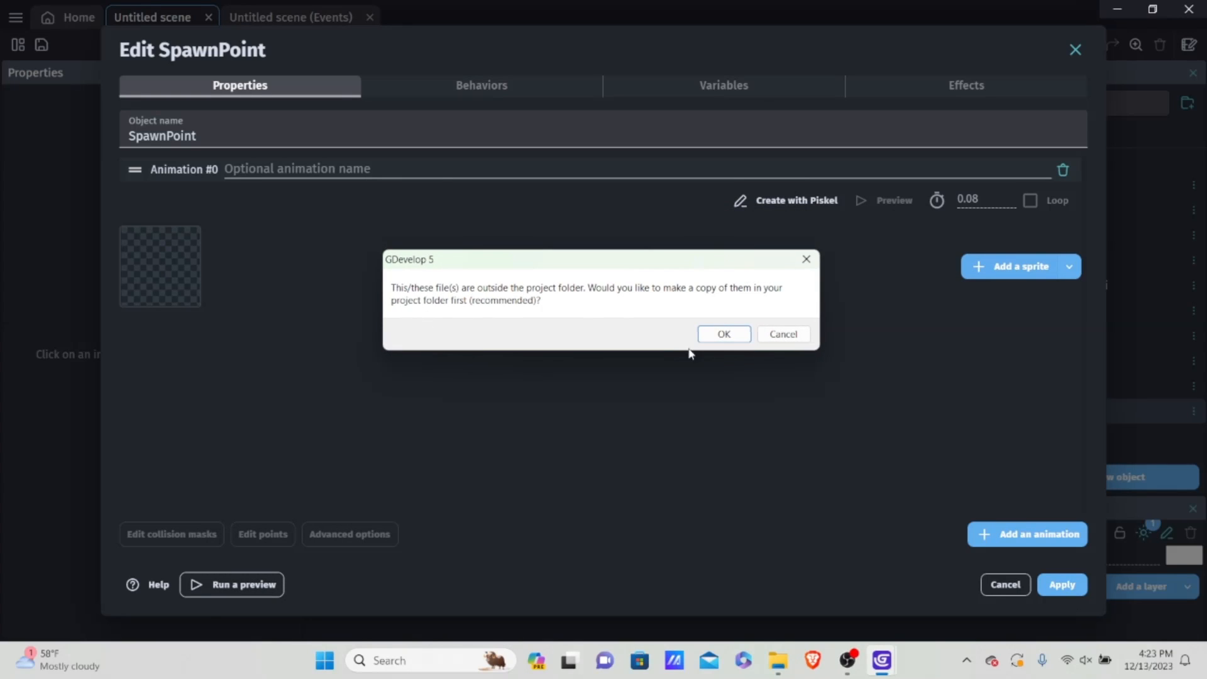
{"action": "left_click", "coordinate": [720, 336]}
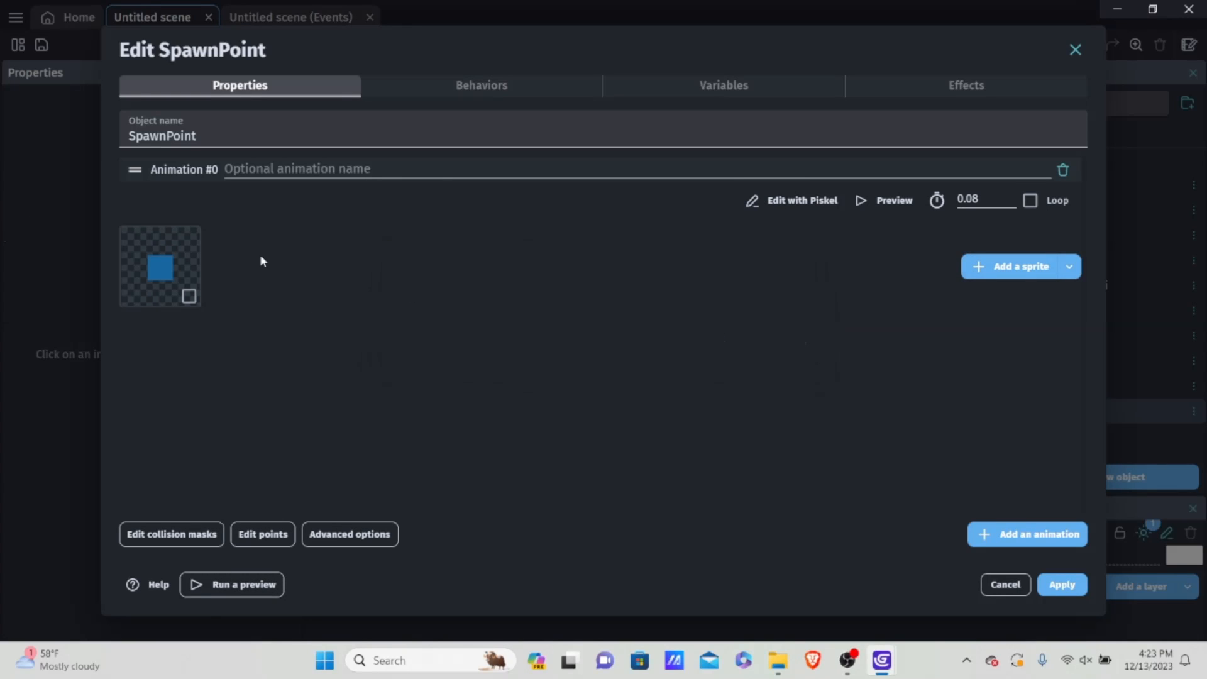
{"action": "left_click", "coordinate": [1062, 584]}
Step: Place a SpawnPoint instance just above the ground, beyond the scene frame's right edge, at about X 808, Y 439
{"action": "left_click_drag", "start_coordinate": [1031, 414], "coordinate": [693, 284]}
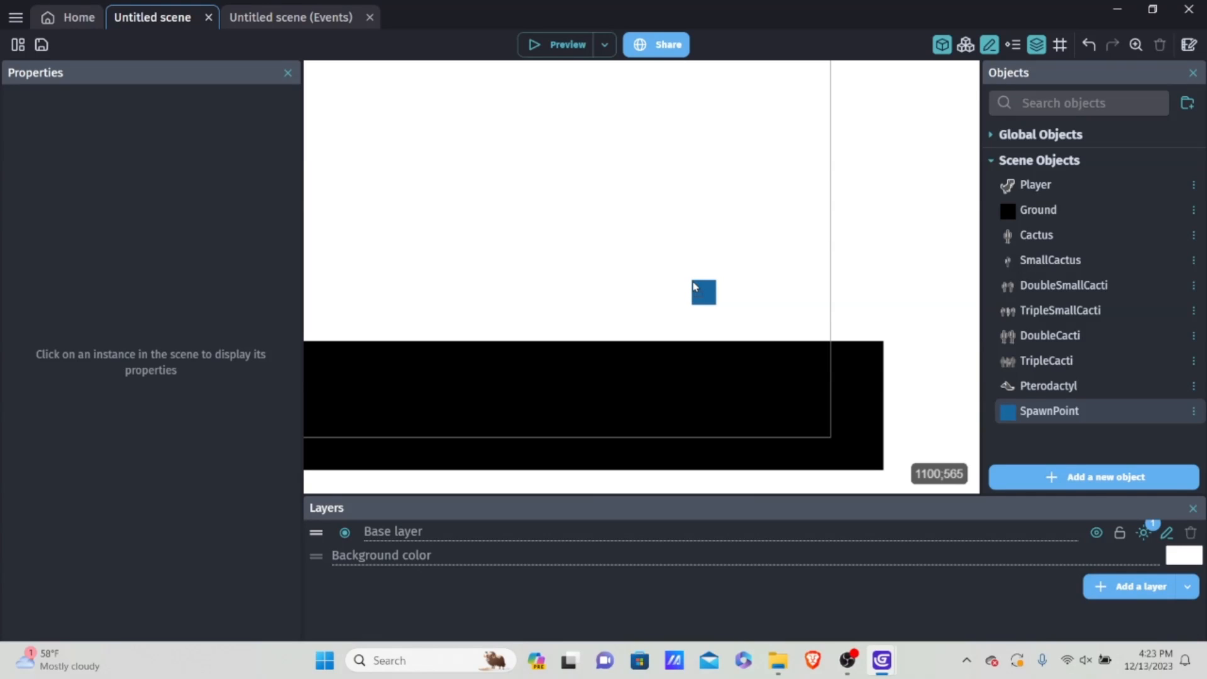
{"action": "left_click_drag", "start_coordinate": [694, 285], "coordinate": [856, 327]}
{"action": "left_click", "coordinate": [861, 301]}
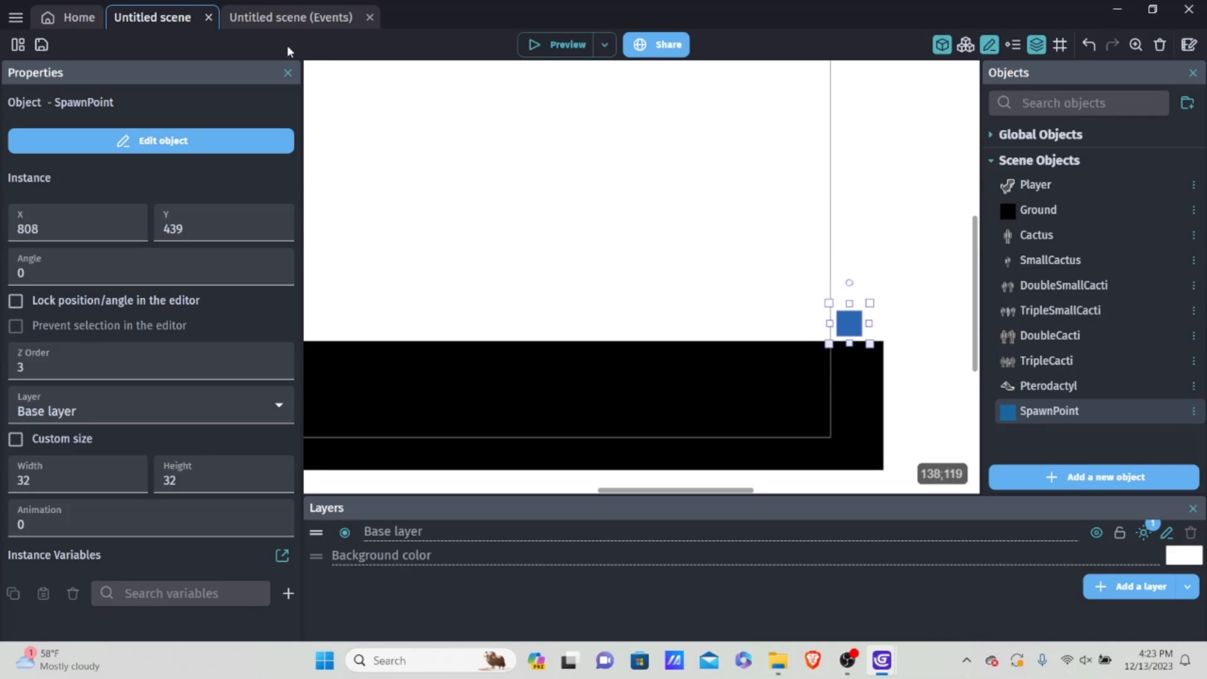
Step: Set the X position of the Cactus creation action in the events sheet to SpawnPoint.X()
{"action": "left_click", "coordinate": [292, 17]}
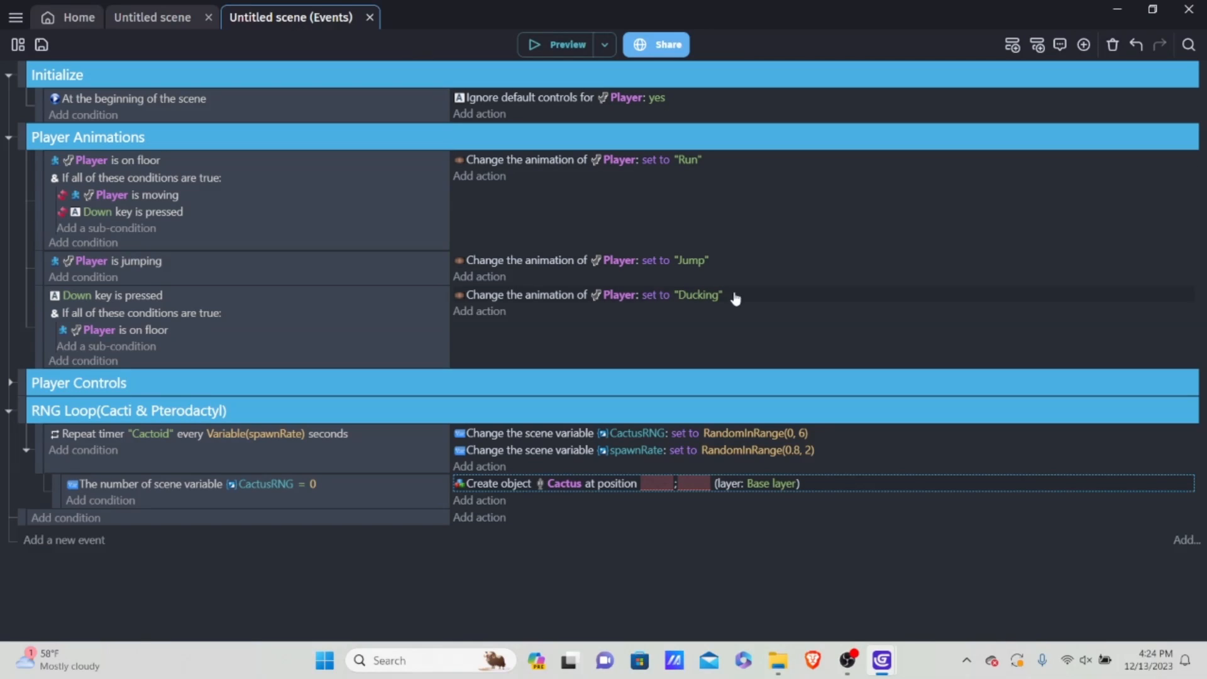
{"action": "left_click", "coordinate": [851, 491]}
{"action": "left_click", "coordinate": [871, 149]}
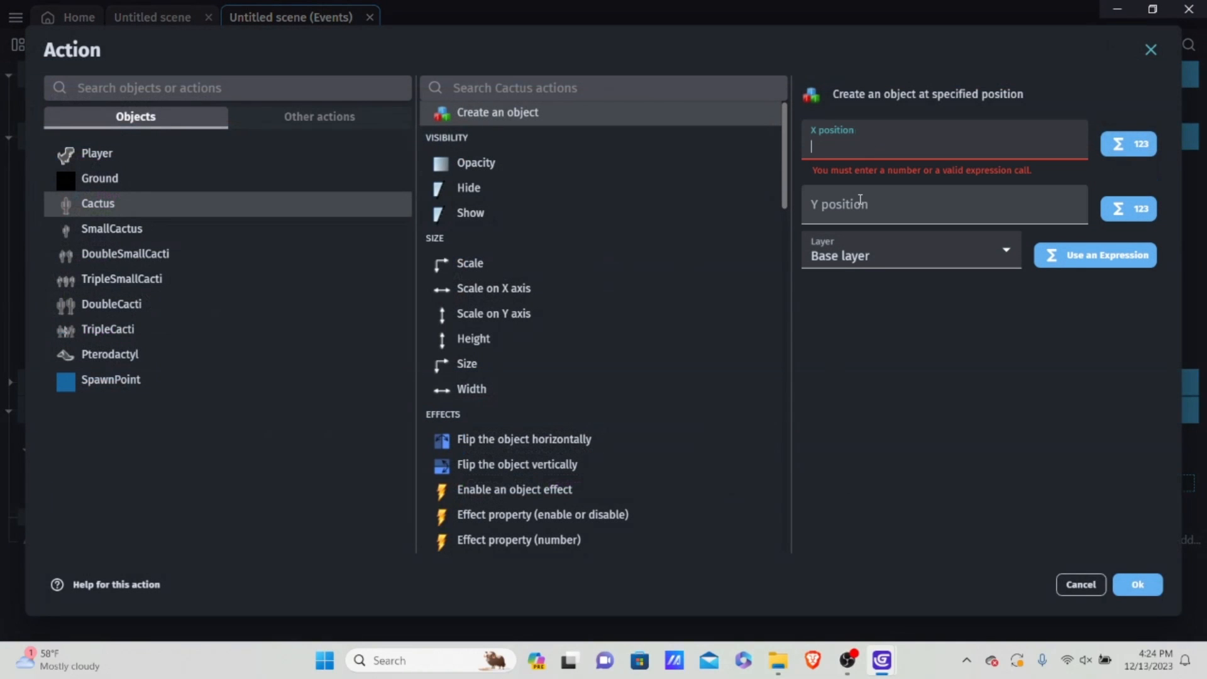
{"action": "type", "text": "Spawn"}
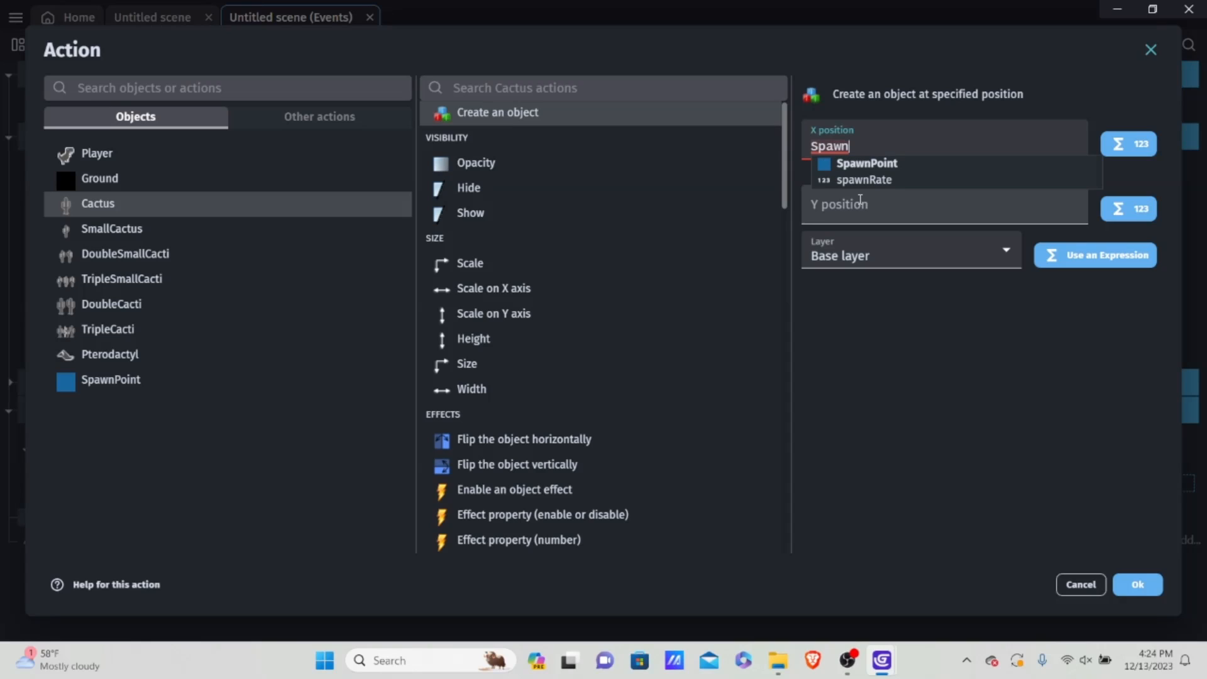
{"action": "type", "text": "Point."}
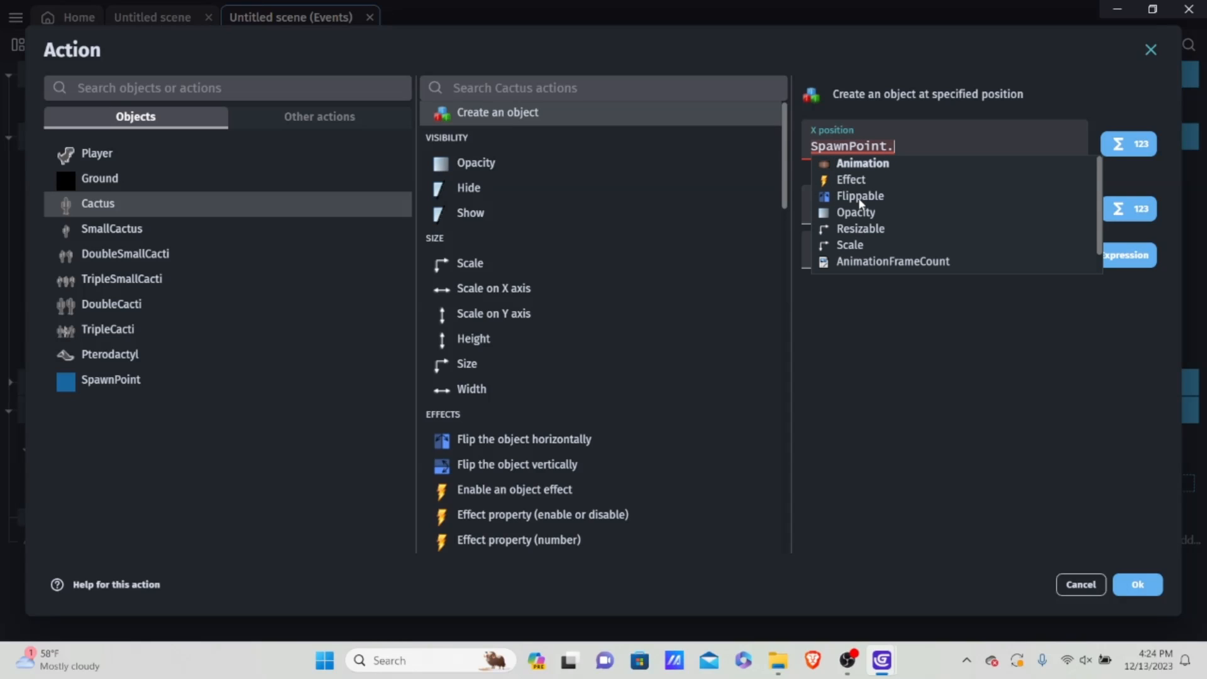
{"action": "type", "text": "X()"}
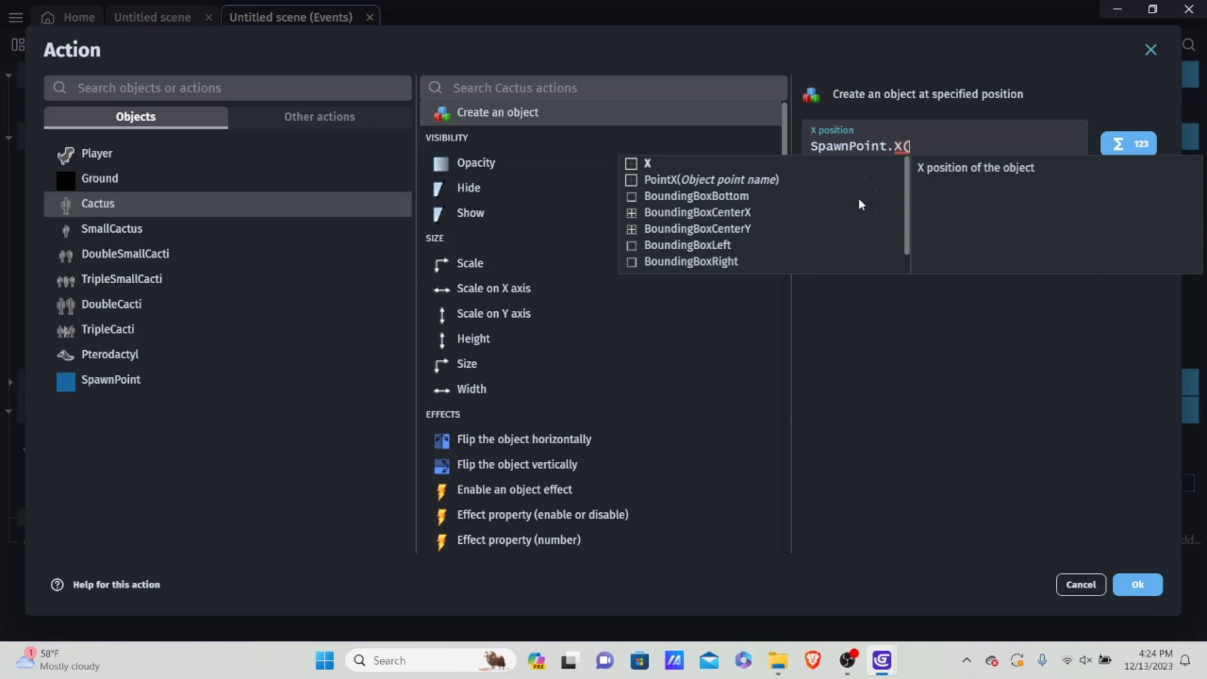
Step: Set the Cactus creation action's Y position to SpawnPoint.Y(), keep it on the Base layer, and confirm the action
{"action": "triple_click", "coordinate": [856, 146]}
{"action": "key", "text": "ctrl+c"}
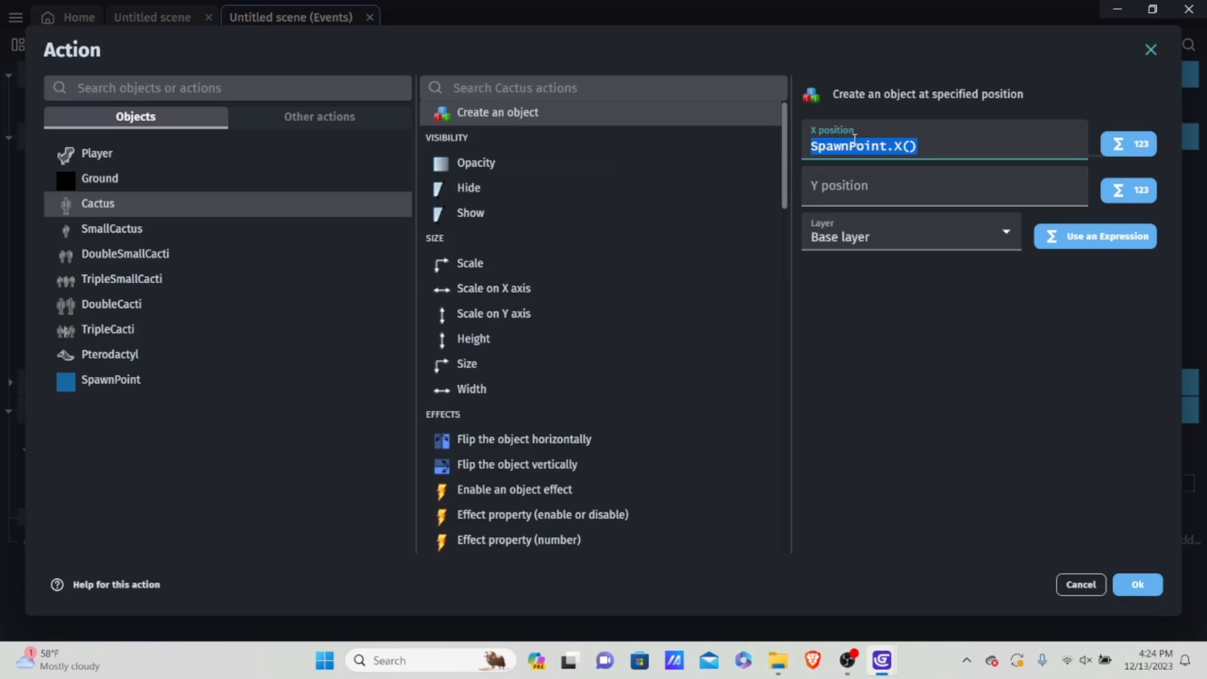
{"action": "left_click", "coordinate": [874, 196]}
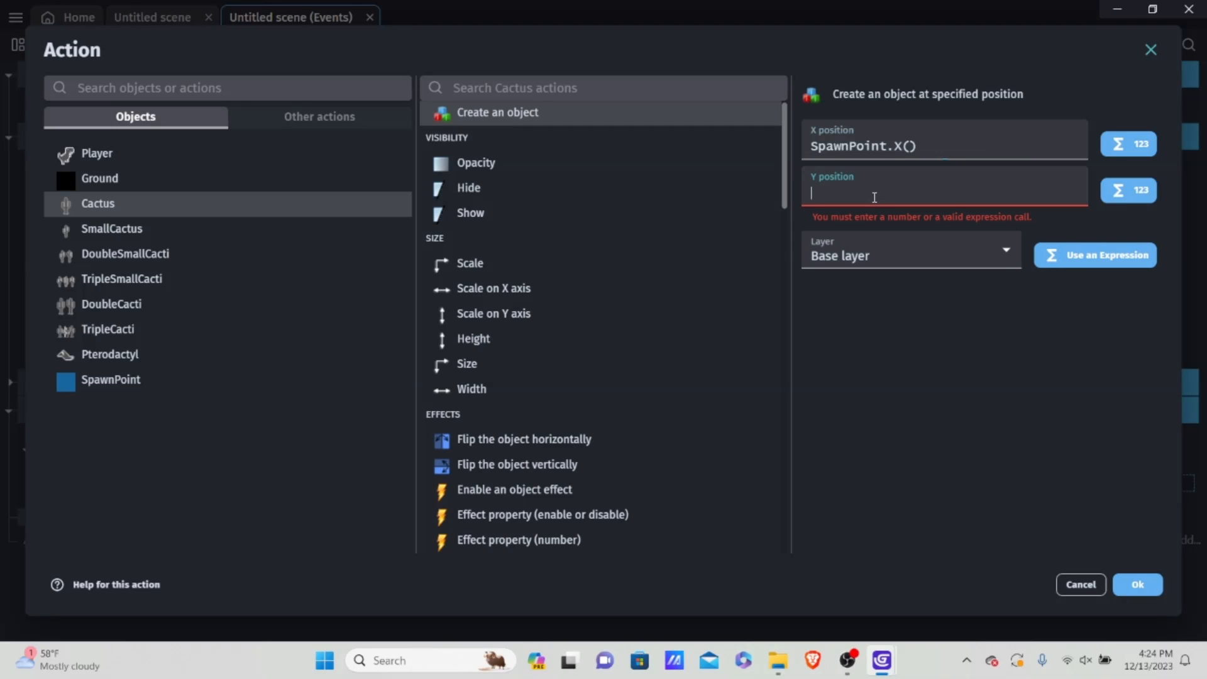
{"action": "key", "text": "ctrl+v"}
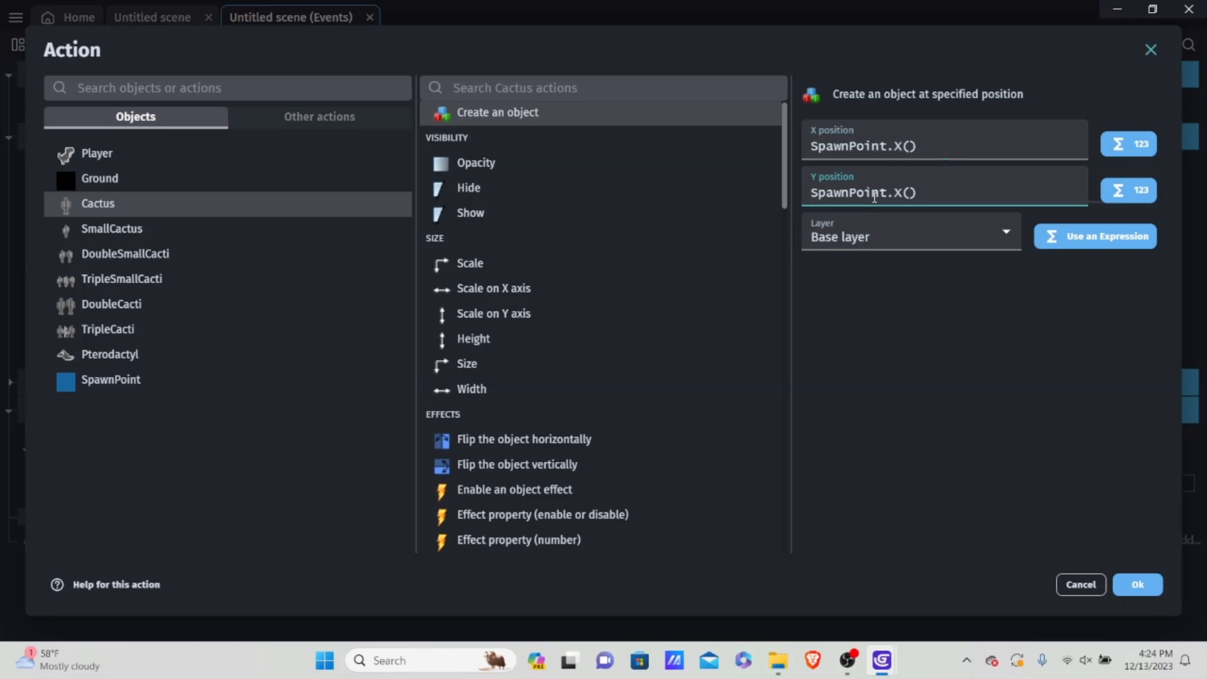
{"action": "key", "text": "Left"}
{"action": "key", "text": "Left"}
{"action": "key", "text": "Left"}
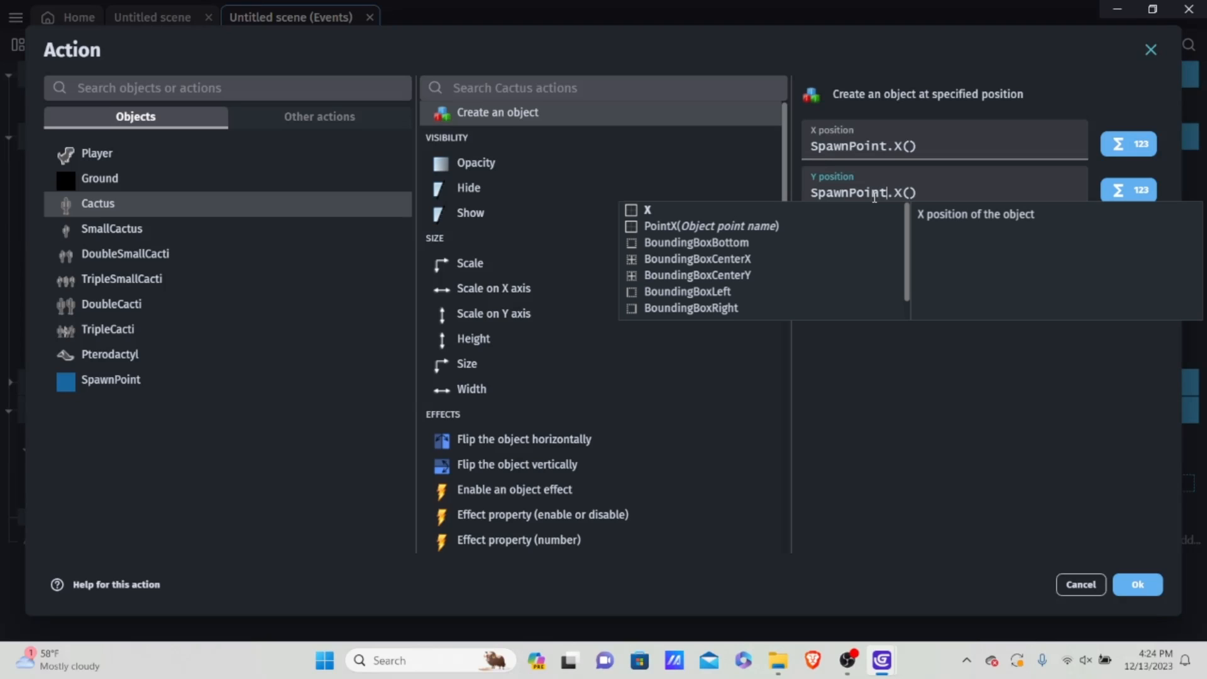
{"action": "key", "text": "BackSpace"}
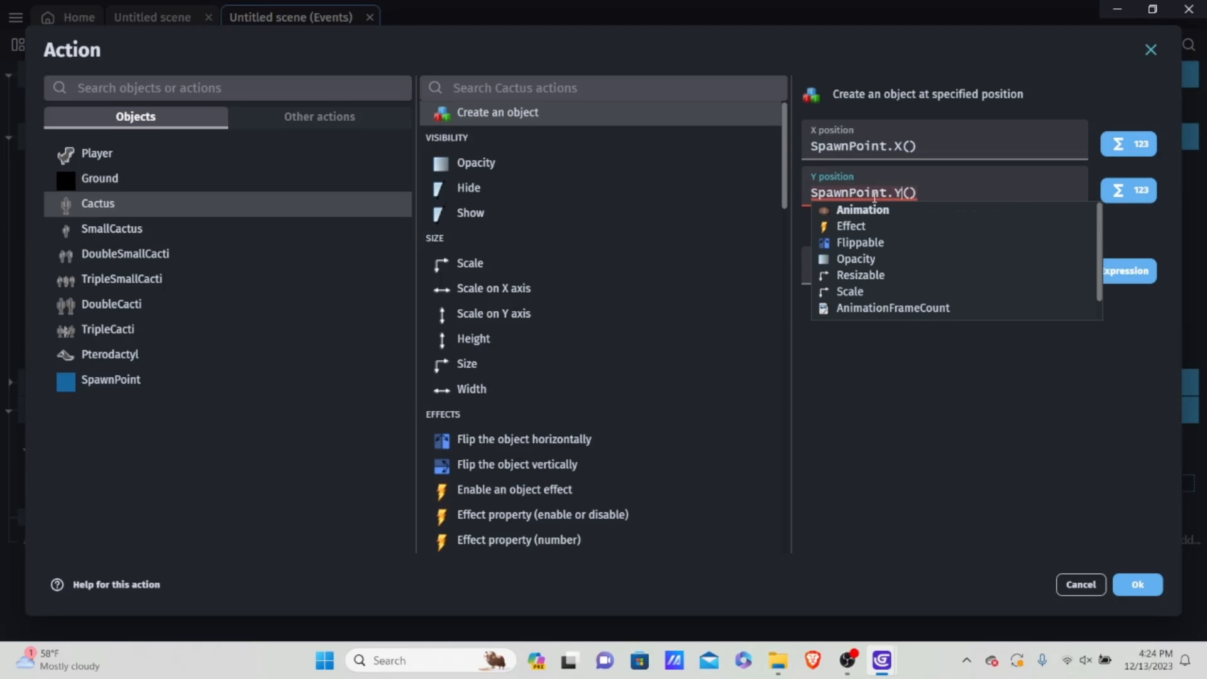
{"action": "type", "text": "Y"}
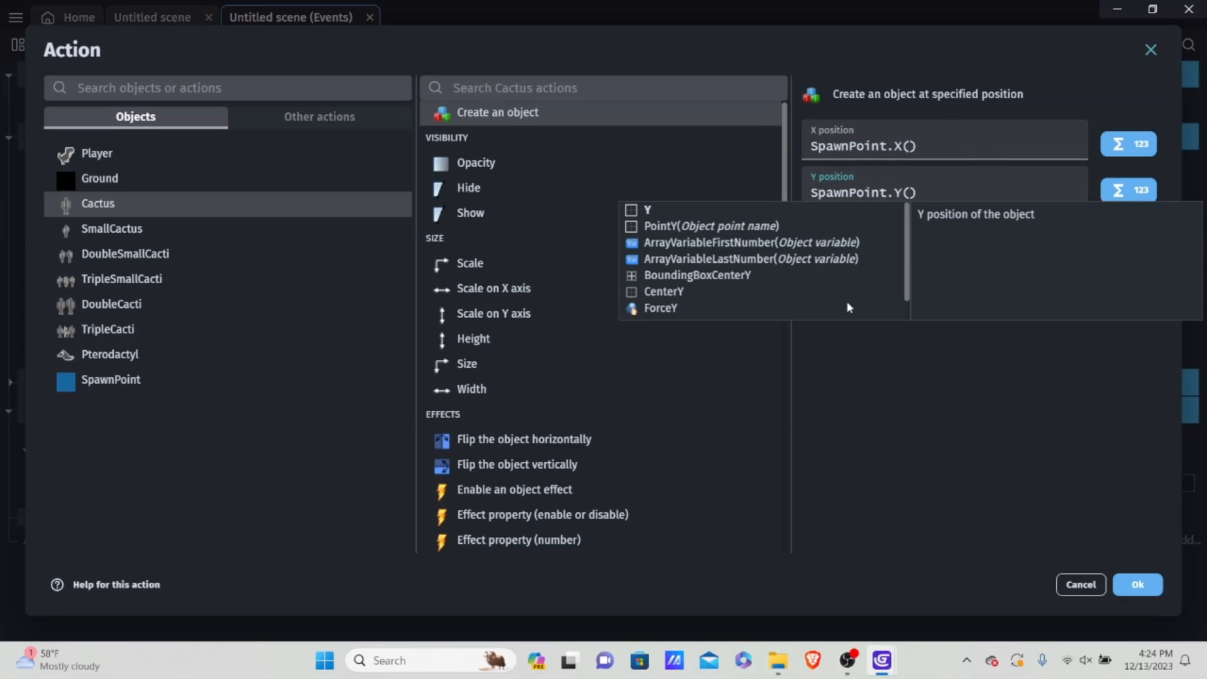
{"action": "left_click", "coordinate": [930, 330]}
{"action": "left_click", "coordinate": [870, 242]}
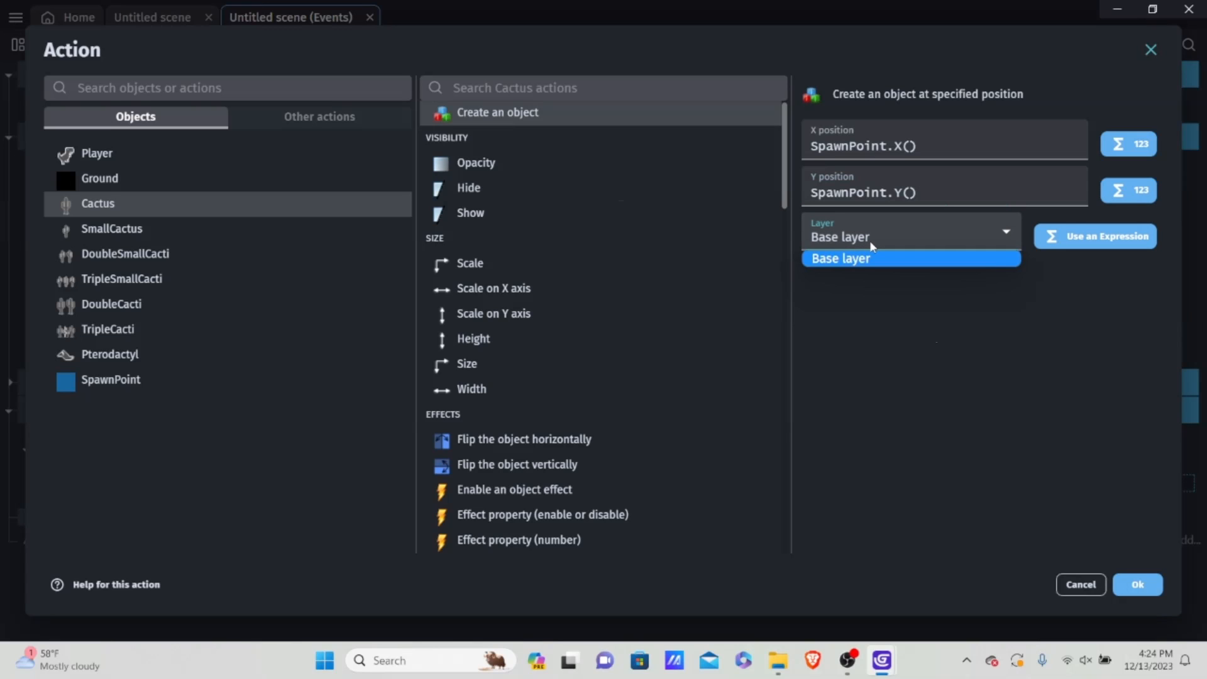
{"action": "left_click", "coordinate": [871, 245]}
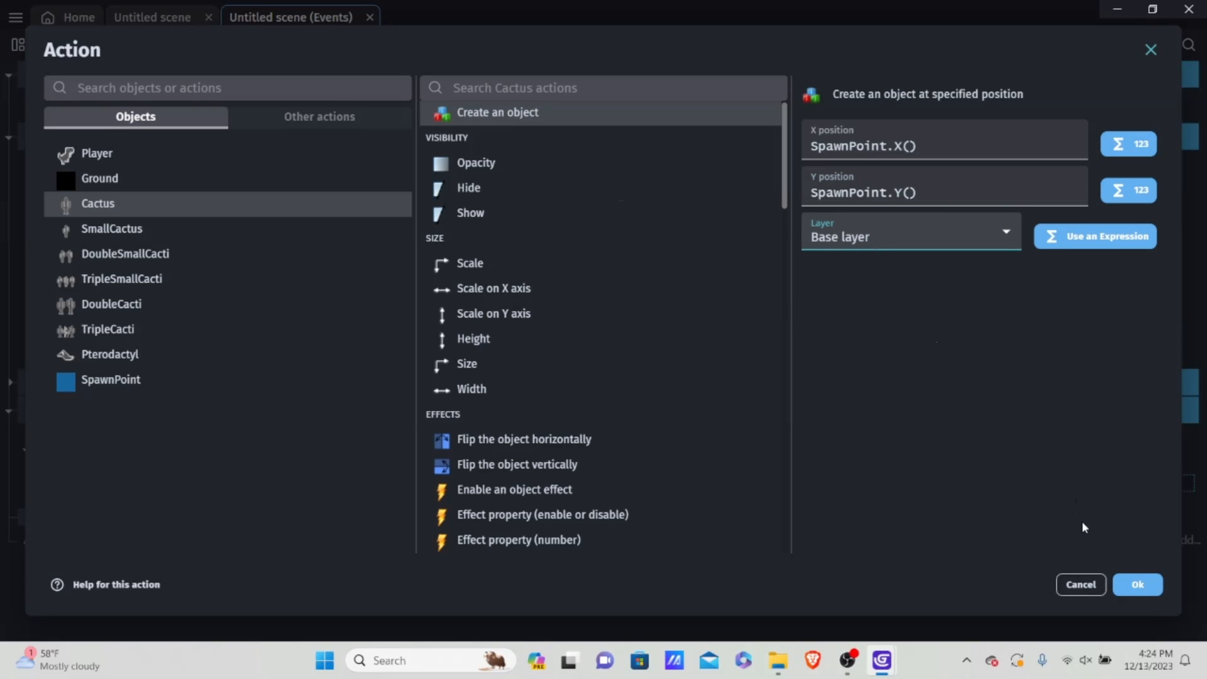
{"action": "left_click", "coordinate": [1138, 584]}
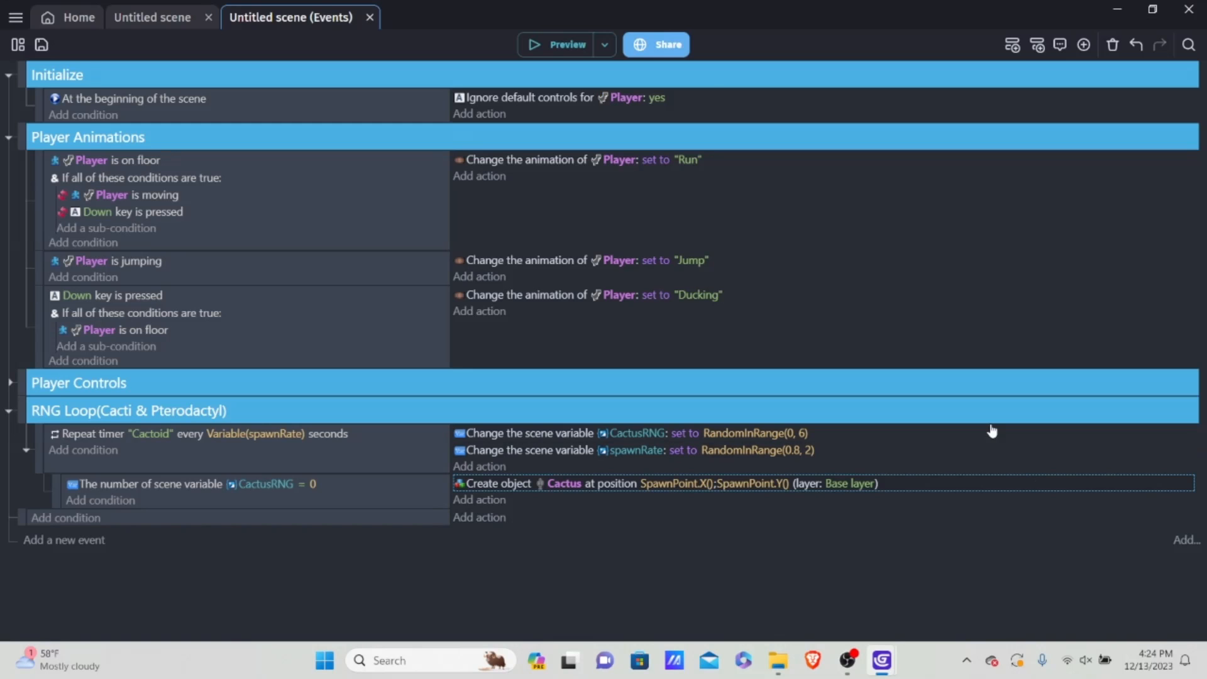
Step: Set the Y position of the Cactus creation action to 419 and preview the game
{"action": "double_click", "coordinate": [940, 483]}
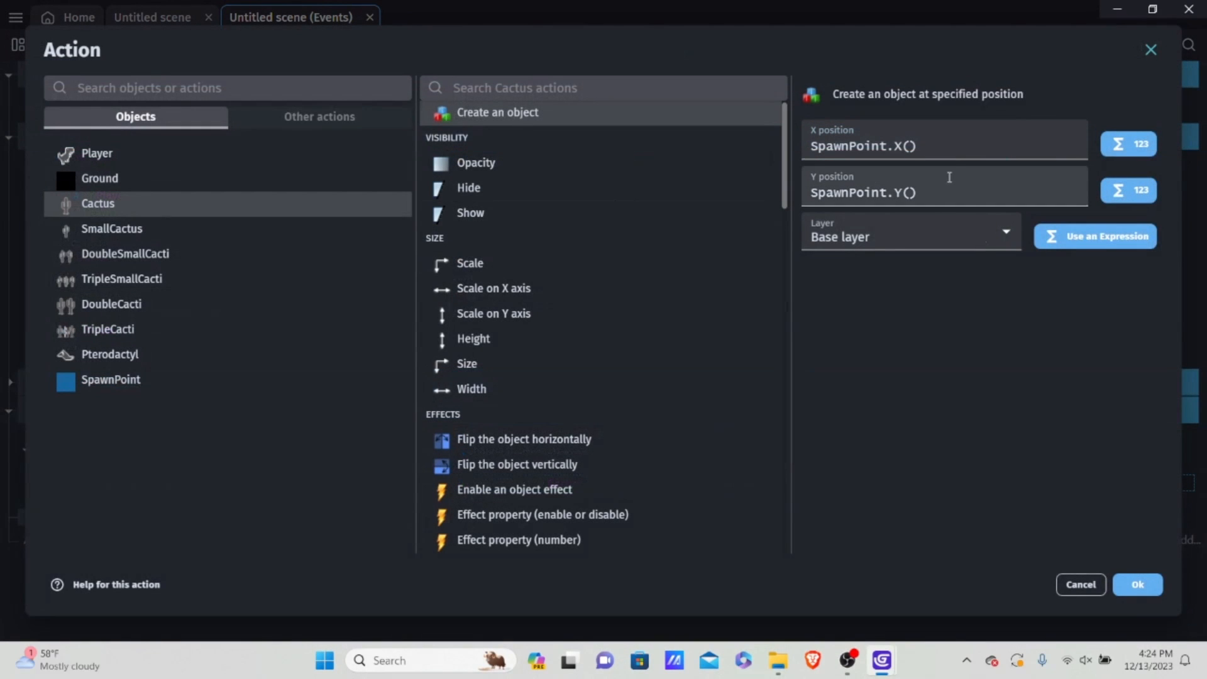
{"action": "left_click_drag", "start_coordinate": [917, 192], "coordinate": [718, 225]}
{"action": "key", "text": "BackSpace"}
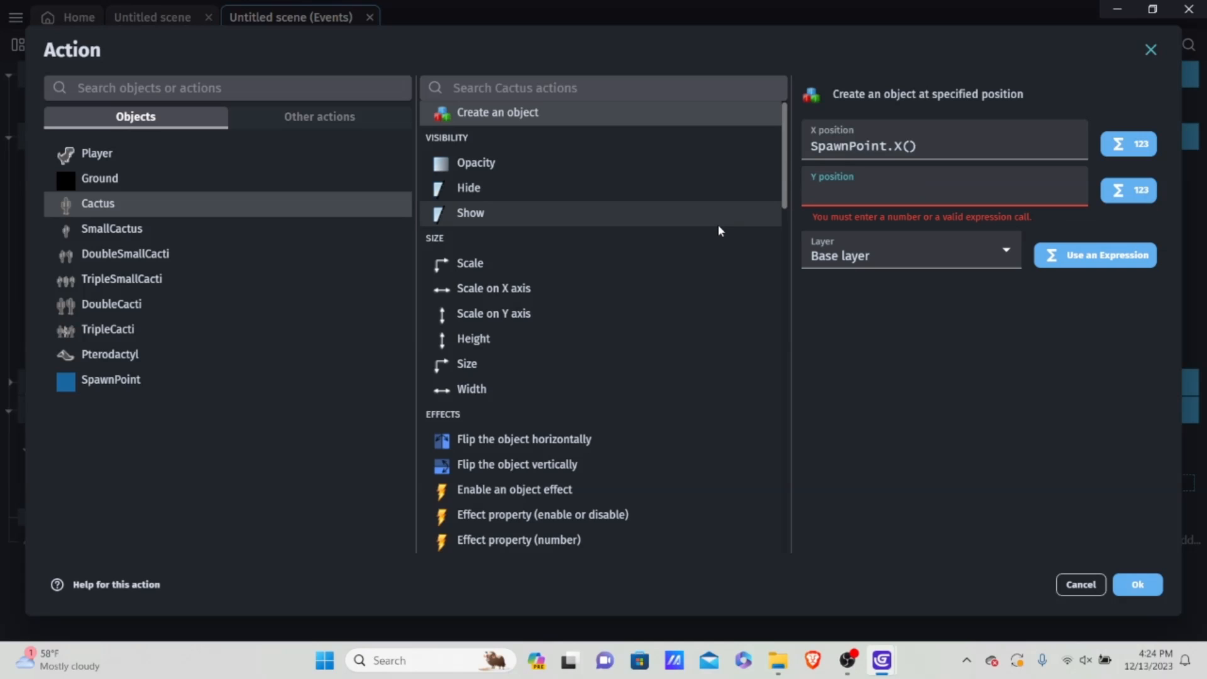
{"action": "type", "text": "419"}
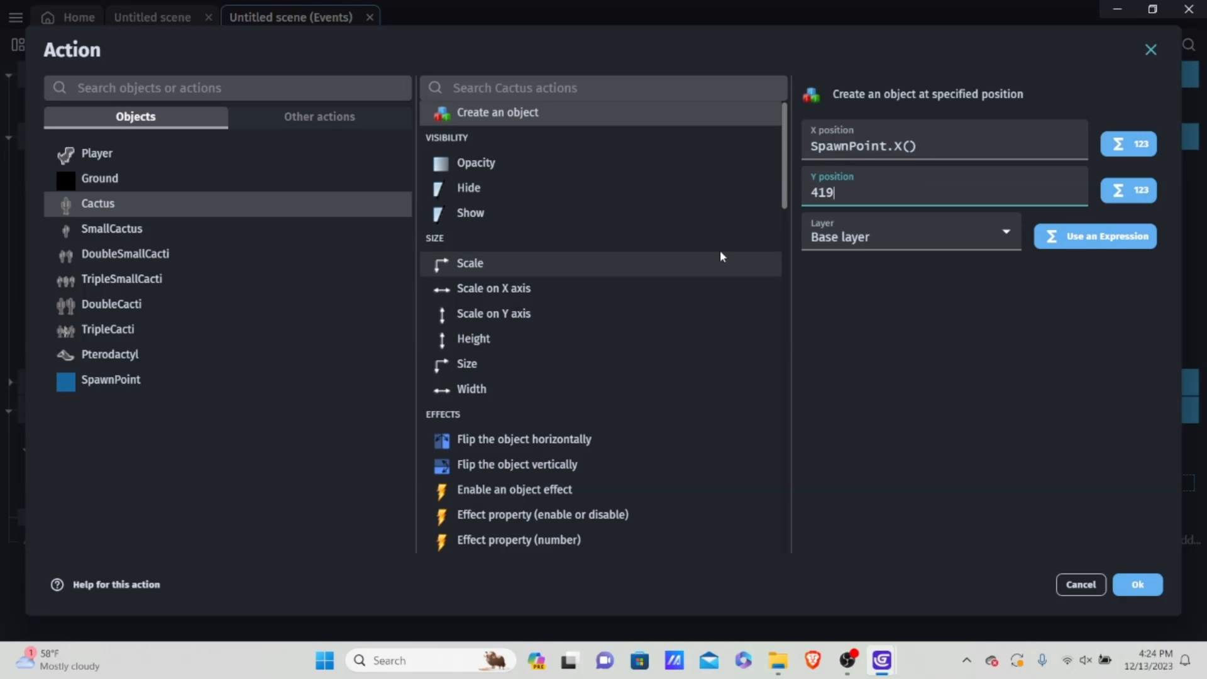
{"action": "left_click", "coordinate": [1139, 584]}
{"action": "left_click", "coordinate": [556, 45]}
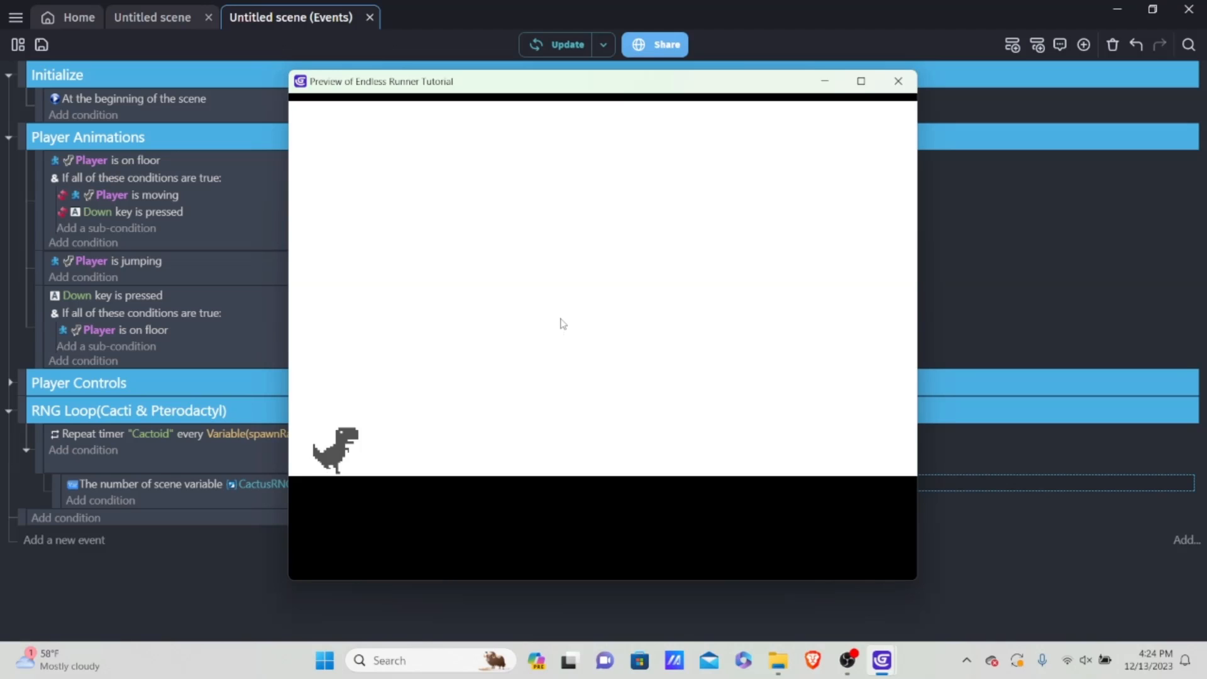
{"action": "left_click", "coordinate": [899, 82]}
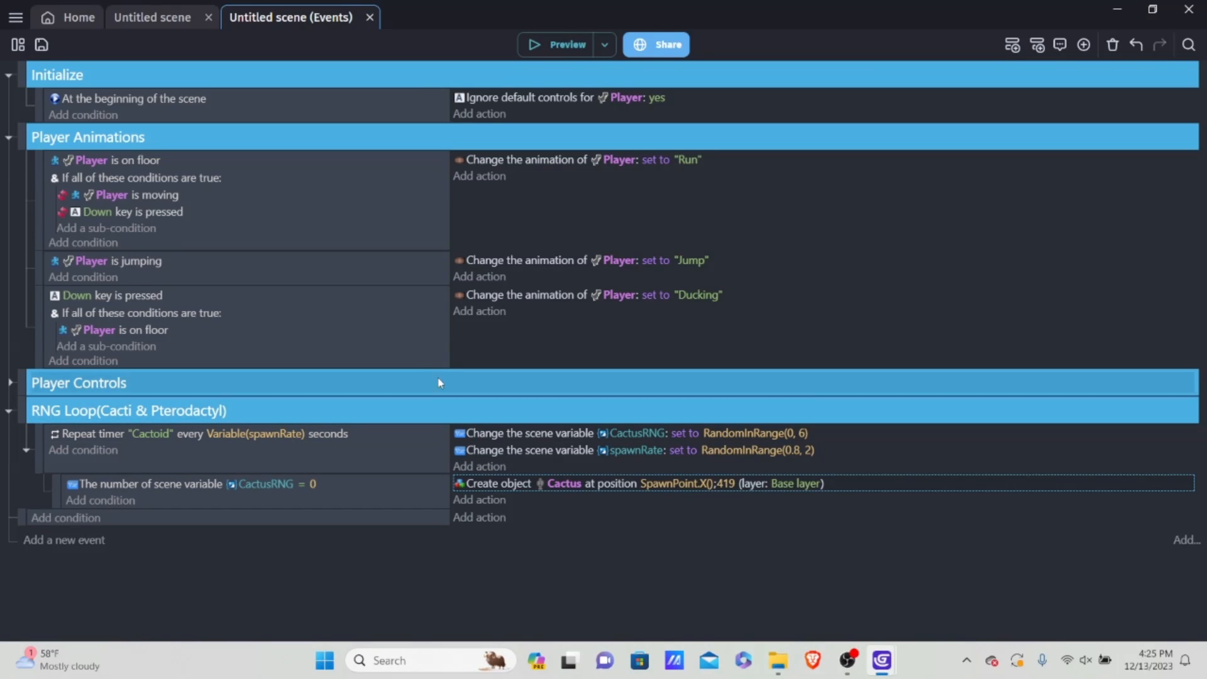
Step: Place a test Cactus instance just beside the Player at about X 114, Y 374 and give it a custom size of 35 by 67
{"action": "left_click", "coordinate": [159, 14]}
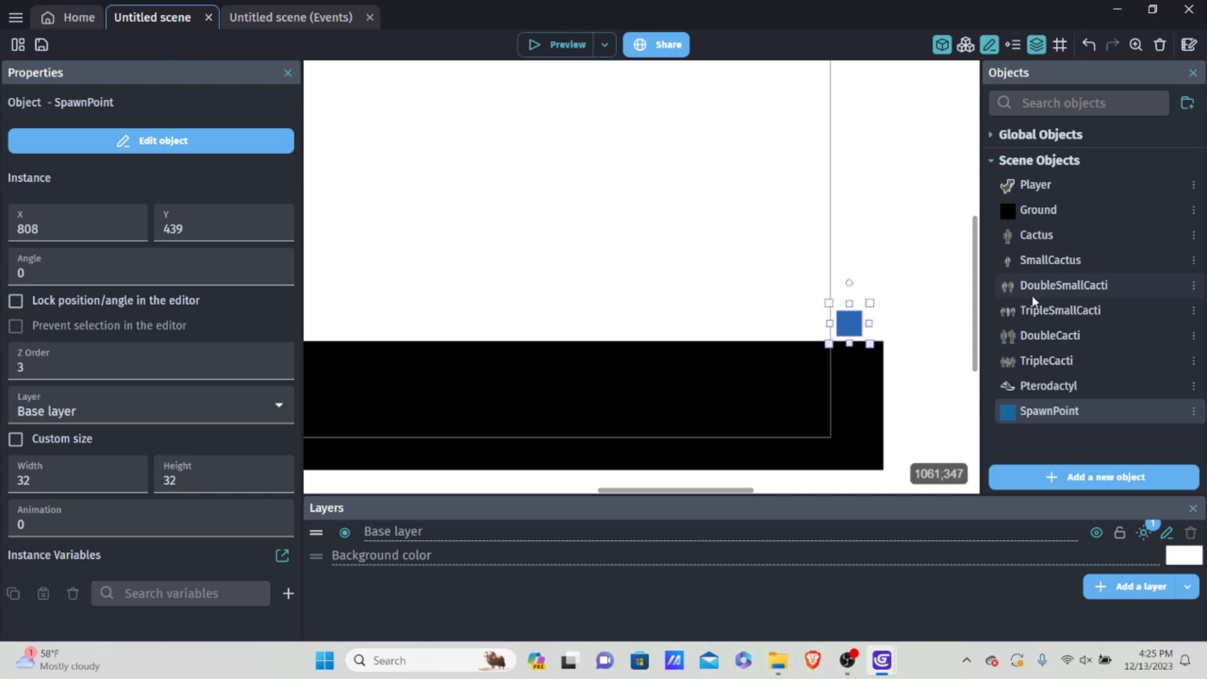
{"action": "left_click_drag", "start_coordinate": [1066, 235], "coordinate": [507, 341]}
{"action": "scroll", "coordinate": [517, 262], "scroll_direction": "down", "scroll_amount": 2}
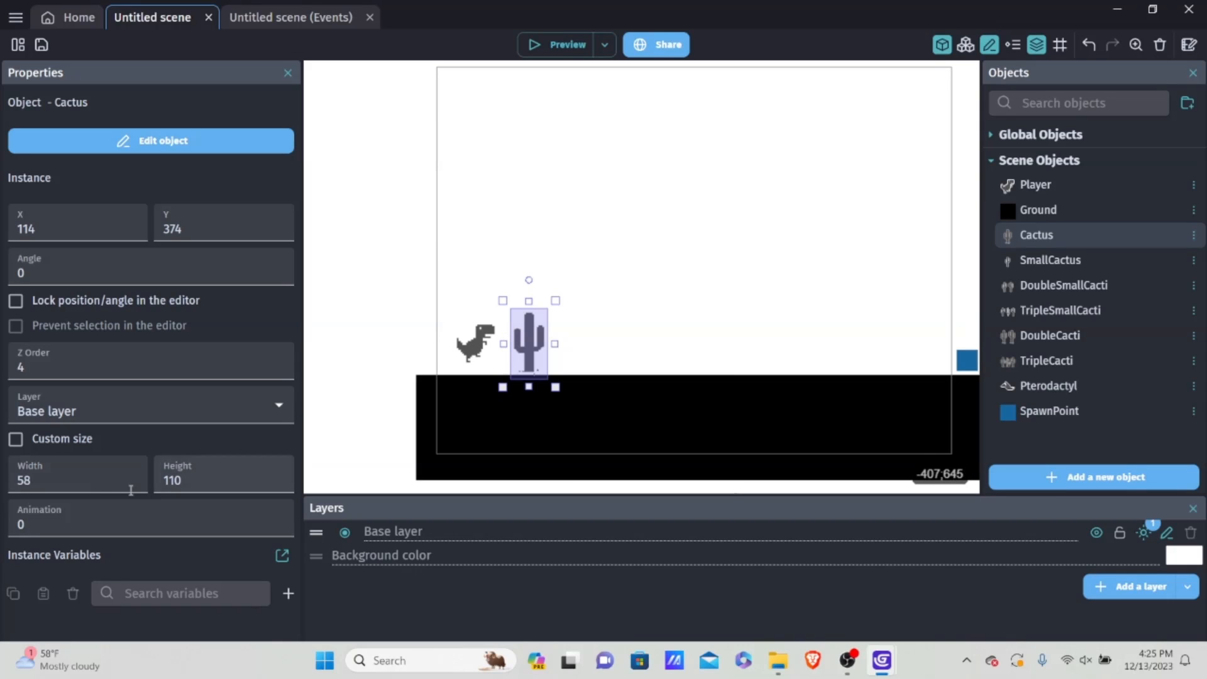
{"action": "left_click", "coordinate": [53, 440]}
{"action": "left_click", "coordinate": [67, 472]}
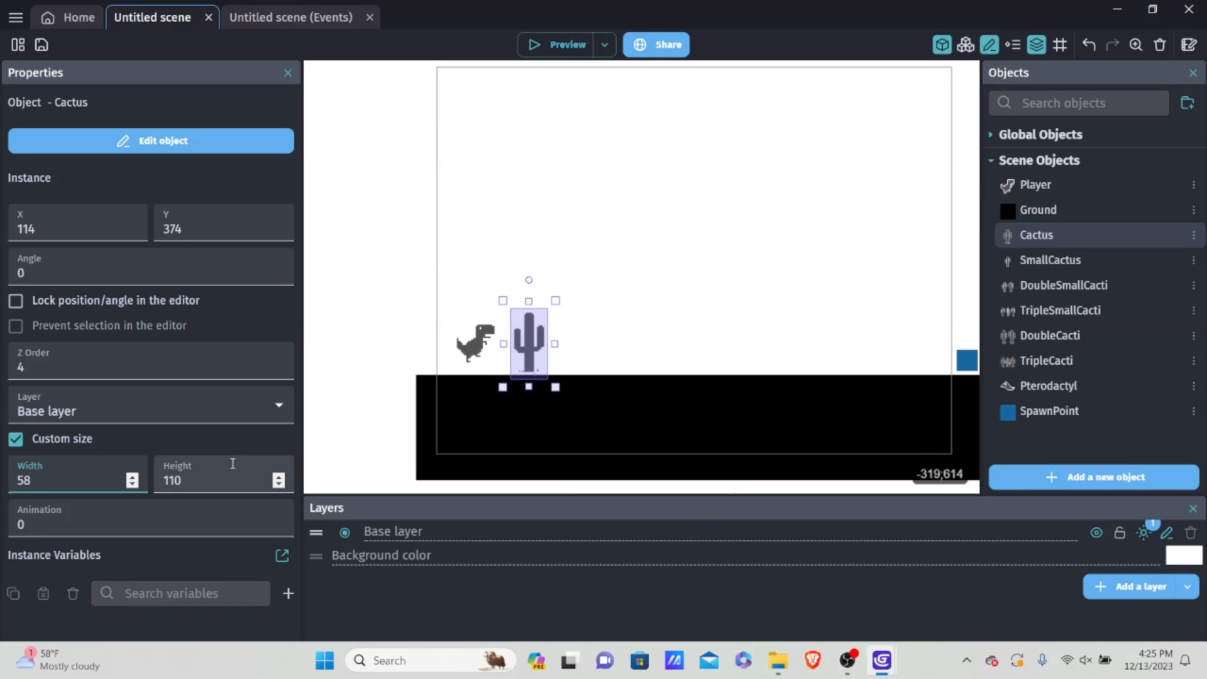
{"action": "key", "text": "BackSpace"}
{"action": "key", "text": "BackSpace"}
{"action": "type", "text": "35"}
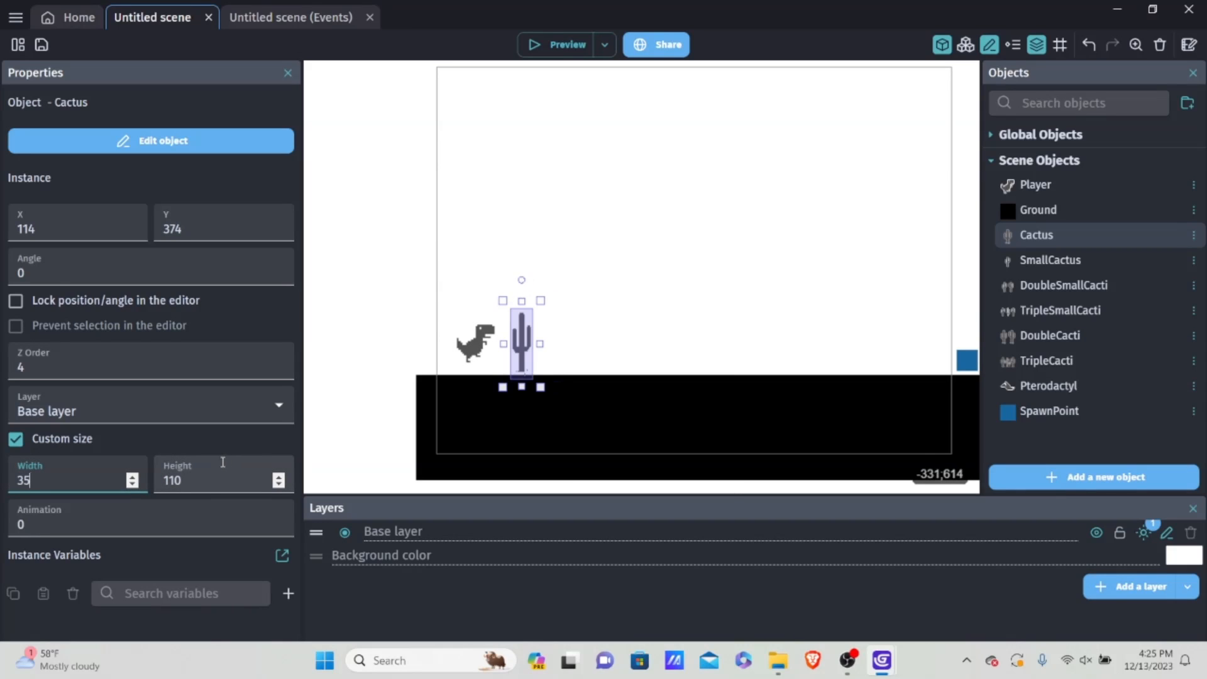
{"action": "left_click", "coordinate": [204, 480]}
{"action": "key", "text": "ctrl+a"}
{"action": "key", "text": "BackSpace"}
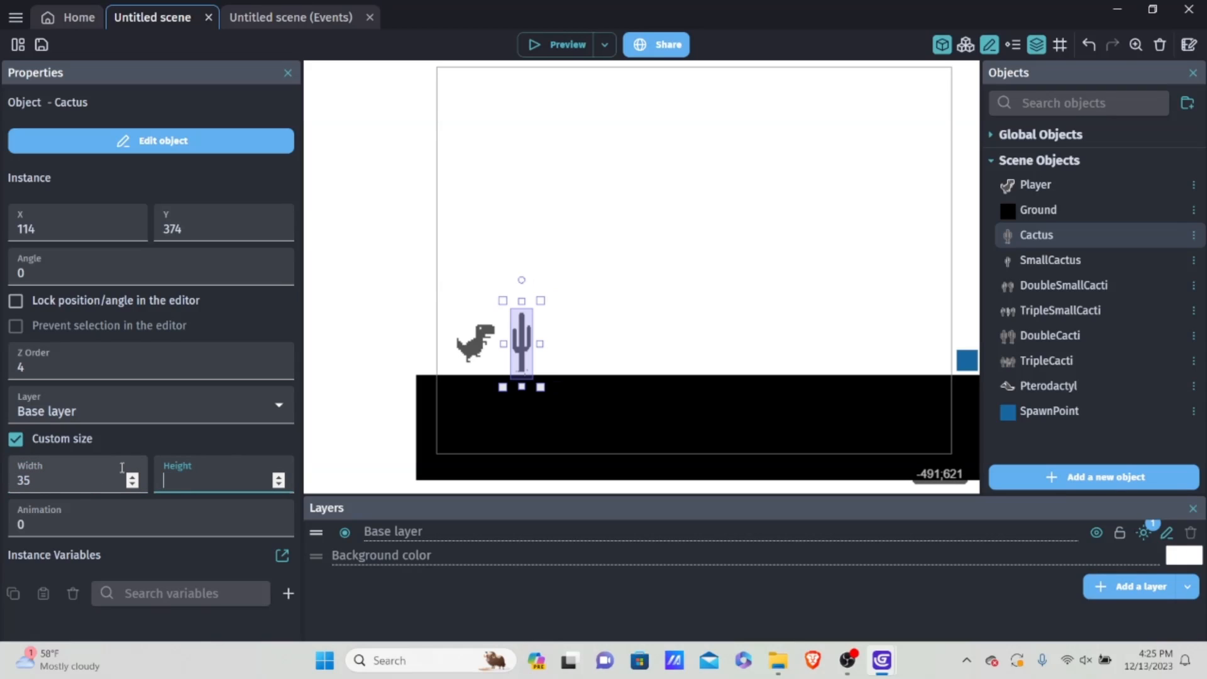
{"action": "type", "text": "67"}
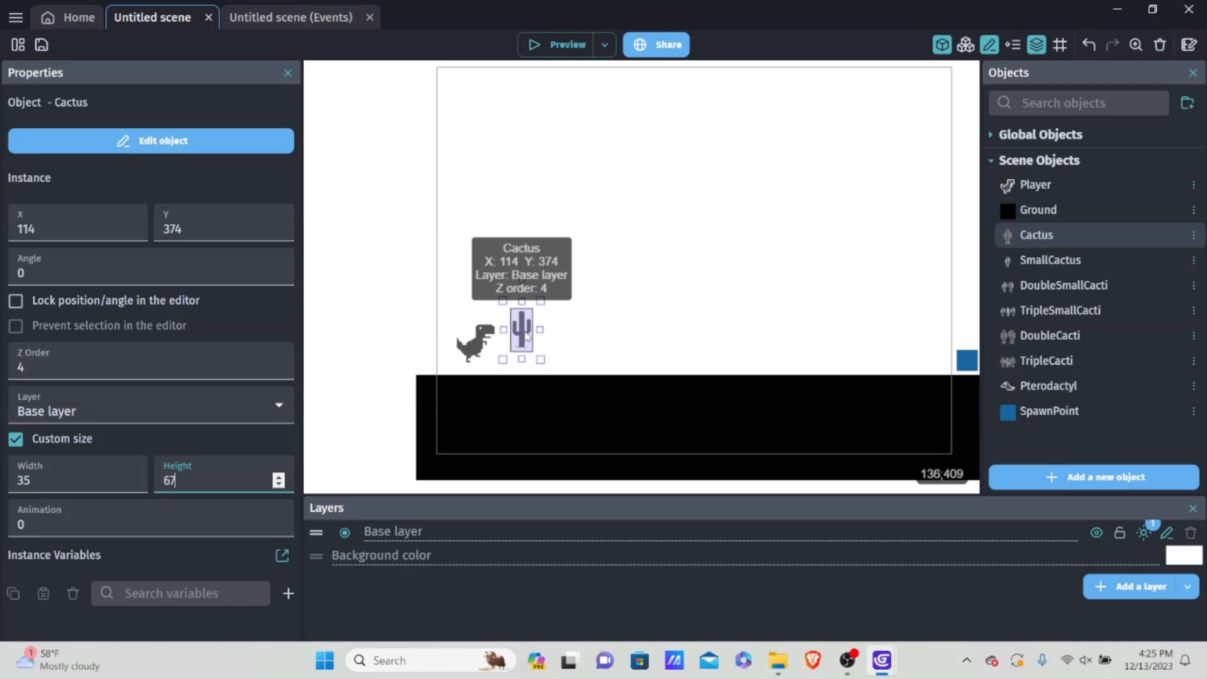
Step: Move the test Cactus instance farther from the Player to about X 317, Y 395, and delete it
{"action": "left_click_drag", "start_coordinate": [527, 338], "coordinate": [663, 350]}
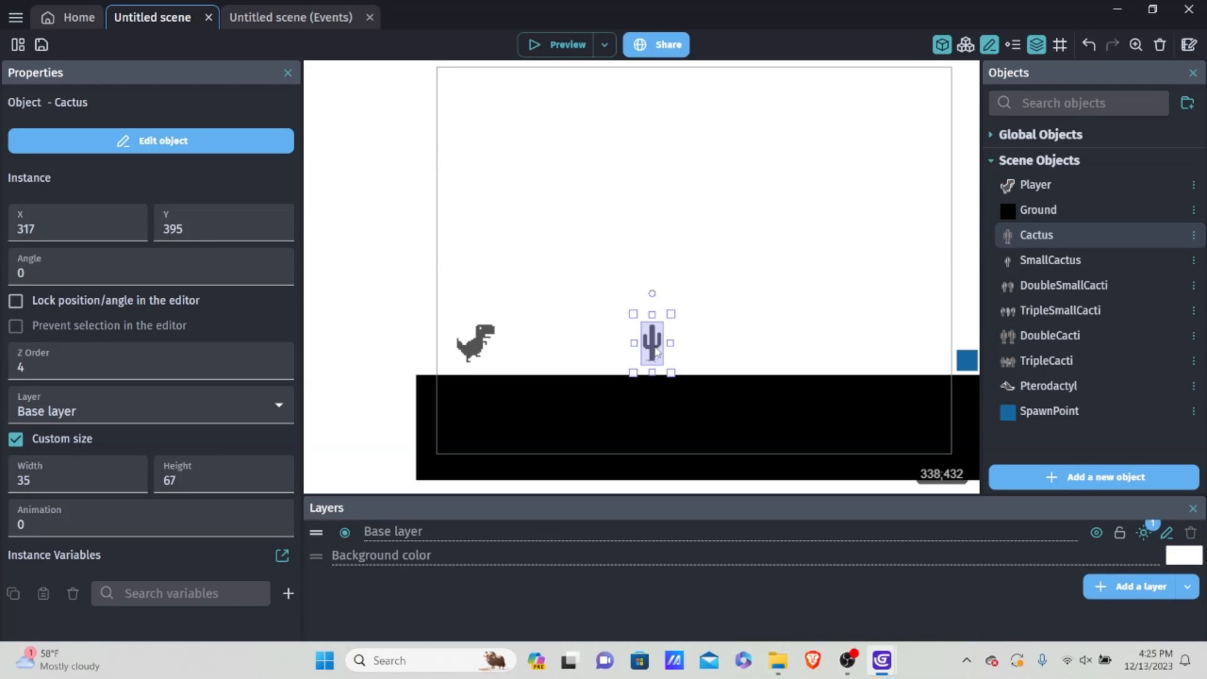
{"action": "key", "text": "Delete"}
Step: Add an action to the CactusRNG = 0 event that changes the Cactus size to width 35 and height 67
{"action": "key", "text": "ctrl+Tab"}
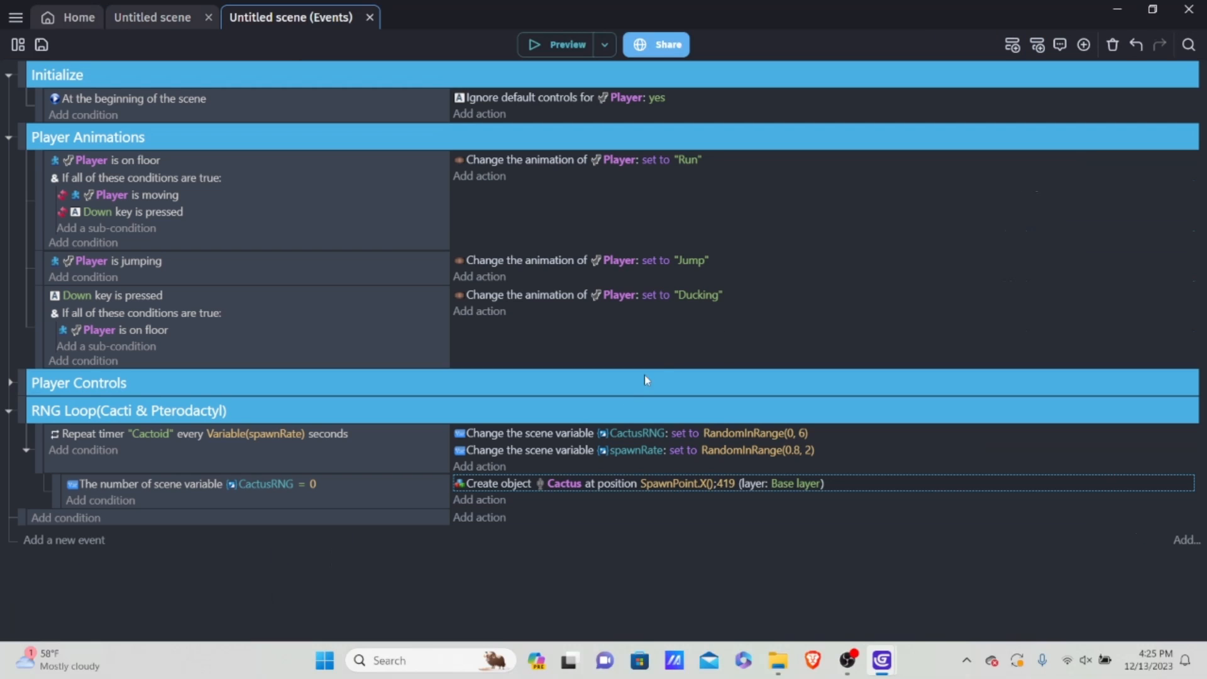
{"action": "left_click", "coordinate": [468, 500]}
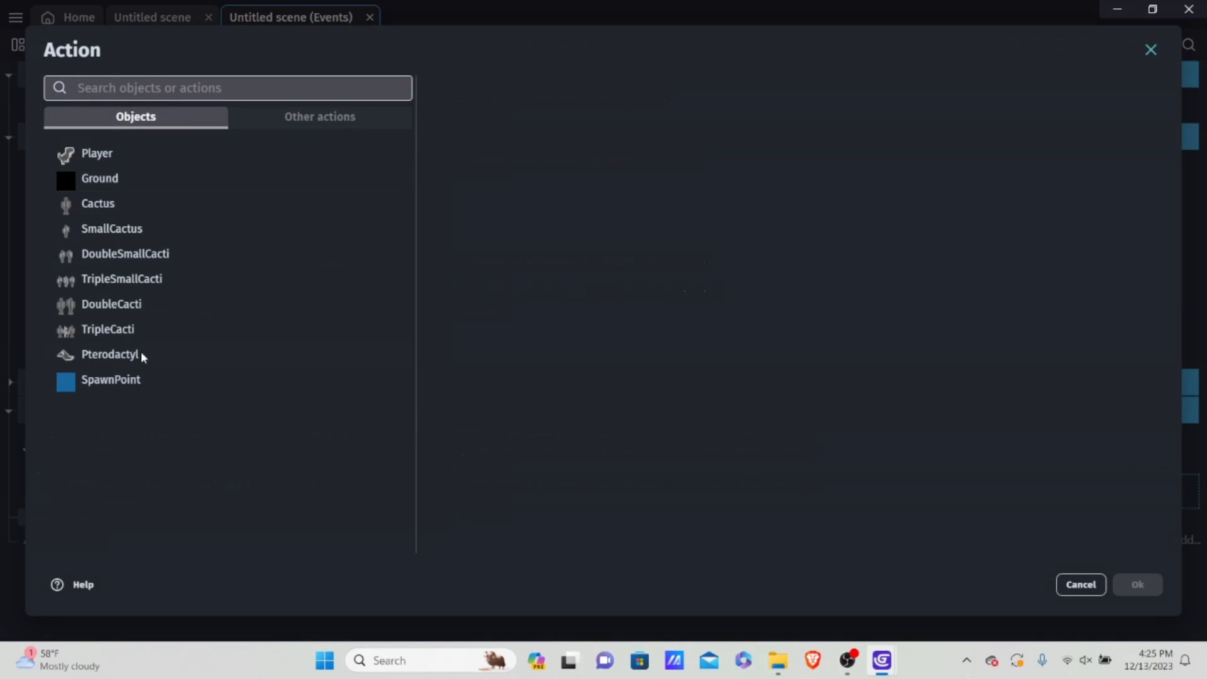
{"action": "left_click", "coordinate": [105, 203]}
{"action": "type", "text": "siz"}
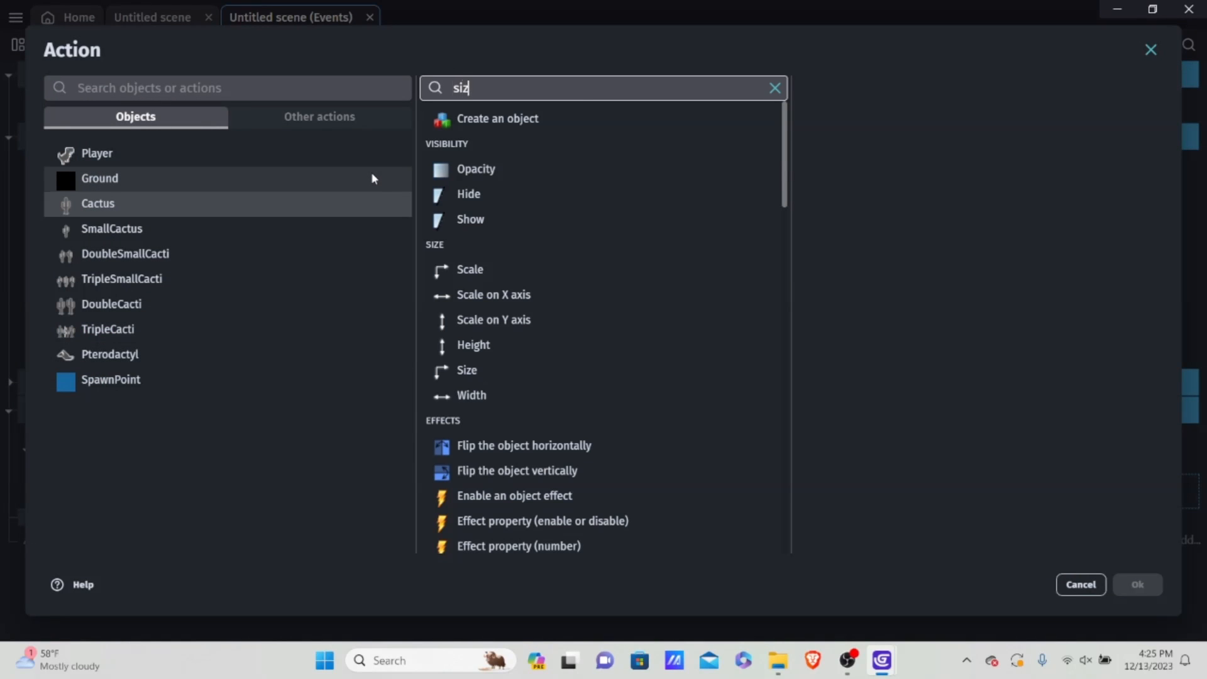
{"action": "type", "text": "e"}
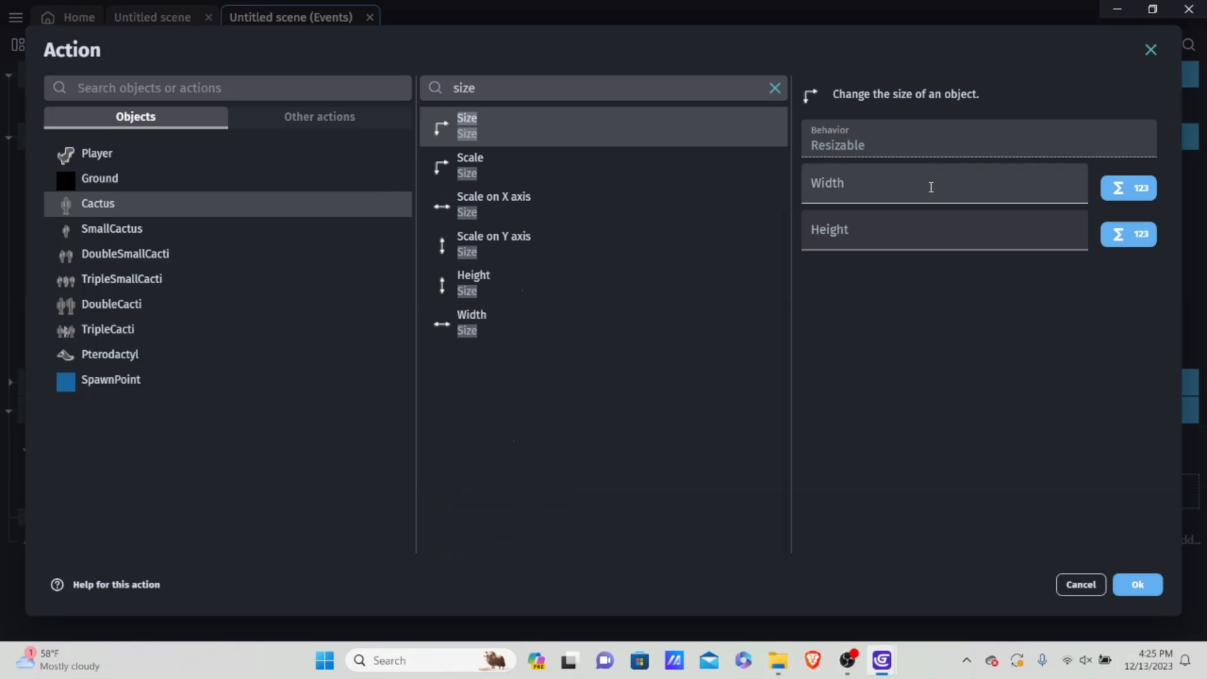
{"action": "left_click", "coordinate": [928, 186]}
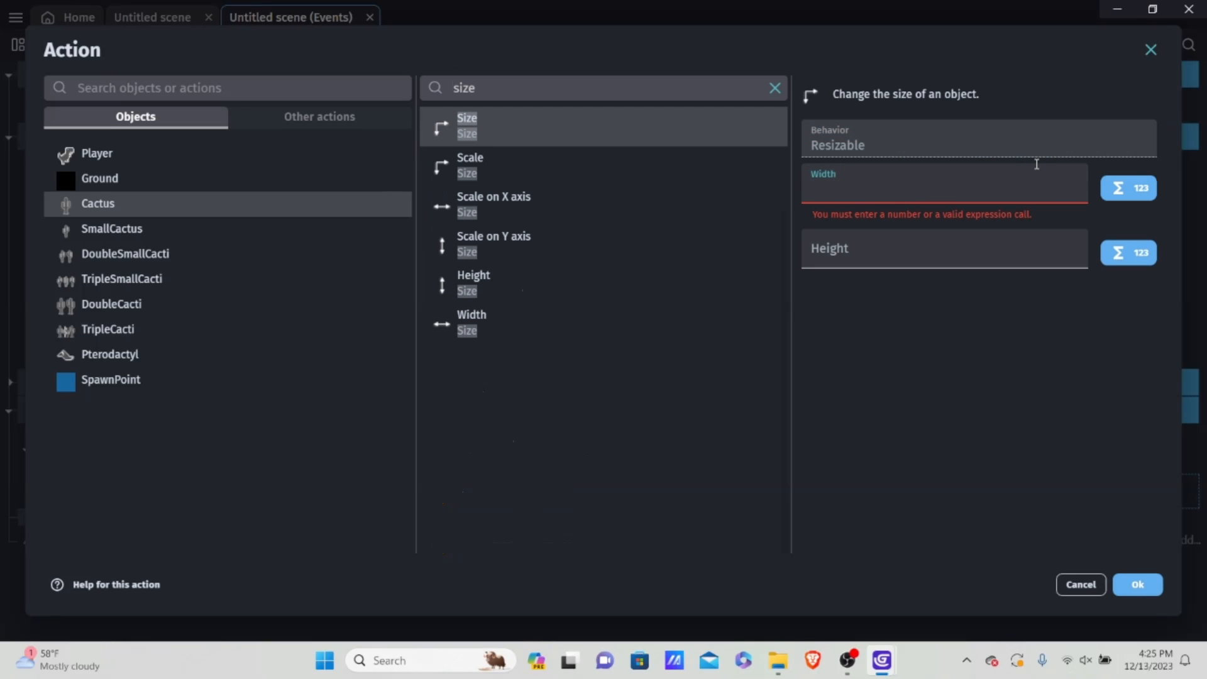
{"action": "type", "text": "35"}
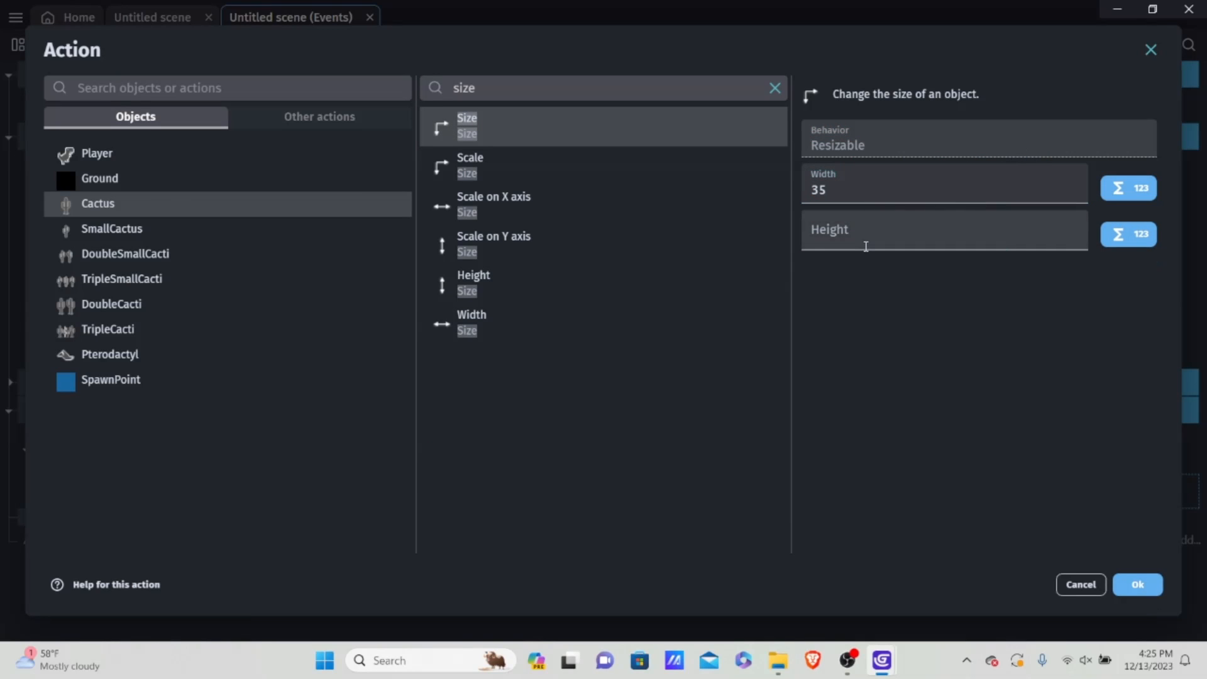
{"action": "left_click", "coordinate": [861, 249]}
{"action": "type", "text": "67"}
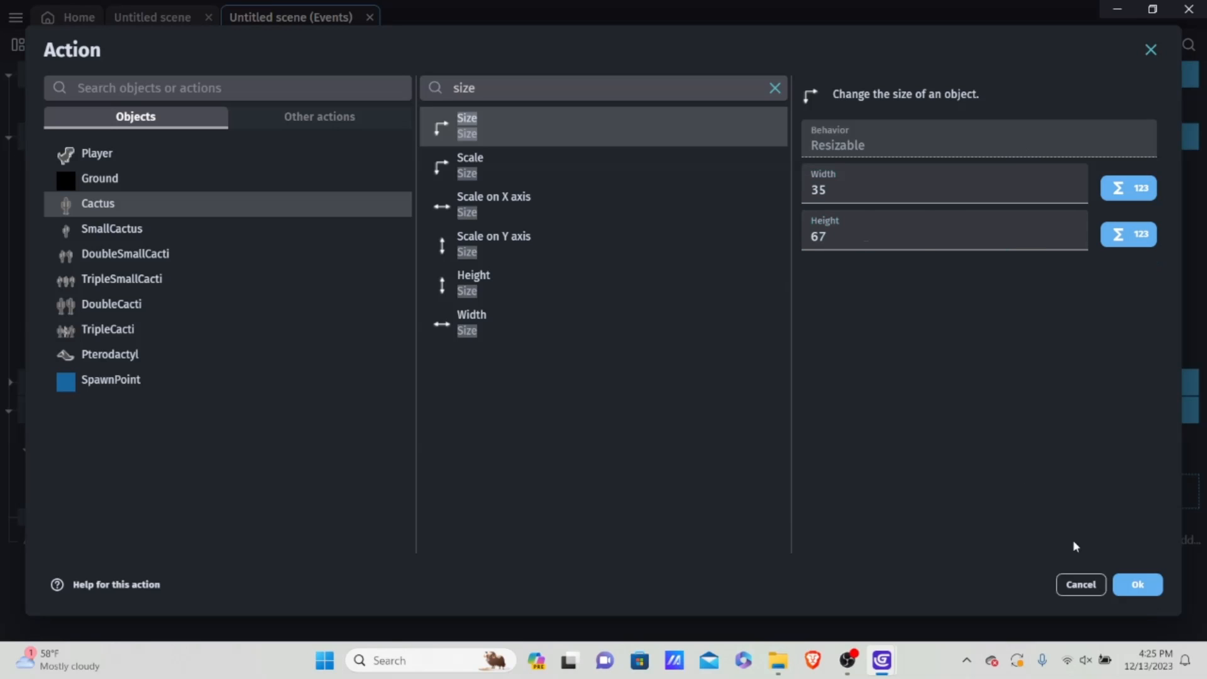
{"action": "left_click", "coordinate": [1139, 583]}
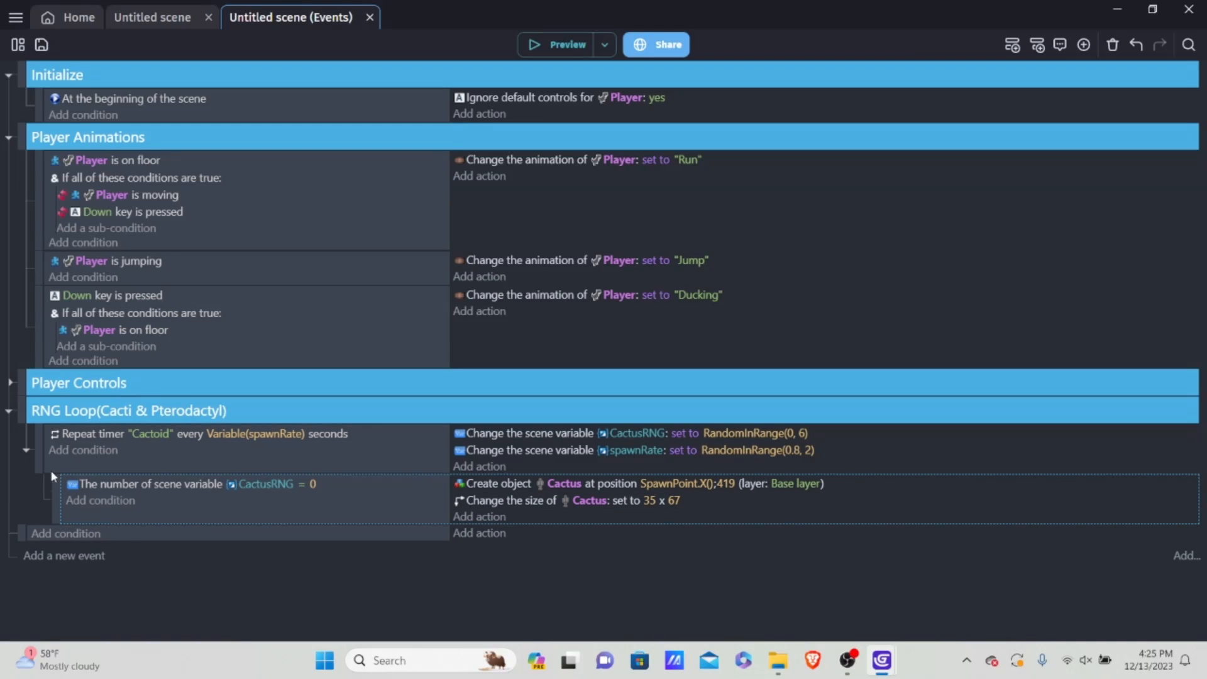
Step: Add a Trigger once while true condition to the CactusRNG = 0 event
{"action": "left_click", "coordinate": [90, 501]}
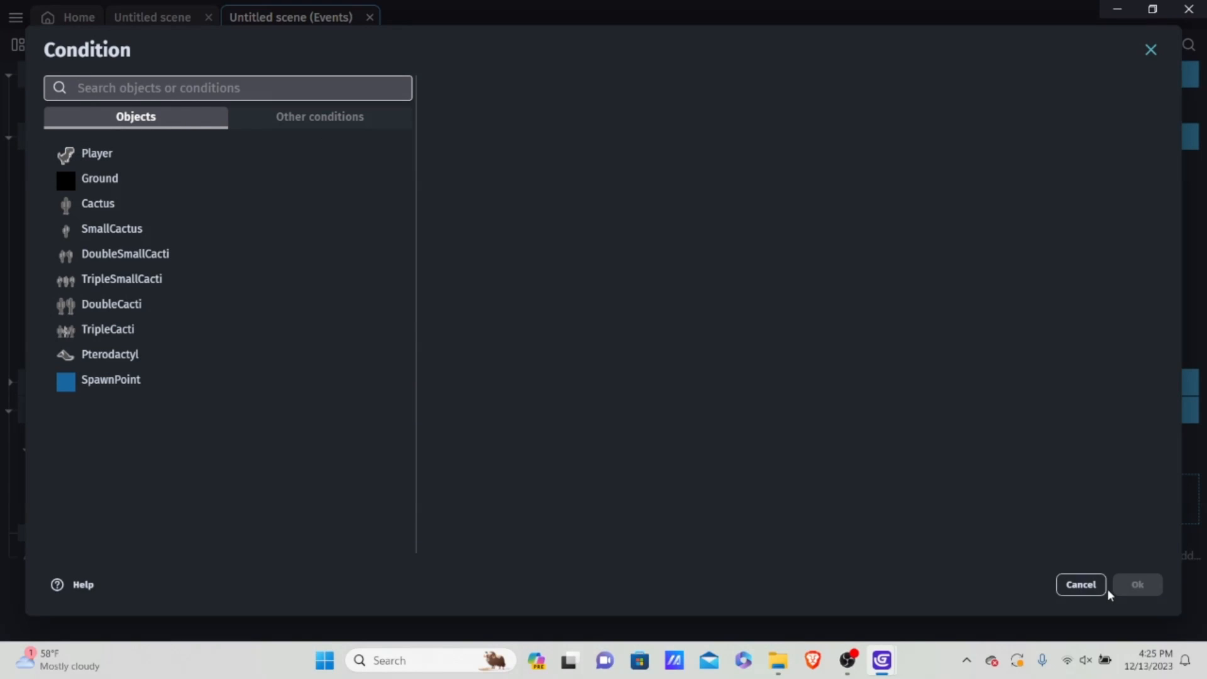
{"action": "left_click", "coordinate": [1083, 584]}
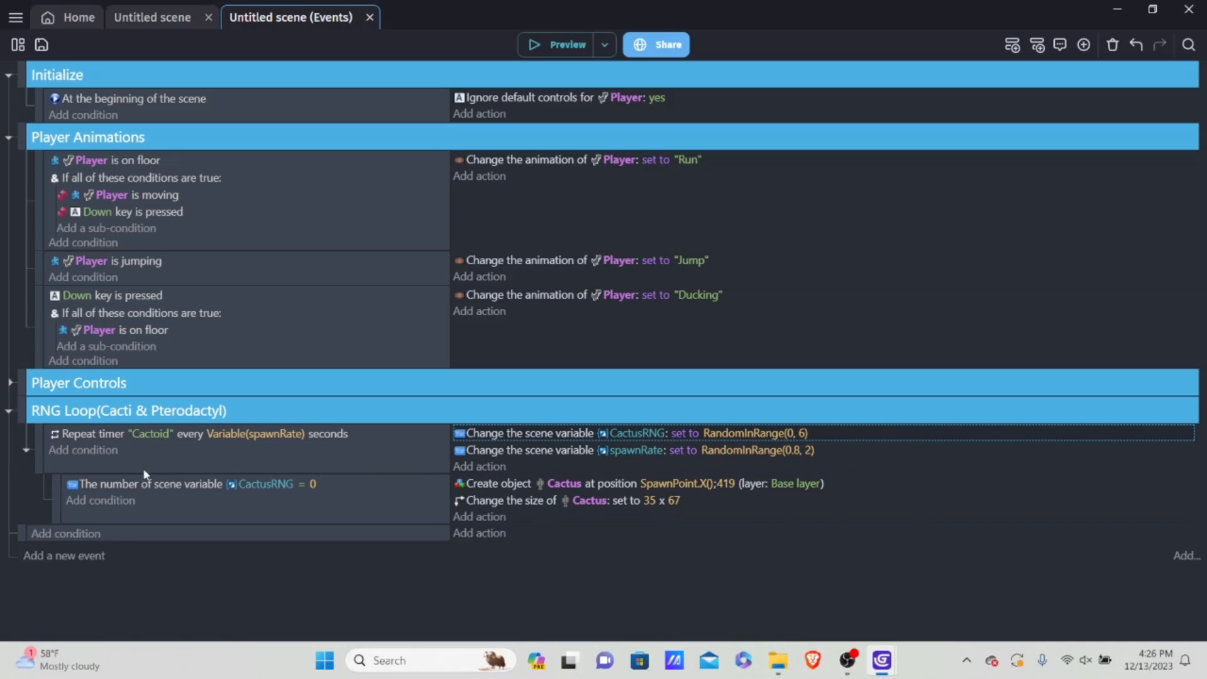
{"action": "left_click", "coordinate": [107, 503]}
{"action": "left_click", "coordinate": [304, 118]}
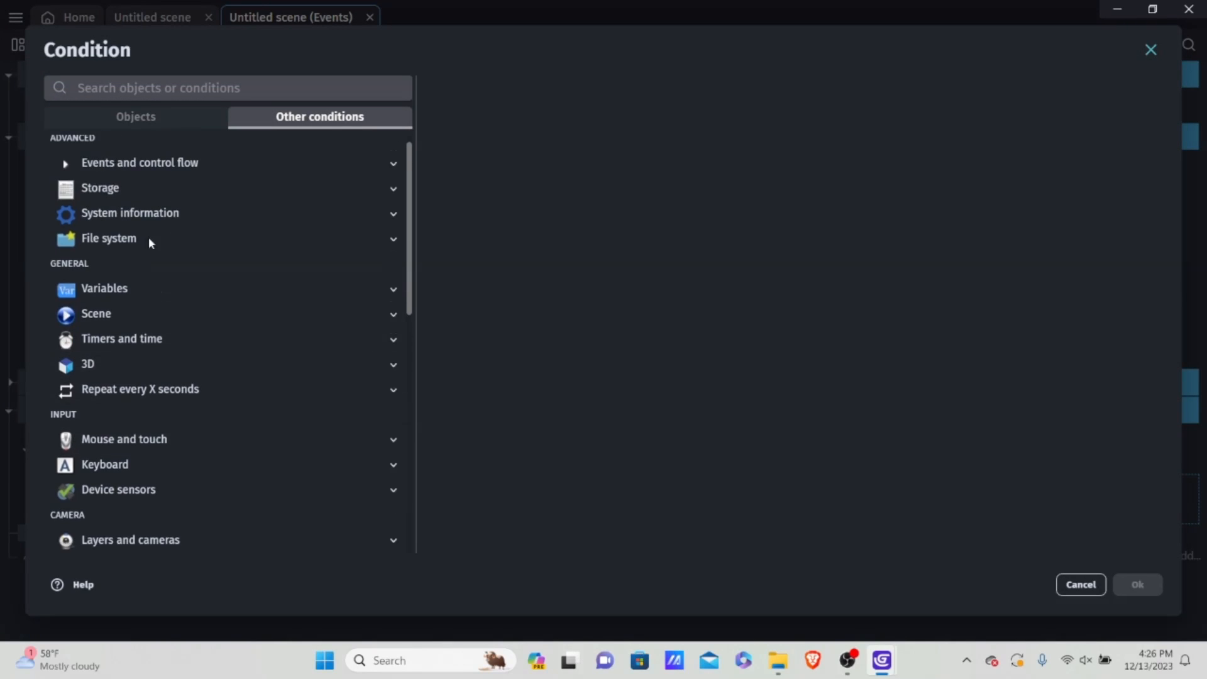
{"action": "left_click", "coordinate": [149, 178]}
{"action": "left_click", "coordinate": [146, 305]}
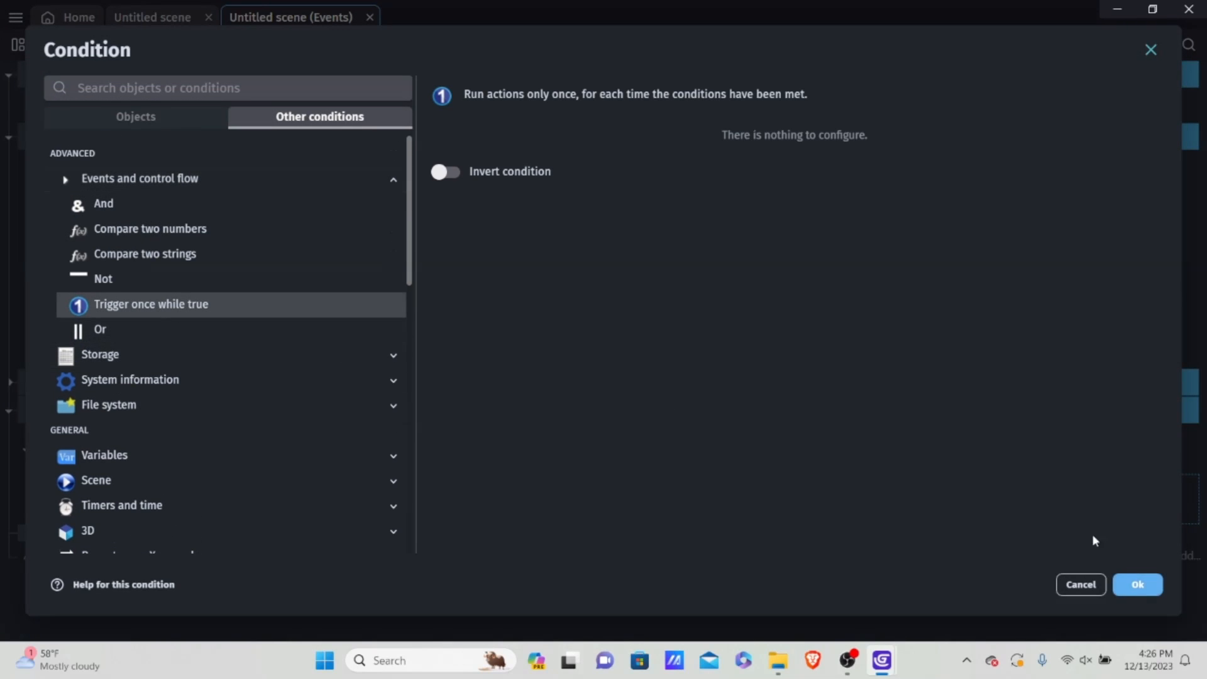
{"action": "left_click", "coordinate": [1139, 585]}
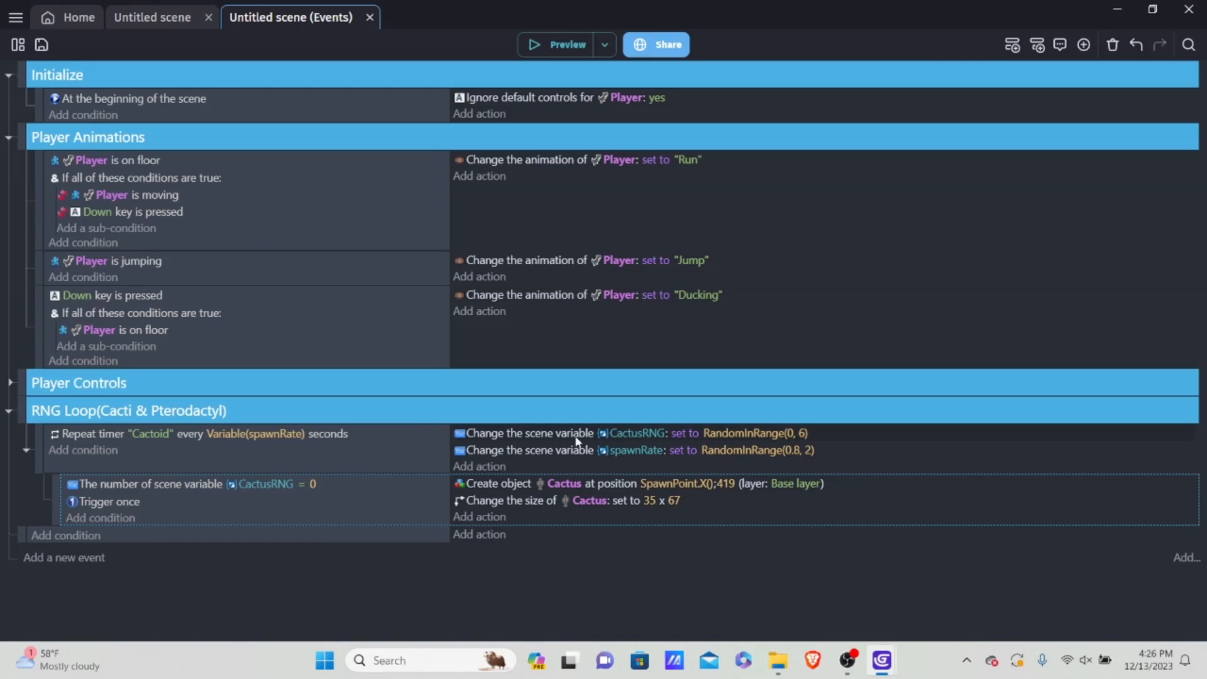
Step: Duplicate the CactusRNG = 0 event beneath itself and set the copy's comparison value to 1
{"action": "right_click", "coordinate": [291, 512]}
{"action": "left_click", "coordinate": [335, 354]}
{"action": "right_click", "coordinate": [263, 516]}
{"action": "left_click", "coordinate": [318, 388]}
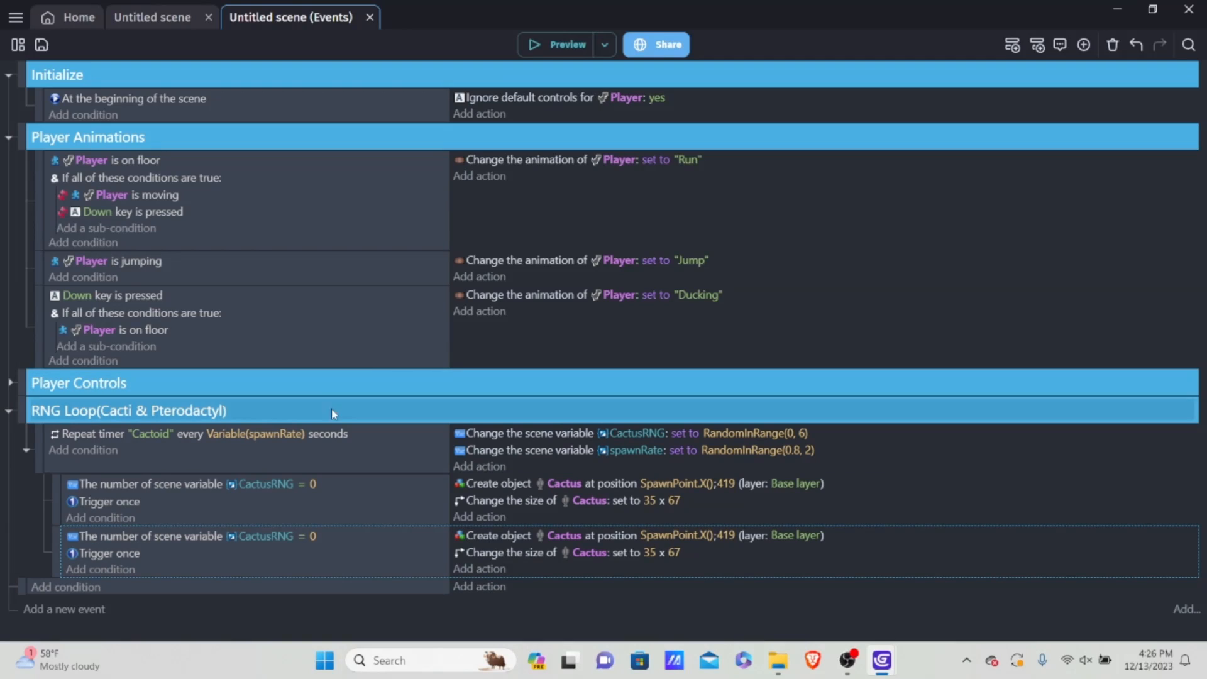
{"action": "left_click", "coordinate": [312, 536]}
{"action": "type", "text": "1"}
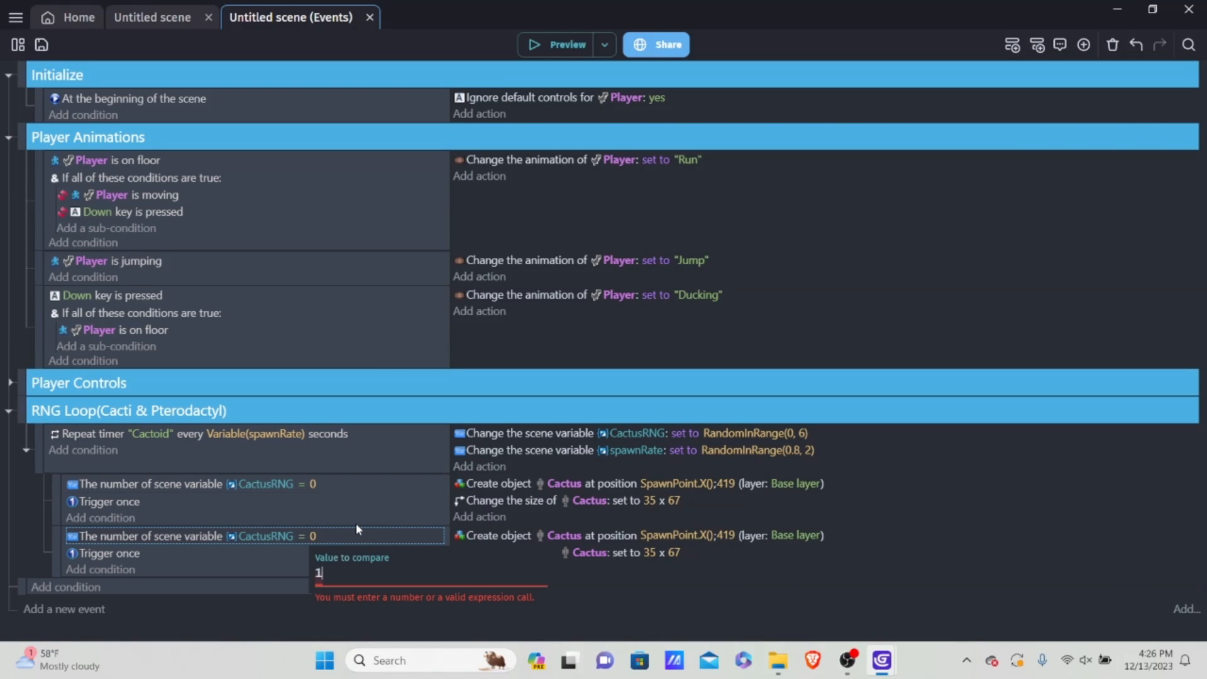
{"action": "key", "text": "Return"}
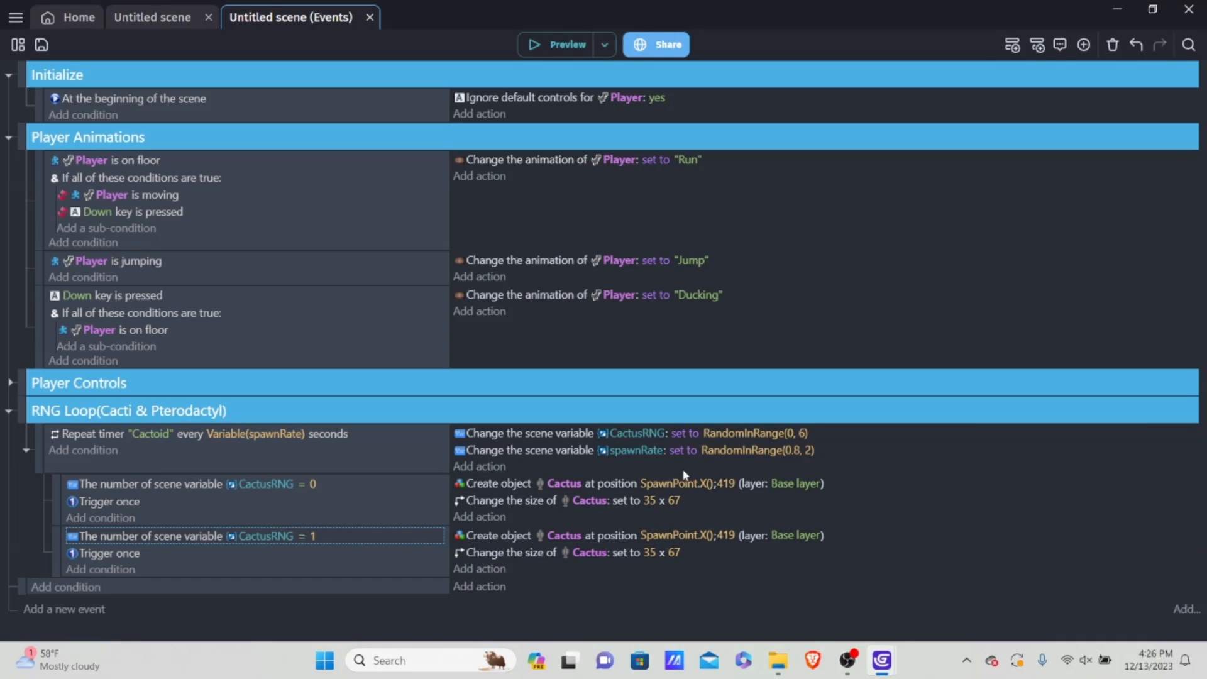
Step: Change the object to DoubleCacti in both the creation and size actions of the CactusRNG = 1 event
{"action": "left_click", "coordinate": [552, 533]}
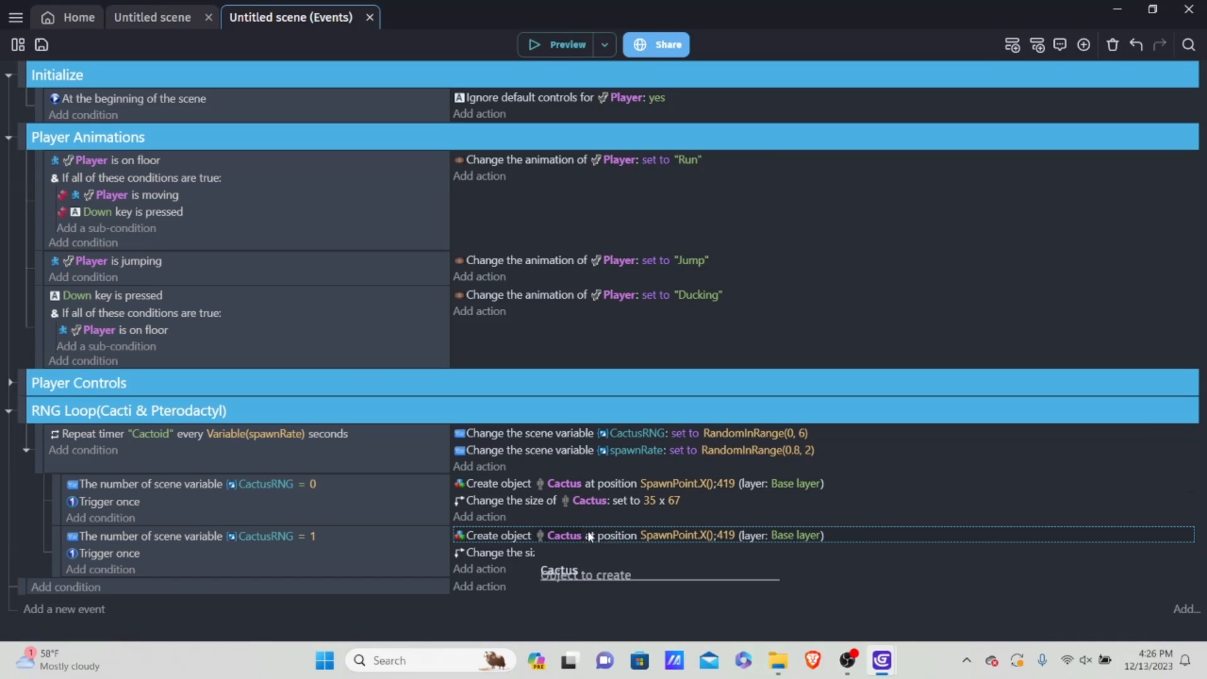
{"action": "key", "text": "BackSpace"}
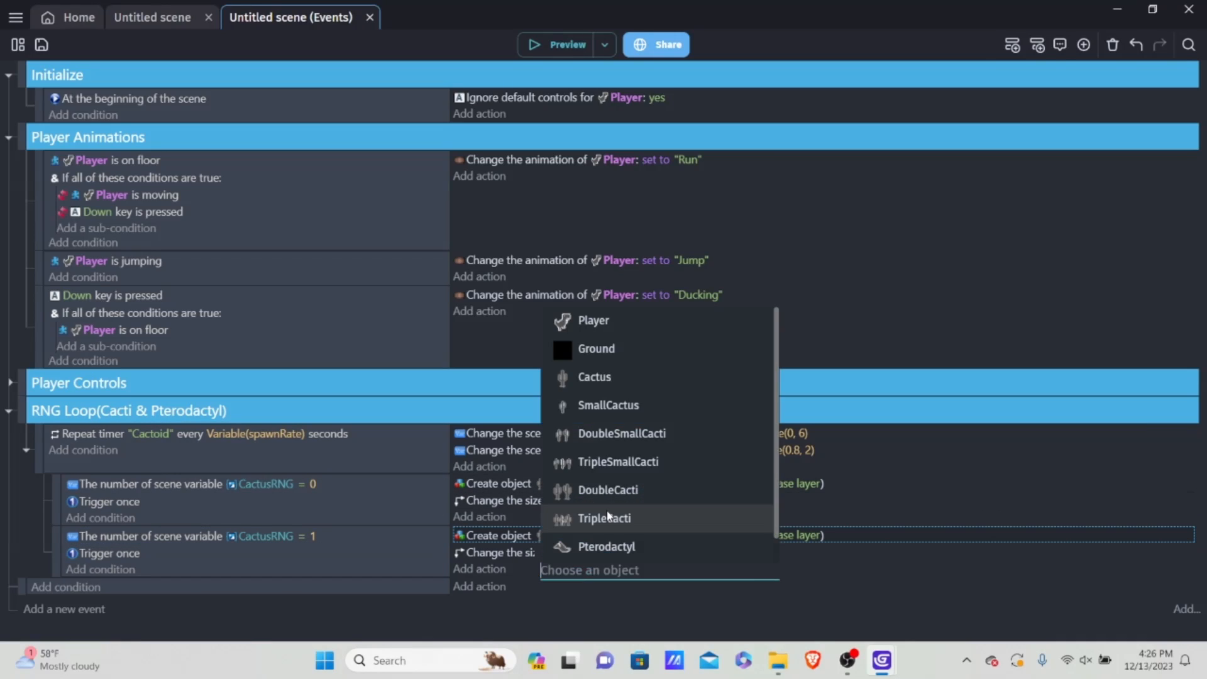
{"action": "type", "text": "Dou"}
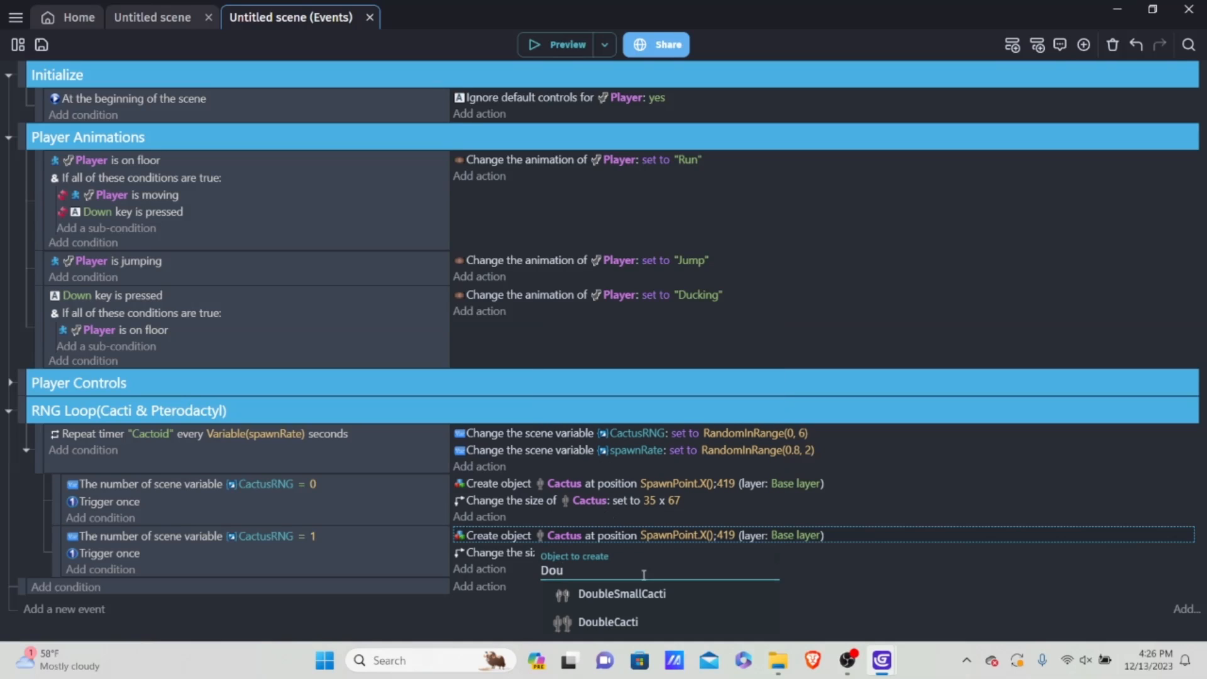
{"action": "left_click", "coordinate": [608, 622]}
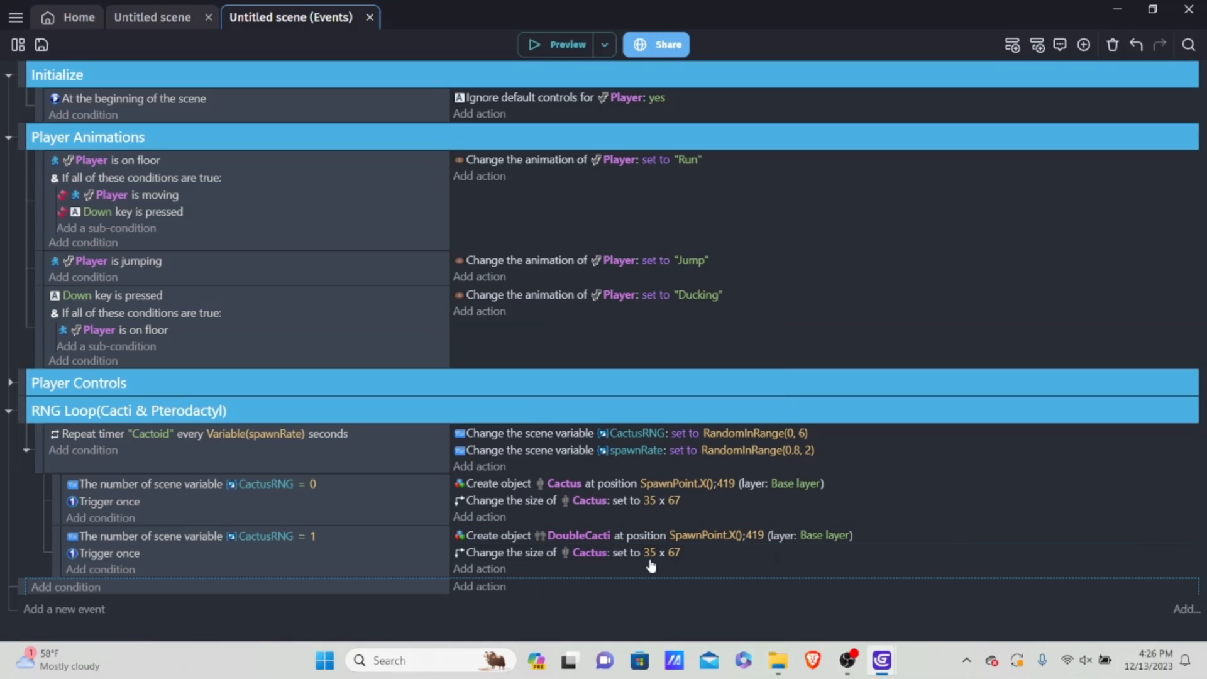
{"action": "left_click", "coordinate": [592, 551]}
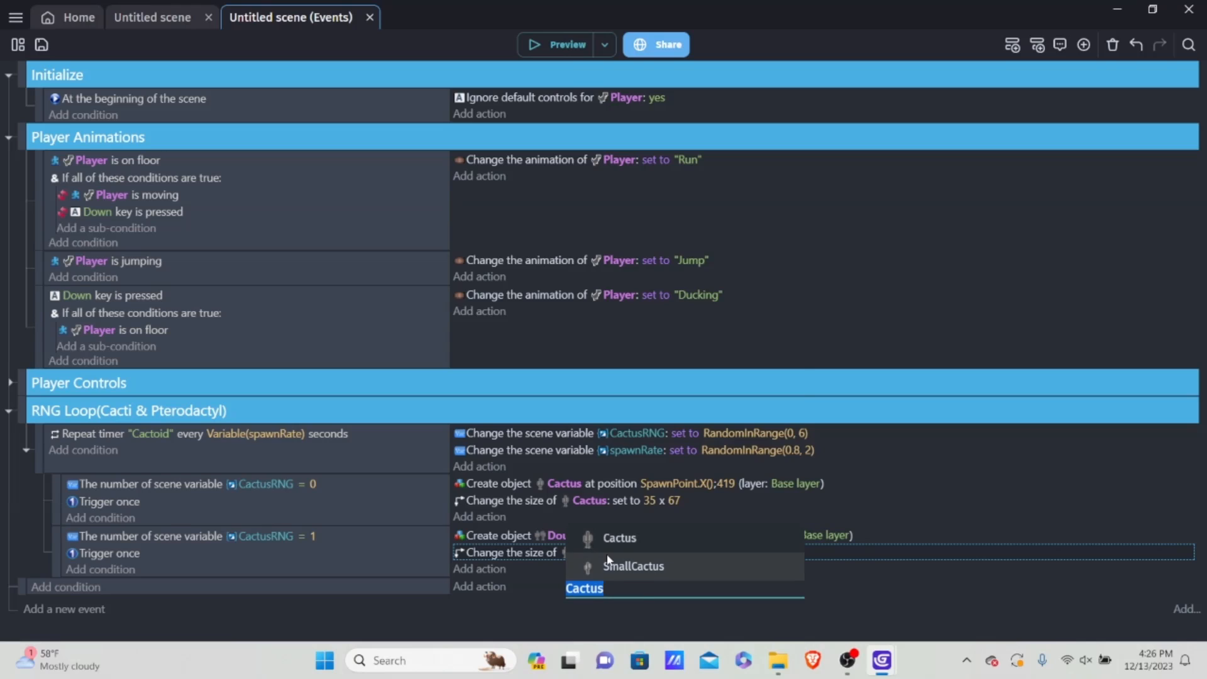
{"action": "type", "text": "Dou"}
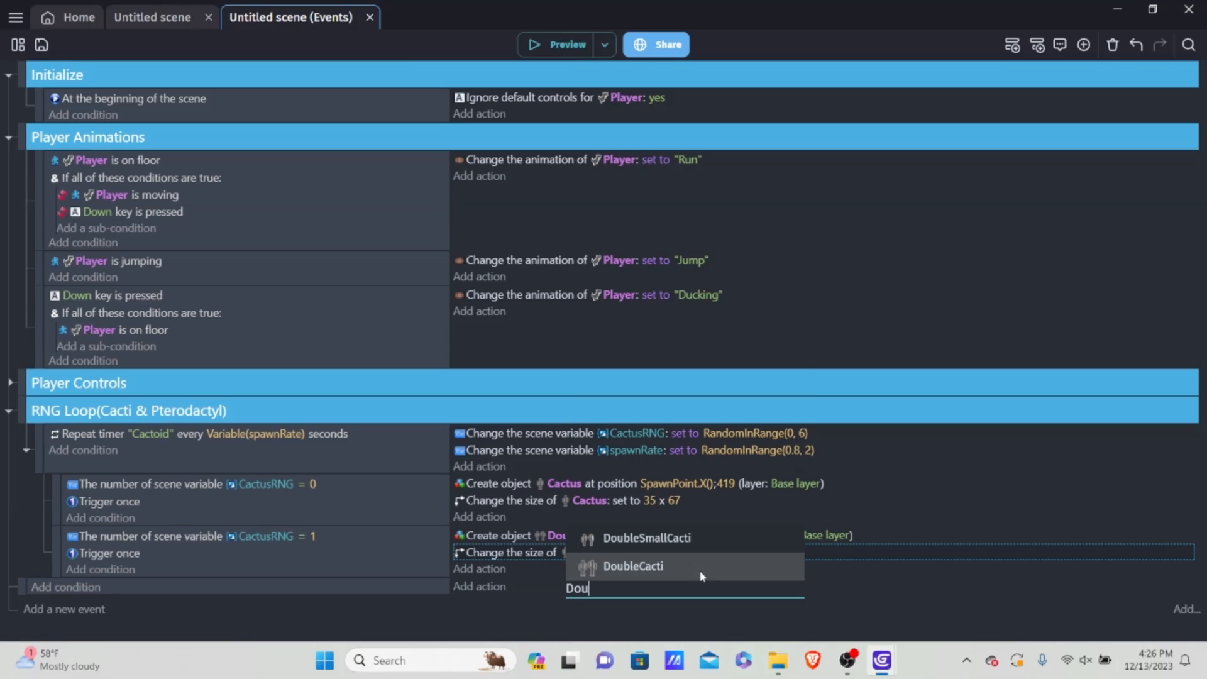
{"action": "left_click", "coordinate": [703, 576]}
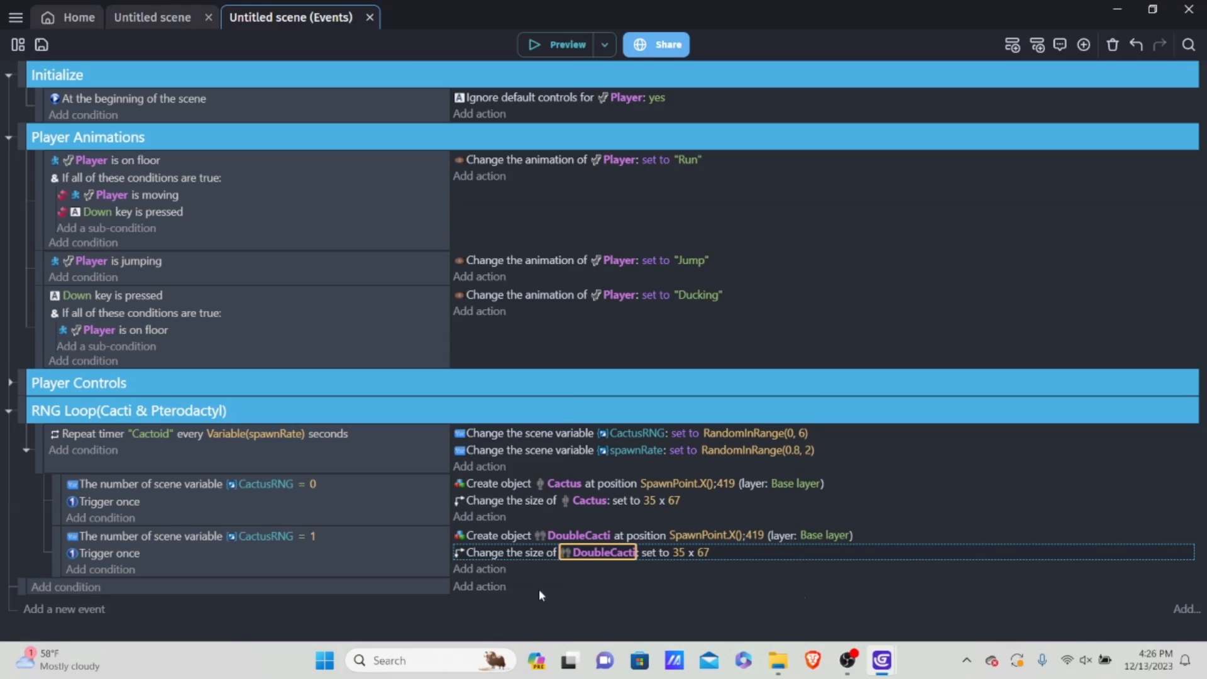
Step: Set the width in the DoubleCacti size action of the CactusRNG = 1 event to 71
{"action": "left_click", "coordinate": [679, 555]}
{"action": "key", "text": "BackSpace"}
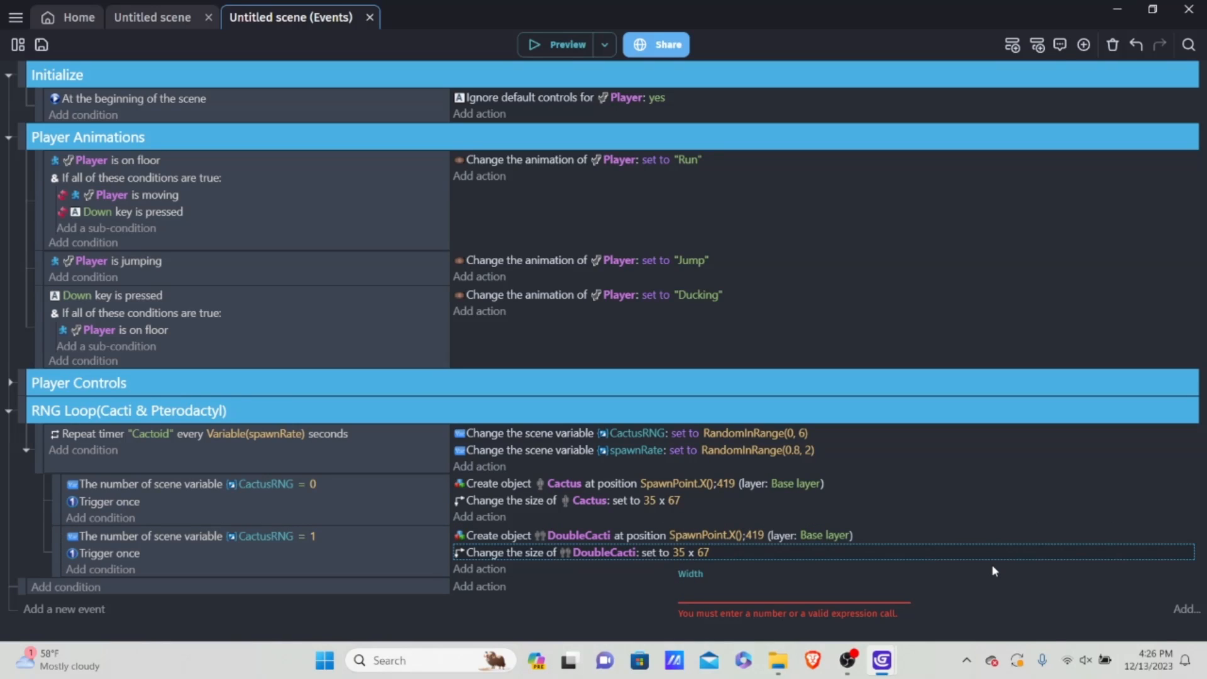
{"action": "type", "text": "71"}
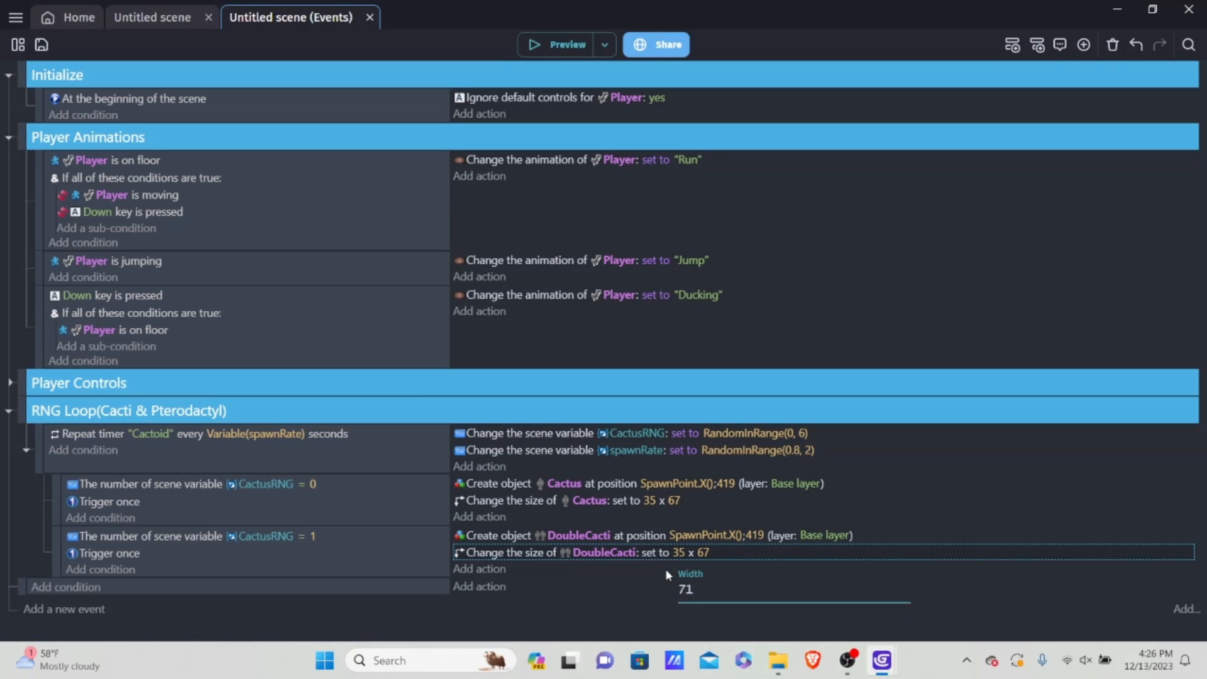
{"action": "key", "text": "Return"}
Step: Duplicate the CactusRNG = 1 event within the RNG loop and set the lower copy's comparison value to 2
{"action": "left_click", "coordinate": [248, 555]}
{"action": "right_click", "coordinate": [266, 577]}
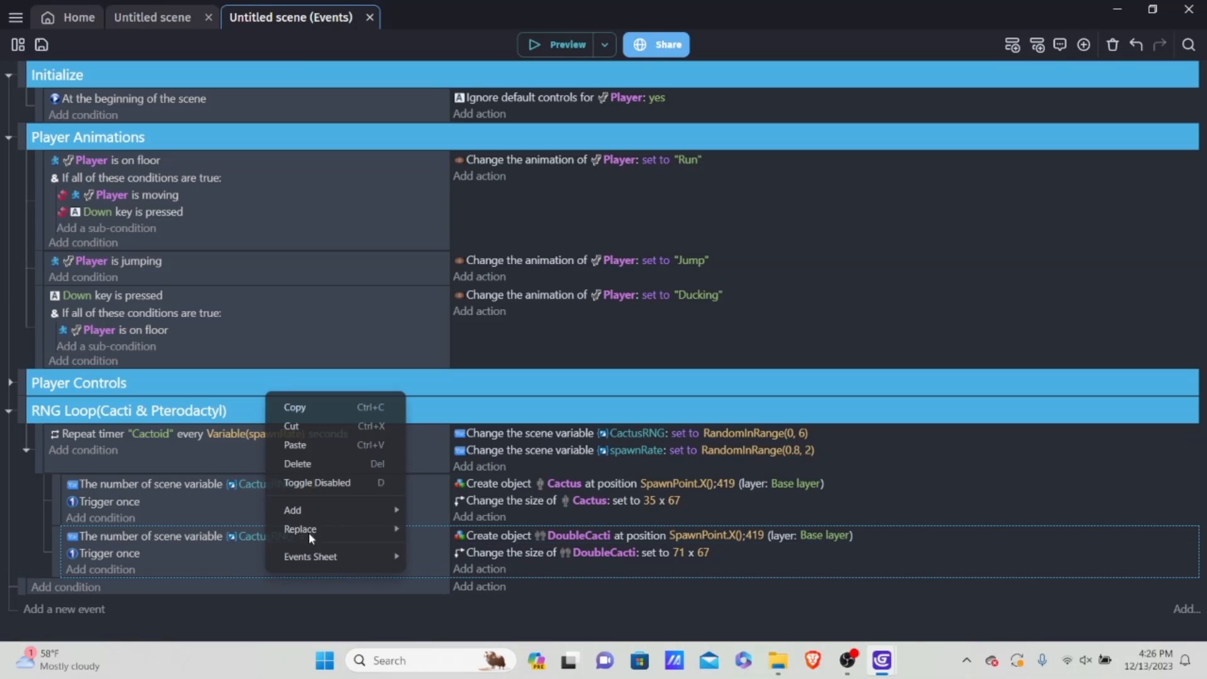
{"action": "left_click", "coordinate": [331, 404]}
{"action": "right_click", "coordinate": [289, 568]}
{"action": "left_click", "coordinate": [263, 579]}
{"action": "right_click", "coordinate": [266, 573]}
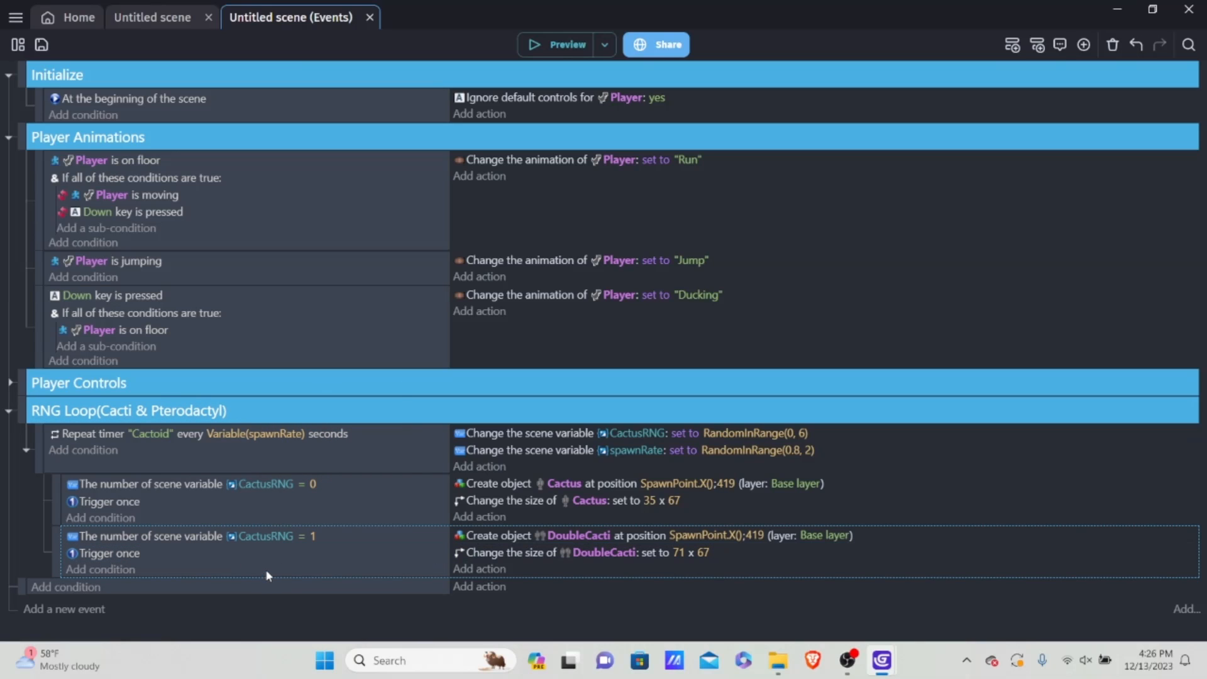
{"action": "left_click", "coordinate": [321, 443]}
{"action": "scroll", "coordinate": [352, 453], "scroll_direction": "down", "scroll_amount": 1}
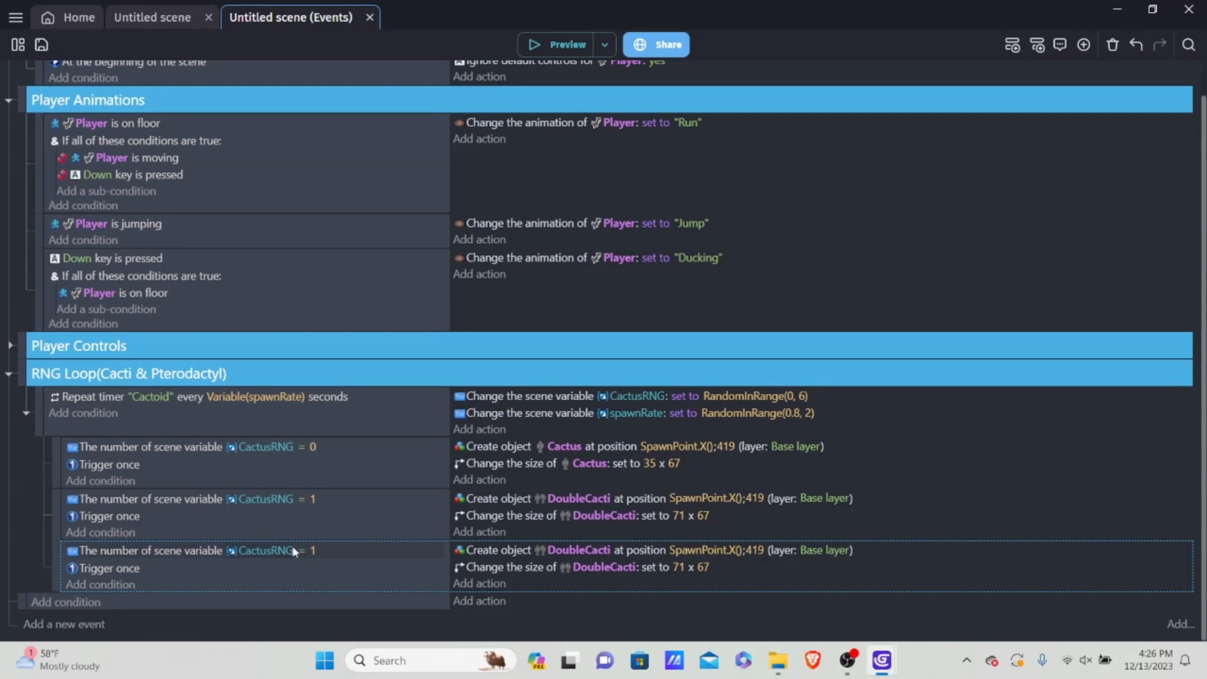
{"action": "left_click", "coordinate": [314, 550]}
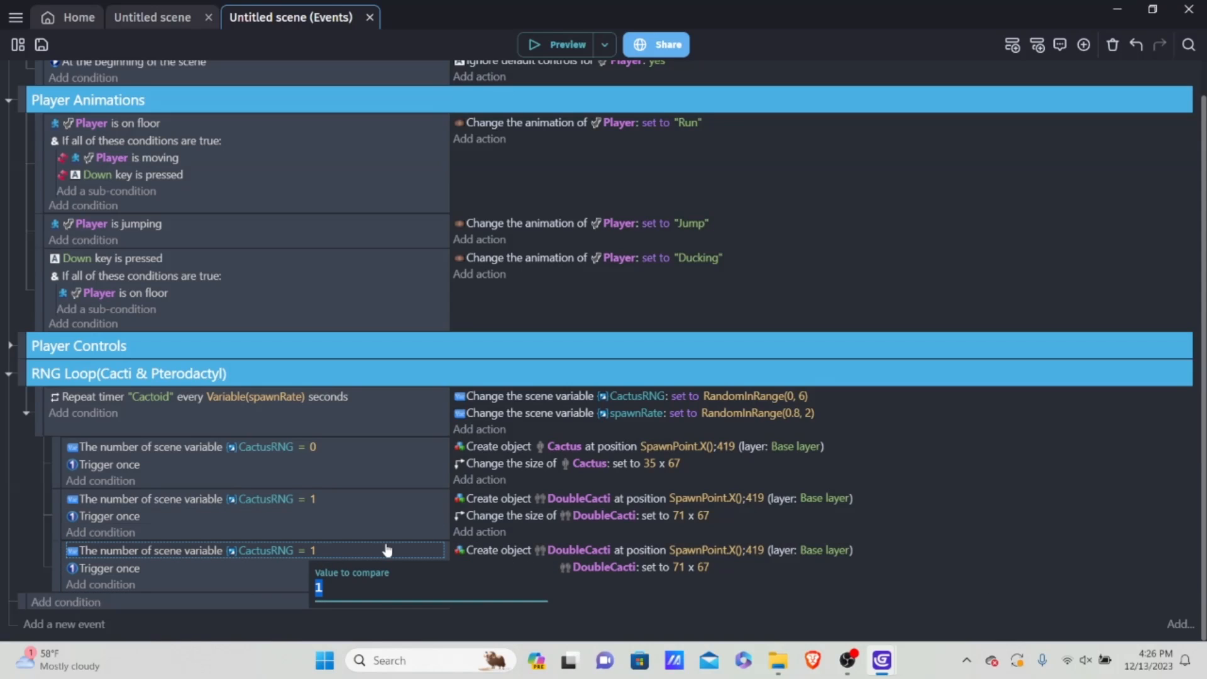
{"action": "key", "text": "BackSpace"}
{"action": "type", "text": "2"}
{"action": "key", "text": "Return"}
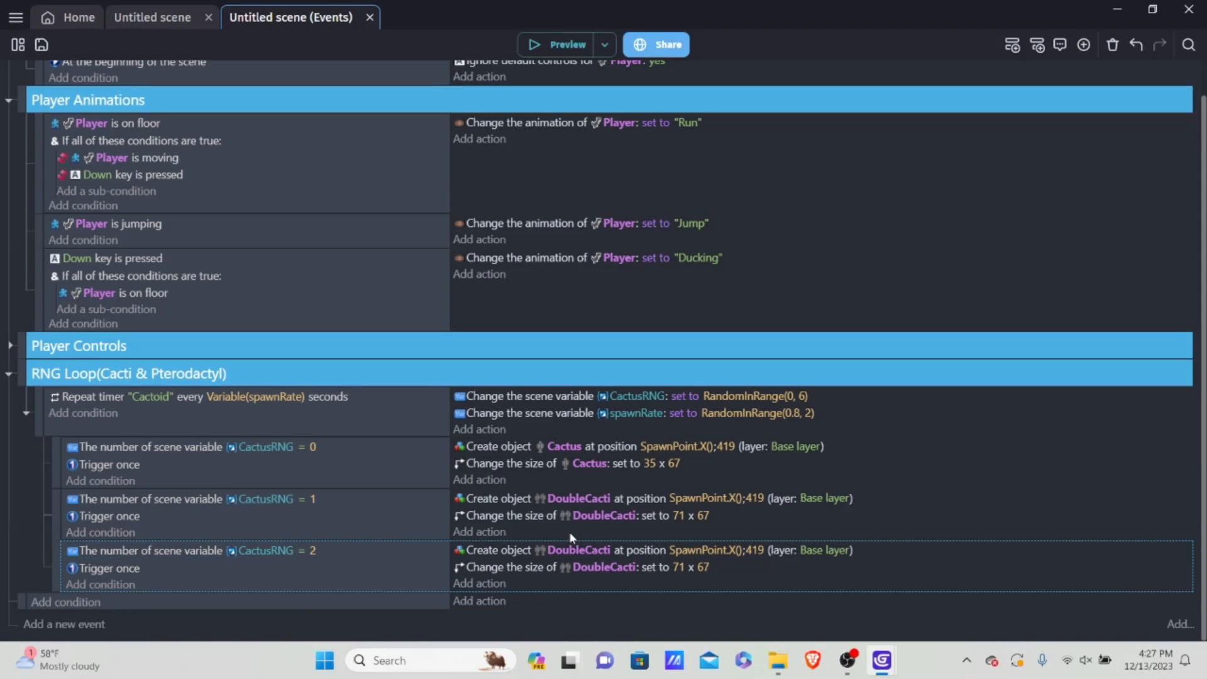
Step: Change the object to TripleCacti in both the creation and size actions of the CactusRNG = 2 event
{"action": "left_click", "coordinate": [593, 550]}
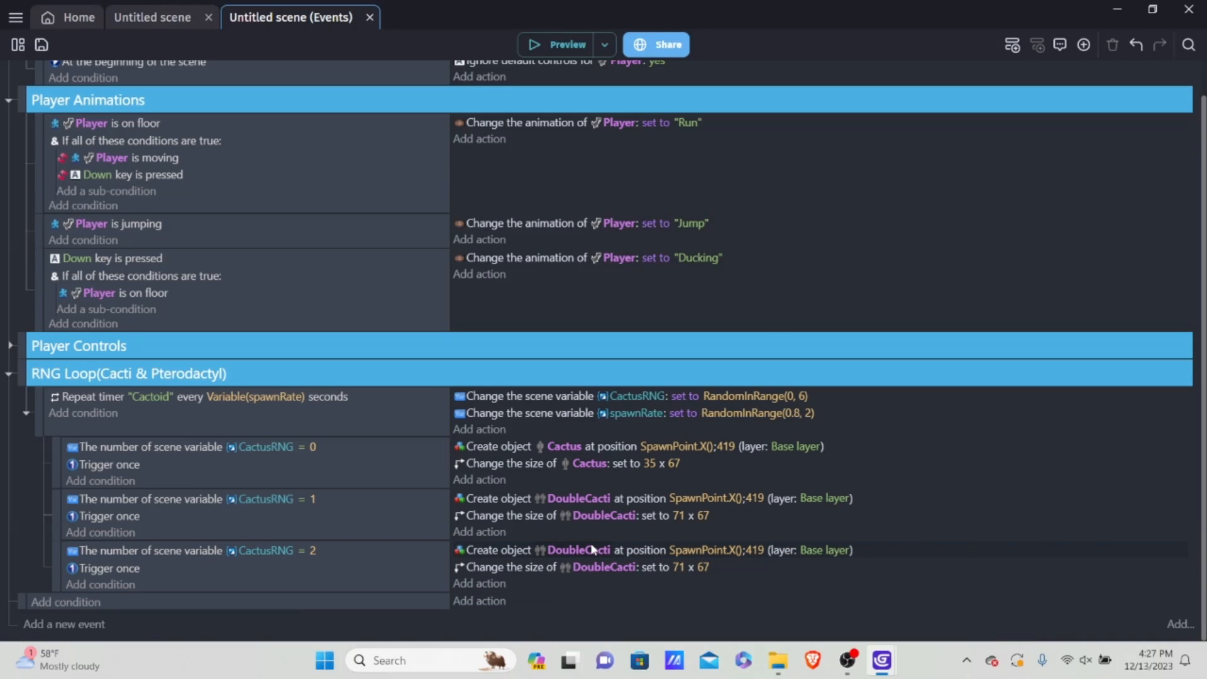
{"action": "left_click", "coordinate": [592, 550]}
{"action": "type", "text": "Tr"}
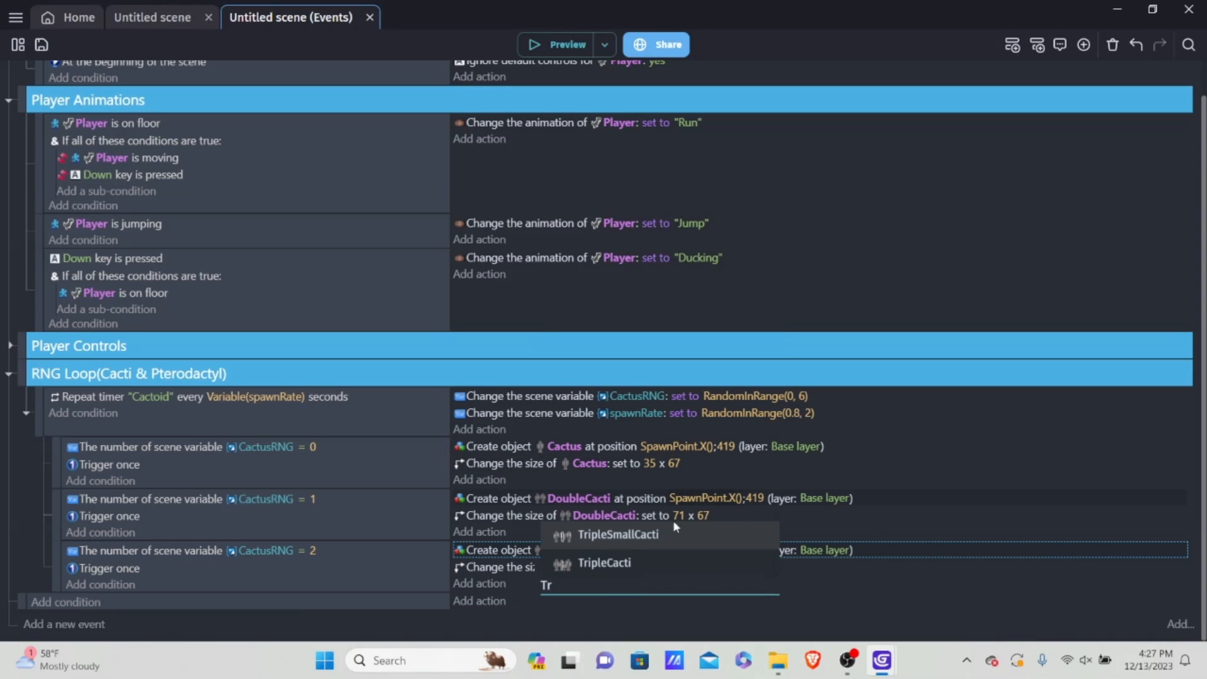
{"action": "left_click", "coordinate": [591, 563]}
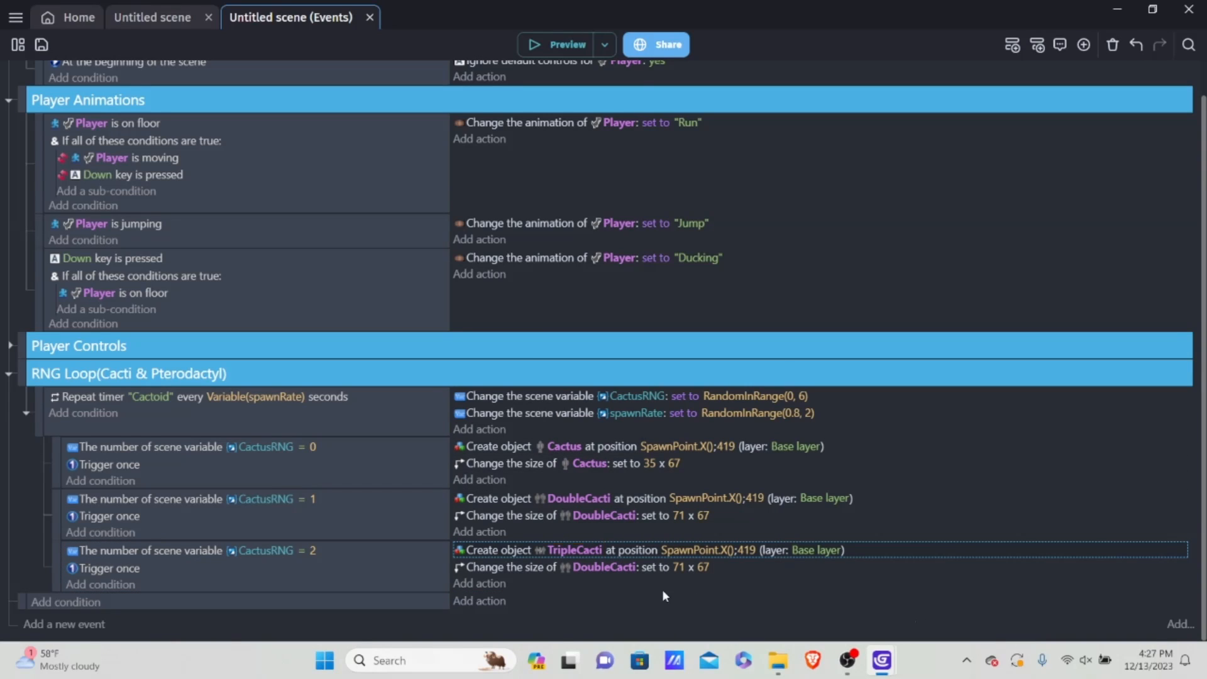
{"action": "left_click", "coordinate": [595, 568]}
{"action": "type", "text": "T"}
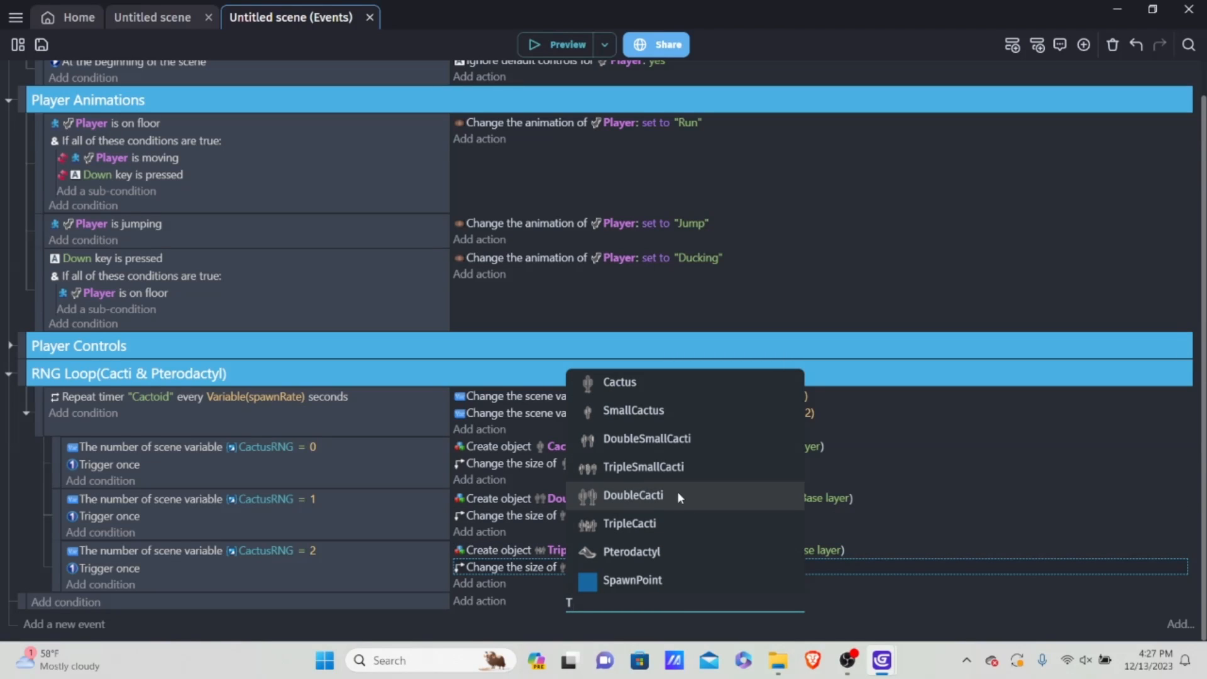
{"action": "left_click", "coordinate": [636, 524]}
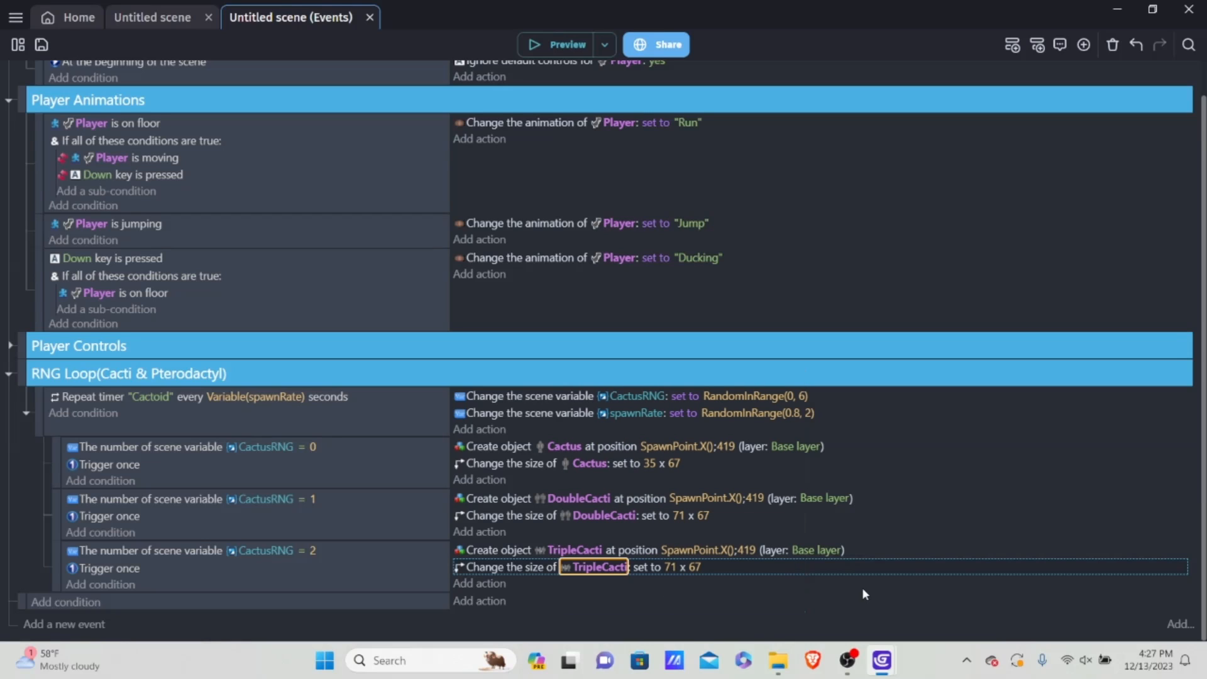
Step: Set the width in the TripleCacti size action to 97
{"action": "left_click", "coordinate": [672, 568]}
{"action": "key", "text": "BackSpace"}
{"action": "type", "text": "9"}
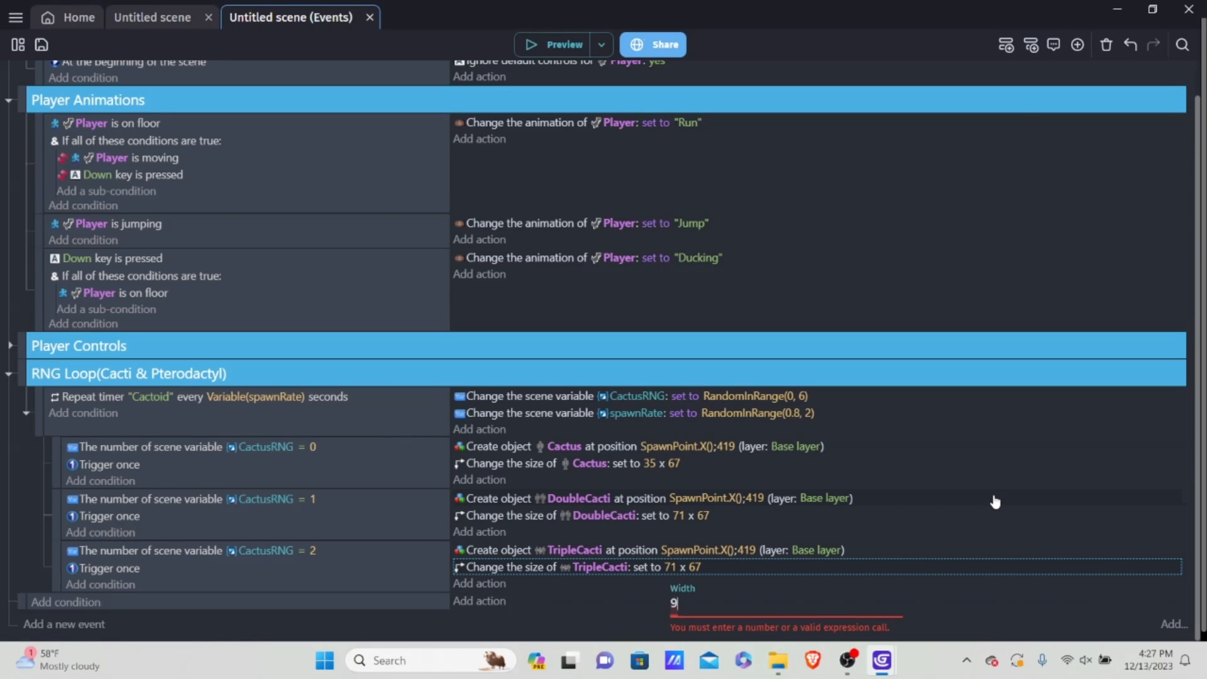
{"action": "type", "text": "7"}
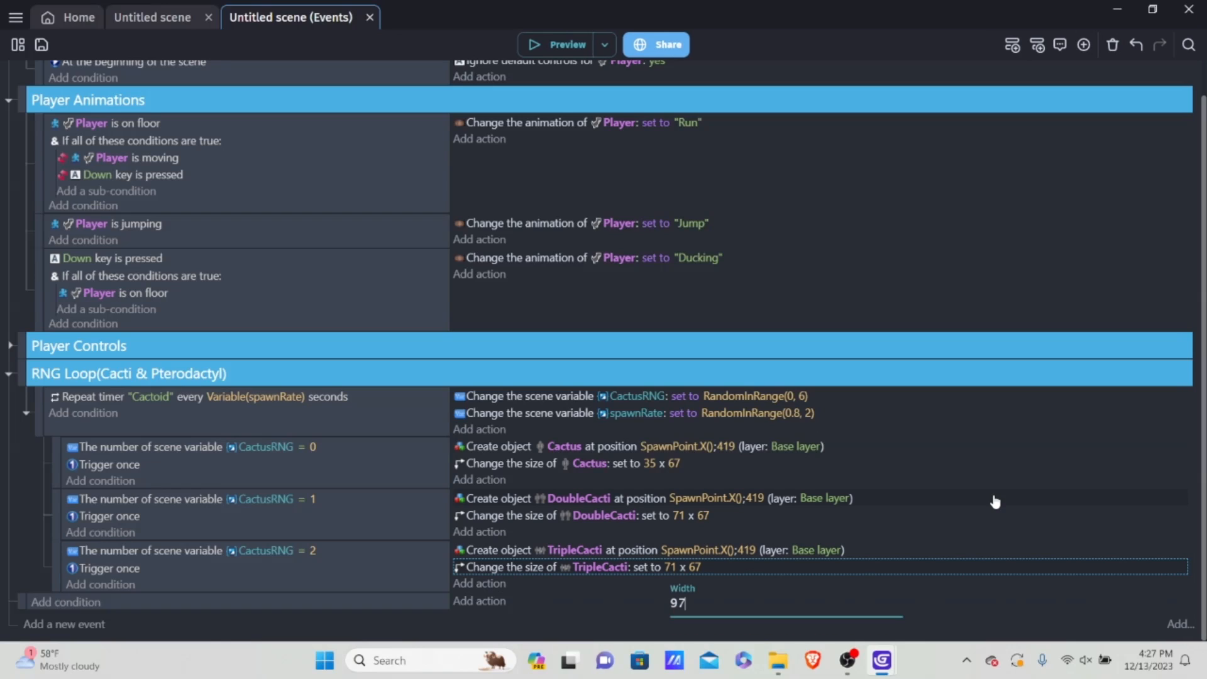
{"action": "left_click", "coordinate": [605, 605]}
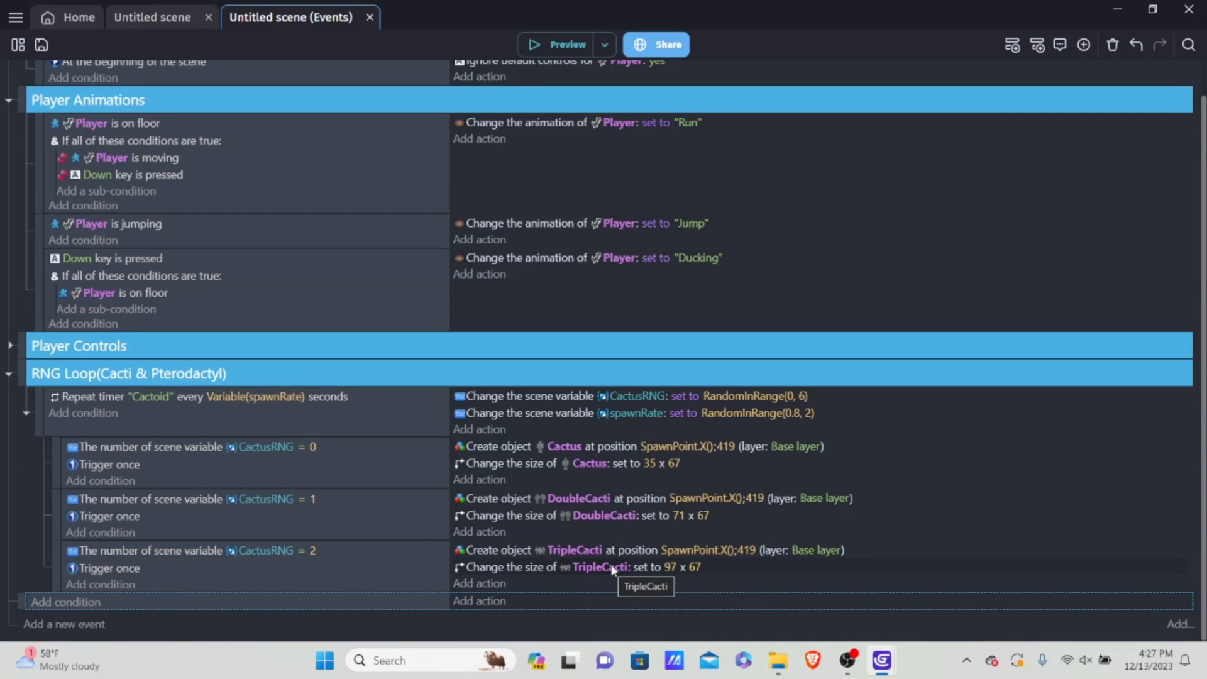
Step: Paste another copy of the DoubleCacti spawn event and move it below the CactusRNG = 2 event
{"action": "left_click", "coordinate": [327, 577]}
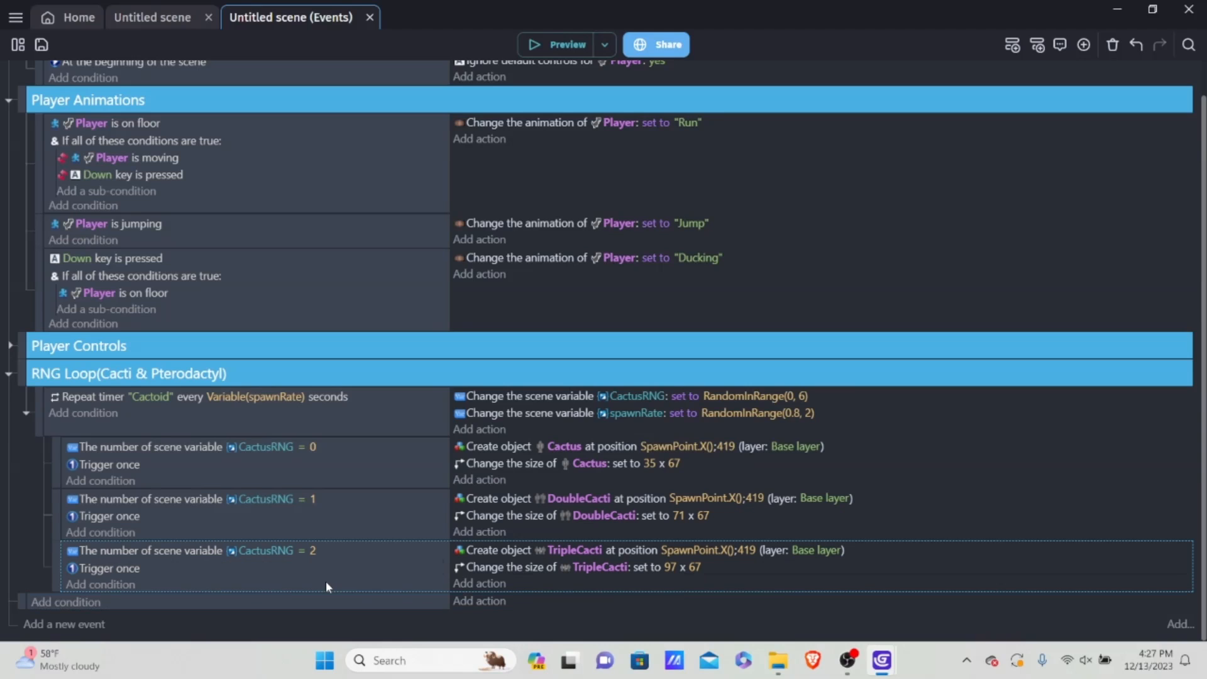
{"action": "right_click", "coordinate": [326, 581]}
{"action": "left_click", "coordinate": [382, 454]}
{"action": "scroll", "coordinate": [345, 488], "scroll_direction": "down", "scroll_amount": 1}
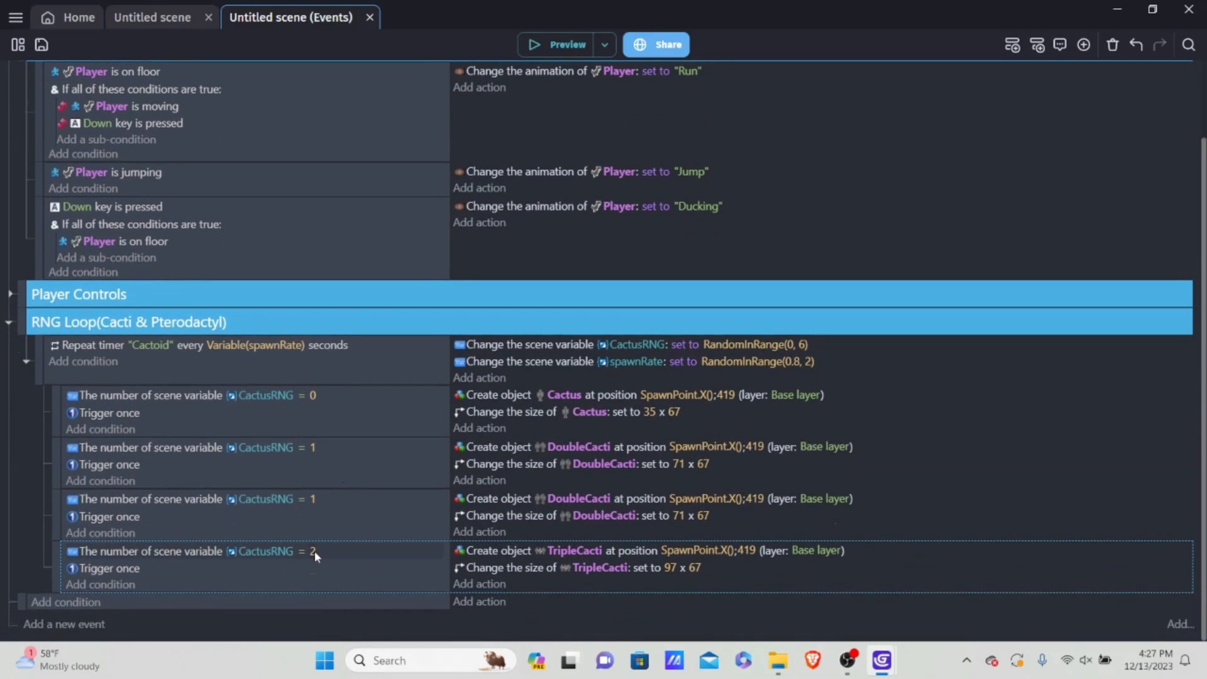
{"action": "left_click", "coordinate": [315, 551]}
{"action": "left_click", "coordinate": [68, 520]}
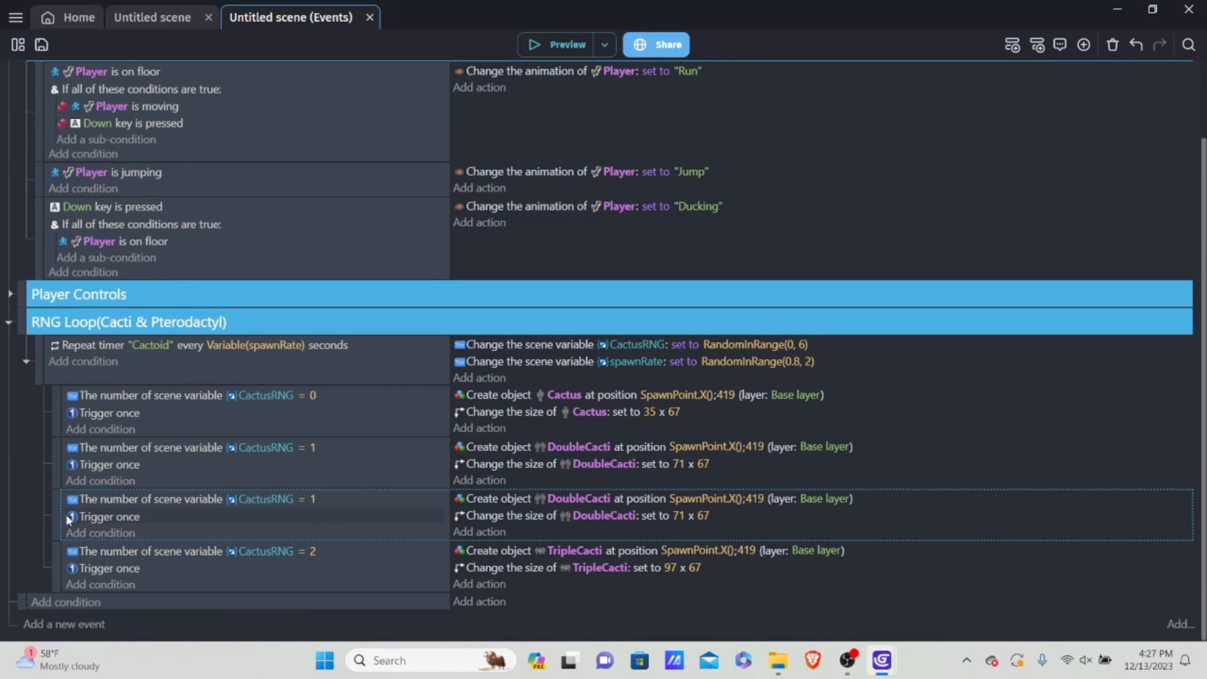
{"action": "left_click_drag", "start_coordinate": [55, 503], "coordinate": [66, 576]}
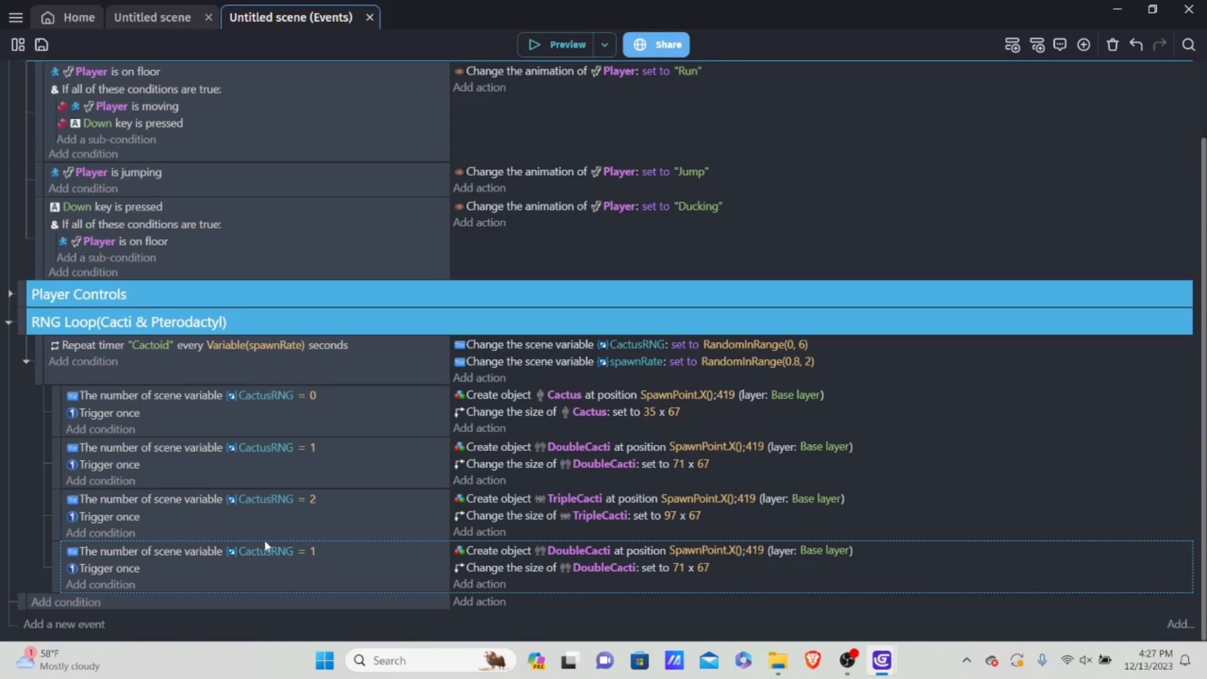
Step: Set the comparison value of the last pasted DoubleCacti event to 3
{"action": "left_click", "coordinate": [315, 549]}
{"action": "key", "text": "BackSpace"}
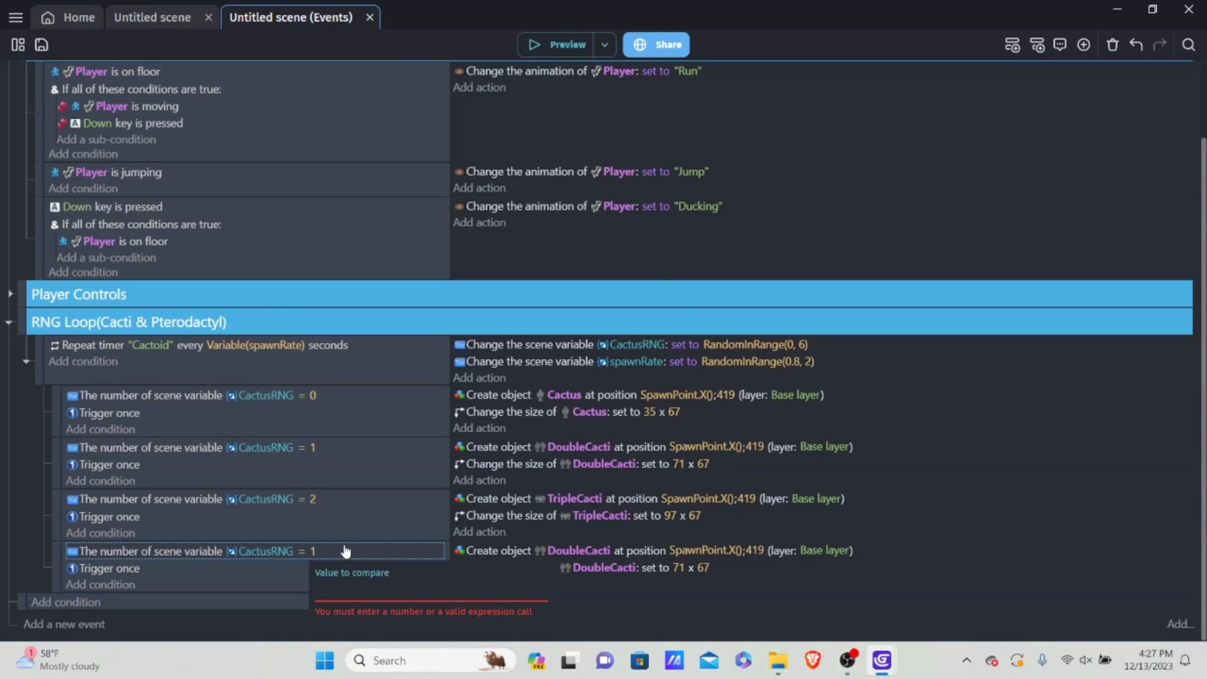
{"action": "type", "text": "3"}
{"action": "left_click", "coordinate": [274, 603]}
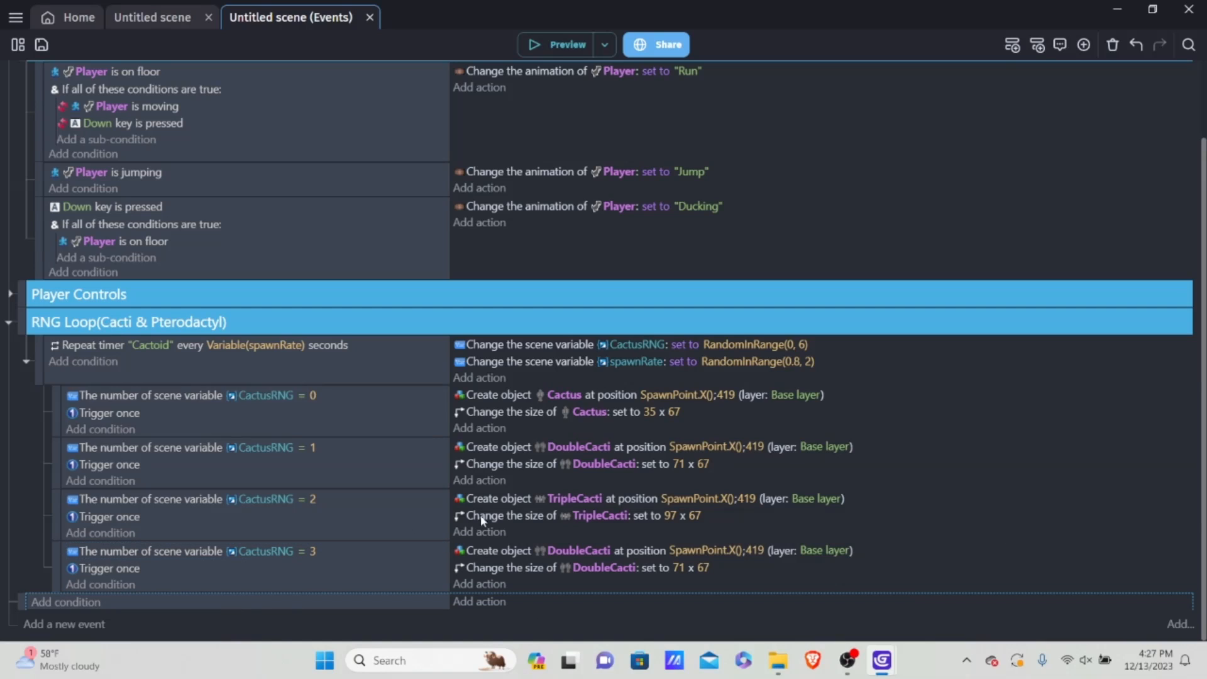
Step: Change the created object in the CactusRNG = 3 event to SmallCactus
{"action": "left_click", "coordinate": [553, 551]}
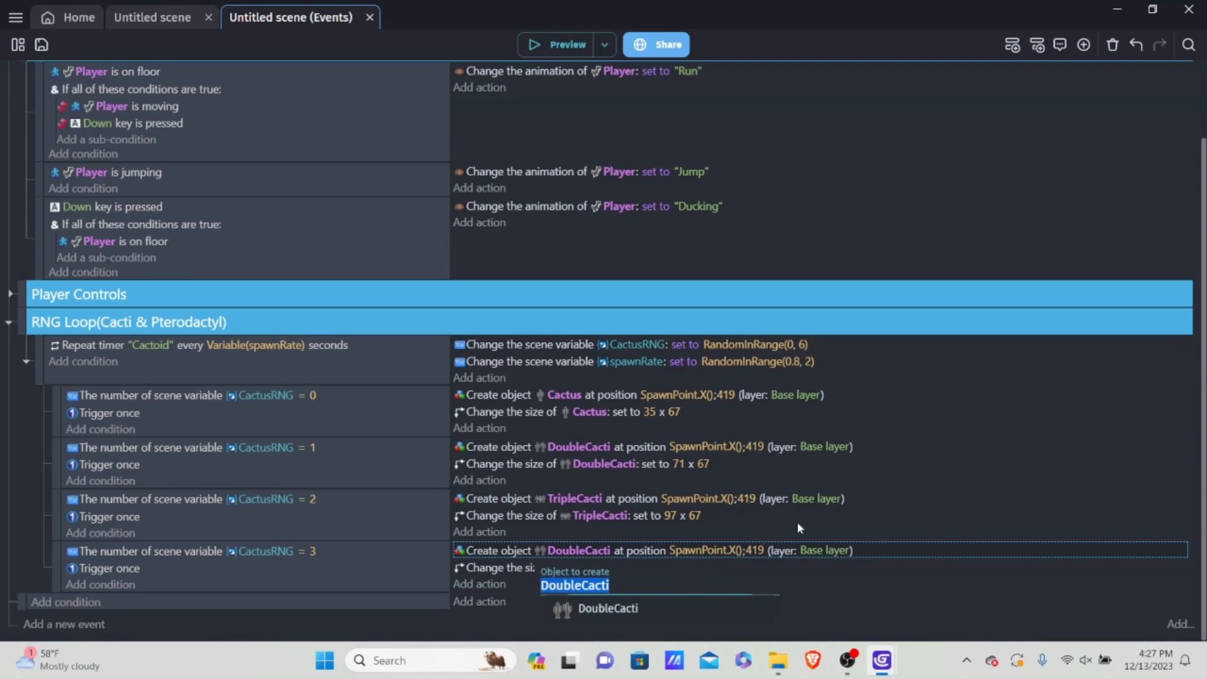
{"action": "key", "text": "BackSpace"}
{"action": "type", "text": "Sm"}
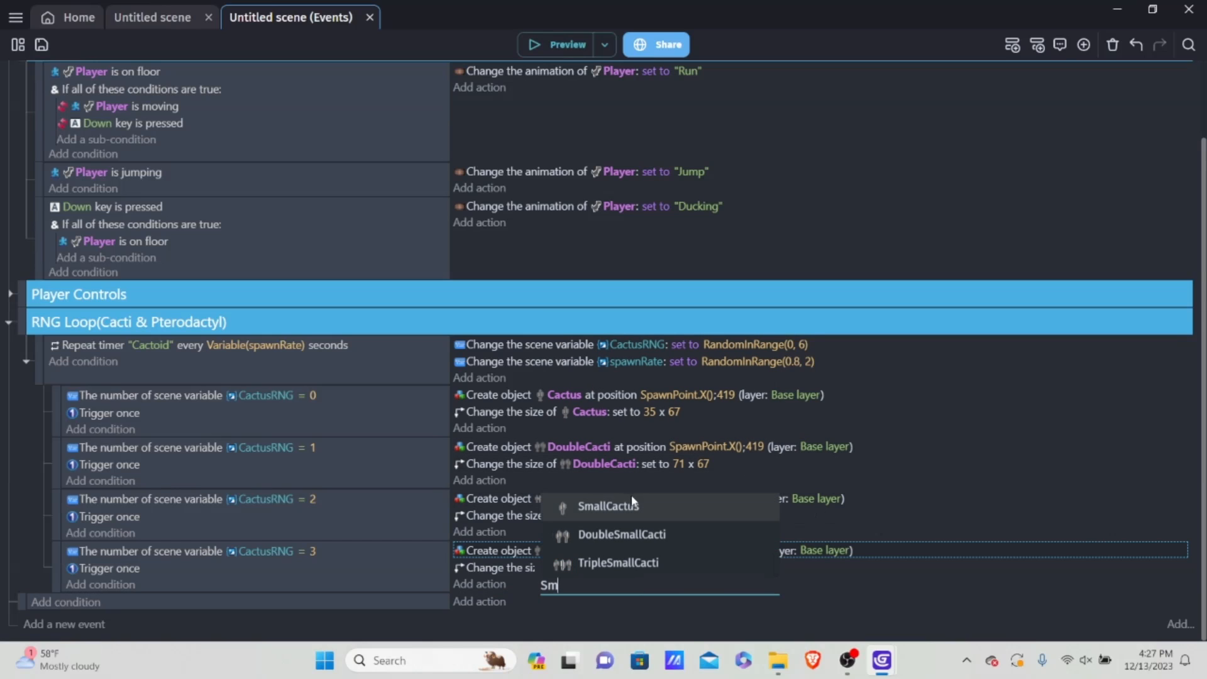
{"action": "left_click", "coordinate": [633, 505]}
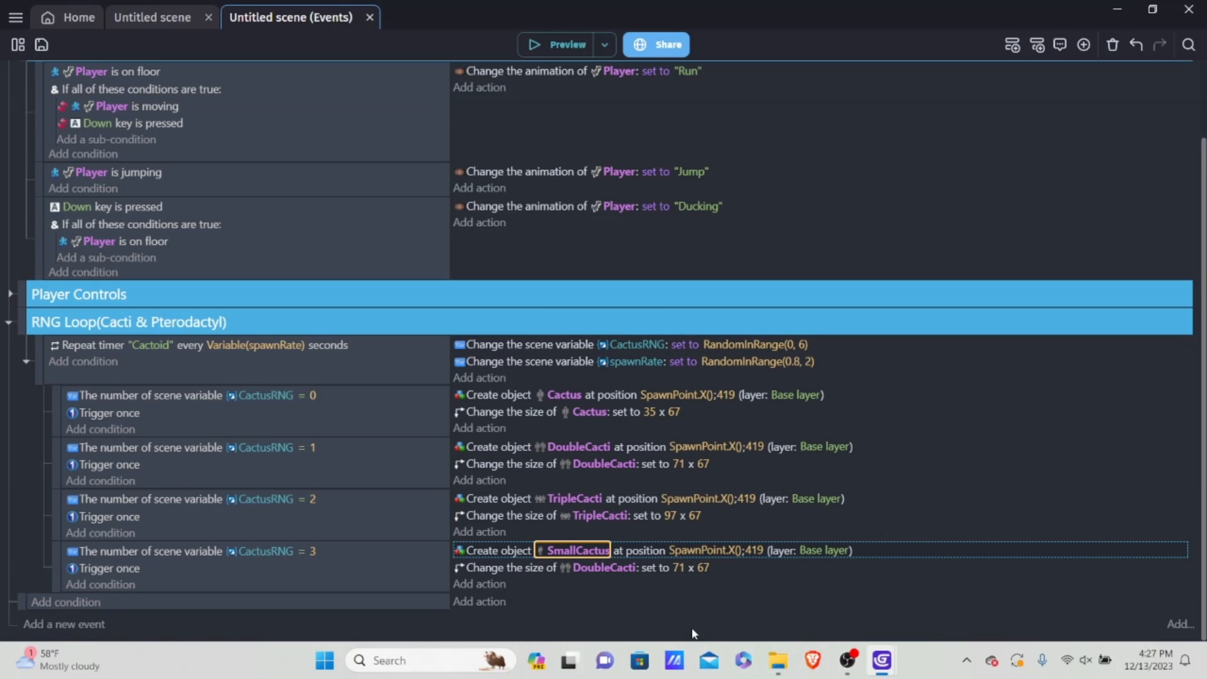
Step: Set the size action of the CactusRNG = 3 event to width 20 and height 52
{"action": "left_click", "coordinate": [678, 570]}
{"action": "type", "text": "20"}
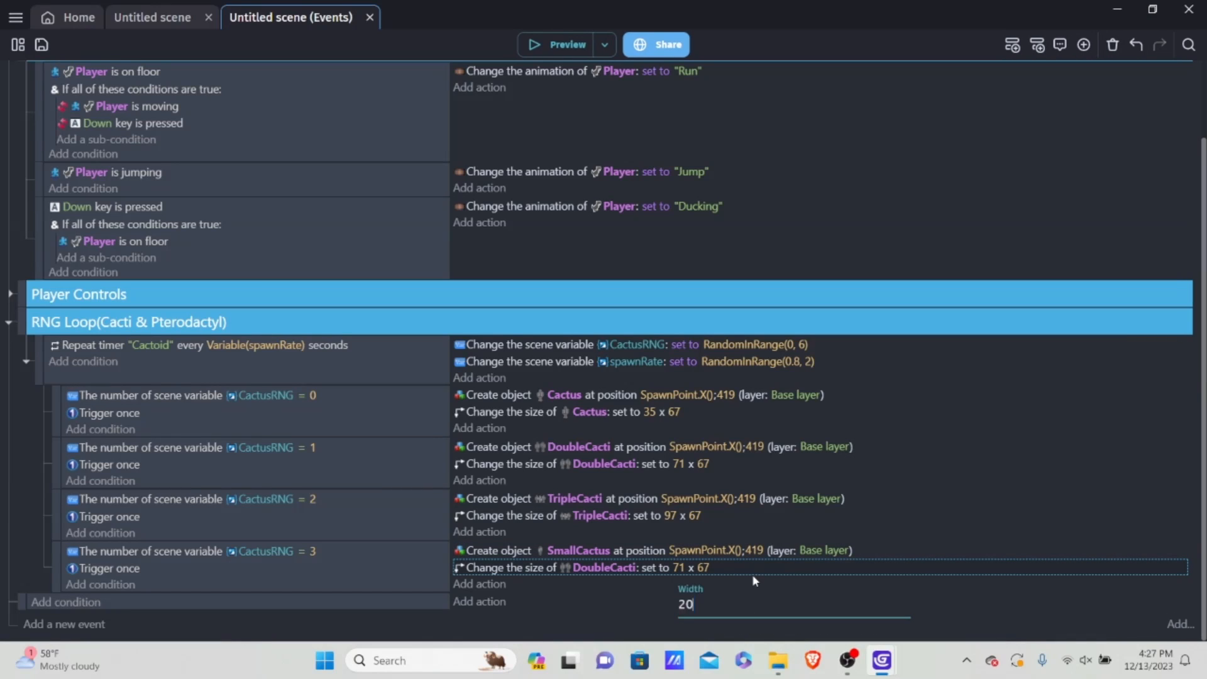
{"action": "key", "text": "Return"}
{"action": "left_click", "coordinate": [703, 568]}
{"action": "key", "text": "BackSpace"}
{"action": "type", "text": "52"}
{"action": "key", "text": "Return"}
Step: Duplicate the CactusRNG = 3 event within the RNG loop and set the lower copy's comparison value to 4
{"action": "left_click", "coordinate": [350, 576]}
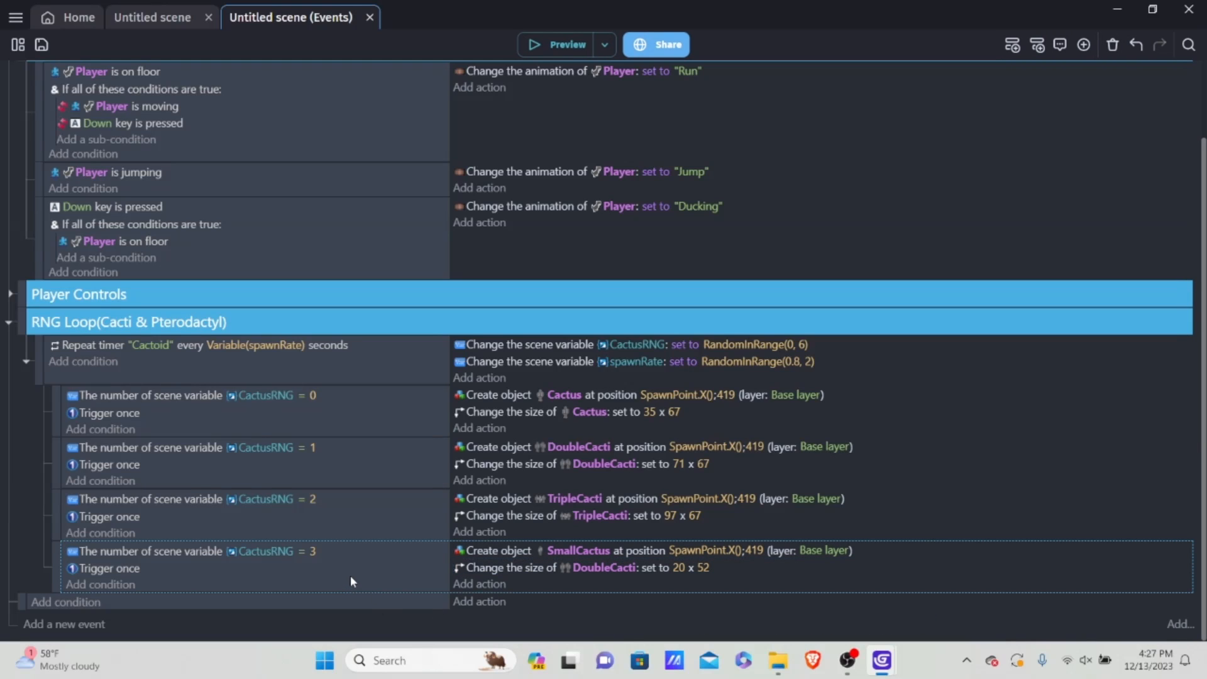
{"action": "right_click", "coordinate": [350, 575]}
{"action": "left_click", "coordinate": [404, 417]}
{"action": "right_click", "coordinate": [347, 580]}
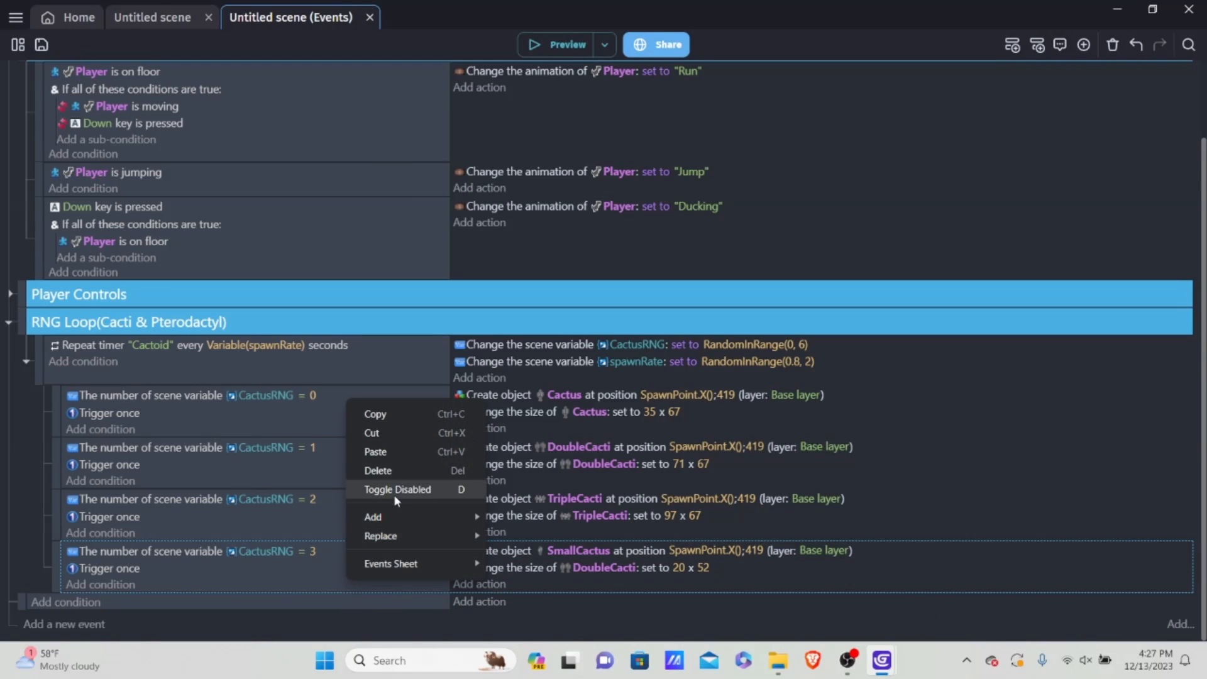
{"action": "left_click", "coordinate": [405, 451]}
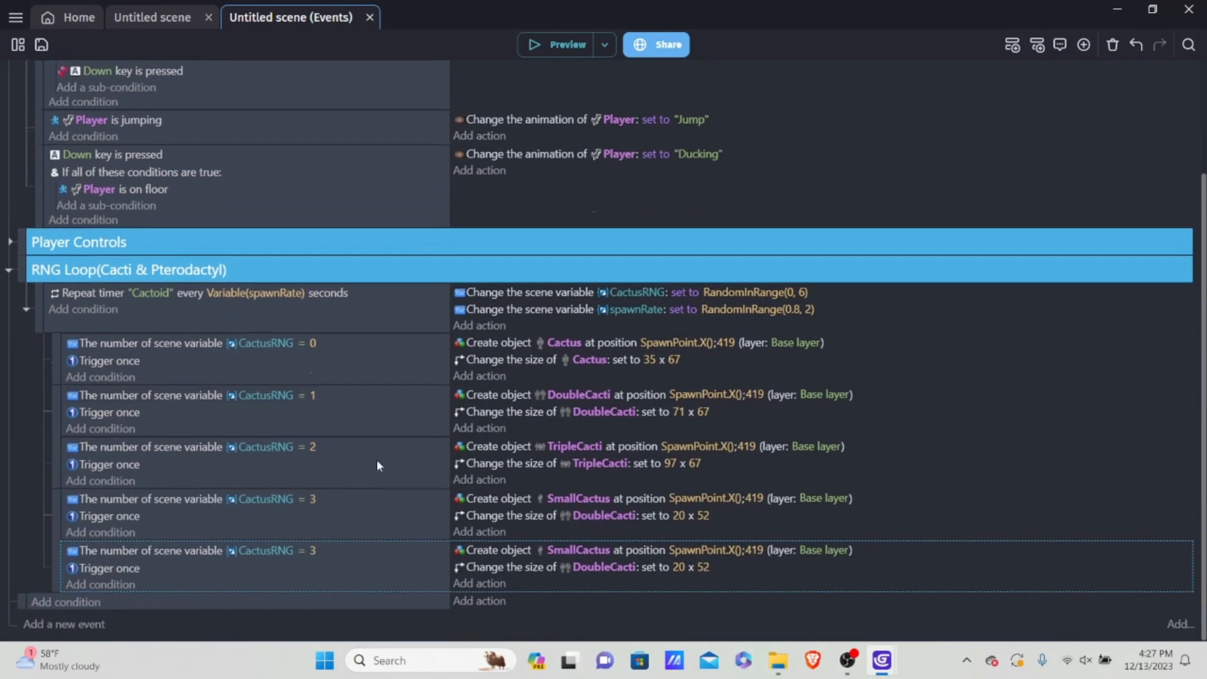
{"action": "left_click", "coordinate": [316, 552]}
{"action": "type", "text": "4"}
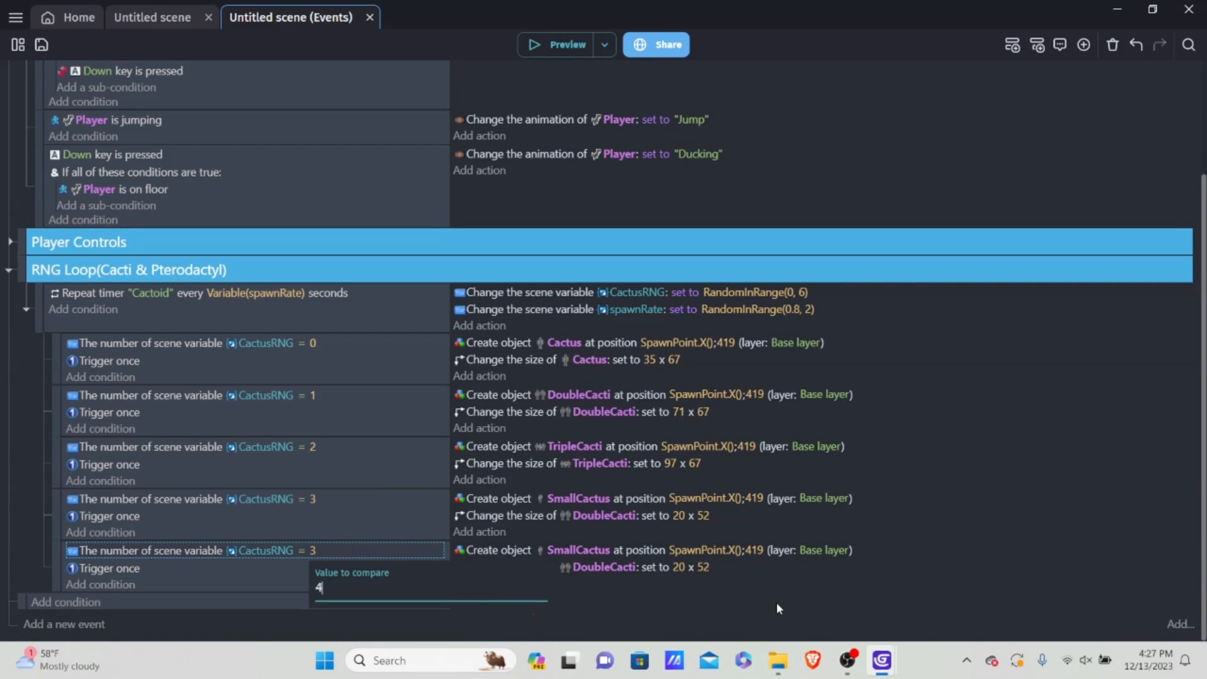
{"action": "left_click", "coordinate": [777, 605]}
Step: Change the created object in the CactusRNG = 4 event to DoubleSmallCacti
{"action": "left_click", "coordinate": [573, 550]}
{"action": "key", "text": "BackSpace"}
{"action": "type", "text": "Dou"}
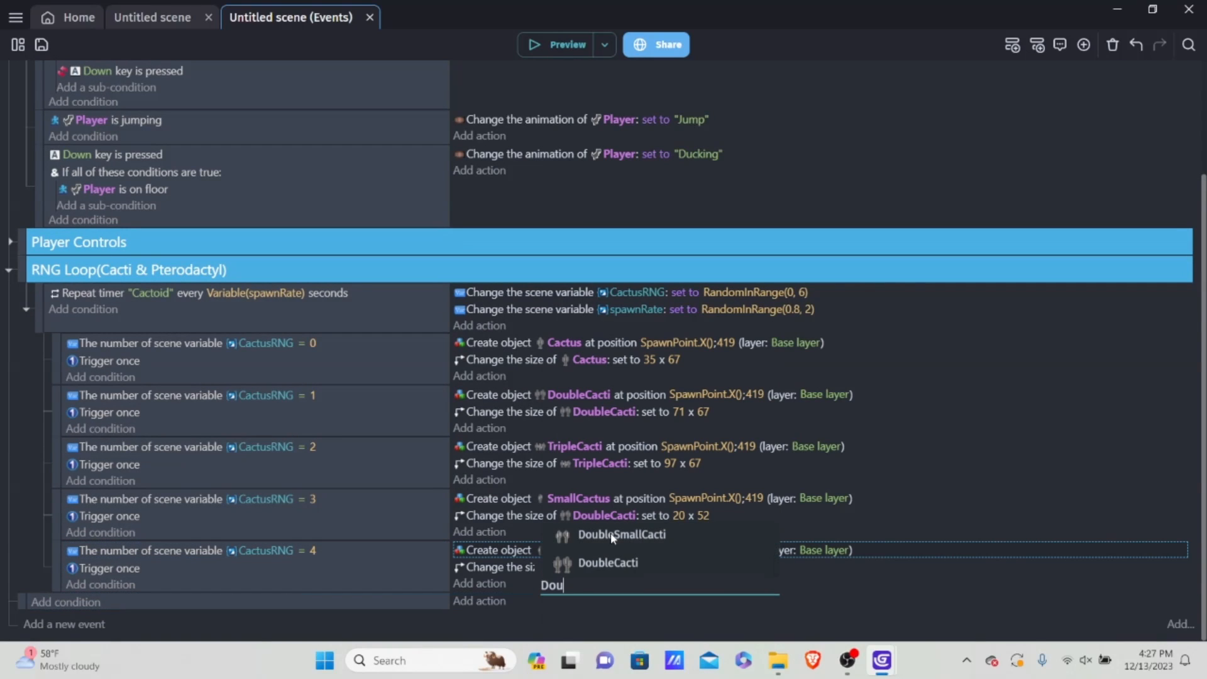
{"action": "left_click", "coordinate": [612, 535]}
{"action": "left_click", "coordinate": [834, 602]}
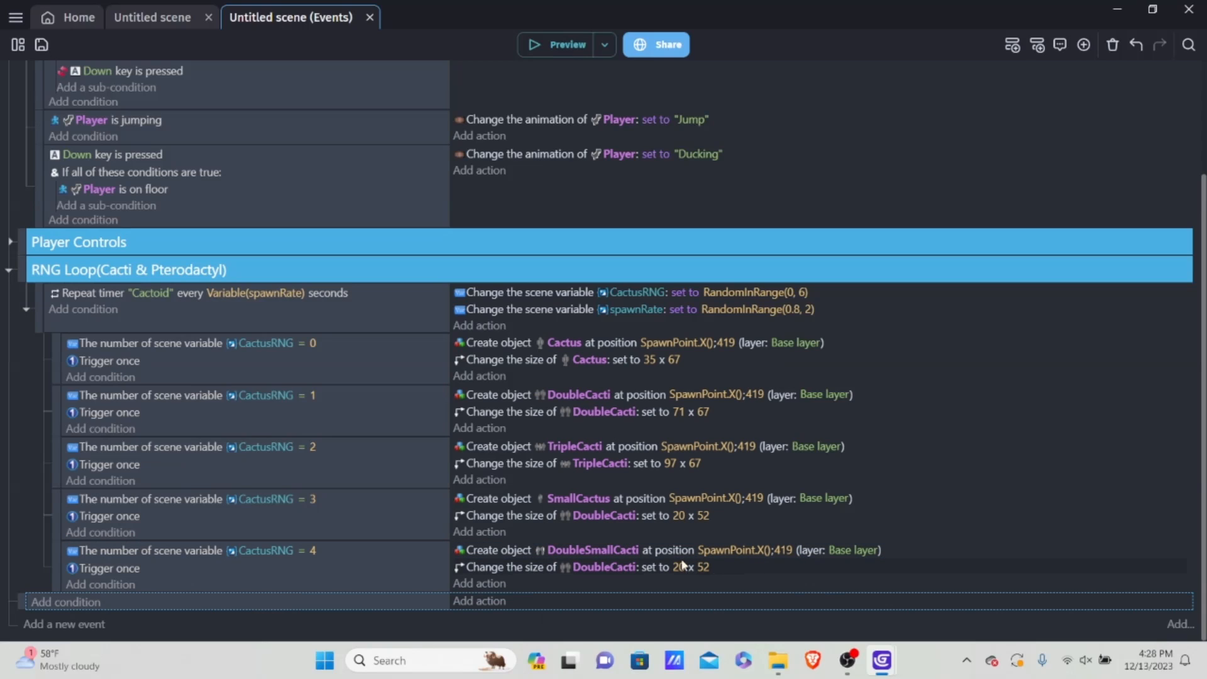
Step: Change the object in the size action of the CactusRNG = 3 event to SmallCactus
{"action": "left_click", "coordinate": [619, 567]}
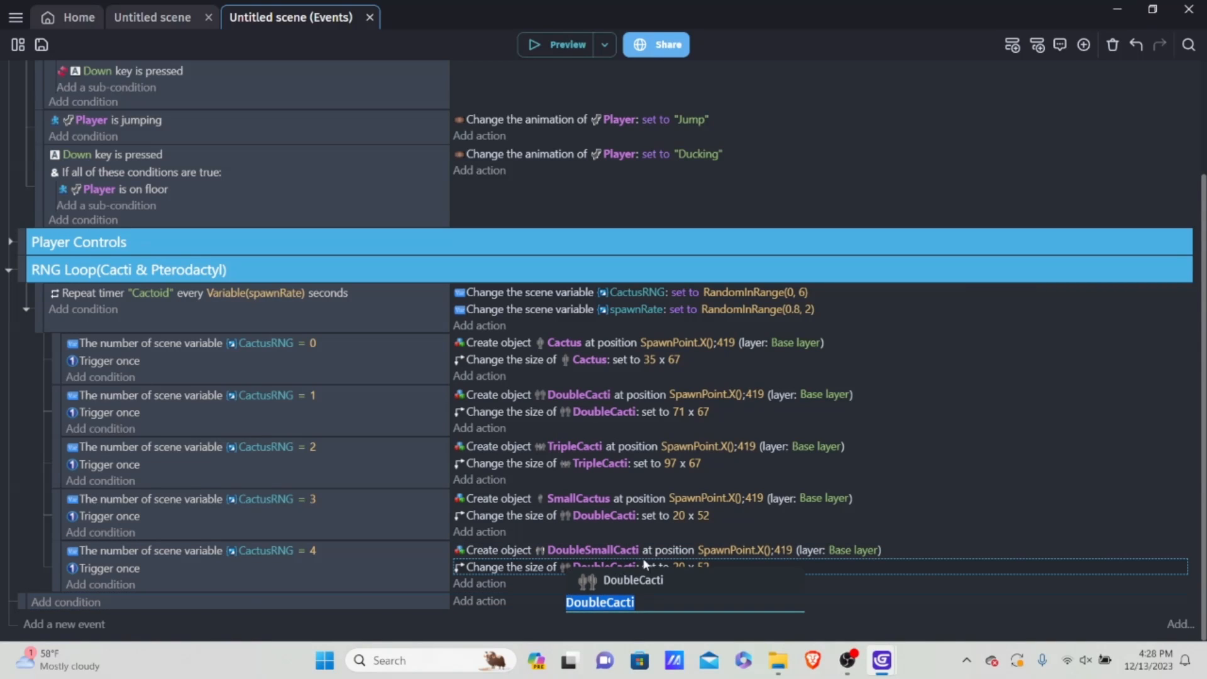
{"action": "left_click", "coordinate": [795, 543]}
{"action": "left_click", "coordinate": [605, 516]}
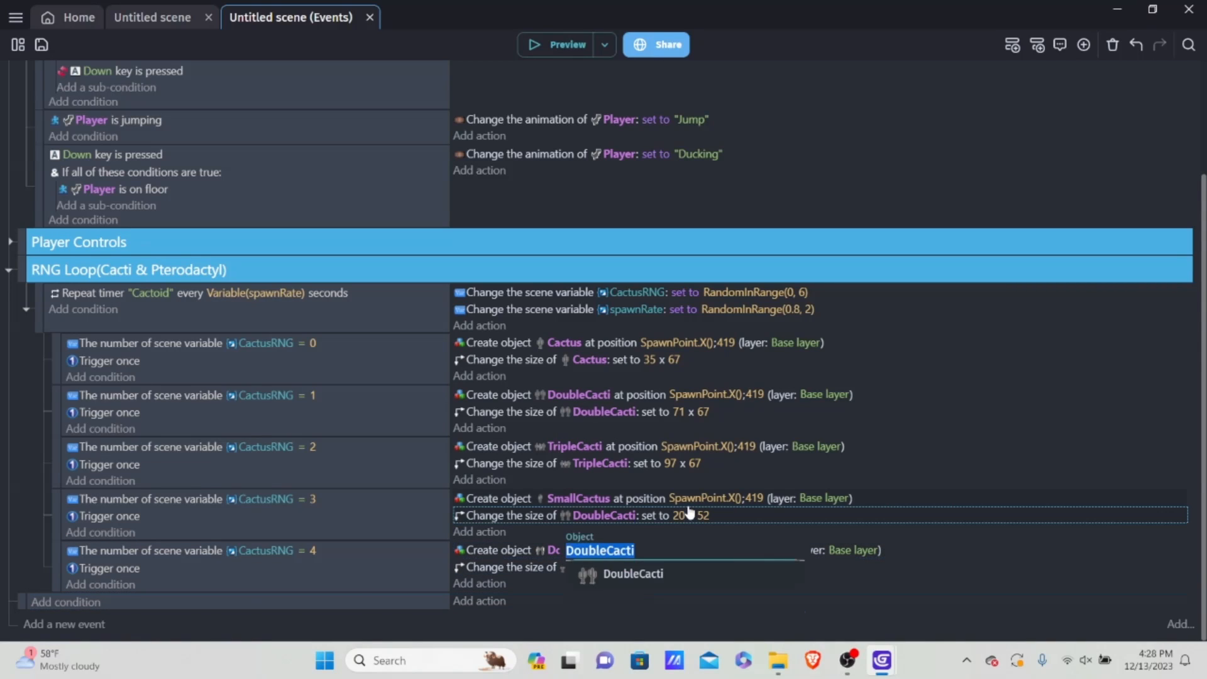
{"action": "key", "text": "BackSpace"}
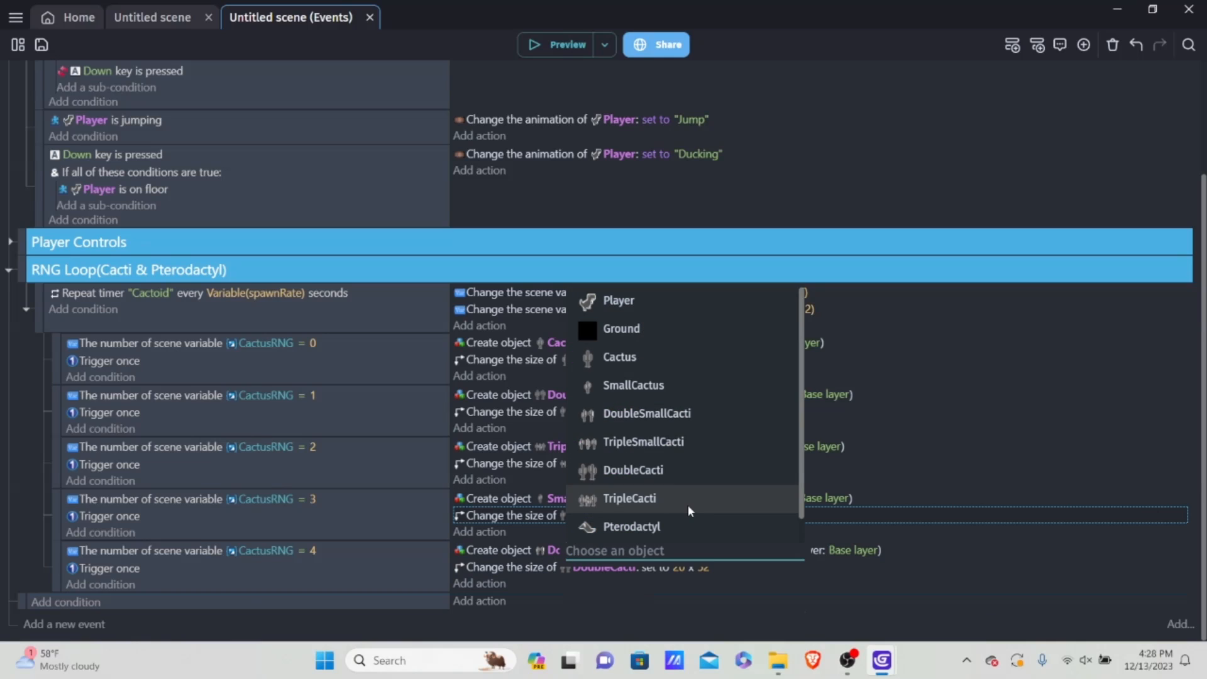
{"action": "left_click", "coordinate": [688, 386]}
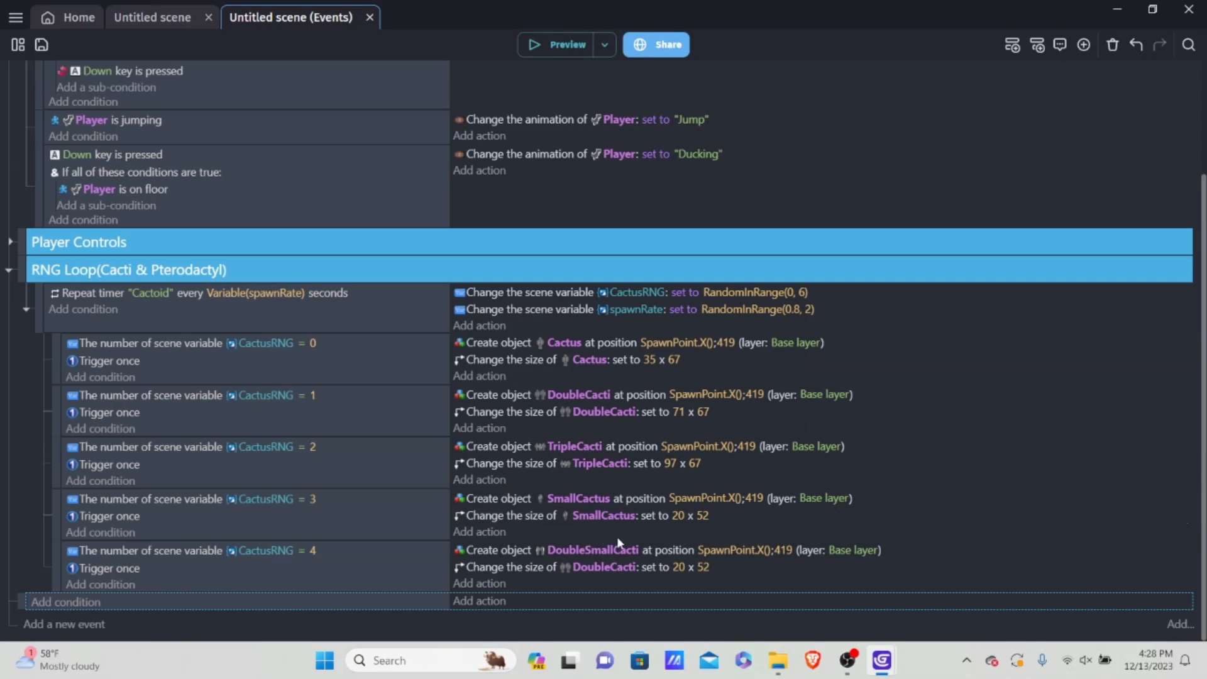
Step: In the CactusRNG = 4 event, change the size action's object to DoubleSmallCacti and its width to 40
{"action": "left_click", "coordinate": [598, 570]}
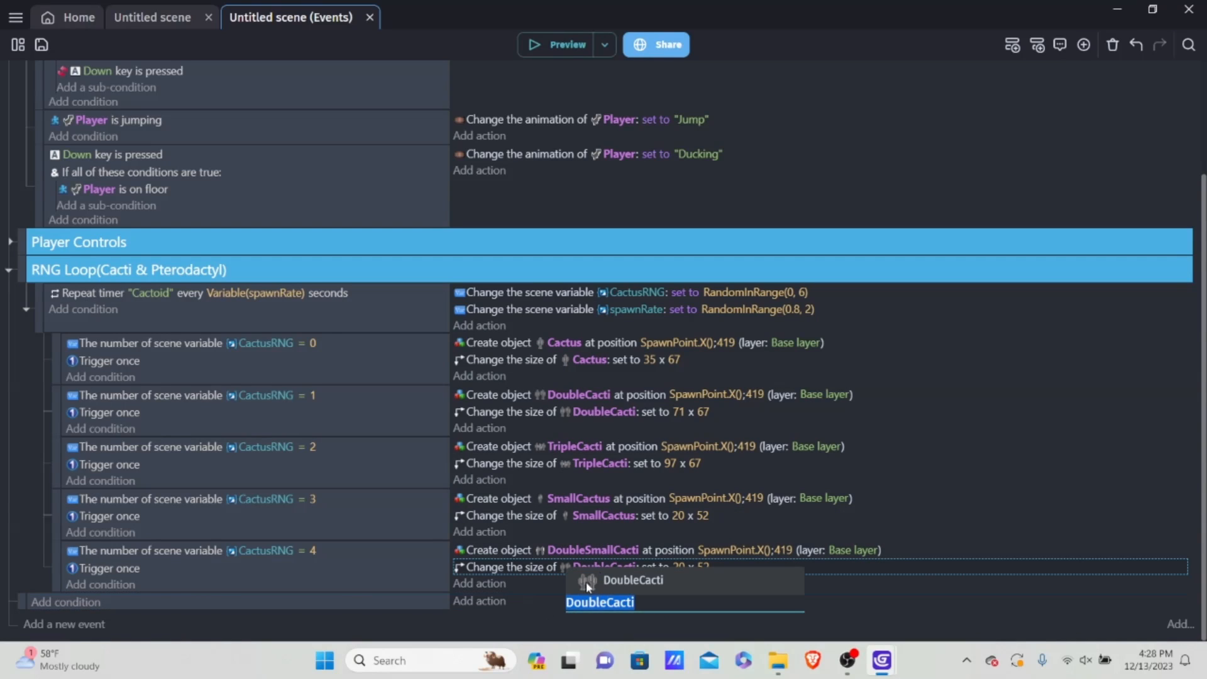
{"action": "type", "text": "Double"}
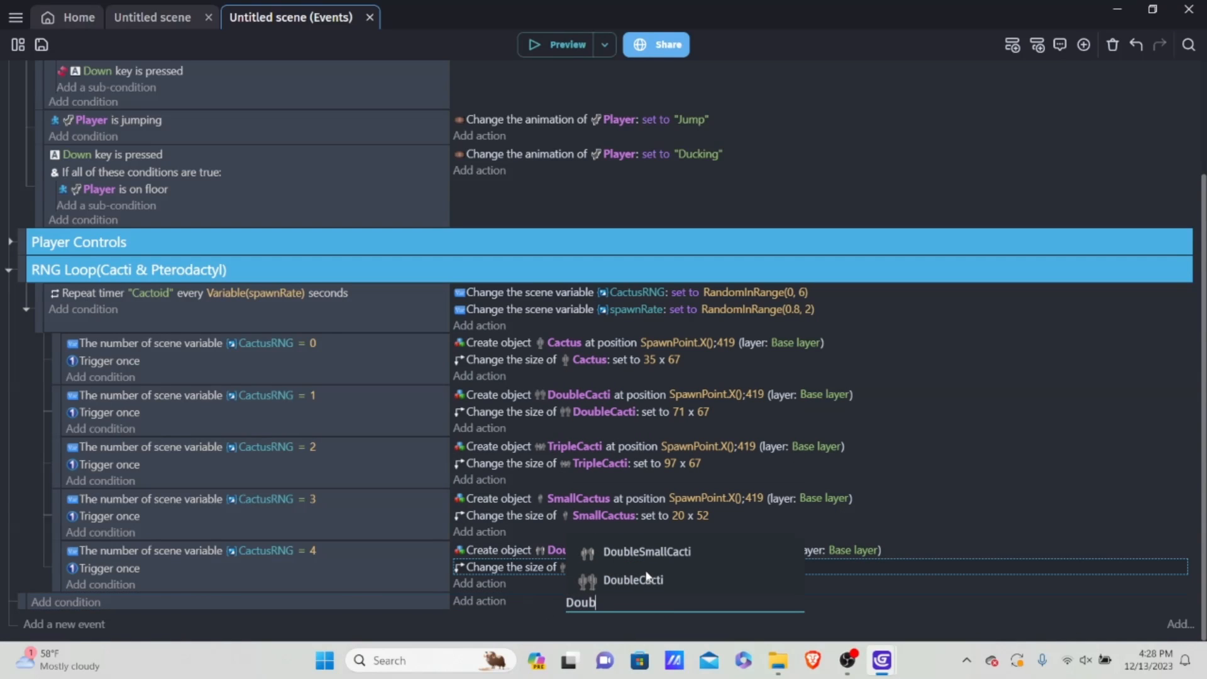
{"action": "left_click", "coordinate": [676, 553]}
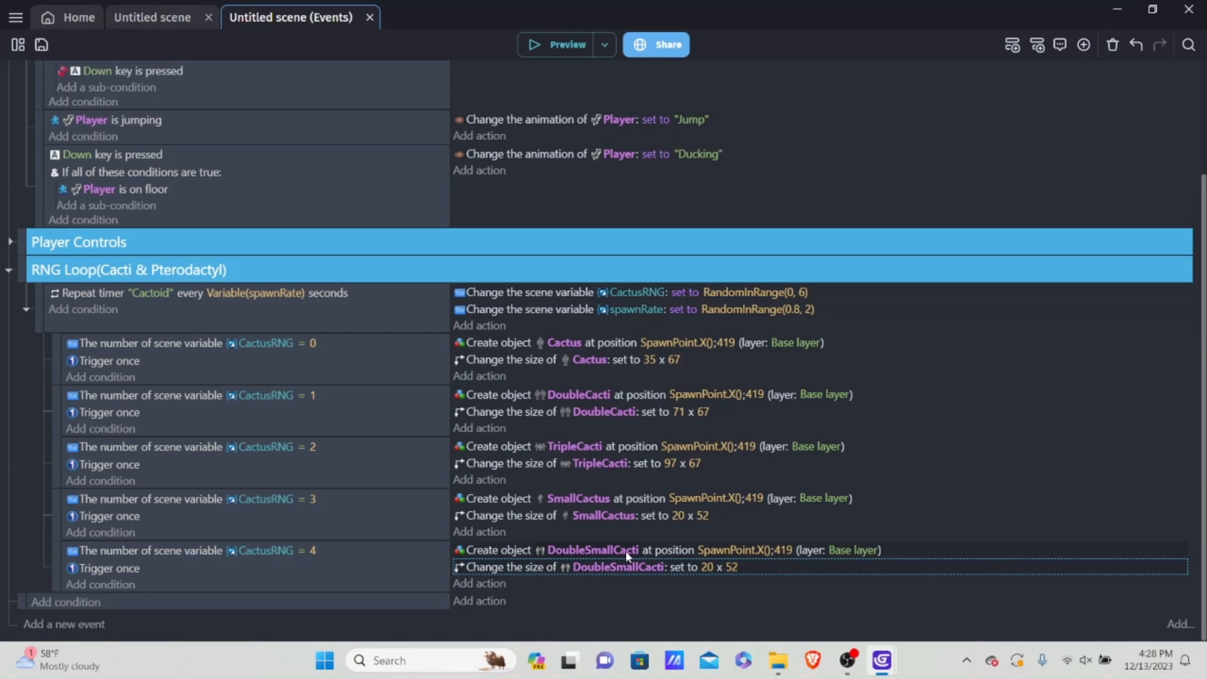
{"action": "left_click", "coordinate": [706, 567]}
{"action": "key", "text": "BackSpace"}
{"action": "type", "text": "40"}
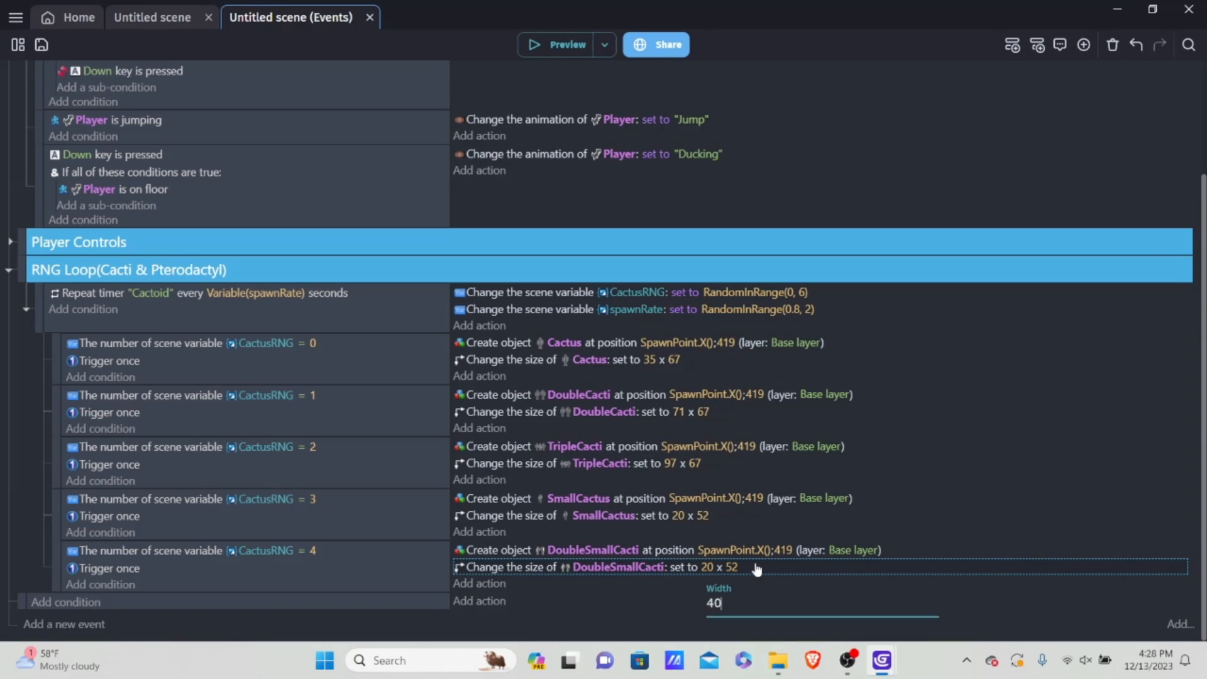
{"action": "left_click", "coordinate": [632, 597]}
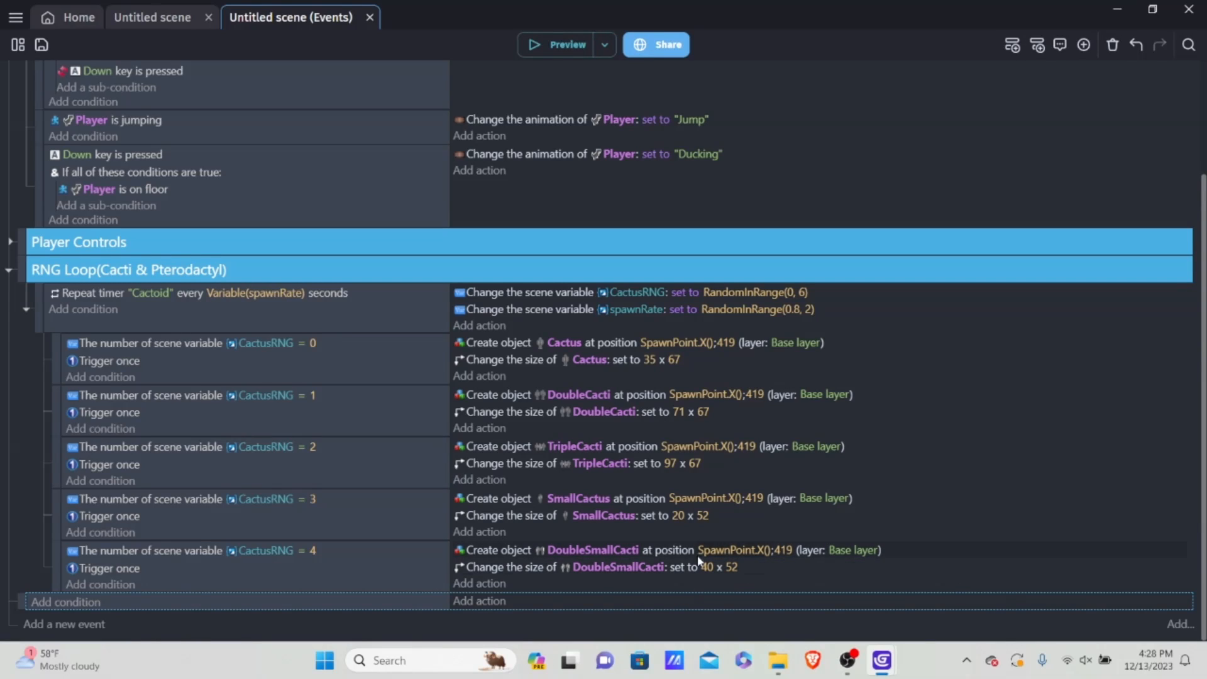
Step: Duplicate the CactusRNG = 4 event within the RNG loop and set the lower copy's comparison value to 5
{"action": "right_click", "coordinate": [221, 583]}
{"action": "left_click", "coordinate": [277, 412]}
{"action": "right_click", "coordinate": [258, 580]}
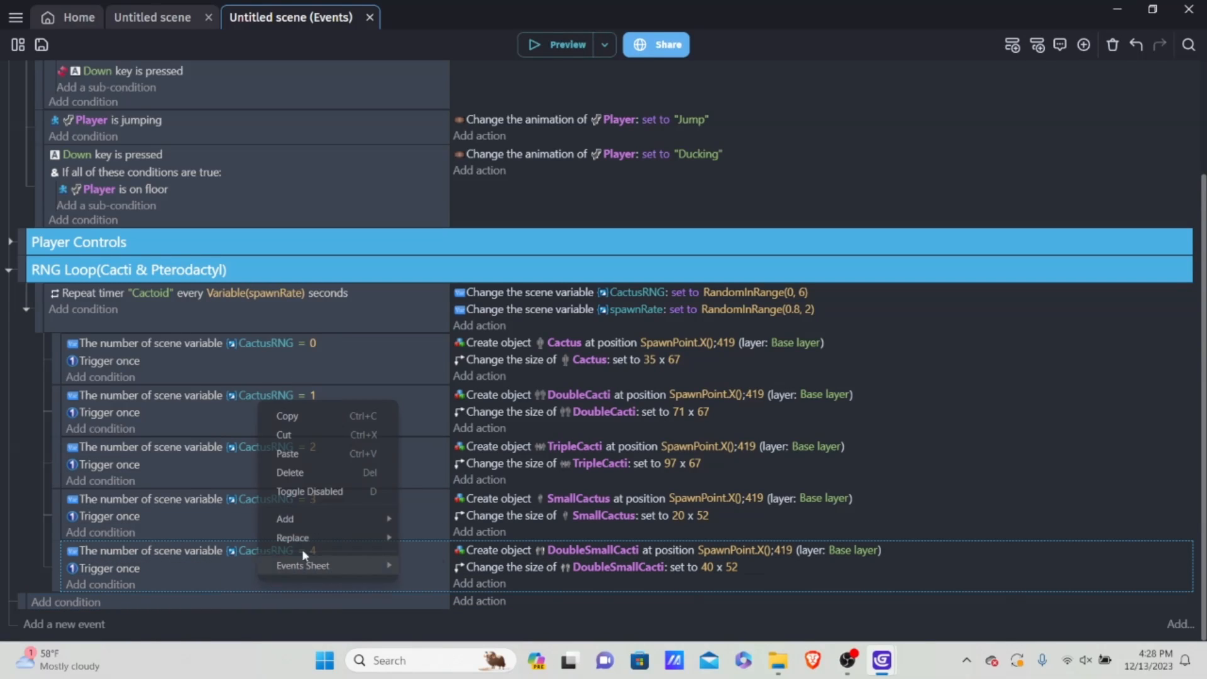
{"action": "left_click", "coordinate": [327, 458]}
{"action": "scroll", "coordinate": [566, 531], "scroll_direction": "down", "scroll_amount": 1}
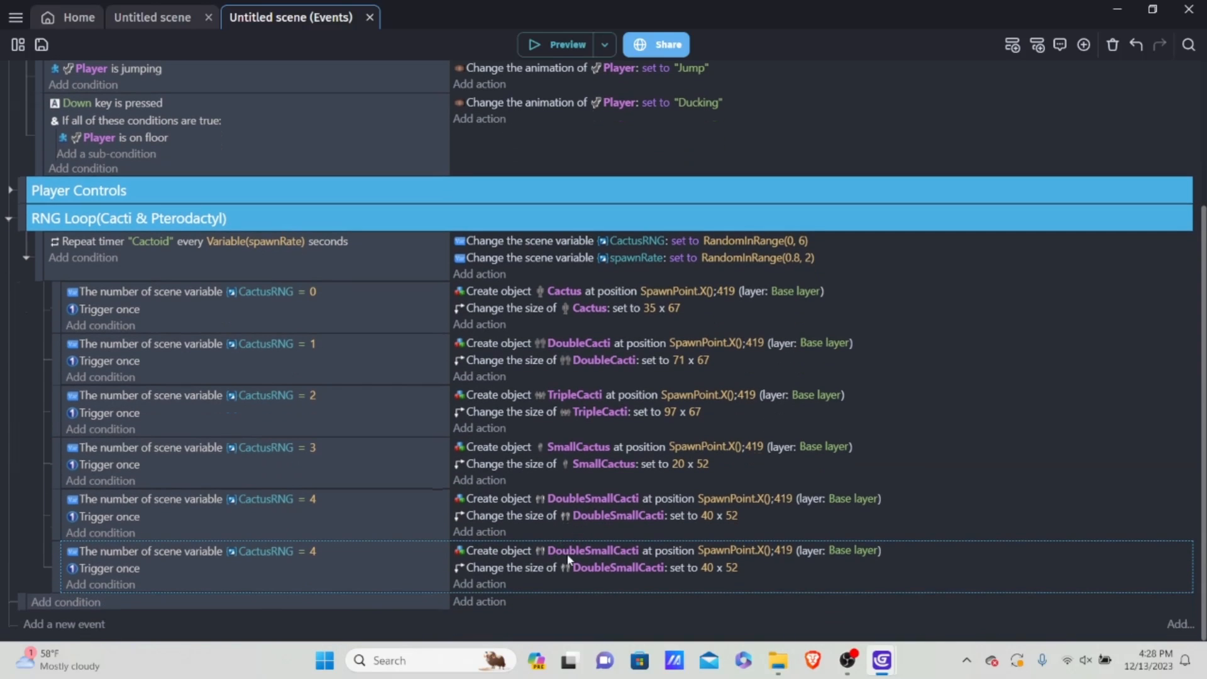
{"action": "left_click", "coordinate": [315, 552]}
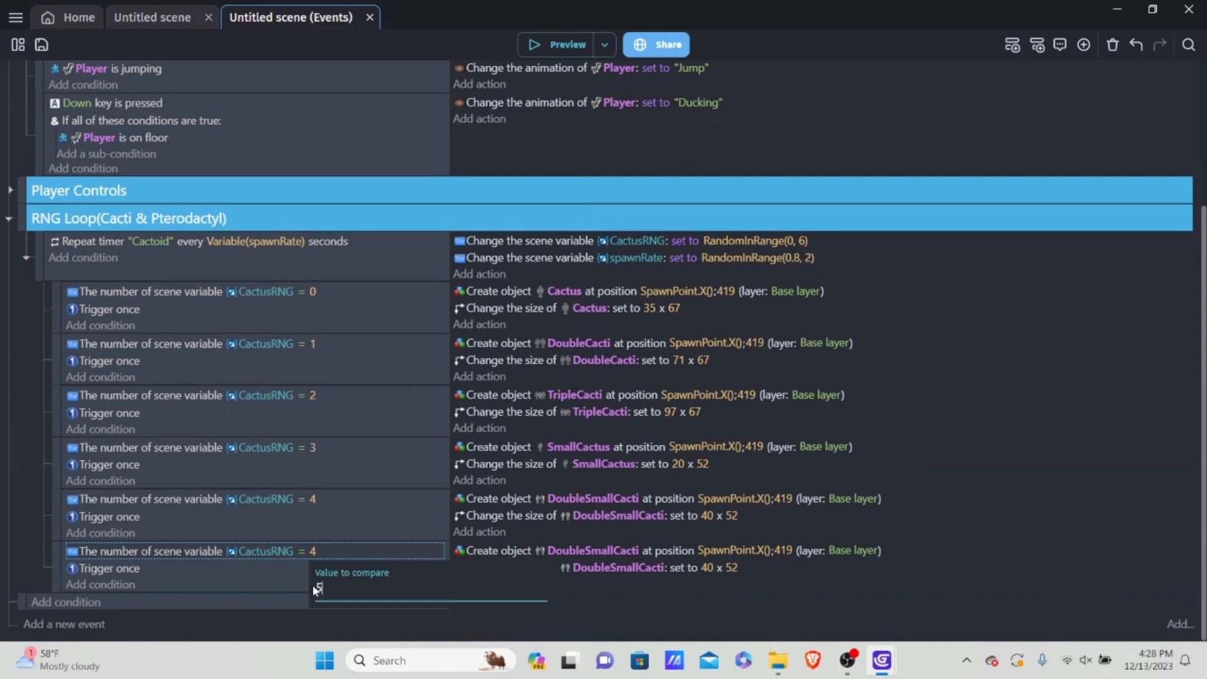
{"action": "type", "text": "5"}
{"action": "key", "text": "Return"}
Step: Change the created object in the CactusRNG = 5 event to TripleCacti
{"action": "left_click", "coordinate": [612, 551]}
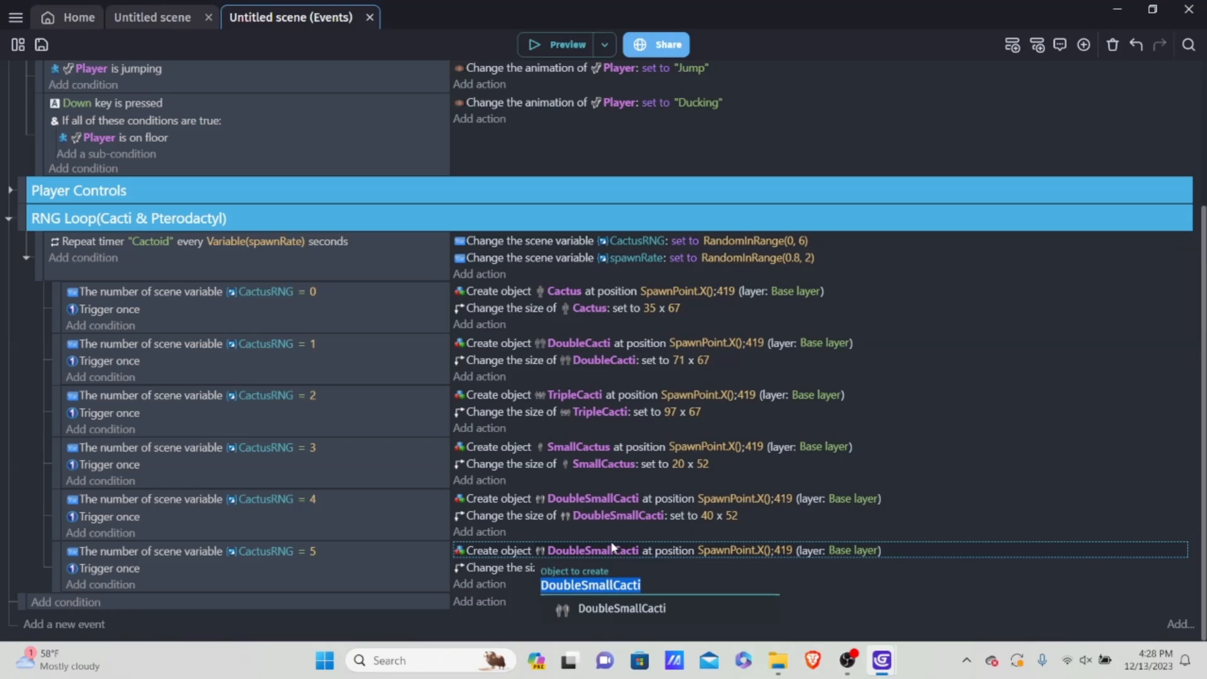
{"action": "key", "text": "BackSpace"}
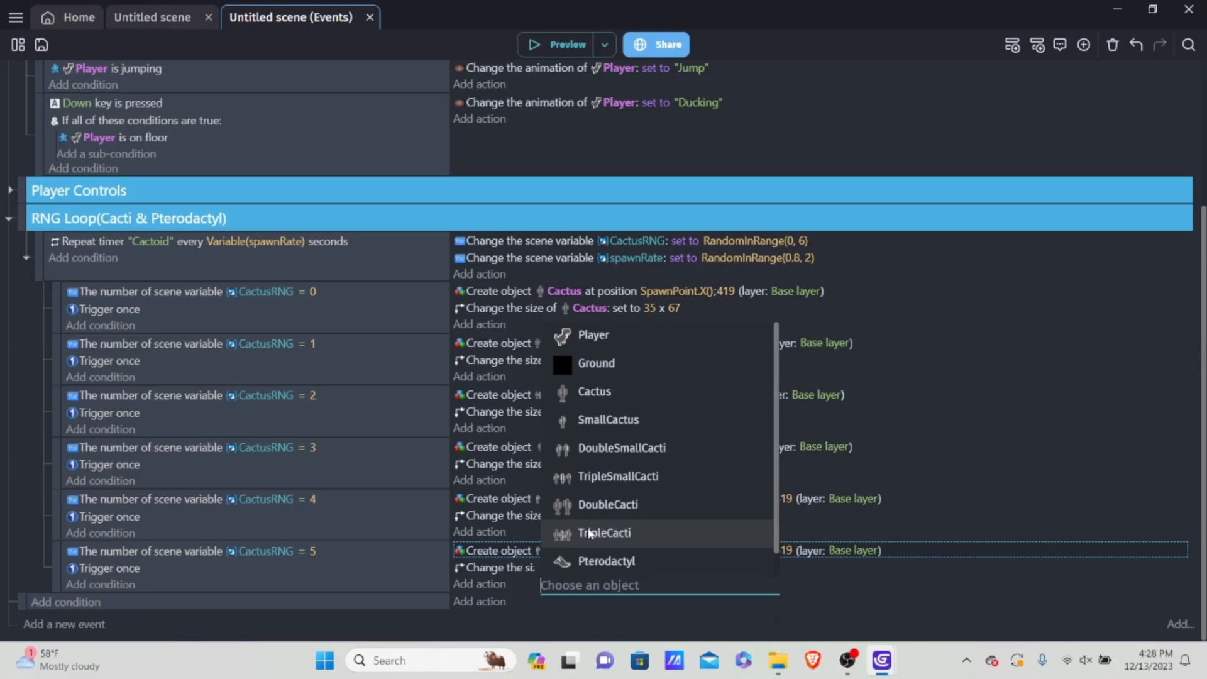
{"action": "type", "text": "Tr"}
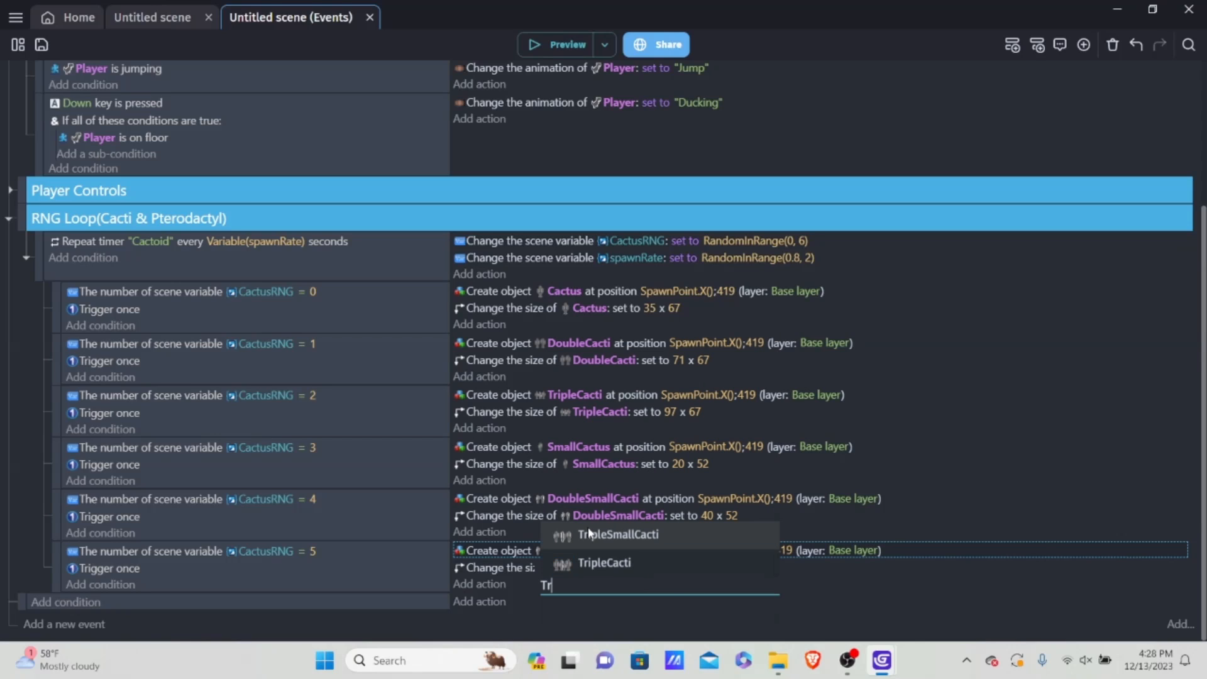
{"action": "left_click", "coordinate": [622, 564]}
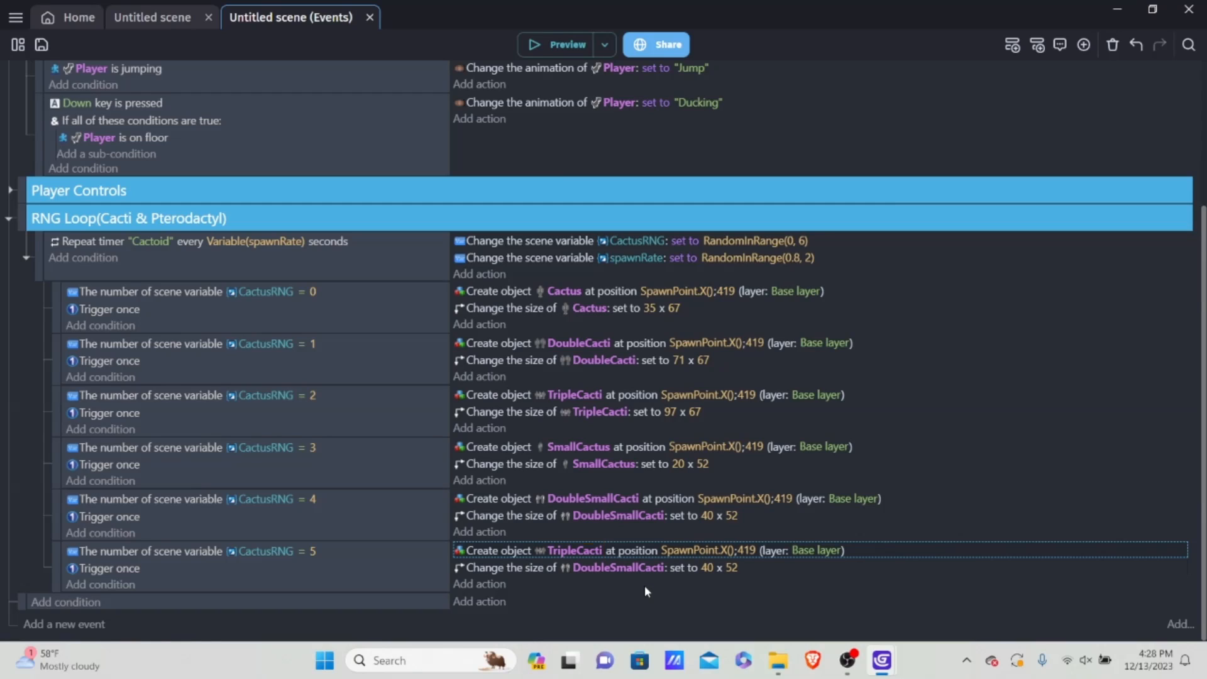
{"action": "left_click", "coordinate": [706, 555]}
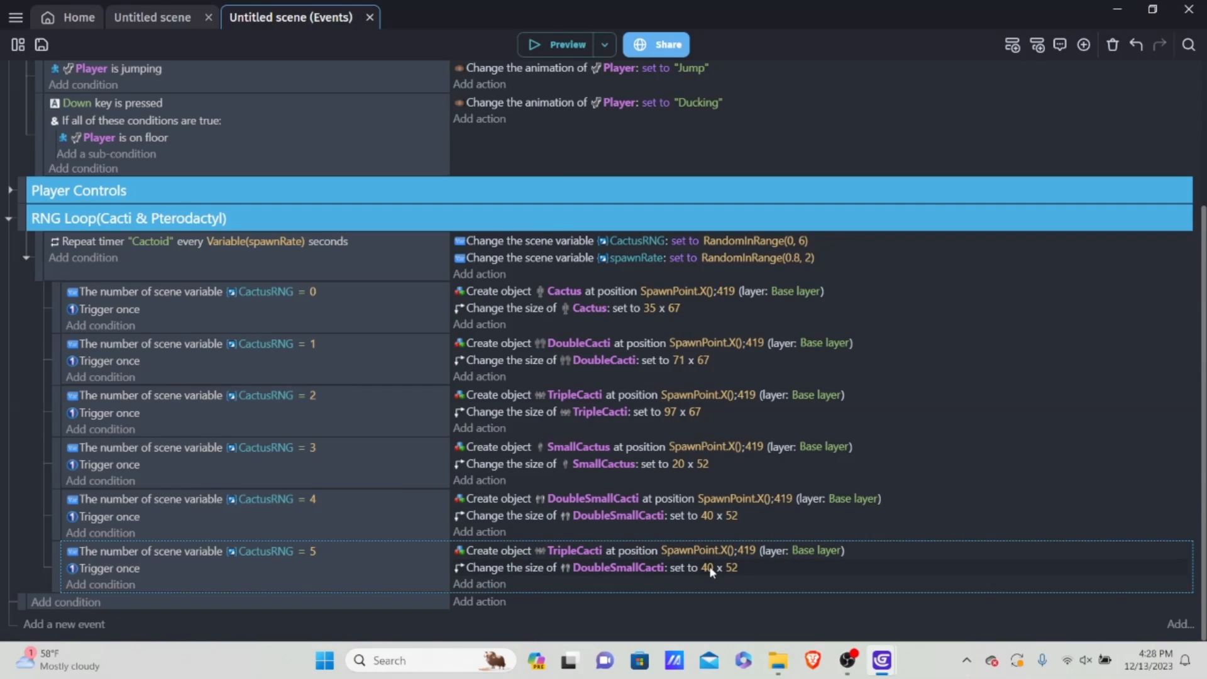
Step: Set the width in the size action of the CactusRNG = 5 event to 60
{"action": "left_click", "coordinate": [709, 566]}
{"action": "type", "text": "60"}
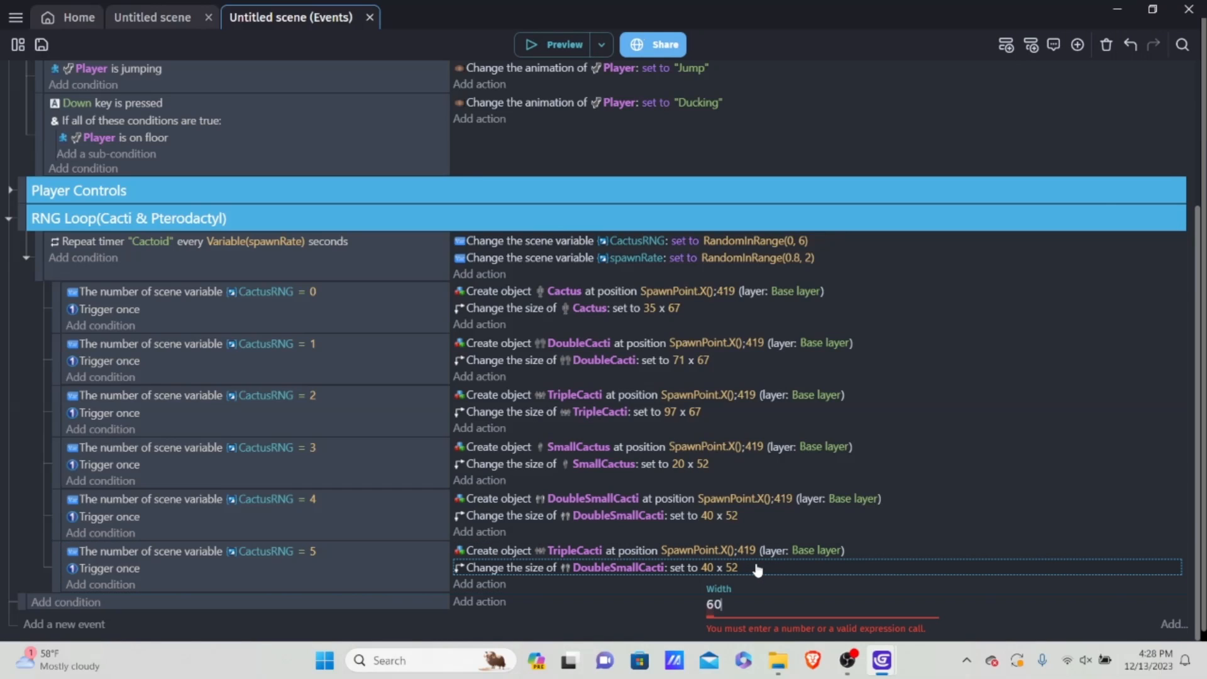
{"action": "left_click", "coordinate": [630, 609]}
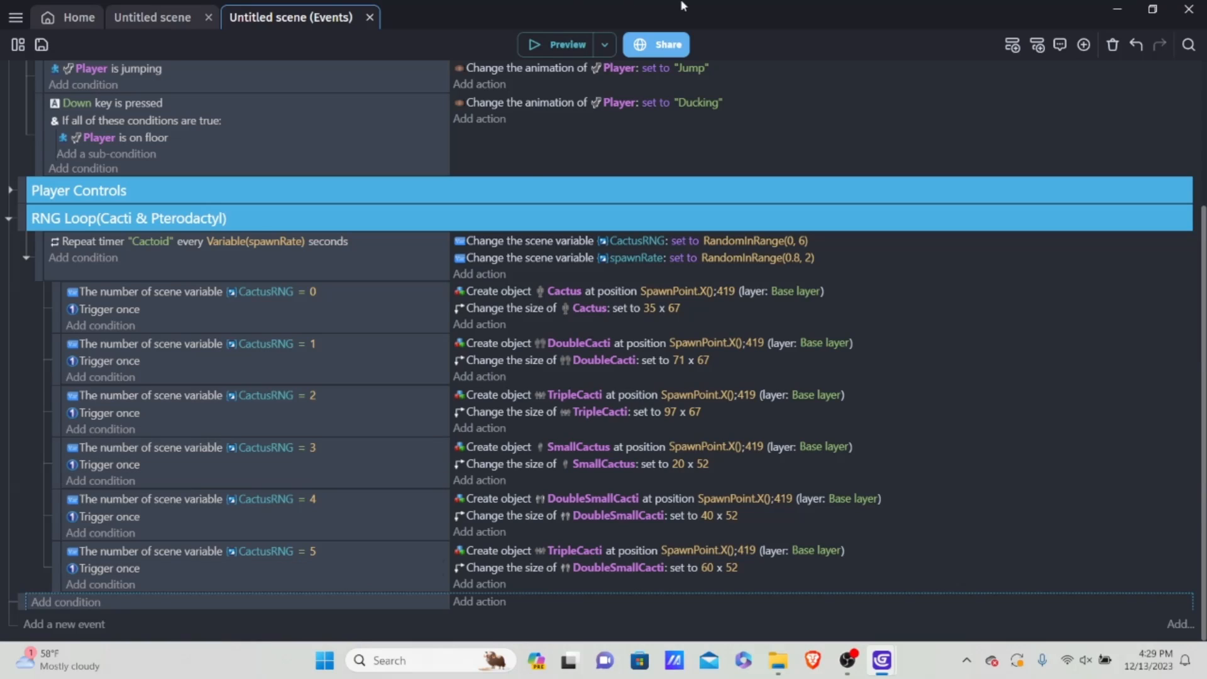
Step: Run a preview of the game to check the obstacle spawning, and close it
{"action": "left_click", "coordinate": [555, 44]}
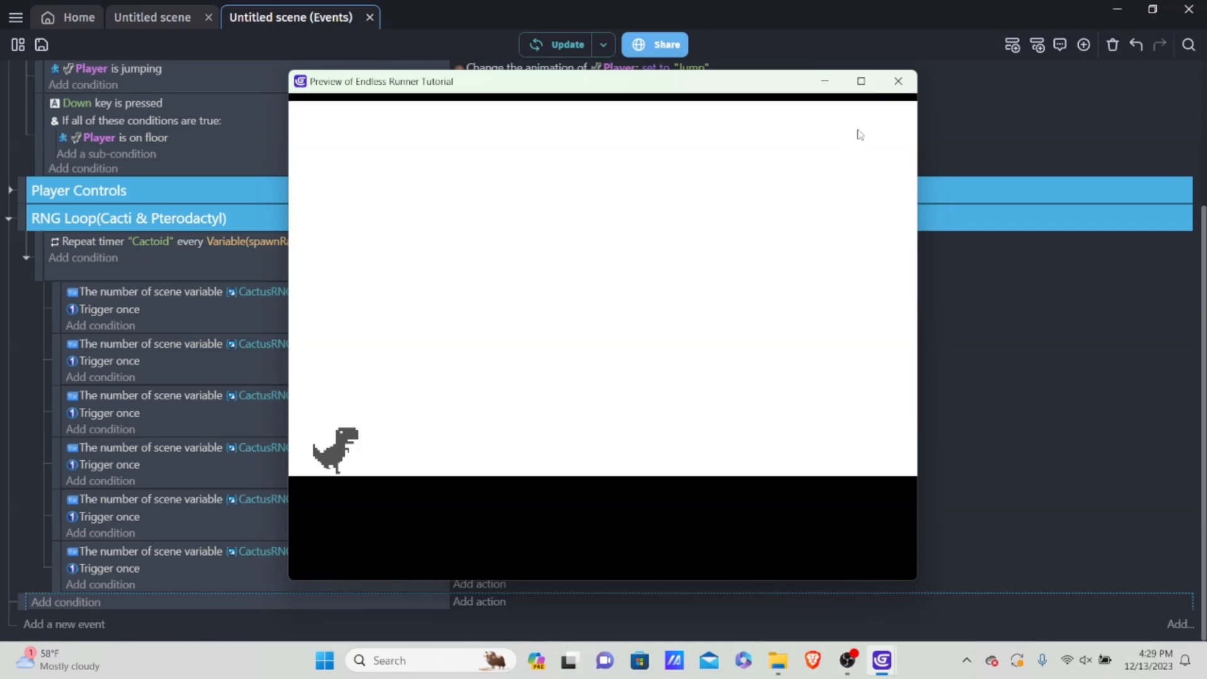
{"action": "left_click", "coordinate": [885, 87]}
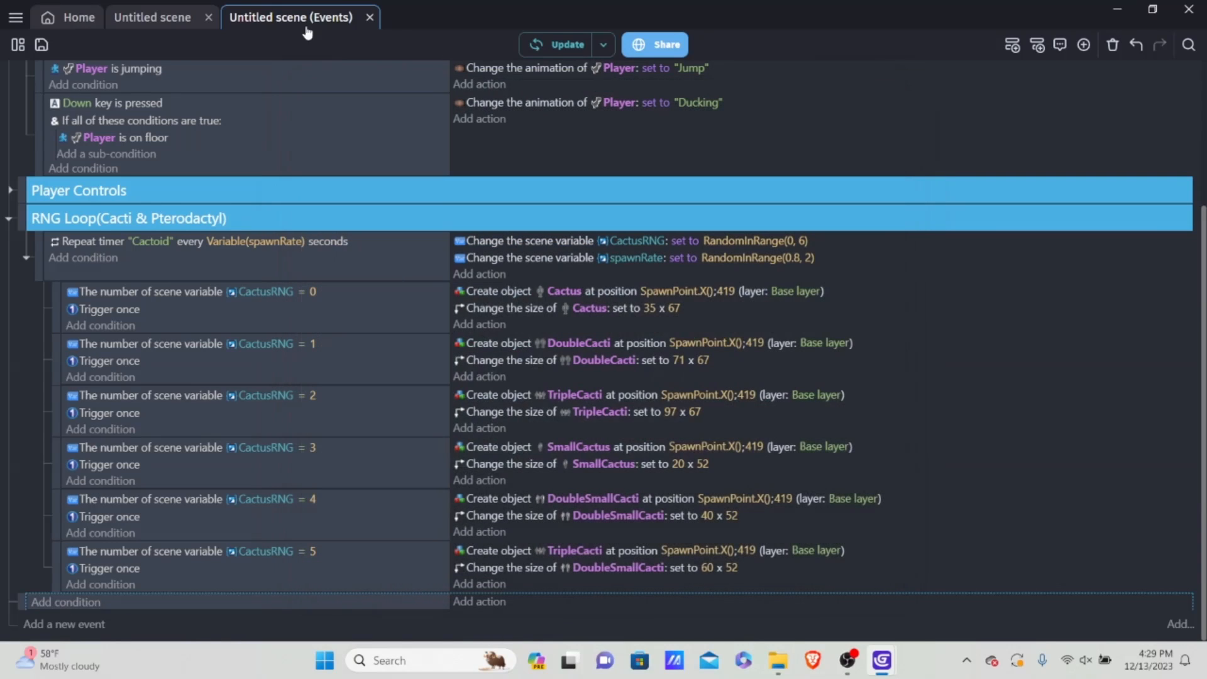
Step: Place a trial Cactus instance in the scene beyond the SpawnPoint, outside the game frame, and delete it
{"action": "left_click", "coordinate": [152, 17]}
{"action": "scroll", "coordinate": [649, 216], "scroll_direction": "down", "scroll_amount": 5}
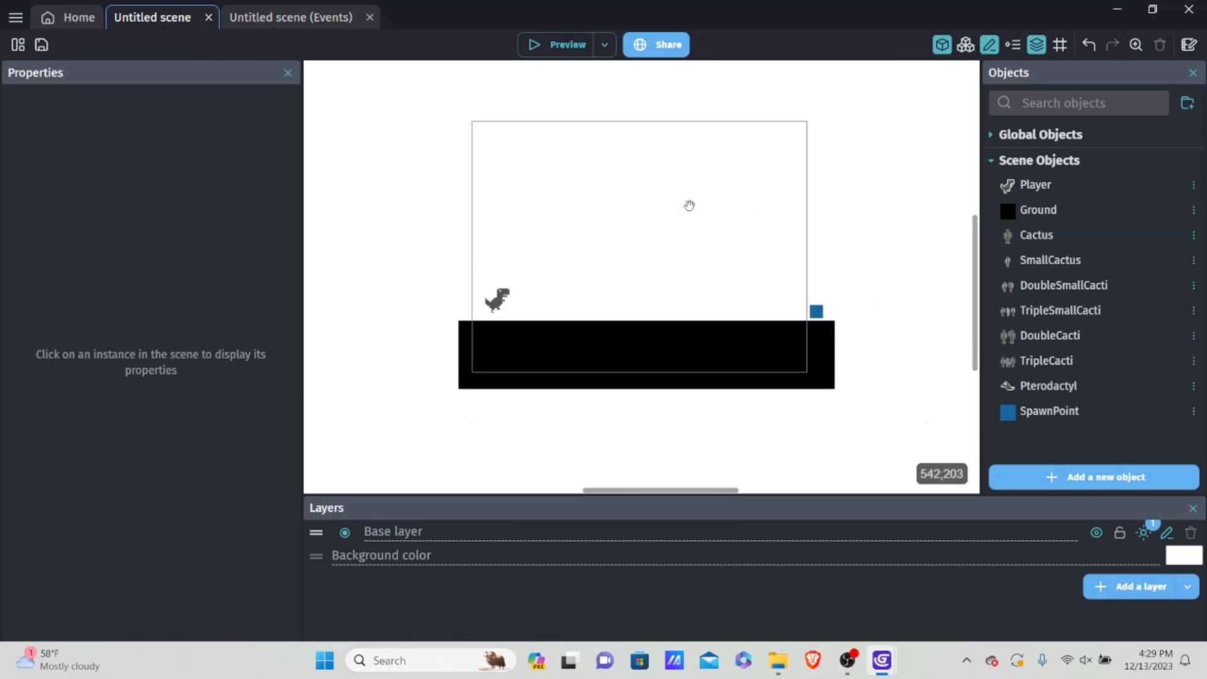
{"action": "middle_click_drag", "start_coordinate": [757, 173], "coordinate": [608, 225]}
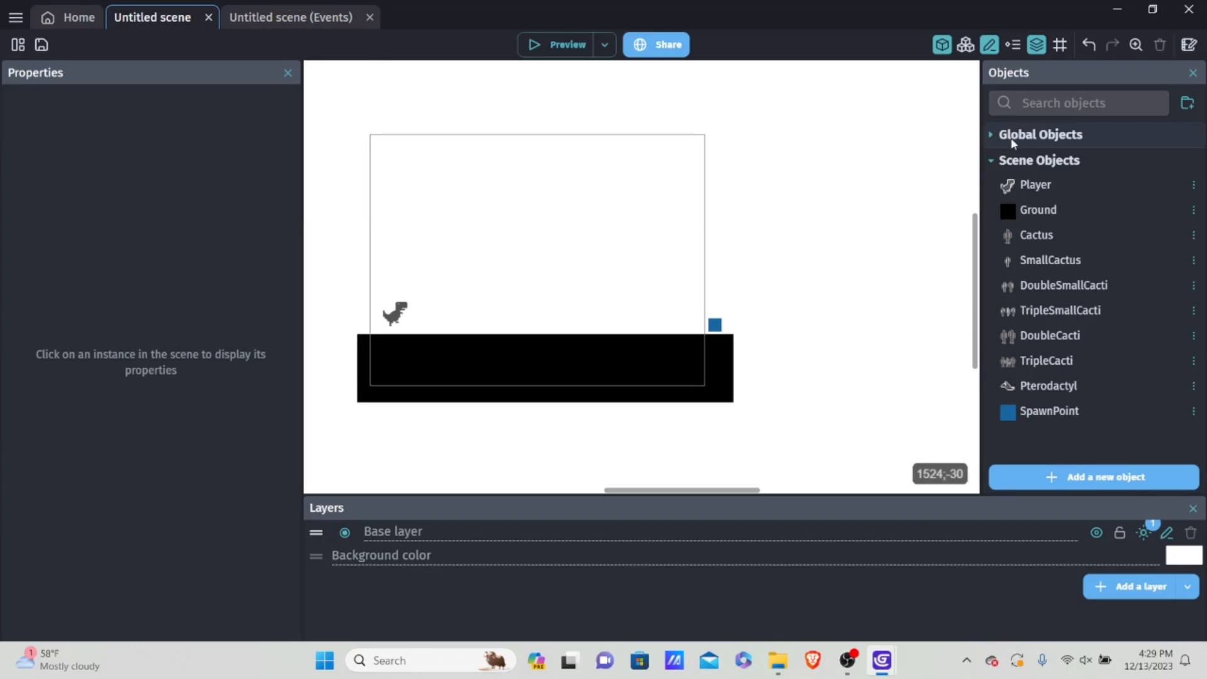
{"action": "left_click_drag", "start_coordinate": [1037, 234], "coordinate": [811, 281]}
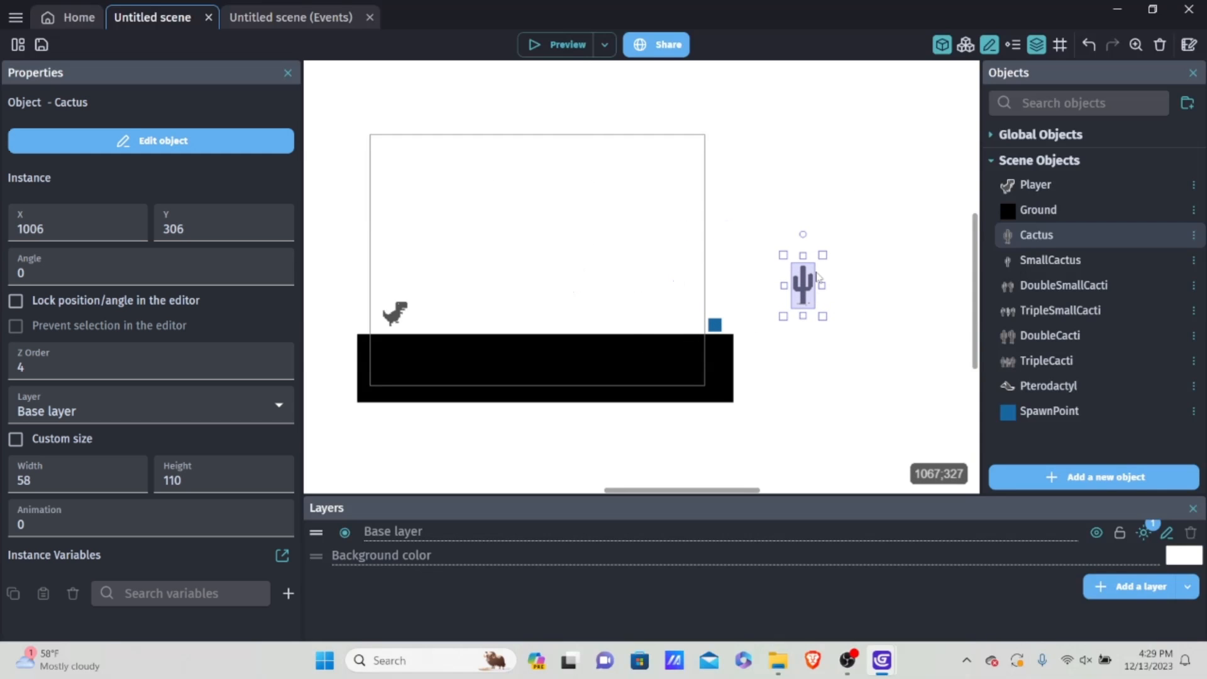
{"action": "key", "text": "Delete"}
Step: Return to the scene's events and collapse the RNG Loop(Cacti & Pterodactyl) group
{"action": "left_click", "coordinate": [290, 17]}
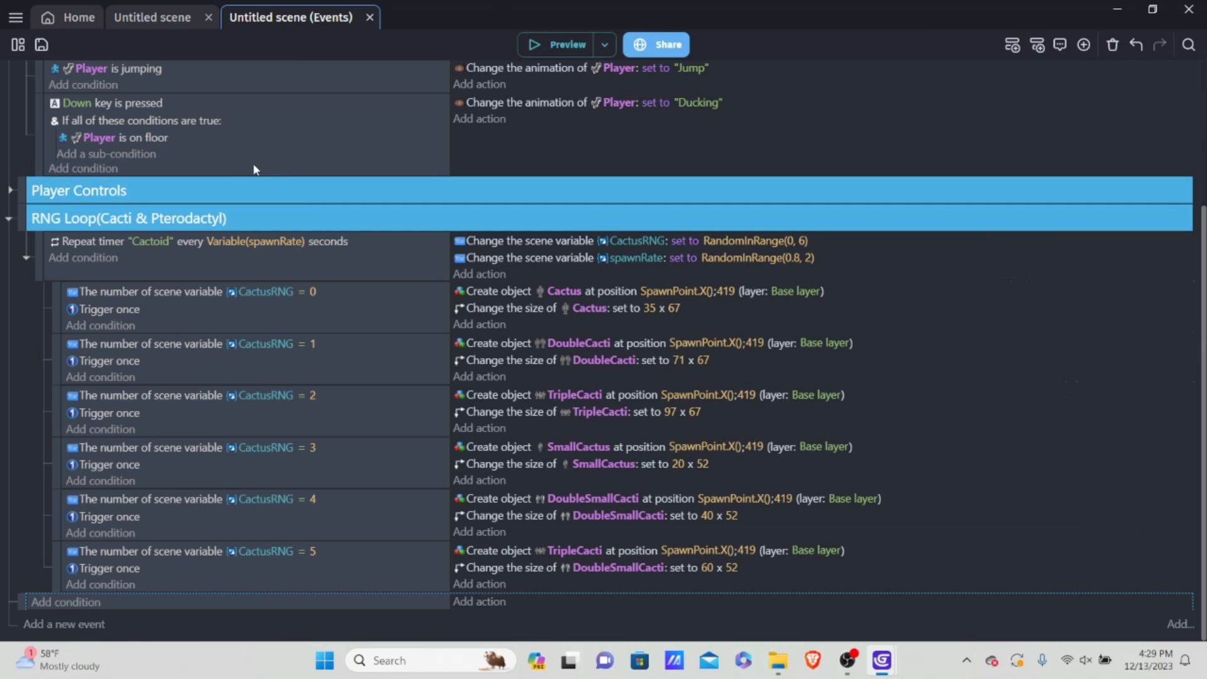
{"action": "scroll", "coordinate": [253, 164], "scroll_direction": "up", "scroll_amount": 3}
{"action": "scroll", "coordinate": [145, 225], "scroll_direction": "down", "scroll_amount": 3}
{"action": "scroll", "coordinate": [195, 305], "scroll_direction": "up", "scroll_amount": 3}
{"action": "scroll", "coordinate": [30, 220], "scroll_direction": "down", "scroll_amount": 3}
{"action": "left_click", "coordinate": [9, 220]}
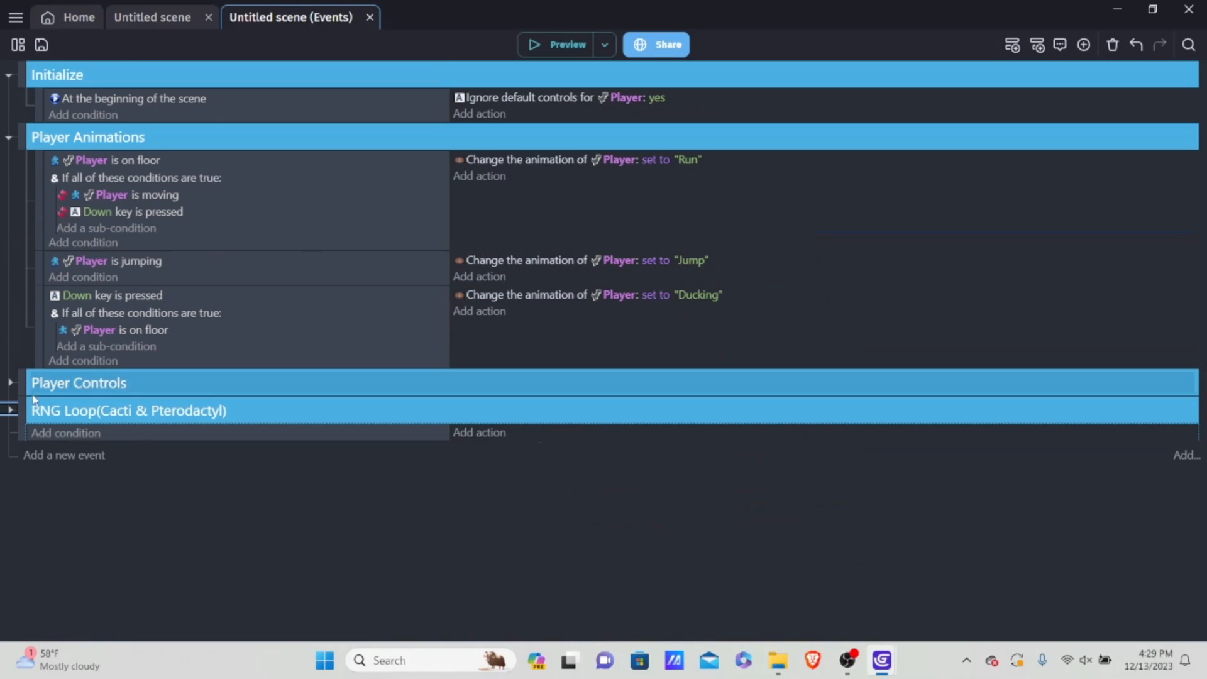
Step: Add an event group named "Cacti Physics" below the RNG Loop group and nest the empty event inside it
{"action": "right_click", "coordinate": [133, 433]}
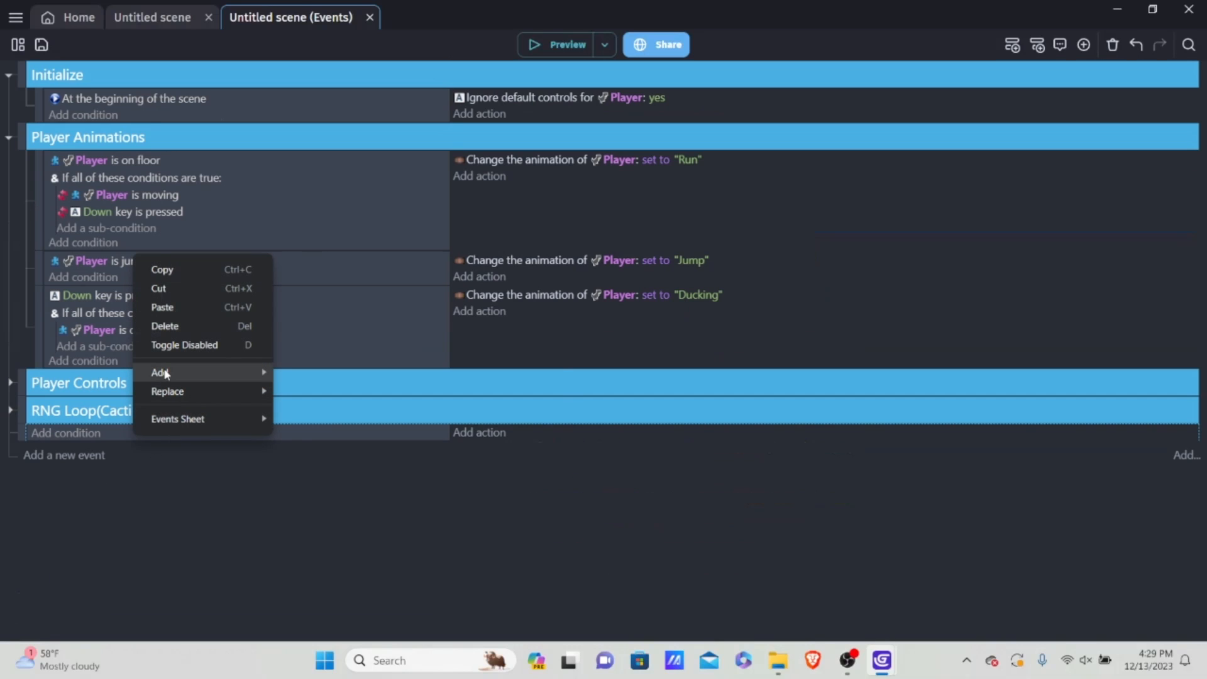
{"action": "mouse_move", "coordinate": [162, 372]}
{"action": "left_click", "coordinate": [354, 474]}
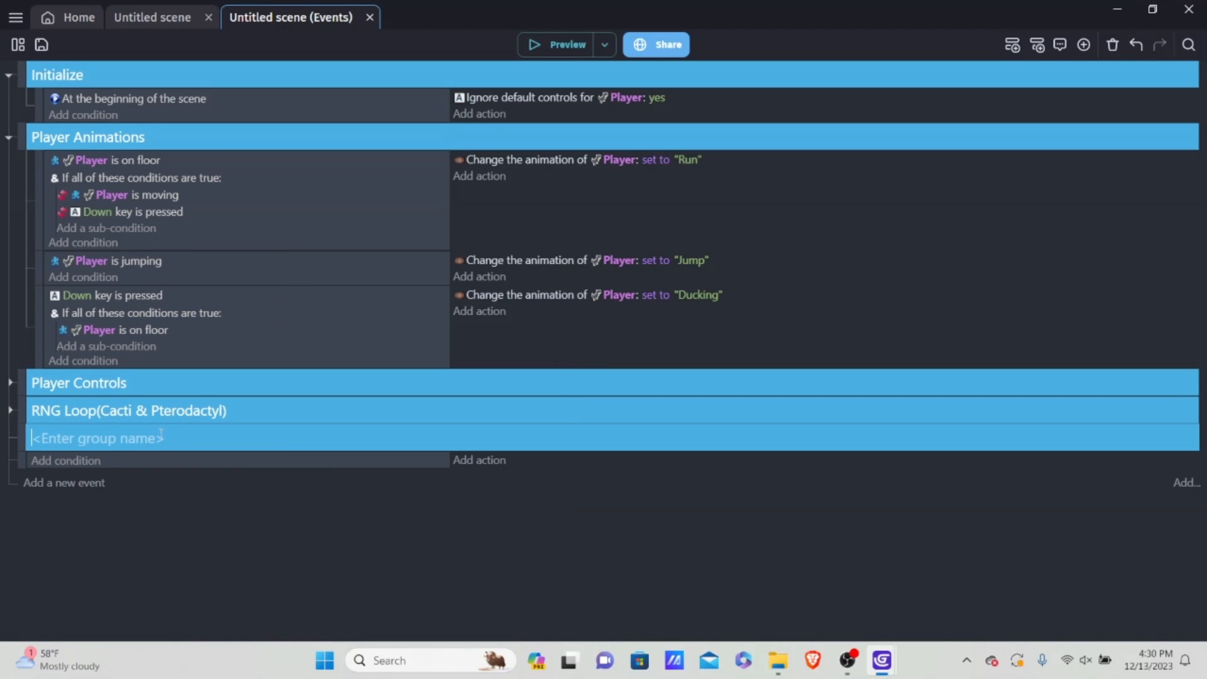
{"action": "type", "text": "Catc"}
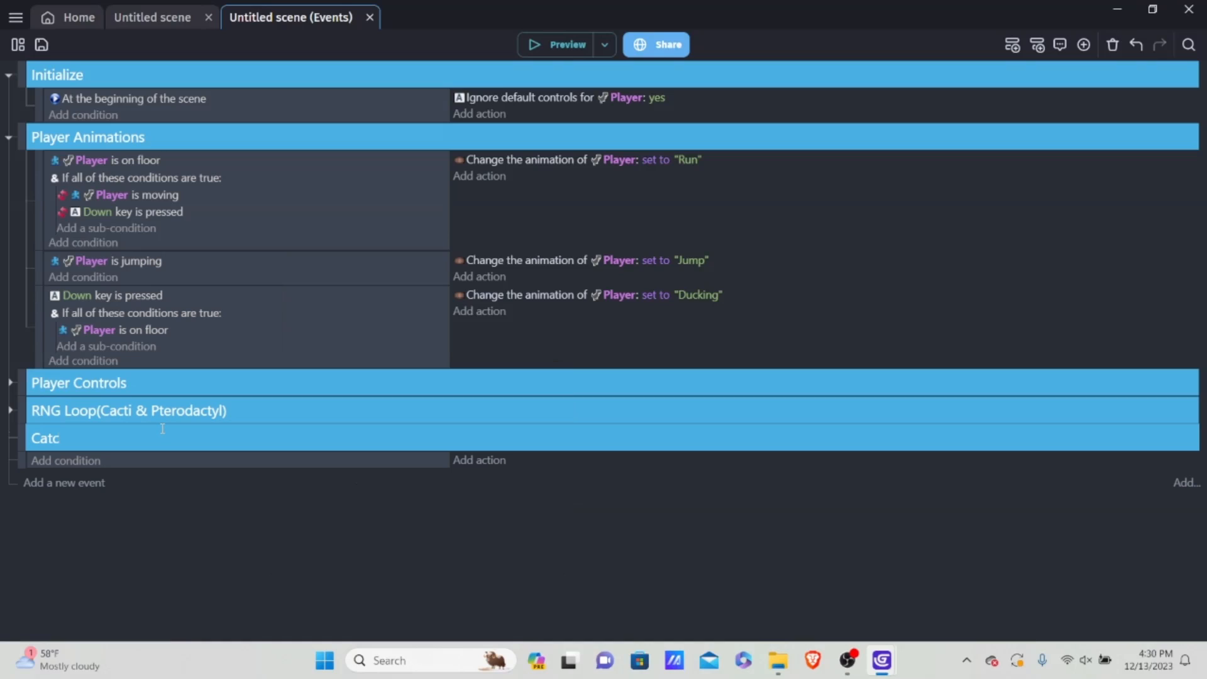
{"action": "type", "text": "ti Physics"}
{"action": "left_click_drag", "start_coordinate": [21, 461], "coordinate": [41, 459]}
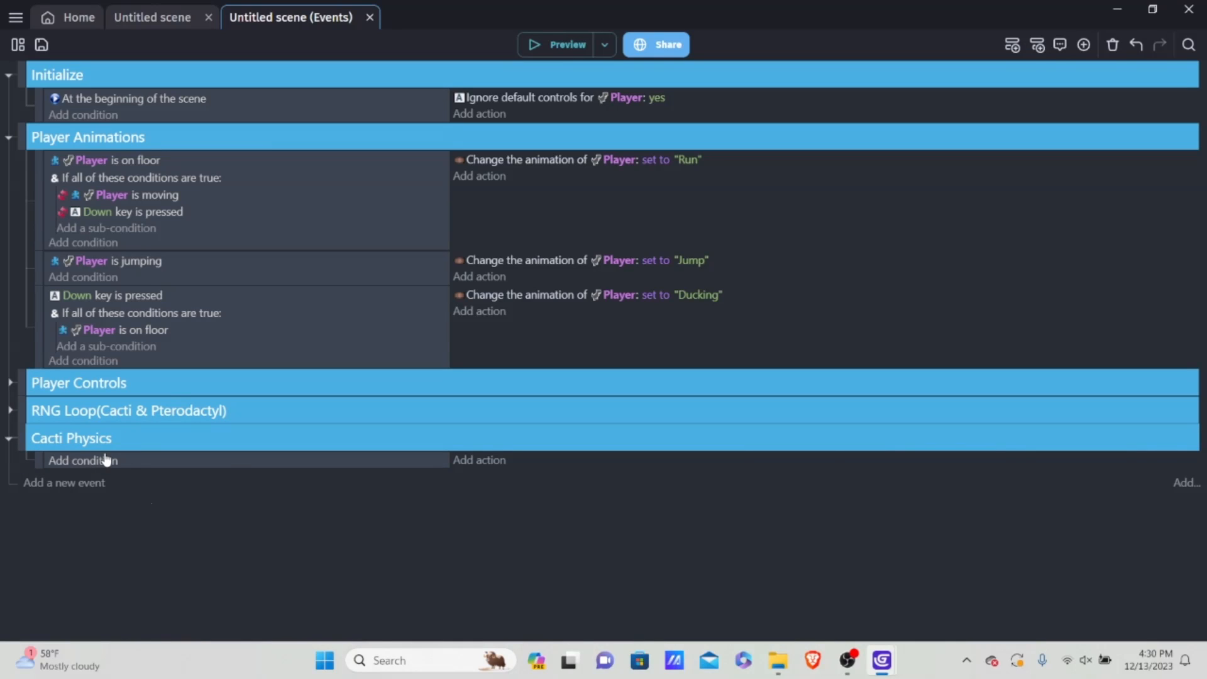
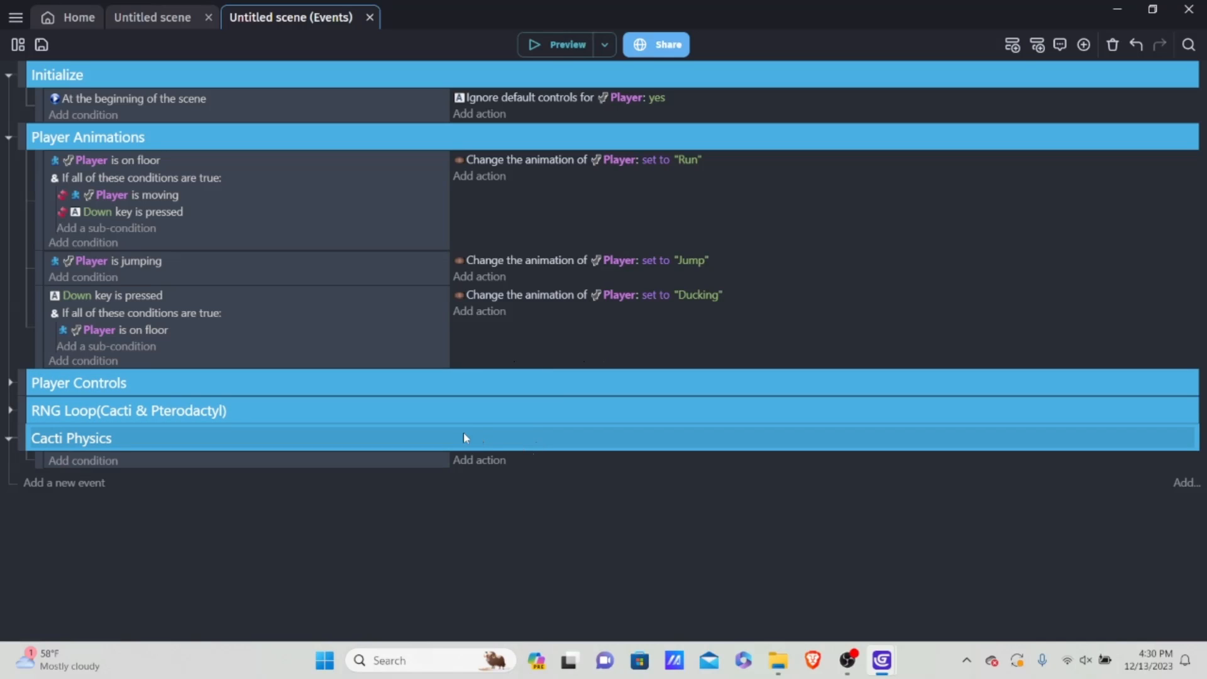
Step: Place a trial Cactus instance inside the game frame above the ground, and delete it
{"action": "left_click", "coordinate": [148, 20]}
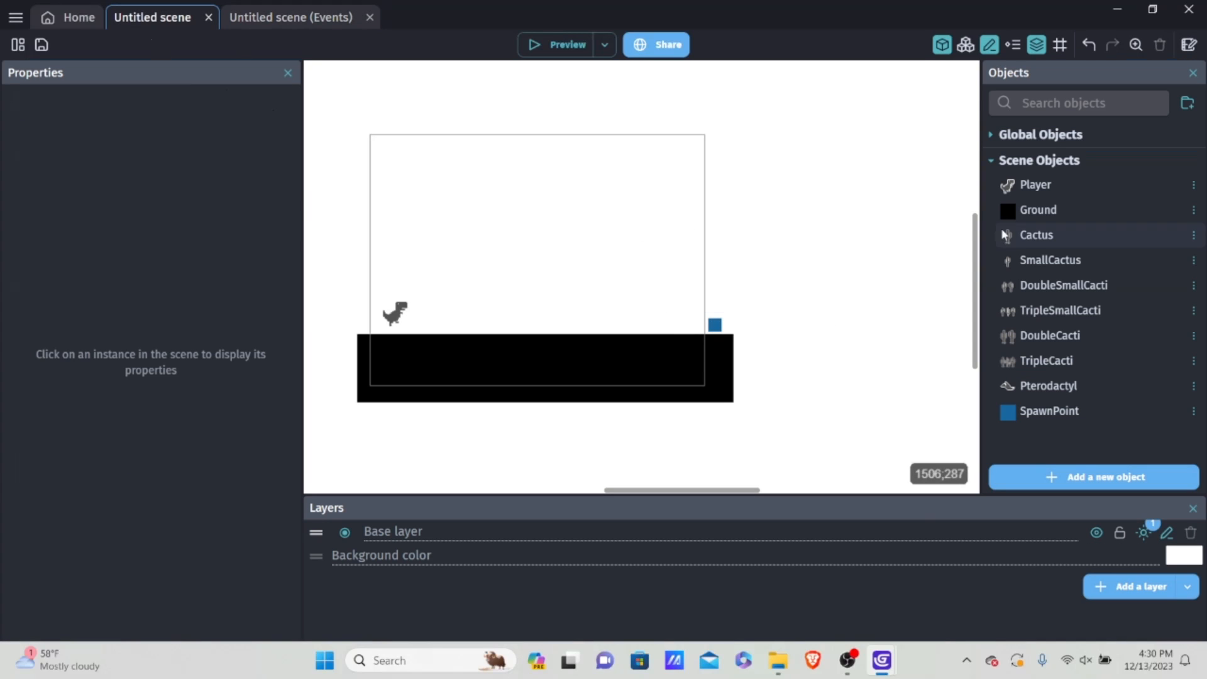
{"action": "left_click_drag", "start_coordinate": [1038, 236], "coordinate": [637, 299]}
{"action": "key", "text": "Delete"}
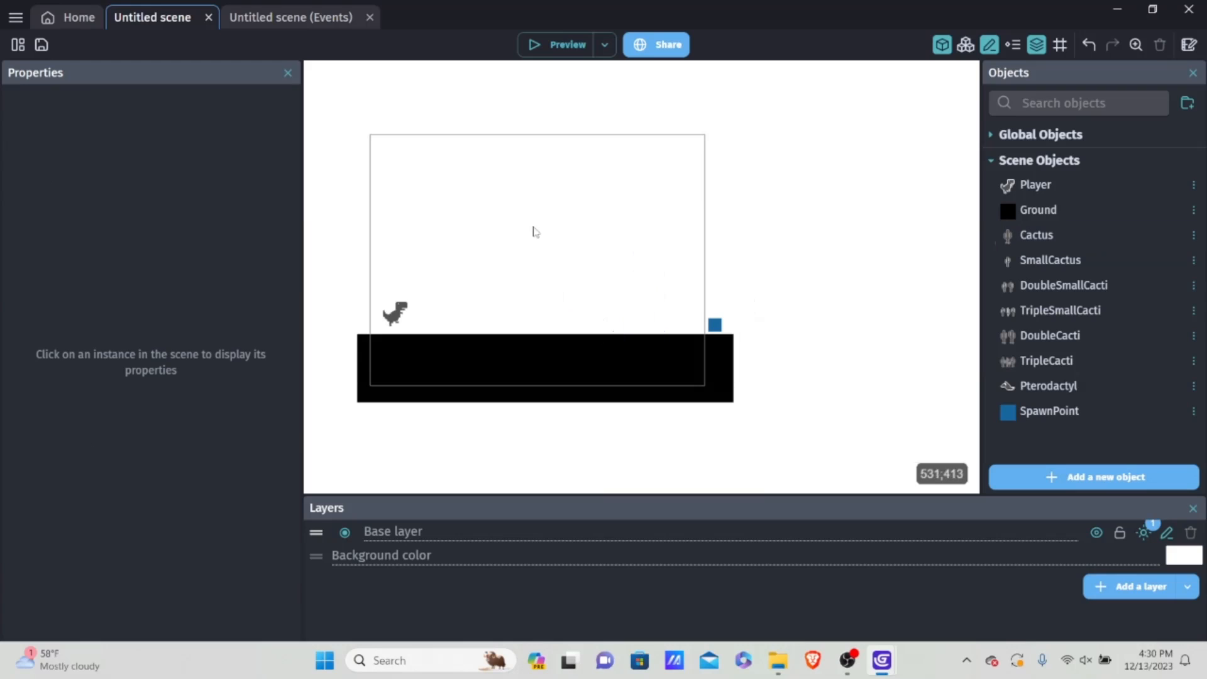
Step: In the scene's events, add an action to the Cacti Physics event that subtracts 10 from the Cactus object's X position
{"action": "left_click", "coordinate": [291, 17]}
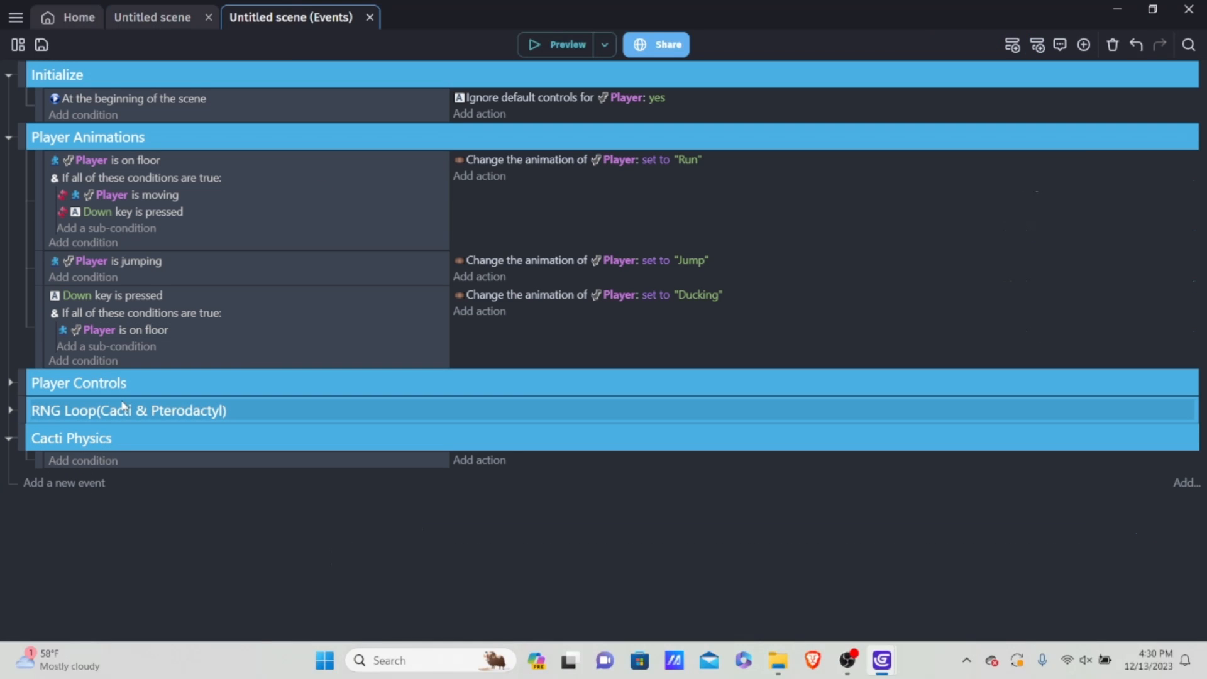
{"action": "left_click", "coordinate": [481, 461]}
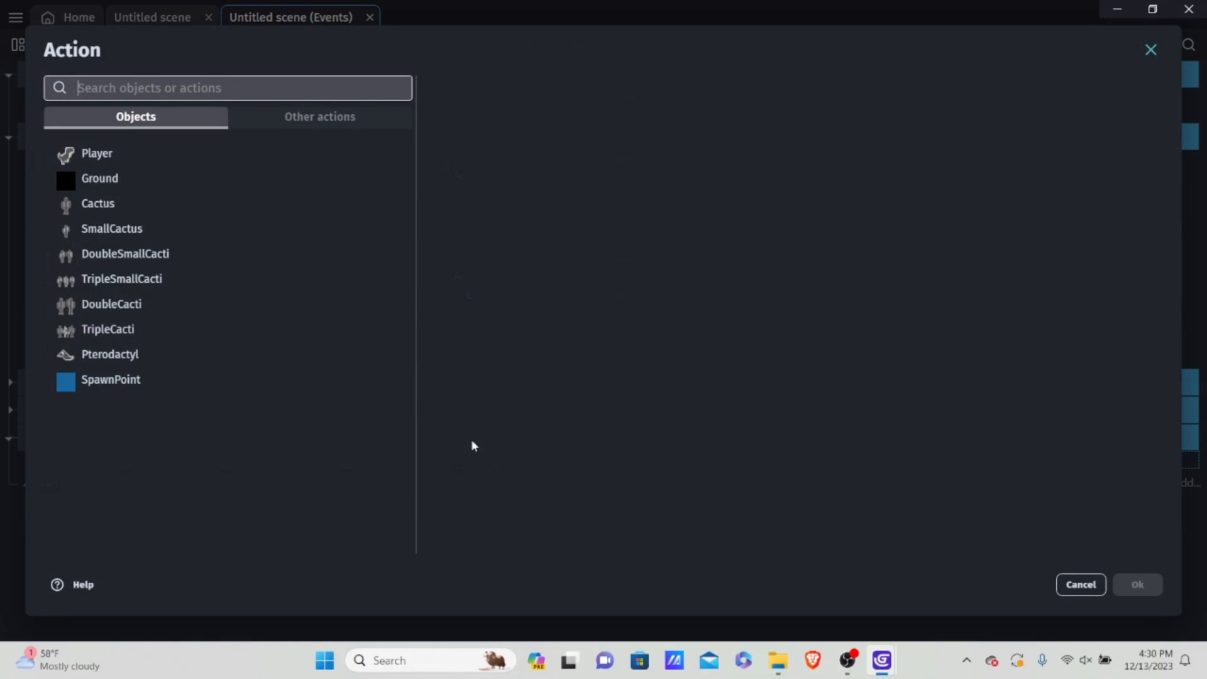
{"action": "left_click", "coordinate": [113, 200]}
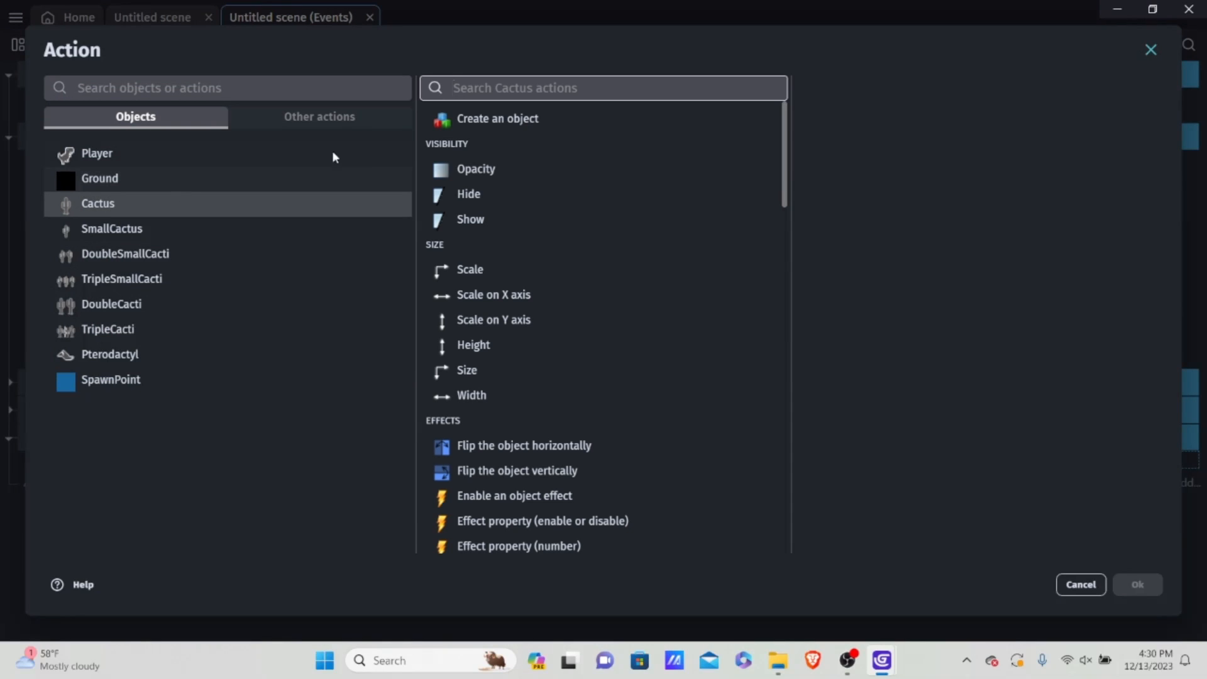
{"action": "type", "text": "x"}
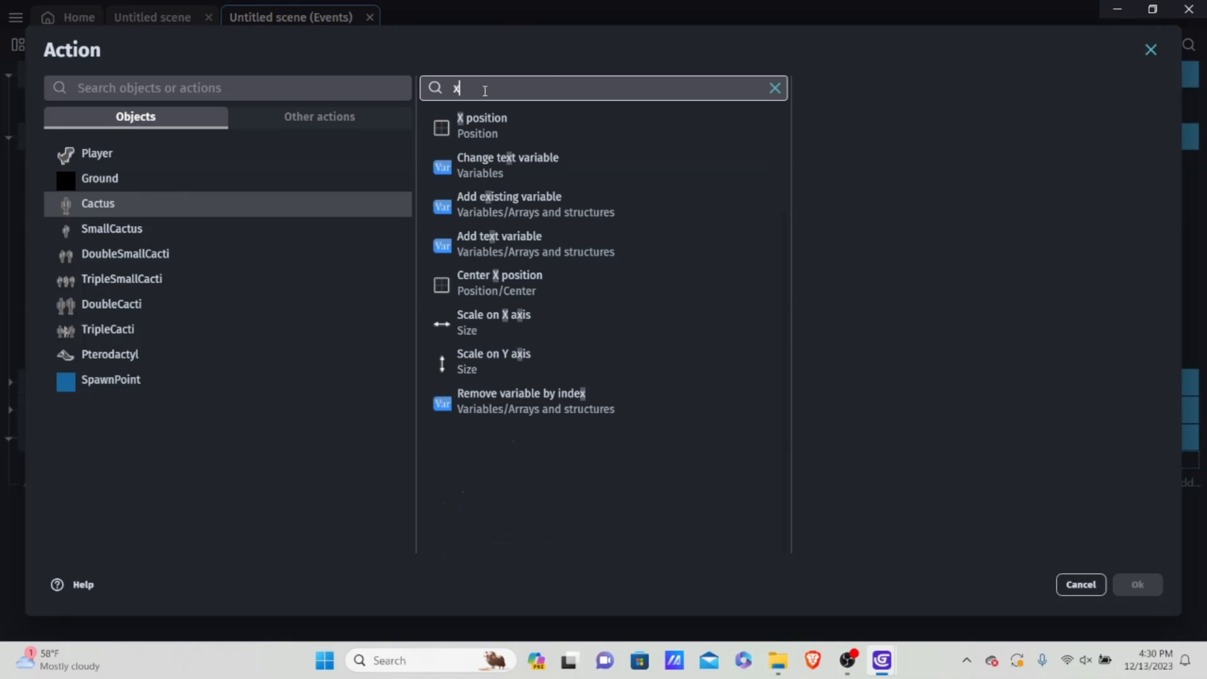
{"action": "left_click", "coordinate": [594, 143]}
{"action": "left_click", "coordinate": [850, 146]}
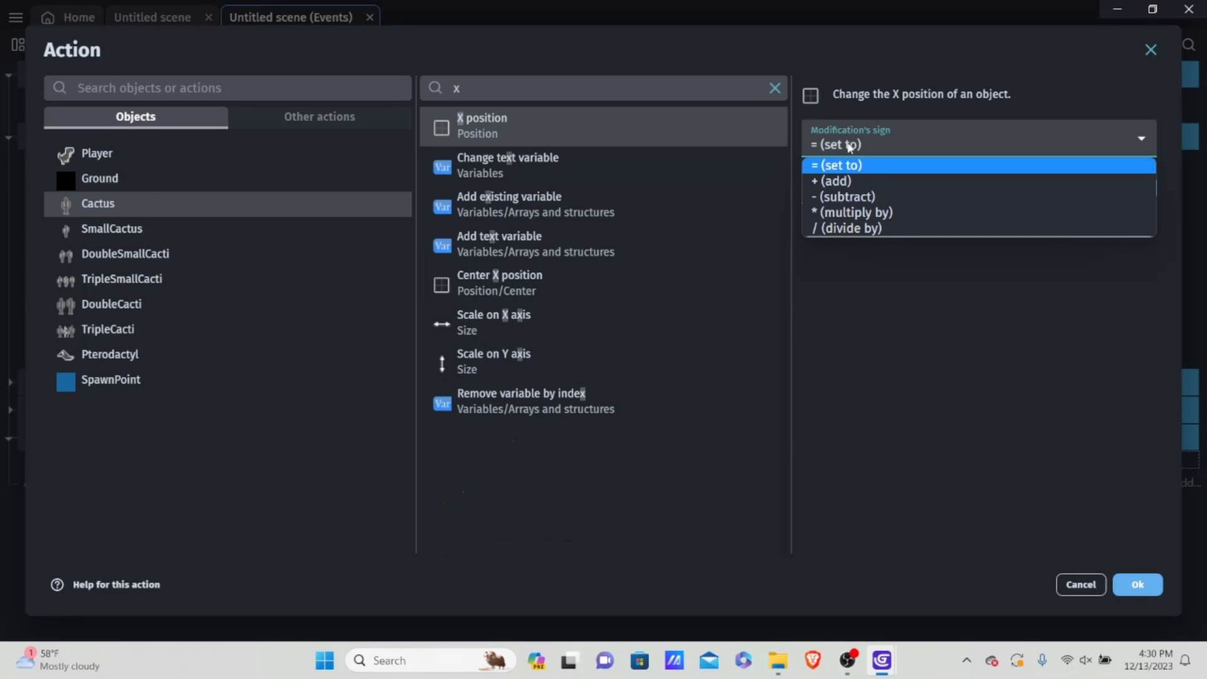
{"action": "left_click", "coordinate": [854, 200]}
{"action": "left_click", "coordinate": [855, 188]}
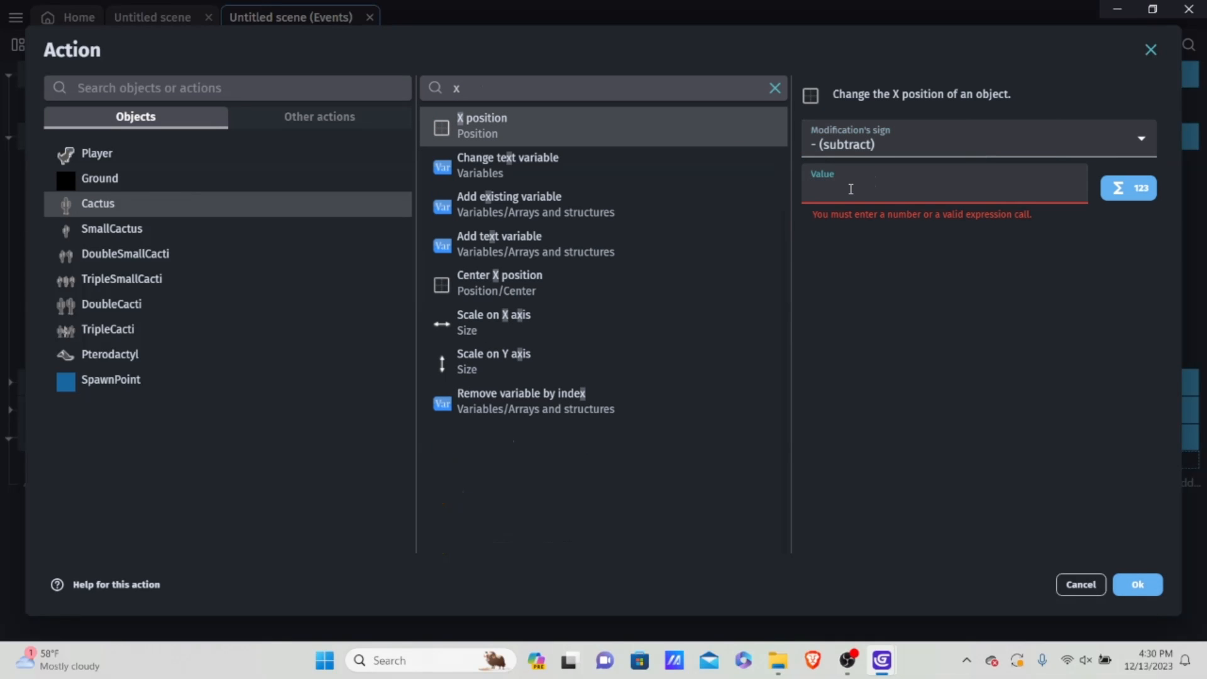
{"action": "type", "text": "10"}
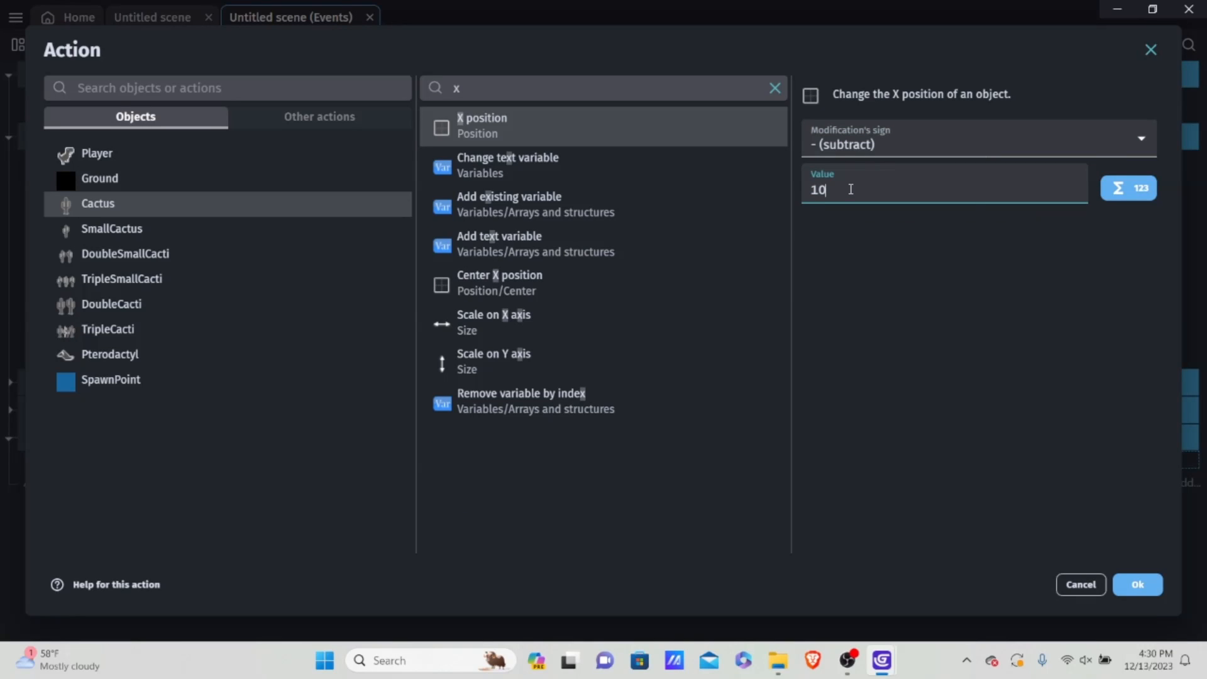
{"action": "left_click", "coordinate": [1148, 586]}
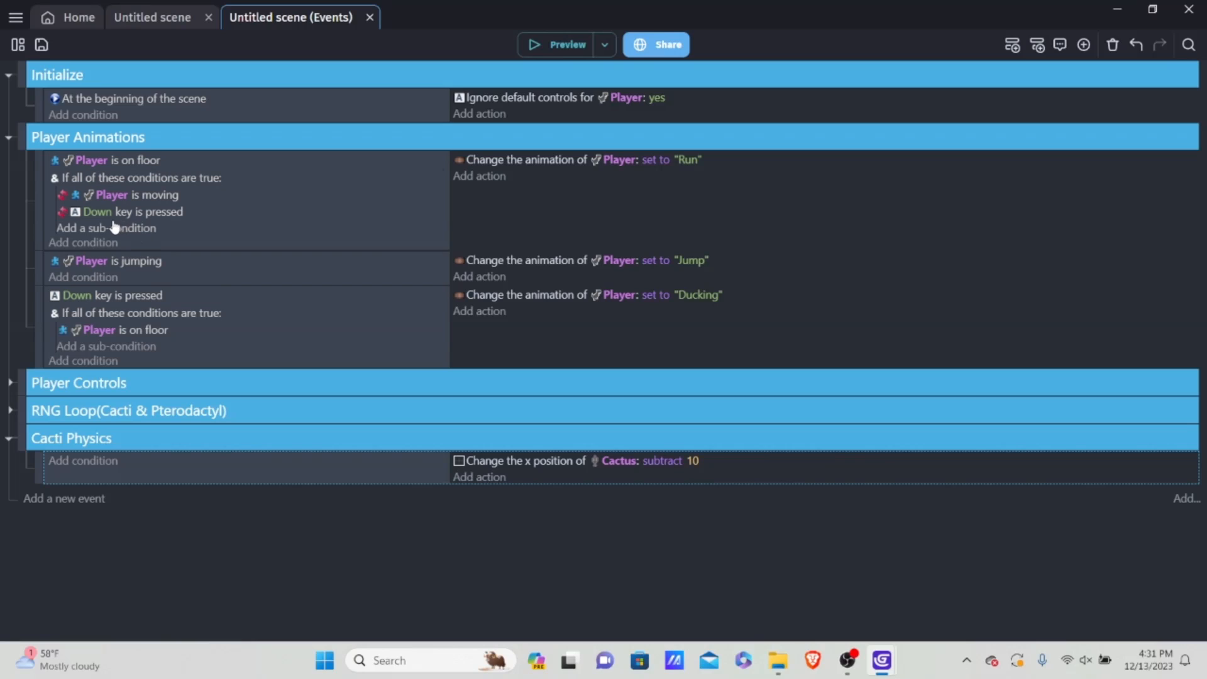
Step: Return to the scene editor and create a scene object group named "Danger"
{"action": "left_click", "coordinate": [129, 16]}
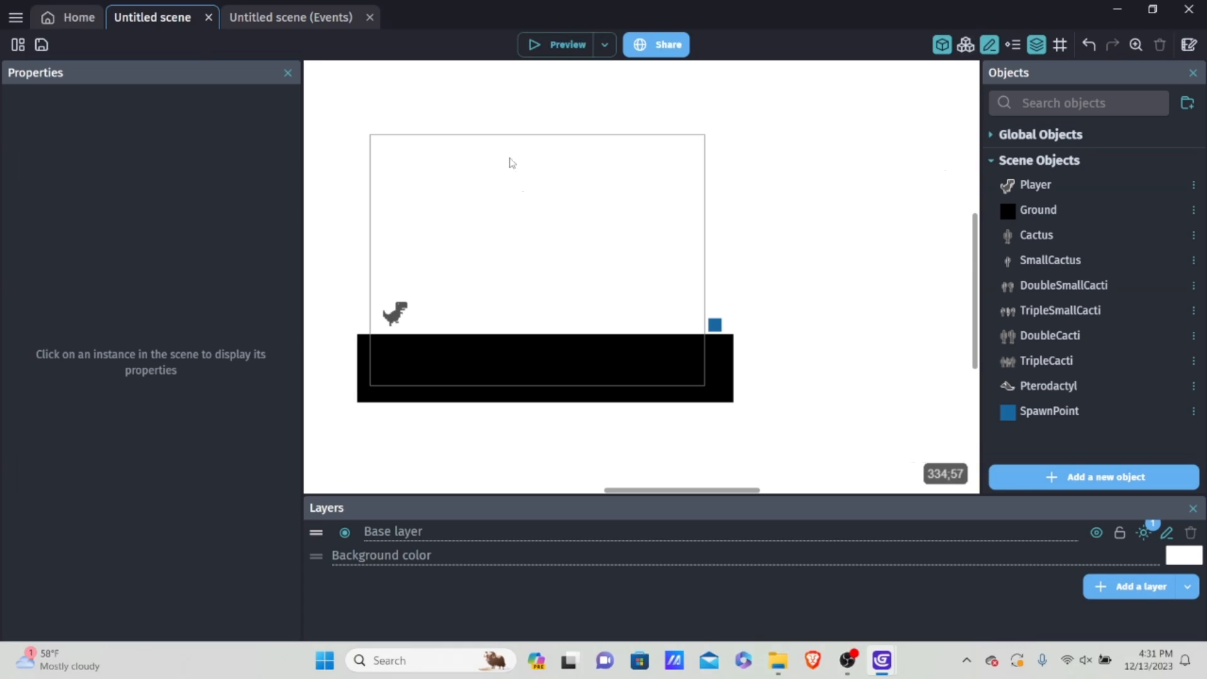
{"action": "left_click", "coordinate": [966, 45]}
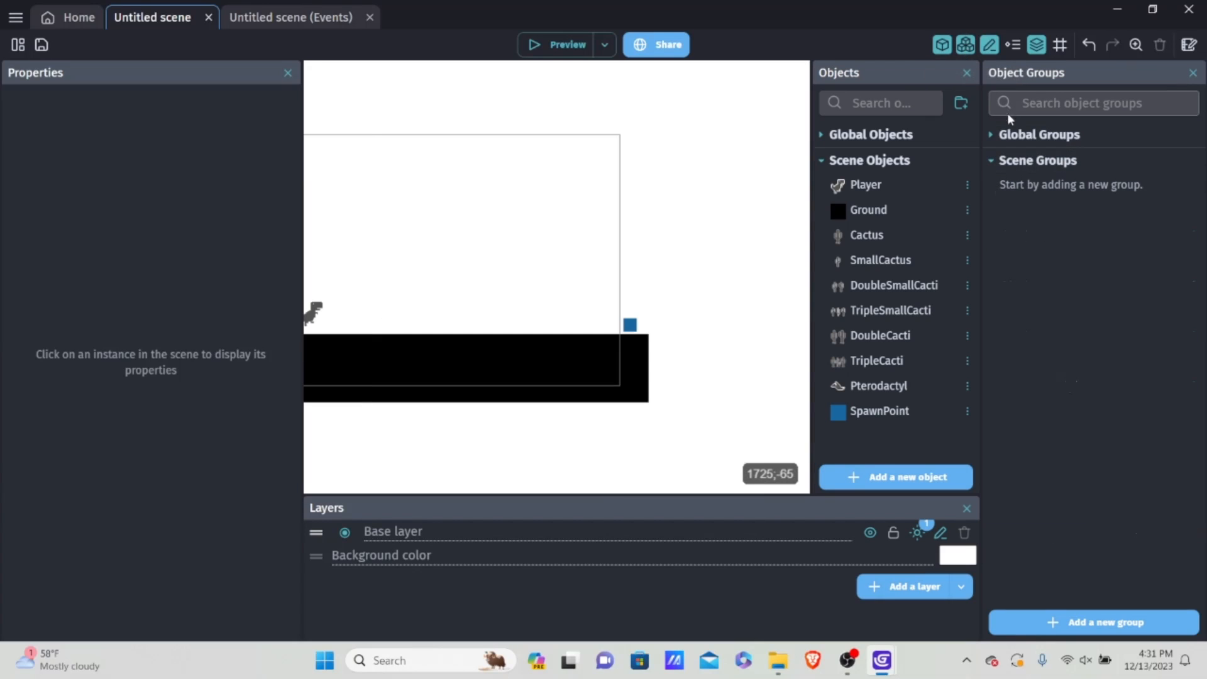
{"action": "left_click", "coordinate": [998, 137]}
{"action": "left_click", "coordinate": [997, 135]}
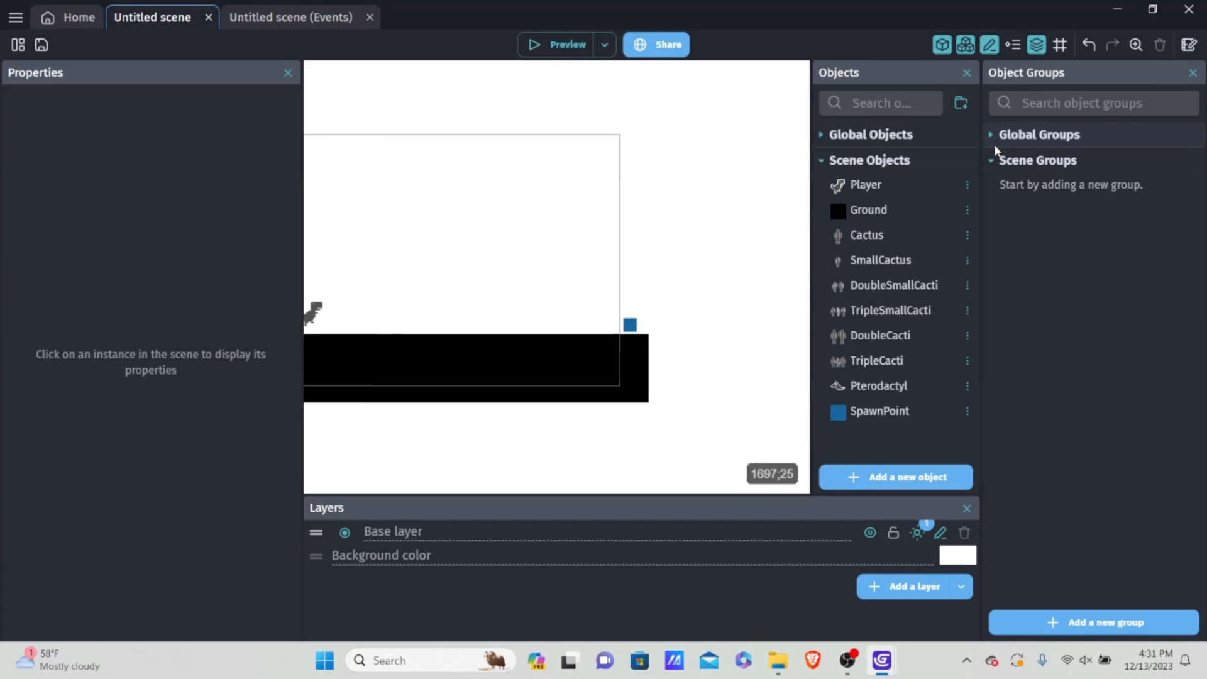
{"action": "left_click", "coordinate": [991, 161]}
{"action": "left_click", "coordinate": [992, 161]}
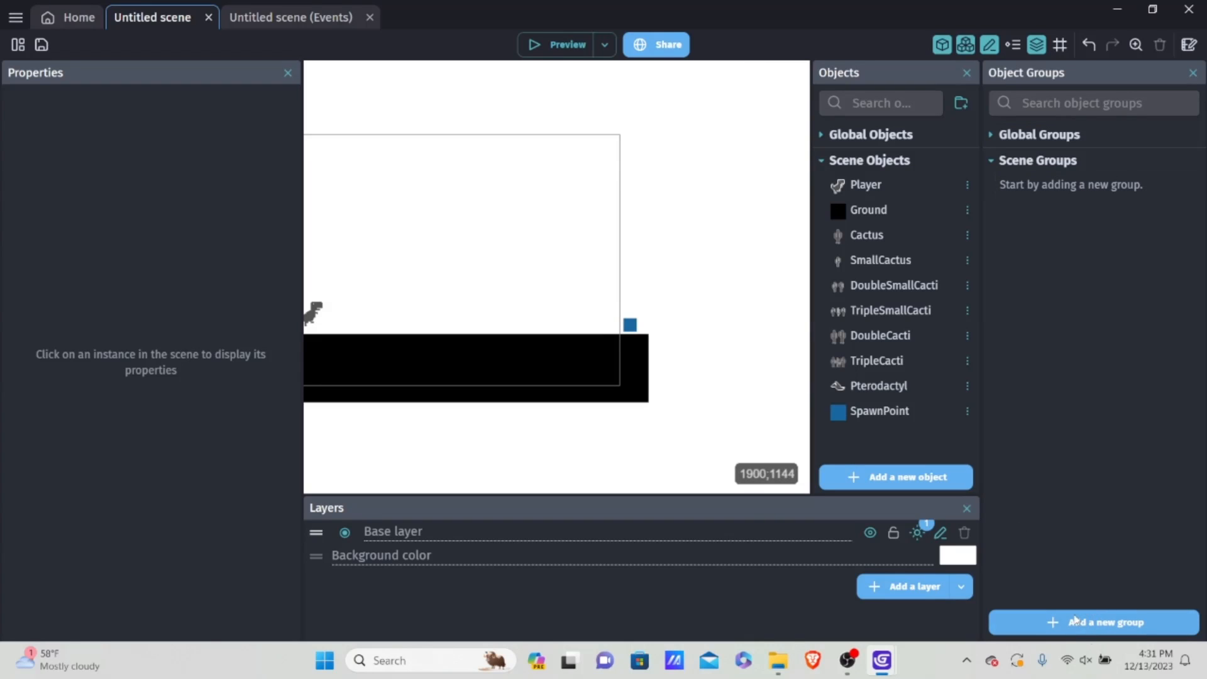
{"action": "left_click", "coordinate": [1006, 621]}
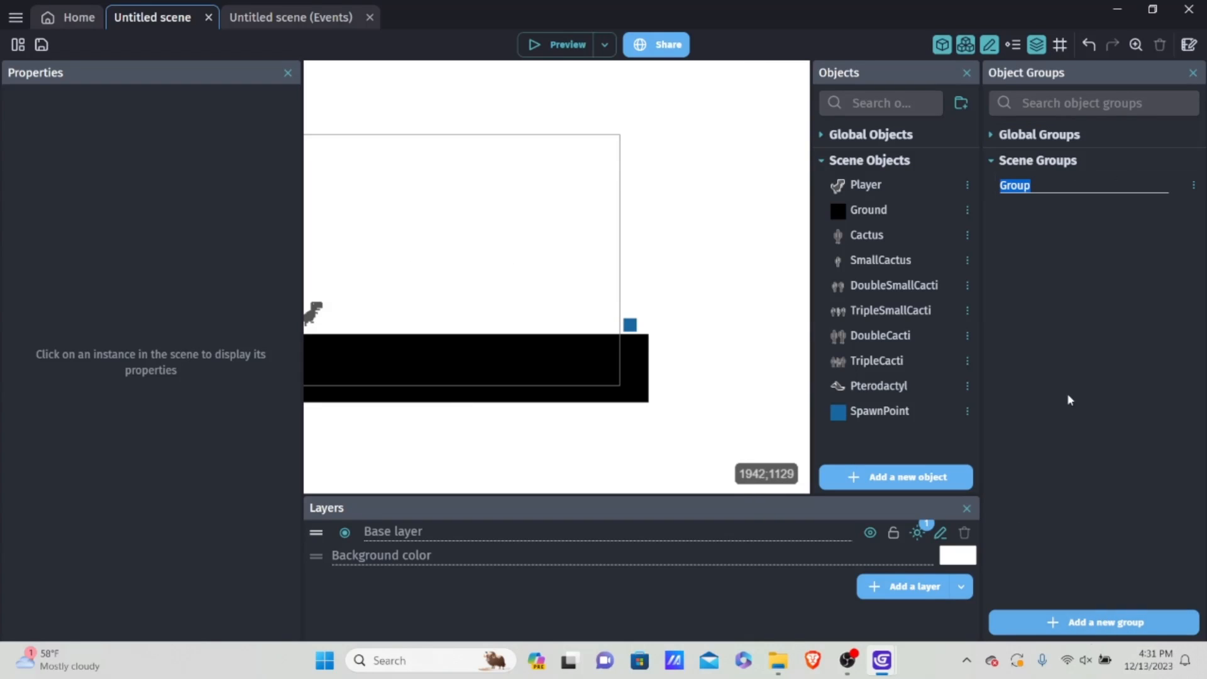
{"action": "key", "text": "BackSpace"}
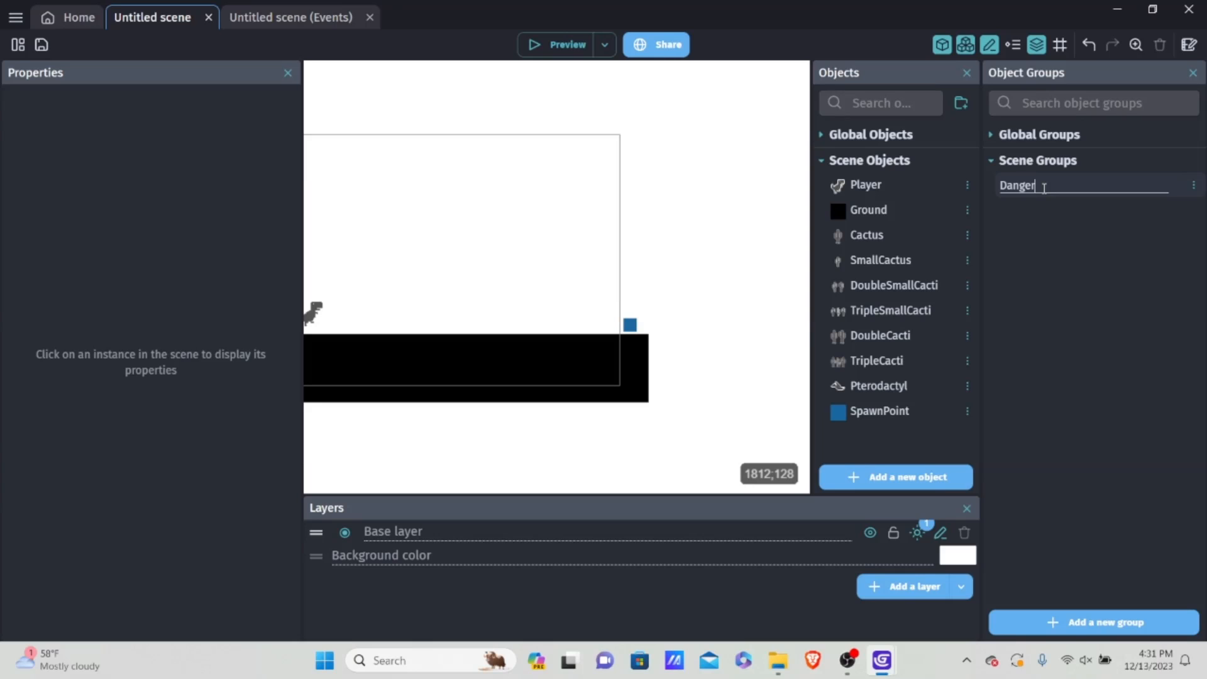
{"action": "key", "text": "Return"}
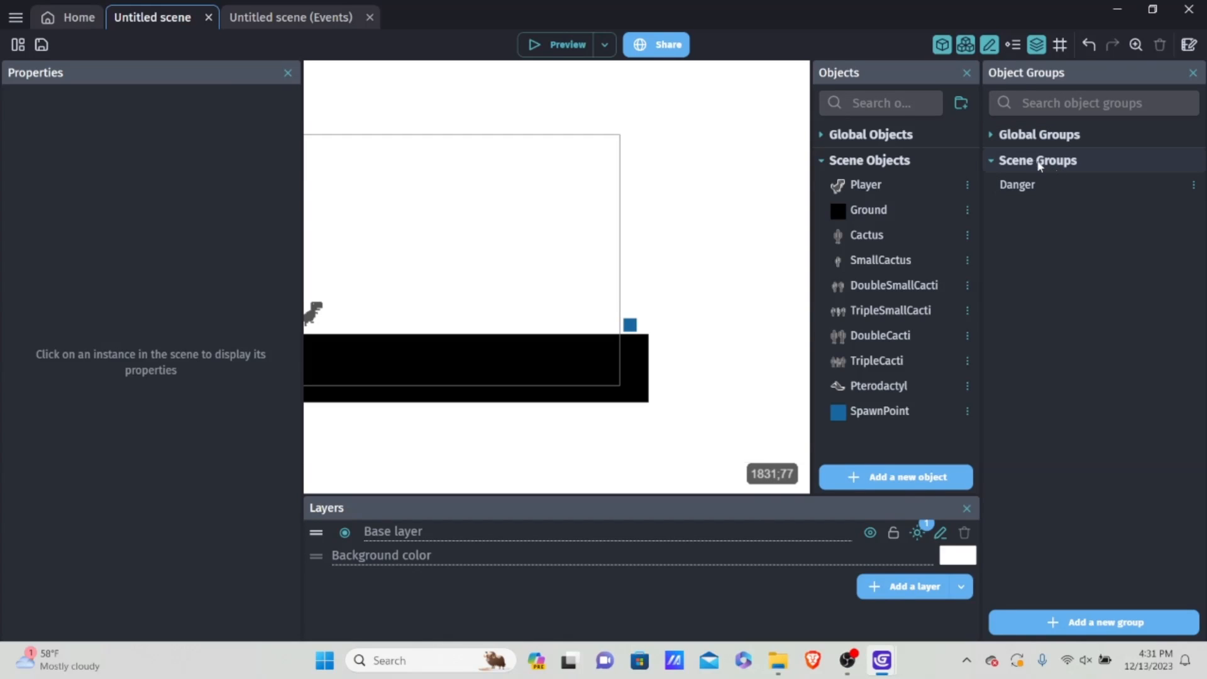
Step: Open the Danger group for editing and add Cactus, SmallCactus and DoubleSmallCacti to it
{"action": "left_click", "coordinate": [1047, 184]}
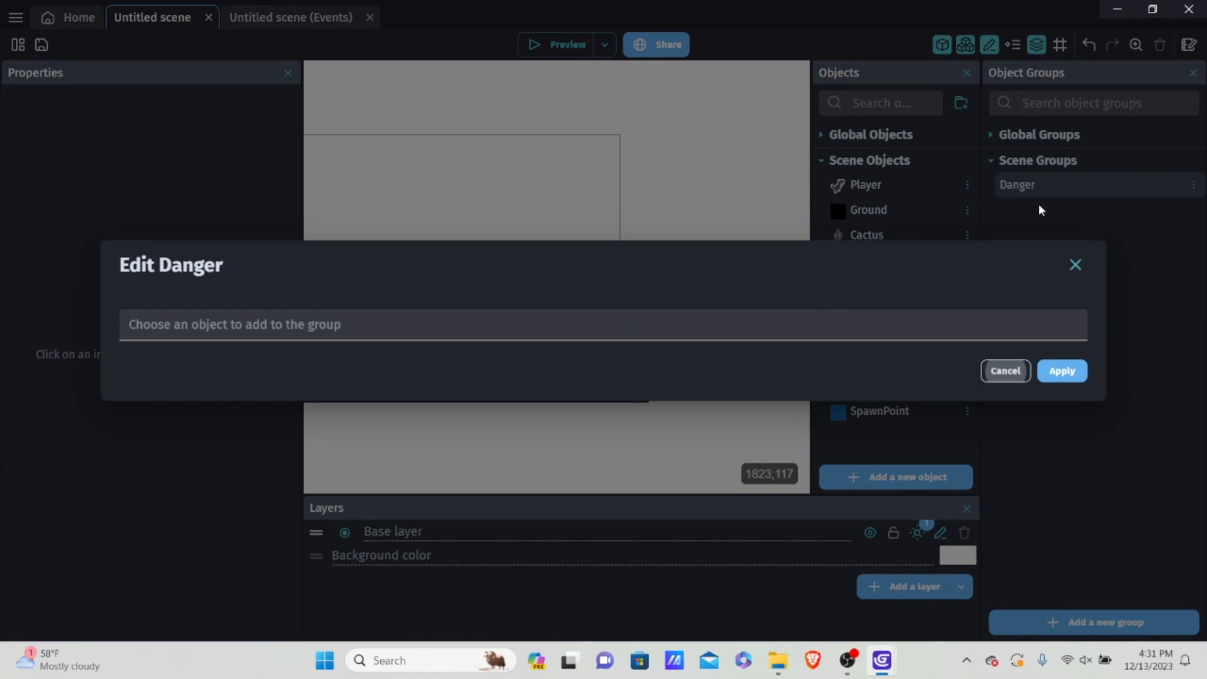
{"action": "left_click", "coordinate": [197, 324]}
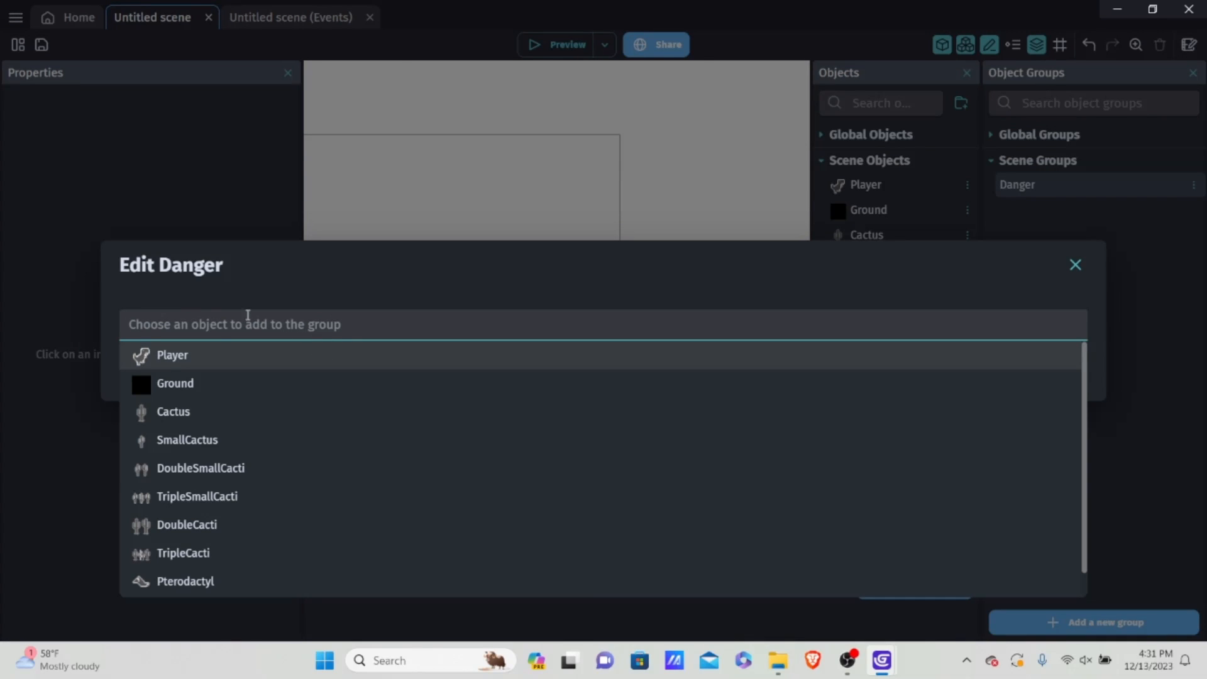
{"action": "scroll", "coordinate": [180, 412], "scroll_direction": "down", "scroll_amount": 1}
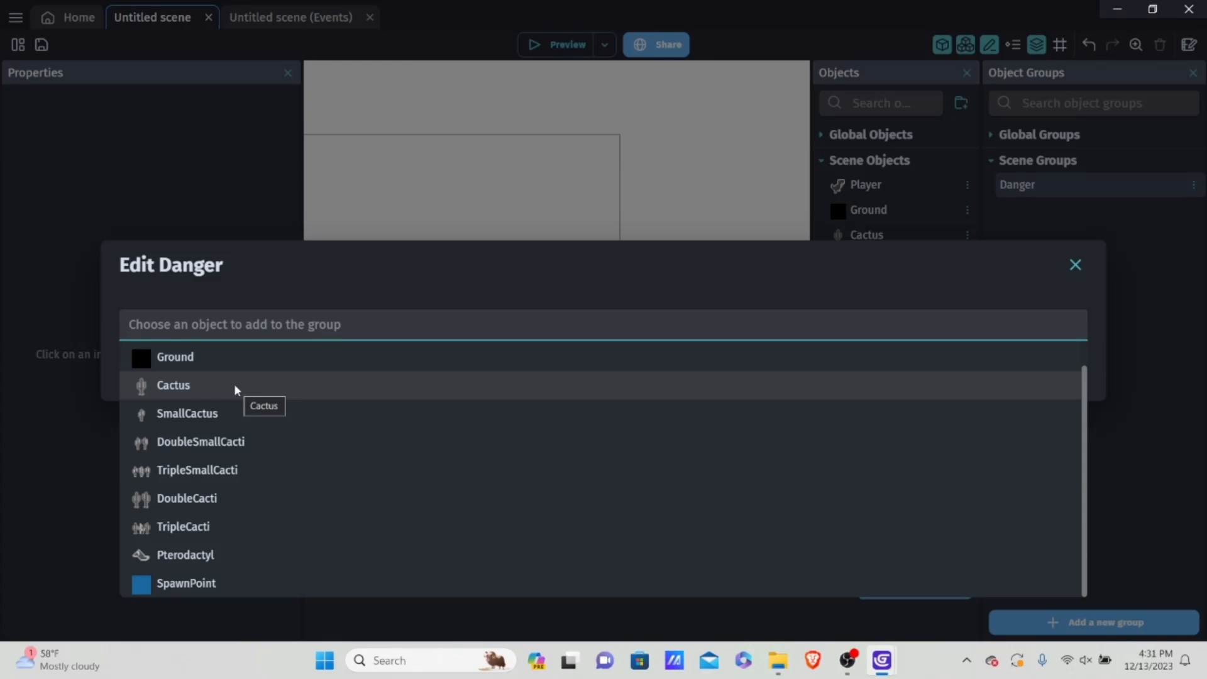
{"action": "left_click", "coordinate": [210, 386]}
{"action": "left_click", "coordinate": [189, 352]}
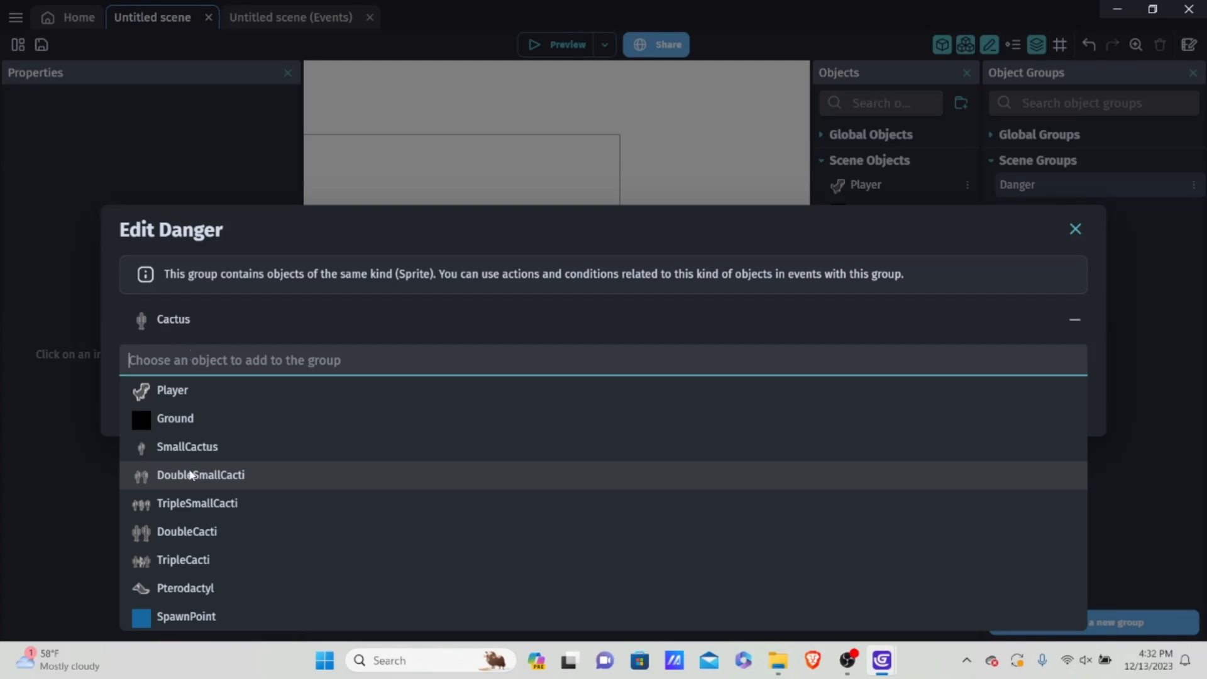
{"action": "left_click", "coordinate": [168, 446]}
{"action": "left_click", "coordinate": [233, 459]}
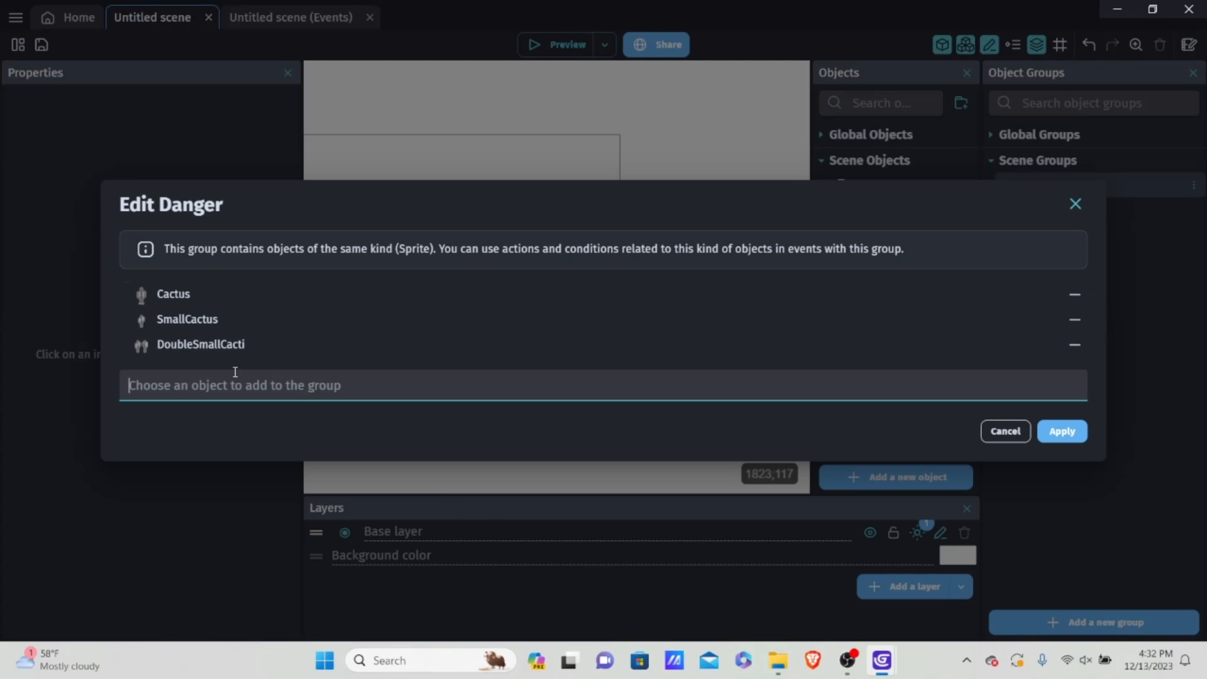
Step: Add TripleSmallCacti, DoubleCacti, TripleCacti and Pterodactyl to the Danger group and apply the group's changes
{"action": "left_click", "coordinate": [232, 386]}
{"action": "left_click", "coordinate": [234, 471]}
{"action": "left_click", "coordinate": [225, 395]}
{"action": "left_click", "coordinate": [223, 488]}
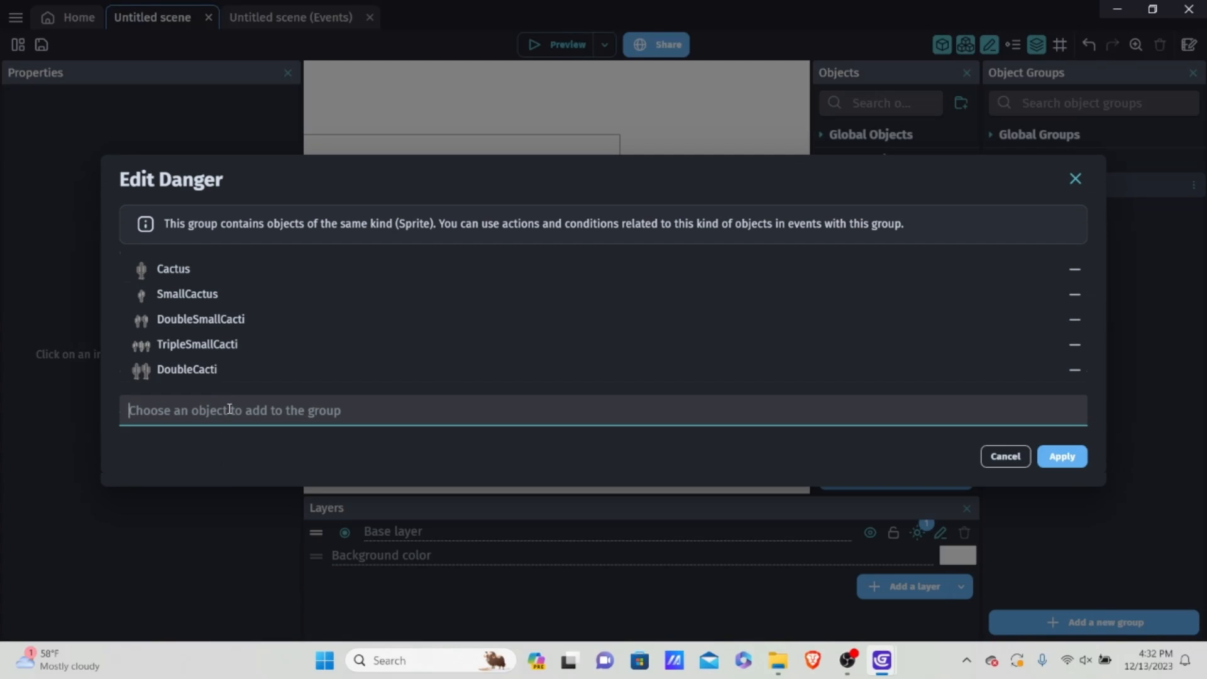
{"action": "left_click", "coordinate": [230, 410]}
{"action": "left_click", "coordinate": [226, 500]}
{"action": "left_click", "coordinate": [227, 422]}
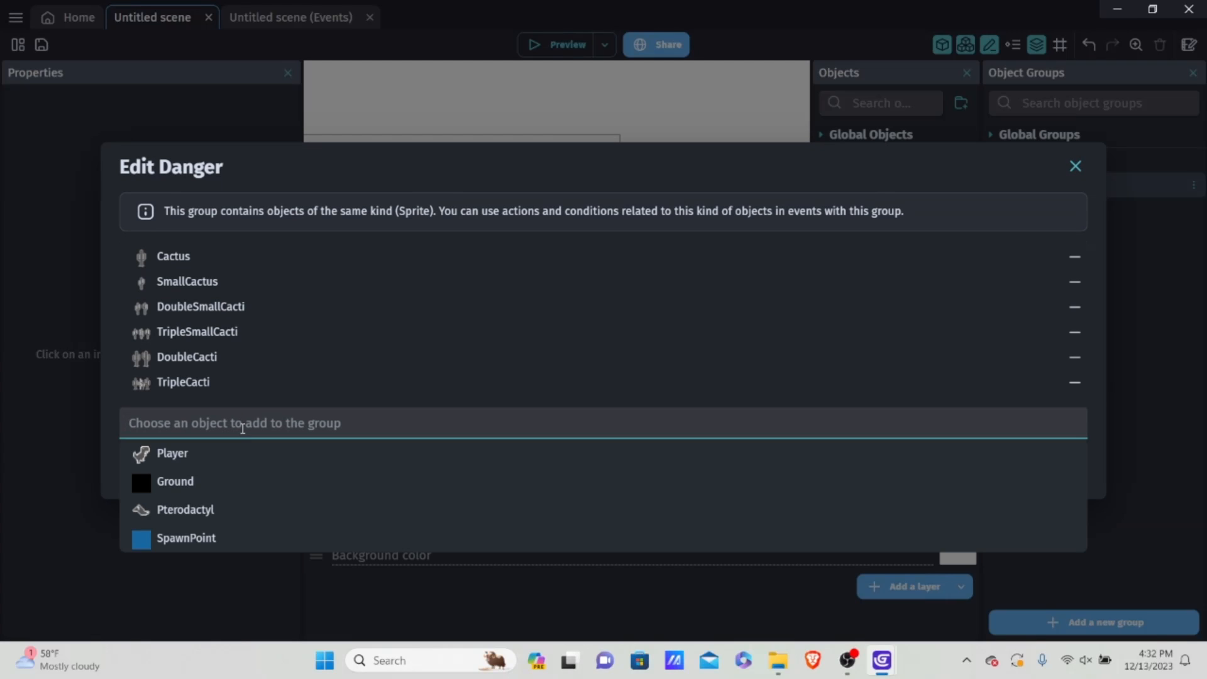
{"action": "left_click", "coordinate": [223, 507]}
{"action": "left_click", "coordinate": [1062, 481]}
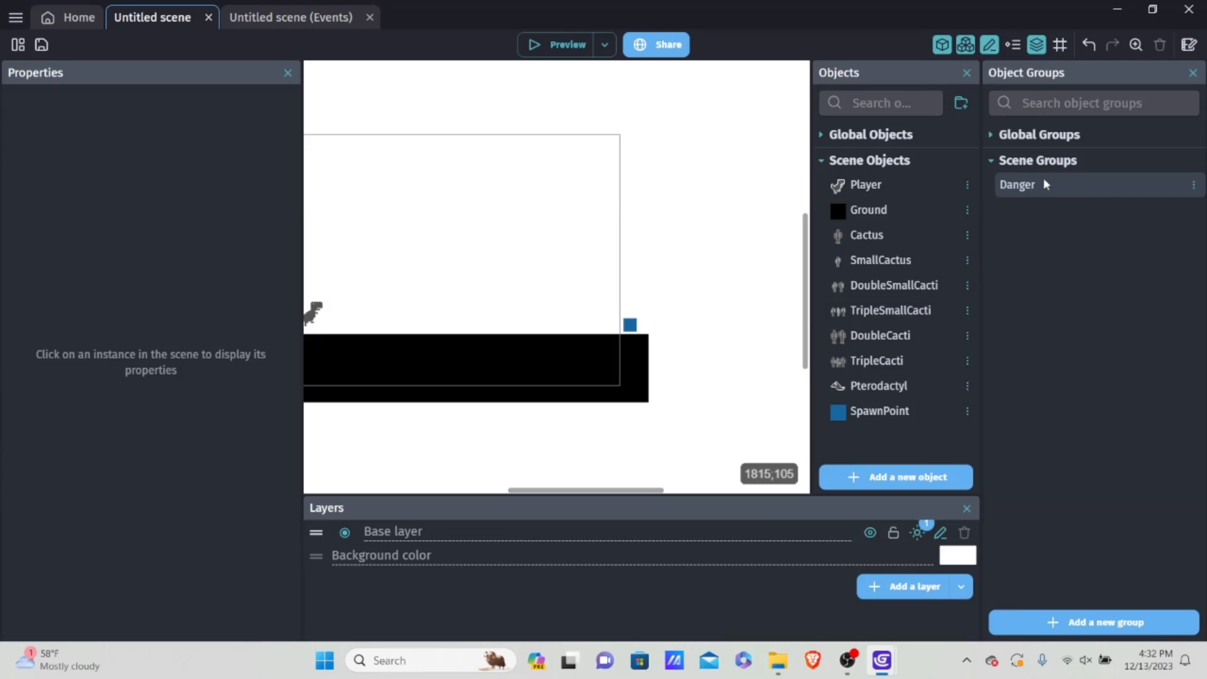
{"action": "left_click", "coordinate": [1041, 185]}
{"action": "left_click", "coordinate": [1063, 482]}
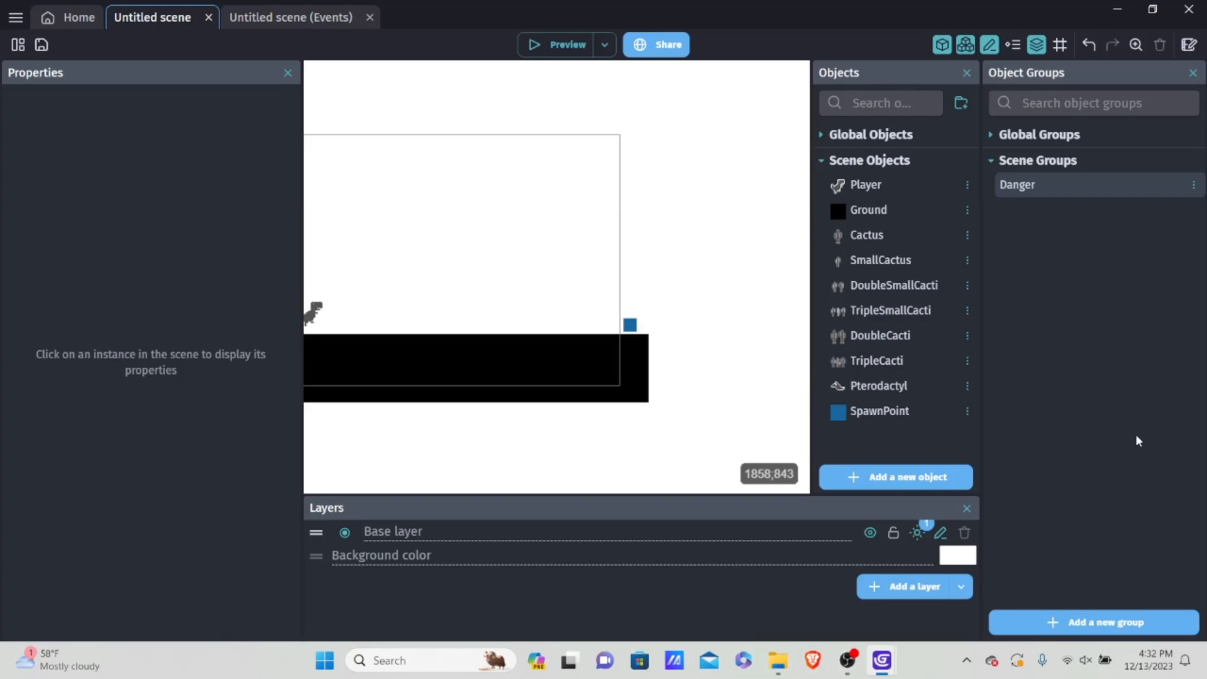
Step: In the scene's events, change the Cacti Physics X position action so it applies to the Danger object group
{"action": "left_click", "coordinate": [259, 18]}
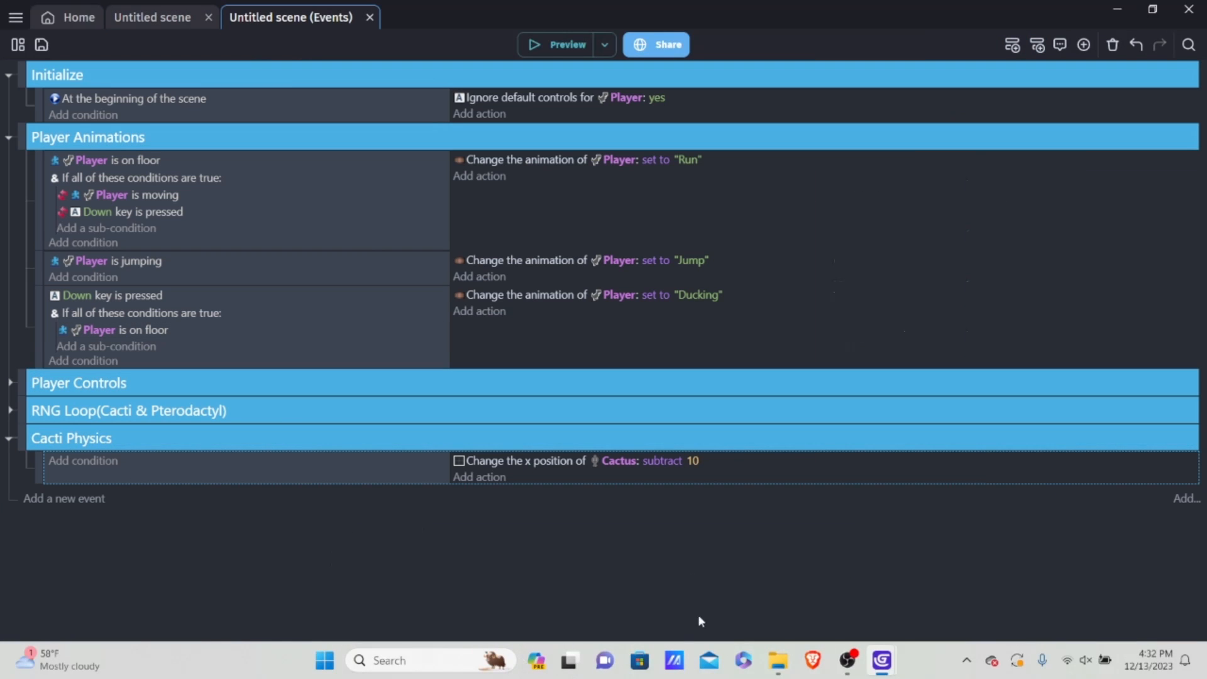
{"action": "double_click", "coordinate": [733, 465]}
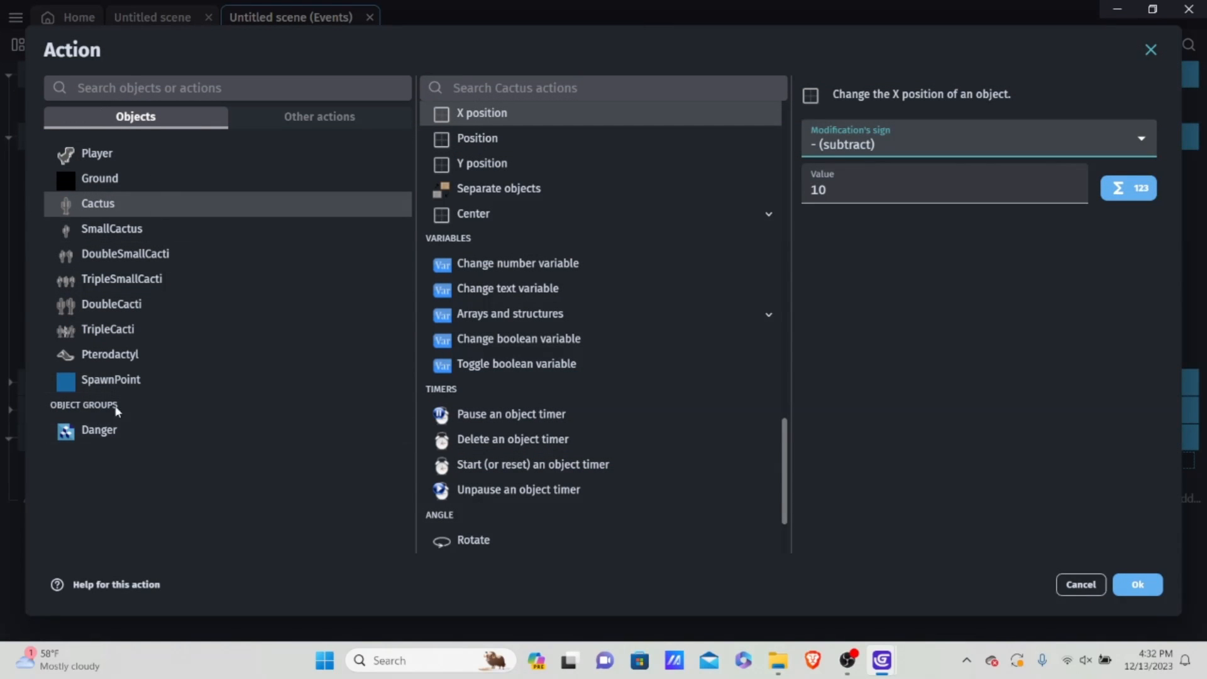
{"action": "left_click", "coordinate": [101, 434]}
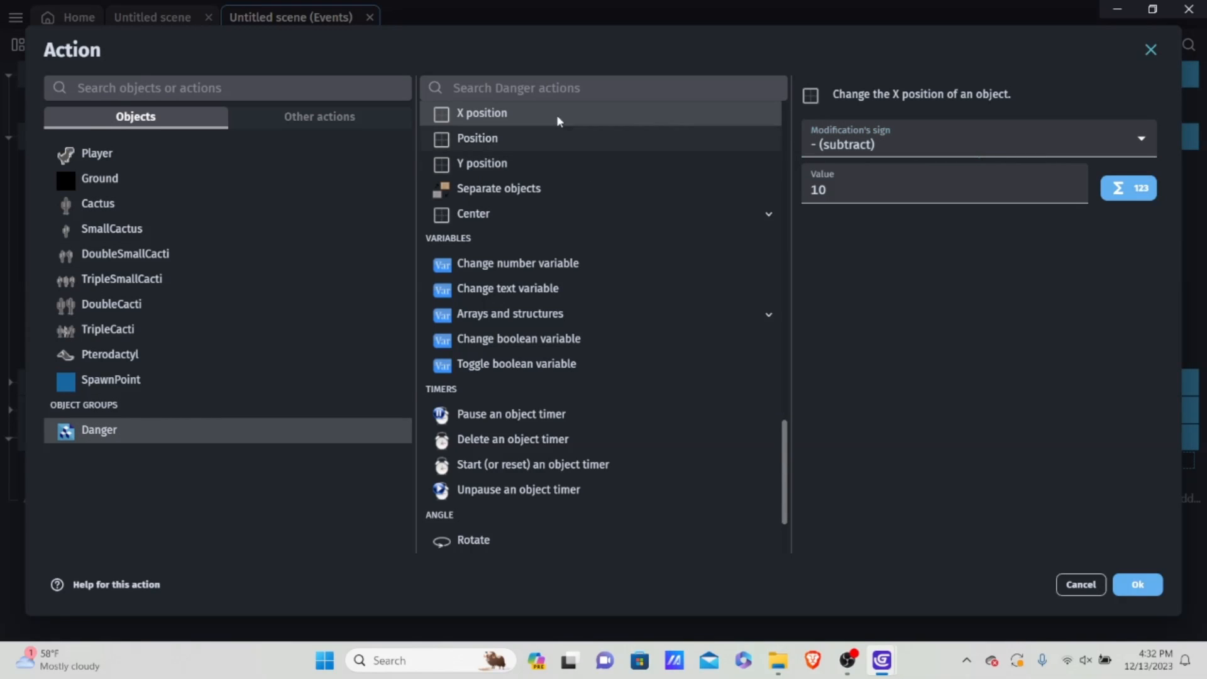
{"action": "scroll", "coordinate": [623, 251], "scroll_direction": "up", "scroll_amount": 5}
{"action": "left_click", "coordinate": [462, 406]}
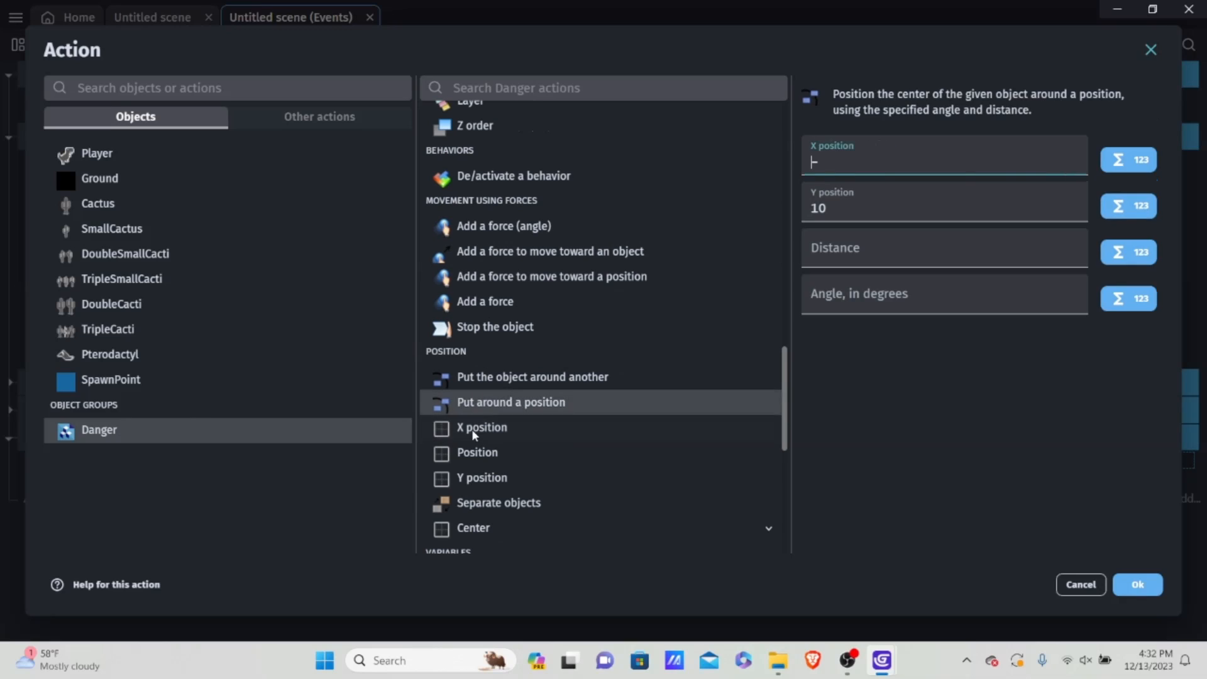
{"action": "left_click", "coordinate": [471, 429]}
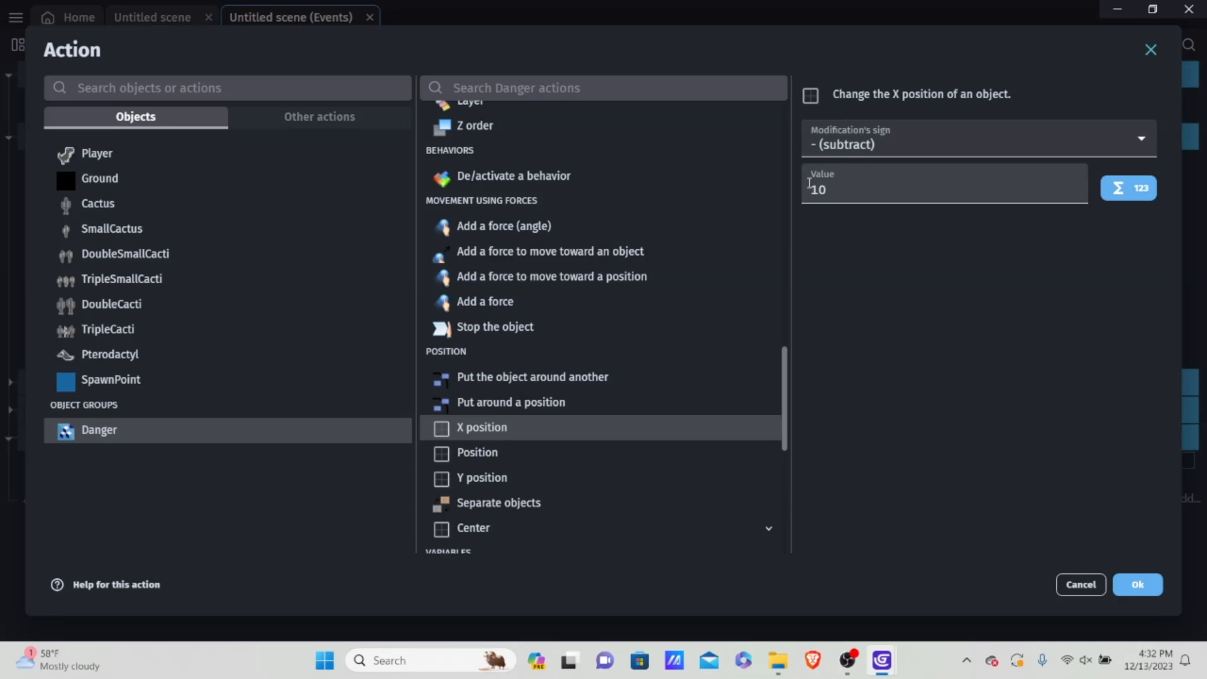
{"action": "left_click", "coordinate": [1135, 585]}
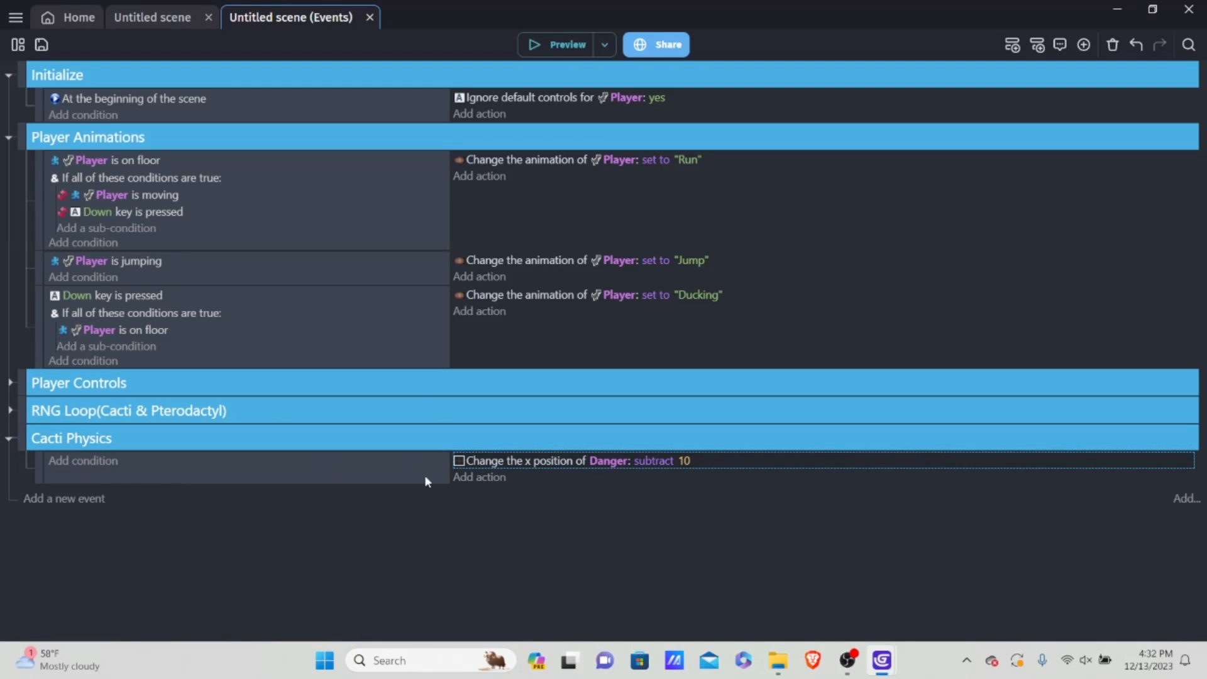
Step: Preview the game, make the dinosaur jump over the approaching obstacles to test their movement, and close the preview
{"action": "left_click", "coordinate": [302, 476]}
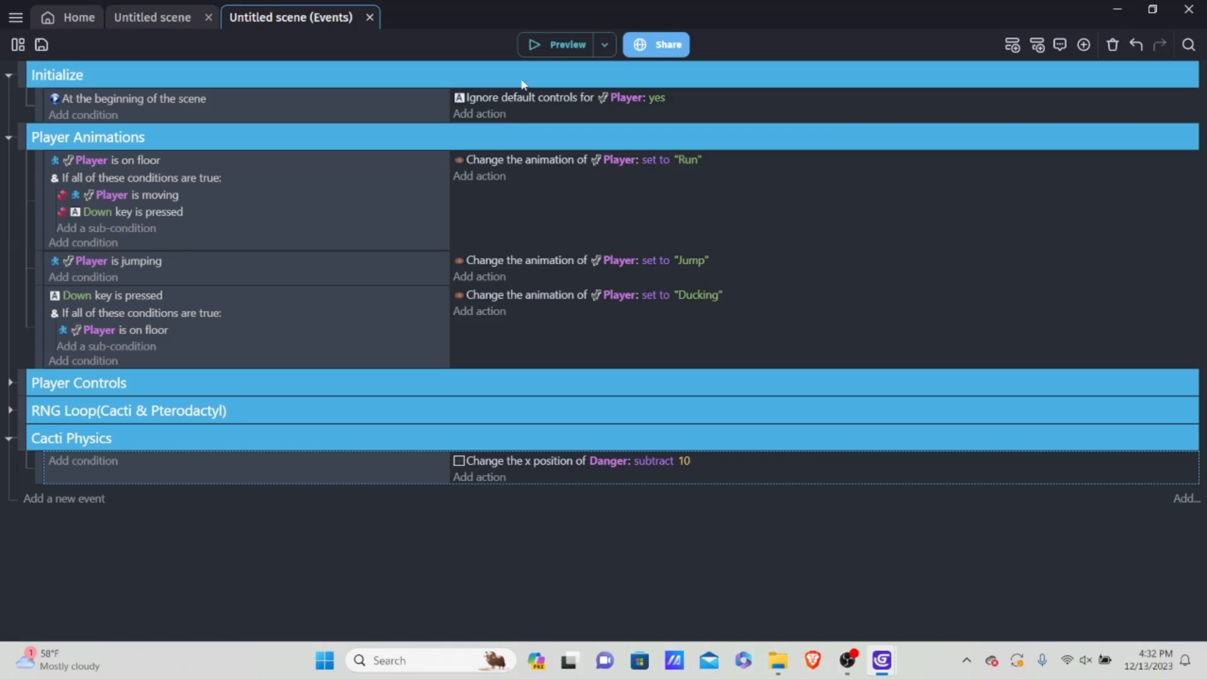
{"action": "left_click", "coordinate": [530, 56]}
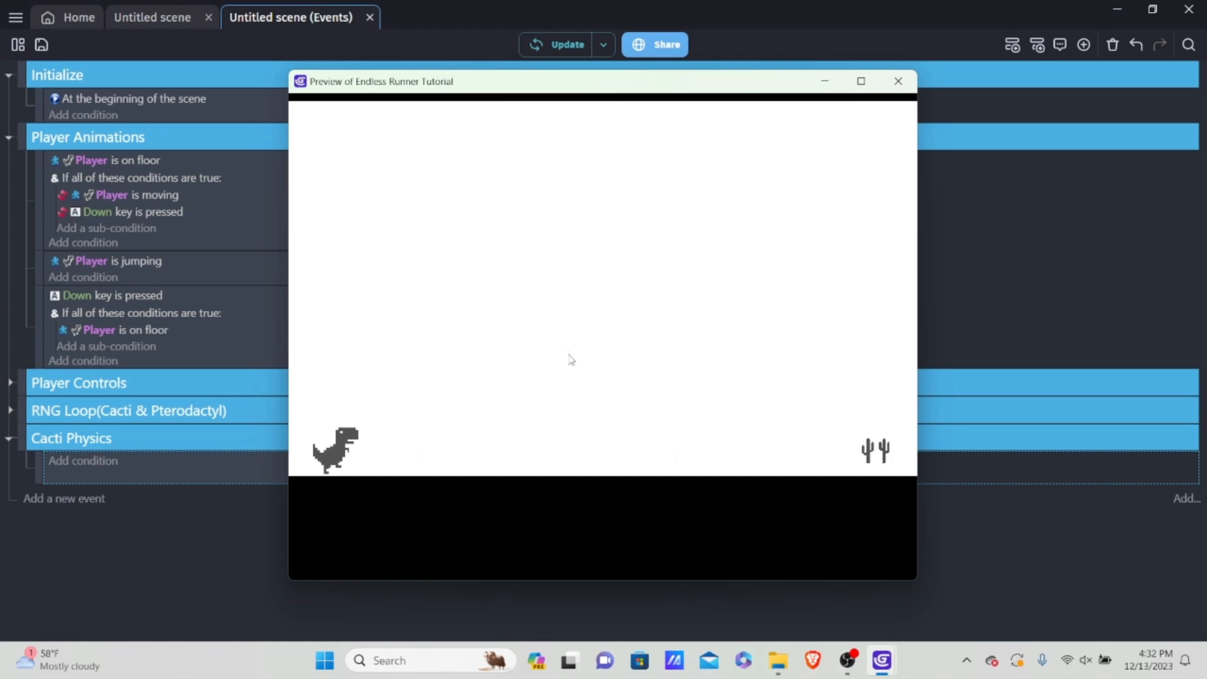
{"action": "key", "text": "space"}
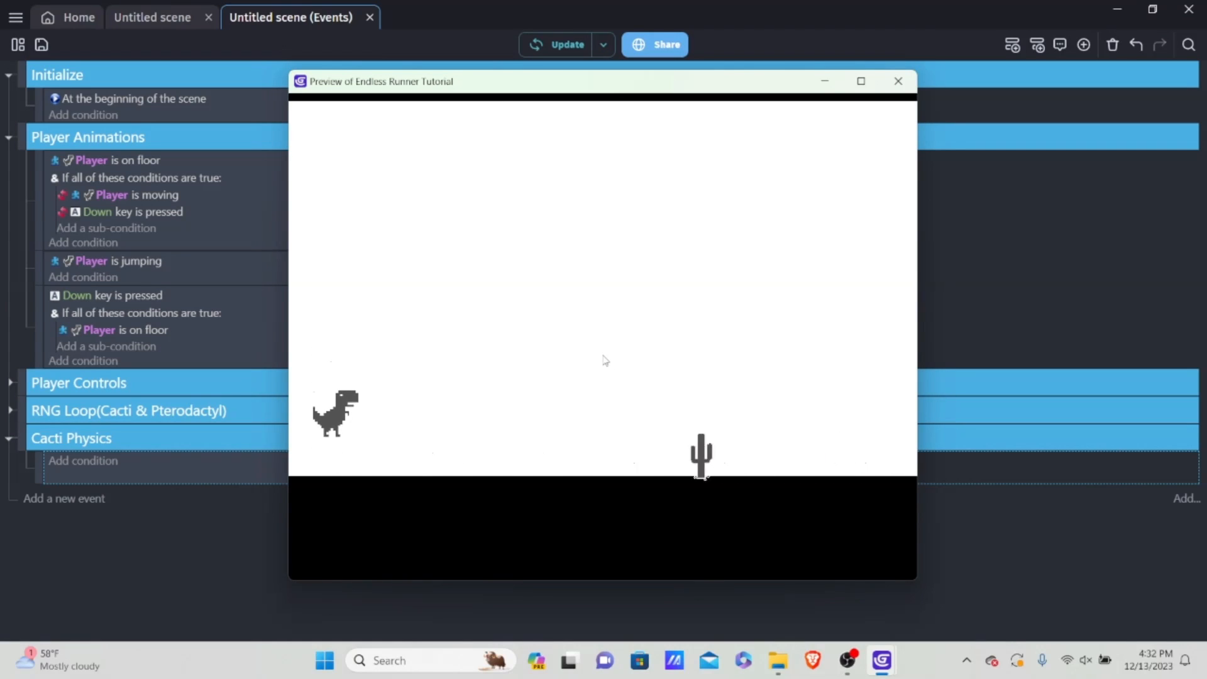
{"action": "key", "text": "space"}
{"action": "key", "text": "space"}
{"action": "key", "text": "space"}
{"action": "key", "text": "space"}
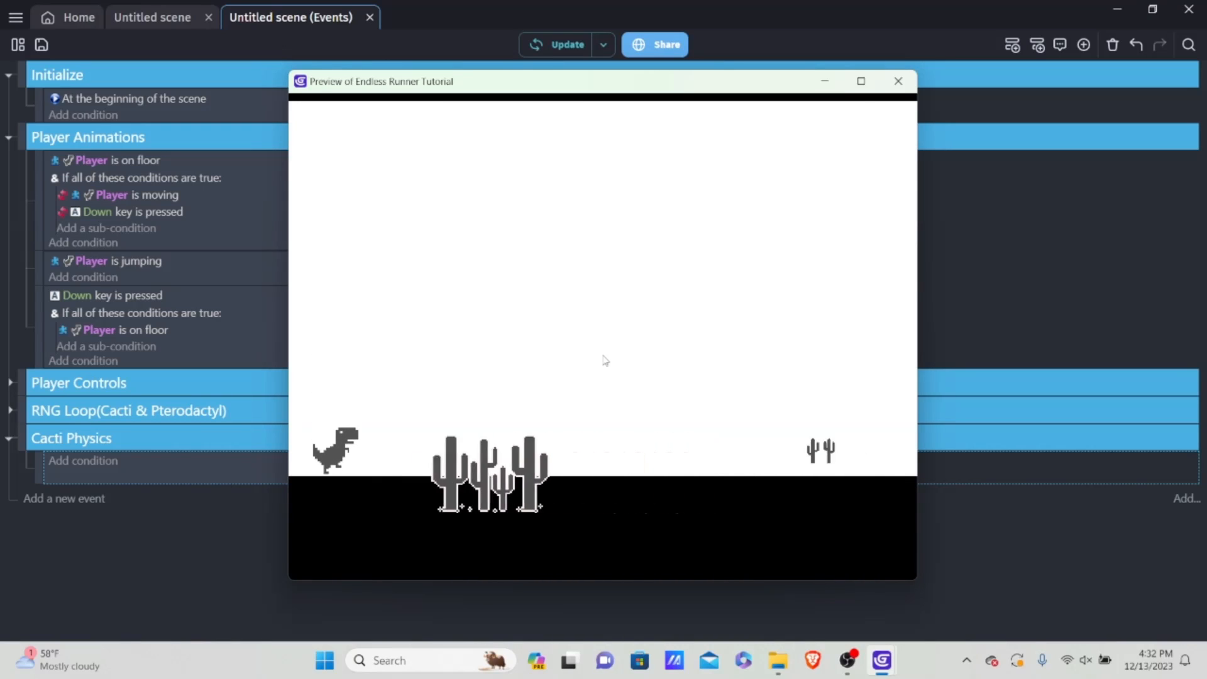
{"action": "key", "text": "space"}
{"action": "key", "text": "space"}
{"action": "key", "text": "space"}
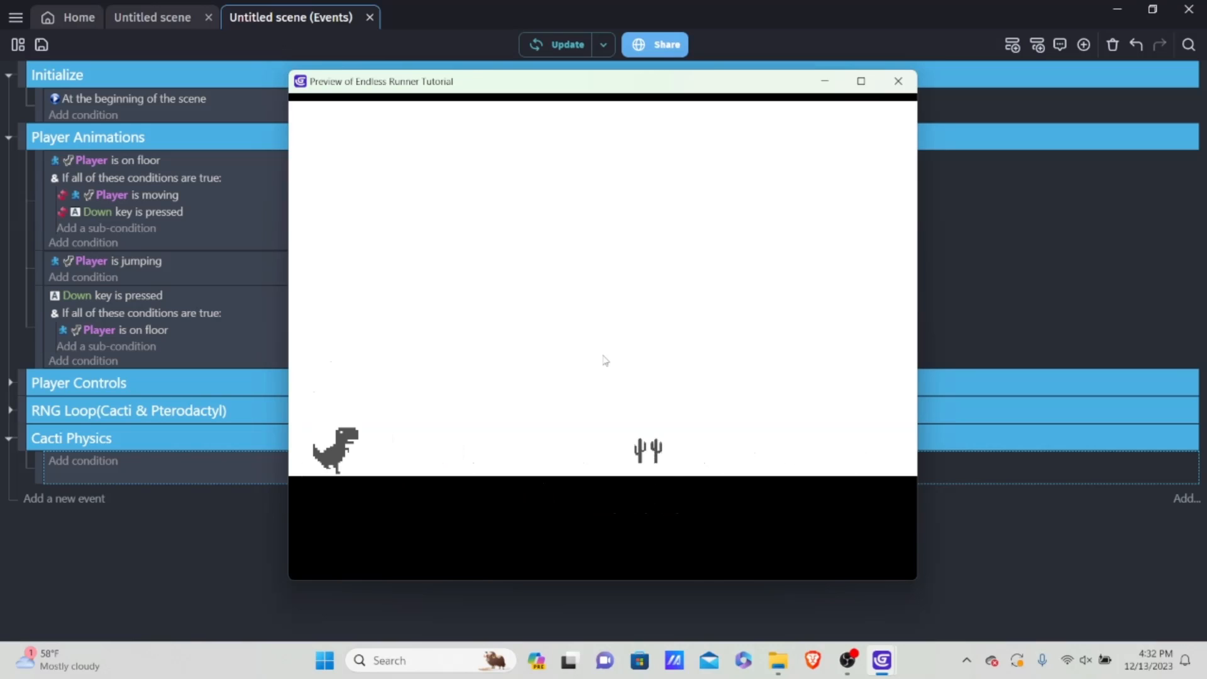
{"action": "key", "text": "space"}
{"action": "key", "text": "space"}
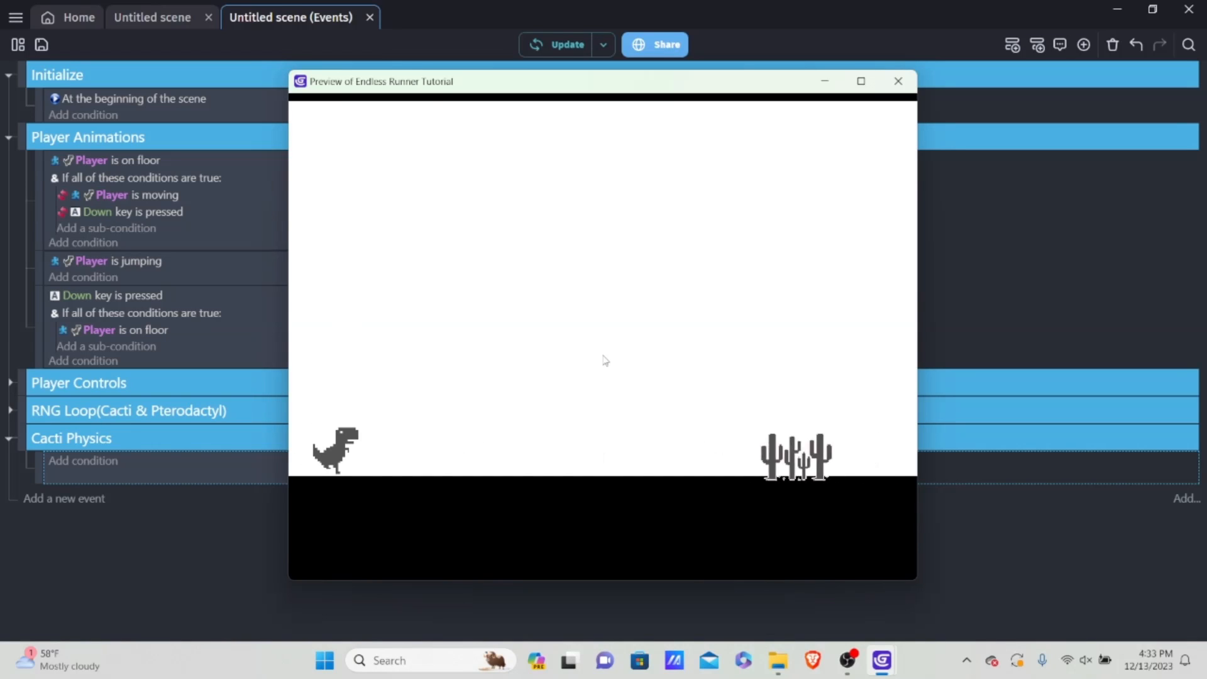
{"action": "key", "text": "space"}
{"action": "key", "text": "space"}
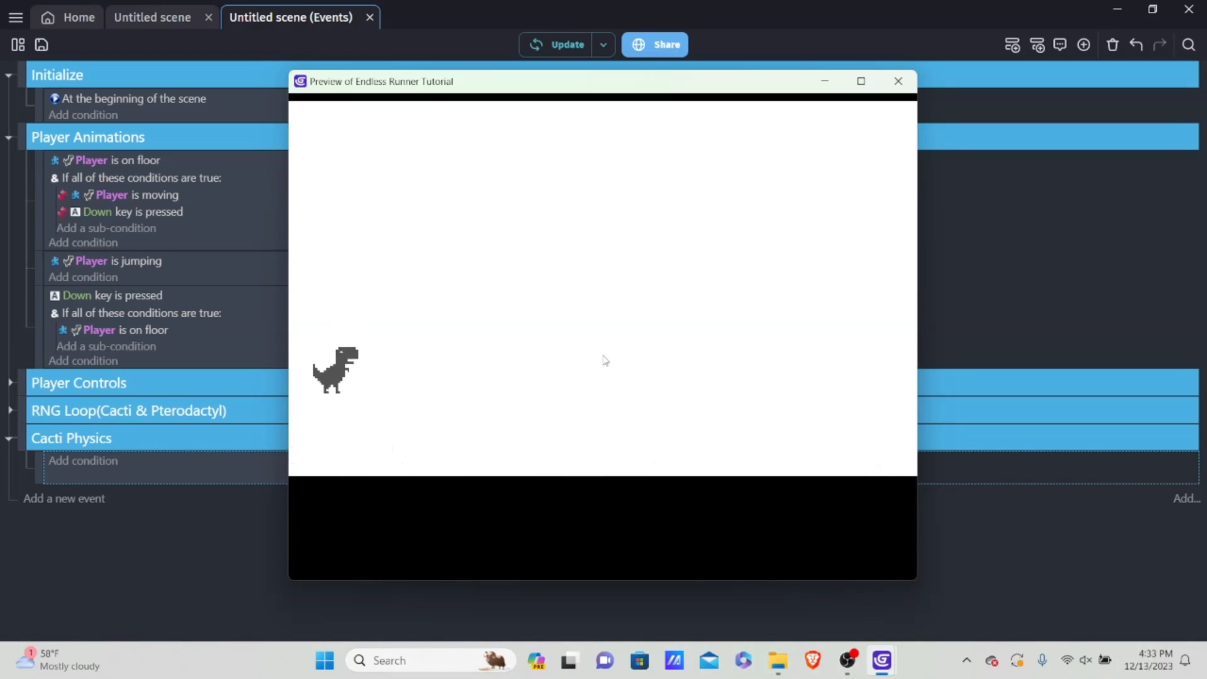
{"action": "key", "text": "space"}
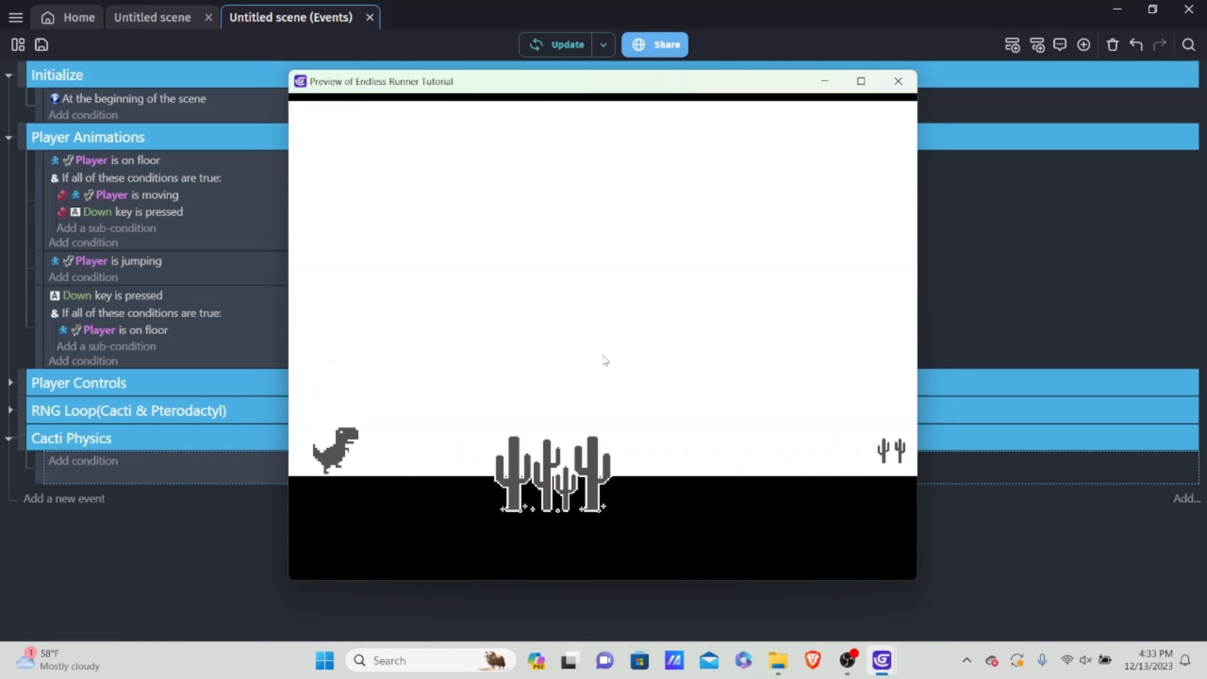
{"action": "key", "text": "space"}
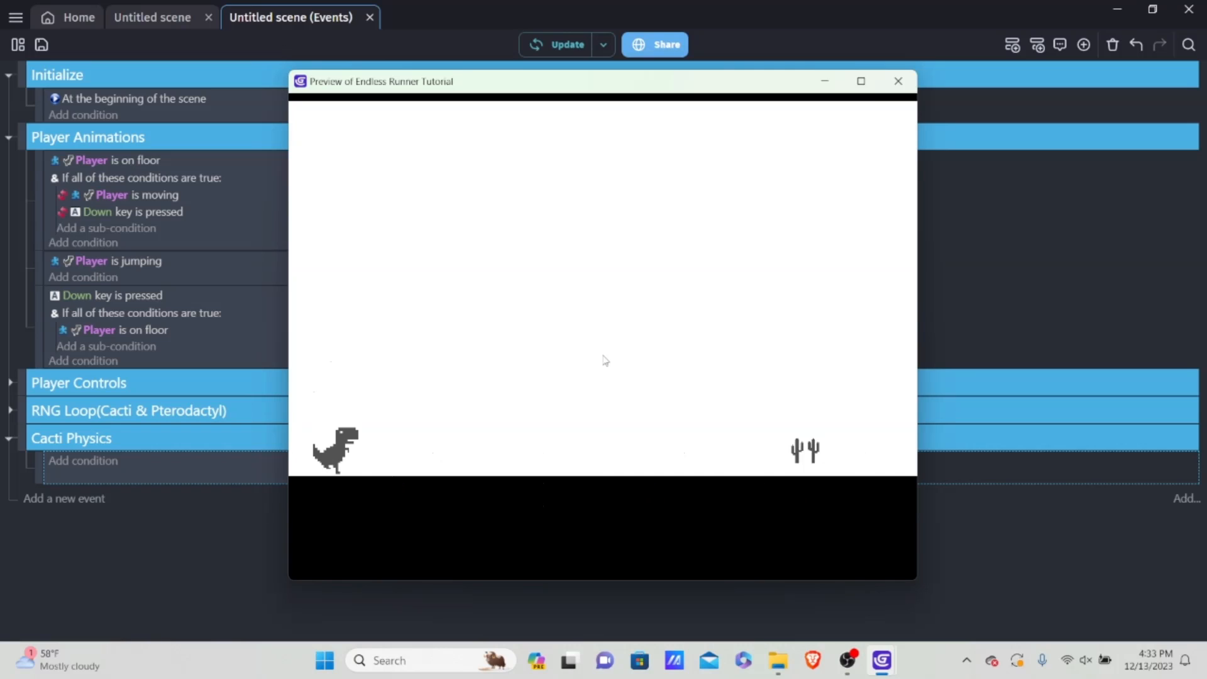
{"action": "key", "text": "space"}
{"action": "left_click", "coordinate": [898, 81]}
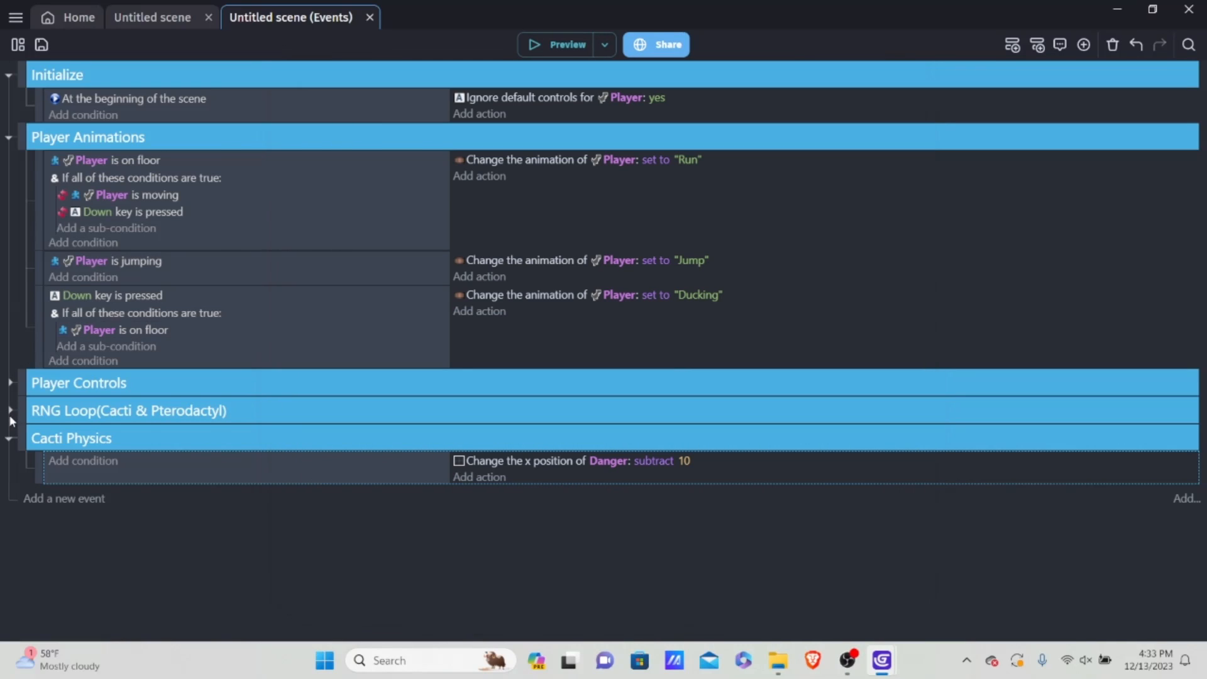
Step: Expand the RNG Loop event group and change the object of the CactusRNG = 5 size action to TripleCacti
{"action": "left_click", "coordinate": [10, 410]}
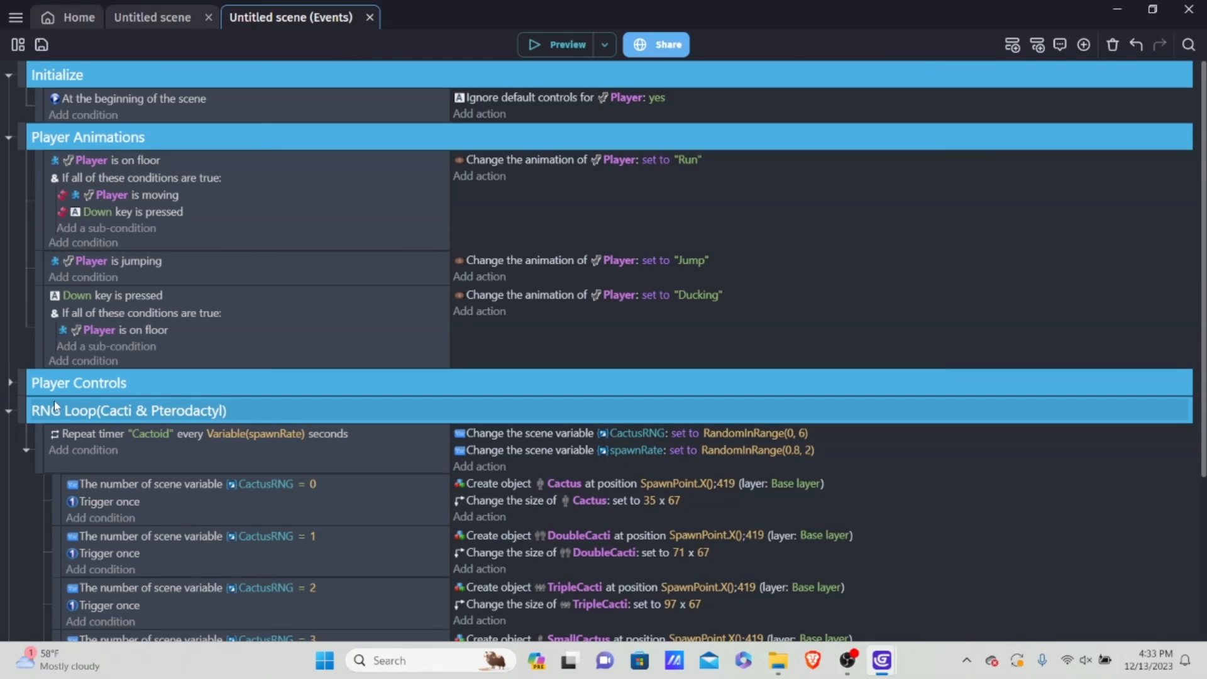
{"action": "scroll", "coordinate": [210, 429], "scroll_direction": "down", "scroll_amount": 3}
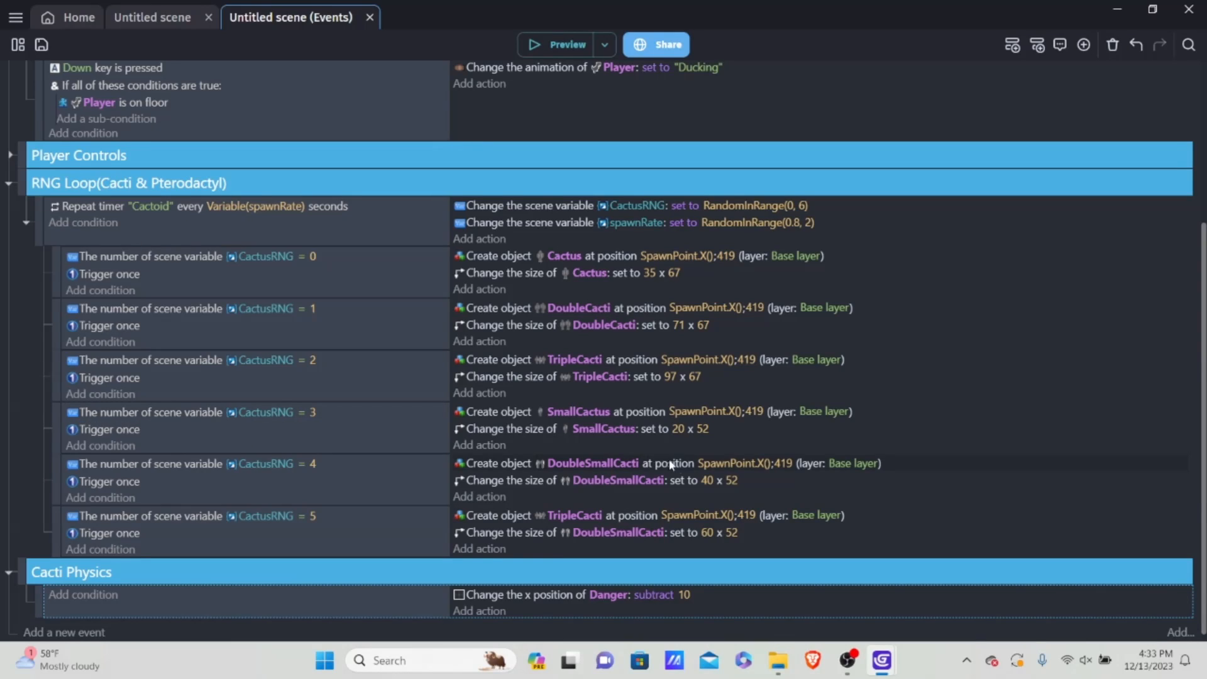
{"action": "scroll", "coordinate": [499, 561], "scroll_direction": "down", "scroll_amount": 1}
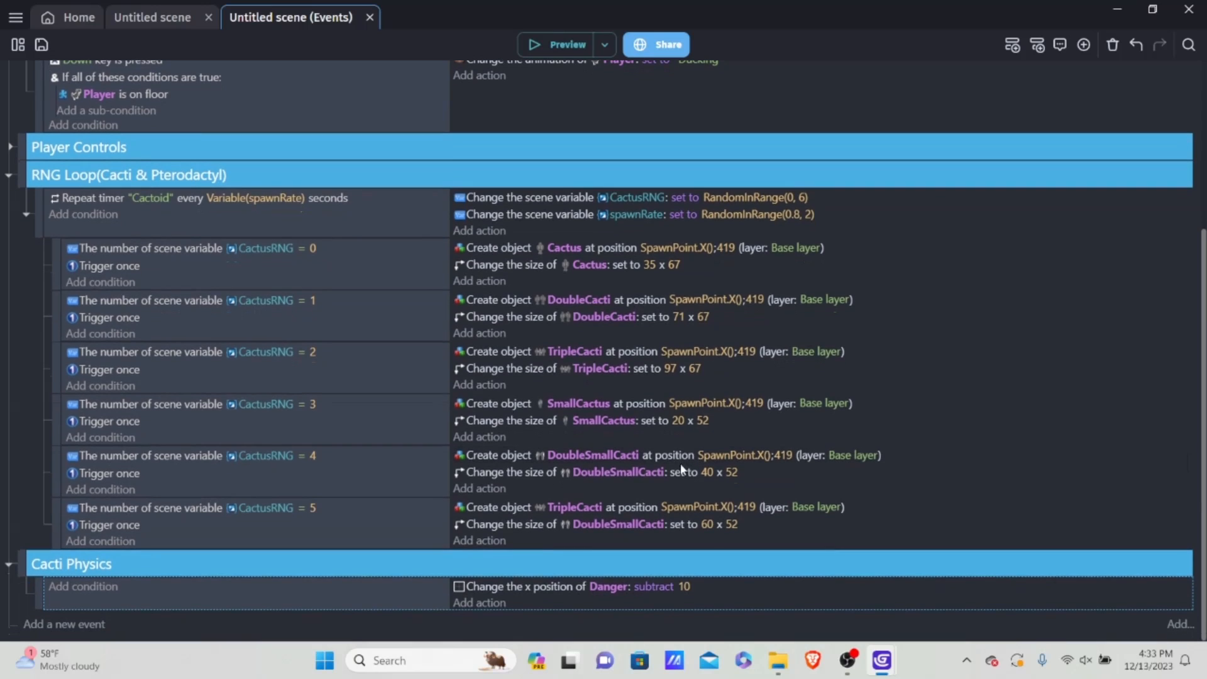
{"action": "left_click", "coordinate": [610, 526]}
{"action": "key", "text": "BackSpace"}
{"action": "type", "text": "tr"}
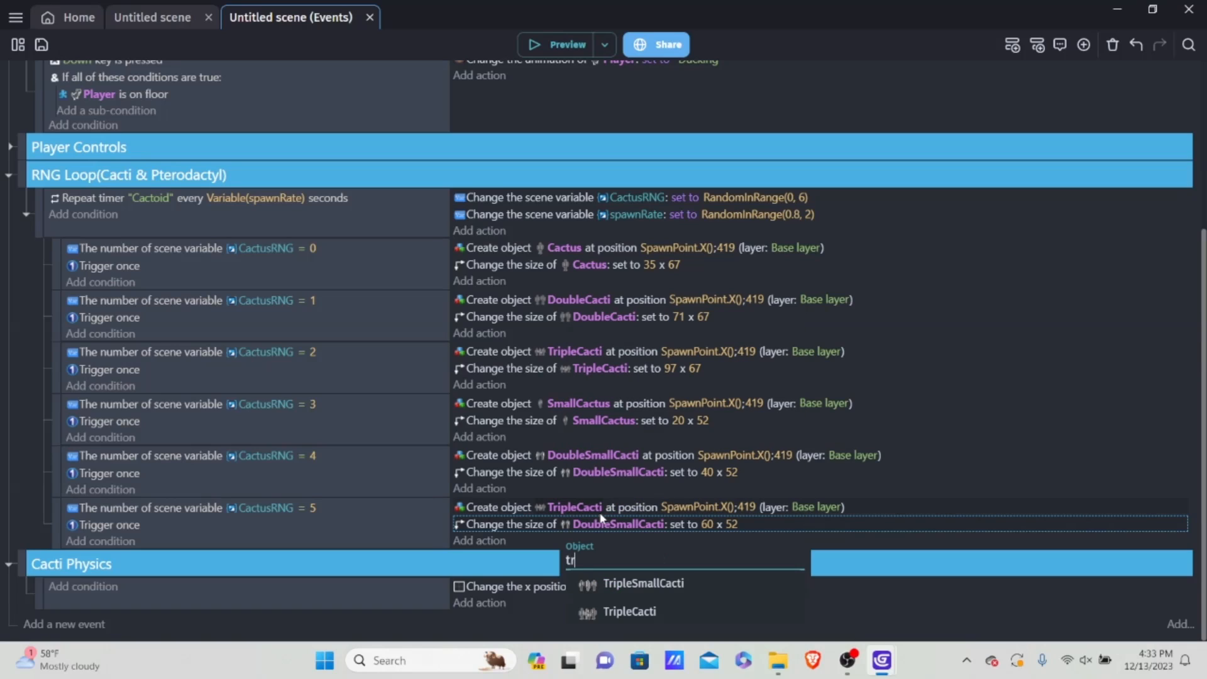
{"action": "left_click", "coordinate": [650, 607]}
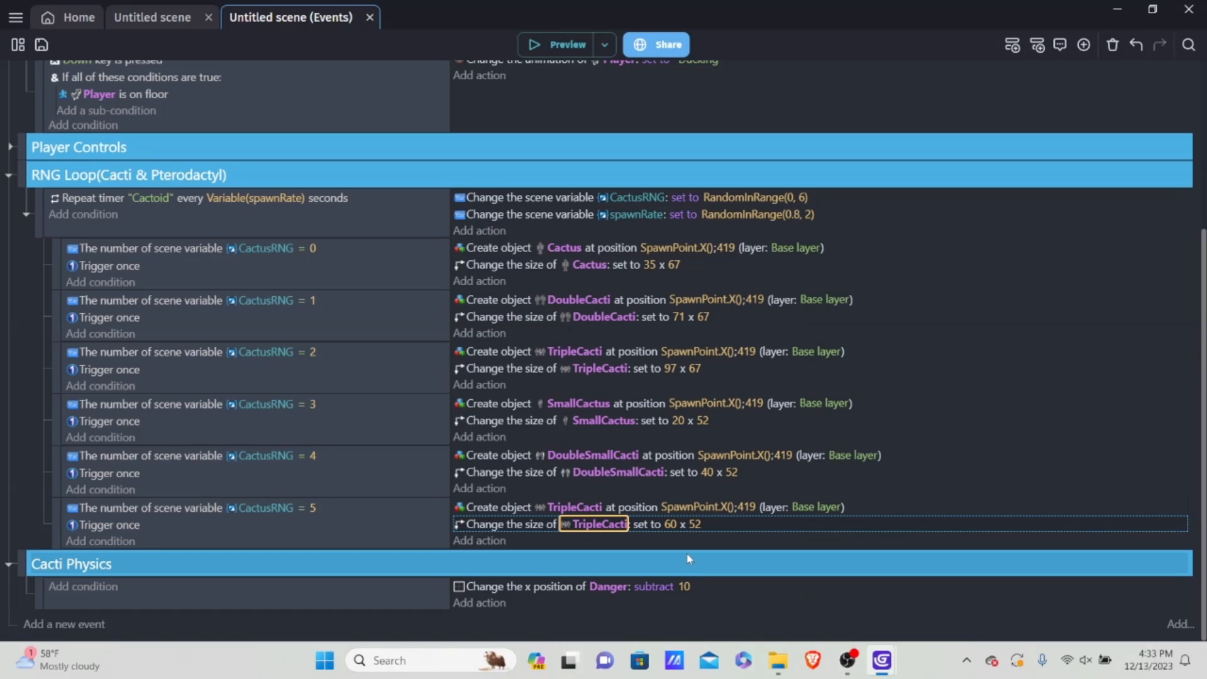
Step: Set the Y position of the create action in the CactusRNG = 5 event to 418
{"action": "left_click", "coordinate": [749, 507]}
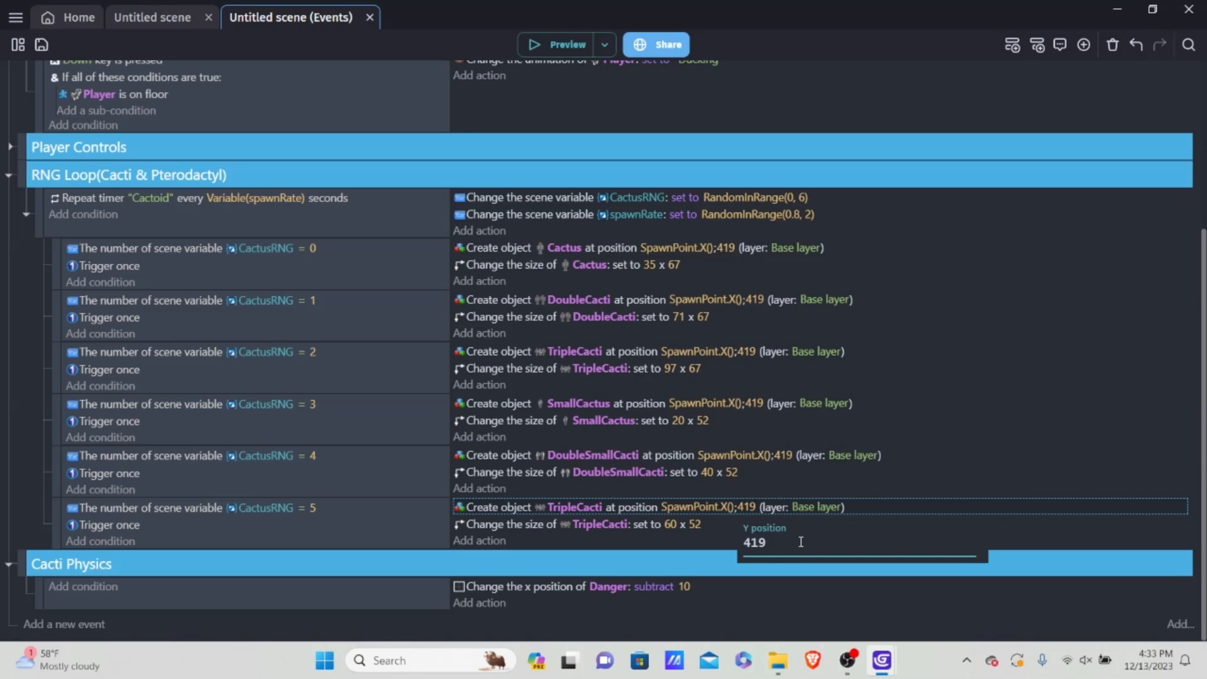
{"action": "key", "text": "BackSpace"}
{"action": "type", "text": "8"}
{"action": "left_click", "coordinate": [690, 547]}
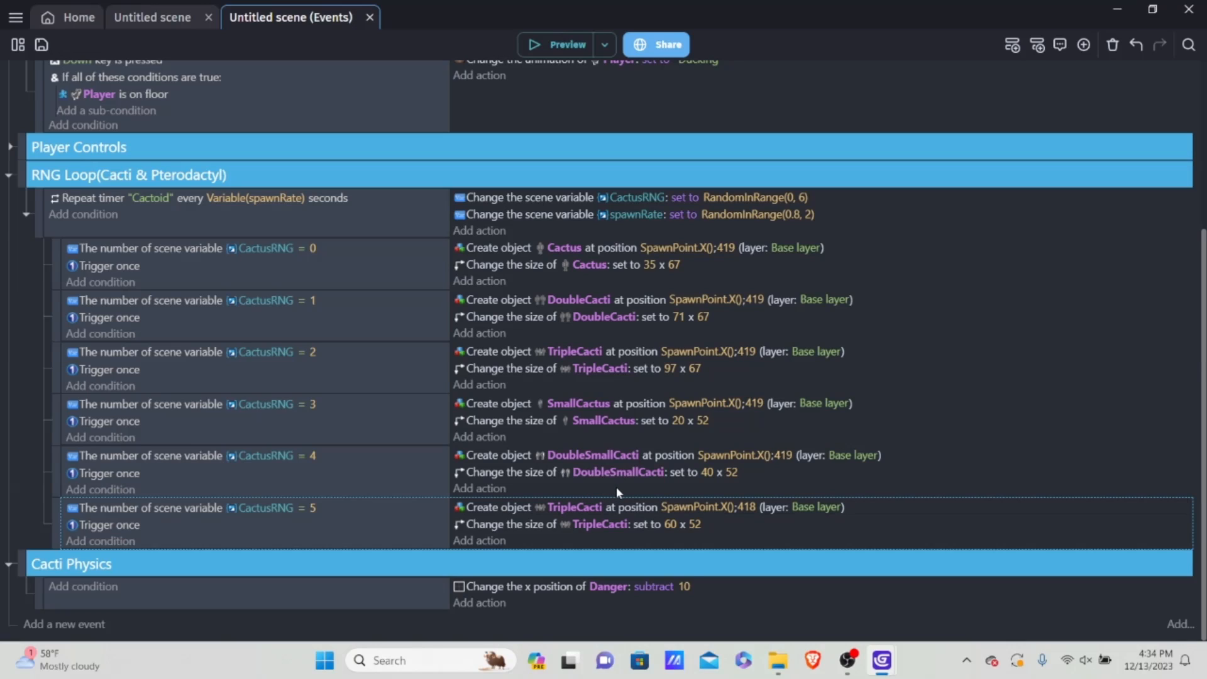
Step: Change the object created in the CactusRNG = 5 event to TripleSmallCacti
{"action": "left_click", "coordinate": [577, 507]}
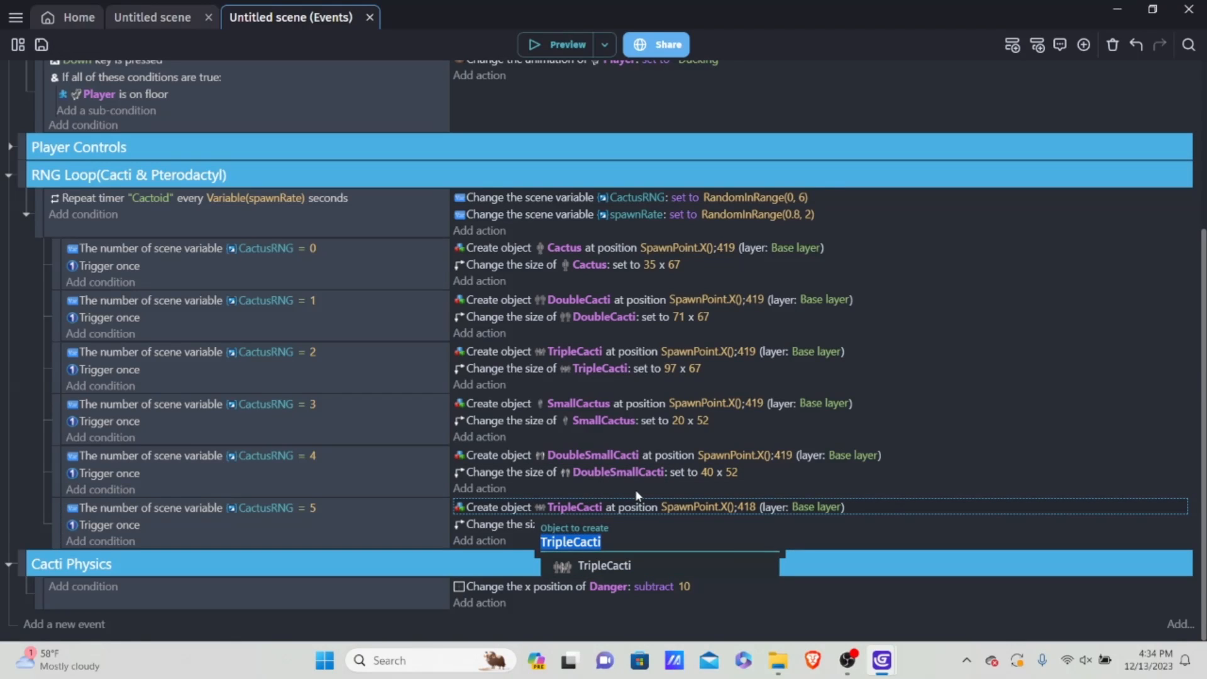
{"action": "type", "text": "tri"}
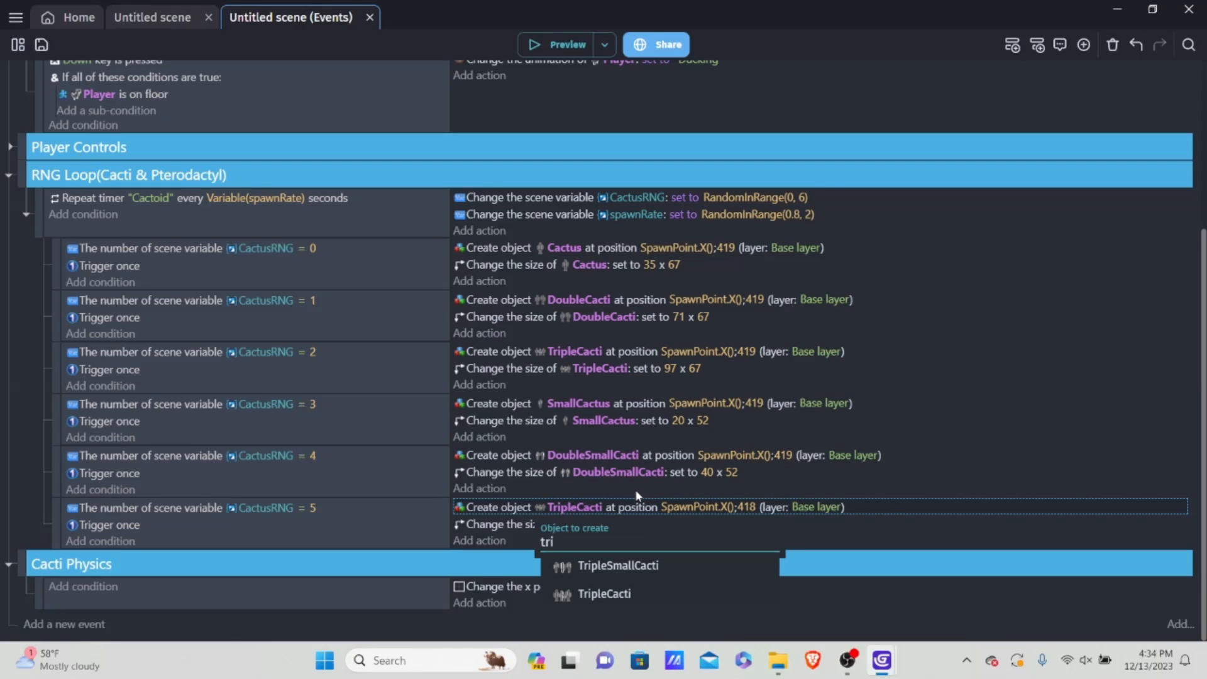
{"action": "left_click", "coordinate": [604, 565]}
Step: Pick TripleCacti again as the object of the size action in the CactusRNG = 5 event
{"action": "left_click", "coordinate": [588, 524]}
{"action": "key", "text": "BackSpace"}
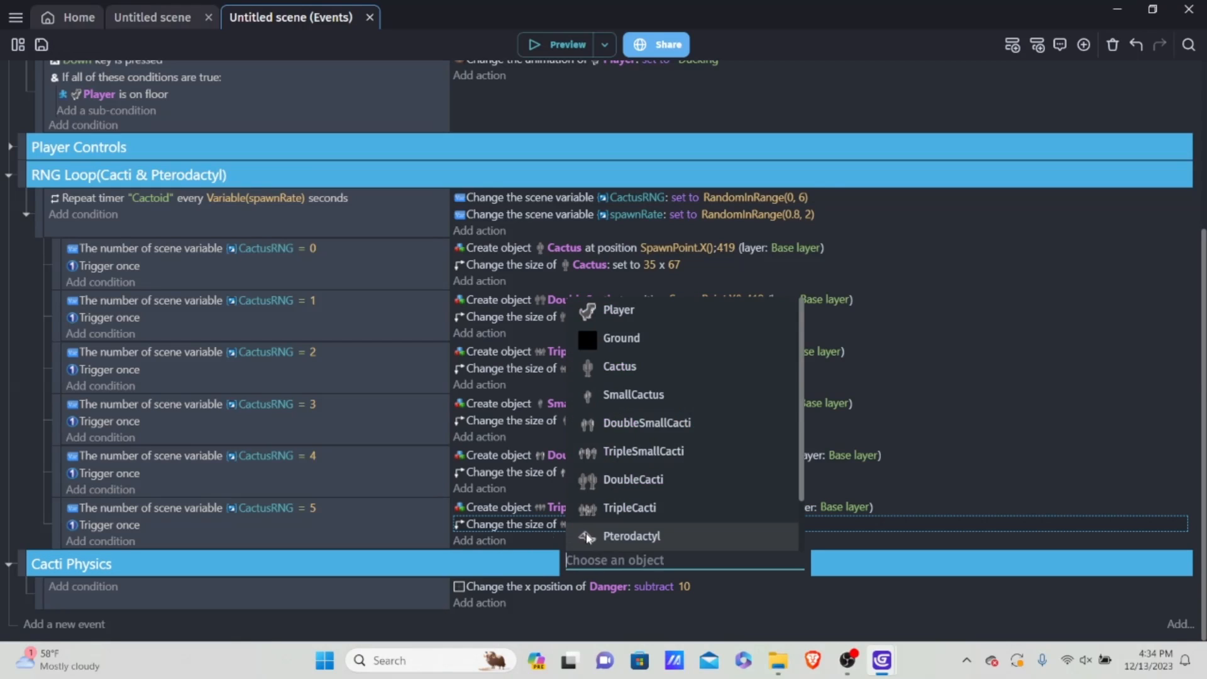
{"action": "type", "text": "stir"}
{"action": "key", "text": "BackSpace"}
{"action": "key", "text": "BackSpace"}
{"action": "key", "text": "BackSpace"}
{"action": "key", "text": "BackSpace"}
{"action": "type", "text": "tr"}
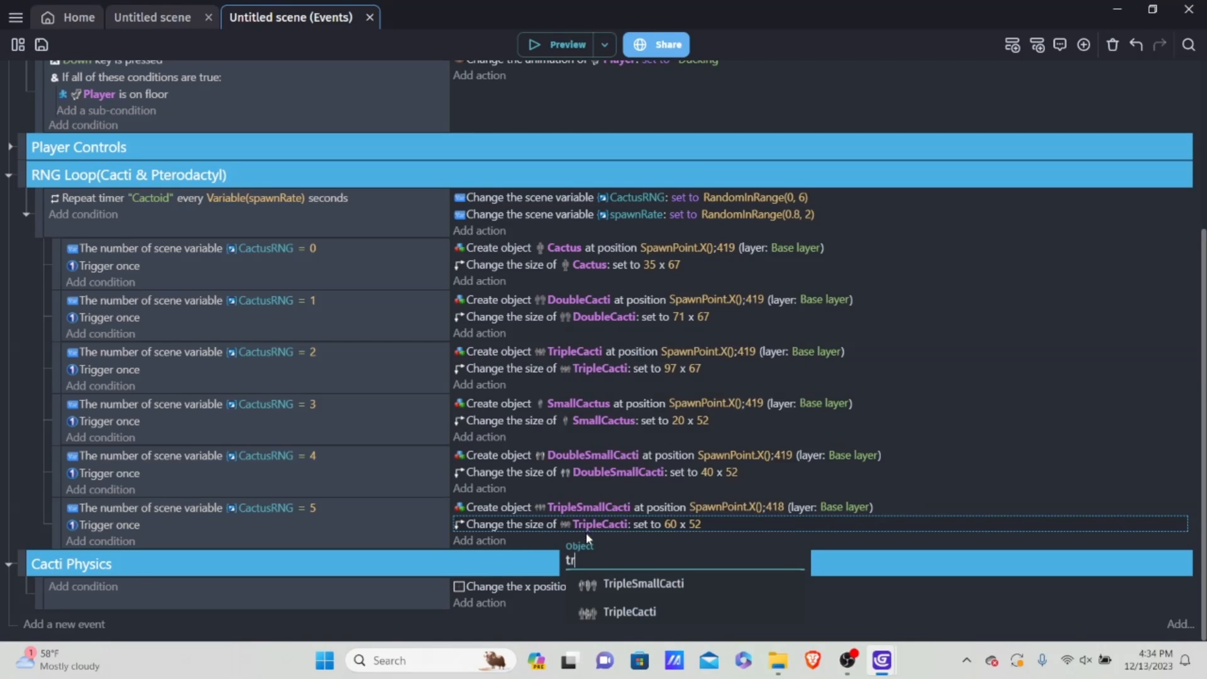
{"action": "left_click", "coordinate": [648, 599]}
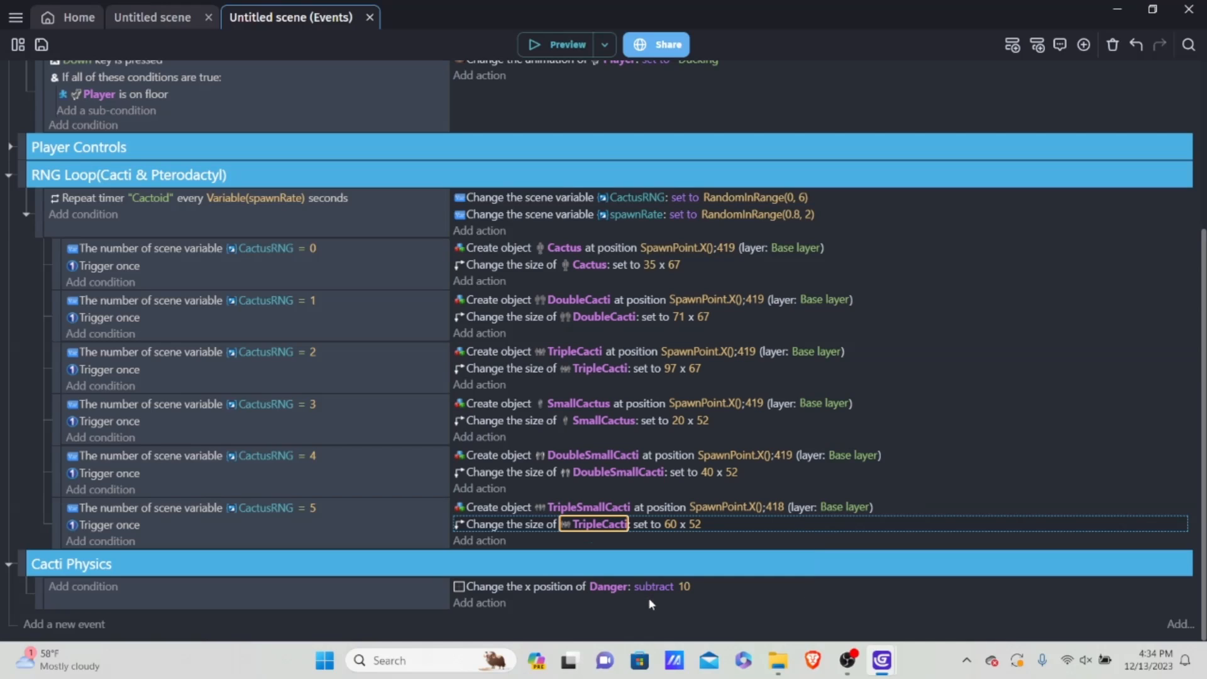
Step: Change the object of the 60 x 52 size action in the CactusRNG = 5 event to TripleSmallCacti
{"action": "left_click", "coordinate": [612, 525]}
{"action": "type", "text": "stri"}
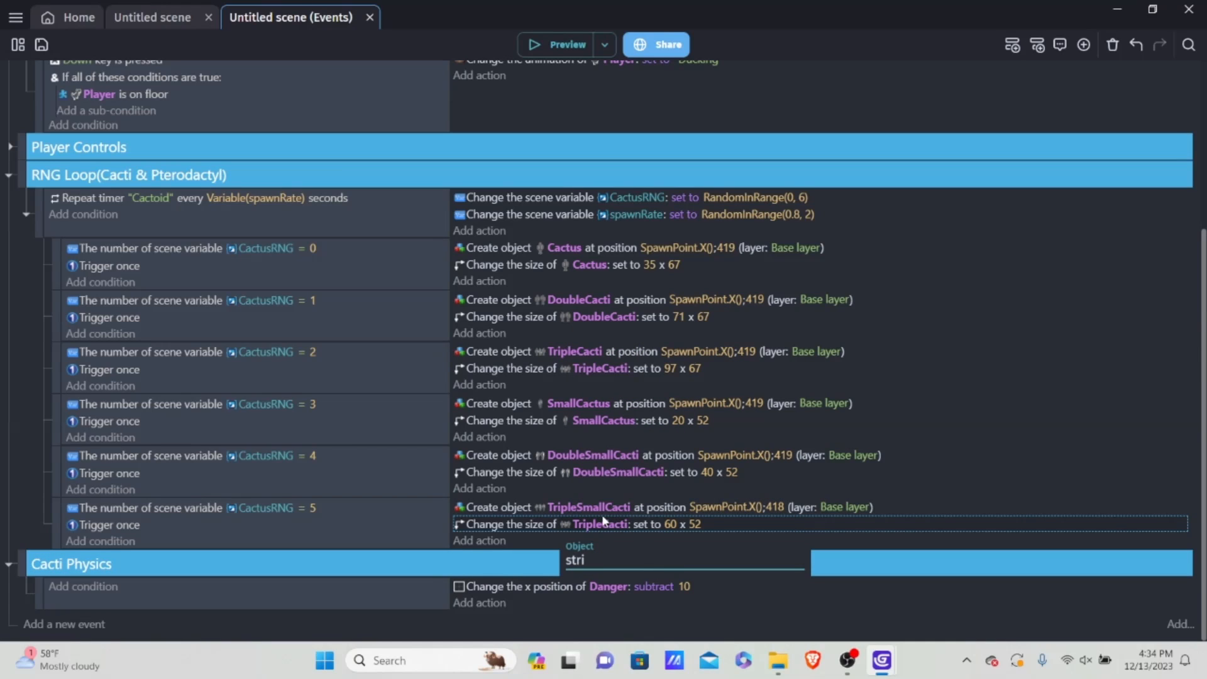
{"action": "key", "text": "BackSpace"}
{"action": "key", "text": "BackSpace"}
{"action": "key", "text": "BackSpace"}
{"action": "key", "text": "BackSpace"}
{"action": "type", "text": "tri"}
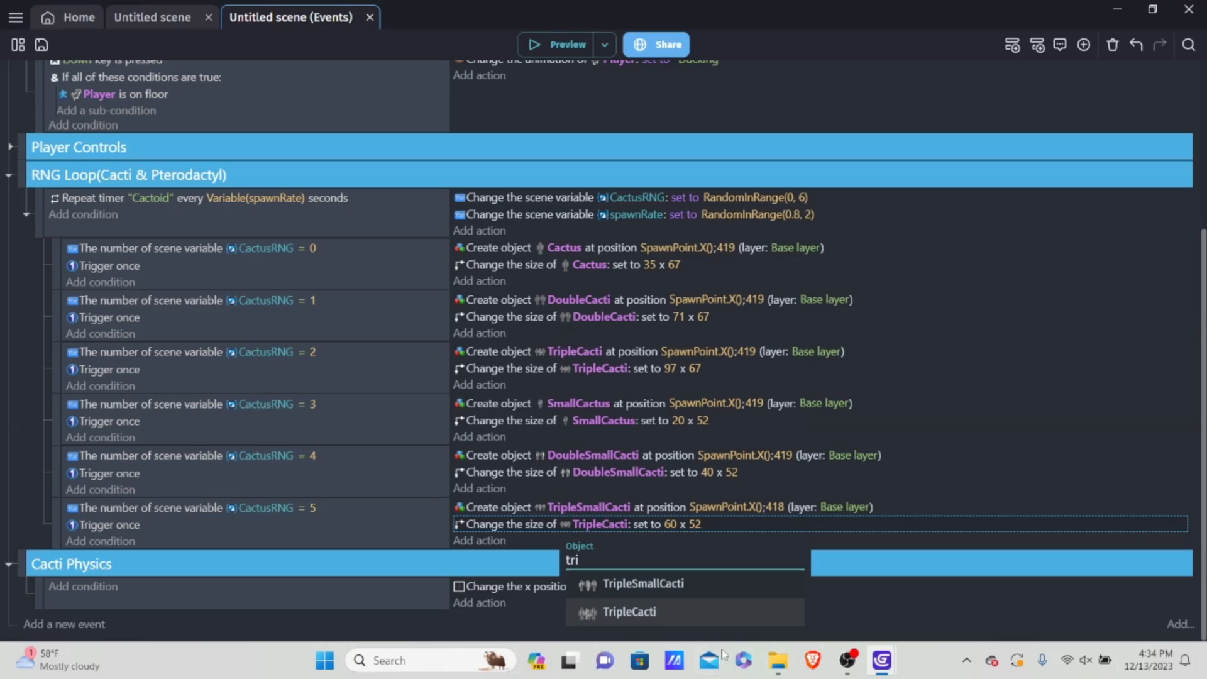
{"action": "left_click", "coordinate": [693, 584]}
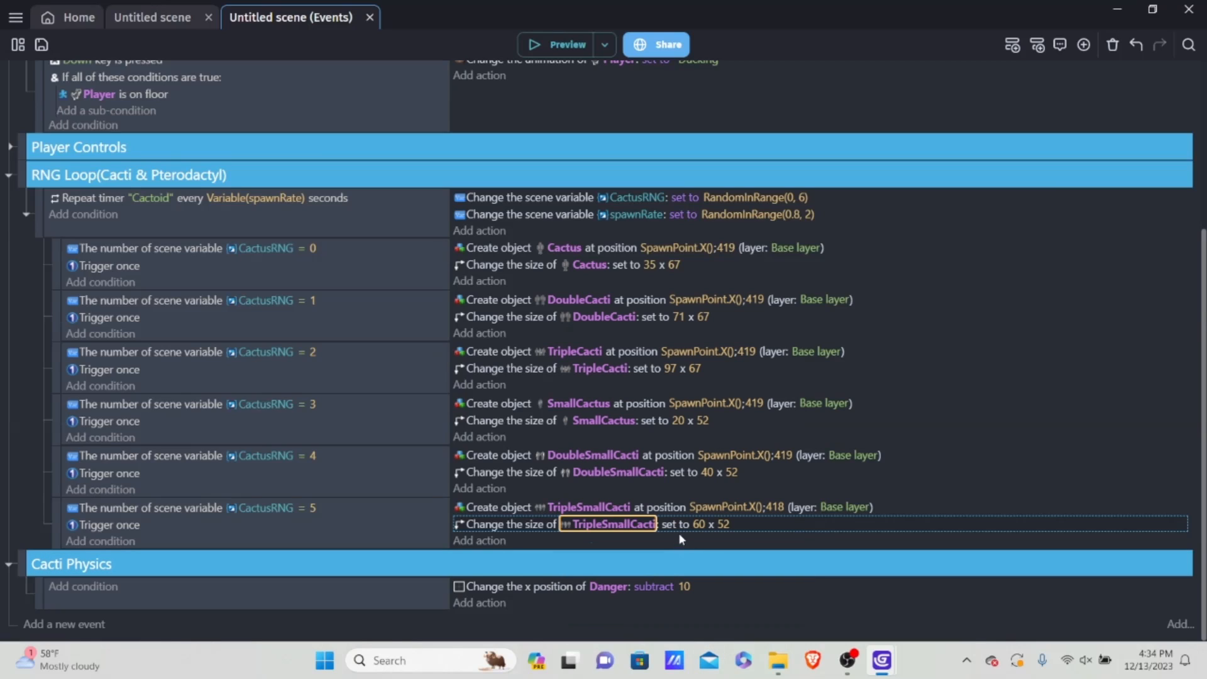
Step: Set the Y position at which TripleSmallCacti is created to 438
{"action": "left_click", "coordinate": [771, 505]}
{"action": "key", "text": "BackSpace"}
{"action": "type", "text": "43"}
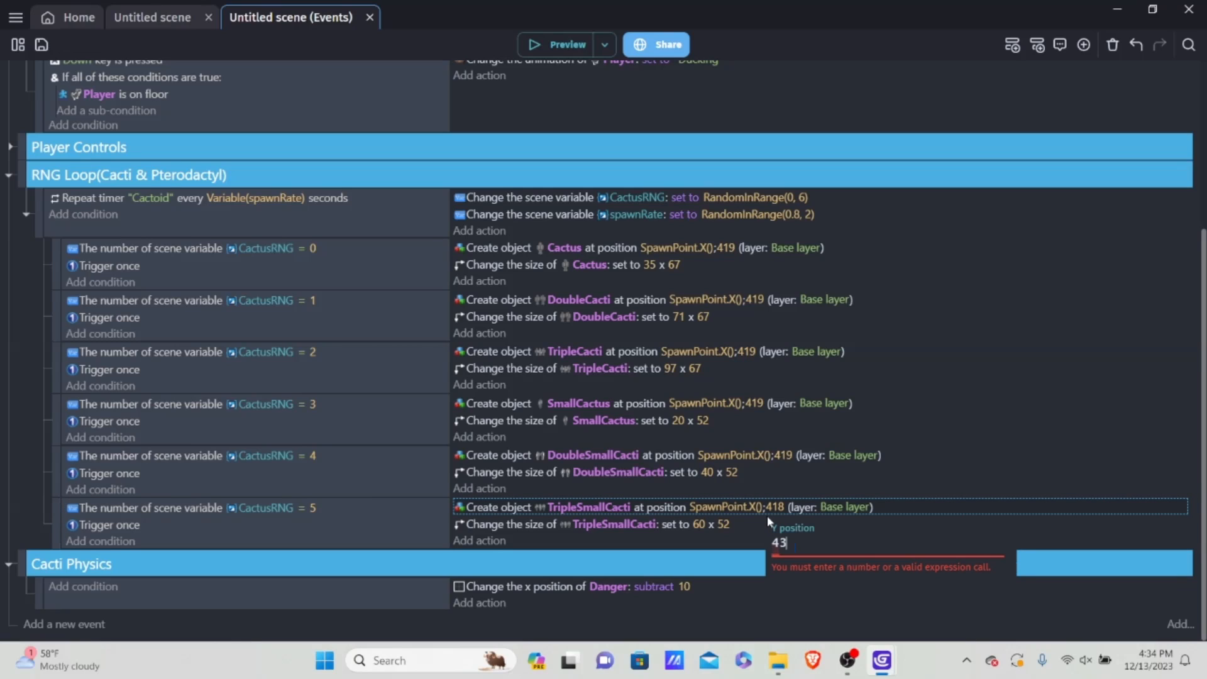
{"action": "type", "text": "8"}
{"action": "left_click", "coordinate": [731, 524]}
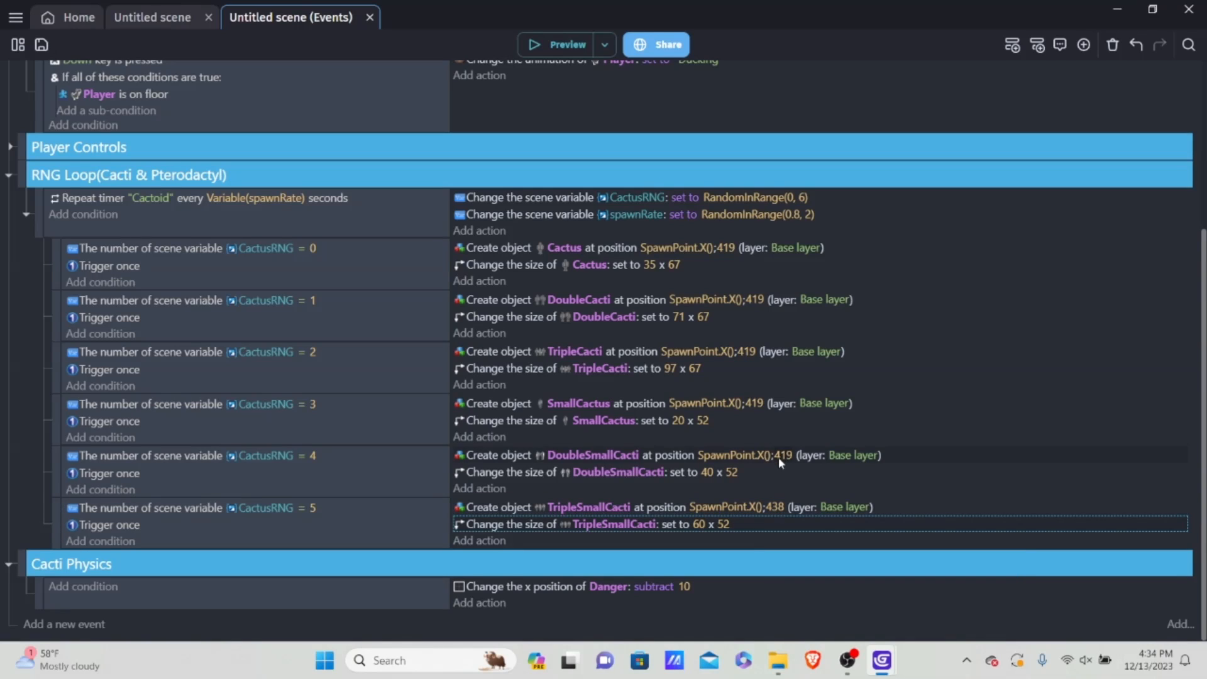
Step: Set the Y position of the DoubleSmallCacti create action in the CactusRNG = 4 event to 438
{"action": "left_click", "coordinate": [779, 458]}
{"action": "key", "text": "BackSpace"}
{"action": "type", "text": "48"}
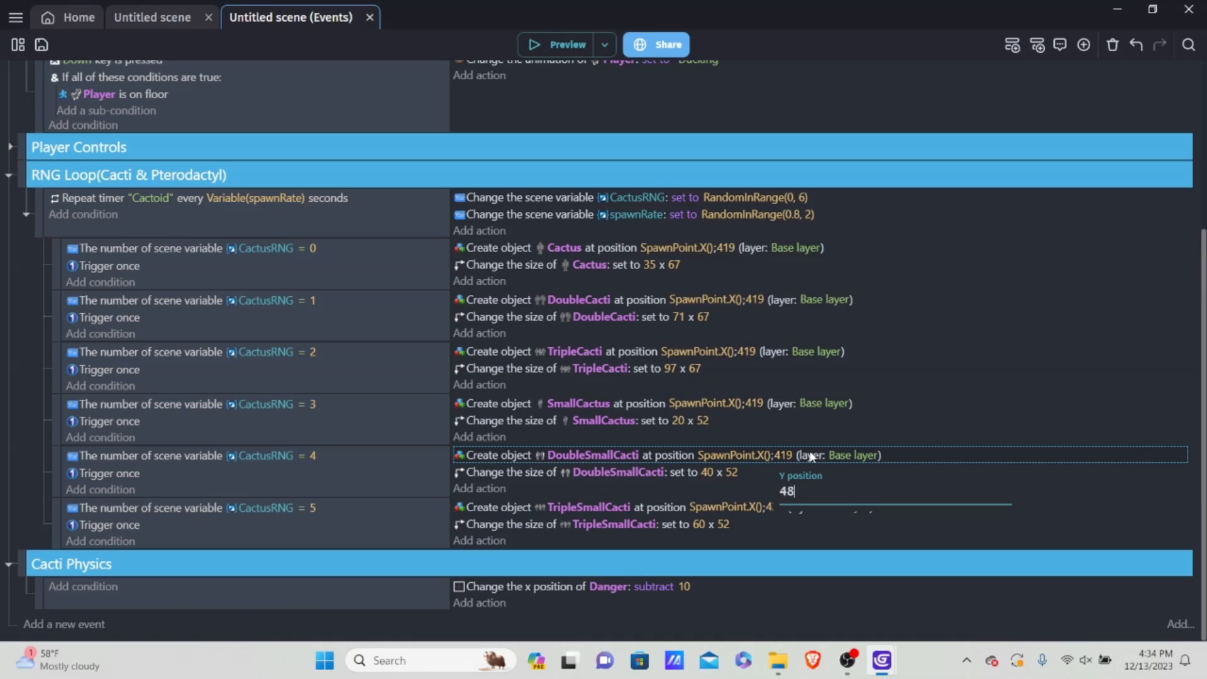
{"action": "key", "text": "BackSpace"}
{"action": "type", "text": "38"}
{"action": "key", "text": "Return"}
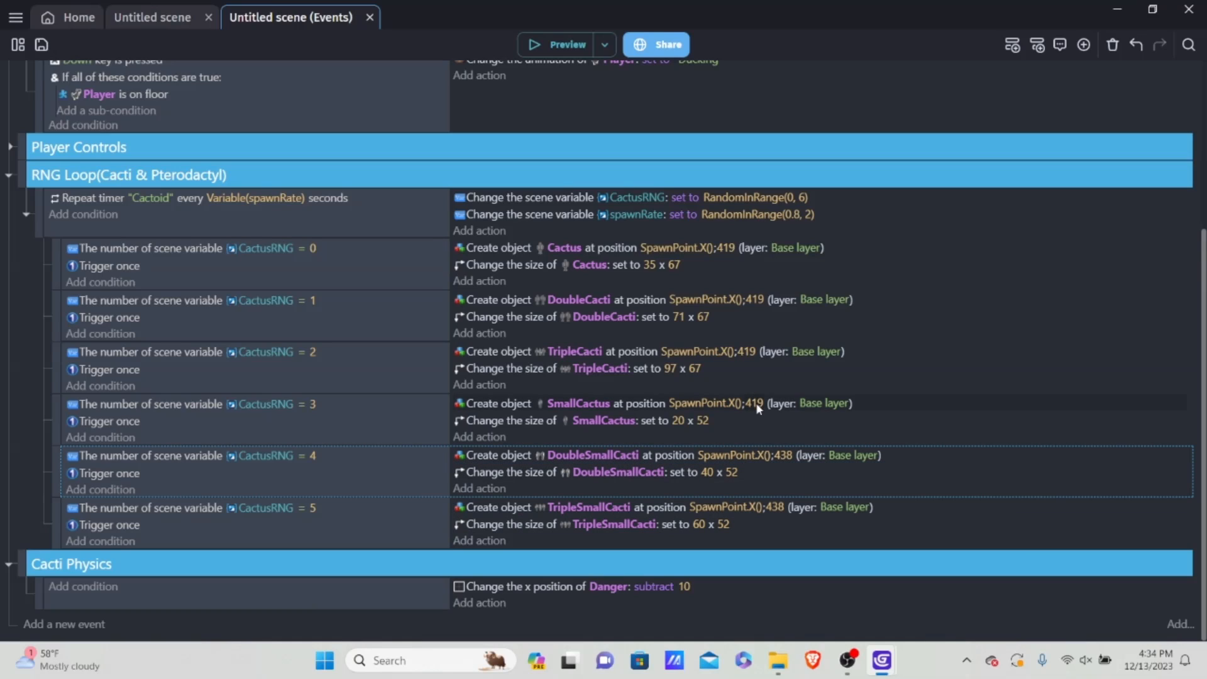
Step: Set the Y position of the SmallCactus create action in the CactusRNG = 3 event to 438
{"action": "left_click", "coordinate": [756, 403]}
{"action": "key", "text": "BackSpace"}
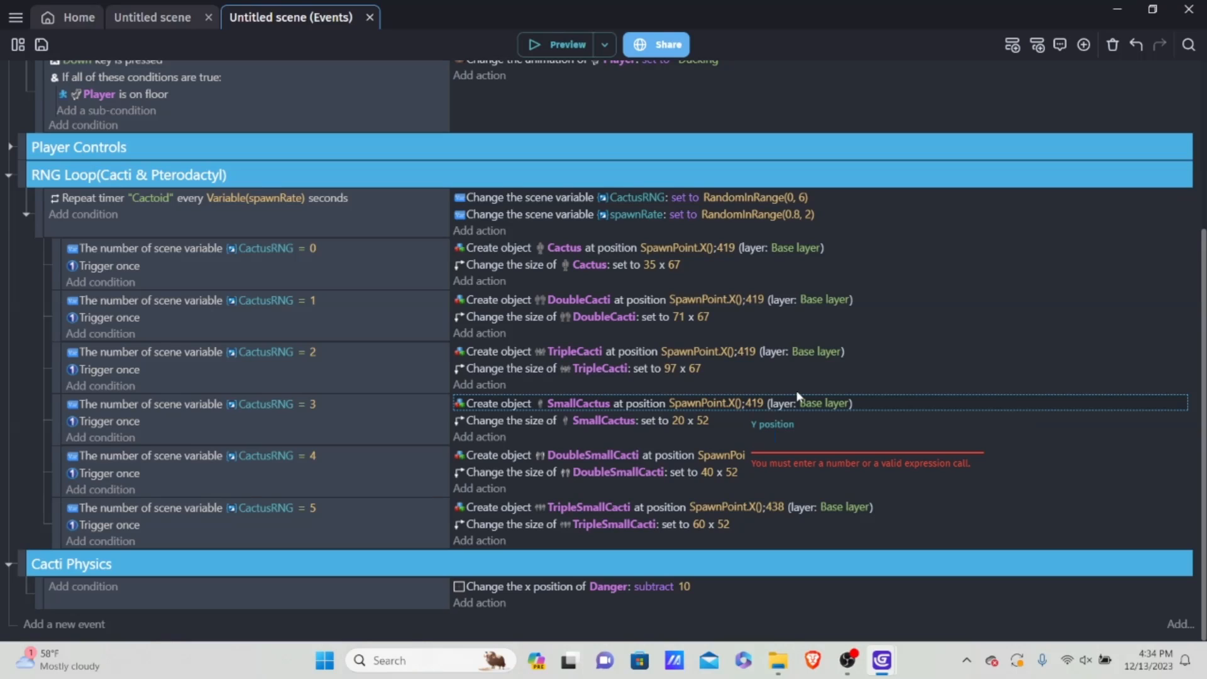
{"action": "type", "text": "438"}
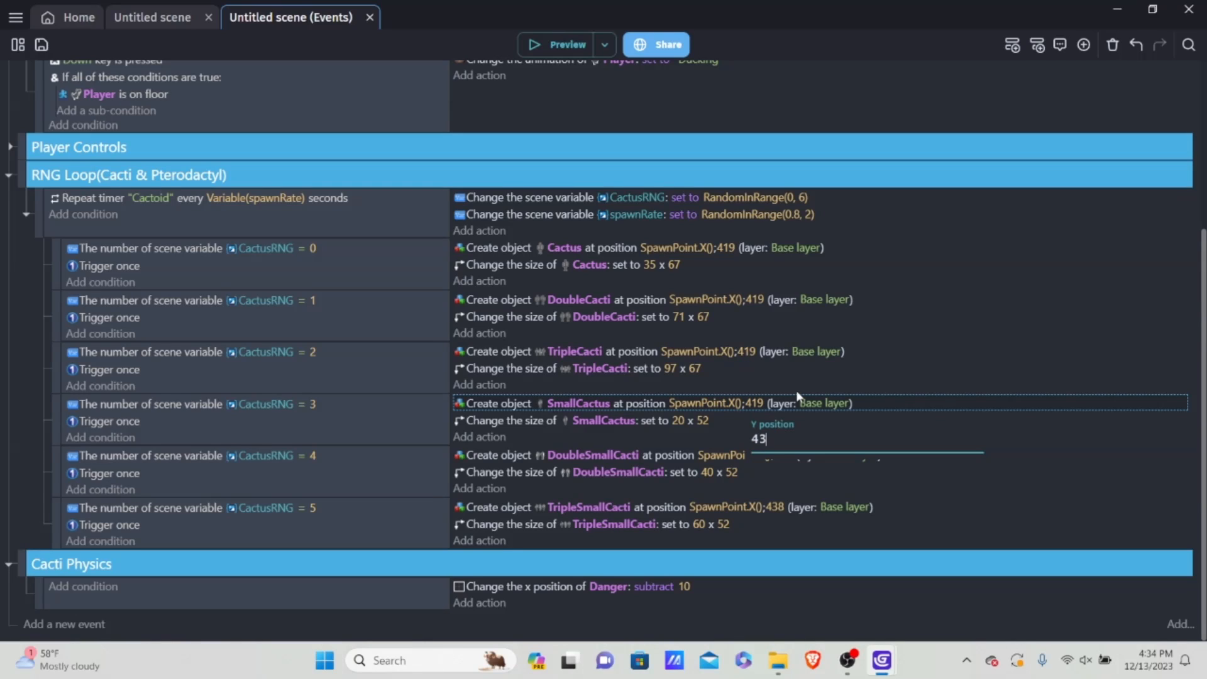
{"action": "left_click", "coordinate": [1019, 341]}
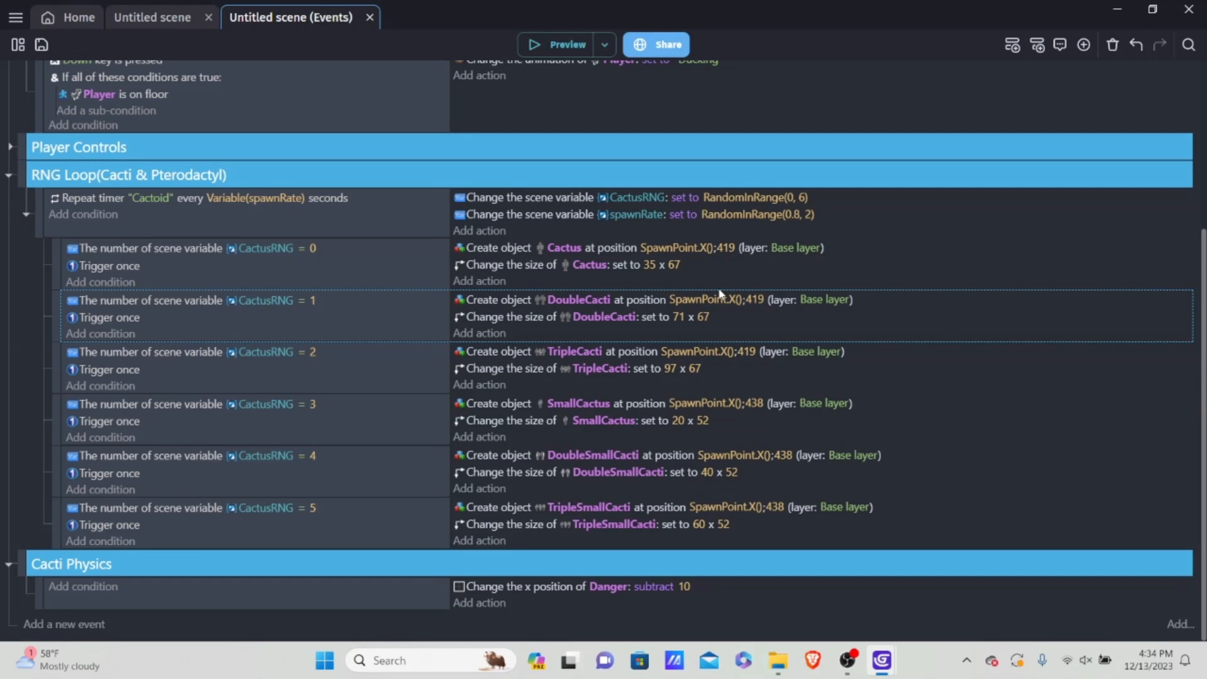
Step: Run a preview and play it, jumping and ducking through the spawned cacti to check their ground alignment
{"action": "left_click", "coordinate": [553, 38]}
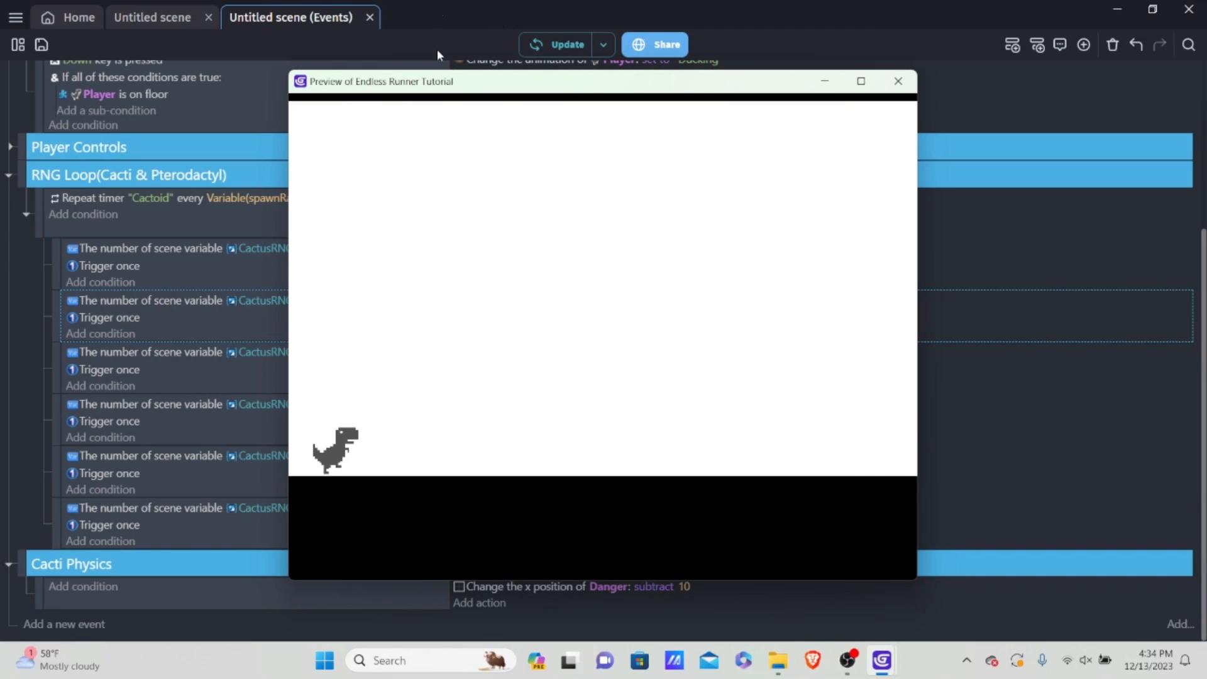
{"action": "key", "text": "space"}
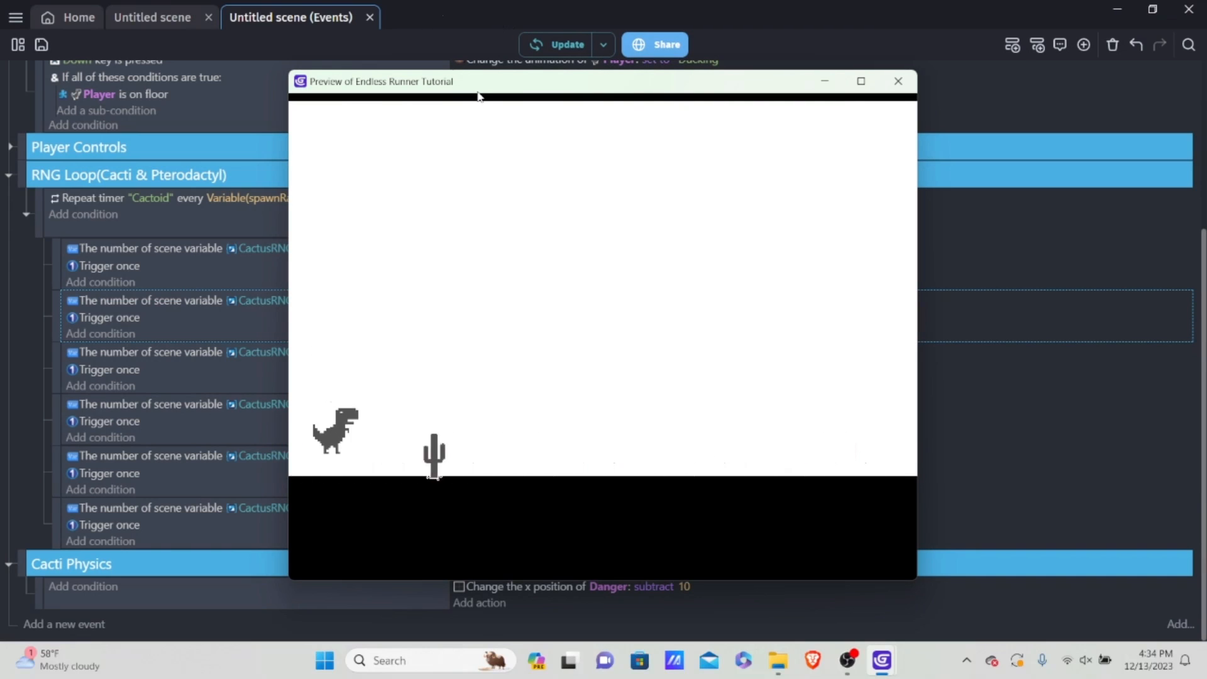
{"action": "key", "text": "space"}
{"action": "key", "text": "space"}
{"action": "key", "text": "space"}
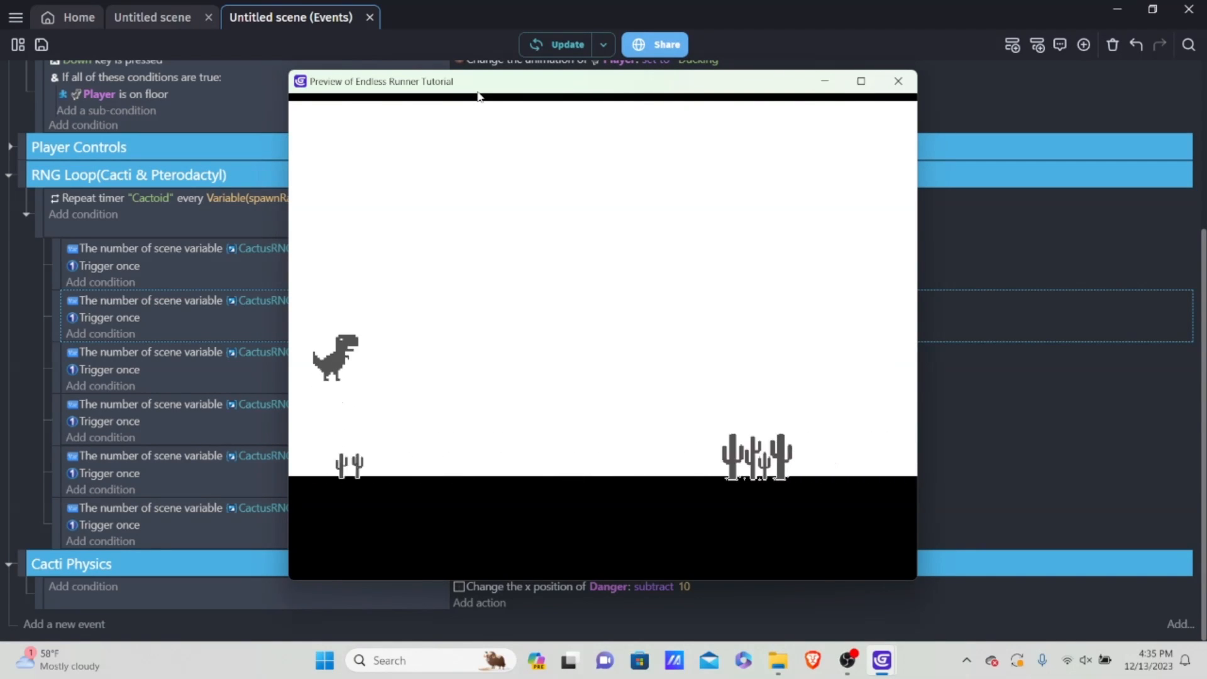
{"action": "key", "text": "space"}
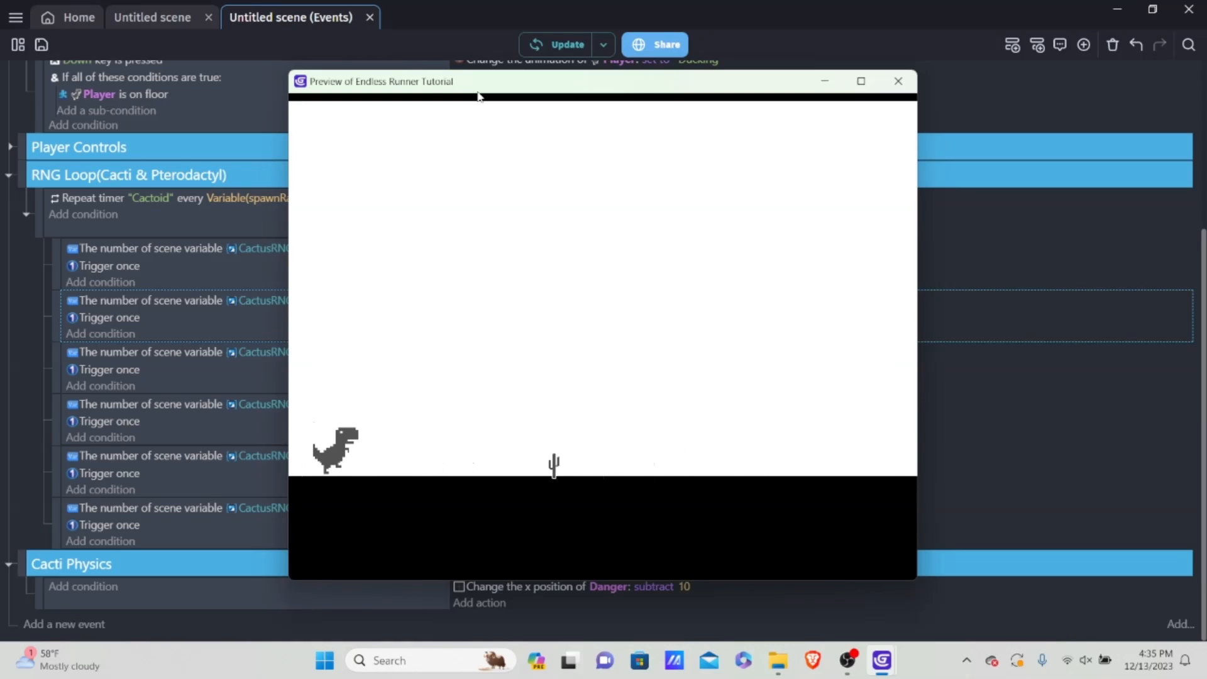
{"action": "key", "text": "space"}
{"action": "key", "text": "space"}
{"action": "key", "text": "Down"}
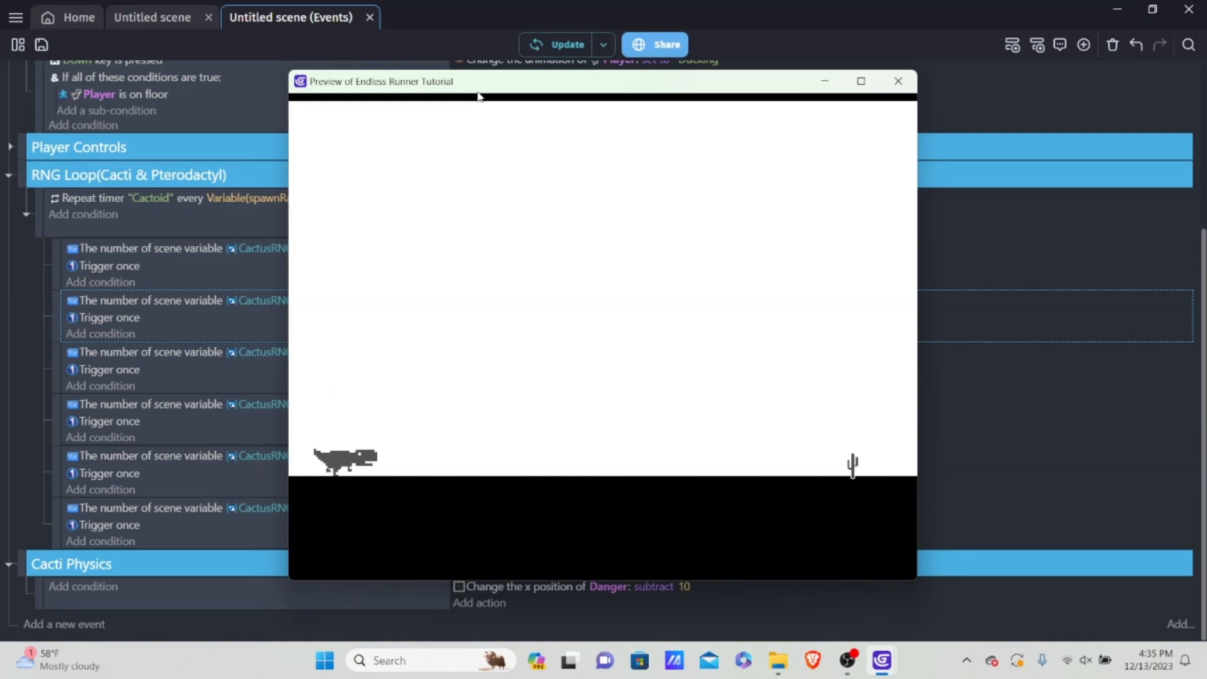
{"action": "key", "text": "space"}
{"action": "key", "text": "Down"}
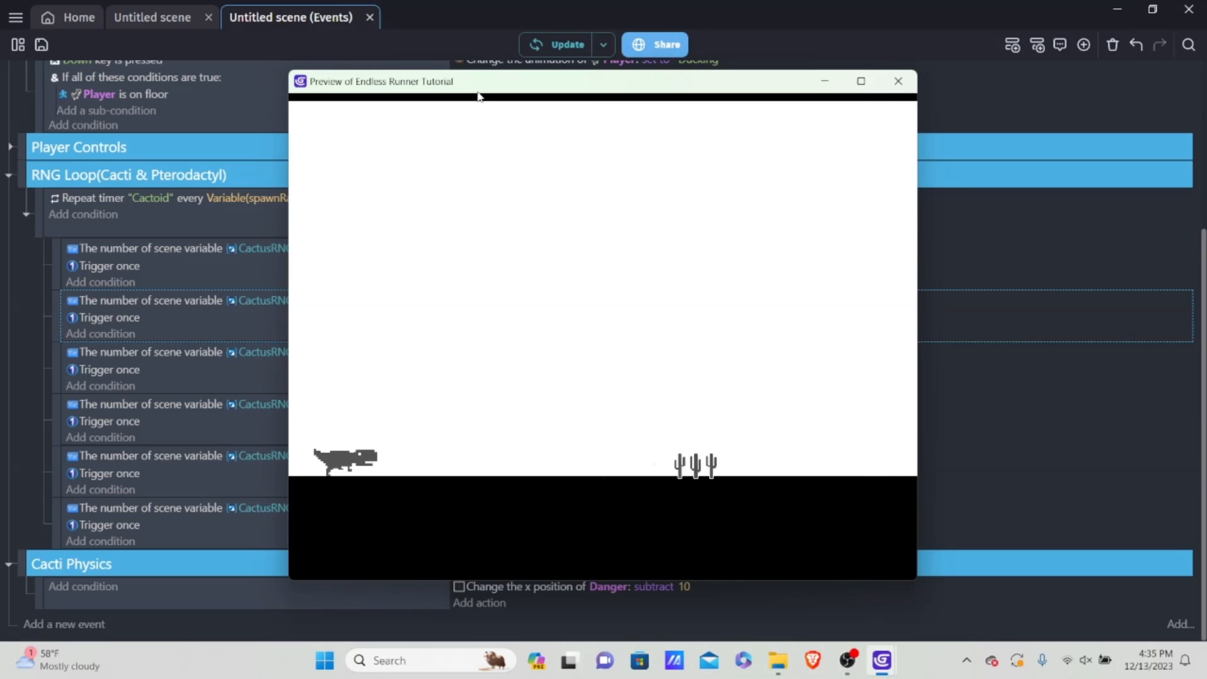
{"action": "key", "text": "space"}
{"action": "key", "text": "Down"}
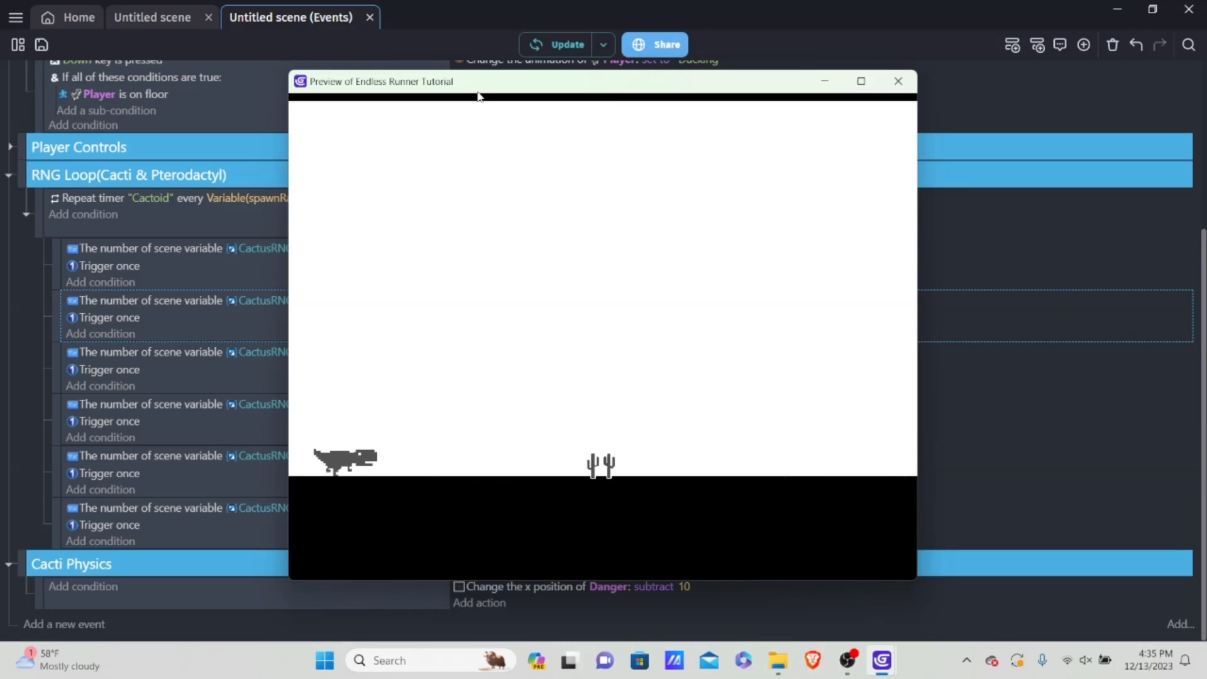
{"action": "key", "text": "space"}
{"action": "key", "text": "Down"}
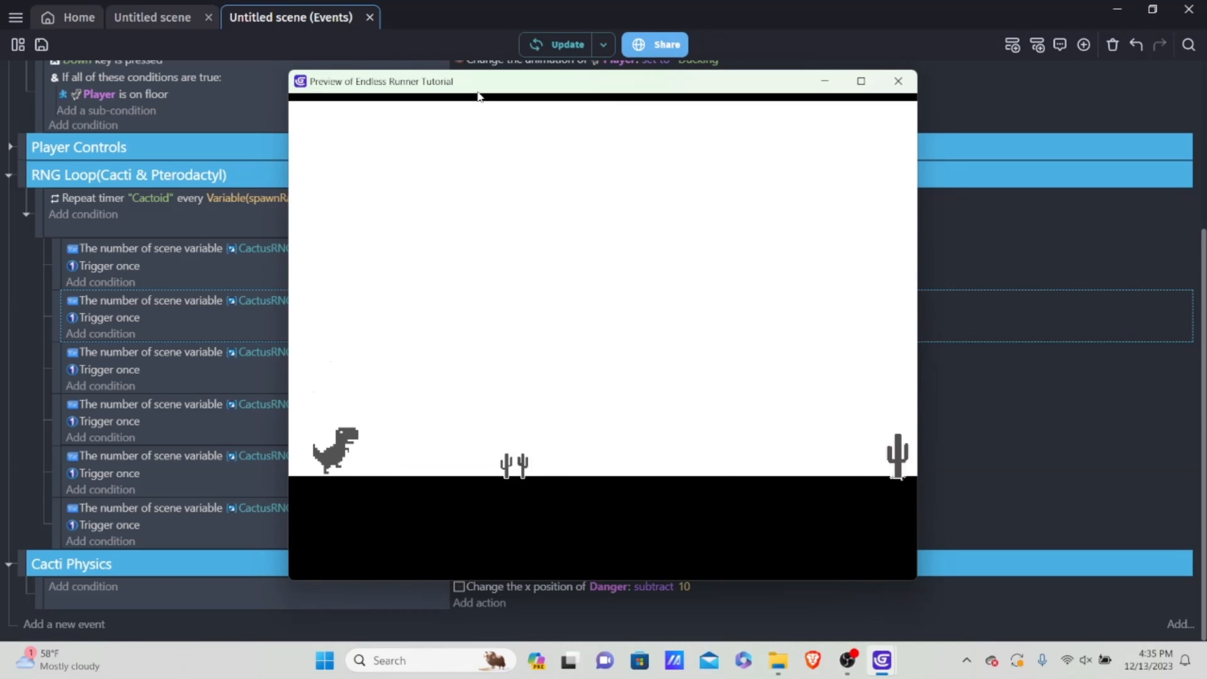
{"action": "key", "text": "space"}
{"action": "key", "text": "space"}
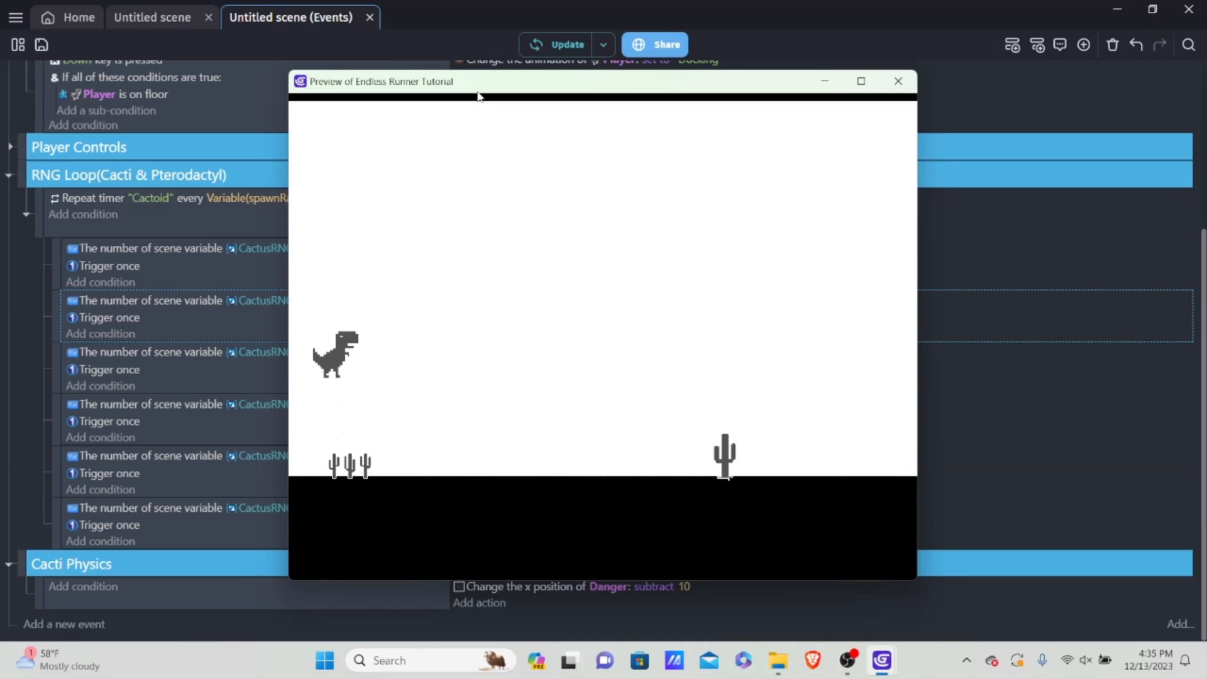
{"action": "key", "text": "space"}
{"action": "key", "text": "Down"}
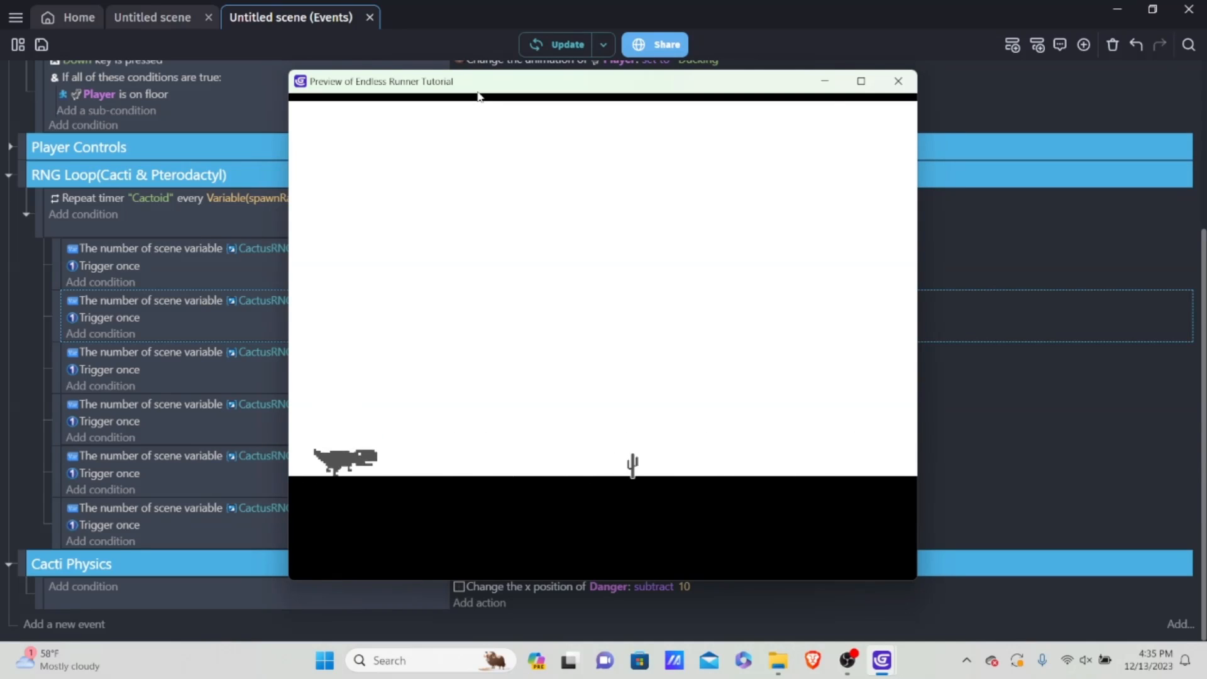
{"action": "key", "text": "space"}
{"action": "key", "text": "Down"}
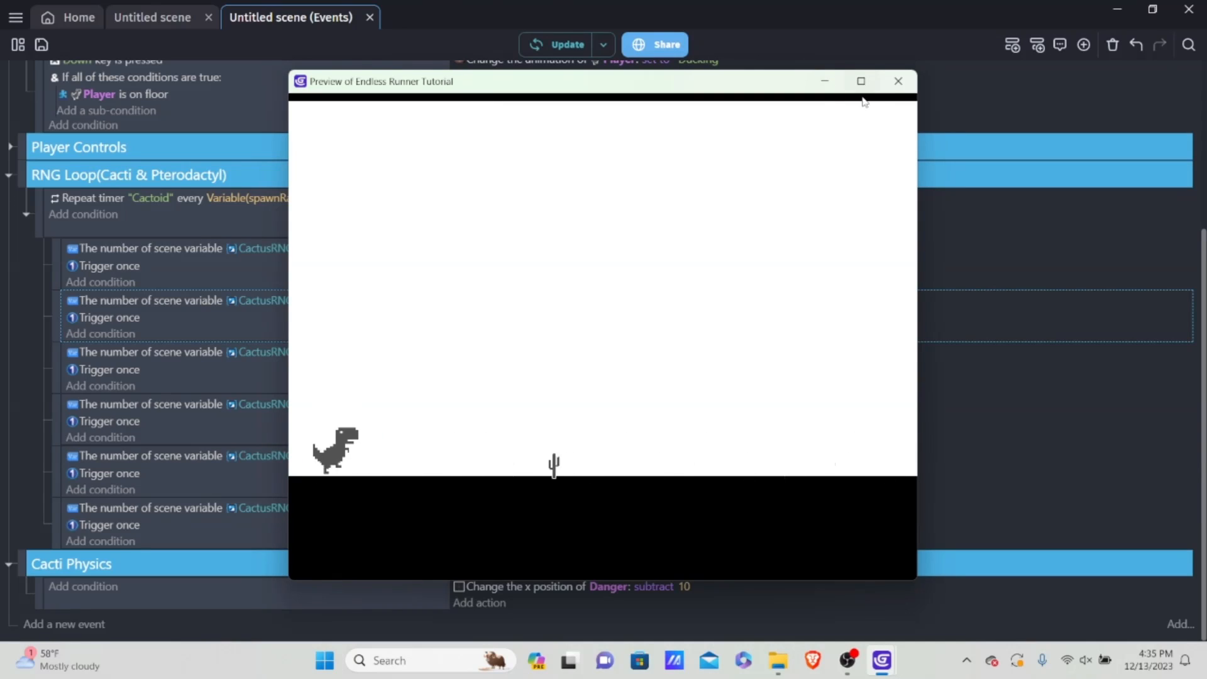
{"action": "left_click", "coordinate": [901, 87]}
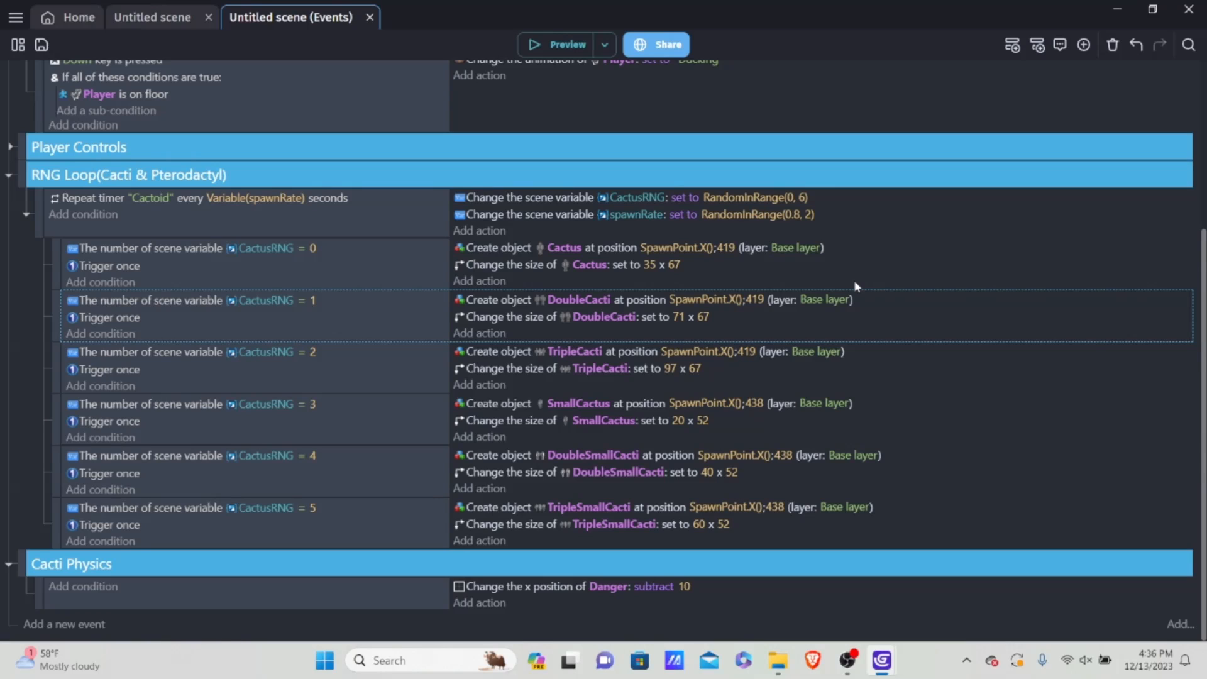
Step: Go back to the scene layout and close the list of object groups
{"action": "left_click", "coordinate": [136, 18]}
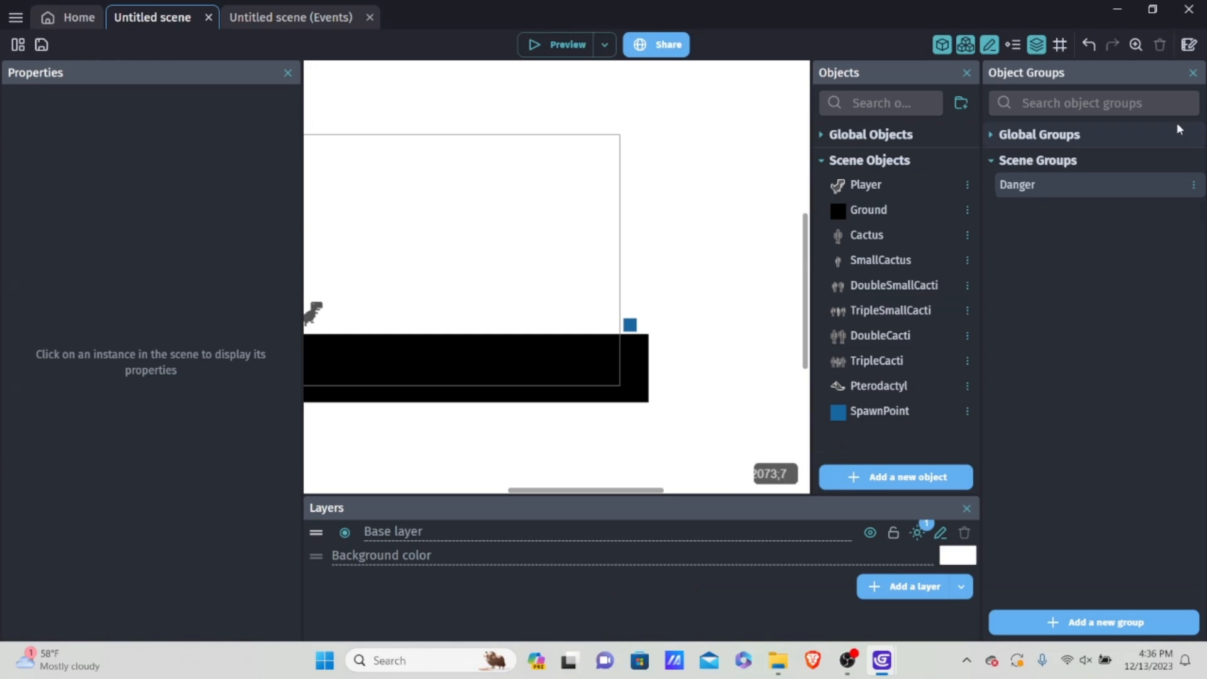
{"action": "left_click", "coordinate": [1192, 73]}
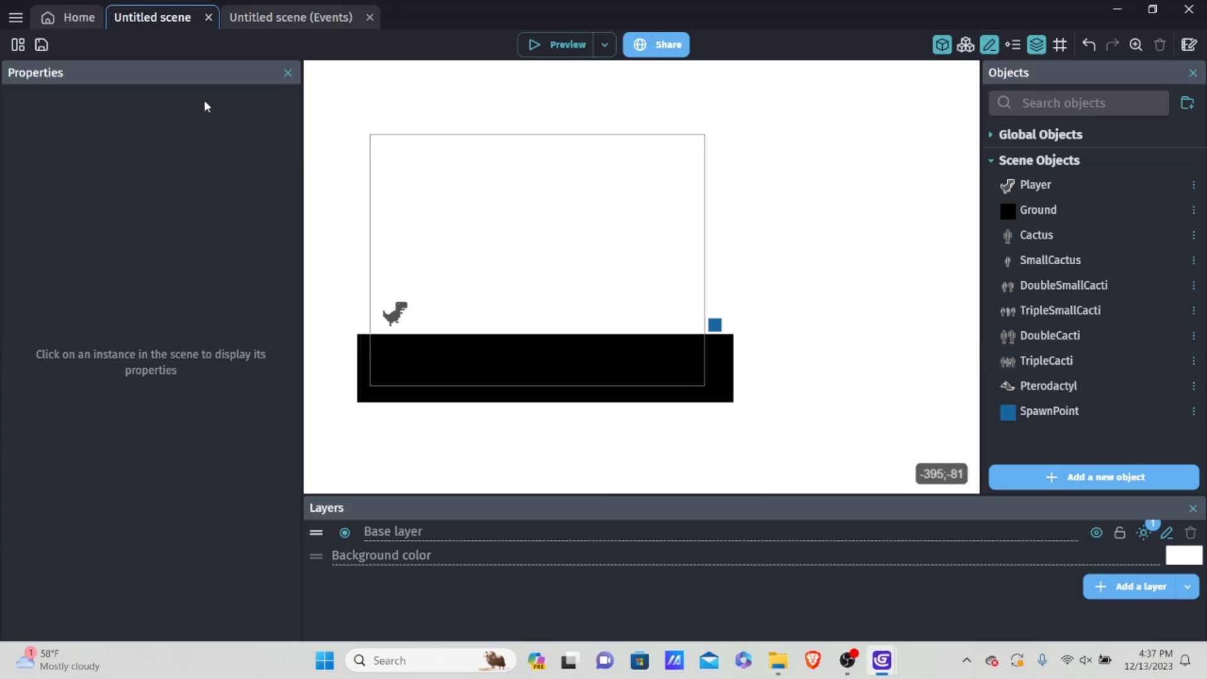
{"action": "left_click", "coordinate": [15, 17]}
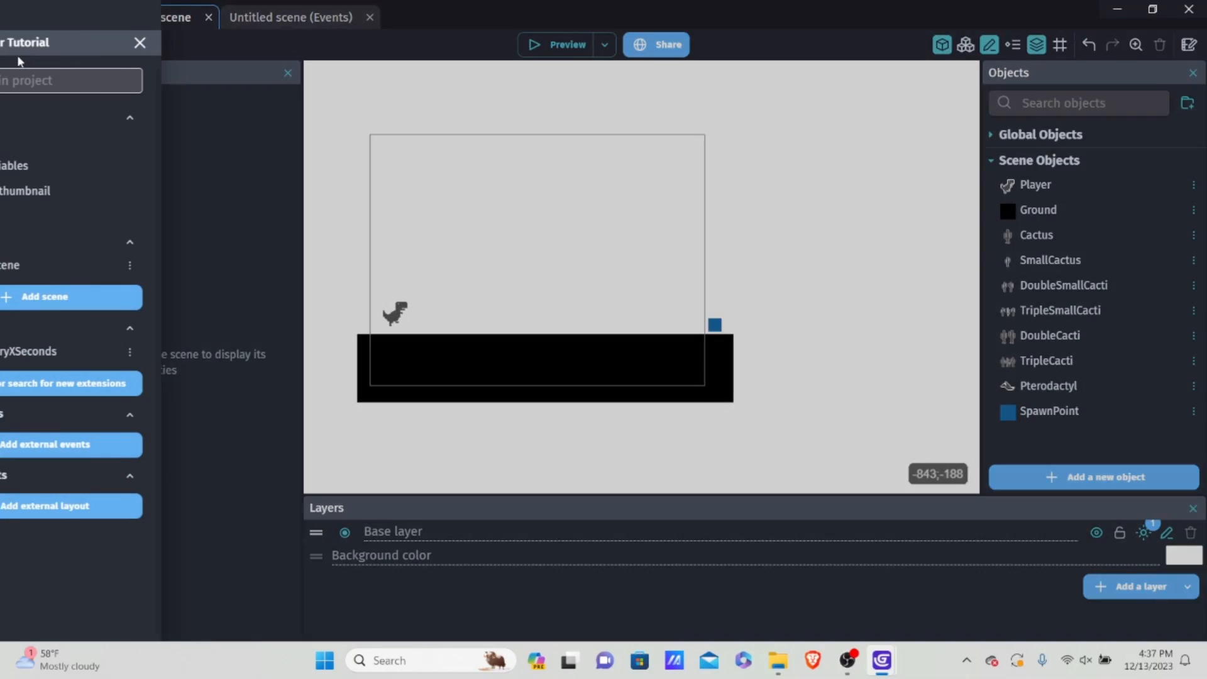
{"action": "left_click", "coordinate": [601, 209]}
{"action": "double_click", "coordinate": [1061, 182]}
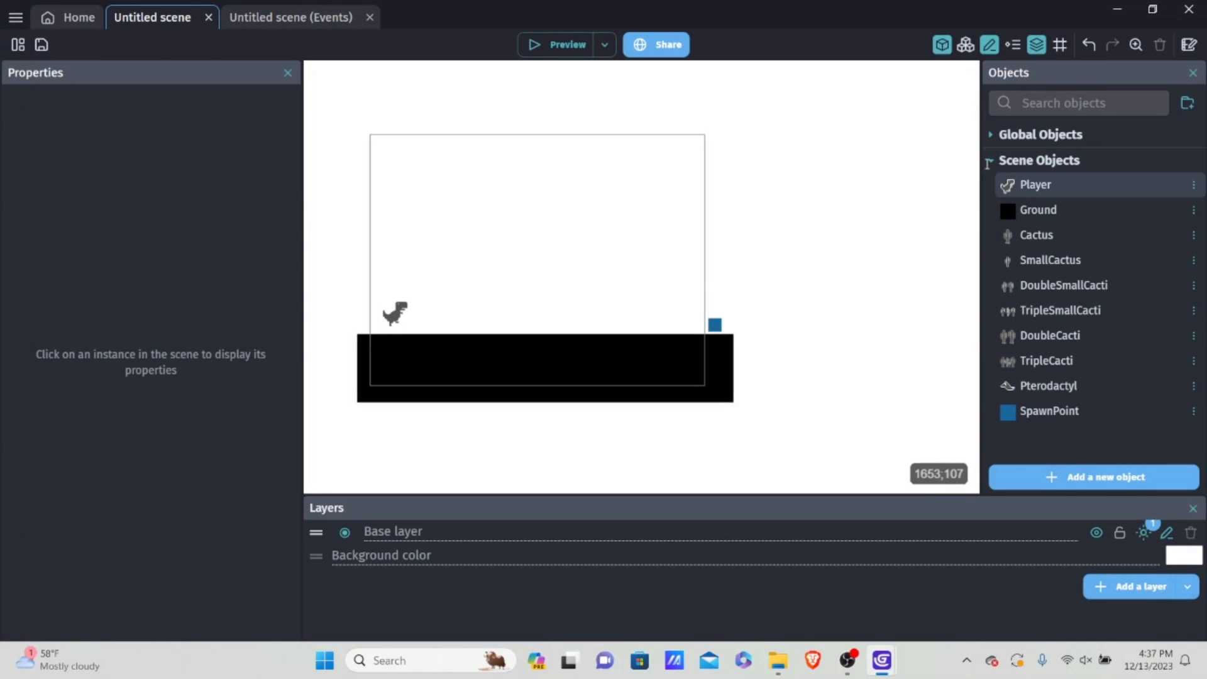
{"action": "left_click", "coordinate": [705, 89]}
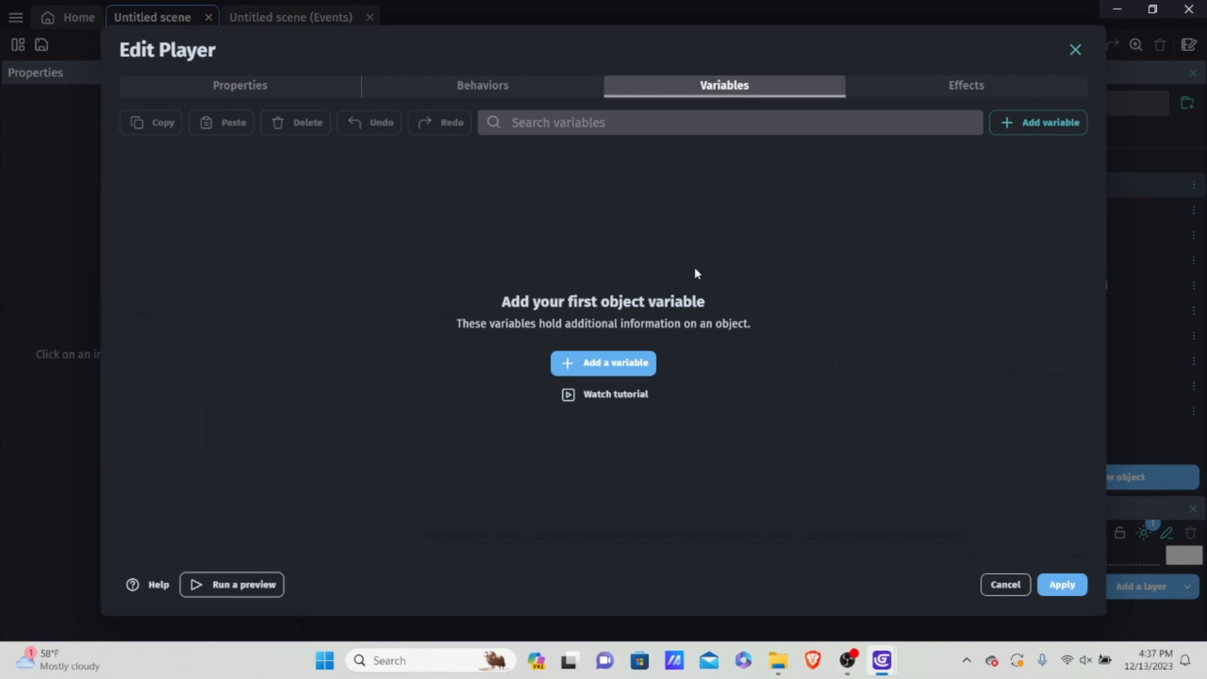
{"action": "left_click", "coordinate": [168, 85]}
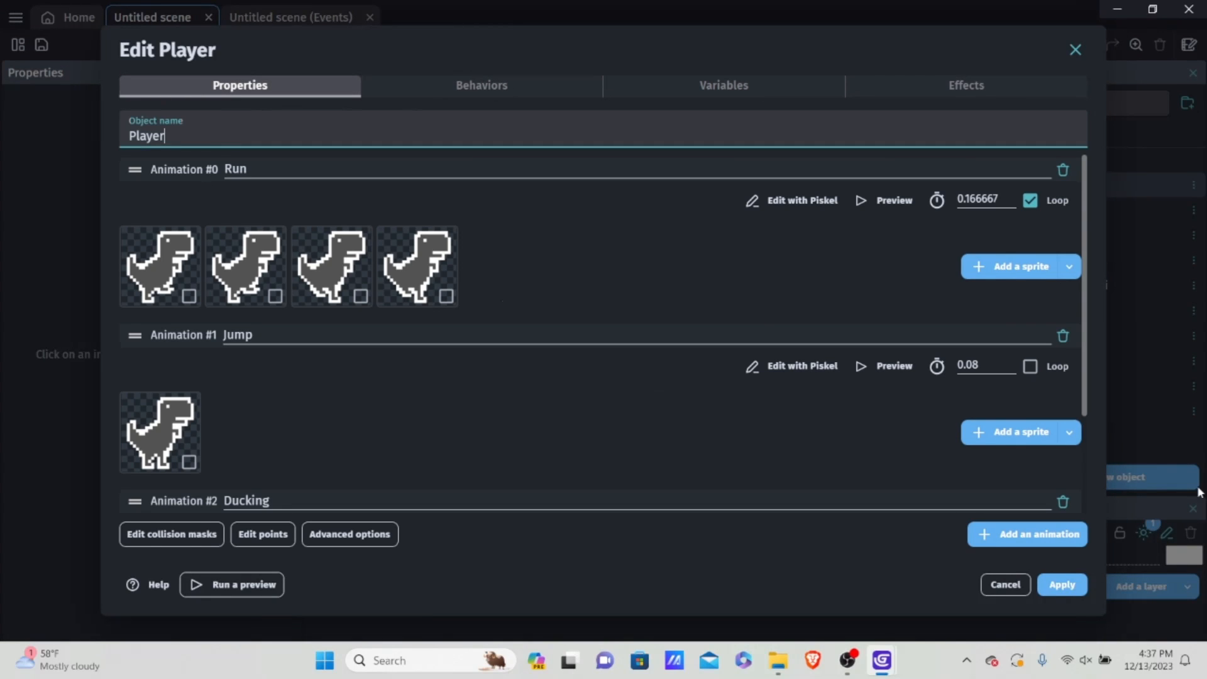
{"action": "left_click", "coordinate": [1062, 585]}
Step: Add a new scene variable named isDead to the variables of Untitled scene
{"action": "left_click", "coordinate": [11, 47]}
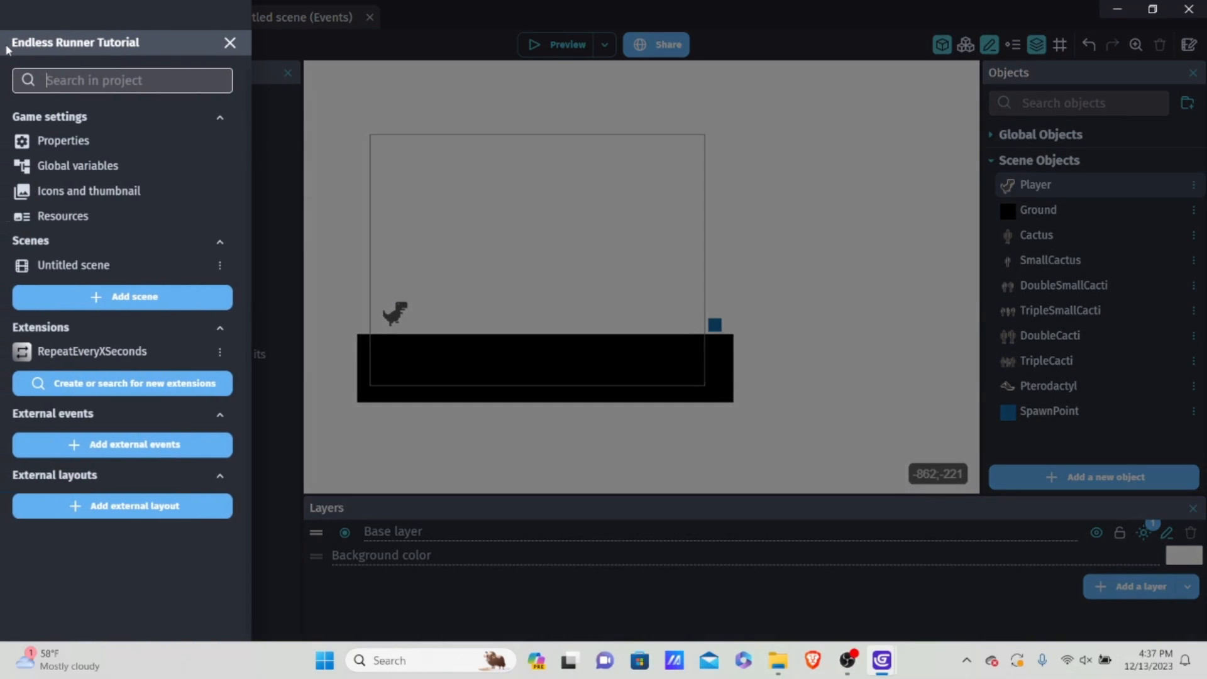
{"action": "left_click", "coordinate": [214, 267]}
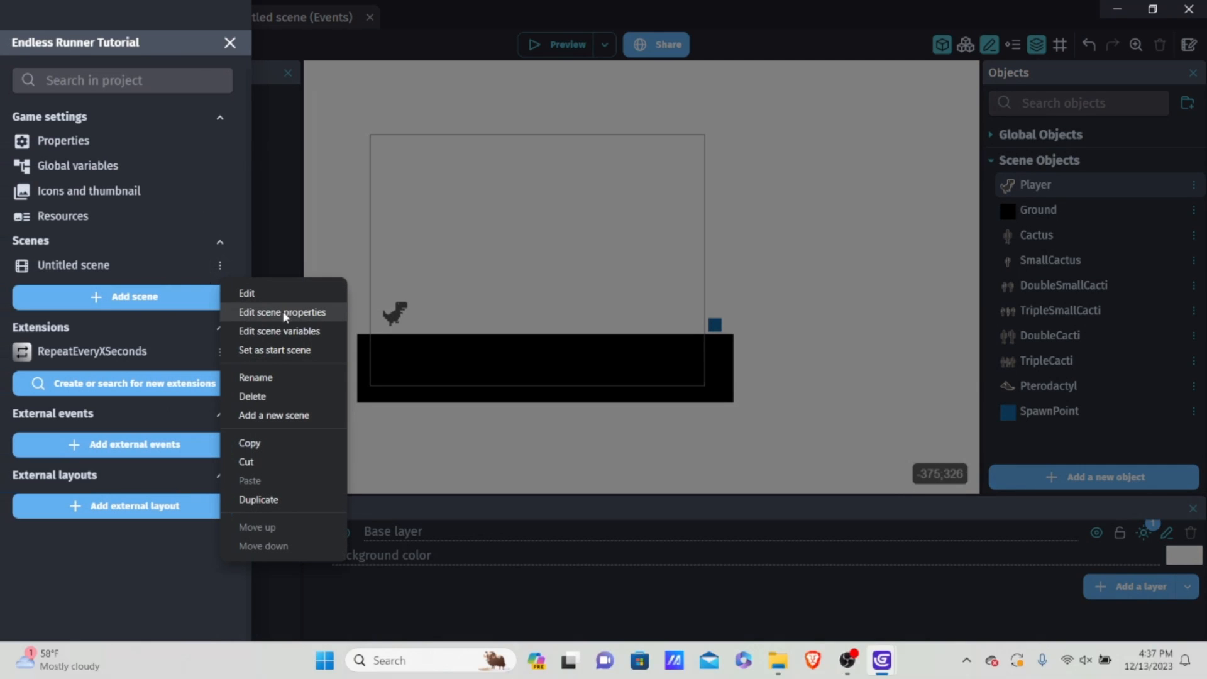
{"action": "left_click", "coordinate": [279, 332]}
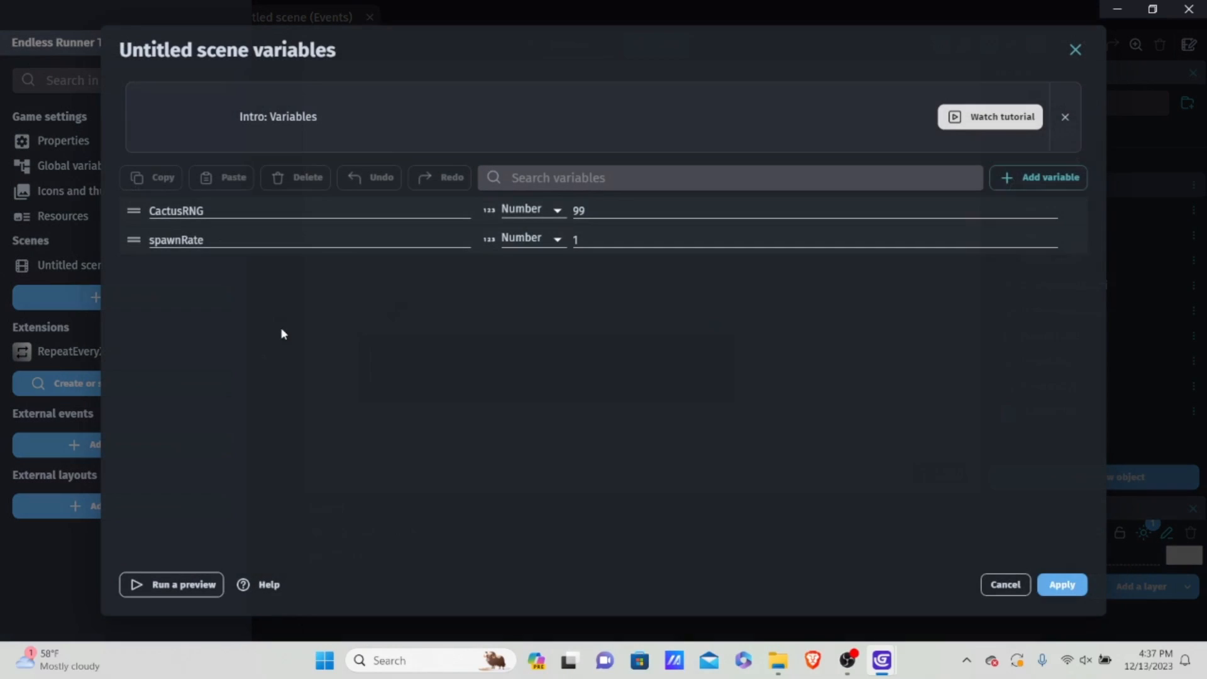
{"action": "left_click", "coordinate": [1006, 177]}
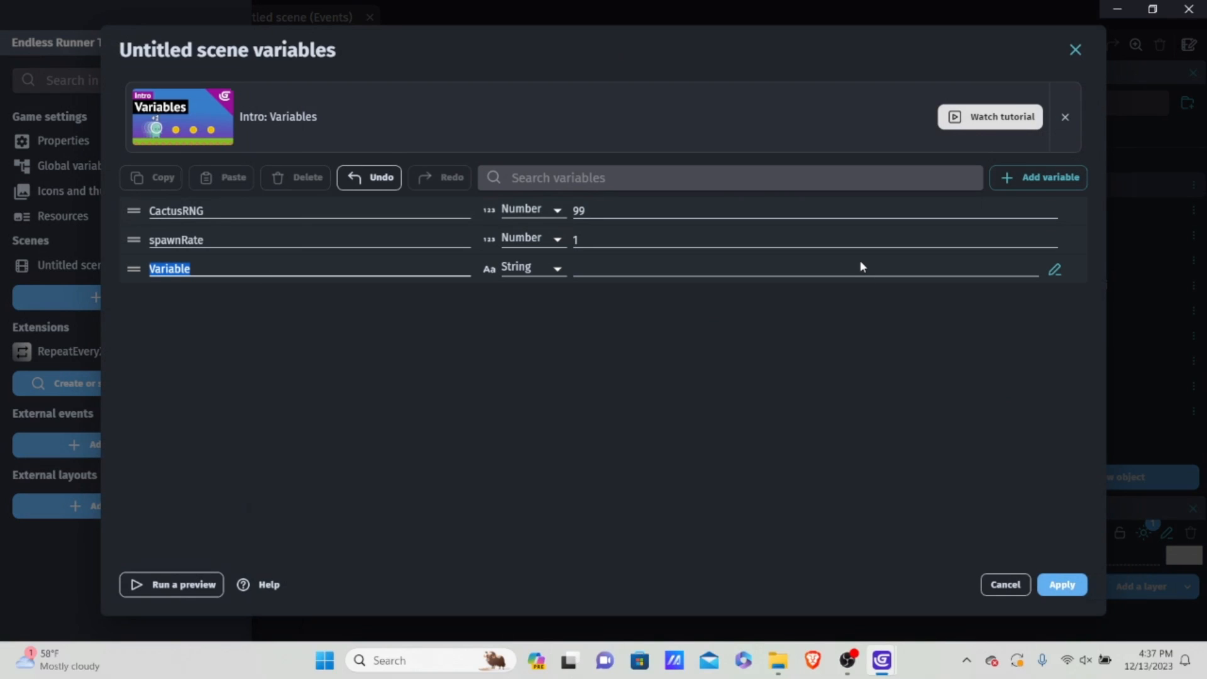
{"action": "key", "text": "BackSpace"}
{"action": "type", "text": "is"}
{"action": "type", "text": "isDeafd"}
{"action": "key", "text": "BackSpace"}
{"action": "key", "text": "BackSpace"}
{"action": "type", "text": "d"}
Step: Set the isDead variable's type to Boolean, apply the scene variables and close the project manager
{"action": "left_click", "coordinate": [532, 271]}
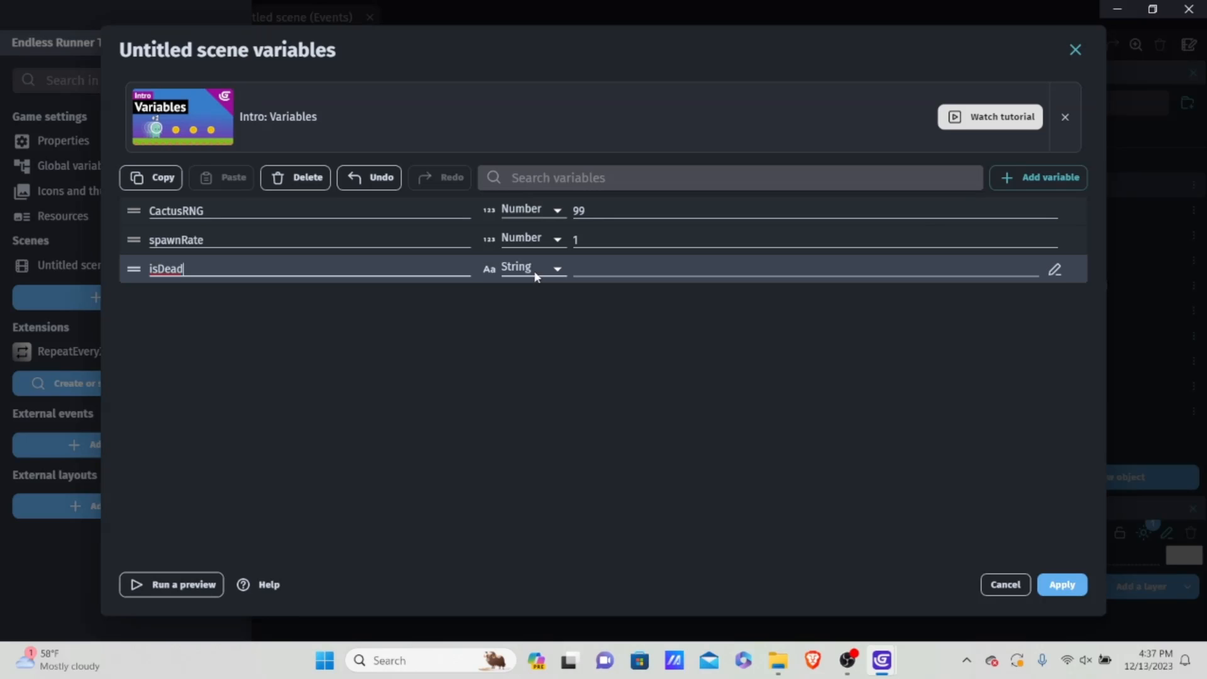
{"action": "left_click", "coordinate": [525, 267]}
{"action": "left_click", "coordinate": [518, 317]}
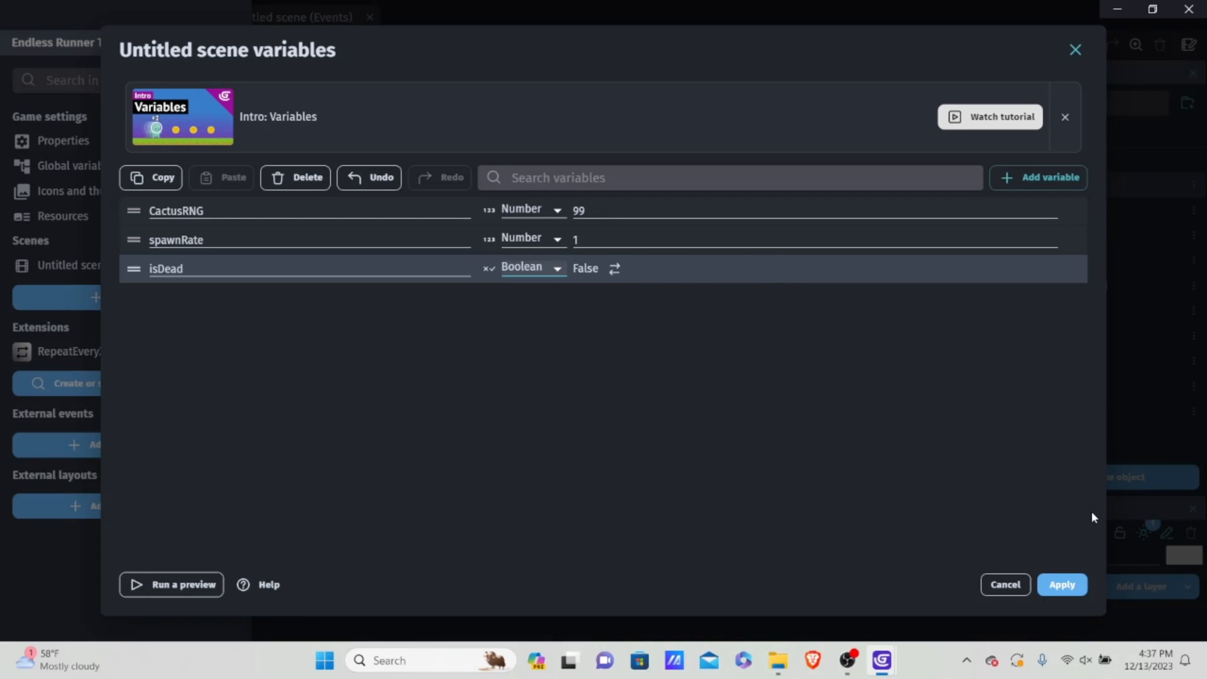
{"action": "left_click", "coordinate": [1063, 585]}
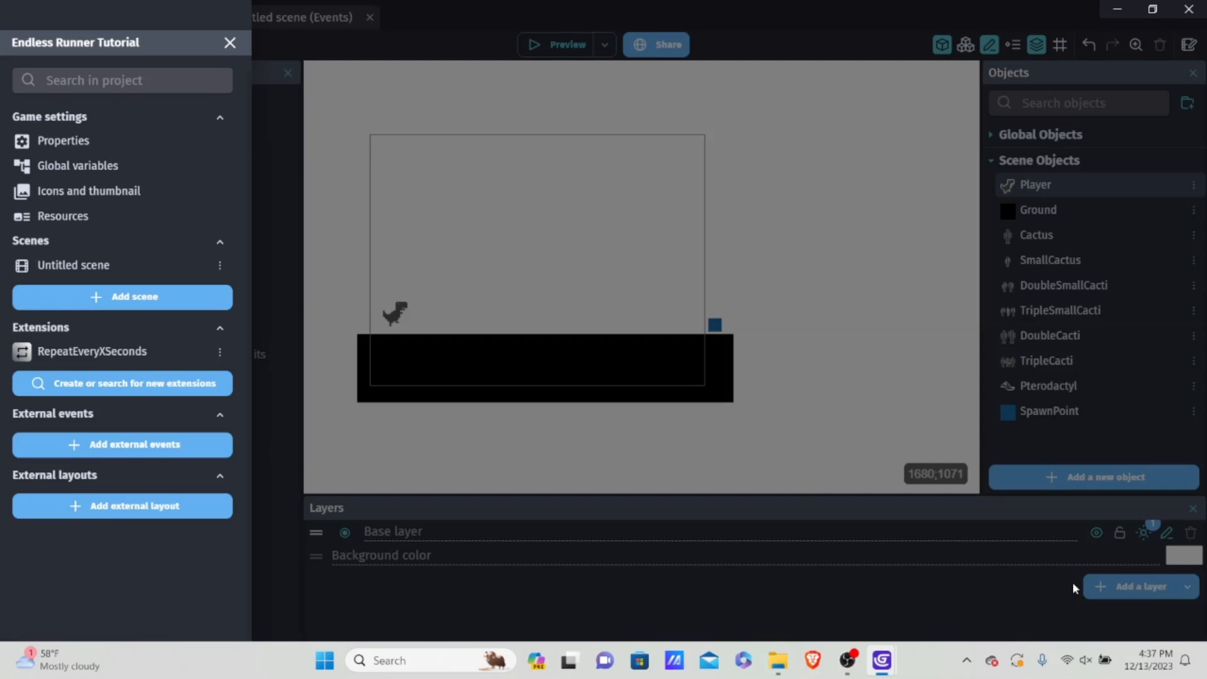
{"action": "left_click", "coordinate": [798, 312]}
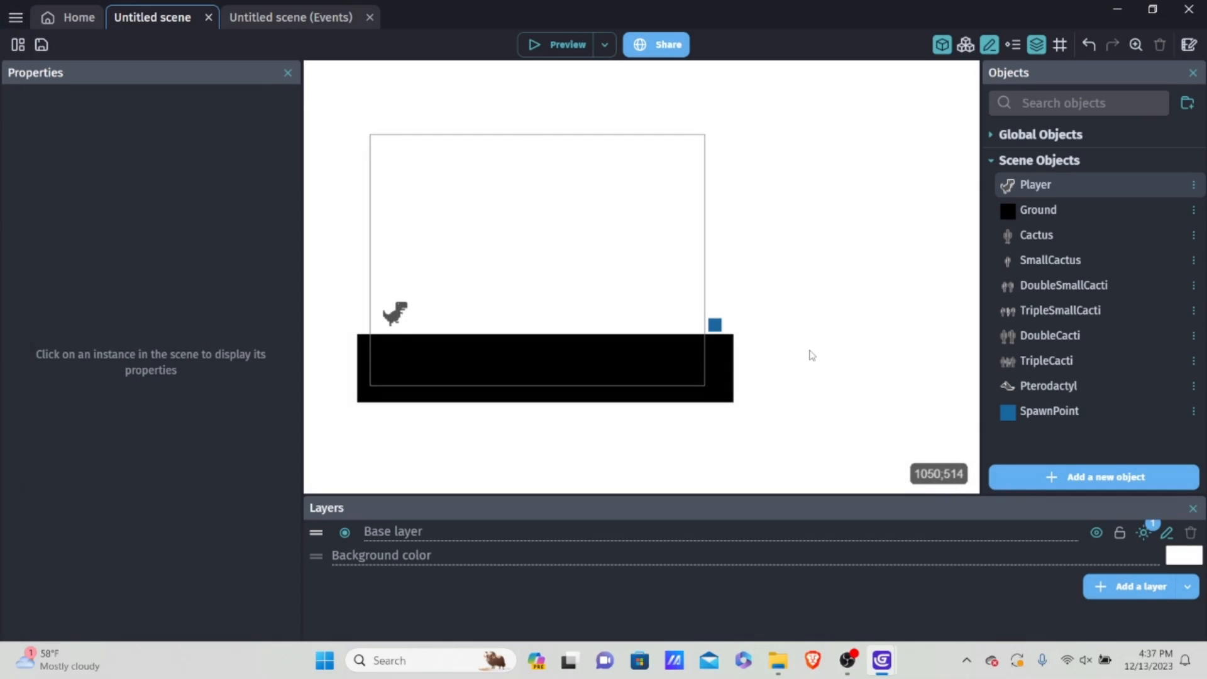
Step: In the scene's event sheet, collapse the RNG Loop, Player Animations, Initialize and Cacti Physics event groups
{"action": "left_click", "coordinate": [276, 16]}
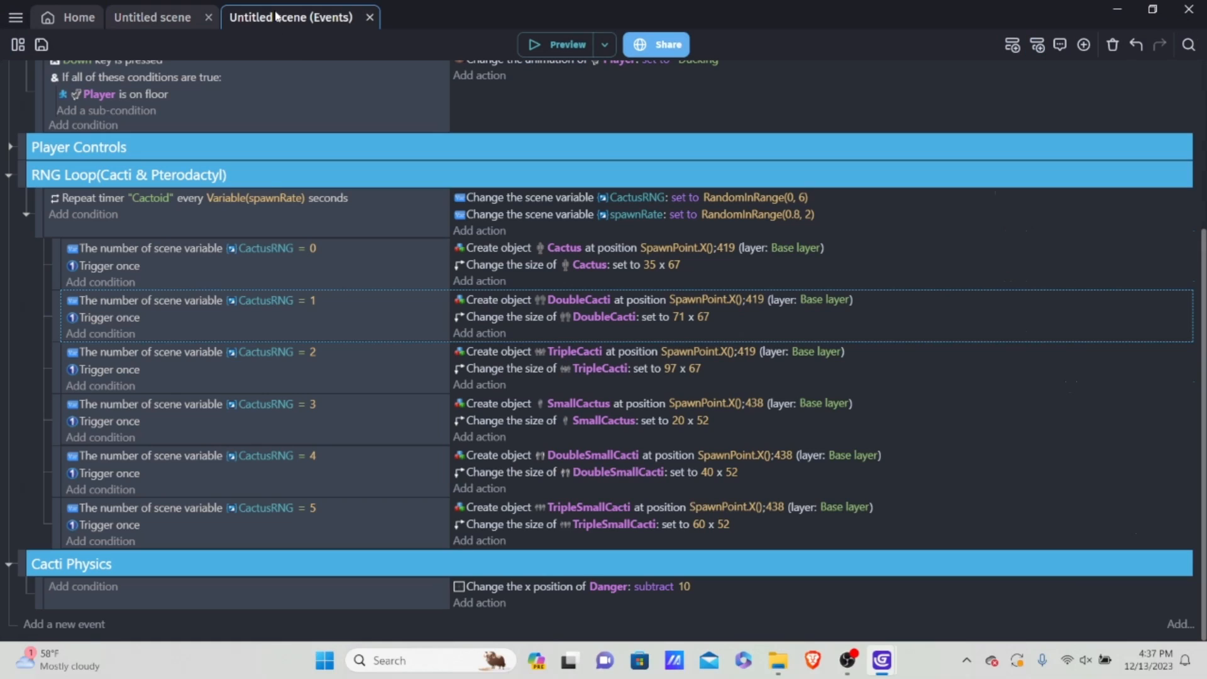
{"action": "left_click", "coordinate": [9, 175]}
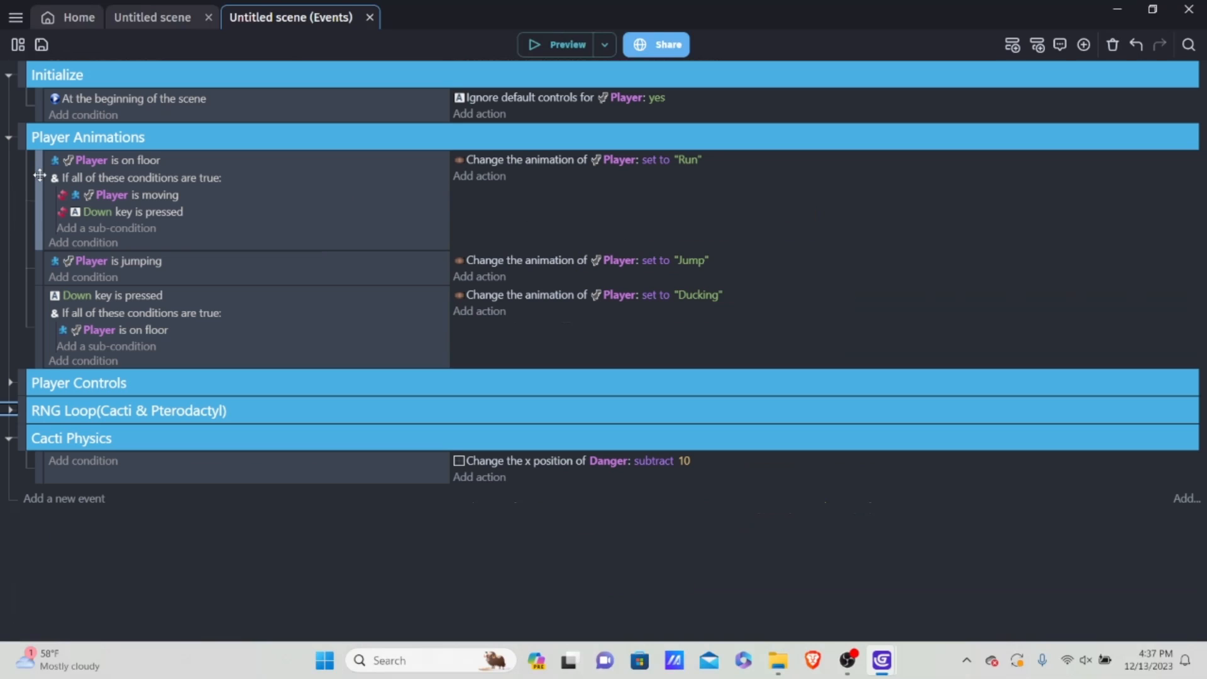
{"action": "left_click", "coordinate": [9, 137]}
{"action": "left_click", "coordinate": [8, 77]}
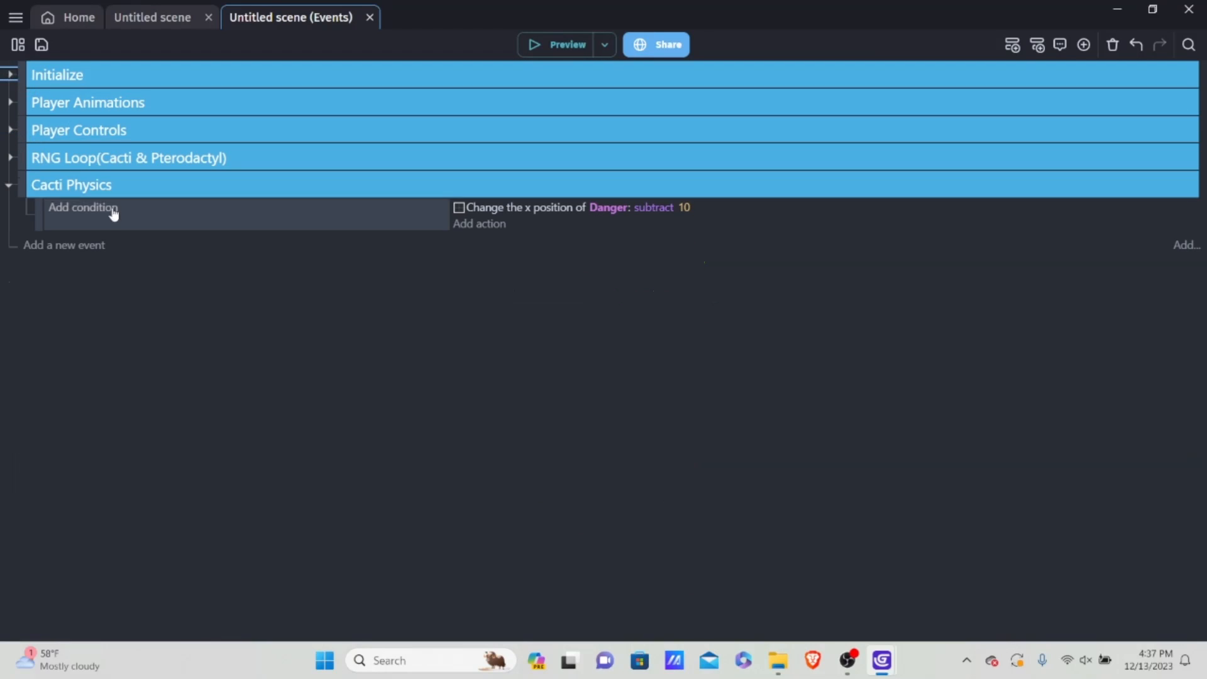
{"action": "left_click", "coordinate": [9, 185]}
Step: Below Cacti Physics, add an event group named "Death Triggers" with a new empty event nested inside it
{"action": "left_click", "coordinate": [75, 218]}
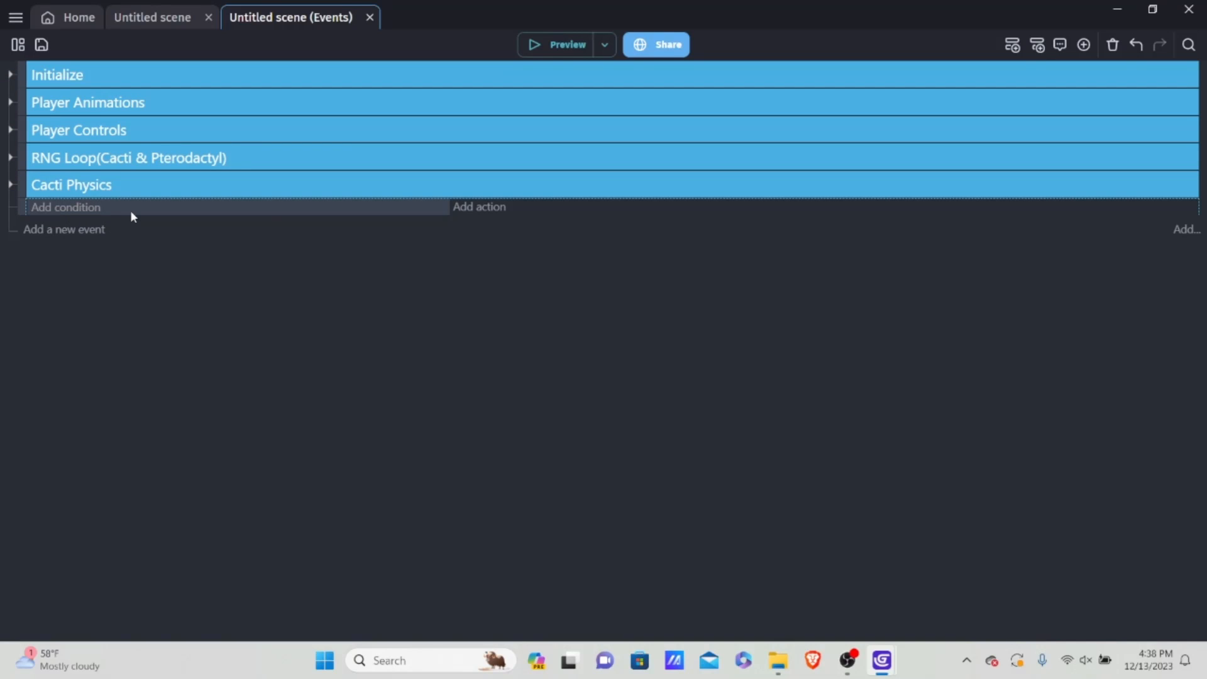
{"action": "right_click", "coordinate": [130, 210]}
{"action": "mouse_move", "coordinate": [248, 334]}
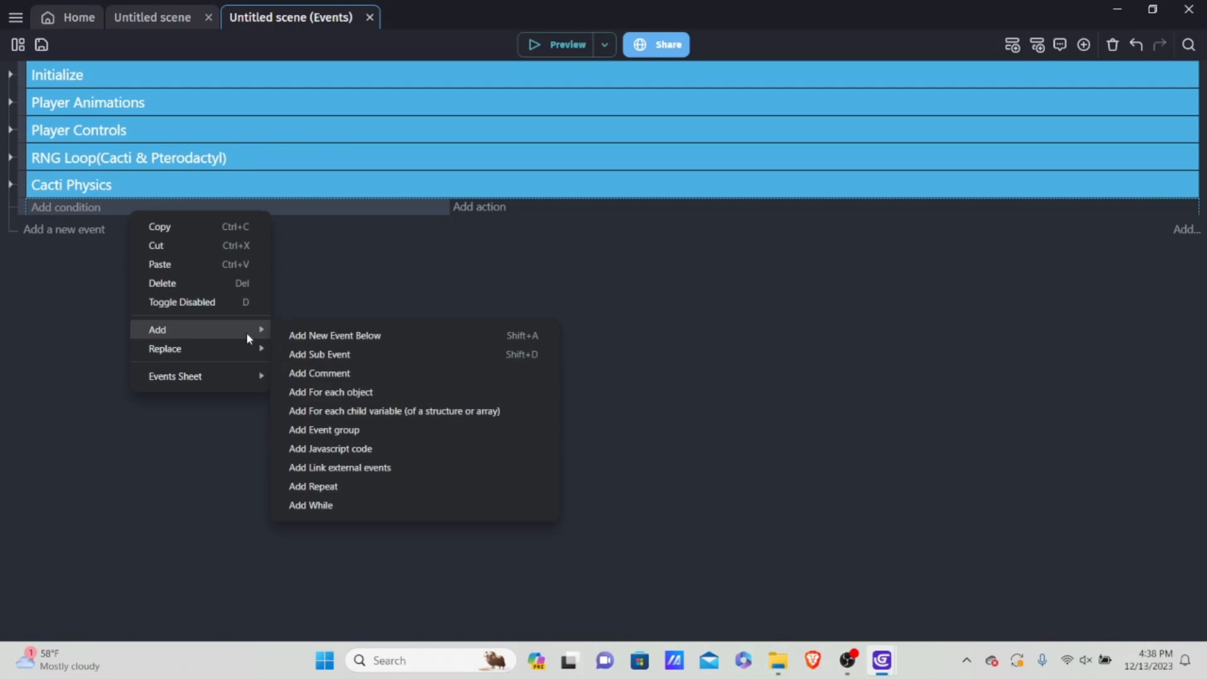
{"action": "left_click", "coordinate": [372, 428]}
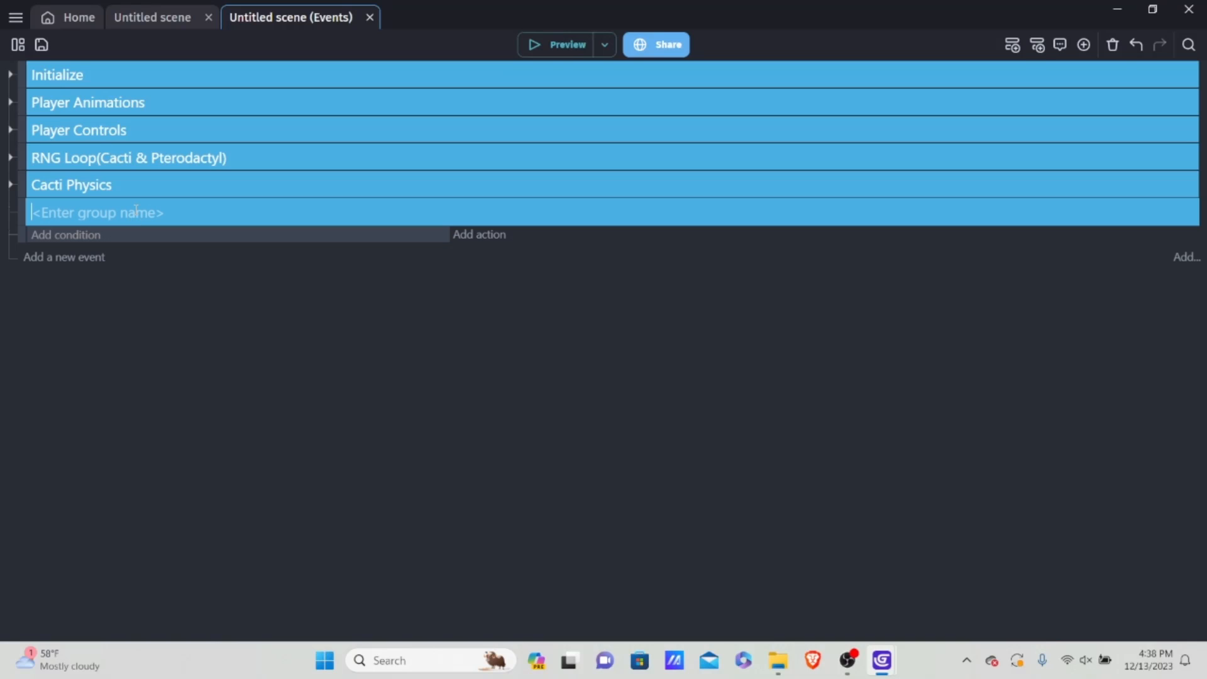
{"action": "type", "text": "Death Triggers"}
{"action": "left_click_drag", "start_coordinate": [22, 238], "coordinate": [54, 237]}
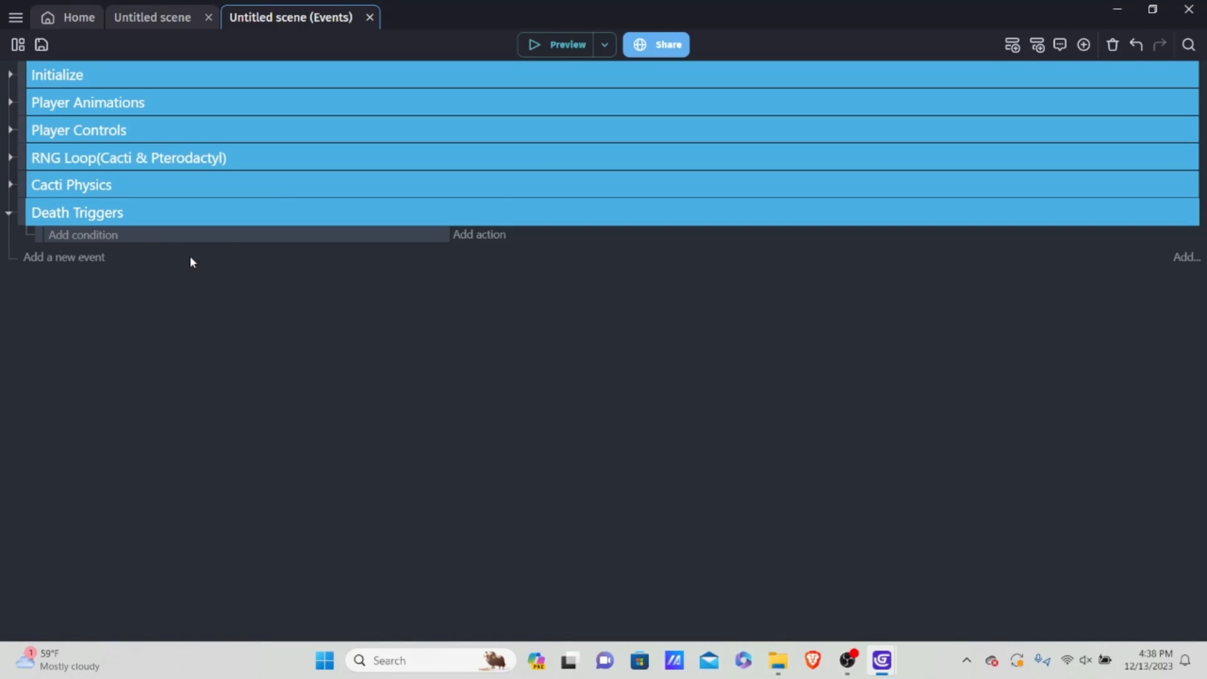
Step: Add a condition to the empty Death Triggers event testing for a collision between Player and the Danger group
{"action": "left_click", "coordinate": [94, 244]}
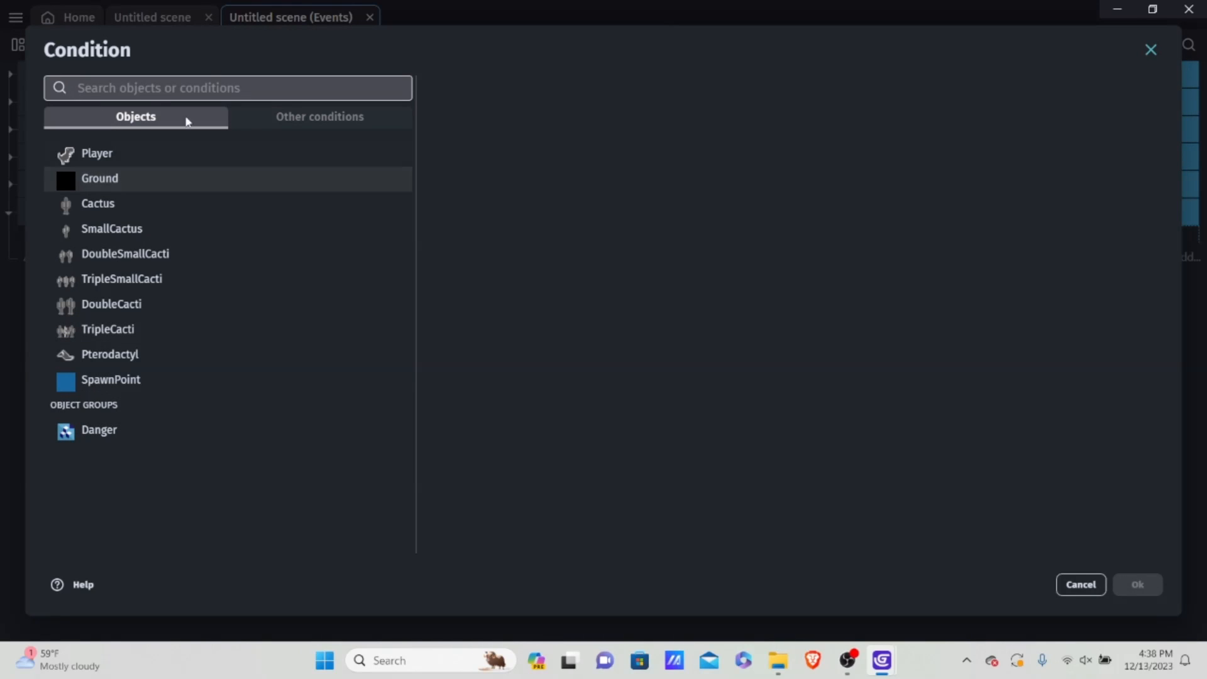
{"action": "left_click", "coordinate": [139, 157]}
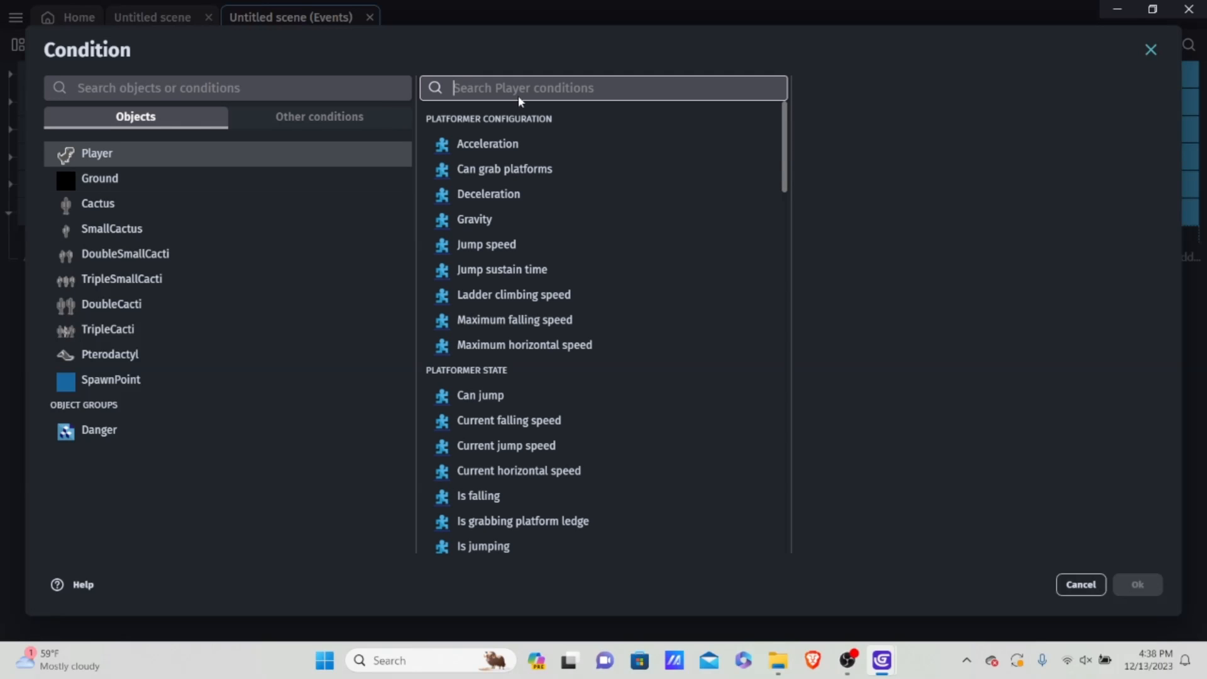
{"action": "type", "text": "coll"}
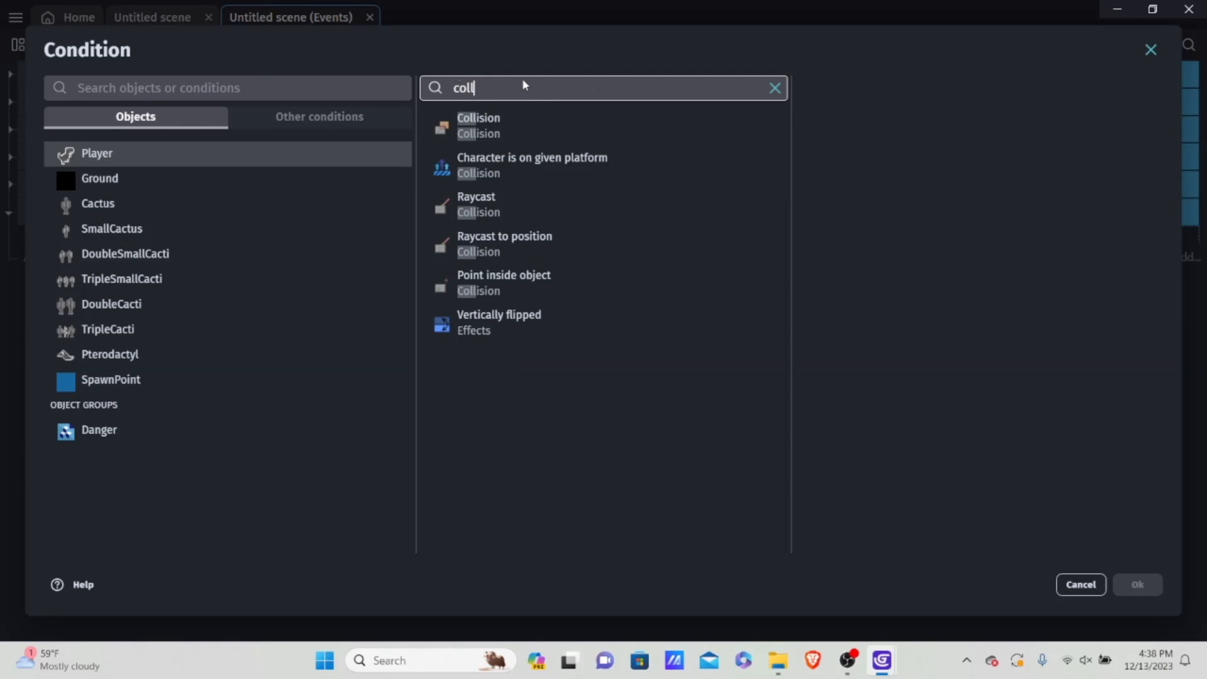
{"action": "left_click", "coordinate": [504, 127]}
{"action": "scroll", "coordinate": [936, 244], "scroll_direction": "down", "scroll_amount": 1}
{"action": "scroll", "coordinate": [895, 273], "scroll_direction": "up", "scroll_amount": 1}
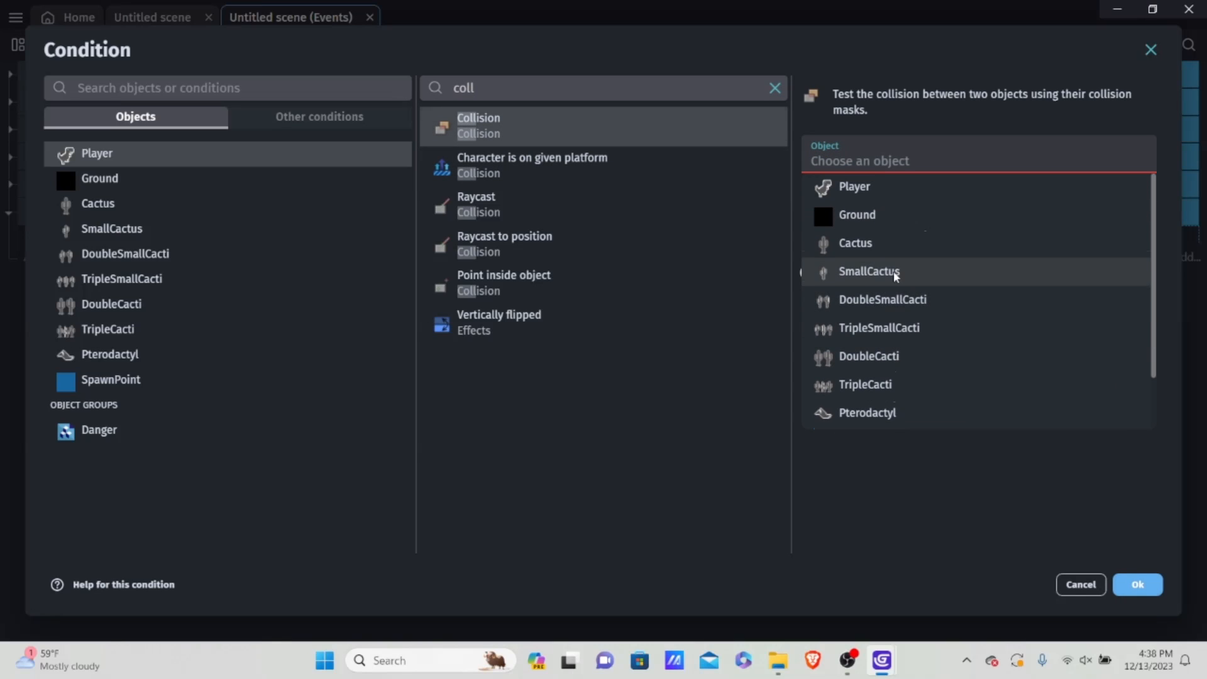
{"action": "scroll", "coordinate": [903, 274], "scroll_direction": "down", "scroll_amount": 1}
{"action": "scroll", "coordinate": [900, 326], "scroll_direction": "up", "scroll_amount": 1}
{"action": "scroll", "coordinate": [880, 365], "scroll_direction": "down", "scroll_amount": 1}
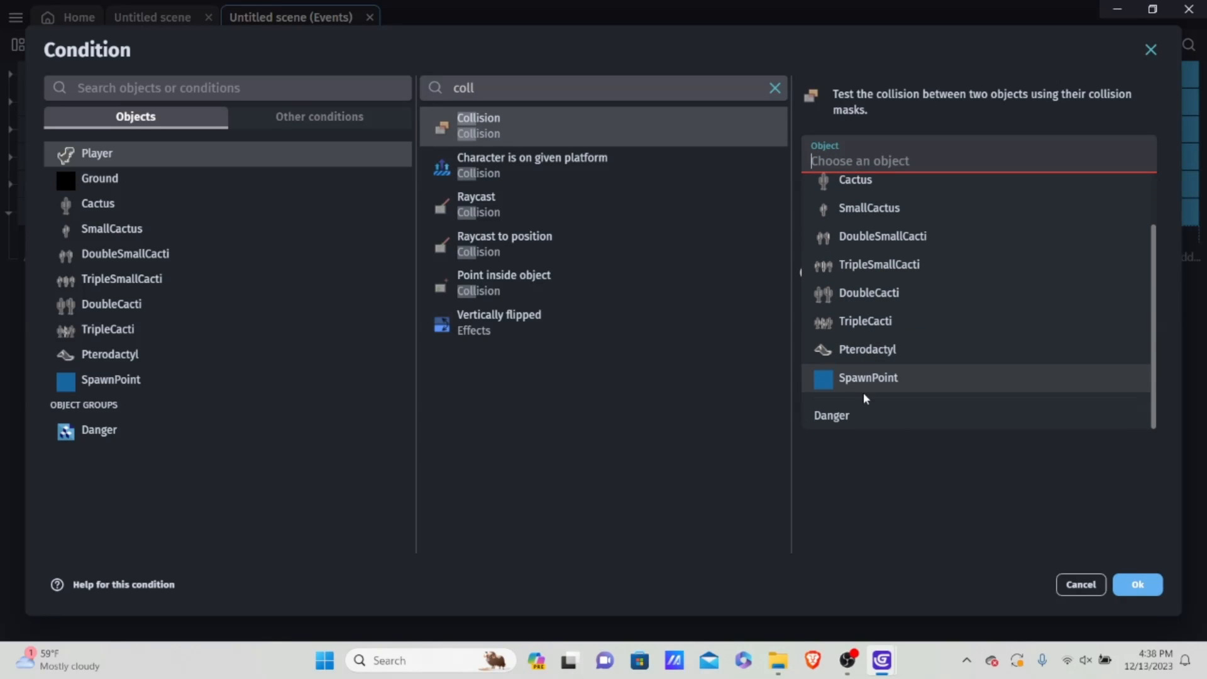
{"action": "left_click", "coordinate": [843, 416]}
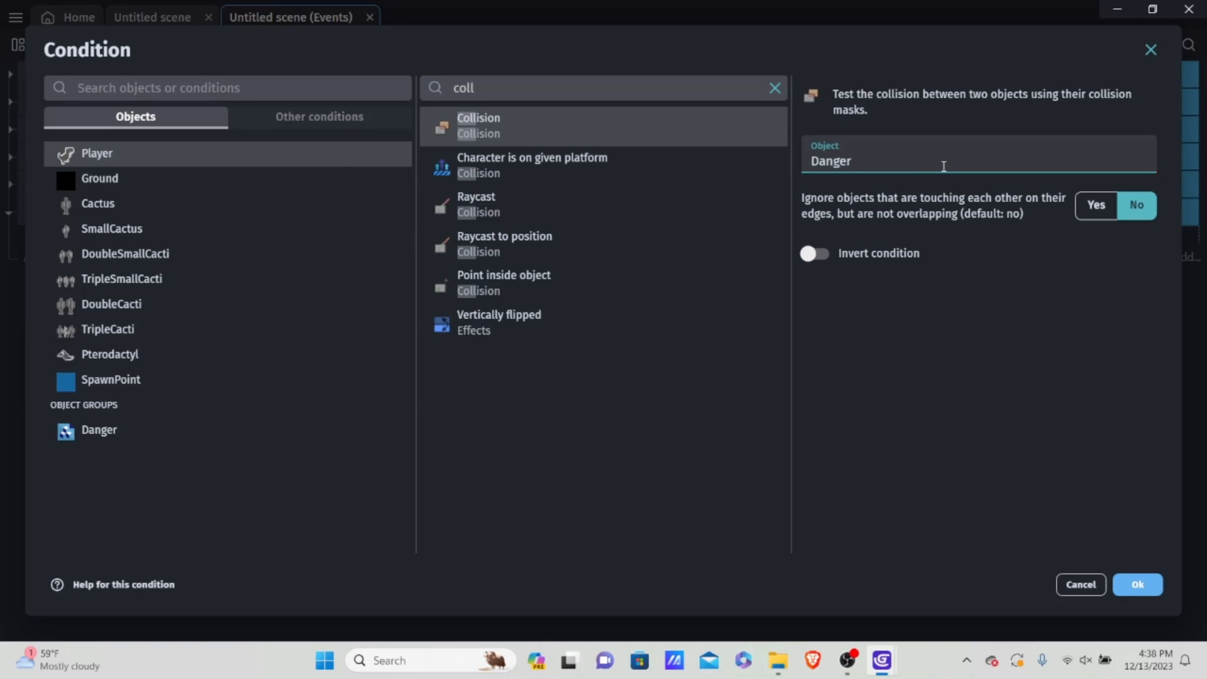
{"action": "left_click", "coordinate": [1137, 584]}
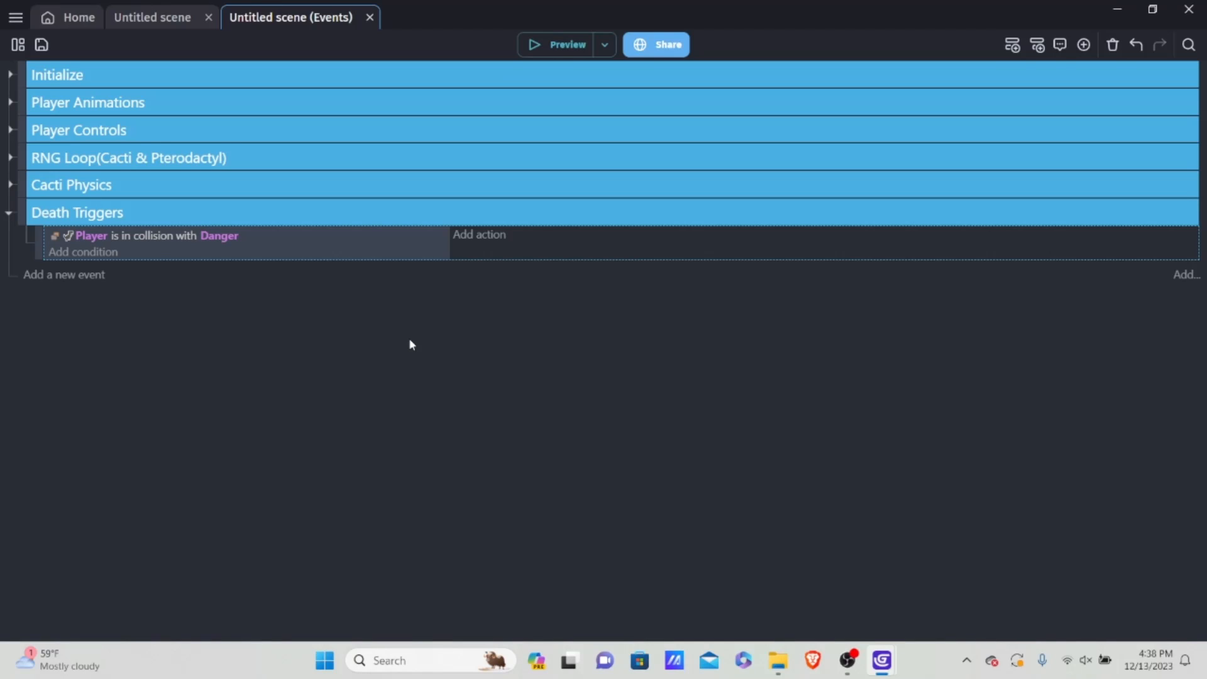
Step: Add a "Trigger once while true" condition to the Player and Danger collision event
{"action": "left_click", "coordinate": [105, 253]}
{"action": "left_click", "coordinate": [318, 118]}
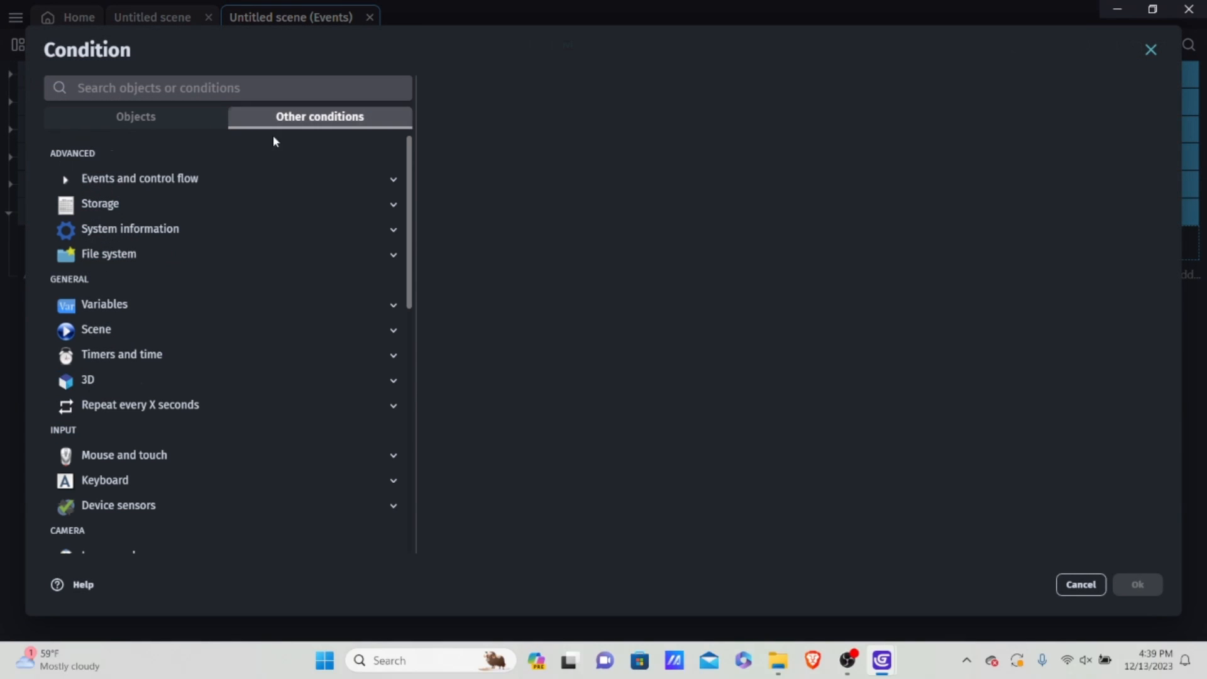
{"action": "left_click", "coordinate": [189, 178]}
{"action": "left_click", "coordinate": [164, 304]}
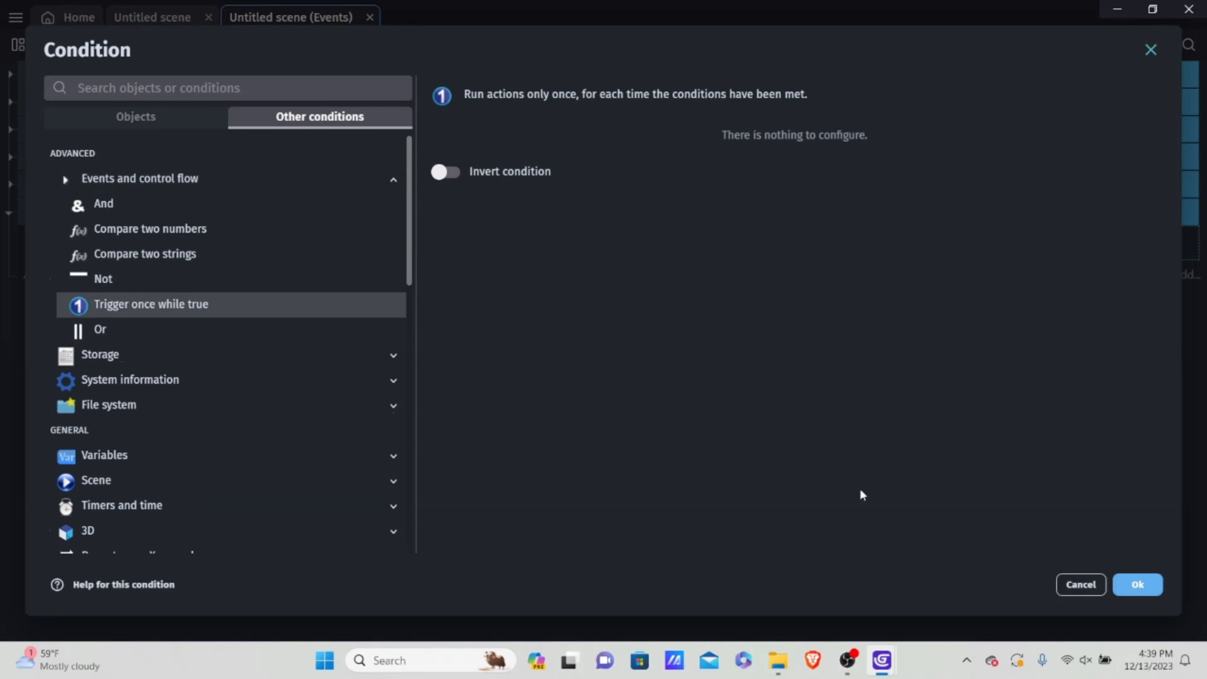
{"action": "left_click", "coordinate": [1137, 585]}
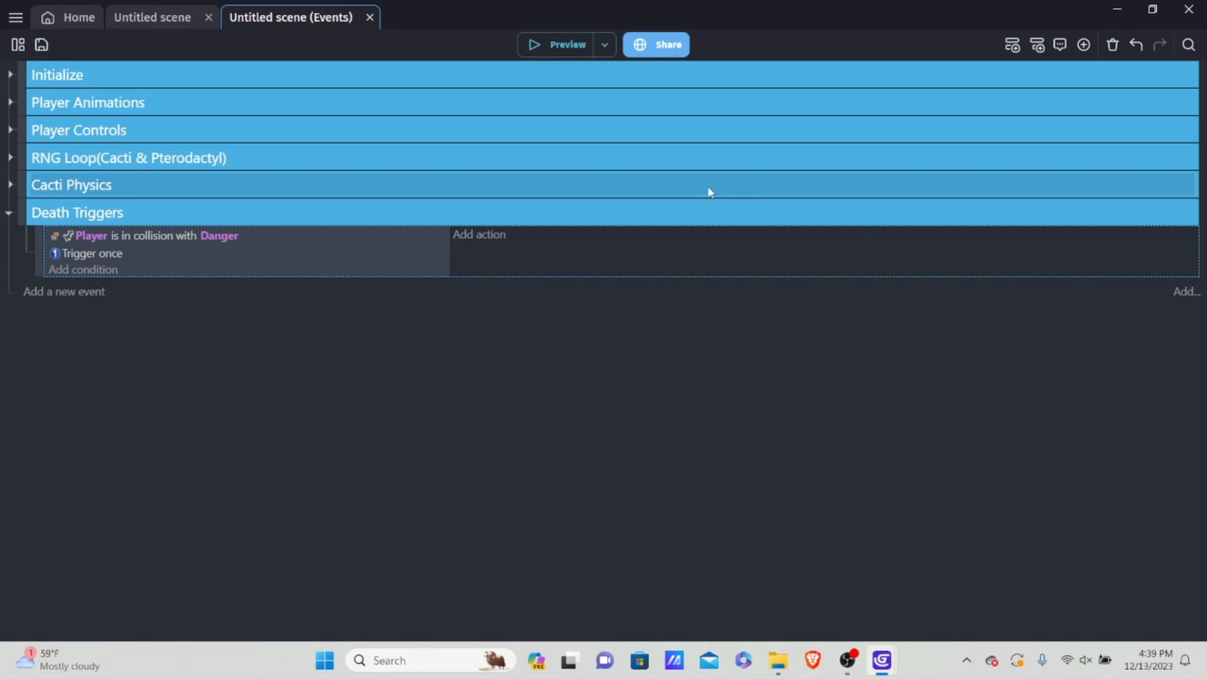
Step: Add an action to the collision event that changes the boolean scene variable isDead to True
{"action": "left_click", "coordinate": [462, 238]}
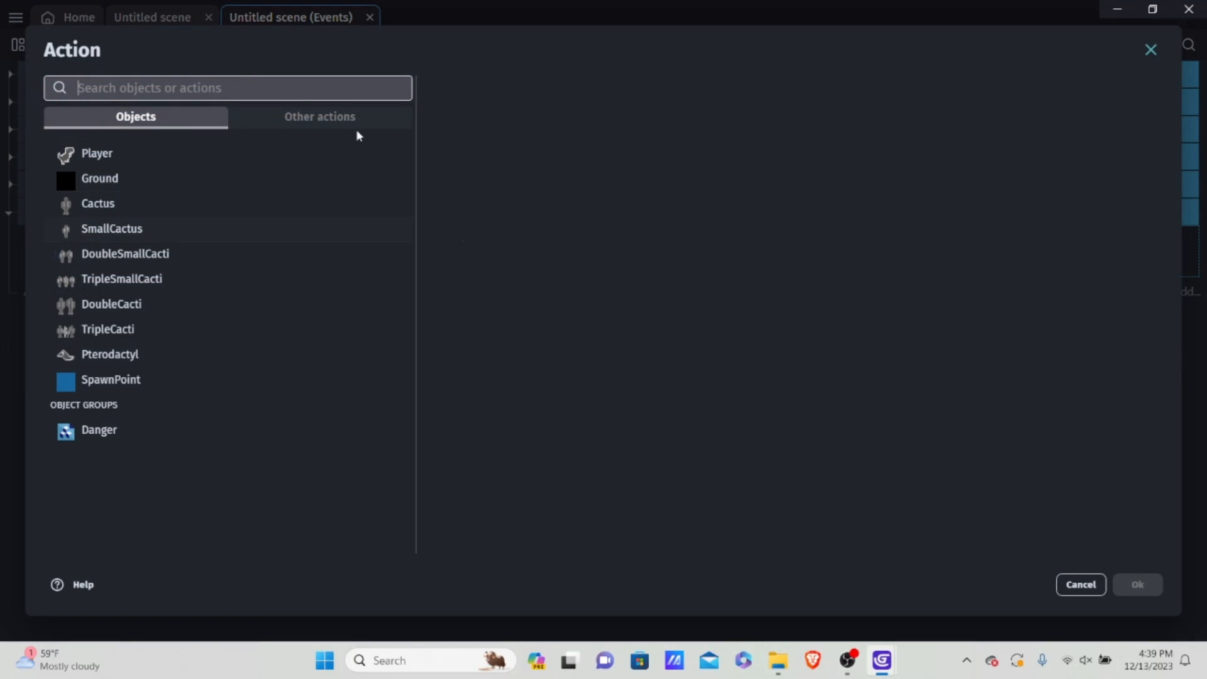
{"action": "left_click", "coordinate": [324, 114]}
{"action": "left_click", "coordinate": [148, 208]}
{"action": "left_click", "coordinate": [146, 208]}
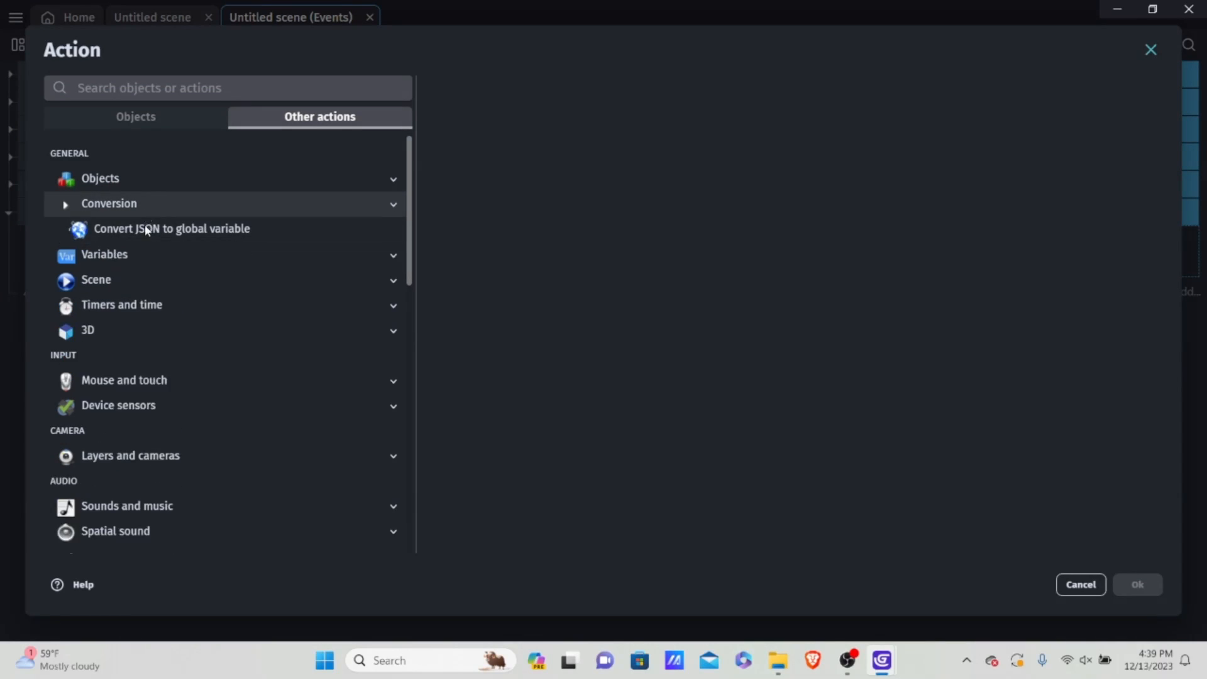
{"action": "left_click", "coordinate": [143, 233]}
{"action": "left_click", "coordinate": [144, 279]}
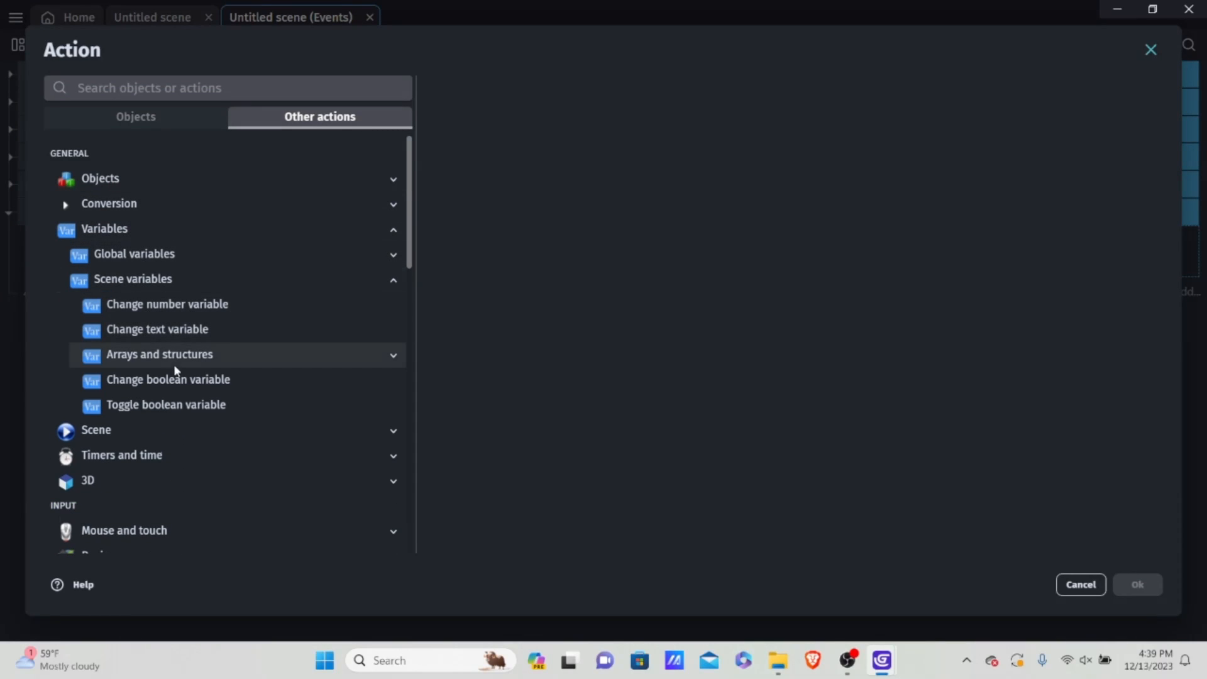
{"action": "left_click", "coordinate": [179, 381]}
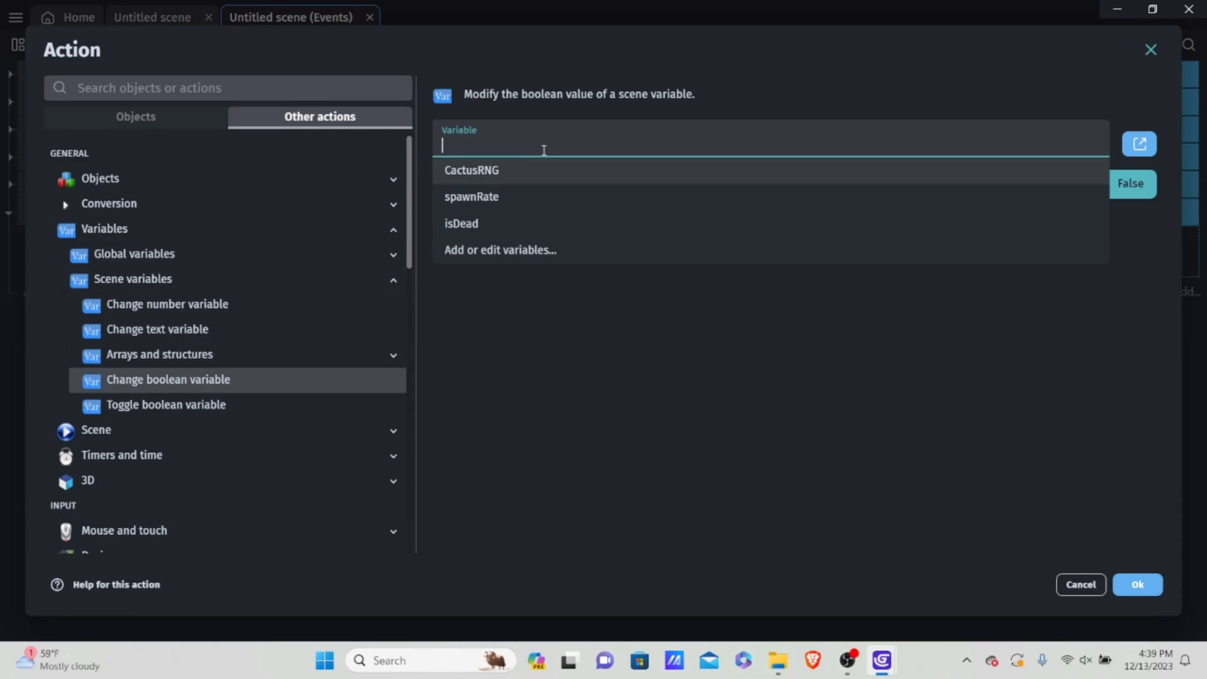
{"action": "left_click", "coordinate": [494, 228]}
{"action": "left_click", "coordinate": [1081, 183]}
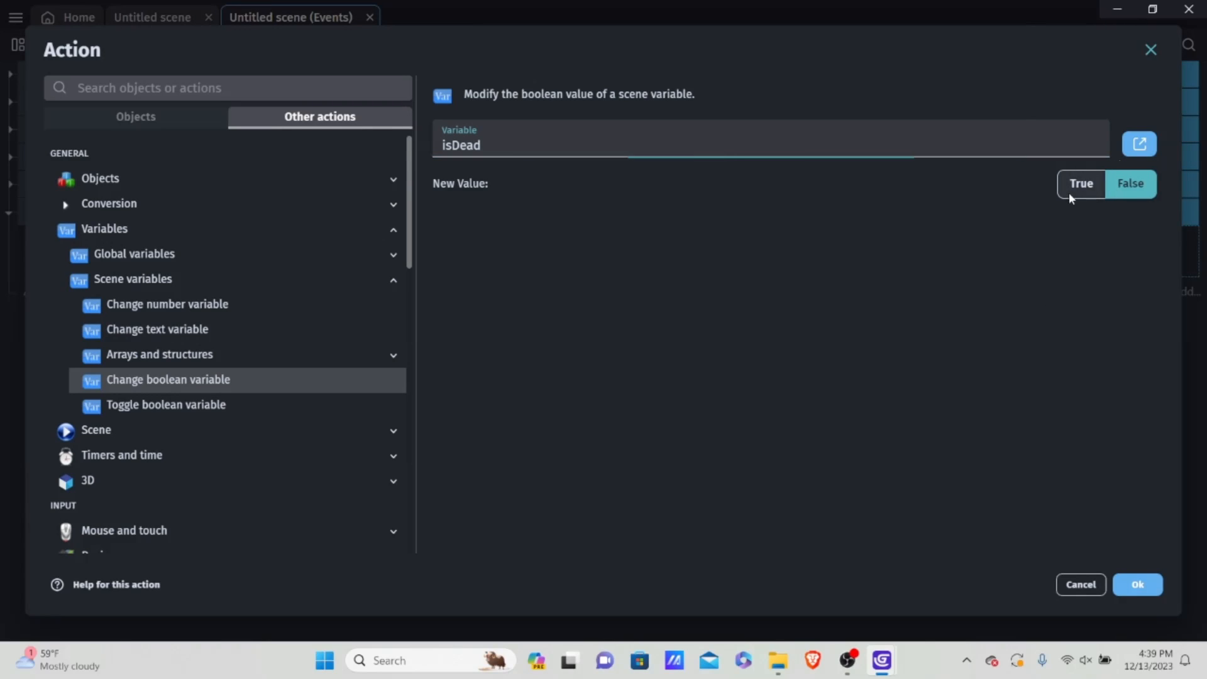
{"action": "left_click", "coordinate": [1125, 580]}
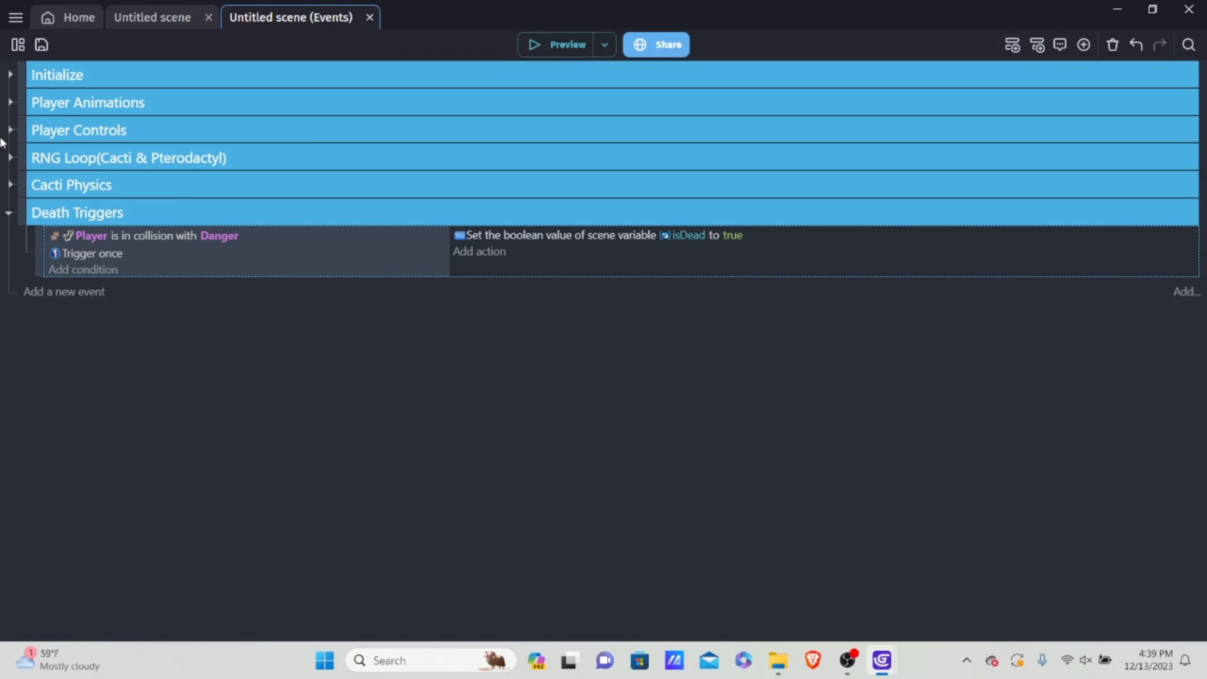
Step: Collapse the Death Triggers group and add a new empty event below it
{"action": "left_click", "coordinate": [9, 213]}
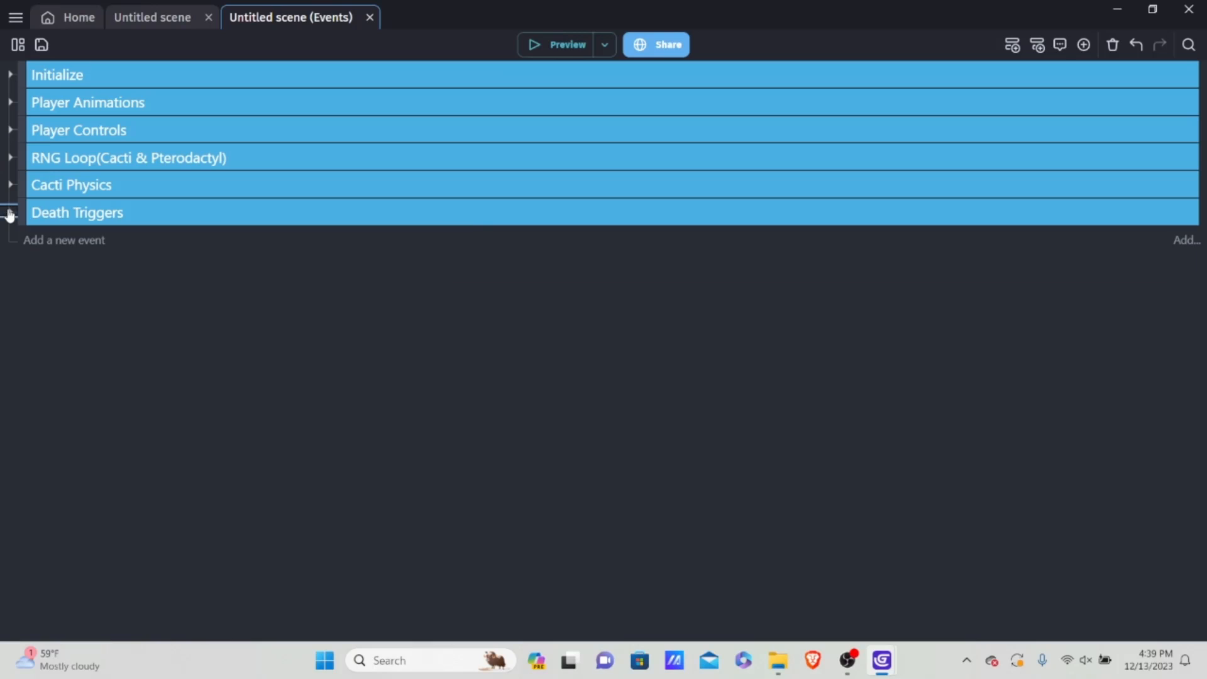
{"action": "left_click", "coordinate": [51, 240]}
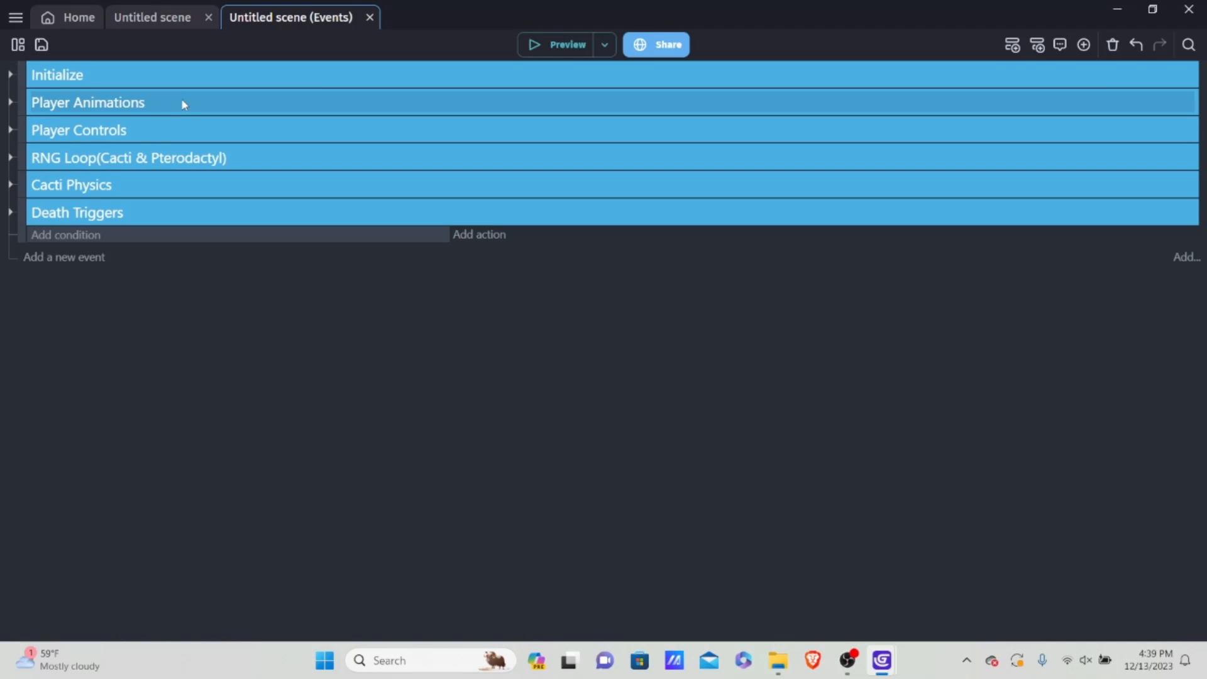
Step: In the scene editor, open the Player object and add a new animation named "Dead"
{"action": "left_click", "coordinate": [183, 20]}
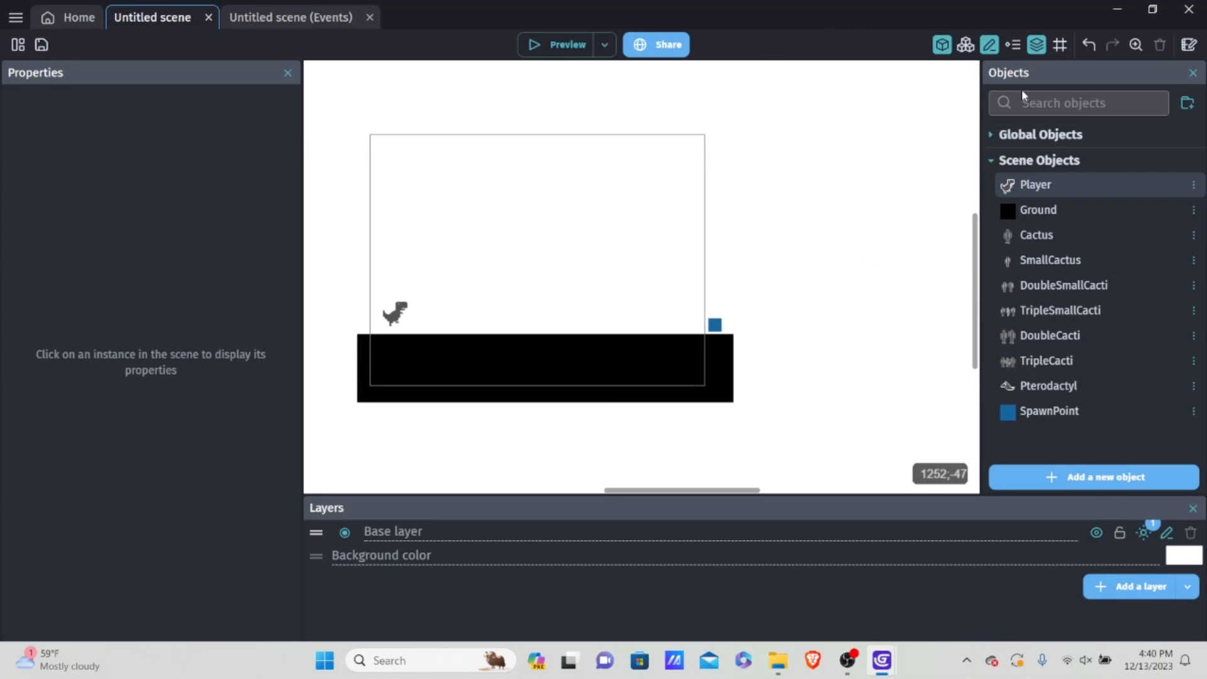
{"action": "left_click", "coordinate": [291, 17]}
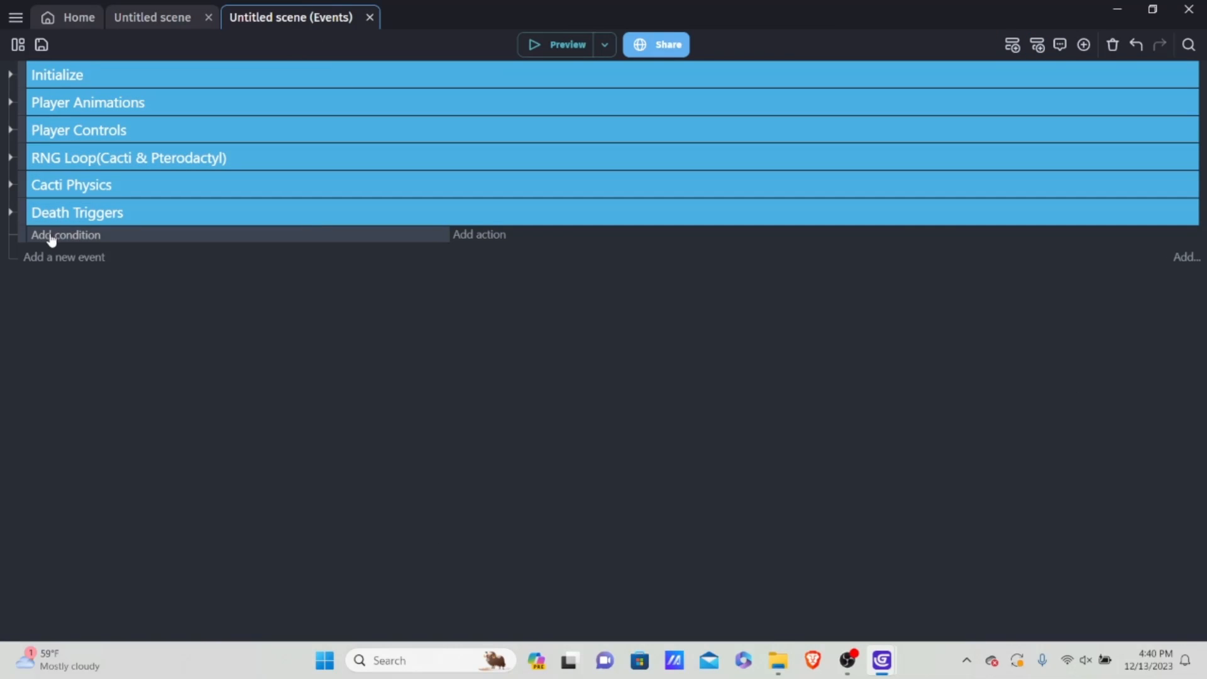
{"action": "left_click", "coordinate": [157, 17]}
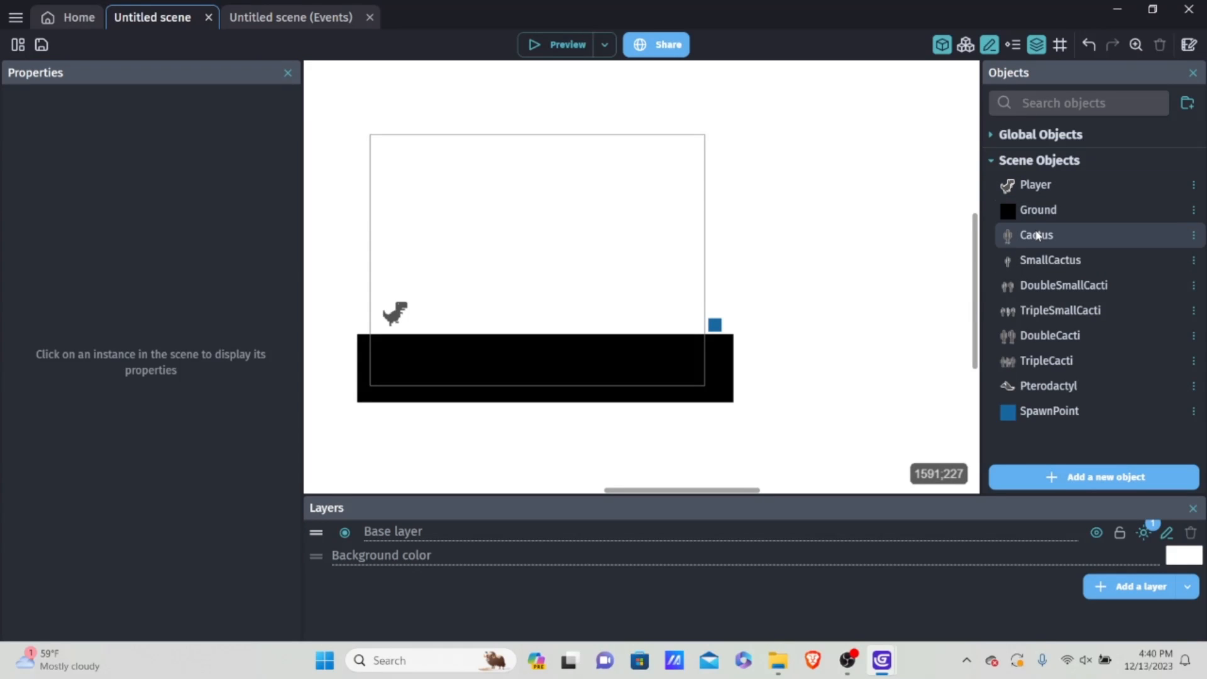
{"action": "double_click", "coordinate": [1031, 185]}
{"action": "scroll", "coordinate": [622, 239], "scroll_direction": "down", "scroll_amount": 3}
{"action": "scroll", "coordinate": [623, 239], "scroll_direction": "down", "scroll_amount": 1}
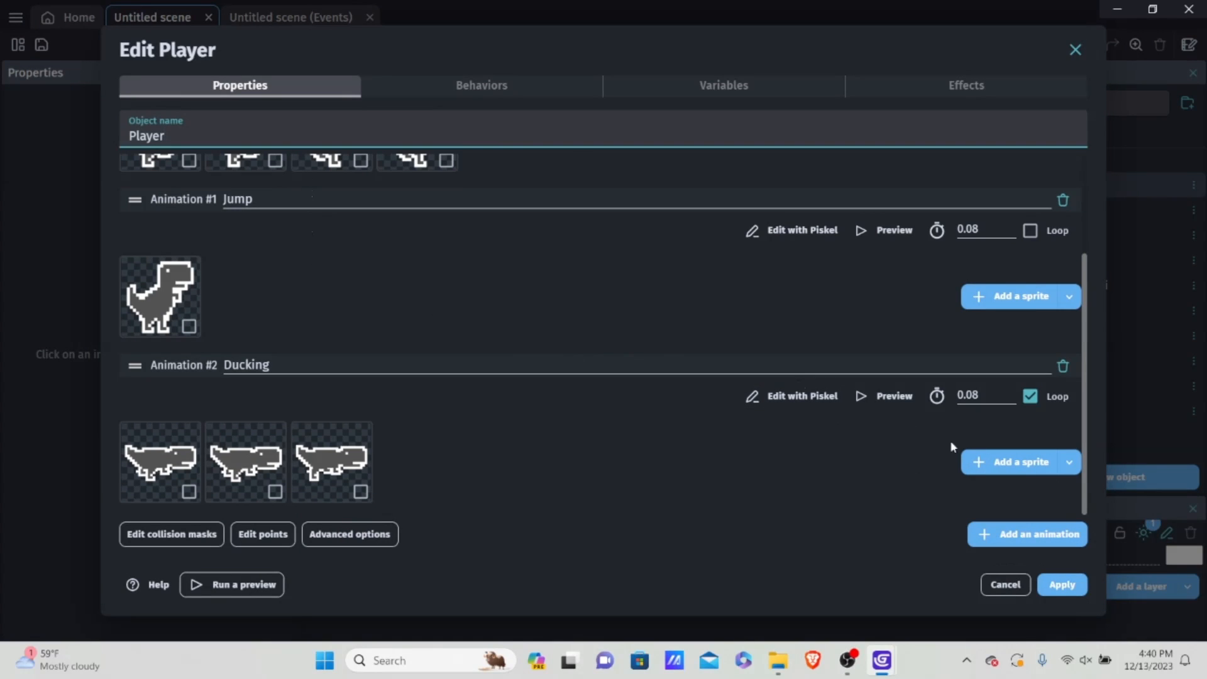
{"action": "left_click", "coordinate": [1022, 534]}
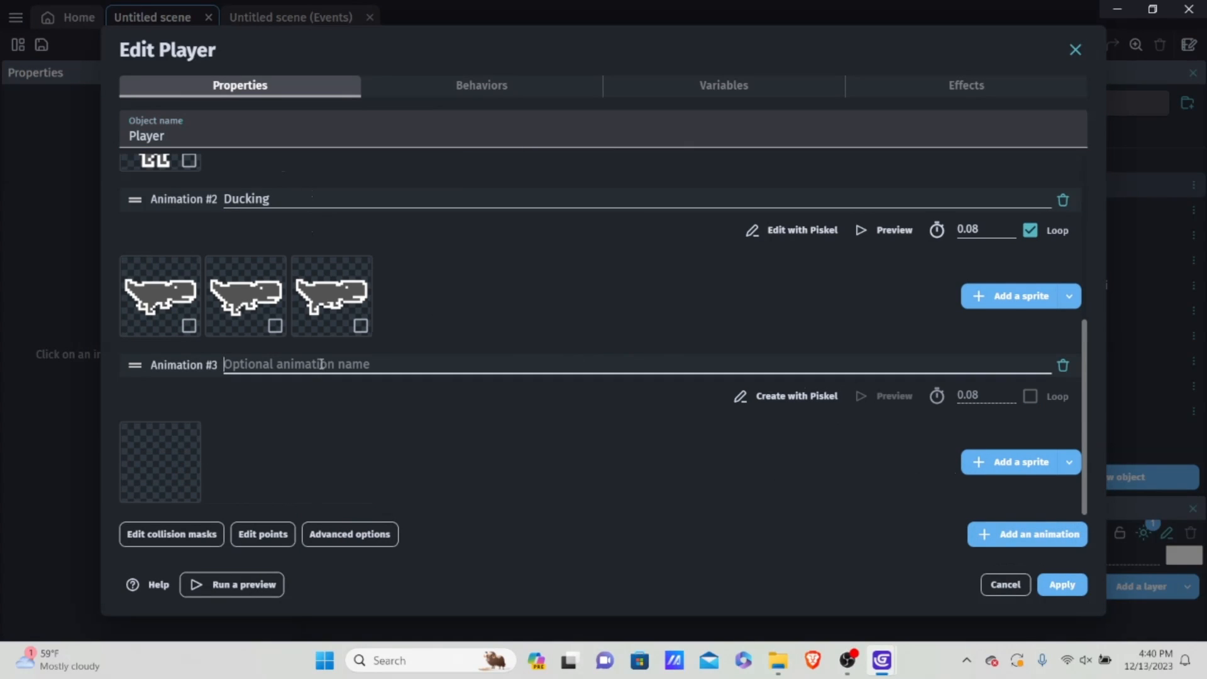
{"action": "left_click", "coordinate": [352, 363]}
{"action": "type", "text": "E"}
{"action": "key", "text": "BackSpace"}
{"action": "type", "text": "Dead"}
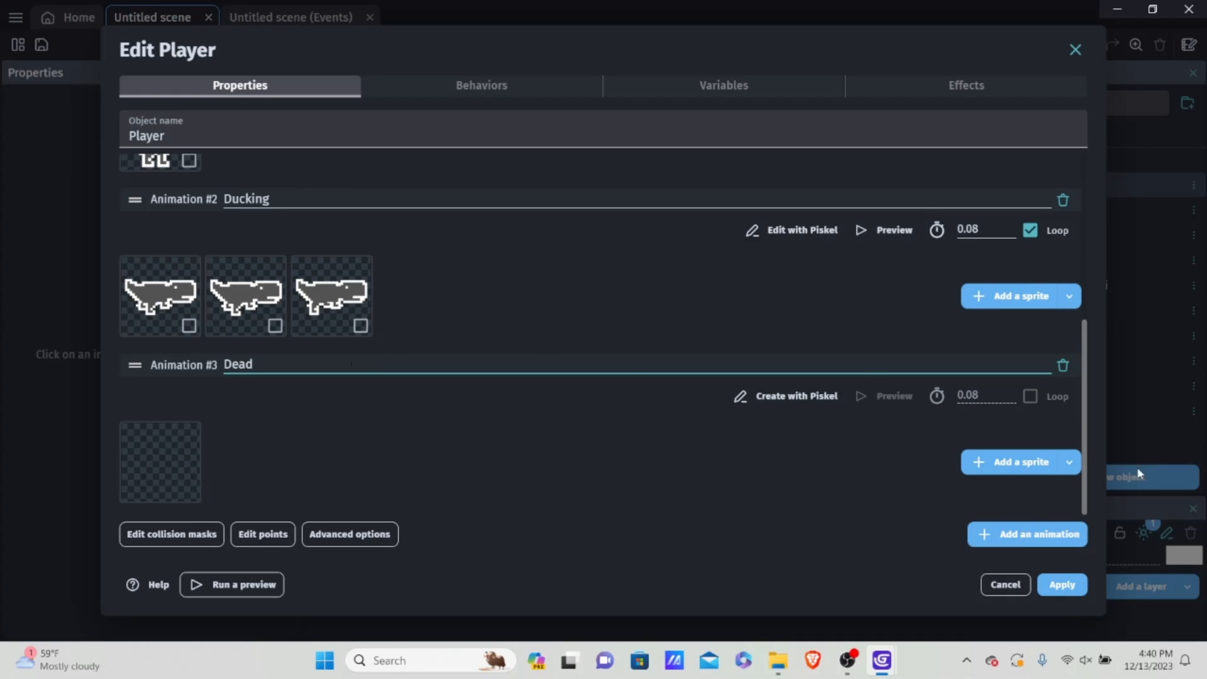
Step: Add the Dead-1.png sprite from the Endless Runner Test folder to the Dead animation, copying the file into the project folder
{"action": "left_click", "coordinate": [1006, 467]}
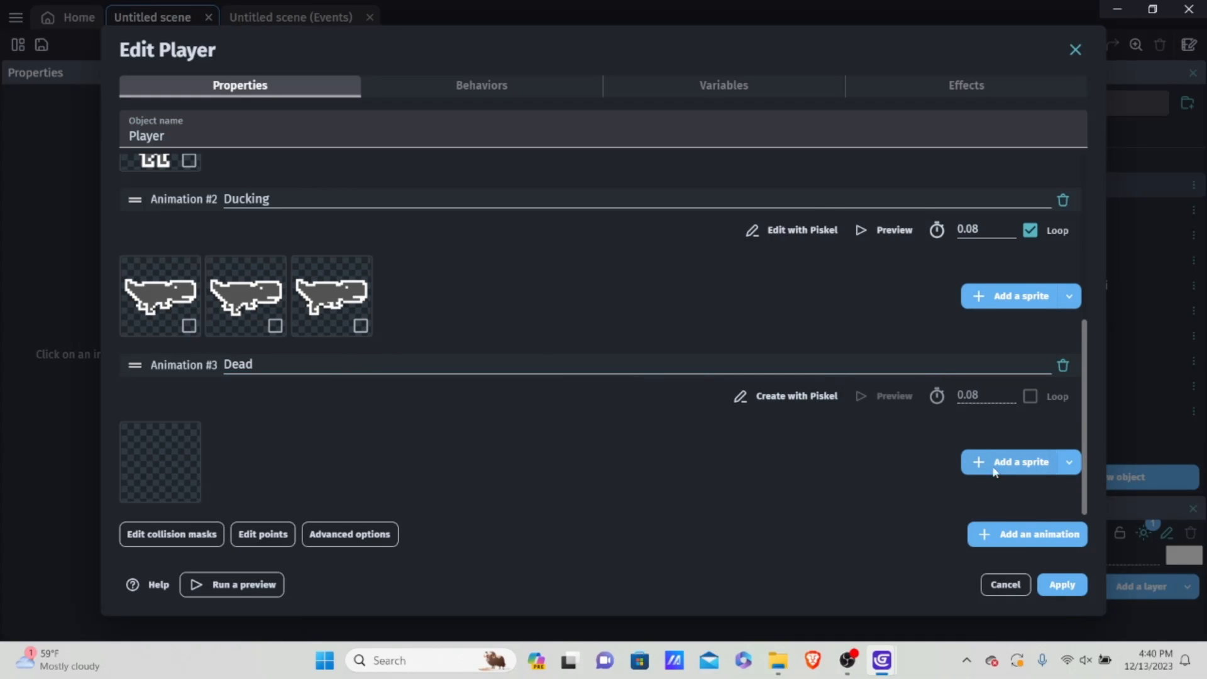
{"action": "scroll", "coordinate": [679, 423], "scroll_direction": "down", "scroll_amount": 1}
{"action": "scroll", "coordinate": [679, 416], "scroll_direction": "down", "scroll_amount": 2}
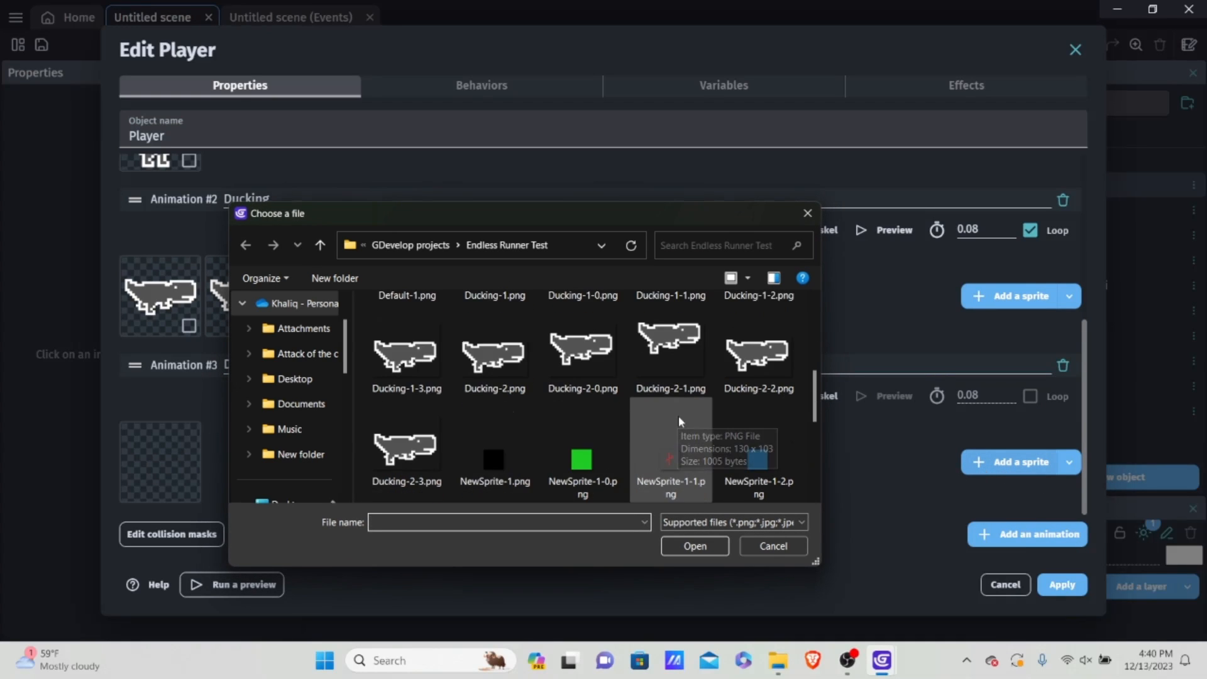
{"action": "scroll", "coordinate": [679, 416], "scroll_direction": "up", "scroll_amount": 2}
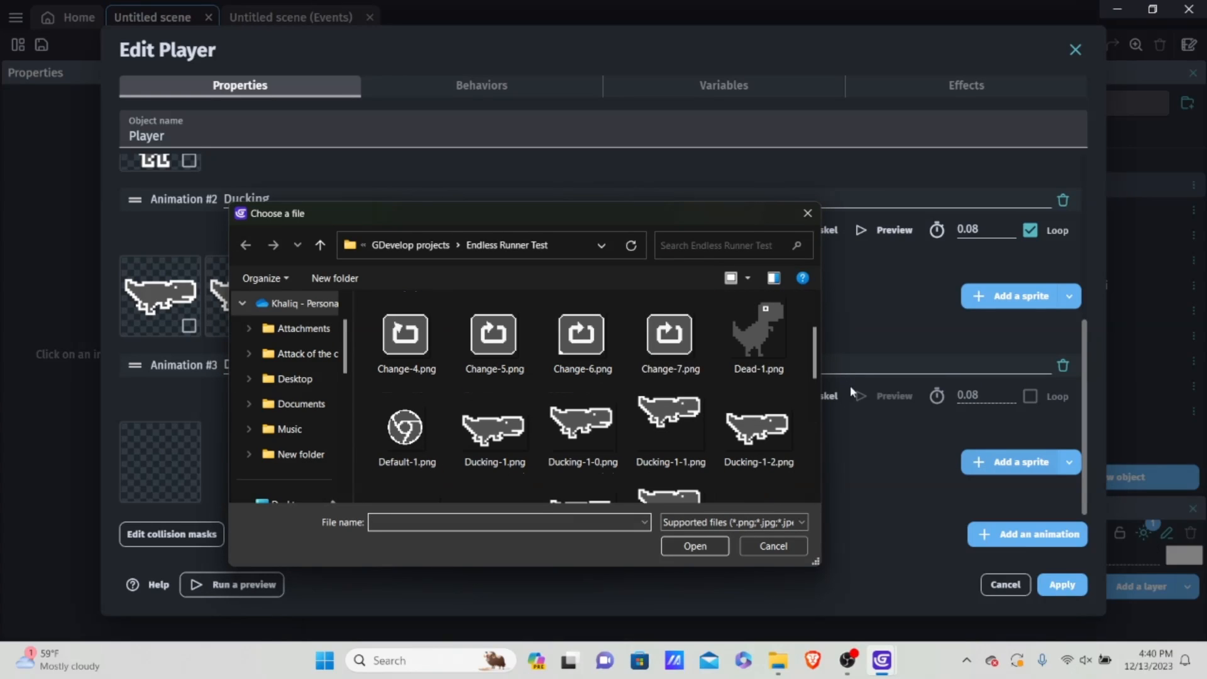
{"action": "left_click", "coordinate": [773, 335]}
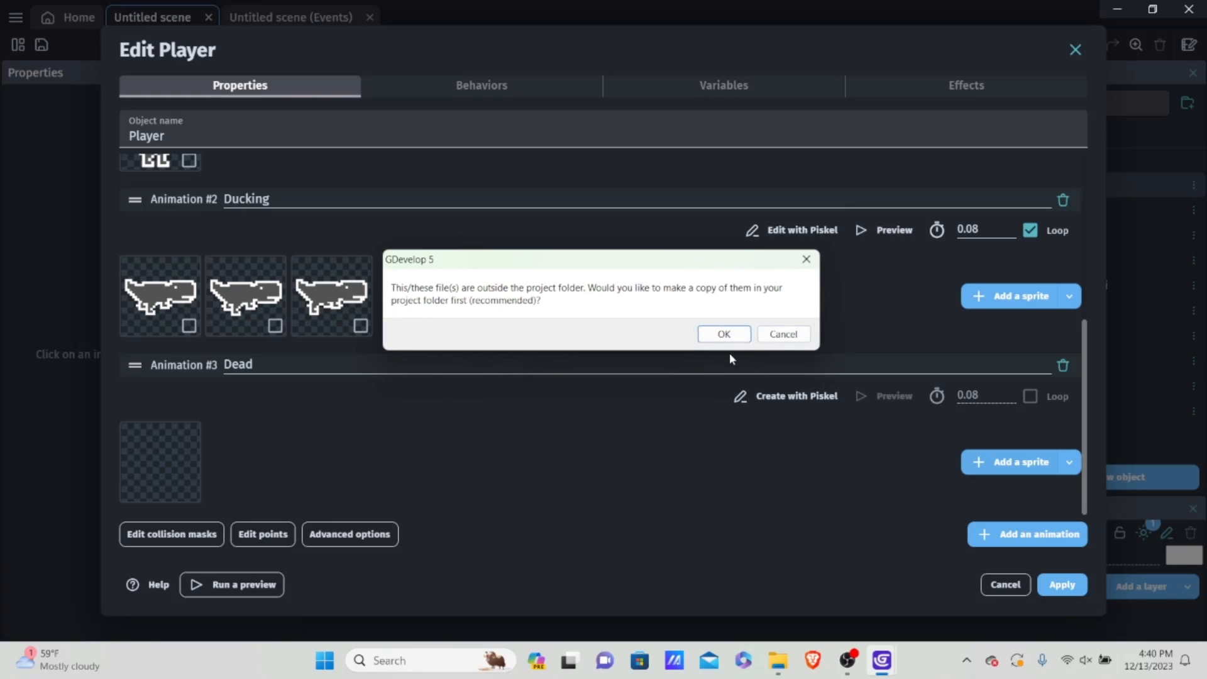
{"action": "left_click", "coordinate": [723, 334]}
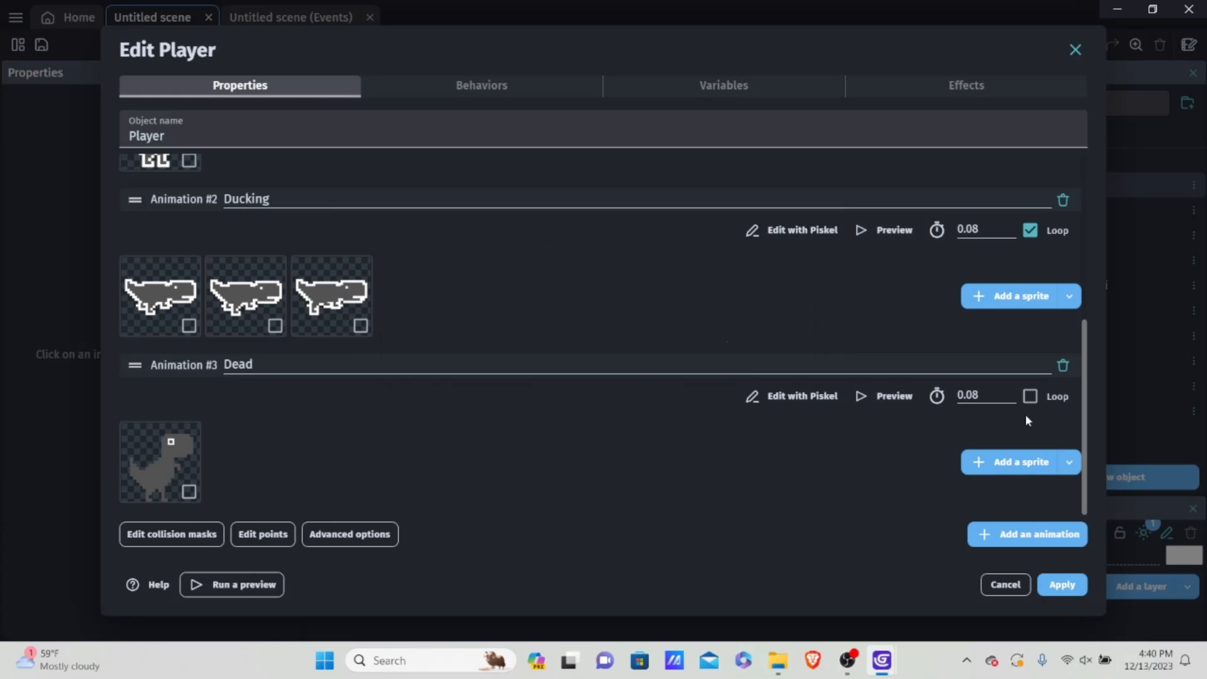
Step: Preview the Player's Dead animation, close the preview and apply the object's changes
{"action": "left_click", "coordinate": [886, 397]}
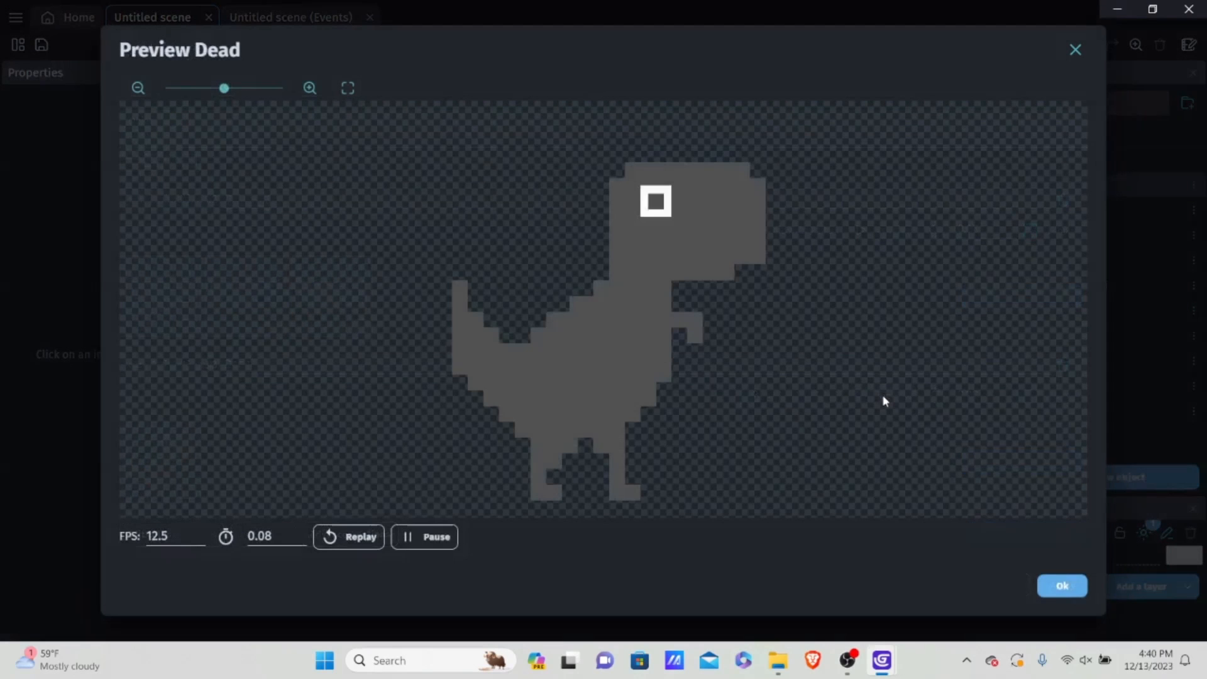
{"action": "left_click", "coordinate": [1049, 591]}
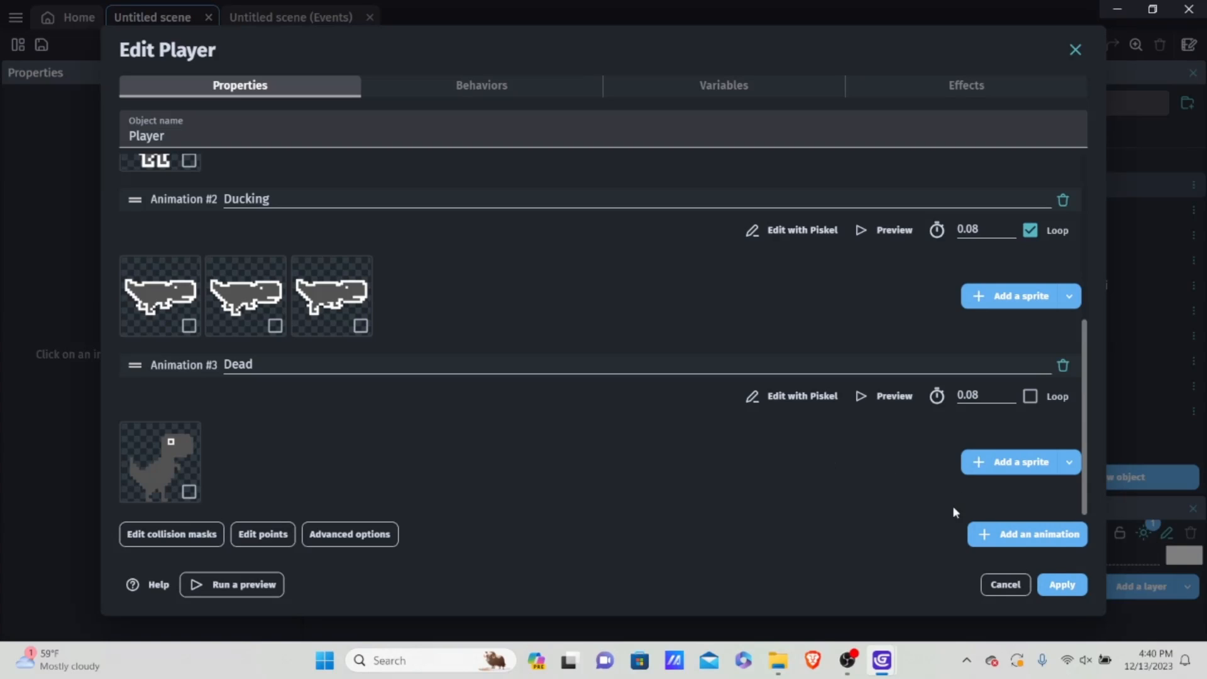
{"action": "left_click", "coordinate": [1061, 585]}
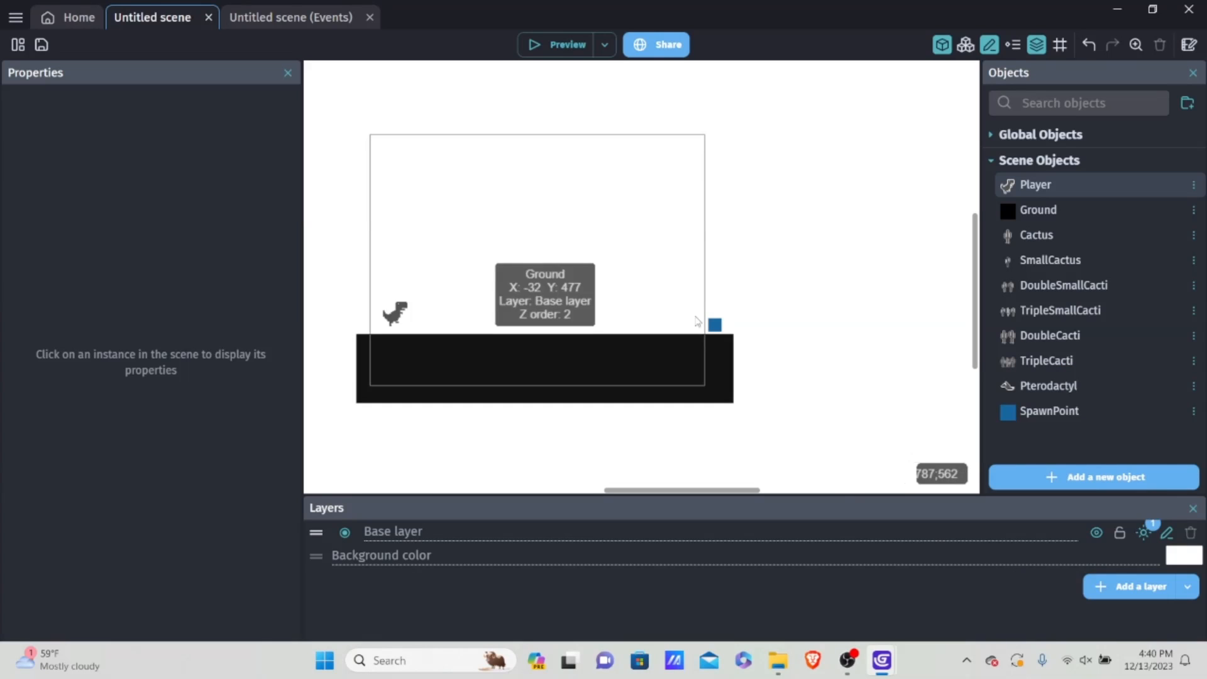
Step: In the scene's events, add an event group named "Death Sequence" below Death Triggers and nest the empty event inside it
{"action": "left_click", "coordinate": [283, 17]}
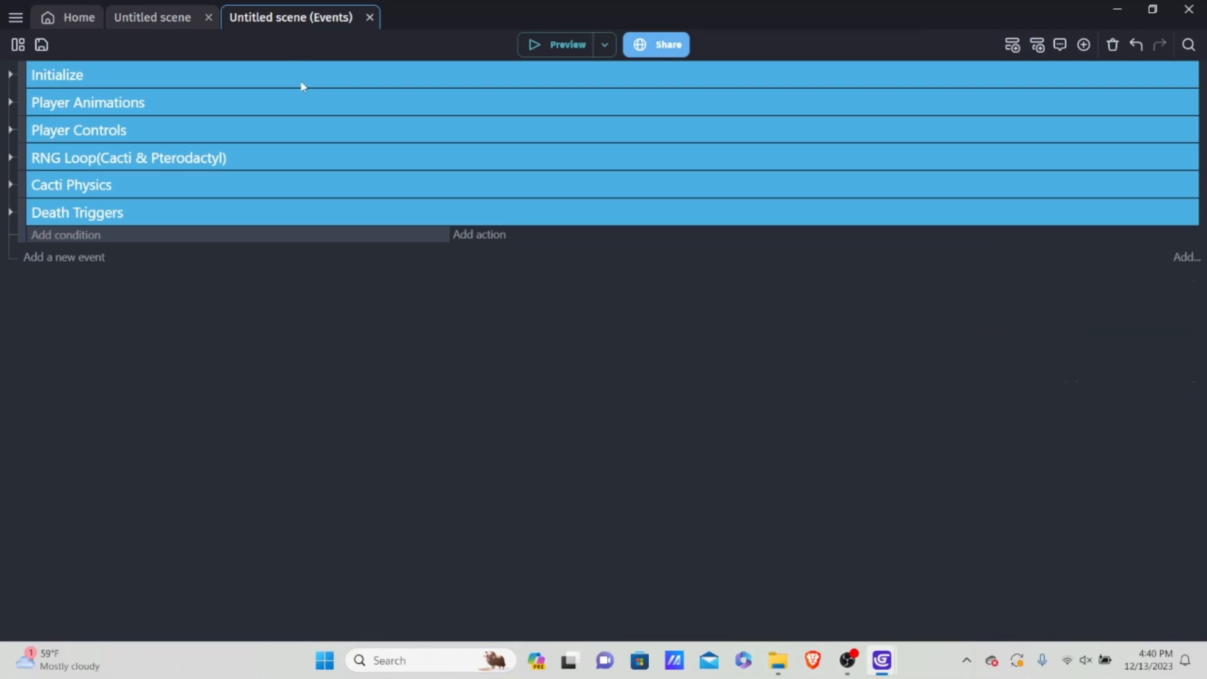
{"action": "right_click", "coordinate": [157, 235]}
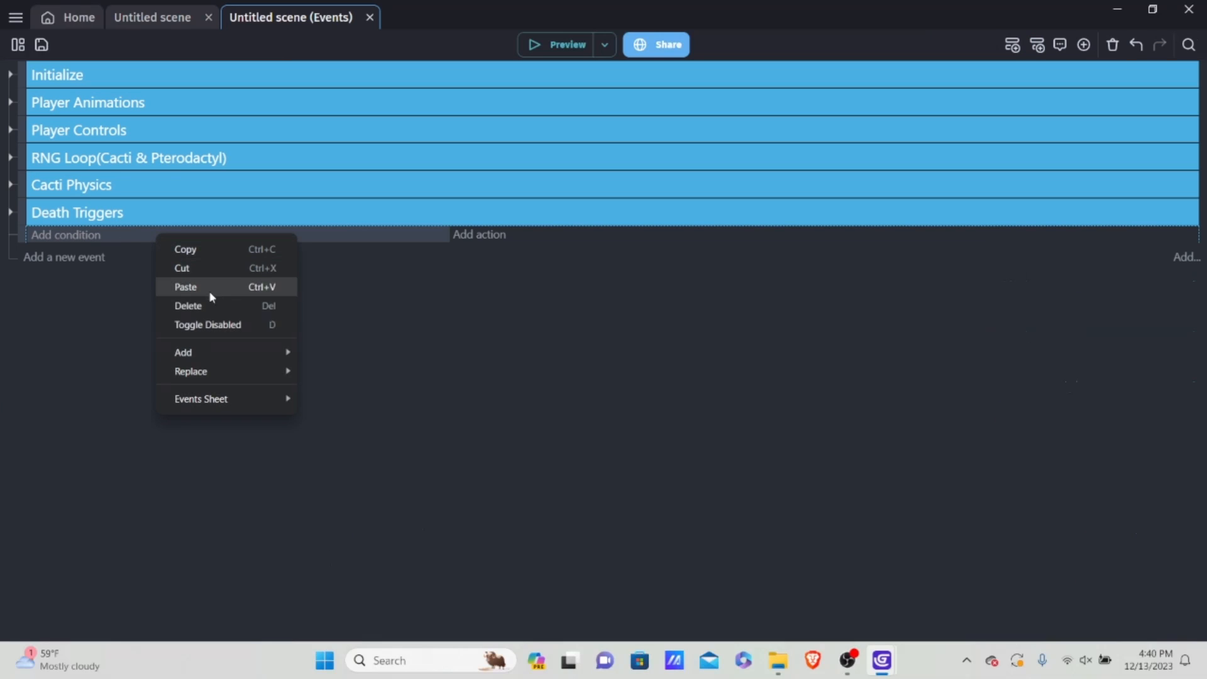
{"action": "mouse_move", "coordinate": [221, 352]}
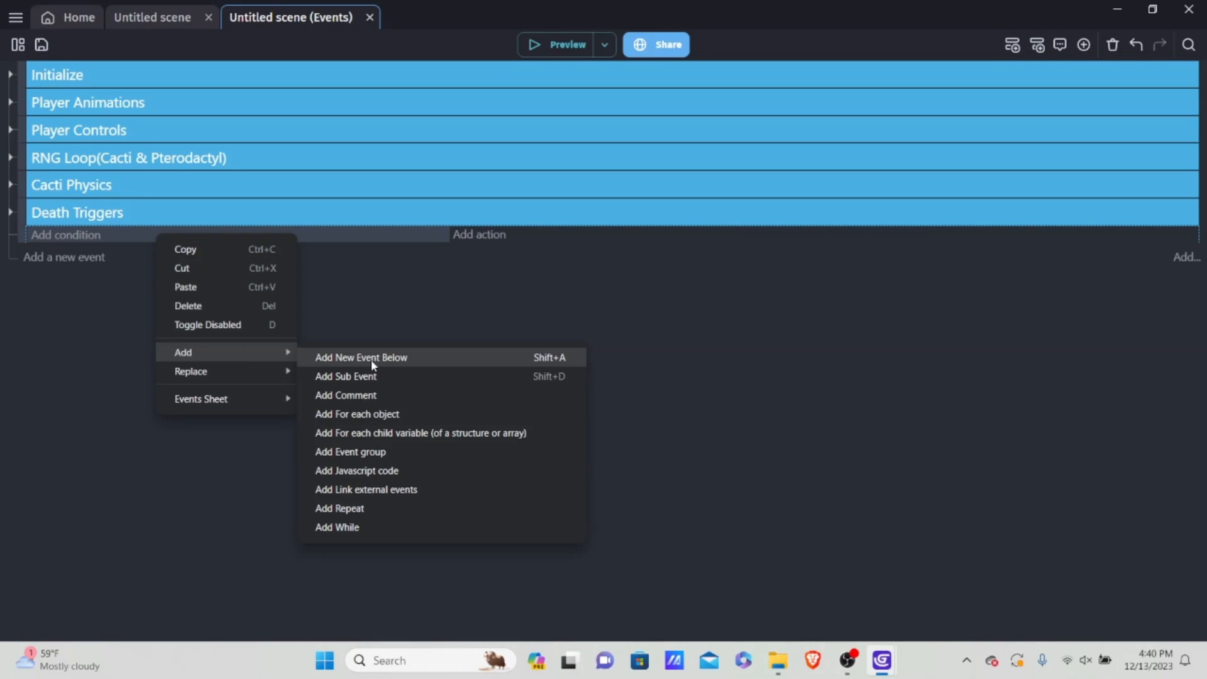
{"action": "left_click", "coordinate": [360, 451]}
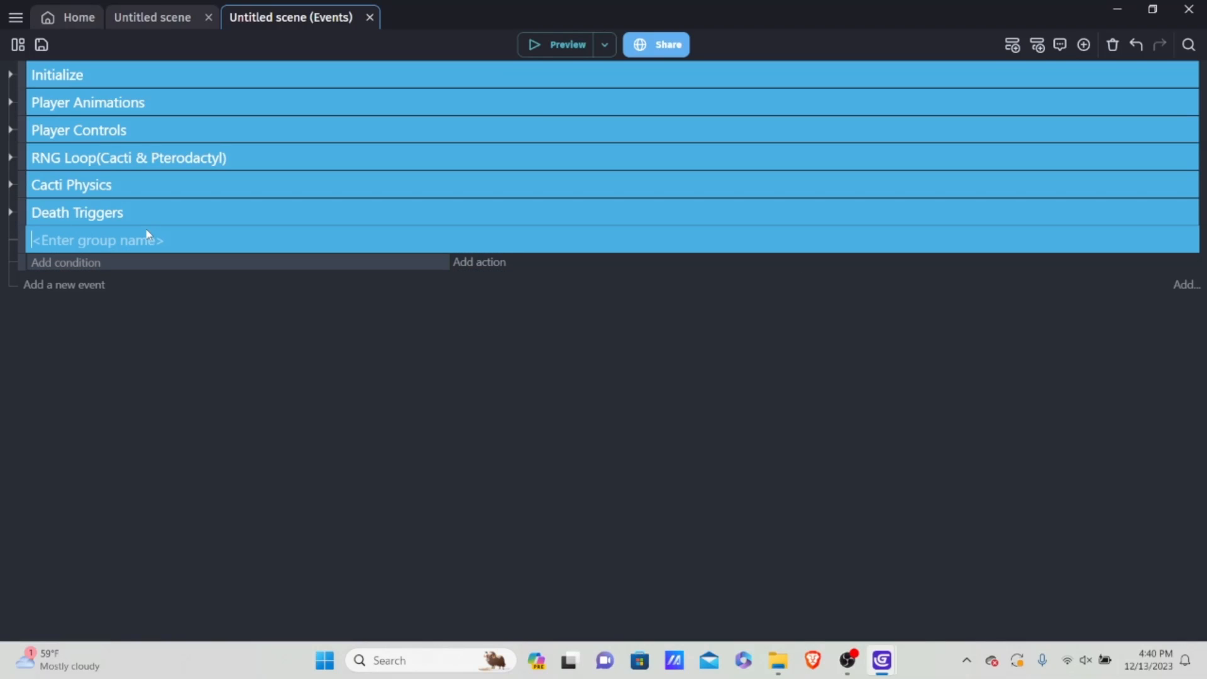
{"action": "type", "text": "Death Sequence"}
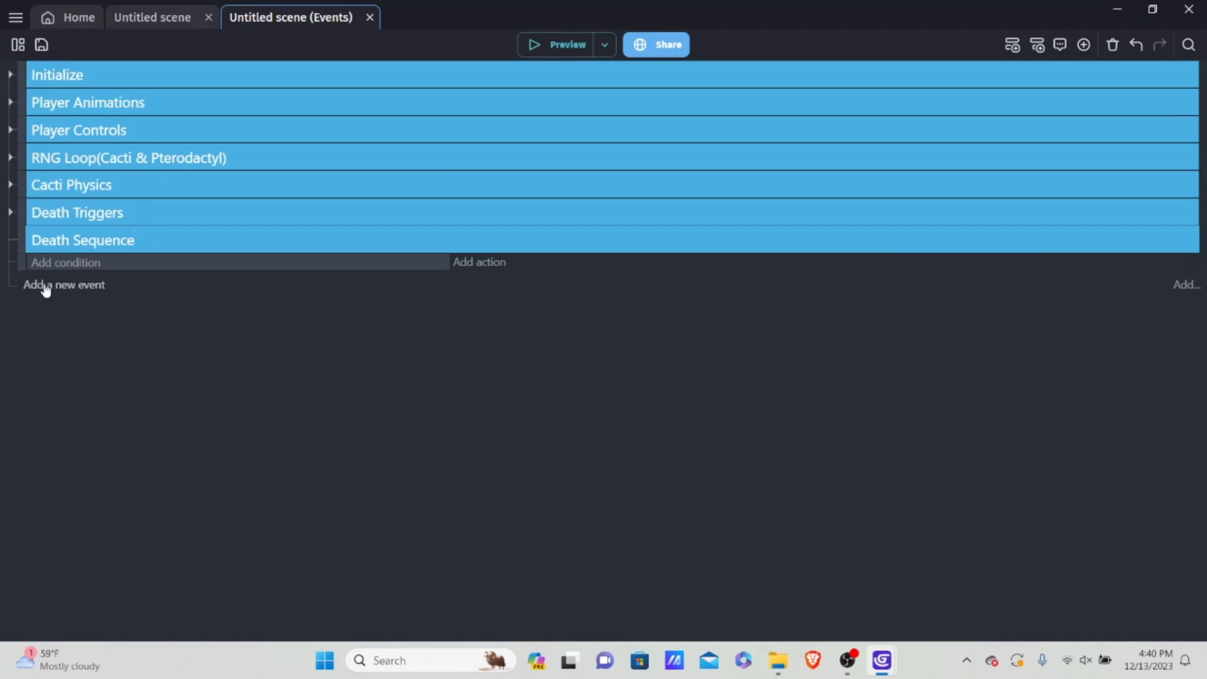
{"action": "left_click_drag", "start_coordinate": [21, 261], "coordinate": [46, 263]}
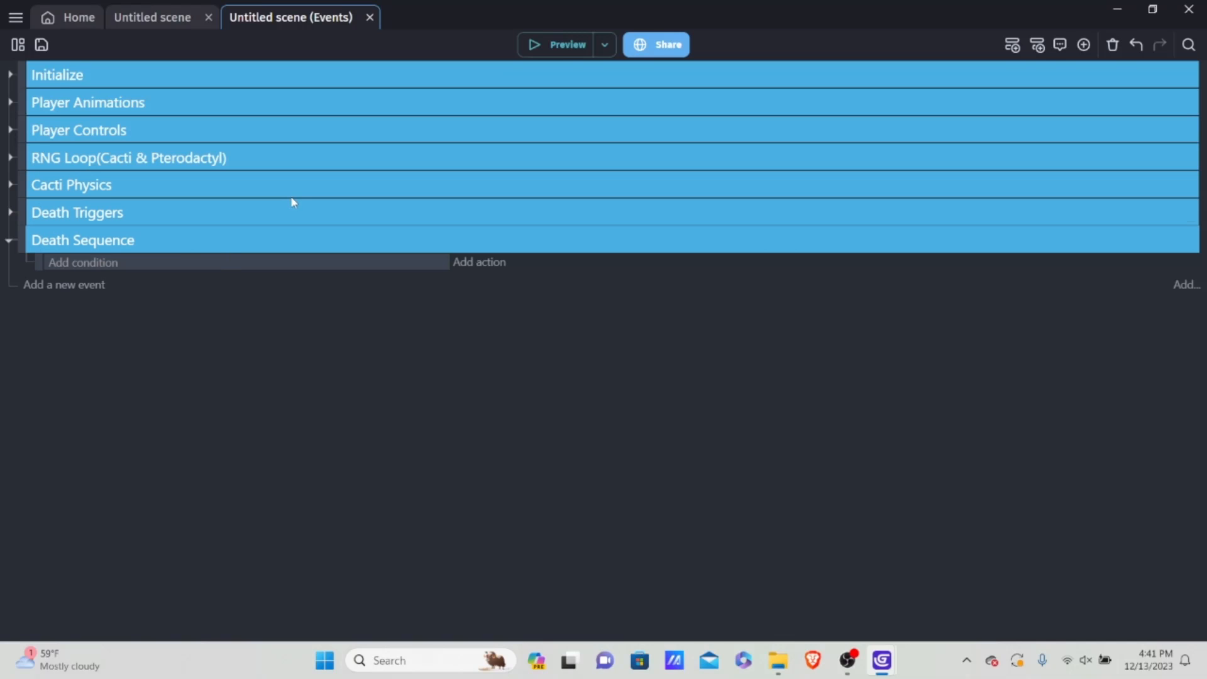
Step: Add a condition to the Death Sequence event checking that the boolean scene variable isDead is true
{"action": "left_click", "coordinate": [90, 264]}
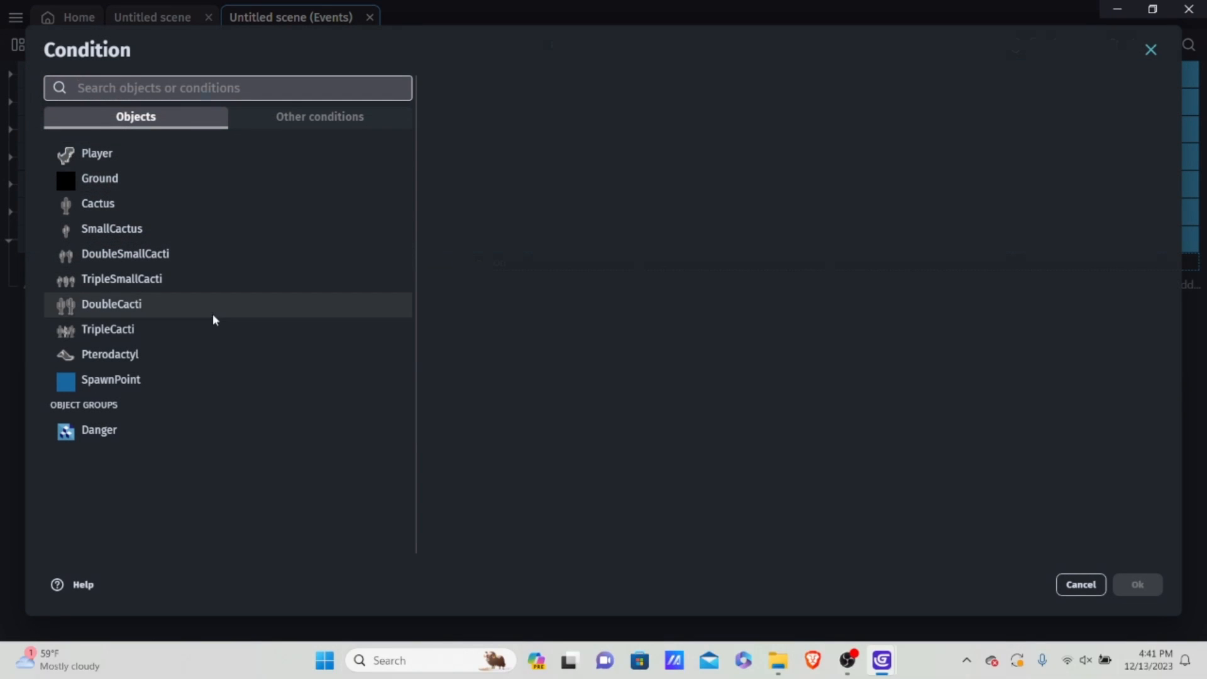
{"action": "left_click", "coordinate": [308, 121]}
{"action": "left_click", "coordinate": [200, 124]}
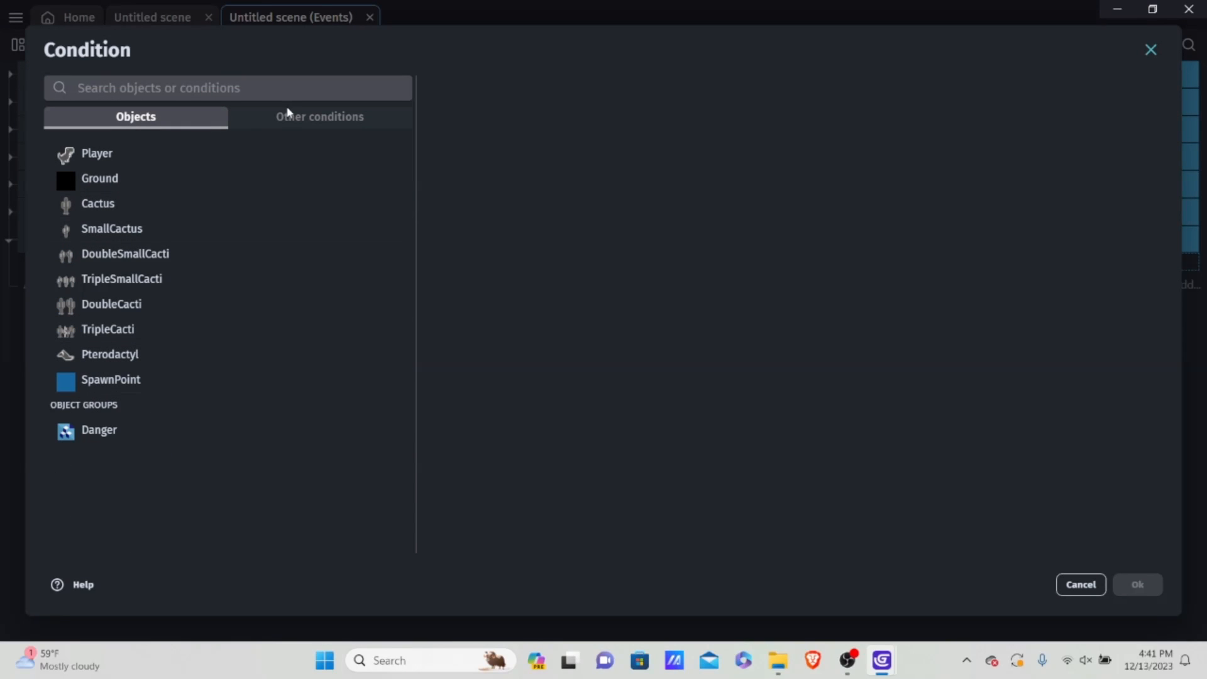
{"action": "left_click", "coordinate": [289, 123]}
{"action": "left_click", "coordinate": [128, 304]}
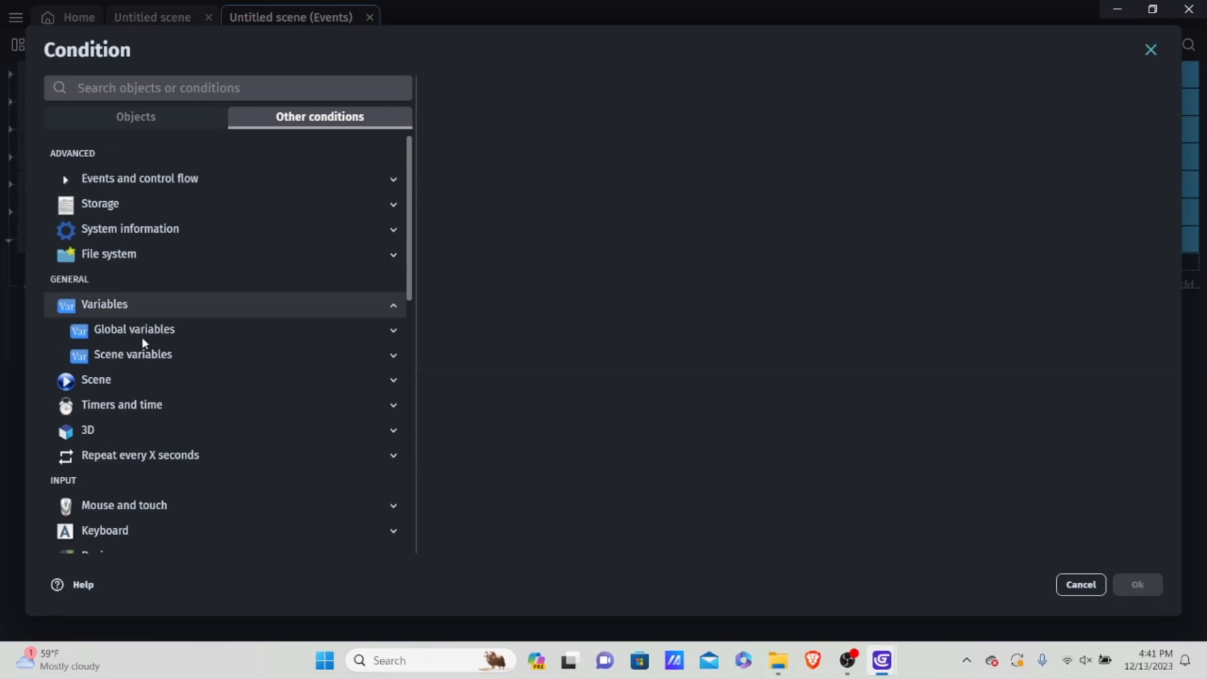
{"action": "left_click", "coordinate": [141, 354]}
{"action": "scroll", "coordinate": [183, 377], "scroll_direction": "down", "scroll_amount": 1}
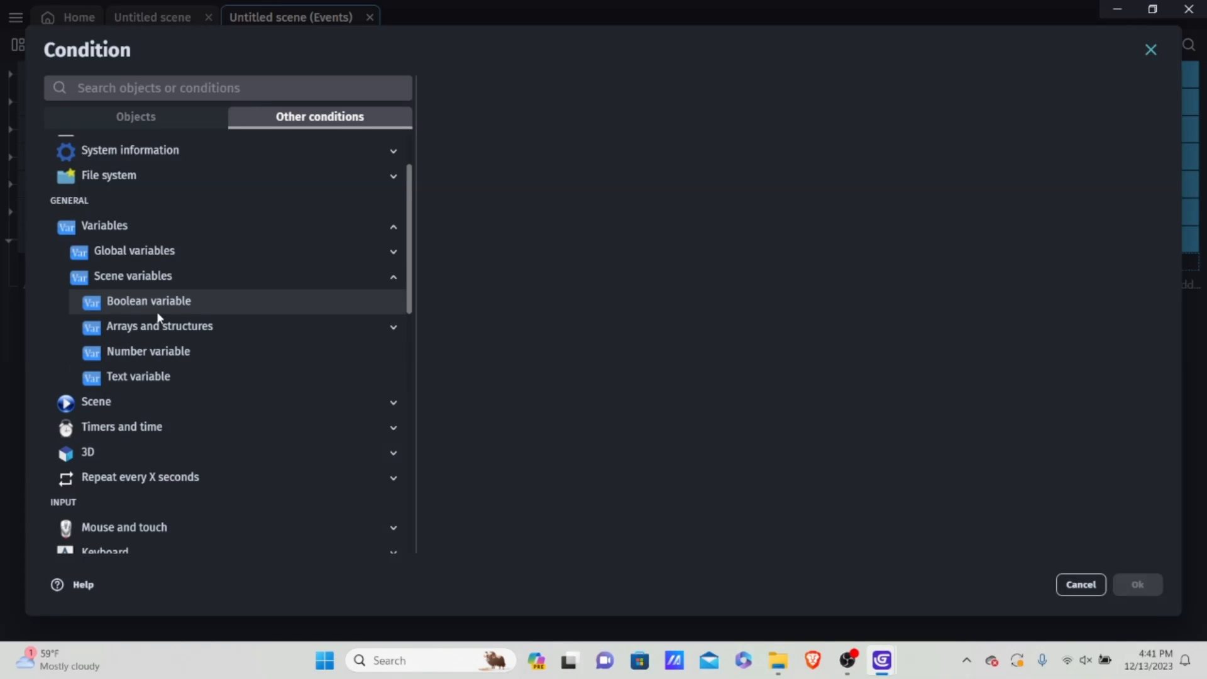
{"action": "left_click", "coordinate": [157, 309]}
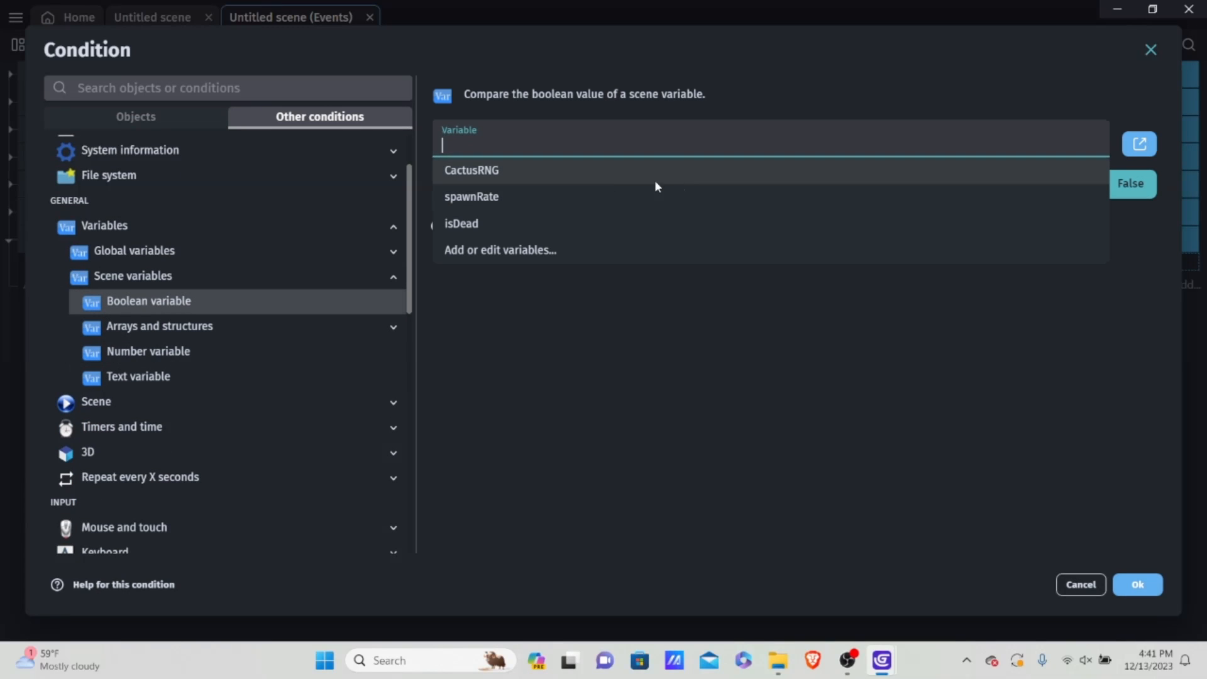
{"action": "left_click", "coordinate": [462, 228]}
{"action": "left_click", "coordinate": [1079, 184]}
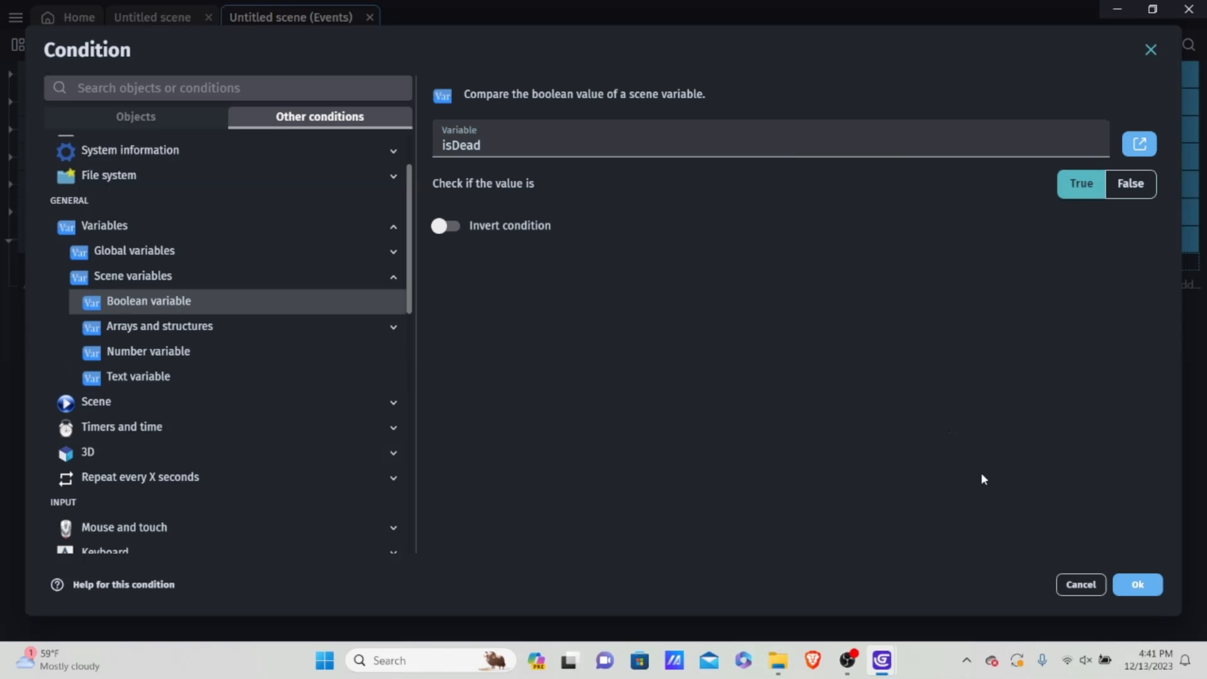
{"action": "left_click", "coordinate": [1138, 591]}
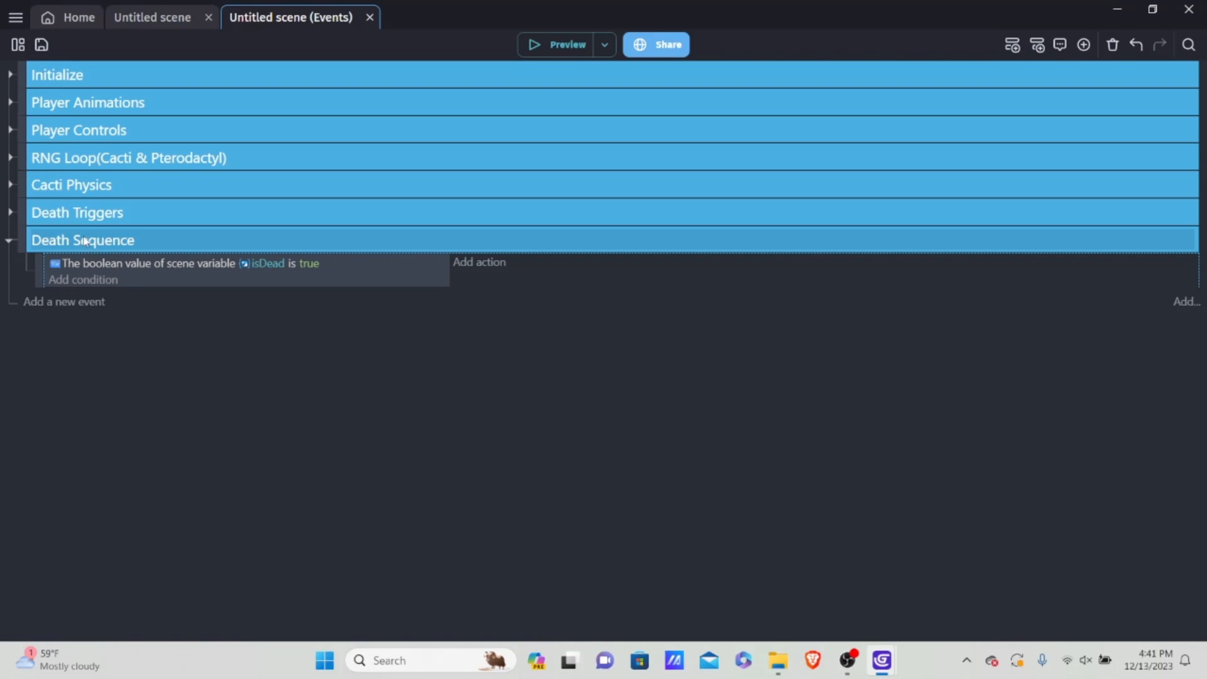
Step: Add a "Trigger once while true" condition to the Death Sequence event
{"action": "left_click", "coordinate": [94, 279]}
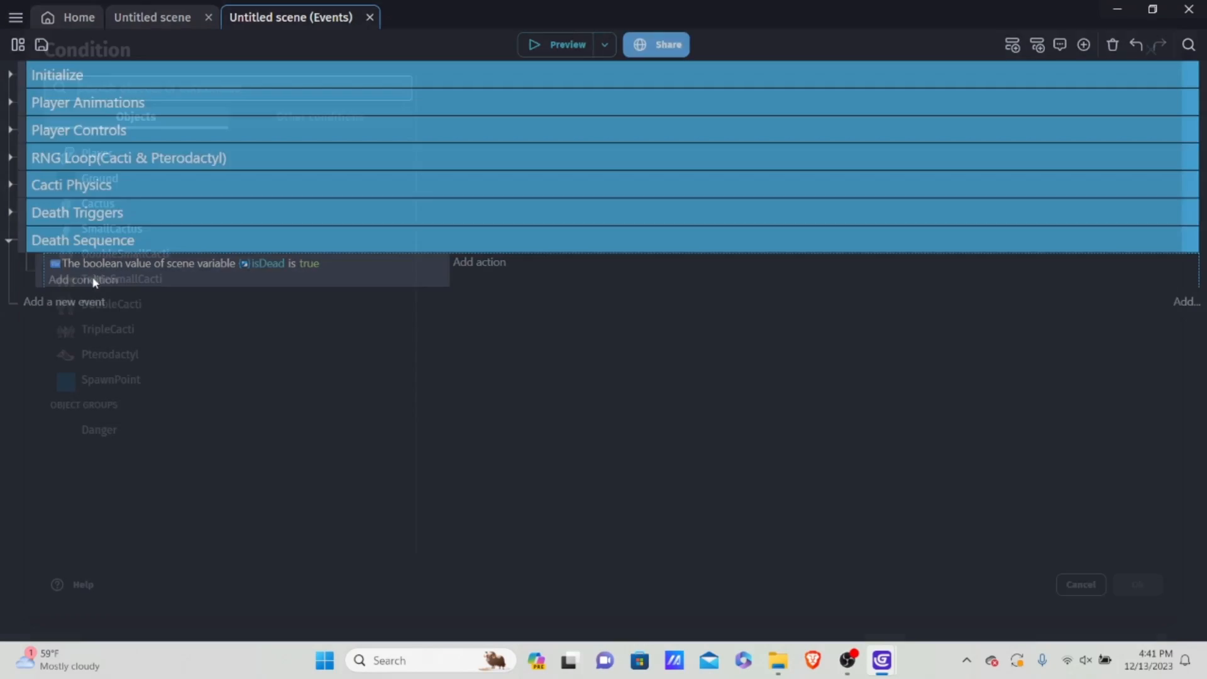
{"action": "left_click", "coordinate": [311, 118]}
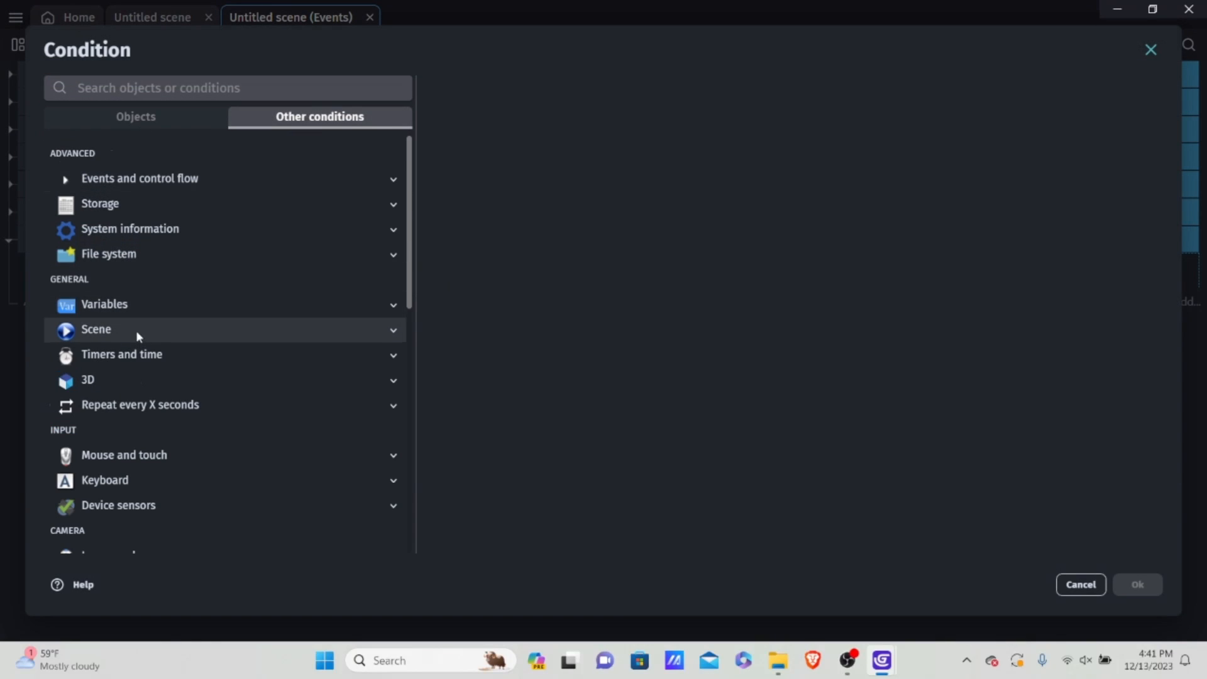
{"action": "left_click", "coordinate": [139, 178]}
{"action": "left_click", "coordinate": [154, 303]}
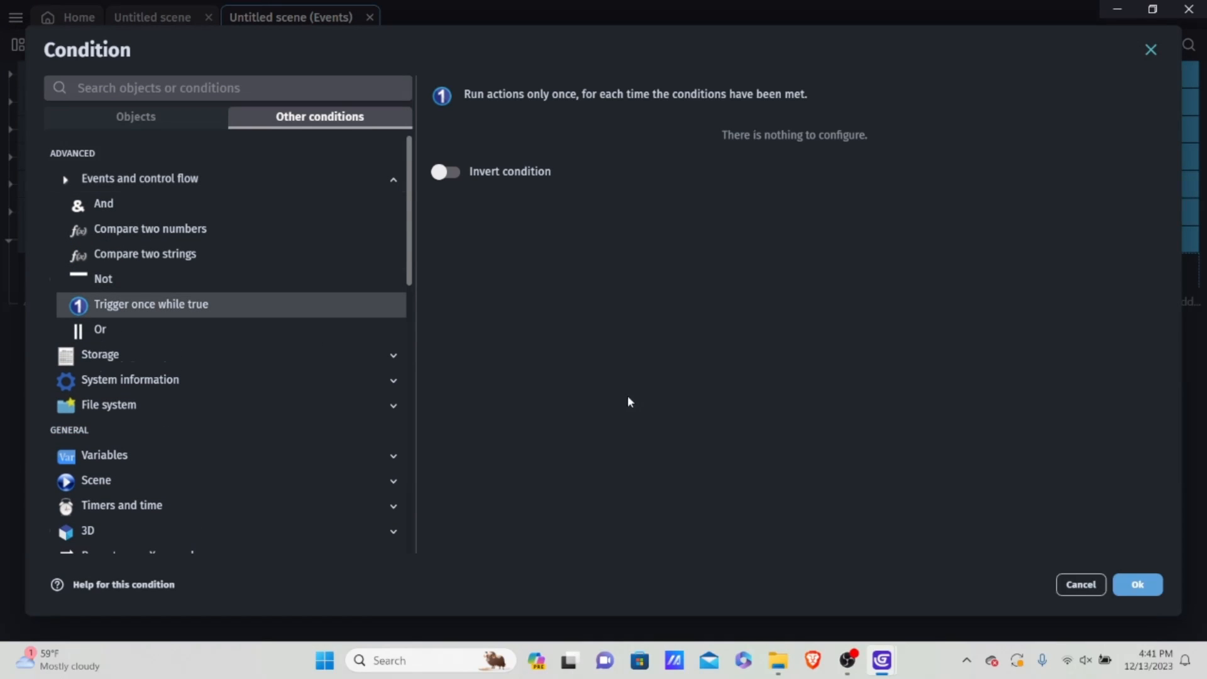
{"action": "left_click", "coordinate": [1151, 586]}
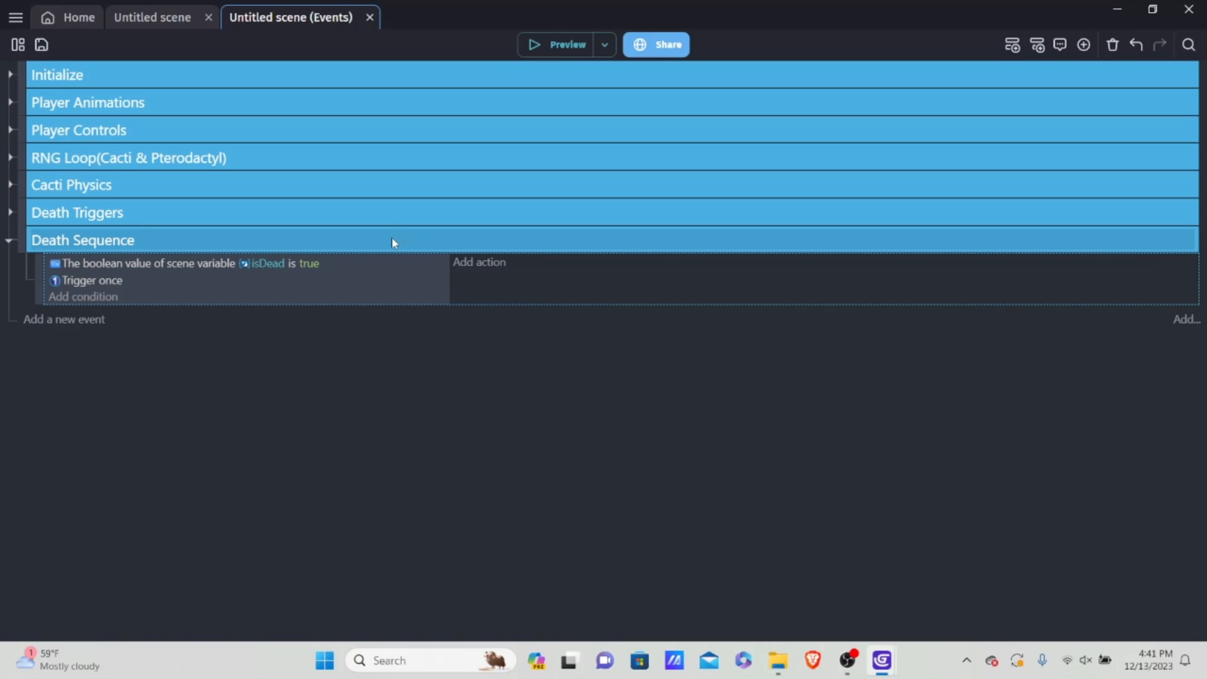
Step: Add an action to the Death Sequence event that sets the Player's animation by name to "Dead"
{"action": "left_click", "coordinate": [466, 265]}
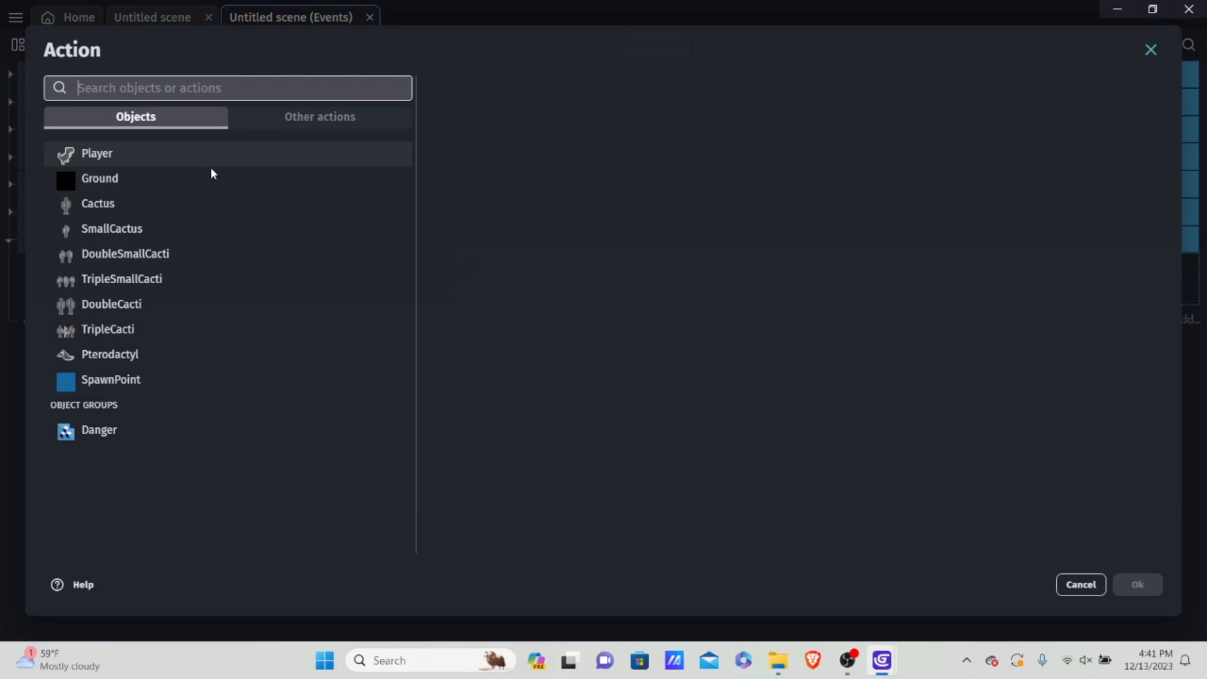
{"action": "left_click", "coordinate": [107, 153]}
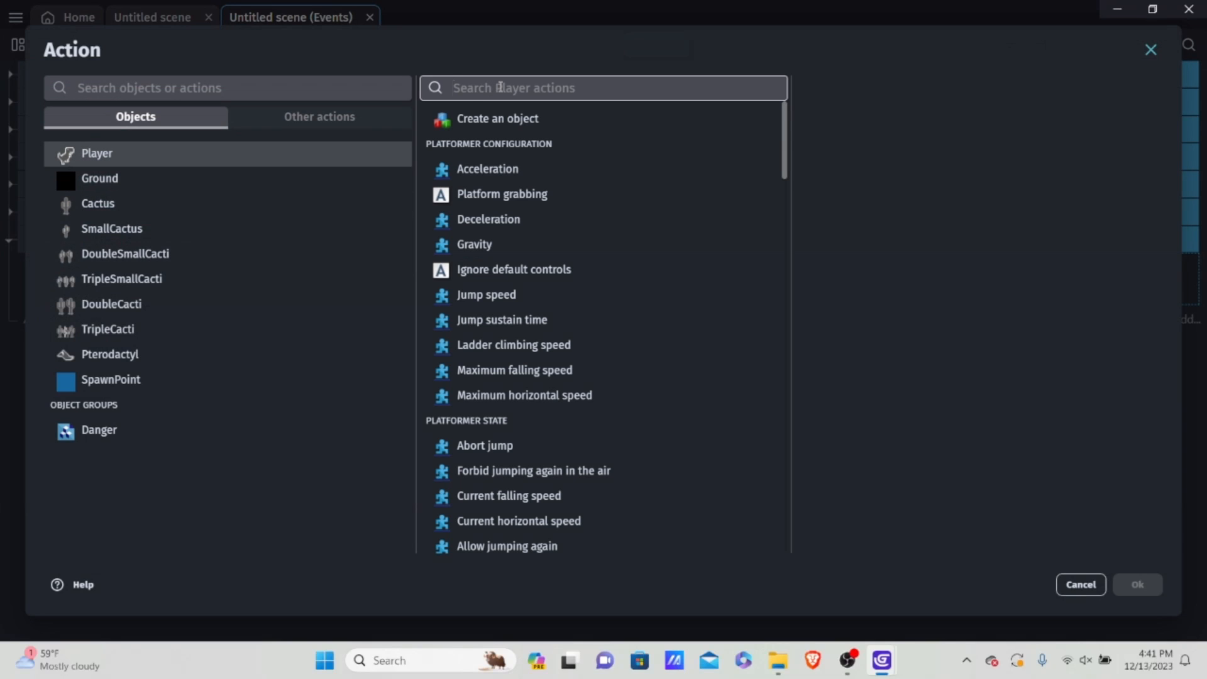
{"action": "type", "text": "anima"}
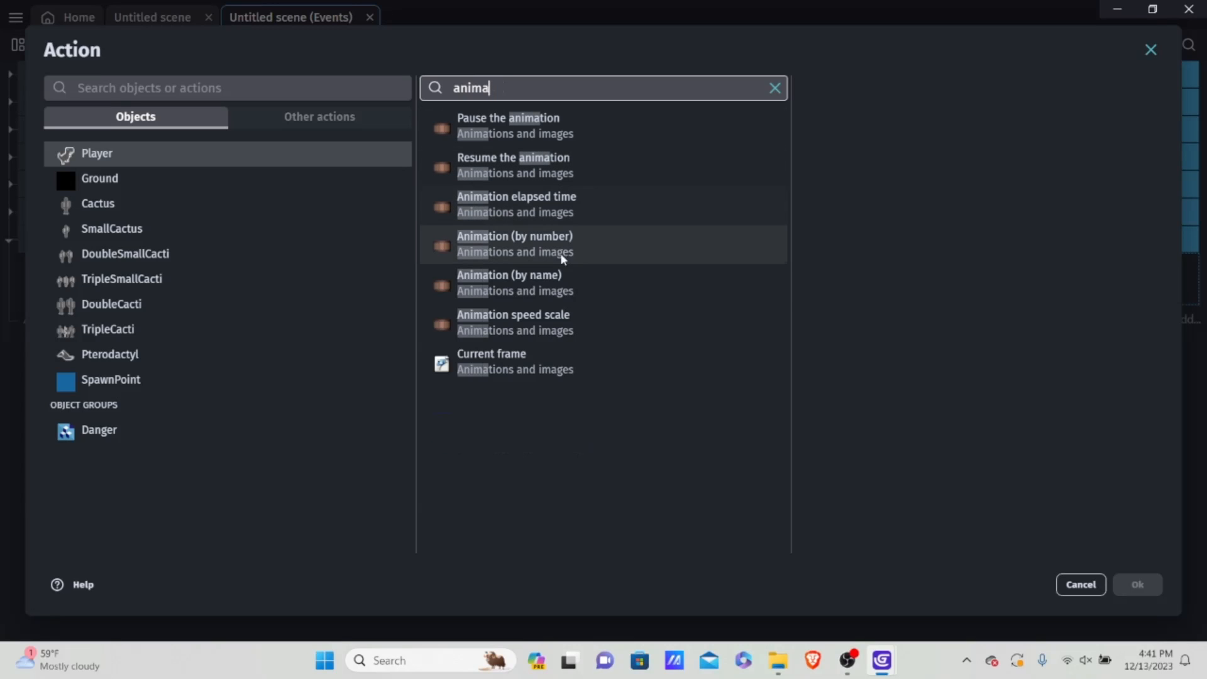
{"action": "left_click", "coordinate": [566, 280]}
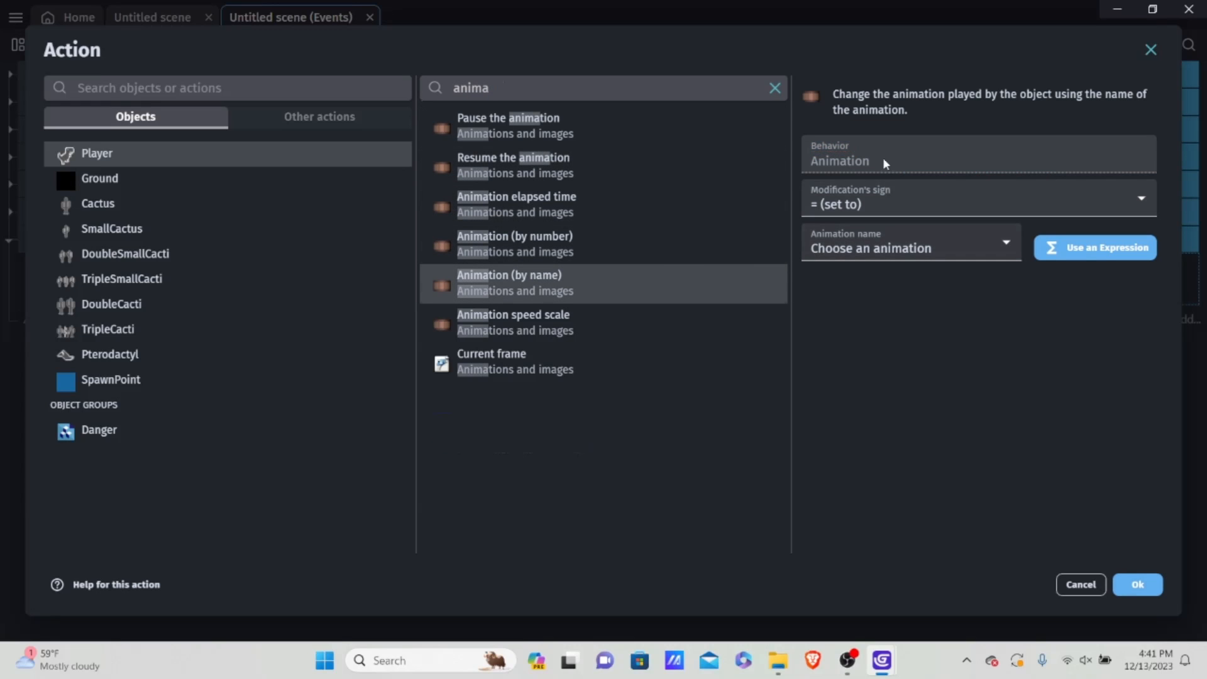
{"action": "left_click", "coordinate": [870, 195]}
{"action": "left_click", "coordinate": [855, 226]}
{"action": "left_click", "coordinate": [851, 242]}
{"action": "left_click", "coordinate": [852, 332]}
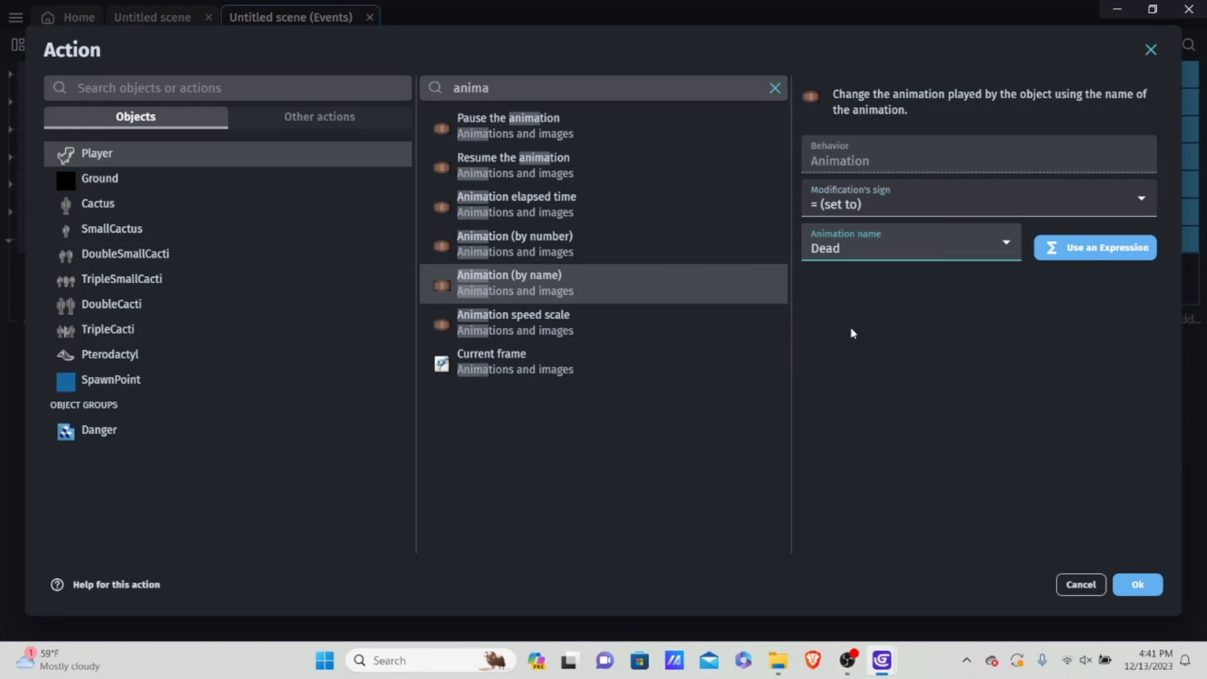
{"action": "left_click", "coordinate": [1138, 588]}
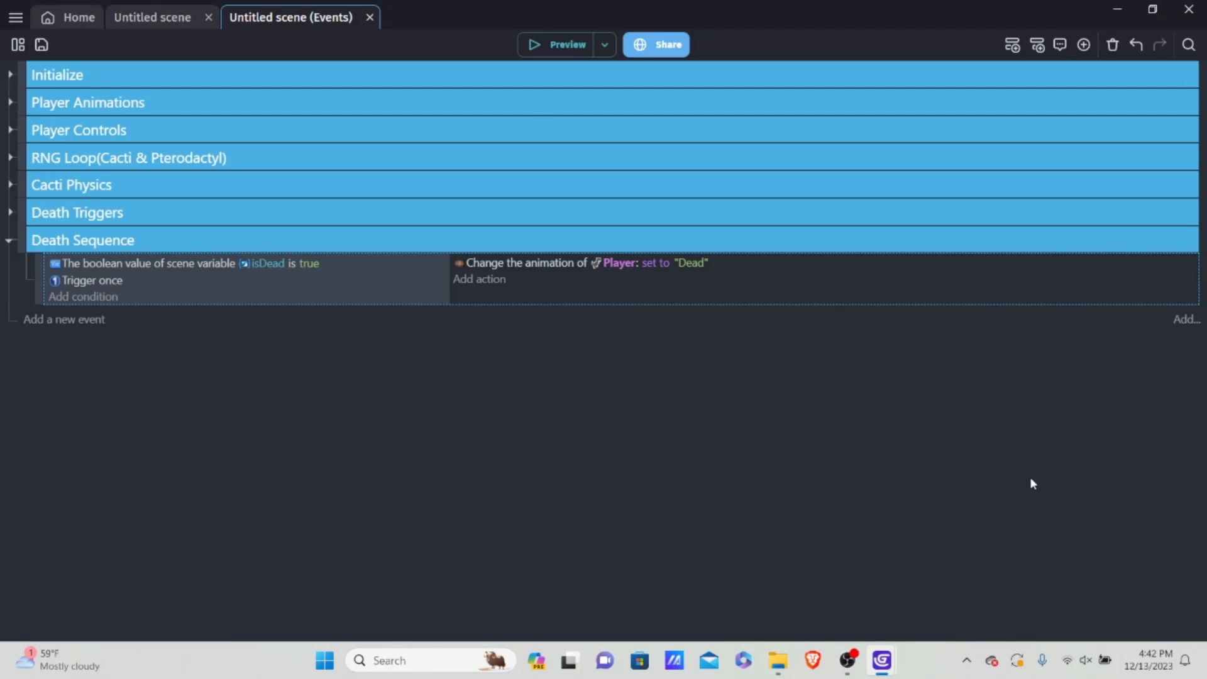
Step: Run the game preview twice to check the Player's death on hitting cacti, closing it each time
{"action": "left_click", "coordinate": [541, 49]}
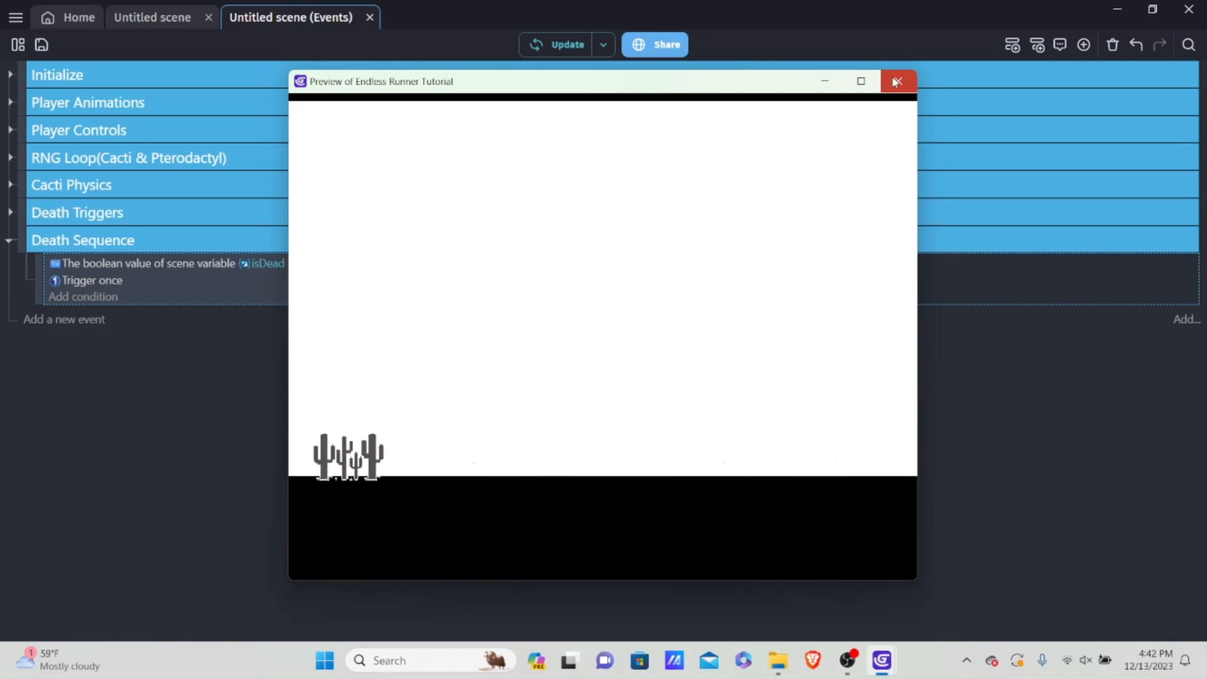
{"action": "left_click", "coordinate": [894, 81]}
{"action": "left_click", "coordinate": [569, 44]}
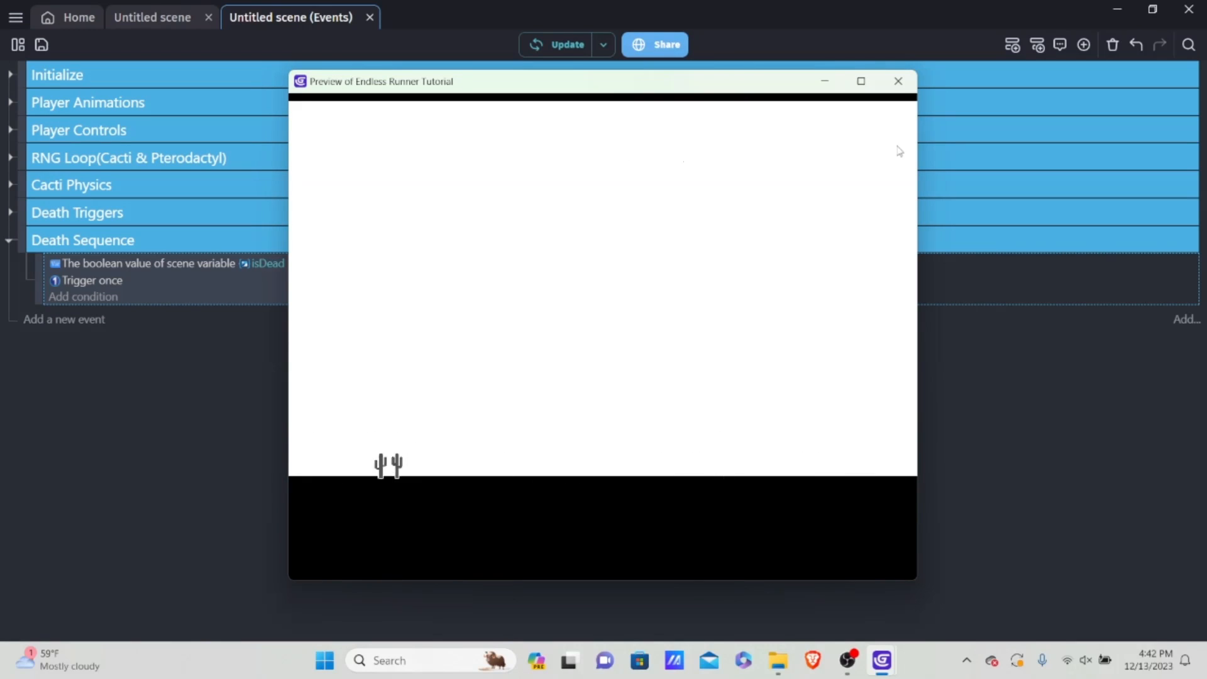
{"action": "left_click", "coordinate": [898, 81]}
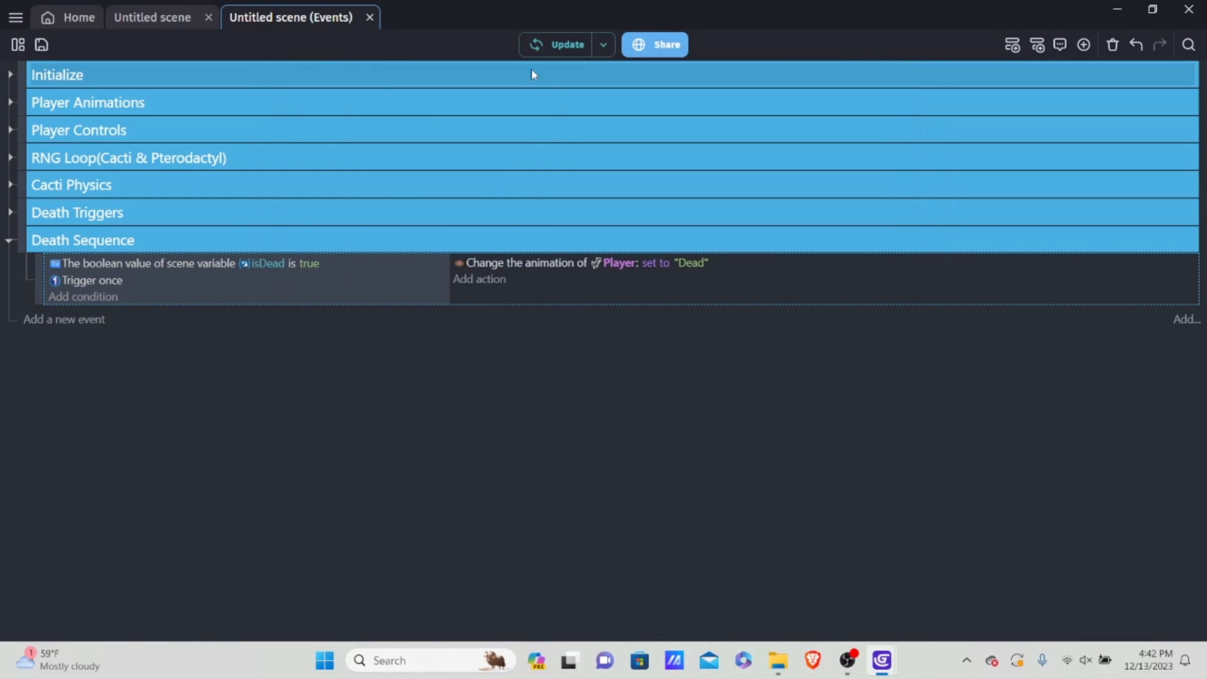
Step: In the scene editor, open the Player's collision masks and select the Dead animation
{"action": "left_click", "coordinate": [177, 22]}
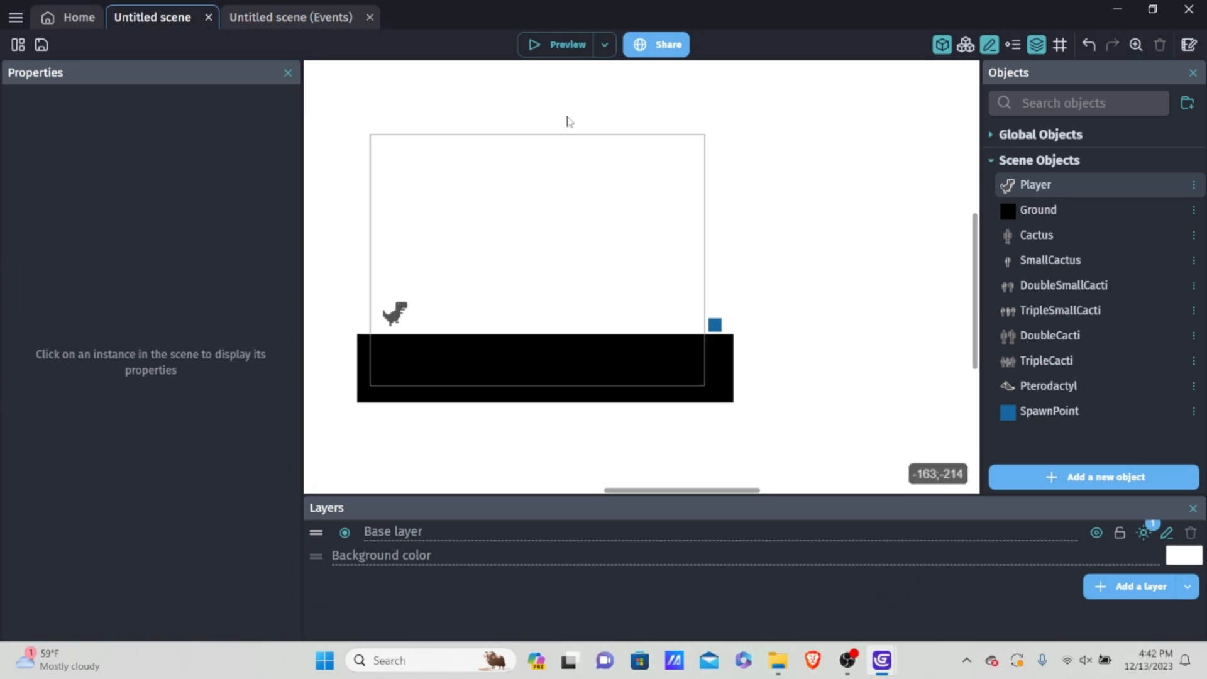
{"action": "double_click", "coordinate": [1051, 183]}
{"action": "scroll", "coordinate": [563, 272], "scroll_direction": "down", "scroll_amount": 5}
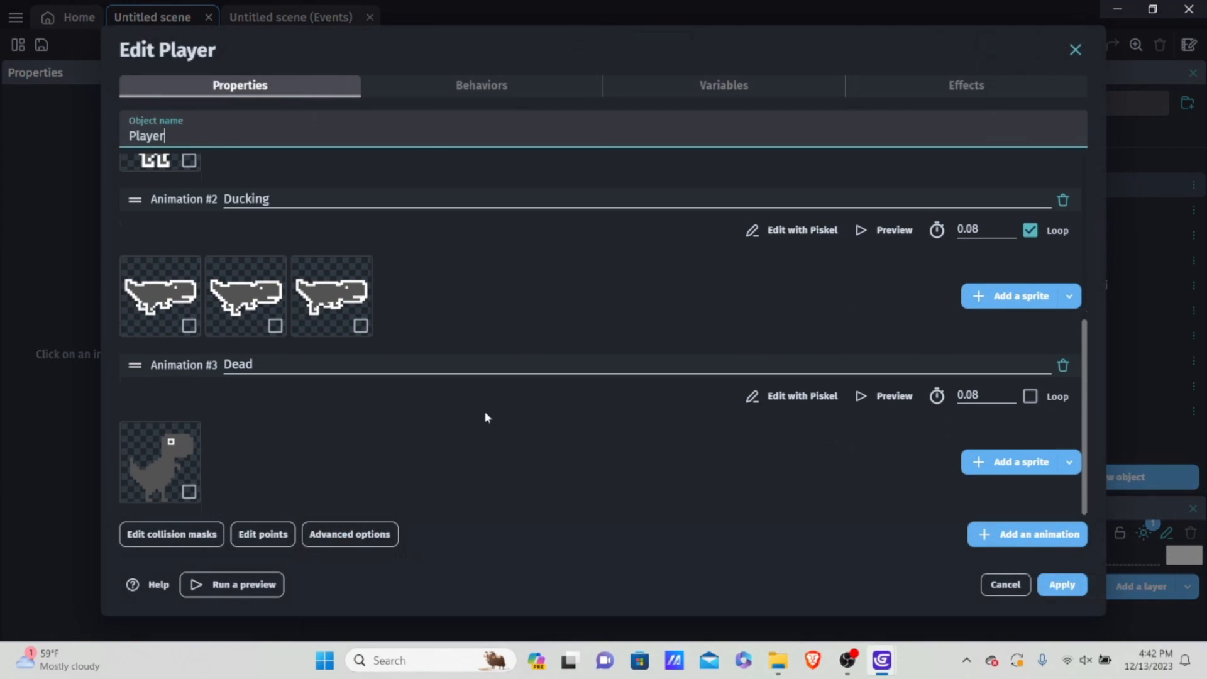
{"action": "left_click", "coordinate": [156, 539]}
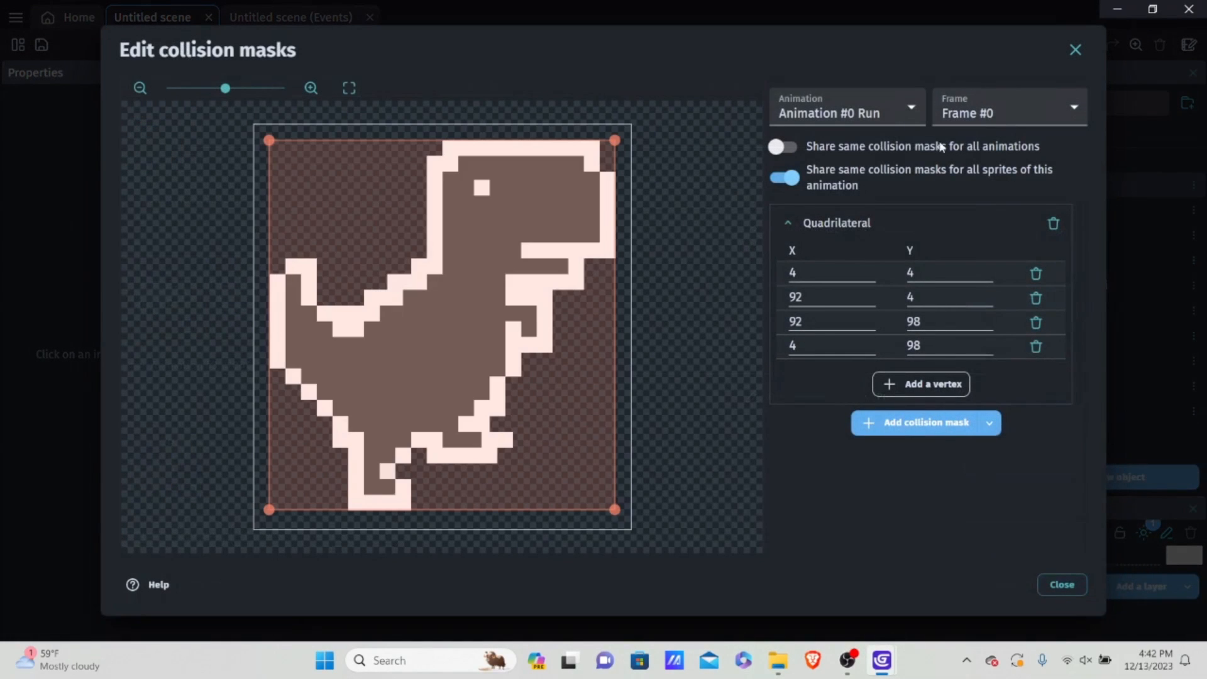
{"action": "left_click", "coordinate": [886, 111]}
{"action": "left_click", "coordinate": [859, 180]}
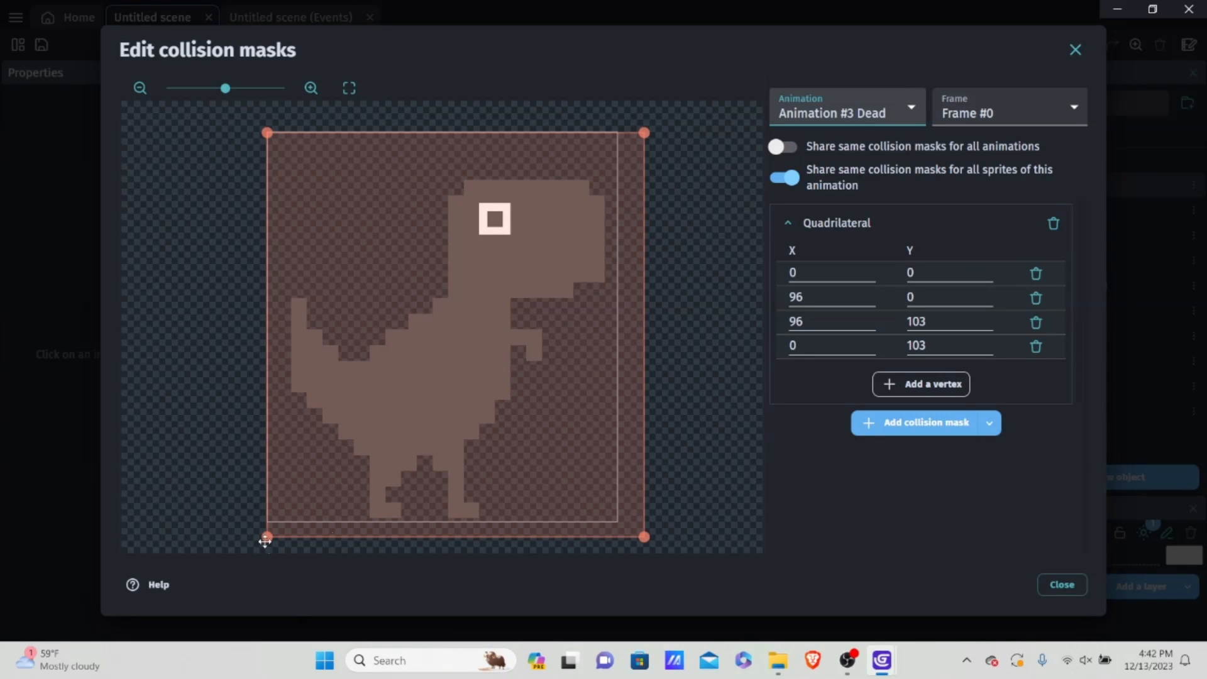
{"action": "left_click", "coordinate": [860, 117]}
{"action": "left_click", "coordinate": [857, 131]}
{"action": "left_click", "coordinate": [877, 110]}
{"action": "left_click", "coordinate": [868, 182]}
Step: Shrink the Dead animation's collision mask, moving the lower vertices to (0, 95.5) and (87.5, 95.5) and the upper-right vertex to X 89
{"action": "left_click_drag", "start_coordinate": [266, 536], "coordinate": [265, 508]}
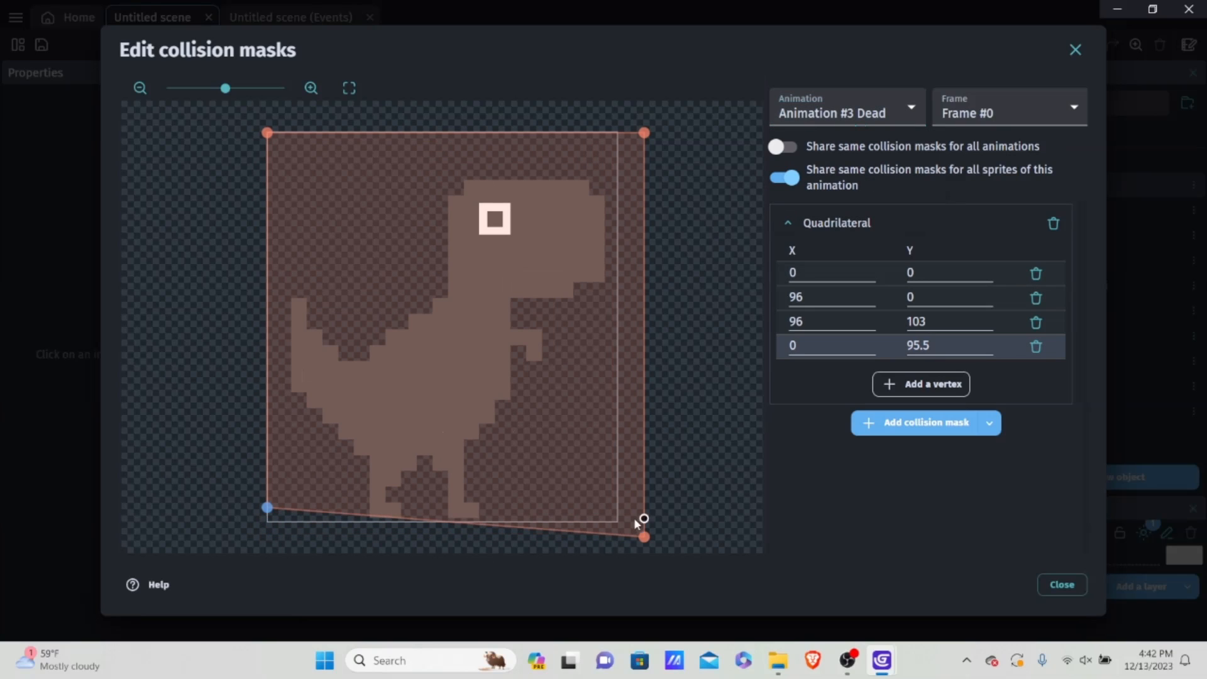
{"action": "left_click_drag", "start_coordinate": [644, 536], "coordinate": [621, 507]}
{"action": "left_click_drag", "start_coordinate": [617, 133], "coordinate": [461, 134]}
{"action": "double_click", "coordinate": [796, 297]}
{"action": "type", "text": "89"}
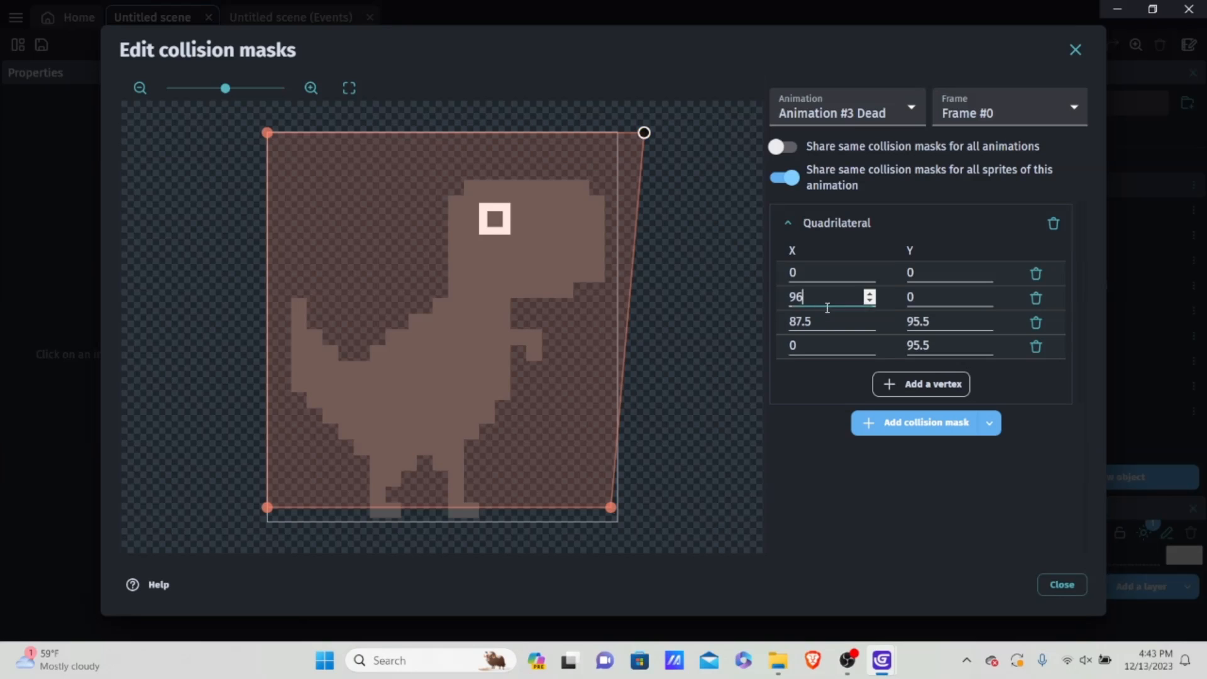
{"action": "left_click", "coordinate": [854, 320]}
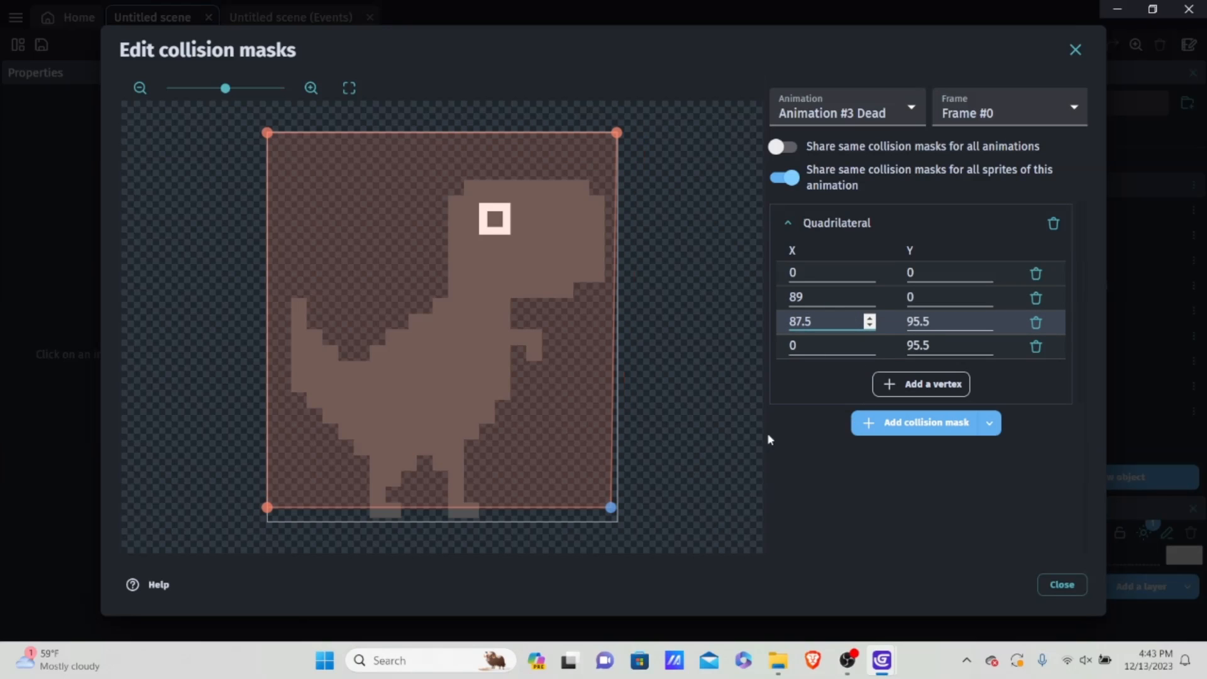
Step: Close the collision mask editor, apply the Player's changes and run a preview of the game
{"action": "left_click", "coordinate": [1063, 584]}
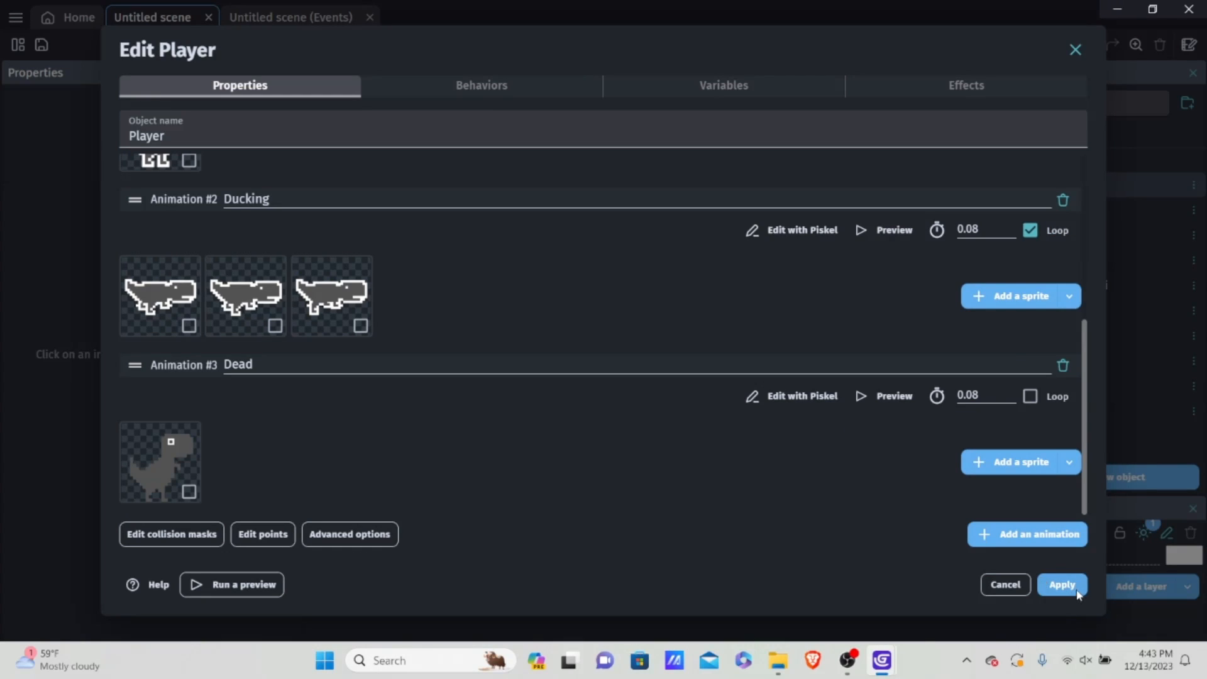
{"action": "left_click", "coordinate": [1069, 588]}
{"action": "left_click", "coordinate": [560, 55]}
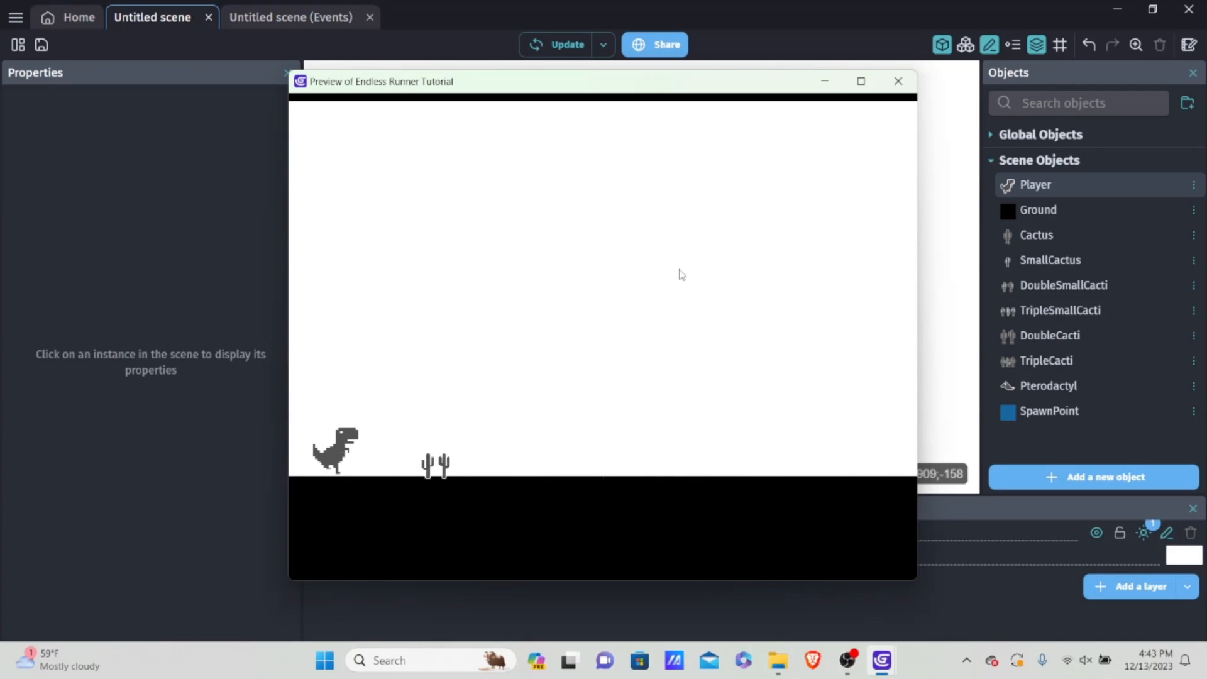
Step: Play the running preview by making the Player jump over cacti, and close the preview window
{"action": "key", "text": "space"}
{"action": "key", "text": "space"}
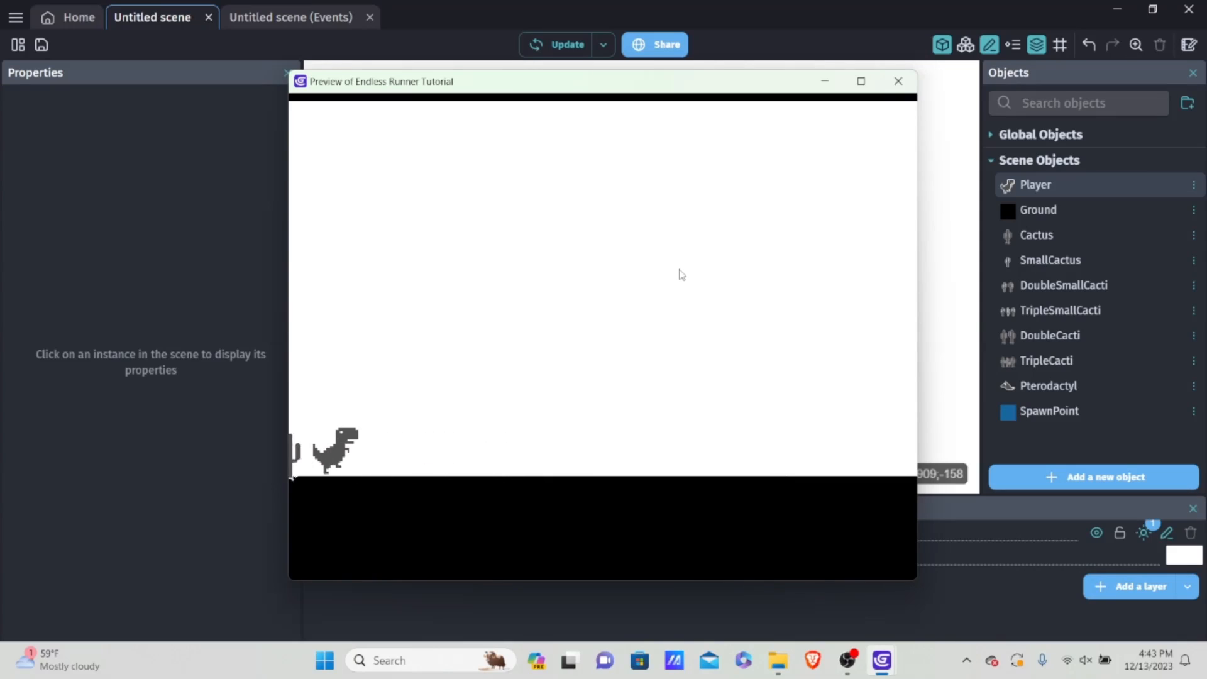
{"action": "key", "text": "space"}
{"action": "left_click", "coordinate": [898, 81]}
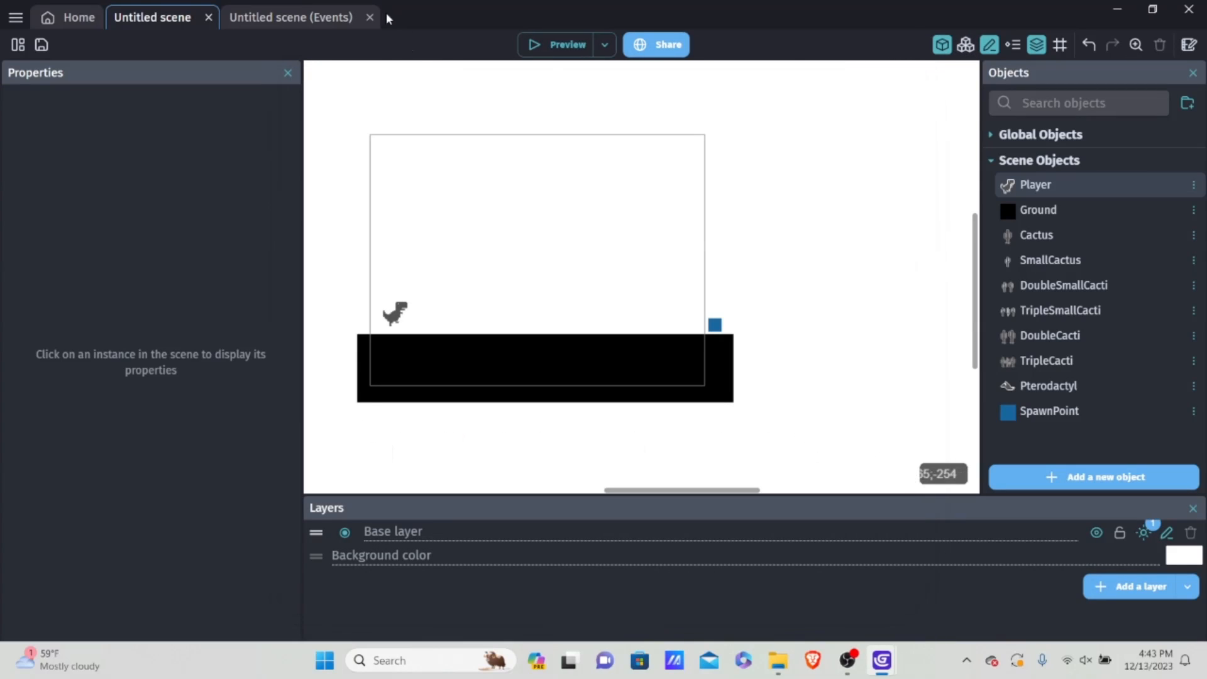
Step: In the scene events, copy the isDead condition from Death Sequence into the Run animation event's sub-conditions and set it to false
{"action": "left_click", "coordinate": [285, 16]}
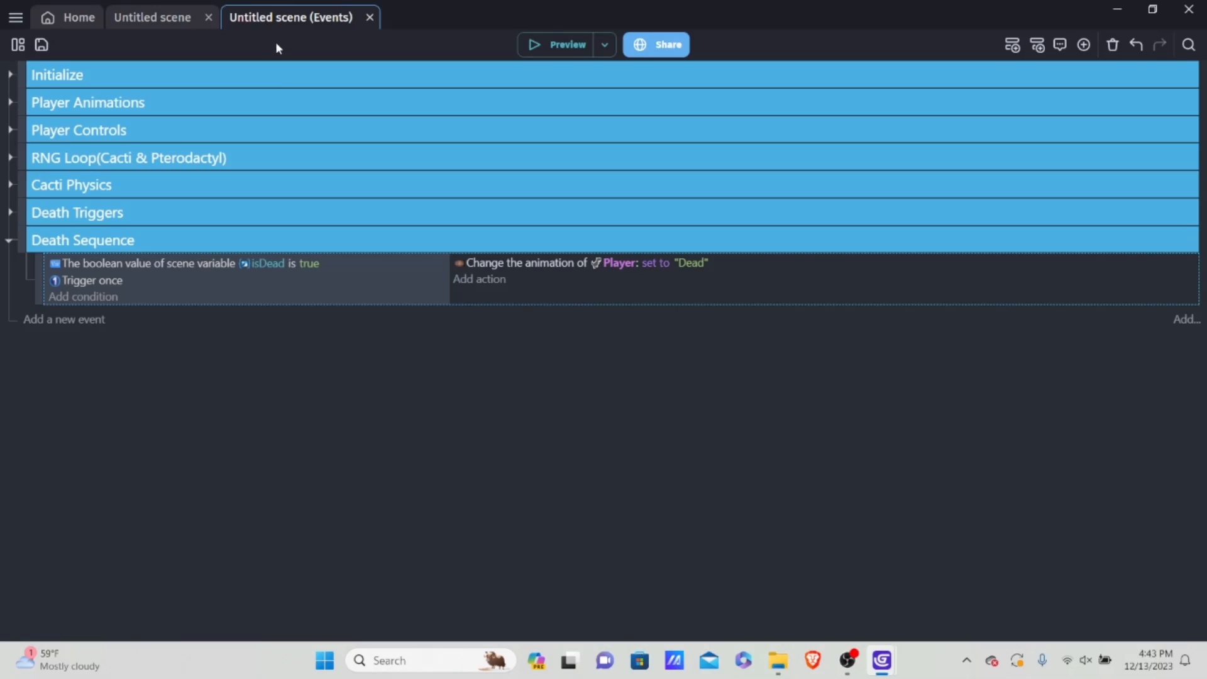
{"action": "left_click", "coordinate": [10, 102]}
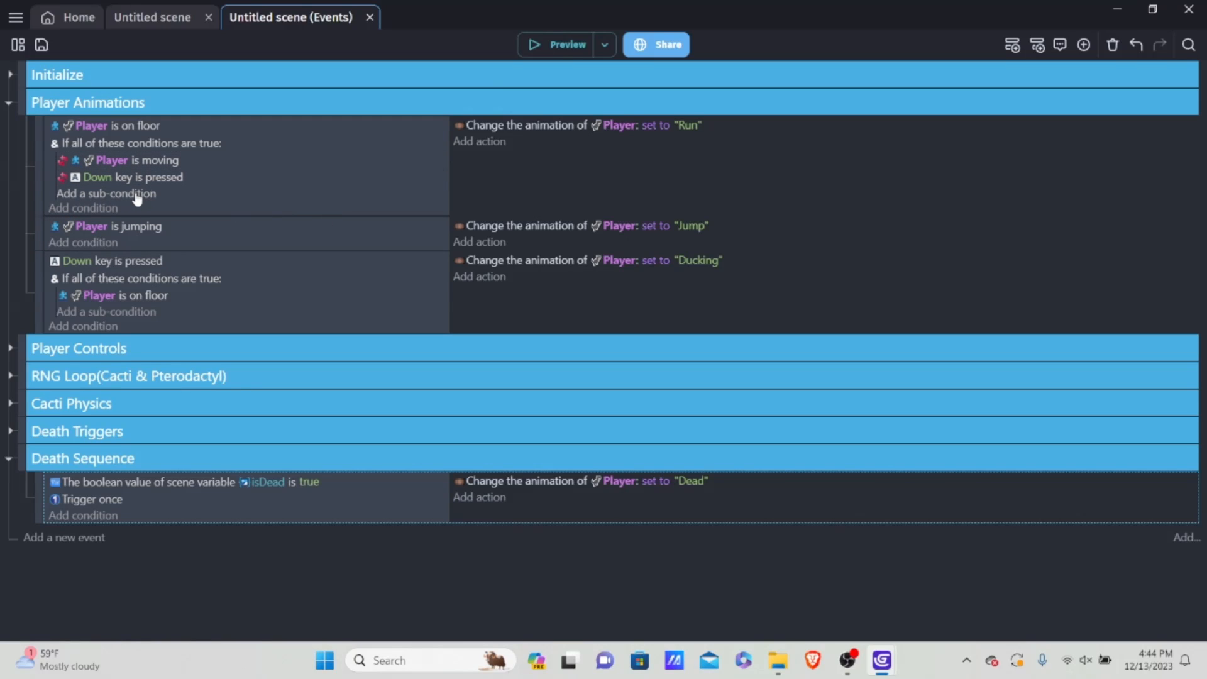
{"action": "right_click", "coordinate": [351, 484]}
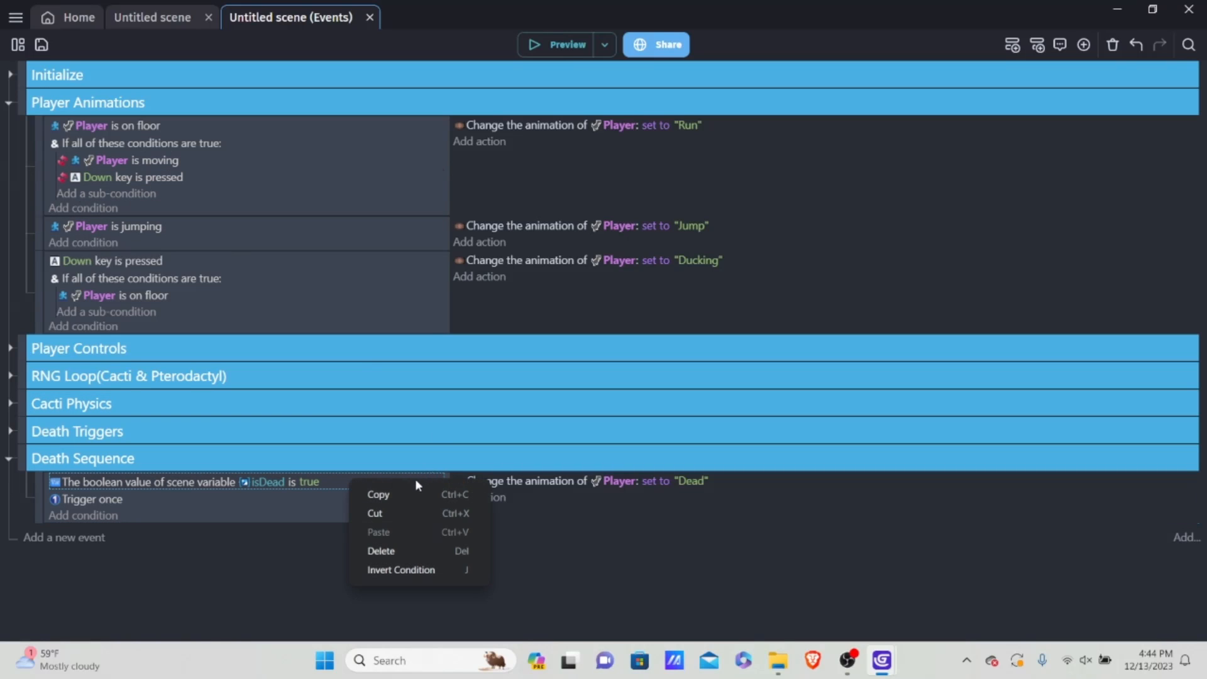
{"action": "left_click", "coordinate": [407, 494]}
{"action": "left_click", "coordinate": [110, 194]}
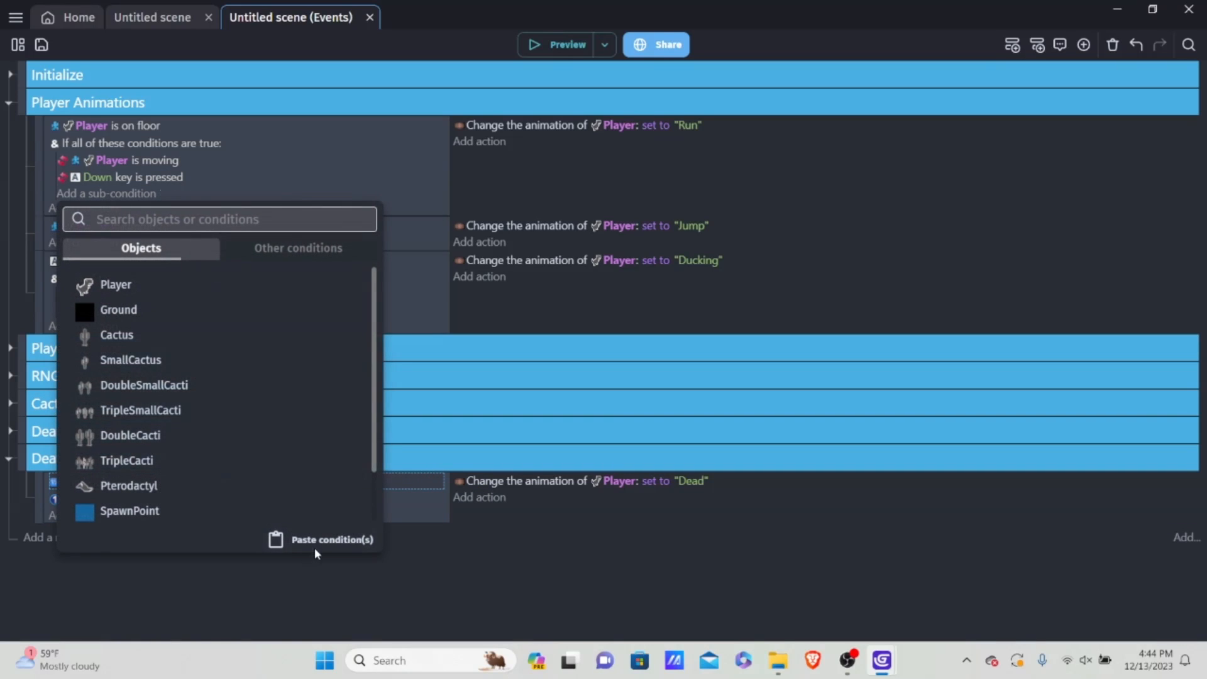
{"action": "left_click", "coordinate": [317, 539]}
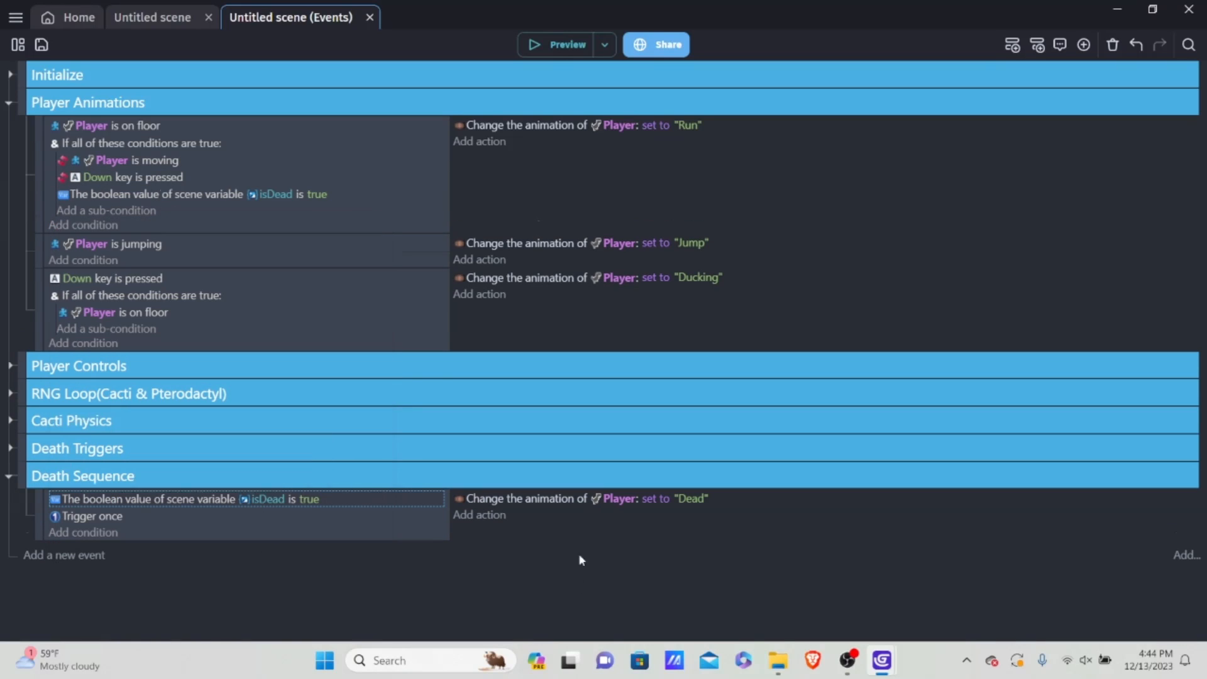
{"action": "left_click", "coordinate": [320, 194]}
{"action": "left_click", "coordinate": [491, 229]}
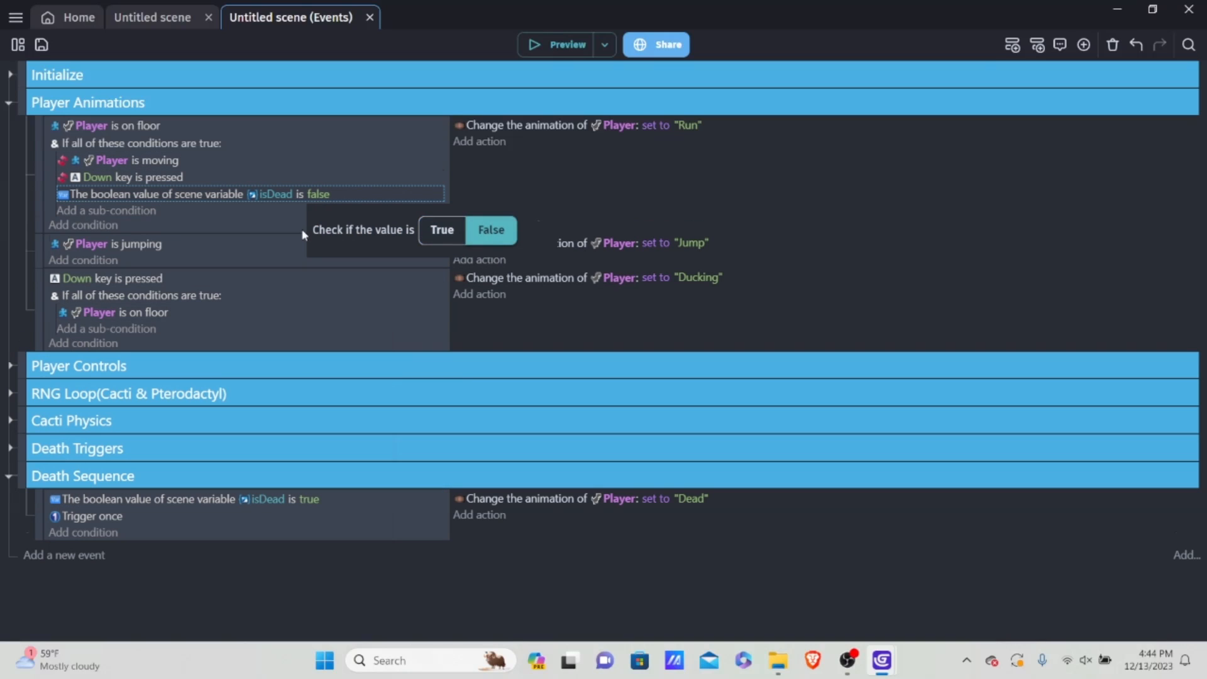
{"action": "left_click", "coordinate": [2, 196]}
Step: Copy the isDead is false condition and add an And condition to the event that checks whether the Player is jumping
{"action": "right_click", "coordinate": [352, 199]}
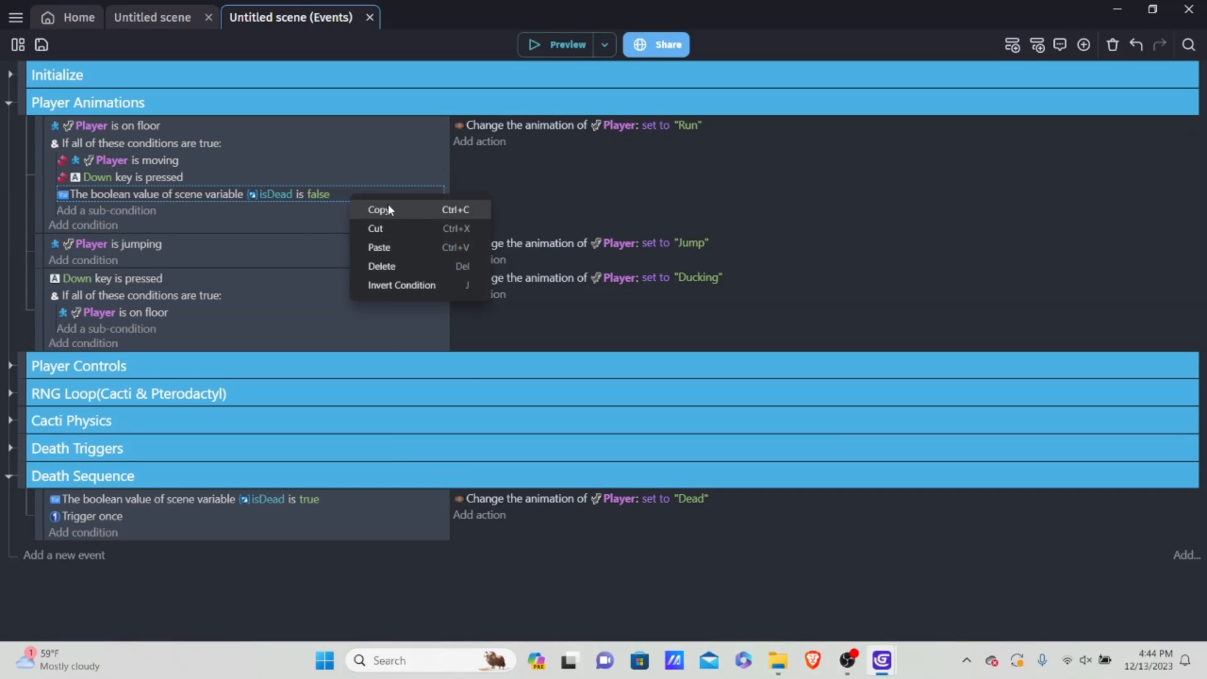
{"action": "left_click", "coordinate": [388, 203]}
{"action": "left_click", "coordinate": [97, 261]}
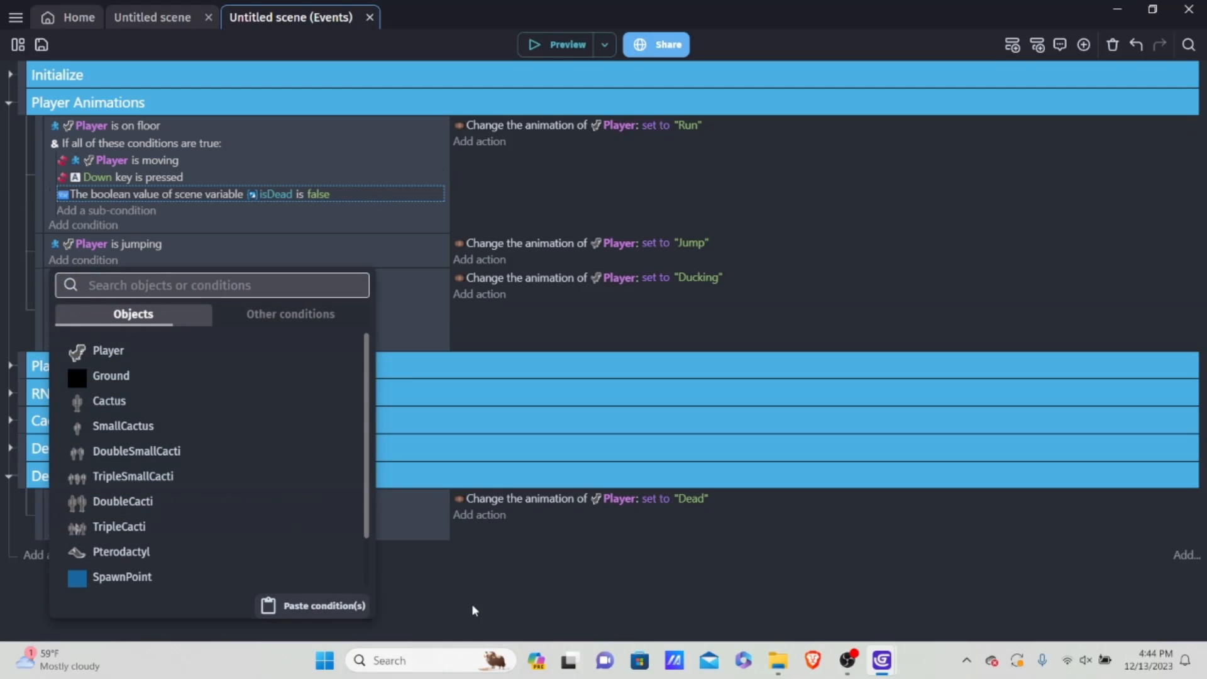
{"action": "left_click", "coordinate": [313, 605]}
{"action": "left_click", "coordinate": [108, 263]}
{"action": "left_click", "coordinate": [322, 117]}
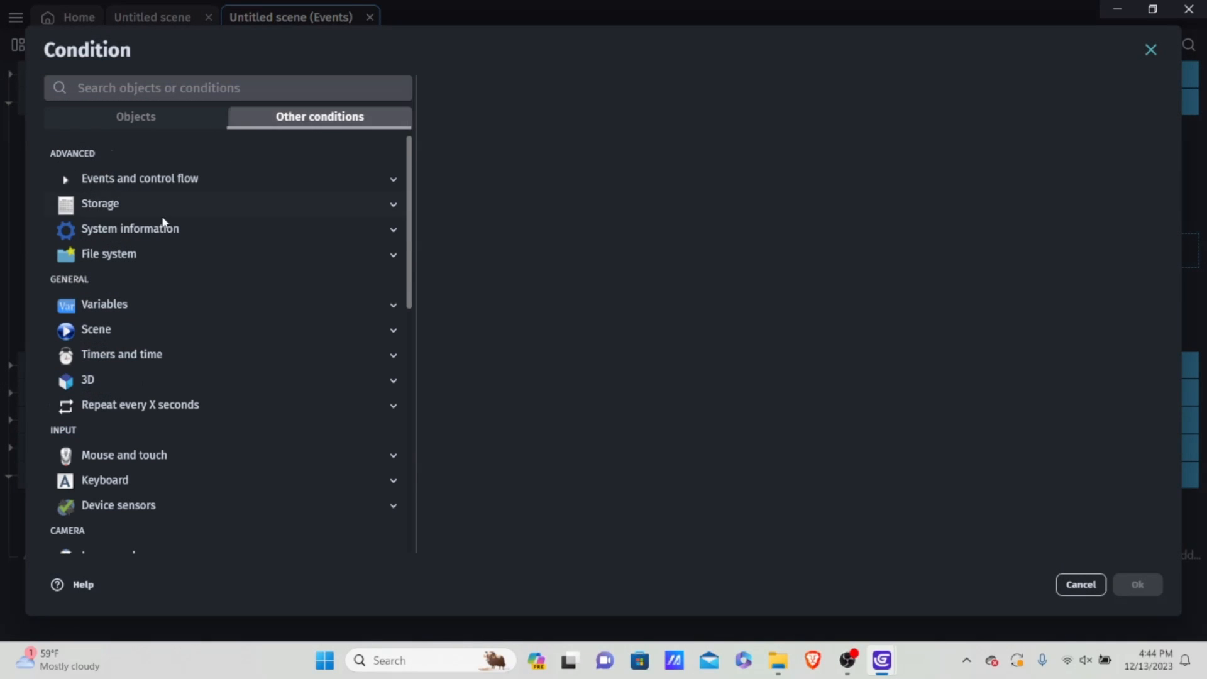
{"action": "left_click", "coordinate": [186, 178]}
{"action": "left_click", "coordinate": [139, 206]}
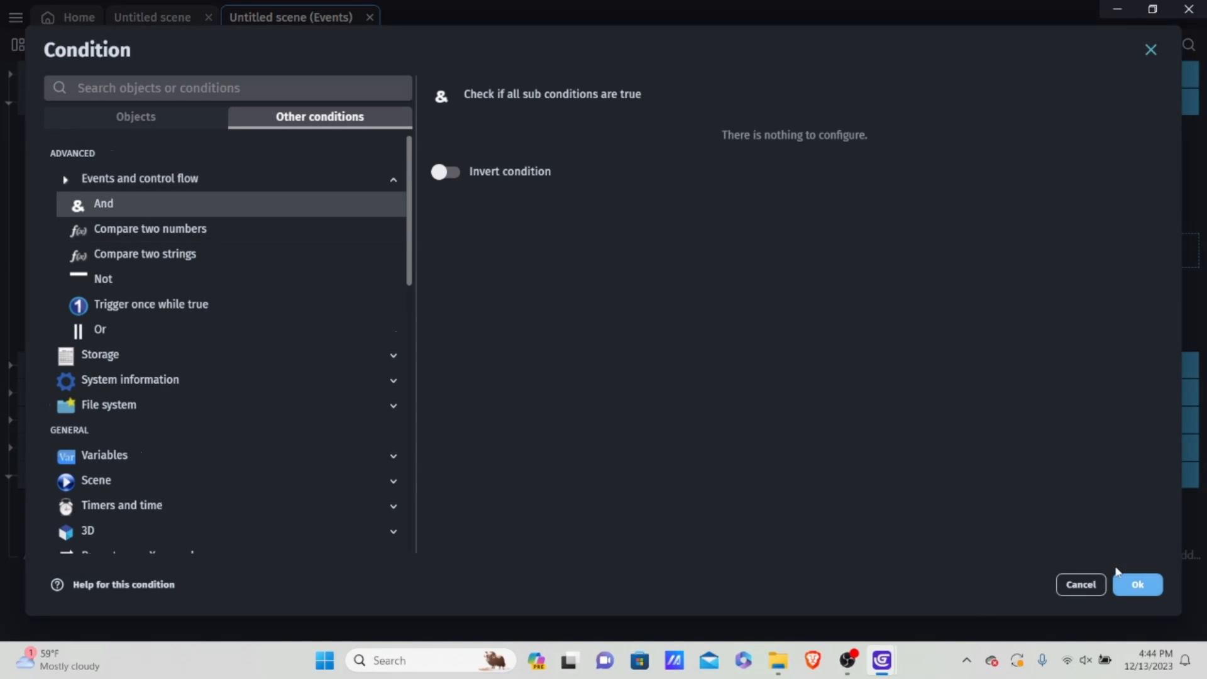
{"action": "left_click", "coordinate": [1125, 583]}
Step: Paste the isDead is false condition as a sub-condition into both the Jump and the Ducking animation events
{"action": "left_click", "coordinate": [118, 278]}
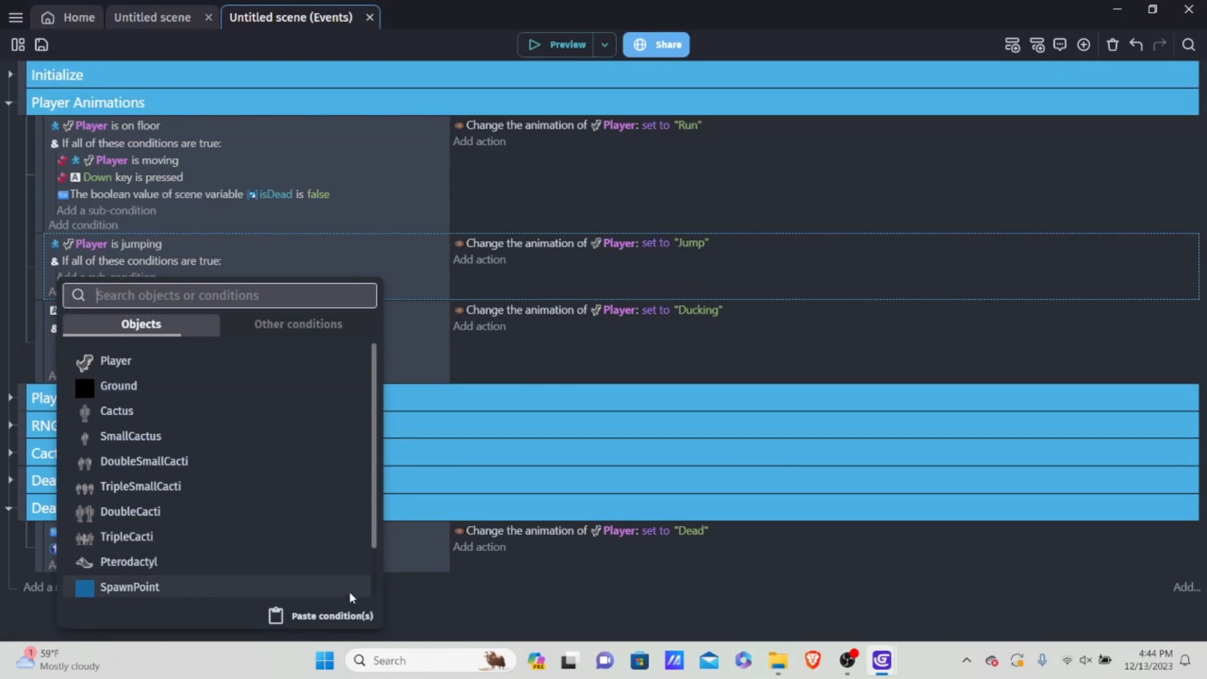
{"action": "left_click", "coordinate": [314, 606]}
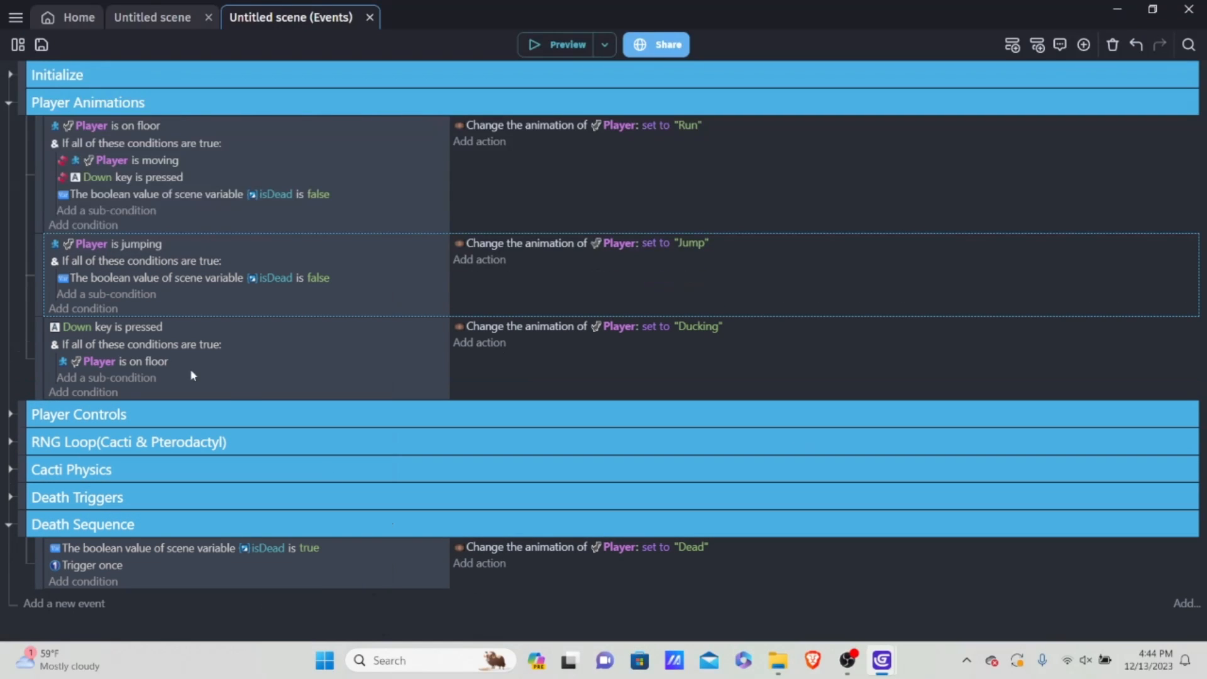
{"action": "left_click", "coordinate": [100, 378]}
{"action": "left_click", "coordinate": [339, 615]}
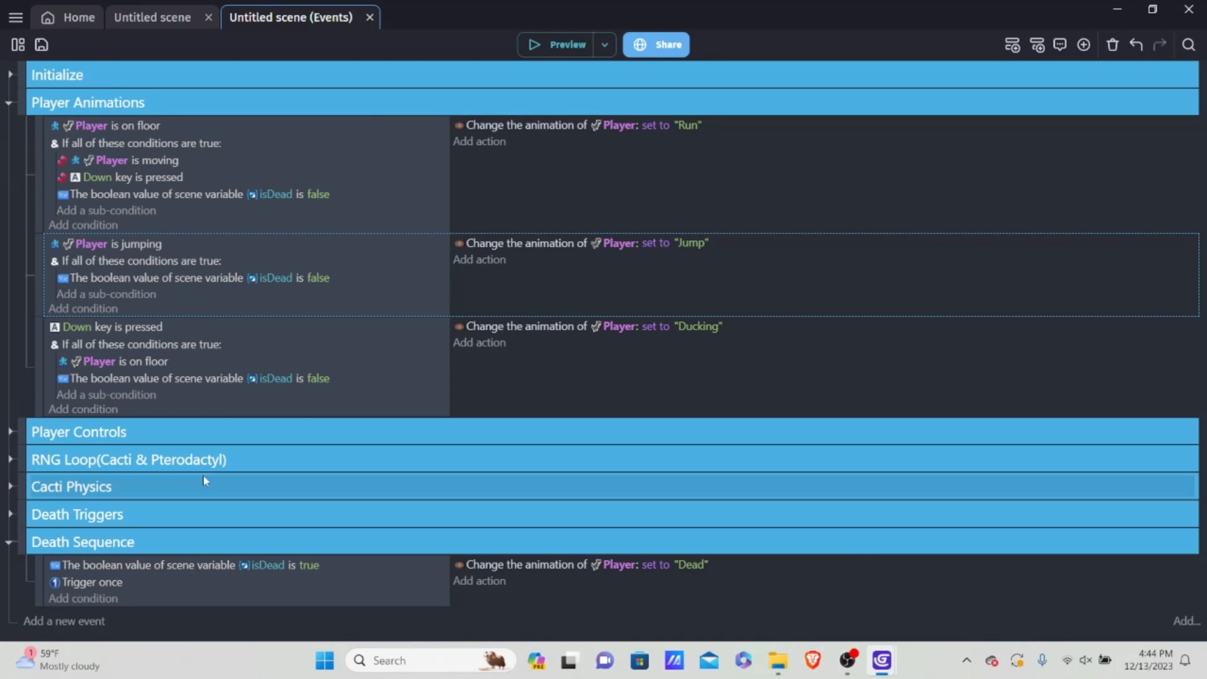
Step: Run a game preview to check the Player's Dead animation while jumping after hitting cacti, and close it
{"action": "left_click", "coordinate": [569, 44]}
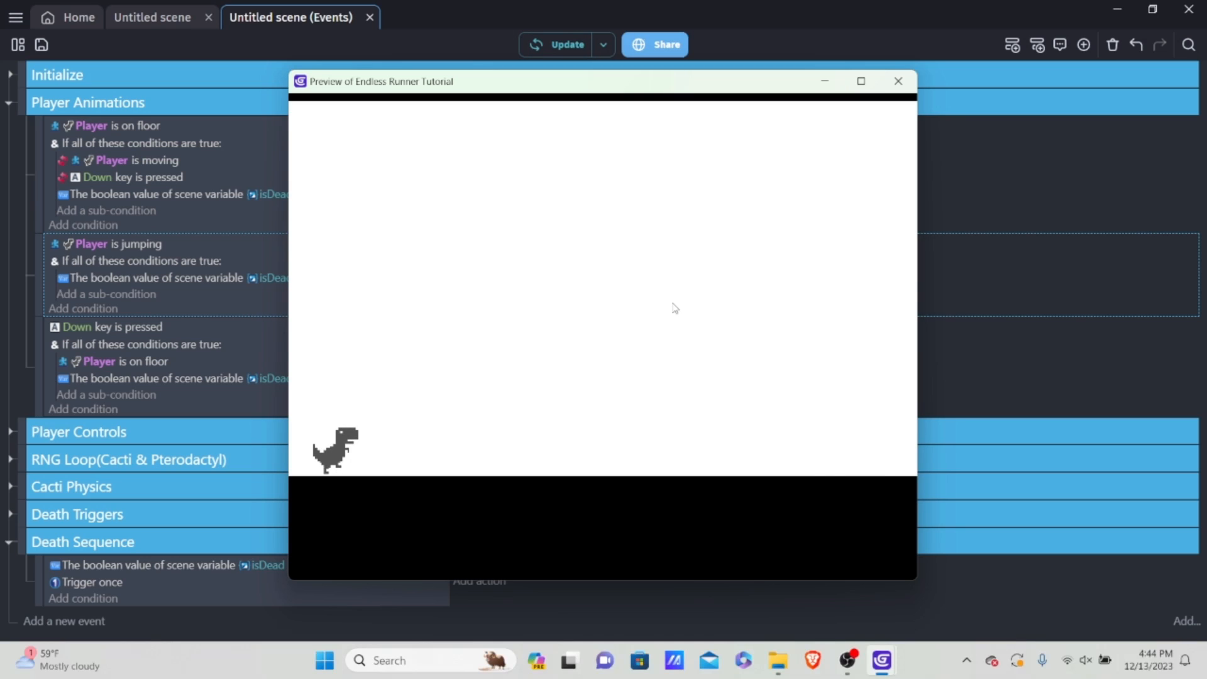
{"action": "key", "text": "space"}
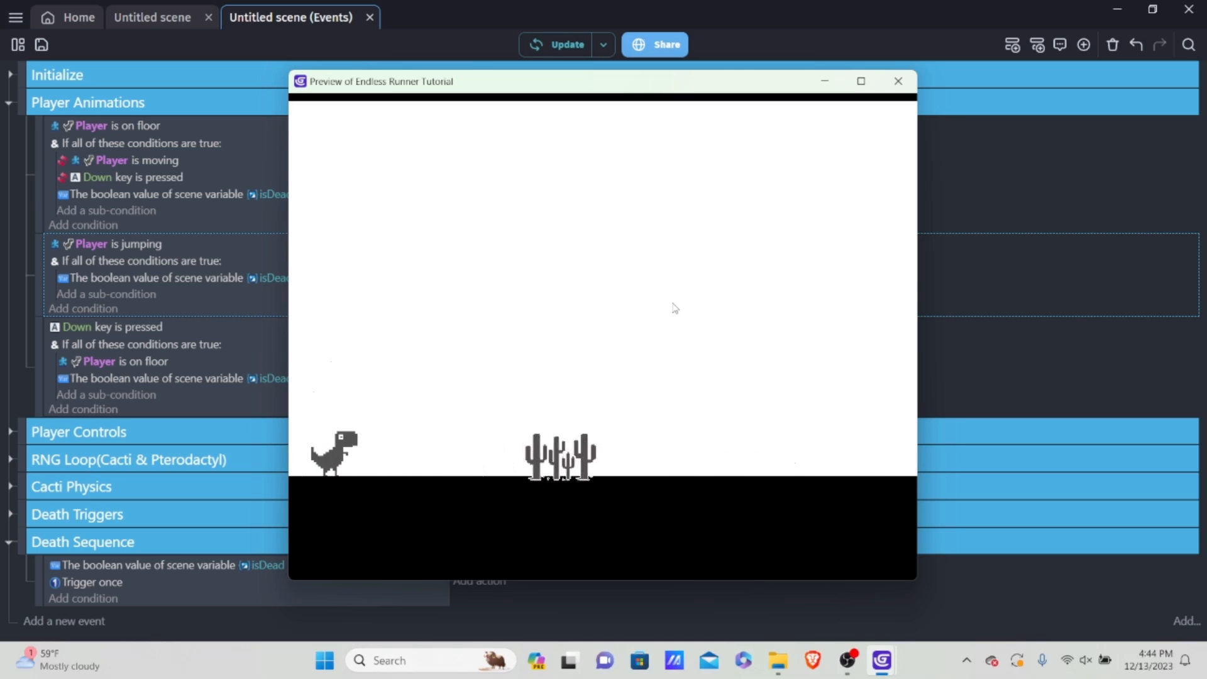
{"action": "key", "text": "space"}
{"action": "key", "text": "space"}
{"action": "key", "text": "space"}
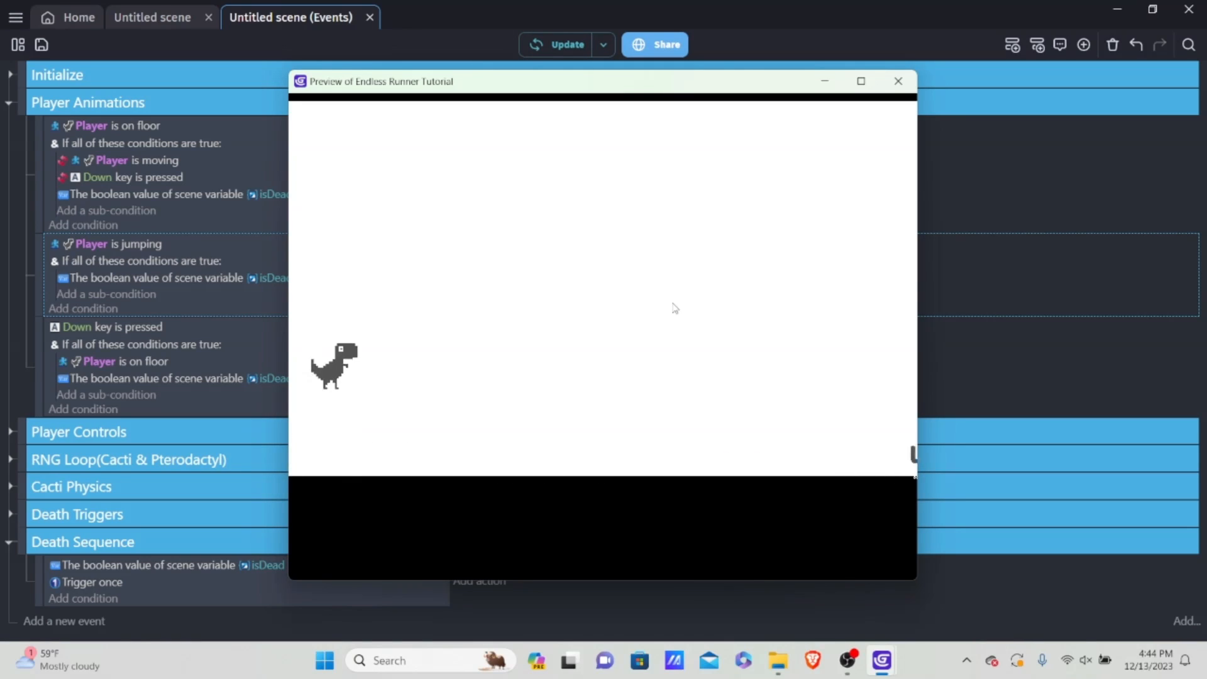
{"action": "key", "text": "space"}
{"action": "key", "text": "space"}
{"action": "key", "text": "space"}
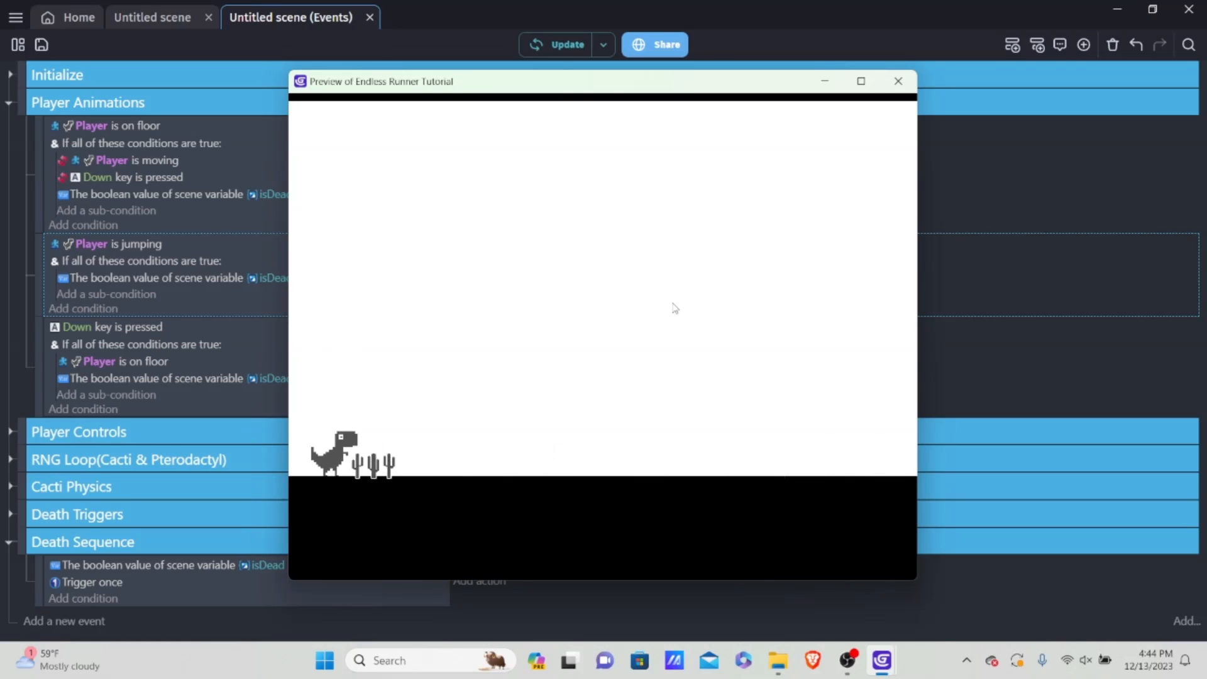
{"action": "key", "text": "space"}
{"action": "key", "text": "space"}
{"action": "key", "text": "space"}
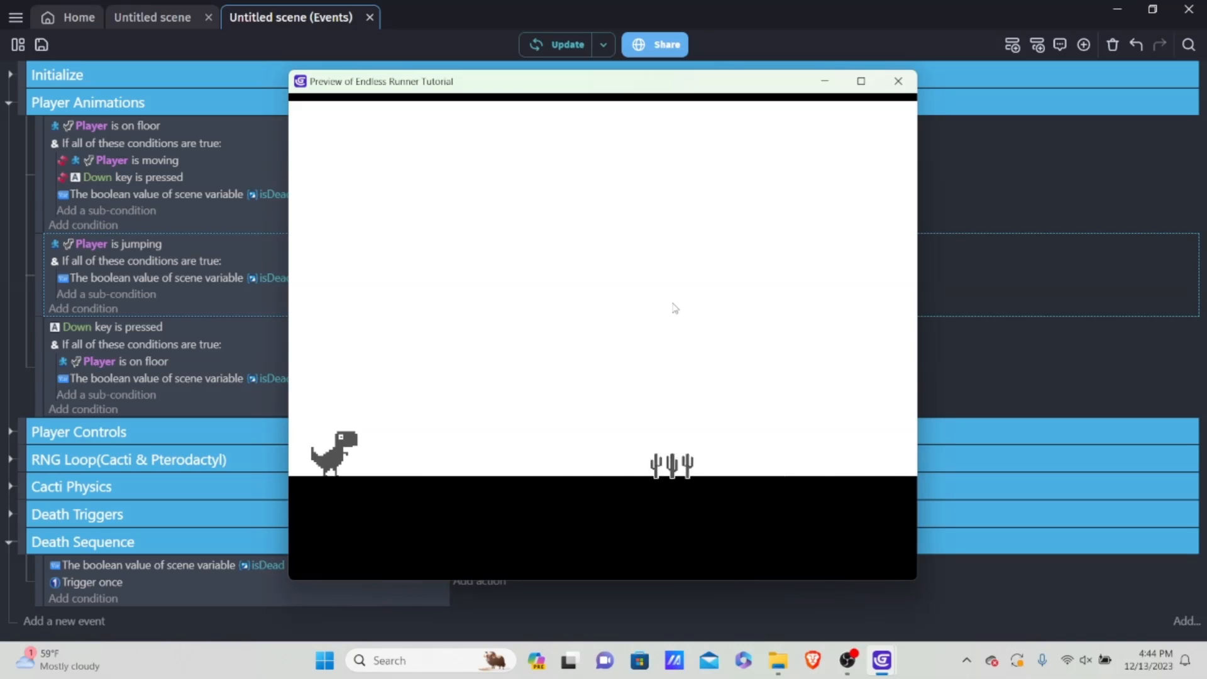
{"action": "key", "text": "space"}
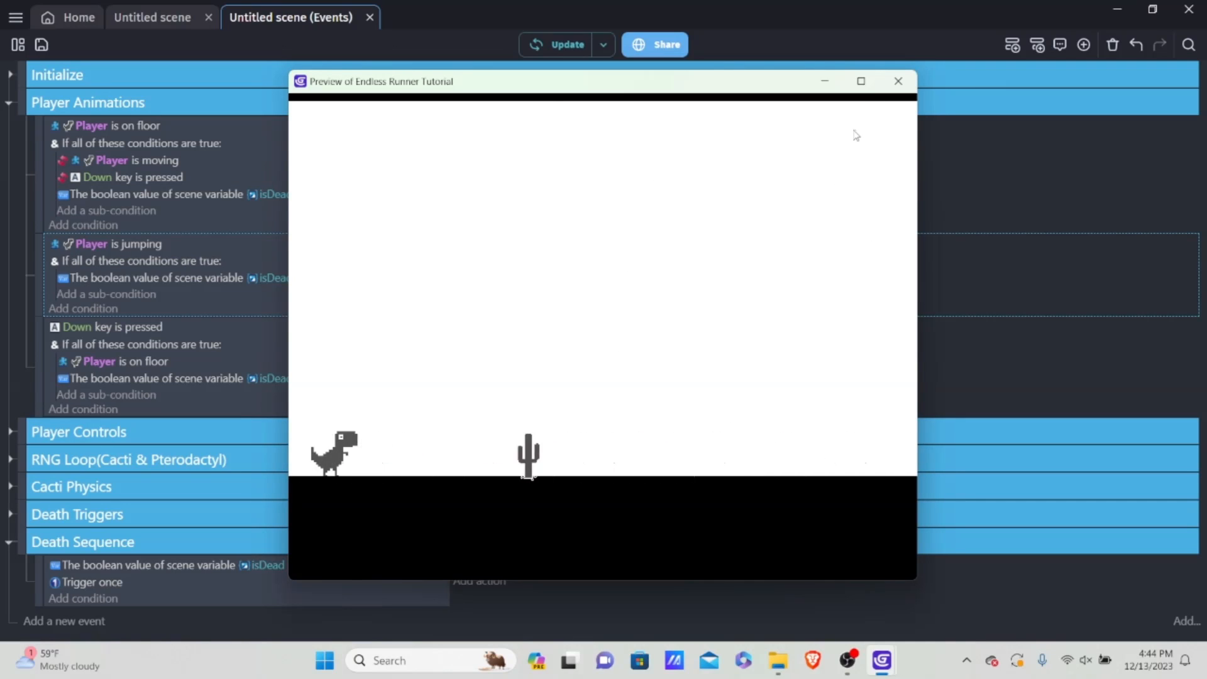
{"action": "left_click", "coordinate": [898, 81]}
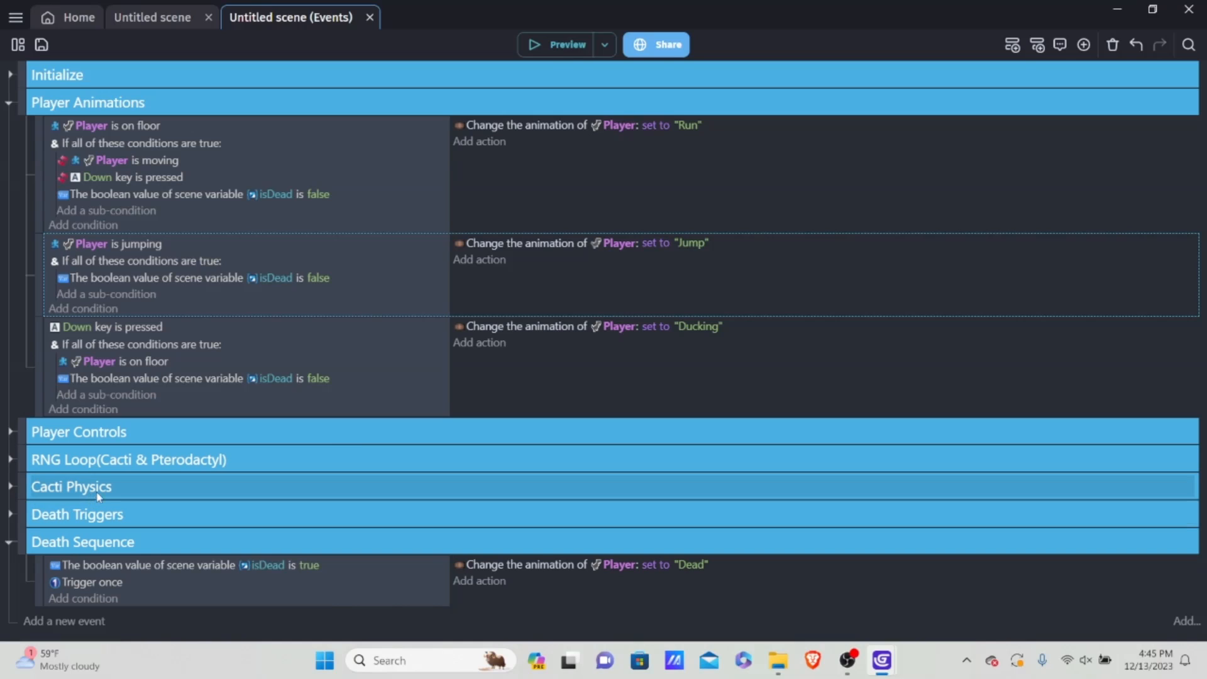
Step: Expand the Cacti Physics group and add a scene variable named objectSpeed to the untitled scene's variables
{"action": "left_click", "coordinate": [11, 487]}
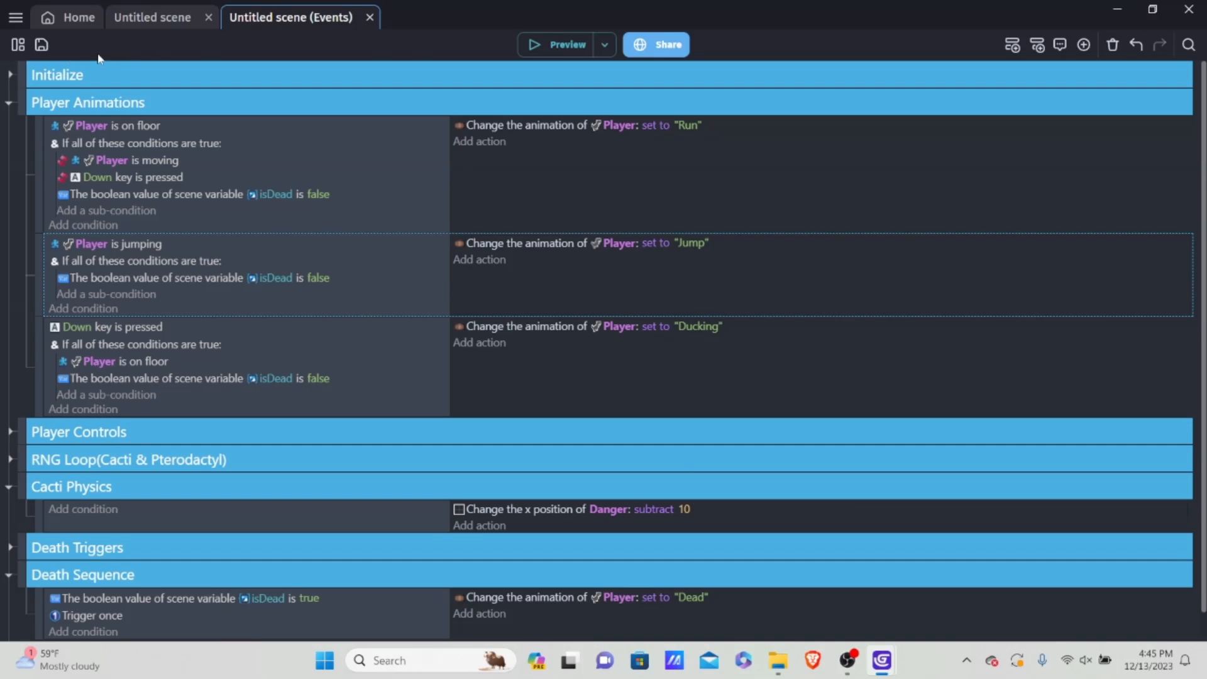
{"action": "left_click", "coordinate": [18, 44]}
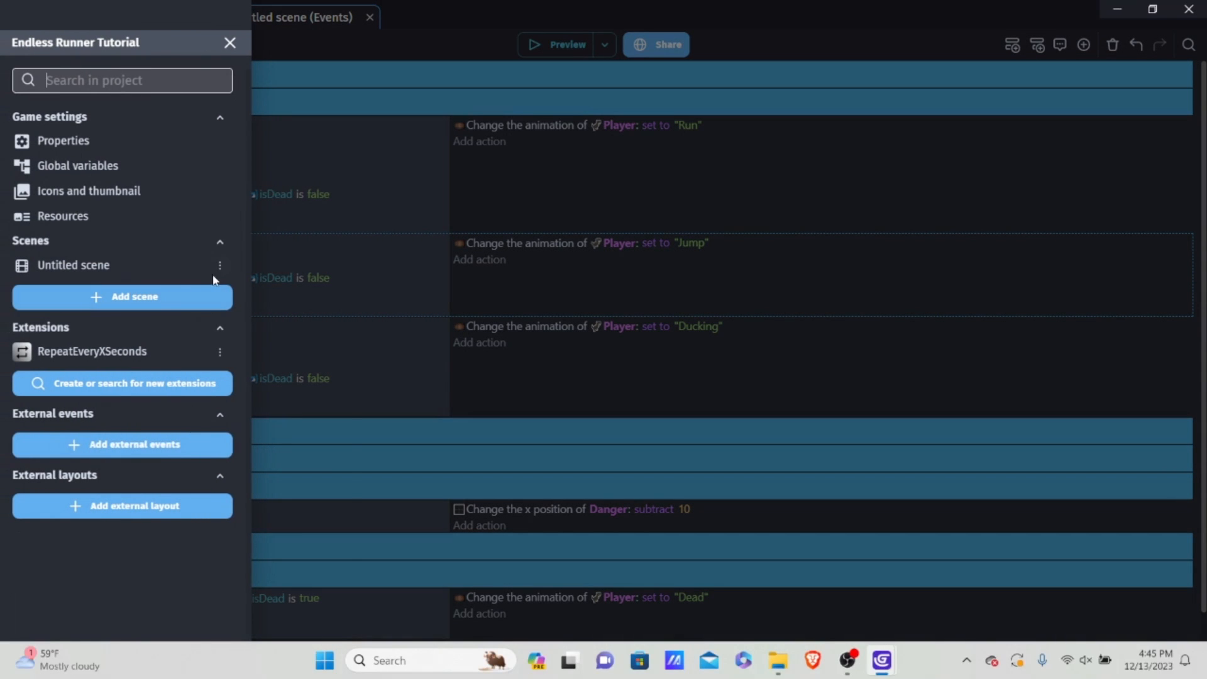
{"action": "left_click", "coordinate": [220, 264]}
{"action": "left_click", "coordinate": [293, 331]}
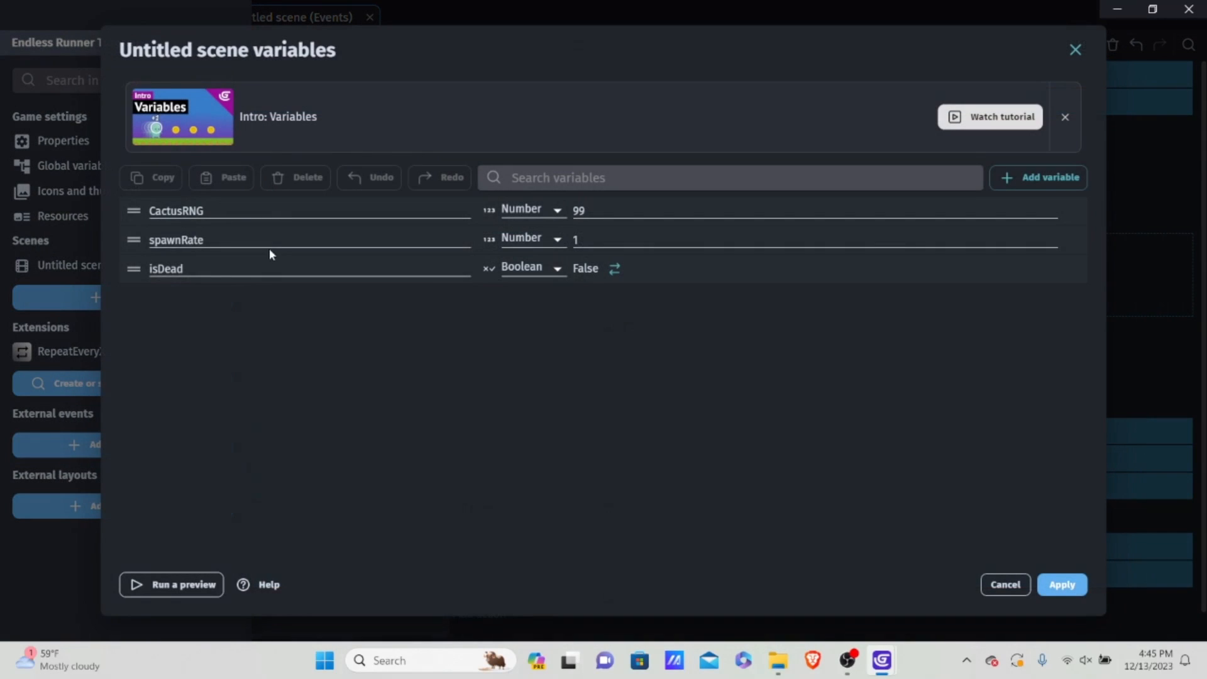
{"action": "left_click", "coordinate": [1006, 178]}
{"action": "key", "text": "BackSpace"}
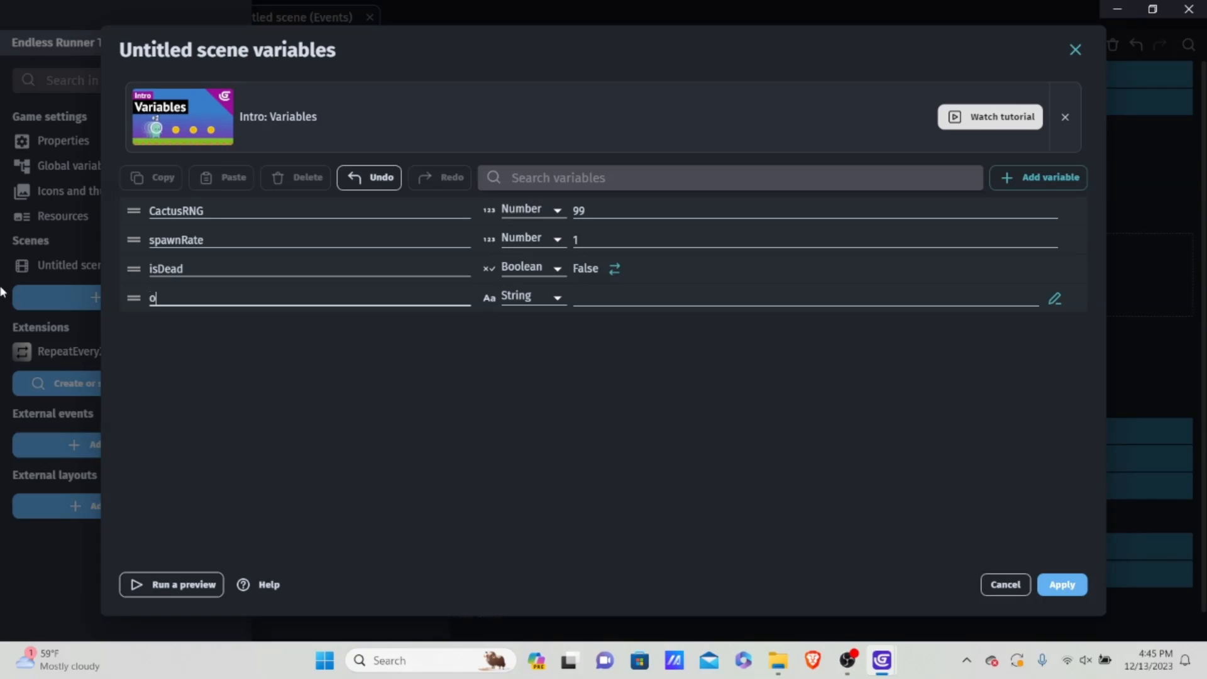
{"action": "type", "text": "objectSpeed"}
Step: Make objectSpeed a Number variable with value 10, apply the scene variables and return to the events
{"action": "left_click", "coordinate": [510, 297]}
{"action": "left_click", "coordinate": [519, 299]}
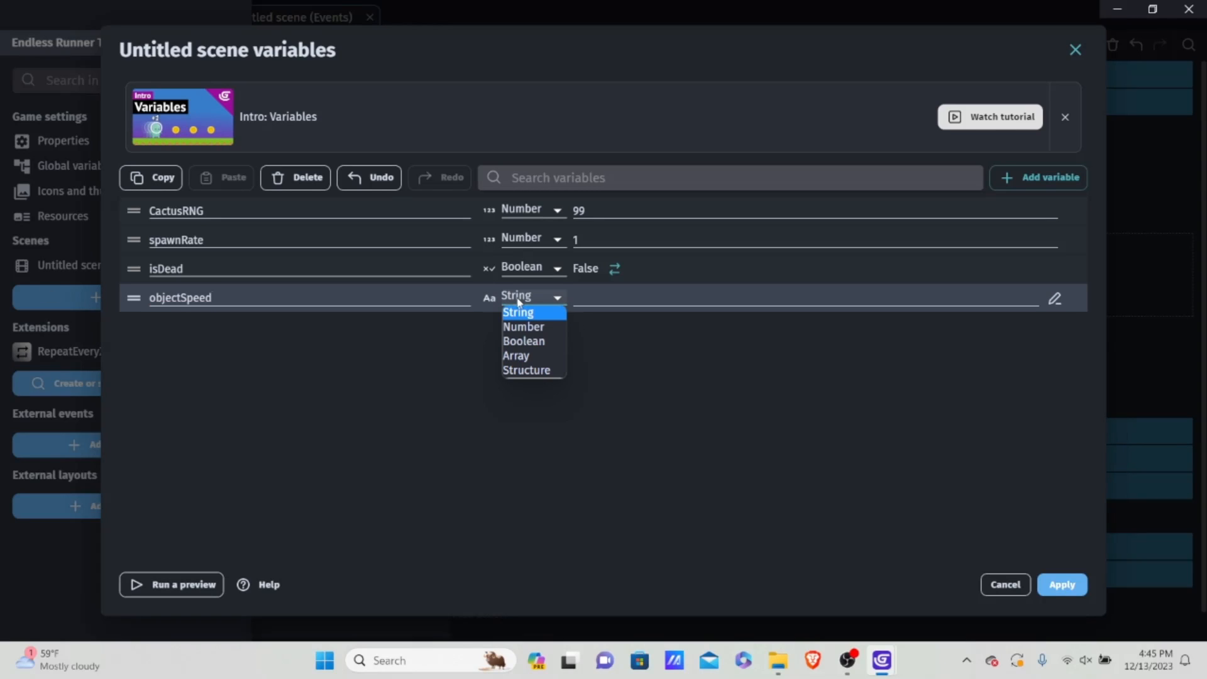
{"action": "left_click", "coordinate": [535, 327]}
{"action": "left_click", "coordinate": [623, 300]}
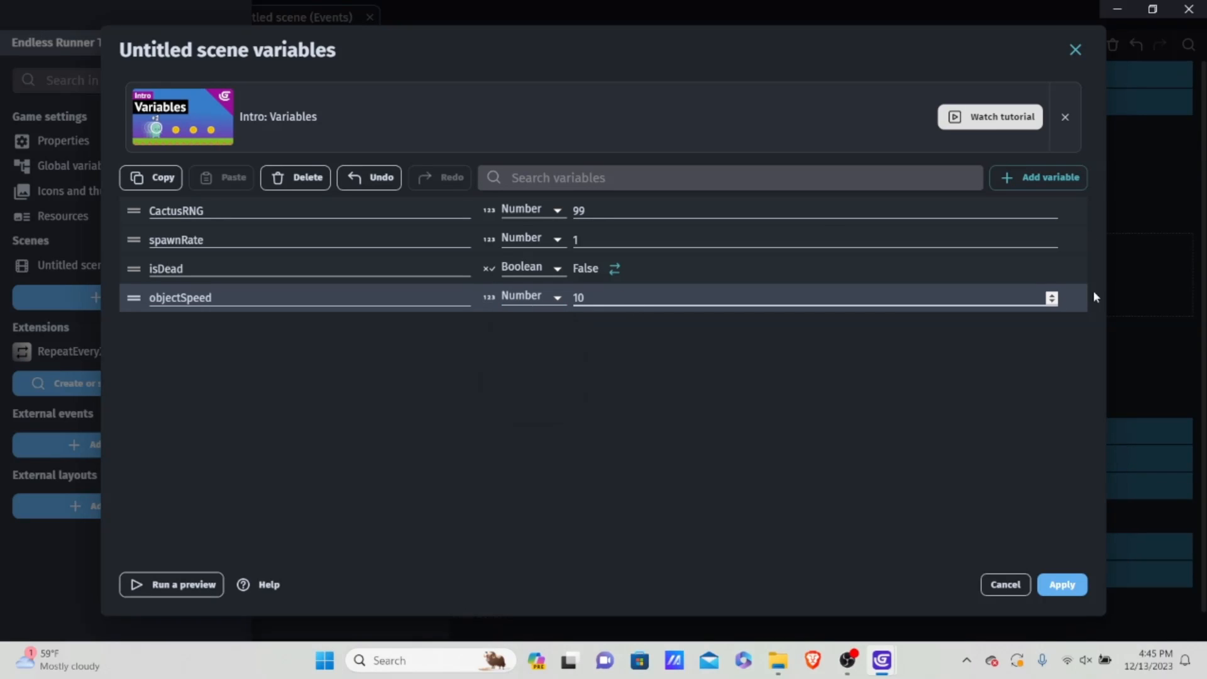
{"action": "left_click", "coordinate": [1062, 585]}
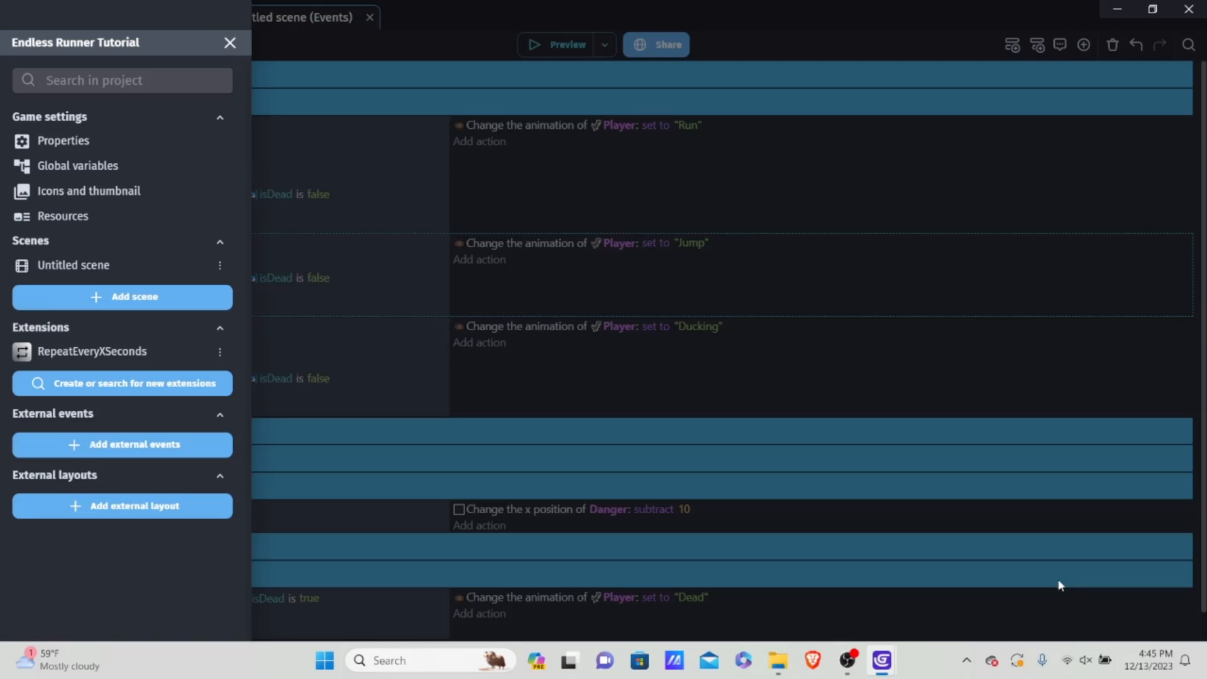
{"action": "left_click", "coordinate": [727, 500]}
Step: Replace the value subtracted from Danger's x position in the Cacti Physics event with Variable(objectSpeed)
{"action": "scroll", "coordinate": [708, 512], "scroll_direction": "down", "scroll_amount": 1}
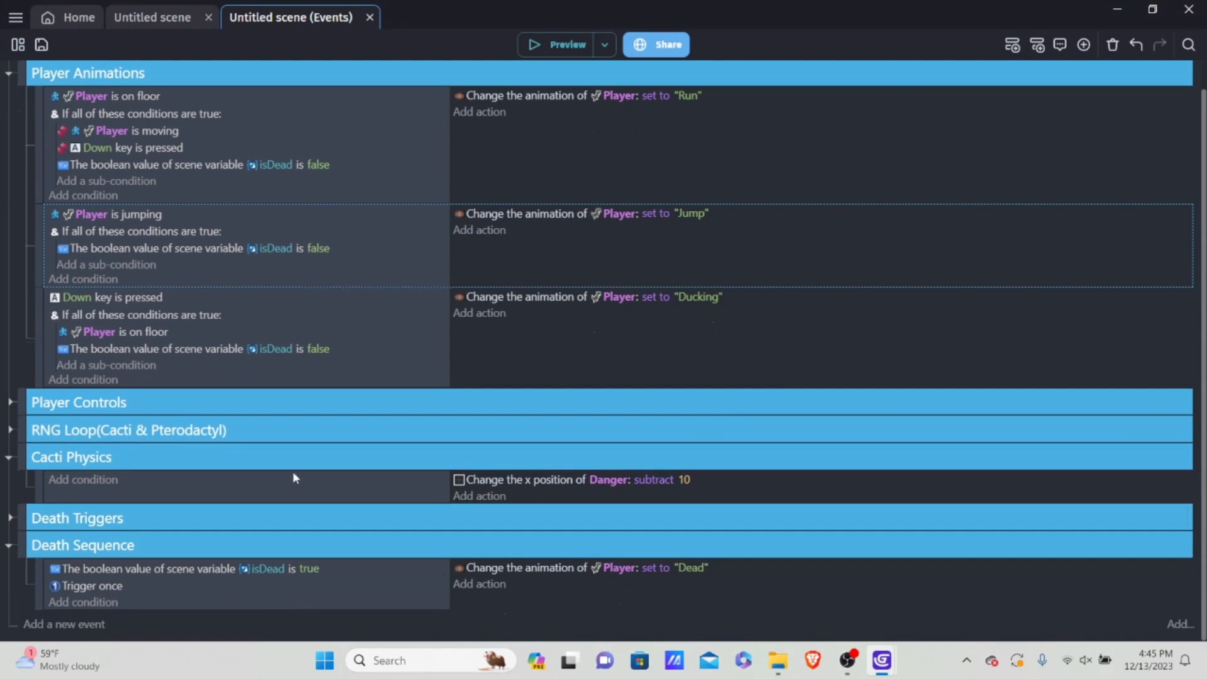
{"action": "scroll", "coordinate": [513, 515], "scroll_direction": "up", "scroll_amount": 1}
{"action": "scroll", "coordinate": [488, 519], "scroll_direction": "down", "scroll_amount": 1}
{"action": "left_click", "coordinate": [683, 480]}
{"action": "key", "text": "BackSpace"}
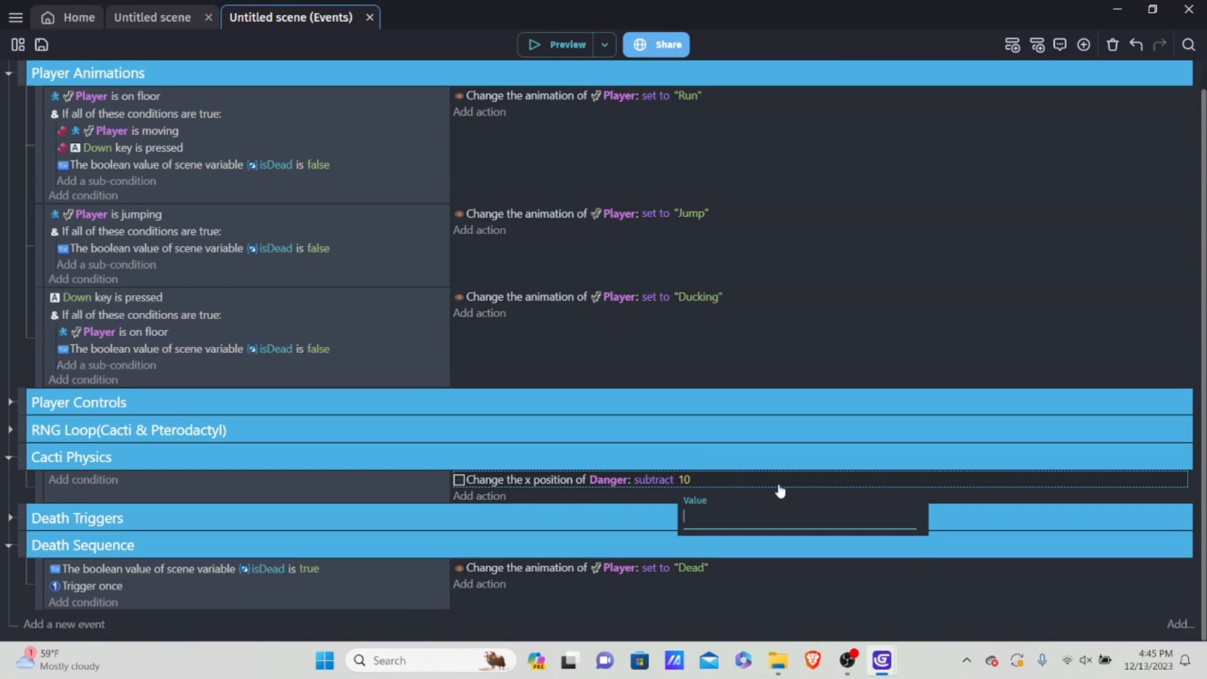
{"action": "type", "text": "Va"}
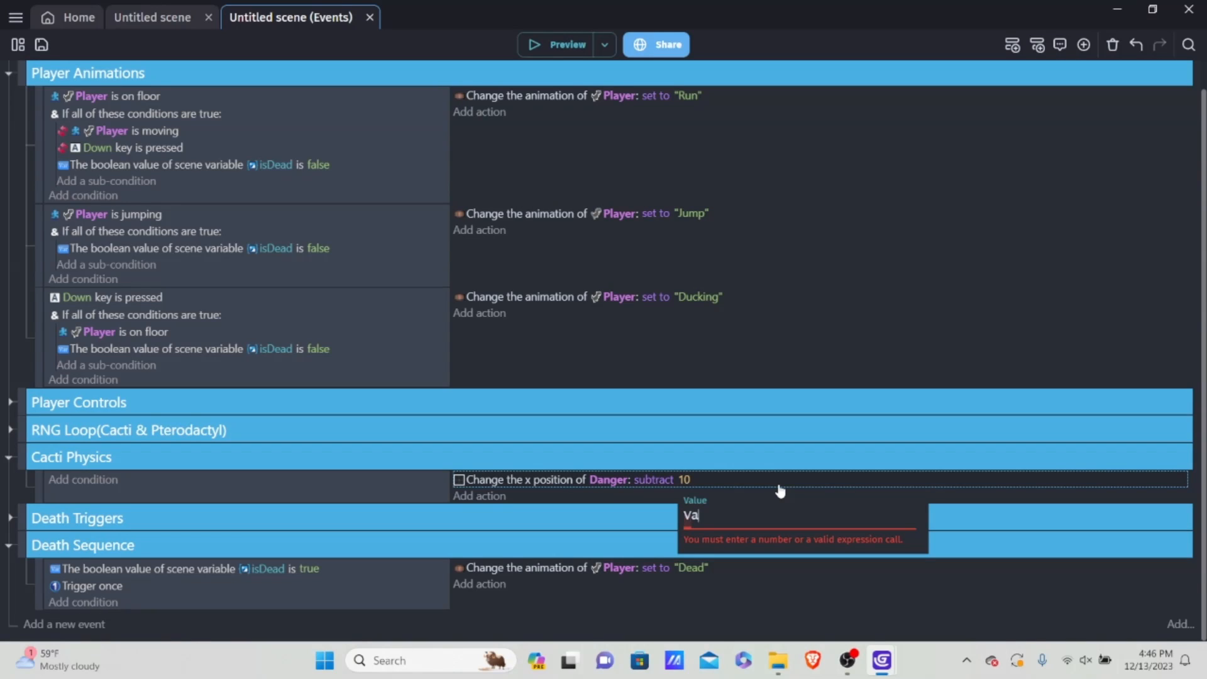
{"action": "type", "text": "riable"}
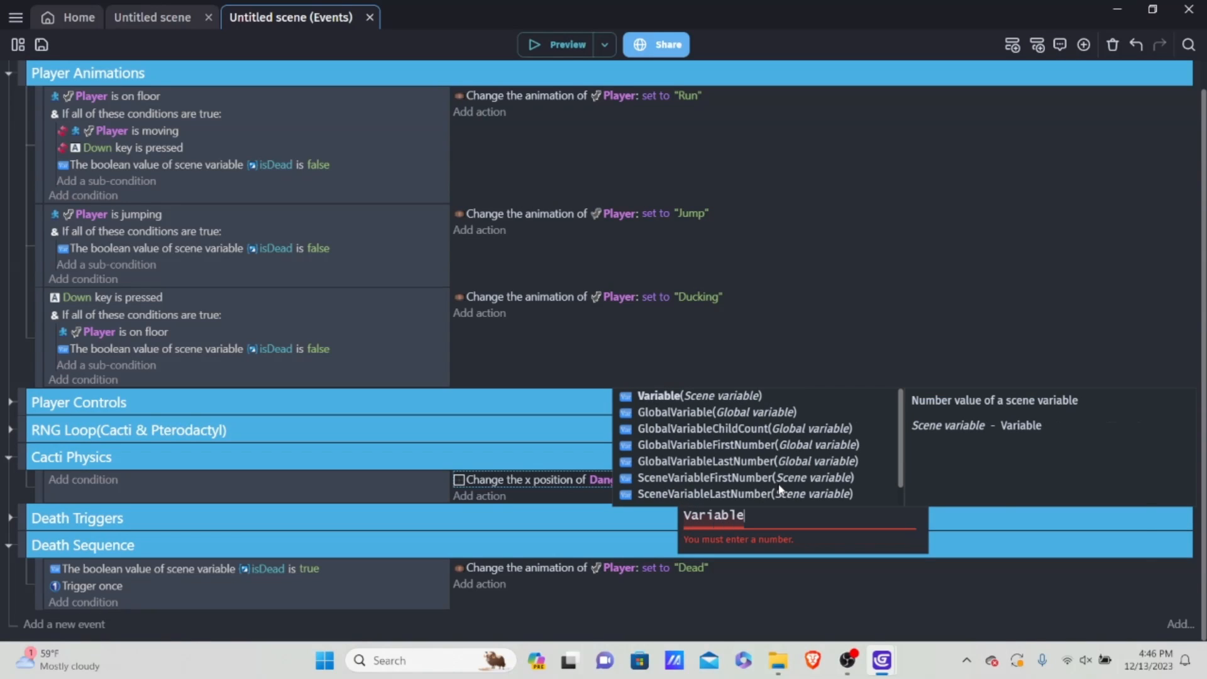
{"action": "key", "text": "Return"}
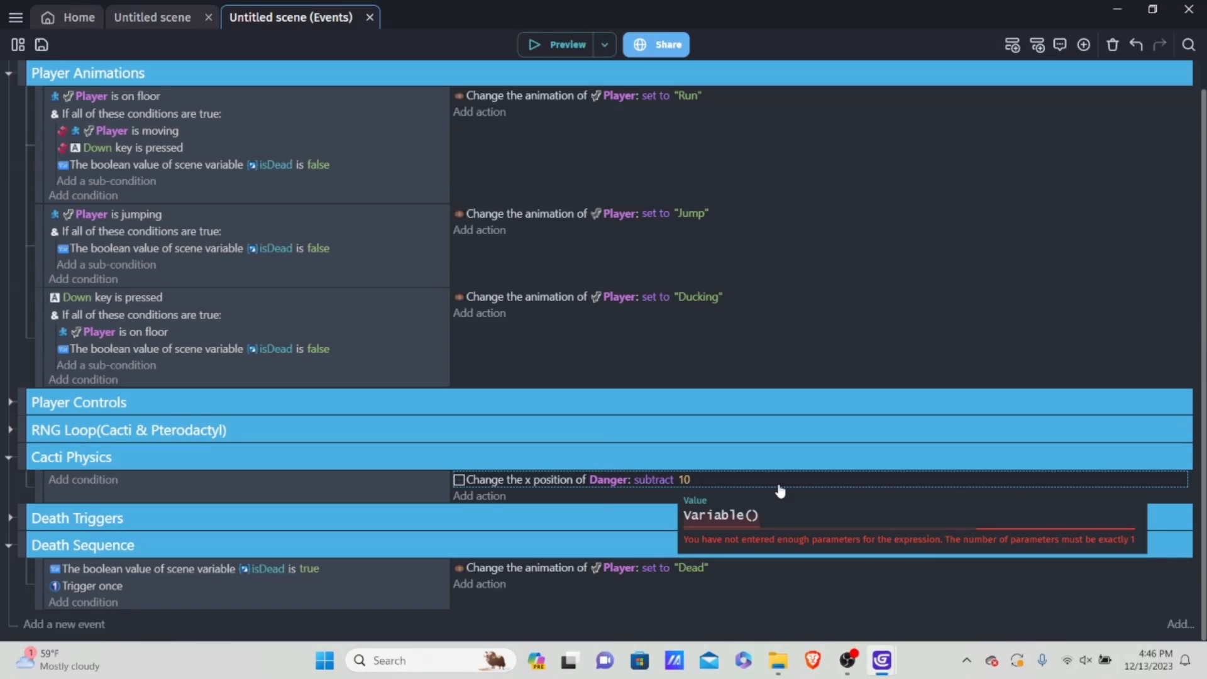
{"action": "type", "text": "obj"}
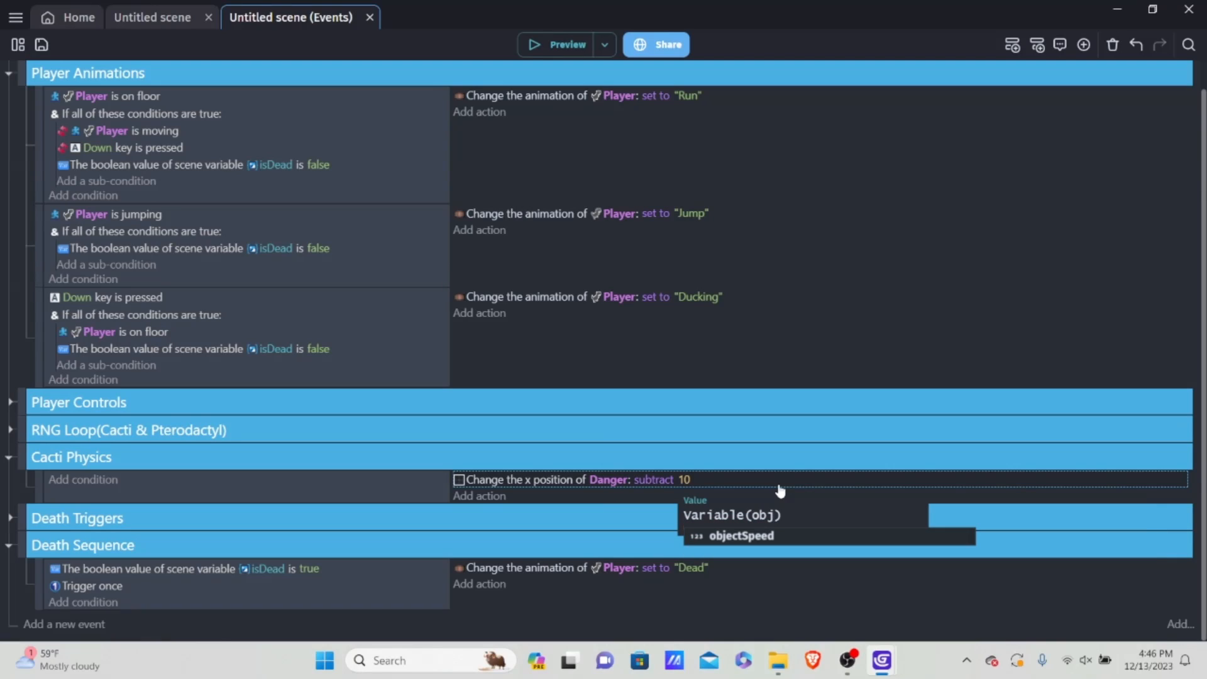
{"action": "key", "text": "Return"}
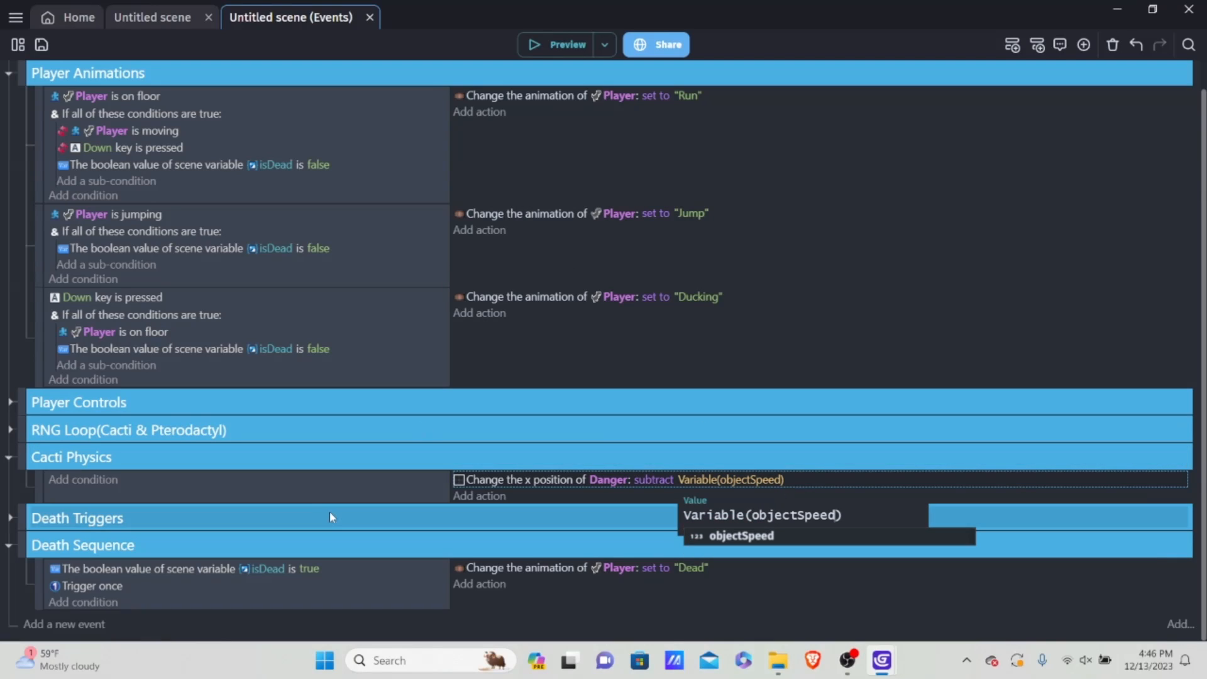
{"action": "left_click", "coordinate": [350, 489]}
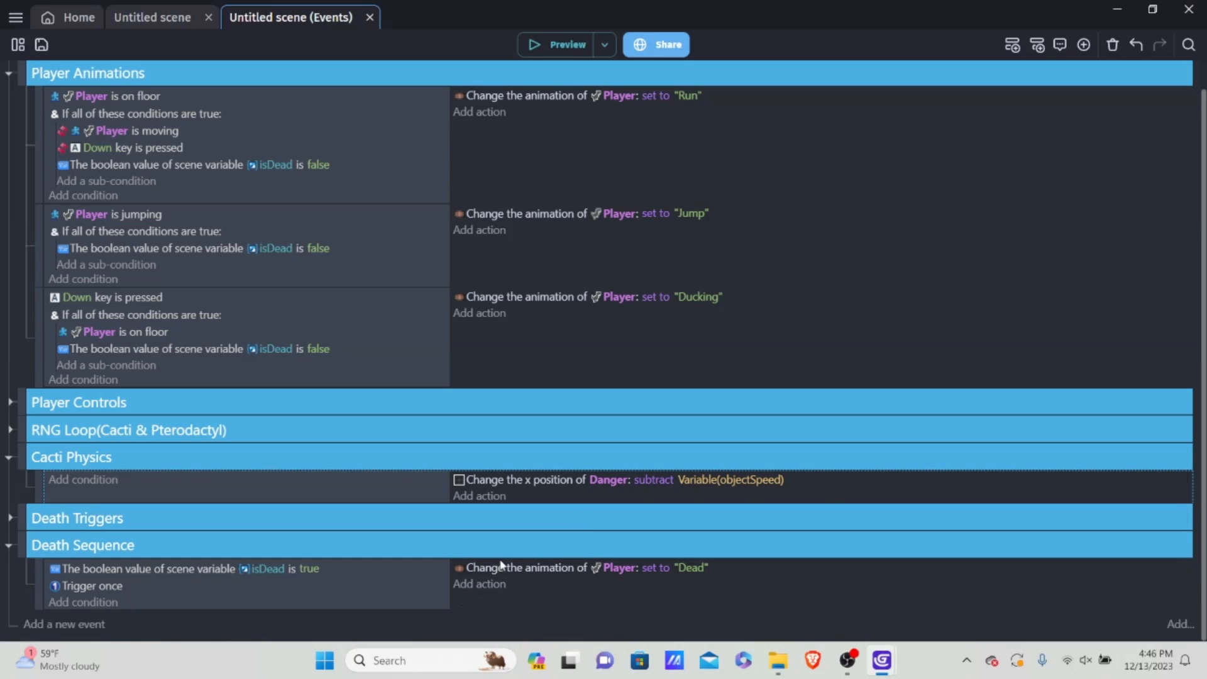
Step: Add a change number variable action to the Death Sequence event that sets the scene variable objectSpeed to 0
{"action": "left_click", "coordinate": [480, 584]}
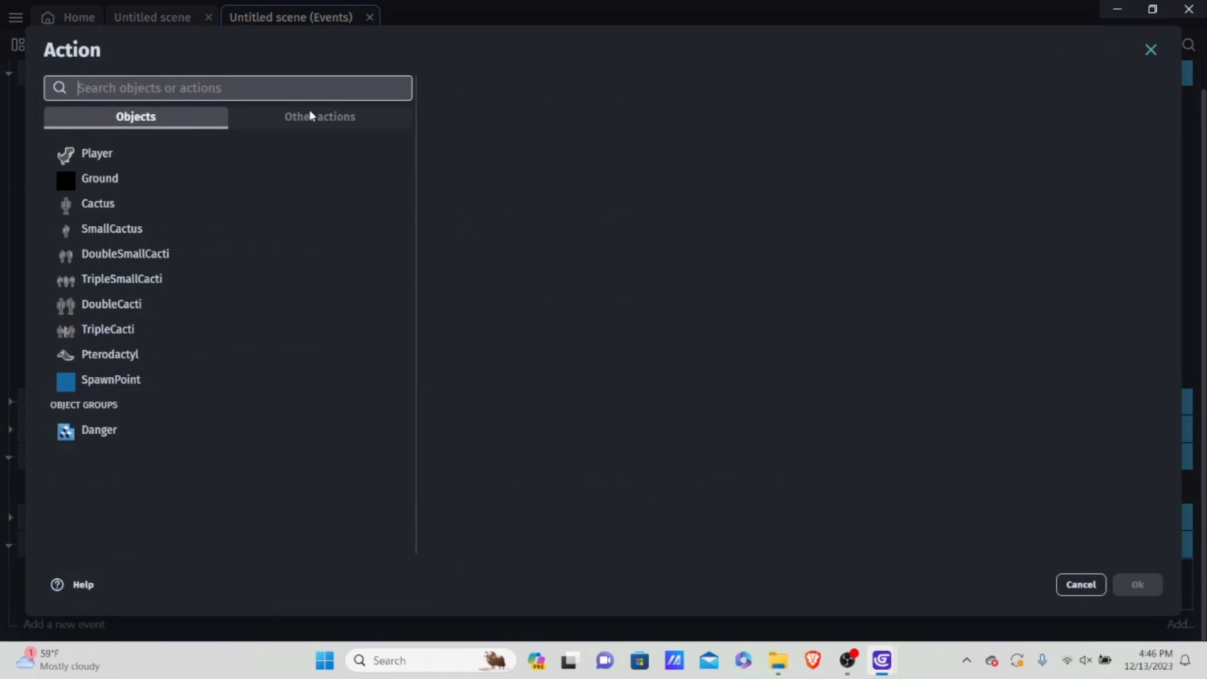
{"action": "left_click", "coordinate": [305, 119]}
{"action": "left_click", "coordinate": [135, 235]}
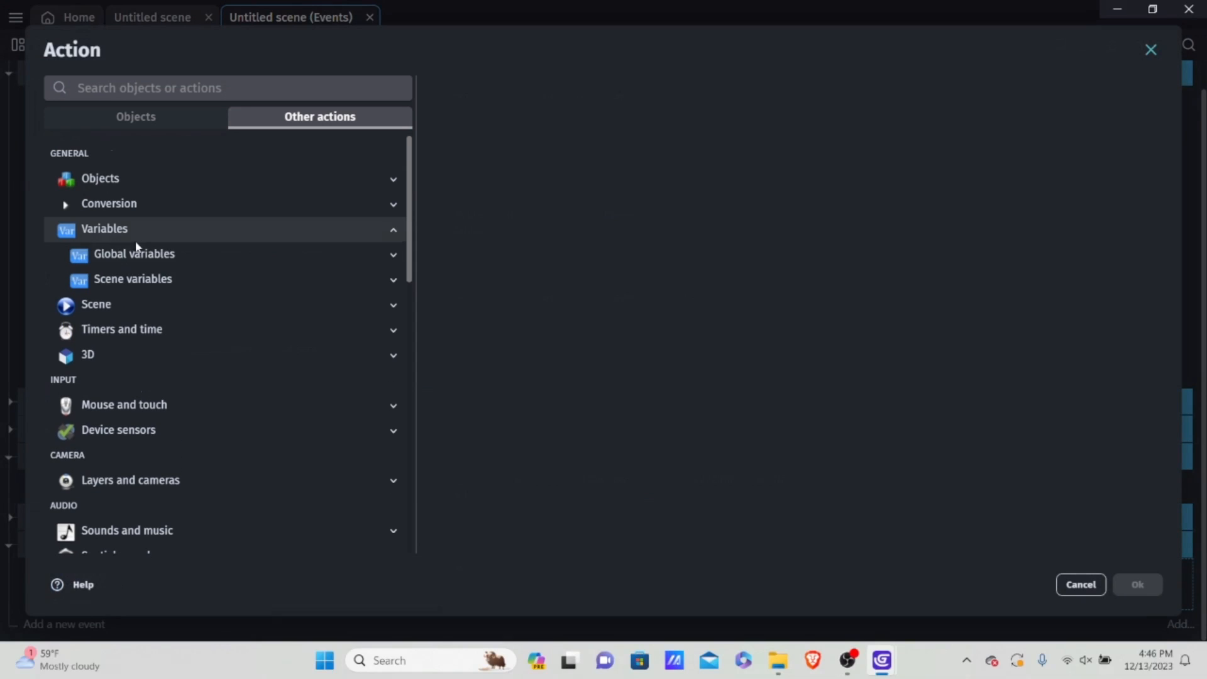
{"action": "left_click", "coordinate": [137, 279]}
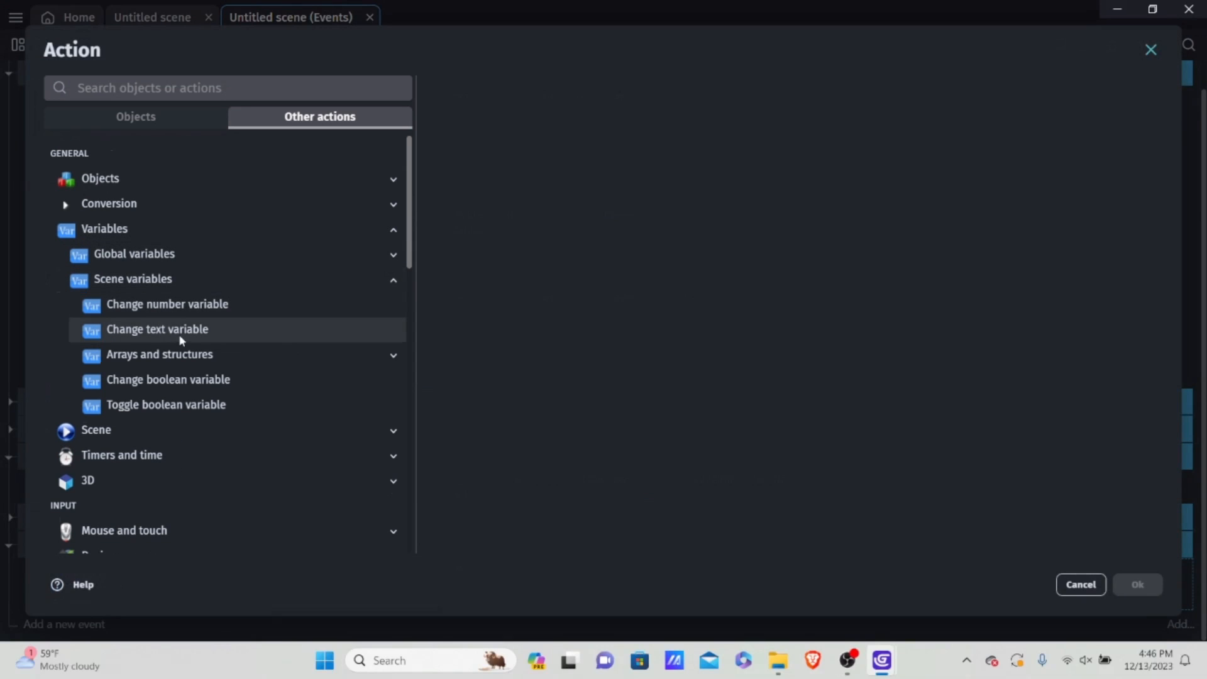
{"action": "left_click", "coordinate": [195, 304]}
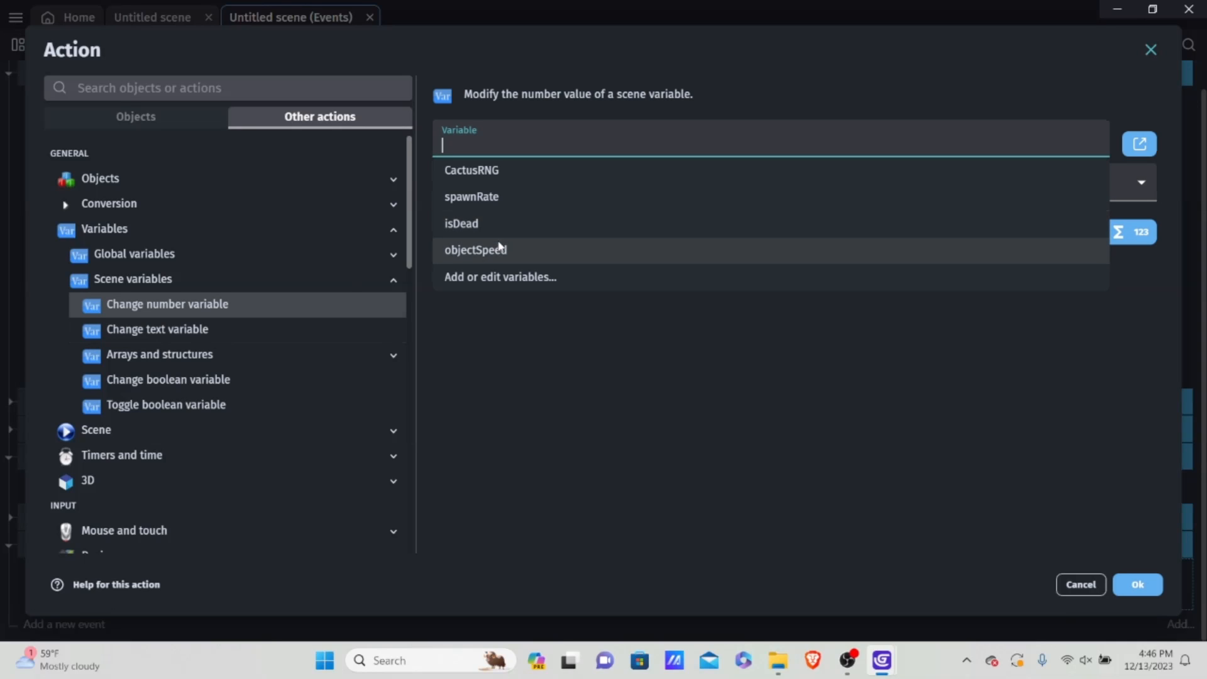
{"action": "left_click", "coordinate": [500, 250]}
{"action": "left_click", "coordinate": [559, 230]}
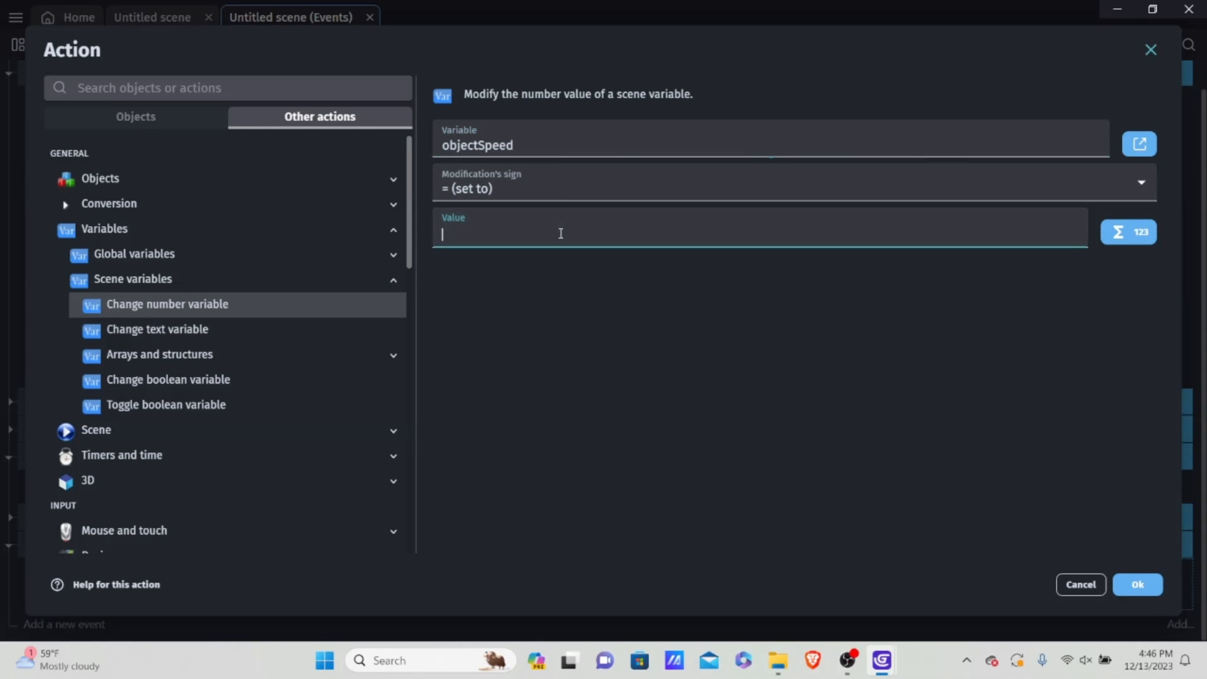
{"action": "type", "text": "0"}
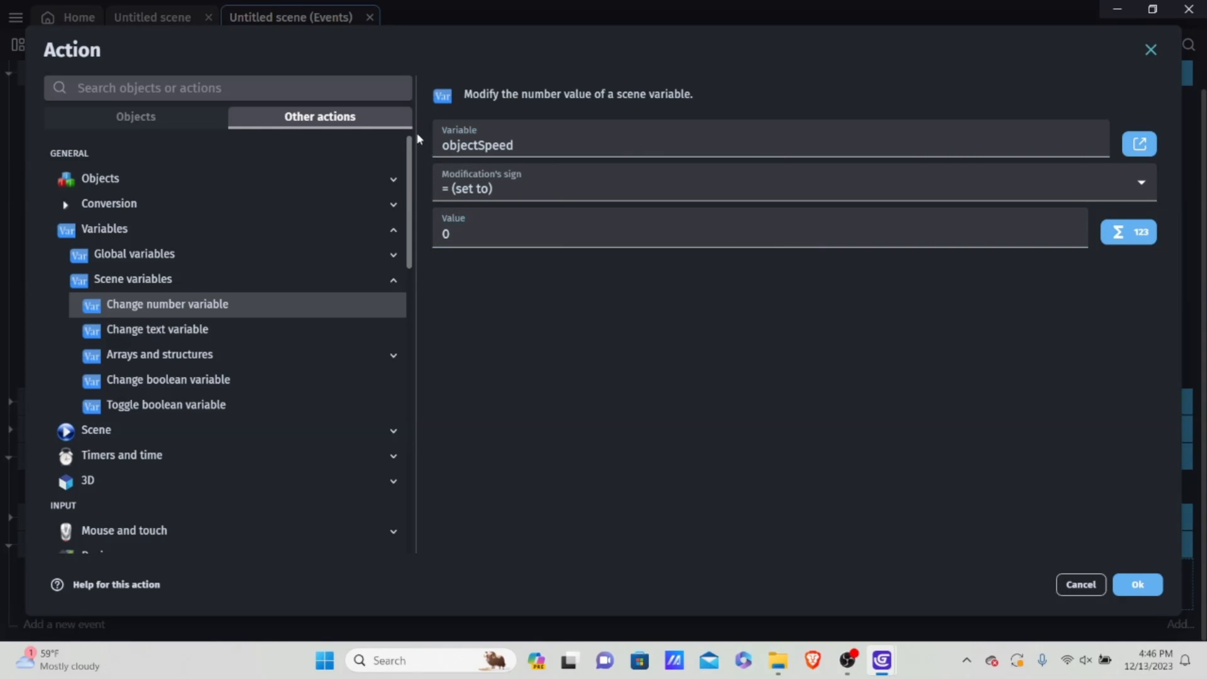
{"action": "left_click", "coordinate": [526, 177]}
{"action": "left_click", "coordinate": [567, 183]}
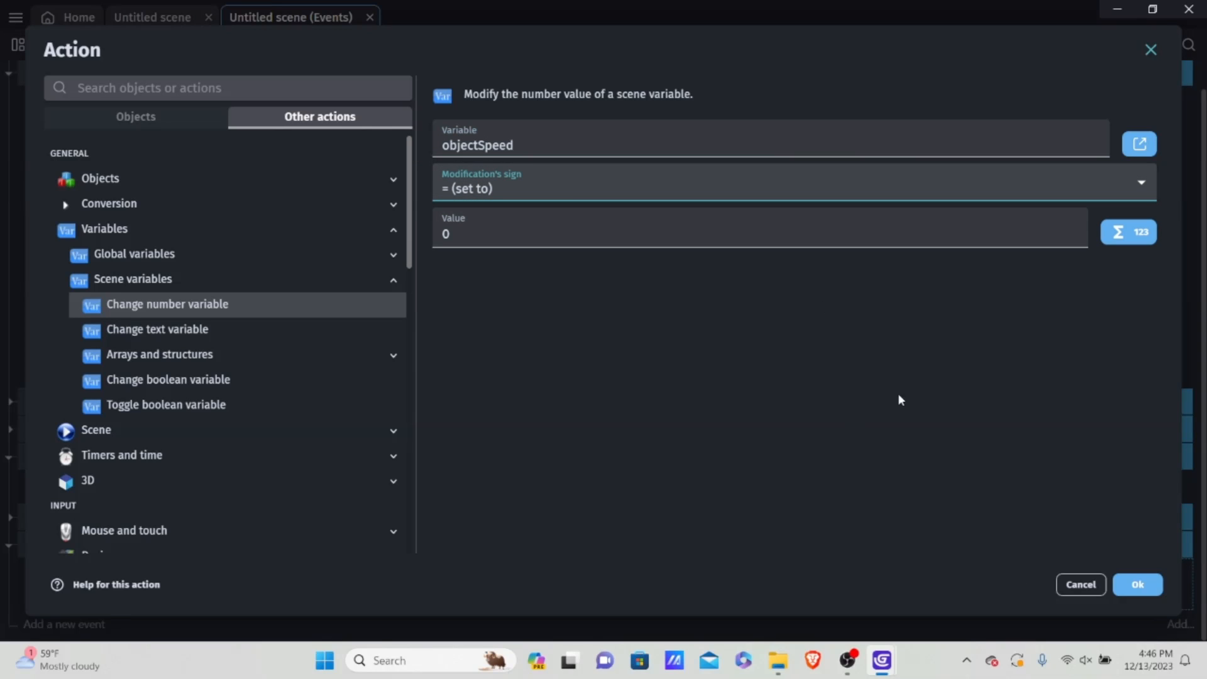
{"action": "left_click", "coordinate": [648, 231]}
{"action": "left_click", "coordinate": [1139, 585]}
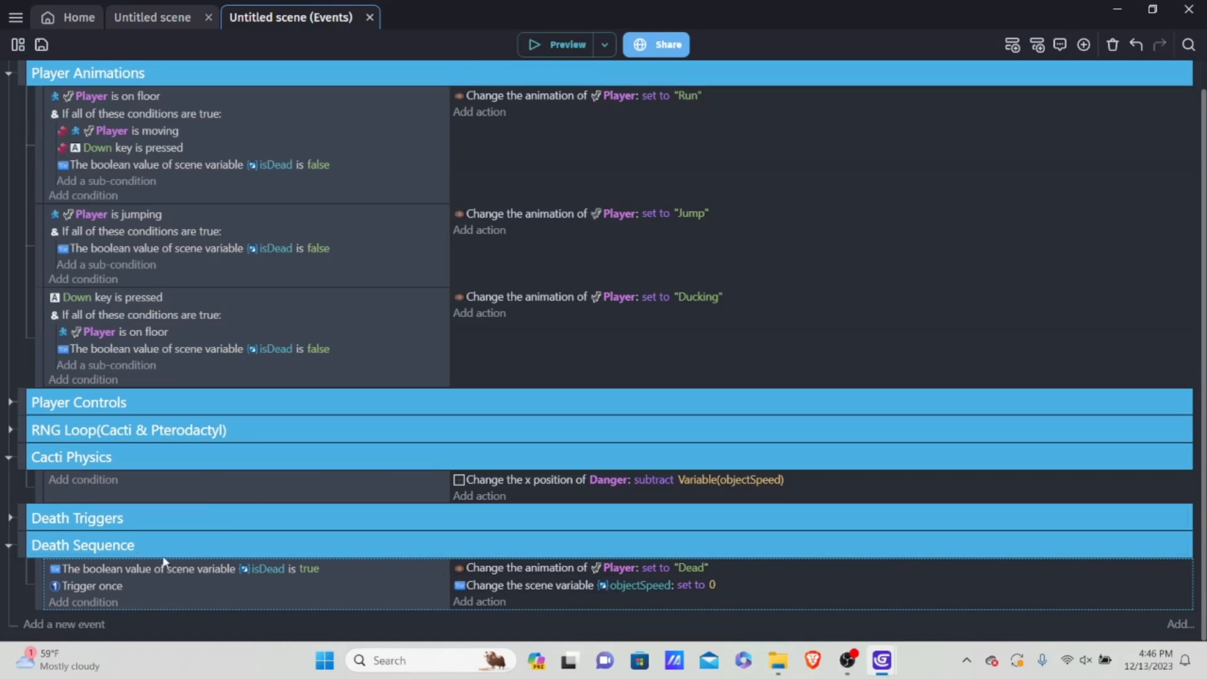
Step: Run a game preview to check that the obstacles stop moving when the Player dies
{"action": "left_click", "coordinate": [554, 44]}
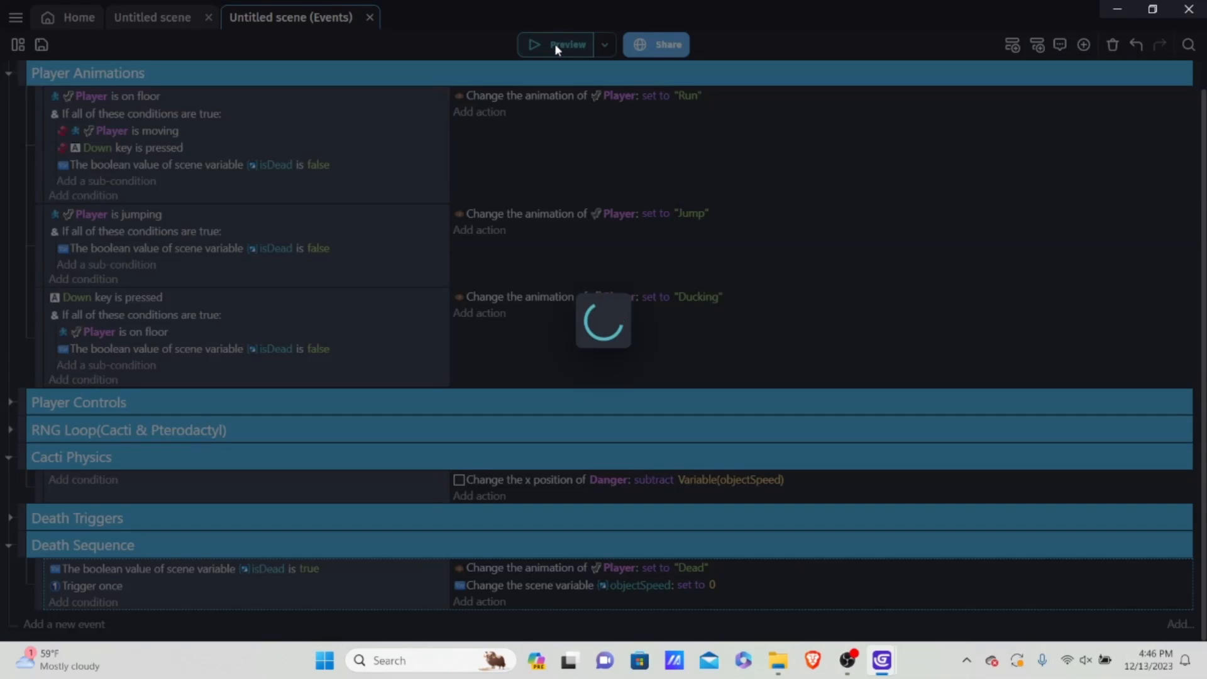
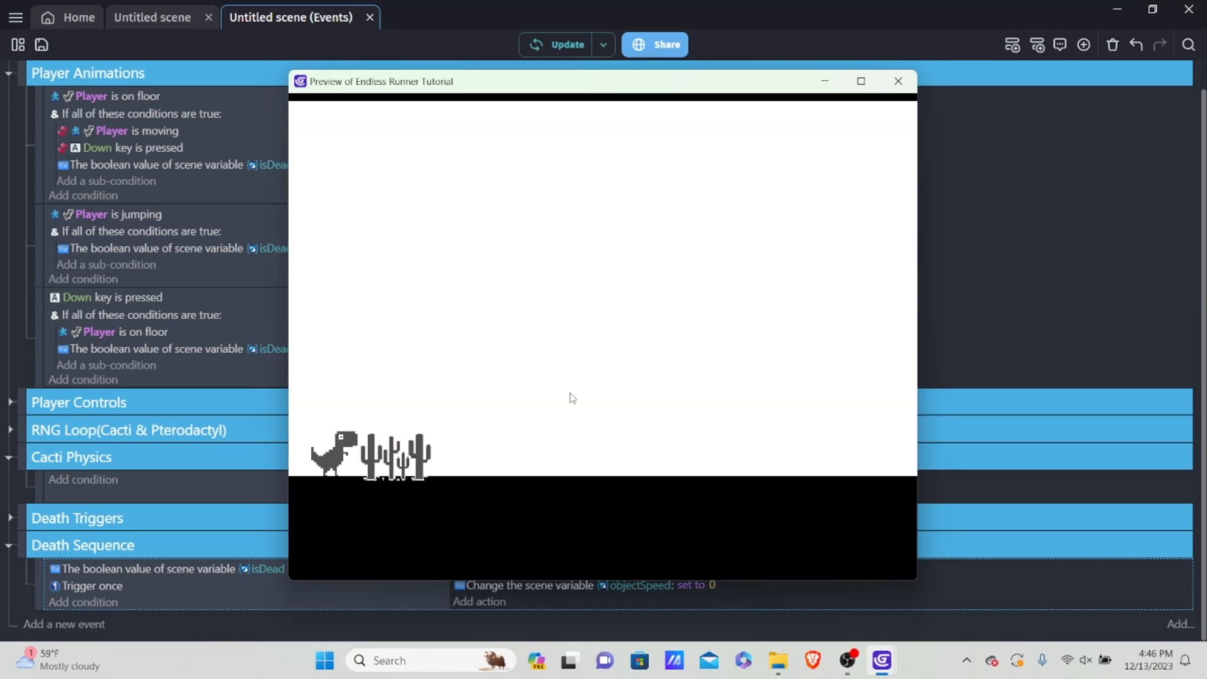
Step: Test in the running preview whether the dead dinosaur can still jump beside the cacti, and close the preview
{"action": "key", "text": "space"}
{"action": "key", "text": "space"}
{"action": "key", "text": "space"}
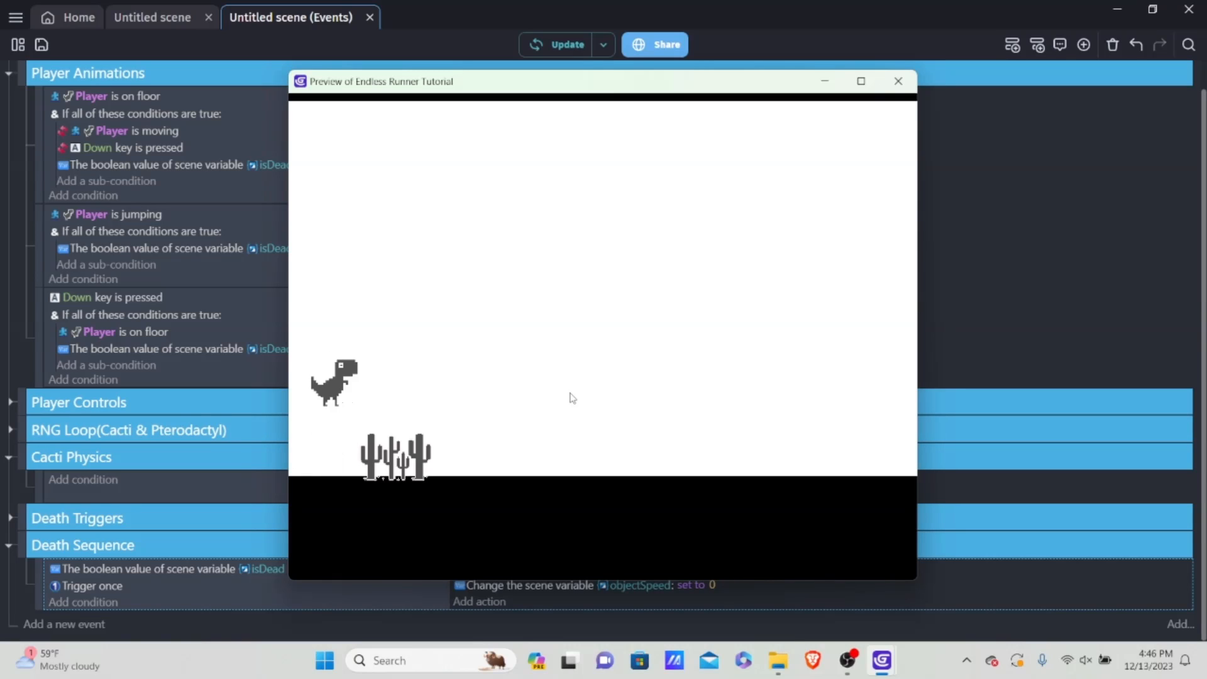
{"action": "key", "text": "space"}
{"action": "key", "text": "space"}
{"action": "key", "text": "space"}
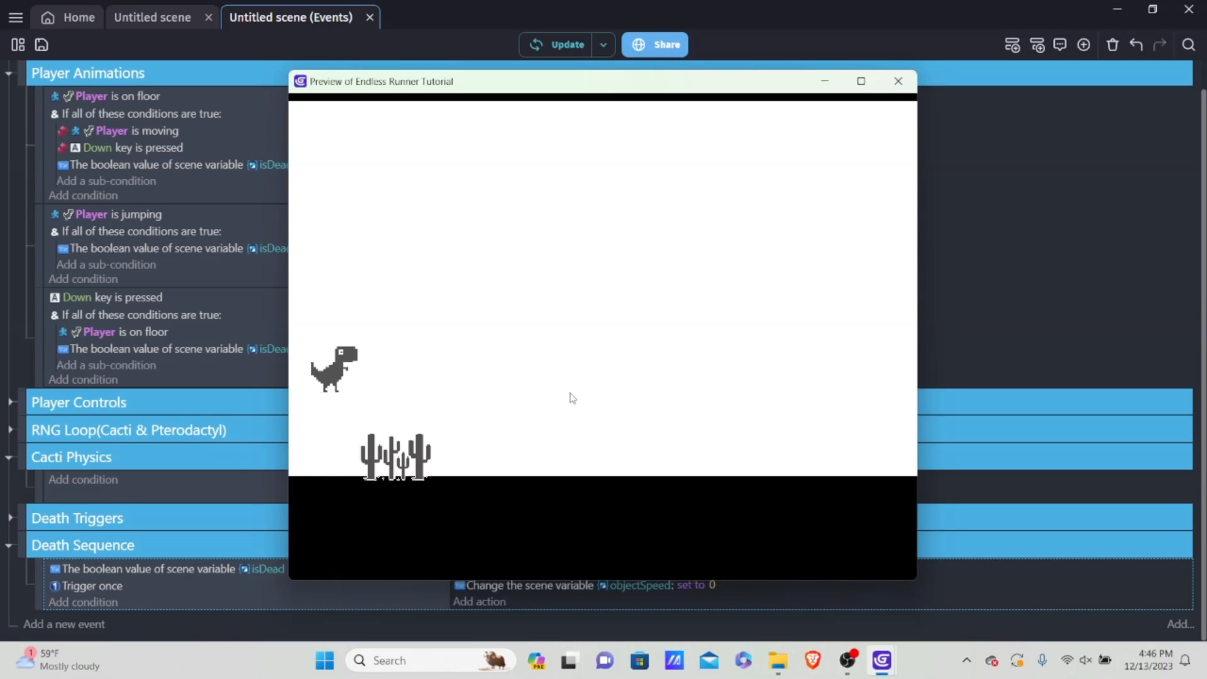
{"action": "left_click", "coordinate": [898, 82]}
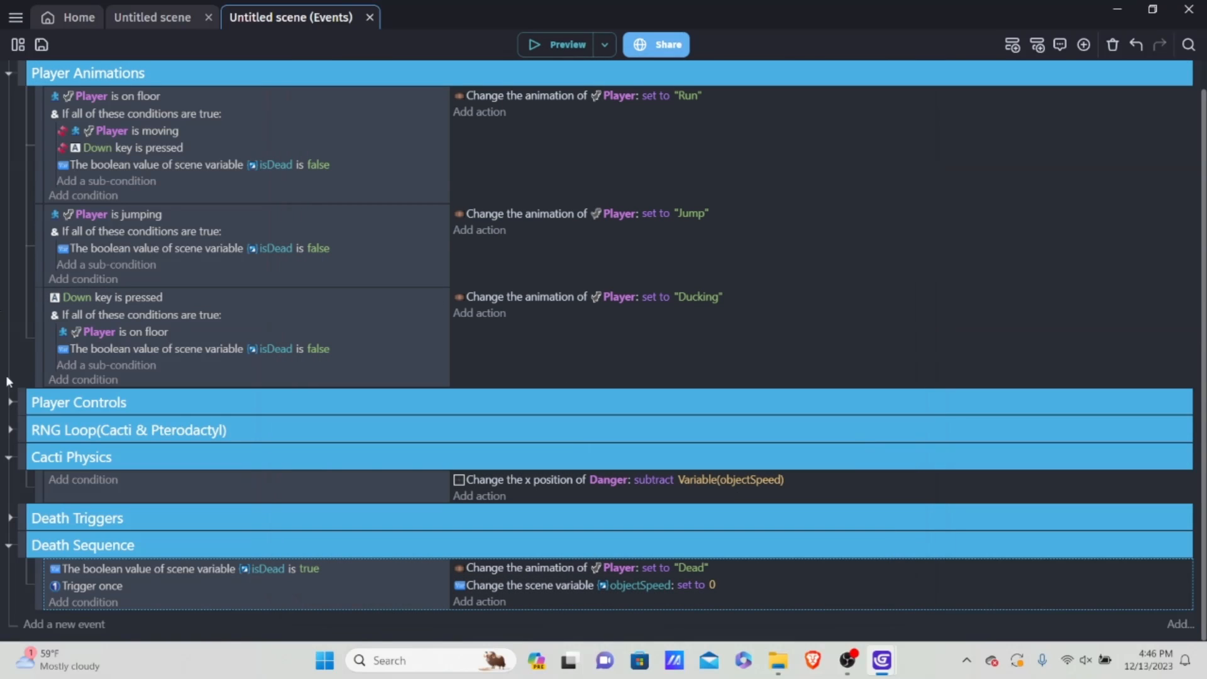
Step: Expand Player Controls and copy the "isDead is false" condition from the ducking animation event into the Up key event's sub-conditions
{"action": "left_click", "coordinate": [10, 401]}
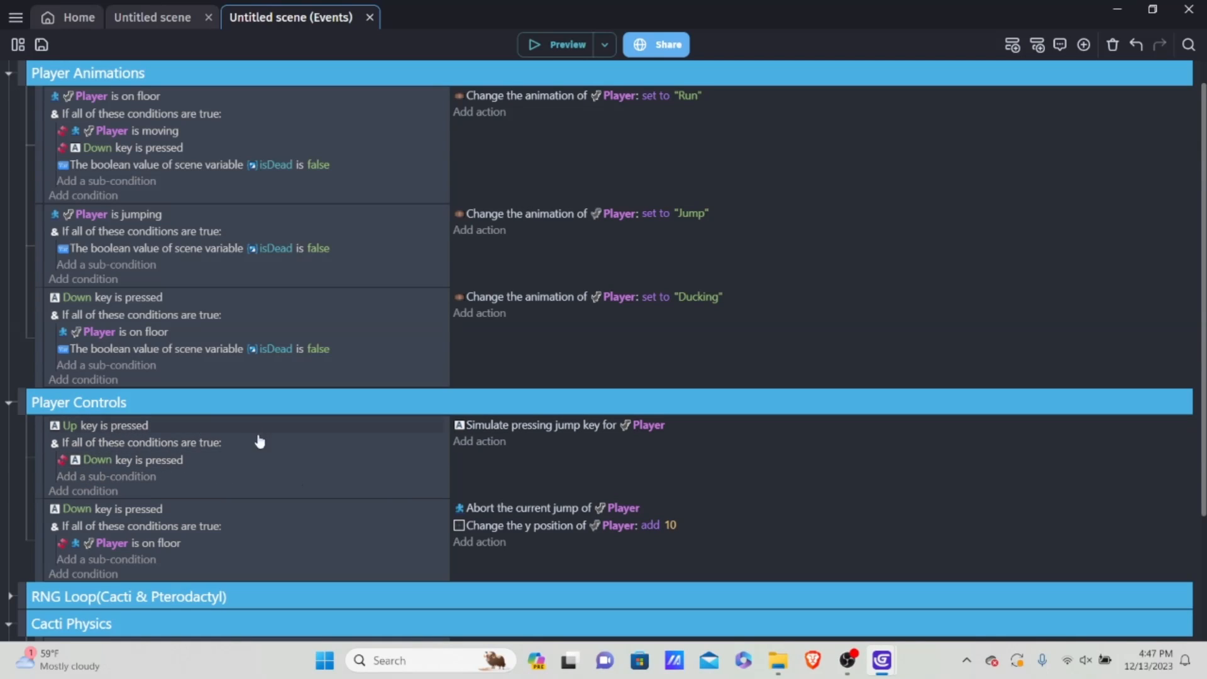
{"action": "right_click", "coordinate": [364, 350]}
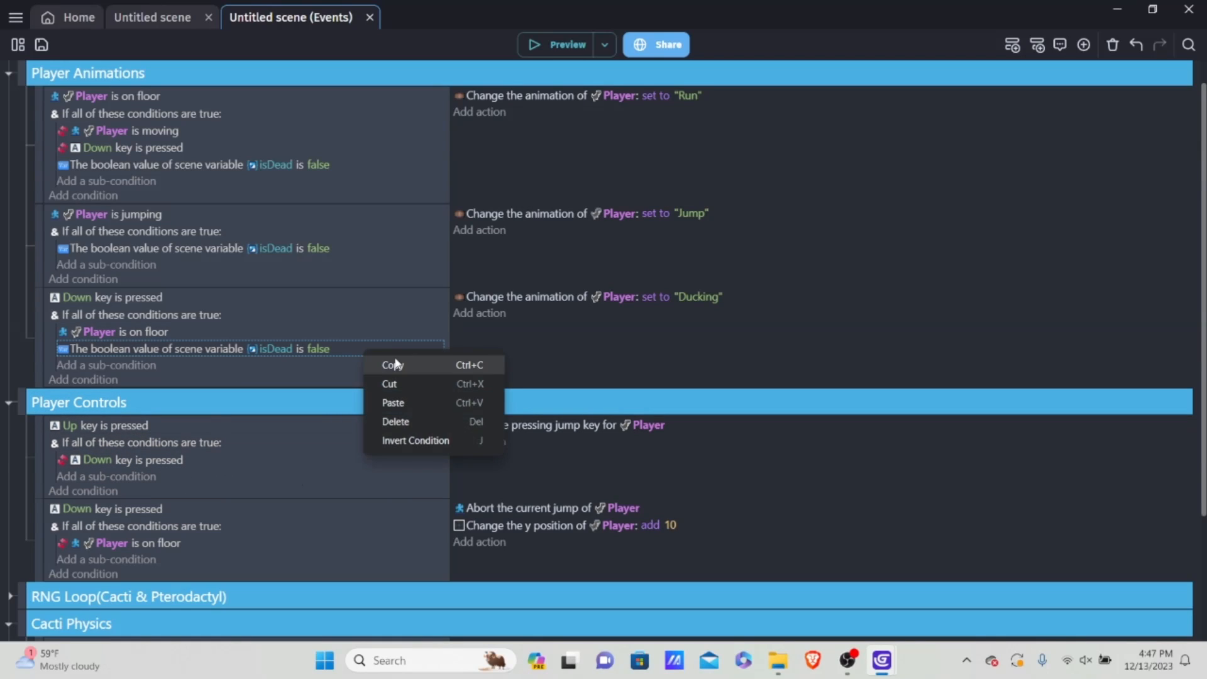
{"action": "left_click", "coordinate": [394, 366]}
{"action": "left_click", "coordinate": [173, 478]}
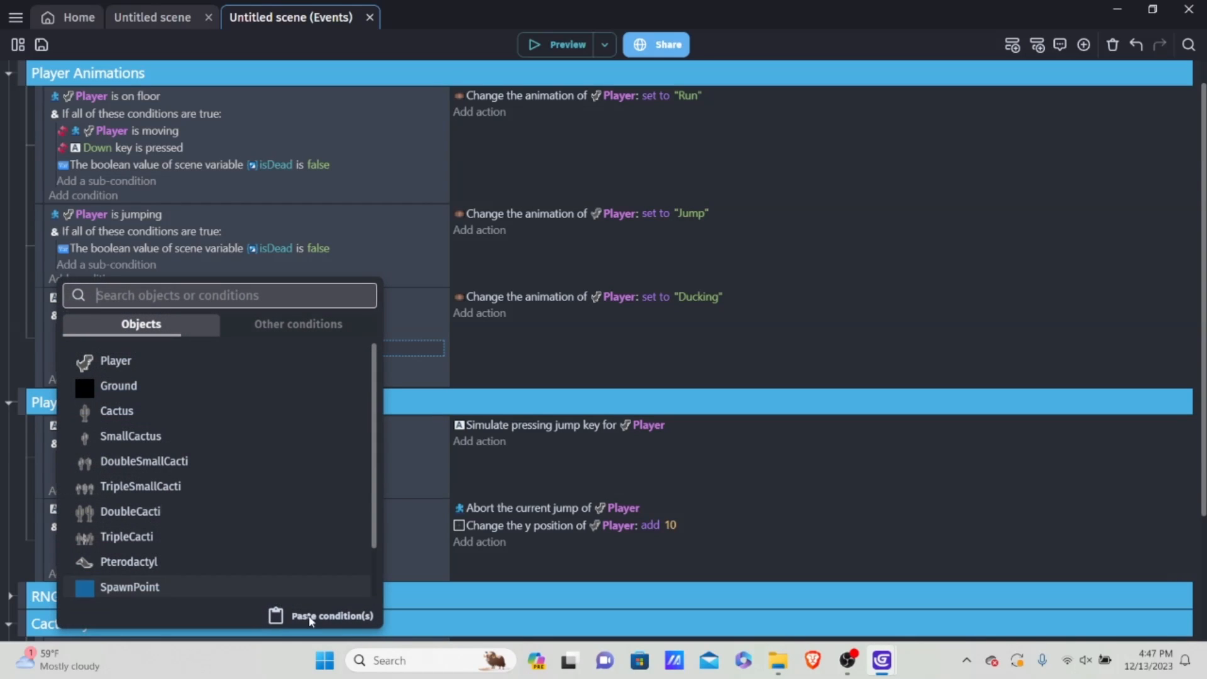
{"action": "left_click", "coordinate": [319, 615]}
Step: Paste the copied "isDead is false" condition into the sub-conditions of the Down key event in Player Controls
{"action": "scroll", "coordinate": [259, 500], "scroll_direction": "down", "scroll_amount": 2}
{"action": "scroll", "coordinate": [259, 500], "scroll_direction": "down", "scroll_amount": 1}
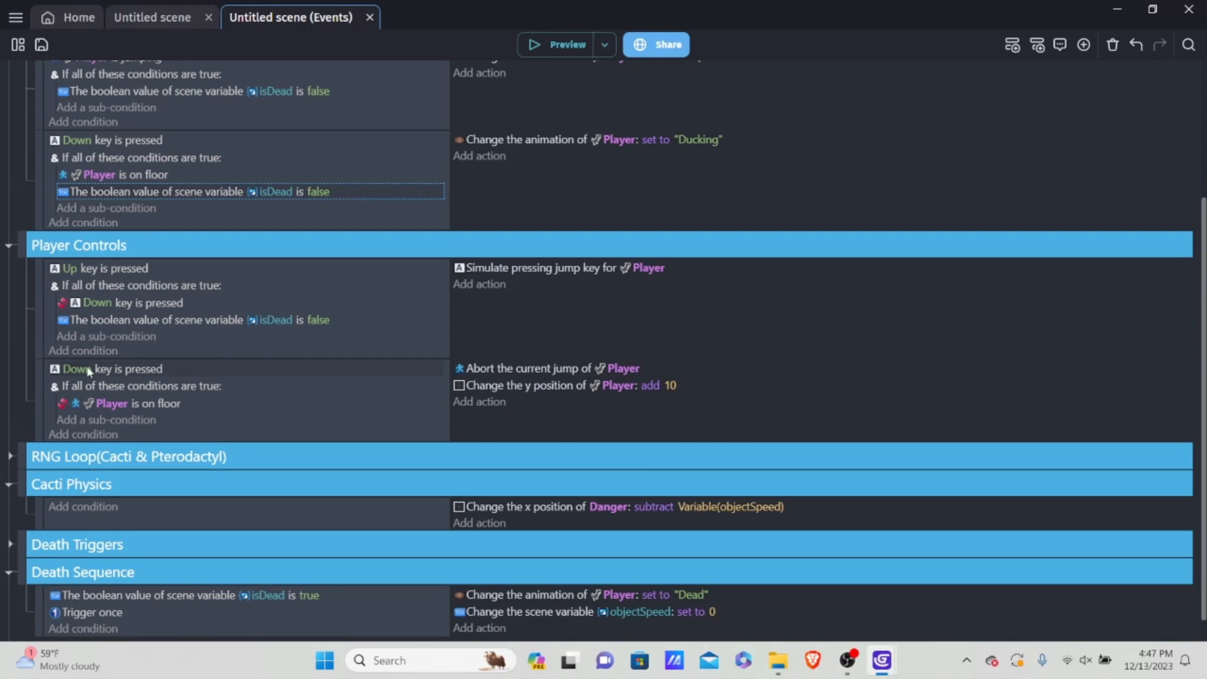
{"action": "left_click", "coordinate": [110, 420]}
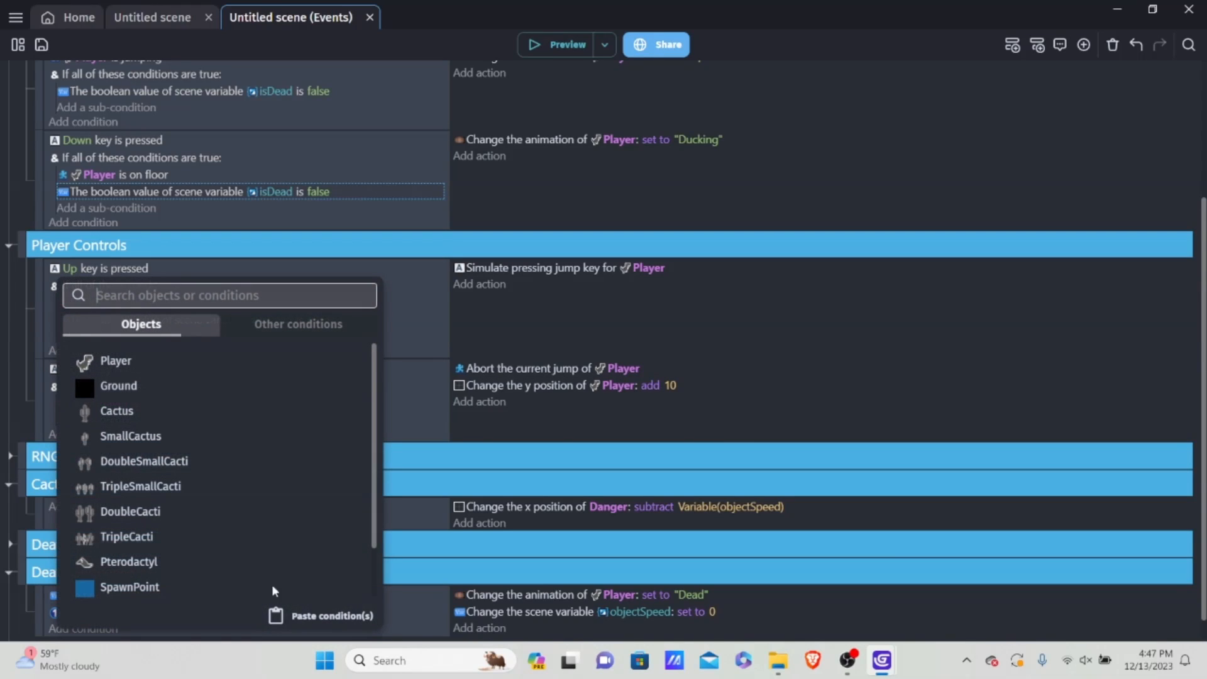
{"action": "left_click", "coordinate": [328, 617]}
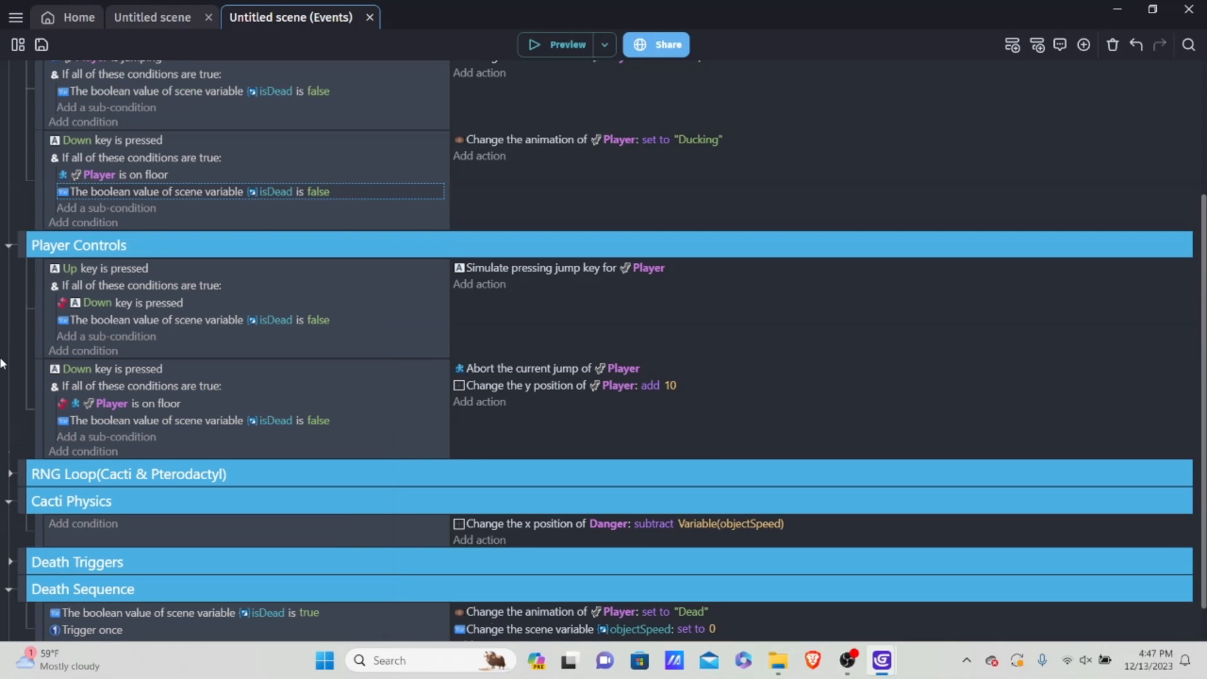
Step: Preview the game several times, making the dinosaur jump and run into cacti to test the death behaviour, and close the preview
{"action": "left_click", "coordinate": [528, 46]}
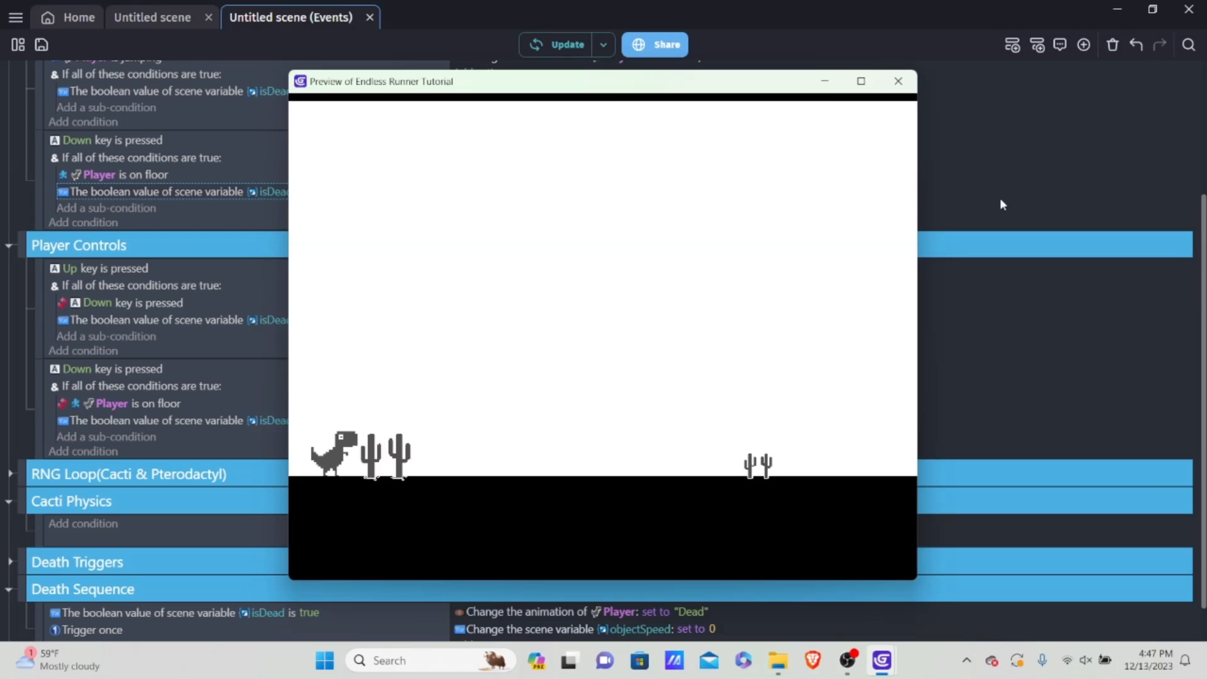
{"action": "left_click", "coordinate": [897, 81]}
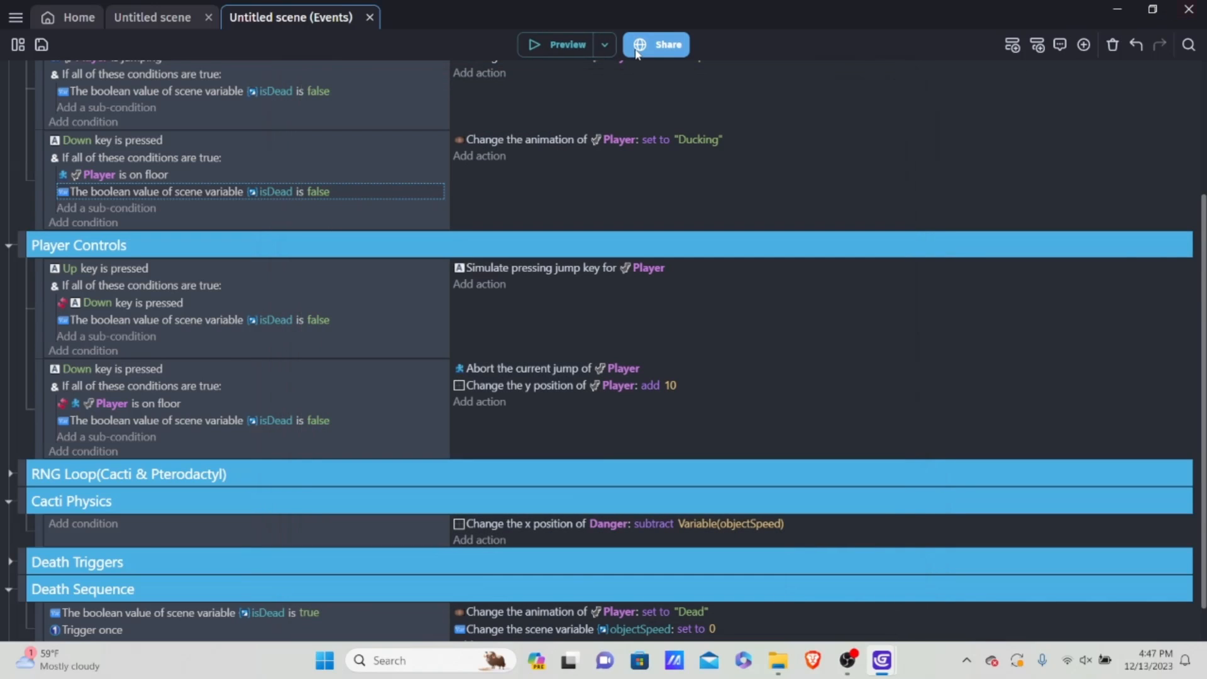
{"action": "left_click", "coordinate": [540, 39]}
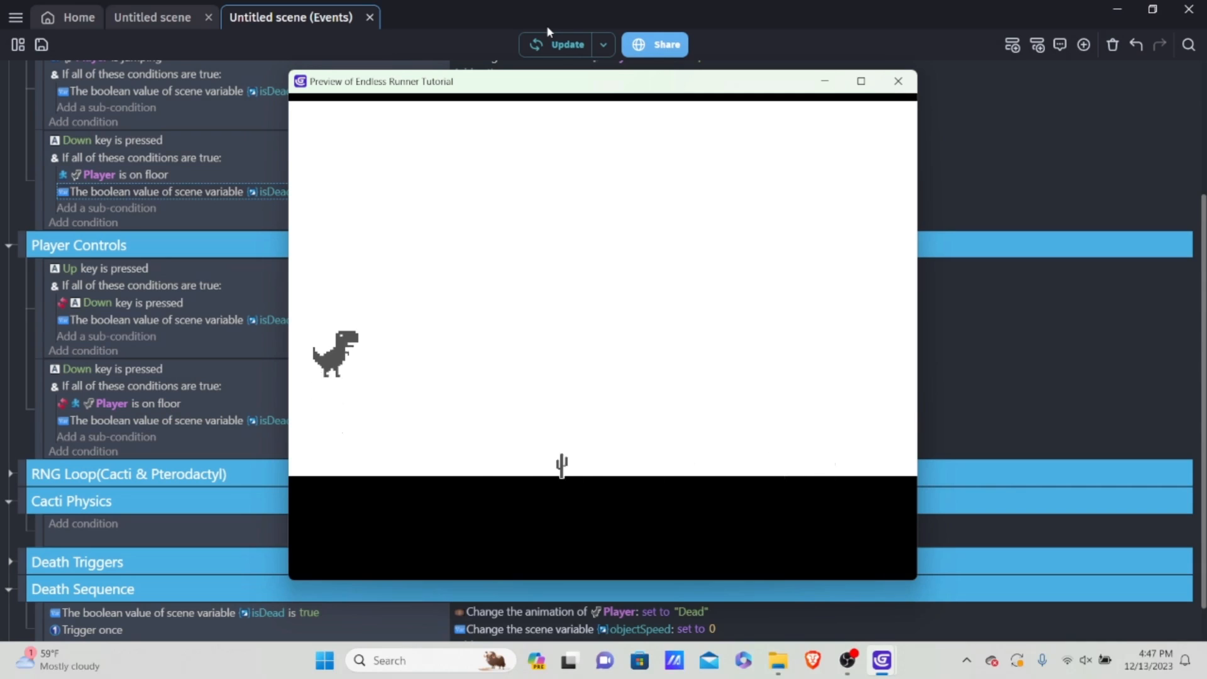
{"action": "key", "text": "Up"}
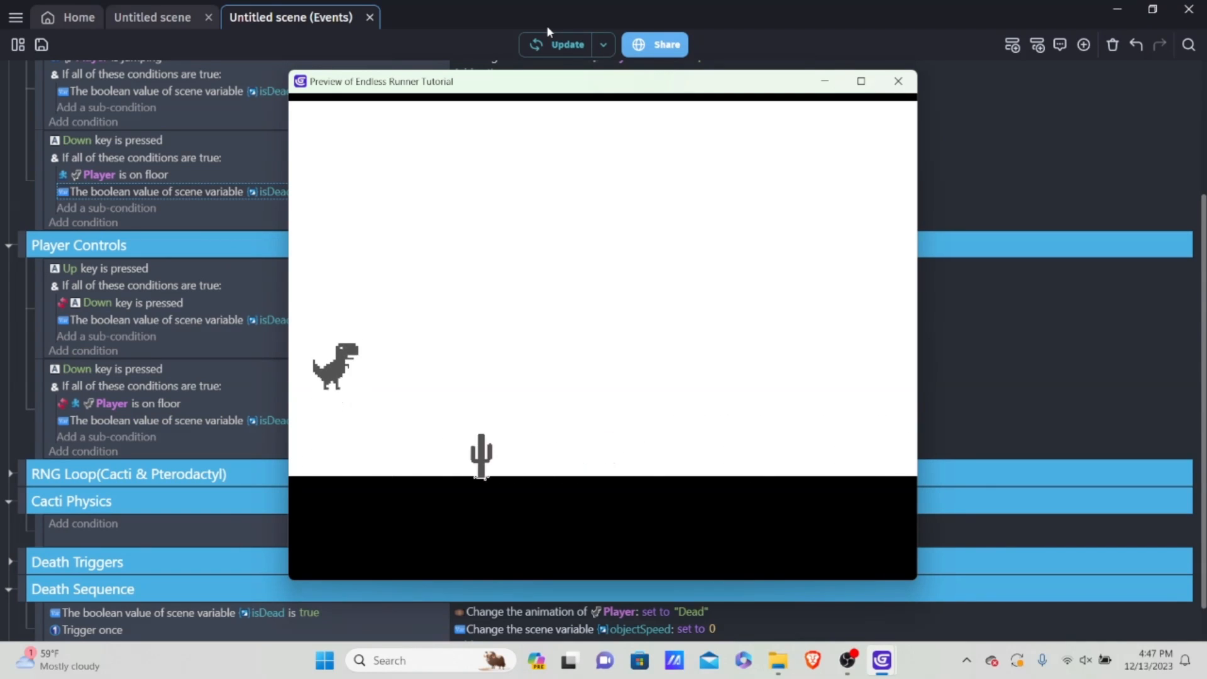
{"action": "key", "text": "Up"}
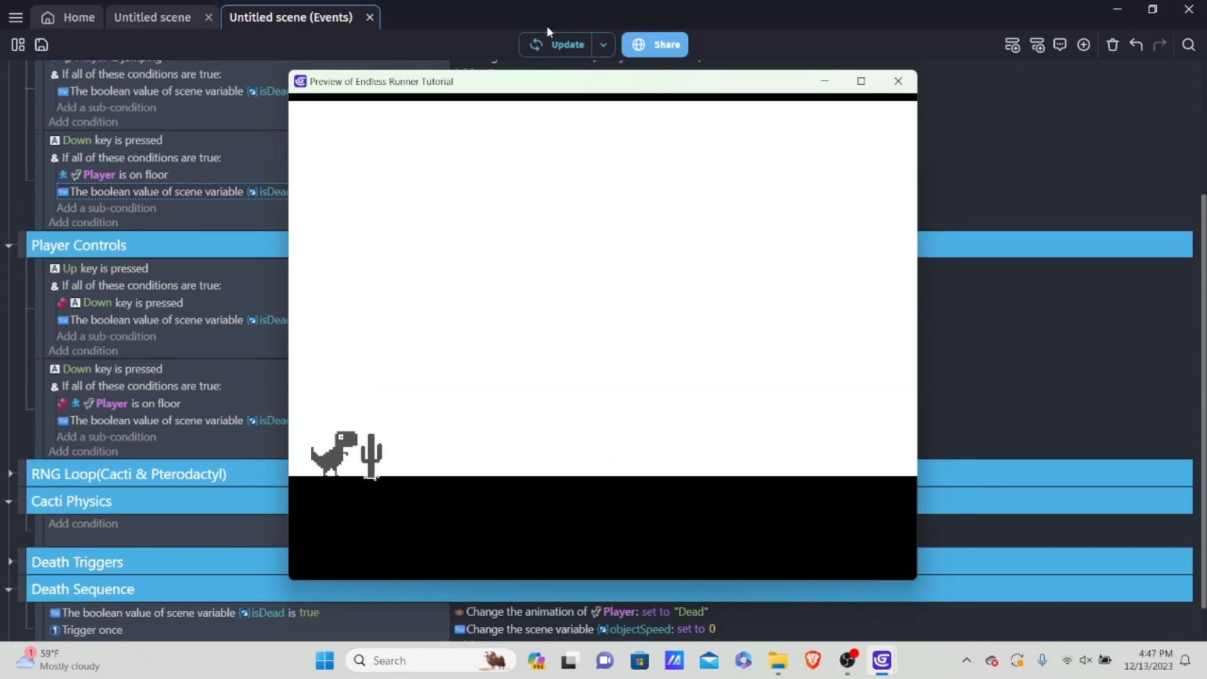
{"action": "left_click", "coordinate": [899, 82]}
{"action": "left_click", "coordinate": [560, 45]}
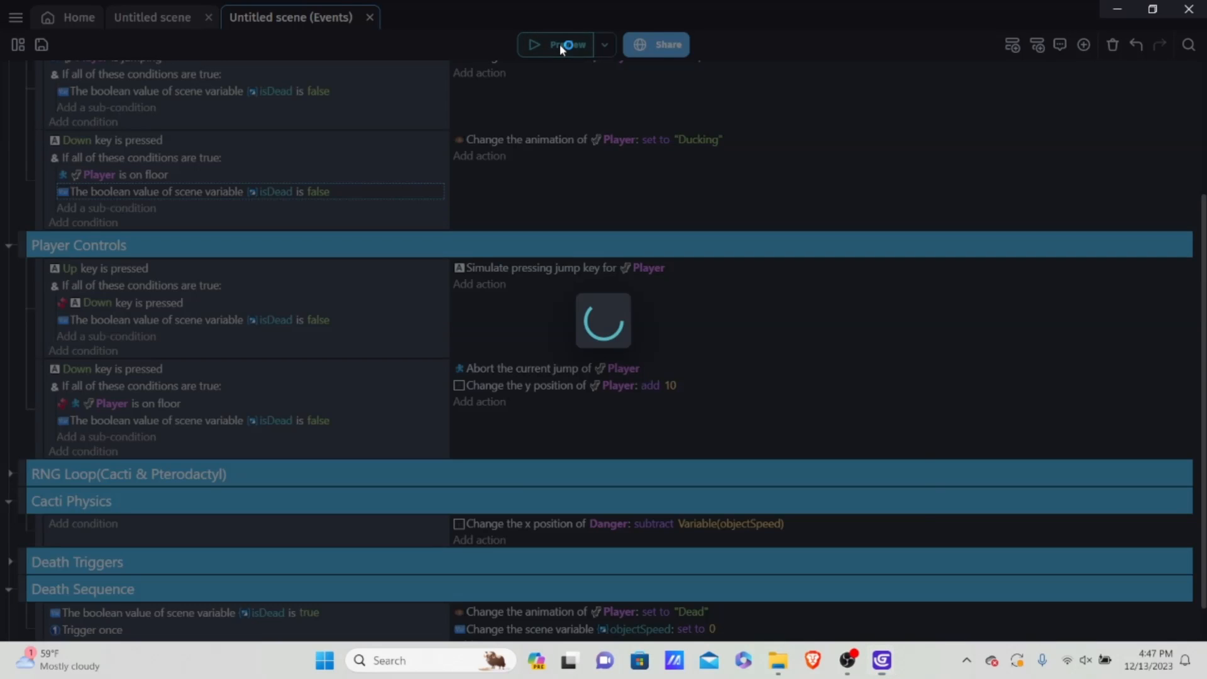
{"action": "key", "text": "Up"}
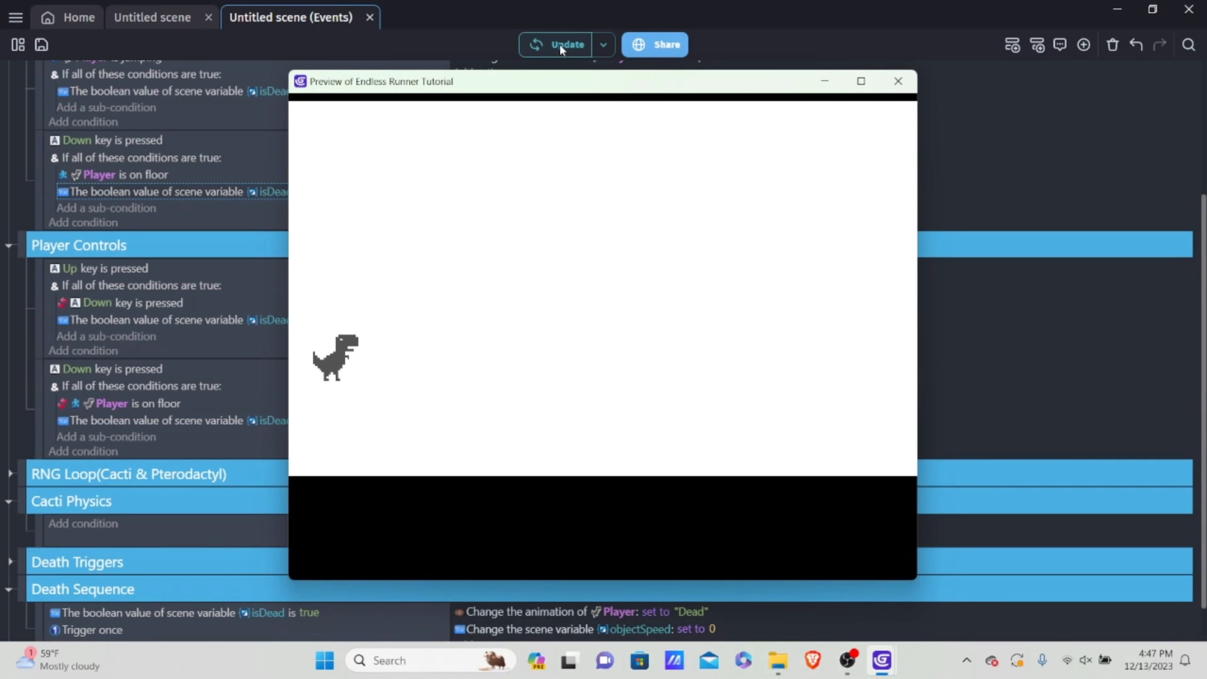
{"action": "key", "text": "Up"}
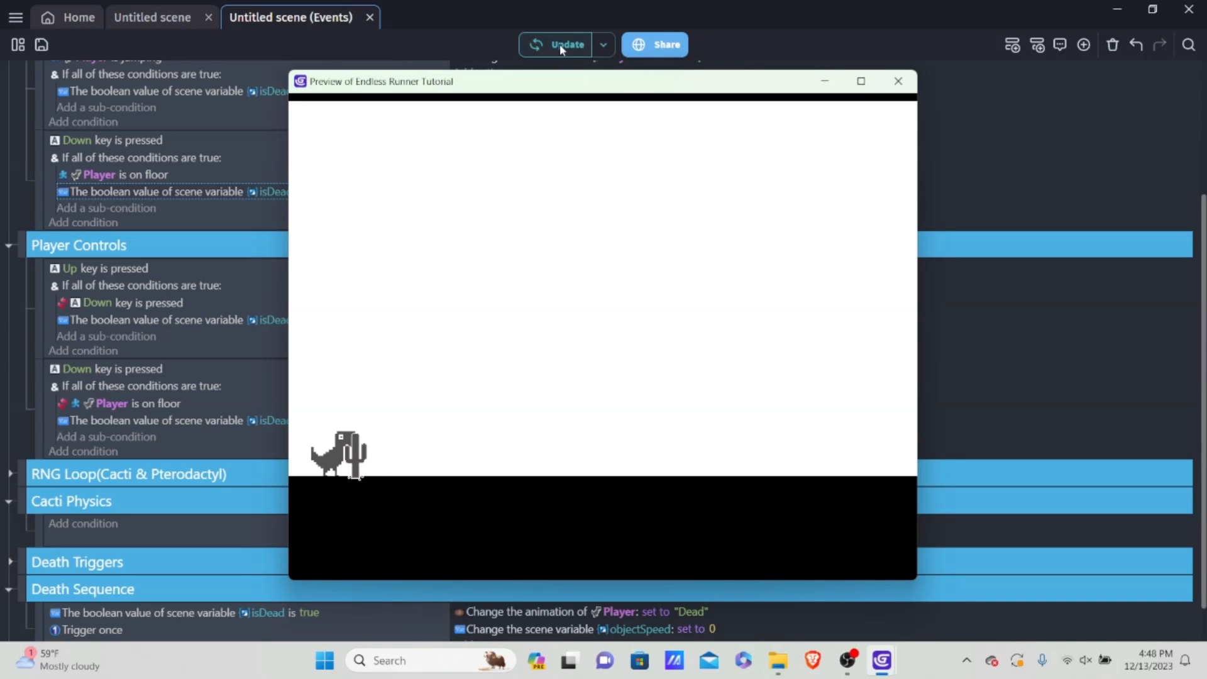
{"action": "left_click", "coordinate": [898, 81]}
Step: Add an "Abort jump" action for Player to the Death Sequence event
{"action": "scroll", "coordinate": [701, 391], "scroll_direction": "down", "scroll_amount": 1}
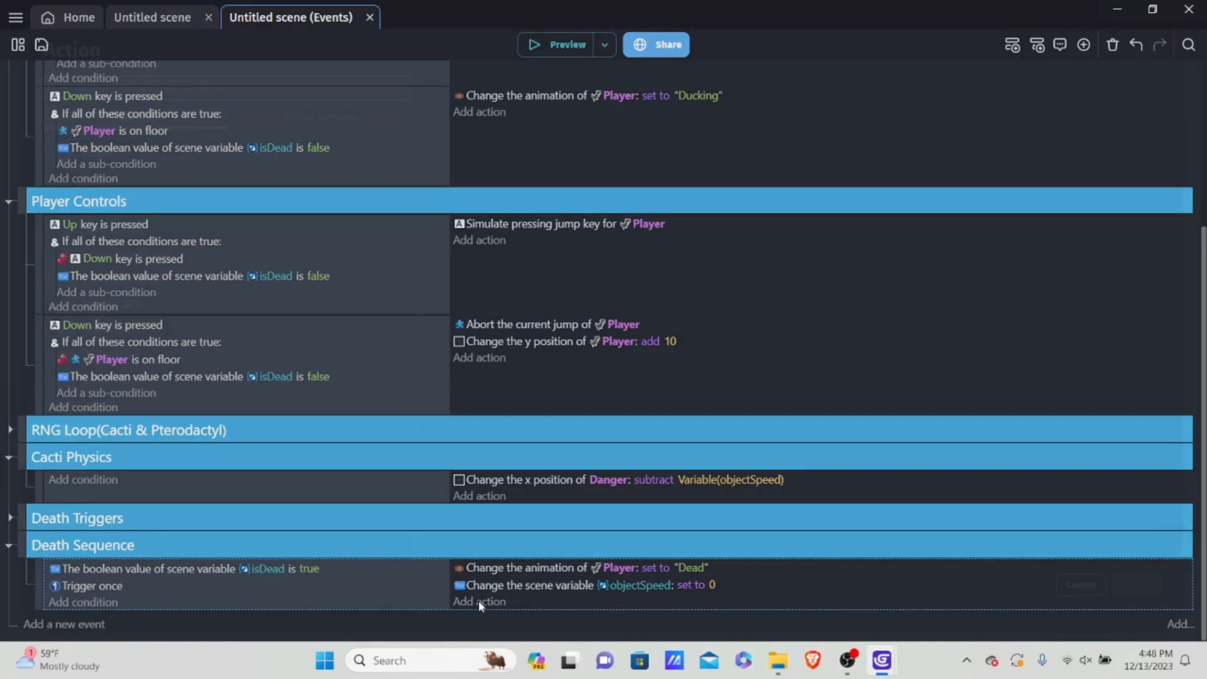
{"action": "left_click", "coordinate": [479, 601]}
{"action": "left_click", "coordinate": [1081, 584]}
{"action": "left_click", "coordinate": [479, 599]}
{"action": "left_click", "coordinate": [237, 143]}
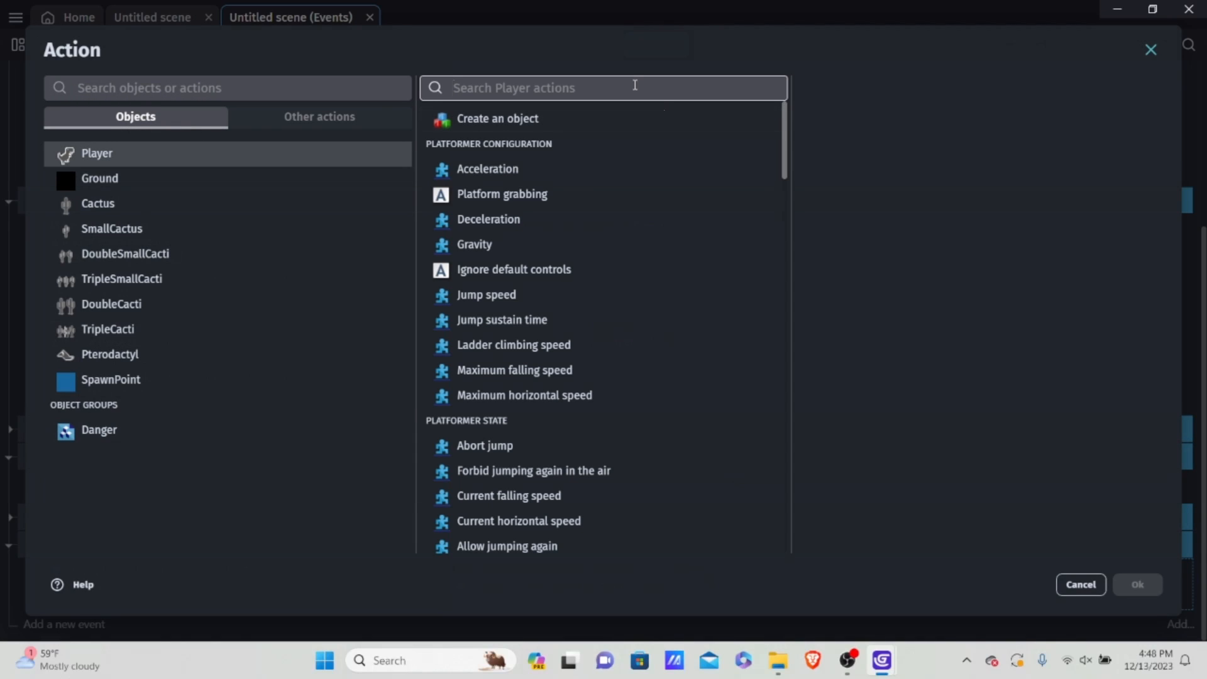
{"action": "type", "text": "aboe=r"}
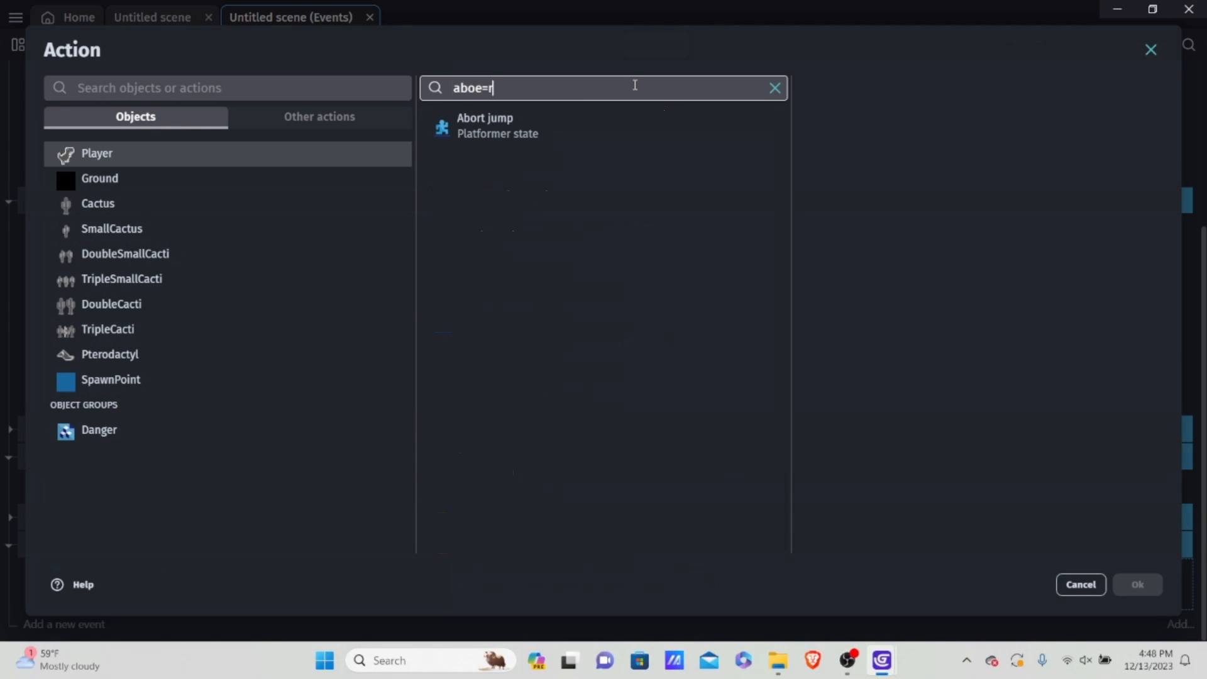
{"action": "left_click", "coordinate": [611, 125]}
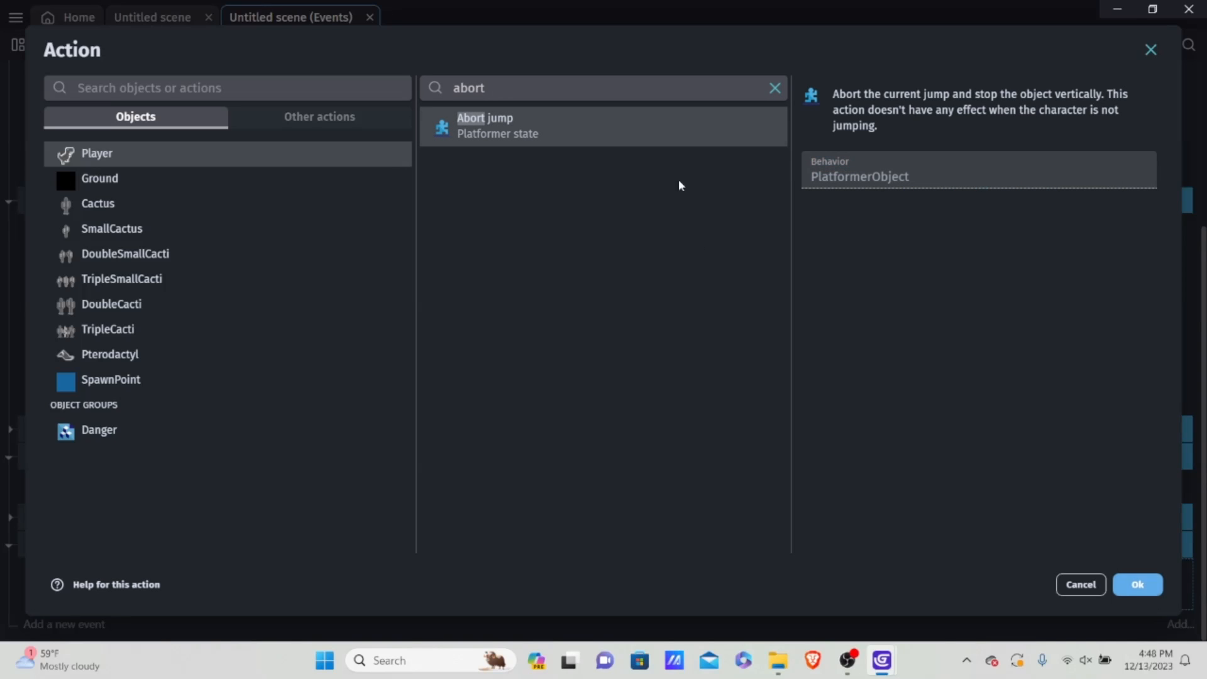
{"action": "left_click", "coordinate": [1128, 587]}
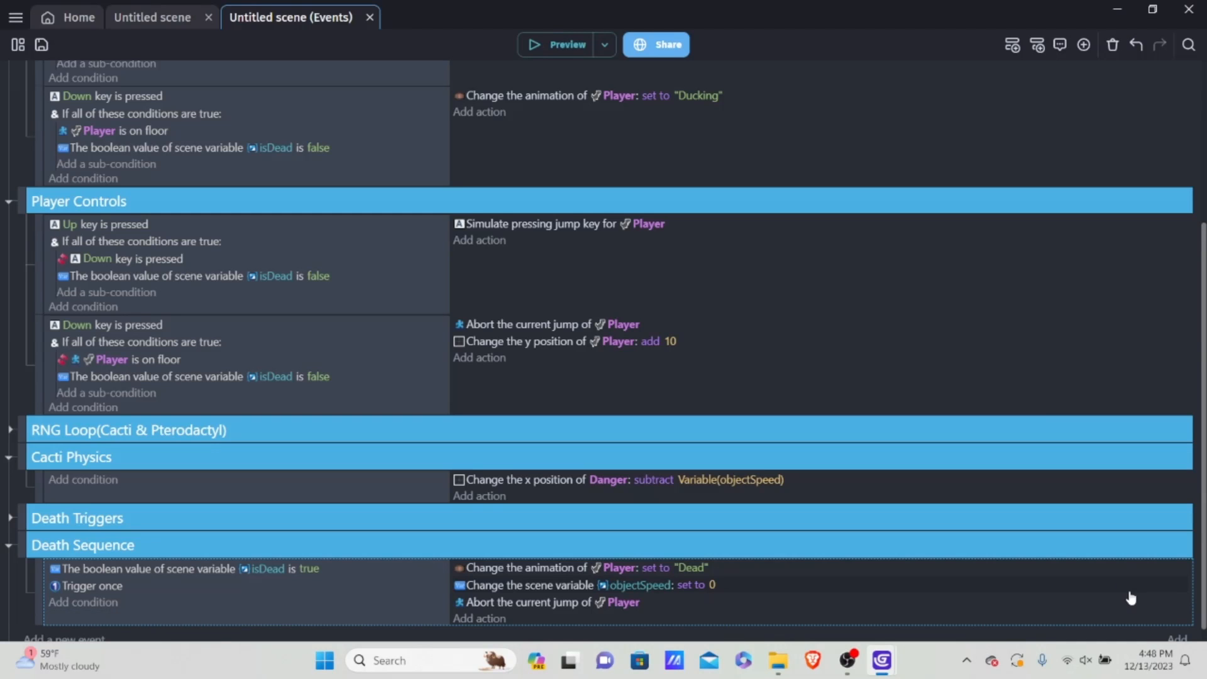
Step: Add a Player action to the Death Sequence event that sets the maximum falling speed to 0
{"action": "left_click", "coordinate": [483, 622]}
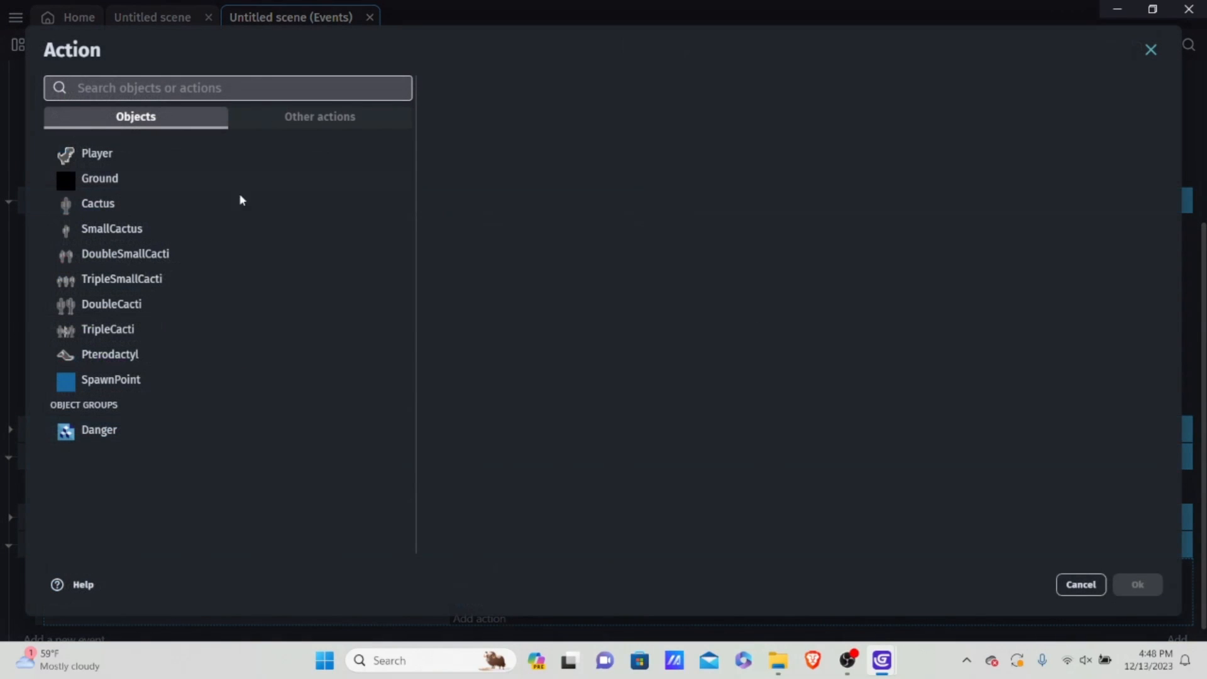
{"action": "left_click", "coordinate": [105, 155]}
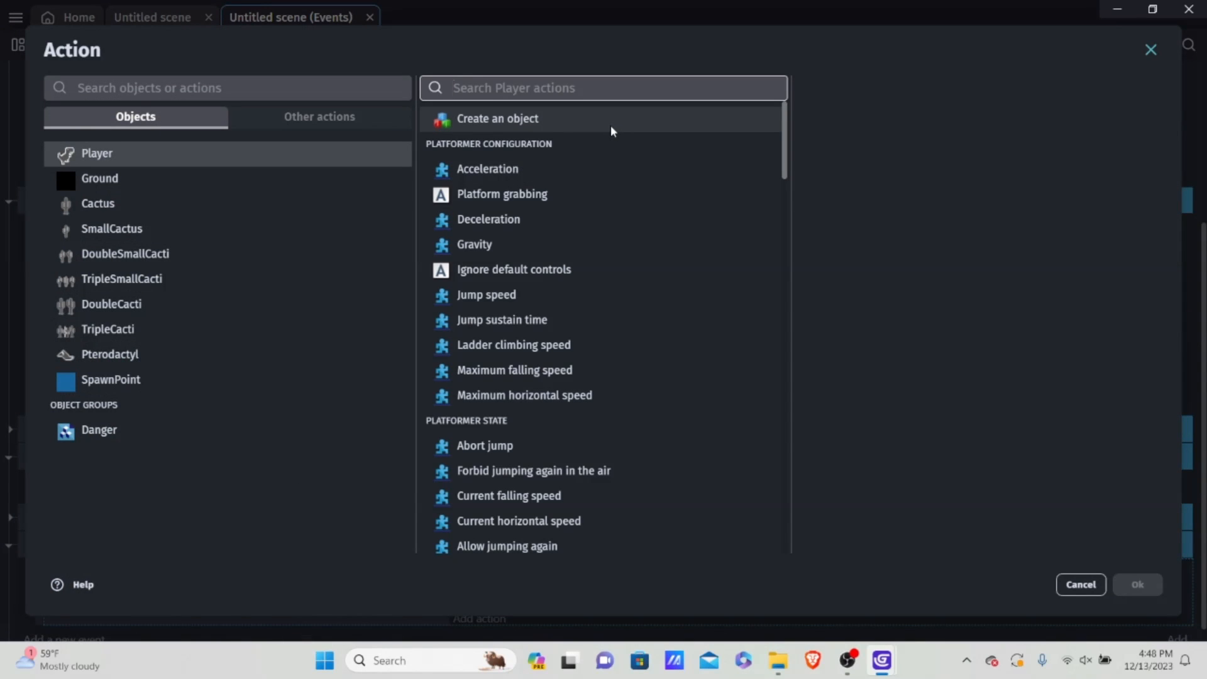
{"action": "left_click", "coordinate": [510, 250]}
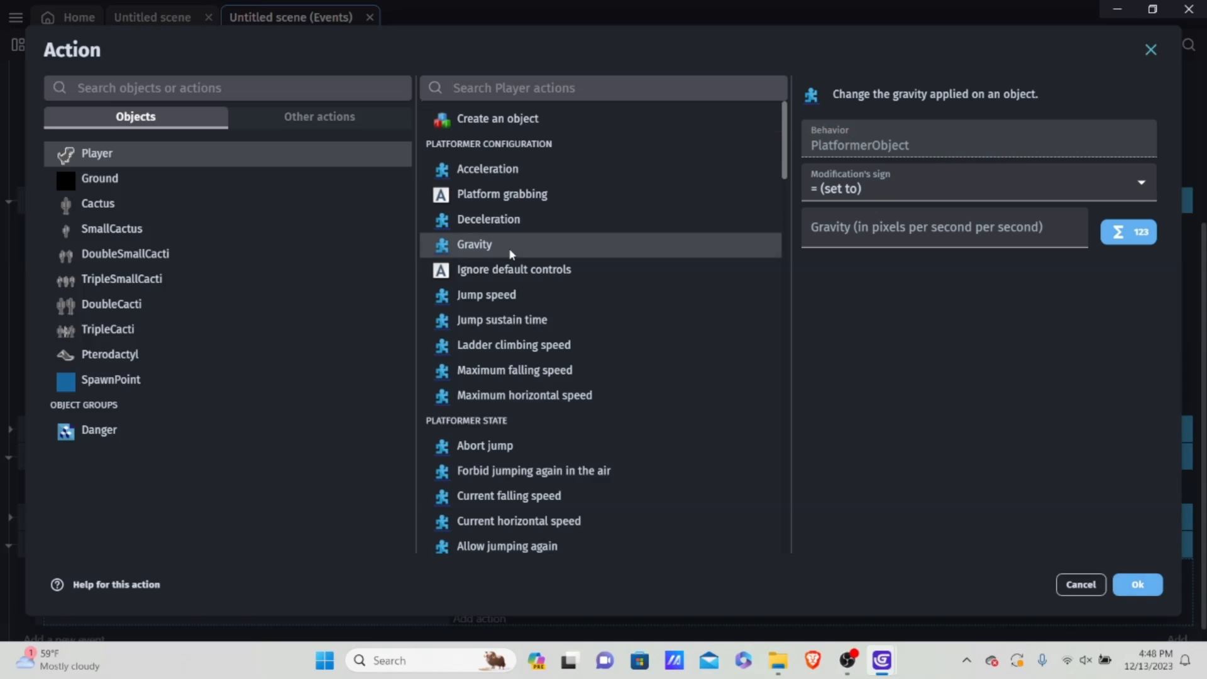
{"action": "scroll", "coordinate": [575, 353], "scroll_direction": "down", "scroll_amount": 1}
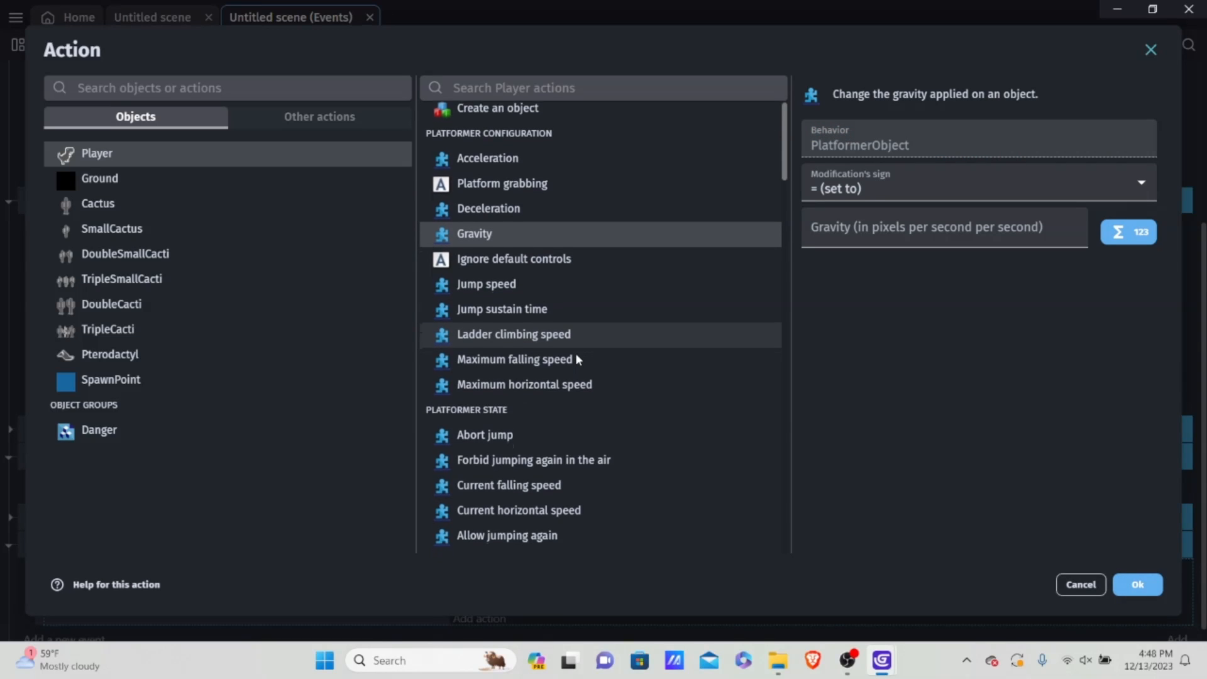
{"action": "left_click", "coordinate": [542, 353]}
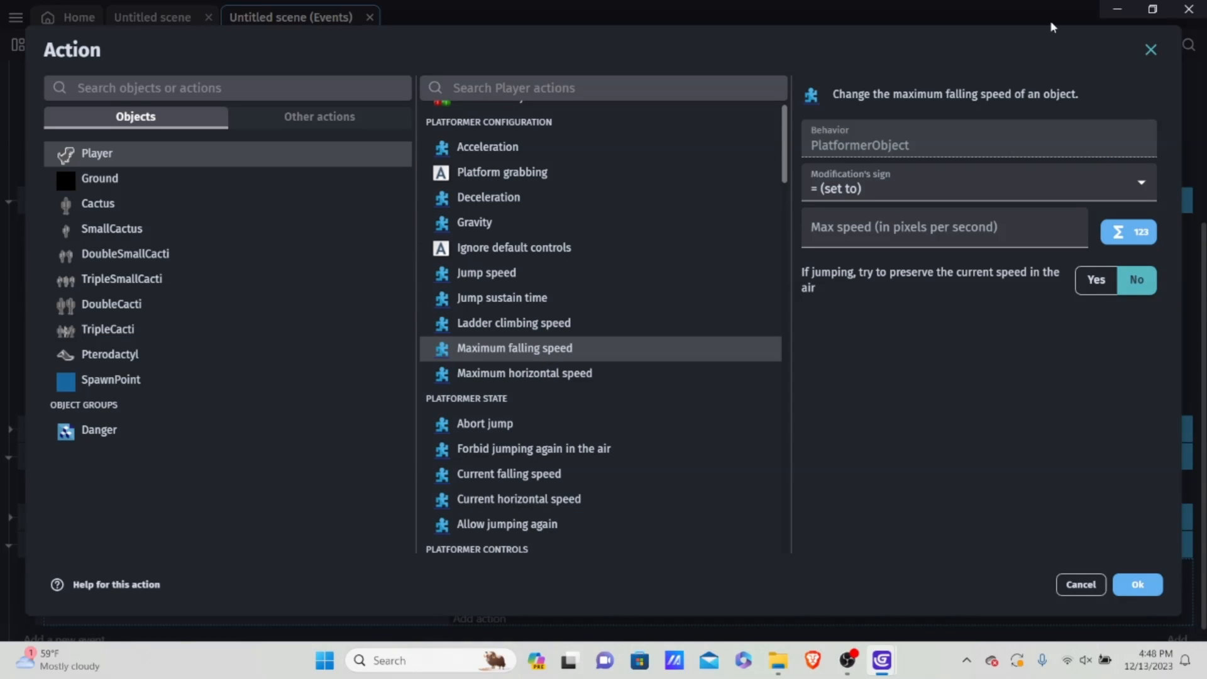
{"action": "left_click", "coordinate": [891, 231]}
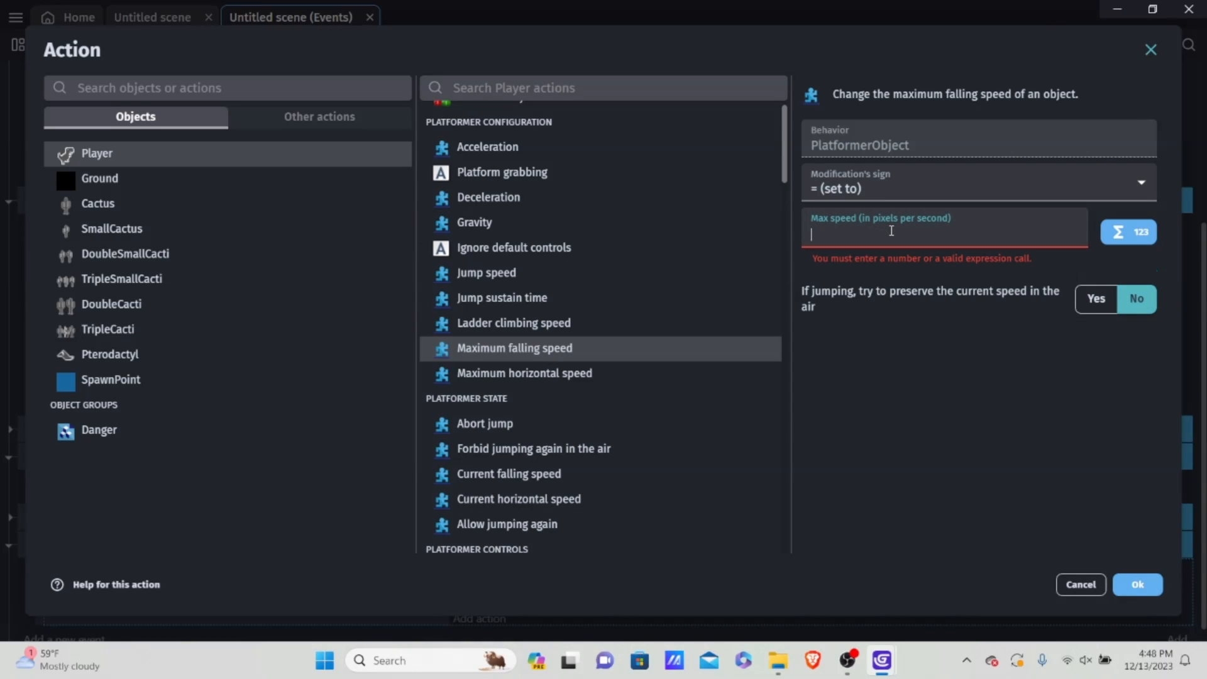
{"action": "type", "text": "0"}
{"action": "key", "text": "BackSpace"}
{"action": "type", "text": "0"}
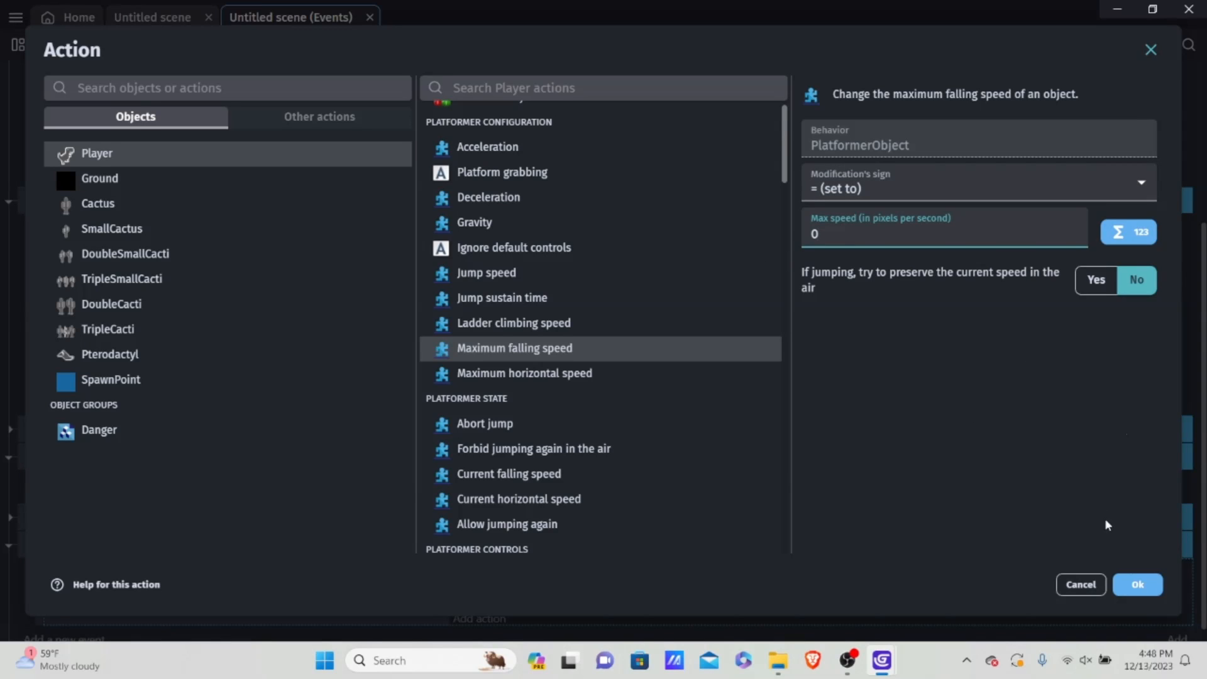
{"action": "left_click", "coordinate": [1139, 585]}
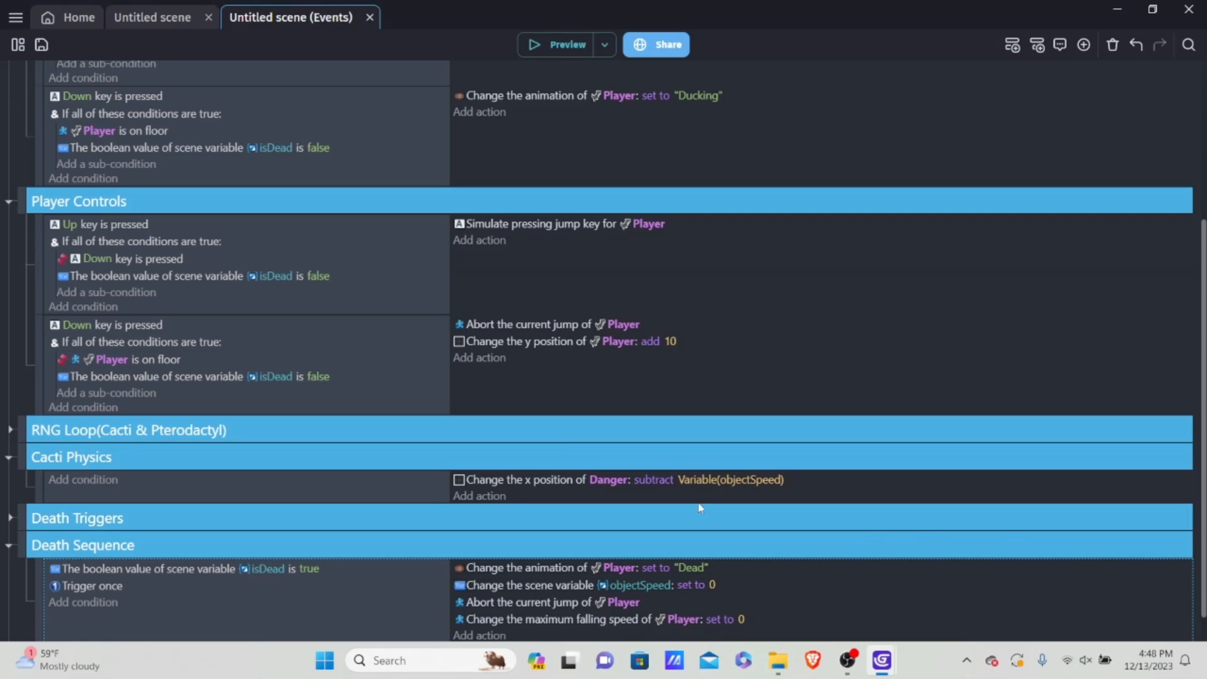
Step: Preview the game, jump the dinosaur into a cactus to test the mid-air death, and close the preview
{"action": "left_click", "coordinate": [555, 46]}
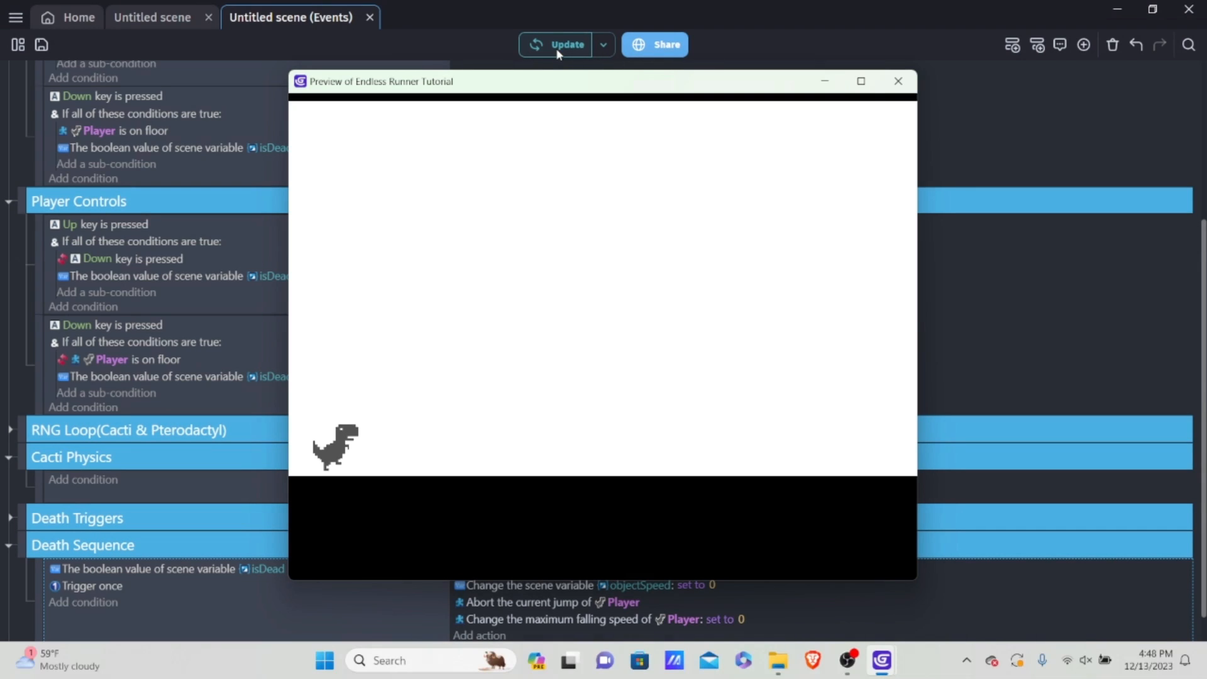
{"action": "key", "text": "Up"}
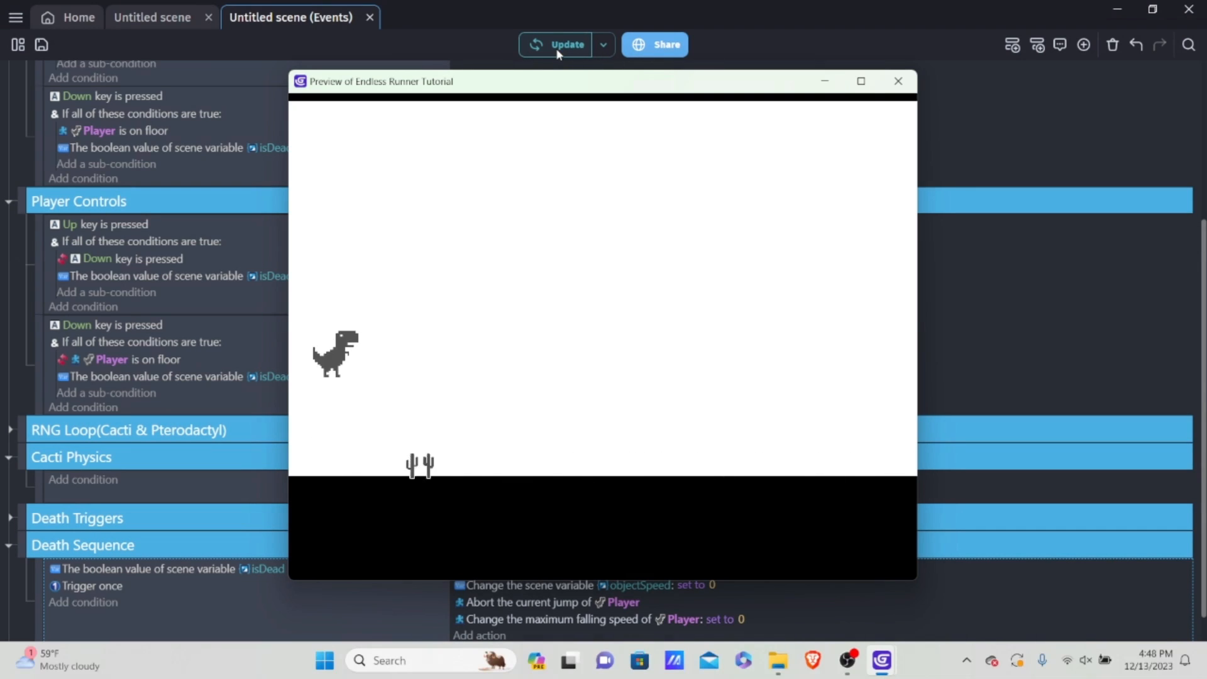
{"action": "key", "text": "Up"}
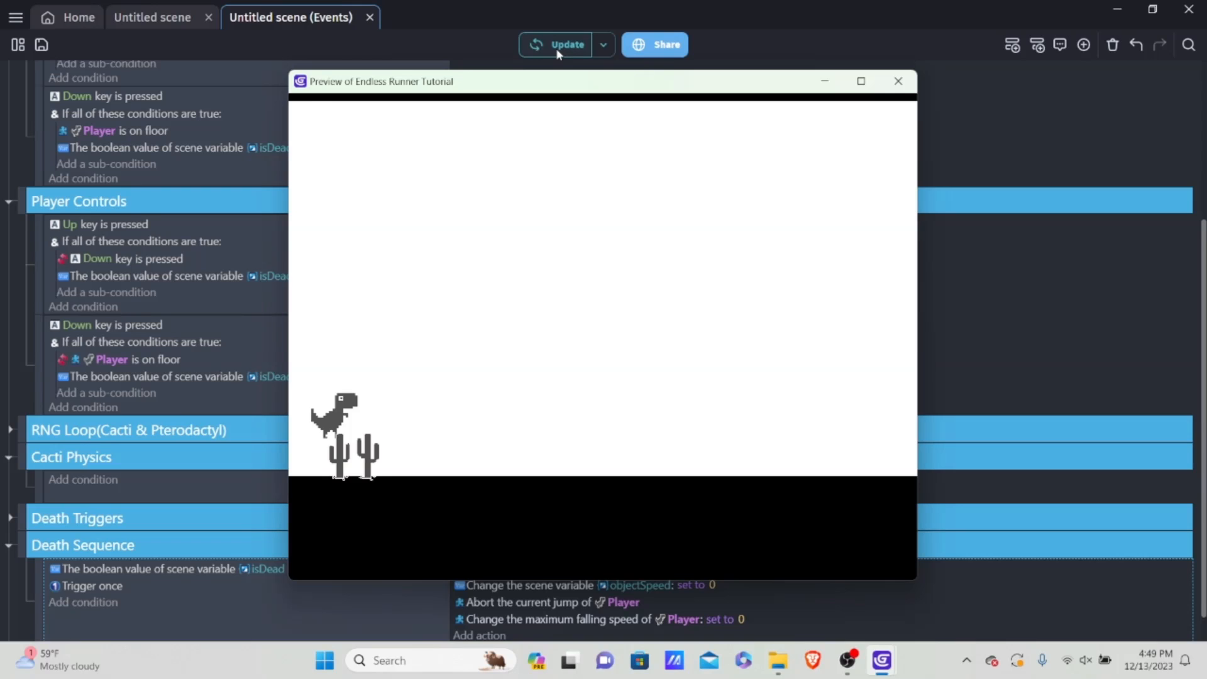
{"action": "left_click", "coordinate": [897, 81]}
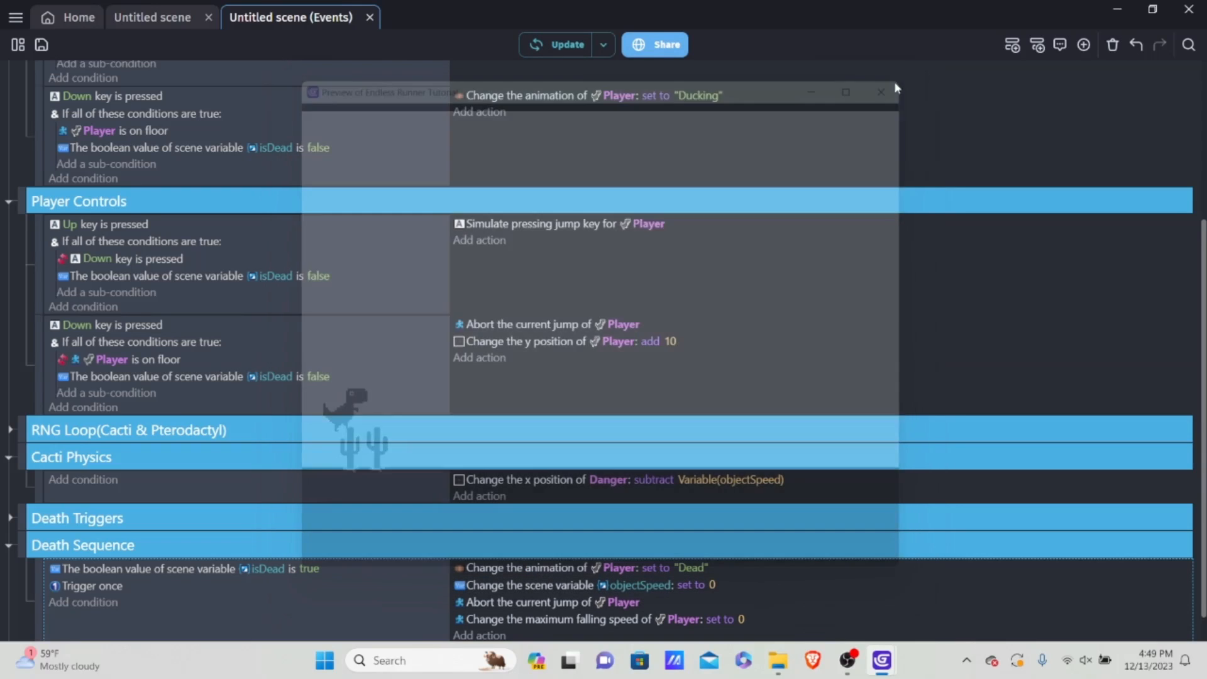
{"action": "scroll", "coordinate": [760, 443], "scroll_direction": "down", "scroll_amount": 1}
{"action": "scroll", "coordinate": [830, 365], "scroll_direction": "up", "scroll_amount": 4}
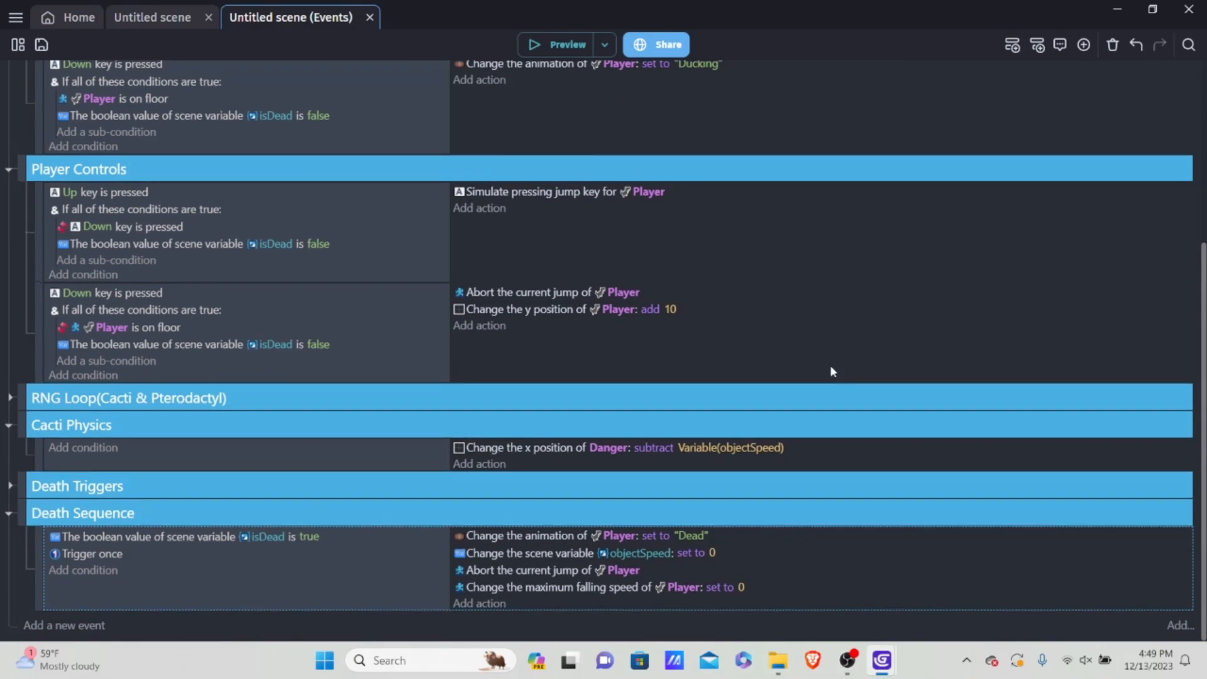
Step: Expand the RNG Loop(Cacti & Pterodactyl) event group and look through its cactus spawn events
{"action": "scroll", "coordinate": [732, 343], "scroll_direction": "down", "scroll_amount": 4}
{"action": "scroll", "coordinate": [540, 280], "scroll_direction": "up", "scroll_amount": 5}
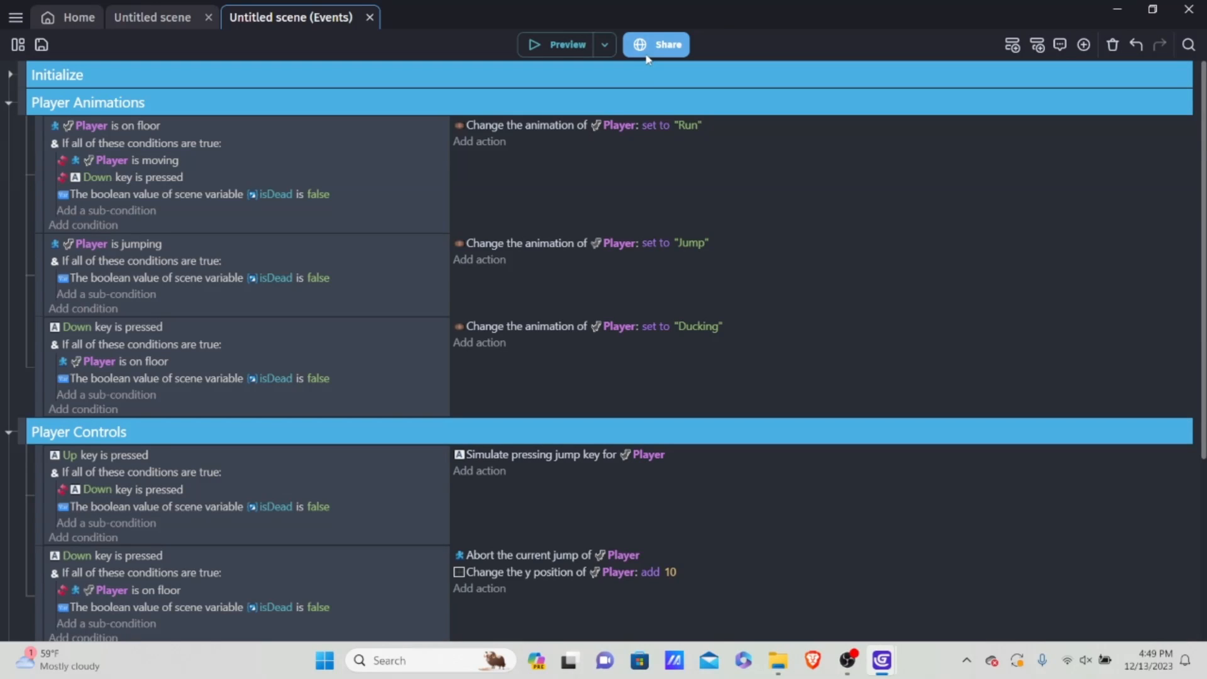
{"action": "scroll", "coordinate": [505, 187], "scroll_direction": "down", "scroll_amount": 5}
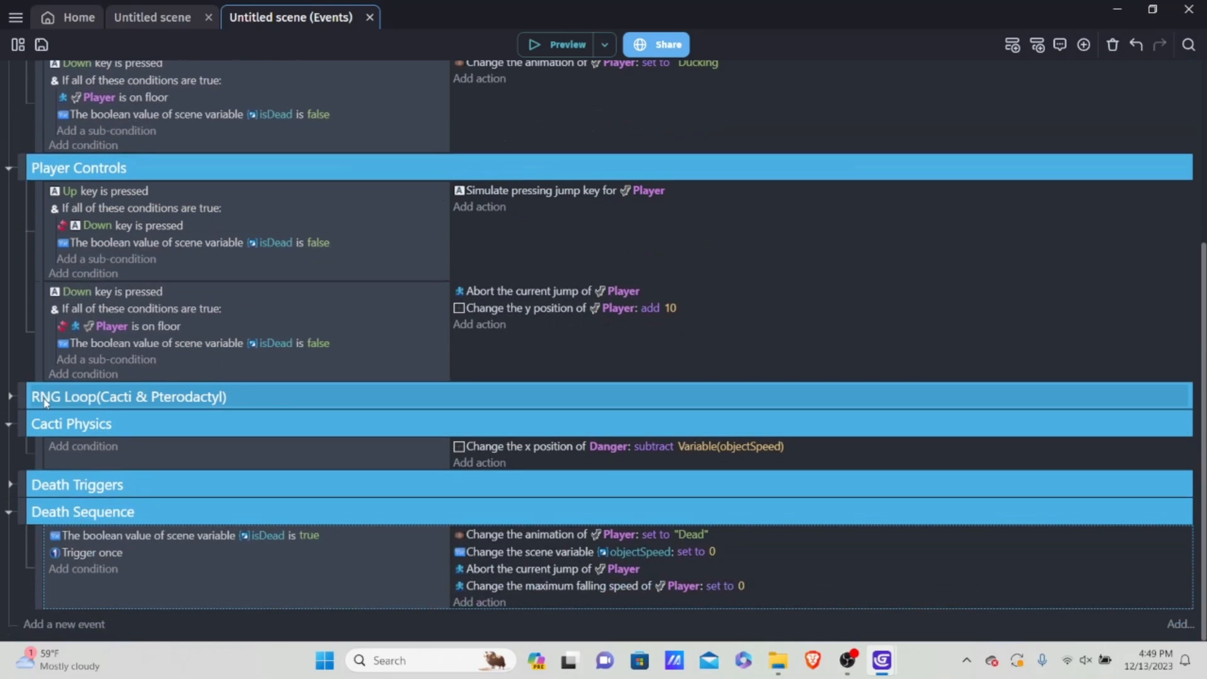
{"action": "left_click", "coordinate": [10, 397]}
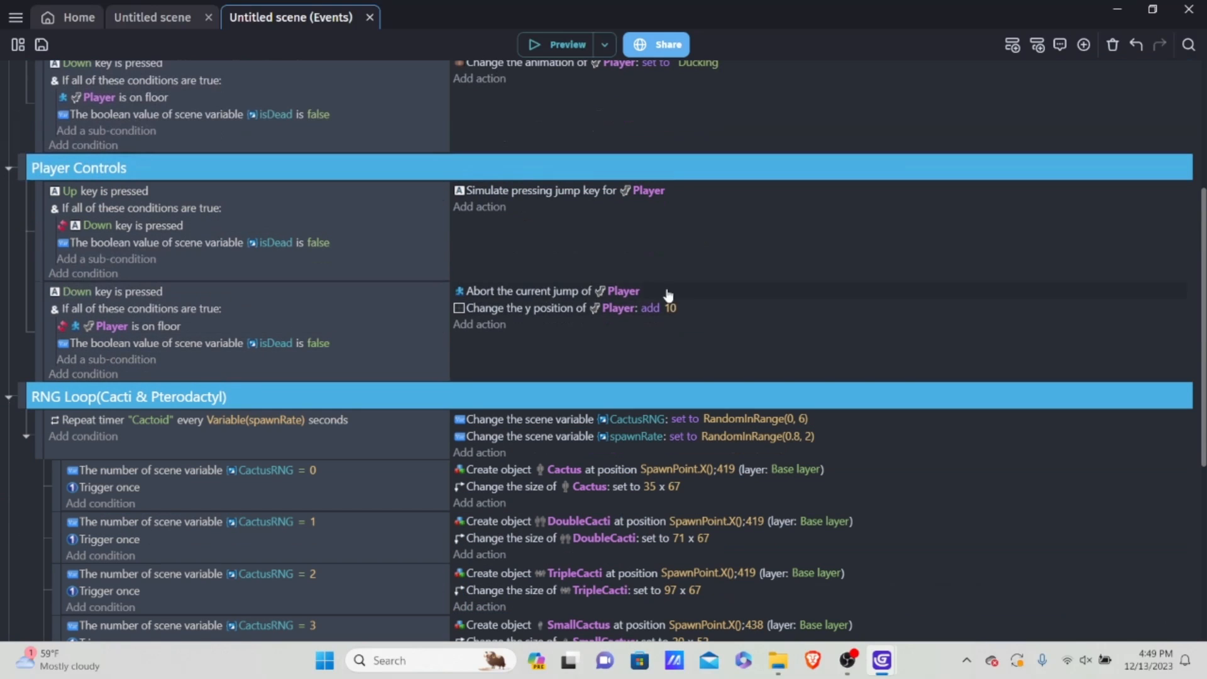
{"action": "scroll", "coordinate": [668, 296], "scroll_direction": "down", "scroll_amount": 6}
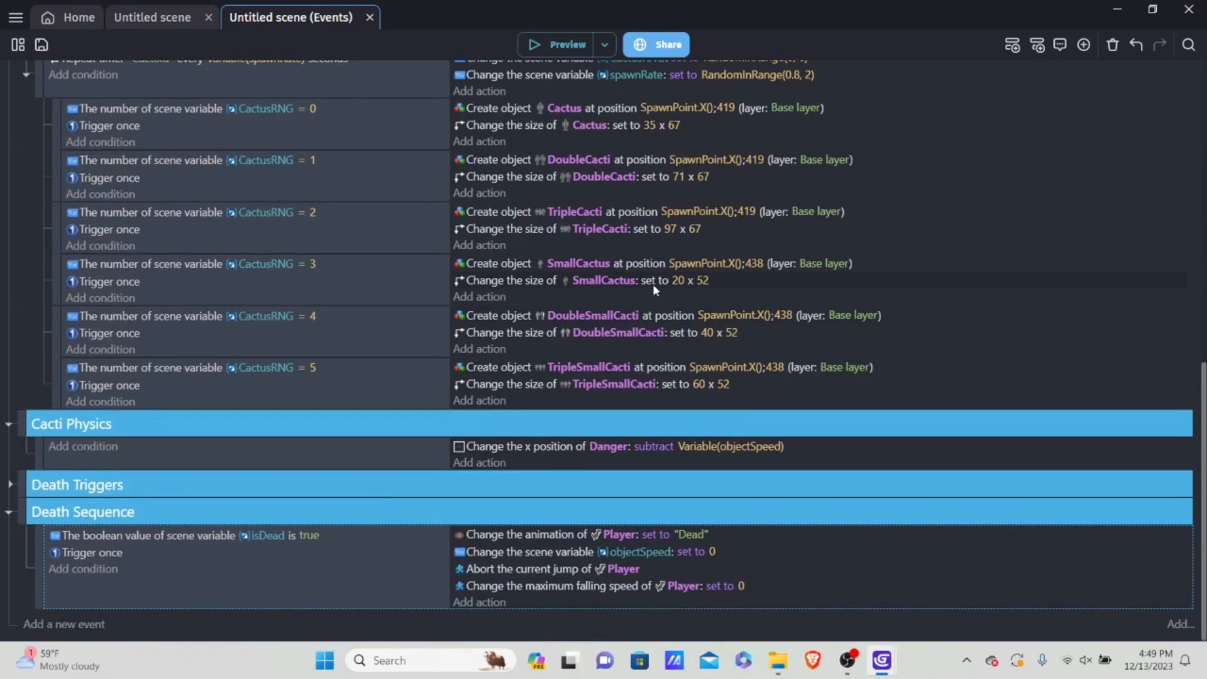
Step: Place a Pterodactyl instance in the scene near the ground and return to the RNG Loop events
{"action": "left_click", "coordinate": [156, 17]}
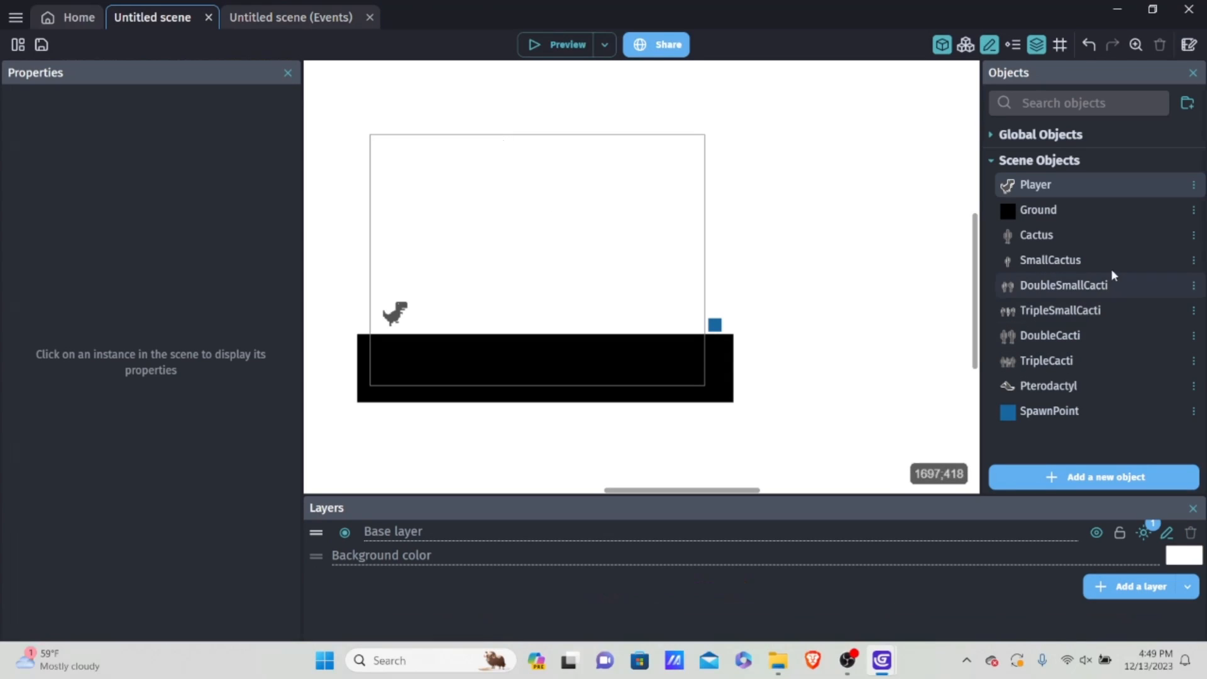
{"action": "left_click_drag", "start_coordinate": [1132, 385], "coordinate": [583, 335]}
{"action": "scroll", "coordinate": [698, 296], "scroll_direction": "up", "scroll_amount": 3}
{"action": "scroll", "coordinate": [728, 291], "scroll_direction": "up", "scroll_amount": 1}
{"action": "left_click", "coordinate": [295, 17]}
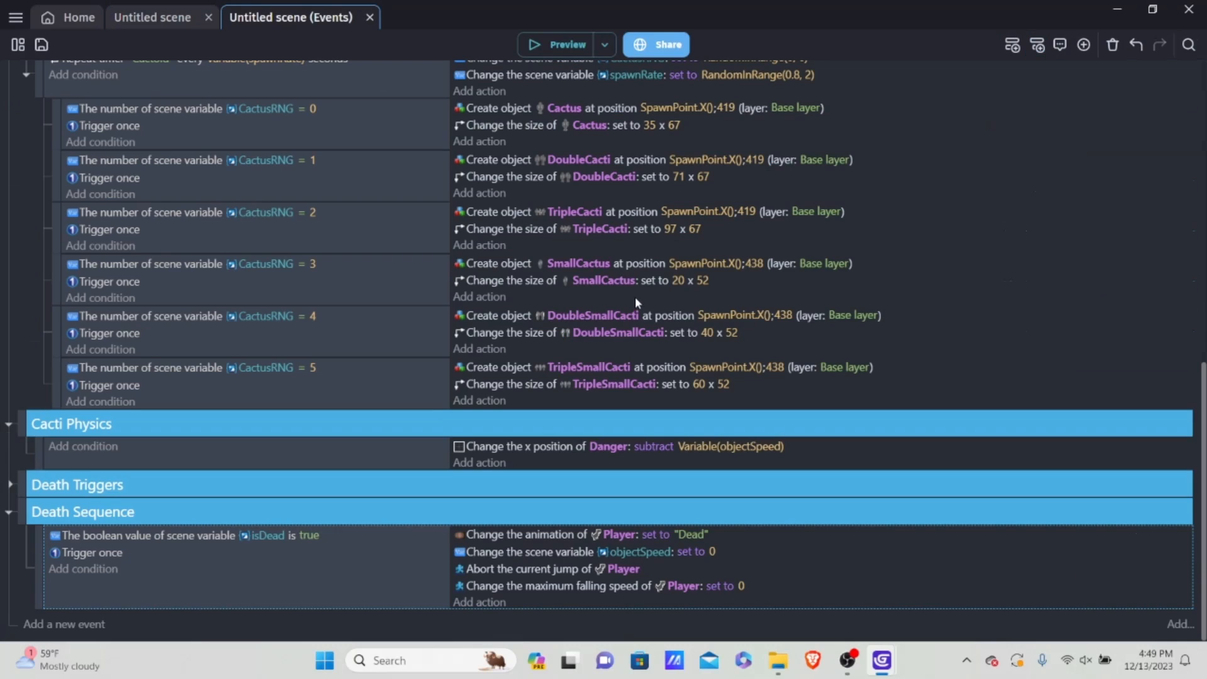
{"action": "scroll", "coordinate": [635, 297], "scroll_direction": "up", "scroll_amount": 3}
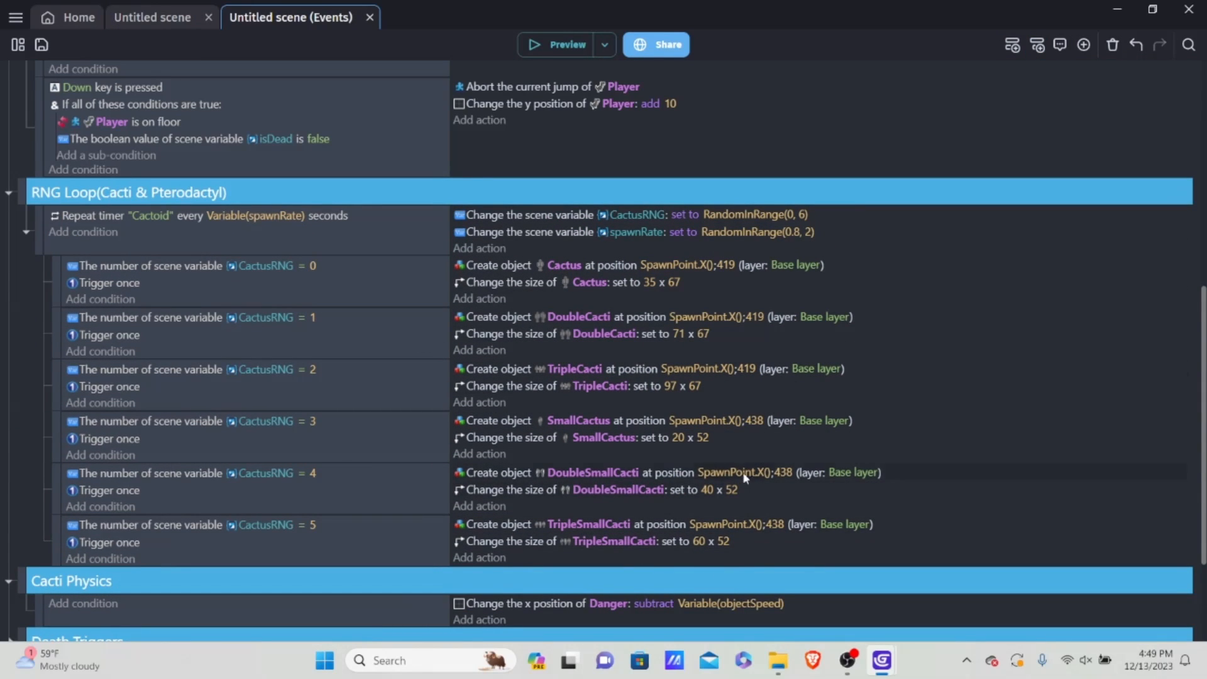
Step: Move the Pterodactyl instance in the scene to about X 605, Y 391
{"action": "left_click", "coordinate": [150, 17]}
{"action": "left_click_drag", "start_coordinate": [581, 322], "coordinate": [483, 272]}
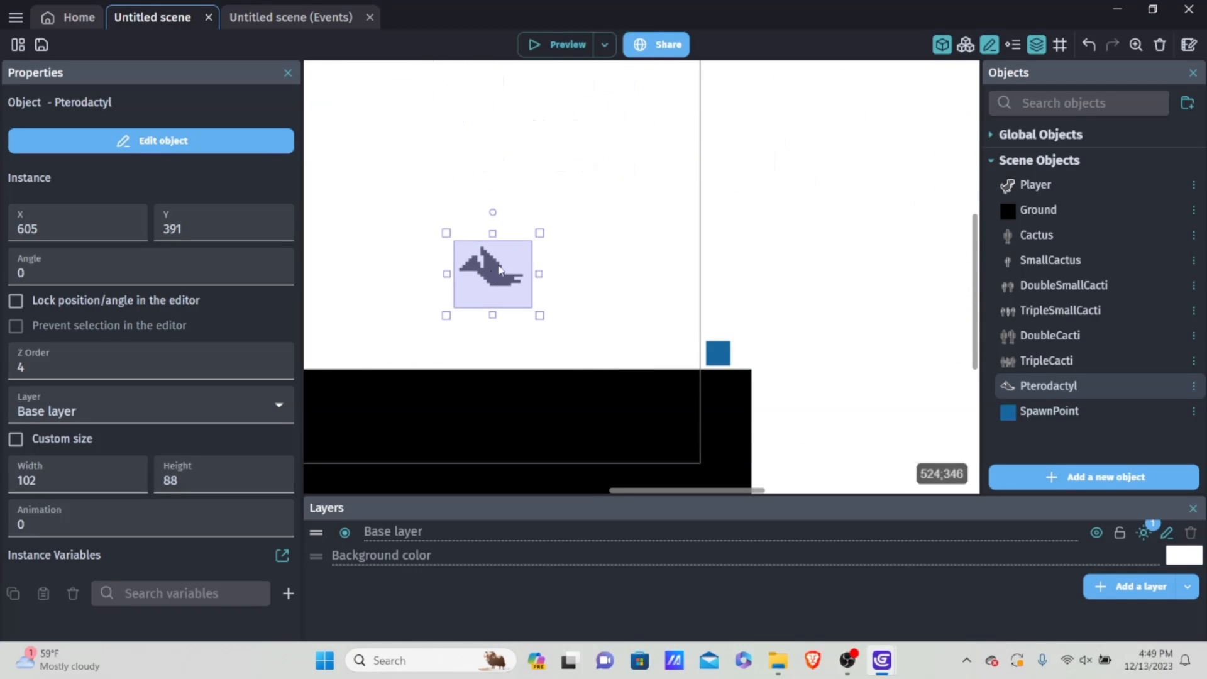
{"action": "scroll", "coordinate": [660, 219], "scroll_direction": "down", "scroll_amount": 3, "text": "ctrl"}
{"action": "middle_click_drag", "start_coordinate": [660, 219], "coordinate": [722, 299]}
{"action": "scroll", "coordinate": [695, 280], "scroll_direction": "down", "scroll_amount": 2, "text": "ctrl"}
{"action": "left_click", "coordinate": [695, 281]}
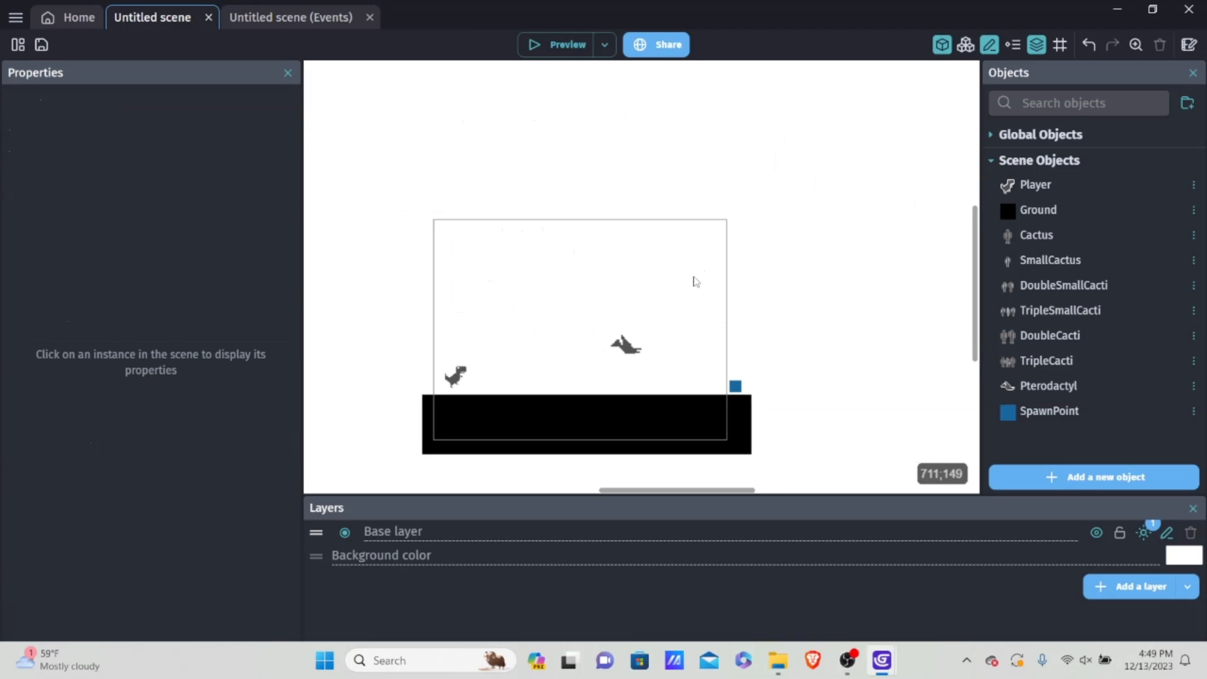
Step: Move the Pterodactyl above the game frame and back inside it, to about X 626, Y 244
{"action": "left_click_drag", "start_coordinate": [642, 343], "coordinate": [648, 151]}
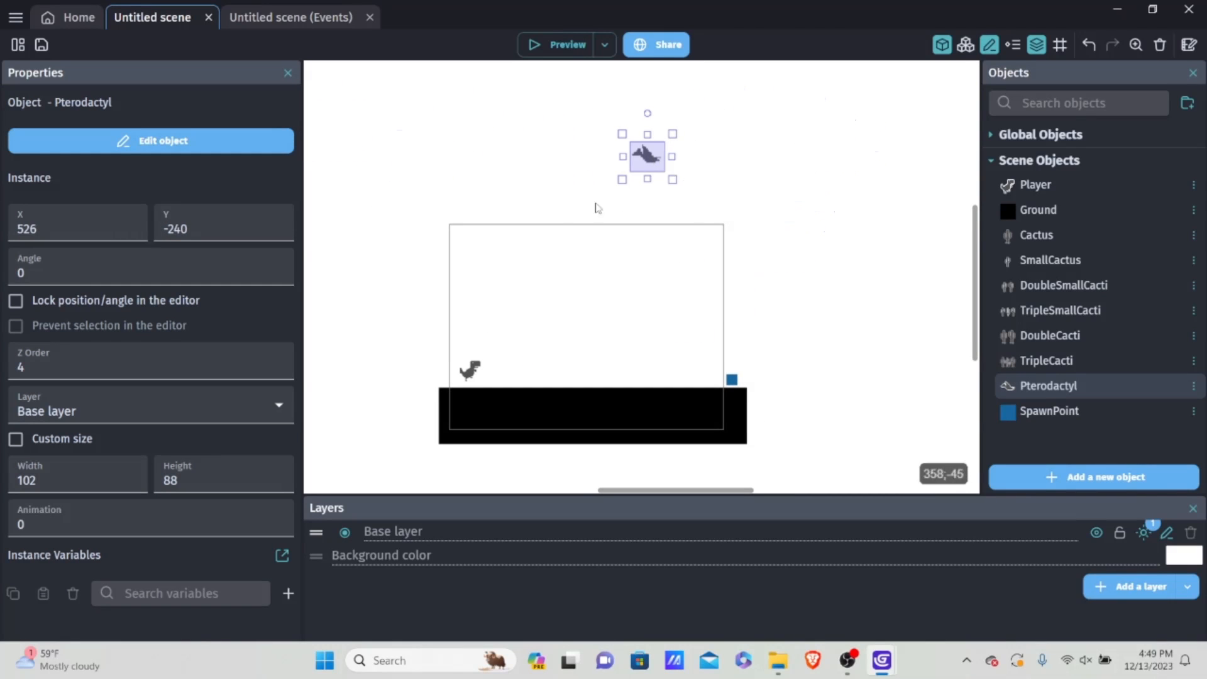
{"action": "scroll", "coordinate": [479, 235], "scroll_direction": "up", "scroll_amount": 1, "text": "ctrl"}
{"action": "left_click", "coordinate": [541, 241]}
{"action": "left_click_drag", "start_coordinate": [382, 159], "coordinate": [574, 249]}
{"action": "scroll", "coordinate": [433, 238], "scroll_direction": "up", "scroll_amount": 2, "text": "ctrl"}
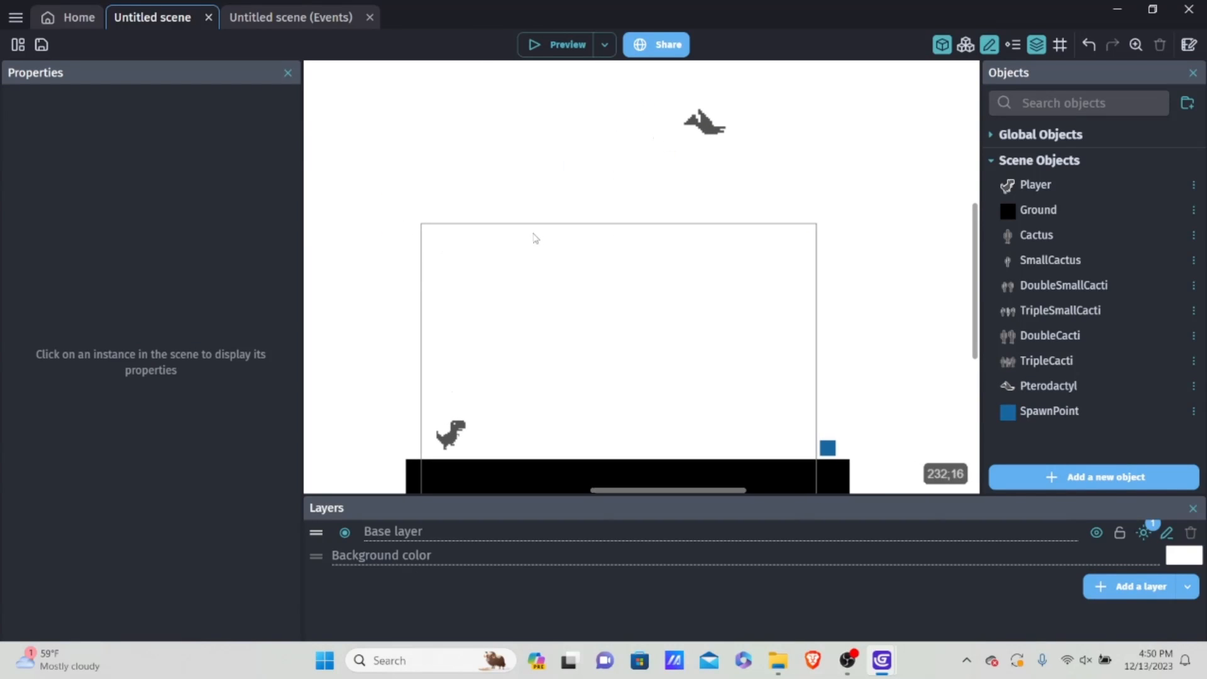
{"action": "scroll", "coordinate": [702, 126], "scroll_direction": "down", "scroll_amount": 3, "text": "ctrl"}
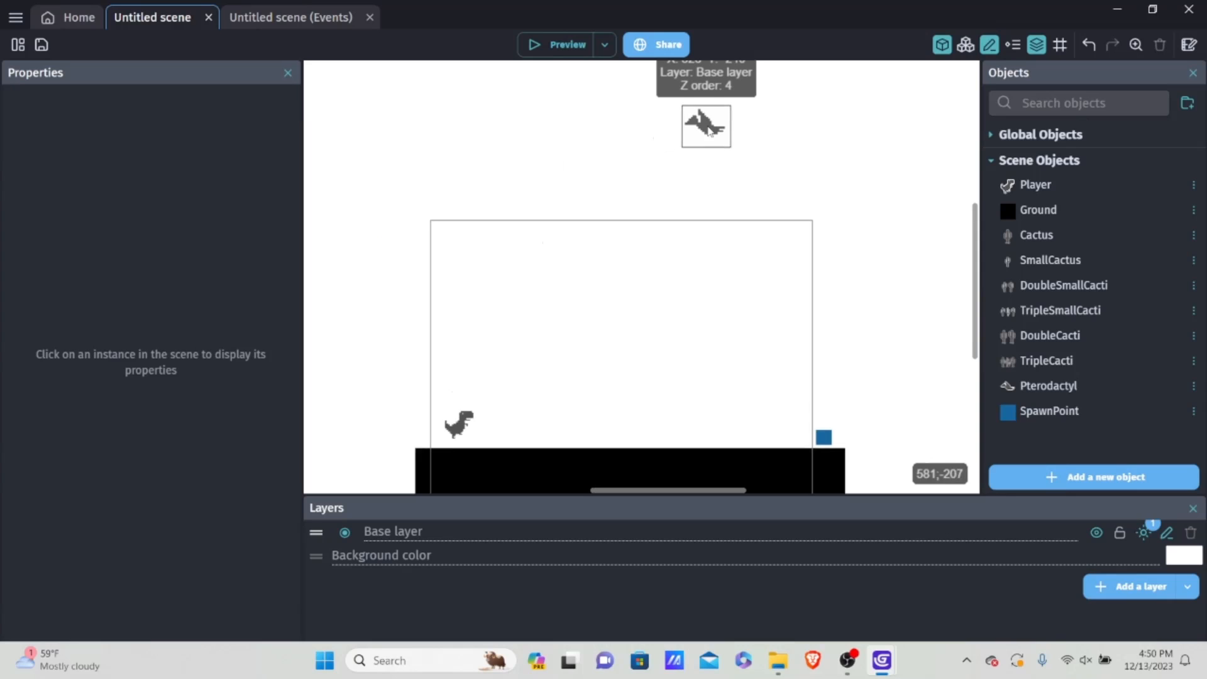
{"action": "scroll", "coordinate": [703, 167], "scroll_direction": "down", "scroll_amount": 1, "text": "ctrl"}
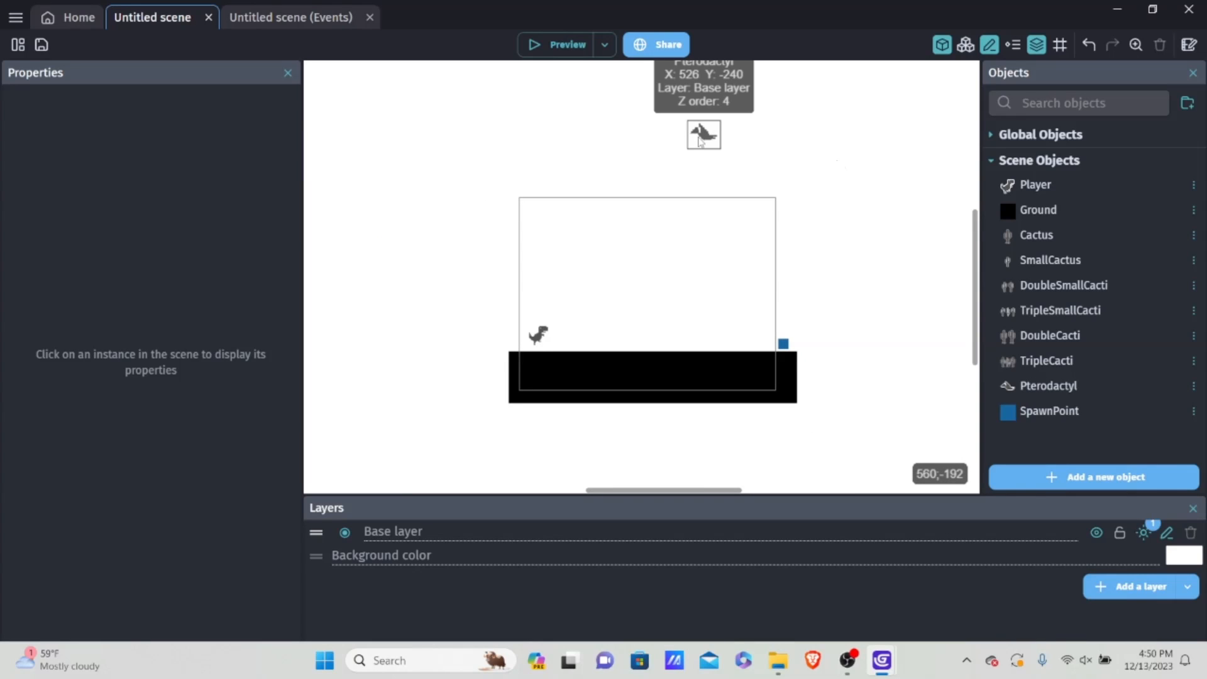
{"action": "left_click_drag", "start_coordinate": [701, 140], "coordinate": [762, 293]}
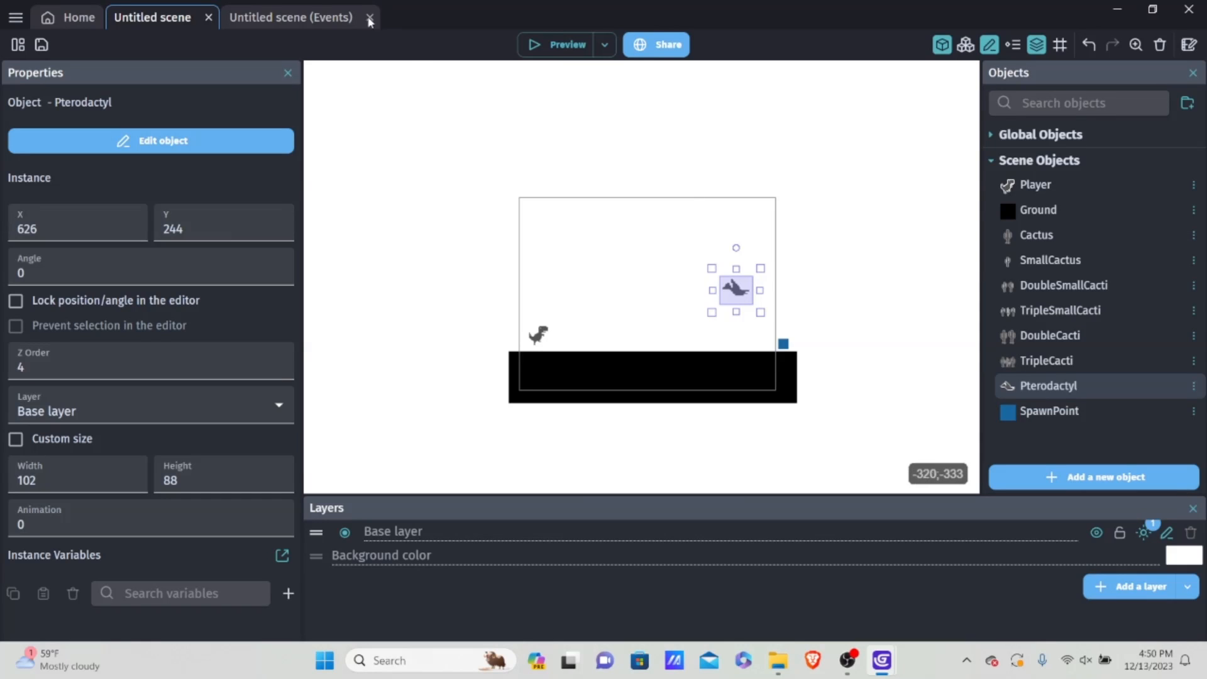
Step: Duplicate the CactusRNG = 5 sub-event of the RNG Loop directly below the original
{"action": "left_click", "coordinate": [314, 19]}
{"action": "scroll", "coordinate": [508, 405], "scroll_direction": "down", "scroll_amount": 3}
{"action": "scroll", "coordinate": [508, 404], "scroll_direction": "down", "scroll_amount": 2}
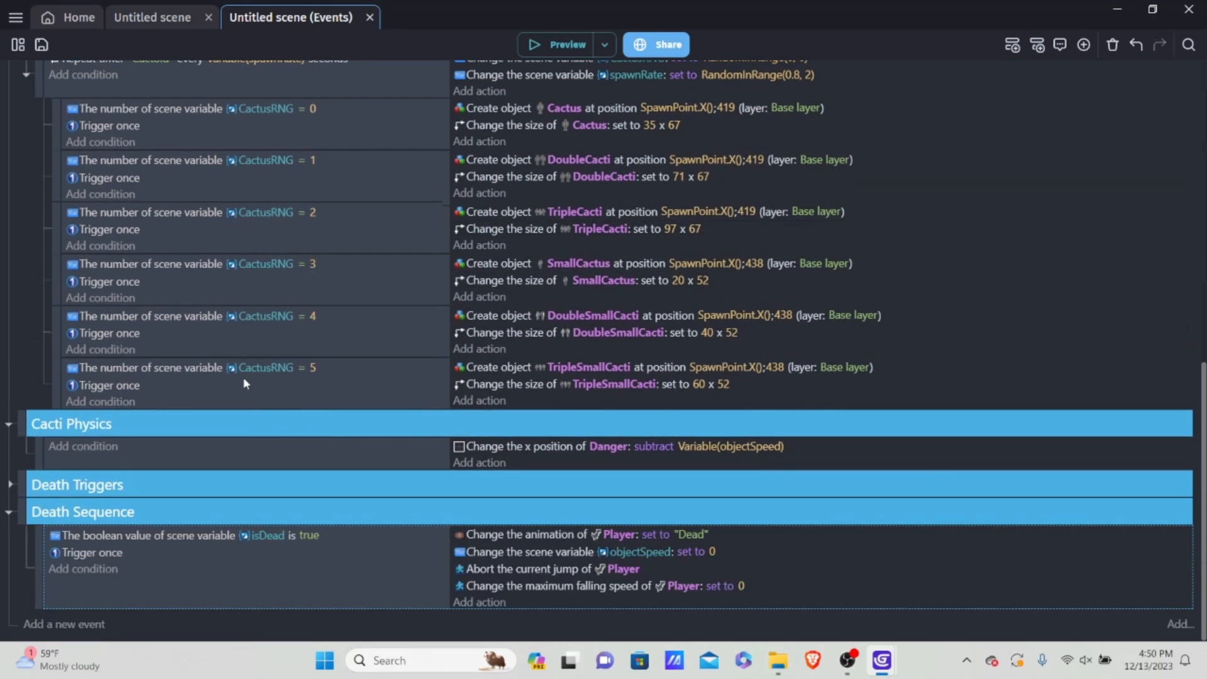
{"action": "left_click", "coordinate": [267, 404]}
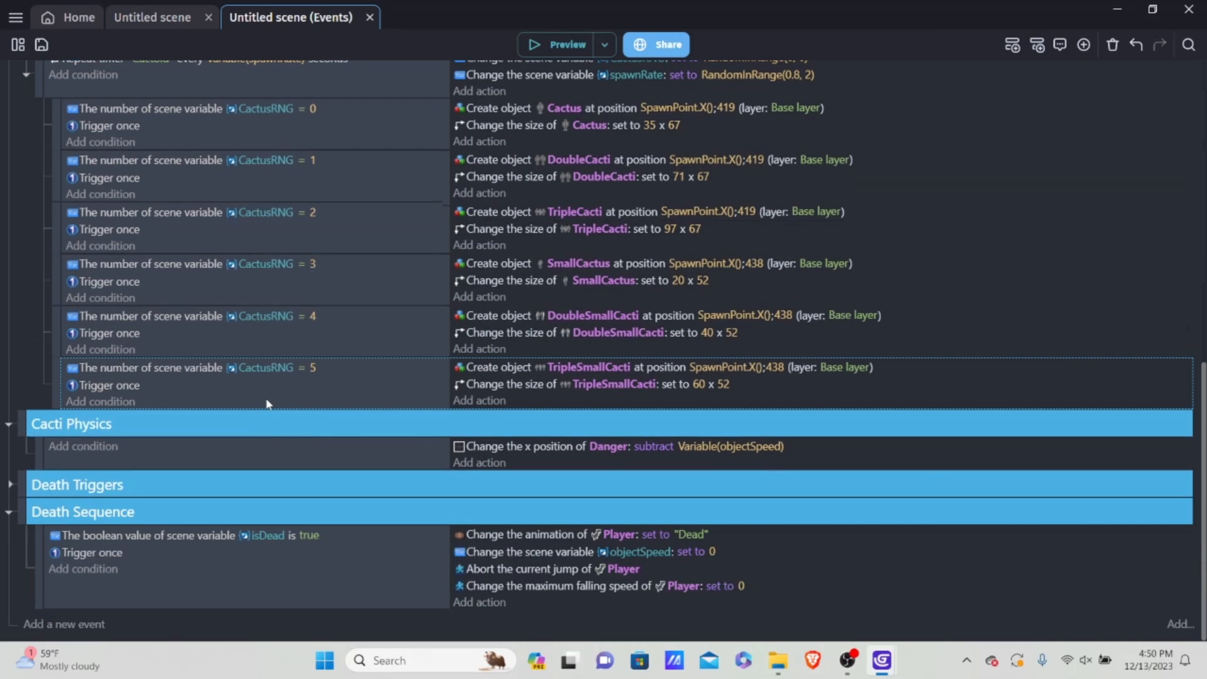
{"action": "right_click", "coordinate": [275, 403]}
{"action": "left_click", "coordinate": [302, 416]}
{"action": "right_click", "coordinate": [293, 400]}
{"action": "left_click", "coordinate": [312, 447]}
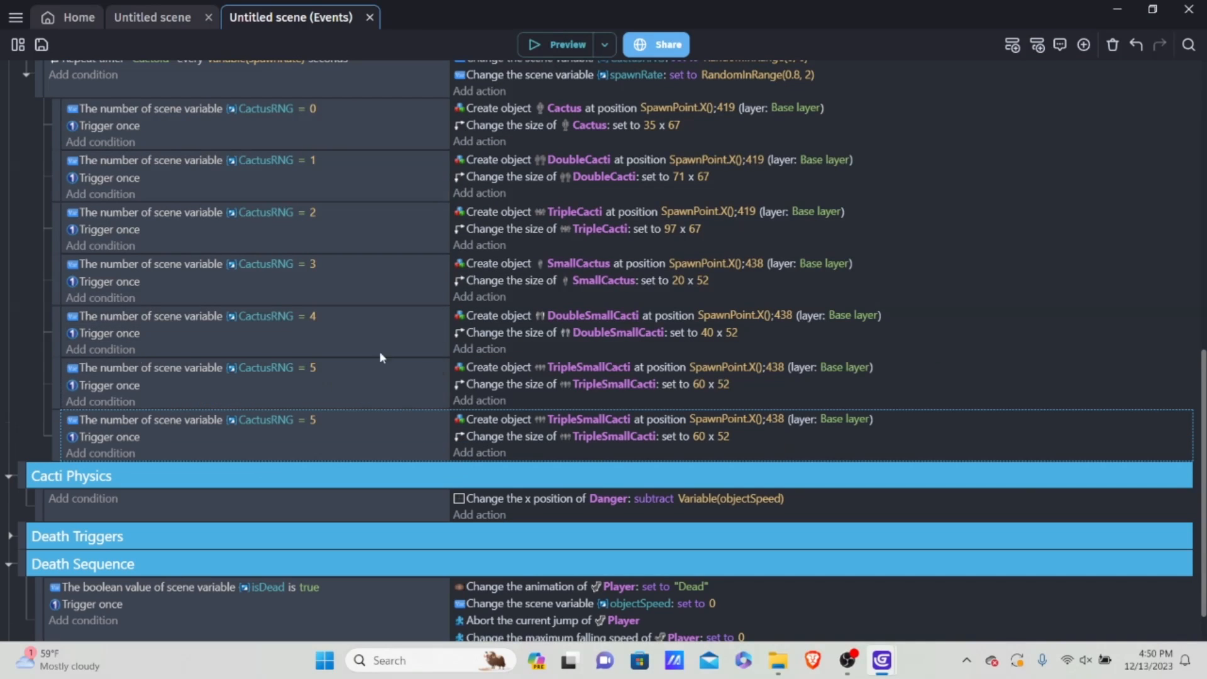
Step: Set the compared CactusRNG value in the duplicated sub-event to 6
{"action": "scroll", "coordinate": [371, 349], "scroll_direction": "up", "scroll_amount": 3}
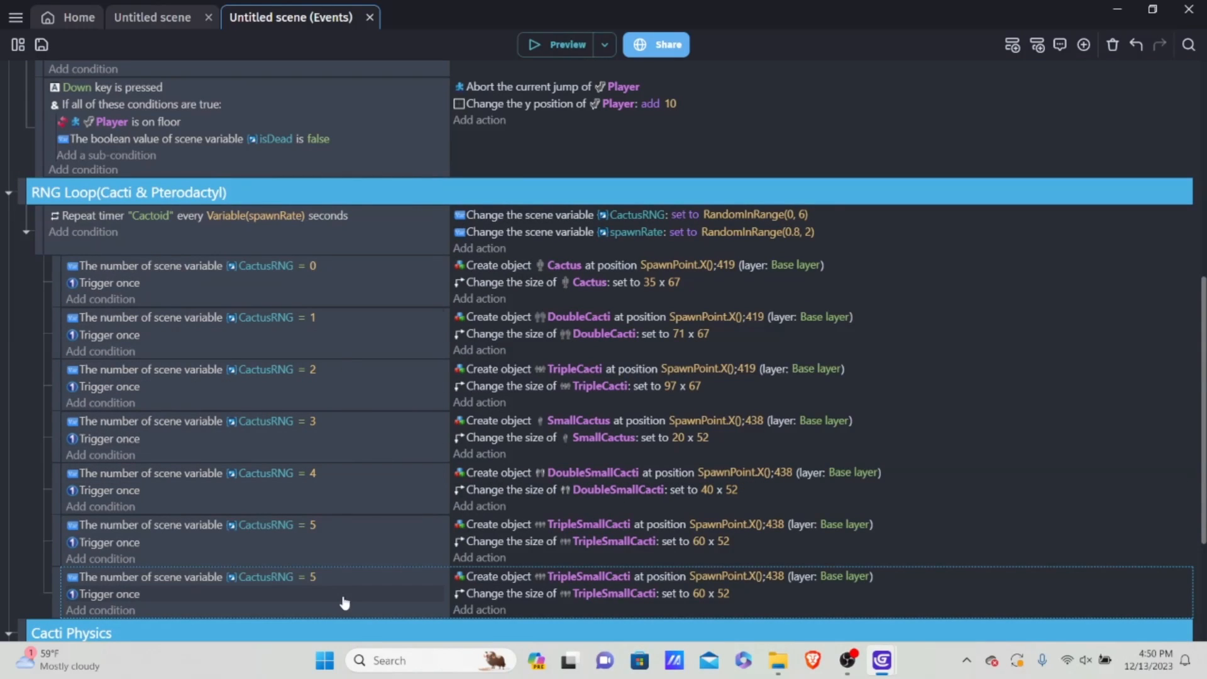
{"action": "left_click", "coordinate": [315, 577]}
{"action": "key", "text": "BackSpace"}
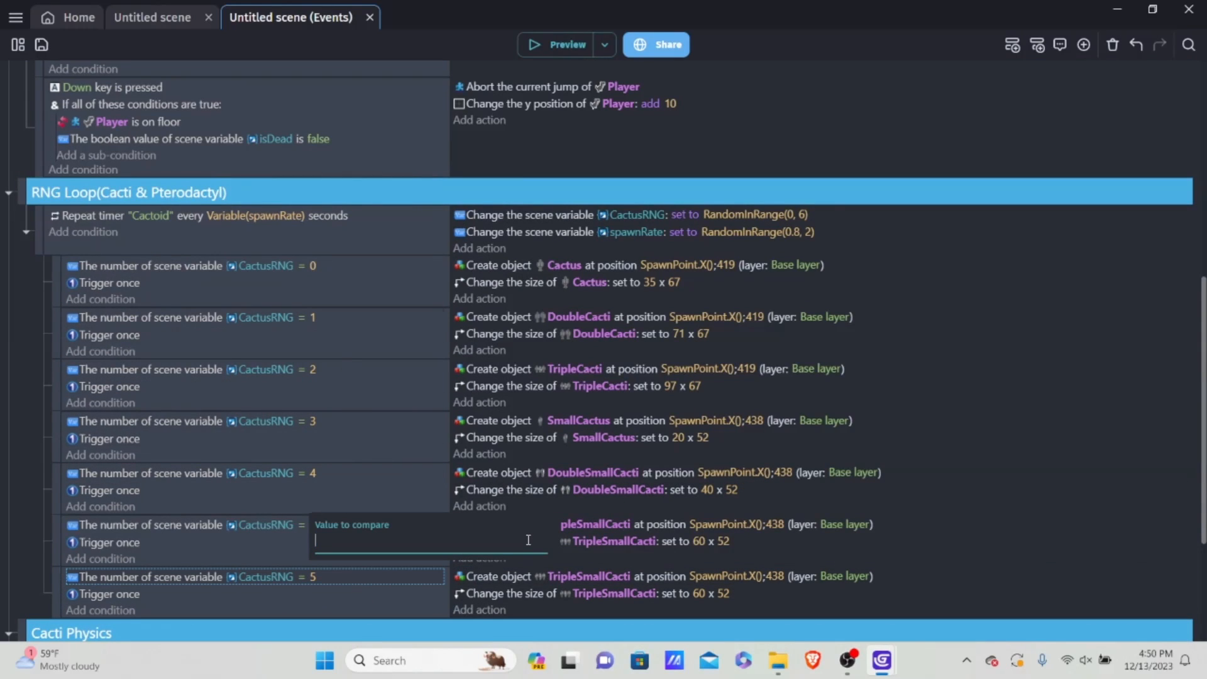
{"action": "type", "text": "6"}
{"action": "key", "text": "Print"}
{"action": "left_click", "coordinate": [1, 463]}
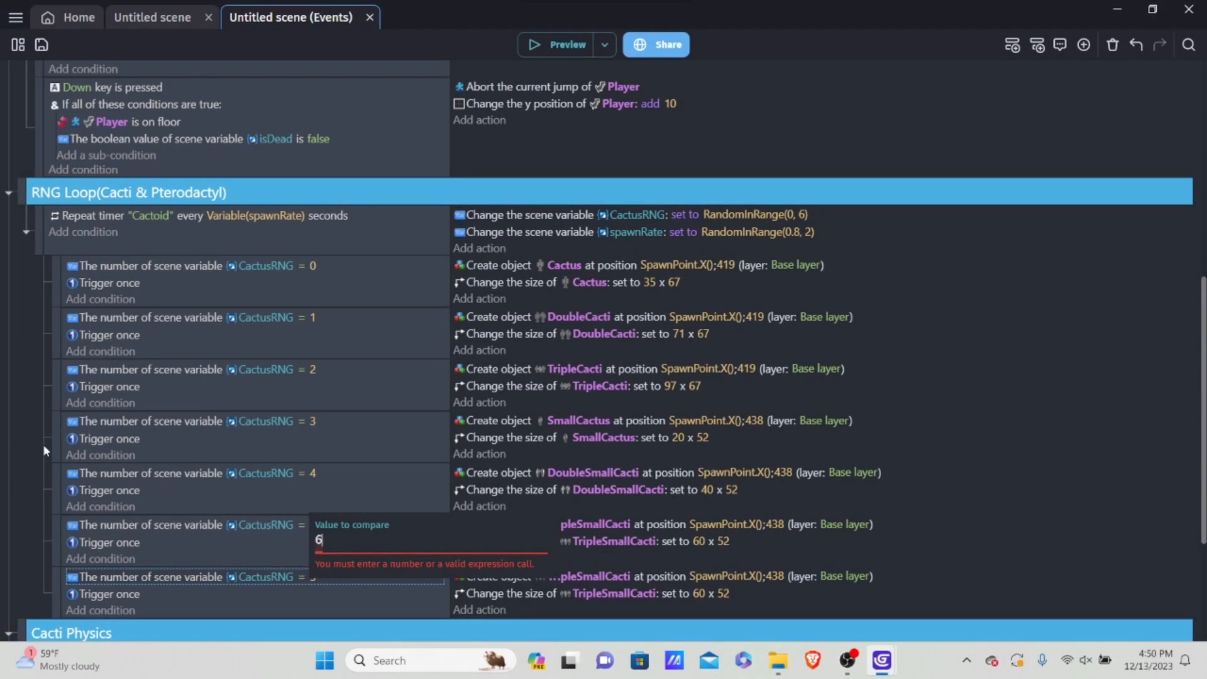
{"action": "left_click", "coordinate": [102, 440]}
Step: Replace TripleSmallCacti with Pterodactyl in the create and size actions of the CactusRNG = 6 event
{"action": "scroll", "coordinate": [589, 492], "scroll_direction": "down", "scroll_amount": 2}
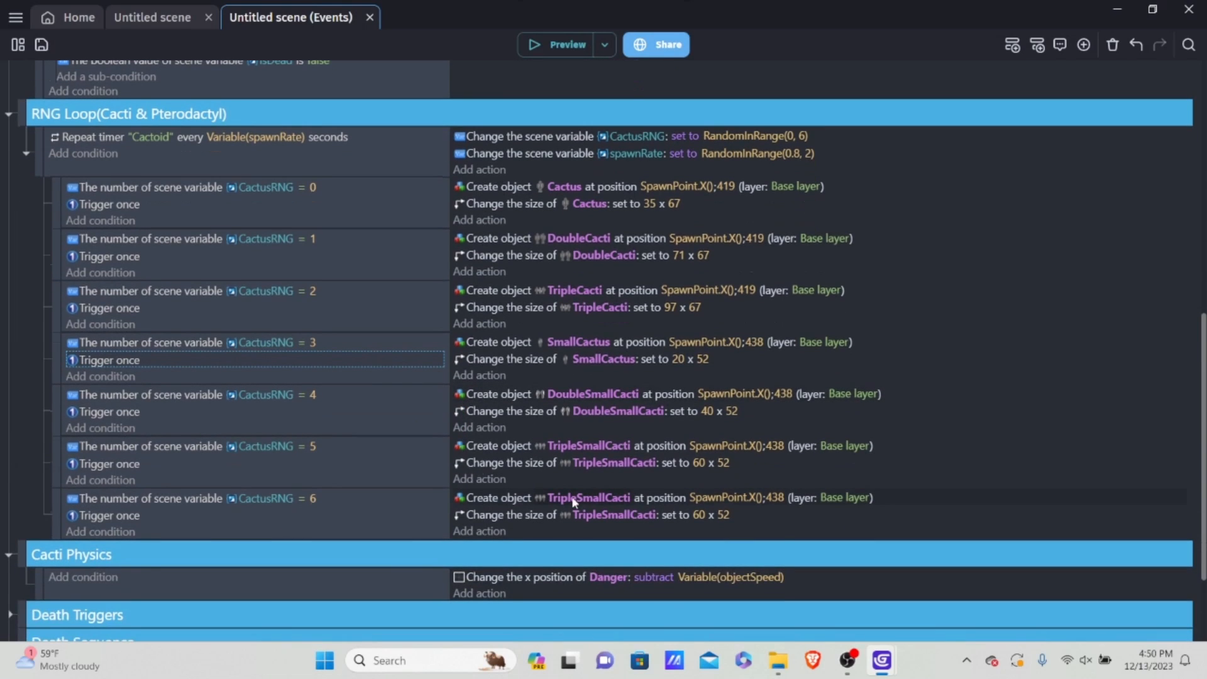
{"action": "left_click", "coordinate": [574, 501]}
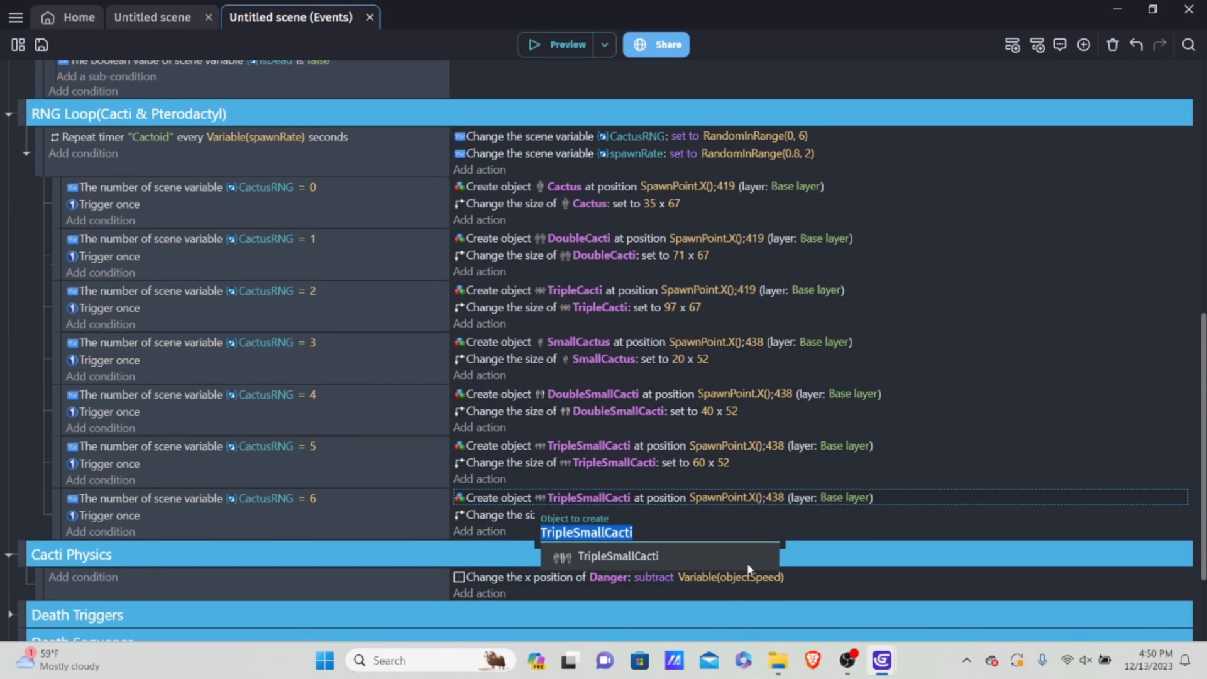
{"action": "key", "text": "BackSpace"}
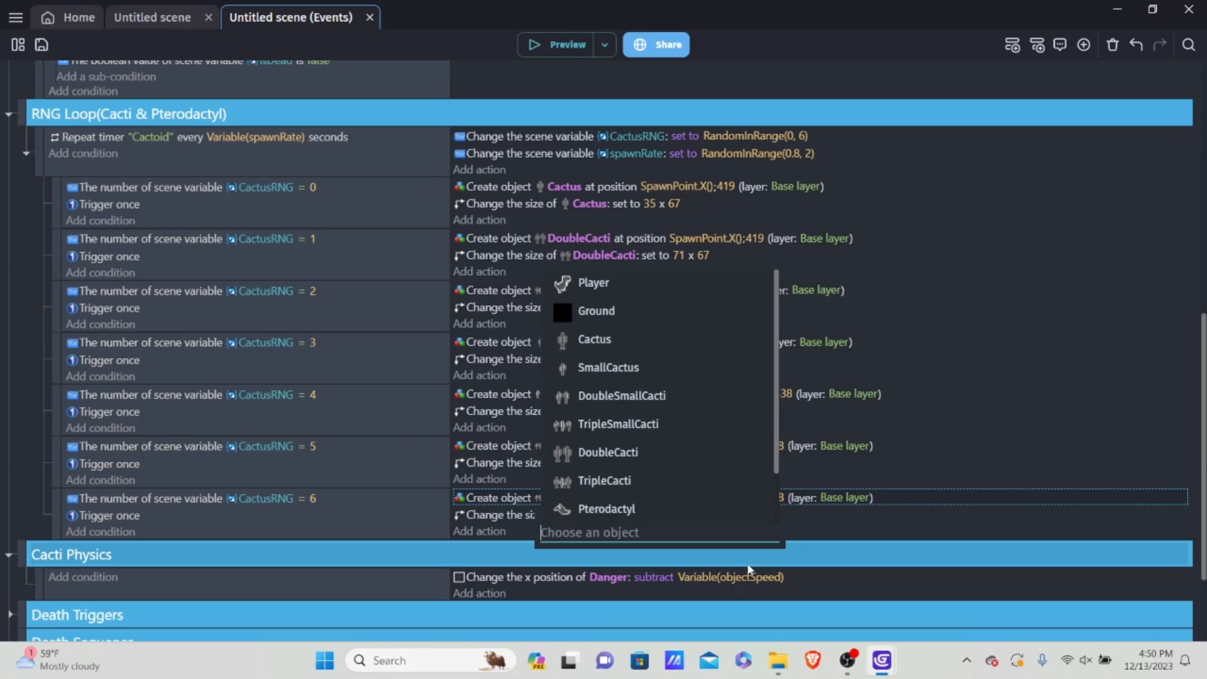
{"action": "type", "text": "p"}
{"action": "left_click", "coordinate": [638, 478]}
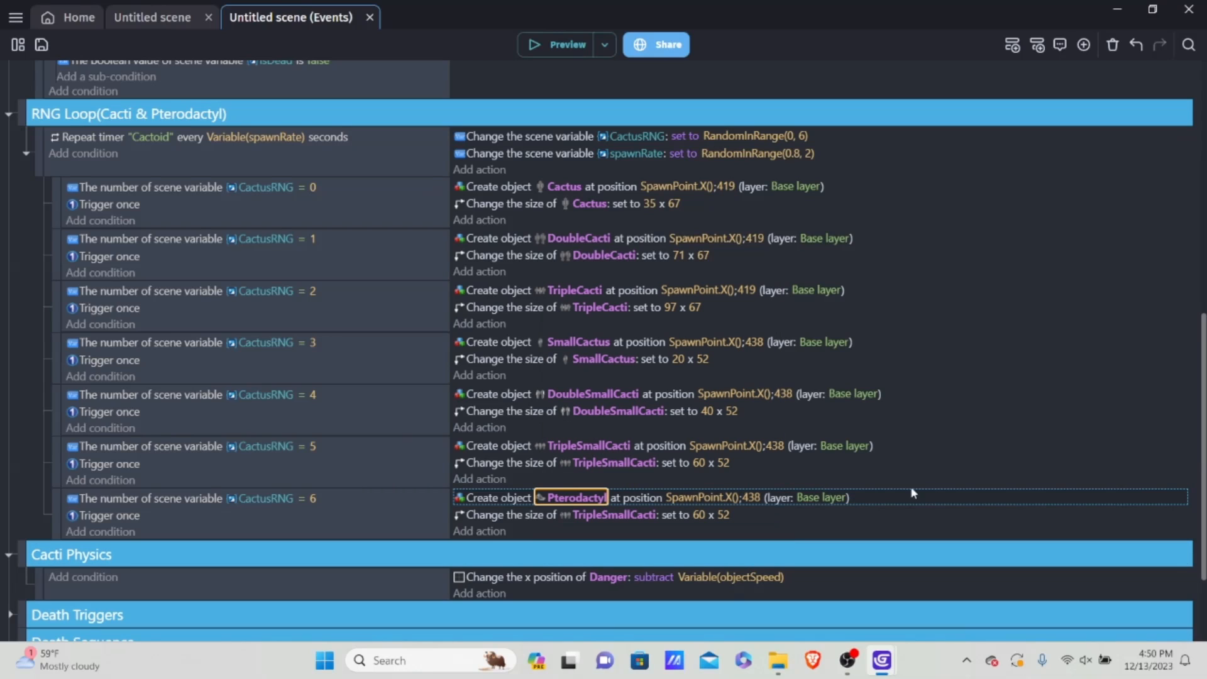
{"action": "left_click", "coordinate": [601, 515]}
{"action": "key", "text": "BackSpace"}
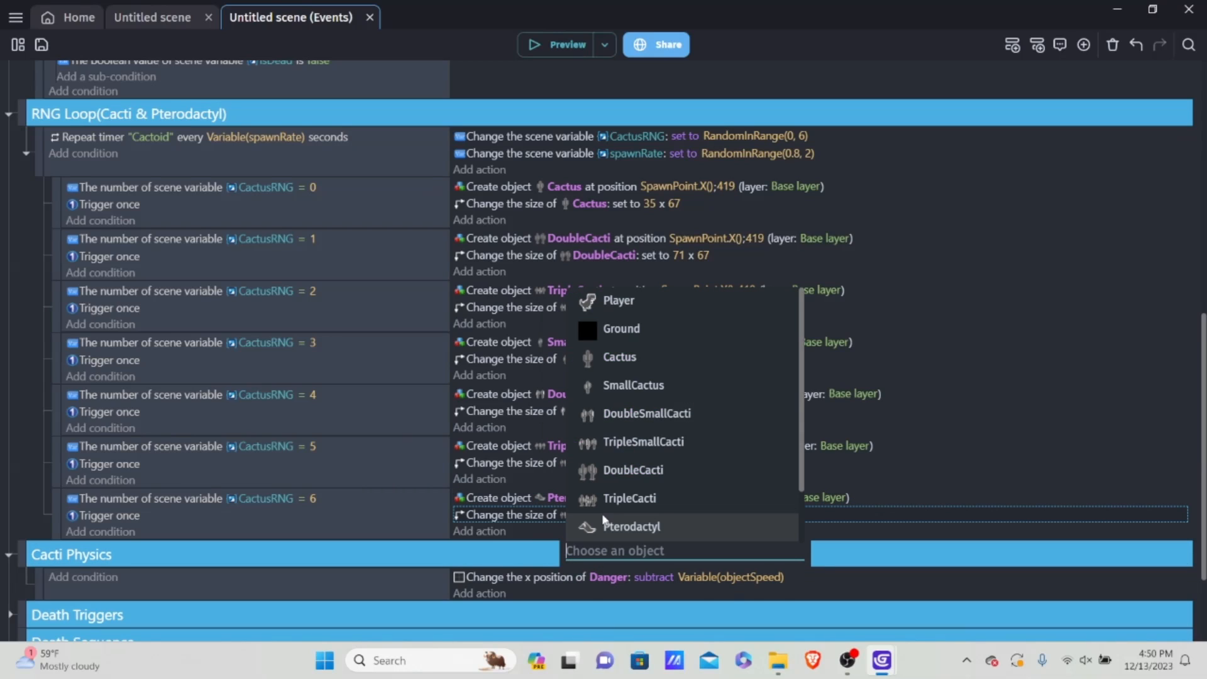
{"action": "type", "text": "Pt"}
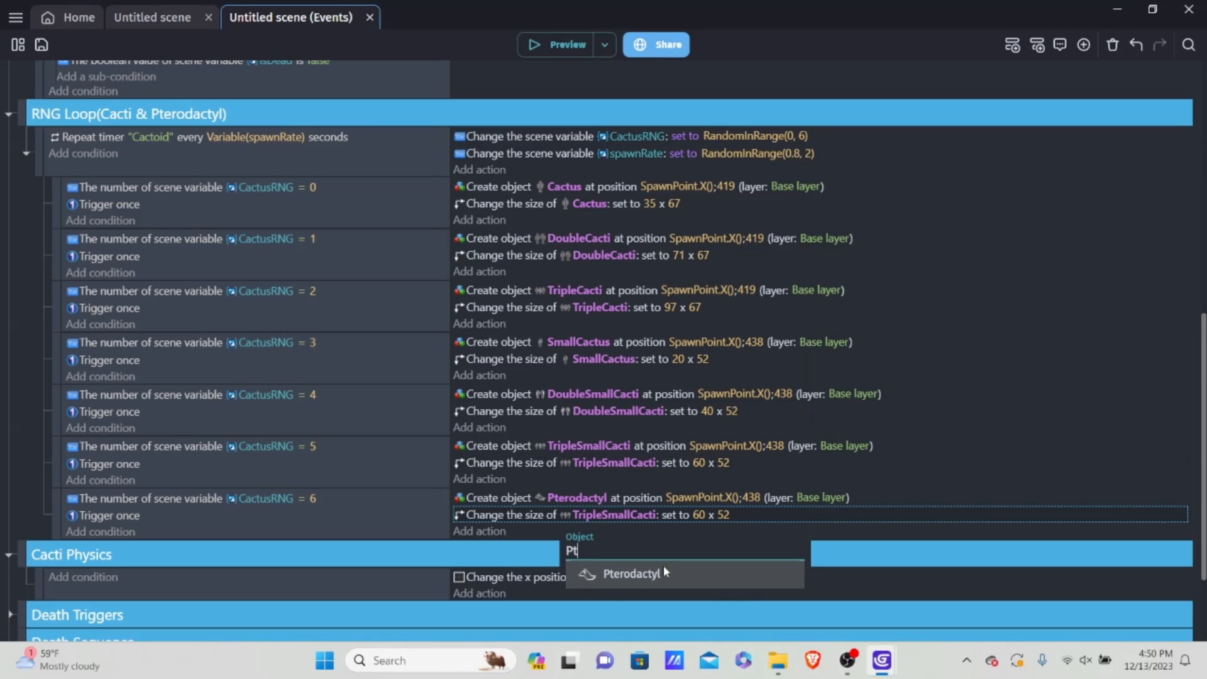
{"action": "left_click", "coordinate": [632, 573]}
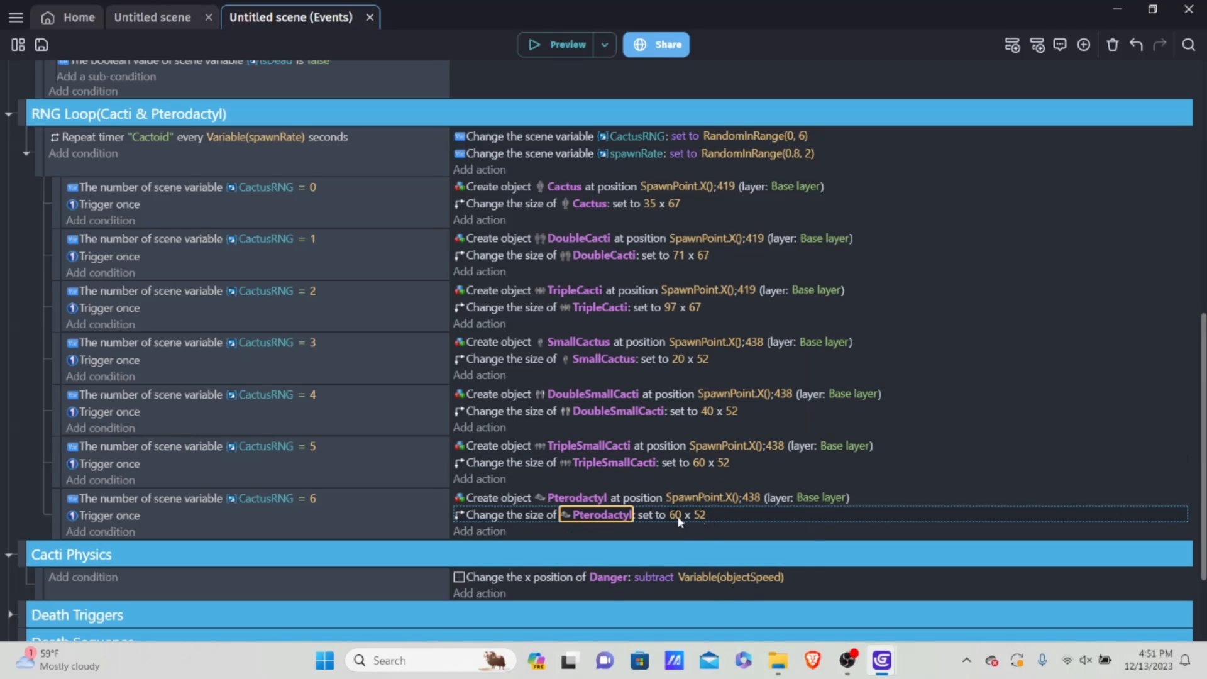
Step: Set the Pterodactyl size in the CactusRNG = 6 event to 55 x 64
{"action": "left_click", "coordinate": [677, 516]}
{"action": "key", "text": "BackSpace"}
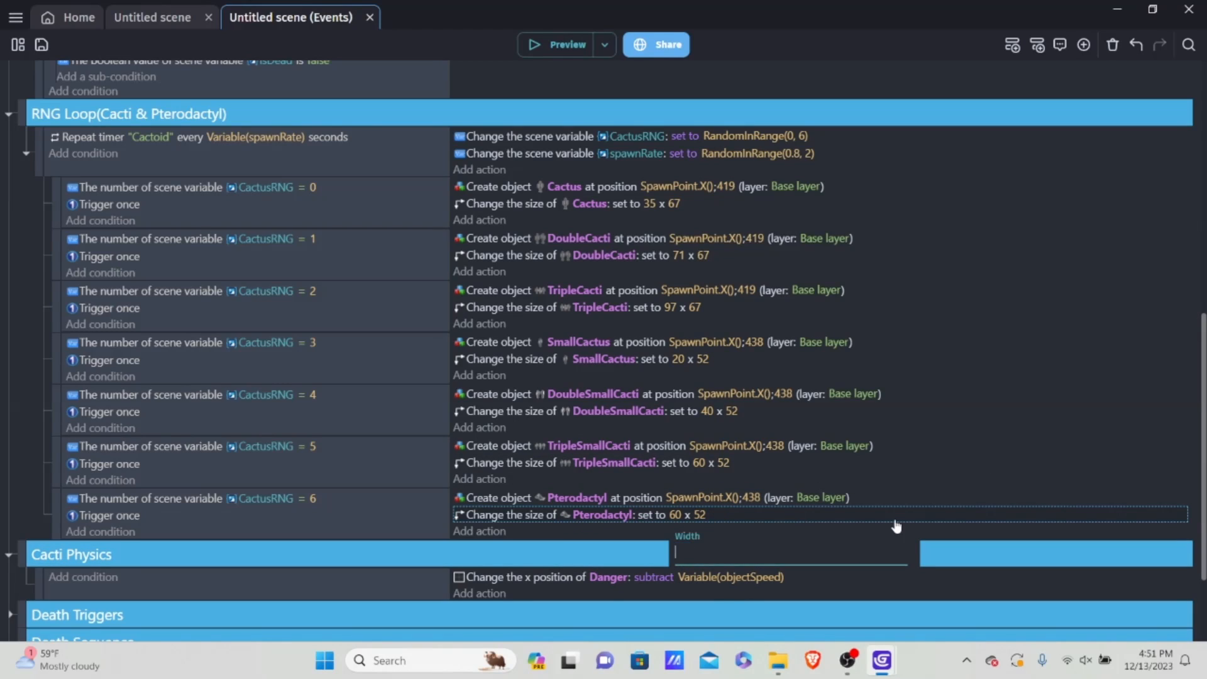
{"action": "type", "text": "55"}
{"action": "left_click", "coordinate": [918, 513]}
{"action": "left_click", "coordinate": [701, 515]}
{"action": "key", "text": "BackSpace"}
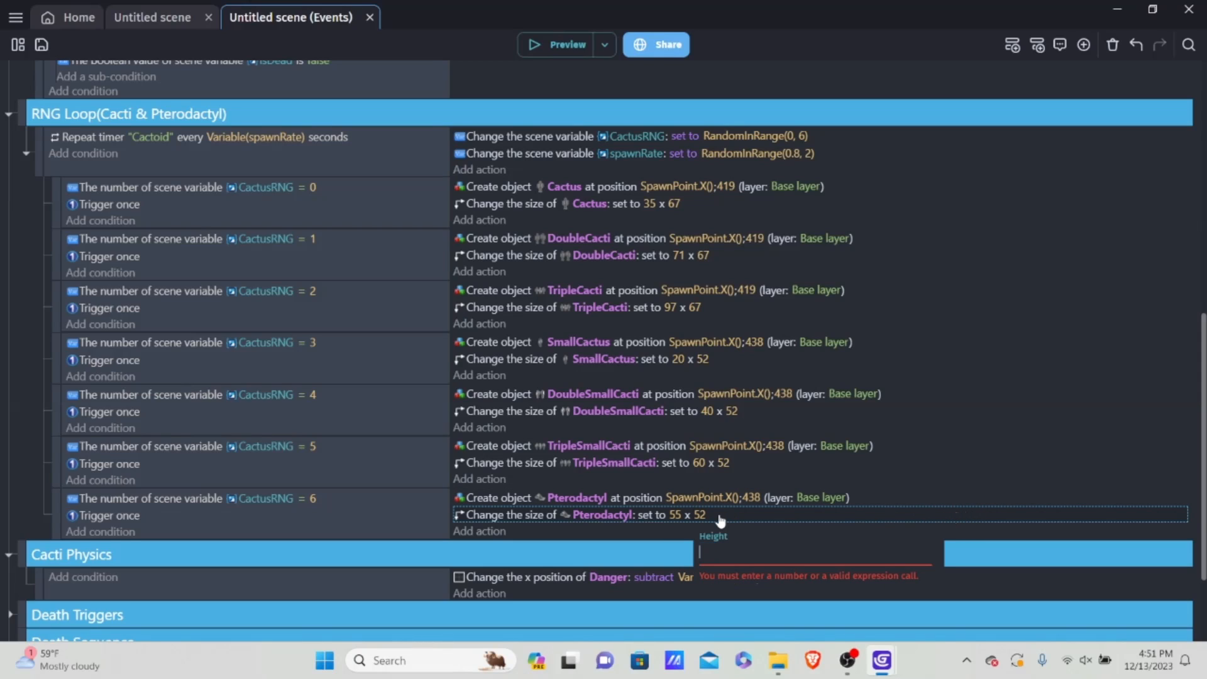
{"action": "type", "text": "64"}
{"action": "left_click", "coordinate": [822, 473]}
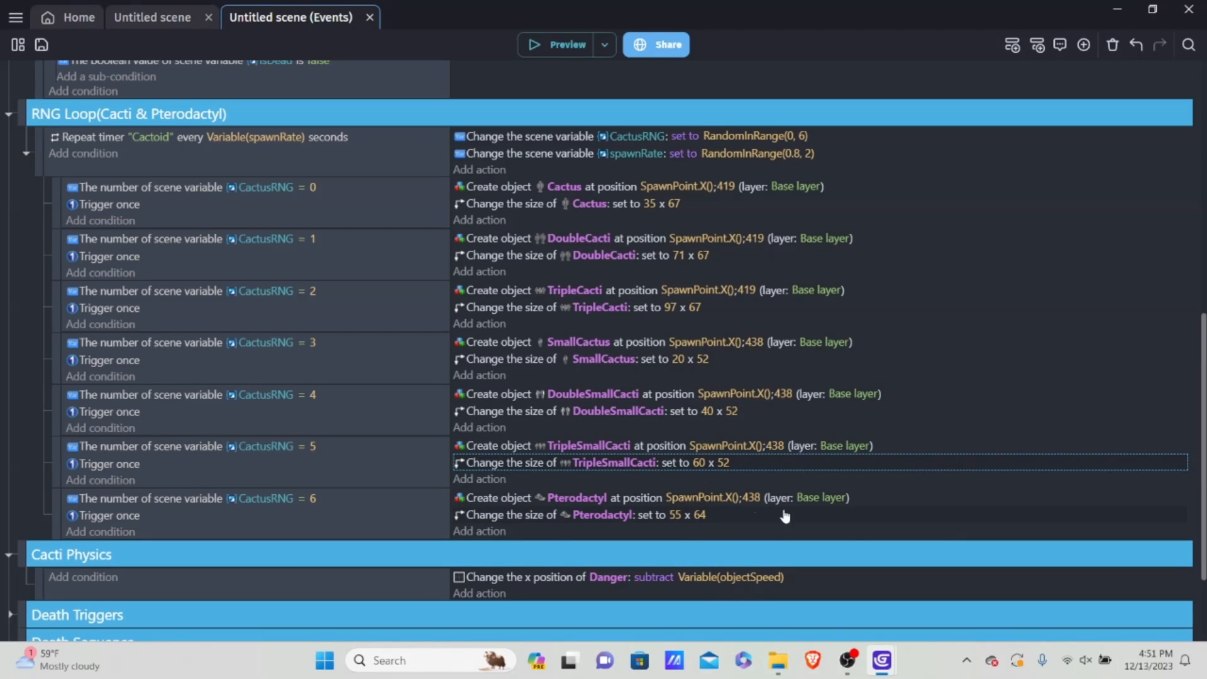
Step: Set the Y position in the Pterodactyl create action to RandomInRange(310, 420) and save the project
{"action": "double_click", "coordinate": [903, 498]}
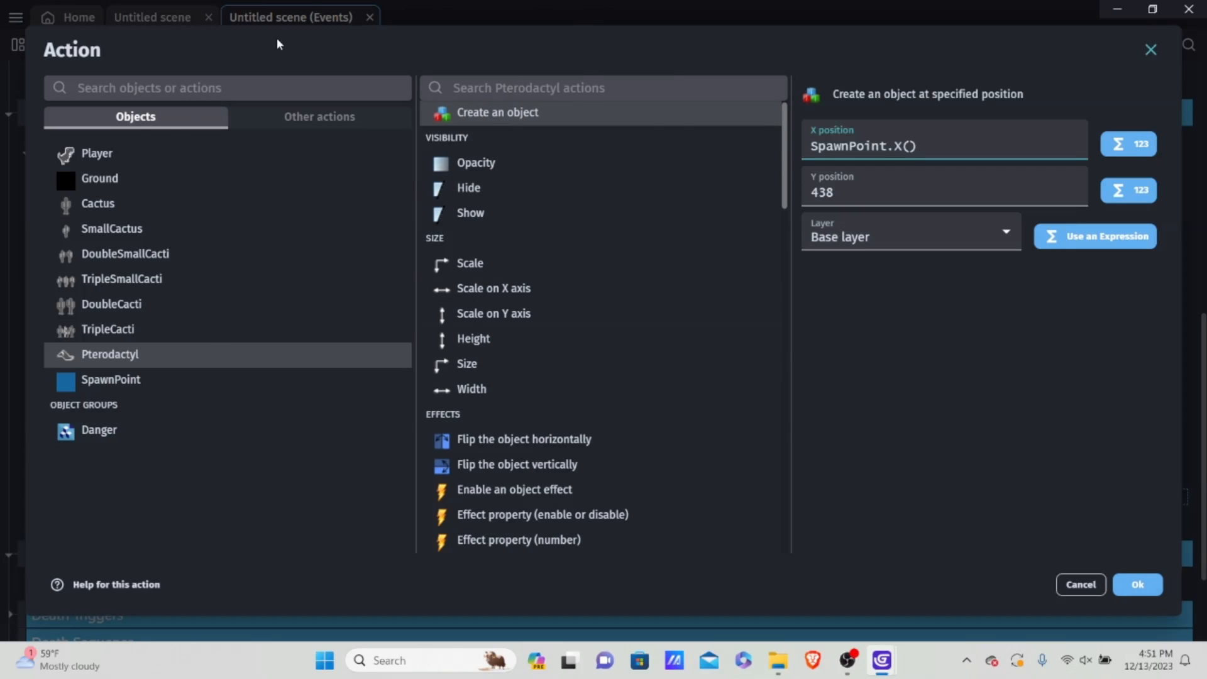
{"action": "double_click", "coordinate": [919, 194]}
{"action": "key", "text": "BackSpace"}
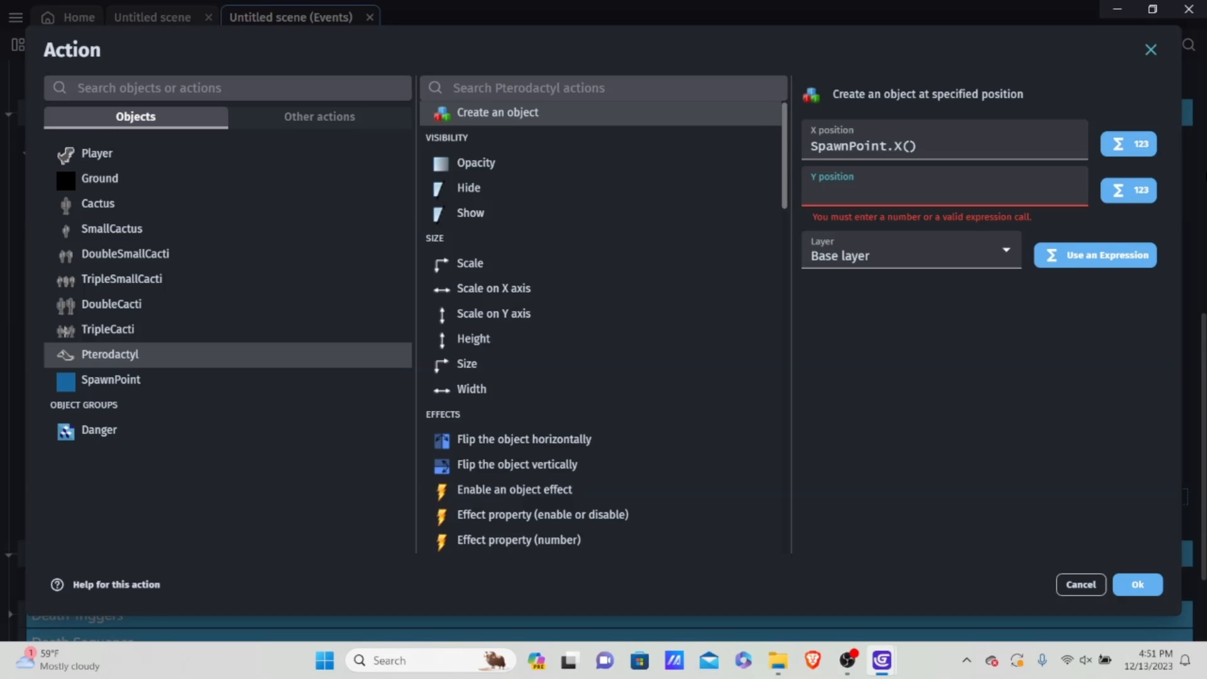
{"action": "type", "text": "R"}
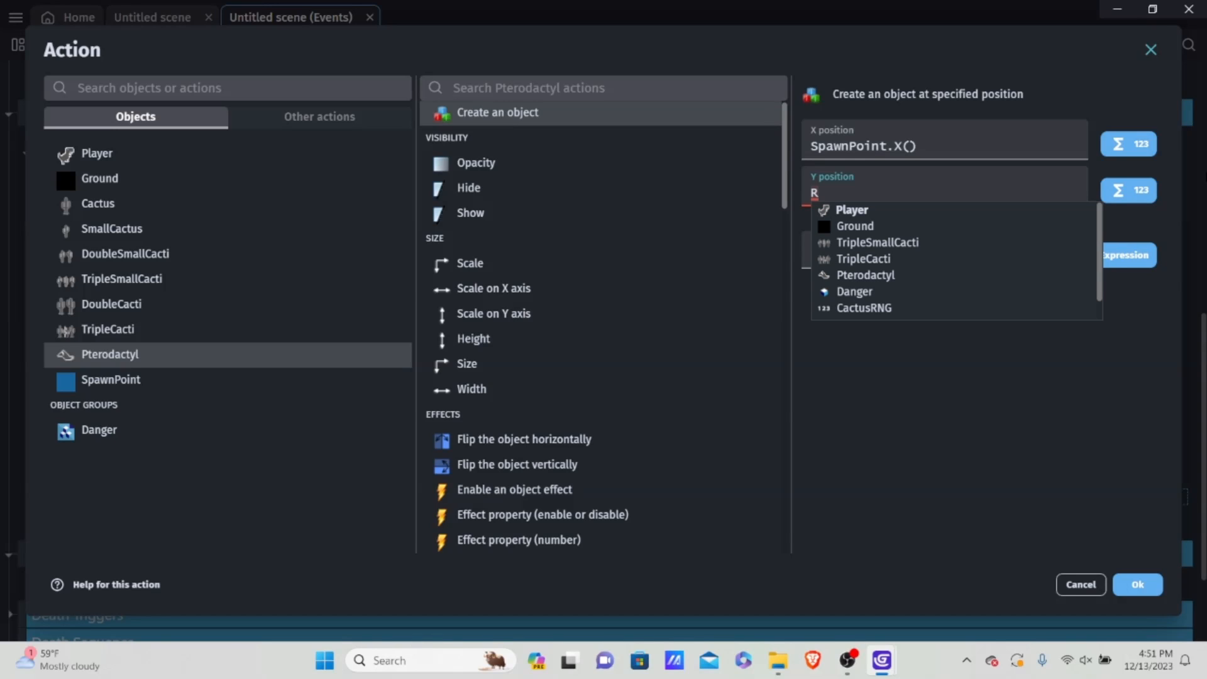
{"action": "type", "text": "andom"}
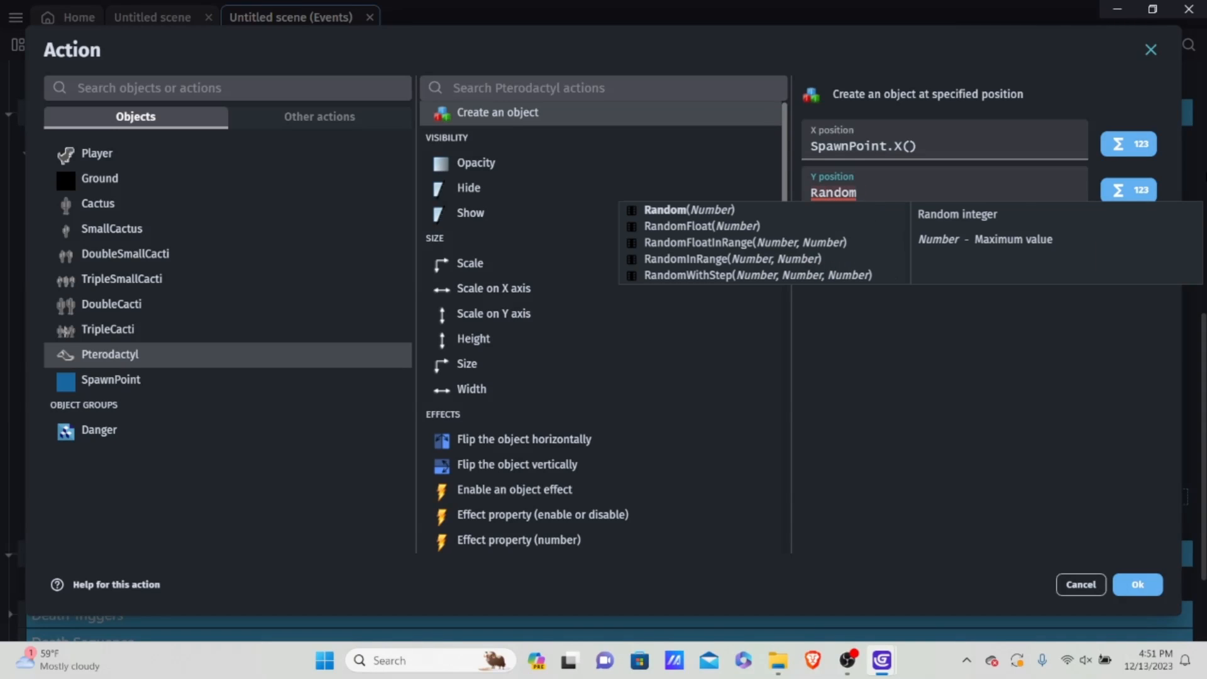
{"action": "type", "text": "In"}
{"action": "key", "text": "Return"}
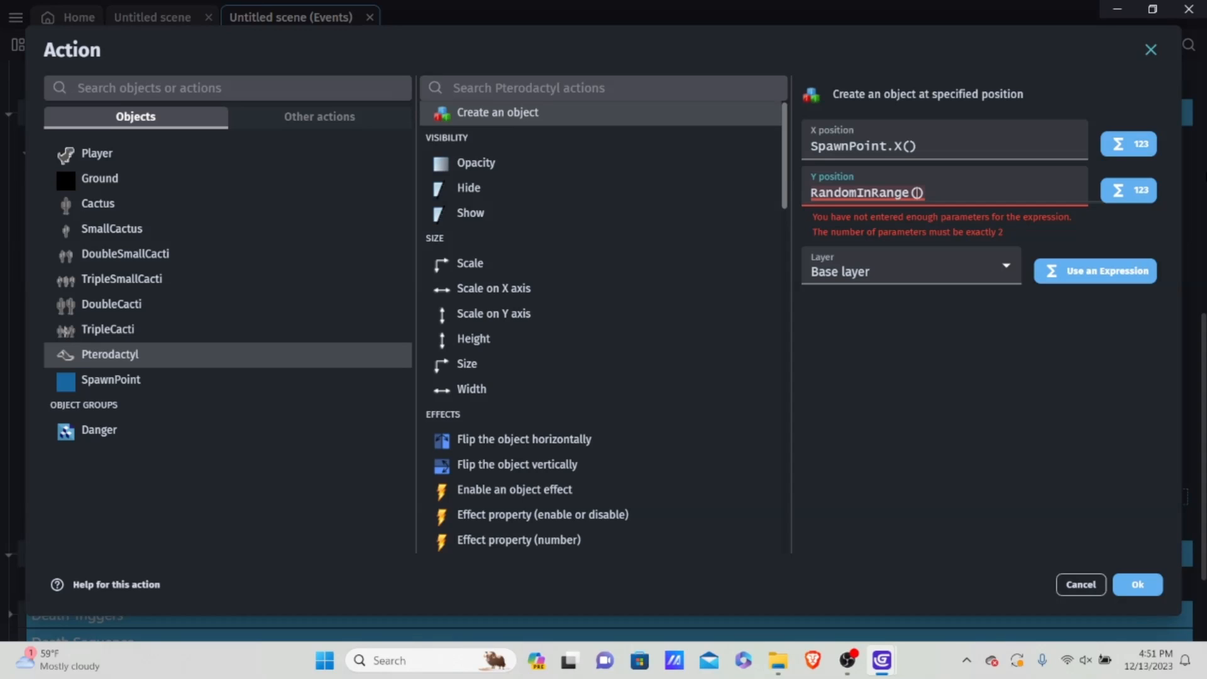
{"action": "type", "text": "310, "}
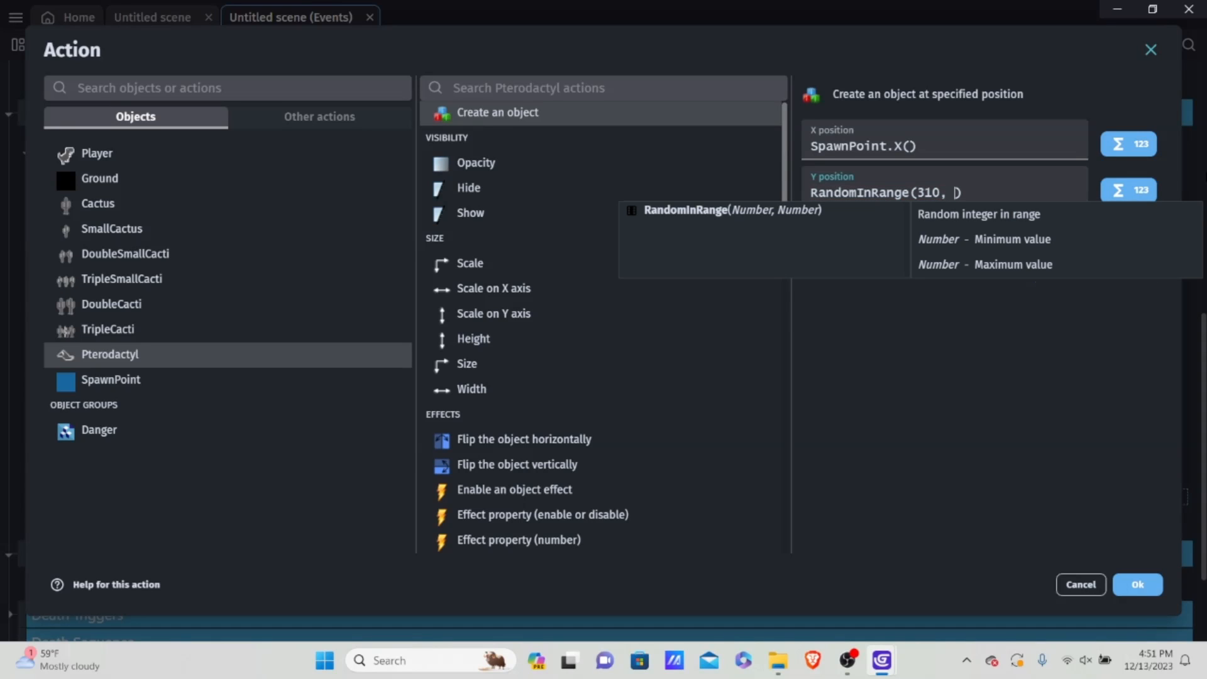
{"action": "type", "text": "420"}
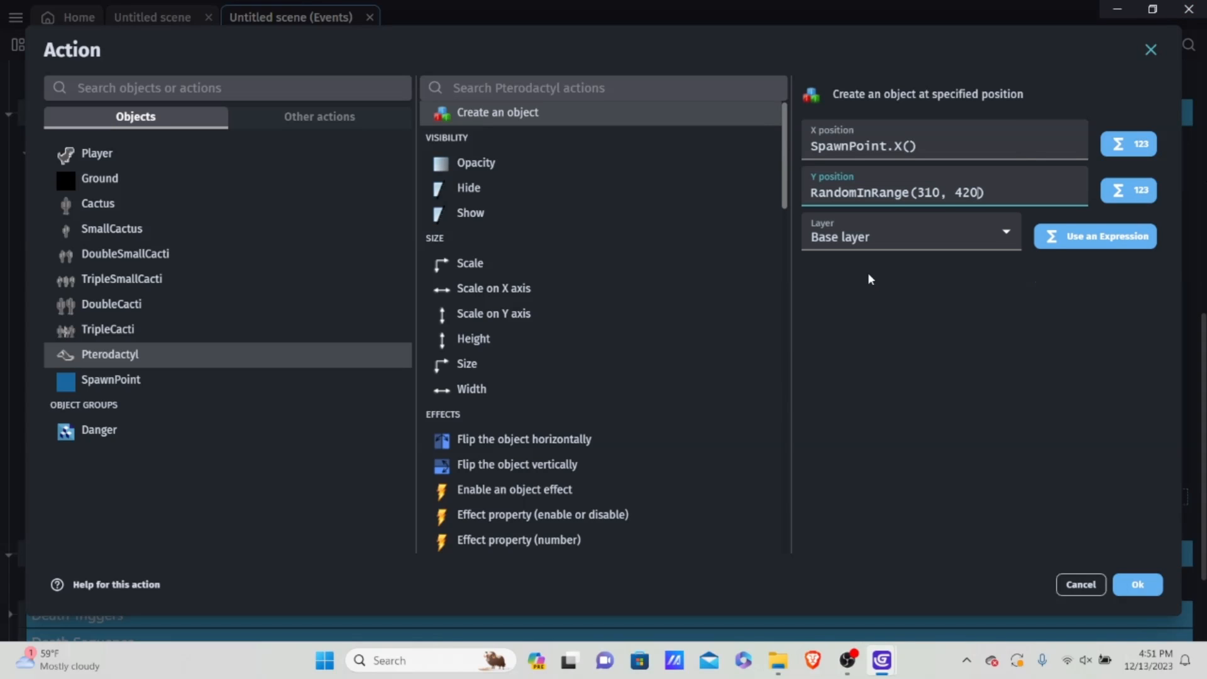
{"action": "left_click", "coordinate": [1141, 577]}
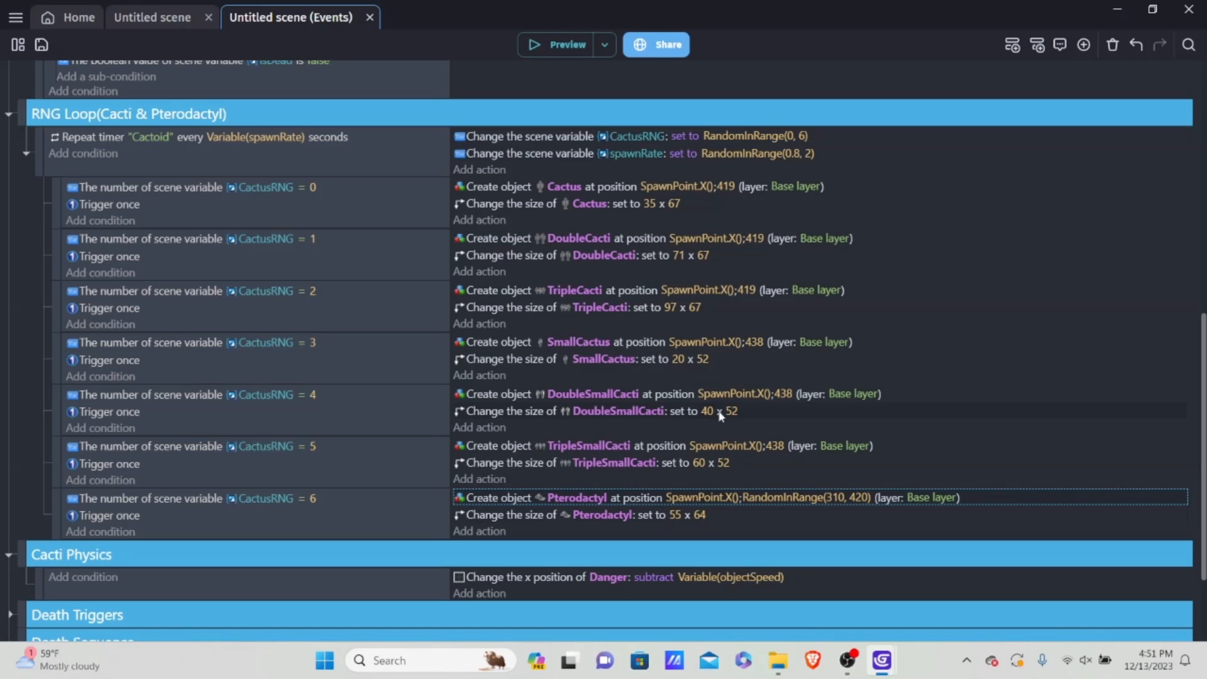
{"action": "key", "text": "ctrl+s"}
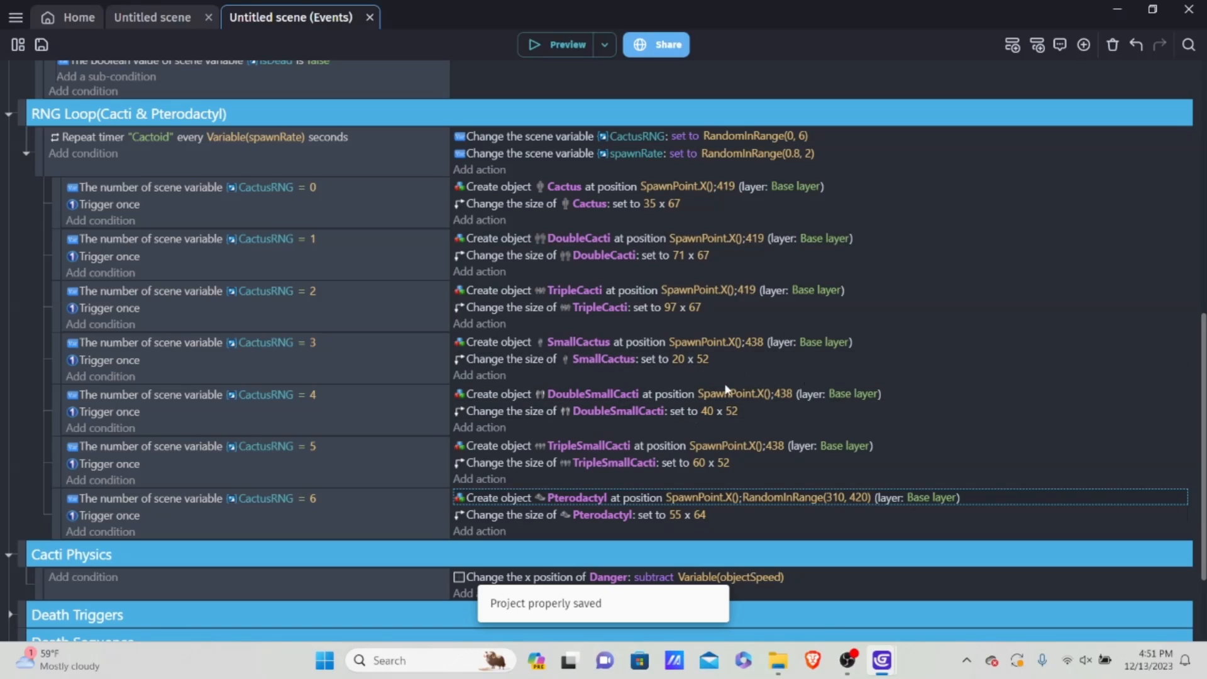
Step: Run a short preview from the scene editor and delete the placed Pterodactyl instance from the scene
{"action": "left_click", "coordinate": [154, 17]}
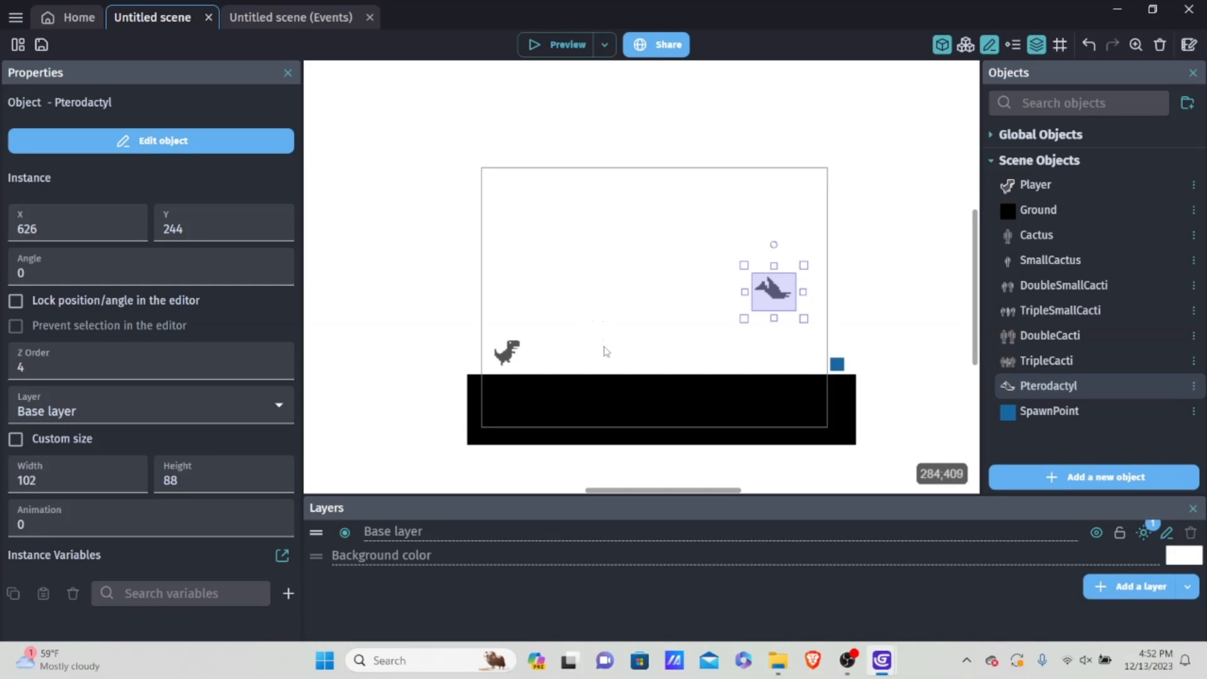
{"action": "left_click", "coordinate": [556, 44]}
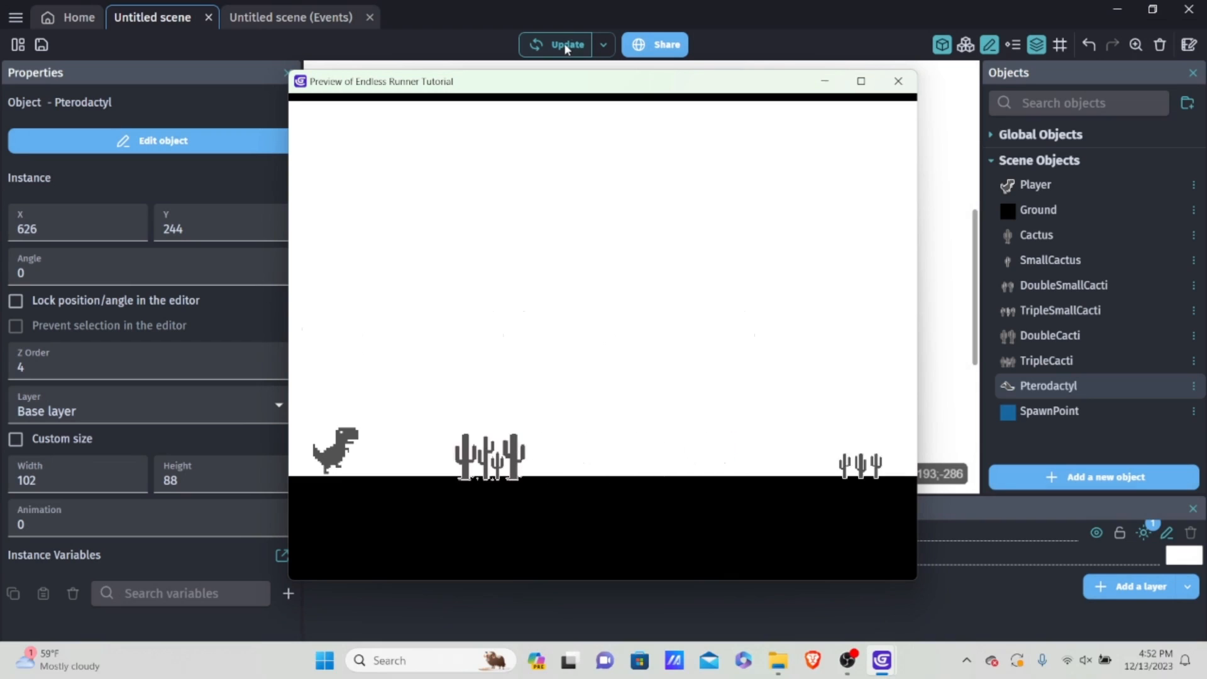
{"action": "left_click", "coordinate": [888, 88]}
{"action": "left_click_drag", "start_coordinate": [775, 289], "coordinate": [896, 229]}
{"action": "key", "text": "Delete"}
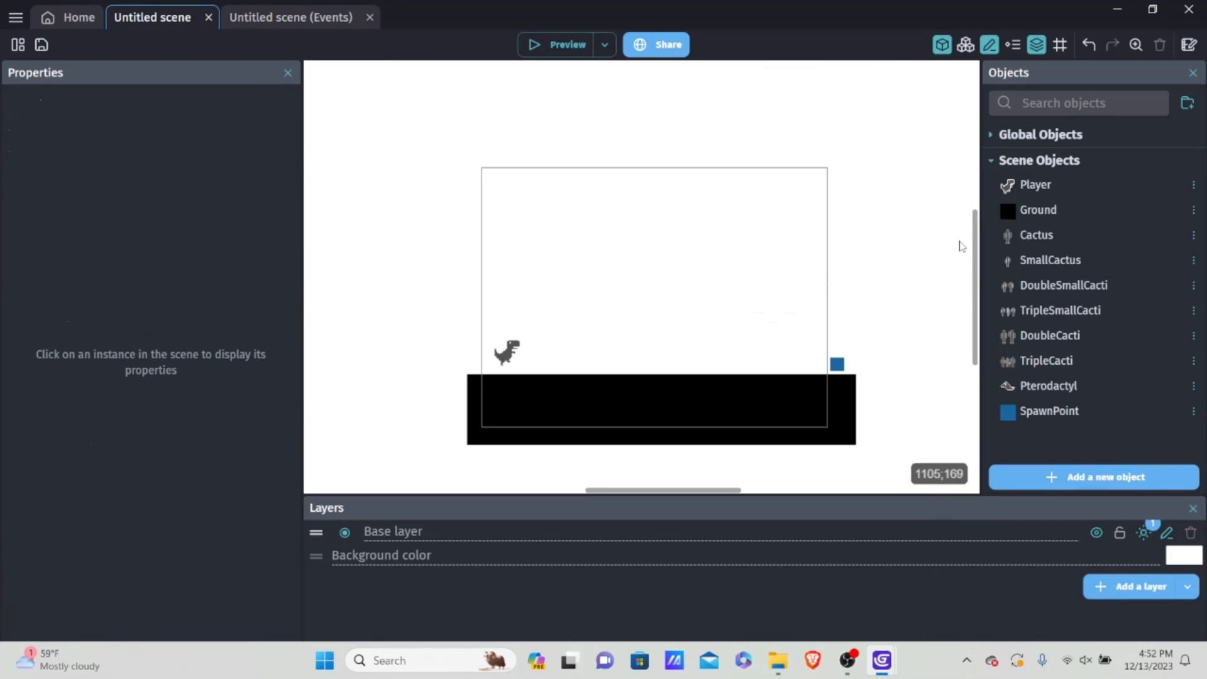
Step: Play-test the game in a preview, jumping over cacti and ducking under pterodactyls, and close the preview
{"action": "left_click", "coordinate": [562, 42]}
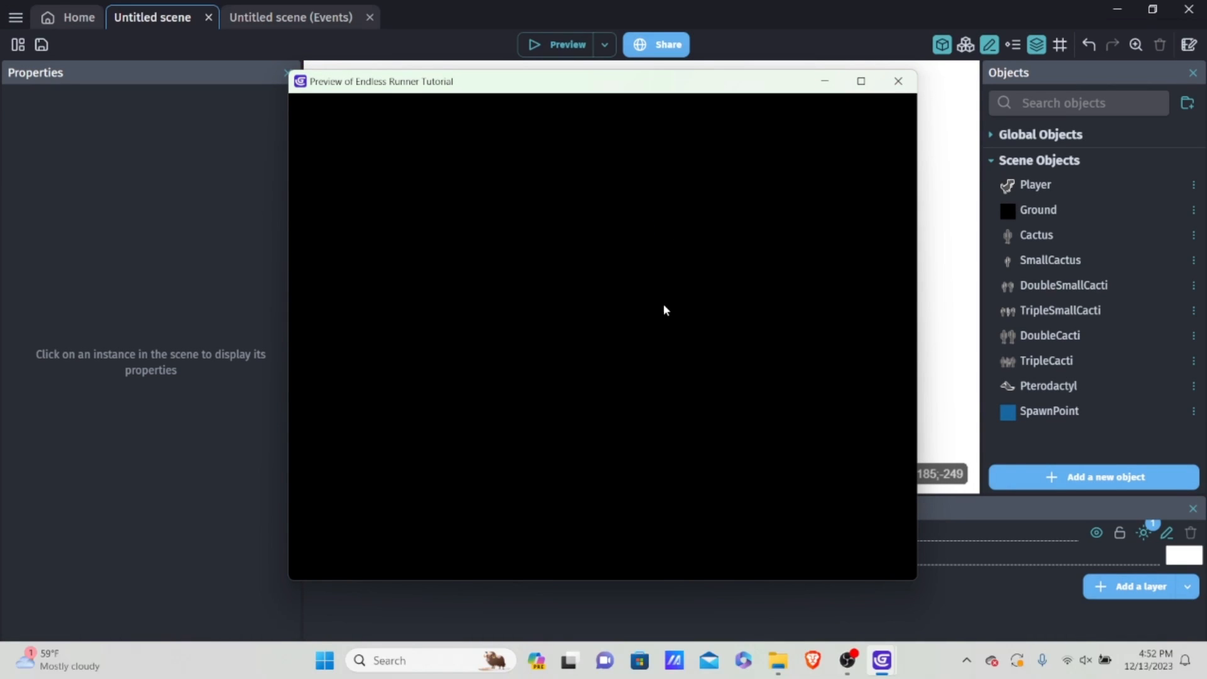
{"action": "key", "text": "space"}
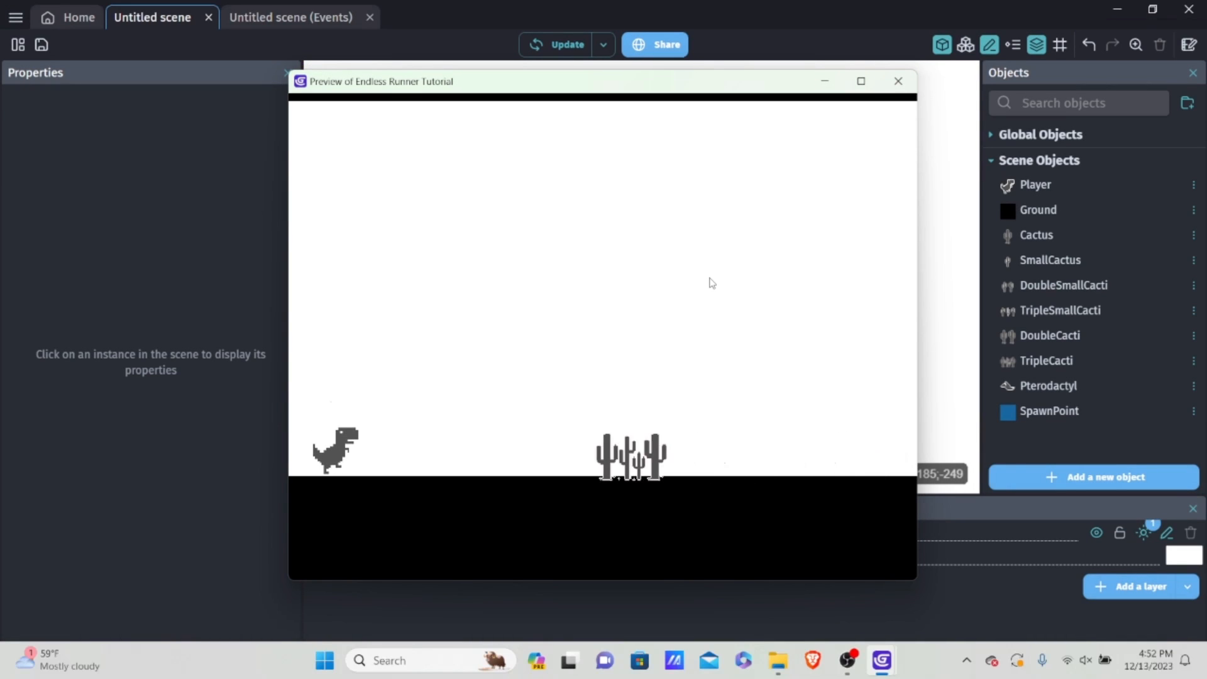
{"action": "key", "text": "space"}
{"action": "key", "text": "Down"}
{"action": "key", "text": "space"}
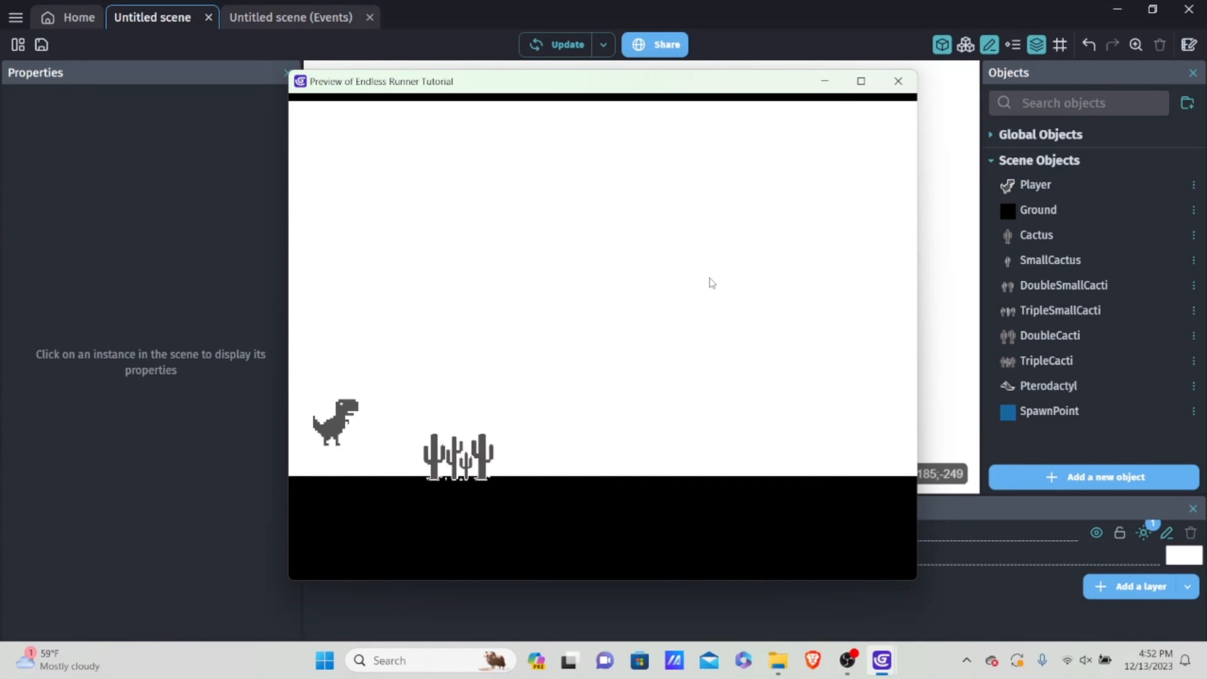
{"action": "key", "text": "space"}
{"action": "key", "text": "Down"}
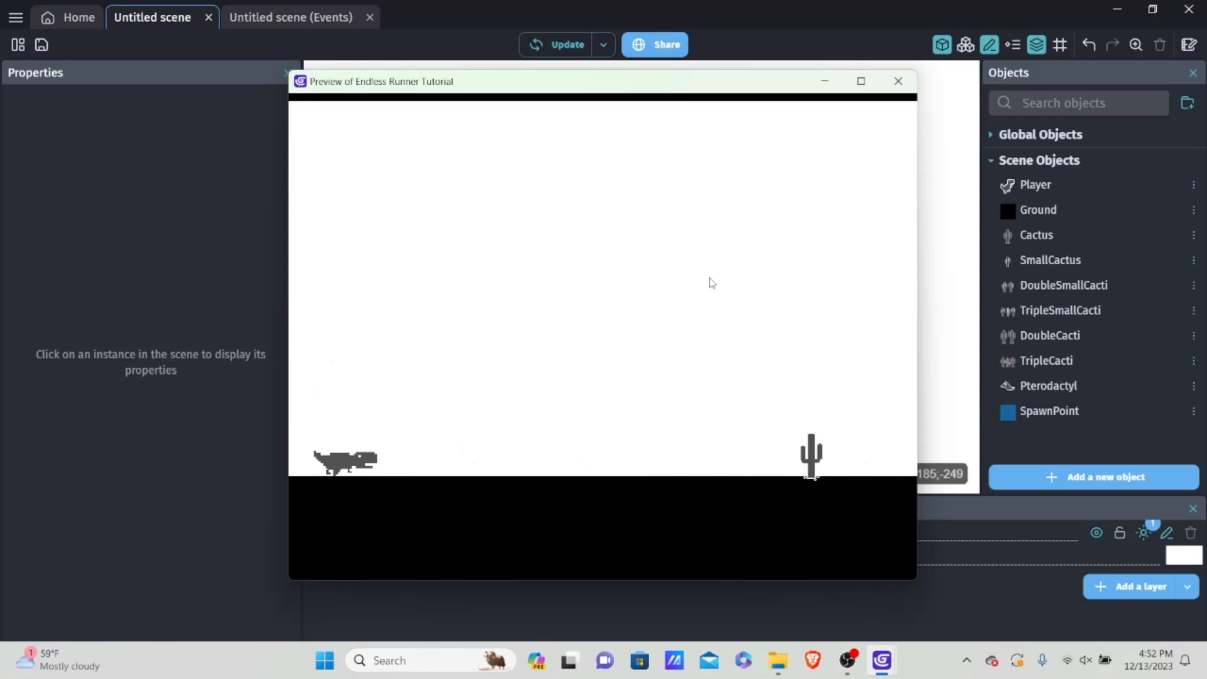
{"action": "key", "text": "space"}
{"action": "key", "text": "space"}
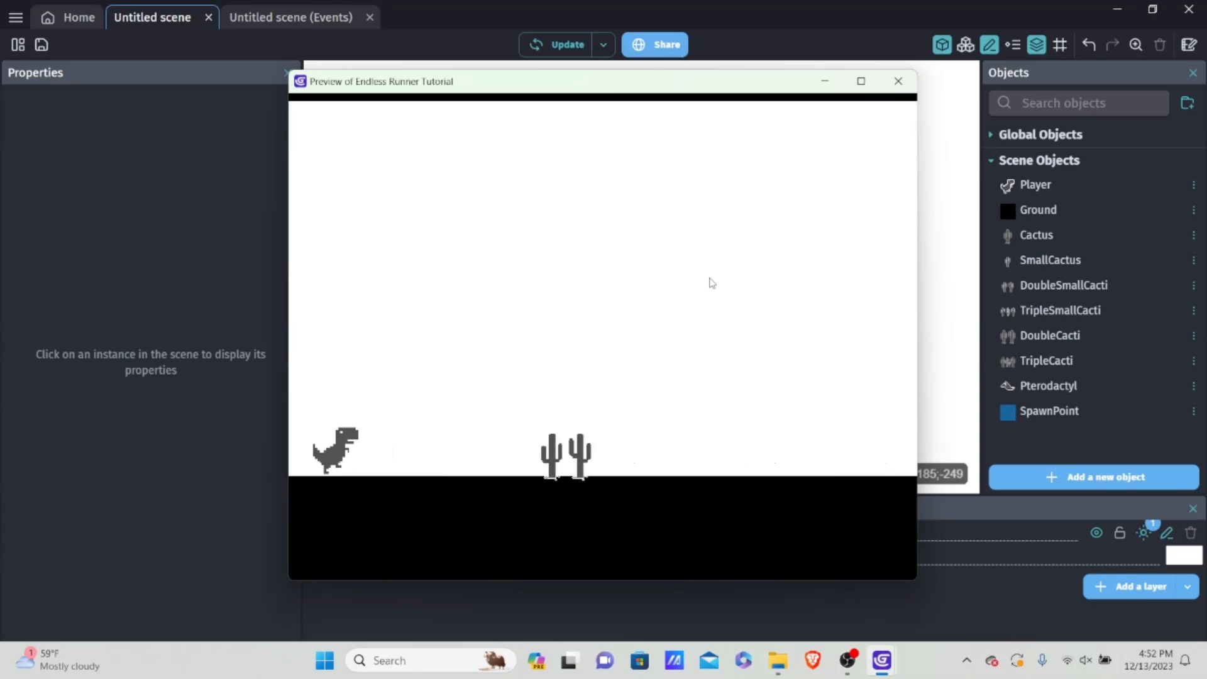
{"action": "key", "text": "space"}
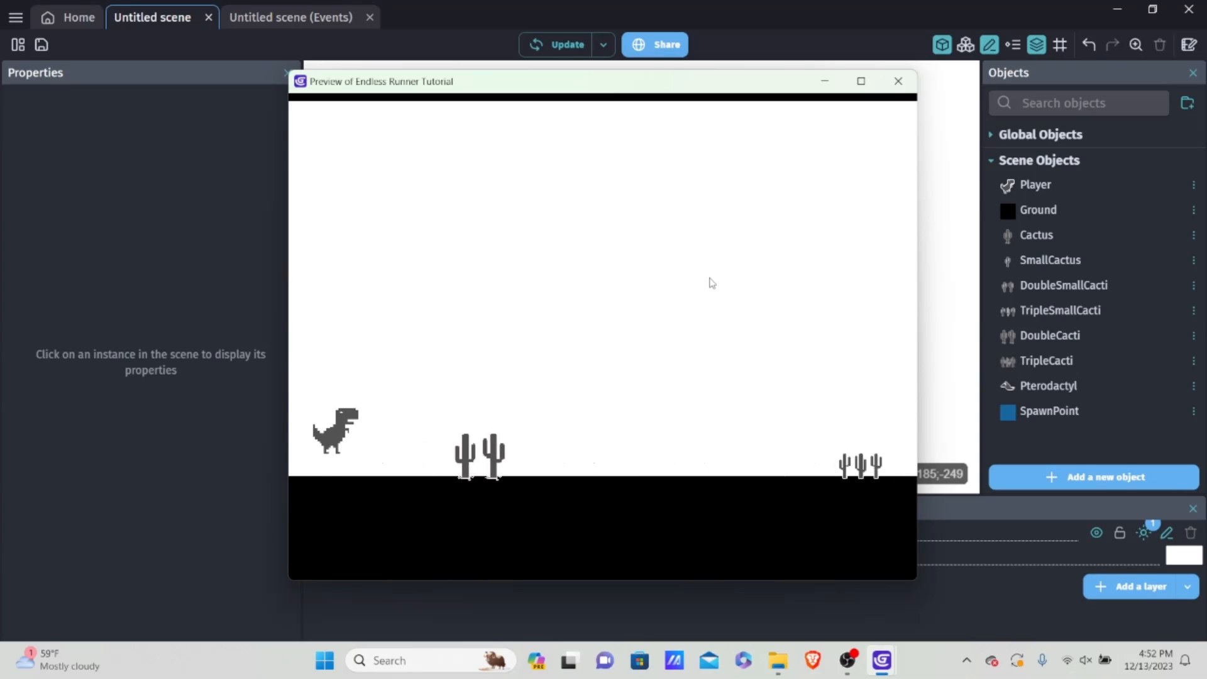
{"action": "key", "text": "space"}
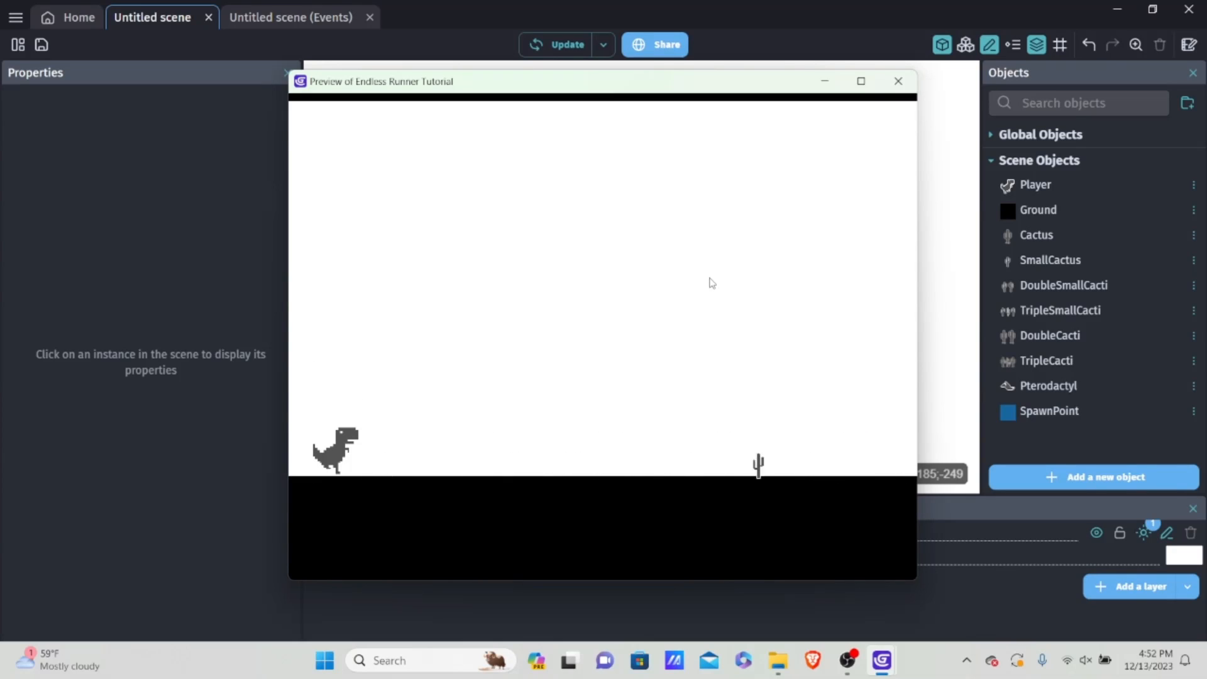
{"action": "key", "text": "space"}
{"action": "key", "text": "space"}
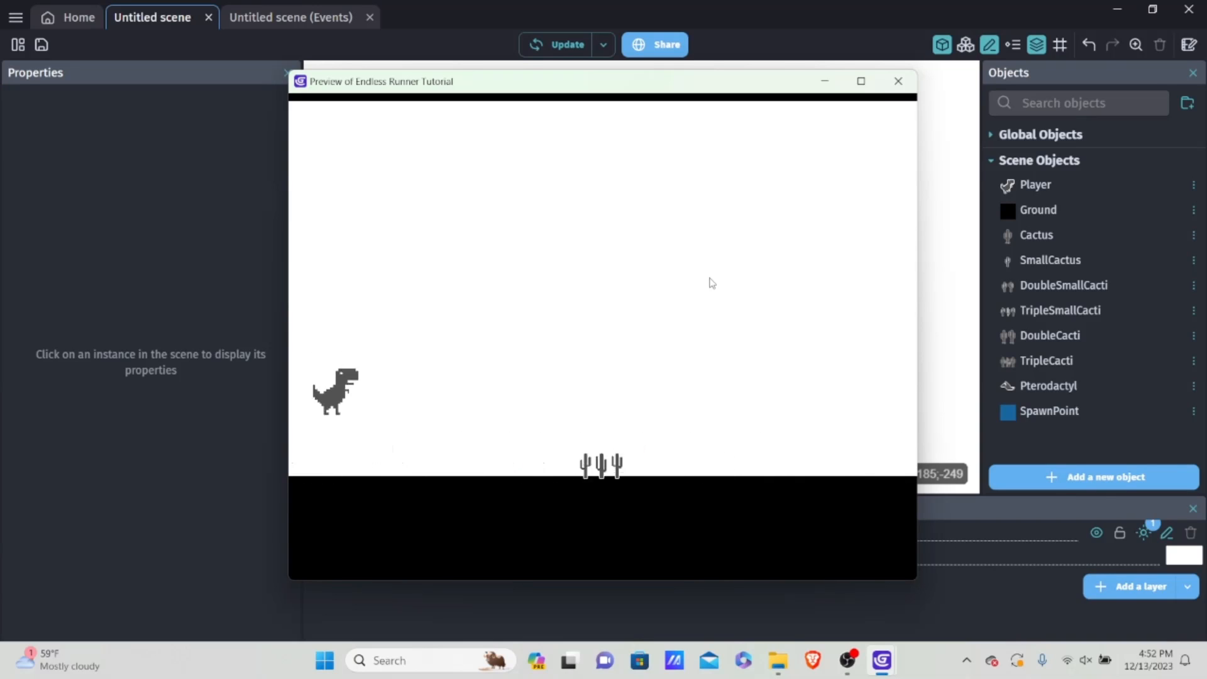
{"action": "key", "text": "space"}
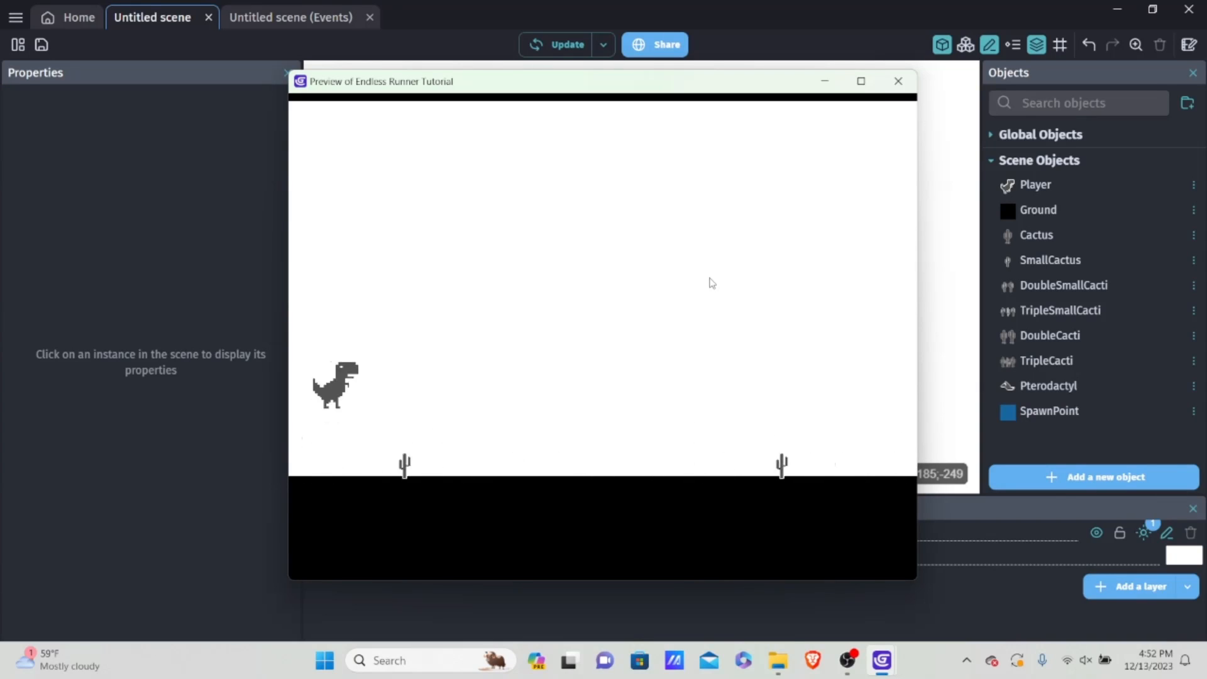
{"action": "key", "text": "space"}
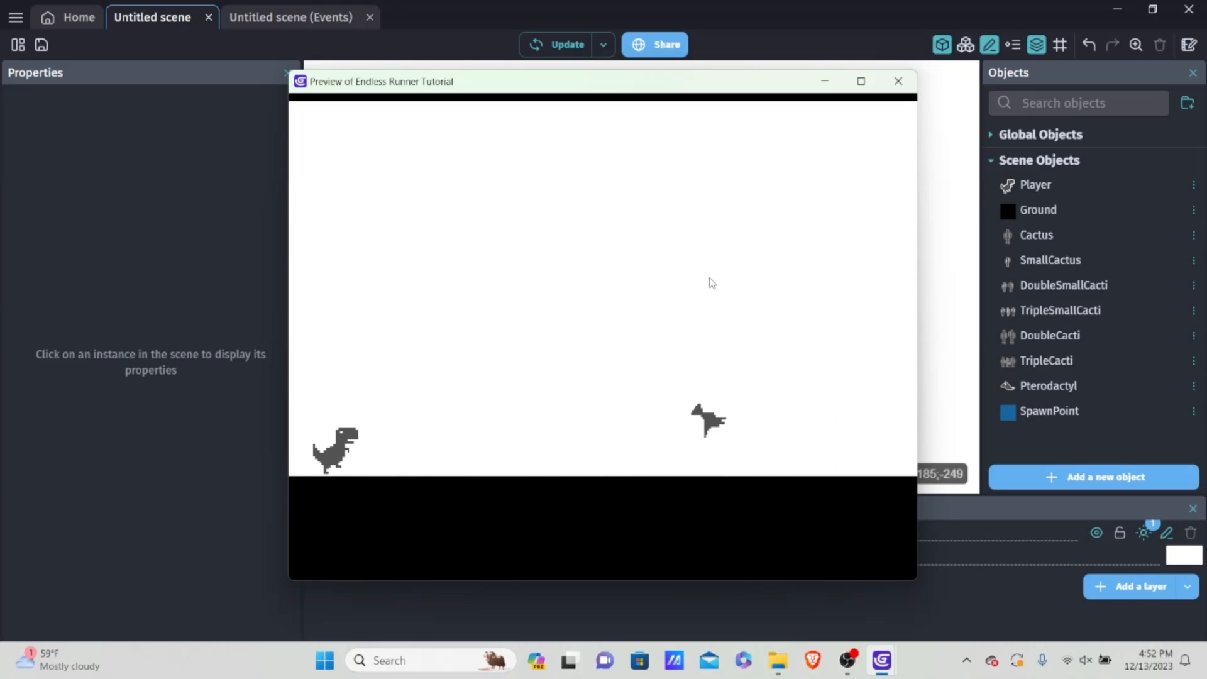
{"action": "key", "text": "Down"}
{"action": "key", "text": "space"}
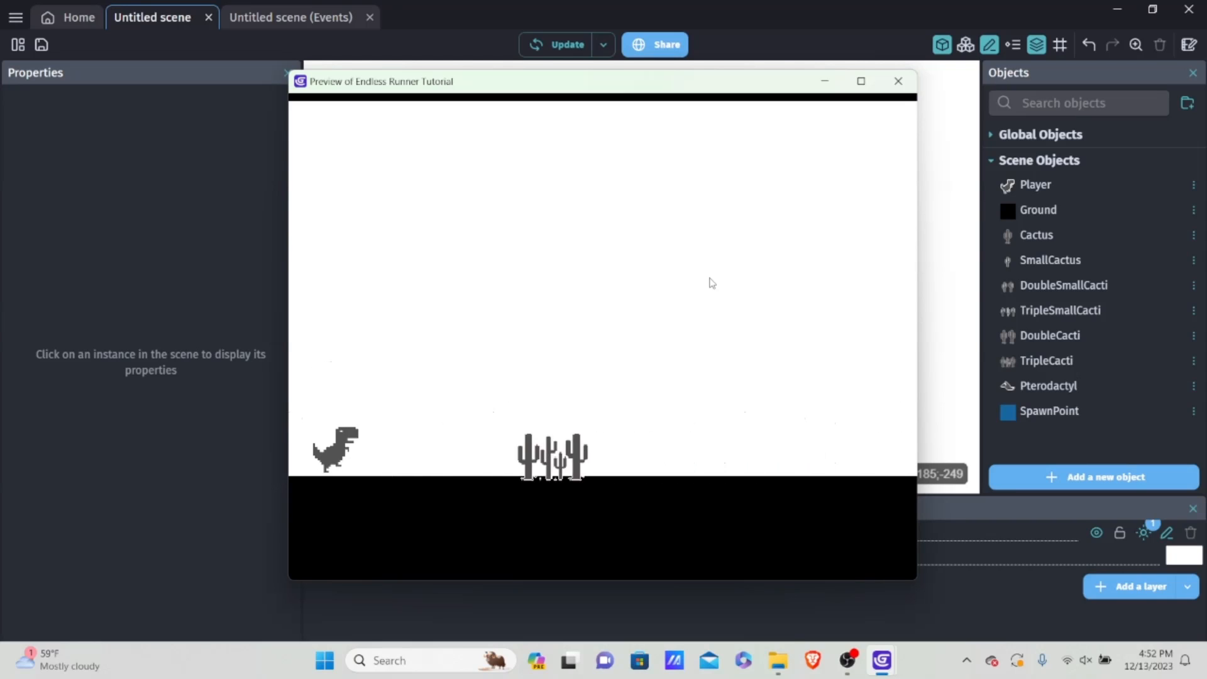
{"action": "key", "text": "space"}
{"action": "key", "text": "space"}
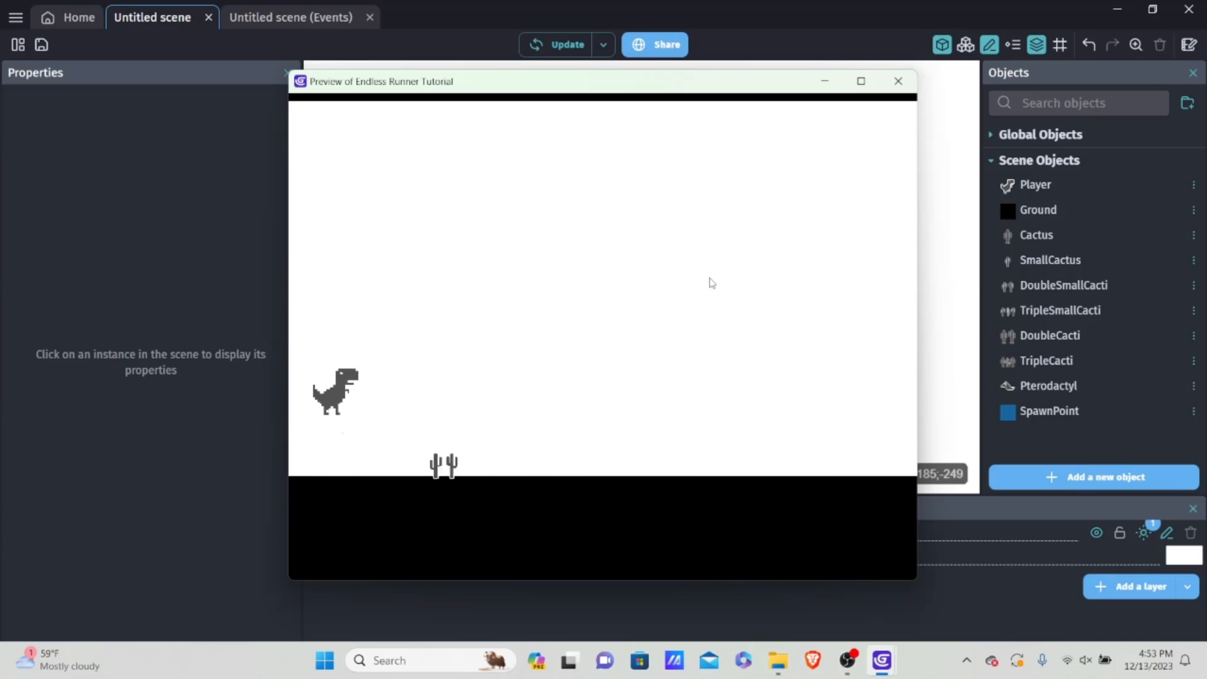
{"action": "key", "text": "space"}
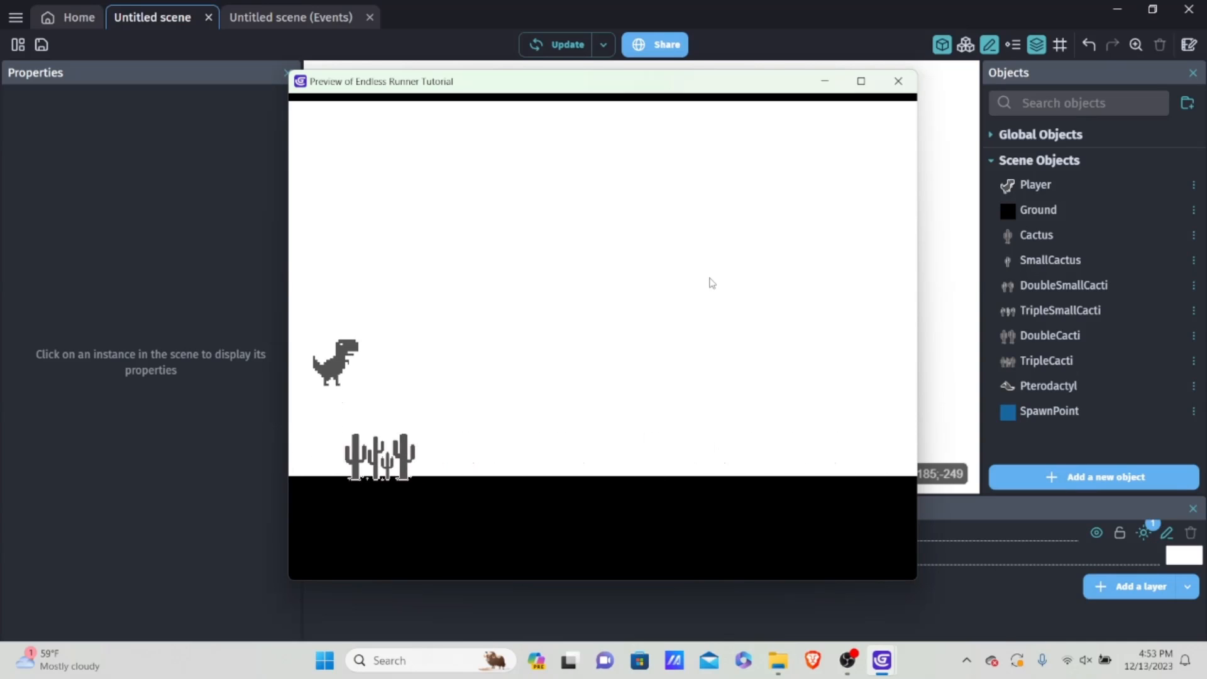
{"action": "key", "text": "space"}
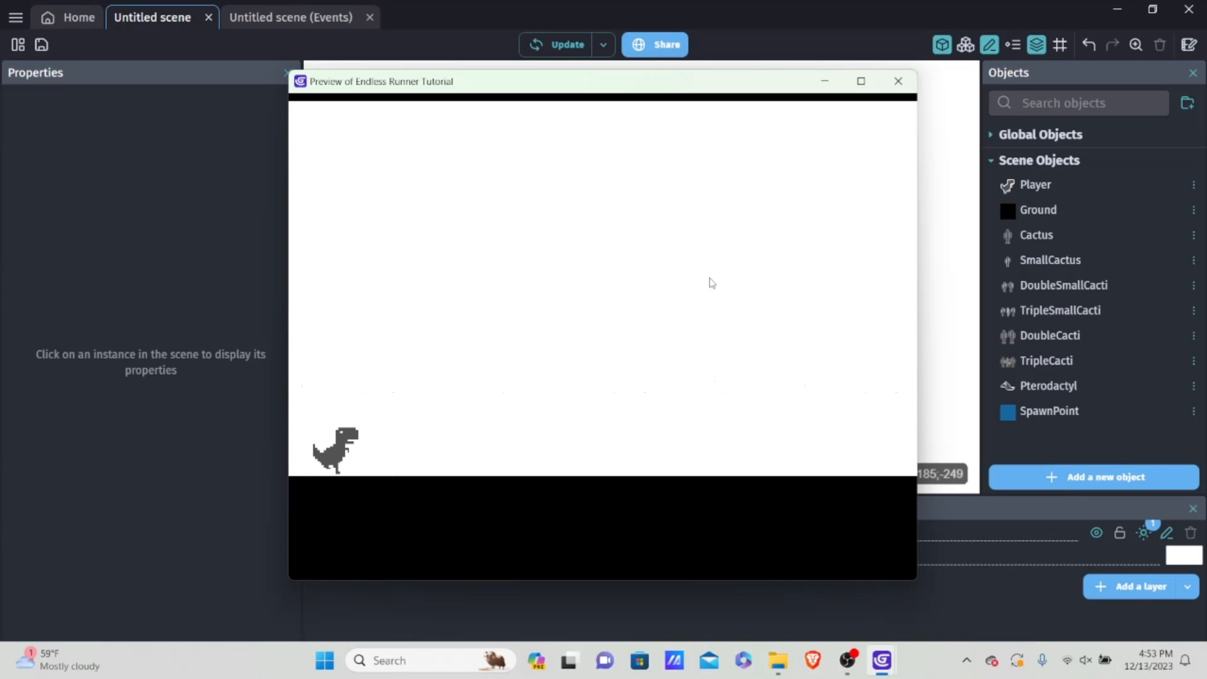
{"action": "key", "text": "space"}
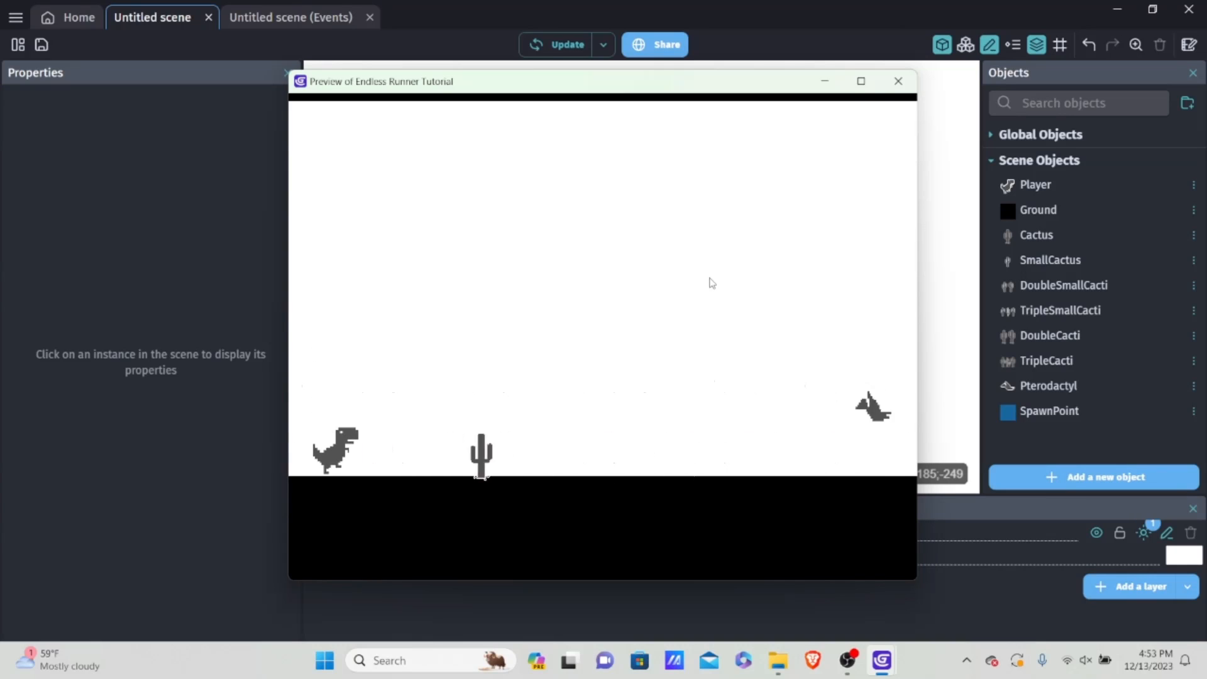
{"action": "key", "text": "space"}
{"action": "key", "text": "Down"}
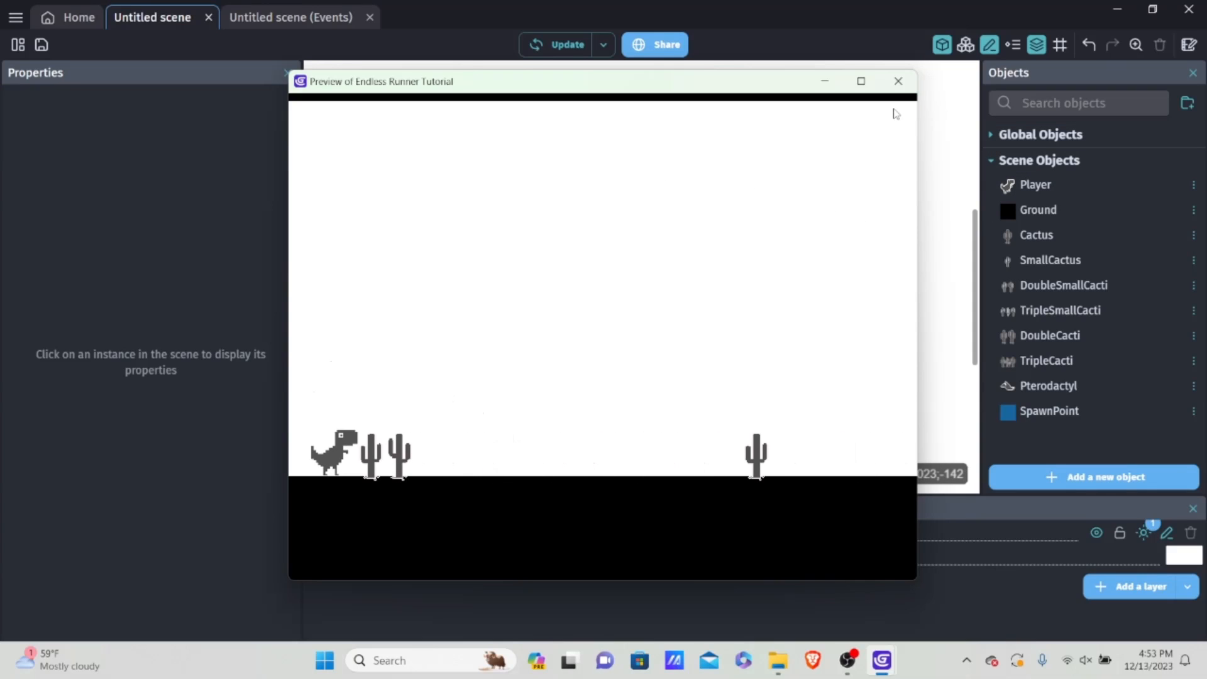
{"action": "left_click", "coordinate": [899, 82]}
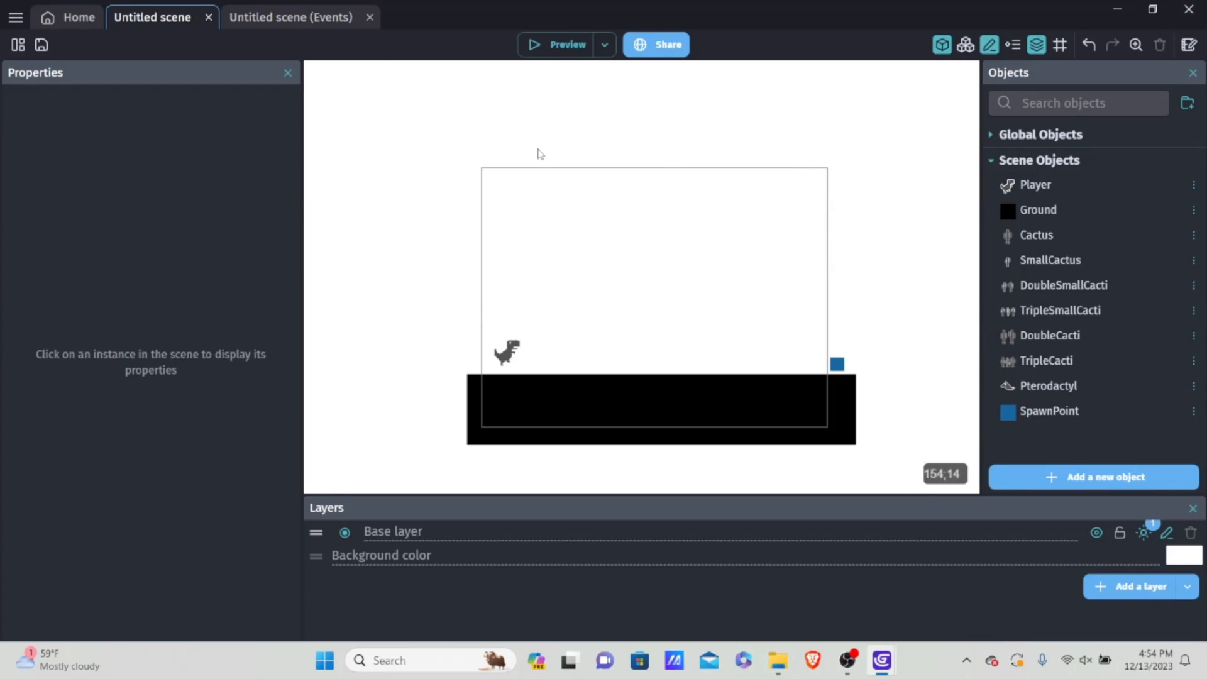
Step: Collapse the Death Sequence event group in the scene's events
{"action": "left_click", "coordinate": [271, 19]}
{"action": "scroll", "coordinate": [614, 554], "scroll_direction": "down", "scroll_amount": 3}
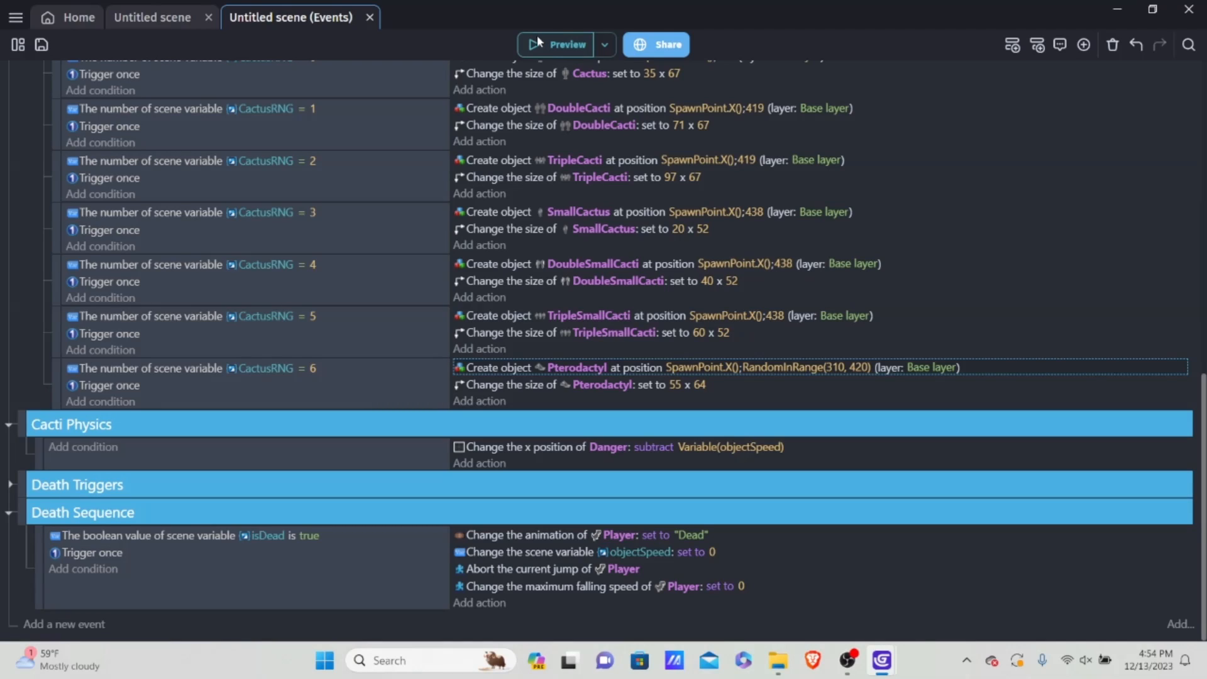
{"action": "left_click", "coordinate": [9, 513]}
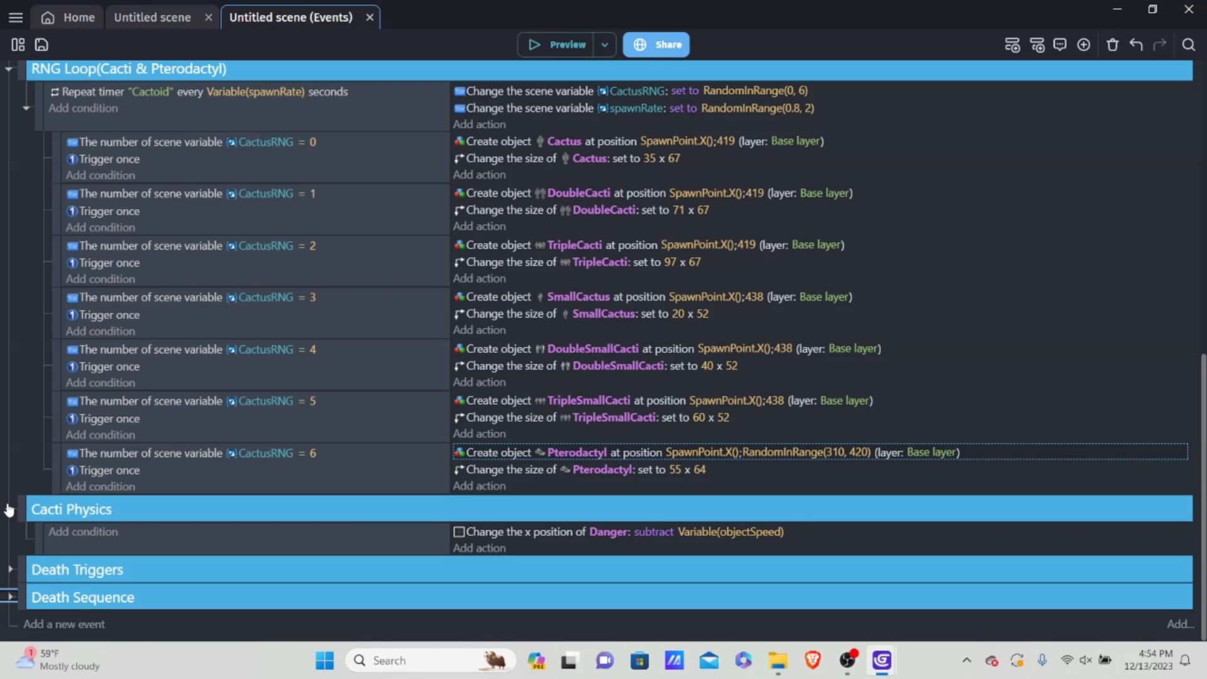
Step: Add a Boolean scene variable named restart to the untitled scene and apply the change
{"action": "left_click", "coordinate": [17, 44]}
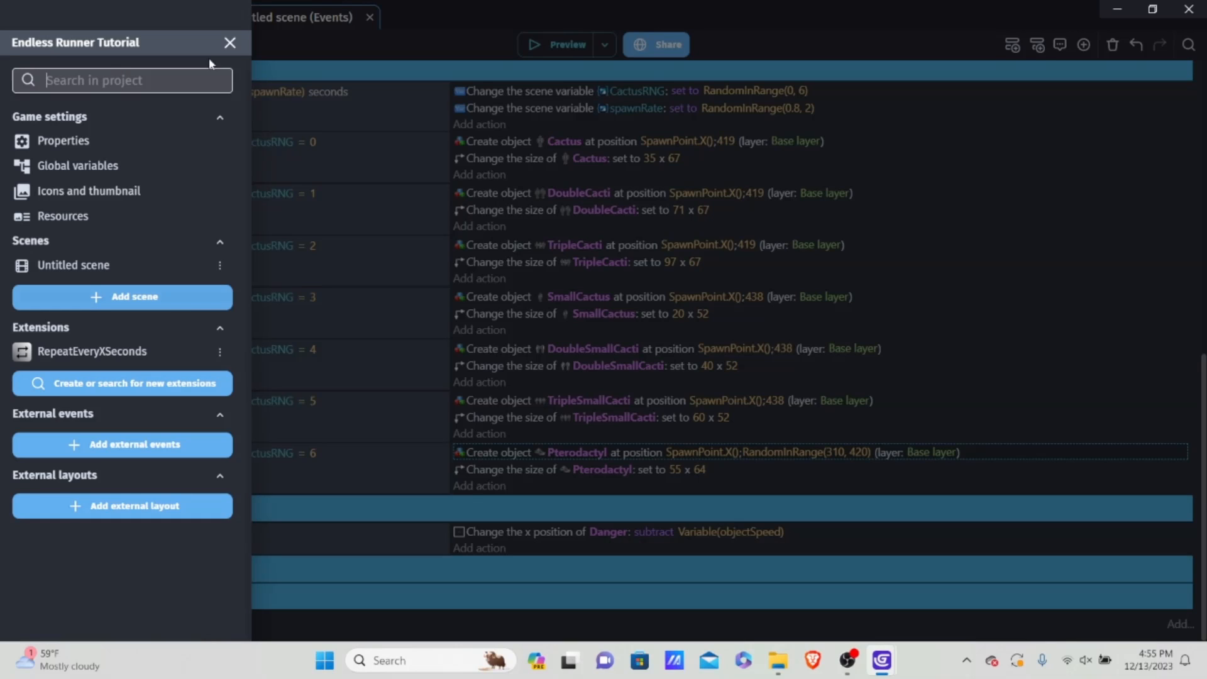
{"action": "left_click", "coordinate": [219, 265]}
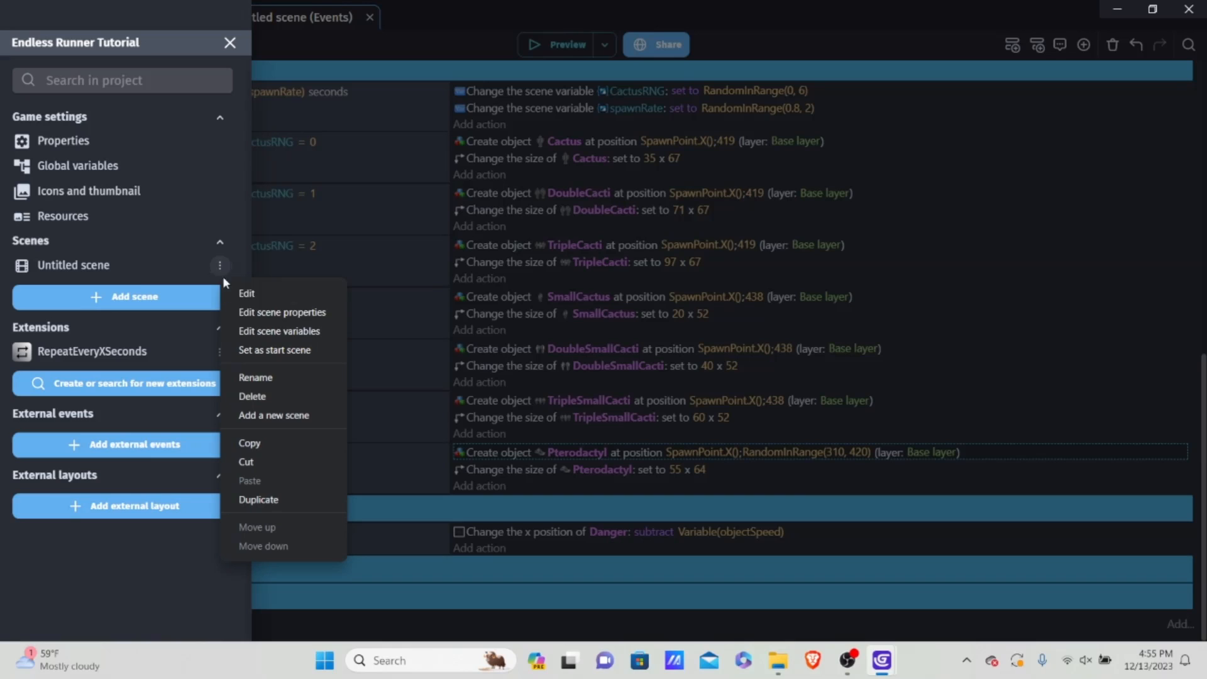
{"action": "left_click", "coordinate": [277, 331]}
{"action": "left_click", "coordinate": [1038, 178]}
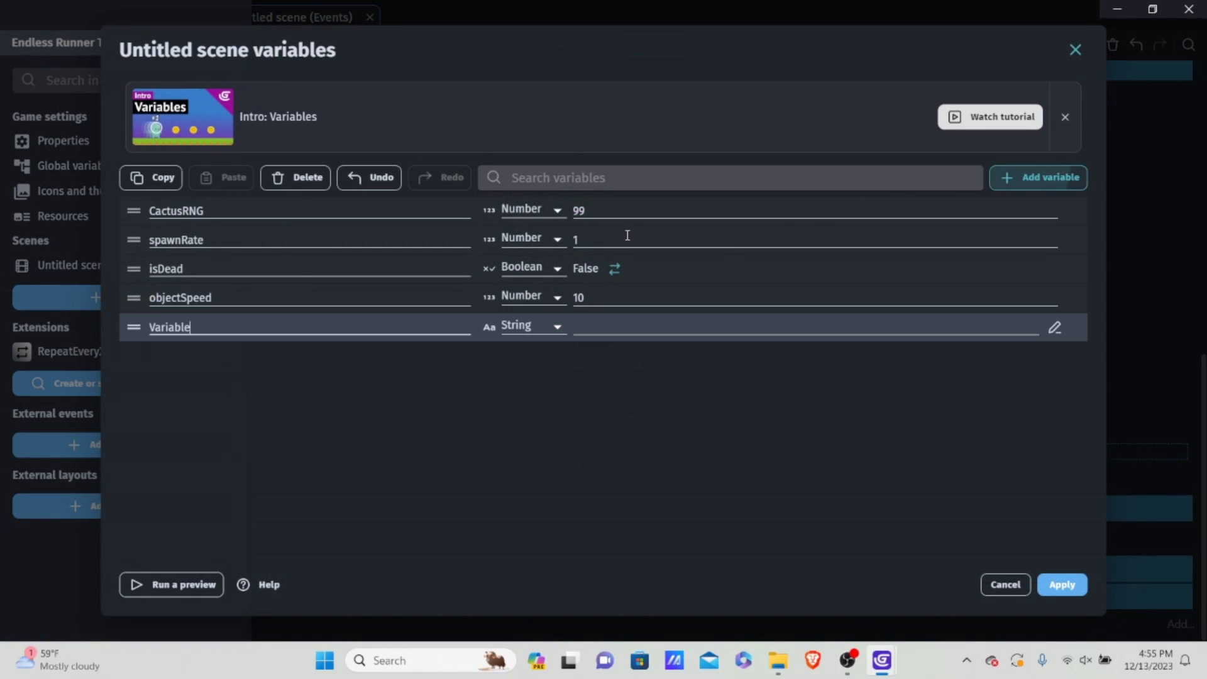
{"action": "left_click", "coordinate": [269, 323]}
{"action": "key", "text": "BackSpace"}
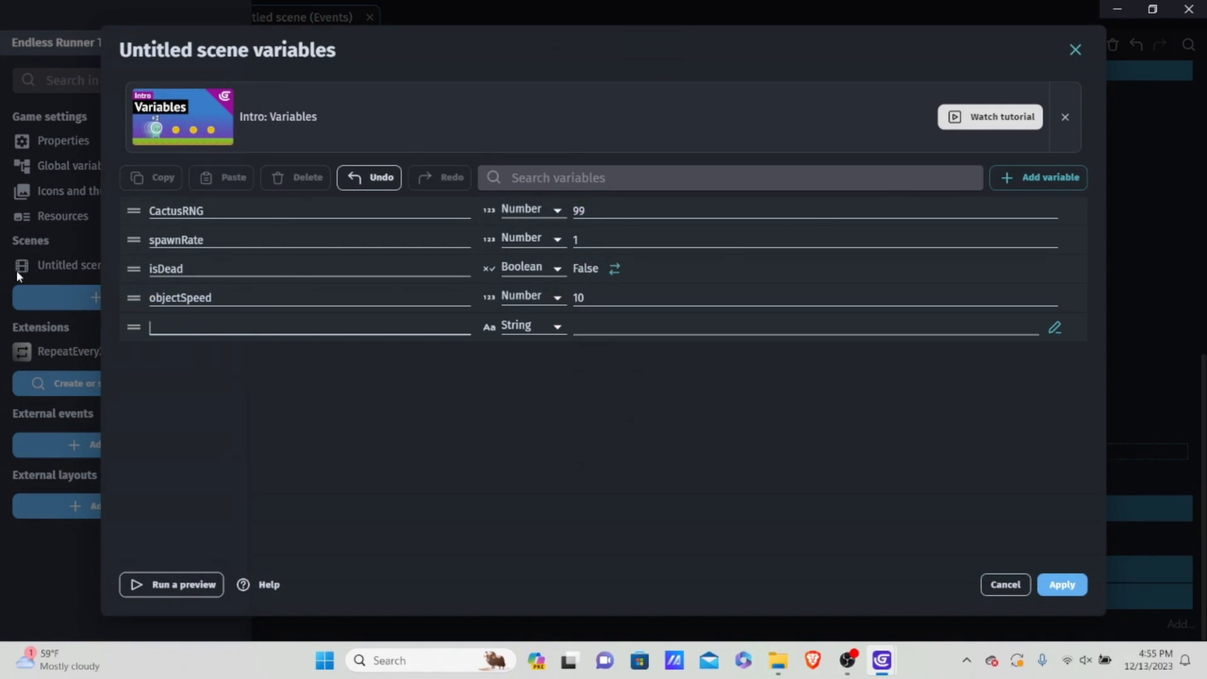
{"action": "type", "text": "restart"}
{"action": "left_click", "coordinate": [536, 327]}
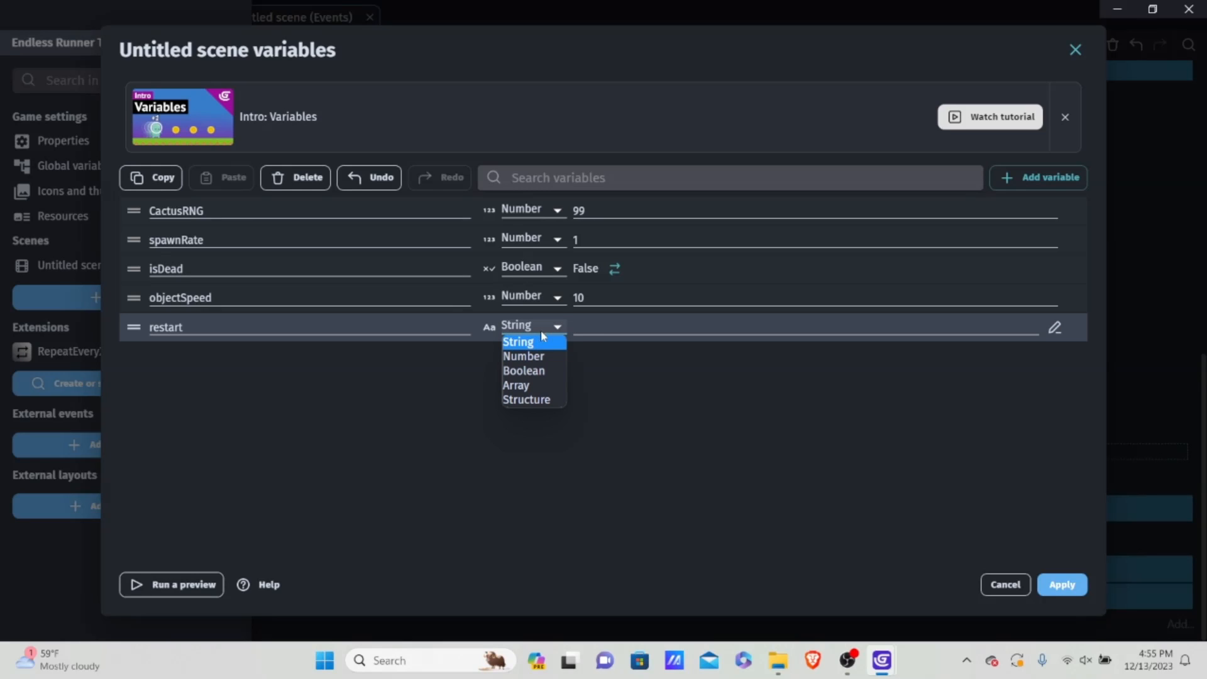
{"action": "left_click", "coordinate": [539, 372]}
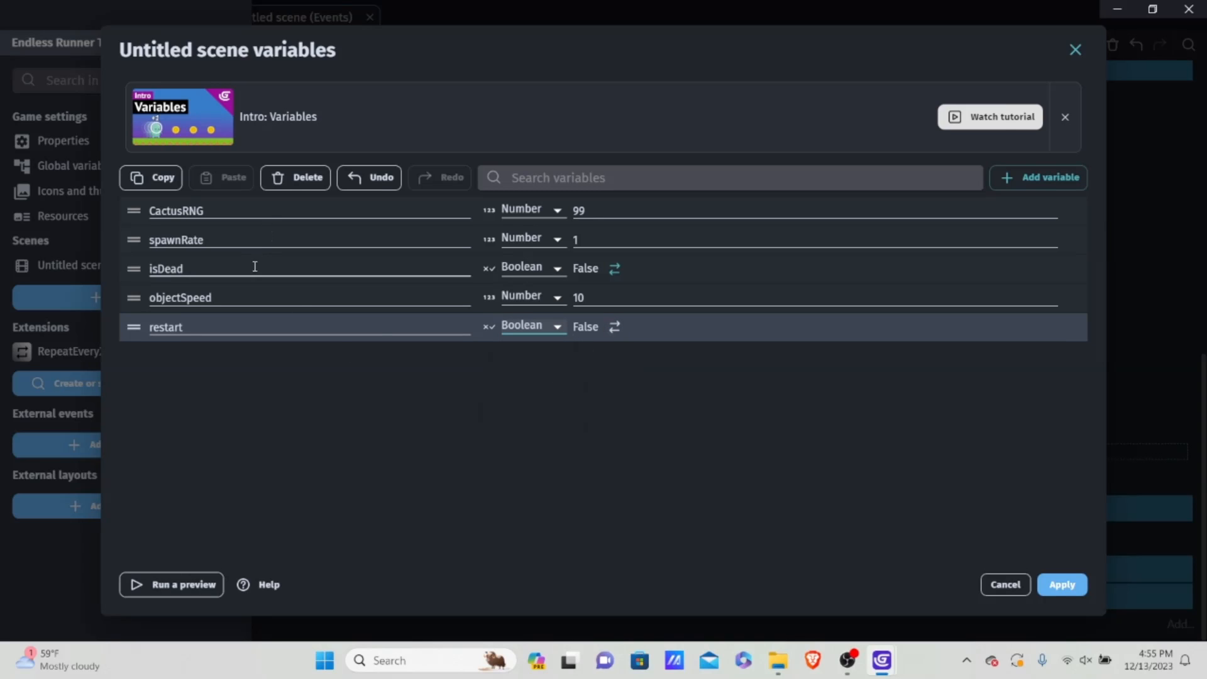
{"action": "left_click", "coordinate": [1076, 593]}
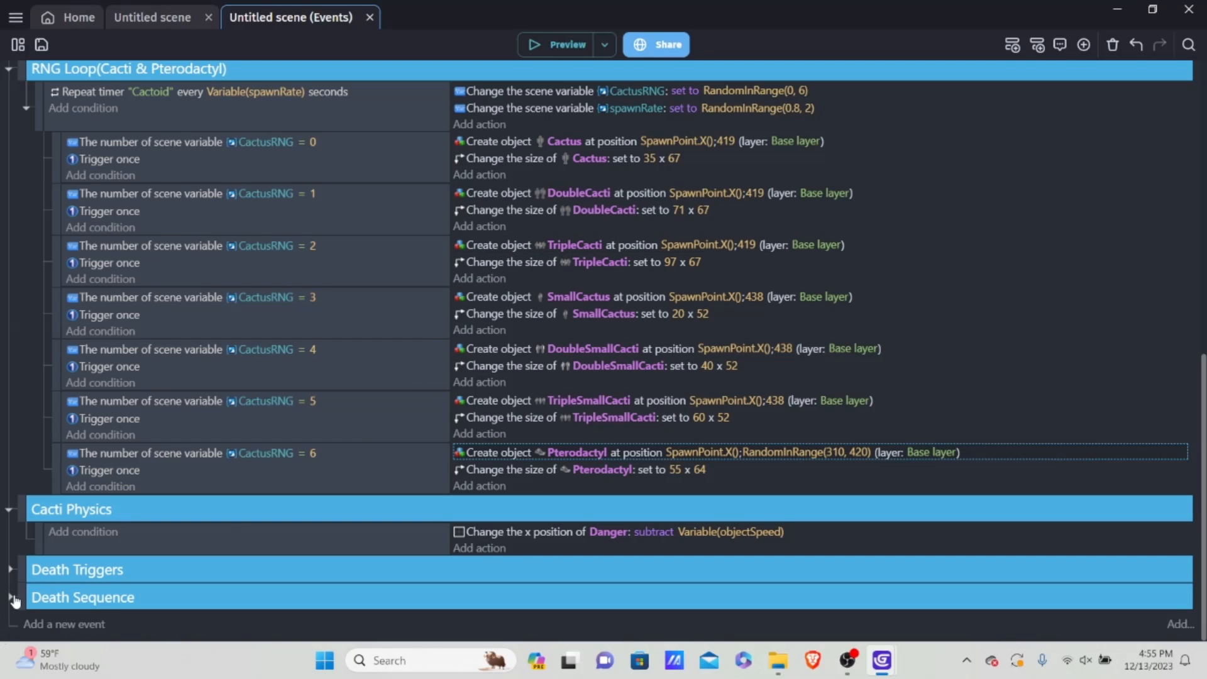
Step: Add an event group named Restart Sequence after Death Sequence and nest a new empty event inside it
{"action": "left_click", "coordinate": [66, 624]}
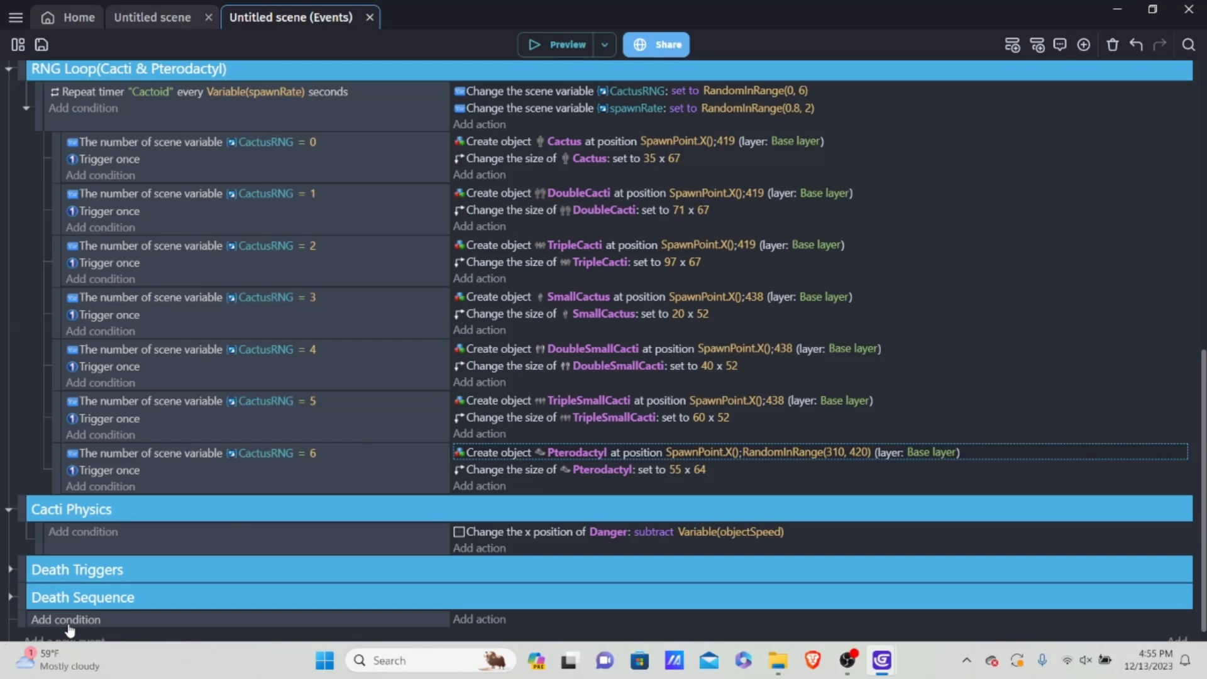
{"action": "right_click", "coordinate": [135, 621]}
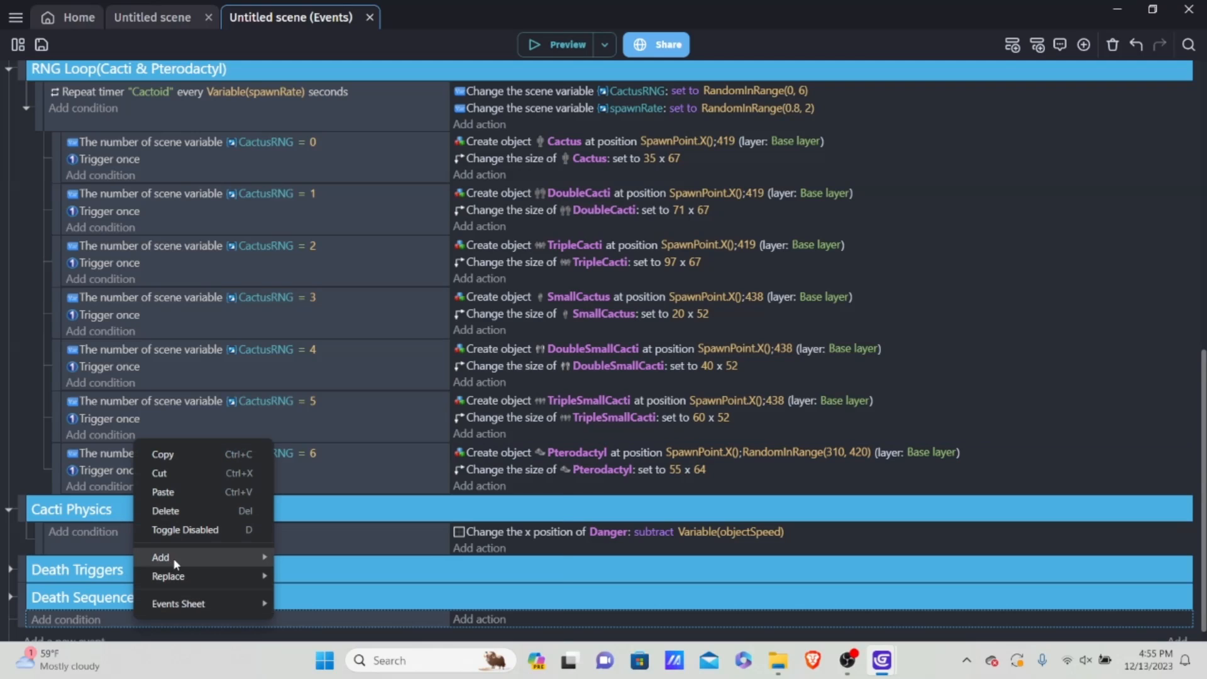
{"action": "mouse_move", "coordinate": [172, 557]}
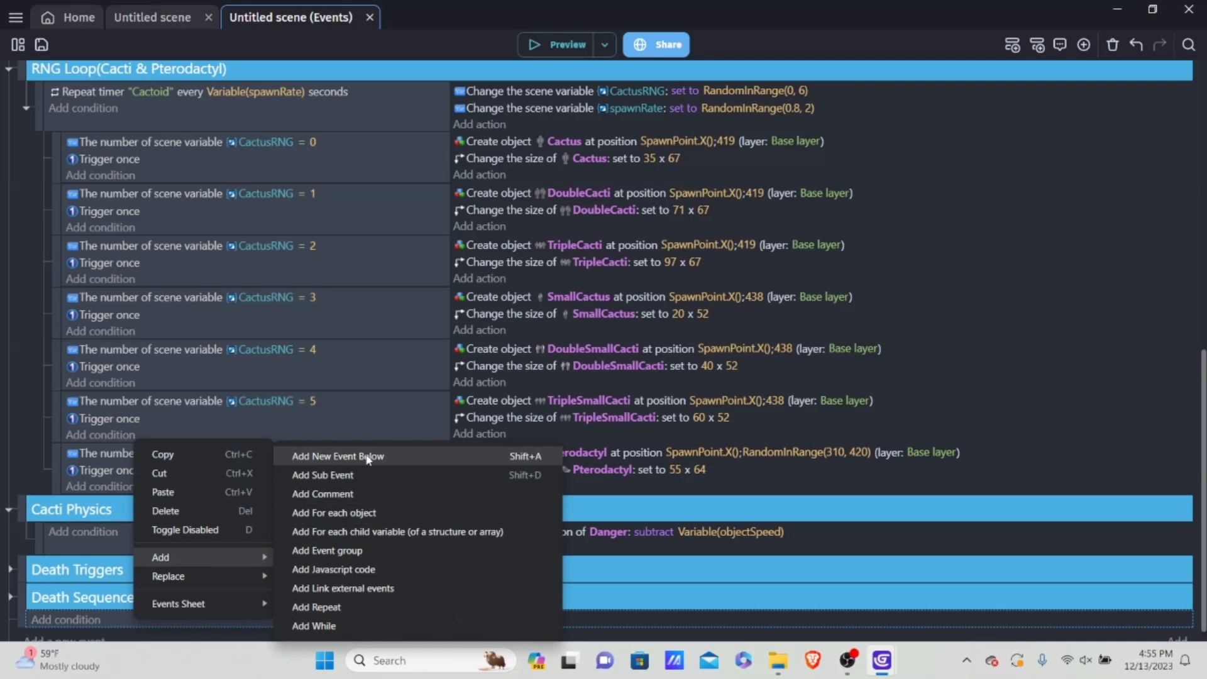
{"action": "left_click", "coordinate": [345, 551]}
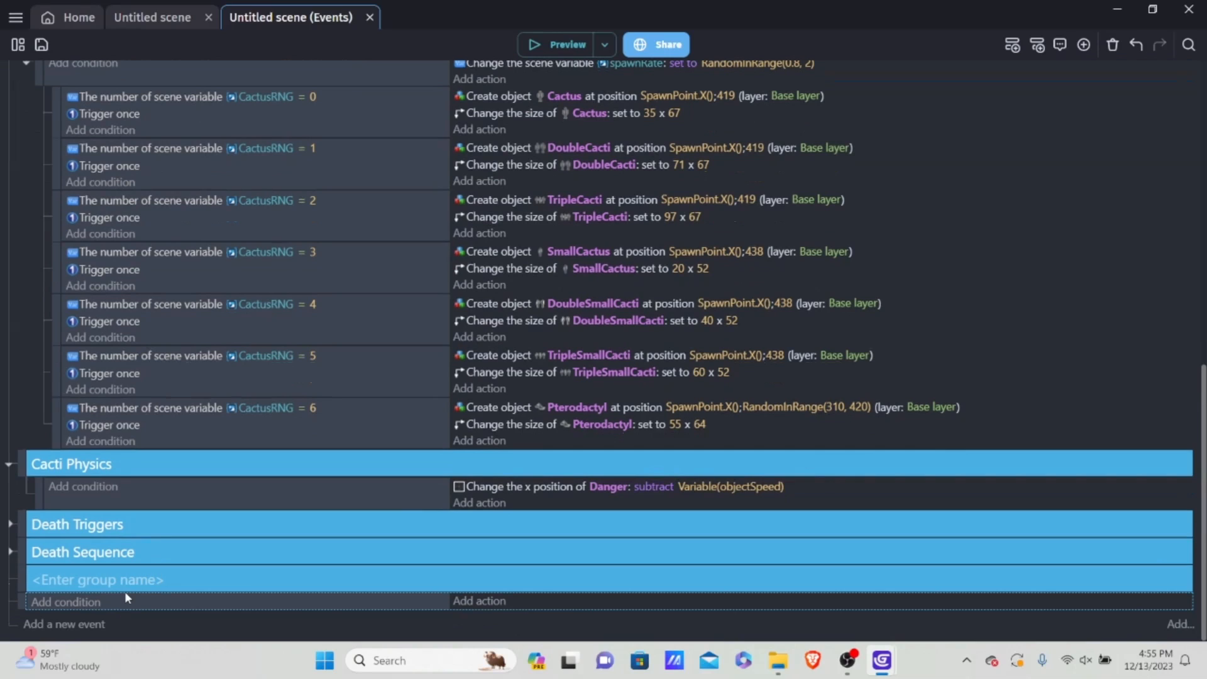
{"action": "type", "text": "Resta"}
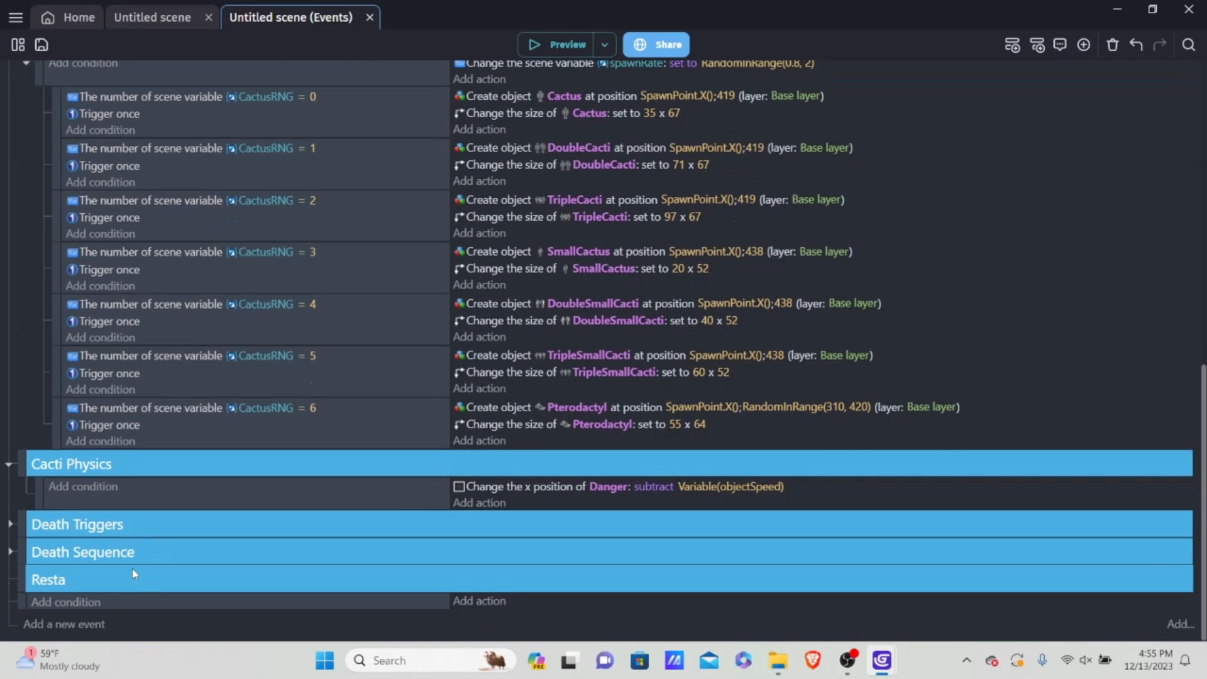
{"action": "type", "text": "rt Sequence"}
{"action": "mouse_move", "coordinate": [23, 602]}
{"action": "left_mouse_down"}
{"action": "mouse_move", "coordinate": [52, 598]}
{"action": "mouse_move", "coordinate": [32, 596]}
{"action": "left_mouse_up"}
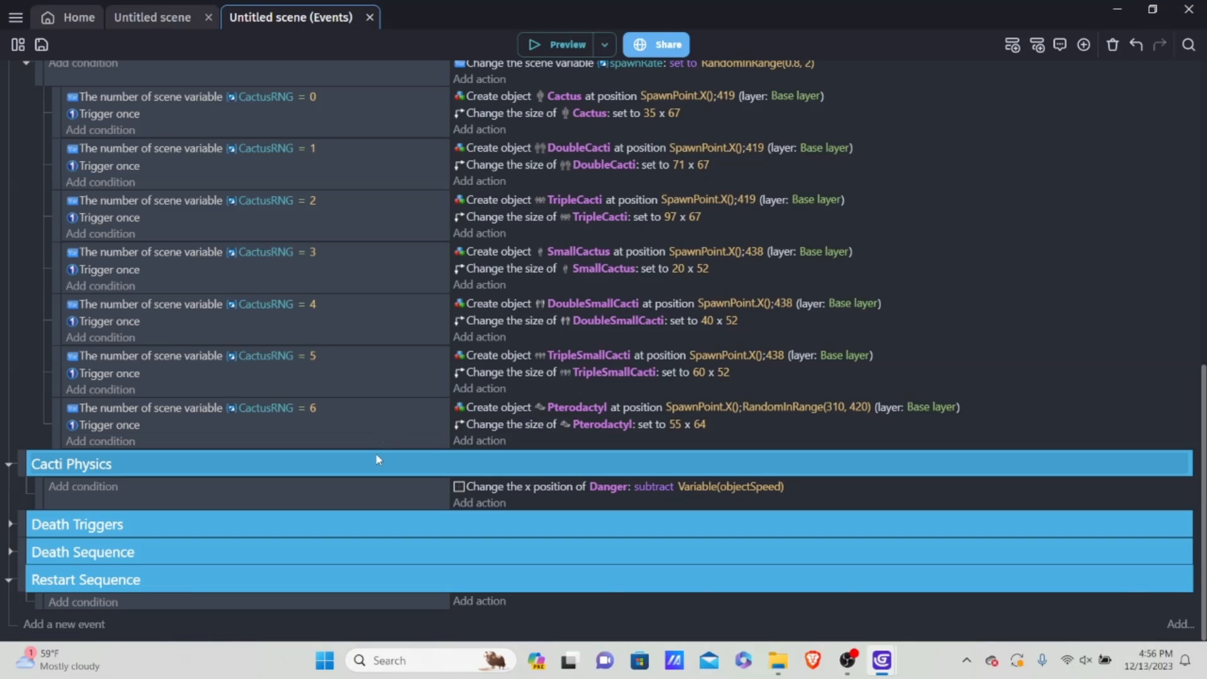
Step: Add a Key pressed condition for the Space key to the empty event in Restart Sequence
{"action": "left_click", "coordinate": [99, 603]}
{"action": "left_click", "coordinate": [342, 117]}
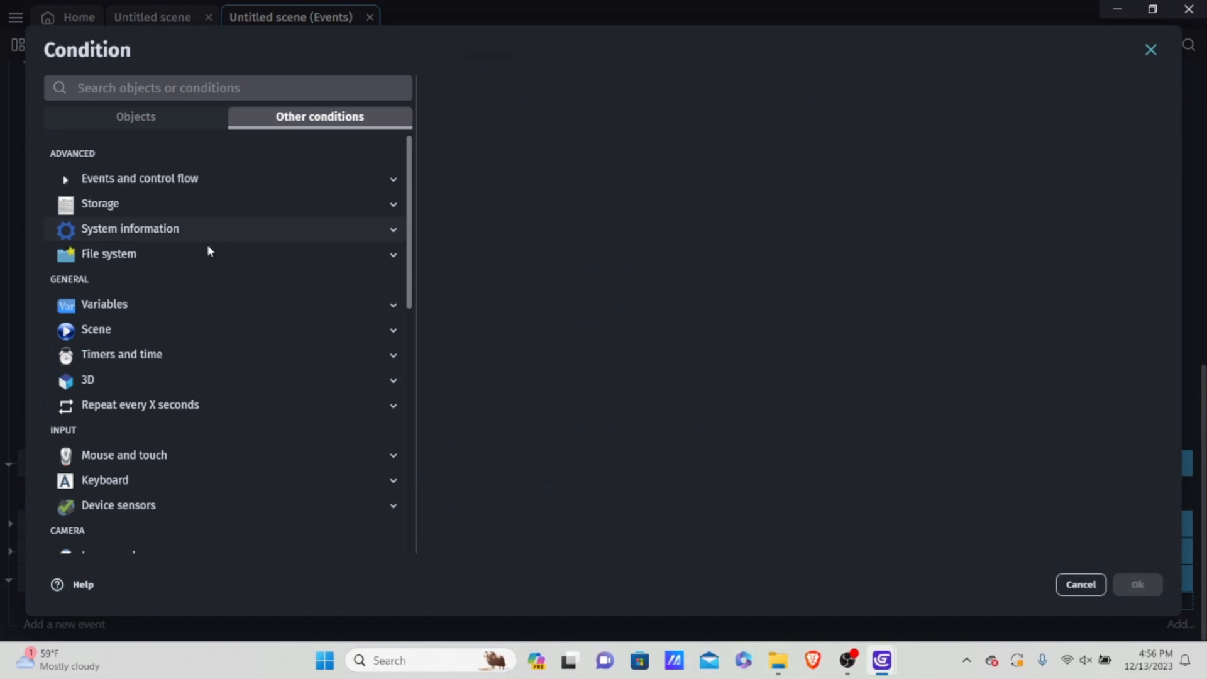
{"action": "scroll", "coordinate": [127, 355], "scroll_direction": "down", "scroll_amount": 2}
{"action": "left_click", "coordinate": [129, 400]}
{"action": "scroll", "coordinate": [133, 406], "scroll_direction": "down", "scroll_amount": 2}
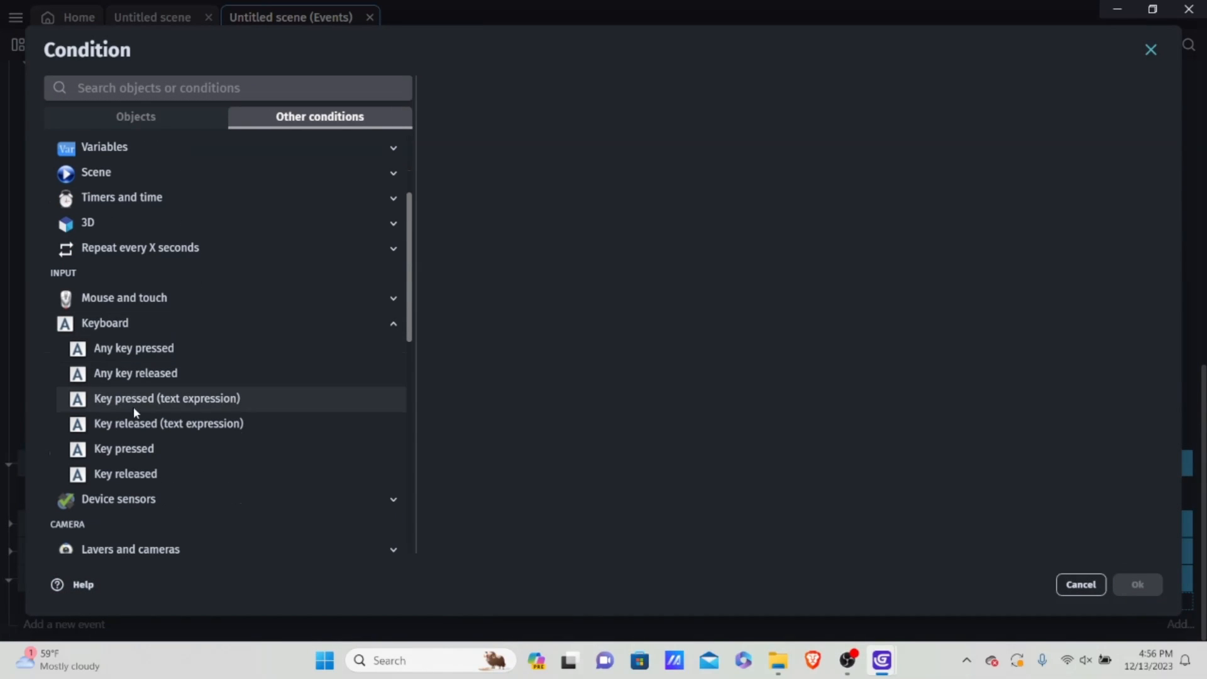
{"action": "left_click", "coordinate": [124, 448]}
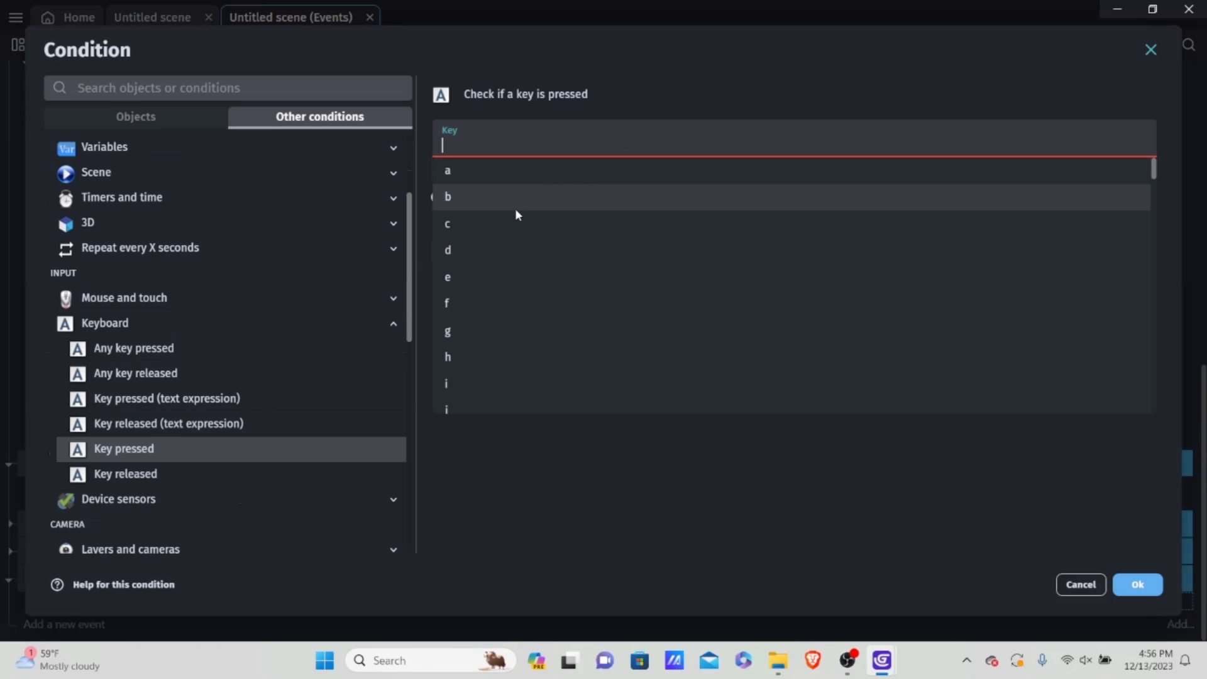
{"action": "type", "text": "spa"}
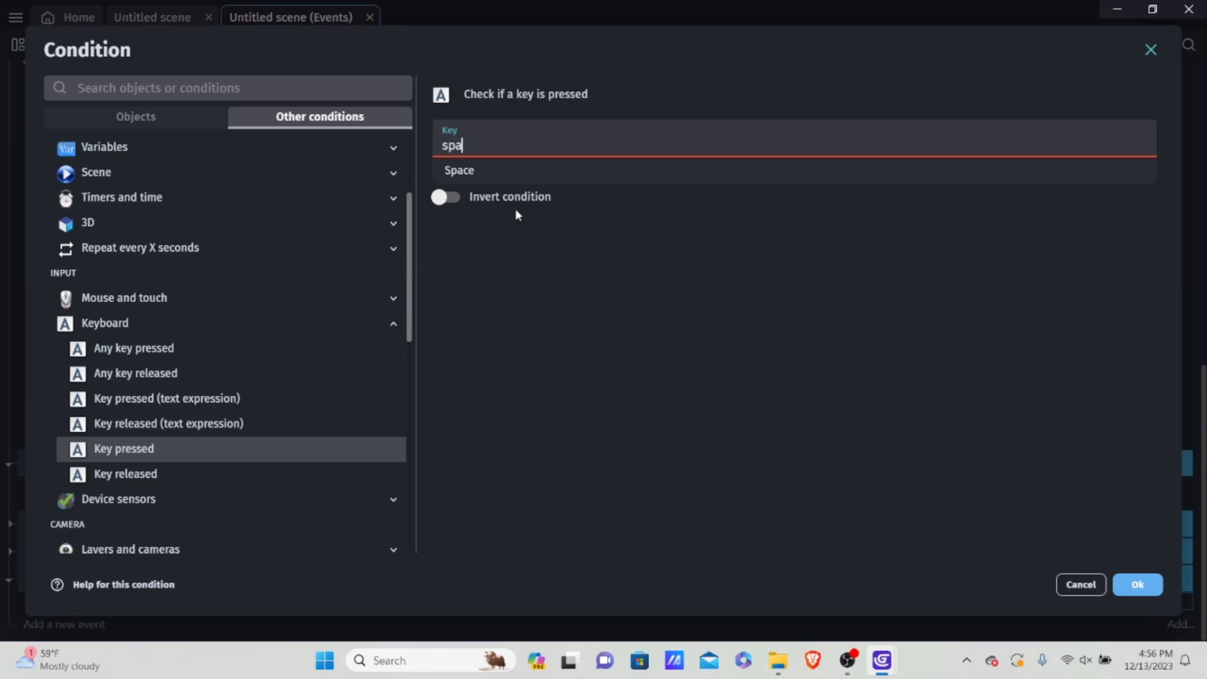
{"action": "left_click", "coordinate": [472, 171]}
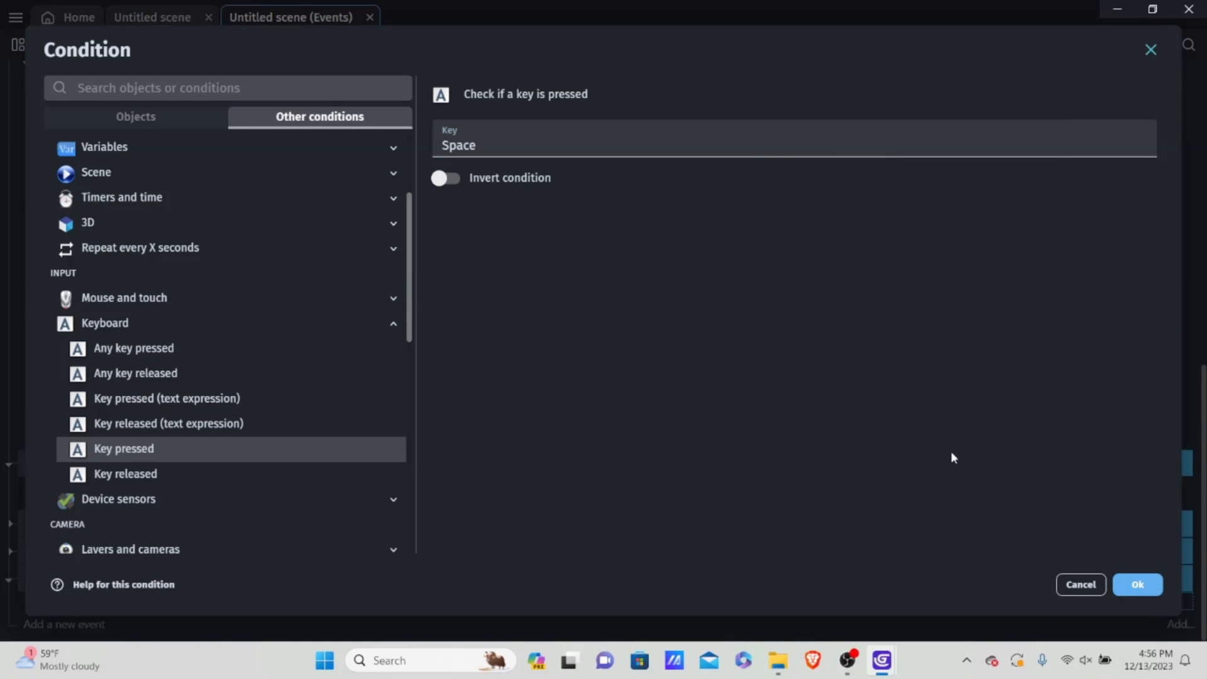
{"action": "left_click", "coordinate": [1138, 585]}
Step: Add an And condition below the Space key condition in the Restart Sequence event
{"action": "scroll", "coordinate": [158, 535], "scroll_direction": "down", "scroll_amount": 1}
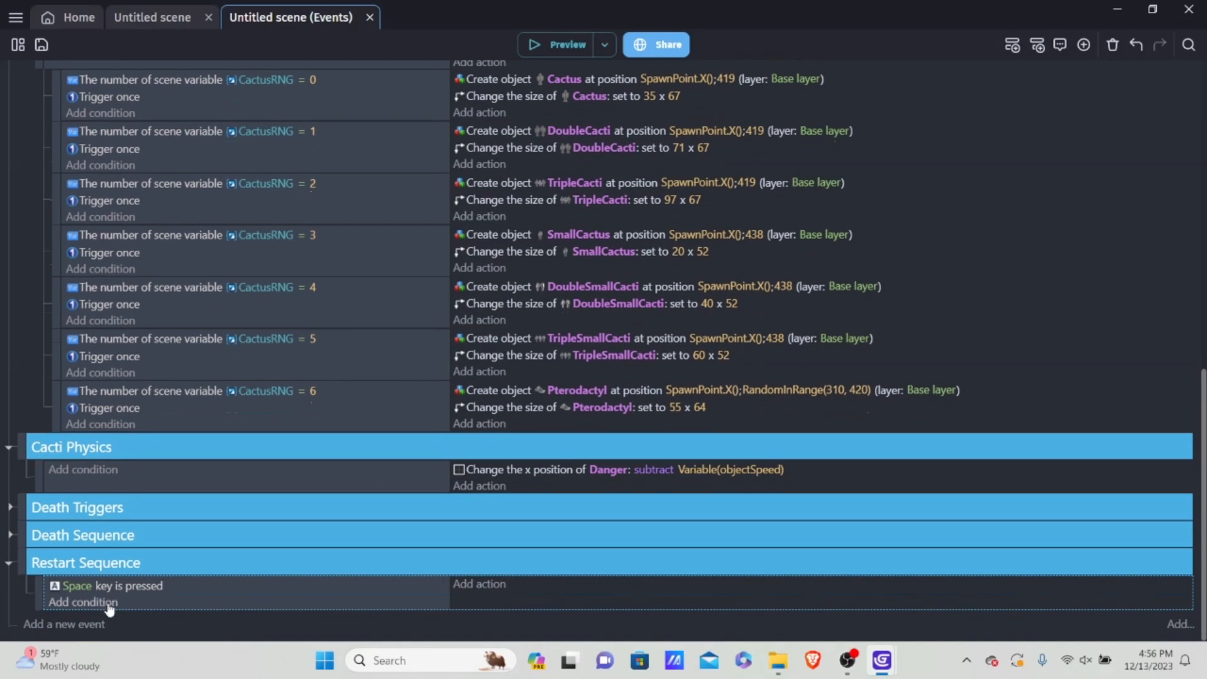
{"action": "left_click", "coordinate": [88, 602]}
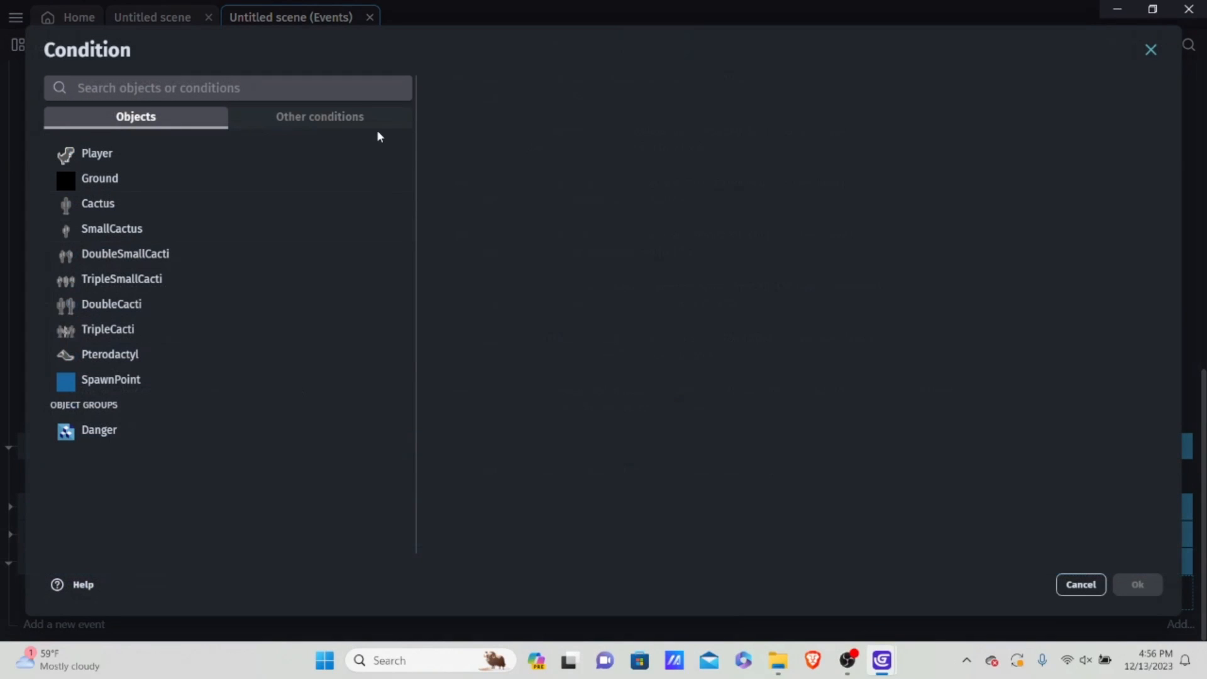
{"action": "left_click", "coordinate": [345, 119]}
{"action": "left_click", "coordinate": [157, 181]}
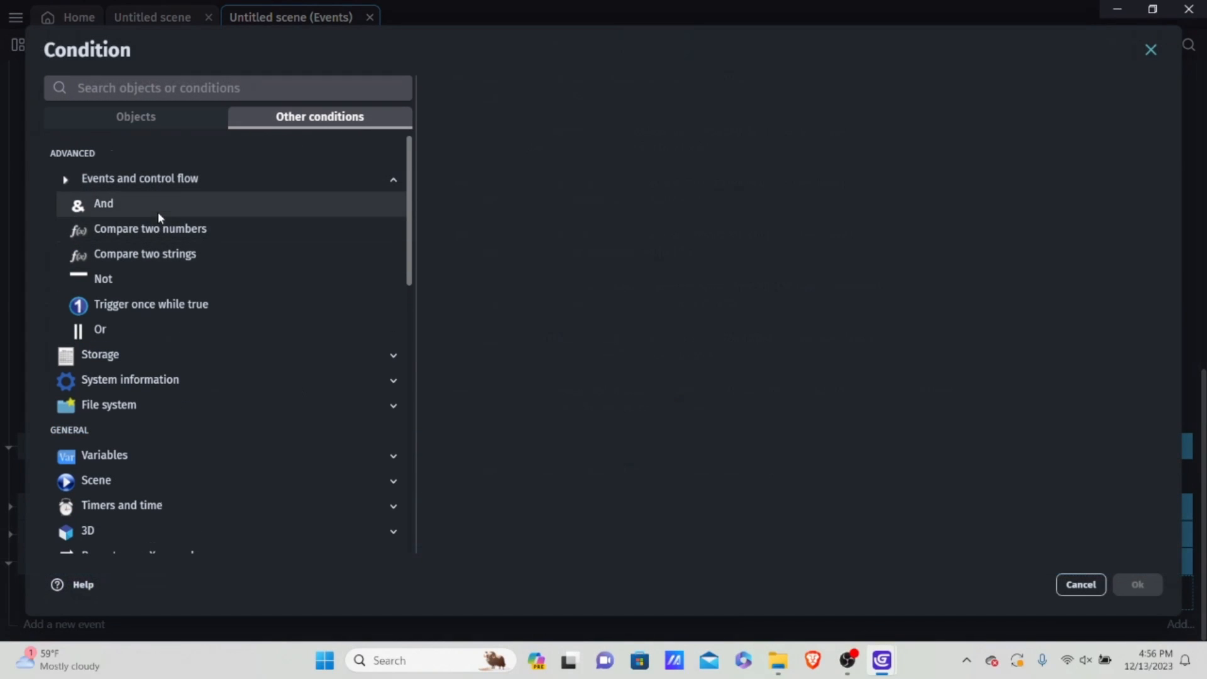
{"action": "left_click", "coordinate": [157, 213]}
{"action": "left_click", "coordinate": [1139, 585]}
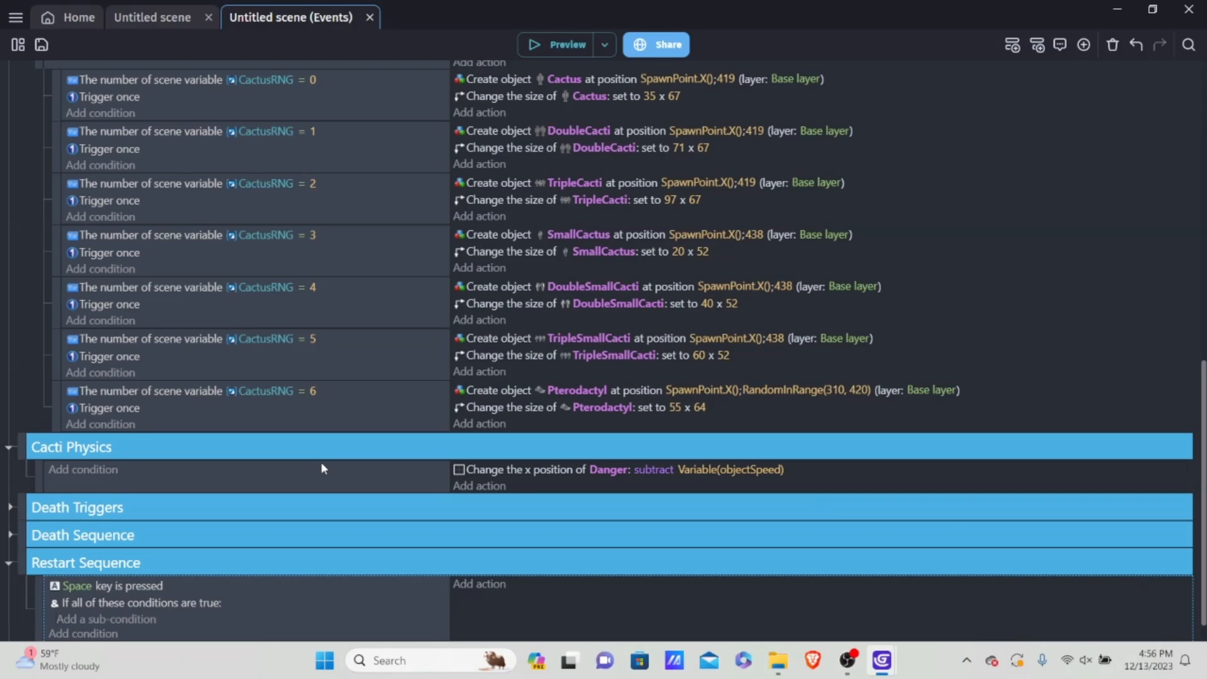
Step: Add a sub-condition under the And condition checking that the Boolean scene variable isDead is true
{"action": "left_click", "coordinate": [132, 620]}
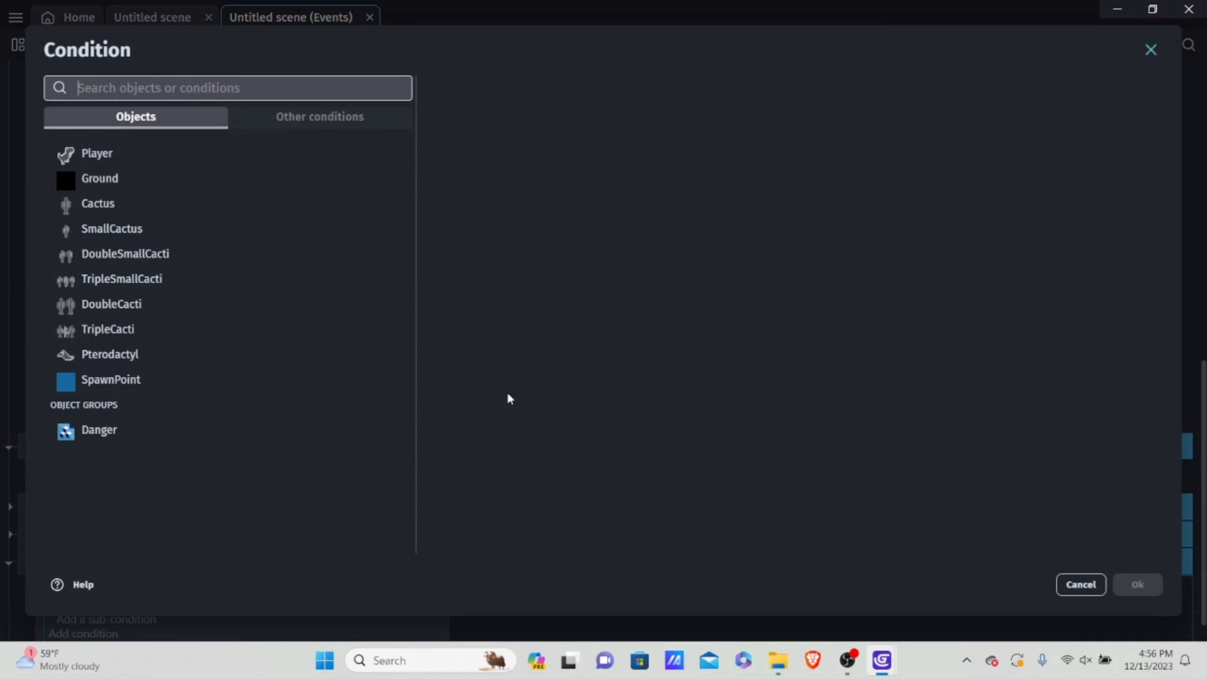
{"action": "left_click", "coordinate": [1079, 582]}
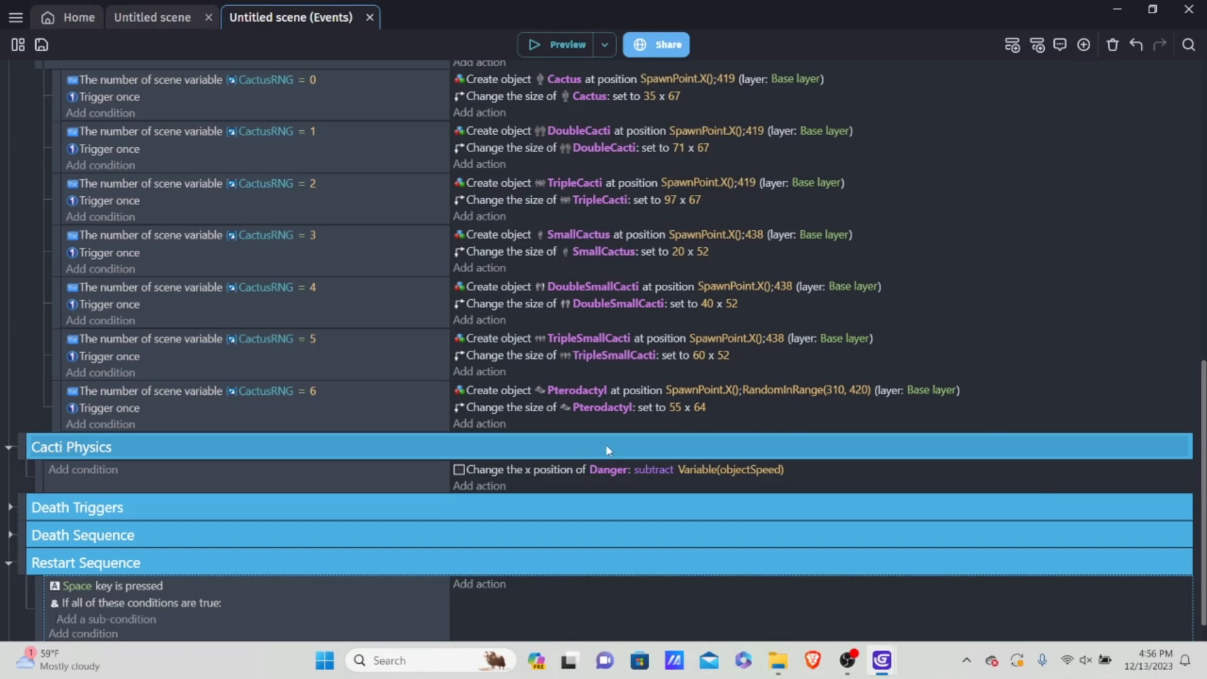
{"action": "left_click", "coordinate": [131, 622]}
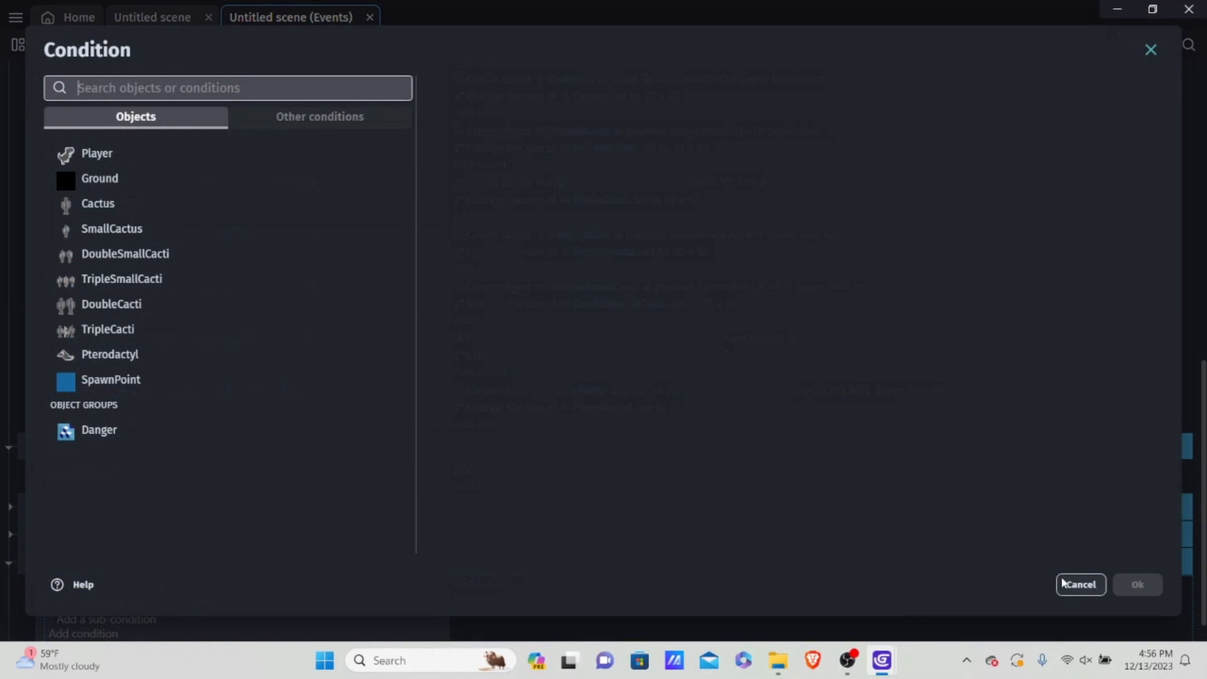
{"action": "left_click", "coordinate": [271, 116]}
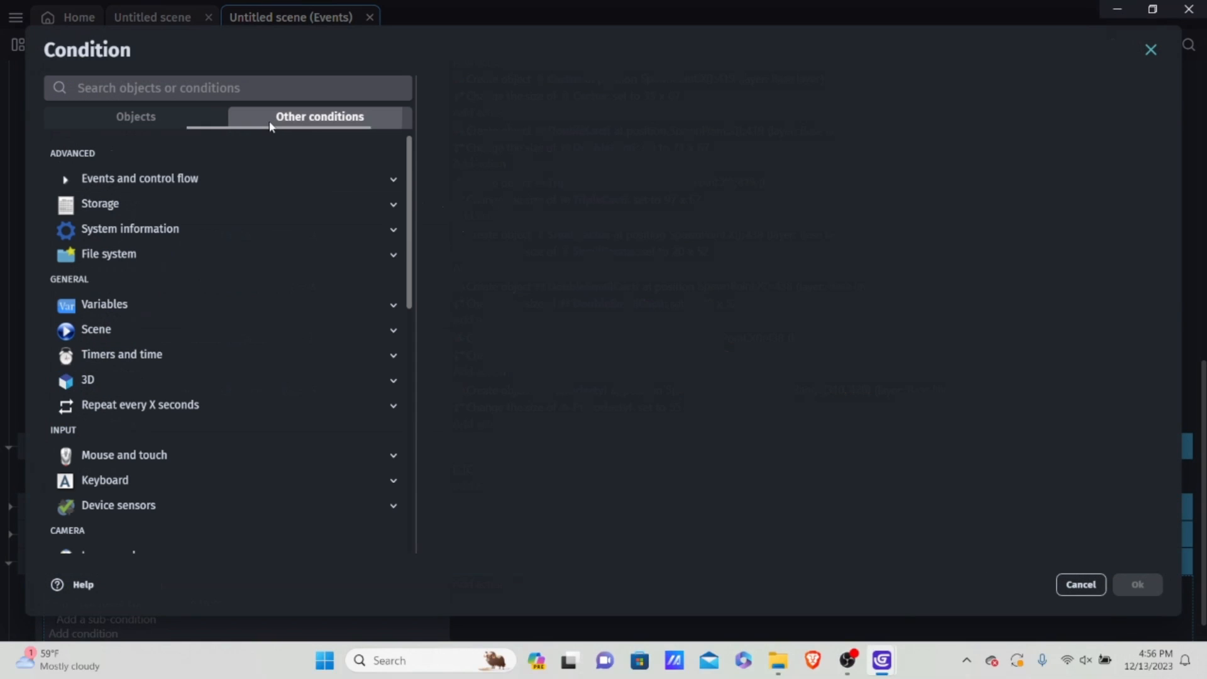
{"action": "left_click", "coordinate": [113, 304]}
{"action": "left_click", "coordinate": [130, 354]}
{"action": "left_click", "coordinate": [176, 380]}
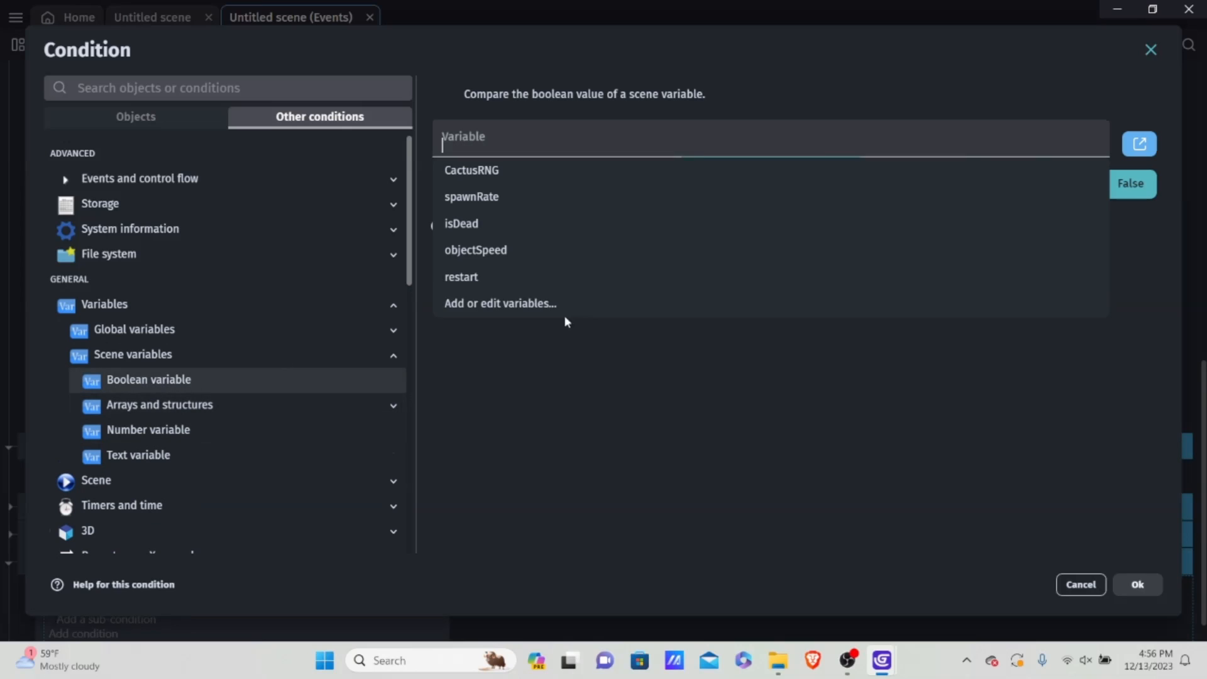
{"action": "left_click", "coordinate": [527, 217]}
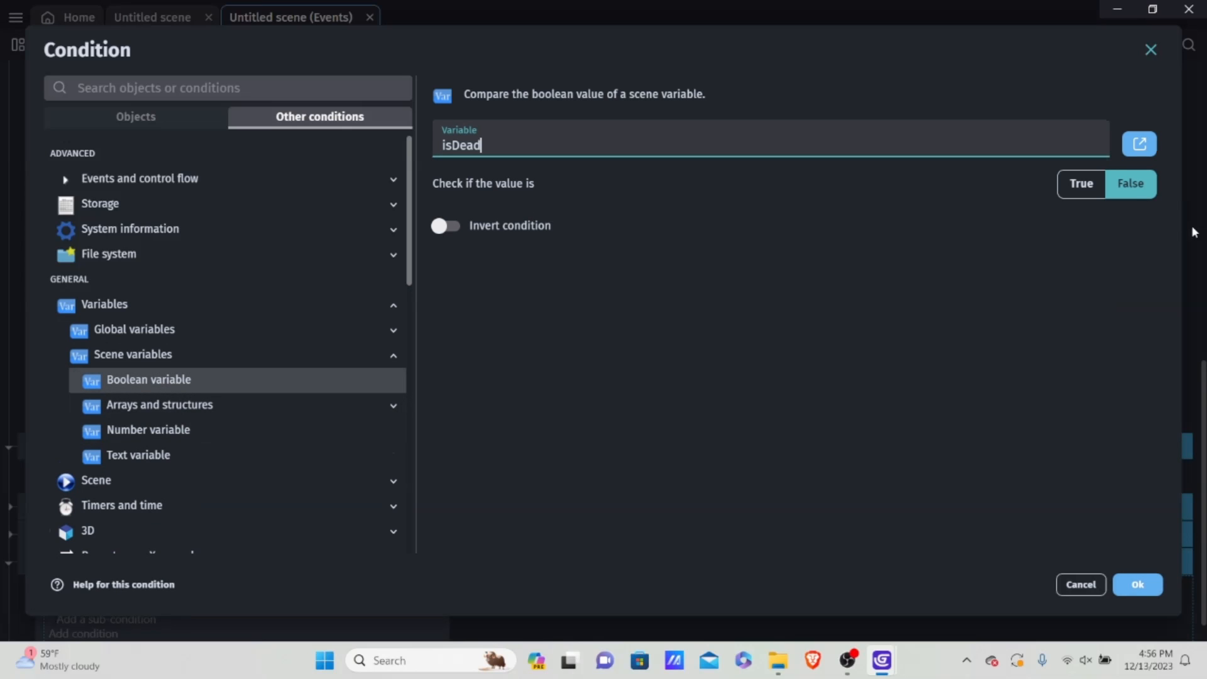
{"action": "left_click", "coordinate": [1082, 183]}
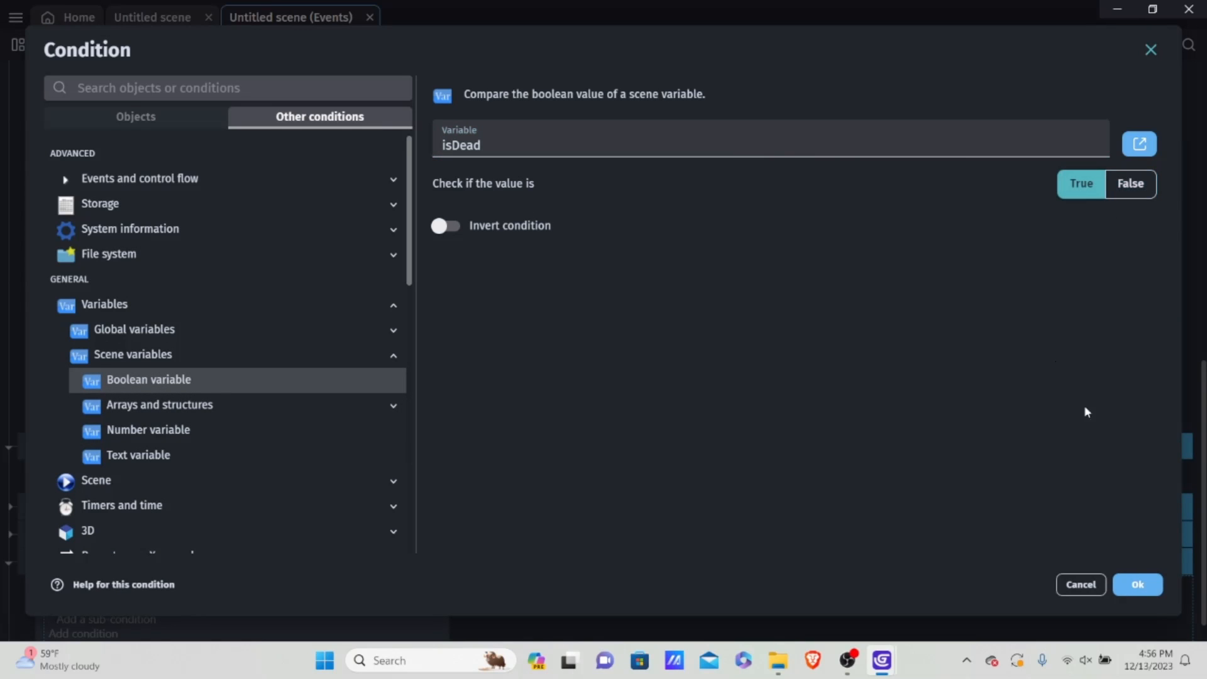
{"action": "left_click", "coordinate": [1136, 584]}
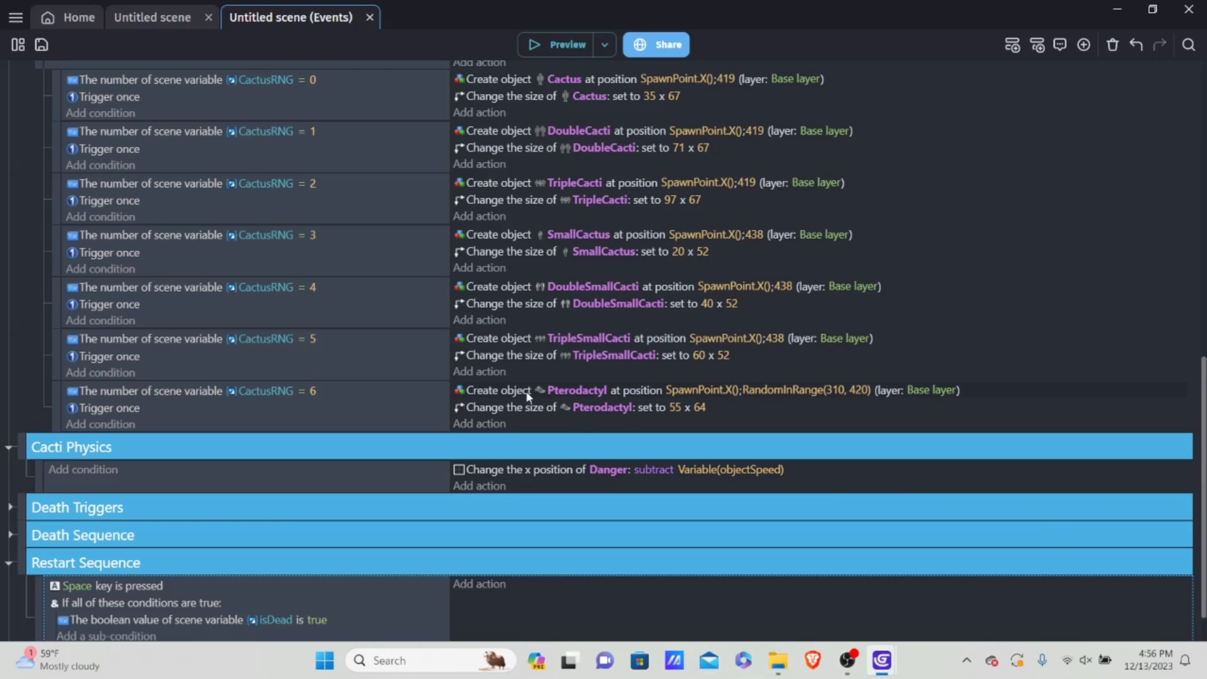
Step: Add a Trigger once while true condition to the Restart Sequence event, outside the And block
{"action": "scroll", "coordinate": [3, 395], "scroll_direction": "down", "scroll_amount": 1}
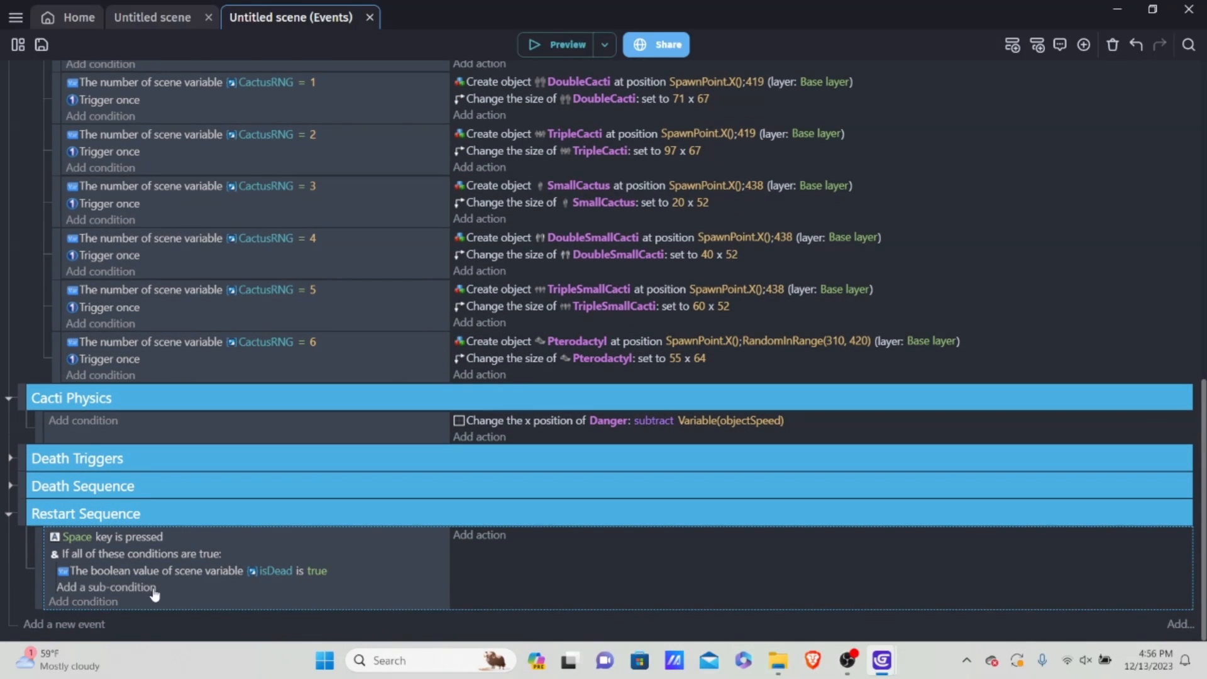
{"action": "left_click", "coordinate": [66, 601]}
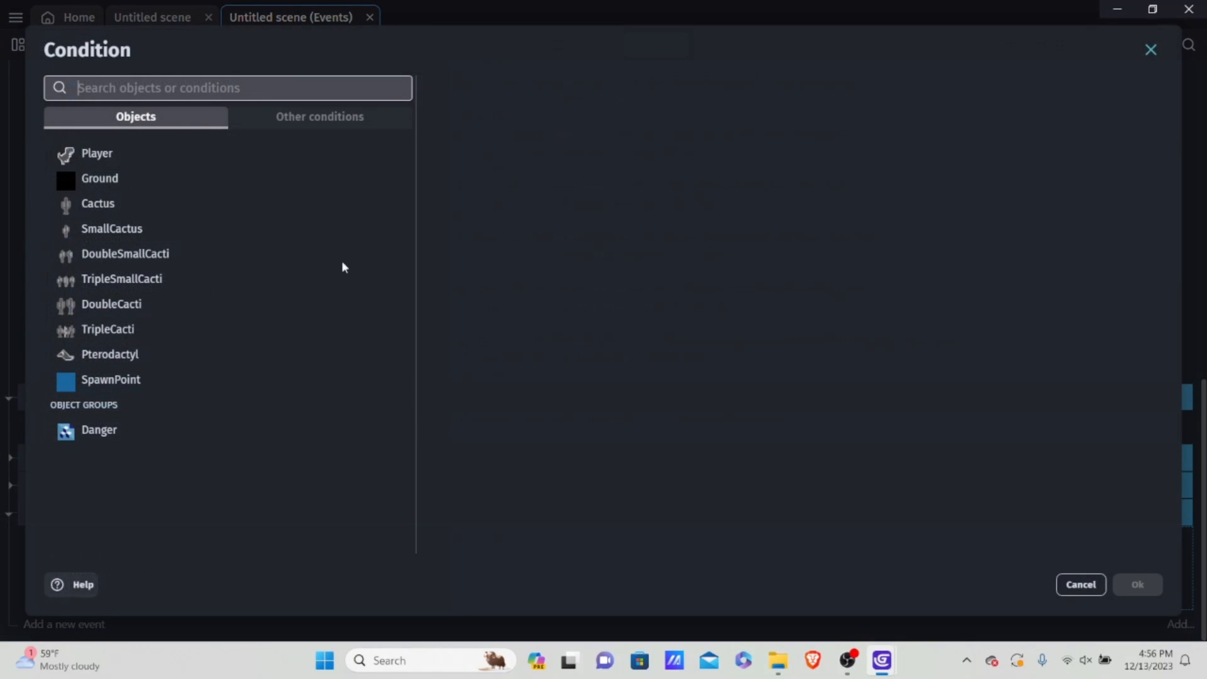
{"action": "left_click", "coordinate": [347, 117]}
{"action": "left_click", "coordinate": [191, 181]}
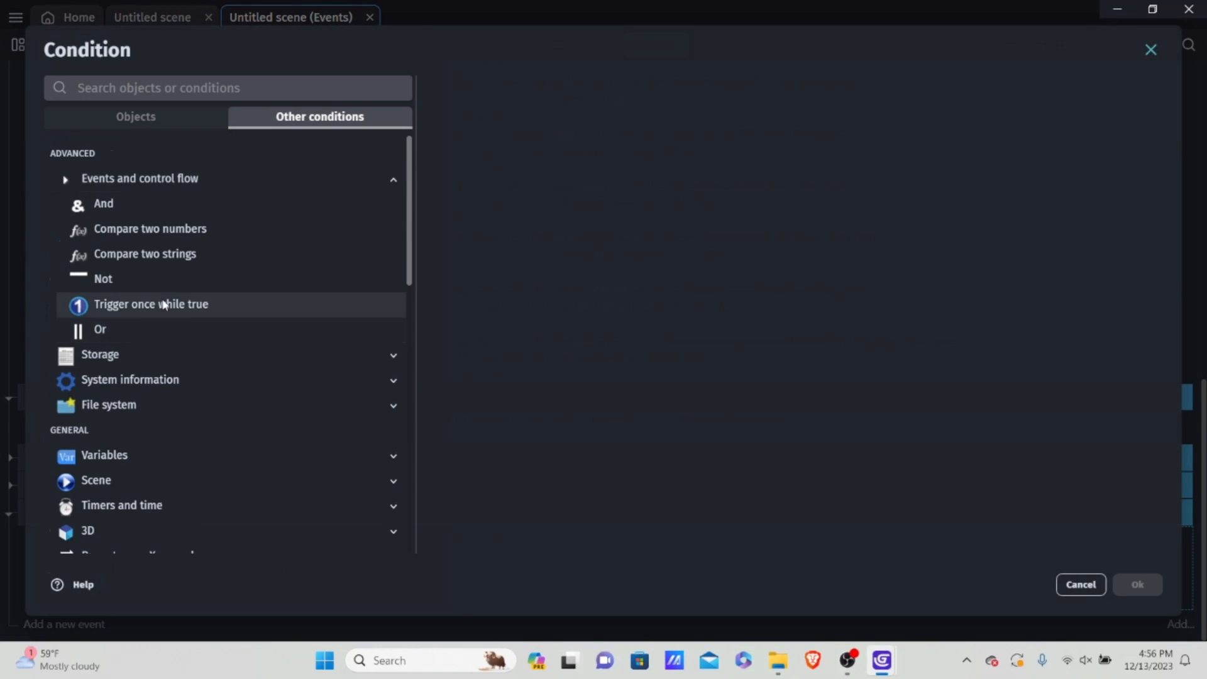
{"action": "left_click", "coordinate": [189, 305]}
{"action": "left_click", "coordinate": [1140, 586]}
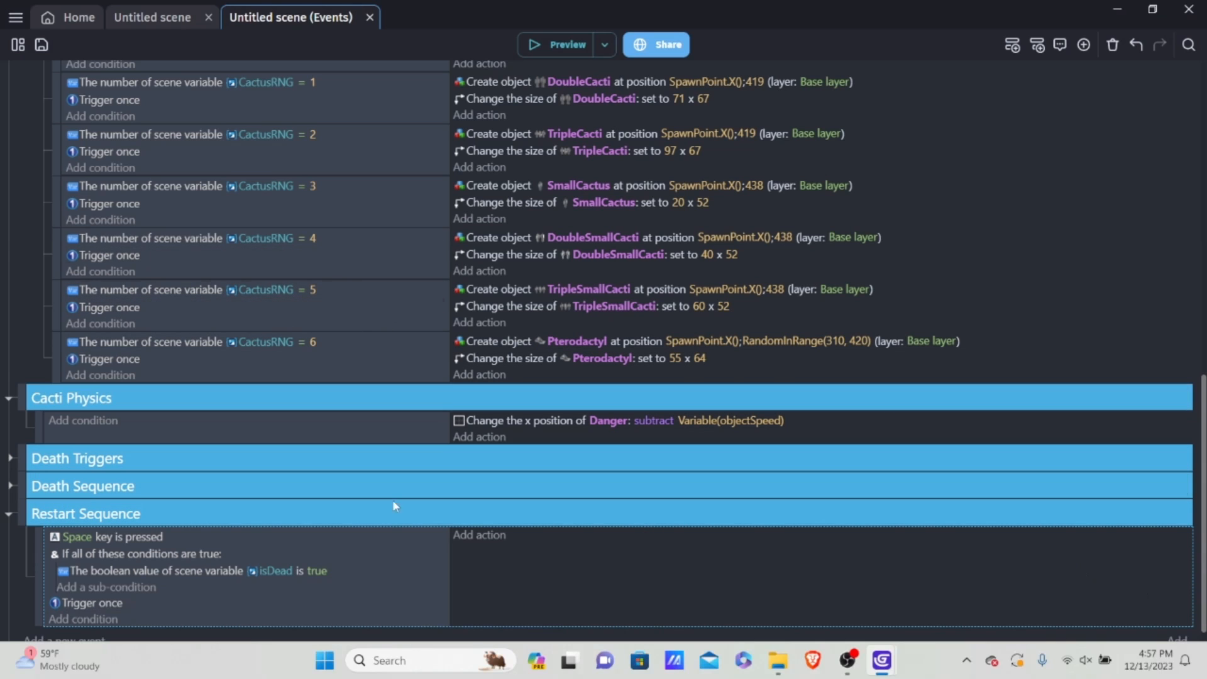
Step: Add an action to the Space key event in Restart Sequence setting the Boolean scene variable restart to true
{"action": "left_click", "coordinate": [470, 540]}
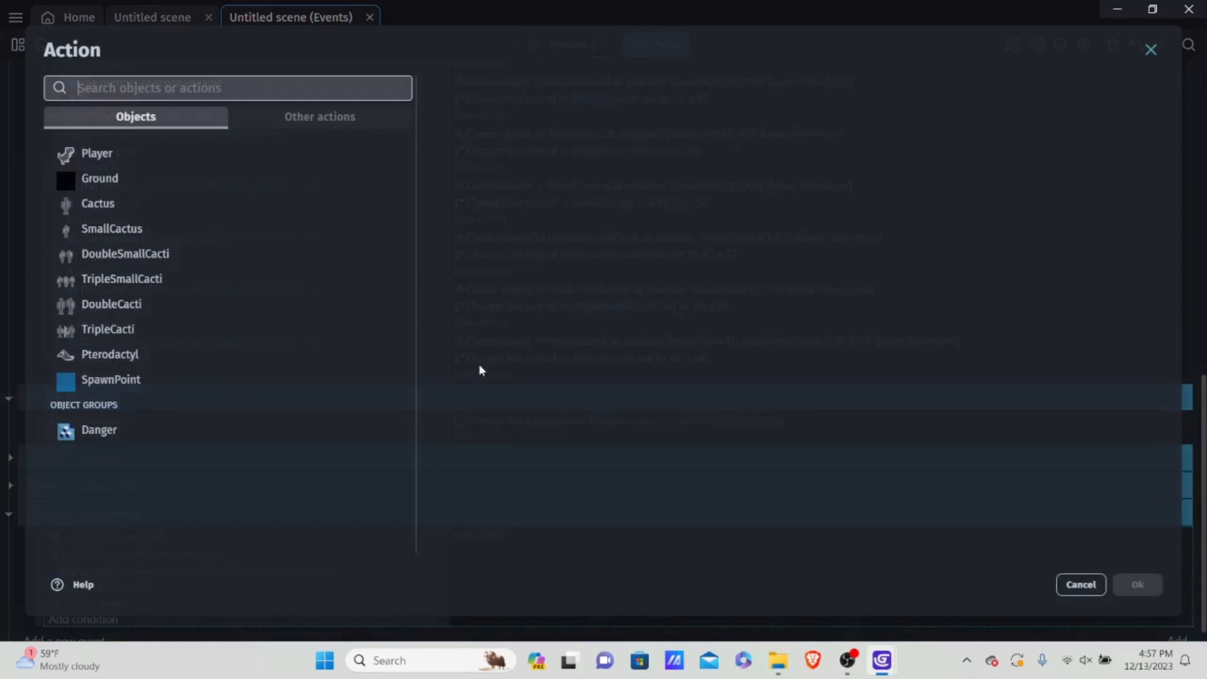
{"action": "left_click", "coordinate": [350, 115]}
{"action": "left_click", "coordinate": [157, 231]}
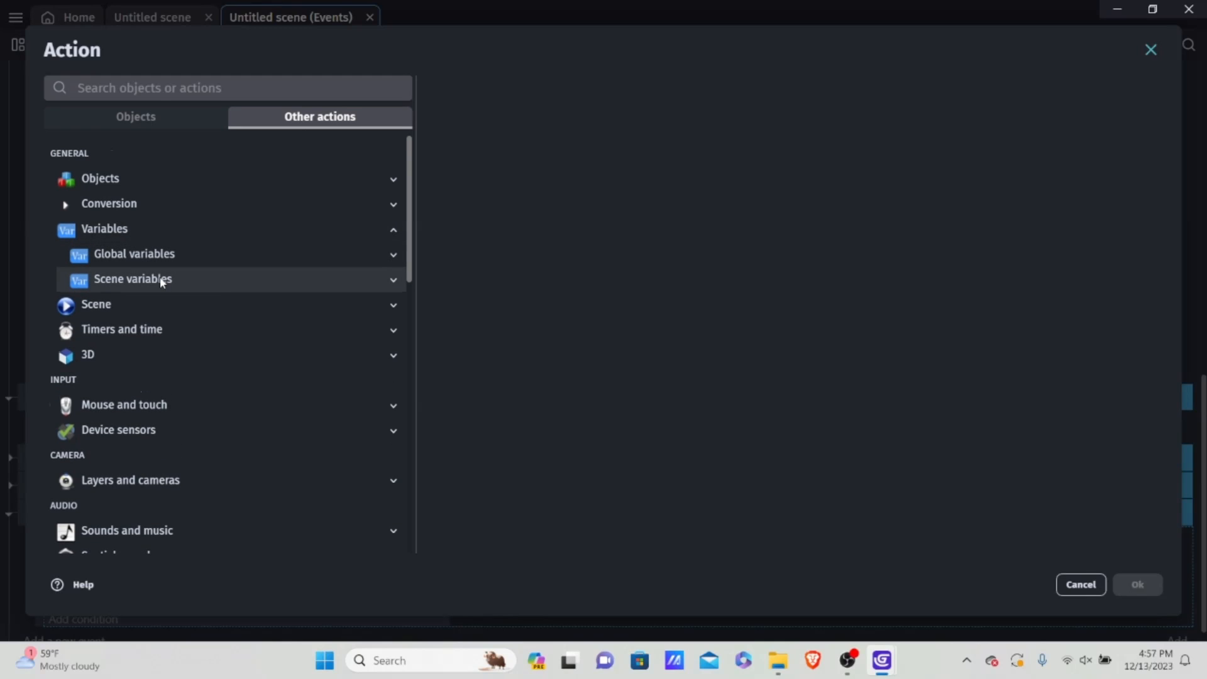
{"action": "left_click", "coordinate": [161, 281]}
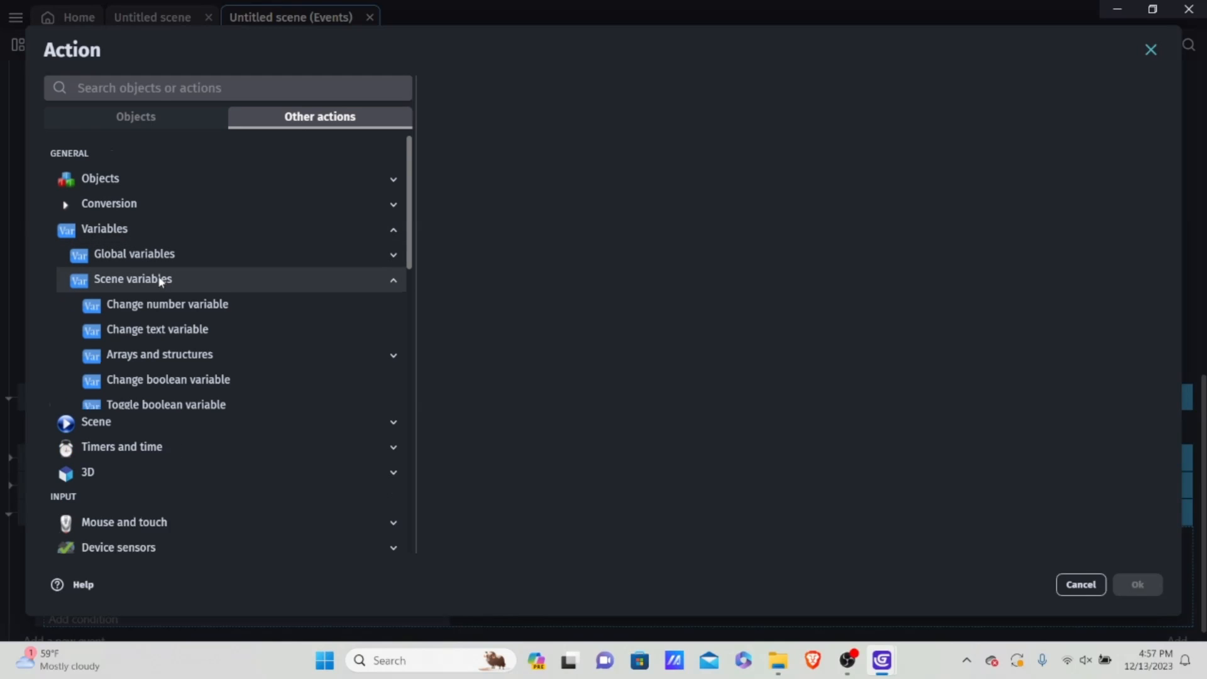
{"action": "left_click", "coordinate": [210, 389]}
{"action": "left_click", "coordinate": [493, 279]}
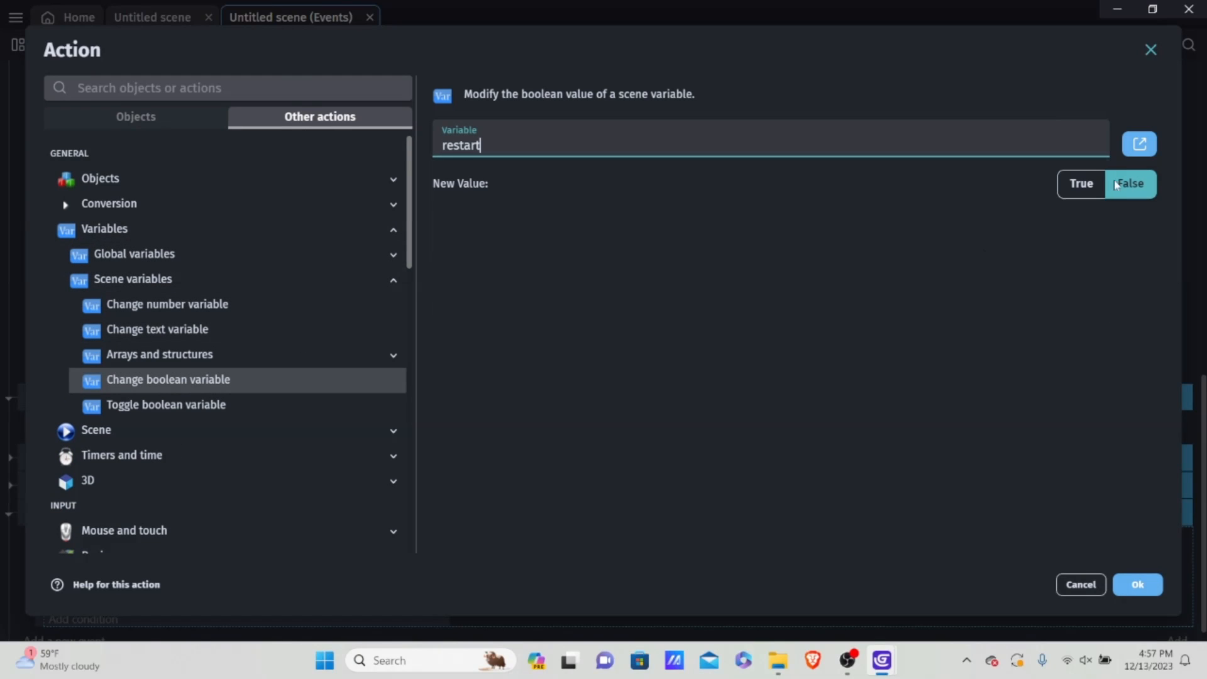
{"action": "left_click", "coordinate": [1078, 183]}
{"action": "left_click", "coordinate": [1129, 584]}
Step: Add a new event in Restart Sequence with a condition checking that the Boolean scene variable restart is true
{"action": "scroll", "coordinate": [329, 505], "scroll_direction": "down", "scroll_amount": 1}
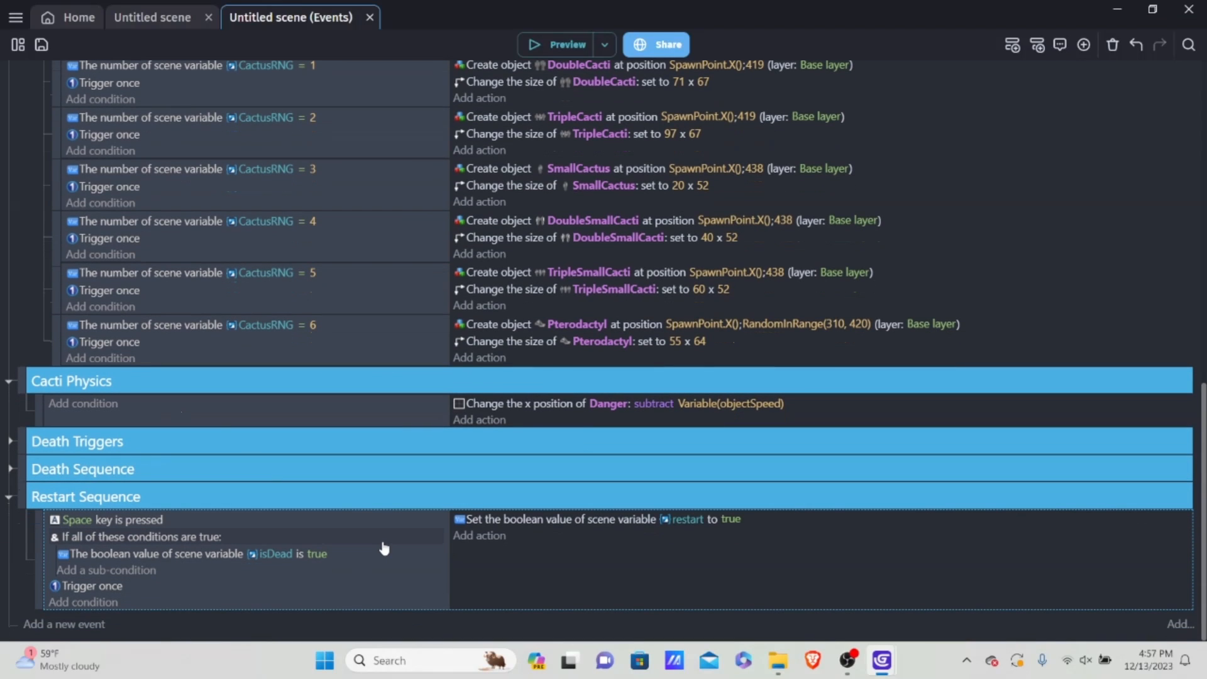
{"action": "key", "text": "shift+a"}
{"action": "scroll", "coordinate": [86, 600], "scroll_direction": "down", "scroll_amount": 1}
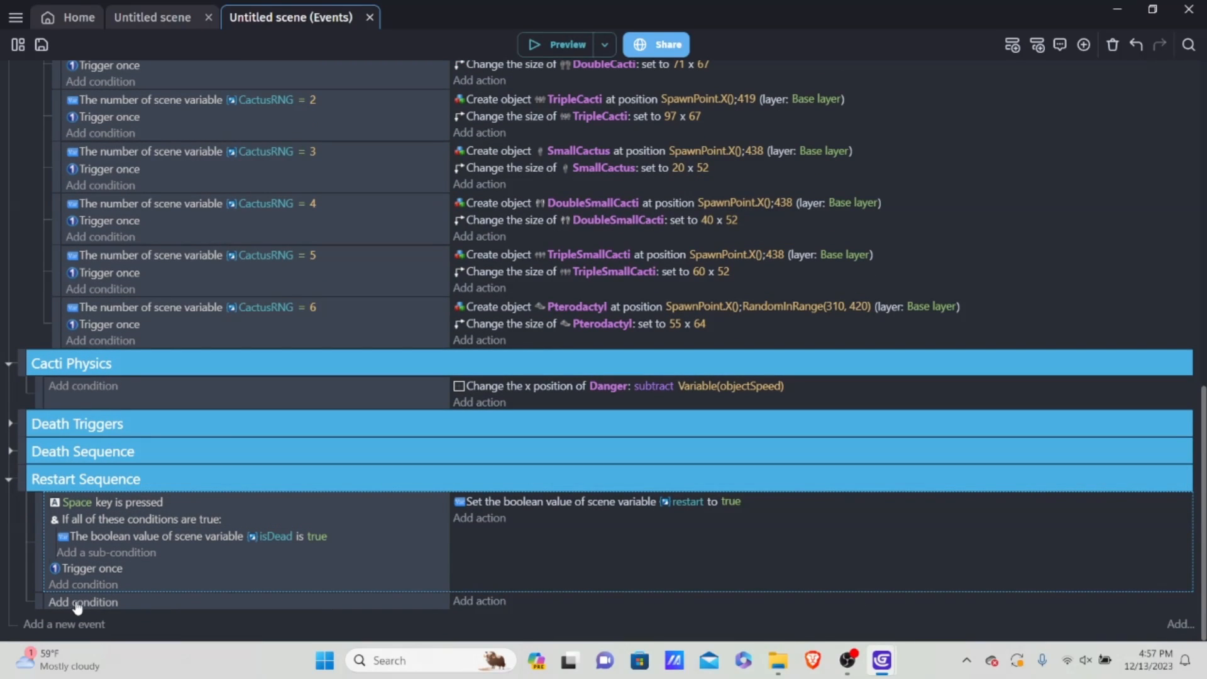
{"action": "left_click", "coordinate": [79, 603]}
{"action": "left_click", "coordinate": [356, 121]}
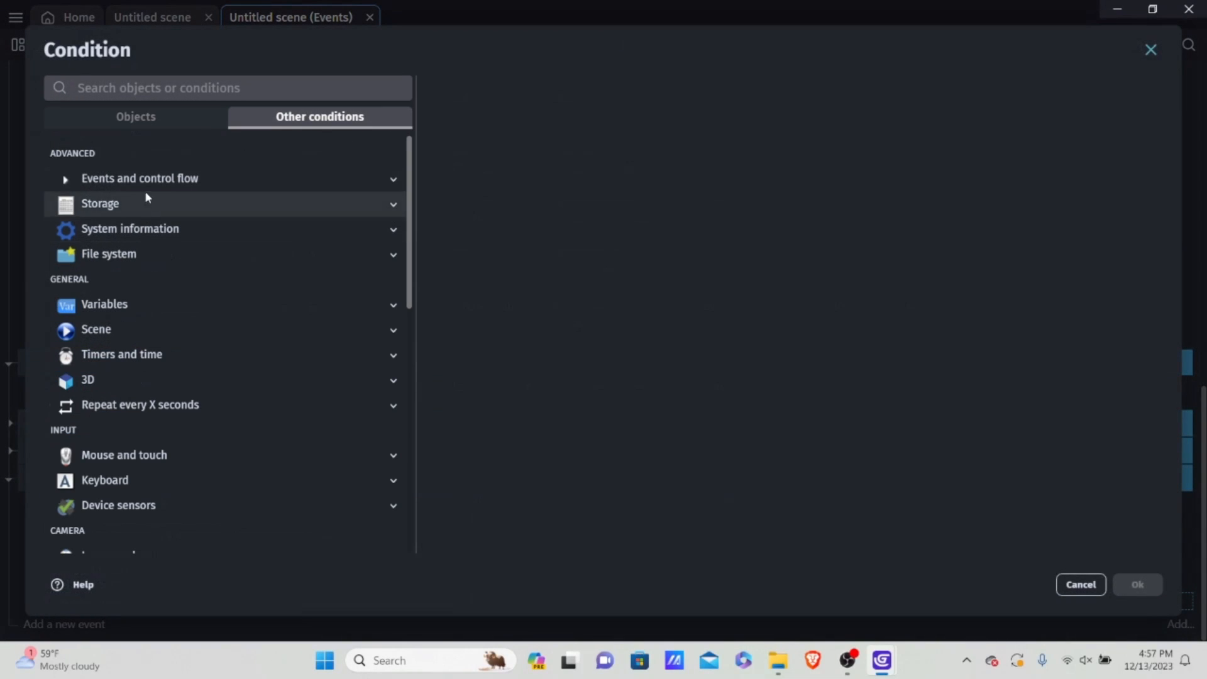
{"action": "left_click", "coordinate": [100, 306]}
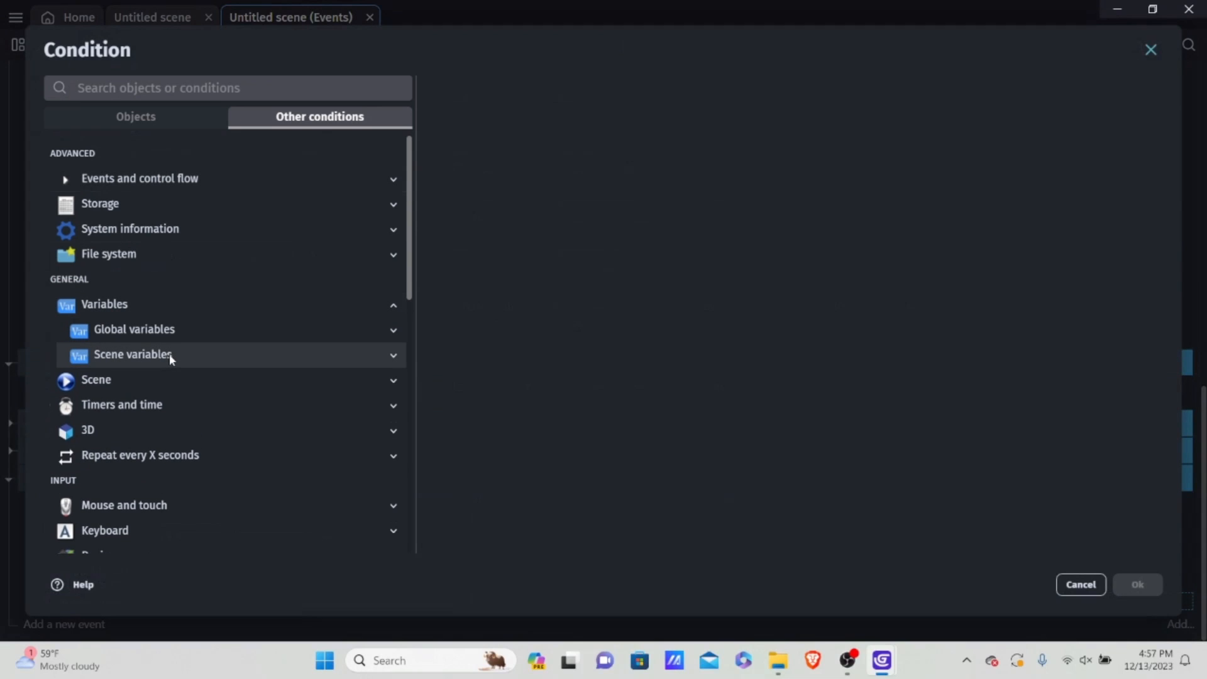
{"action": "left_click", "coordinate": [168, 354]}
{"action": "left_click", "coordinate": [168, 381]}
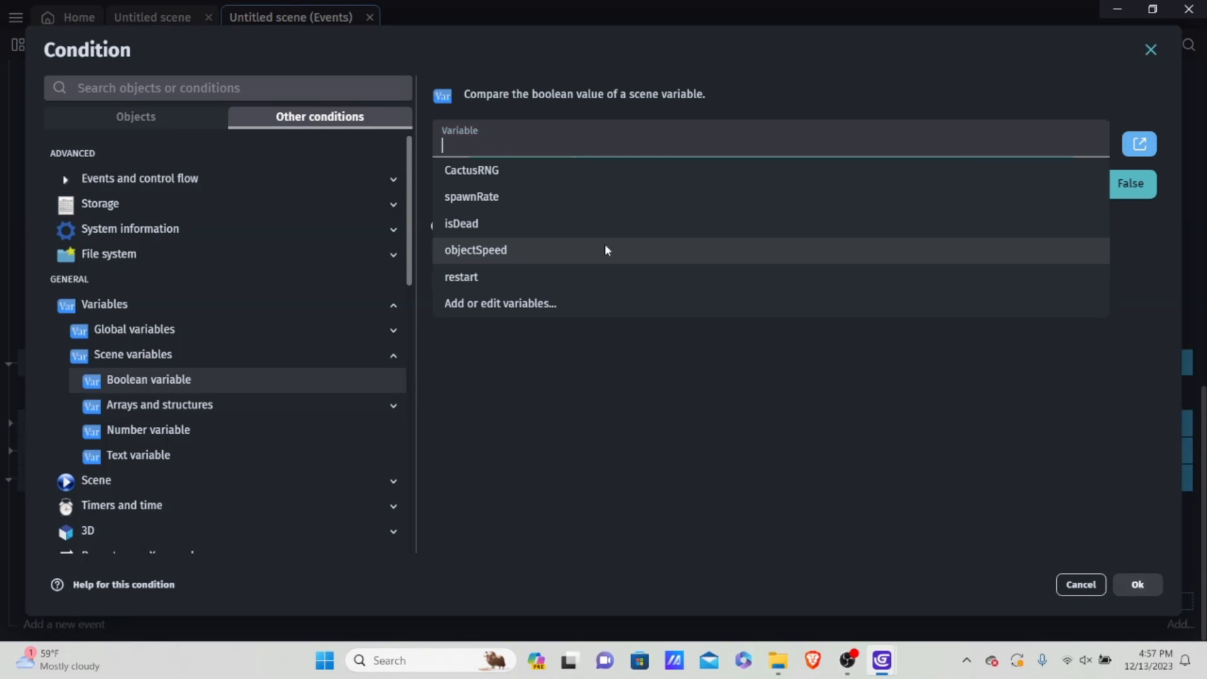
{"action": "left_click", "coordinate": [481, 278]}
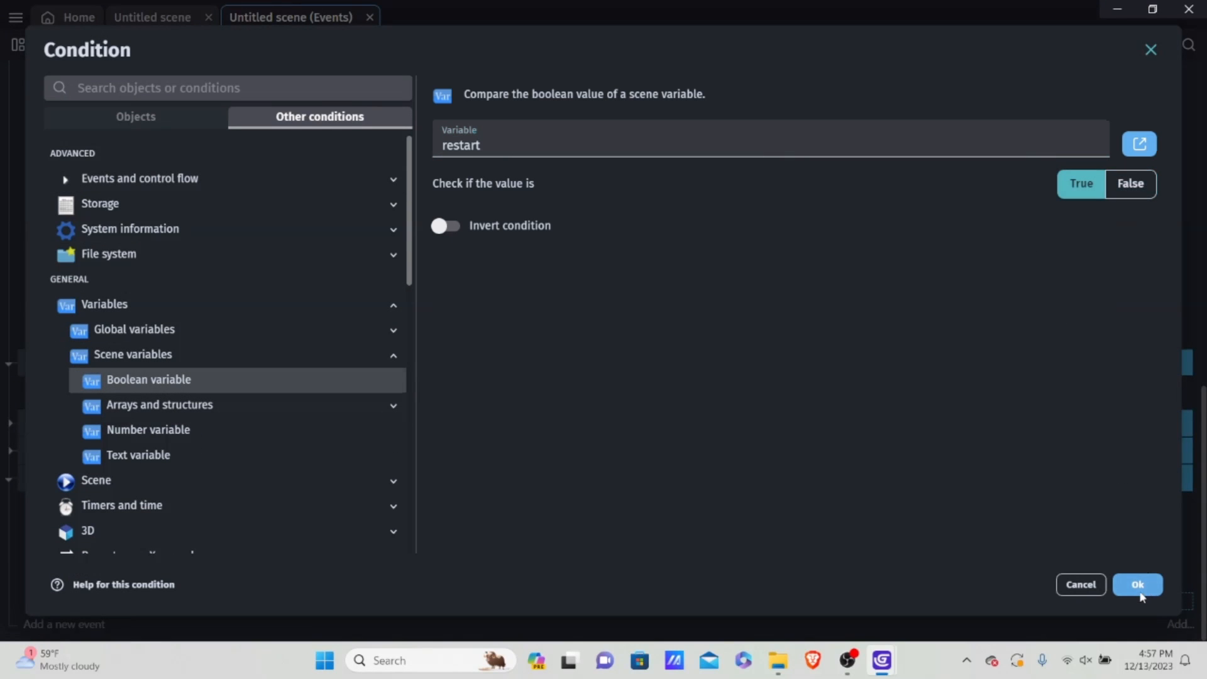
{"action": "left_click", "coordinate": [1138, 584]}
Step: Copy the Trigger once condition from the Space key event into the event that checks restart
{"action": "scroll", "coordinate": [183, 503], "scroll_direction": "down", "scroll_amount": 1}
{"action": "right_click", "coordinate": [140, 551]}
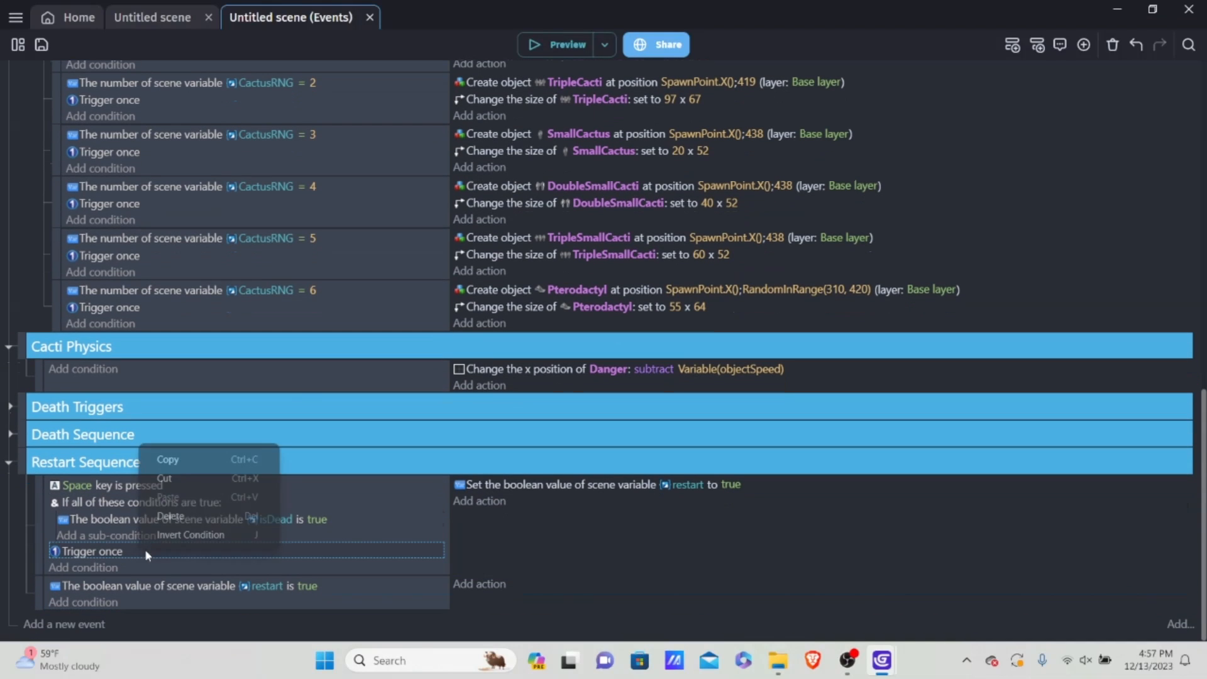
{"action": "left_click", "coordinate": [214, 460]}
{"action": "left_click", "coordinate": [83, 603]}
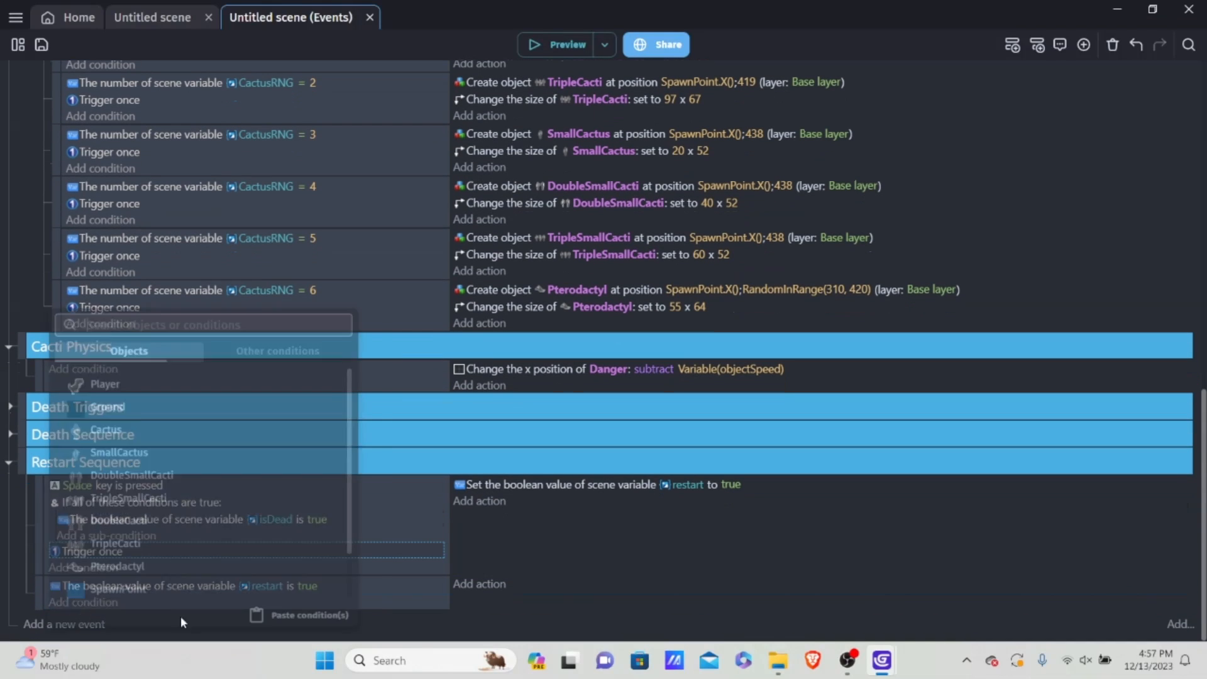
{"action": "left_click", "coordinate": [364, 616]}
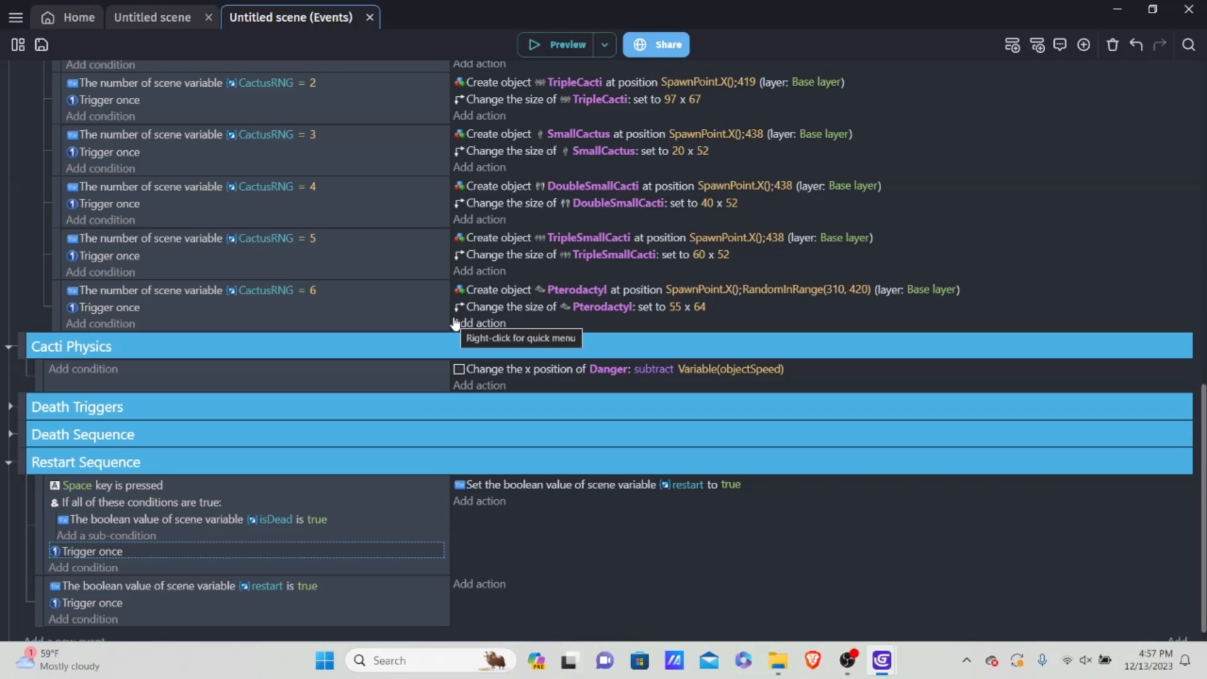
Step: Add an action to the restart-is-true event setting the Player's maximum falling speed to 1000
{"action": "left_click", "coordinate": [497, 584]}
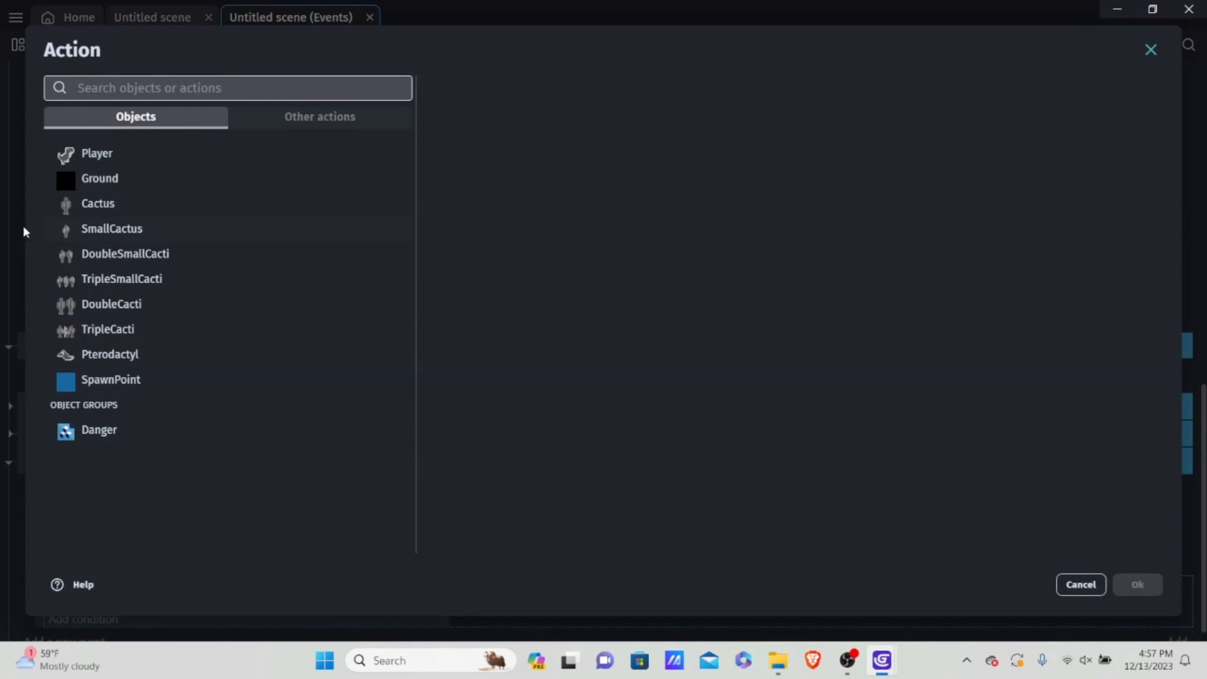
{"action": "left_click", "coordinate": [146, 169]}
{"action": "left_click", "coordinate": [145, 157]}
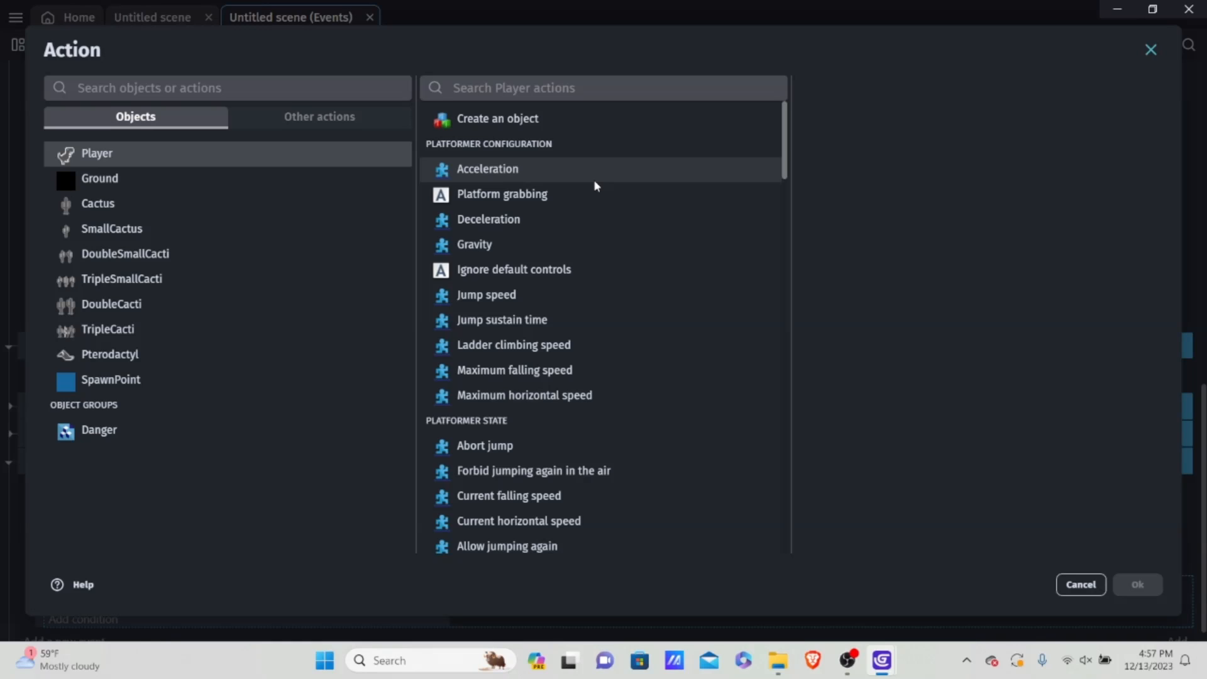
{"action": "scroll", "coordinate": [593, 182], "scroll_direction": "down", "scroll_amount": 3}
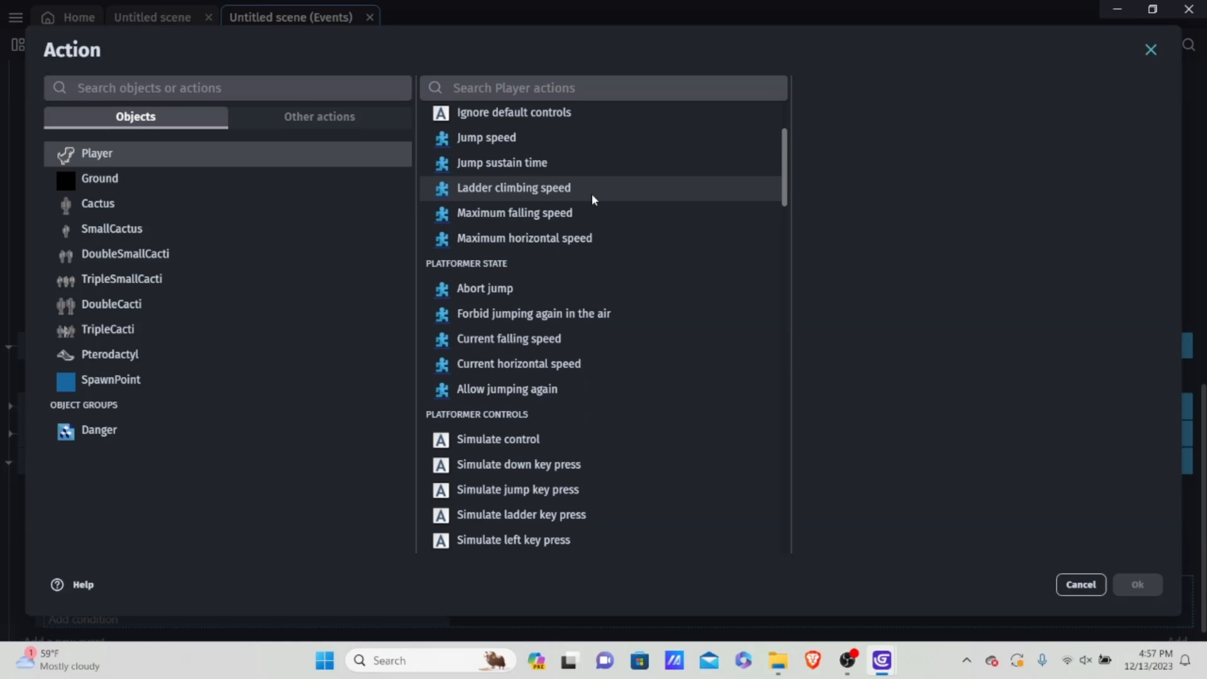
{"action": "scroll", "coordinate": [594, 200], "scroll_direction": "down", "scroll_amount": 3}
{"action": "scroll", "coordinate": [604, 197], "scroll_direction": "up", "scroll_amount": 6}
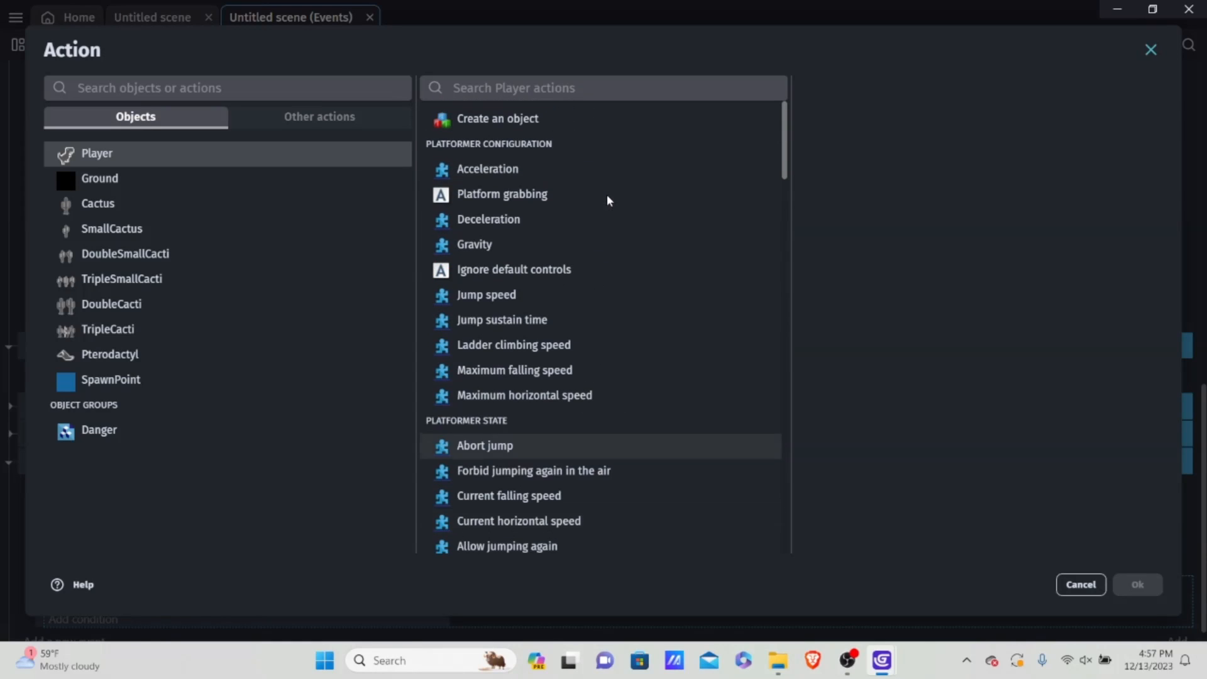
{"action": "scroll", "coordinate": [539, 201], "scroll_direction": "down", "scroll_amount": 2}
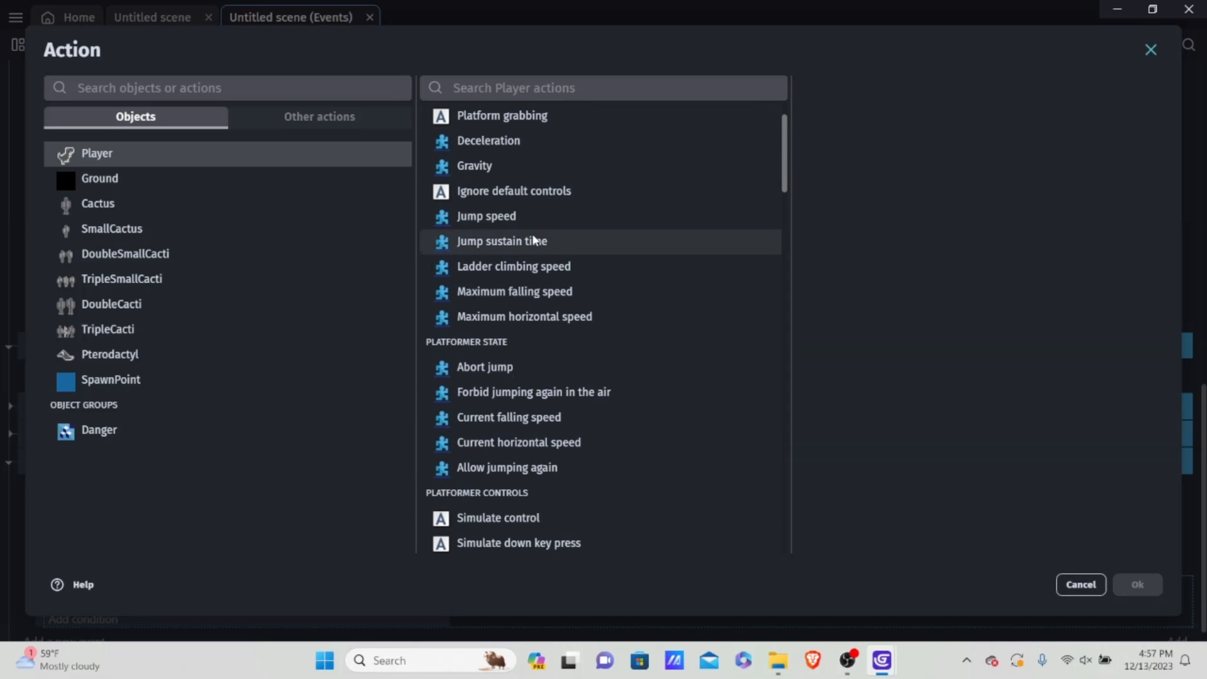
{"action": "left_click", "coordinate": [534, 298]}
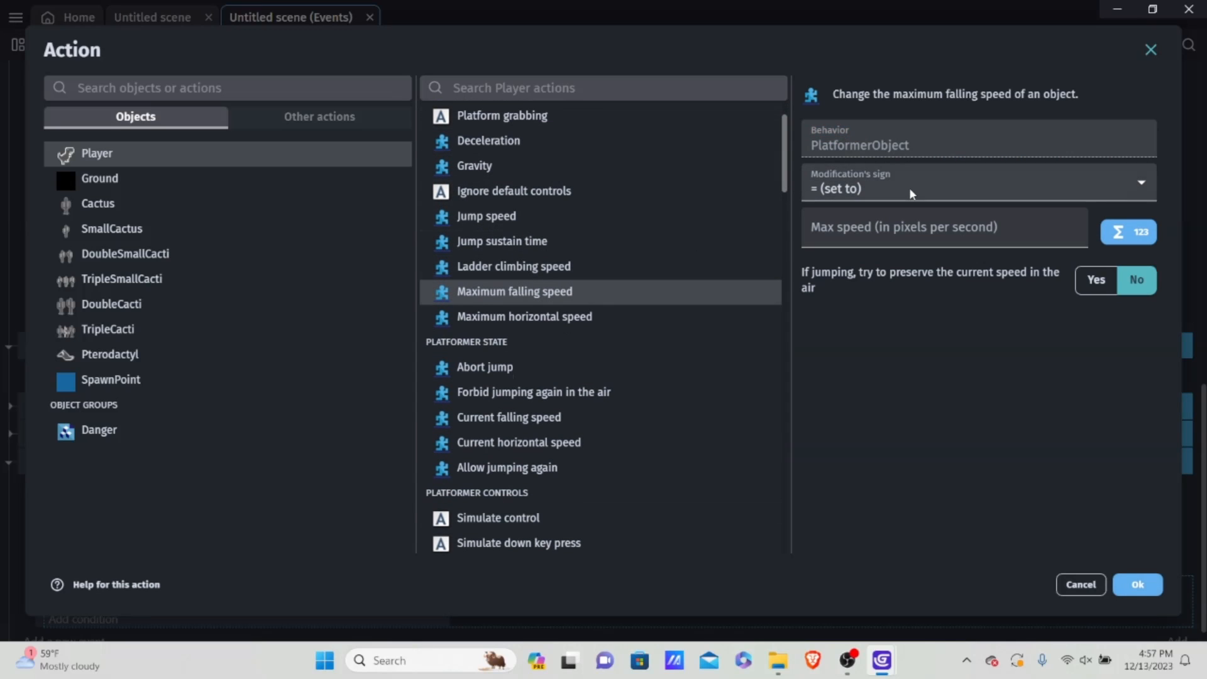
{"action": "left_click", "coordinate": [963, 226]}
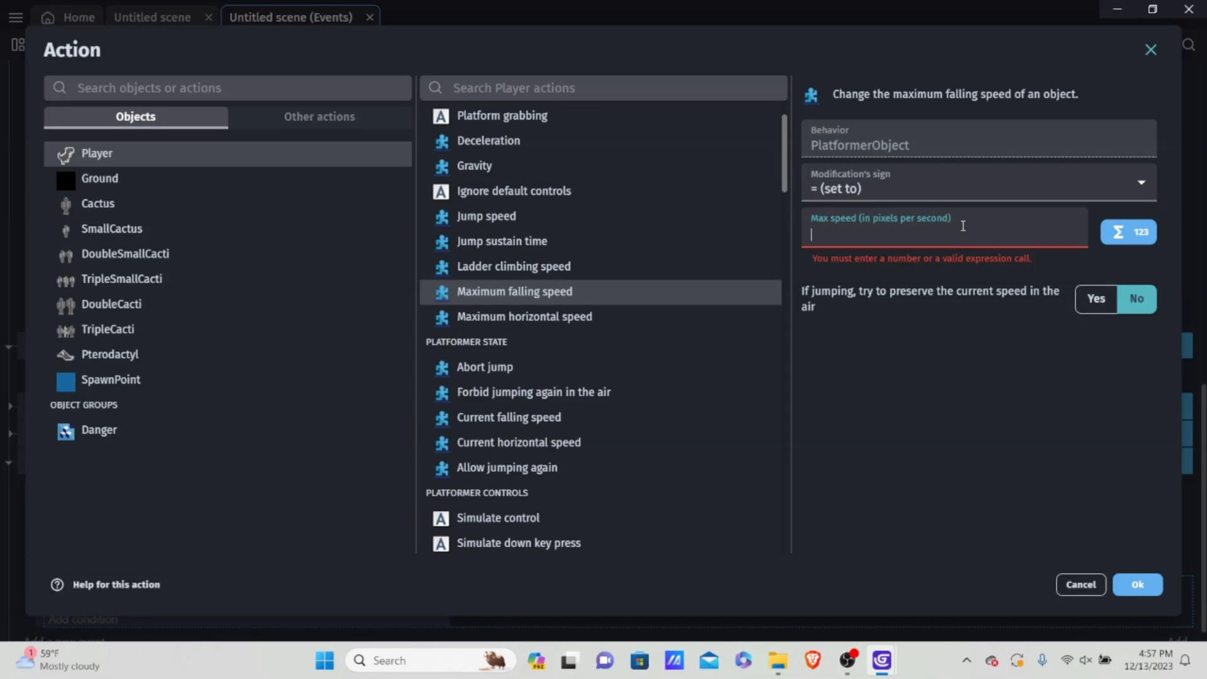
{"action": "type", "text": "1000"}
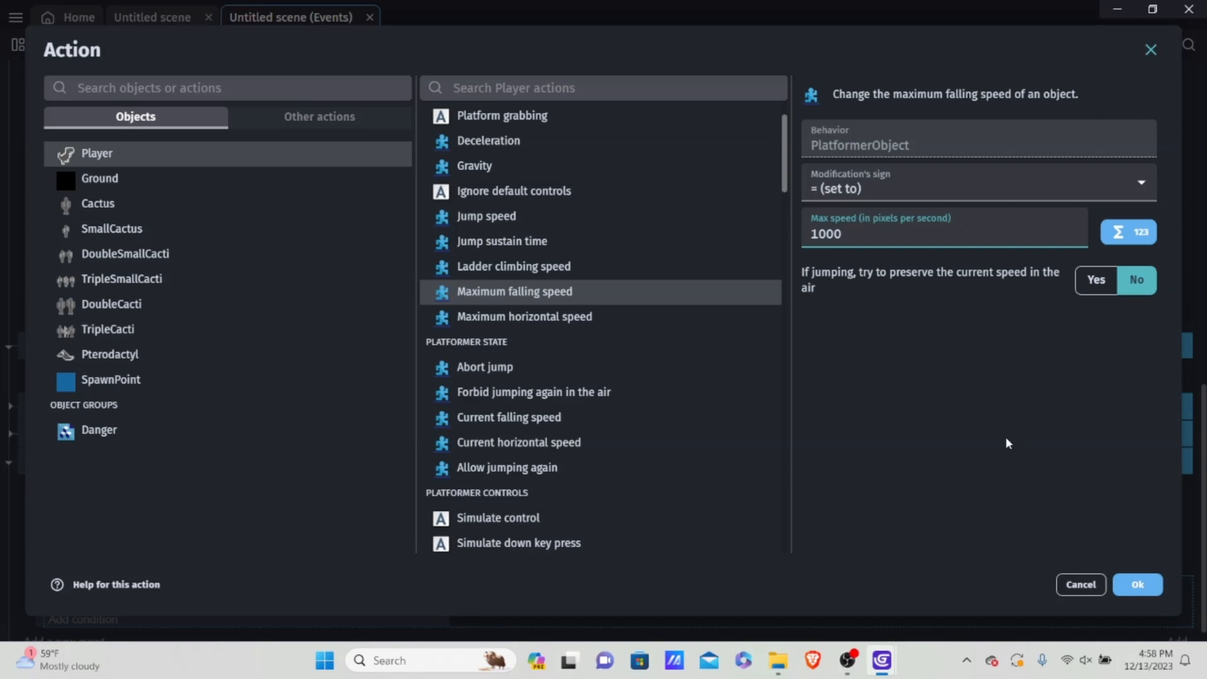
{"action": "left_click", "coordinate": [1138, 588]}
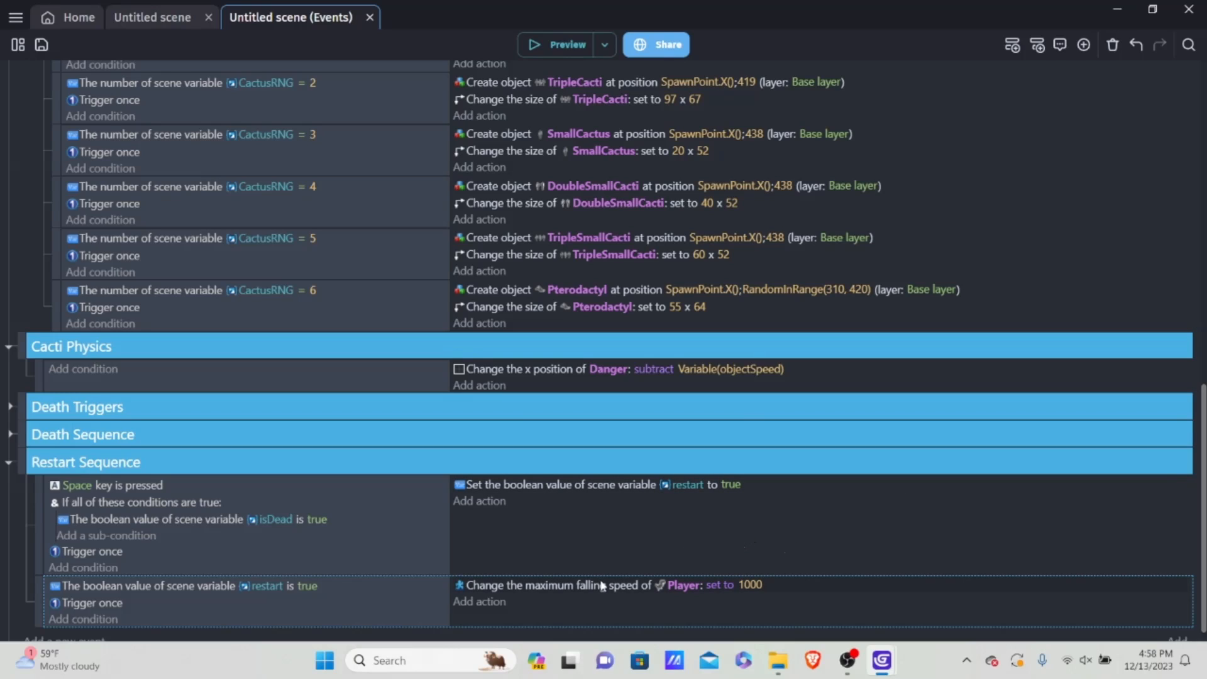
Step: Add an action to the restart-is-true event that deletes the objects in the Danger group
{"action": "left_click", "coordinate": [489, 602]}
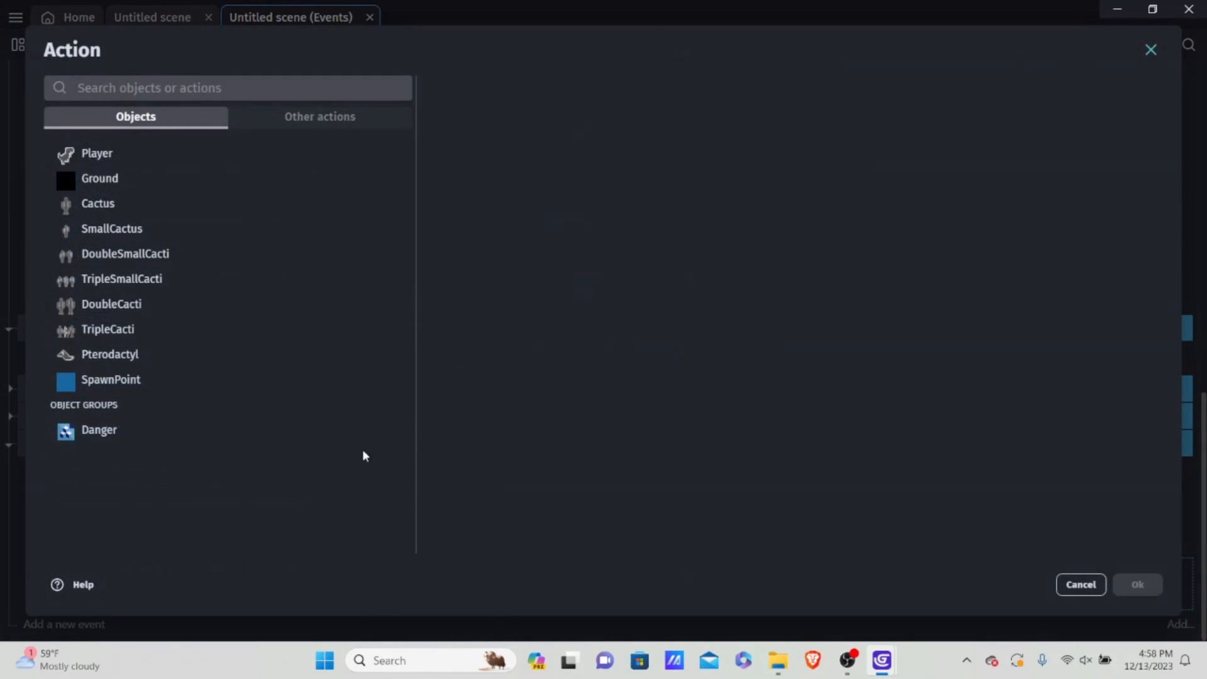
{"action": "left_click", "coordinate": [89, 433]}
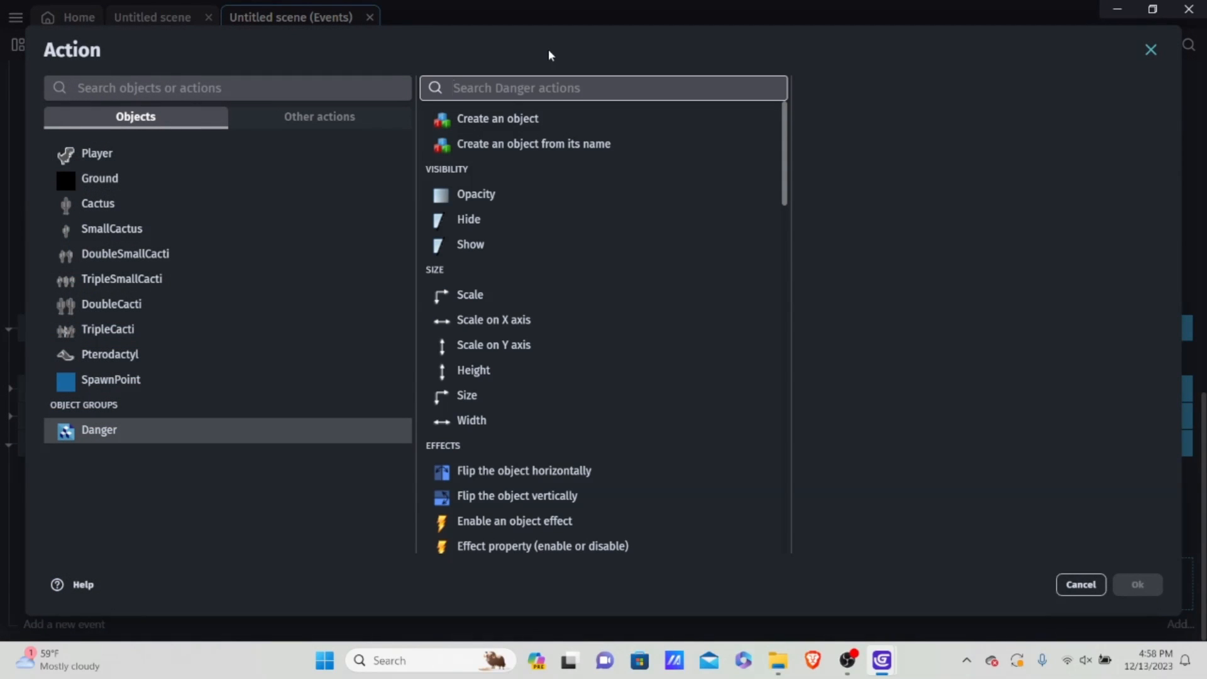
{"action": "type", "text": "del"}
{"action": "left_click", "coordinate": [584, 141]}
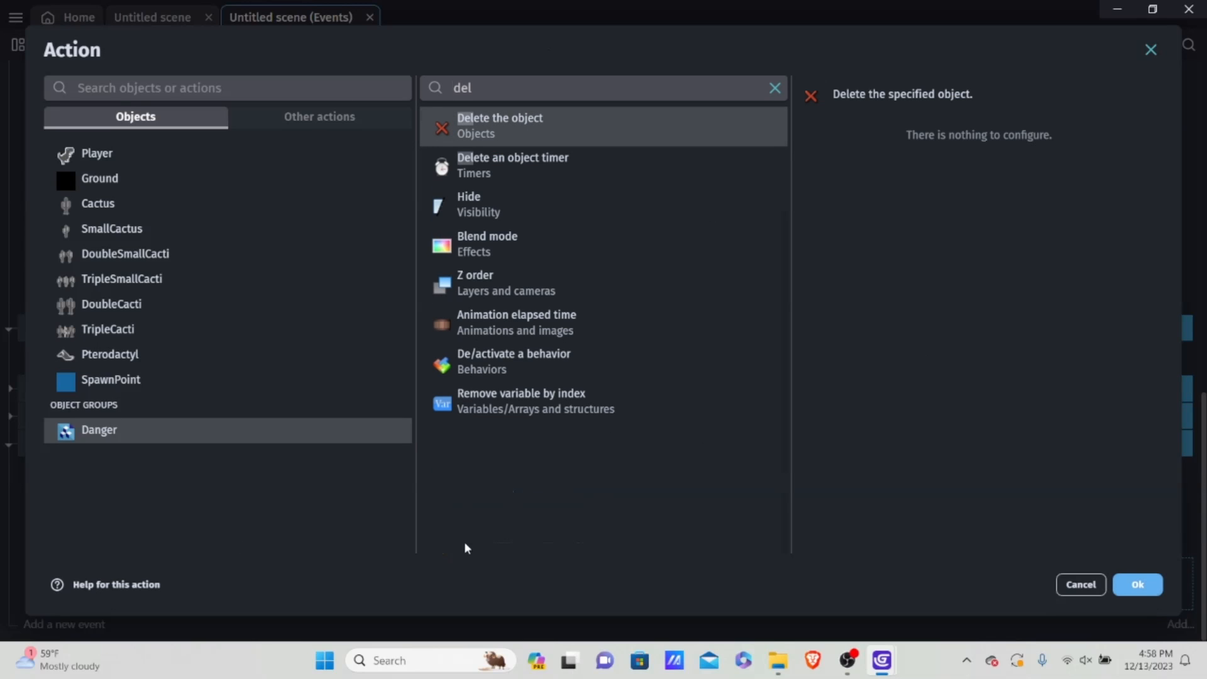
{"action": "left_click", "coordinate": [1149, 584]}
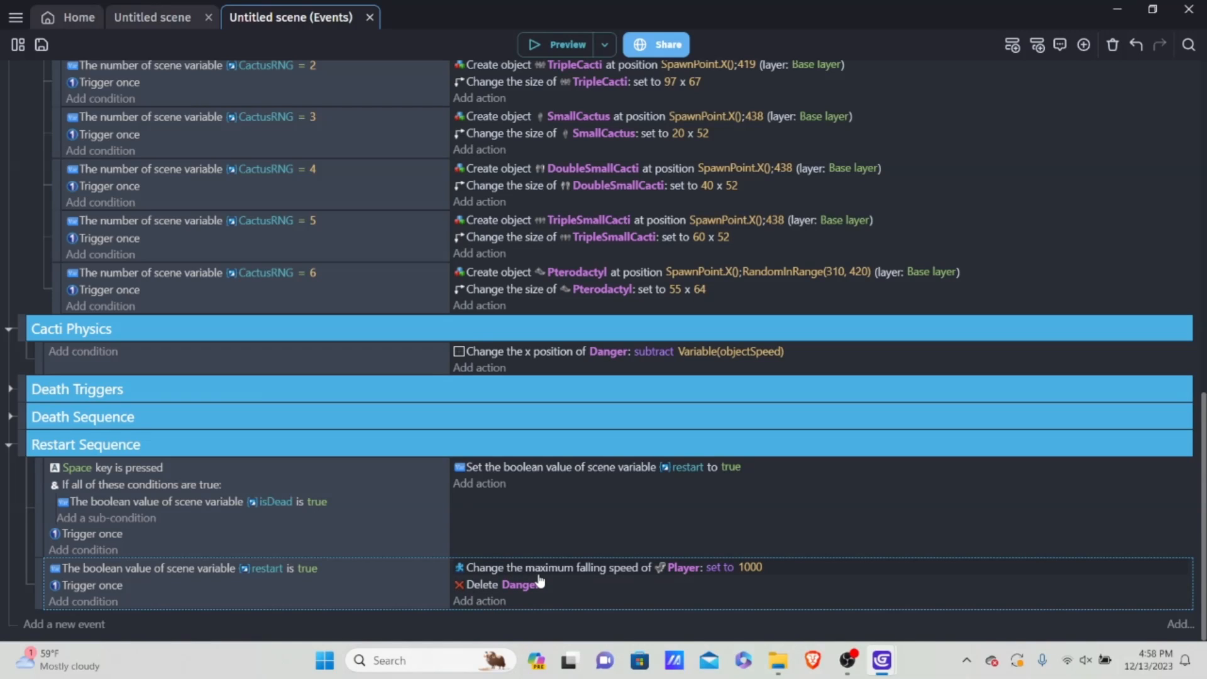
Step: Add an action to the restart-is-true event setting the number scene variable objectSpeed to 10
{"action": "left_click", "coordinate": [477, 601]}
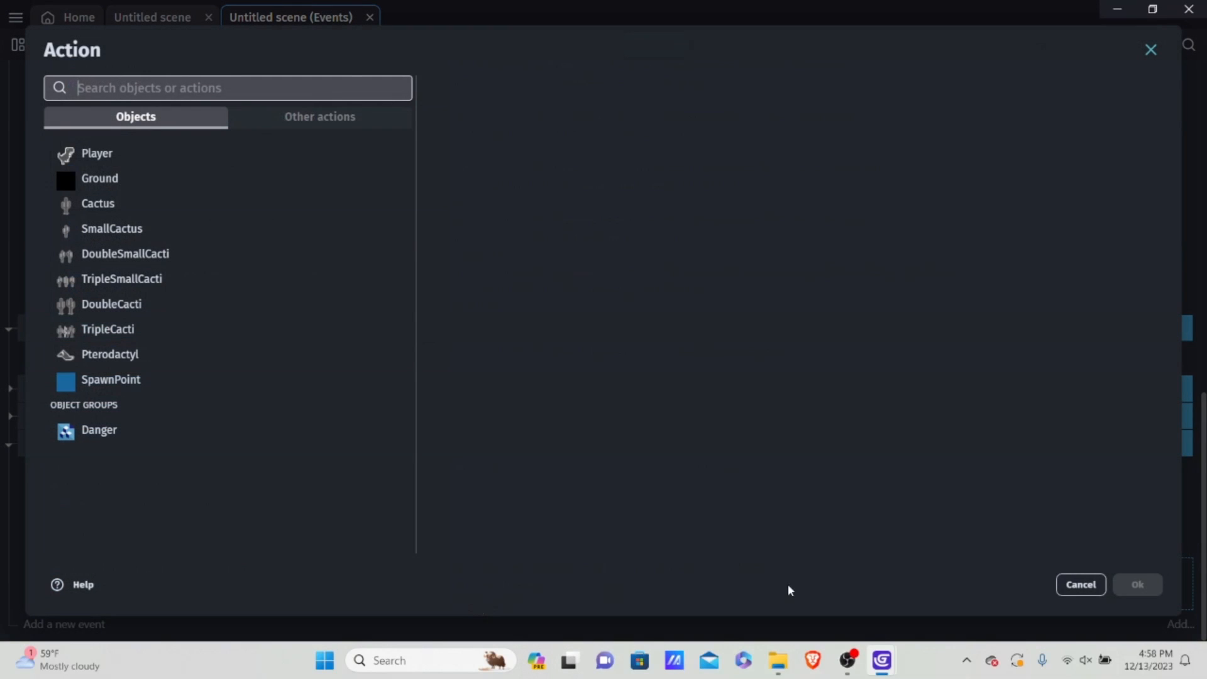
{"action": "left_click", "coordinate": [314, 119]}
{"action": "left_click", "coordinate": [91, 232]}
{"action": "left_click", "coordinate": [142, 288]}
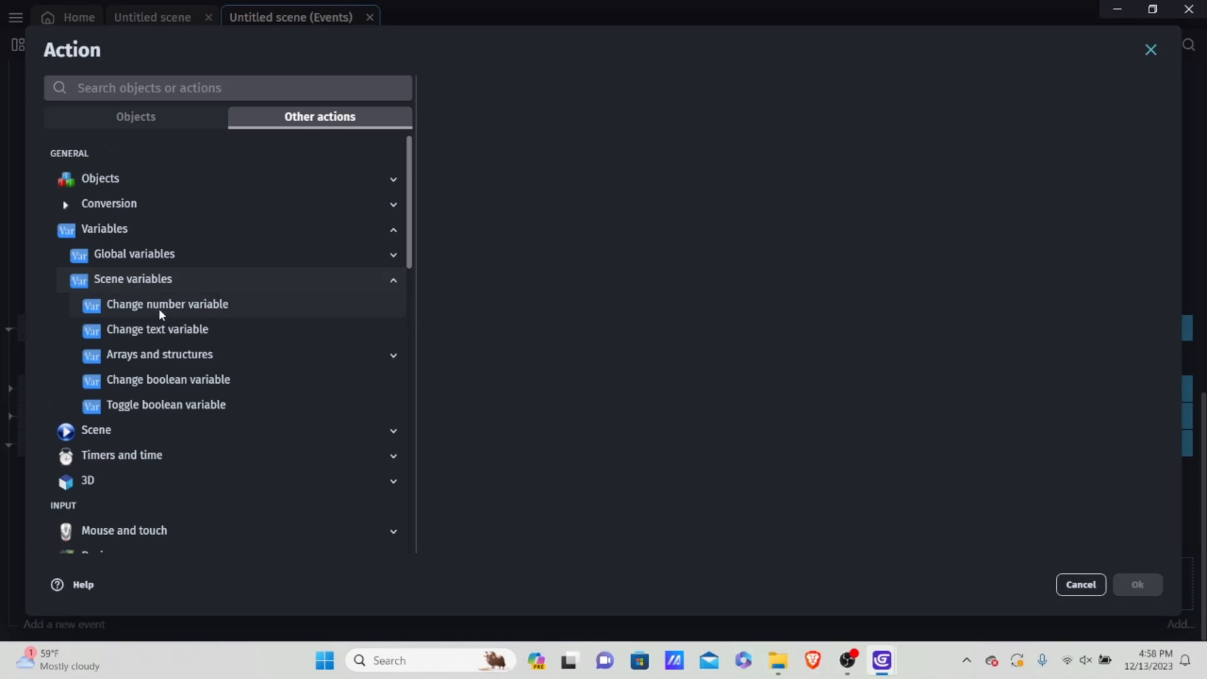
{"action": "left_click", "coordinate": [197, 304]}
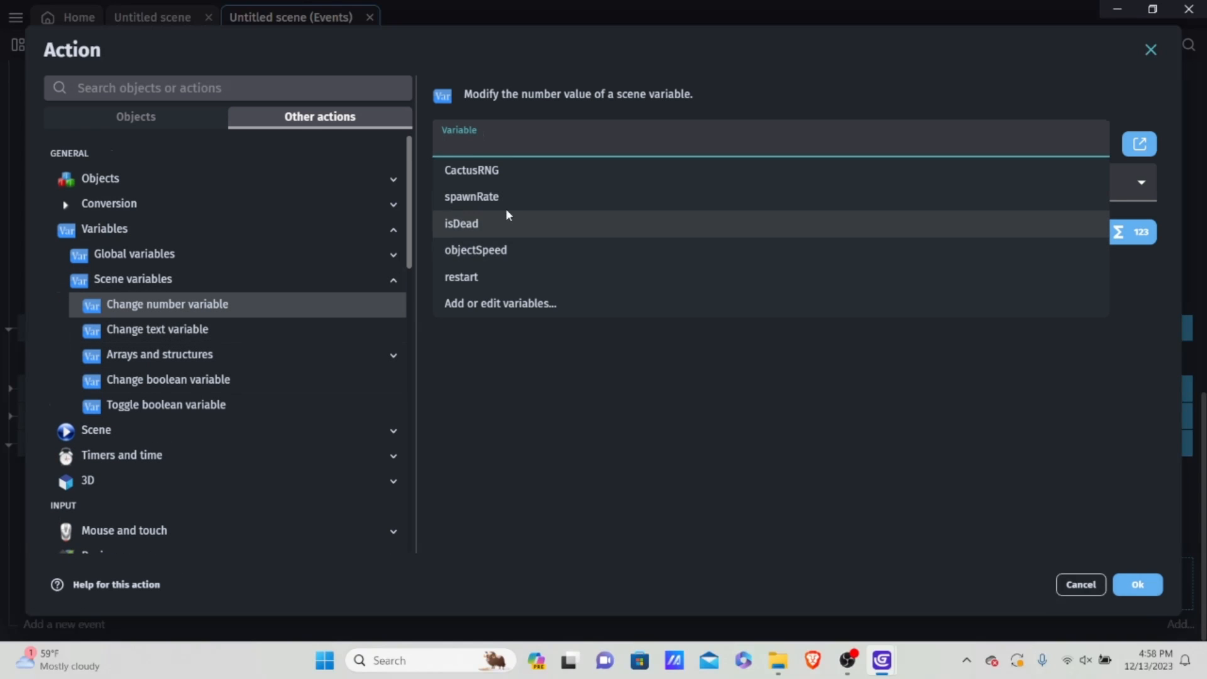
{"action": "left_click", "coordinate": [507, 250]}
{"action": "left_click", "coordinate": [564, 184]}
{"action": "left_click", "coordinate": [534, 208]}
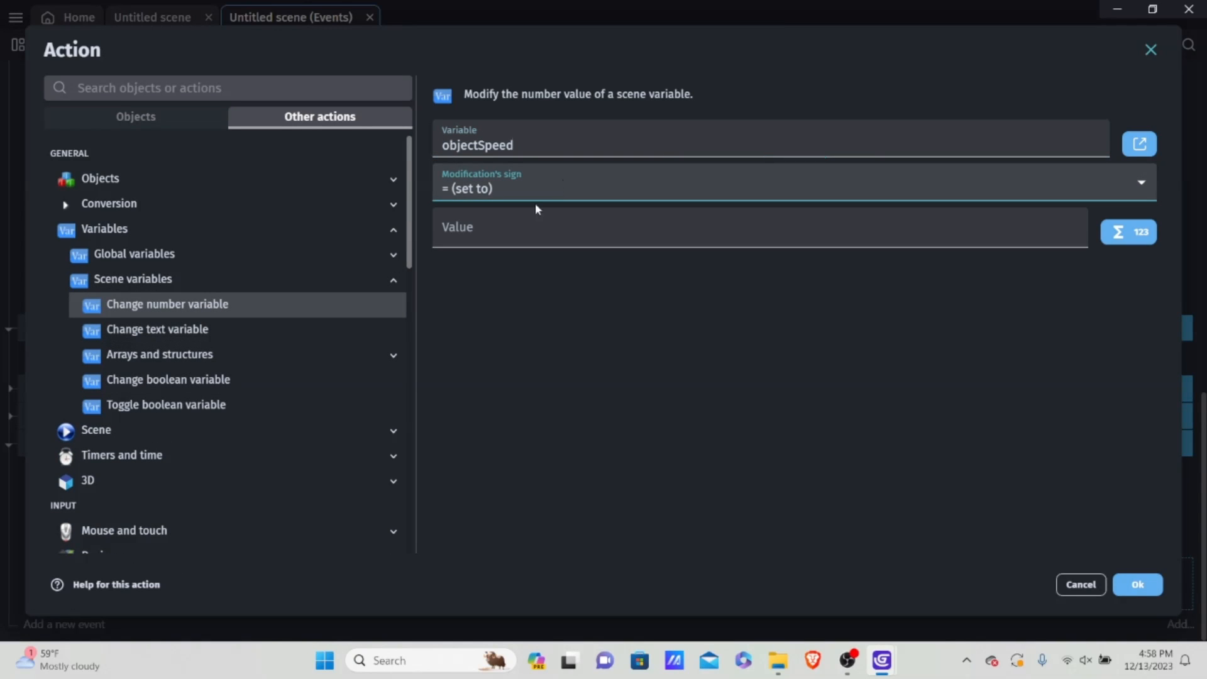
{"action": "left_click", "coordinate": [522, 212]}
{"action": "type", "text": "10"}
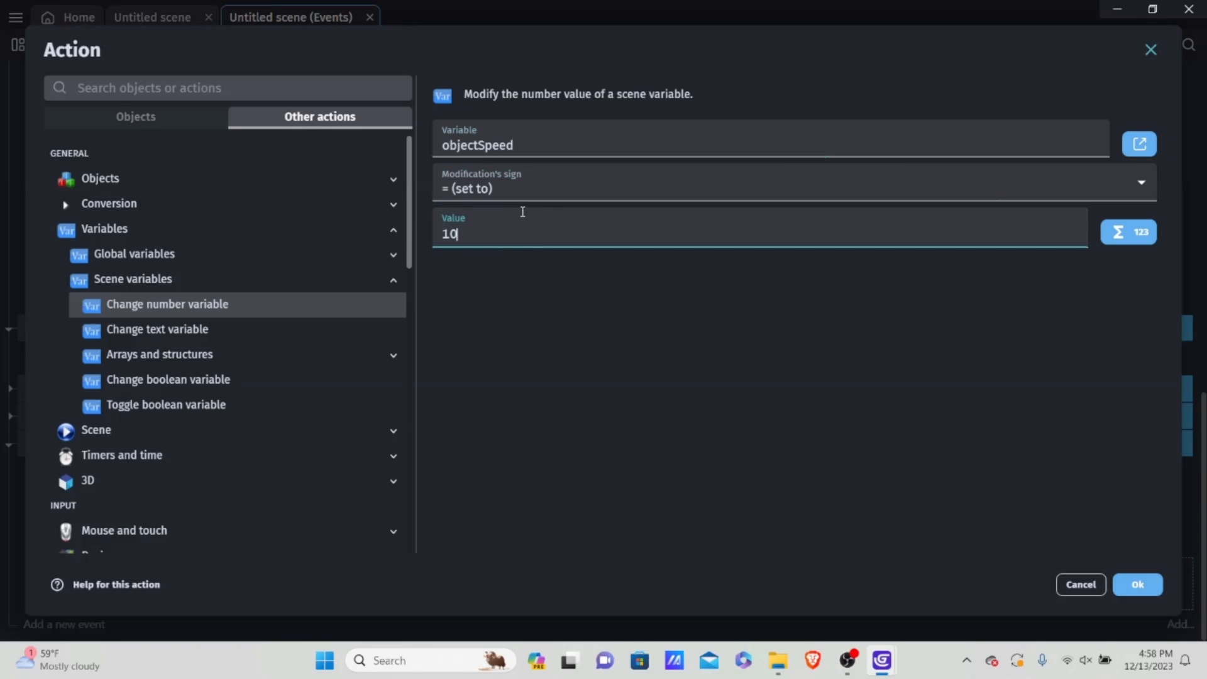
{"action": "left_click", "coordinate": [573, 398]}
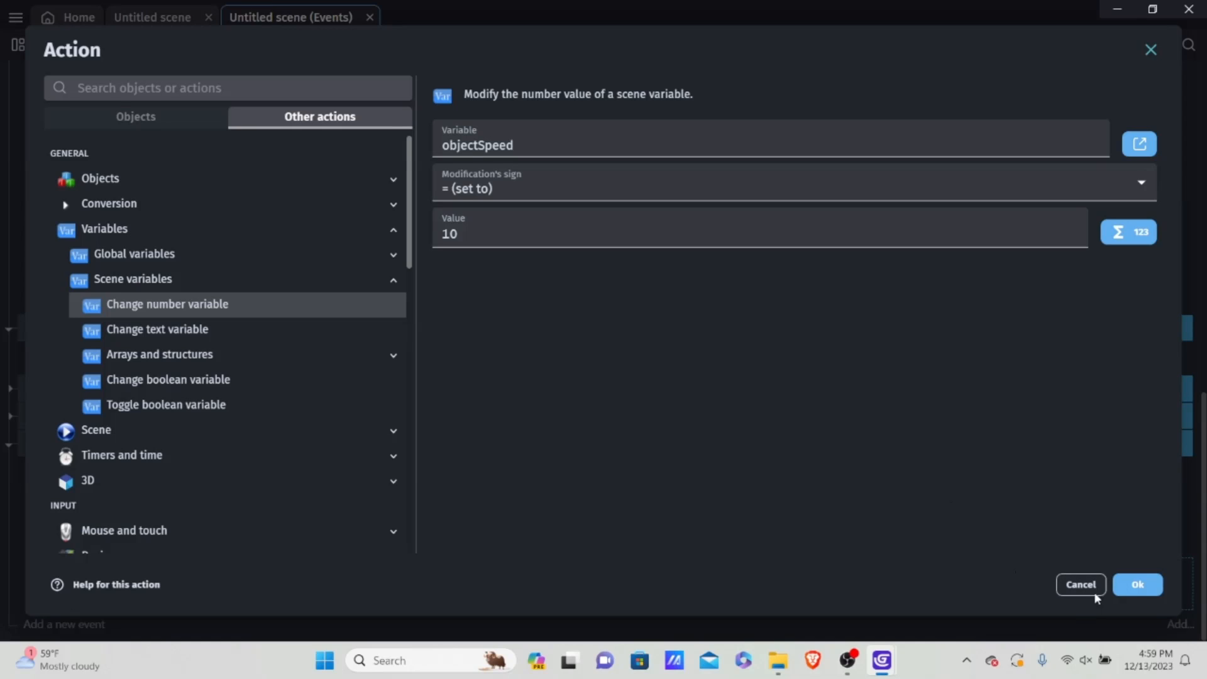
{"action": "left_click", "coordinate": [1138, 585]}
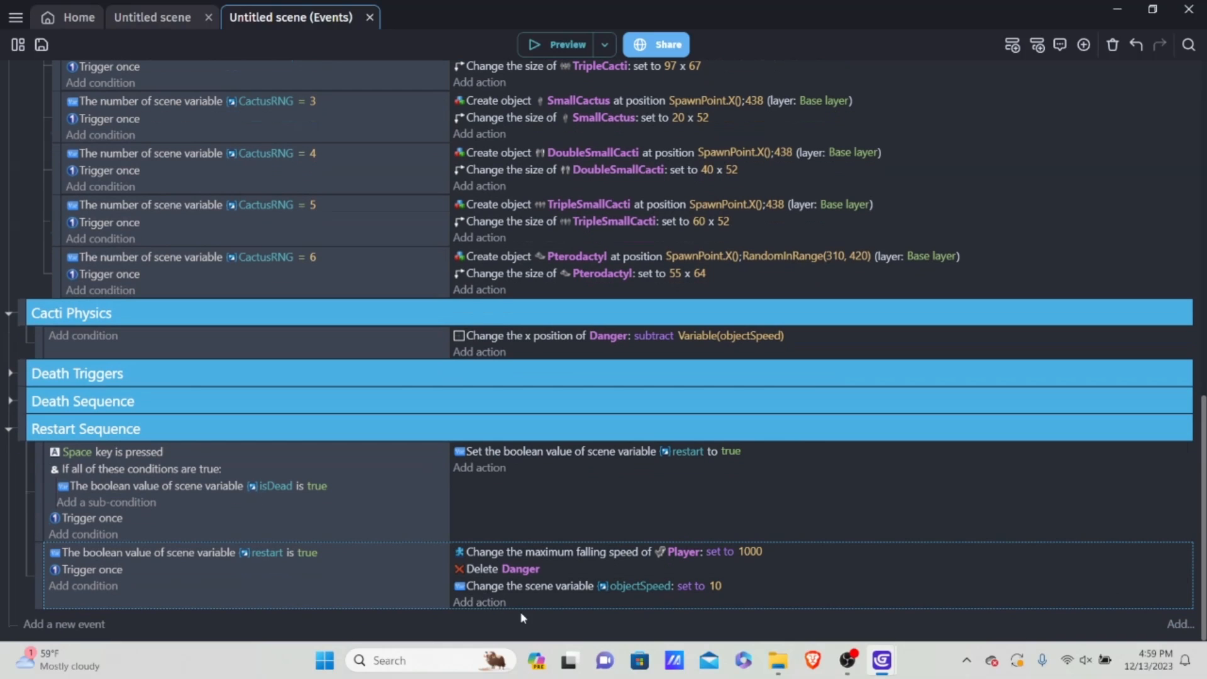
{"action": "left_click", "coordinate": [479, 602]}
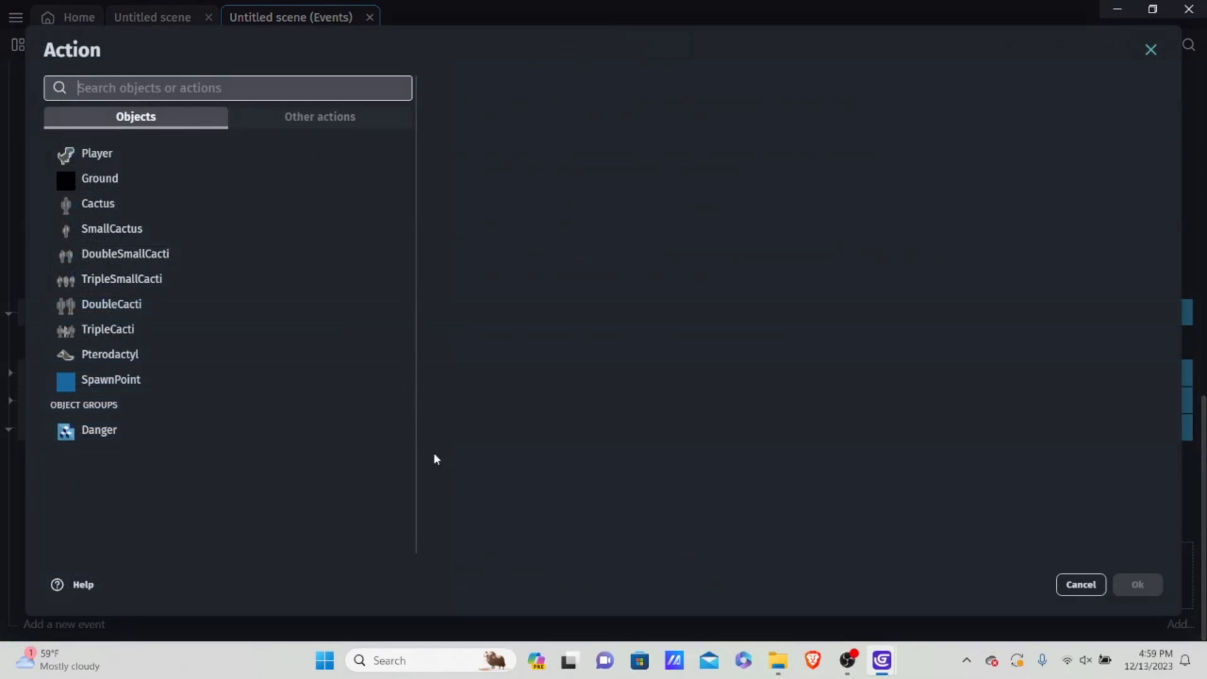
{"action": "left_click", "coordinate": [297, 116]}
{"action": "left_click", "coordinate": [1088, 586]}
Step: Add an action to the restart-is-true event setting the boolean scene variable isDead to false
{"action": "left_click", "coordinate": [496, 602]}
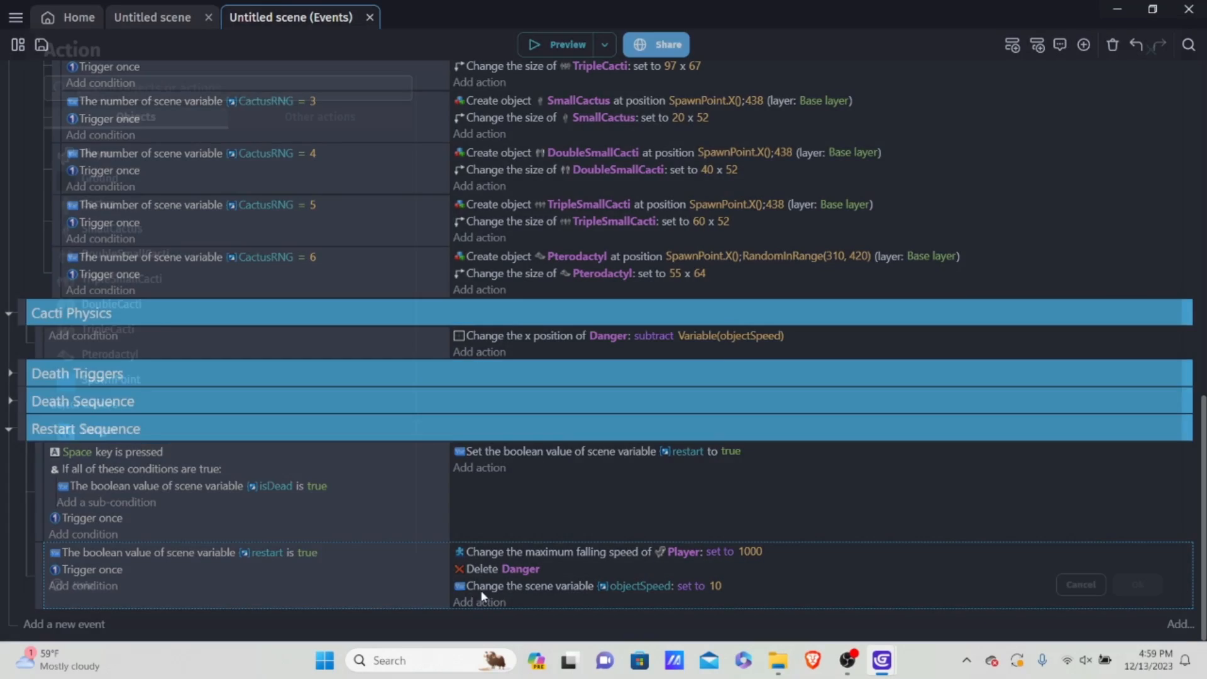
{"action": "left_click", "coordinate": [356, 124]}
{"action": "left_click", "coordinate": [149, 230]}
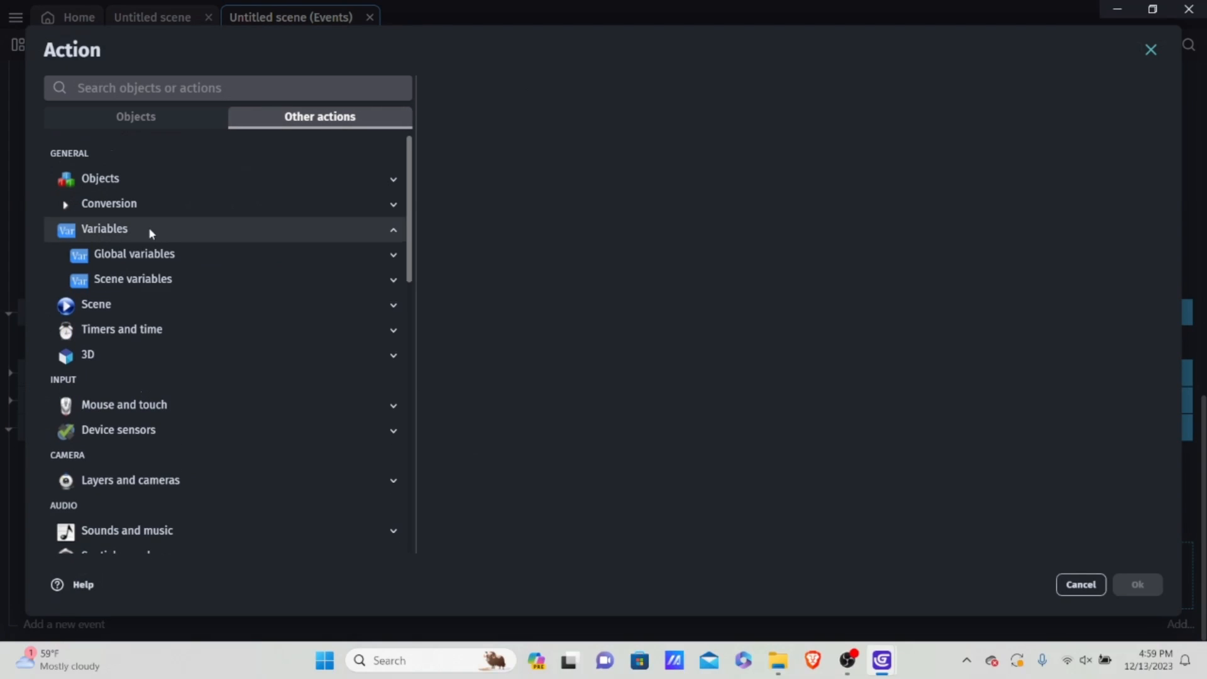
{"action": "left_click", "coordinate": [153, 278]}
{"action": "left_click", "coordinate": [169, 305]}
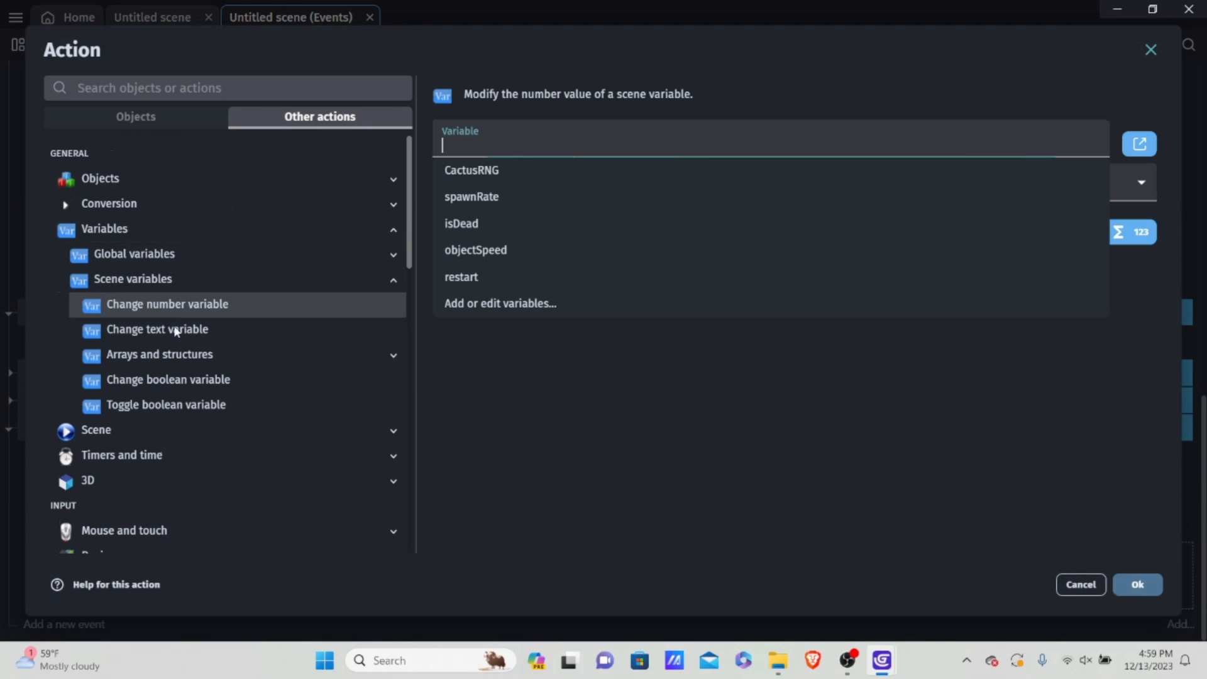
{"action": "left_click", "coordinate": [176, 380]}
{"action": "left_click", "coordinate": [571, 146]}
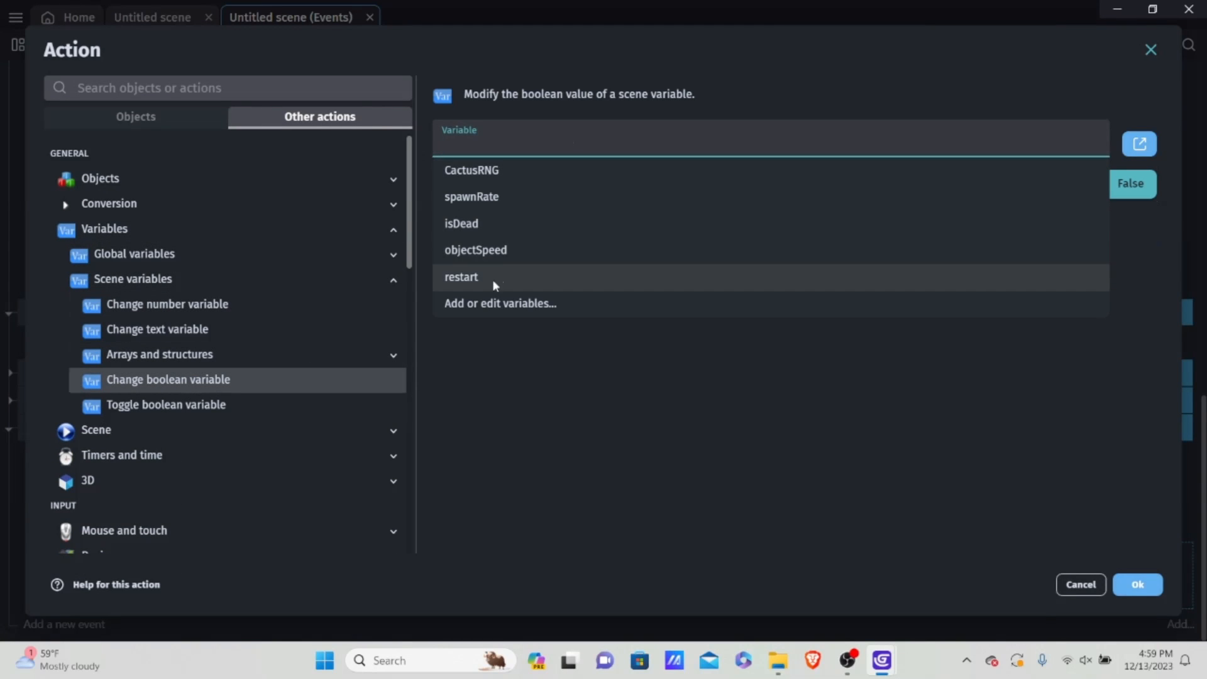
{"action": "left_click", "coordinate": [495, 221]}
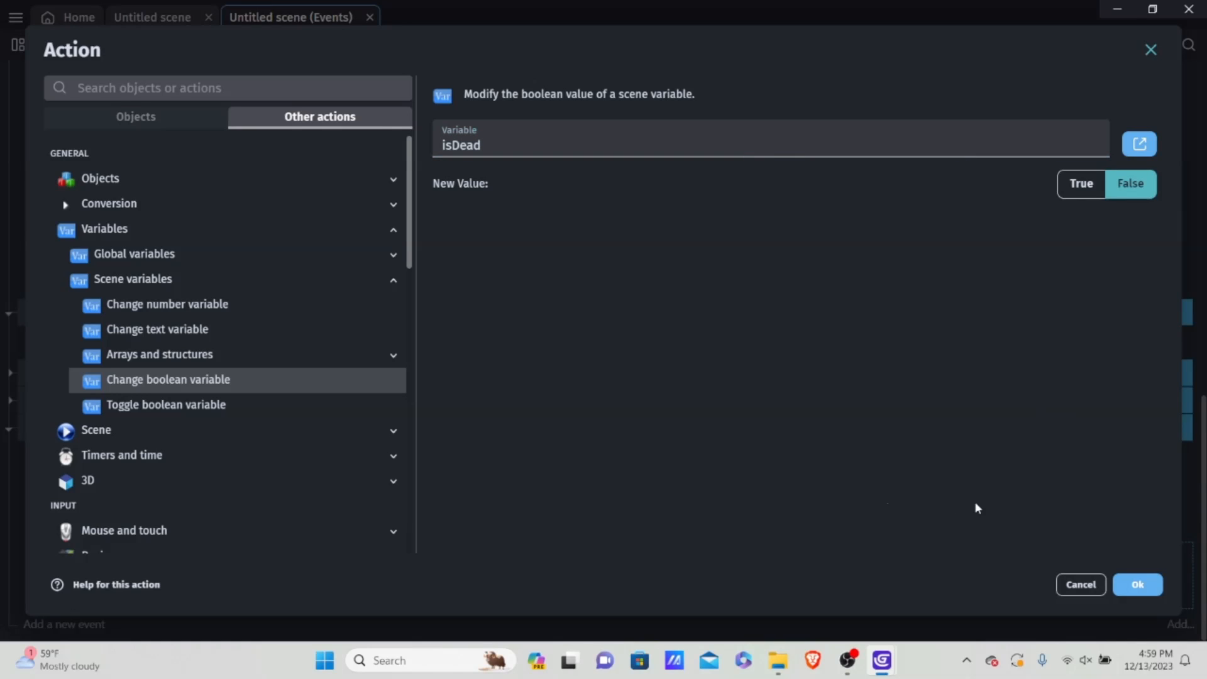
{"action": "left_click", "coordinate": [1163, 583]}
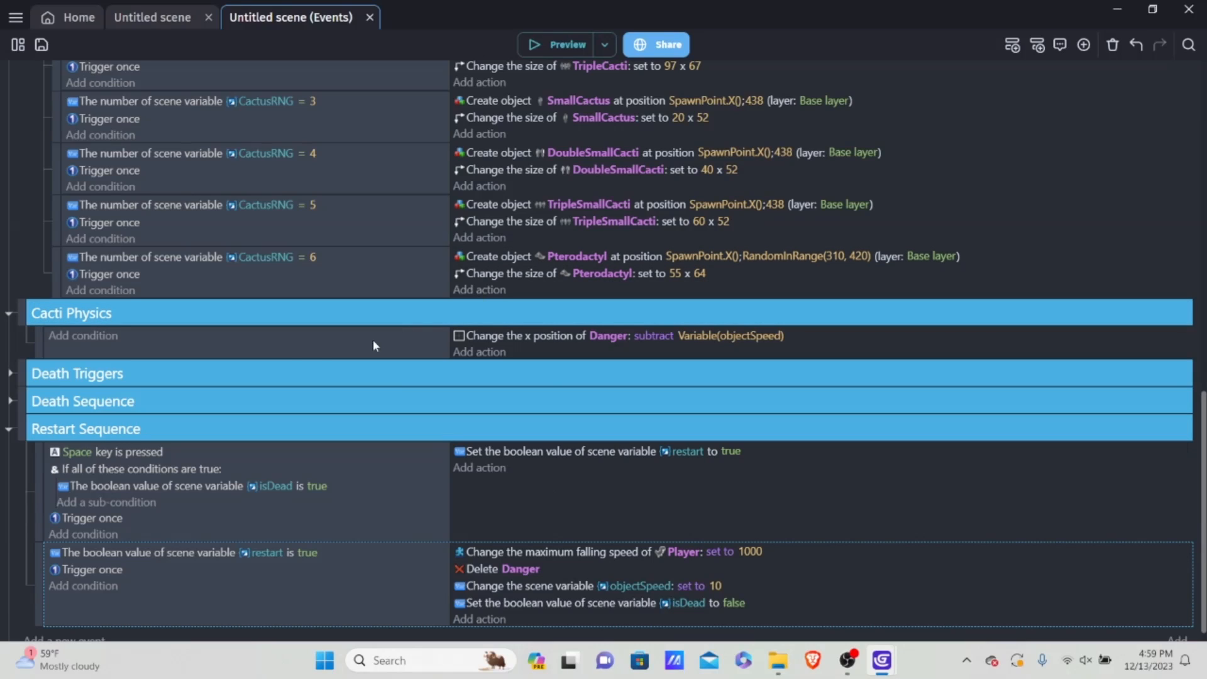
Step: Expand the Death Sequence group and add an action to its isDead event that pauses the Pterodactyl's animation
{"action": "left_click", "coordinate": [10, 402]}
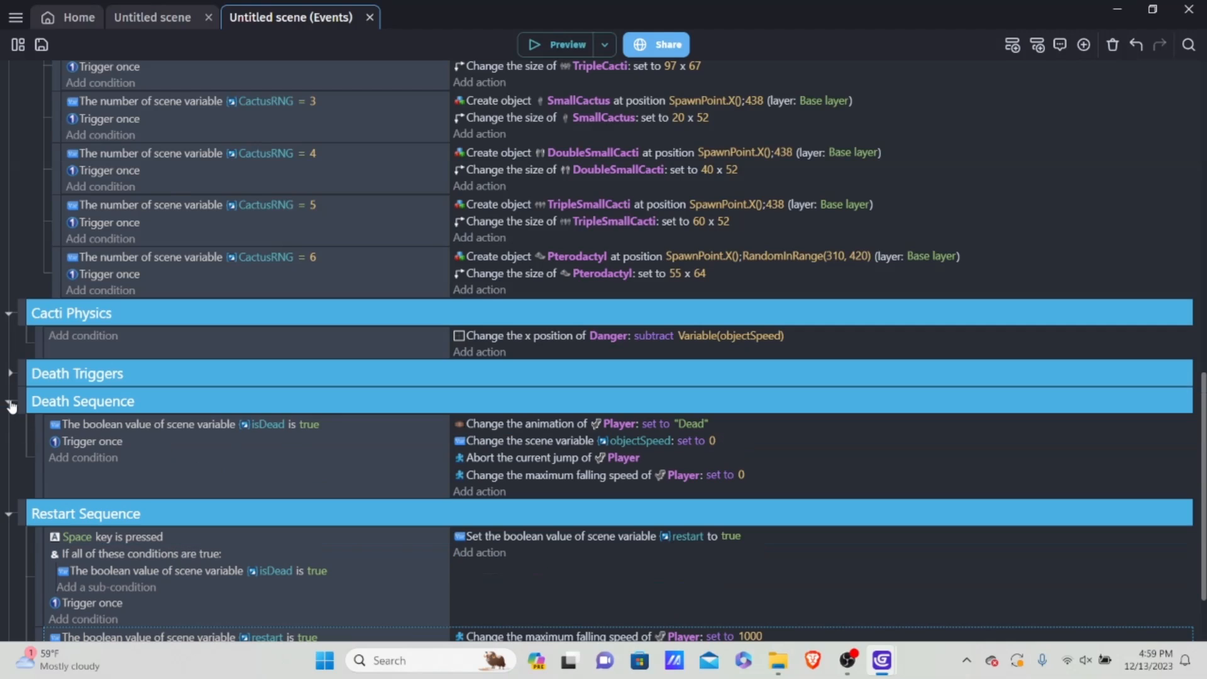
{"action": "left_click", "coordinate": [485, 492]}
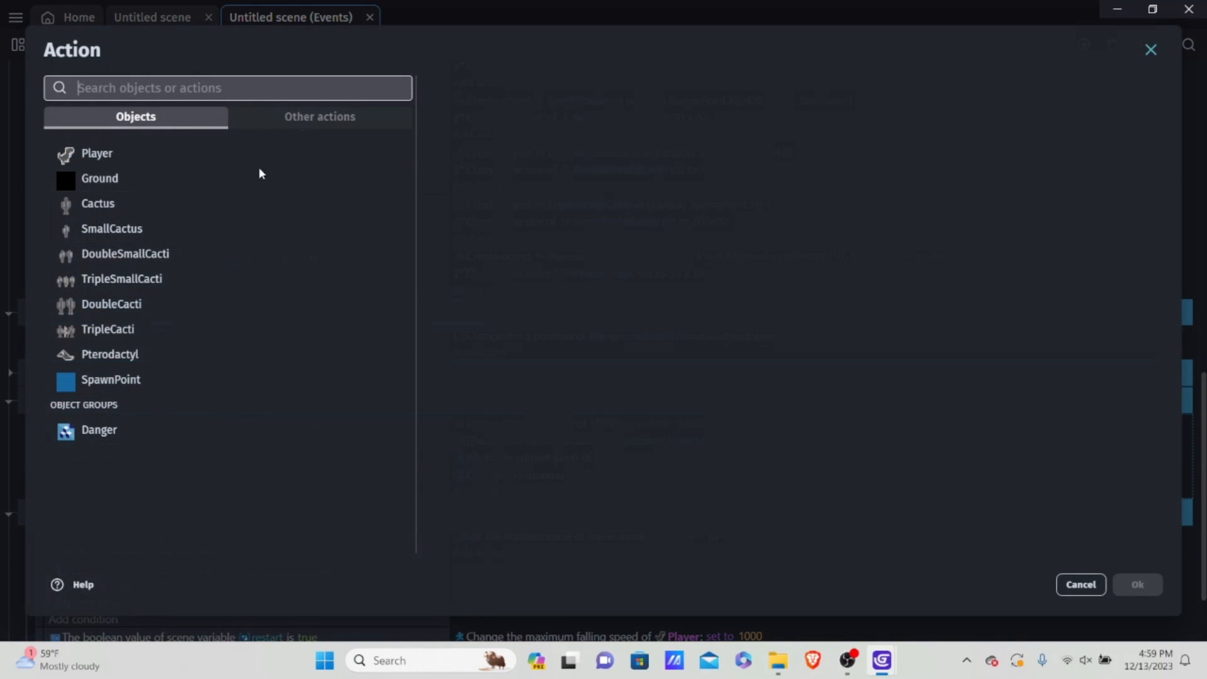
{"action": "left_click", "coordinate": [158, 354]}
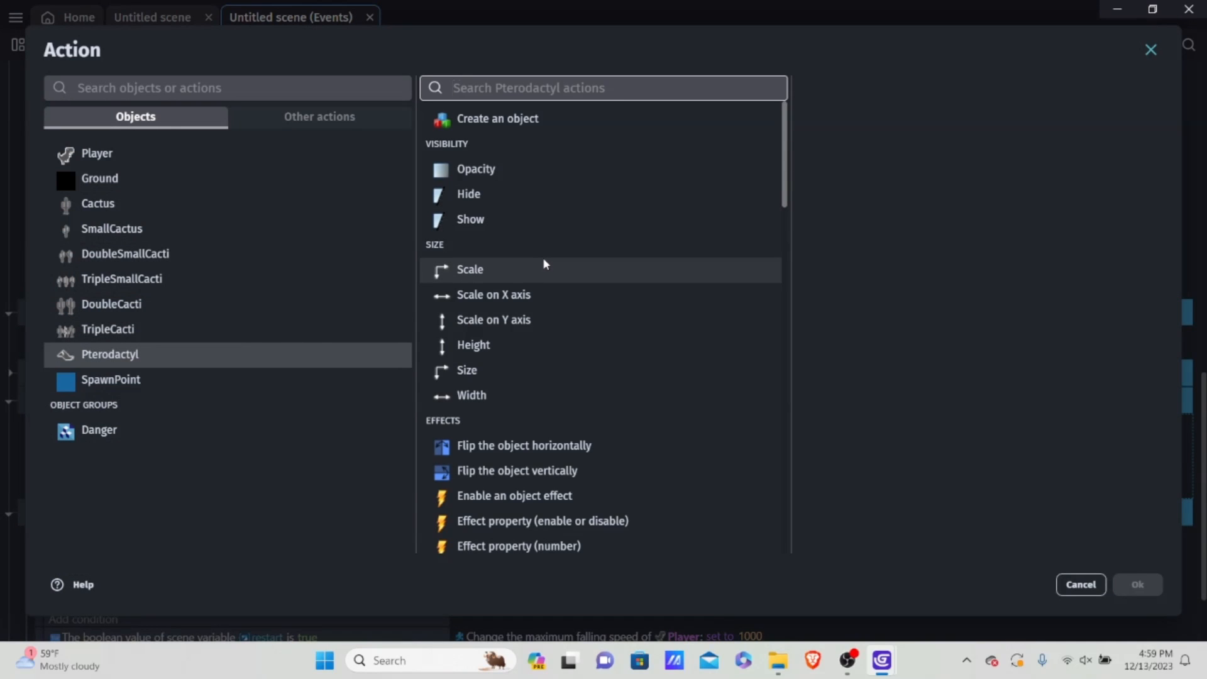
{"action": "type", "text": "stop"}
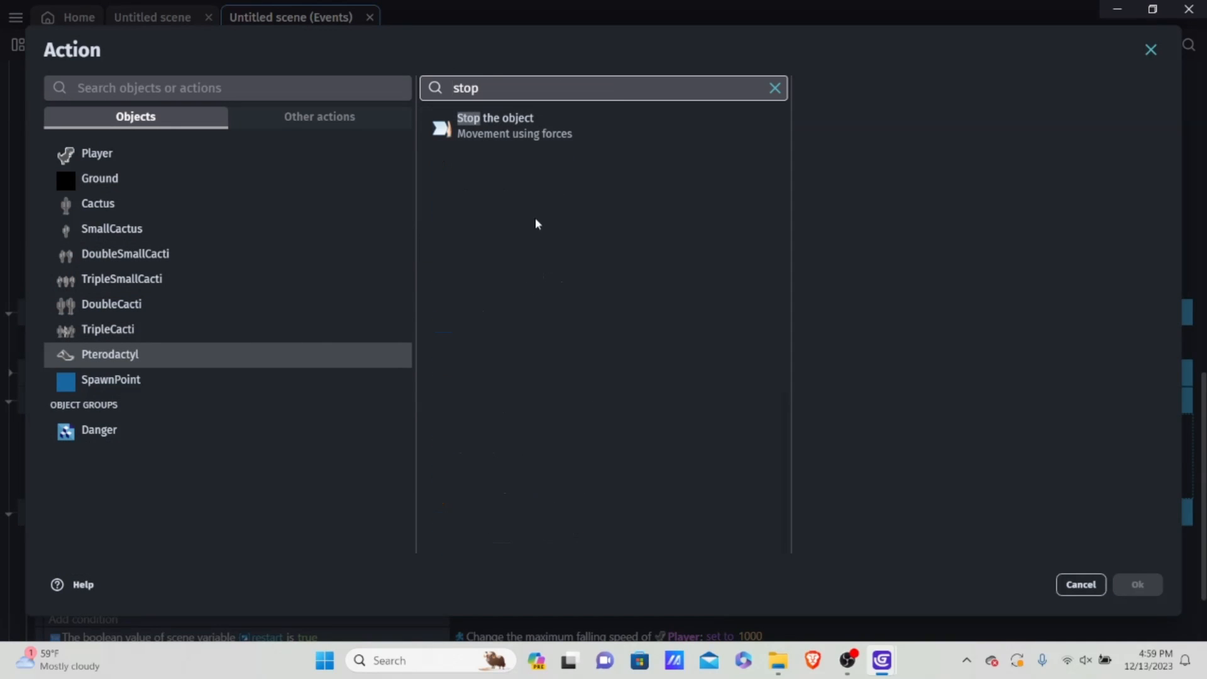
{"action": "type", "text": "e"}
{"action": "key", "text": "BackSpace"}
{"action": "key", "text": "BackSpace"}
{"action": "key", "text": "BackSpace"}
{"action": "key", "text": "BackSpace"}
{"action": "key", "text": "BackSpace"}
{"action": "type", "text": "anim"}
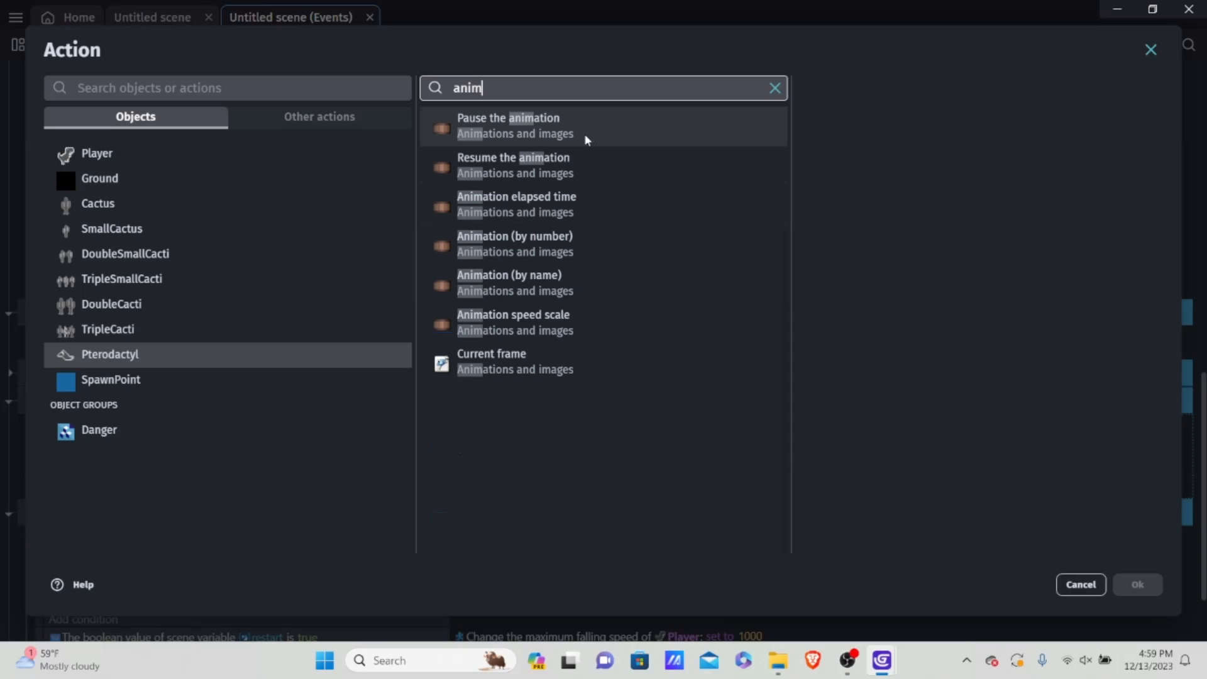
{"action": "left_click", "coordinate": [584, 129]}
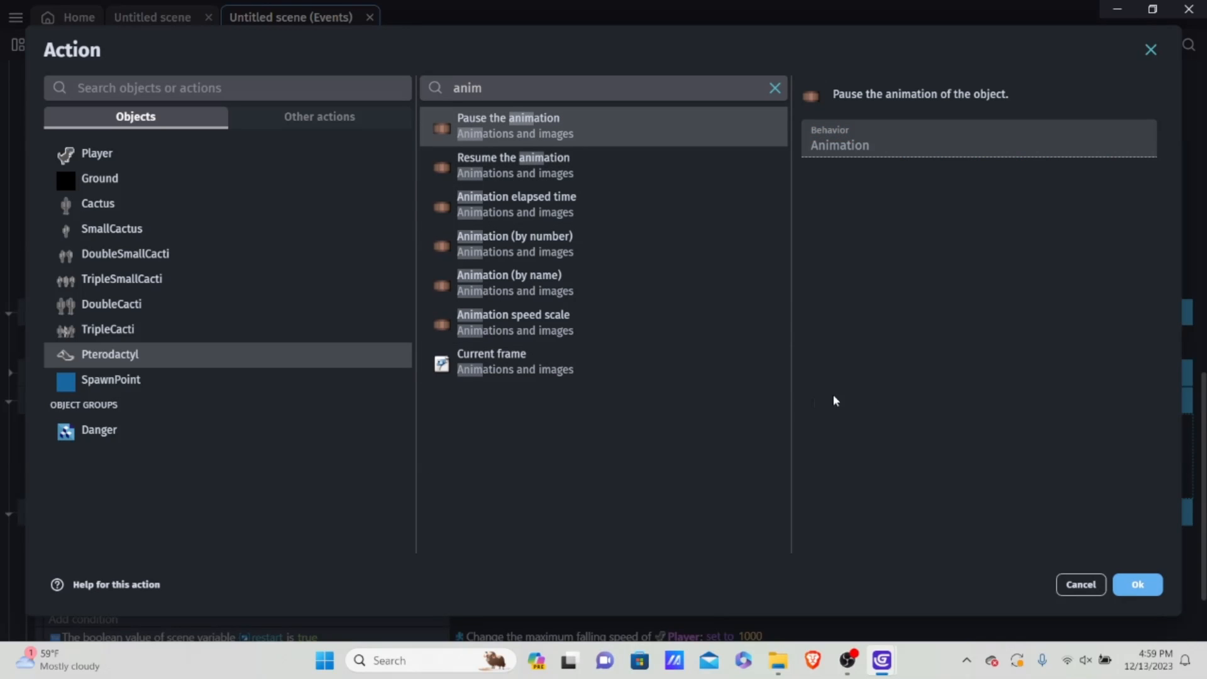
{"action": "left_click", "coordinate": [1138, 584]}
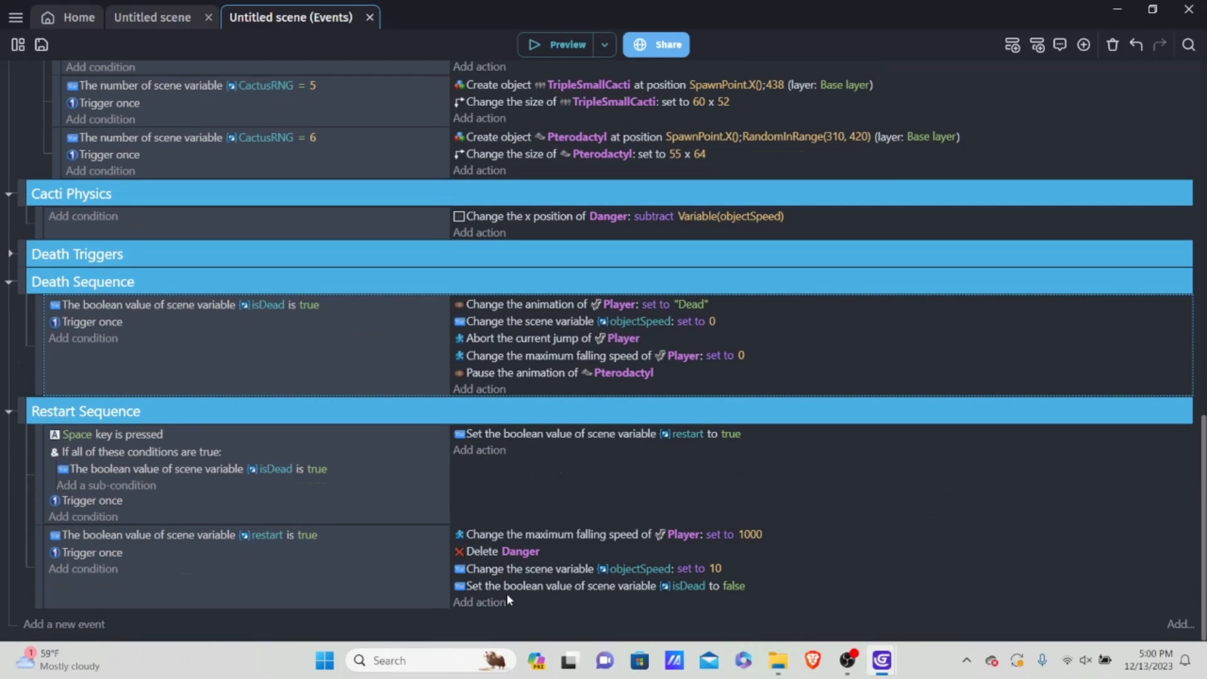
Step: Add an action to the restart-is-true event that resumes the Pterodactyl's animation
{"action": "left_click", "coordinate": [487, 602]}
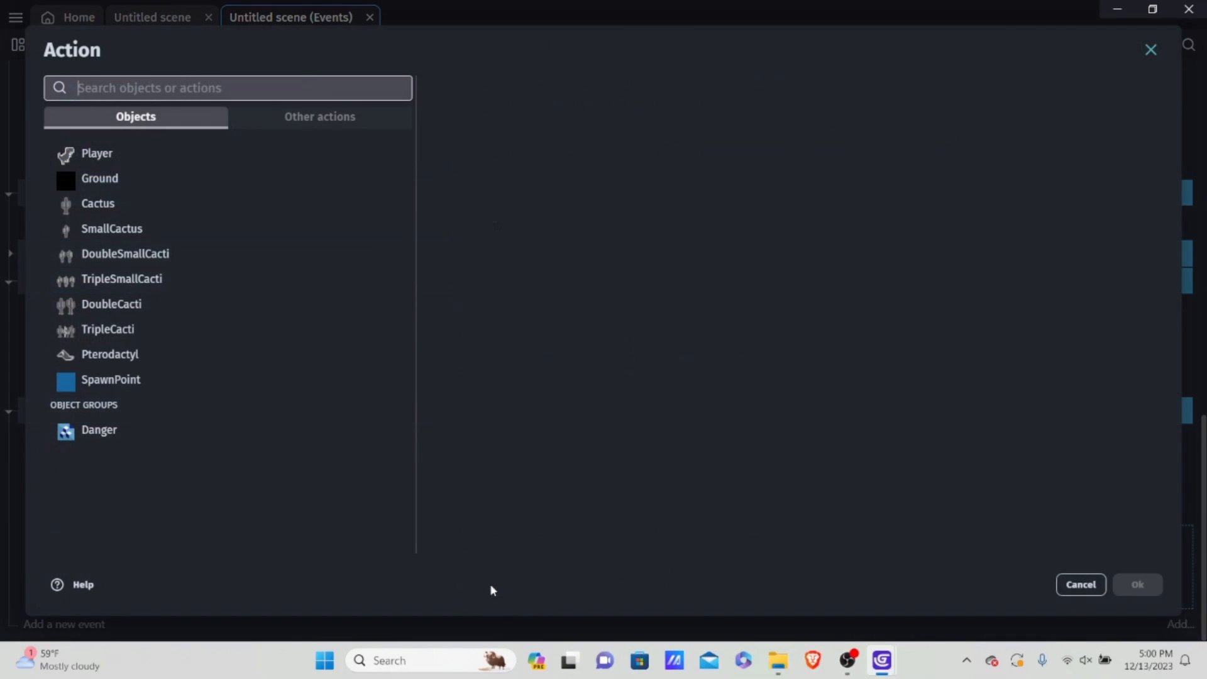
{"action": "left_click", "coordinate": [338, 126]}
{"action": "left_click", "coordinate": [160, 120]}
{"action": "left_click", "coordinate": [129, 354]}
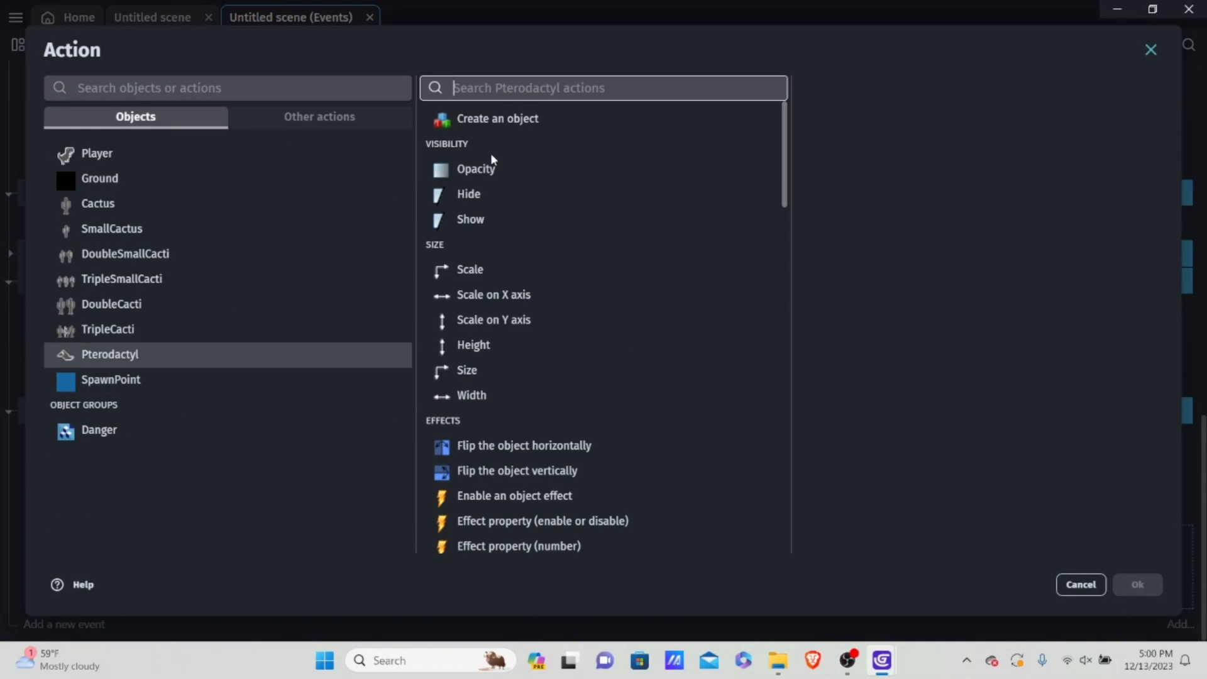
{"action": "scroll", "coordinate": [542, 189], "scroll_direction": "down", "scroll_amount": 6}
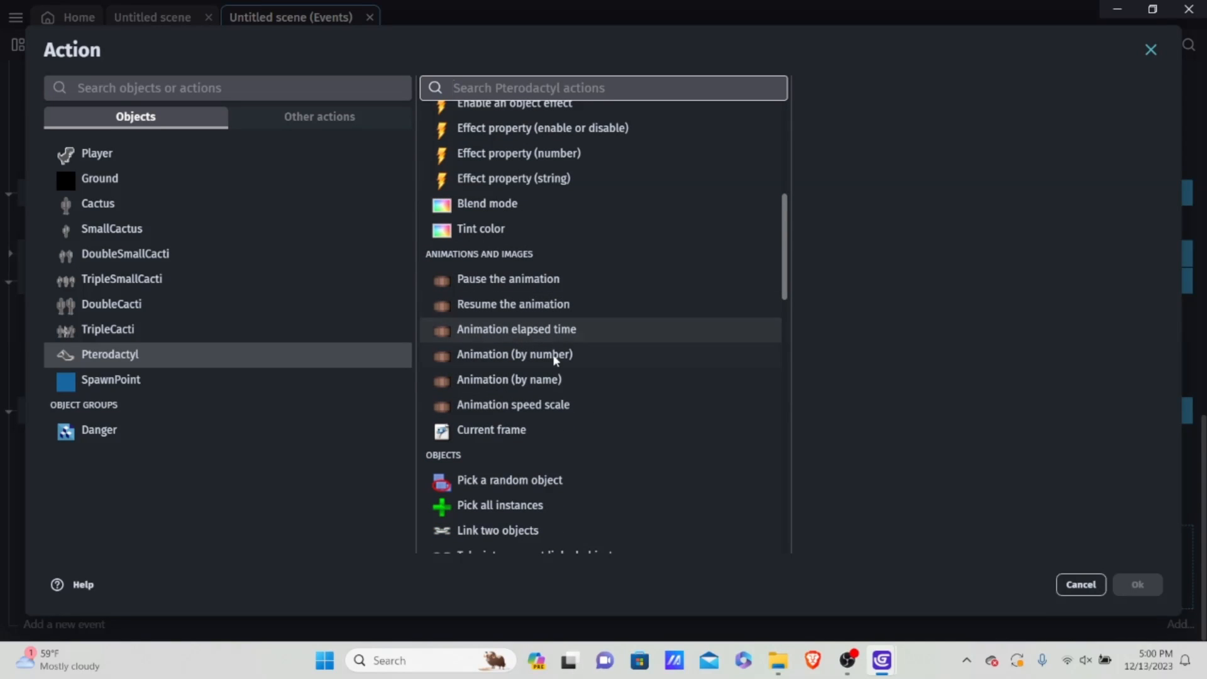
{"action": "left_click", "coordinate": [553, 380]}
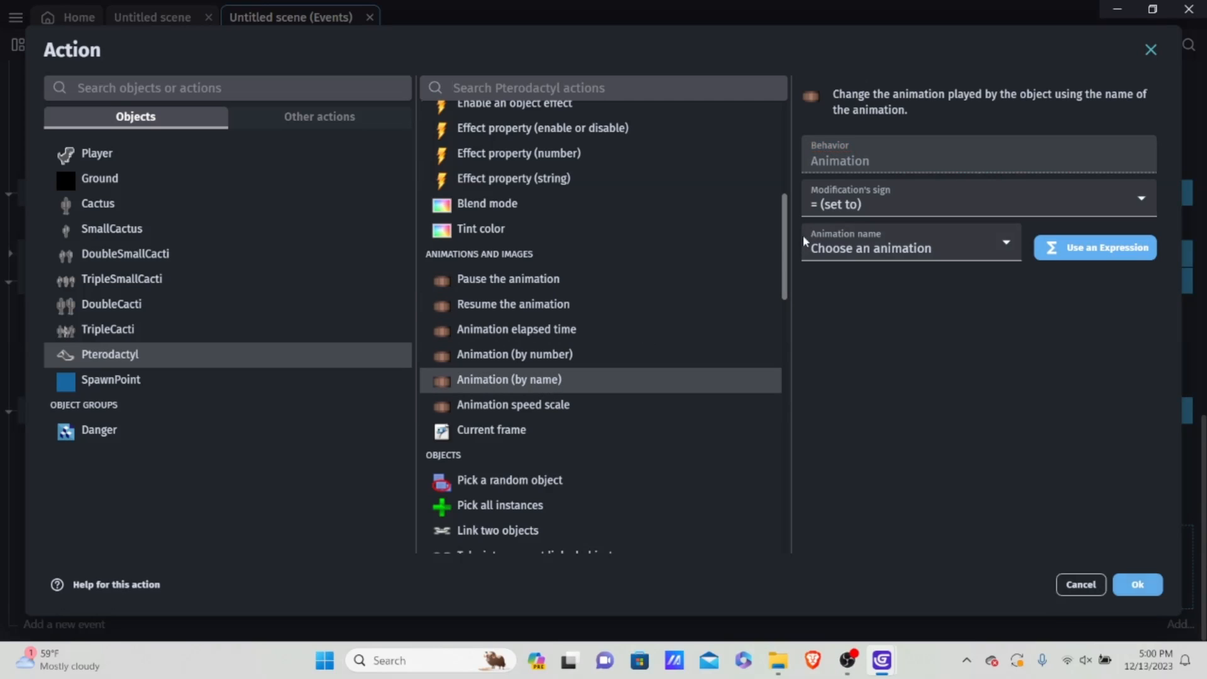
{"action": "left_click", "coordinate": [577, 304]}
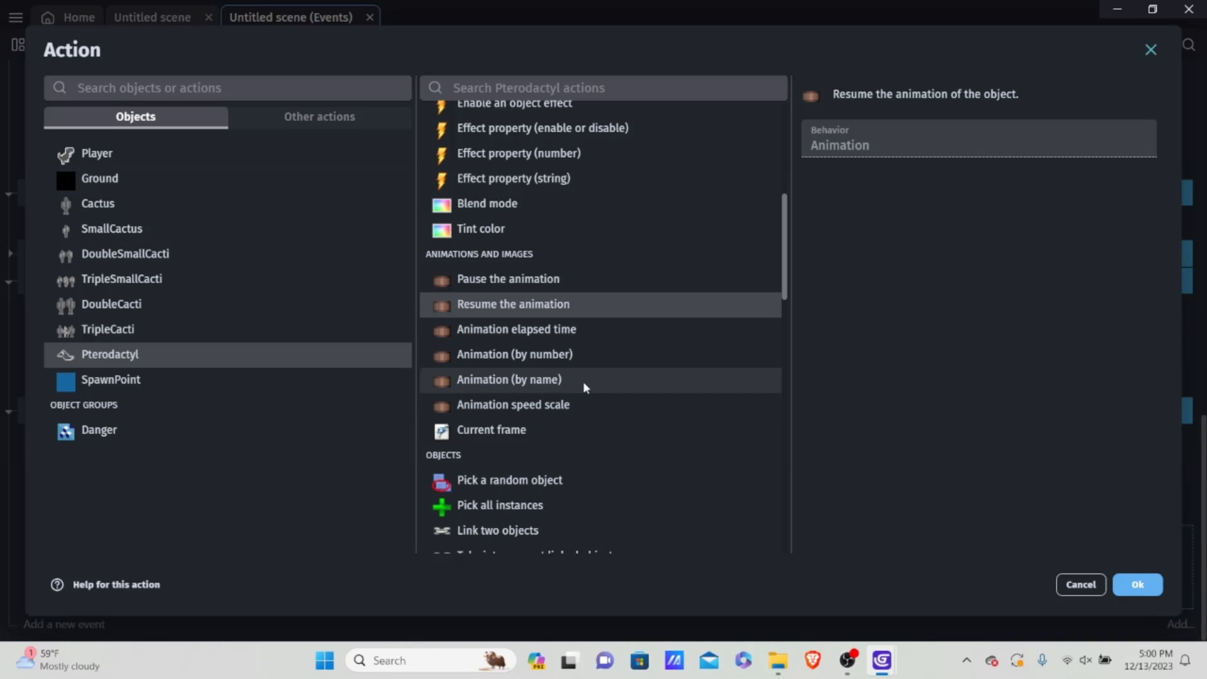
{"action": "left_click", "coordinate": [1138, 583]}
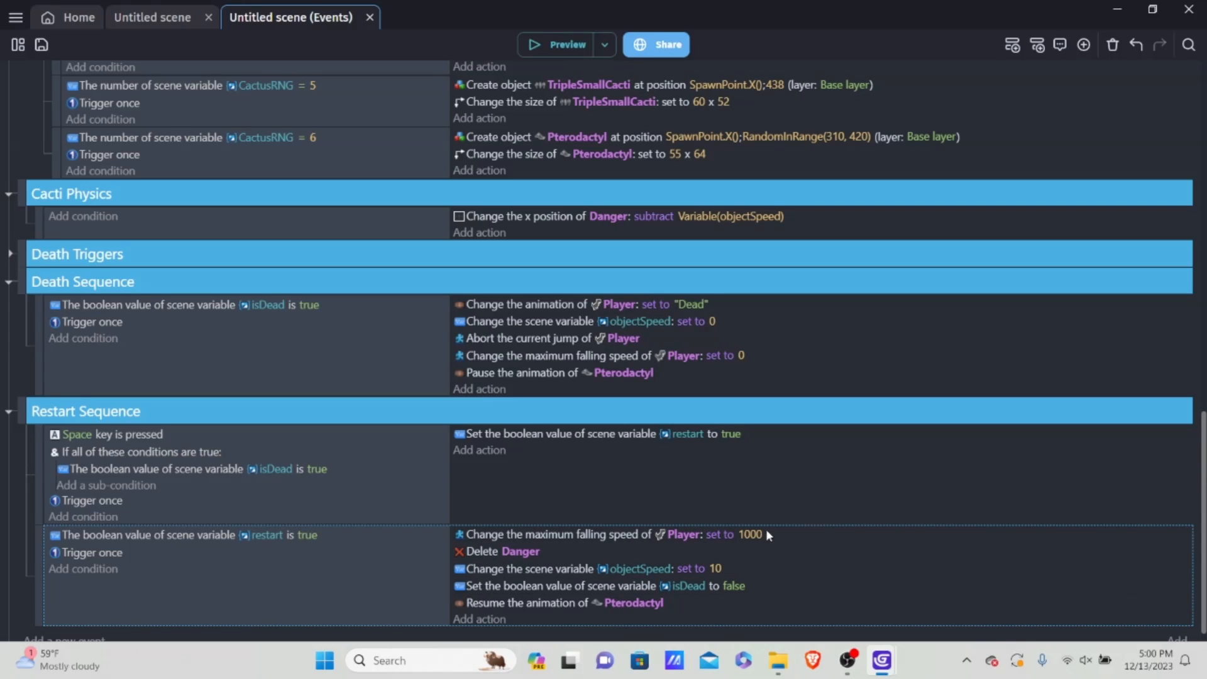
{"action": "double_click", "coordinate": [690, 588]}
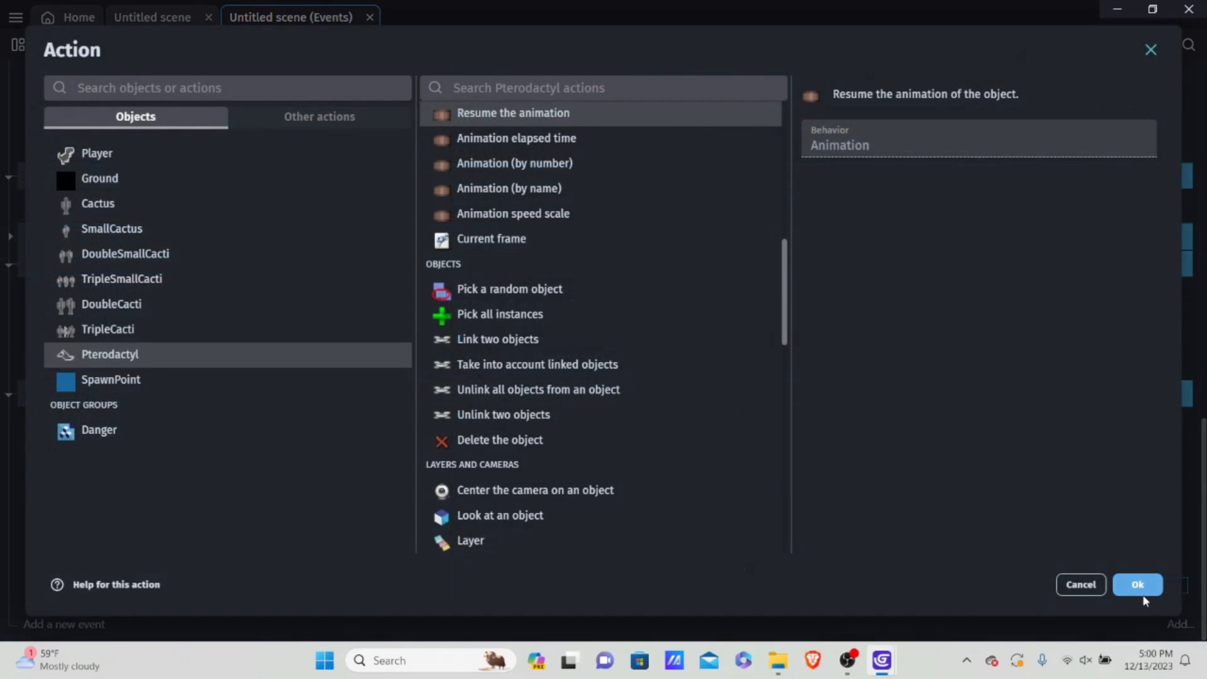
{"action": "left_click", "coordinate": [1140, 583]}
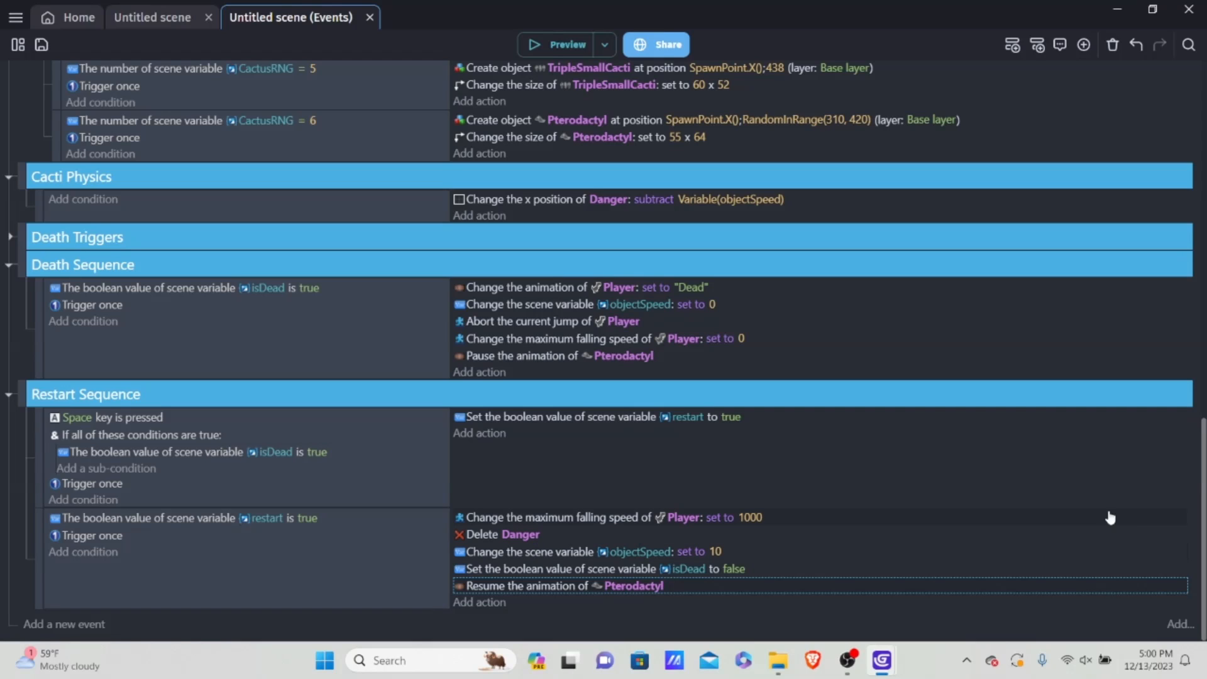
Step: Preview the game to test dying and restarting, and close the preview
{"action": "left_click", "coordinate": [554, 44]}
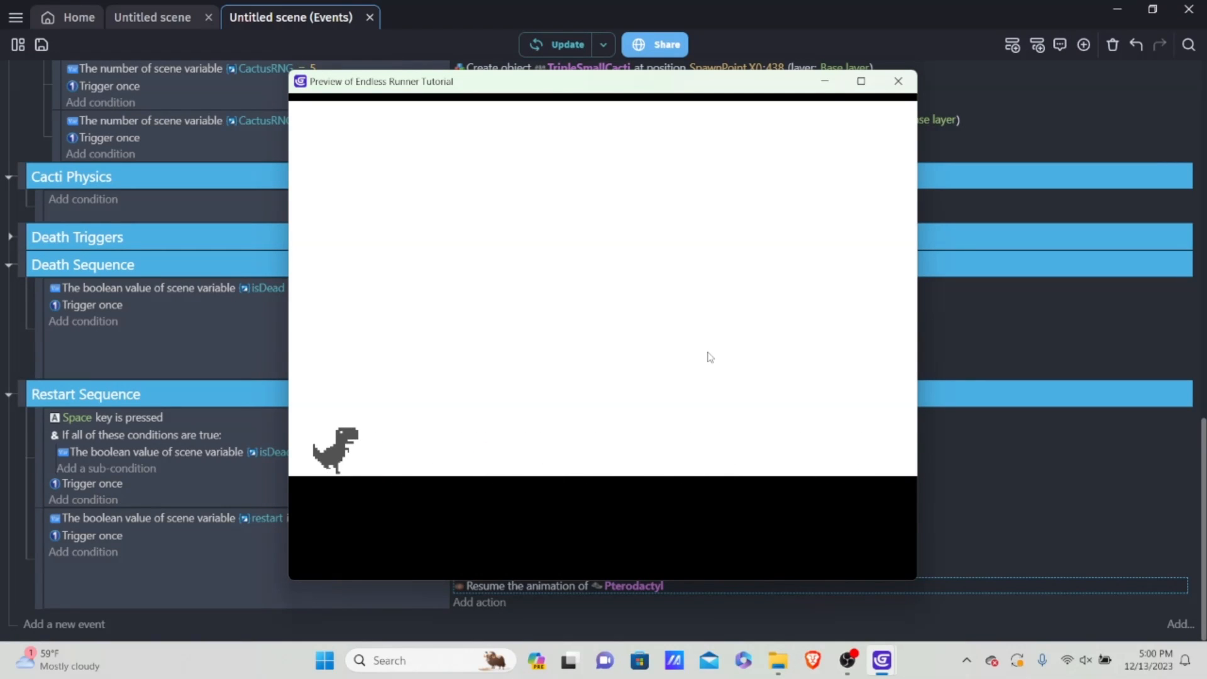
{"action": "key", "text": "space"}
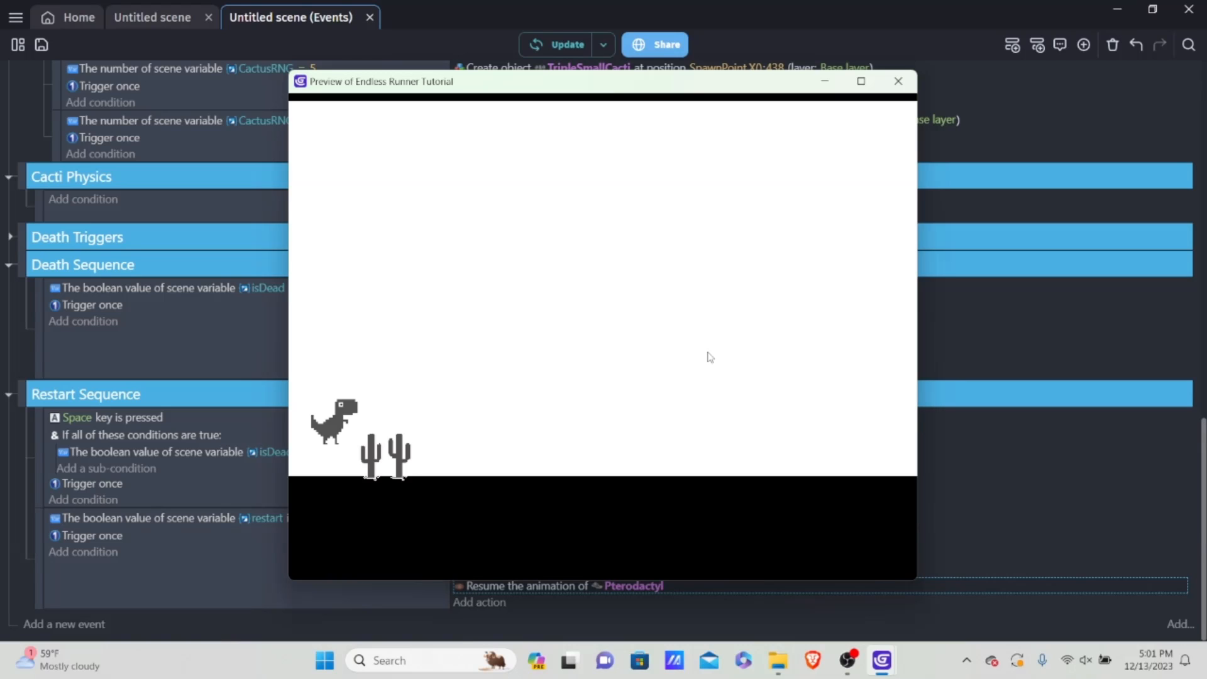
{"action": "left_click", "coordinate": [899, 81]}
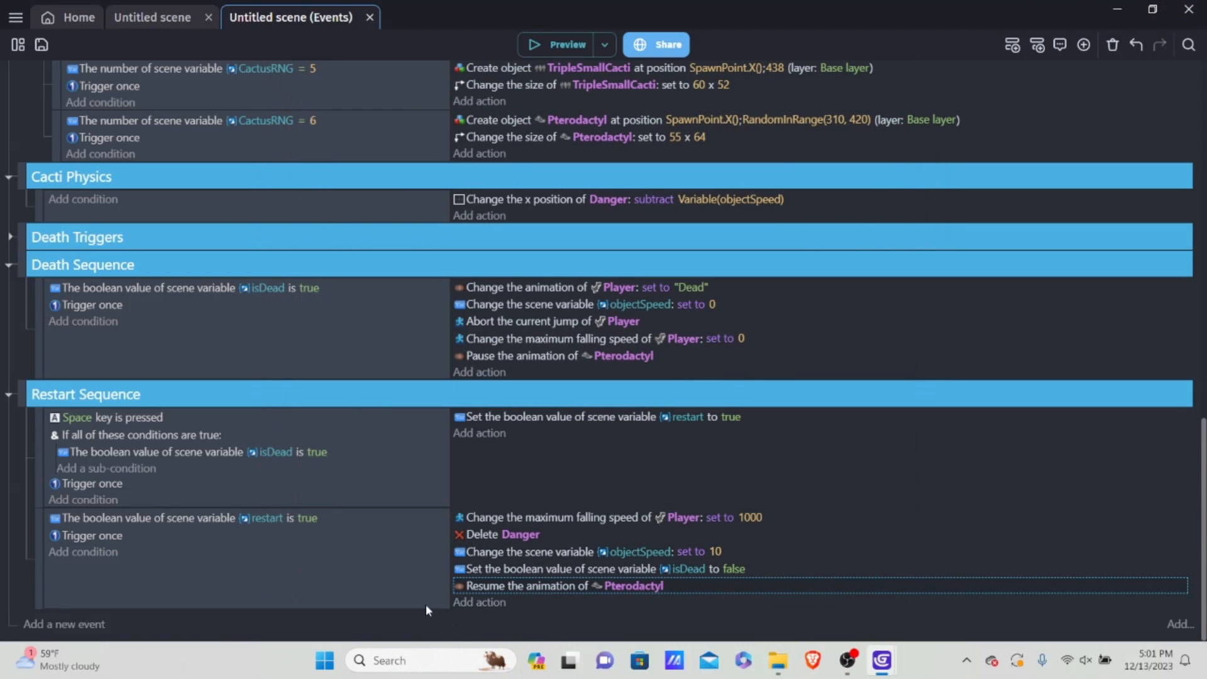
Step: Add an action to the restart-is-true event setting the boolean scene variable restart to false
{"action": "left_click", "coordinate": [477, 601]}
{"action": "left_click", "coordinate": [1076, 584]}
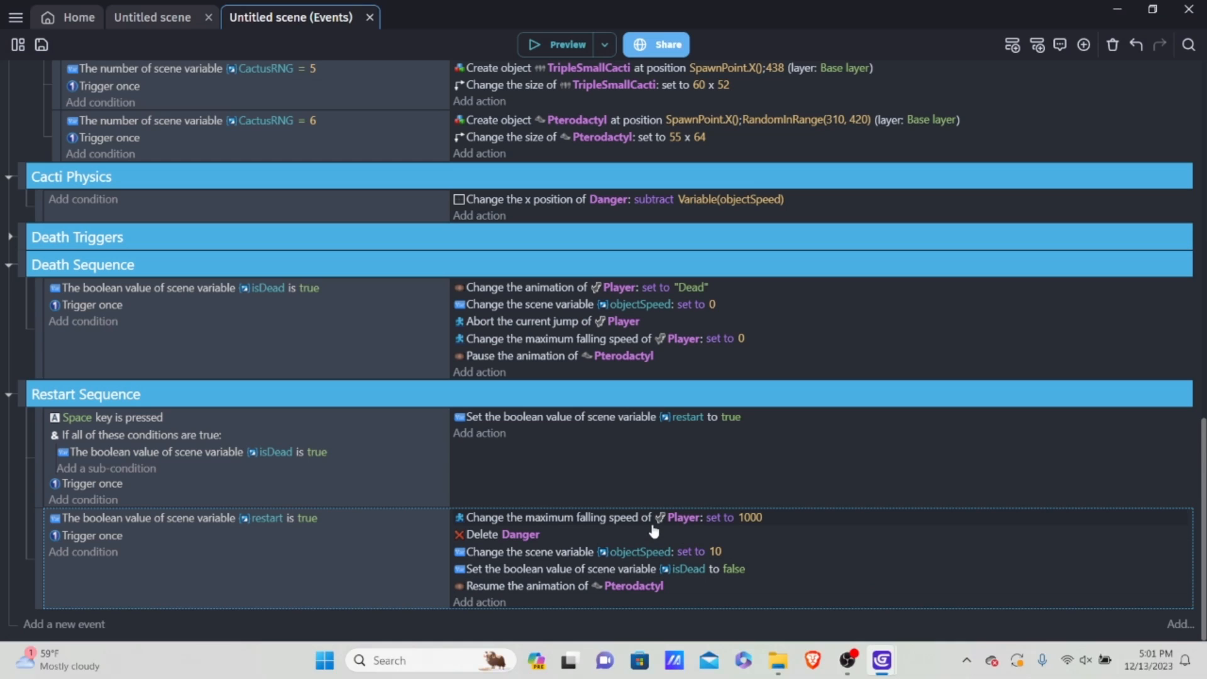
{"action": "left_click", "coordinate": [486, 604]}
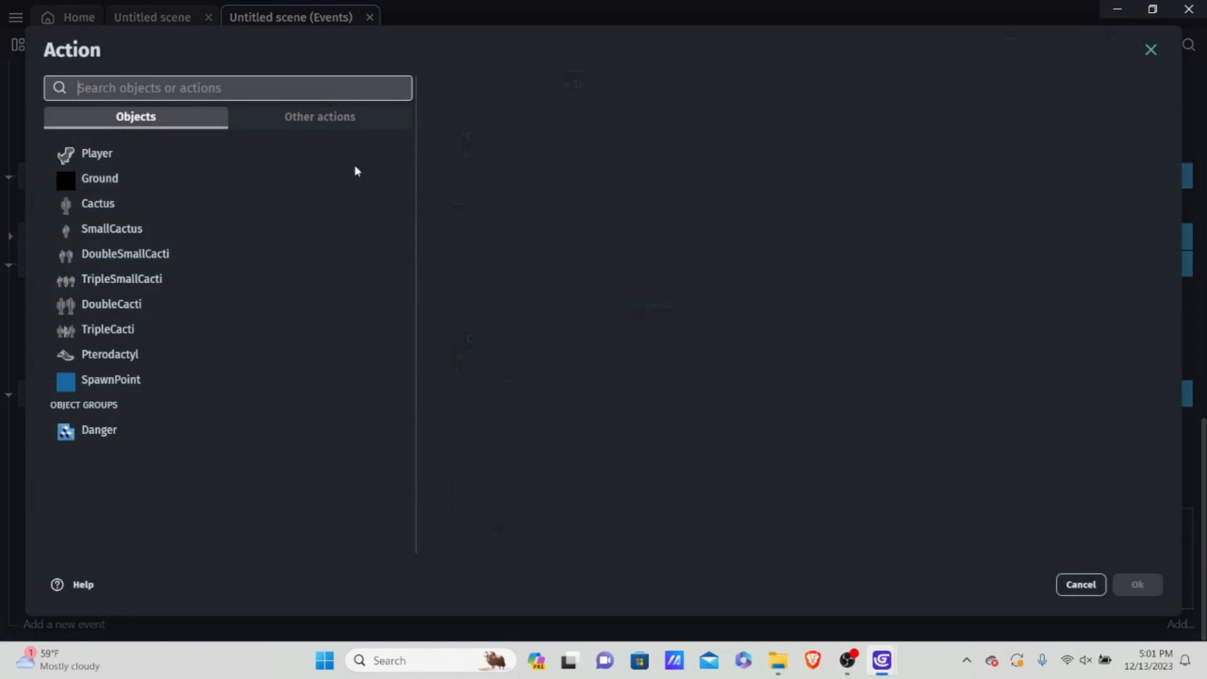
{"action": "left_click", "coordinate": [327, 119]}
{"action": "left_click", "coordinate": [114, 229]}
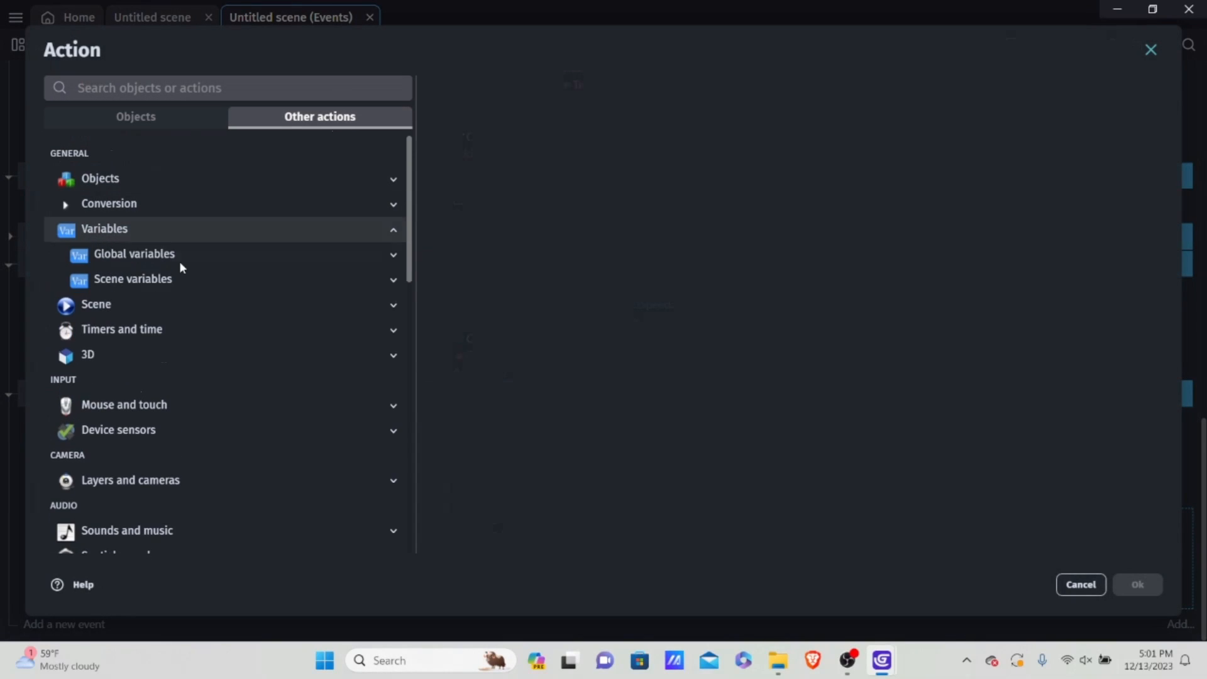
{"action": "left_click", "coordinate": [178, 279]}
{"action": "left_click", "coordinate": [187, 379]}
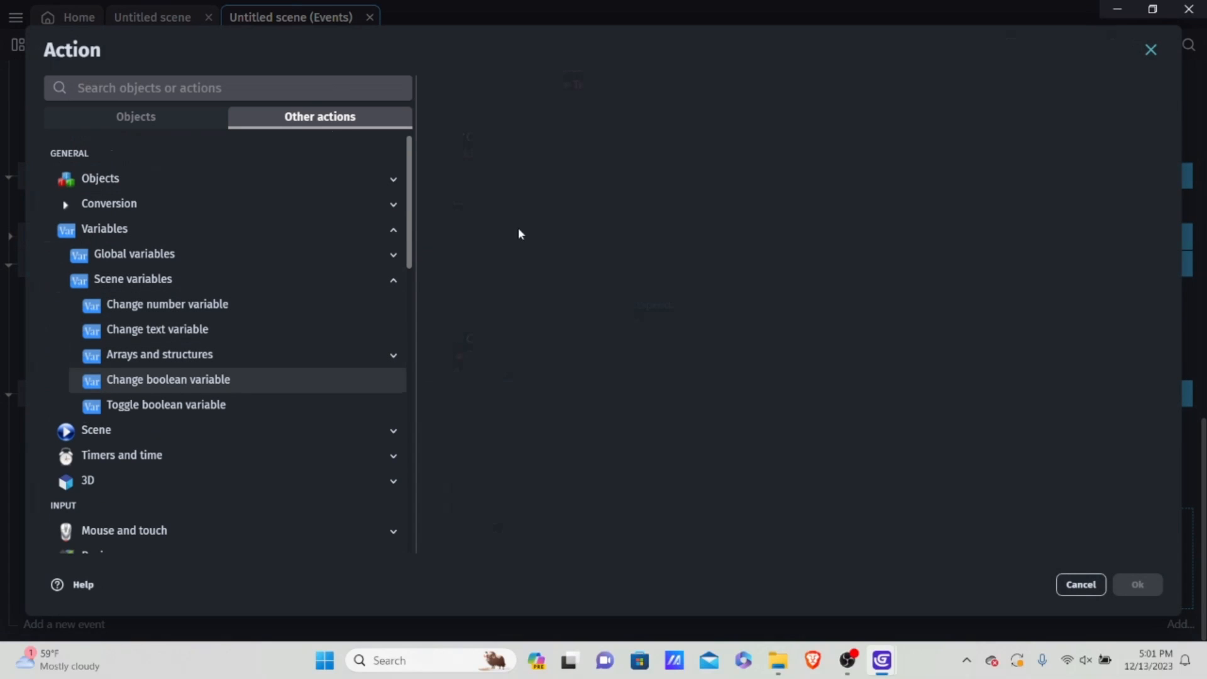
{"action": "left_click", "coordinate": [515, 283]}
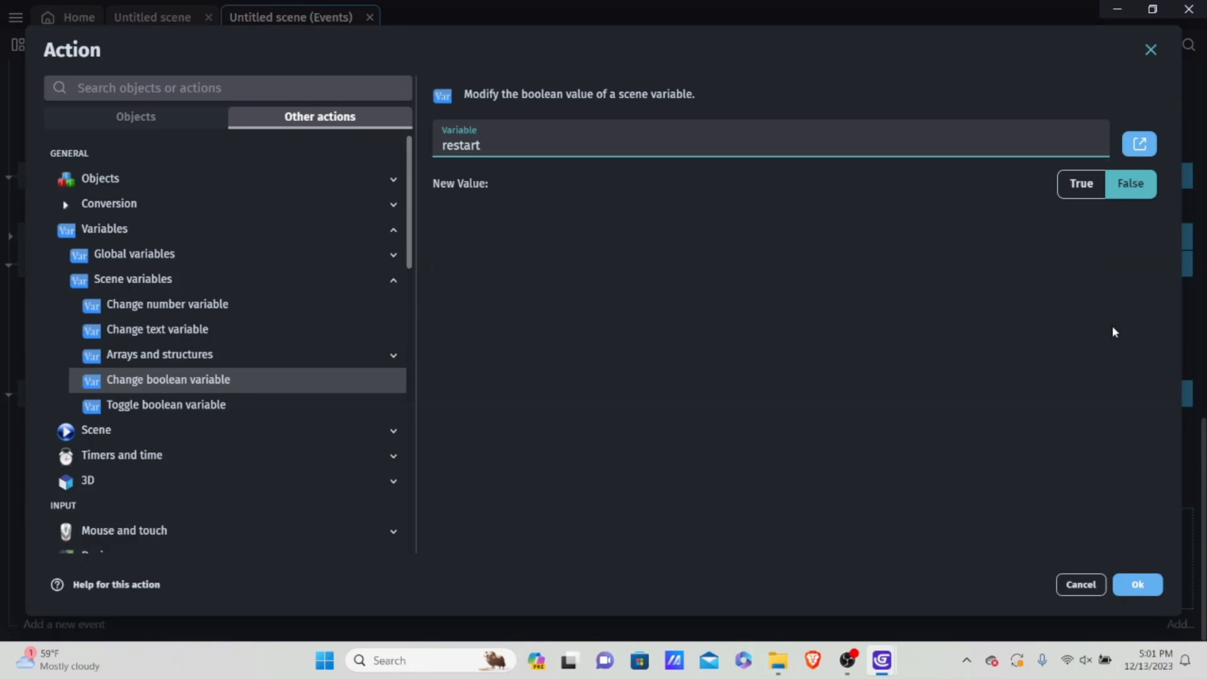
{"action": "left_click", "coordinate": [1139, 586]}
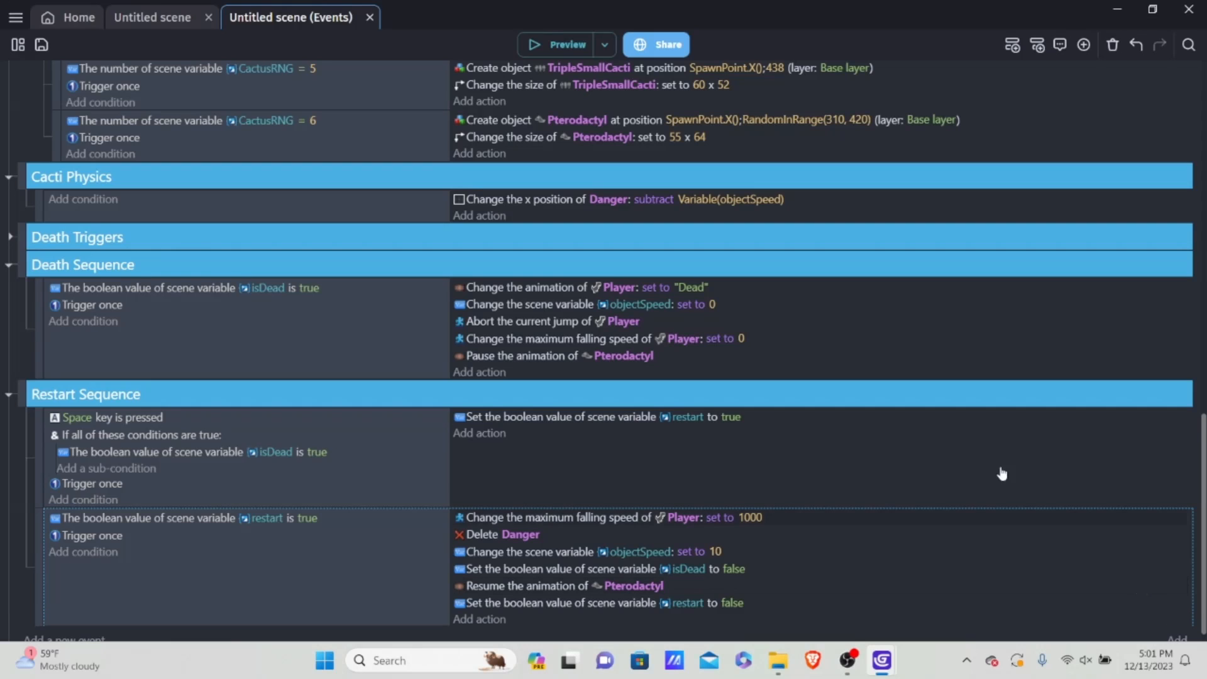
Step: Preview the game, jump obstacles and restart repeatedly after dying to test the restart variable reset, and close the preview
{"action": "left_click", "coordinate": [566, 67]}
{"action": "left_click", "coordinate": [558, 48]}
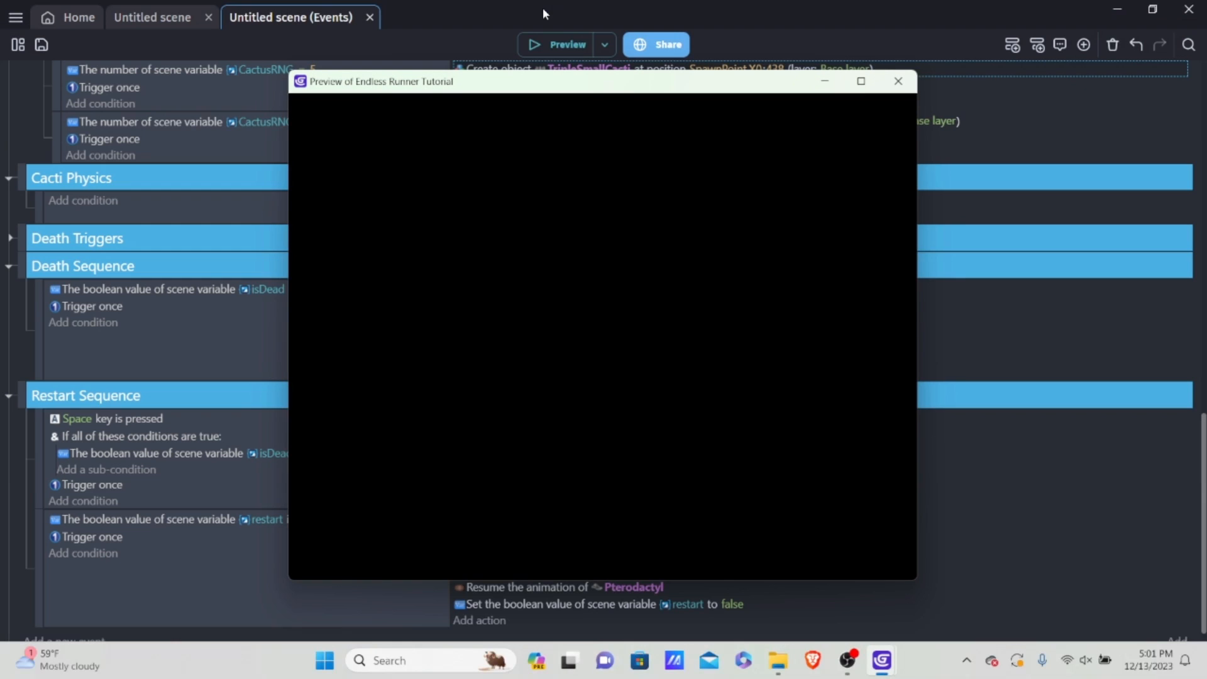
{"action": "key", "text": "space"}
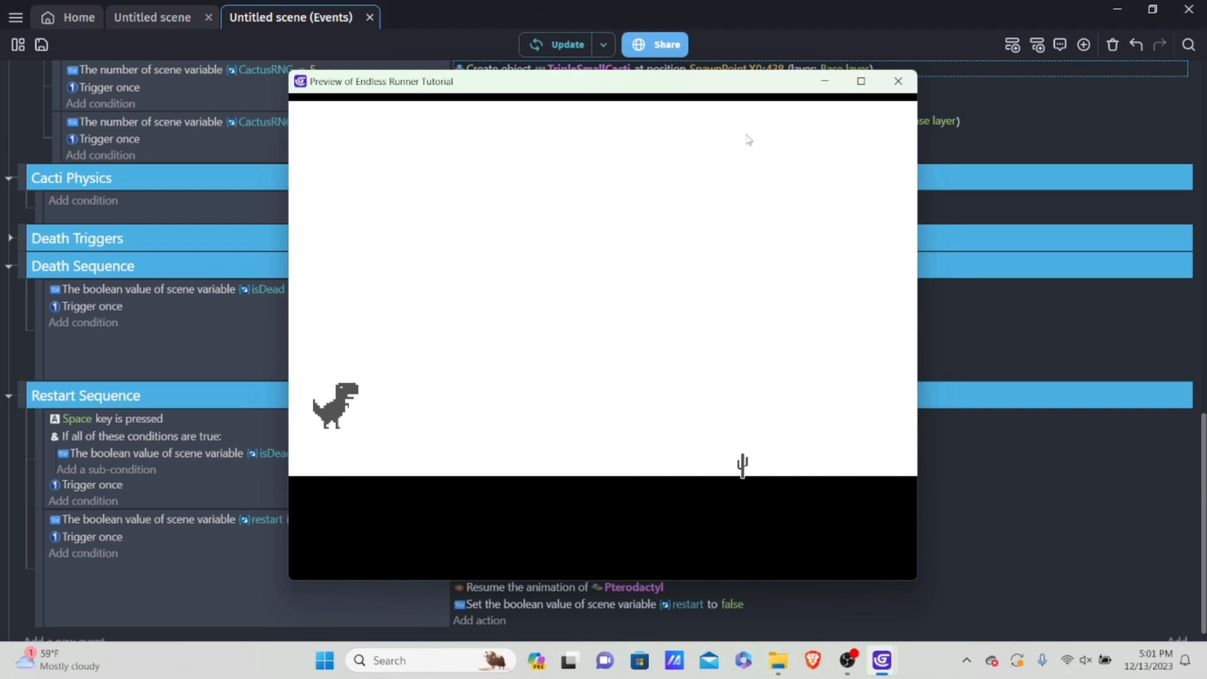
{"action": "key", "text": "space"}
{"action": "key", "text": "space"}
{"action": "key", "text": "space"}
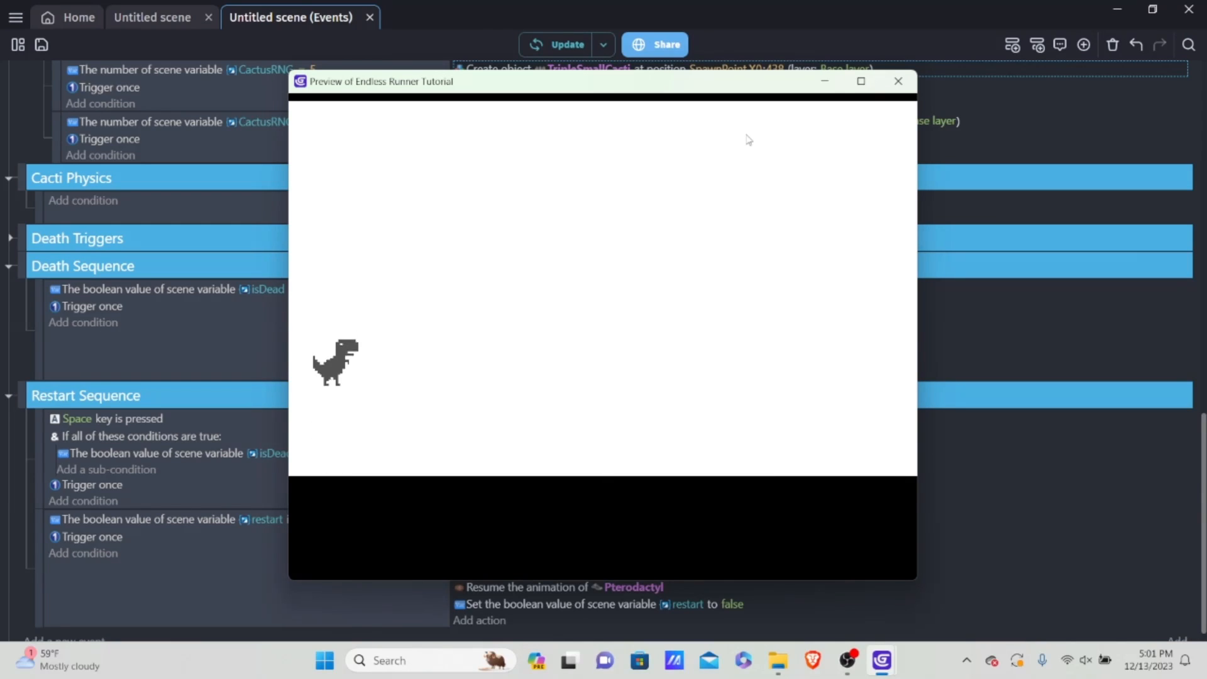
{"action": "key", "text": "space"}
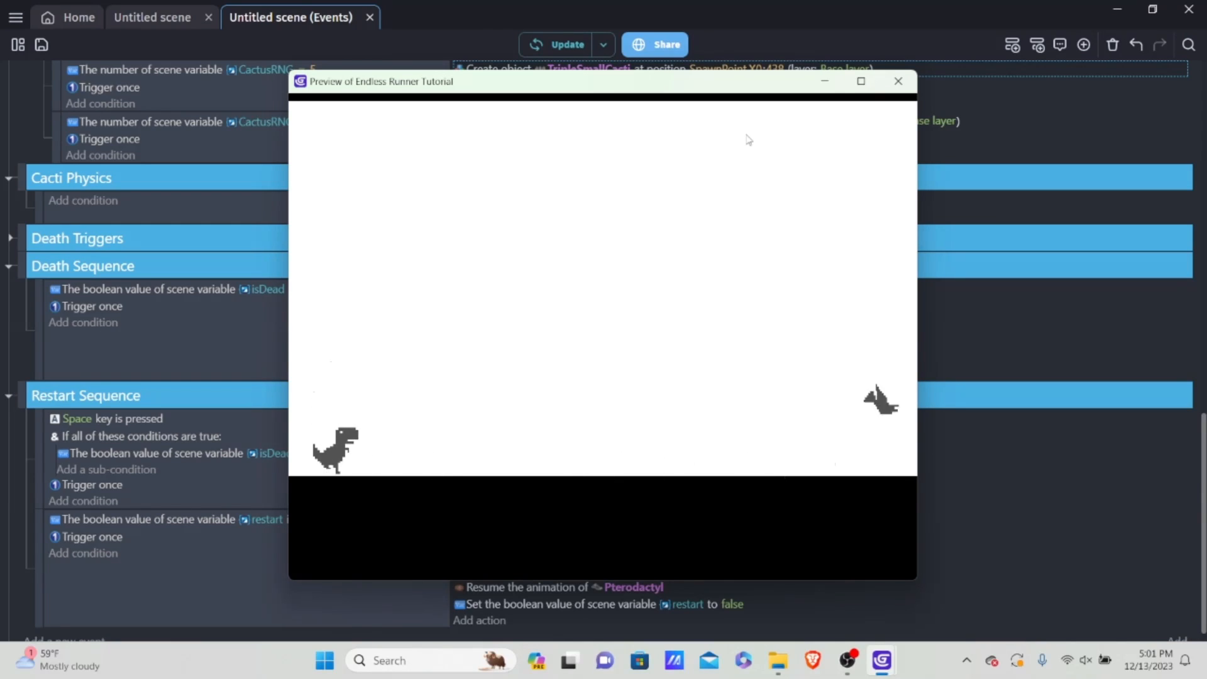
{"action": "key", "text": "space"}
{"action": "key", "text": "space"}
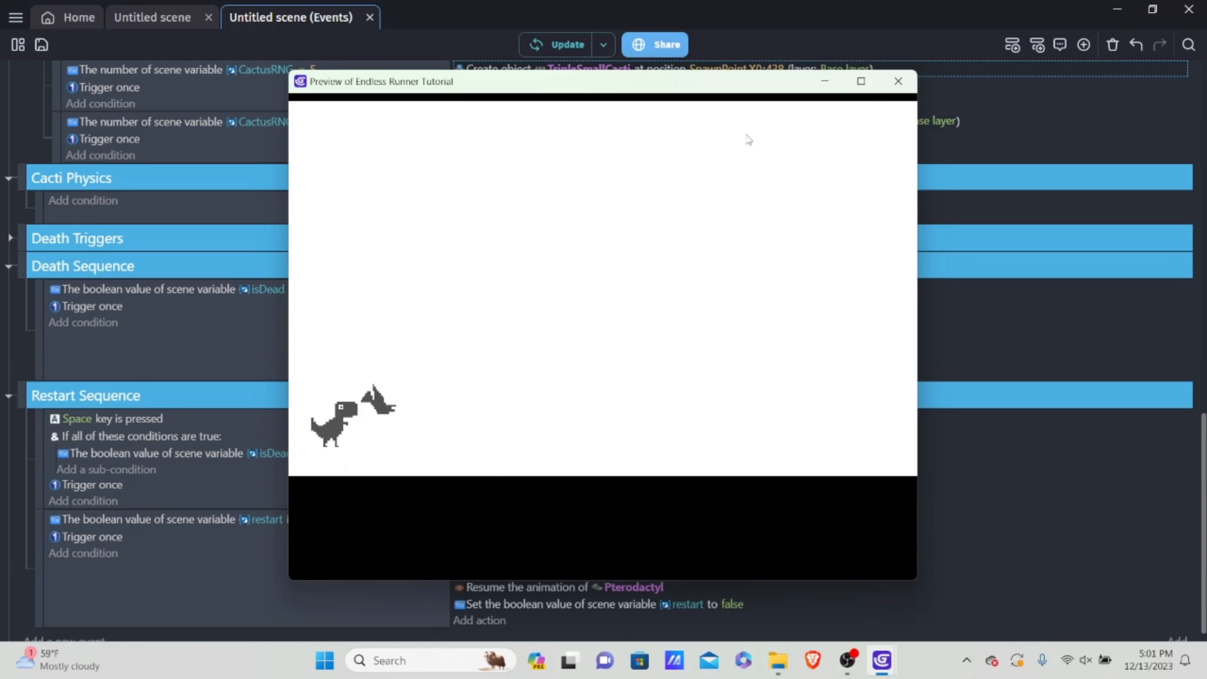
{"action": "key", "text": "space"}
{"action": "key", "text": "space"}
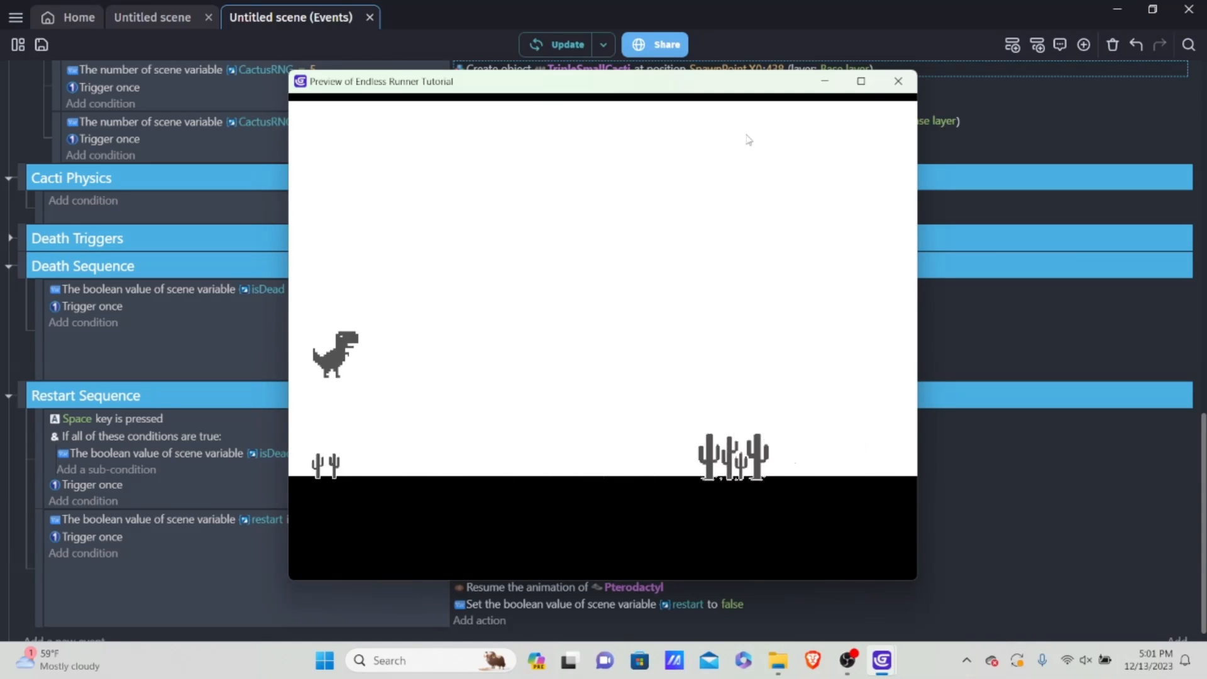
{"action": "key", "text": "space"}
{"action": "key", "text": "space"}
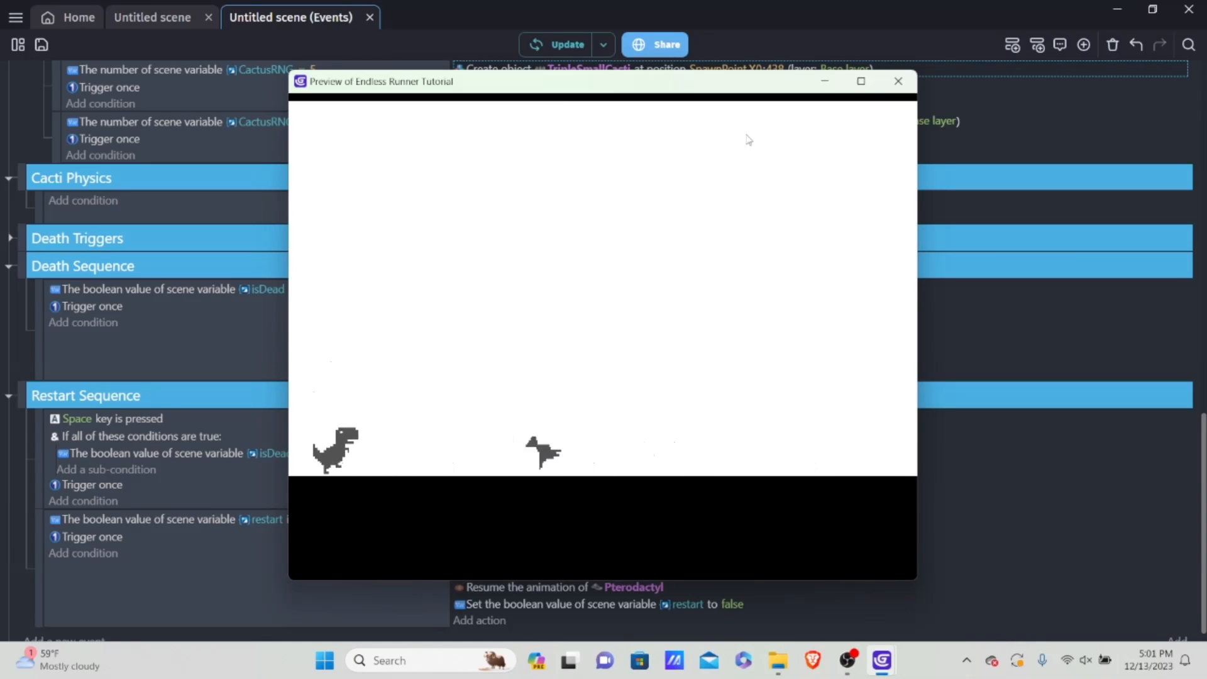
{"action": "key", "text": "space"}
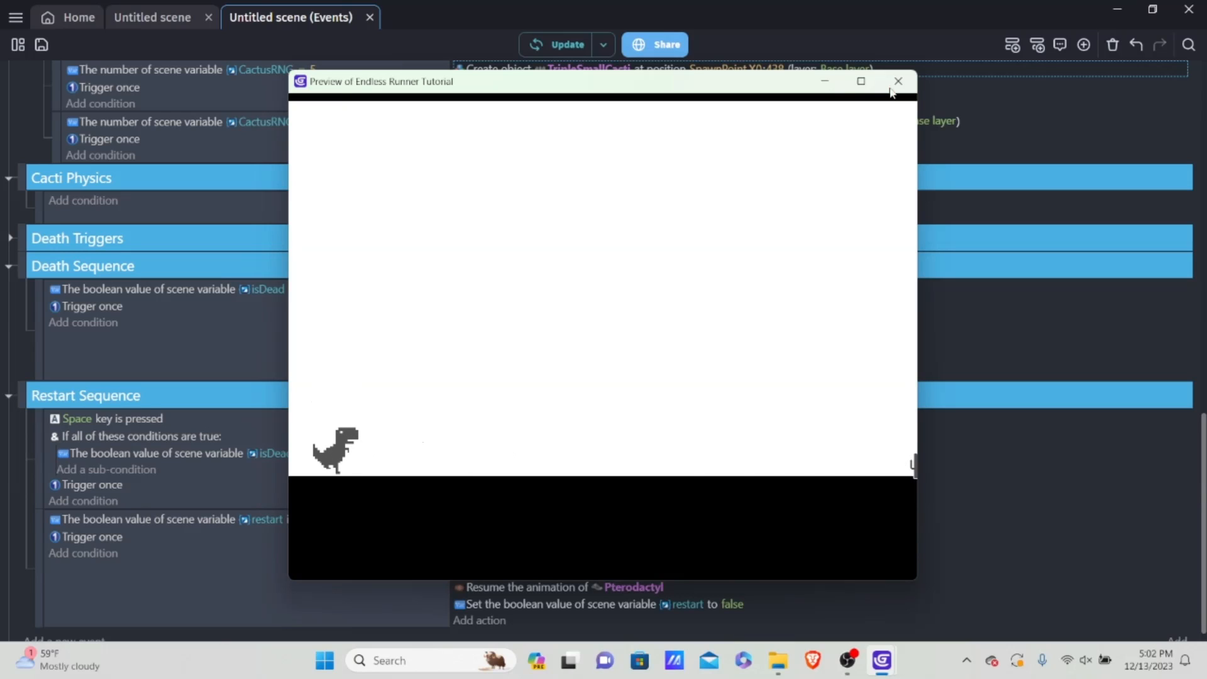
{"action": "left_click", "coordinate": [897, 85]}
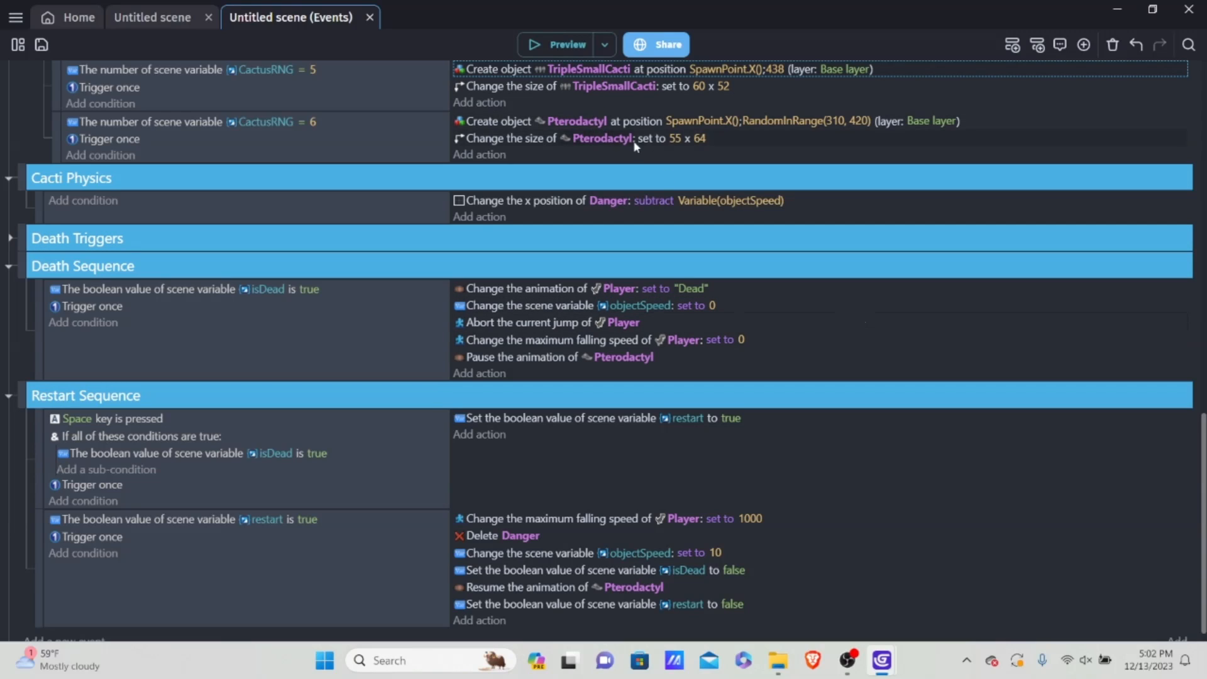
Step: Collapse all expanded event groups, from Player Animations through Restart Sequence, so only their headings show
{"action": "scroll", "coordinate": [675, 314], "scroll_direction": "up", "scroll_amount": 7}
{"action": "scroll", "coordinate": [675, 312], "scroll_direction": "up", "scroll_amount": 6}
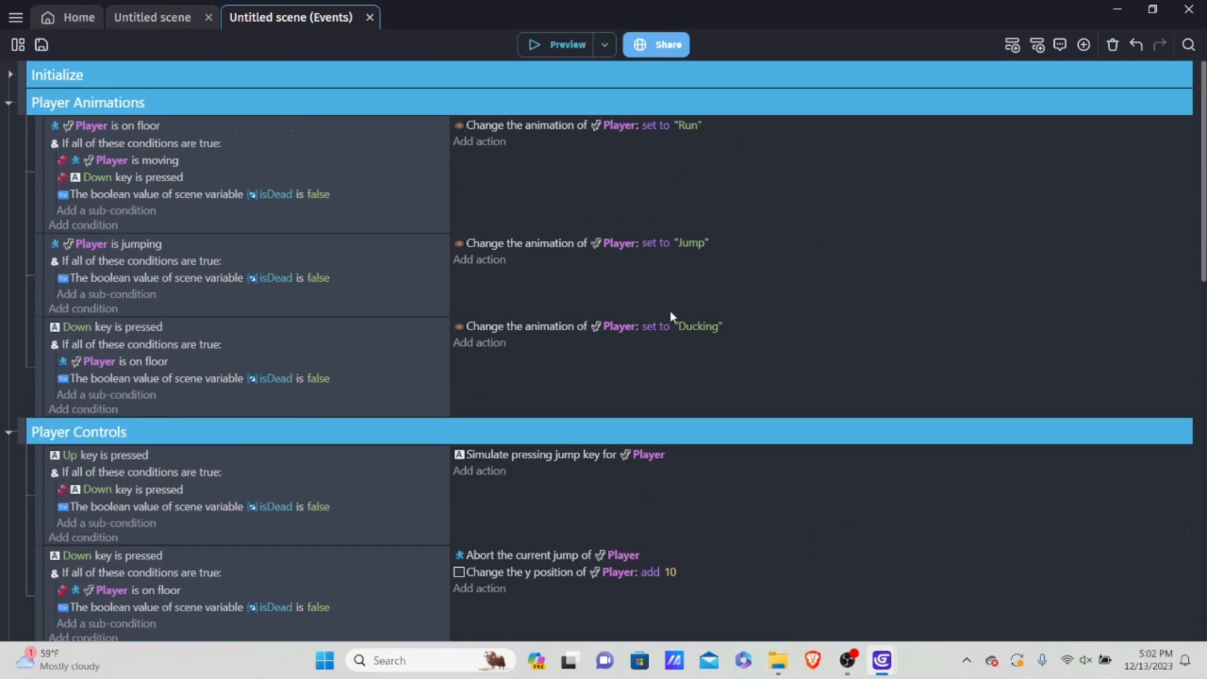
{"action": "left_click", "coordinate": [10, 102]}
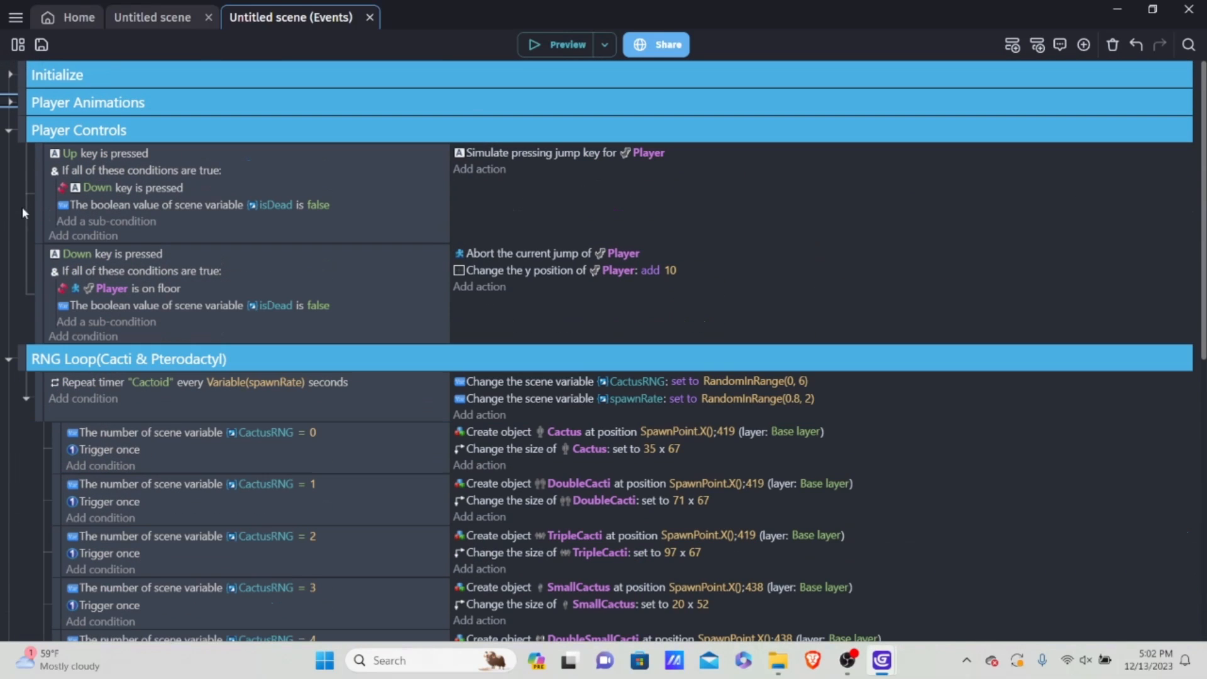
{"action": "left_click", "coordinate": [8, 359]}
{"action": "left_click", "coordinate": [9, 130]}
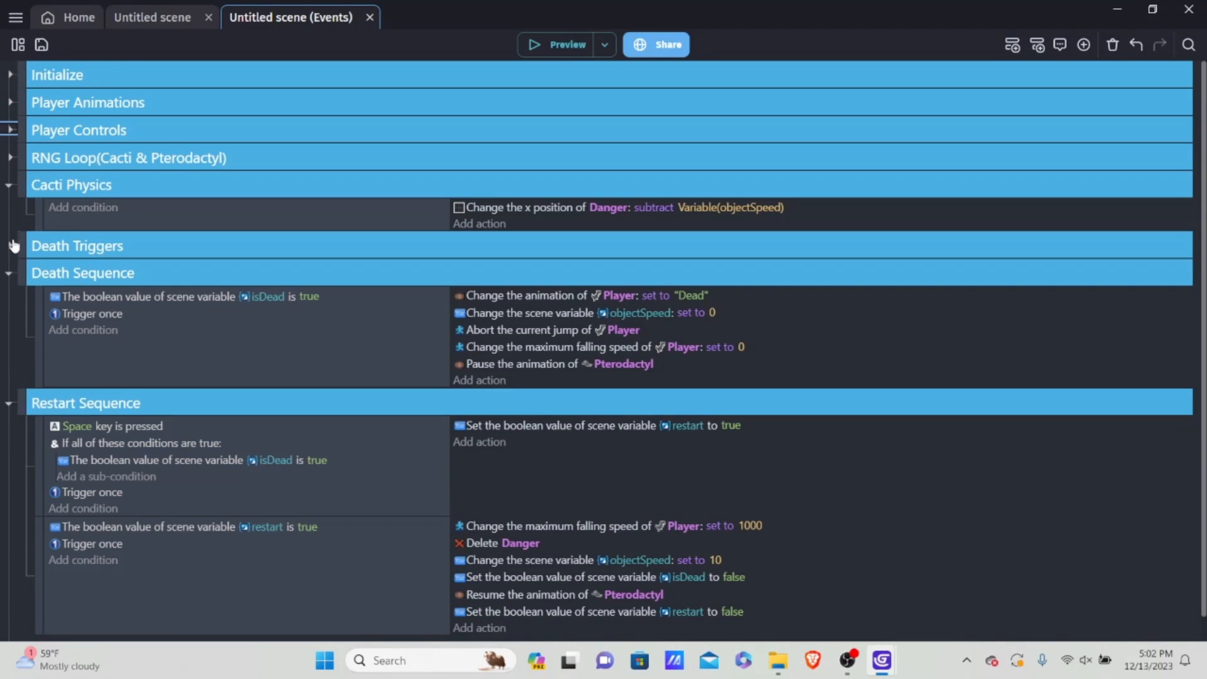
{"action": "left_click", "coordinate": [10, 245]}
{"action": "left_click", "coordinate": [10, 245]}
{"action": "left_click", "coordinate": [9, 273]}
{"action": "left_click", "coordinate": [11, 185]}
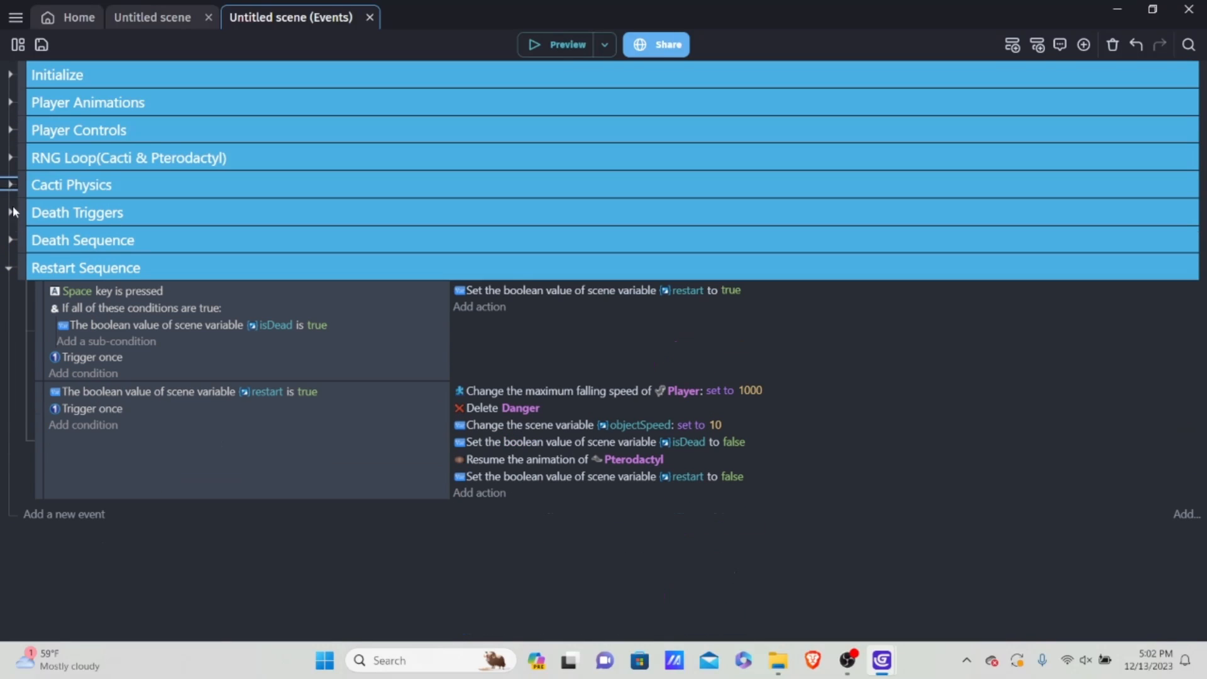
{"action": "left_click", "coordinate": [9, 269]}
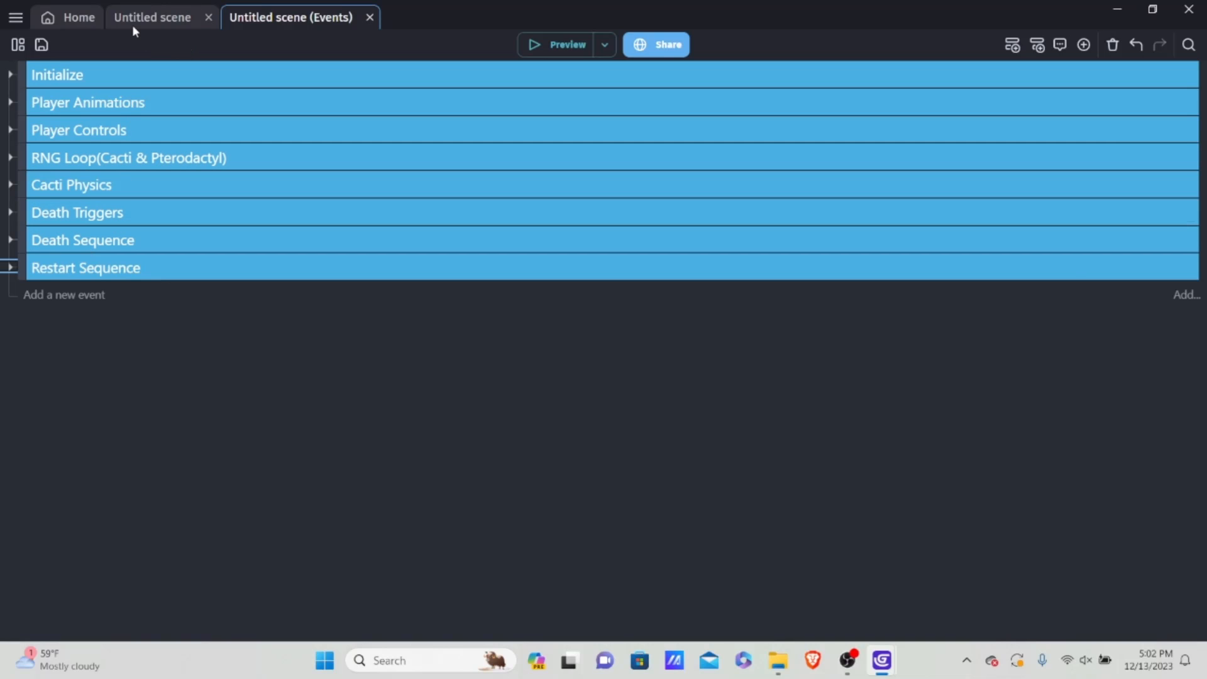
Step: Switch to the scene layout around the game area's edge and save the project
{"action": "left_click", "coordinate": [151, 18]}
{"action": "scroll", "coordinate": [888, 227], "scroll_direction": "down", "scroll_amount": 3}
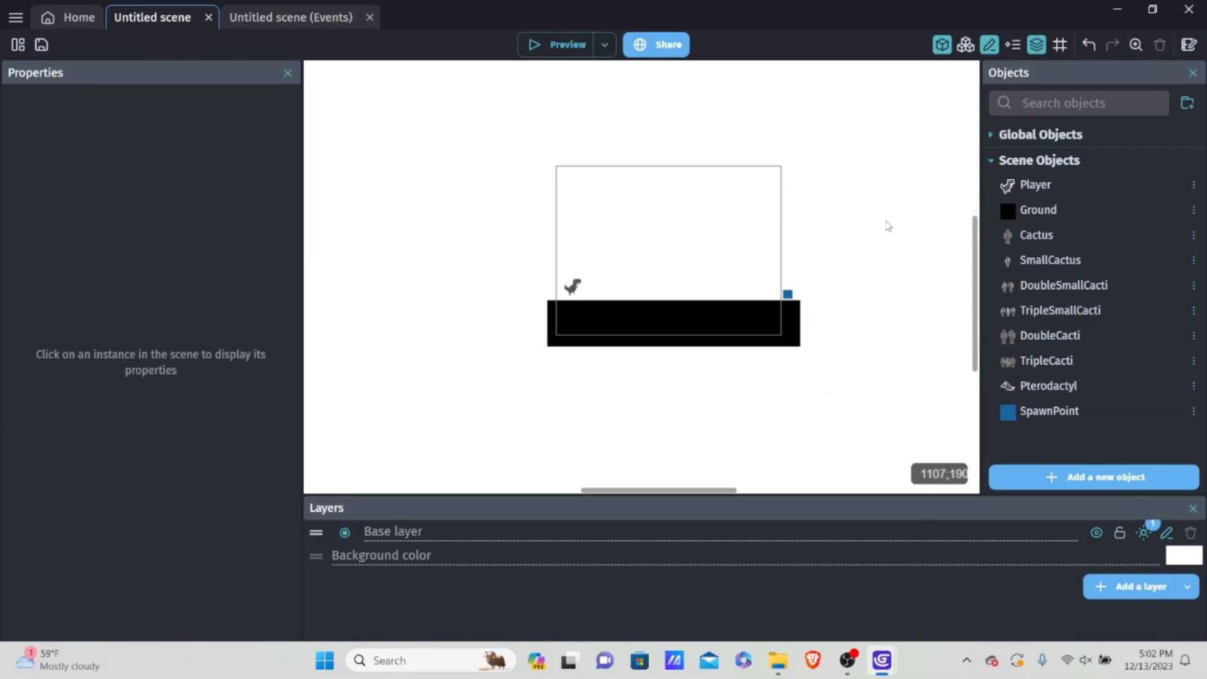
{"action": "scroll", "coordinate": [888, 226], "scroll_direction": "up", "scroll_amount": 5}
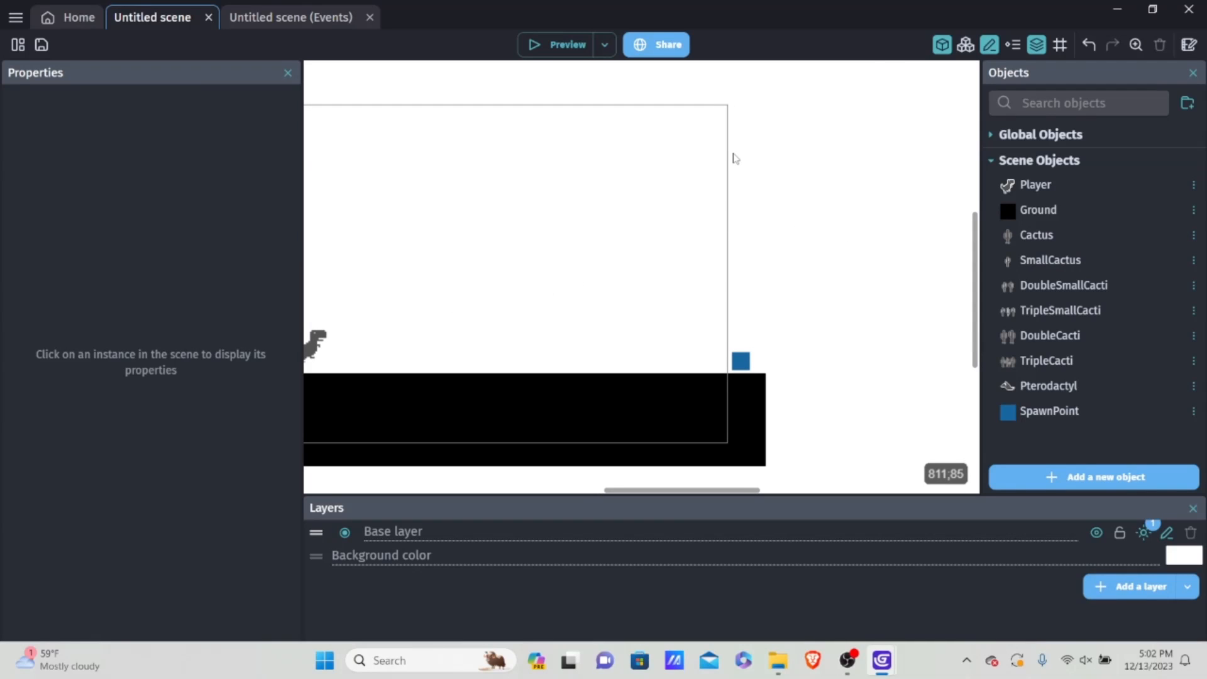
{"action": "key", "text": "ctrl+s"}
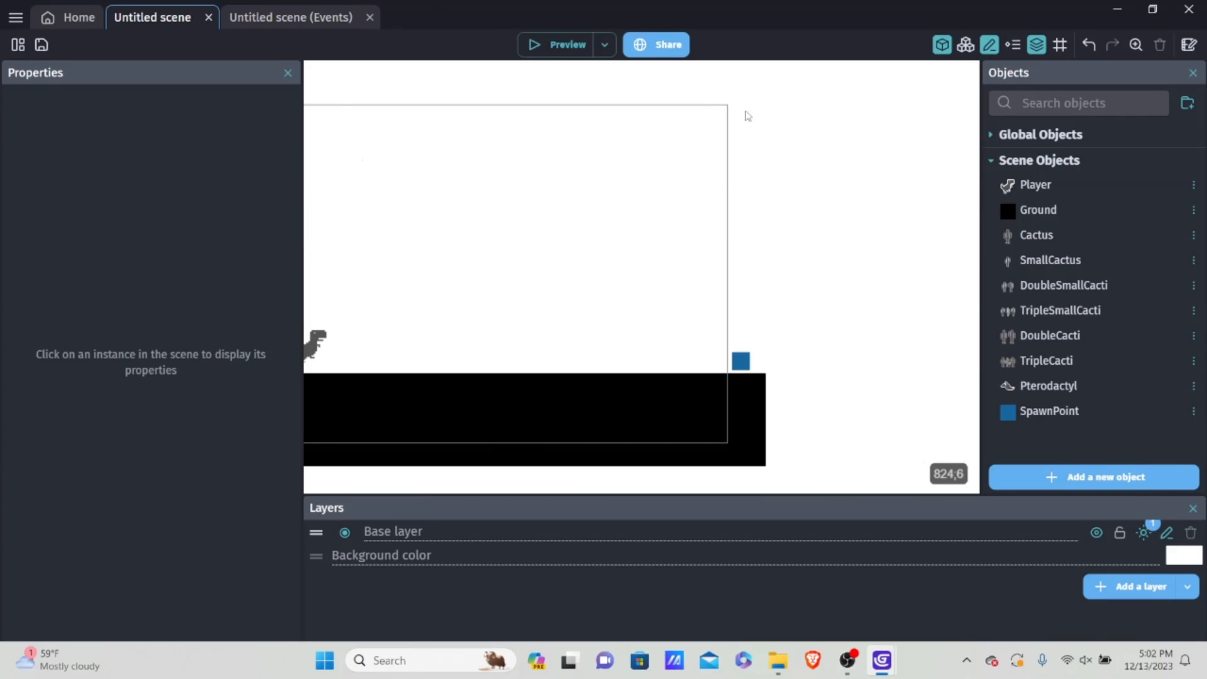
Step: Add a new Text object from scratch and name it RealScore
{"action": "left_click", "coordinate": [1074, 475]}
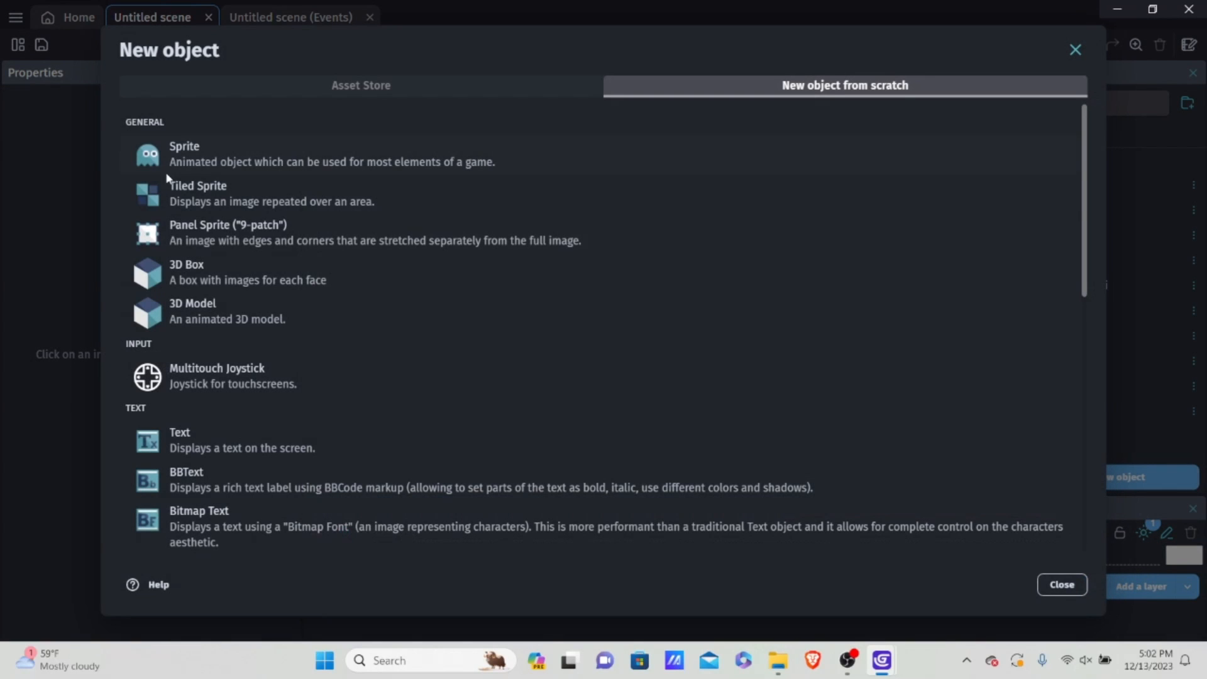
{"action": "scroll", "coordinate": [278, 252], "scroll_direction": "down", "scroll_amount": 3}
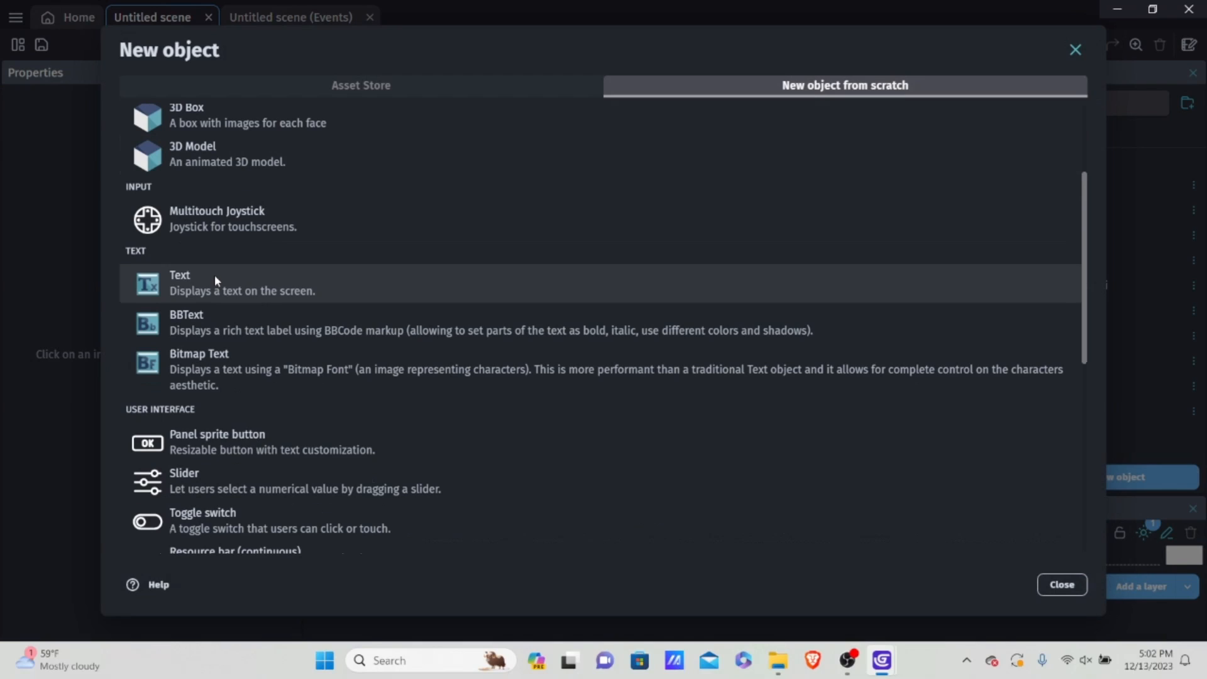
{"action": "left_click", "coordinate": [214, 274]}
{"action": "key", "text": "ctrl+a"}
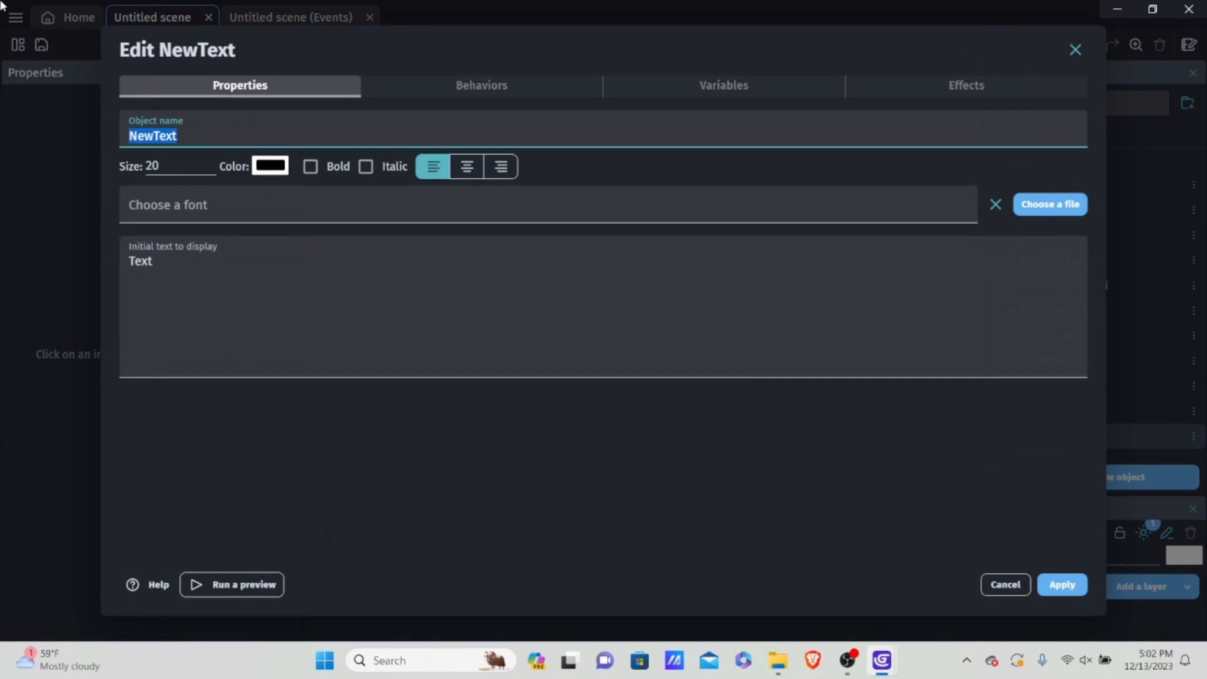
{"action": "key", "text": "BackSpace"}
{"action": "type", "text": "Real"}
{"action": "type", "text": "Score"}
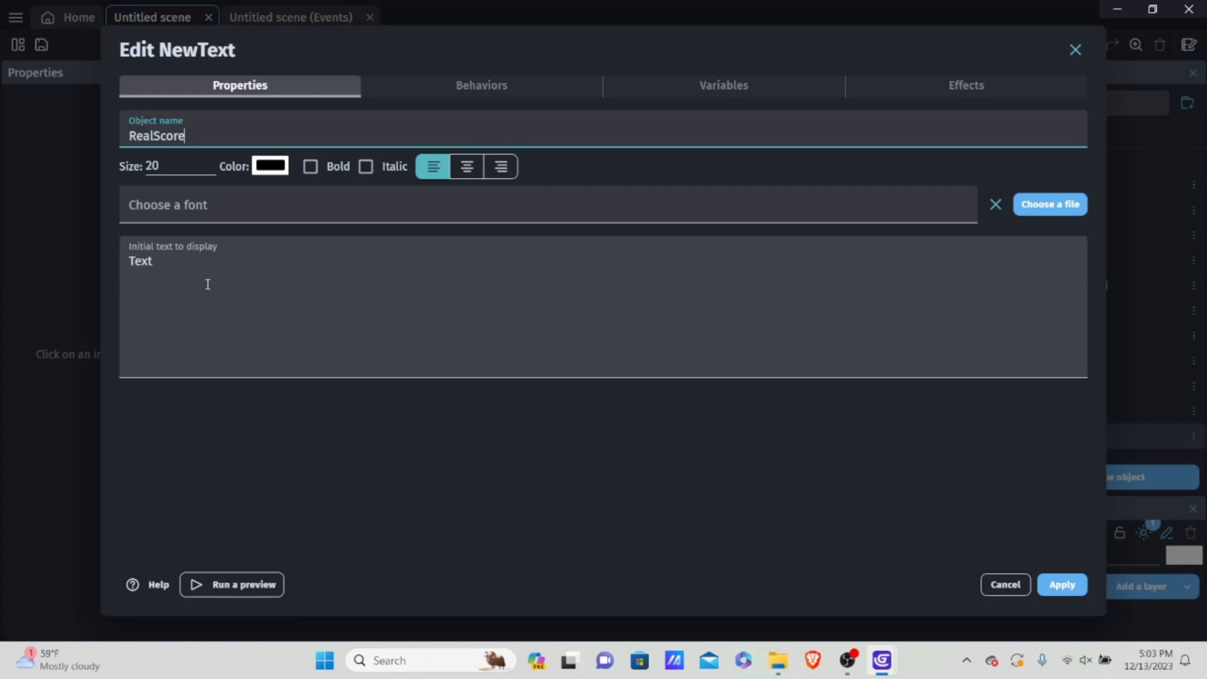
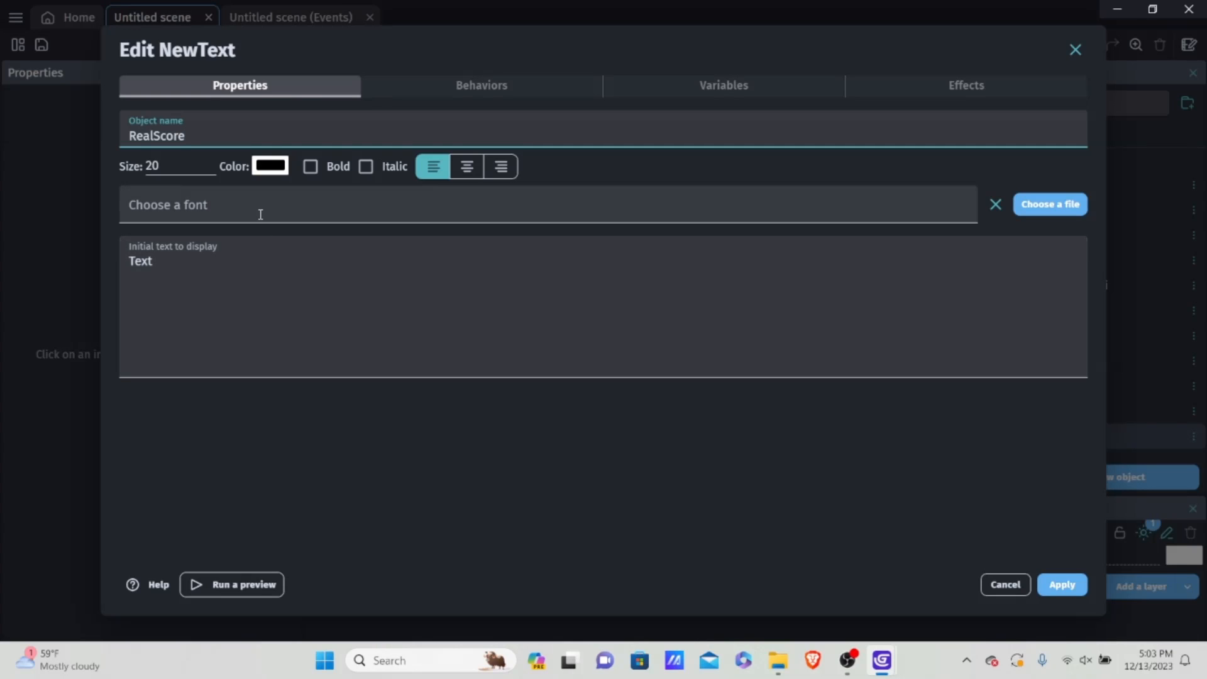
Step: Open the font file chooser for RealScore and look for a font in Documents and its Endless Runner Tutorial project folder
{"action": "left_click", "coordinate": [259, 211]}
{"action": "left_click", "coordinate": [222, 239]}
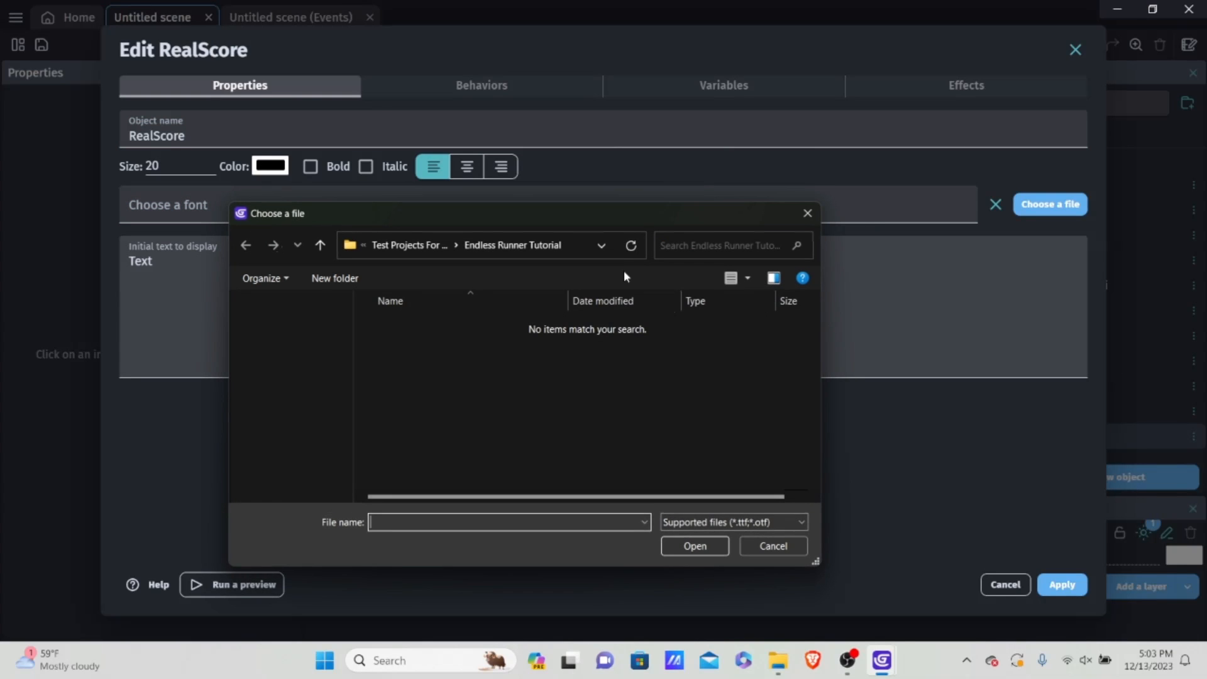
{"action": "scroll", "coordinate": [323, 302], "scroll_direction": "down", "scroll_amount": 5}
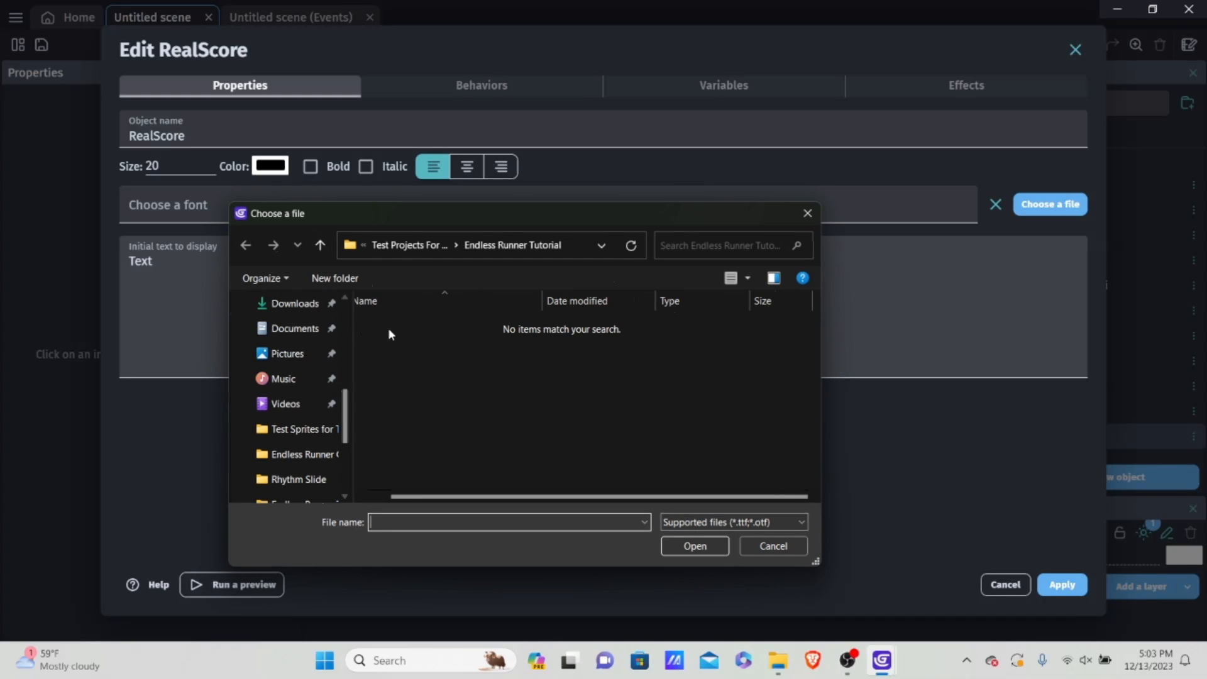
{"action": "scroll", "coordinate": [326, 352], "scroll_direction": "up", "scroll_amount": 5}
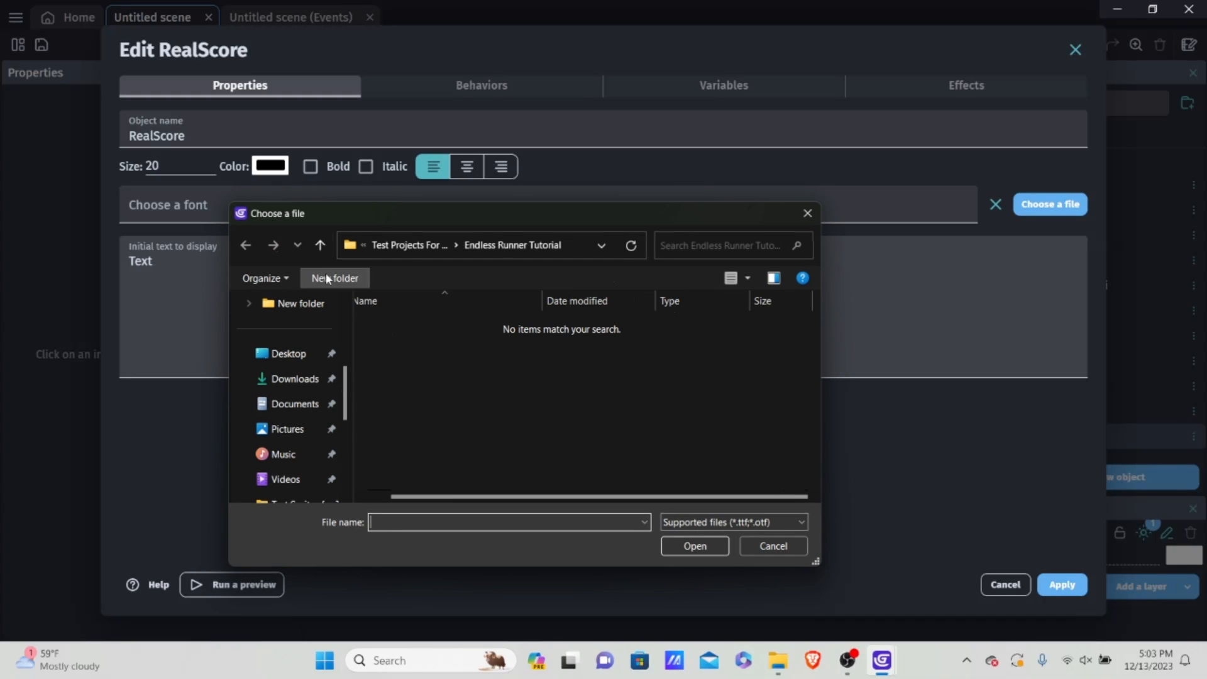
{"action": "left_click", "coordinate": [321, 249]}
{"action": "left_click", "coordinate": [323, 254]}
{"action": "scroll", "coordinate": [503, 389], "scroll_direction": "up", "scroll_amount": 3}
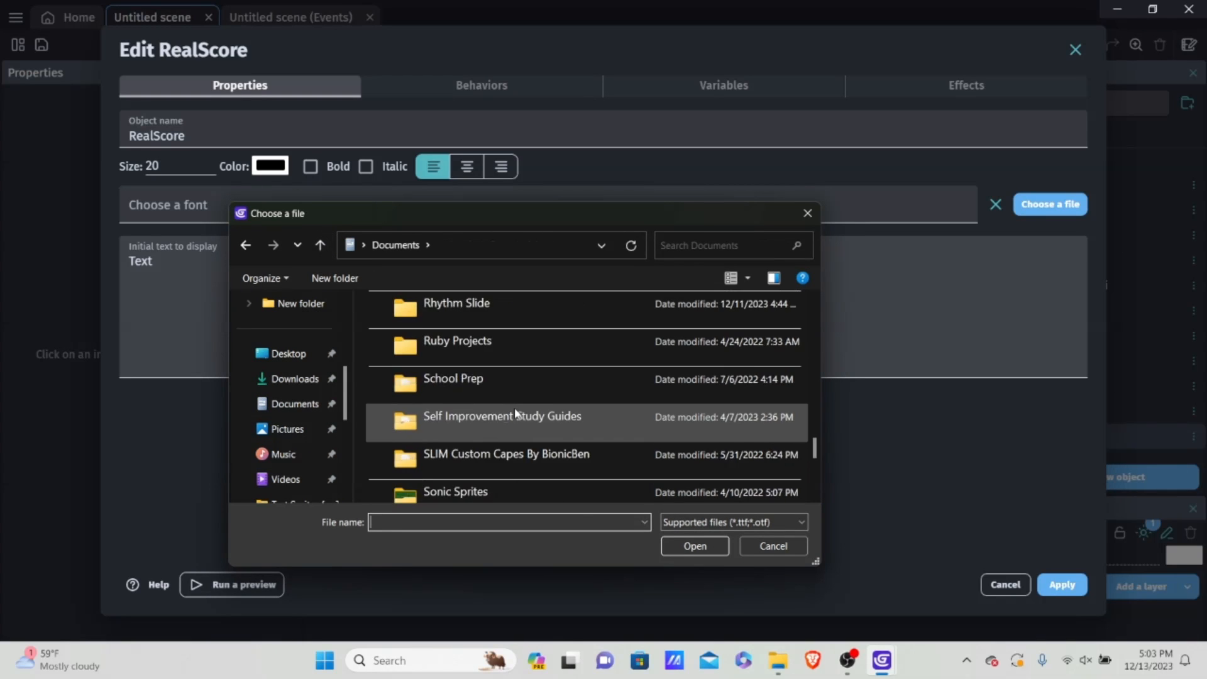
{"action": "scroll", "coordinate": [517, 410], "scroll_direction": "down", "scroll_amount": 5}
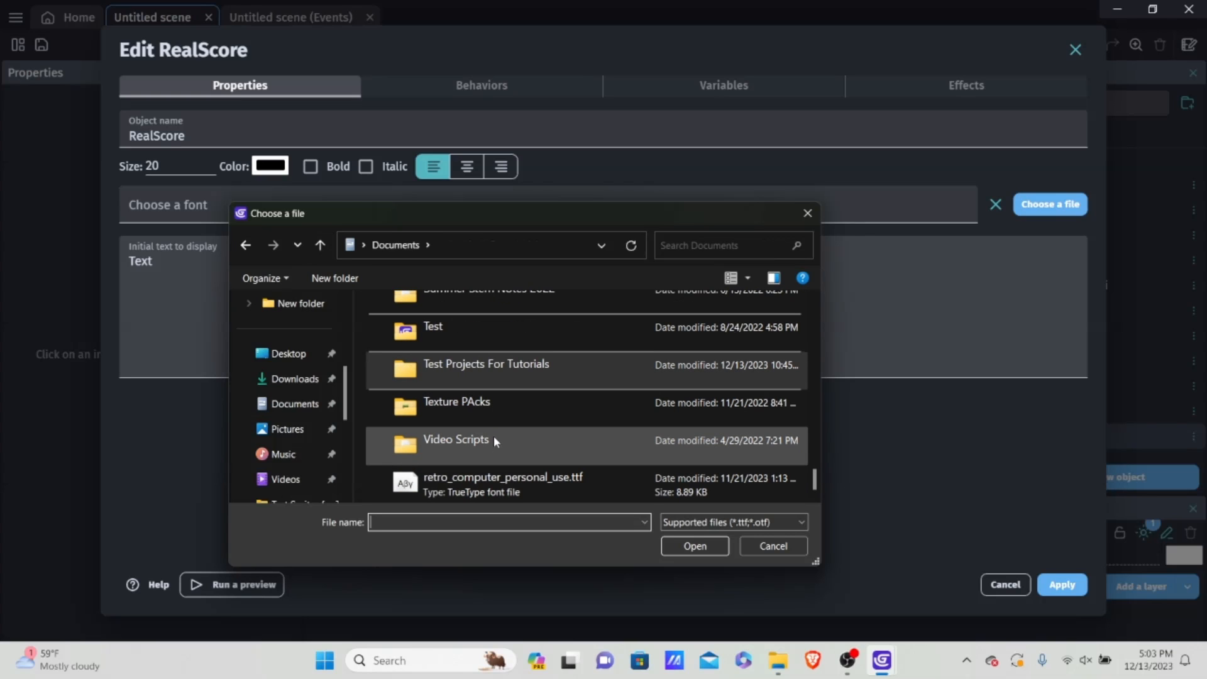
{"action": "scroll", "coordinate": [493, 436], "scroll_direction": "up", "scroll_amount": 2}
{"action": "double_click", "coordinate": [493, 457]}
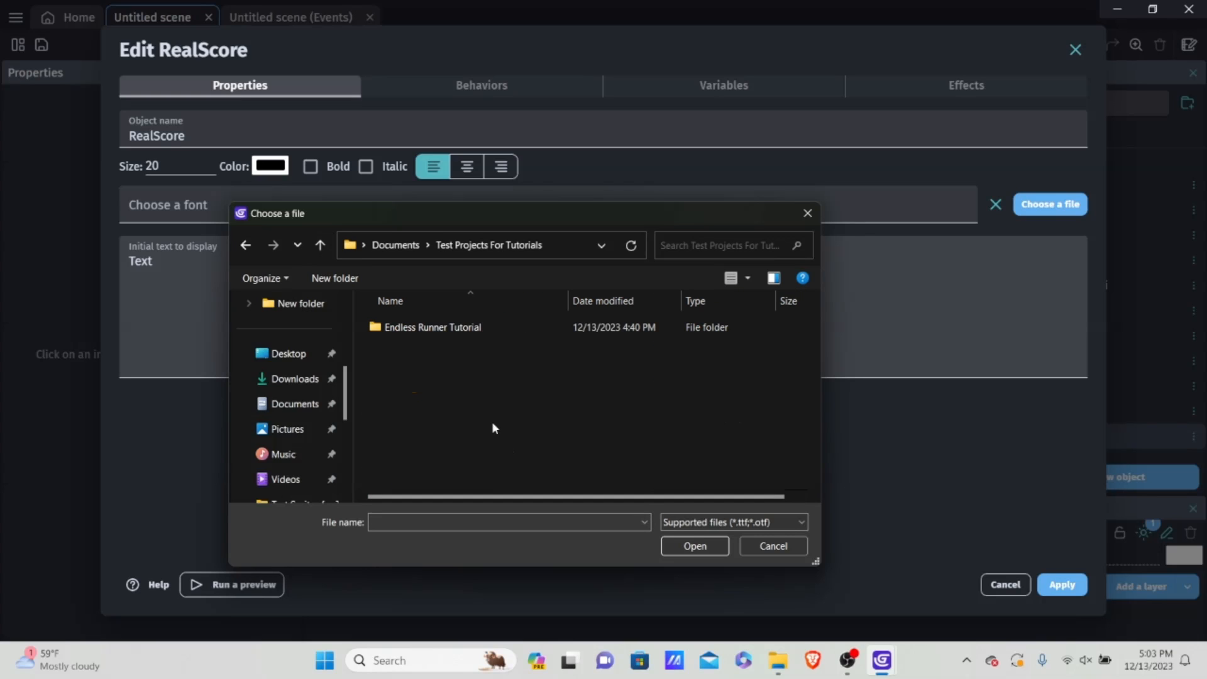
{"action": "double_click", "coordinate": [432, 331]}
{"action": "left_click", "coordinate": [316, 251]}
{"action": "left_click", "coordinate": [316, 251]}
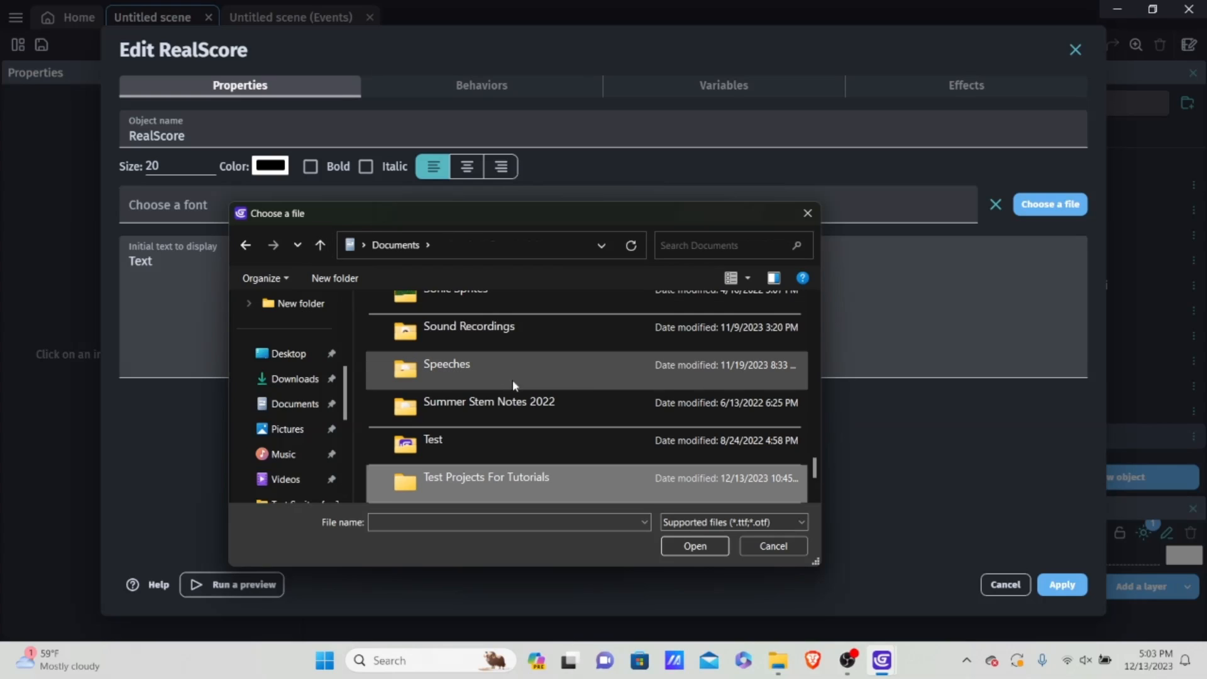
Step: Search the other Documents folders for a font file, checking Gdevelop Tutorial Projects and Test Projects For Tutorials
{"action": "scroll", "coordinate": [523, 384], "scroll_direction": "up", "scroll_amount": 3}
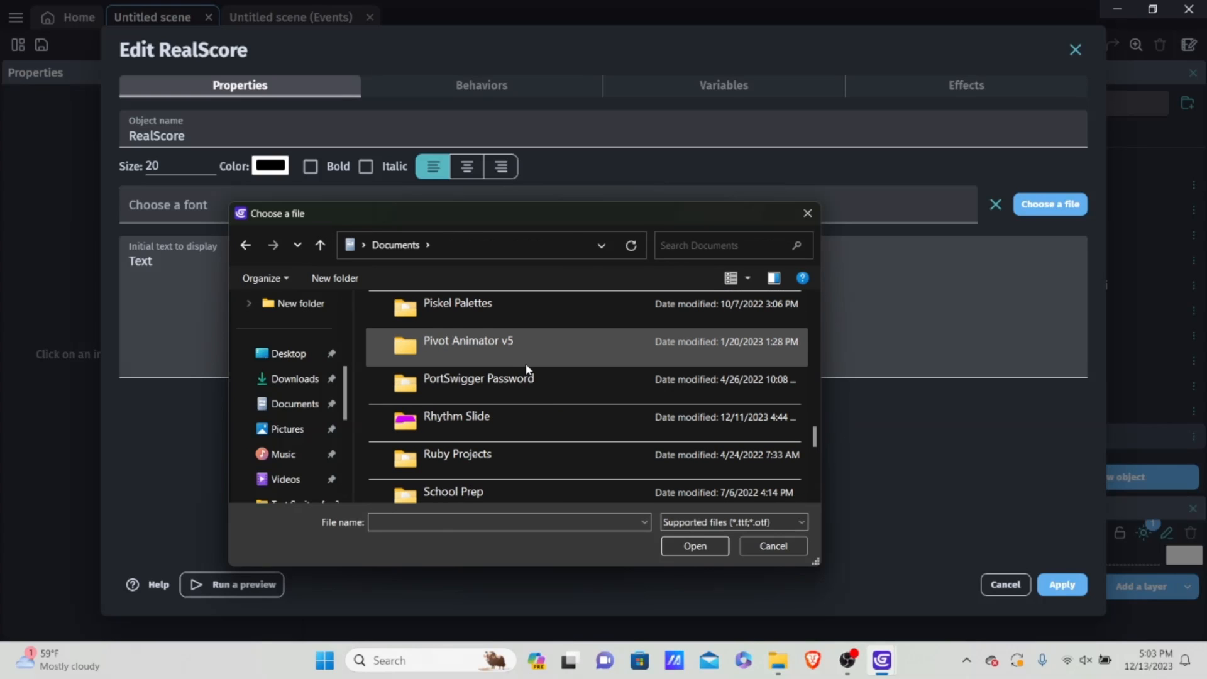
{"action": "scroll", "coordinate": [527, 369], "scroll_direction": "up", "scroll_amount": 1}
{"action": "scroll", "coordinate": [516, 383], "scroll_direction": "up", "scroll_amount": 2}
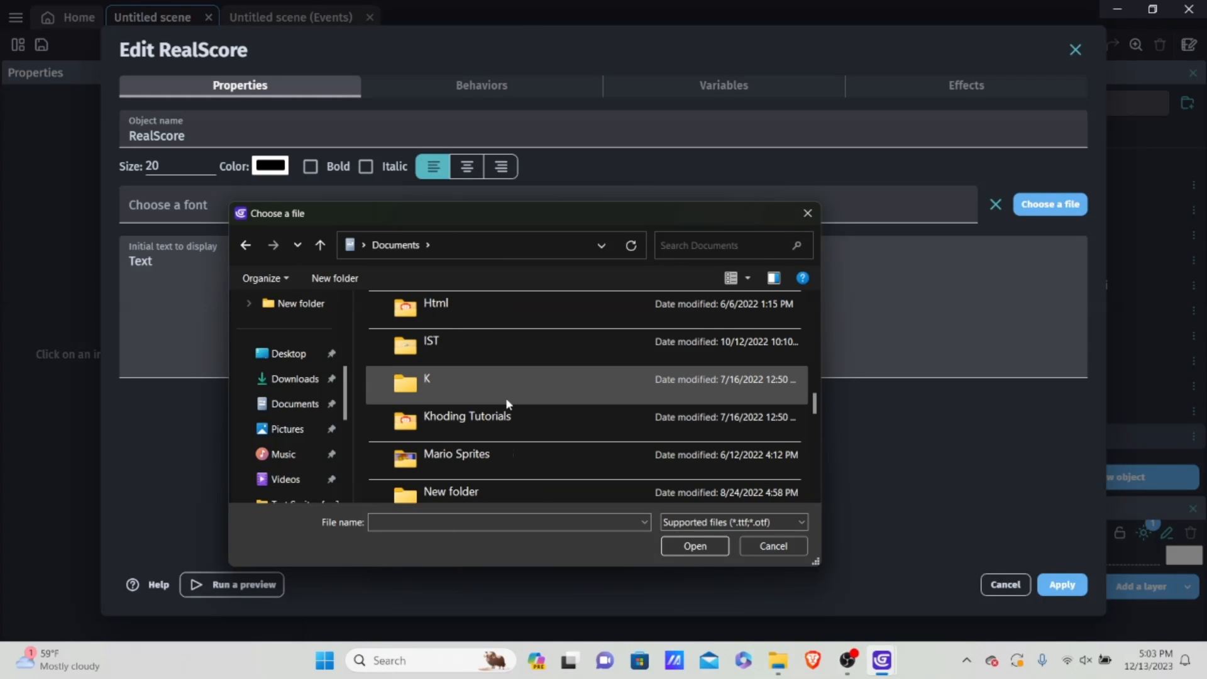
{"action": "scroll", "coordinate": [507, 400], "scroll_direction": "down", "scroll_amount": 1}
{"action": "scroll", "coordinate": [506, 396], "scroll_direction": "up", "scroll_amount": 2}
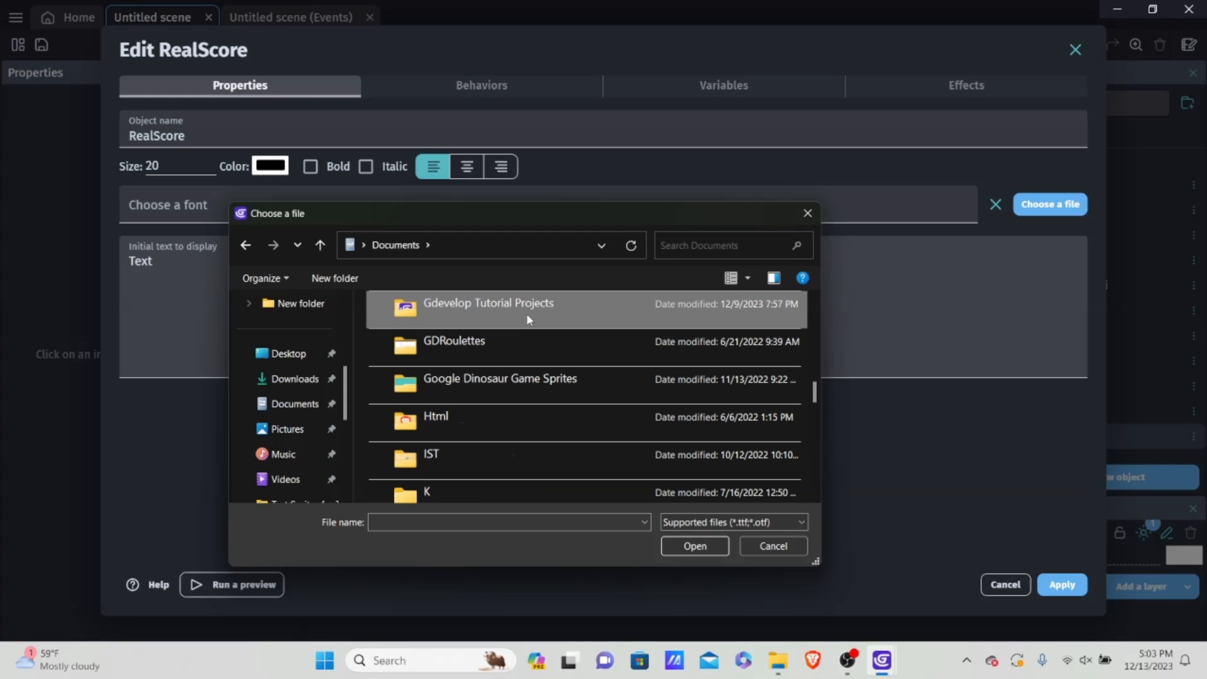
{"action": "double_click", "coordinate": [507, 311]}
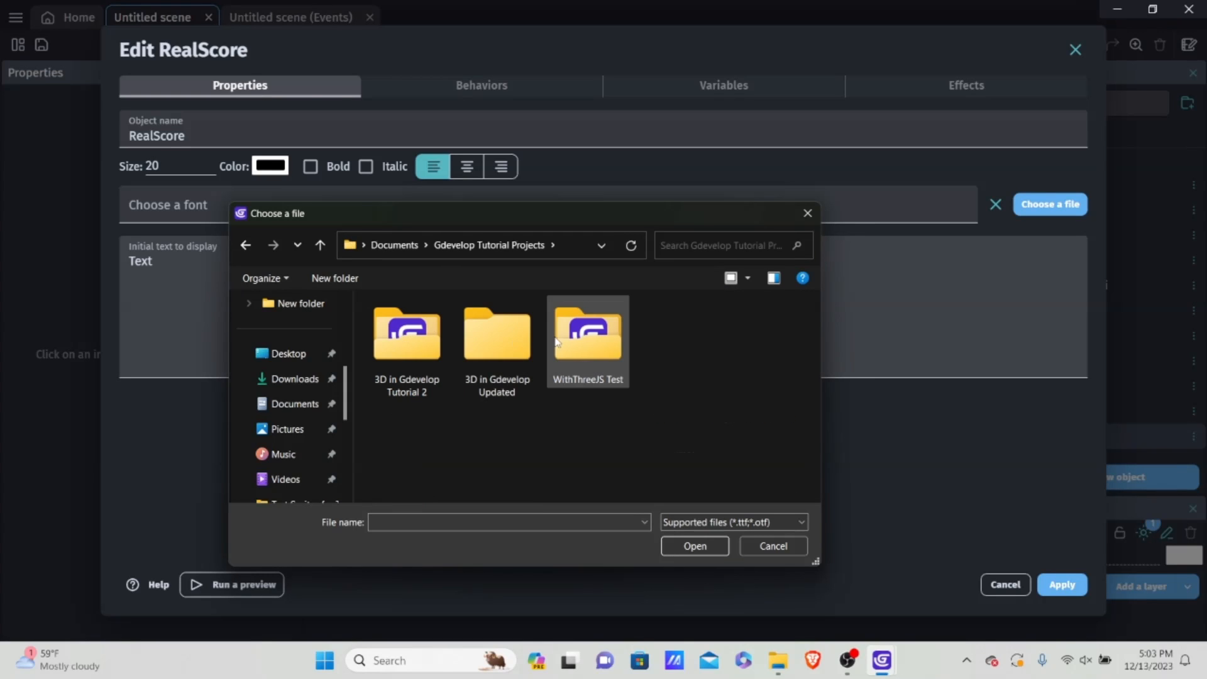
{"action": "left_click", "coordinate": [319, 246]}
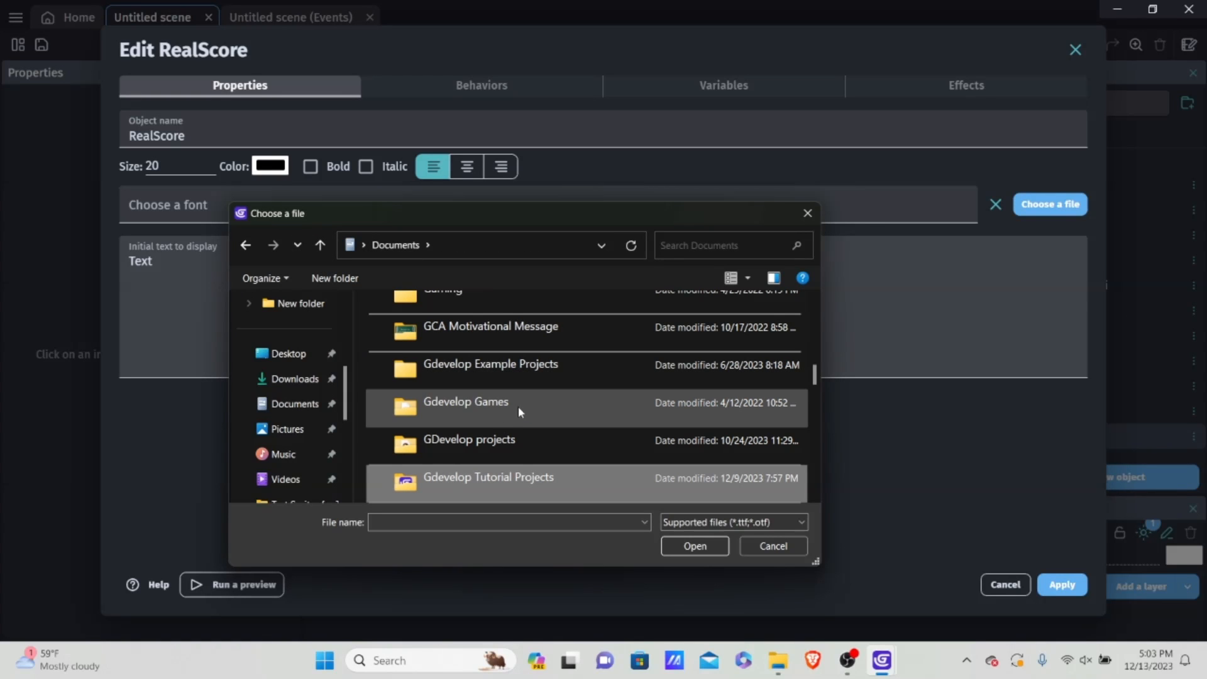
{"action": "scroll", "coordinate": [519, 407], "scroll_direction": "down", "scroll_amount": 2}
{"action": "scroll", "coordinate": [520, 378], "scroll_direction": "up", "scroll_amount": 2}
{"action": "left_click", "coordinate": [504, 376]}
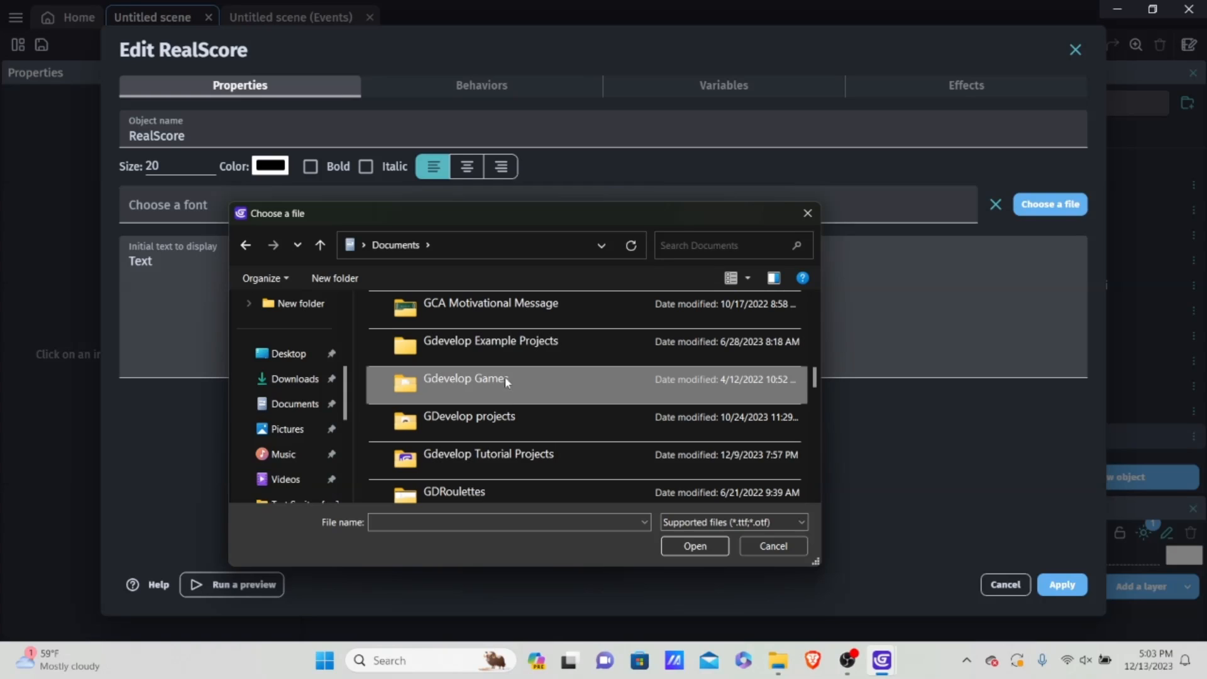
{"action": "scroll", "coordinate": [504, 377], "scroll_direction": "down", "scroll_amount": 2}
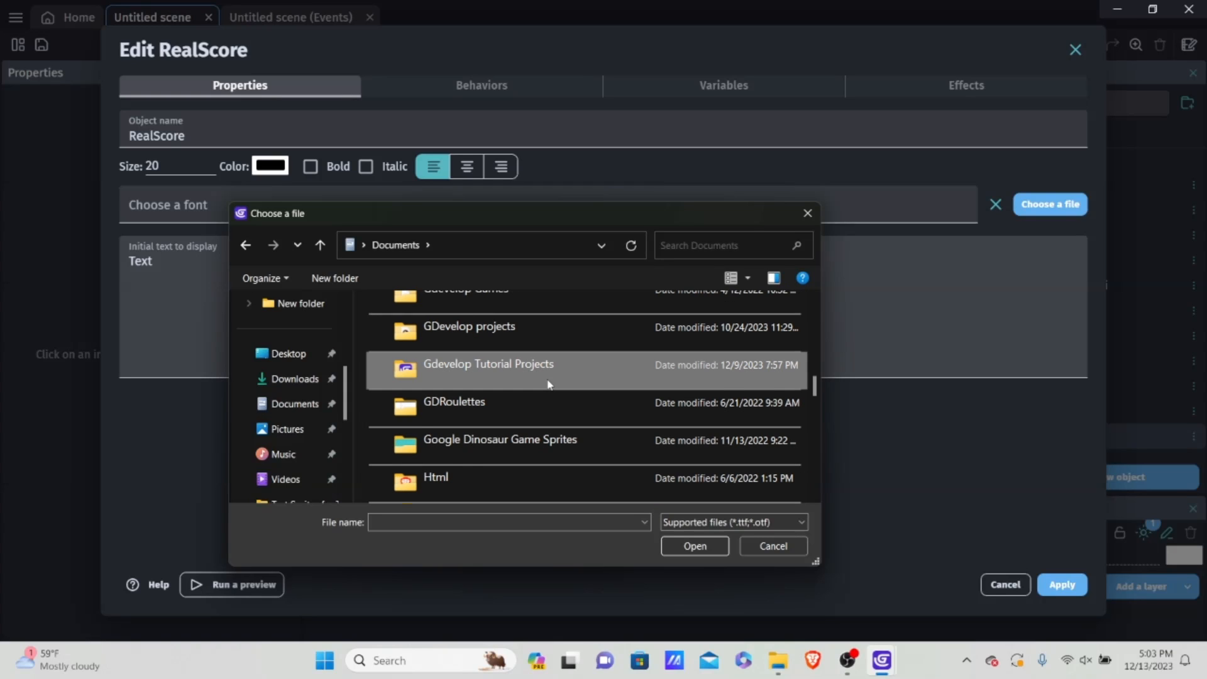
{"action": "scroll", "coordinate": [549, 384], "scroll_direction": "down", "scroll_amount": 10}
{"action": "scroll", "coordinate": [551, 390], "scroll_direction": "down", "scroll_amount": 3}
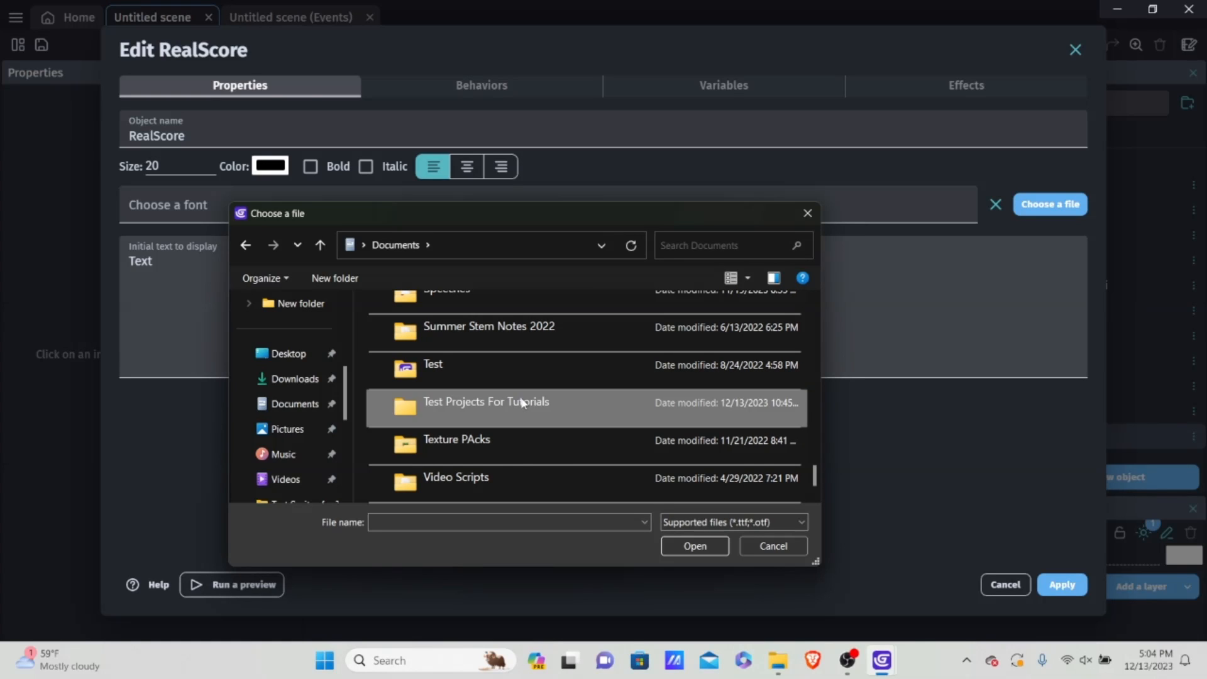
{"action": "double_click", "coordinate": [520, 402]}
{"action": "double_click", "coordinate": [450, 328]}
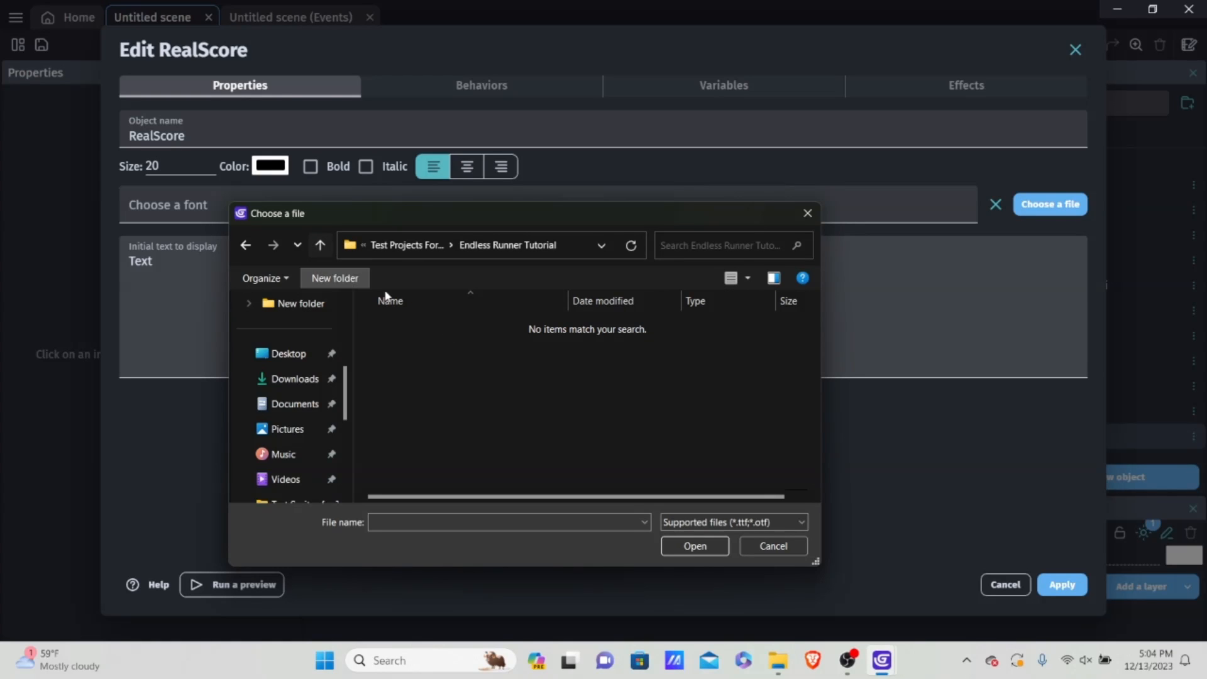
{"action": "left_click", "coordinate": [320, 245]}
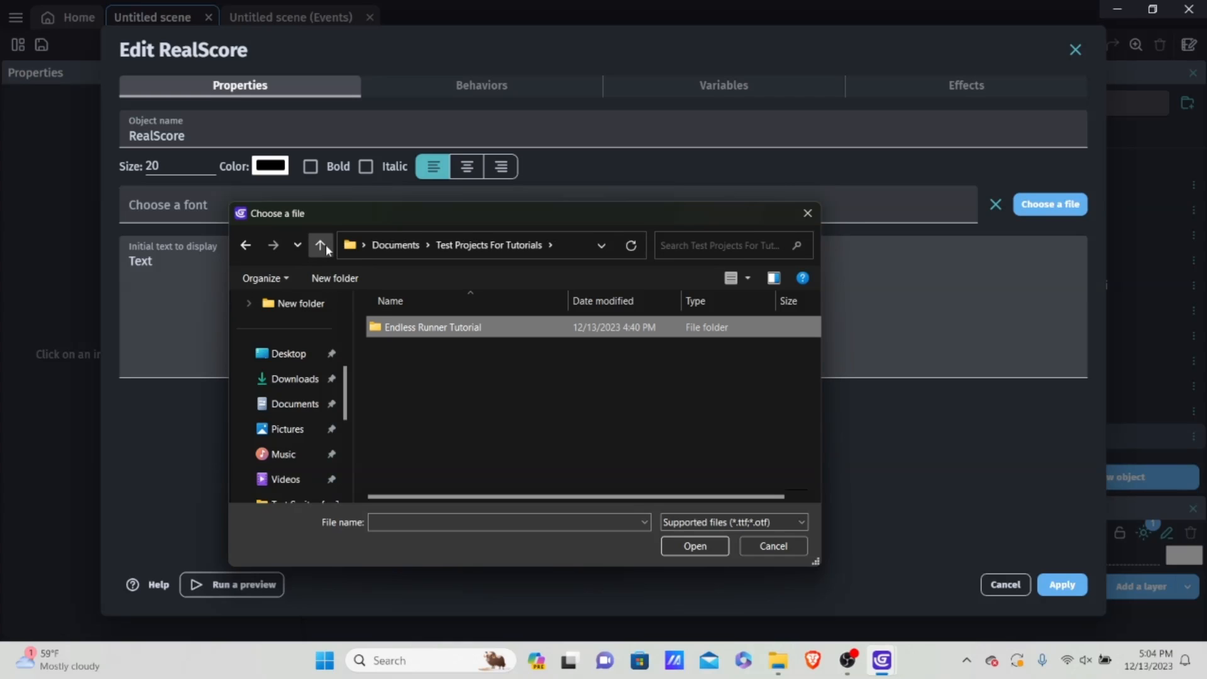
Step: Switch to File Explorer to examine the Endless Runner Test and Gdevelop Edited Videos folders, and return to GDevelop's font chooser
{"action": "mouse_move", "coordinate": [778, 661]}
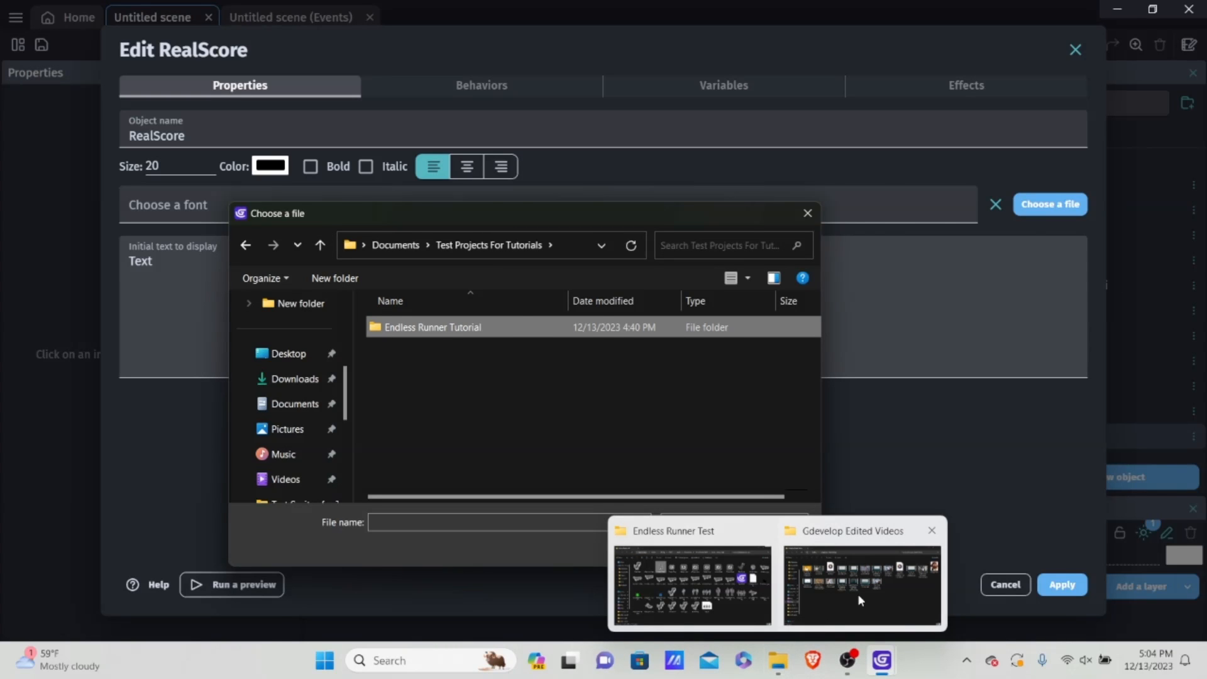
{"action": "mouse_move", "coordinate": [860, 600]}
{"action": "mouse_move", "coordinate": [728, 574]}
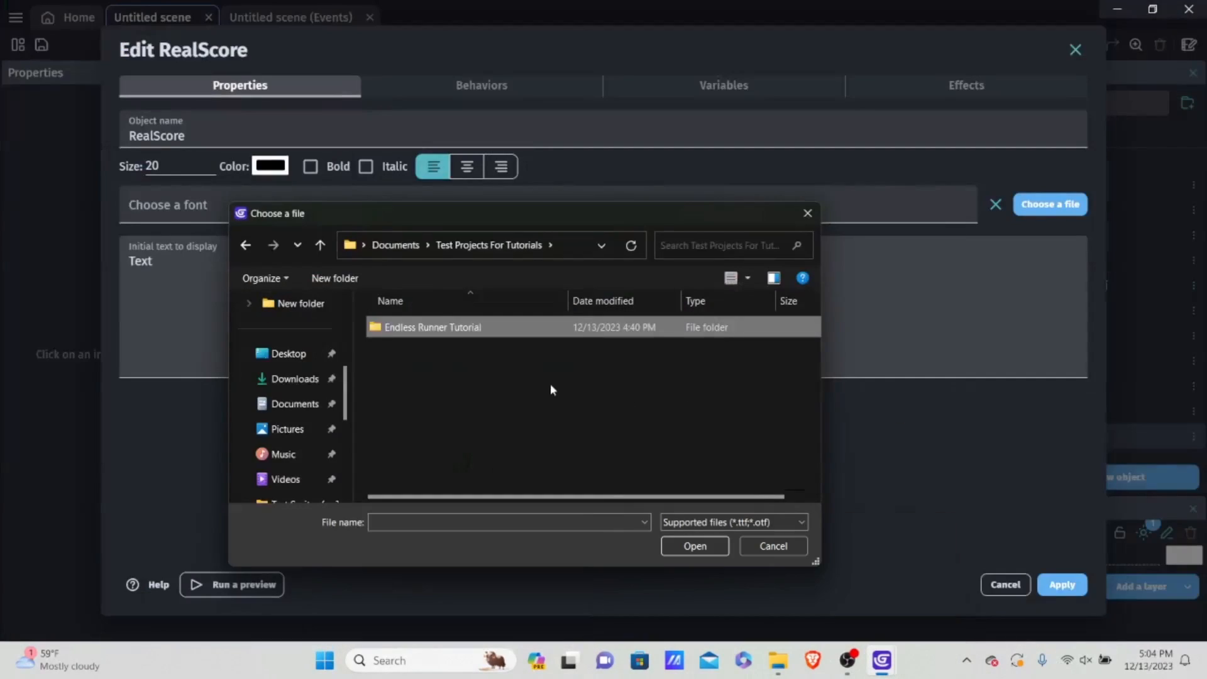
{"action": "left_click", "coordinate": [777, 660]}
{"action": "mouse_move", "coordinate": [786, 581]}
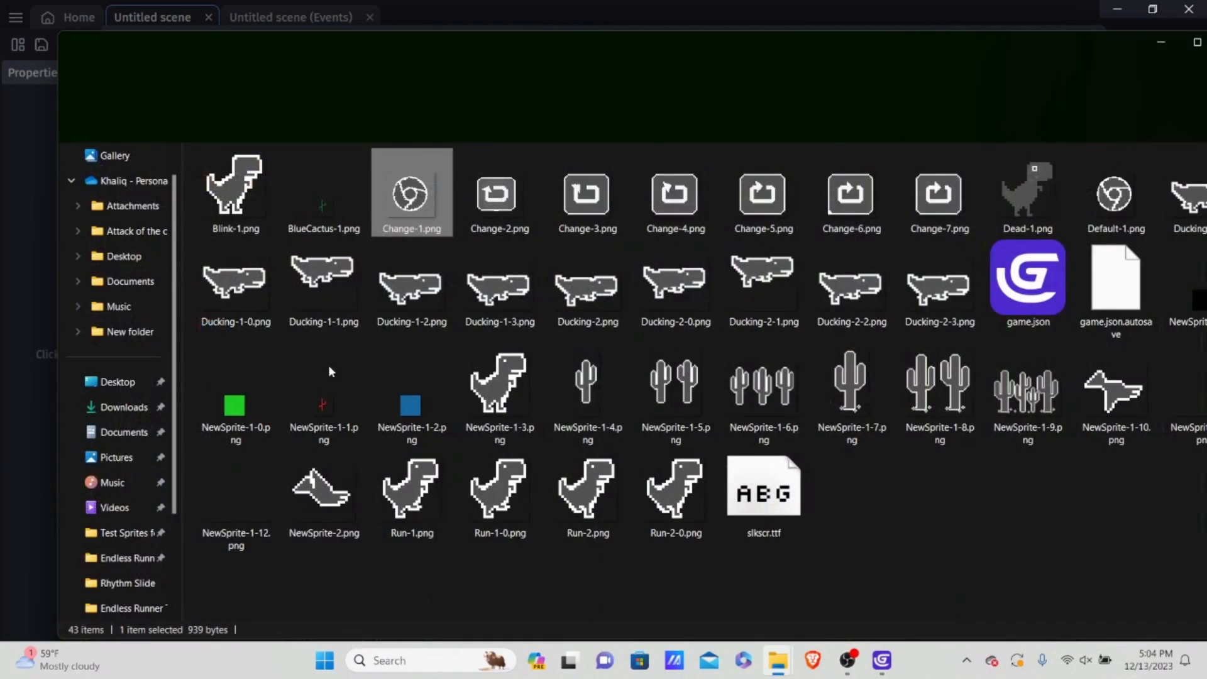
{"action": "mouse_move", "coordinate": [874, 660]}
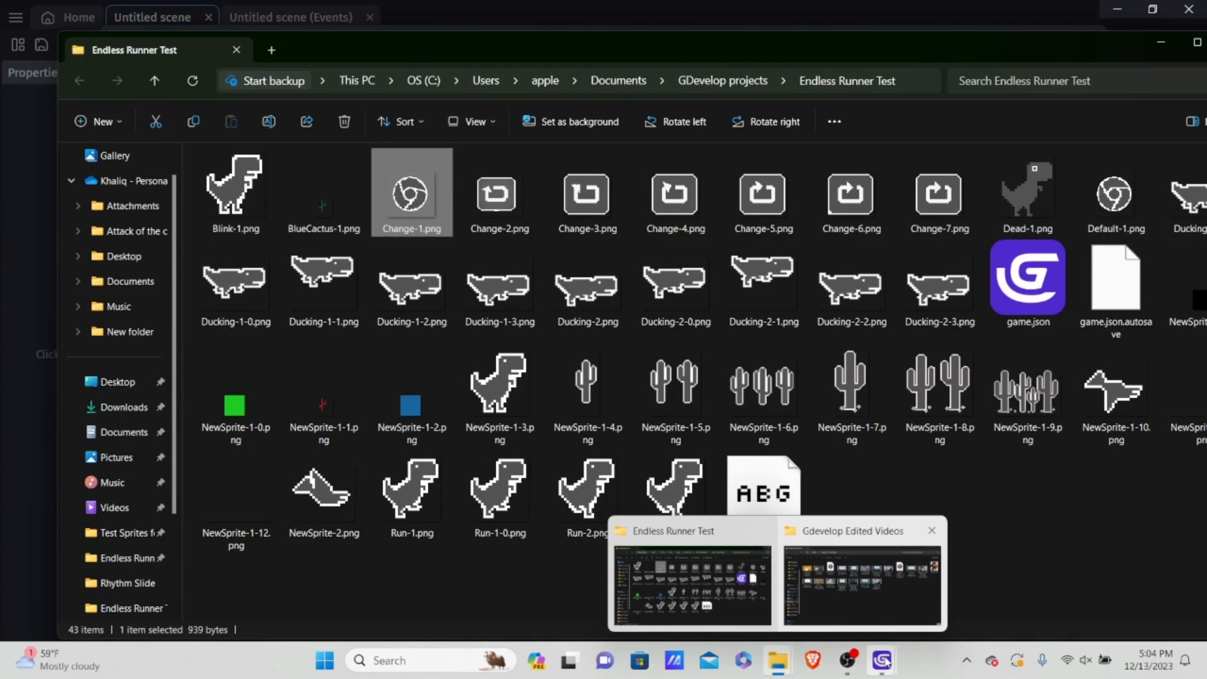
{"action": "left_click", "coordinate": [902, 598]}
{"action": "mouse_move", "coordinate": [882, 660]}
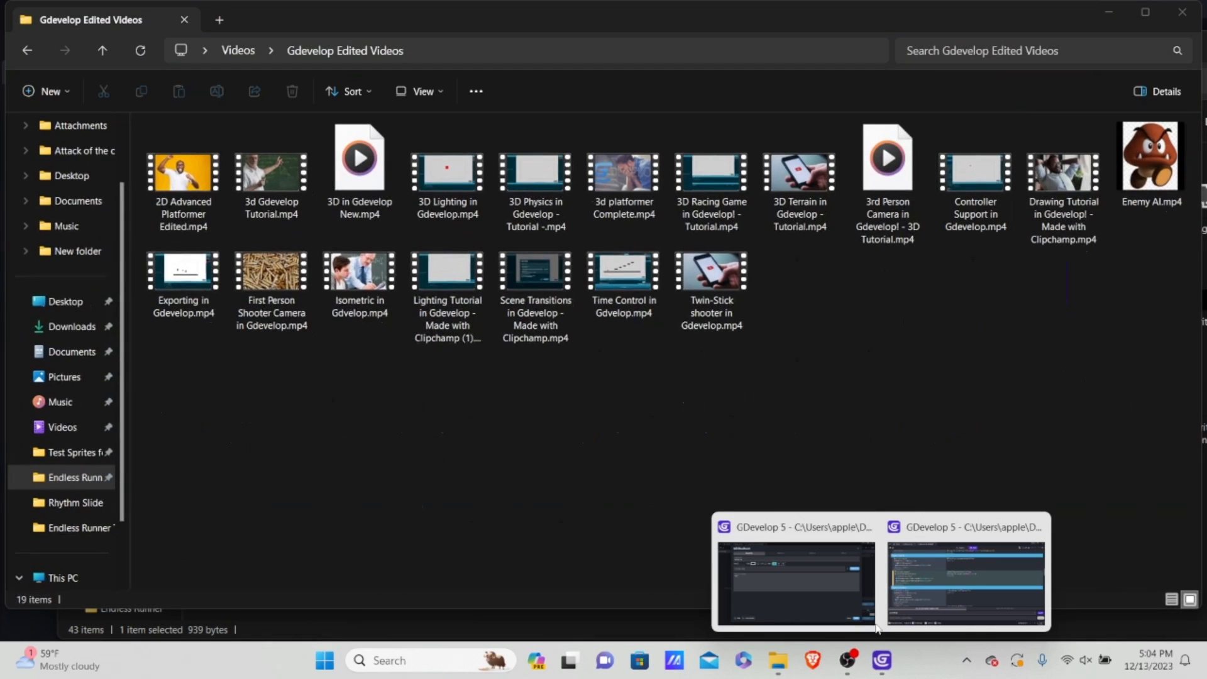
{"action": "left_click", "coordinate": [807, 584]}
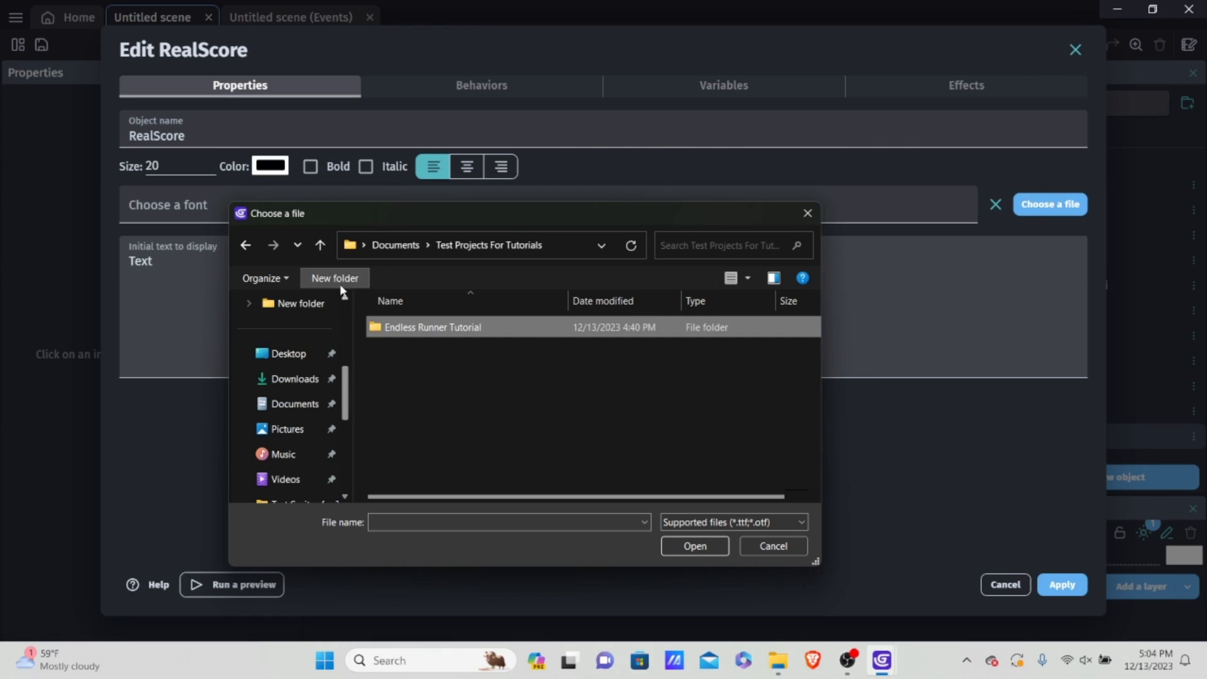
Step: Browse to the GDevelop projects folder in Documents and show the font files at its end
{"action": "scroll", "coordinate": [323, 350], "scroll_direction": "down", "scroll_amount": 2}
{"action": "scroll", "coordinate": [323, 356], "scroll_direction": "up", "scroll_amount": 1}
{"action": "left_click", "coordinate": [301, 328]}
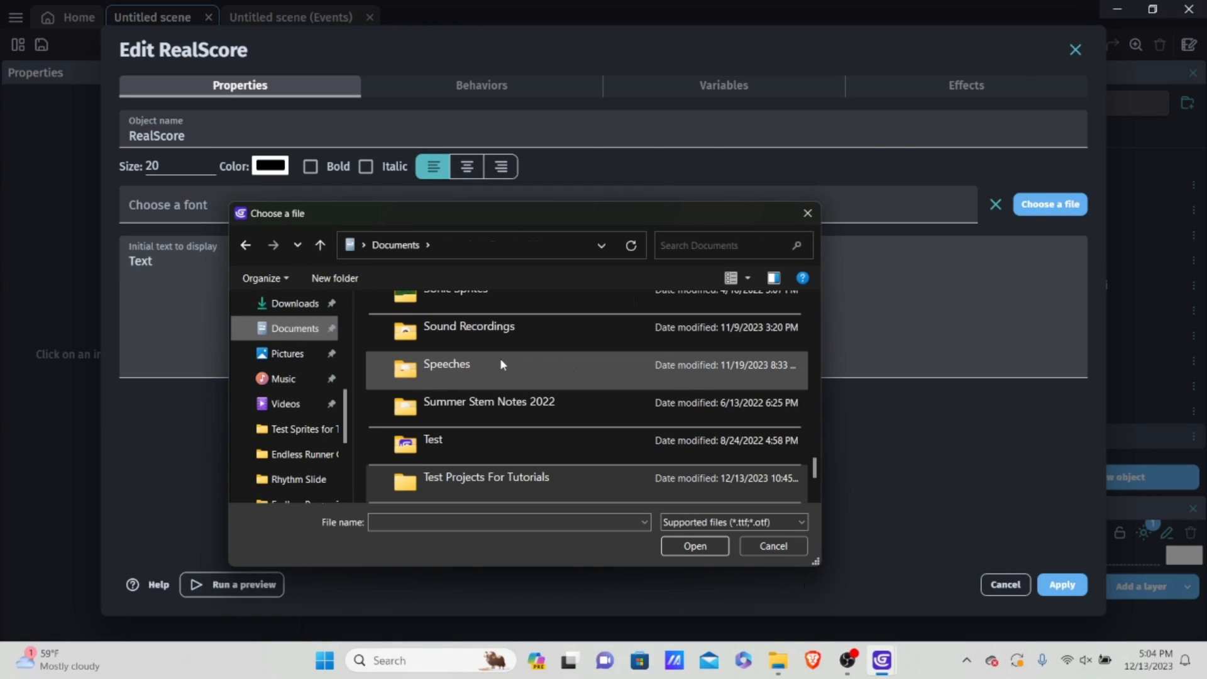
{"action": "scroll", "coordinate": [498, 387], "scroll_direction": "up", "scroll_amount": 10}
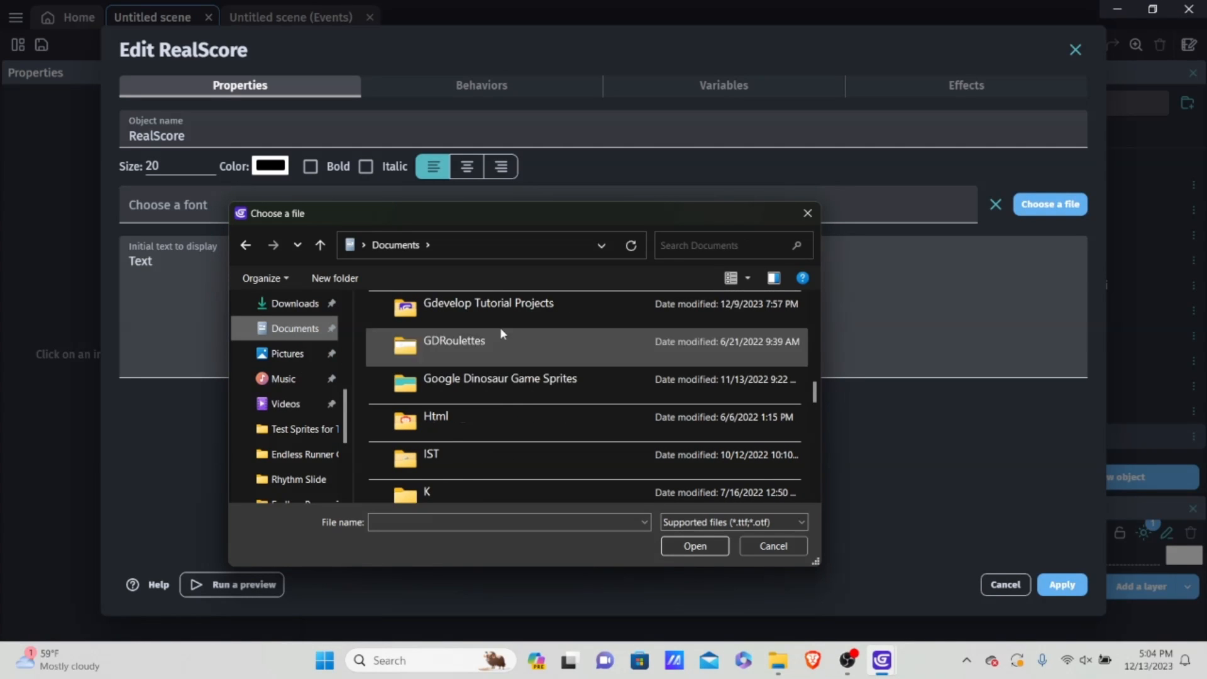
{"action": "scroll", "coordinate": [500, 340], "scroll_direction": "up", "scroll_amount": 1}
{"action": "double_click", "coordinate": [506, 379]}
{"action": "scroll", "coordinate": [522, 377], "scroll_direction": "down", "scroll_amount": 15}
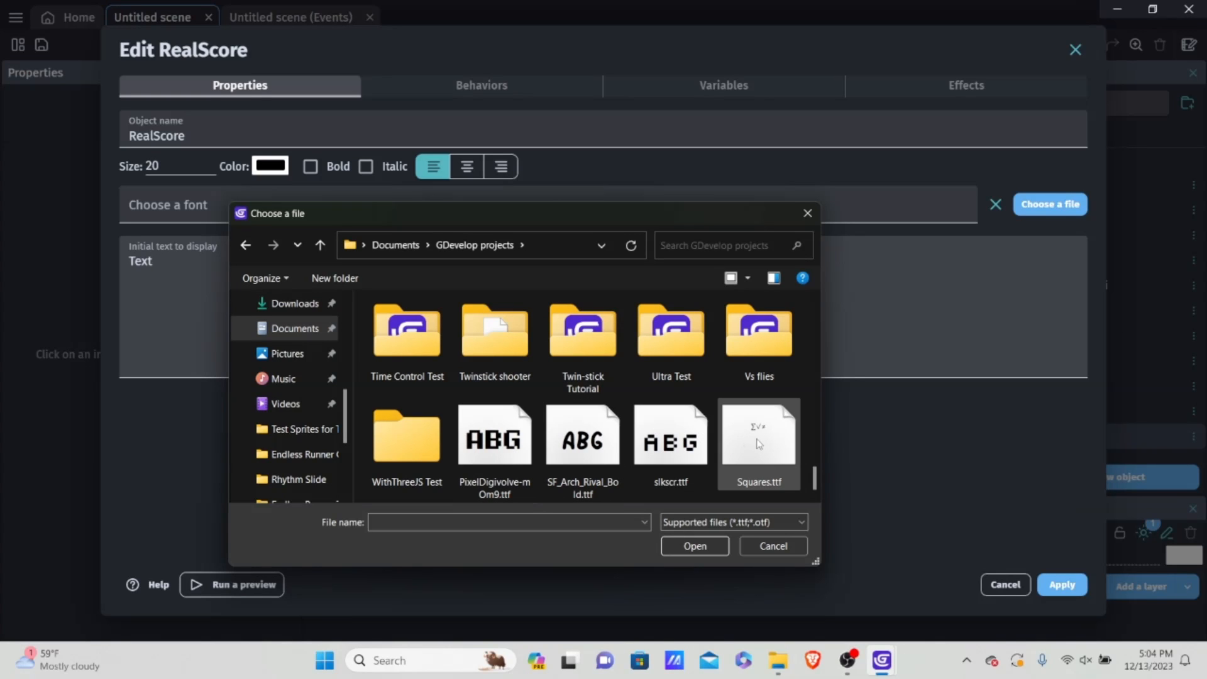
Step: Switch to File Explorer to check which font file the Endless Runner Test folder uses, and return to GDevelop's font chooser
{"action": "mouse_move", "coordinate": [789, 660]}
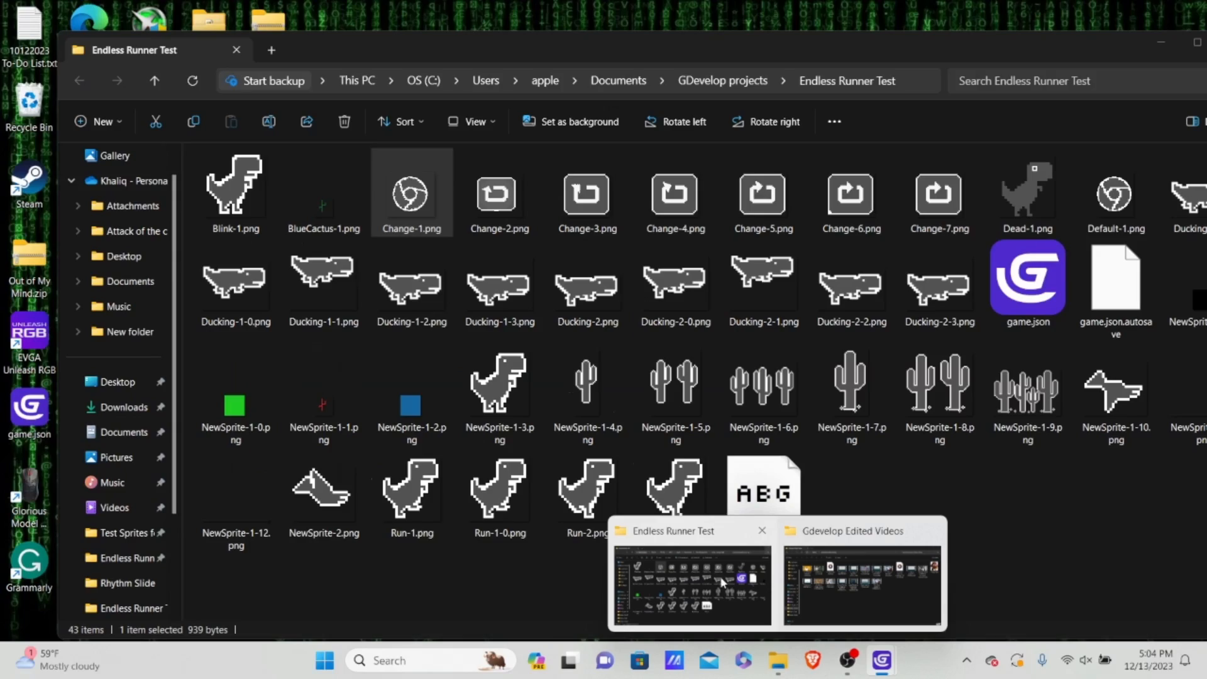
{"action": "mouse_move", "coordinate": [831, 558]}
{"action": "left_click", "coordinate": [692, 585]}
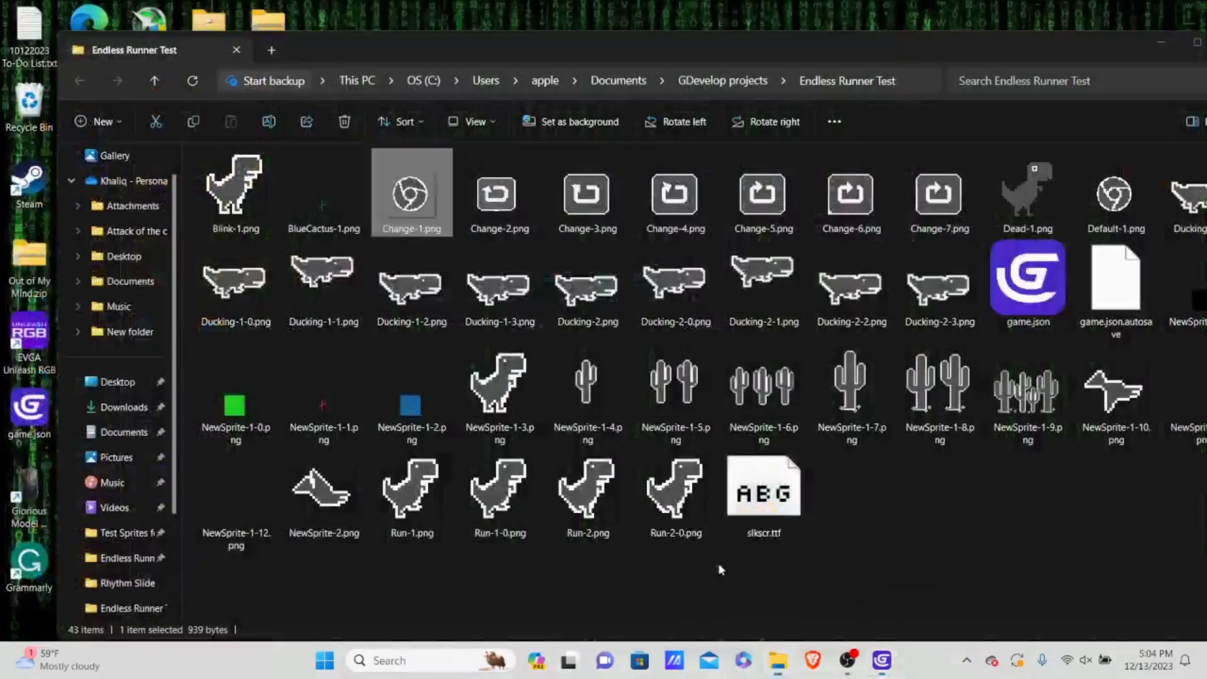
{"action": "mouse_move", "coordinate": [797, 661]}
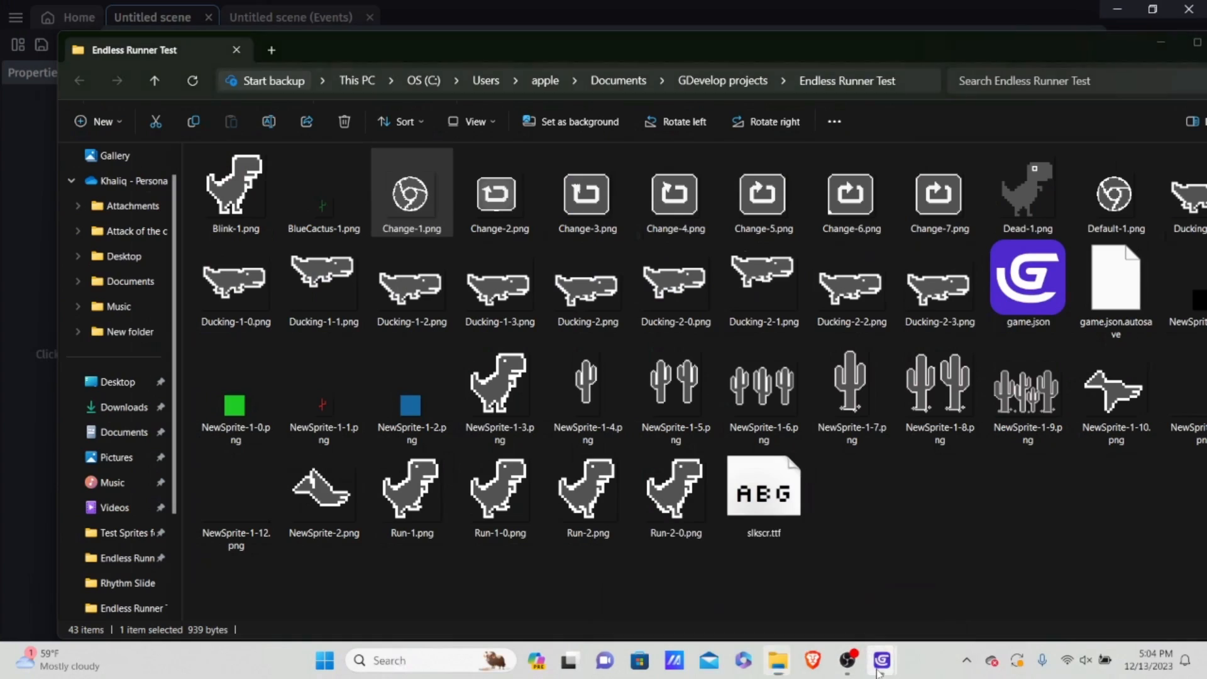
{"action": "mouse_move", "coordinate": [883, 660]}
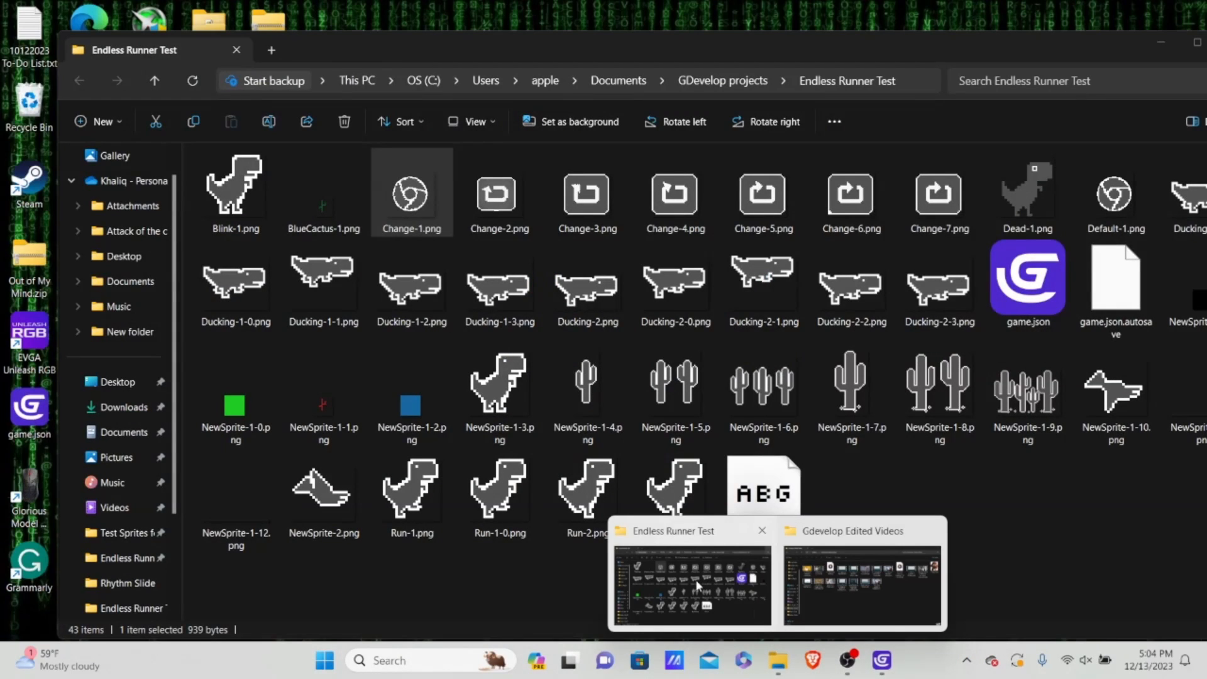
{"action": "left_click", "coordinate": [762, 497]}
{"action": "mouse_move", "coordinate": [886, 660]}
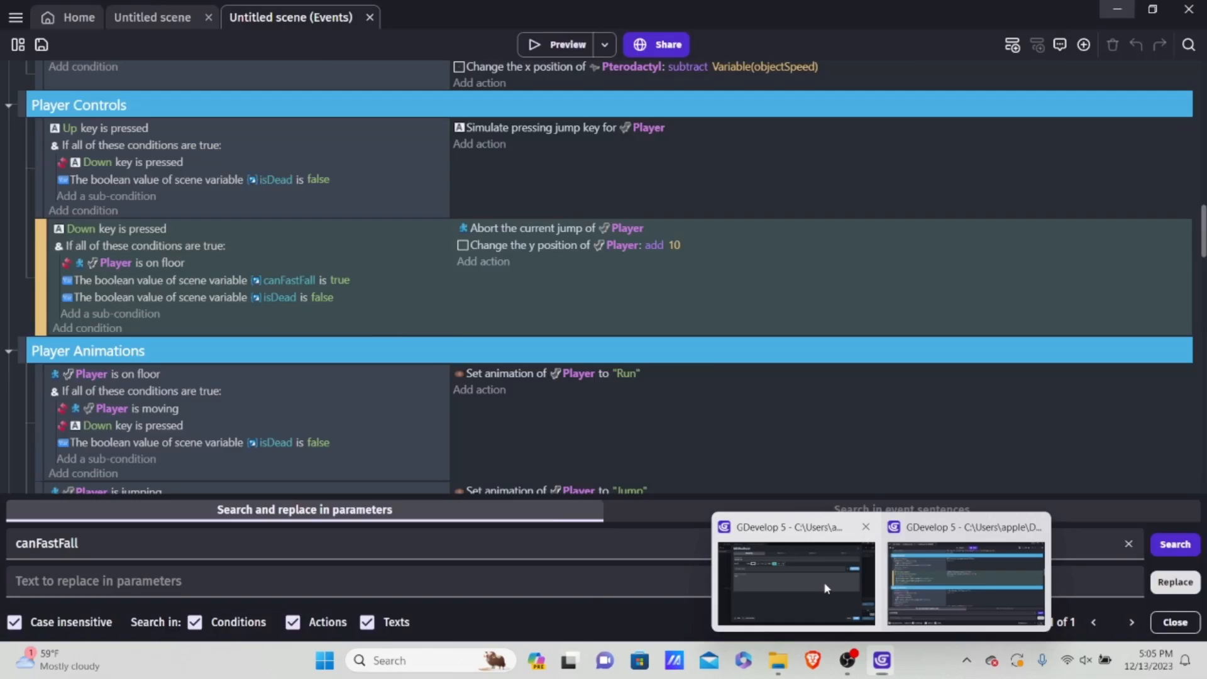
{"action": "left_click", "coordinate": [747, 529]}
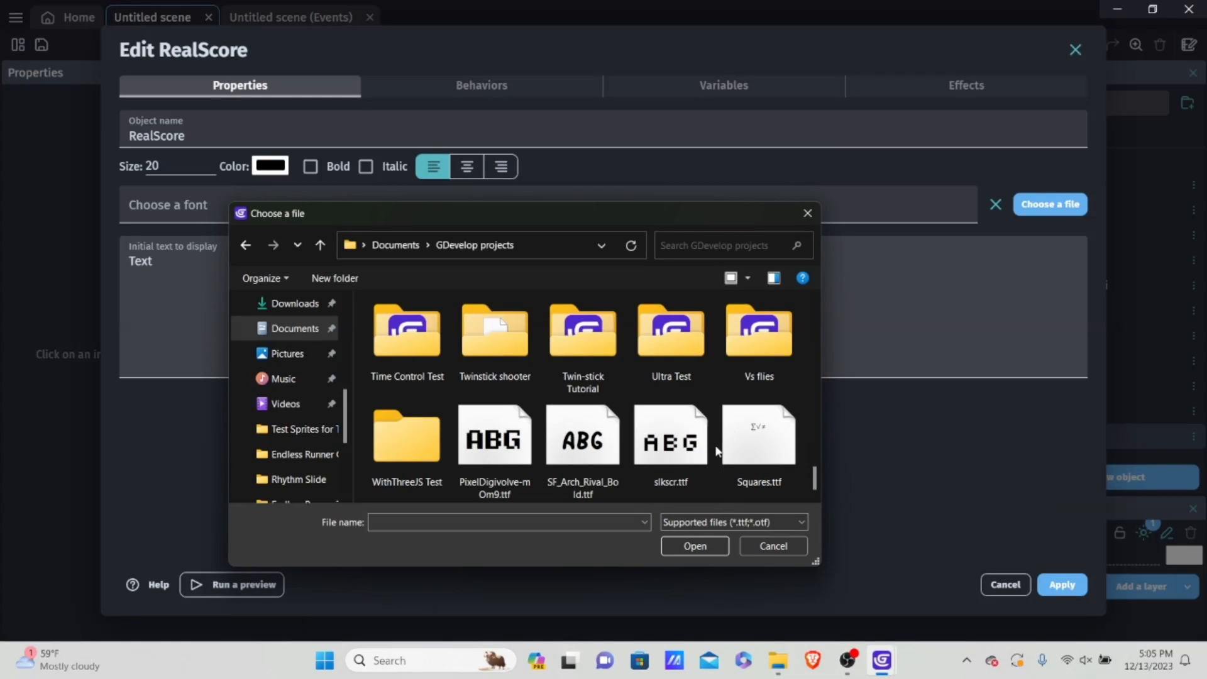
Step: Choose slkscr.ttf as the RealScore font and replace its initial text with 0
{"action": "double_click", "coordinate": [661, 452]}
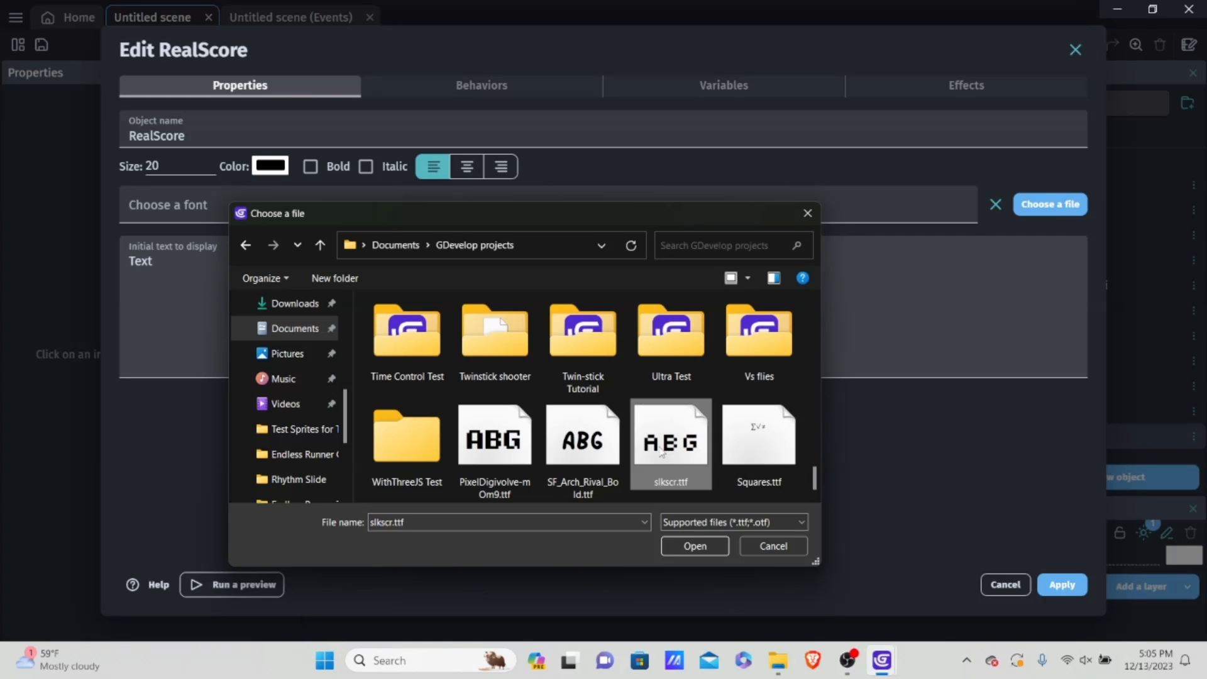
{"action": "left_click", "coordinate": [750, 337]}
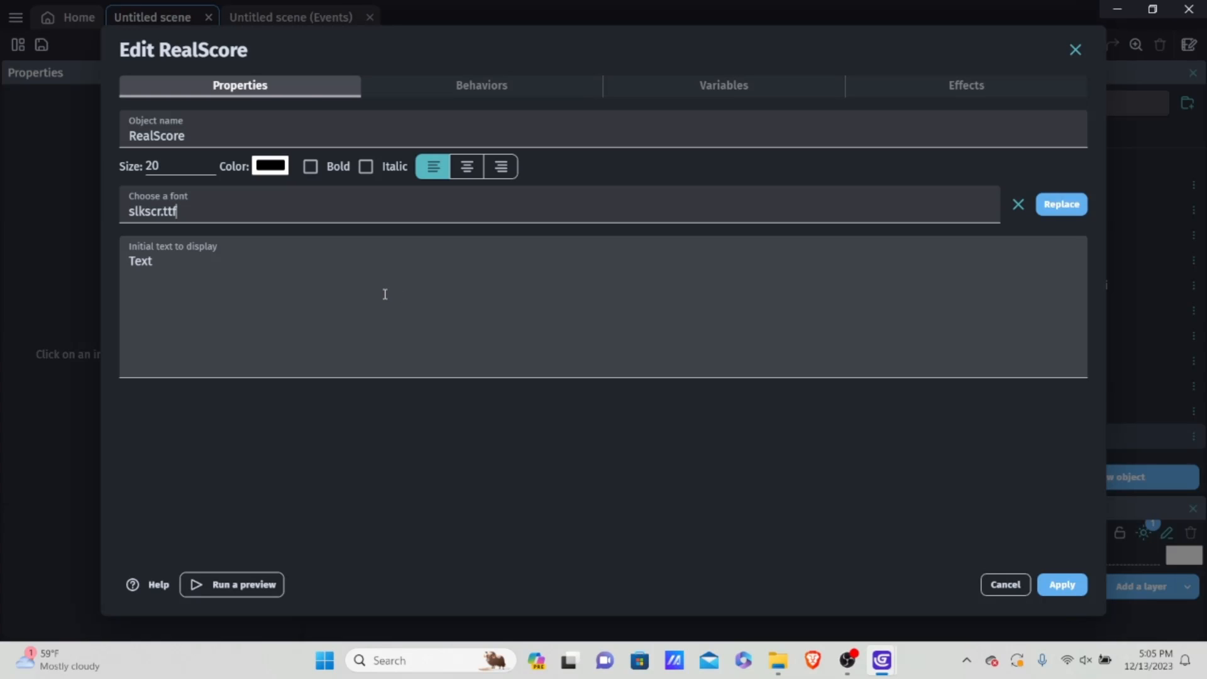
{"action": "left_click_drag", "start_coordinate": [366, 293], "coordinate": [1, 247]}
{"action": "key", "text": "BackSpace"}
{"action": "type", "text": "0"}
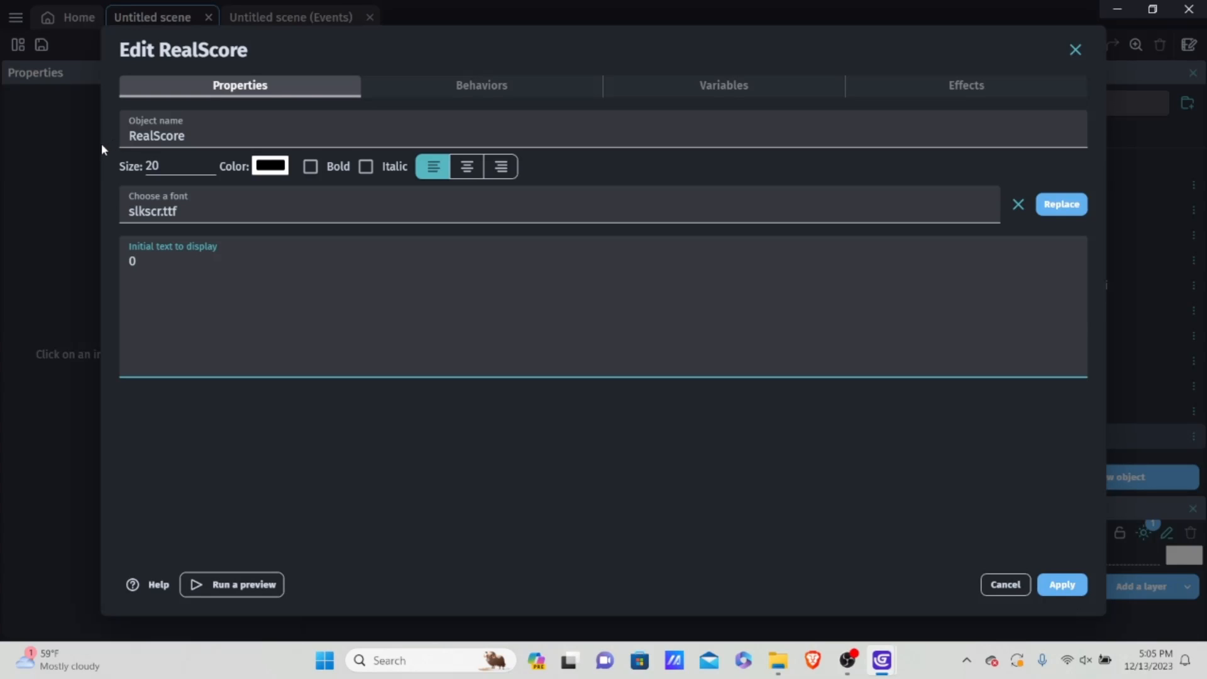
Step: Rename the RealScore text object as OnesPlace and apply the changes
{"action": "left_click_drag", "start_coordinate": [192, 136], "coordinate": [2, 155]}
{"action": "key", "text": "BackSpace"}
{"action": "type", "text": "OnesPlace"}
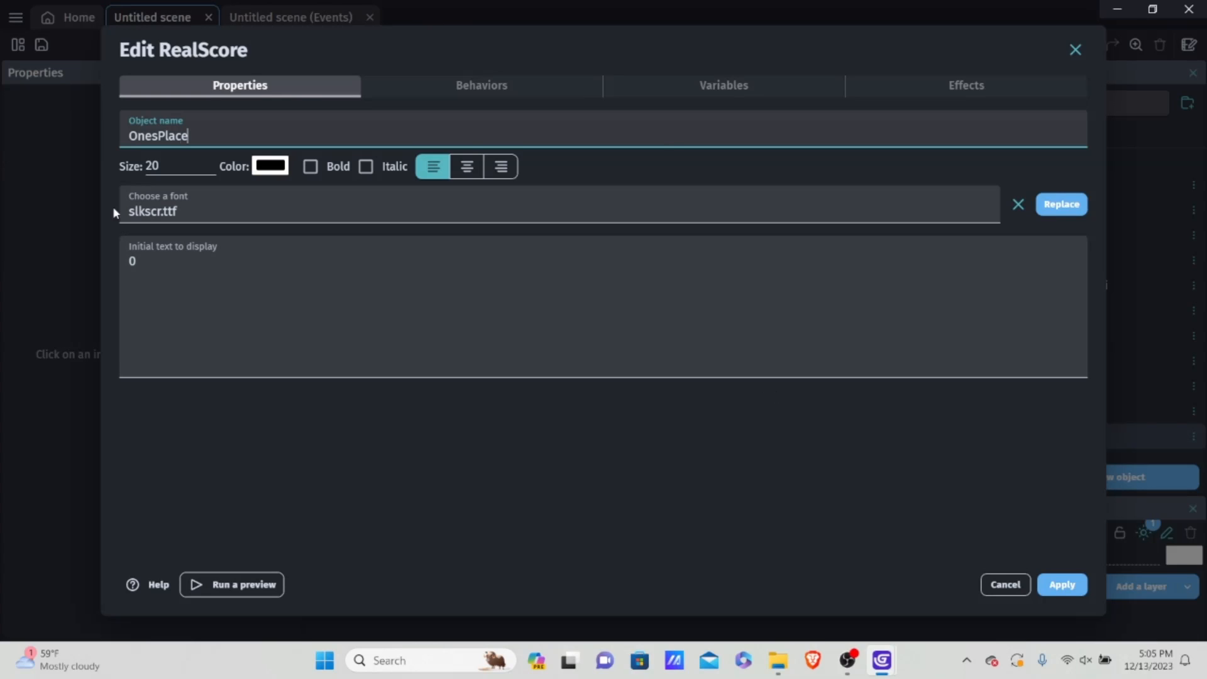
{"action": "left_click", "coordinate": [1062, 584]}
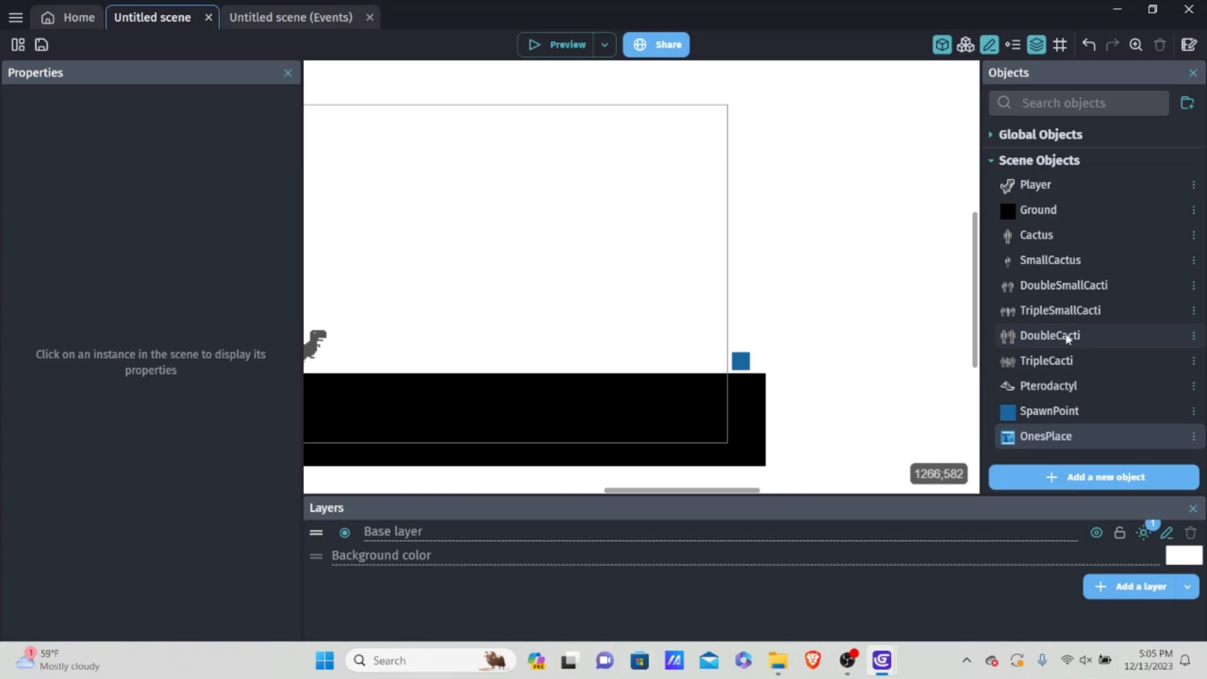
Step: Place an OnesPlace instance in the scene's upper right area at about X 733, Y 166
{"action": "left_click_drag", "start_coordinate": [1067, 434], "coordinate": [687, 208]}
{"action": "scroll", "coordinate": [705, 244], "scroll_direction": "up", "scroll_amount": 1, "text": "ctrl"}
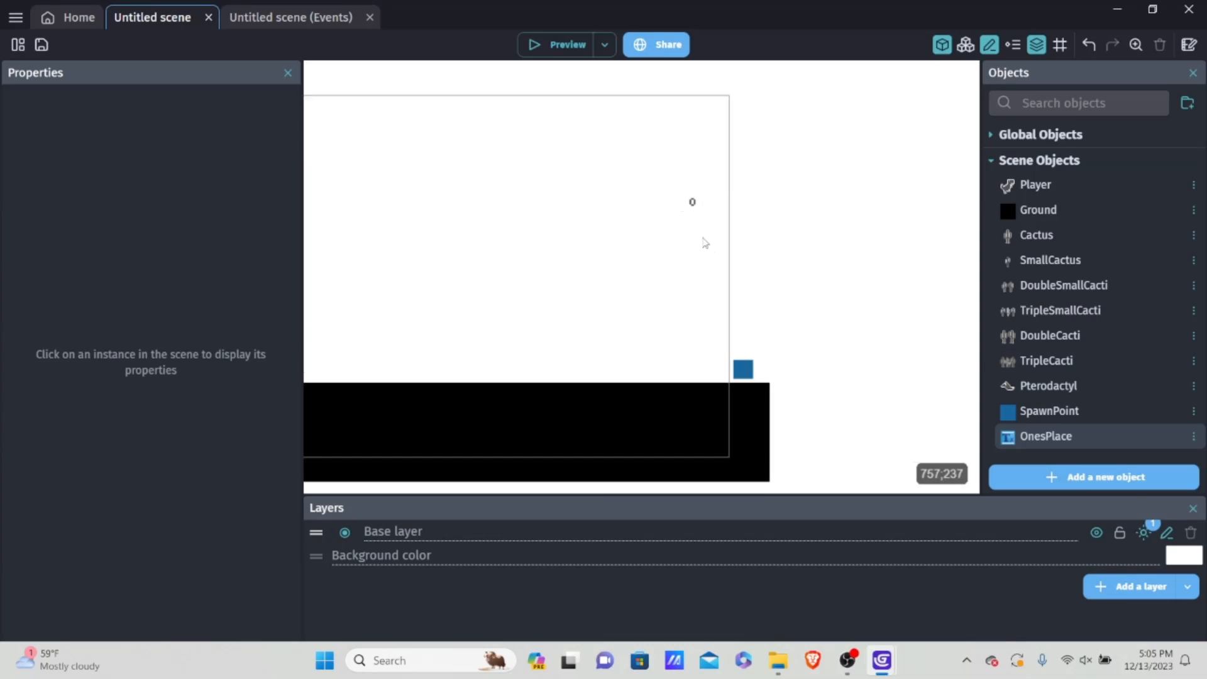
{"action": "scroll", "coordinate": [691, 239], "scroll_direction": "up", "scroll_amount": 3, "text": "ctrl"}
{"action": "left_click", "coordinate": [679, 260]}
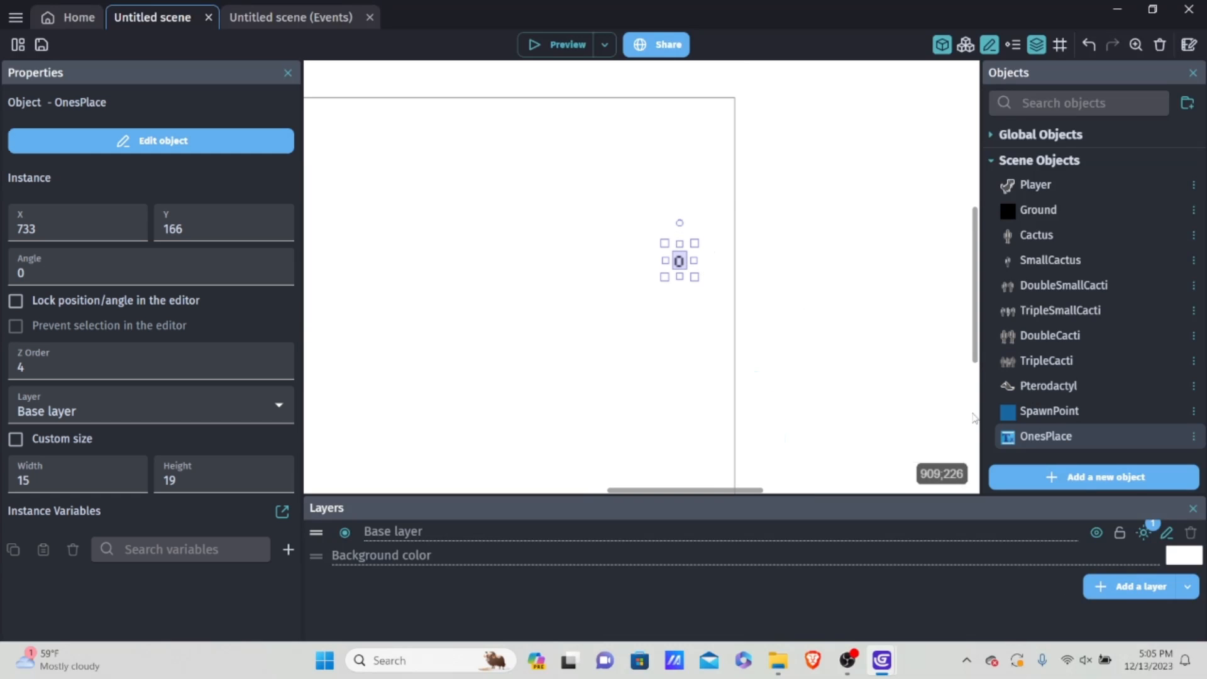
Step: Set the OnesPlace object's text size to 30 and apply it
{"action": "double_click", "coordinate": [1038, 436]}
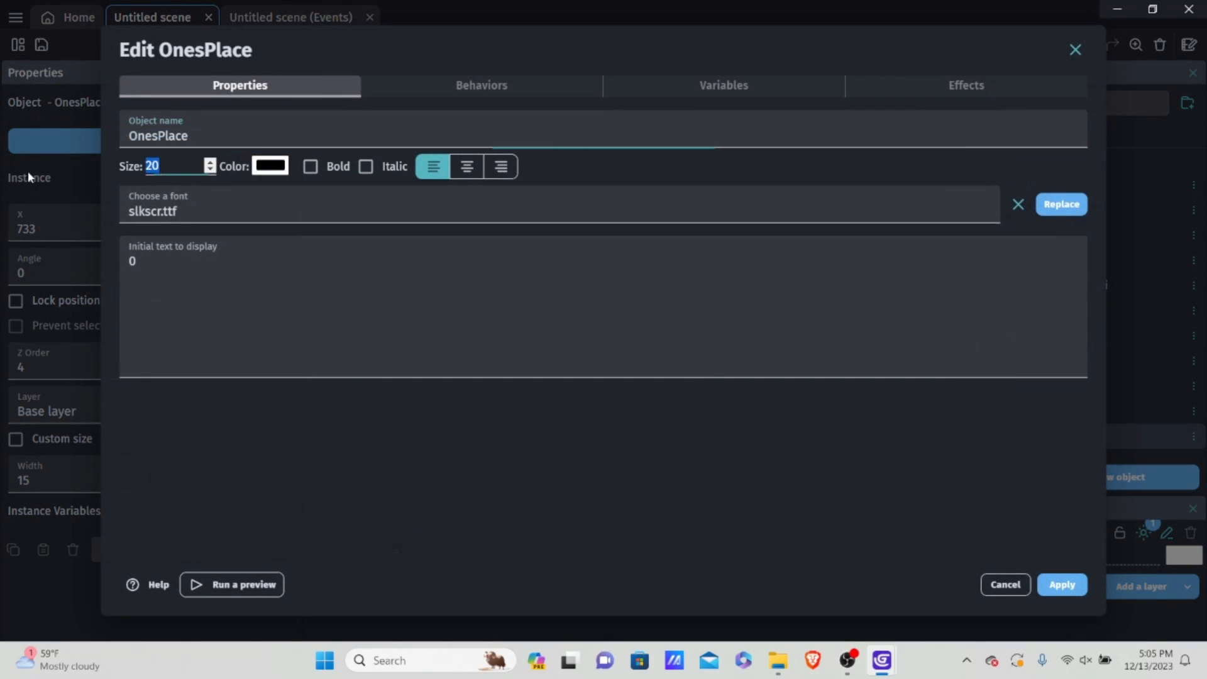
{"action": "key", "text": "BackSpace"}
{"action": "type", "text": "30"}
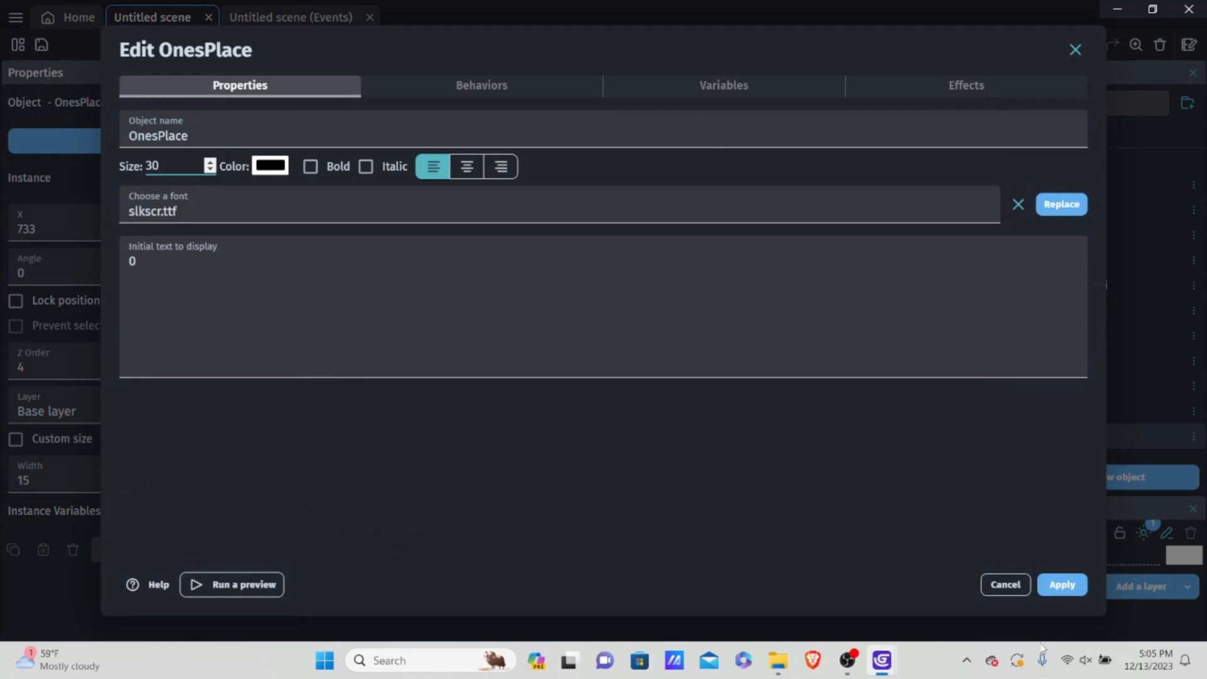
{"action": "left_click", "coordinate": [1062, 585]}
Step: Move the OnesPlace digit to the upper part of the game frame, at about X 505, Y 69
{"action": "left_click_drag", "start_coordinate": [694, 270], "coordinate": [679, 170]}
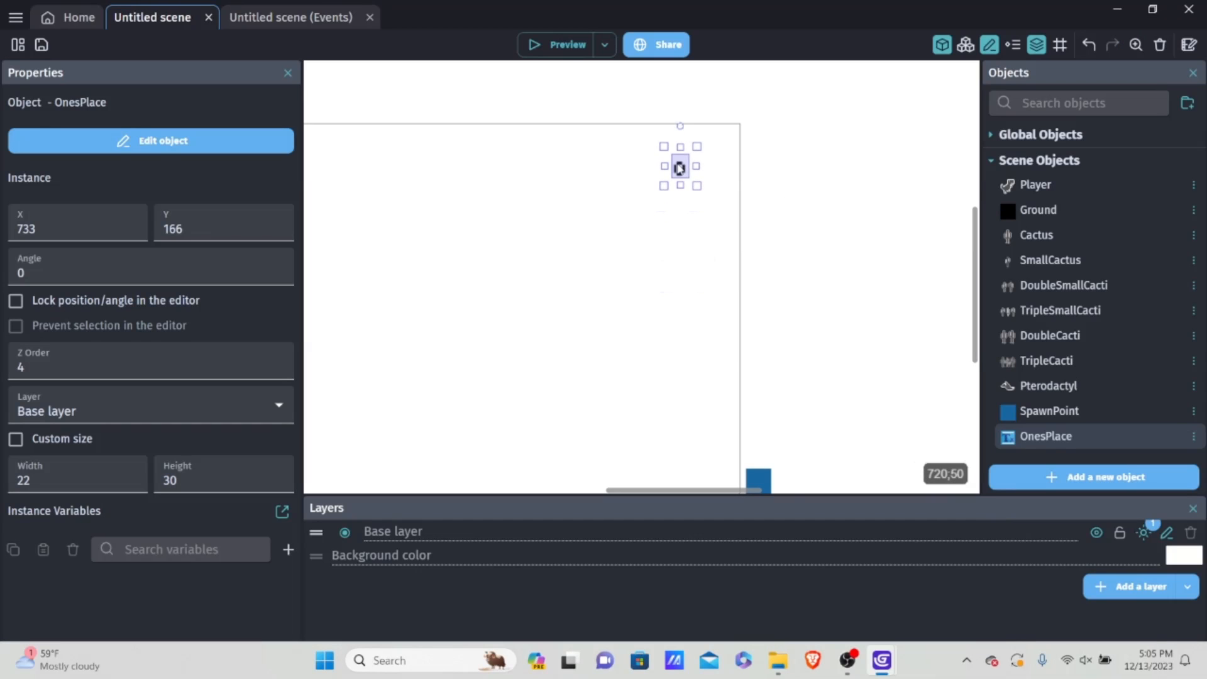
{"action": "scroll", "coordinate": [698, 170], "scroll_direction": "down", "scroll_amount": 3}
{"action": "middle_click_drag", "start_coordinate": [632, 174], "coordinate": [708, 177]}
{"action": "left_click_drag", "start_coordinate": [677, 141], "coordinate": [828, 232]}
{"action": "left_click_drag", "start_coordinate": [764, 173], "coordinate": [607, 197]}
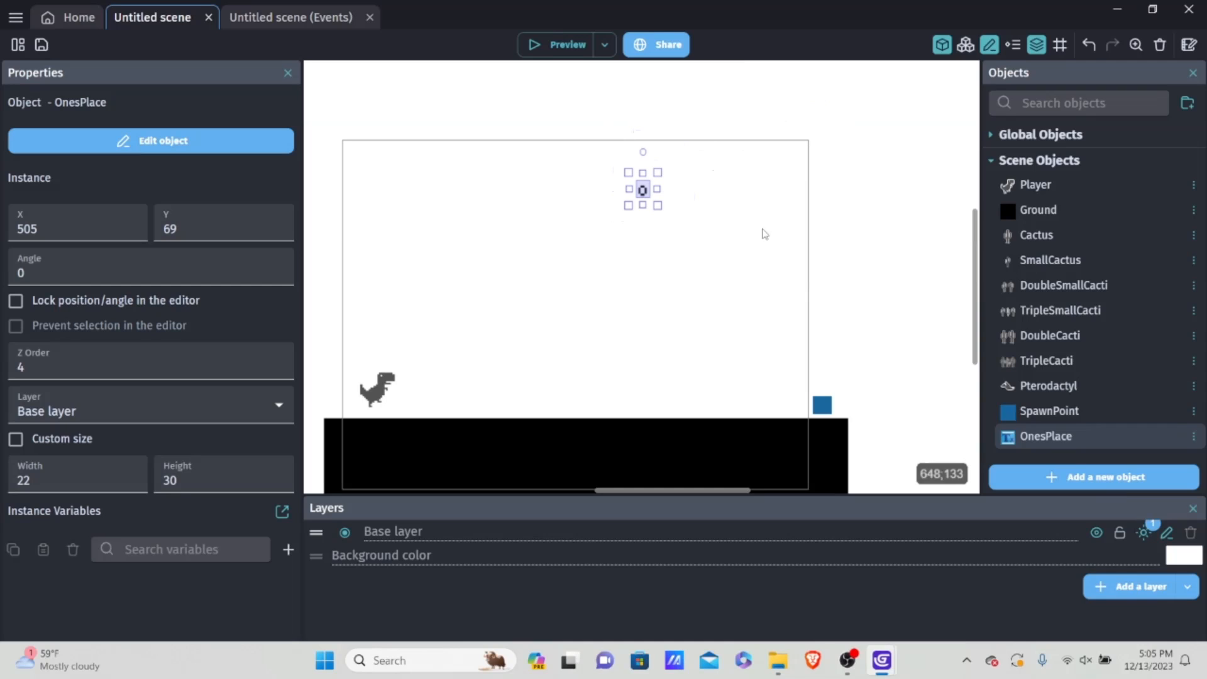
Step: Create a new text object from scratch and name it TensPlace
{"action": "left_click", "coordinate": [1067, 478]}
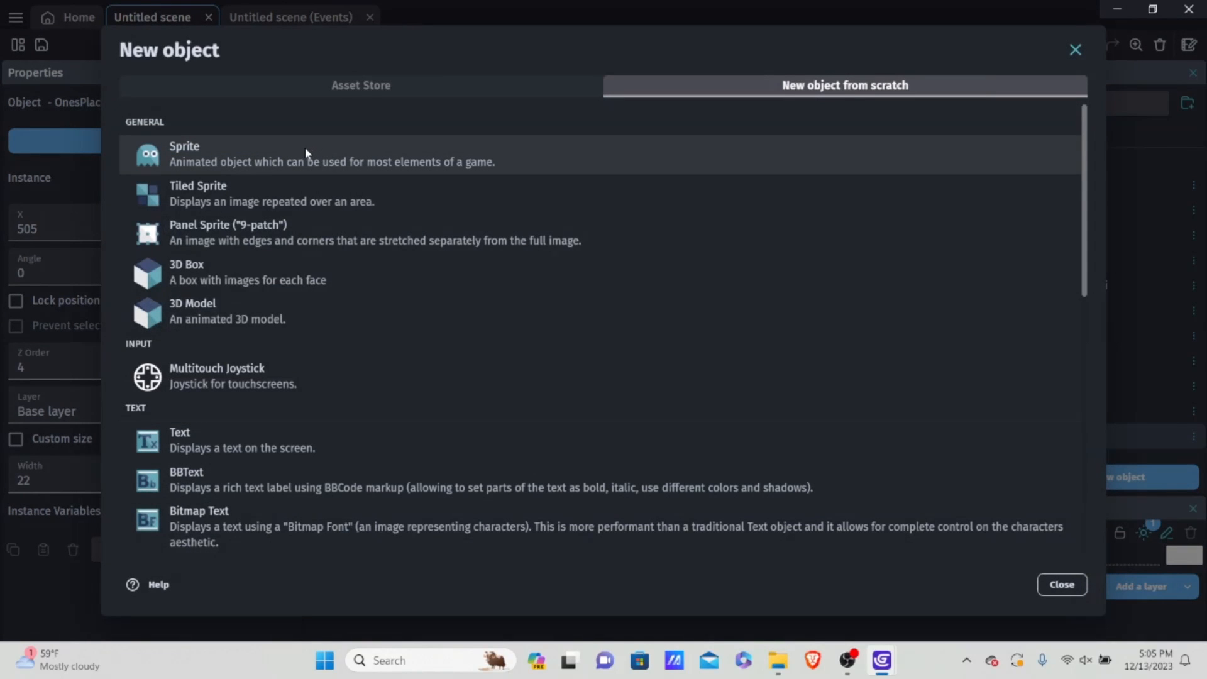
{"action": "left_click", "coordinate": [225, 446]}
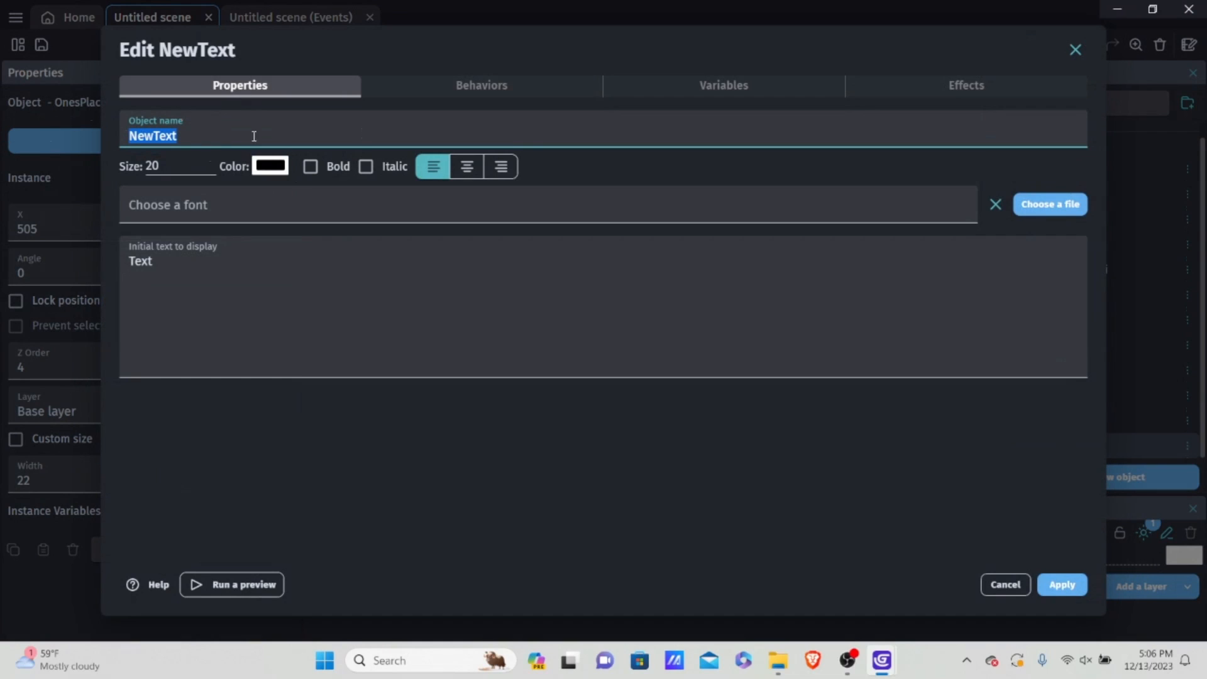
{"action": "key", "text": "BackSpace"}
{"action": "type", "text": "t"}
{"action": "key", "text": "BackSpace"}
{"action": "type", "text": "TensPlace"}
Step: Give TensPlace size 30, the slkscr.ttf font and the initial text 0, and apply the settings
{"action": "left_click", "coordinate": [191, 168]}
{"action": "type", "text": "30"}
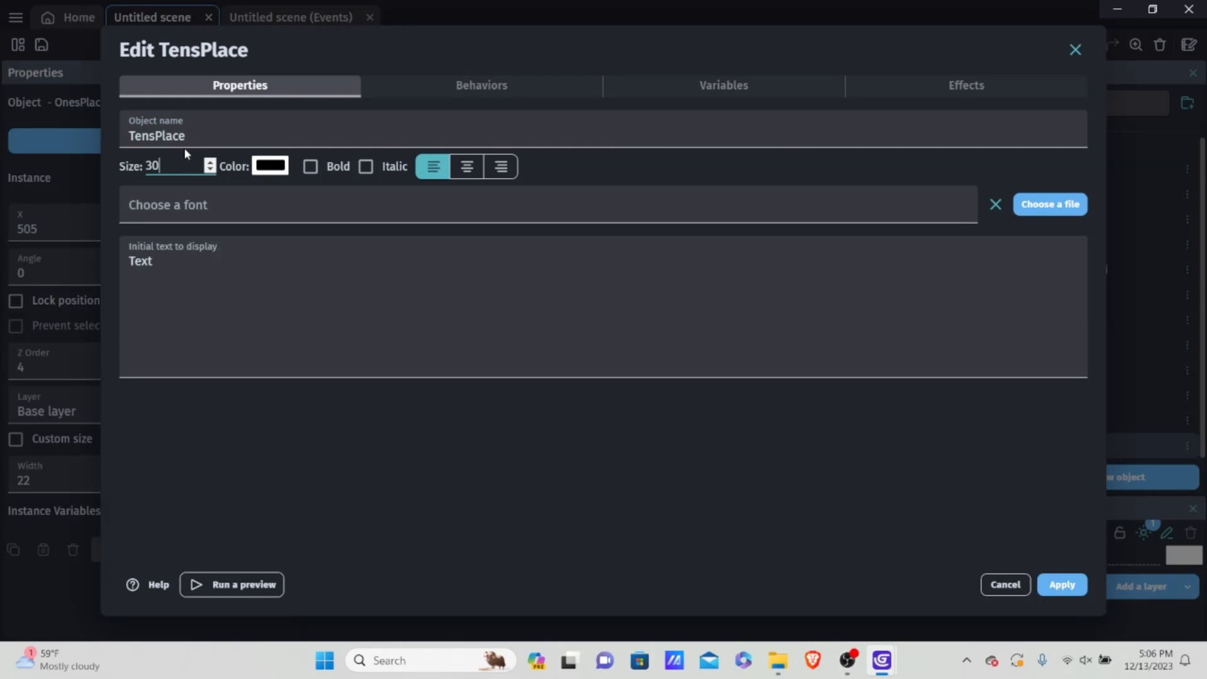
{"action": "left_click", "coordinate": [243, 200]}
{"action": "left_click", "coordinate": [177, 303]}
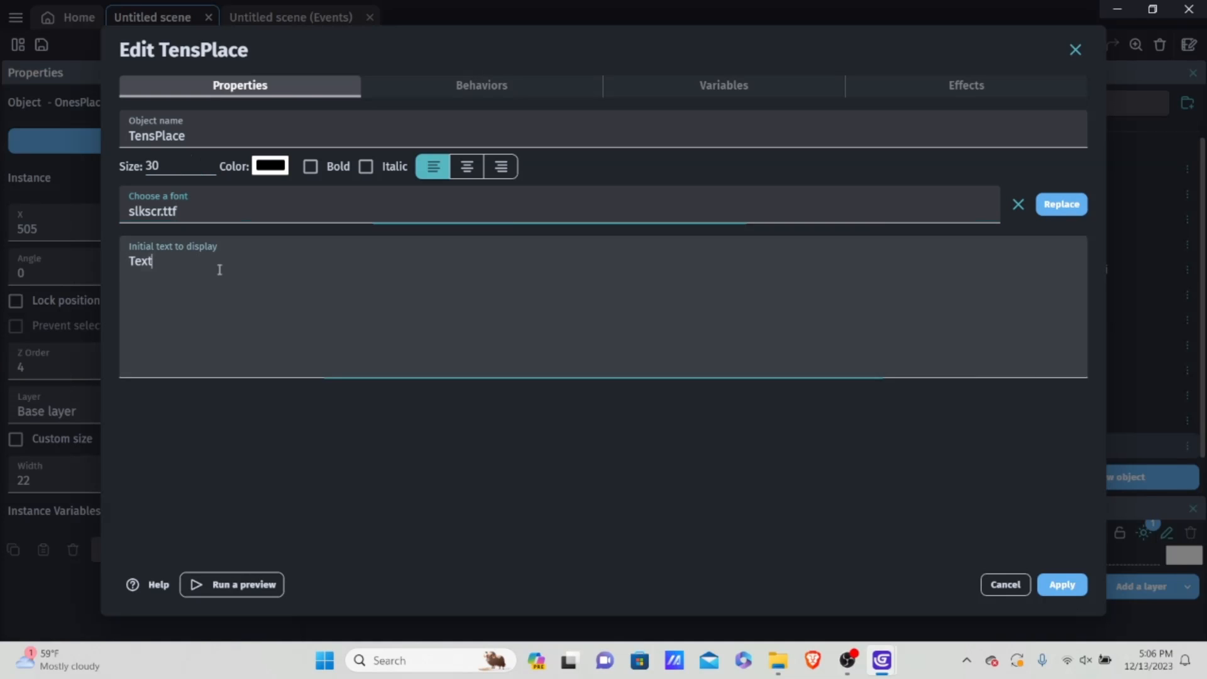
{"action": "key", "text": "ctrl+a"}
{"action": "key", "text": "BackSpace"}
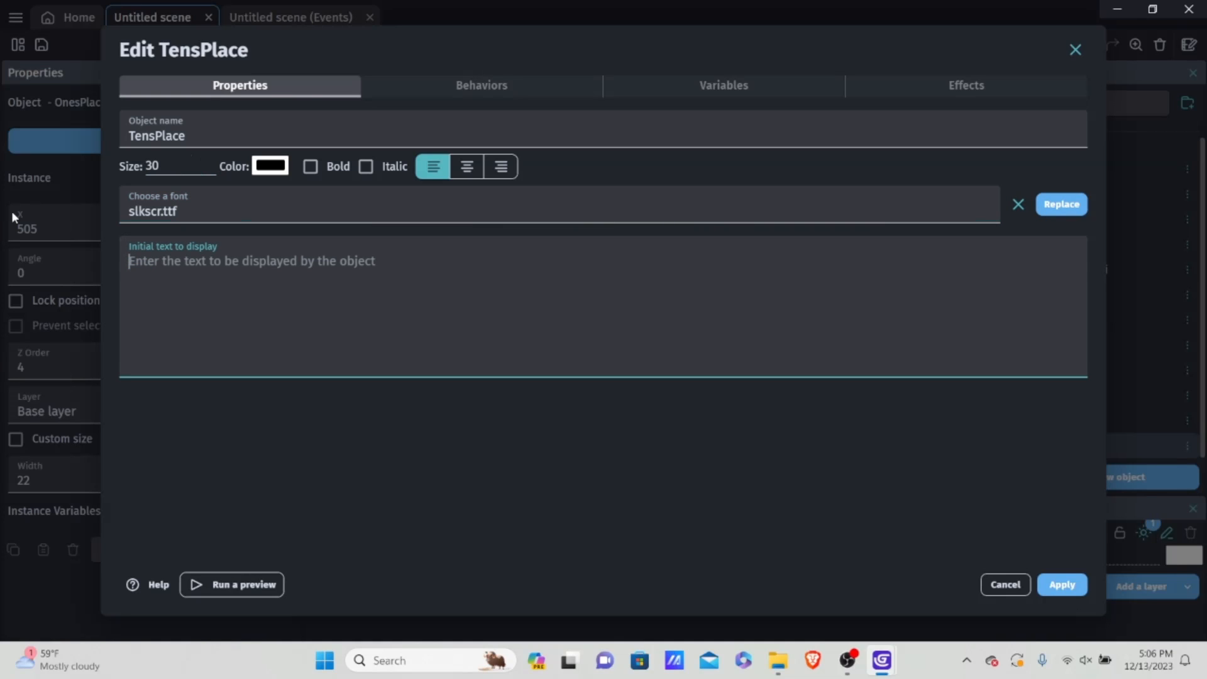
{"action": "type", "text": "0"}
{"action": "left_click", "coordinate": [1063, 584]}
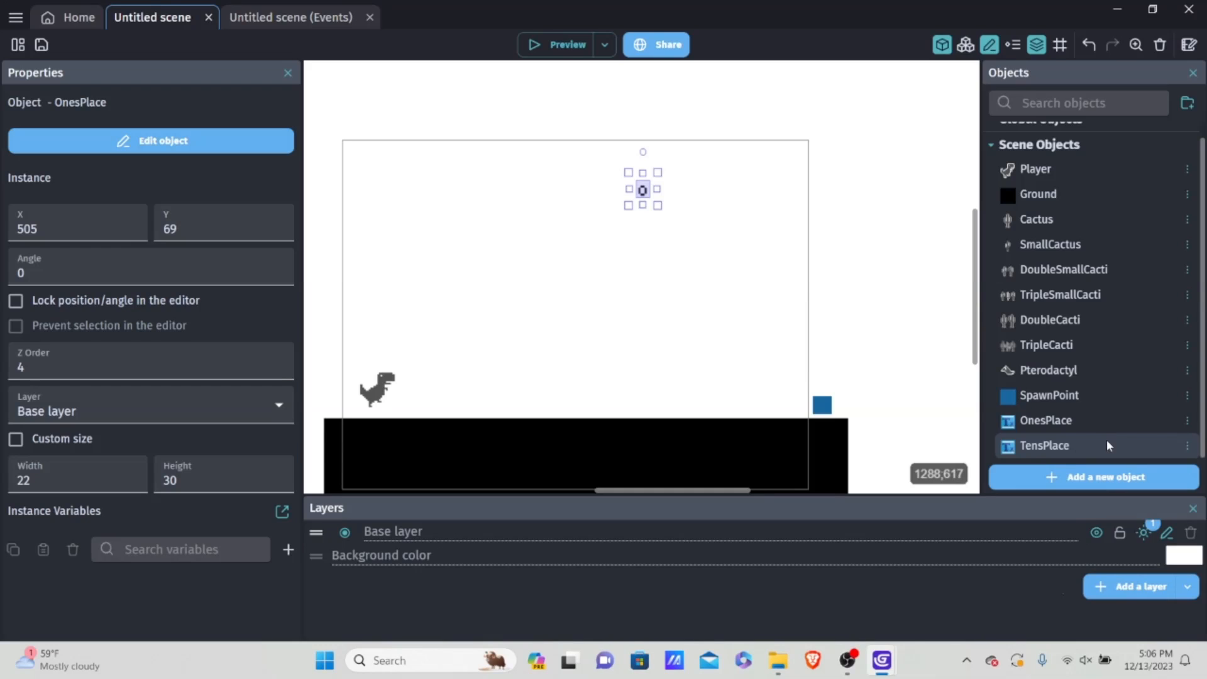
Step: Create another text object from scratch and name it HundredsPlace
{"action": "left_click", "coordinate": [1091, 477]}
{"action": "scroll", "coordinate": [262, 361], "scroll_direction": "down", "scroll_amount": 3}
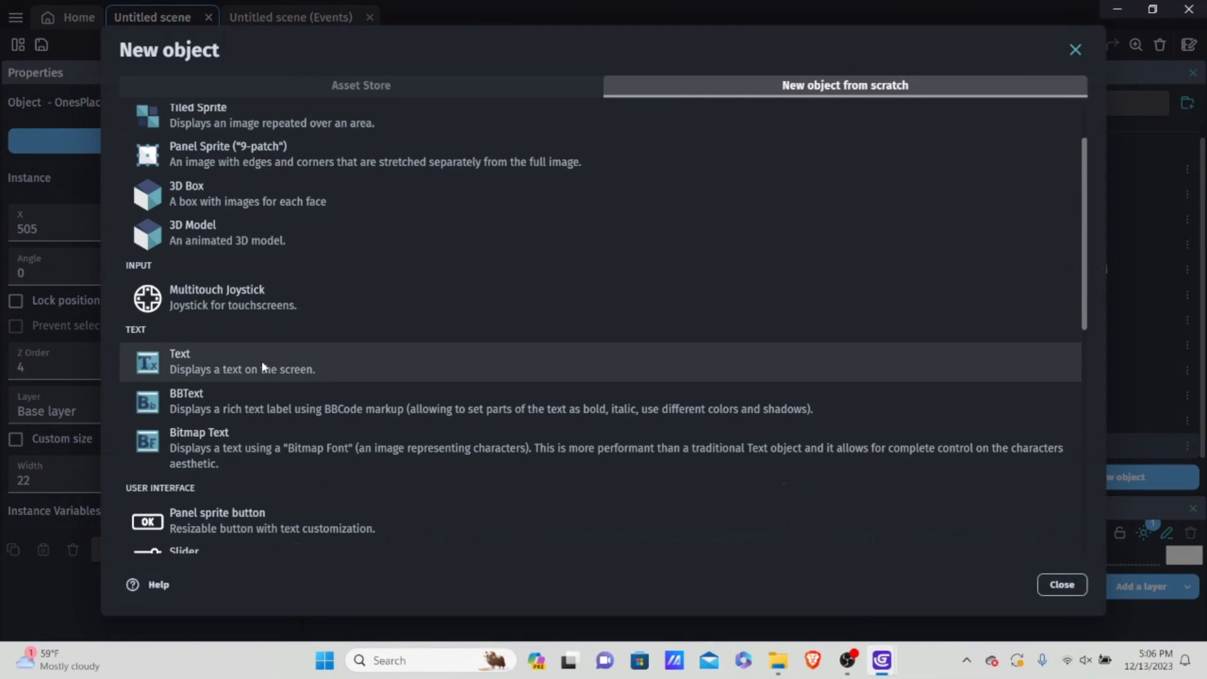
{"action": "left_click", "coordinate": [241, 283]}
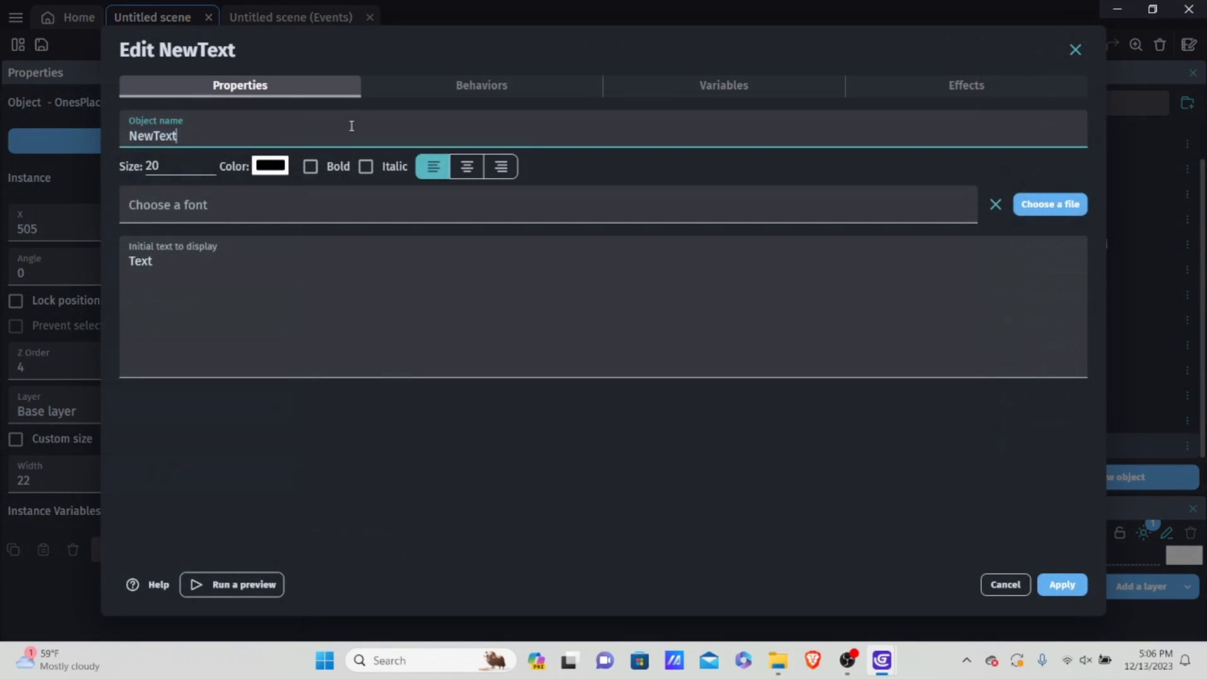
{"action": "double_click", "coordinate": [350, 124]}
{"action": "type", "text": "HundredsPlace"}
Step: Give HundredsPlace size 30, the slkscr.ttf font and the initial text 0, and apply the settings
{"action": "left_click", "coordinate": [152, 166]}
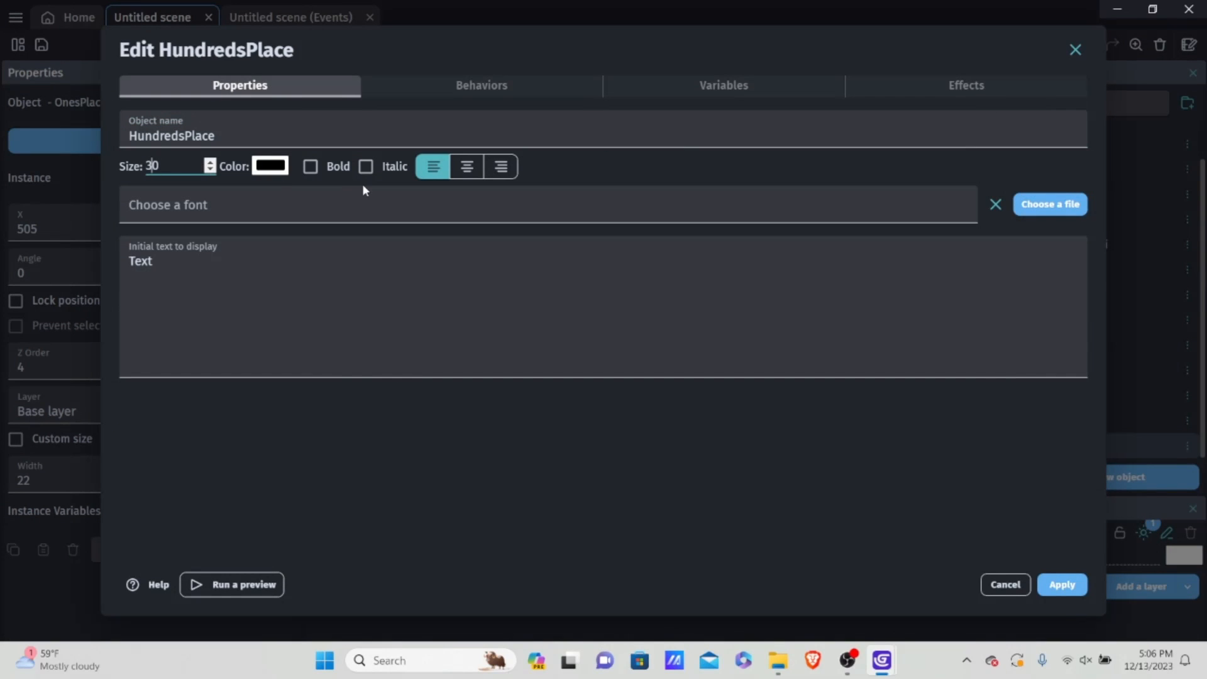
{"action": "left_click", "coordinate": [313, 200]}
{"action": "left_click", "coordinate": [245, 302]}
{"action": "left_click", "coordinate": [315, 263]}
{"action": "key", "text": "ctrl+a"}
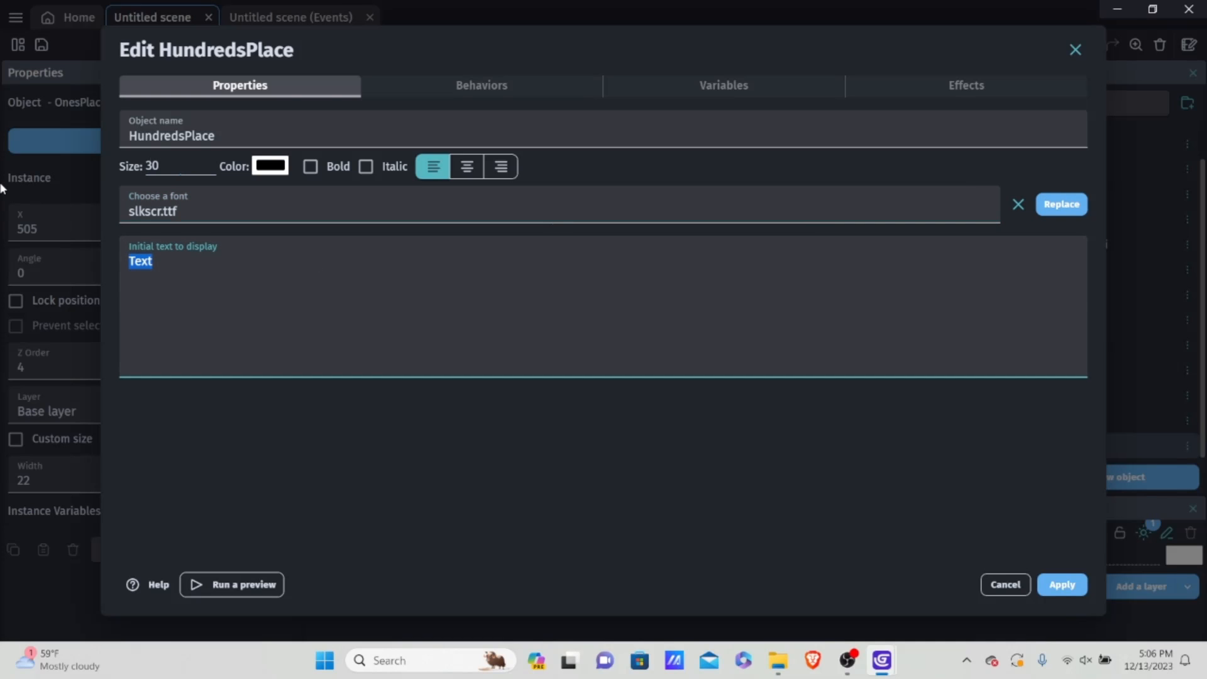
{"action": "type", "text": "0"}
{"action": "left_click", "coordinate": [1062, 585]}
Step: Create another text object from scratch and name it ThousandsPlace
{"action": "left_click", "coordinate": [1091, 477]}
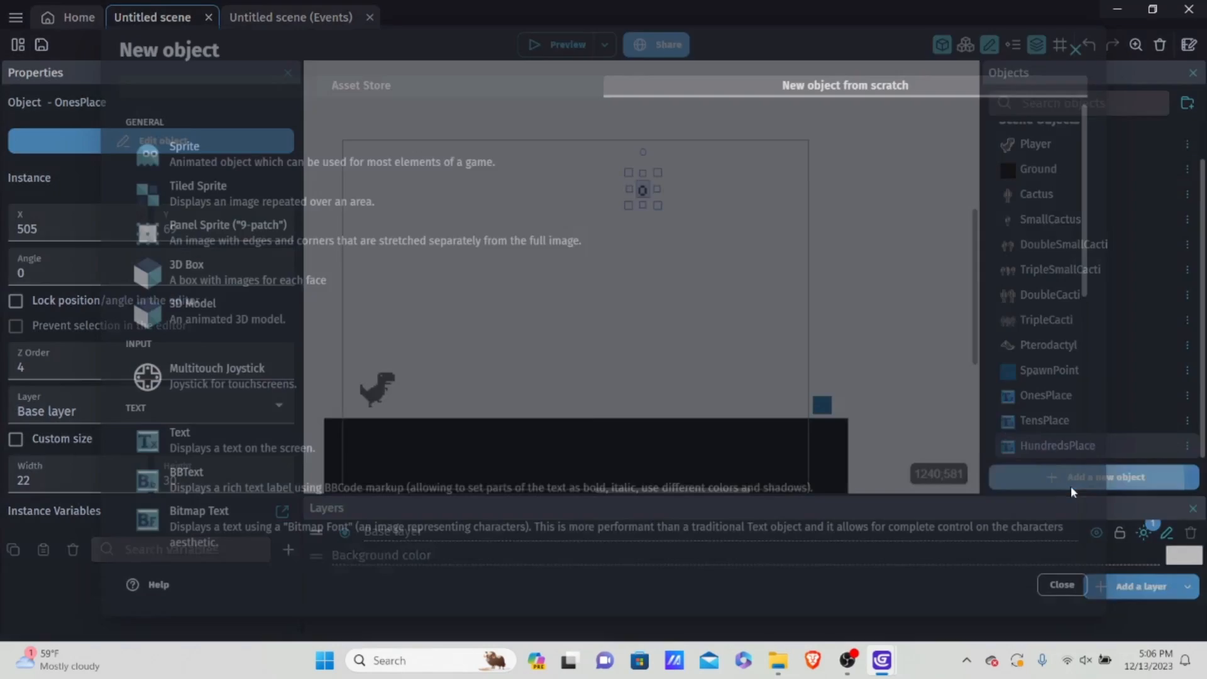
{"action": "left_click", "coordinate": [261, 435]}
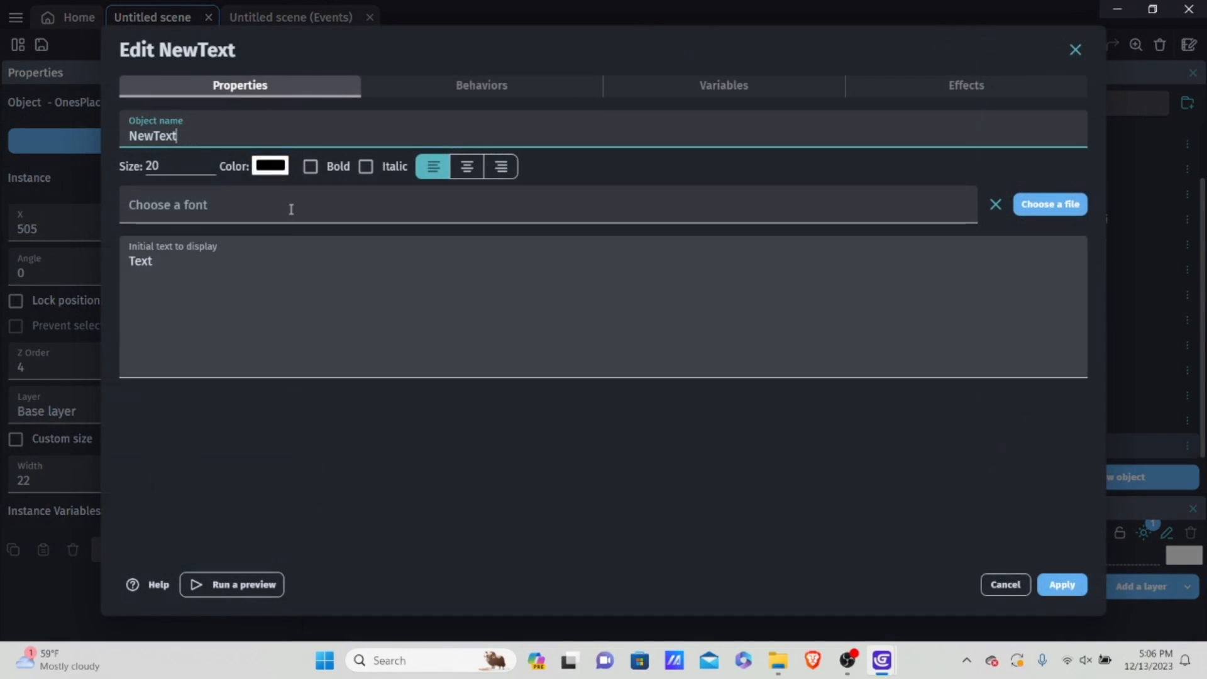
{"action": "left_click", "coordinate": [226, 132]}
{"action": "key", "text": "ctrl+a"}
{"action": "key", "text": "BackSpace"}
{"action": "type", "text": "Tho"}
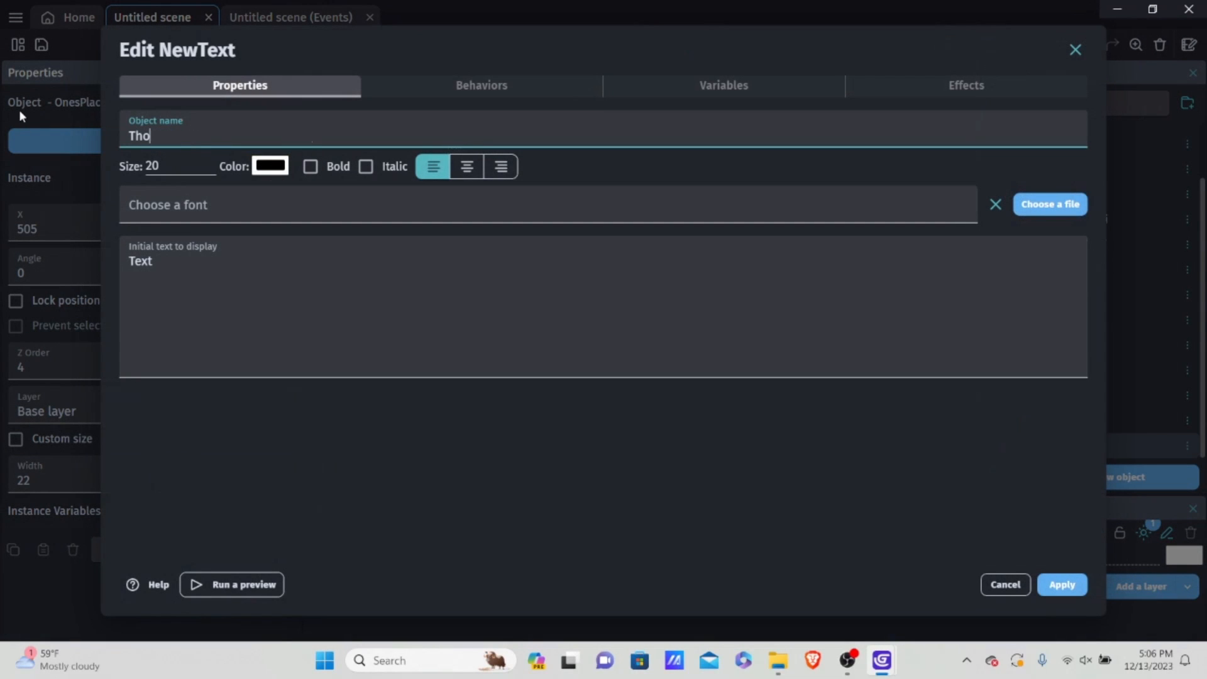
{"action": "type", "text": "usandsPlace"}
Step: Give ThousandsPlace size 30, the slkscr.ttf font and the initial text 0, and apply the settings
{"action": "left_click", "coordinate": [189, 168]}
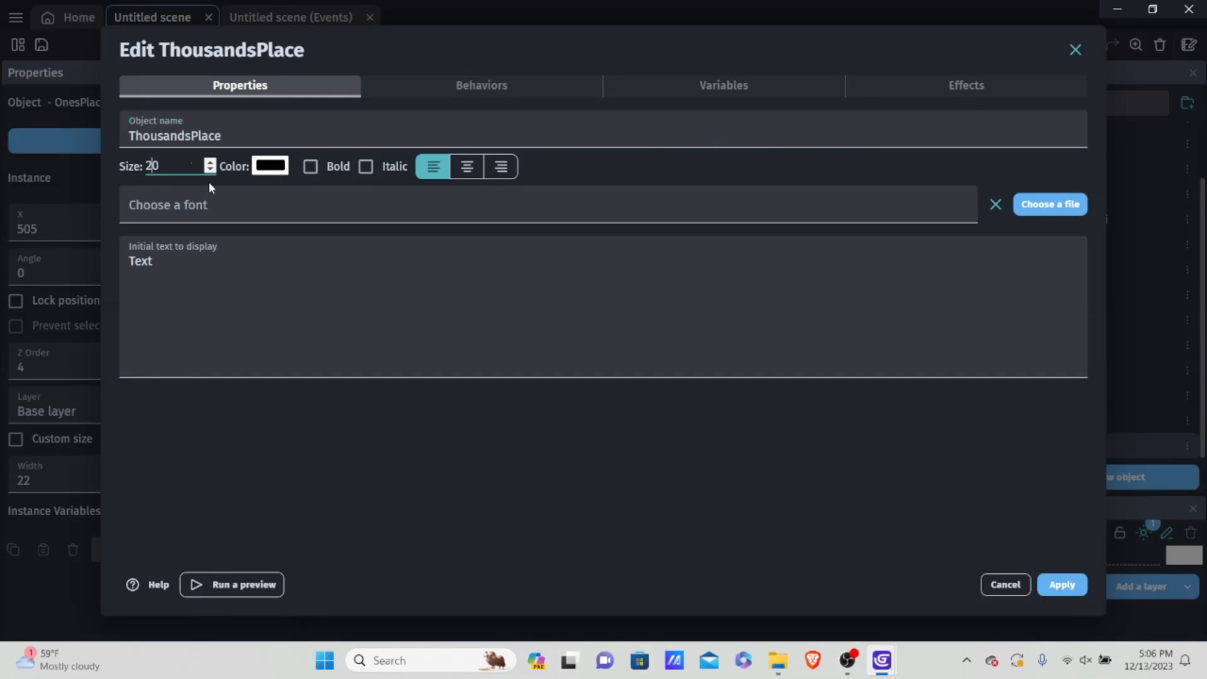
{"action": "left_click", "coordinate": [233, 209]}
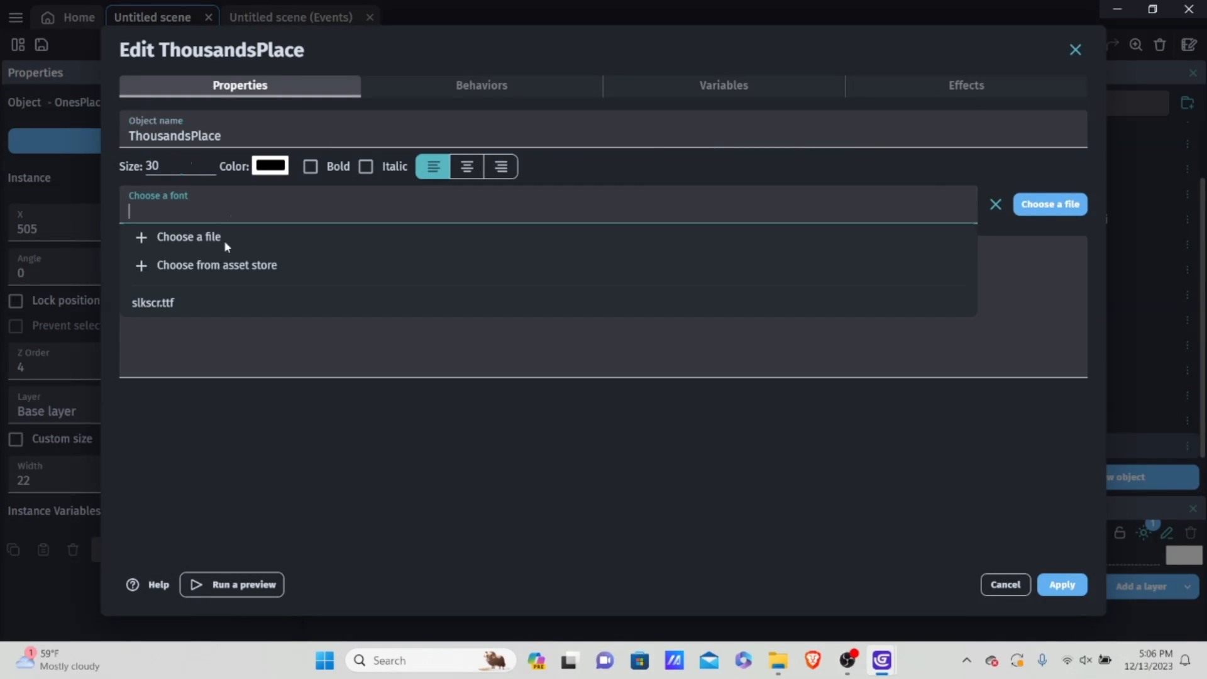
{"action": "left_click", "coordinate": [214, 302]}
{"action": "left_click", "coordinate": [283, 254]}
{"action": "key", "text": "ctrl+a"}
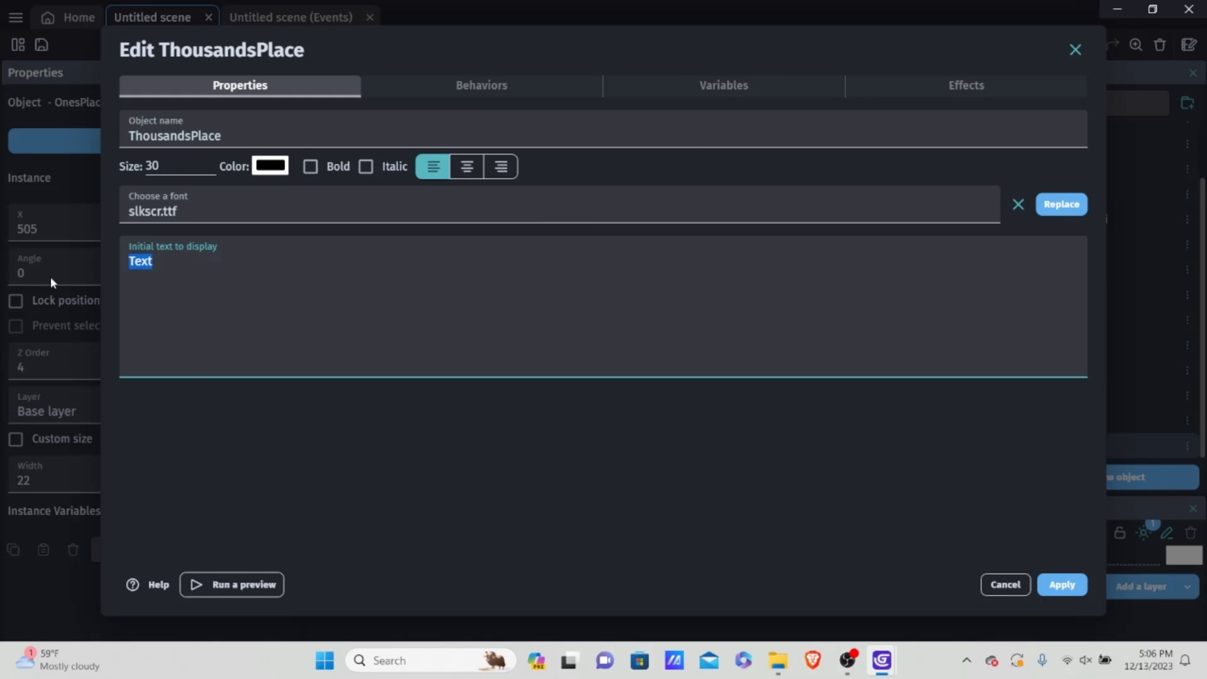
{"action": "key", "text": "BackSpace"}
{"action": "type", "text": "0"}
{"action": "left_click", "coordinate": [406, 409]}
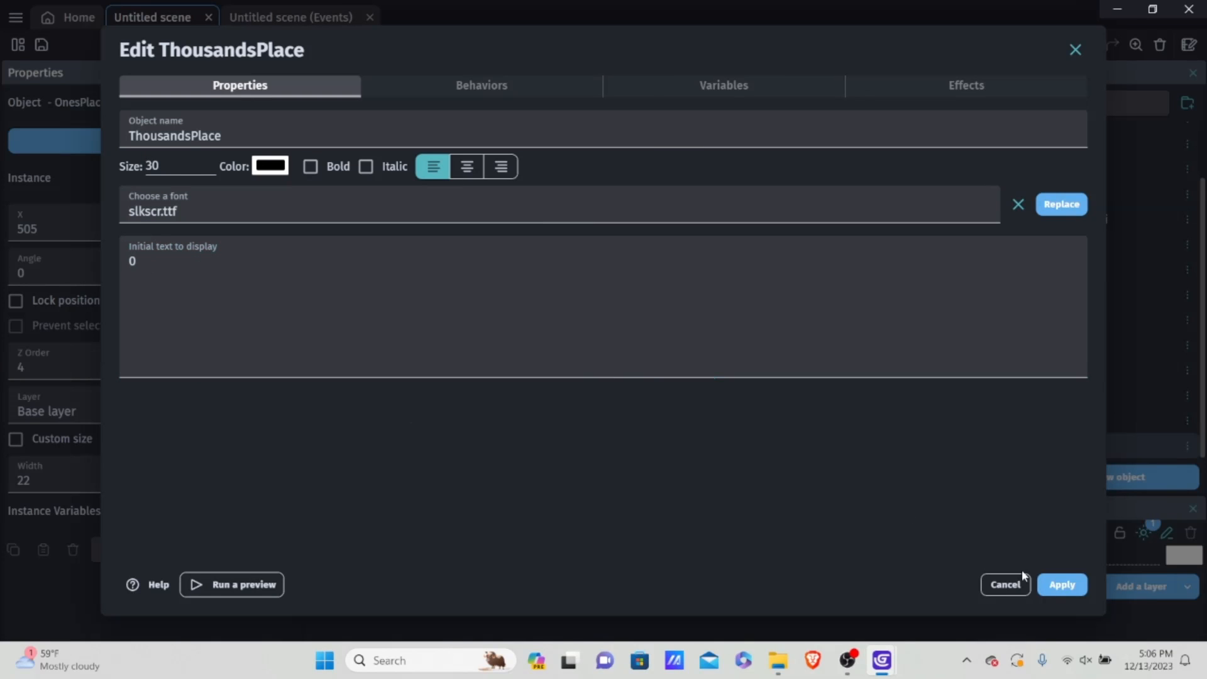
{"action": "left_click", "coordinate": [1063, 584]}
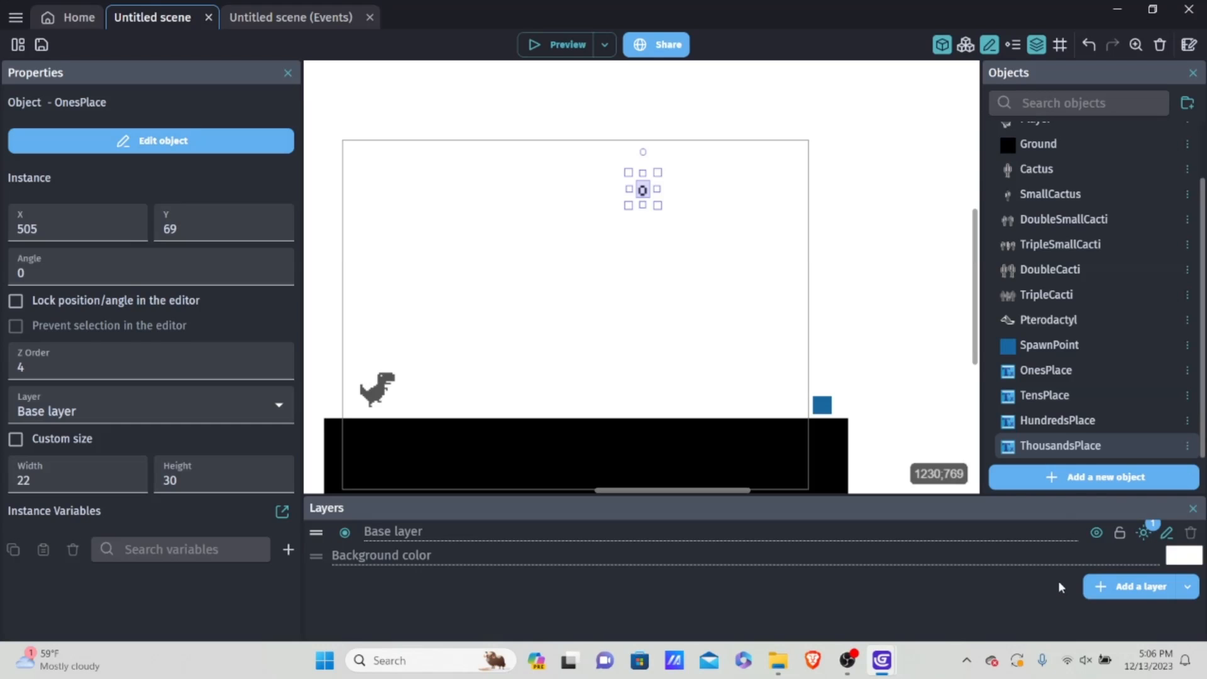
Step: Create another text object from scratch and name it TenThousandsPlace
{"action": "left_click", "coordinate": [1079, 477]}
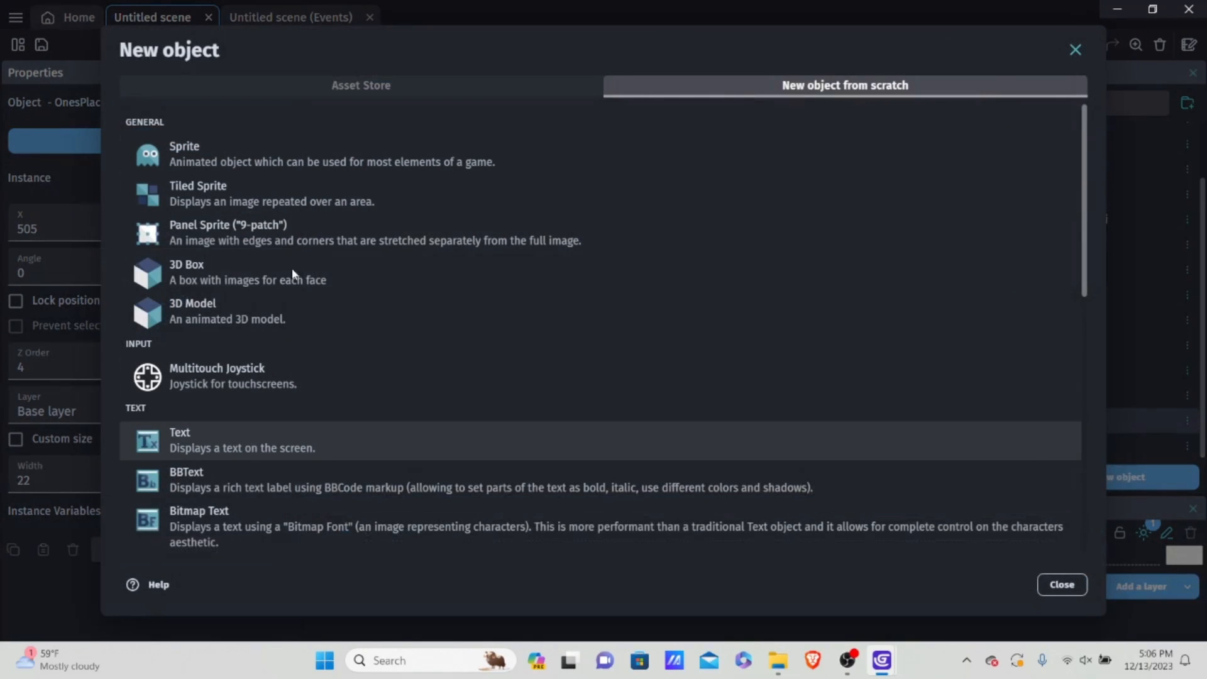
{"action": "left_click", "coordinate": [250, 440]}
{"action": "key", "text": "ctrl+a"}
{"action": "key", "text": "BackSpace"}
{"action": "type", "text": "Tne"}
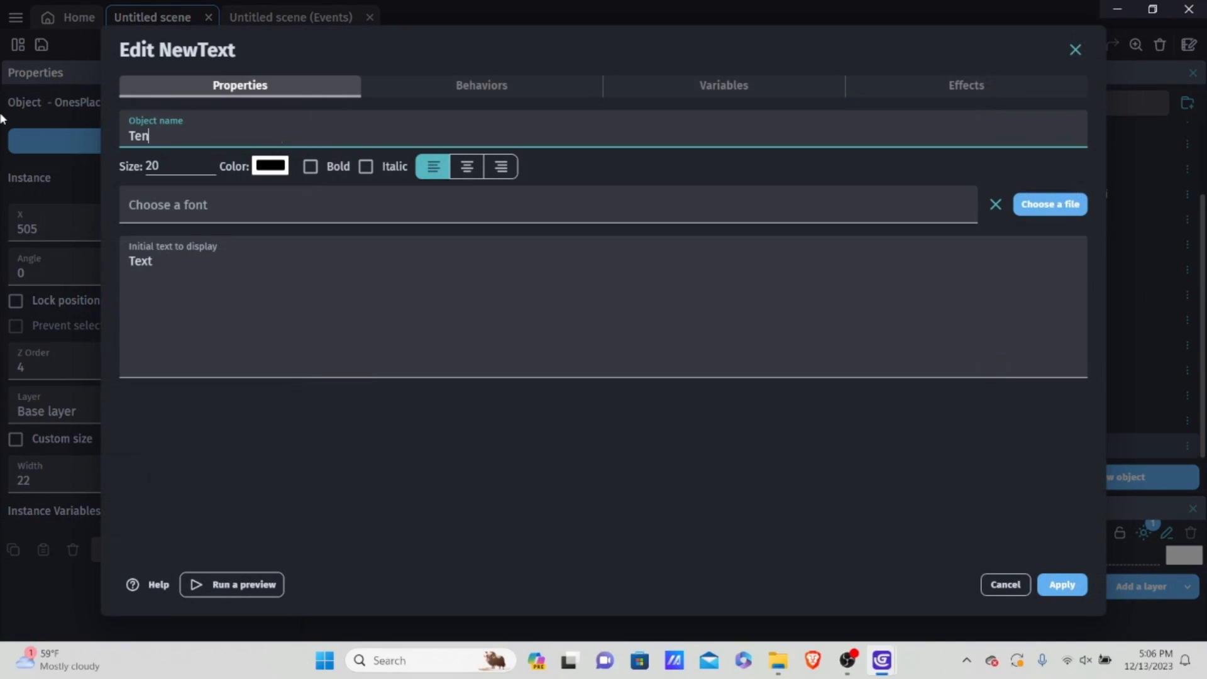
{"action": "type", "text": "nd"}
{"action": "key", "text": "BackSpace"}
{"action": "key", "text": "BackSpace"}
{"action": "key", "text": "BackSpace"}
{"action": "key", "text": "BackSpace"}
{"action": "type", "text": "housandsPlace"}
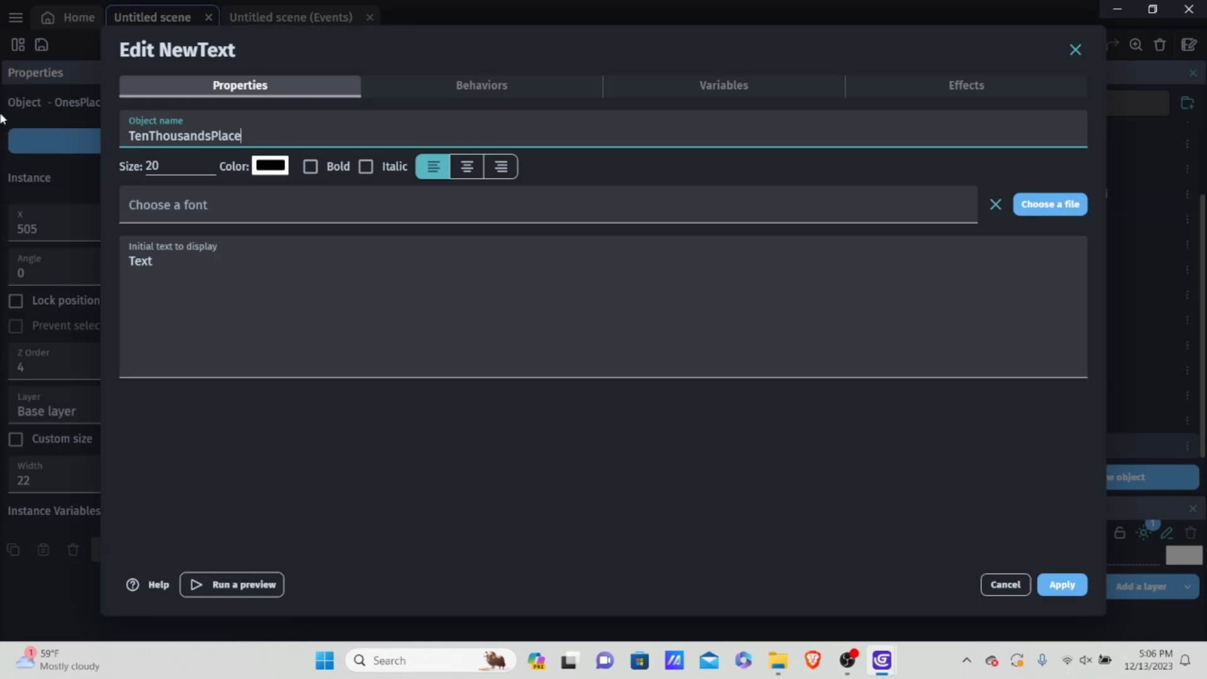
Step: Give TenThousandsPlace size 30, the slkscr.ttf font and the initial text 0
{"action": "left_click", "coordinate": [165, 166]}
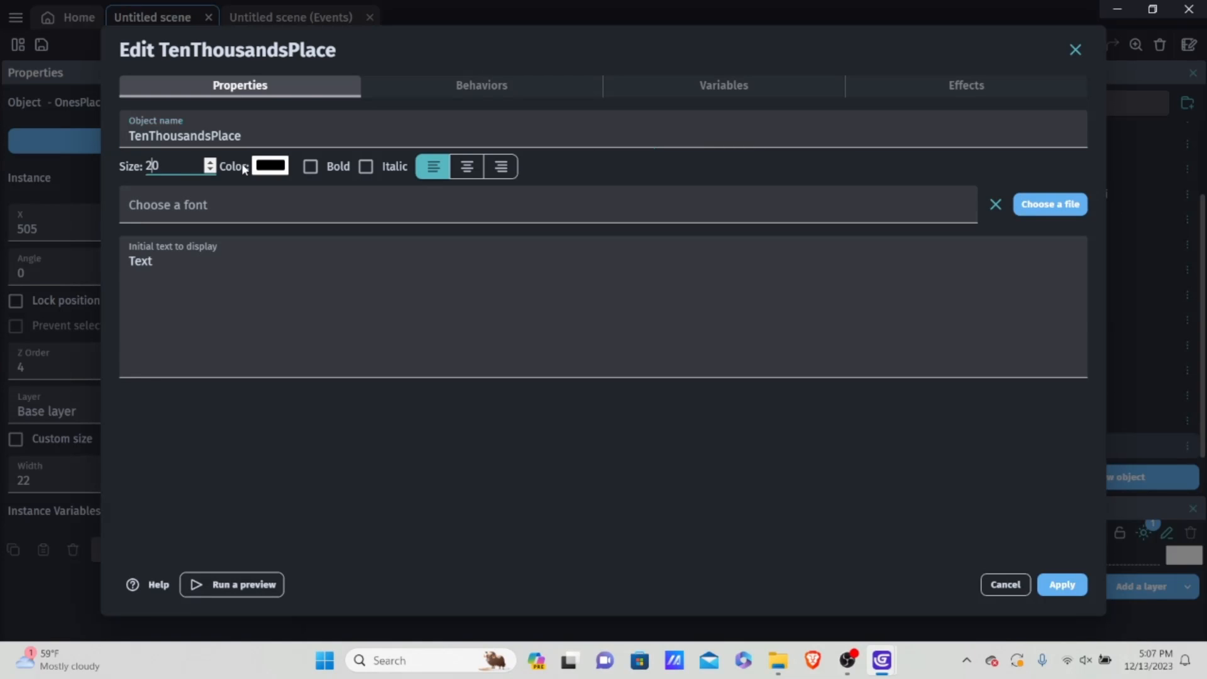
{"action": "type", "text": "3"}
{"action": "left_click", "coordinate": [255, 195]}
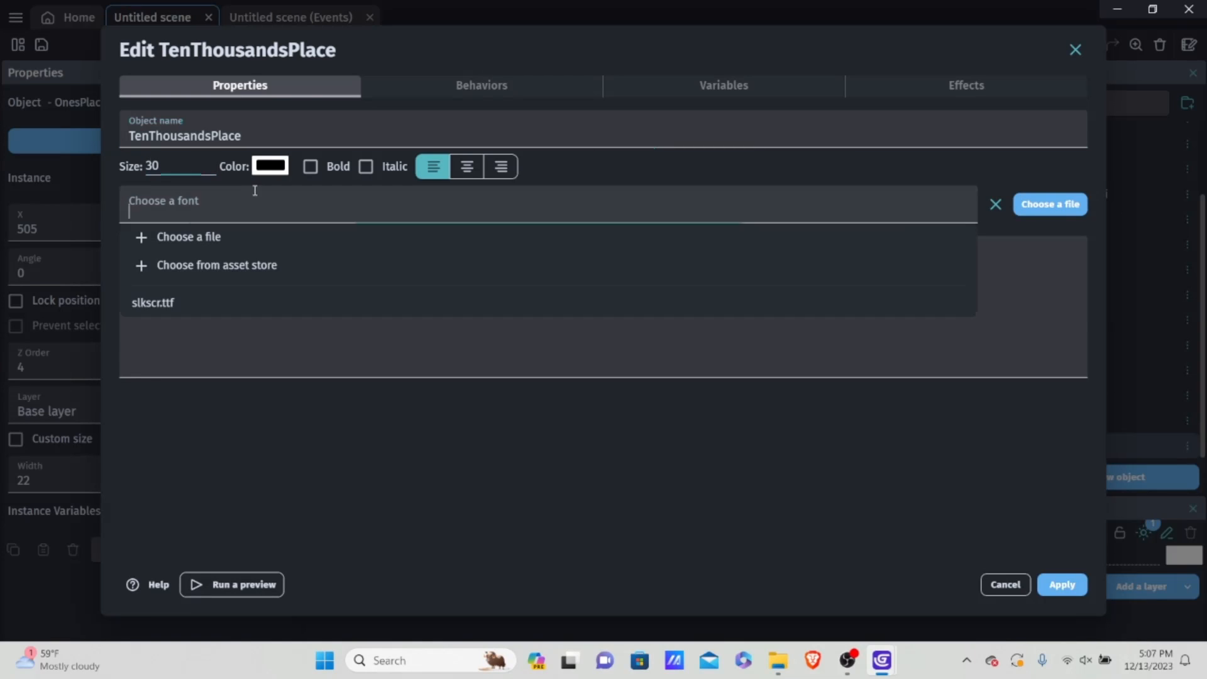
{"action": "left_click", "coordinate": [181, 302]}
{"action": "left_click", "coordinate": [426, 264]}
{"action": "left_click_drag", "start_coordinate": [426, 264], "coordinate": [106, 253]}
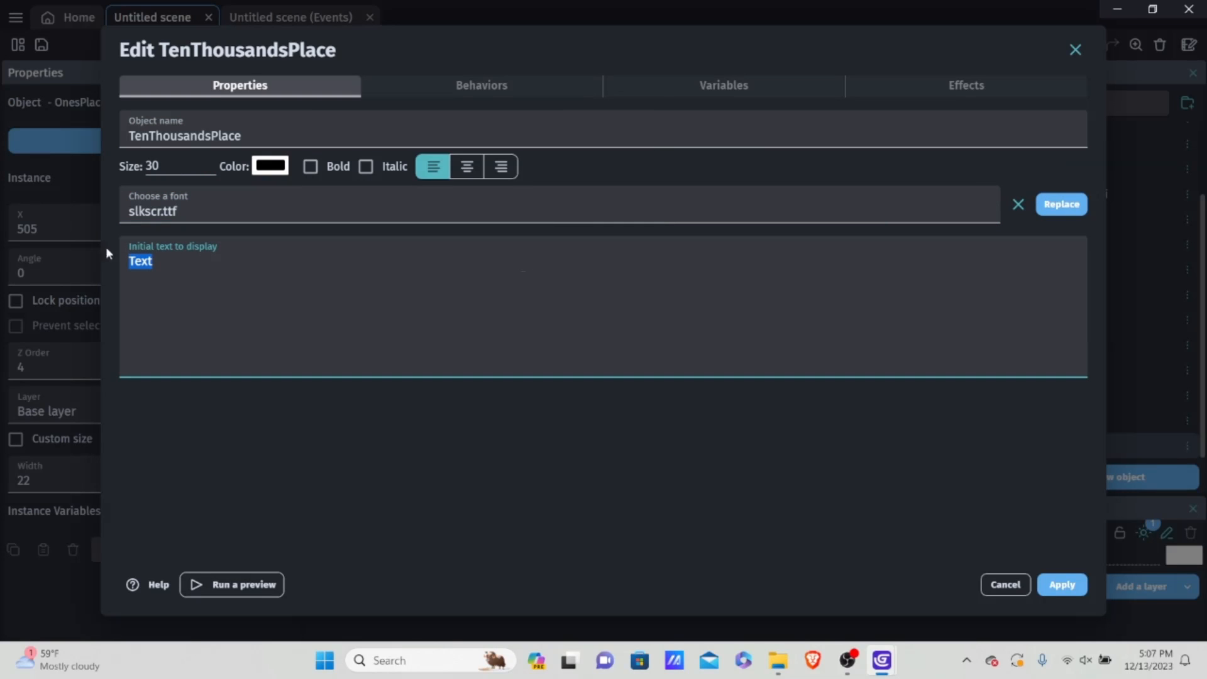
{"action": "key", "text": "BackSpace"}
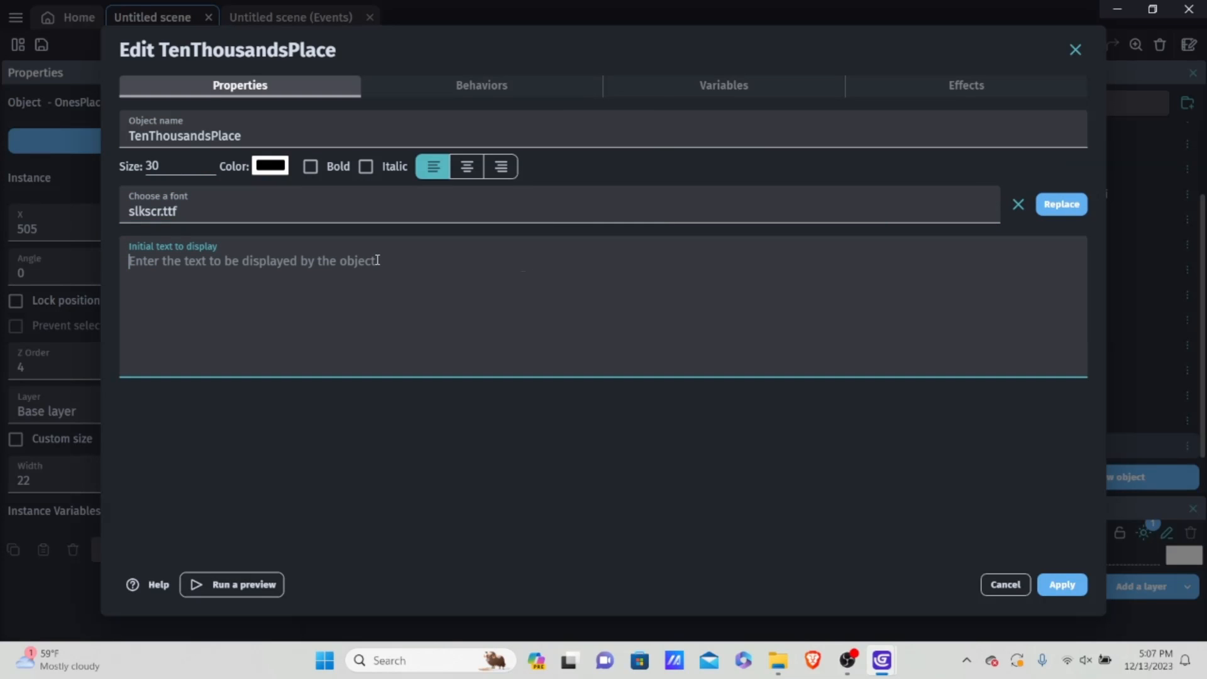
{"action": "type", "text": "0"}
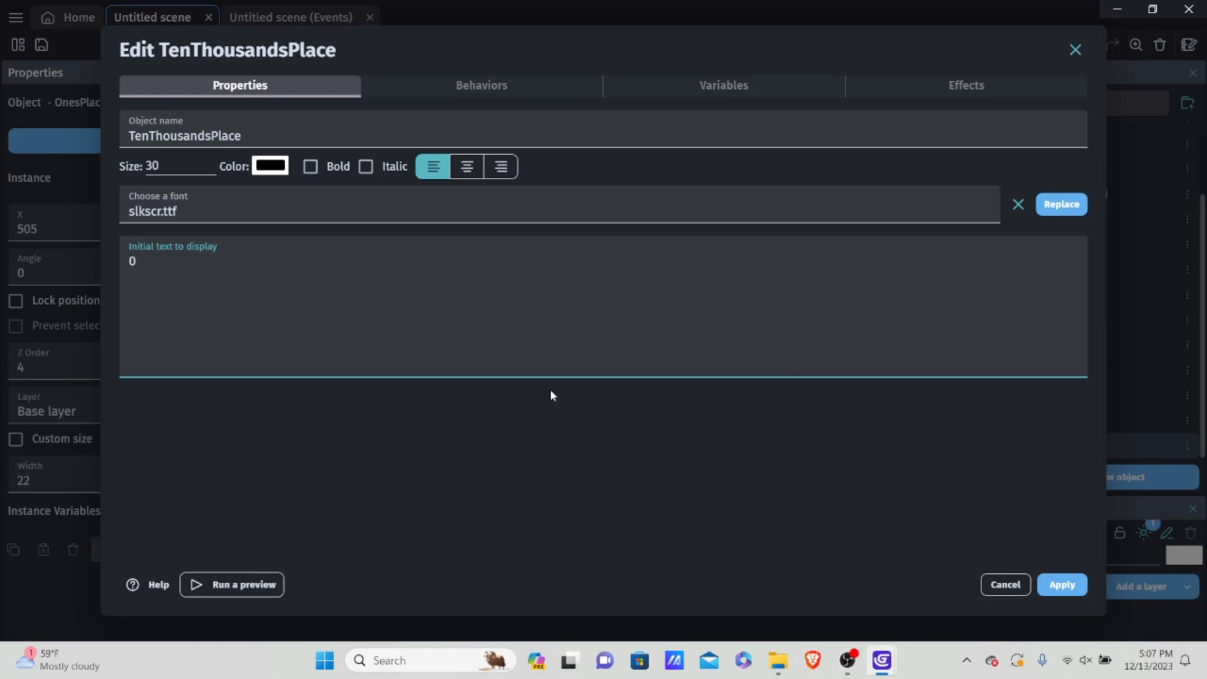
Step: Apply the TenThousandsPlace settings, then place OnesPlace and TensPlace side by side near the scene's upper-right corner
{"action": "left_click", "coordinate": [1064, 585]}
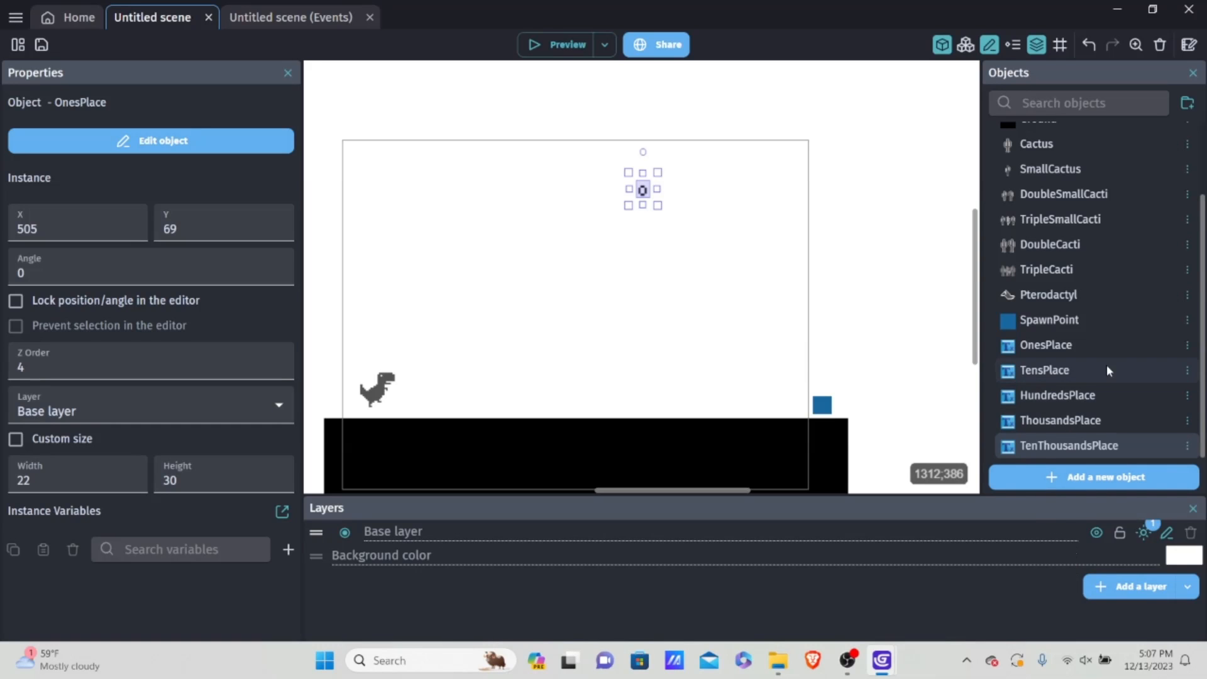
{"action": "left_click_drag", "start_coordinate": [646, 190], "coordinate": [794, 185]}
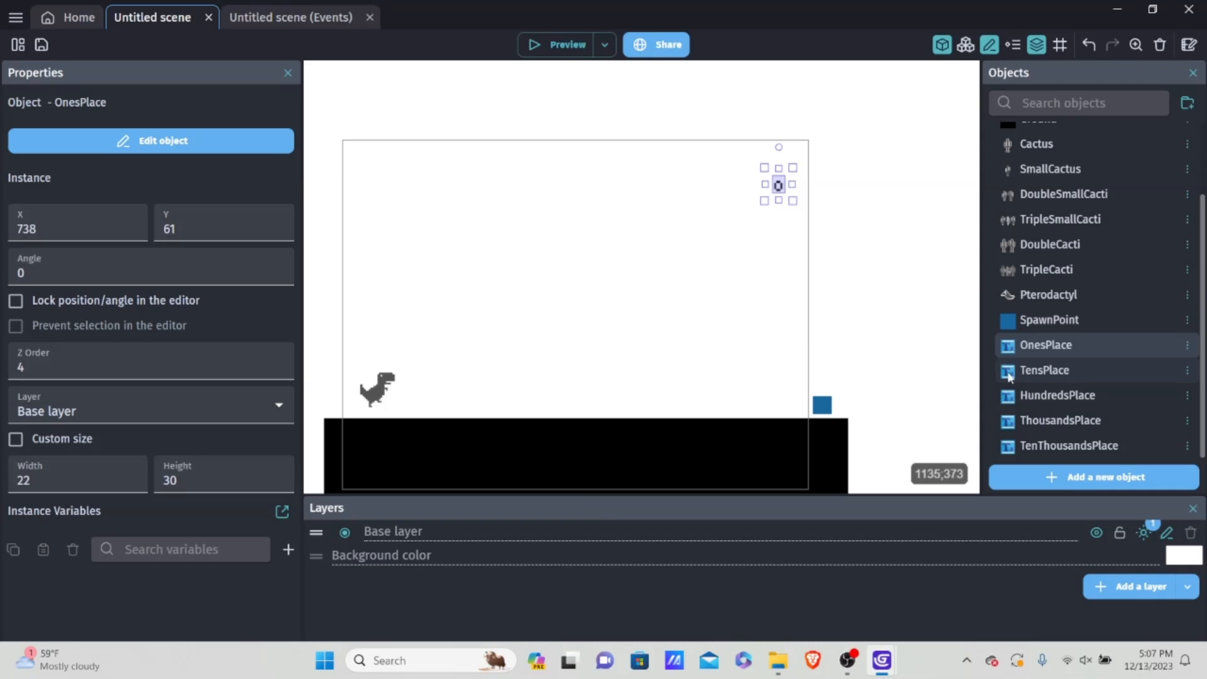
{"action": "left_click_drag", "start_coordinate": [1009, 376], "coordinate": [752, 179]}
{"action": "scroll", "coordinate": [868, 239], "scroll_direction": "up", "scroll_amount": 2}
{"action": "middle_click_drag", "start_coordinate": [788, 179], "coordinate": [797, 261]}
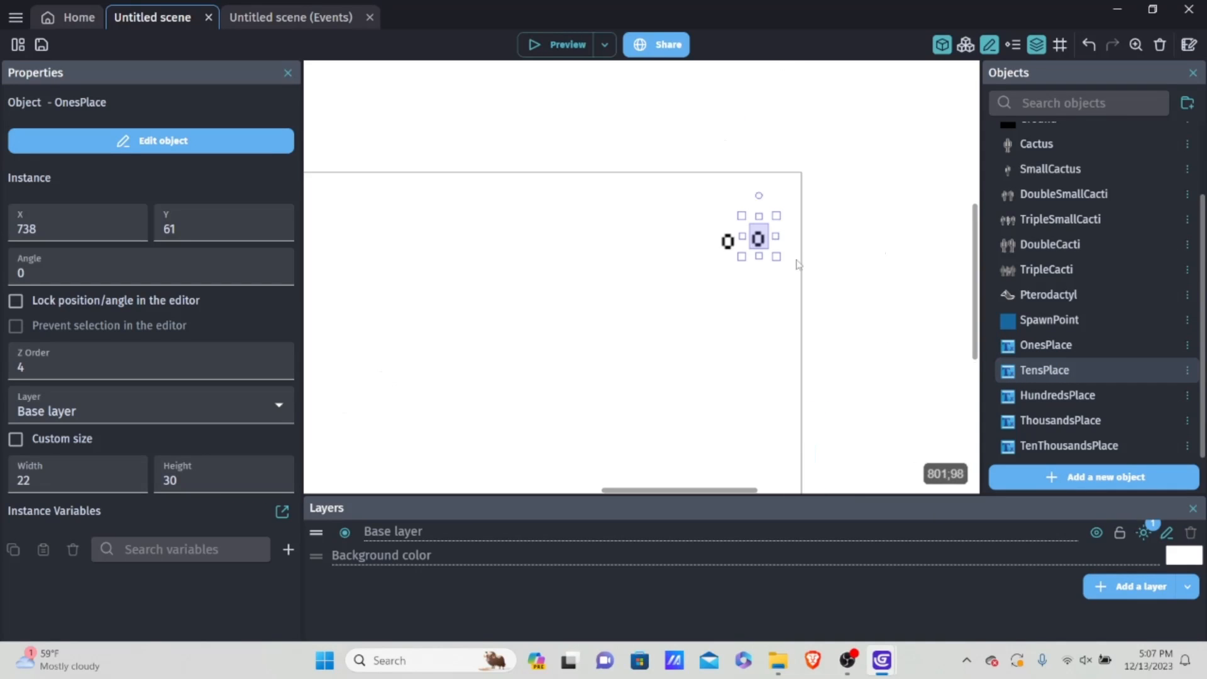
Step: Move OnesPlace to about X 760, Y 21 and TensPlace directly to its left at about X 743, Y 22
{"action": "scroll", "coordinate": [793, 264], "scroll_direction": "up", "scroll_amount": 2}
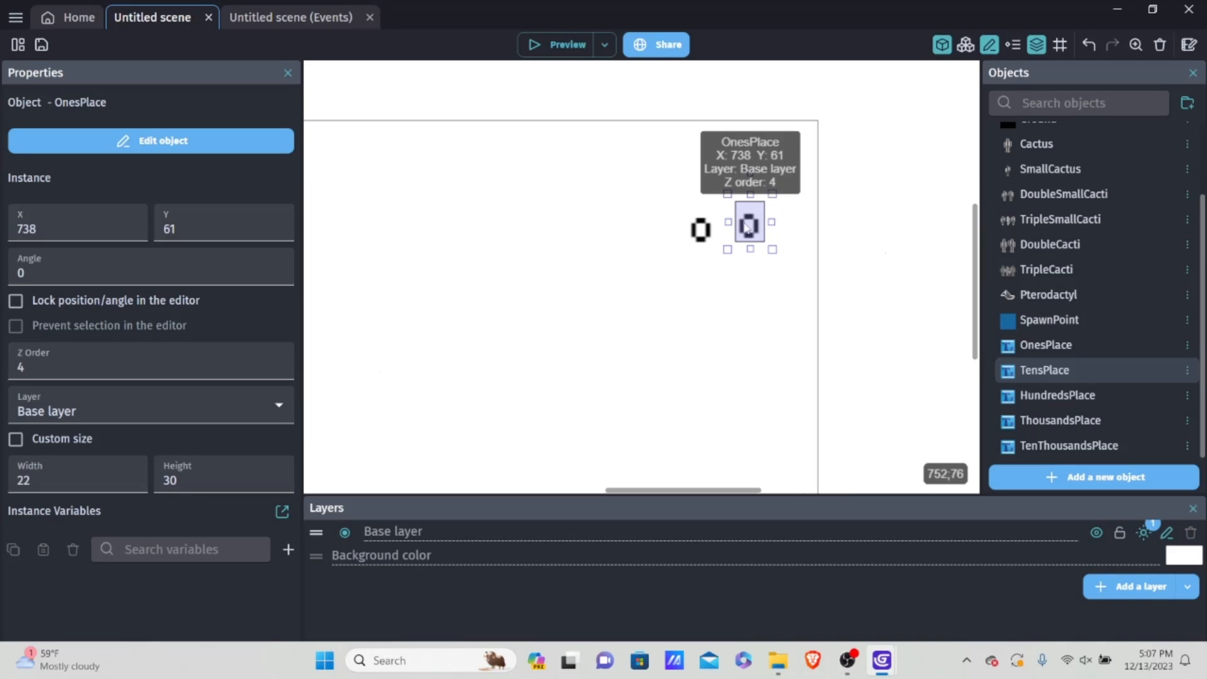
{"action": "left_click_drag", "start_coordinate": [700, 228], "coordinate": [791, 174]}
{"action": "left_click", "coordinate": [857, 220]}
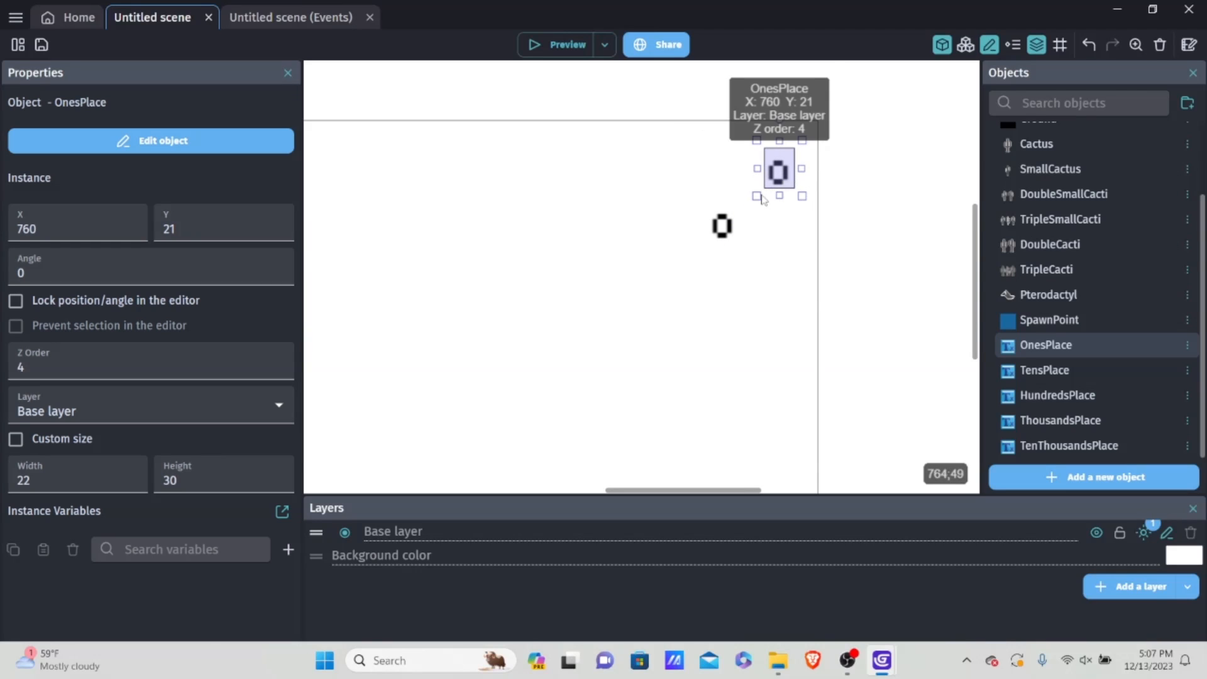
{"action": "left_click", "coordinate": [750, 210]}
{"action": "left_click", "coordinate": [779, 179]}
{"action": "left_click_drag", "start_coordinate": [723, 226], "coordinate": [758, 169]}
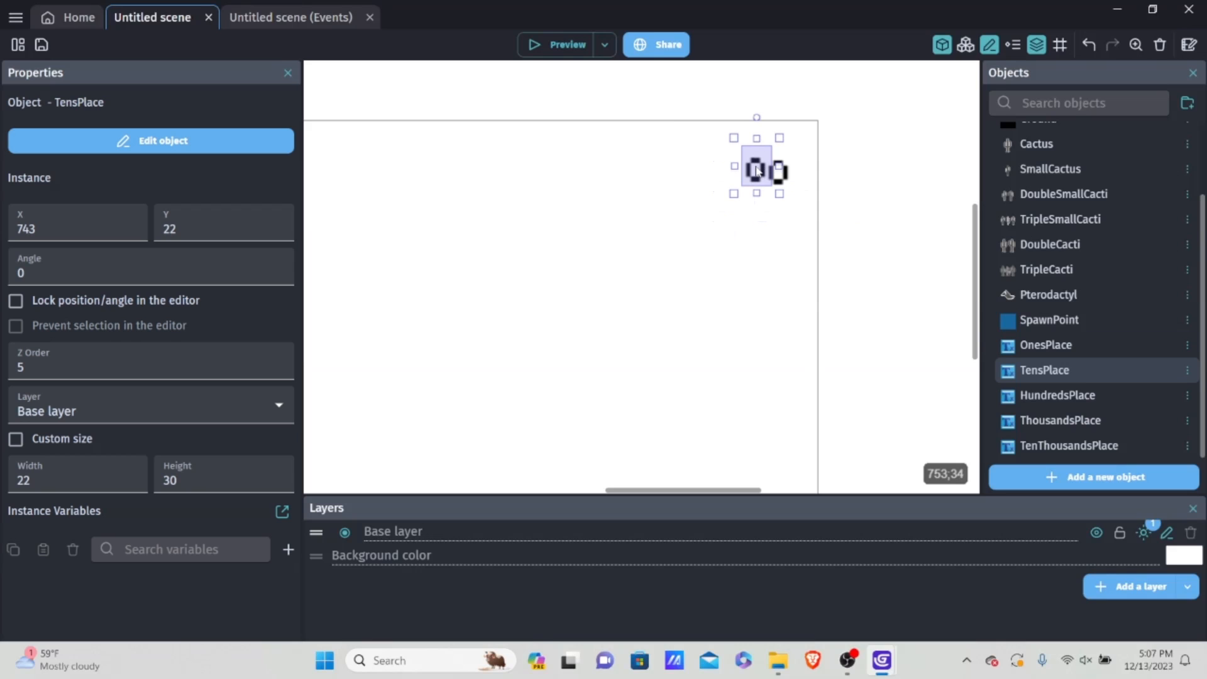
{"action": "double_click", "coordinate": [758, 168]}
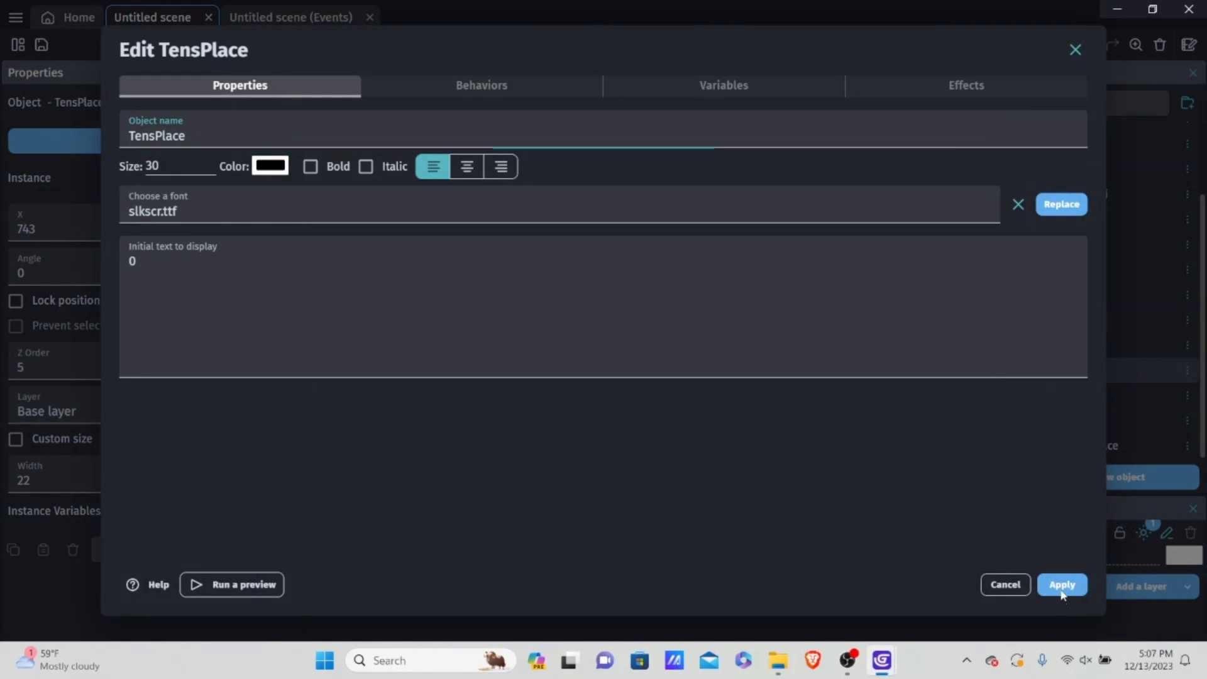
{"action": "left_click", "coordinate": [1062, 590]}
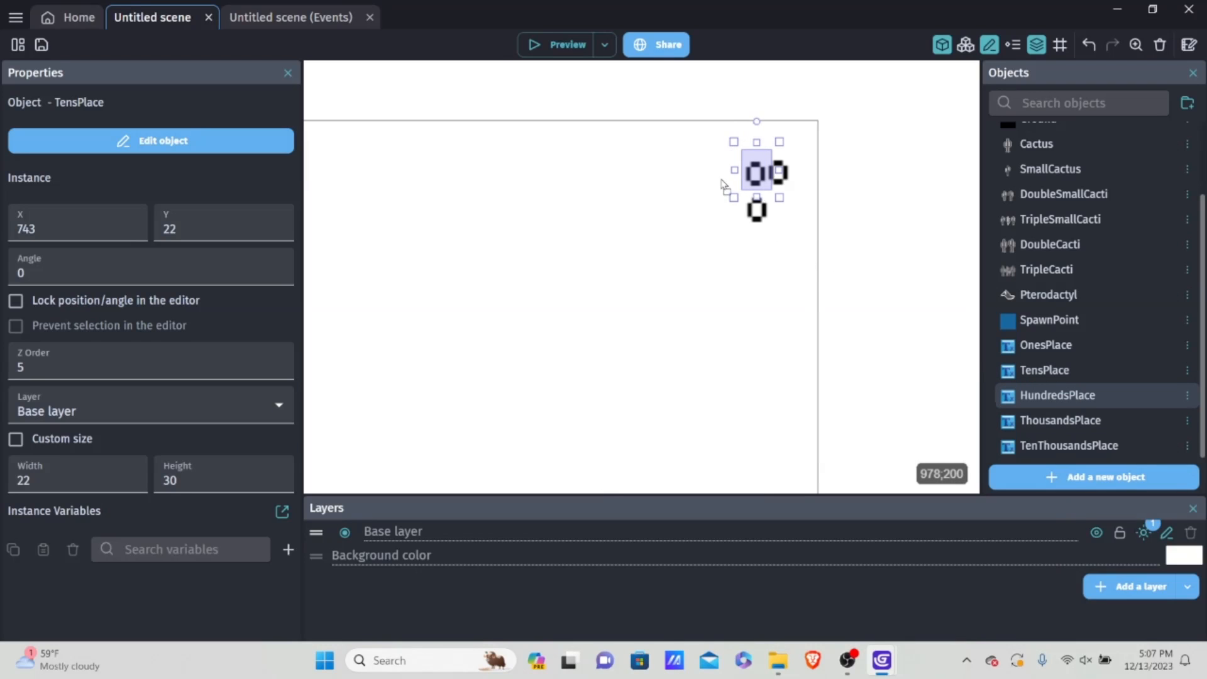
Step: Place HundredsPlace, ThousandsPlace and TenThousandsPlace in that order to the left of TensPlace, forming a five-digit row
{"action": "left_click_drag", "start_coordinate": [722, 183], "coordinate": [725, 166]}
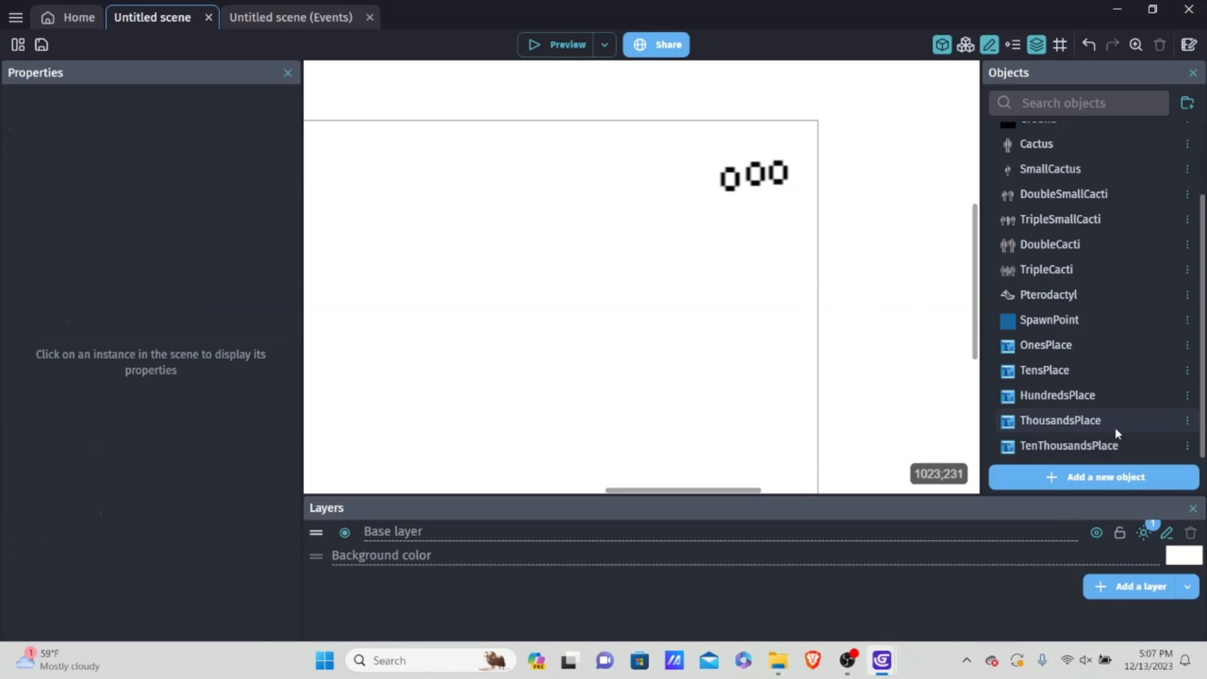
{"action": "left_click_drag", "start_coordinate": [1115, 428], "coordinate": [700, 162]}
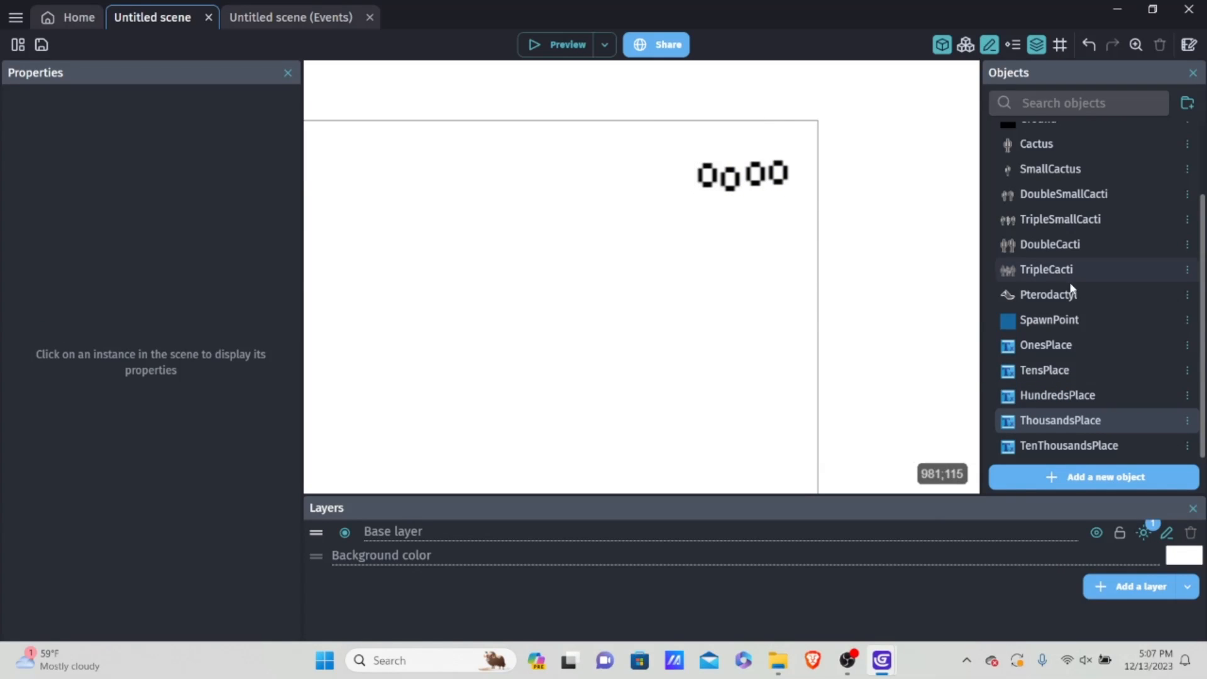
{"action": "left_click_drag", "start_coordinate": [1069, 446], "coordinate": [711, 180]}
{"action": "left_click", "coordinate": [681, 180]}
{"action": "left_click", "coordinate": [815, 205]}
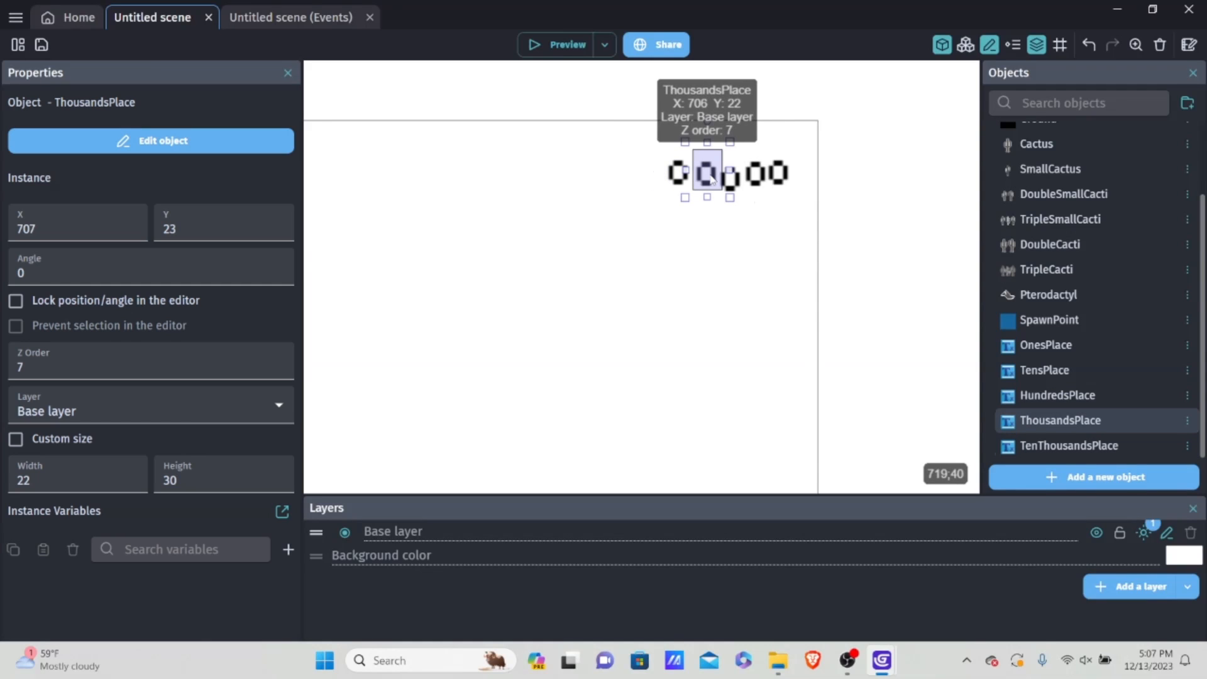
{"action": "left_click", "coordinate": [631, 136]}
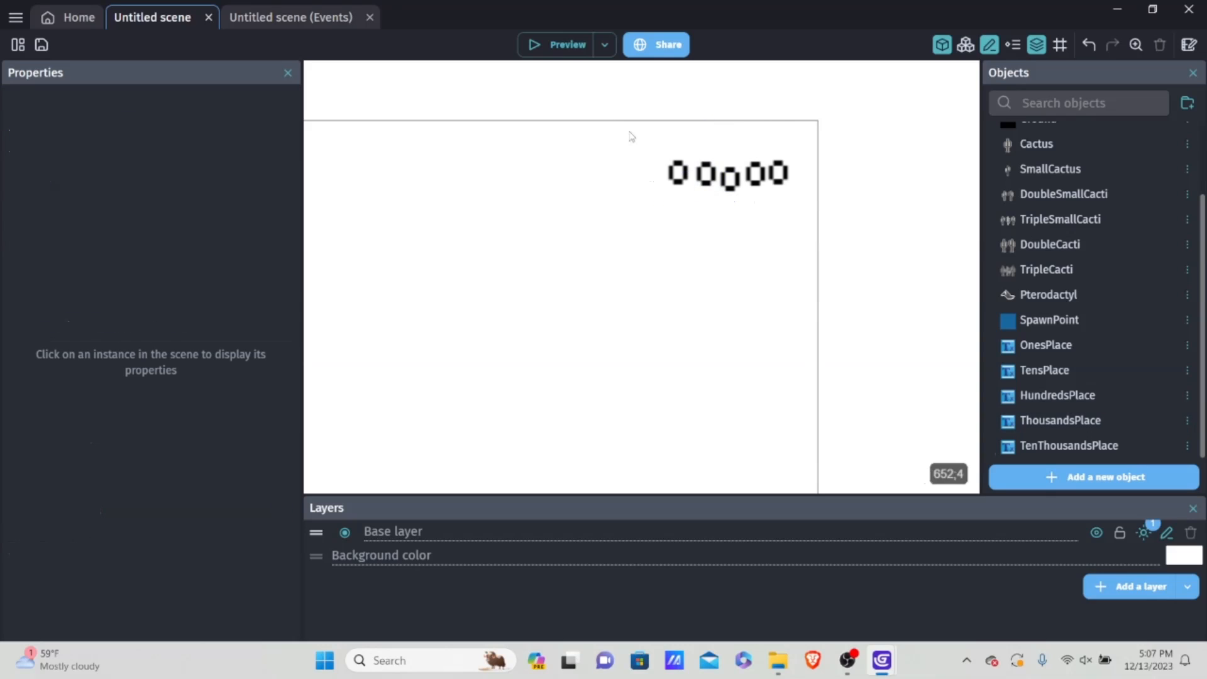
Step: Align all five score digits by setting their shared Y position to 21
{"action": "left_click_drag", "start_coordinate": [621, 132], "coordinate": [859, 256]}
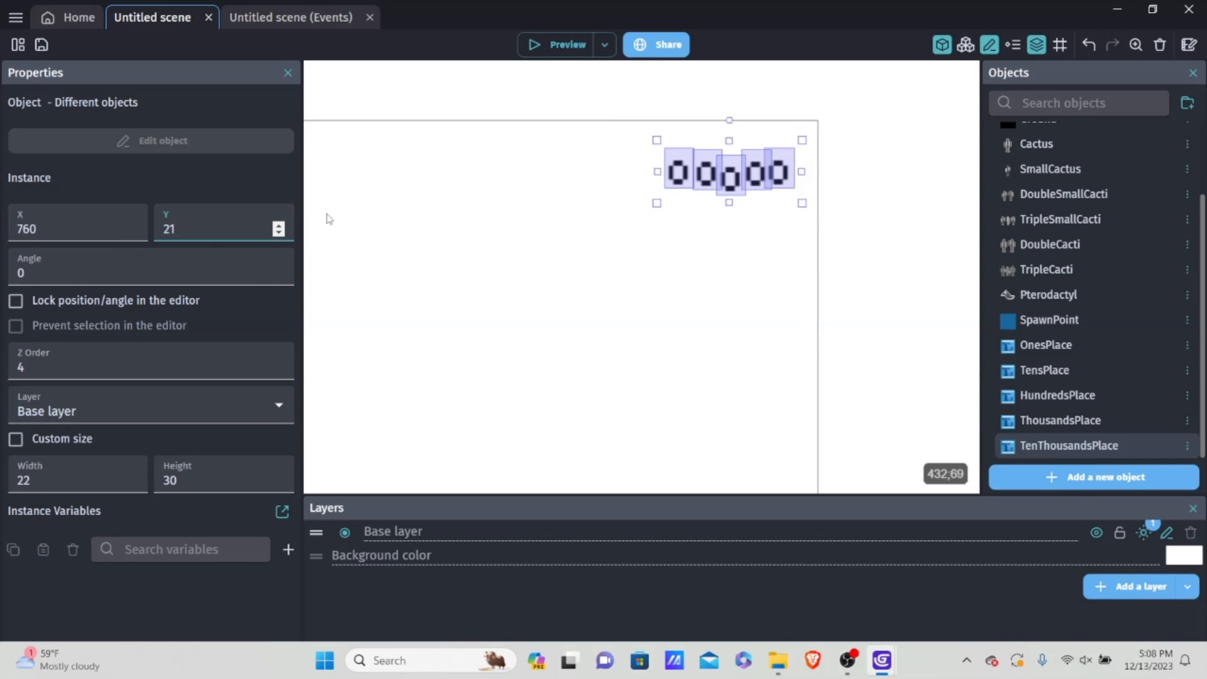
{"action": "key", "text": "BackSpace"}
{"action": "type", "text": "1"}
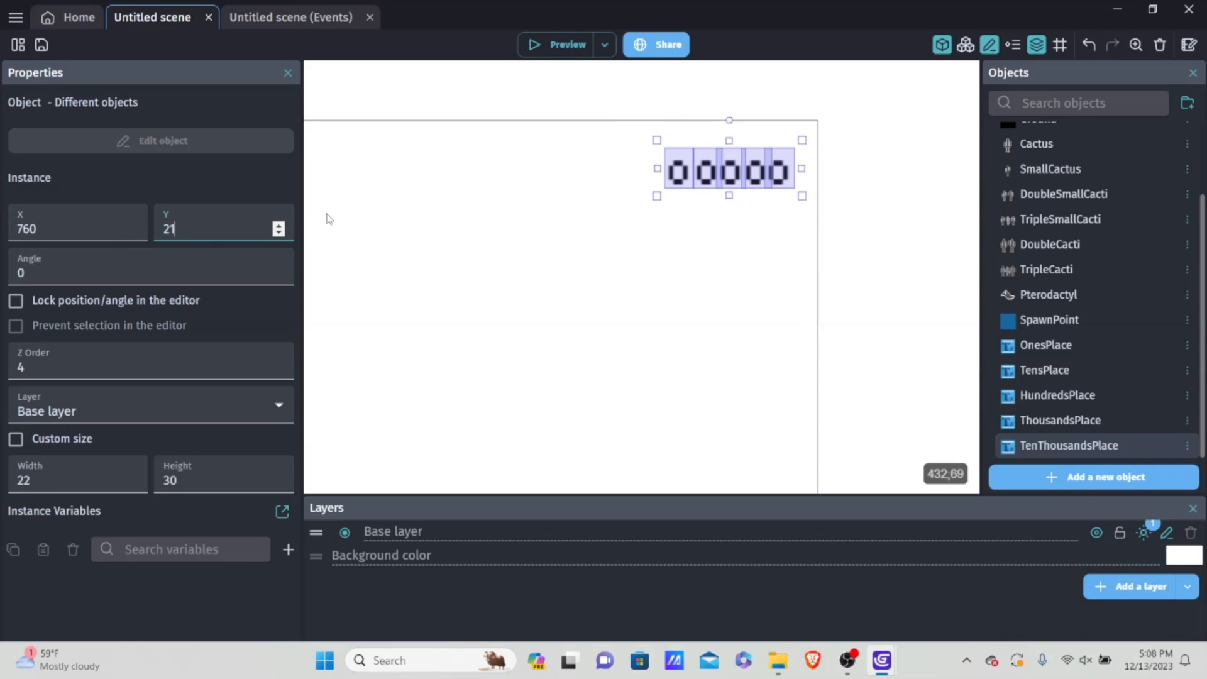
{"action": "left_click", "coordinate": [746, 245]}
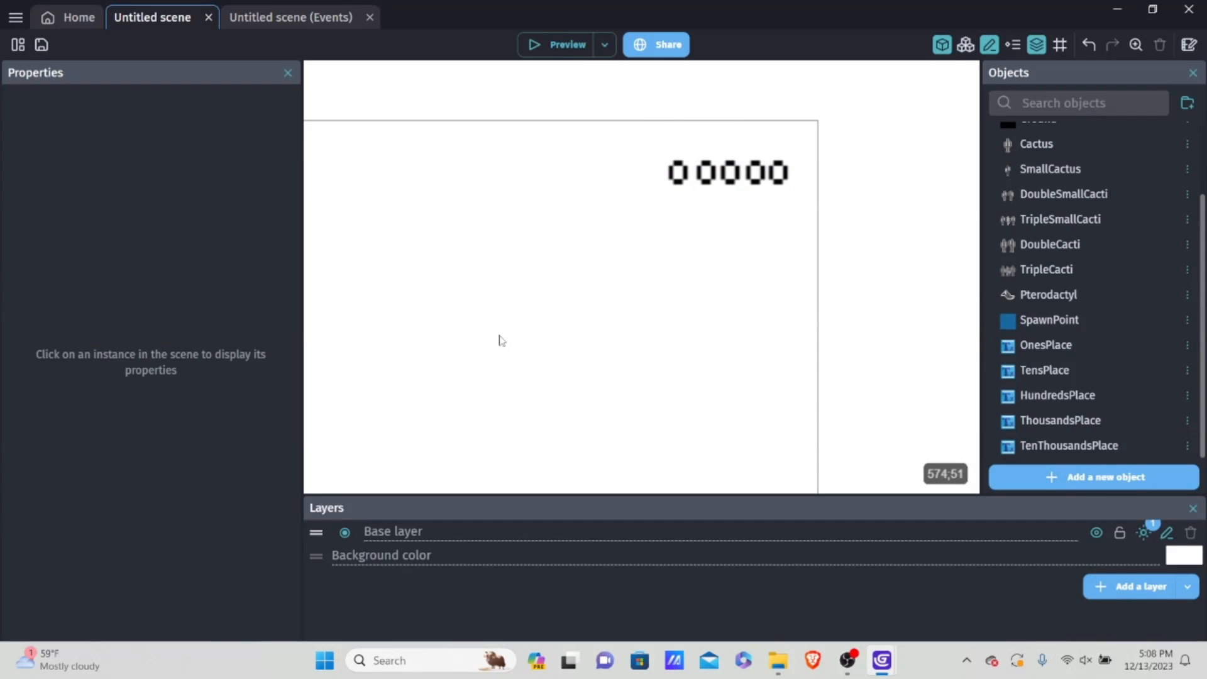
{"action": "left_click", "coordinate": [756, 175]}
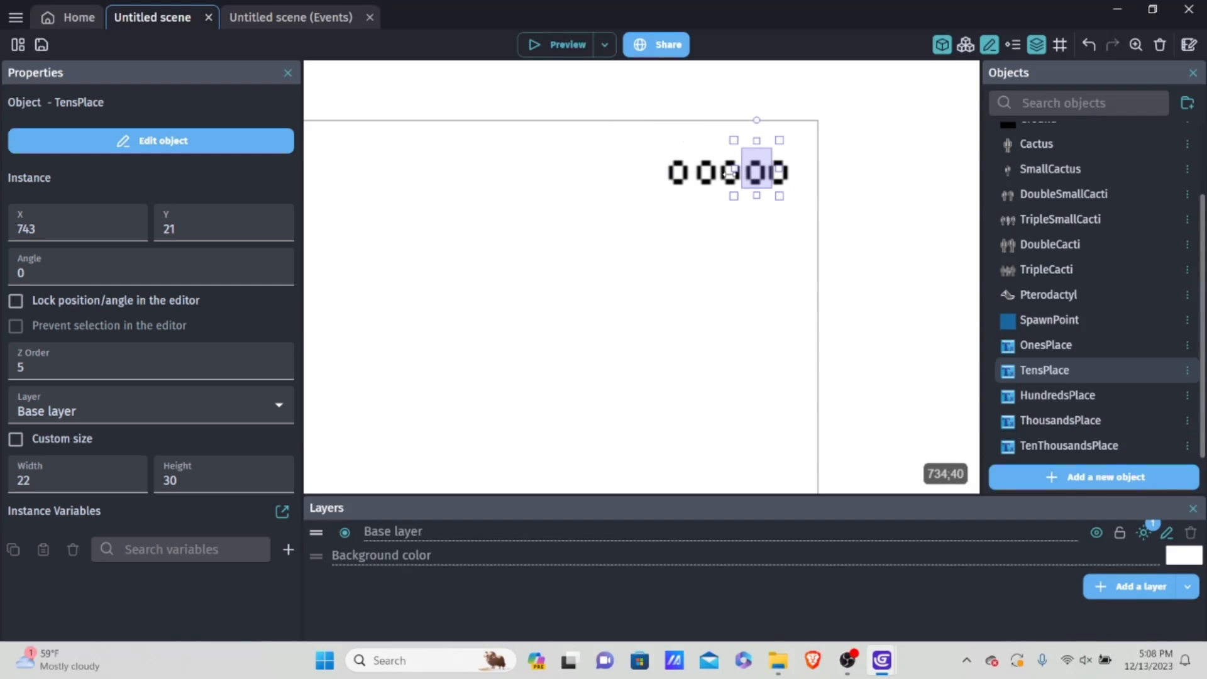
{"action": "left_click", "coordinate": [770, 194]}
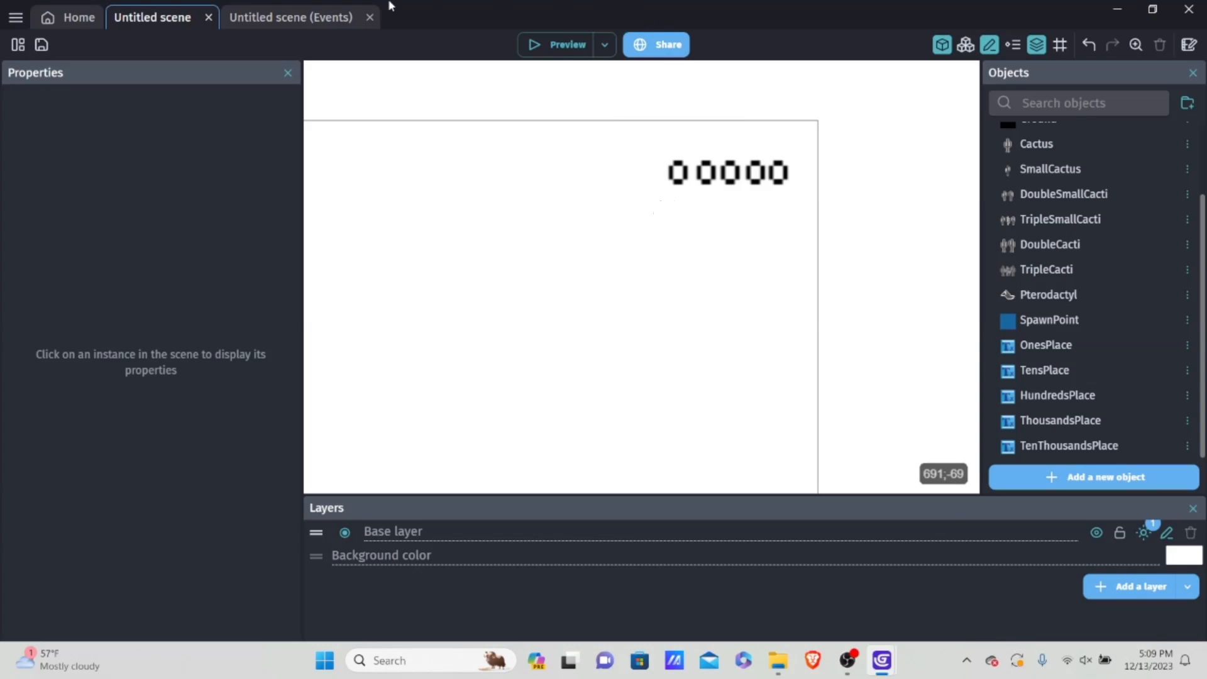
Step: Open the scene variables of Untitled scene and add a new variable named score
{"action": "left_click", "coordinate": [17, 45]}
{"action": "left_click", "coordinate": [220, 265]}
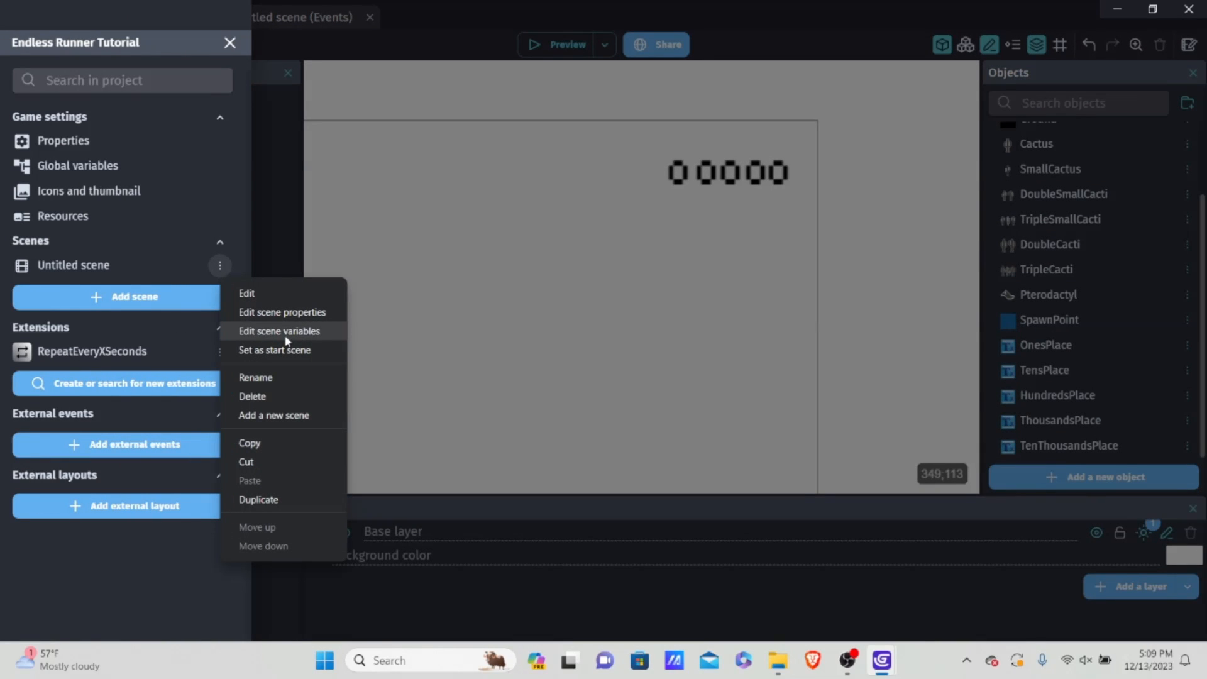
{"action": "left_click", "coordinate": [286, 331]}
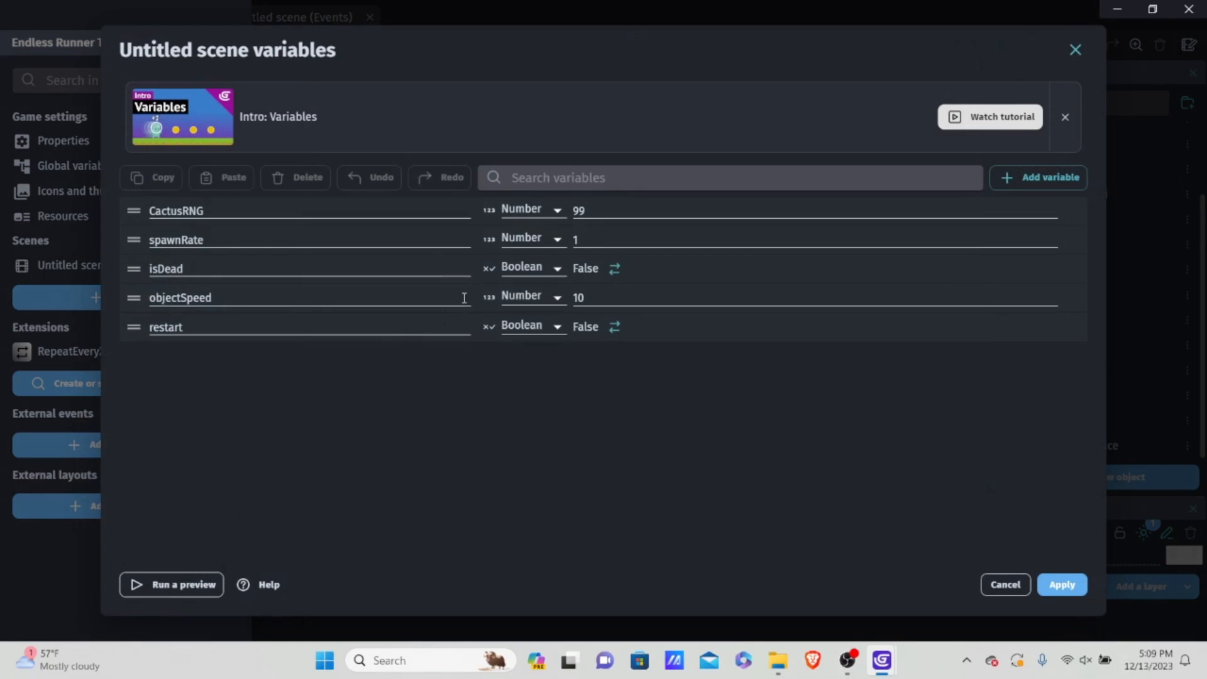
{"action": "left_click", "coordinate": [1068, 179]}
{"action": "left_click_drag", "start_coordinate": [228, 352], "coordinate": [44, 355]}
{"action": "key", "text": "BackSpace"}
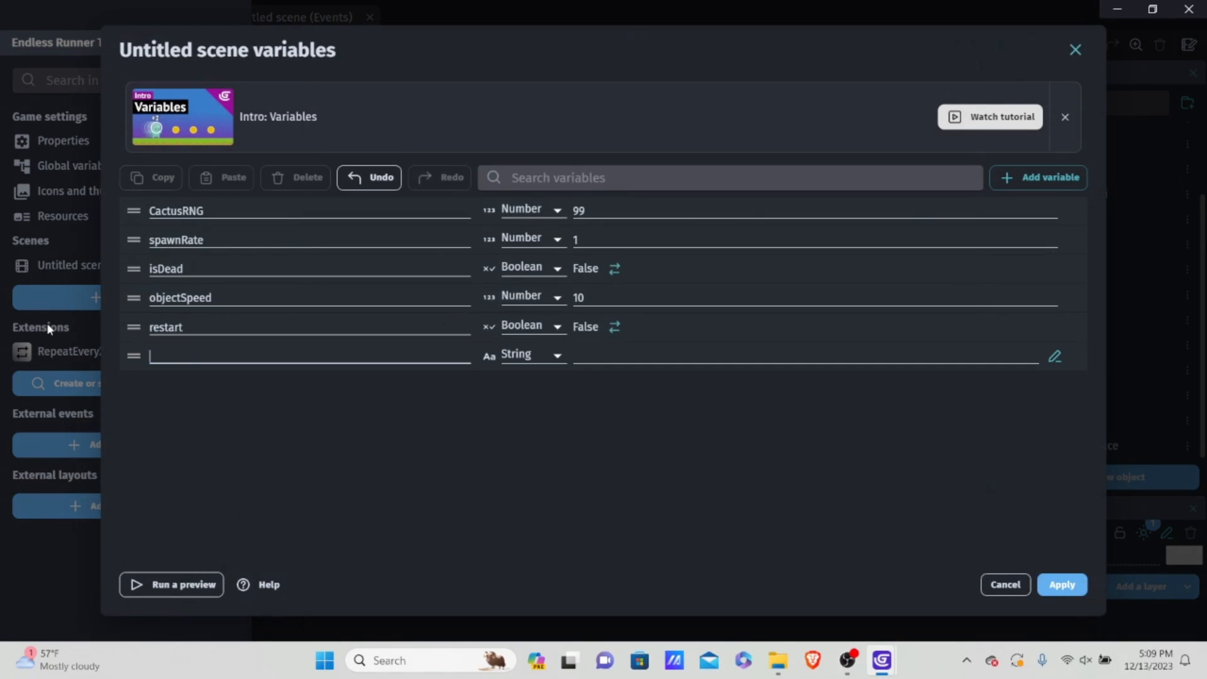
{"action": "type", "text": "score"}
Step: Make the score variable a Number with value 0, apply the scene variables and return to the scene
{"action": "left_click", "coordinate": [521, 355]}
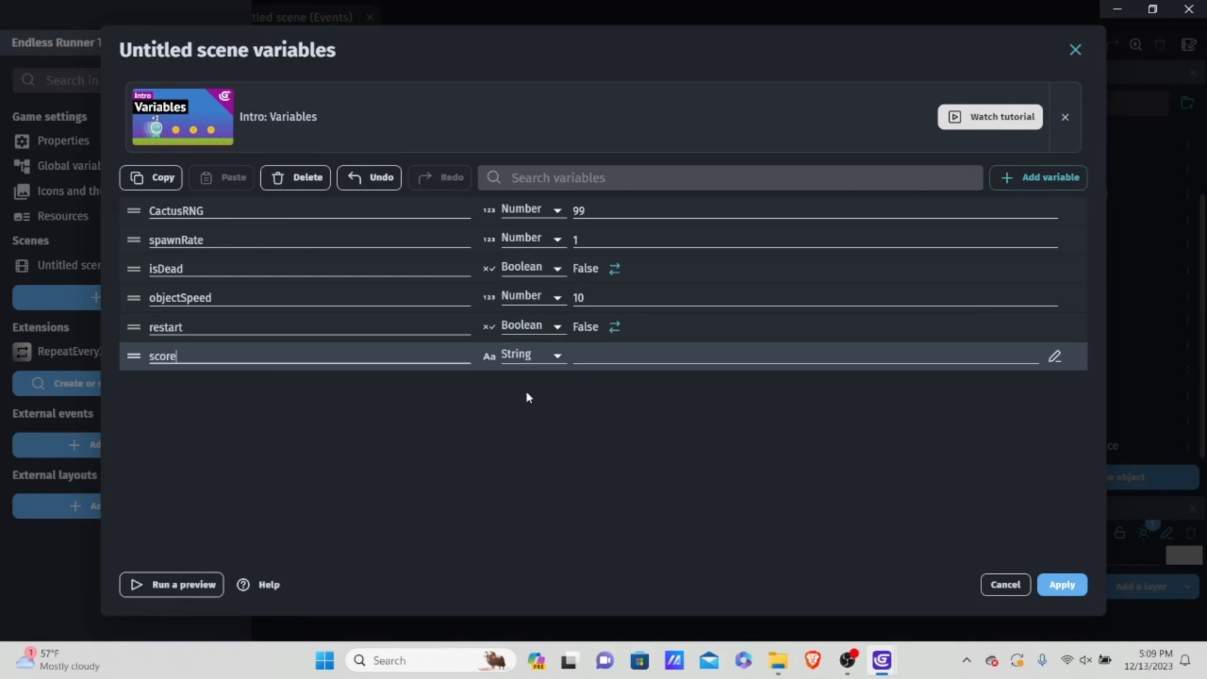
{"action": "left_click", "coordinate": [530, 356]}
{"action": "left_click", "coordinate": [535, 386]}
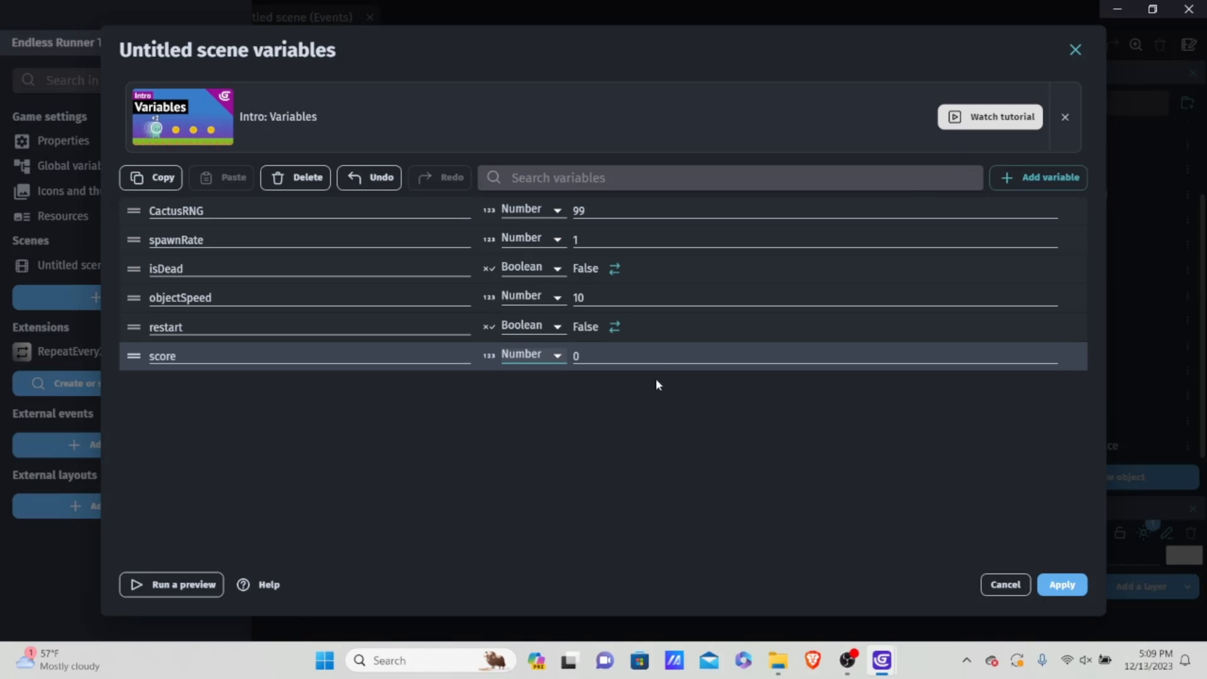
{"action": "left_click", "coordinate": [527, 354]}
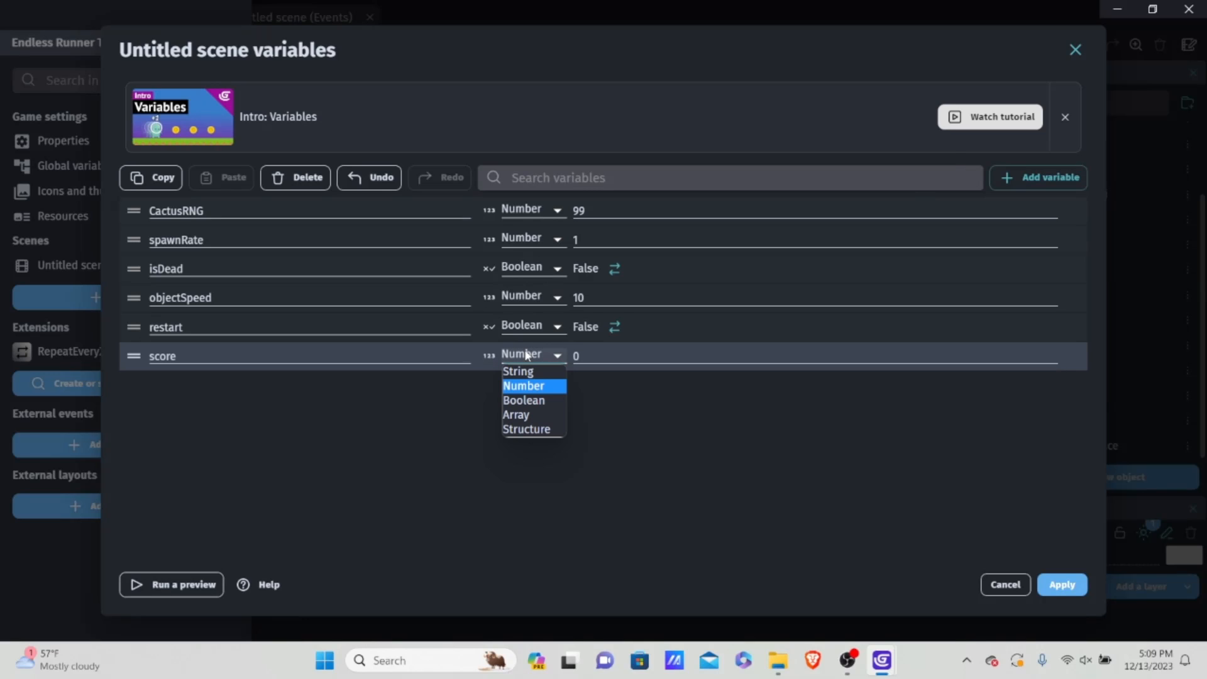
{"action": "left_click", "coordinate": [534, 386]}
{"action": "left_click", "coordinate": [620, 356]}
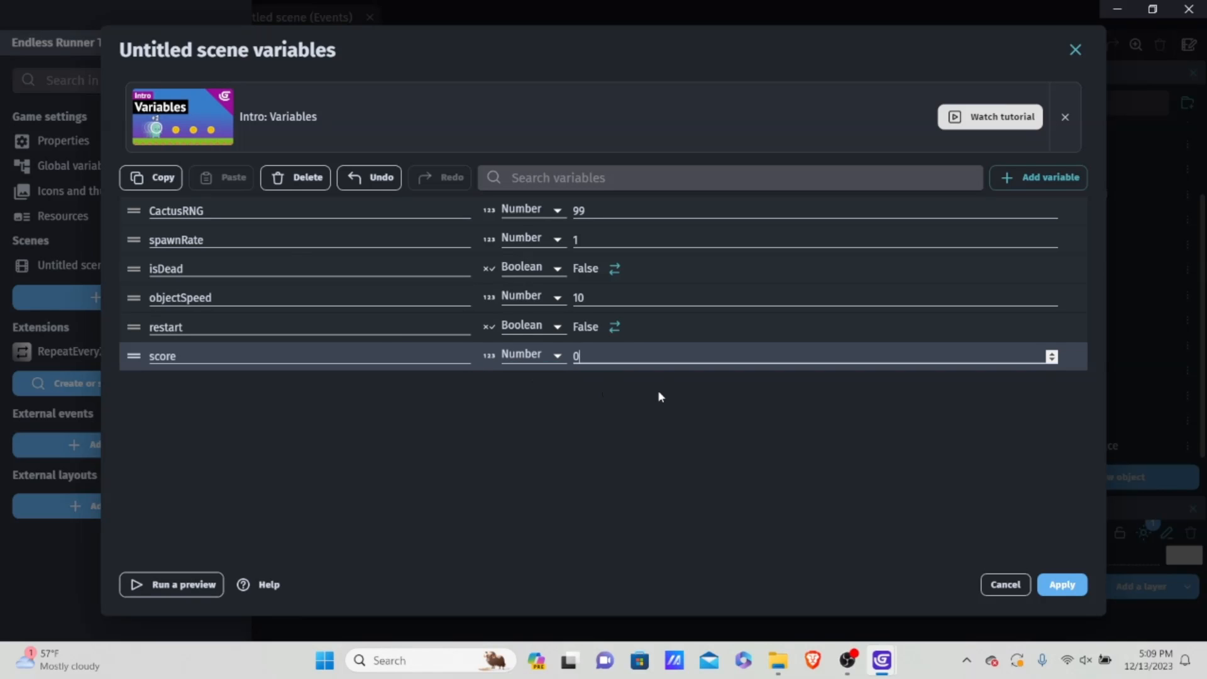
{"action": "left_click", "coordinate": [1062, 584]}
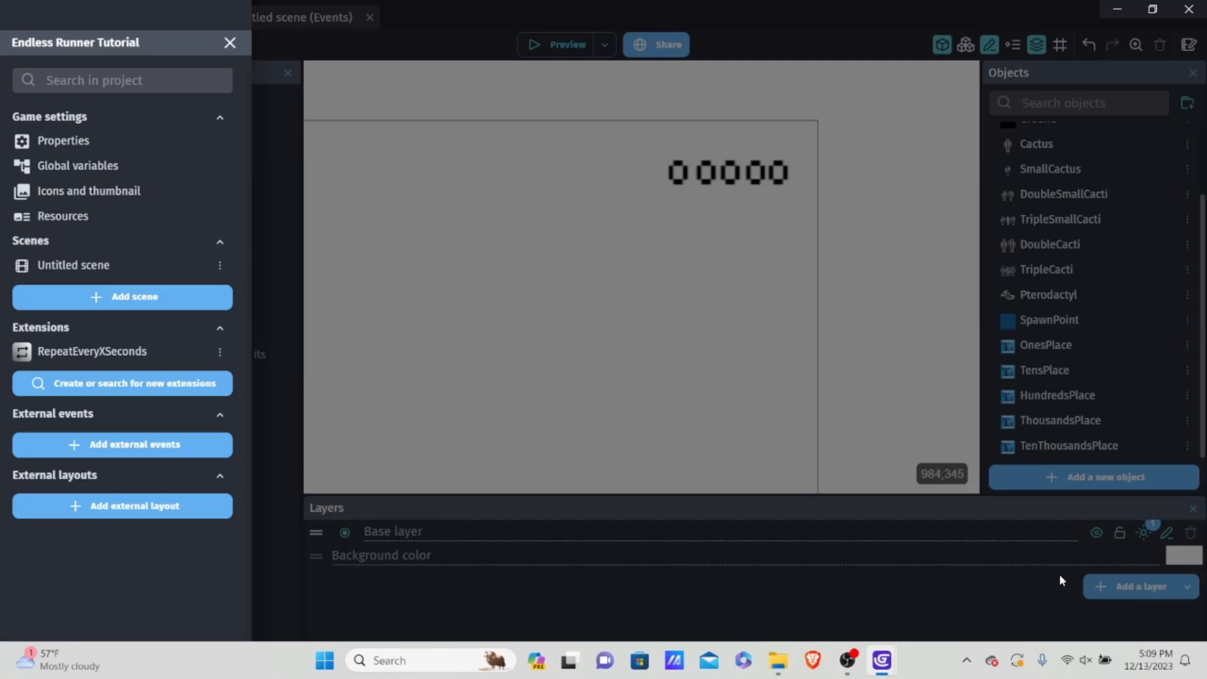
{"action": "left_click", "coordinate": [587, 276]}
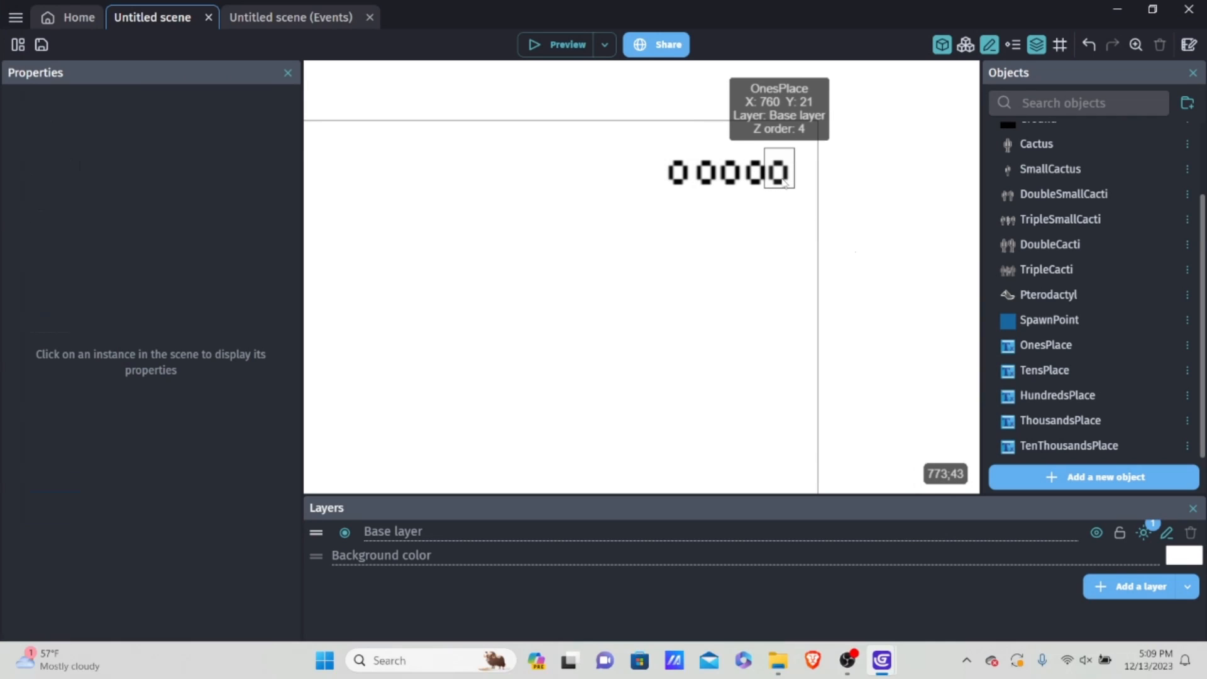
Step: Add an event group named Scoring after Restart Sequence in the scene's events and nest a new empty event inside it
{"action": "left_click", "coordinate": [284, 17]}
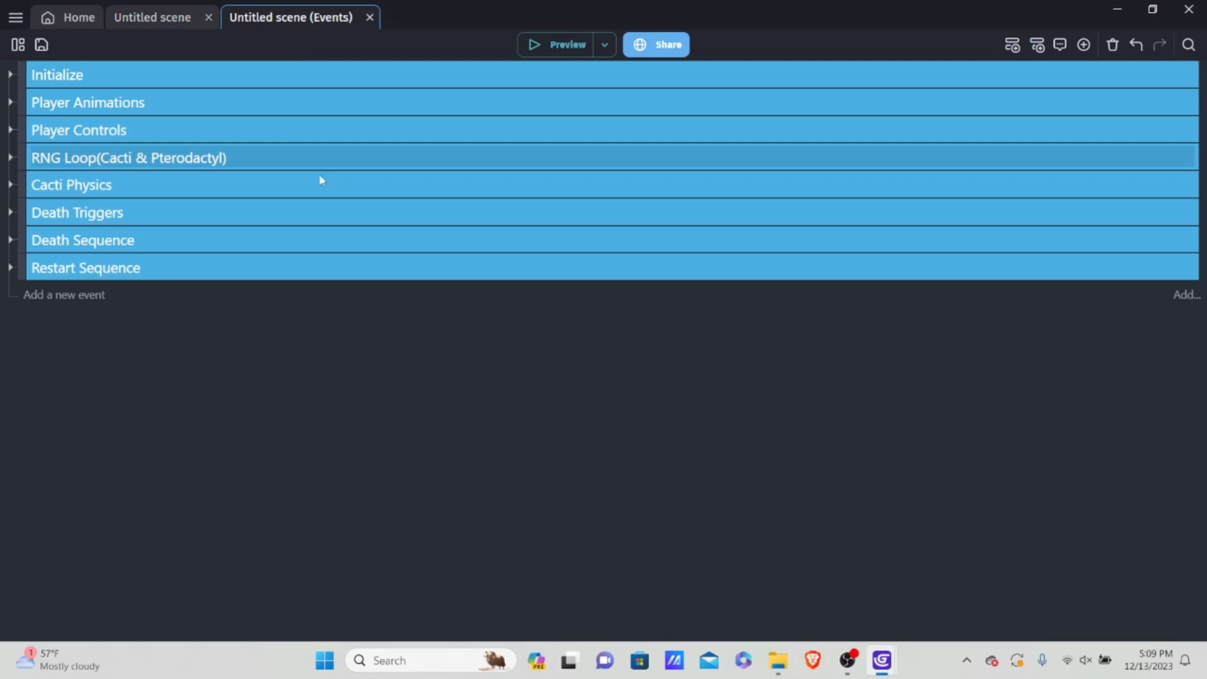
{"action": "left_click", "coordinate": [82, 296]}
{"action": "right_click", "coordinate": [165, 291]}
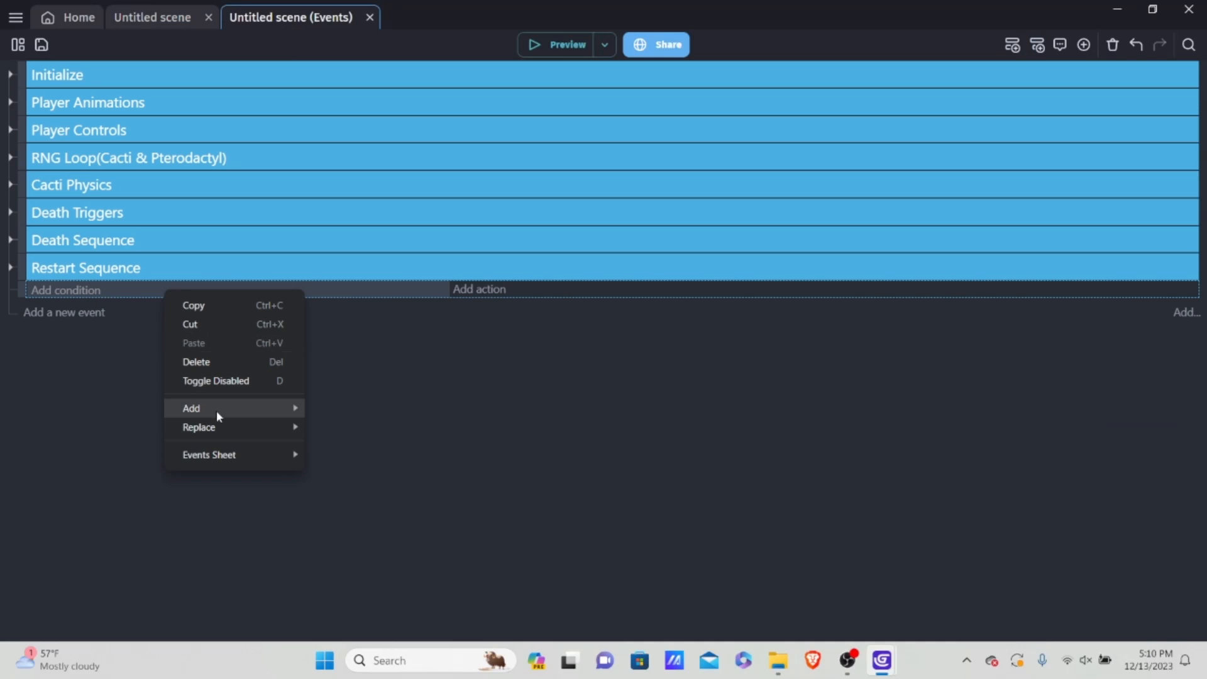
{"action": "mouse_move", "coordinate": [217, 410]}
{"action": "left_click", "coordinate": [379, 509]}
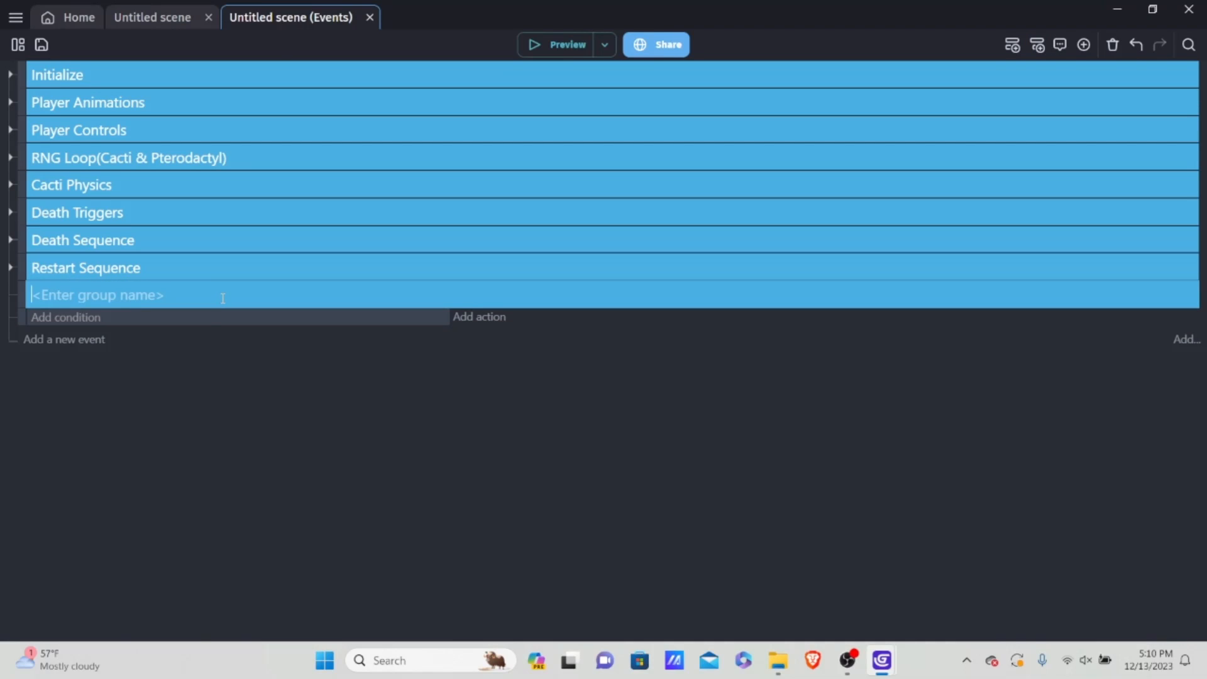
{"action": "type", "text": "Scoring"}
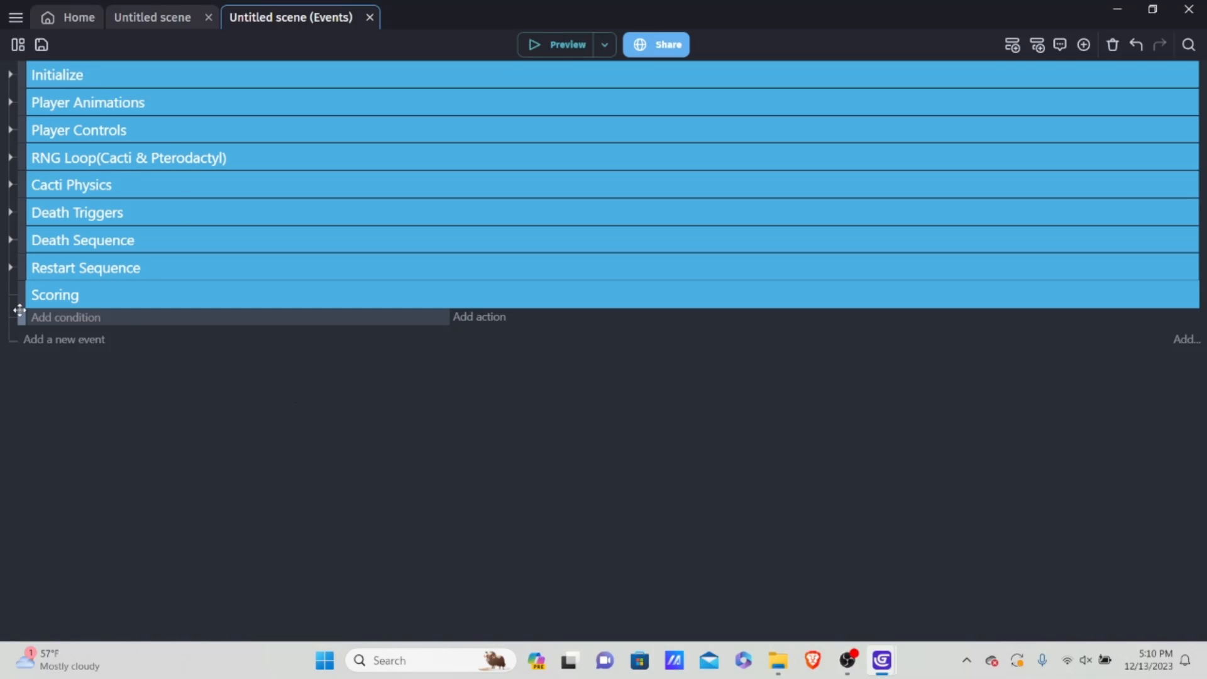
{"action": "left_click_drag", "start_coordinate": [20, 310], "coordinate": [76, 324]}
Step: Add an action to the empty event in the Scoring group that changes the text of OnesPlace
{"action": "left_click", "coordinate": [156, 17]}
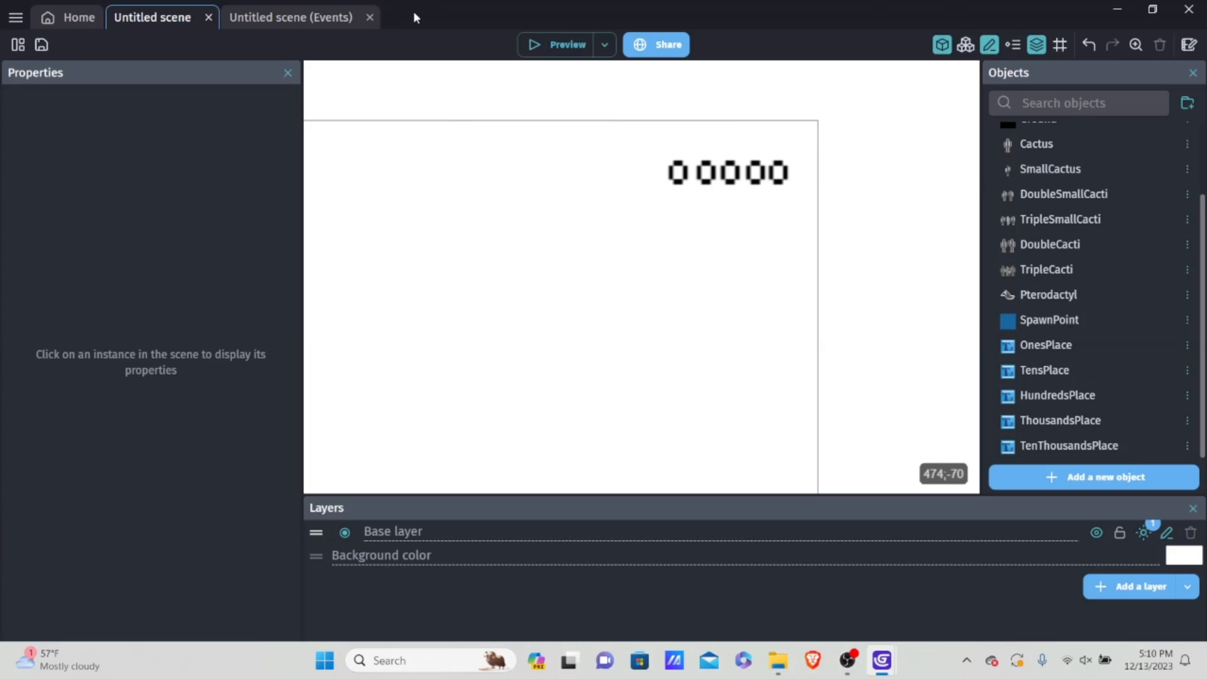
{"action": "left_click", "coordinate": [291, 16]}
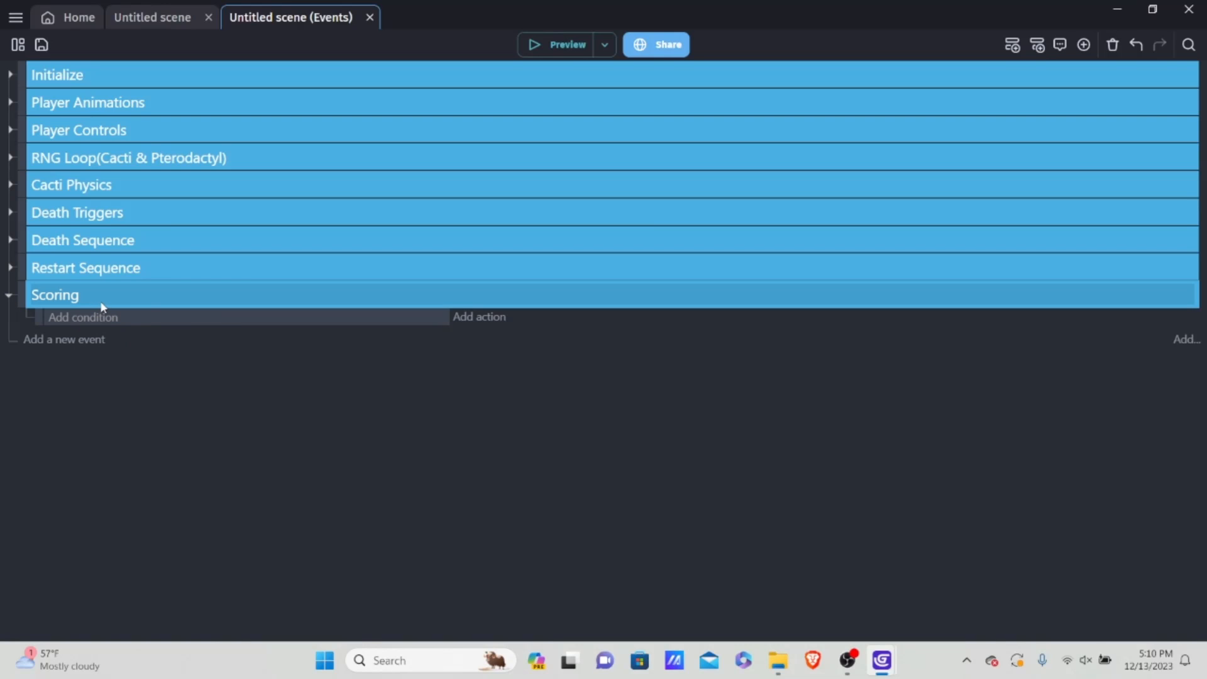
{"action": "left_click", "coordinate": [470, 317]}
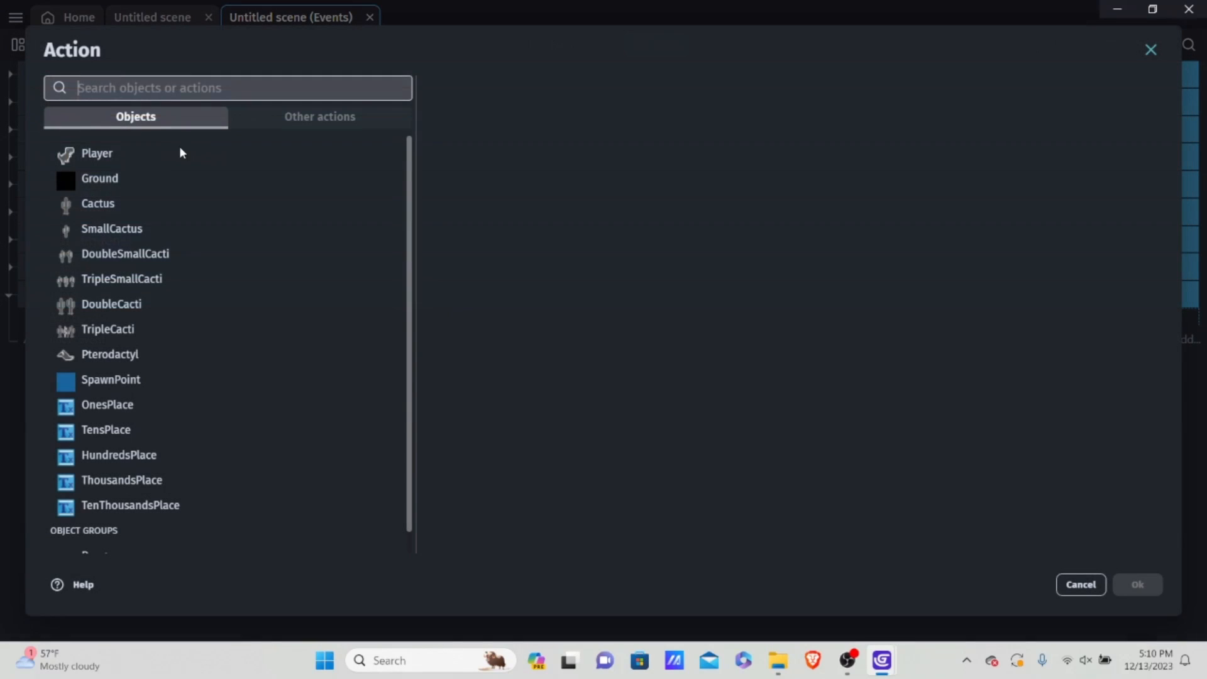
{"action": "scroll", "coordinate": [189, 290], "scroll_direction": "down", "scroll_amount": 1}
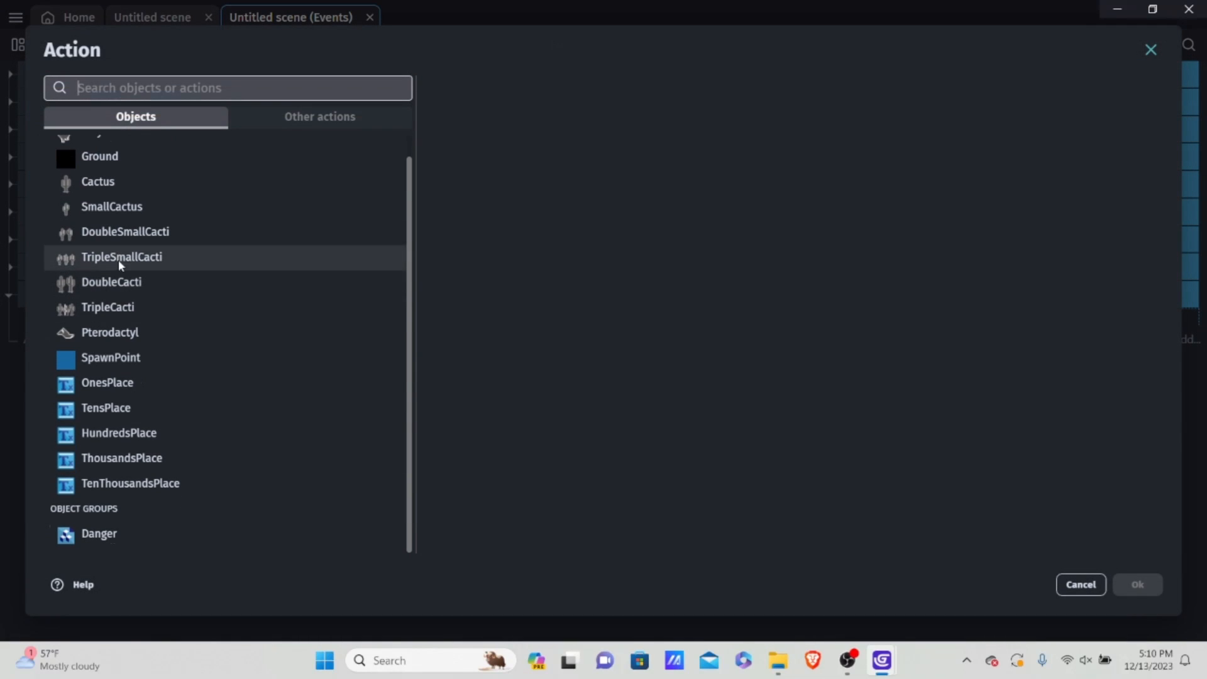
{"action": "scroll", "coordinate": [135, 304], "scroll_direction": "up", "scroll_amount": 1}
{"action": "scroll", "coordinate": [140, 182], "scroll_direction": "down", "scroll_amount": 1}
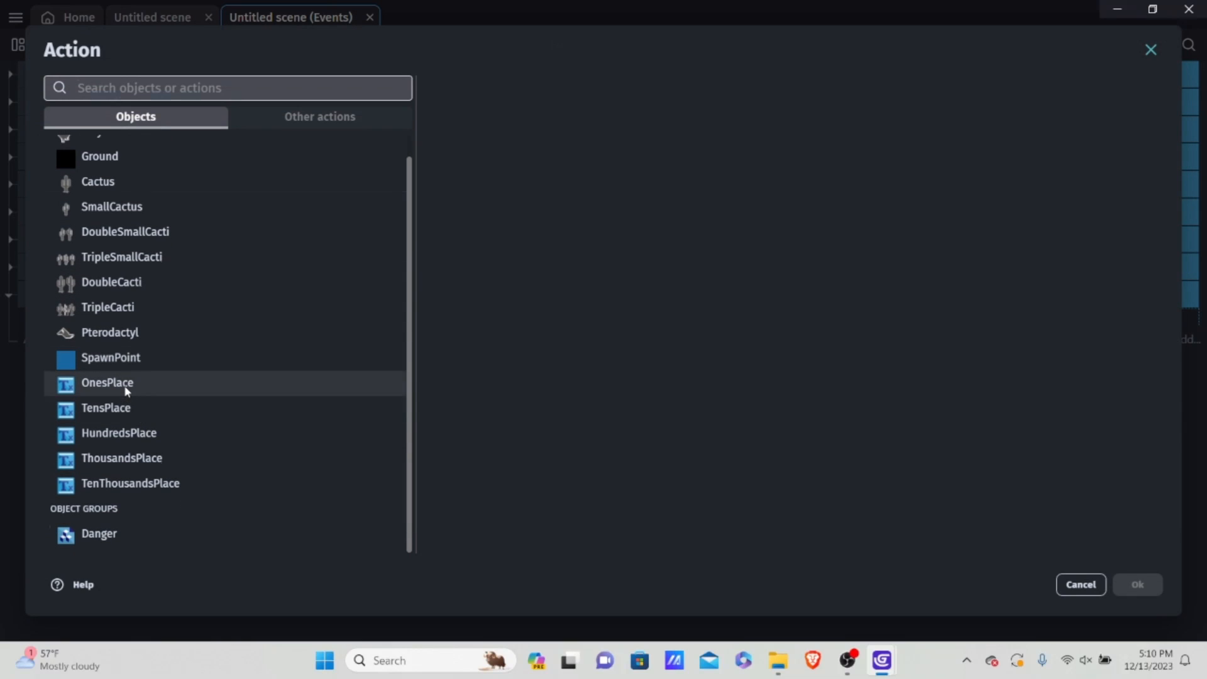
{"action": "left_click", "coordinate": [125, 385]}
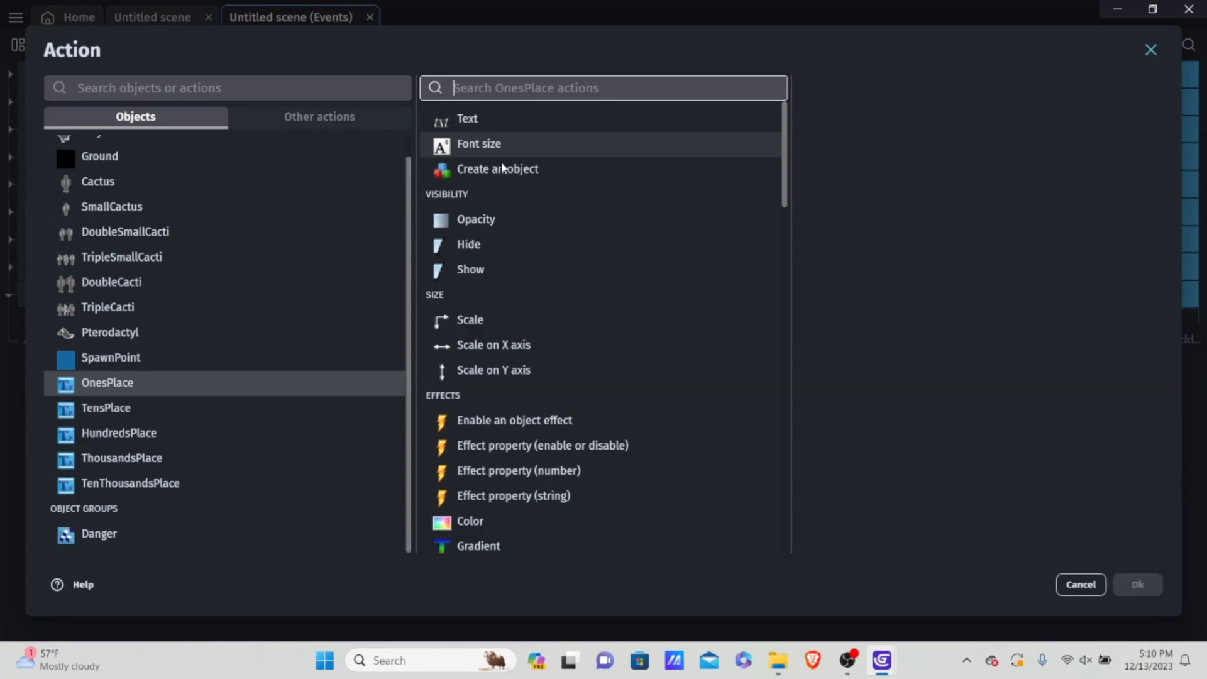
{"action": "left_click", "coordinate": [488, 125]}
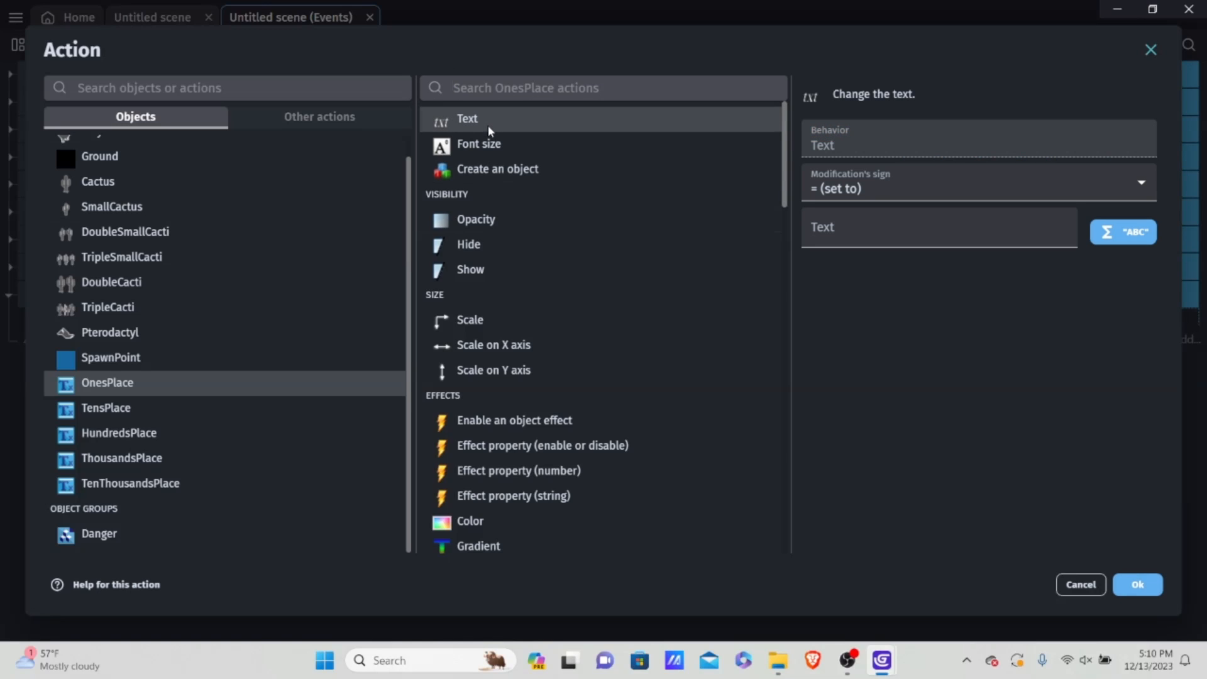
Step: Set the OnesPlace text to the expression ToString(Variable(score)) and confirm the action
{"action": "left_click", "coordinate": [920, 234]}
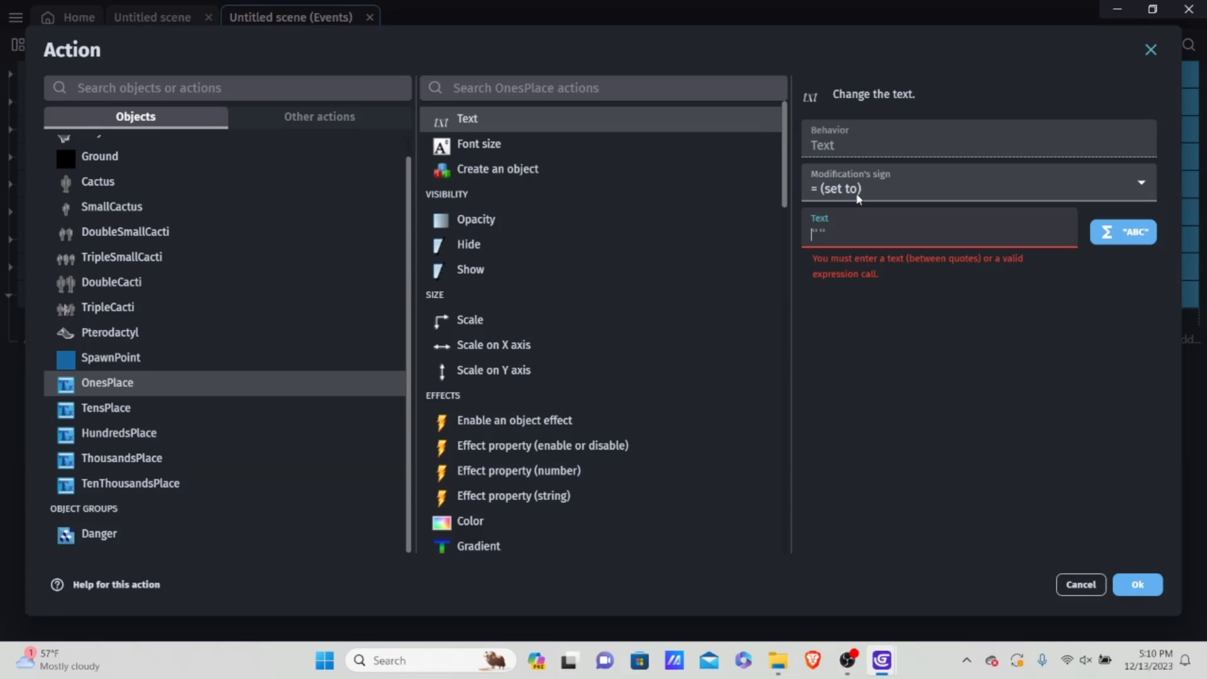
{"action": "type", "text": "T"}
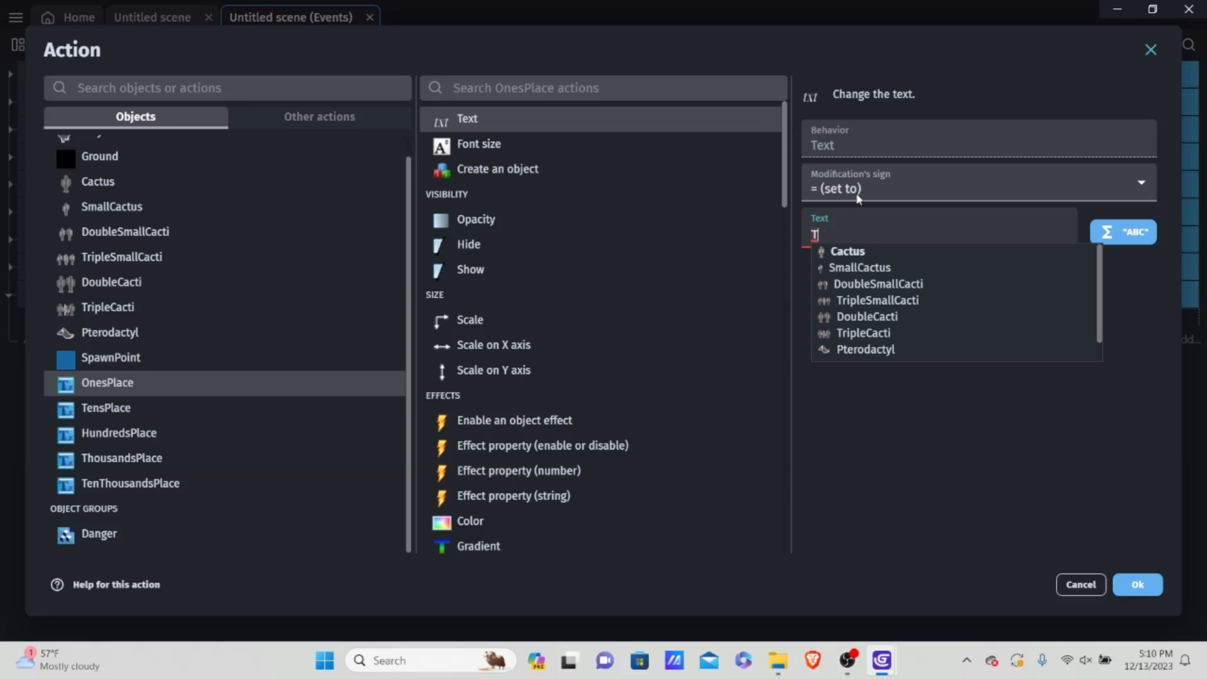
{"action": "type", "text": "oString"}
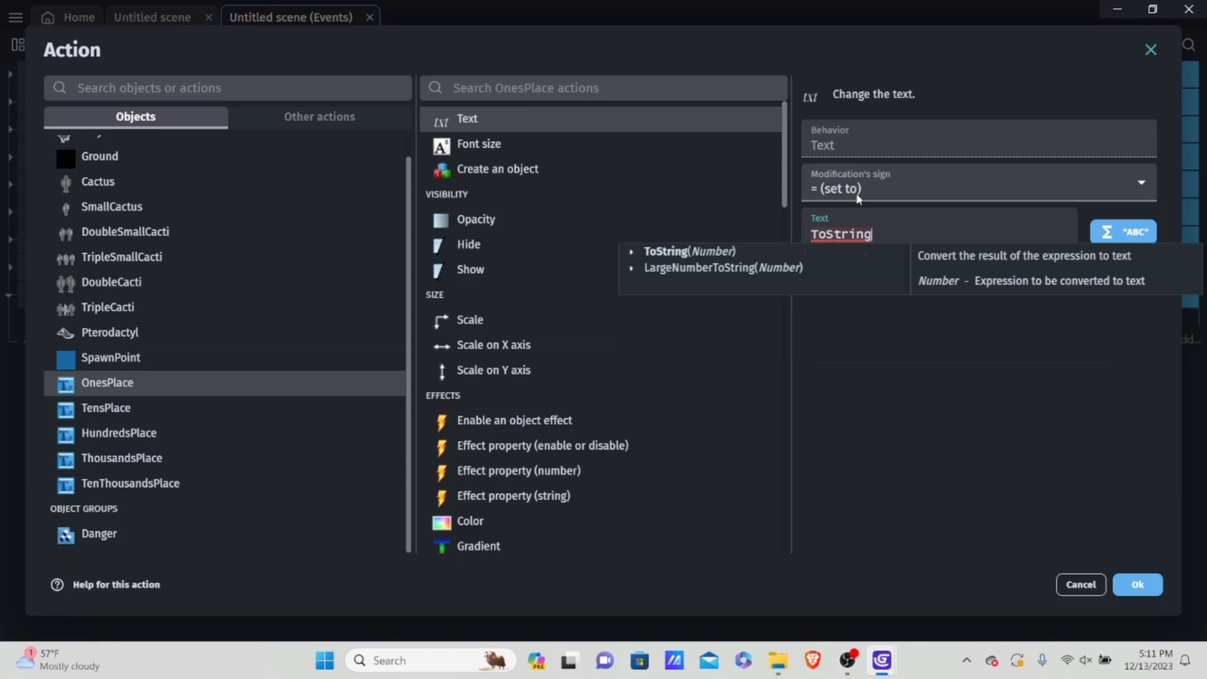
{"action": "type", "text": "(Variable("}
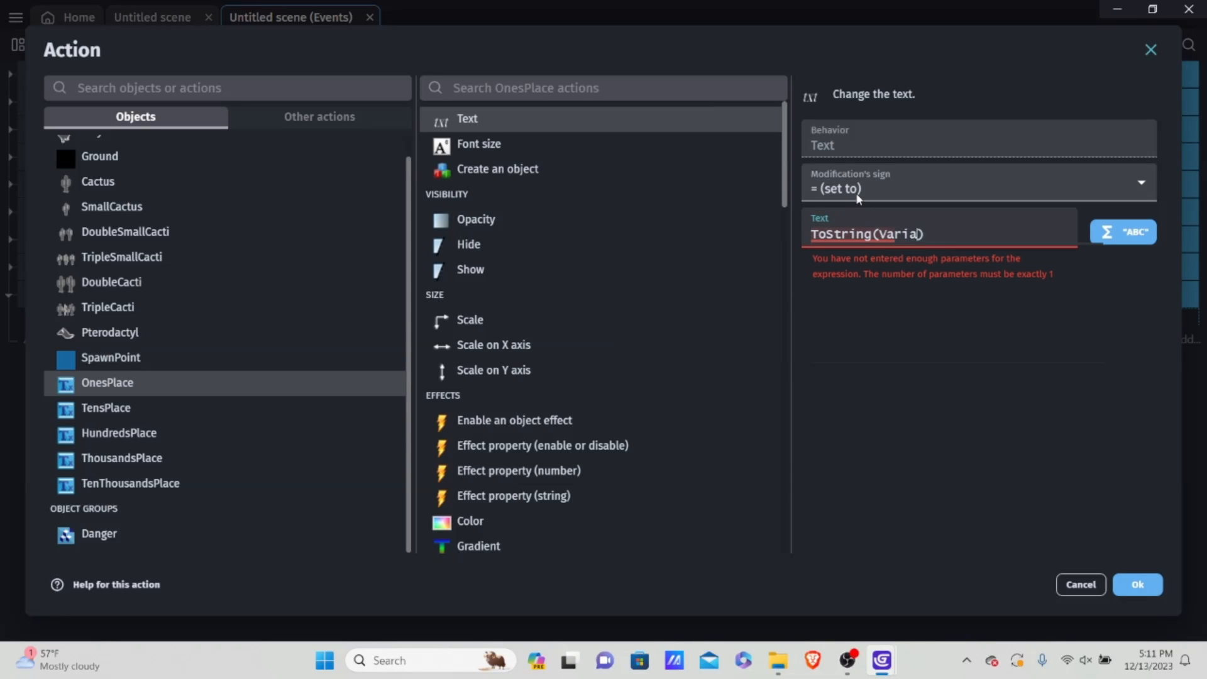
{"action": "key", "text": "Left"}
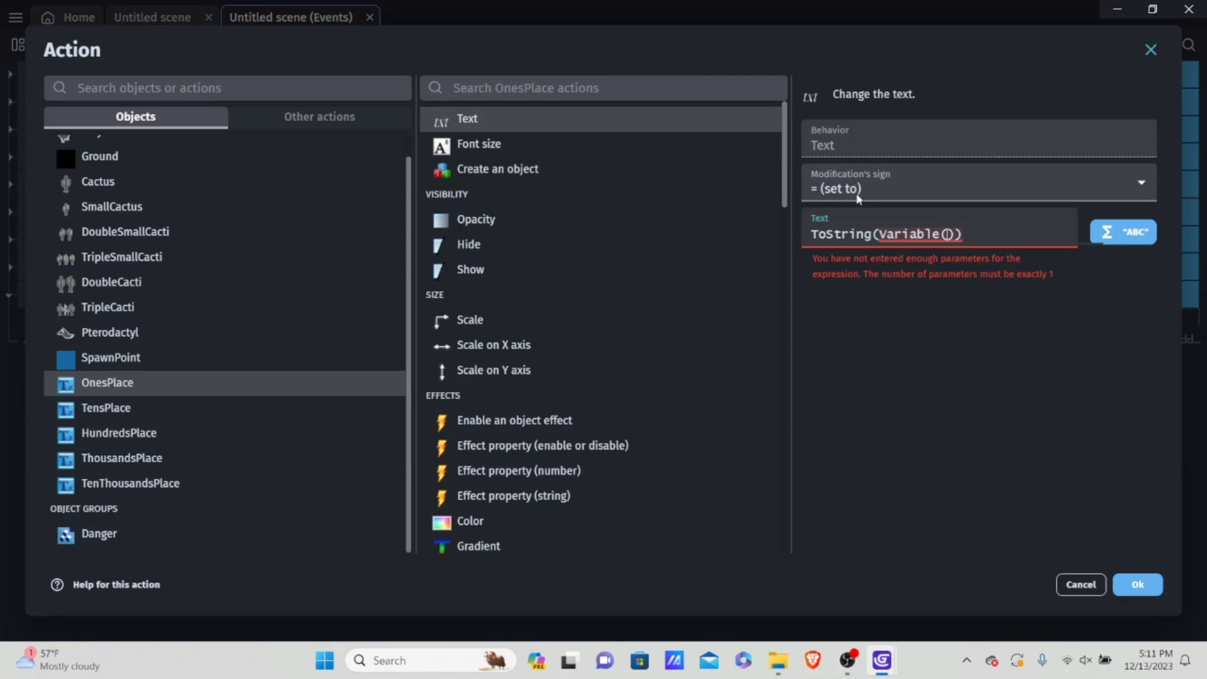
{"action": "type", "text": "score"}
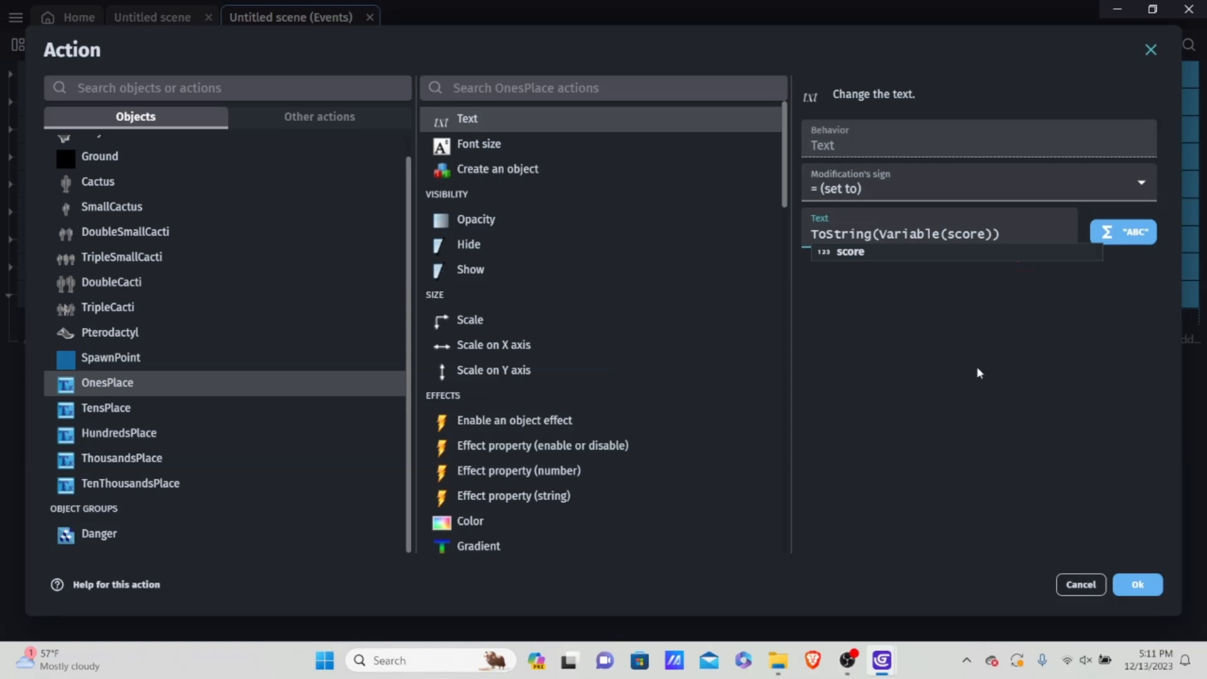
{"action": "left_click", "coordinate": [944, 360]}
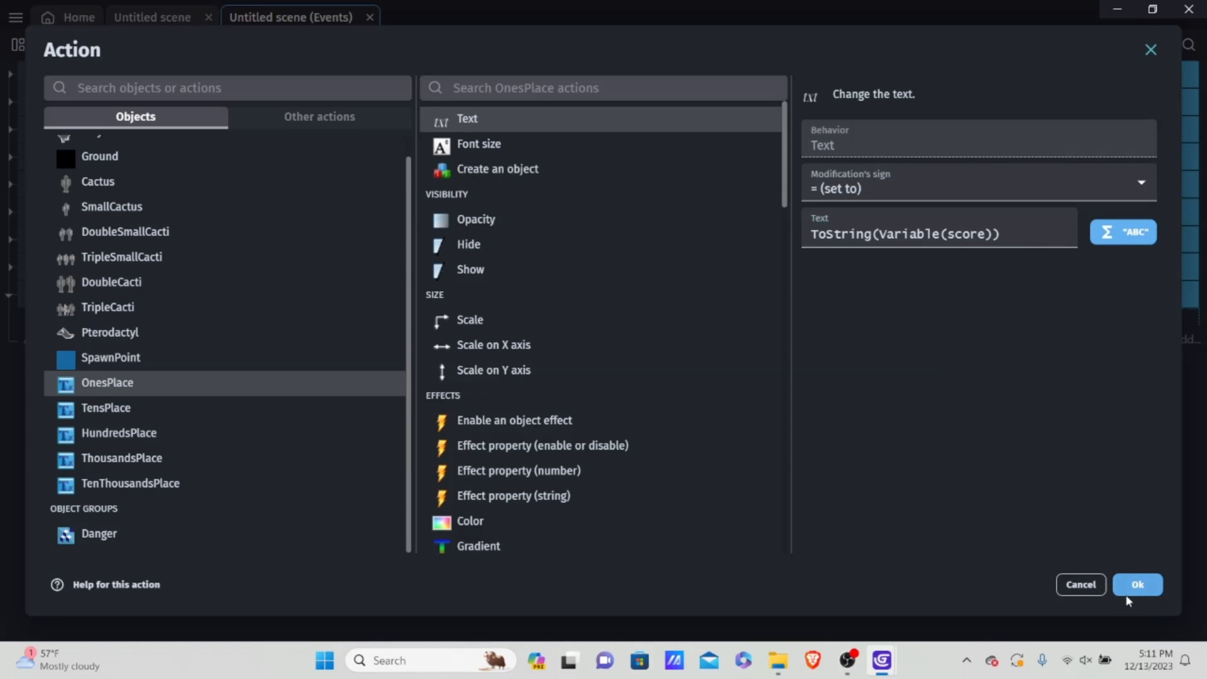
{"action": "left_click", "coordinate": [1137, 584]}
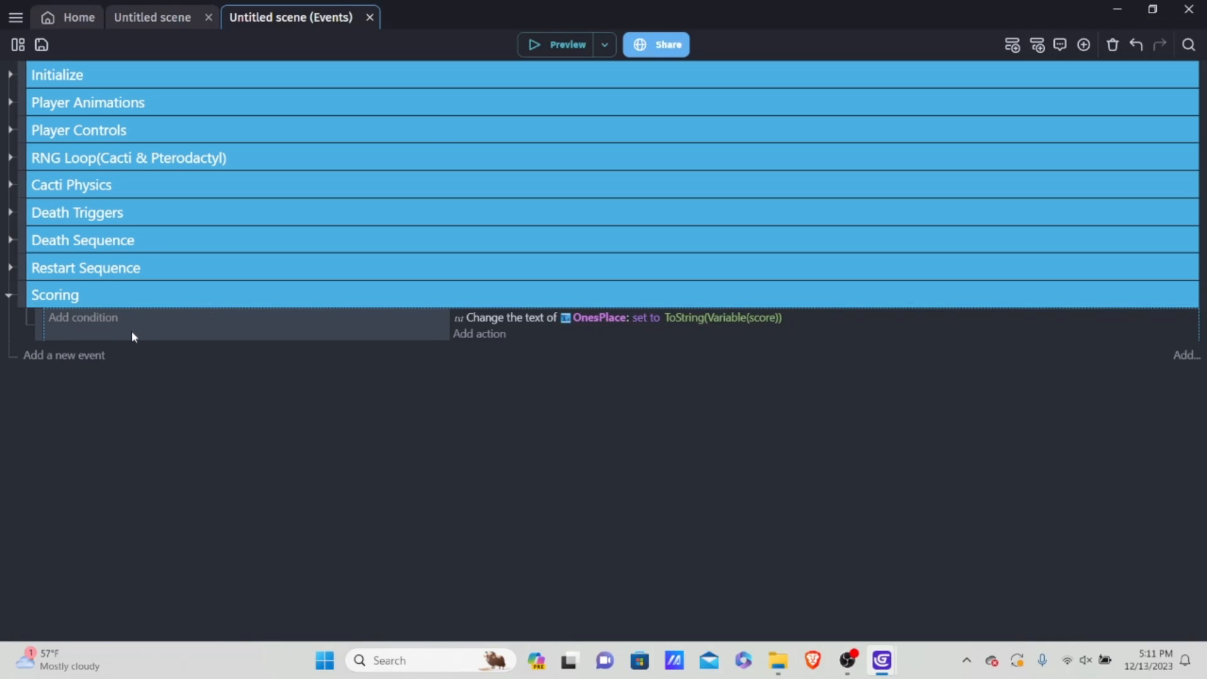
Step: Add a second event to the Scoring group with the condition that the boolean scene variable isDead is false
{"action": "key", "text": "shift+a"}
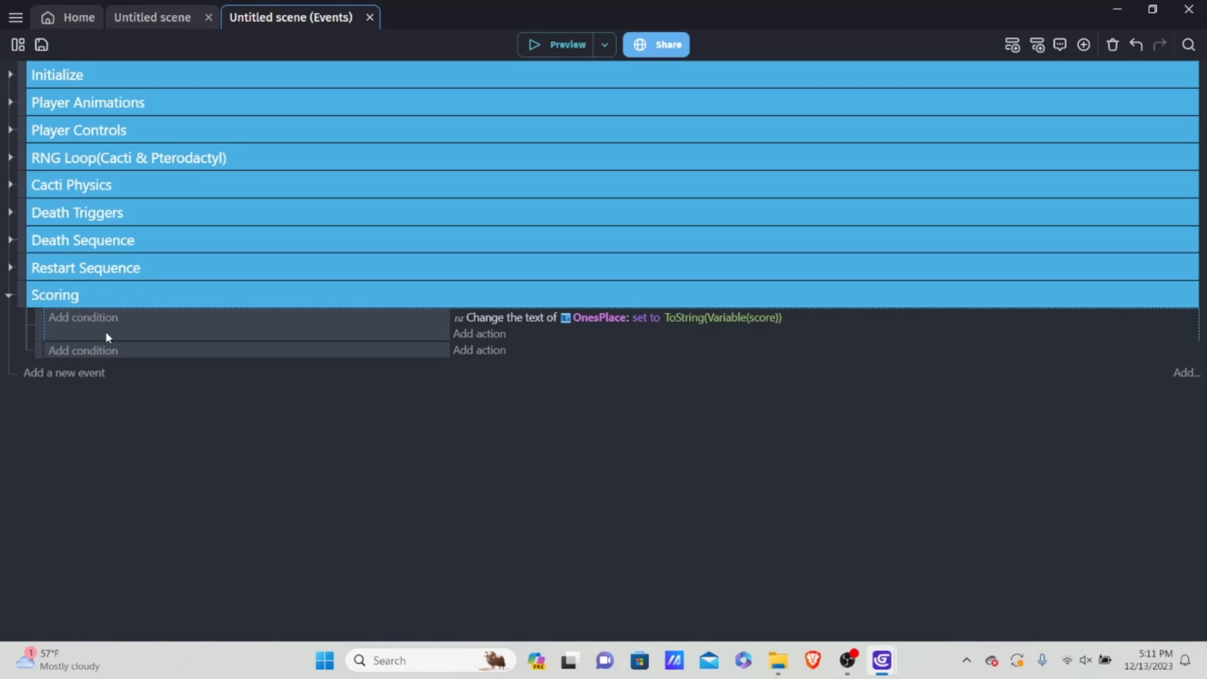
{"action": "left_click", "coordinate": [80, 353]}
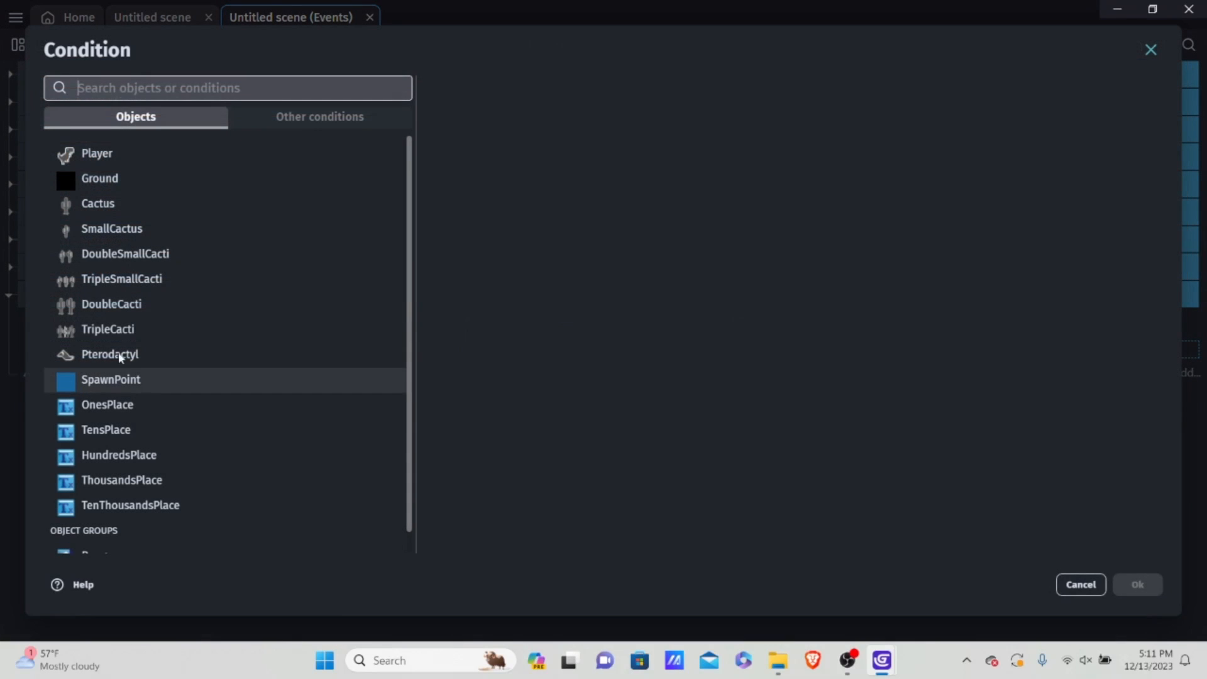
{"action": "left_click", "coordinate": [318, 119]}
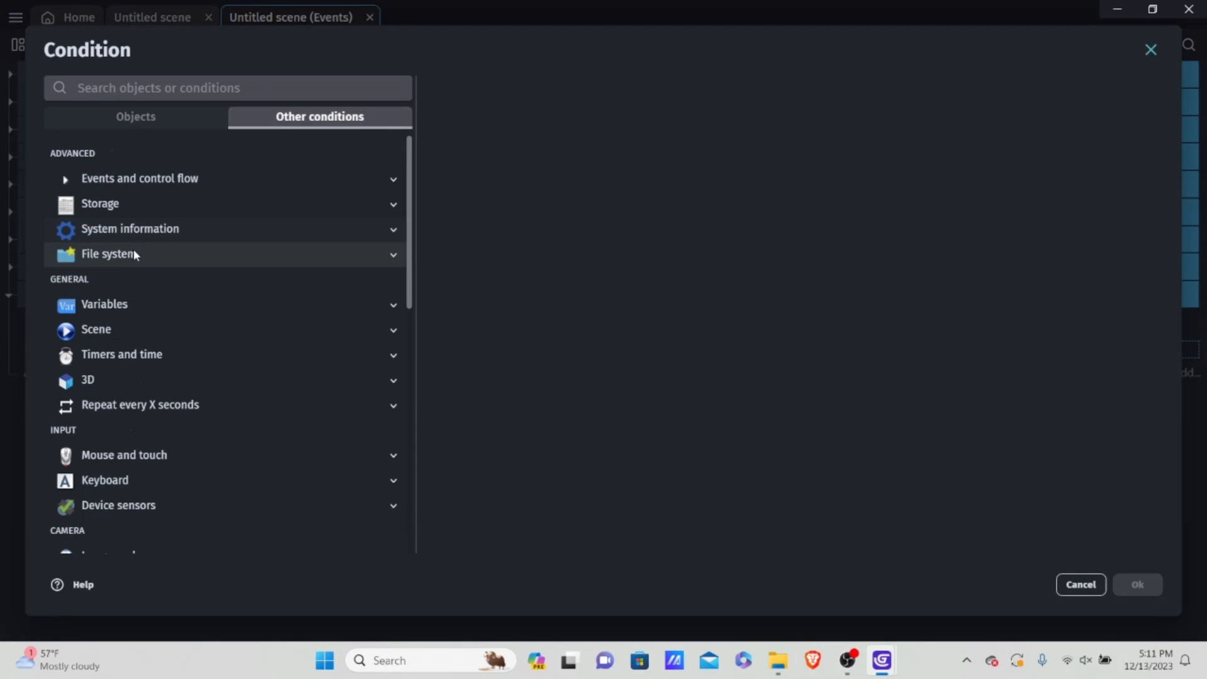
{"action": "left_click", "coordinate": [119, 305]}
{"action": "left_click", "coordinate": [138, 356]}
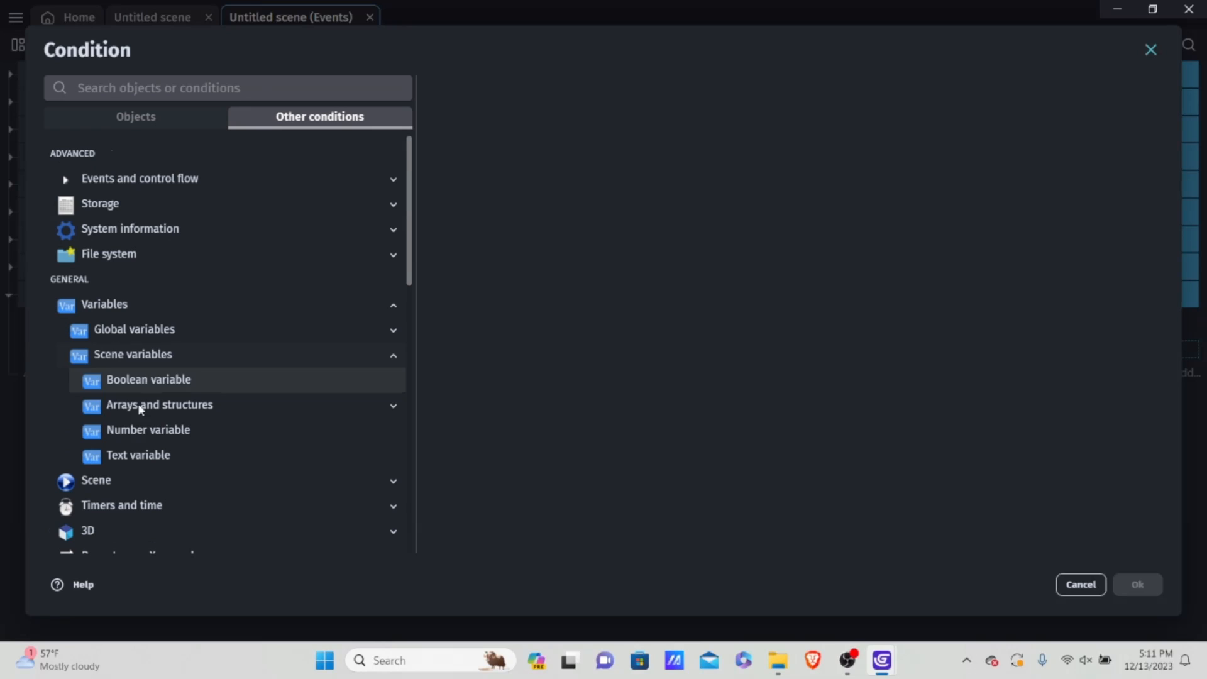
{"action": "left_click", "coordinate": [189, 382]}
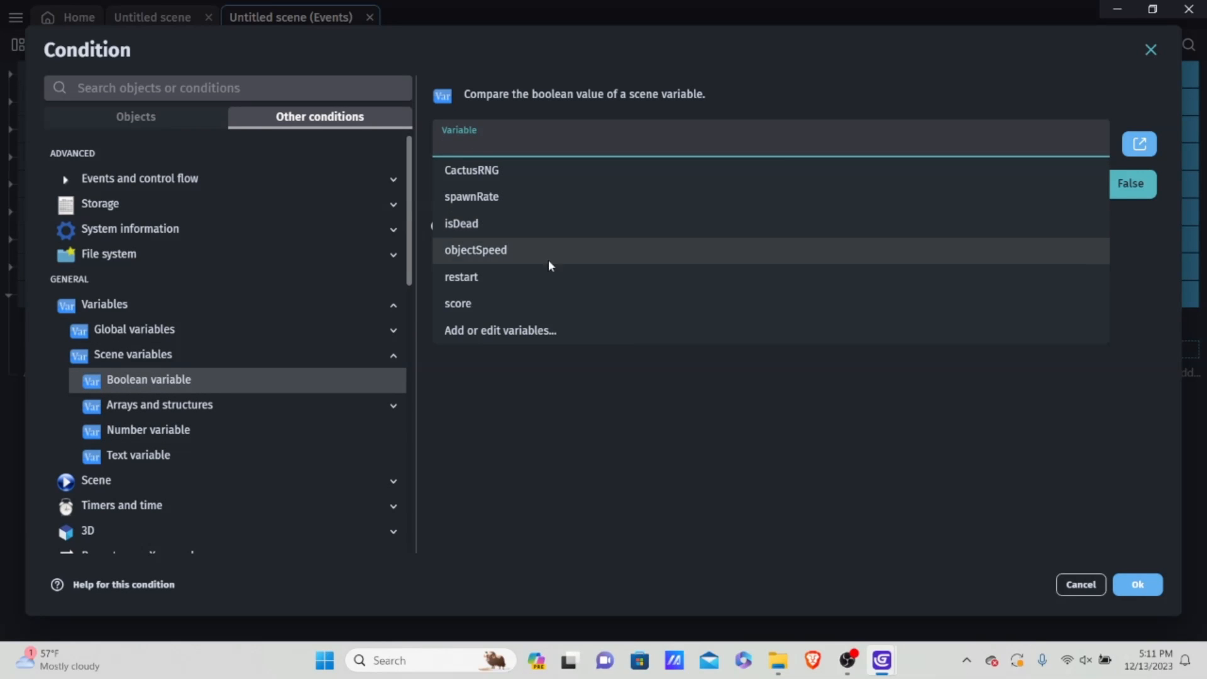
{"action": "left_click", "coordinate": [493, 230]}
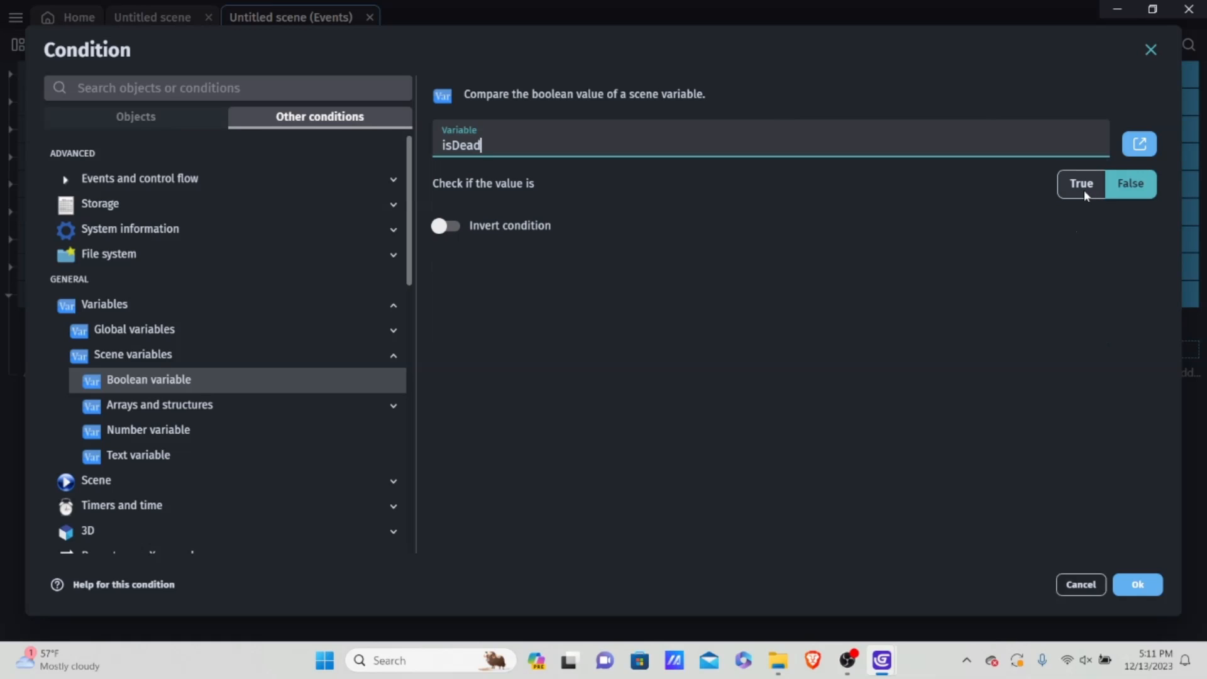
{"action": "left_click", "coordinate": [1127, 583]}
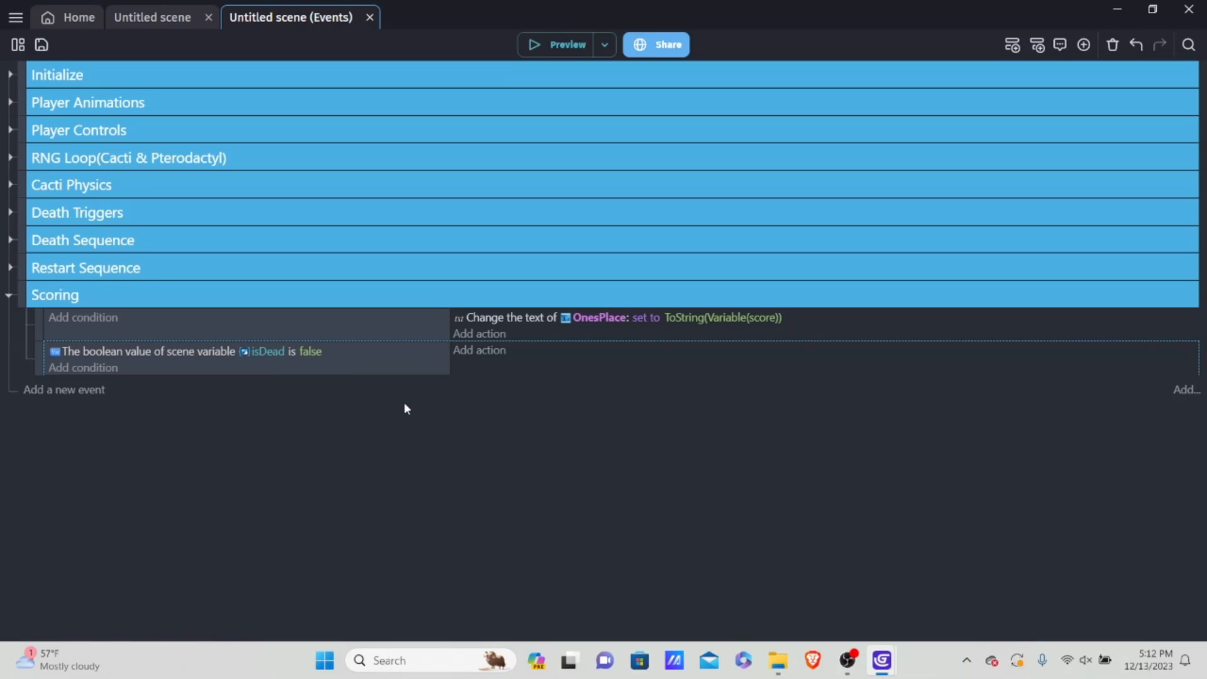
Step: Nest a sub-event under the isDead condition that repeats a timer named "Score" every 0.08 seconds
{"action": "key", "text": "shift+a"}
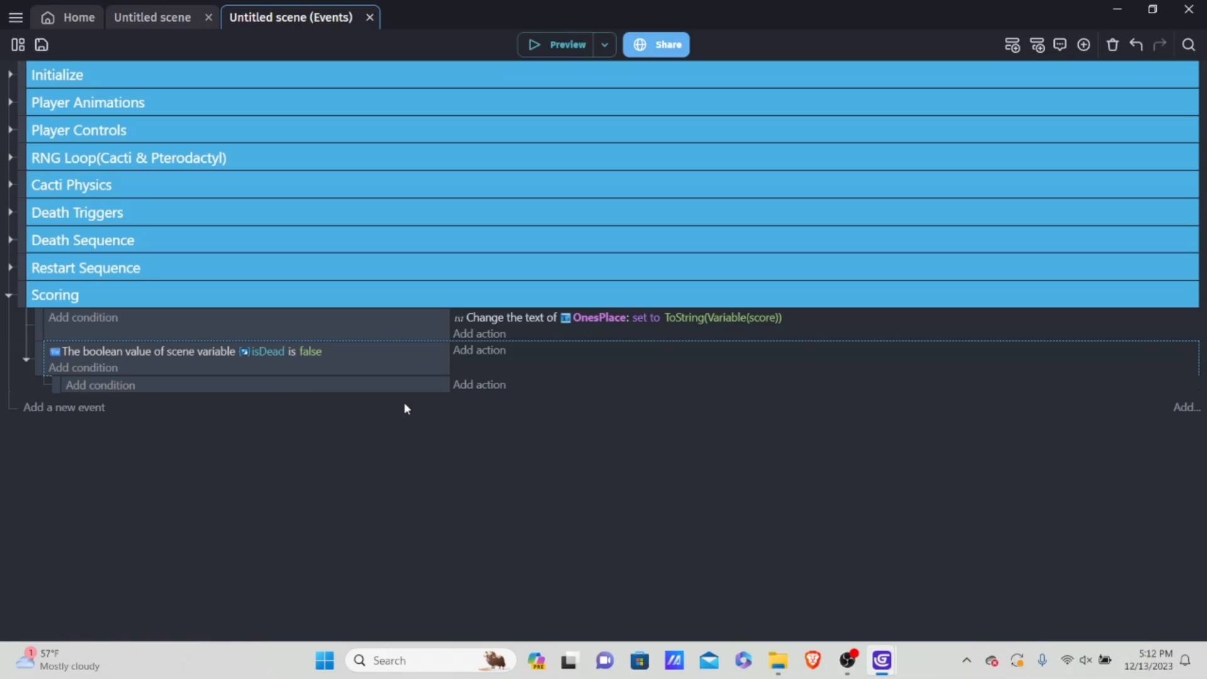
{"action": "left_click", "coordinate": [164, 386]}
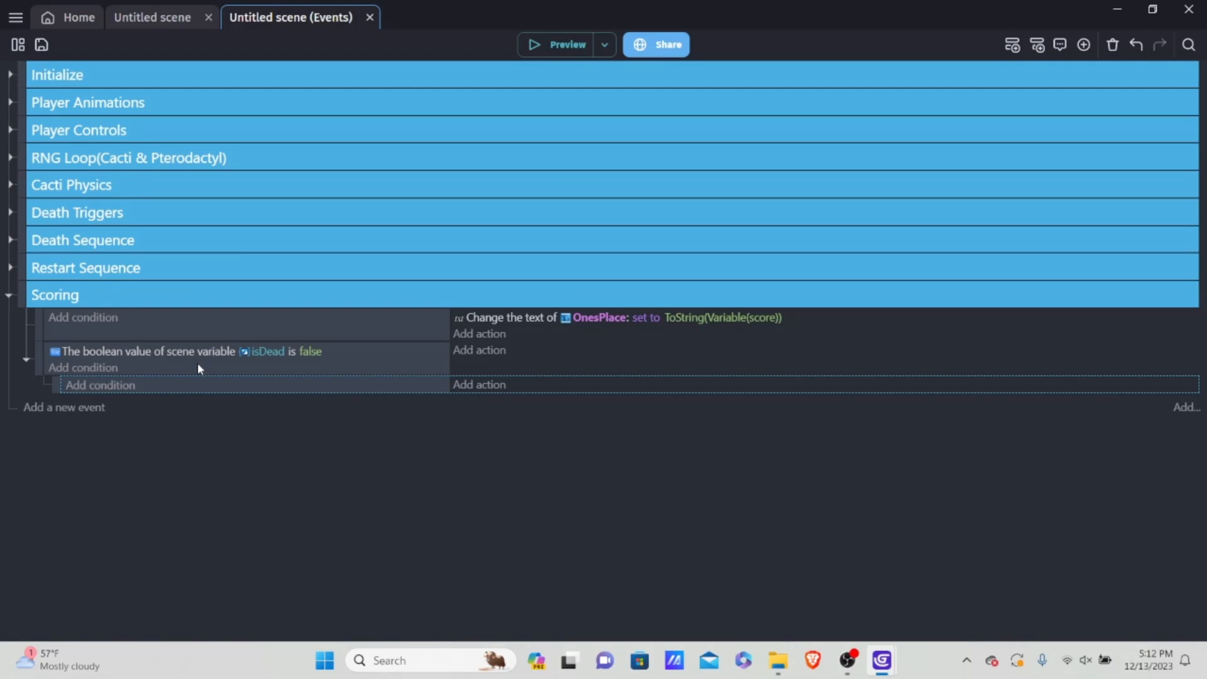
{"action": "left_click", "coordinate": [101, 386]}
{"action": "left_click", "coordinate": [284, 119]}
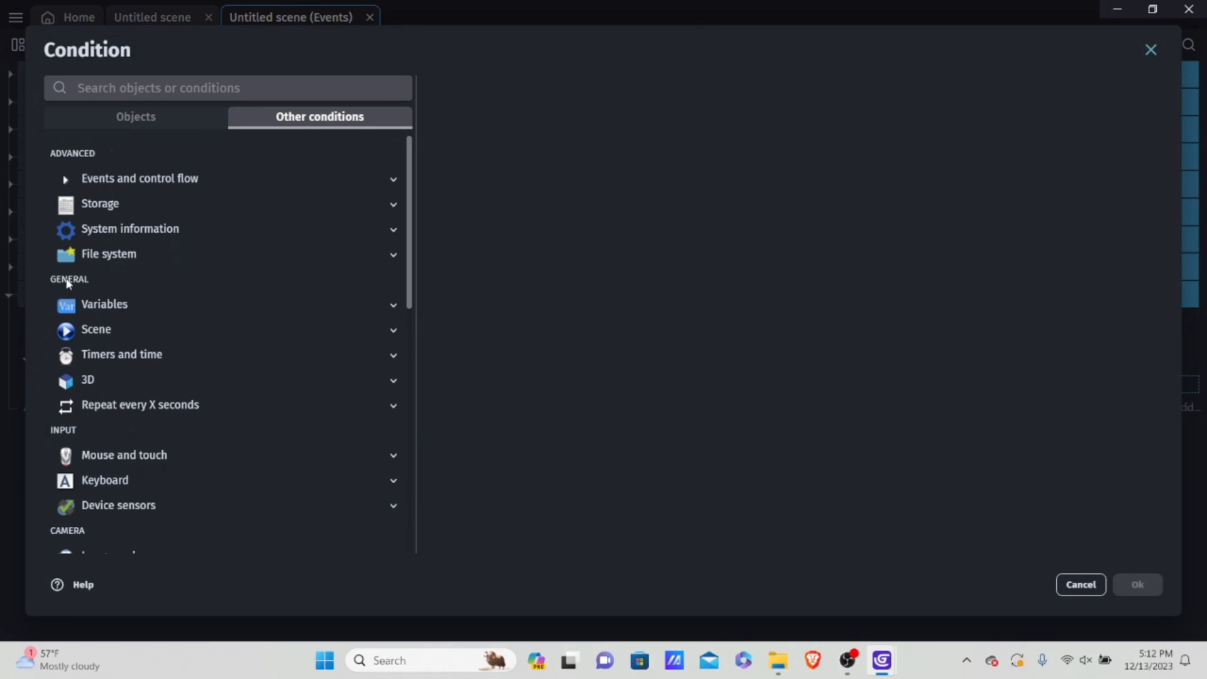
{"action": "left_click", "coordinate": [138, 403]}
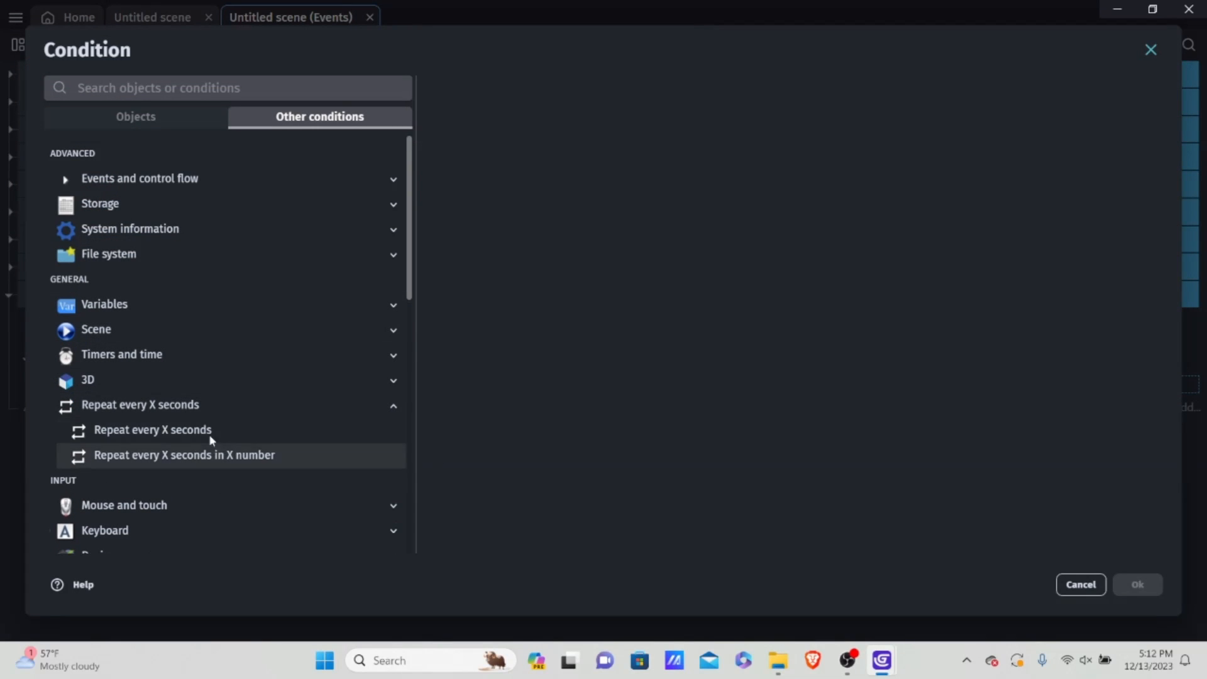
{"action": "left_click", "coordinate": [173, 433]}
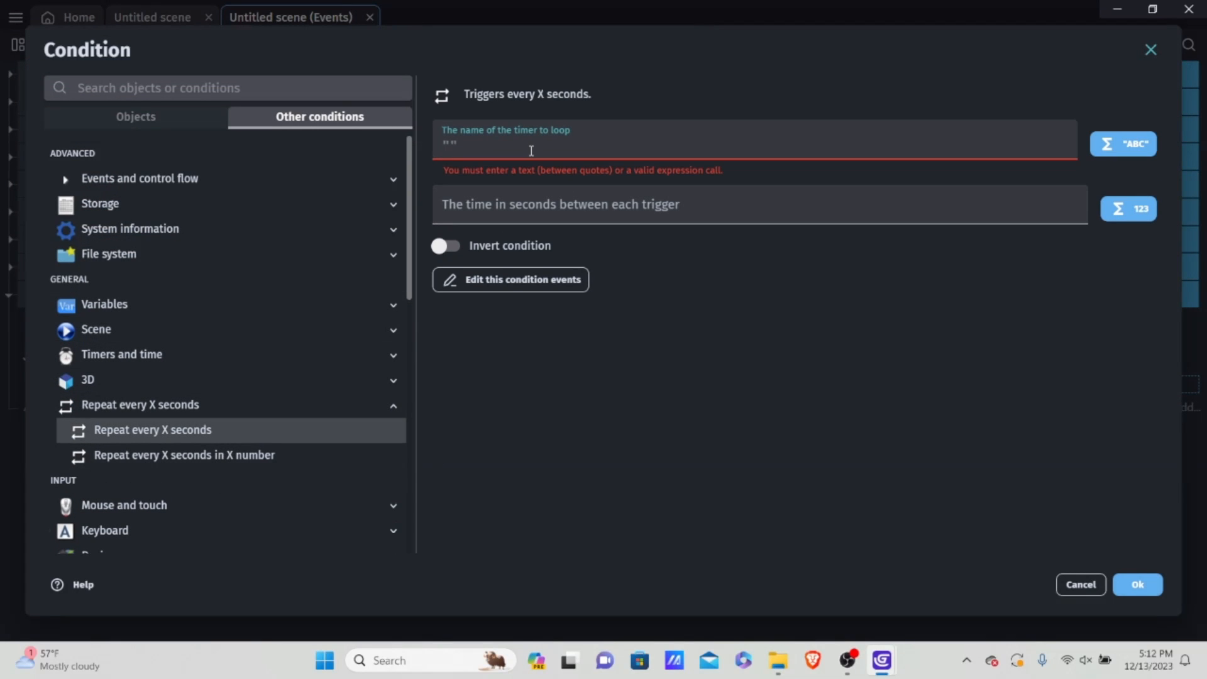
{"action": "type", "text": "\"\"Score"}
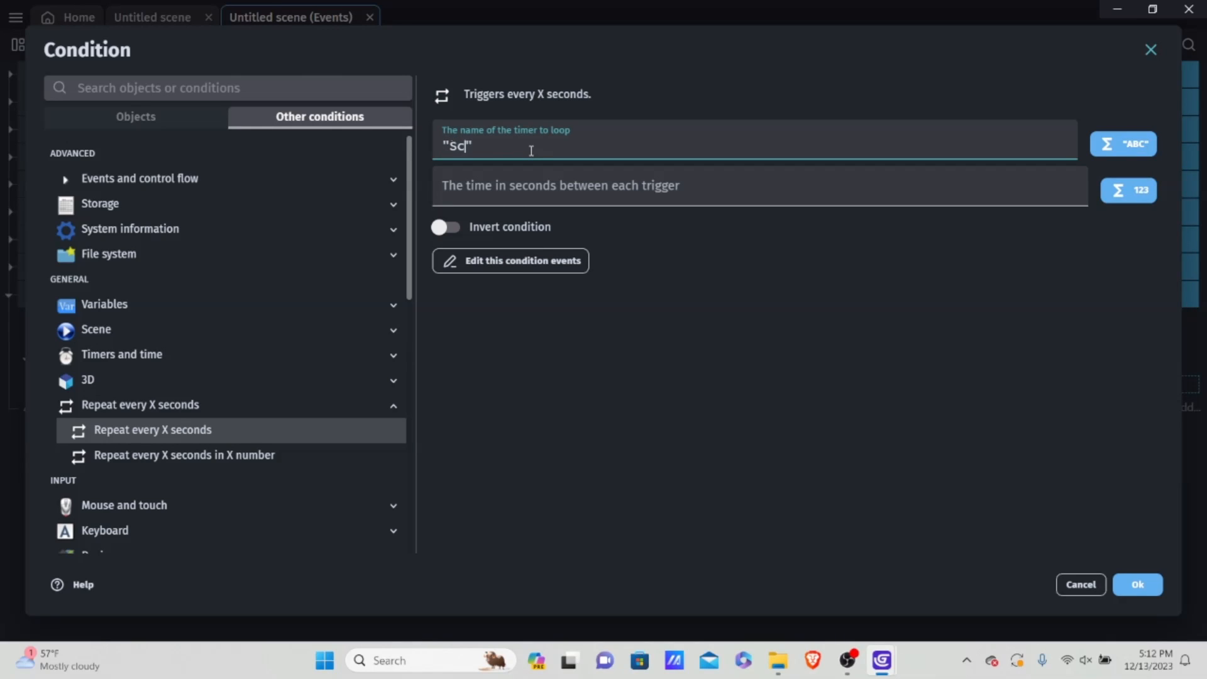
{"action": "left_click", "coordinate": [576, 185]}
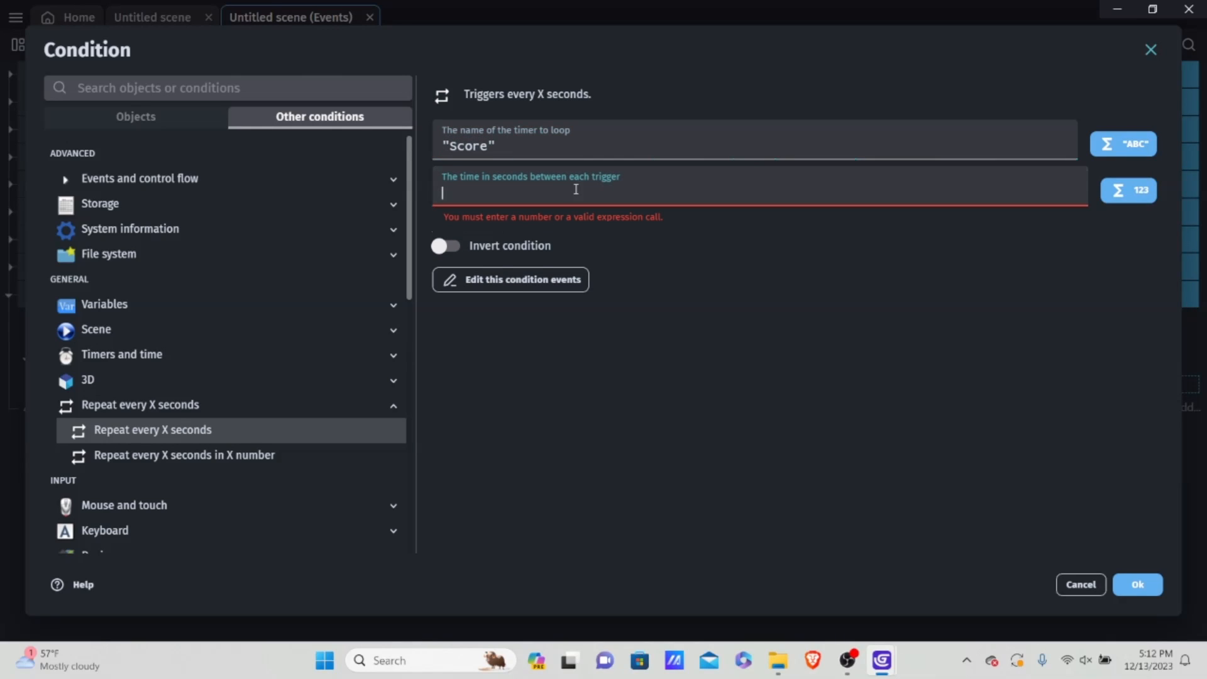
{"action": "type", "text": "0.0"}
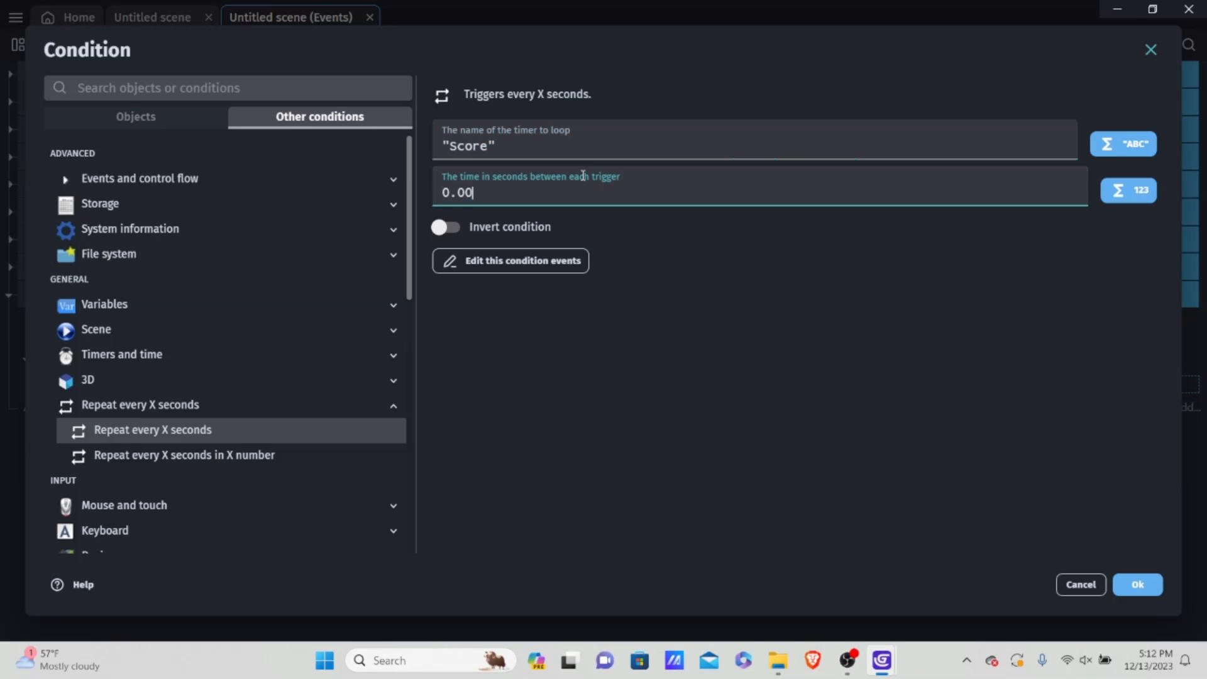
{"action": "type", "text": "8"}
{"action": "left_click", "coordinate": [1137, 584]}
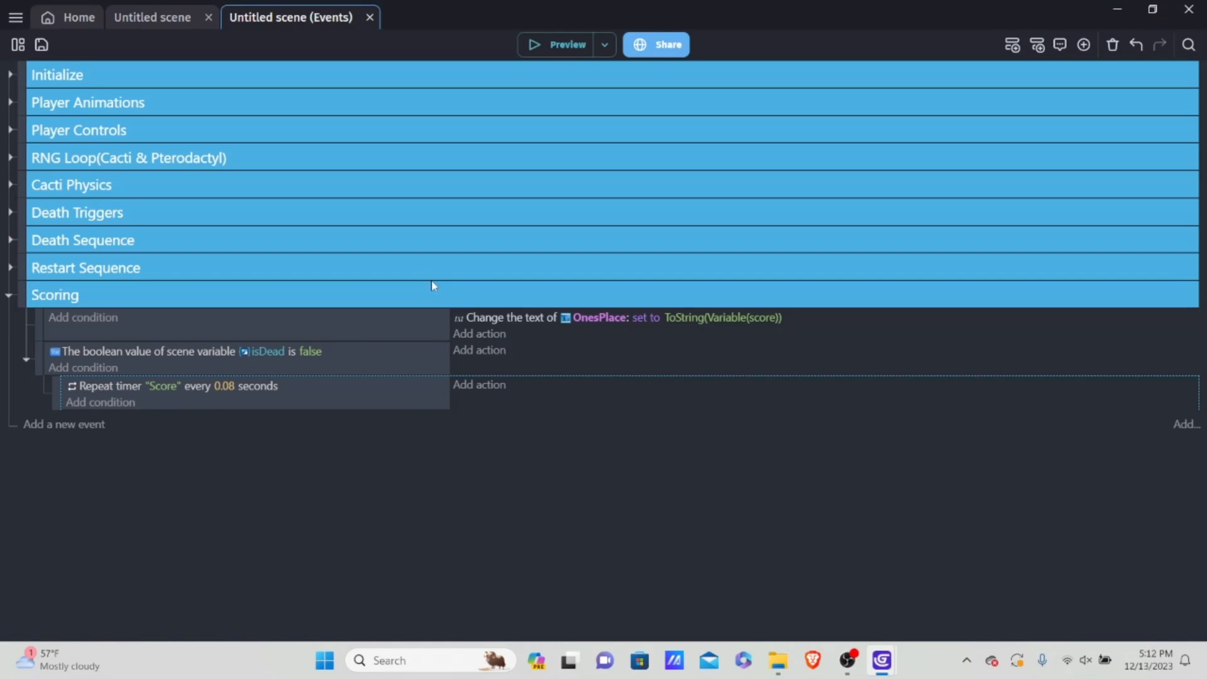
Step: Add an action to the "Score" timer sub-event that changes the number scene variable score
{"action": "left_click", "coordinate": [489, 386]}
{"action": "scroll", "coordinate": [207, 202], "scroll_direction": "down", "scroll_amount": 1}
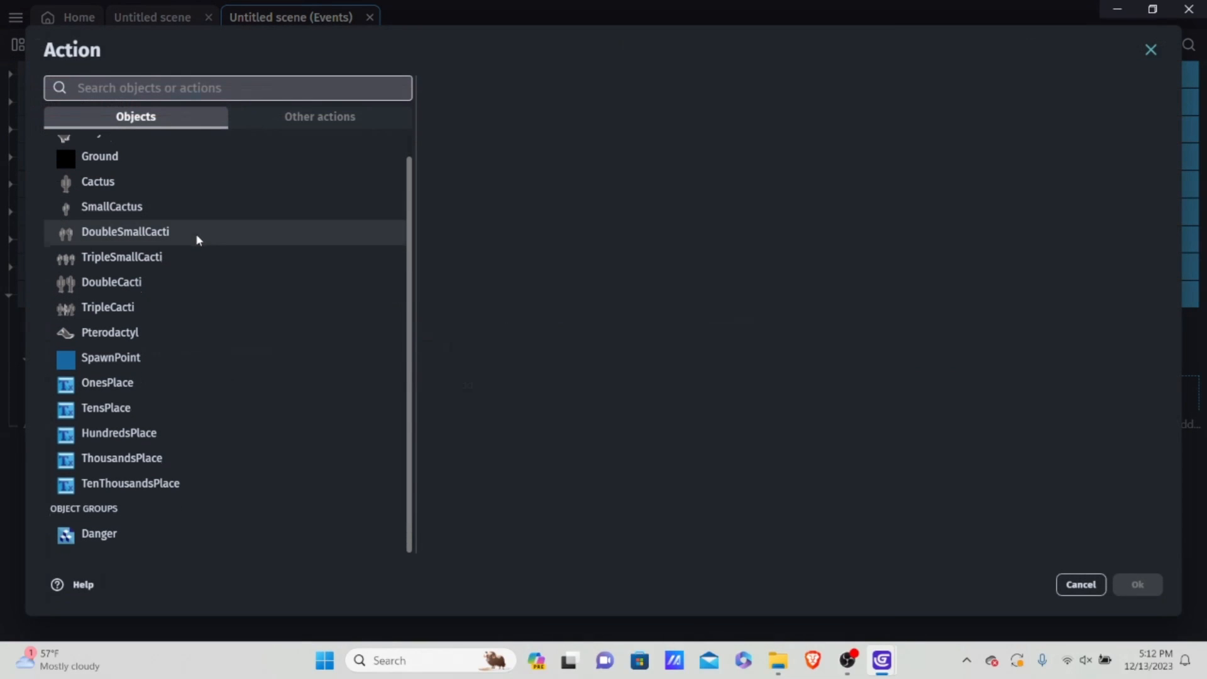
{"action": "left_click", "coordinate": [116, 384]}
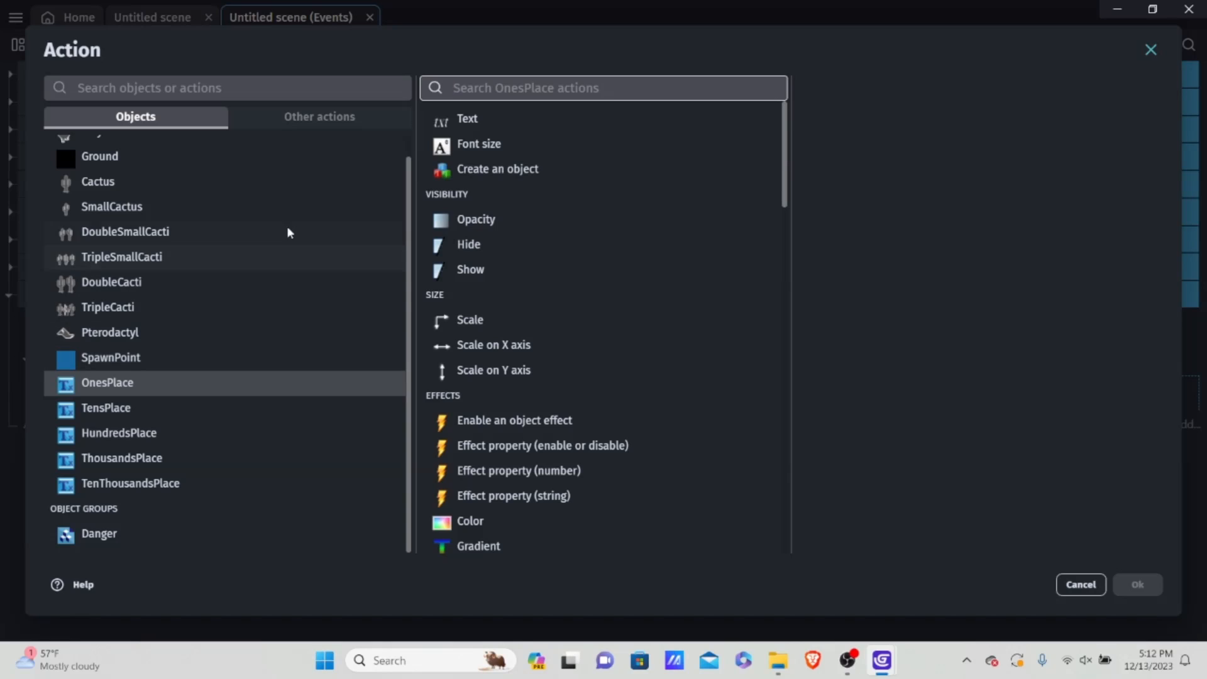
{"action": "left_click", "coordinate": [335, 116]}
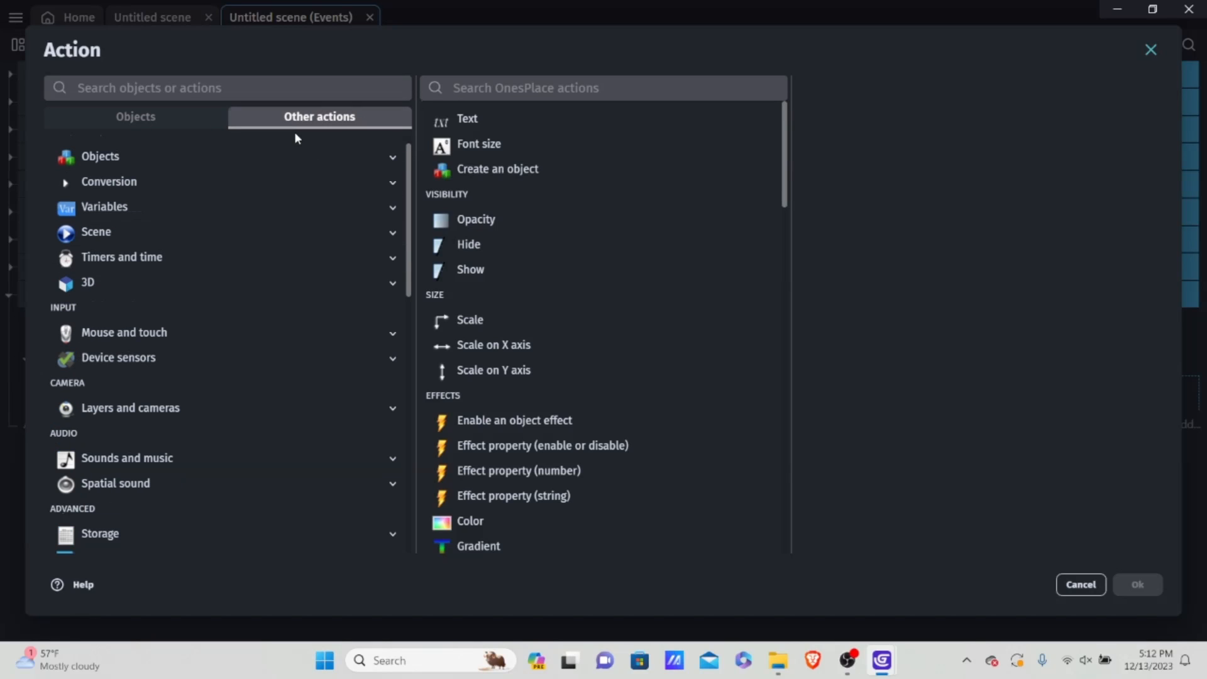
{"action": "left_click", "coordinate": [111, 126]}
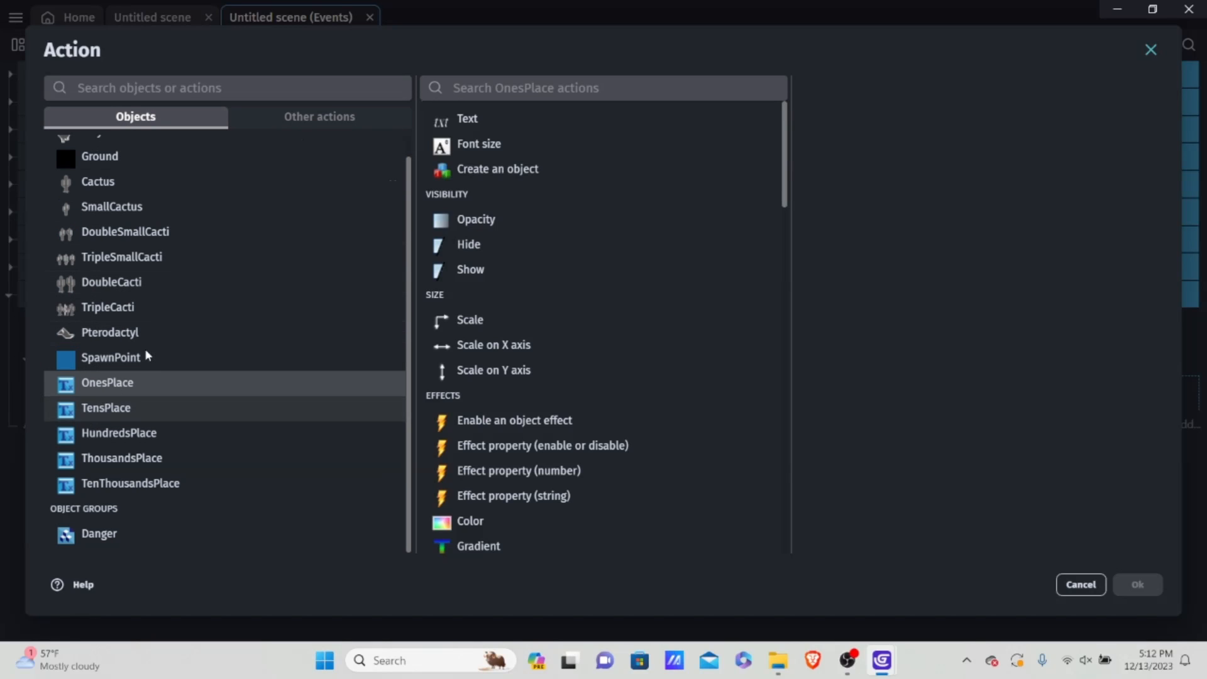
{"action": "left_click", "coordinate": [303, 113]}
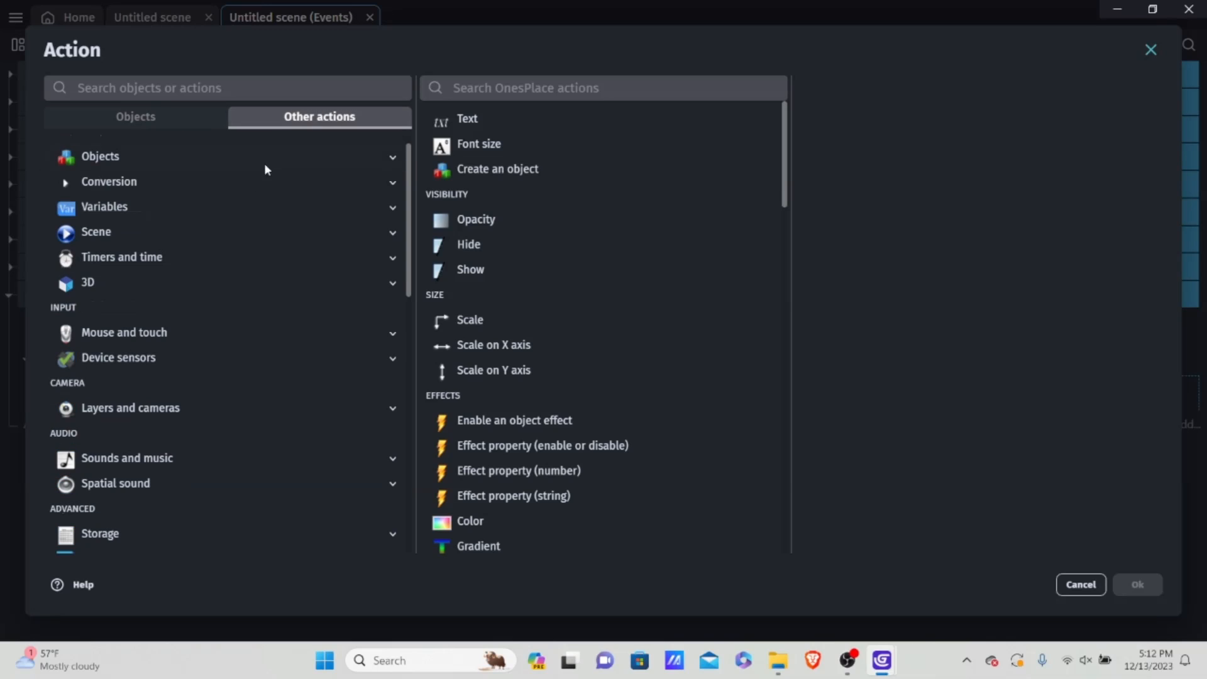
{"action": "left_click", "coordinate": [133, 206]}
{"action": "left_click", "coordinate": [159, 265]}
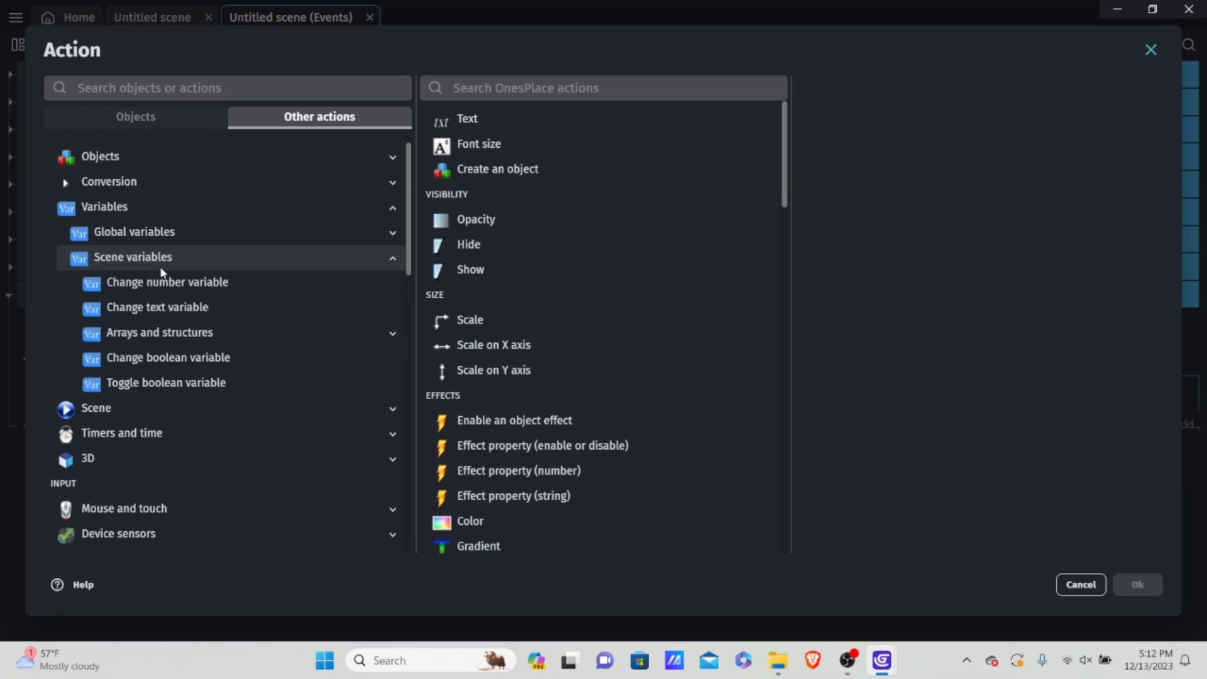
{"action": "left_click", "coordinate": [168, 282]}
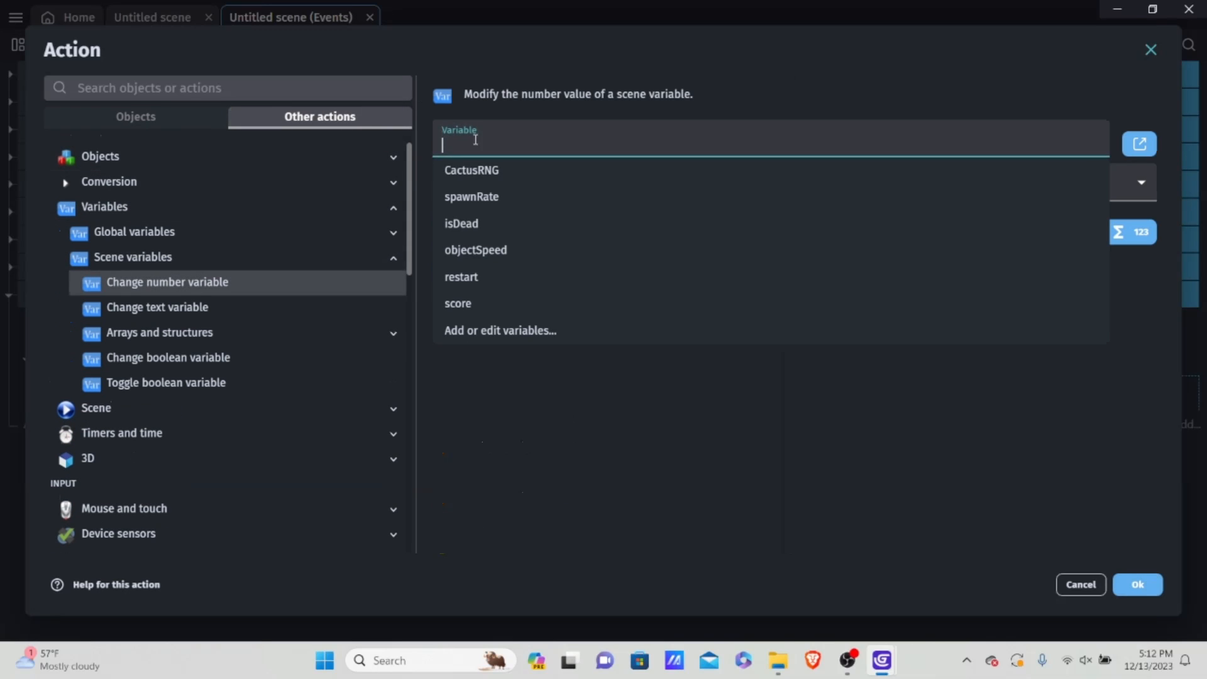
{"action": "left_click", "coordinate": [490, 298]}
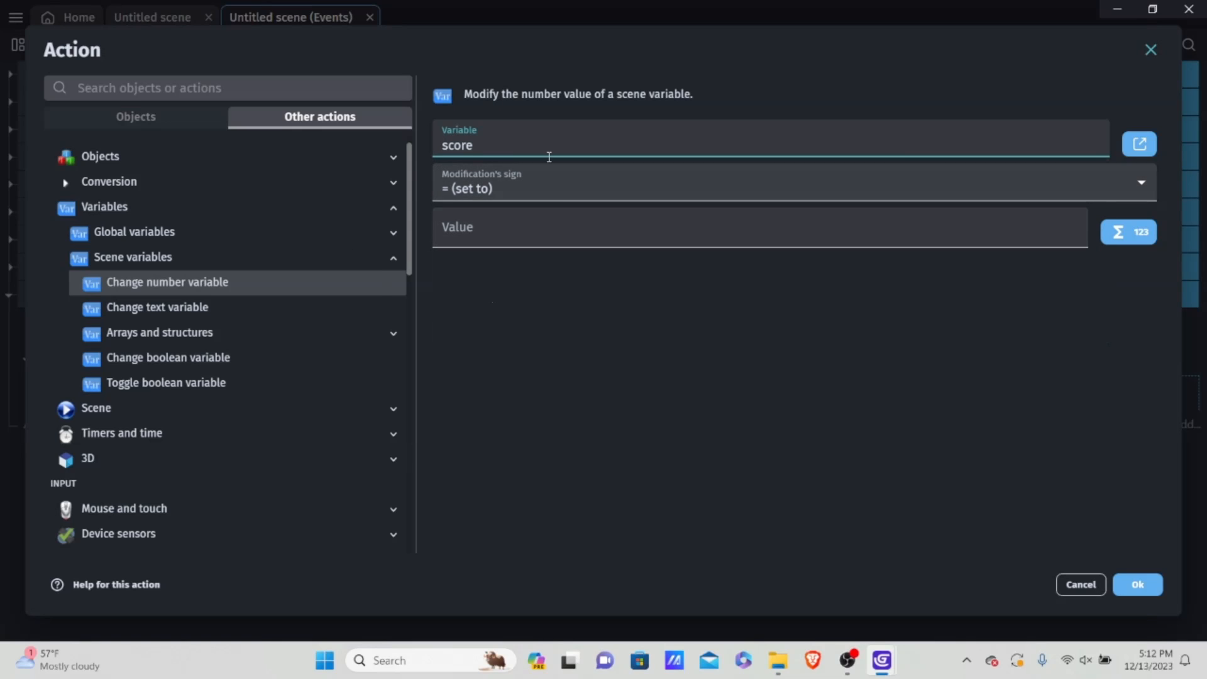
Step: Make the score action add 1 to the variable and confirm it
{"action": "left_click", "coordinate": [467, 195]}
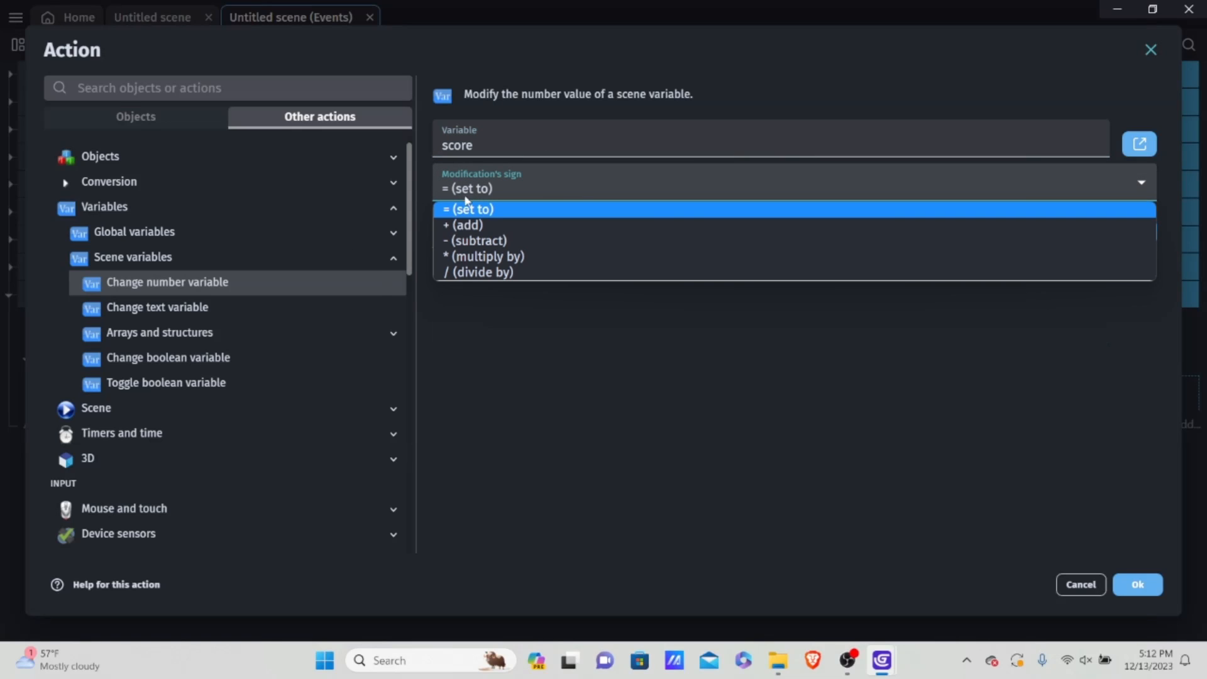
{"action": "left_click", "coordinate": [471, 227]}
{"action": "left_click", "coordinate": [486, 234]}
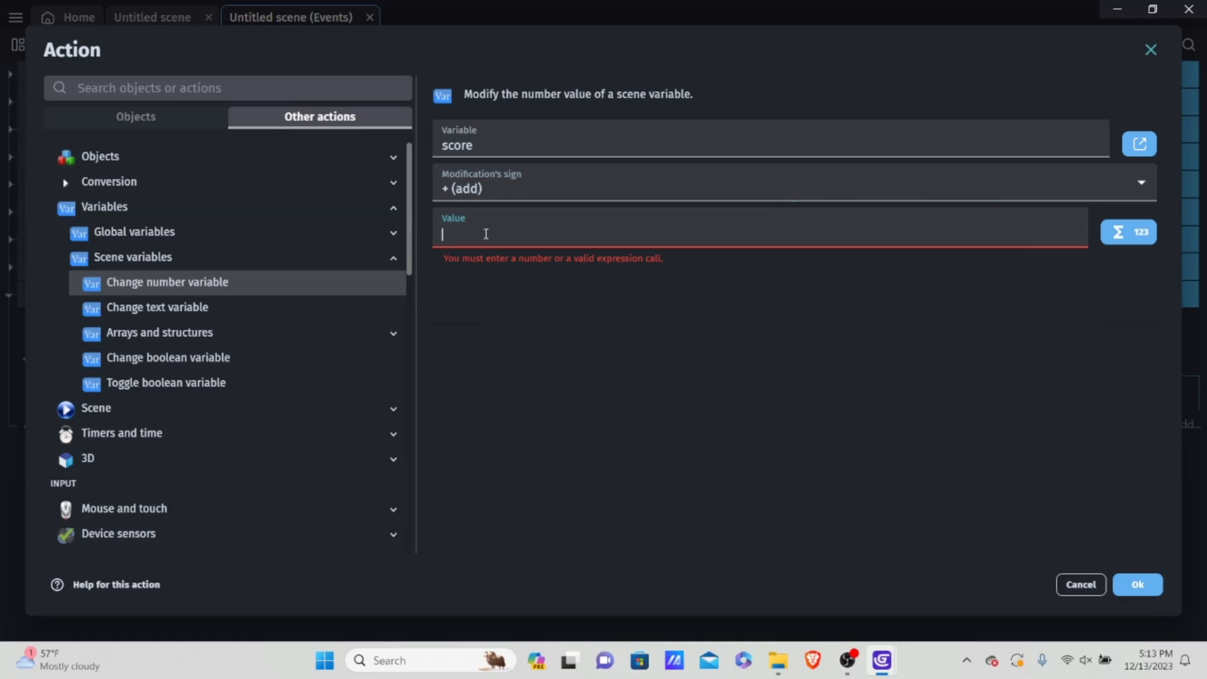
{"action": "type", "text": "qq"}
{"action": "key", "text": "BackSpace"}
{"action": "key", "text": "BackSpace"}
{"action": "type", "text": "1"}
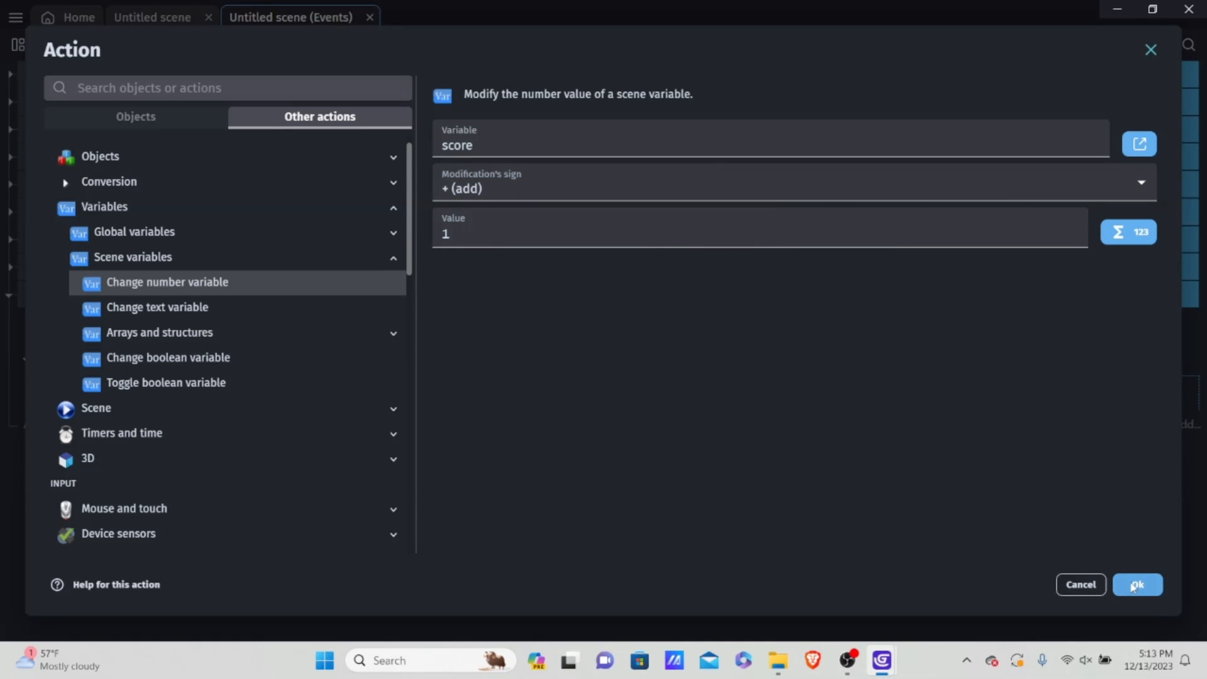
{"action": "left_click", "coordinate": [1135, 586]}
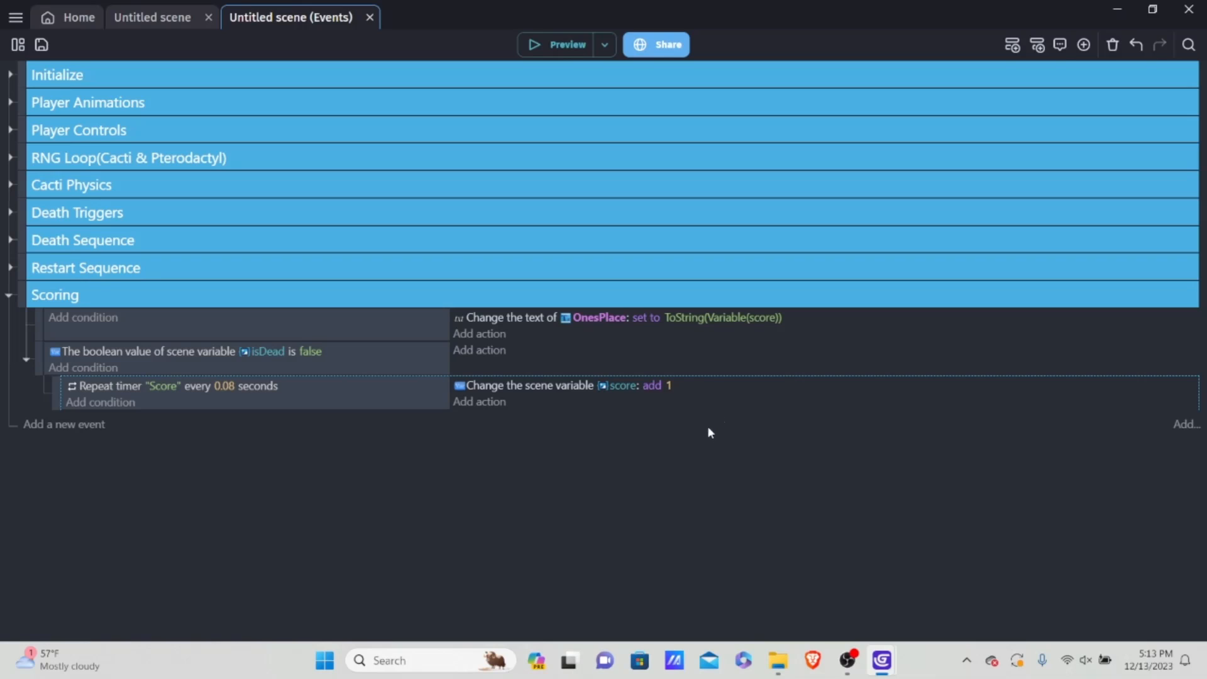
Step: Preview the game, jumping over obstacles to check how the score display counts up, and close the preview
{"action": "left_click", "coordinate": [560, 44]}
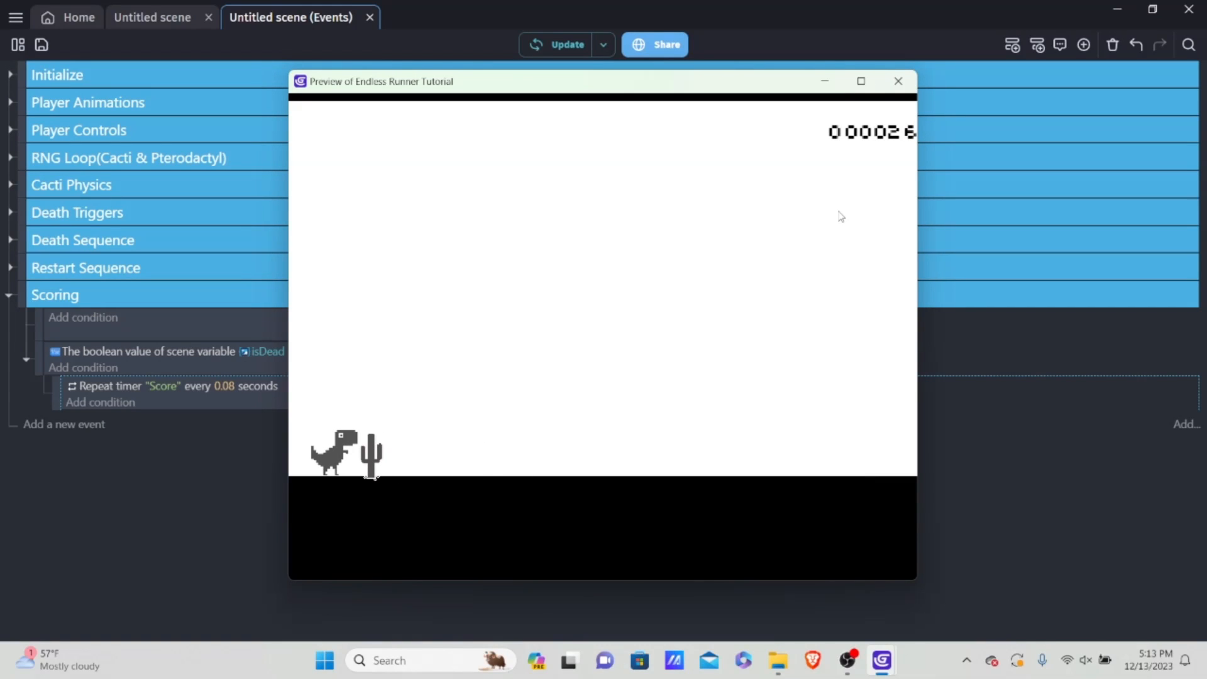
{"action": "key", "text": "space"}
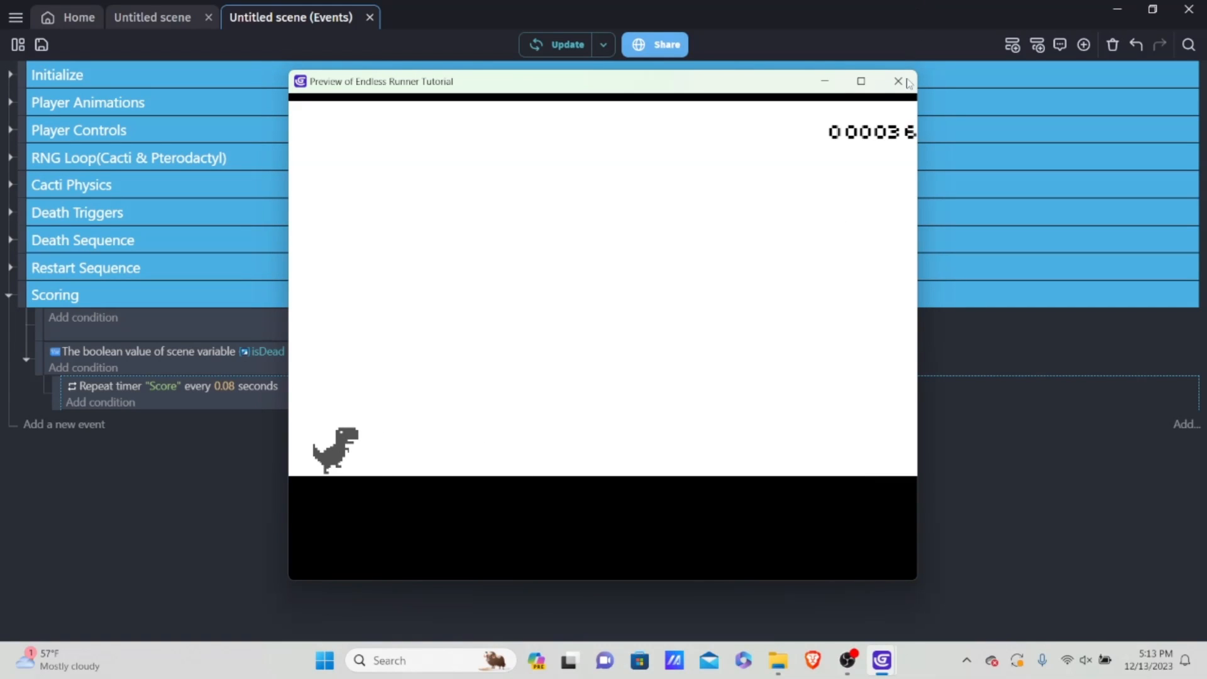
{"action": "key", "text": "space"}
{"action": "key", "text": "space"}
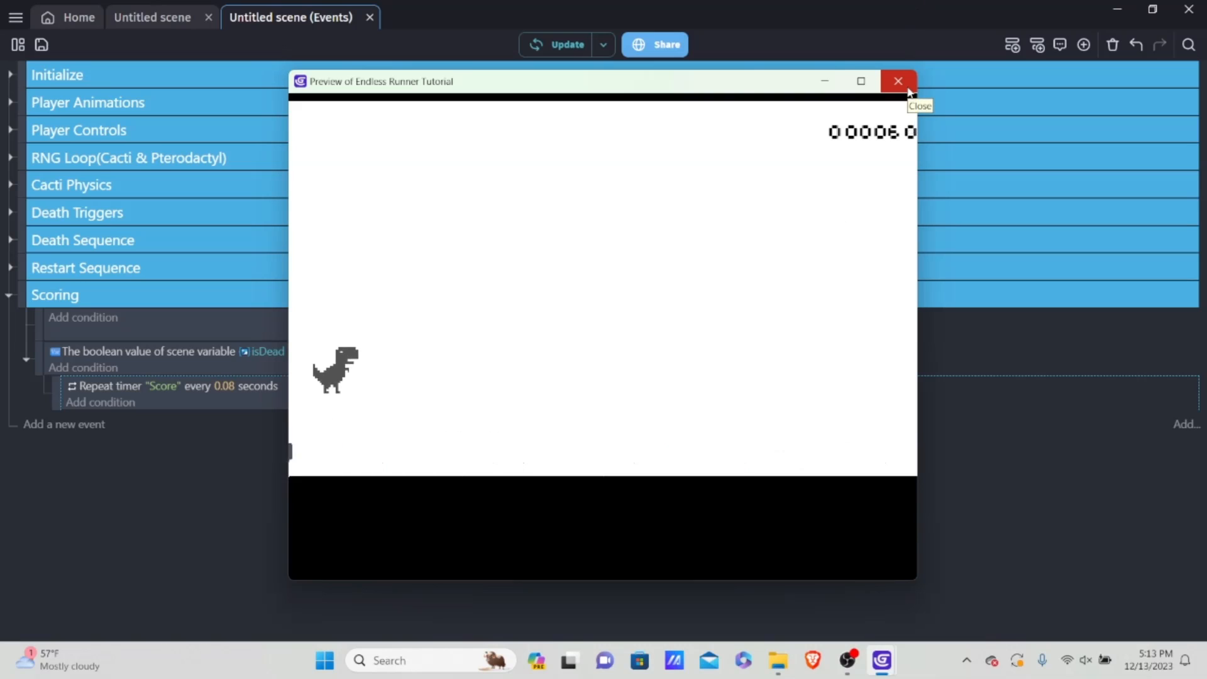
{"action": "key", "text": "space"}
{"action": "key", "text": "space"}
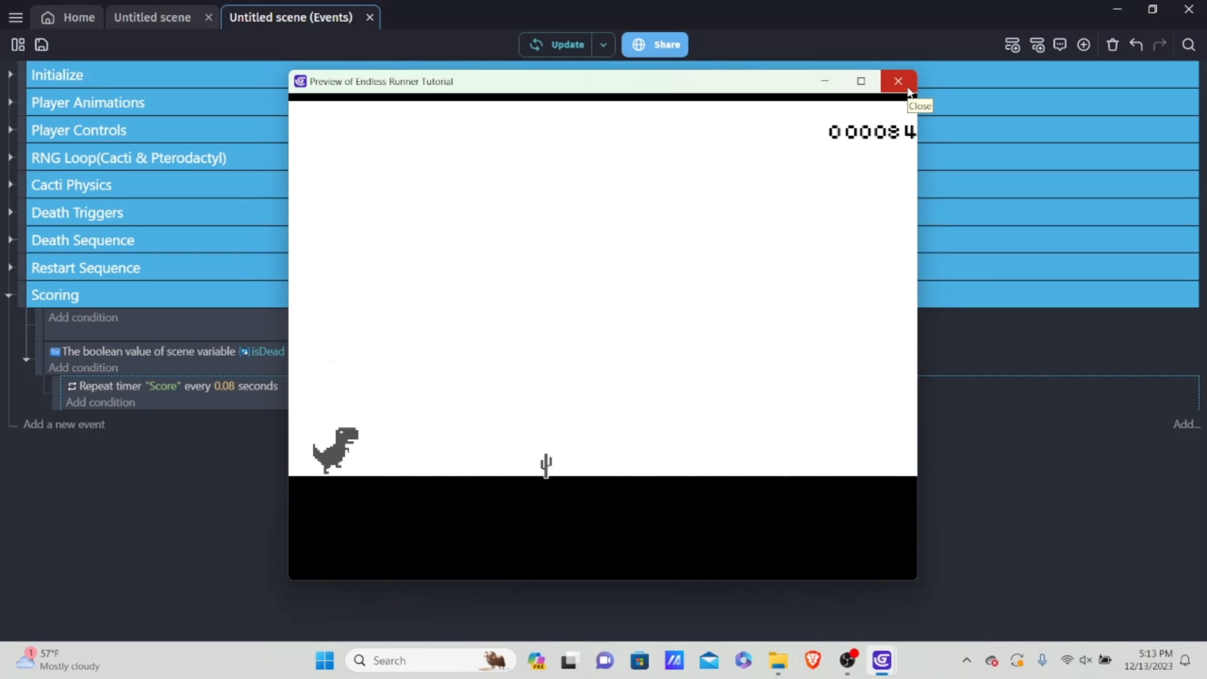
{"action": "key", "text": "space"}
{"action": "key", "text": "space"}
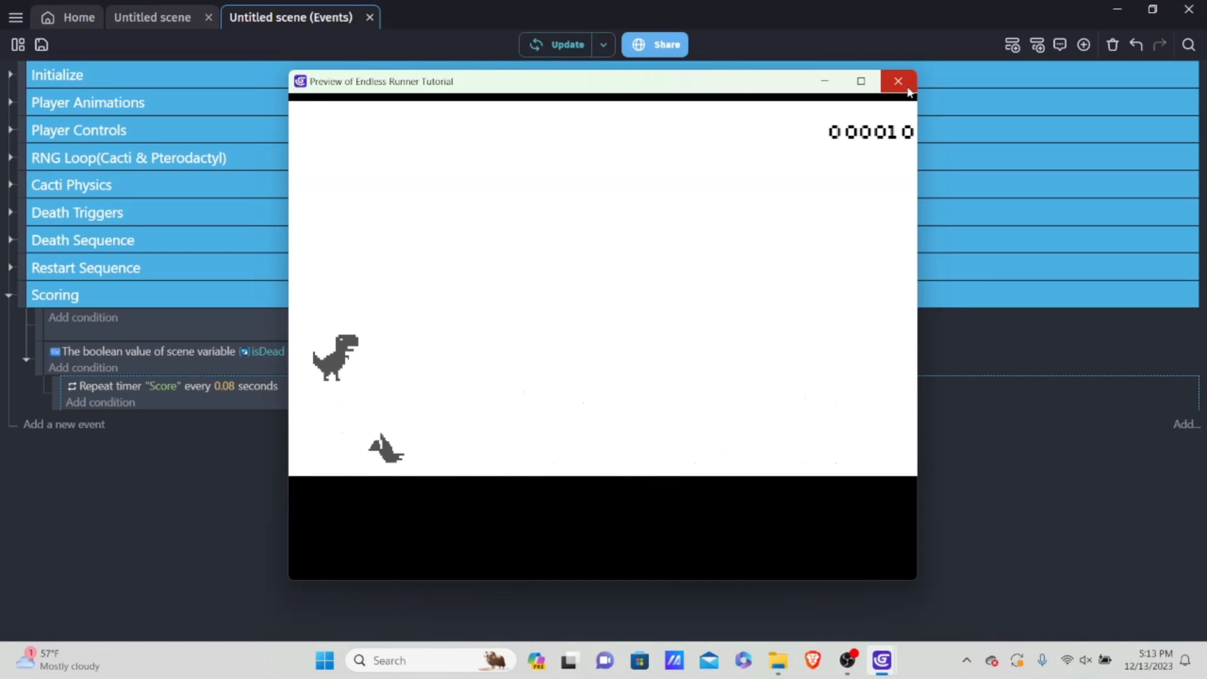
{"action": "key", "text": "space"}
{"action": "key", "text": "space"}
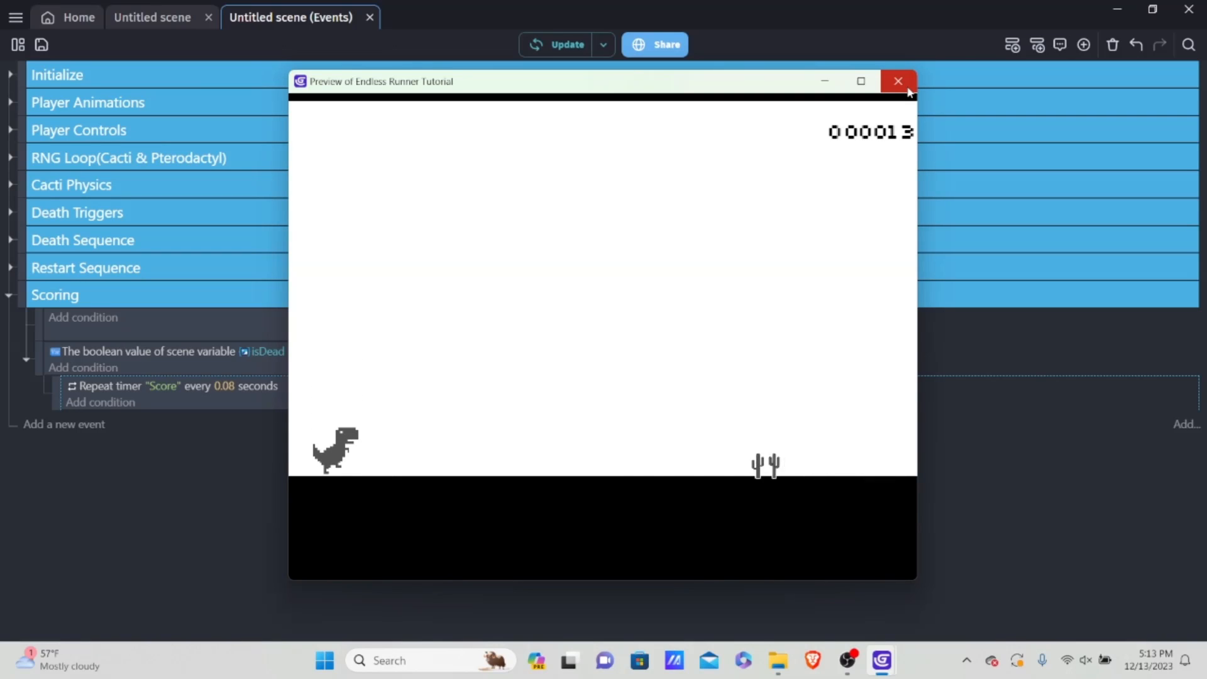
{"action": "left_click", "coordinate": [899, 82]}
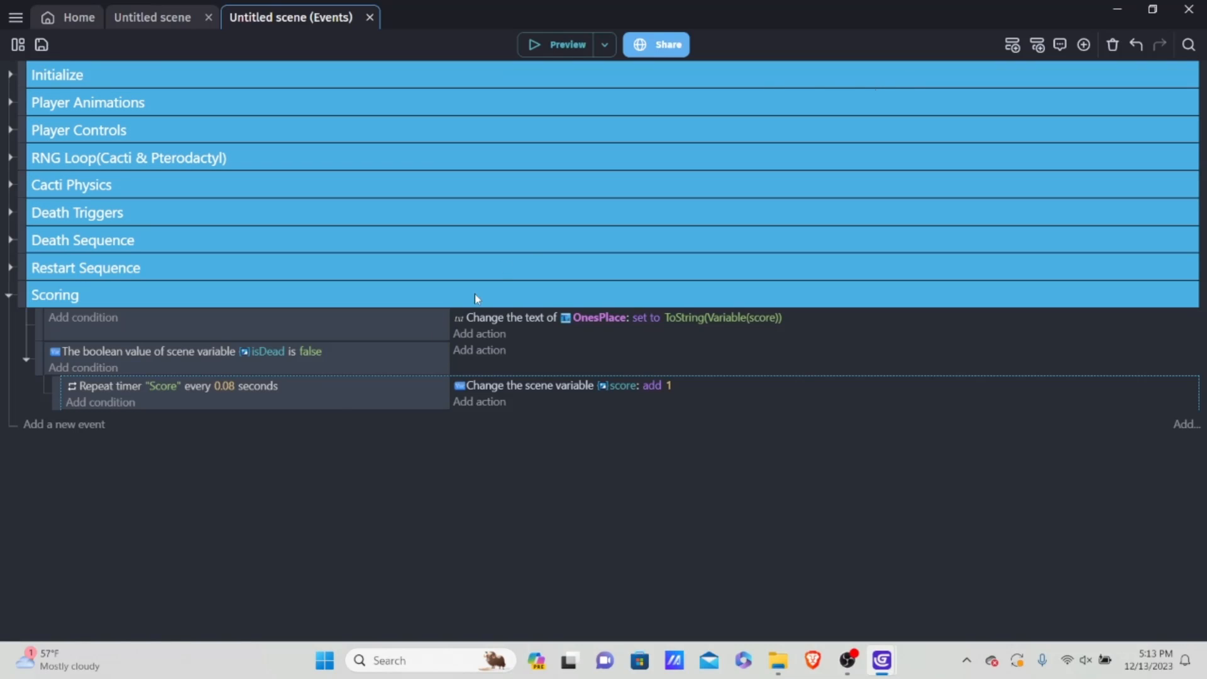
Step: Add an empty event after the isDead event in the Scoring group, at the same level
{"action": "left_click", "coordinate": [336, 394]}
{"action": "left_click", "coordinate": [288, 372]}
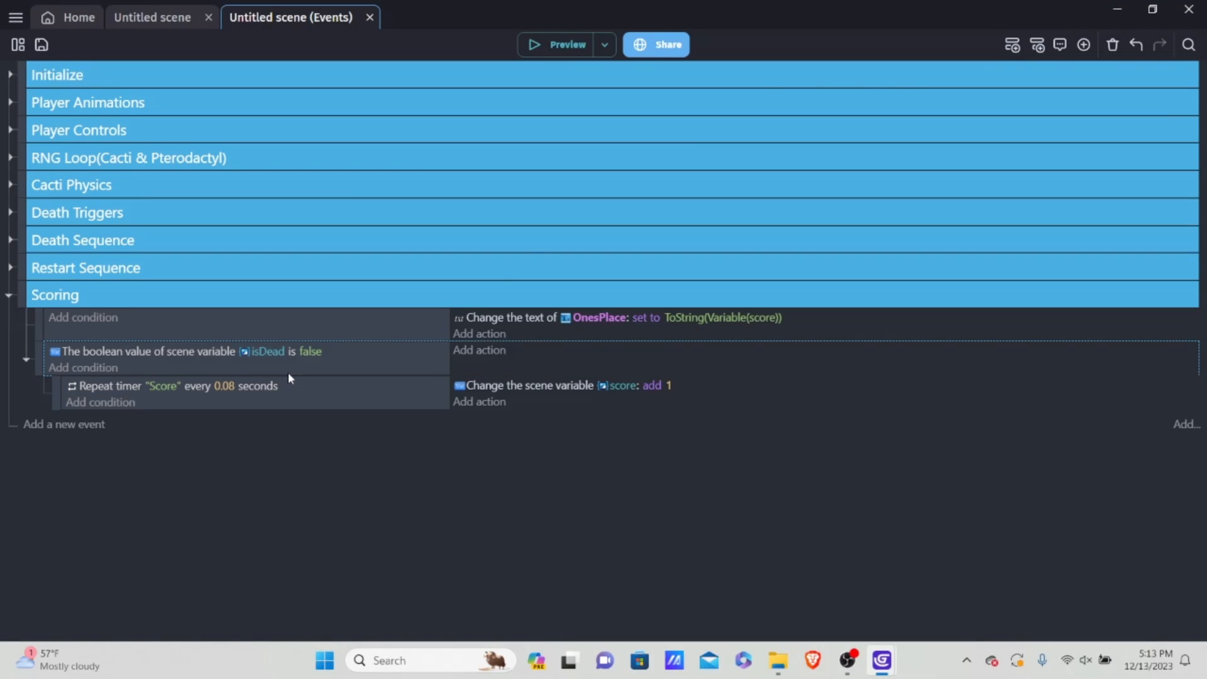
{"action": "left_click", "coordinate": [263, 407]}
{"action": "key", "text": "shift+a"}
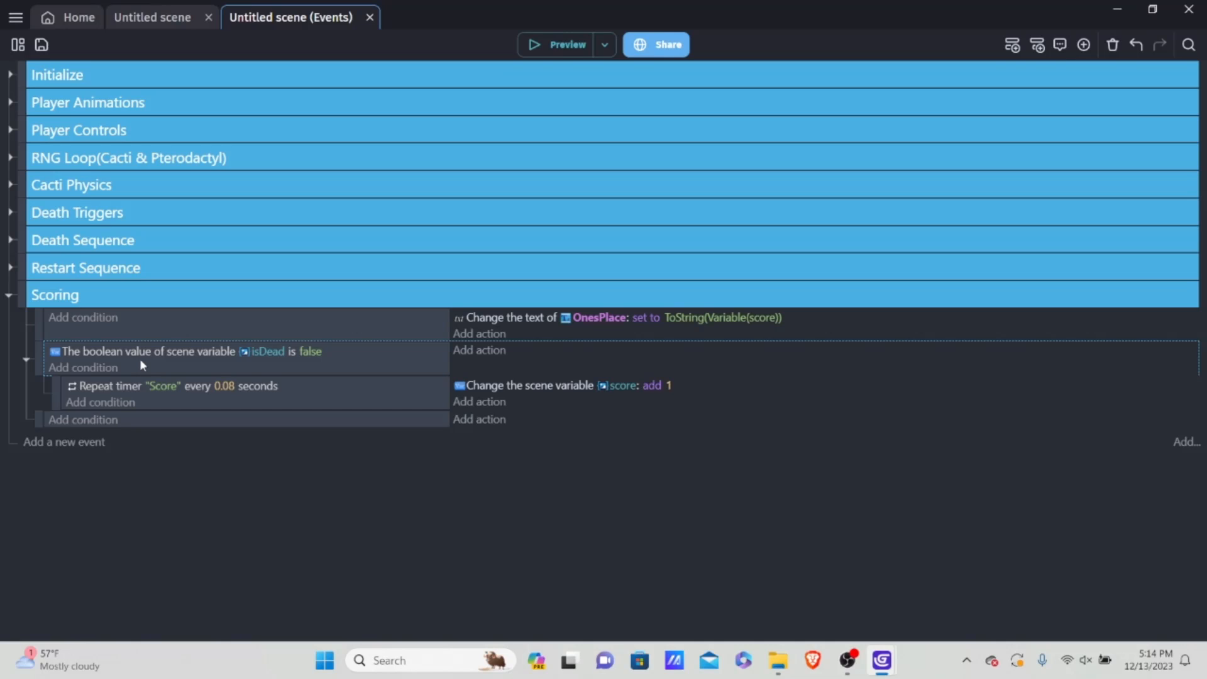
Step: Give the new Scoring event the condition that the number scene variable score is greater than 9
{"action": "left_click", "coordinate": [92, 420]}
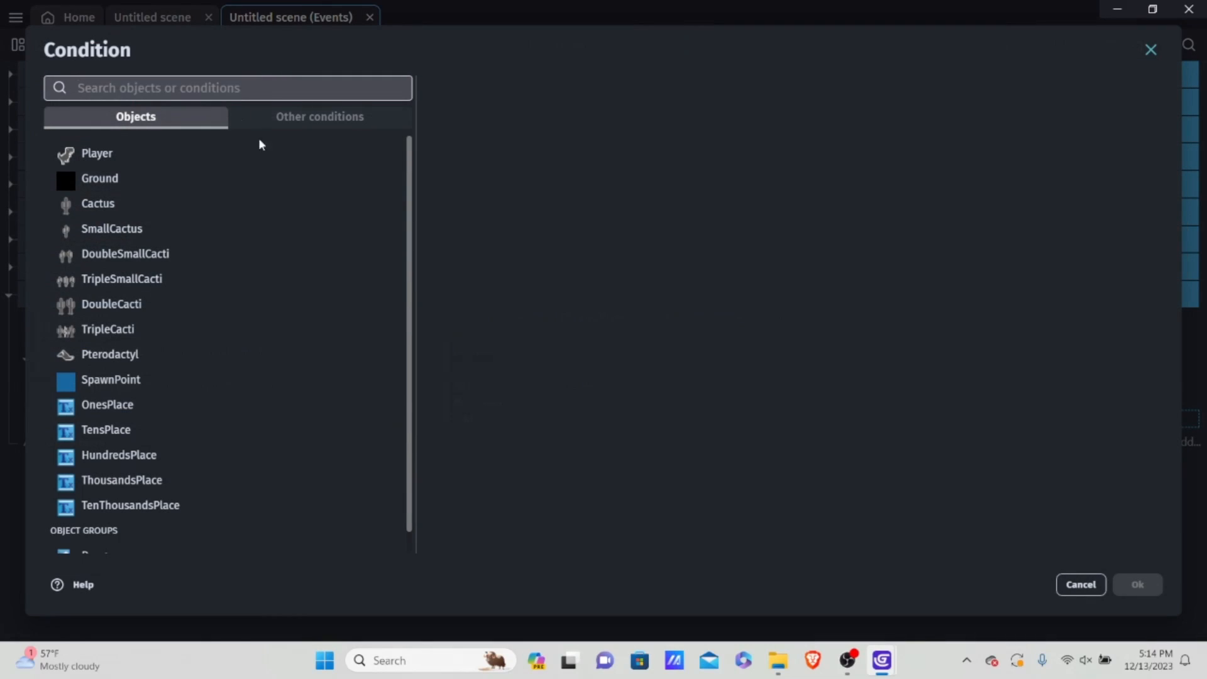
{"action": "left_click", "coordinate": [289, 115]}
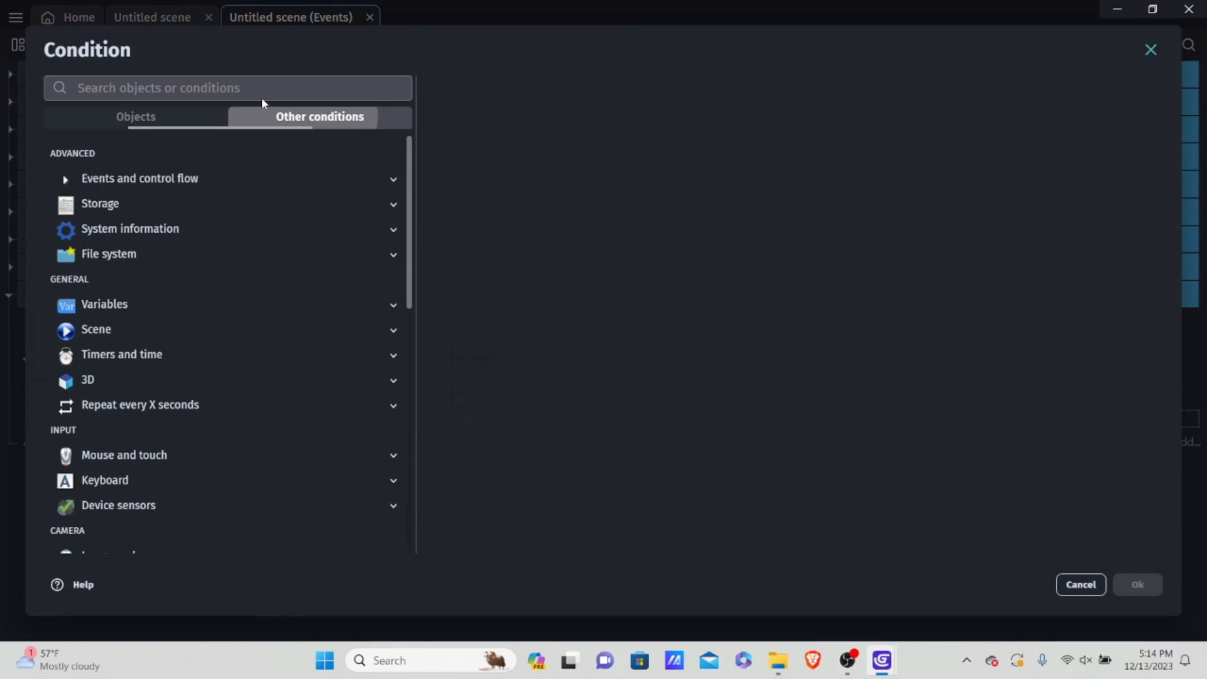
{"action": "left_click", "coordinate": [126, 308]}
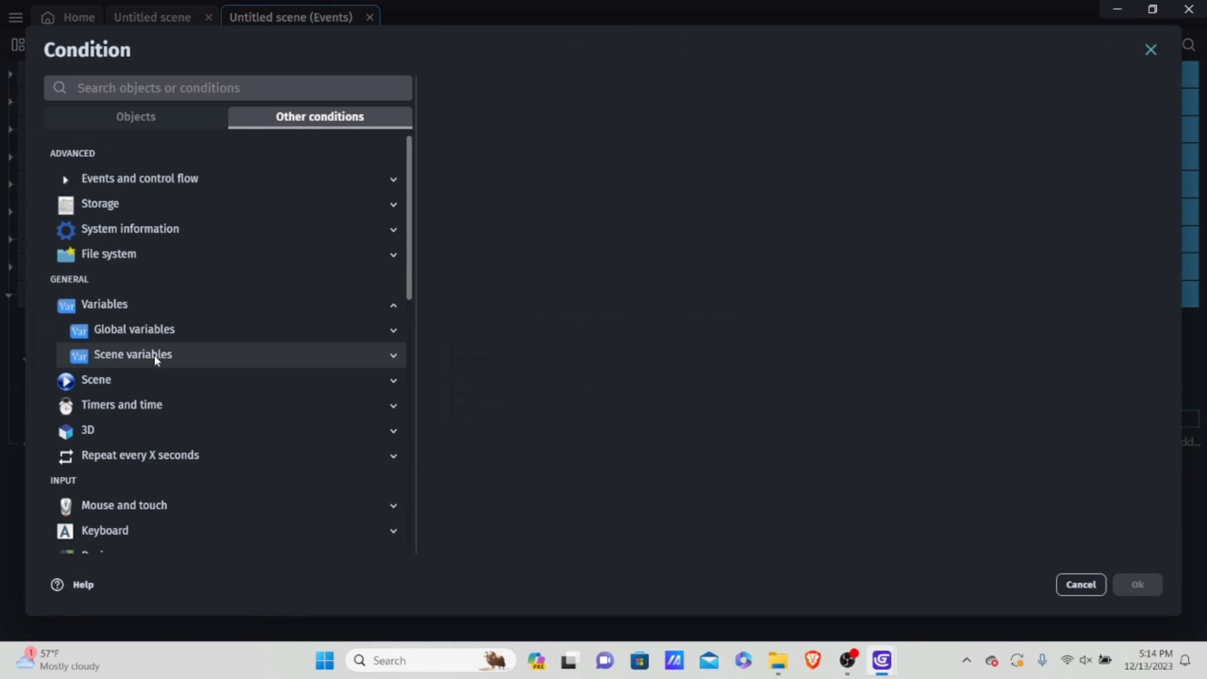
{"action": "left_click", "coordinate": [154, 355]}
{"action": "left_click", "coordinate": [171, 430]}
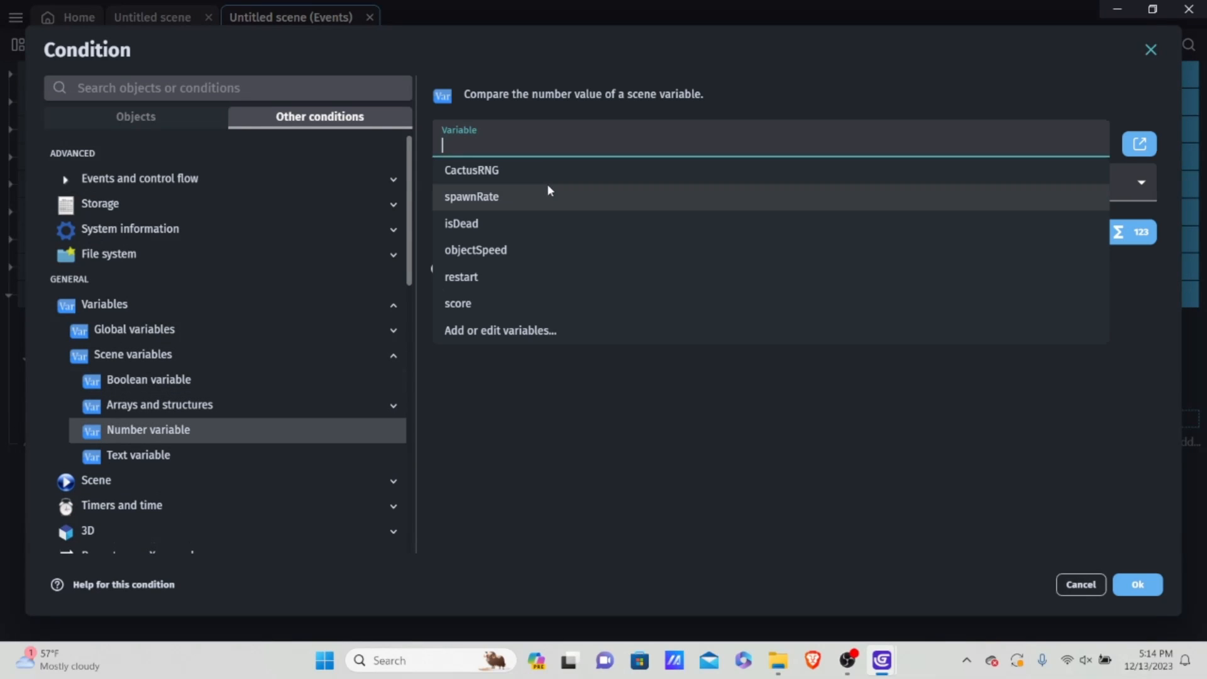
{"action": "left_click", "coordinate": [490, 303]}
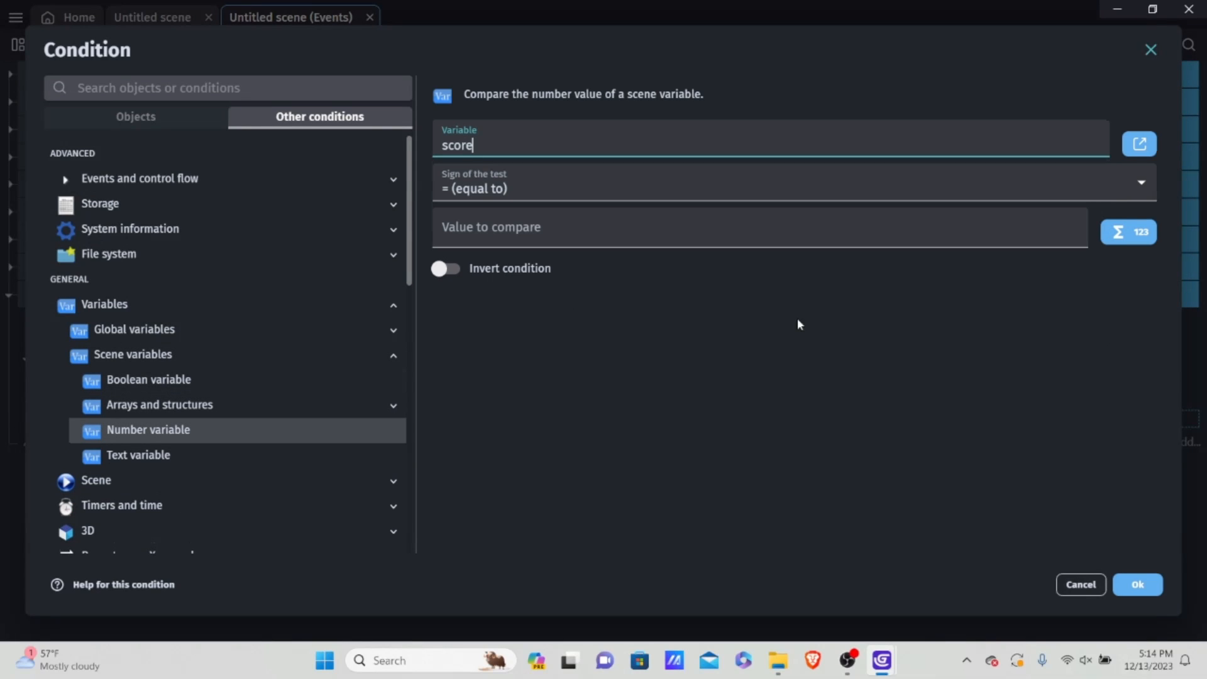
{"action": "left_click", "coordinate": [513, 176]}
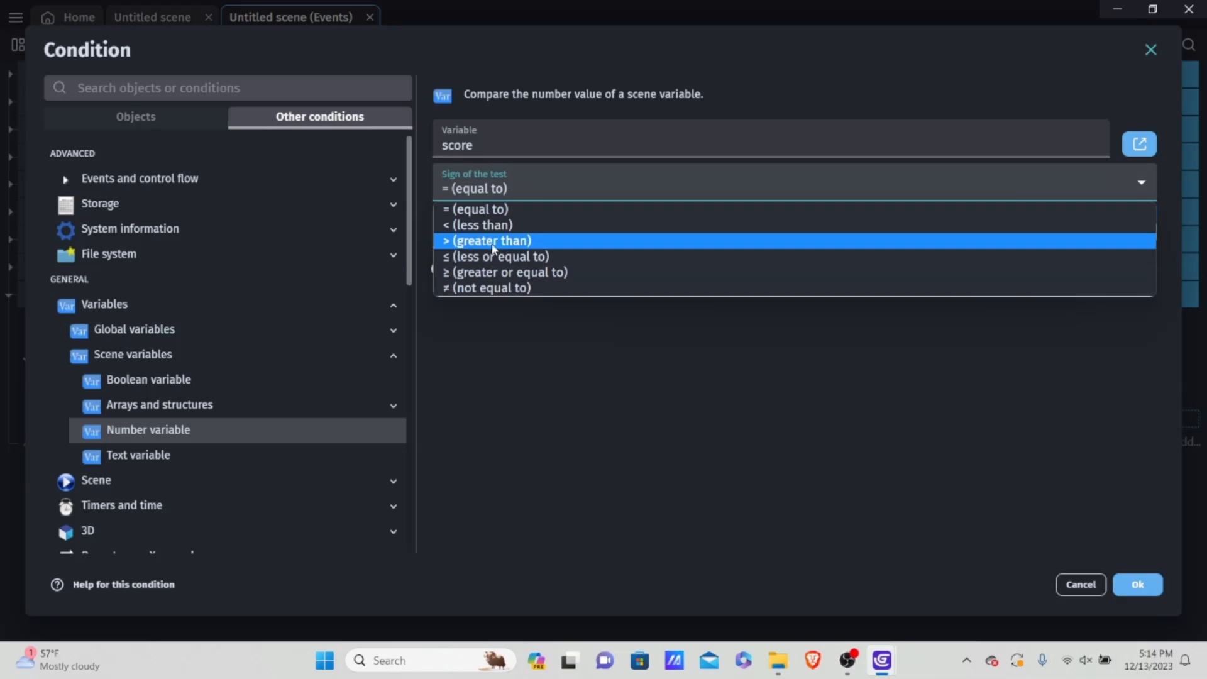
{"action": "left_click", "coordinate": [492, 239]}
{"action": "type", "text": "9"}
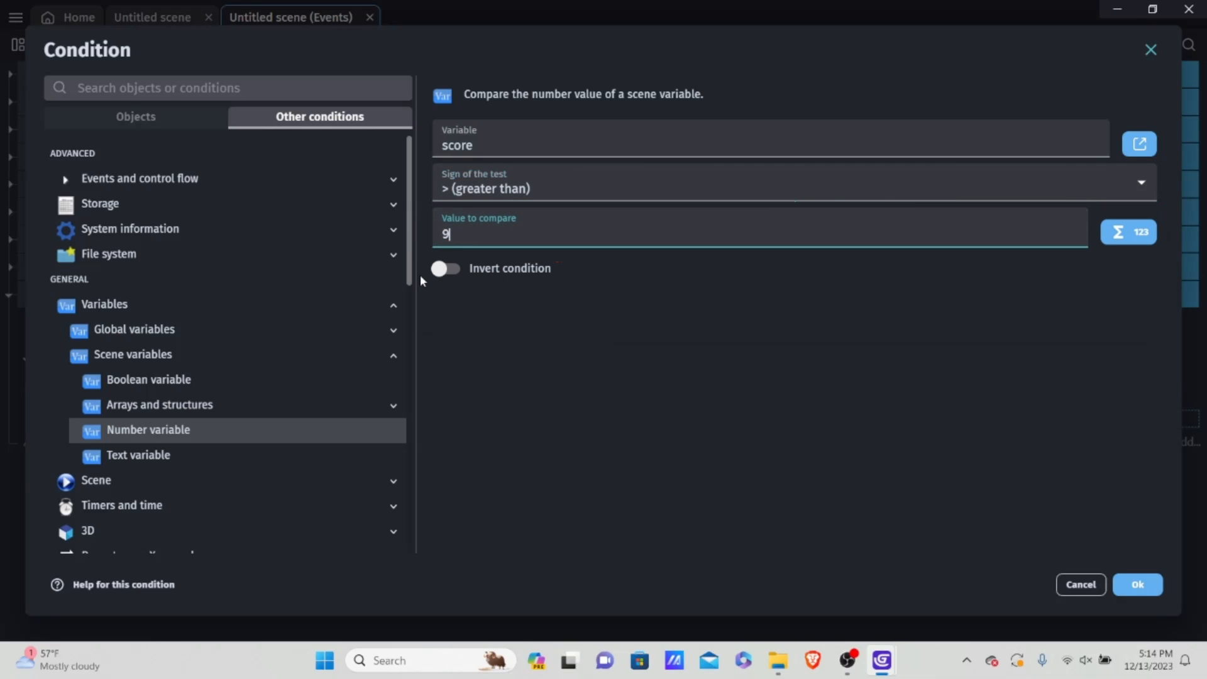
{"action": "left_click", "coordinate": [1139, 586]}
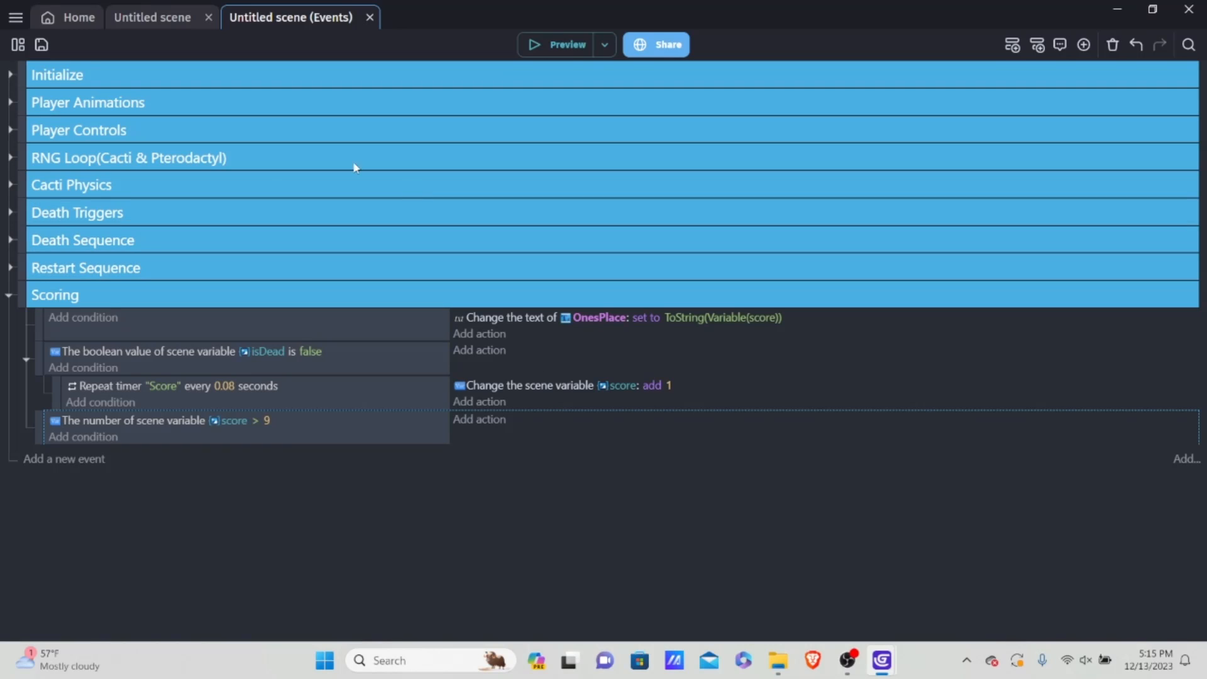
Step: Examine the digit placement of the score display in the scene and return to the scene's events
{"action": "left_click", "coordinate": [165, 17]}
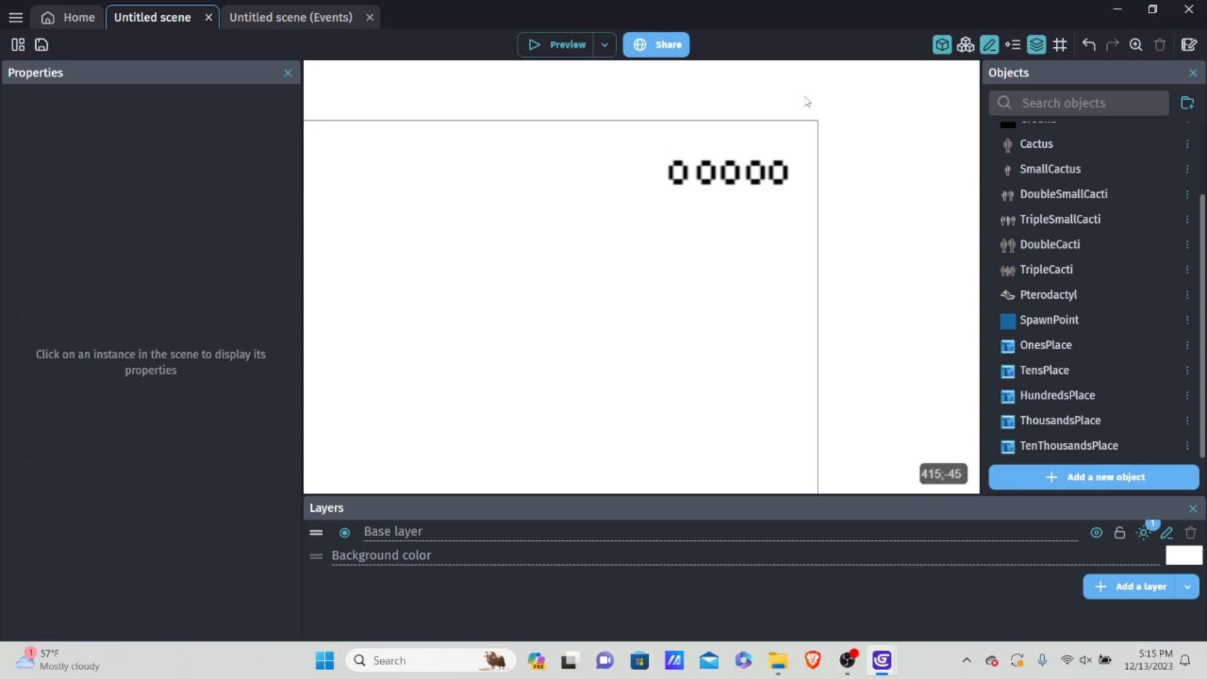
{"action": "left_click", "coordinate": [758, 171]}
{"action": "left_click", "coordinate": [854, 168]}
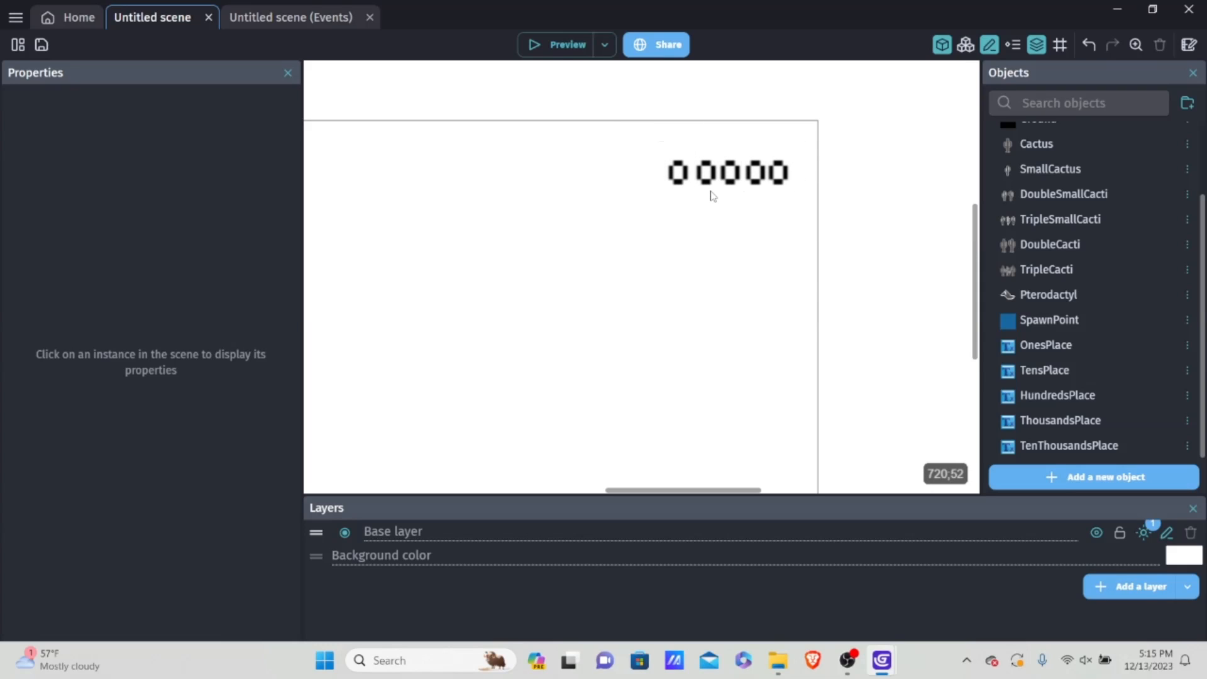
{"action": "left_click", "coordinate": [293, 17]}
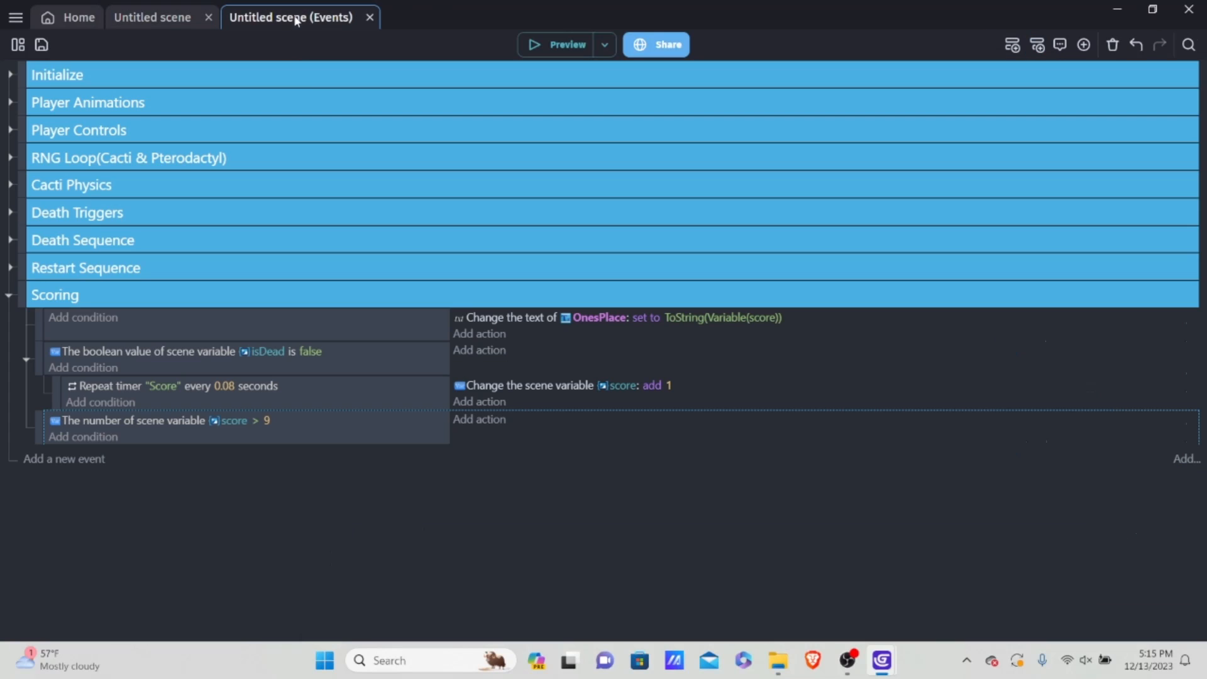
Step: Add an And condition to the score > 9 event in the Scoring group
{"action": "left_click", "coordinate": [82, 436]}
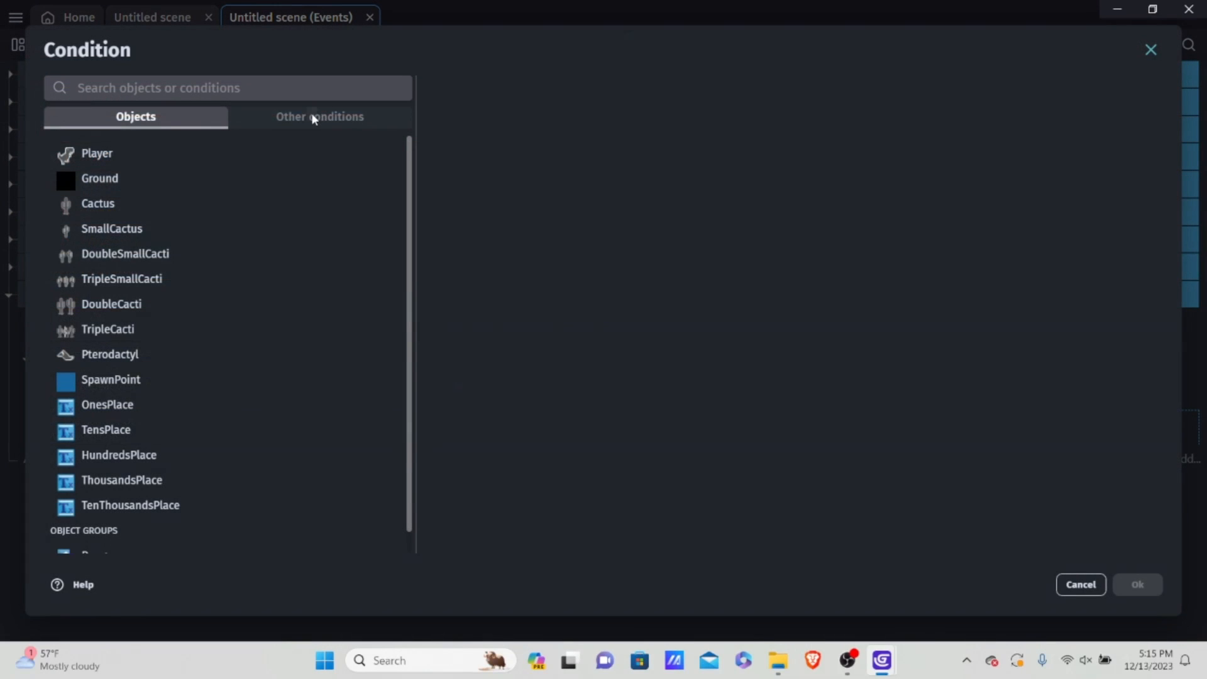
{"action": "left_click", "coordinate": [310, 112]}
{"action": "left_click", "coordinate": [223, 180]}
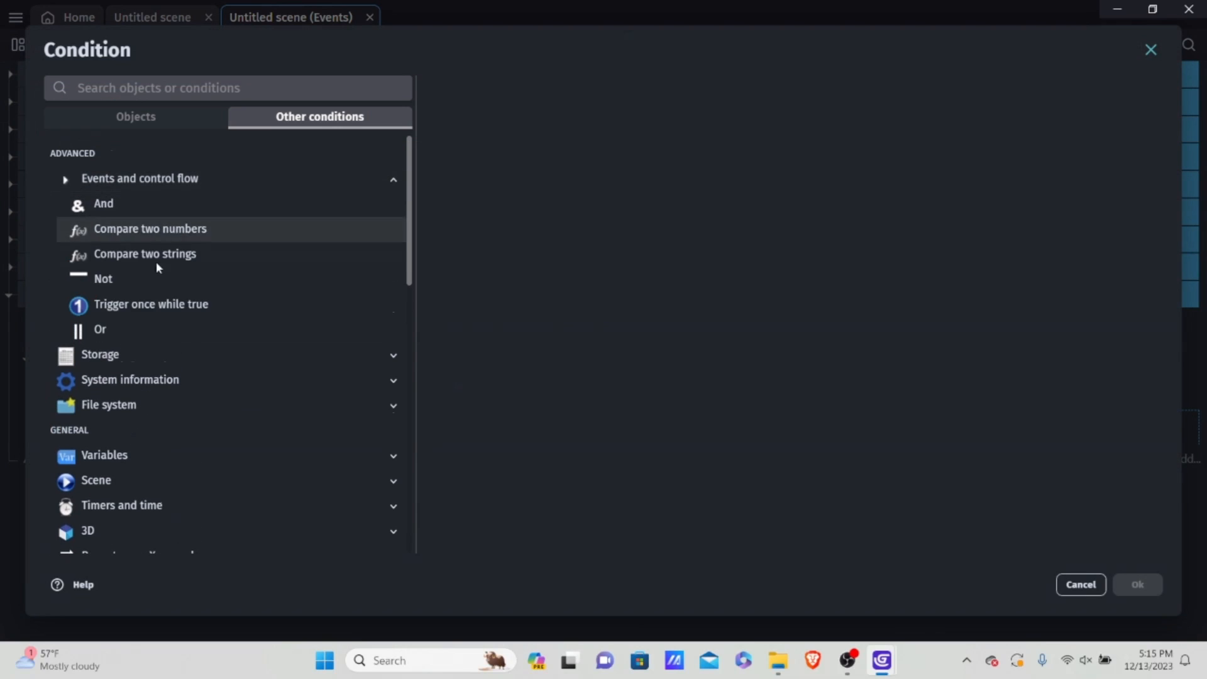
{"action": "left_click", "coordinate": [172, 204]}
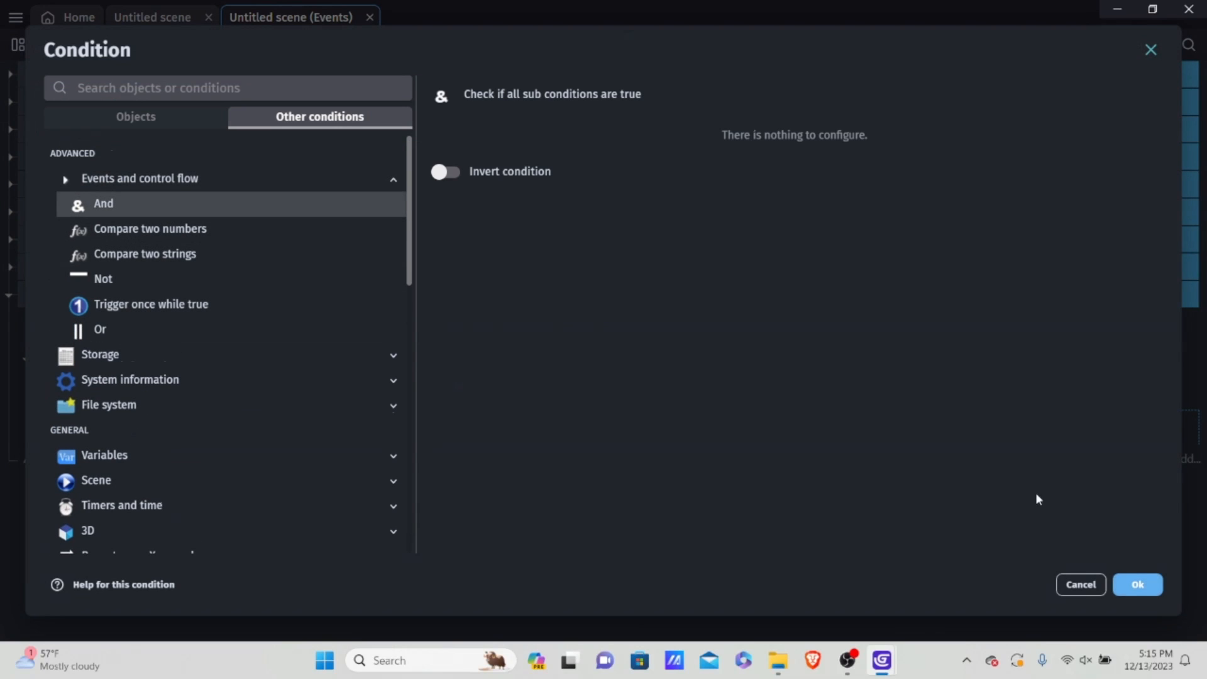
{"action": "left_click", "coordinate": [1139, 585]}
Step: Give the And condition a sub-condition that the boolean scene variable isDead is false
{"action": "left_click", "coordinate": [114, 456]}
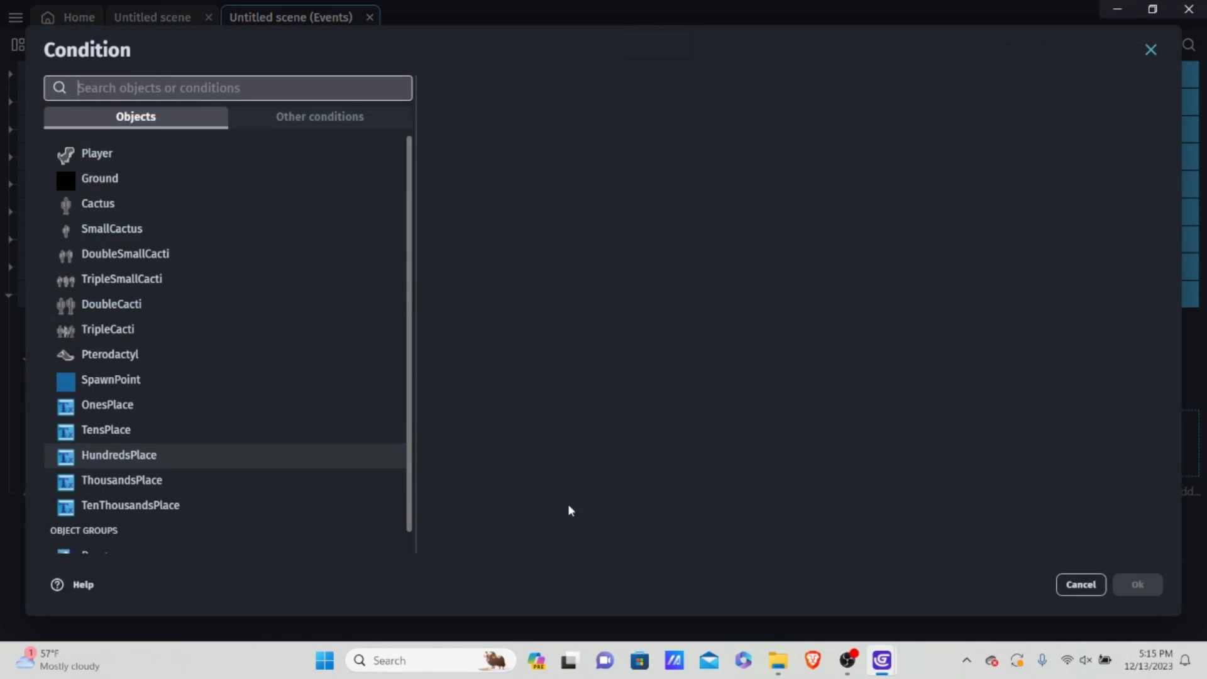
{"action": "left_click", "coordinate": [254, 118]}
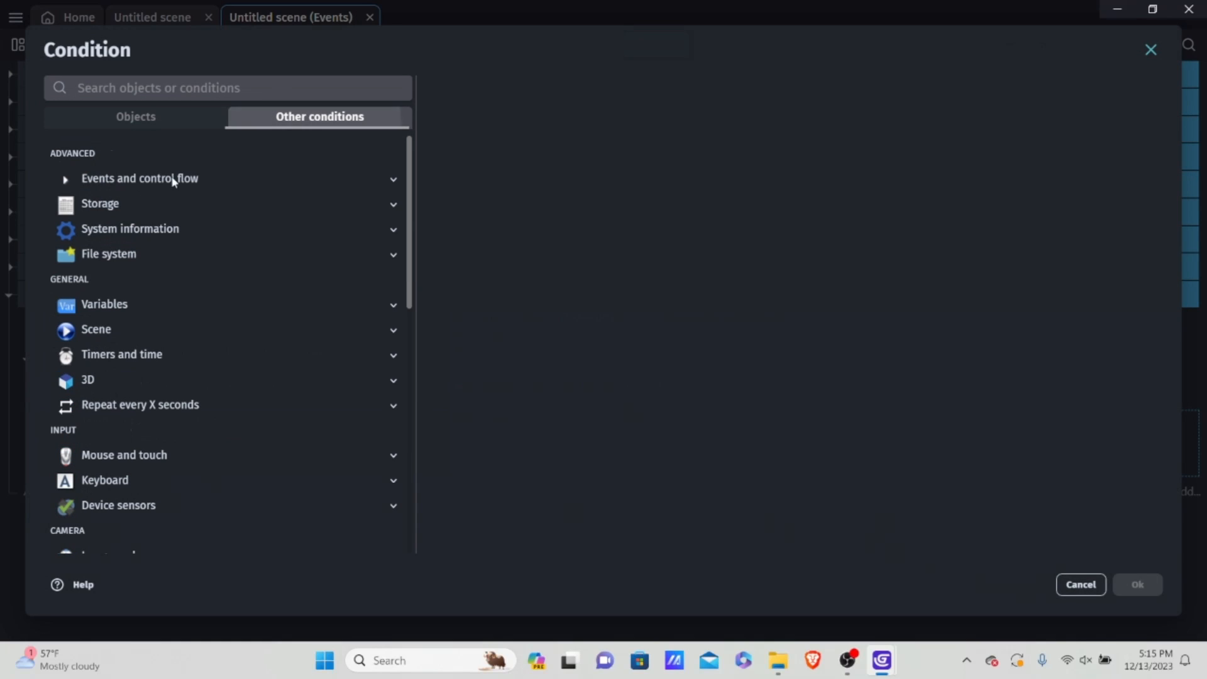
{"action": "left_click", "coordinate": [100, 305]}
{"action": "left_click", "coordinate": [137, 354]}
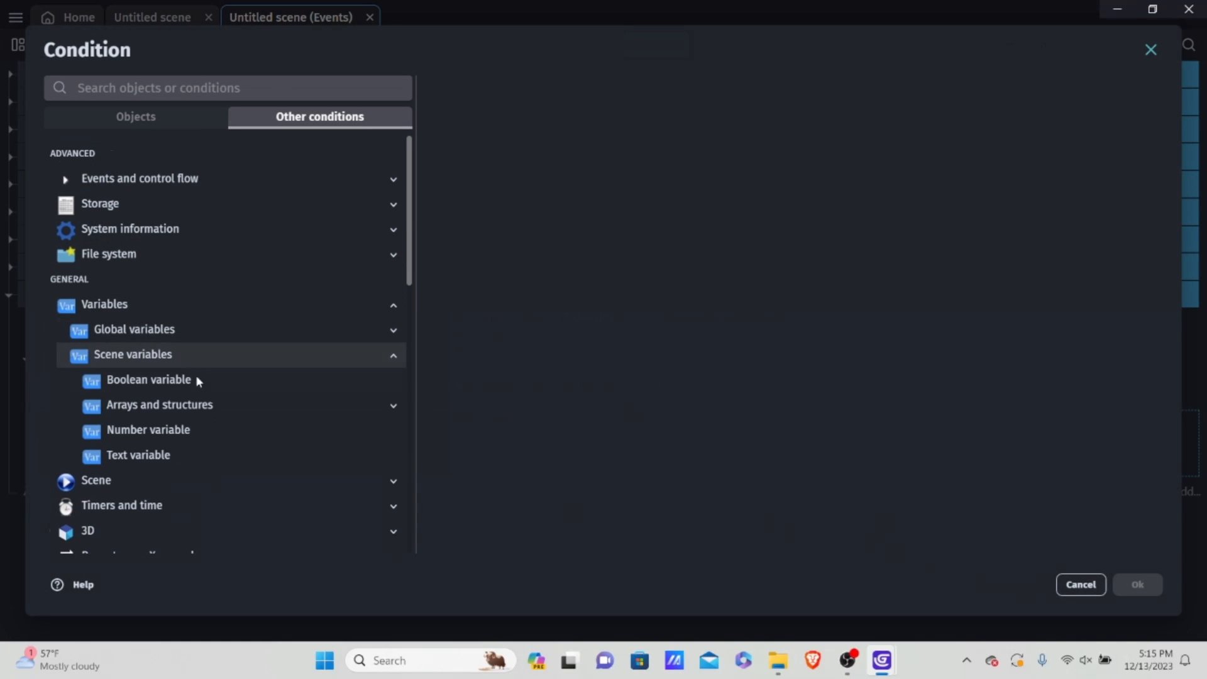
{"action": "scroll", "coordinate": [188, 364], "scroll_direction": "down", "scroll_amount": 1}
{"action": "left_click", "coordinate": [197, 299]}
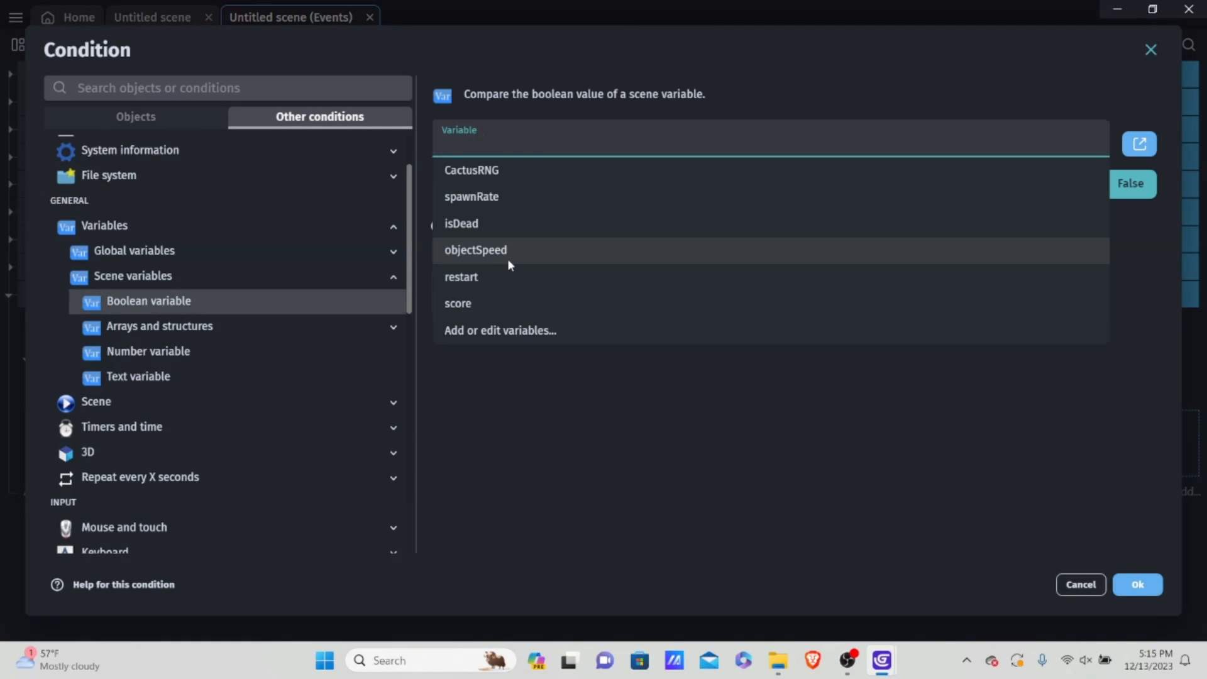
{"action": "left_click", "coordinate": [554, 223]}
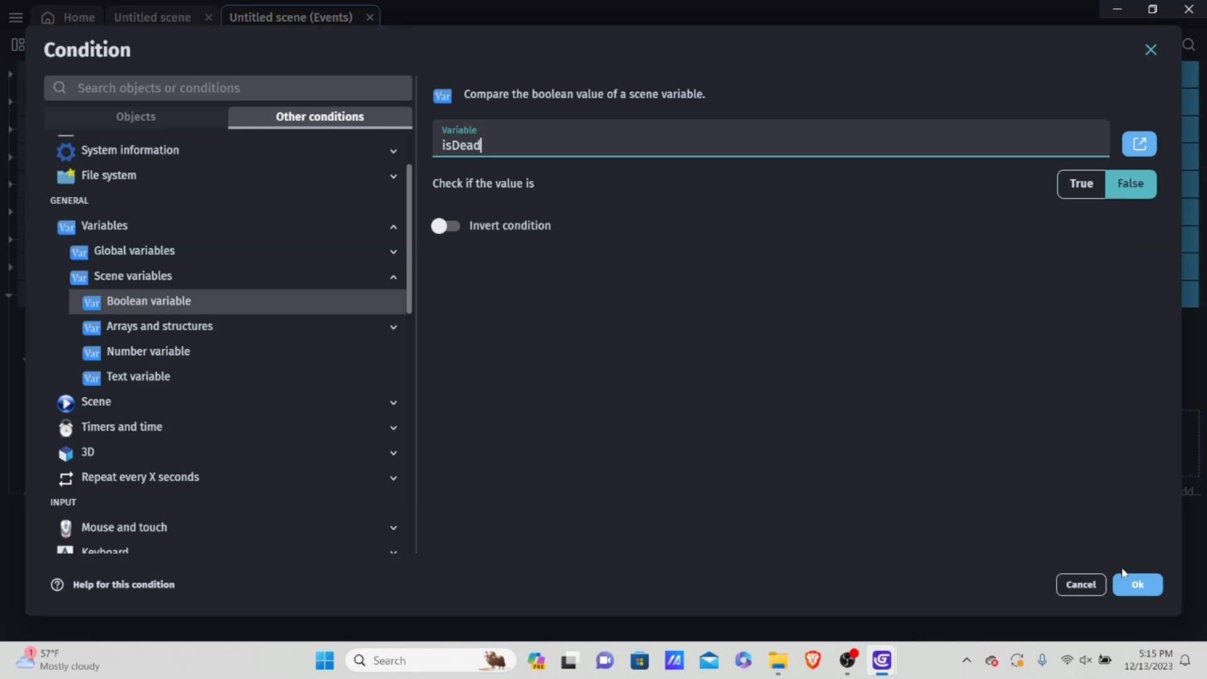
{"action": "left_click", "coordinate": [1135, 582]}
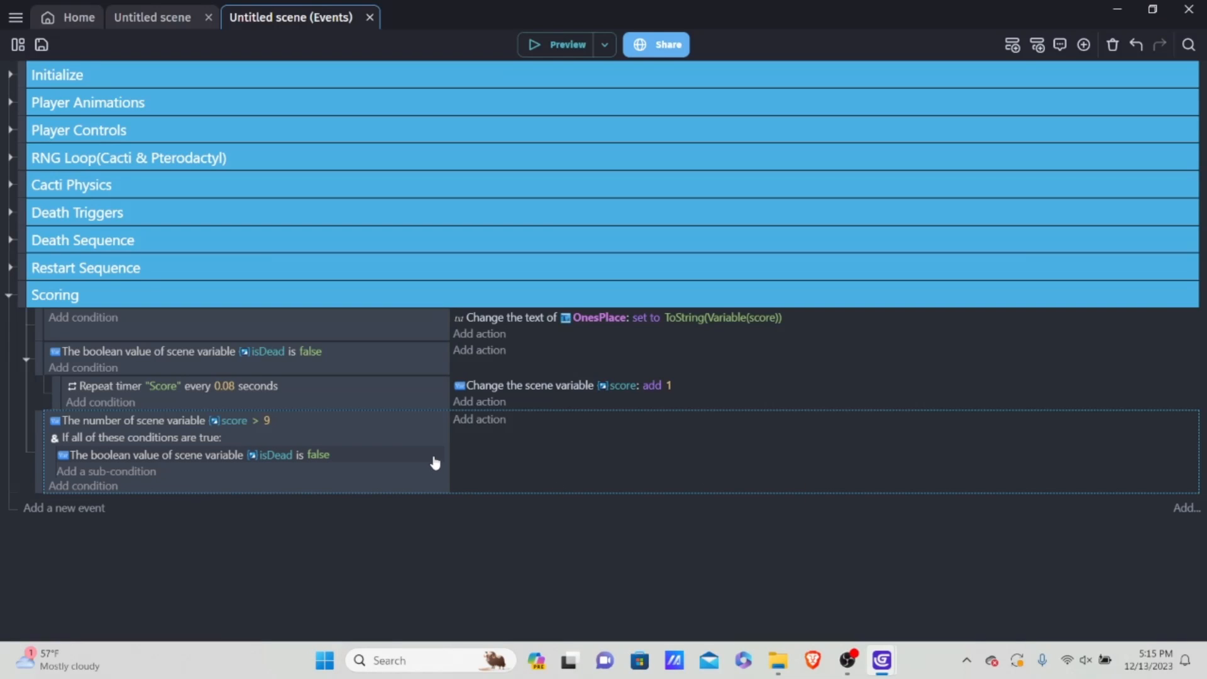
Step: Add a Trigger once while true condition to the score > 9 event
{"action": "left_click", "coordinate": [85, 486]}
{"action": "left_click", "coordinate": [371, 123]}
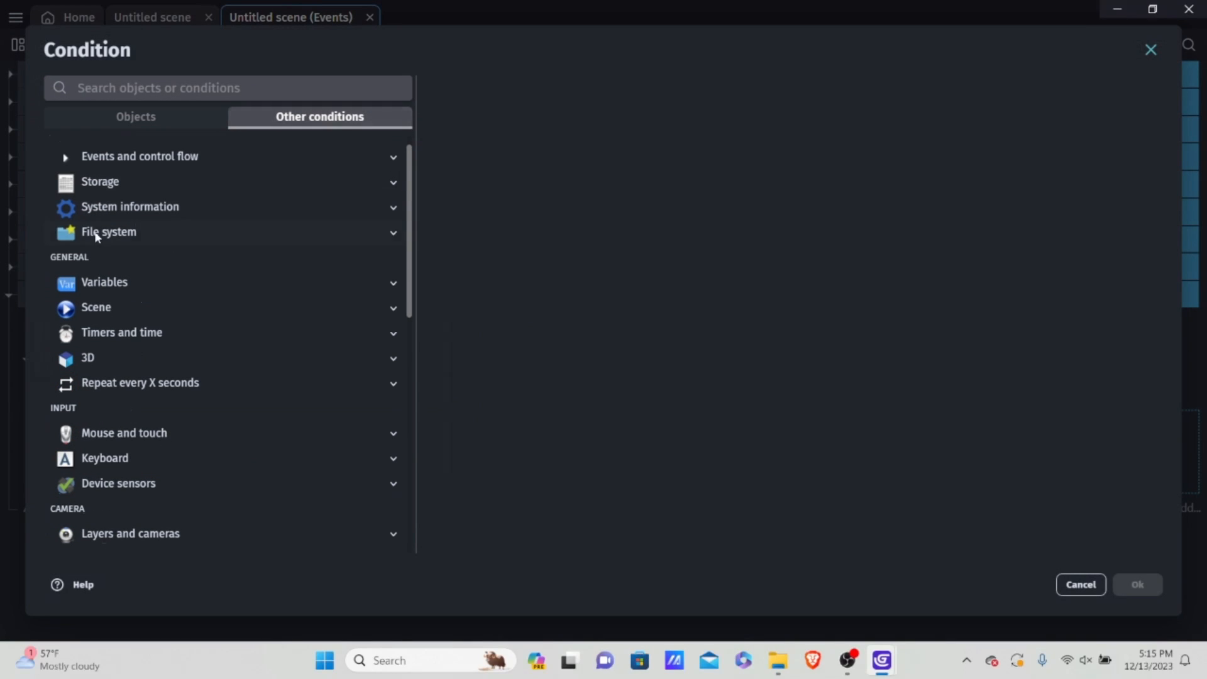
{"action": "left_click", "coordinate": [104, 283]}
{"action": "left_click", "coordinate": [145, 157]}
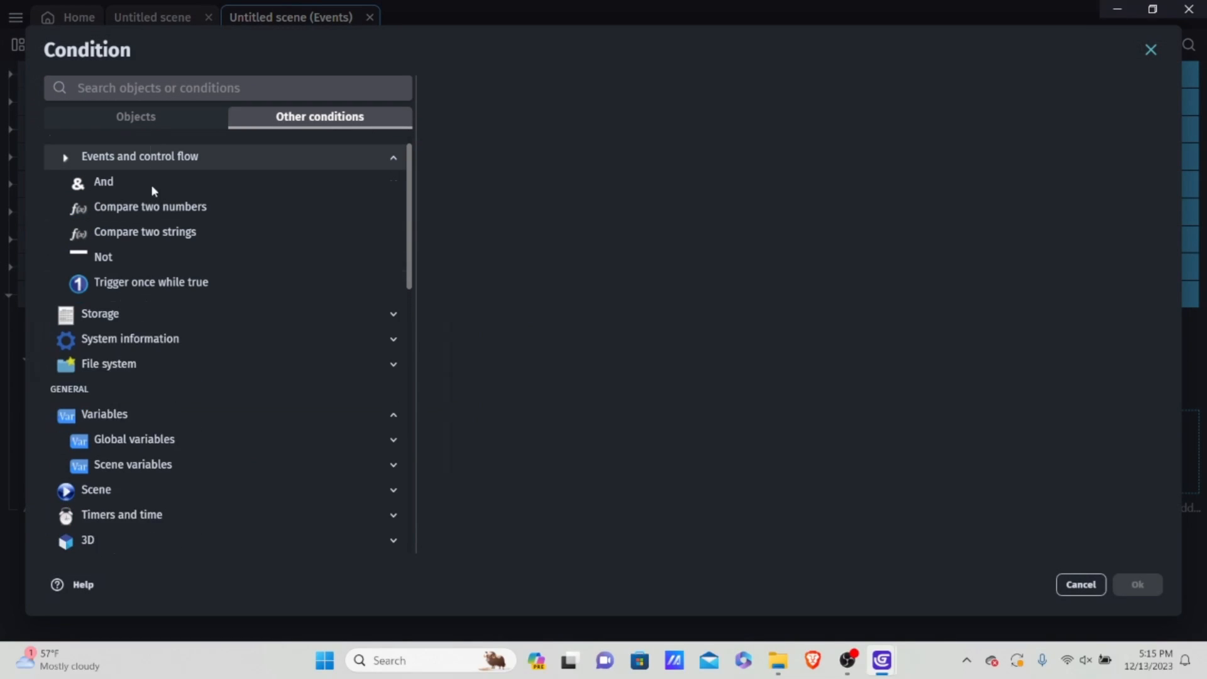
{"action": "left_click", "coordinate": [131, 282]}
{"action": "left_click", "coordinate": [1136, 583]}
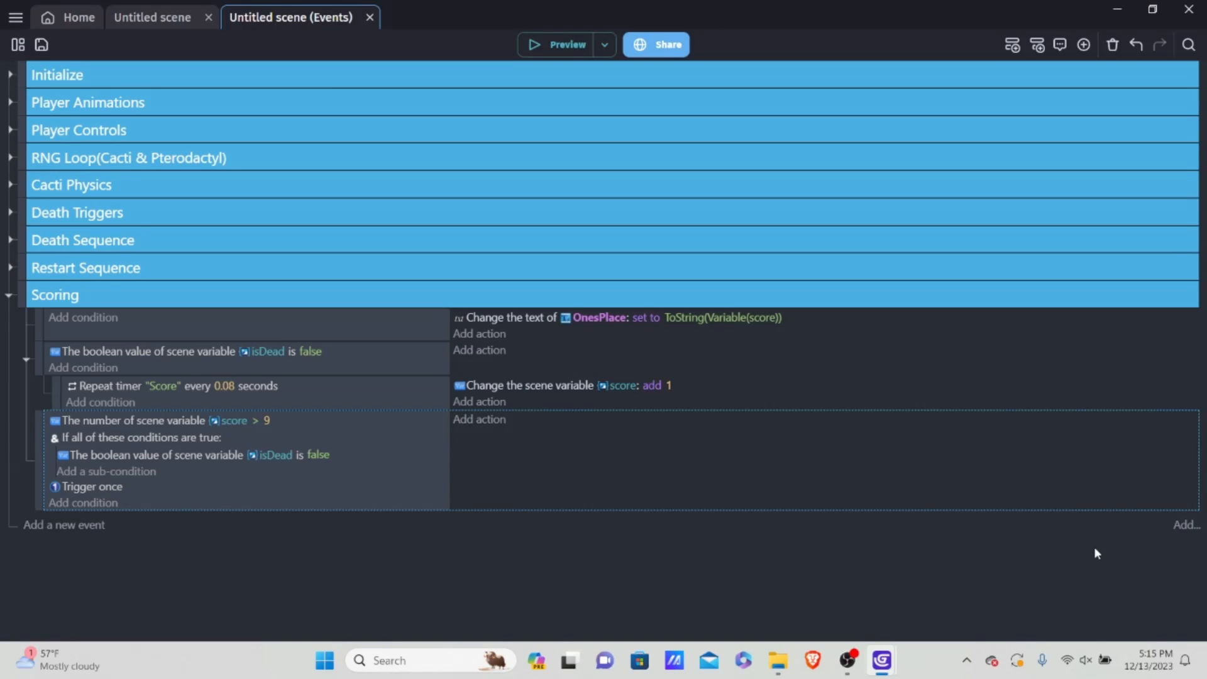
Step: Add an action to the score > 9 event that hides the TensPlace object
{"action": "left_click", "coordinate": [478, 420]}
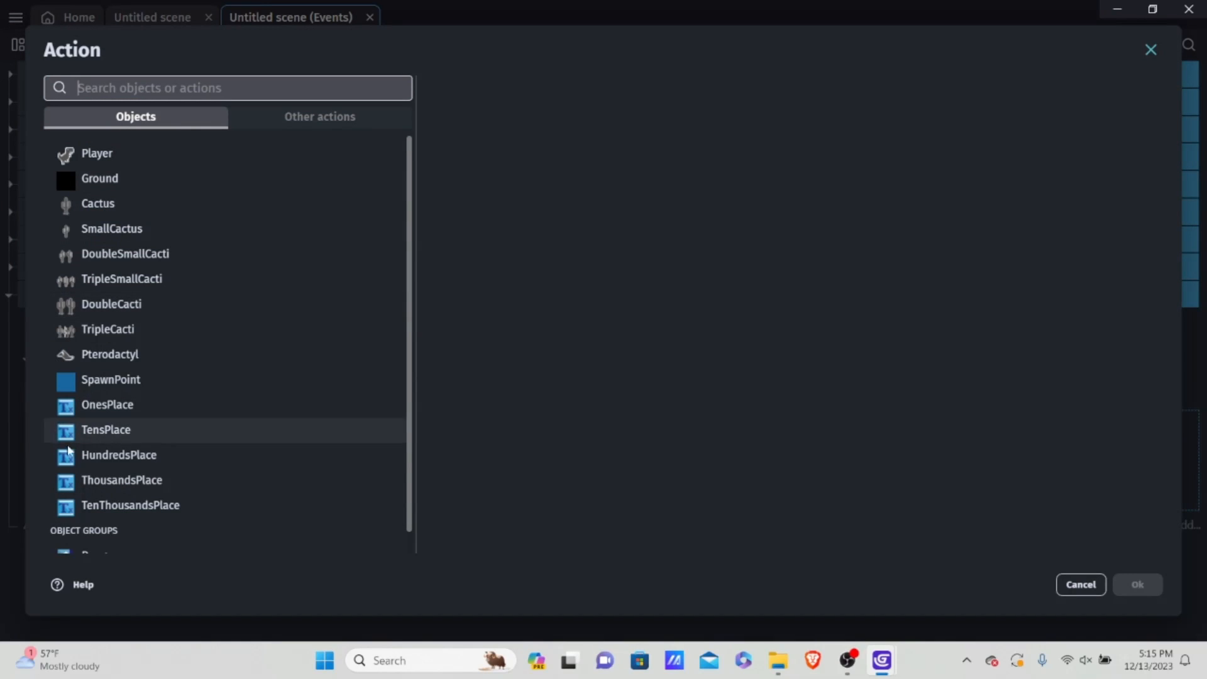
{"action": "left_click", "coordinate": [104, 431]}
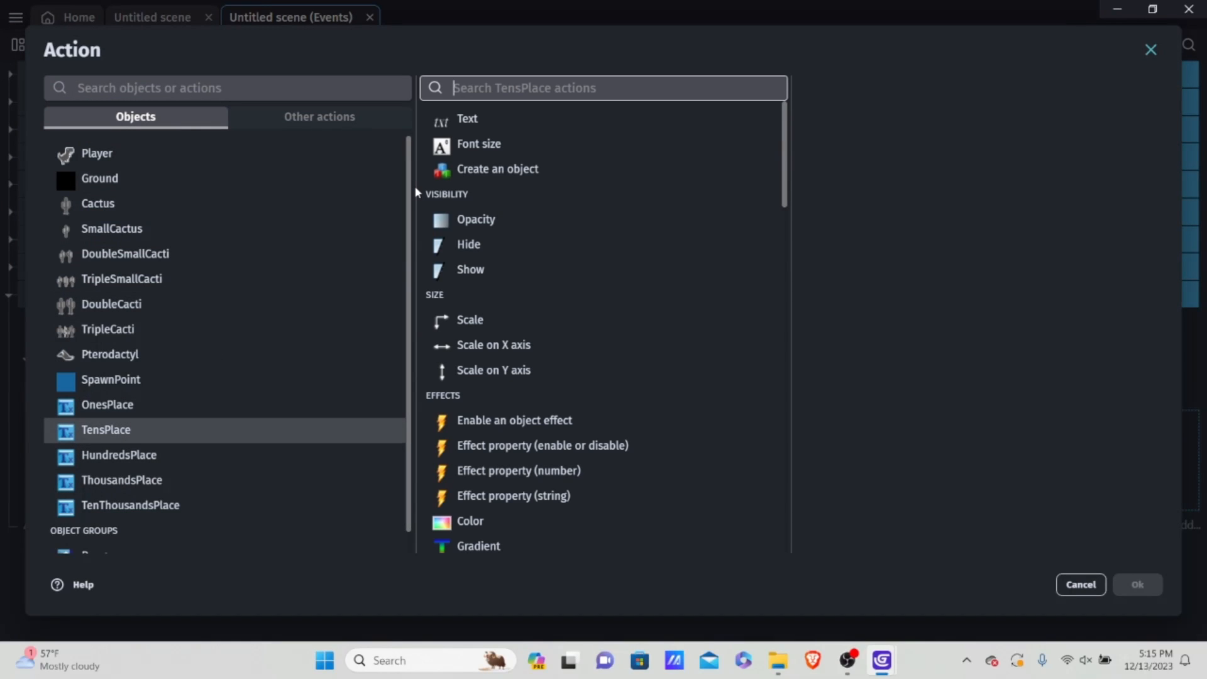
{"action": "type", "text": "hi"}
{"action": "left_click", "coordinate": [556, 128]}
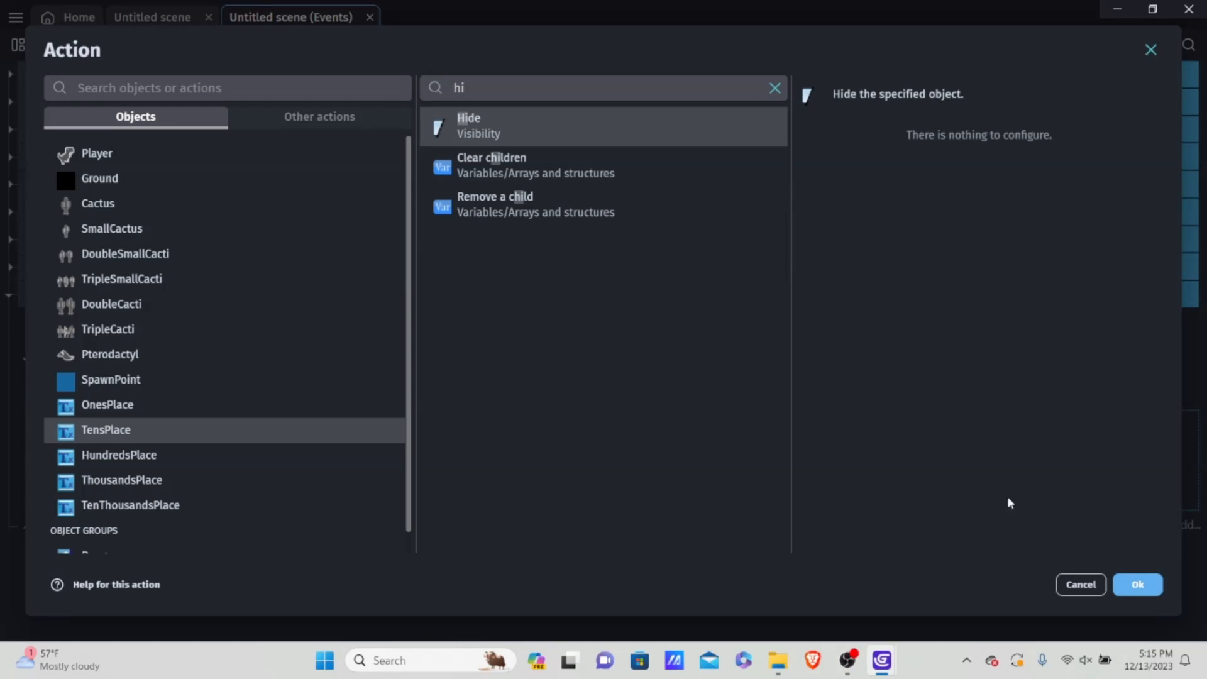
{"action": "left_click", "coordinate": [1139, 584]}
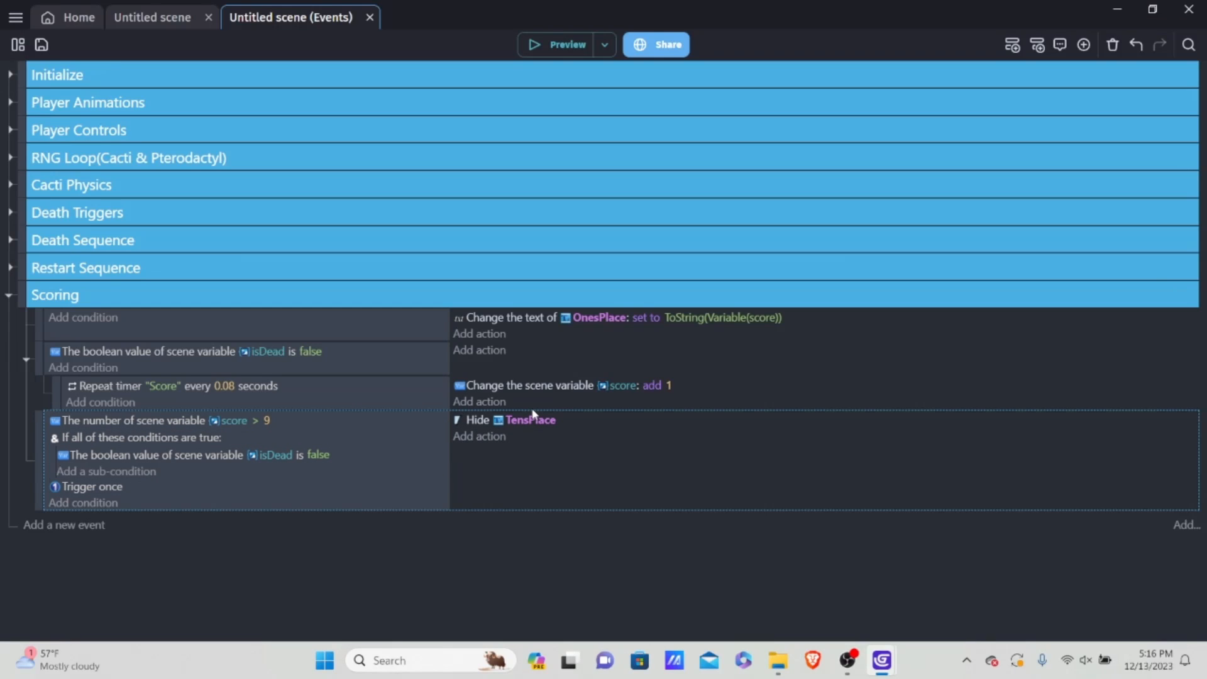
Step: Add an action to the score > 9 event that subtracts 22 from the X position of OnesPlace
{"action": "left_click", "coordinate": [479, 436]}
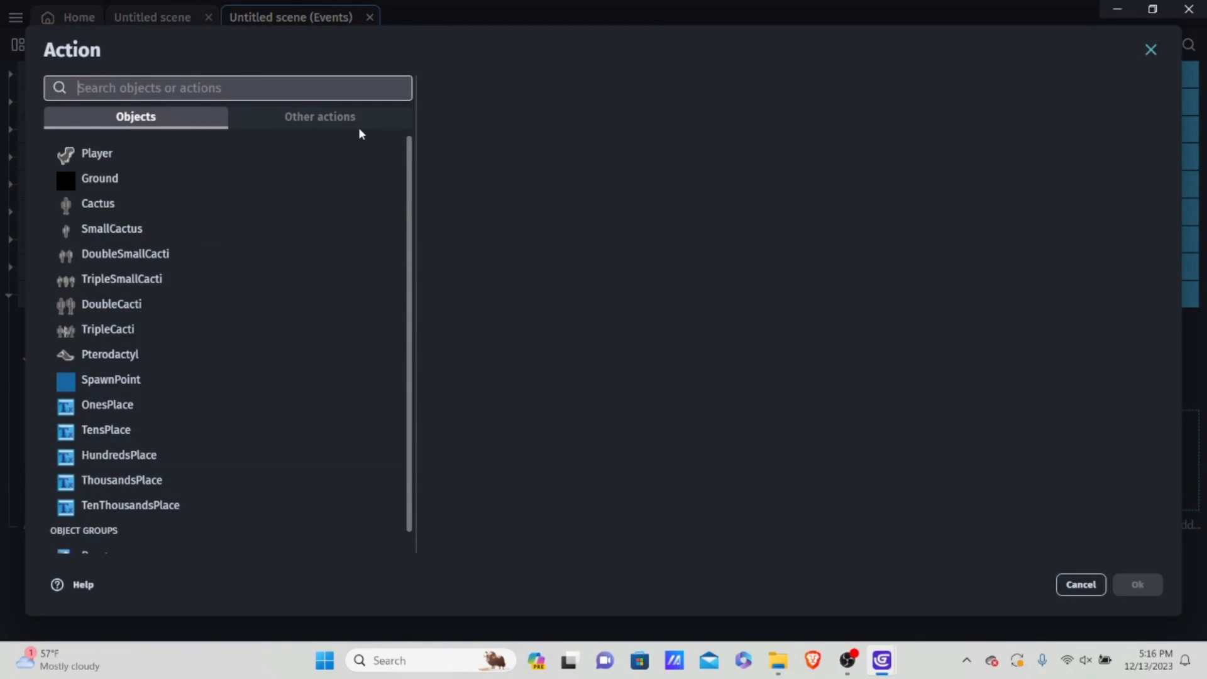
{"action": "left_click", "coordinate": [272, 126]}
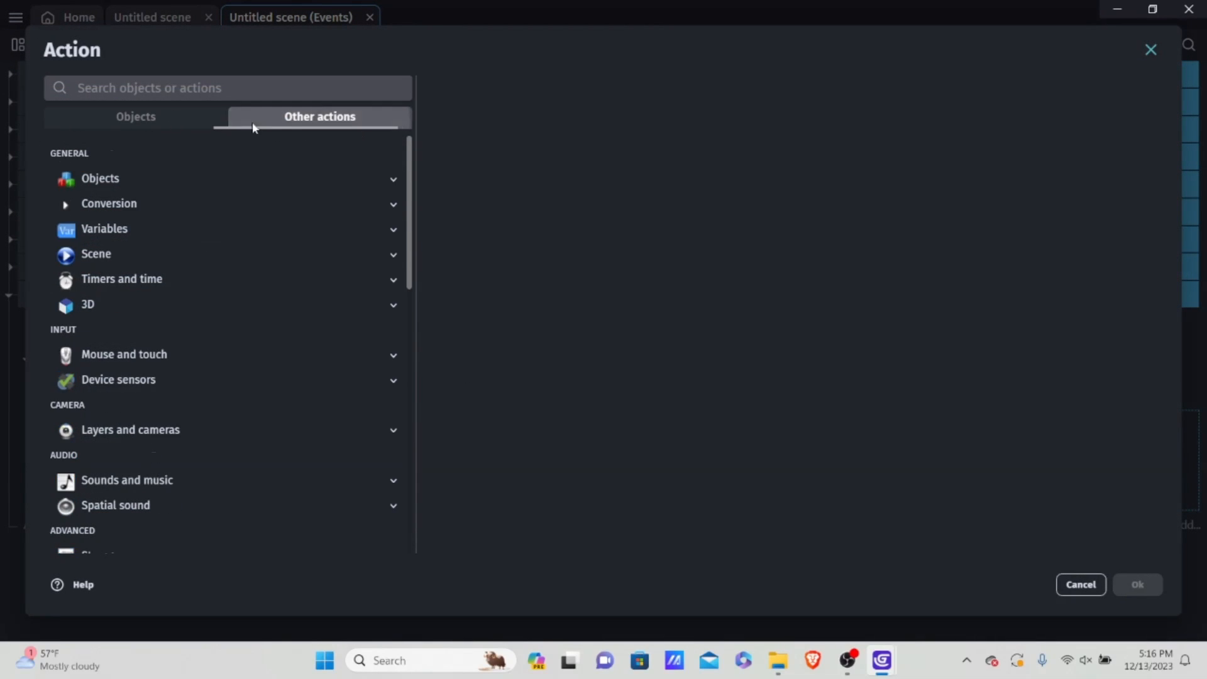
{"action": "left_click", "coordinate": [137, 124]}
{"action": "scroll", "coordinate": [145, 377], "scroll_direction": "down", "scroll_amount": 2}
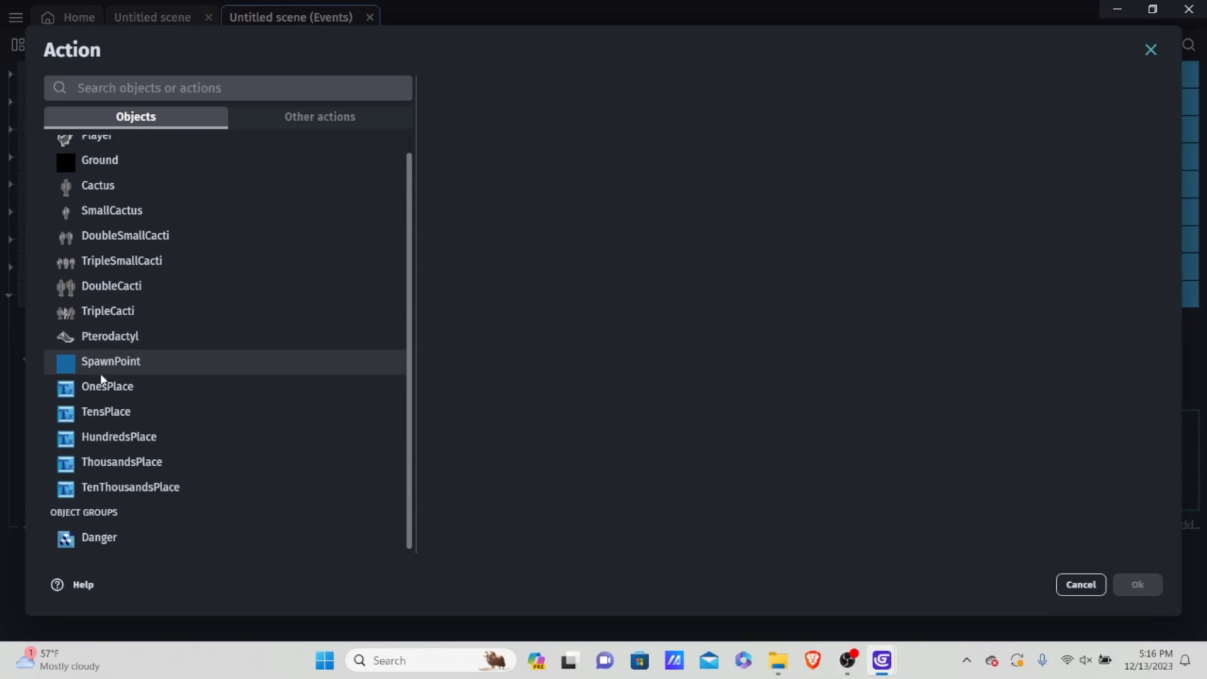
{"action": "left_click", "coordinate": [136, 407]}
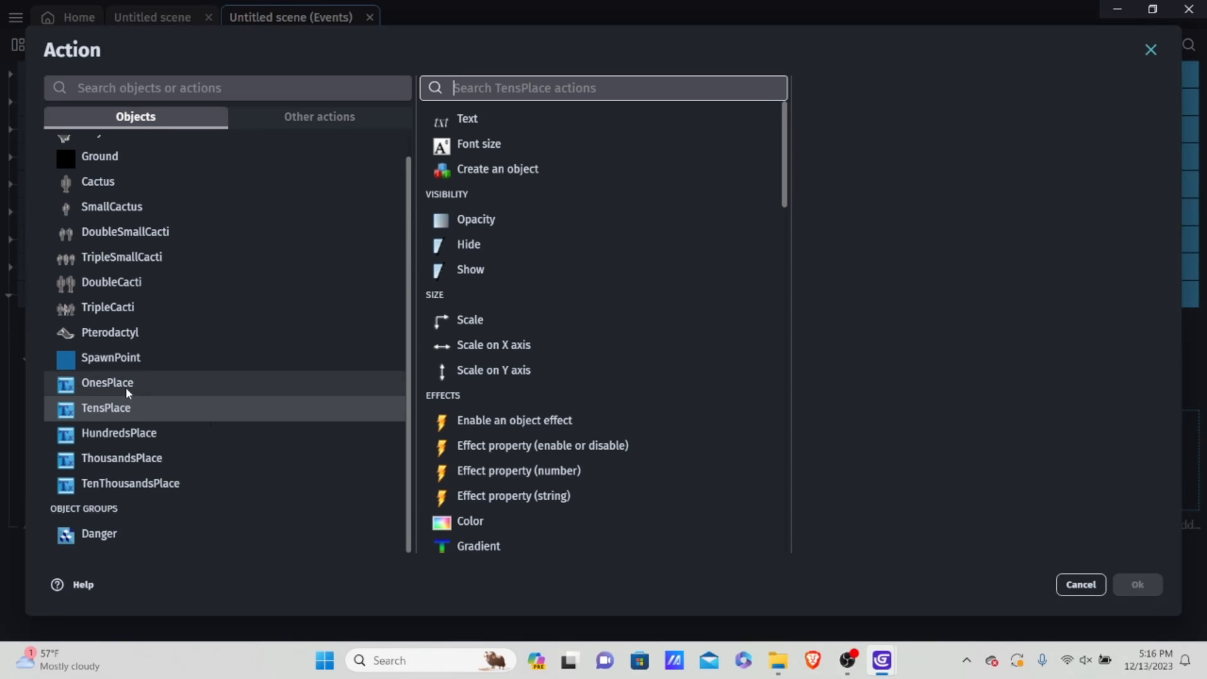
{"action": "left_click", "coordinate": [126, 387]}
{"action": "left_click", "coordinate": [558, 85]}
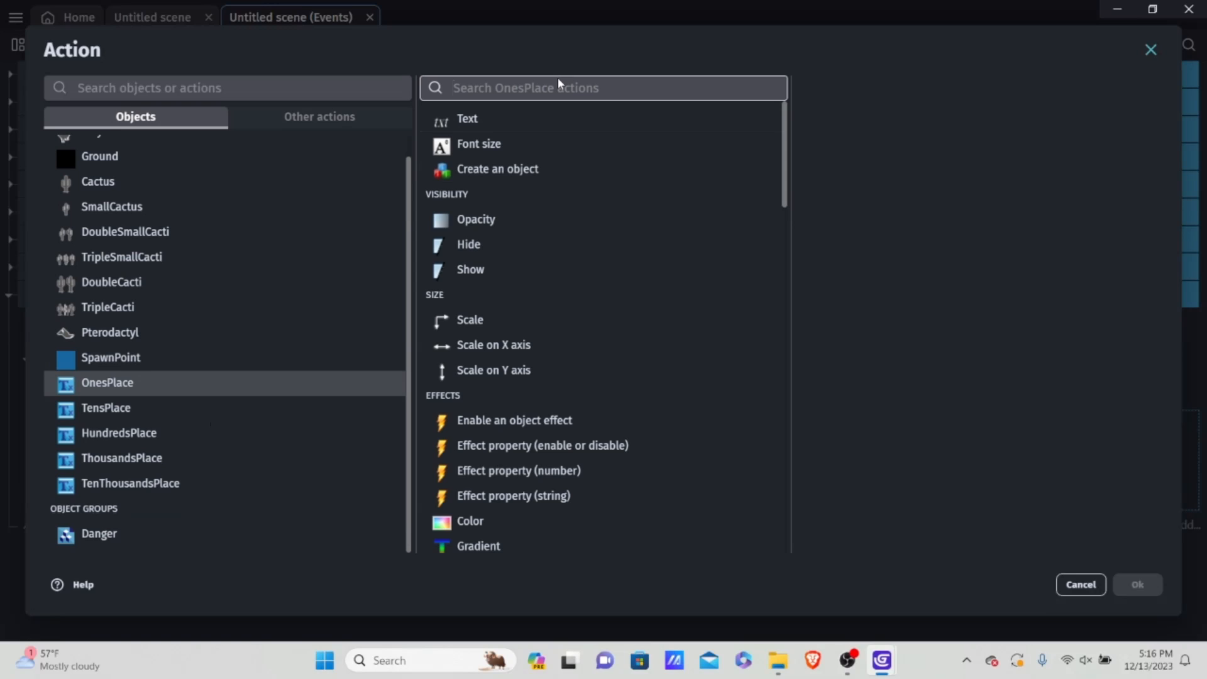
{"action": "type", "text": "x po"}
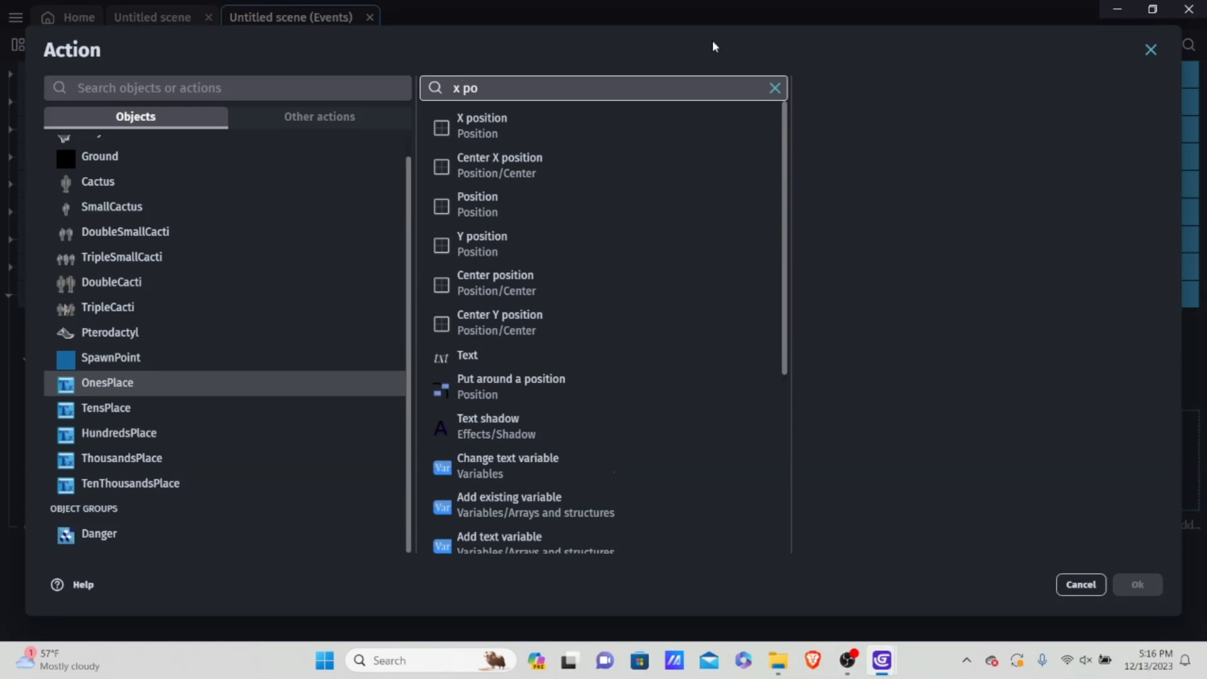
{"action": "left_click", "coordinate": [560, 120]}
{"action": "left_click", "coordinate": [900, 140]}
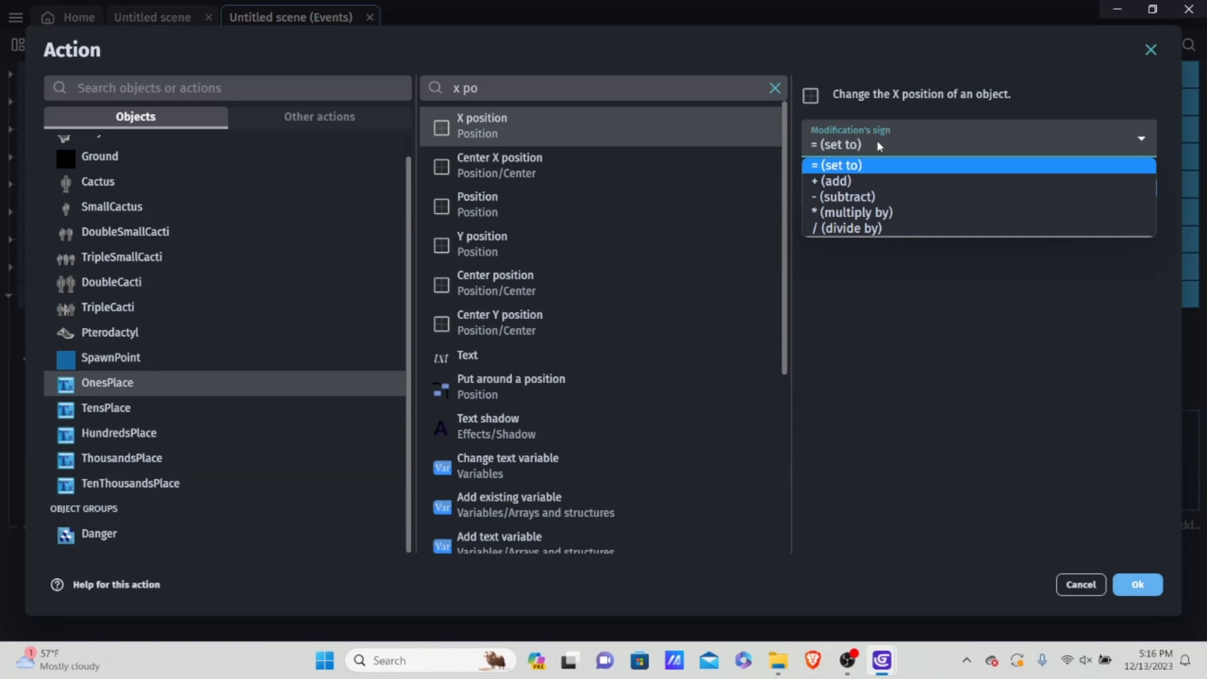
{"action": "left_click", "coordinate": [846, 196]}
{"action": "left_click", "coordinate": [865, 186]}
{"action": "type", "text": "22"}
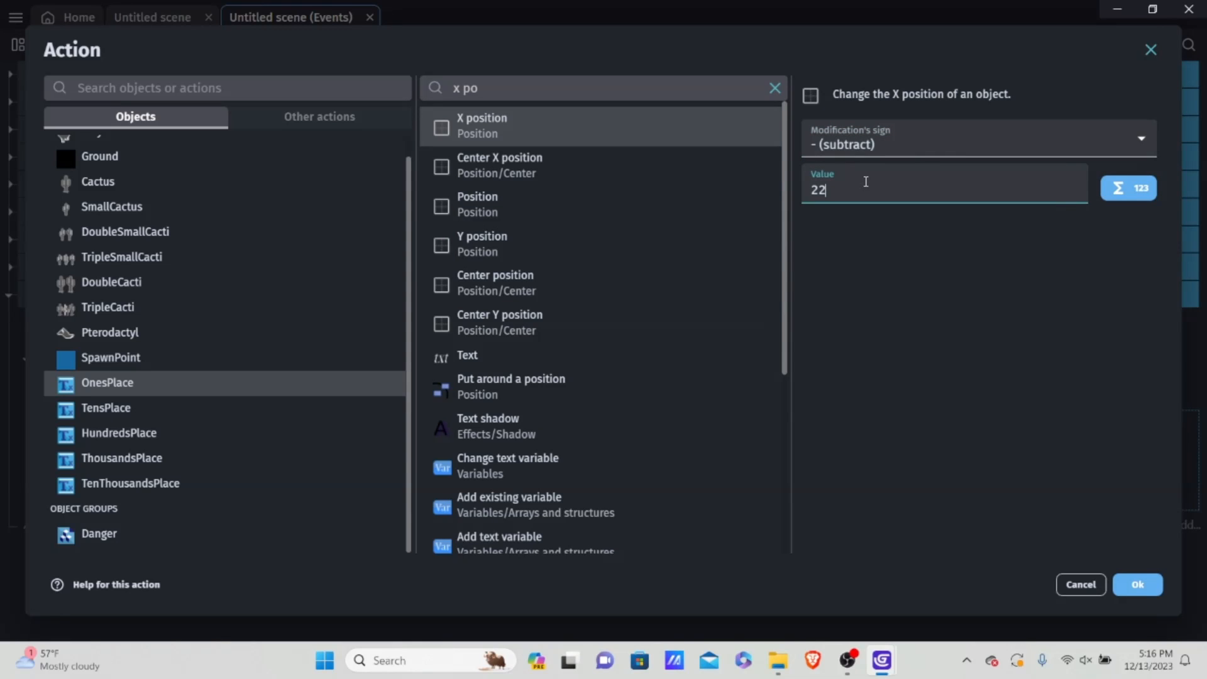
{"action": "left_click", "coordinate": [1135, 586]}
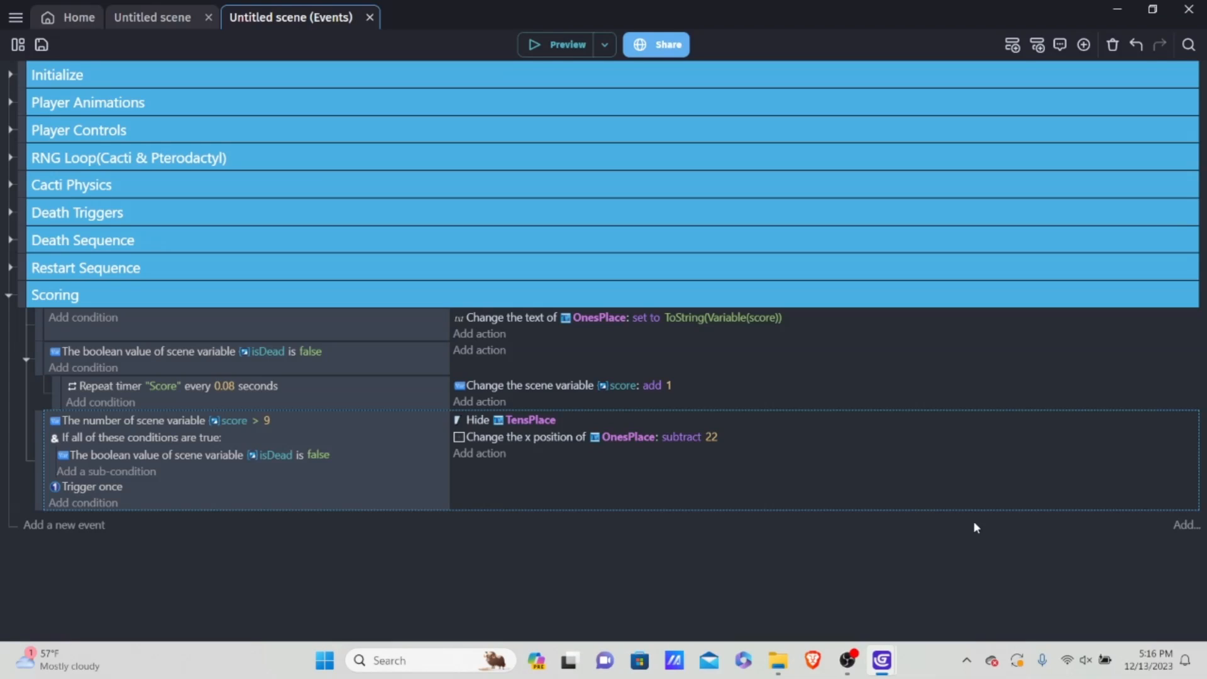
Step: In the scene, move the TensPlace digit out of the score row to about X 737, Y 102
{"action": "left_click", "coordinate": [160, 19]}
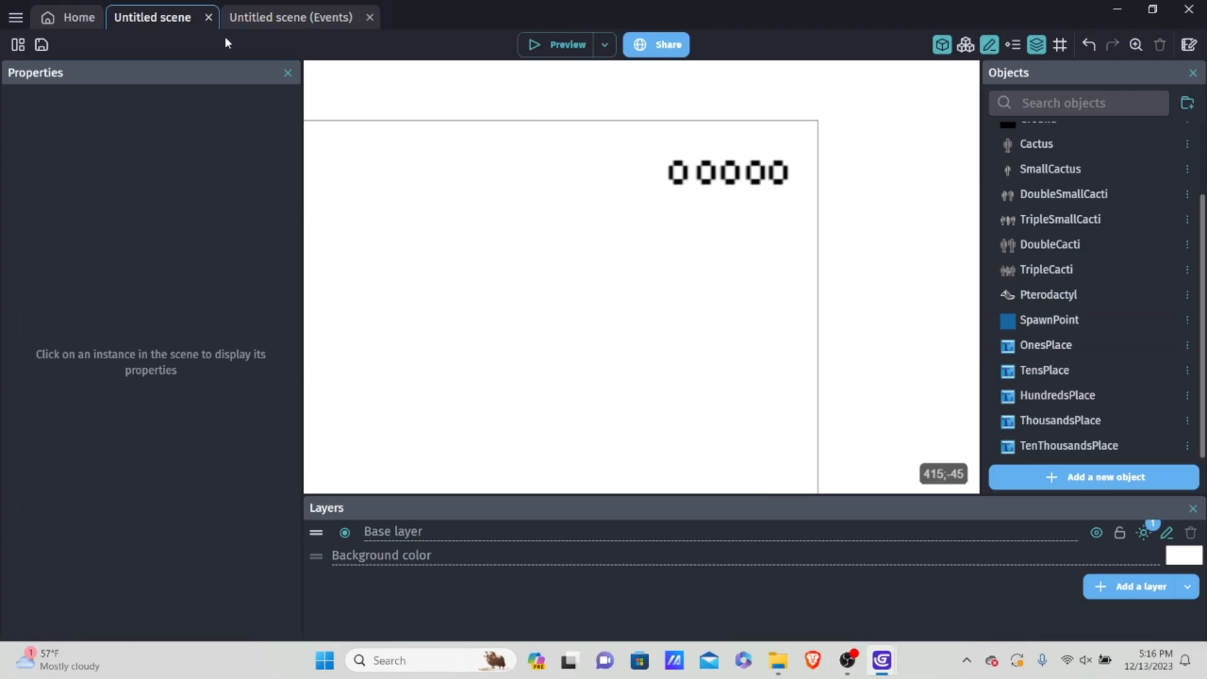
{"action": "scroll", "coordinate": [763, 234], "scroll_direction": "up", "scroll_amount": 3}
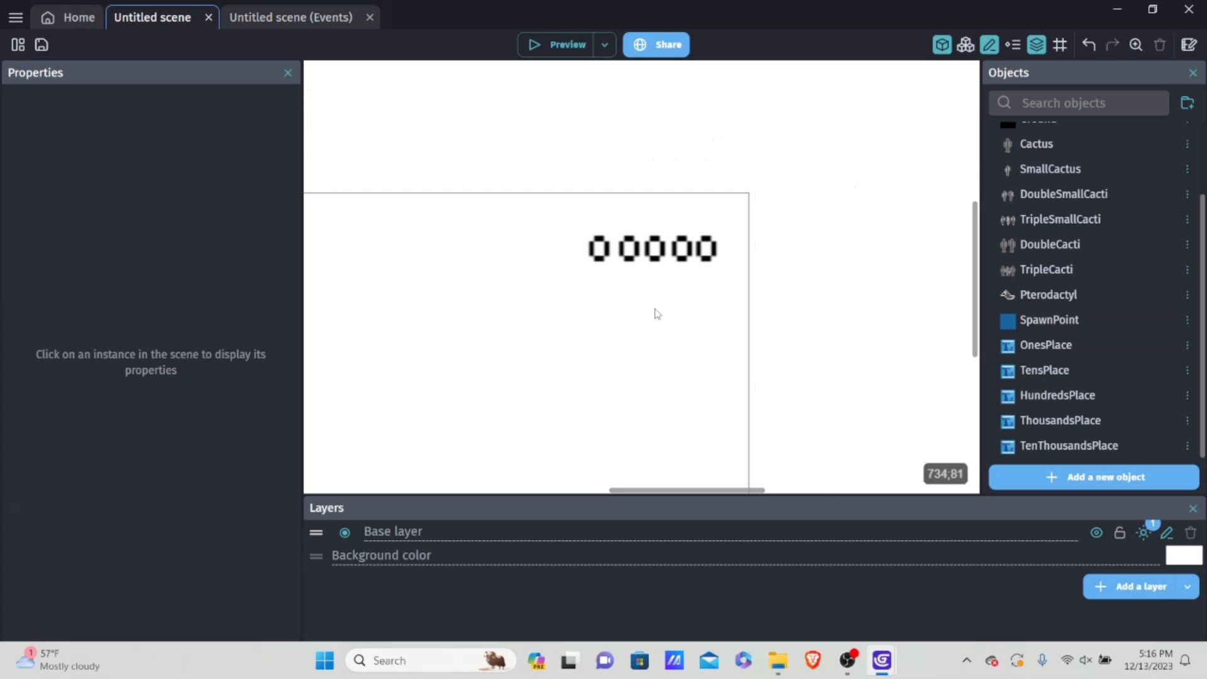
{"action": "scroll", "coordinate": [642, 270], "scroll_direction": "up", "scroll_amount": 1}
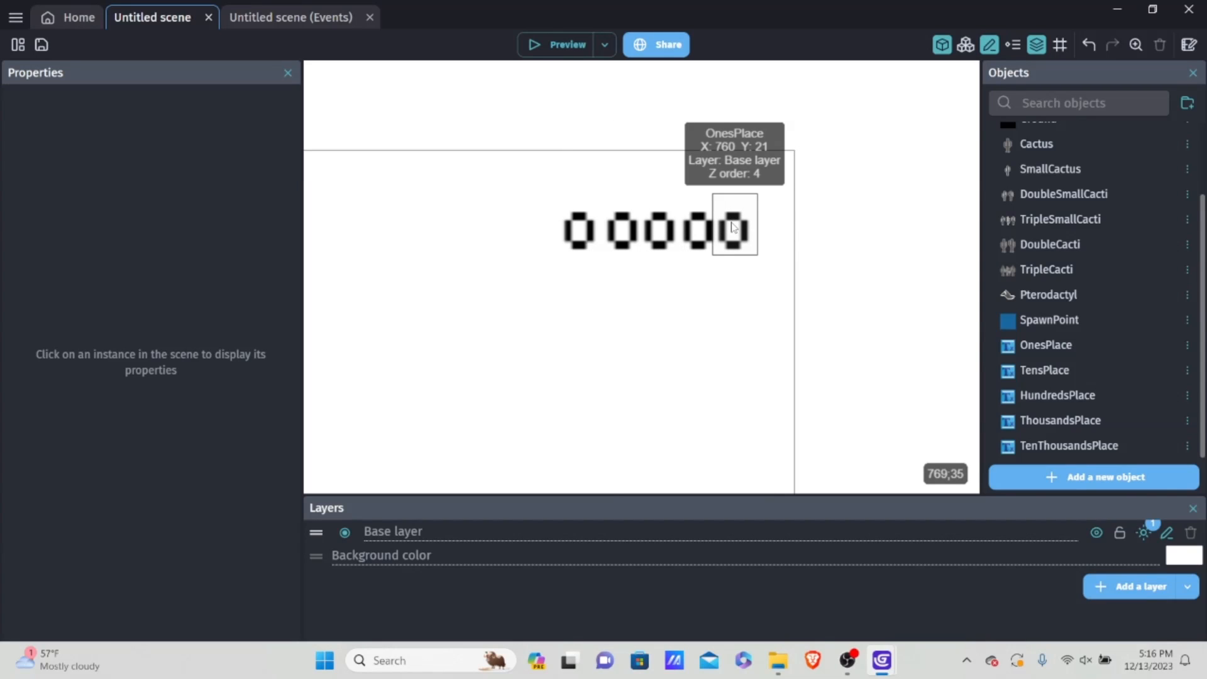
{"action": "left_click_drag", "start_coordinate": [702, 237], "coordinate": [686, 405]}
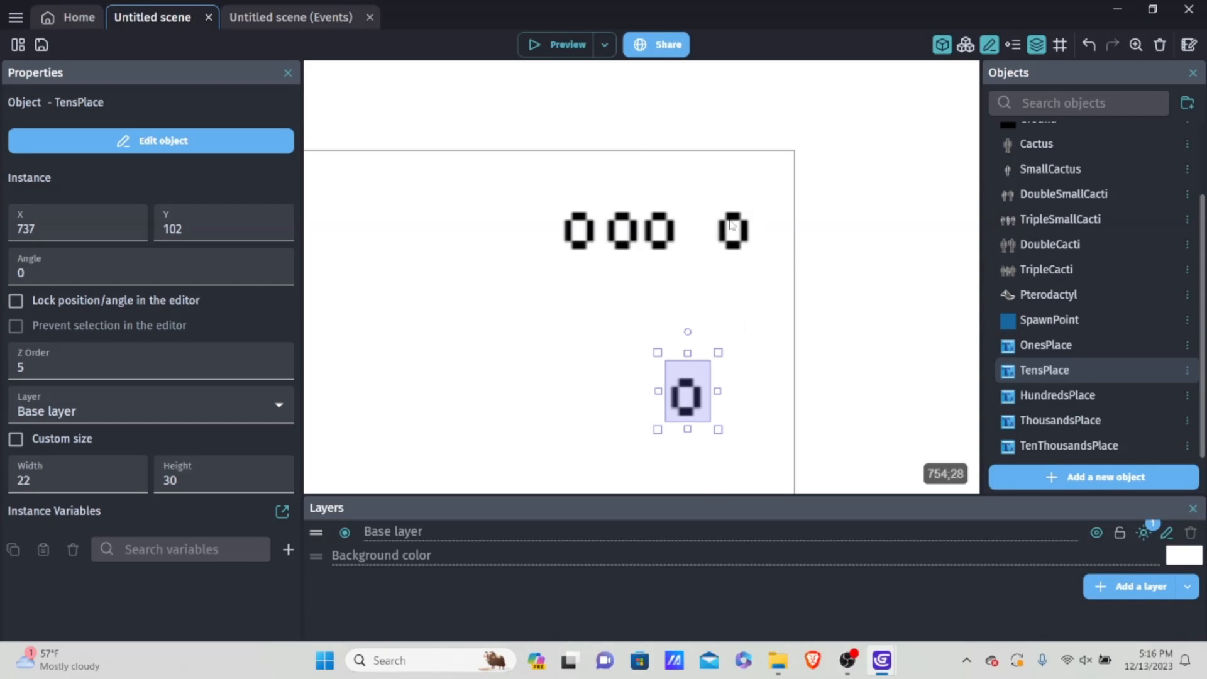
{"action": "mouse_move", "coordinate": [742, 234]}
{"action": "left_mouse_down"}
{"action": "mouse_move", "coordinate": [706, 234]}
{"action": "mouse_move", "coordinate": [858, 236]}
{"action": "mouse_move", "coordinate": [683, 234]}
{"action": "mouse_move", "coordinate": [792, 237]}
{"action": "mouse_move", "coordinate": [698, 234]}
{"action": "mouse_move", "coordinate": [742, 236]}
{"action": "left_mouse_up"}
Step: Place the TensPlace digit back between HundredsPlace and OnesPlace at about X 744 and set its Y to 21
{"action": "left_click_drag", "start_coordinate": [677, 369], "coordinate": [705, 203]}
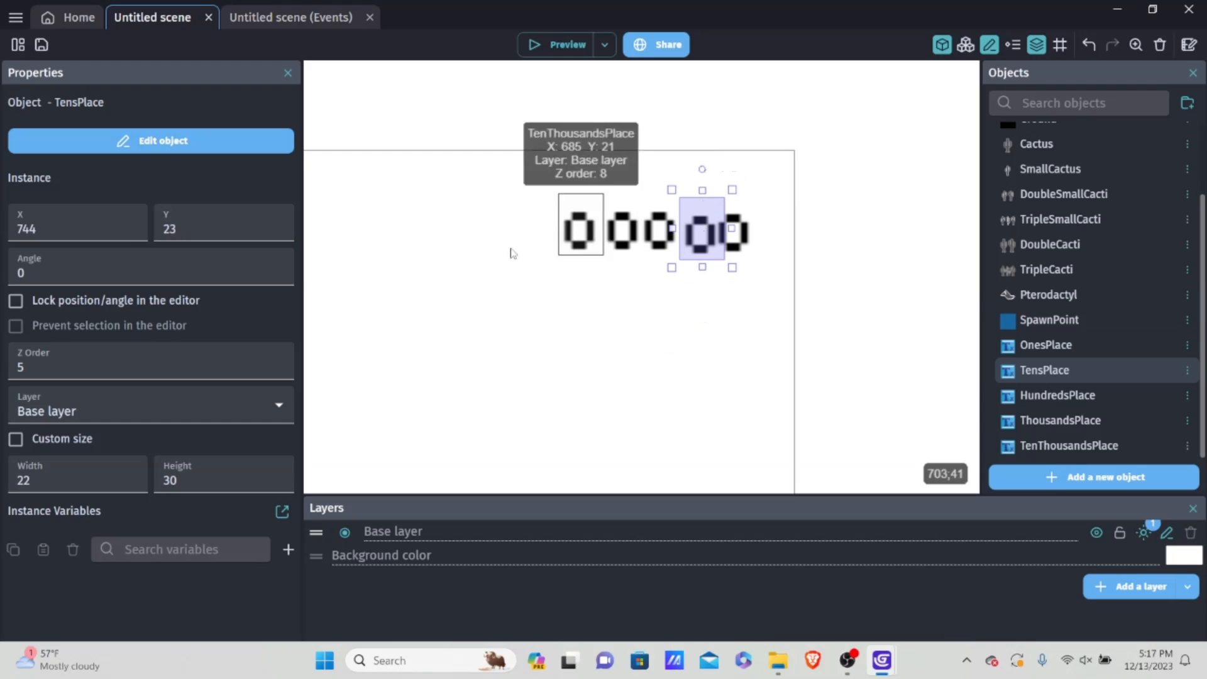
{"action": "left_click", "coordinate": [218, 224]}
{"action": "key", "text": "BackSpace"}
{"action": "type", "text": "1"}
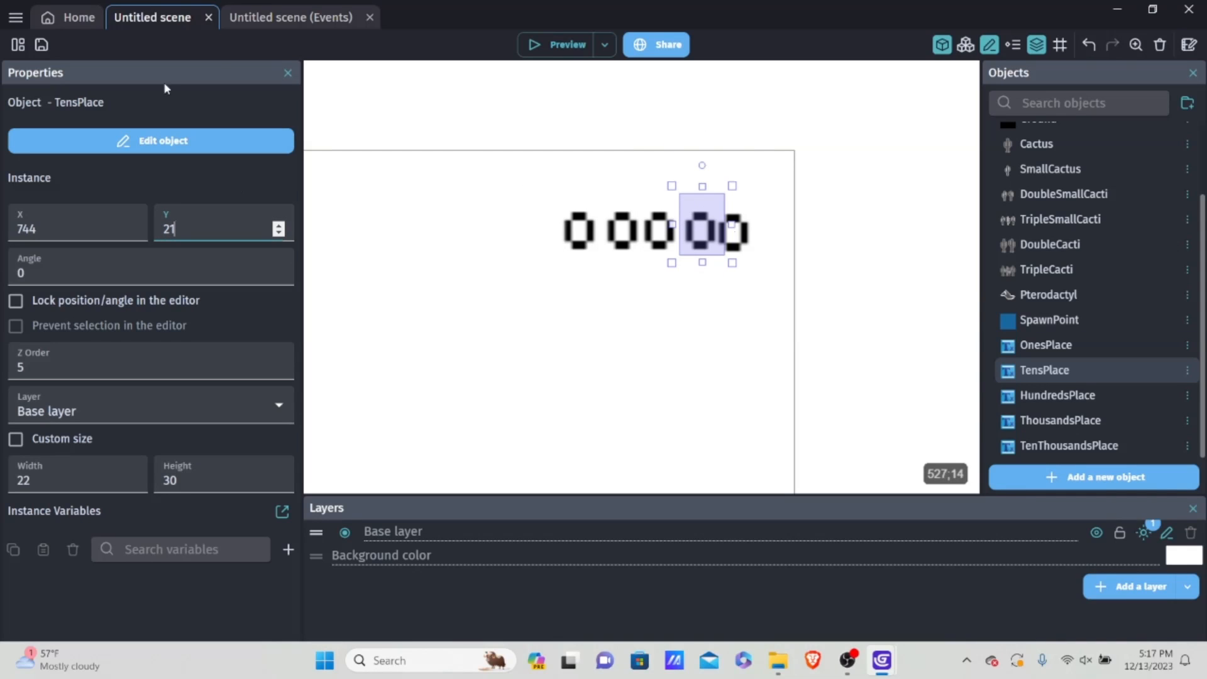
{"action": "left_click", "coordinate": [525, 194]}
Step: Preview the game from the scene's events to check the score display past 9, and close the preview
{"action": "left_click", "coordinate": [270, 20]}
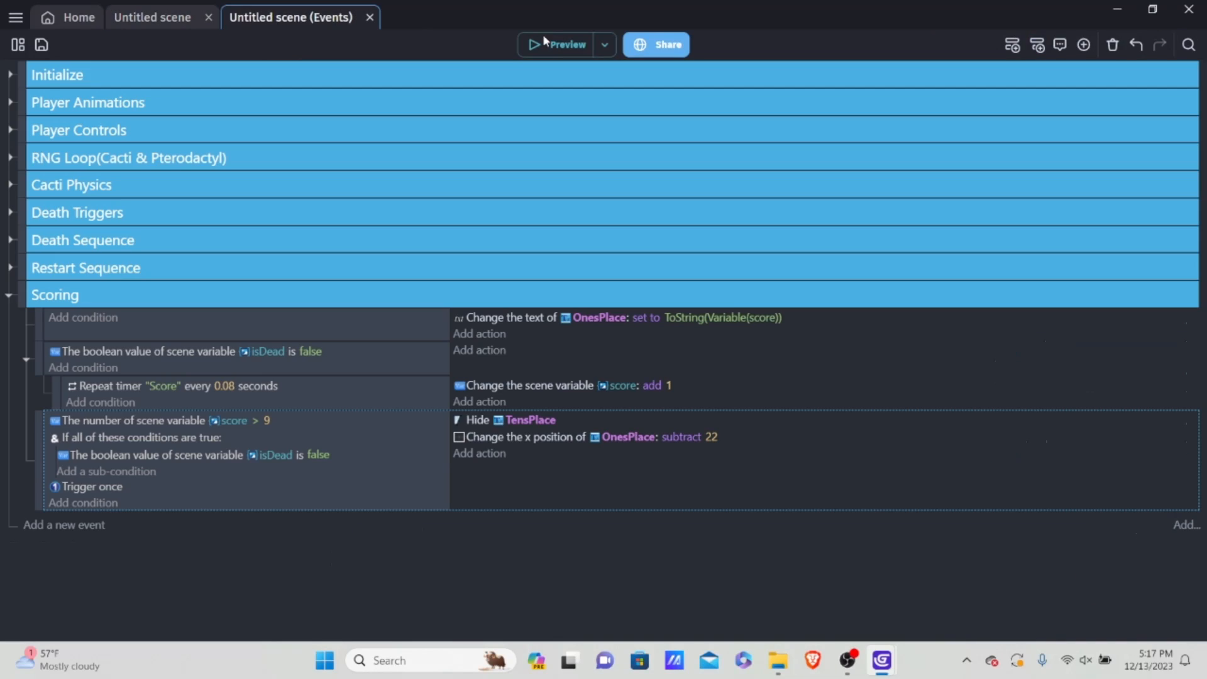
{"action": "left_click", "coordinate": [555, 45]}
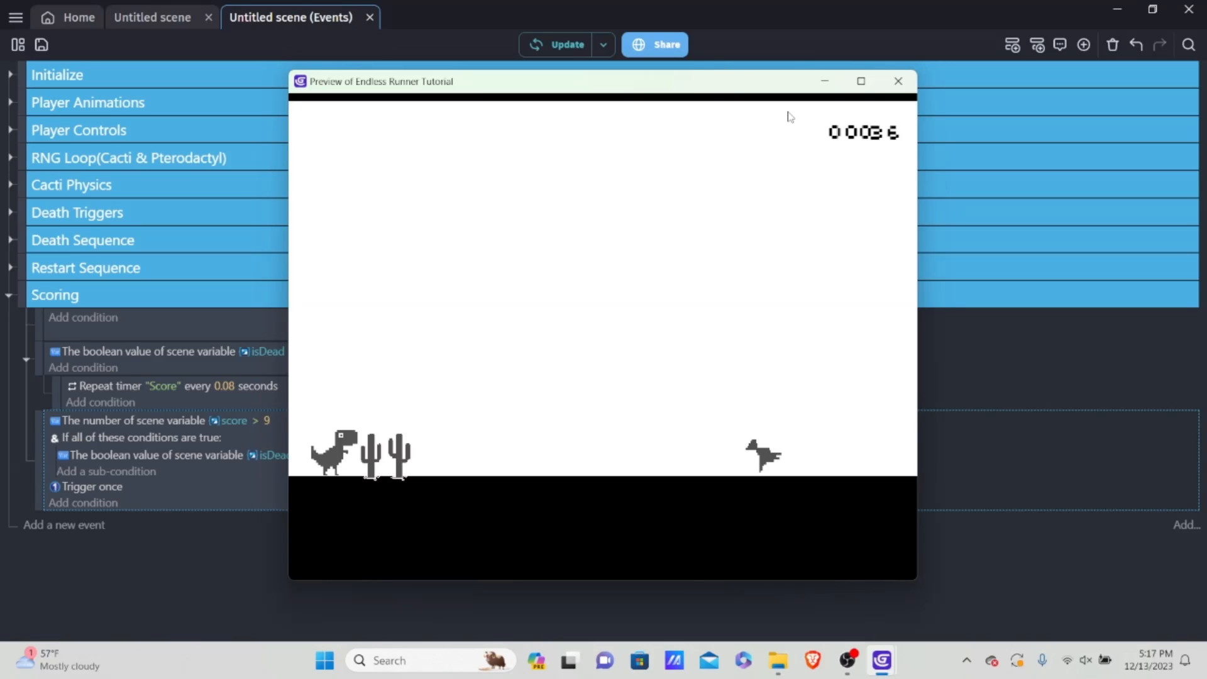
{"action": "left_click", "coordinate": [902, 88]}
{"action": "right_click", "coordinate": [901, 91]}
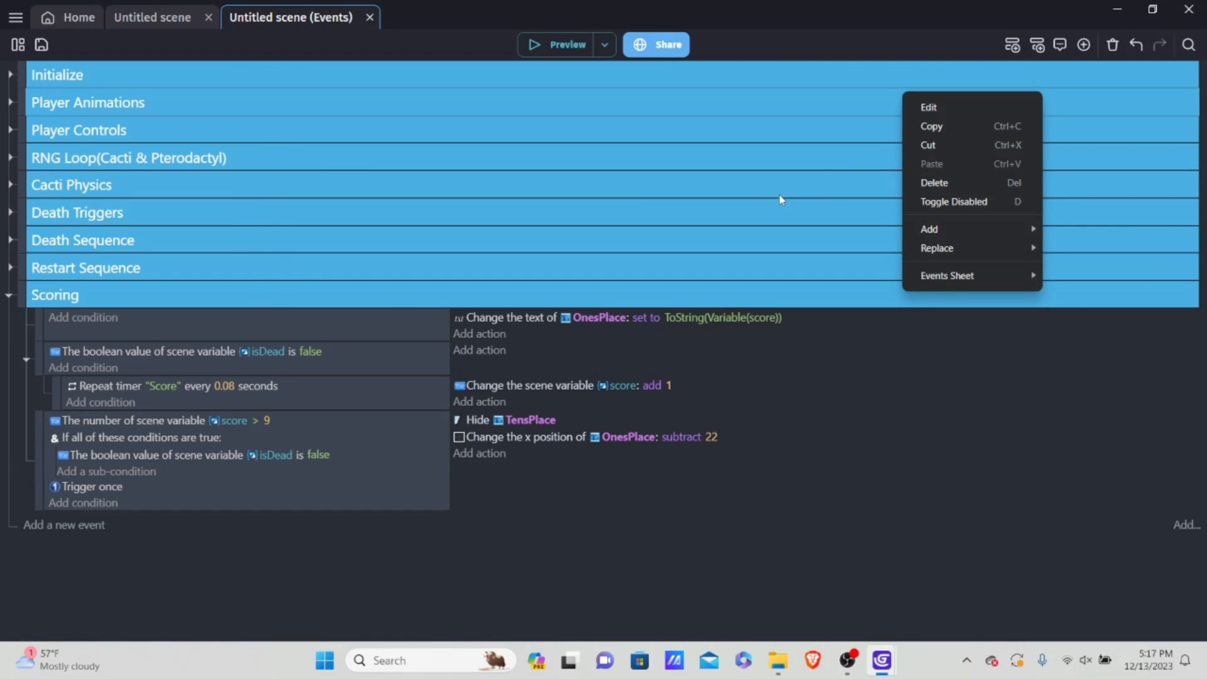
{"action": "left_click", "coordinate": [283, 497]}
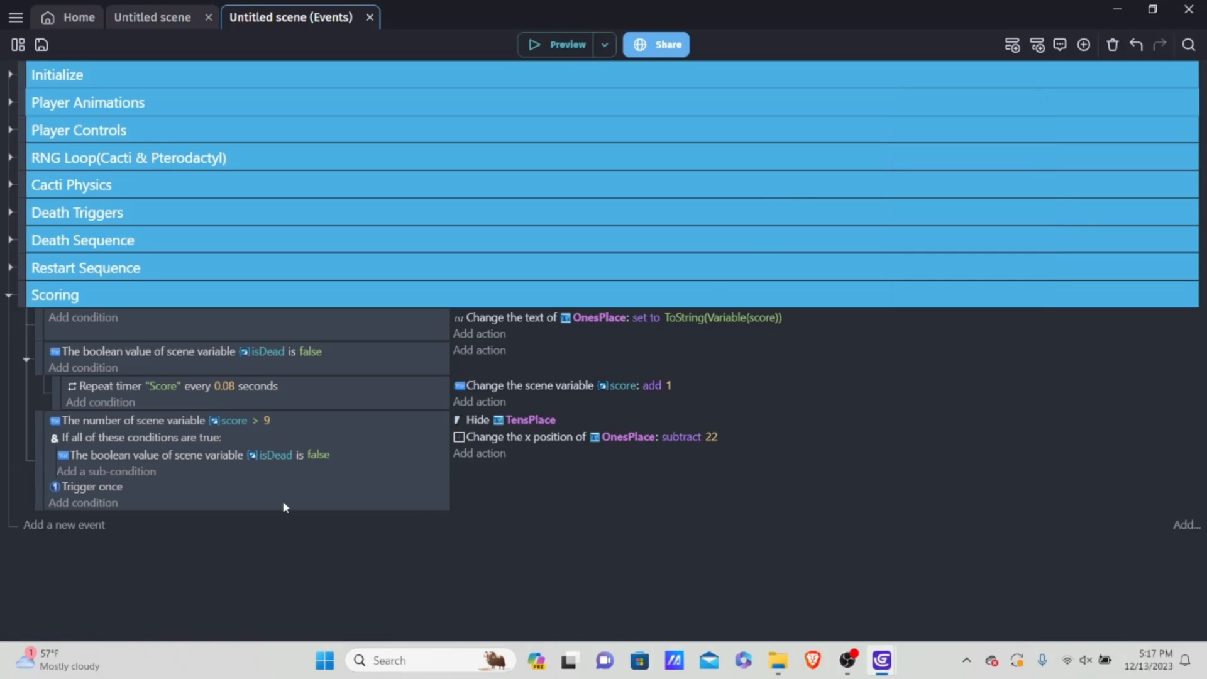
Step: Duplicate the score > 9 event in the Scoring group and set the copy's comparison value to 99
{"action": "right_click", "coordinate": [281, 501]}
{"action": "left_click", "coordinate": [347, 342]}
{"action": "right_click", "coordinate": [289, 503]}
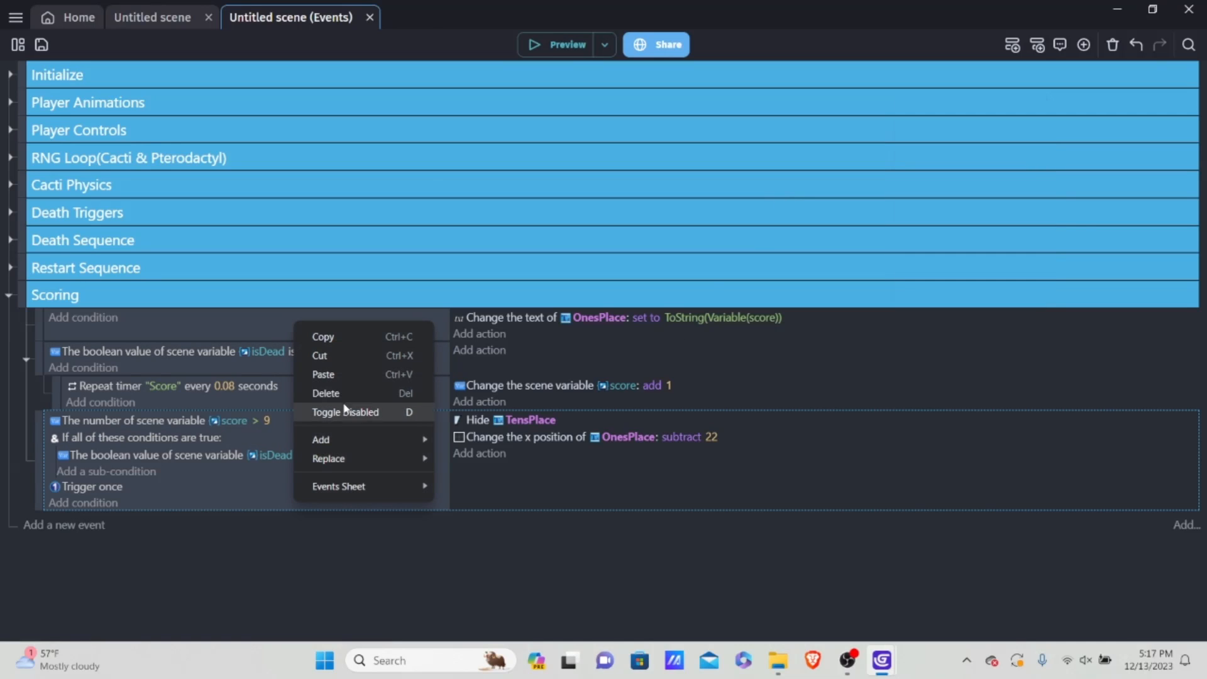
{"action": "left_click", "coordinate": [352, 375]}
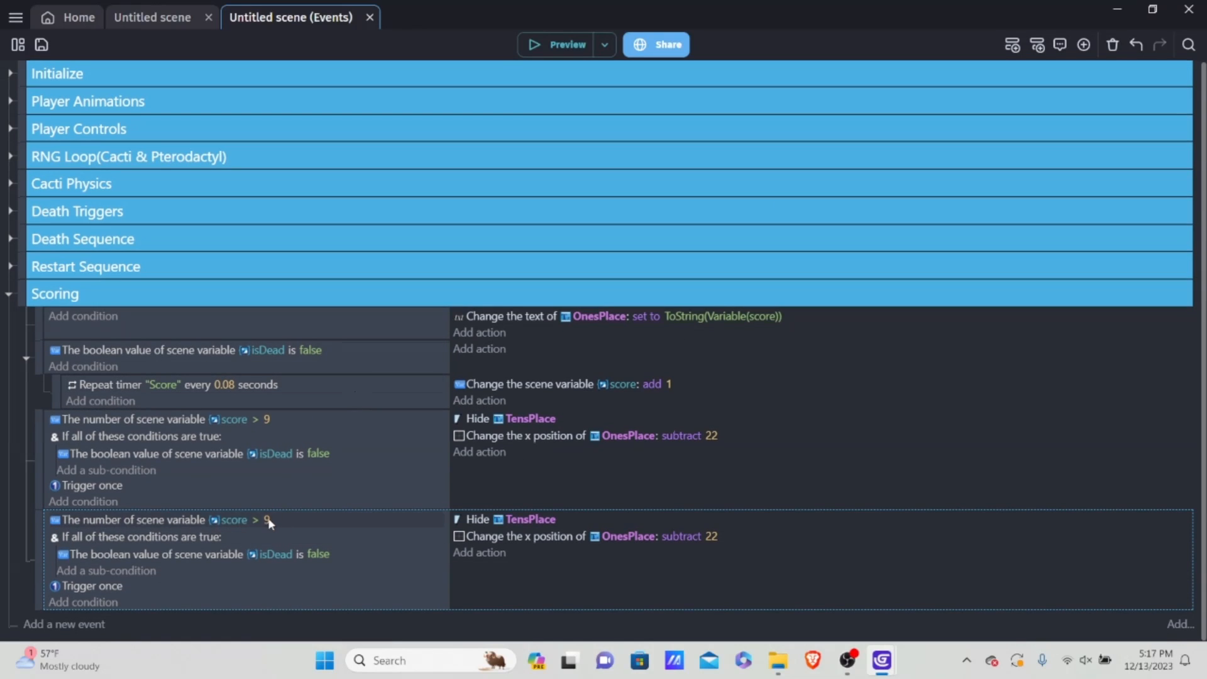
{"action": "left_click", "coordinate": [267, 521]}
{"action": "key", "text": "BackSpace"}
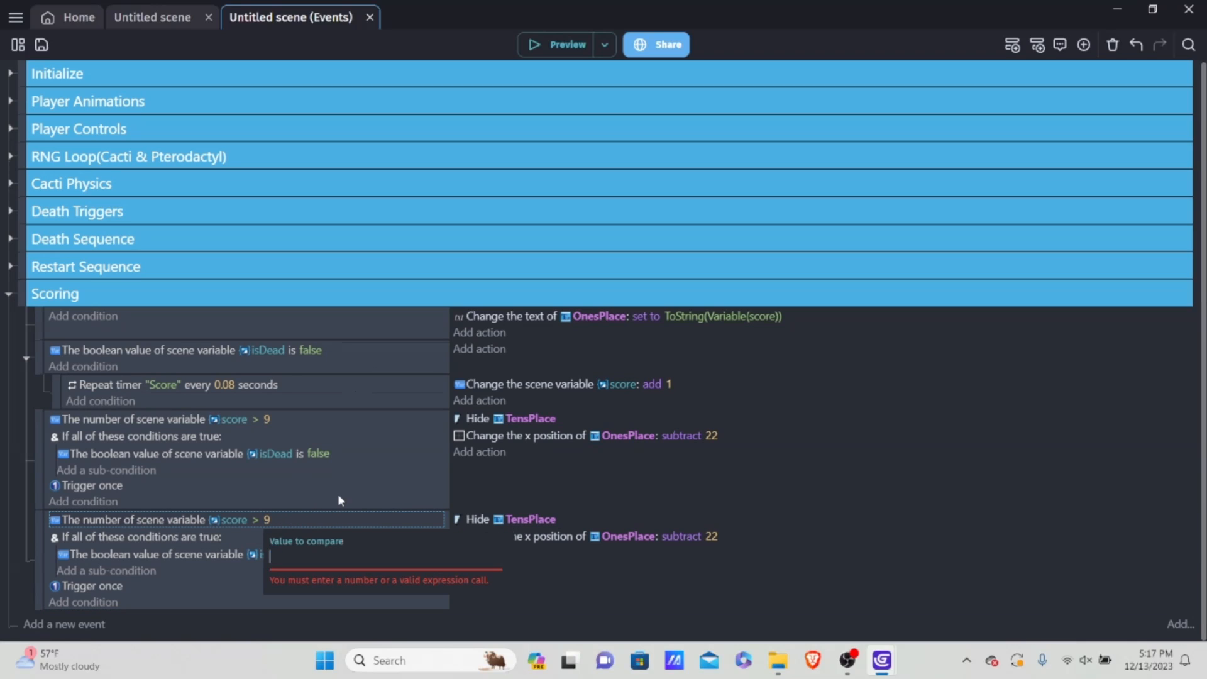
{"action": "type", "text": "99"}
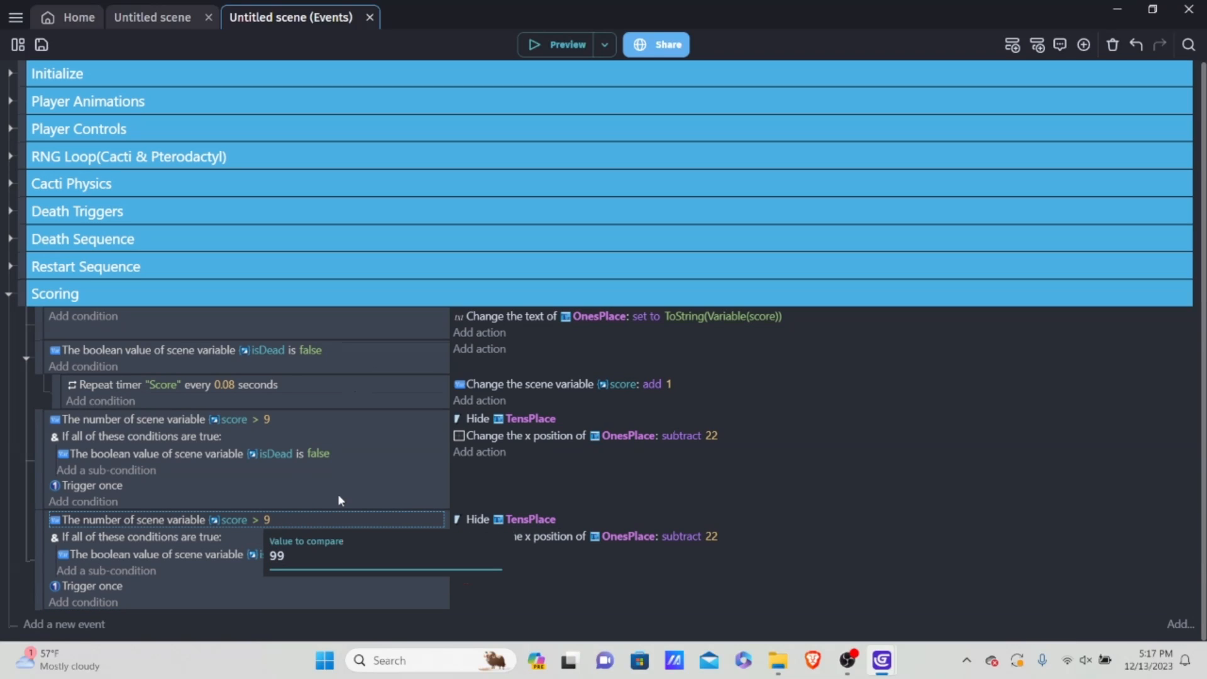
{"action": "left_click", "coordinate": [259, 605]}
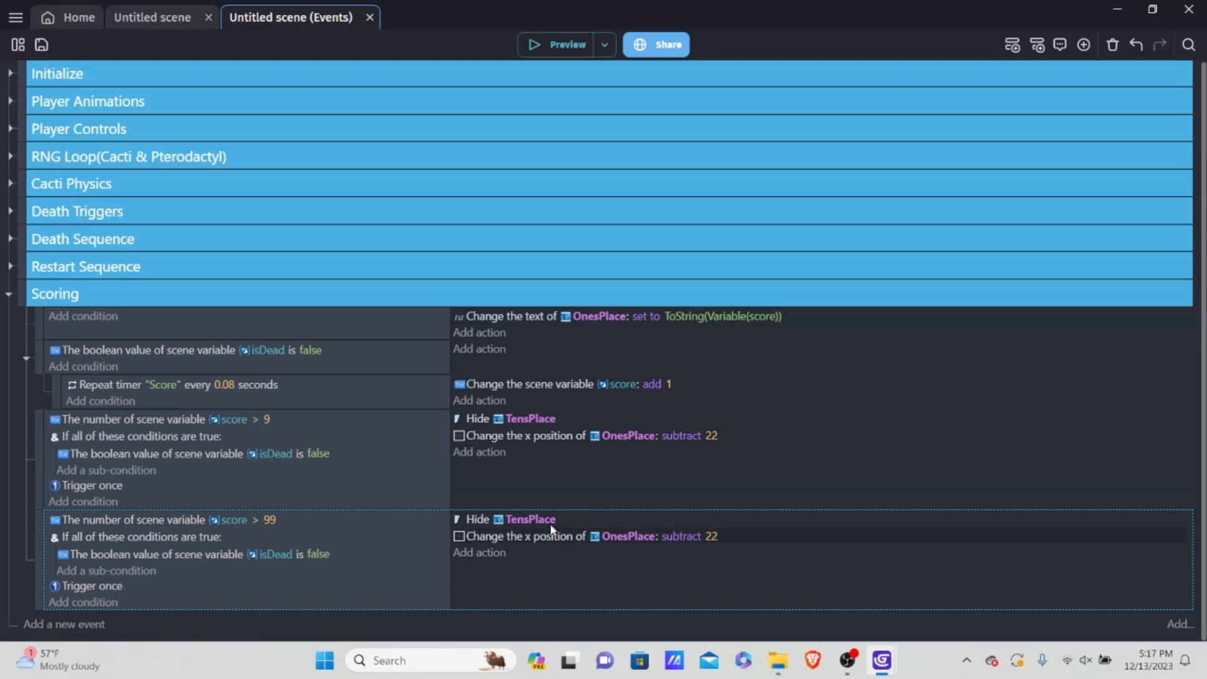
Step: Change the Hide action of the score > 99 event to target HundredsPlace
{"action": "left_click", "coordinate": [528, 518]}
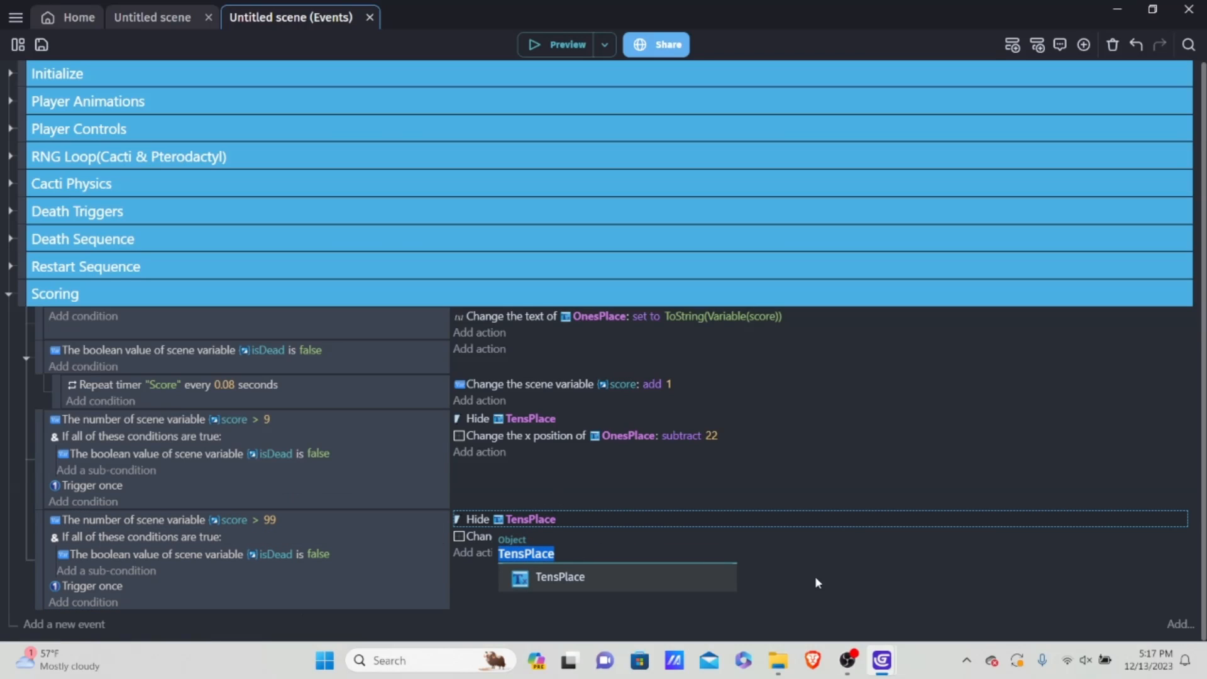
{"action": "key", "text": "BackSpace"}
{"action": "type", "text": "hu"}
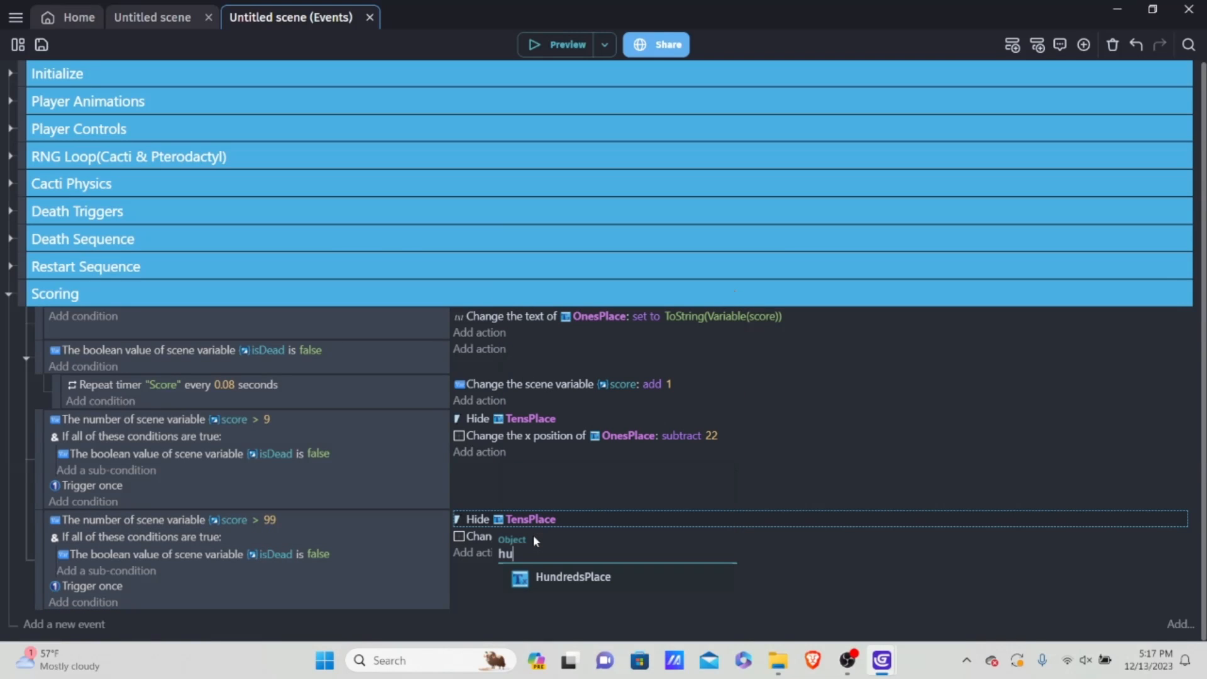
{"action": "left_click", "coordinate": [551, 588]}
{"action": "left_click", "coordinate": [530, 551]}
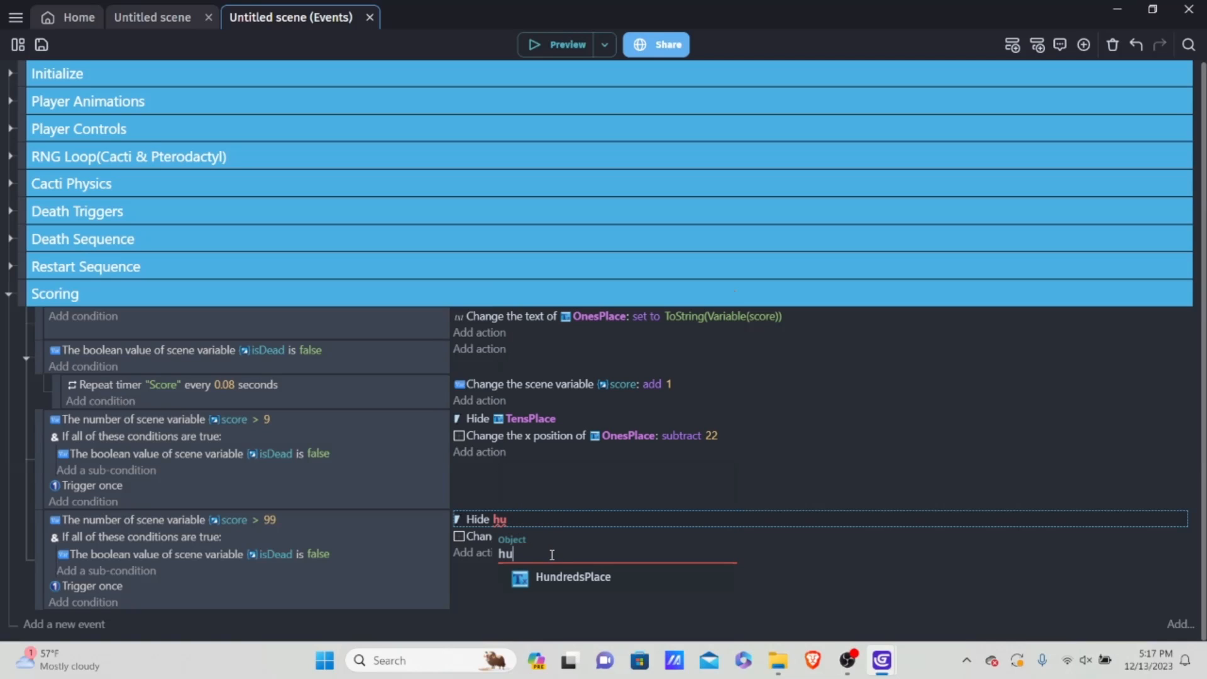
{"action": "left_click", "coordinate": [577, 581]}
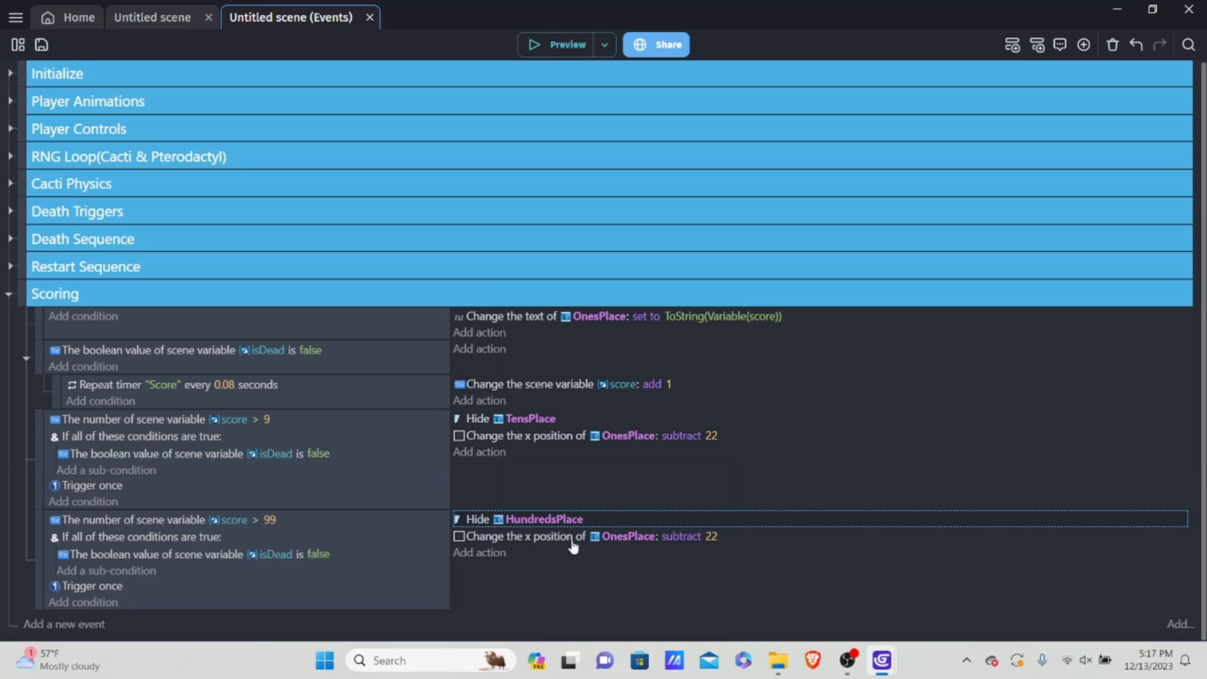
{"action": "left_click", "coordinate": [261, 599]}
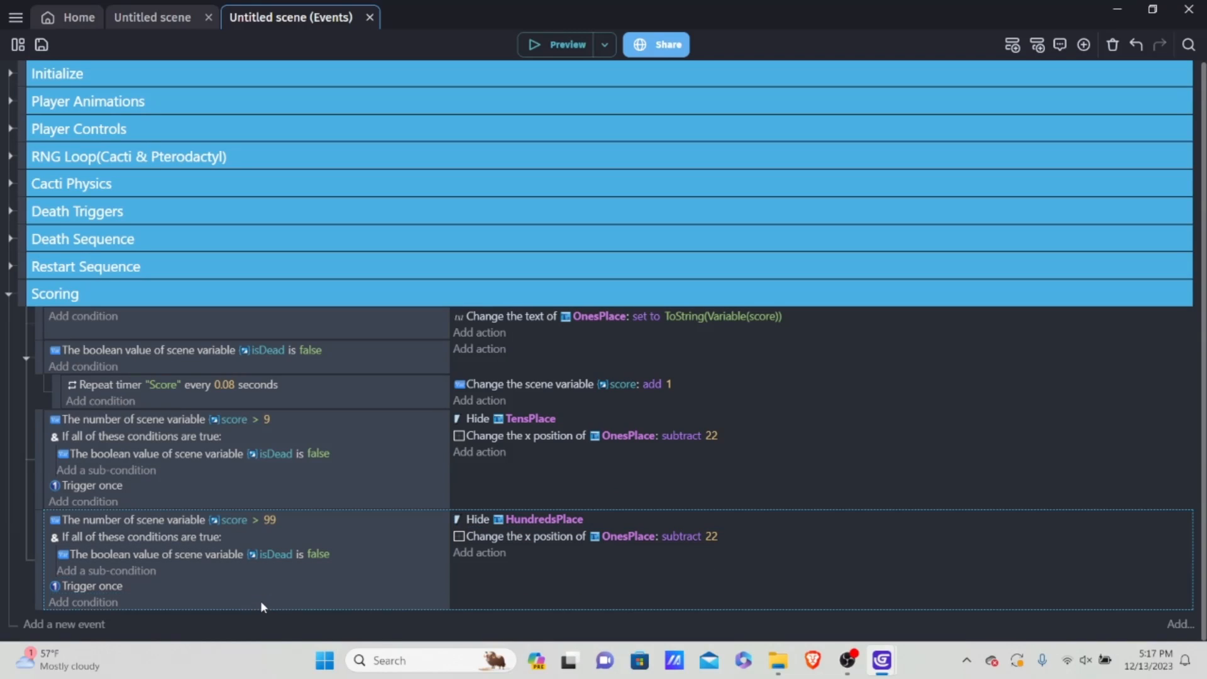
{"action": "right_click", "coordinate": [260, 602]}
{"action": "left_click", "coordinate": [305, 444]}
{"action": "key", "text": "Delete"}
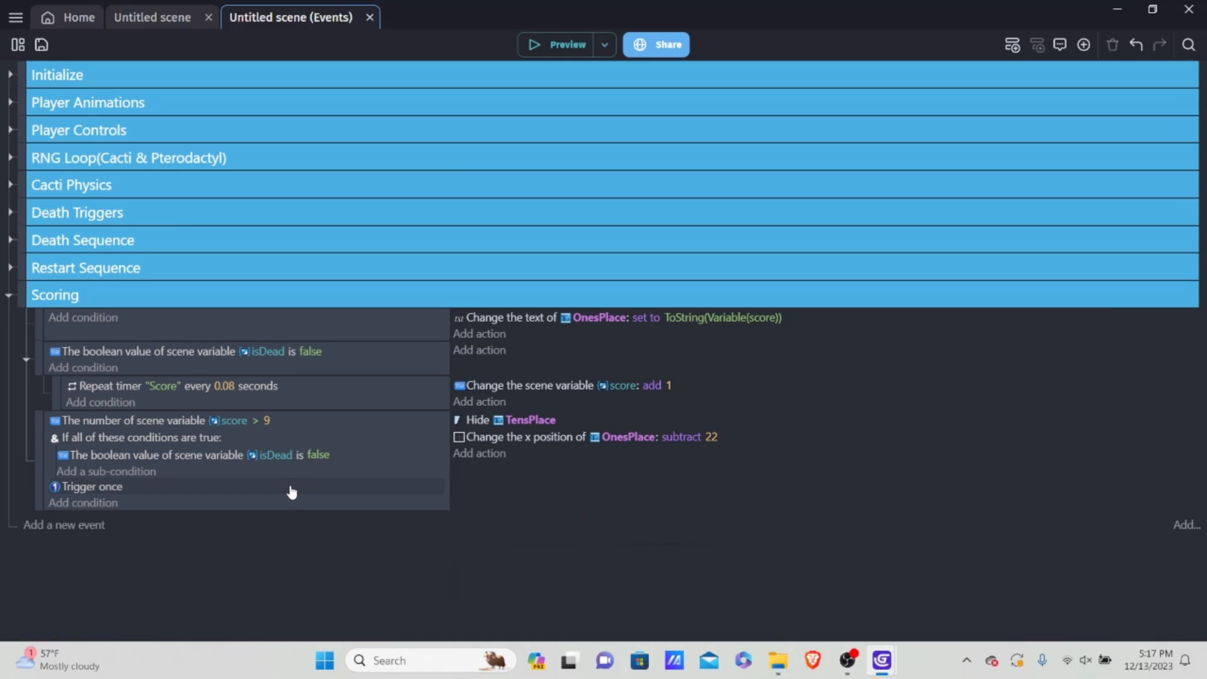
{"action": "key", "text": "ctrl+z"}
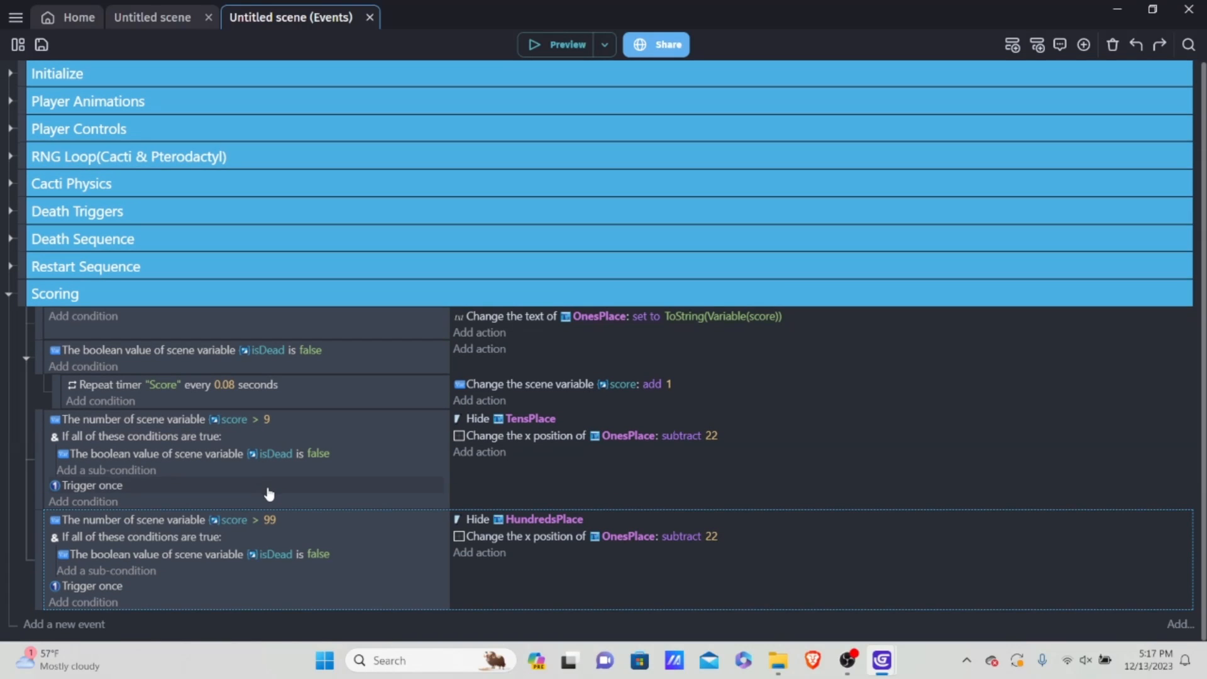
Step: Duplicate the score > 99 event and set the copy's comparison value to 999
{"action": "right_click", "coordinate": [220, 604]}
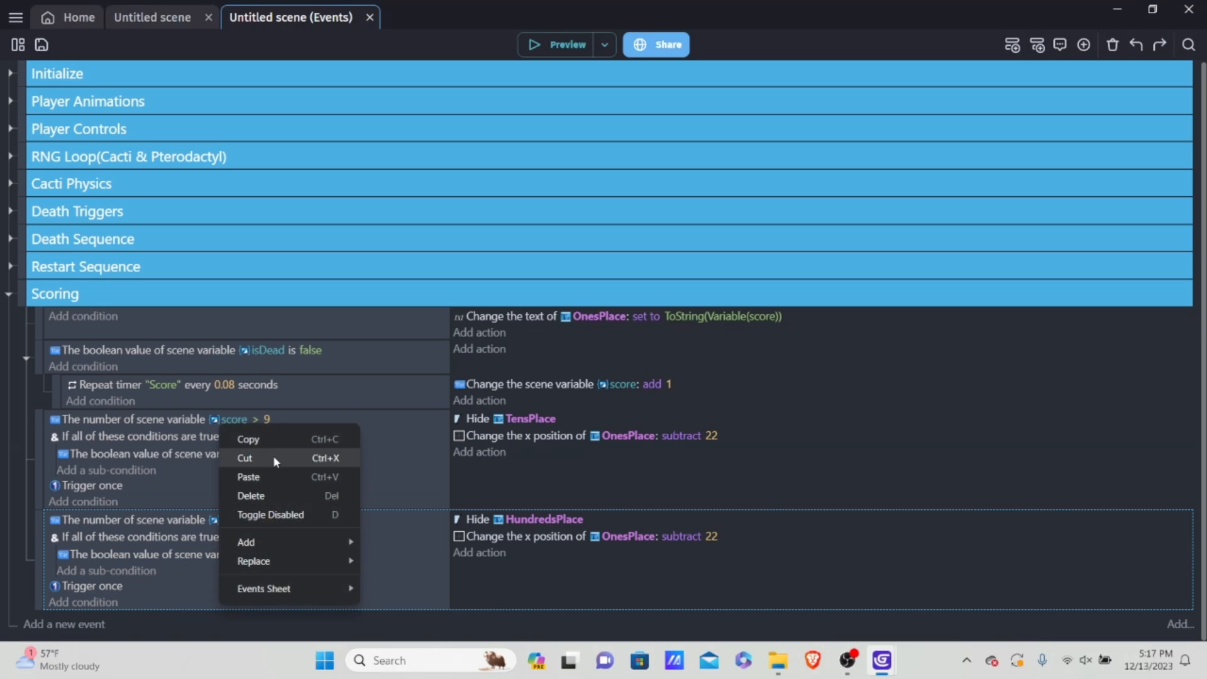
{"action": "left_click", "coordinate": [270, 442]}
{"action": "right_click", "coordinate": [210, 601]}
{"action": "left_click", "coordinate": [252, 473]}
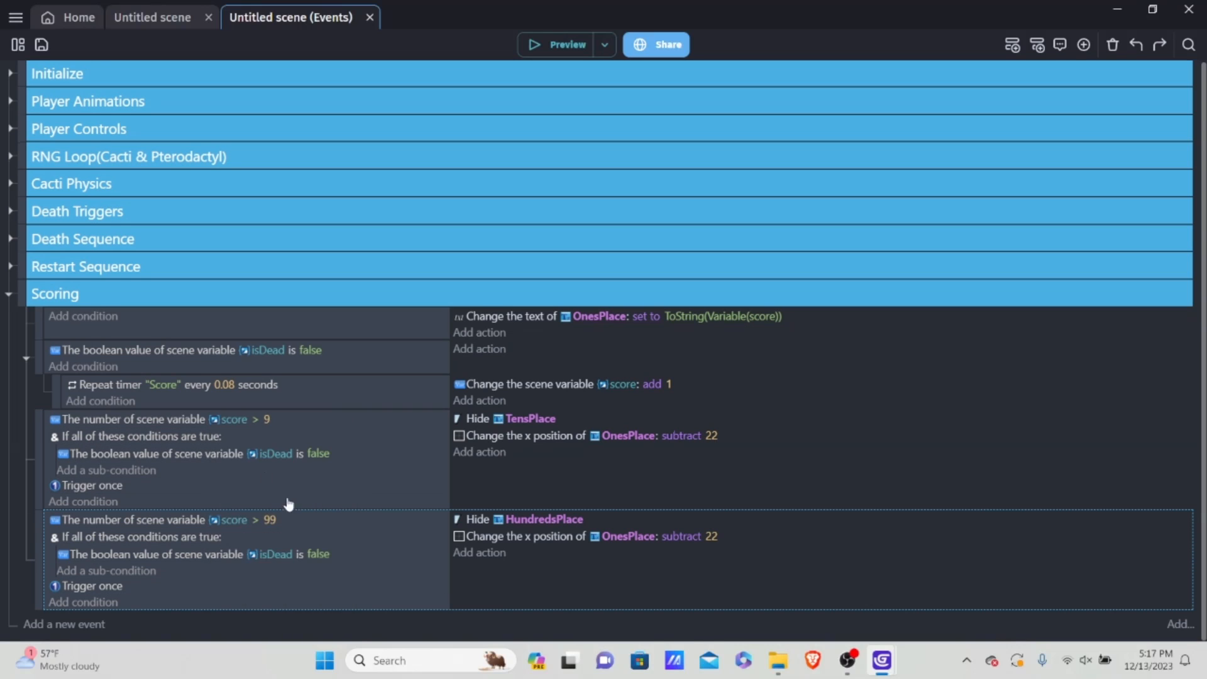
{"action": "scroll", "coordinate": [277, 549], "scroll_direction": "down", "scroll_amount": 2}
{"action": "left_click", "coordinate": [270, 519]}
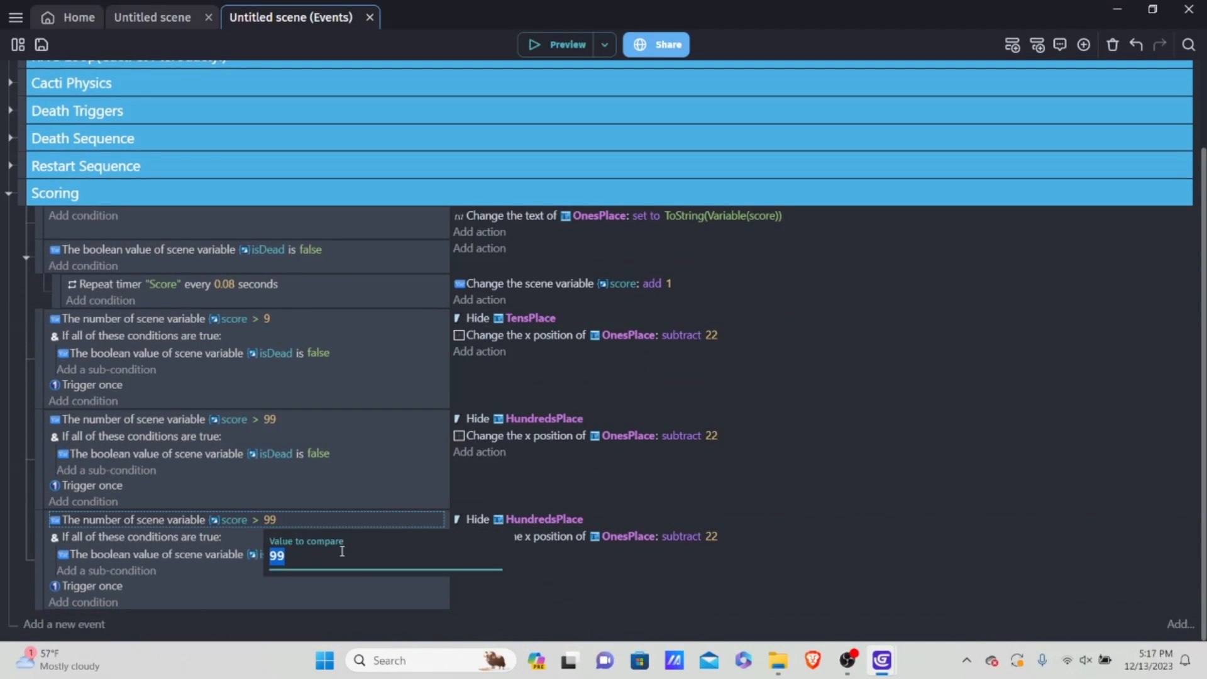
{"action": "key", "text": "BackSpace"}
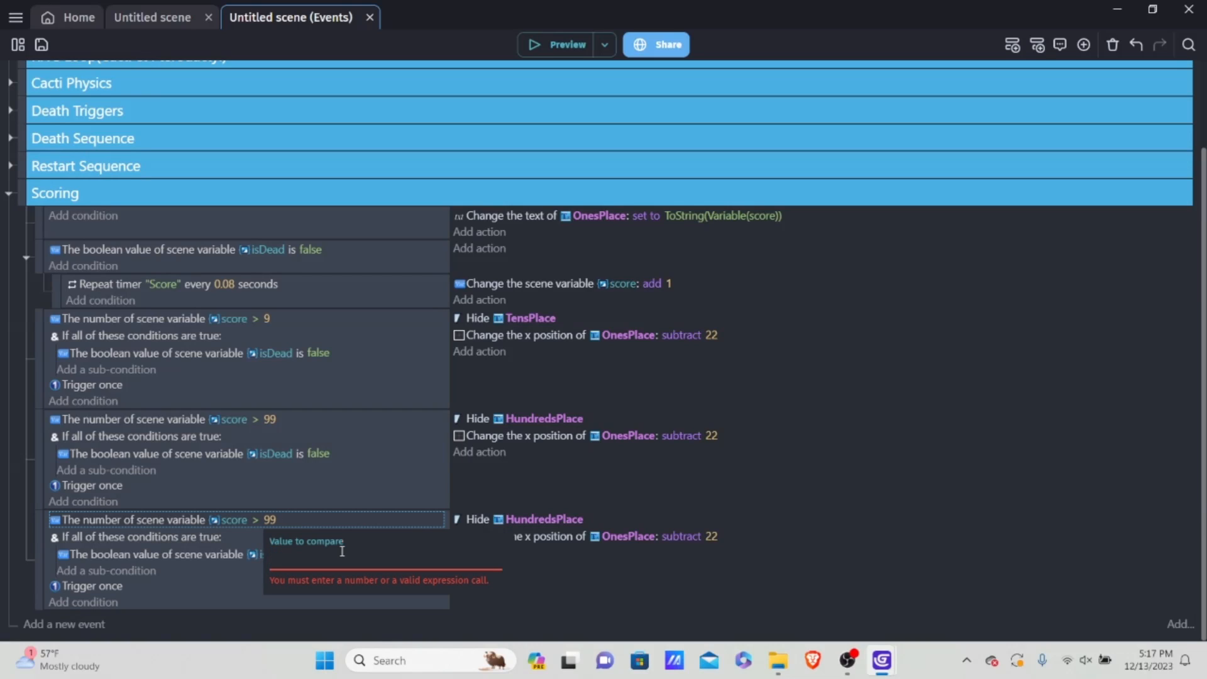
{"action": "type", "text": "999"}
{"action": "left_click", "coordinate": [564, 552]}
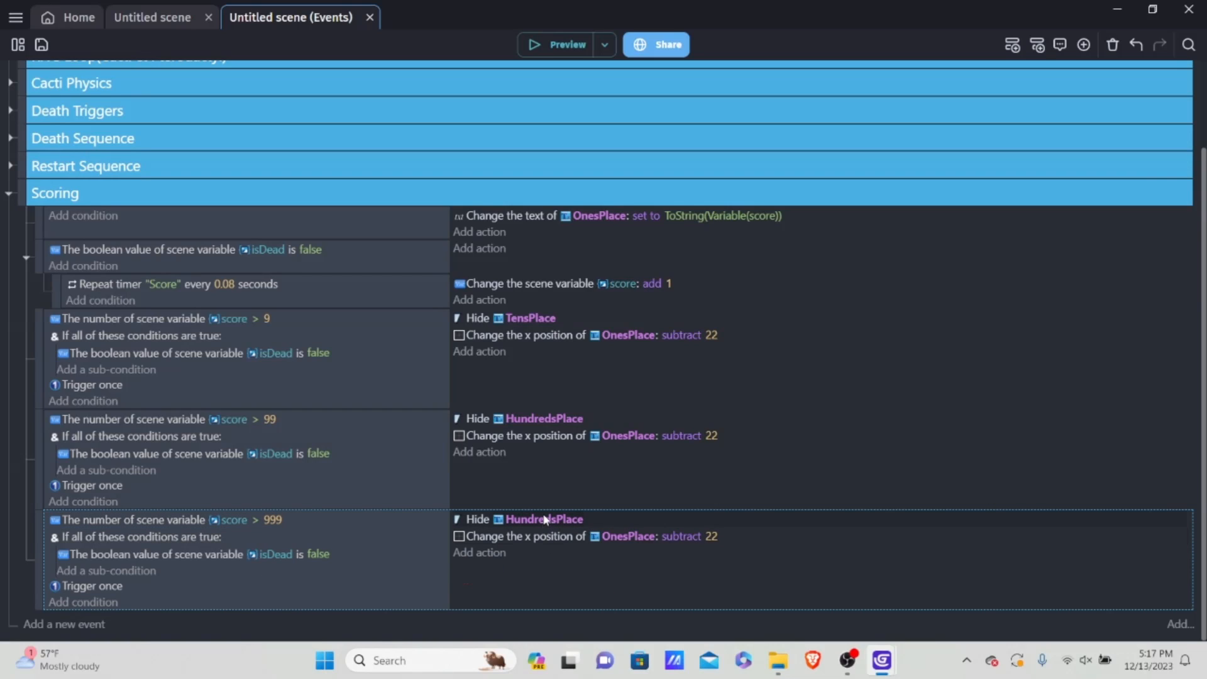
Step: Change the Hide action of the score > 999 event to target ThousandsPlace
{"action": "left_click", "coordinate": [581, 517]}
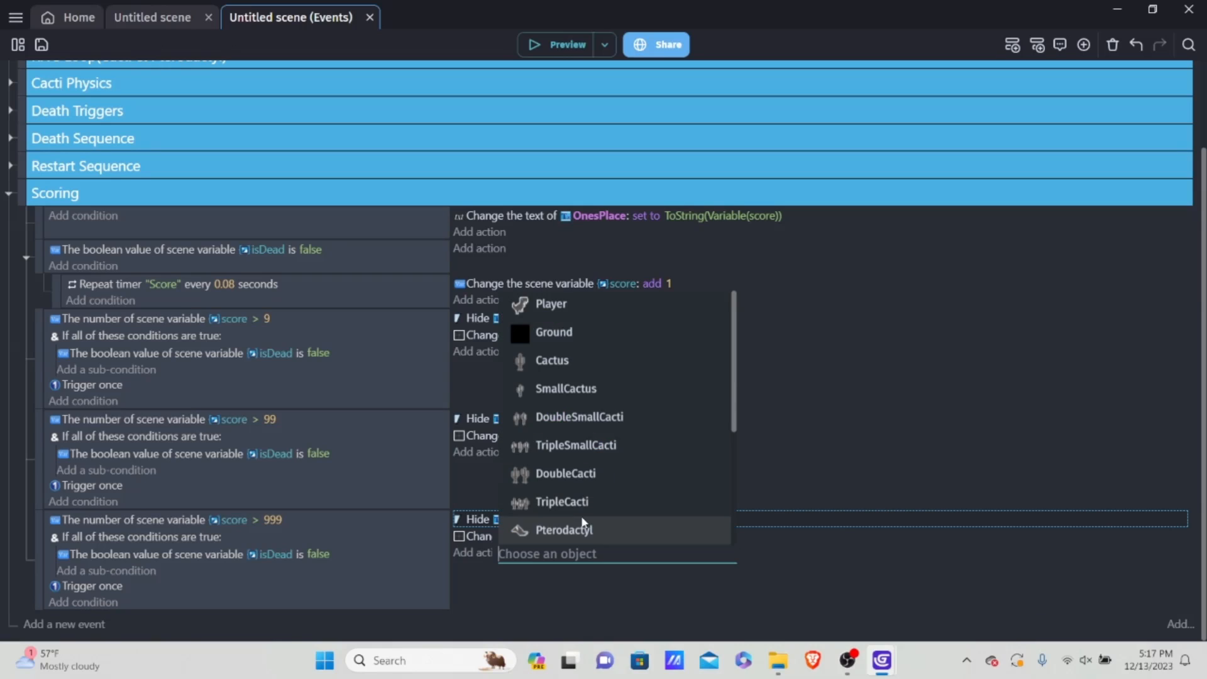
{"action": "type", "text": "thos"}
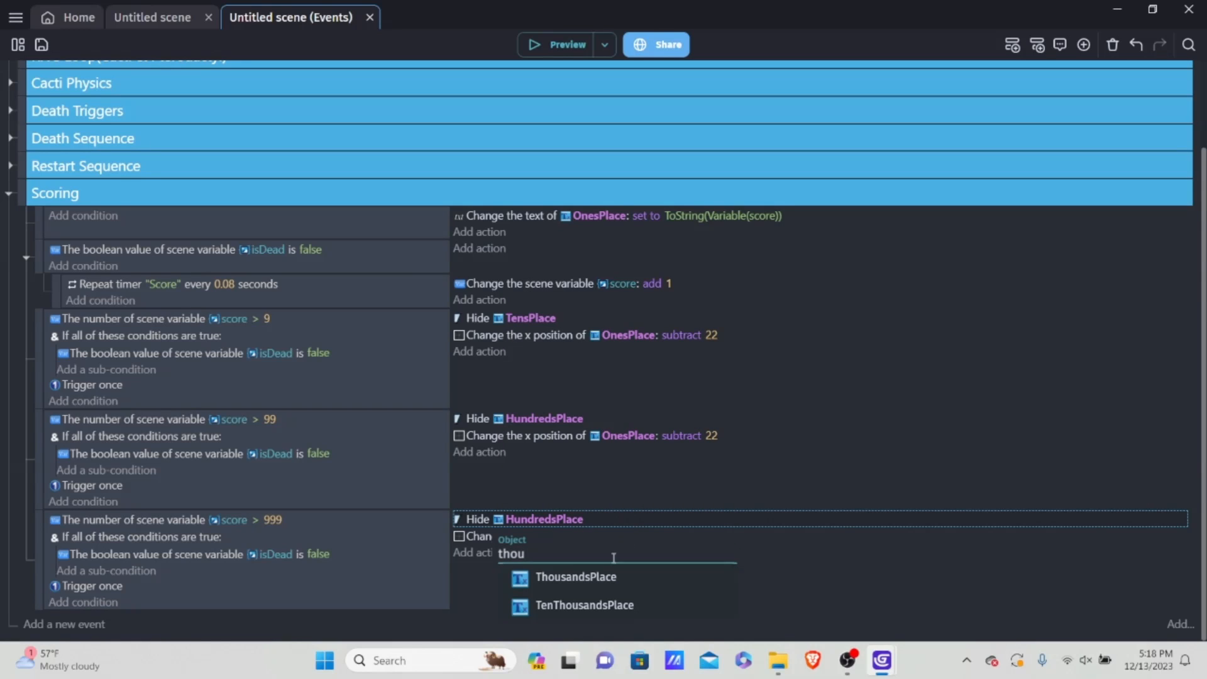
{"action": "left_click", "coordinate": [585, 576]}
Step: Duplicate the complete score > 999 event with its conditions and actions directly below itself
{"action": "left_click", "coordinate": [391, 605]}
{"action": "right_click", "coordinate": [330, 597]}
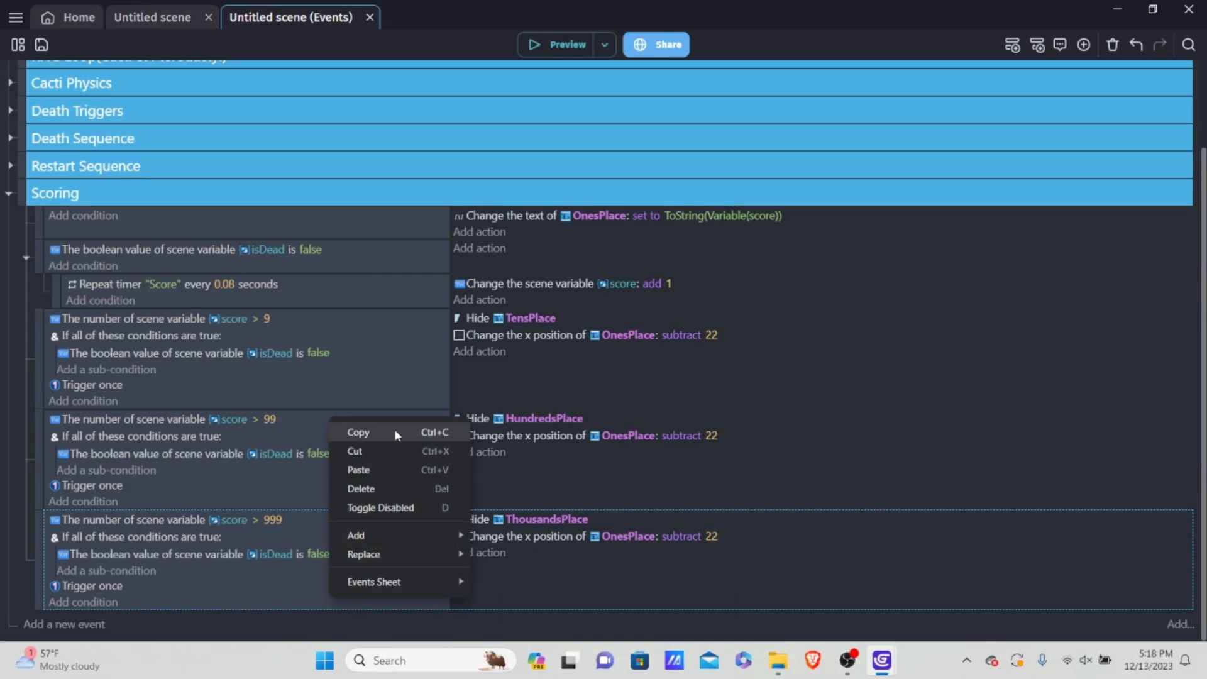
{"action": "left_click", "coordinate": [395, 433]}
{"action": "right_click", "coordinate": [334, 603]}
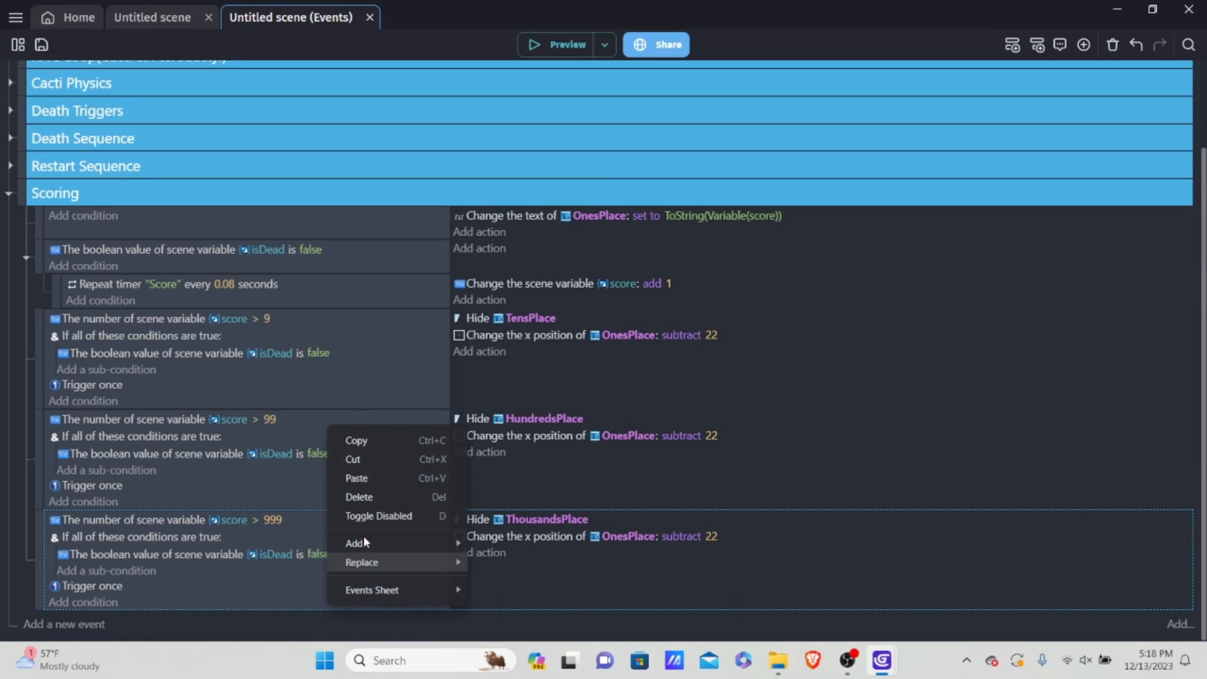
{"action": "left_click", "coordinate": [382, 441]}
{"action": "right_click", "coordinate": [318, 605]}
{"action": "left_click", "coordinate": [376, 473]}
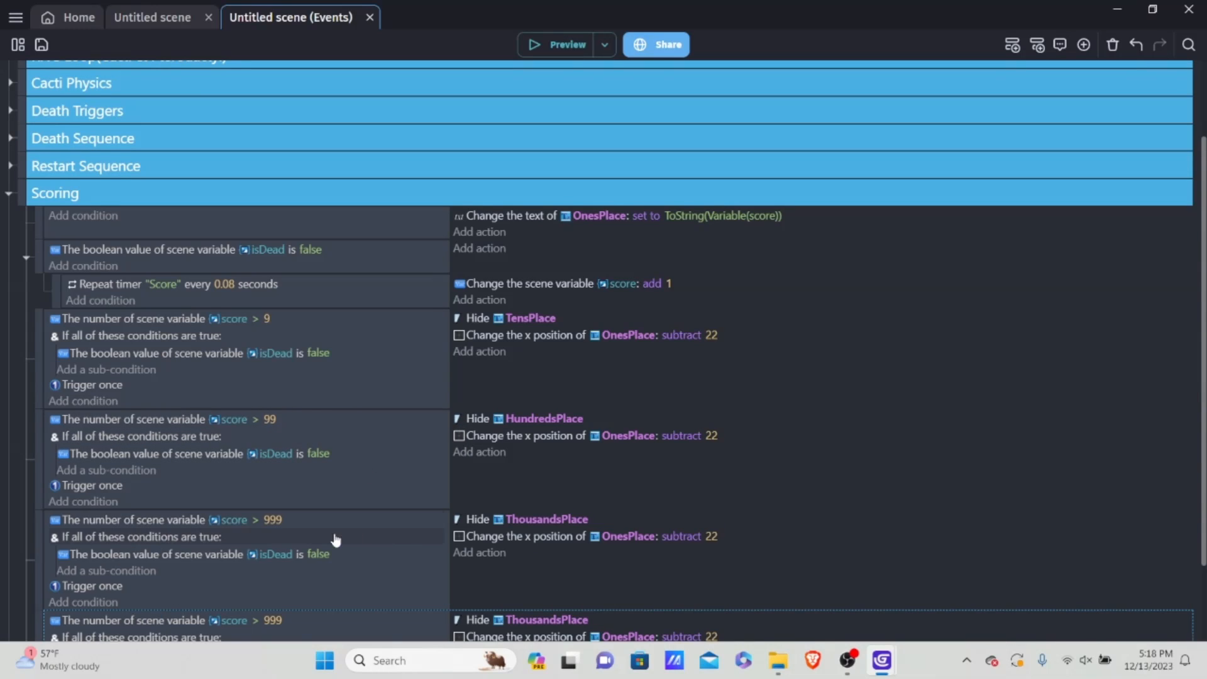
Step: In the lower score > 999 copy, set the comparison value to 9999 and make the Hide action target TenThousandsPlace
{"action": "scroll", "coordinate": [272, 546], "scroll_direction": "down", "scroll_amount": 2}
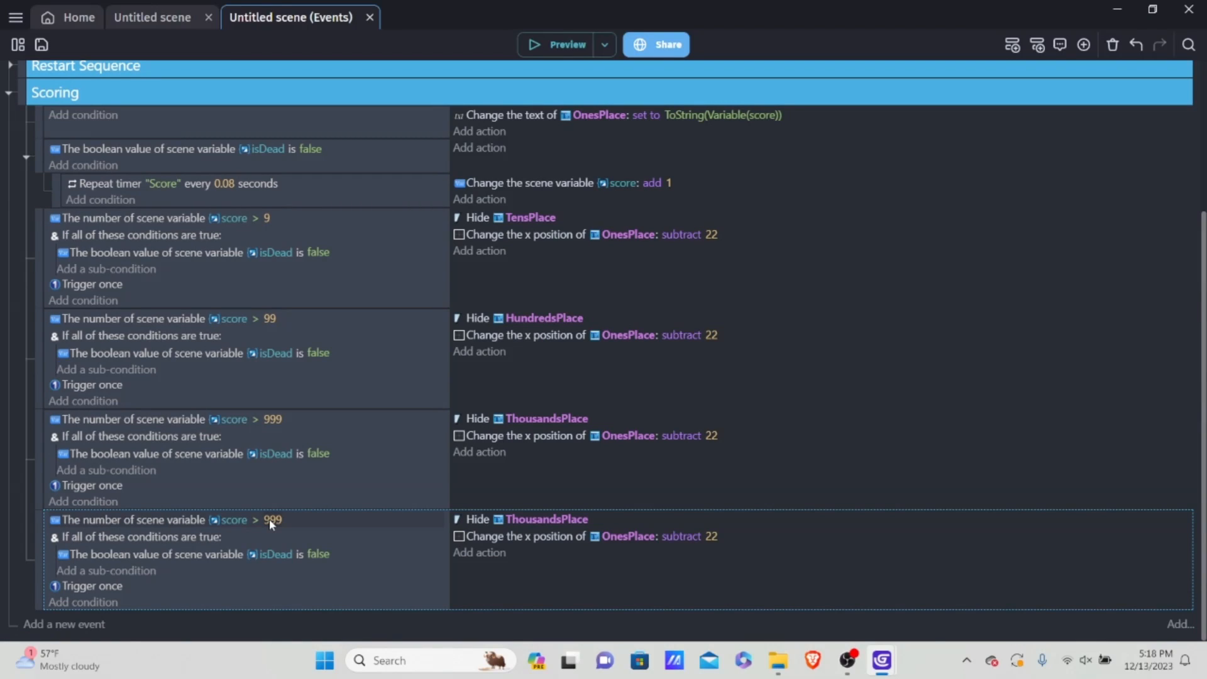
{"action": "left_click", "coordinate": [271, 519]}
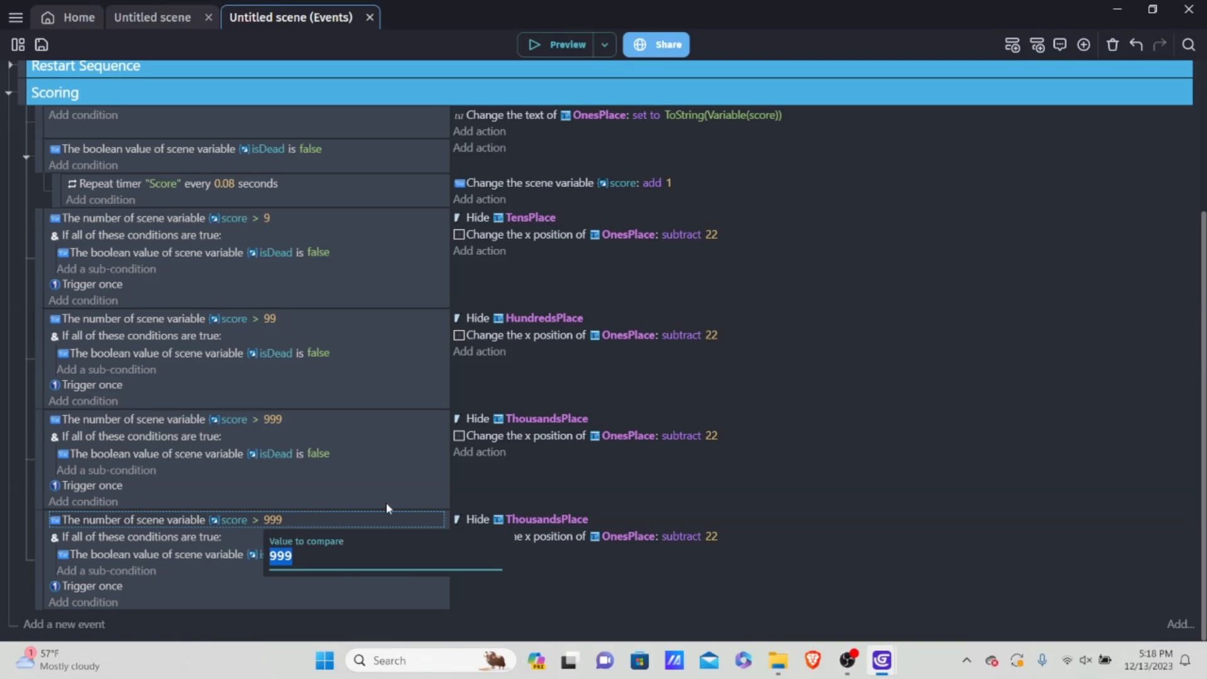
{"action": "key", "text": "BackSpace"}
{"action": "type", "text": "9999"}
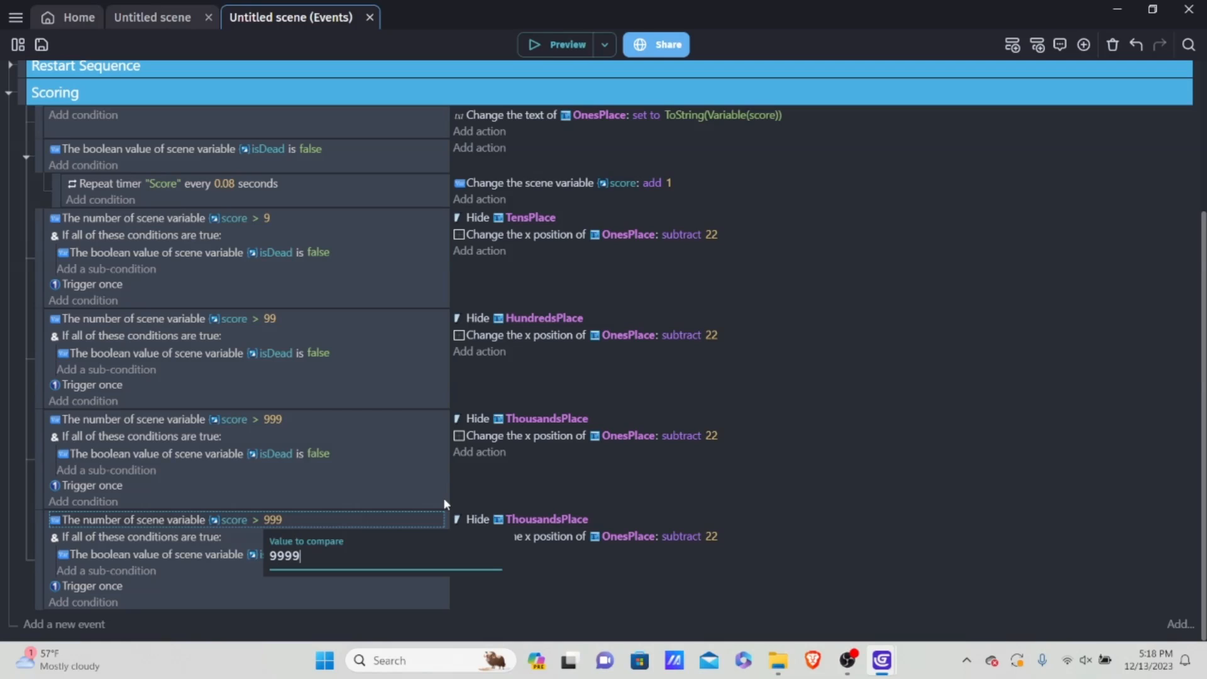
{"action": "left_click", "coordinate": [740, 588]}
{"action": "left_click", "coordinate": [568, 519]}
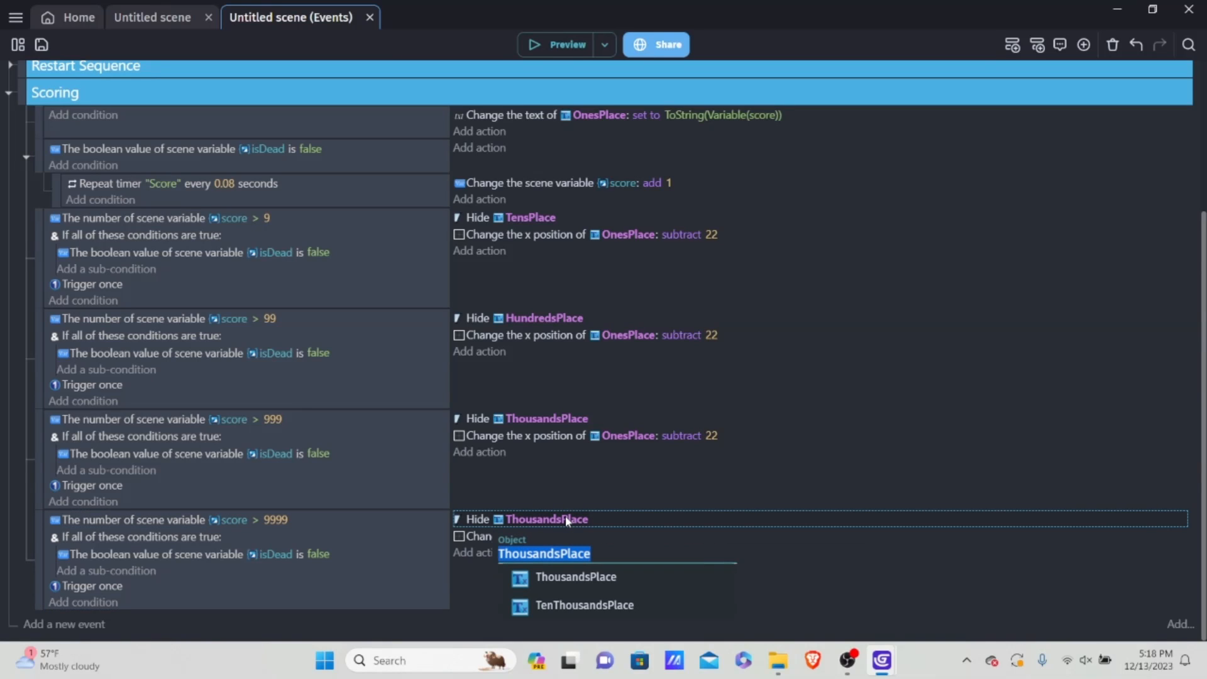
{"action": "left_click", "coordinate": [578, 605]}
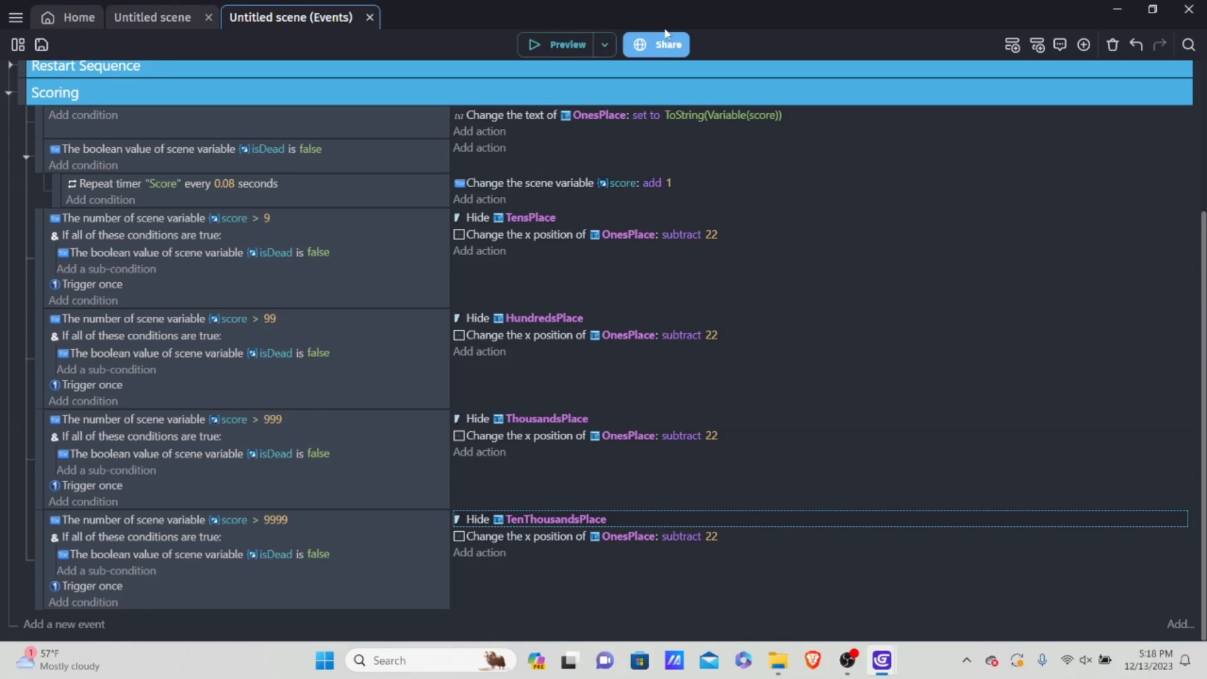
Step: Preview the game, dodging obstacles until the score passes 99 to check the digit display, and close the preview
{"action": "left_click", "coordinate": [573, 41]}
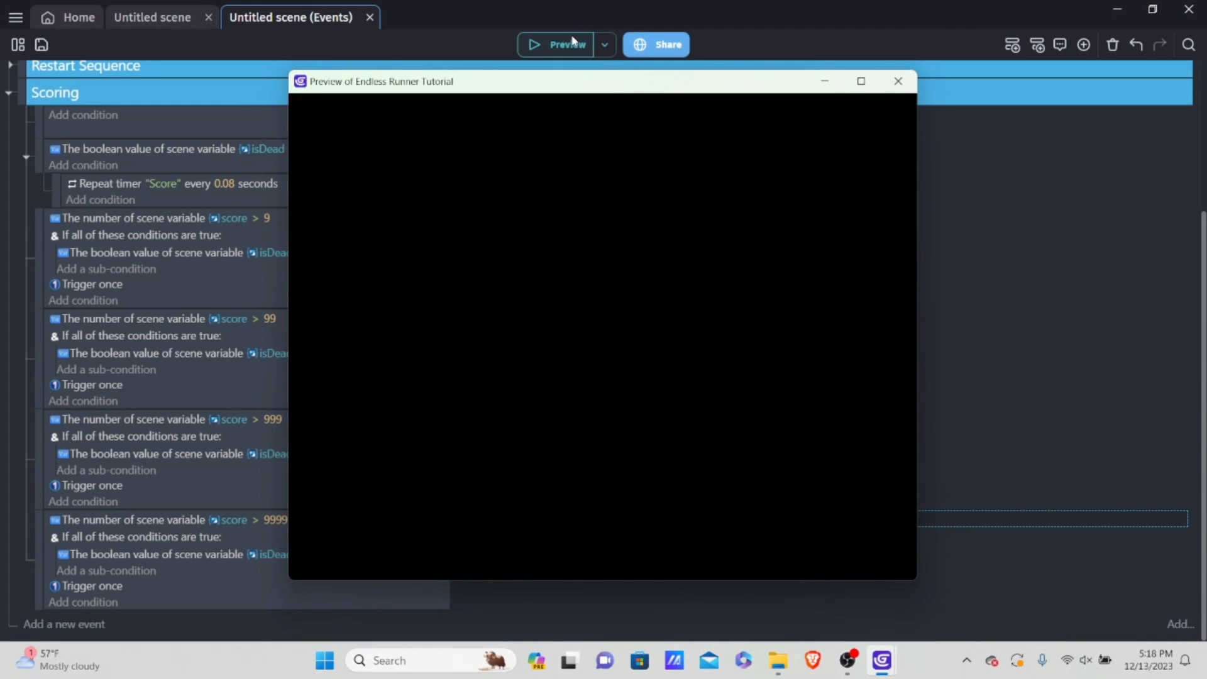
{"action": "key", "text": "space"}
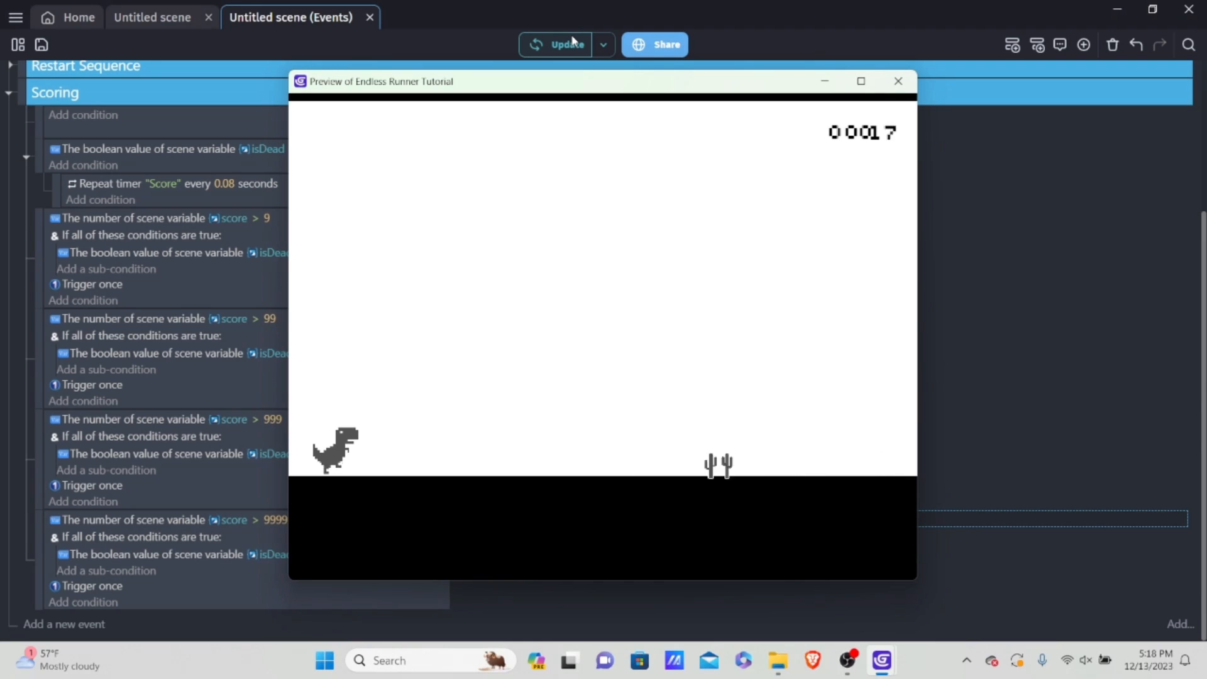
{"action": "key", "text": "space"}
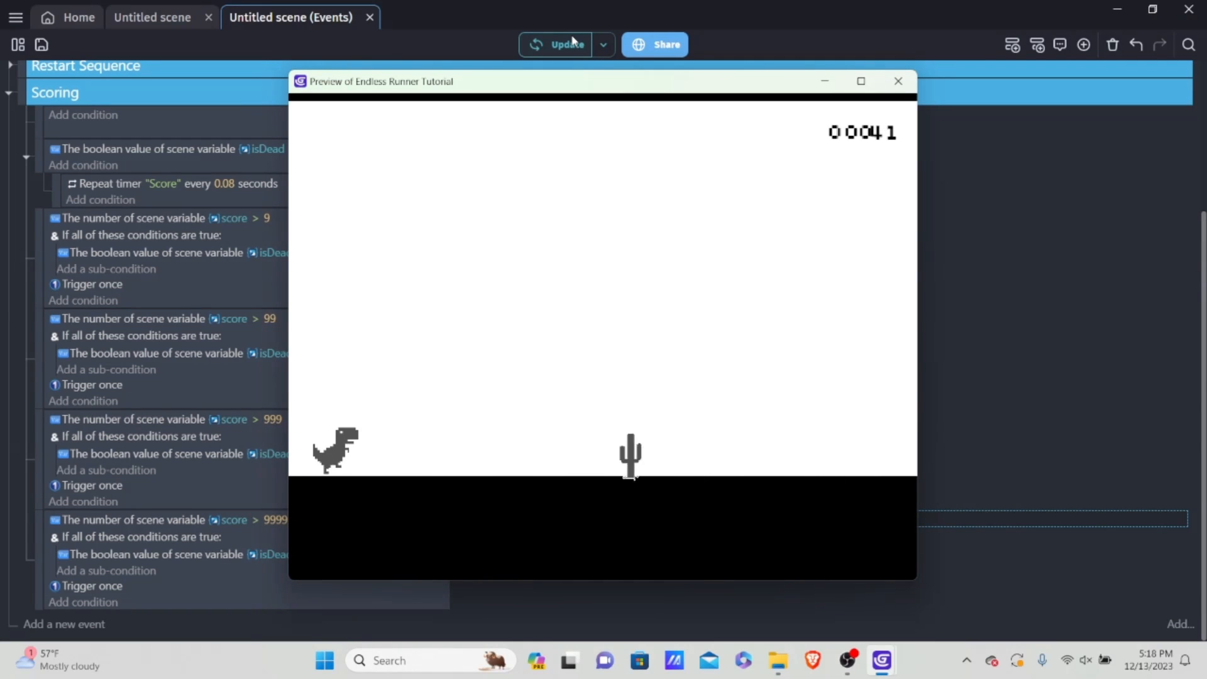
{"action": "key", "text": "space"}
{"action": "key", "text": "Down"}
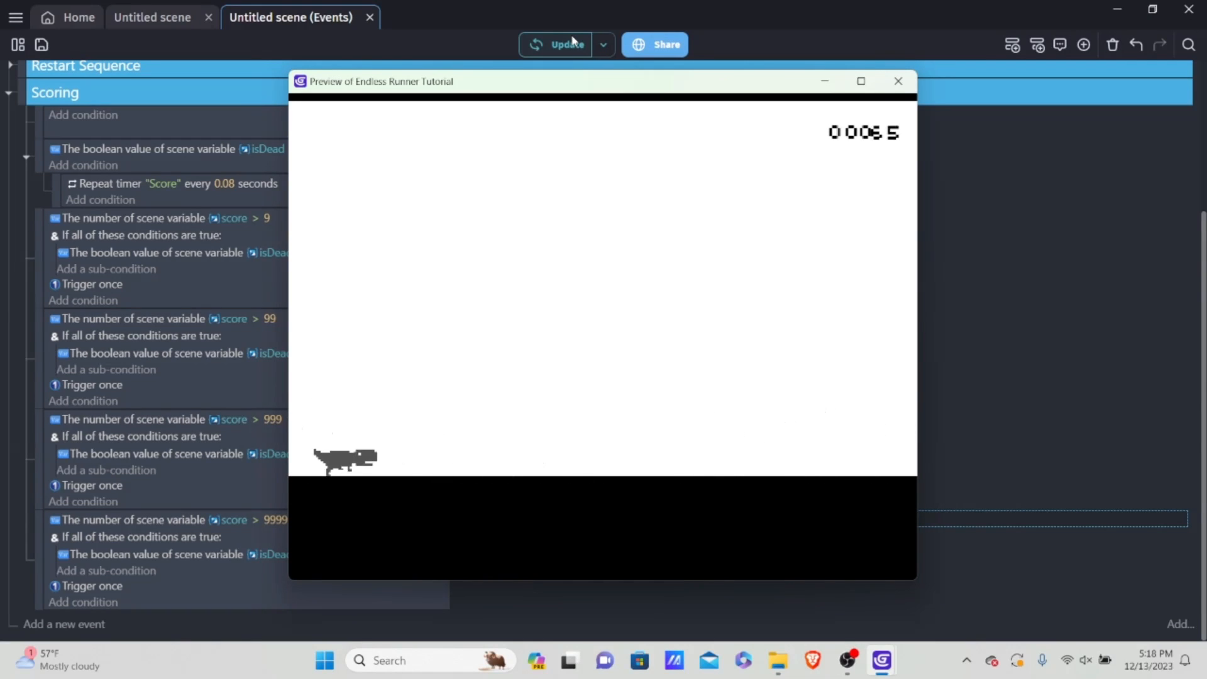
{"action": "key", "text": "space"}
{"action": "key", "text": "space"}
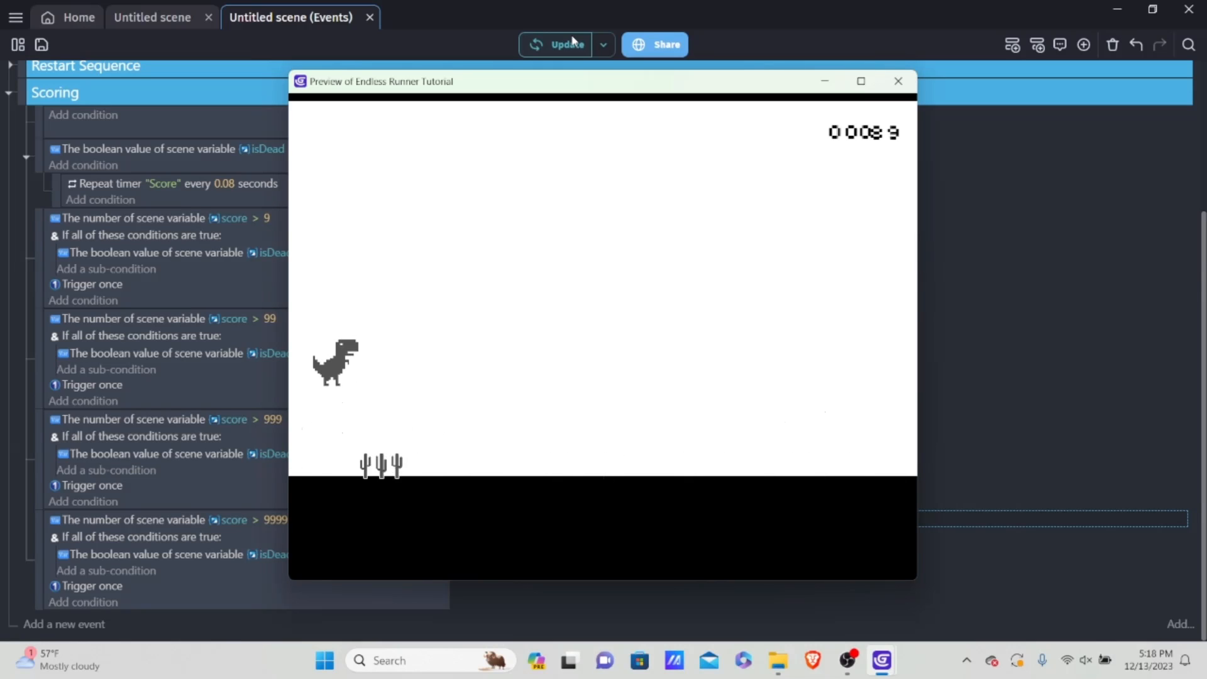
{"action": "key", "text": "space"}
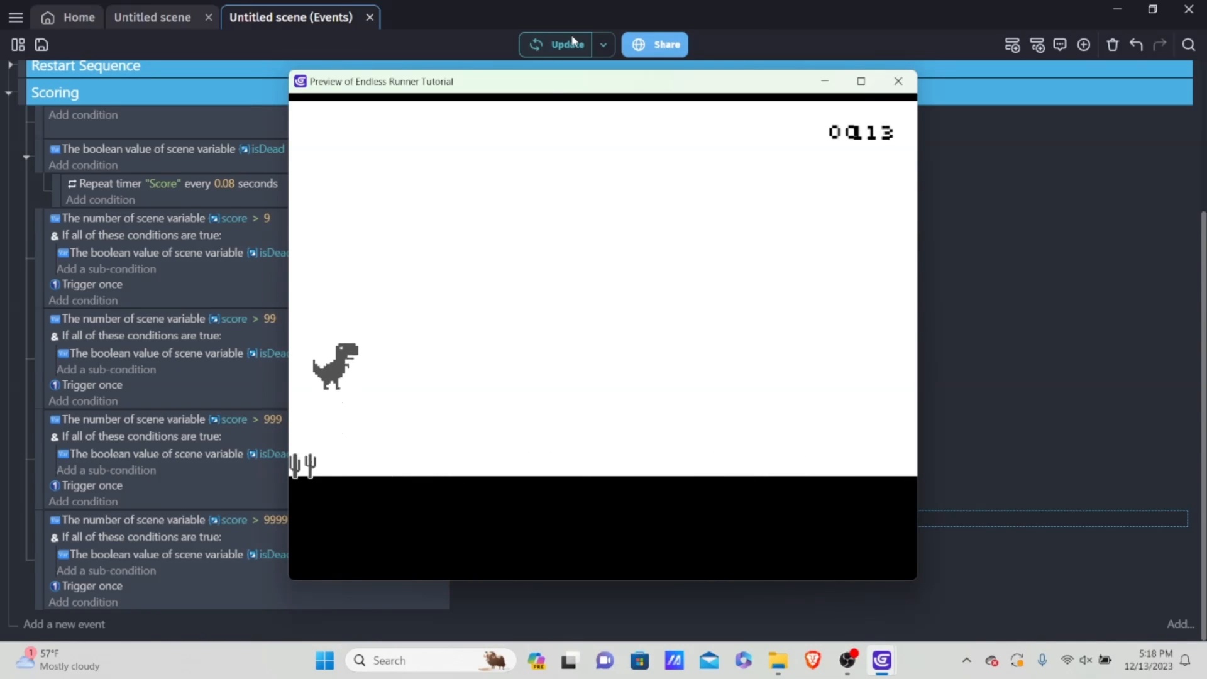
{"action": "key", "text": "space"}
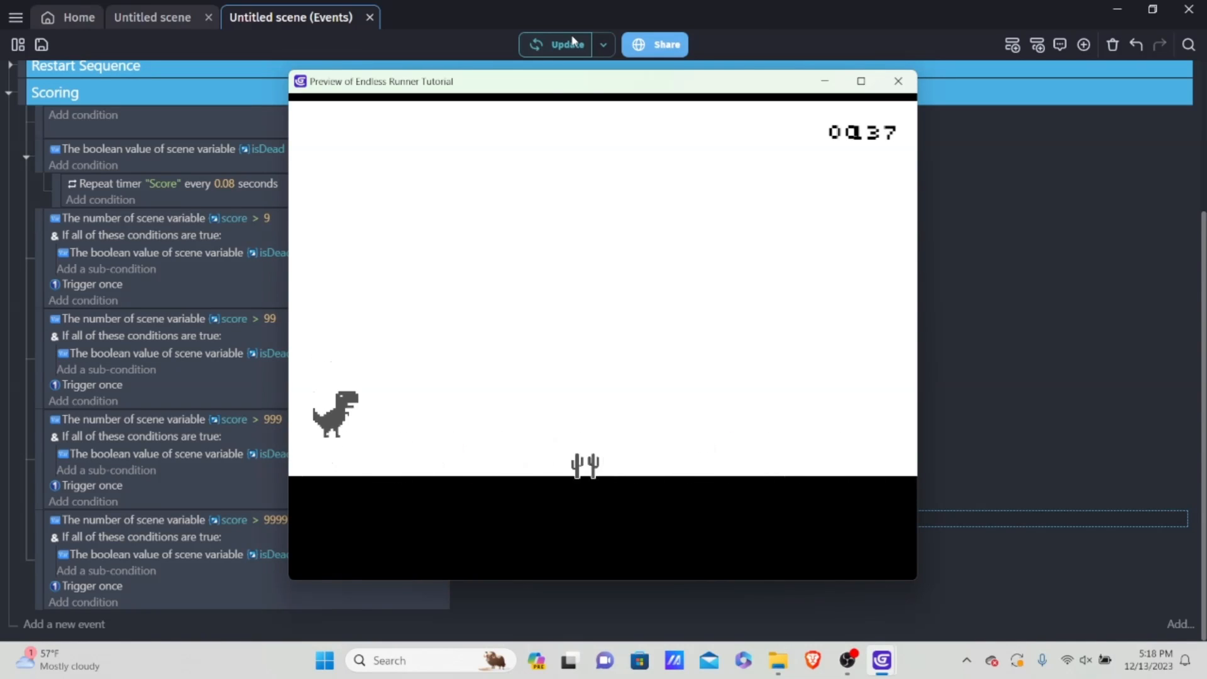
{"action": "left_click", "coordinate": [898, 81]}
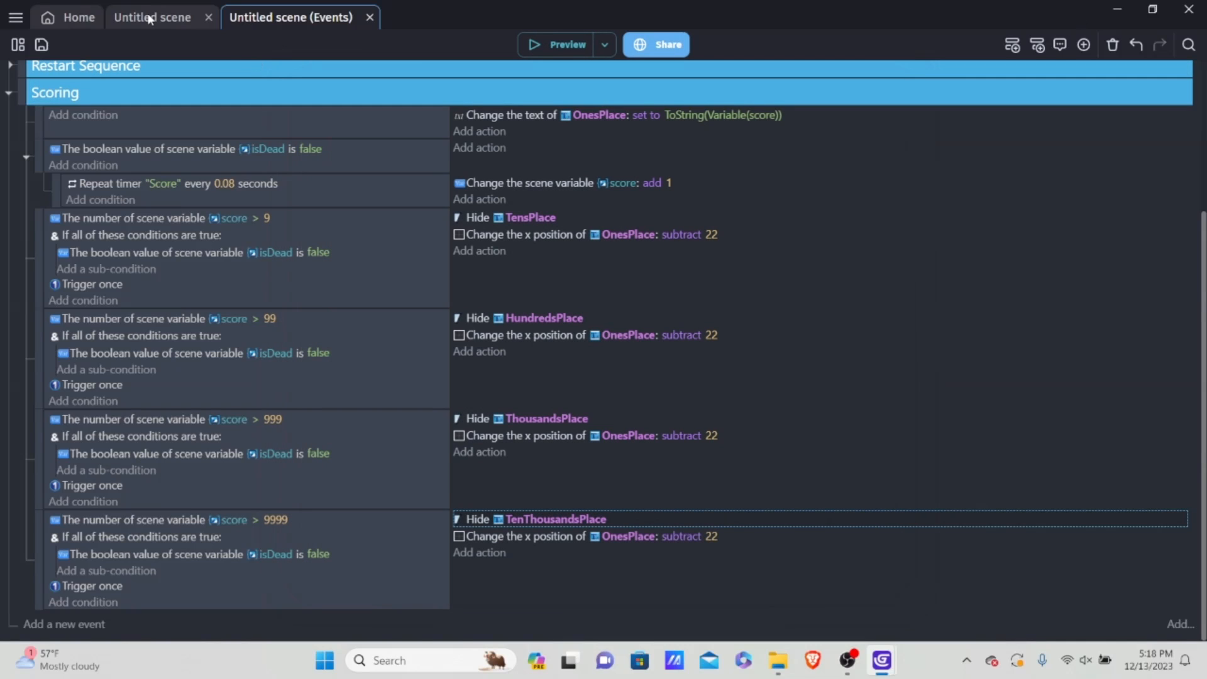
Step: In the scene, reposition the score digits from TenThousandsPlace to OnesPlace into an evenly spaced row
{"action": "left_click", "coordinate": [160, 18]}
{"action": "left_click", "coordinate": [575, 227]}
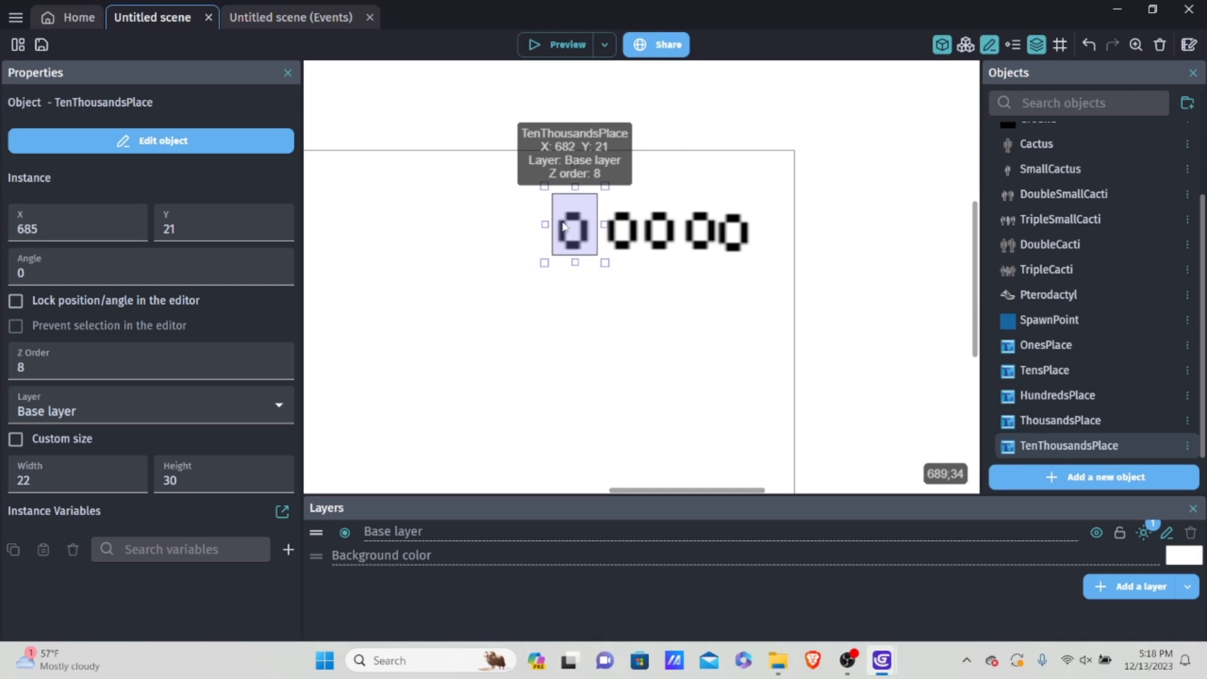
{"action": "left_click", "coordinate": [609, 232]}
{"action": "left_click_drag", "start_coordinate": [634, 227], "coordinate": [736, 230]}
{"action": "left_click", "coordinate": [763, 291]}
{"action": "left_click", "coordinate": [706, 268]}
{"action": "left_click", "coordinate": [724, 271]}
{"action": "left_click", "coordinate": [752, 270]}
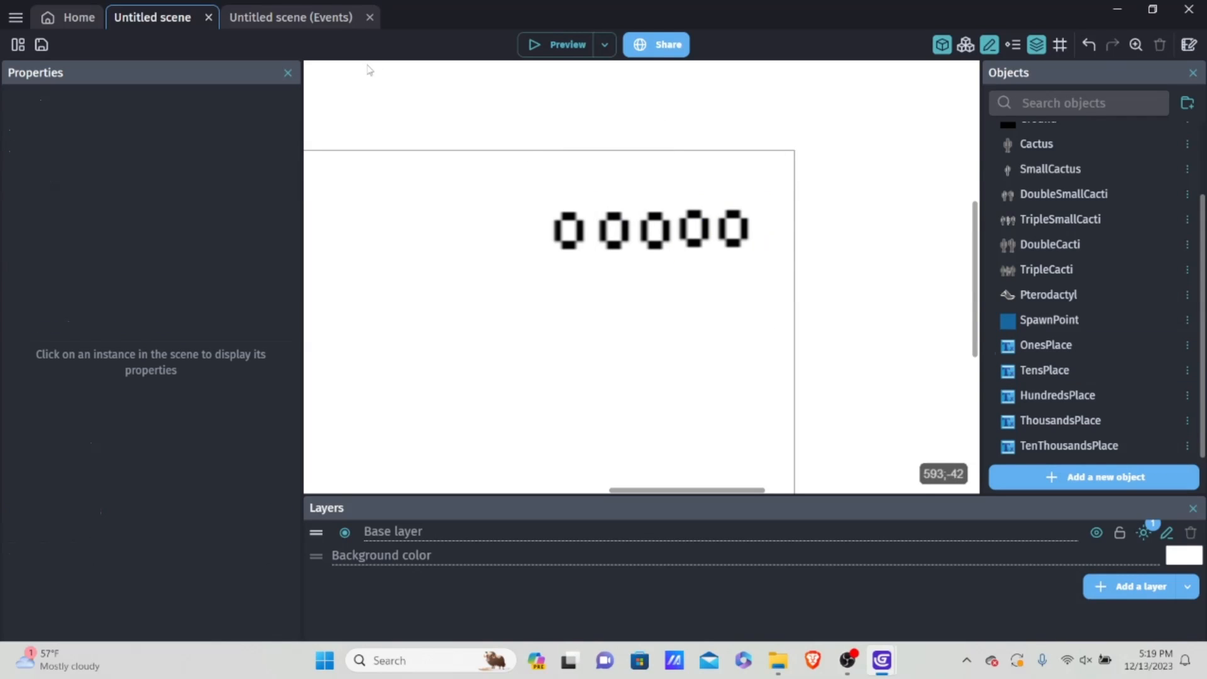
Step: Return to the scene's events and collapse the Scoring group
{"action": "left_click", "coordinate": [302, 18]}
{"action": "left_click", "coordinate": [9, 93]}
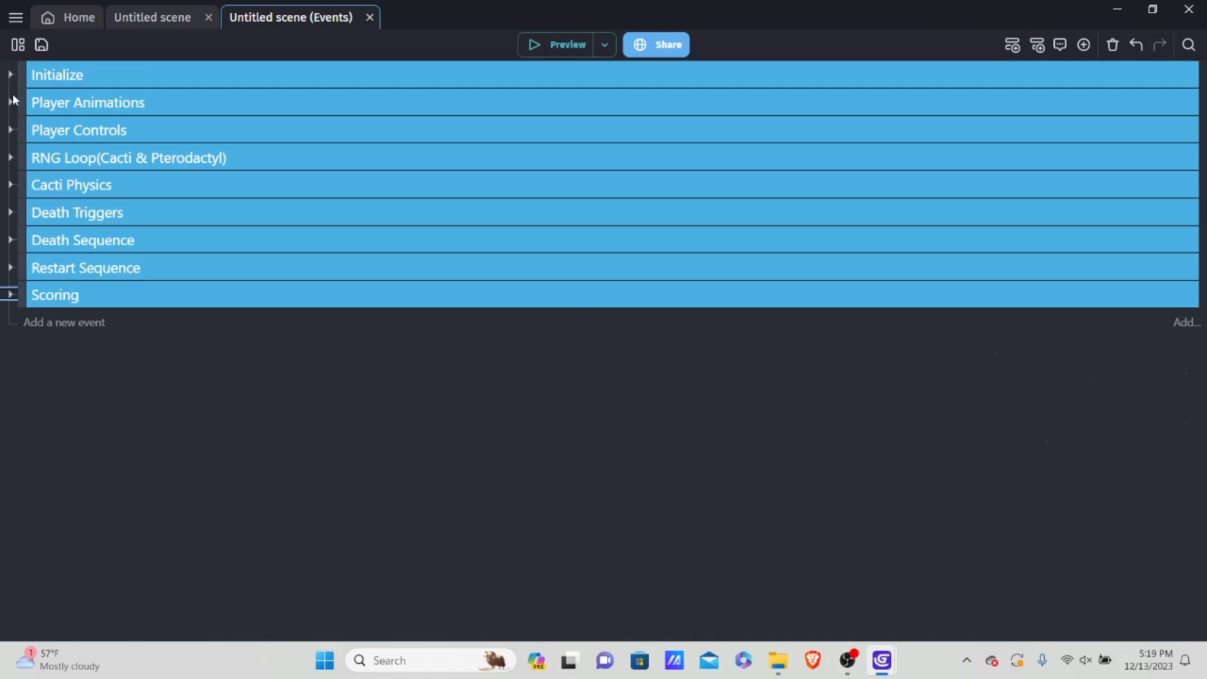
{"action": "left_click", "coordinate": [60, 322]}
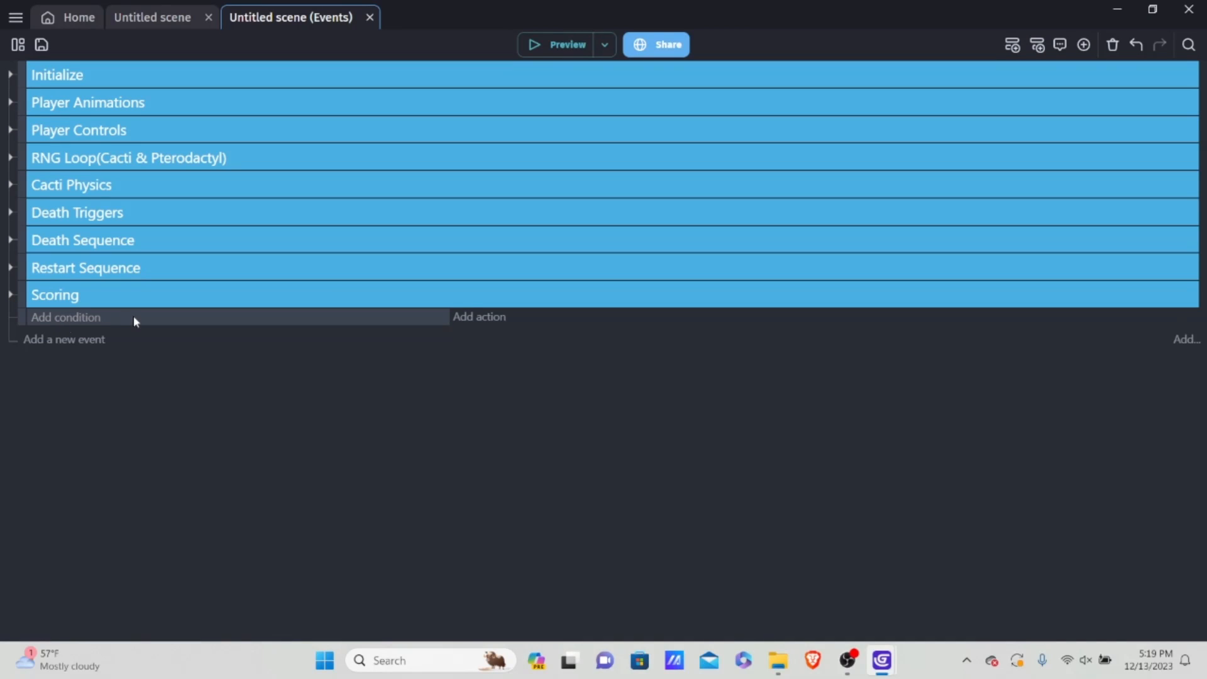
{"action": "left_click", "coordinate": [161, 318]}
{"action": "key", "text": "Delete"}
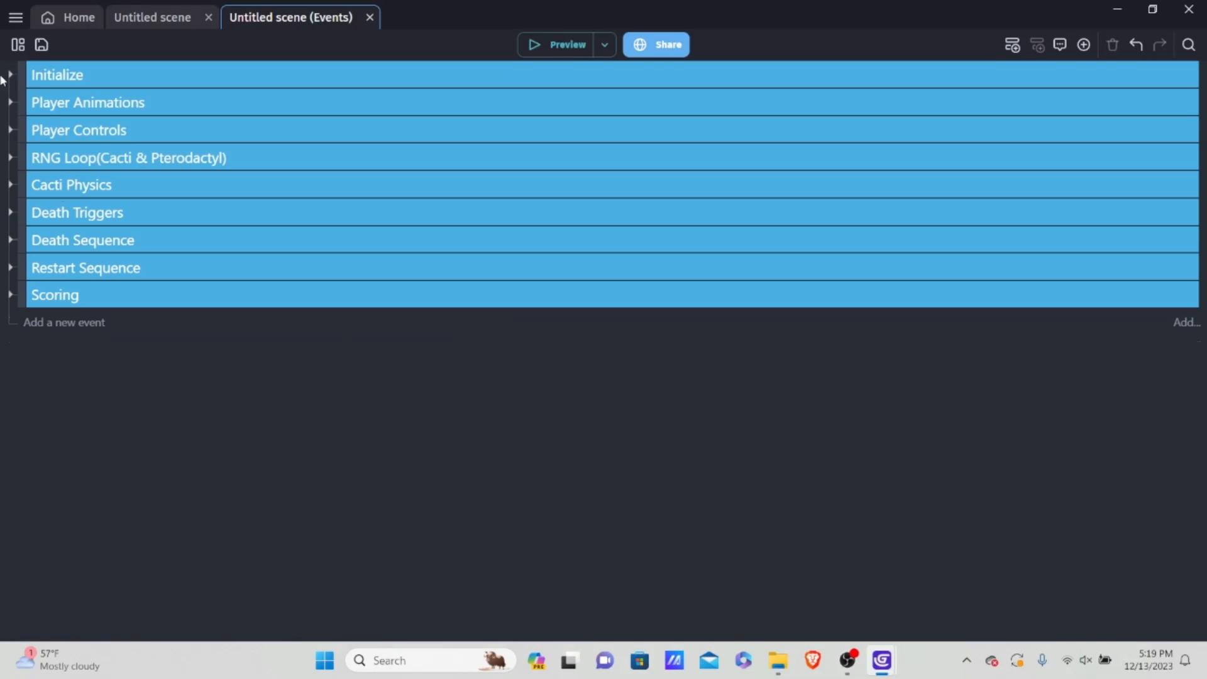
Step: Expand the Restart Sequence group to show its events
{"action": "left_click", "coordinate": [10, 268]}
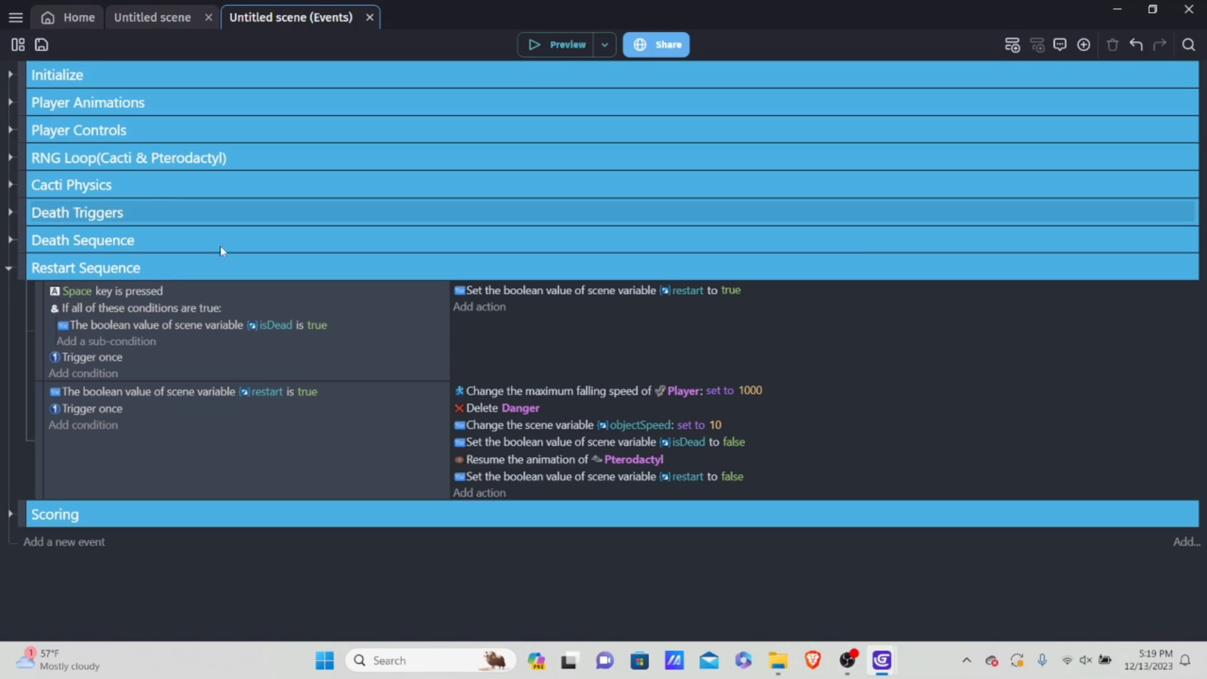
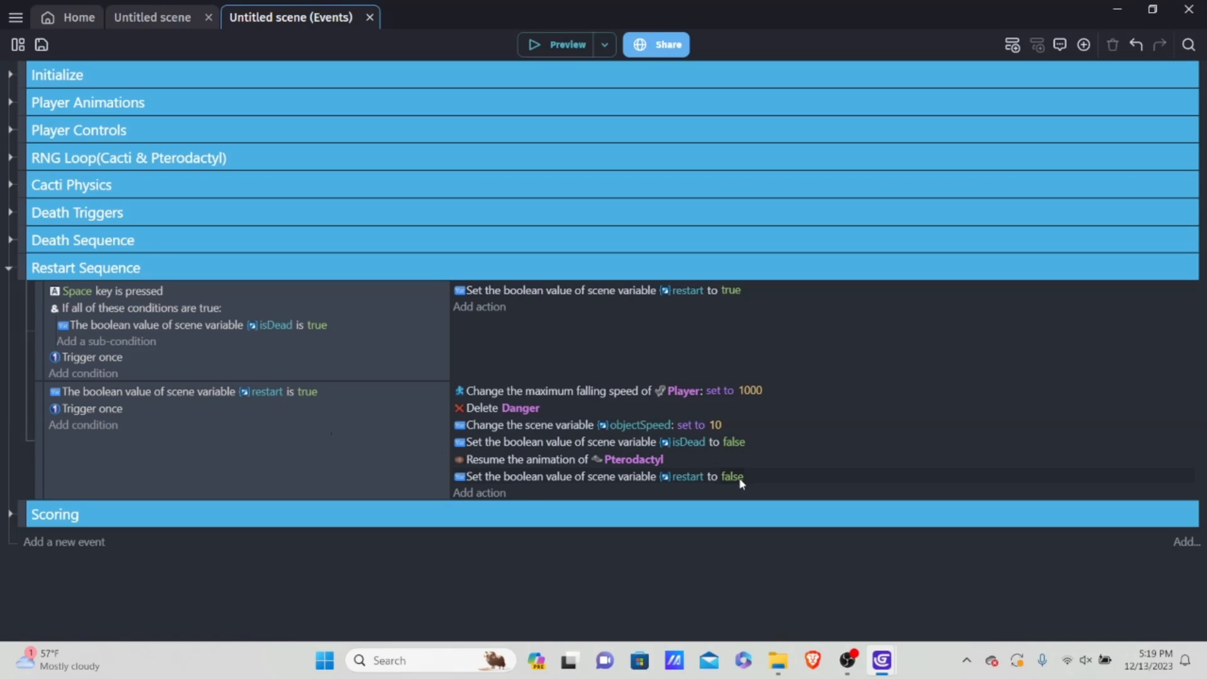
Step: In the event where restart is true, add an action setting scene variable score to 0, placed before restart is set to false
{"action": "left_click", "coordinate": [485, 493]}
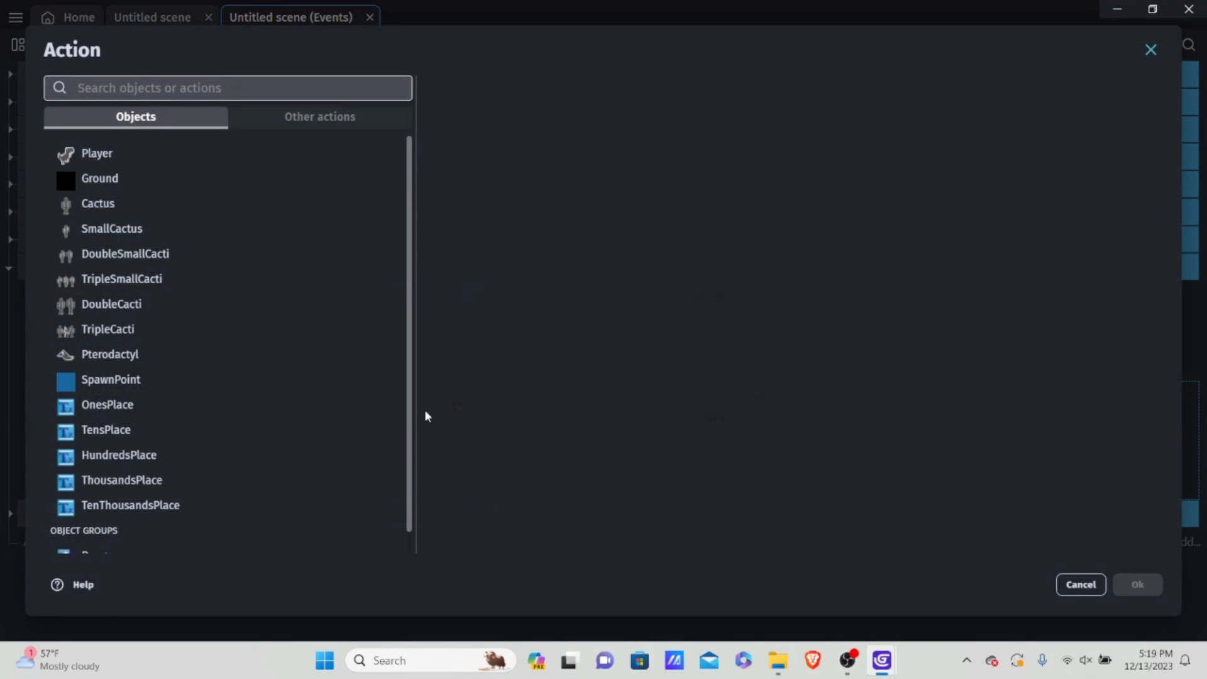
{"action": "left_click", "coordinate": [310, 118]}
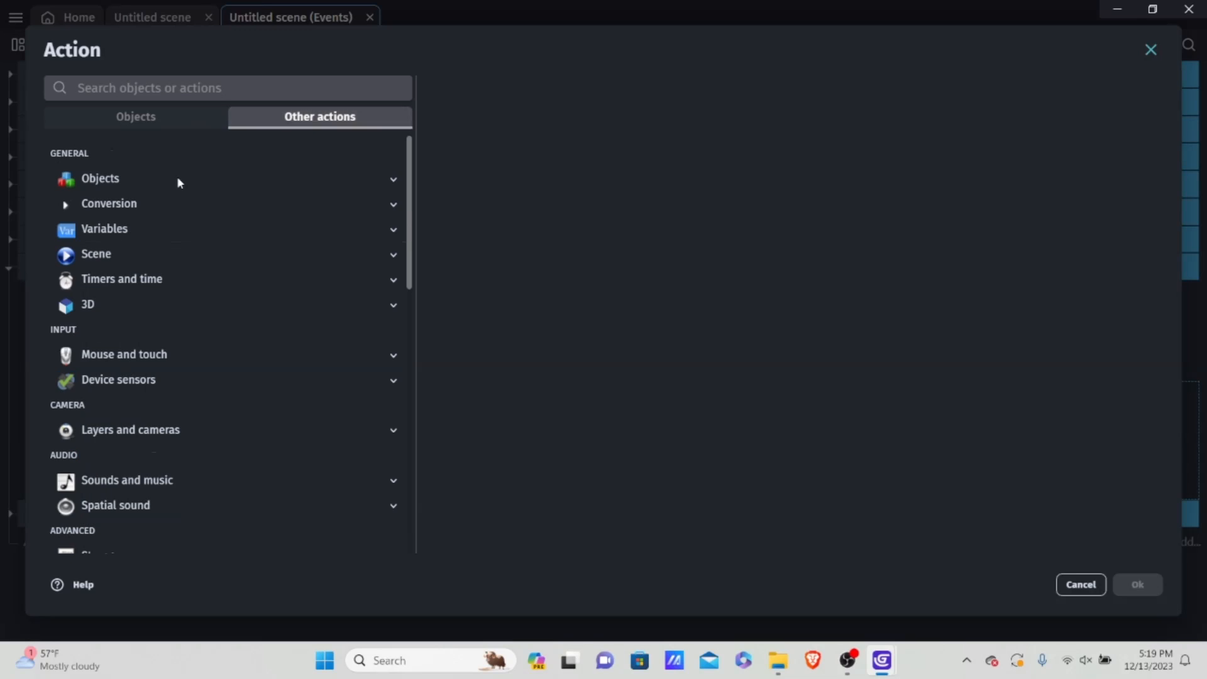
{"action": "left_click", "coordinate": [147, 227]}
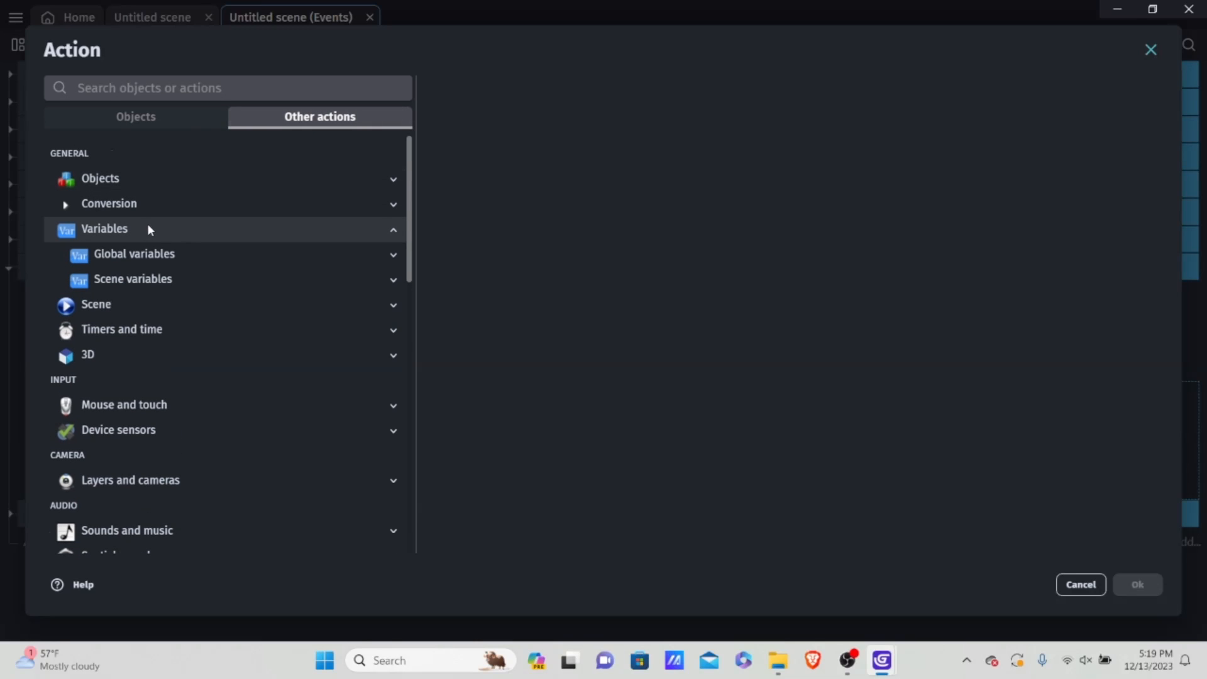
{"action": "left_click", "coordinate": [140, 281]}
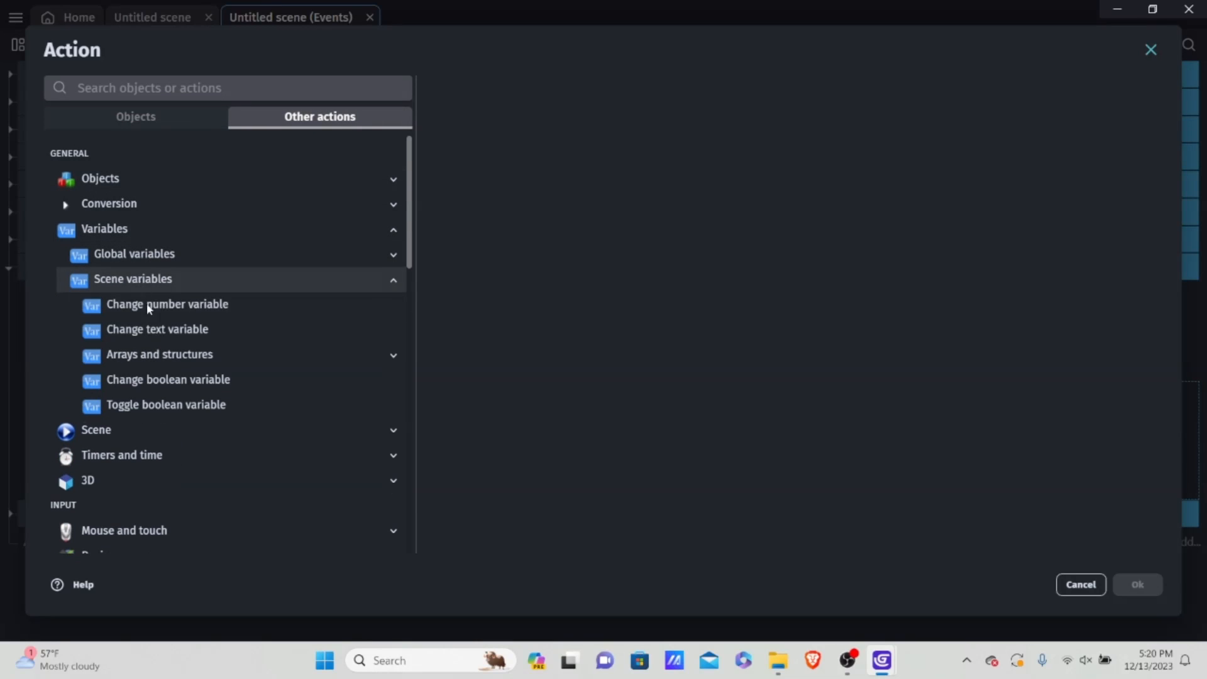
{"action": "left_click", "coordinate": [167, 305]}
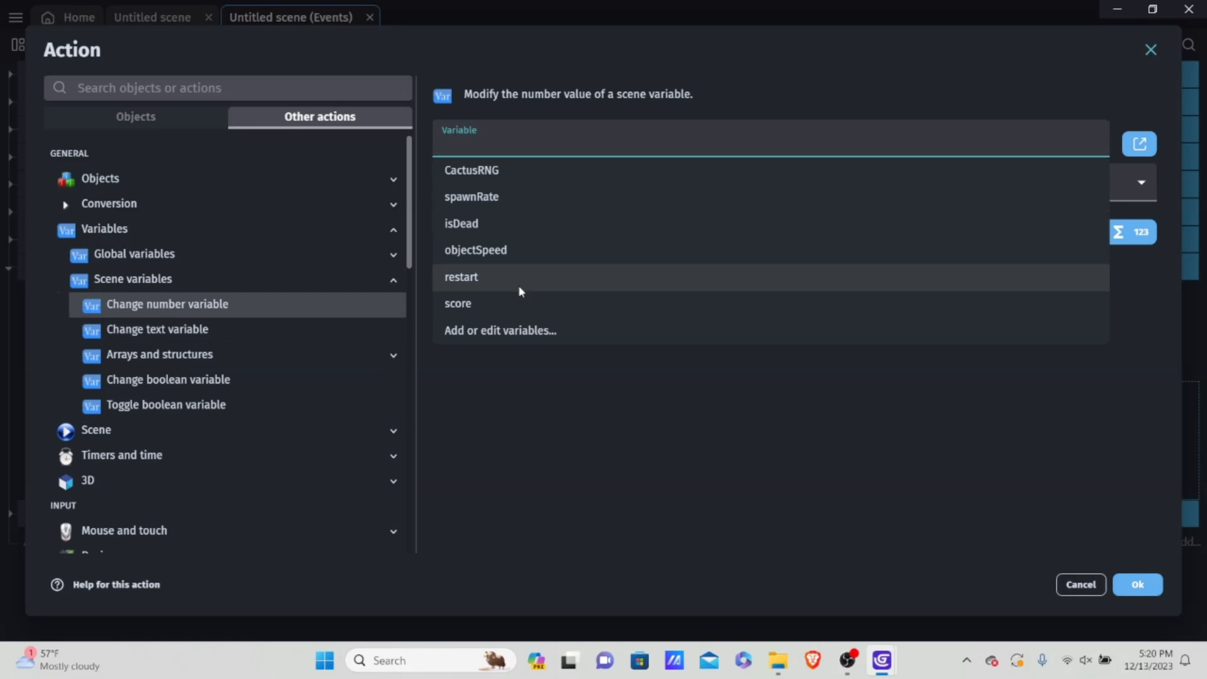
{"action": "left_click", "coordinate": [482, 306]}
{"action": "left_click", "coordinate": [493, 213]}
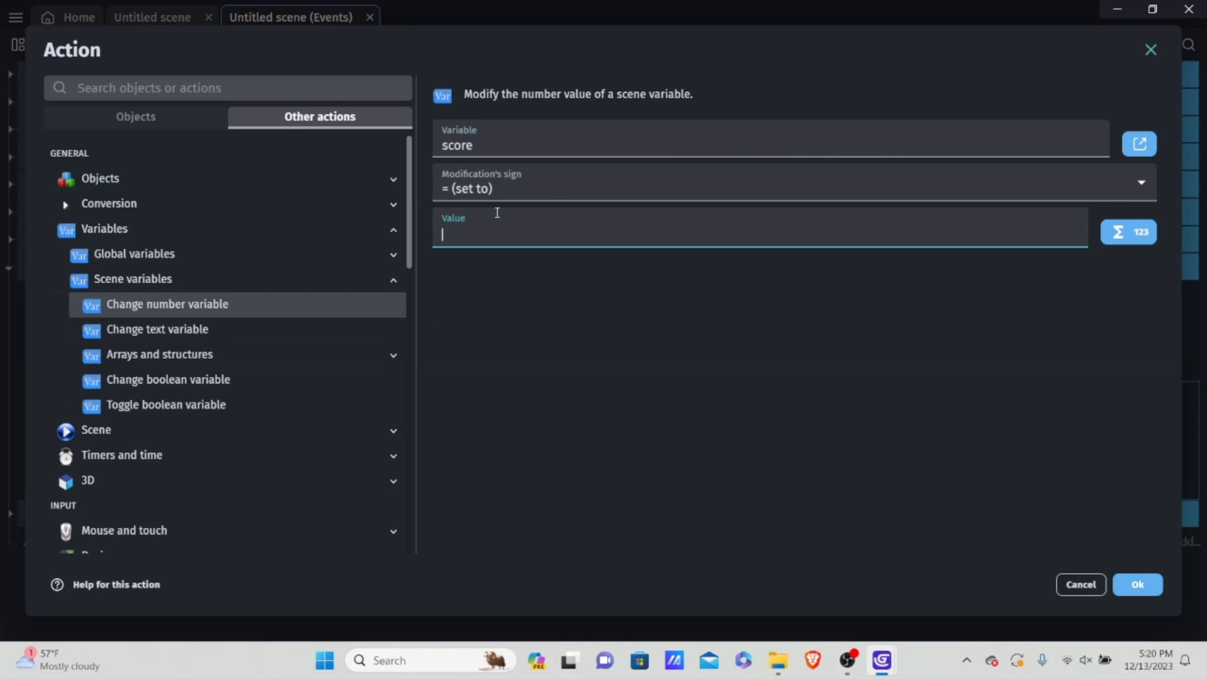
{"action": "type", "text": "0"}
{"action": "left_click", "coordinate": [708, 381]}
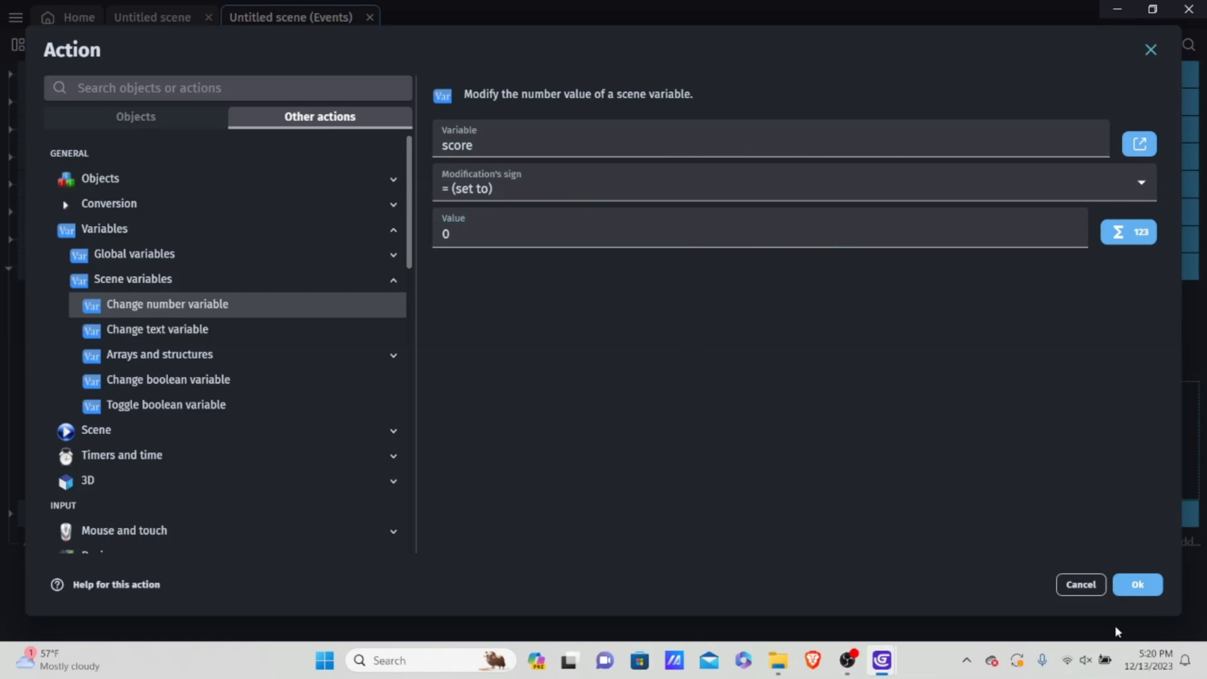
{"action": "left_click", "coordinate": [1137, 586]}
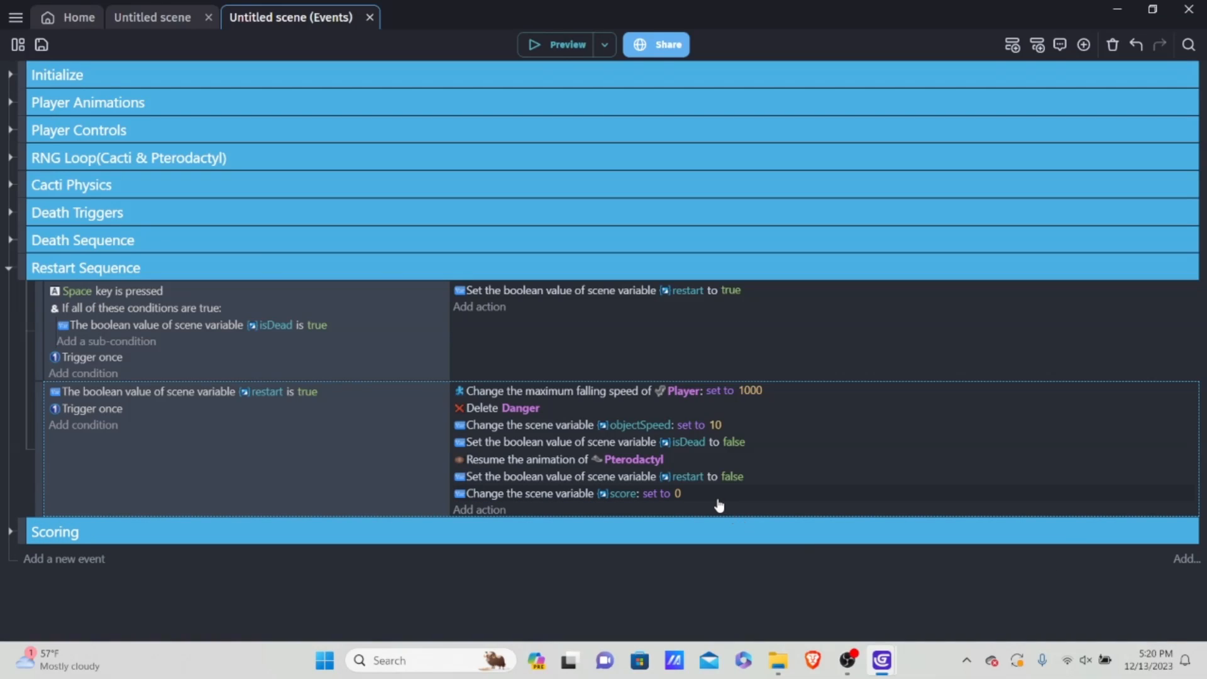
{"action": "left_click_drag", "start_coordinate": [719, 503], "coordinate": [626, 471]}
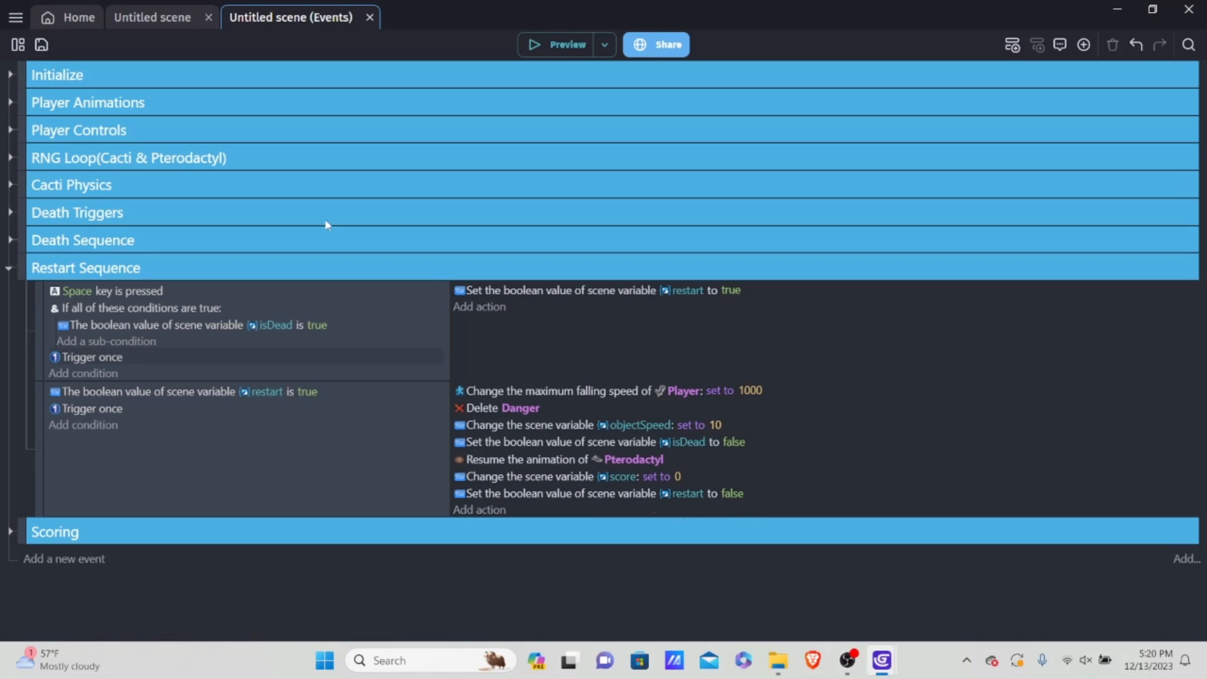
Step: Add a Show action for TensPlace to the same restart event and place it above the action setting restart to false
{"action": "left_click", "coordinate": [151, 19]}
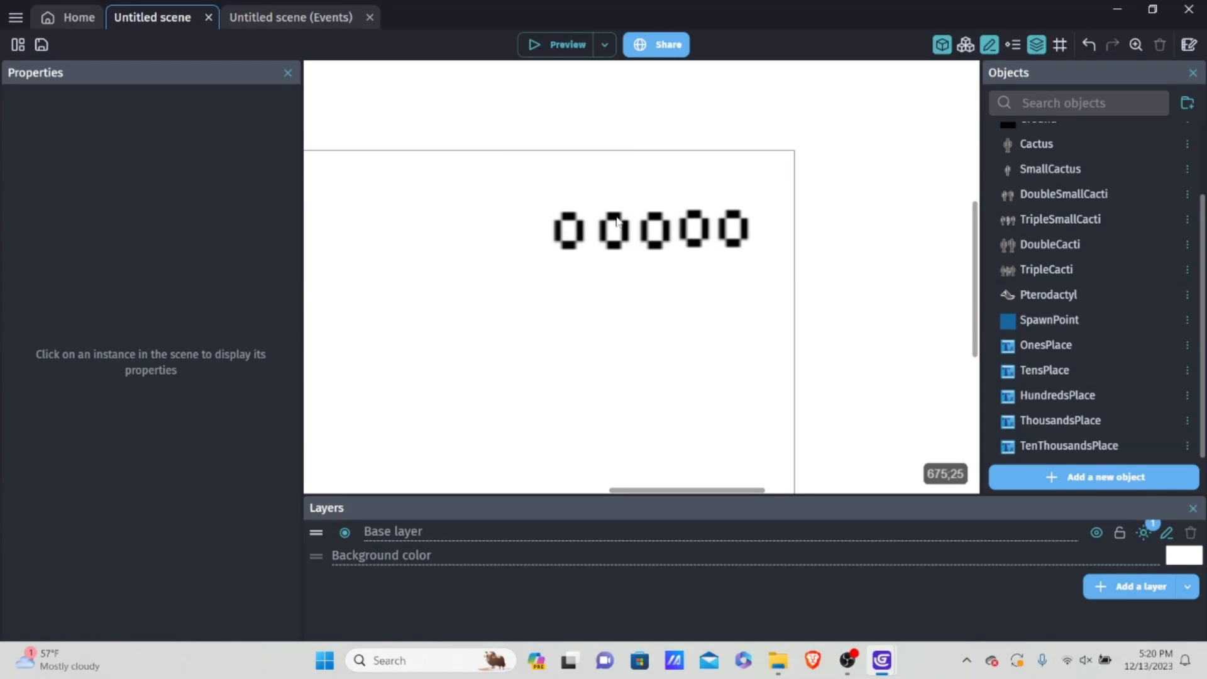
{"action": "left_click", "coordinate": [270, 19]}
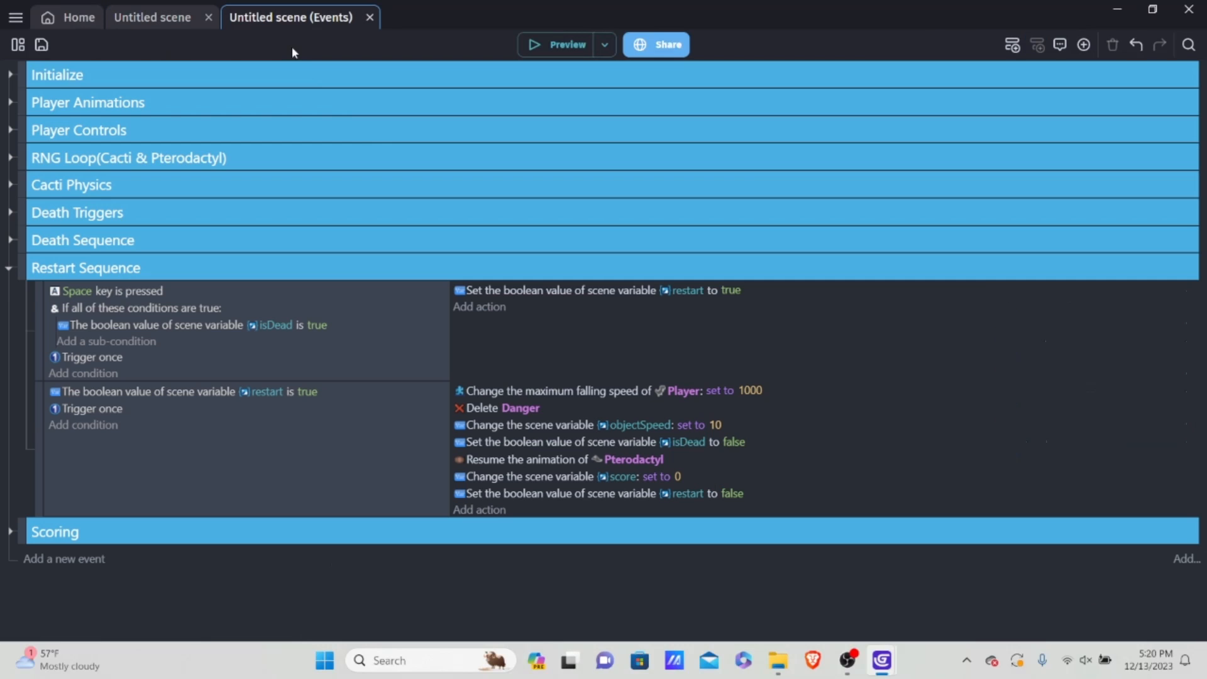
{"action": "left_click", "coordinate": [493, 511]}
{"action": "scroll", "coordinate": [170, 327], "scroll_direction": "down", "scroll_amount": 1}
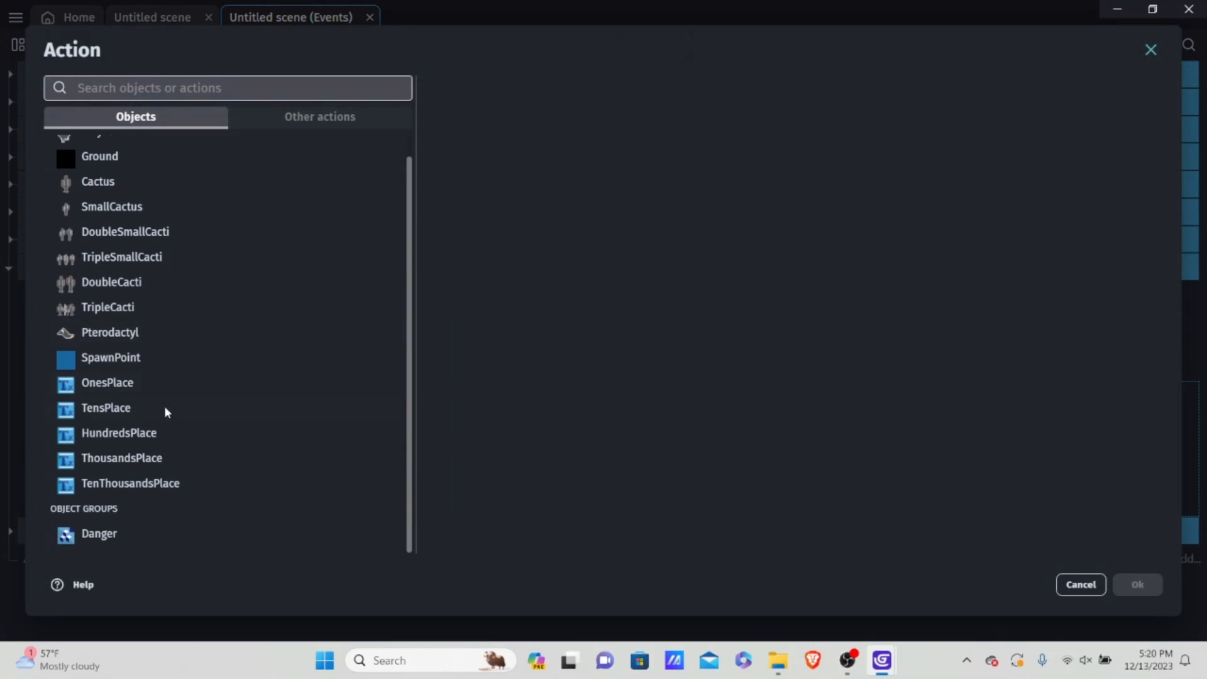
{"action": "left_click", "coordinate": [143, 406]}
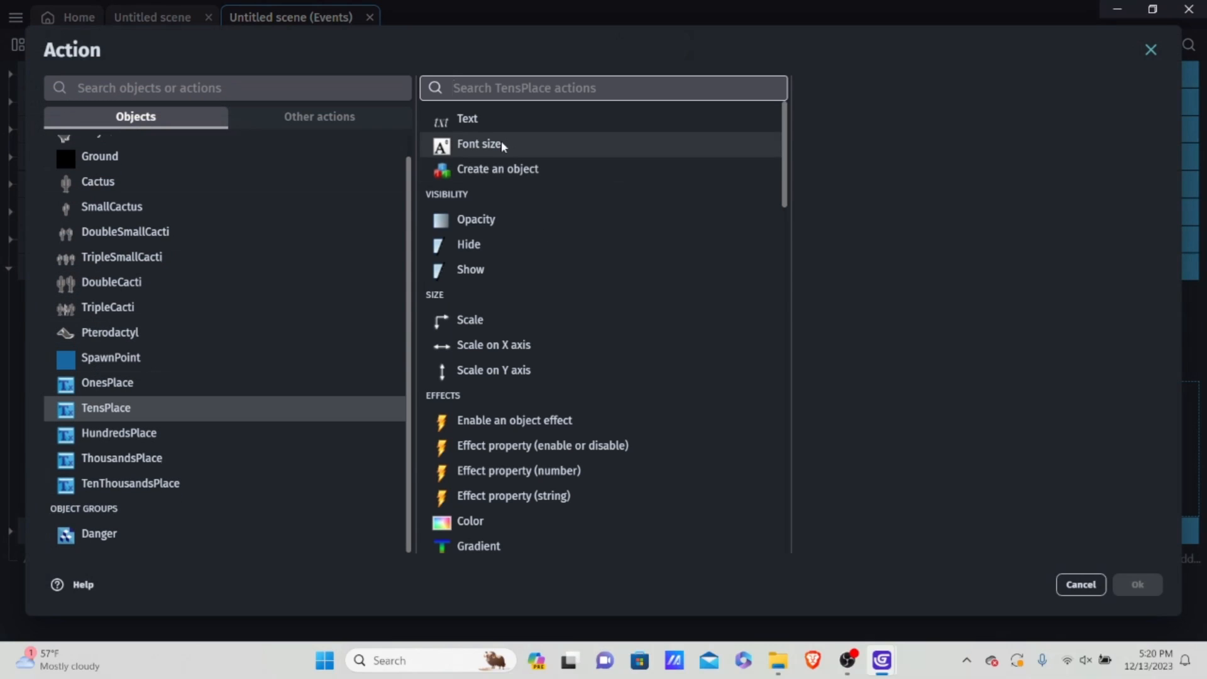
{"action": "left_click", "coordinate": [492, 277]}
{"action": "left_click", "coordinate": [1138, 585]}
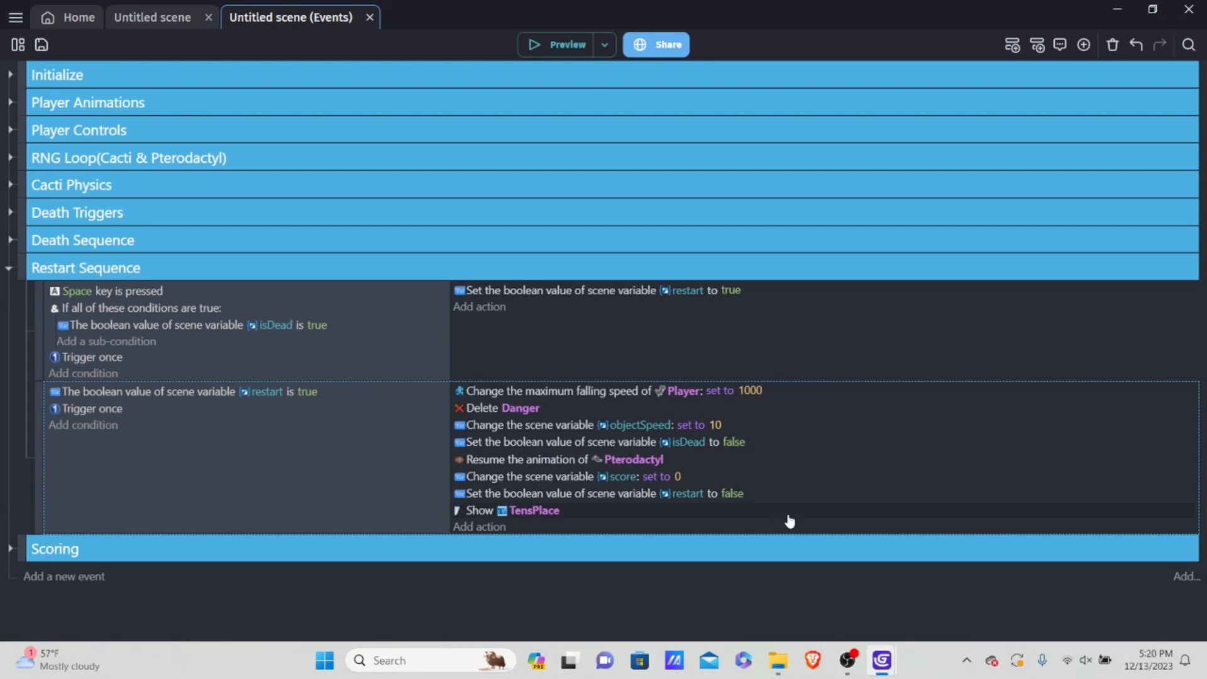
{"action": "left_click_drag", "start_coordinate": [639, 511], "coordinate": [650, 497]}
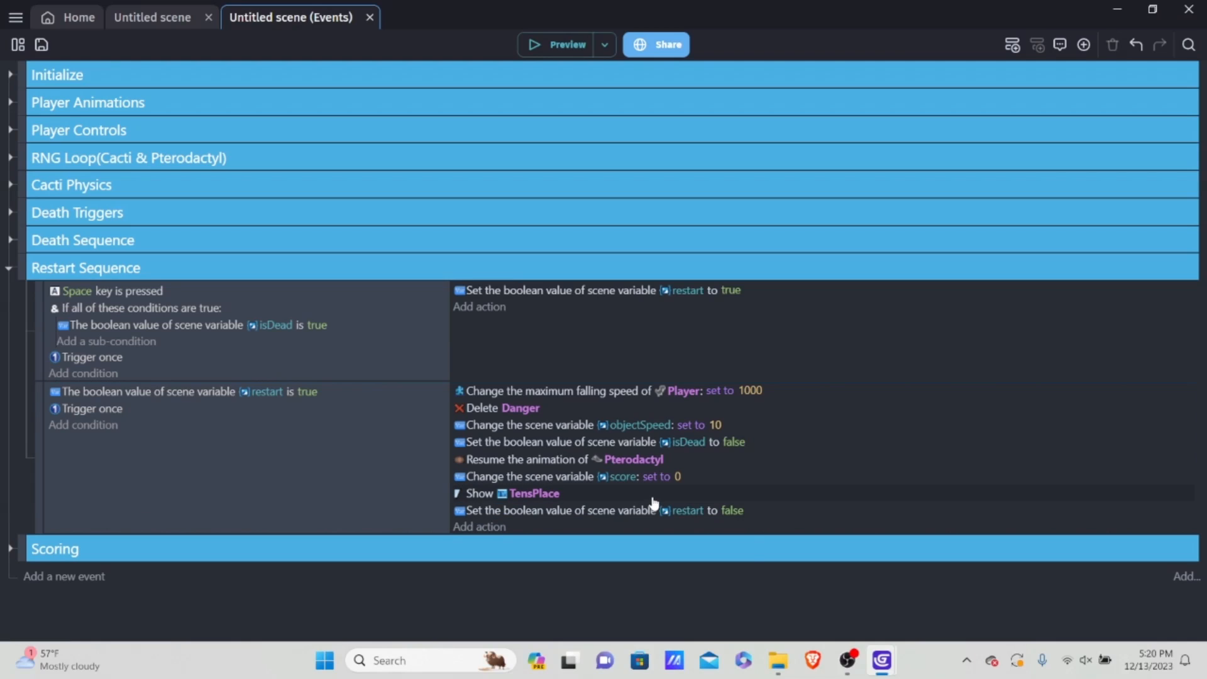
Step: Duplicate the Show TensPlace action and change the copy's object to HundredsPlace
{"action": "right_click", "coordinate": [650, 495]}
{"action": "left_click", "coordinate": [653, 497]}
{"action": "right_click", "coordinate": [655, 495]}
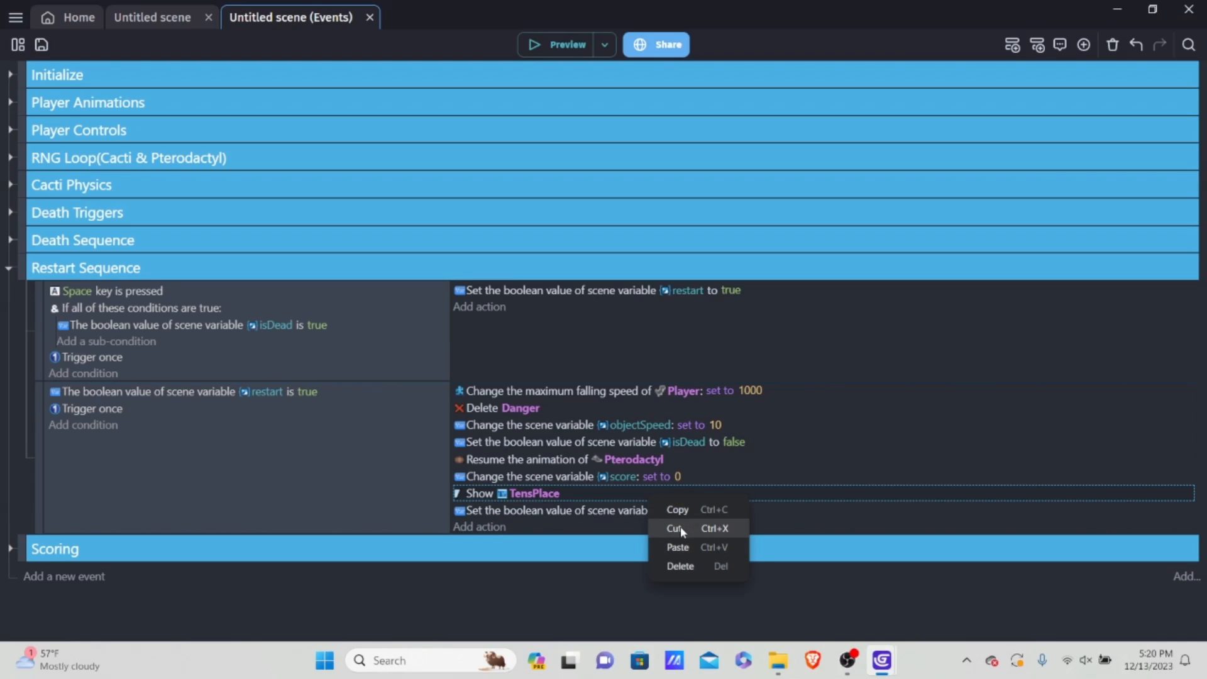
{"action": "left_click", "coordinate": [667, 544]}
{"action": "left_click", "coordinate": [534, 510]}
{"action": "key", "text": "BackSpace"}
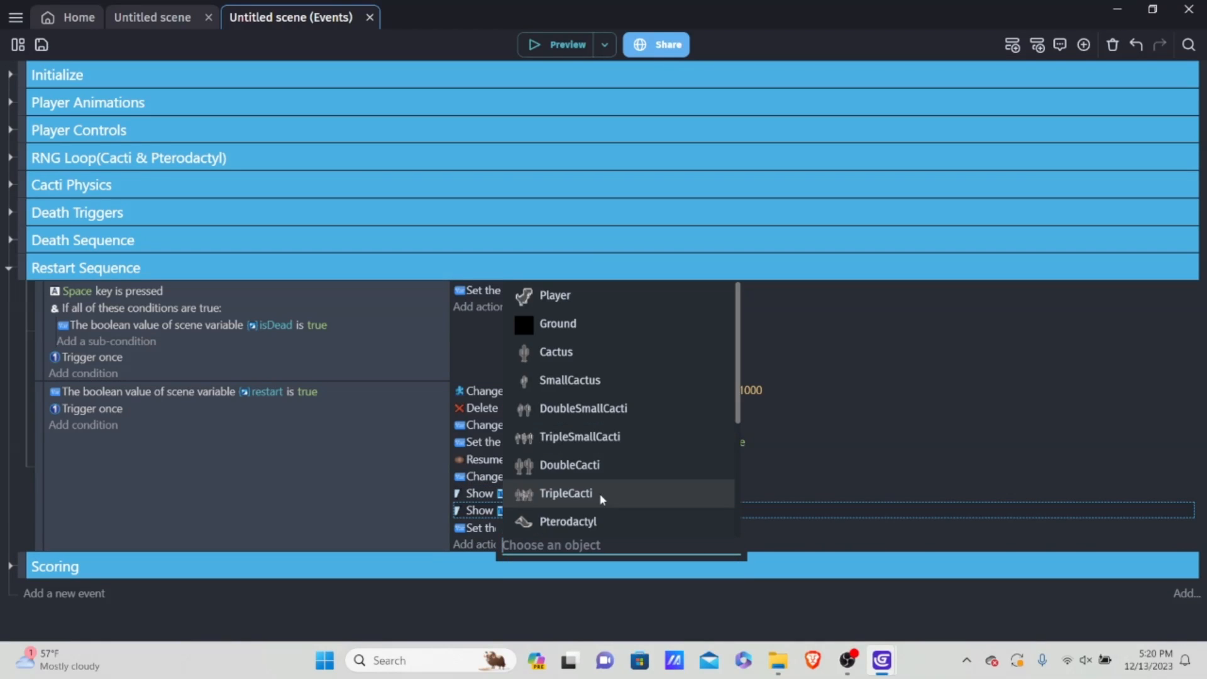
{"action": "type", "text": "hun"}
{"action": "left_click", "coordinate": [578, 568]}
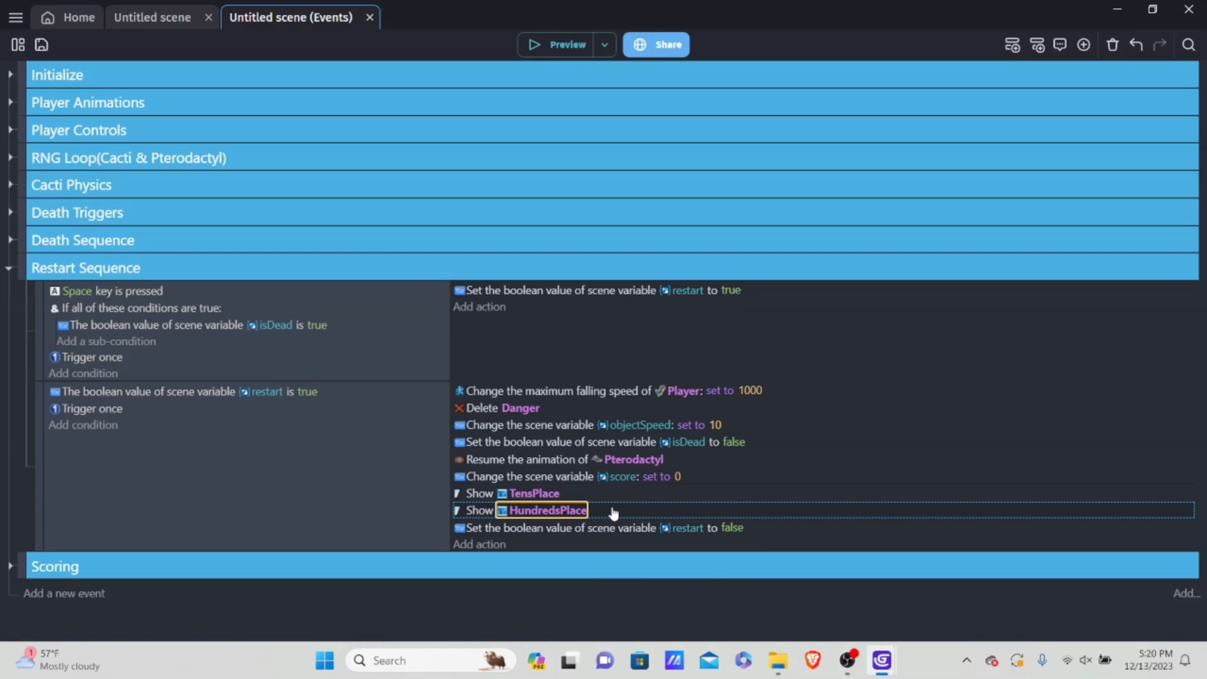
Step: Duplicate the Show HundredsPlace action and change the lower HundredsPlace entry's object to ThousandsPlace
{"action": "right_click", "coordinate": [613, 513]}
{"action": "left_click", "coordinate": [654, 526]}
{"action": "right_click", "coordinate": [617, 513]}
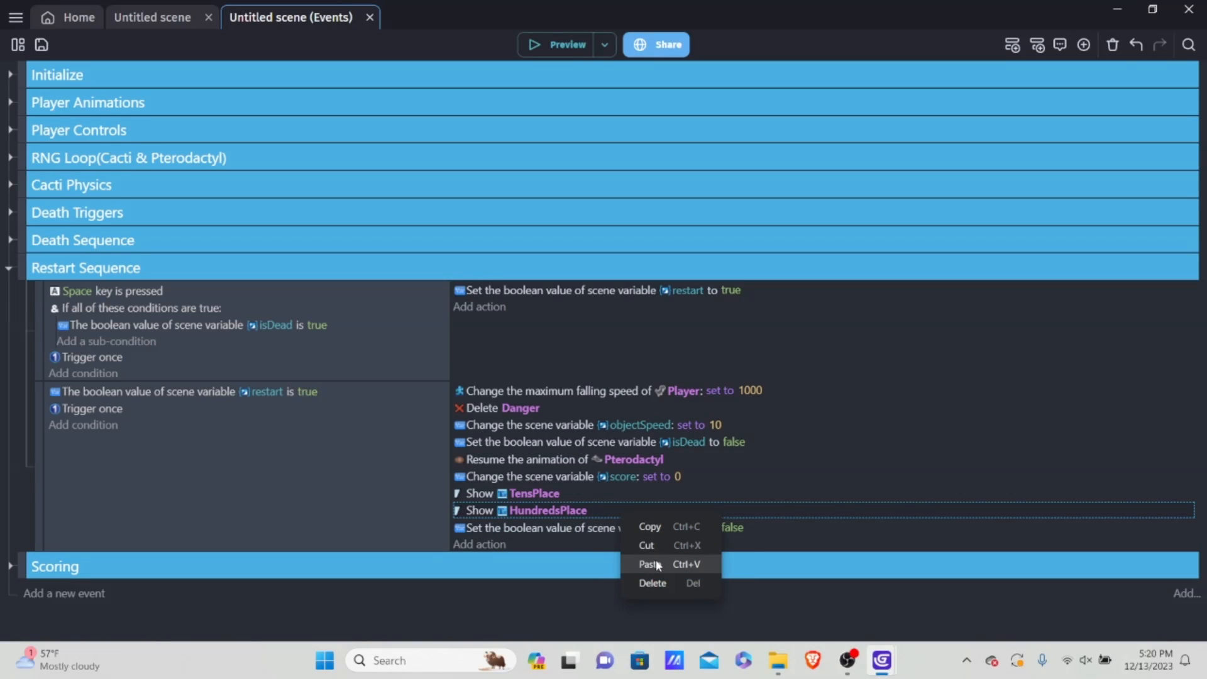
{"action": "left_click", "coordinate": [655, 559]}
{"action": "left_click", "coordinate": [549, 528]}
{"action": "left_click", "coordinate": [555, 518]}
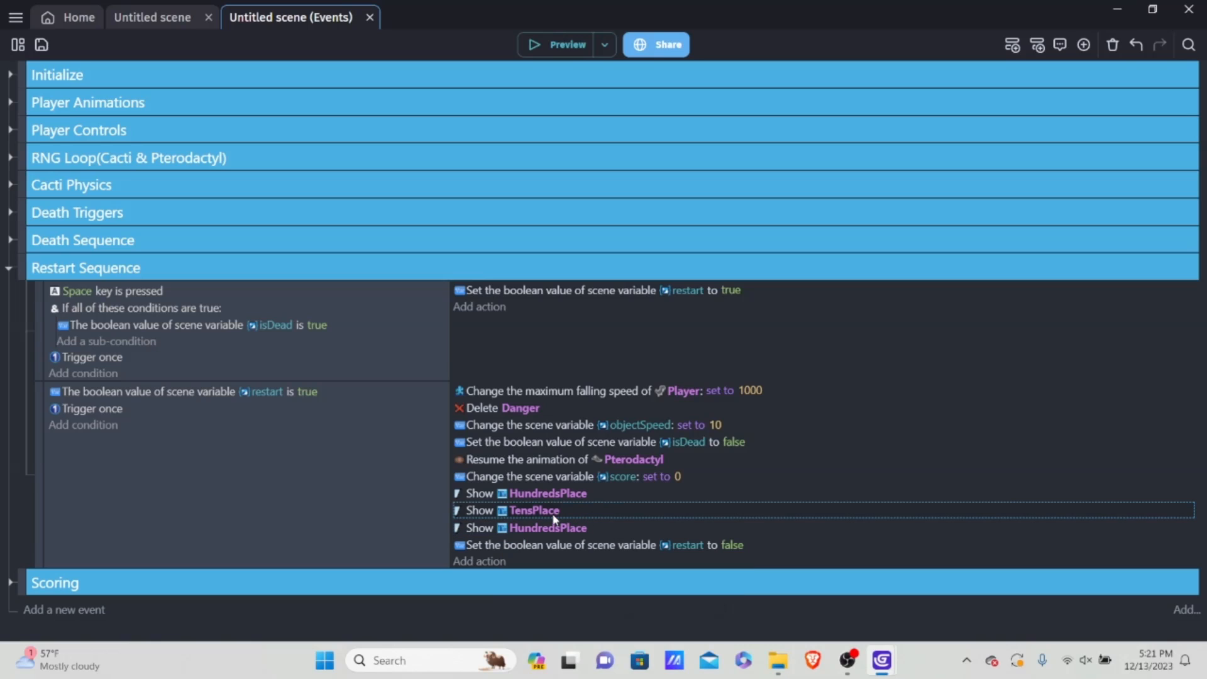
{"action": "left_click", "coordinate": [547, 527]}
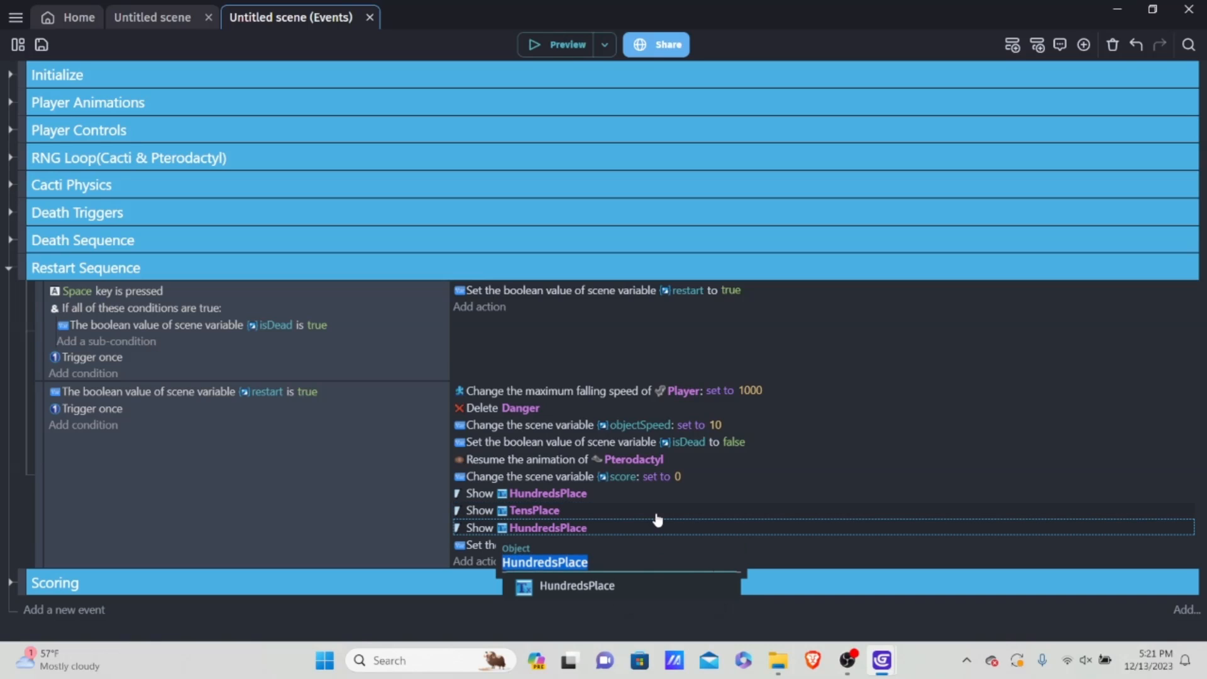
{"action": "key", "text": "BackSpace"}
{"action": "type", "text": "thou"}
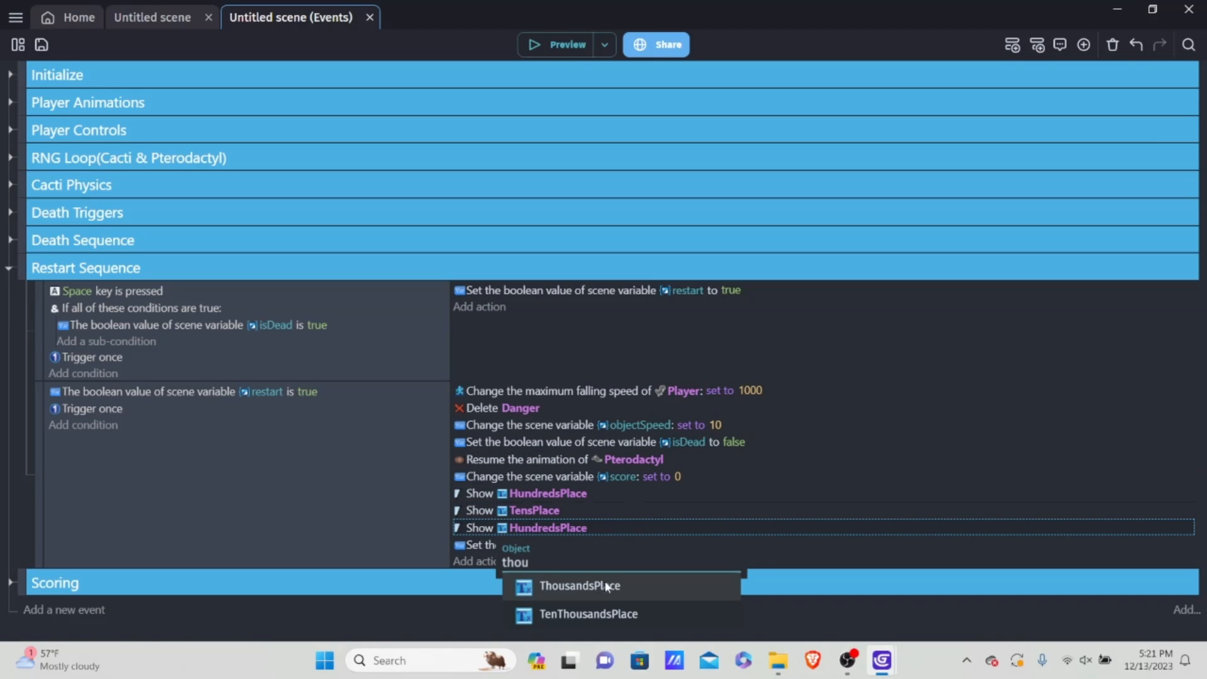
{"action": "left_click", "coordinate": [605, 585]}
Step: Duplicate the Show ThousandsPlace action and change the copy's object to TenThousandsPlace
{"action": "right_click", "coordinate": [658, 522]}
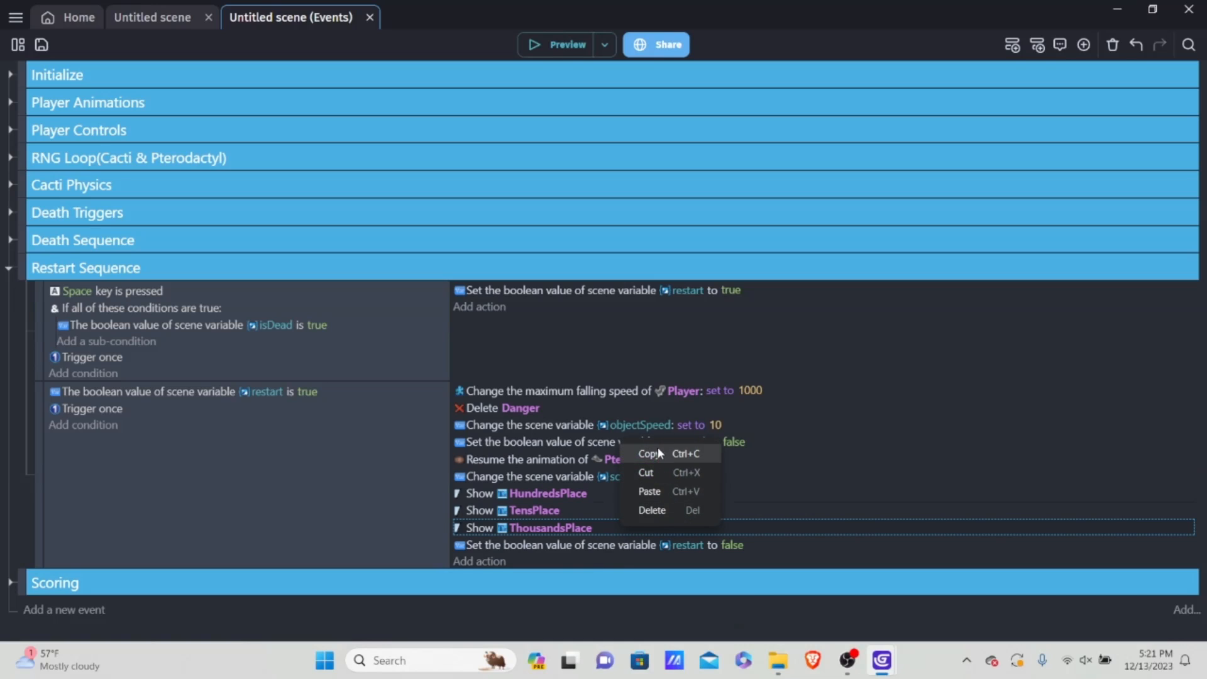
{"action": "left_click", "coordinate": [658, 452]}
{"action": "right_click", "coordinate": [610, 533]}
{"action": "left_click", "coordinate": [642, 501]}
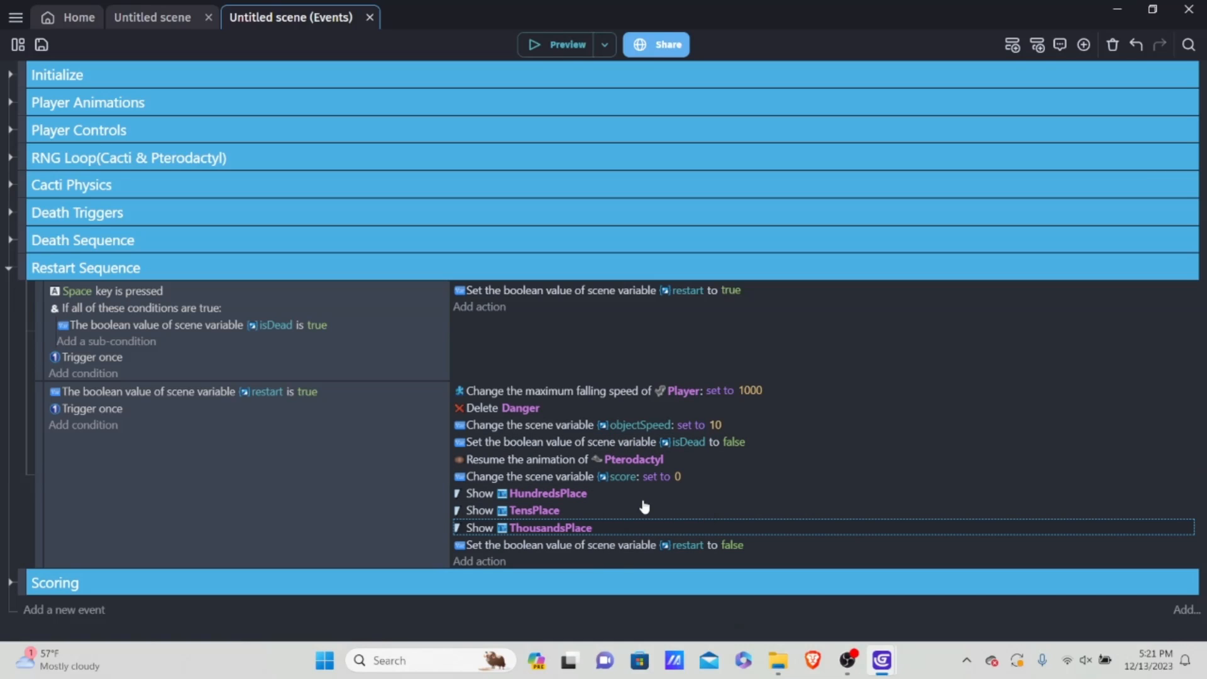
{"action": "left_click", "coordinate": [552, 545]}
{"action": "type", "text": "te"}
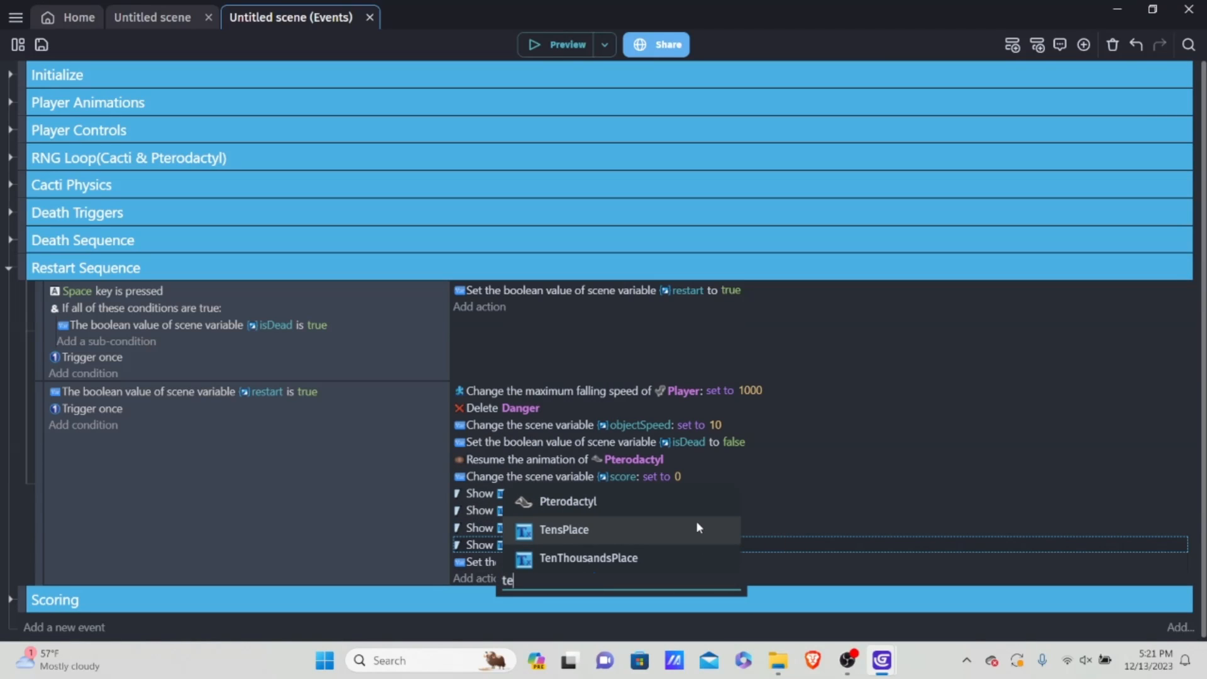
{"action": "left_click", "coordinate": [606, 559]}
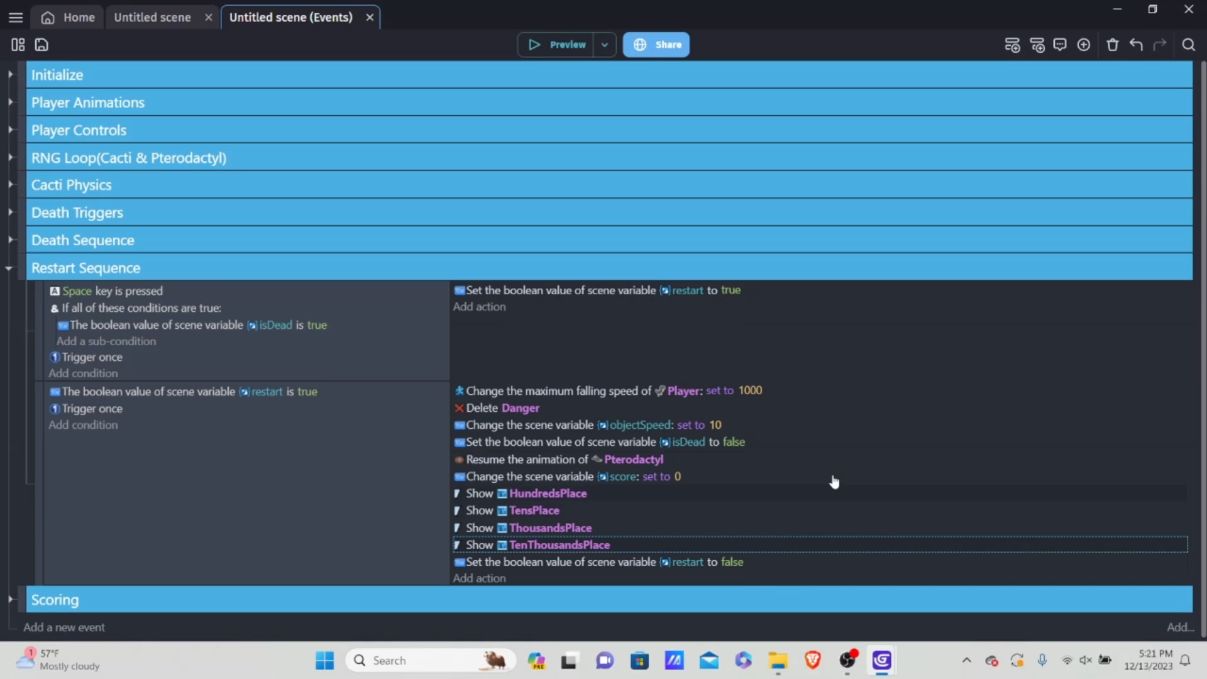
Step: Preview the game briefly, close it, and check the OnesPlace digit's coordinates in the scene before returning to the events
{"action": "left_click", "coordinate": [546, 42]}
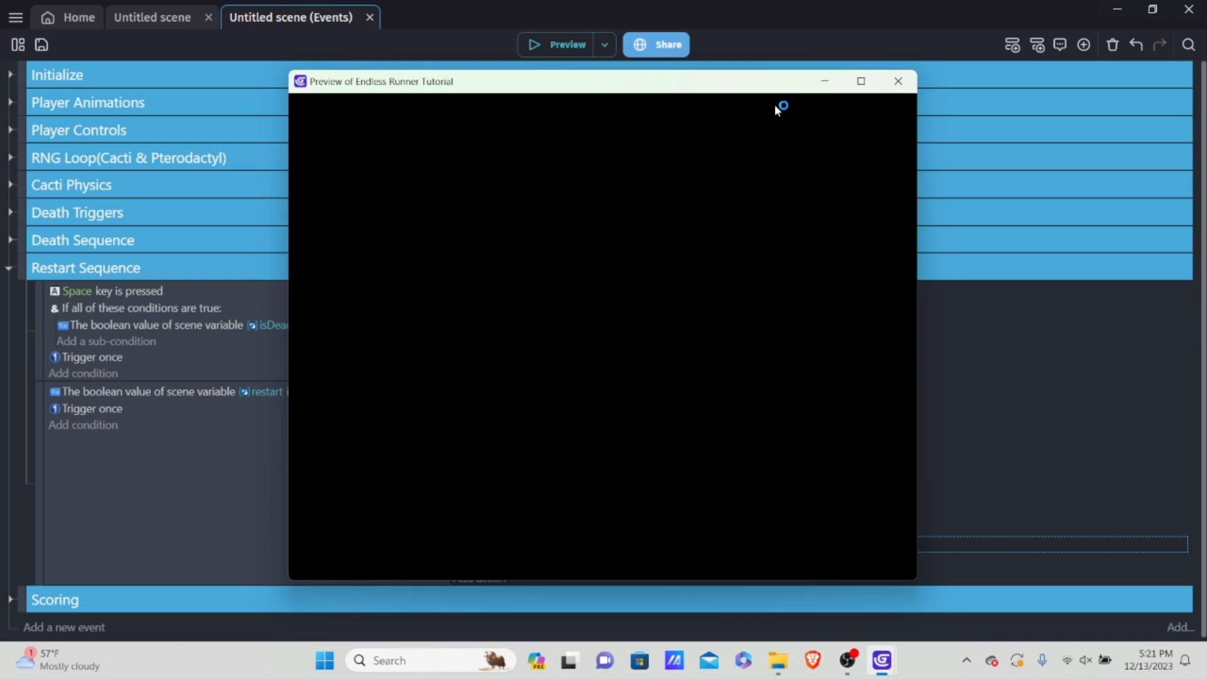
{"action": "left_click", "coordinate": [900, 83]}
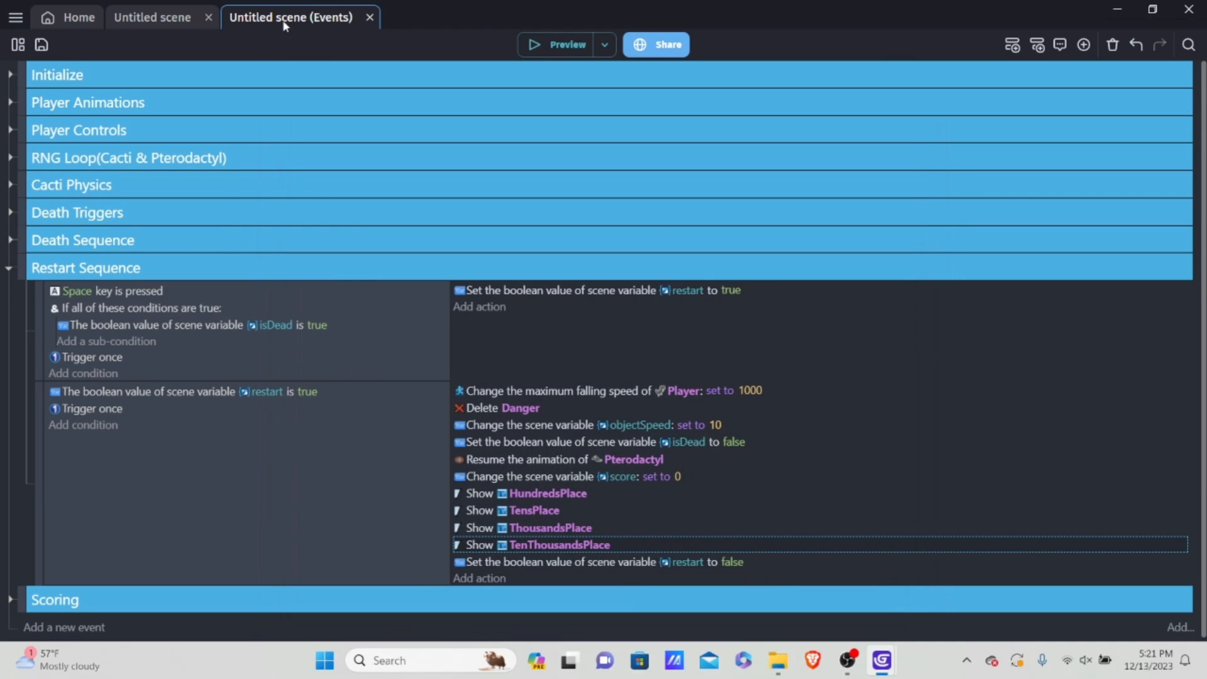
{"action": "left_click", "coordinate": [149, 18]}
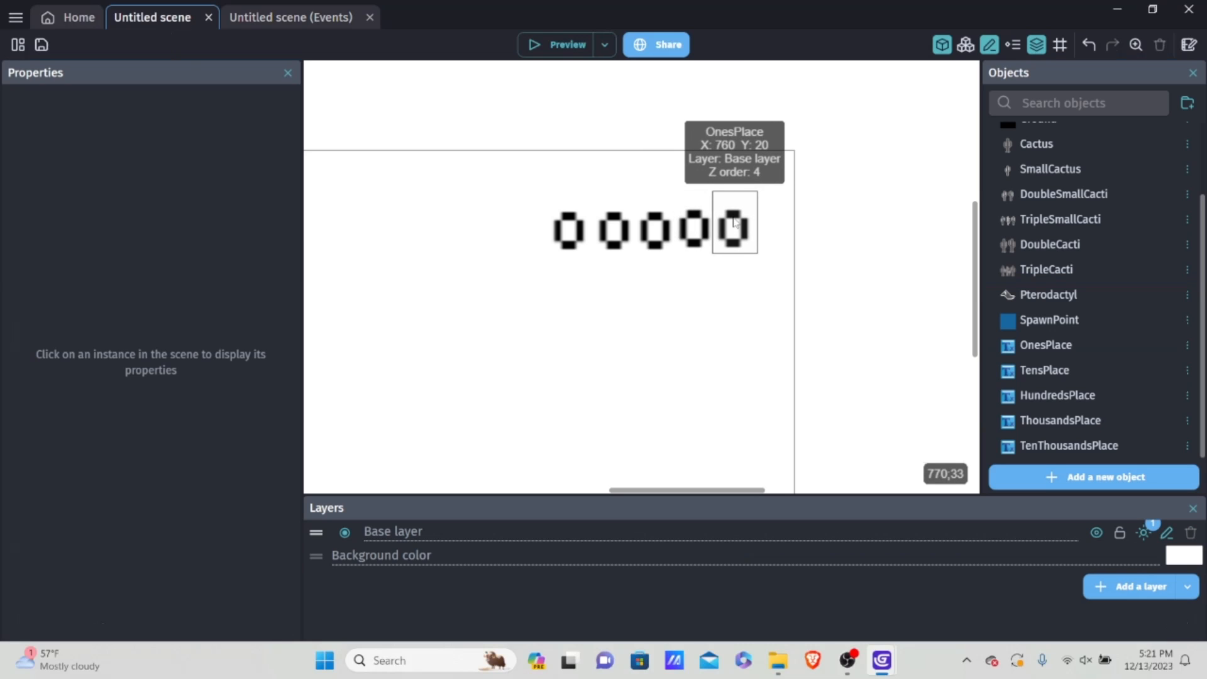
{"action": "left_click", "coordinate": [264, 24]}
Step: Add an action to the restart event that sets the X position of OnesPlace to 760
{"action": "left_click", "coordinate": [476, 584]}
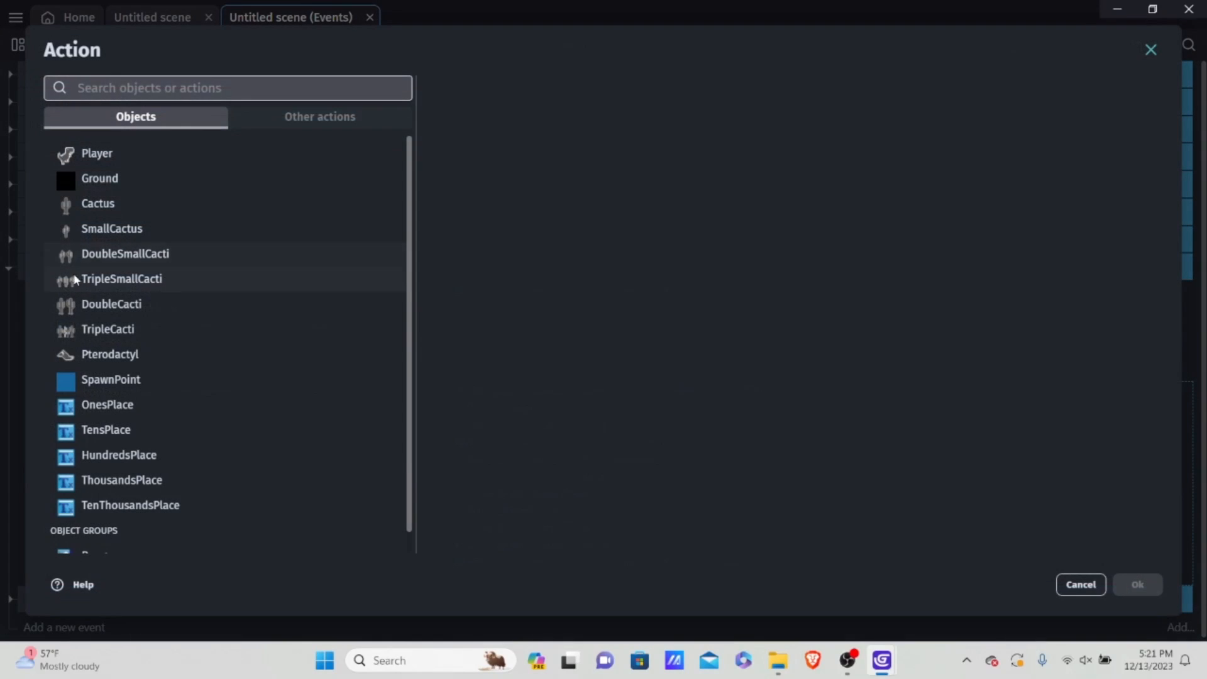
{"action": "scroll", "coordinate": [161, 258], "scroll_direction": "down", "scroll_amount": 1}
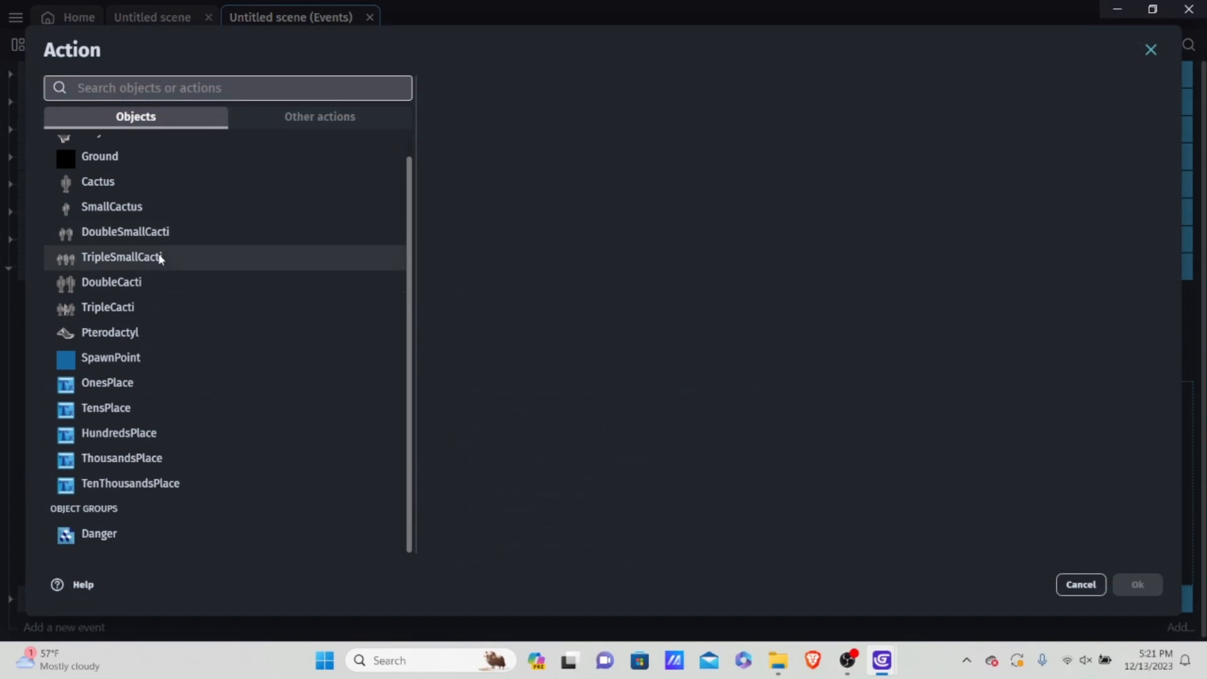
{"action": "left_click", "coordinate": [121, 485]}
{"action": "left_click", "coordinate": [116, 383]}
{"action": "left_click", "coordinate": [503, 87]}
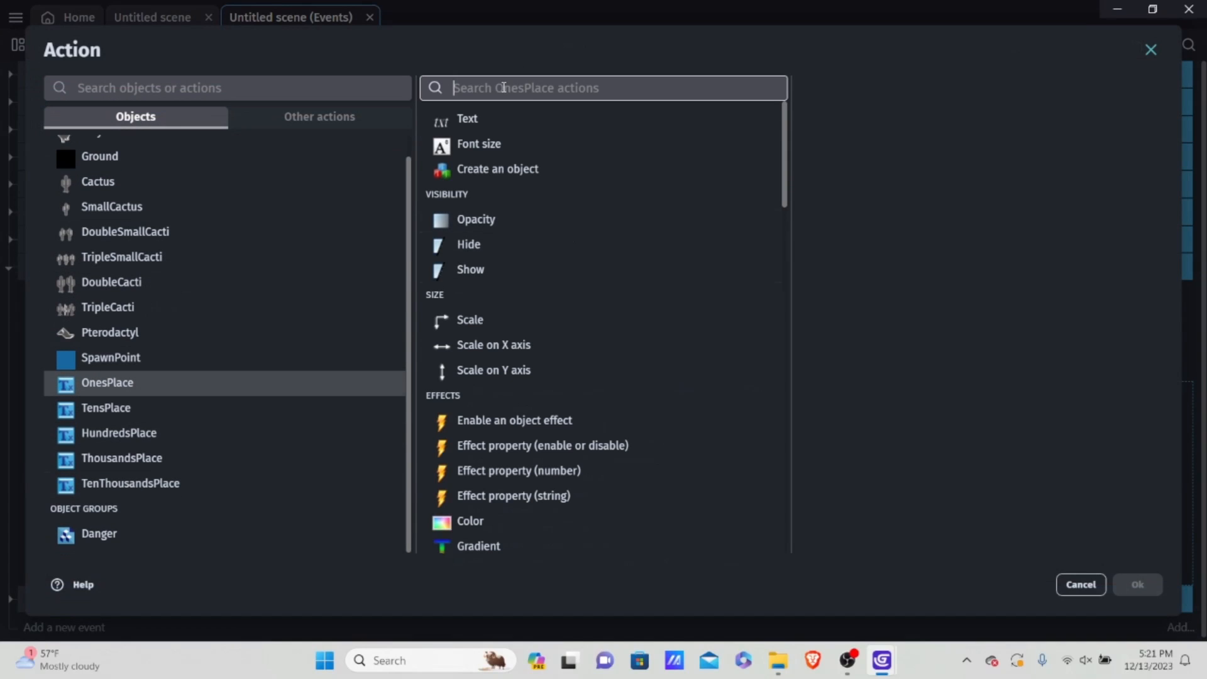
{"action": "type", "text": "x p"}
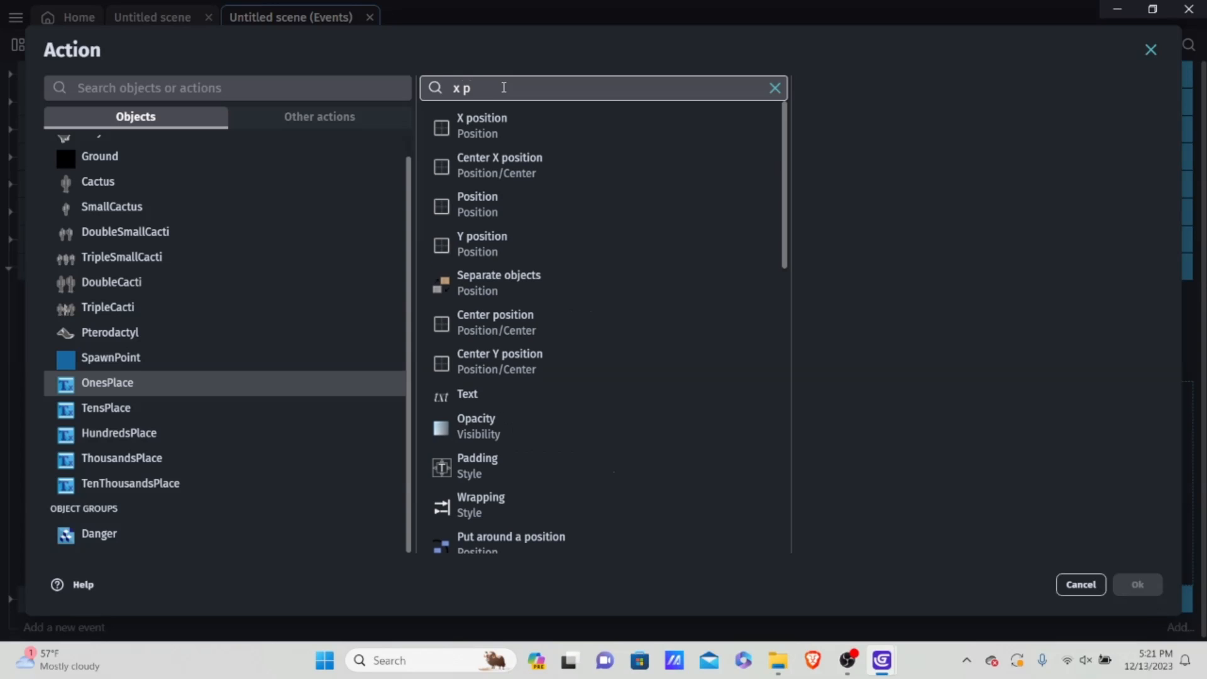
{"action": "left_click", "coordinate": [515, 124]}
{"action": "left_click", "coordinate": [883, 146]}
{"action": "left_click", "coordinate": [885, 154]}
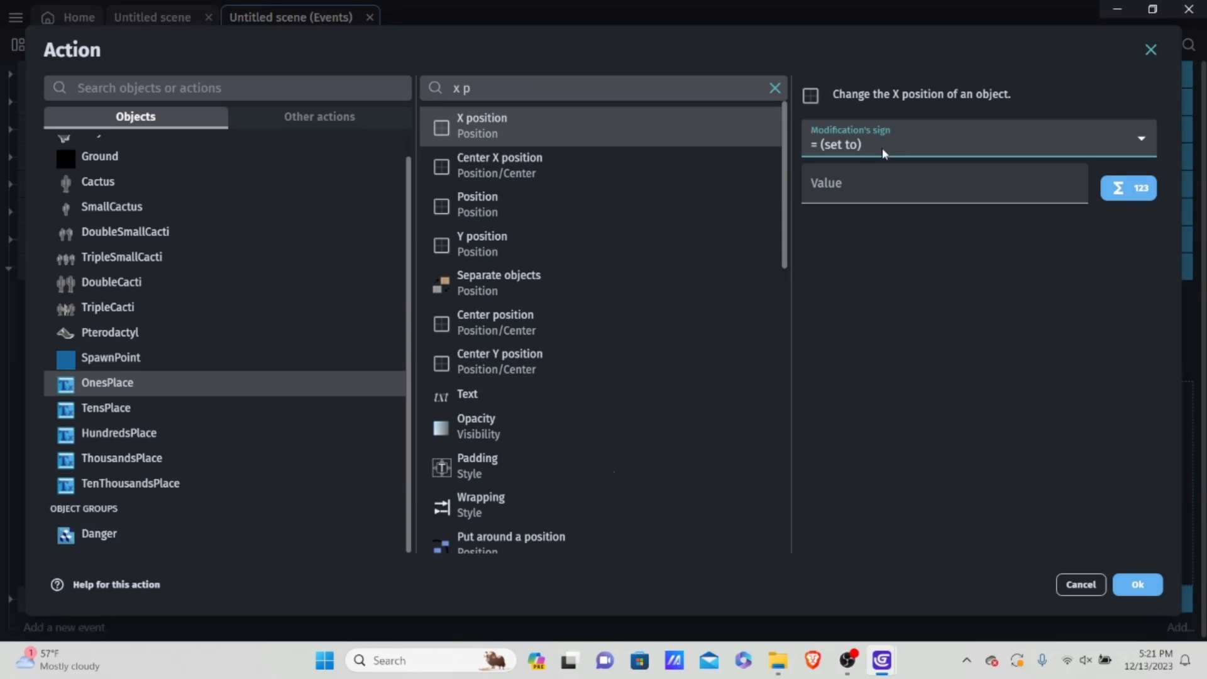
{"action": "left_click", "coordinate": [849, 182]}
{"action": "type", "text": "760"}
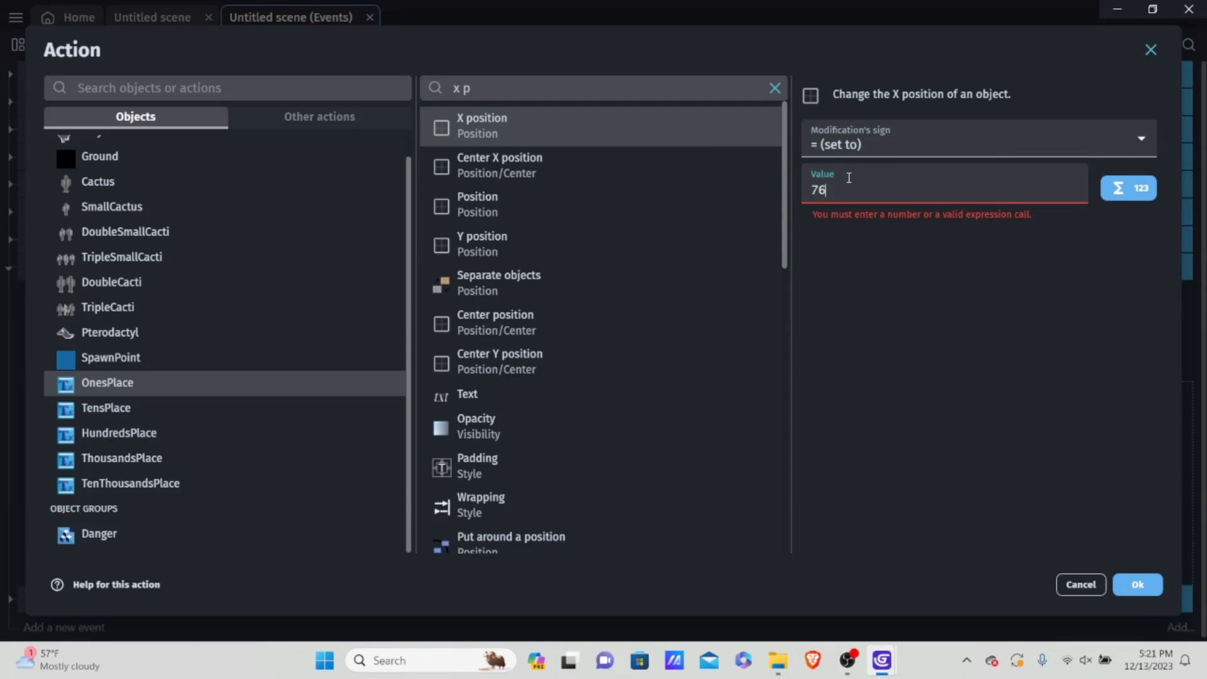
{"action": "left_click", "coordinate": [1137, 584]}
Step: Preview the game, play through a death and restart to check the score digits' reset and position, and close the preview
{"action": "left_click", "coordinate": [575, 54]}
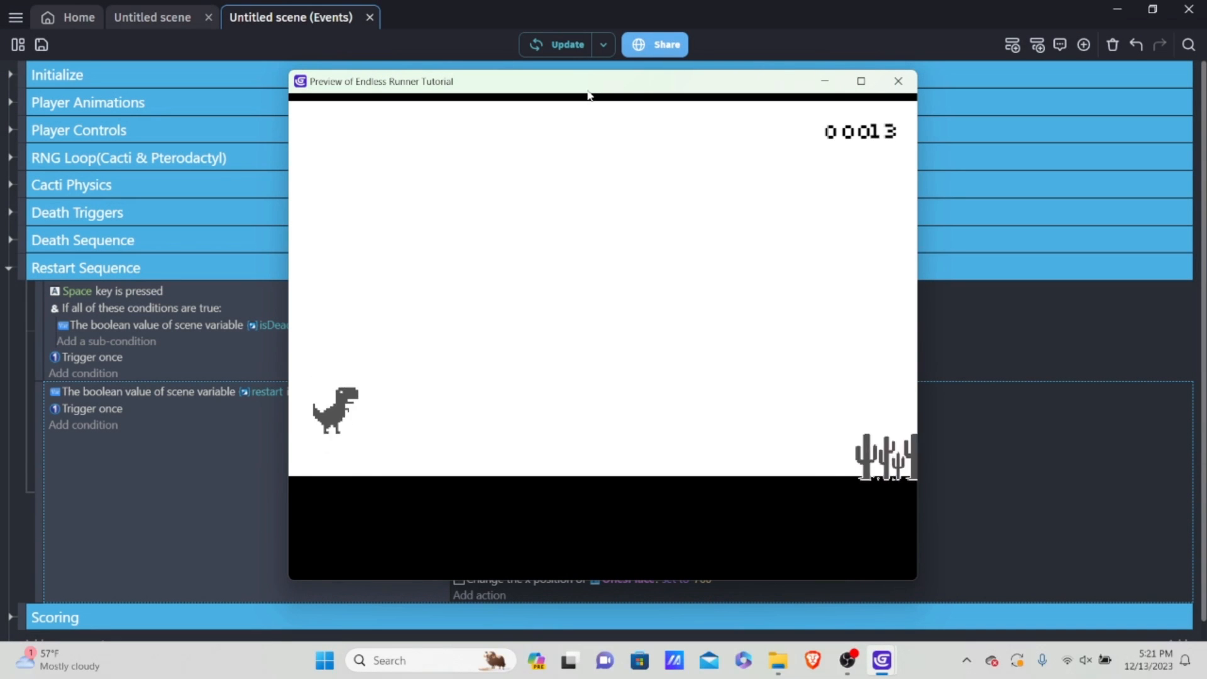
{"action": "key", "text": "space"}
{"action": "key", "text": "space"}
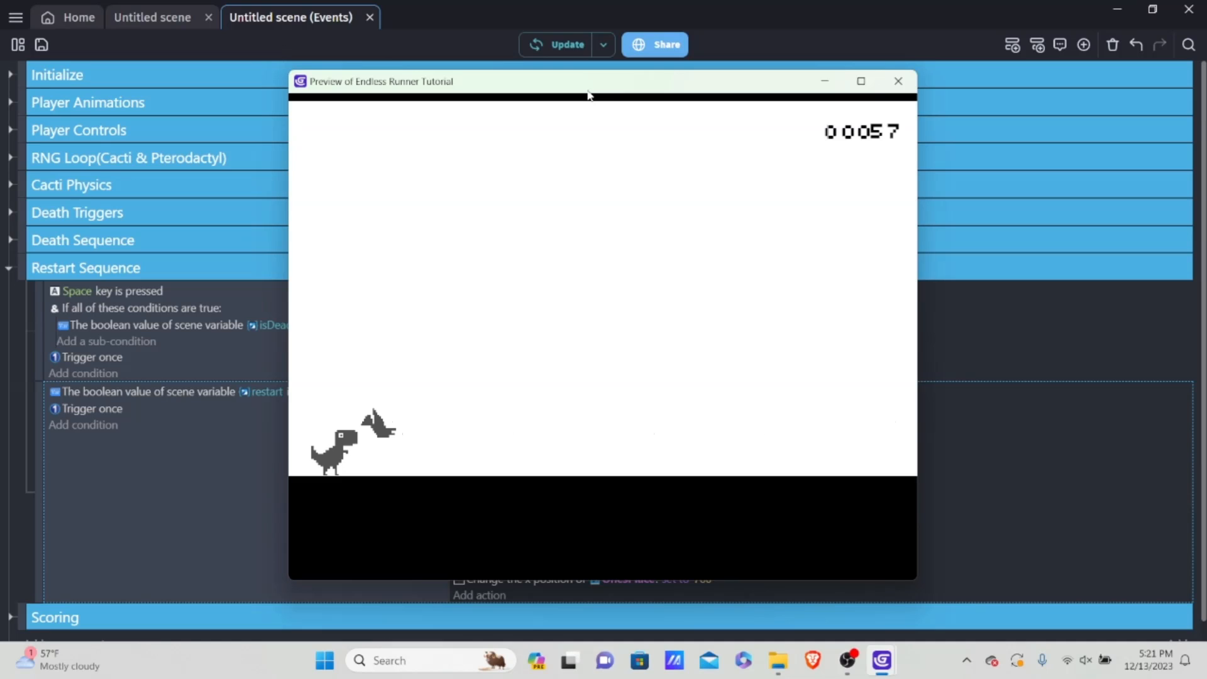
{"action": "key", "text": "space"}
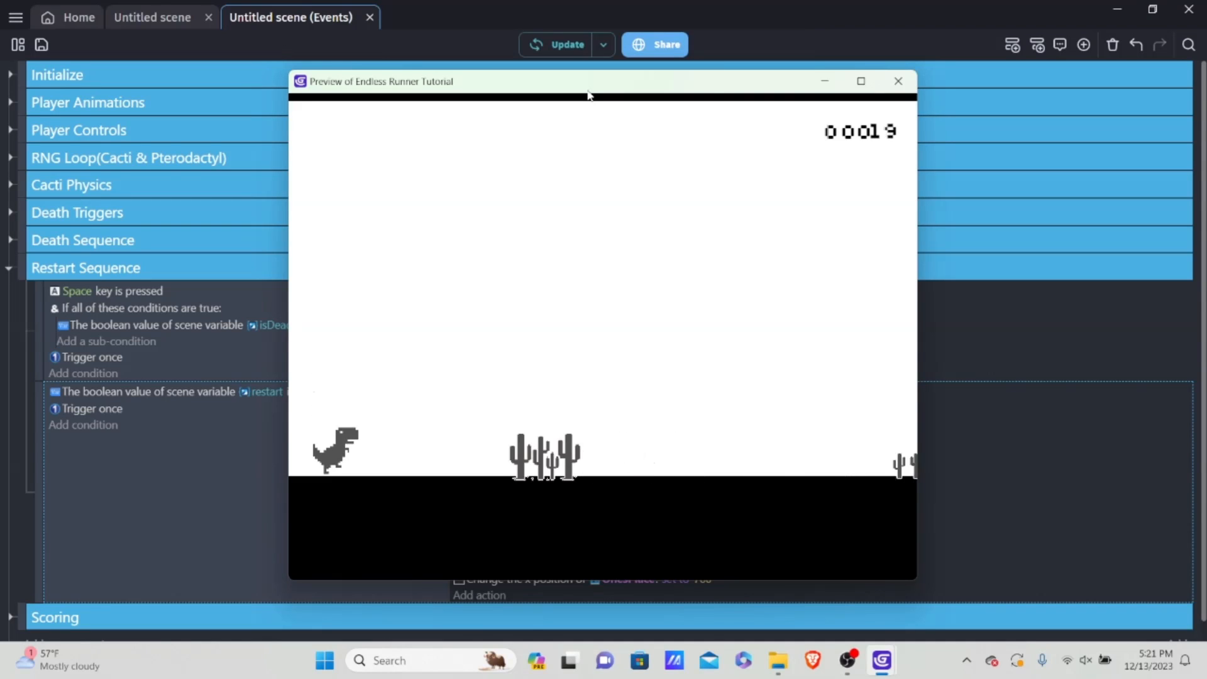
{"action": "key", "text": "space"}
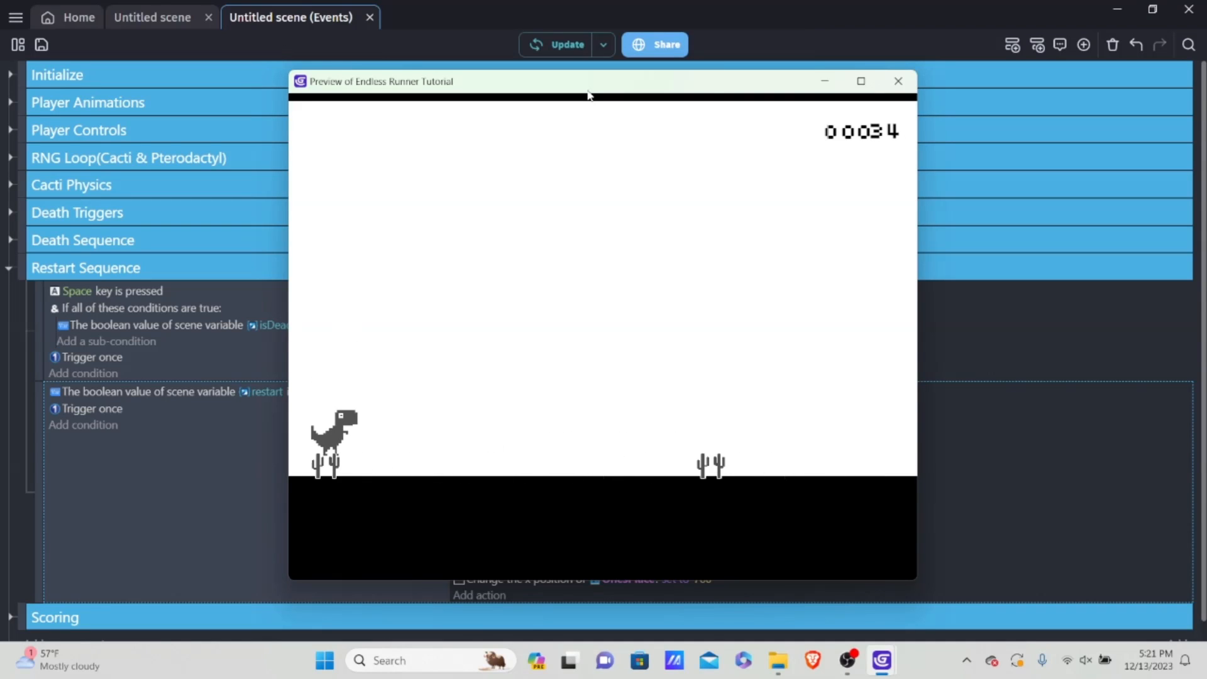
{"action": "key", "text": "space"}
{"action": "key", "text": "space"}
{"action": "key", "text": "space"}
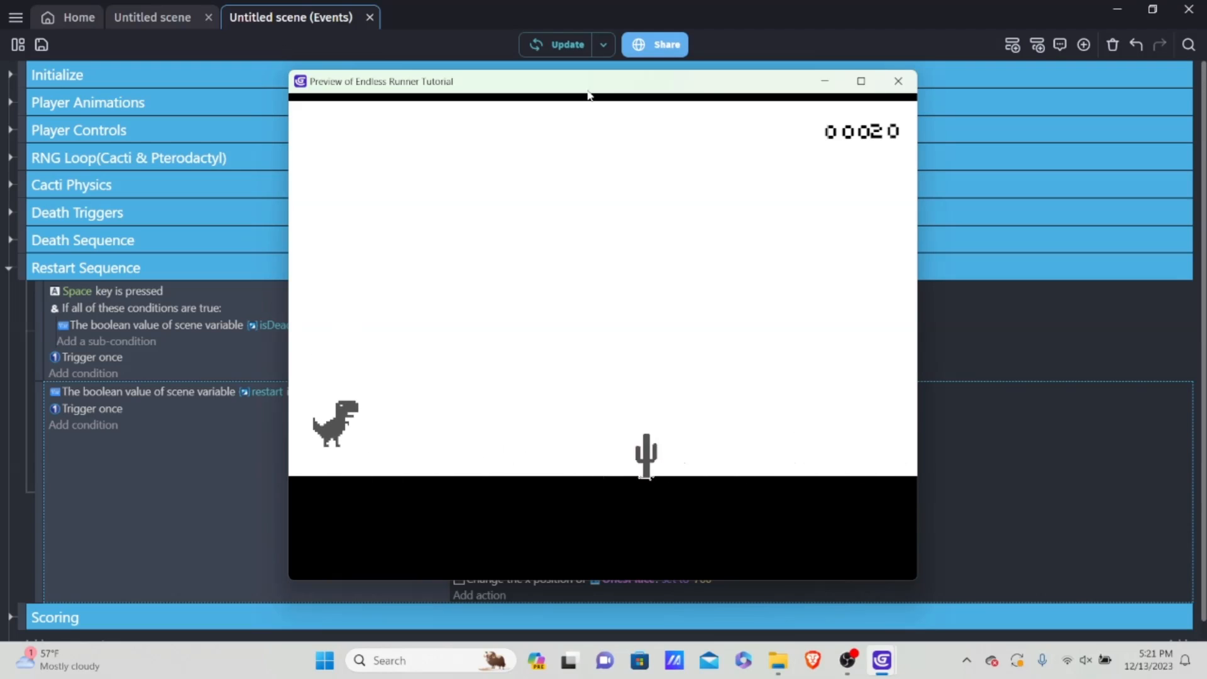
{"action": "left_click", "coordinate": [888, 82]}
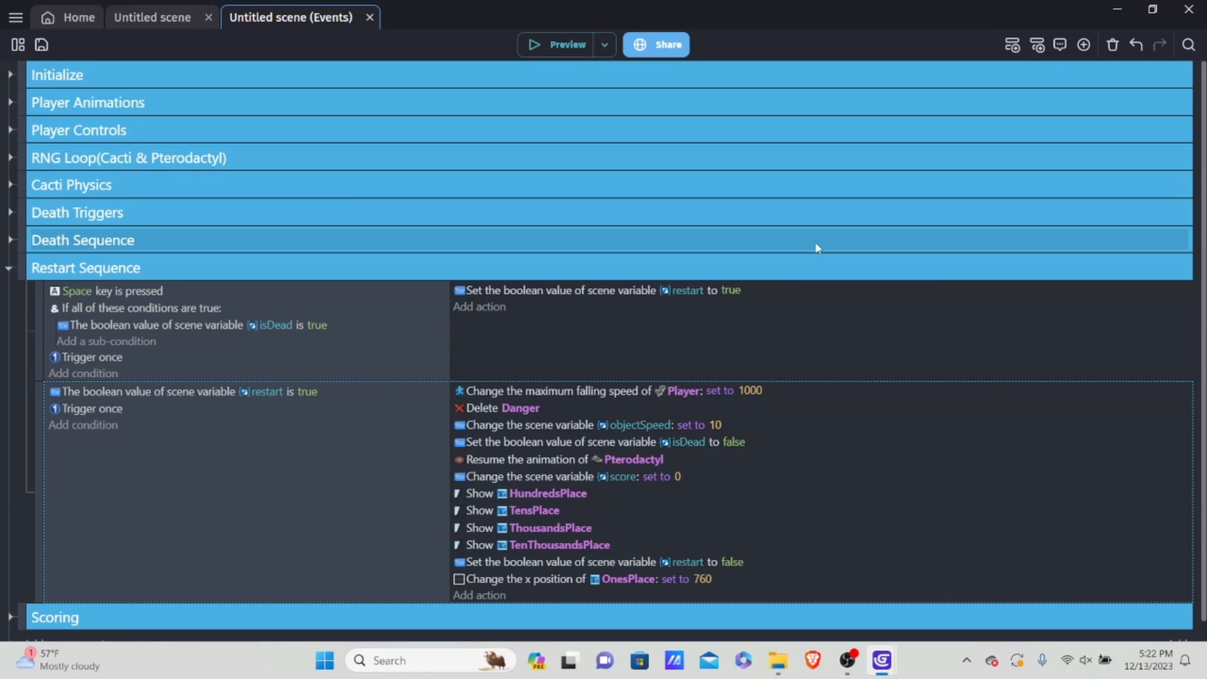
Step: Create a new sprite object from scratch in the scene and clear its default name
{"action": "left_click", "coordinate": [152, 17]}
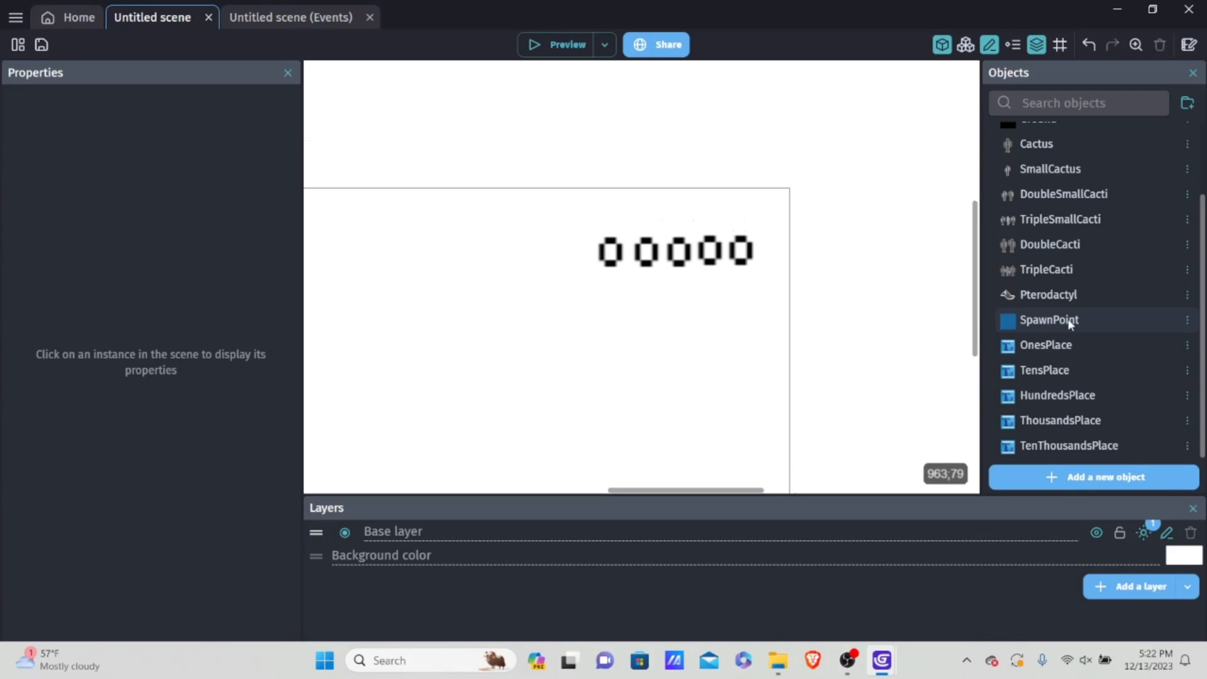
{"action": "scroll", "coordinate": [1070, 324], "scroll_direction": "up", "scroll_amount": 2}
{"action": "scroll", "coordinate": [1035, 281], "scroll_direction": "down", "scroll_amount": 2}
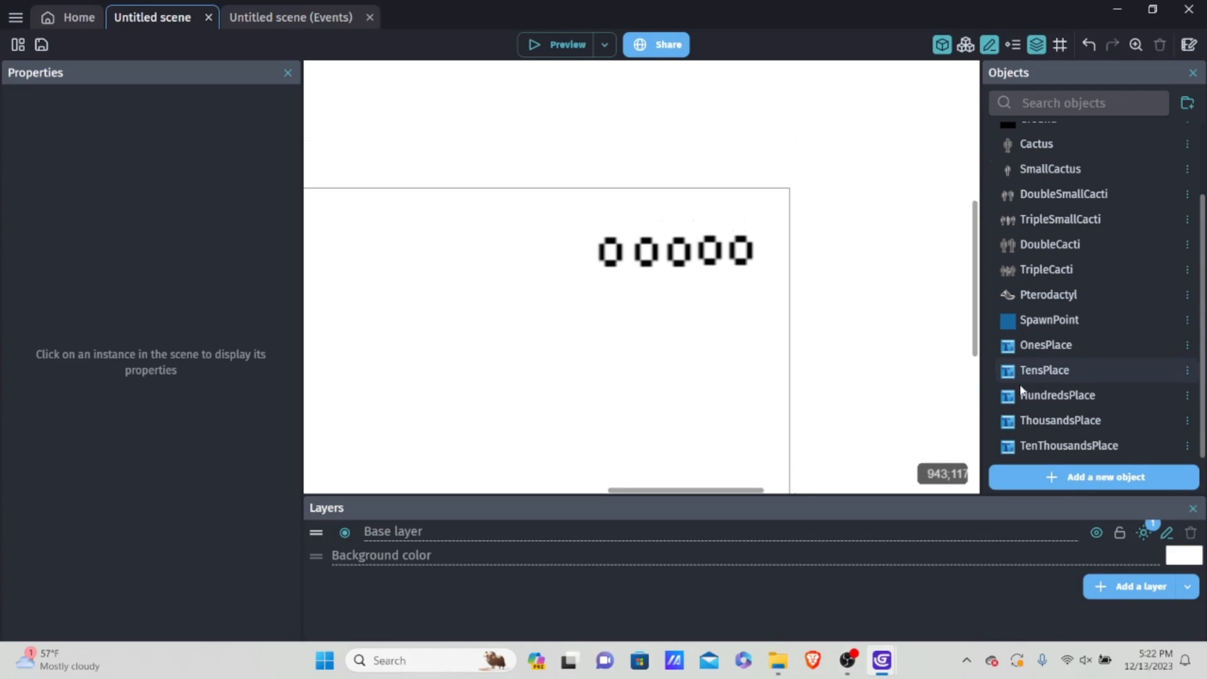
{"action": "left_click", "coordinate": [1055, 482]}
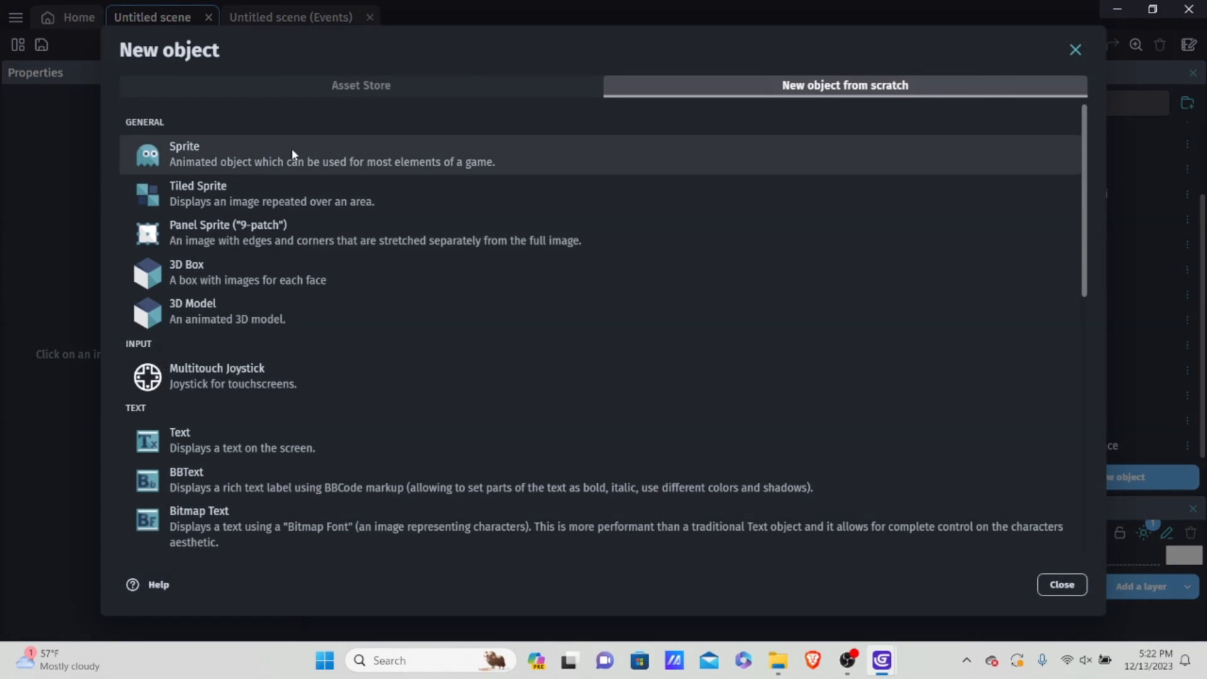
{"action": "left_click", "coordinate": [286, 154]}
{"action": "left_click_drag", "start_coordinate": [402, 143], "coordinate": [1, 63]}
{"action": "key", "text": "BackSpace"}
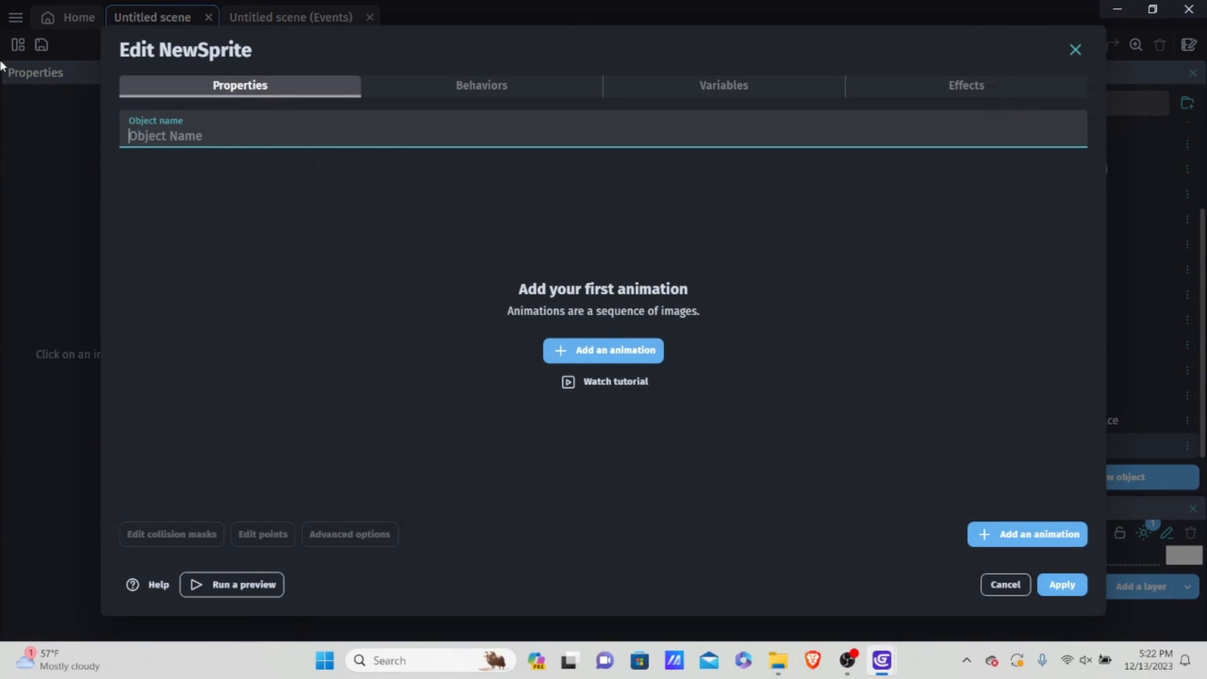
{"action": "type", "text": "G"}
{"action": "key", "text": "BackSpace"}
{"action": "type", "text": "G"}
{"action": "key", "text": "BackSpace"}
{"action": "type", "text": "R"}
{"action": "type", "text": "gro"}
{"action": "type", "text": "Ground1"}
{"action": "key", "text": "ctrl+a"}
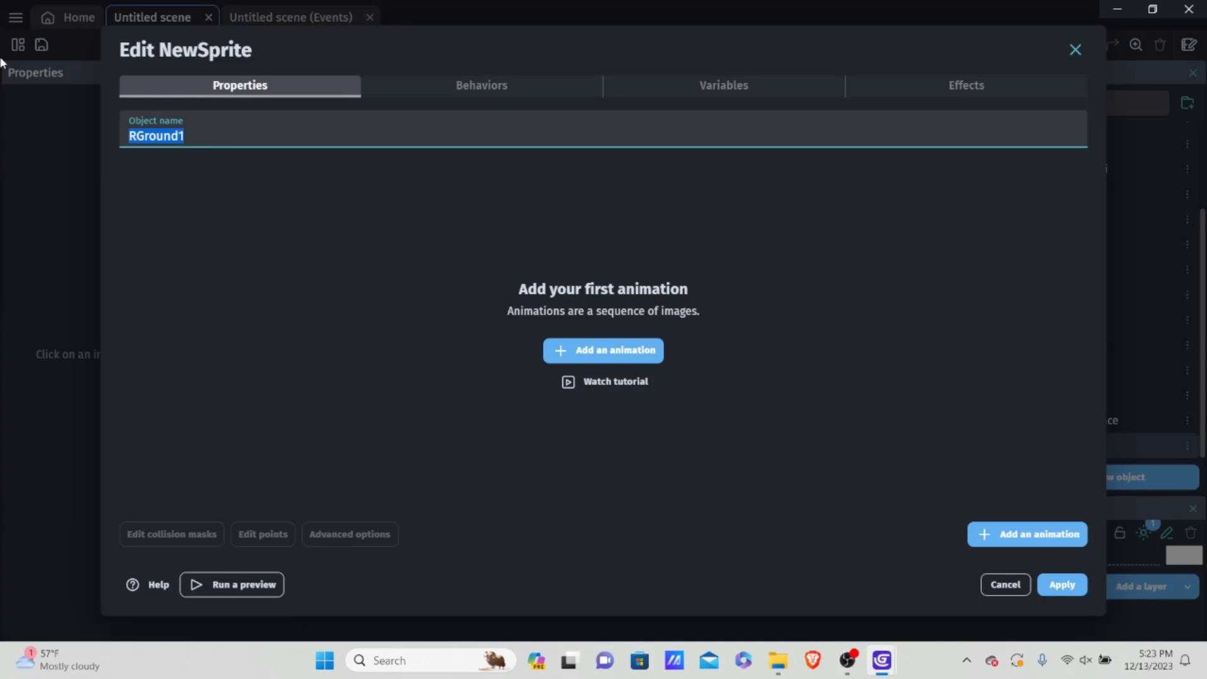
{"action": "key", "text": "BackSpace"}
Step: Name the new sprite ScrollGround and give it an animation using the image NewSprite-1-11.png
{"action": "type", "text": "ScrollGround"}
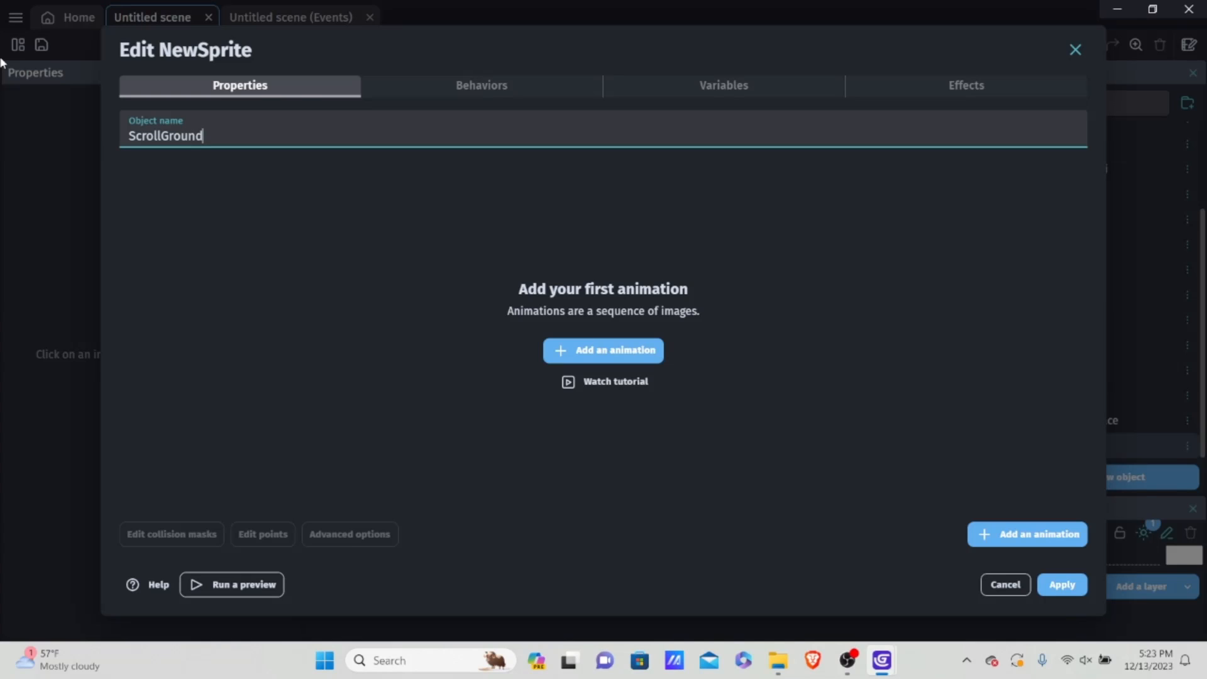
{"action": "left_click", "coordinate": [609, 350]}
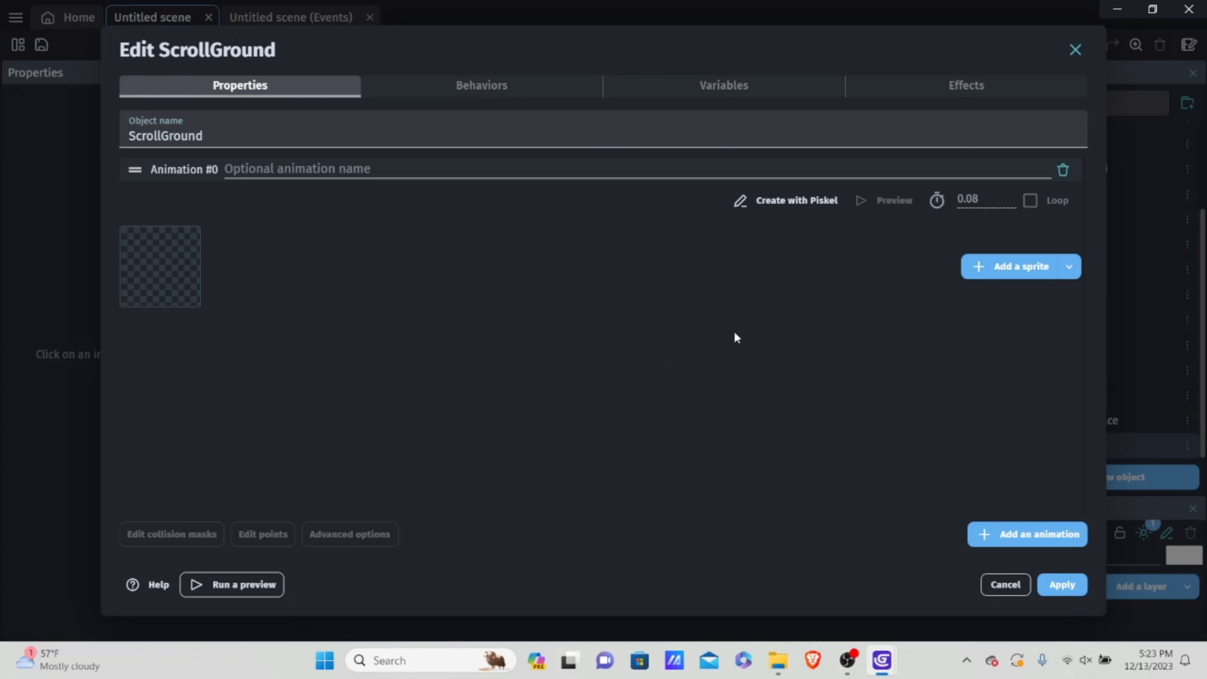
{"action": "left_click", "coordinate": [989, 277]}
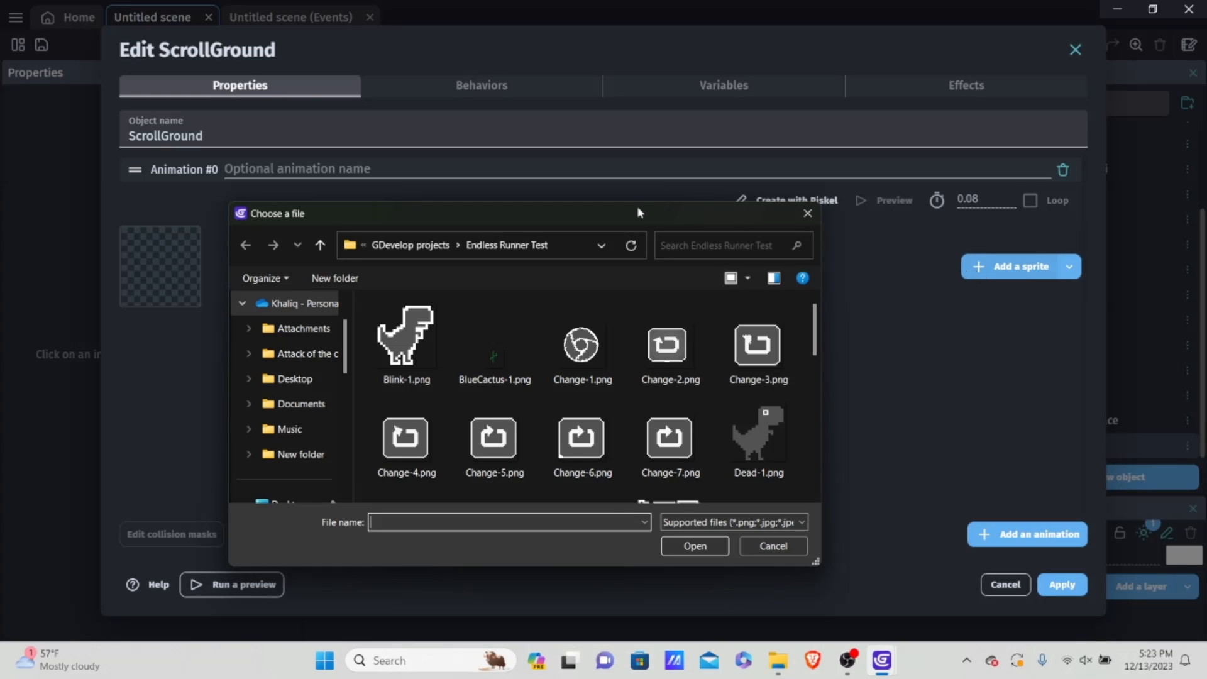
{"action": "scroll", "coordinate": [528, 340], "scroll_direction": "down", "scroll_amount": 6}
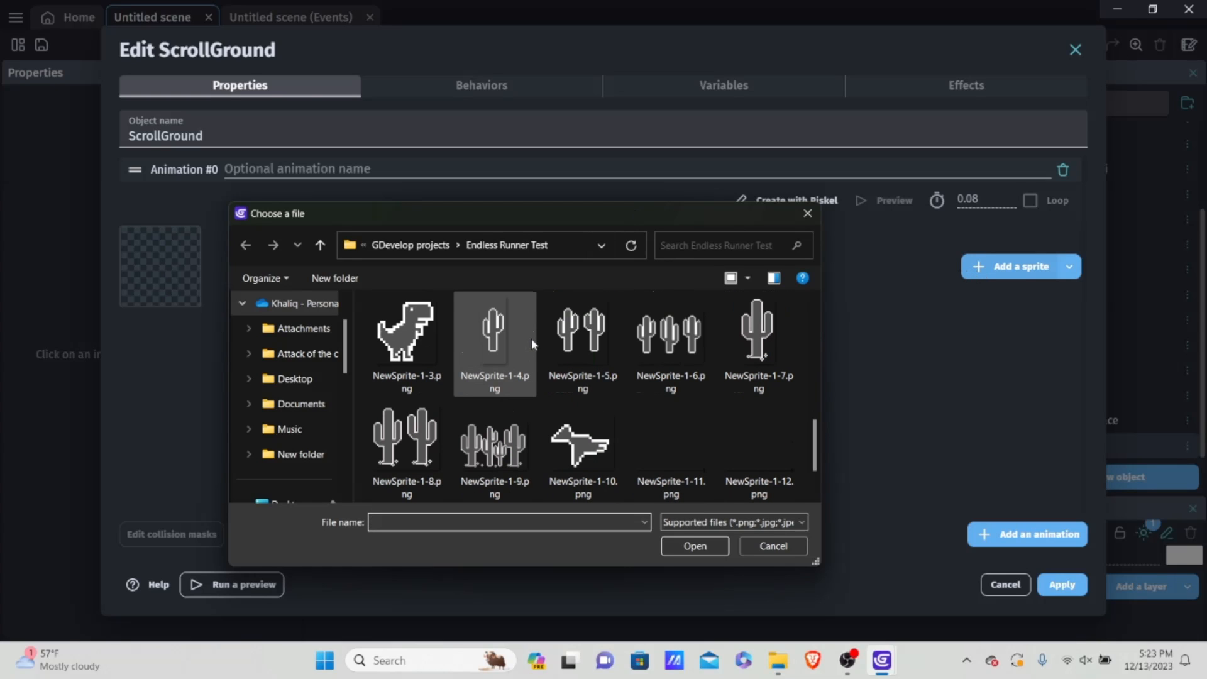
{"action": "left_click", "coordinate": [757, 452]}
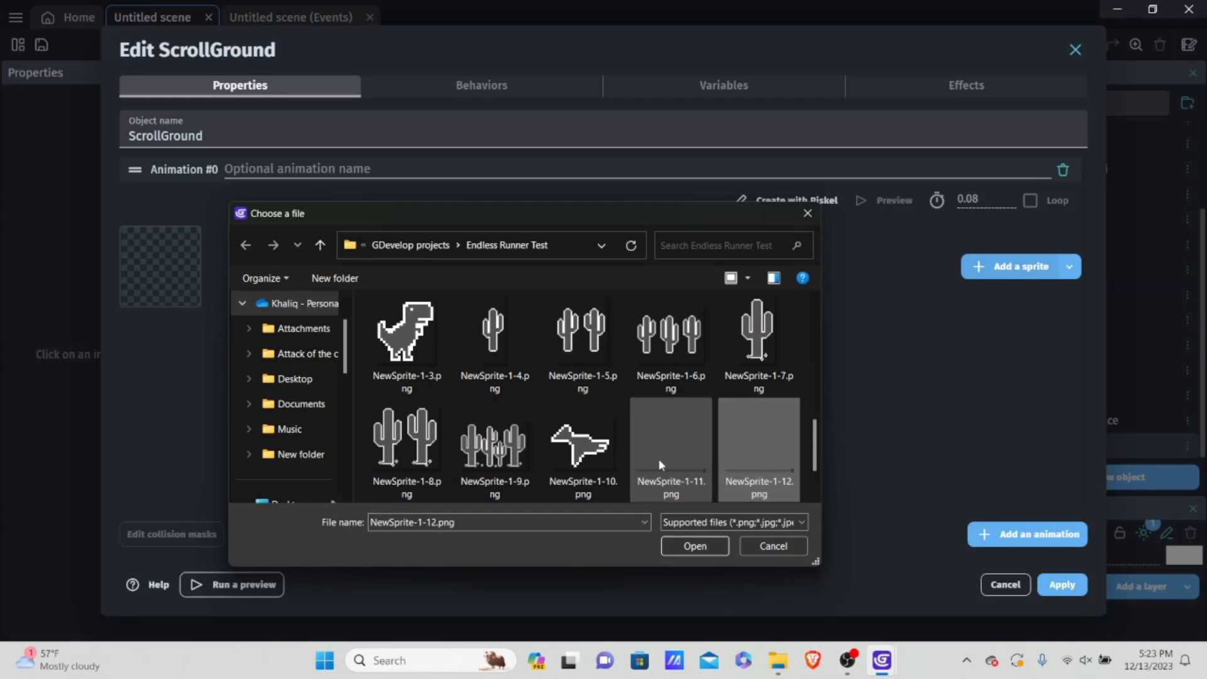
{"action": "left_click", "coordinate": [660, 462]}
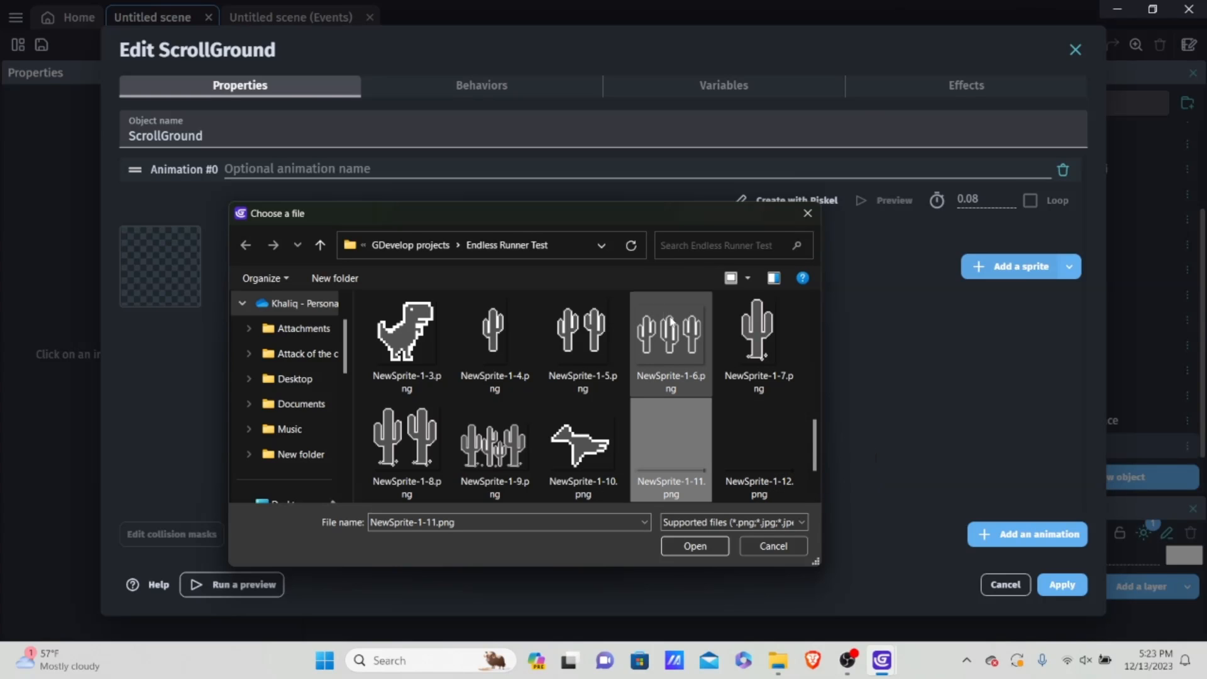
{"action": "double_click", "coordinate": [668, 469]}
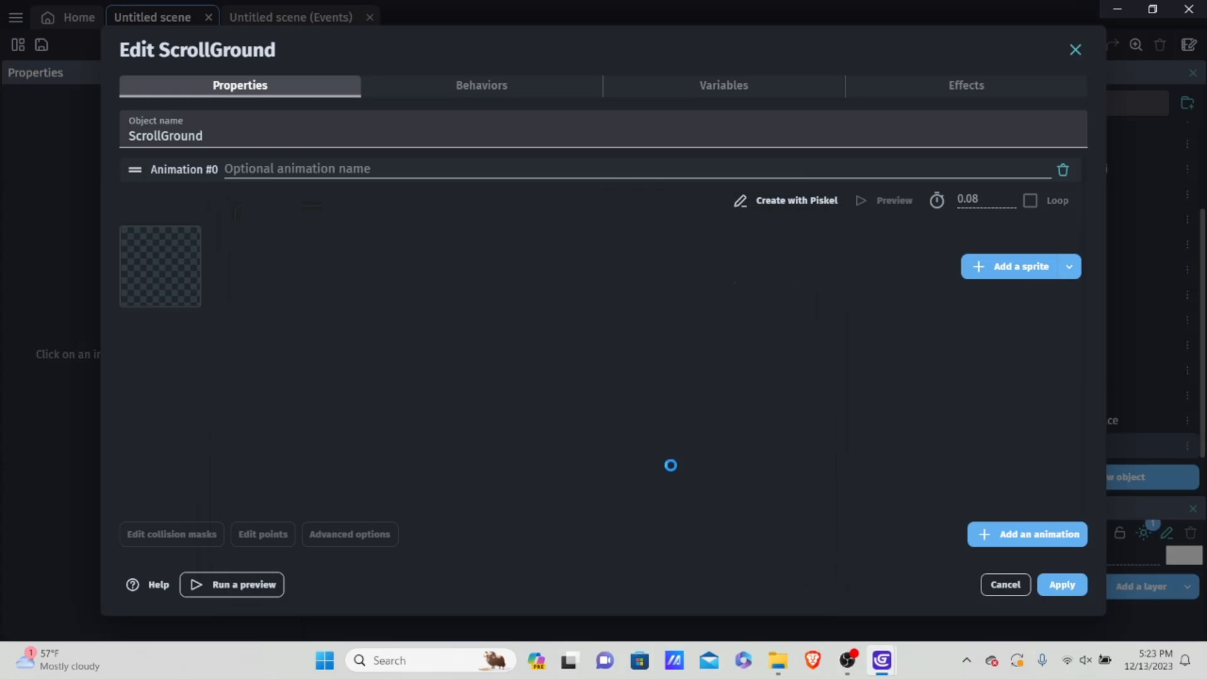
{"action": "left_click", "coordinate": [721, 335]}
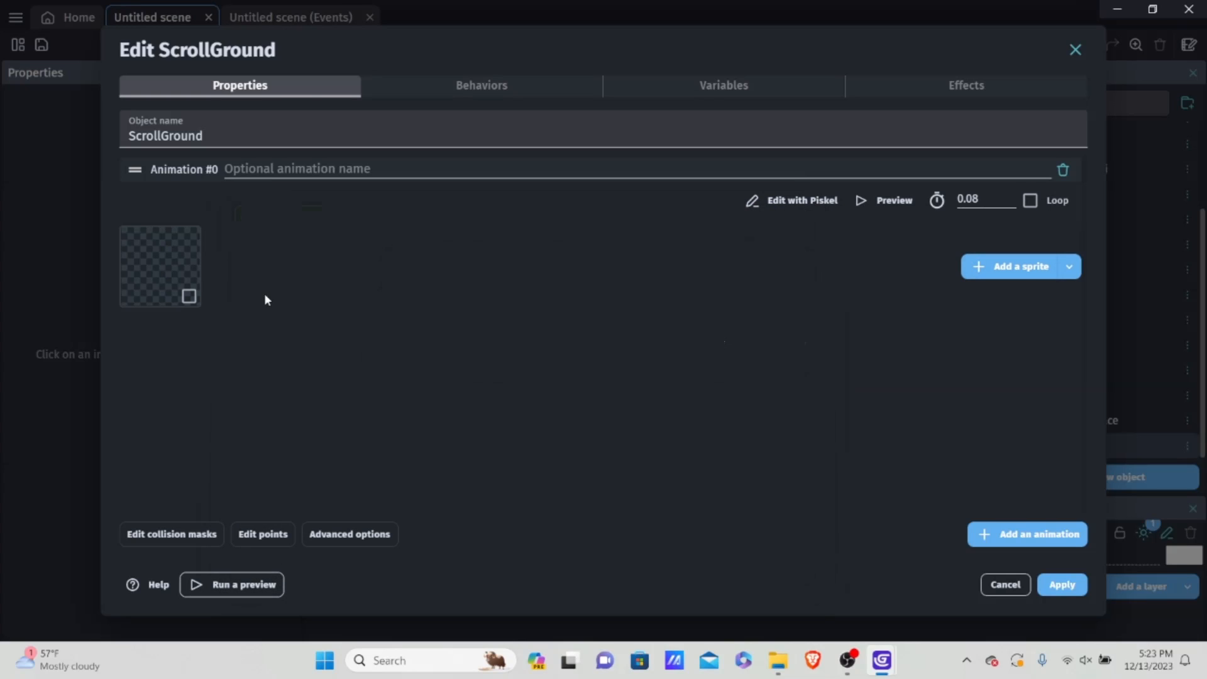
Step: Preview the ScrollGround animation enlarged, close the preview, and apply the object's settings
{"action": "left_click", "coordinate": [890, 199]}
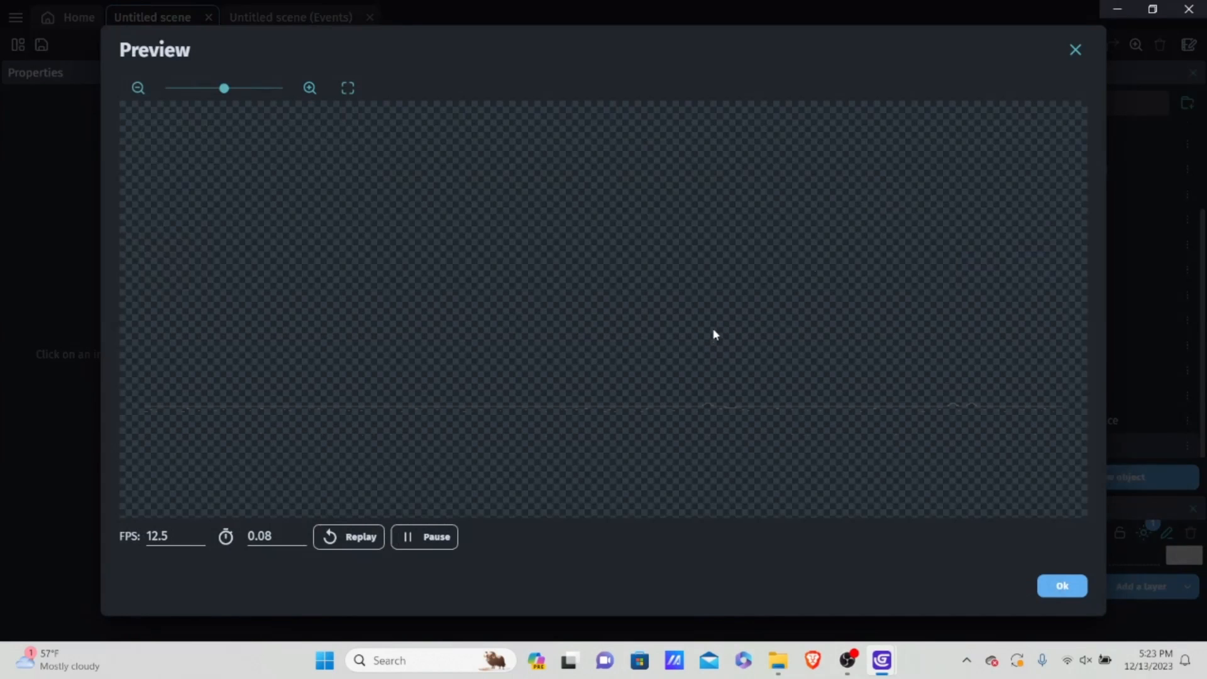
{"action": "mouse_move", "coordinate": [224, 89]}
{"action": "left_mouse_down"}
{"action": "mouse_move", "coordinate": [258, 89]}
{"action": "mouse_move", "coordinate": [232, 90]}
{"action": "mouse_move", "coordinate": [246, 91]}
{"action": "left_mouse_up"}
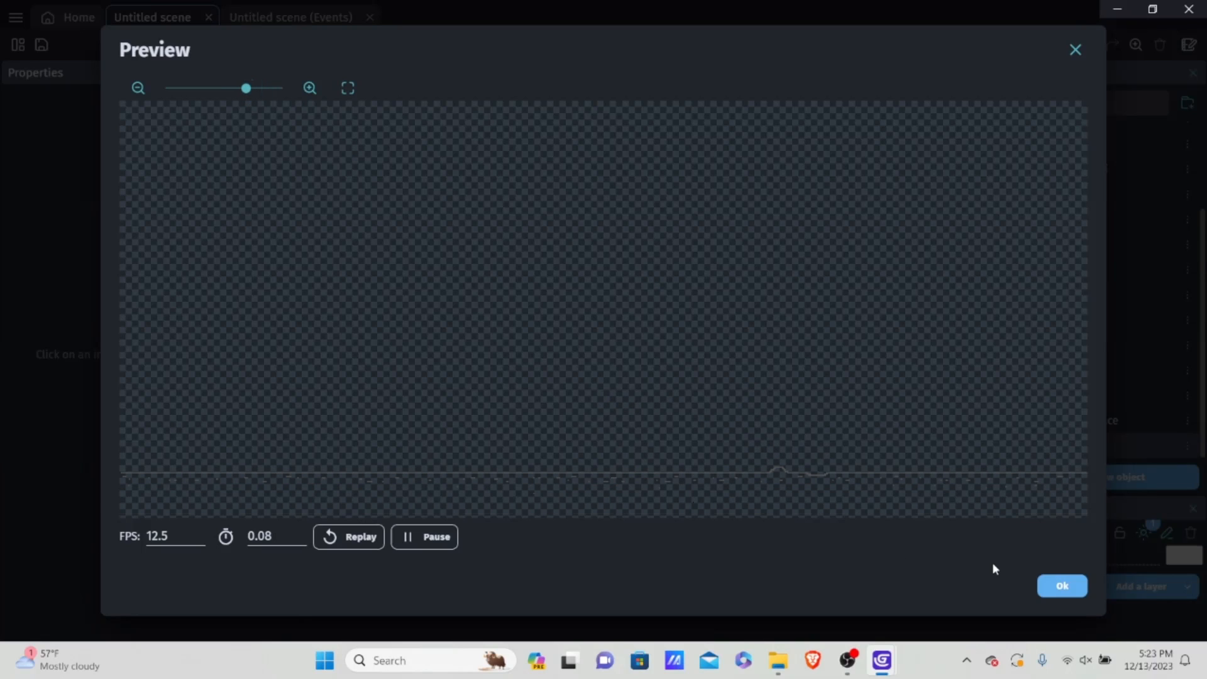
{"action": "left_click", "coordinate": [1062, 586]}
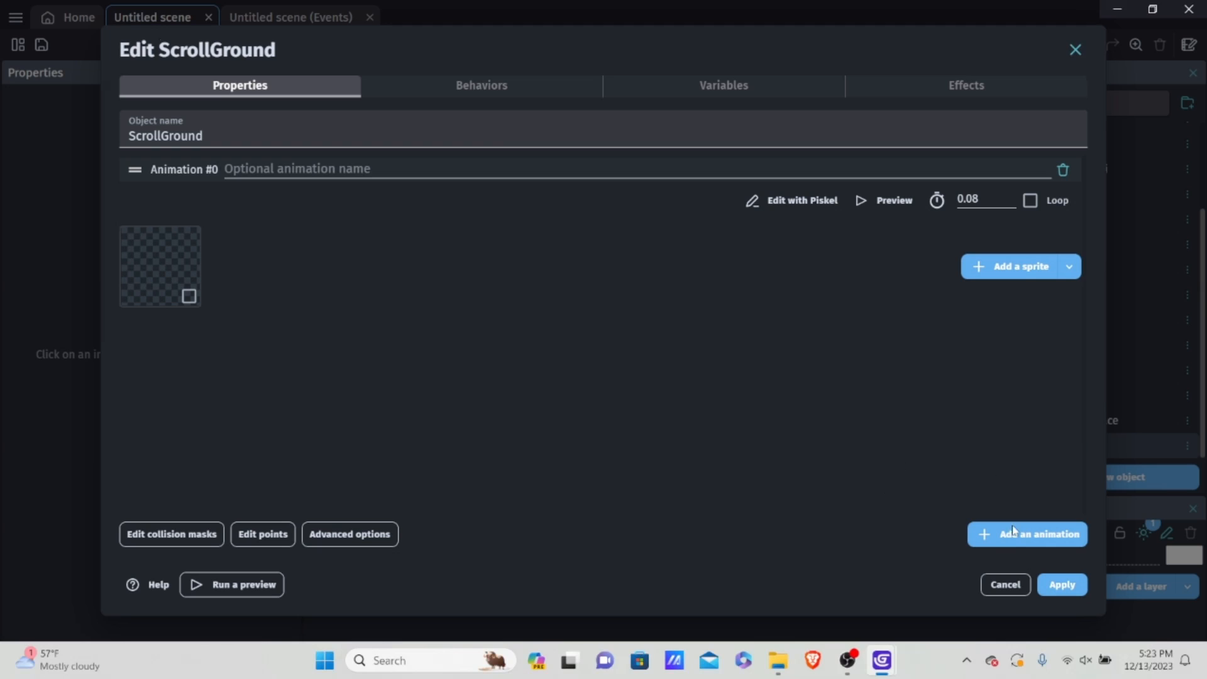
{"action": "left_click", "coordinate": [1062, 585]}
Step: Copy the ScrollGround object and paste it into the object list as a second ground object
{"action": "right_click", "coordinate": [1086, 442]}
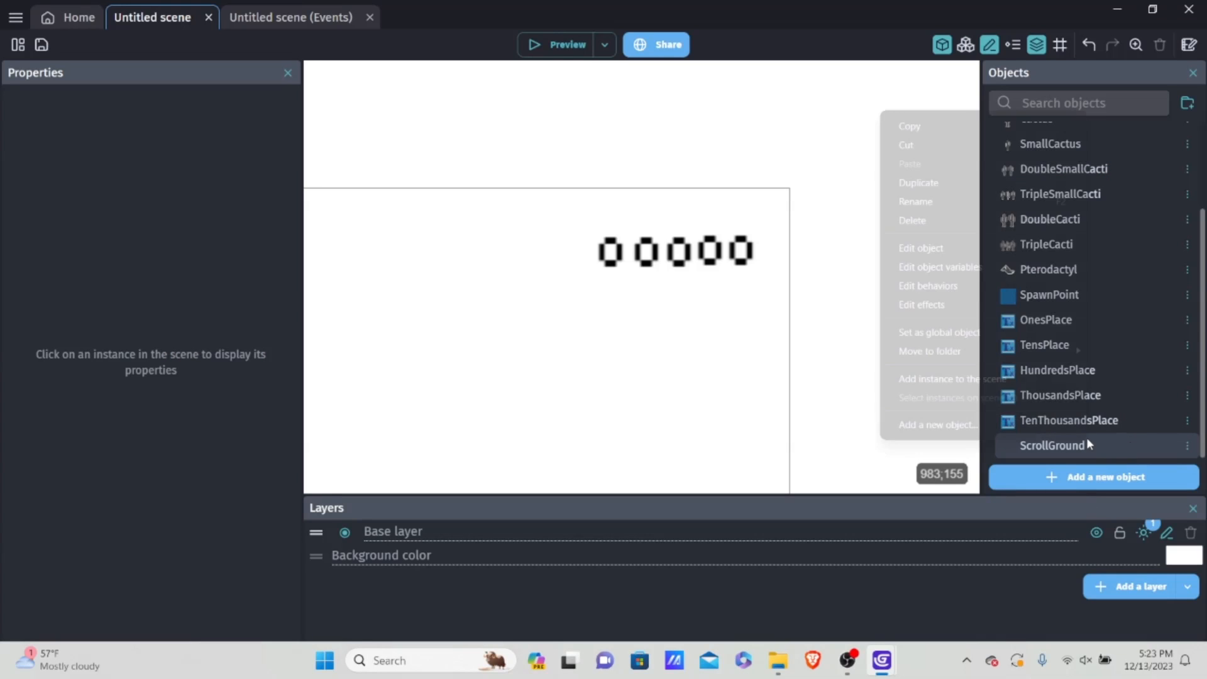
{"action": "left_click", "coordinate": [924, 128]}
{"action": "right_click", "coordinate": [1060, 444]}
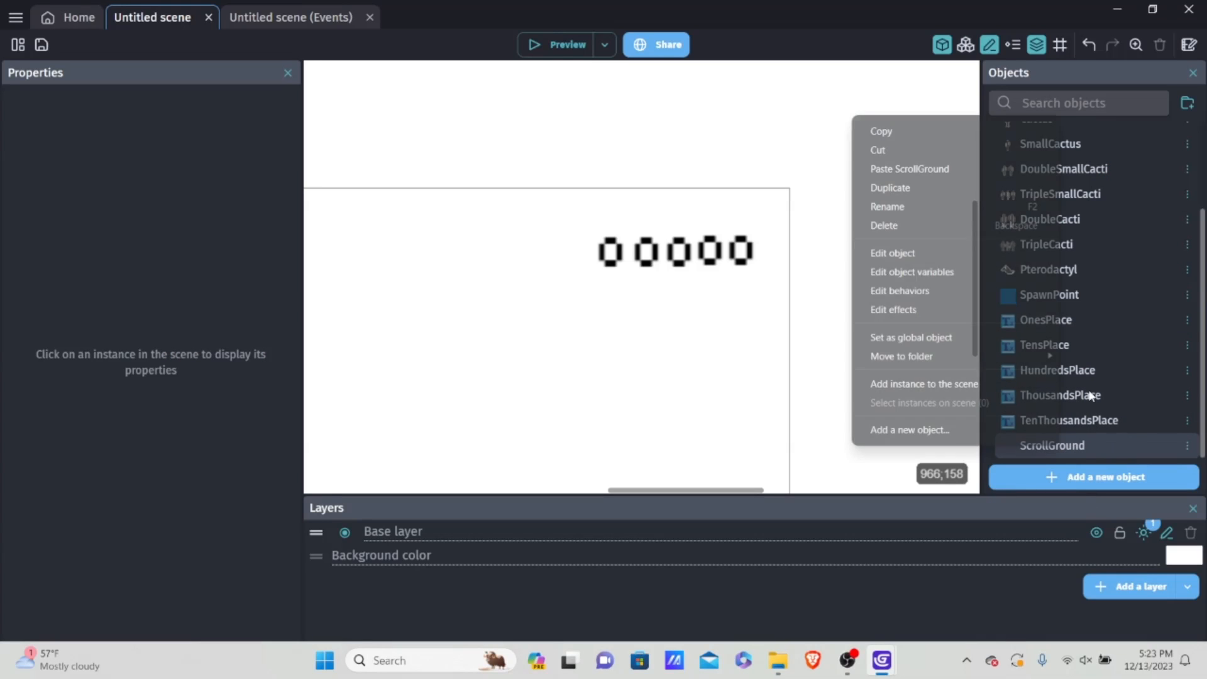
{"action": "left_click", "coordinate": [894, 174]}
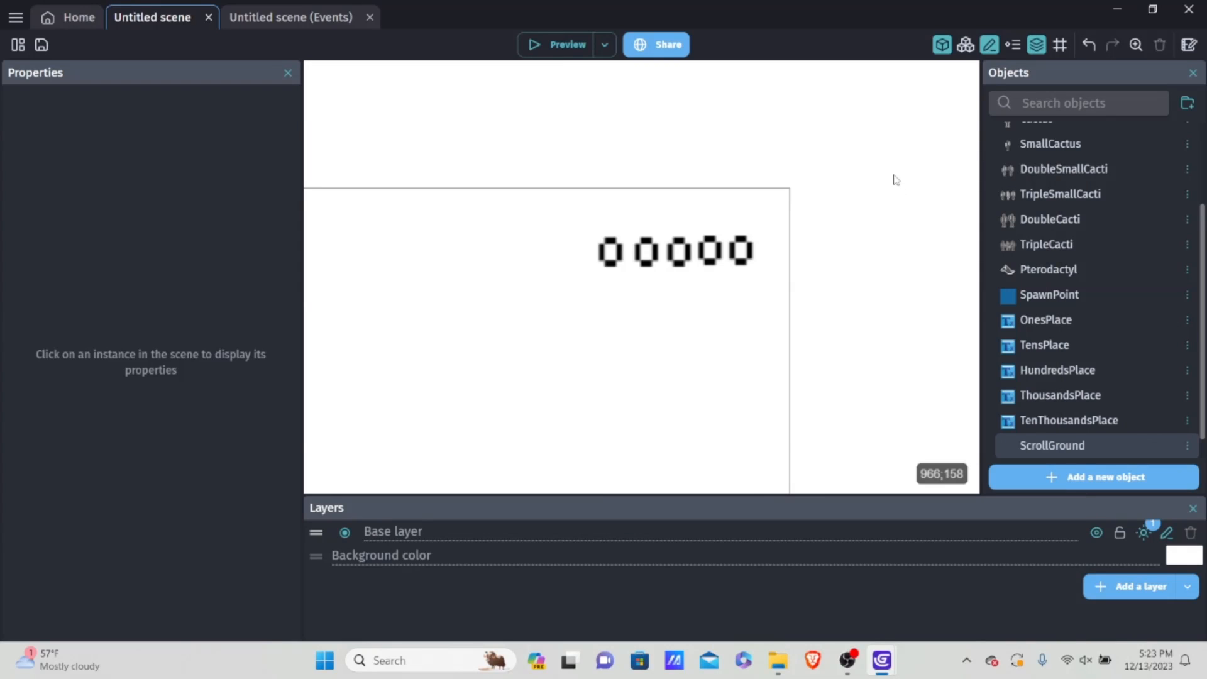
Step: Place an instance of ScrollGround in the scene above the dinosaur, starting just outside the game frame's left edge
{"action": "scroll", "coordinate": [884, 371], "scroll_direction": "down", "scroll_amount": 1}
{"action": "scroll", "coordinate": [991, 399], "scroll_direction": "down", "scroll_amount": 1}
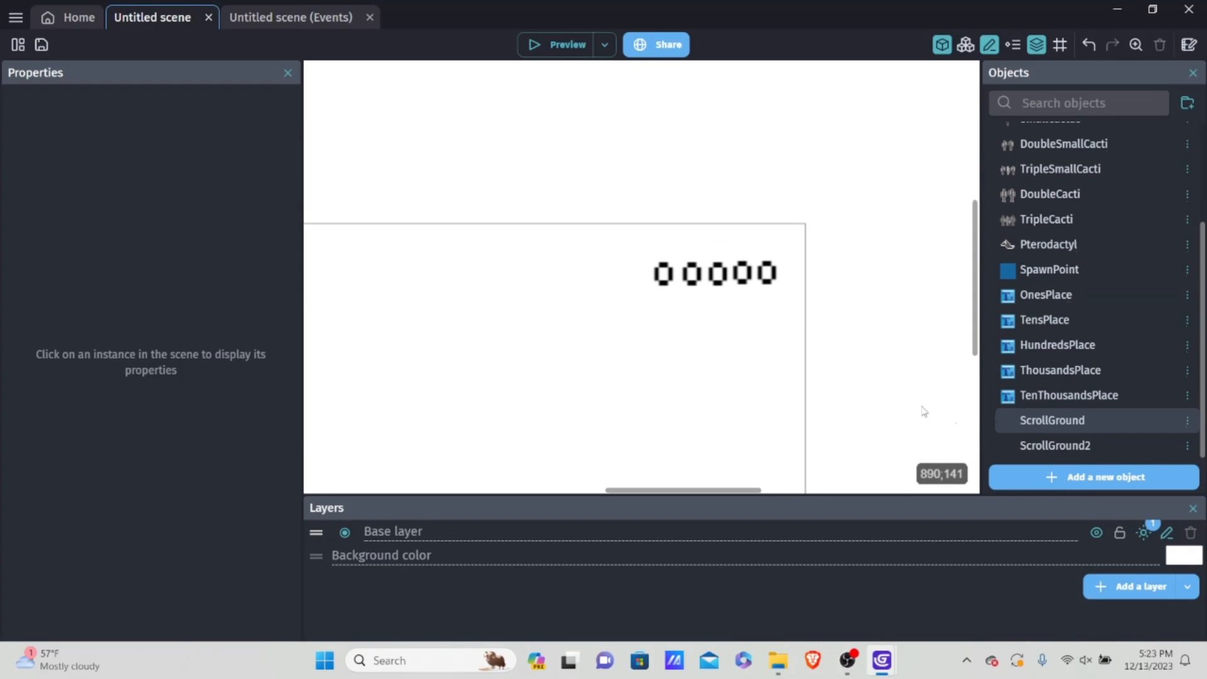
{"action": "scroll", "coordinate": [778, 319], "scroll_direction": "down", "scroll_amount": 1}
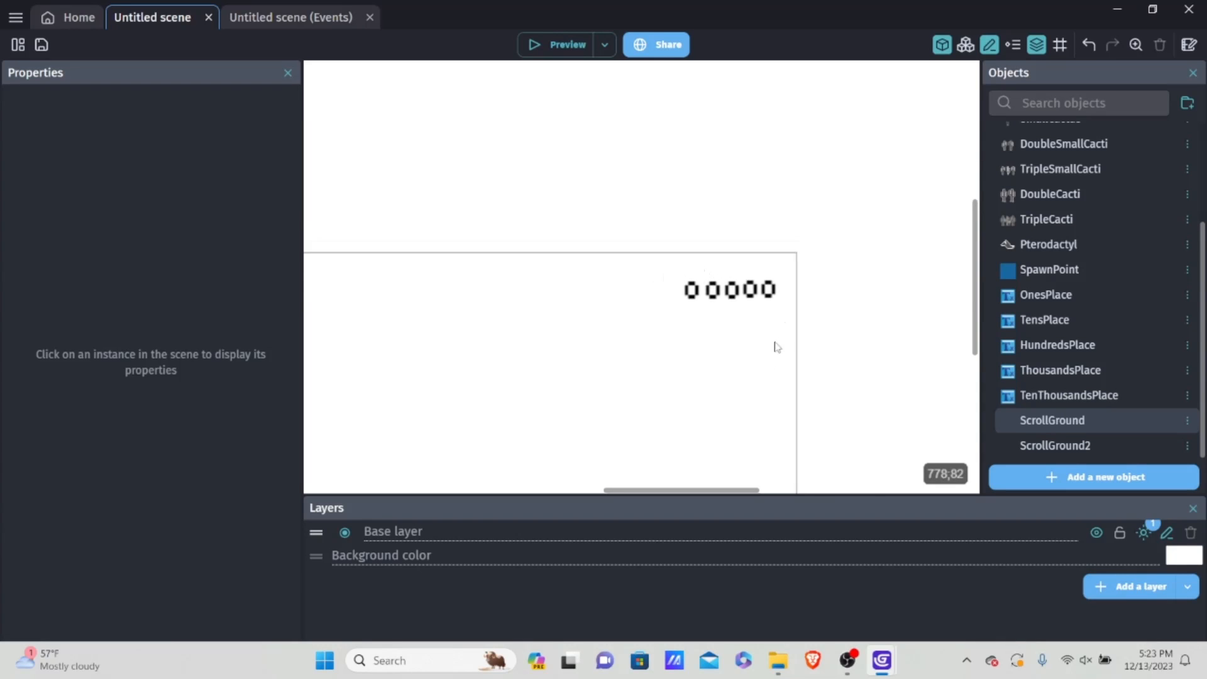
{"action": "middle_click_drag", "start_coordinate": [776, 345], "coordinate": [799, 107]}
{"action": "scroll", "coordinate": [788, 270], "scroll_direction": "down", "scroll_amount": 3}
{"action": "middle_click_drag", "start_coordinate": [660, 299], "coordinate": [732, 265]}
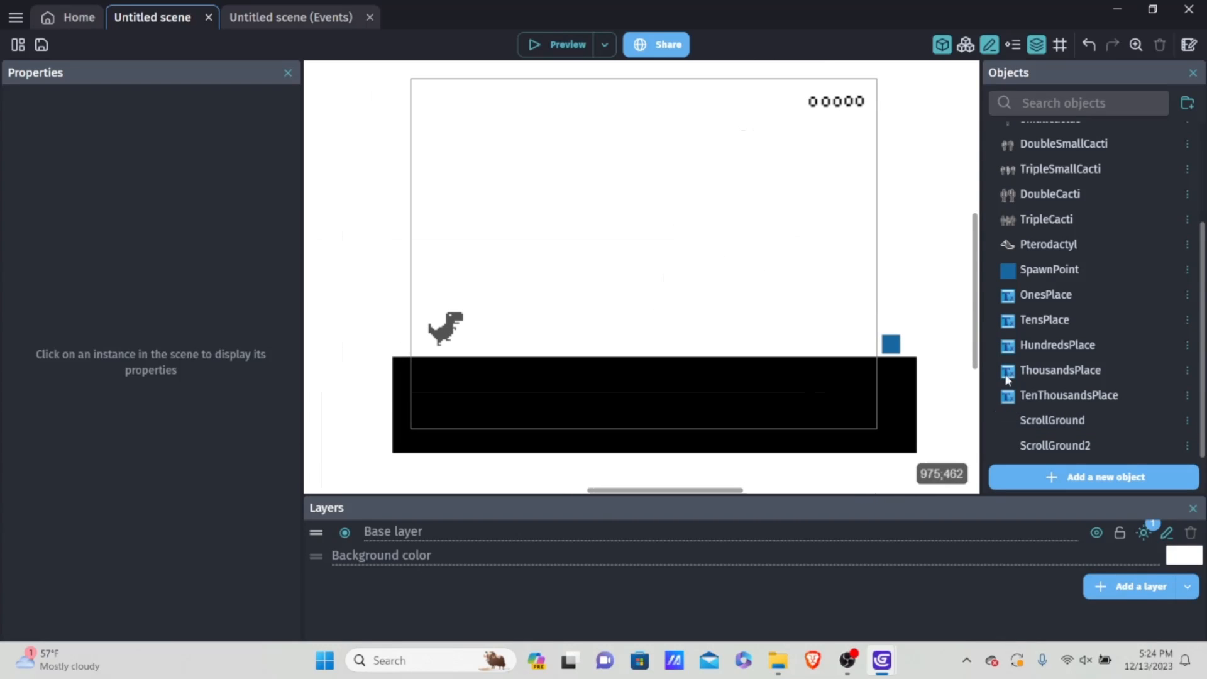
{"action": "left_click_drag", "start_coordinate": [1055, 421], "coordinate": [391, 232]}
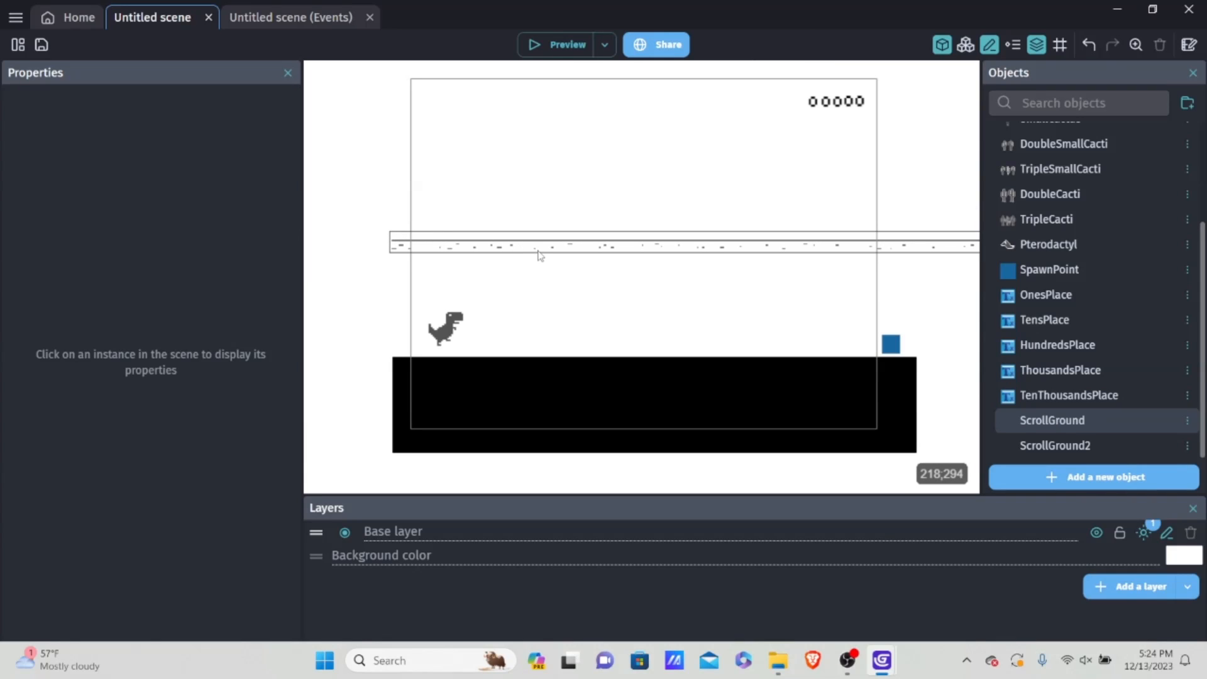
Step: Set the ScrollGround instance's height to 50 and move it lower, to about X -144, Y 373
{"action": "left_click_drag", "start_coordinate": [538, 254], "coordinate": [465, 290]}
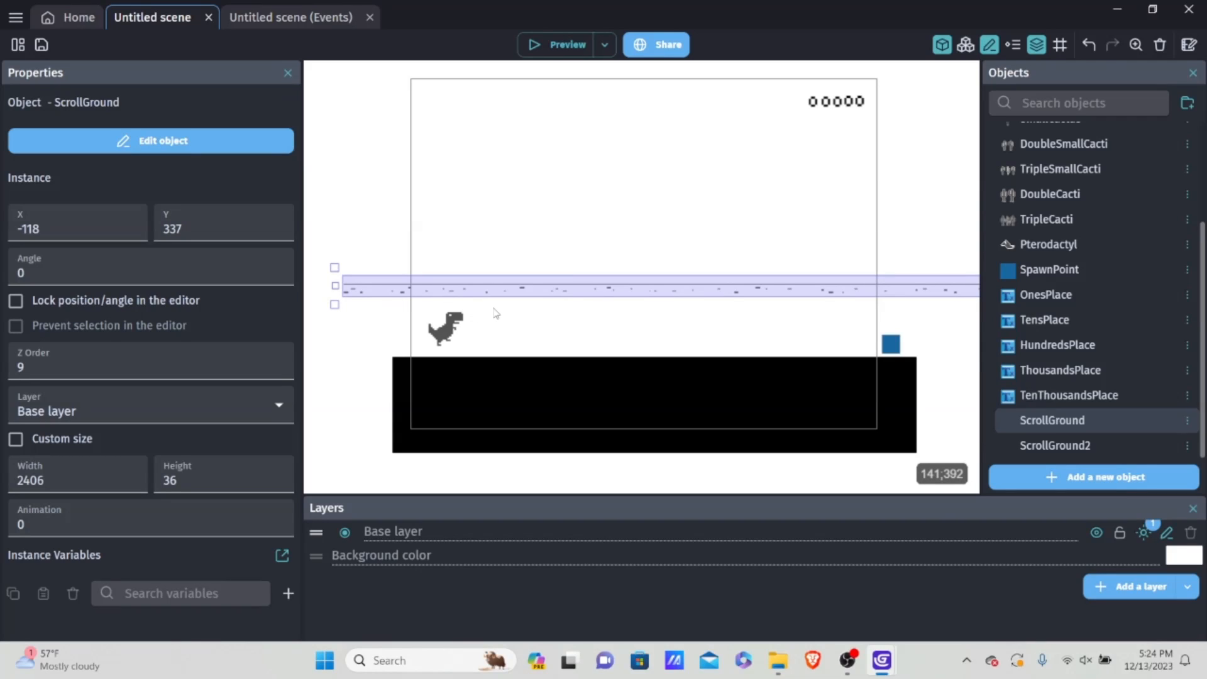
{"action": "double_click", "coordinate": [219, 474]}
{"action": "type", "text": "50"}
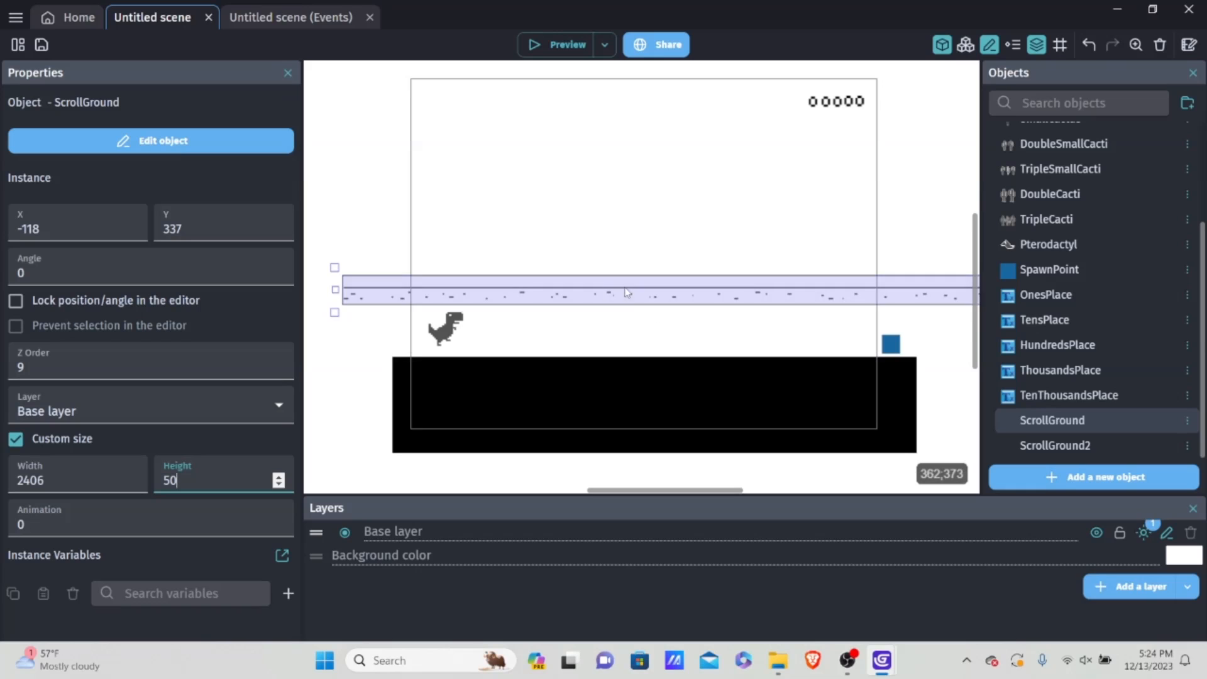
{"action": "mouse_move", "coordinate": [618, 293]}
{"action": "left_mouse_down"}
{"action": "mouse_move", "coordinate": [598, 371]}
{"action": "mouse_move", "coordinate": [603, 309]}
{"action": "left_mouse_up"}
{"action": "scroll", "coordinate": [560, 420], "scroll_direction": "up", "scroll_amount": 3}
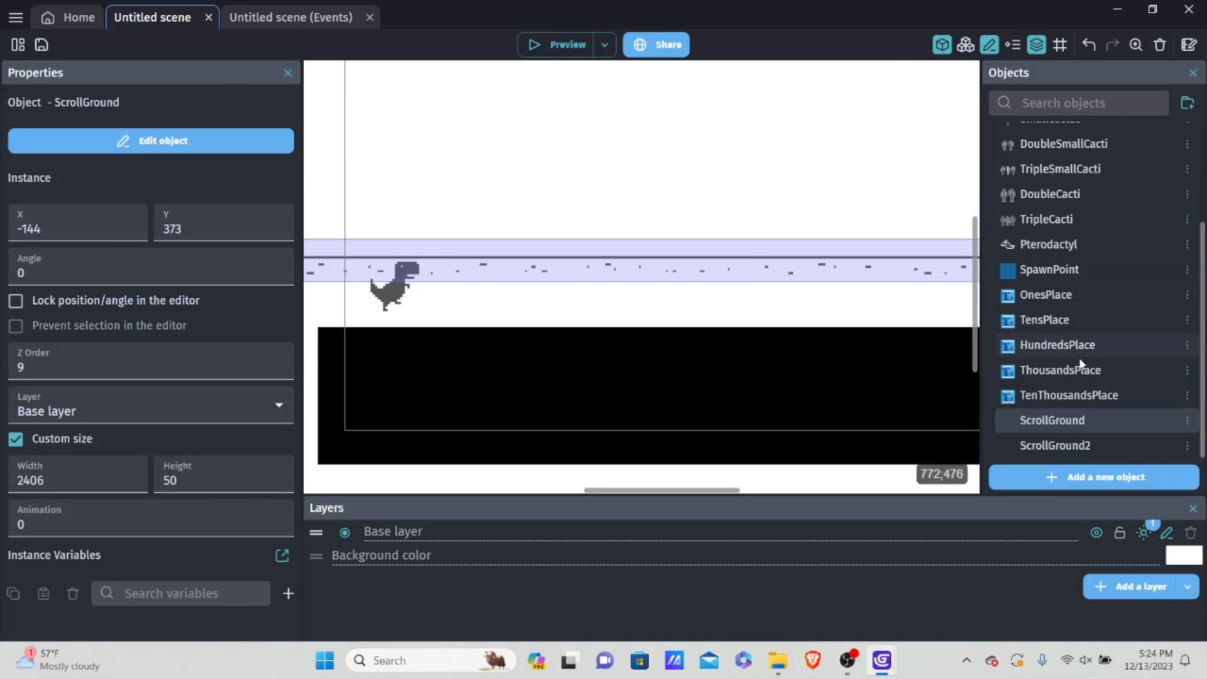
Step: Check the behaviors of the ScrollGround object, then apply and close its settings
{"action": "double_click", "coordinate": [1059, 427]}
{"action": "left_click", "coordinate": [519, 88]}
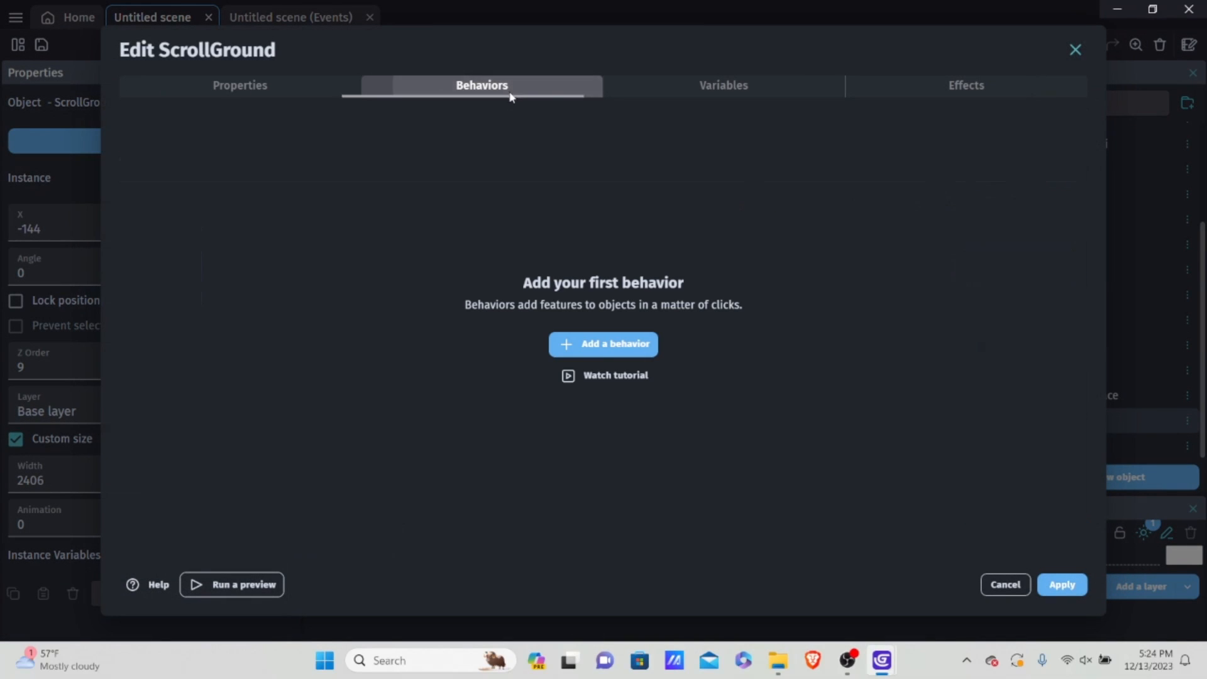
{"action": "left_click", "coordinate": [1060, 584]}
Step: Move the ScrollGround instance down to the dinosaur's feet, at about X -139, Y 437
{"action": "left_click", "coordinate": [469, 344]}
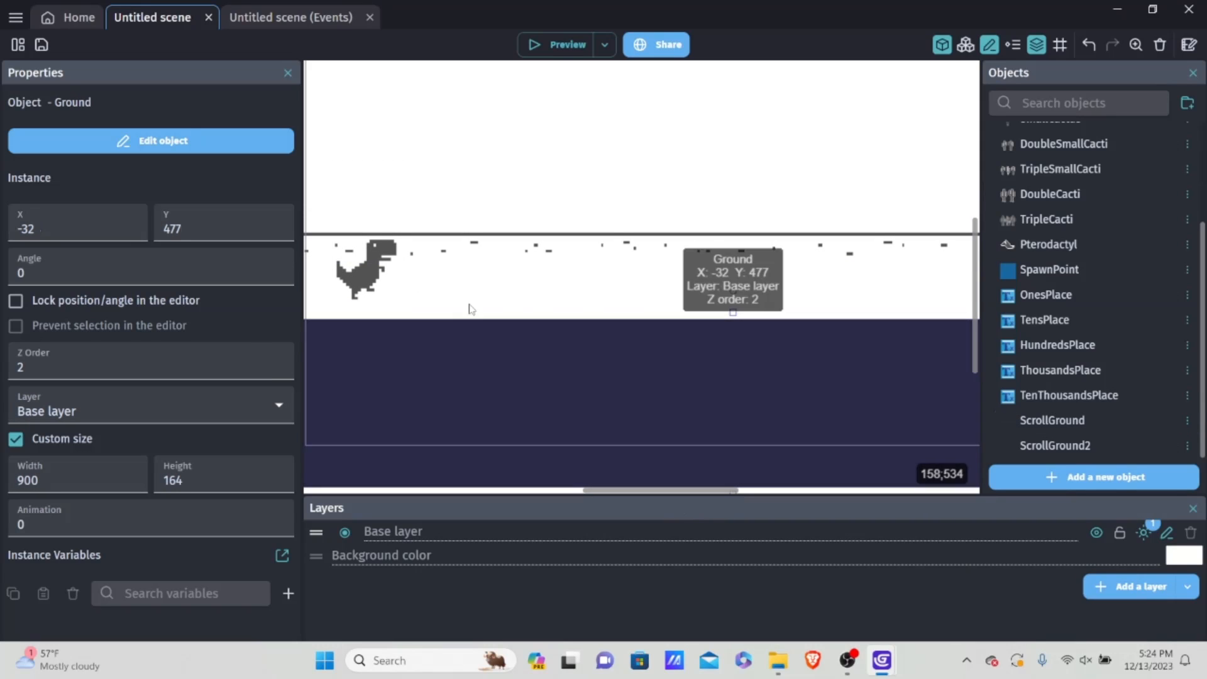
{"action": "left_click", "coordinate": [513, 252]}
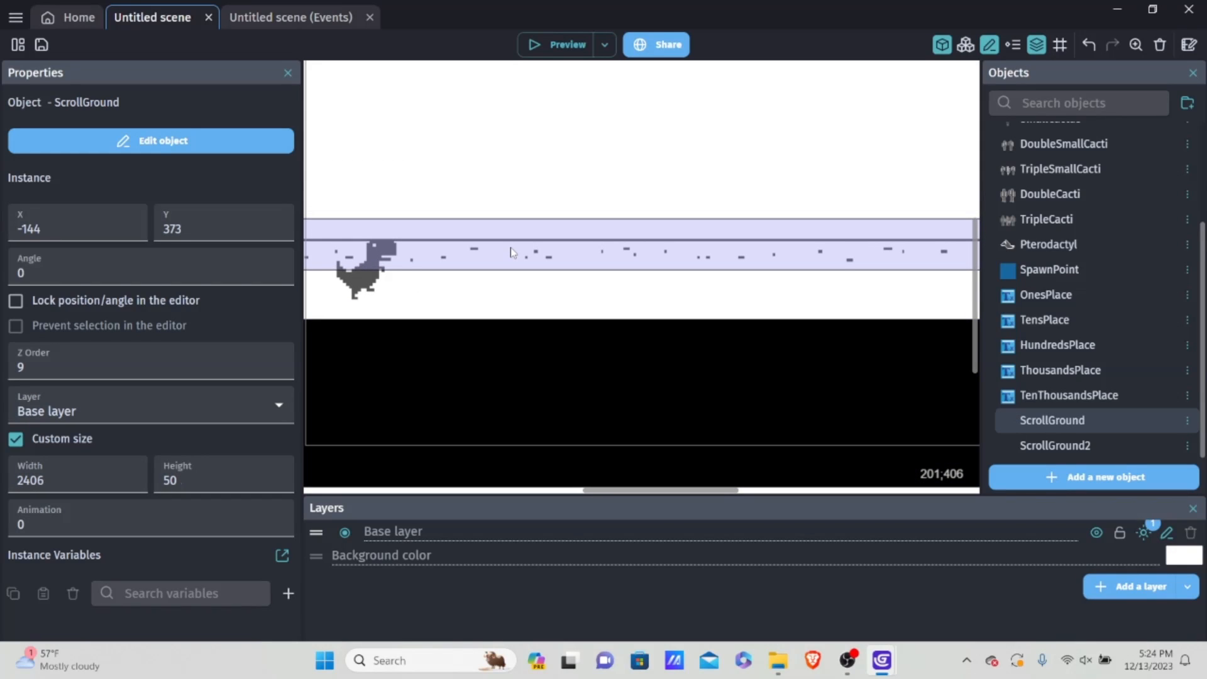
{"action": "left_click_drag", "start_coordinate": [510, 252], "coordinate": [516, 307]}
{"action": "left_click", "coordinate": [559, 239]}
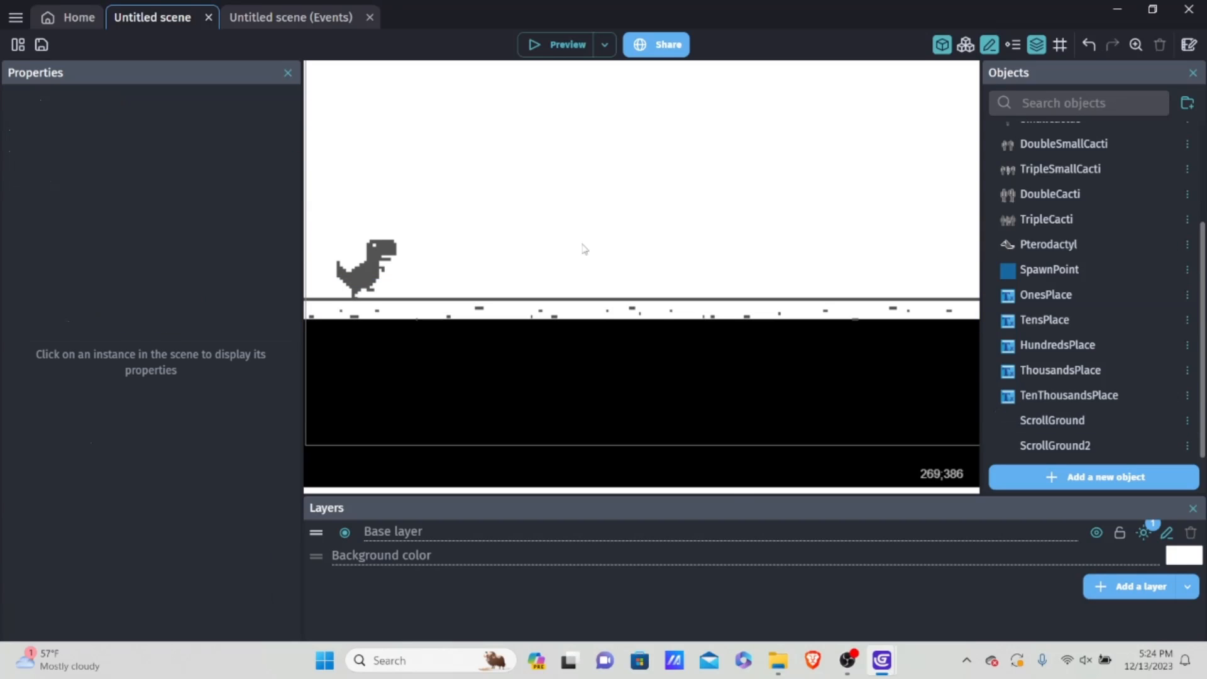
{"action": "scroll", "coordinate": [603, 263], "scroll_direction": "down", "scroll_amount": 3}
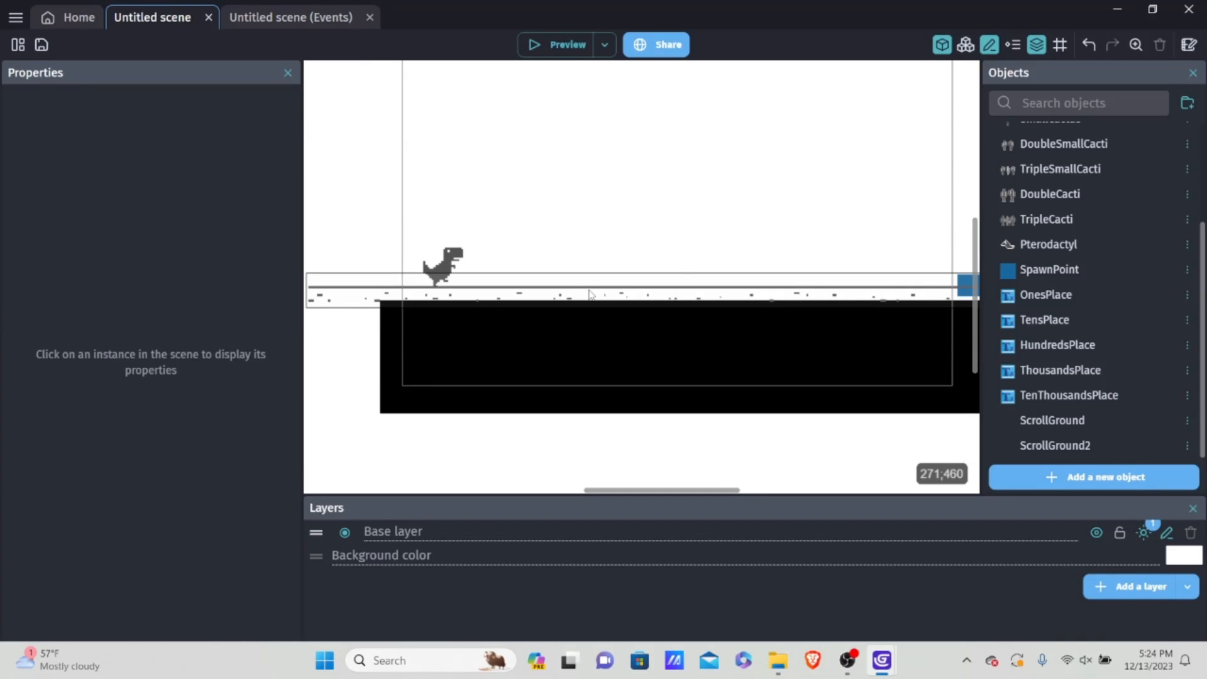
{"action": "scroll", "coordinate": [622, 270], "scroll_direction": "down", "scroll_amount": 2}
{"action": "middle_click_drag", "start_coordinate": [742, 237], "coordinate": [701, 288]}
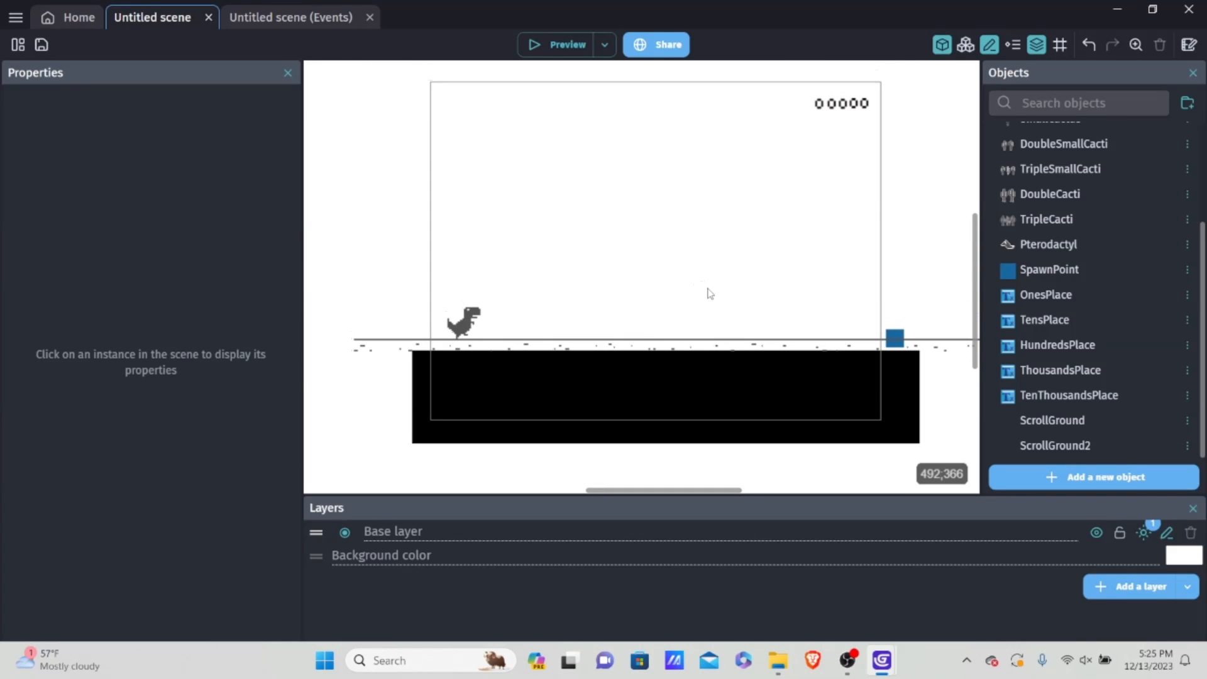
Step: Set the ScrollGround instance's position to X -4 and Y 454
{"action": "left_click", "coordinate": [629, 343]}
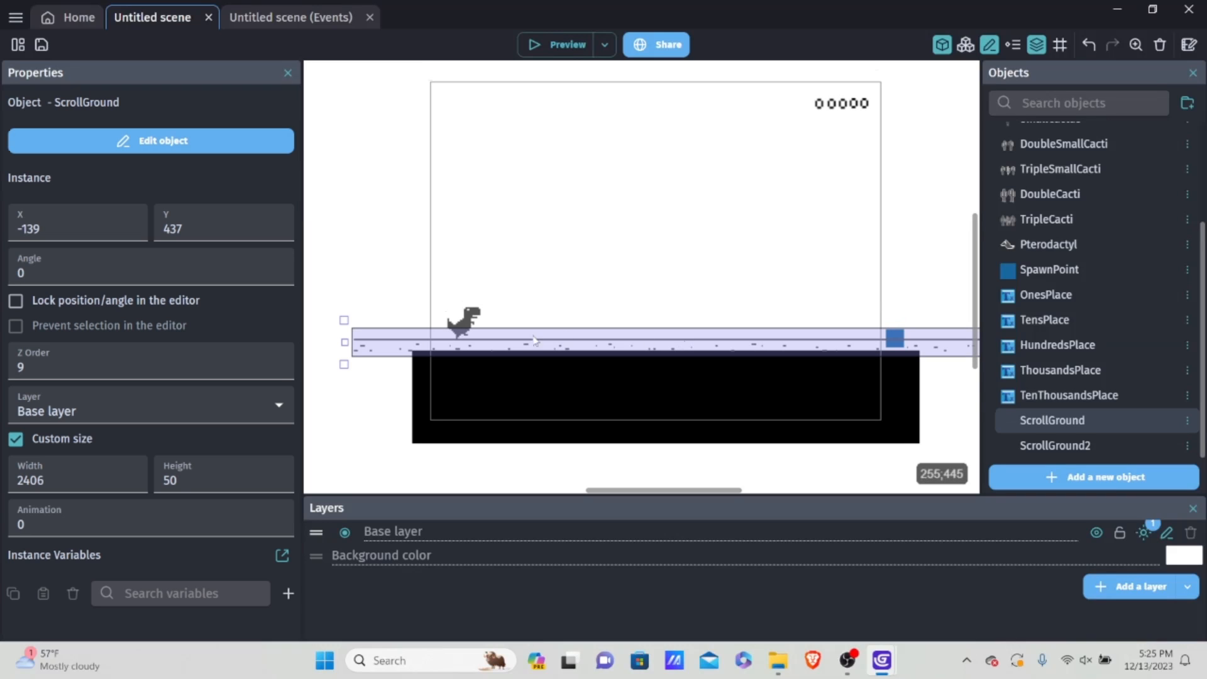
{"action": "left_click", "coordinate": [78, 227]}
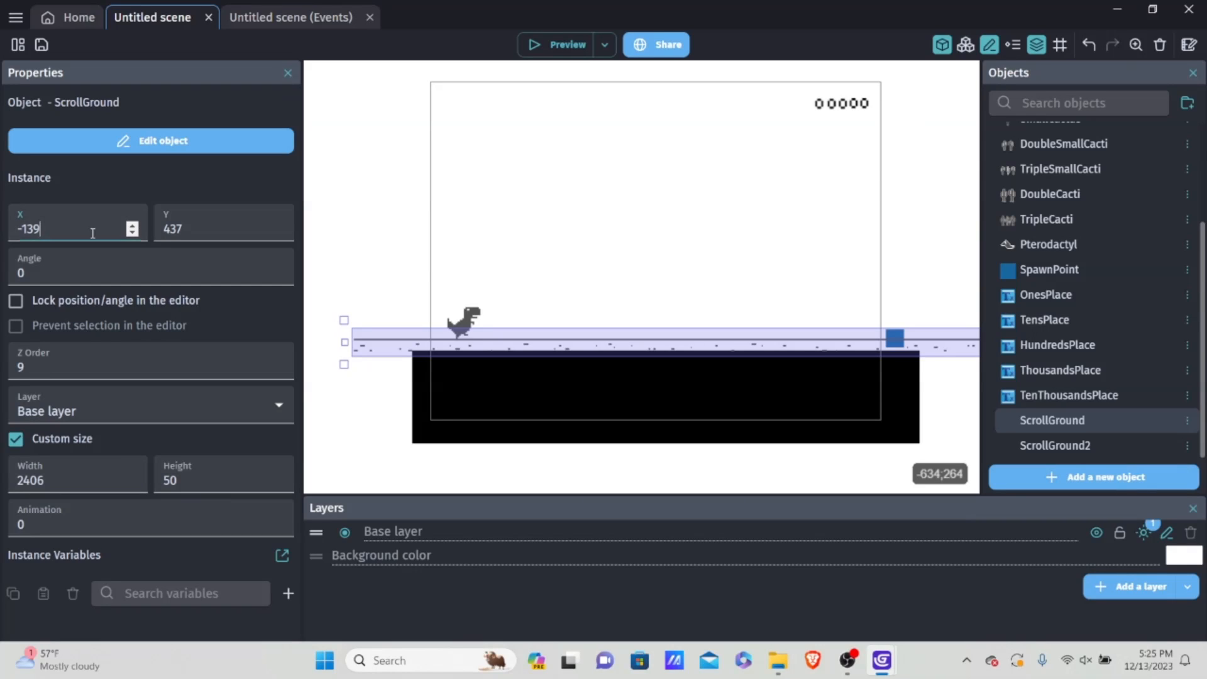
{"action": "key", "text": "BackSpace"}
{"action": "key", "text": "BackSpace"}
{"action": "type", "text": "4"}
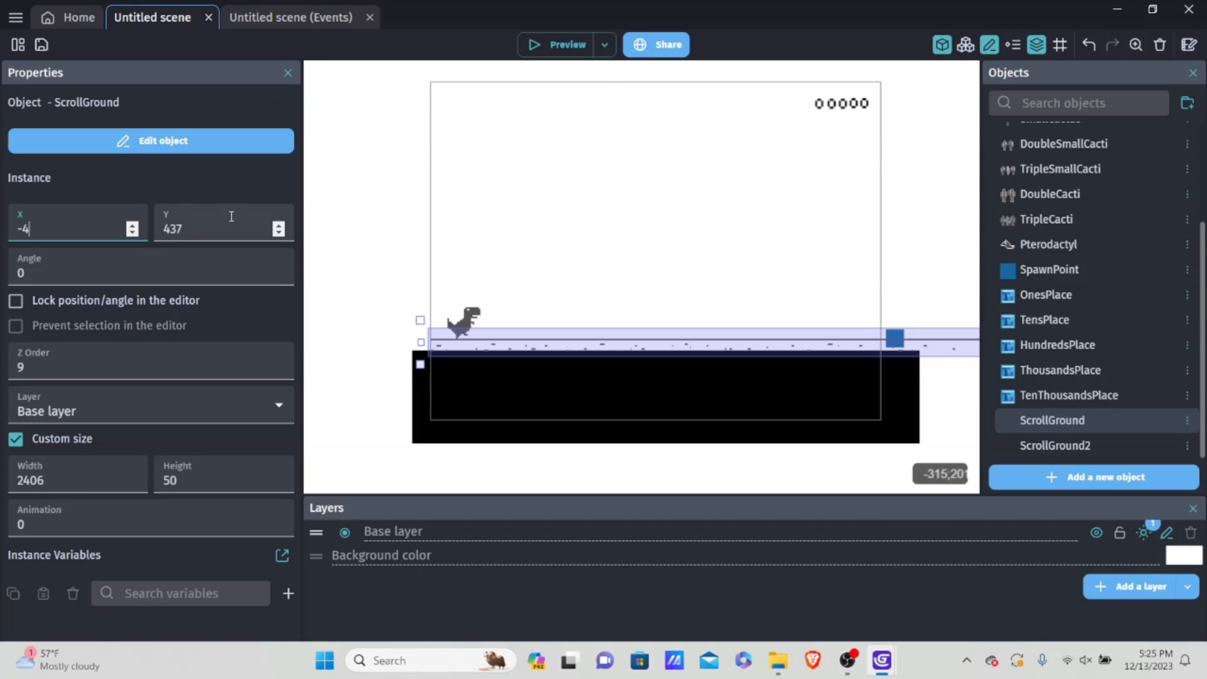
{"action": "left_click", "coordinate": [275, 238]}
{"action": "key", "text": "BackSpace"}
{"action": "key", "text": "BackSpace"}
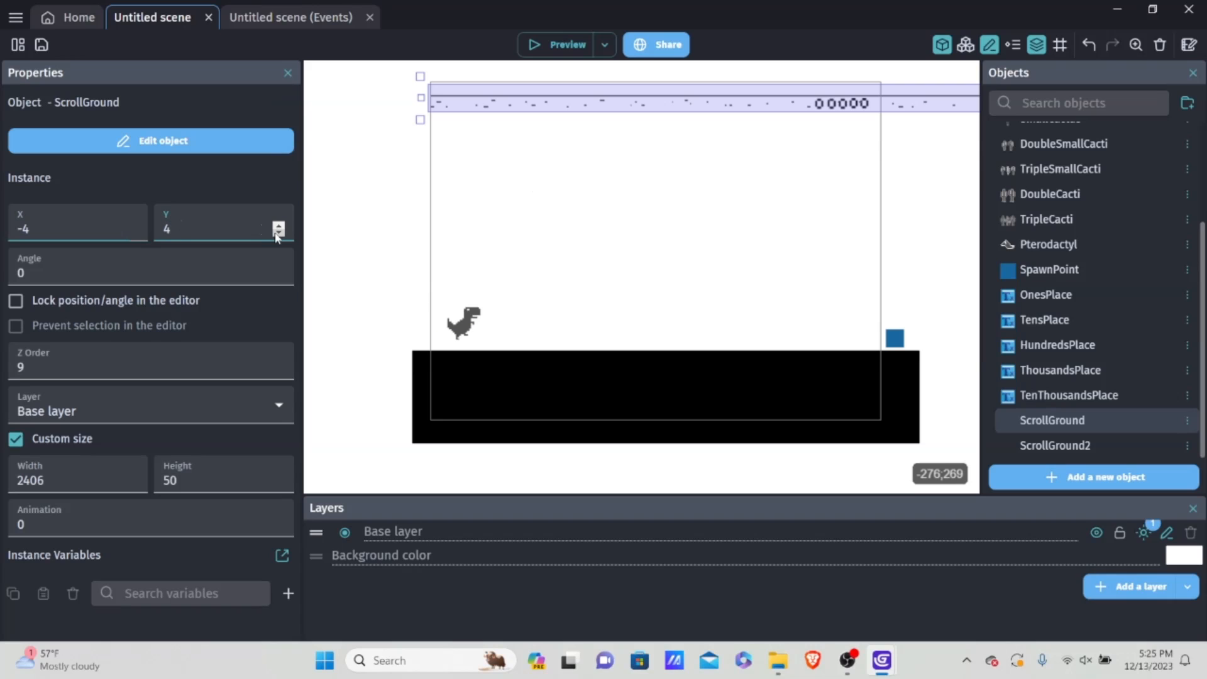
{"action": "type", "text": "54"}
{"action": "left_click", "coordinate": [351, 273]}
{"action": "scroll", "coordinate": [393, 229], "scroll_direction": "down", "scroll_amount": 3}
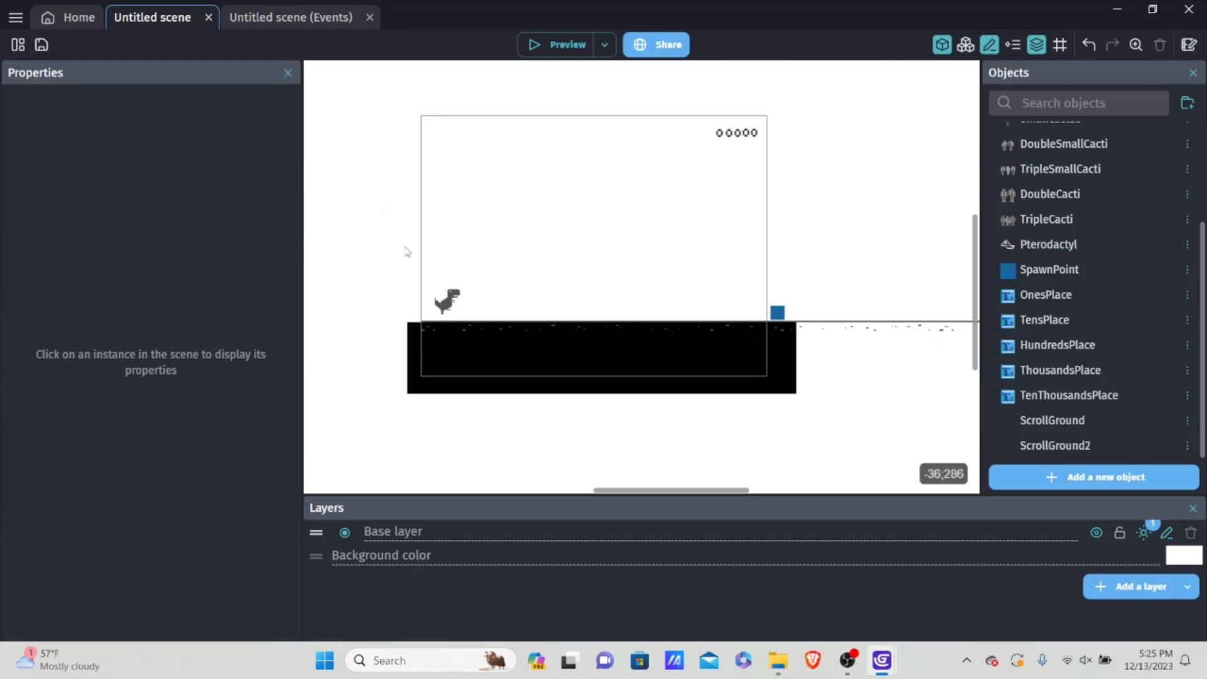
{"action": "scroll", "coordinate": [407, 251], "scroll_direction": "down", "scroll_amount": 1}
Step: Add a layer named invisible and order it below the Base layer
{"action": "left_click", "coordinate": [565, 341]}
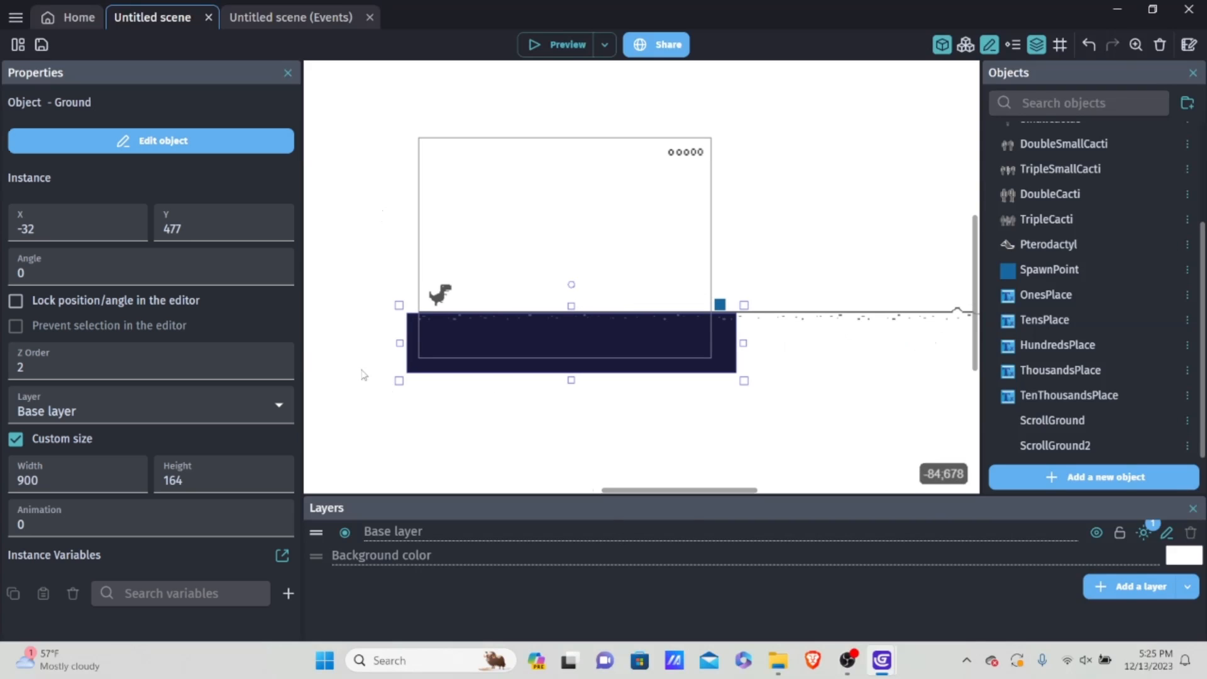
{"action": "left_click", "coordinate": [1118, 583]}
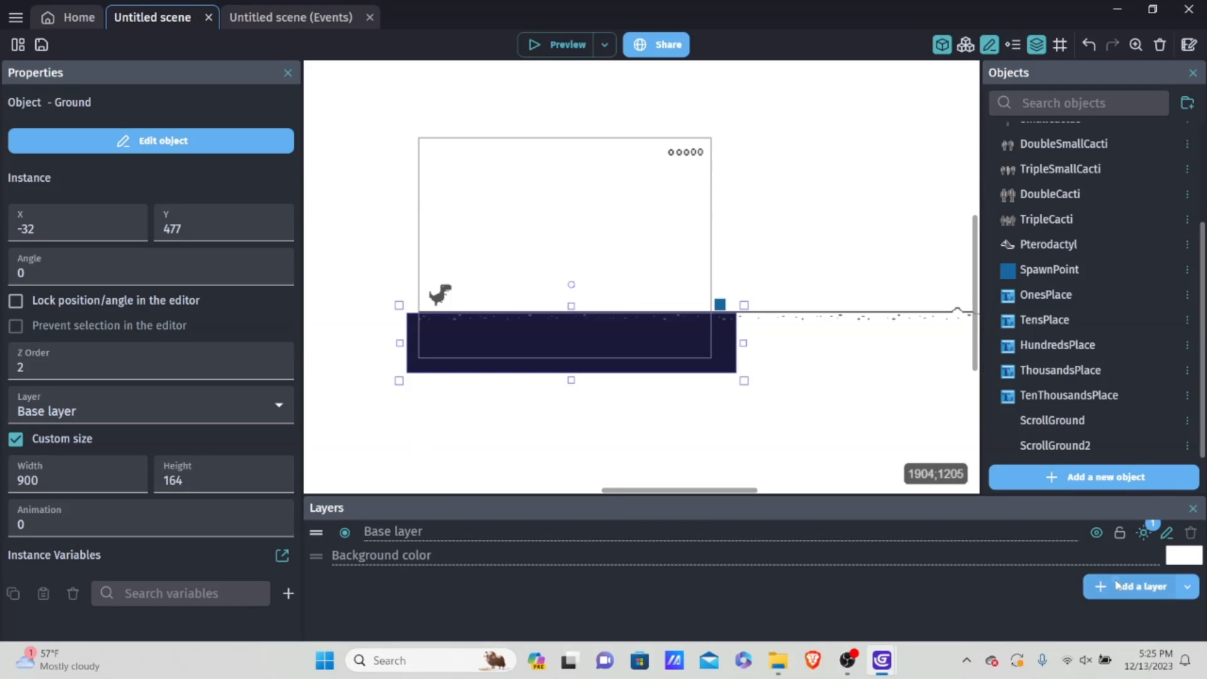
{"action": "key", "text": "BackSpace"}
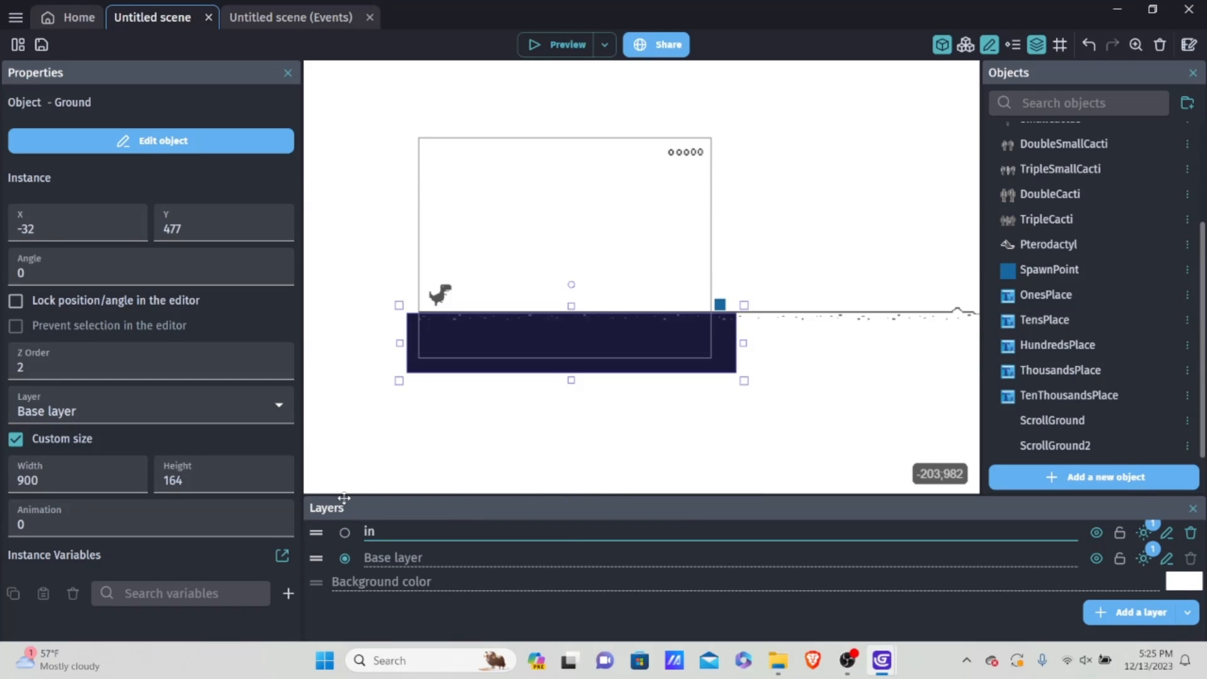
{"action": "type", "text": "invisible"}
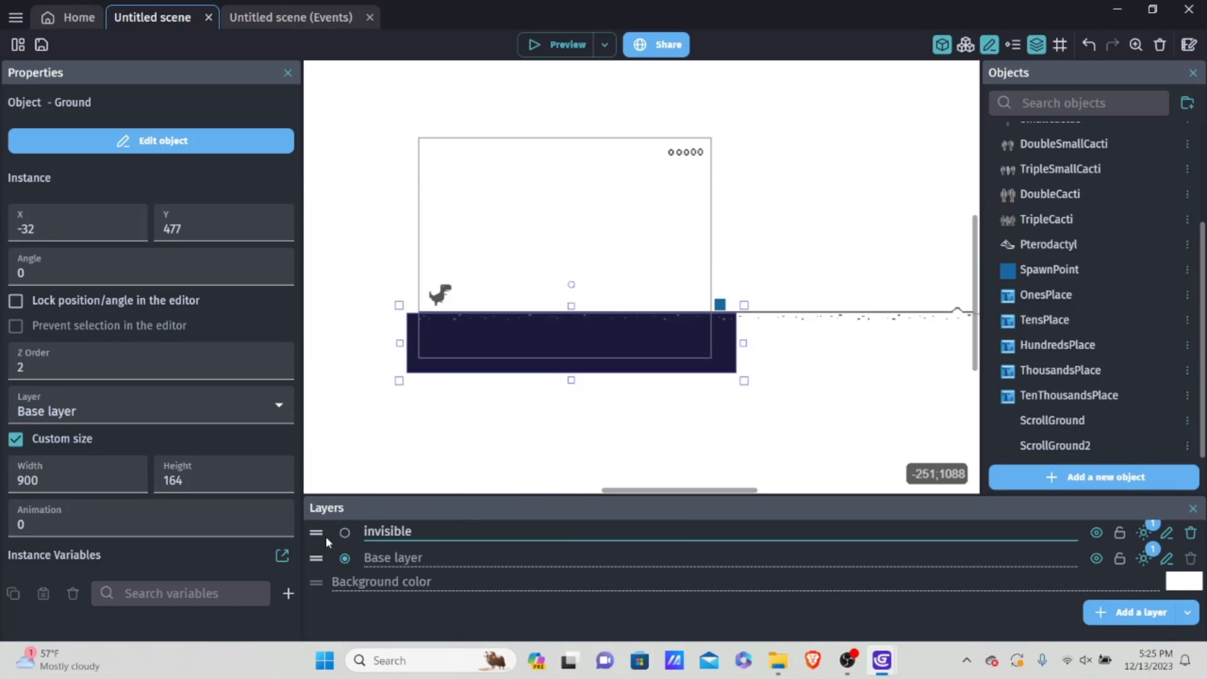
{"action": "left_click_drag", "start_coordinate": [316, 533], "coordinate": [333, 573]}
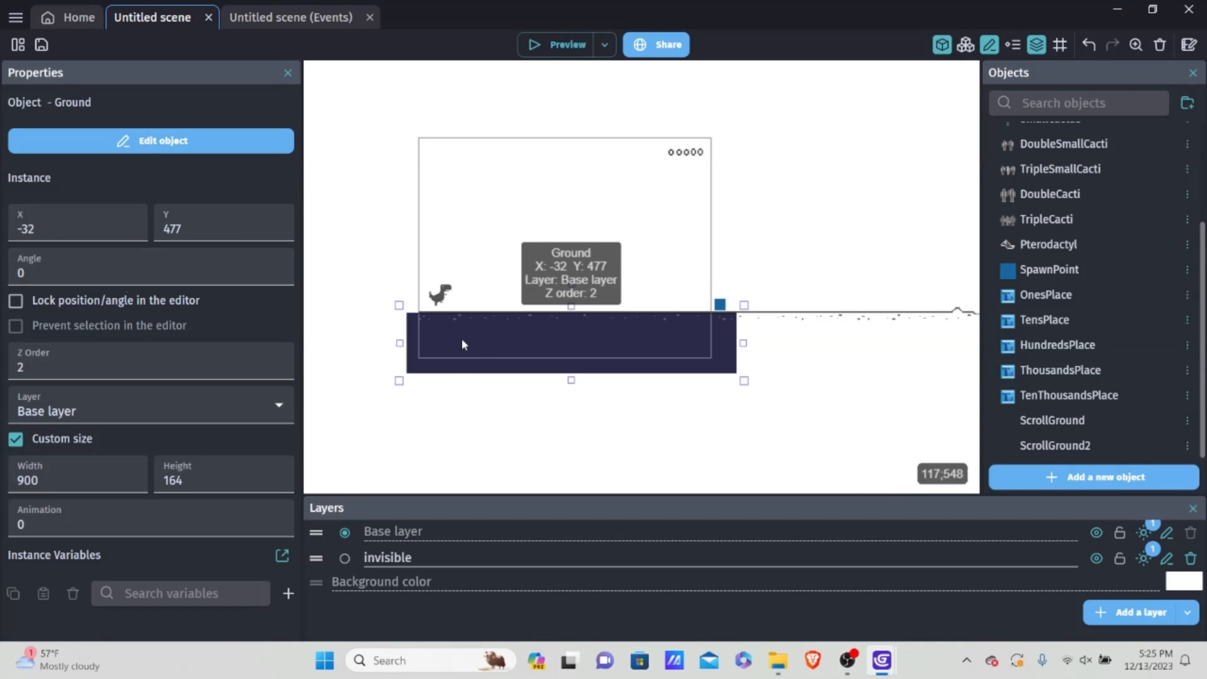
Step: Assign the black Ground instance to the invisible layer and hide that layer
{"action": "left_click", "coordinate": [55, 412]}
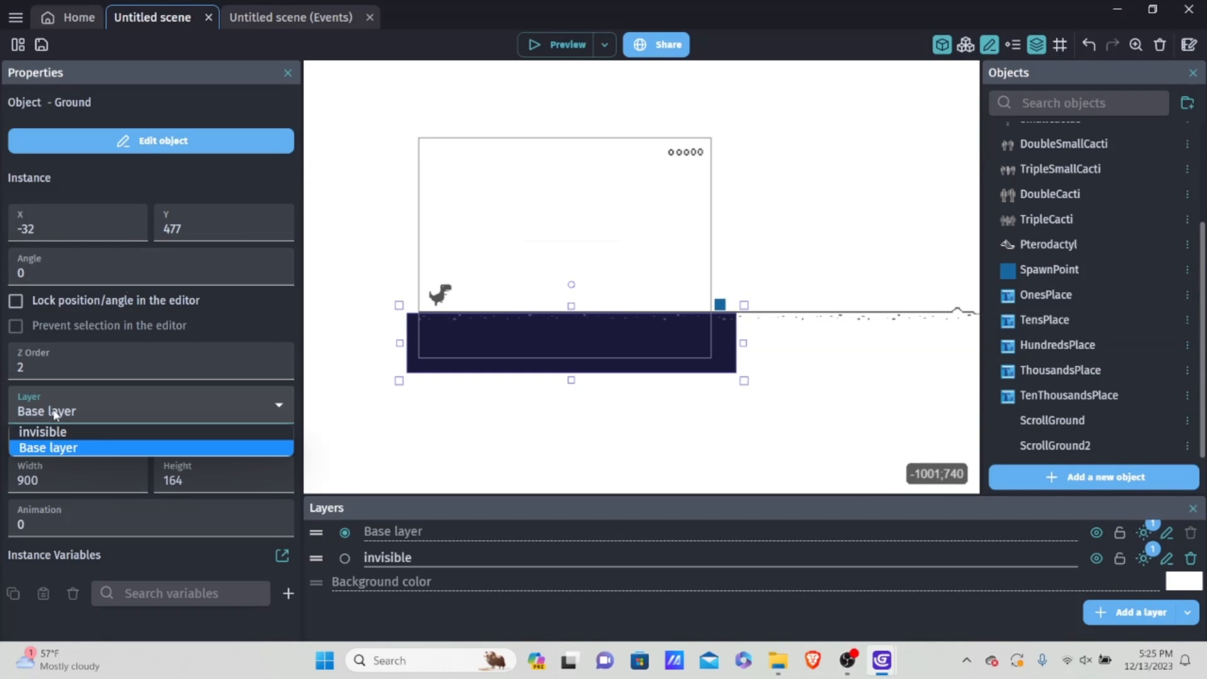
{"action": "left_click", "coordinate": [57, 432]}
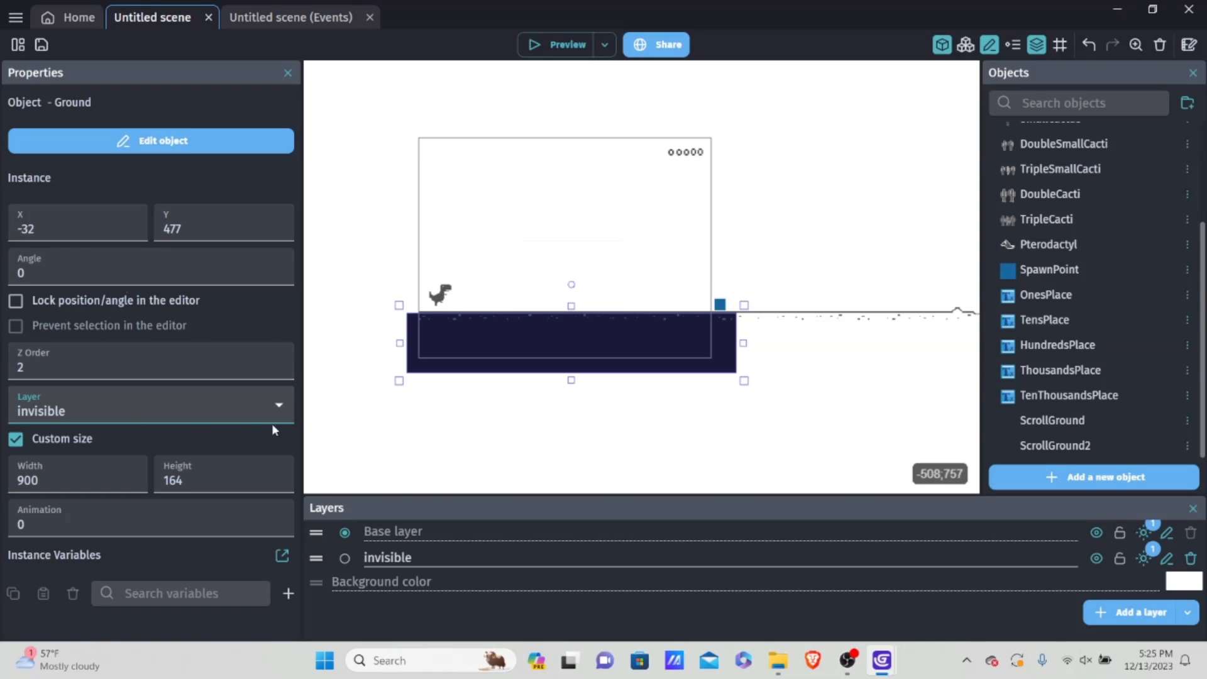
{"action": "left_click", "coordinate": [1096, 560]}
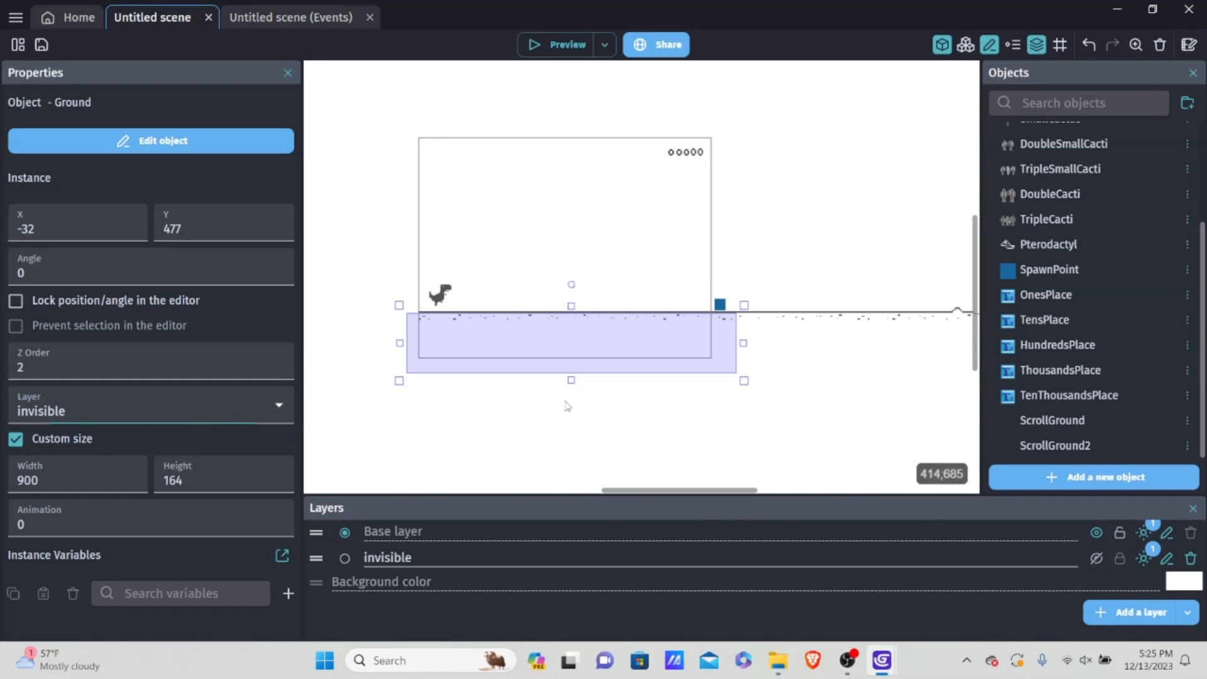
{"action": "left_click", "coordinate": [554, 420]}
Step: Place an instance of ScrollGround2 just past the far right end of ScrollGround, at about X 2468, Y 449
{"action": "scroll", "coordinate": [600, 386], "scroll_direction": "up", "scroll_amount": 2}
{"action": "middle_click_drag", "start_coordinate": [486, 342], "coordinate": [544, 363]}
{"action": "scroll", "coordinate": [546, 364], "scroll_direction": "down", "scroll_amount": 1}
{"action": "middle_click_drag", "start_coordinate": [791, 372], "coordinate": [388, 331]}
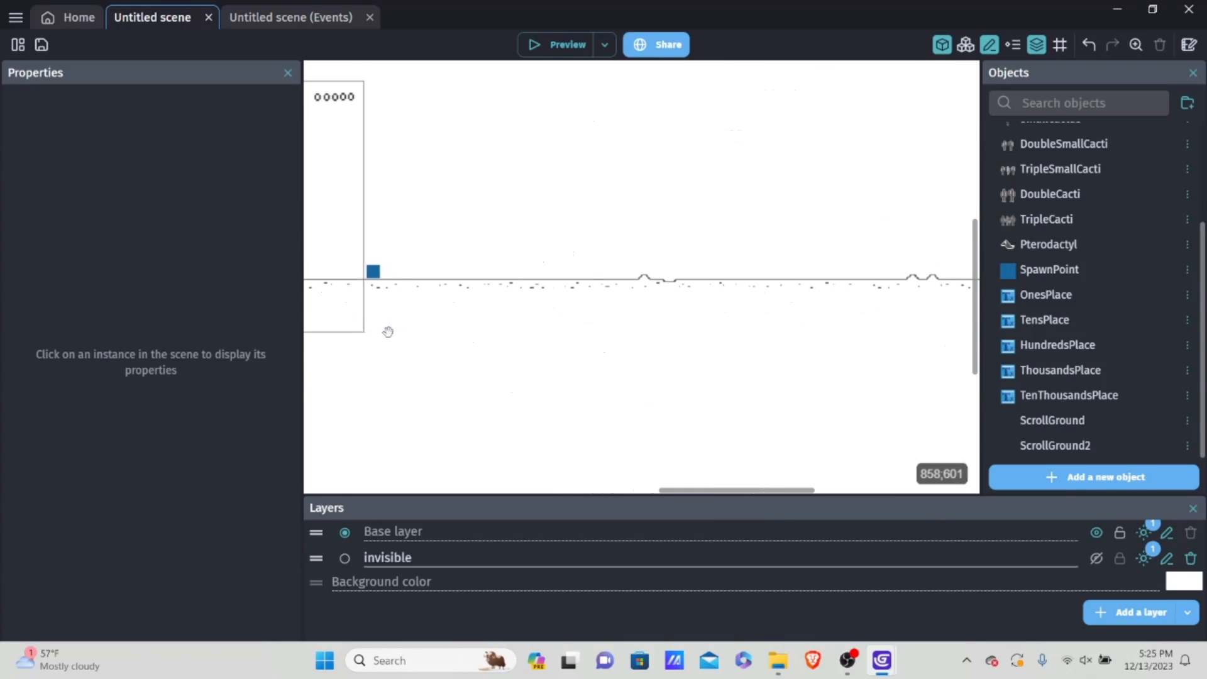
{"action": "middle_click_drag", "start_coordinate": [754, 325], "coordinate": [553, 310]}
{"action": "middle_click_drag", "start_coordinate": [820, 320], "coordinate": [562, 321]}
{"action": "left_click_drag", "start_coordinate": [1126, 445], "coordinate": [663, 277]}
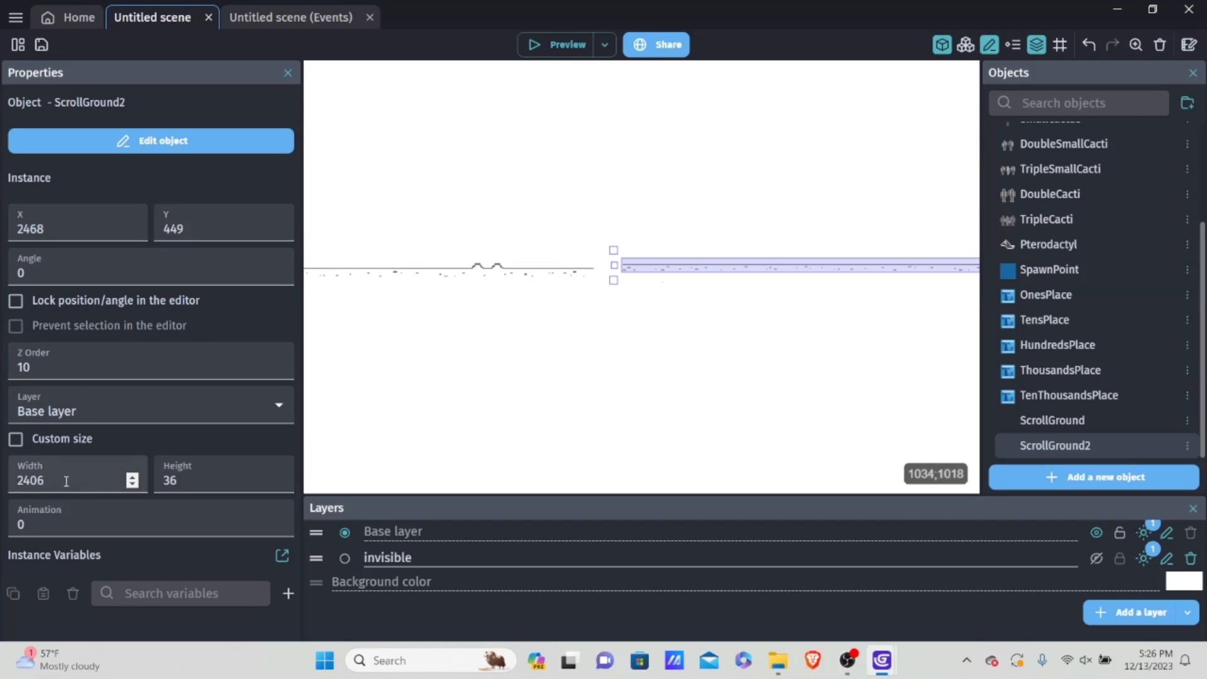
Step: Set the ScrollGround2 instance's height to 50
{"action": "left_click", "coordinate": [242, 478]}
{"action": "key", "text": "BackSpace"}
{"action": "key", "text": "BackSpace"}
{"action": "type", "text": "50"}
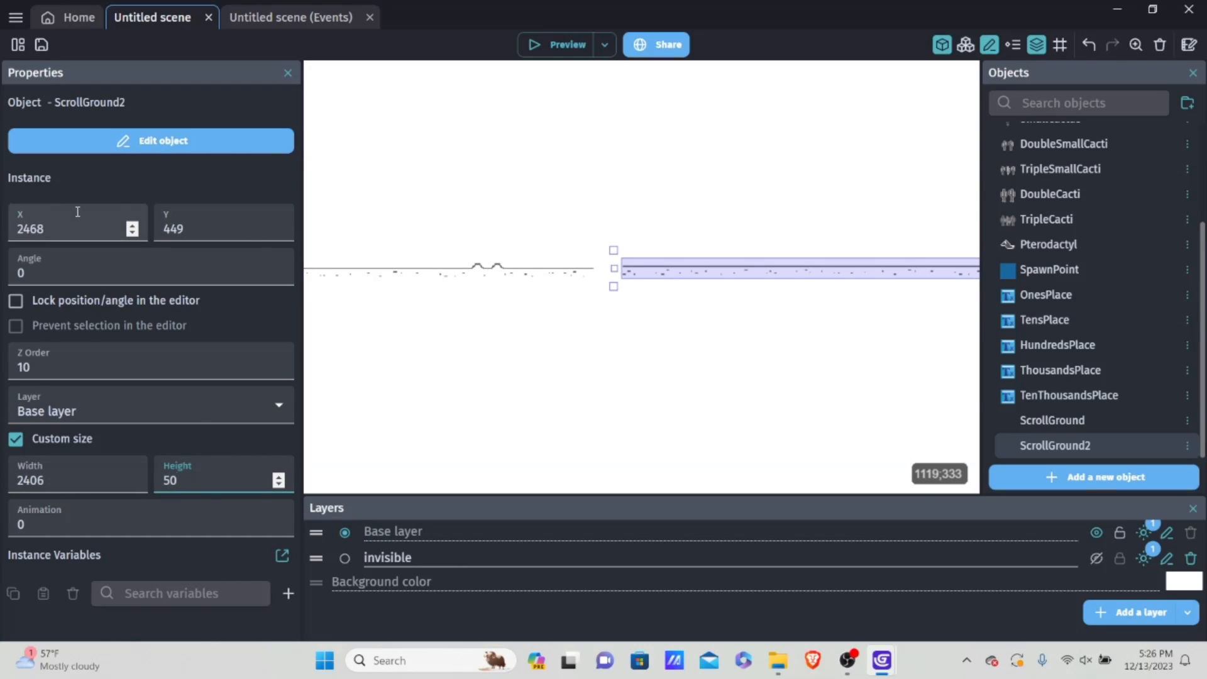
Step: Set the ScrollGround2 instance's X position to 2395 to close the gap between the ground pieces
{"action": "double_click", "coordinate": [127, 217]}
{"action": "type", "text": "2"}
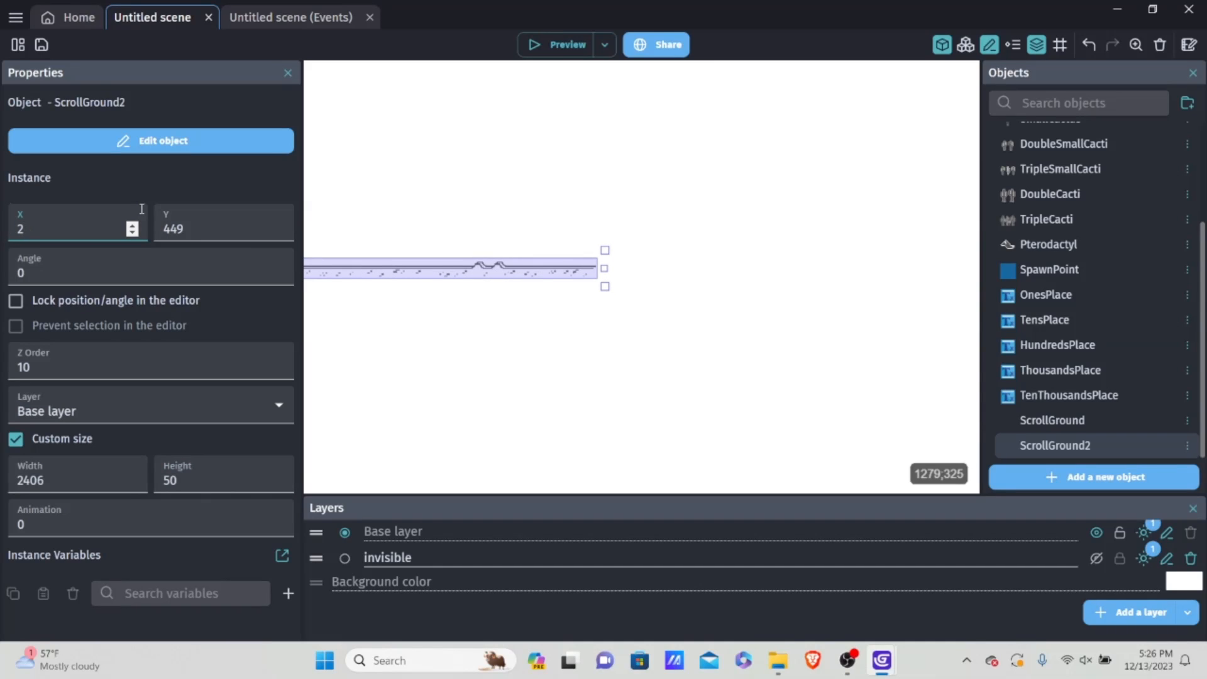
{"action": "type", "text": "3"}
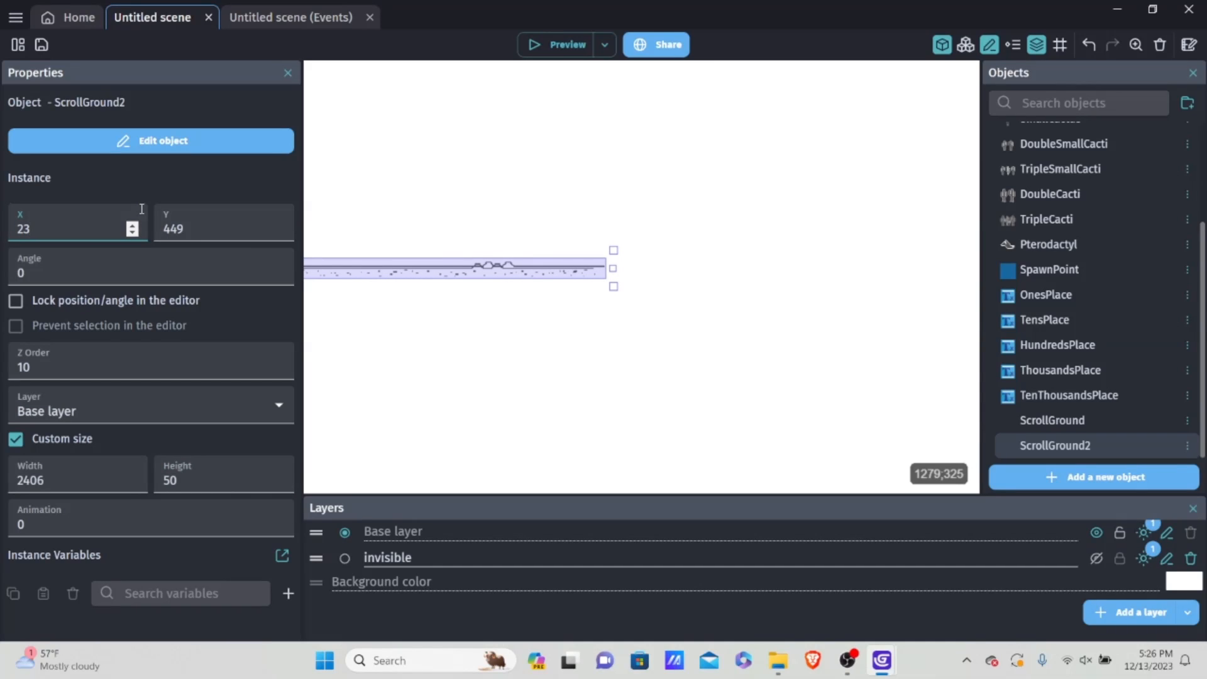
{"action": "type", "text": "9"}
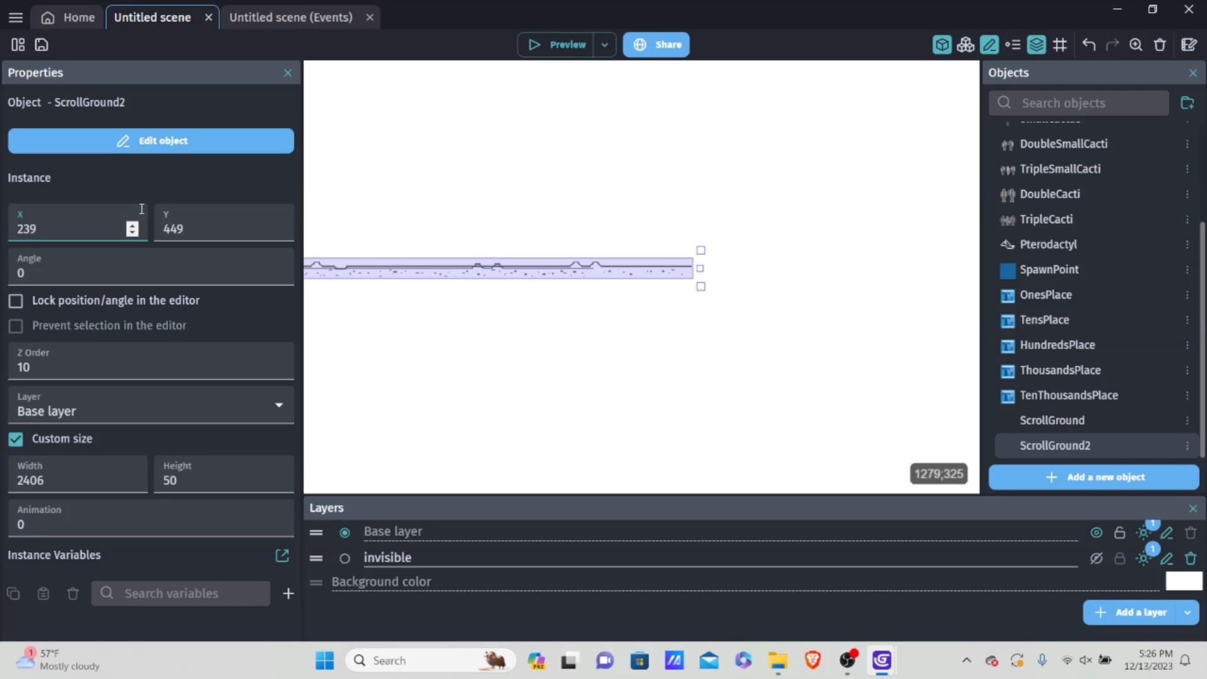
{"action": "type", "text": "5"}
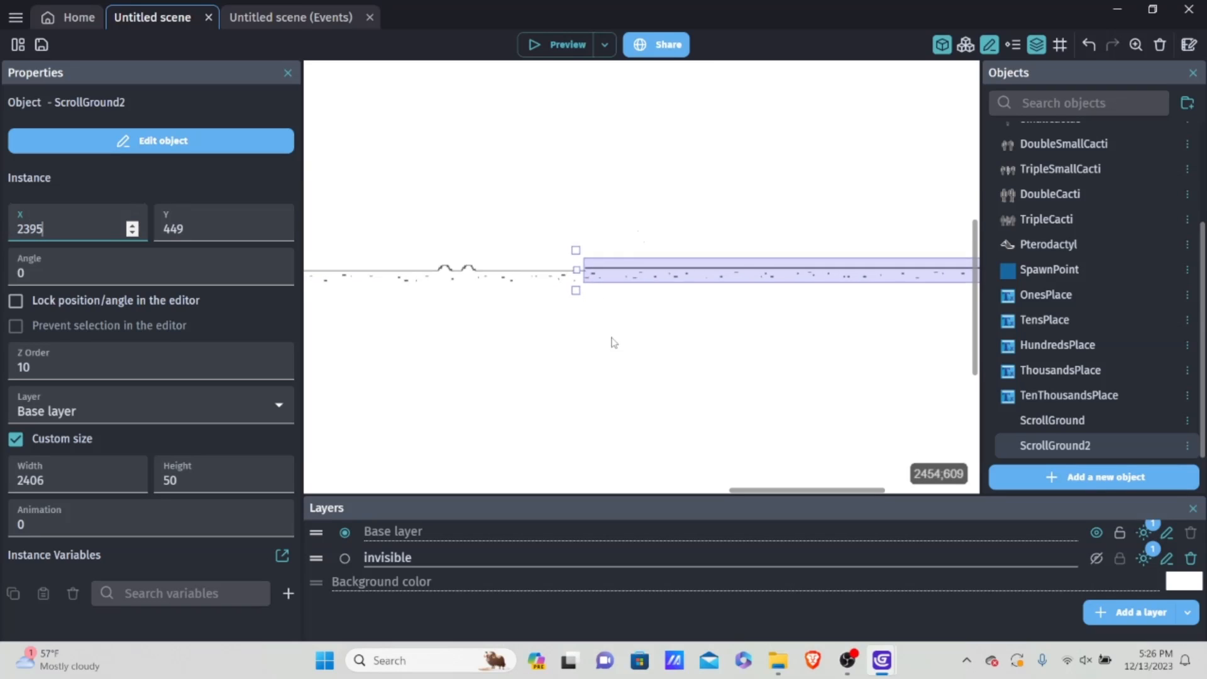
{"action": "left_click", "coordinate": [585, 313]}
{"action": "scroll", "coordinate": [606, 310], "scroll_direction": "up", "scroll_amount": 1}
Step: Set the ScrollGround2 instance's Y position to 454 and inspect the seam between the two ground pieces
{"action": "left_click", "coordinate": [623, 243]}
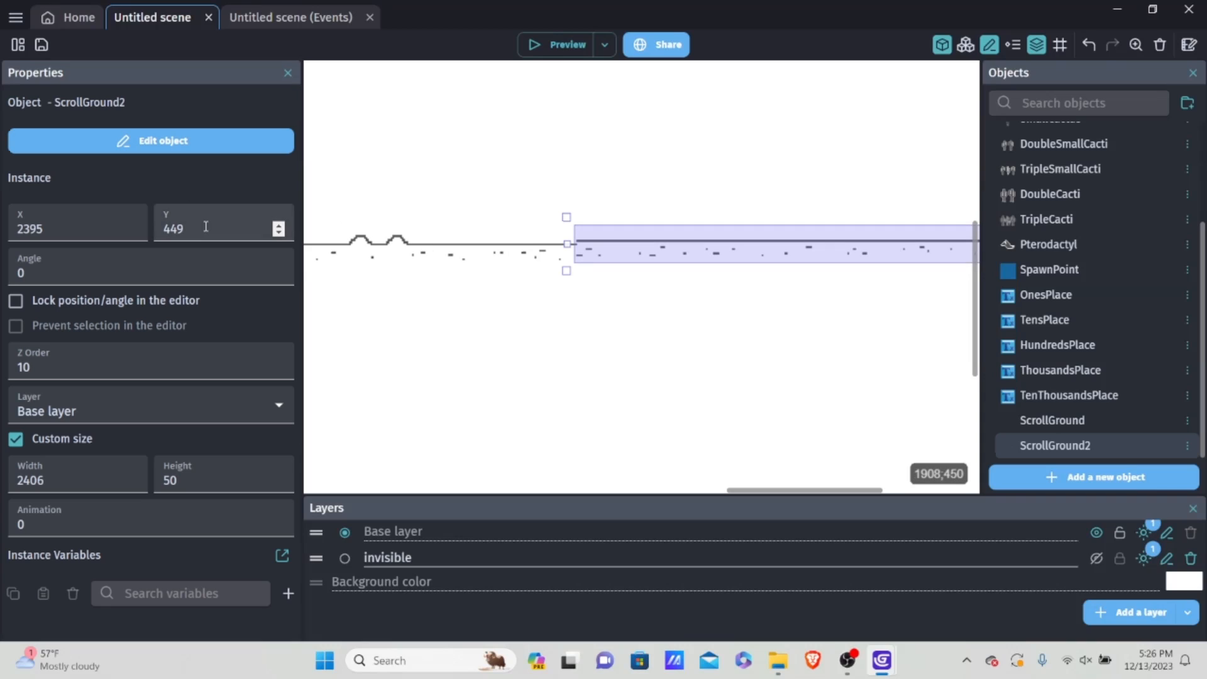
{"action": "left_click", "coordinate": [275, 230]}
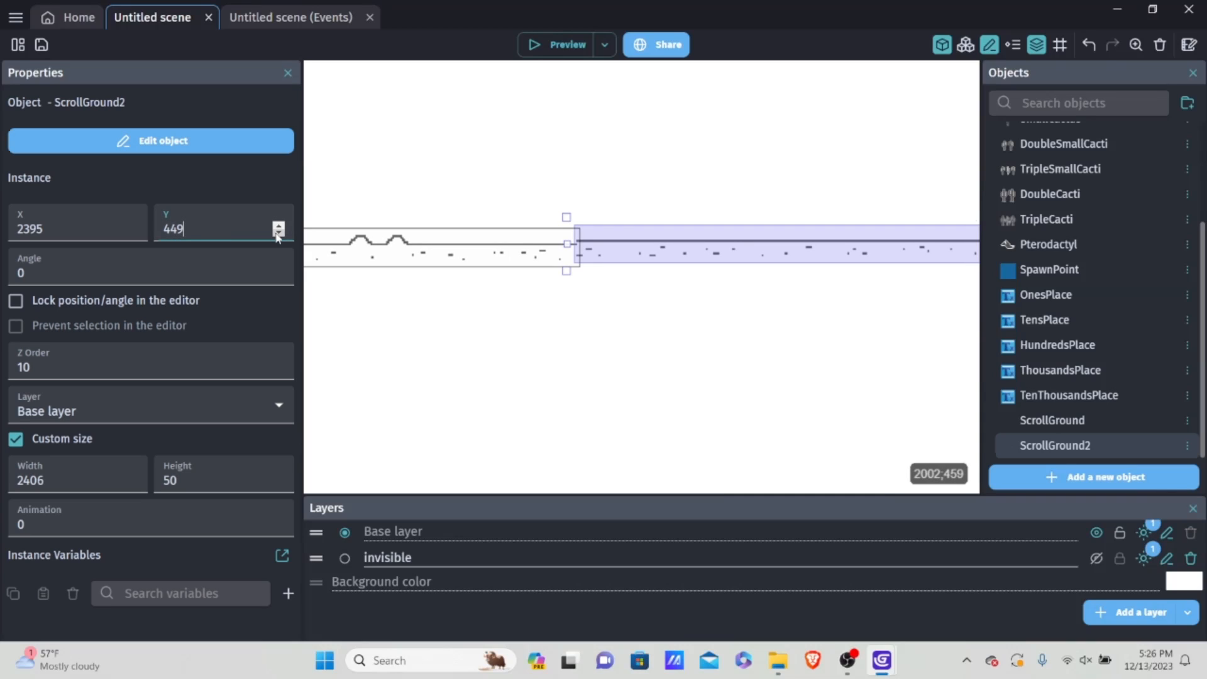
{"action": "key", "text": "BackSpace"}
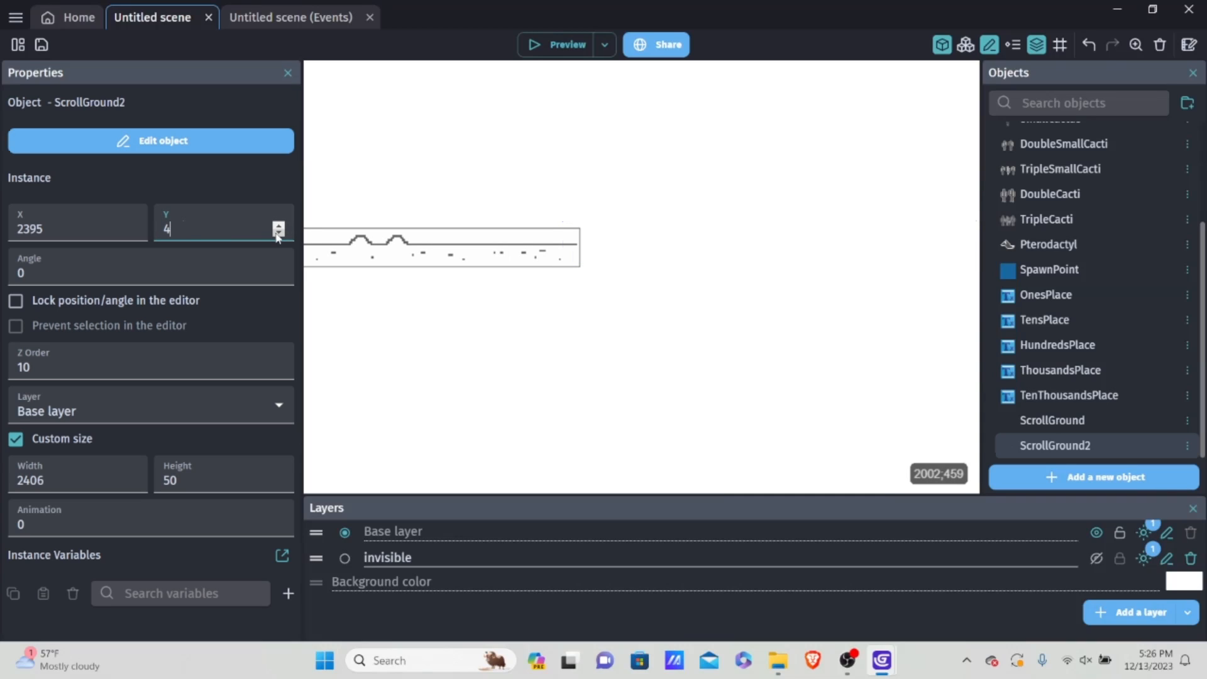
{"action": "type", "text": "14"}
{"action": "left_click", "coordinate": [601, 318]}
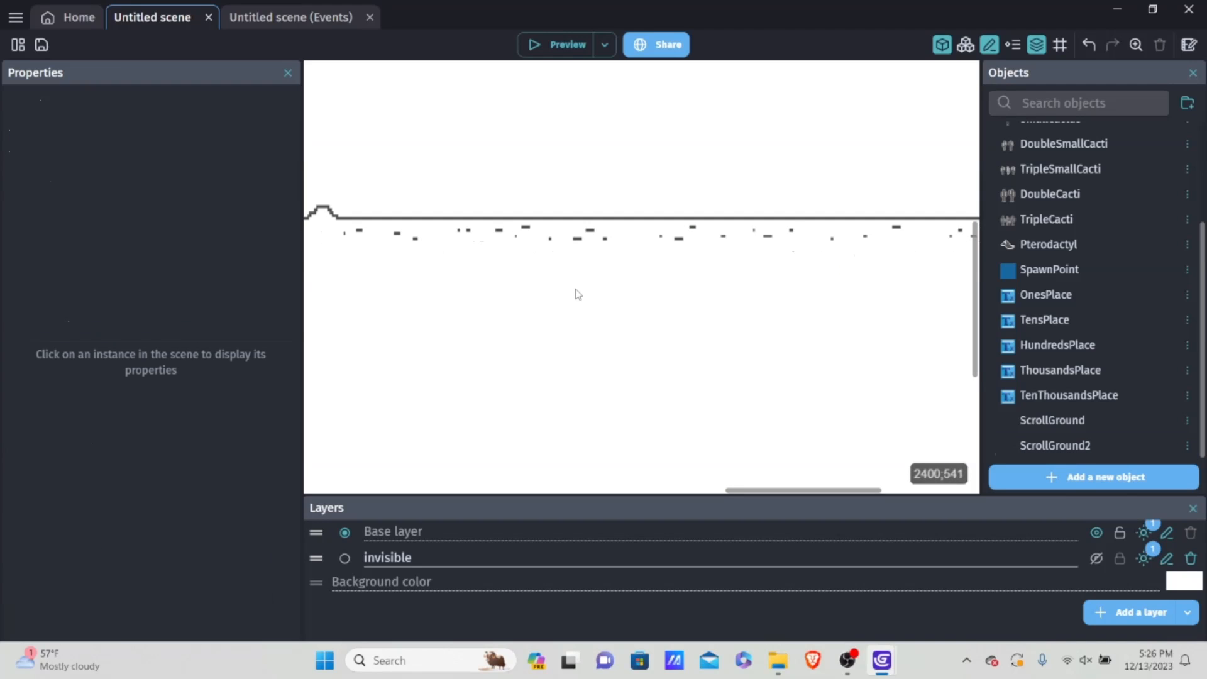
{"action": "middle_click_drag", "start_coordinate": [576, 291], "coordinate": [592, 391]}
{"action": "scroll", "coordinate": [610, 393], "scroll_direction": "up", "scroll_amount": 2}
{"action": "scroll", "coordinate": [616, 398], "scroll_direction": "down", "scroll_amount": 1}
{"action": "scroll", "coordinate": [609, 363], "scroll_direction": "up", "scroll_amount": 2}
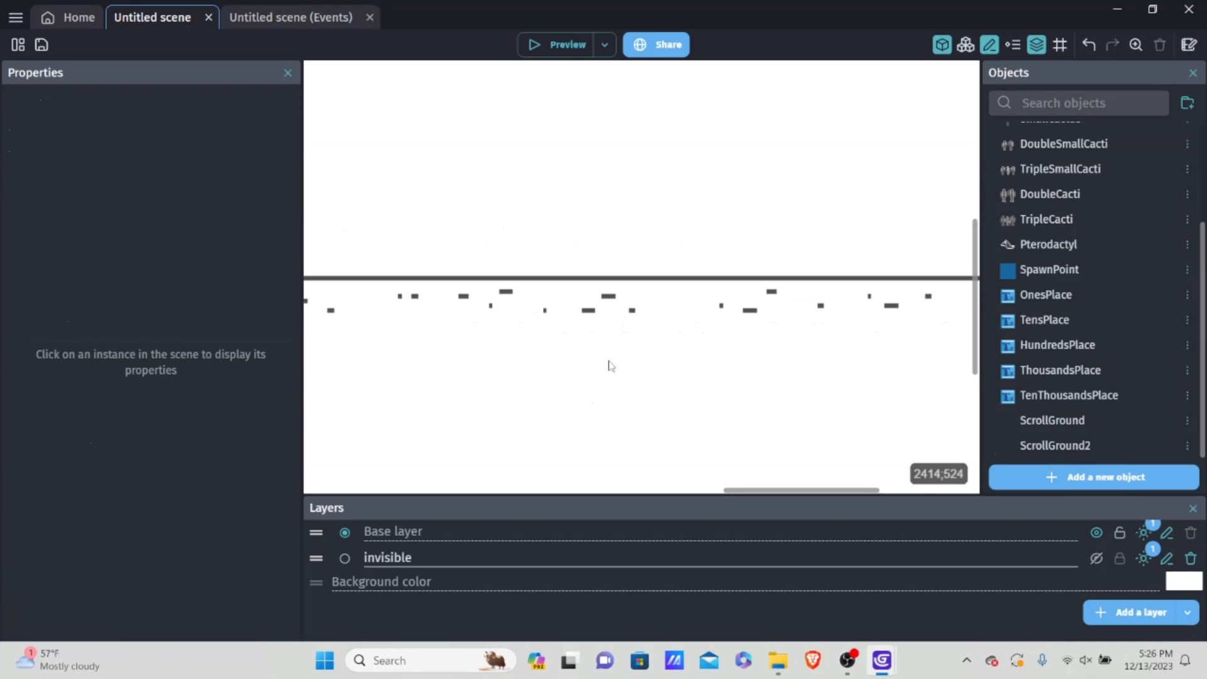
{"action": "scroll", "coordinate": [603, 361], "scroll_direction": "up", "scroll_amount": 2}
{"action": "scroll", "coordinate": [698, 347], "scroll_direction": "down", "scroll_amount": 2}
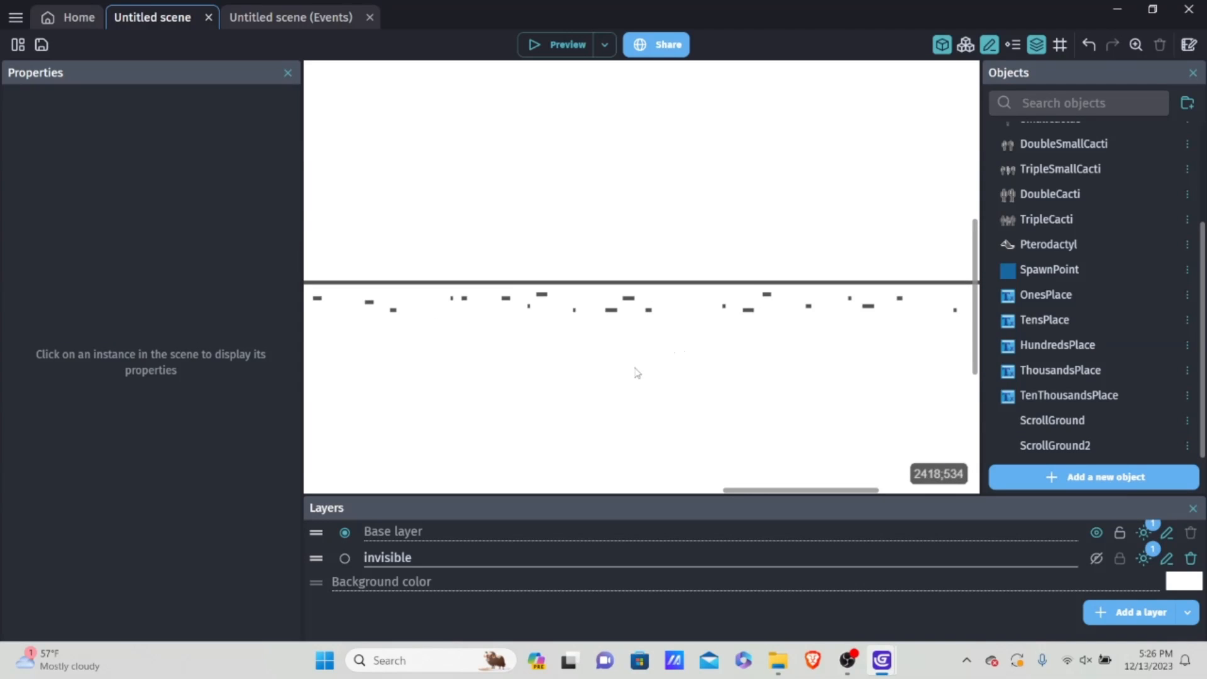
Step: Add an empty event at the end of the scene's event sheet and collapse the Restart Sequence group
{"action": "scroll", "coordinate": [685, 372], "scroll_direction": "down", "scroll_amount": 4}
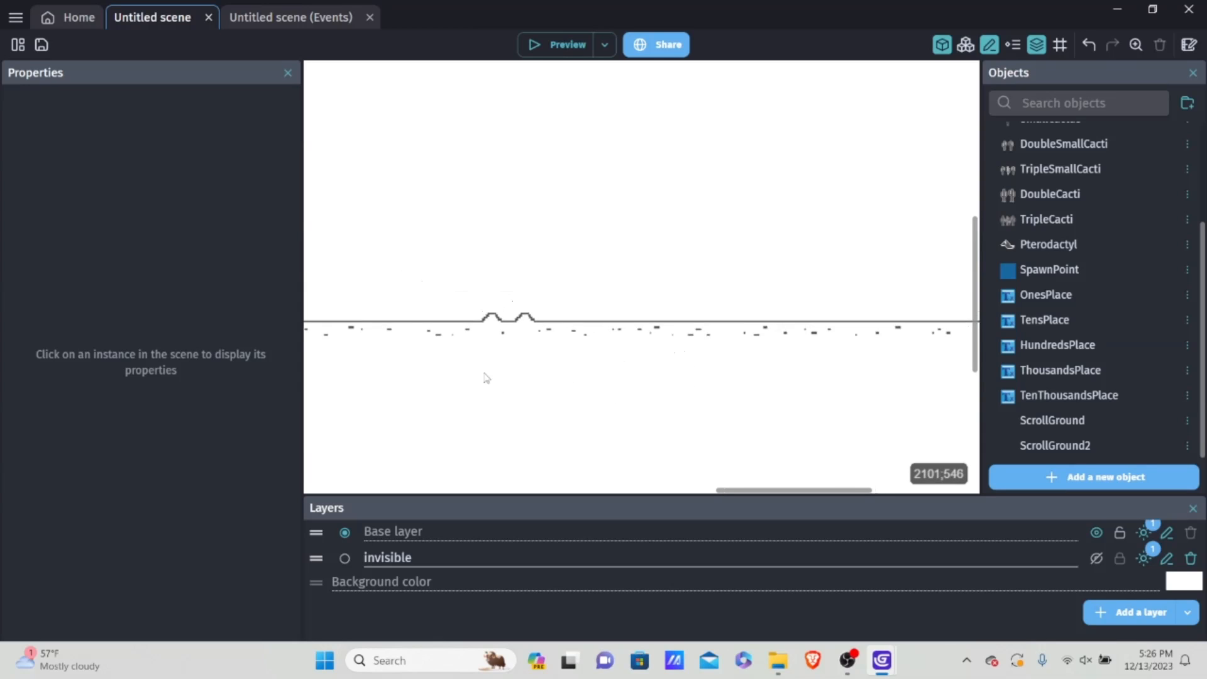
{"action": "scroll", "coordinate": [488, 376], "scroll_direction": "down", "scroll_amount": 2}
{"action": "scroll", "coordinate": [577, 221], "scroll_direction": "down", "scroll_amount": 3}
{"action": "middle_click_drag", "start_coordinate": [569, 238], "coordinate": [734, 247]}
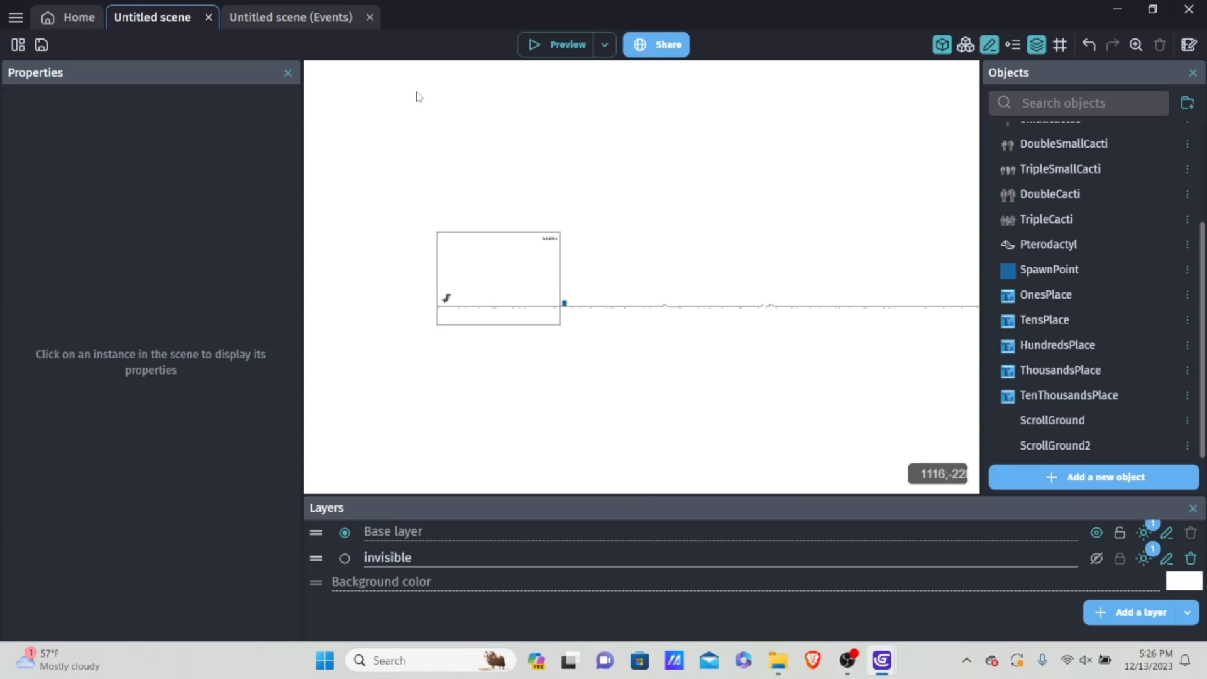
{"action": "left_click", "coordinate": [272, 17]}
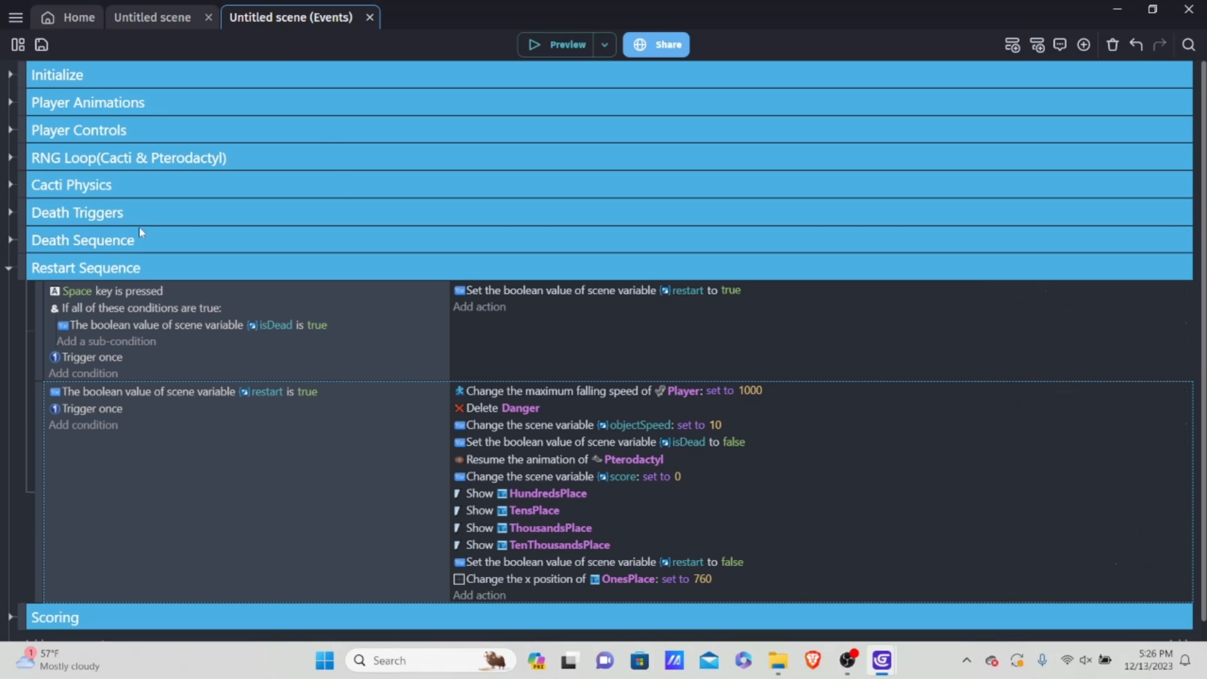
{"action": "scroll", "coordinate": [52, 482], "scroll_direction": "down", "scroll_amount": 1}
{"action": "left_click", "coordinate": [44, 624]}
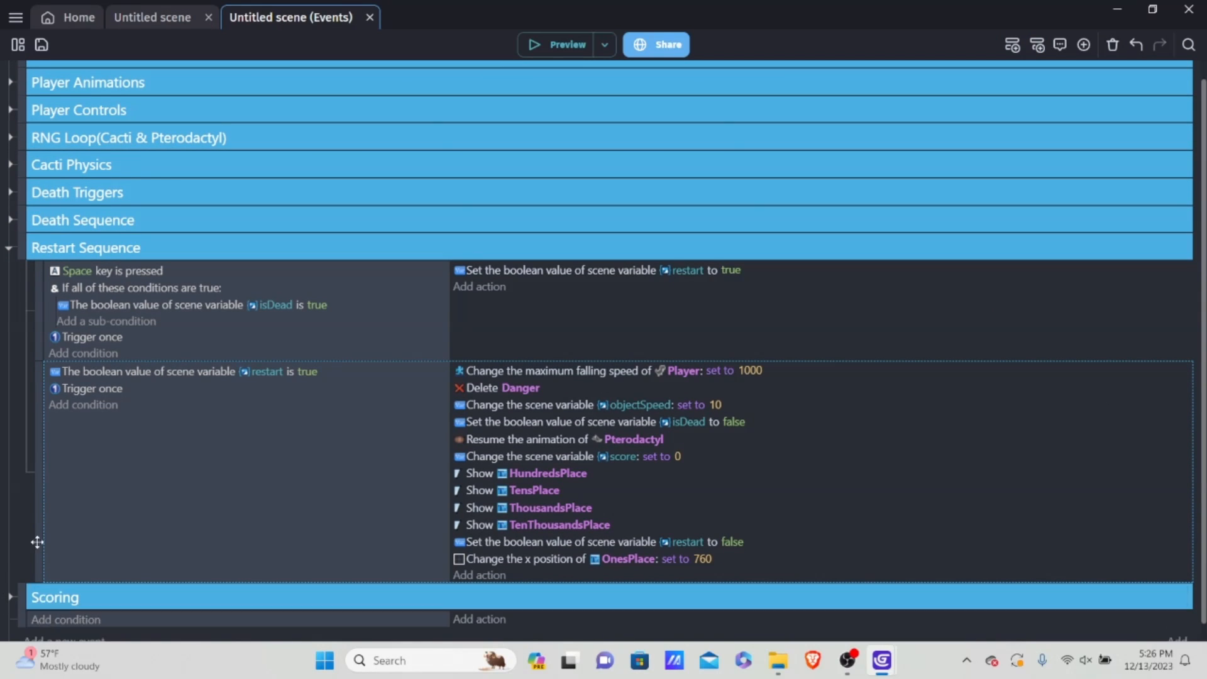
{"action": "left_click", "coordinate": [9, 247]}
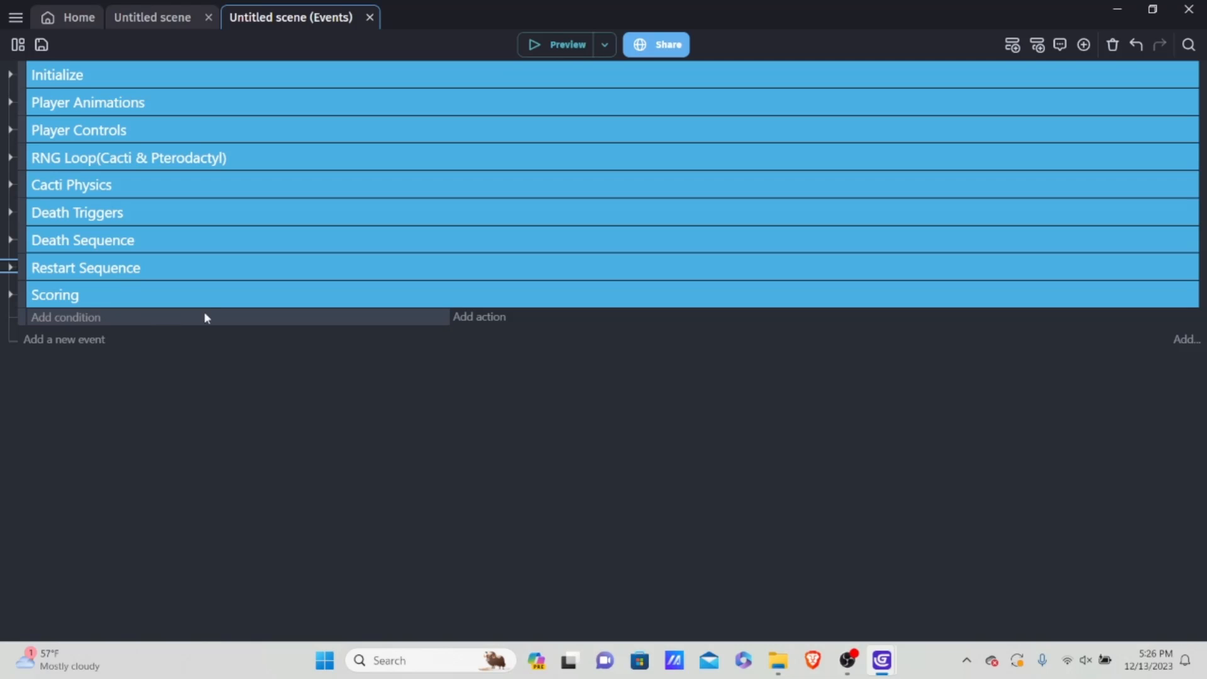
Step: Add an event group named Scrolling below Scoring and nest the empty event inside it
{"action": "left_click", "coordinate": [135, 321]}
{"action": "right_click", "coordinate": [128, 323]}
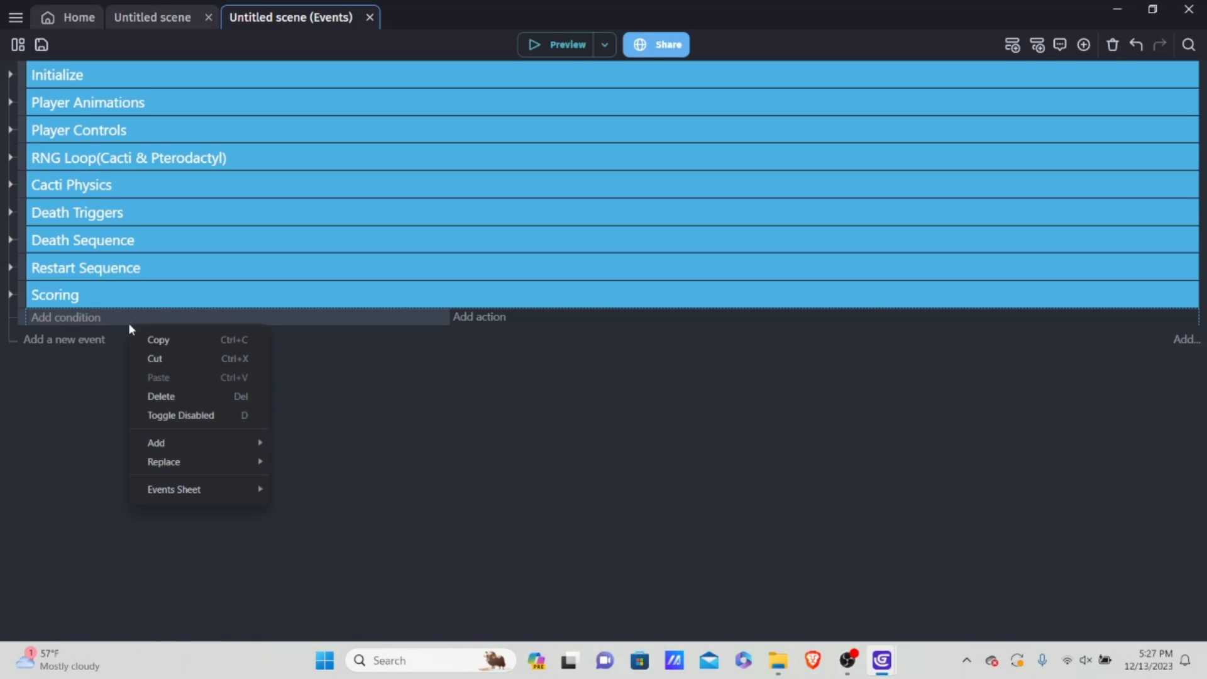
{"action": "mouse_move", "coordinate": [177, 446]}
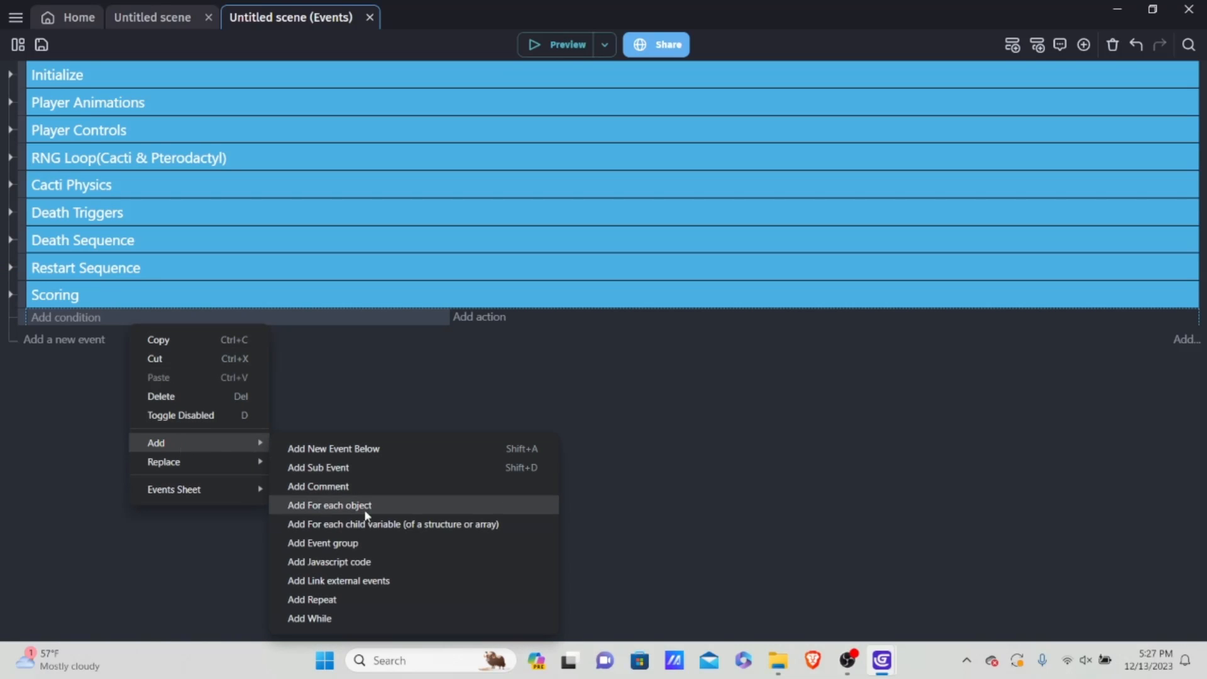
{"action": "left_click", "coordinate": [327, 543]}
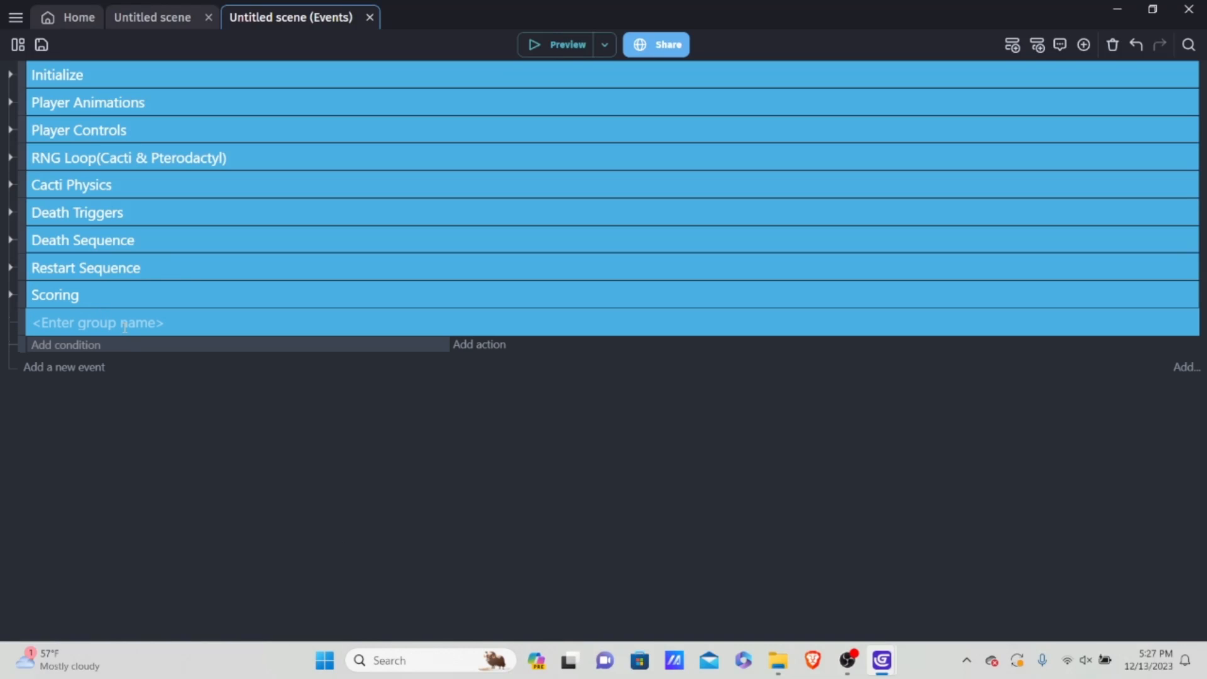
{"action": "type", "text": "Scrolling"}
{"action": "left_click_drag", "start_coordinate": [23, 345], "coordinate": [67, 343]}
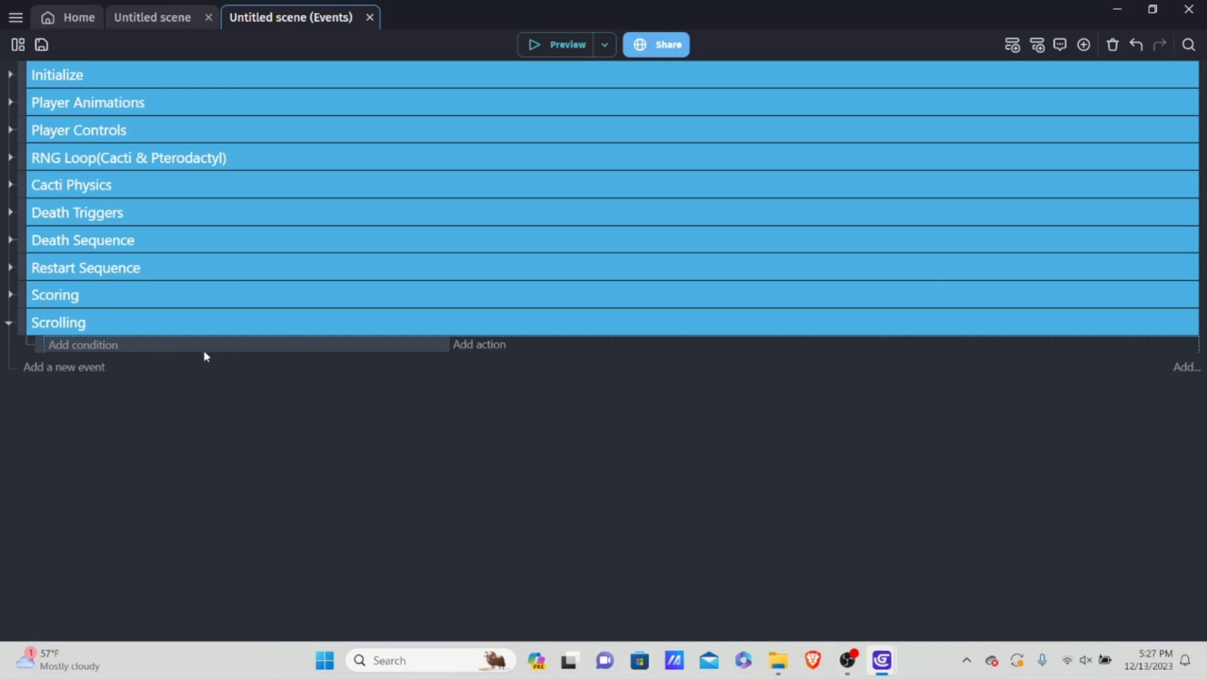
Step: Add a For each object event to the Scrolling group, repeating for each instance of ScrollGround
{"action": "left_click", "coordinate": [1084, 45]}
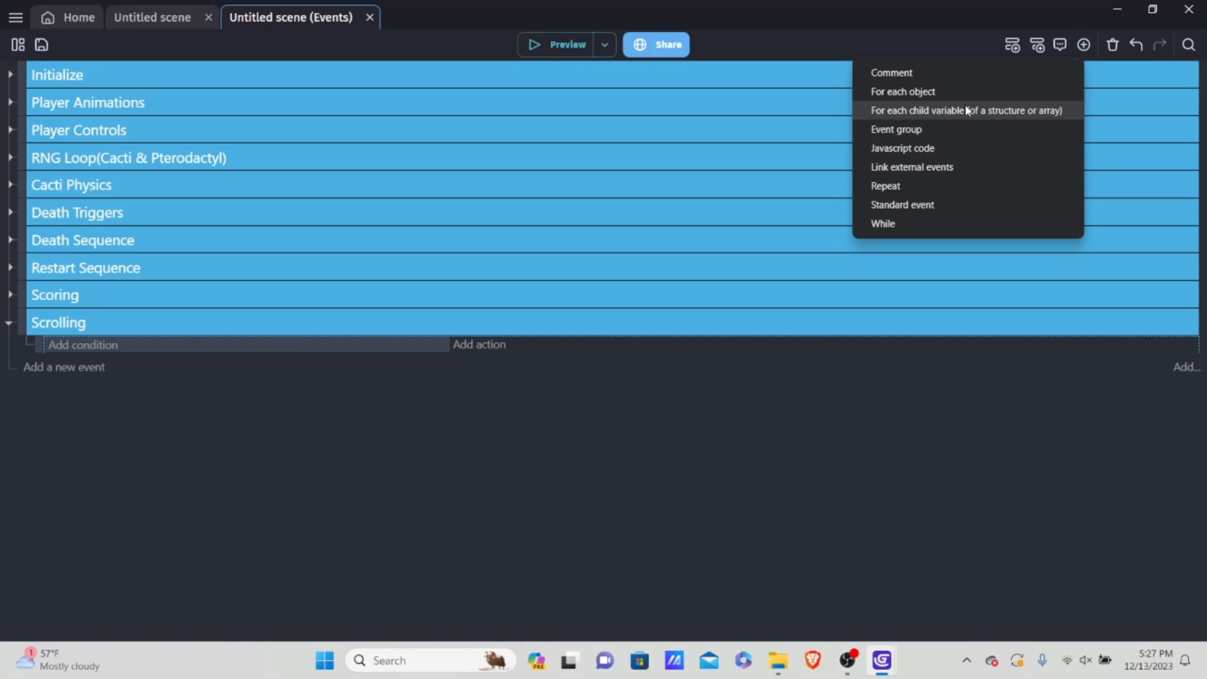
{"action": "left_click", "coordinate": [950, 95]}
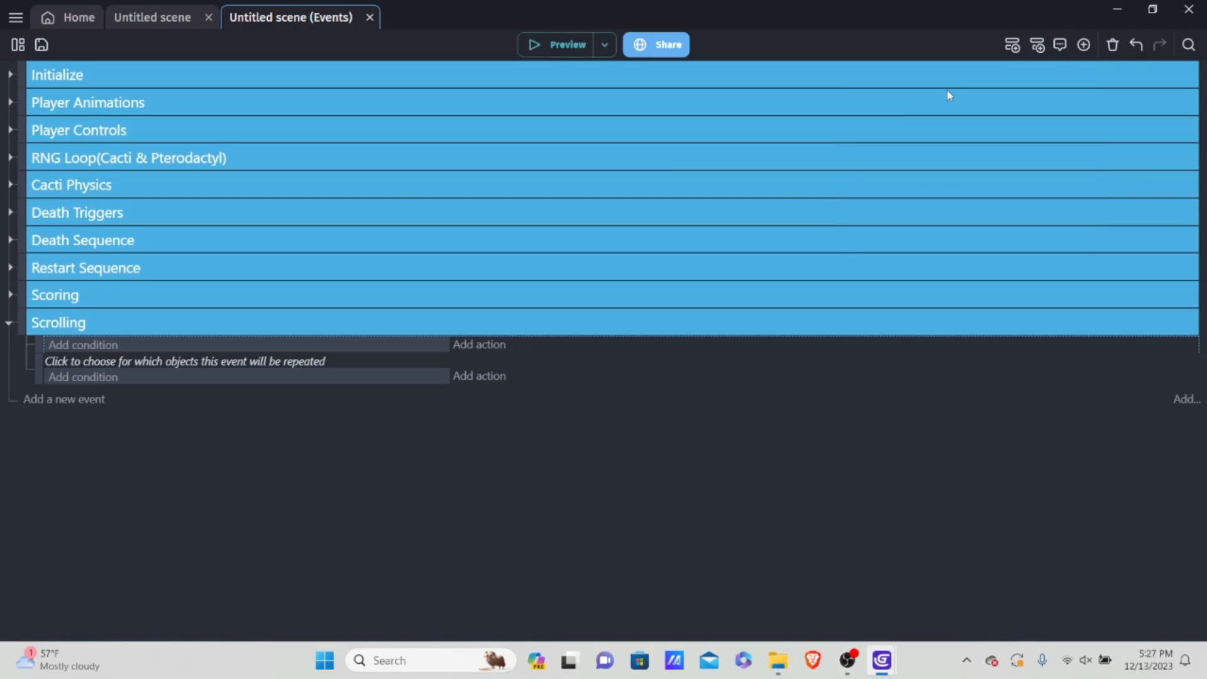
{"action": "left_click", "coordinate": [211, 358]}
{"action": "scroll", "coordinate": [151, 295], "scroll_direction": "down", "scroll_amount": 5}
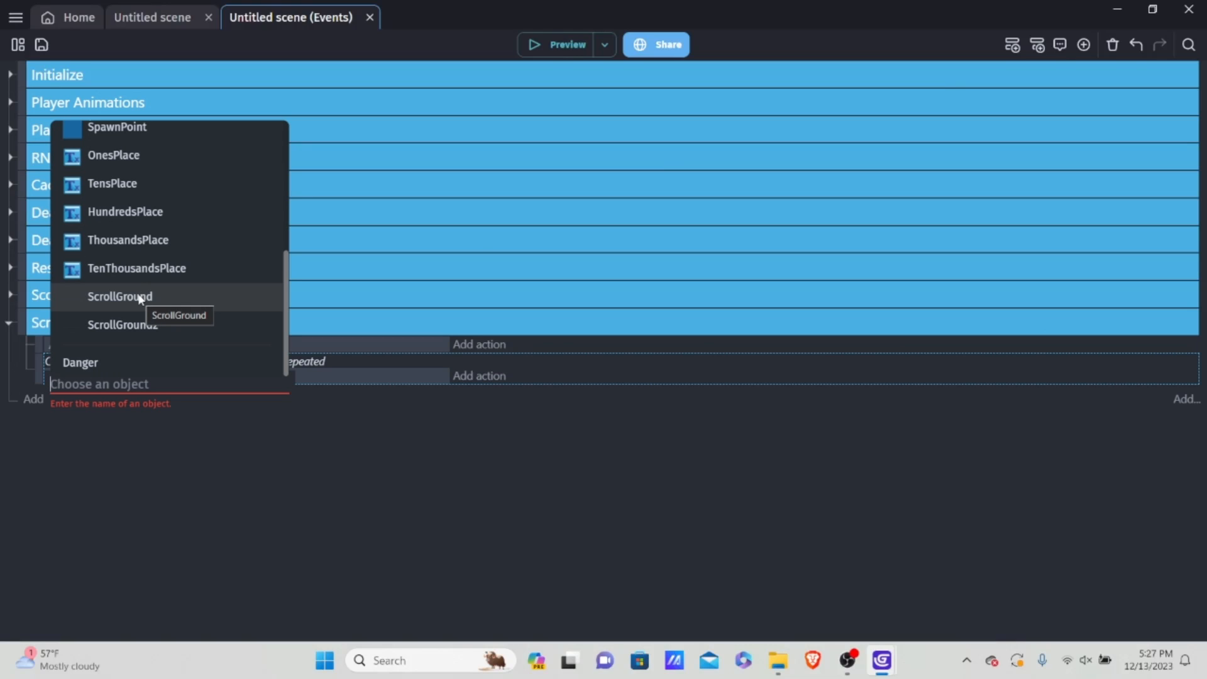
{"action": "left_click", "coordinate": [139, 297]}
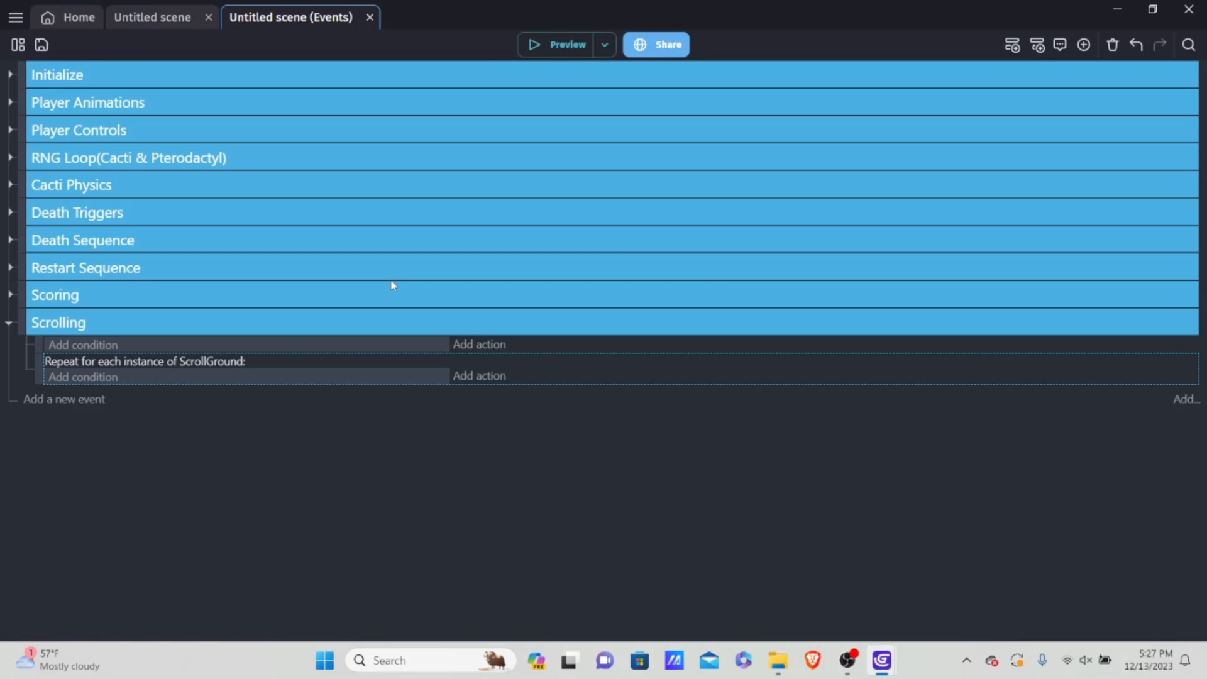
Step: Create a scene object group named ScrollGround3
{"action": "left_click", "coordinate": [141, 21]}
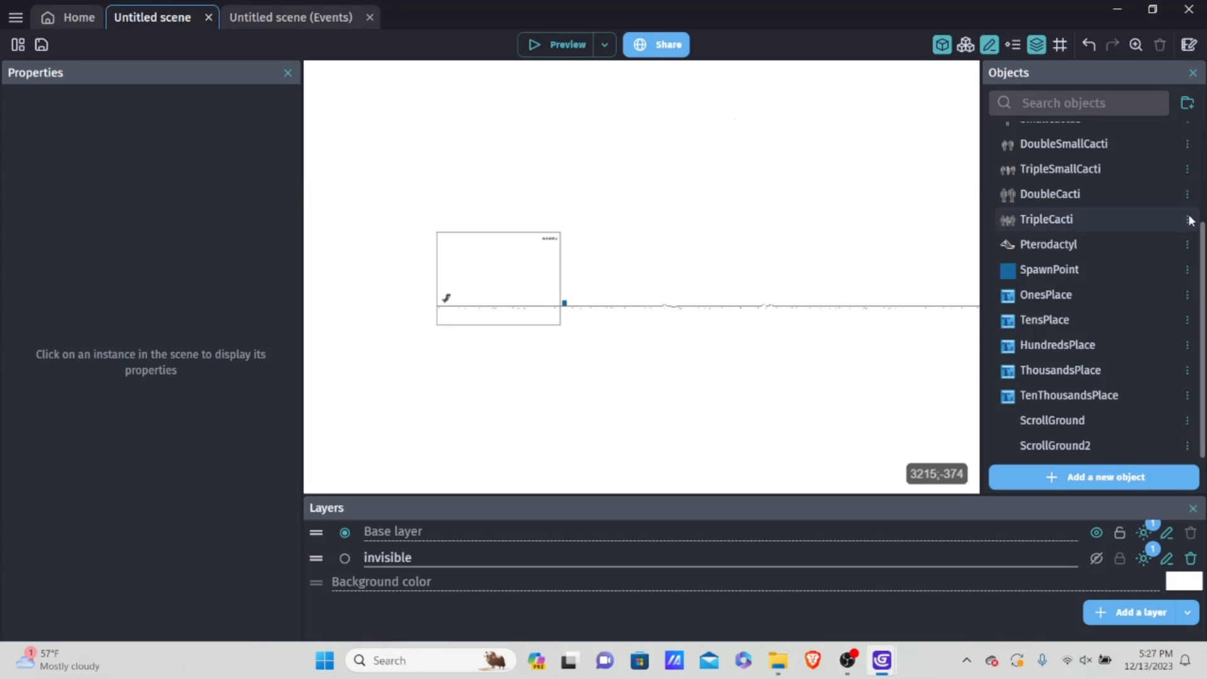
{"action": "left_click", "coordinate": [966, 45]}
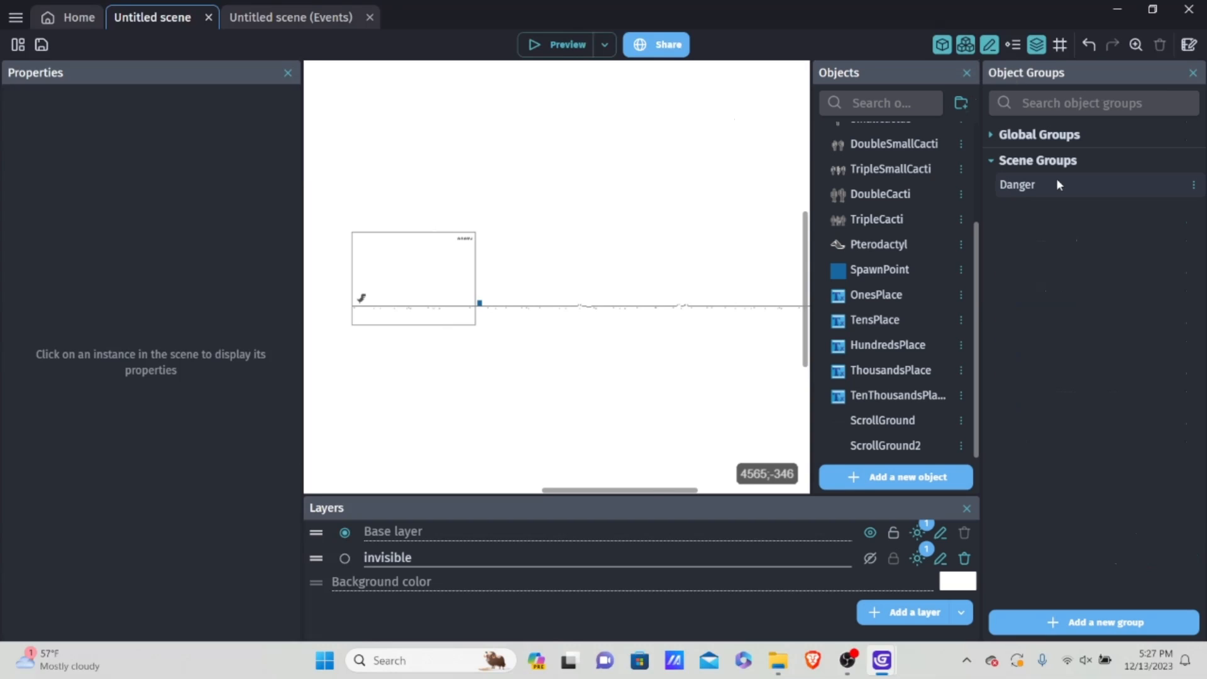
{"action": "left_click", "coordinate": [1097, 622]}
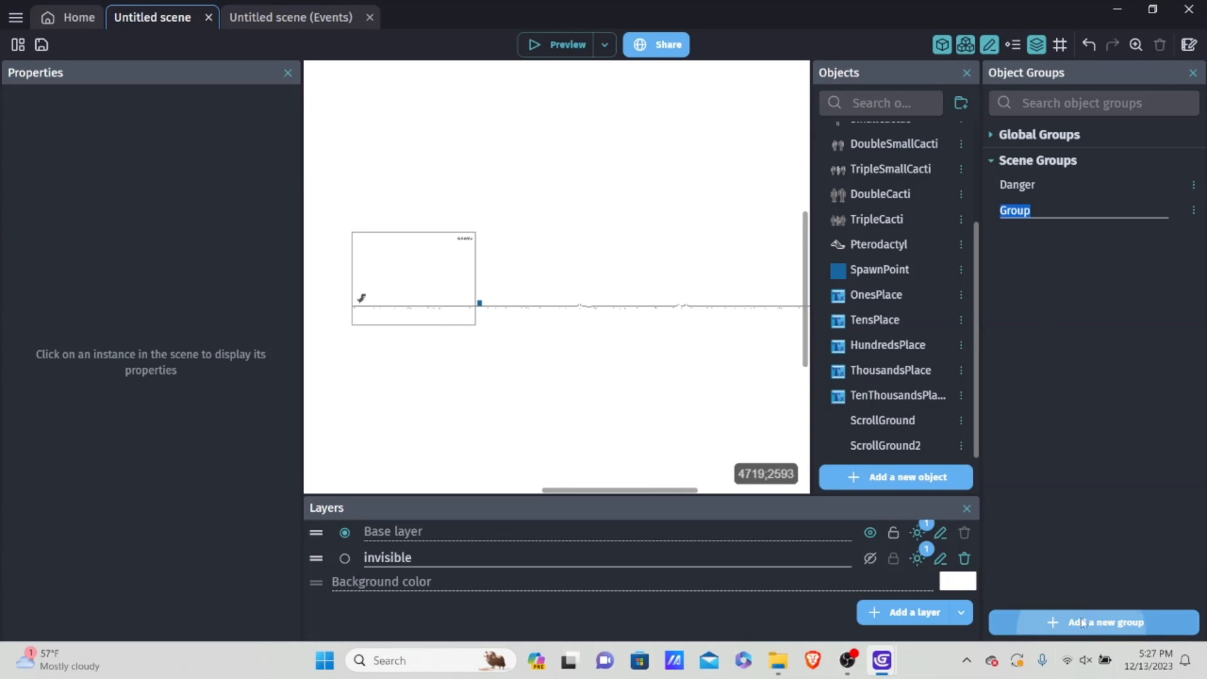
{"action": "key", "text": "BackSpace"}
{"action": "type", "text": "sco"}
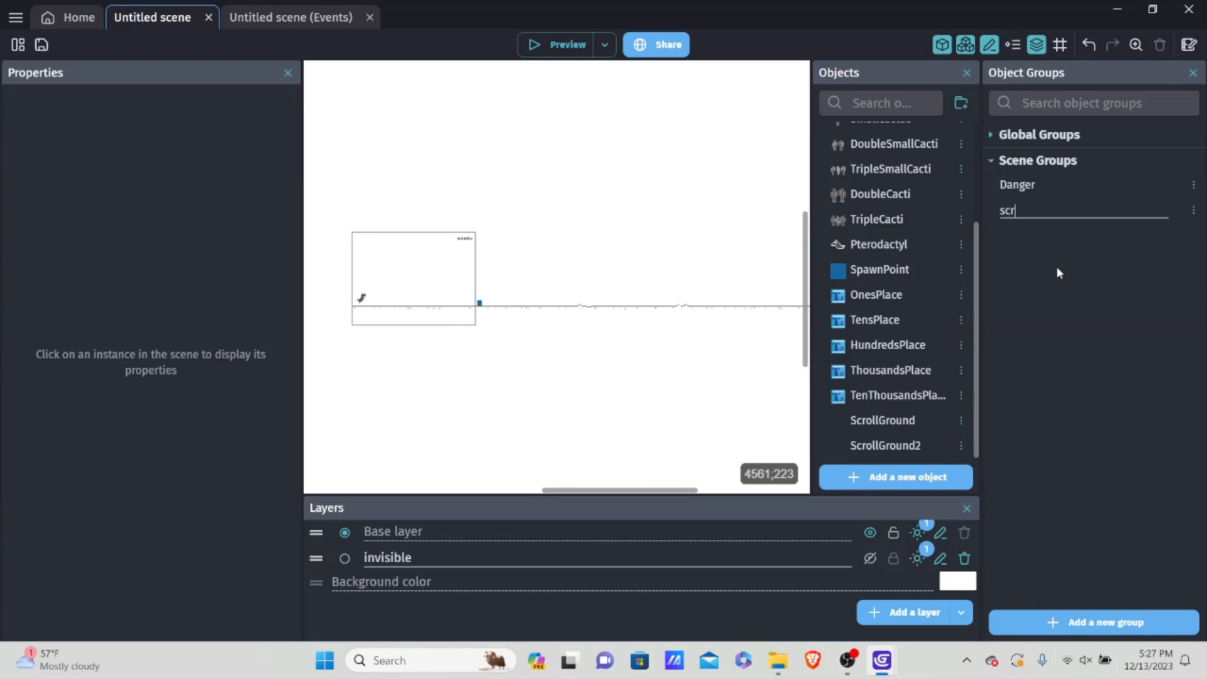
{"action": "key", "text": "BackSpace"}
{"action": "key", "text": "BackSpace"}
{"action": "key", "text": "BackSpace"}
{"action": "type", "text": "scroll"}
{"action": "key", "text": "BackSpace"}
{"action": "key", "text": "BackSpace"}
{"action": "key", "text": "BackSpace"}
{"action": "key", "text": "BackSpace"}
{"action": "key", "text": "BackSpace"}
{"action": "key", "text": "BackSpace"}
{"action": "type", "text": "ScrollGround3"}
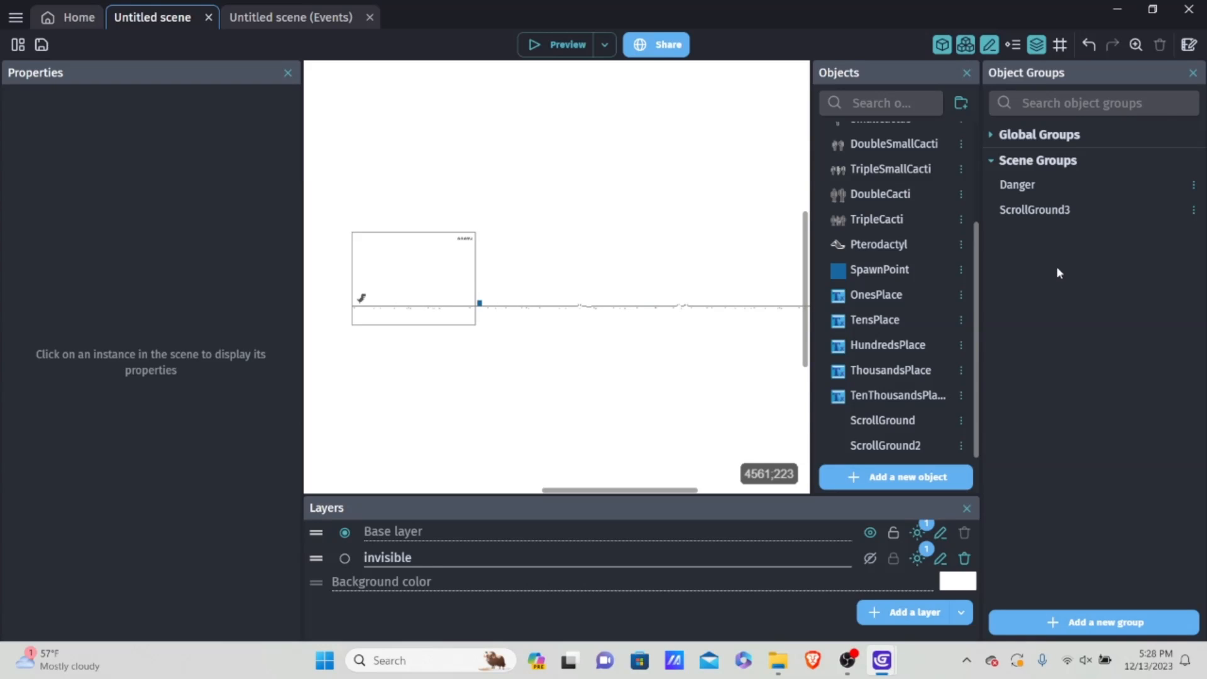
{"action": "key", "text": "Return"}
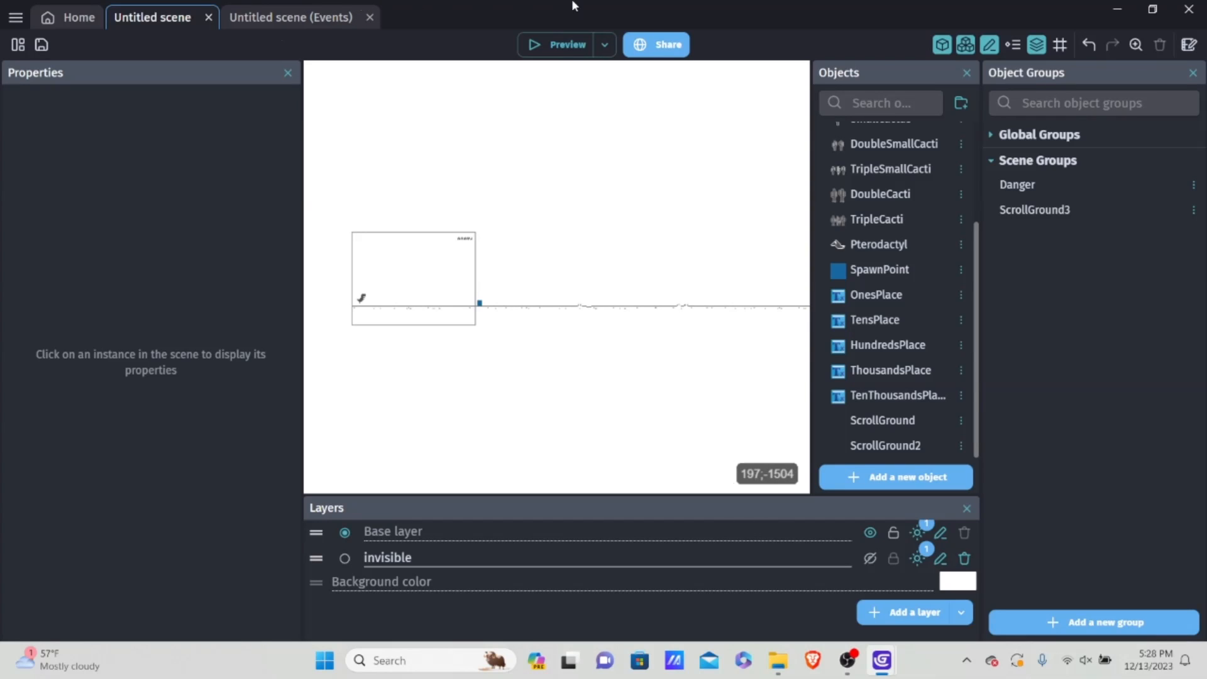
Step: Add the ScrollGround and ScrollGround2 objects to the ScrollGround3 group and apply the change
{"action": "left_click", "coordinate": [1069, 212]}
{"action": "left_click", "coordinate": [287, 324]}
{"action": "scroll", "coordinate": [176, 371], "scroll_direction": "down", "scroll_amount": 3}
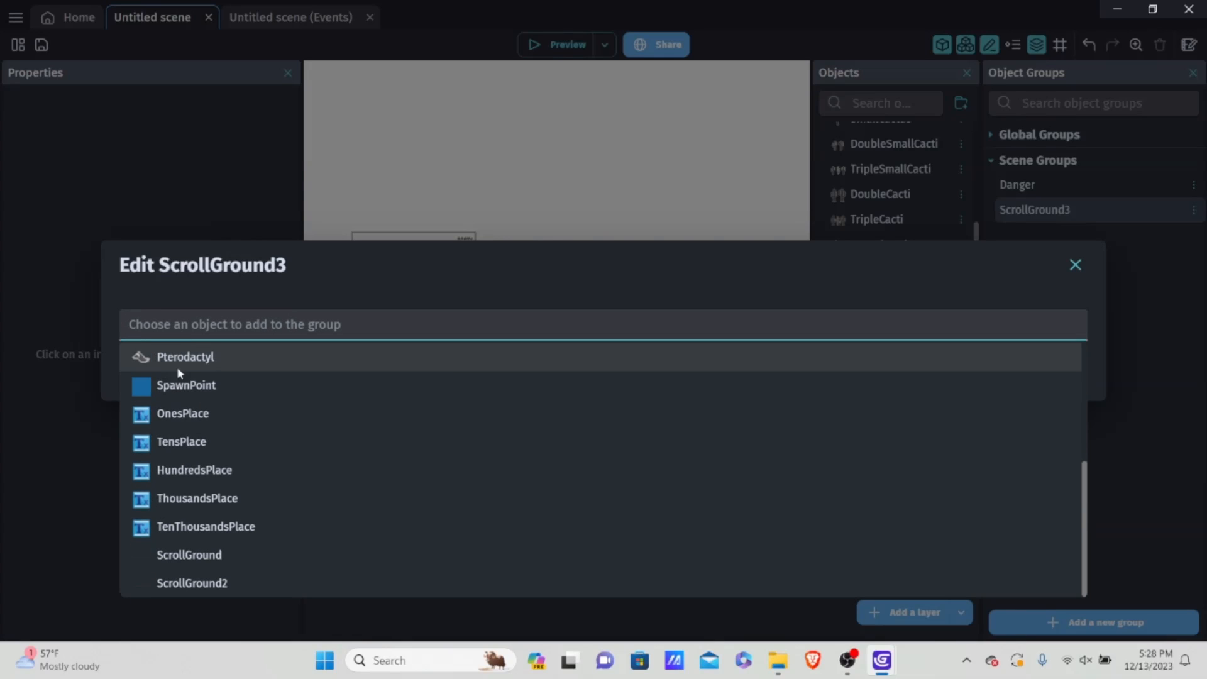
{"action": "left_click", "coordinate": [243, 563]}
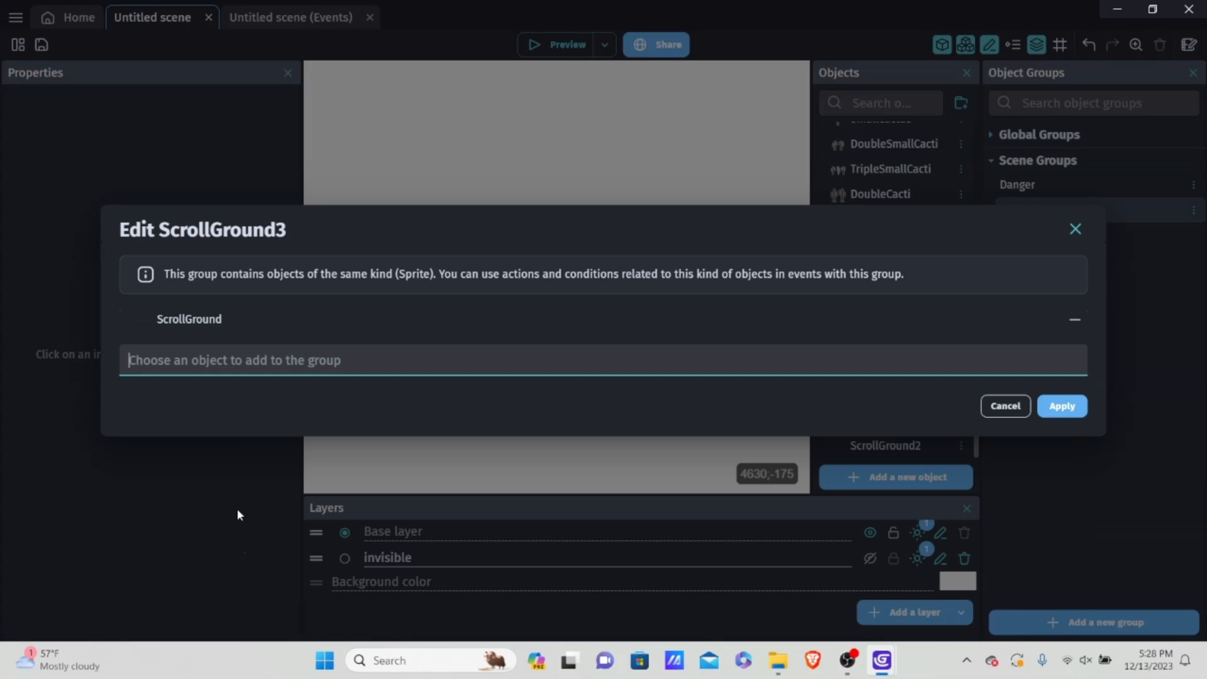
{"action": "left_click", "coordinate": [234, 359]}
{"action": "scroll", "coordinate": [221, 597], "scroll_direction": "down", "scroll_amount": 5}
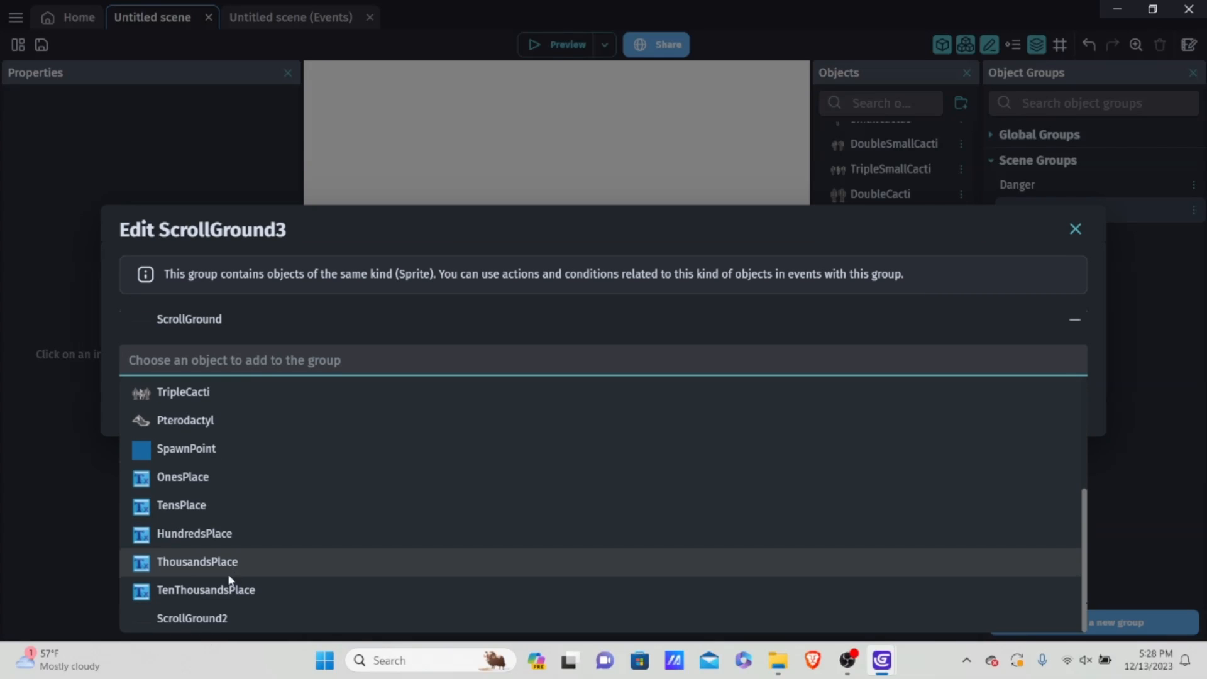
{"action": "left_click", "coordinate": [233, 611]}
{"action": "left_click", "coordinate": [1063, 419]}
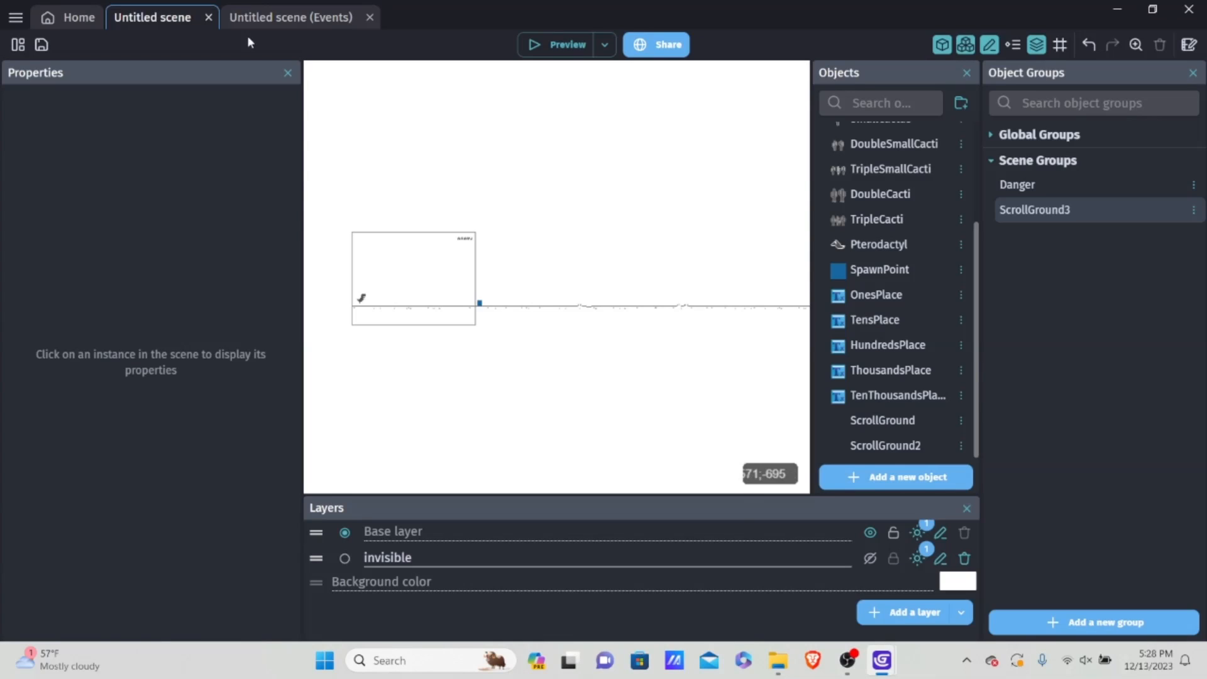
Step: Change the For each object event in the Scrolling group to repeat for each instance of ScrollGround3
{"action": "left_click", "coordinate": [286, 17]}
{"action": "left_click", "coordinate": [169, 367]}
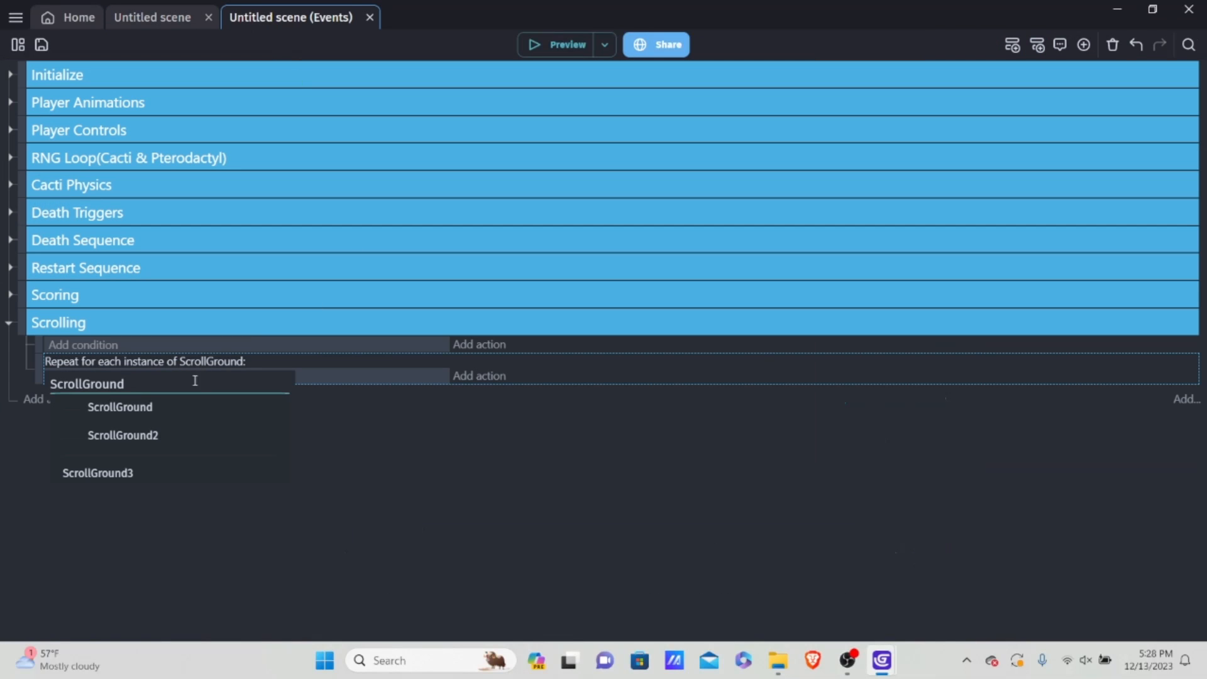
{"action": "left_click", "coordinate": [122, 473]}
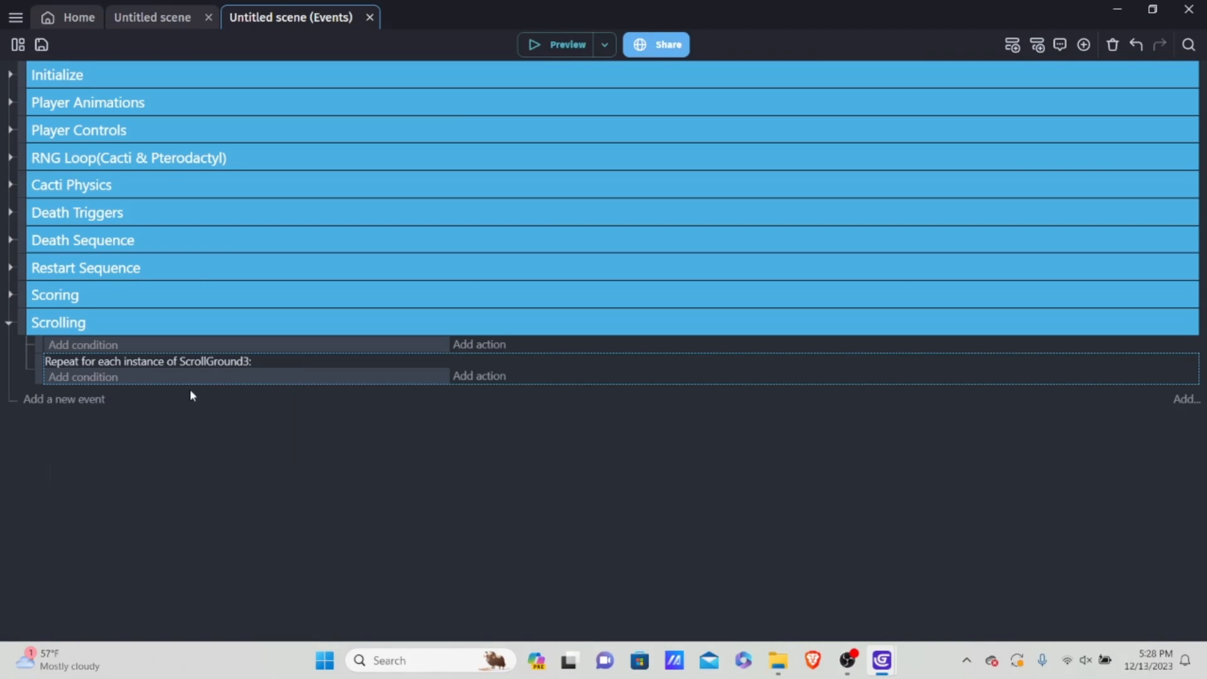
{"action": "left_click", "coordinate": [144, 19]}
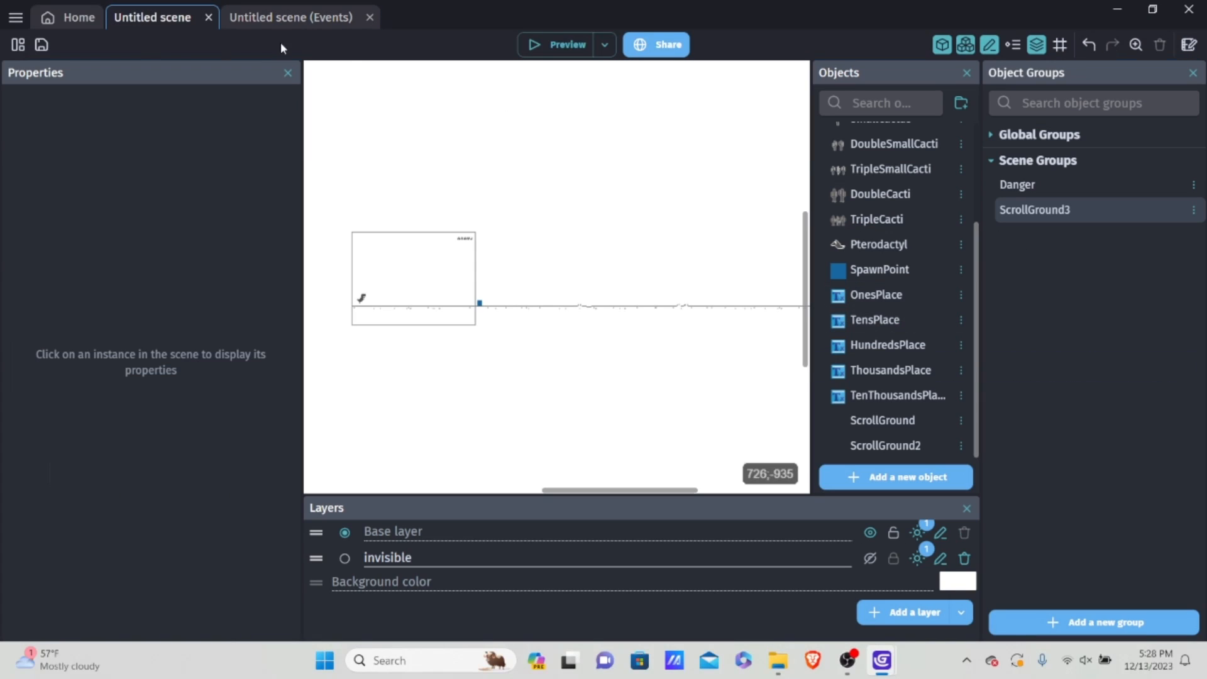
{"action": "left_click", "coordinate": [285, 22]}
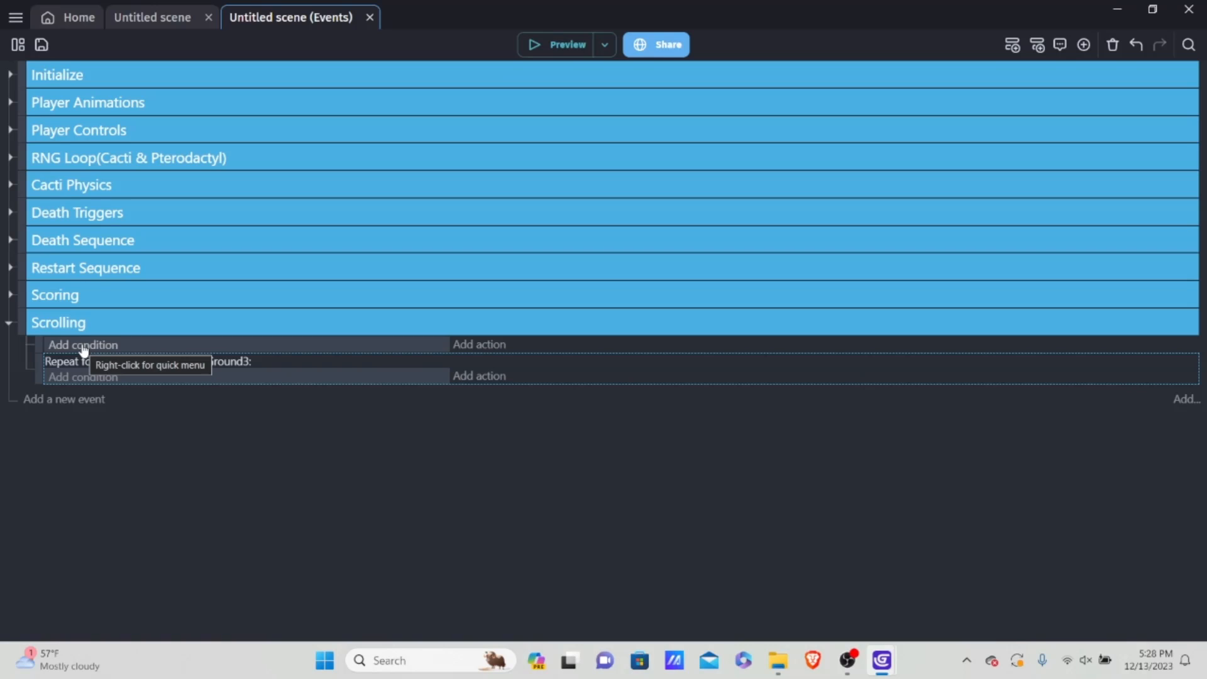
Step: Start an X position condition on the ScrollGround3 group in the repeating event
{"action": "left_click", "coordinate": [81, 378]}
{"action": "scroll", "coordinate": [186, 365], "scroll_direction": "down", "scroll_amount": 2}
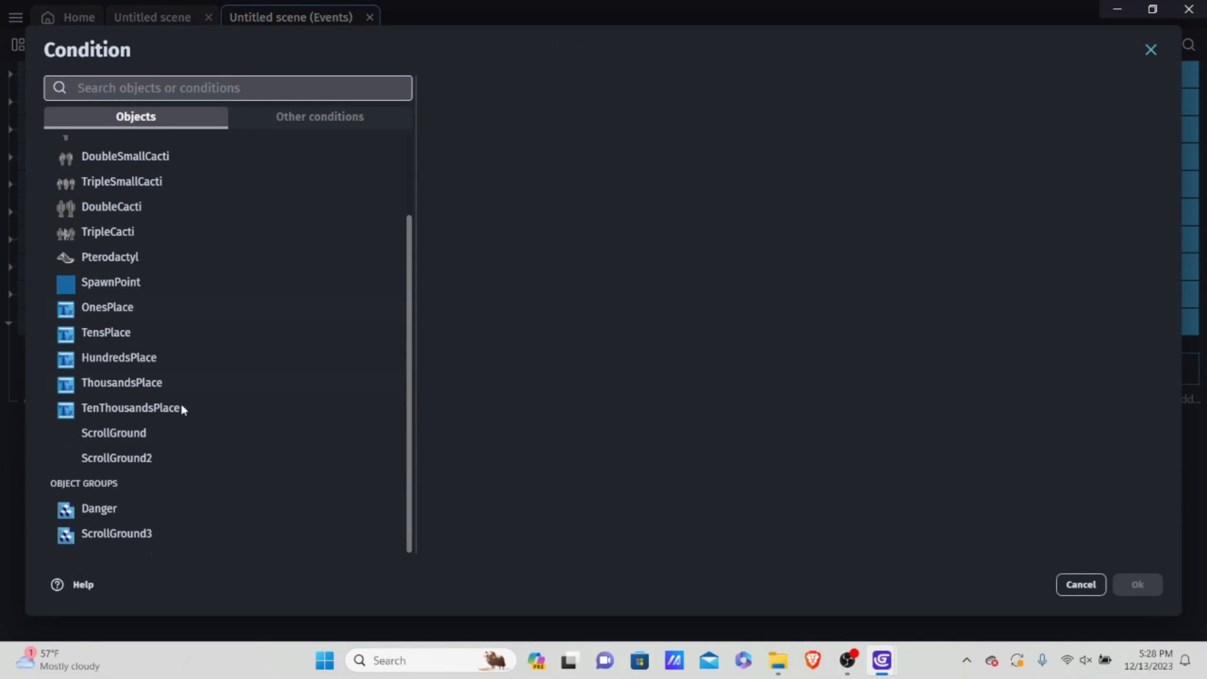
{"action": "left_click", "coordinate": [117, 534]}
{"action": "type", "text": "x p"}
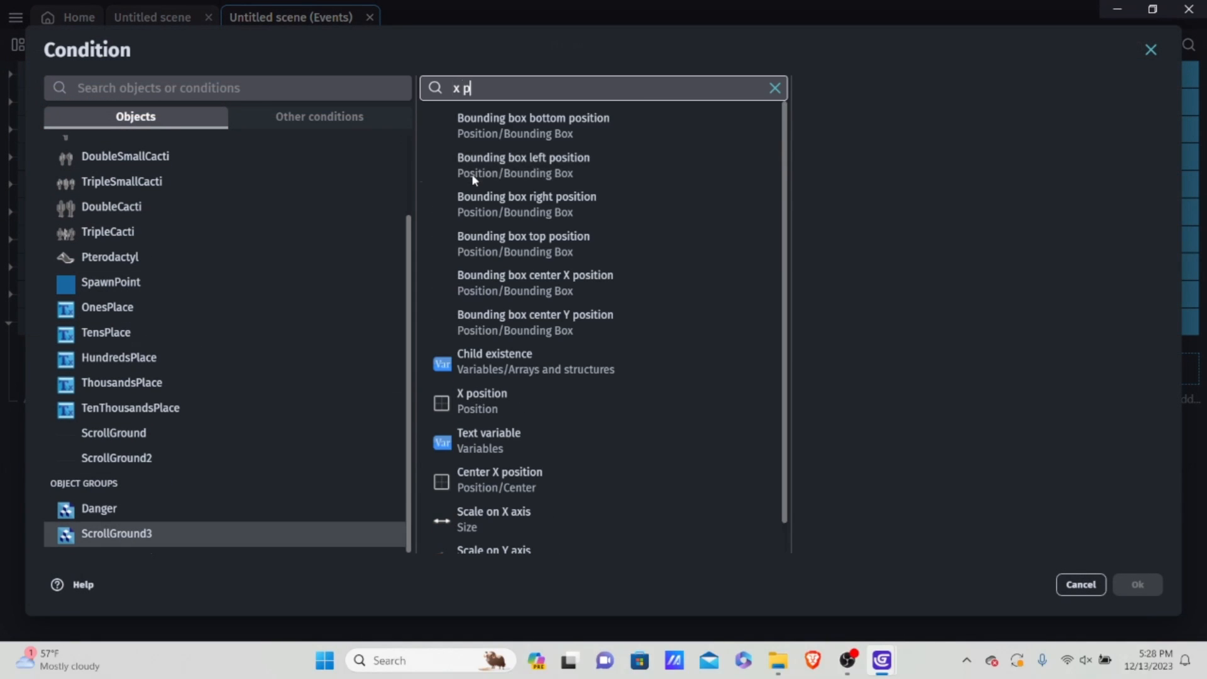
{"action": "type", "text": "o"}
{"action": "left_click", "coordinate": [534, 135]}
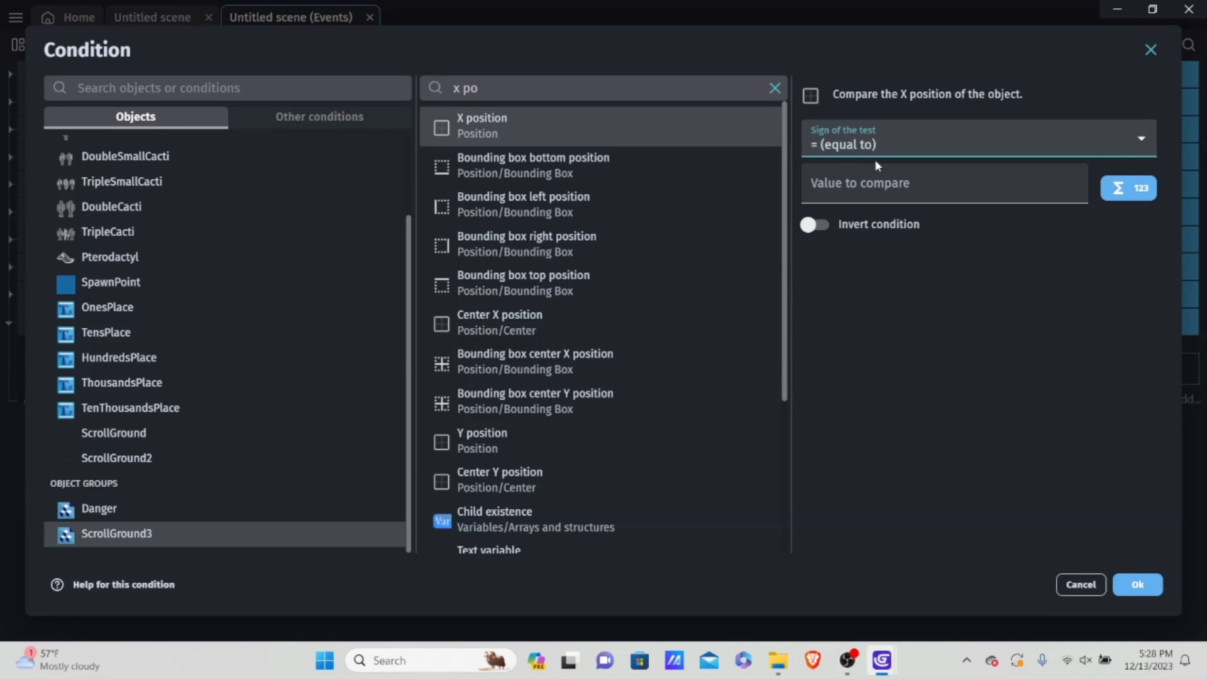
Step: Set the ScrollGround3 X position condition to less or equal to -ScrollGround3.Width() and apply it
{"action": "left_click", "coordinate": [862, 150]}
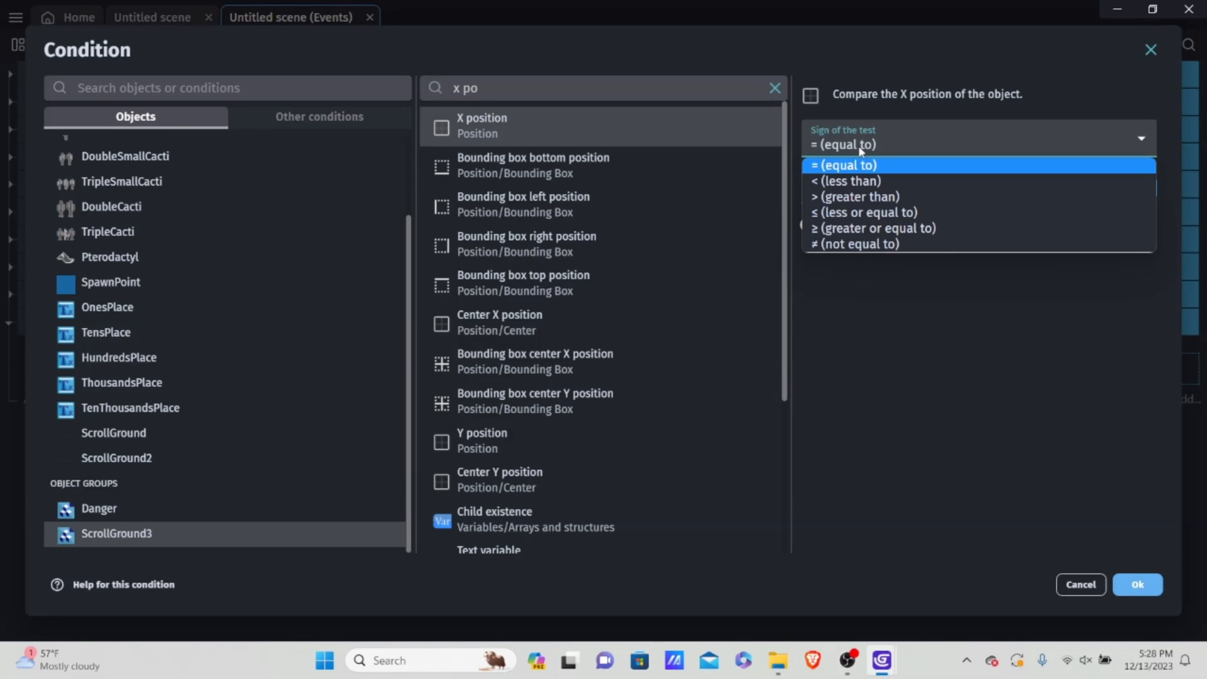
{"action": "left_click", "coordinate": [860, 184]}
{"action": "left_click", "coordinate": [983, 168]}
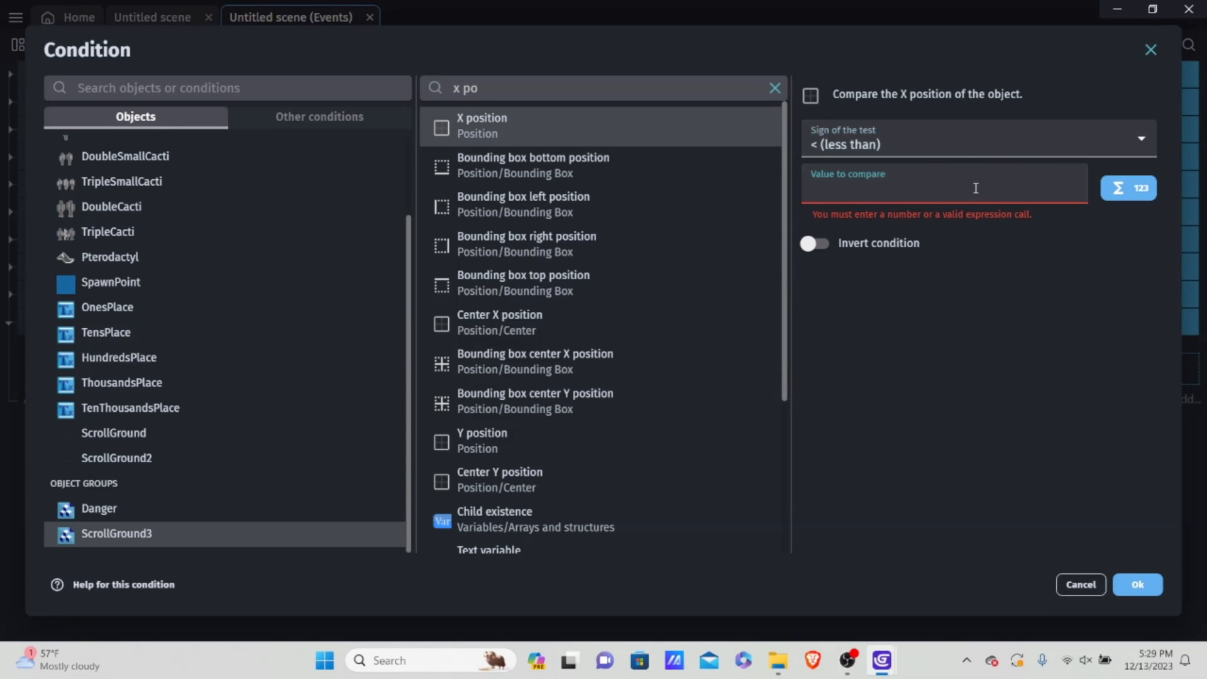
{"action": "type", "text": "-Sc"}
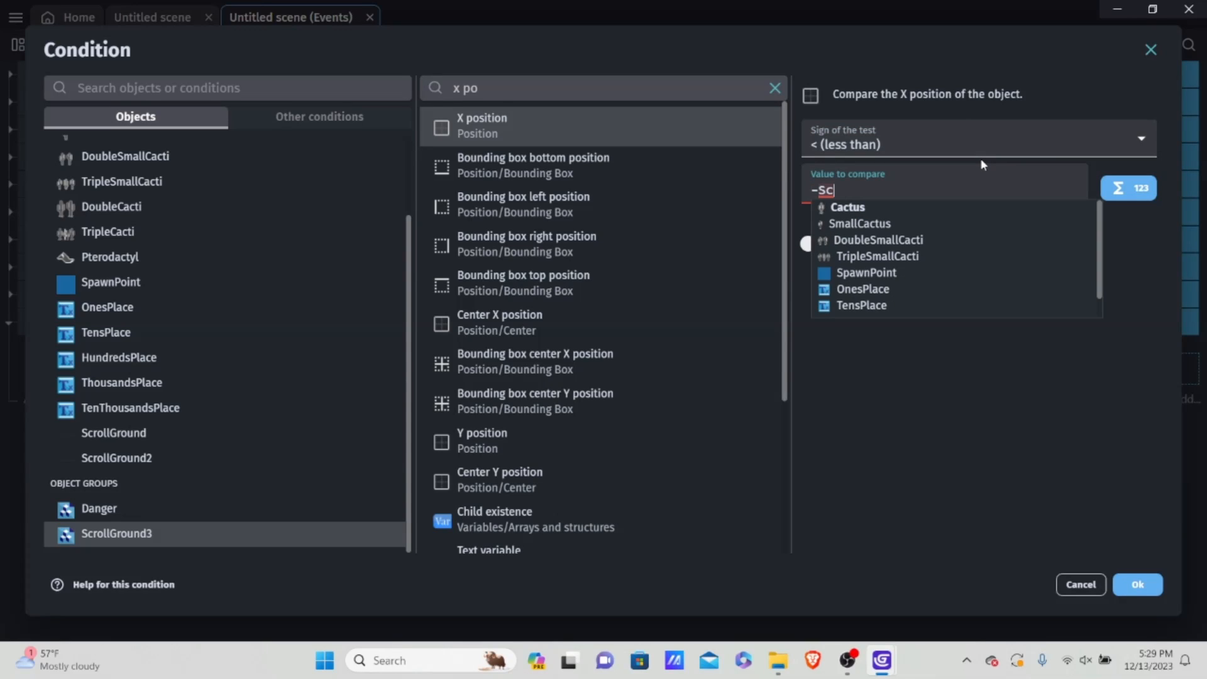
{"action": "type", "text": "ro"}
{"action": "key", "text": "Down"}
{"action": "key", "text": "Down"}
{"action": "key", "text": "Return"}
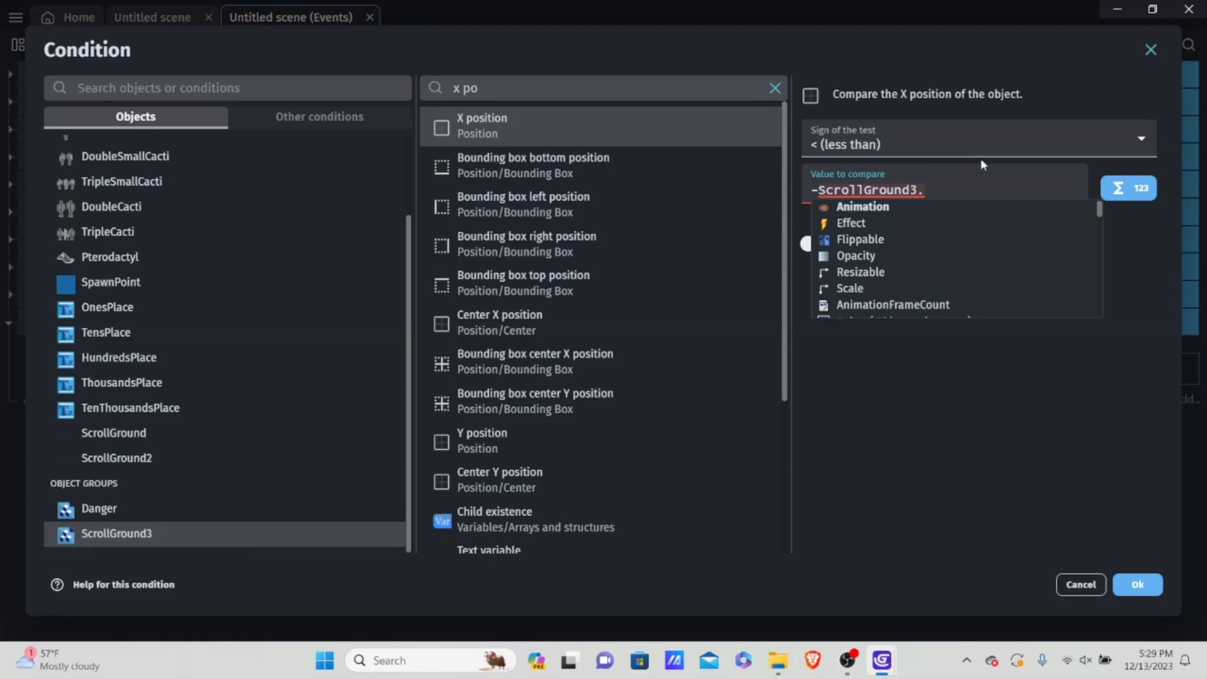
{"action": "left_click", "coordinate": [945, 139]}
{"action": "left_click", "coordinate": [859, 214]}
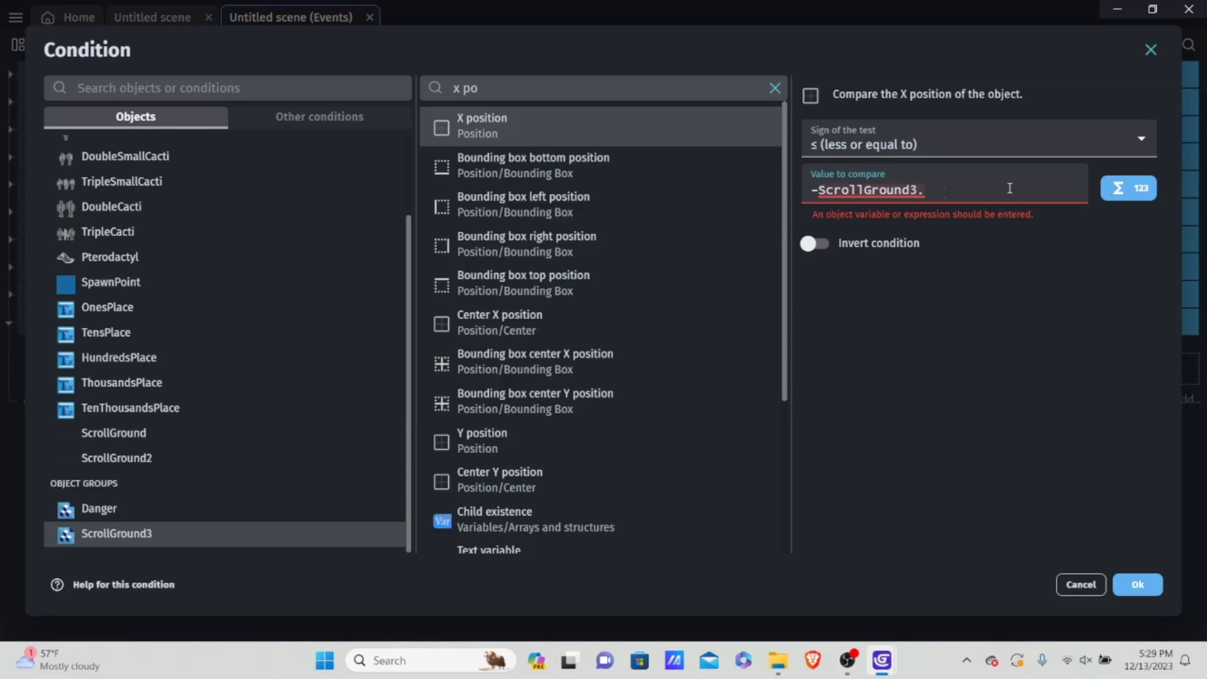
{"action": "type", "text": "Widh"}
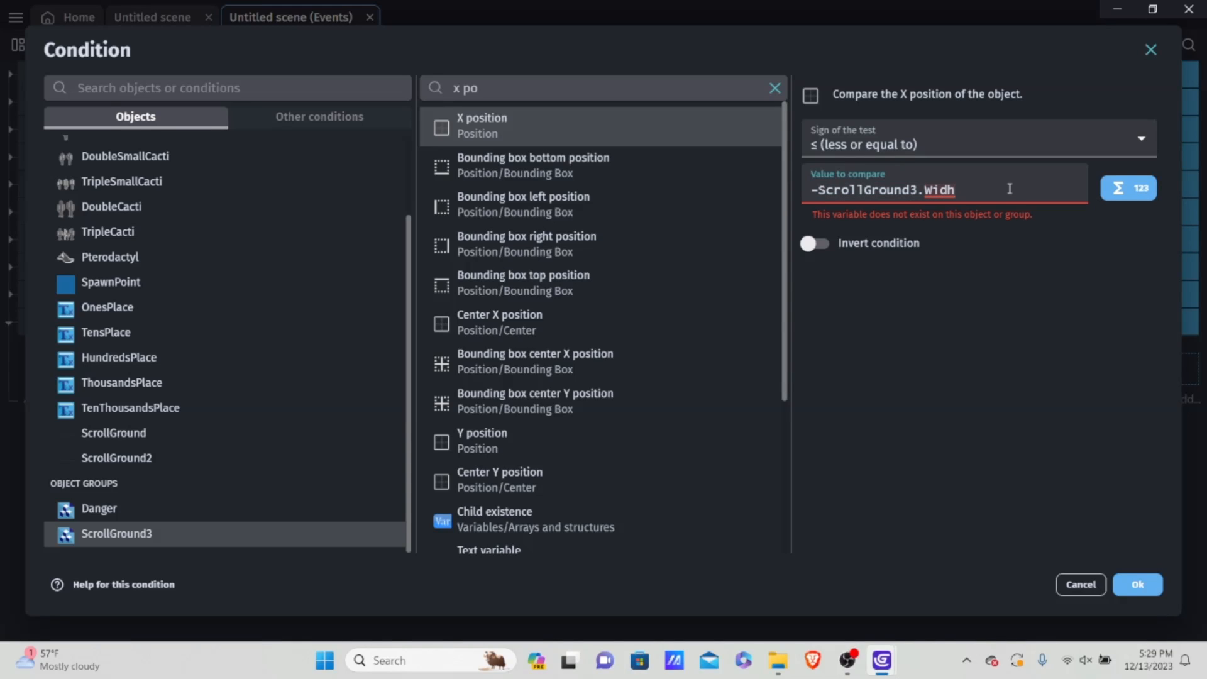
{"action": "key", "text": "BackSpace"}
{"action": "type", "text": "th"}
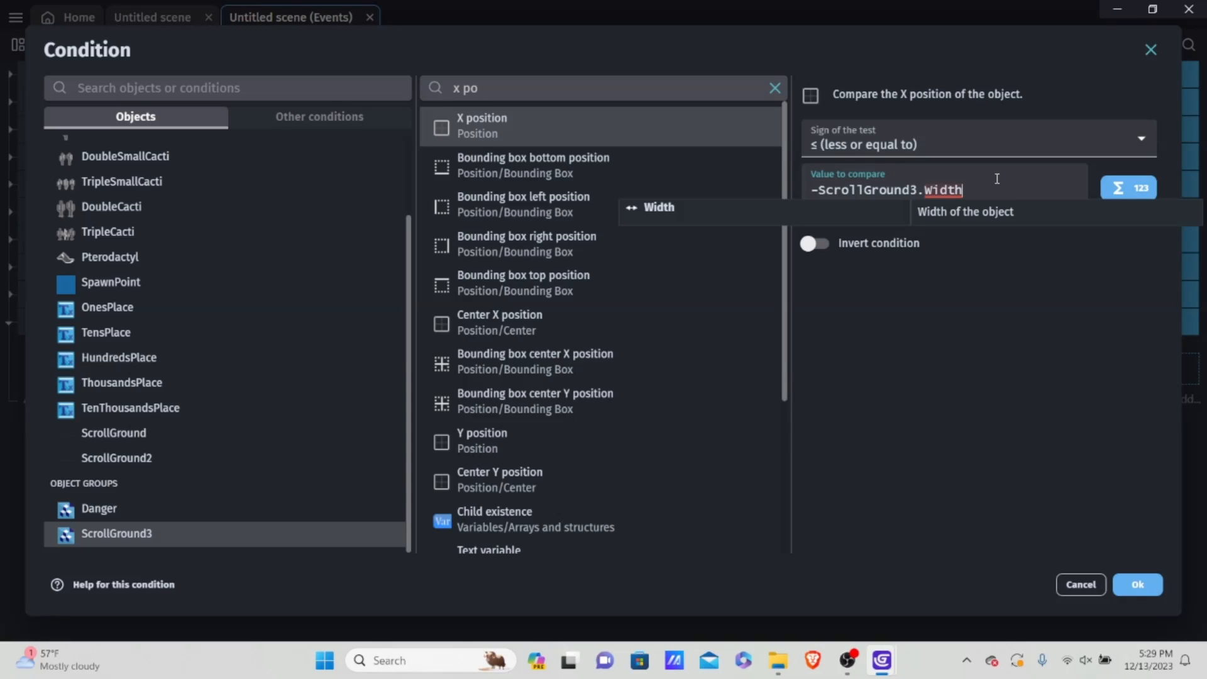
{"action": "type", "text": "()"}
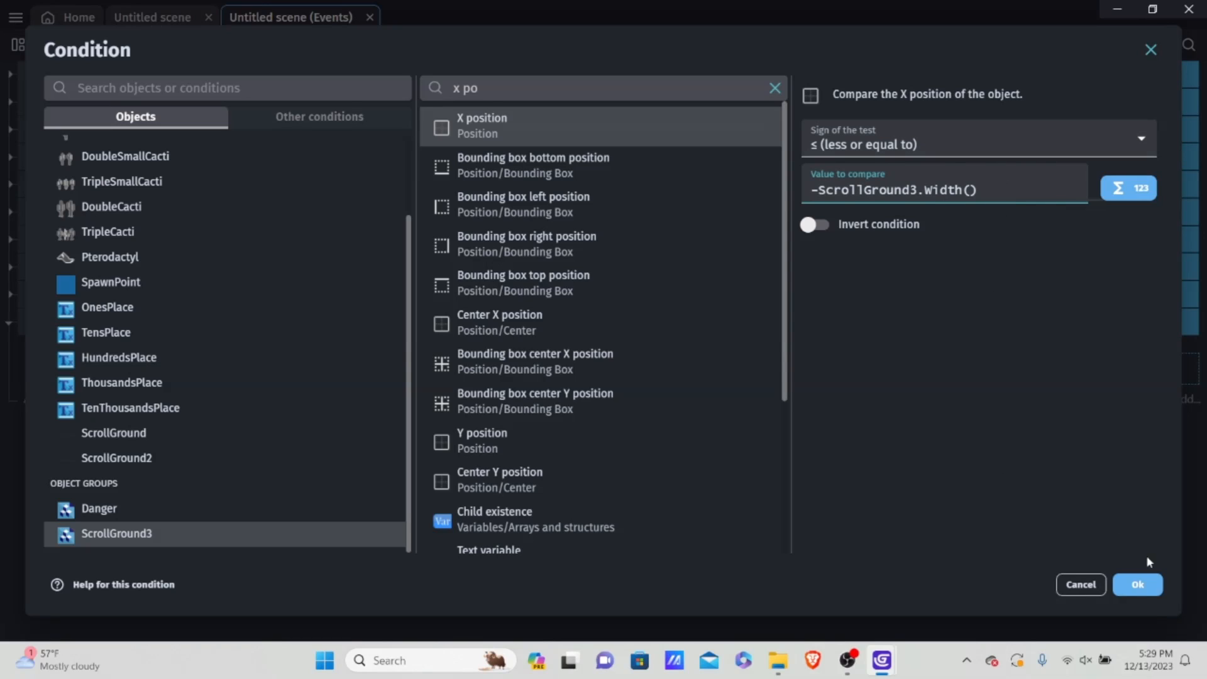
{"action": "left_click", "coordinate": [1134, 591]}
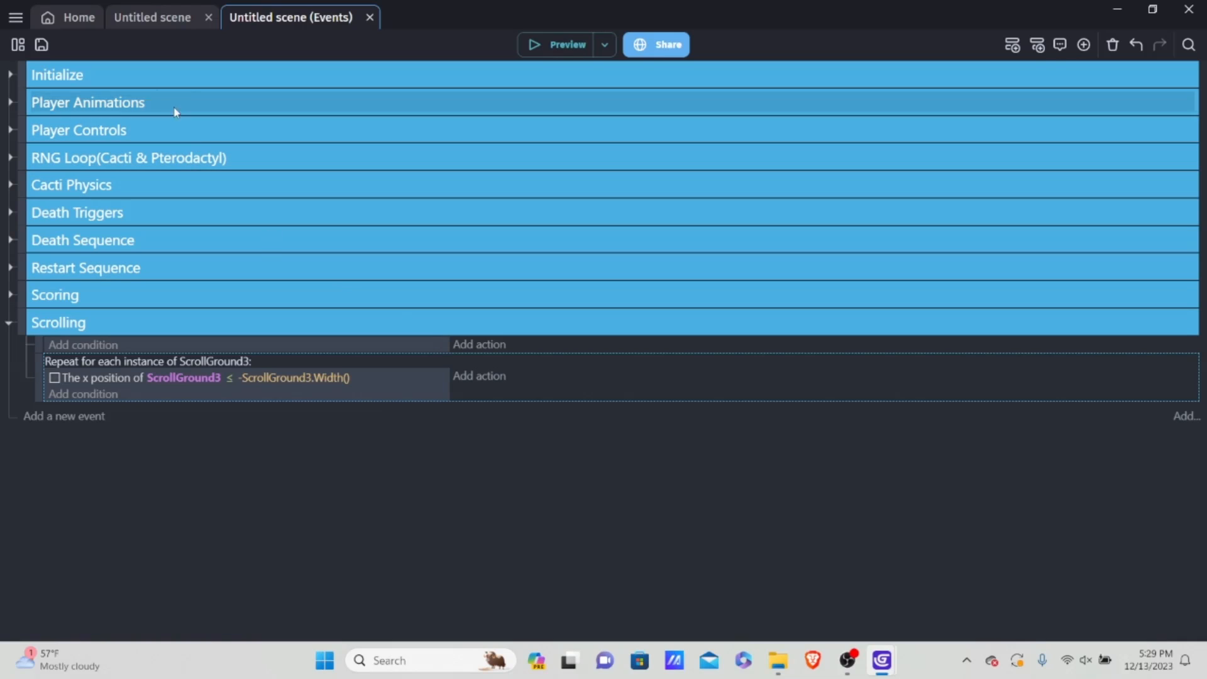
Step: Examine the ground's placement and the empty area before the game frame in the scene layout, and return to the events
{"action": "left_click", "coordinate": [158, 18]}
{"action": "scroll", "coordinate": [393, 335], "scroll_direction": "down", "scroll_amount": 3}
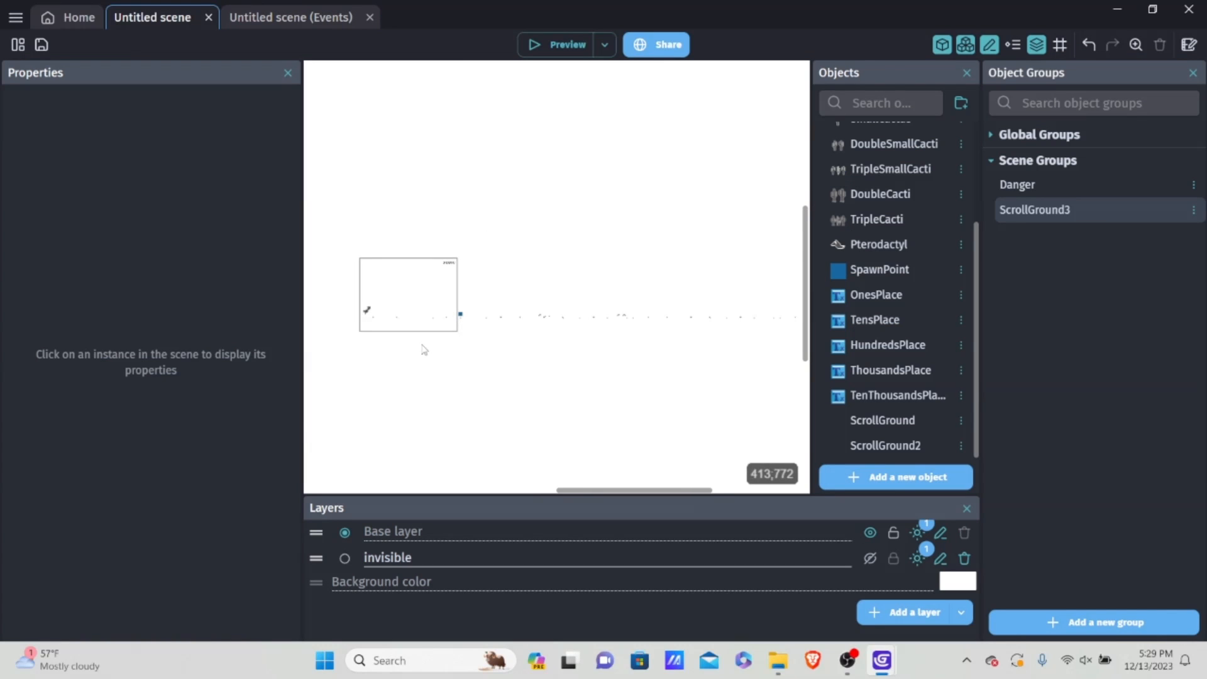
{"action": "scroll", "coordinate": [409, 340], "scroll_direction": "up", "scroll_amount": 3}
{"action": "middle_click_drag", "start_coordinate": [420, 343], "coordinate": [636, 414]}
{"action": "scroll", "coordinate": [636, 408], "scroll_direction": "up", "scroll_amount": 2}
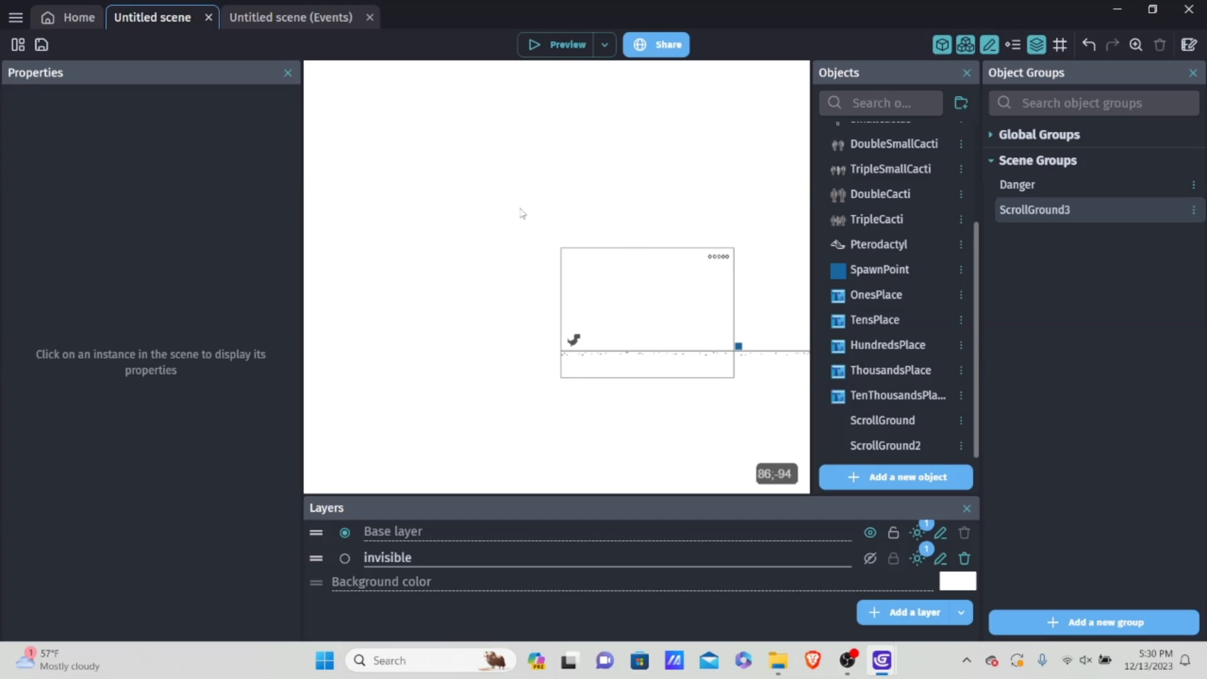
{"action": "left_click", "coordinate": [280, 18]}
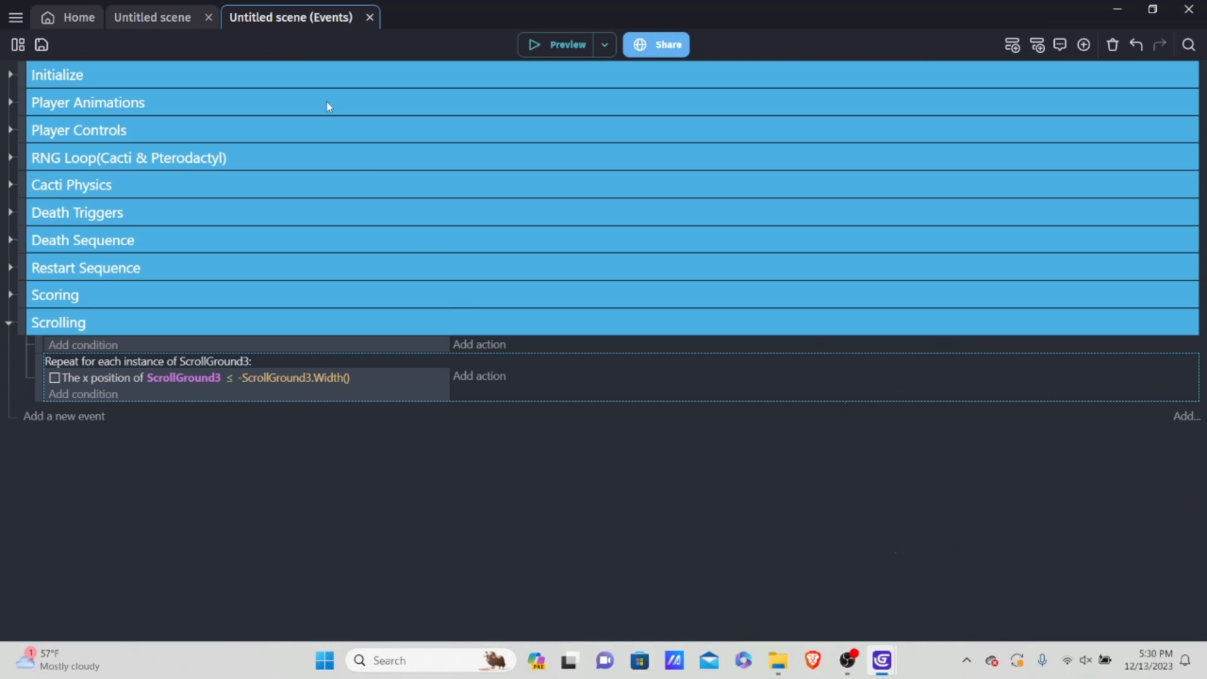
Step: Start an X position action on the ScrollGround3 group in the repeating event
{"action": "left_click", "coordinate": [465, 376]}
{"action": "scroll", "coordinate": [243, 202], "scroll_direction": "down", "scroll_amount": 3}
{"action": "scroll", "coordinate": [227, 279], "scroll_direction": "up", "scroll_amount": 2}
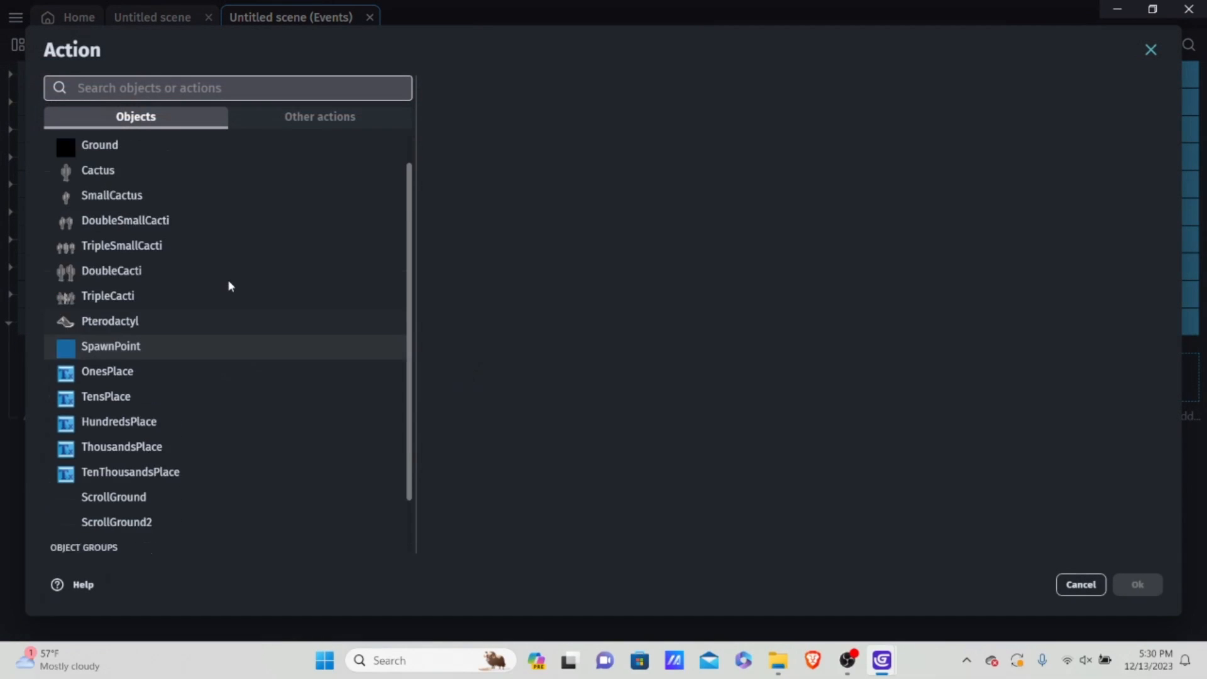
{"action": "scroll", "coordinate": [223, 286], "scroll_direction": "down", "scroll_amount": 2}
{"action": "scroll", "coordinate": [220, 282], "scroll_direction": "up", "scroll_amount": 3}
{"action": "scroll", "coordinate": [151, 257], "scroll_direction": "down", "scroll_amount": 3}
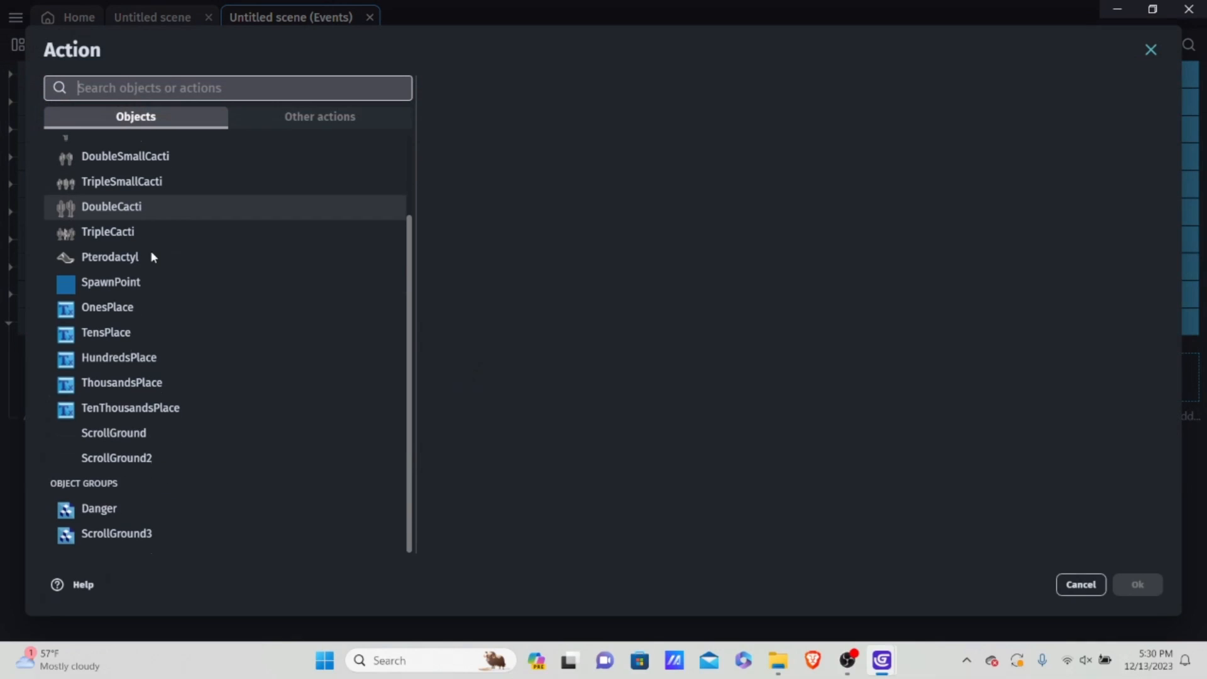
{"action": "left_click", "coordinate": [148, 534]}
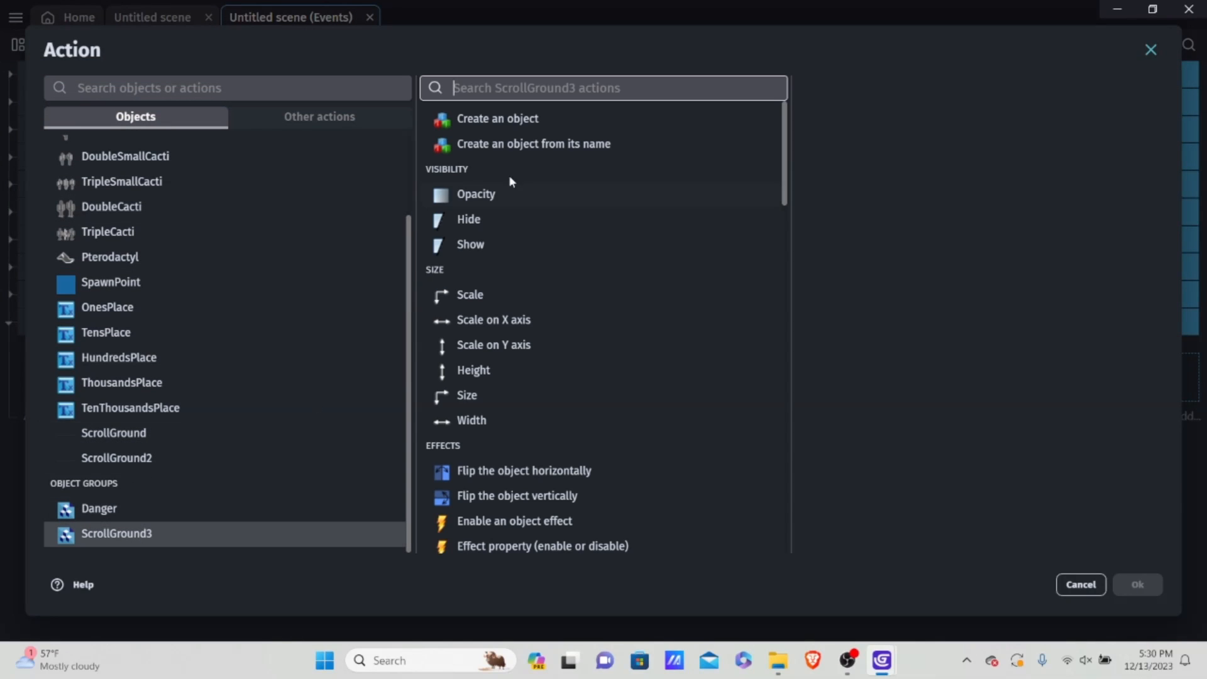
{"action": "type", "text": "x p"}
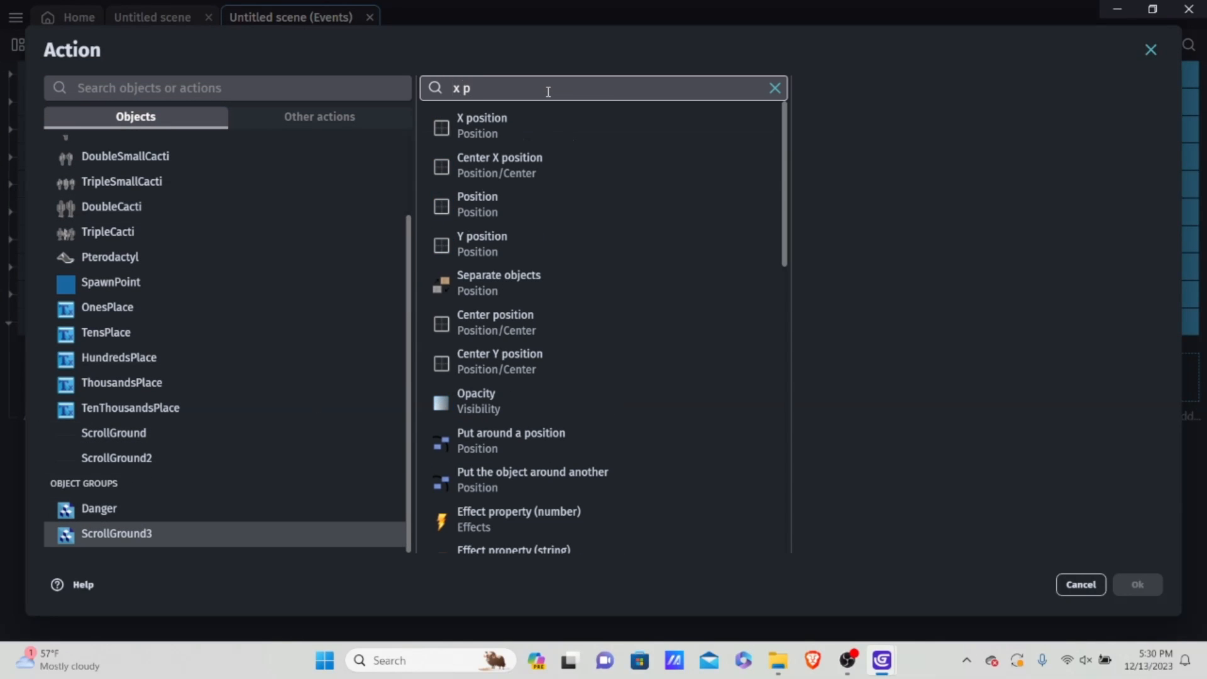
{"action": "left_click", "coordinate": [473, 126]}
Step: Set the action's new X position to ScrollGround3.Width() - 50 and apply it
{"action": "left_click", "coordinate": [883, 188]}
{"action": "type", "text": "sc"}
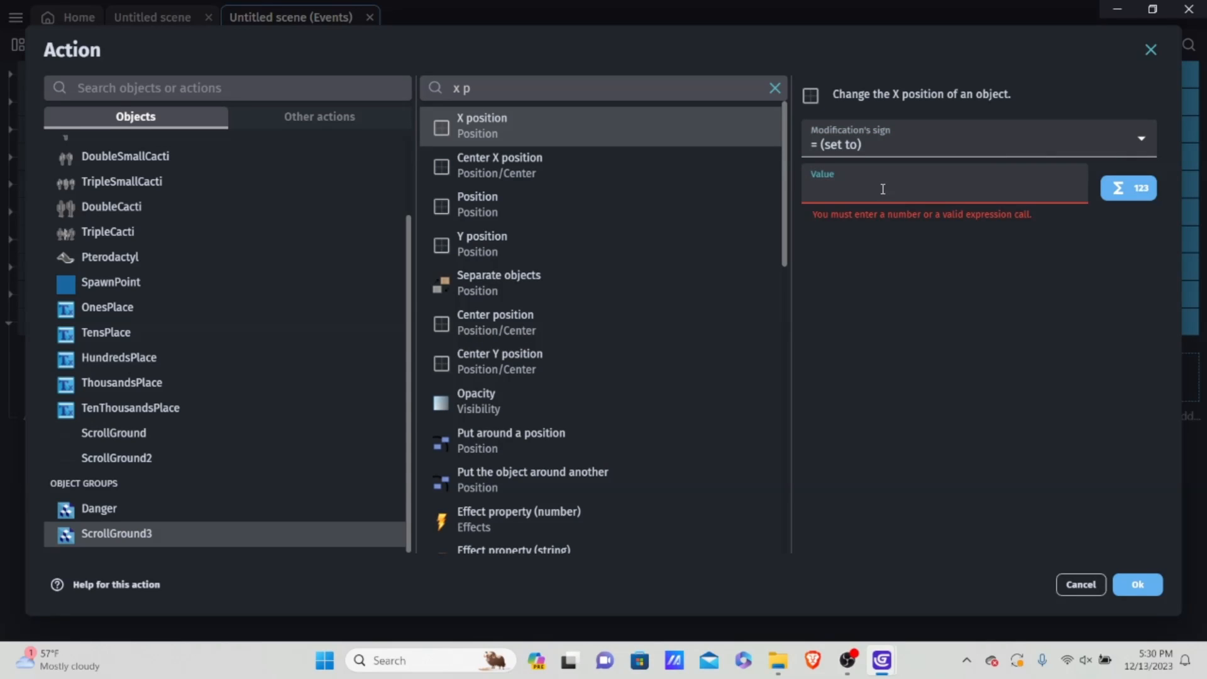
{"action": "type", "text": "roll"}
{"action": "key", "text": "Down"}
{"action": "key", "text": "Down"}
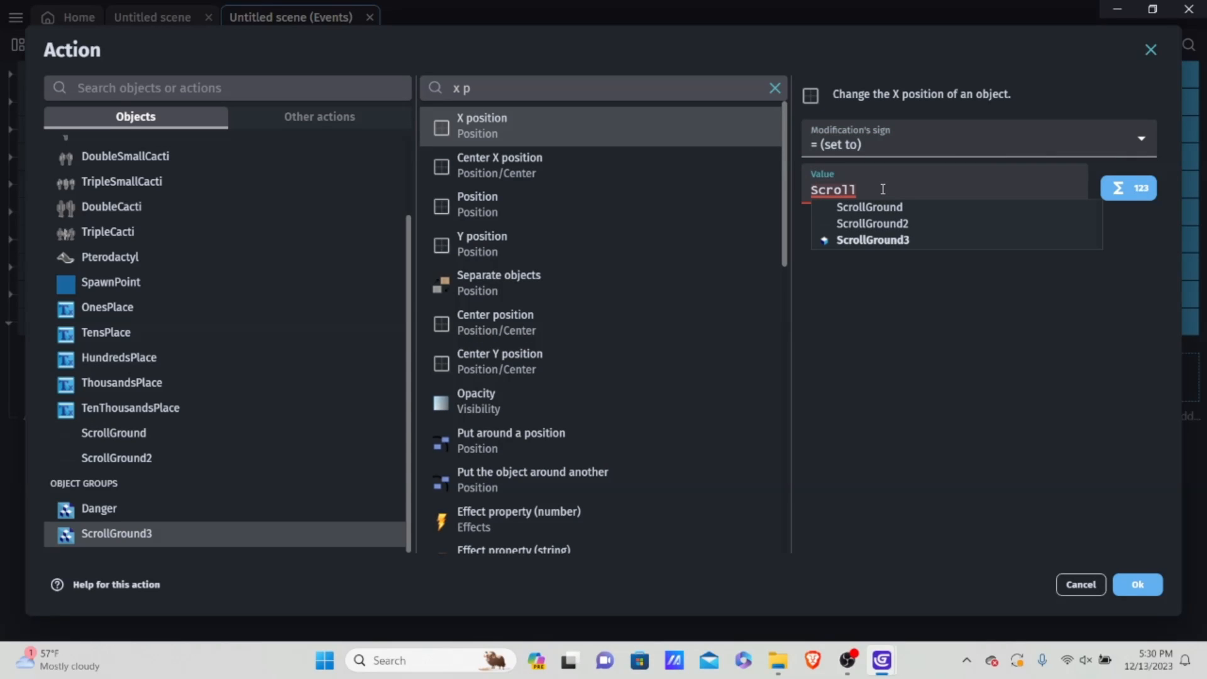
{"action": "key", "text": "Return"}
{"action": "type", "text": "W"}
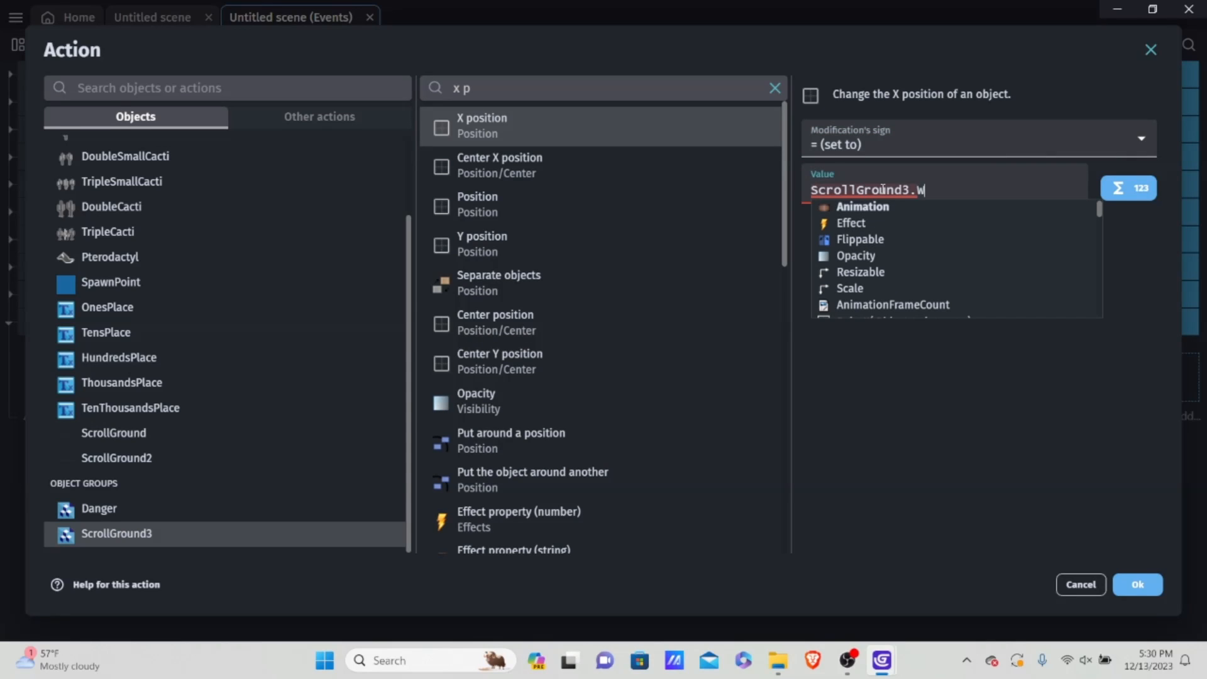
{"action": "type", "text": "idth"}
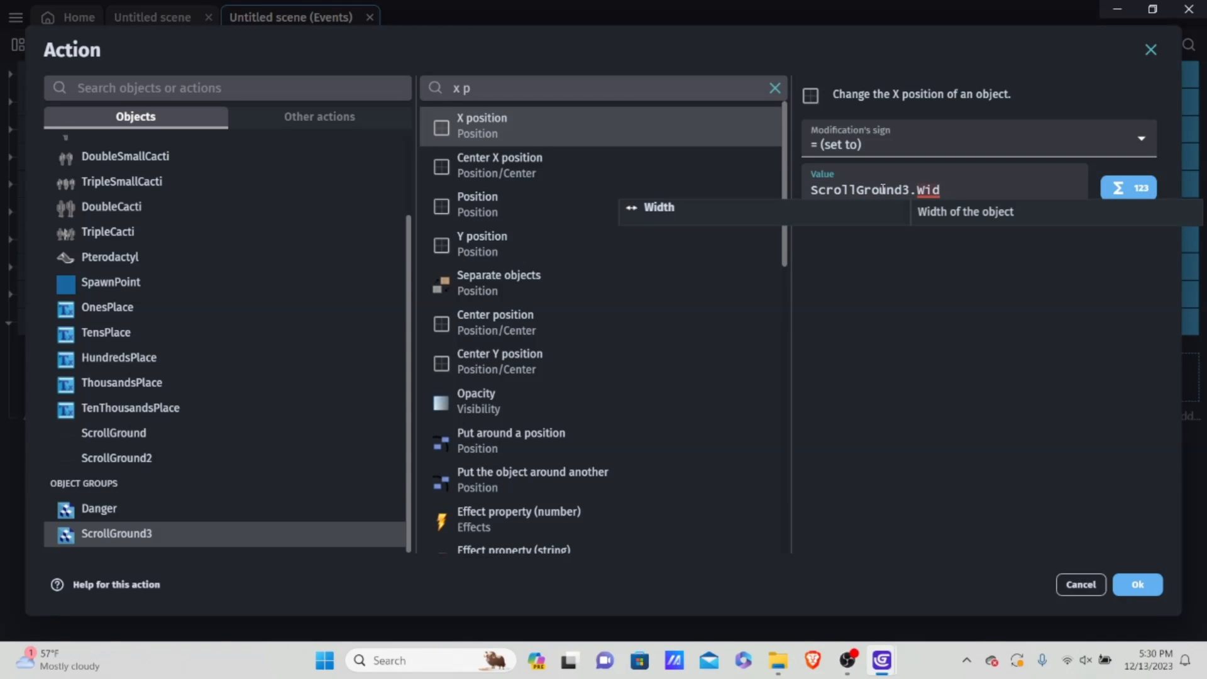
{"action": "key", "text": "BackSpace"}
{"action": "type", "text": "() - 50"}
{"action": "key", "text": "BackSpace"}
{"action": "key", "text": "BackSpace"}
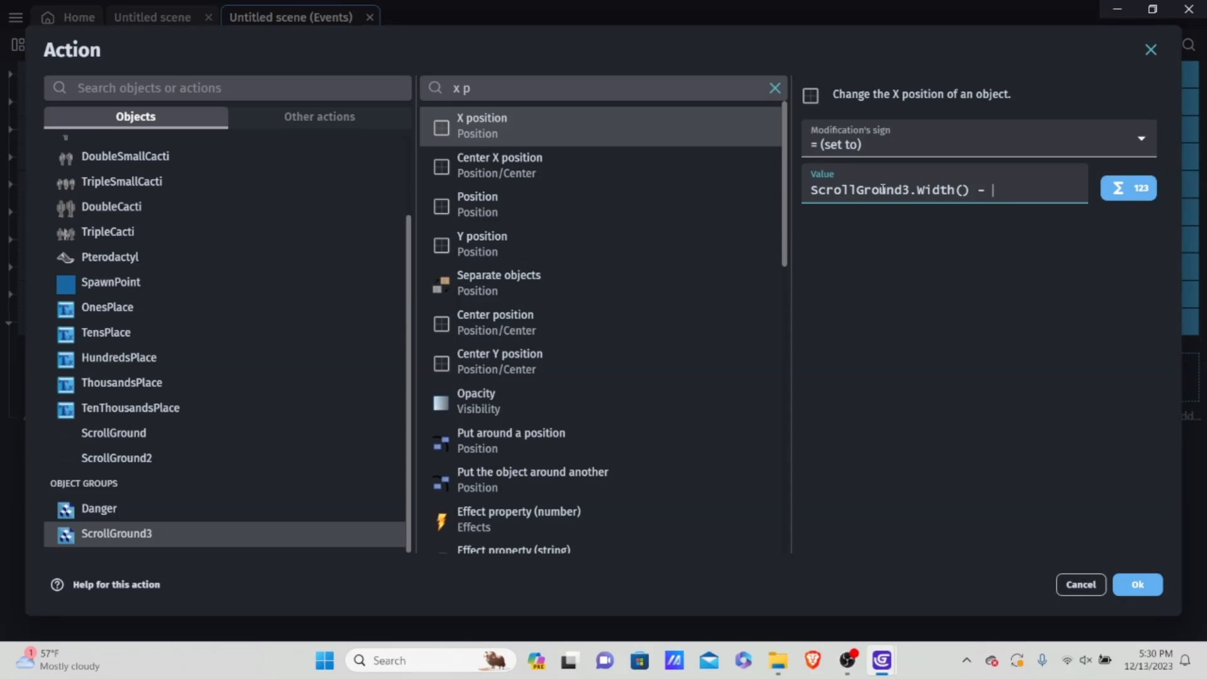
{"action": "type", "text": "50"}
{"action": "left_click", "coordinate": [1130, 585]}
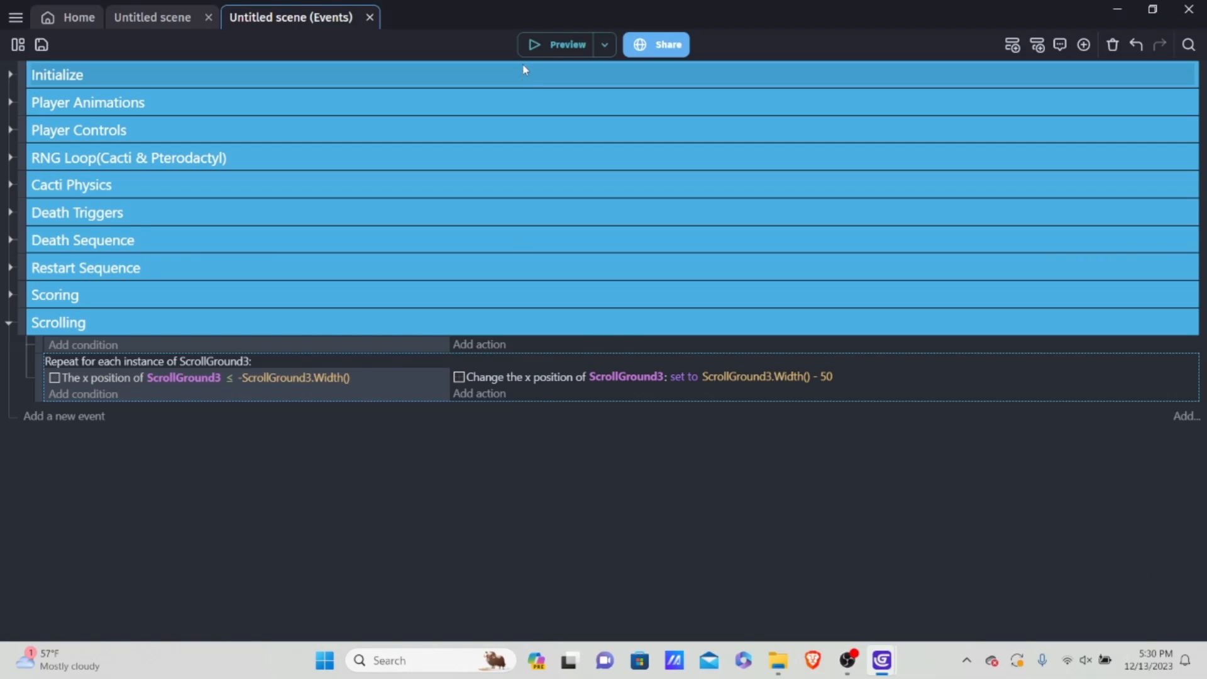
Step: Preview the game, ducking and jumping with the dinosaur to check the ground's movement, and close the preview
{"action": "left_click", "coordinate": [566, 45]}
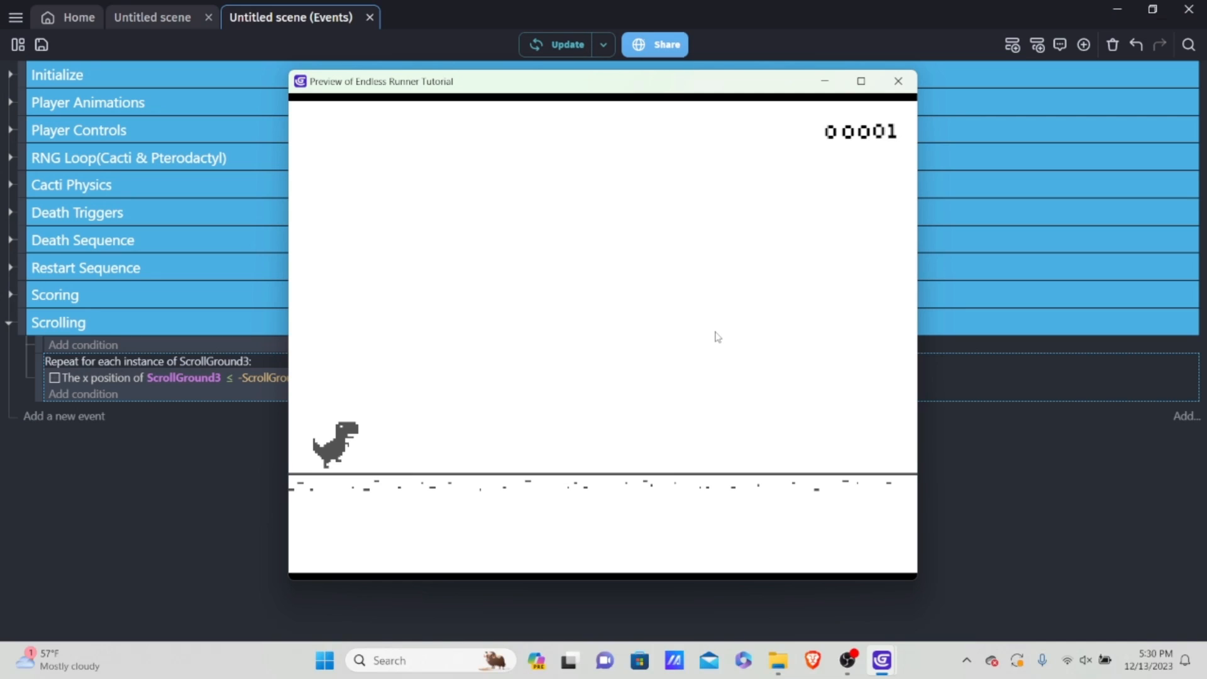
{"action": "key", "text": "Down"}
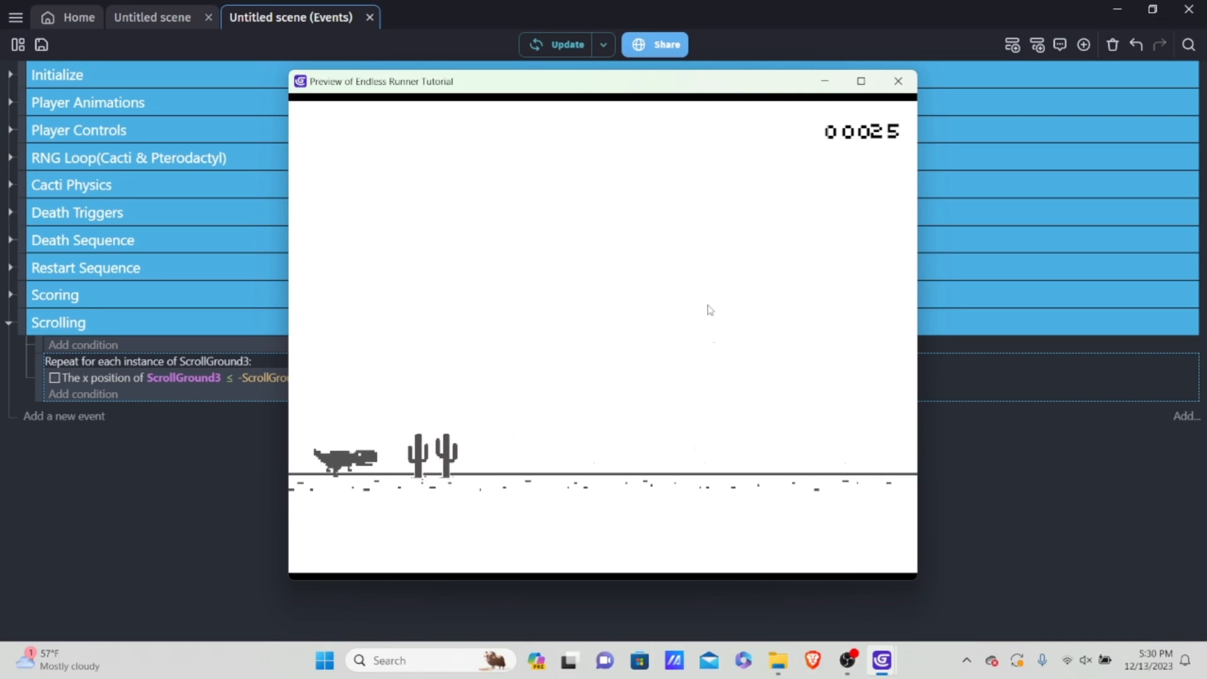
{"action": "key", "text": "Up"}
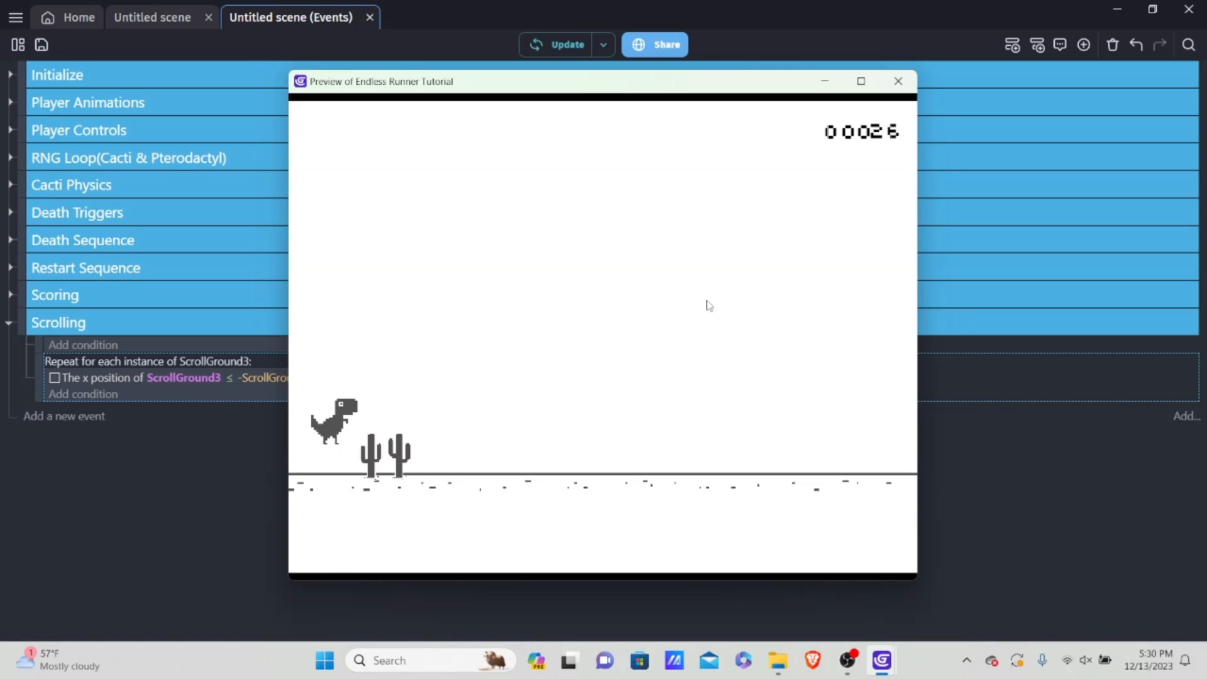
{"action": "left_click", "coordinate": [912, 93]}
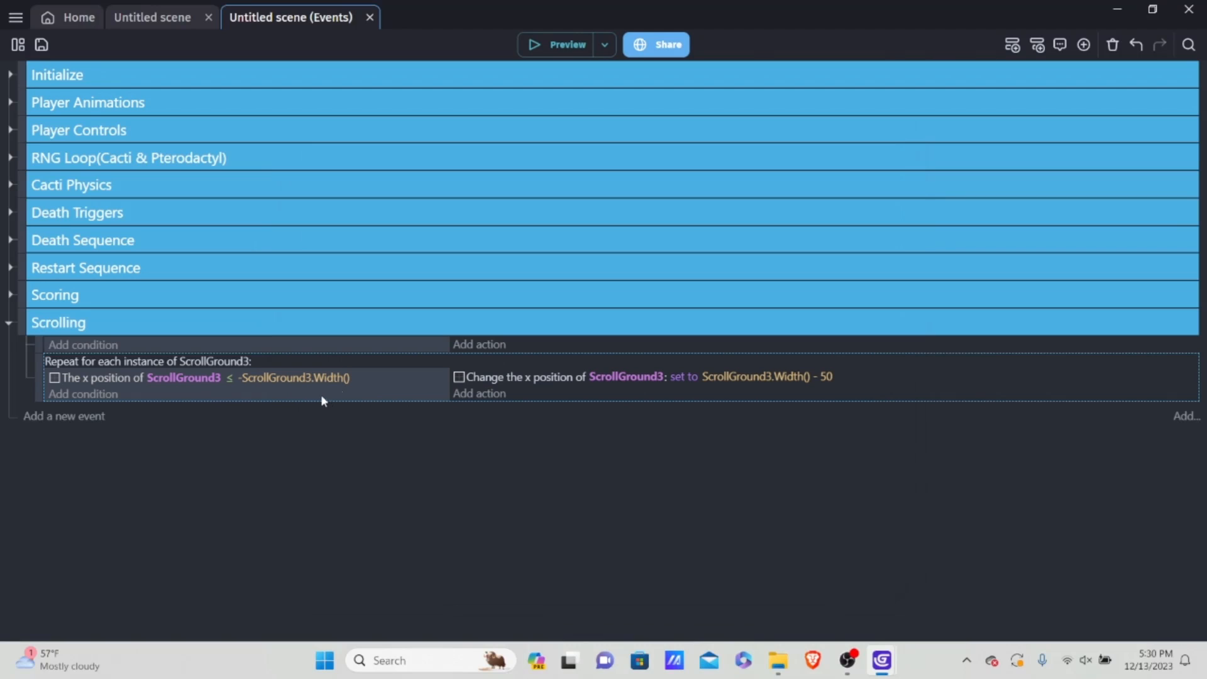
Step: Add an event below the repeating one in the Scrolling group and start an X position action on ScrollGround3
{"action": "key", "text": "shift+a"}
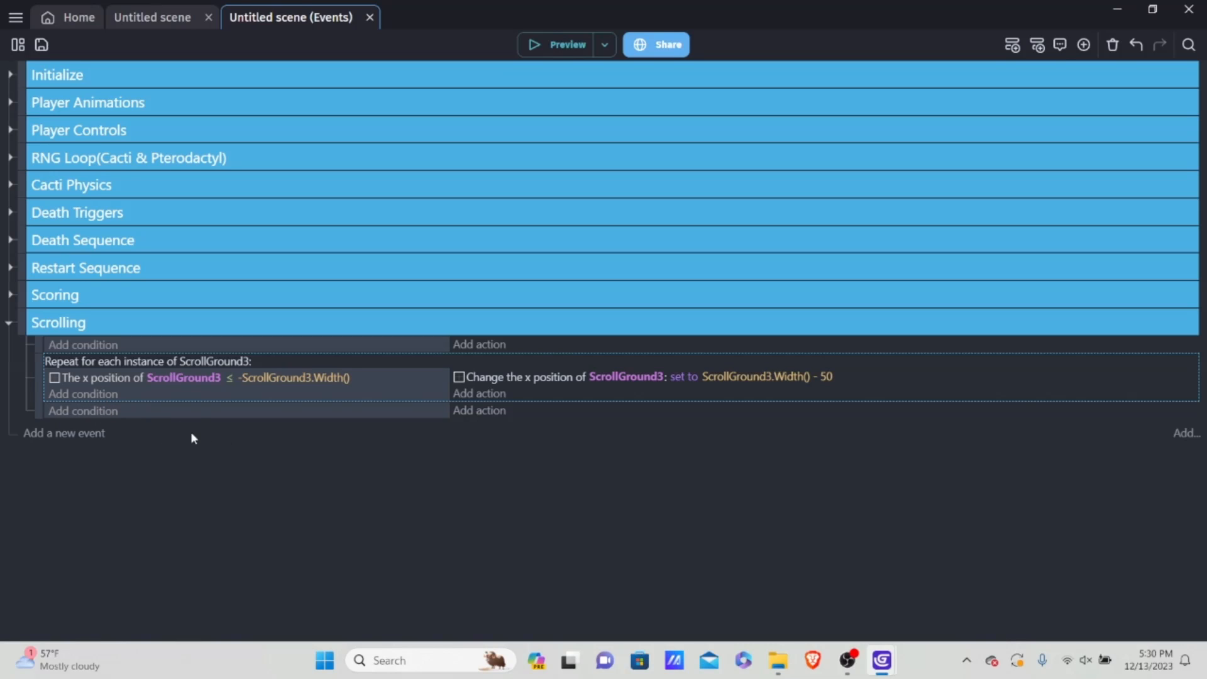
{"action": "left_click", "coordinate": [485, 411]}
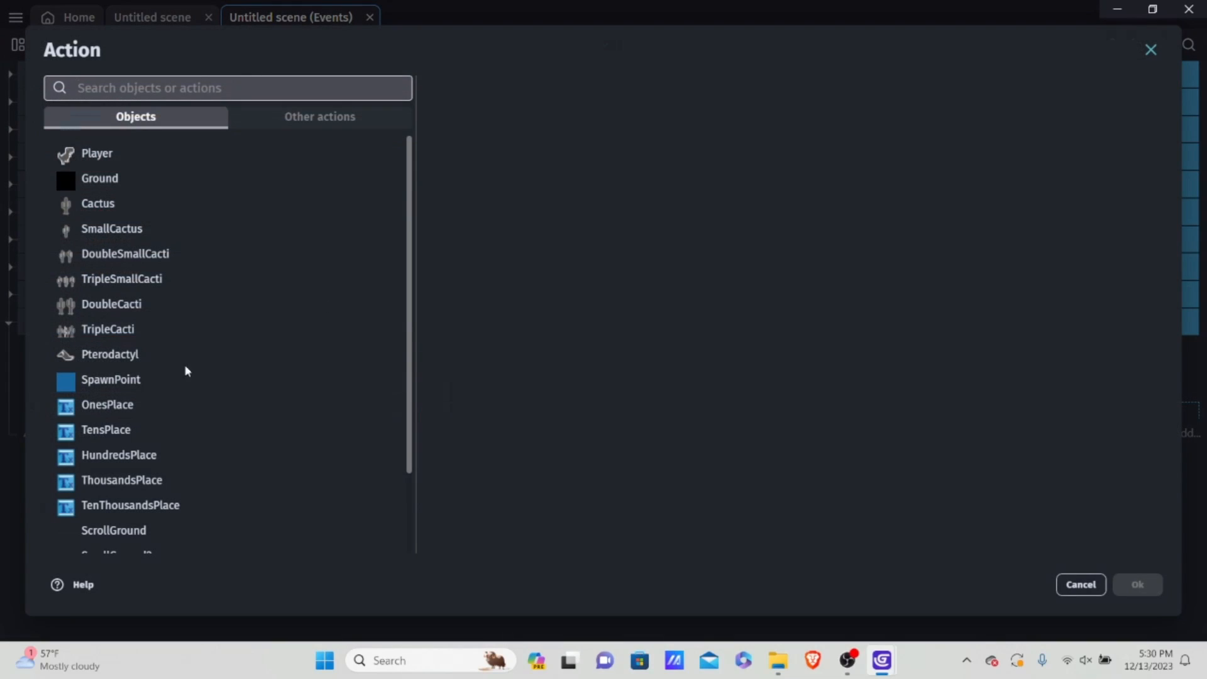
{"action": "scroll", "coordinate": [157, 440], "scroll_direction": "down", "scroll_amount": 3}
{"action": "left_click", "coordinate": [130, 532]}
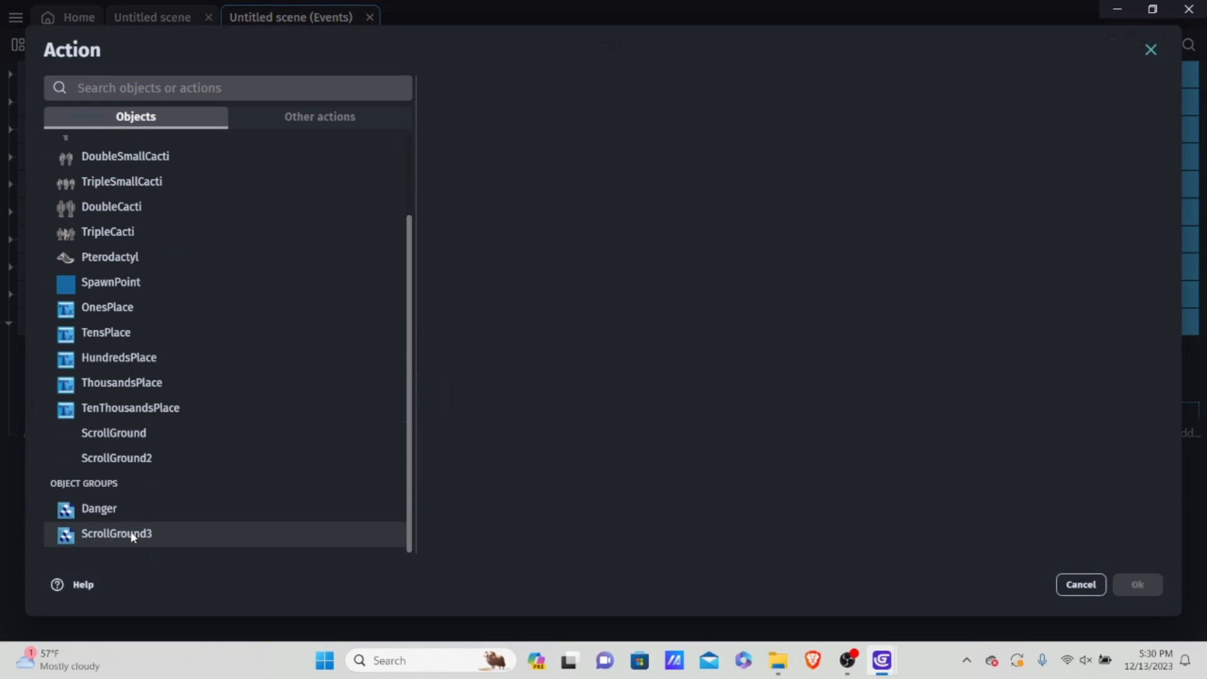
{"action": "type", "text": "x"}
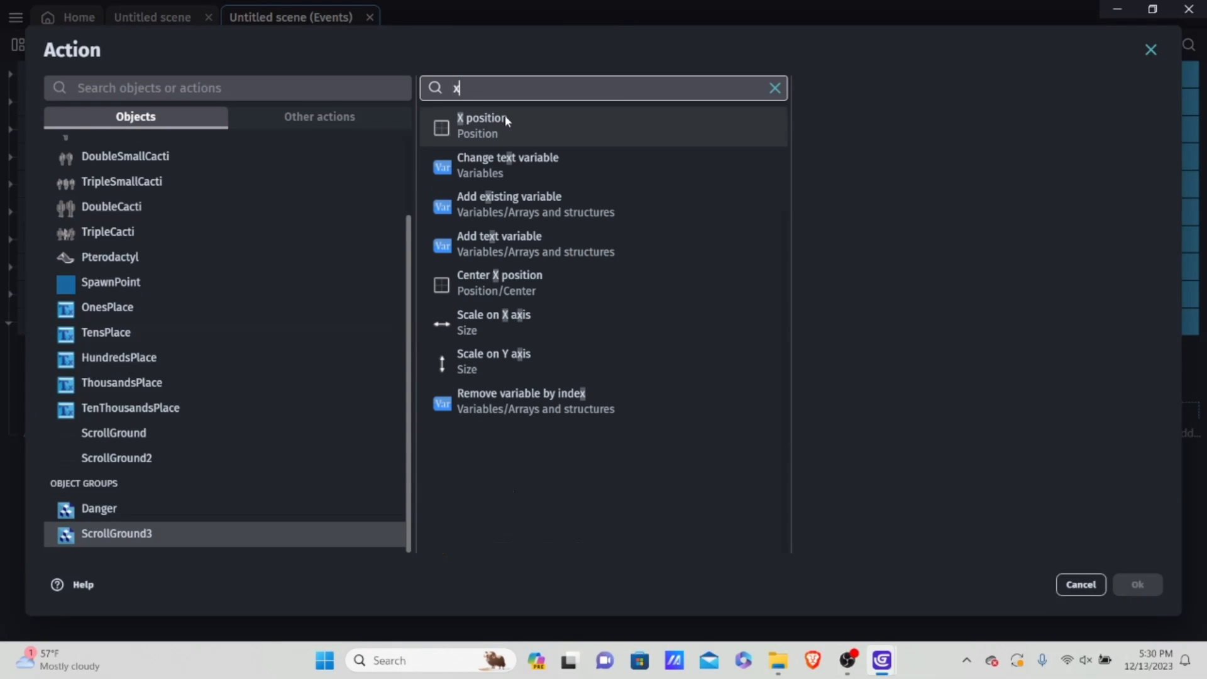
{"action": "left_click", "coordinate": [504, 117]}
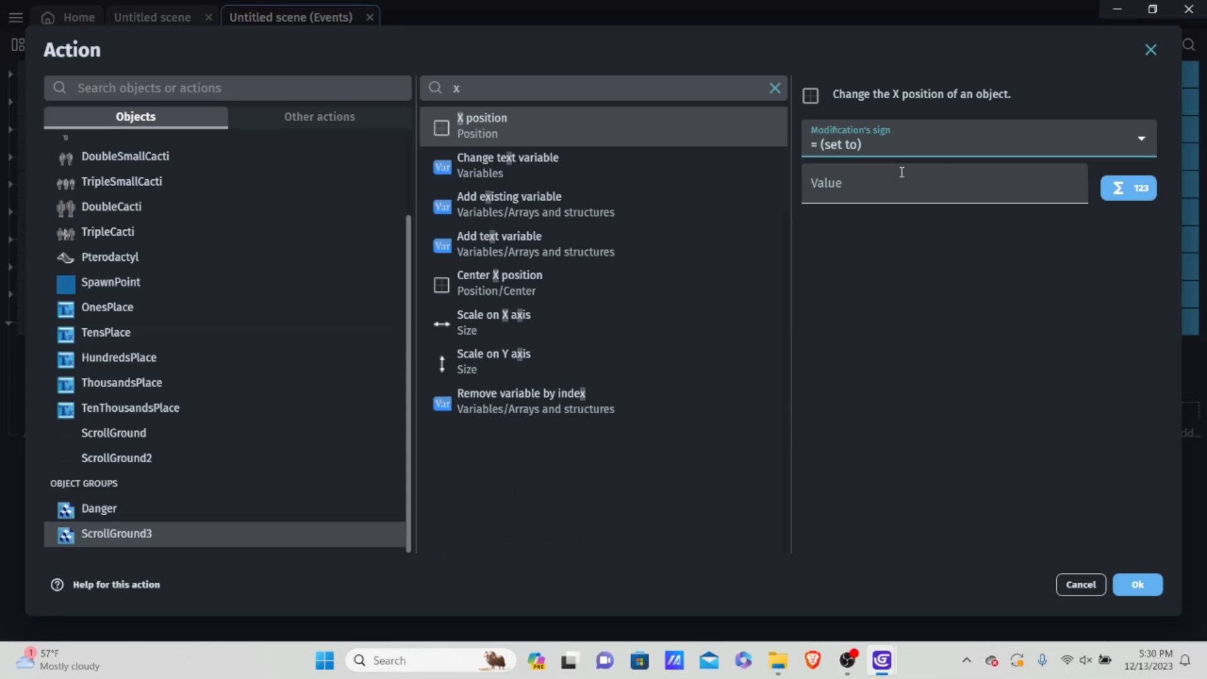
Step: Make the action subtract 10 from ScrollGround3's X position and apply it
{"action": "left_click", "coordinate": [881, 149]}
{"action": "left_click", "coordinate": [874, 195]}
{"action": "left_click", "coordinate": [846, 185]}
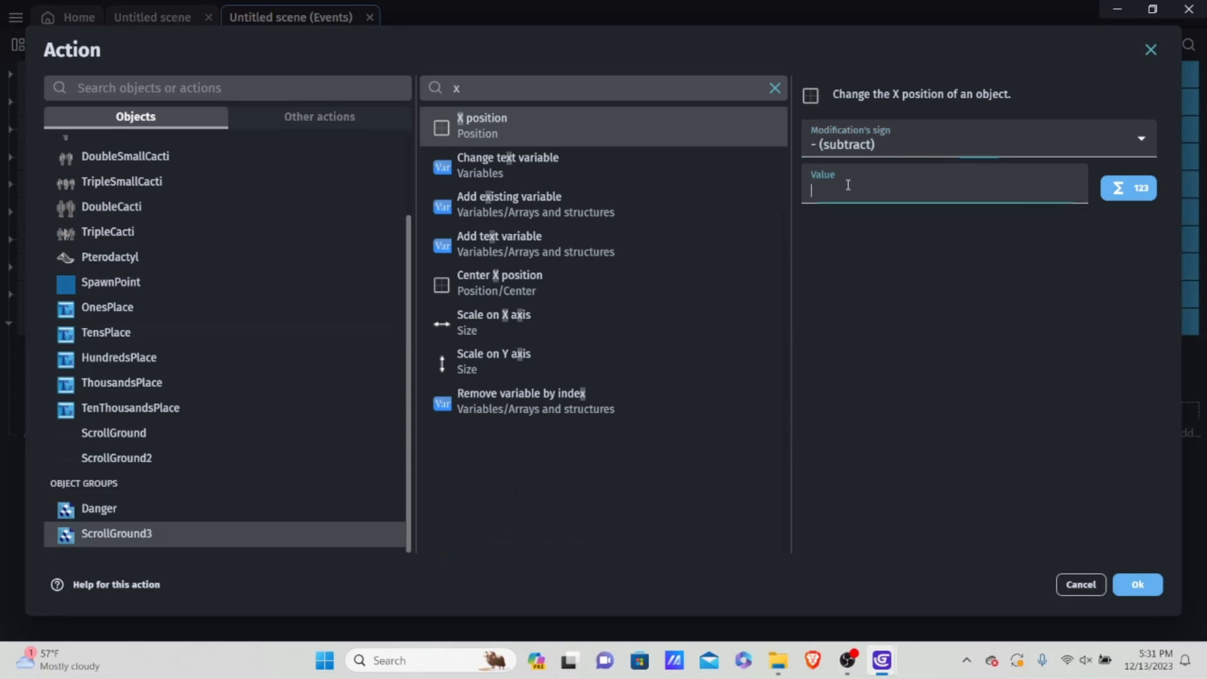
{"action": "type", "text": "Va"}
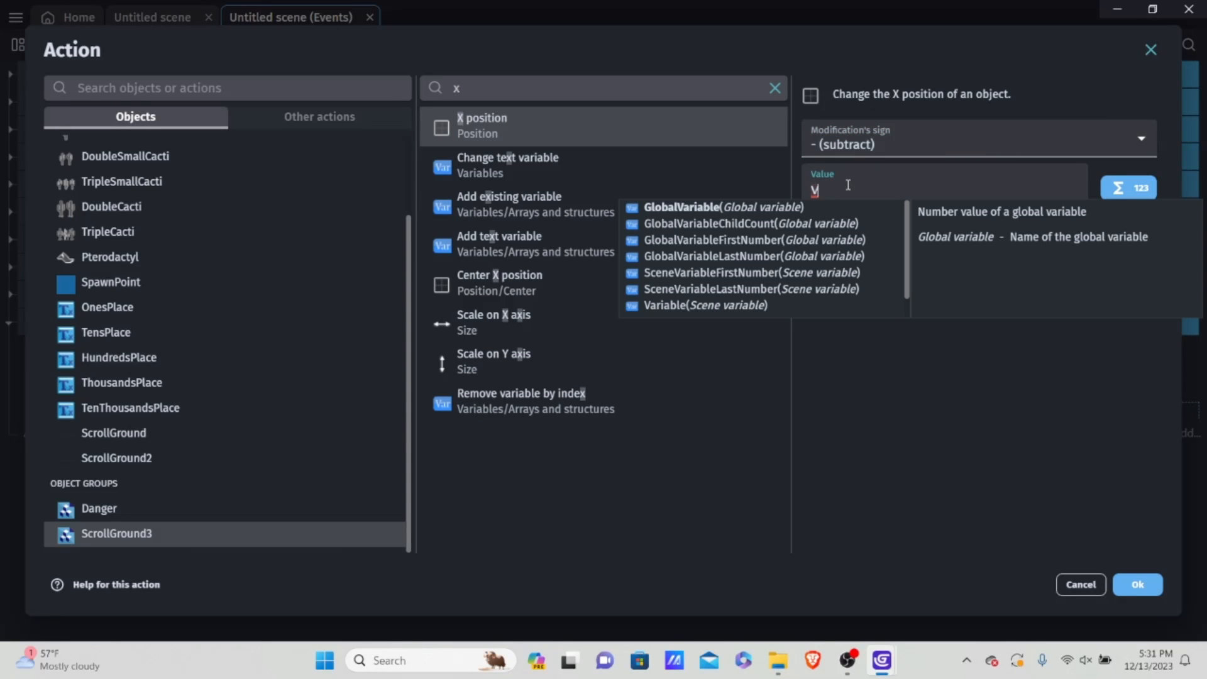
{"action": "key", "text": "BackSpace"}
{"action": "key", "text": "BackSpace"}
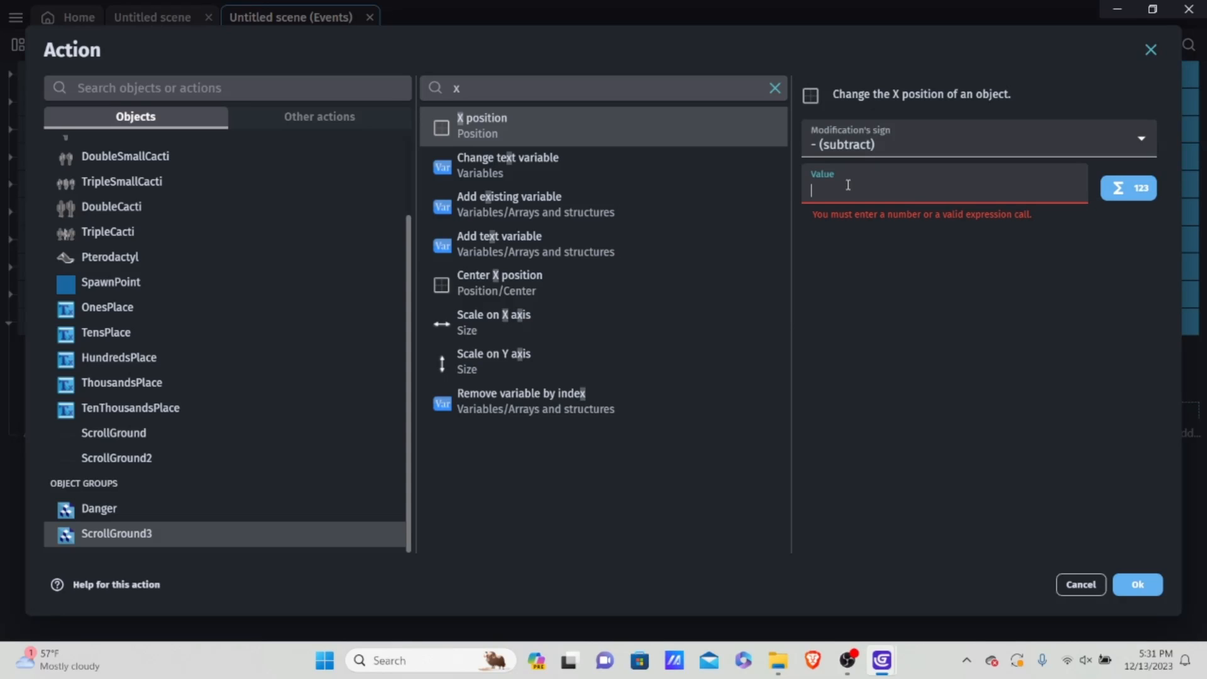
{"action": "type", "text": "1"}
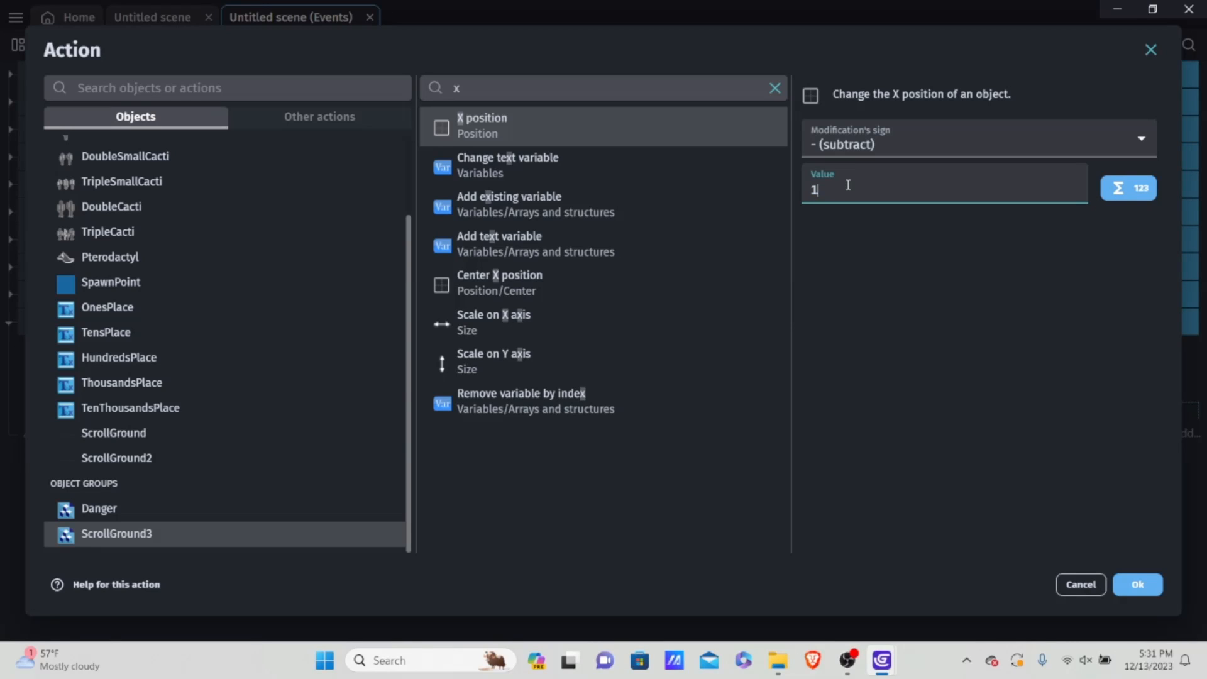
{"action": "key", "text": "BackSpace"}
{"action": "type", "text": "10"}
{"action": "left_click", "coordinate": [1135, 585]}
Step: Preview the game, jumping over cacti and ducking under pterodactyls to check the ground's scrolling, and close the preview
{"action": "left_click", "coordinate": [541, 44]}
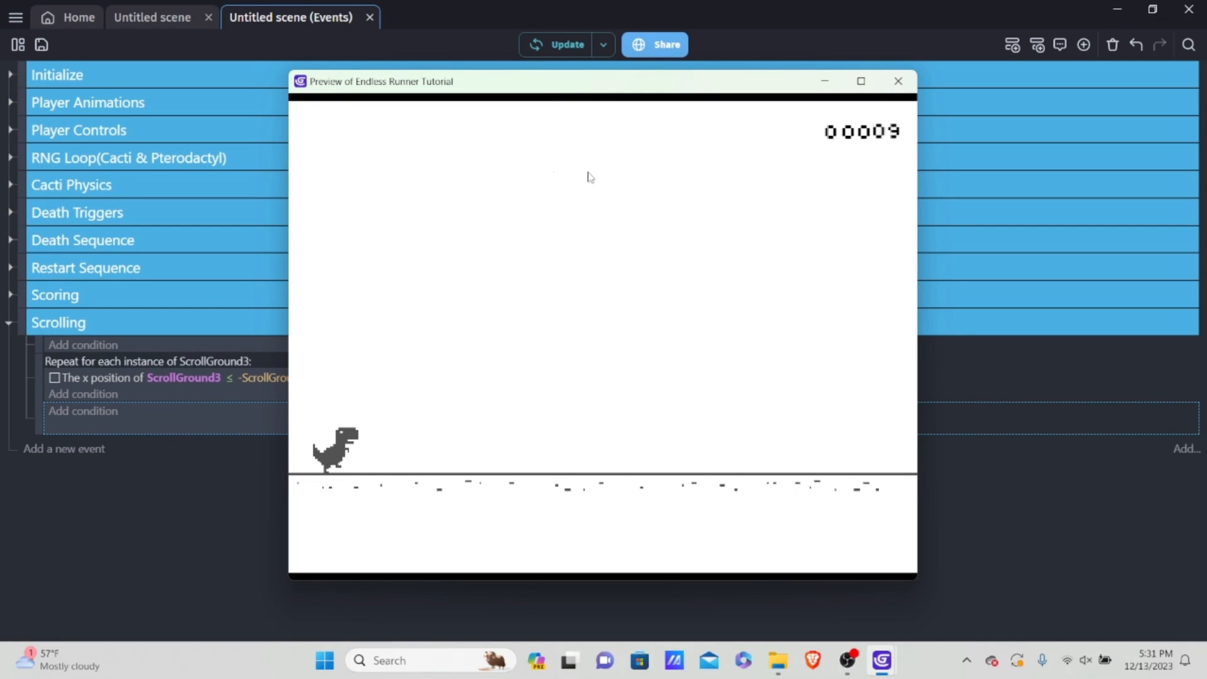
{"action": "key", "text": "space"}
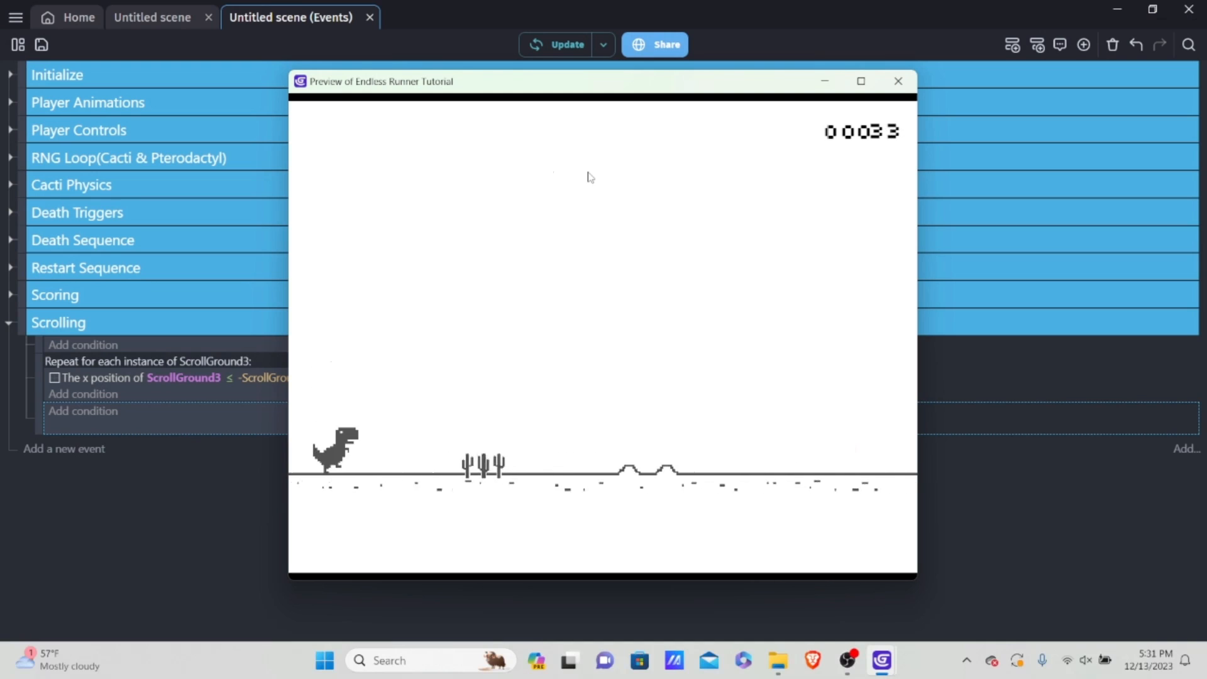
{"action": "key", "text": "space"}
{"action": "key", "text": "Down"}
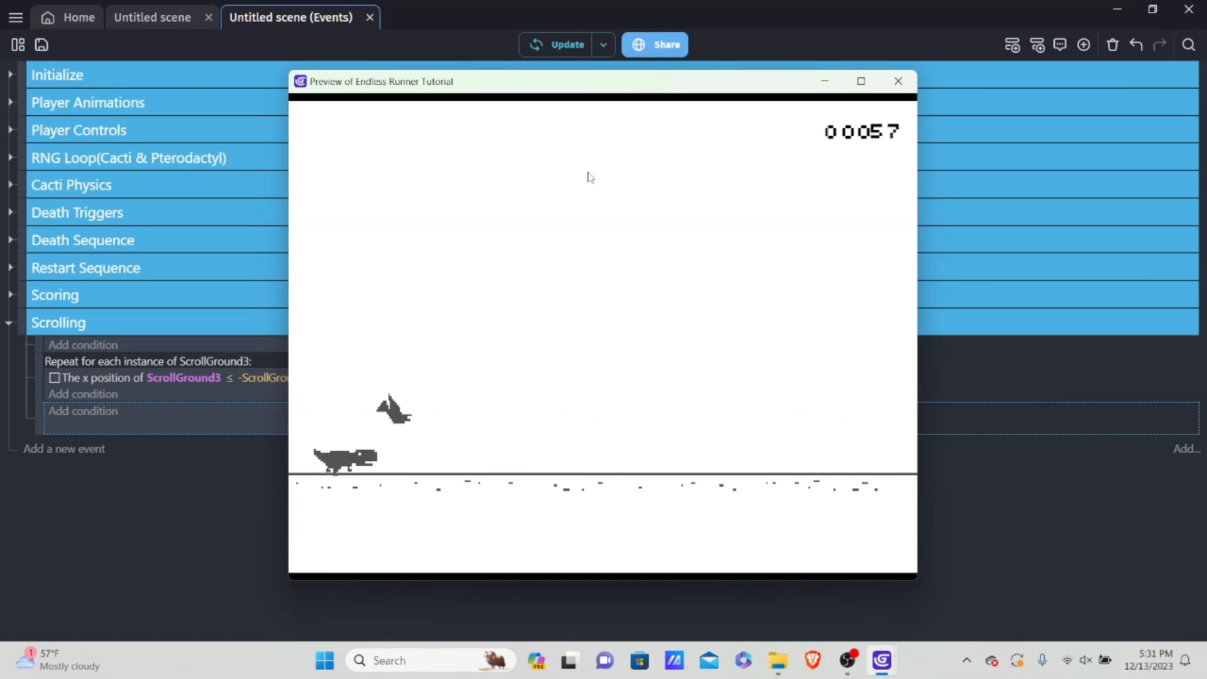
{"action": "key", "text": "space"}
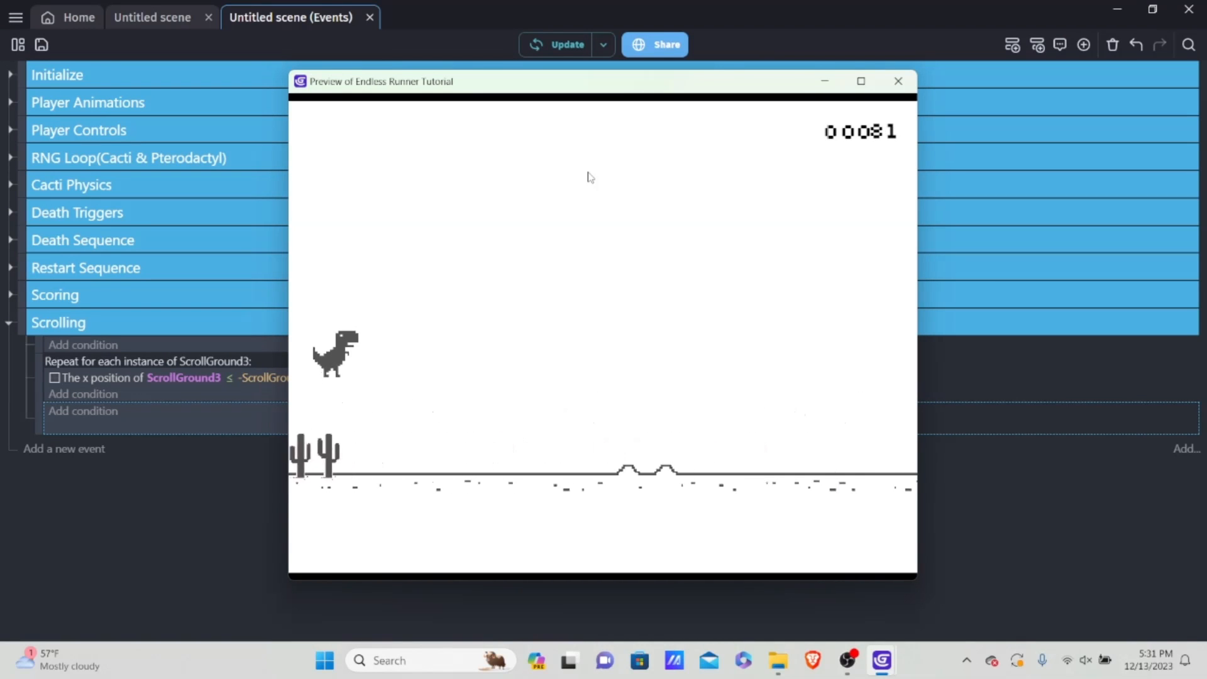
{"action": "key", "text": "space"}
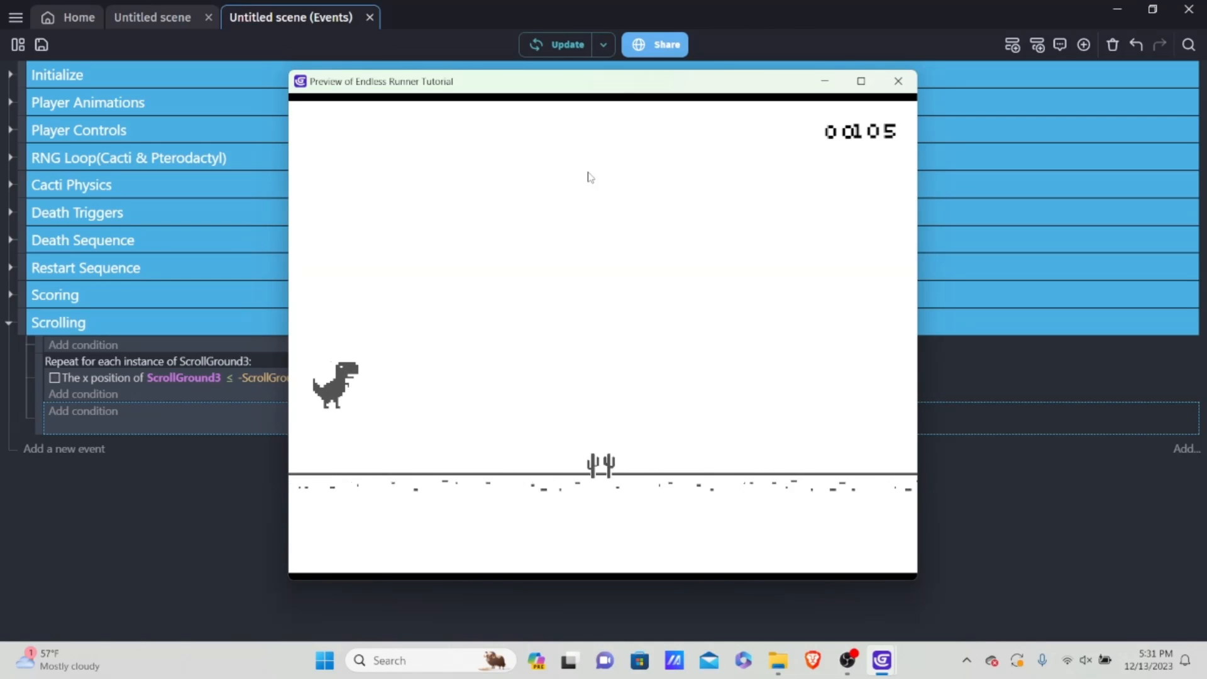
{"action": "key", "text": "space"}
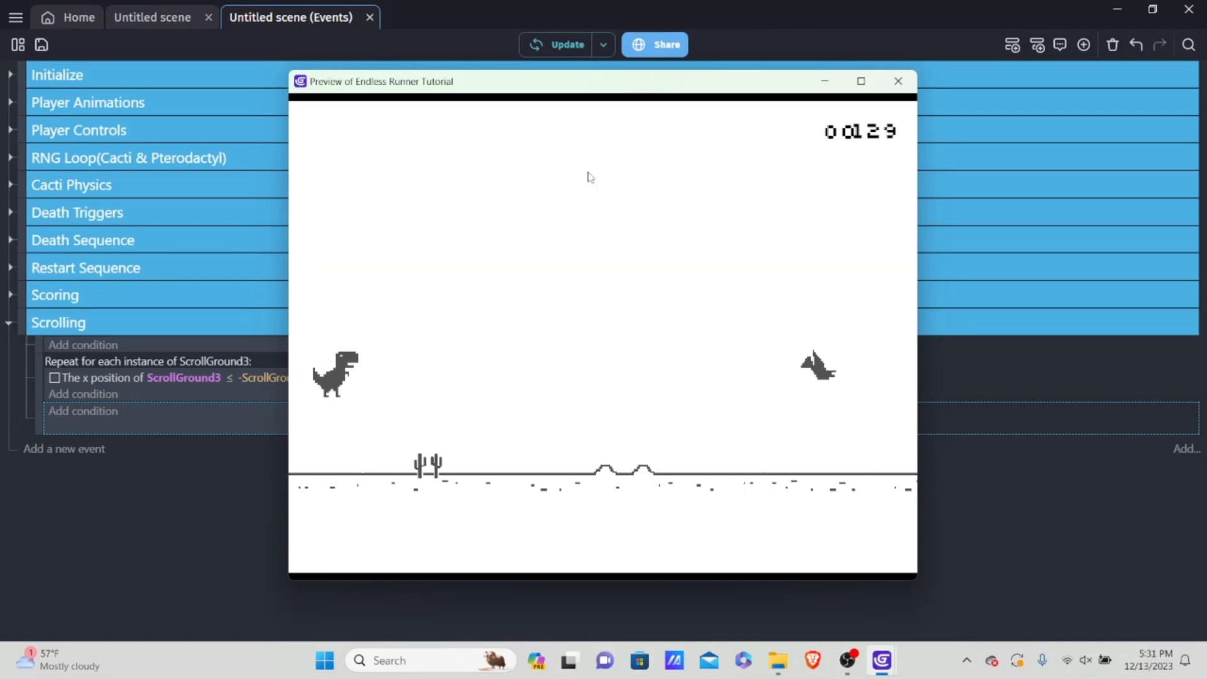
{"action": "key", "text": "Down"}
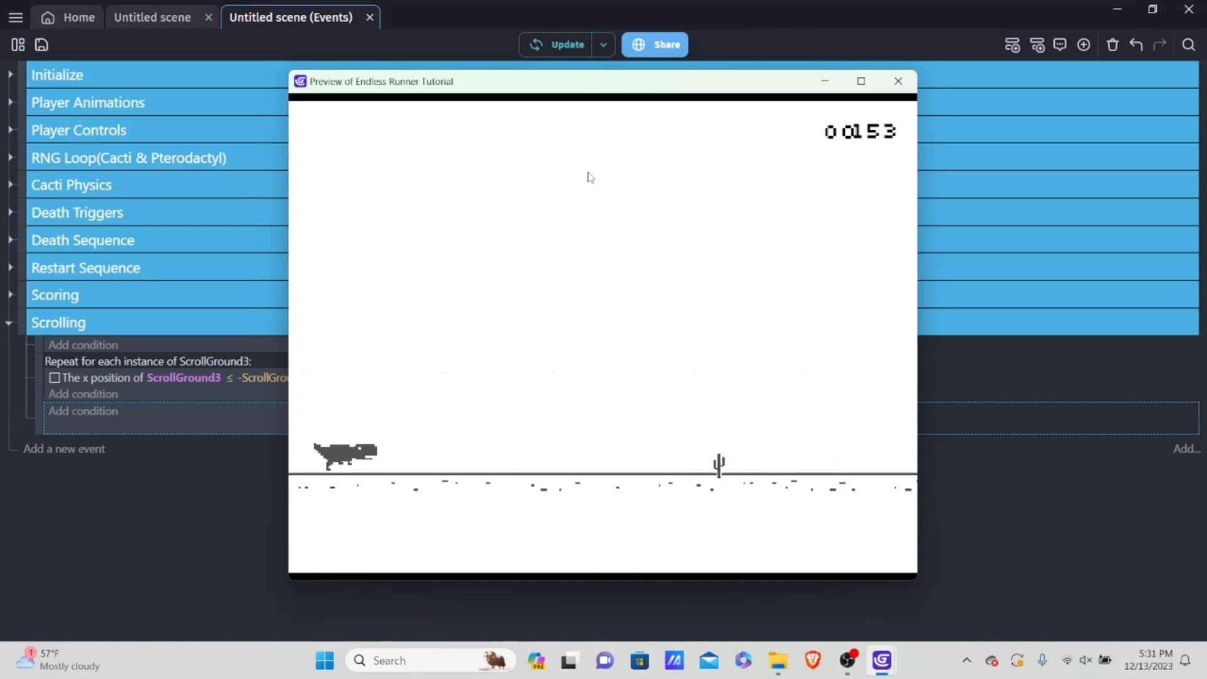
{"action": "key", "text": "space"}
{"action": "key", "text": "space"}
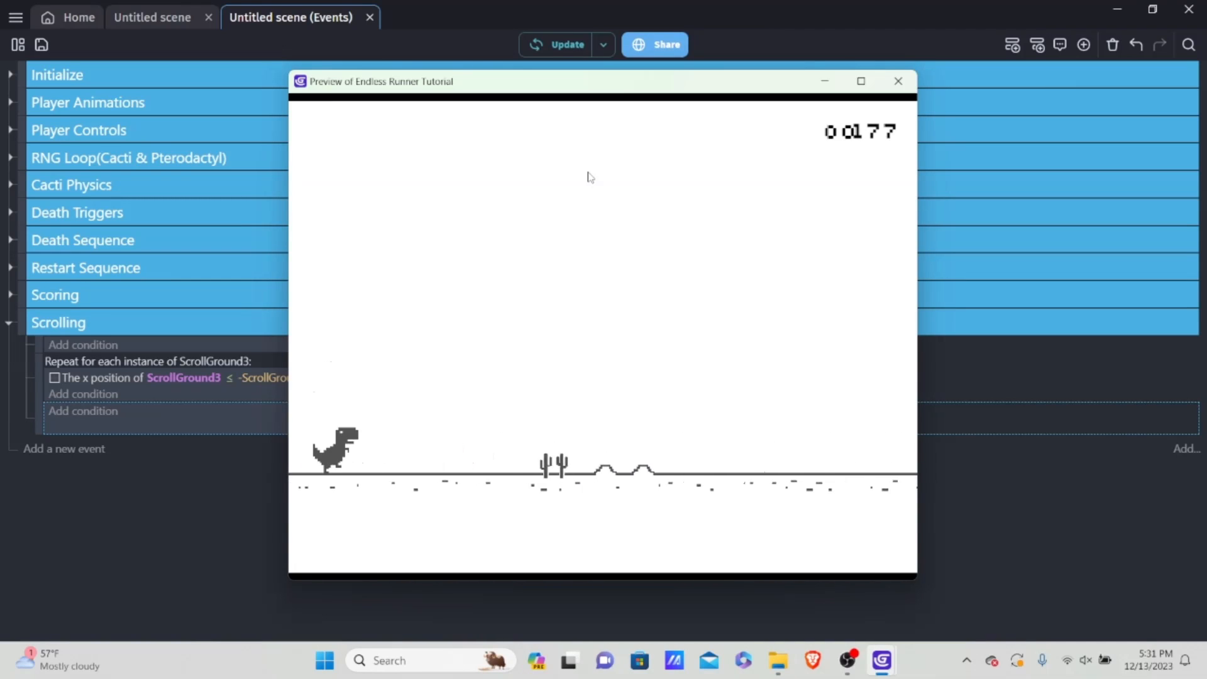
{"action": "key", "text": "space"}
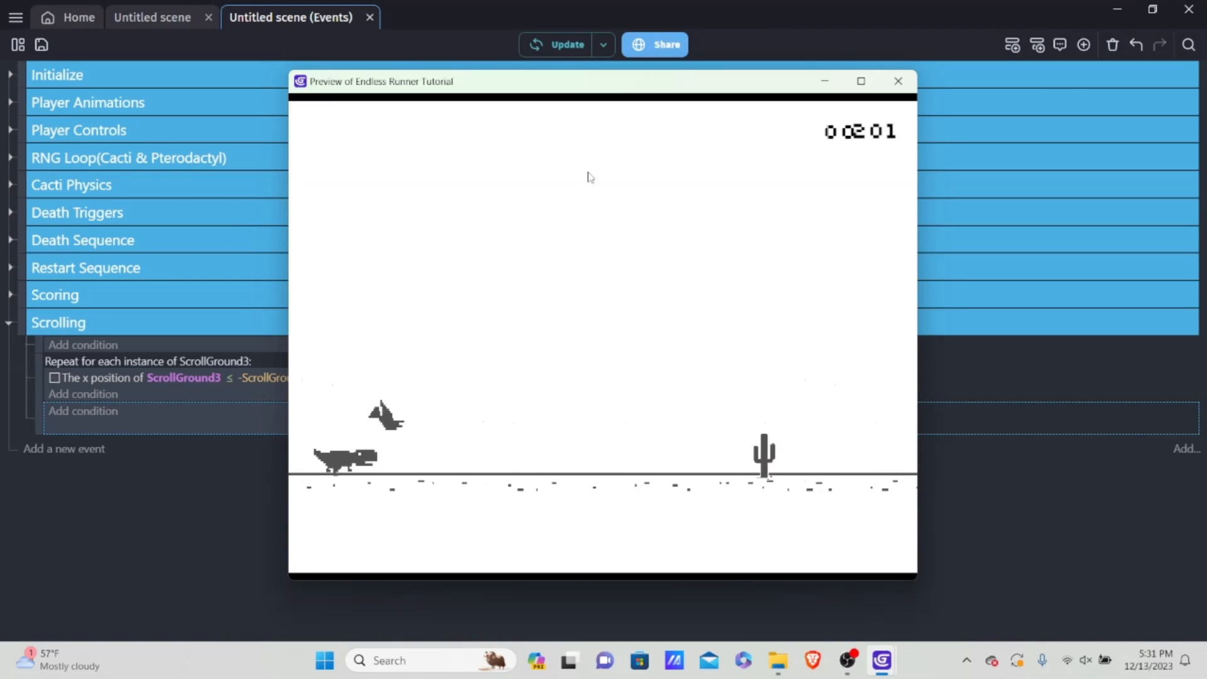
{"action": "key", "text": "space"}
{"action": "key", "text": "space"}
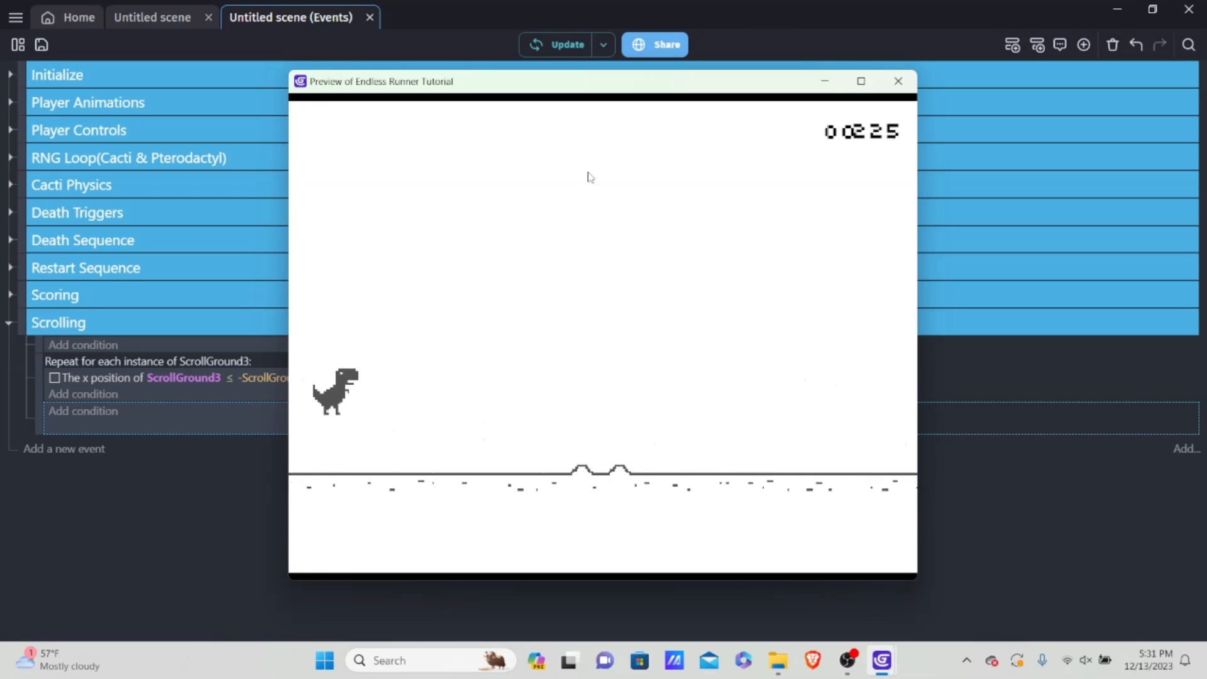
{"action": "key", "text": "space"}
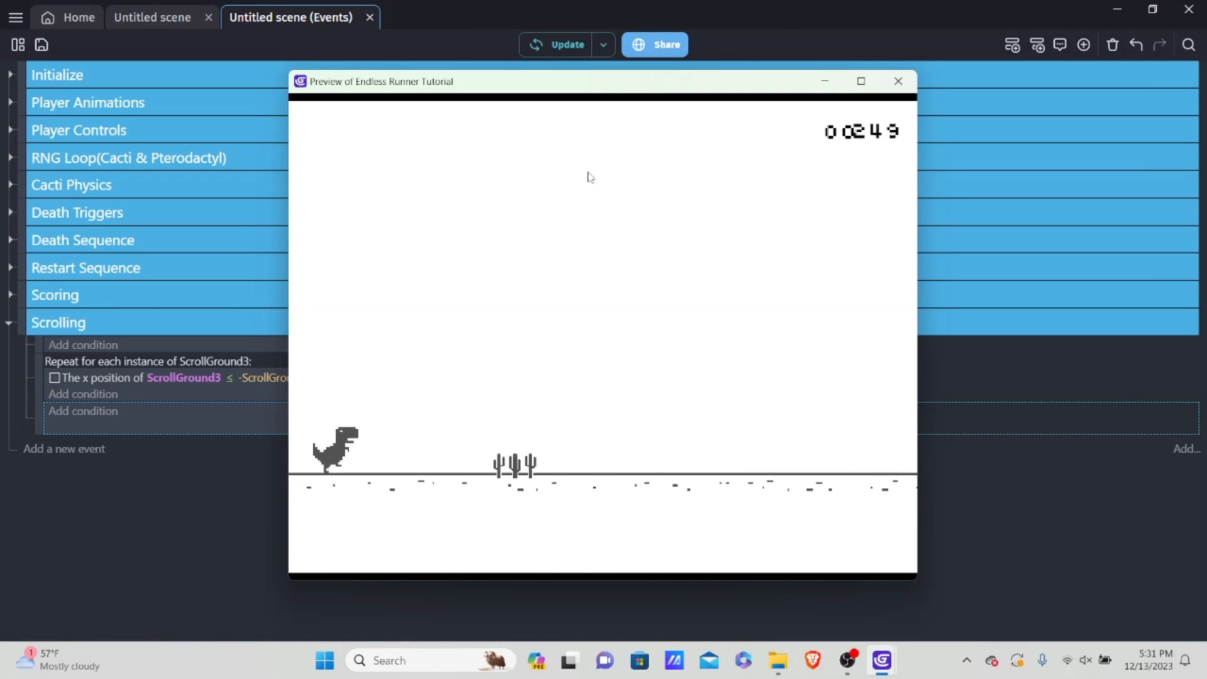
{"action": "key", "text": "space"}
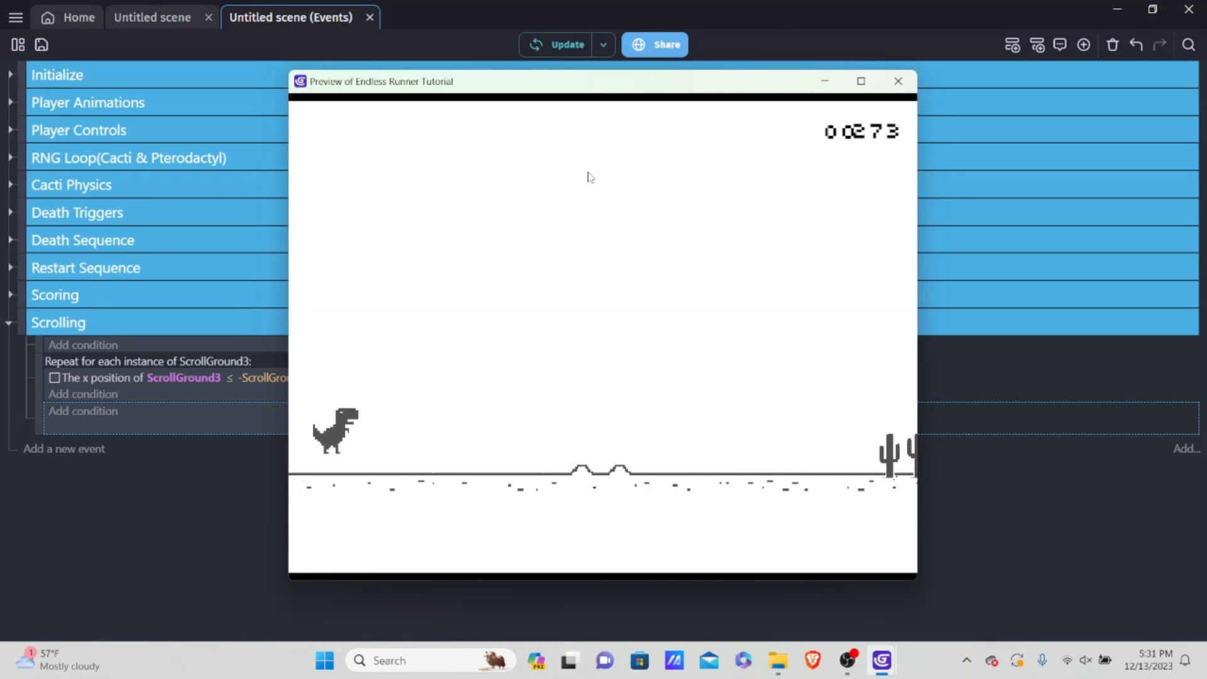
{"action": "key", "text": "space"}
{"action": "key", "text": "space"}
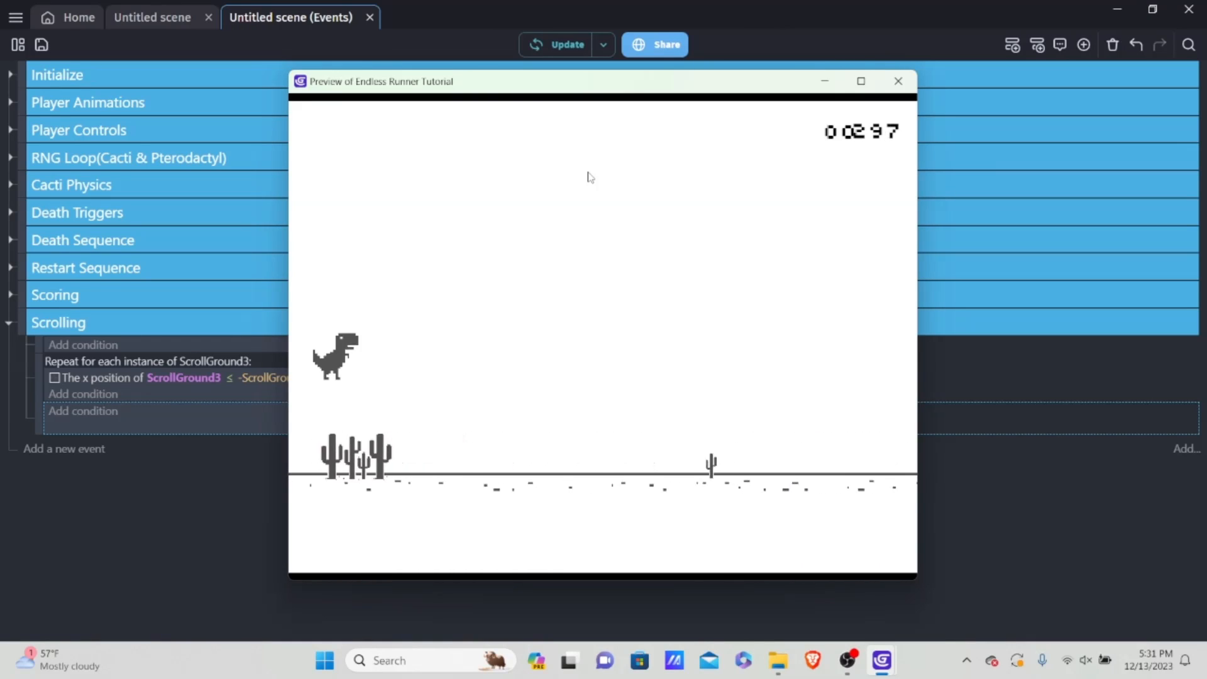
{"action": "key", "text": "space"}
{"action": "key", "text": "space"}
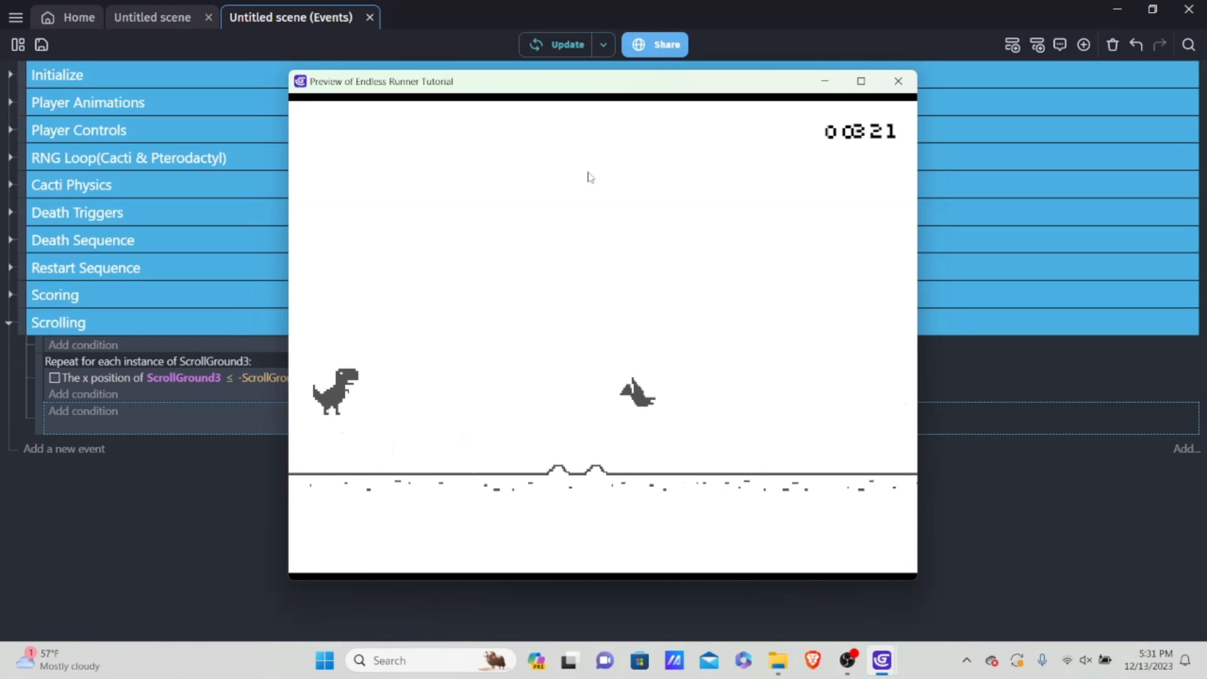
{"action": "key", "text": "Down"}
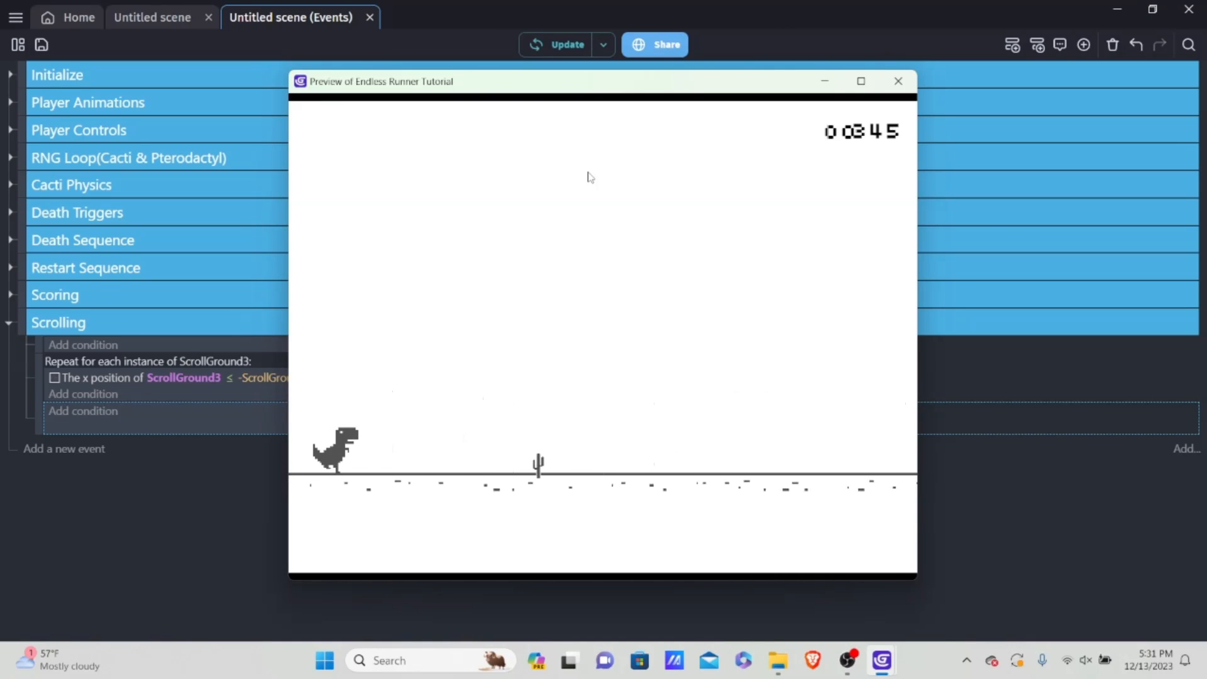
{"action": "key", "text": "space"}
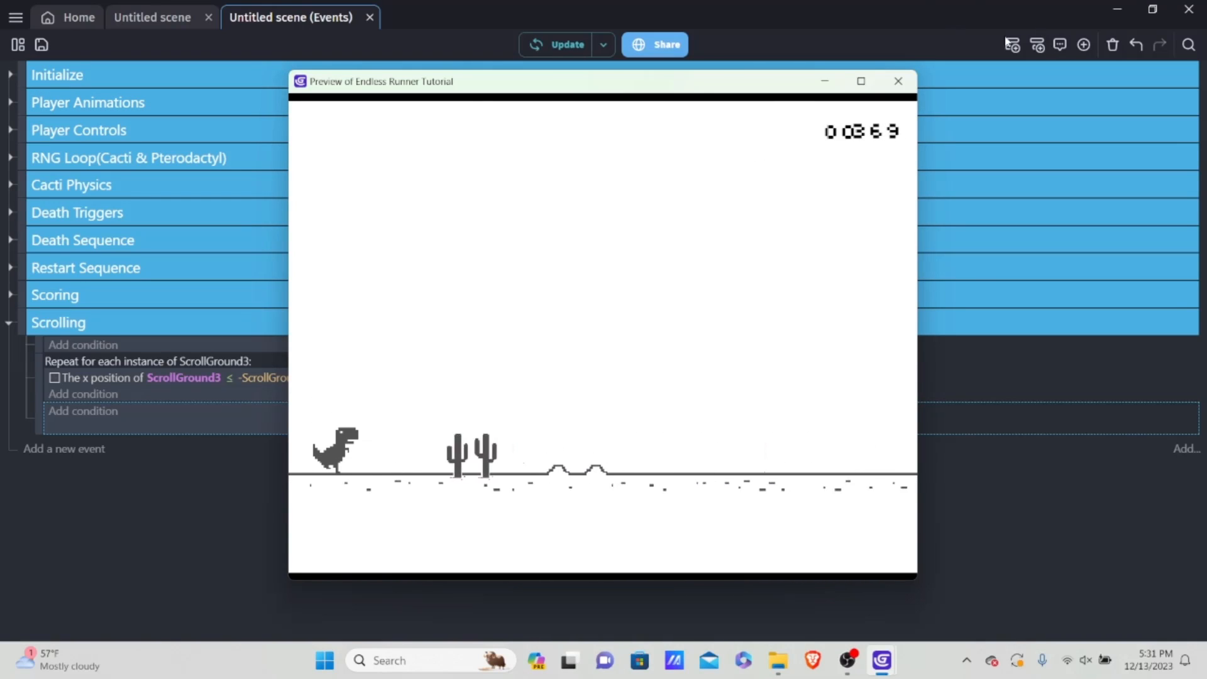
{"action": "left_click", "coordinate": [898, 81]}
Step: Set the amount subtracted from ScrollGround3's X position to 100
{"action": "left_click", "coordinate": [721, 410]}
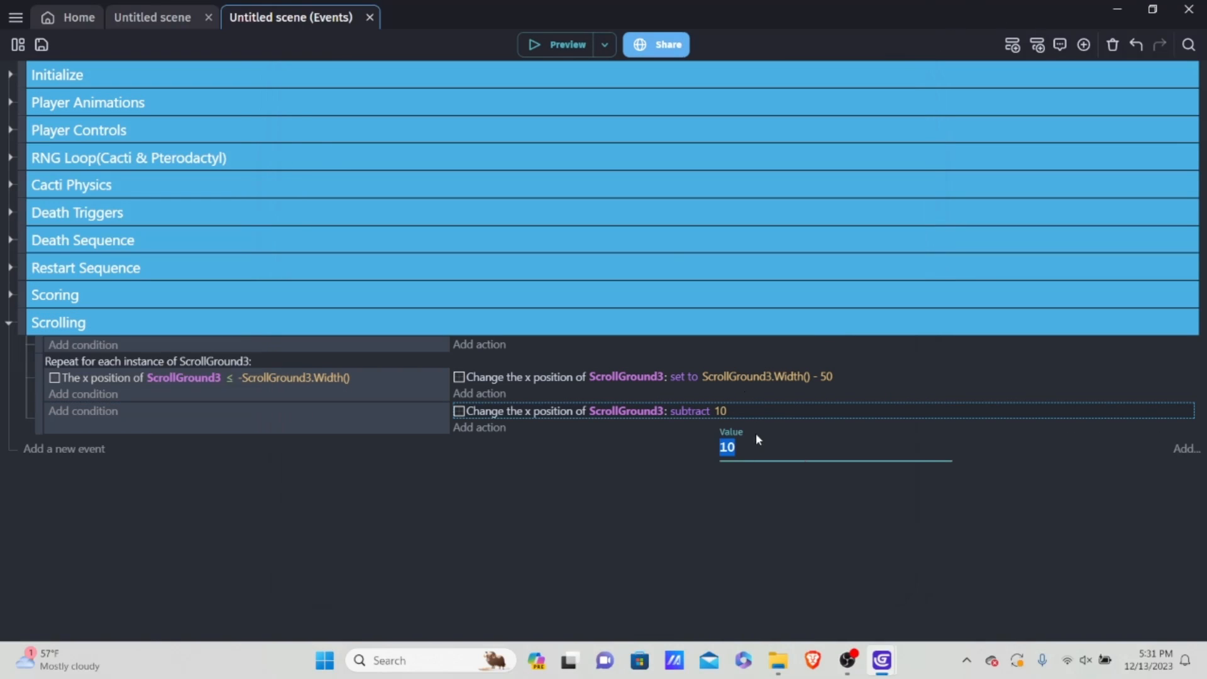
{"action": "left_click", "coordinate": [771, 445]}
{"action": "type", "text": "0"}
{"action": "key", "text": "Return"}
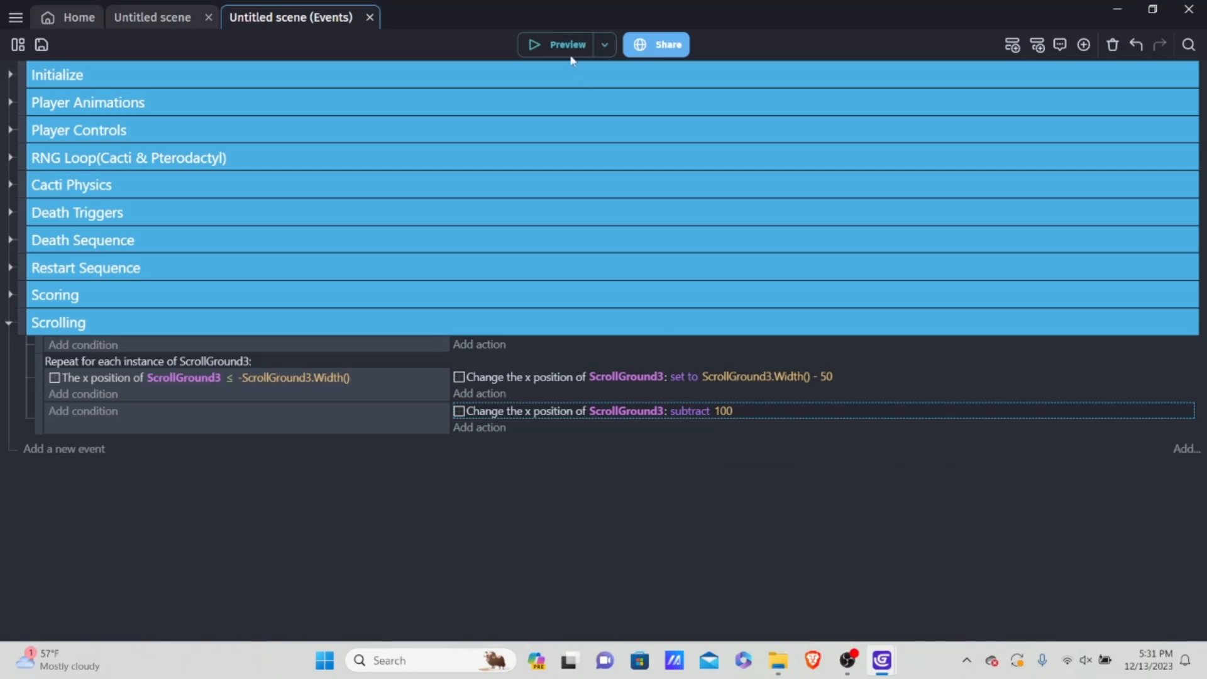
Step: Preview the game with the faster ground scrolling and close the preview
{"action": "left_click", "coordinate": [549, 55]}
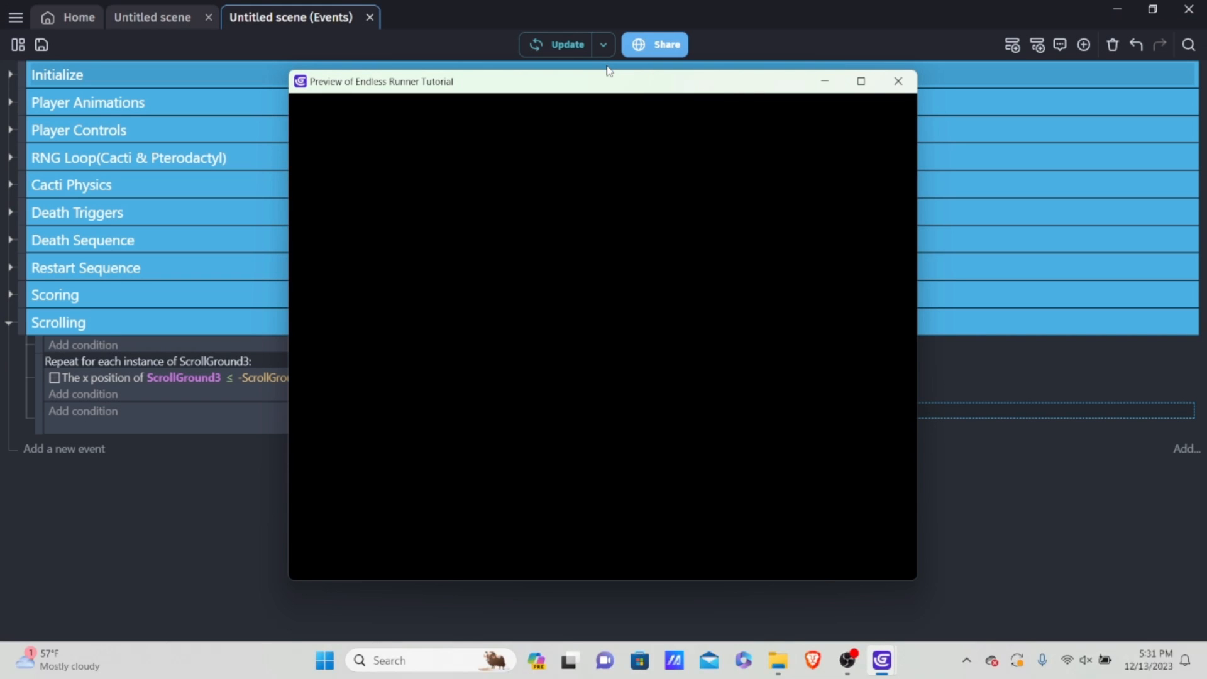
{"action": "key", "text": "space"}
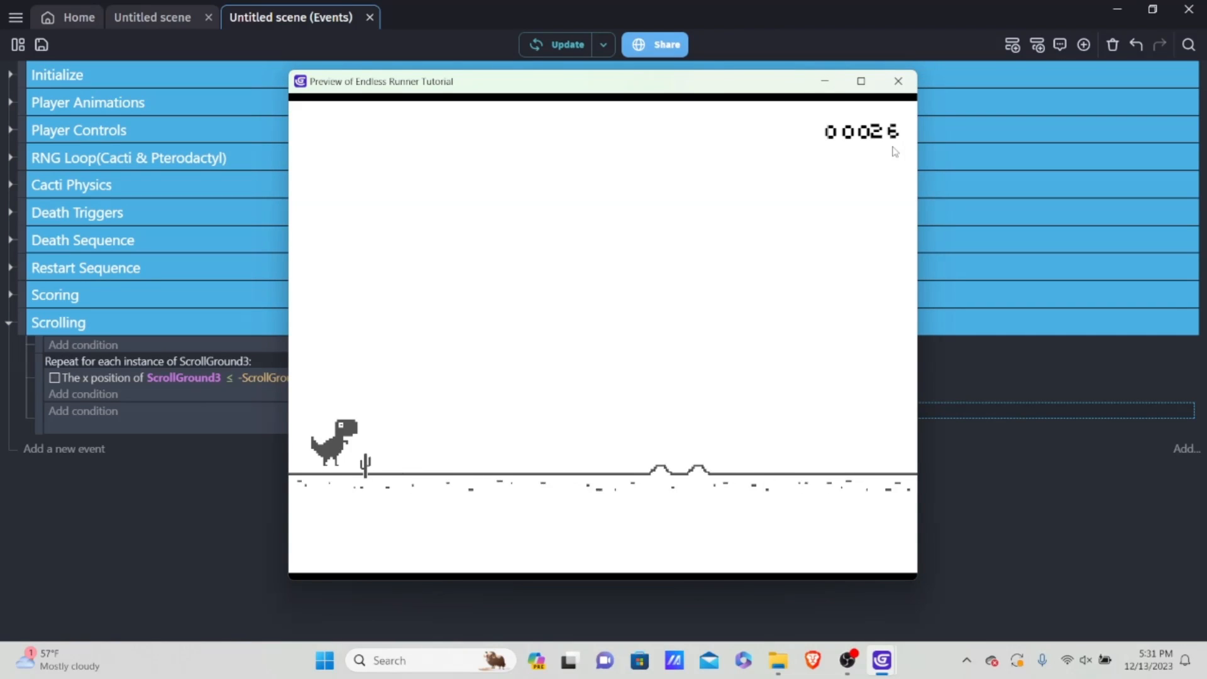
{"action": "left_click", "coordinate": [899, 83]}
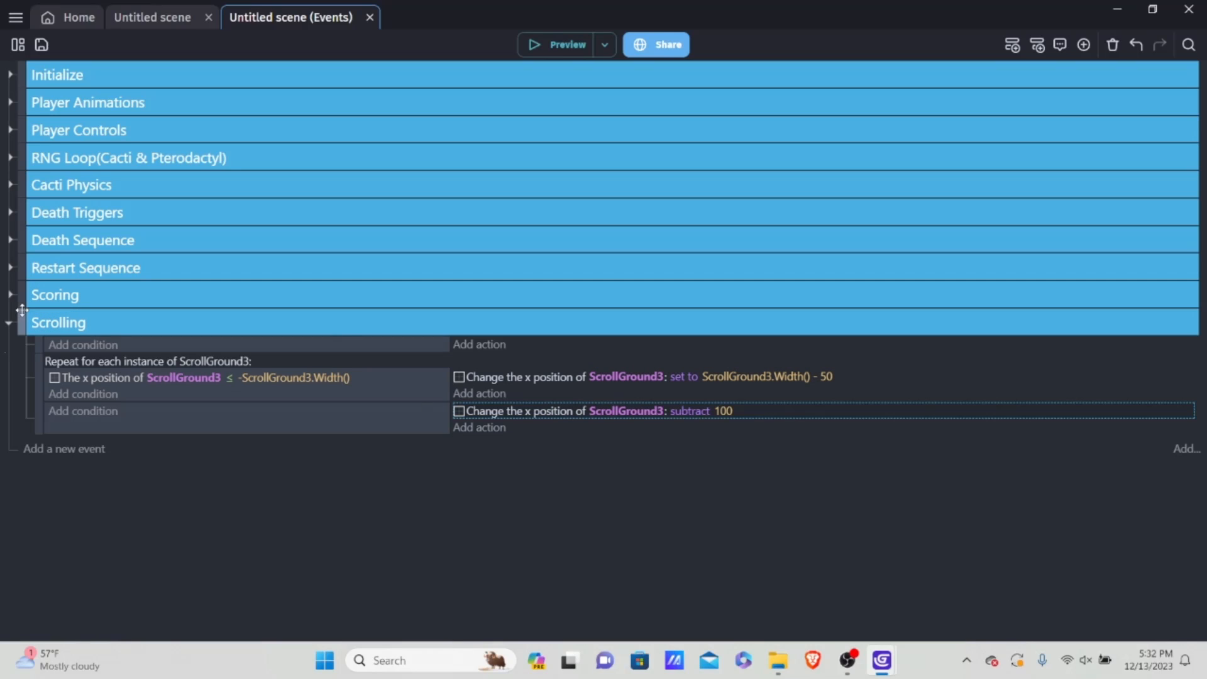
Step: Open the variables of Untitled scene and add a variable named scrollSpeed
{"action": "left_click", "coordinate": [16, 47]}
{"action": "left_click", "coordinate": [221, 262]}
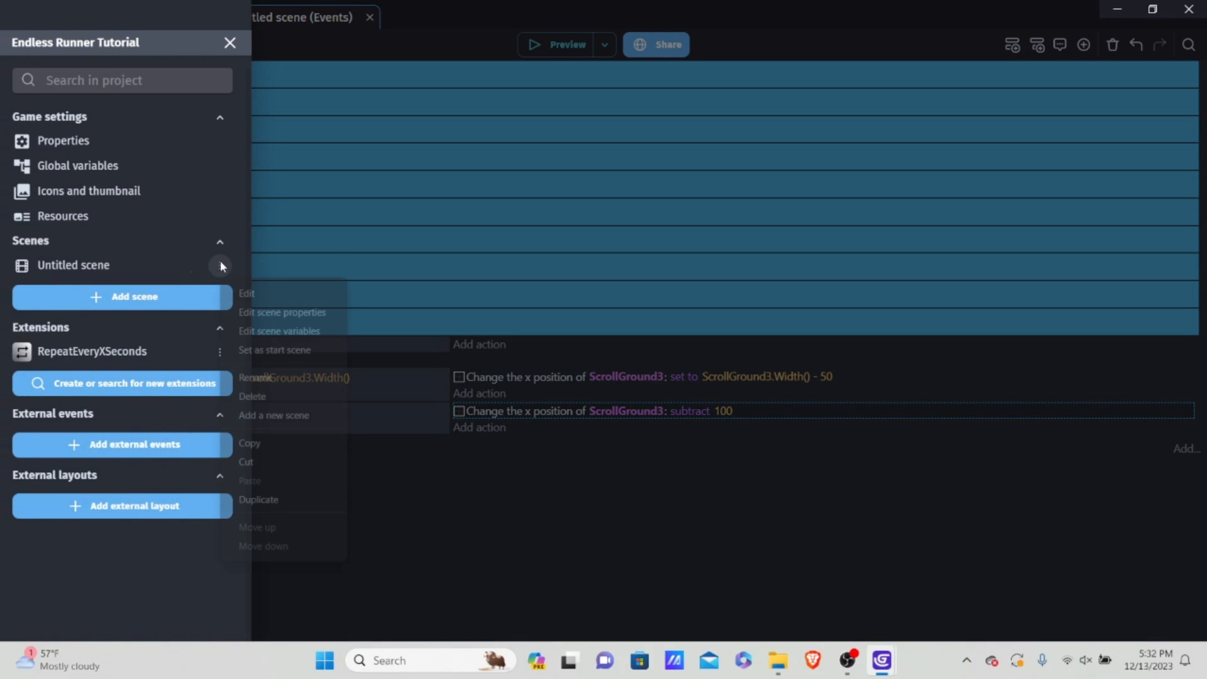
{"action": "left_click", "coordinate": [285, 333]}
{"action": "left_click", "coordinate": [679, 360]}
{"action": "left_click", "coordinate": [16, 50]}
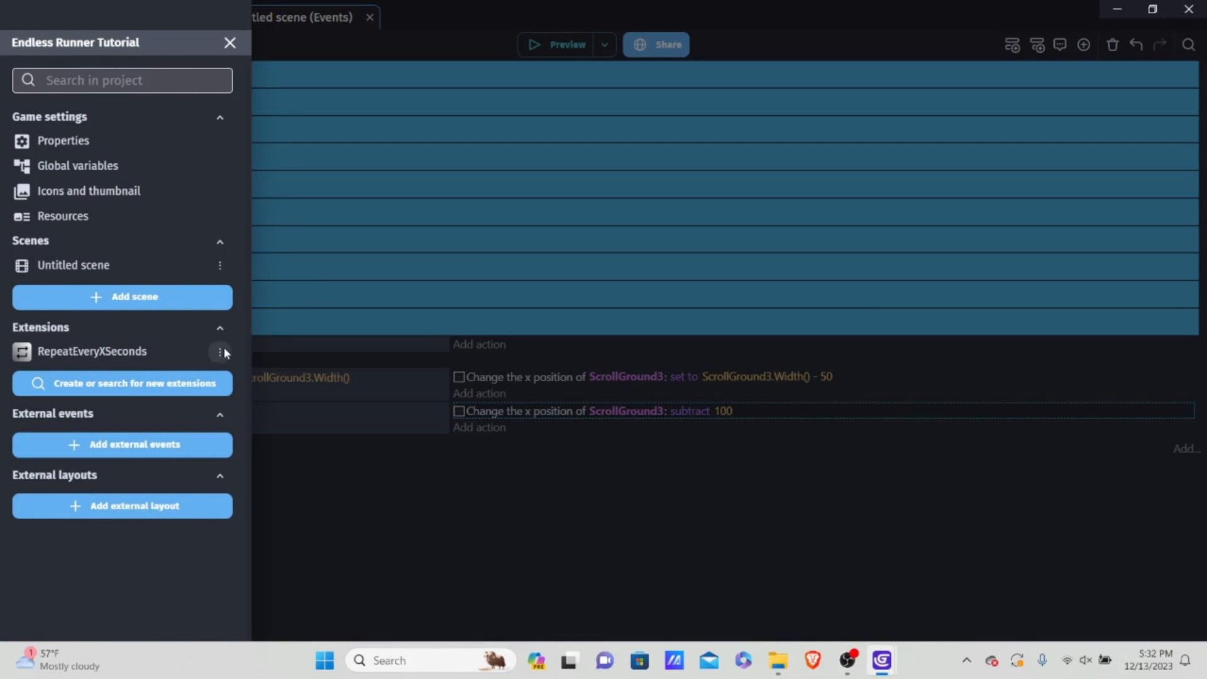
{"action": "left_click", "coordinate": [220, 266]}
{"action": "left_click", "coordinate": [285, 327]}
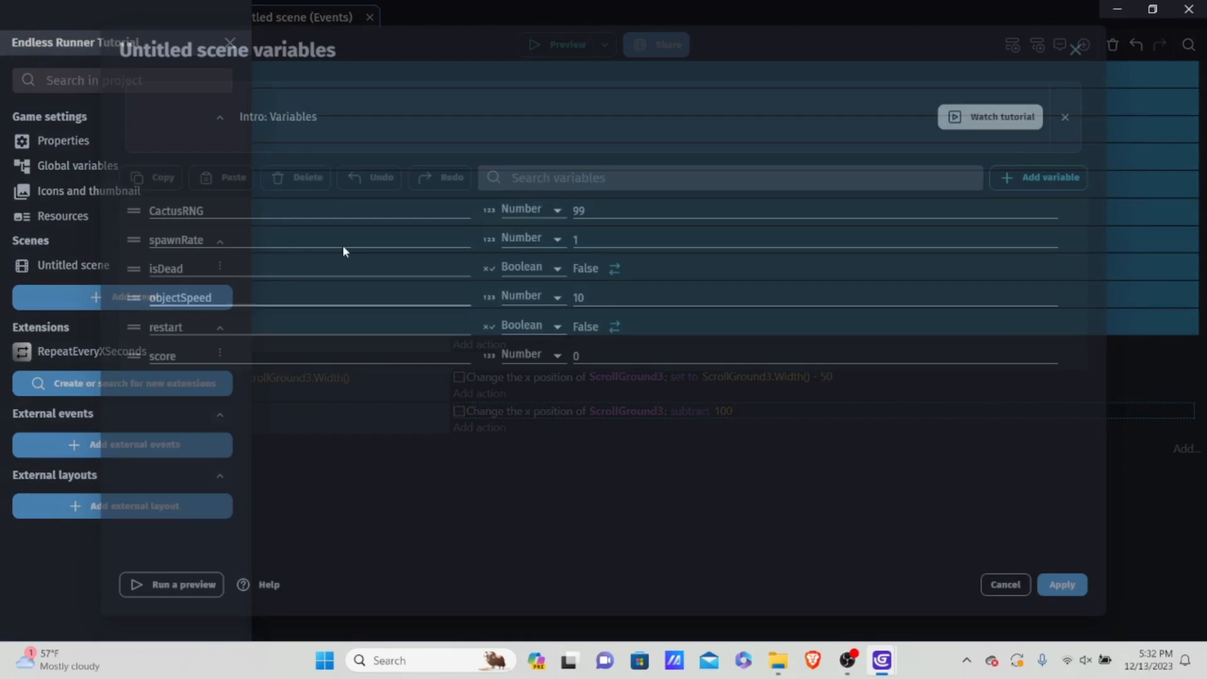
{"action": "left_click", "coordinate": [1076, 179]}
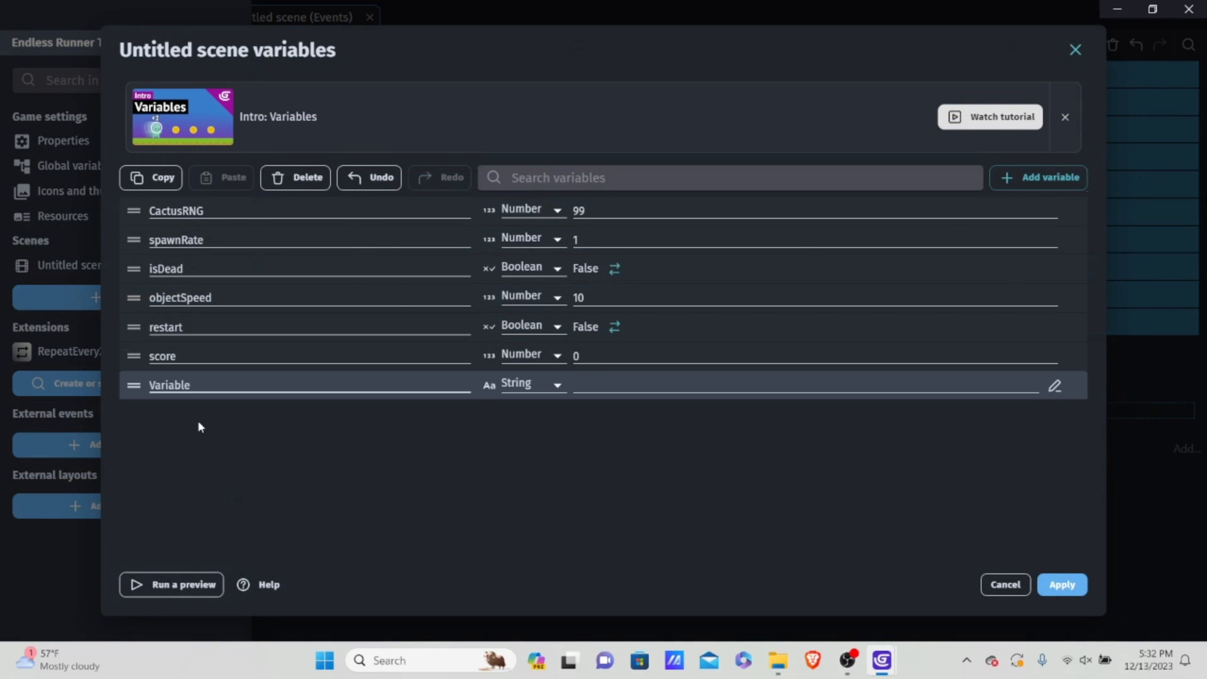
{"action": "key", "text": "BackSpace"}
{"action": "key", "text": "BackSpace"}
{"action": "type", "text": "s"}
Step: Make scrollSpeed a Number variable and give it the value 10
{"action": "left_click", "coordinate": [531, 385]}
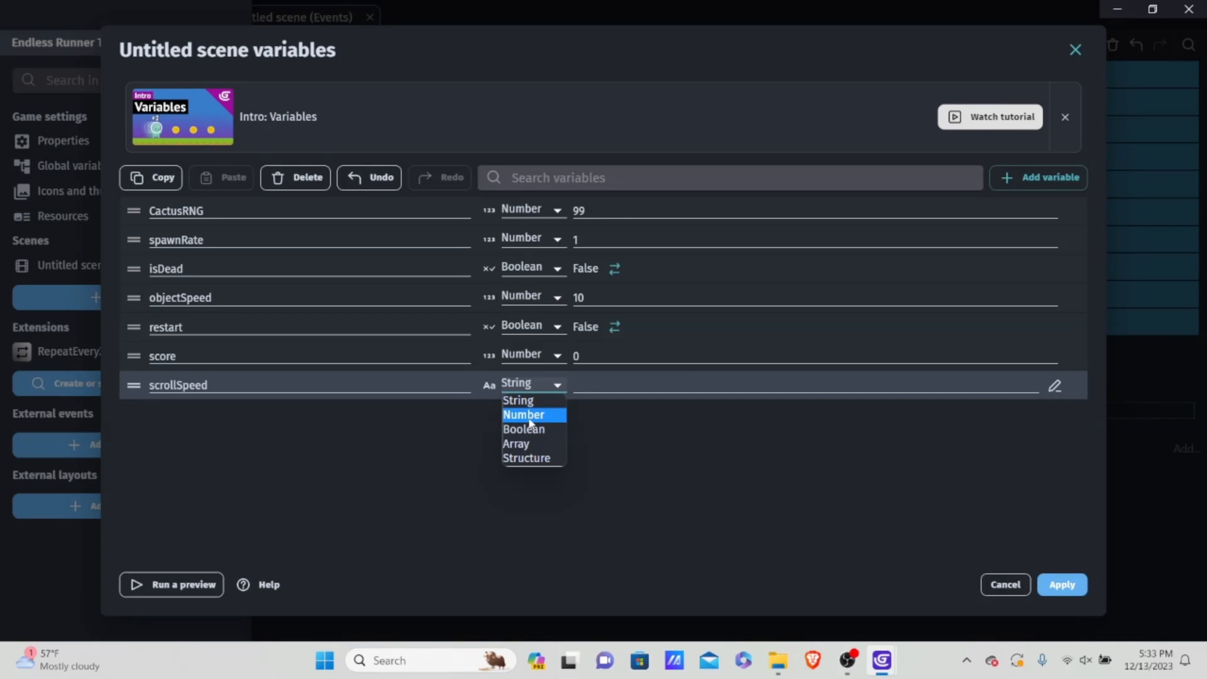
{"action": "left_click", "coordinate": [524, 415]}
{"action": "left_click", "coordinate": [665, 392]}
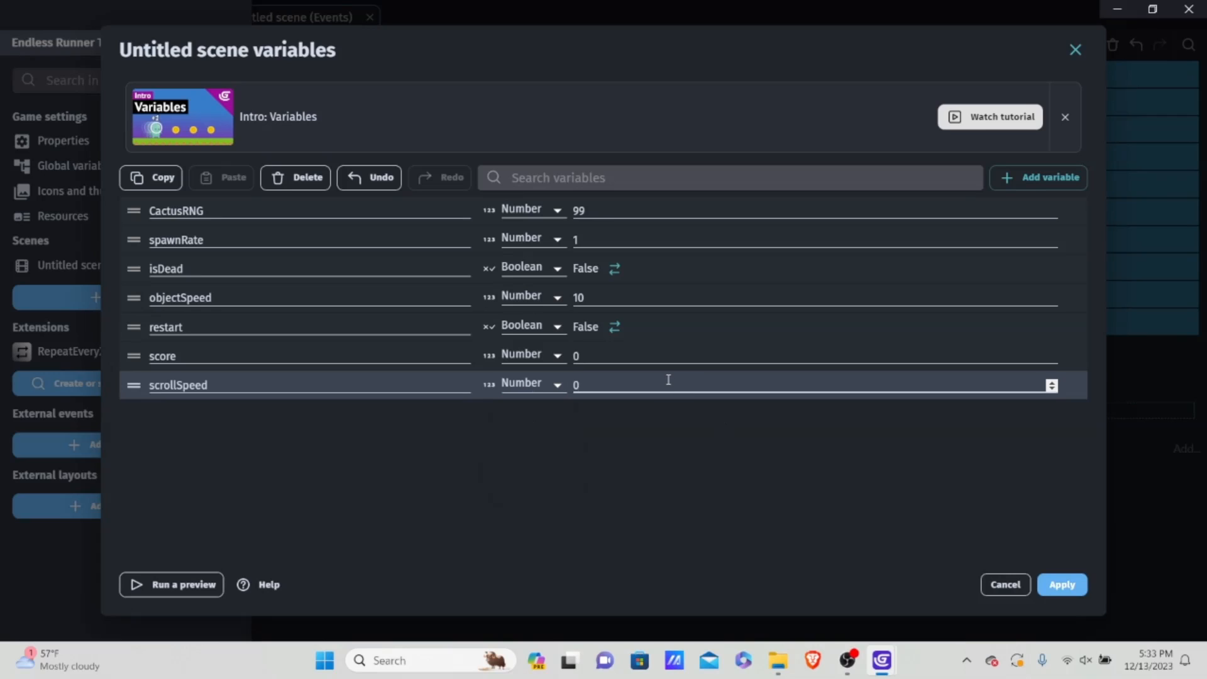
{"action": "key", "text": "BackSpace"}
{"action": "type", "text": "8"}
{"action": "type", "text": "10"}
{"action": "left_click", "coordinate": [602, 423]}
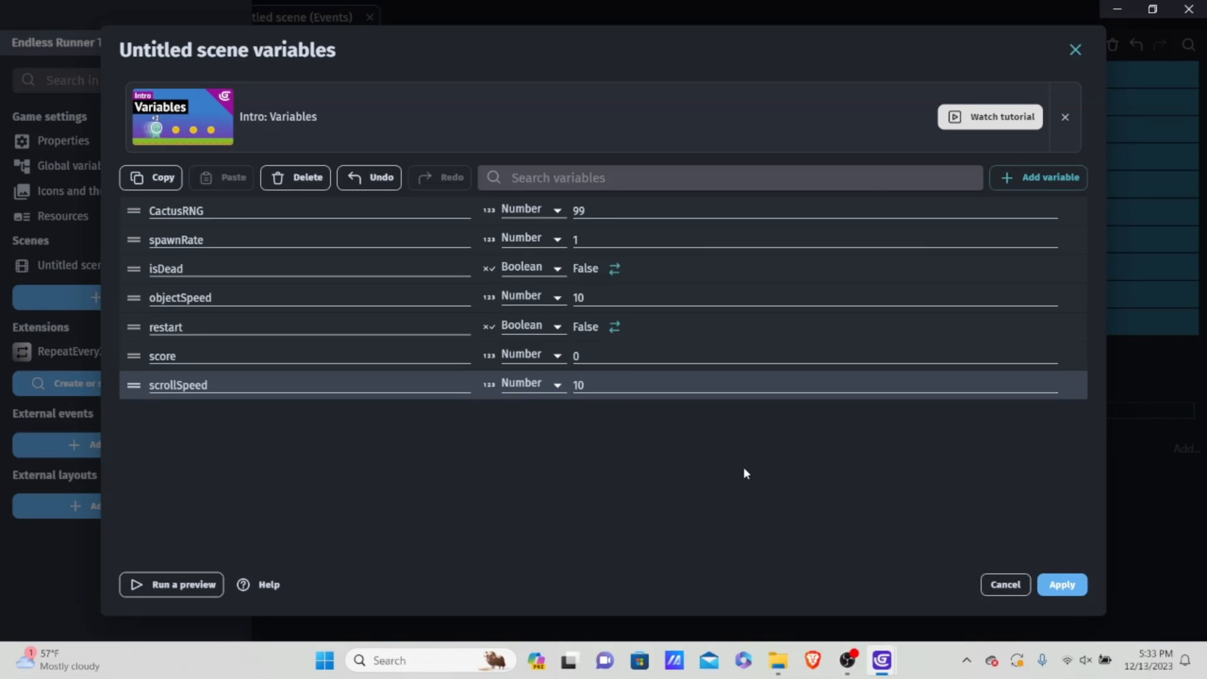
Step: Set scrollSpeed's value to 8, apply the scene variables and return to the events
{"action": "left_click", "coordinate": [680, 388]}
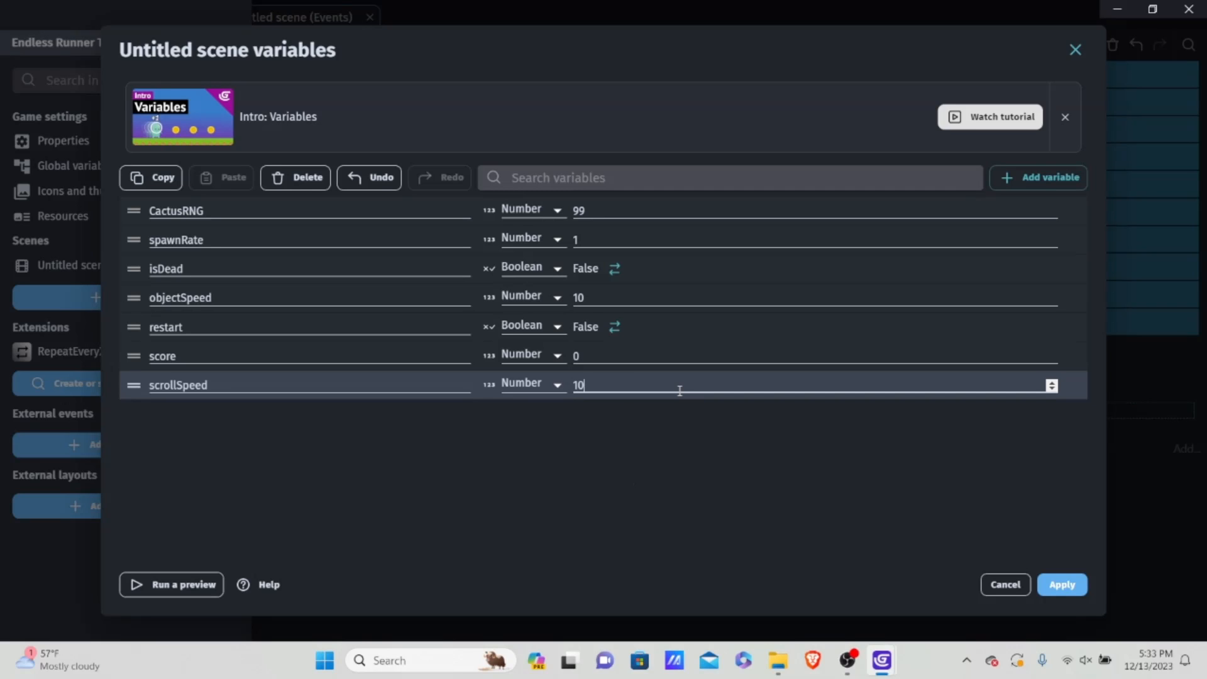
{"action": "key", "text": "BackSpace"}
{"action": "key", "text": "BackSpace"}
{"action": "type", "text": "8"}
{"action": "left_click", "coordinate": [653, 470]}
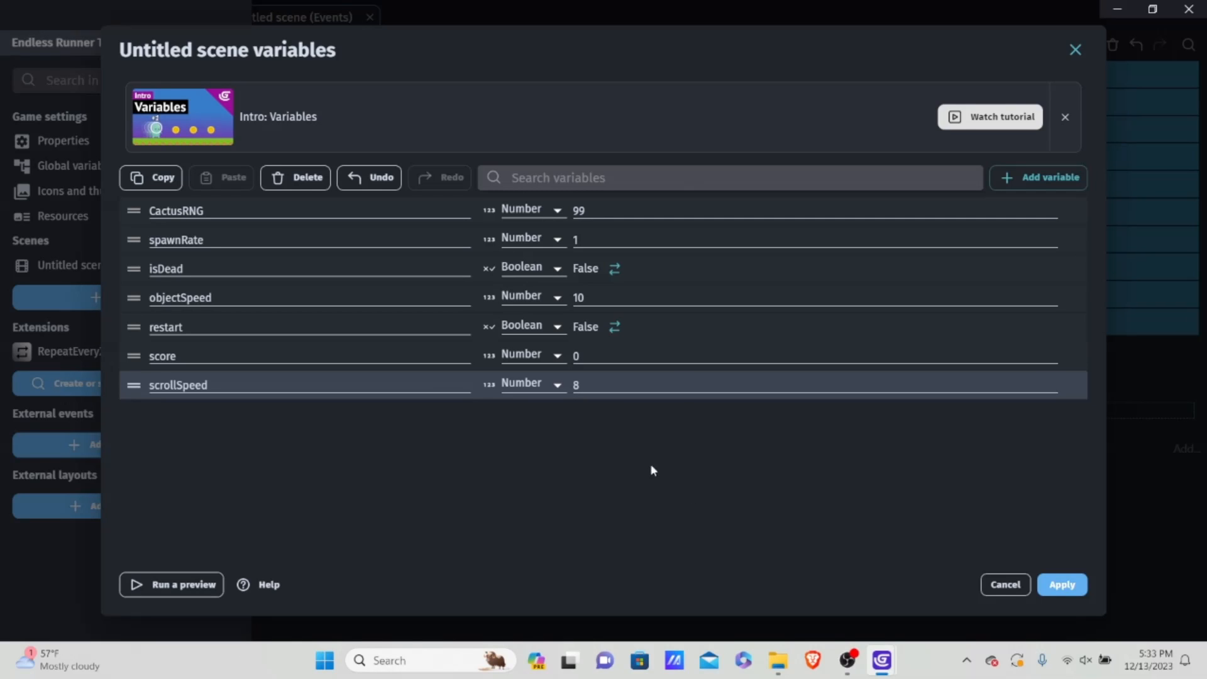
{"action": "left_click", "coordinate": [1060, 584]}
{"action": "left_click", "coordinate": [843, 518]}
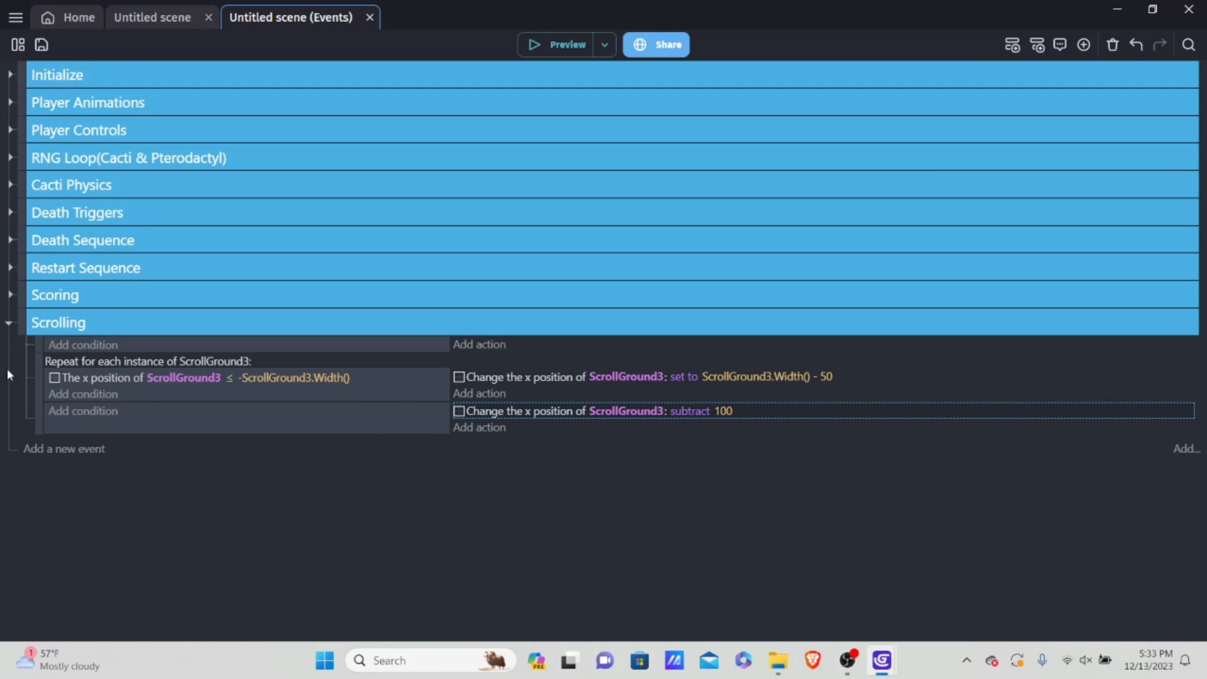
Step: Make the ScrollGround3 x position action subtract Variable(scrollSpeed) instead of a fixed number, and preview the game
{"action": "left_click", "coordinate": [718, 411]}
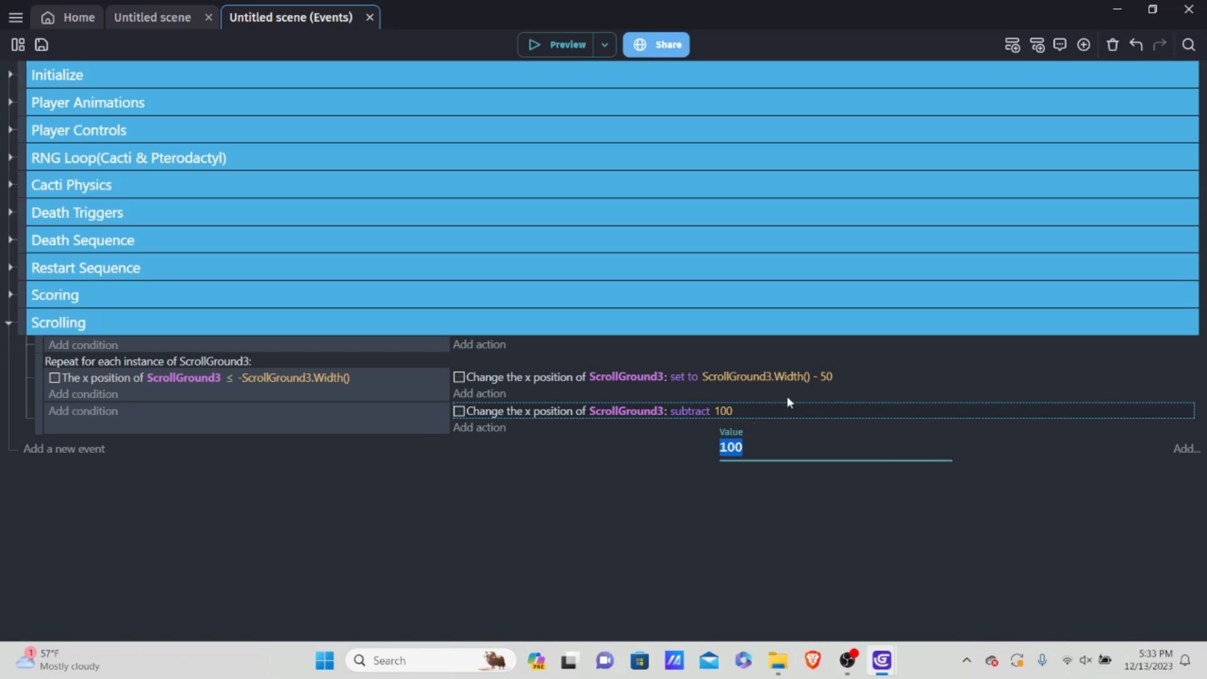
{"action": "key", "text": "BackSpace"}
{"action": "type", "text": "va"}
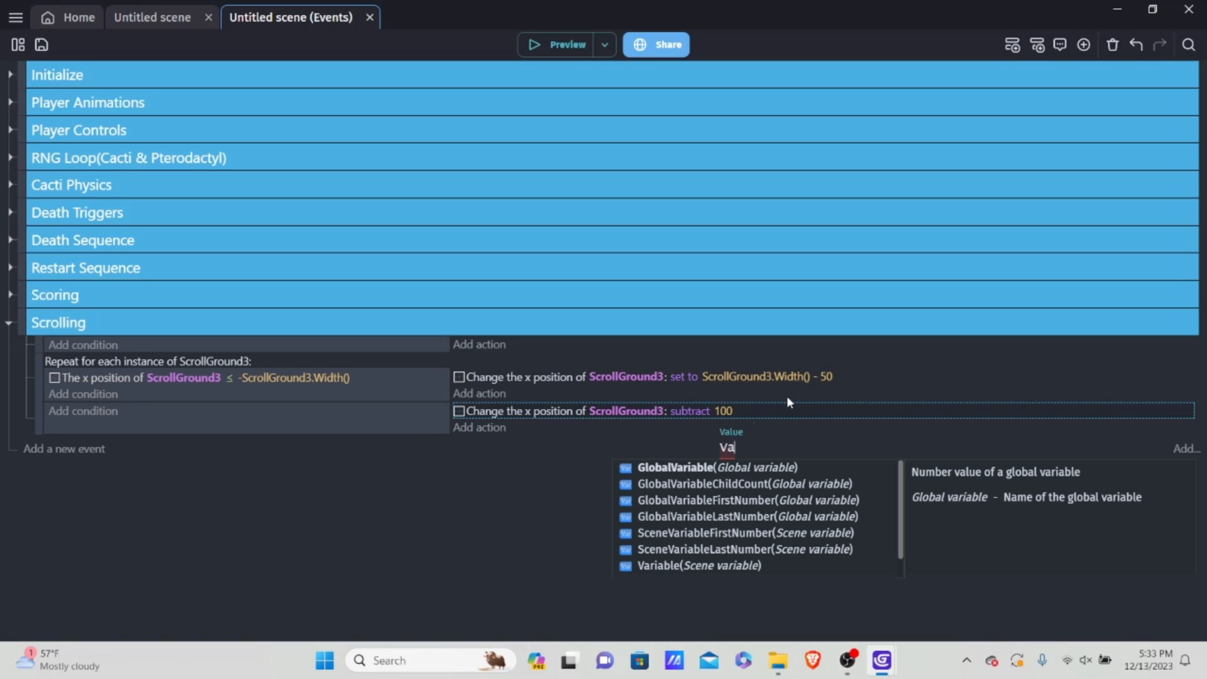
{"action": "type", "text": "riable()"}
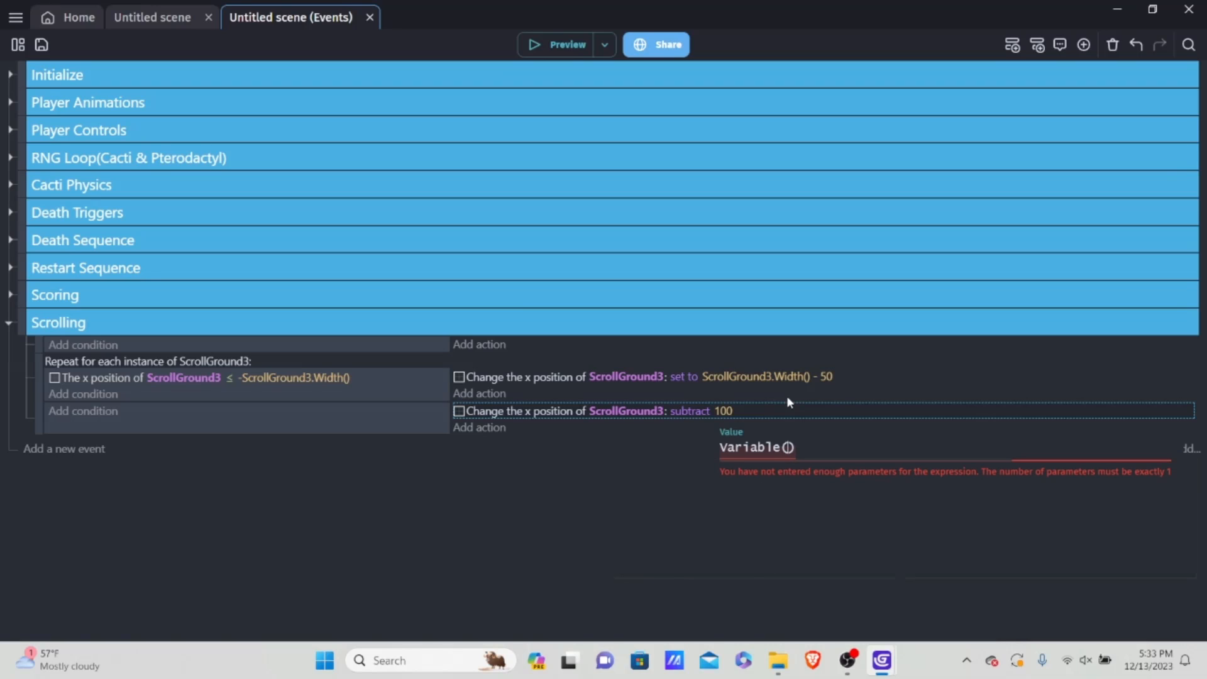
{"action": "type", "text": "sc"}
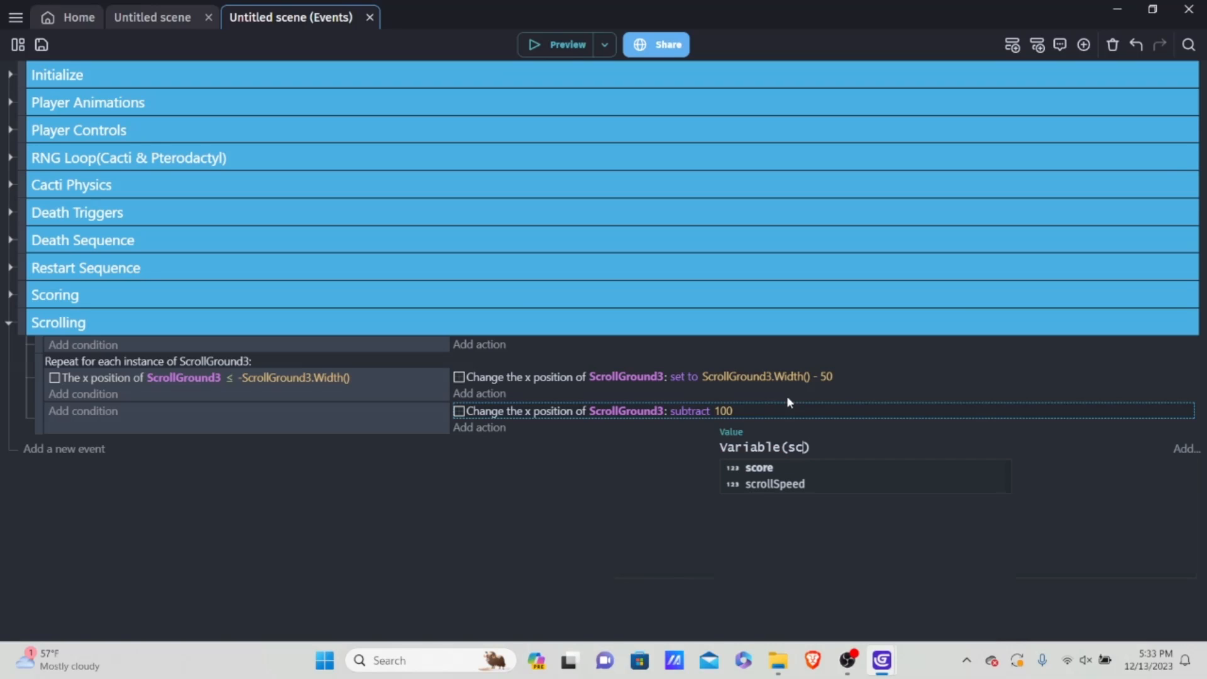
{"action": "key", "text": "Down"}
{"action": "key", "text": "Return"}
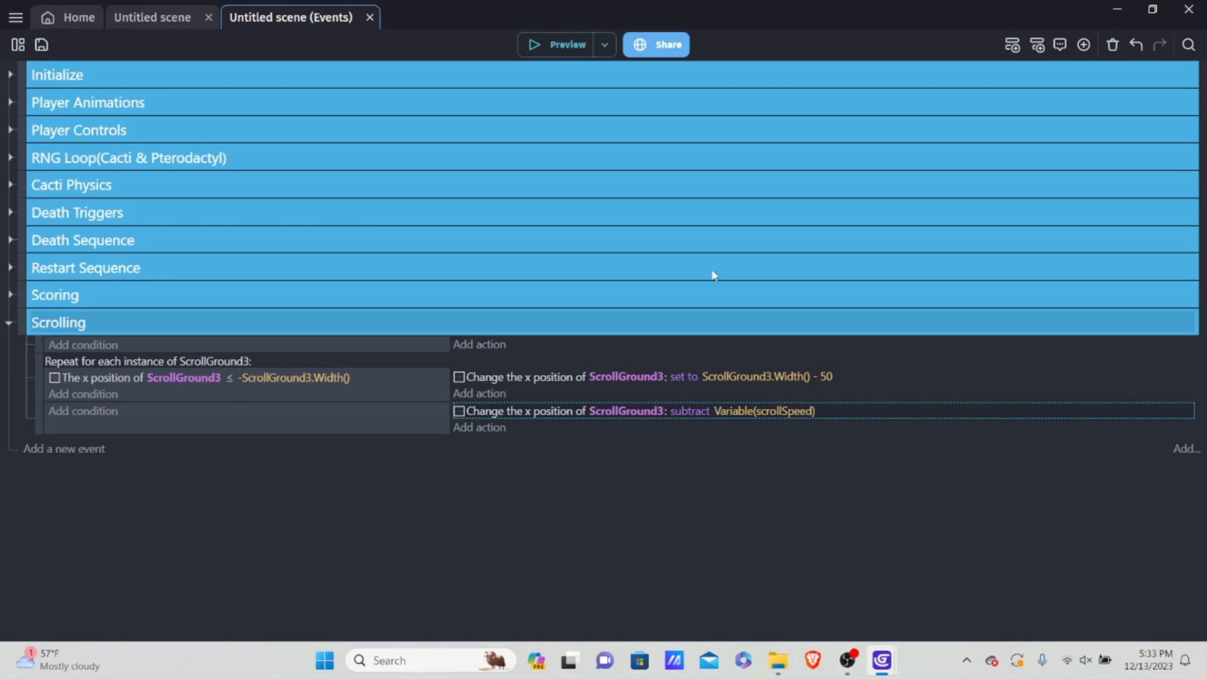
{"action": "left_click", "coordinate": [531, 43]}
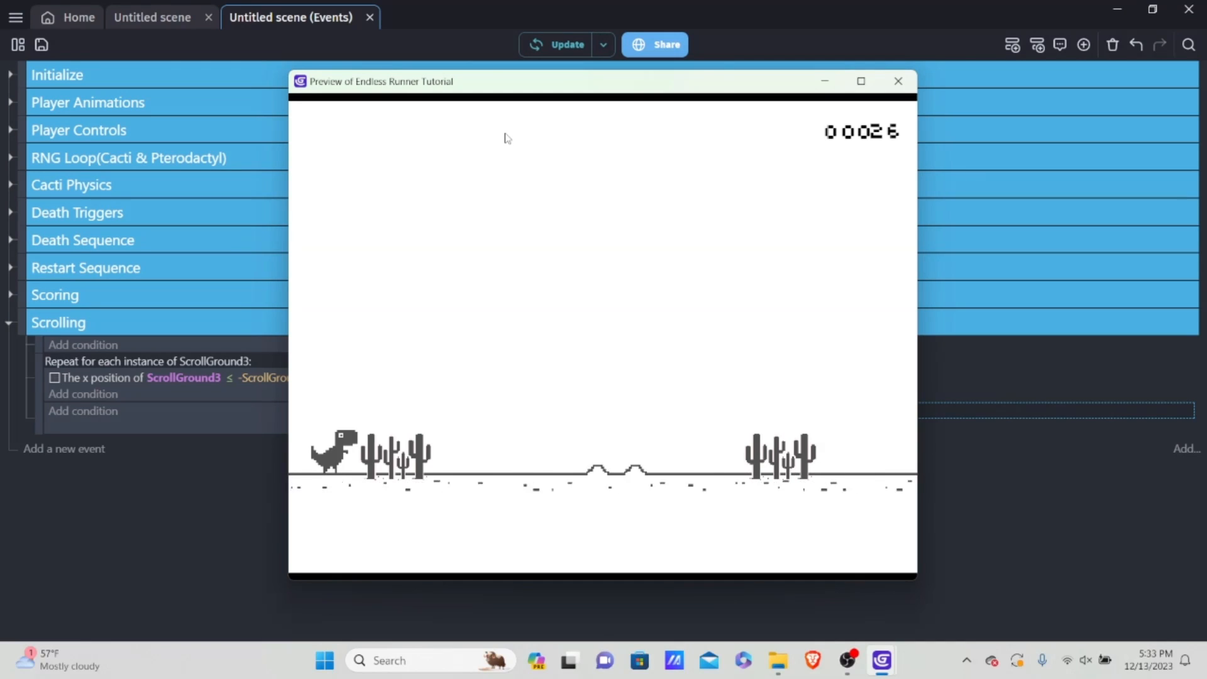
{"action": "left_click", "coordinate": [898, 80]}
Step: Set scrollSpeed to 10 in the variables of Untitled scene, apply it and preview the game
{"action": "left_click", "coordinate": [17, 44]}
{"action": "left_click", "coordinate": [215, 265]}
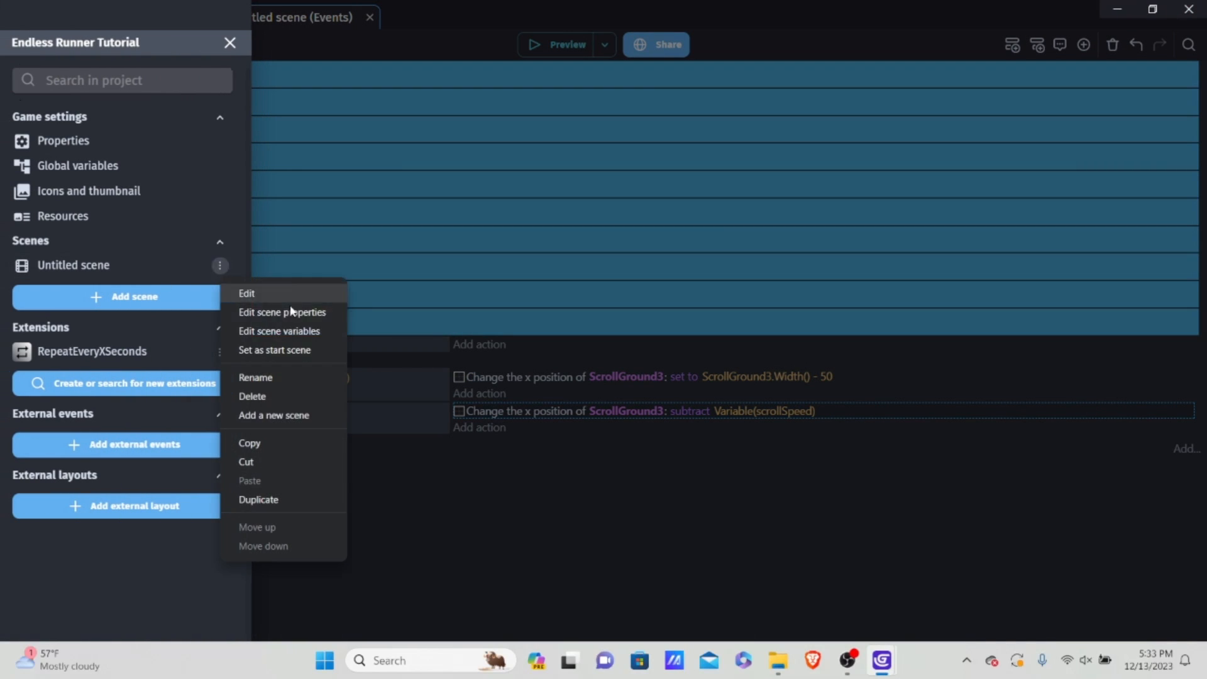
{"action": "left_click", "coordinate": [288, 332]}
{"action": "left_click", "coordinate": [626, 390]}
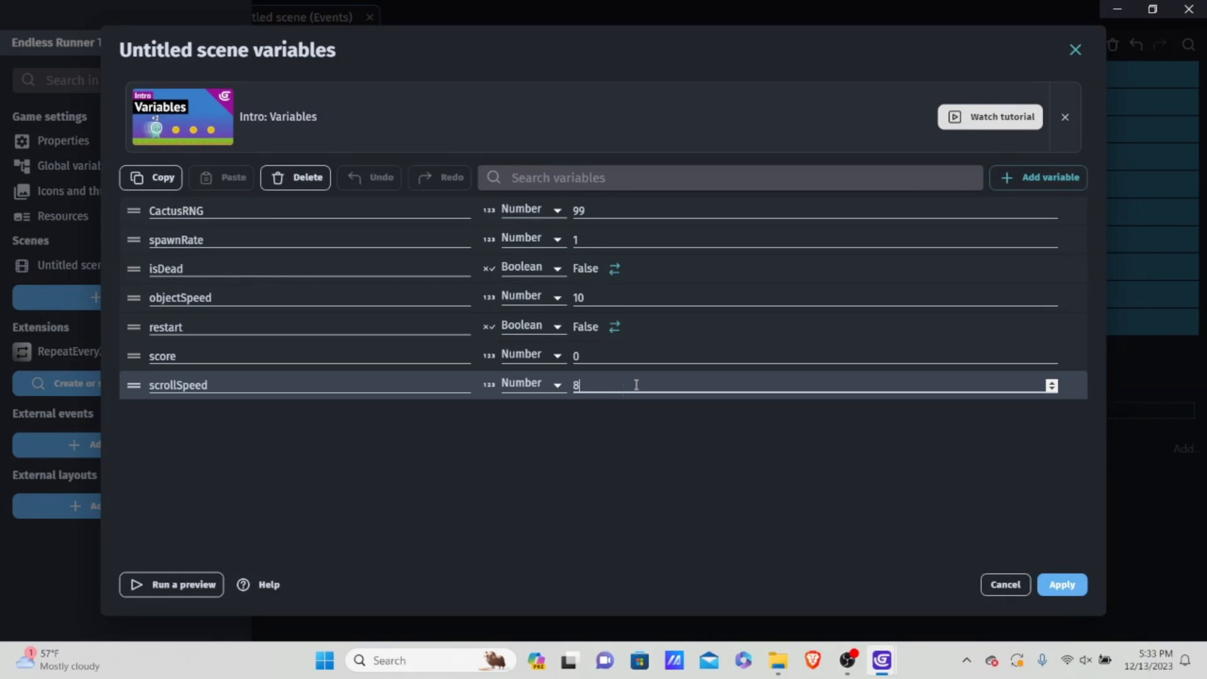
{"action": "key", "text": "BackSpace"}
{"action": "type", "text": "1"}
{"action": "type", "text": "10"}
{"action": "left_click", "coordinate": [1063, 584]}
{"action": "left_click", "coordinate": [547, 57]}
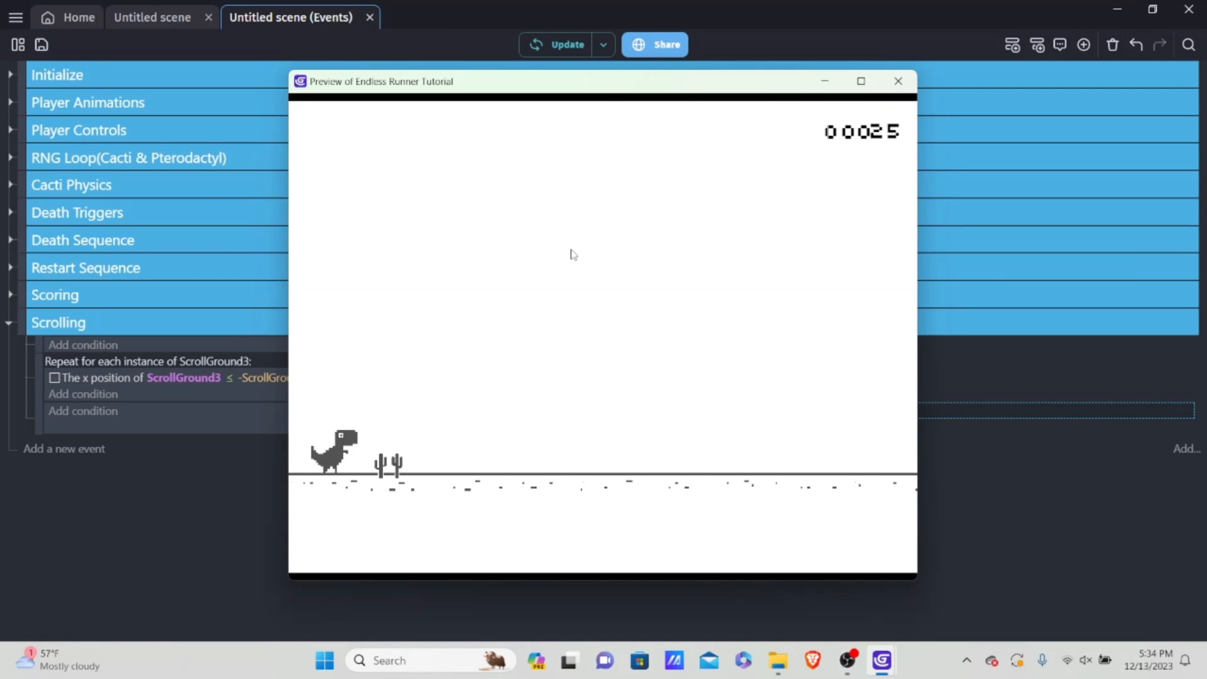
{"action": "left_click", "coordinate": [898, 82]}
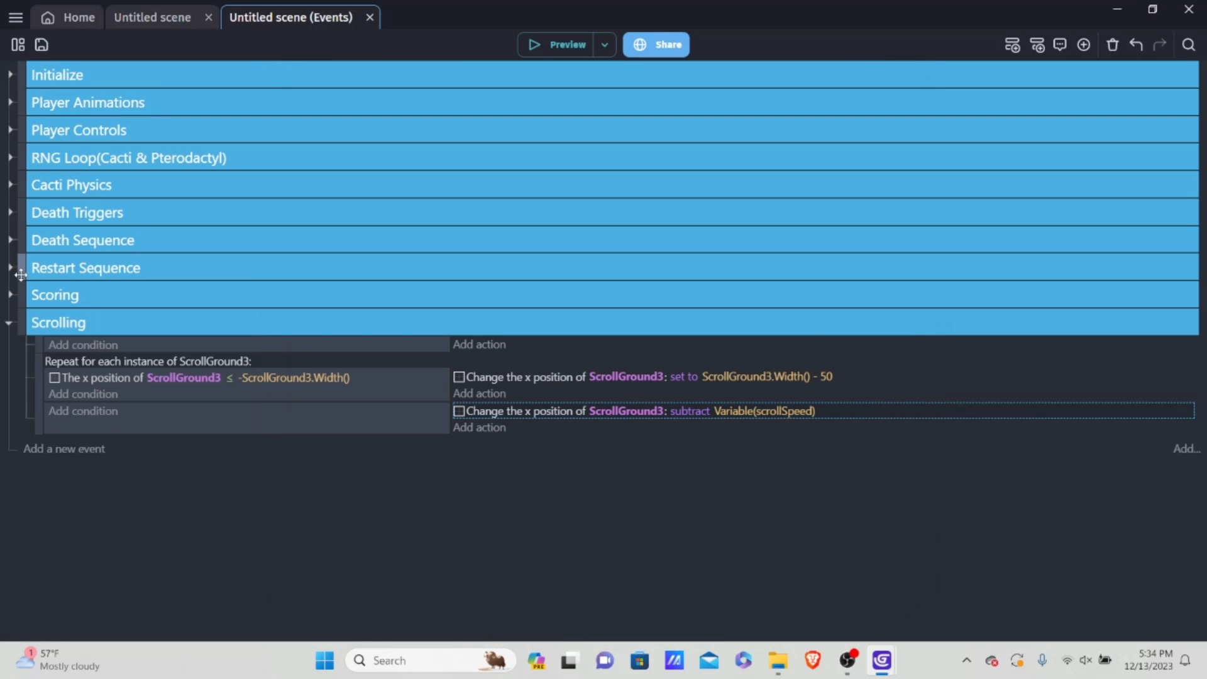
Step: Add an action to the Death Sequence event that sets the scene variable scrollSpeed to 0
{"action": "left_click", "coordinate": [11, 241]}
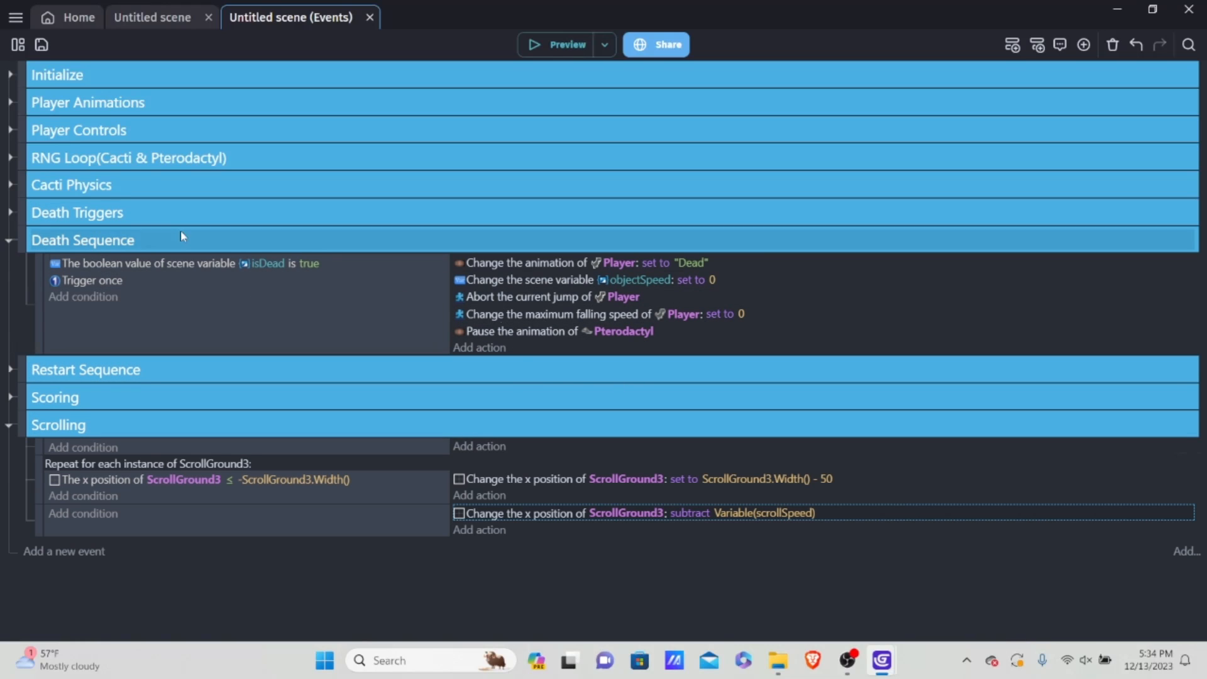
{"action": "left_click", "coordinate": [501, 349]}
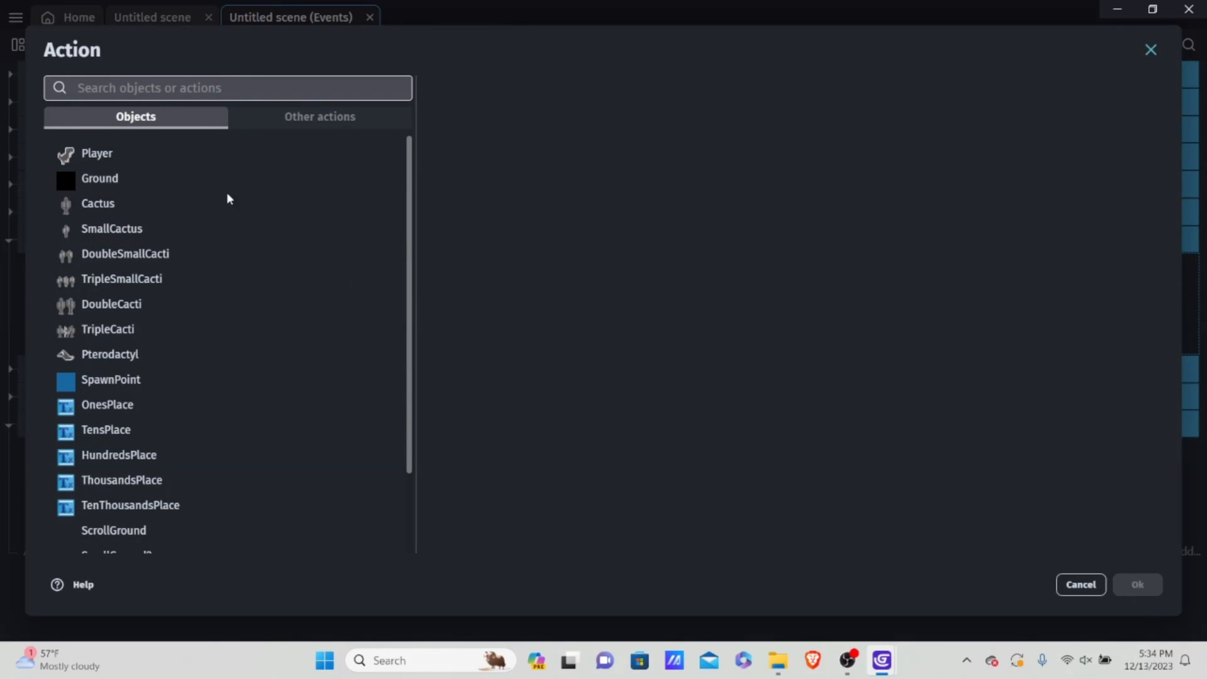
{"action": "left_click", "coordinate": [266, 126]}
{"action": "left_click", "coordinate": [149, 238]}
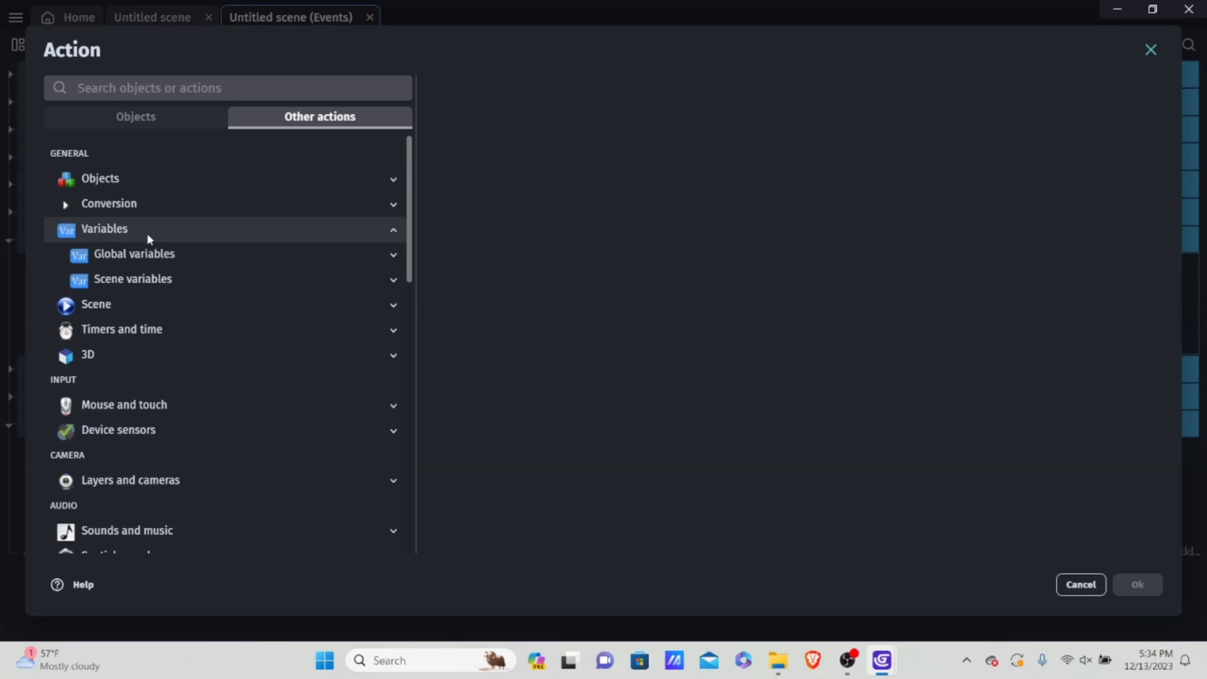
{"action": "left_click", "coordinate": [148, 278]}
{"action": "left_click", "coordinate": [181, 308]}
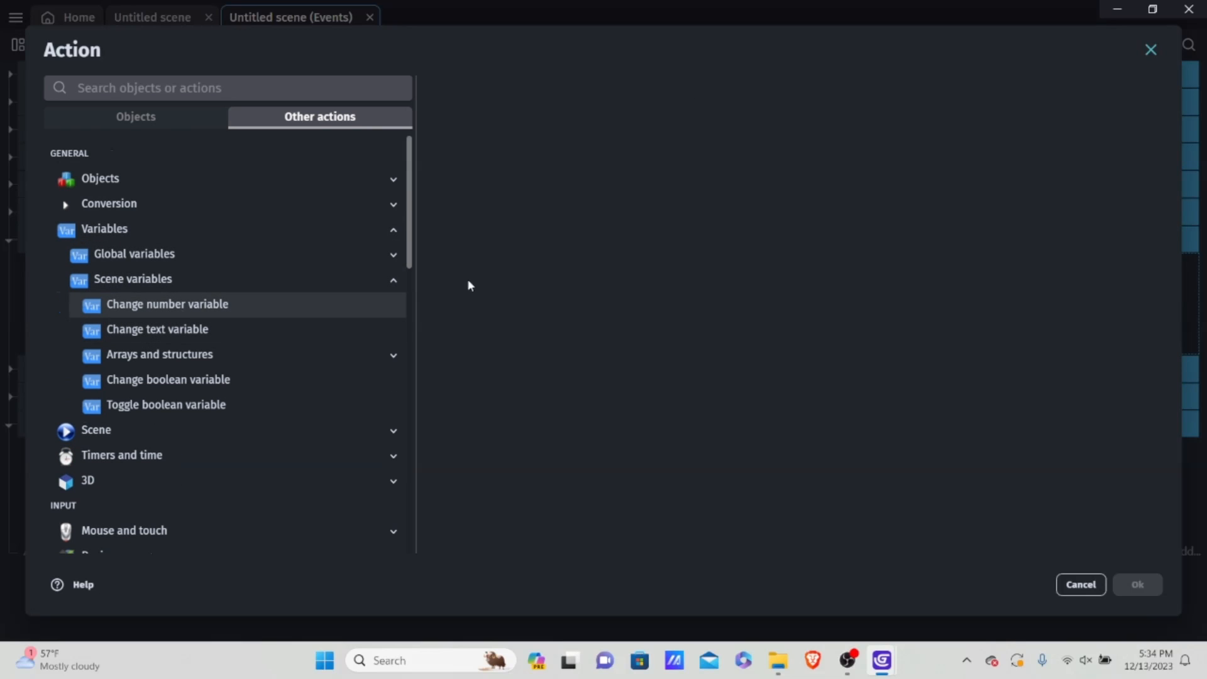
{"action": "left_click", "coordinate": [569, 331]}
{"action": "left_click", "coordinate": [933, 196]}
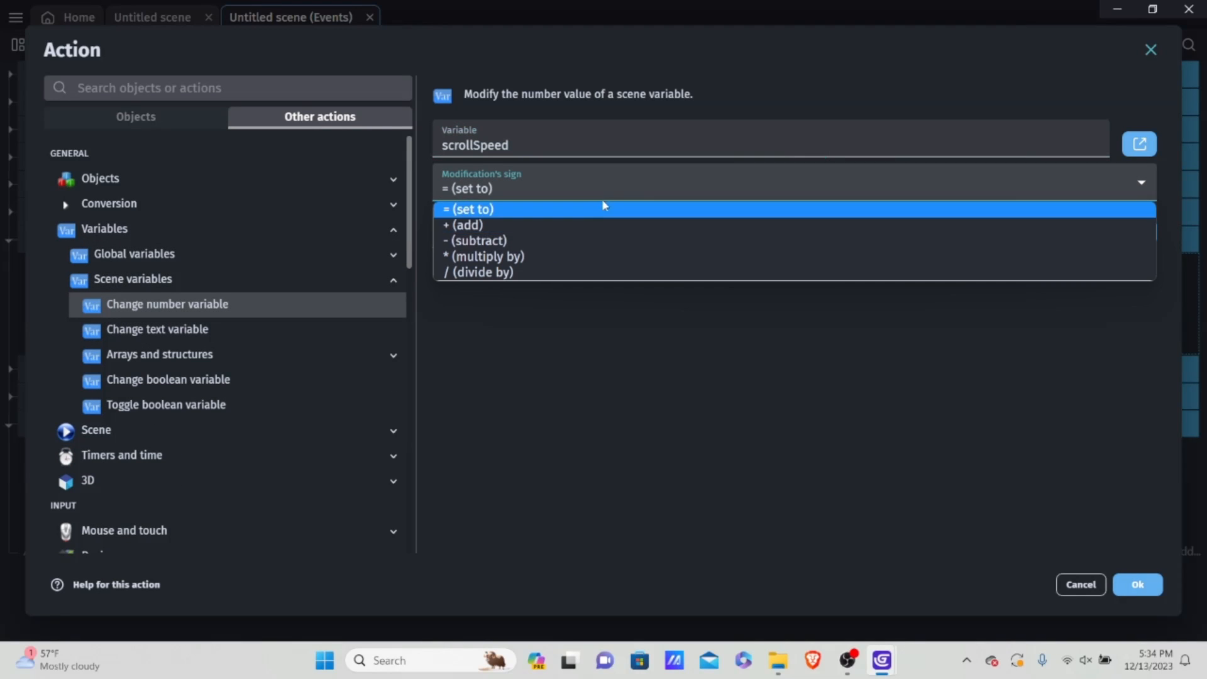
{"action": "left_click", "coordinate": [605, 204]}
{"action": "left_click", "coordinate": [525, 225]}
{"action": "type", "text": "0"}
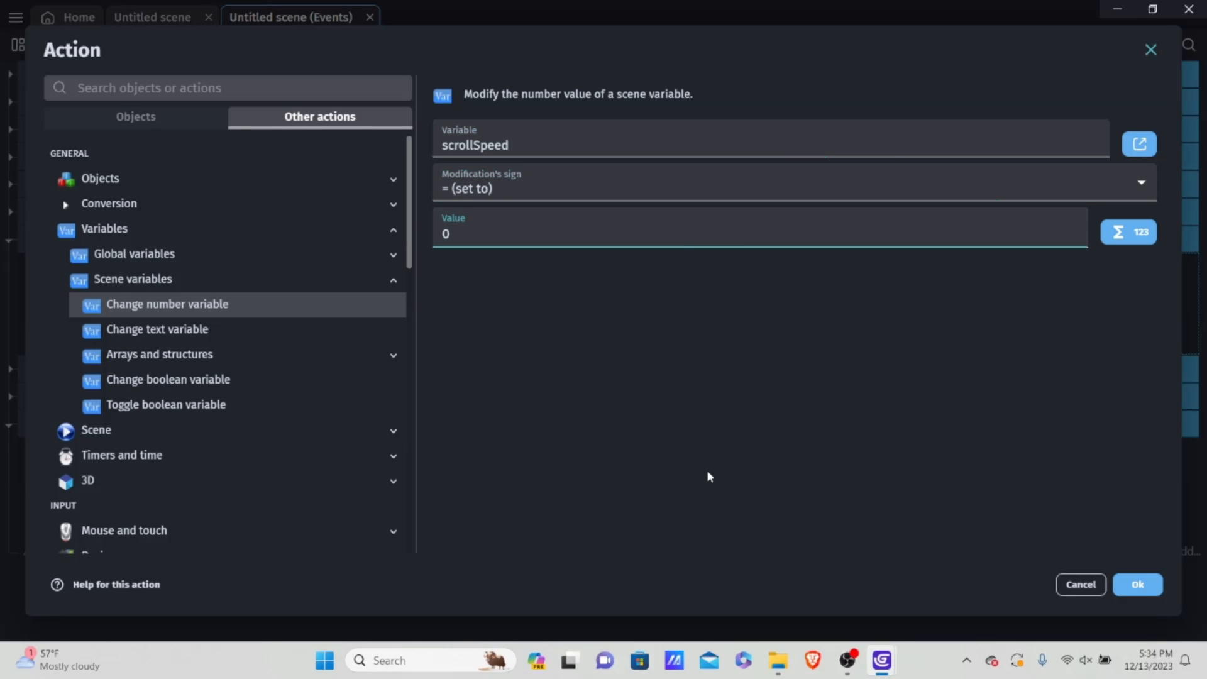
{"action": "left_click", "coordinate": [1139, 584]}
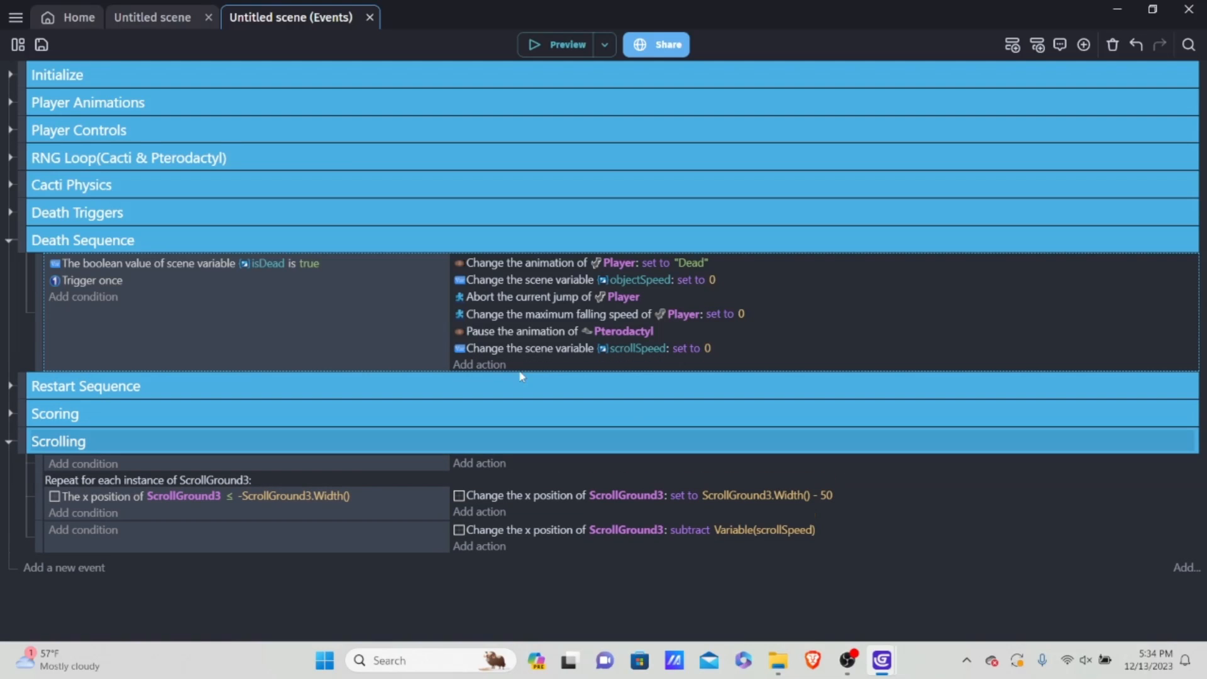
Step: Expand Restart Sequence and move the OnesPlace x position action above the one setting restart to false
{"action": "left_click", "coordinate": [14, 388]}
{"action": "scroll", "coordinate": [452, 409], "scroll_direction": "down", "scroll_amount": 4}
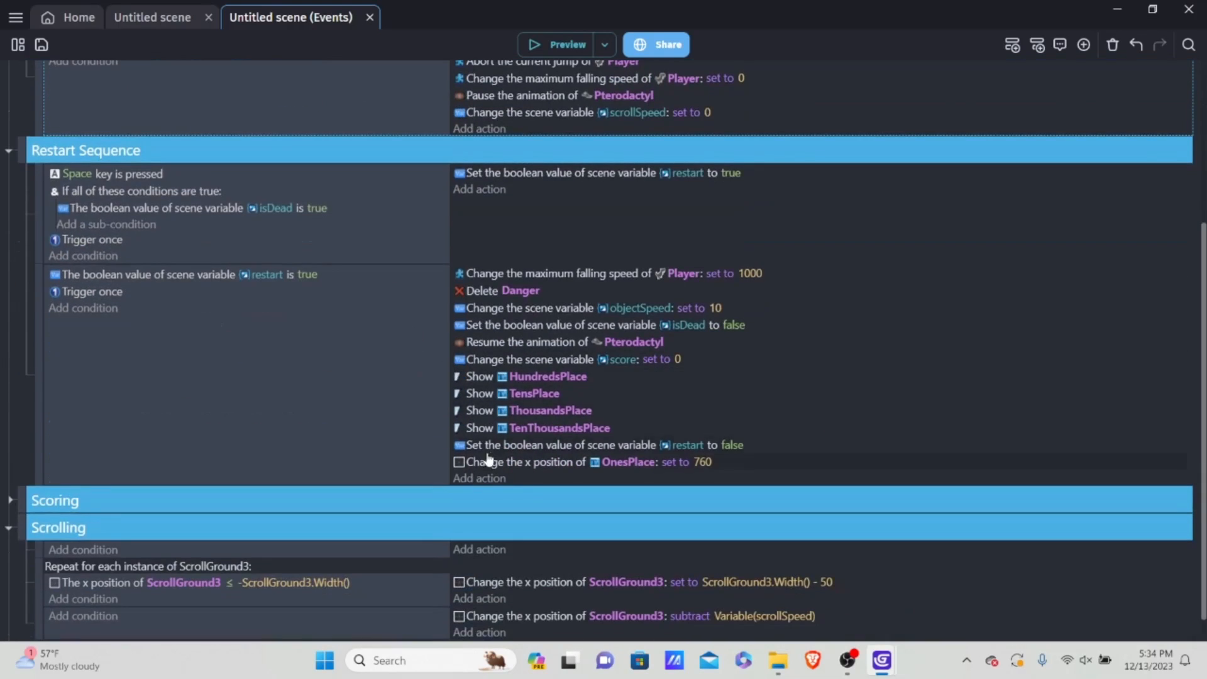
{"action": "left_click_drag", "start_coordinate": [779, 466], "coordinate": [778, 444]}
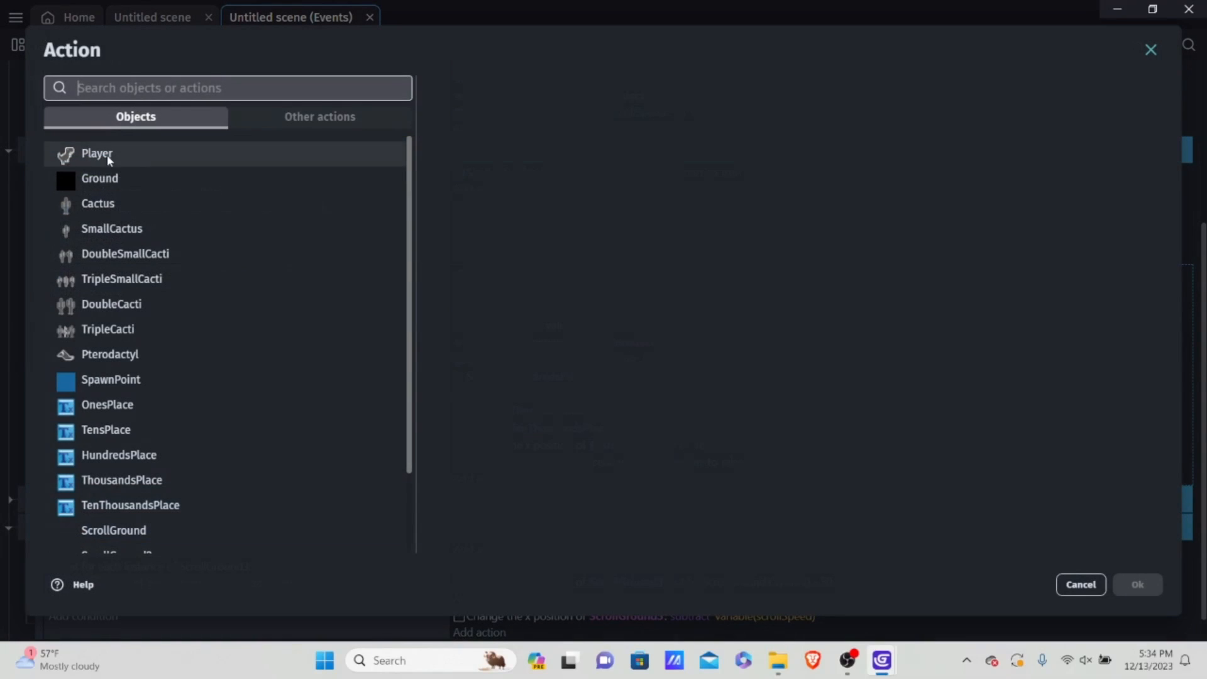
Step: Add an action setting scrollSpeed to 10 to the second Restart Sequence event, placed above the one setting restart to false
{"action": "left_click", "coordinate": [479, 478]}
{"action": "scroll", "coordinate": [280, 187], "scroll_direction": "down", "scroll_amount": 2}
{"action": "left_click", "coordinate": [322, 126]}
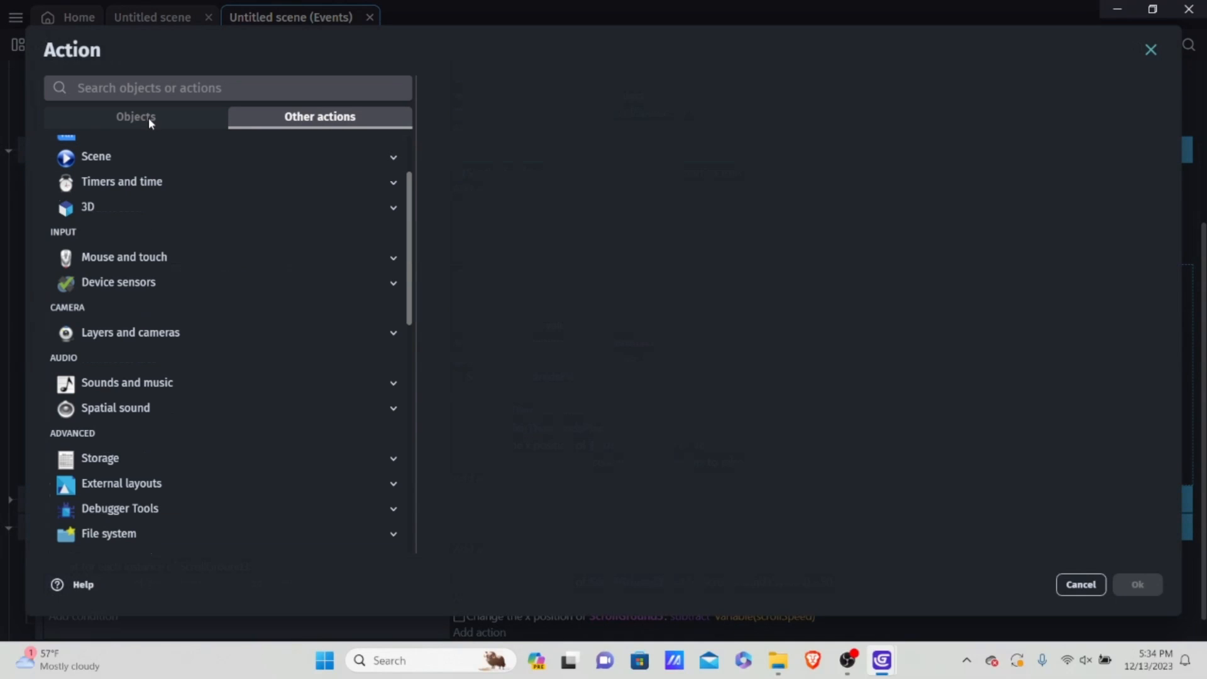
{"action": "scroll", "coordinate": [177, 207], "scroll_direction": "up", "scroll_amount": 3}
{"action": "left_click", "coordinate": [126, 229]}
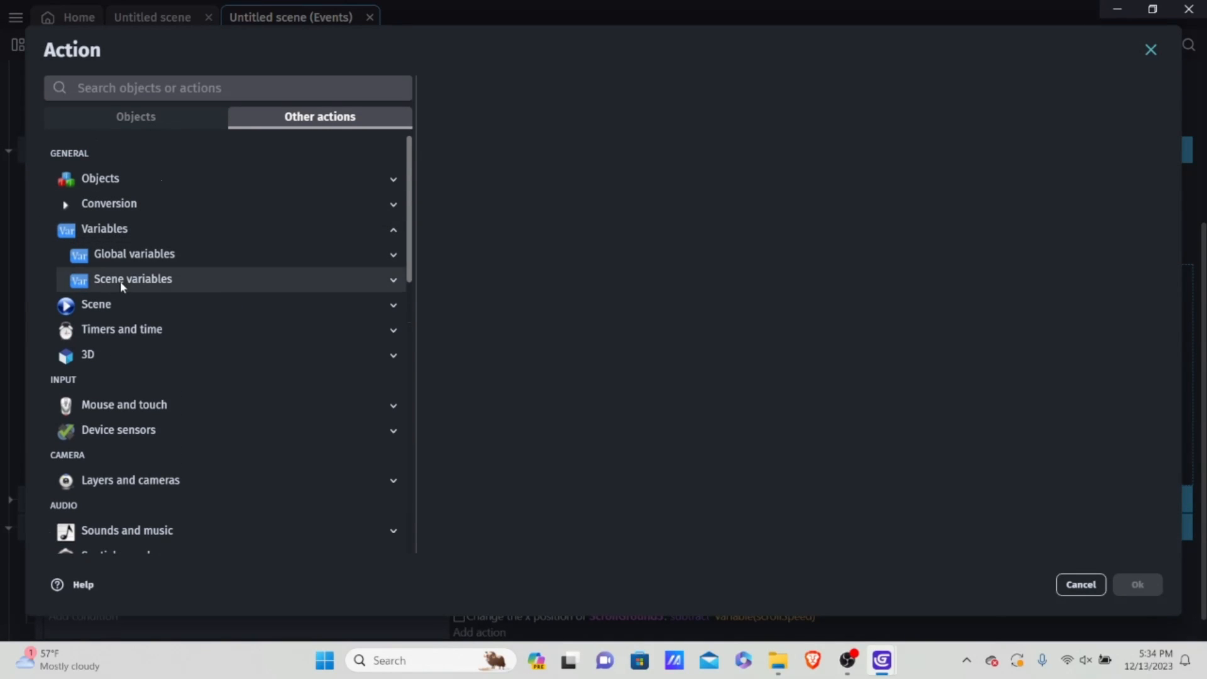
{"action": "left_click", "coordinate": [120, 281]}
{"action": "left_click", "coordinate": [183, 305]}
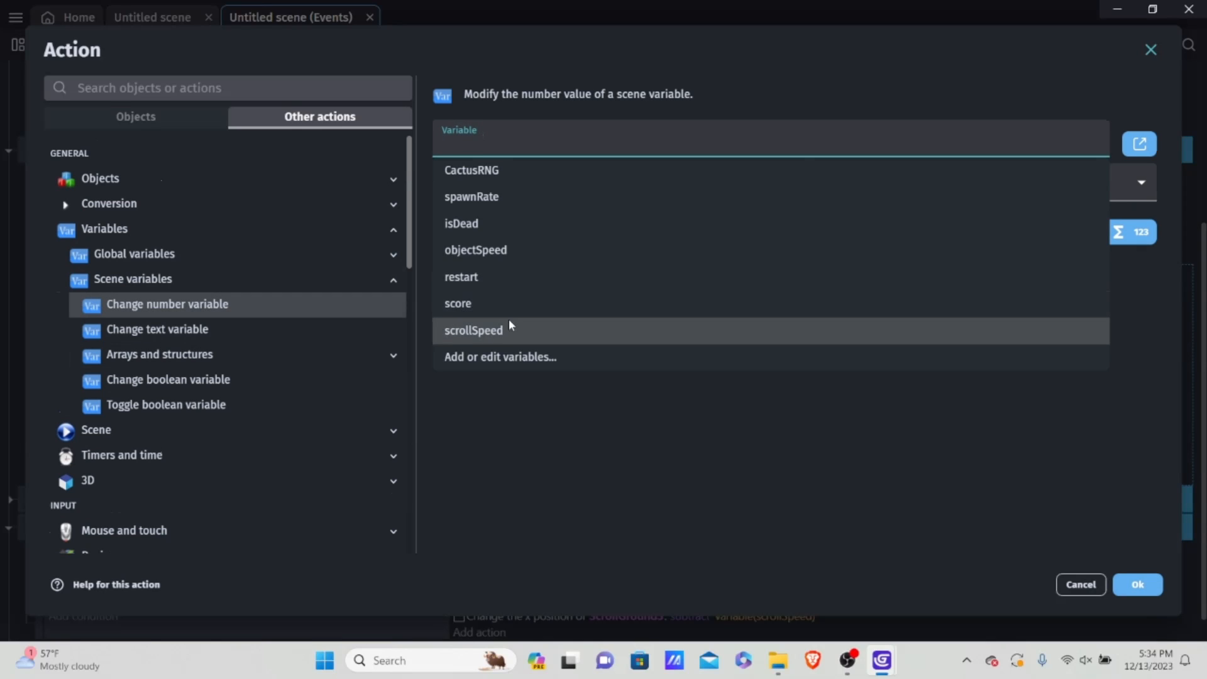
{"action": "left_click", "coordinate": [474, 330]}
{"action": "left_click", "coordinate": [534, 224]}
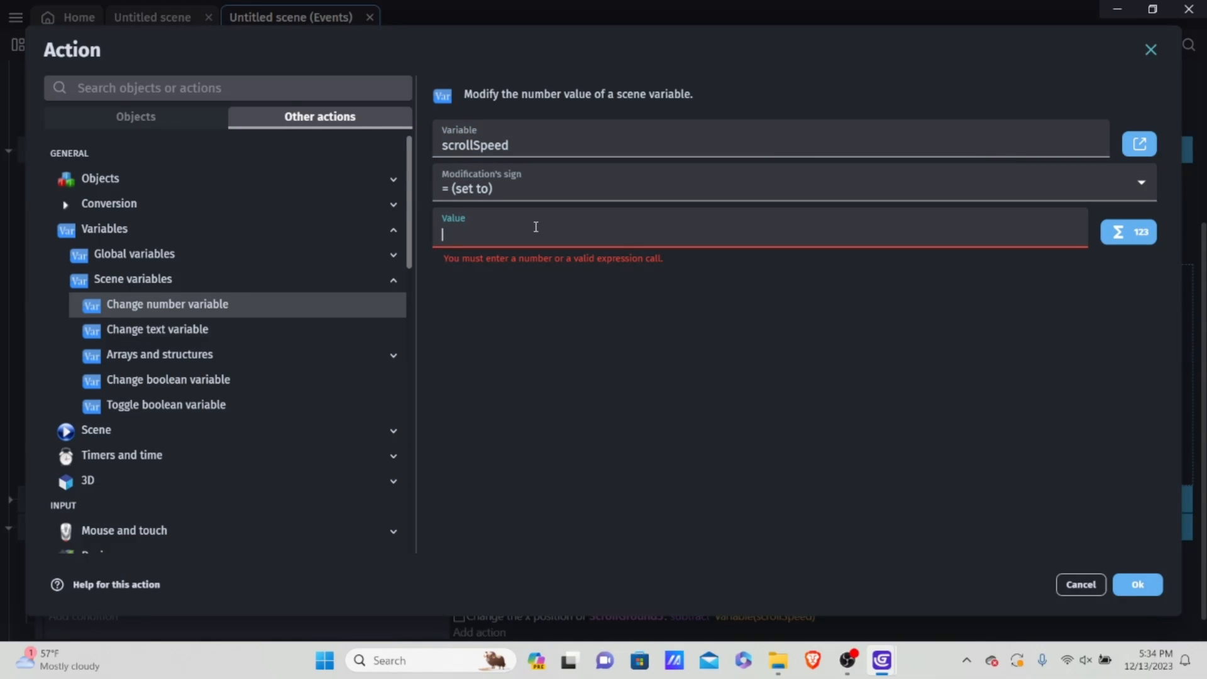
{"action": "type", "text": "10"}
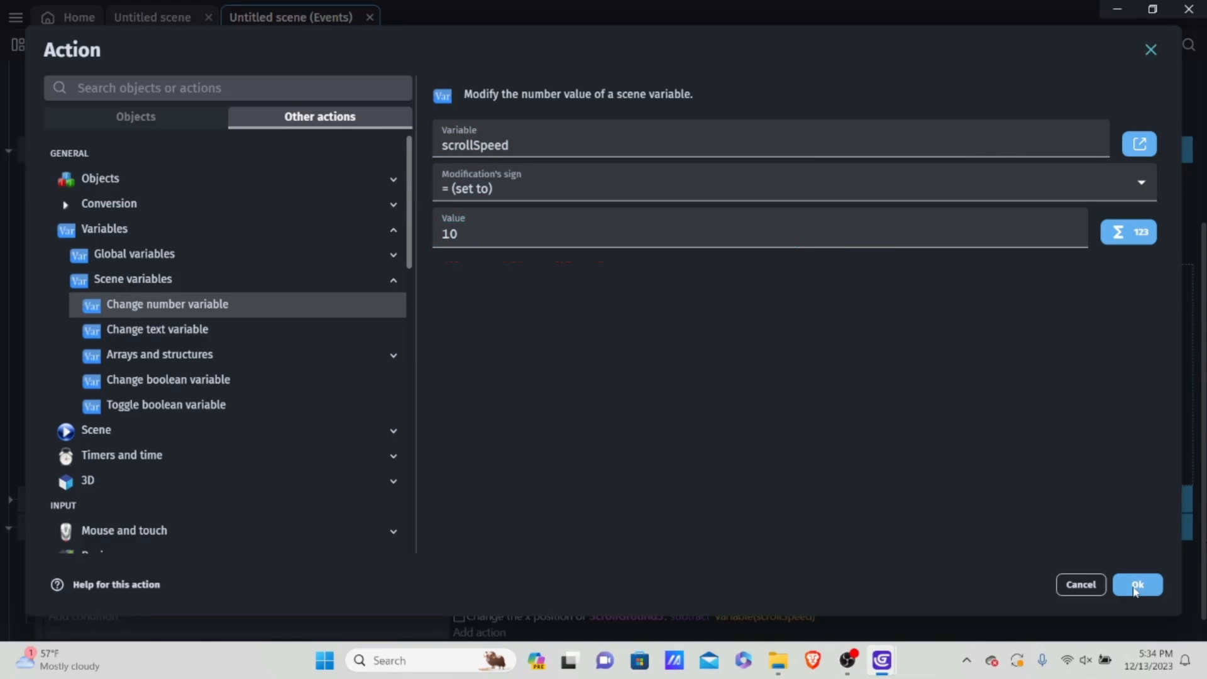
{"action": "left_click", "coordinate": [1137, 584]}
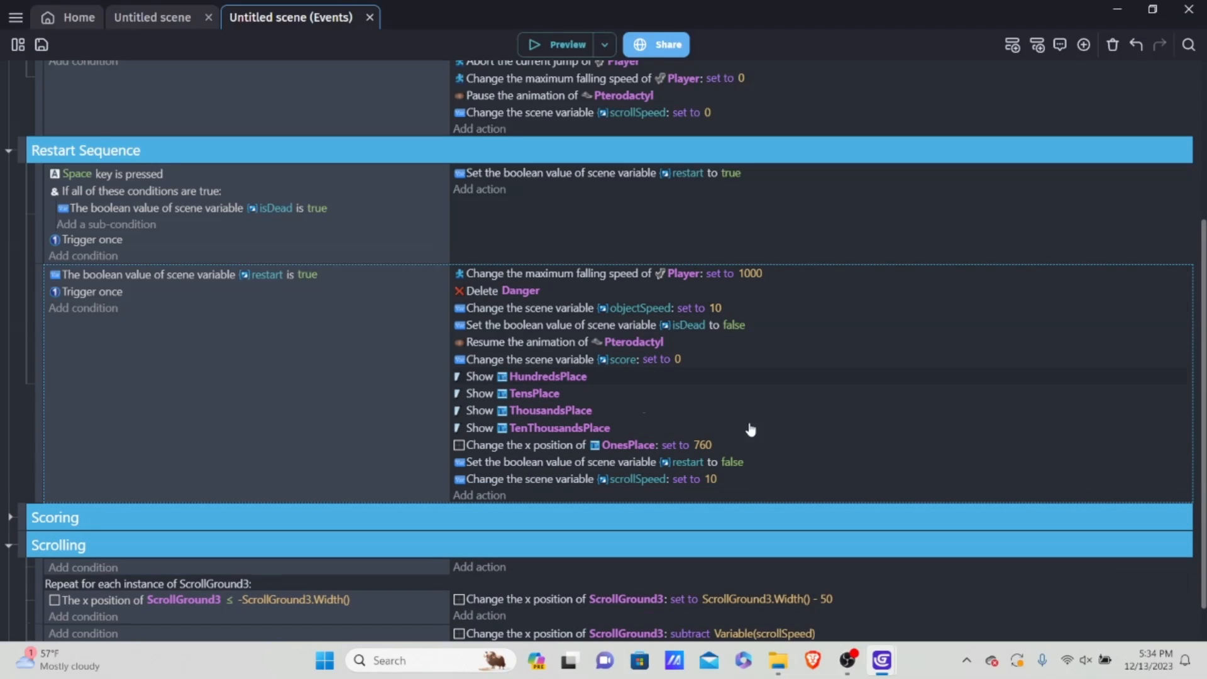
{"action": "left_click_drag", "start_coordinate": [741, 480], "coordinate": [739, 461]}
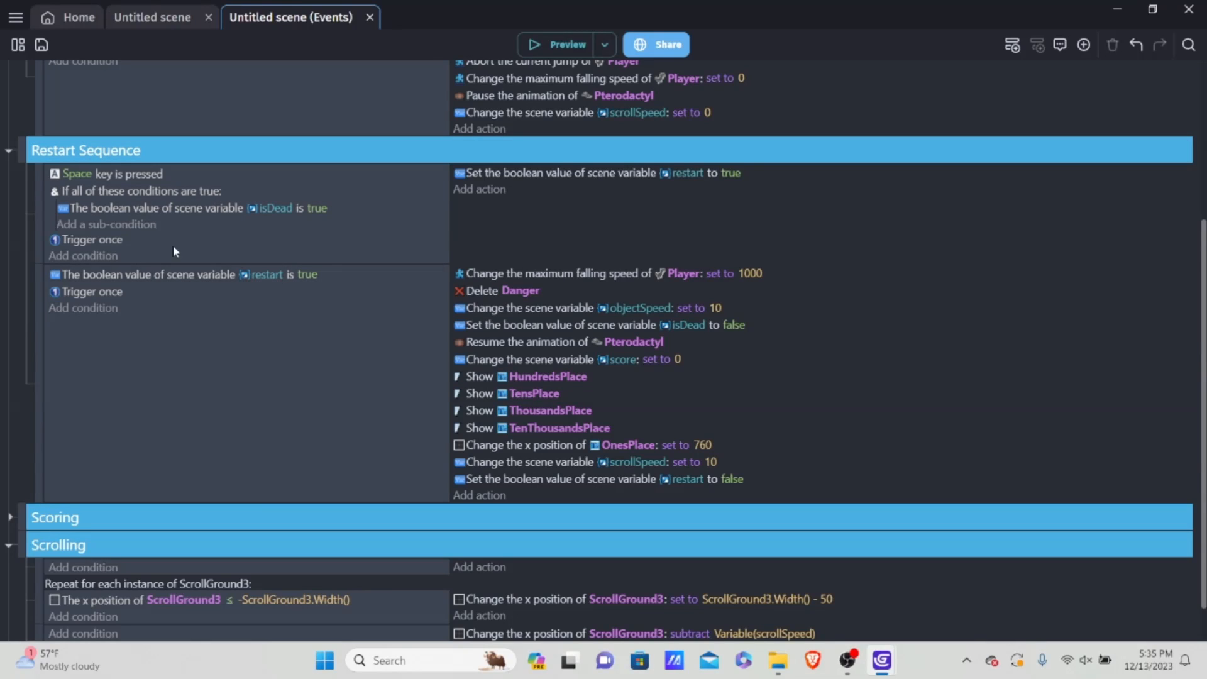
Step: Expand the Scoring event group and go to its last event
{"action": "scroll", "coordinate": [101, 242], "scroll_direction": "down", "scroll_amount": 1}
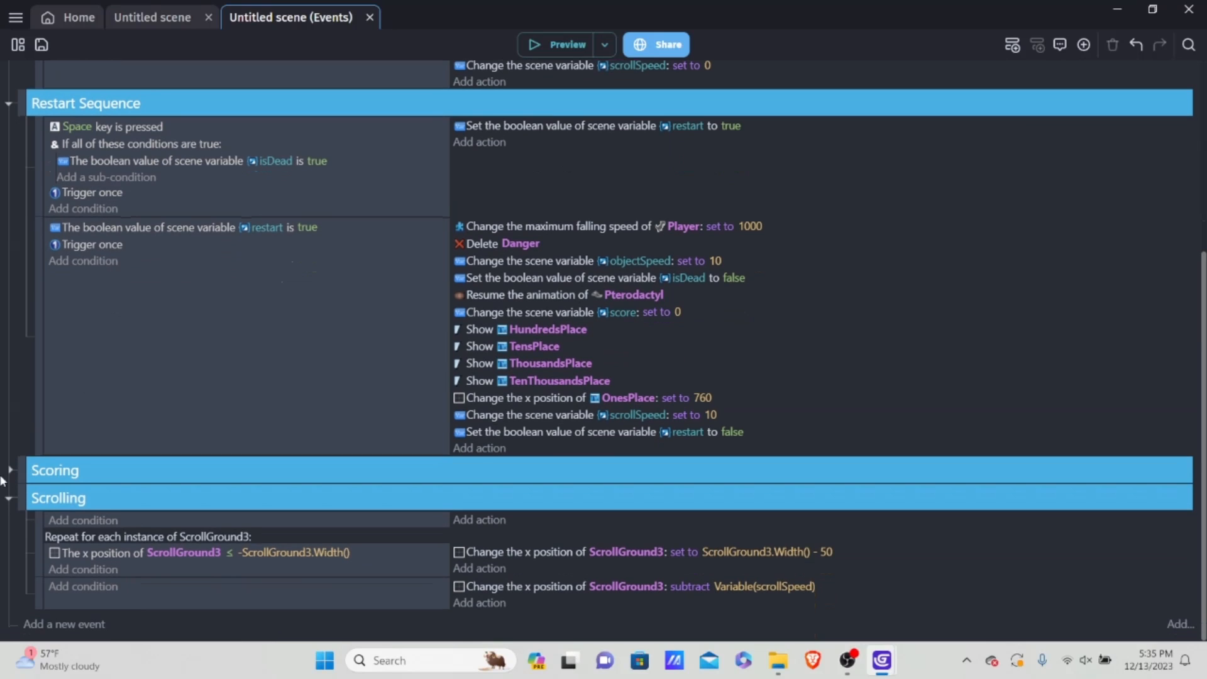
{"action": "left_click", "coordinate": [9, 472]}
{"action": "scroll", "coordinate": [108, 425], "scroll_direction": "down", "scroll_amount": 6}
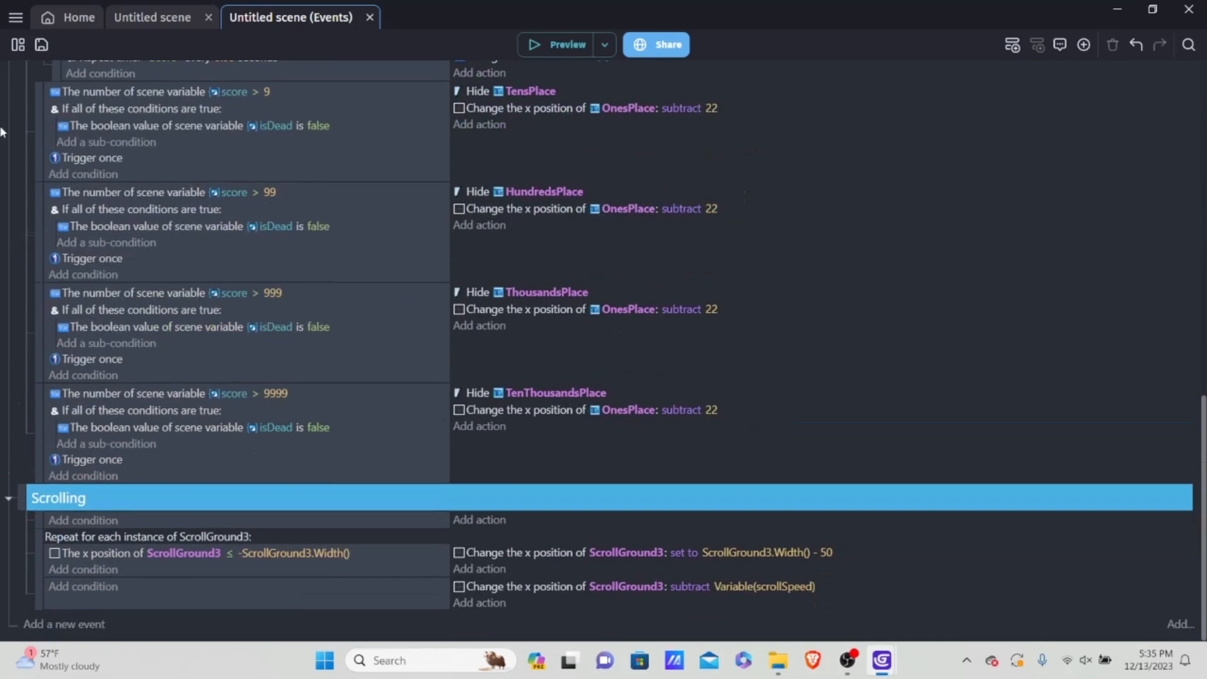
Step: Open the scene variables of Untitled scene and add a new variable named speedUp
{"action": "left_click", "coordinate": [18, 45]}
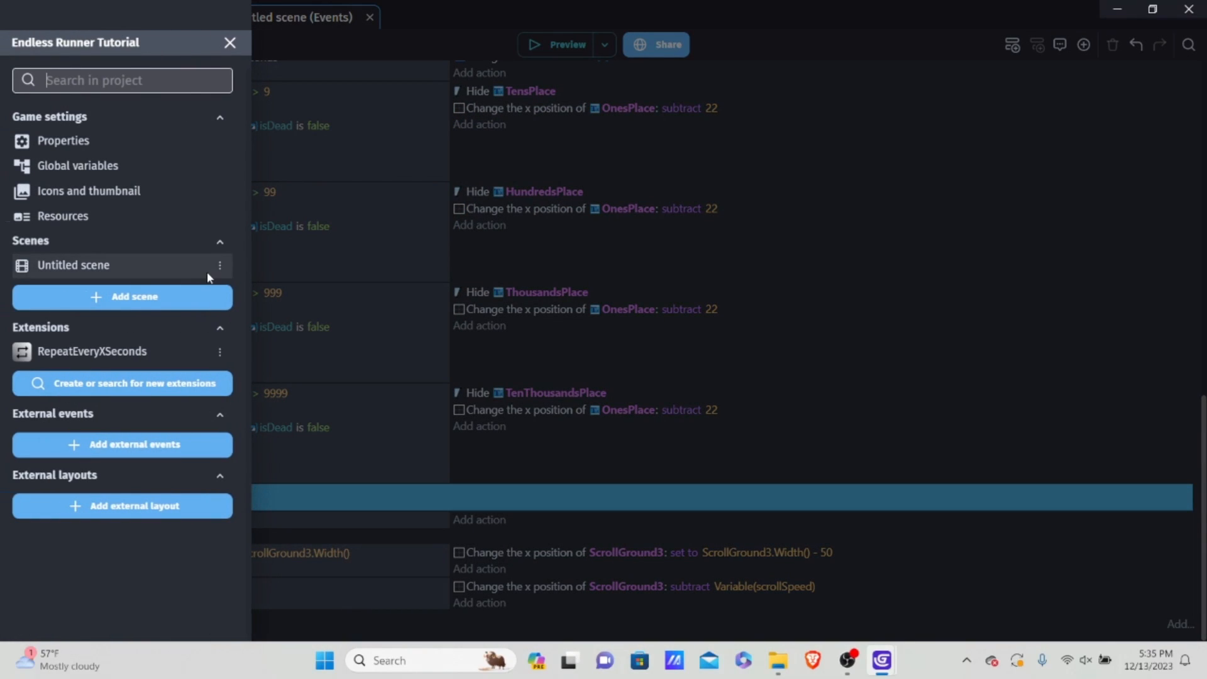
{"action": "left_click", "coordinate": [222, 266]}
{"action": "left_click", "coordinate": [285, 327]}
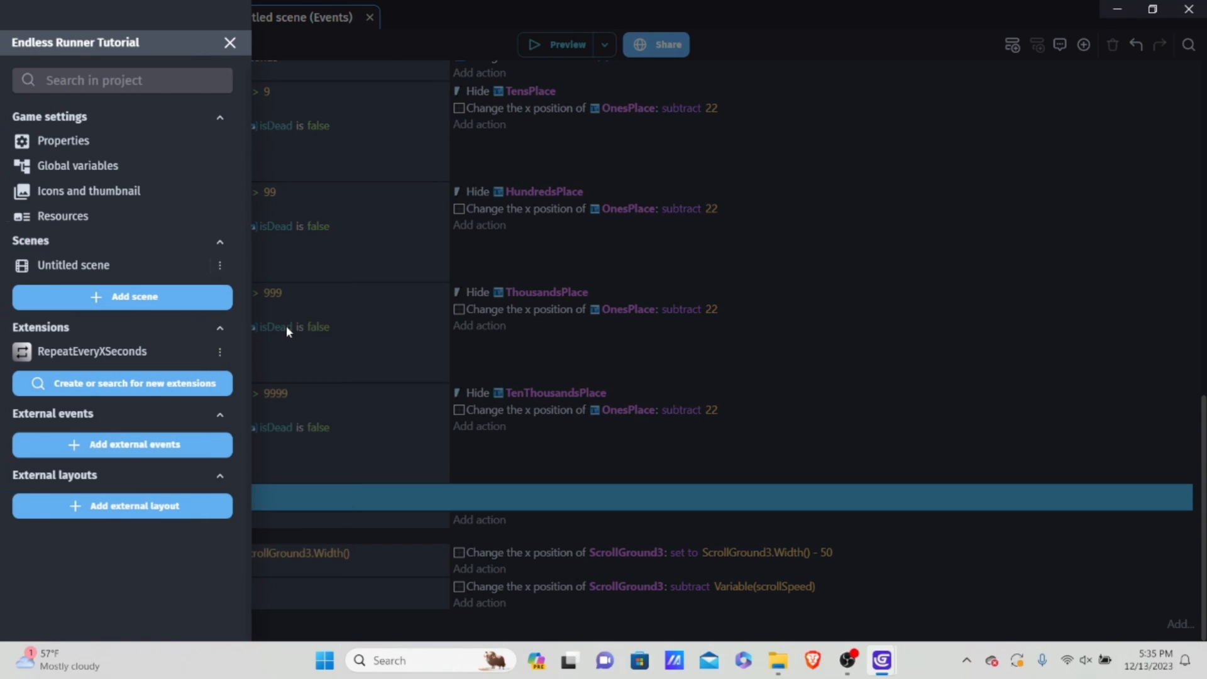
{"action": "left_click", "coordinate": [1011, 178]}
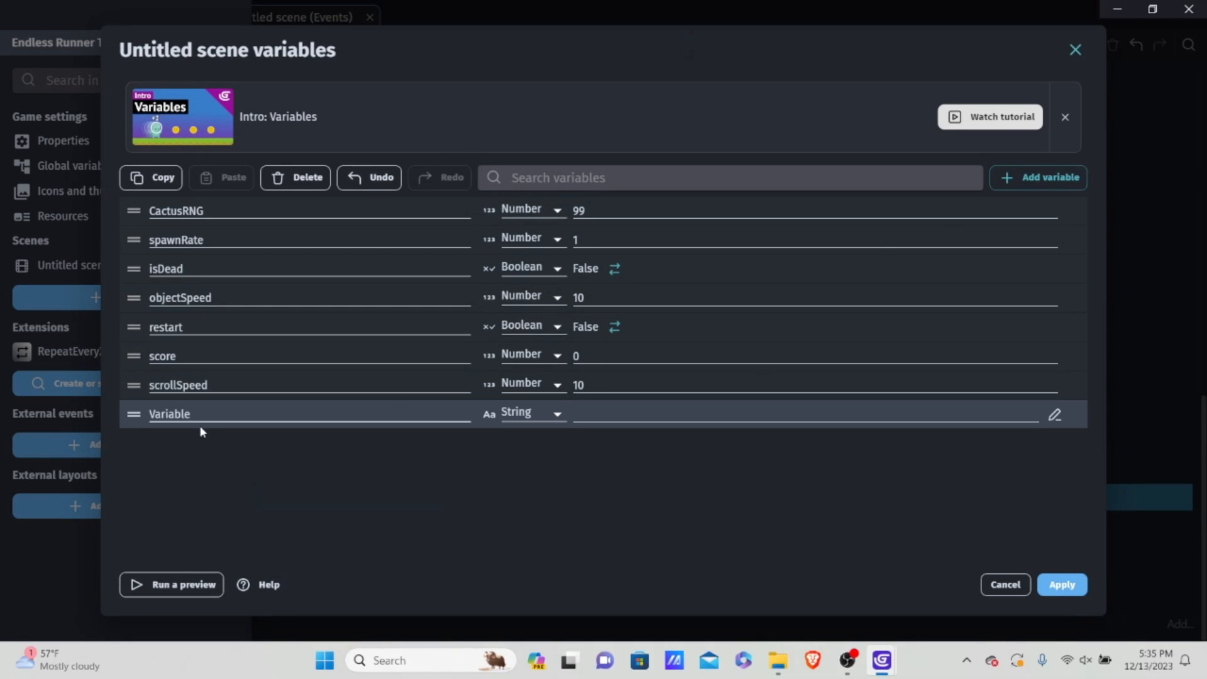
{"action": "key", "text": "BackSpace"}
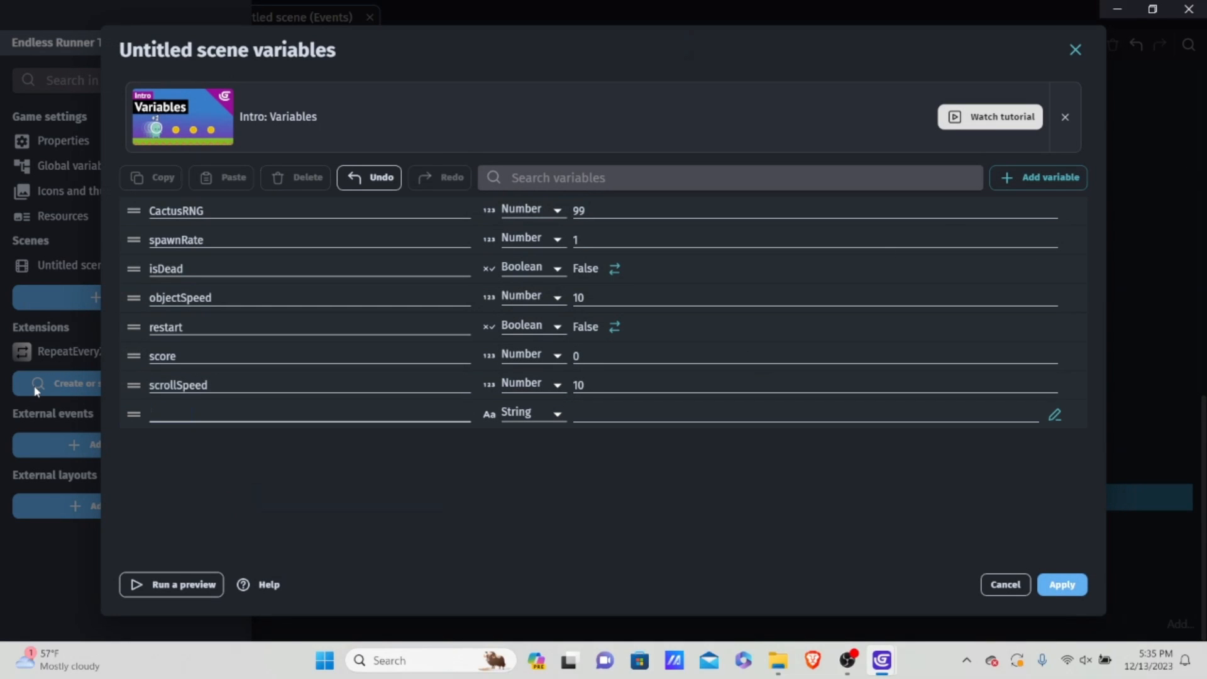
{"action": "type", "text": "speedUp"}
Step: Make speedUp a Number variable with the value 100 and apply the scene variable changes
{"action": "left_click", "coordinate": [538, 416]}
{"action": "left_click", "coordinate": [520, 415]}
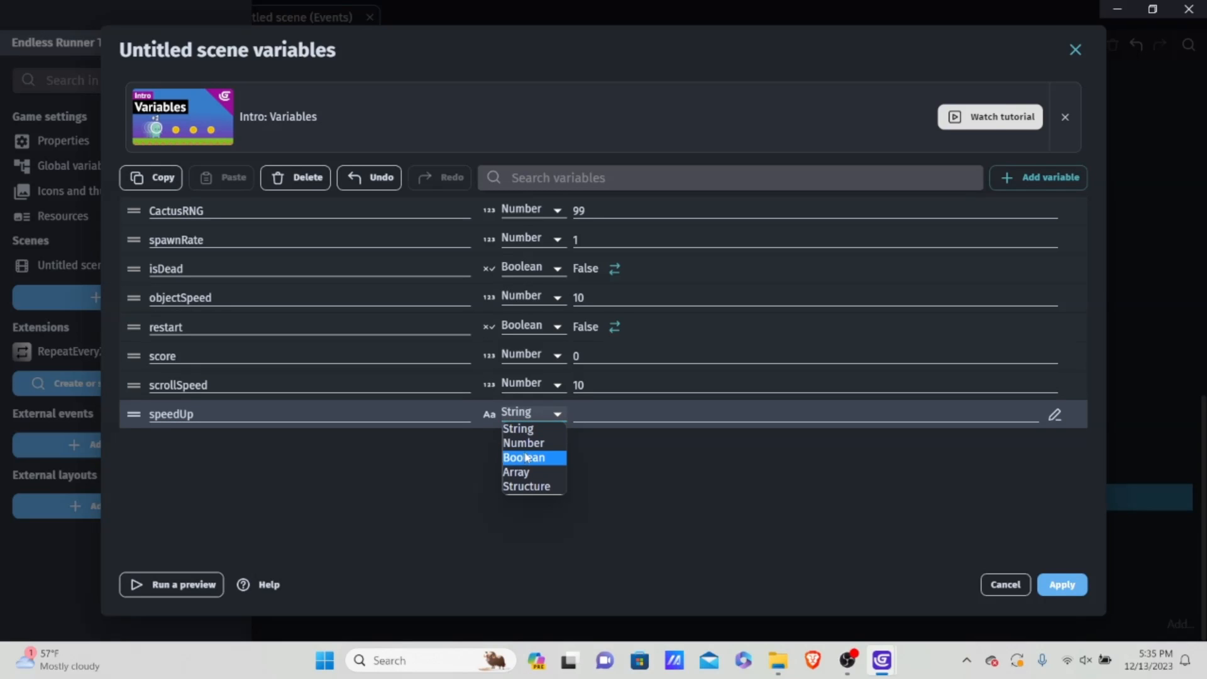
{"action": "left_click", "coordinate": [523, 443]}
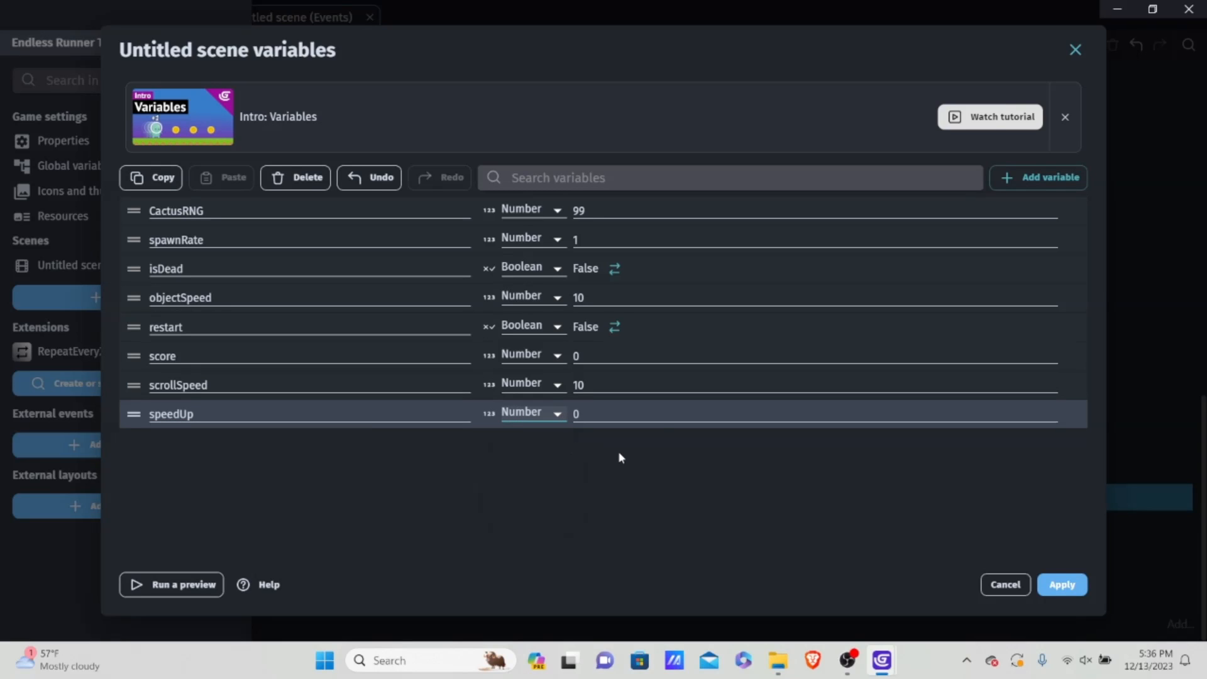
{"action": "left_click", "coordinate": [661, 413]}
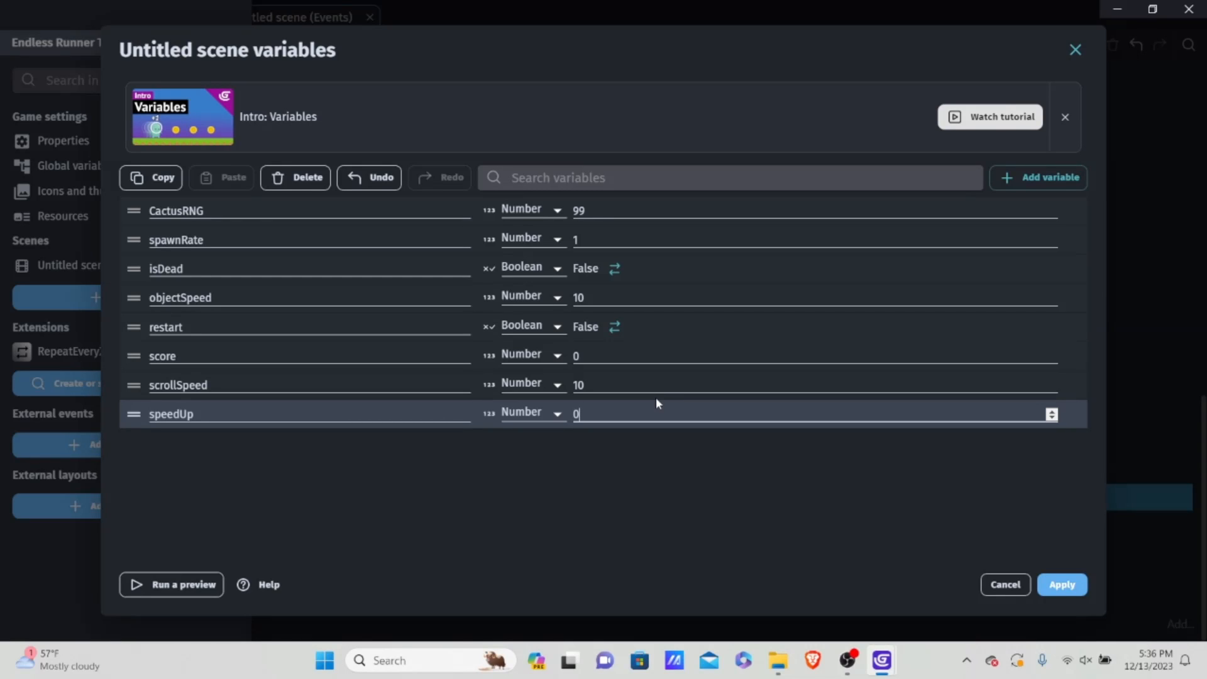
{"action": "key", "text": "BackSpace"}
{"action": "type", "text": "100"}
{"action": "left_click", "coordinate": [1062, 585]}
{"action": "left_click", "coordinate": [1005, 526]}
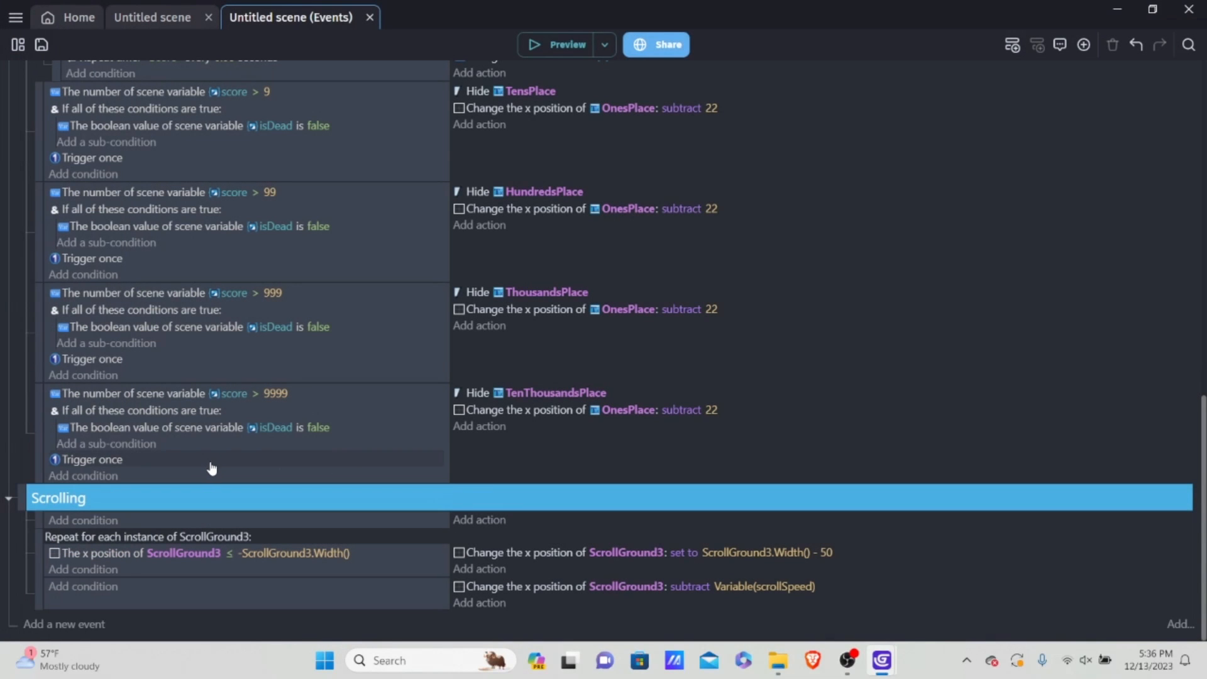
Step: Add a new empty event below the score > 9999 event in the Scoring group
{"action": "left_click", "coordinate": [227, 477]}
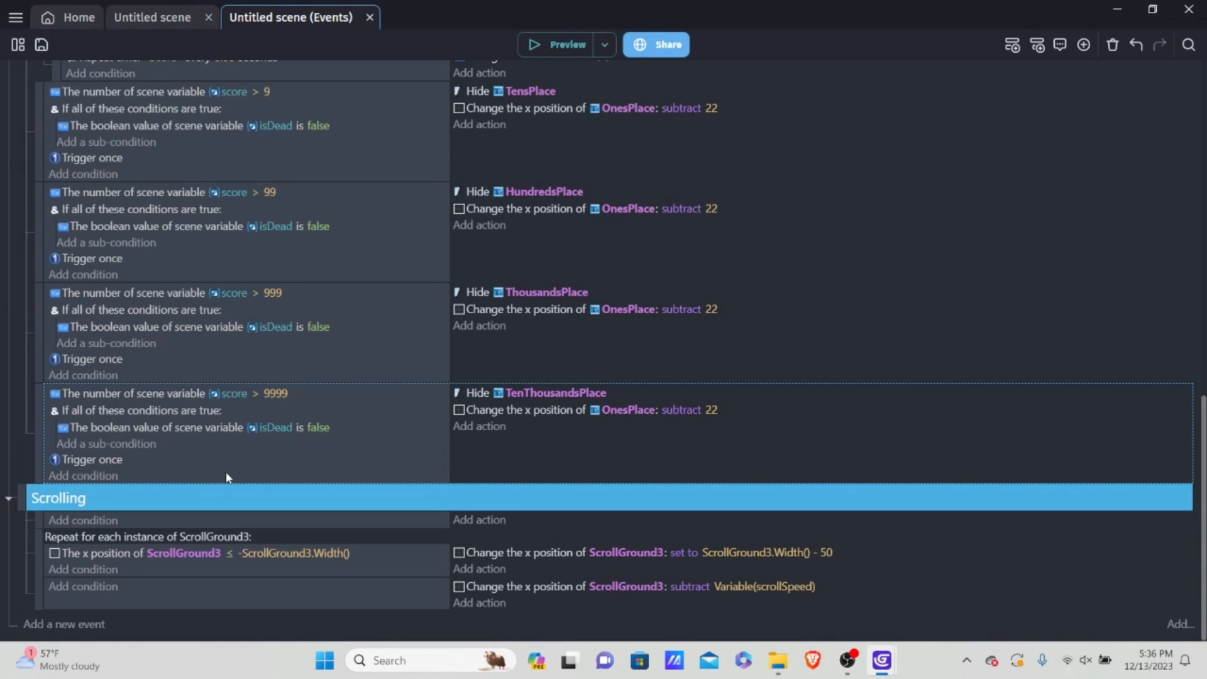
{"action": "scroll", "coordinate": [238, 471], "scroll_direction": "up", "scroll_amount": 1}
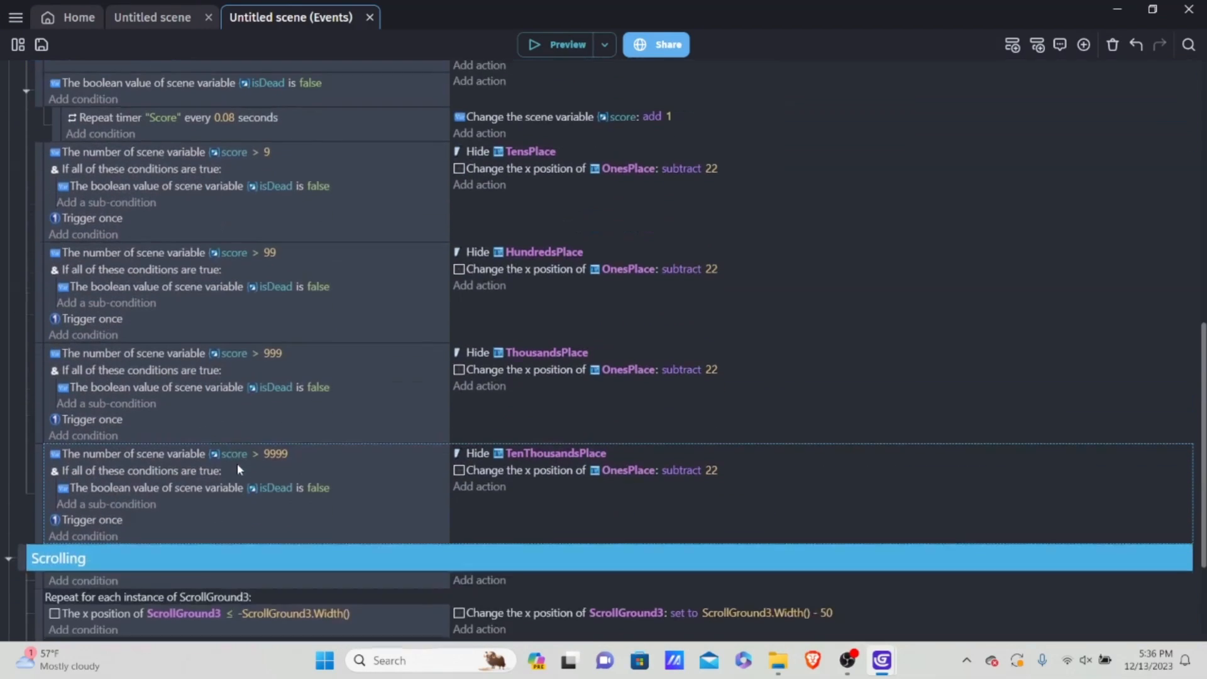
{"action": "key", "text": "shift+a"}
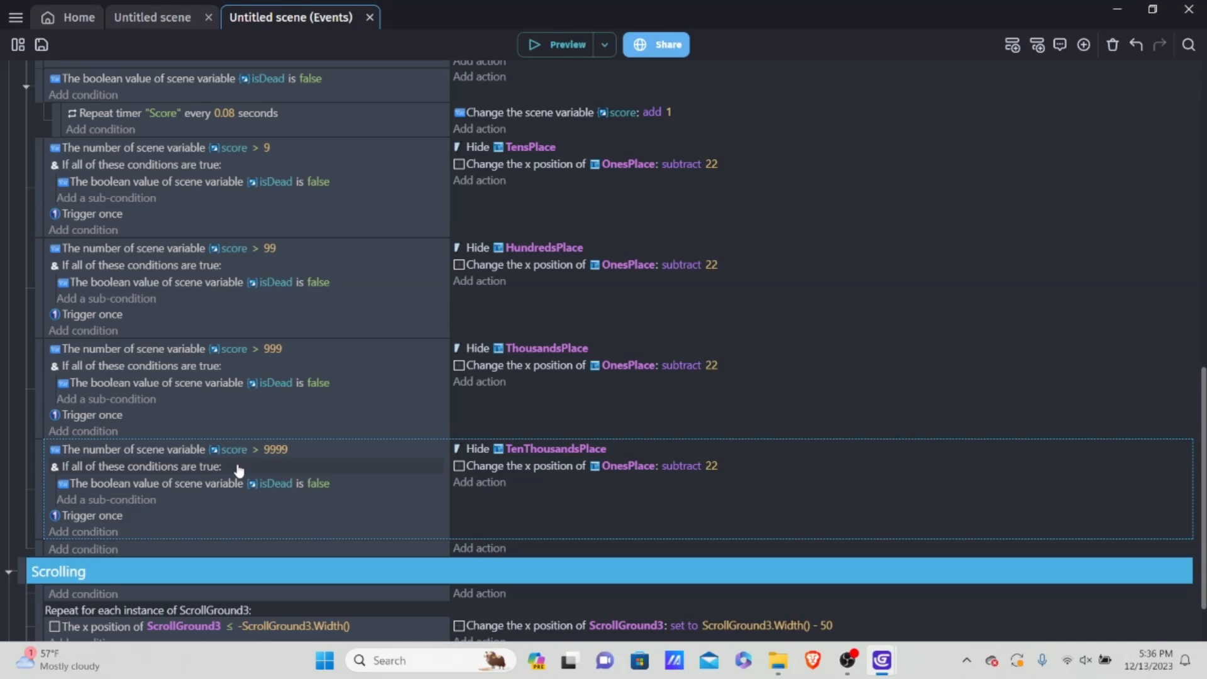
Step: Give the new Scoring event a number variable condition that score is greater than or equal to Variable(speedUp)
{"action": "left_click", "coordinate": [94, 548]}
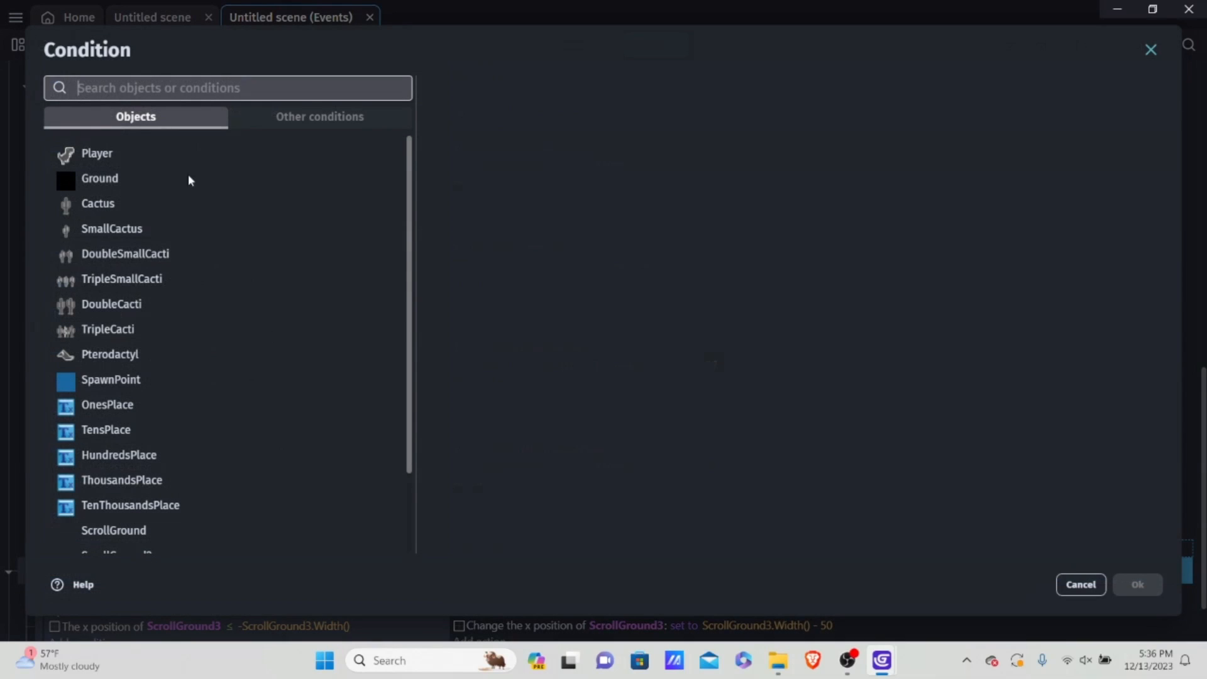
{"action": "left_click", "coordinate": [337, 118]}
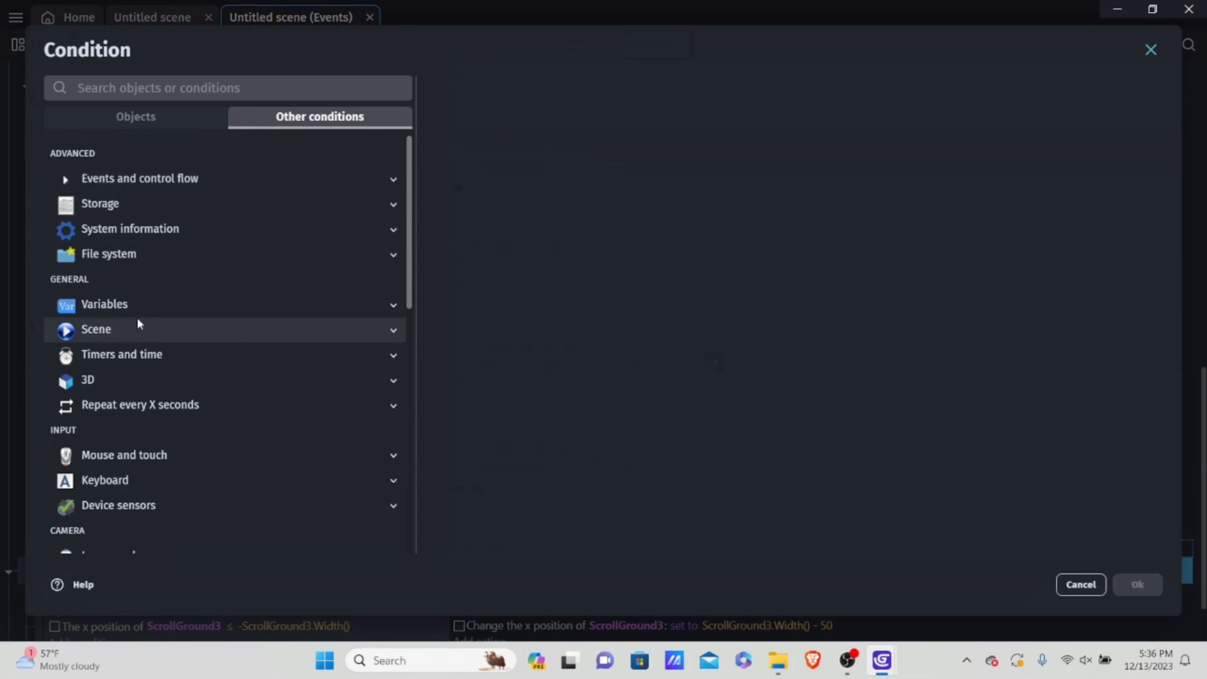
{"action": "left_click", "coordinate": [135, 304]}
{"action": "left_click", "coordinate": [145, 357]}
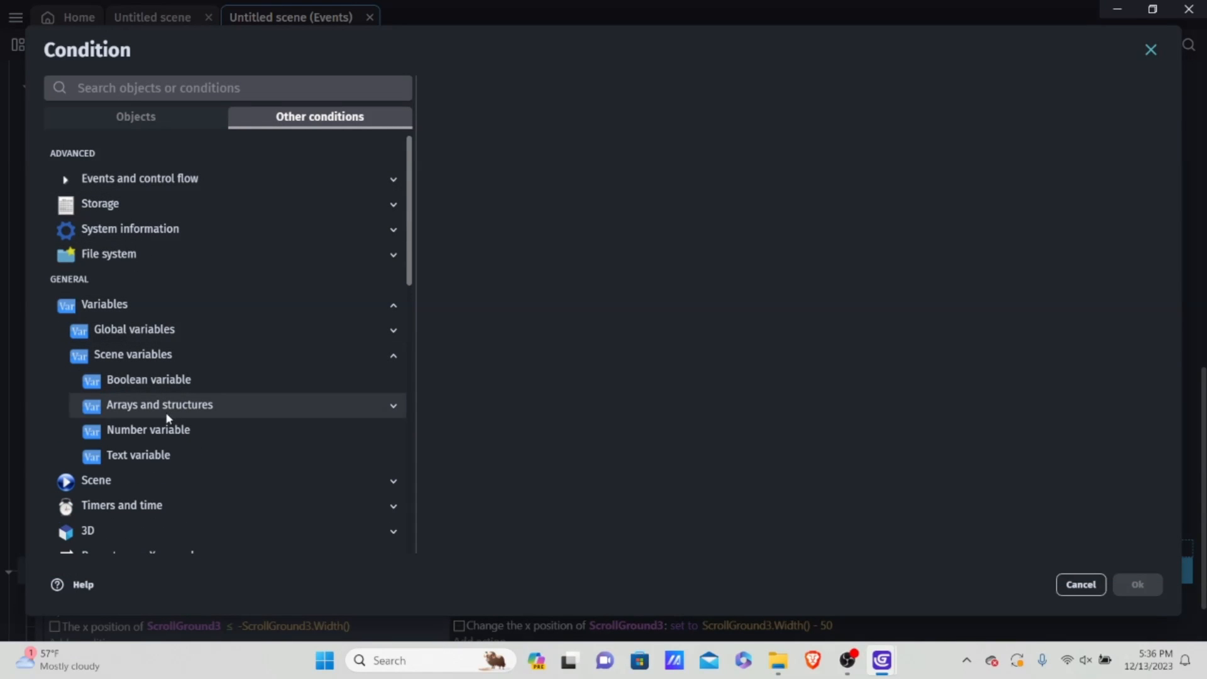
{"action": "left_click", "coordinate": [188, 430]}
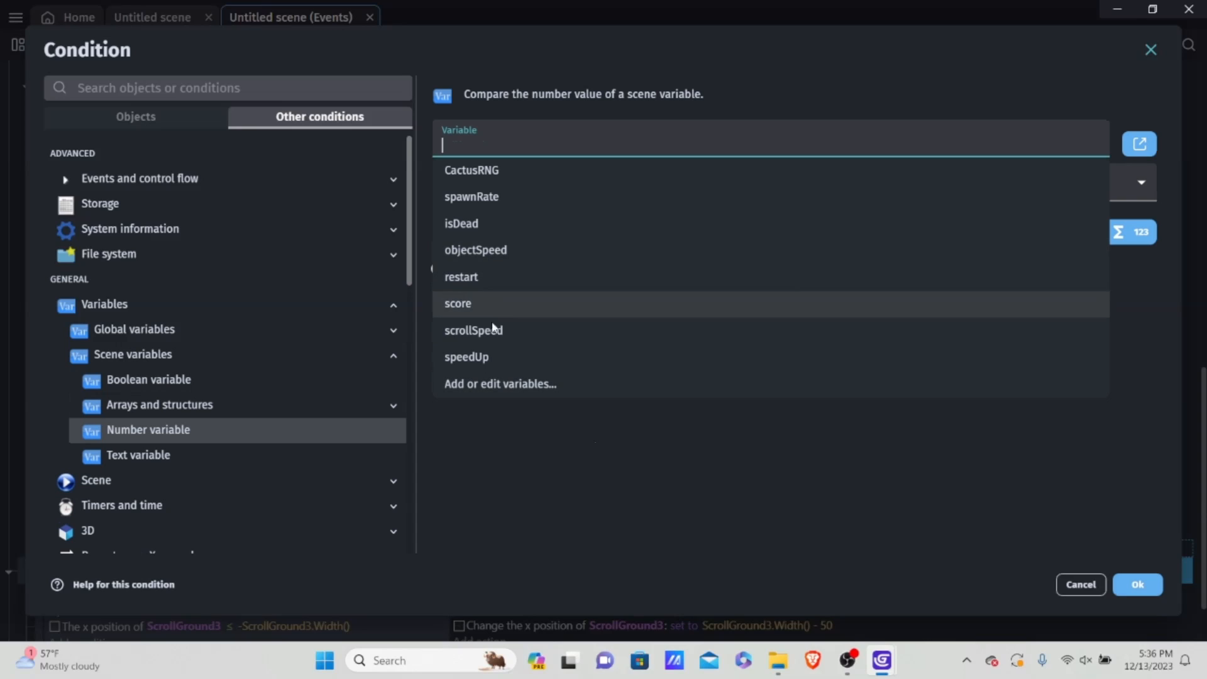
{"action": "left_click", "coordinate": [501, 303]}
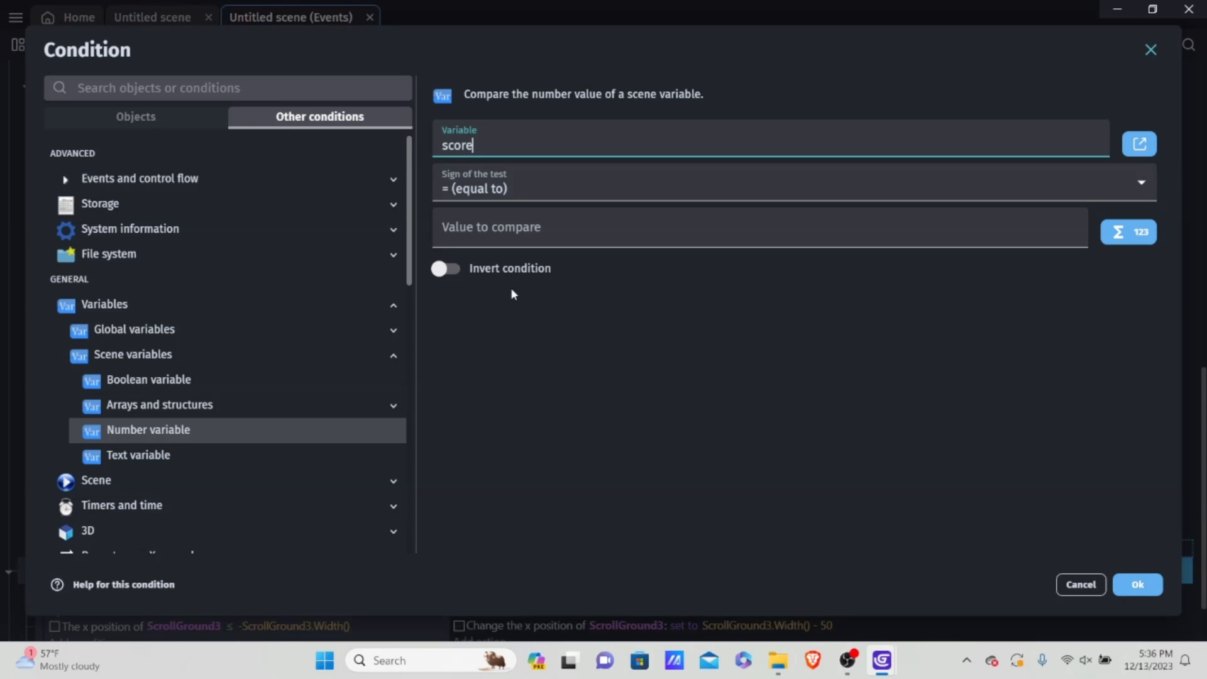
{"action": "left_click", "coordinate": [493, 189]}
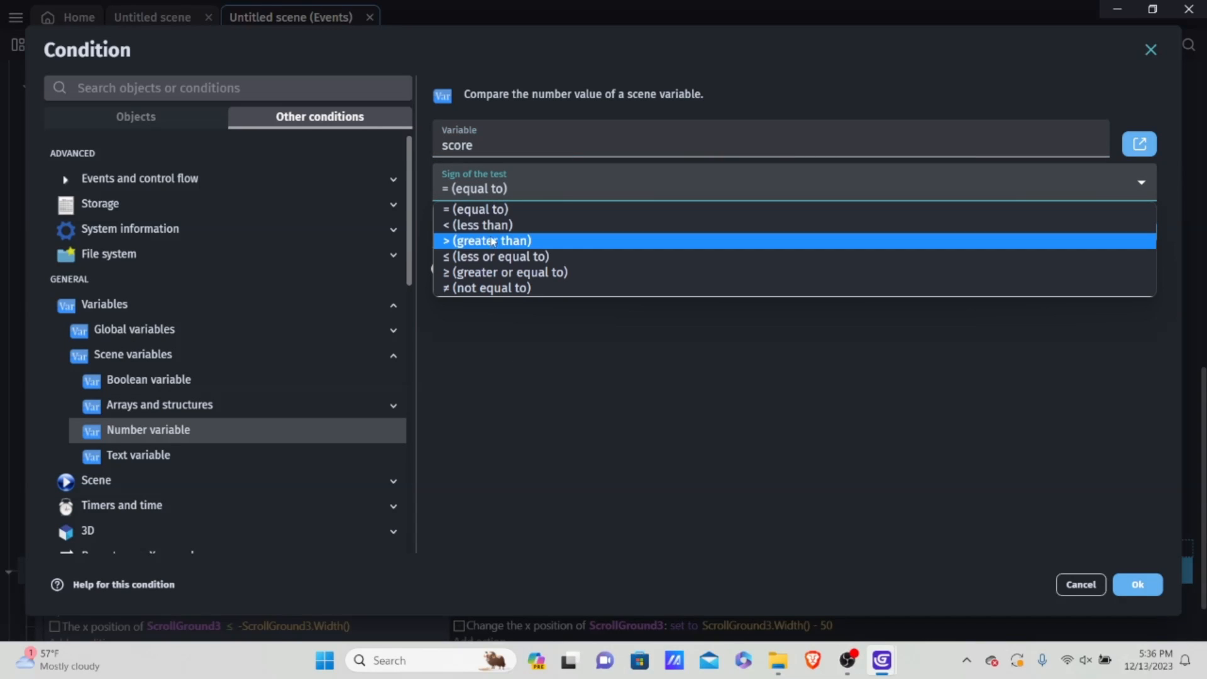
{"action": "left_click", "coordinate": [500, 275]}
{"action": "left_click", "coordinate": [532, 230]}
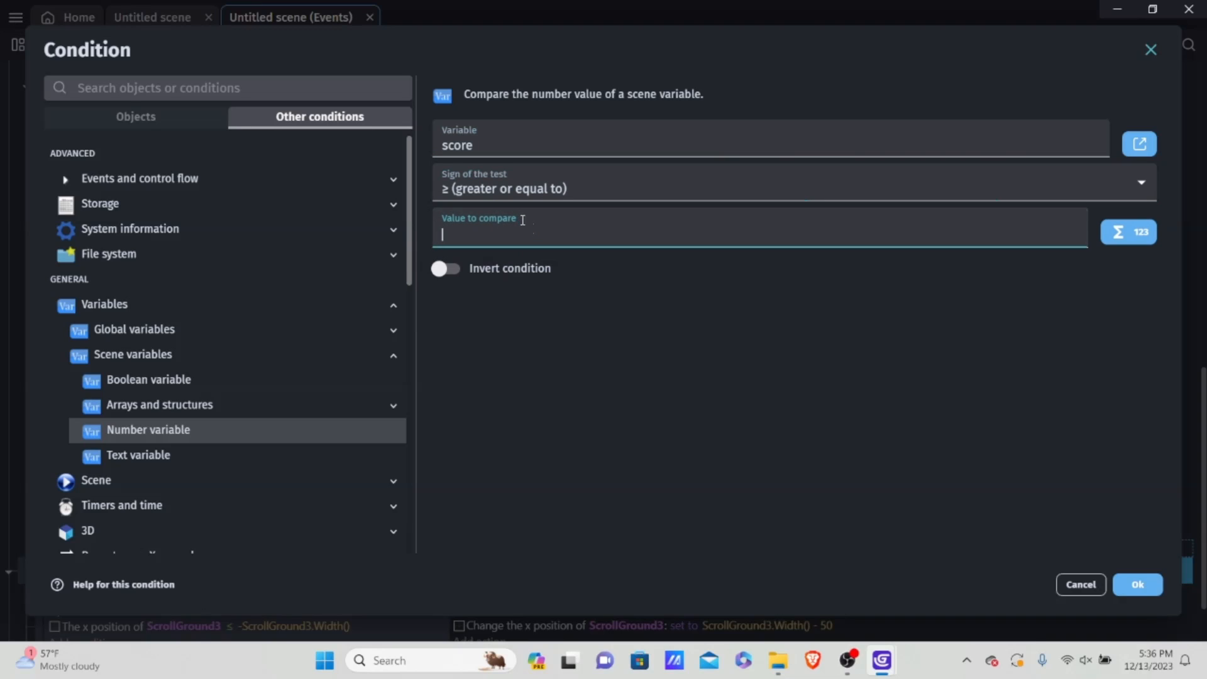
{"action": "type", "text": "Variable"}
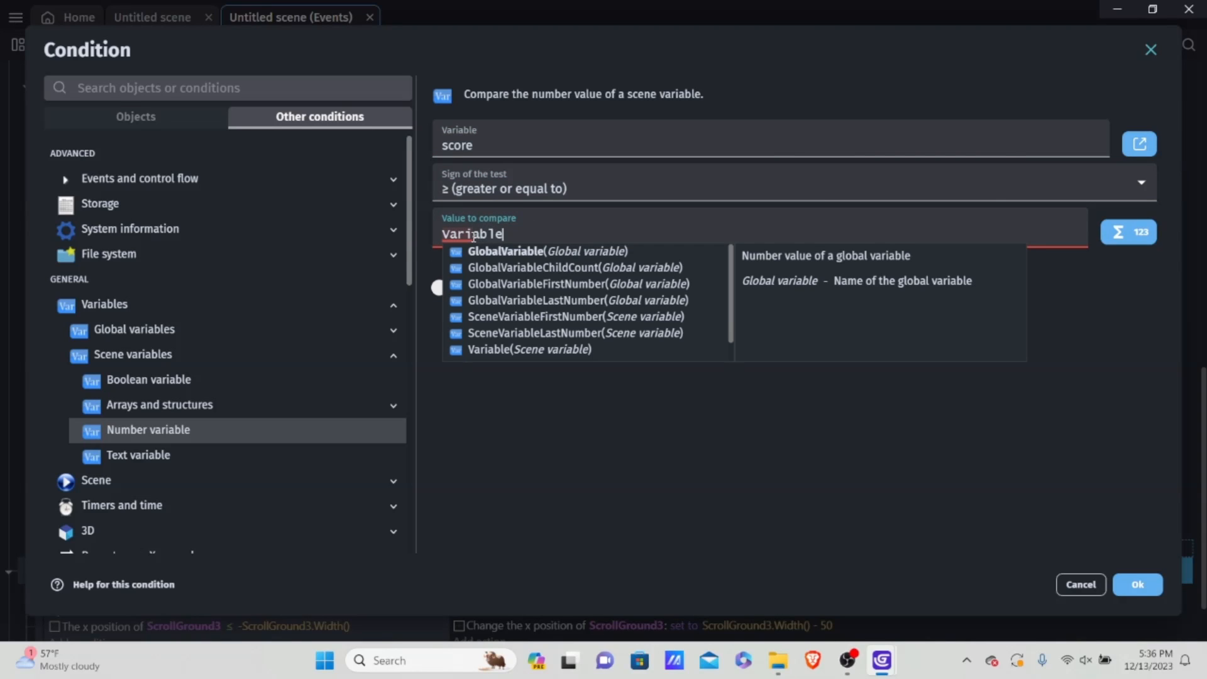
{"action": "type", "text": "(speed"}
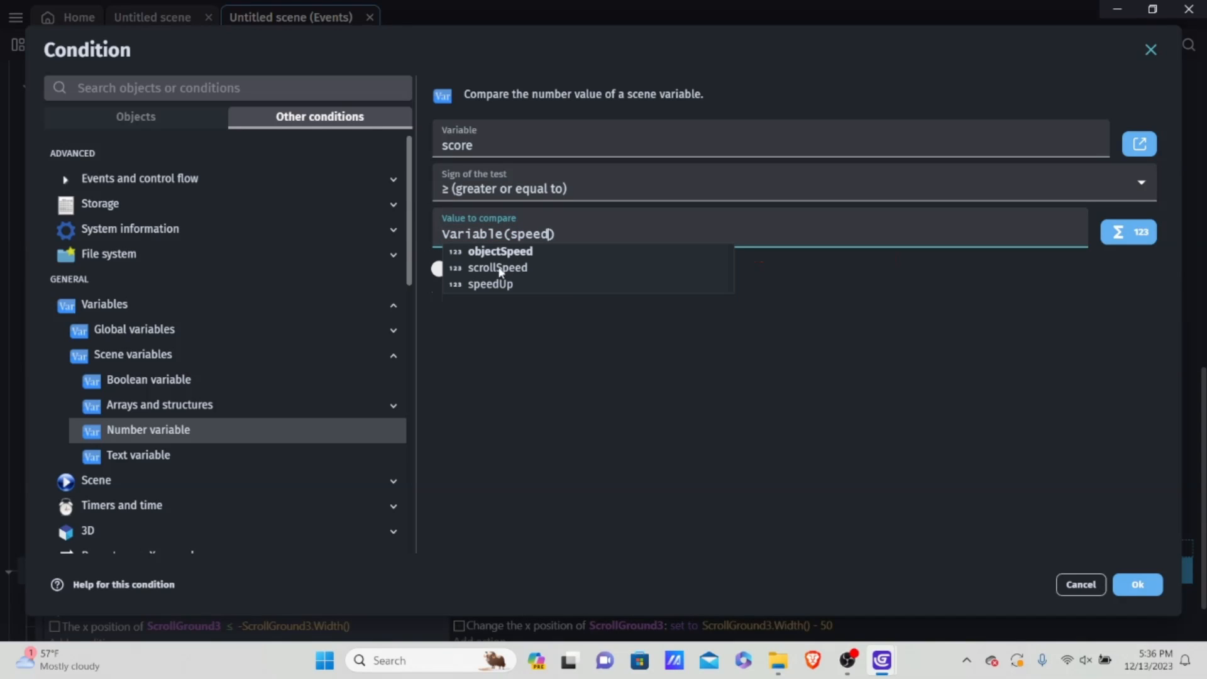
{"action": "left_click", "coordinate": [535, 284]}
{"action": "left_click", "coordinate": [1138, 585]}
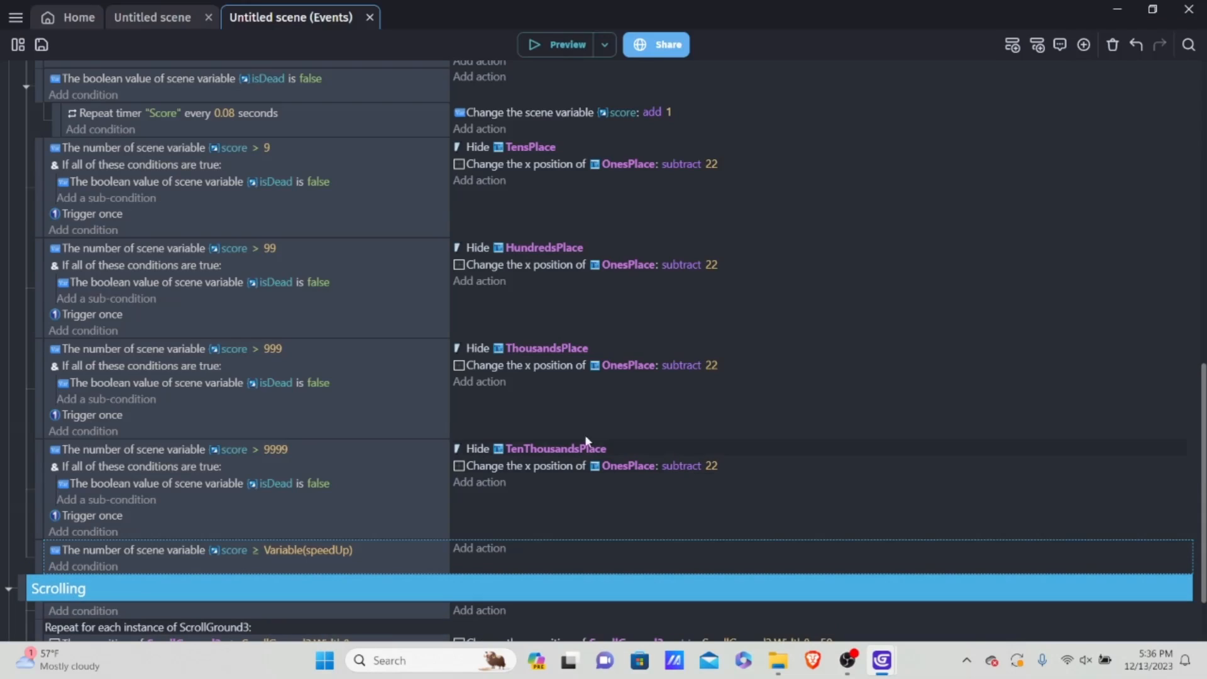
Step: Add a Trigger once while true condition below the score ≥ Variable(speedUp) condition
{"action": "scroll", "coordinate": [491, 425], "scroll_direction": "down", "scroll_amount": 1}
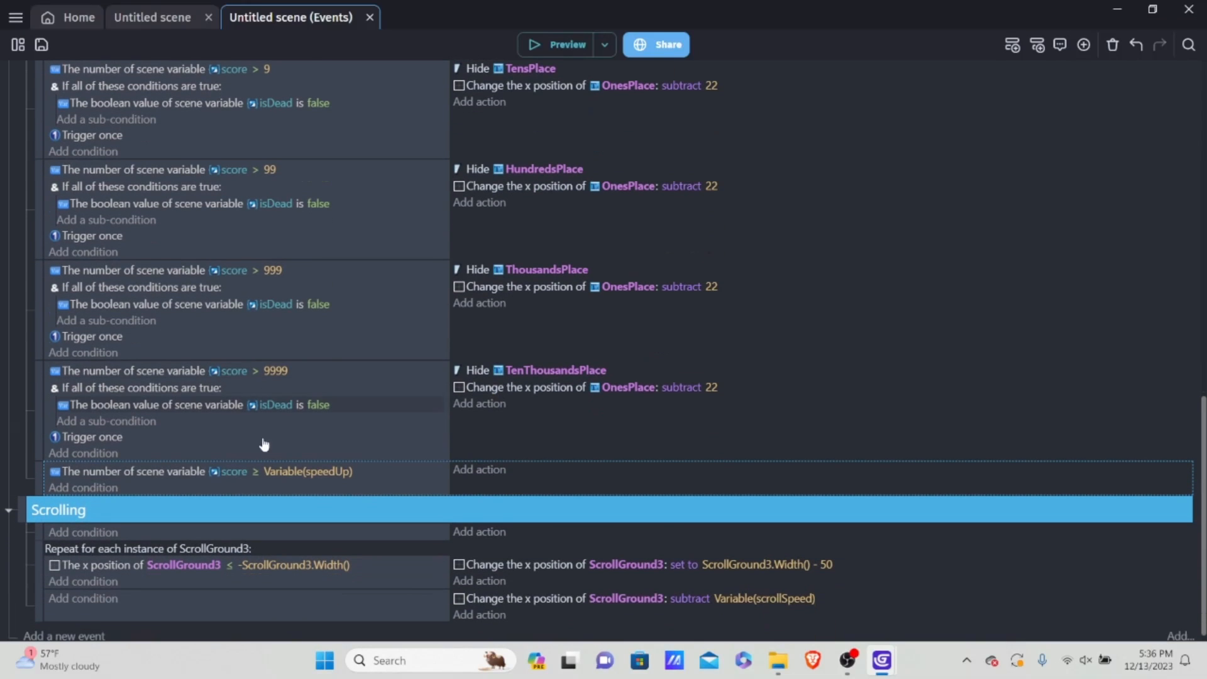
{"action": "left_click", "coordinate": [102, 488]}
{"action": "left_click", "coordinate": [354, 120]}
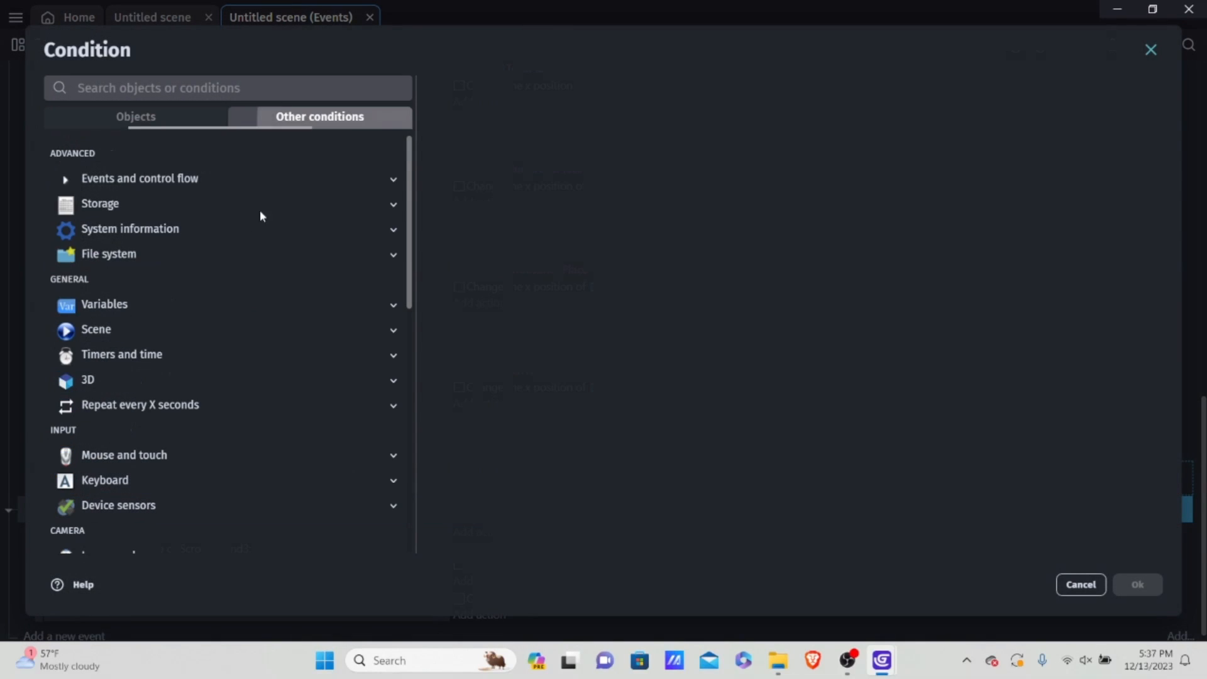
{"action": "left_click", "coordinate": [173, 181]}
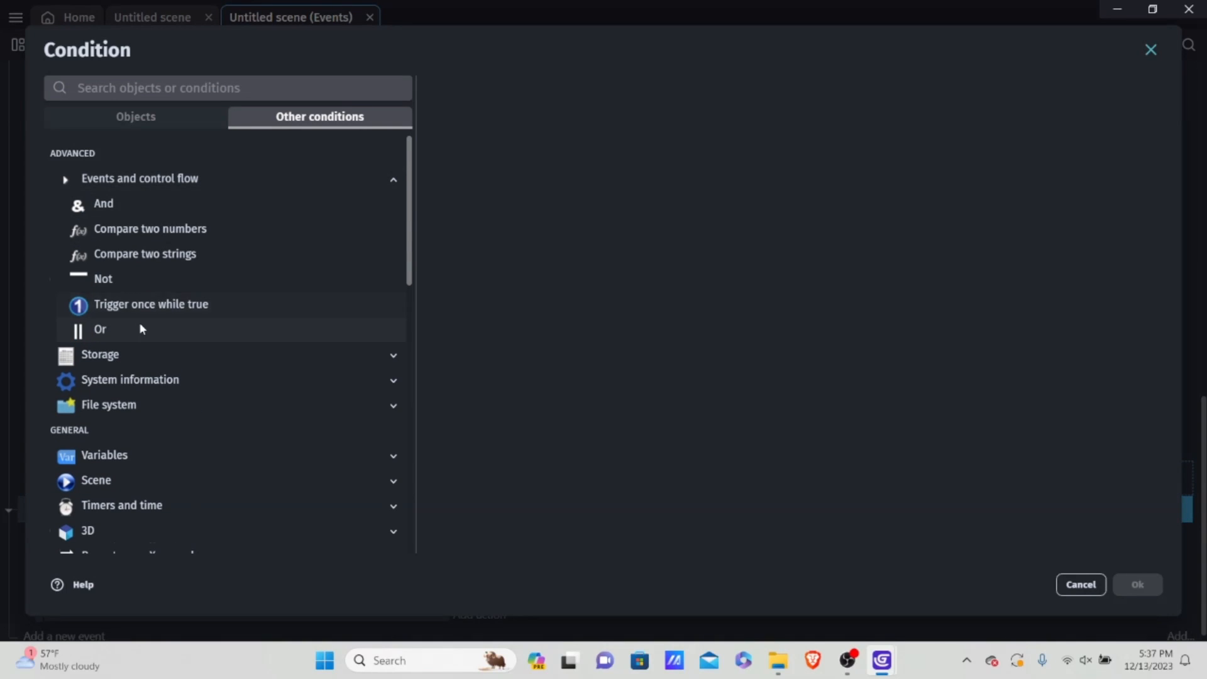
{"action": "left_click", "coordinate": [180, 305]}
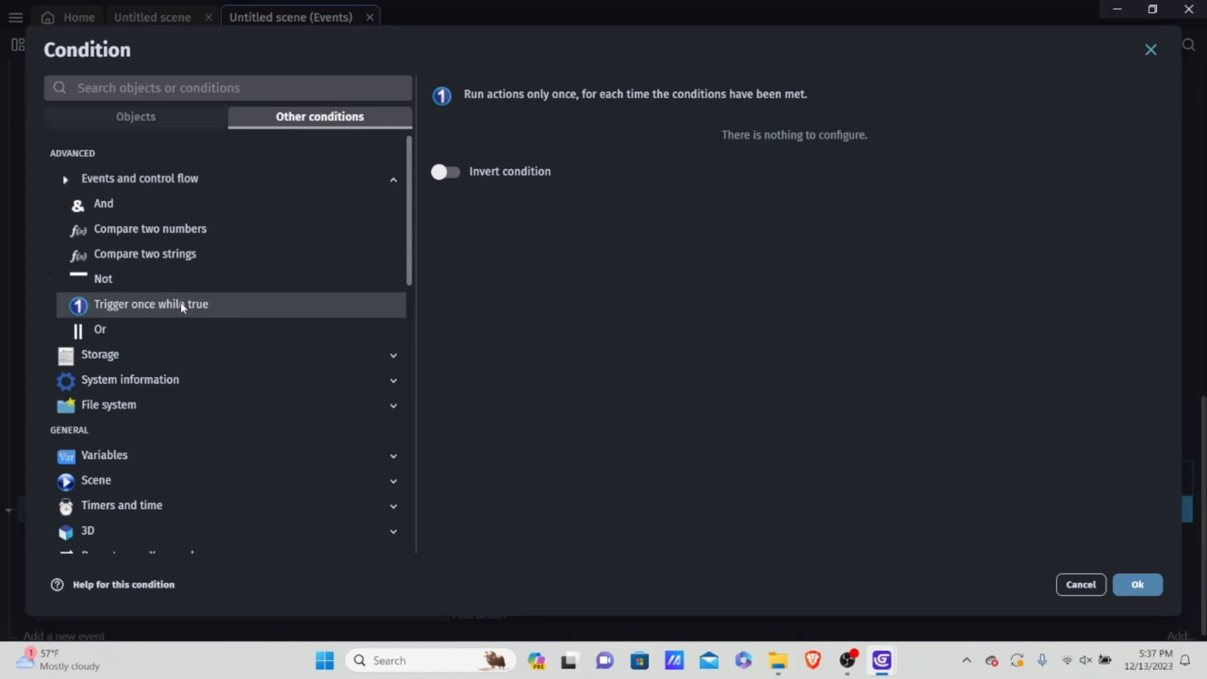
{"action": "left_click", "coordinate": [1128, 591]}
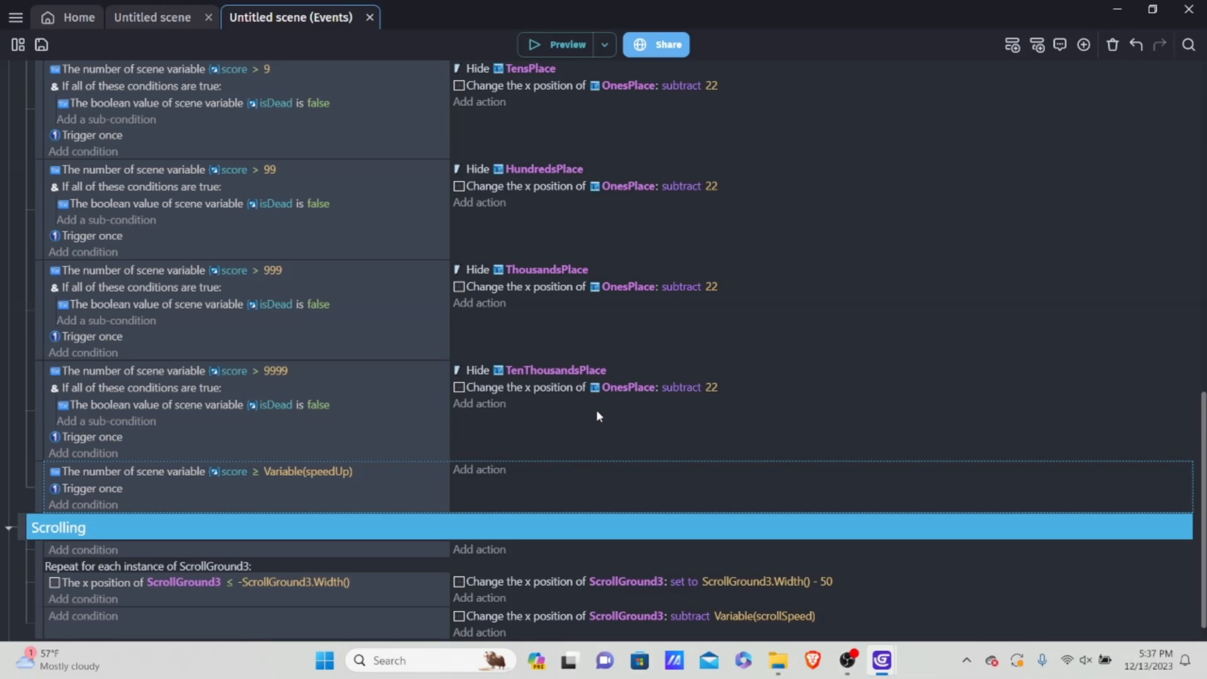
Step: Add an action to the score ≥ Variable(speedUp) event that changes the speedUp scene variable by adding 100
{"action": "left_click", "coordinate": [475, 469]}
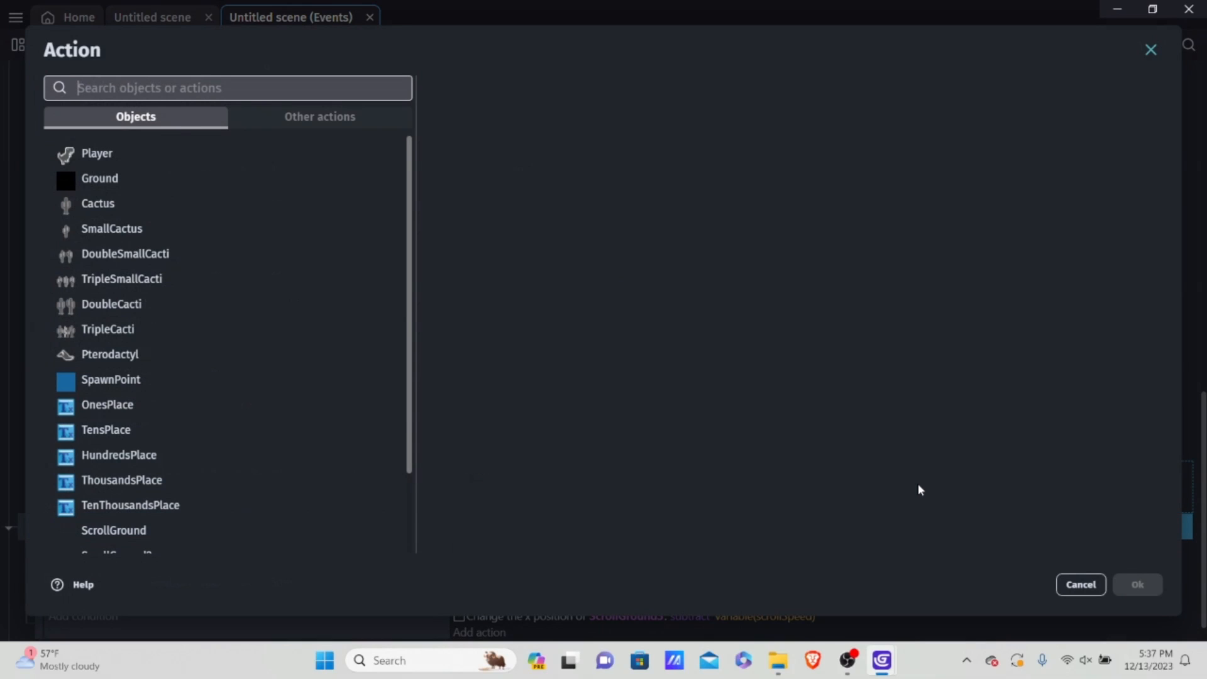
{"action": "left_click", "coordinate": [341, 121]}
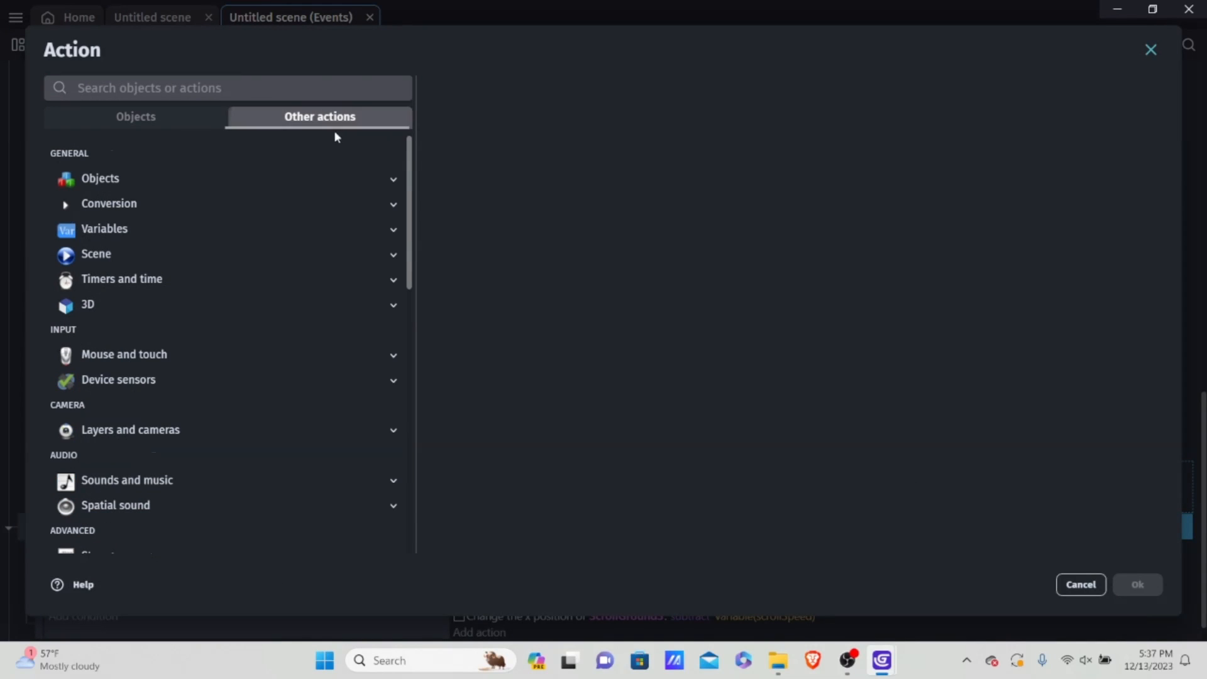
{"action": "left_click", "coordinate": [137, 230]}
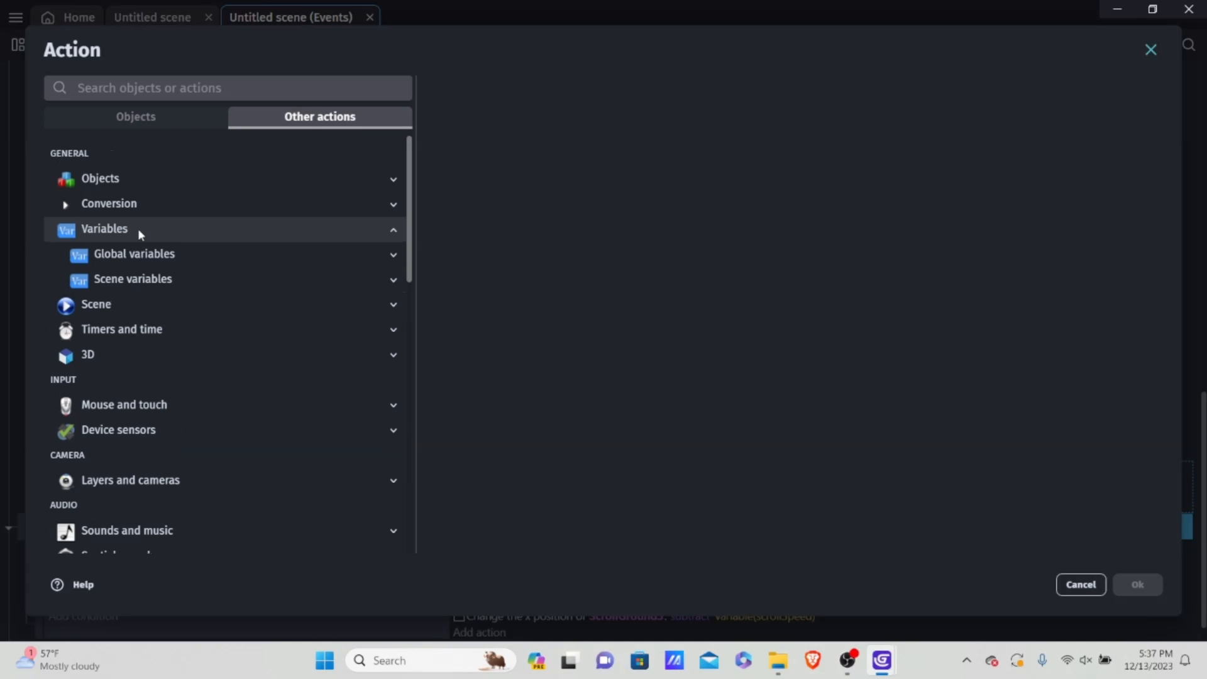
{"action": "left_click", "coordinate": [157, 281]}
{"action": "left_click", "coordinate": [207, 304]}
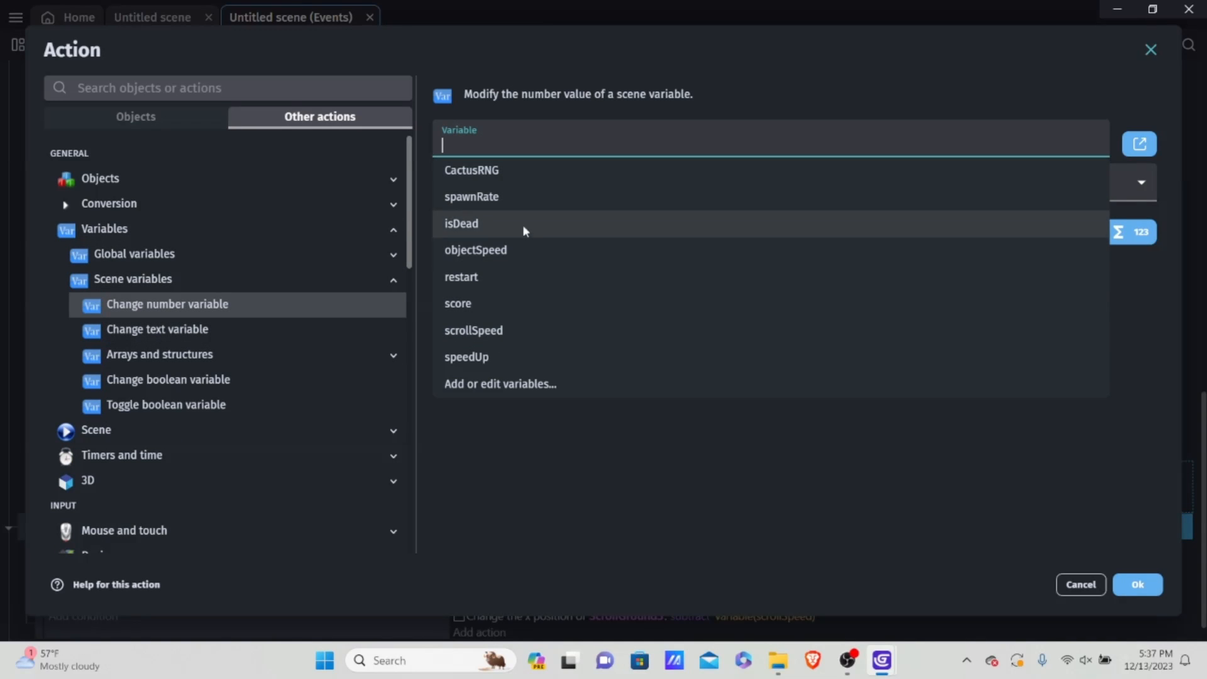
{"action": "left_click", "coordinate": [492, 354]}
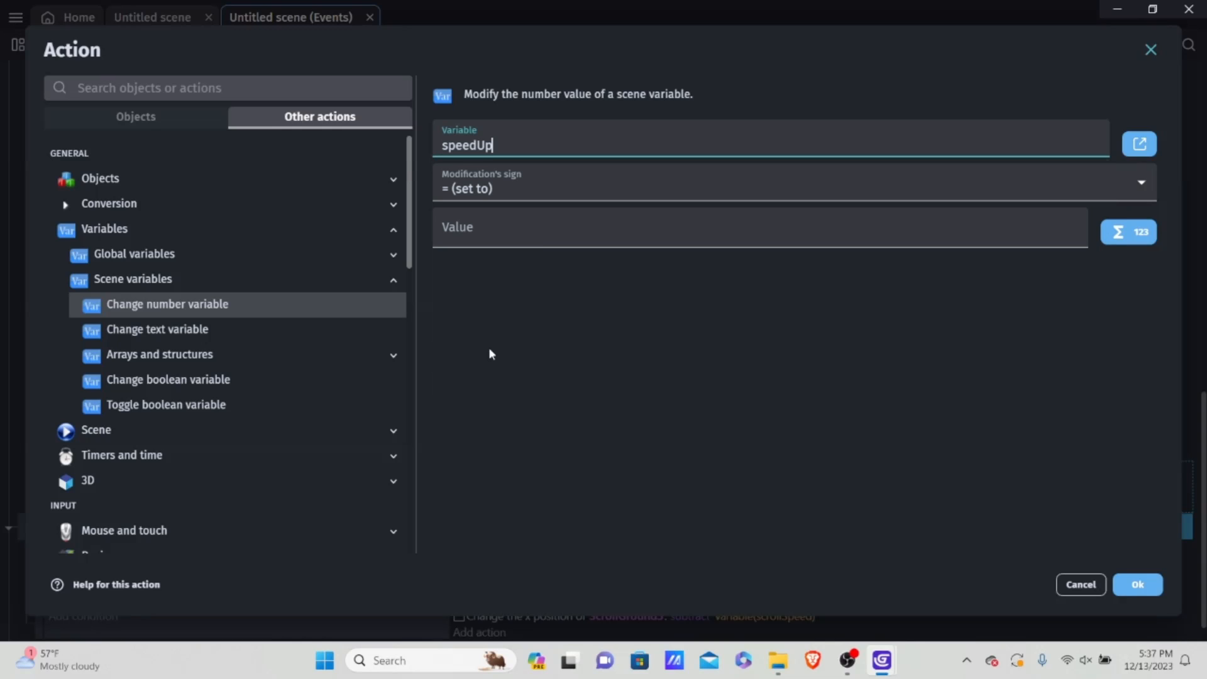
{"action": "left_click", "coordinate": [504, 190]}
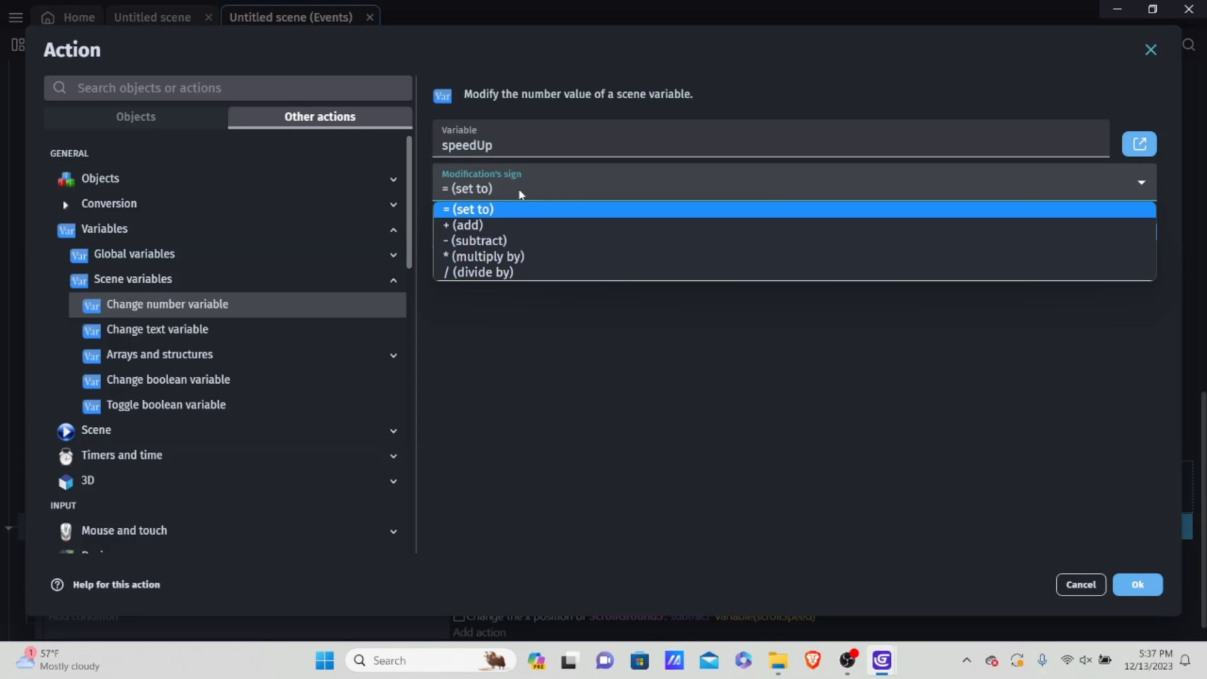
{"action": "left_click", "coordinate": [508, 225]}
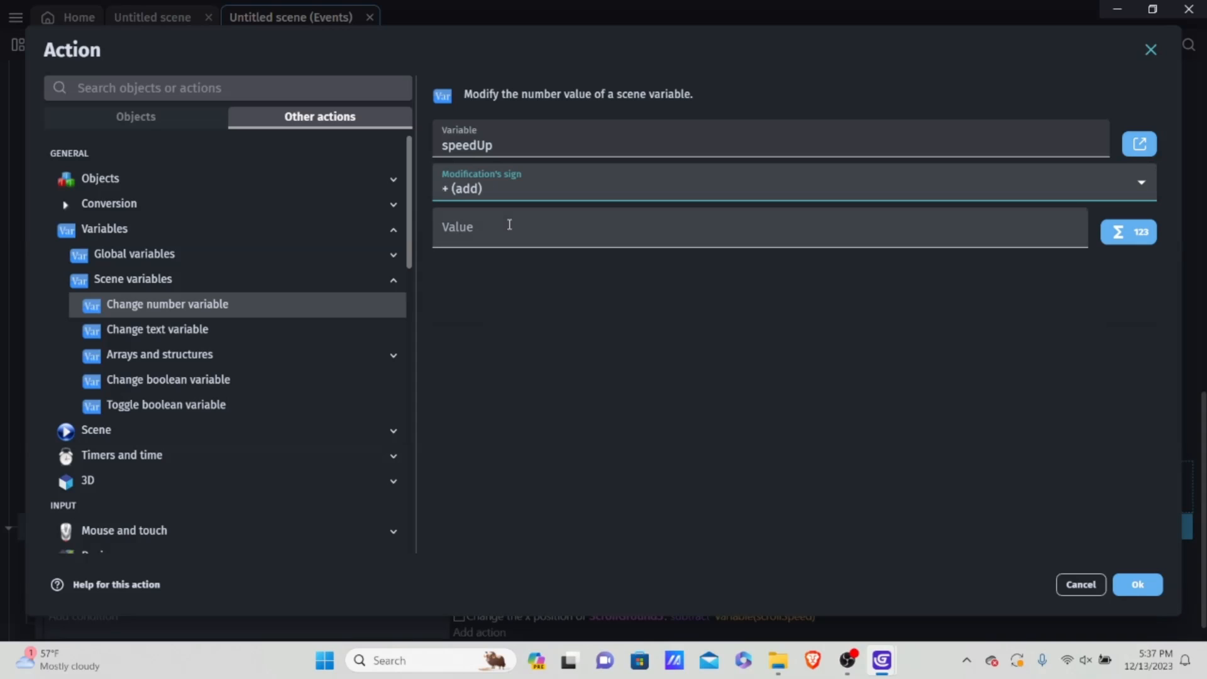
{"action": "left_click", "coordinate": [513, 225]}
{"action": "type", "text": "100"}
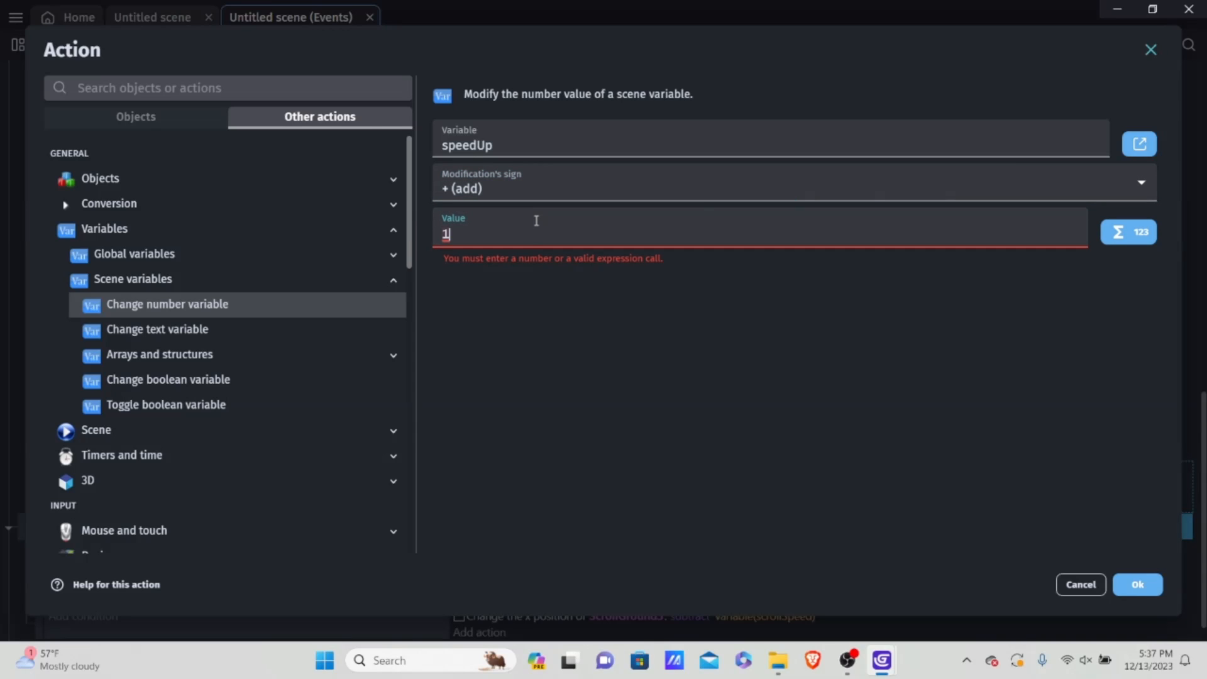
{"action": "left_click", "coordinate": [1159, 584]}
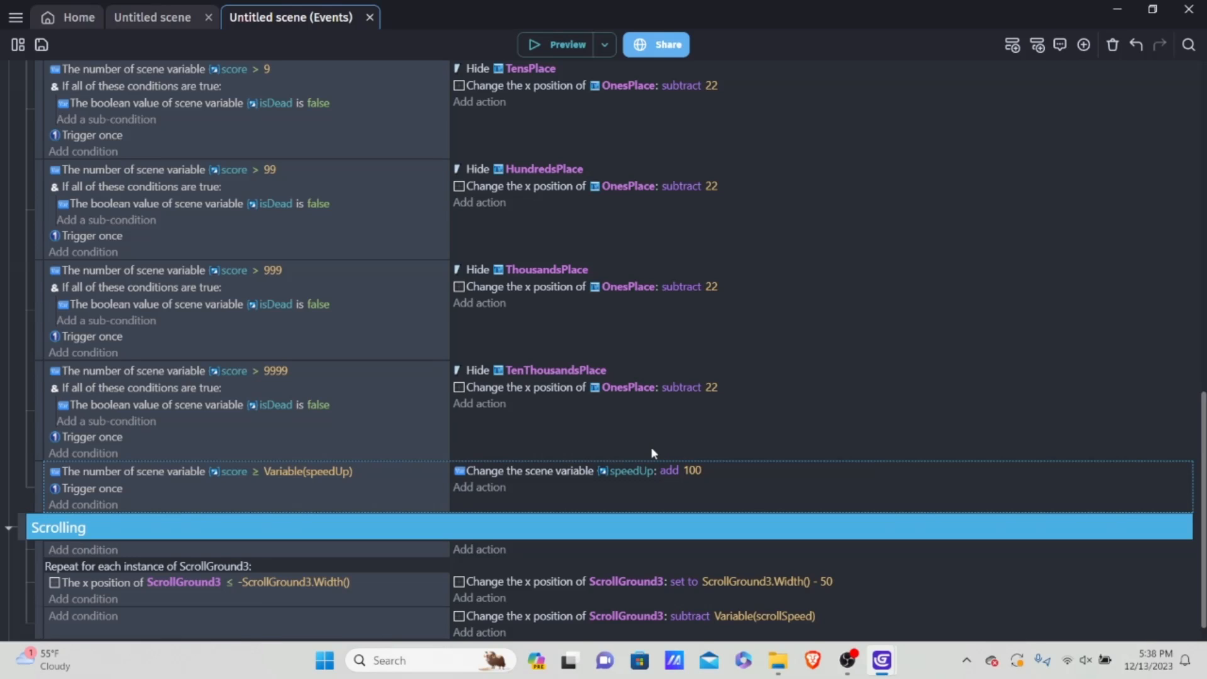
Step: Add a sub-event under the score ≥ Variable(speedUp) event with a number variable condition that objectSpeed is not equal to 17
{"action": "key", "text": "shift+d"}
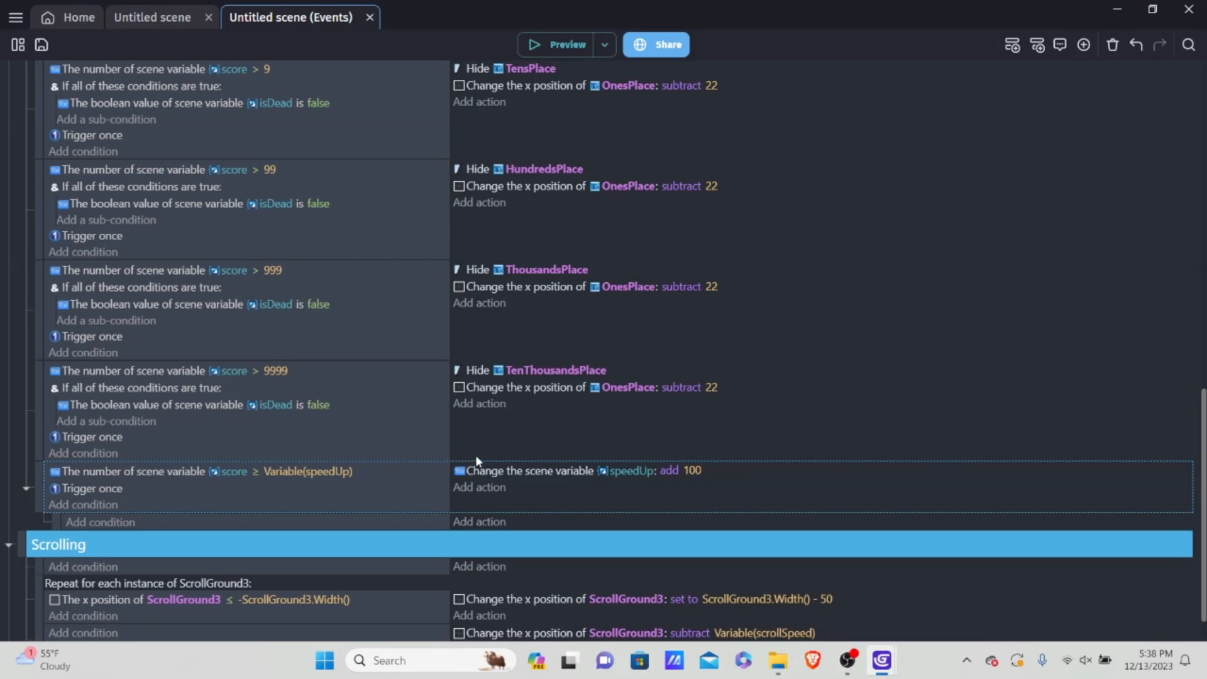
{"action": "left_click", "coordinate": [113, 523]}
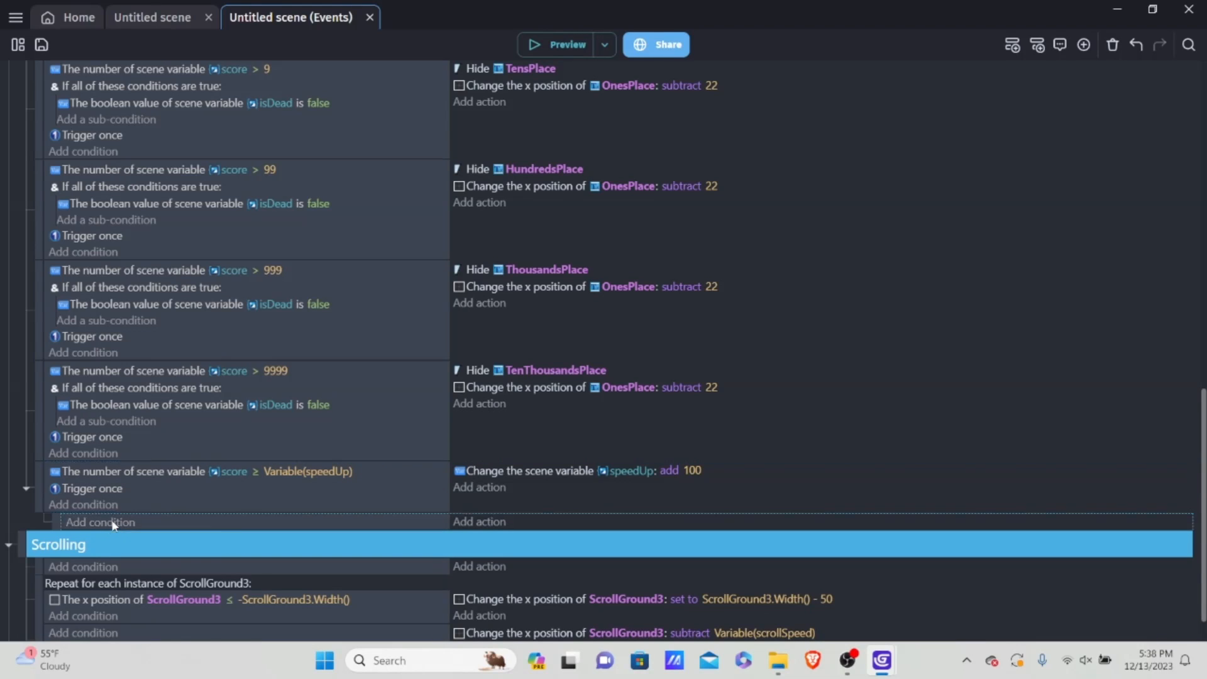
{"action": "left_click", "coordinate": [330, 119]}
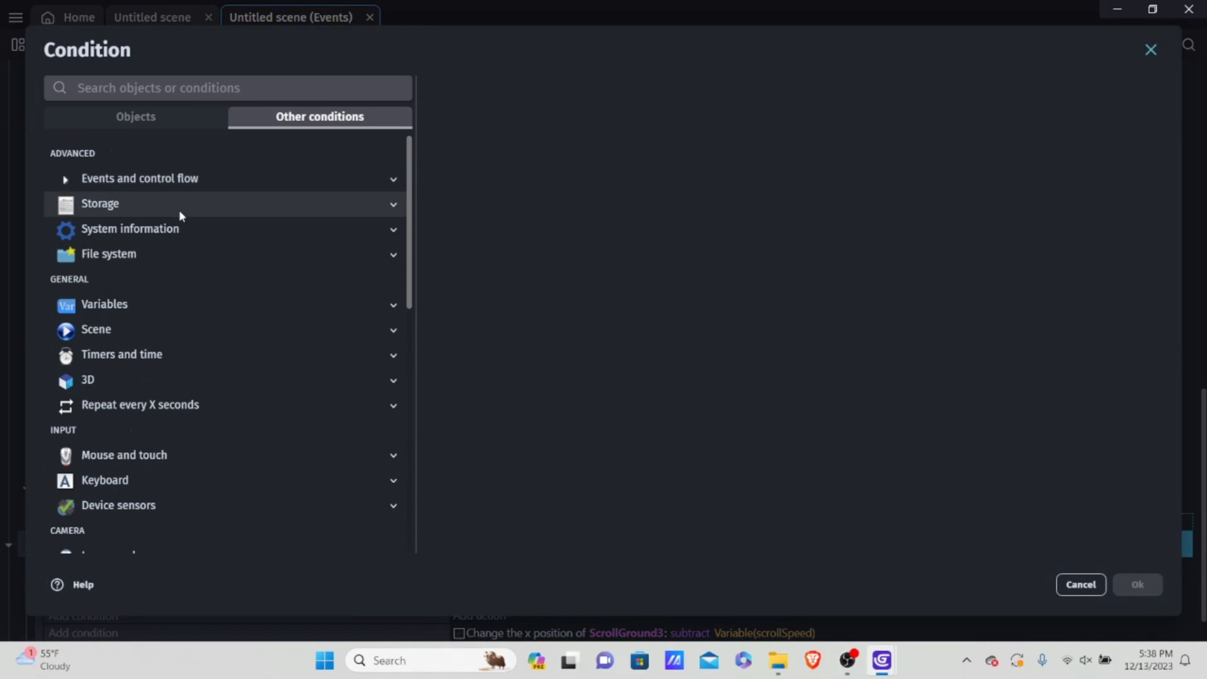
{"action": "left_click", "coordinate": [133, 305]}
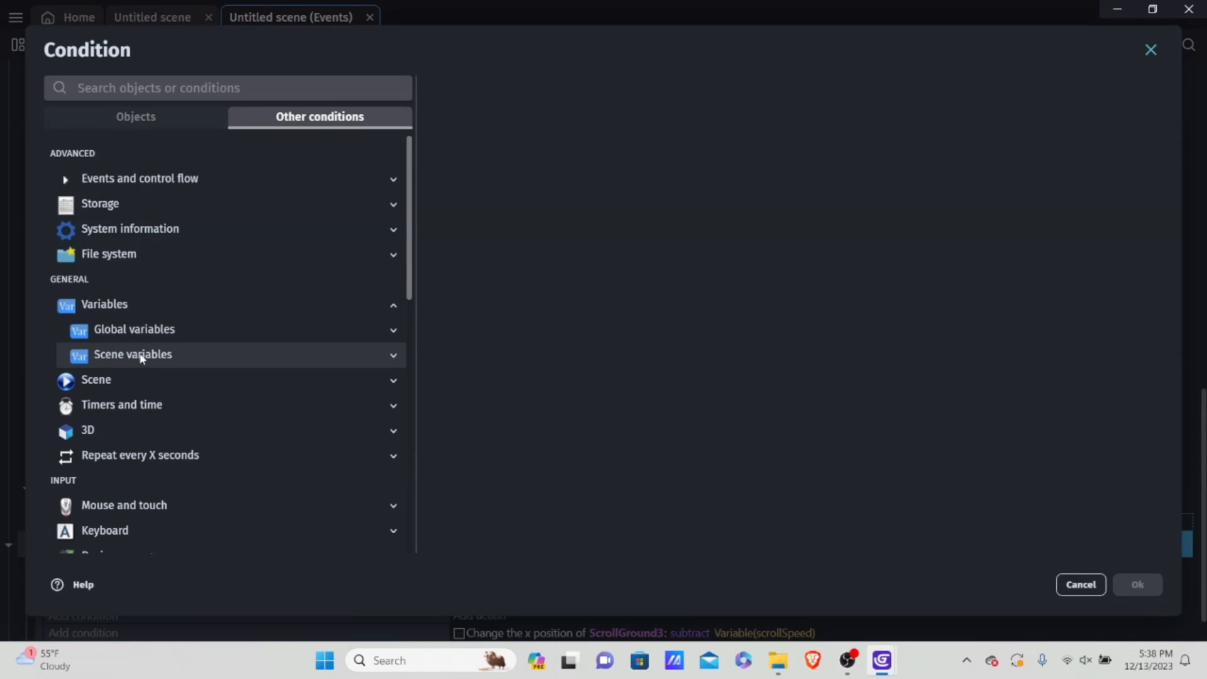
{"action": "left_click", "coordinate": [142, 355]}
{"action": "left_click", "coordinate": [178, 431]}
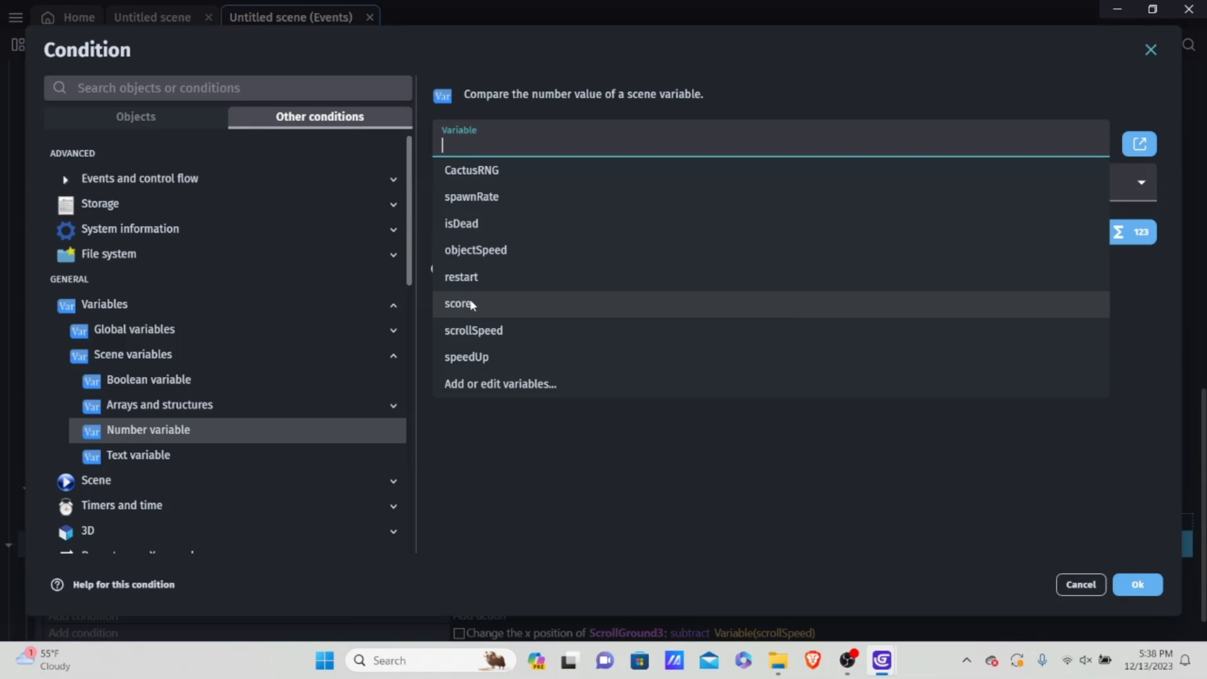
{"action": "left_click", "coordinate": [493, 251]}
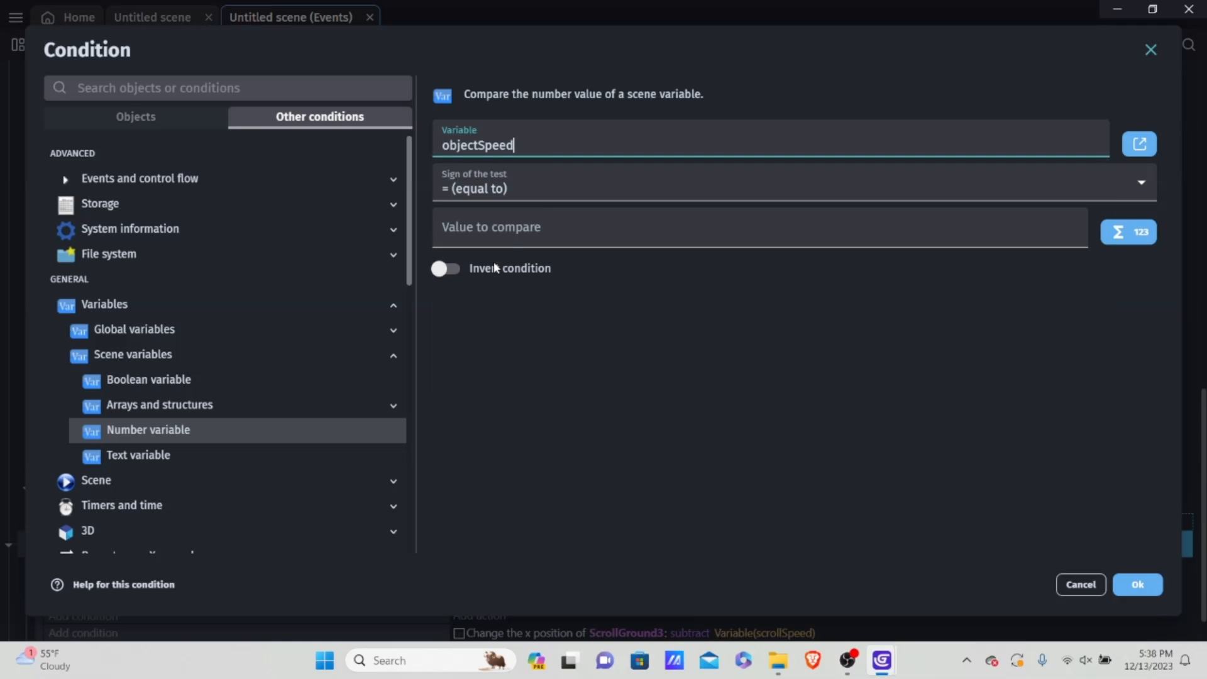
{"action": "left_click", "coordinate": [534, 189]}
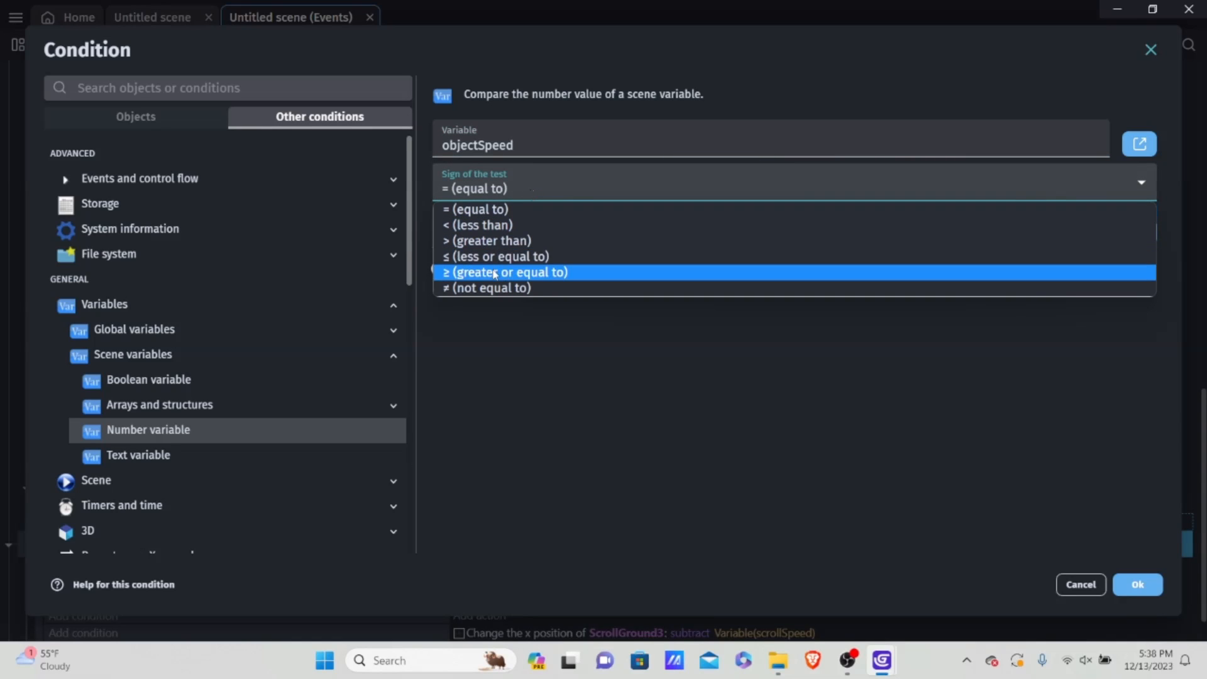
{"action": "key", "text": "Escape"}
{"action": "left_click", "coordinate": [521, 226]}
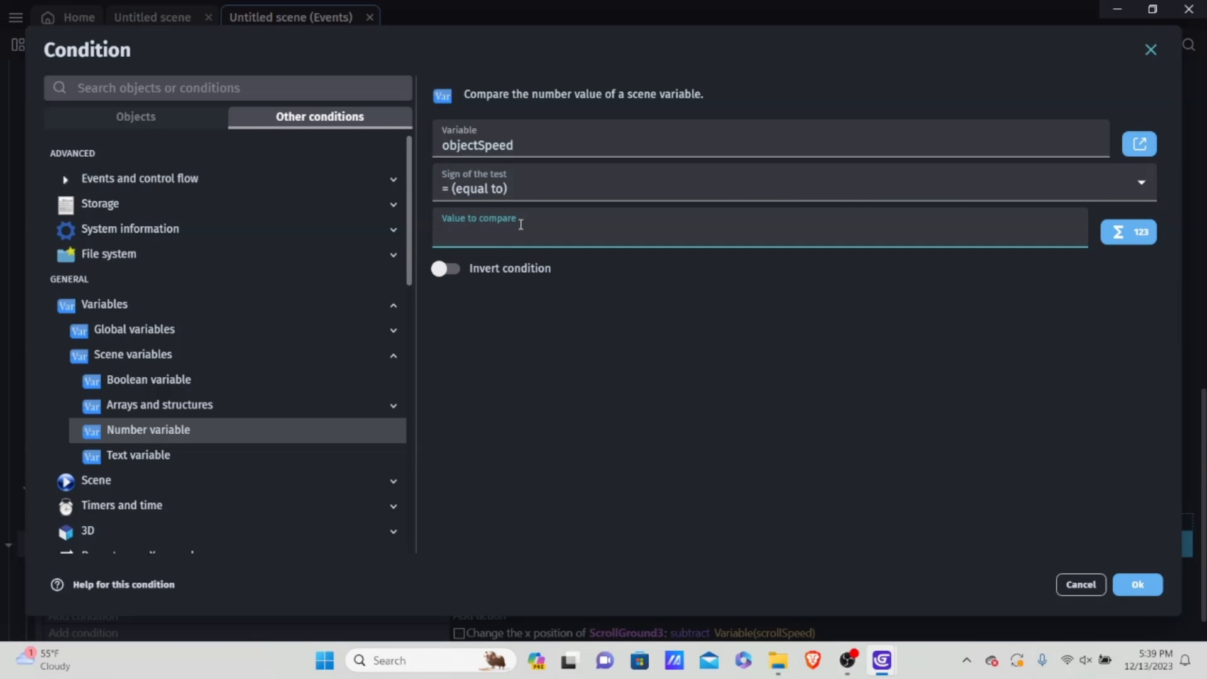
{"action": "type", "text": "17"}
{"action": "left_click", "coordinate": [587, 190]}
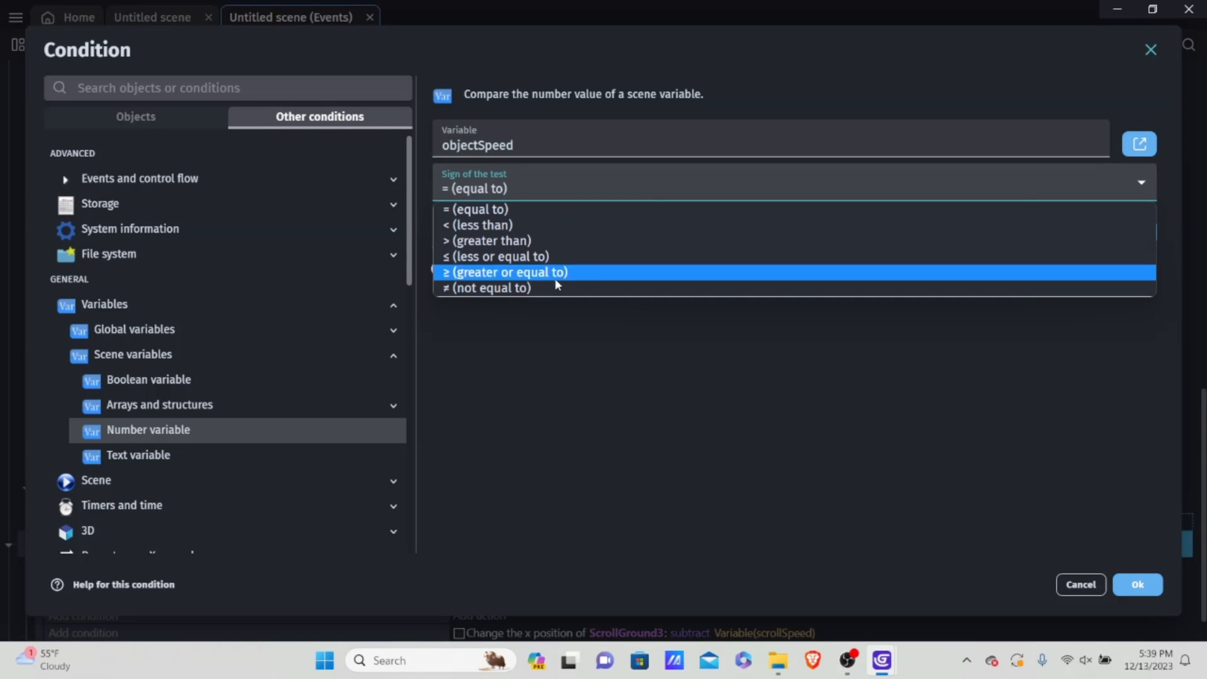
{"action": "left_click", "coordinate": [497, 289]}
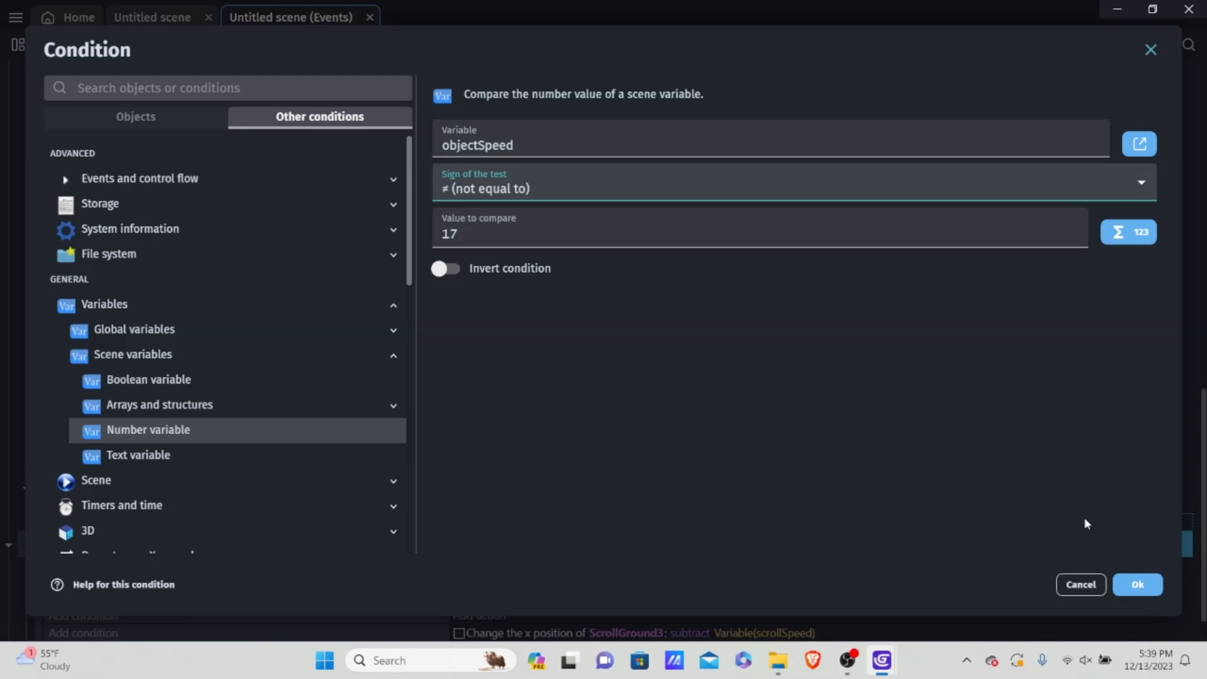
{"action": "left_click", "coordinate": [1151, 589]}
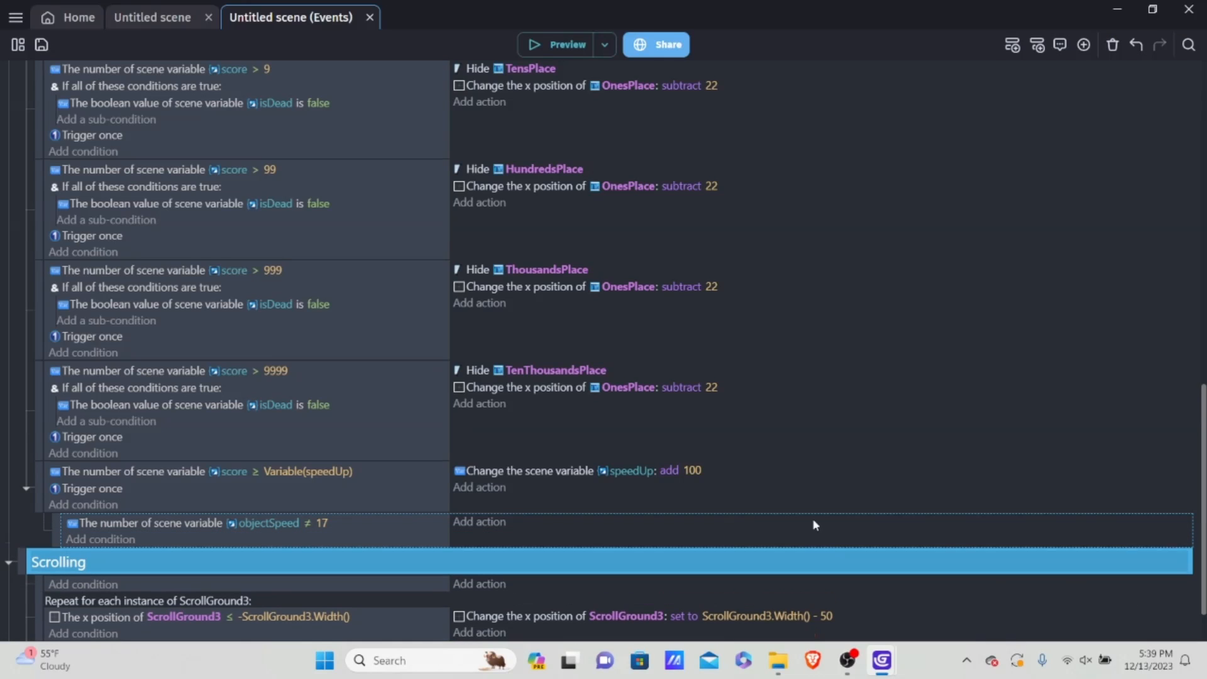
Step: Add an action to the objectSpeed ≠ 17 sub-event that changes the objectSpeed scene variable by adding 1
{"action": "scroll", "coordinate": [554, 434], "scroll_direction": "down", "scroll_amount": 2}
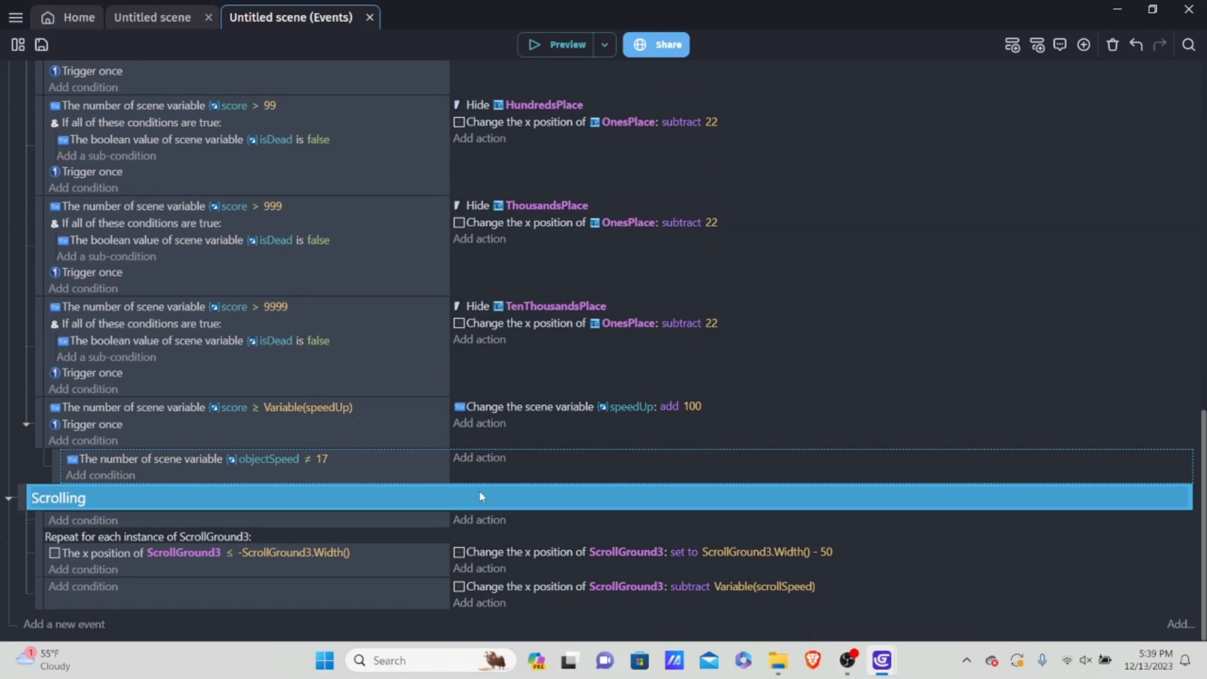
{"action": "left_click", "coordinate": [494, 459]}
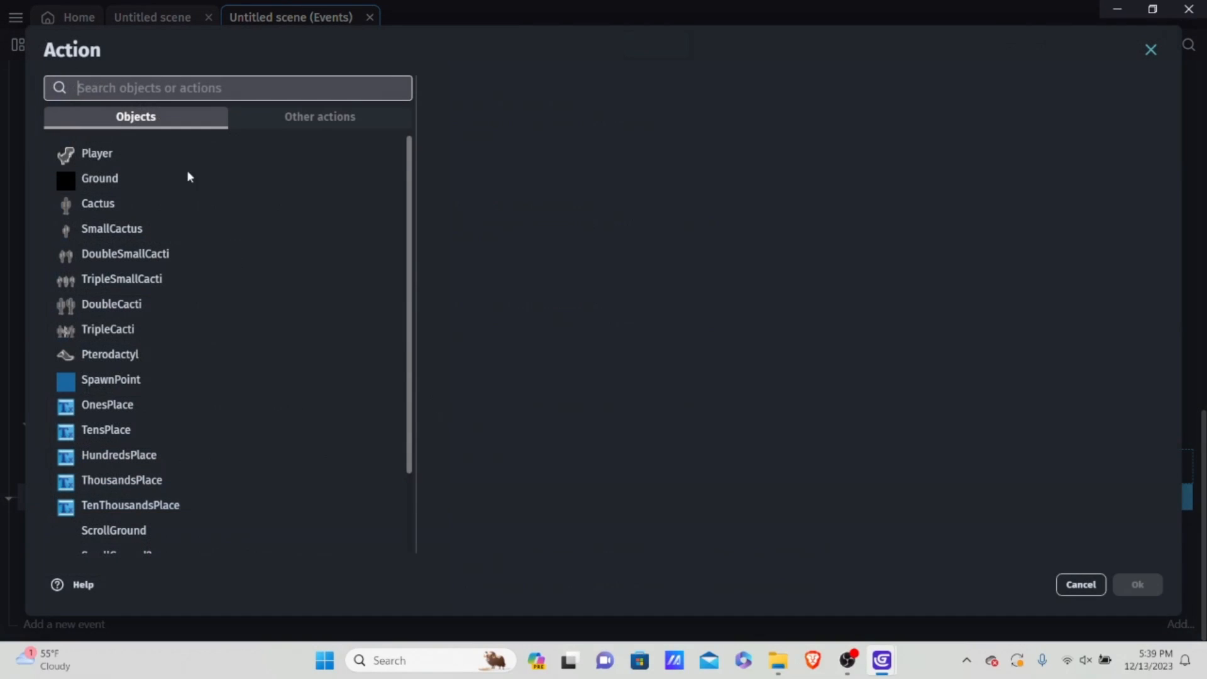
{"action": "left_click", "coordinate": [358, 119]}
{"action": "left_click", "coordinate": [122, 229]}
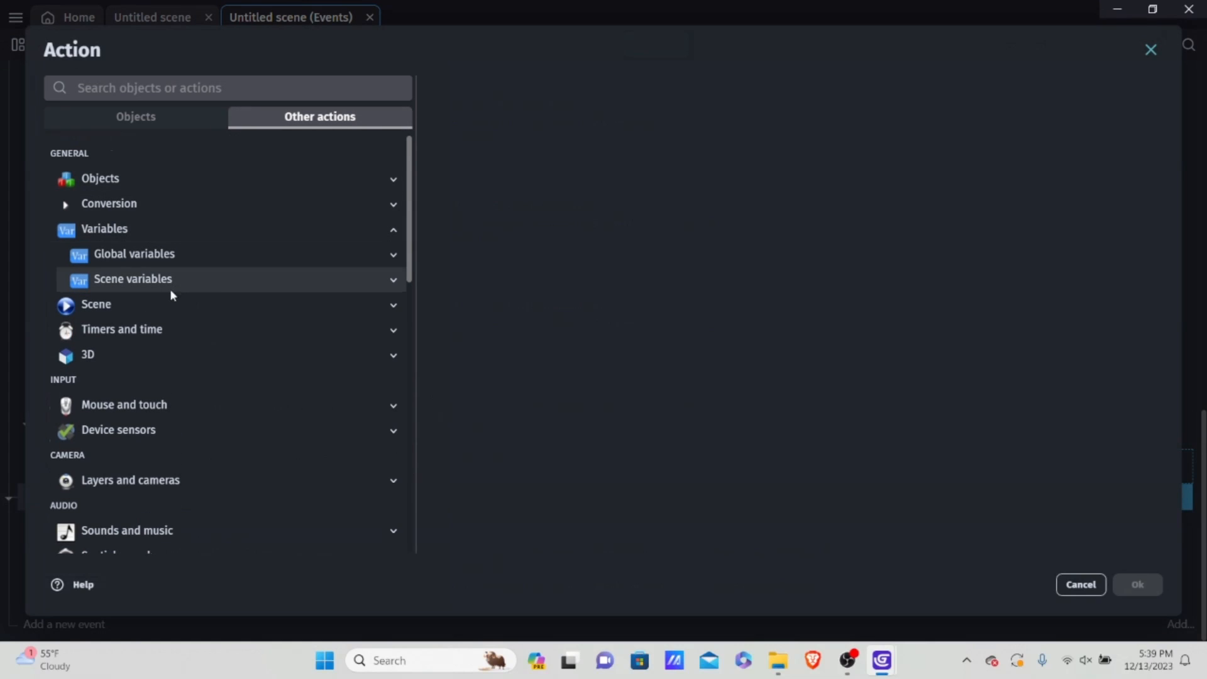
{"action": "left_click", "coordinate": [167, 281]}
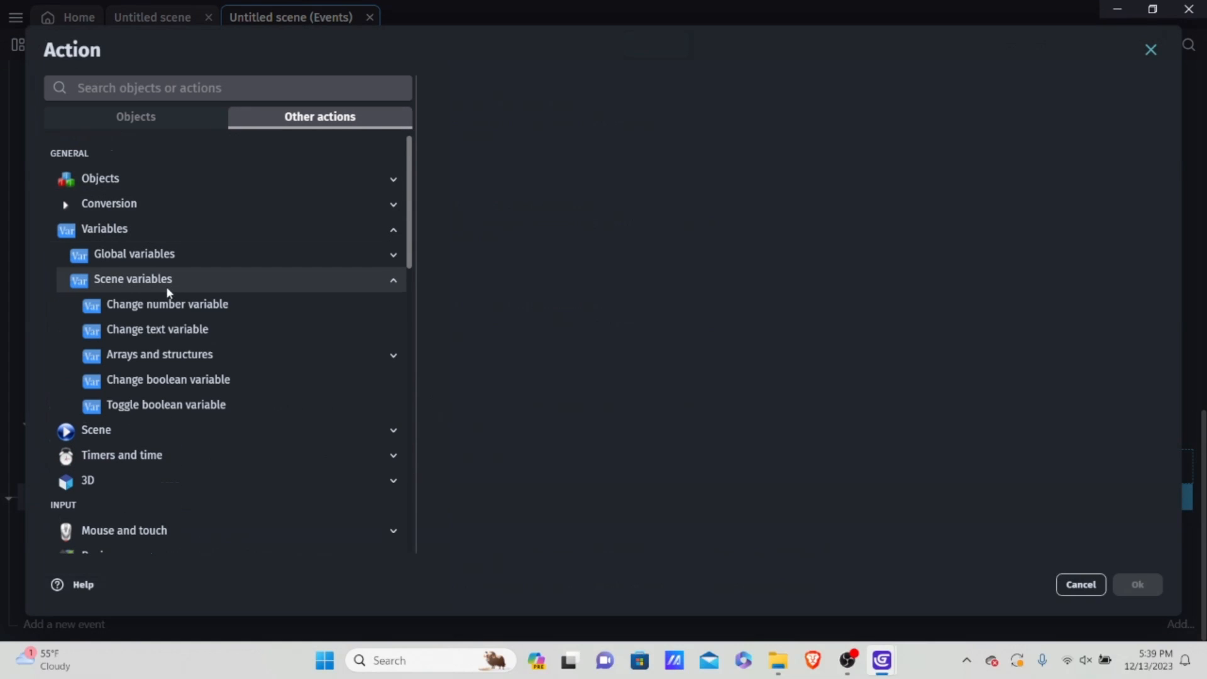
{"action": "left_click", "coordinate": [222, 310]}
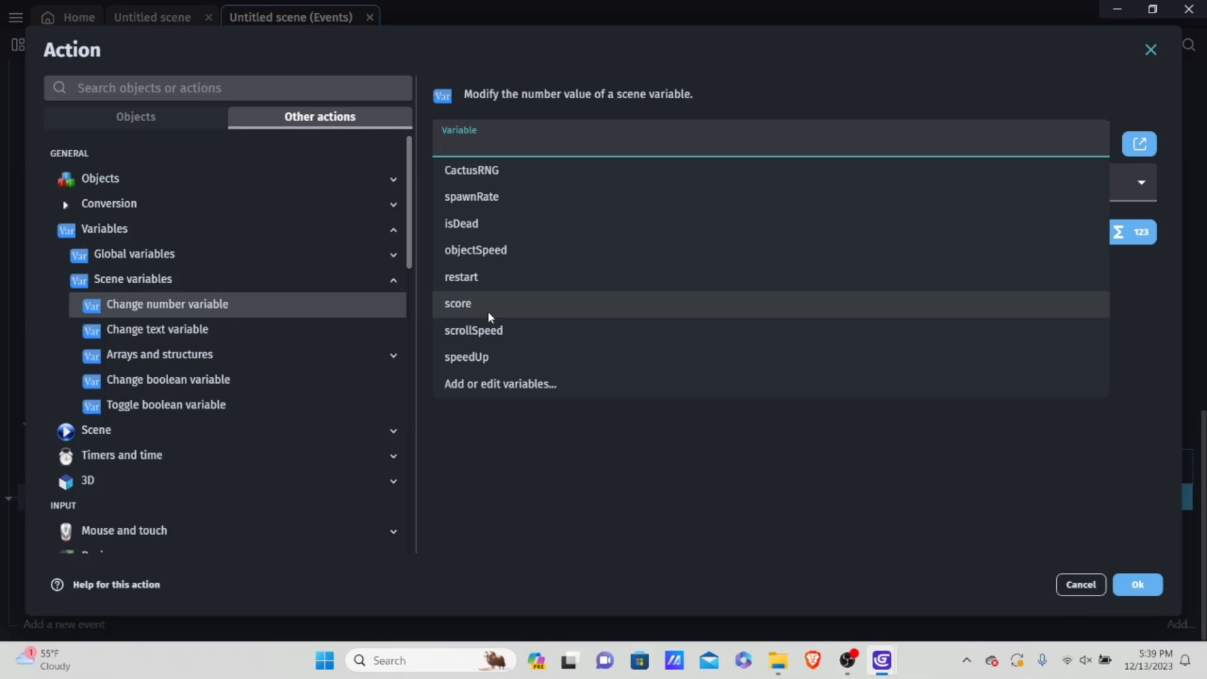
{"action": "left_click", "coordinate": [476, 250]}
{"action": "left_click", "coordinate": [527, 188]}
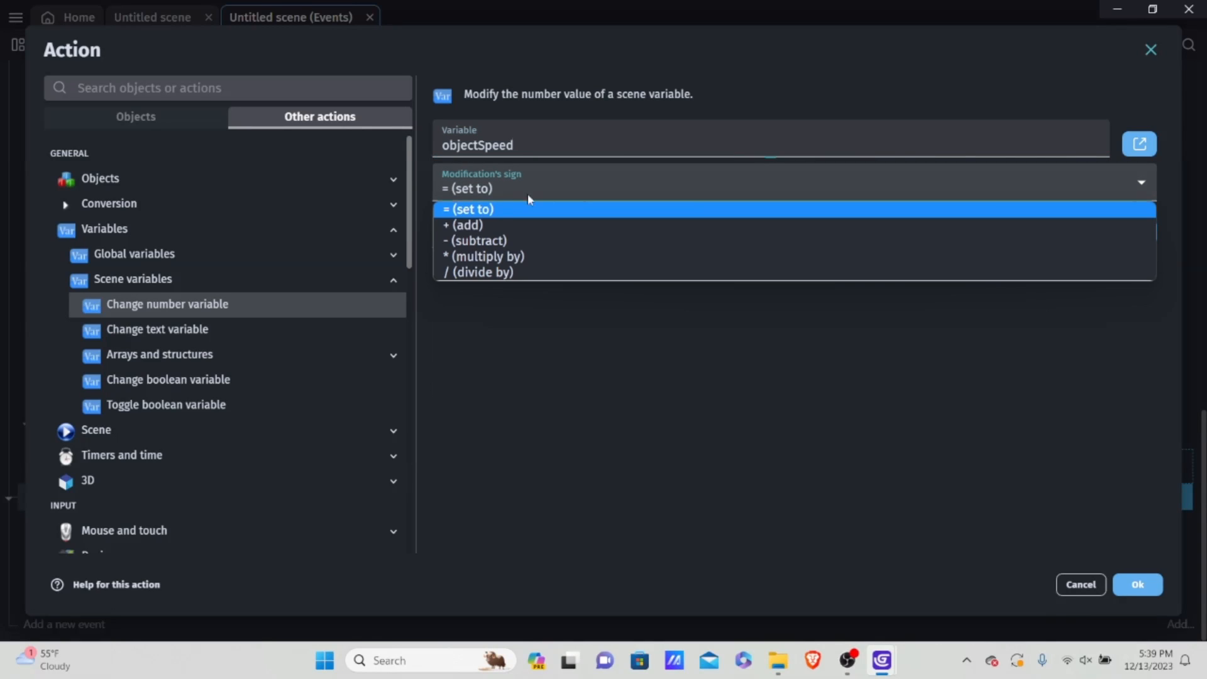
{"action": "left_click", "coordinate": [493, 220]}
{"action": "left_click", "coordinate": [597, 233]}
{"action": "type", "text": "1"}
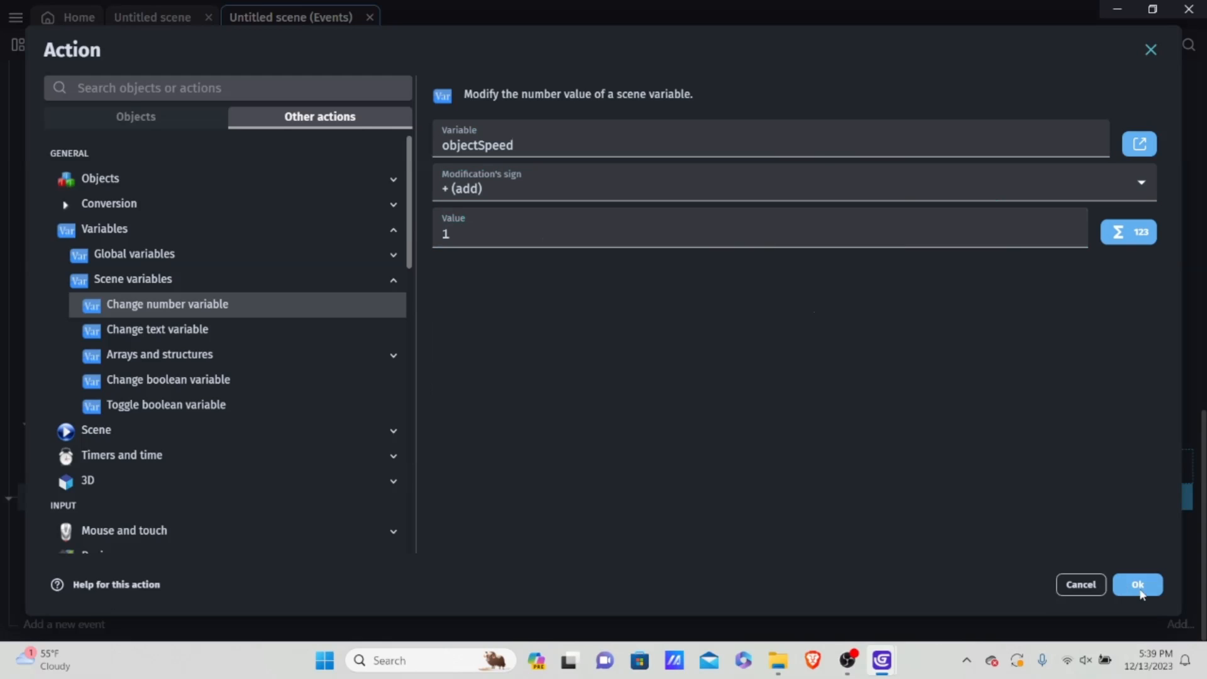
{"action": "left_click", "coordinate": [1138, 585]}
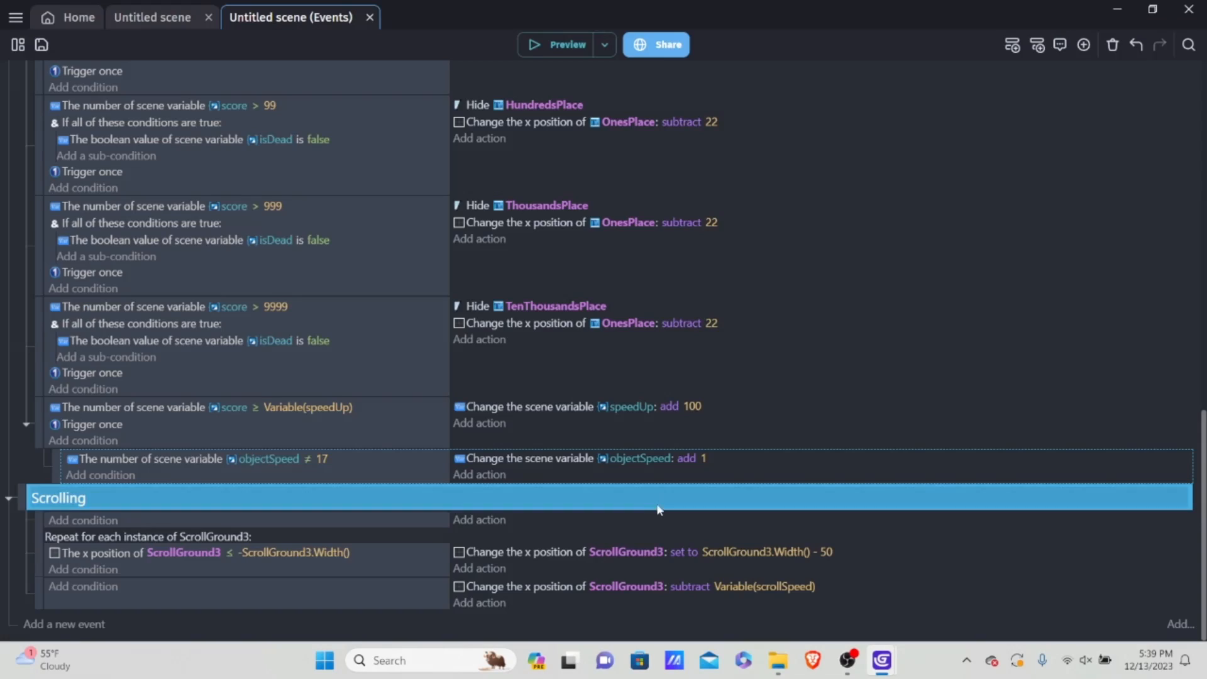
Step: Copy the objectSpeed add 1 action within the same sub-event and change the copy's variable to scrollSpeed
{"action": "right_click", "coordinate": [755, 467]}
{"action": "left_click", "coordinate": [784, 475]}
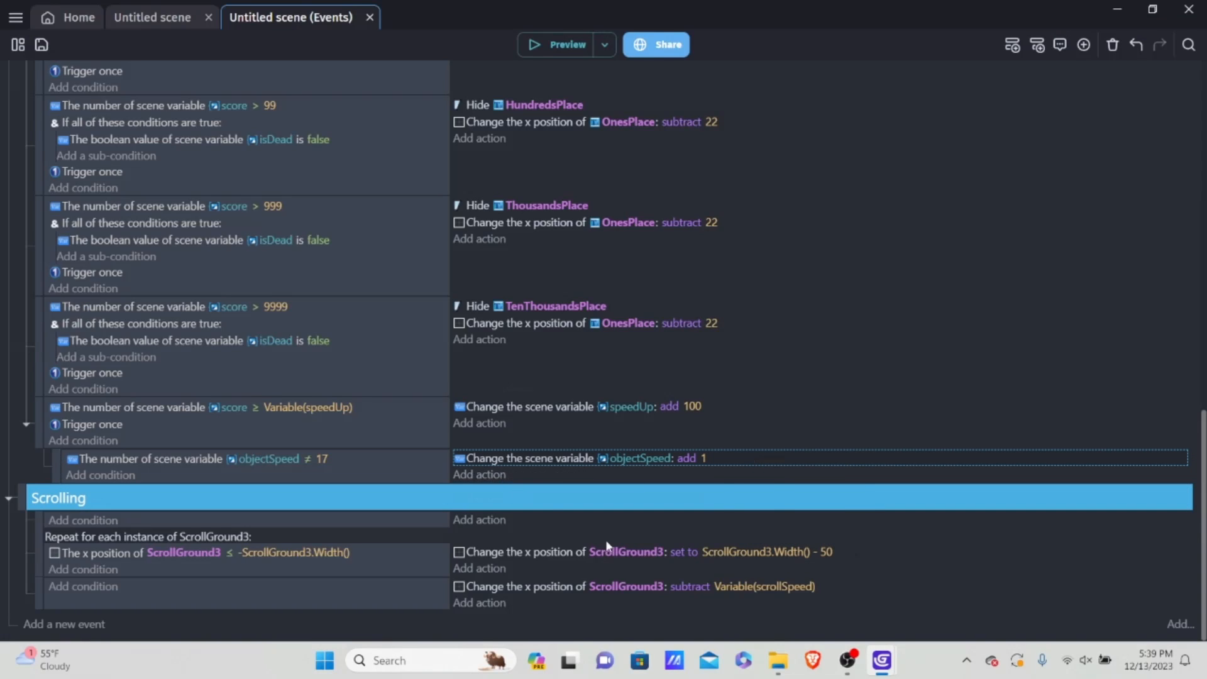
{"action": "right_click", "coordinate": [481, 475]}
{"action": "left_click", "coordinate": [717, 619]}
{"action": "left_click", "coordinate": [655, 474]}
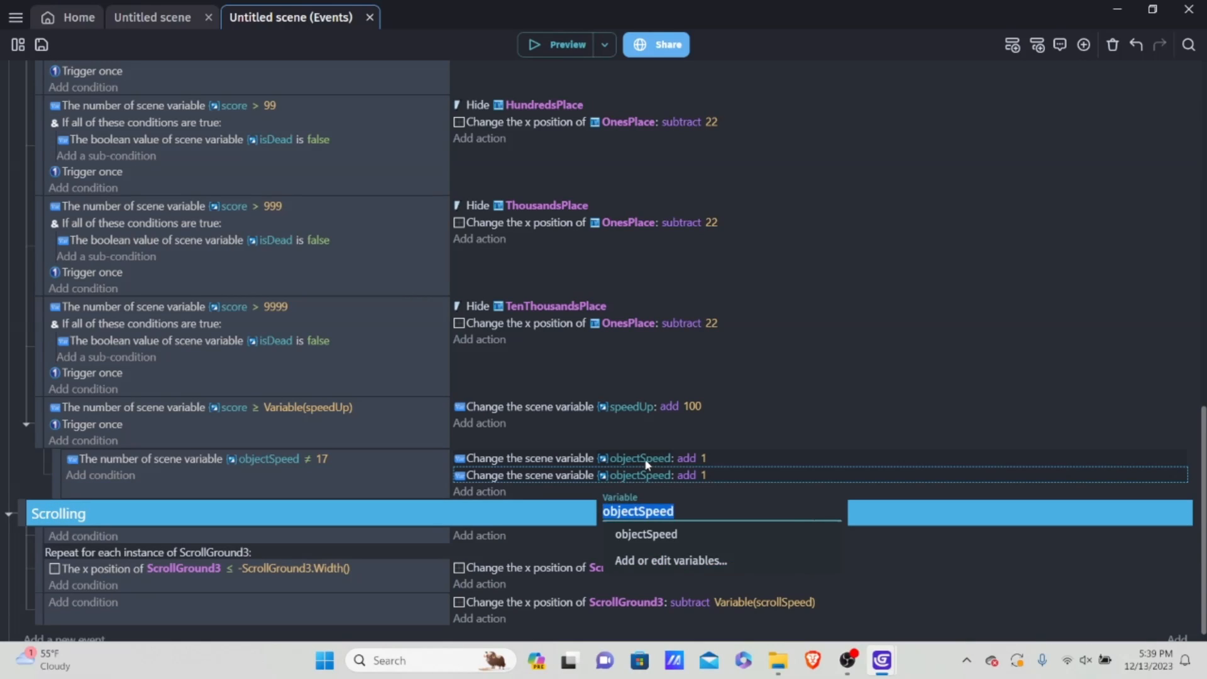
{"action": "key", "text": "BackSpace"}
{"action": "type", "text": "scroll"}
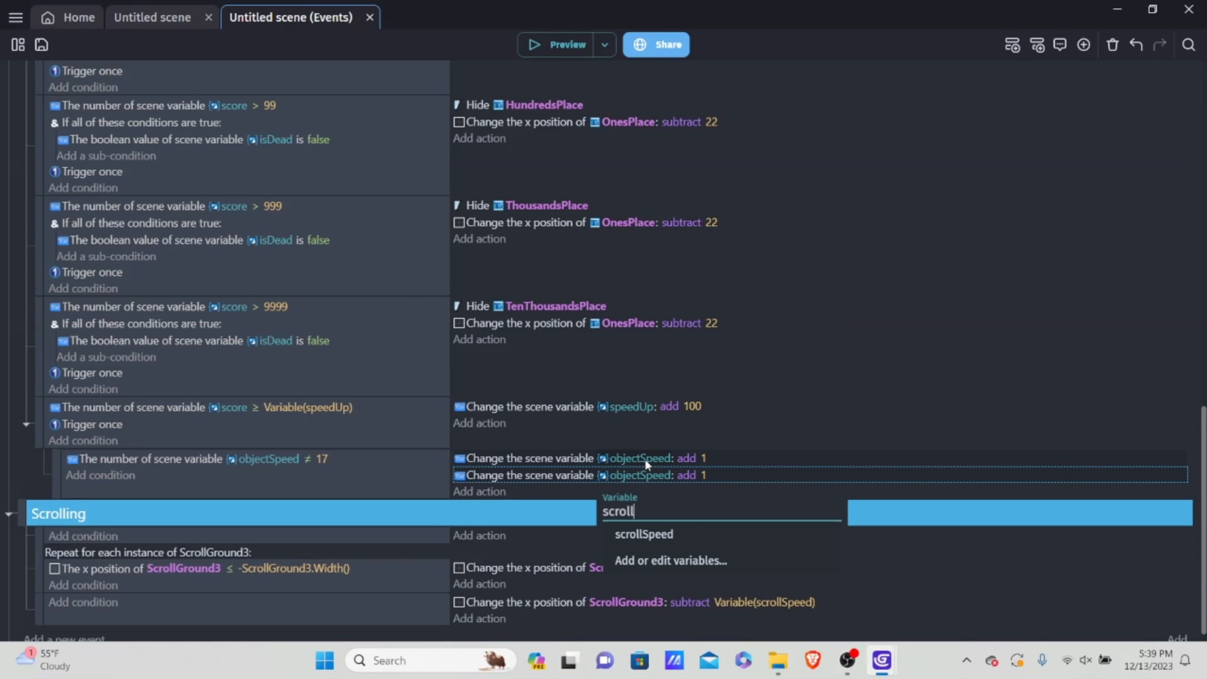
{"action": "left_click", "coordinate": [744, 534]}
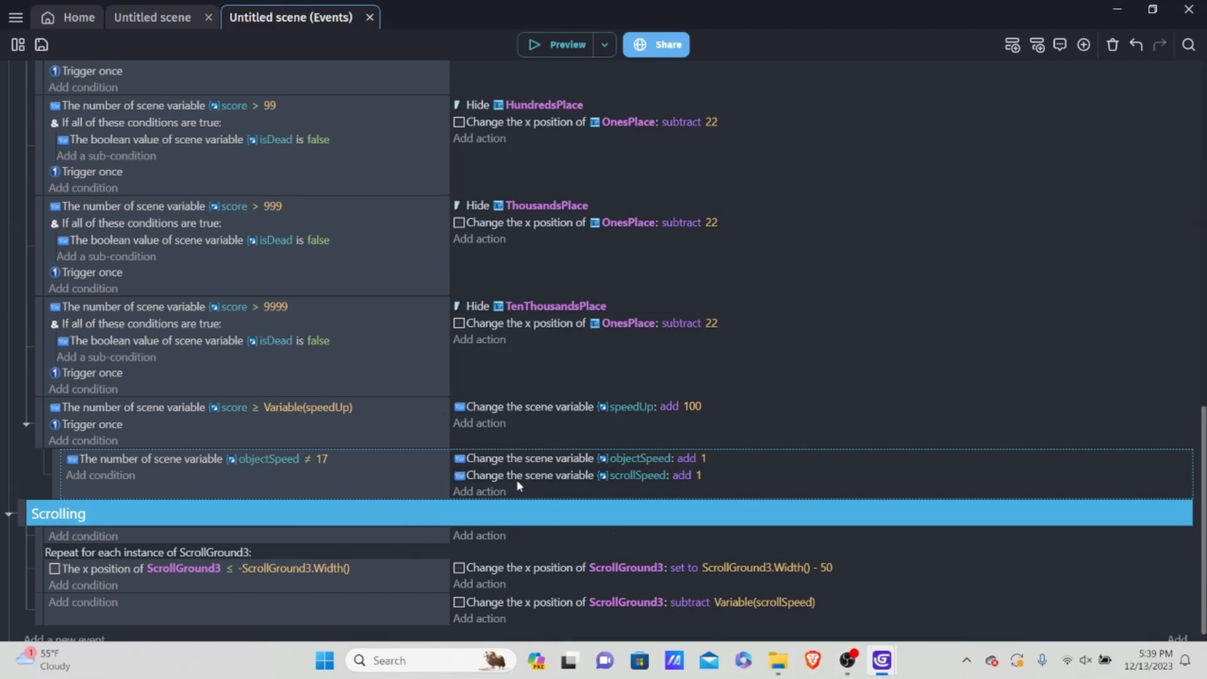
Step: Preview the game and jump over obstacles past 100 points to test the speed increase, closing the preview when finished
{"action": "scroll", "coordinate": [674, 325], "scroll_direction": "down", "scroll_amount": 1}
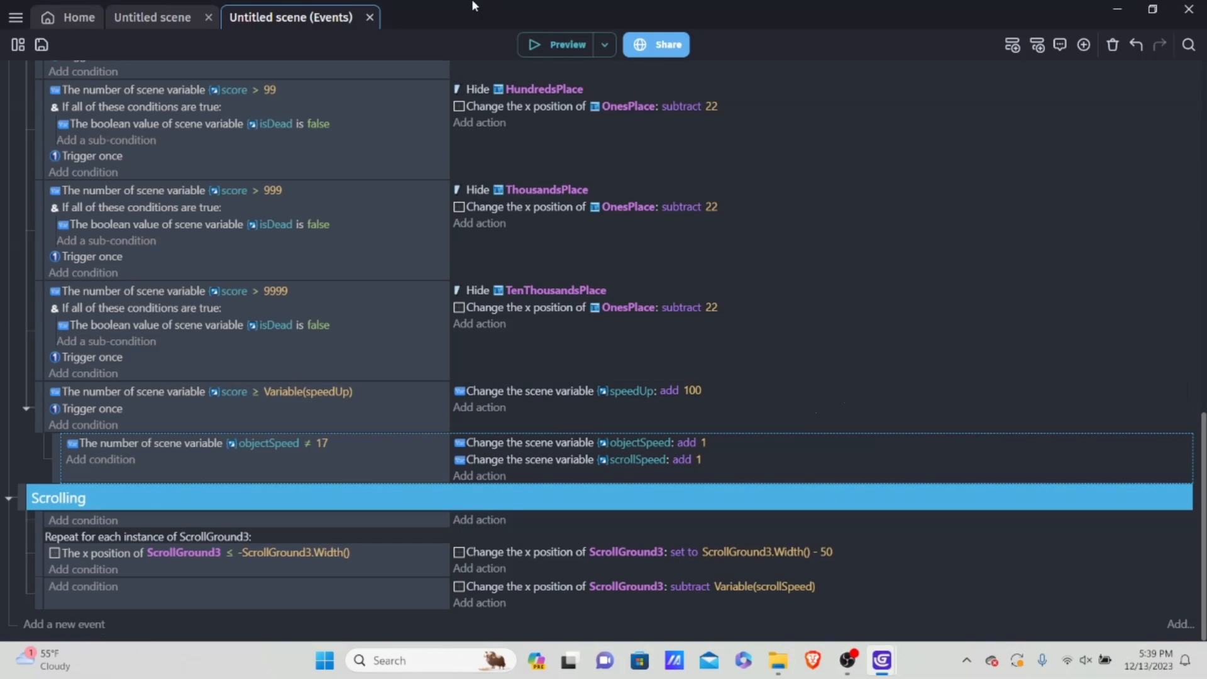
{"action": "left_click", "coordinate": [556, 45]}
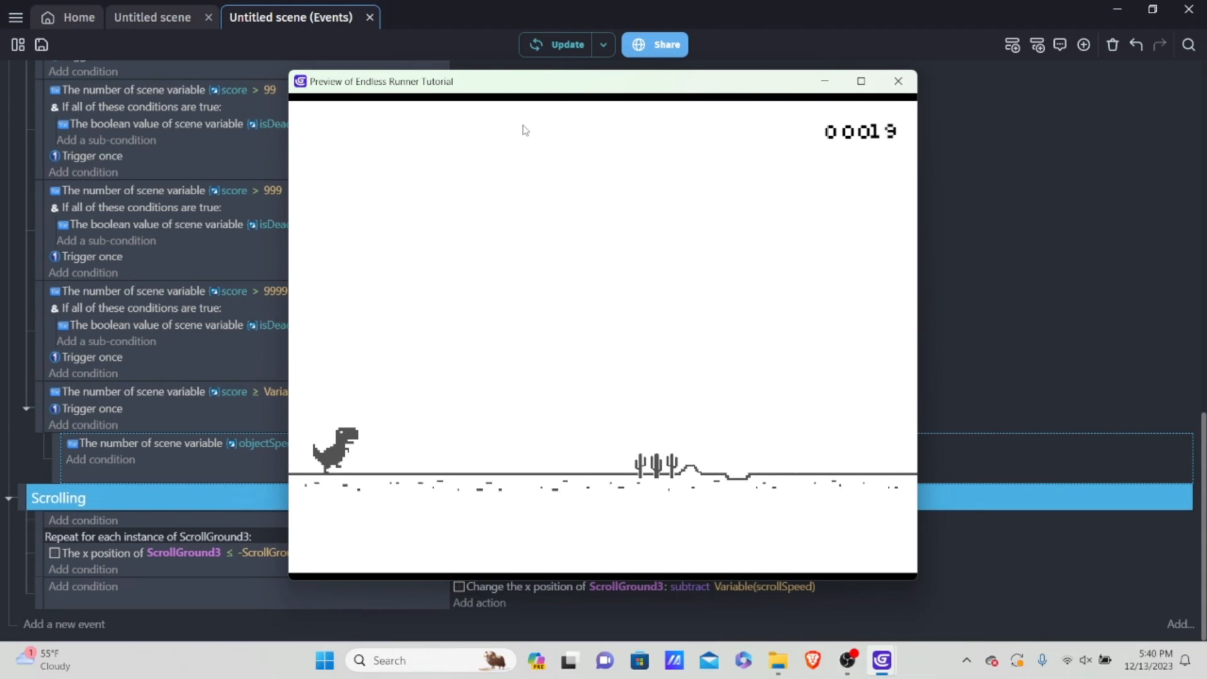
{"action": "key", "text": "space"}
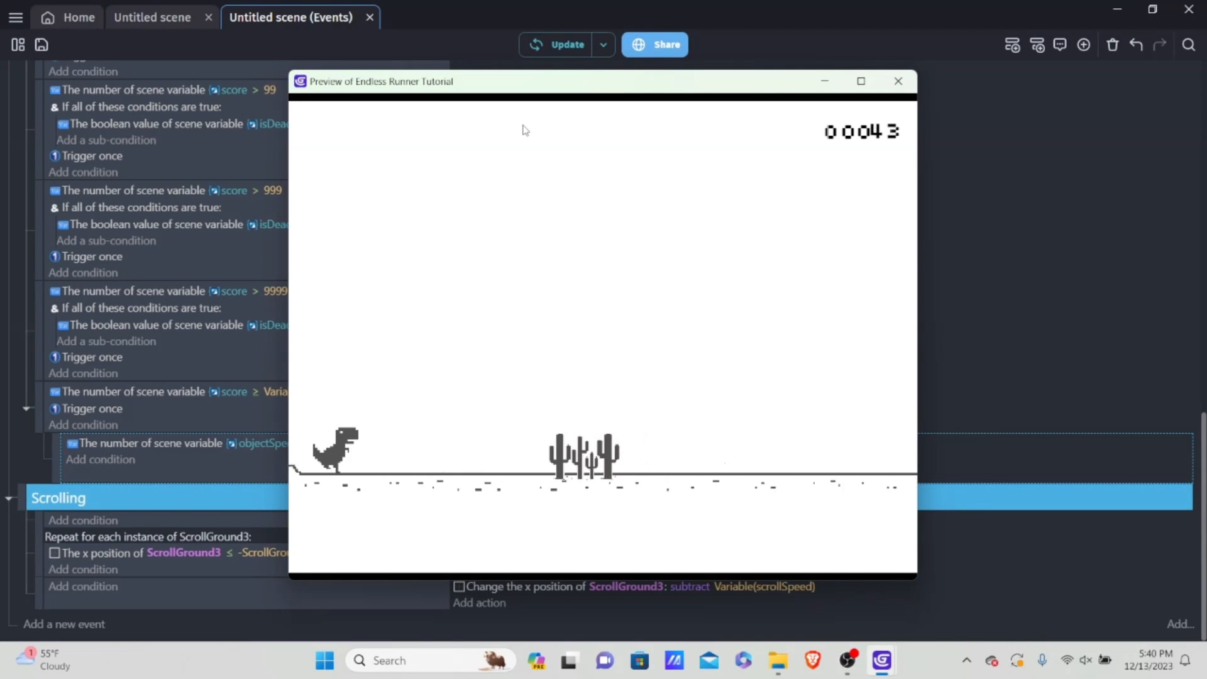
{"action": "key", "text": "space"}
{"action": "key", "text": "space"}
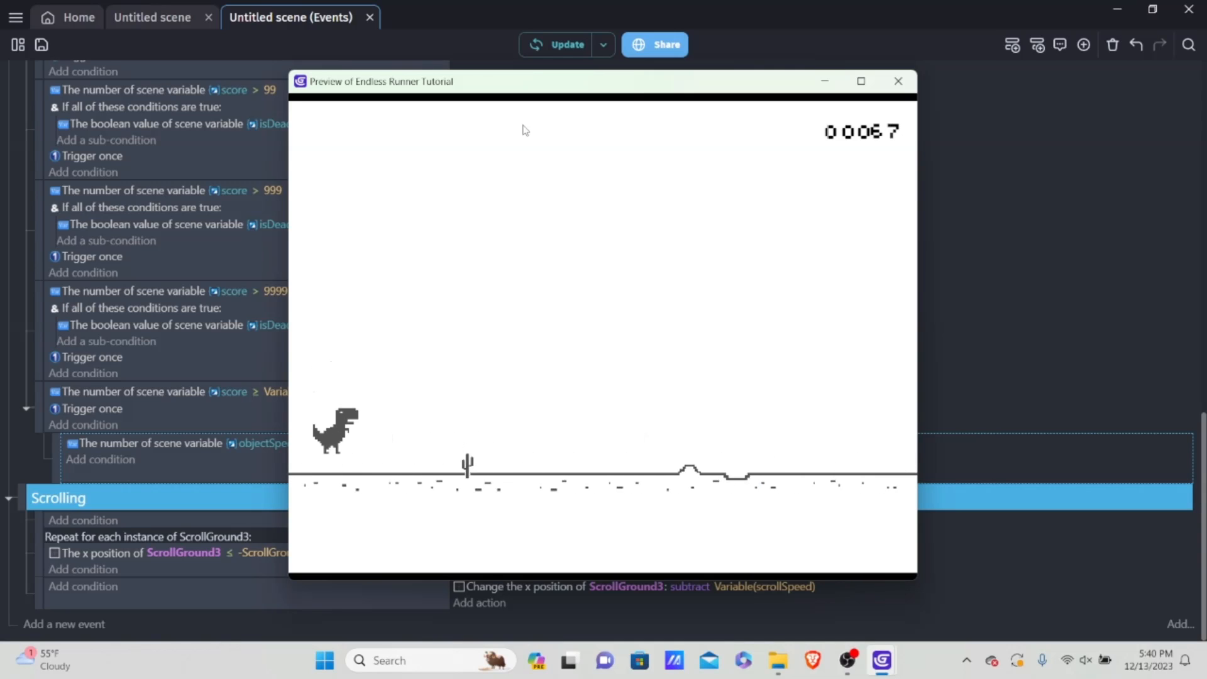
{"action": "key", "text": "space"}
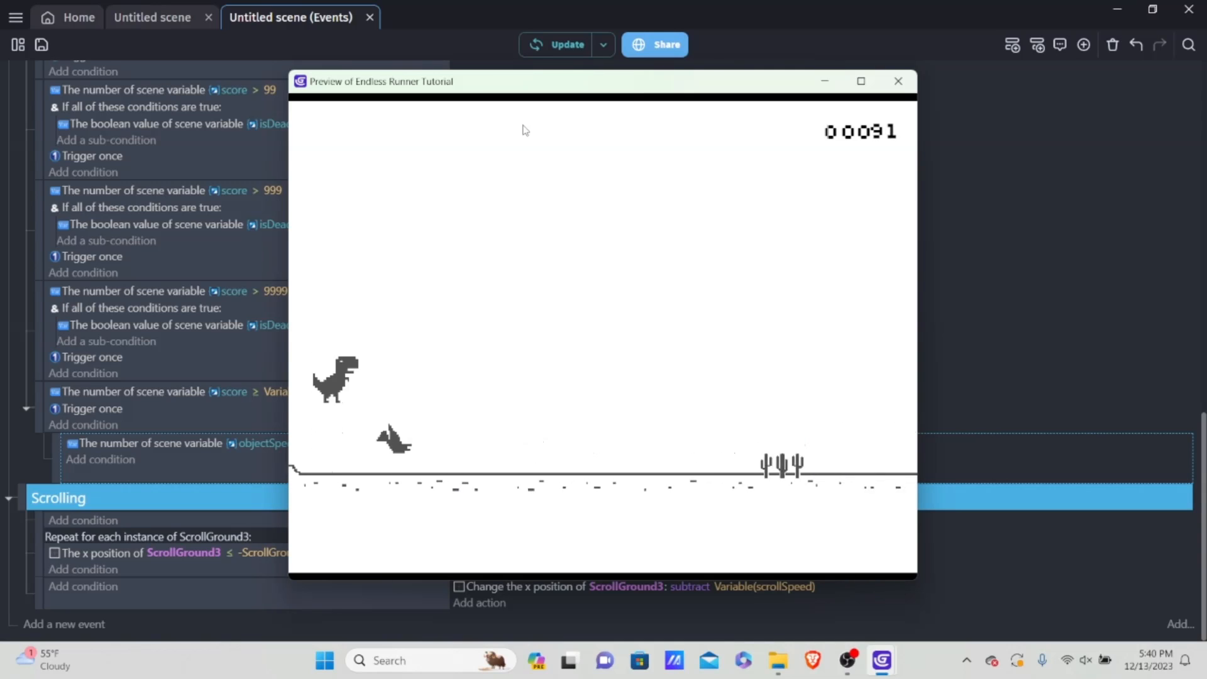
{"action": "key", "text": "space"}
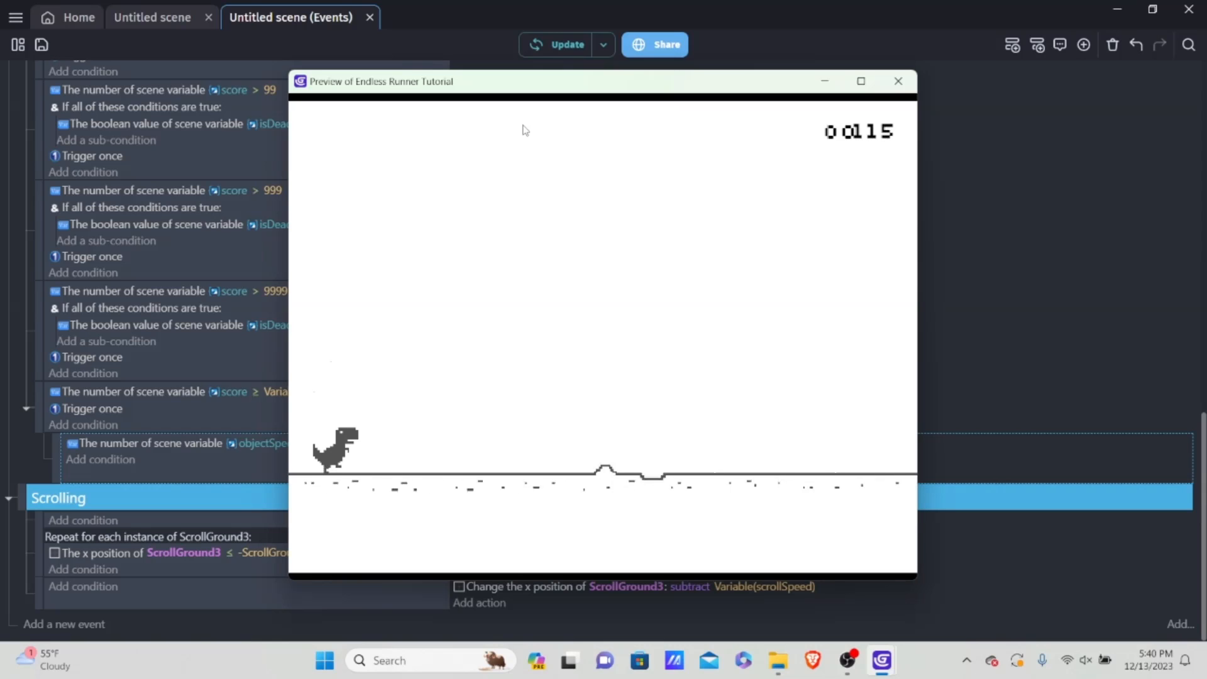
{"action": "key", "text": "space"}
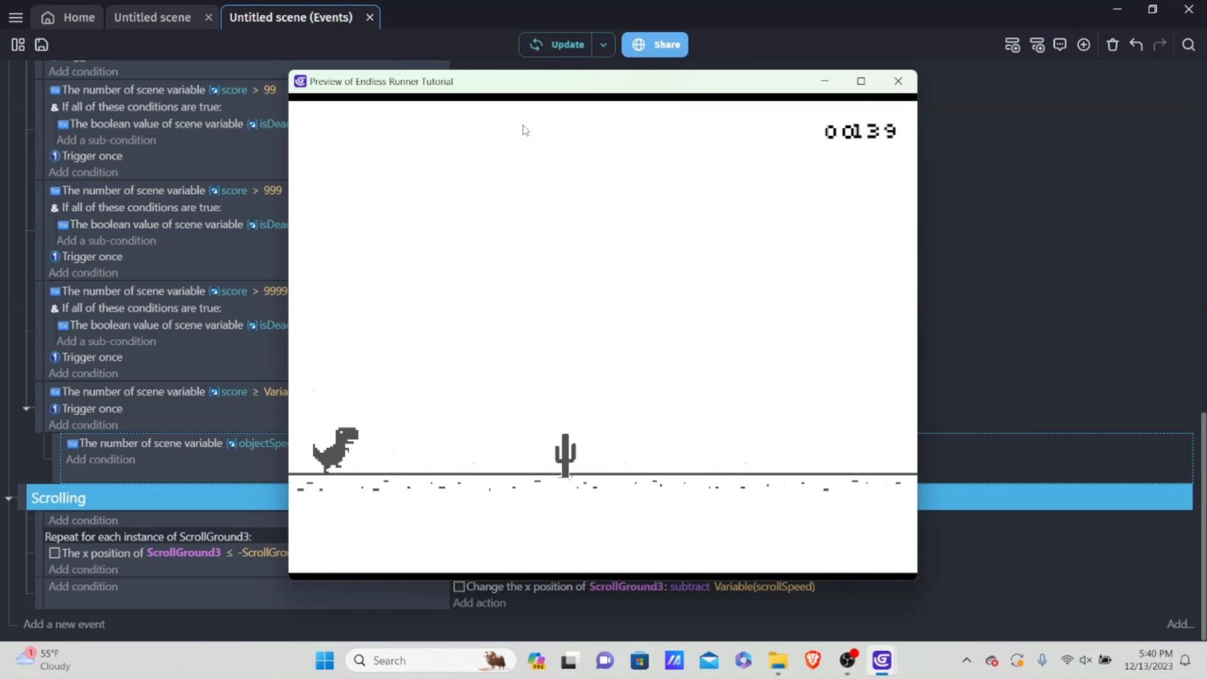
{"action": "key", "text": "space"}
{"action": "key", "text": "space"}
{"action": "key", "text": "space"}
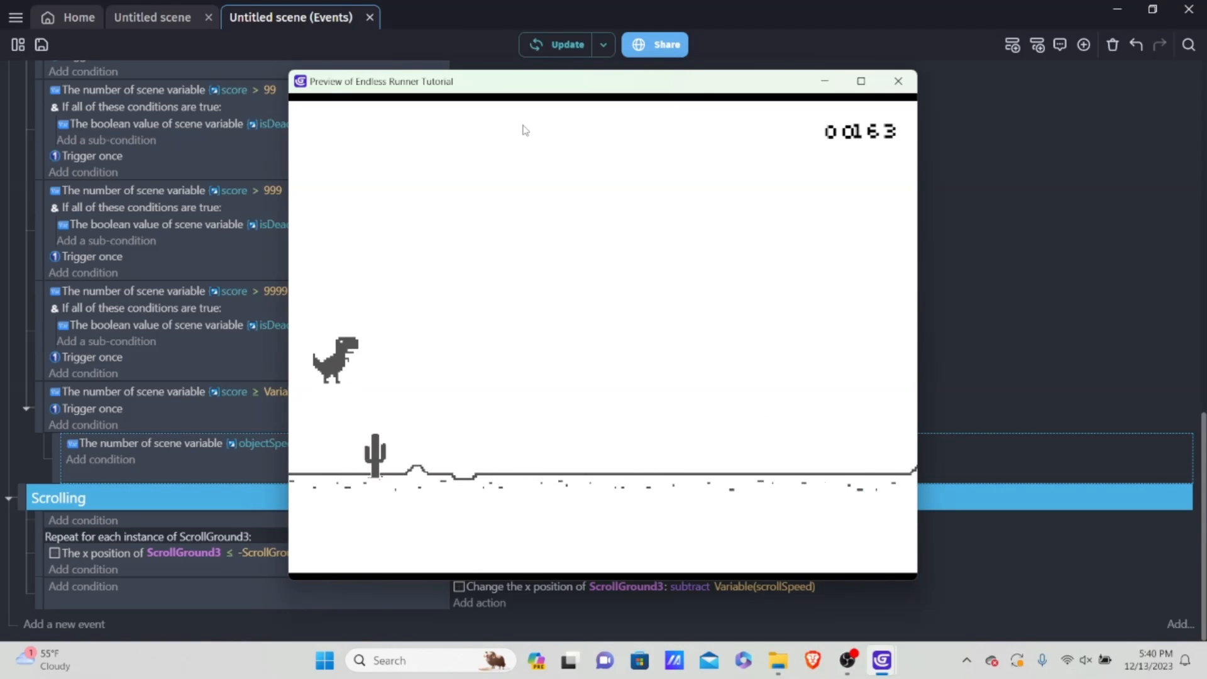
{"action": "key", "text": "space"}
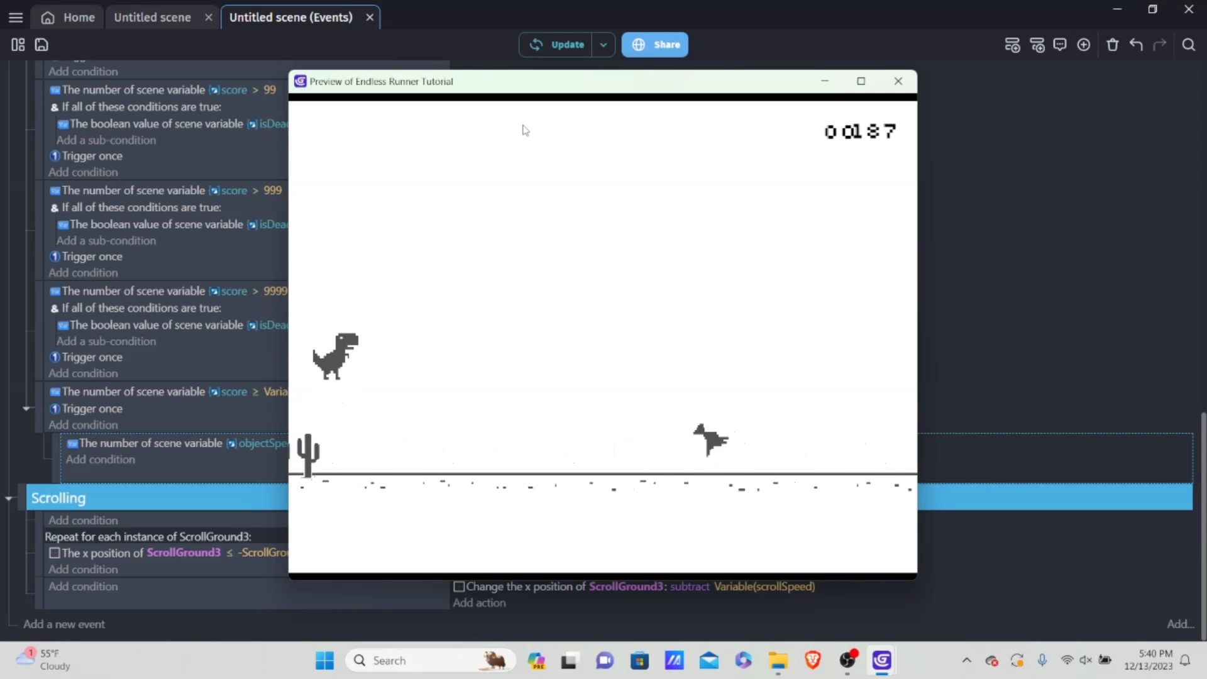
{"action": "left_click", "coordinate": [900, 79]}
{"action": "left_click", "coordinate": [556, 47]}
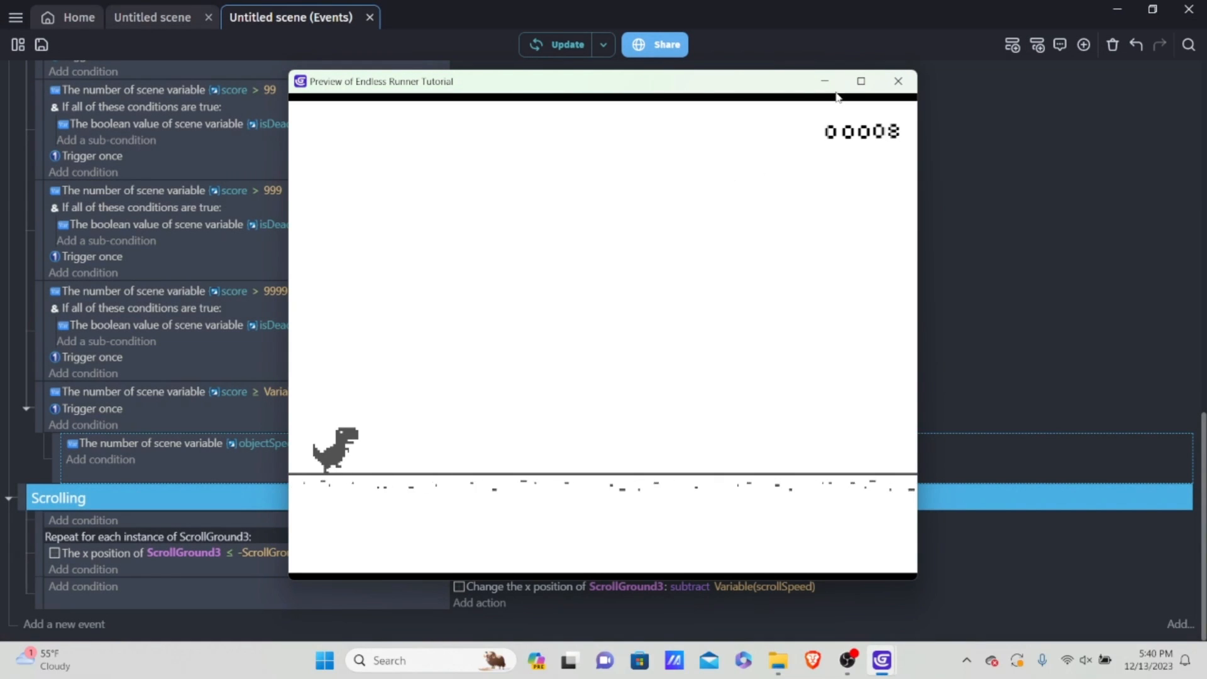
{"action": "left_click", "coordinate": [894, 84]}
Step: Set the "Score" repeat timer condition in the Scoring group to trigger every 0.05 seconds
{"action": "scroll", "coordinate": [316, 309], "scroll_direction": "up", "scroll_amount": 8}
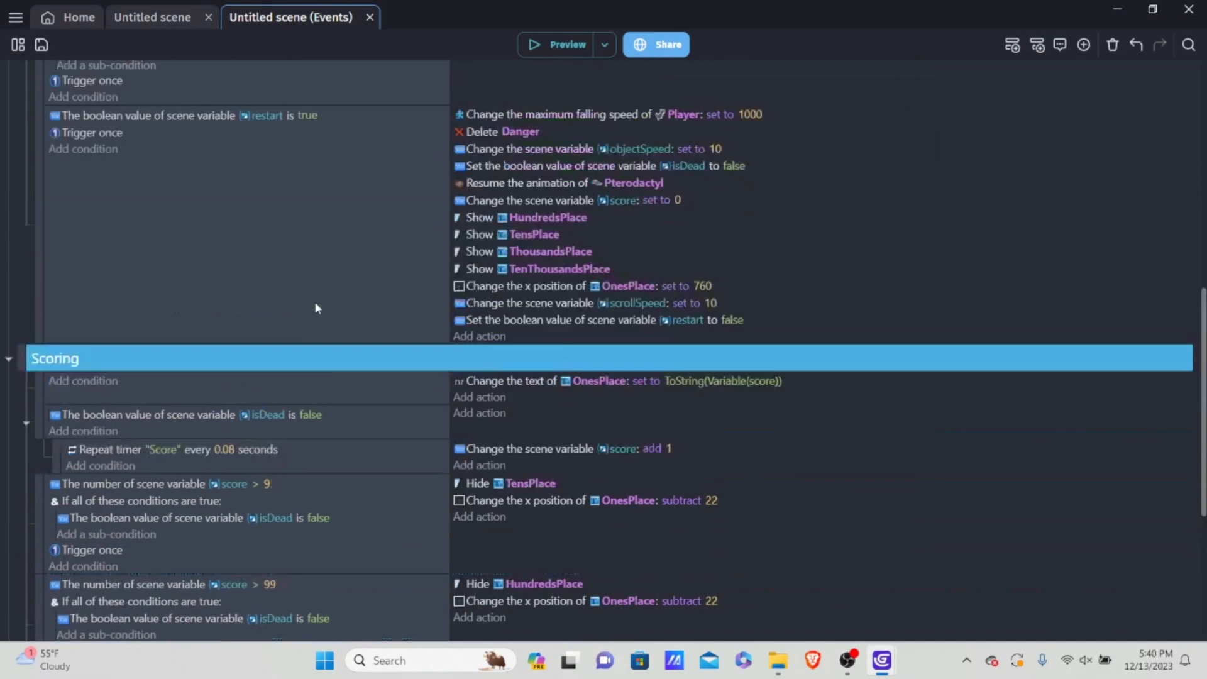
{"action": "scroll", "coordinate": [305, 307], "scroll_direction": "up", "scroll_amount": 5}
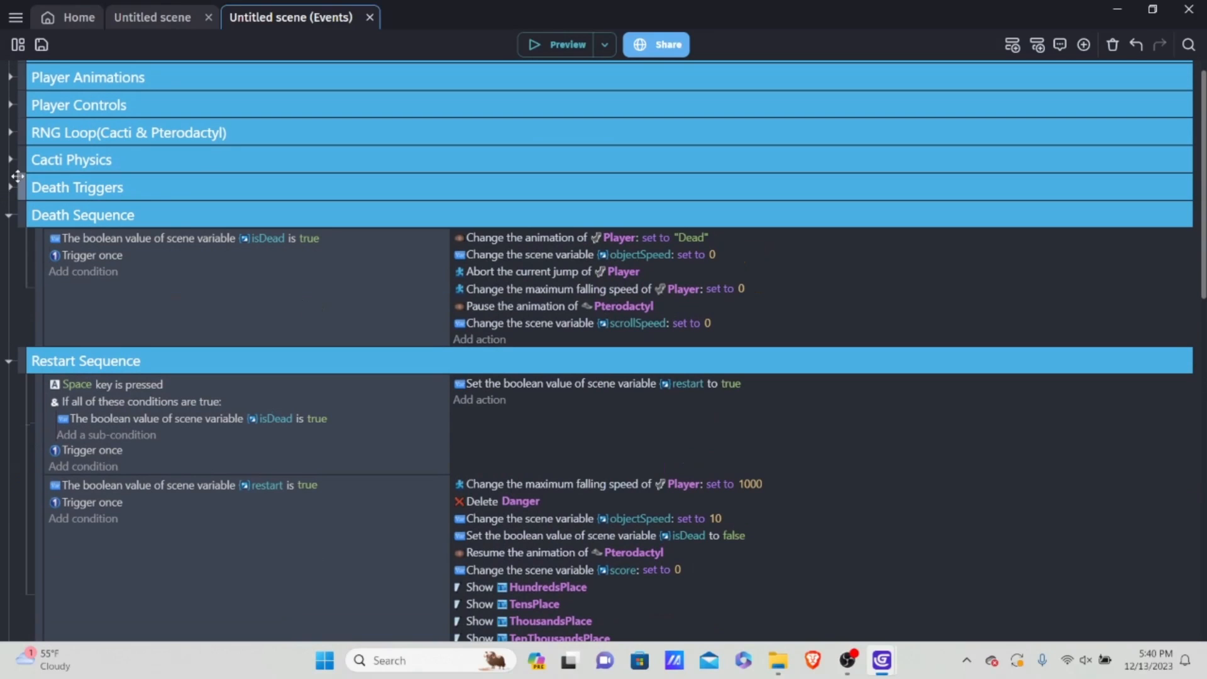
{"action": "scroll", "coordinate": [14, 150], "scroll_direction": "down", "scroll_amount": 10}
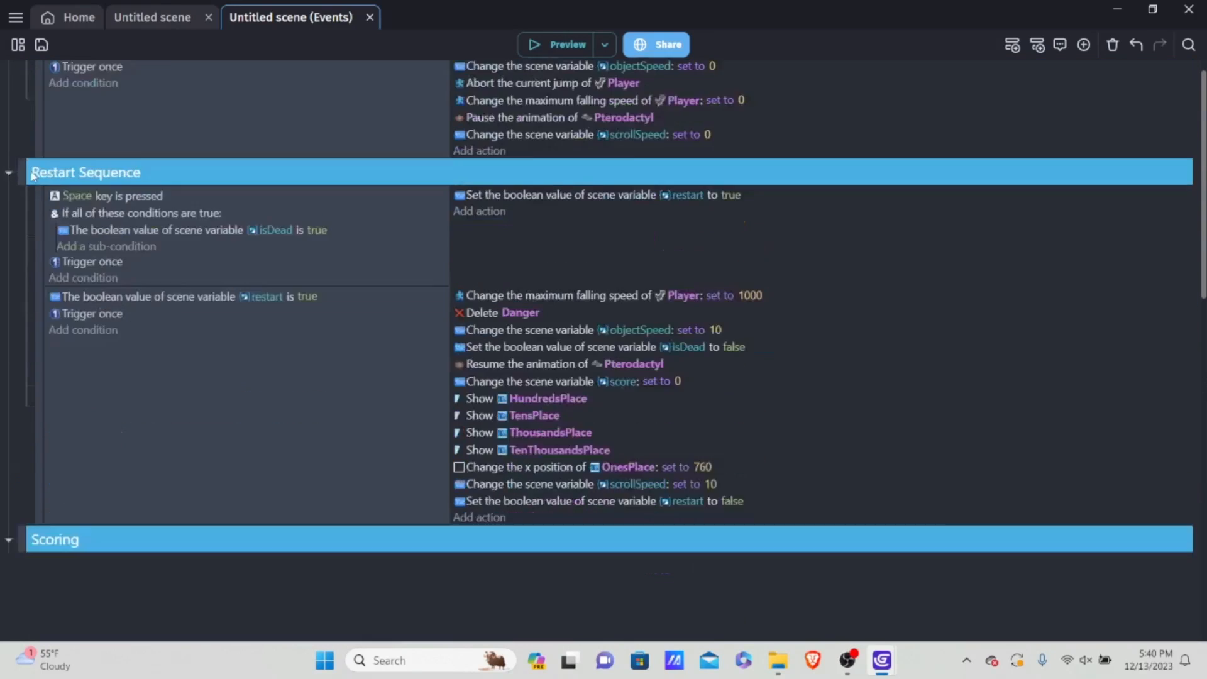
{"action": "scroll", "coordinate": [211, 210], "scroll_direction": "up", "scroll_amount": 1}
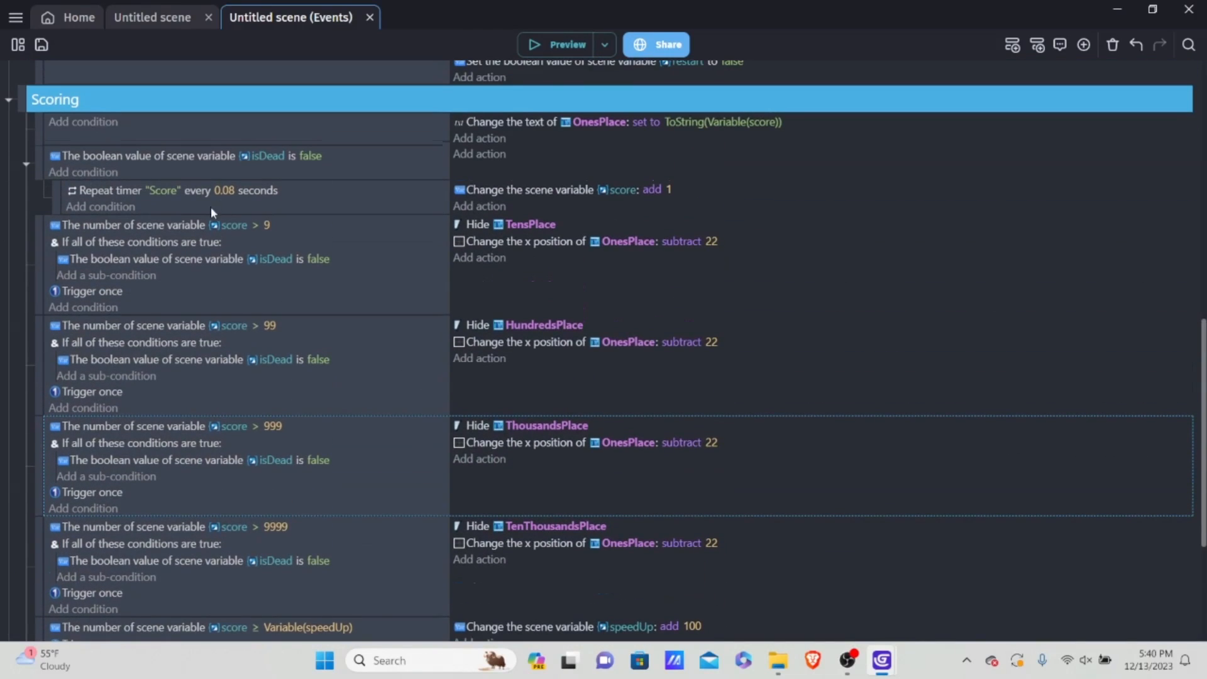
{"action": "left_click", "coordinate": [238, 197]}
{"action": "type", "text": "0.05"}
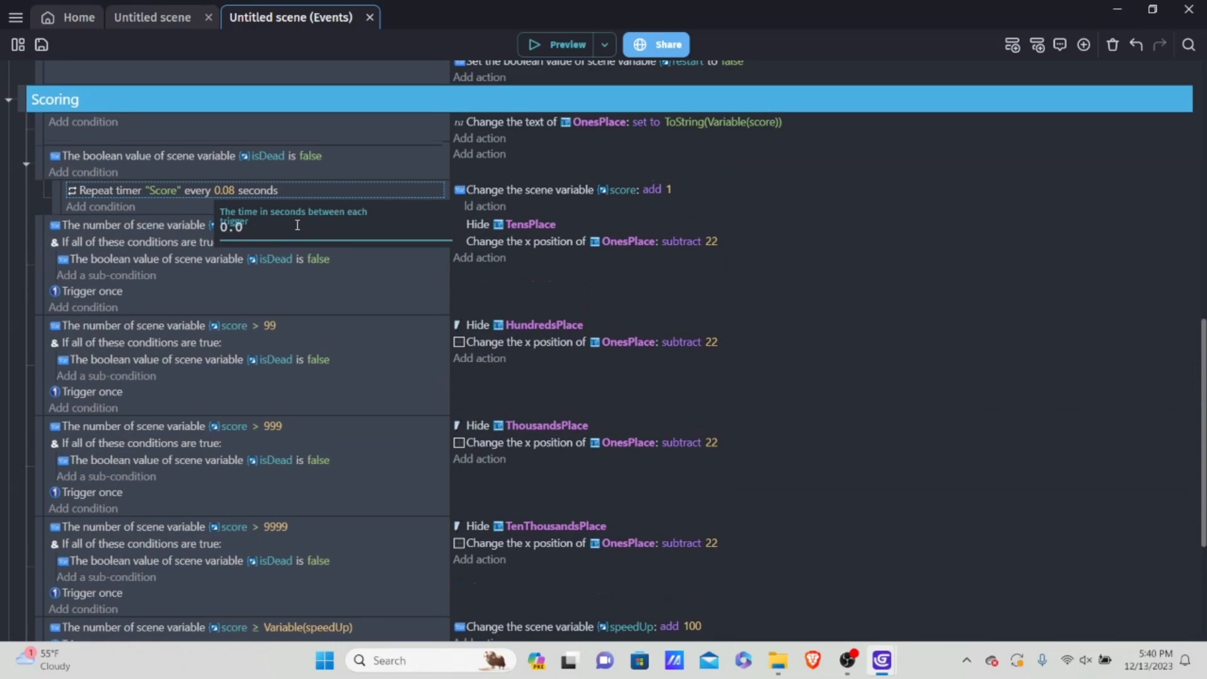
{"action": "left_click", "coordinate": [810, 269]}
Step: Run a short preview to check how quickly the score counts up with the 0.05-second timer
{"action": "left_click", "coordinate": [566, 44]}
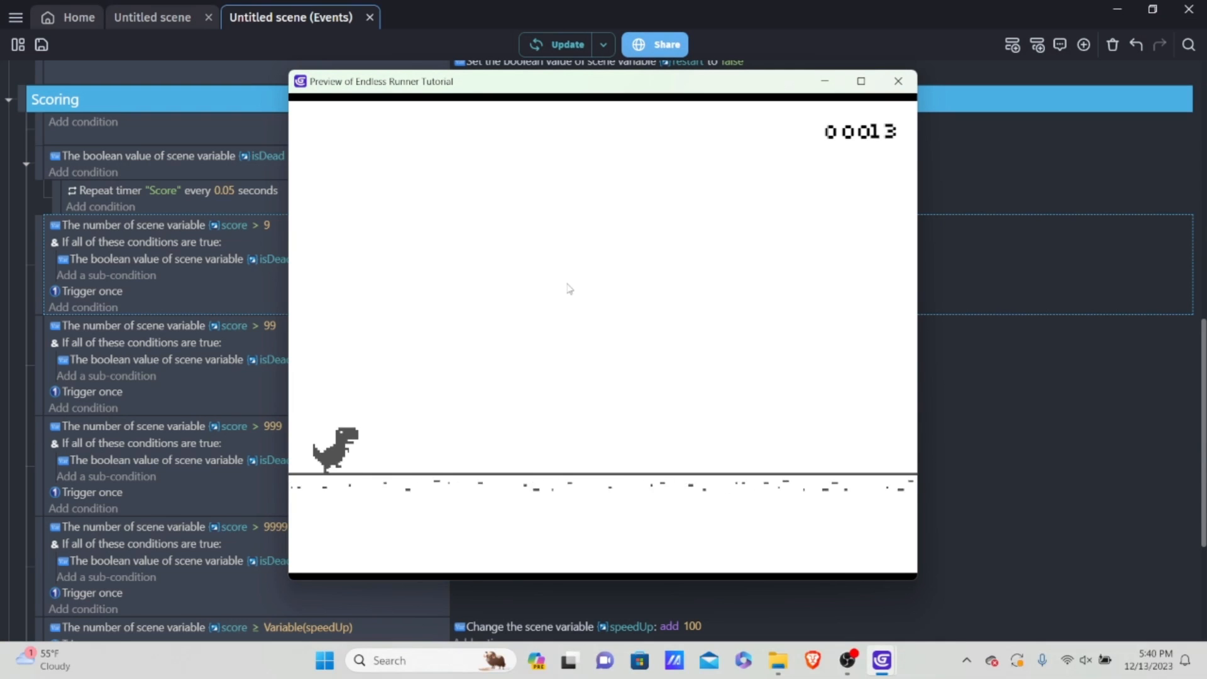
{"action": "key", "text": "space"}
{"action": "key", "text": "space"}
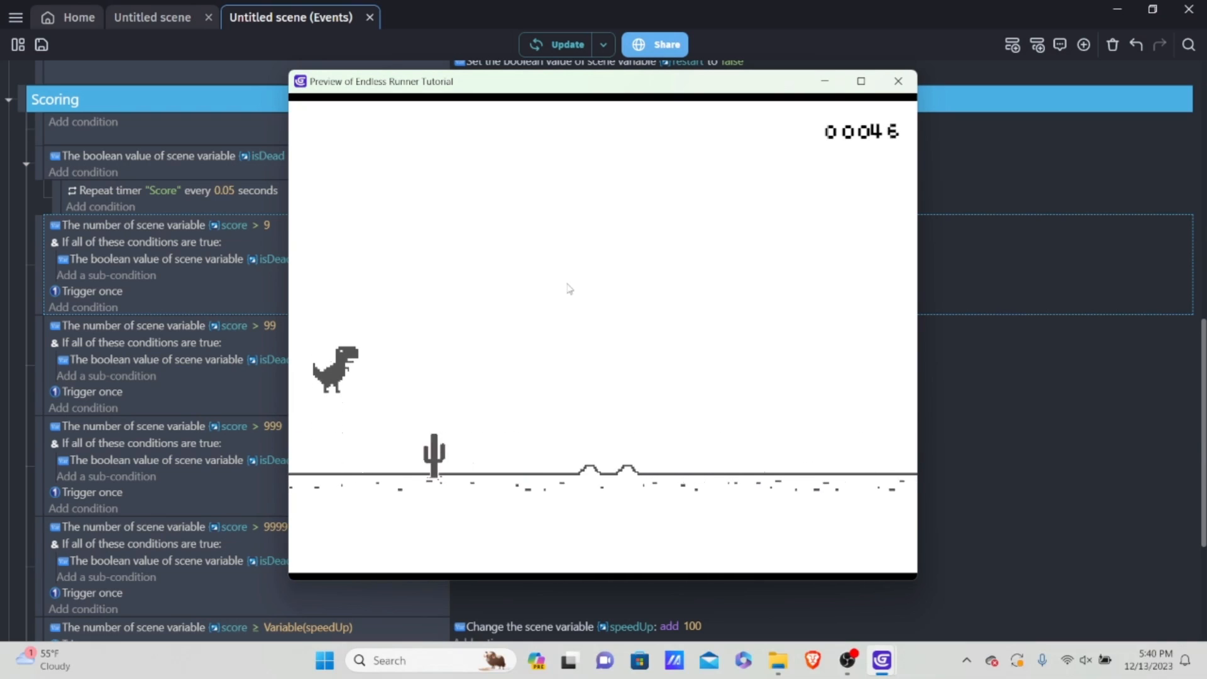
{"action": "left_click", "coordinate": [899, 81]}
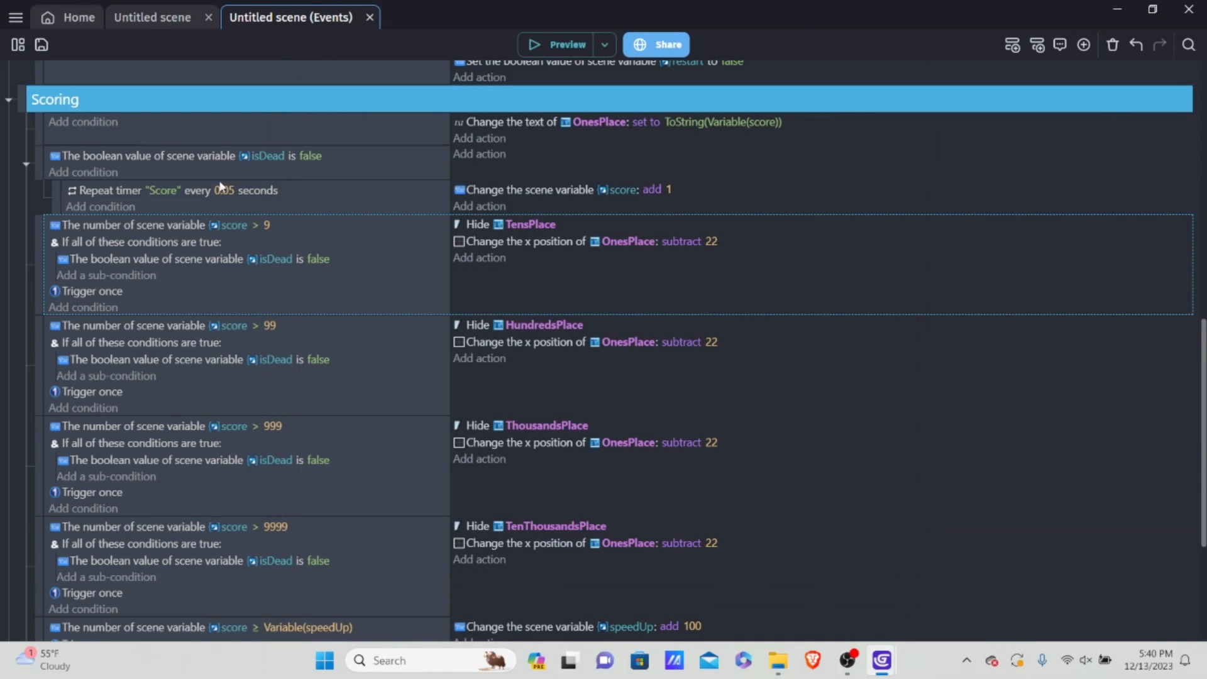
Step: Set the "Score" repeat timer condition in the Scoring group to trigger every 0.02 seconds
{"action": "left_click", "coordinate": [237, 197]}
{"action": "type", "text": "0.02"}
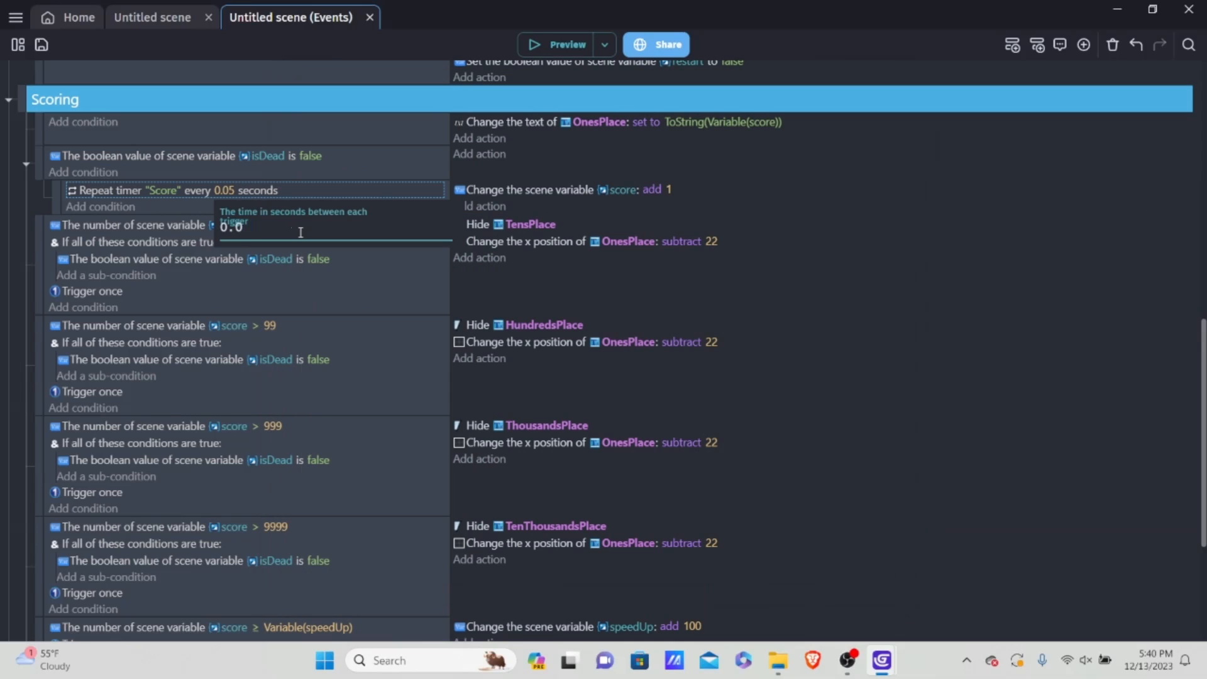
{"action": "left_click", "coordinate": [613, 387]}
Step: Play the preview, jumping and ducking past obstacles through several hundred points to test the speed increases, and close it after dying
{"action": "left_click", "coordinate": [556, 44]}
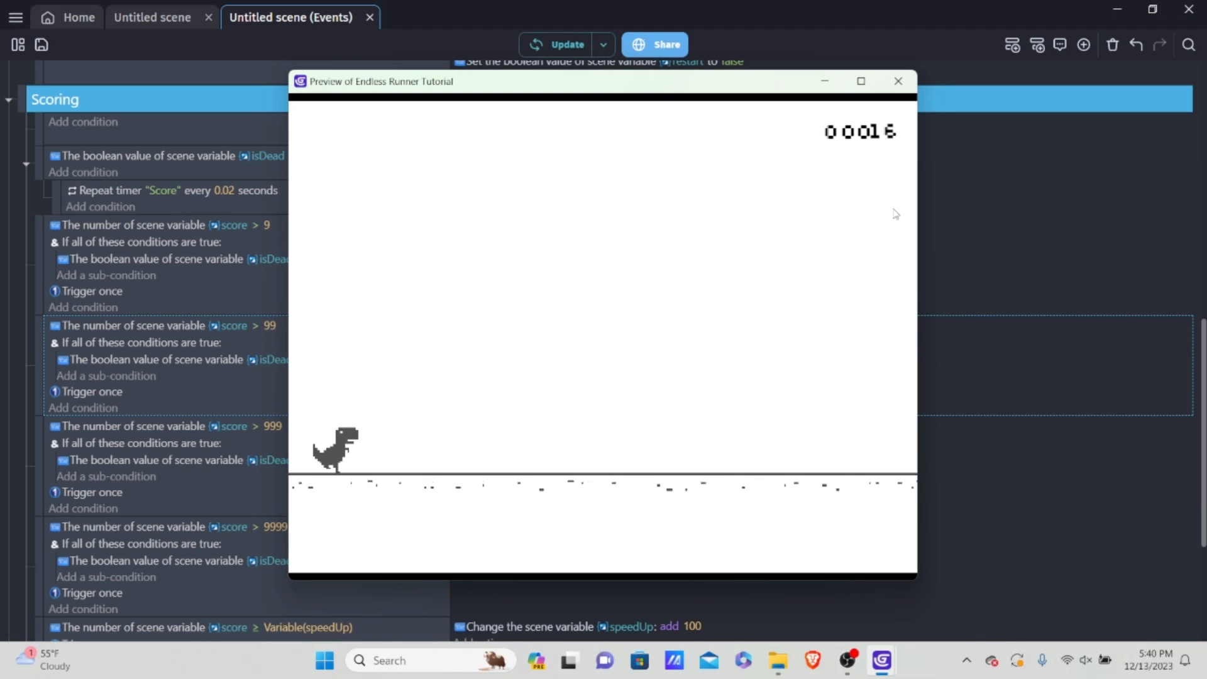
{"action": "key", "text": "space"}
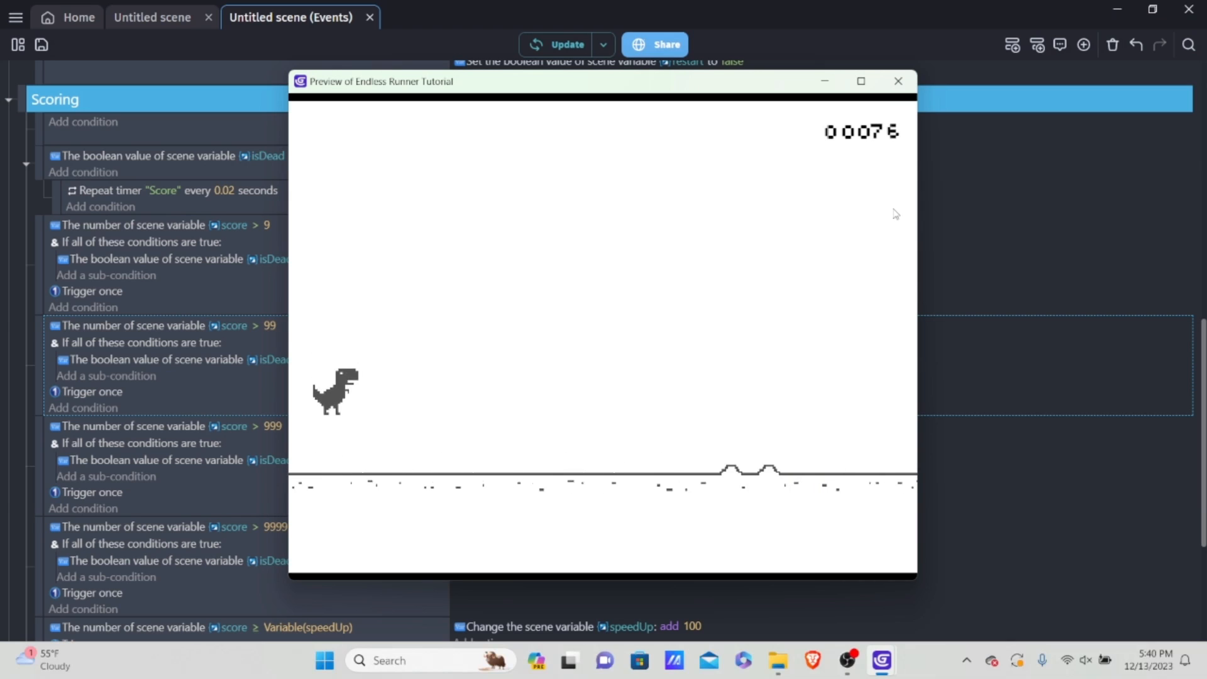
{"action": "key", "text": "space"}
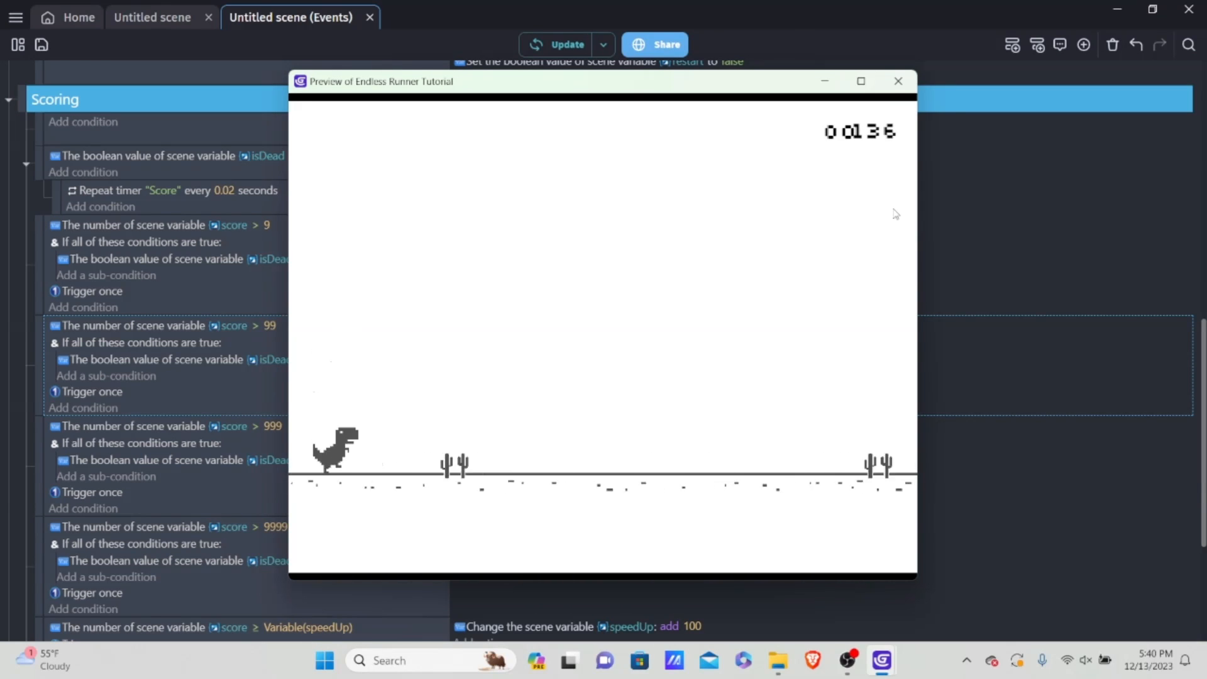
{"action": "key", "text": "space"}
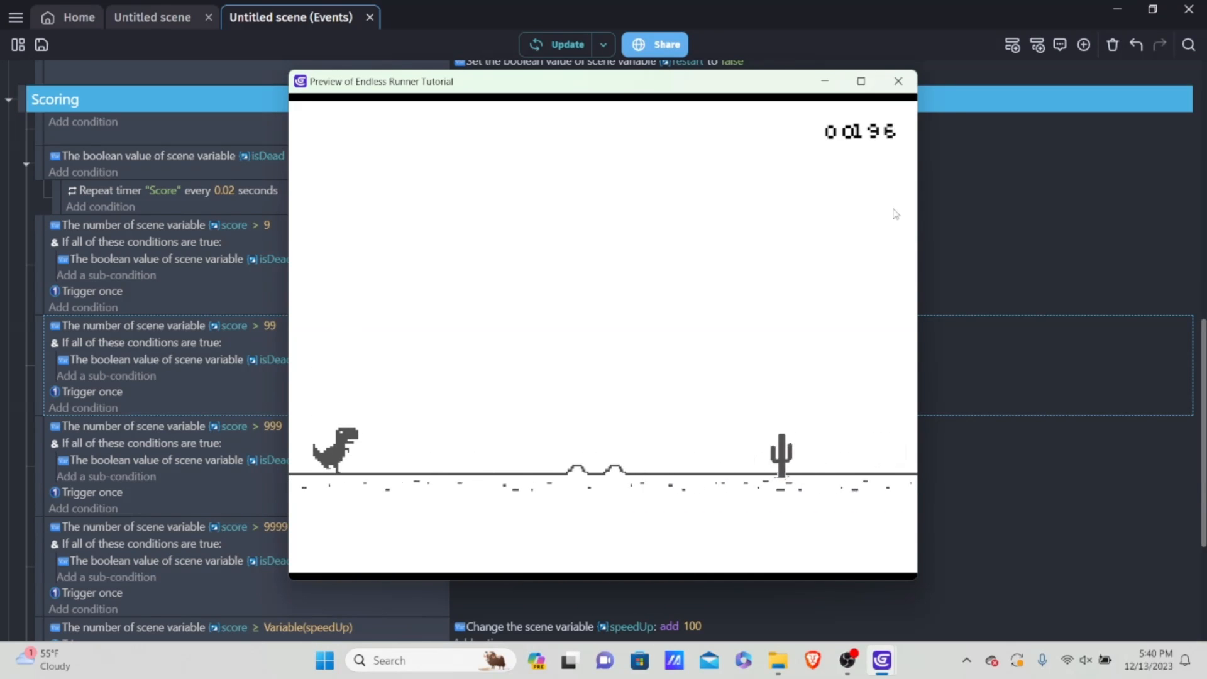
{"action": "key", "text": "space"}
{"action": "key", "text": "space"}
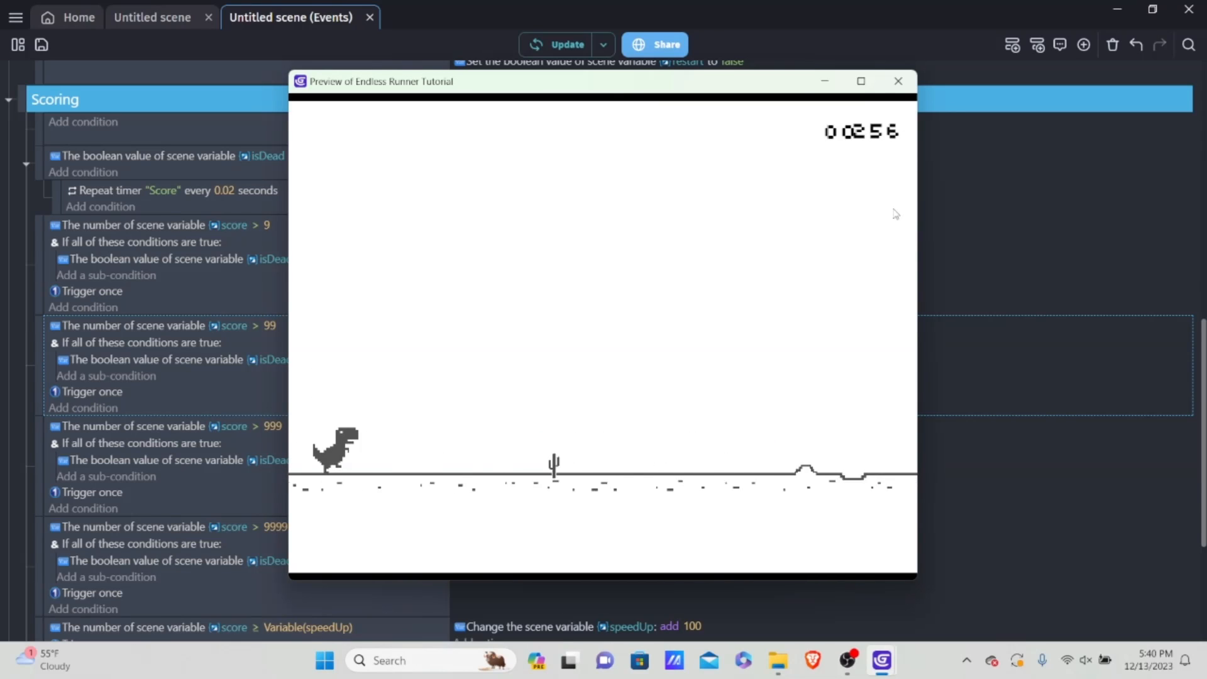
{"action": "key", "text": "space"}
{"action": "key", "text": "space"}
{"action": "key", "text": "Down"}
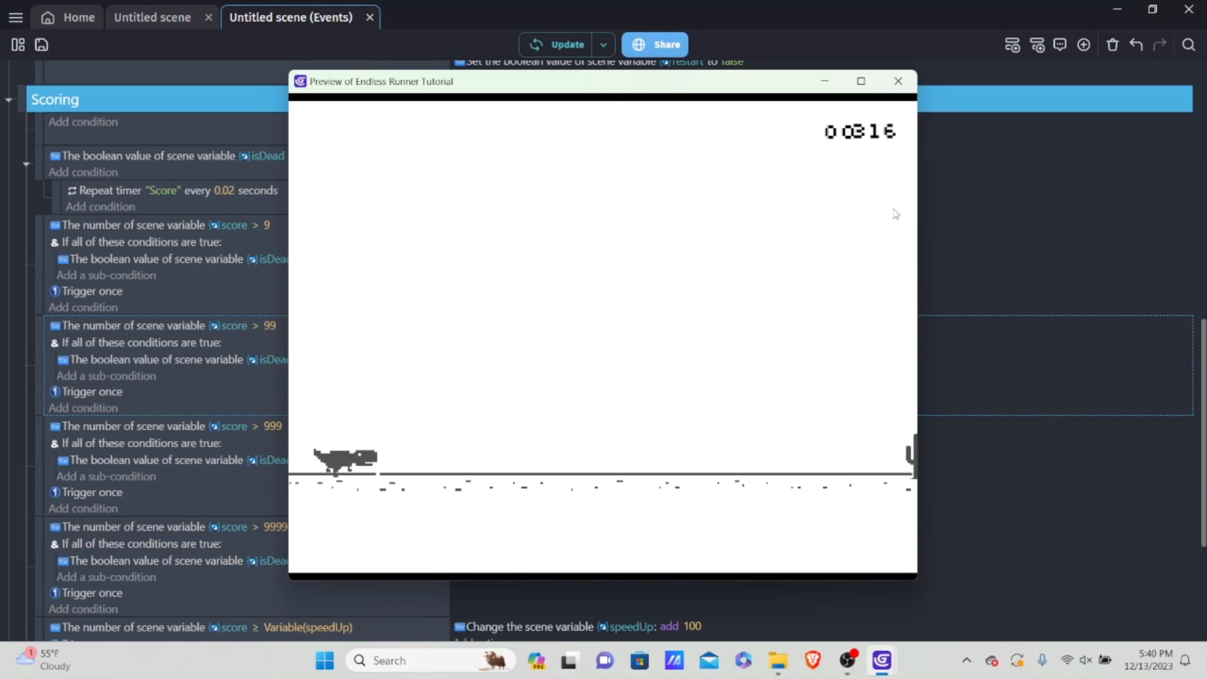
{"action": "key", "text": "space"}
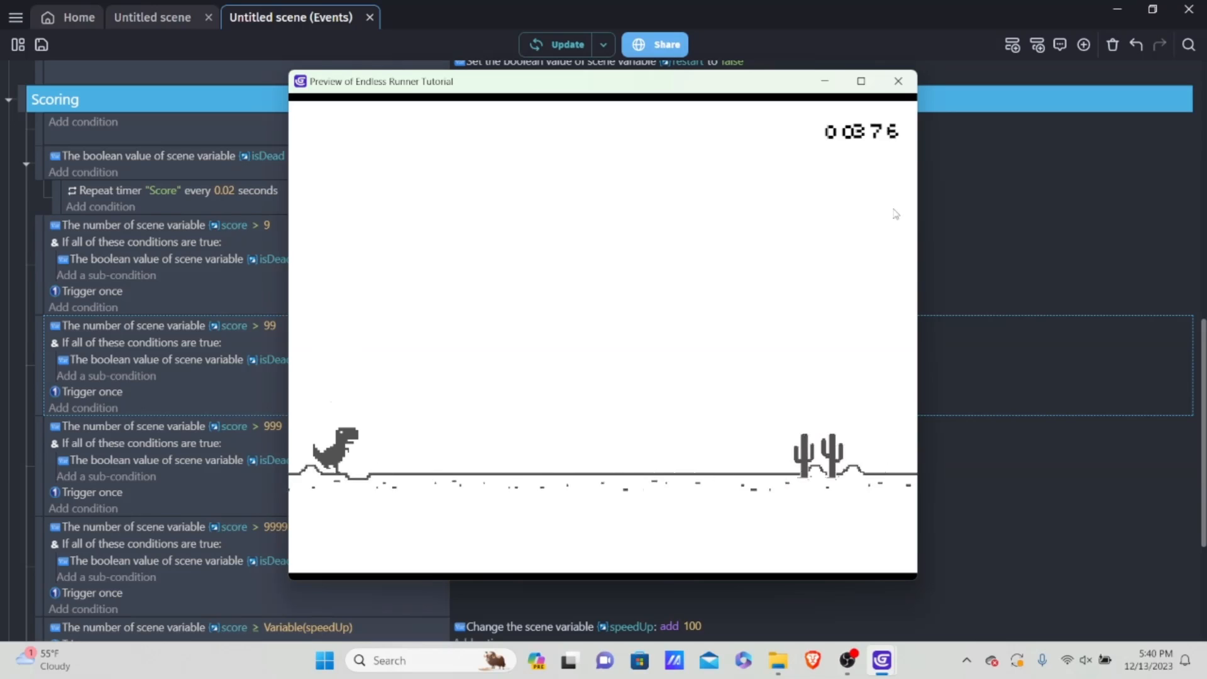
{"action": "key", "text": "space"}
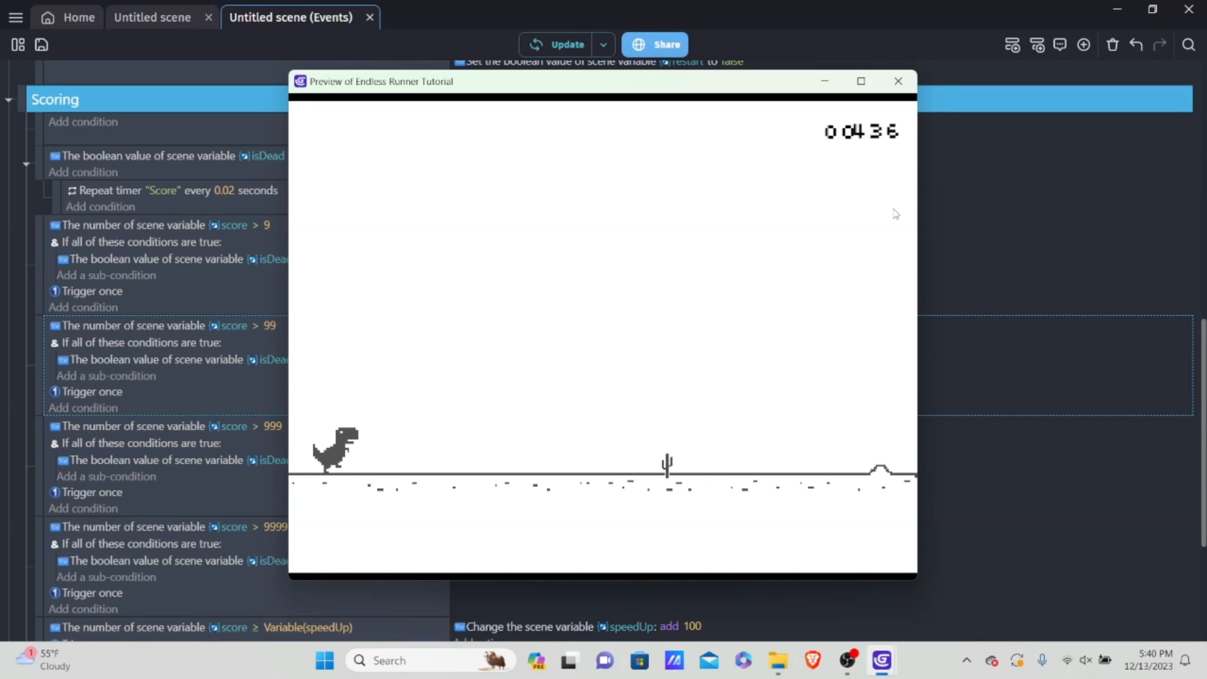
{"action": "key", "text": "space"}
{"action": "key", "text": "space"}
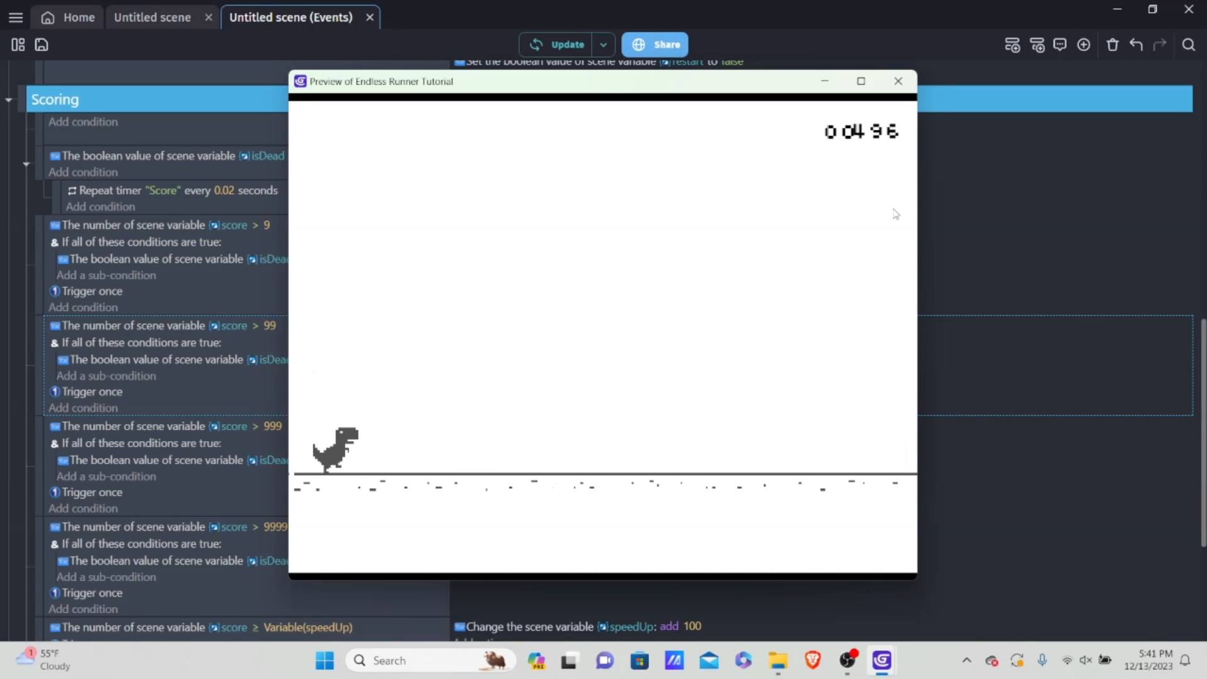
{"action": "key", "text": "space"}
{"action": "key", "text": "space"}
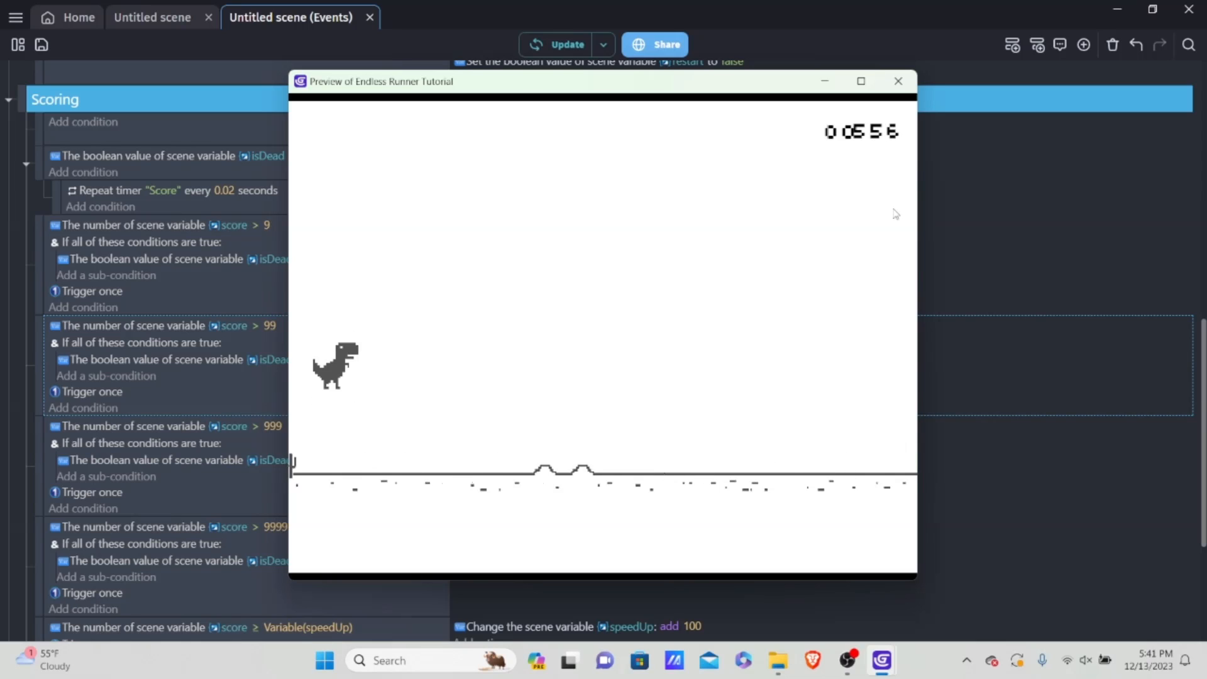
{"action": "key", "text": "space"}
{"action": "key", "text": "Down"}
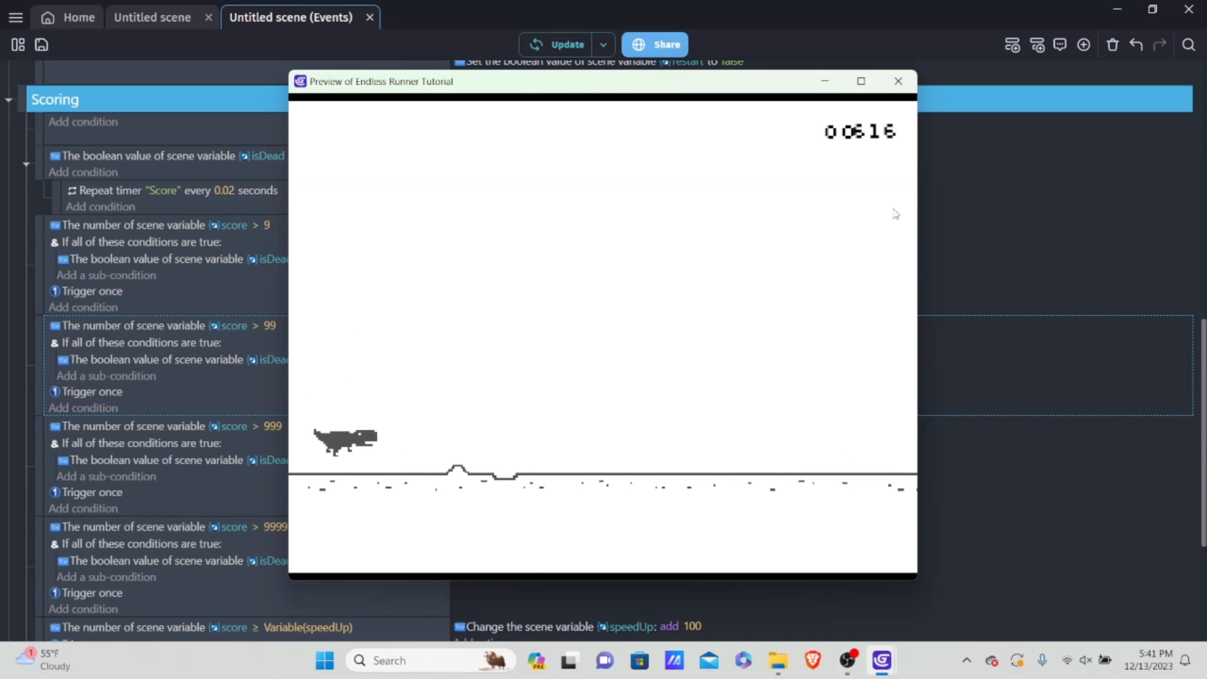
{"action": "key", "text": "Down"}
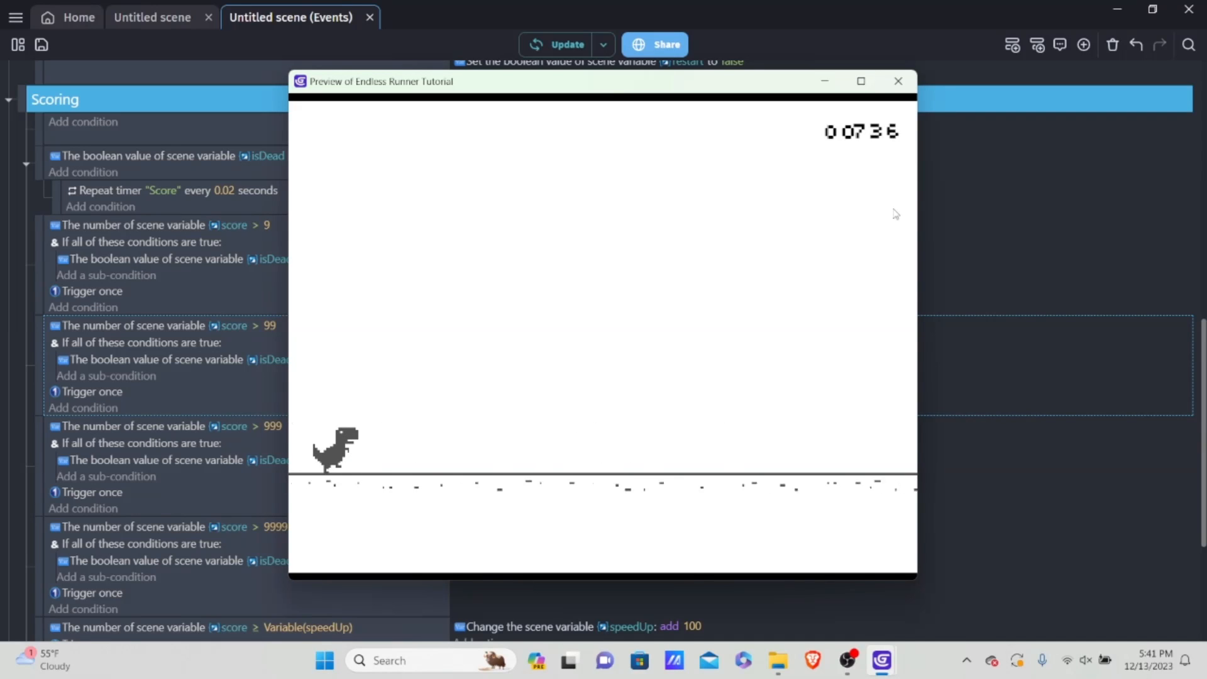
{"action": "key", "text": "space"}
{"action": "key", "text": "space"}
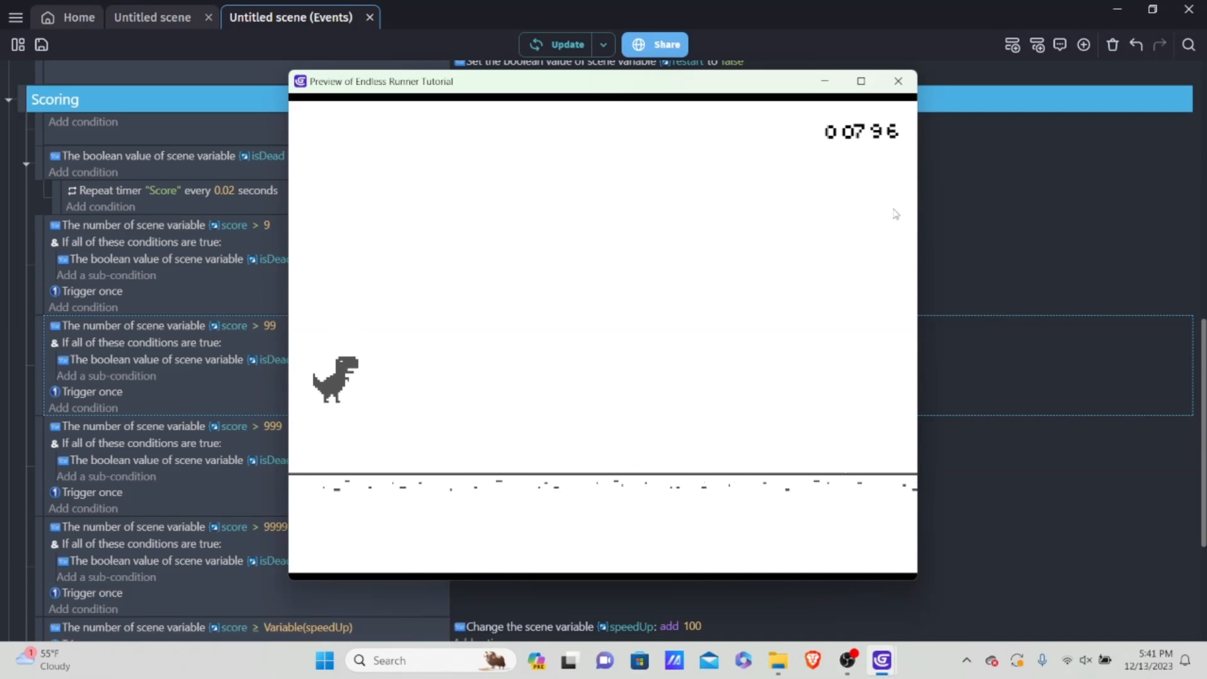
{"action": "key", "text": "Down"}
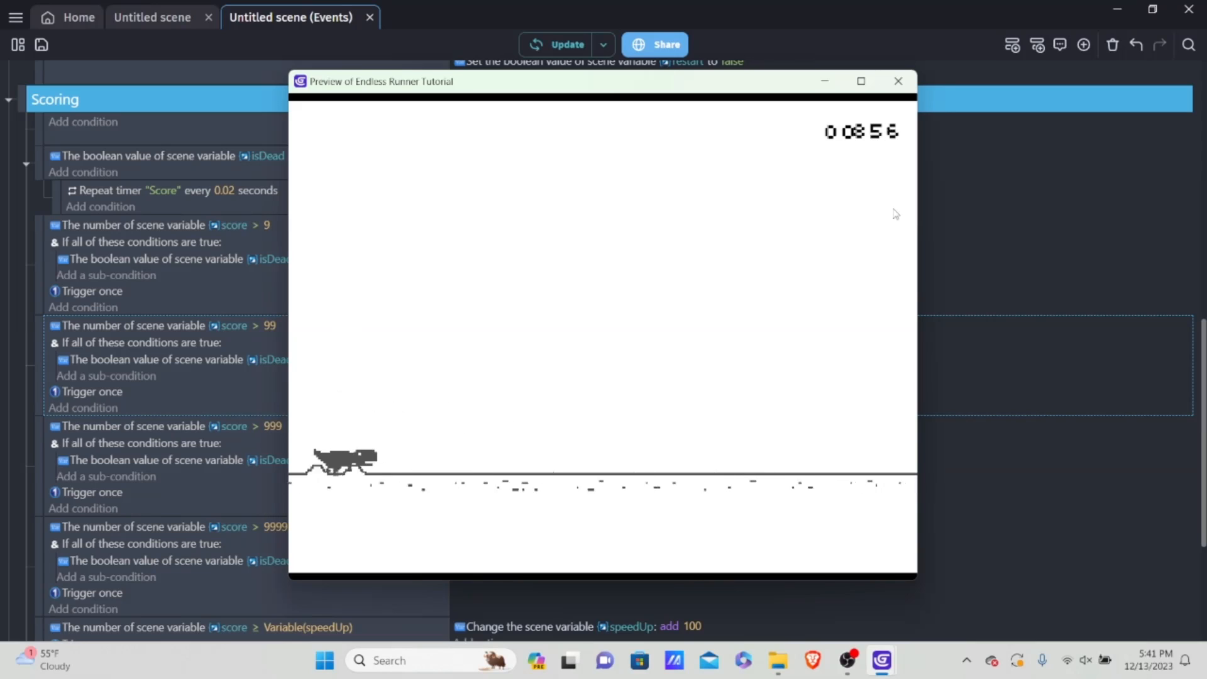
{"action": "key", "text": "space"}
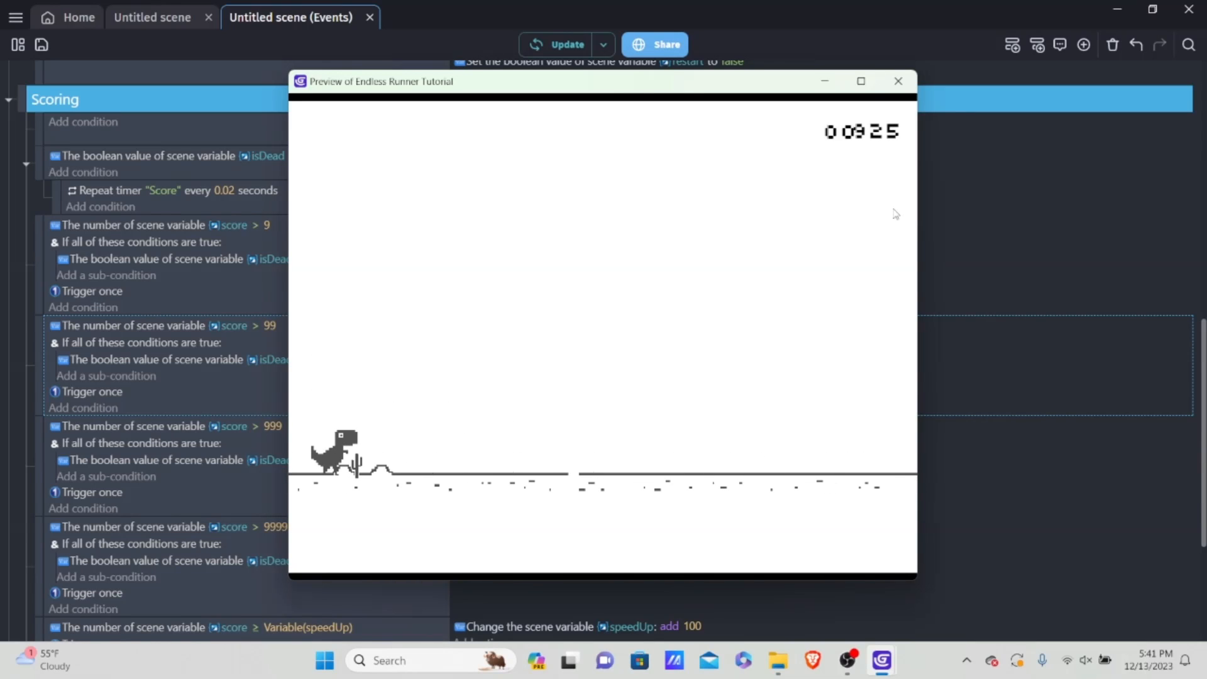
{"action": "left_click", "coordinate": [898, 81]}
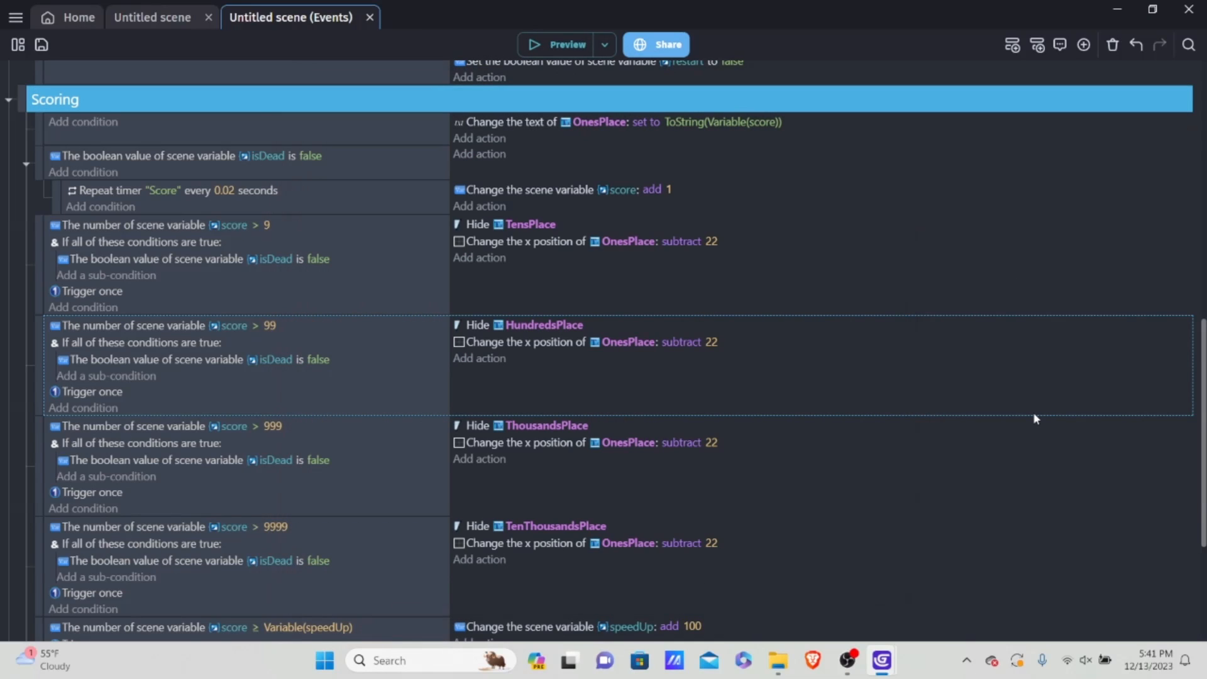
Step: Save the project and collapse the Death Sequence and Restart Sequence event groups
{"action": "key", "text": "ctrl+s"}
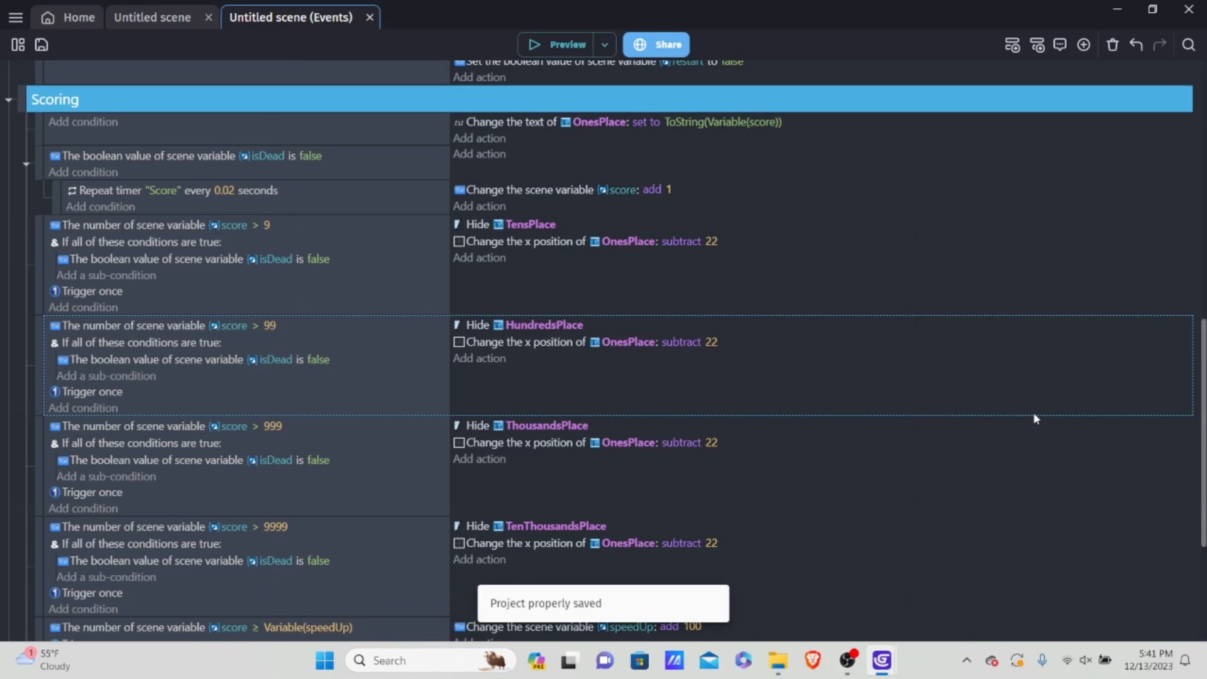
{"action": "scroll", "coordinate": [942, 380], "scroll_direction": "up", "scroll_amount": 15}
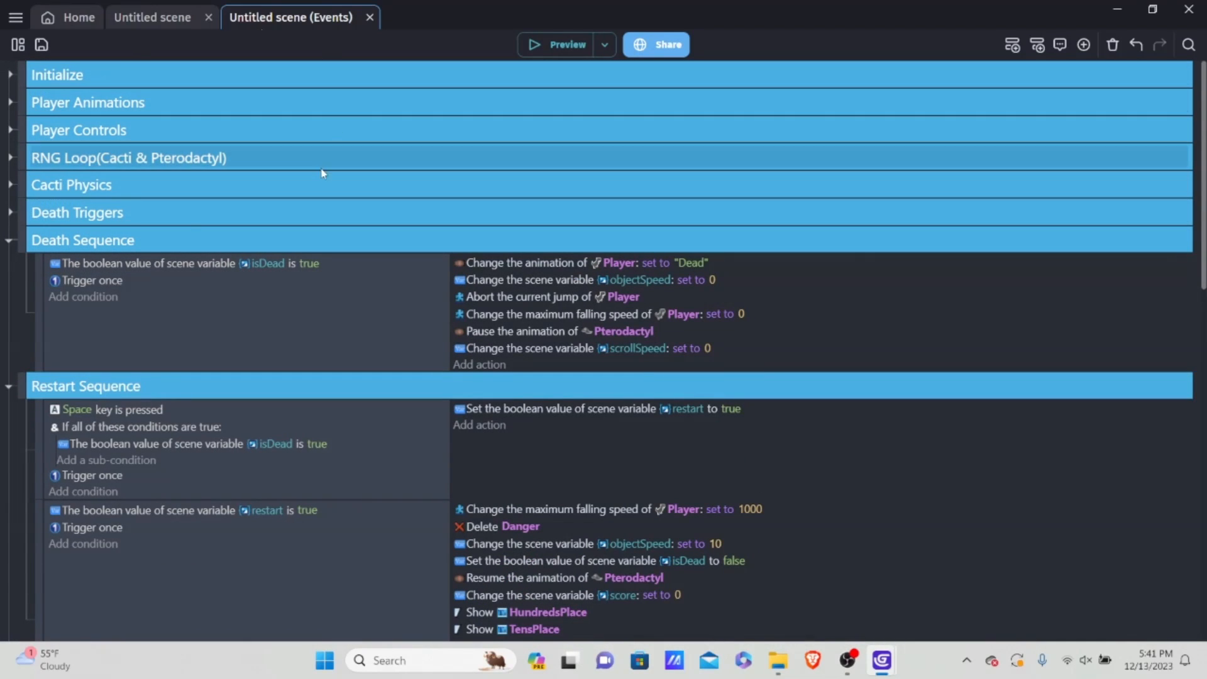
{"action": "left_click", "coordinate": [10, 242]}
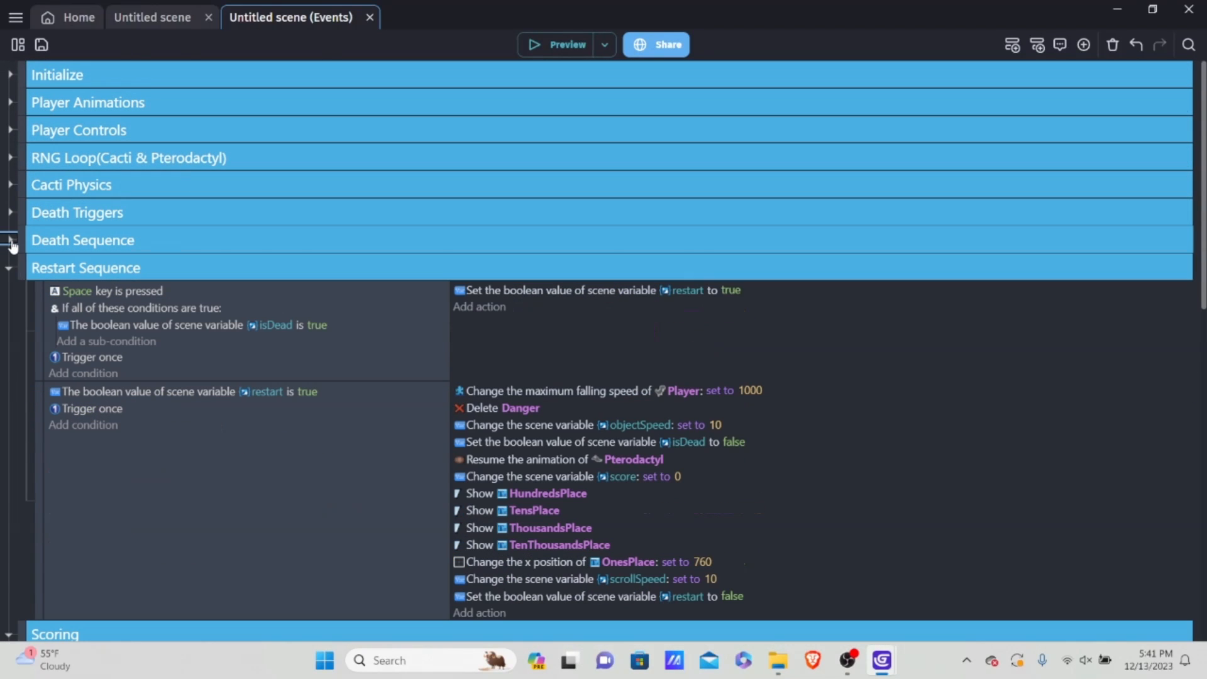
{"action": "left_click", "coordinate": [8, 270]}
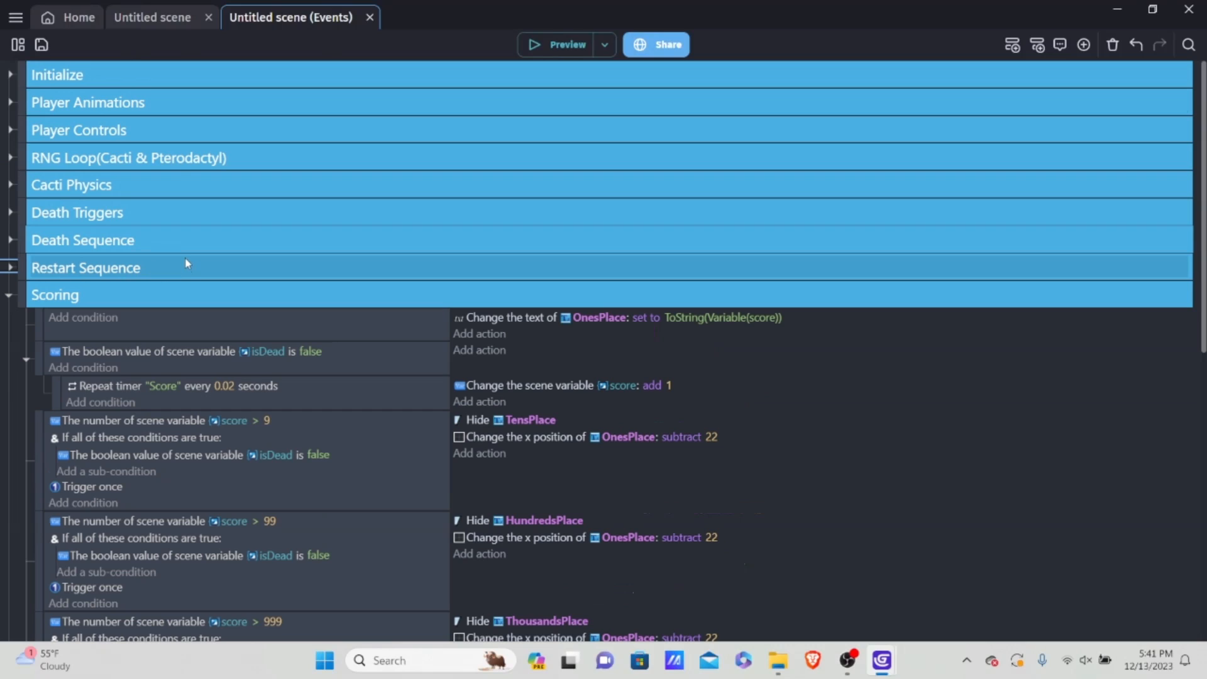